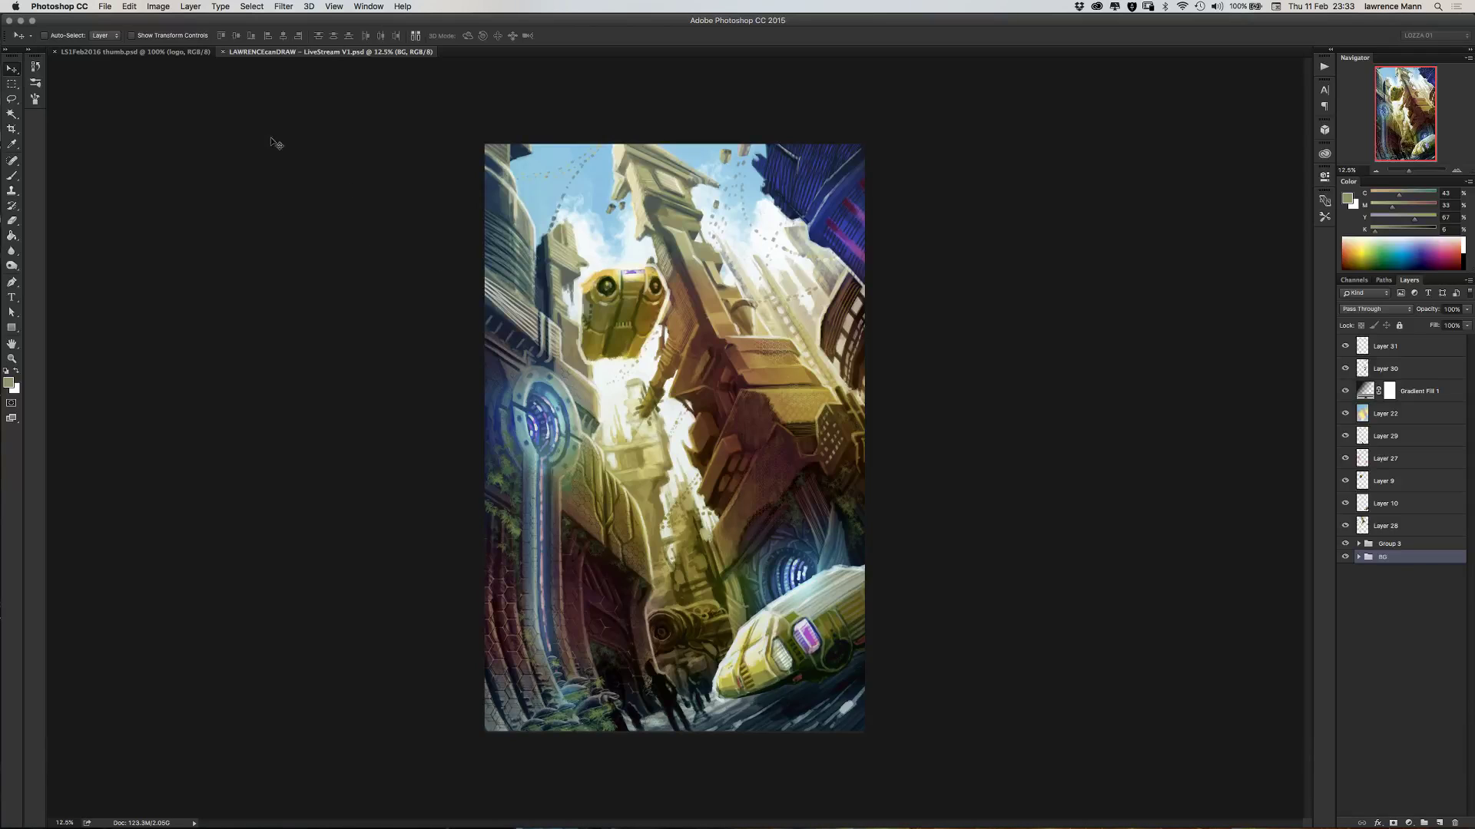
# - Close the thumbnail document and add a new empty layer above Layer 31 in the painting
pyautogui.click(55, 51)
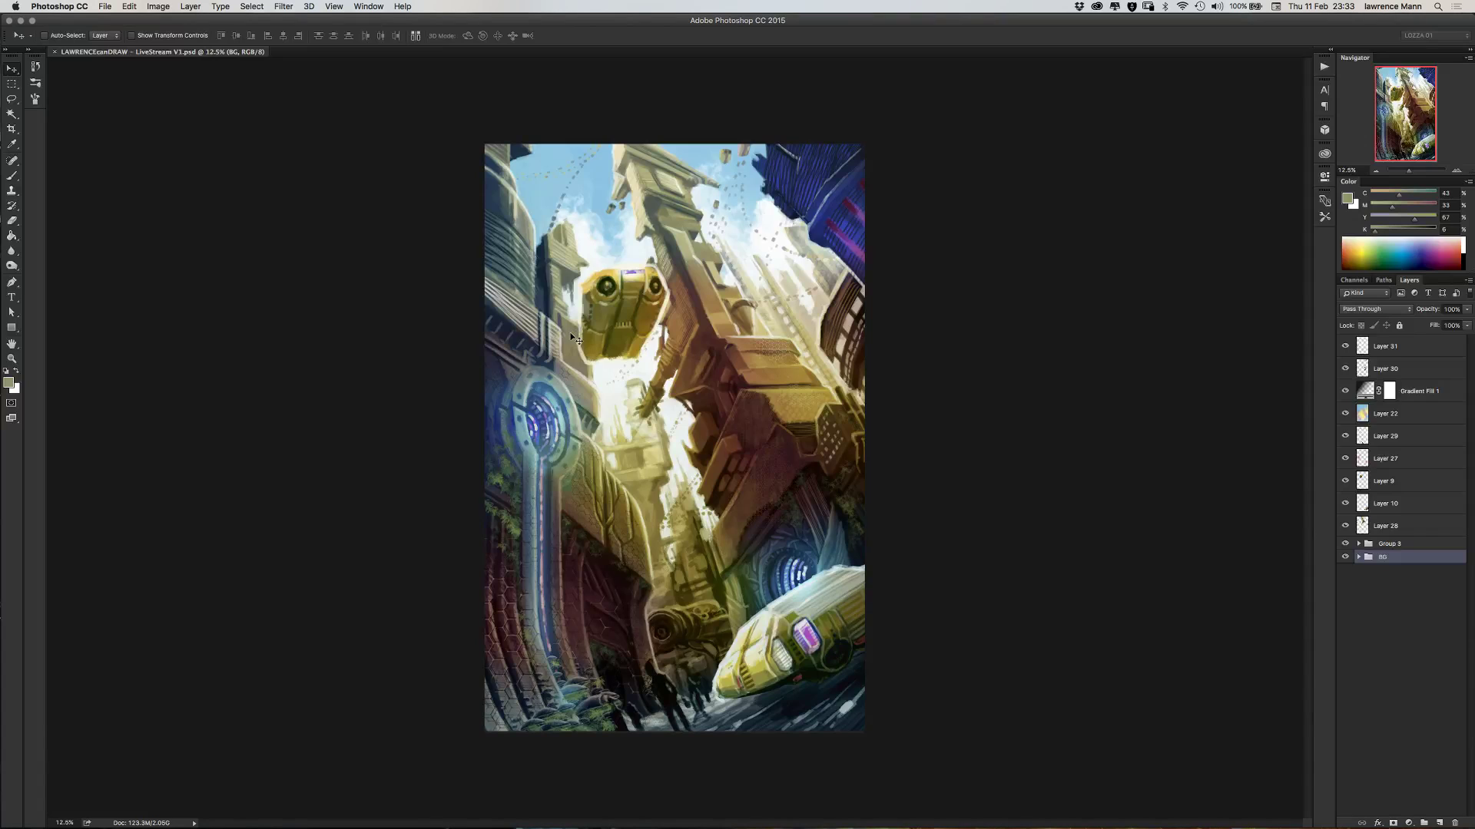
pyautogui.click(1383, 351)
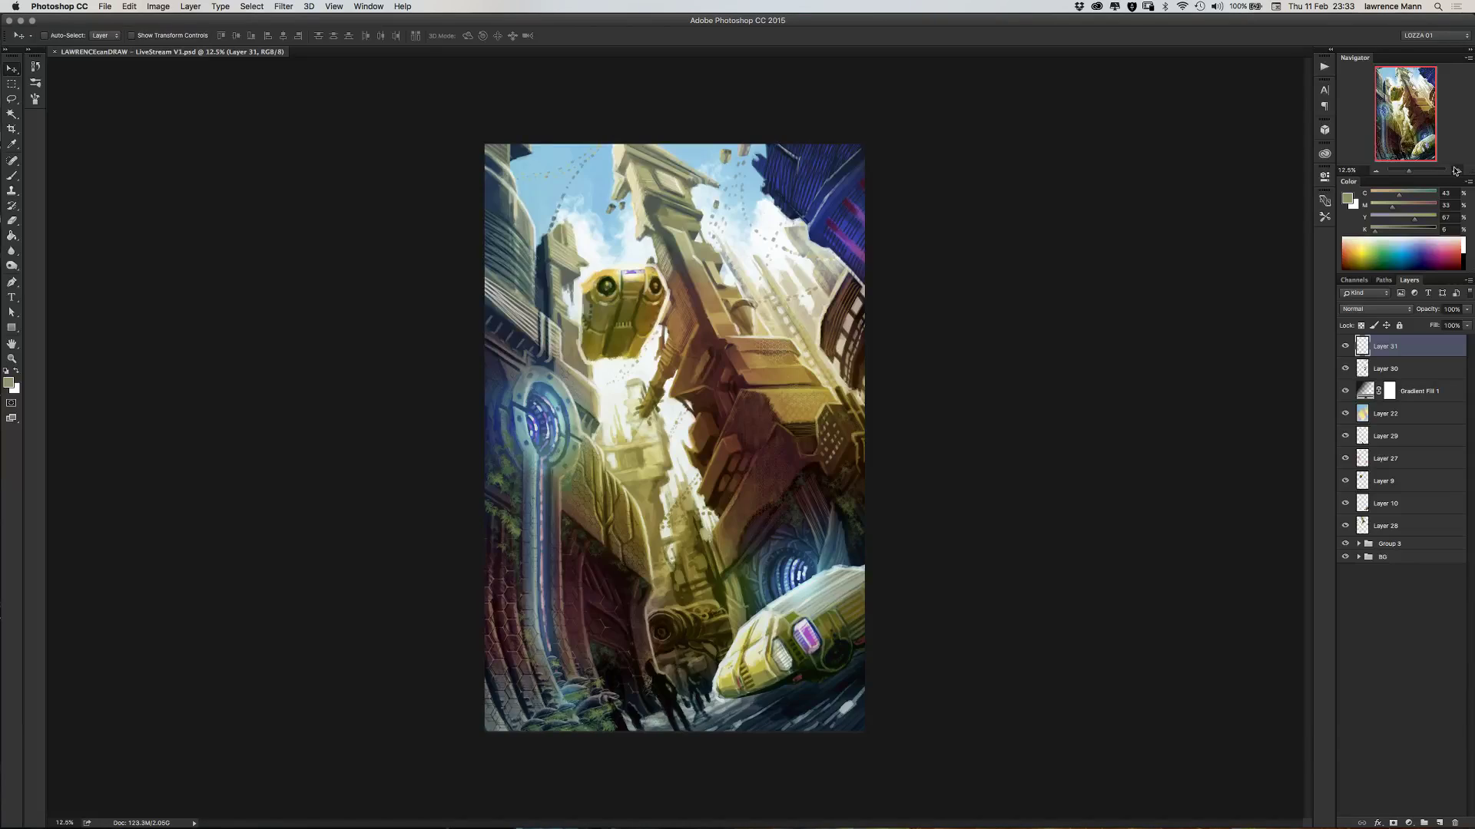
pyautogui.press('super+equal')
pyautogui.press('super+equal')
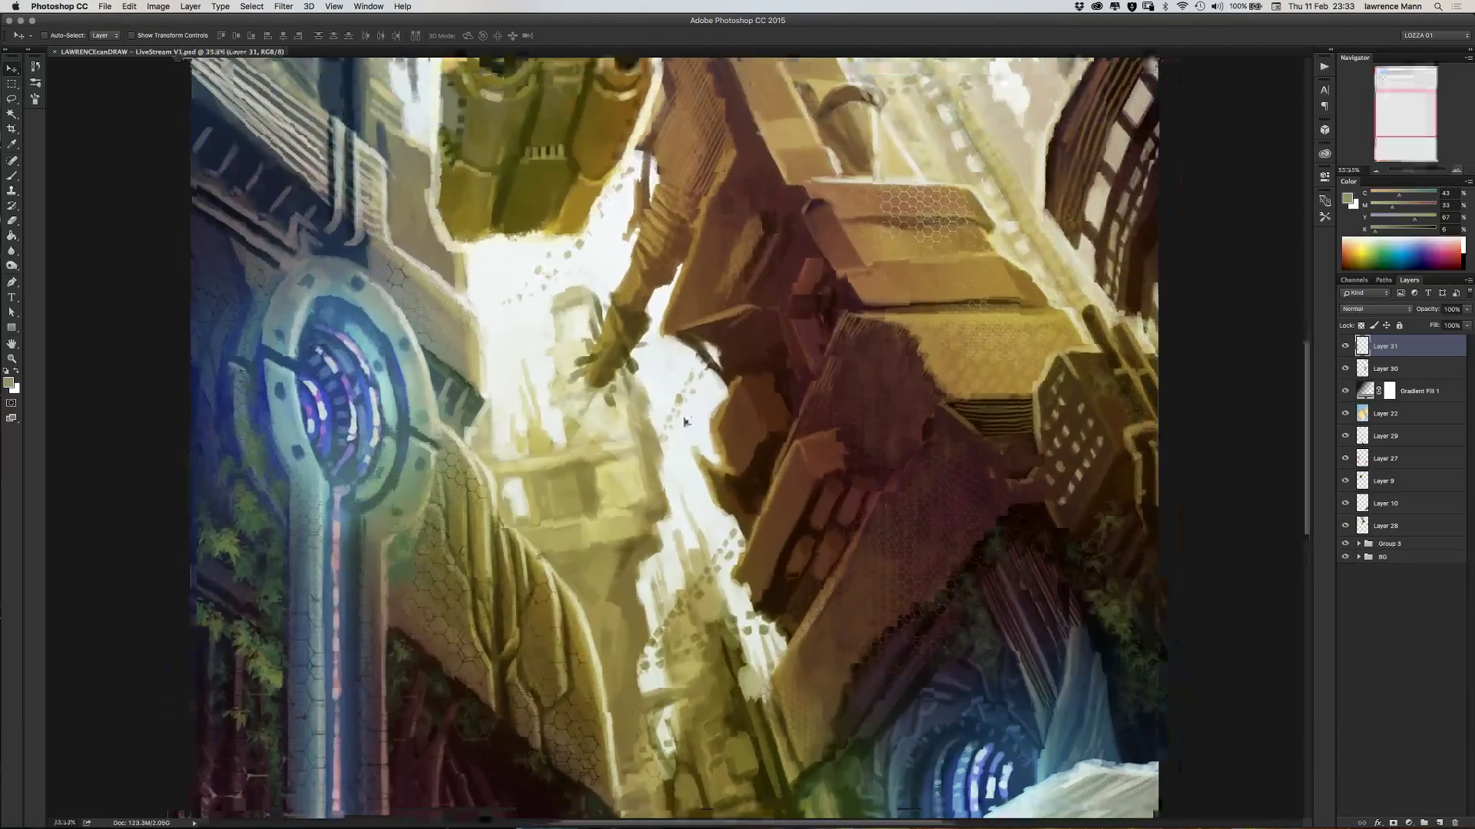
pyautogui.scroll(-3, 650, 427)
pyautogui.scroll(-2, 650, 428)
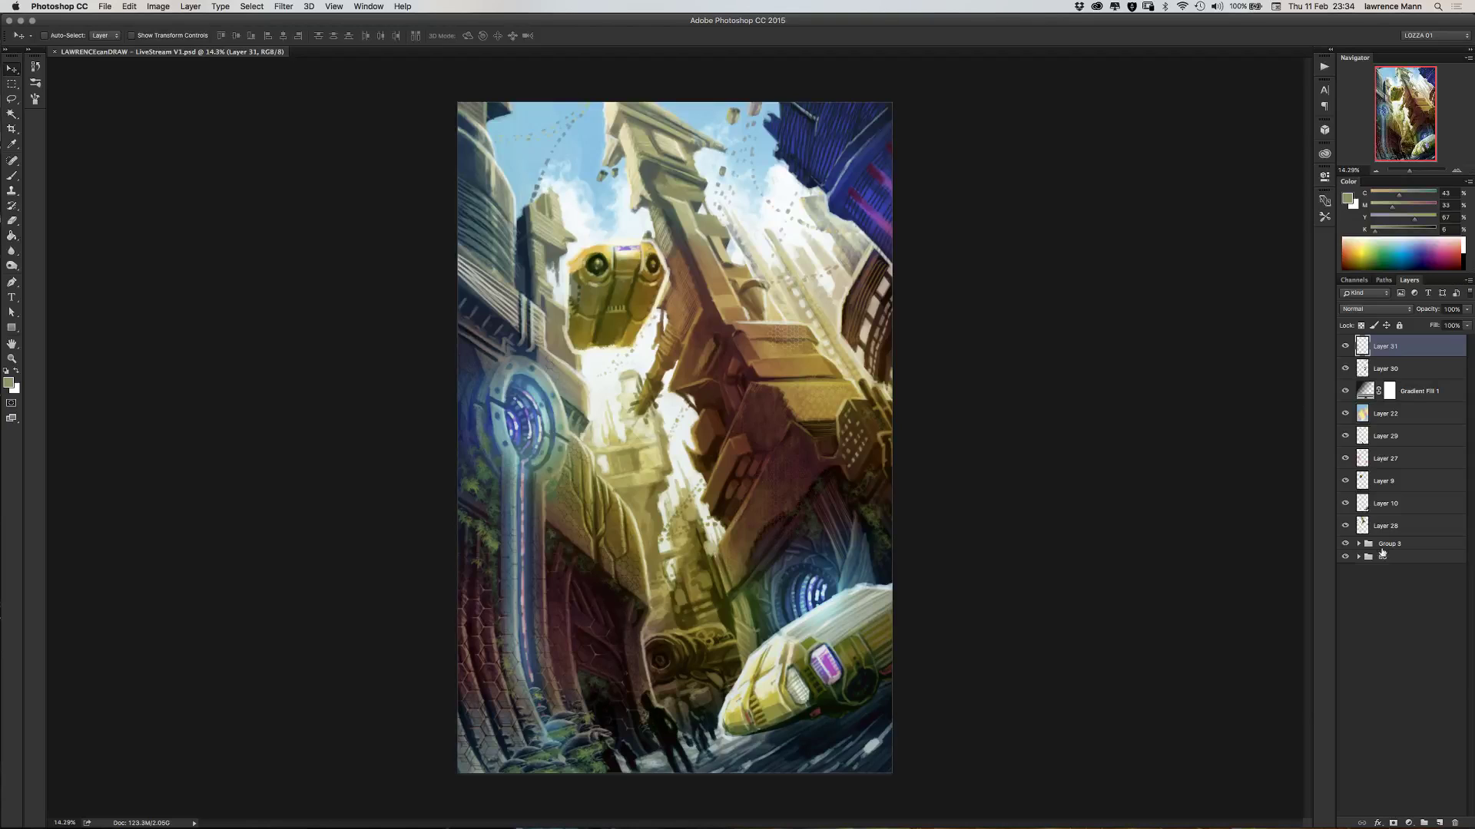
pyautogui.click(1438, 822)
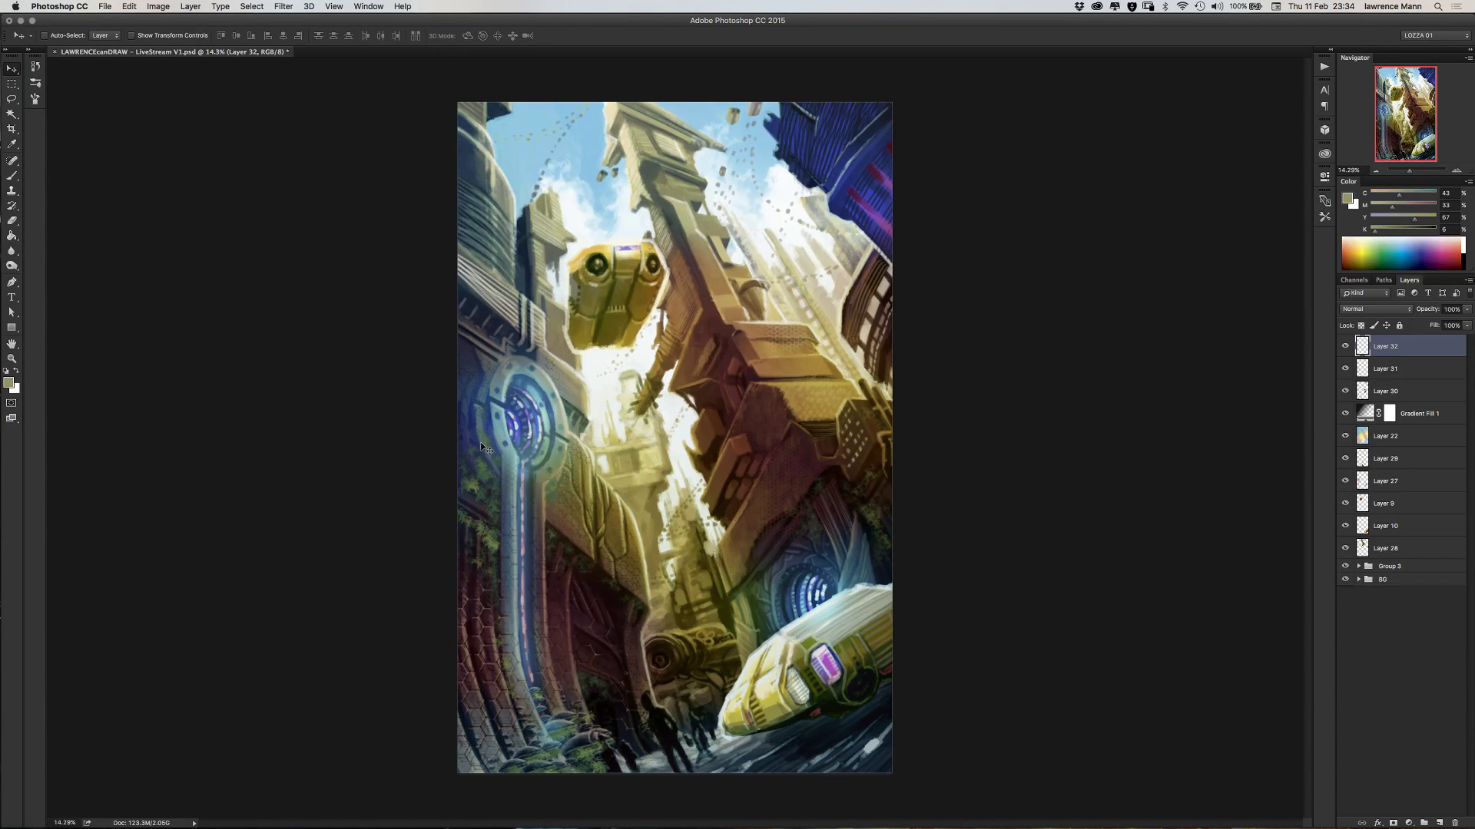
# - Add another empty layer on top and group all layers from Layer 32 down to BG beneath it
pyautogui.click(1439, 822)
pyautogui.click(1402, 371)
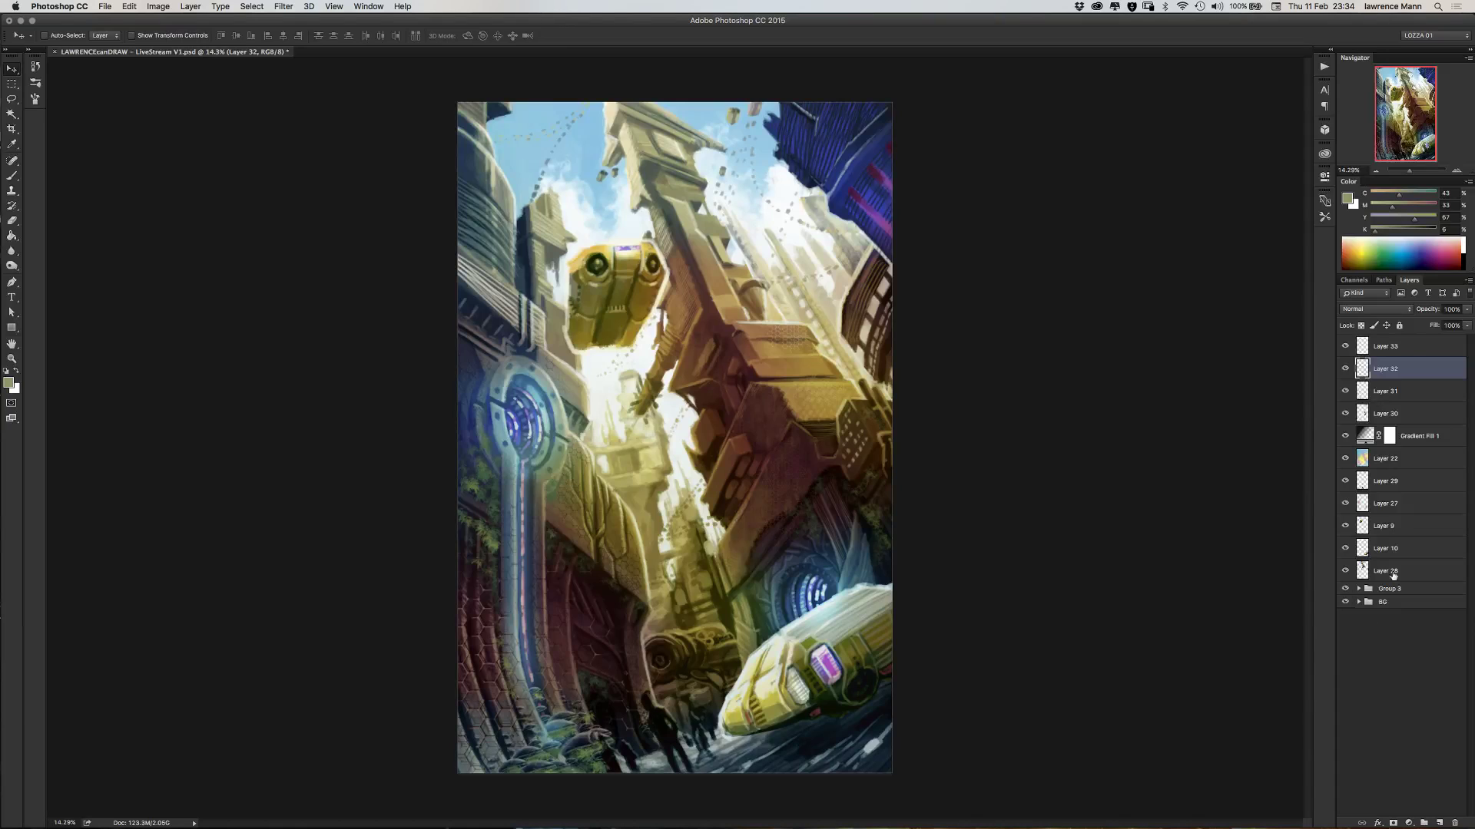
pyautogui.keyDown('shift'); pyautogui.click(1396, 606); pyautogui.keyUp('shift')
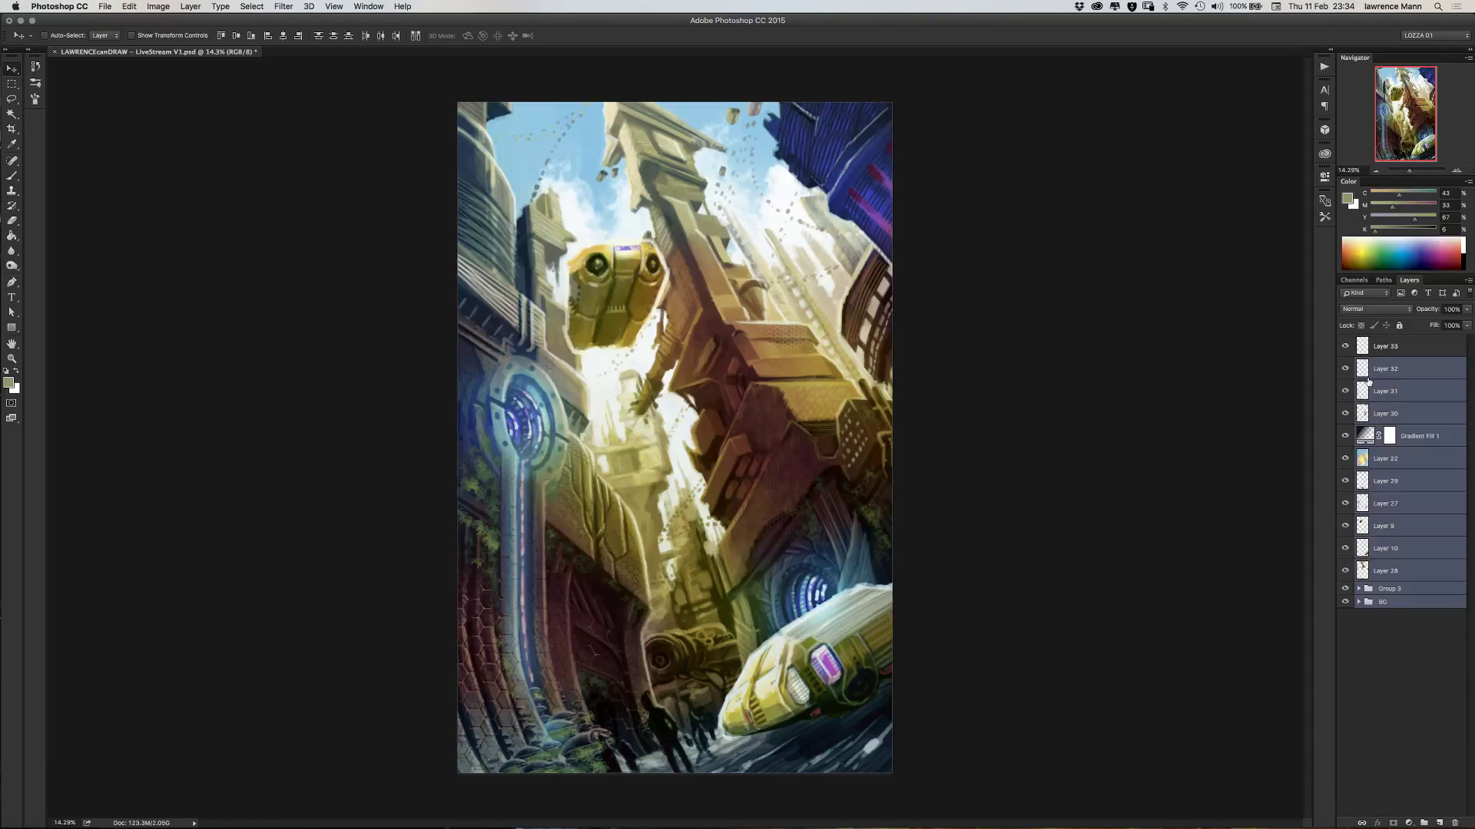
pyautogui.moveTo(1382, 368); pyautogui.dragTo(1424, 823)
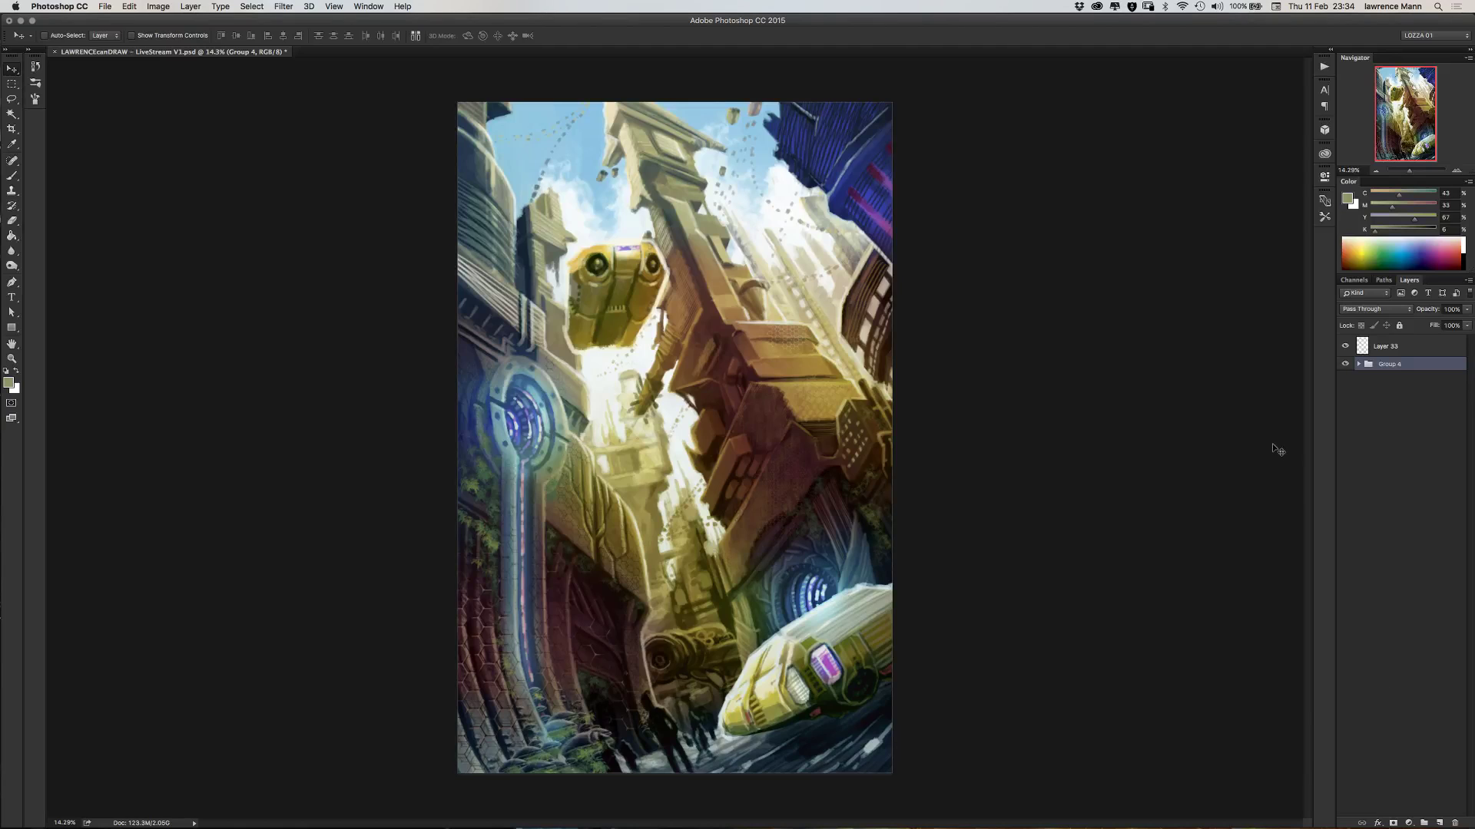
# - Make the empty top layer, Layer 33, active and set up a soft round brush at 412 px
pyautogui.click(1382, 346)
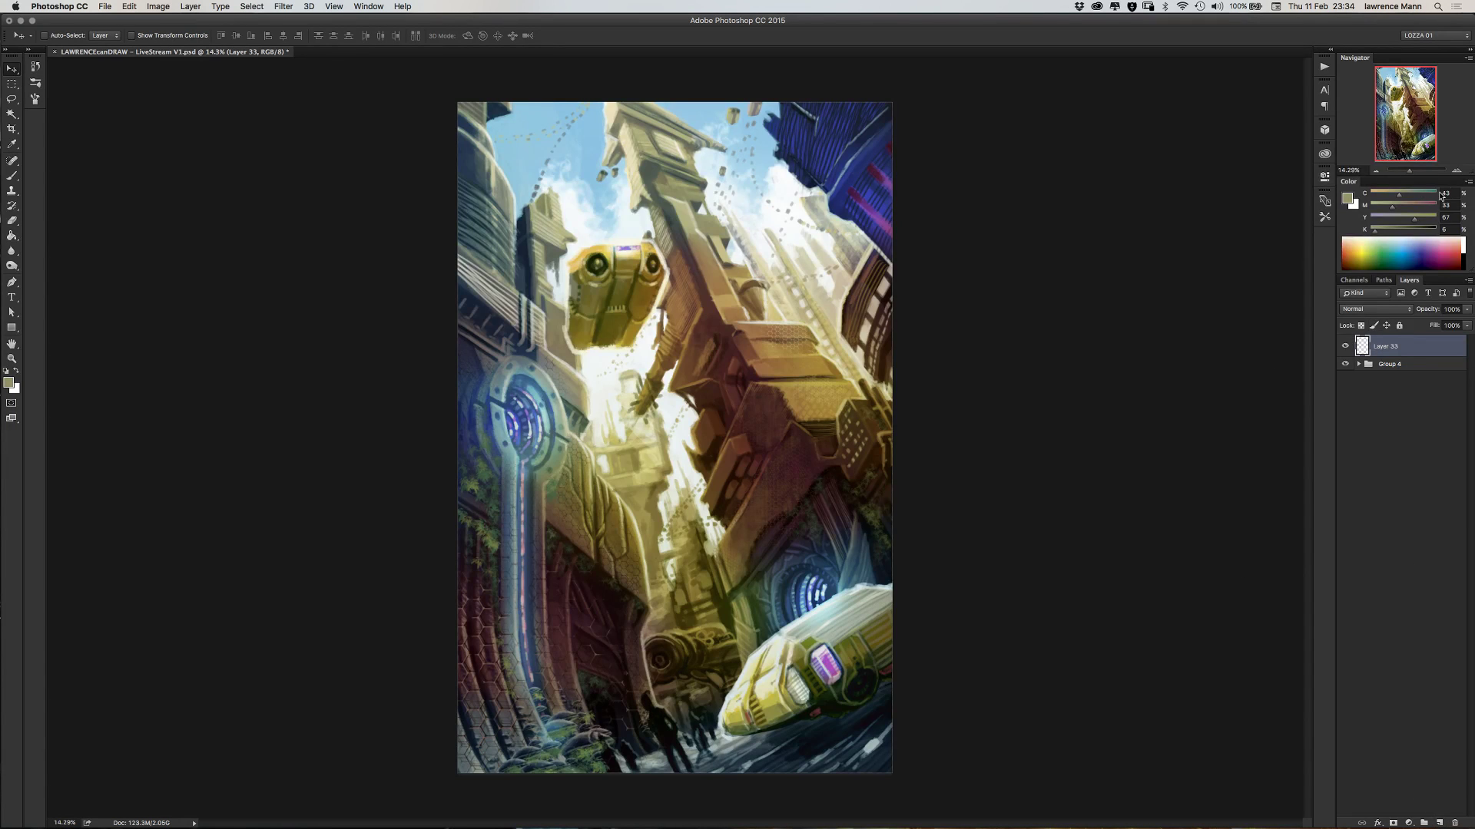
pyautogui.click(1456, 170)
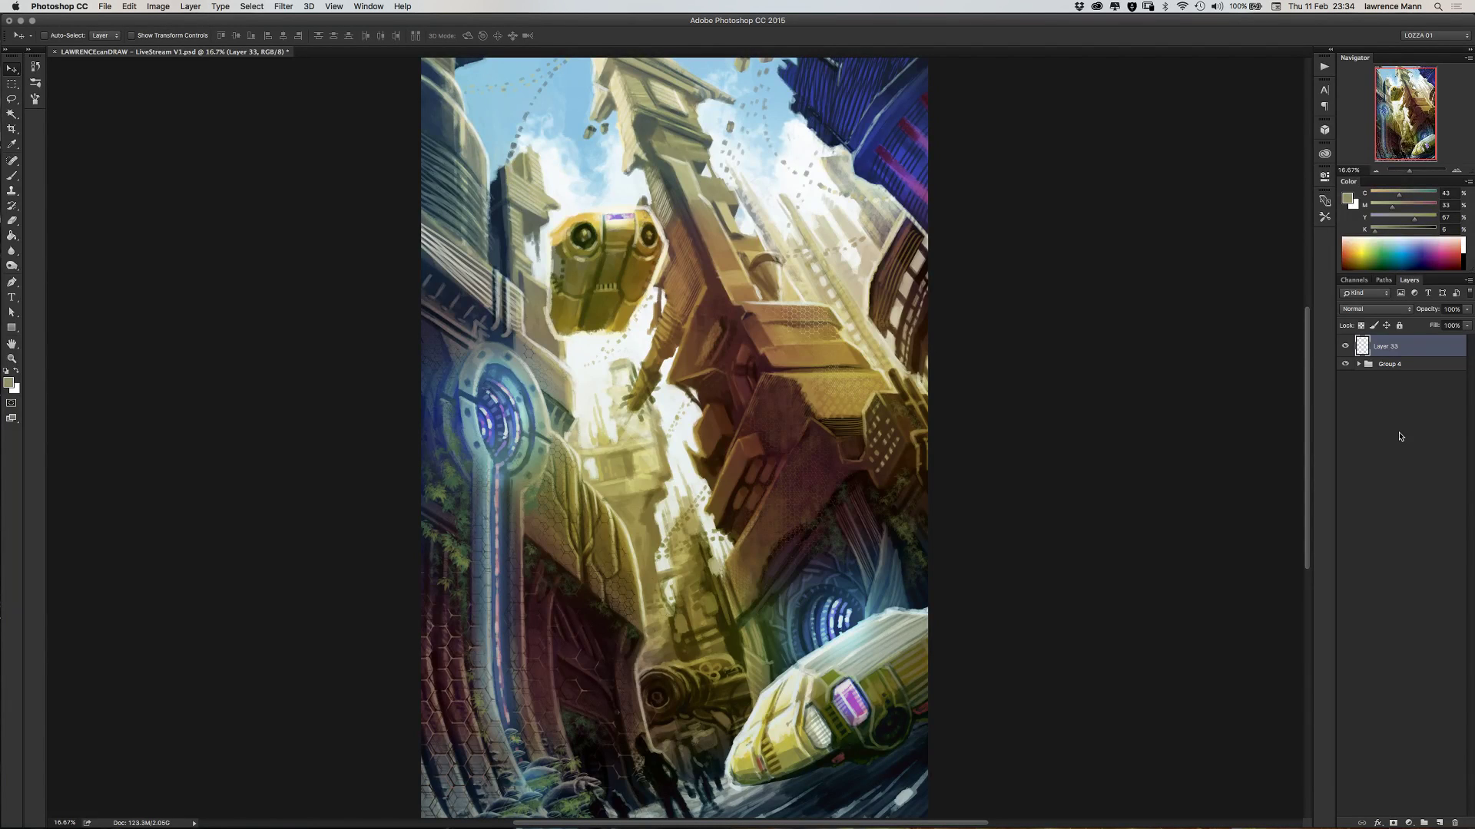
pyautogui.click(1376, 169)
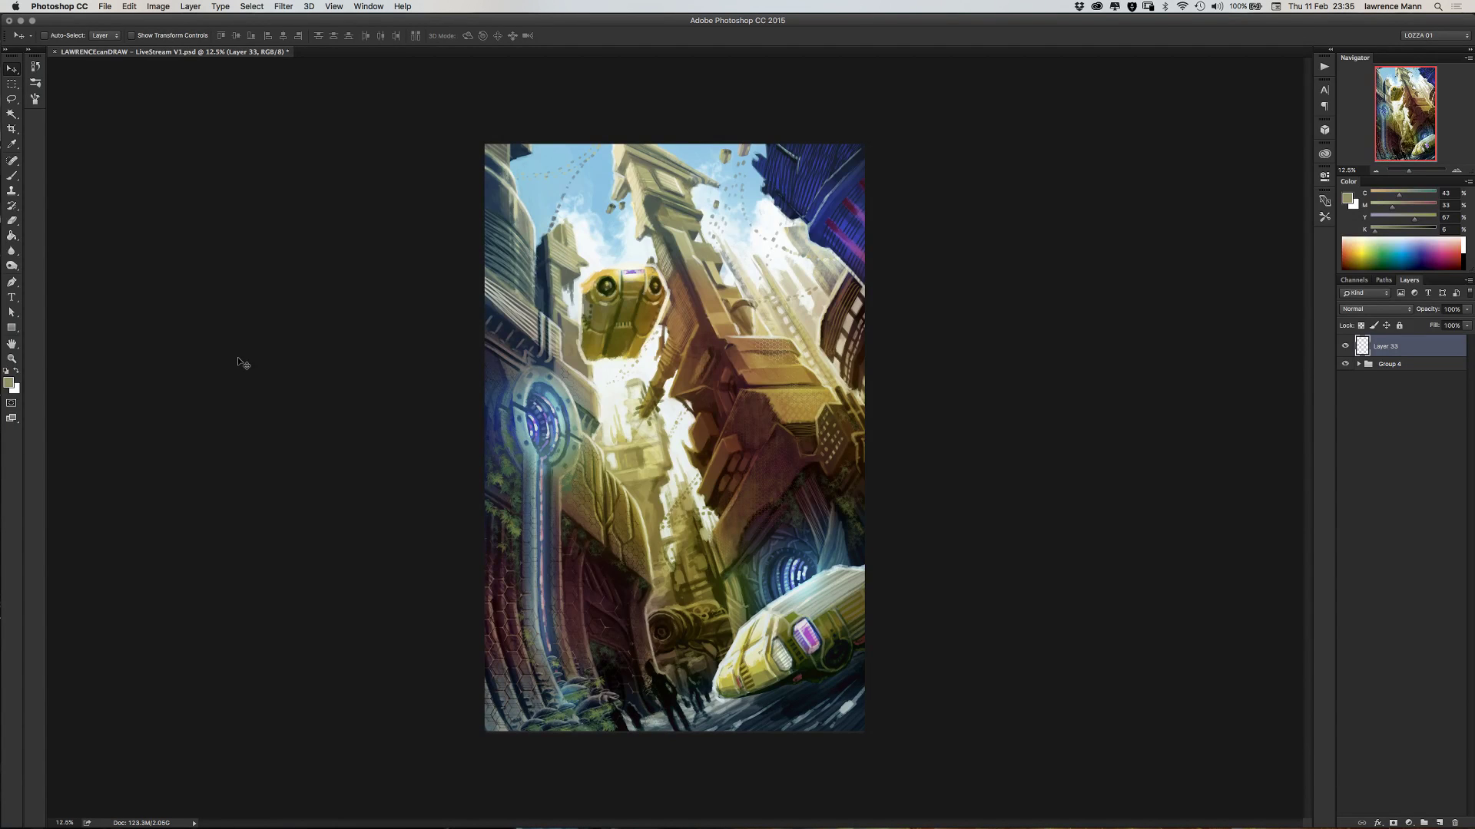
pyautogui.press('b')
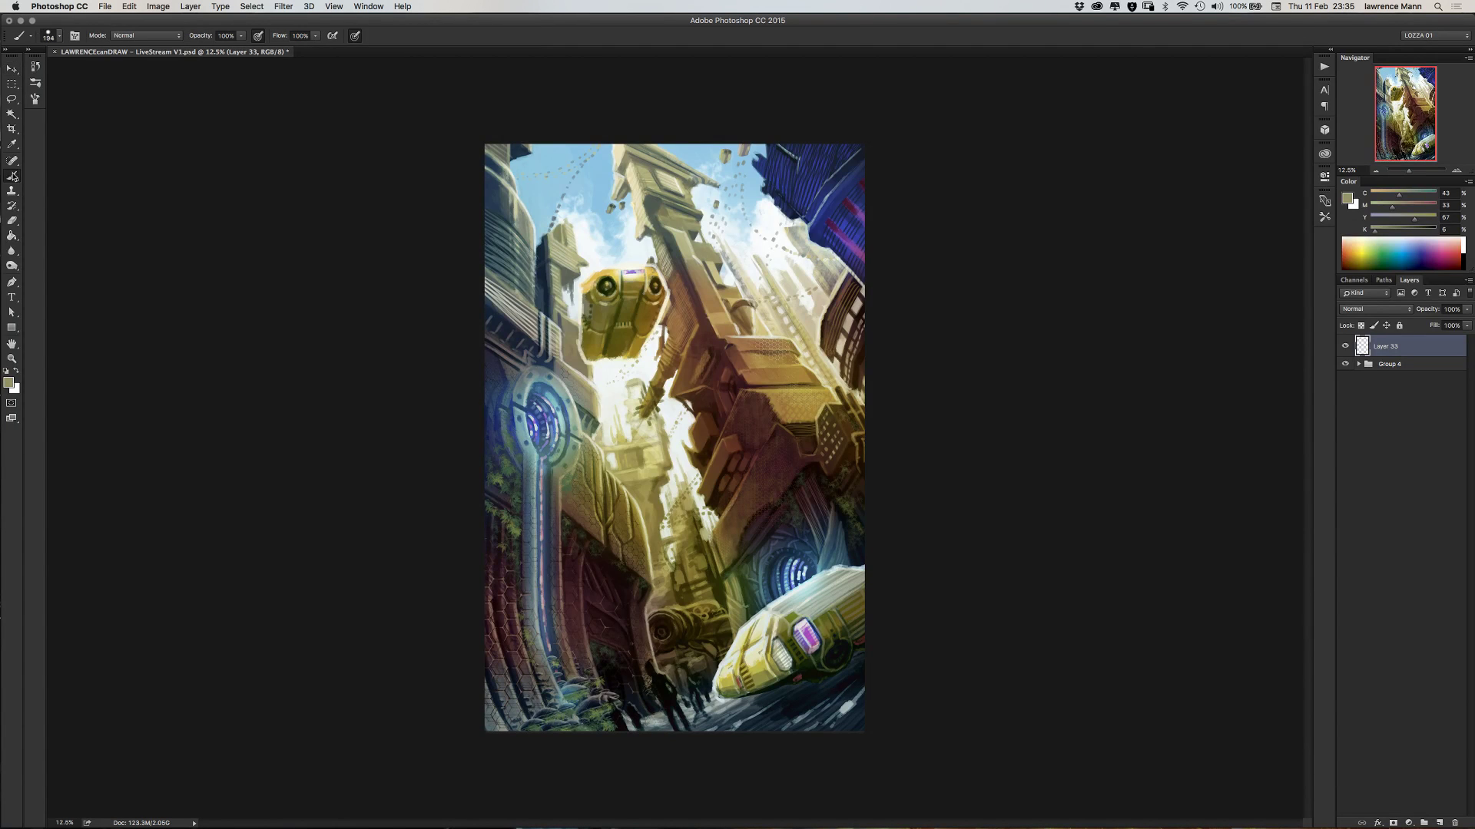
pyautogui.rightClick(568, 310)
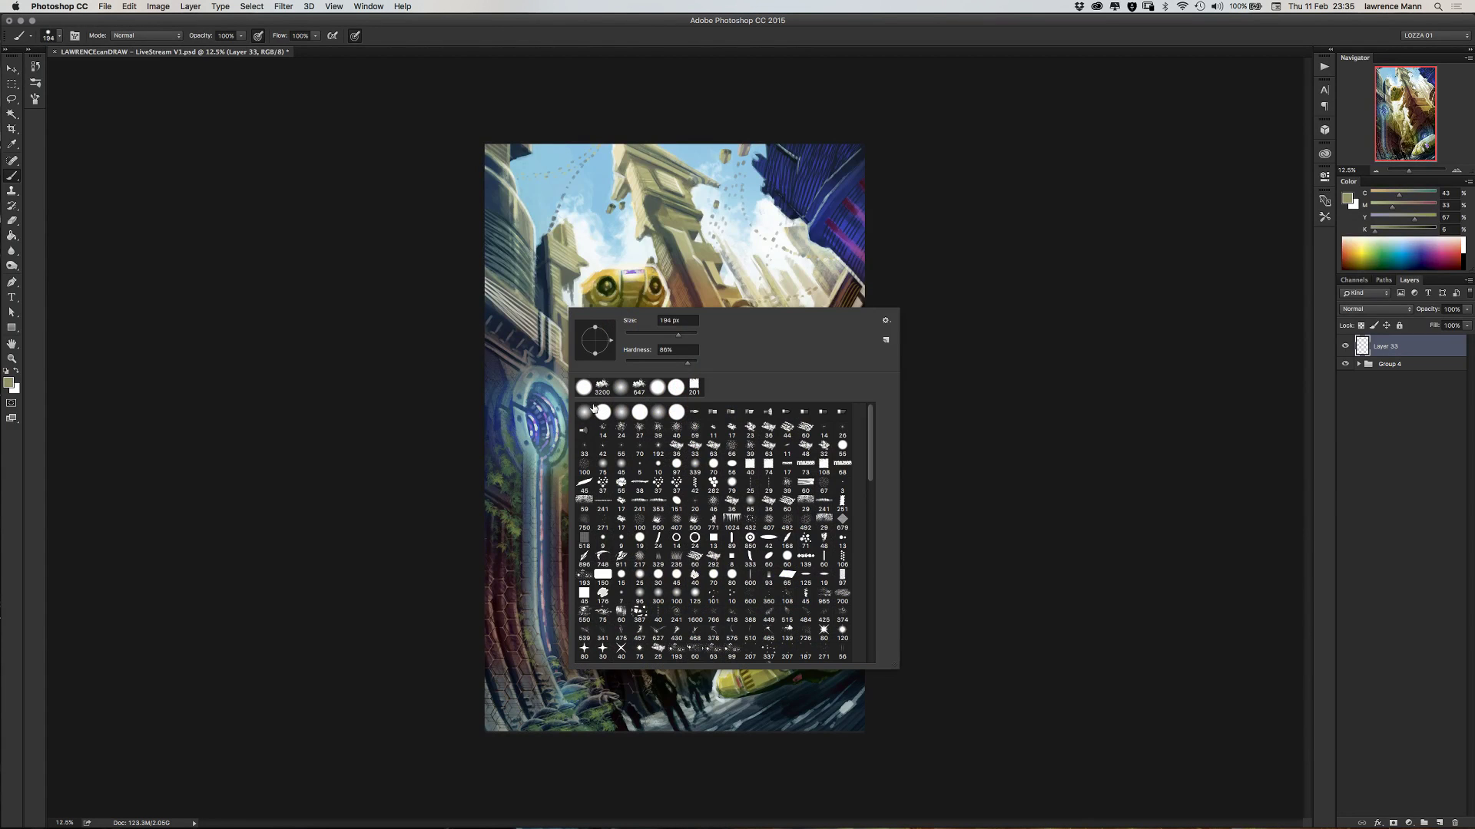
pyautogui.click(622, 387)
pyautogui.click(686, 333)
# - Mix a muted blue-grey (C 32, M 12, Y 17, K 38) and brush it over the upper part of the central tower
pyautogui.moveTo(1380, 224); pyautogui.dragTo(1389, 230)
pyautogui.click(1380, 193)
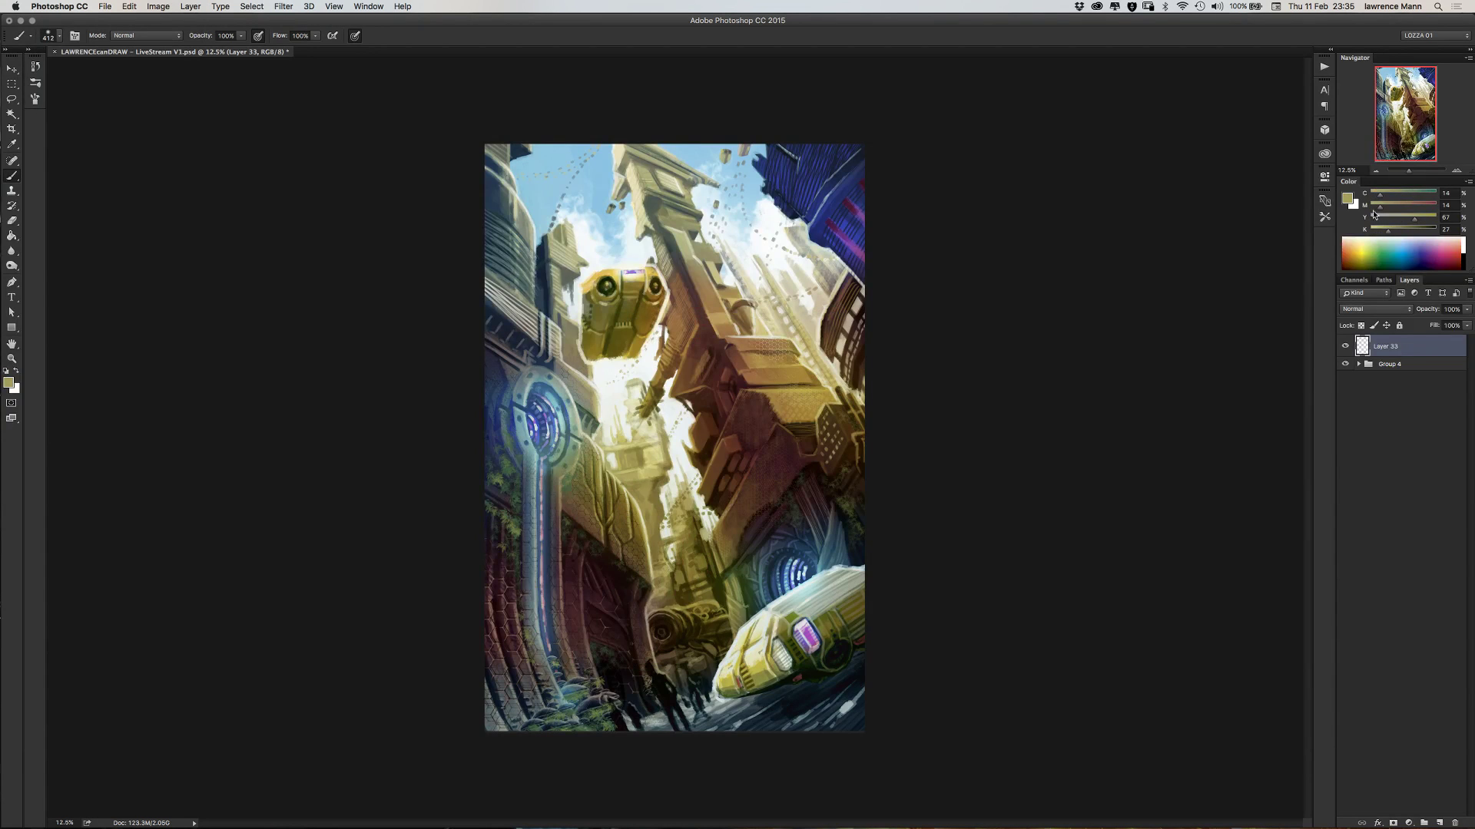
pyautogui.moveTo(1389, 233); pyautogui.dragTo(1387, 201)
pyautogui.moveTo(631, 166)
pyautogui.mouseDown()
pyautogui.moveTo(665, 178)
pyautogui.moveTo(689, 275)
pyautogui.mouseUp()
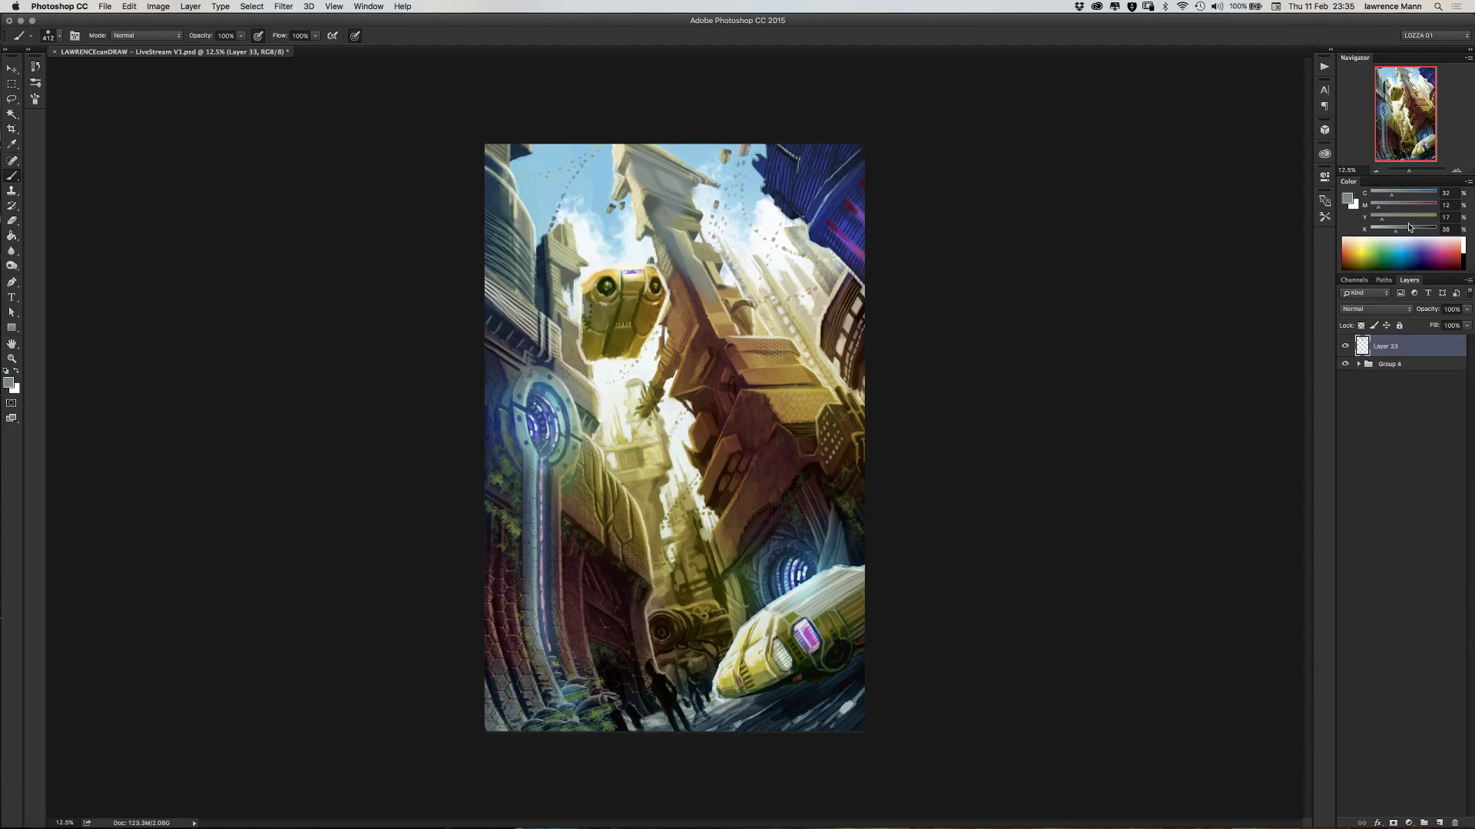
# - Adjust the paint colour to C 36, M 9, Y 11, K 32 and enlarge the soft brush to 1760 px
pyautogui.click(1409, 228)
pyautogui.click(1377, 214)
pyautogui.click(1390, 196)
pyautogui.click(1393, 229)
pyautogui.rightClick(605, 247)
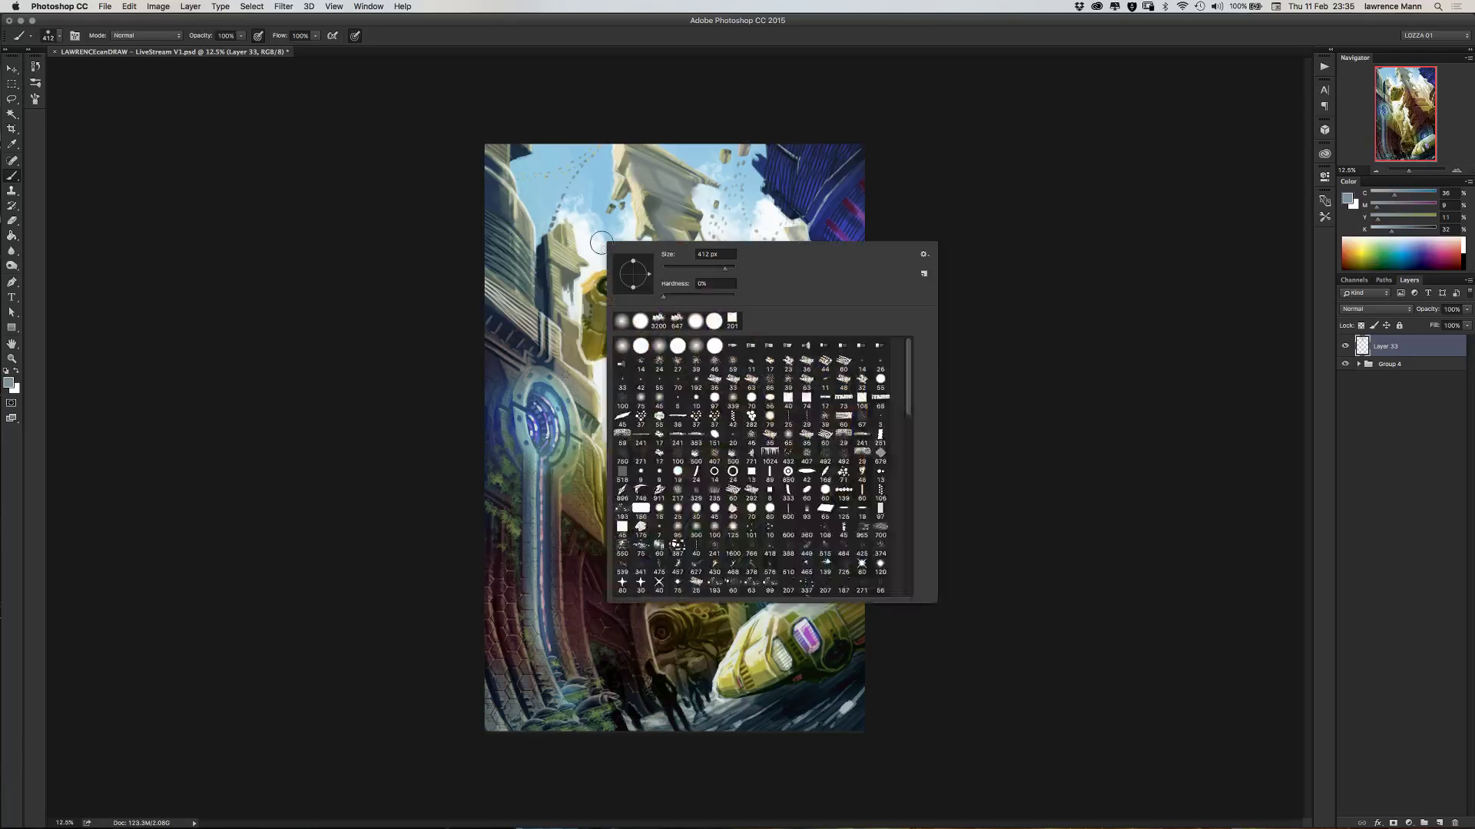
pyautogui.click(727, 268)
pyautogui.moveTo(727, 271); pyautogui.dragTo(732, 271)
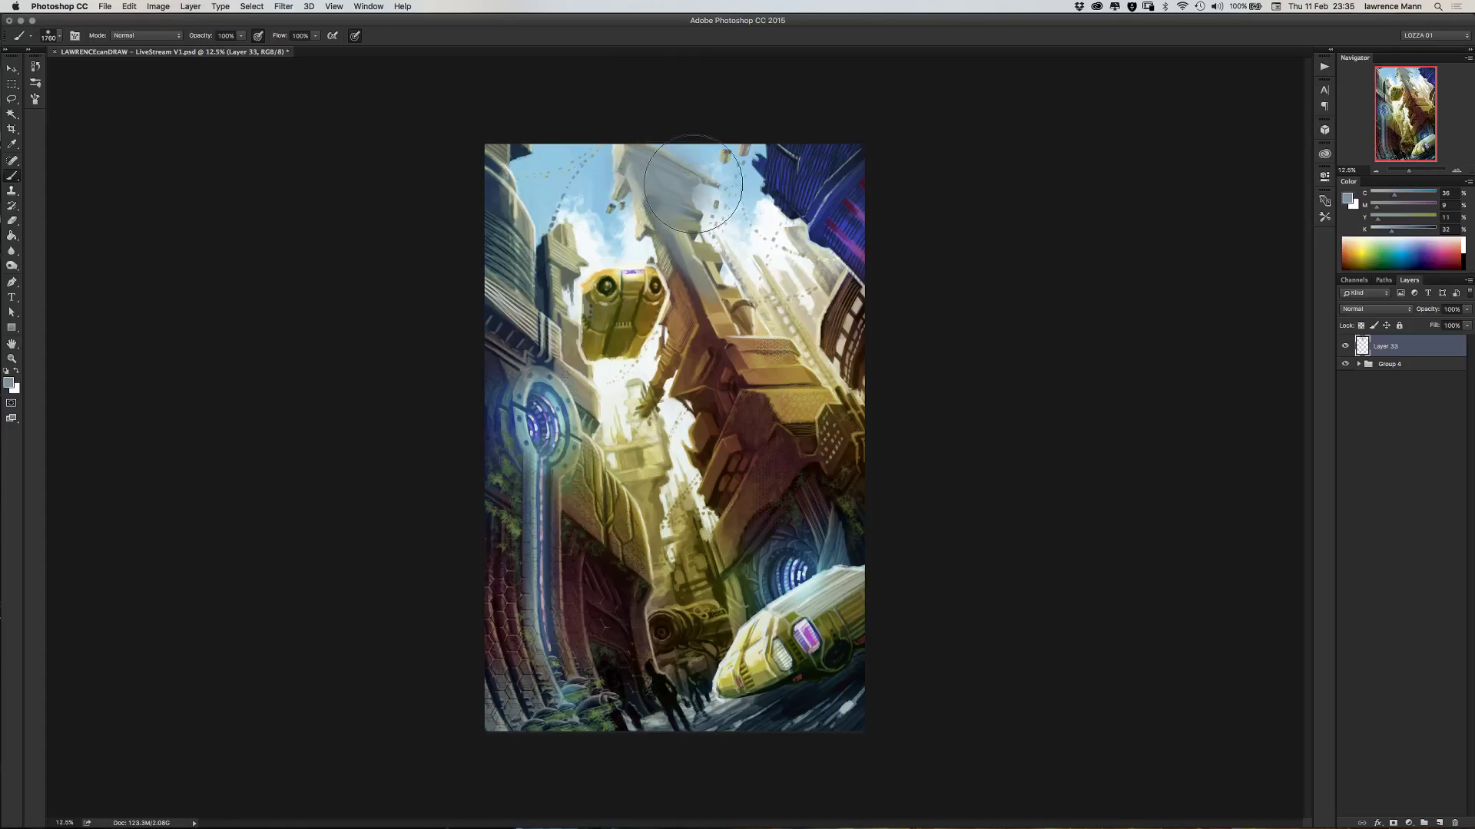
# - Paint blue-grey over the central tower, the buildings on both sides and the street area, leaving the two yellow ships mostly clear
pyautogui.moveTo(692, 184)
pyautogui.mouseDown()
pyautogui.moveTo(655, 205)
pyautogui.moveTo(723, 417)
pyautogui.moveTo(654, 361)
pyautogui.moveTo(666, 317)
pyautogui.moveTo(702, 300)
pyautogui.moveTo(757, 353)
pyautogui.moveTo(676, 249)
pyautogui.moveTo(772, 381)
pyautogui.moveTo(709, 302)
pyautogui.moveTo(724, 400)
pyautogui.moveTo(683, 251)
pyautogui.moveTo(679, 399)
pyautogui.moveTo(678, 339)
pyautogui.moveTo(643, 419)
pyautogui.moveTo(712, 329)
pyautogui.moveTo(759, 448)
pyautogui.moveTo(820, 453)
pyautogui.moveTo(809, 407)
pyautogui.moveTo(831, 414)
pyautogui.moveTo(755, 372)
pyautogui.moveTo(773, 423)
pyautogui.moveTo(723, 456)
pyautogui.moveTo(735, 465)
pyautogui.moveTo(758, 422)
pyautogui.moveTo(739, 546)
pyautogui.moveTo(822, 476)
pyautogui.mouseUp()
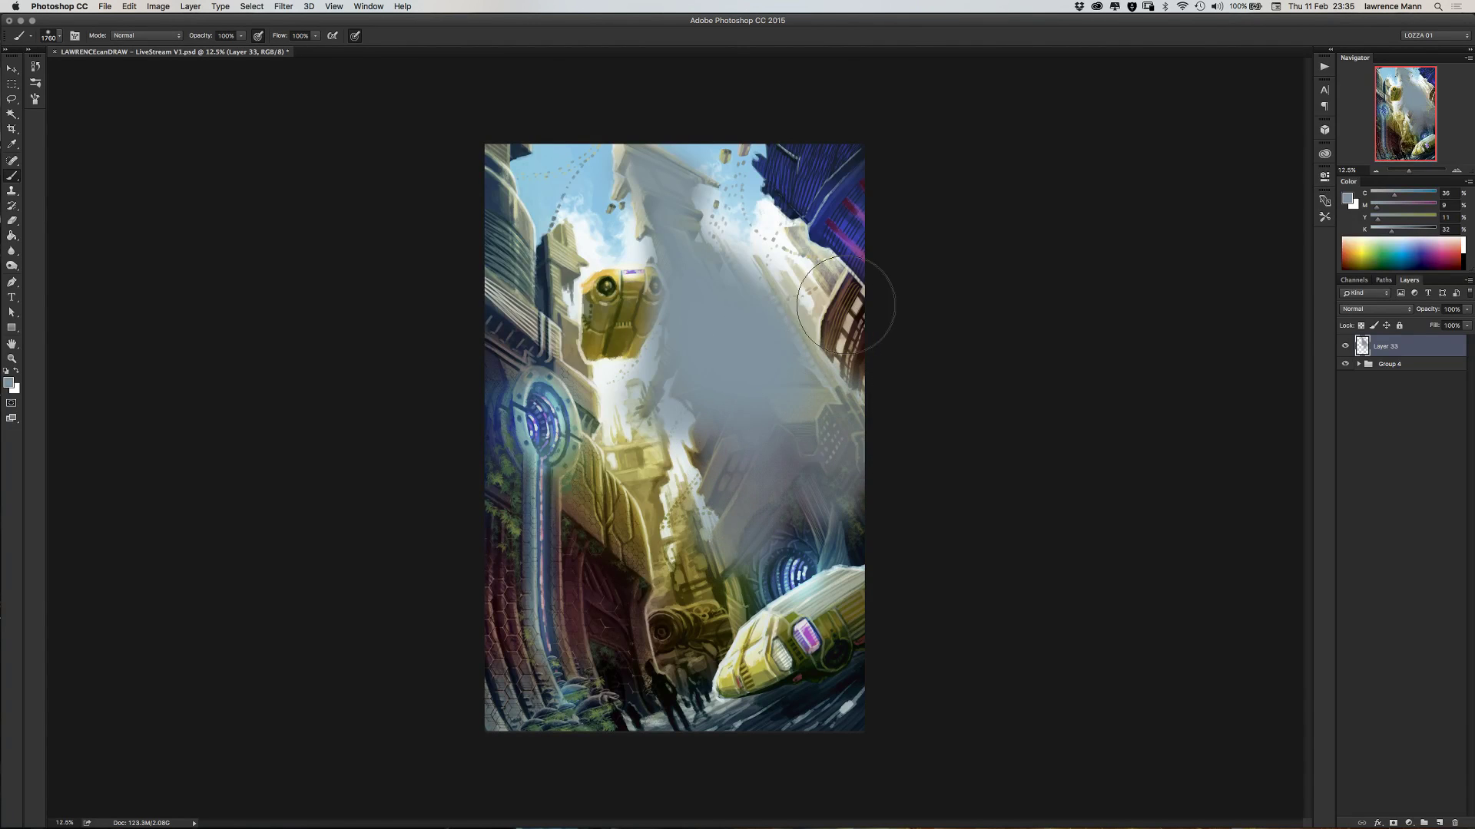
pyautogui.moveTo(845, 304)
pyautogui.mouseDown()
pyautogui.moveTo(838, 361)
pyautogui.moveTo(870, 383)
pyautogui.moveTo(818, 357)
pyautogui.moveTo(833, 329)
pyautogui.moveTo(862, 402)
pyautogui.mouseUp()
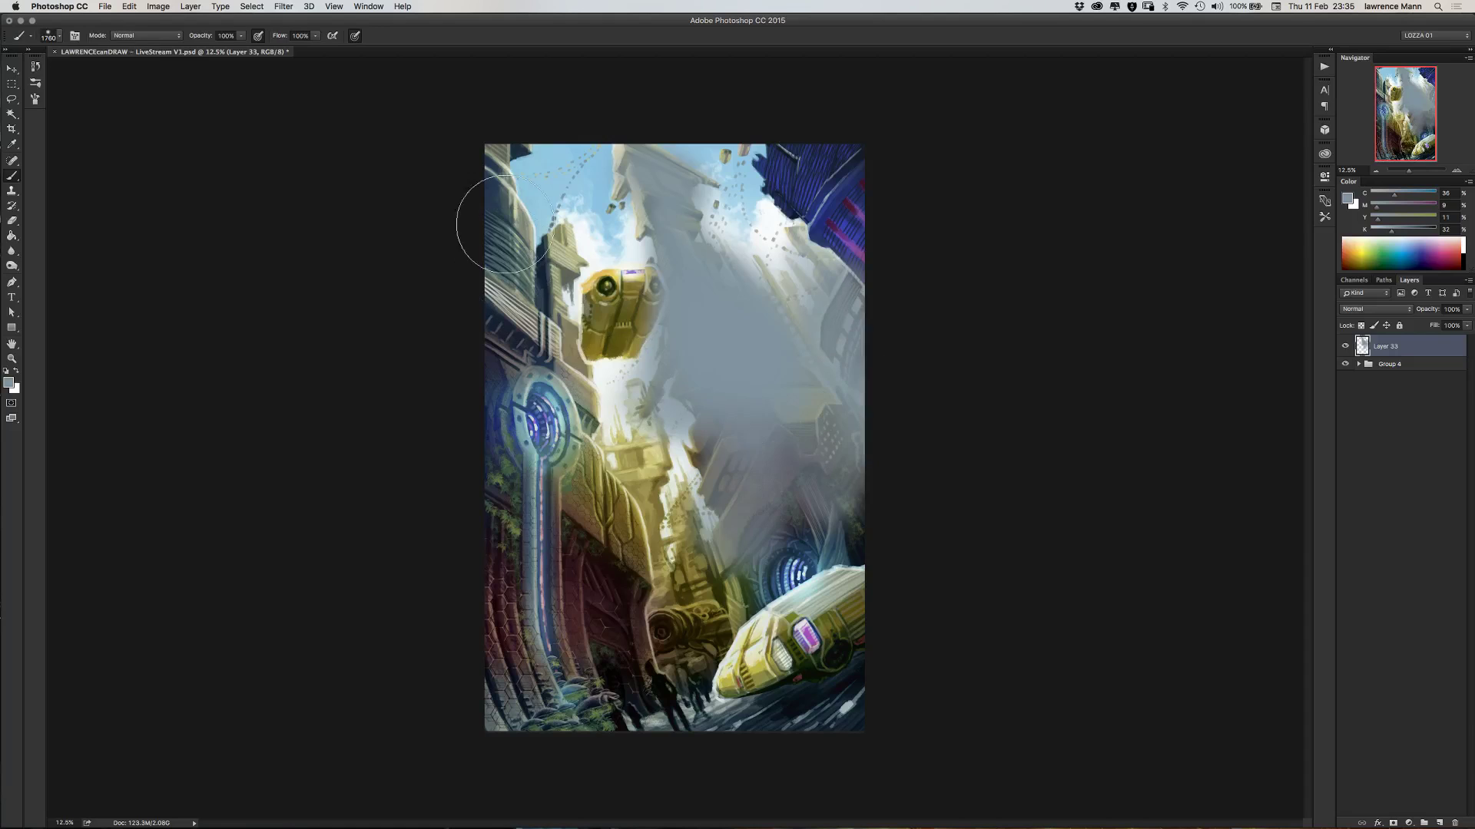
pyautogui.moveTo(503, 224)
pyautogui.mouseDown()
pyautogui.moveTo(461, 204)
pyautogui.moveTo(510, 138)
pyautogui.mouseUp()
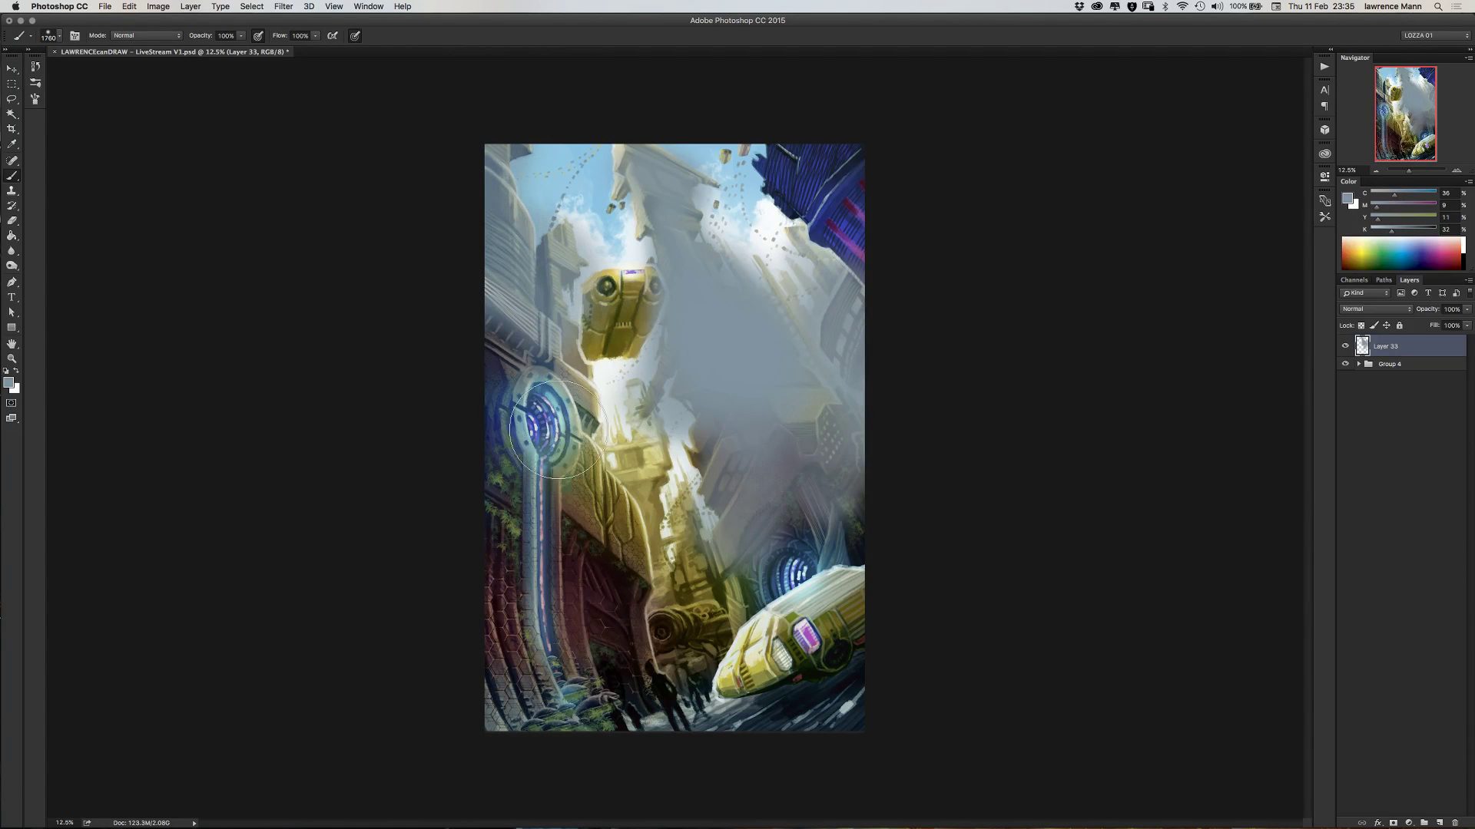
pyautogui.moveTo(558, 430)
pyautogui.mouseDown()
pyautogui.moveTo(563, 366)
pyautogui.moveTo(543, 320)
pyautogui.moveTo(604, 543)
pyautogui.moveTo(566, 454)
pyautogui.moveTo(614, 544)
pyautogui.moveTo(476, 341)
pyautogui.moveTo(575, 433)
pyautogui.moveTo(639, 531)
pyautogui.moveTo(640, 441)
pyautogui.moveTo(636, 538)
pyautogui.moveTo(536, 464)
pyautogui.moveTo(495, 490)
pyautogui.moveTo(517, 624)
pyautogui.moveTo(511, 468)
pyautogui.moveTo(480, 559)
pyautogui.moveTo(526, 546)
pyautogui.moveTo(501, 661)
pyautogui.moveTo(547, 581)
pyautogui.moveTo(505, 569)
pyautogui.moveTo(537, 641)
pyautogui.moveTo(588, 625)
pyautogui.moveTo(594, 528)
pyautogui.moveTo(610, 490)
pyautogui.moveTo(634, 497)
pyautogui.moveTo(633, 420)
pyautogui.moveTo(690, 582)
pyautogui.moveTo(717, 600)
pyautogui.moveTo(531, 467)
pyautogui.mouseUp()
pyautogui.moveTo(638, 568)
pyautogui.mouseDown()
pyautogui.moveTo(703, 587)
pyautogui.moveTo(583, 591)
pyautogui.moveTo(840, 510)
pyautogui.moveTo(676, 653)
pyautogui.moveTo(861, 384)
pyautogui.moveTo(872, 493)
pyautogui.moveTo(691, 614)
pyautogui.moveTo(553, 538)
pyautogui.moveTo(501, 651)
pyautogui.moveTo(614, 614)
pyautogui.moveTo(699, 492)
pyautogui.moveTo(592, 510)
pyautogui.moveTo(822, 313)
pyautogui.moveTo(785, 451)
pyautogui.moveTo(714, 457)
pyautogui.mouseUp()
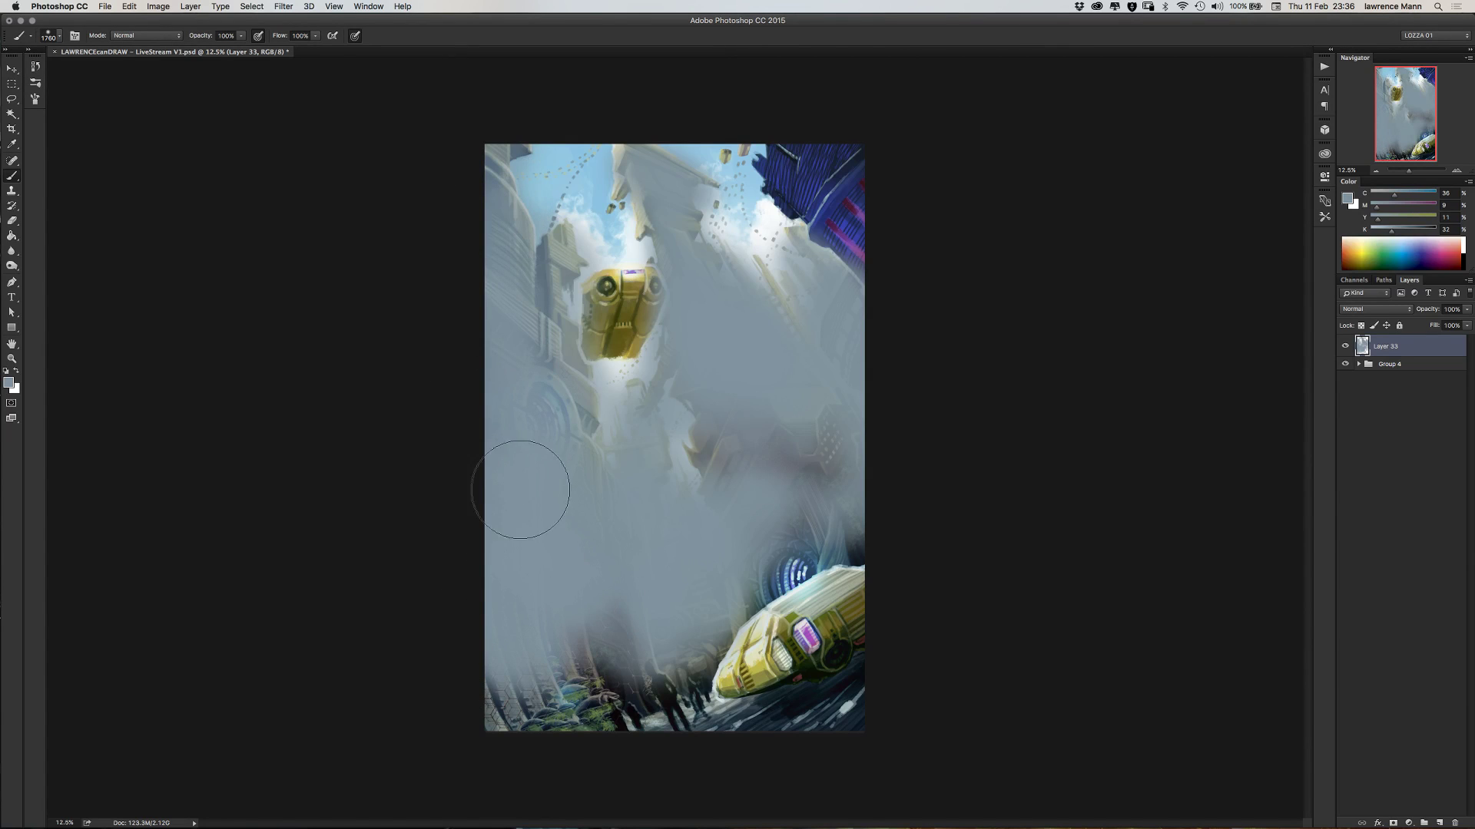
# - Try the Overlay, Soft Light and Hard Light blend modes on Layer 33 and settle on Color
pyautogui.click(1355, 310)
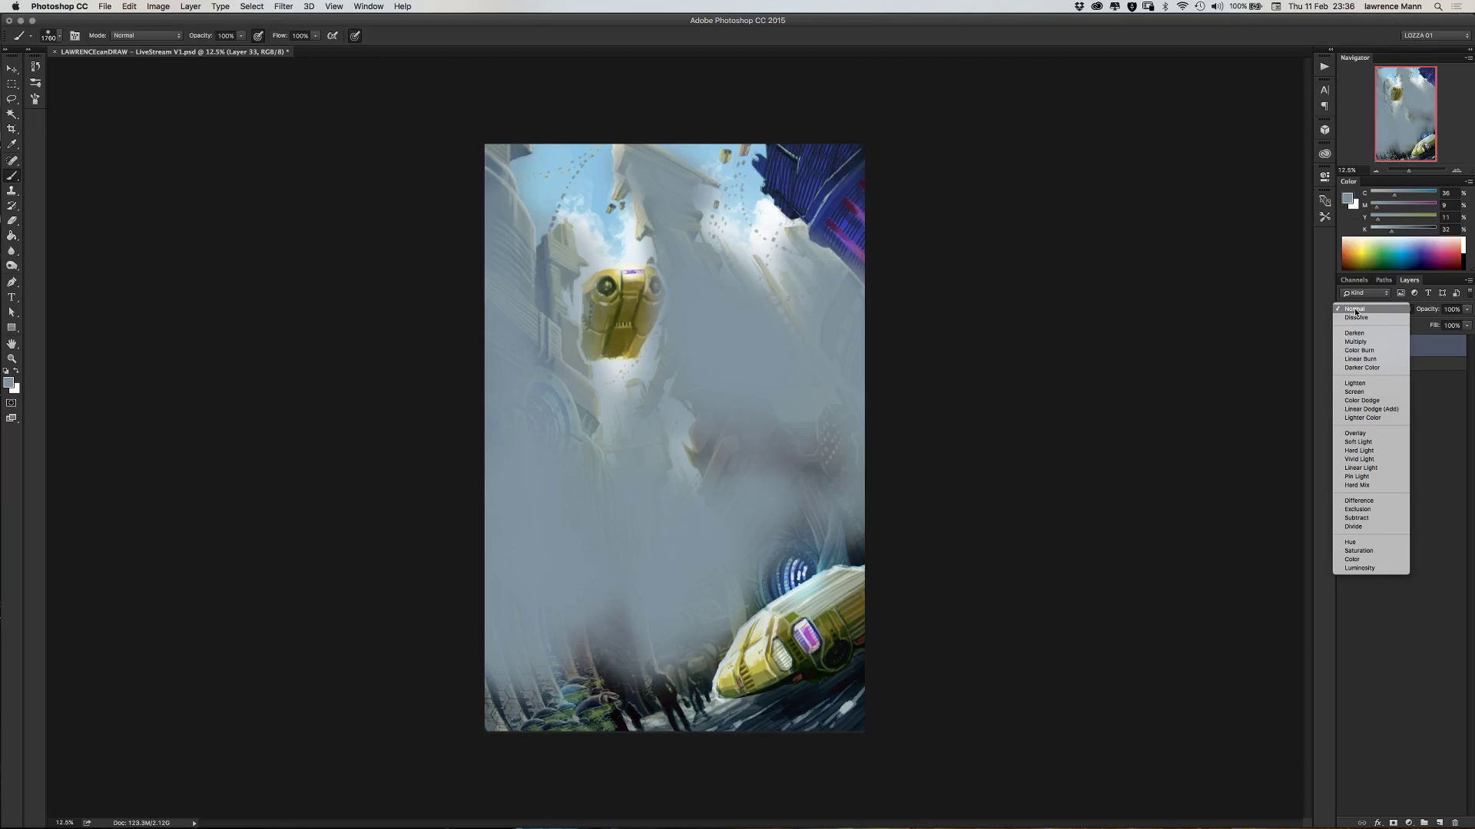
pyautogui.click(1354, 434)
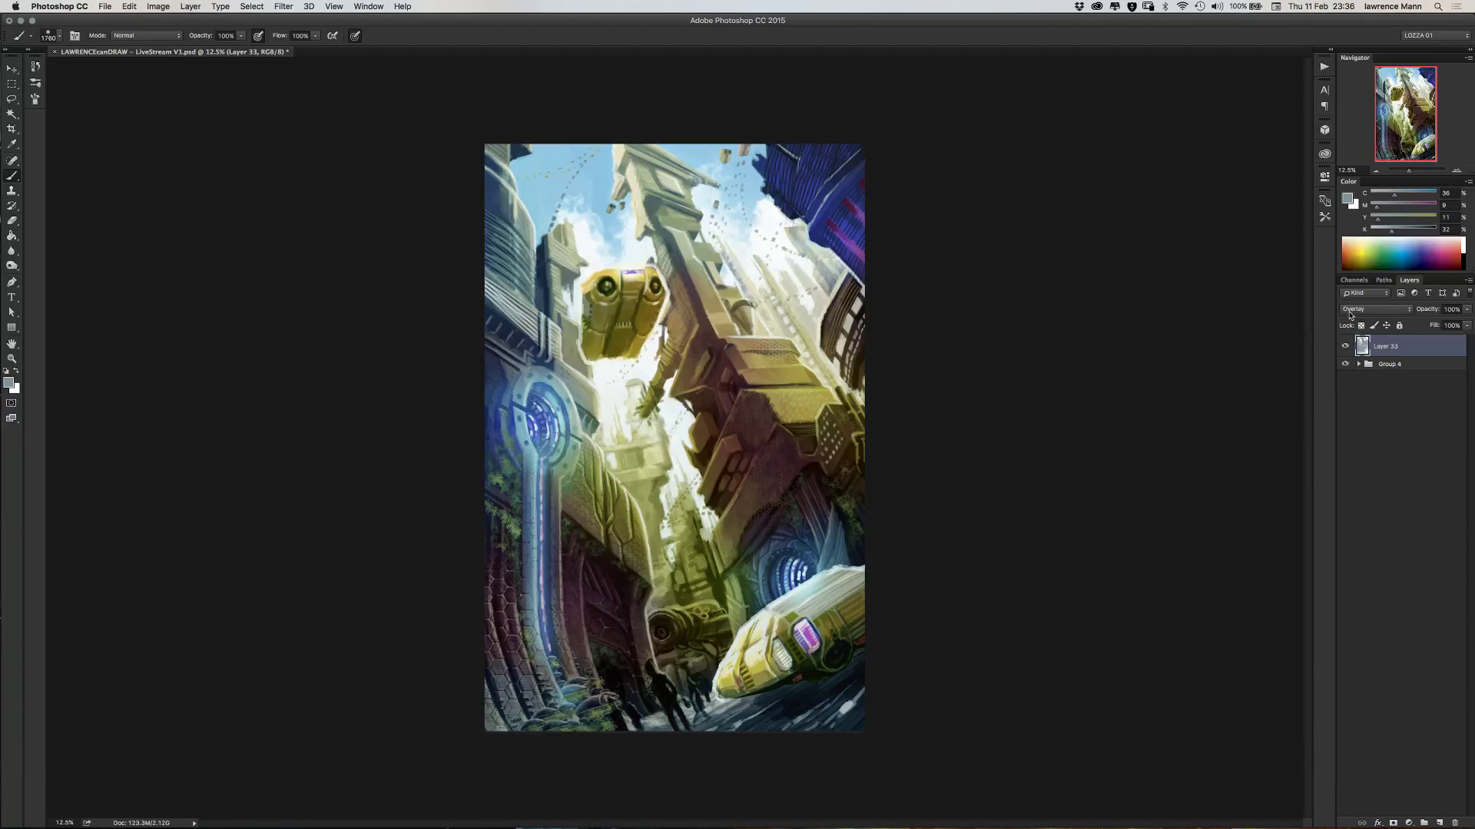
pyautogui.click(1351, 311)
pyautogui.click(1350, 323)
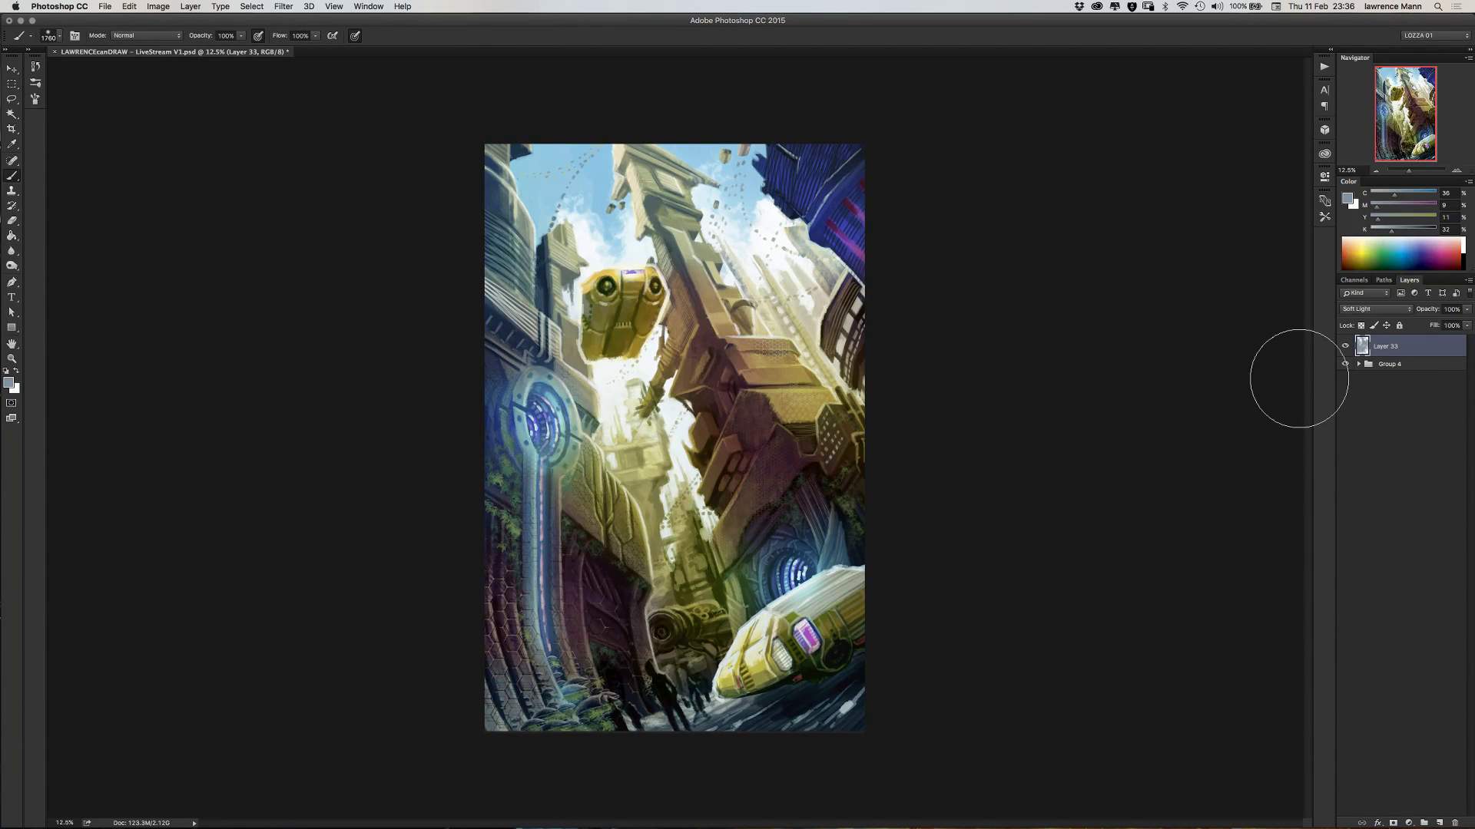
pyautogui.click(1352, 310)
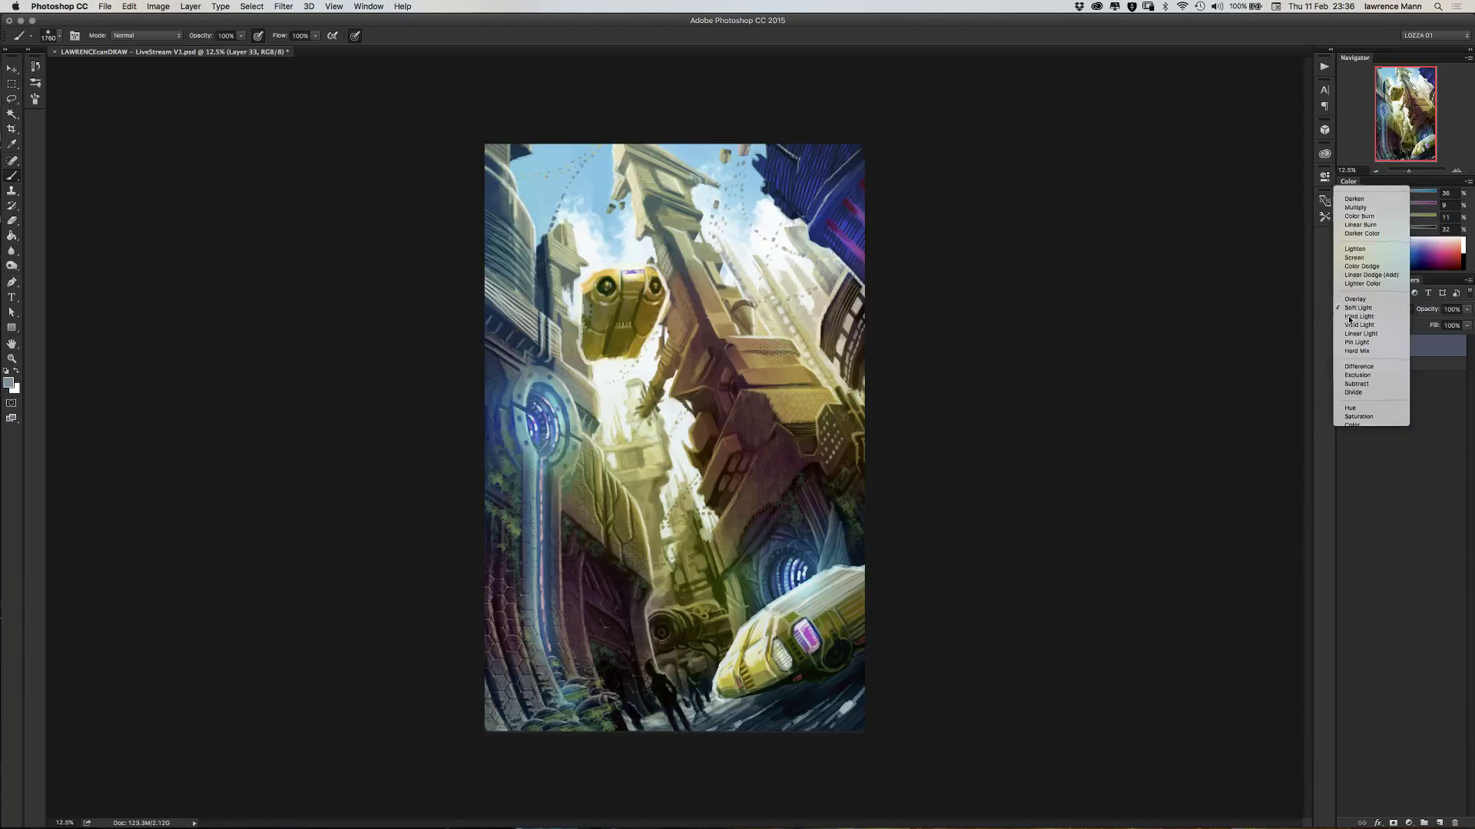
pyautogui.click(1349, 323)
pyautogui.click(1348, 309)
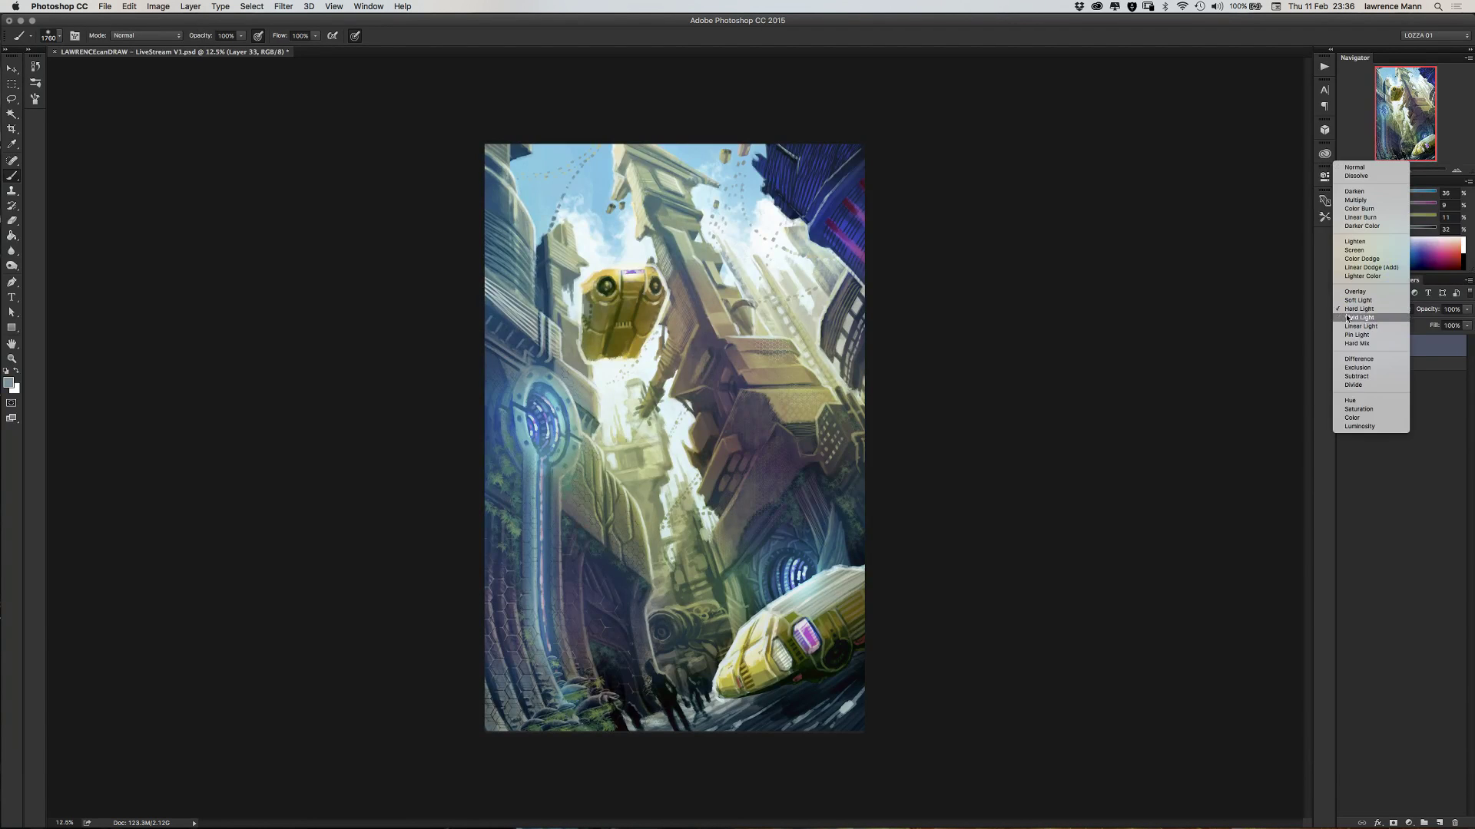
pyautogui.click(1340, 421)
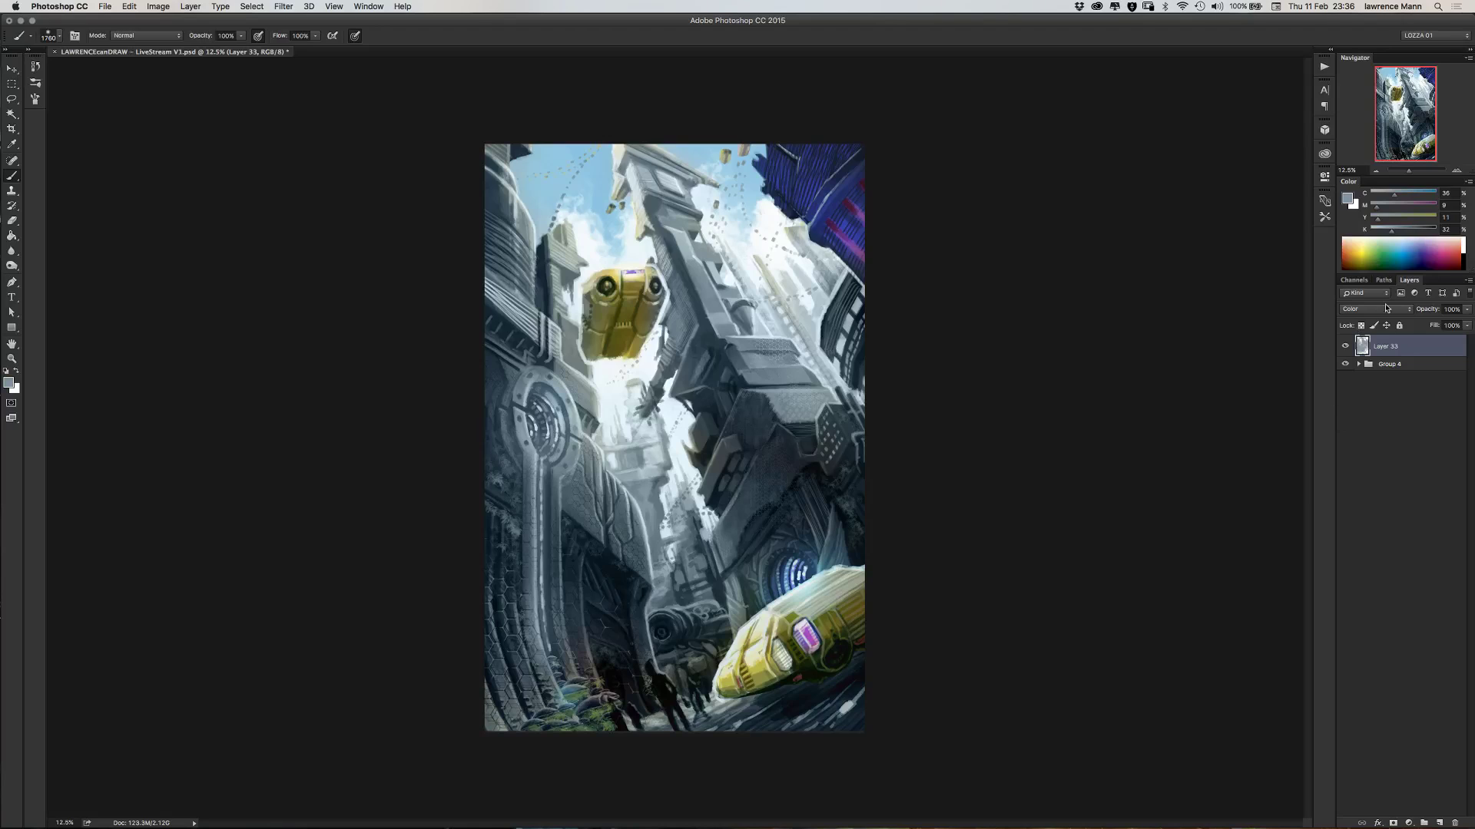
# - Lower Layer 33's opacity to 71% and keep its blend mode at Color
pyautogui.click(1467, 309)
pyautogui.moveTo(1439, 328); pyautogui.dragTo(1453, 325)
pyautogui.click(1361, 310)
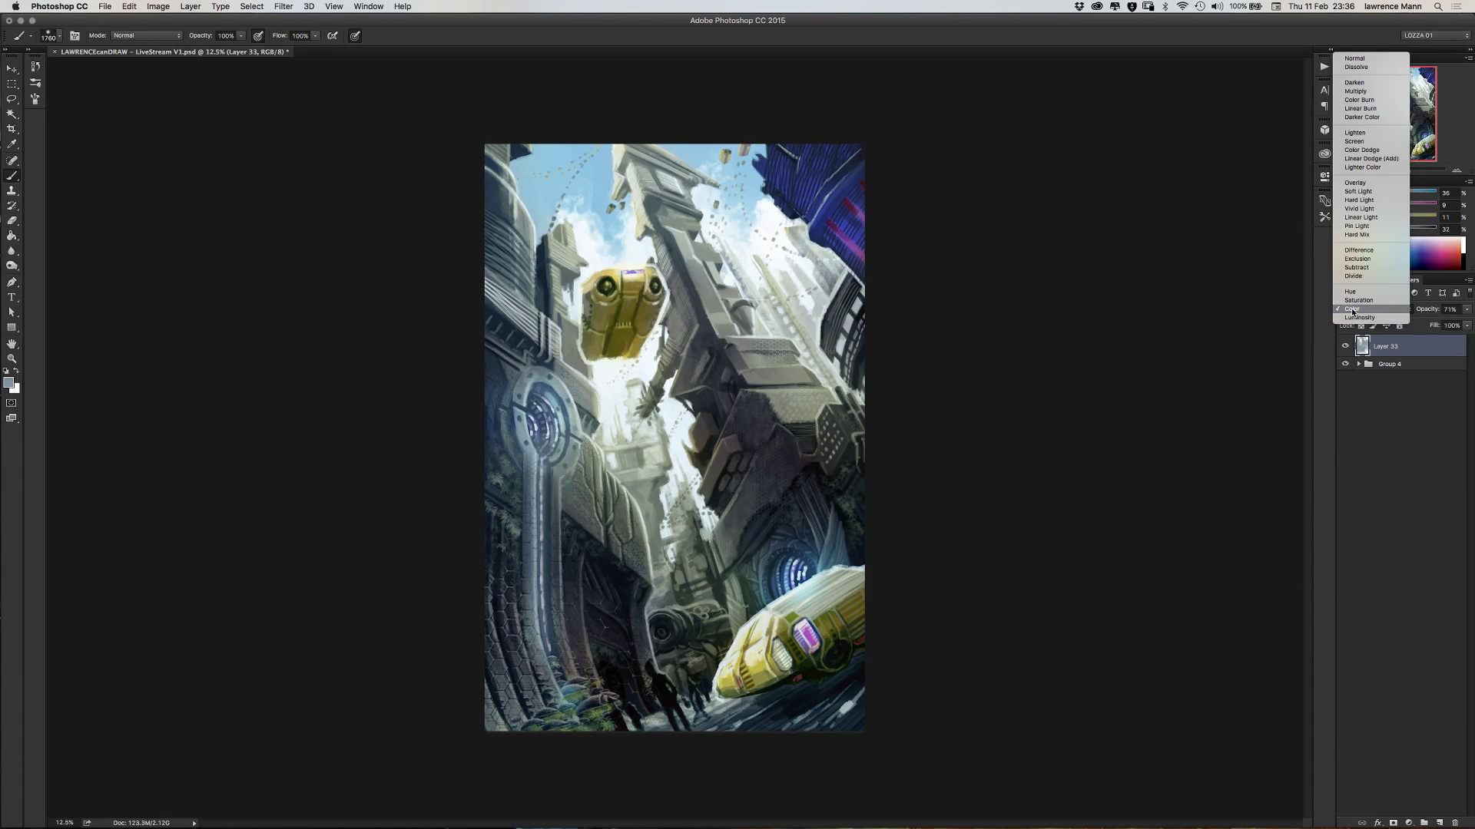
pyautogui.click(1353, 311)
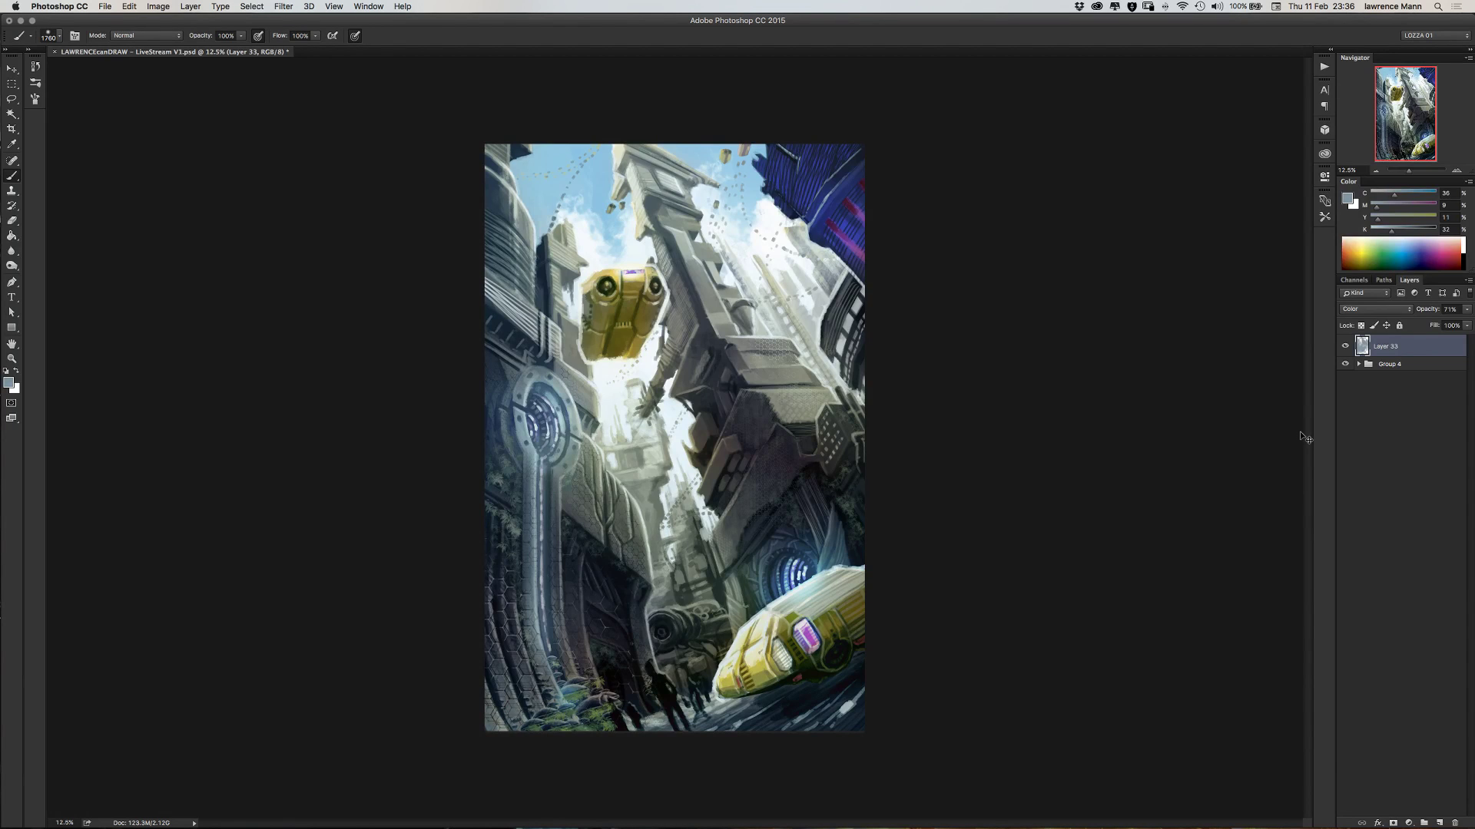
# - Adjust the hue, saturation and lightness of Layer 33's blue-grey paint with Hue/Saturation
pyautogui.press('super+u')
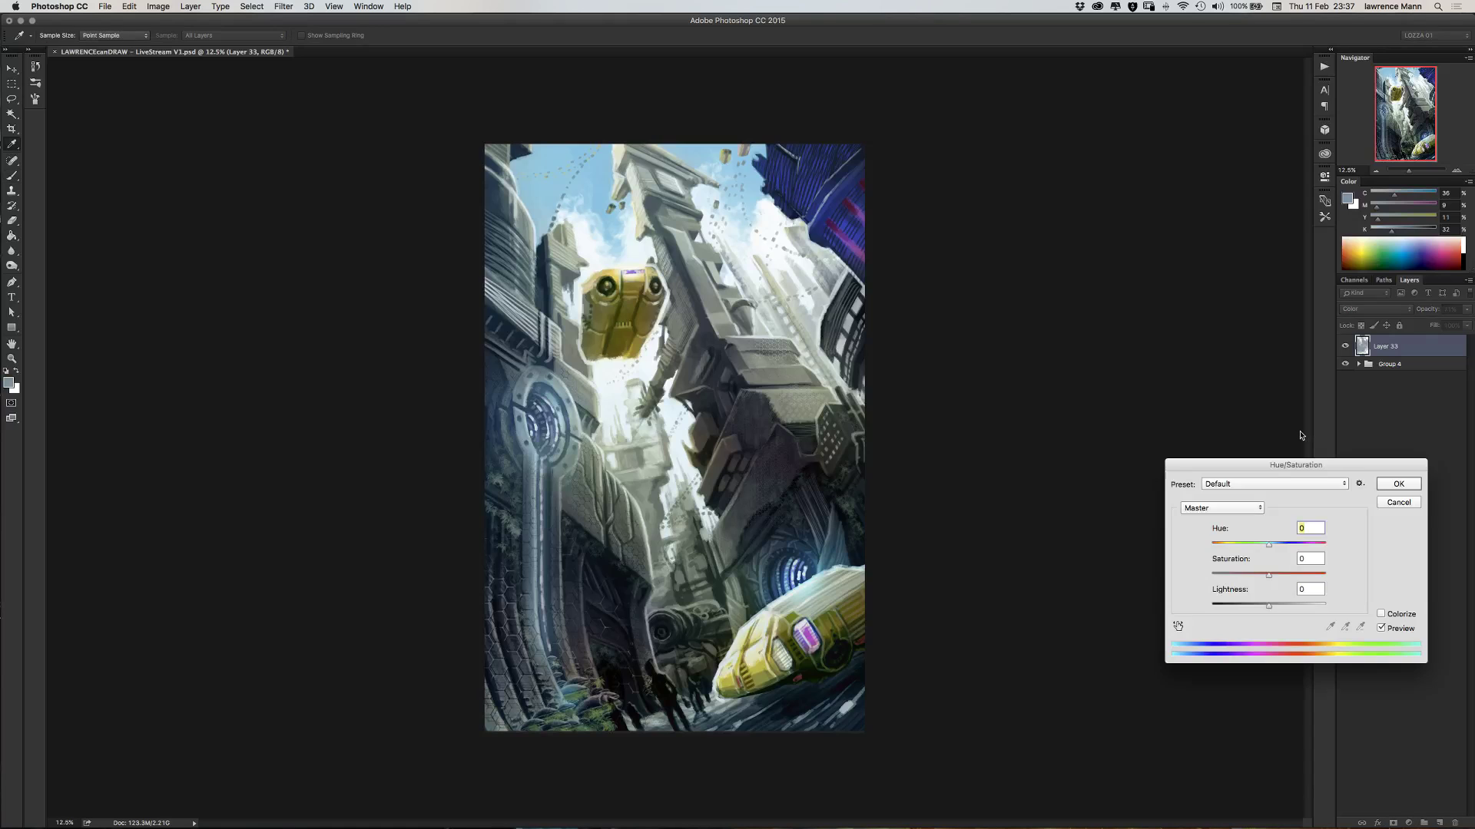
pyautogui.moveTo(1193, 542); pyautogui.dragTo(154, 290)
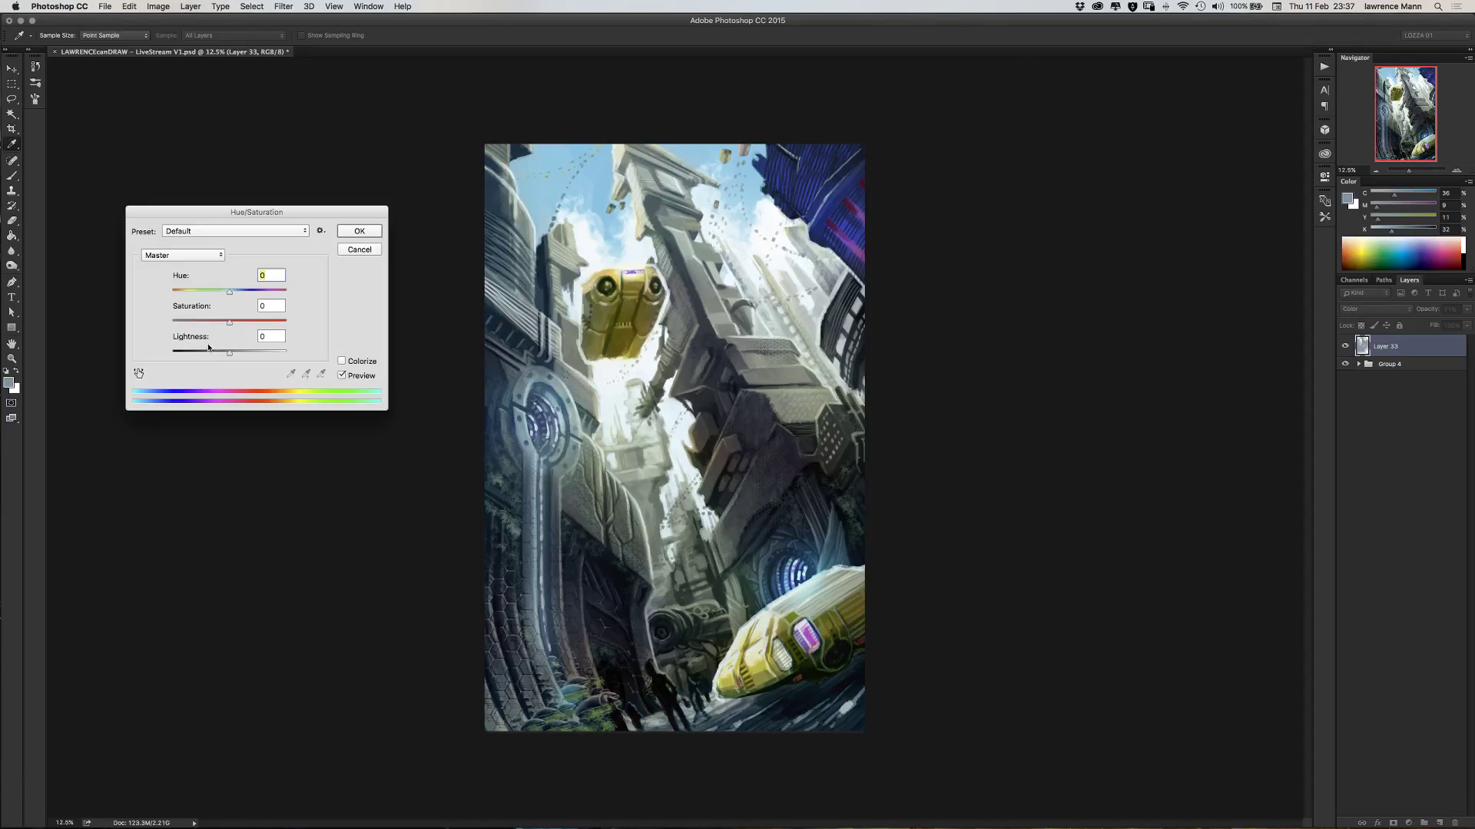
pyautogui.moveTo(228, 292)
pyautogui.mouseDown()
pyautogui.moveTo(268, 328)
pyautogui.moveTo(232, 295)
pyautogui.mouseUp()
pyautogui.moveTo(229, 353); pyautogui.dragTo(232, 352)
pyautogui.hotkey('shift', 'Tab')
pyautogui.hotkey('shift', 'Up')
pyautogui.moveTo(231, 292); pyautogui.dragTo(229, 352)
pyautogui.moveTo(258, 322); pyautogui.dragTo(228, 294)
pyautogui.click(360, 229)
# - Reduce Layer 33's opacity to 49% and toggle its visibility to compare the painting with and without the tint
pyautogui.click(1465, 309)
pyautogui.moveTo(1457, 321); pyautogui.dragTo(1440, 322)
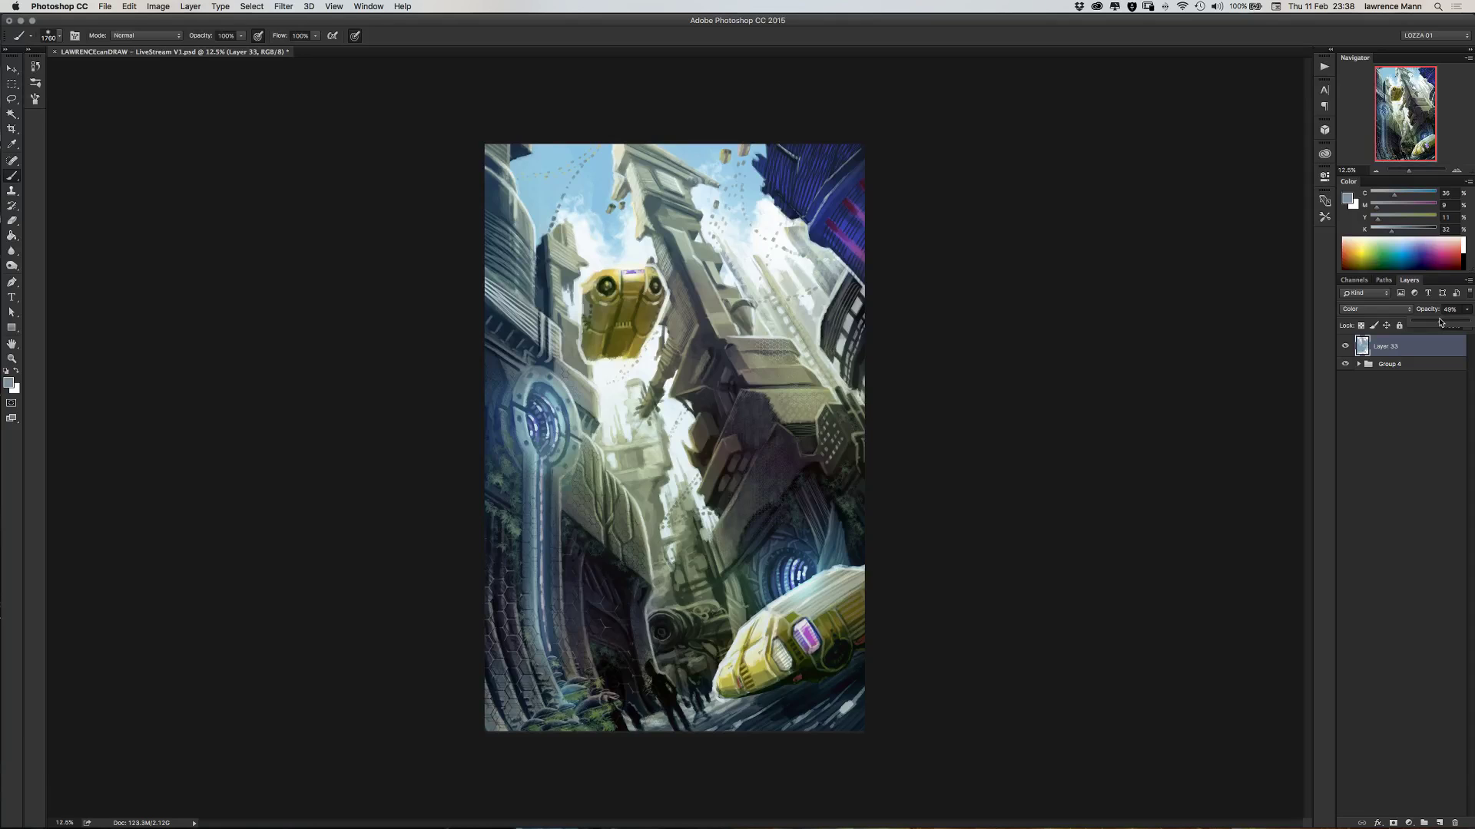
pyautogui.click(1349, 347)
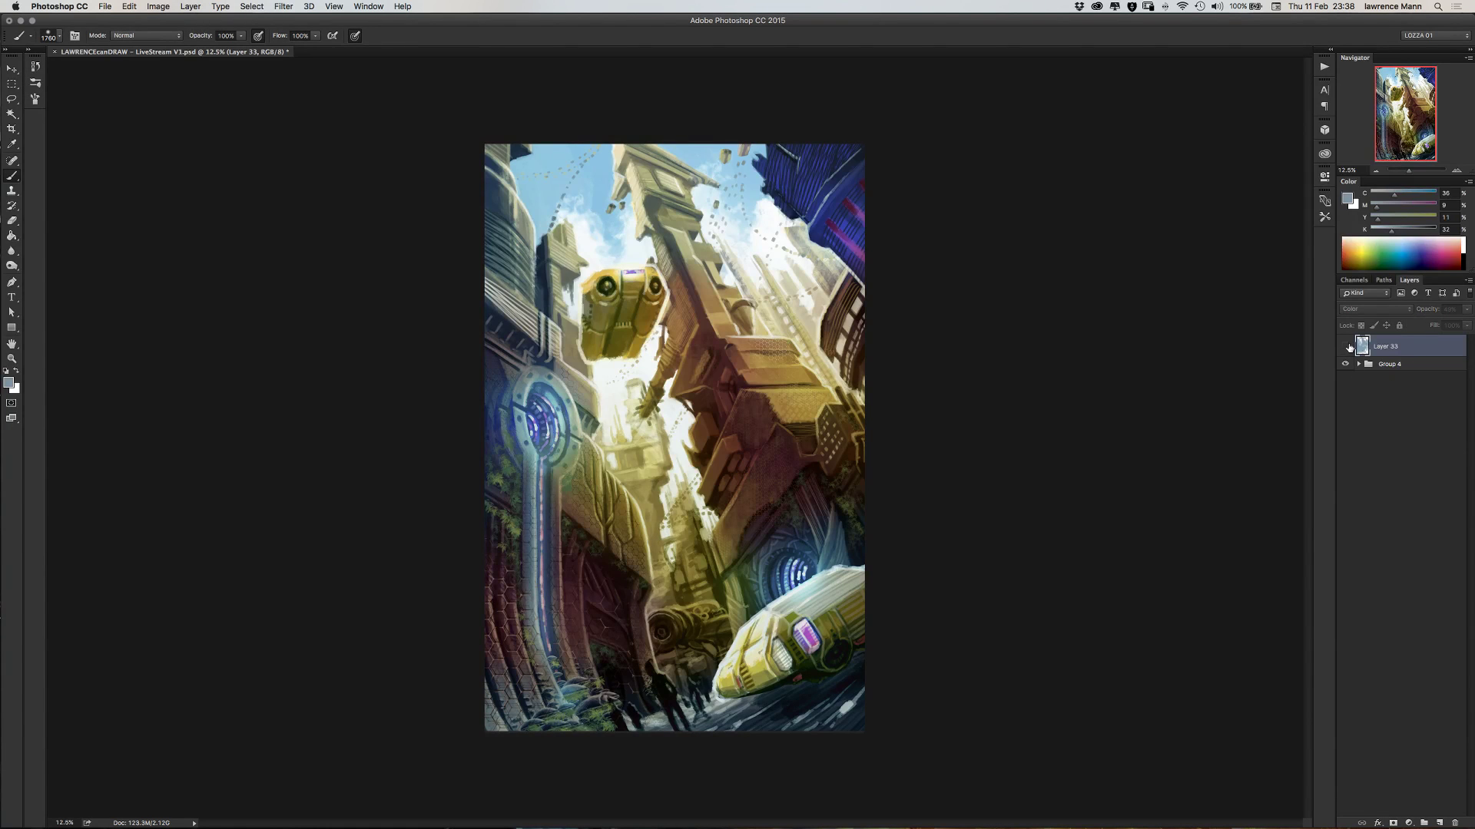
pyautogui.click(1348, 346)
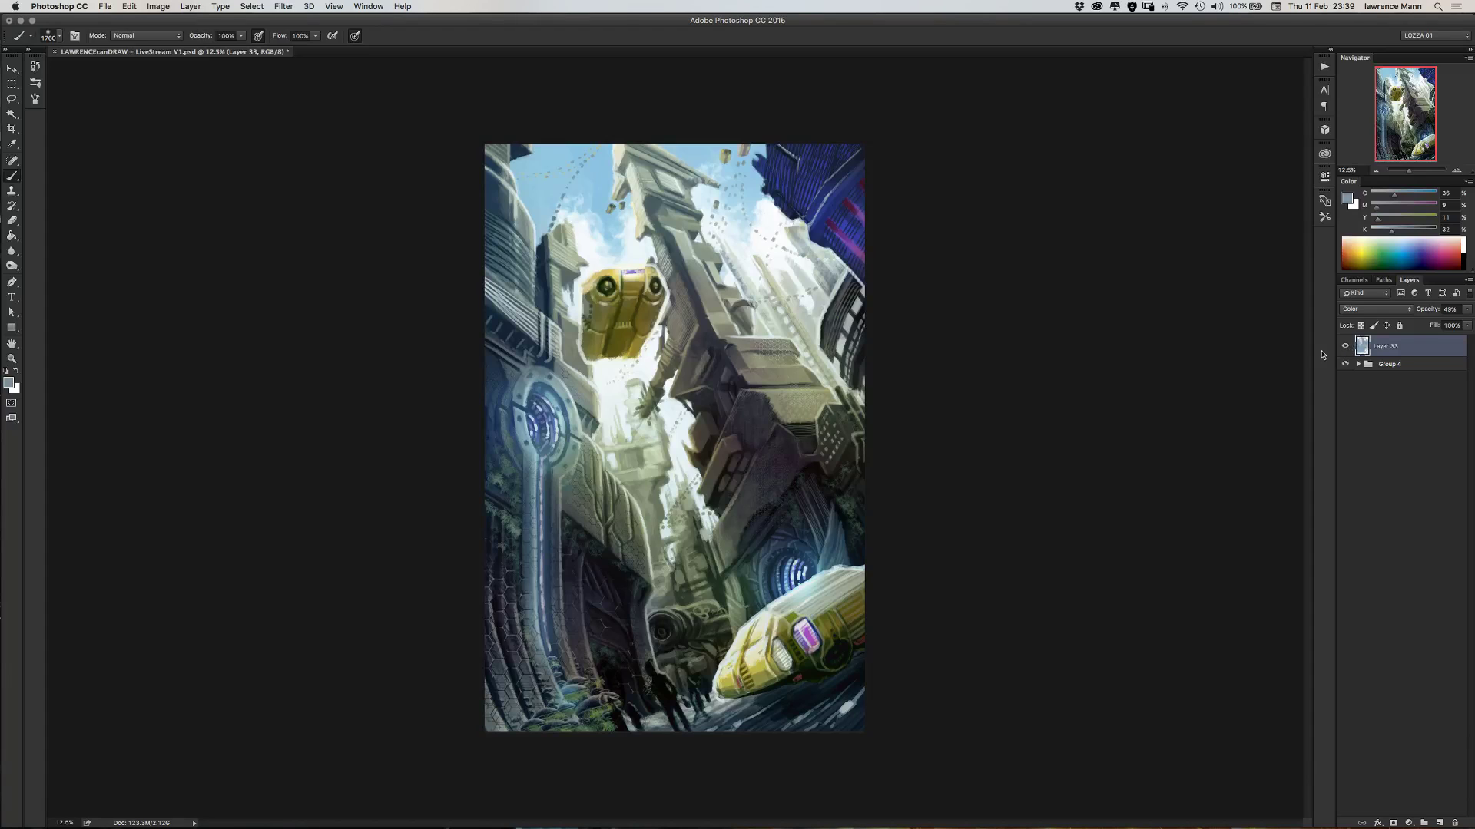
# - Erase some of Layer 33's blue-grey tint over the central tower with the Eraser at 73% opacity
pyautogui.click(11, 221)
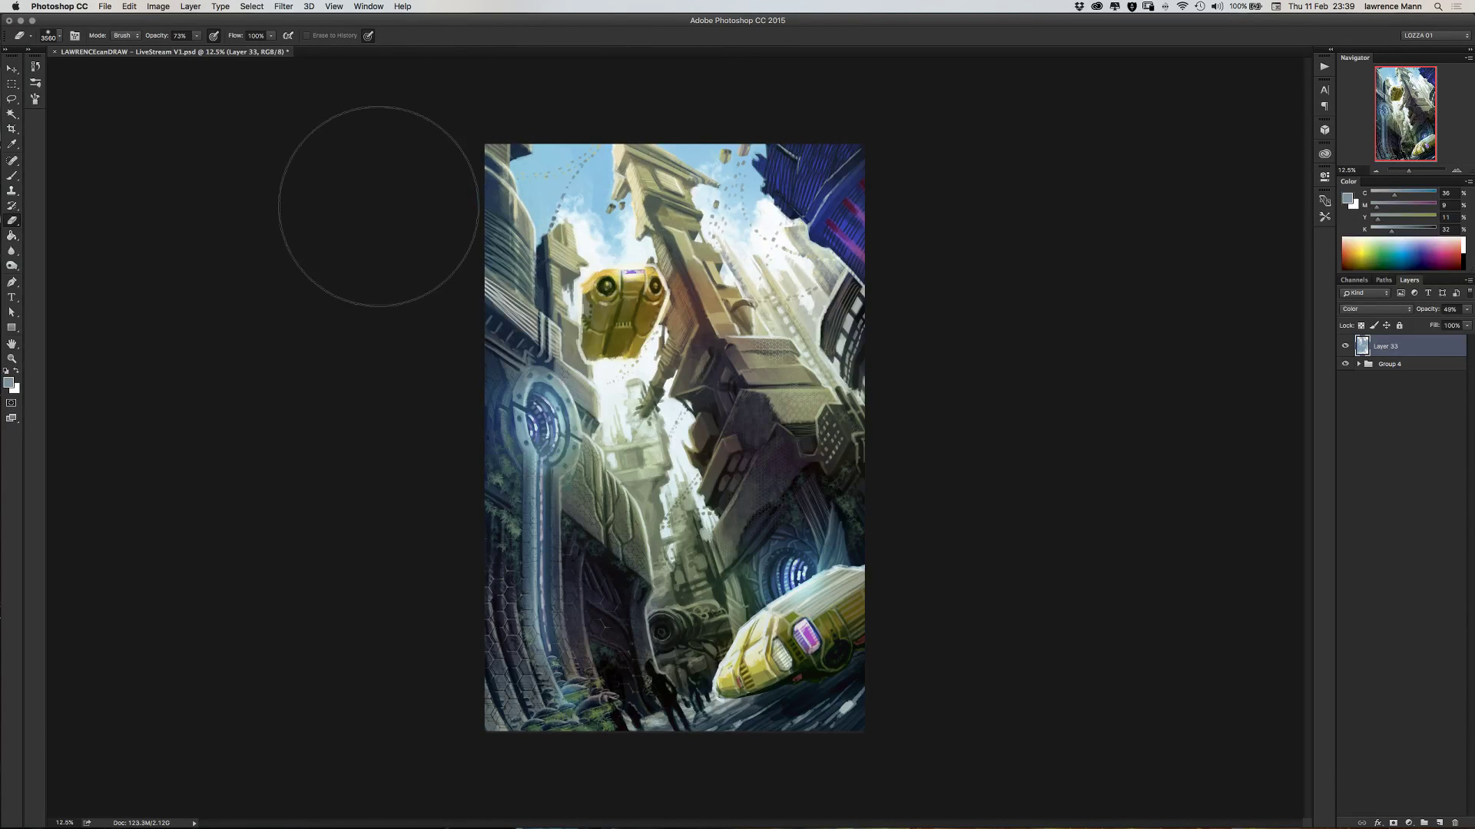
# - Duplicate Group 4, hide the original group and merge the copy into a single layer
pyautogui.click(1390, 368)
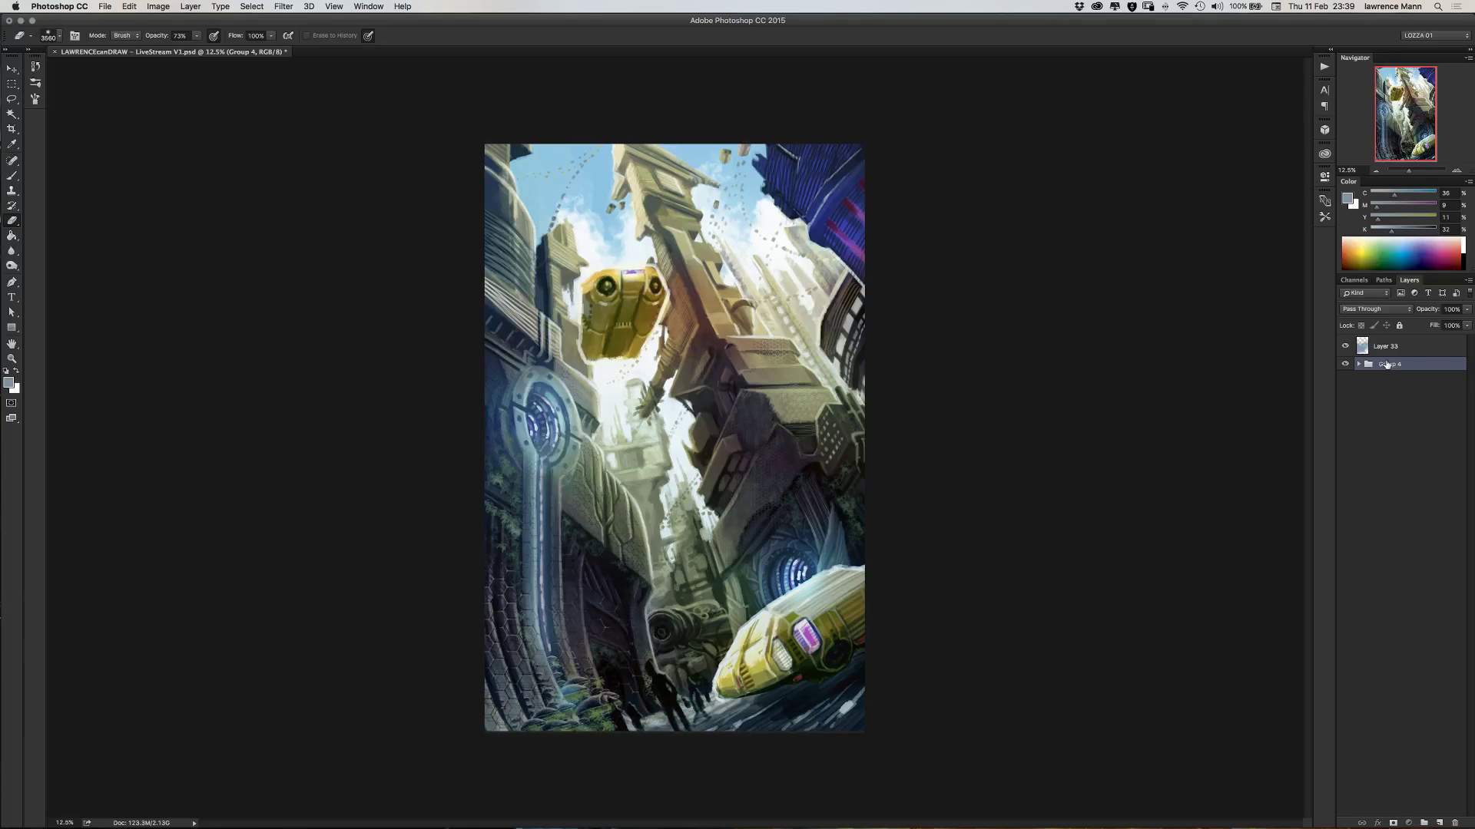
pyautogui.moveTo(1387, 364); pyautogui.dragTo(1438, 824)
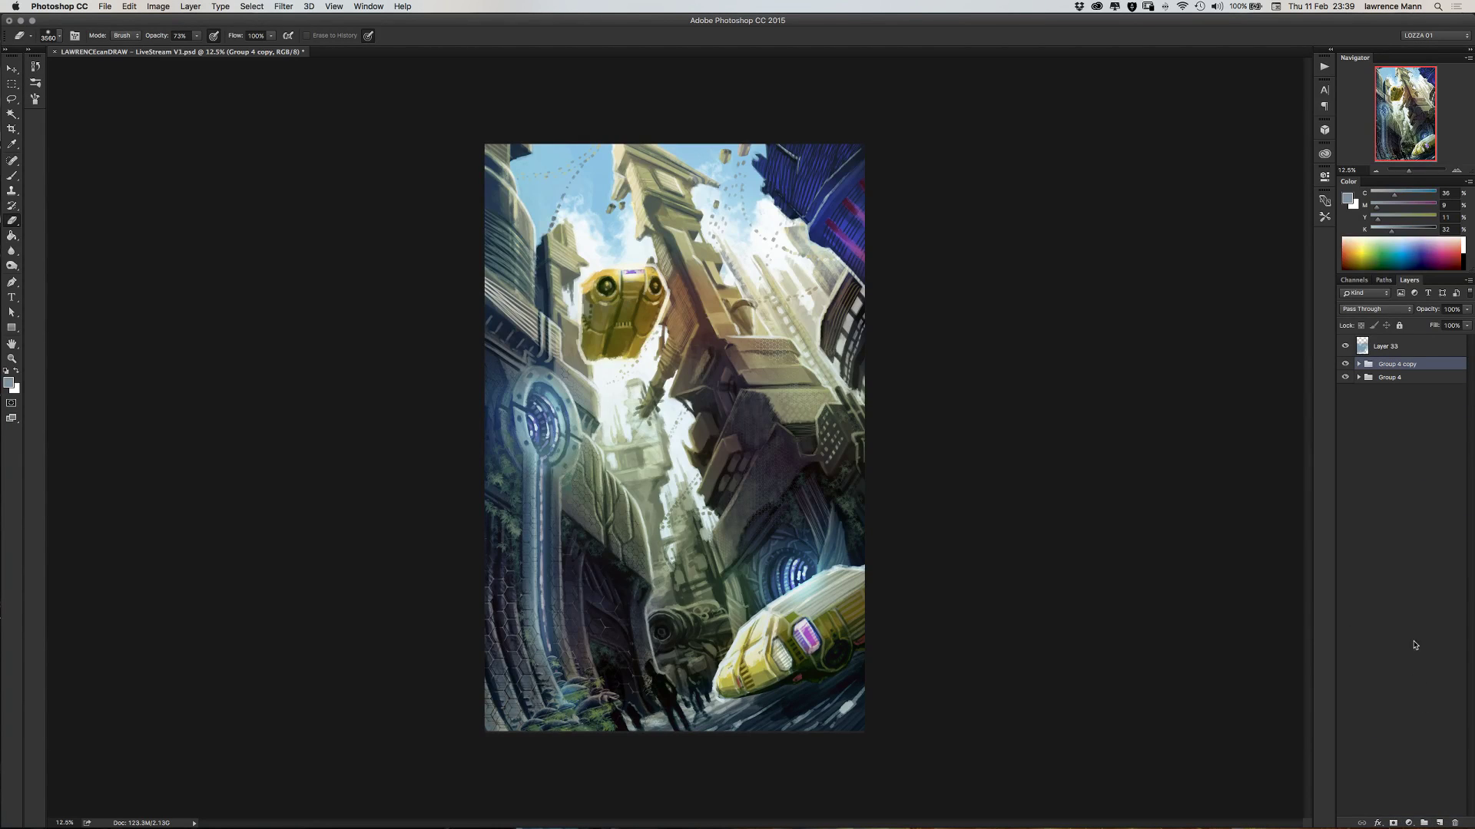
pyautogui.click(1345, 378)
pyautogui.hotkey('ctrl', 't')
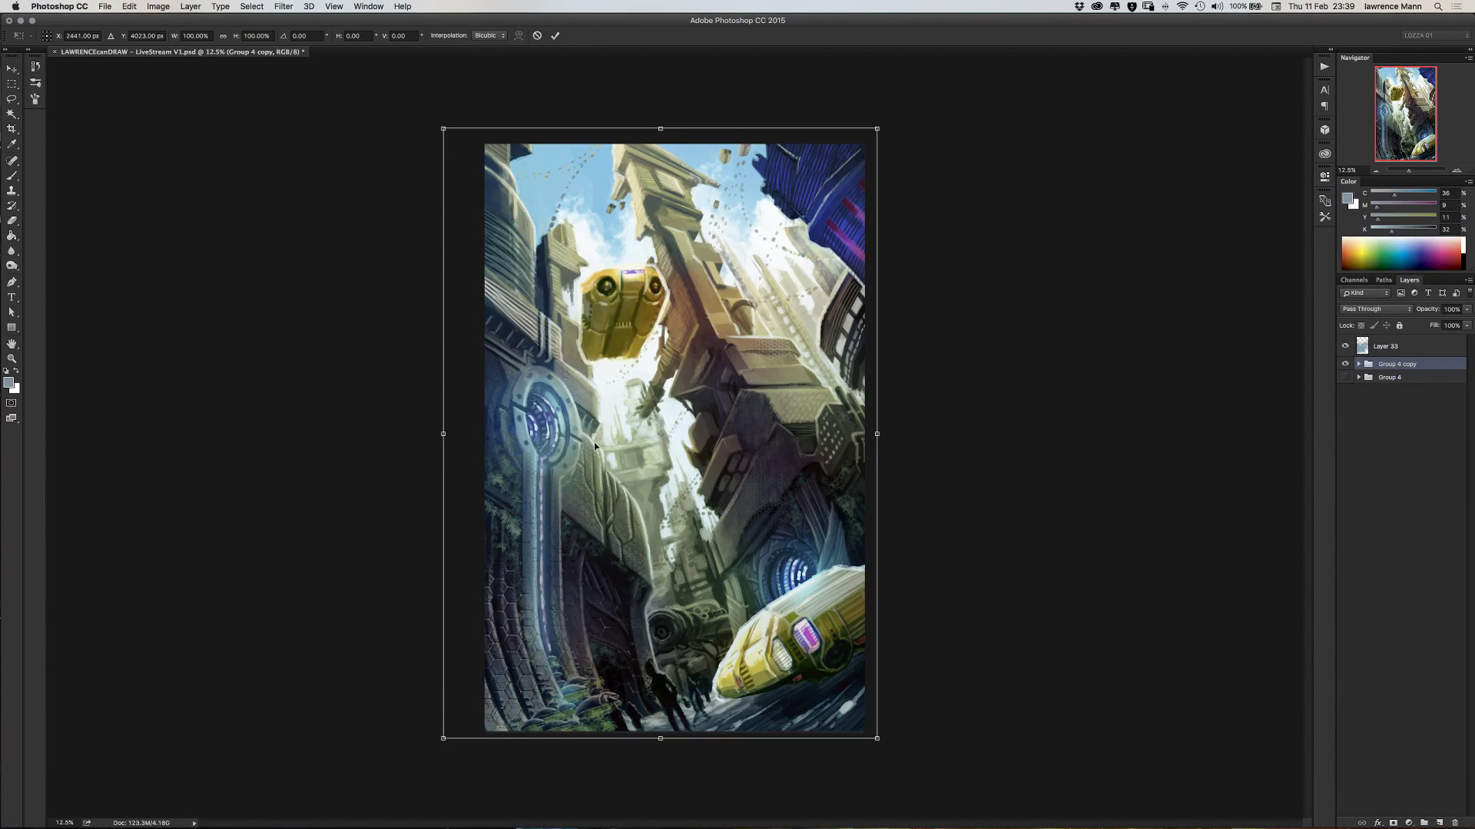
pyautogui.press('Return')
pyautogui.press('e')
pyautogui.press('super+e')
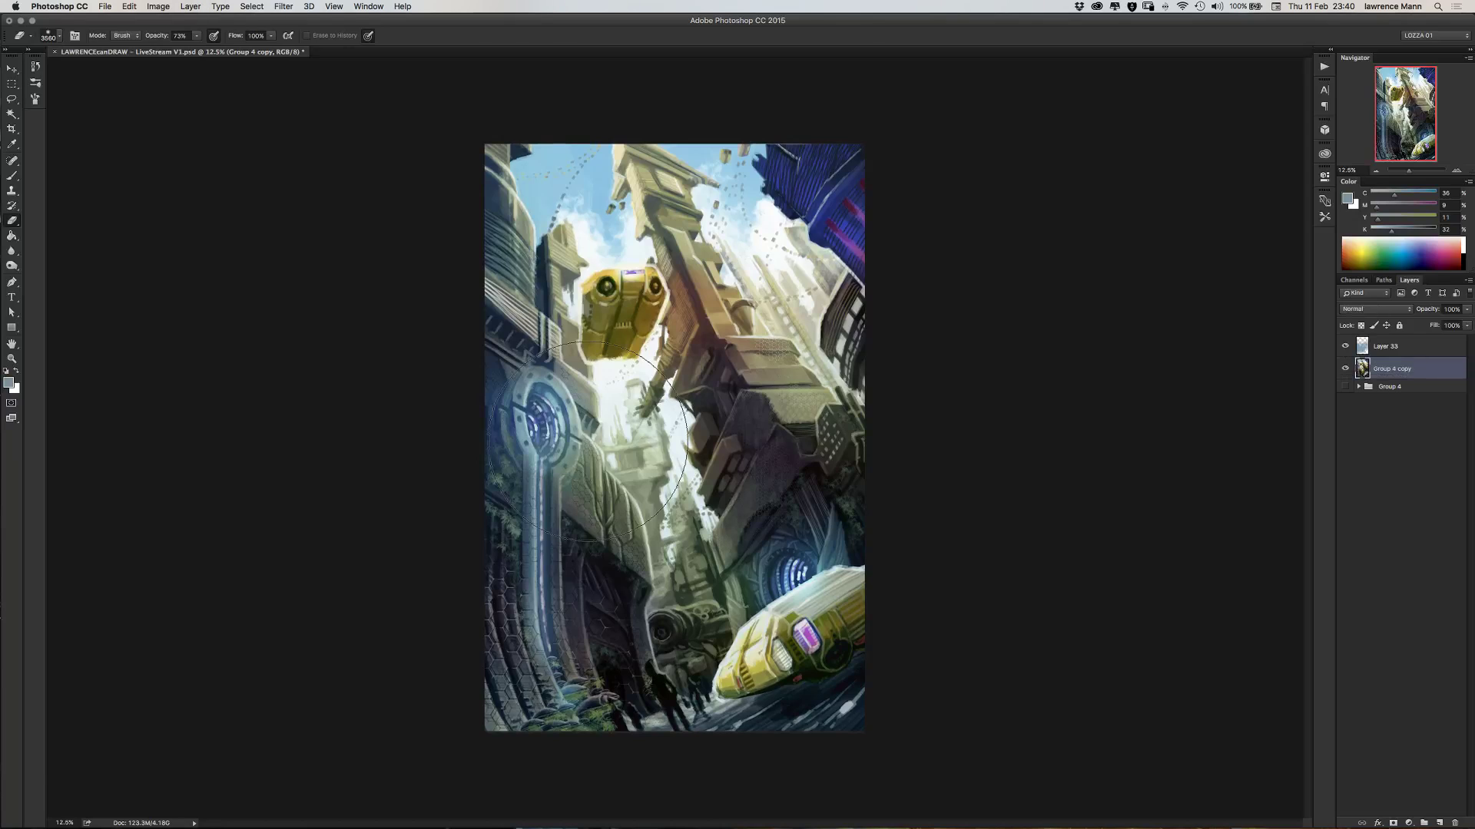
# - Copy the canvas area of the merged painting onto a new layer and delete the merged group copy
pyautogui.press('super+a')
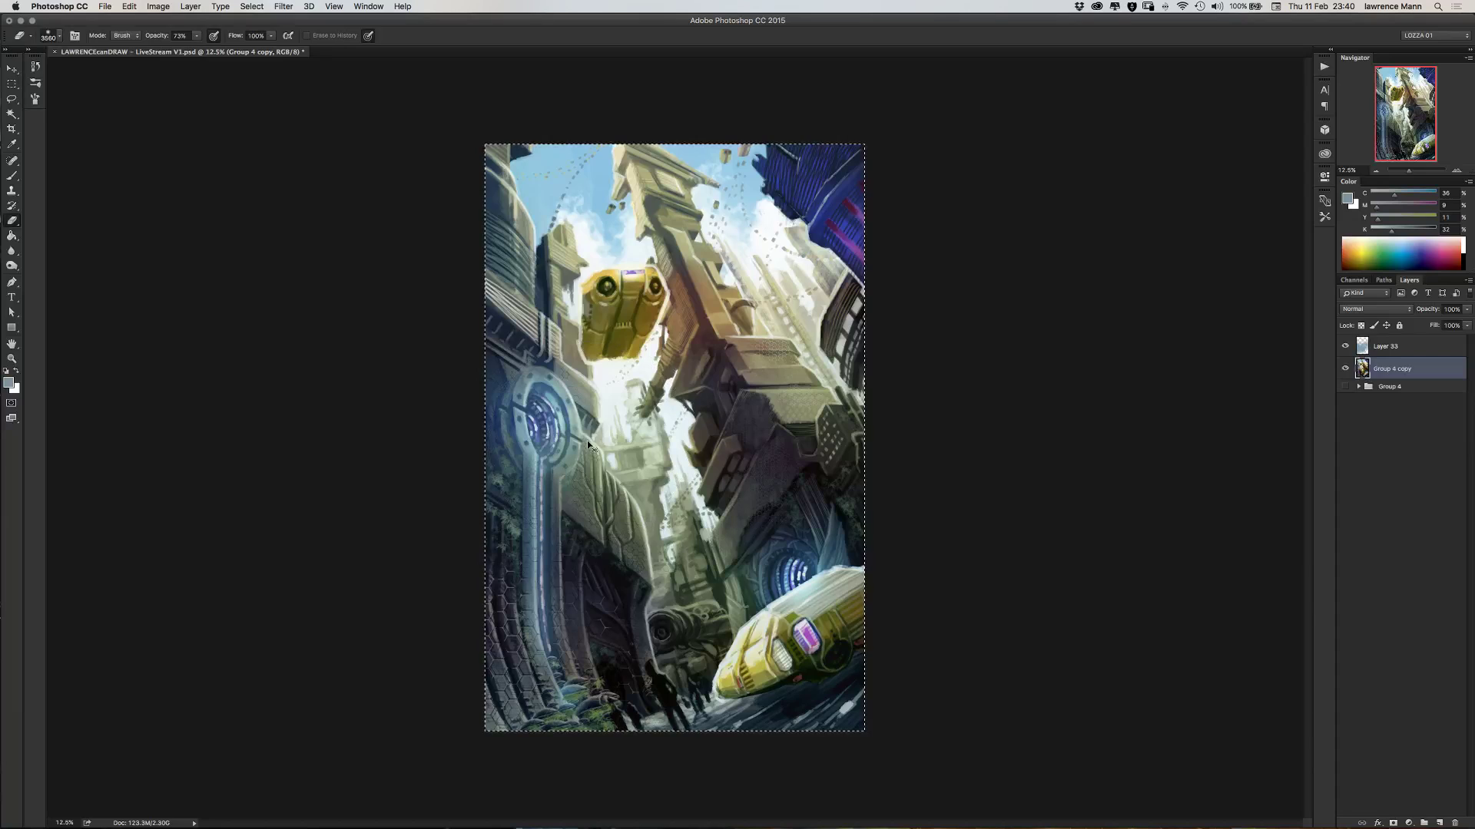
pyautogui.press('super+j')
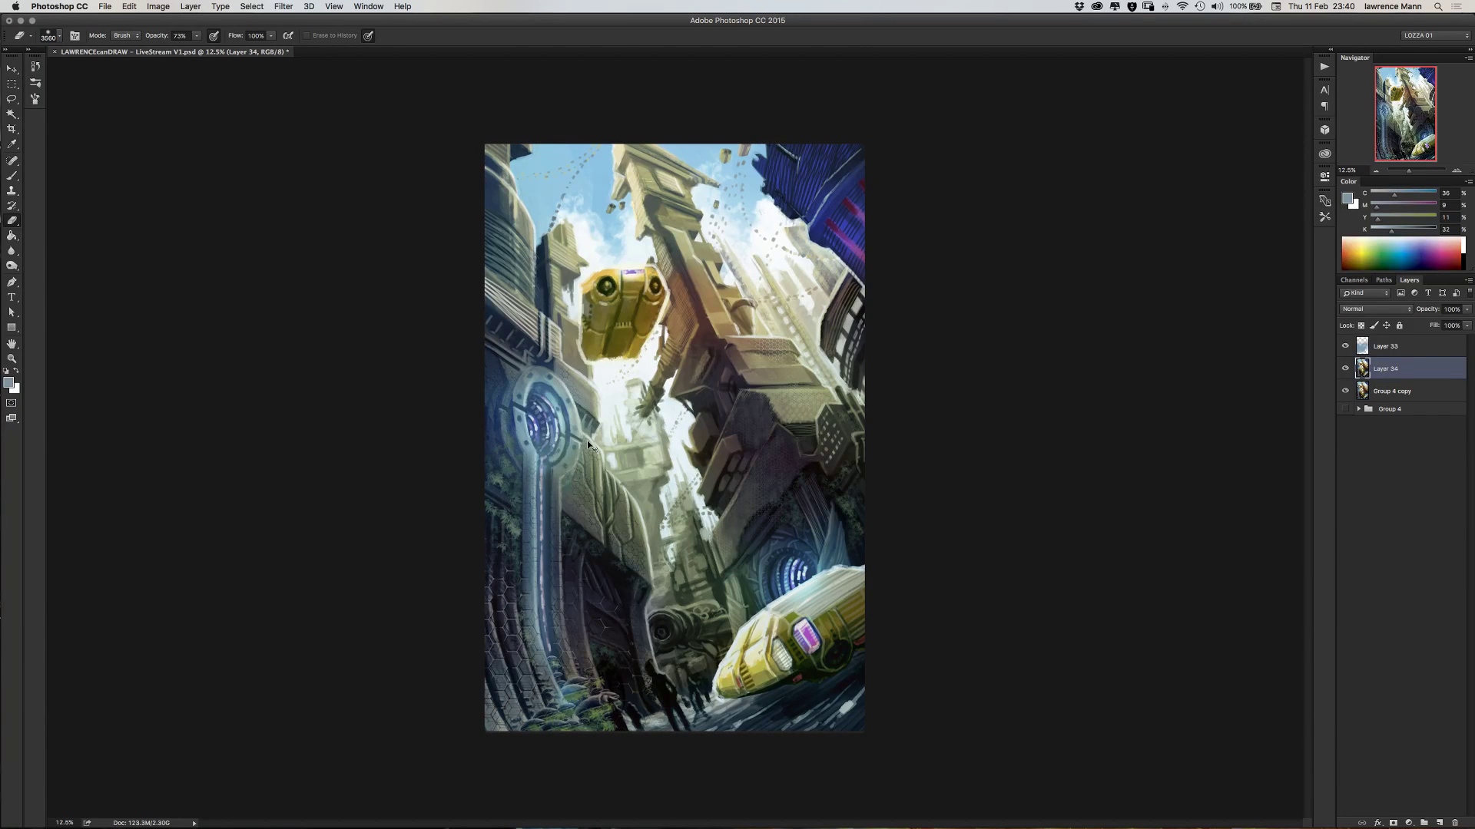
pyautogui.moveTo(1383, 393)
pyautogui.mouseDown()
pyautogui.moveTo(1370, 811)
pyautogui.moveTo(1454, 823)
pyautogui.mouseUp()
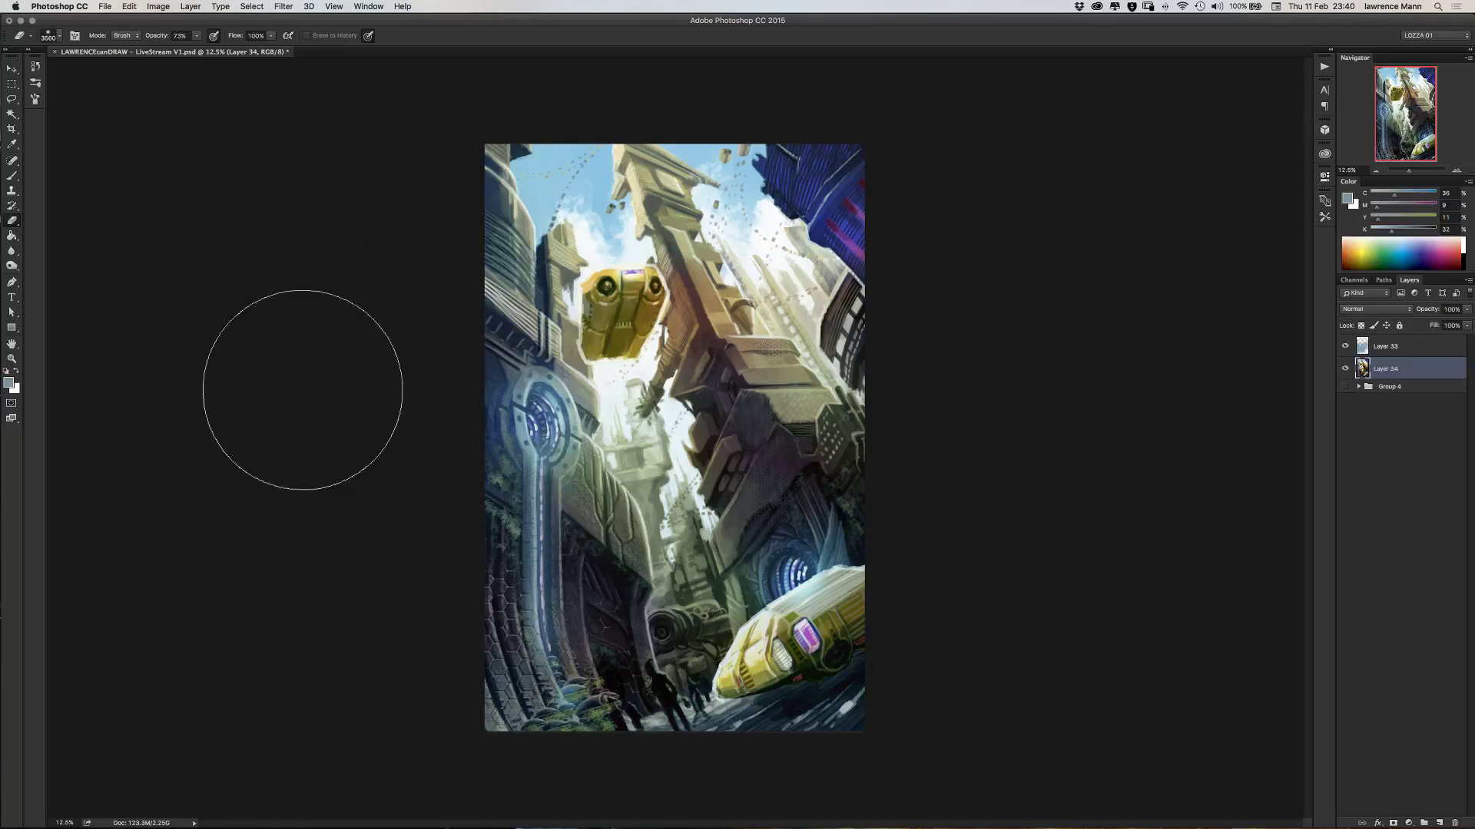
pyautogui.click(12, 70)
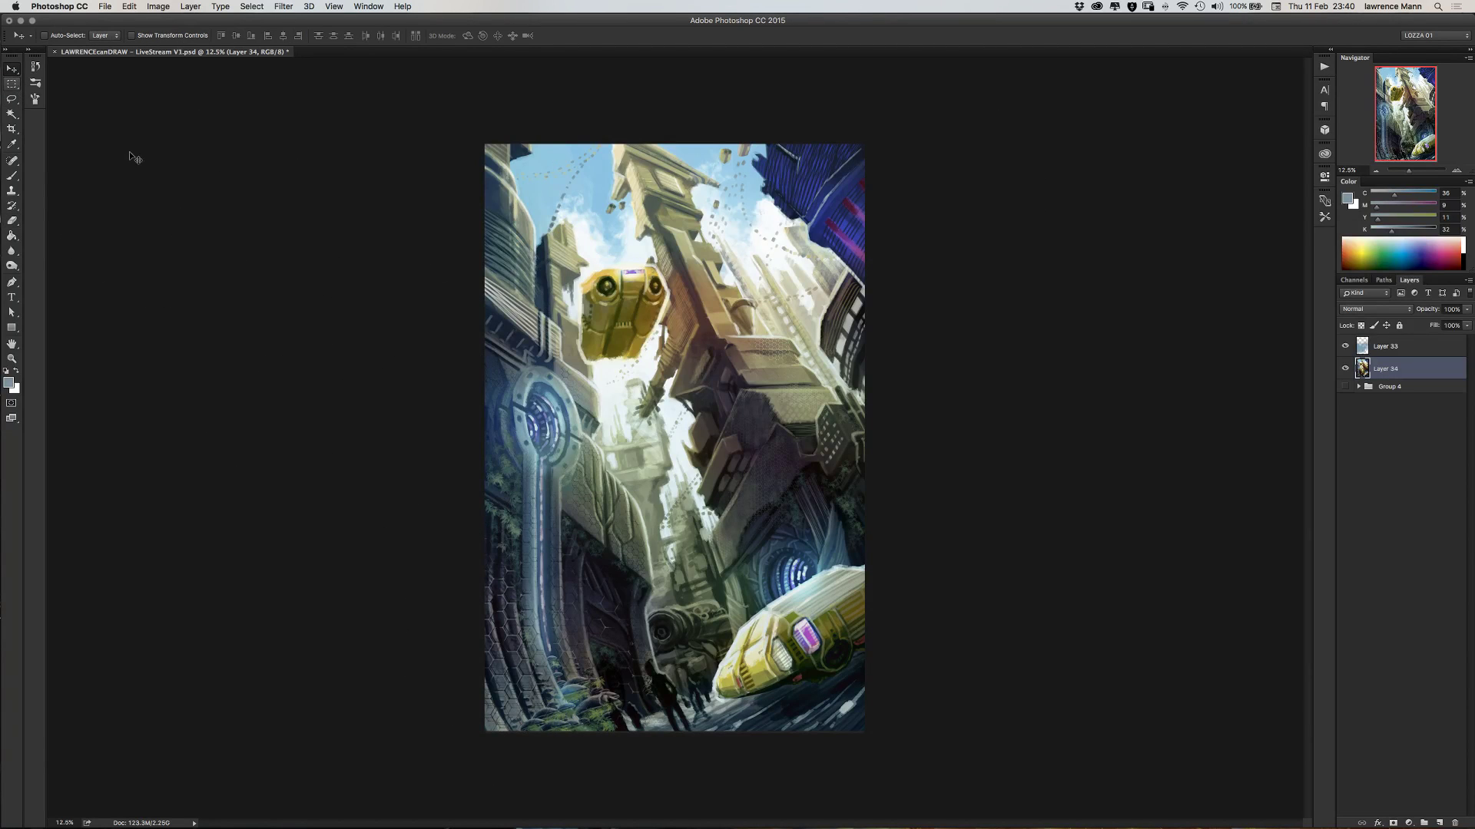
pyautogui.moveTo(521, 479)
pyautogui.mouseDown()
pyautogui.moveTo(505, 483)
pyautogui.moveTo(518, 498)
pyautogui.mouseUp()
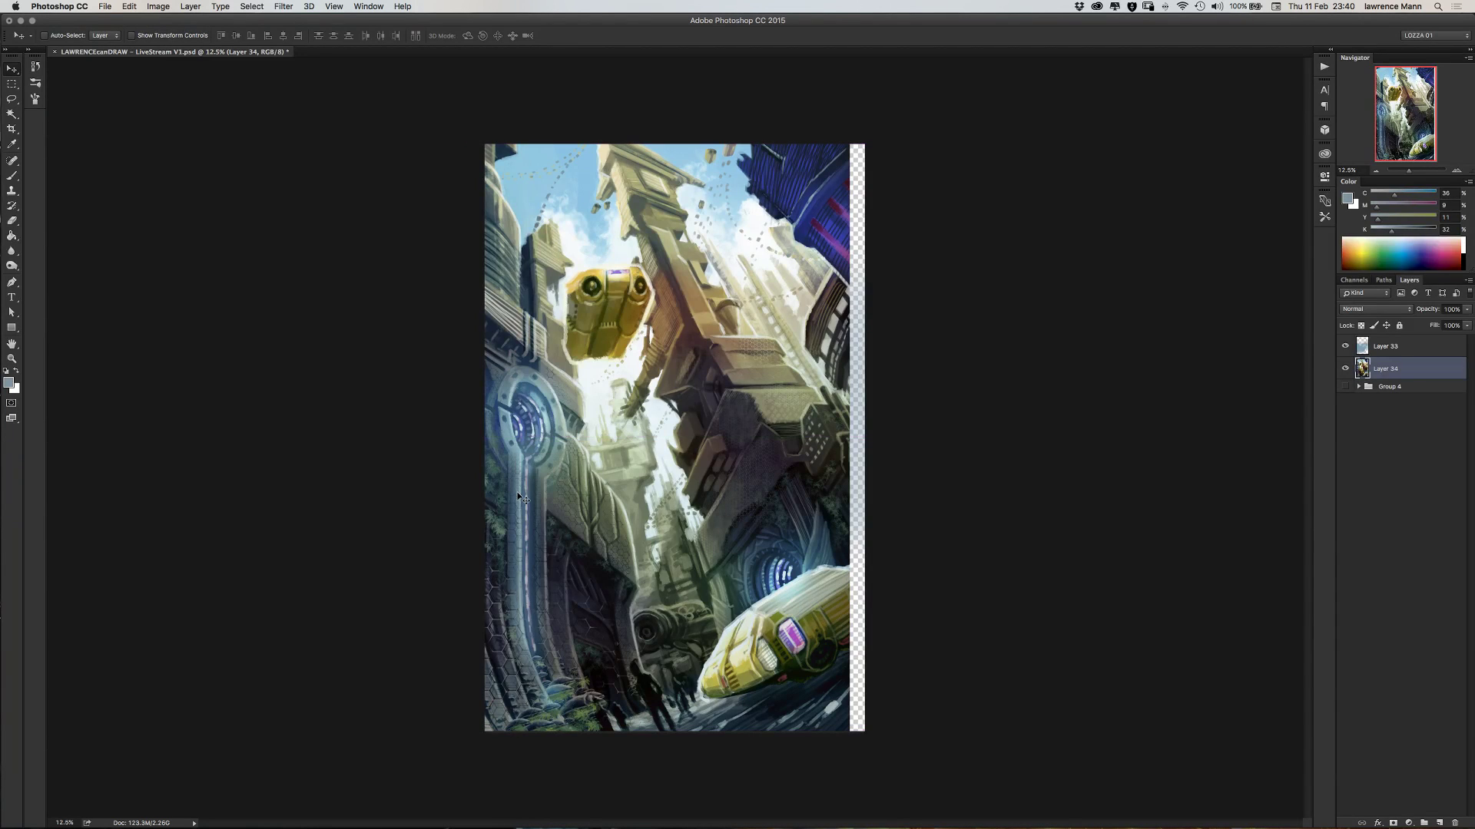
pyautogui.press('super+z')
# - Lasso the left-hand building on Layer 34, following its edge against the sky down to the street figures
pyautogui.press('l')
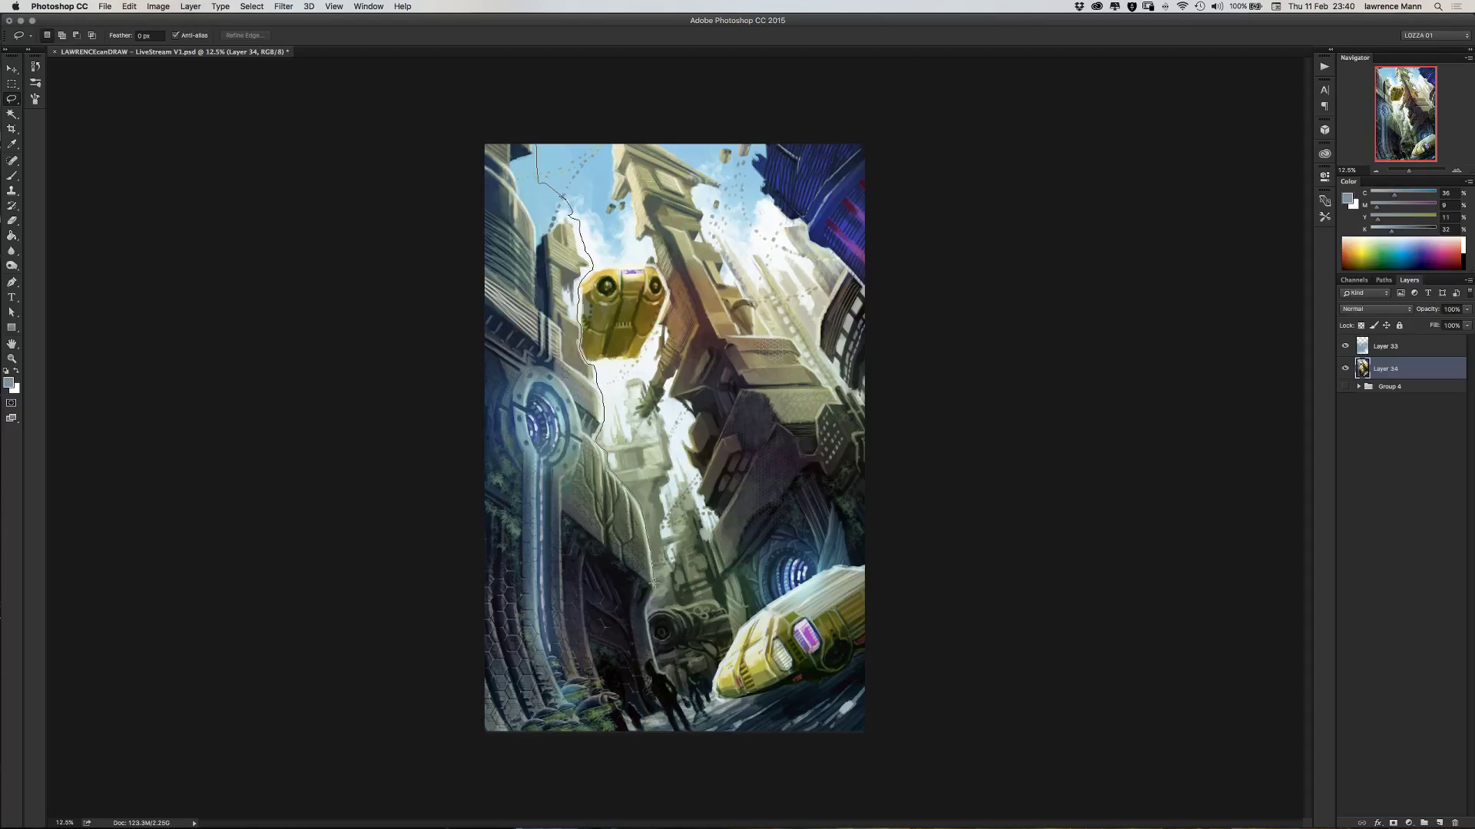
pyautogui.moveTo(653, 584)
pyautogui.mouseDown()
pyautogui.moveTo(692, 741)
pyautogui.moveTo(658, 787)
pyautogui.moveTo(469, 785)
pyautogui.moveTo(392, 719)
pyautogui.moveTo(388, 299)
pyautogui.moveTo(429, 90)
pyautogui.moveTo(524, 132)
pyautogui.mouseUp()
pyautogui.press('v')
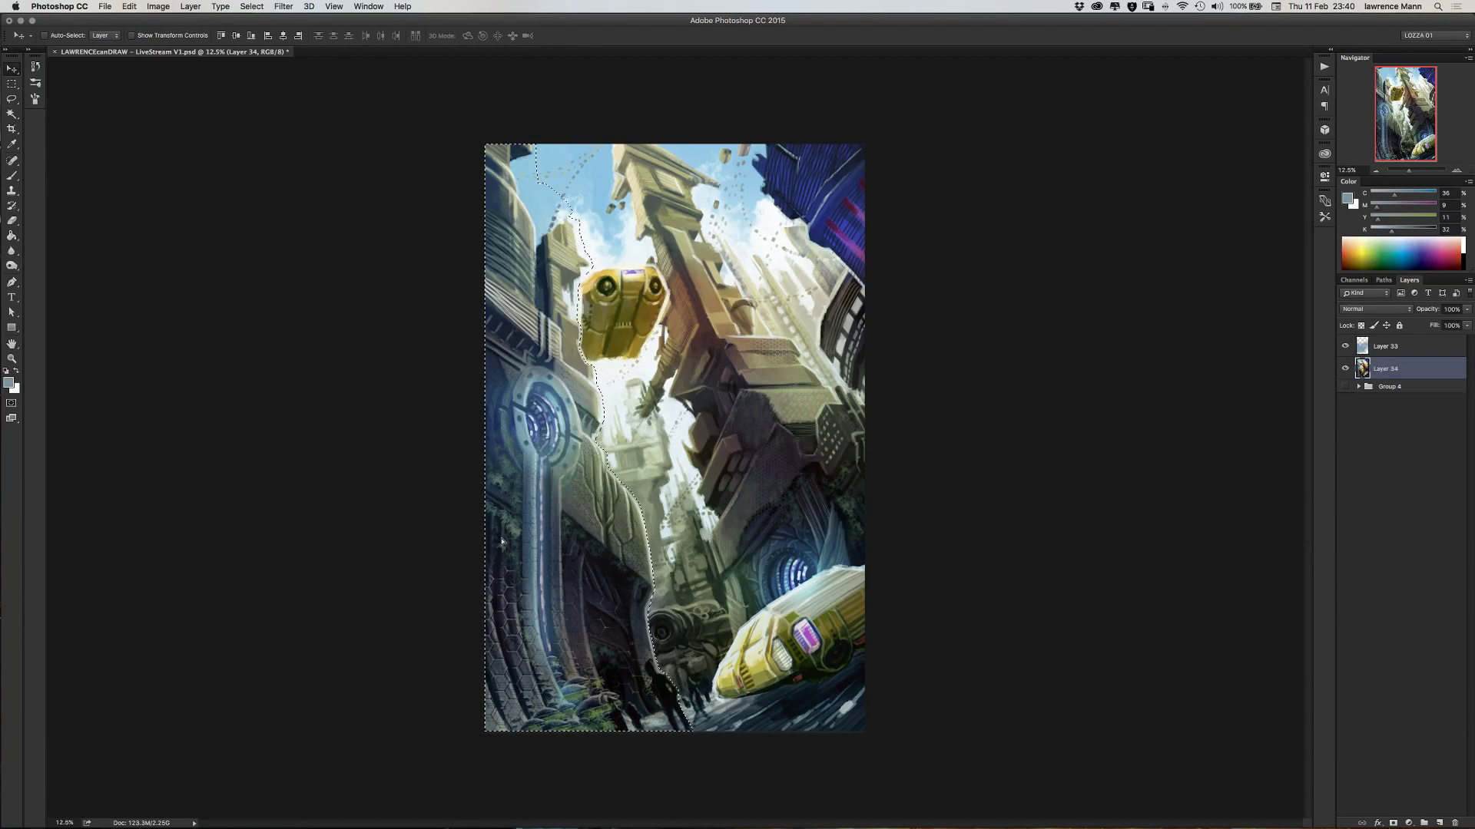
pyautogui.moveTo(515, 538)
pyautogui.mouseDown()
pyautogui.moveTo(492, 542)
pyautogui.moveTo(517, 552)
pyautogui.mouseUp()
pyautogui.press('super+z')
# - Scale the selected left building to about 91% width and 97% height and shift it towards the canvas's left edge
pyautogui.press('super+t')
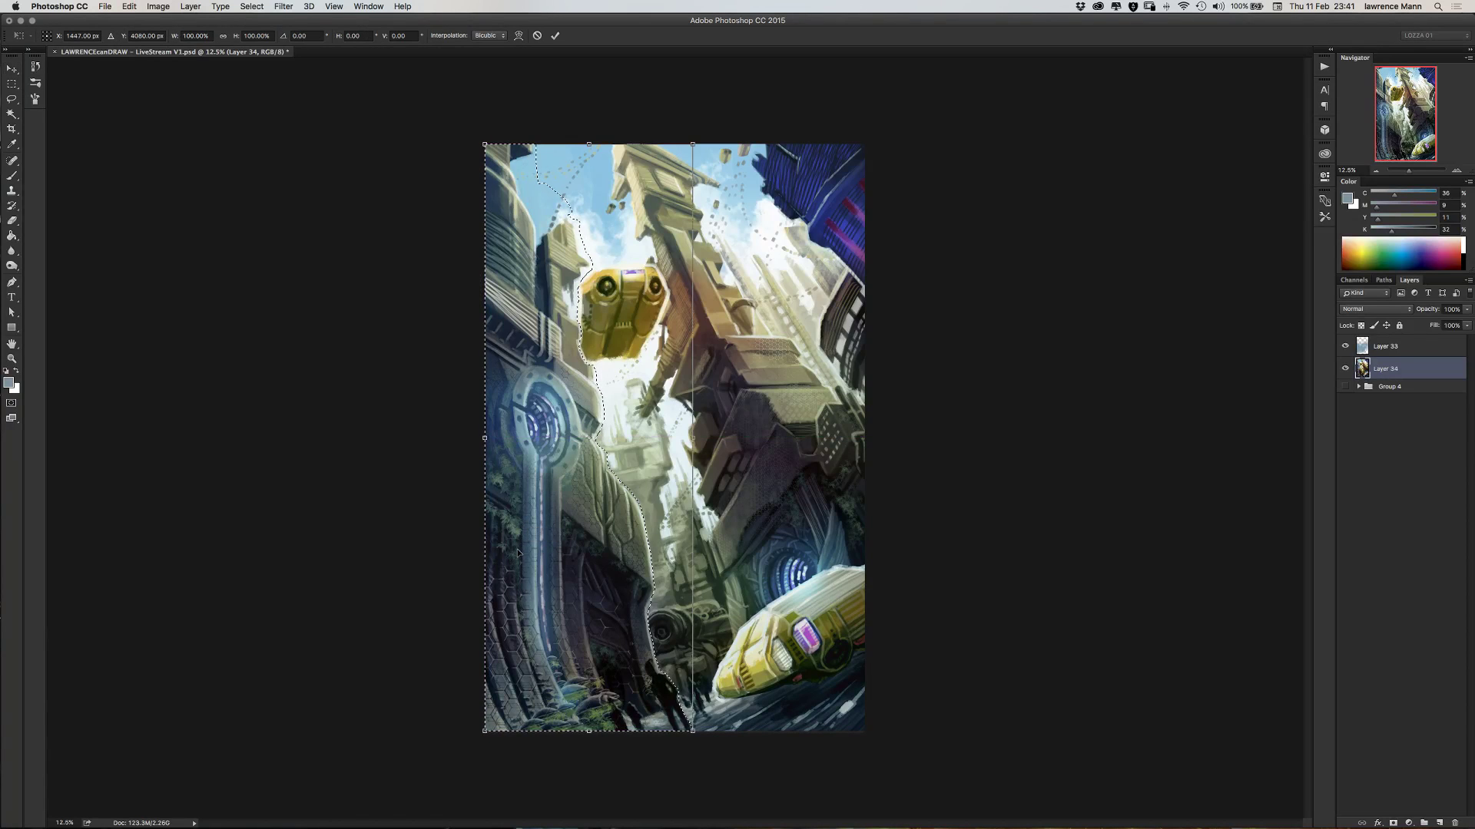
pyautogui.moveTo(693, 438); pyautogui.dragTo(674, 437)
pyautogui.moveTo(485, 438); pyautogui.dragTo(479, 438)
pyautogui.moveTo(675, 145)
pyautogui.mouseDown()
pyautogui.moveTo(652, 181)
pyautogui.moveTo(691, 139)
pyautogui.moveTo(689, 115)
pyautogui.moveTo(661, 134)
pyautogui.mouseUp()
pyautogui.moveTo(511, 454); pyautogui.dragTo(494, 458)
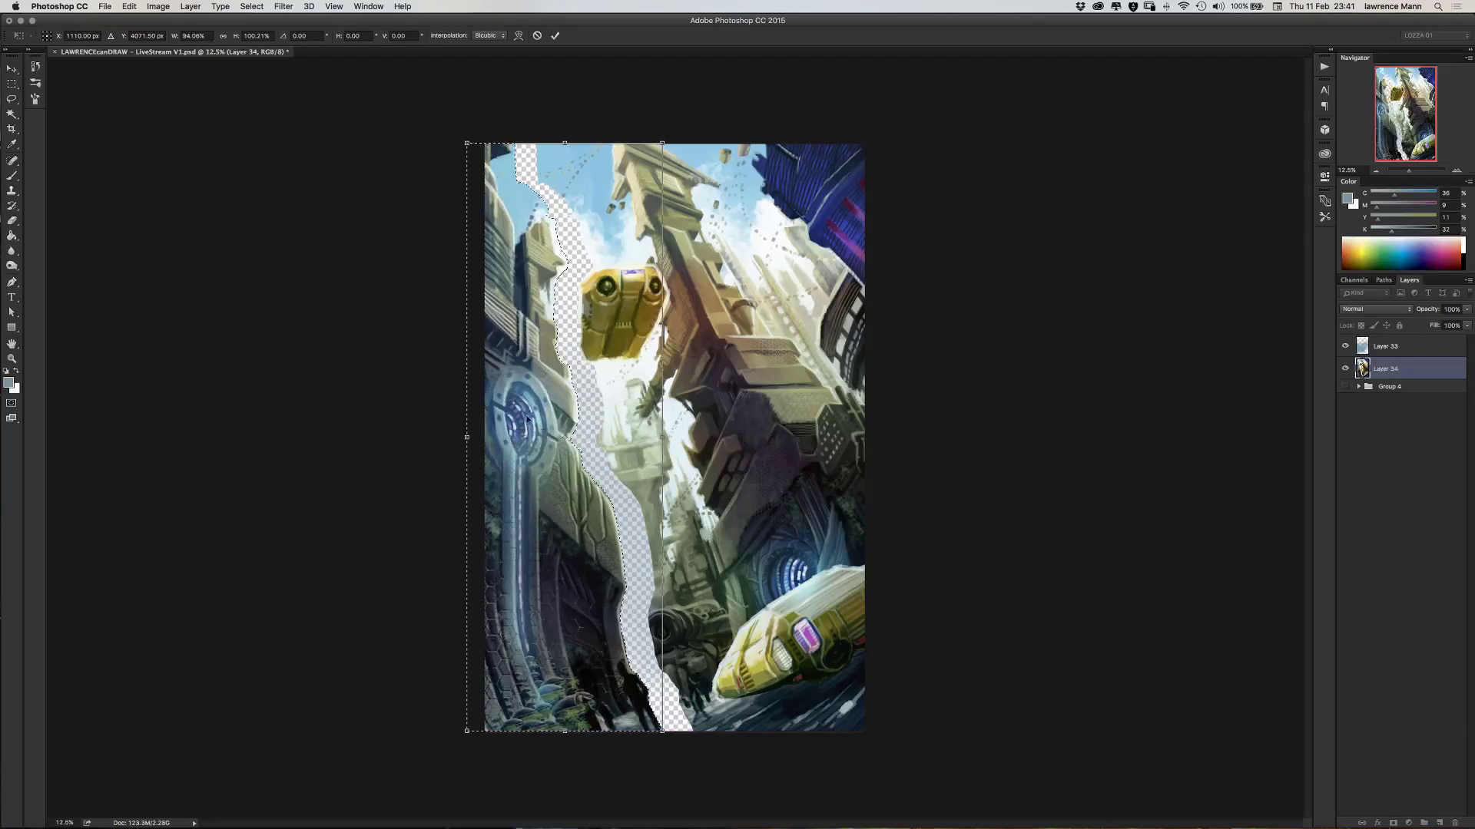
pyautogui.moveTo(662, 144); pyautogui.dragTo(655, 162)
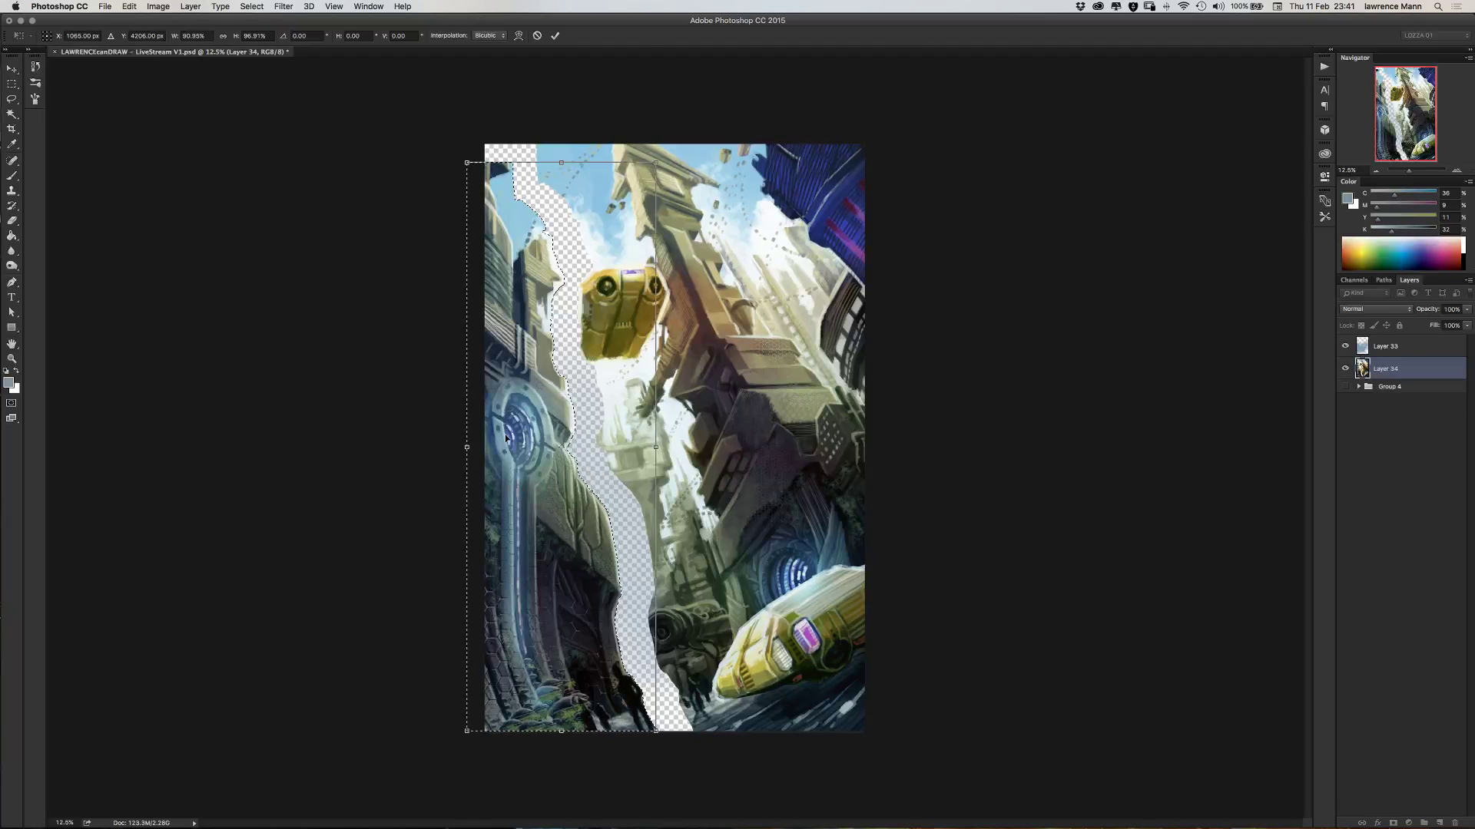
pyautogui.press('Return')
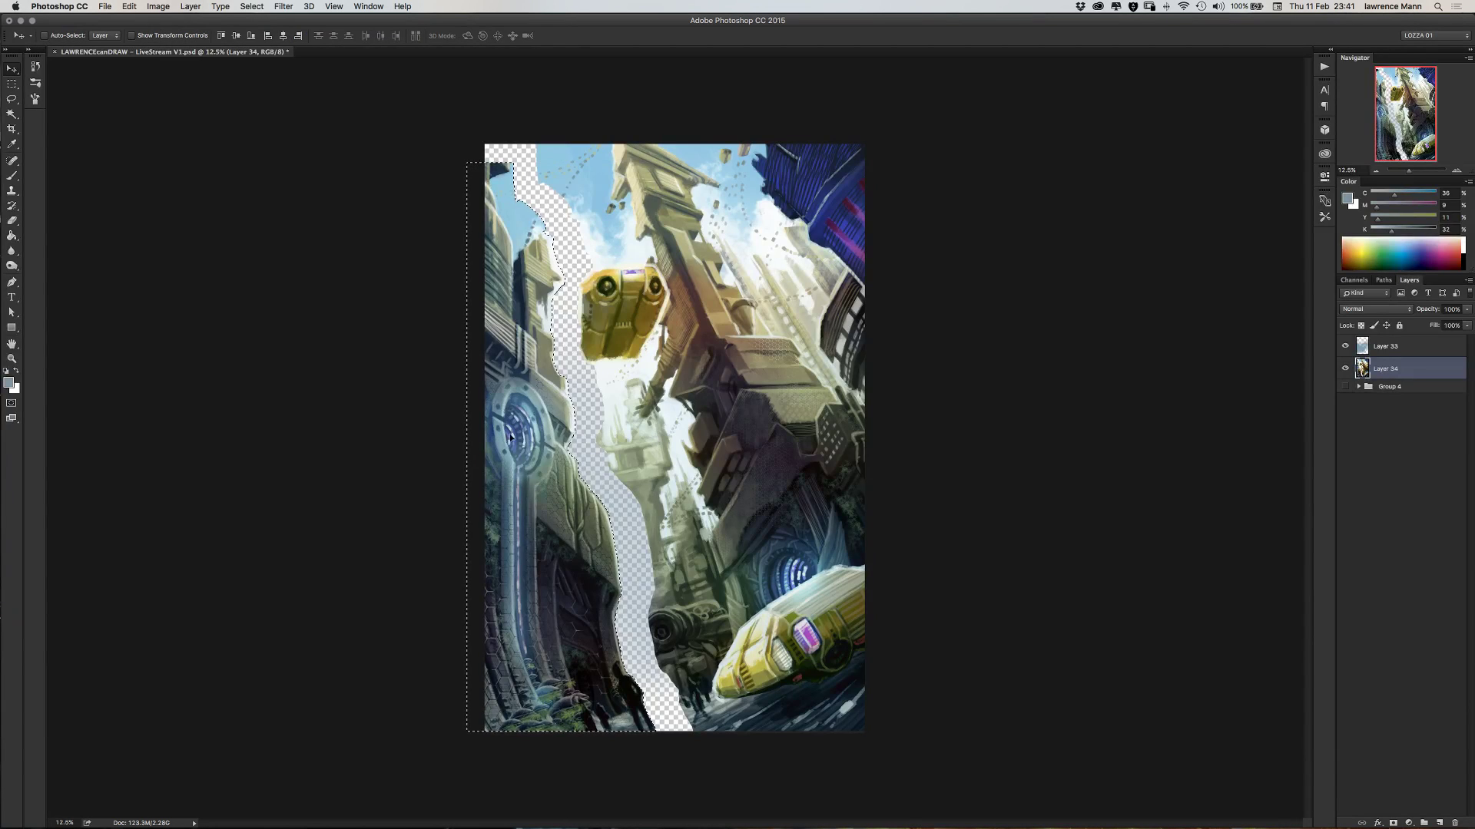
# - Cut the left building onto its own layer and place it back on the left side of the painting
pyautogui.press('super+x')
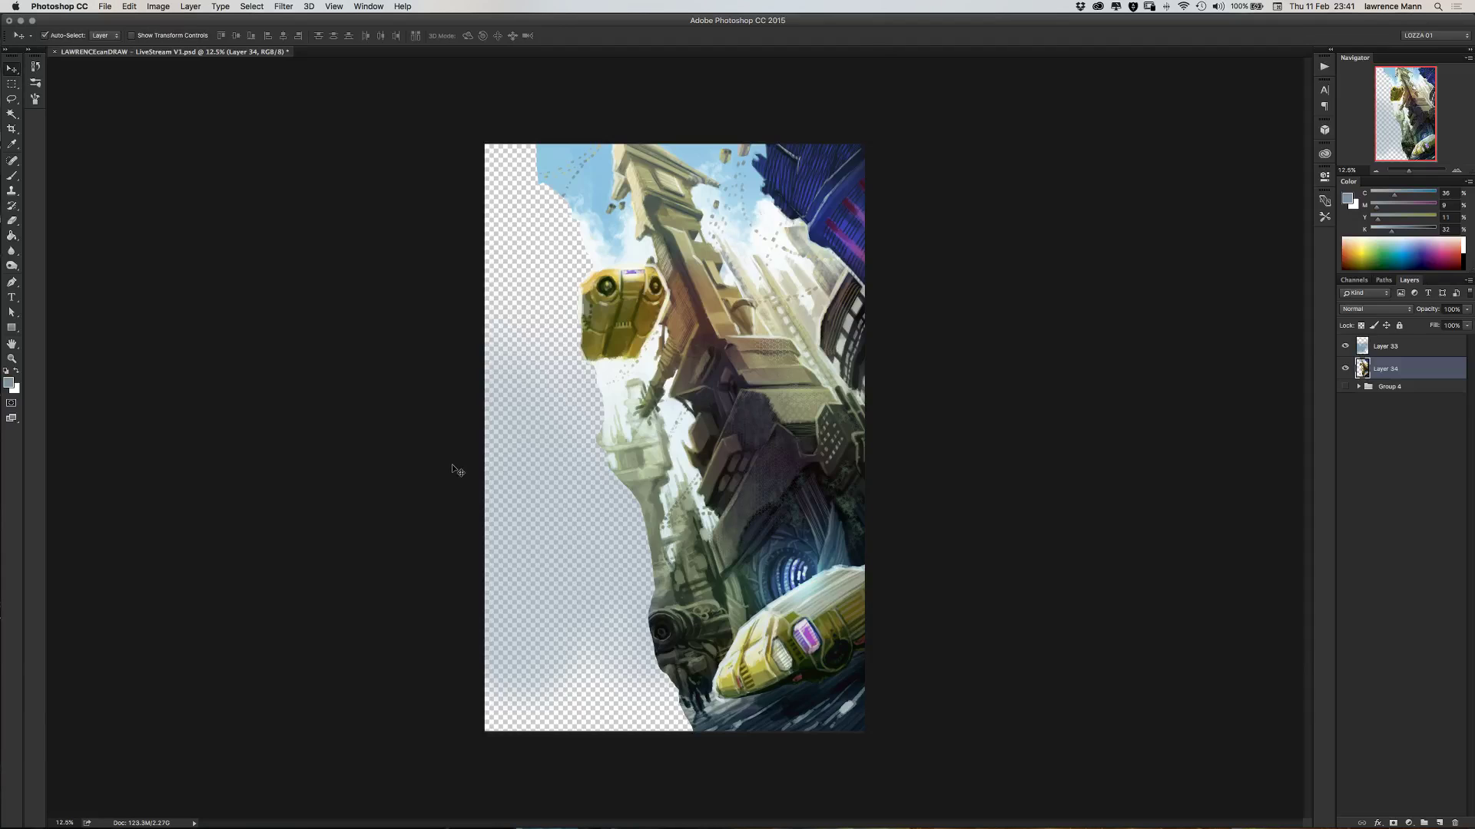
pyautogui.press('super+v')
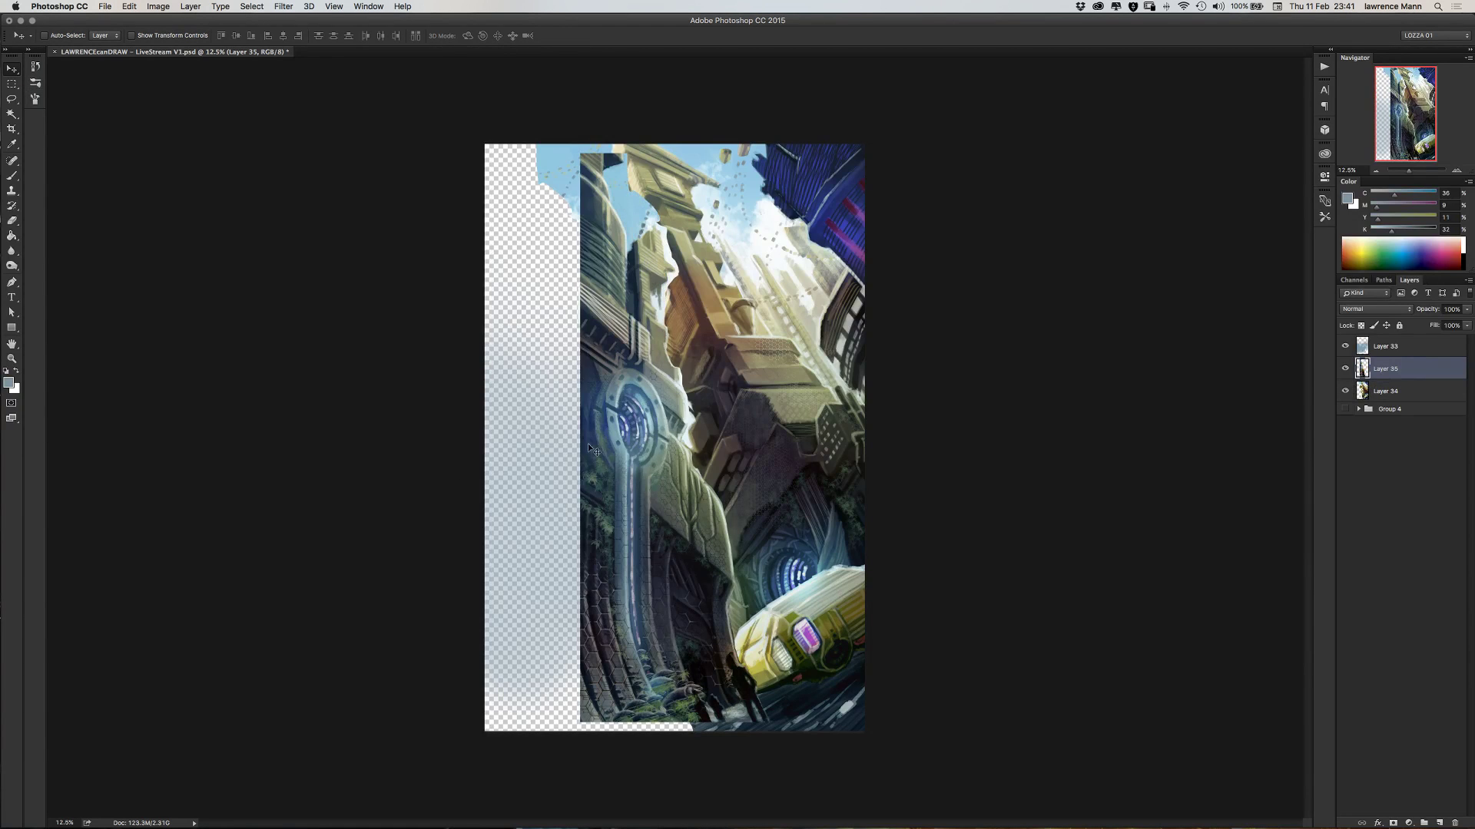
pyautogui.moveTo(611, 470); pyautogui.dragTo(516, 478)
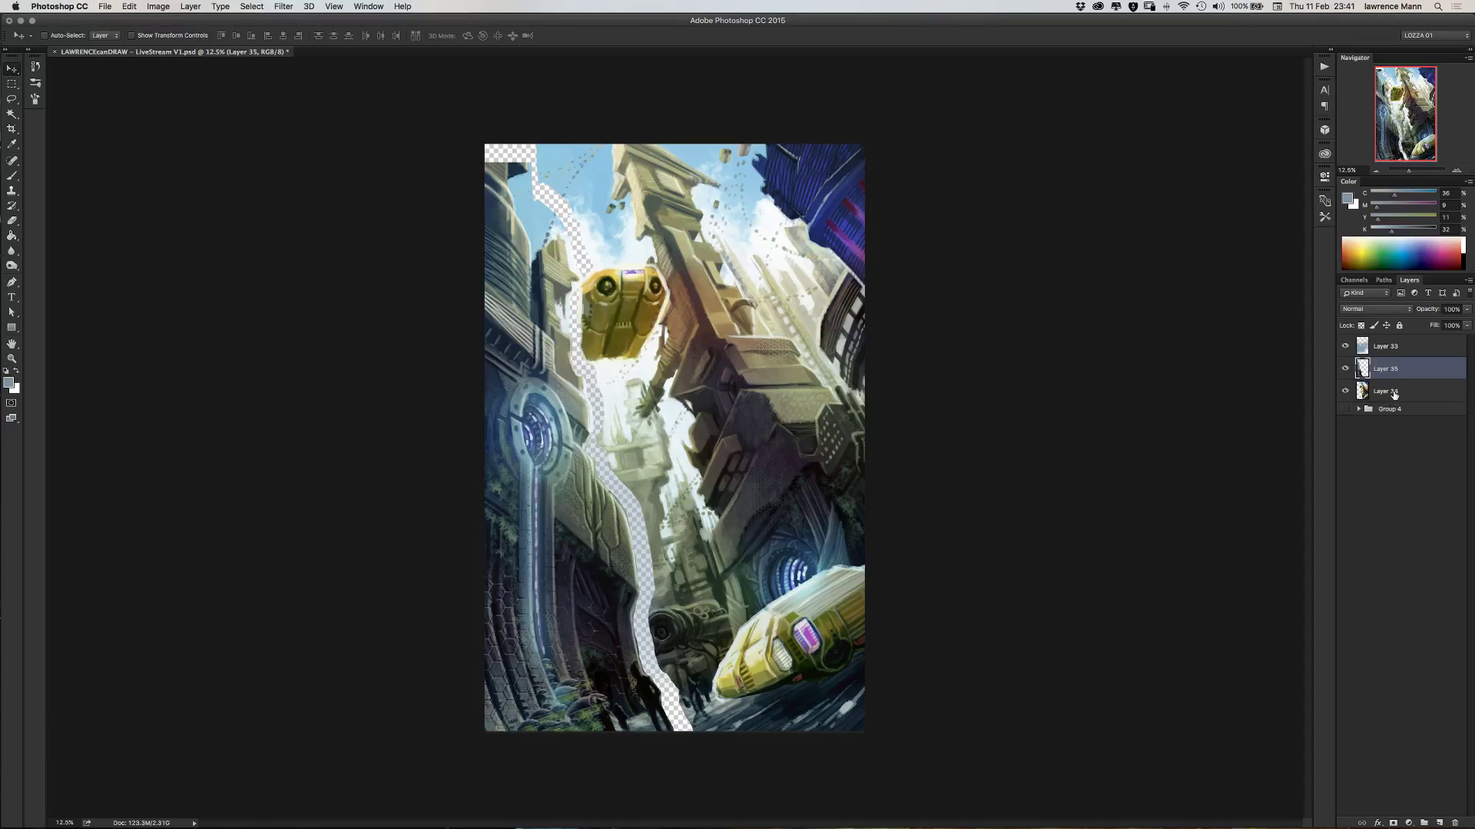
# - Enlarge Layer 34 to about 105%, shifted left over the gap, and stack it above Layer 35
pyautogui.click(1392, 395)
pyautogui.press('super+t')
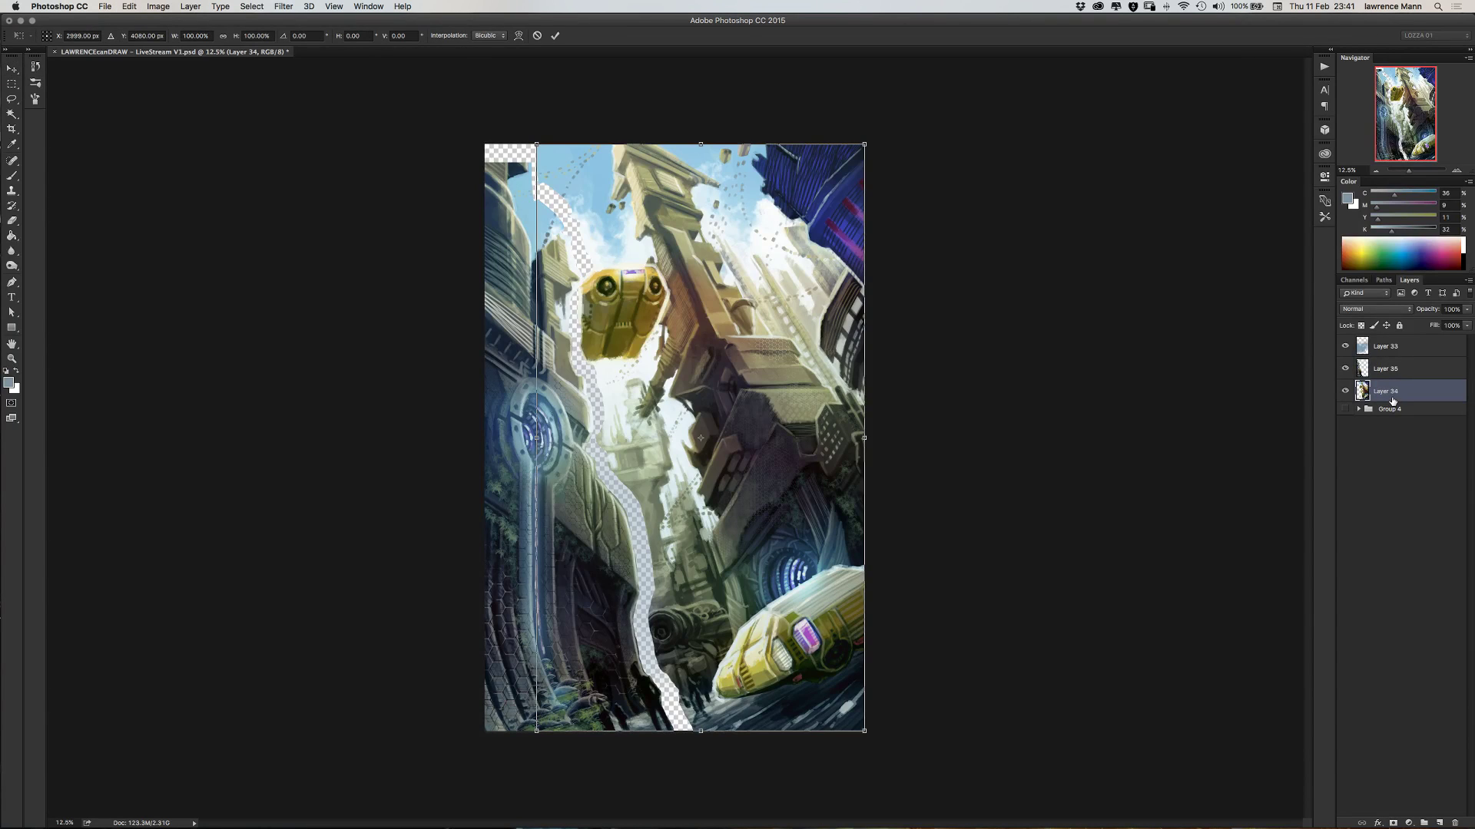
pyautogui.moveTo(536, 730); pyautogui.dragTo(511, 749)
pyautogui.moveTo(606, 420); pyautogui.dragTo(597, 414)
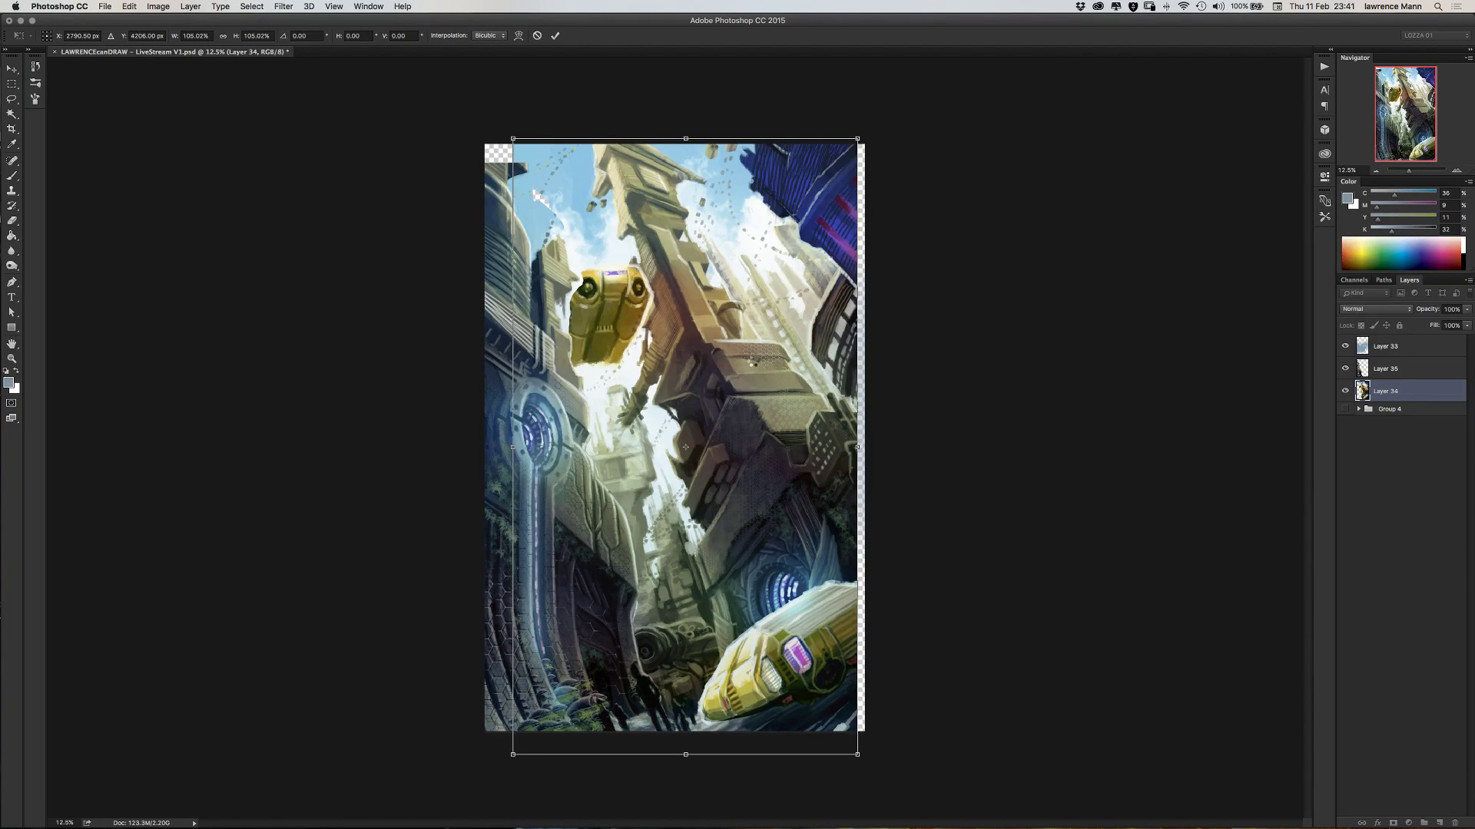
pyautogui.press('Return')
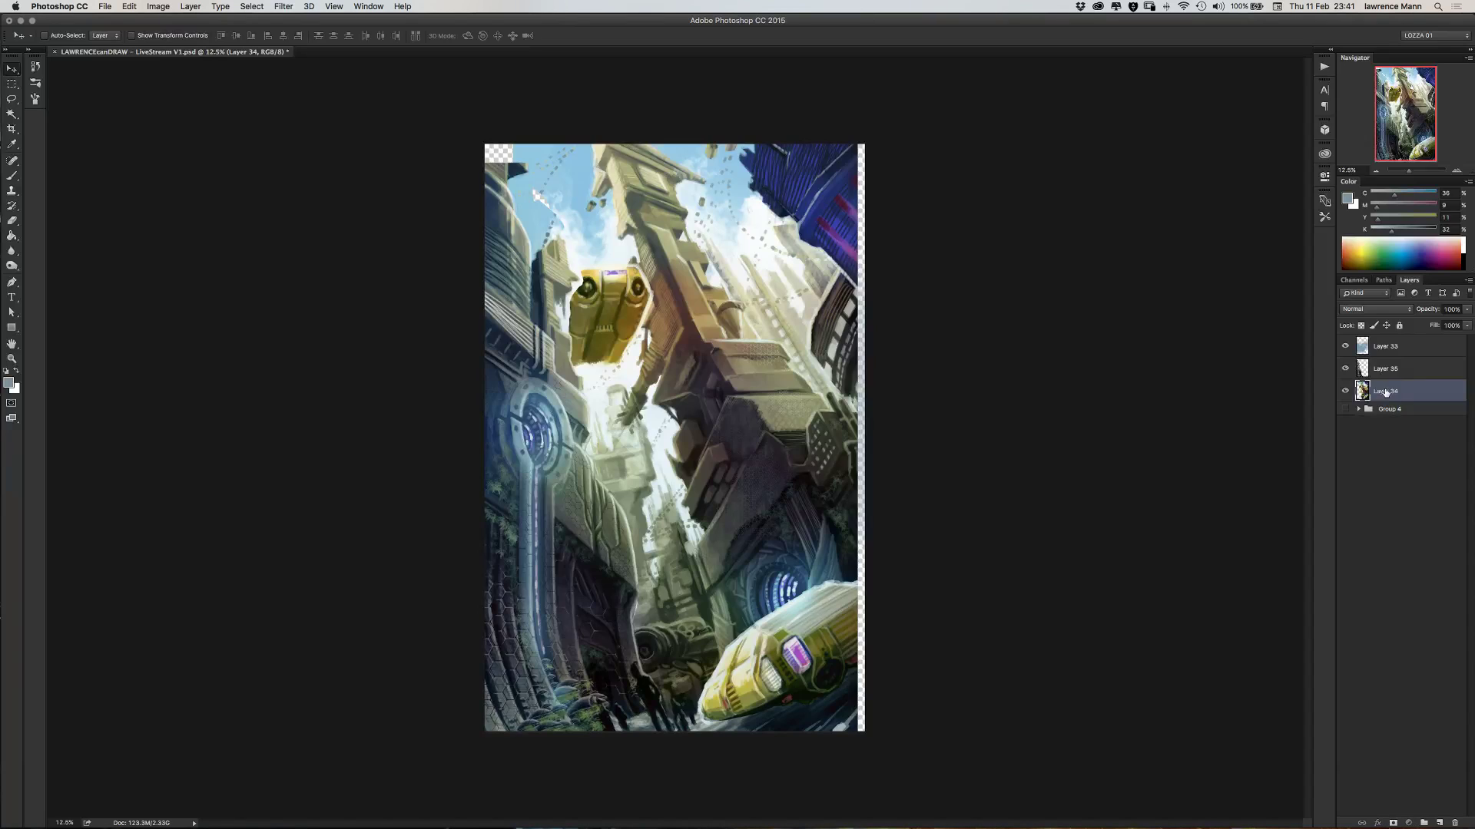
pyautogui.moveTo(1384, 392); pyautogui.dragTo(1385, 359)
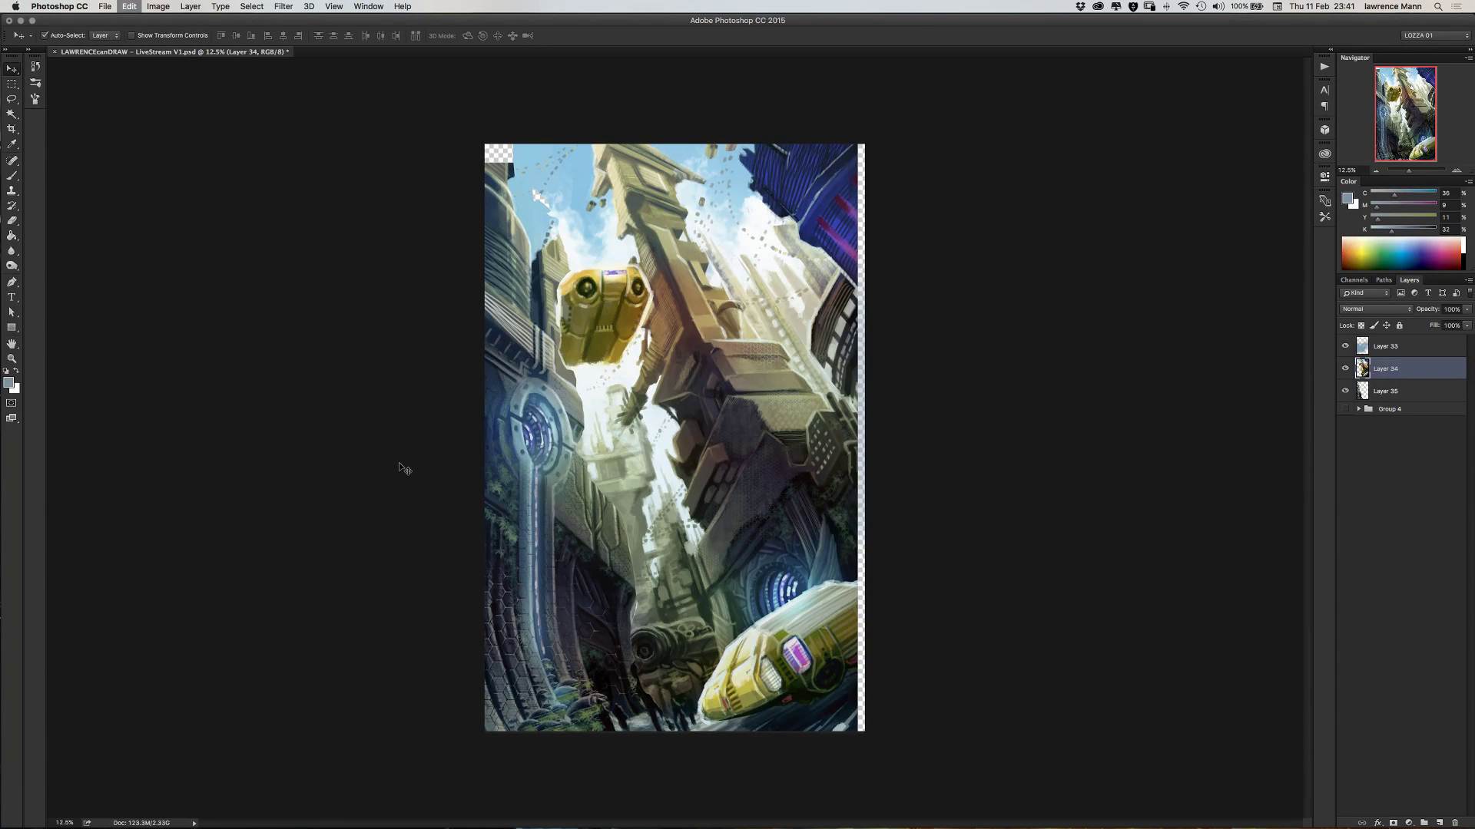
# - Rotate Layer 34 by about 0.15° and shift it right to cover the canvas's right edge
pyautogui.press('super+t')
pyautogui.moveTo(437, 343); pyautogui.dragTo(448, 340)
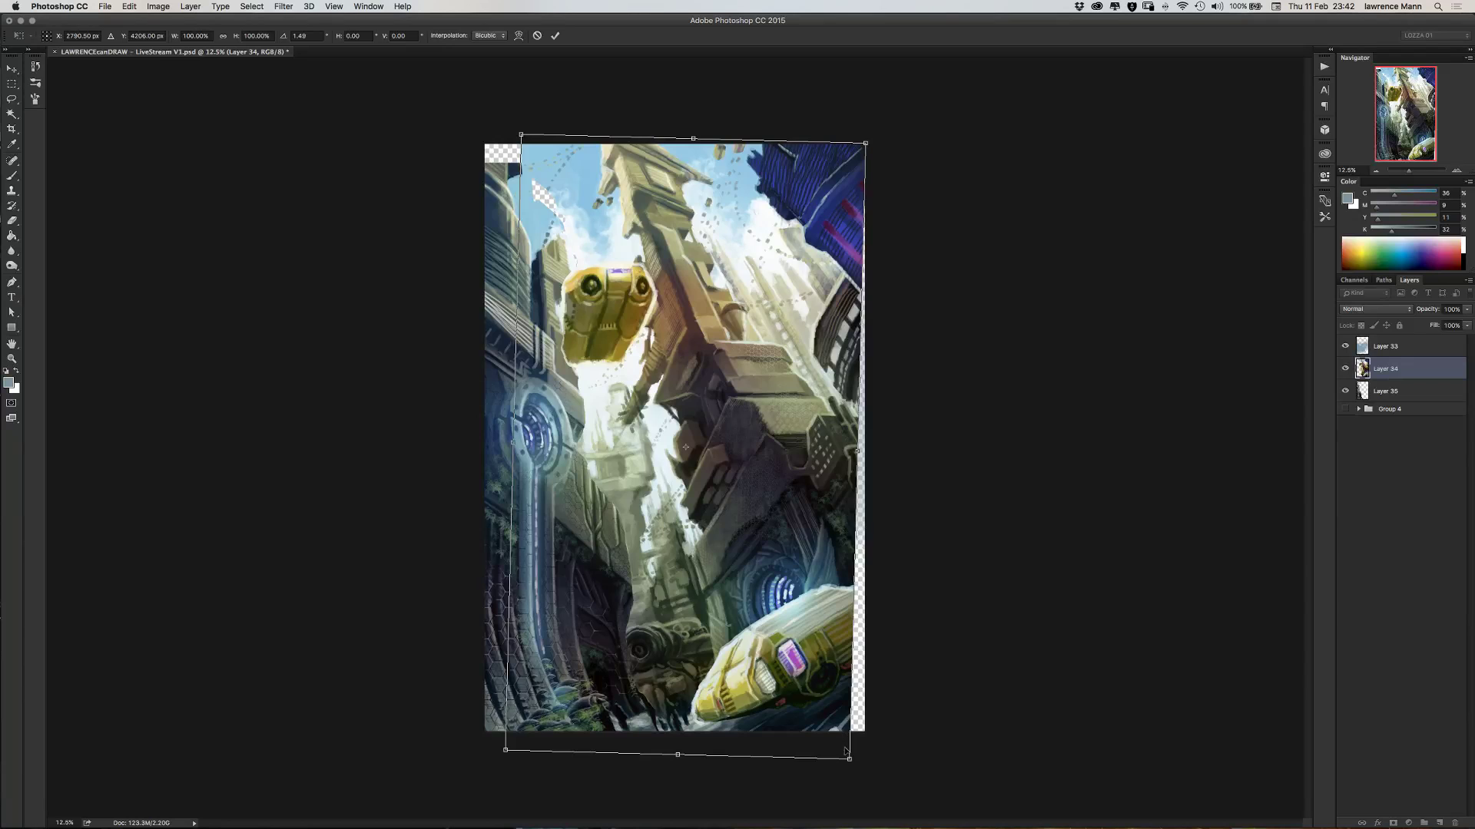
pyautogui.moveTo(652, 476); pyautogui.dragTo(659, 465)
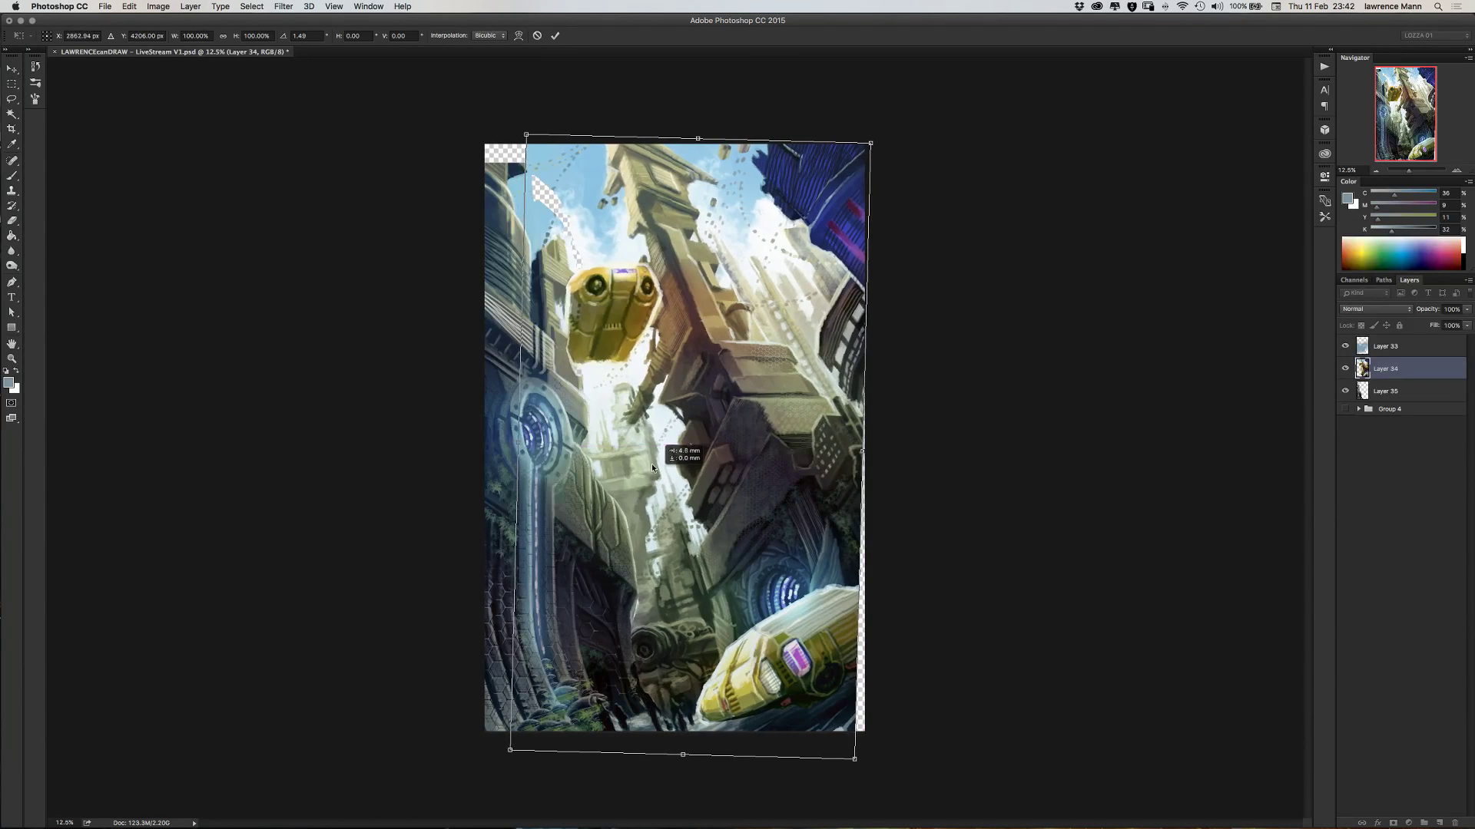
pyautogui.moveTo(487, 301); pyautogui.dragTo(490, 309)
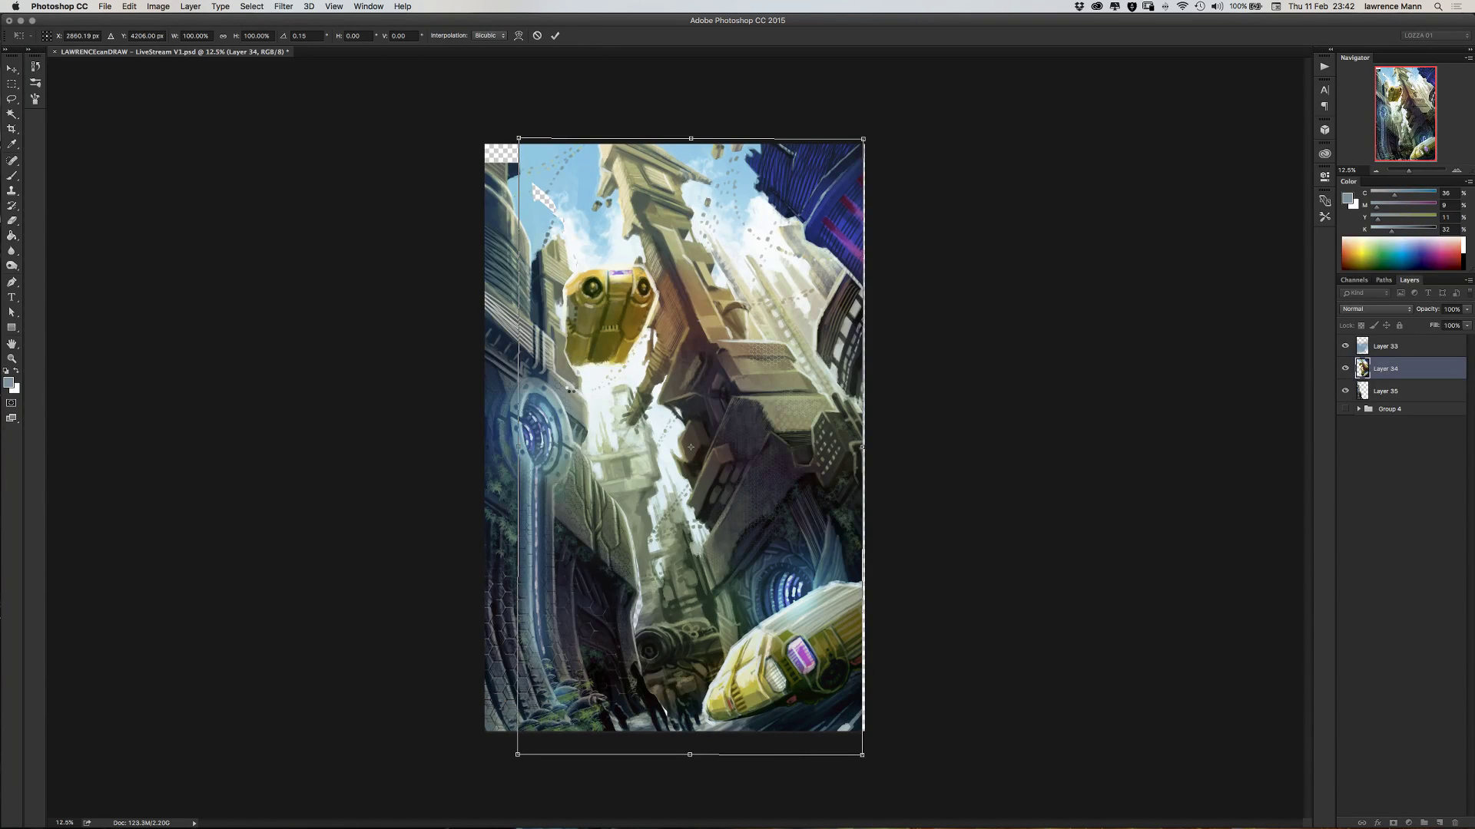
pyautogui.press('Return')
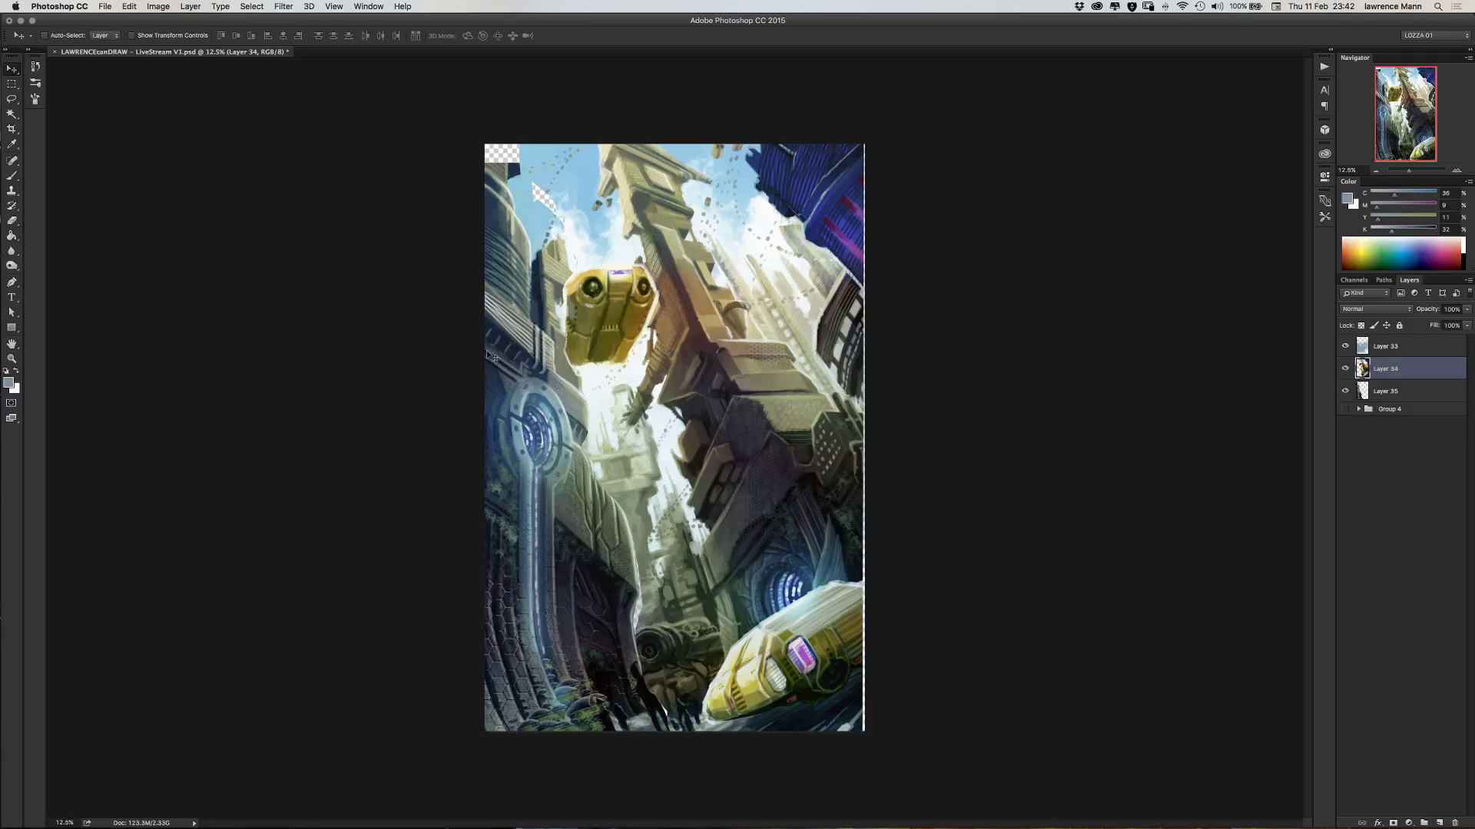
pyautogui.hotkey('shift', 'Right')
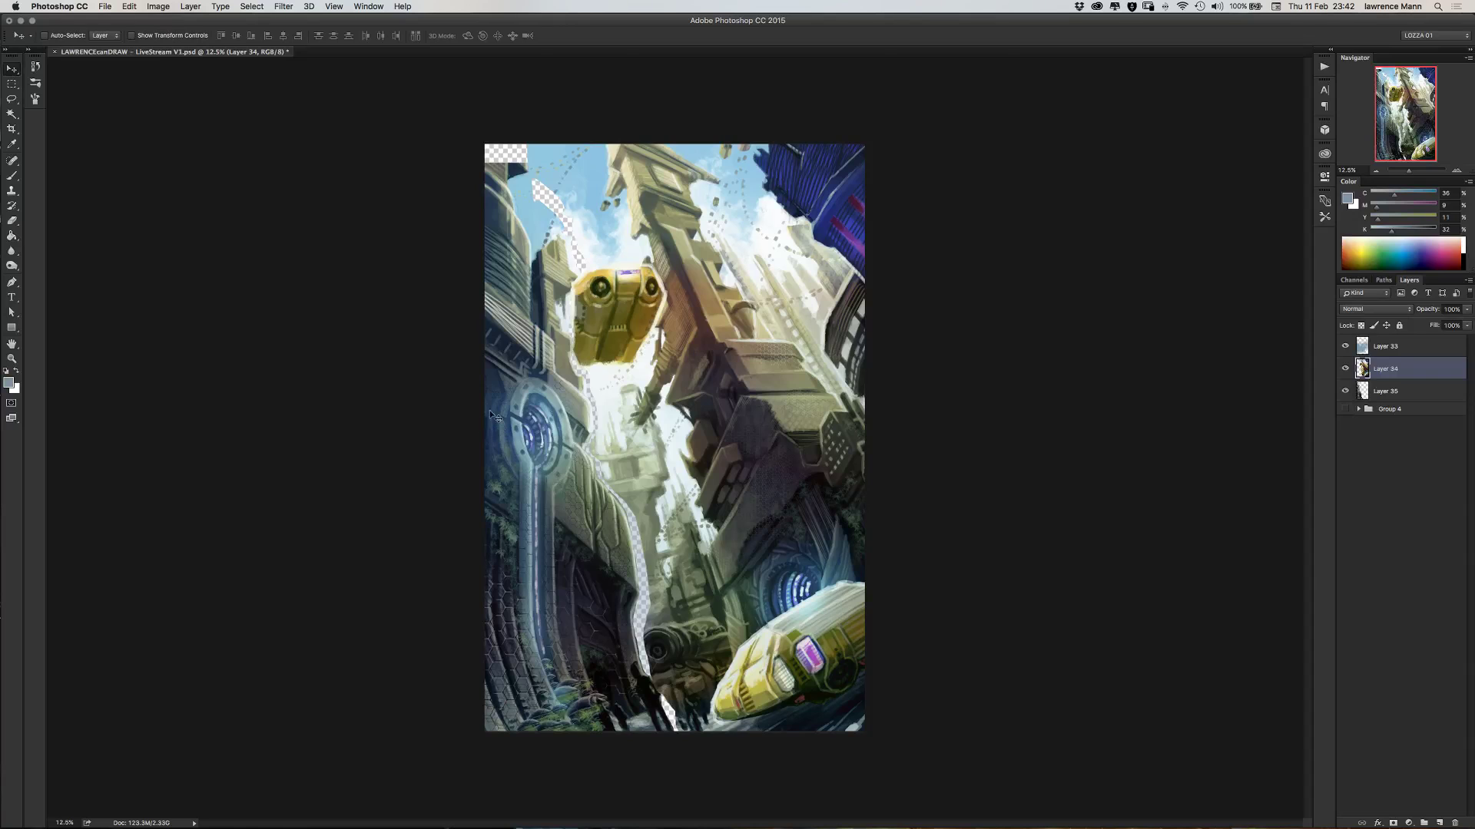
# - Move the left building on Layer 35 further towards the canvas's left edge
pyautogui.click(1345, 370)
pyautogui.click(1345, 369)
pyautogui.click(1366, 393)
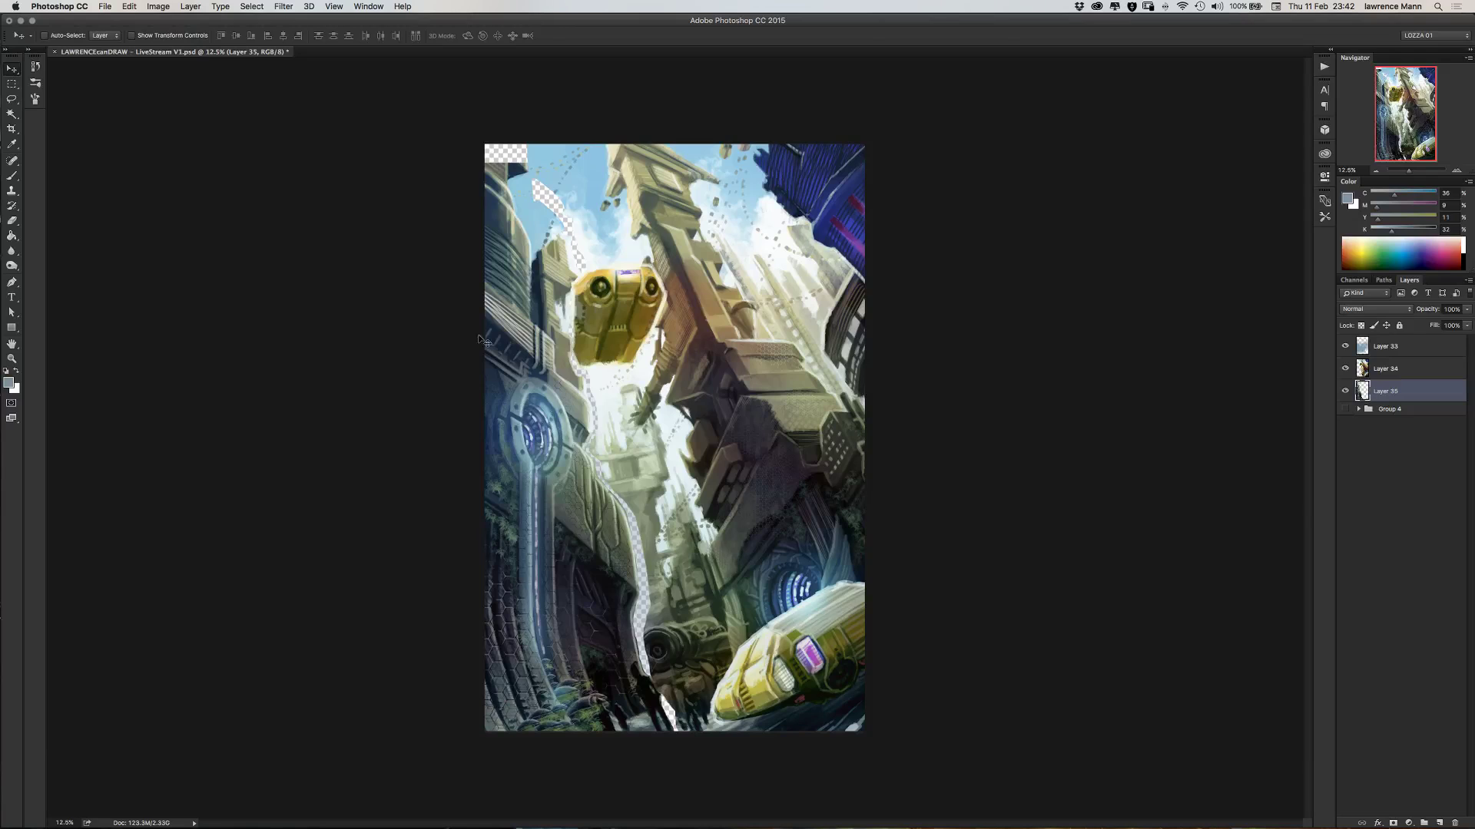
pyautogui.moveTo(518, 461)
pyautogui.mouseDown()
pyautogui.moveTo(495, 453)
pyautogui.moveTo(514, 466)
pyautogui.moveTo(494, 466)
pyautogui.mouseUp()
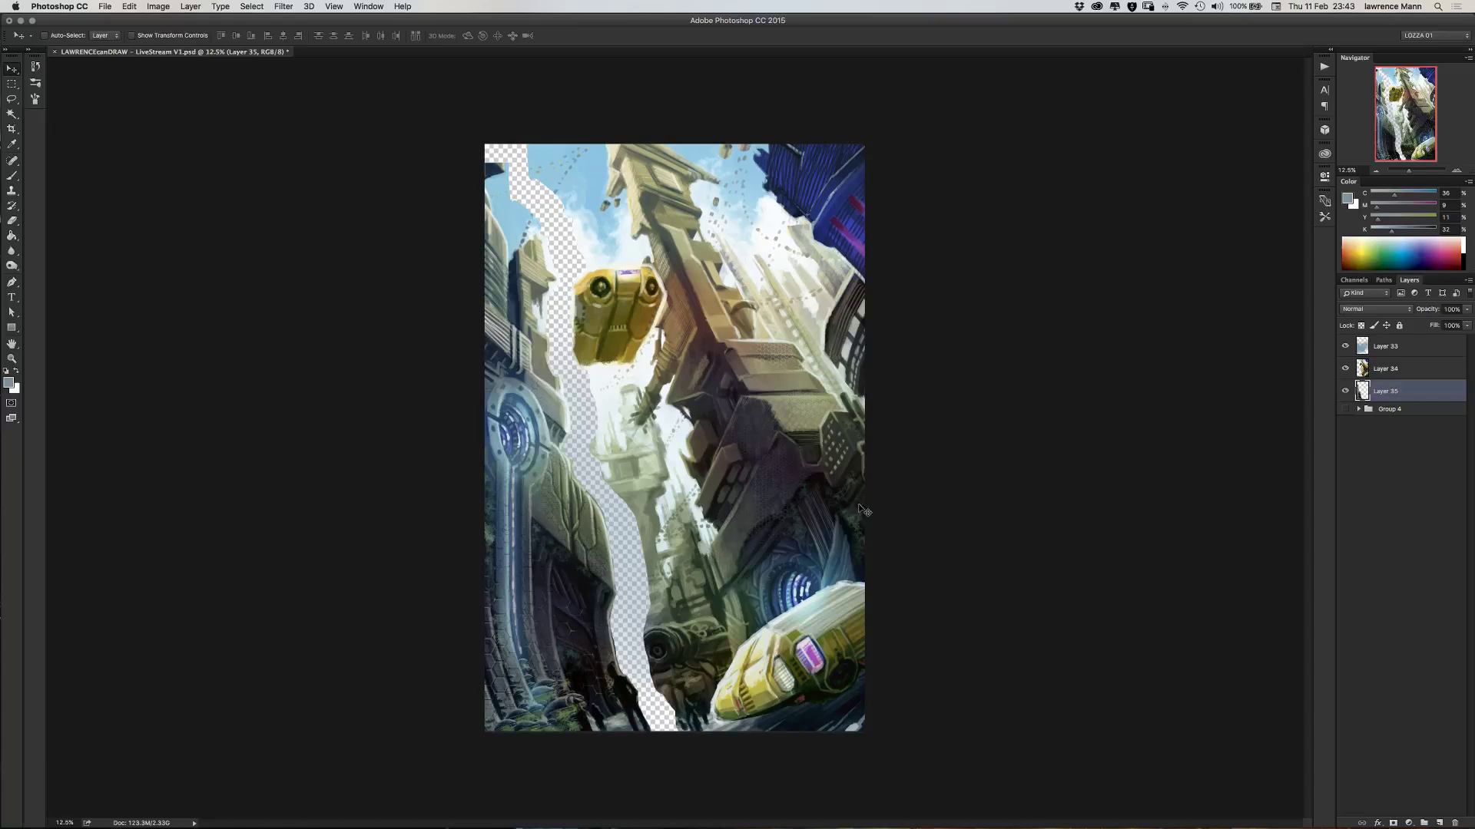
# - Shift Layer 34 left and stretch it sideways to about 109% width to cover the right edge and narrow the gap
pyautogui.click(1394, 369)
pyautogui.moveTo(639, 471); pyautogui.dragTo(623, 472)
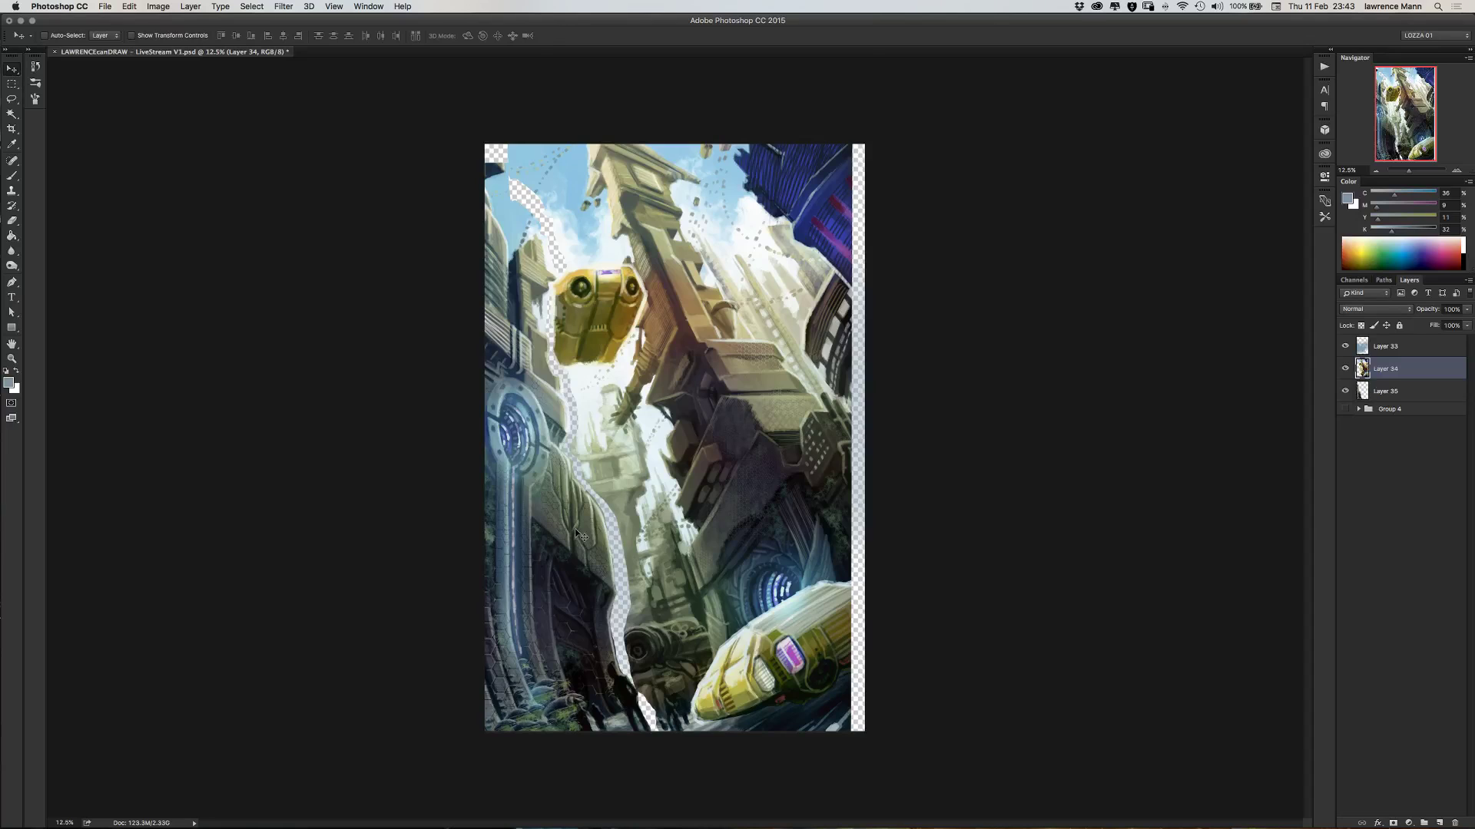
pyautogui.press('super+t')
pyautogui.moveTo(850, 447); pyautogui.dragTo(869, 447)
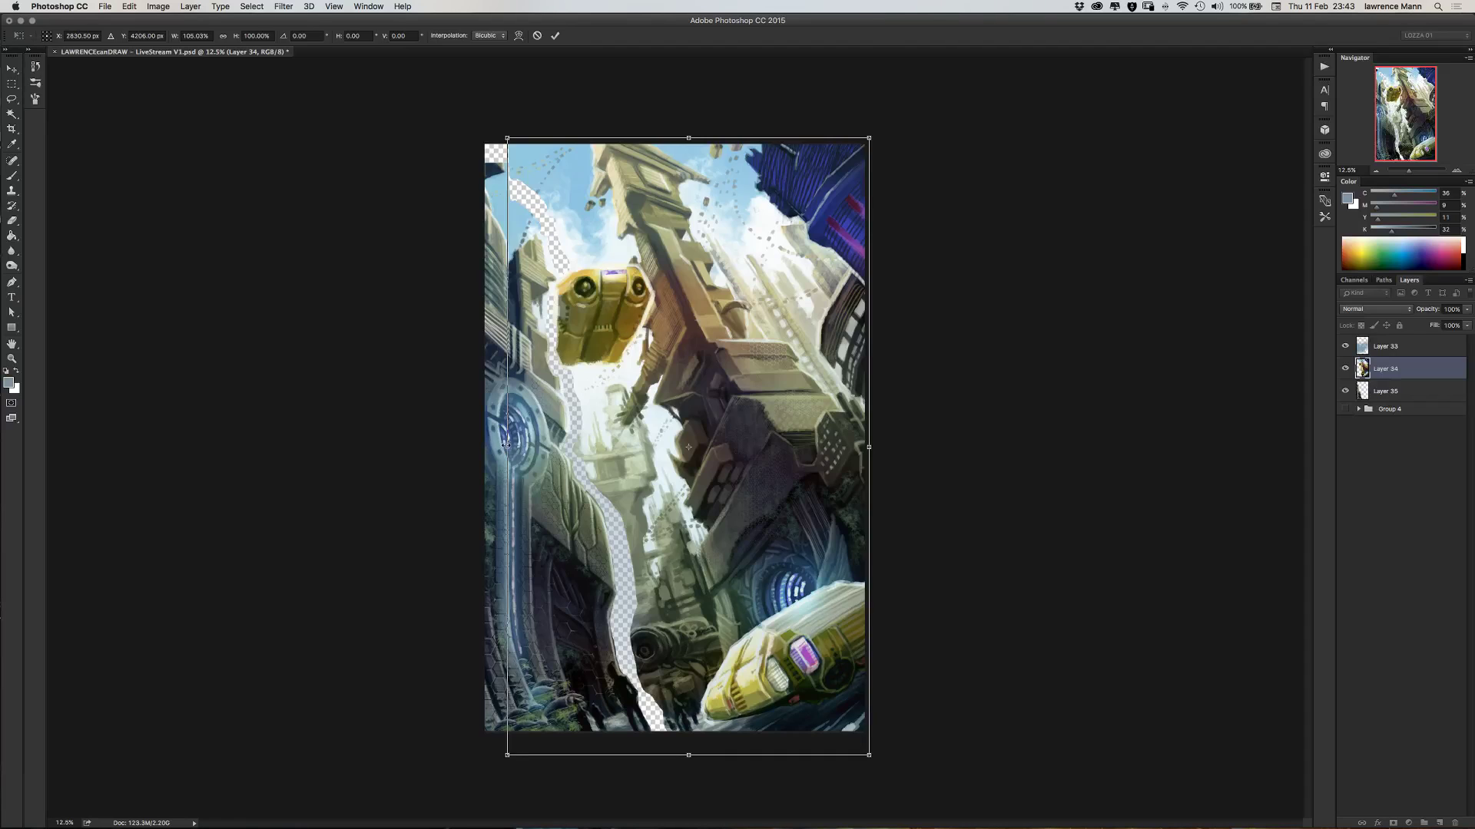
pyautogui.moveTo(507, 446); pyautogui.dragTo(491, 447)
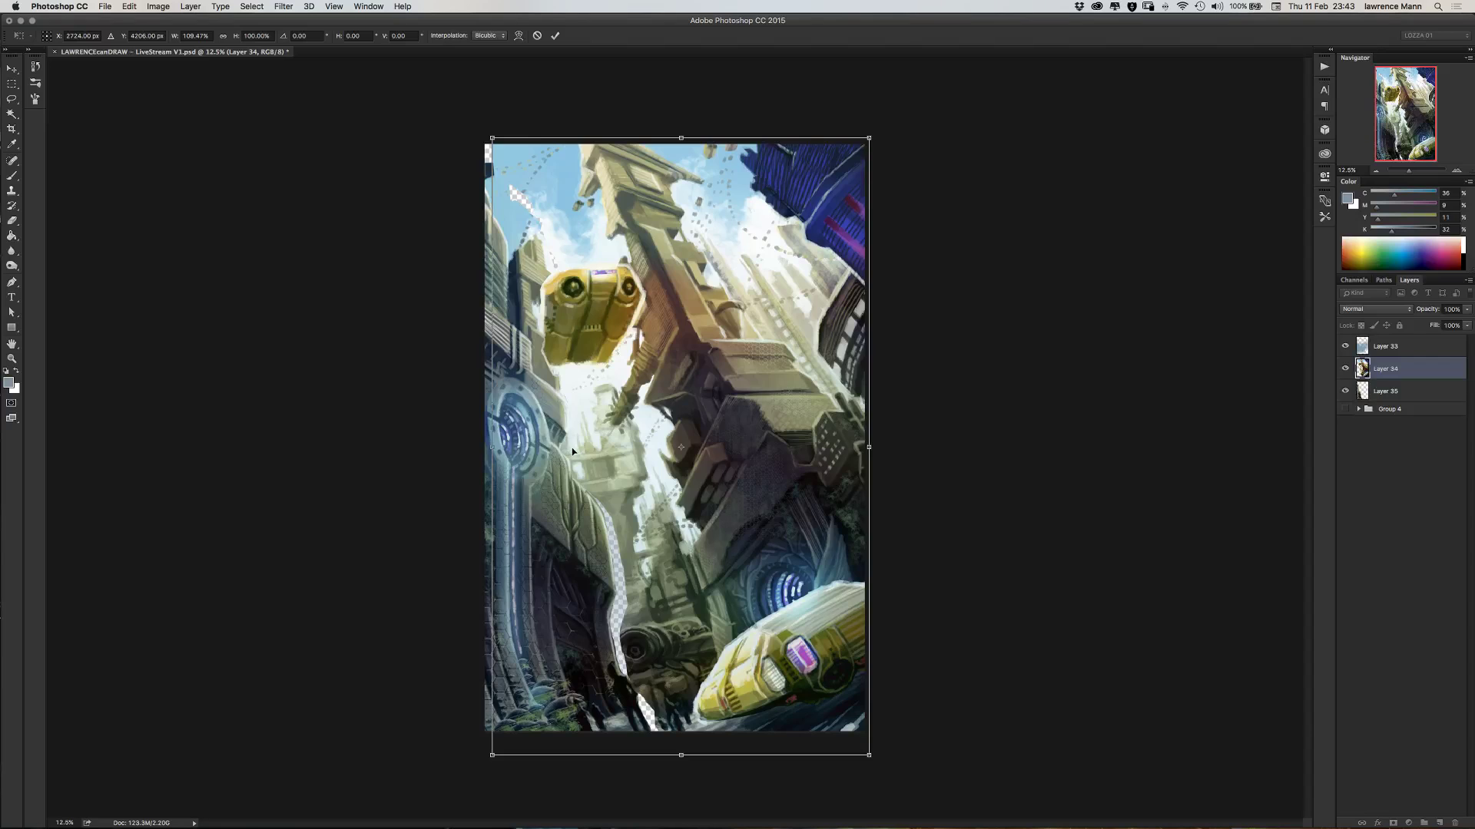
pyautogui.press('Return')
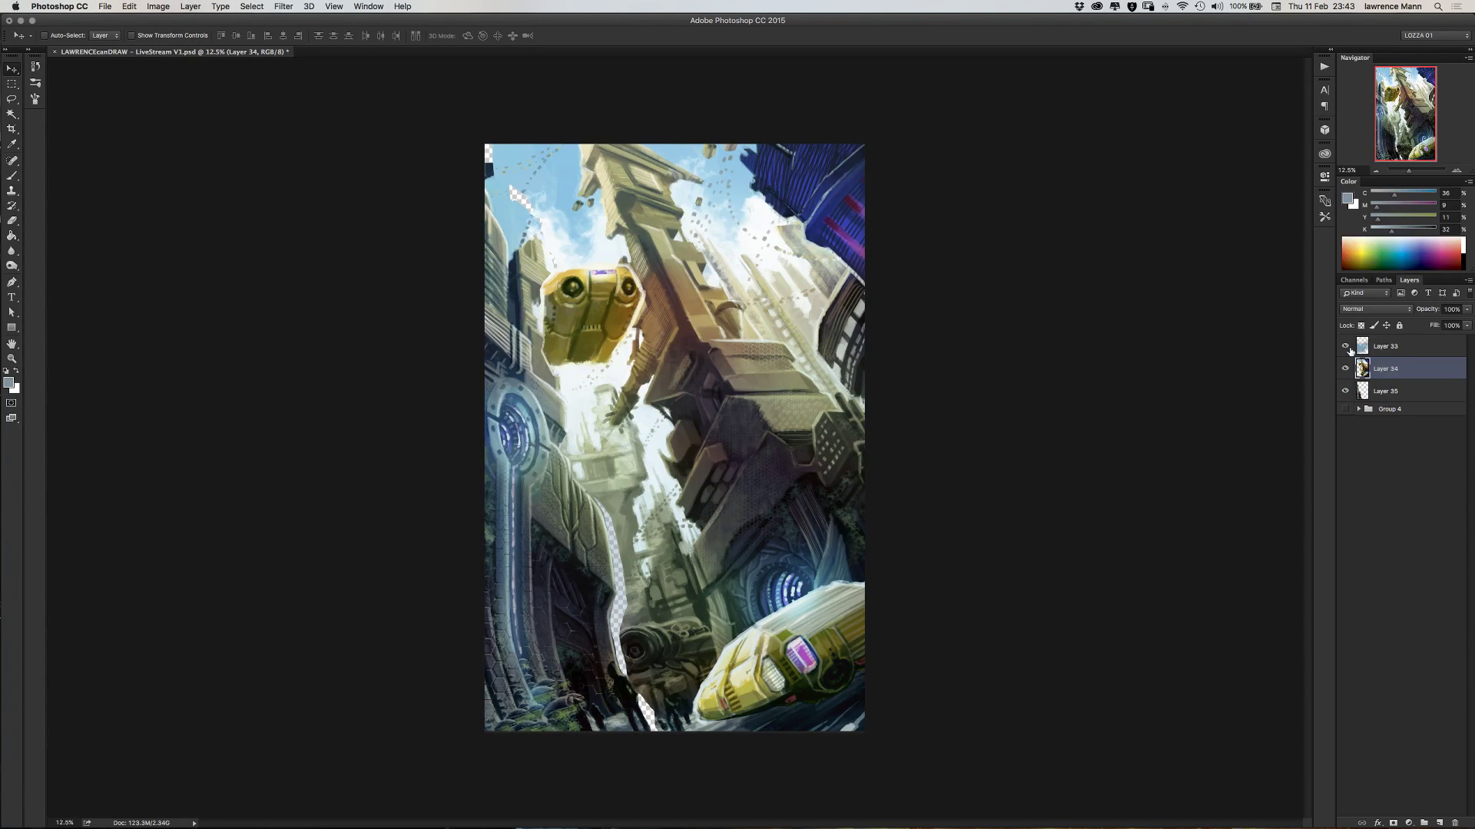
# - Group Layer 33, Layer 34 and Layer 35 into one new layer group
pyautogui.click(1392, 347)
pyautogui.keyDown('shift'); pyautogui.click(1385, 393); pyautogui.keyUp('shift')
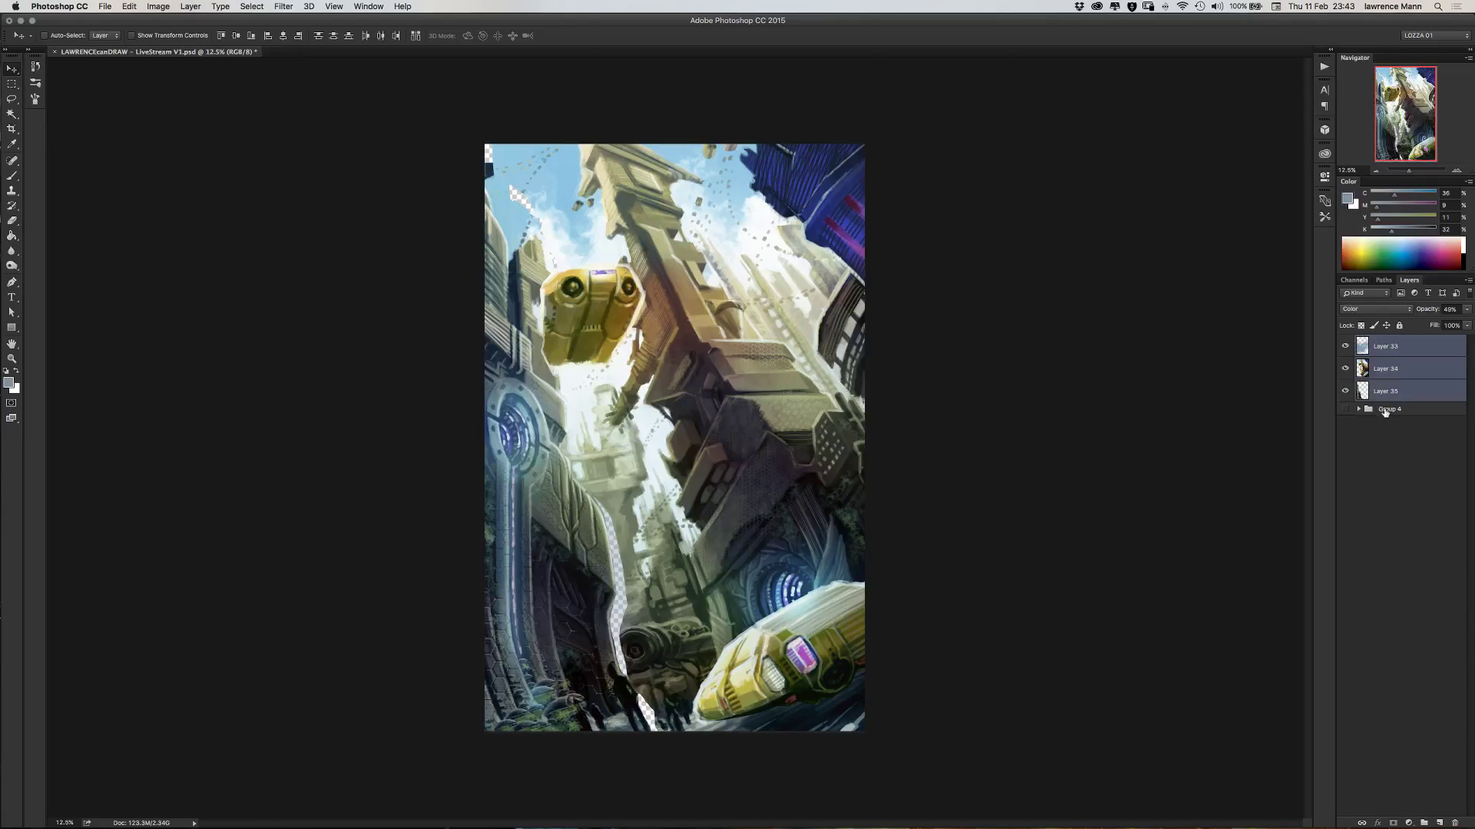
pyautogui.moveTo(1385, 412); pyautogui.dragTo(1424, 820)
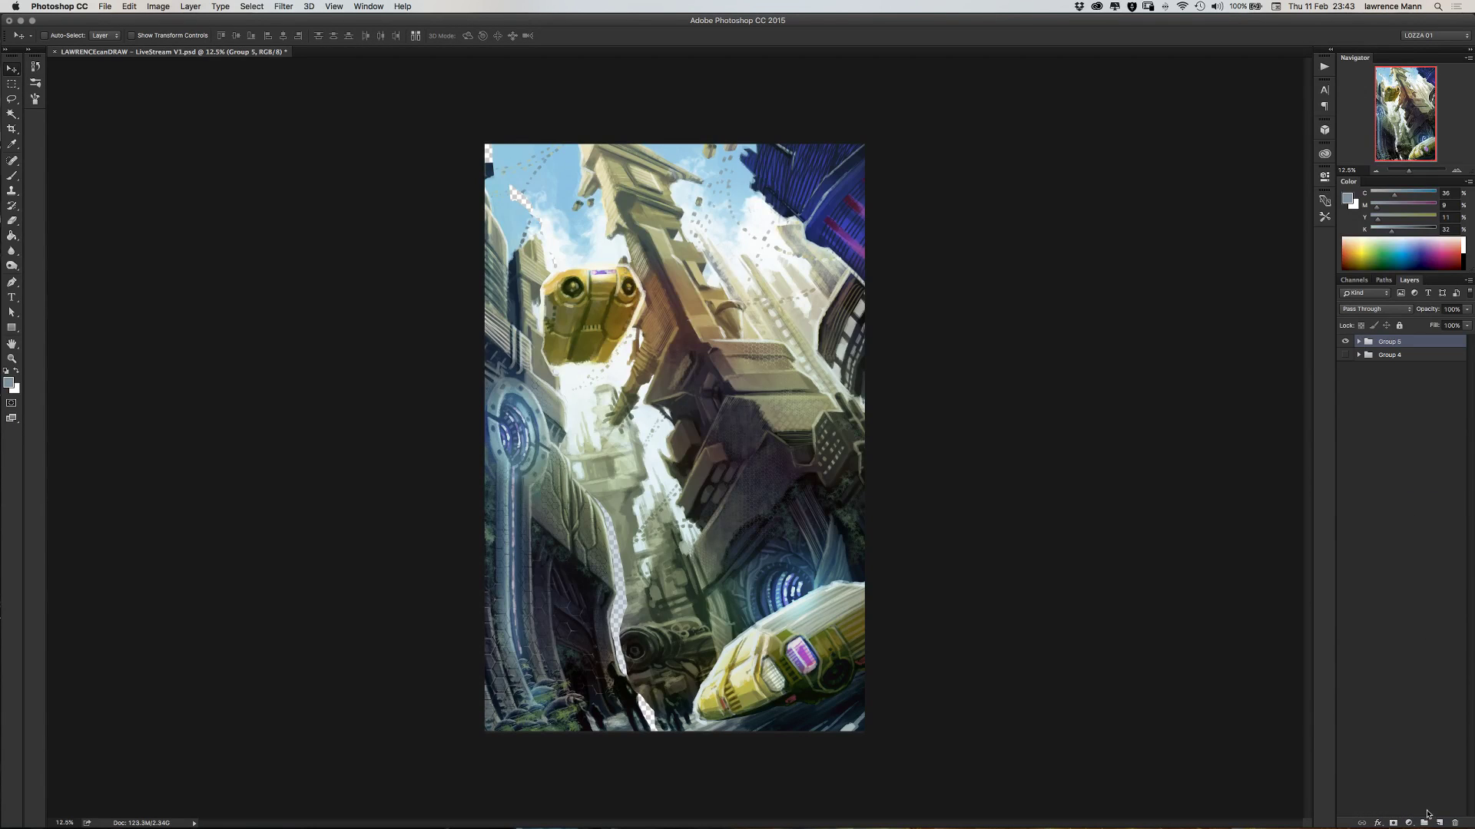
# - Compare the original painting in Group 4 with the recomposed, tinted version in Group 5
pyautogui.click(1344, 355)
pyautogui.click(1344, 342)
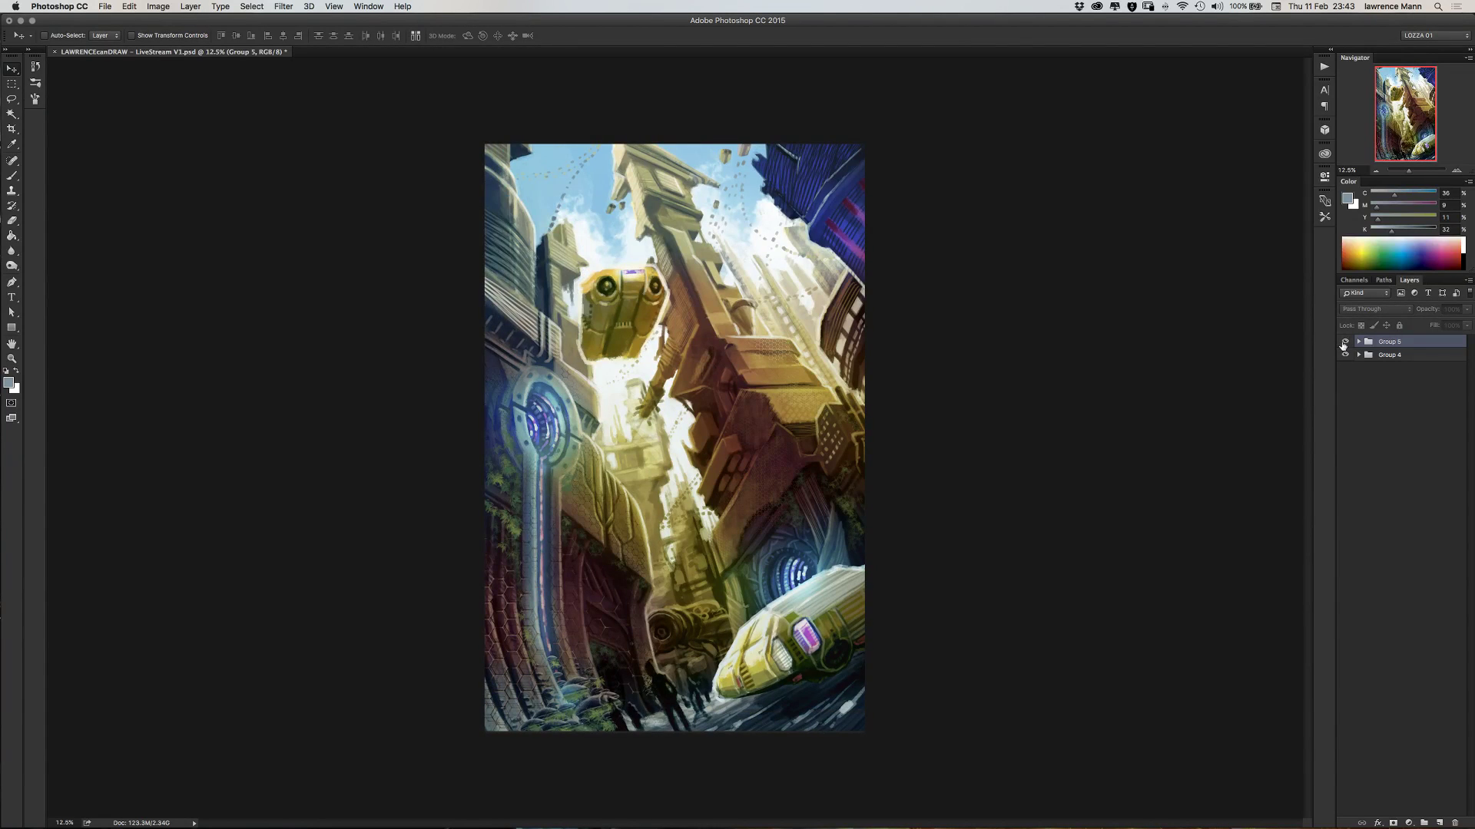
pyautogui.click(1344, 343)
pyautogui.click(1345, 355)
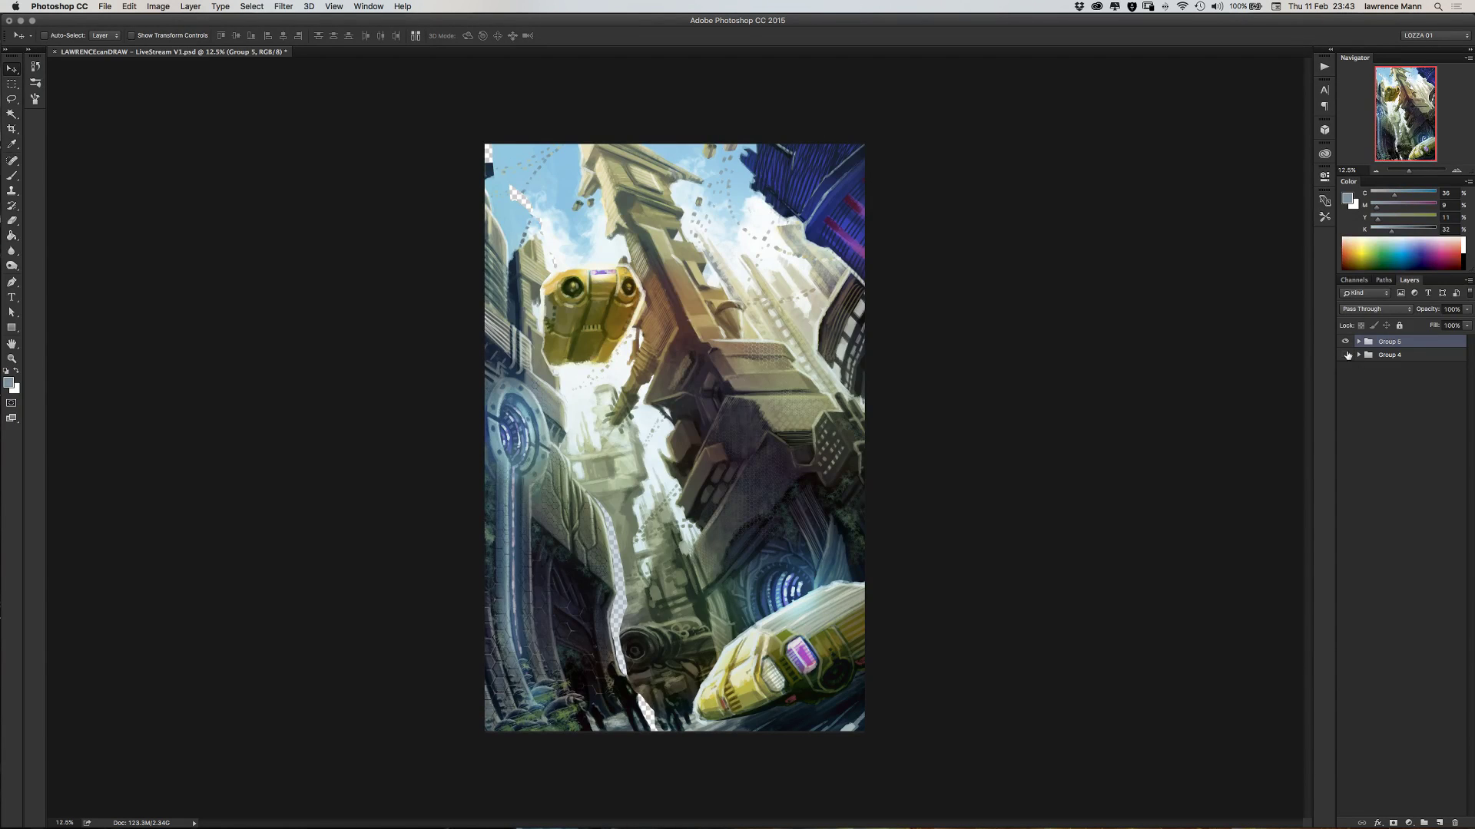
pyautogui.click(1345, 342)
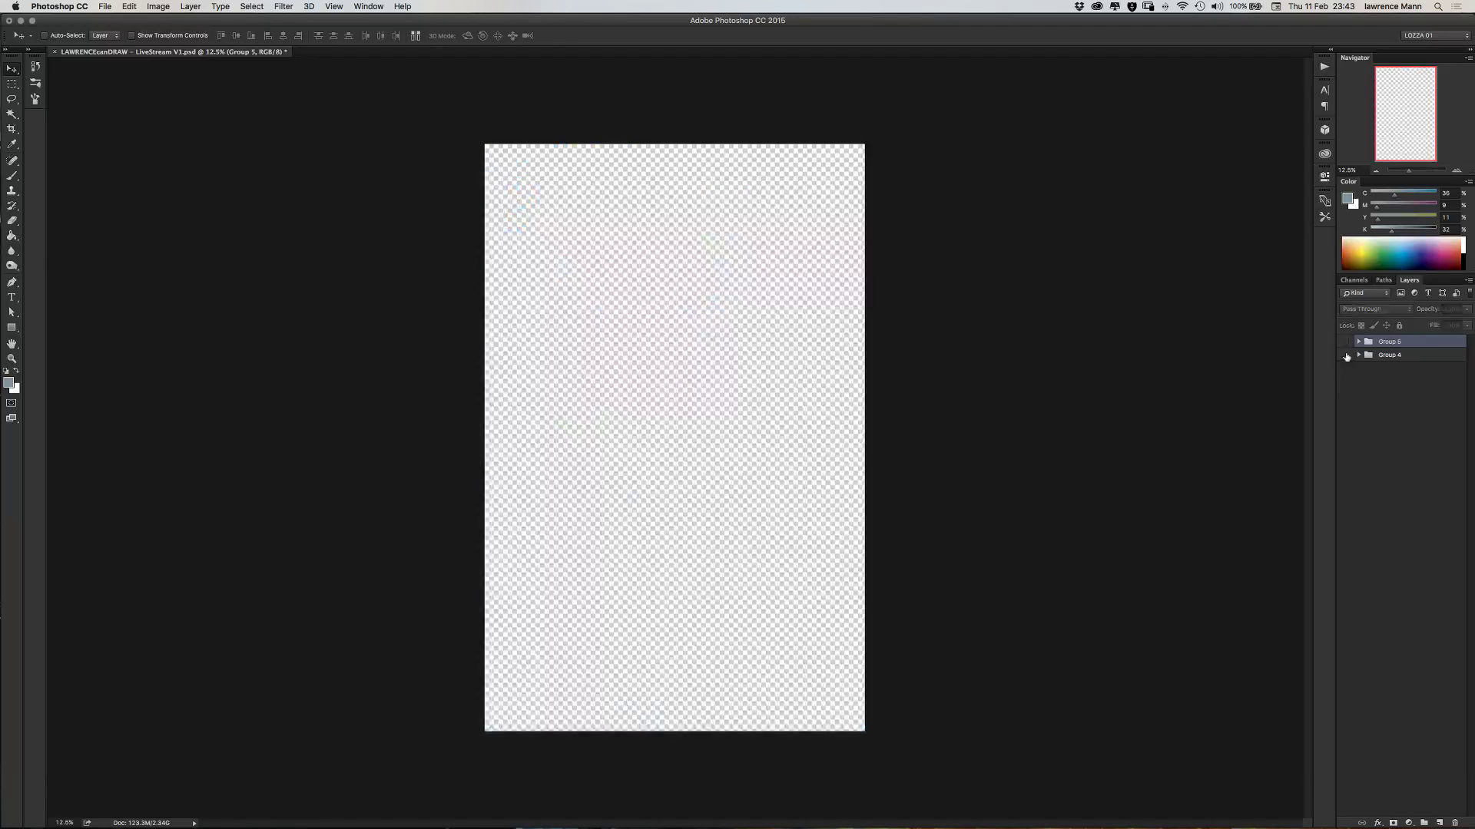
pyautogui.click(1345, 341)
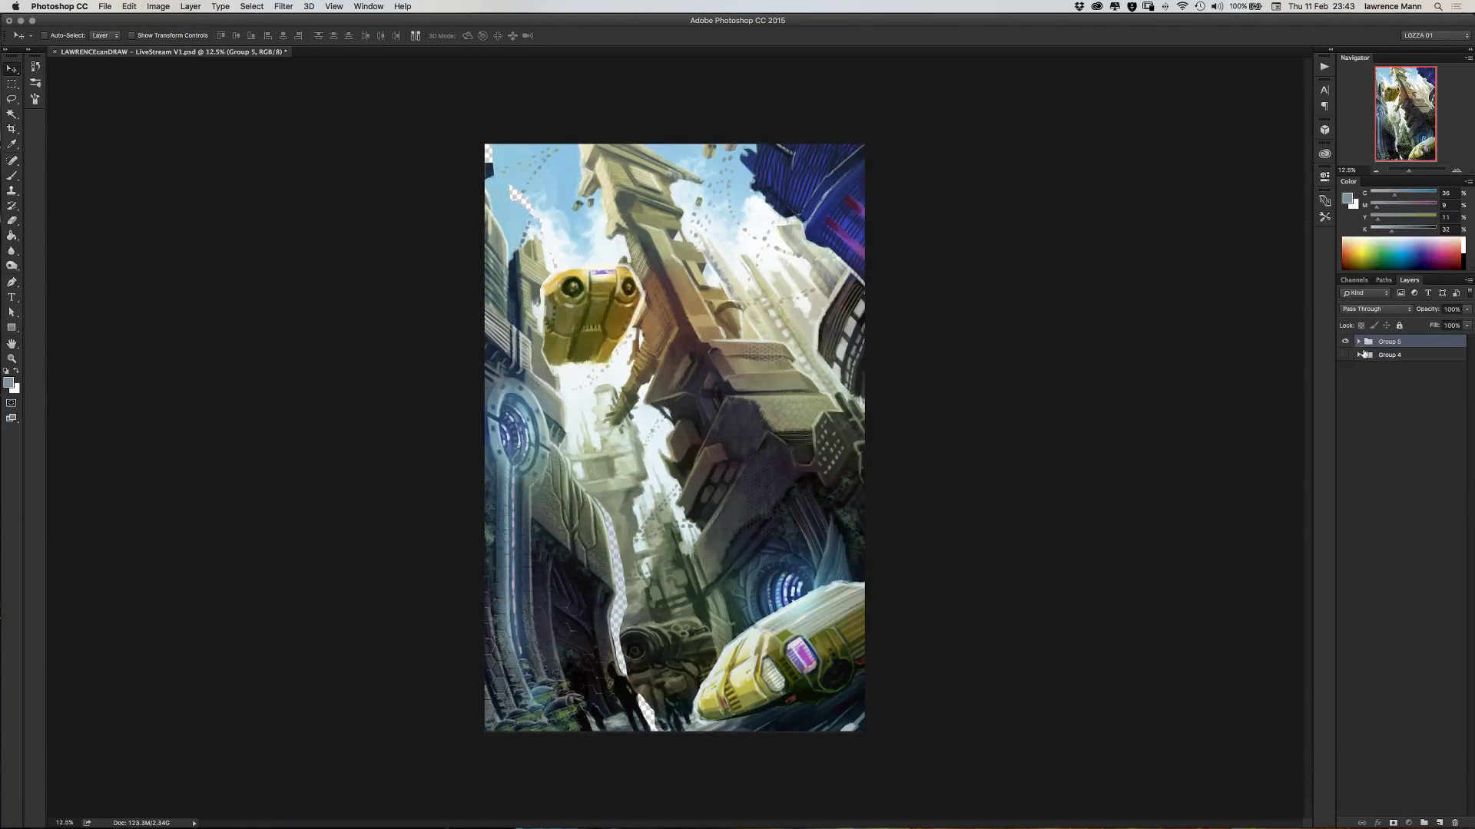
# - Hide the Layer 33 tint inside Group 5 and show Group 4 beneath the group to fill the transparent gaps
pyautogui.click(1359, 342)
pyautogui.click(1346, 359)
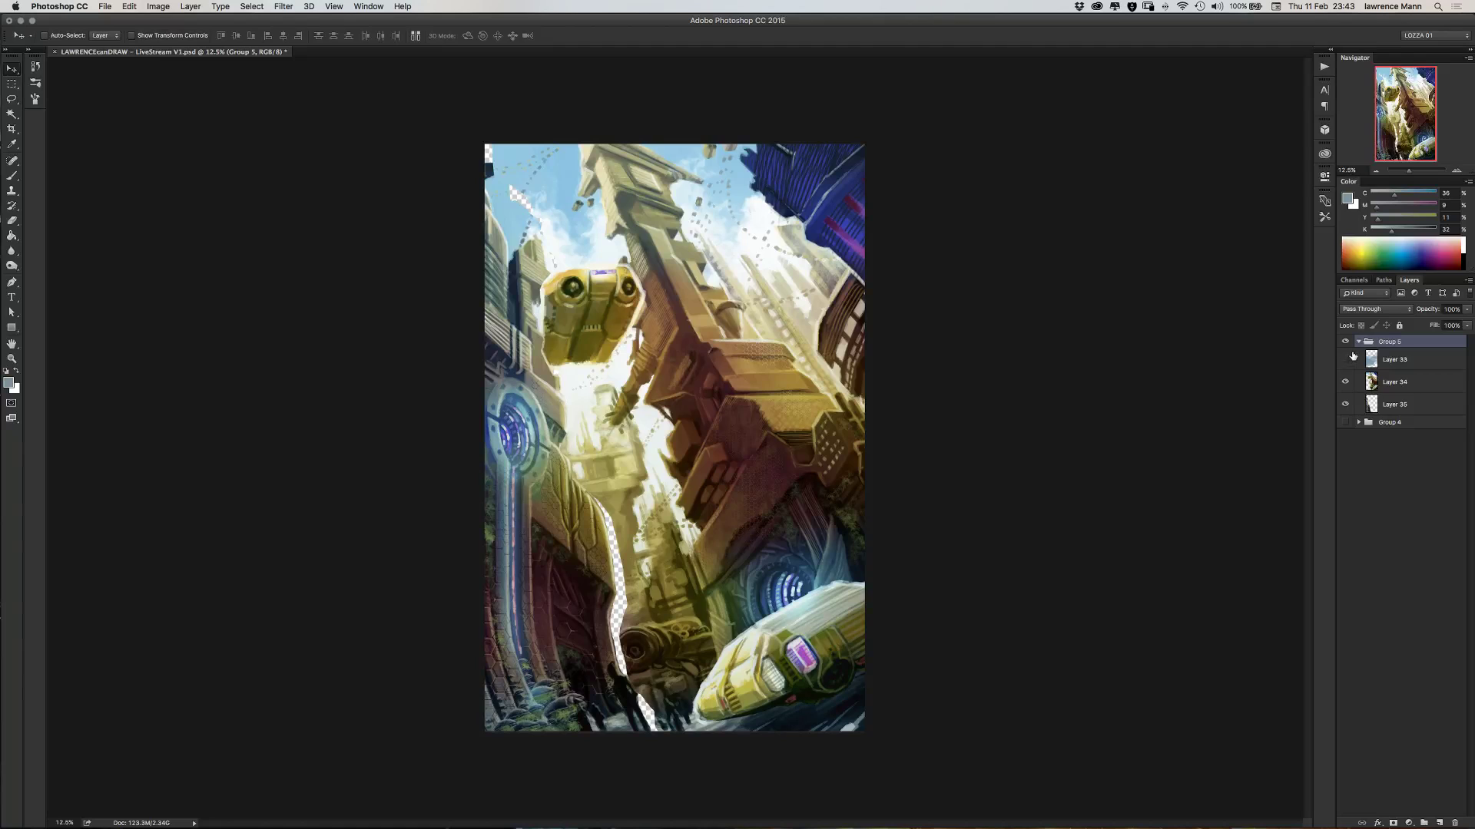
pyautogui.click(1357, 343)
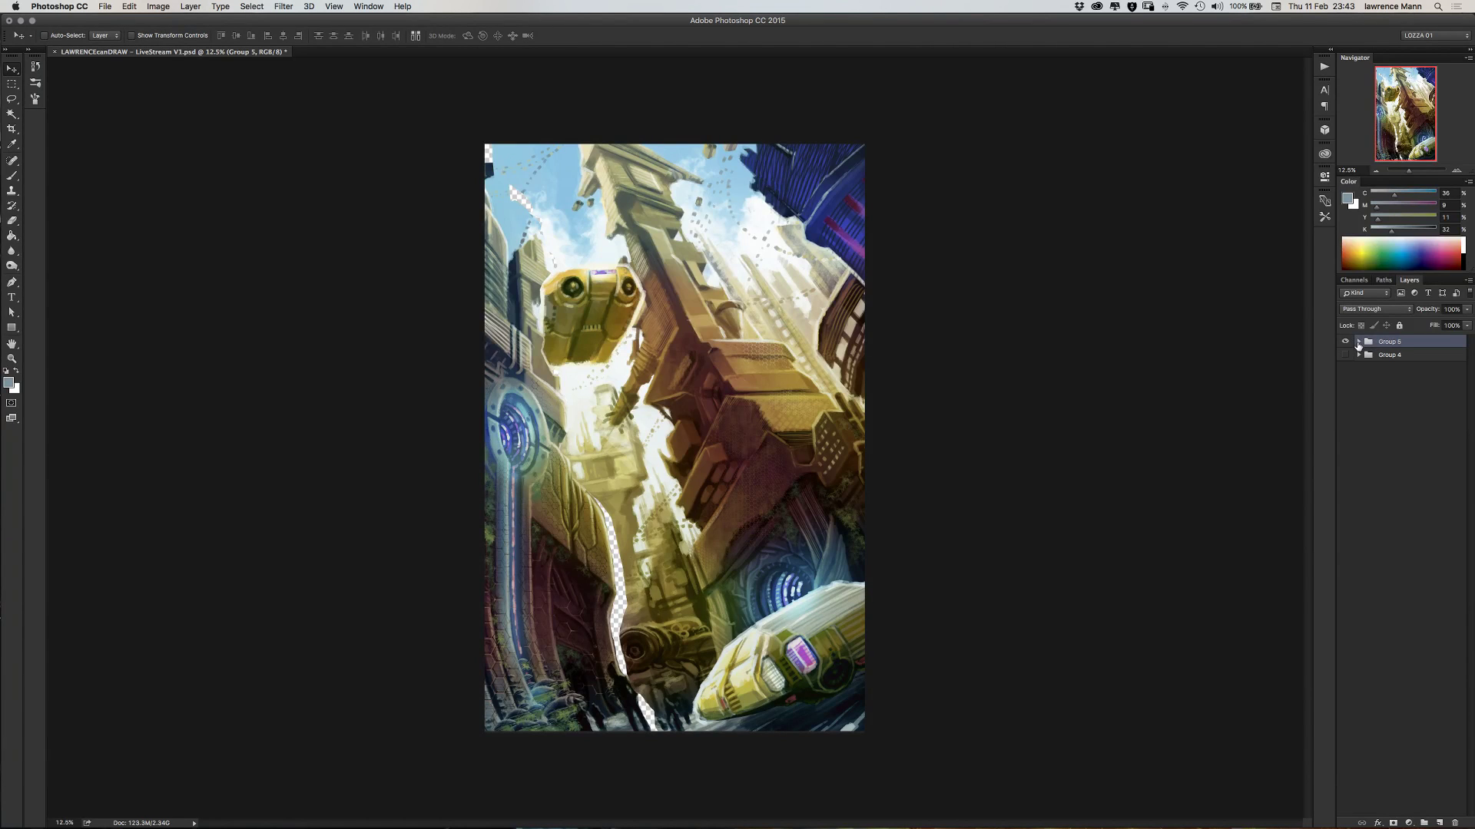
pyautogui.click(1345, 342)
pyautogui.click(1345, 355)
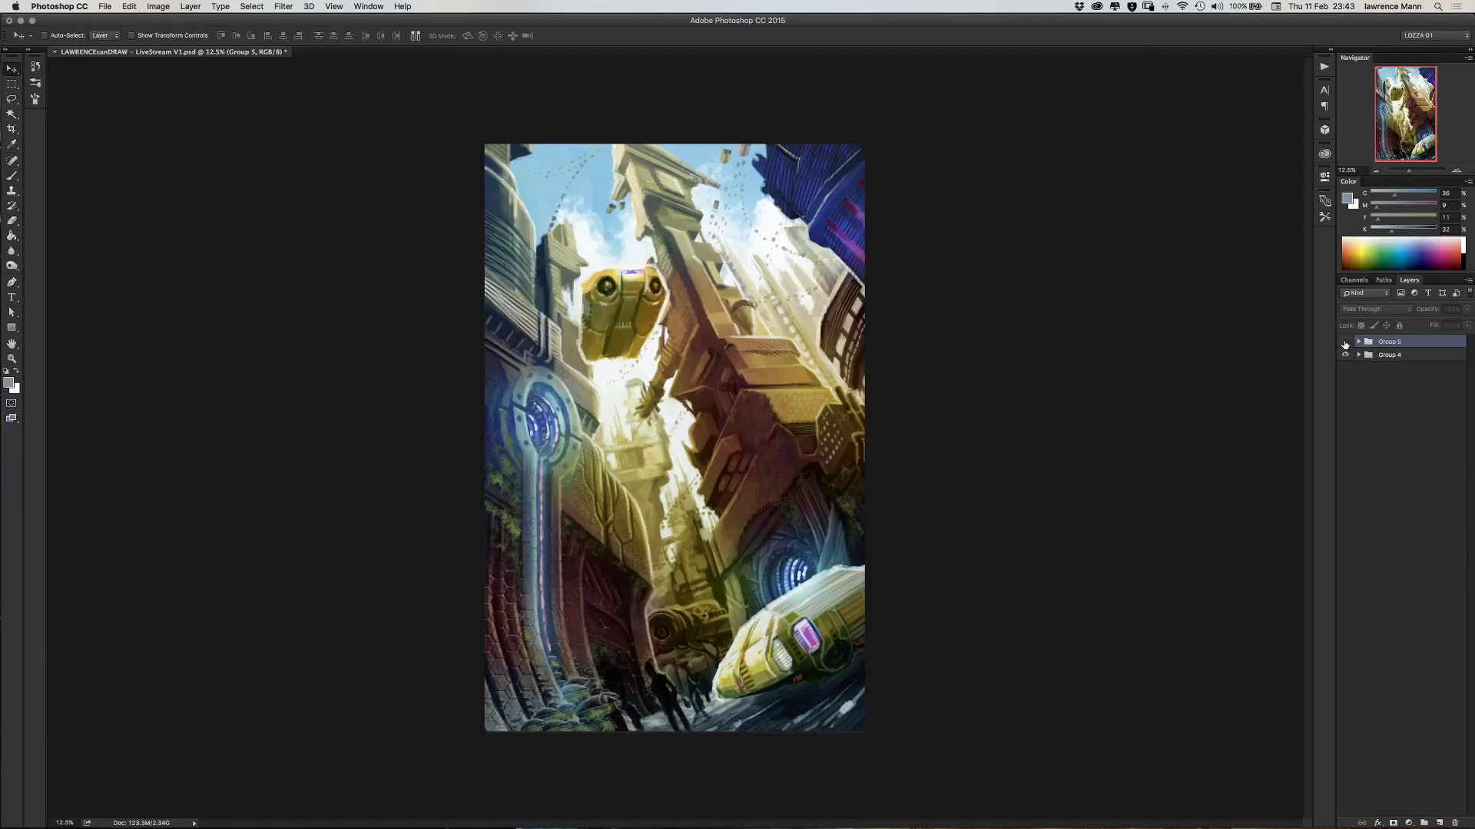
pyautogui.click(1345, 342)
# - Examine the untinted recomposition against the original by repeatedly hiding and showing Group 5 over Group 4
pyautogui.click(1344, 342)
pyautogui.click(1345, 342)
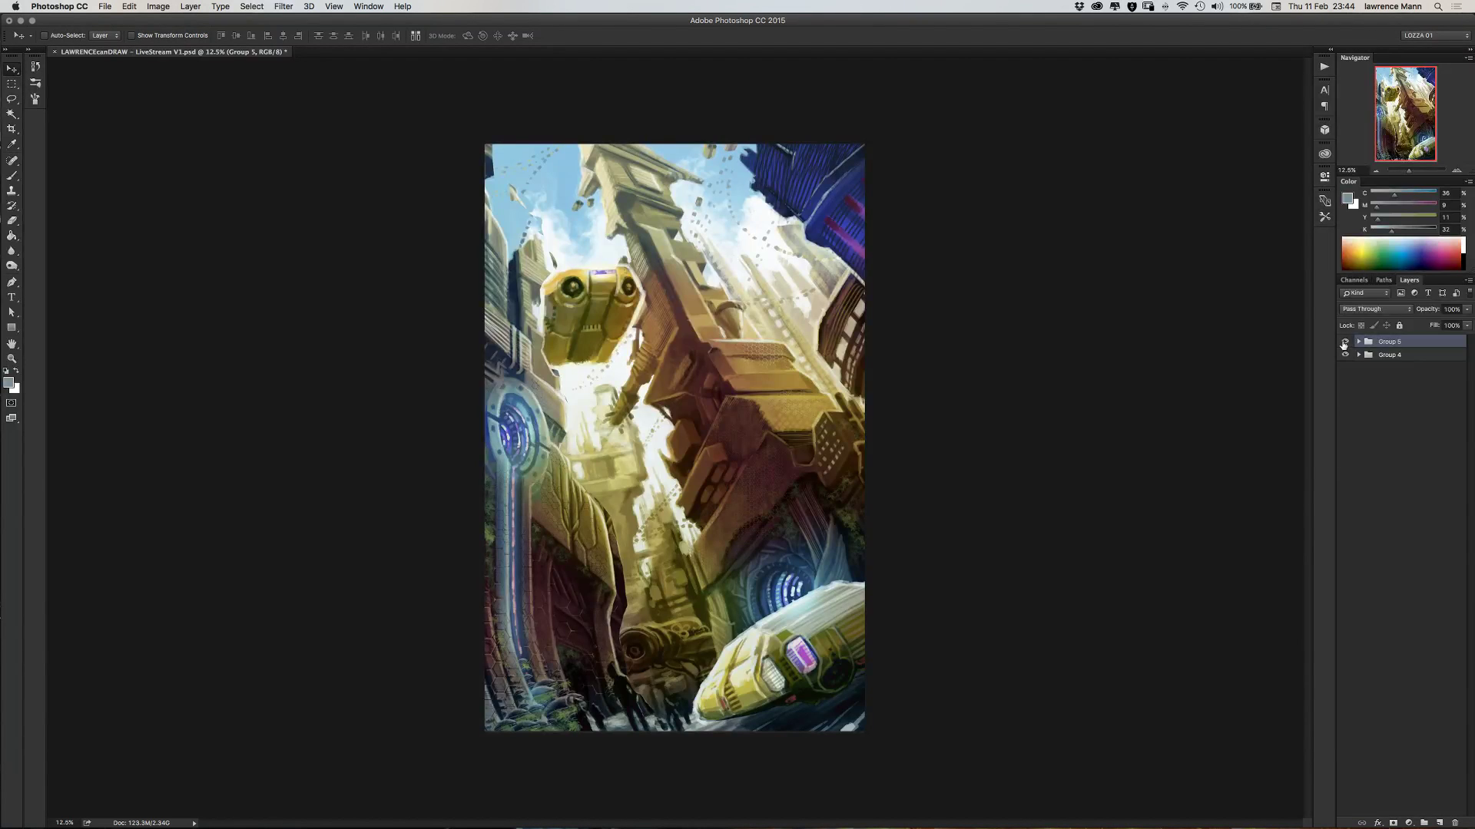
pyautogui.click(1345, 342)
pyautogui.click(1345, 343)
pyautogui.click(1344, 342)
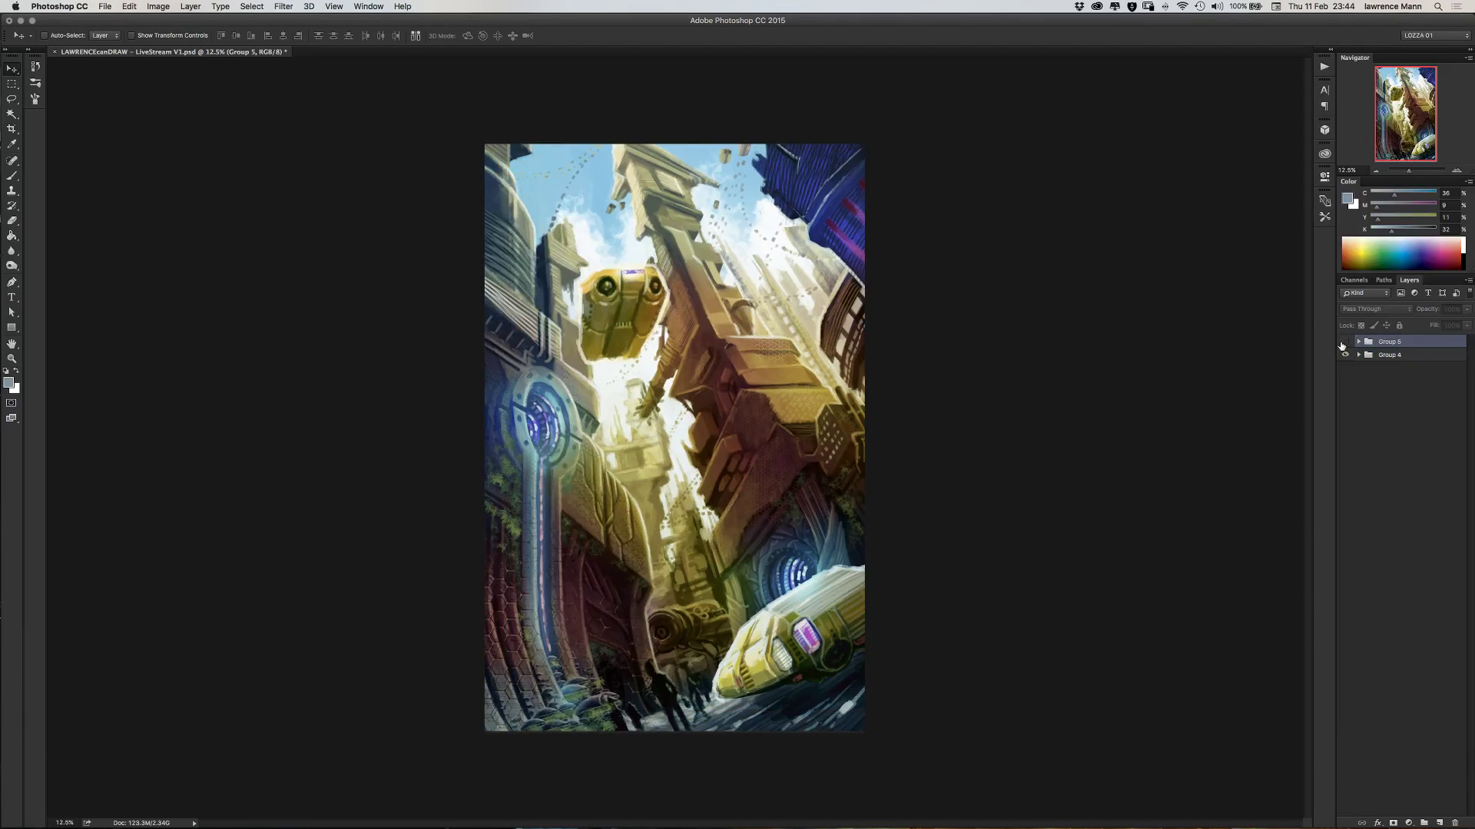
pyautogui.click(1344, 343)
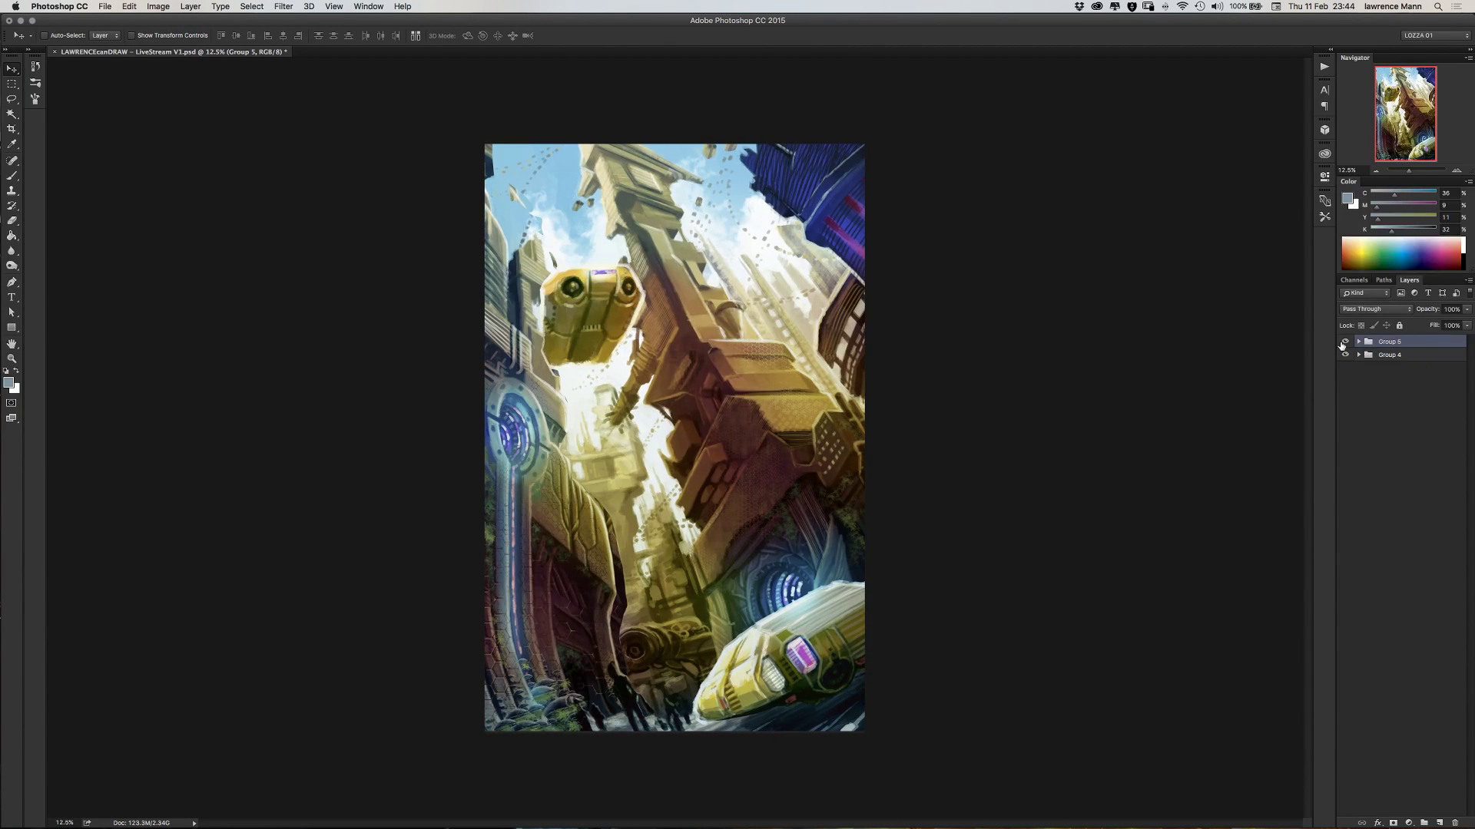
pyautogui.click(1344, 343)
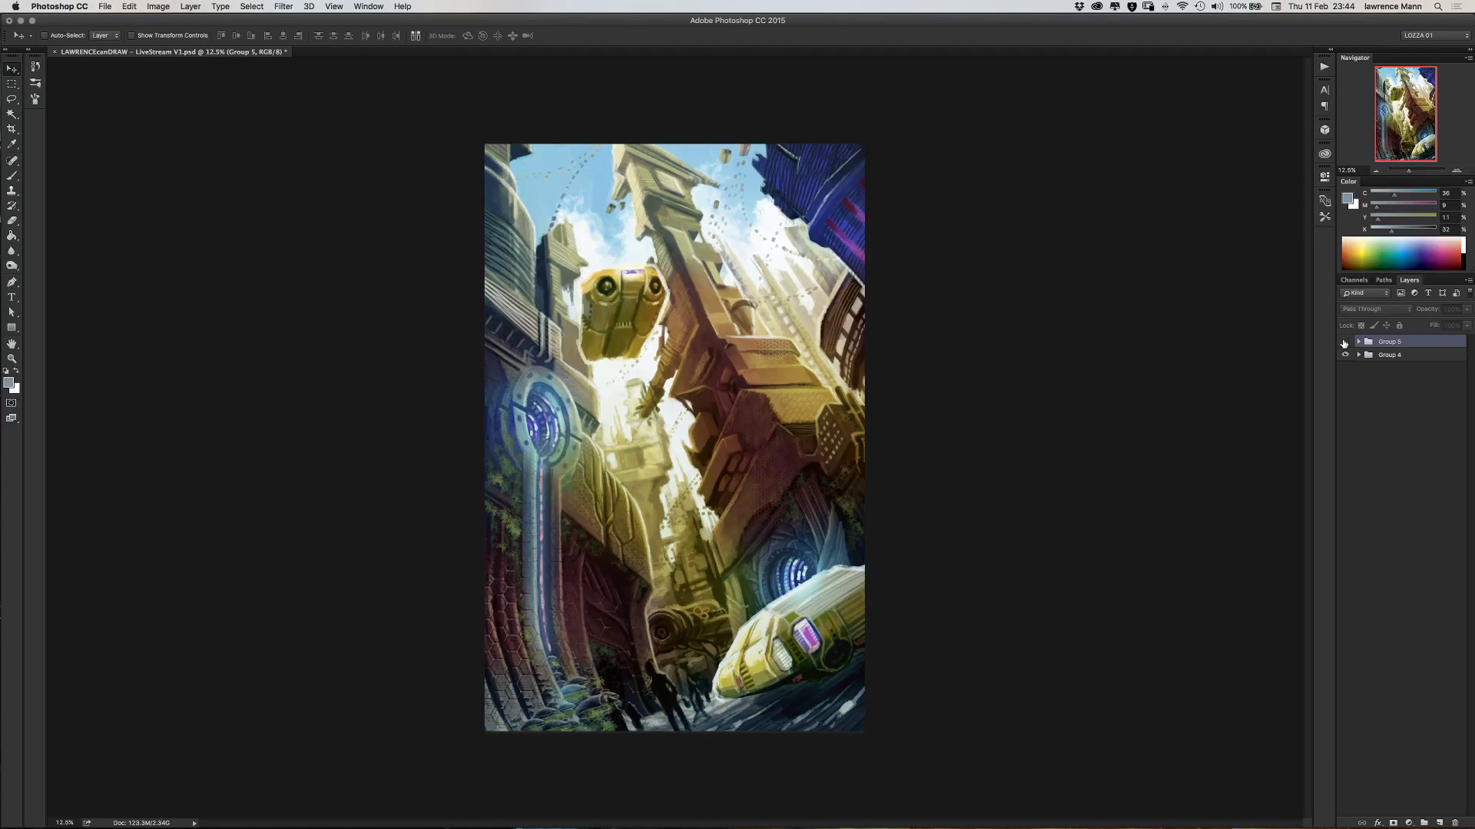
pyautogui.click(1344, 343)
pyautogui.click(1344, 343)
pyautogui.click(1344, 342)
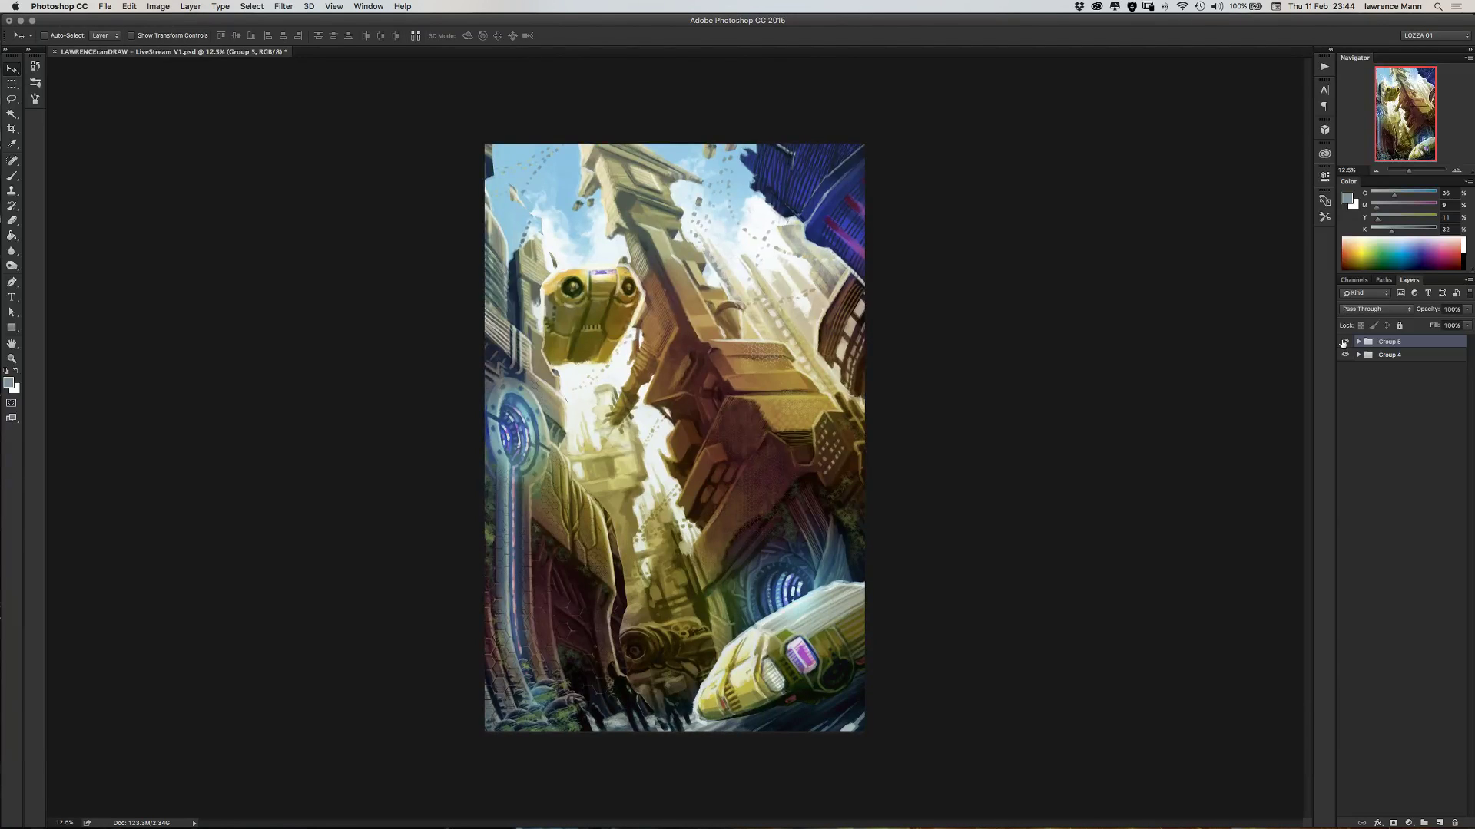
pyautogui.click(1343, 342)
pyautogui.click(1344, 343)
pyautogui.click(1345, 342)
pyautogui.click(1345, 343)
# - Show the Layer 33 tint again inside Group 5 and raise its opacity slightly
pyautogui.click(1359, 342)
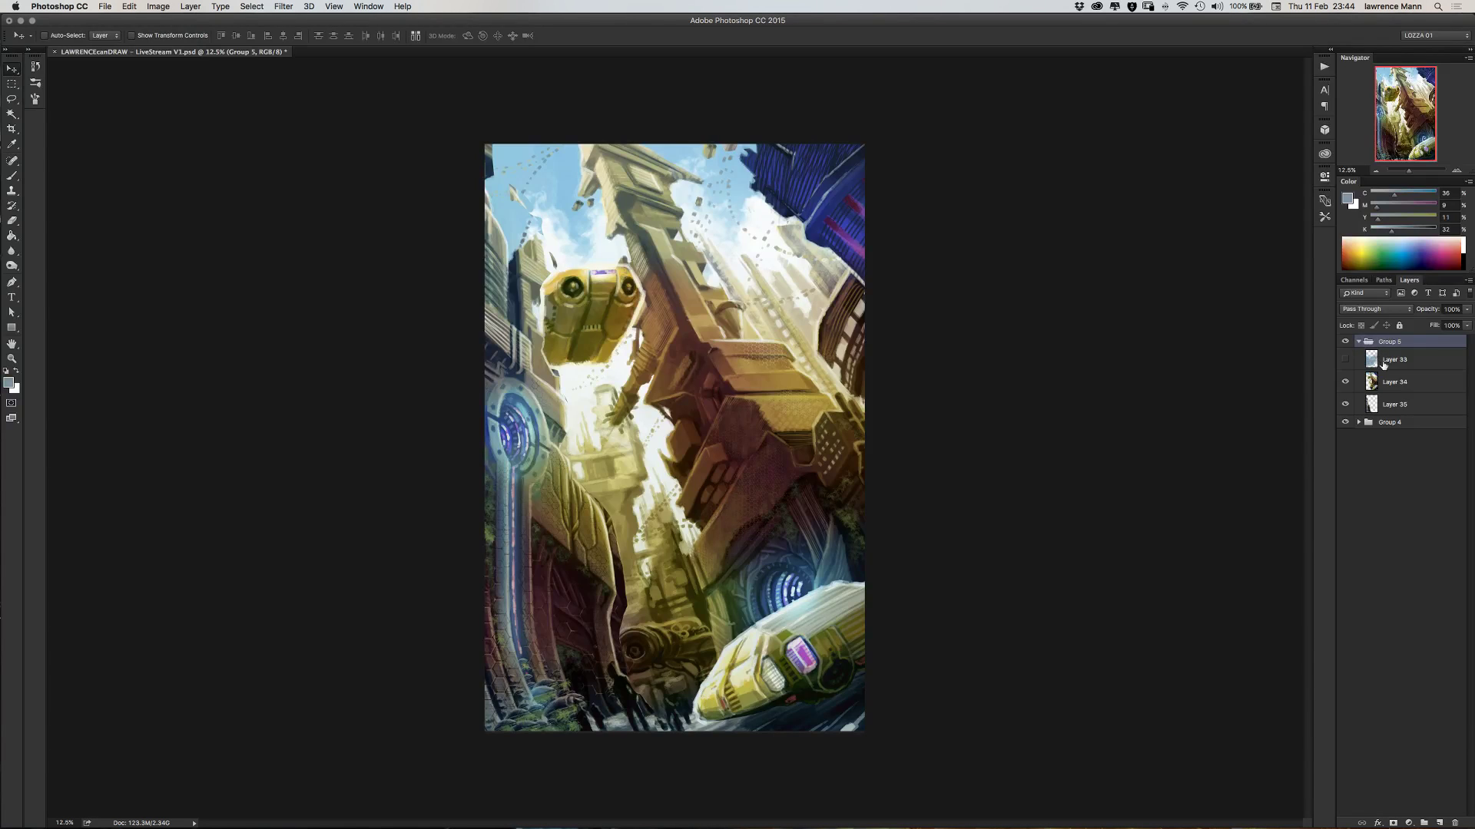
pyautogui.click(1346, 360)
pyautogui.click(1389, 361)
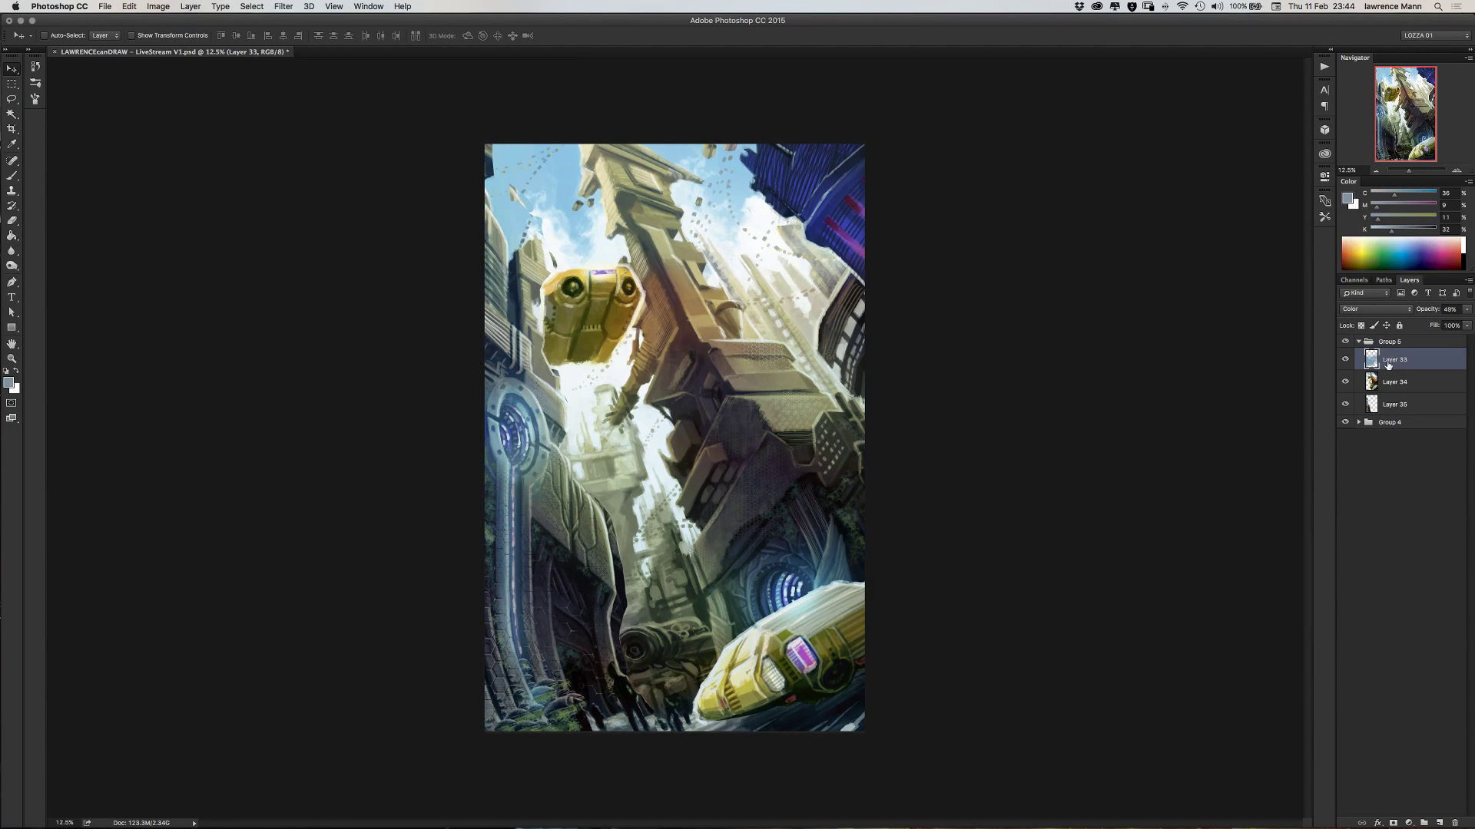
pyautogui.click(1466, 308)
pyautogui.moveTo(1441, 323); pyautogui.dragTo(1449, 324)
# - Add a new empty layer directly above Layer 34 in Group 5
pyautogui.click(1390, 384)
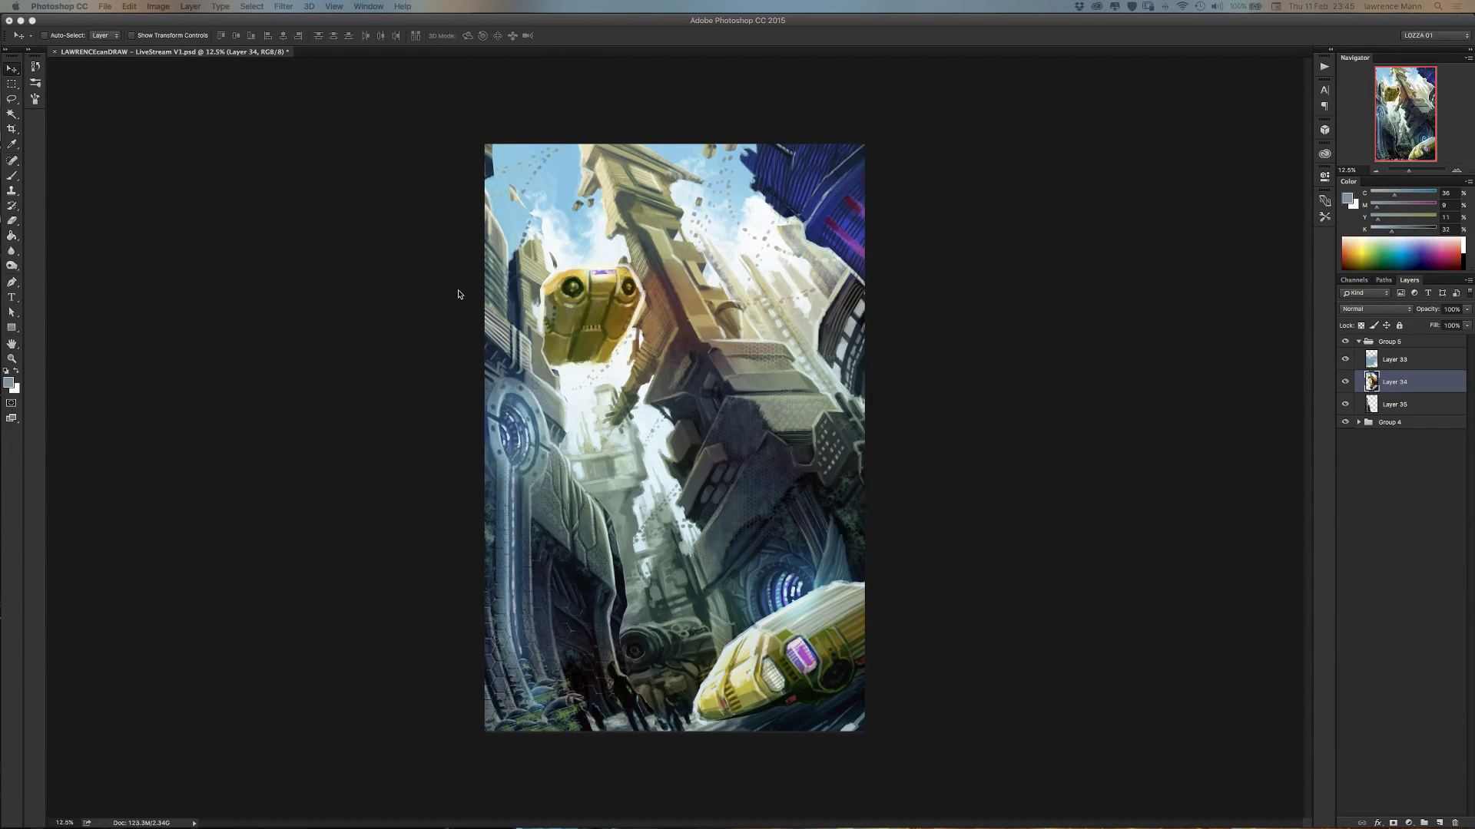
pyautogui.moveTo(1373, 388); pyautogui.dragTo(1440, 822)
pyautogui.click(1440, 822)
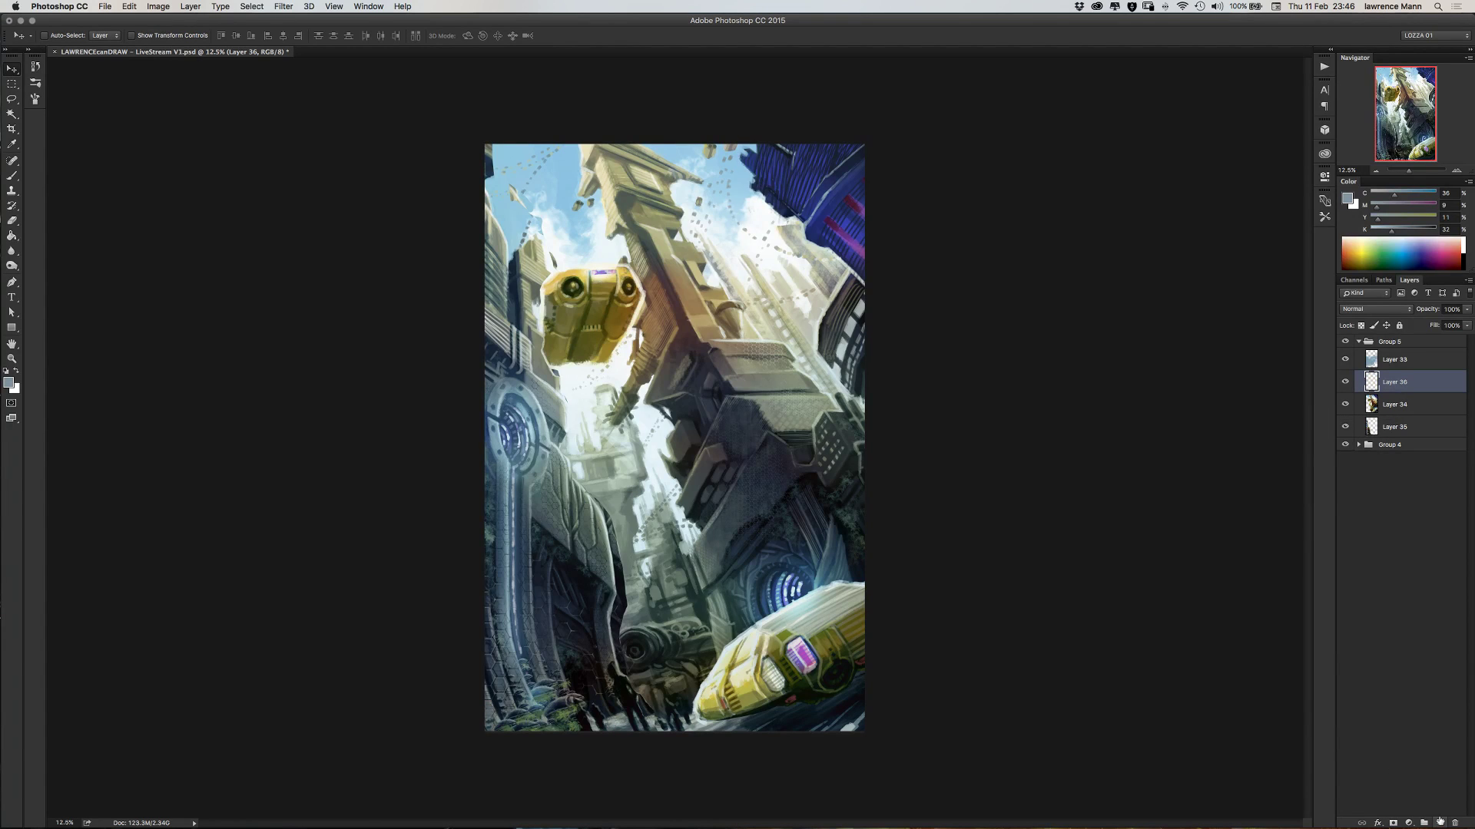
# - Set up a soft round brush with 0% hardness, reduced to about 238 px
pyautogui.click(12, 176)
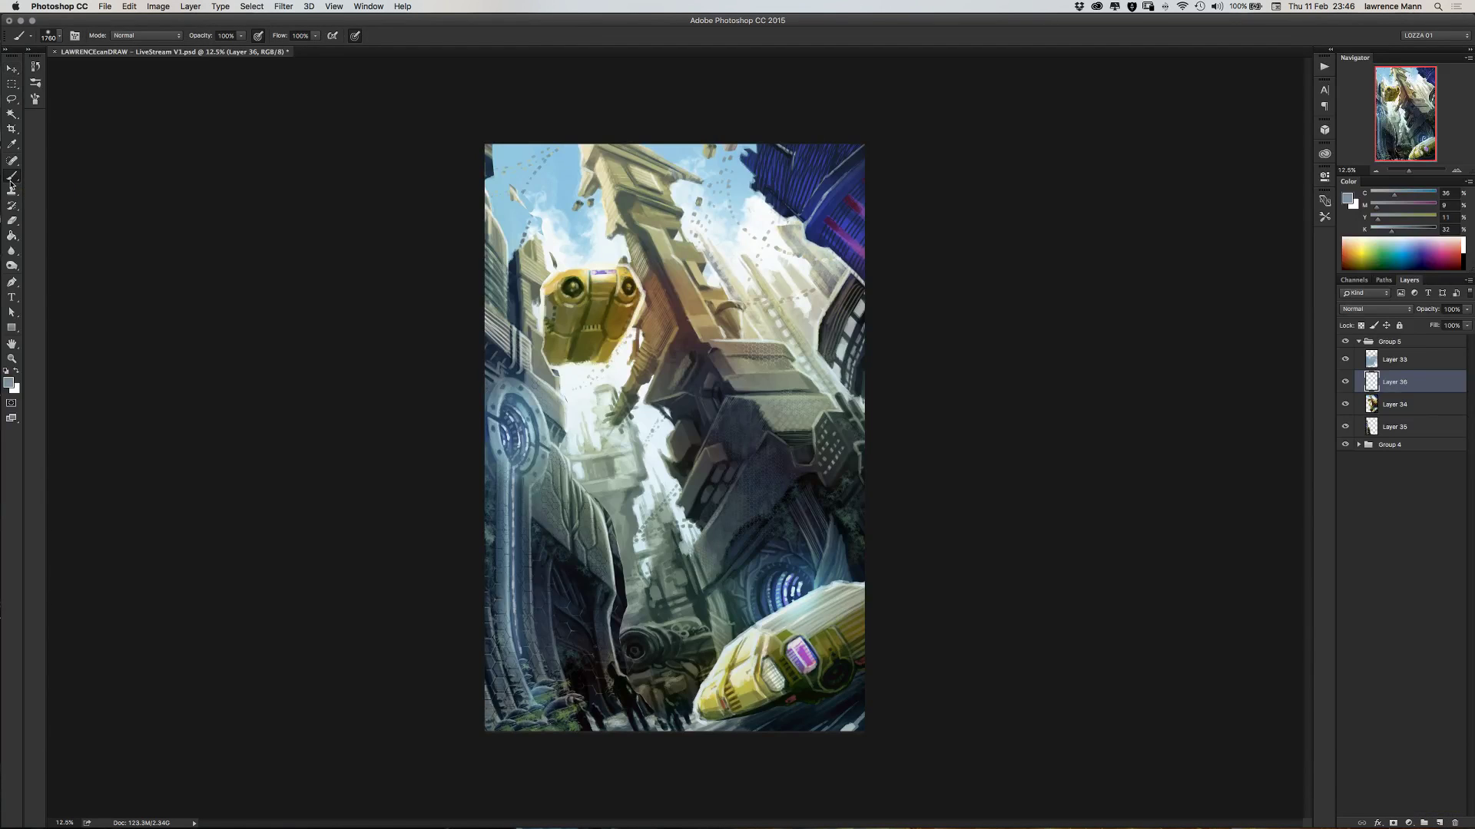
pyautogui.rightClick(530, 253)
pyautogui.write('44')
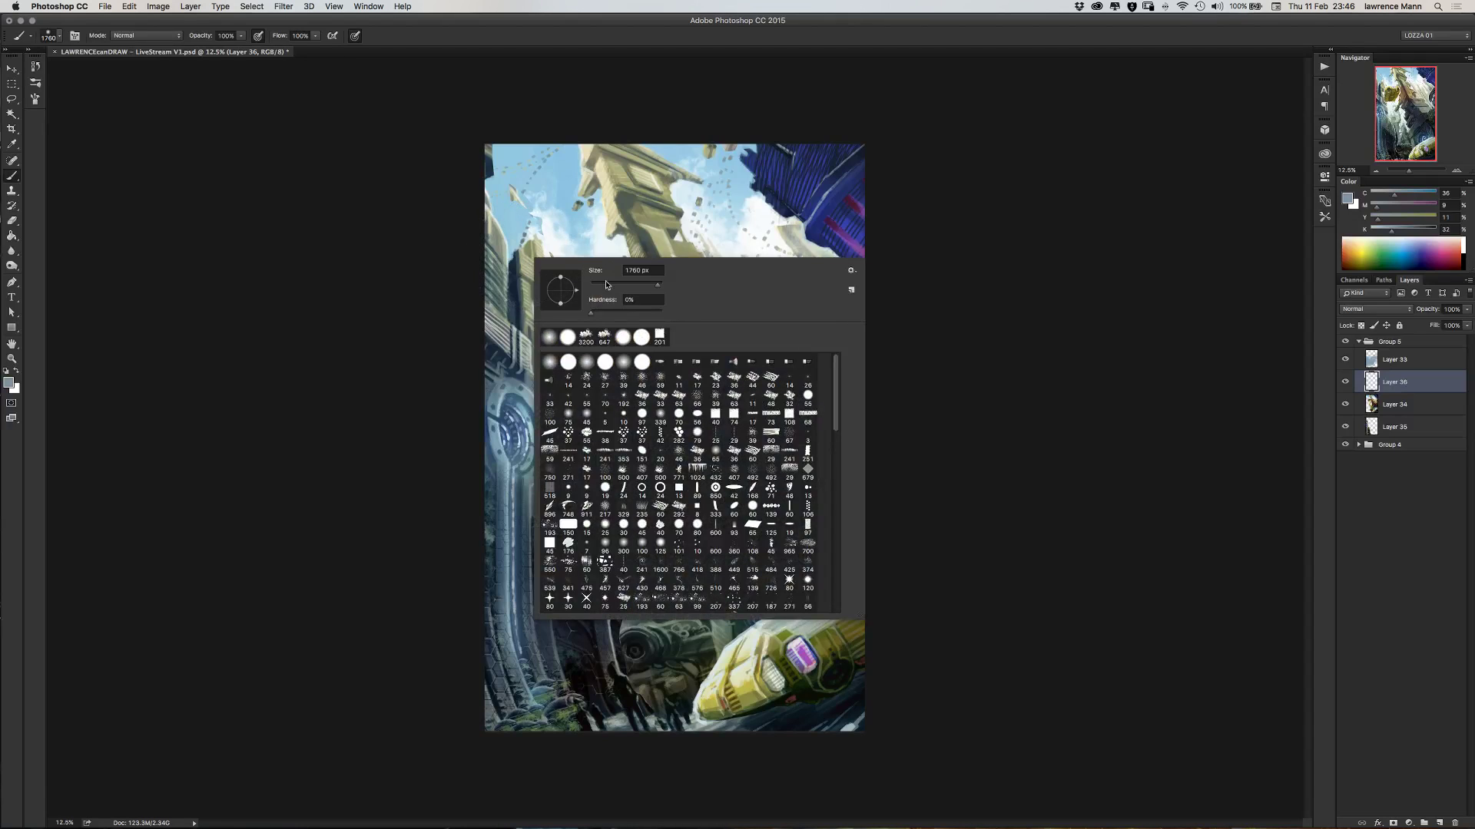
pyautogui.press('Return')
pyautogui.moveTo(632, 288); pyautogui.dragTo(645, 285)
pyautogui.click(436, 184)
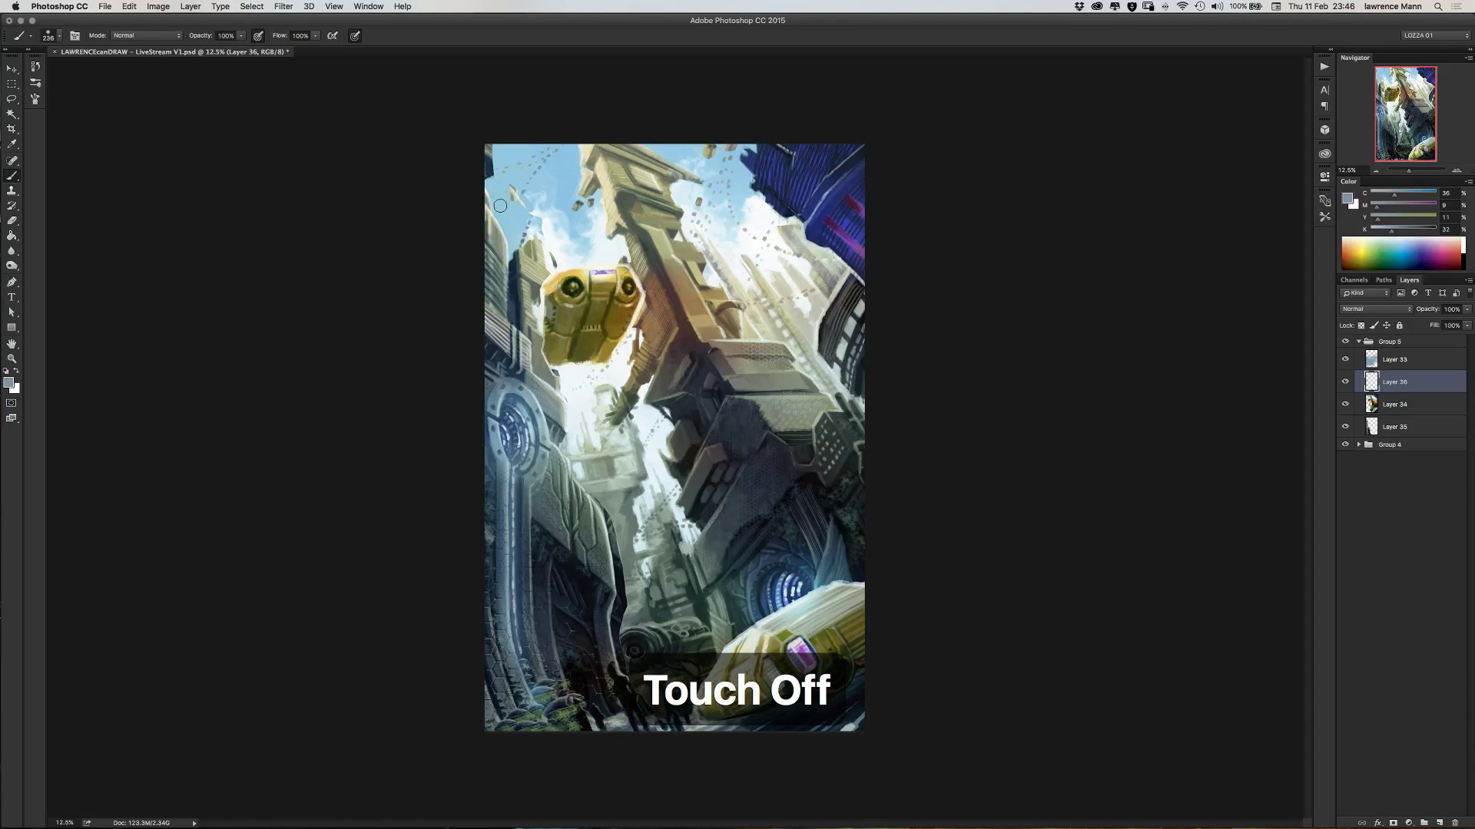
# - Paint out the debris pieces above the left towers and yellow ship using sampled sky and cloud colours
pyautogui.scroll(5, 500, 206)
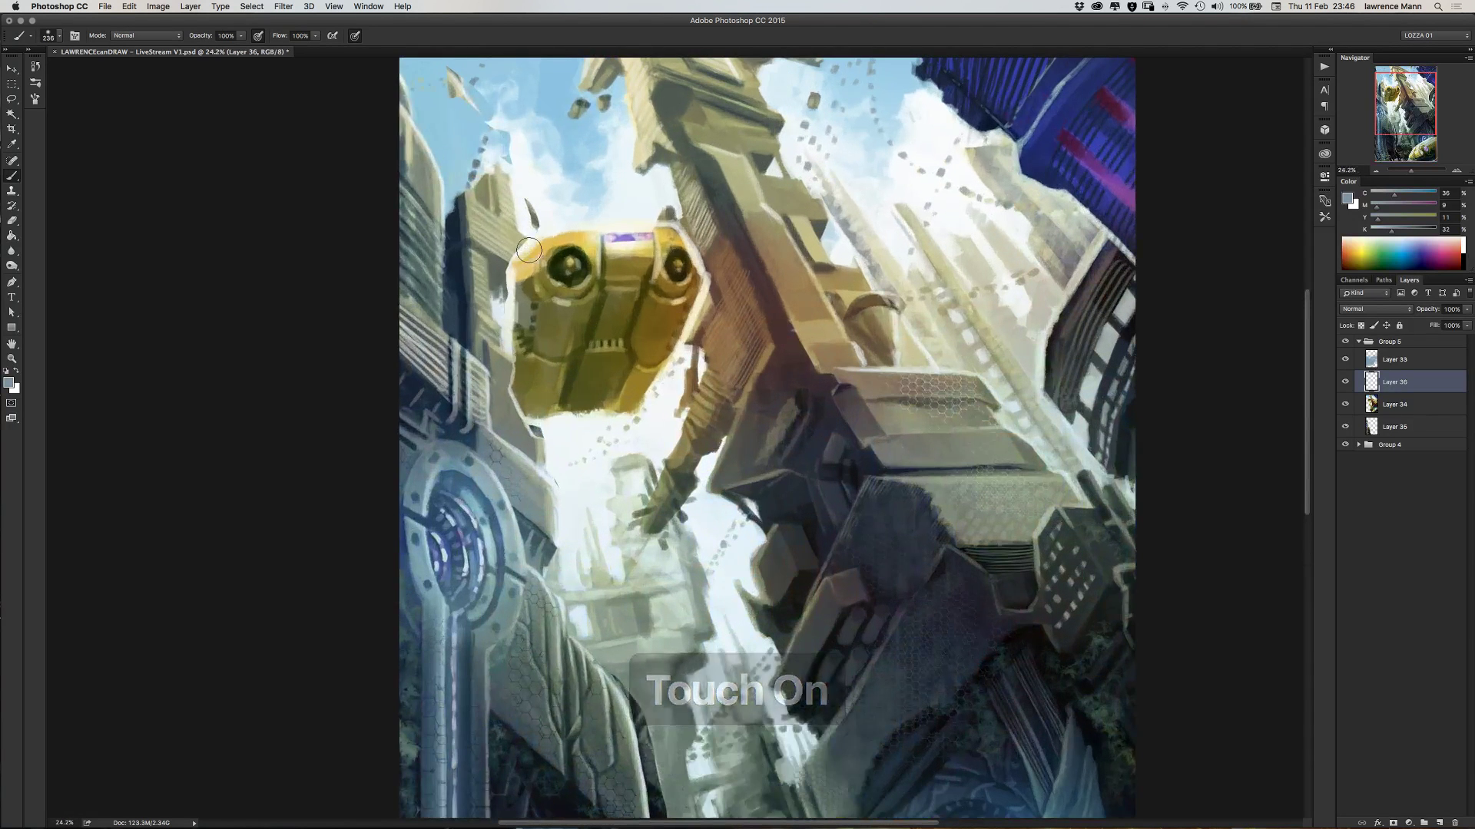
pyautogui.keyDown('alt'); pyautogui.click(458, 132); pyautogui.keyUp('alt')
pyautogui.moveTo(457, 132)
pyautogui.mouseDown()
pyautogui.moveTo(481, 107)
pyautogui.moveTo(446, 64)
pyautogui.moveTo(493, 127)
pyautogui.moveTo(475, 155)
pyautogui.moveTo(490, 147)
pyautogui.moveTo(527, 180)
pyautogui.moveTo(499, 133)
pyautogui.moveTo(513, 144)
pyautogui.moveTo(493, 147)
pyautogui.moveTo(543, 228)
pyautogui.moveTo(515, 173)
pyautogui.moveTo(504, 240)
pyautogui.moveTo(487, 245)
pyautogui.moveTo(542, 222)
pyautogui.mouseUp()
pyautogui.keyDown('alt'); pyautogui.click(505, 144); pyautogui.keyUp('alt')
pyautogui.keyDown('alt'); pyautogui.click(523, 170); pyautogui.keyUp('alt')
pyautogui.keyDown('alt'); pyautogui.click(476, 119); pyautogui.keyUp('alt')
pyautogui.keyDown('alt'); pyautogui.click(525, 183); pyautogui.keyUp('alt')
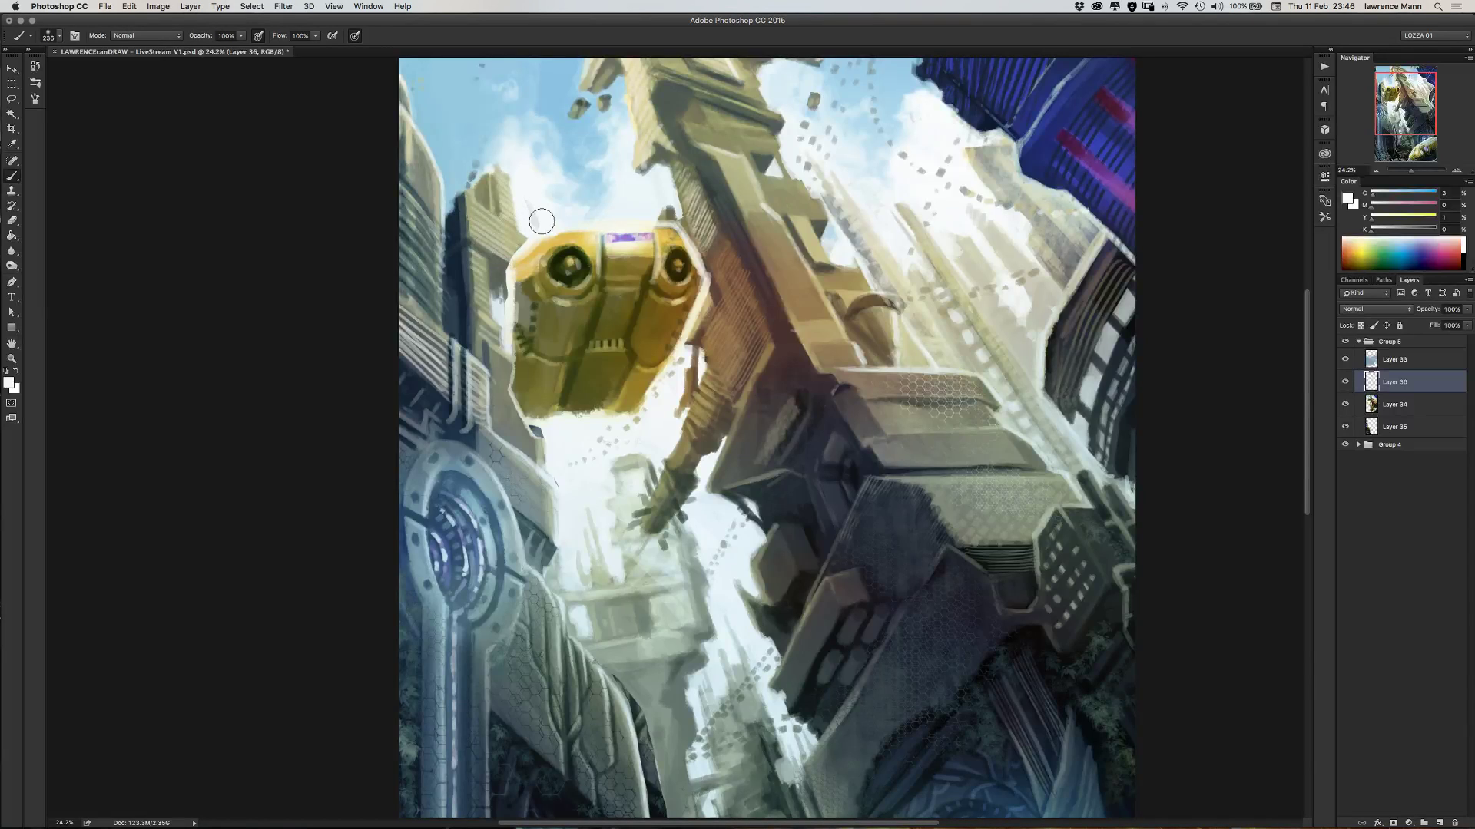
# - Paint a trail of small grey-blue debris squares down the sky towards the left towers with the square brush at 49 px
pyautogui.moveTo(484, 295); pyautogui.dragTo(580, 560)
pyautogui.keyDown('alt'); pyautogui.click(593, 307); pyautogui.keyUp('alt')
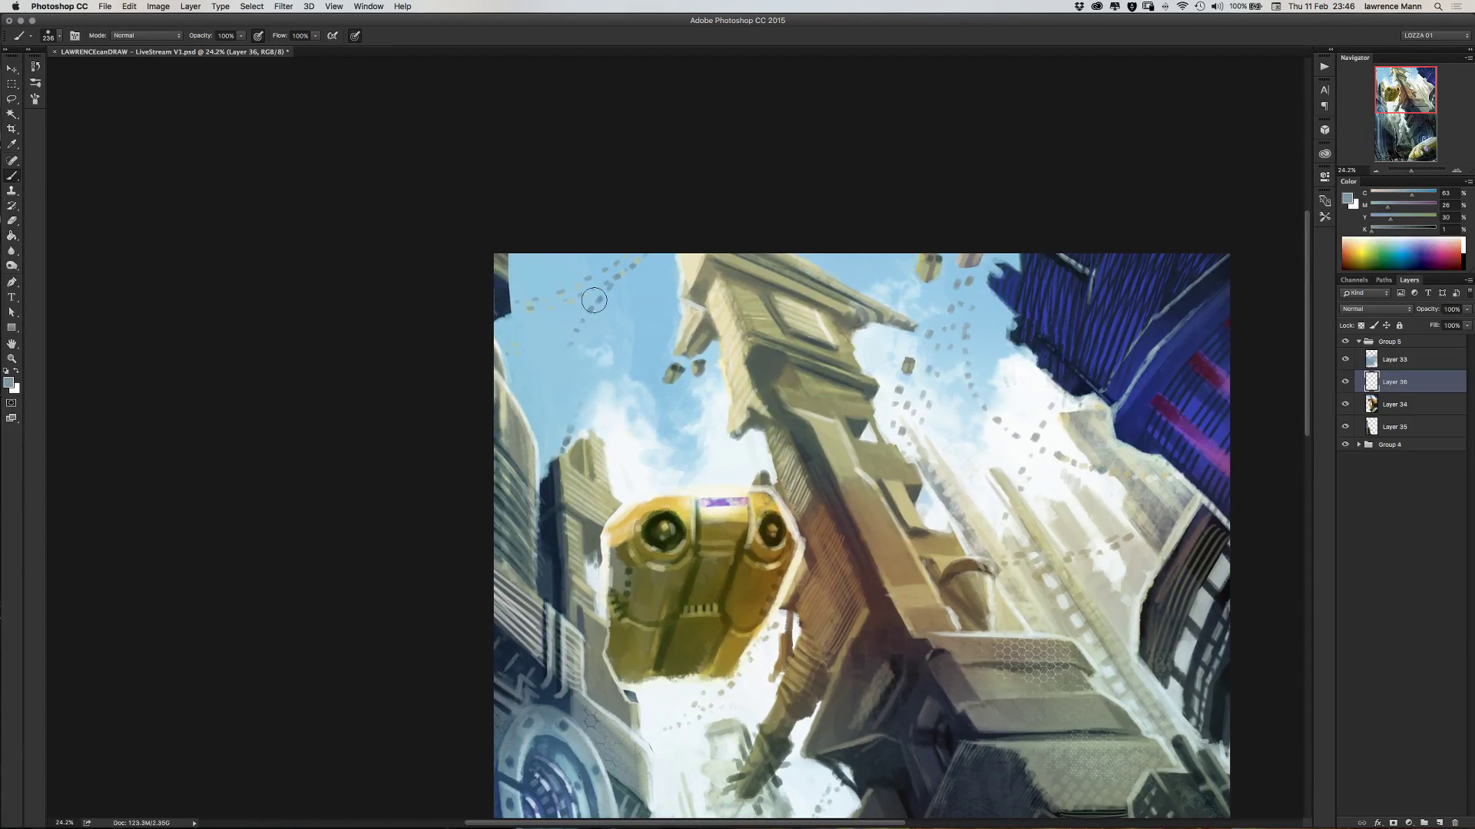
pyautogui.rightClick(588, 299)
pyautogui.click(710, 372)
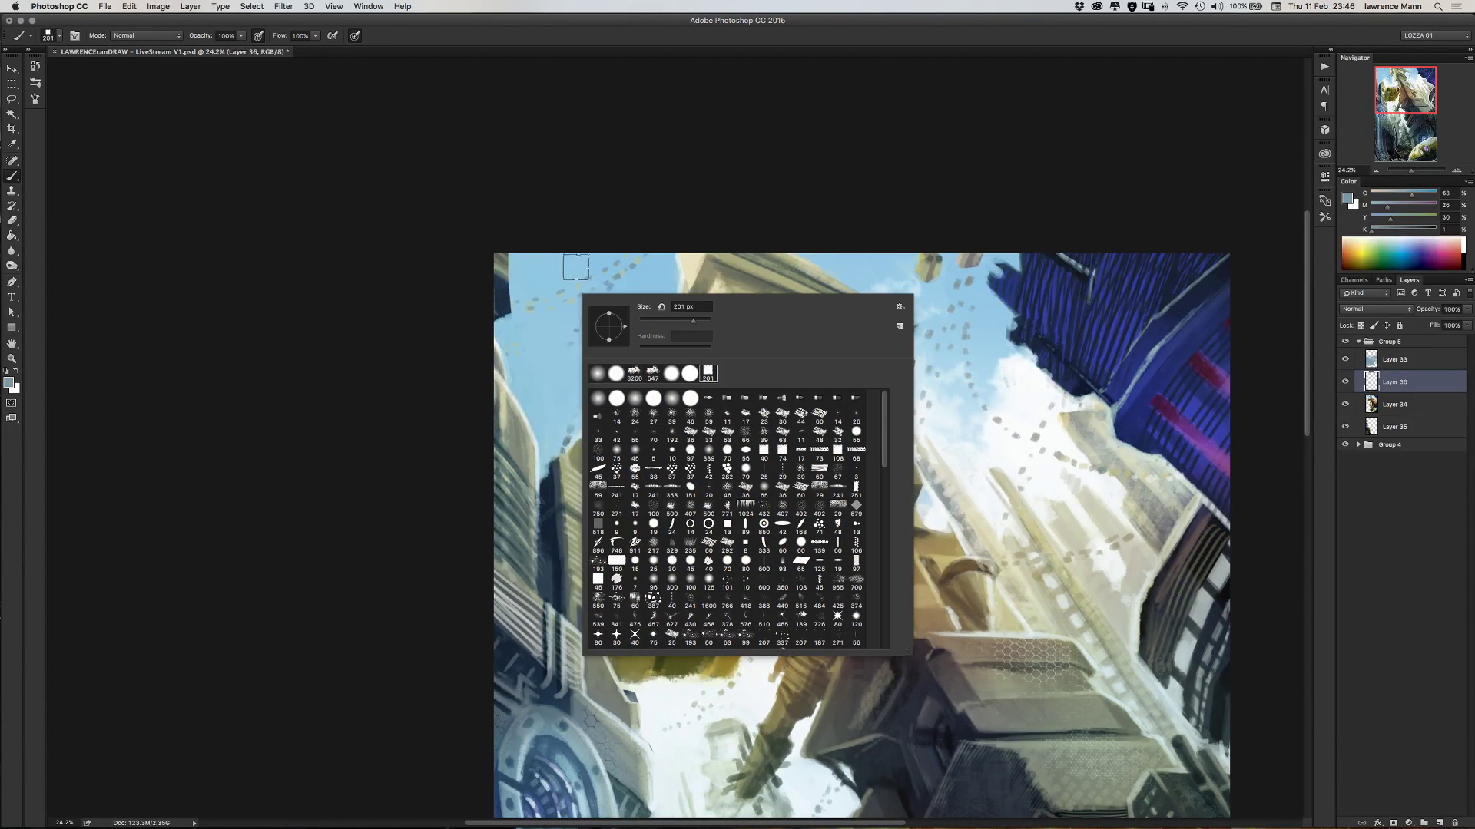
pyautogui.click(656, 321)
pyautogui.press('Return')
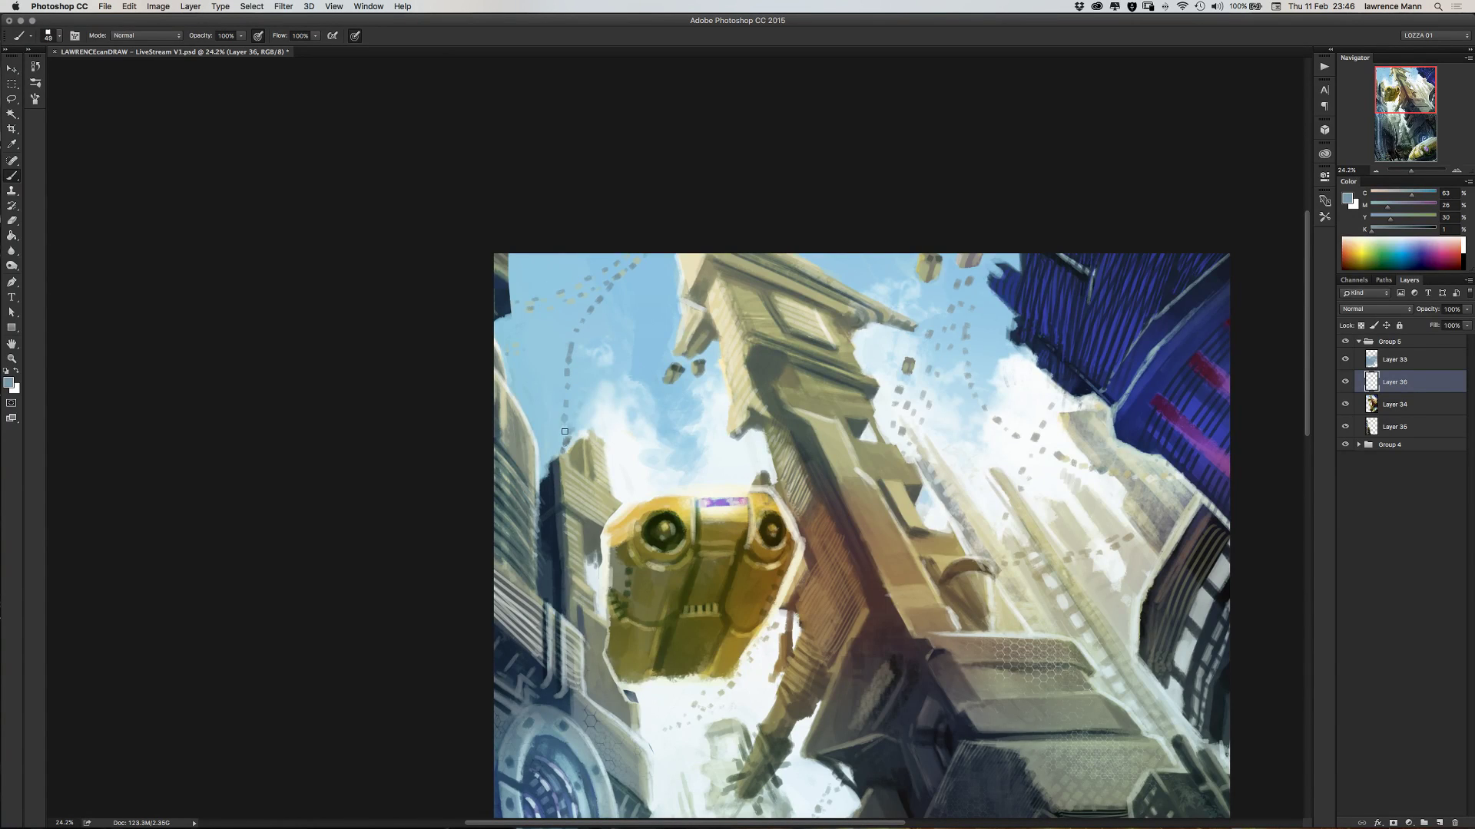
pyautogui.keyDown('alt'); pyautogui.click(578, 389); pyautogui.keyUp('alt')
pyautogui.keyDown('alt'); pyautogui.click(583, 385); pyautogui.keyUp('alt')
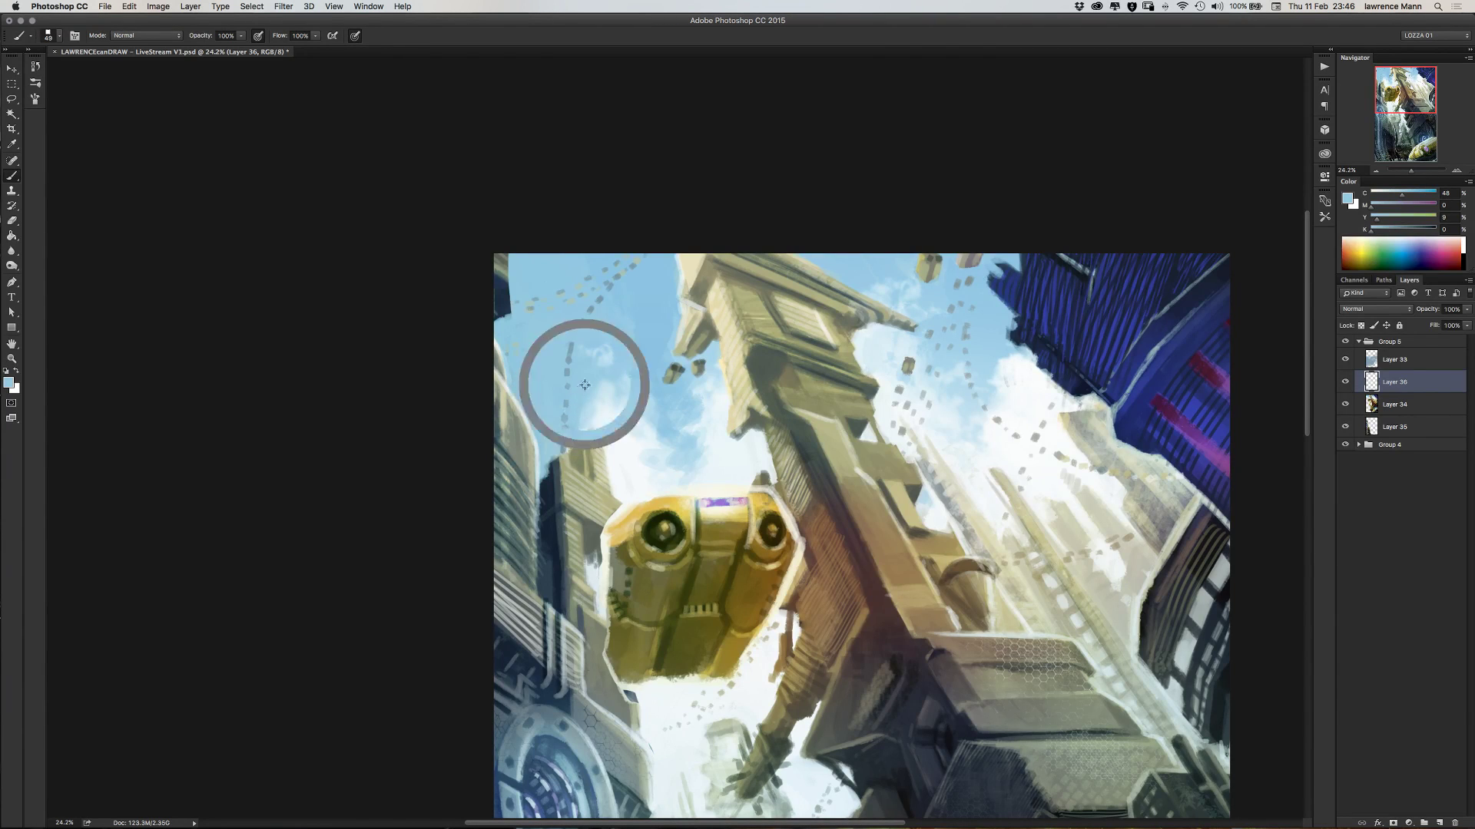
# - Paint out the dark fragment in the sky's upper-left corner with a 220 px soft round brush and sampled sky blue
pyautogui.rightClick(565, 355)
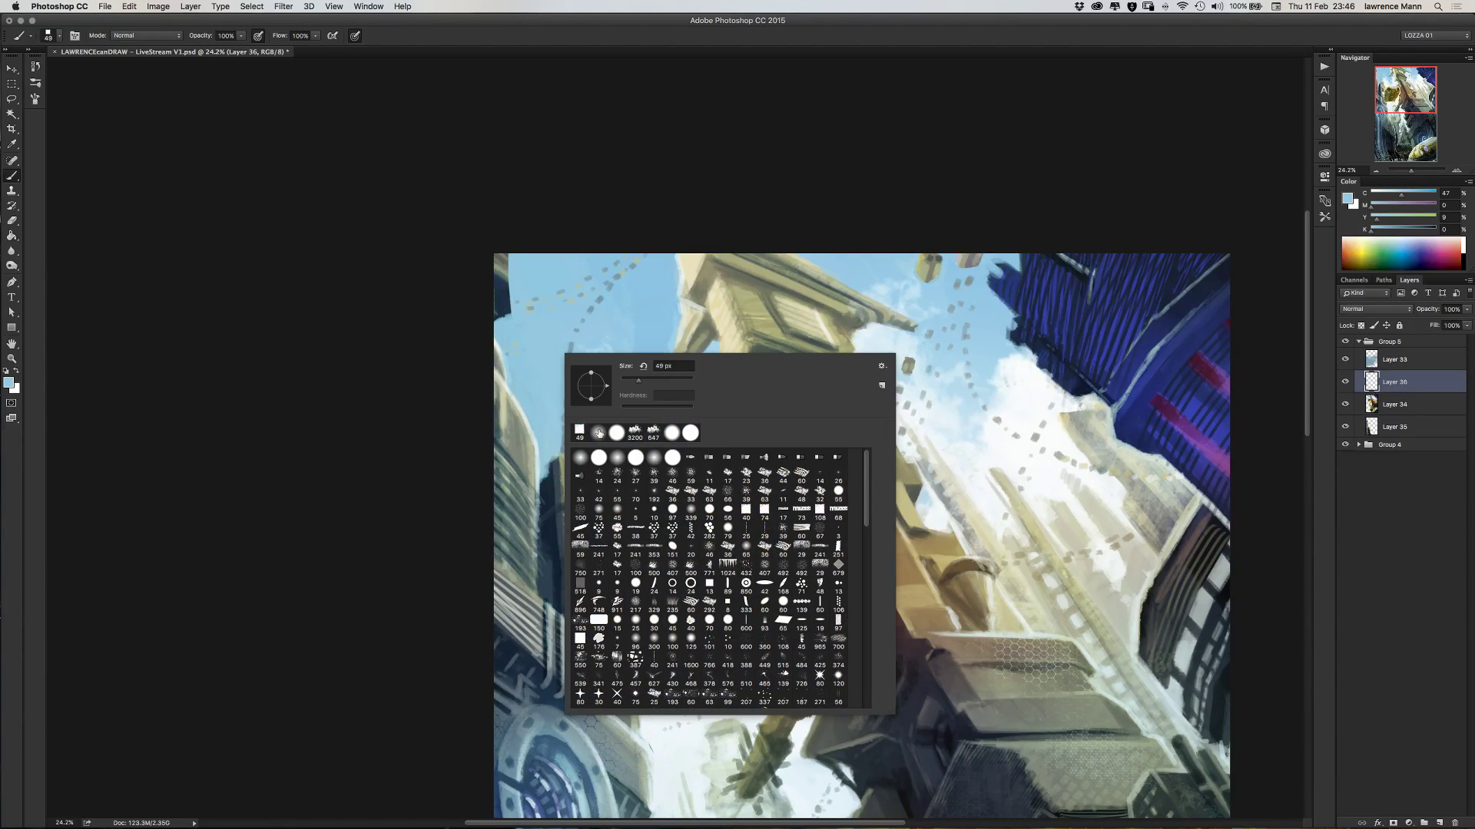
pyautogui.click(599, 433)
pyautogui.click(648, 380)
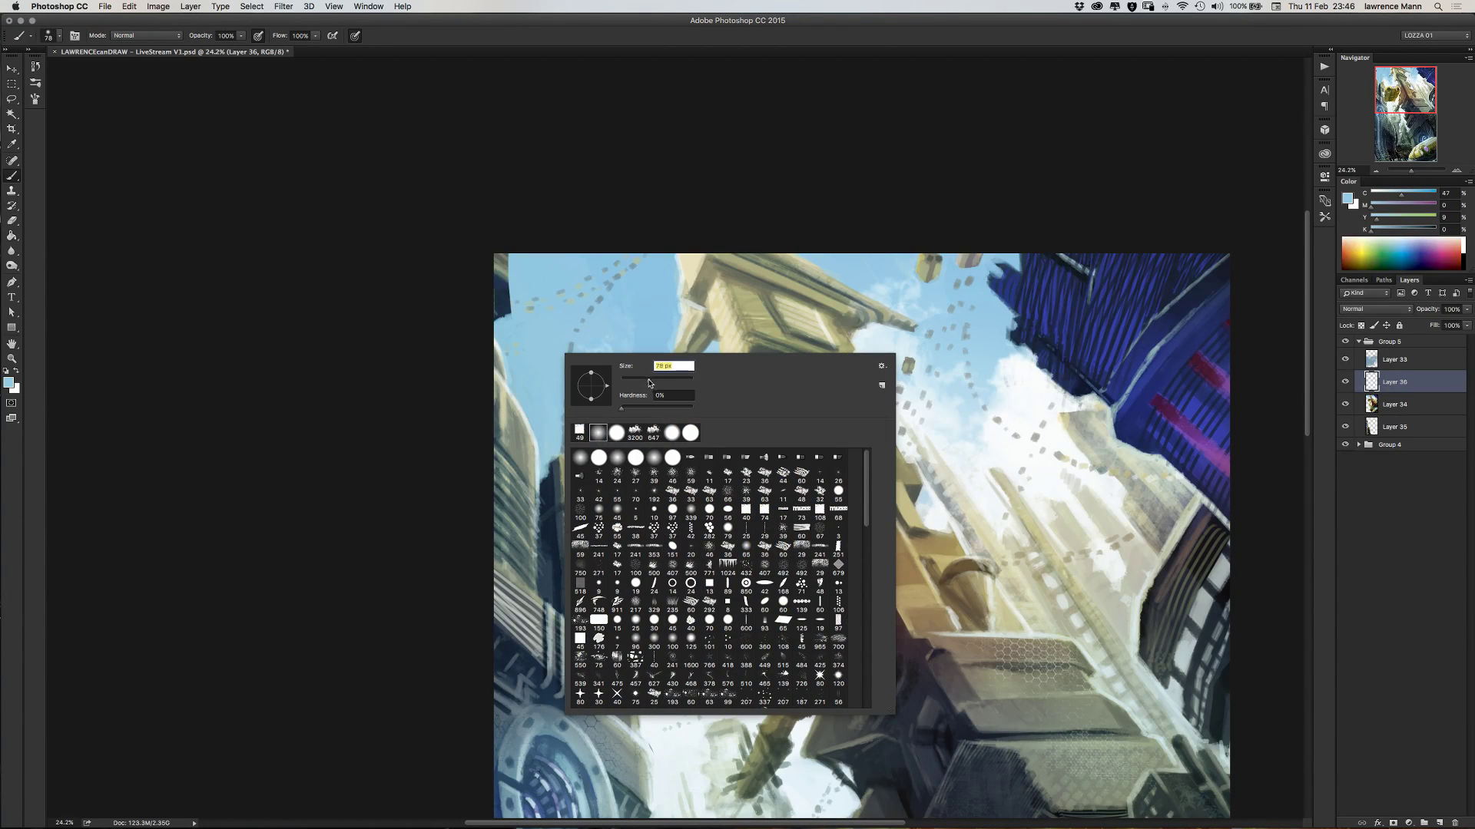
pyautogui.write('220')
pyautogui.press('Return')
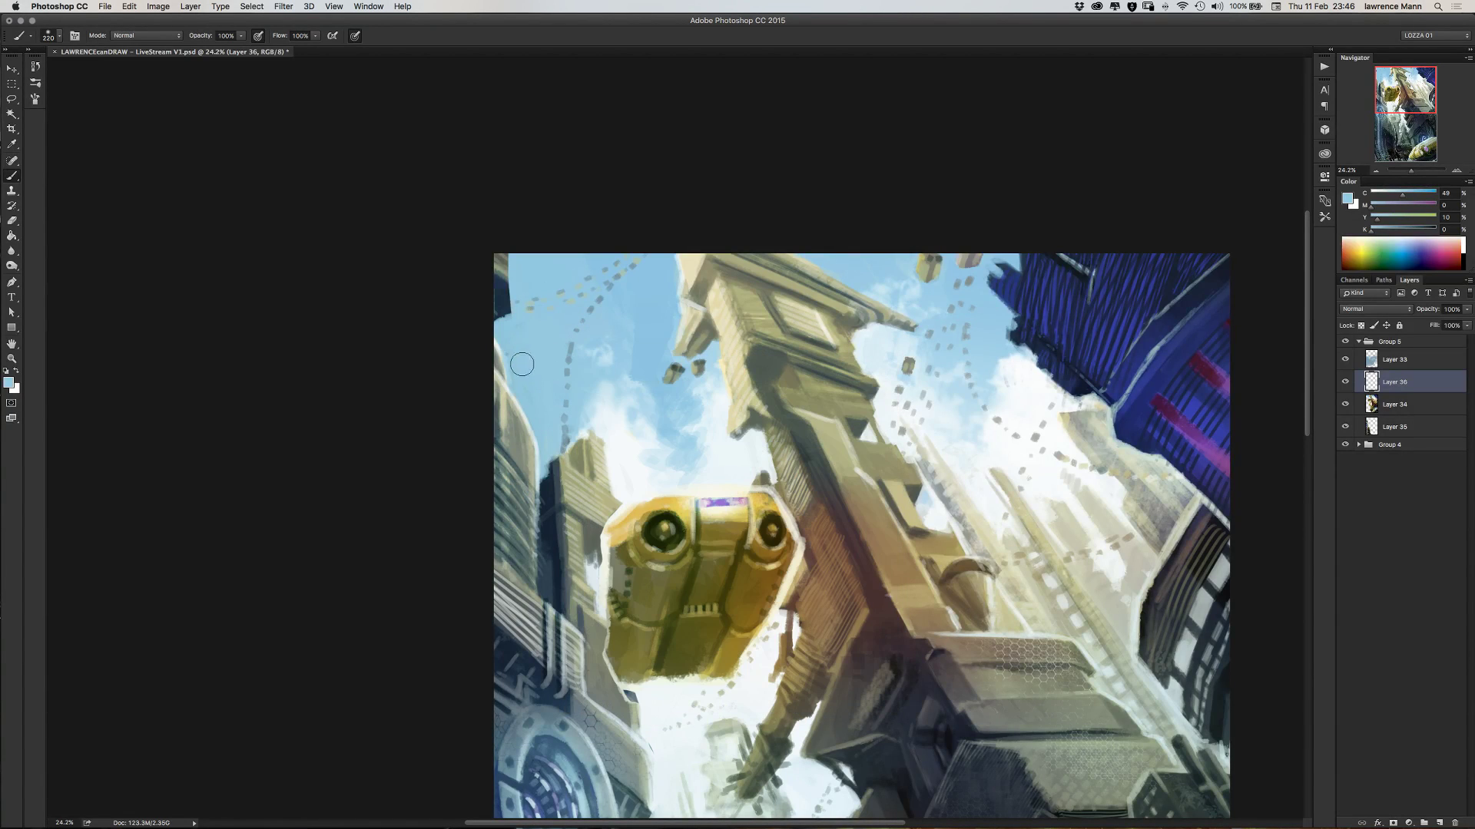
pyautogui.keyDown('alt'); pyautogui.click(524, 277); pyautogui.keyUp('alt')
pyautogui.moveTo(503, 257)
pyautogui.mouseDown()
pyautogui.moveTo(501, 316)
pyautogui.moveTo(499, 265)
pyautogui.mouseUp()
# - Extend the upper debris trail to the canvas's left edge with grey-blue squares, using the 49 px square brush
pyautogui.rightClick(514, 300)
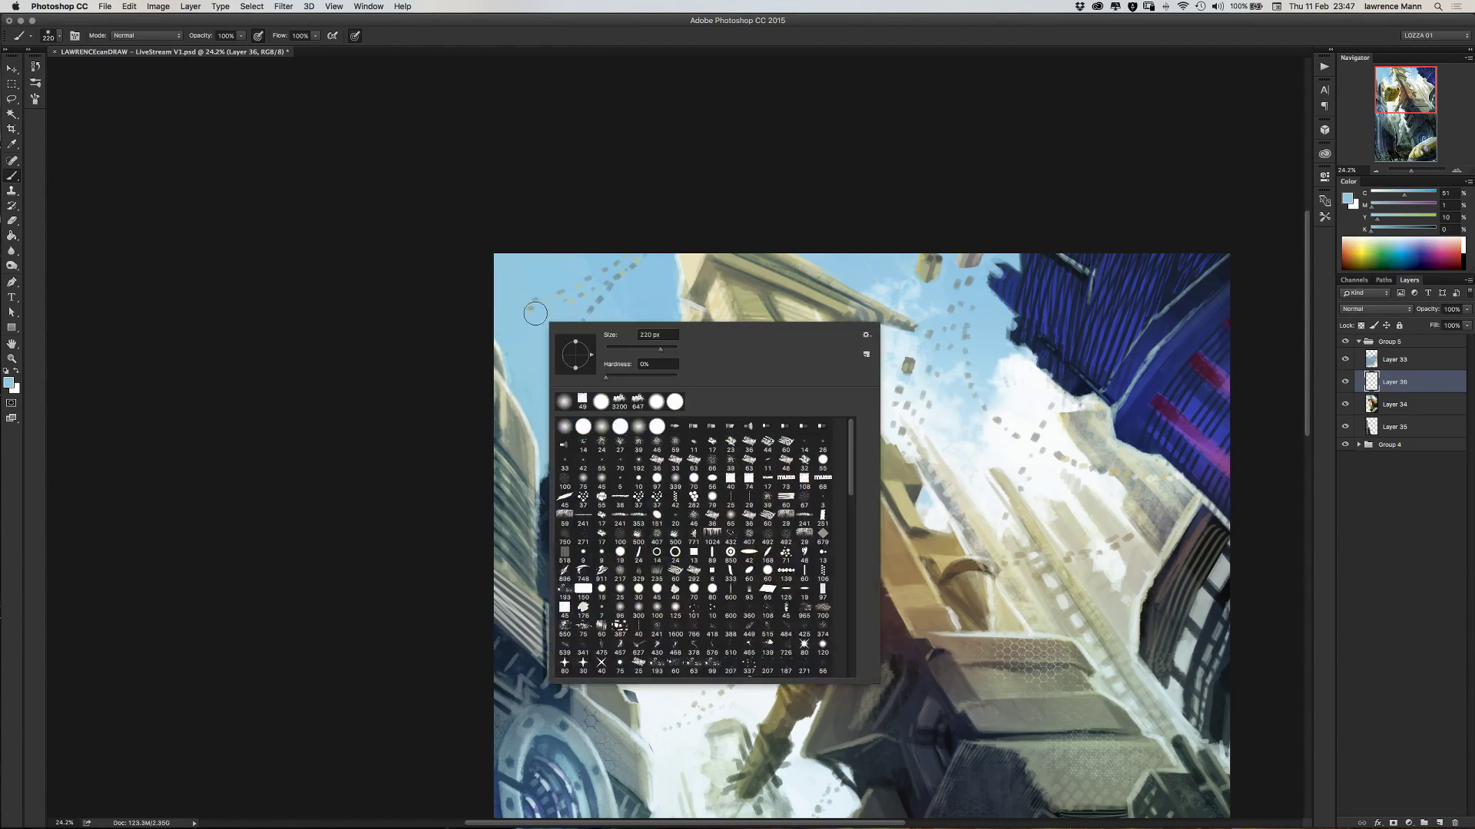
pyautogui.press('.')
pyautogui.keyDown('alt'); pyautogui.click(524, 303); pyautogui.keyUp('alt')
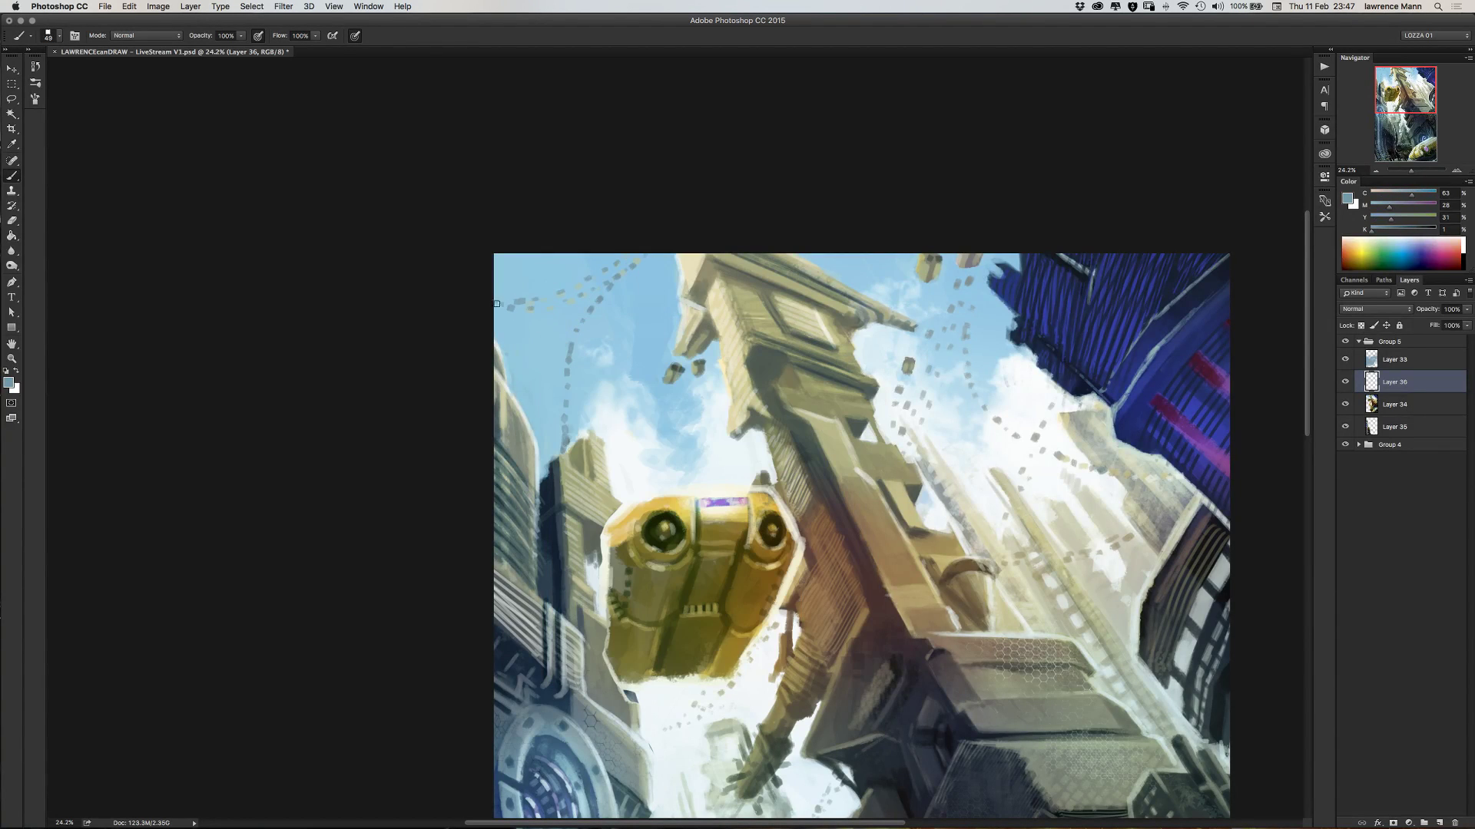
pyautogui.keyDown('alt'); pyautogui.click(546, 389); pyautogui.keyUp('alt')
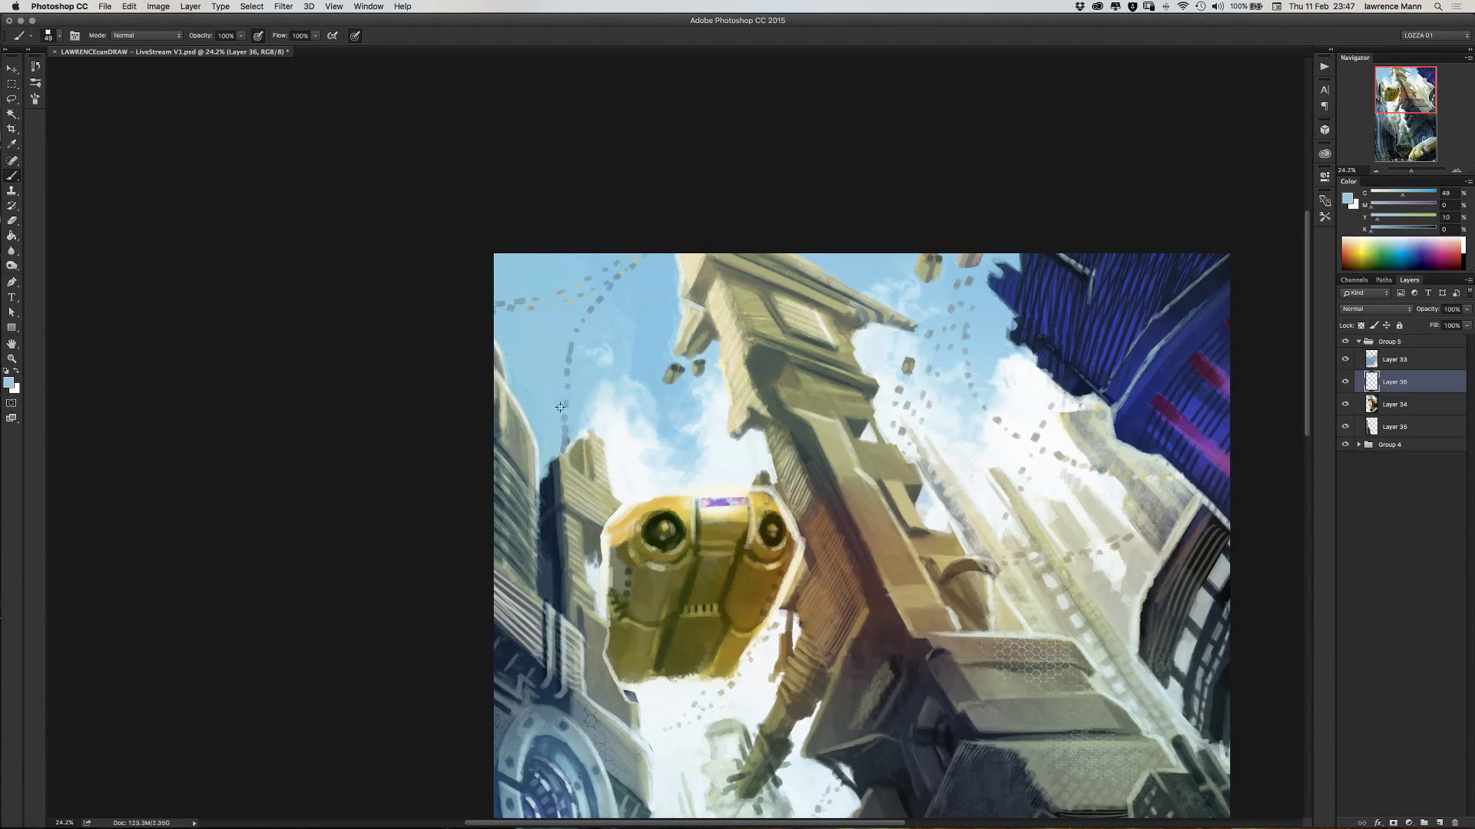
# - Paint sampled near-white strokes along the tower edge beside the yellow ship to clean up its outline
pyautogui.keyDown('alt'); pyautogui.click(627, 505); pyautogui.keyUp('alt')
pyautogui.moveTo(590, 540)
pyautogui.mouseDown()
pyautogui.moveTo(607, 532)
pyautogui.moveTo(584, 542)
pyautogui.moveTo(604, 555)
pyautogui.moveTo(591, 544)
pyautogui.mouseUp()
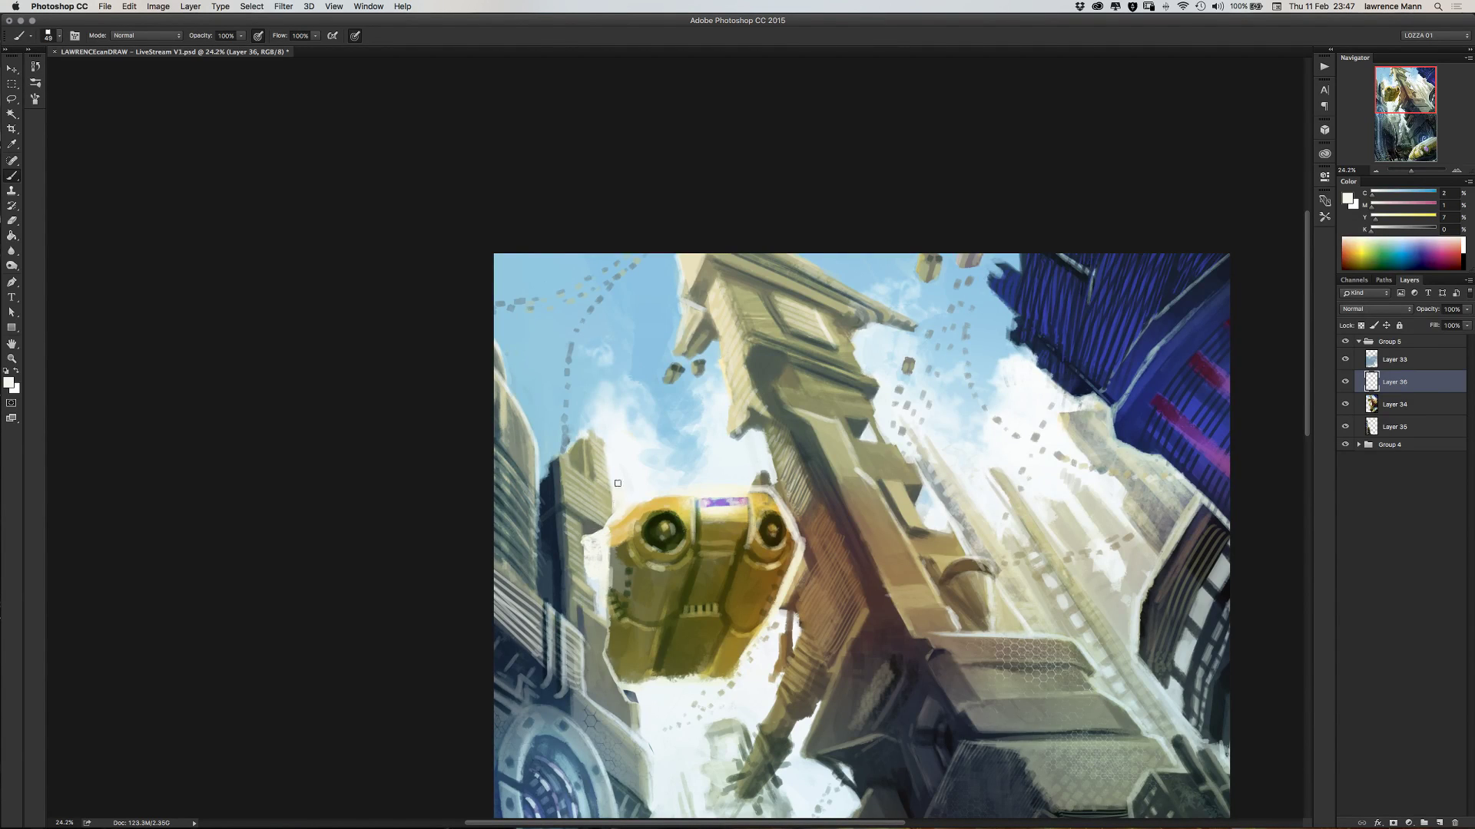
pyautogui.moveTo(614, 506)
pyautogui.mouseDown()
pyautogui.moveTo(608, 490)
pyautogui.moveTo(606, 527)
pyautogui.mouseUp()
pyautogui.moveTo(566, 431)
pyautogui.mouseDown()
pyautogui.moveTo(520, 207)
pyautogui.moveTo(529, 112)
pyautogui.mouseUp()
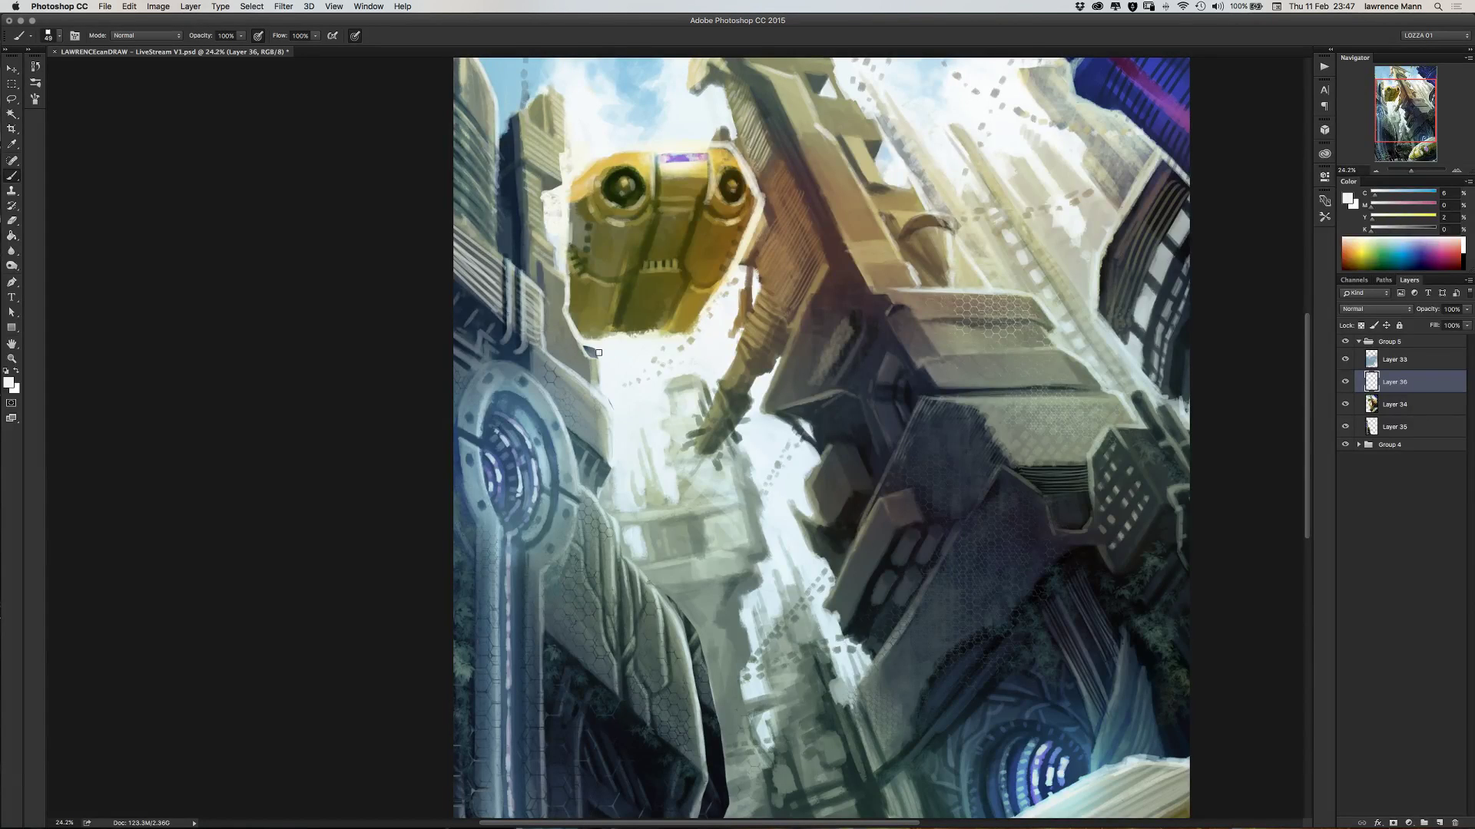
# - Retouch the tower edge beneath the yellow ship with sampled grey and near-white tones, hiding the blue-grey tint layer temporarily while sampling
pyautogui.keyDown('alt'); pyautogui.click(569, 342); pyautogui.keyUp('alt')
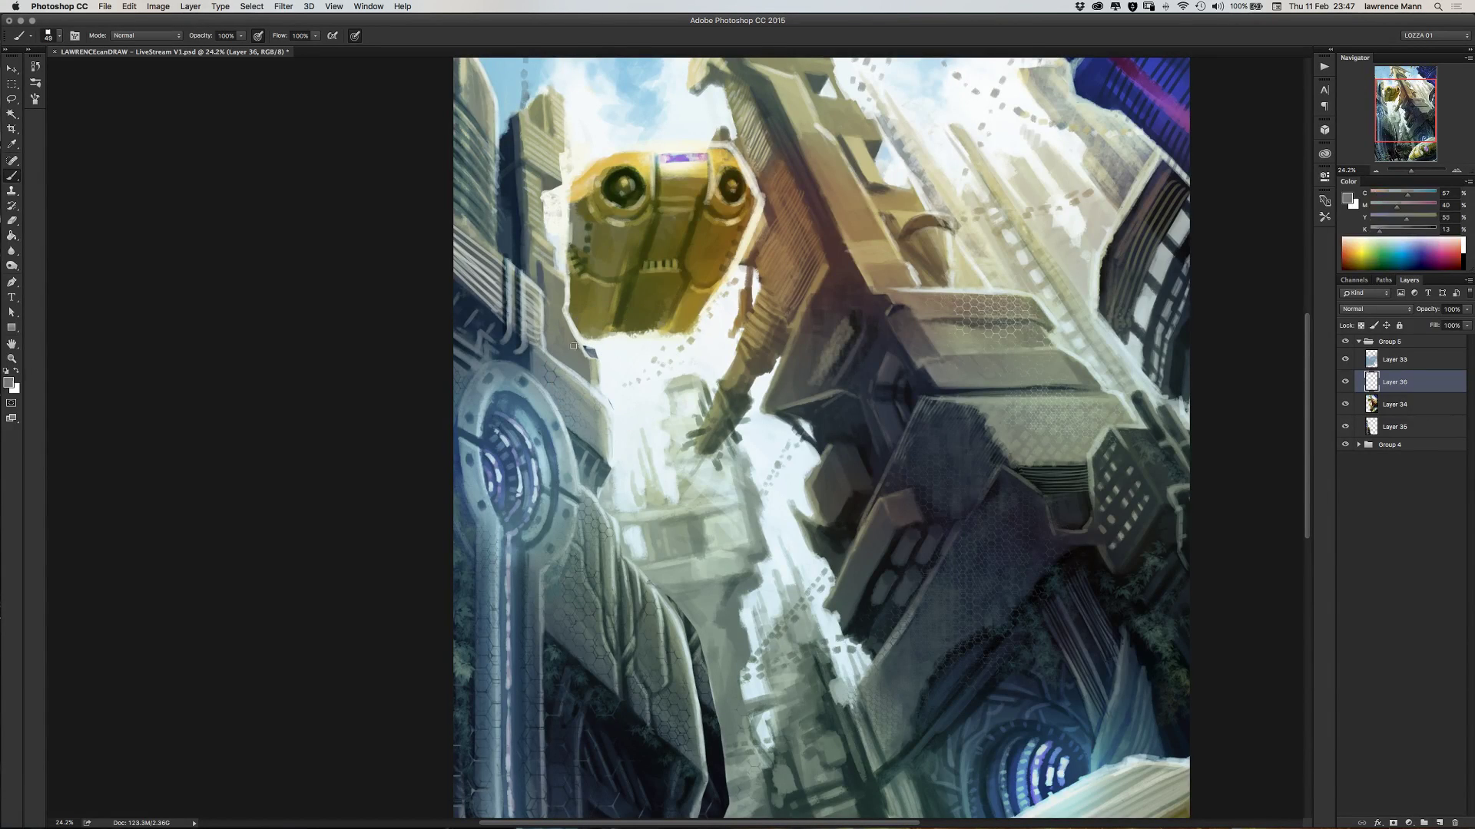
pyautogui.keyDown('alt'); pyautogui.click(581, 357); pyautogui.keyUp('alt')
pyautogui.keyDown('alt'); pyautogui.click(576, 363); pyautogui.keyUp('alt')
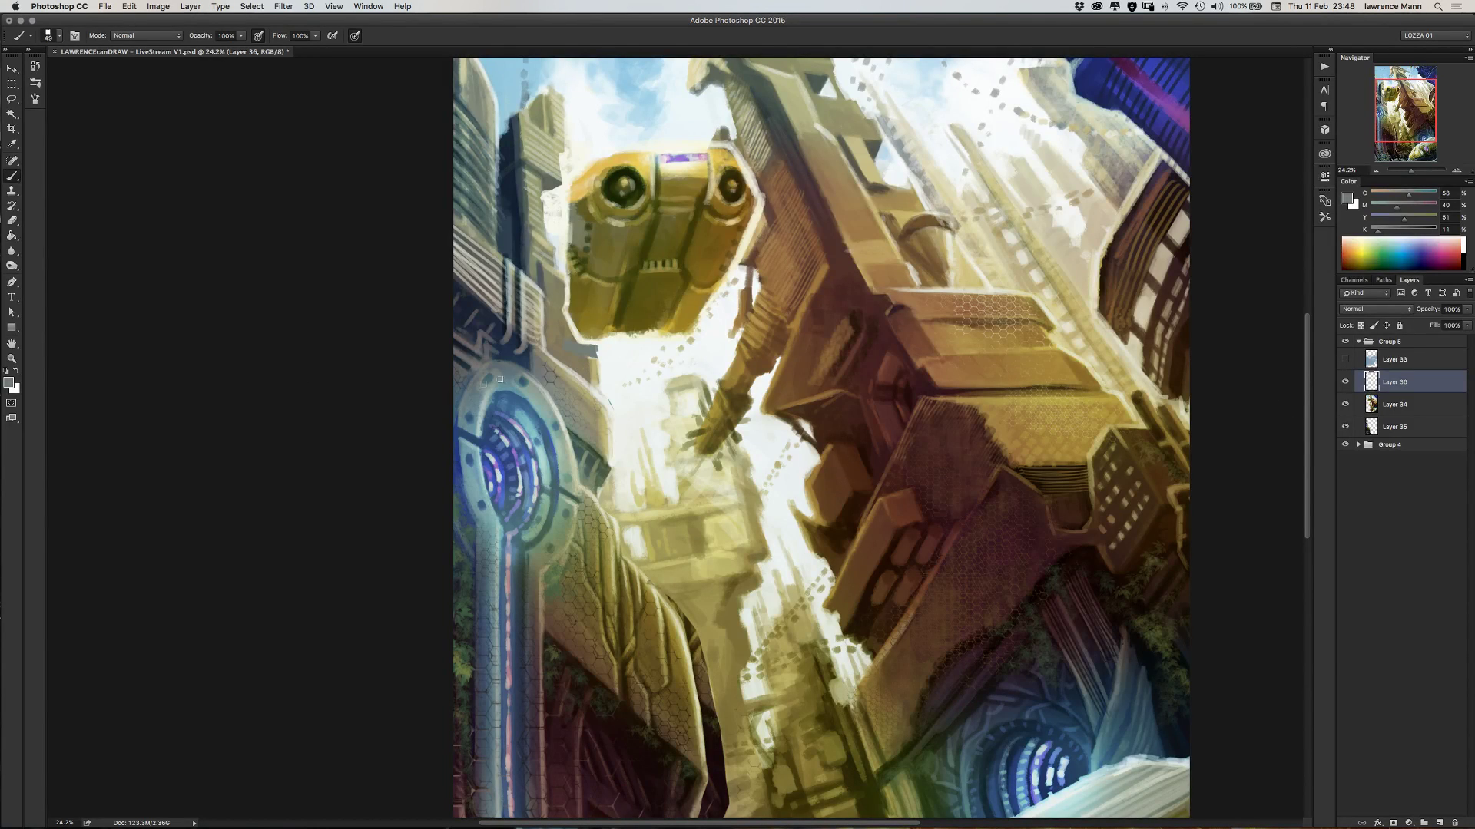
pyautogui.keyDown('alt'); pyautogui.click(576, 357); pyautogui.keyUp('alt')
pyautogui.keyDown('alt'); pyautogui.click(593, 355); pyautogui.keyUp('alt')
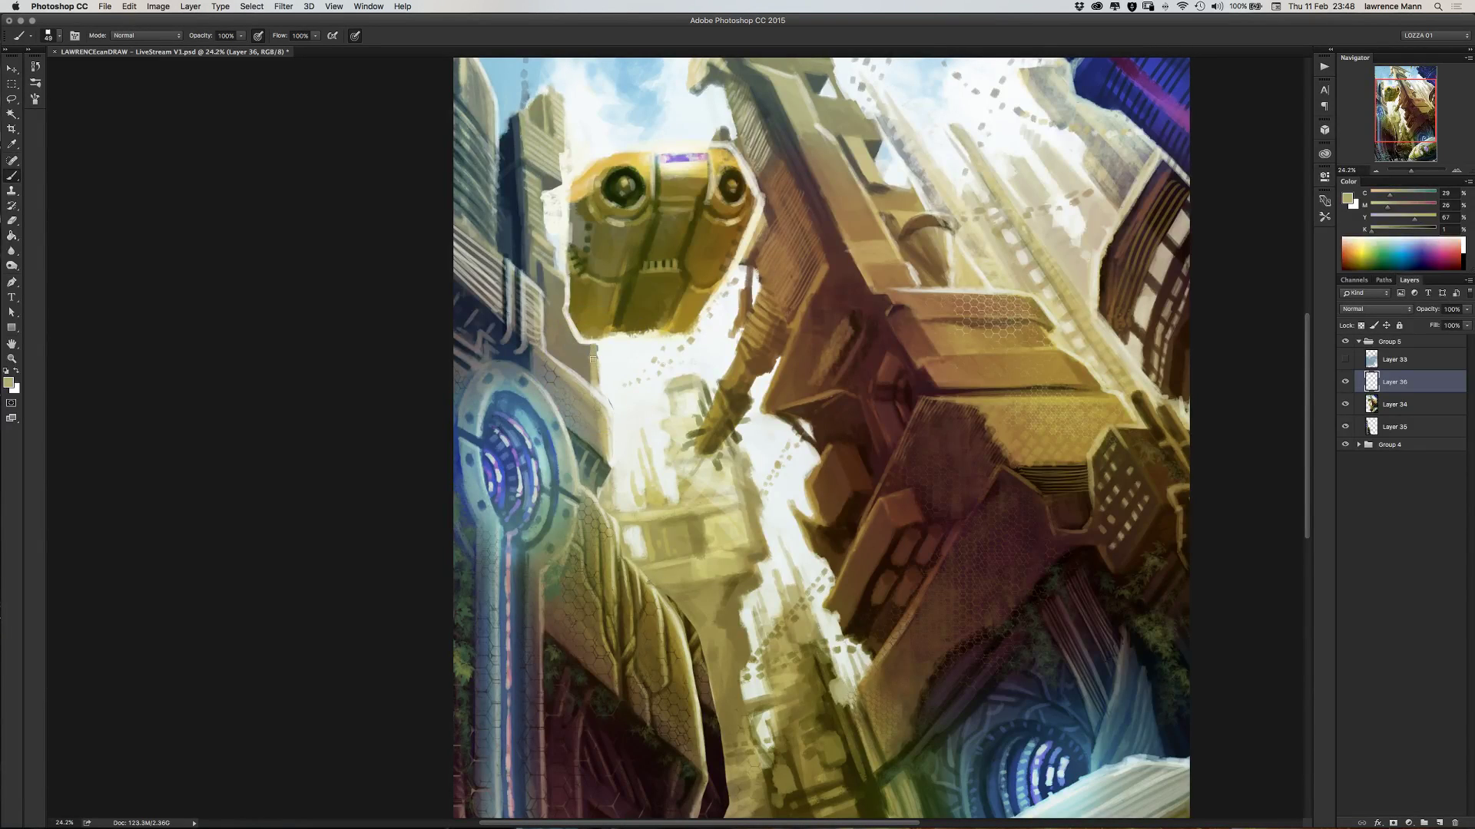
pyautogui.keyDown('alt'); pyautogui.click(605, 356); pyautogui.keyUp('alt')
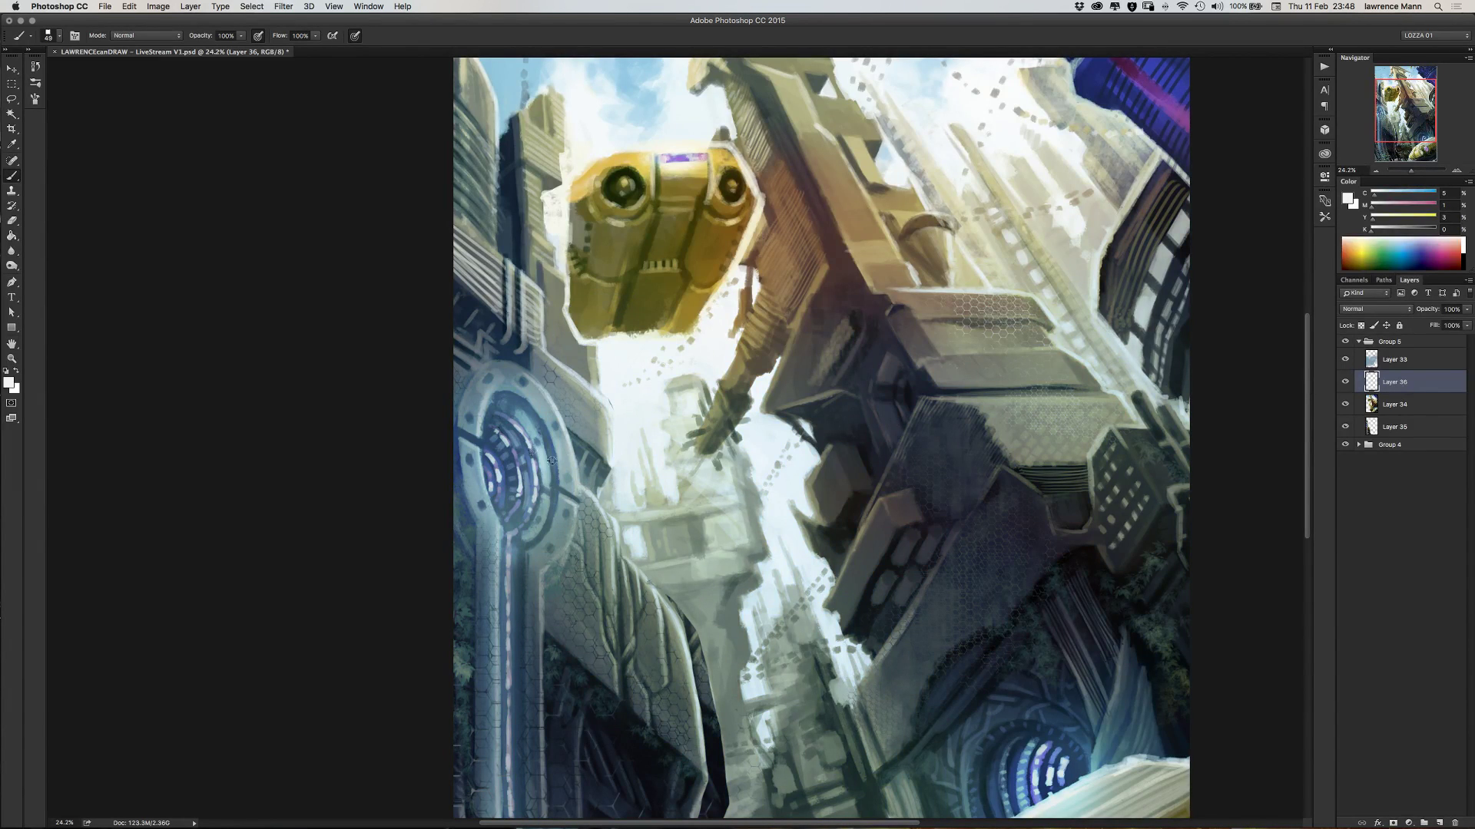
pyautogui.keyDown('alt'); pyautogui.click(511, 380); pyautogui.keyUp('alt')
# - Paint out the brown arm hanging beside the ship with sampled near-white, enlarging the square brush to 108 px
pyautogui.moveTo(614, 507); pyautogui.dragTo(457, 503)
pyautogui.keyDown('alt'); pyautogui.click(578, 352); pyautogui.keyUp('alt')
pyautogui.moveTo(577, 352)
pyautogui.mouseDown()
pyautogui.moveTo(599, 294)
pyautogui.moveTo(618, 319)
pyautogui.moveTo(603, 280)
pyautogui.moveTo(627, 329)
pyautogui.moveTo(612, 307)
pyautogui.moveTo(598, 354)
pyautogui.mouseUp()
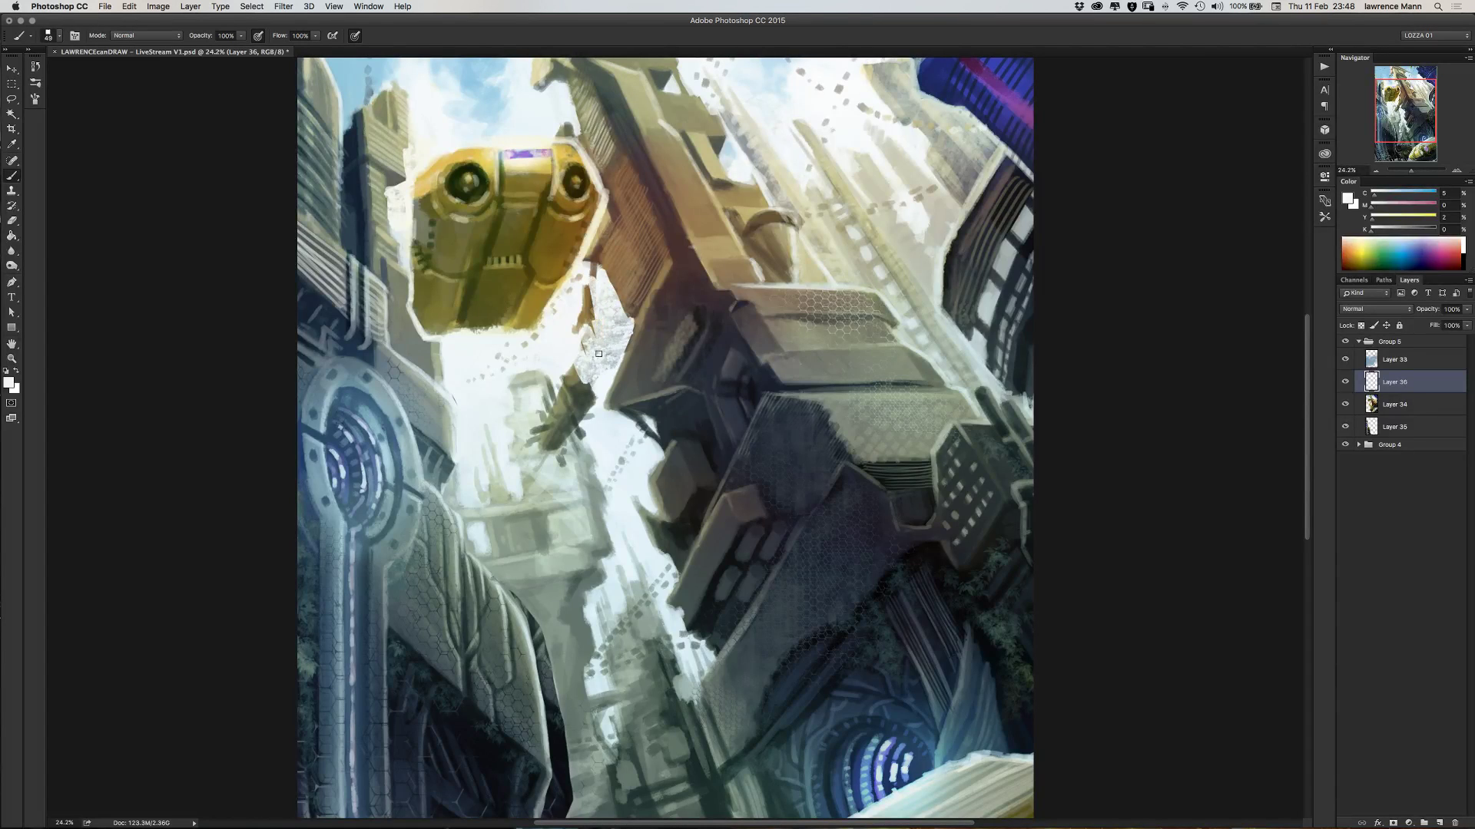
pyautogui.moveTo(591, 273)
pyautogui.mouseDown()
pyautogui.moveTo(562, 347)
pyautogui.moveTo(569, 373)
pyautogui.moveTo(557, 349)
pyautogui.moveTo(657, 371)
pyautogui.moveTo(586, 299)
pyautogui.moveTo(564, 371)
pyautogui.moveTo(592, 432)
pyautogui.moveTo(590, 371)
pyautogui.moveTo(595, 417)
pyautogui.moveTo(574, 398)
pyautogui.moveTo(566, 410)
pyautogui.moveTo(566, 384)
pyautogui.moveTo(573, 415)
pyautogui.mouseUp()
pyautogui.rightClick(557, 346)
pyautogui.click(658, 375)
pyautogui.click(553, 357)
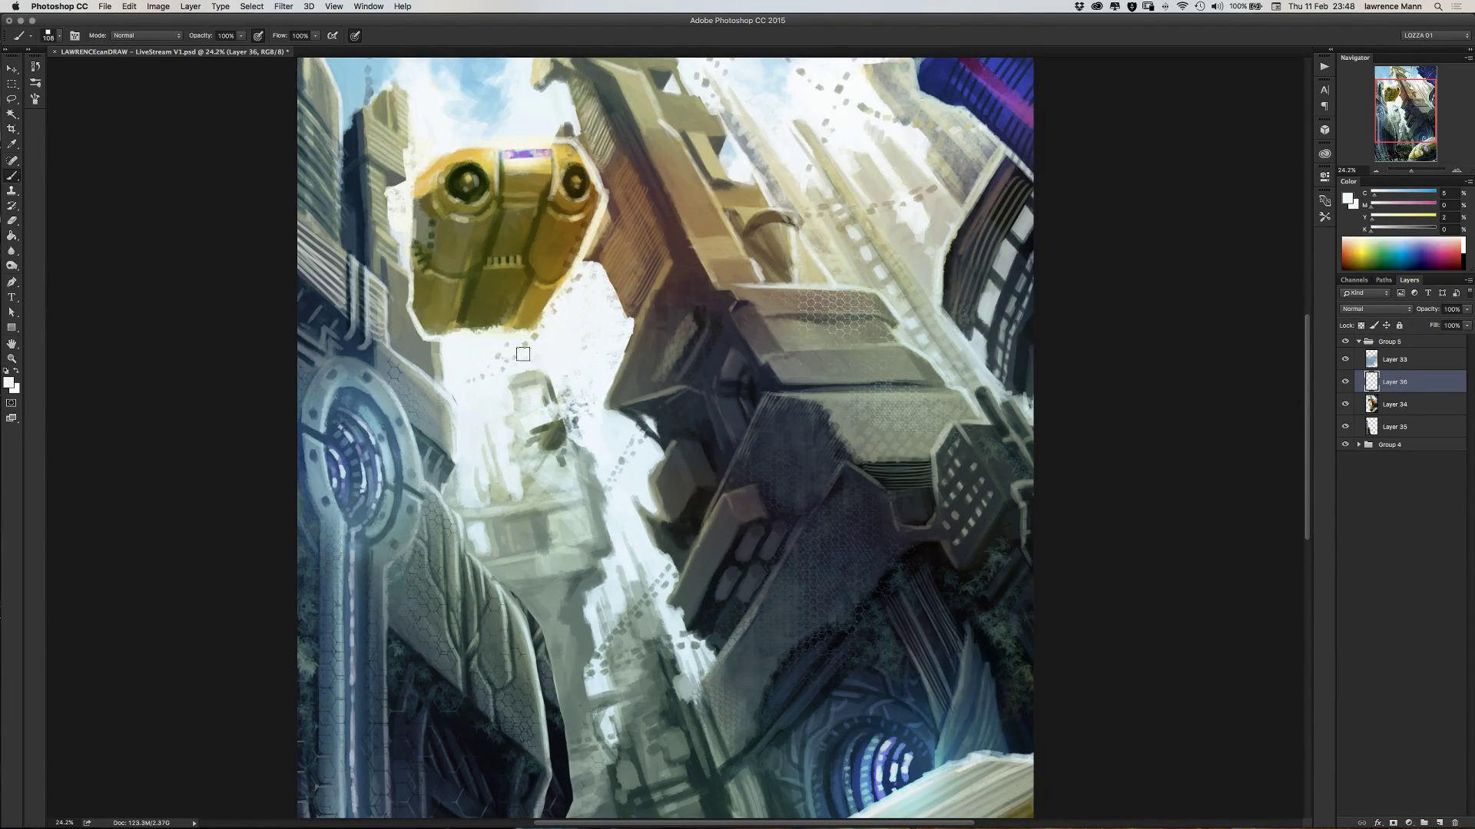
# - Cover the arm's remaining dark tip over the distant tower with sampled pale grey-green and near-white strokes
pyautogui.keyDown('alt'); pyautogui.click(530, 384); pyautogui.keyUp('alt')
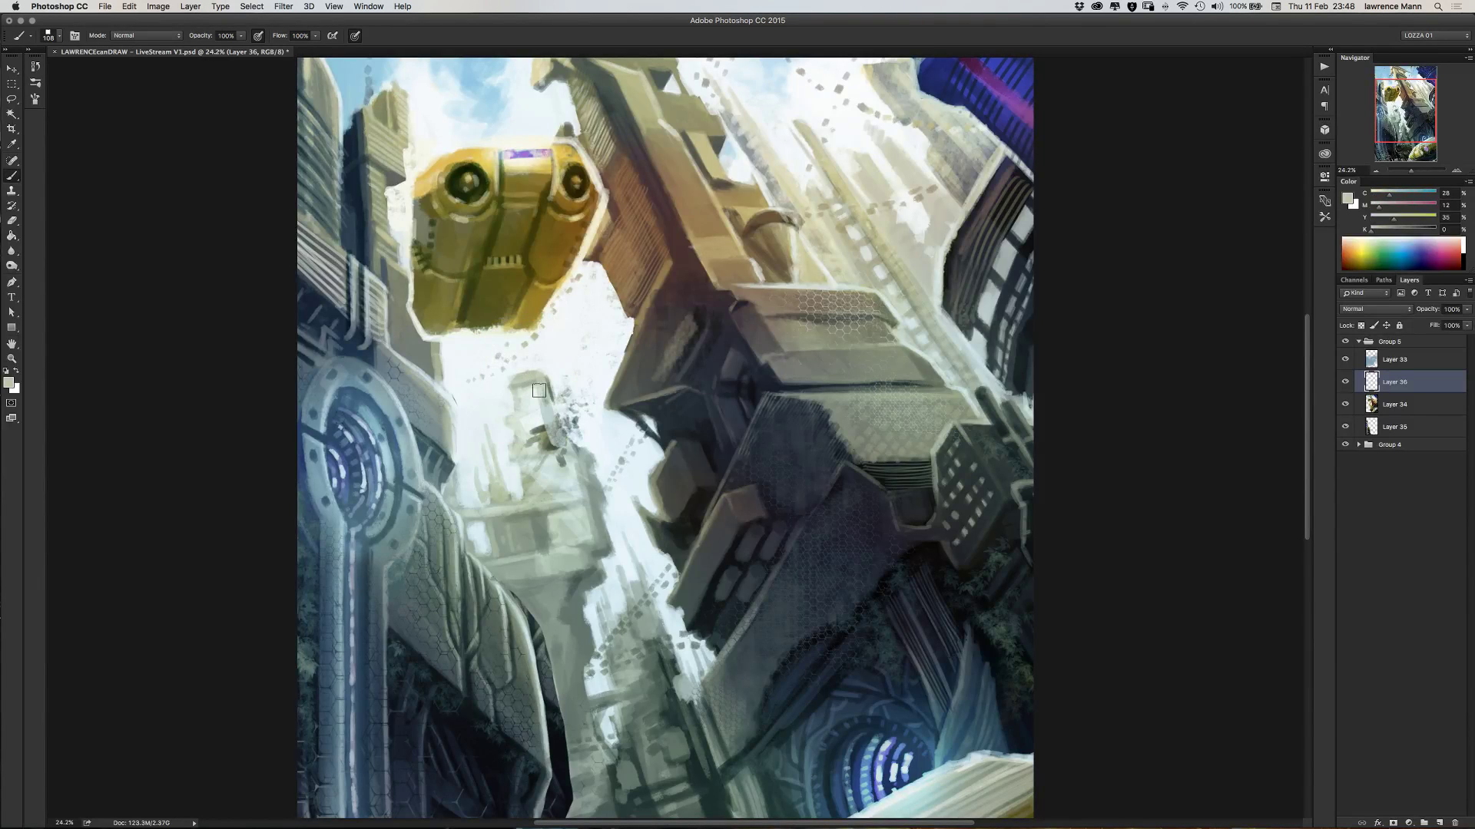
pyautogui.moveTo(539, 391)
pyautogui.mouseDown()
pyautogui.moveTo(541, 444)
pyautogui.moveTo(557, 452)
pyautogui.moveTo(542, 459)
pyautogui.moveTo(567, 455)
pyautogui.moveTo(568, 407)
pyautogui.moveTo(581, 412)
pyautogui.mouseUp()
pyautogui.keyDown('alt'); pyautogui.click(562, 348); pyautogui.keyUp('alt')
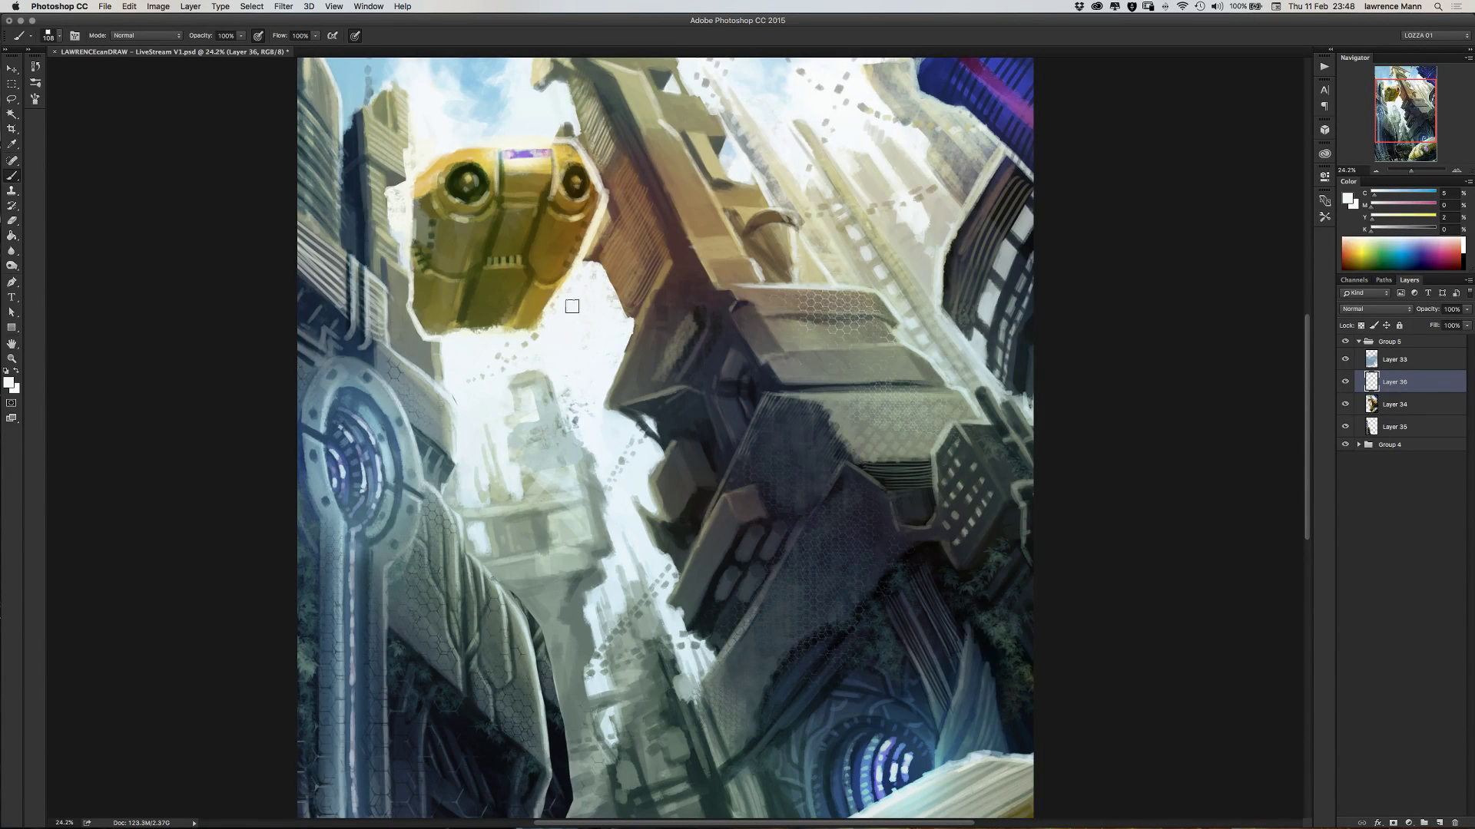
# - Paint the hull edge beside the yellow ship's right engine in sampled orange-yellow with a much smaller square brush
pyautogui.keyDown('alt'); pyautogui.click(463, 149); pyautogui.keyUp('alt')
pyautogui.scroll(1, 483, 184)
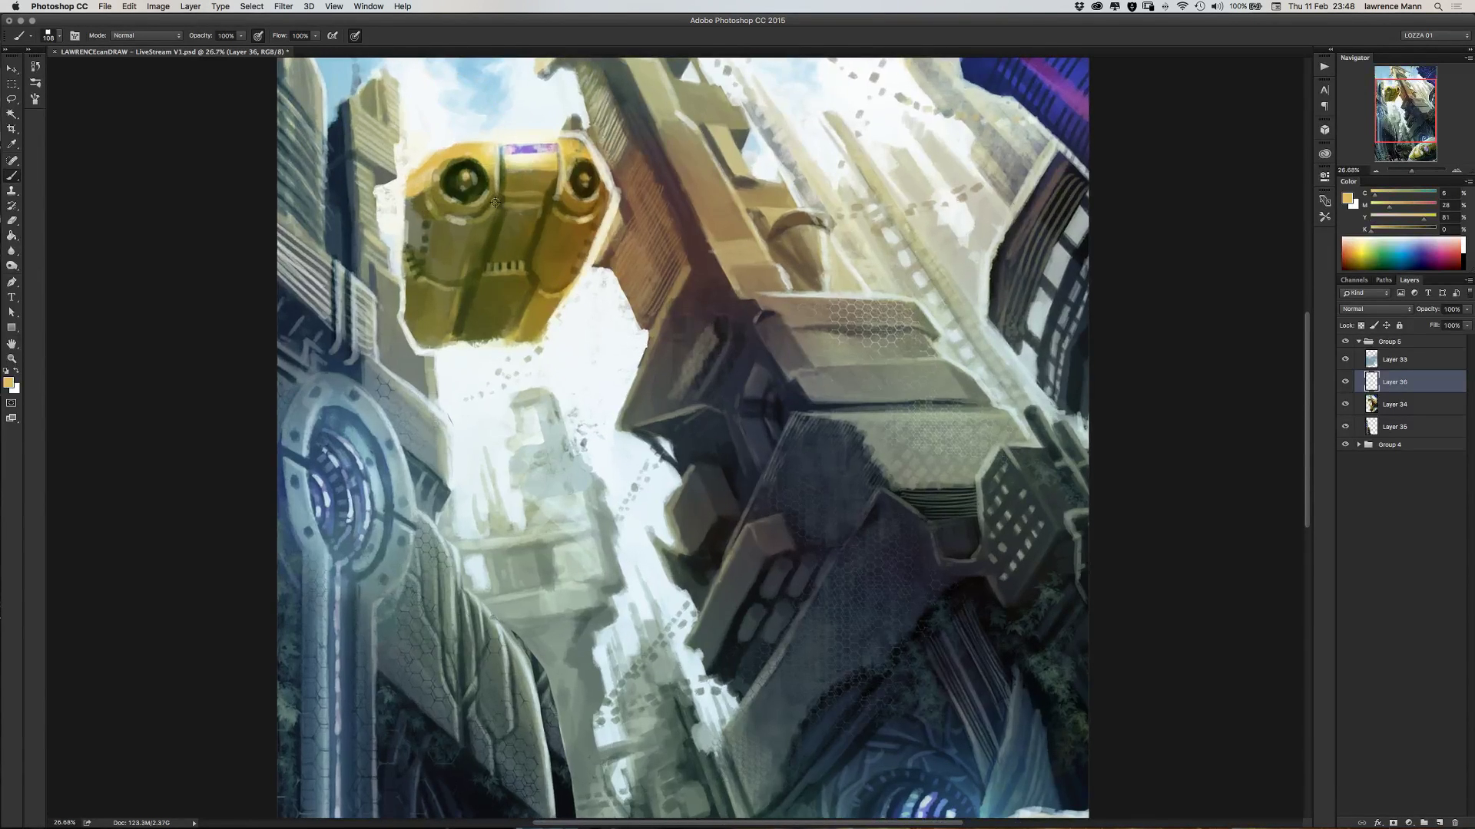
pyautogui.scroll(3, 495, 202)
pyautogui.scroll(1, 495, 202)
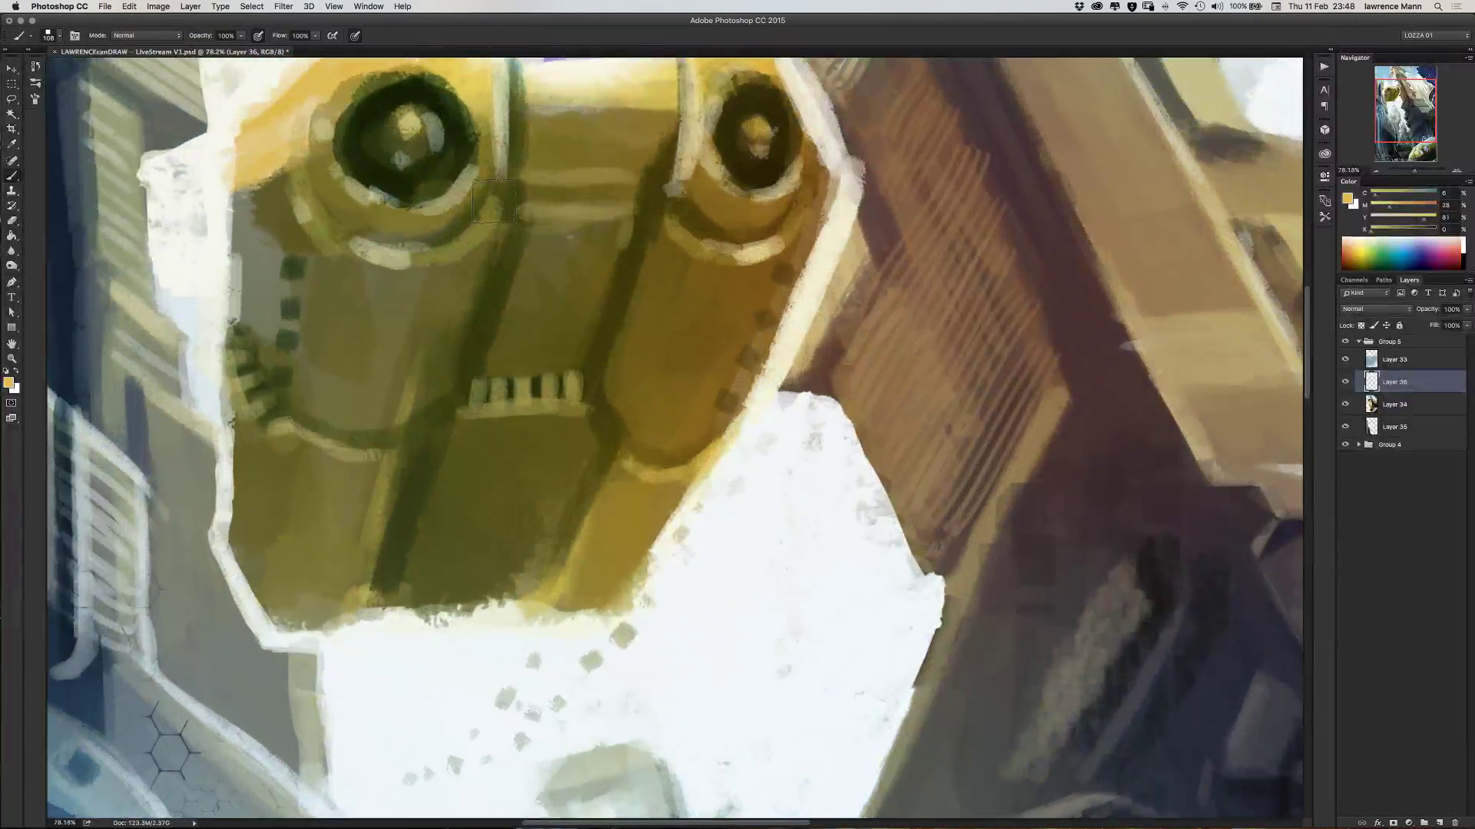
pyautogui.keyDown('alt'); pyautogui.click(512, 347); pyautogui.keyUp('alt')
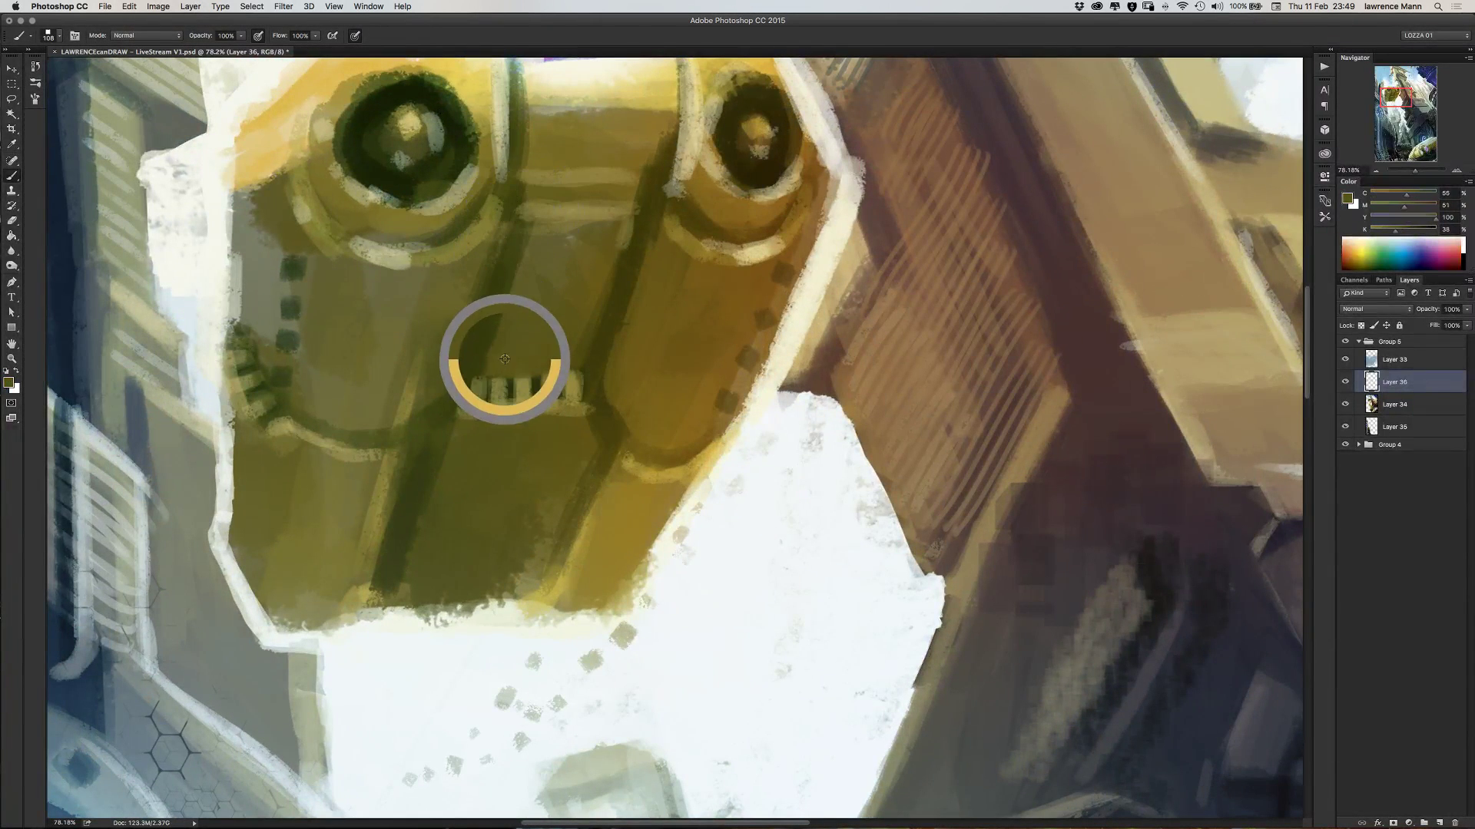
pyautogui.moveTo(584, 246)
pyautogui.mouseDown()
pyautogui.moveTo(530, 453)
pyautogui.moveTo(512, 468)
pyautogui.mouseUp()
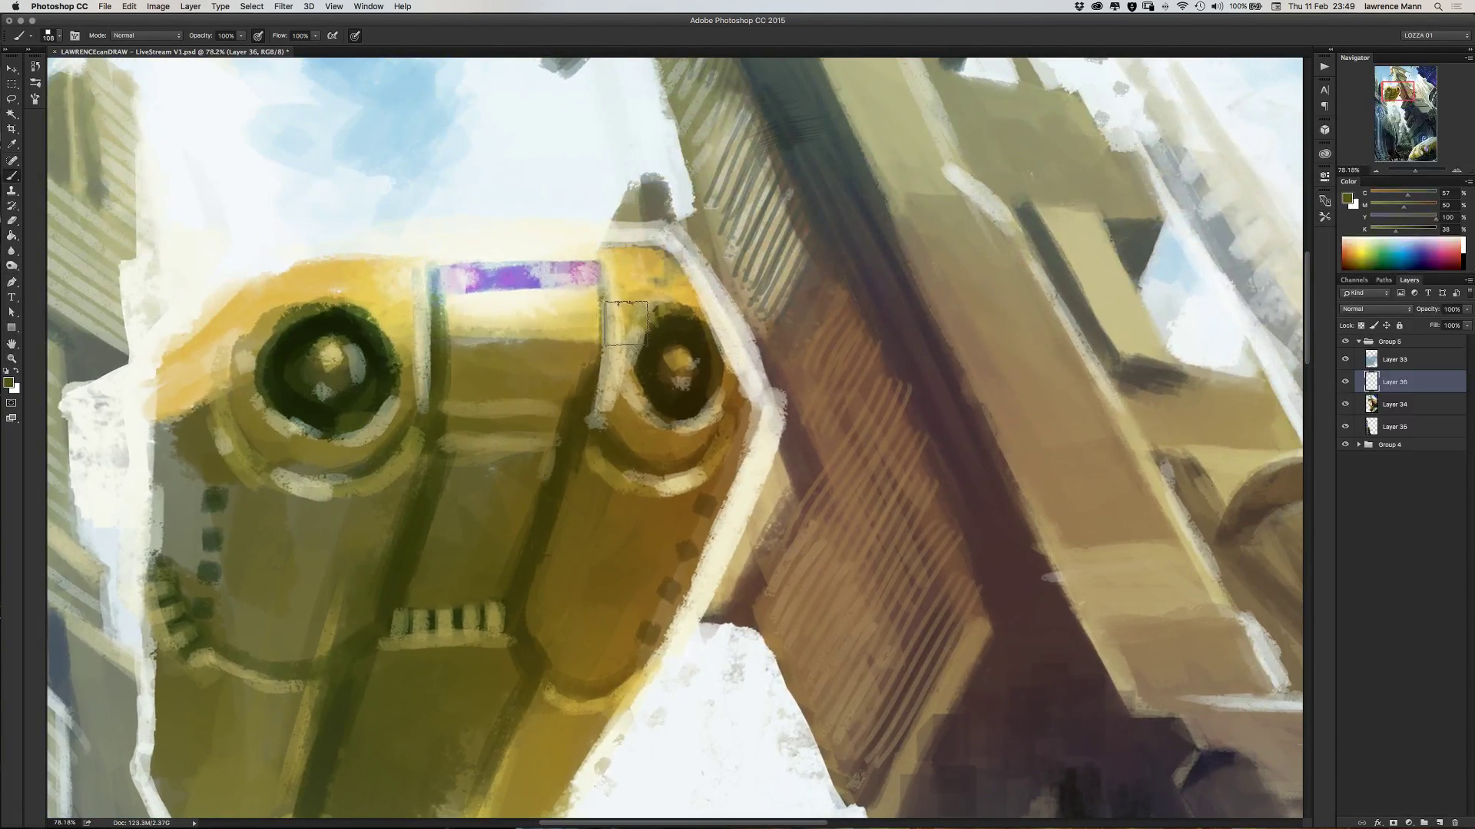
pyautogui.rightClick(628, 329)
pyautogui.moveTo(711, 357); pyautogui.dragTo(699, 358)
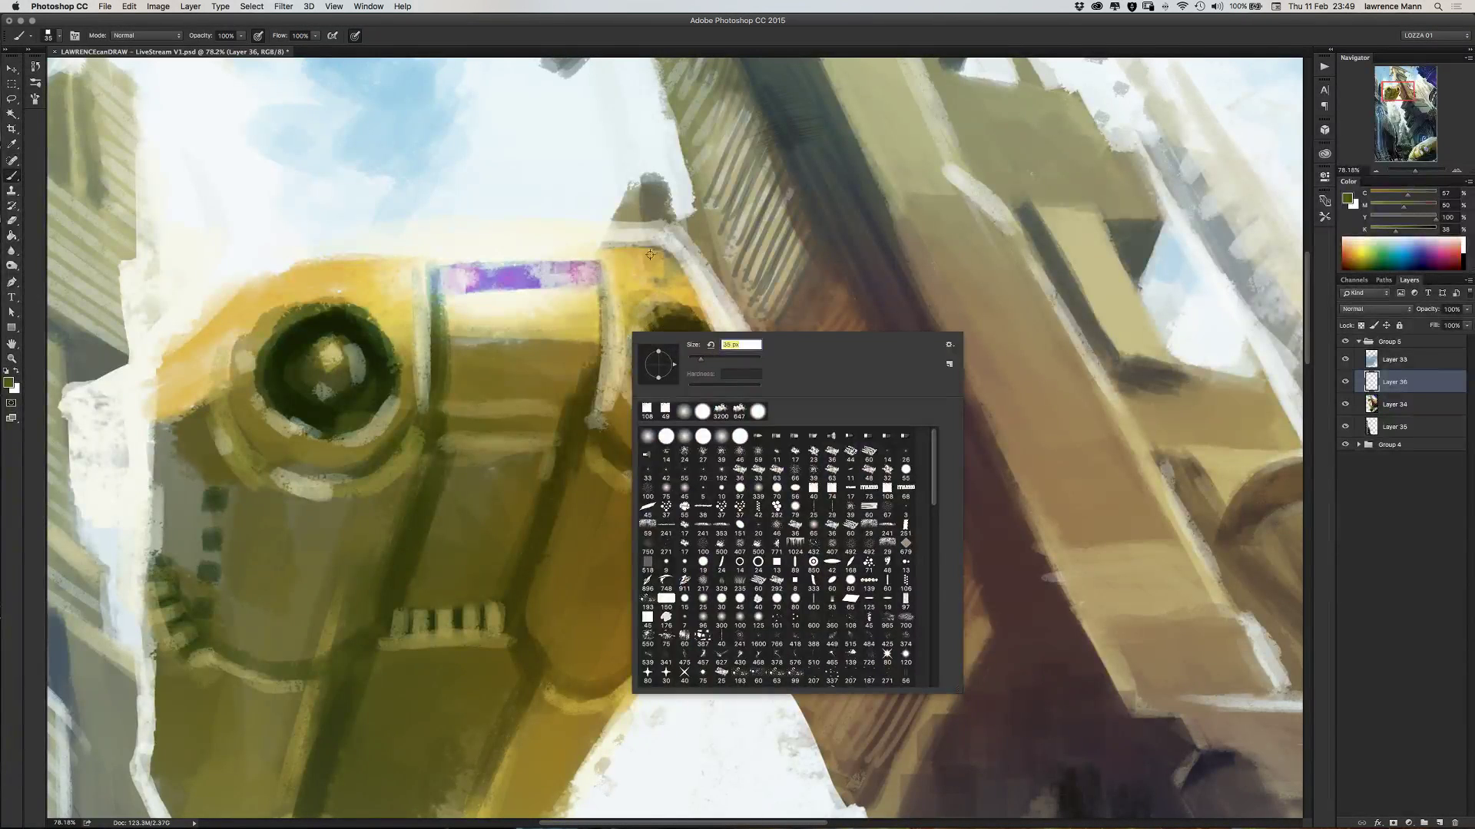
pyautogui.click(691, 300)
pyautogui.keyDown('alt'); pyautogui.click(728, 369); pyautogui.keyUp('alt')
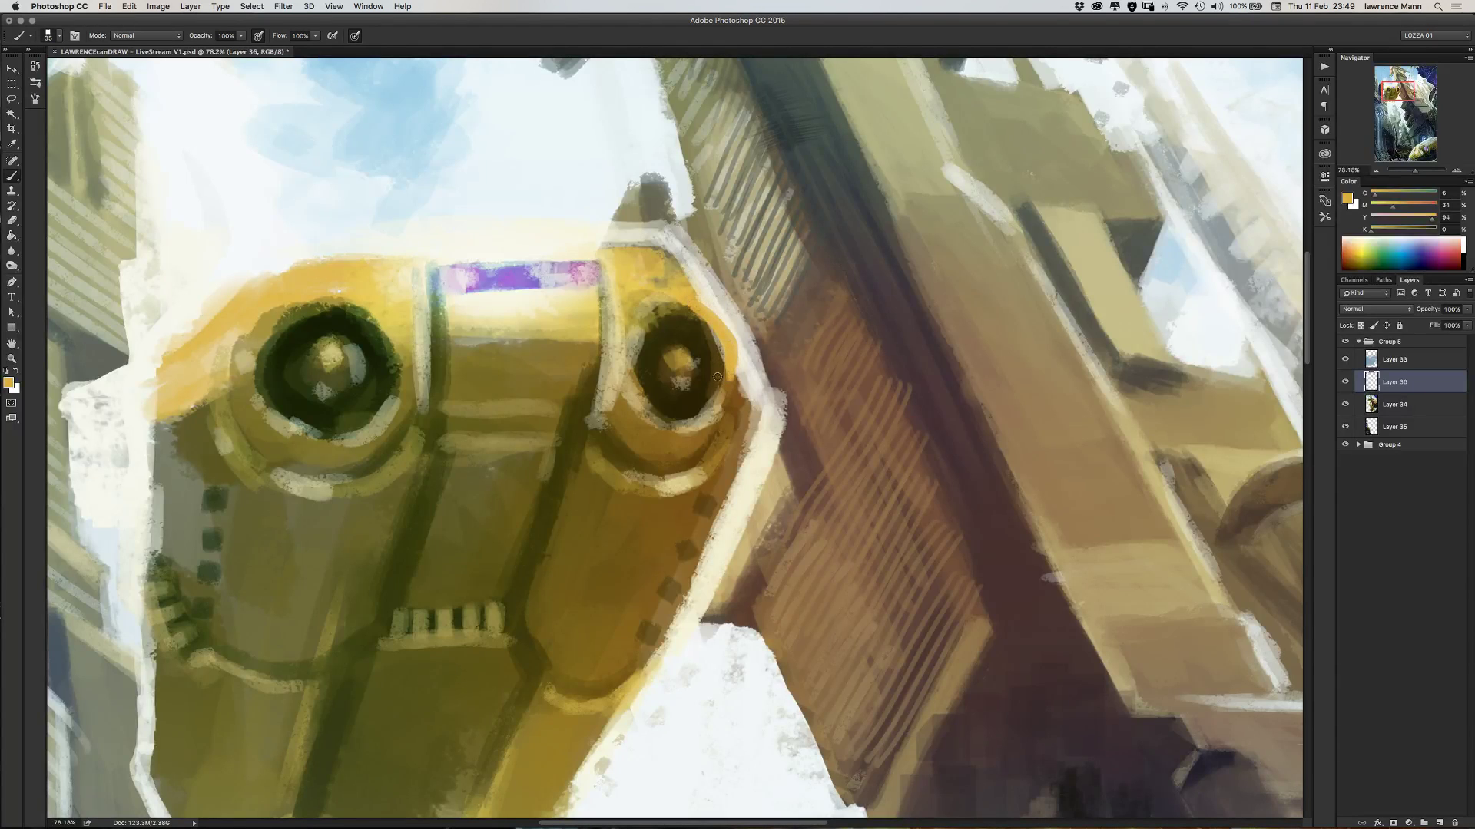
# - Refine the hull rim around the ship's right engine with sampled yellow and dark brown strokes
pyautogui.keyDown('alt'); pyautogui.click(720, 381); pyautogui.keyUp('alt')
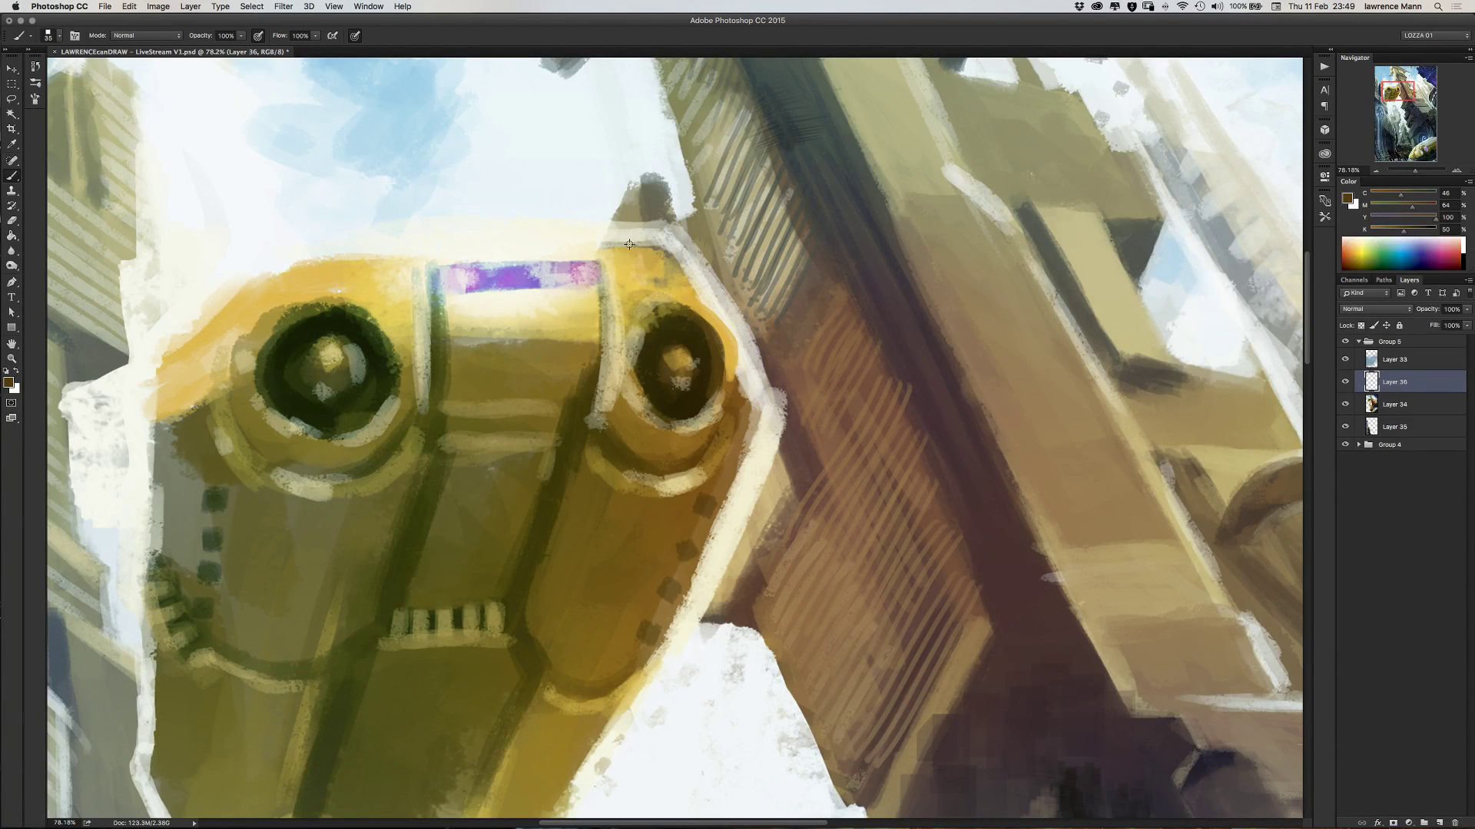
pyautogui.keyDown('alt'); pyautogui.click(629, 244); pyautogui.keyUp('alt')
pyautogui.keyDown('alt'); pyautogui.click(689, 292); pyautogui.keyUp('alt')
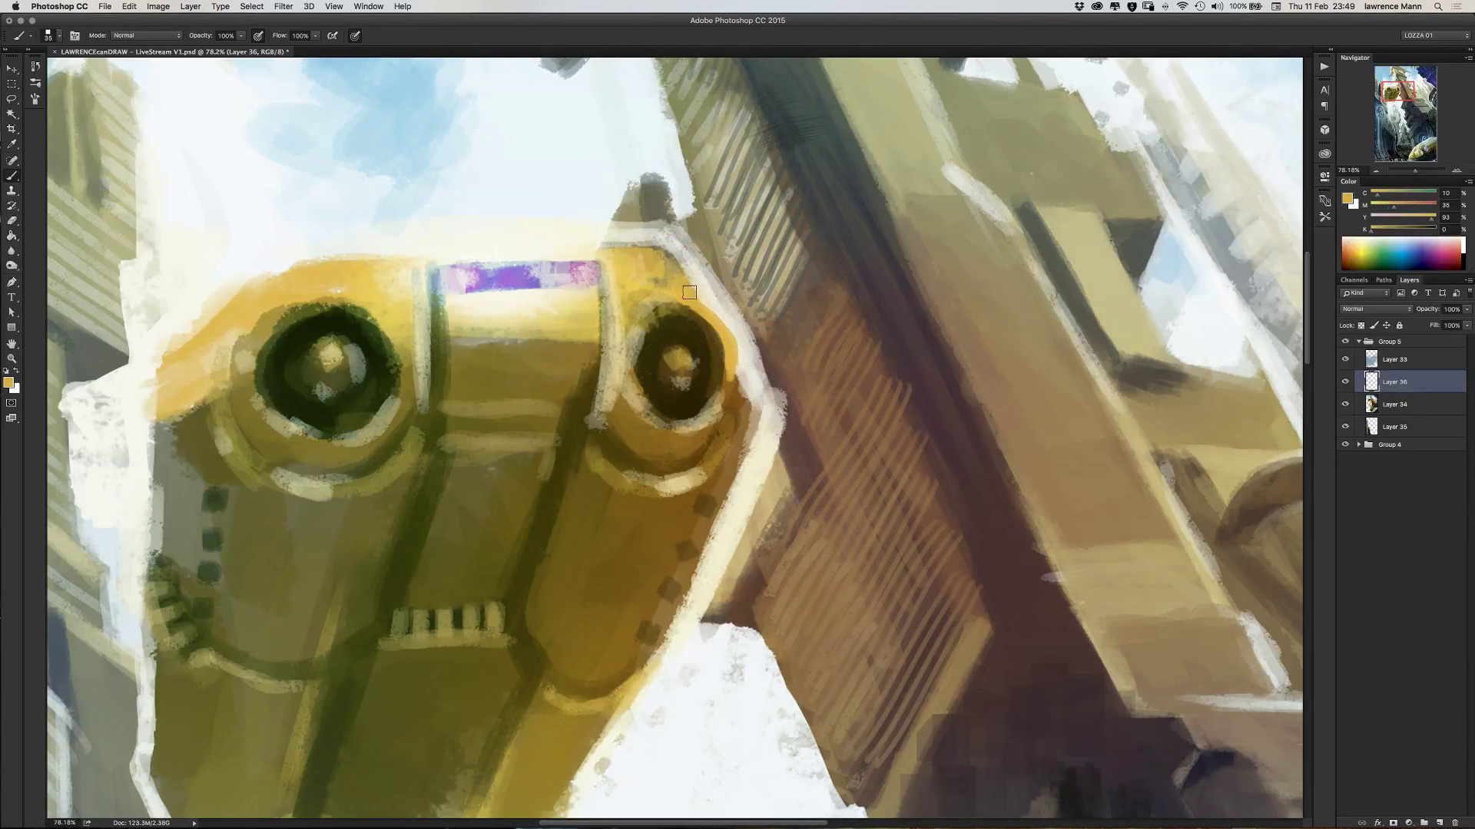
pyautogui.keyDown('alt'); pyautogui.click(736, 345); pyautogui.keyUp('alt')
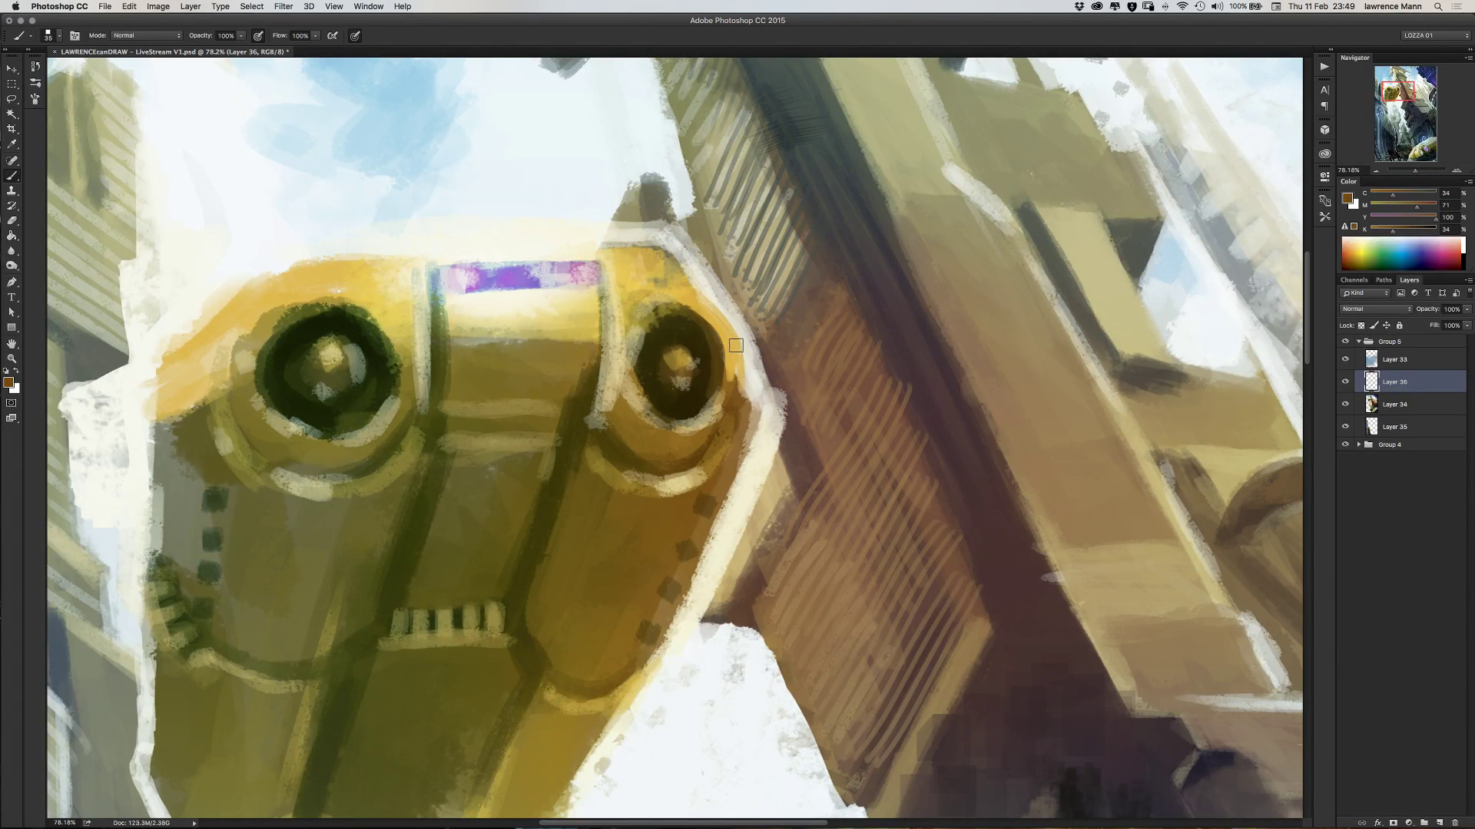
pyautogui.moveTo(736, 345)
pyautogui.mouseDown()
pyautogui.moveTo(734, 413)
pyautogui.moveTo(740, 364)
pyautogui.mouseUp()
pyautogui.keyDown('alt'); pyautogui.click(733, 447); pyautogui.keyUp('alt')
pyautogui.moveTo(738, 446)
pyautogui.mouseDown()
pyautogui.moveTo(744, 419)
pyautogui.moveTo(741, 440)
pyautogui.mouseUp()
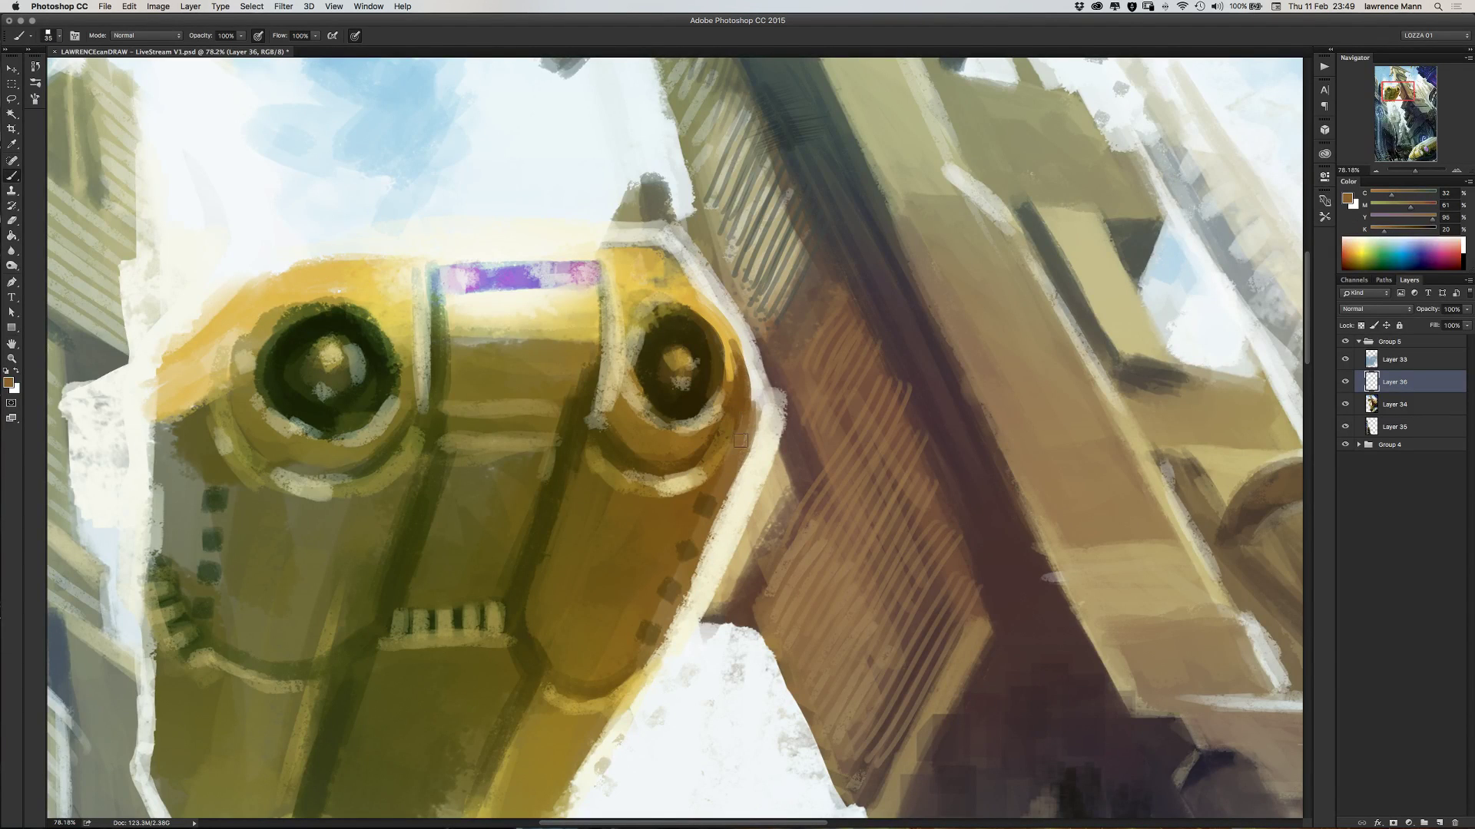
# - Clean up the ship's upper-right outline with sampled off-white, and the adjoining tower edge with sampled olive and brown
pyautogui.keyDown('alt'); pyautogui.click(761, 451); pyautogui.keyUp('alt')
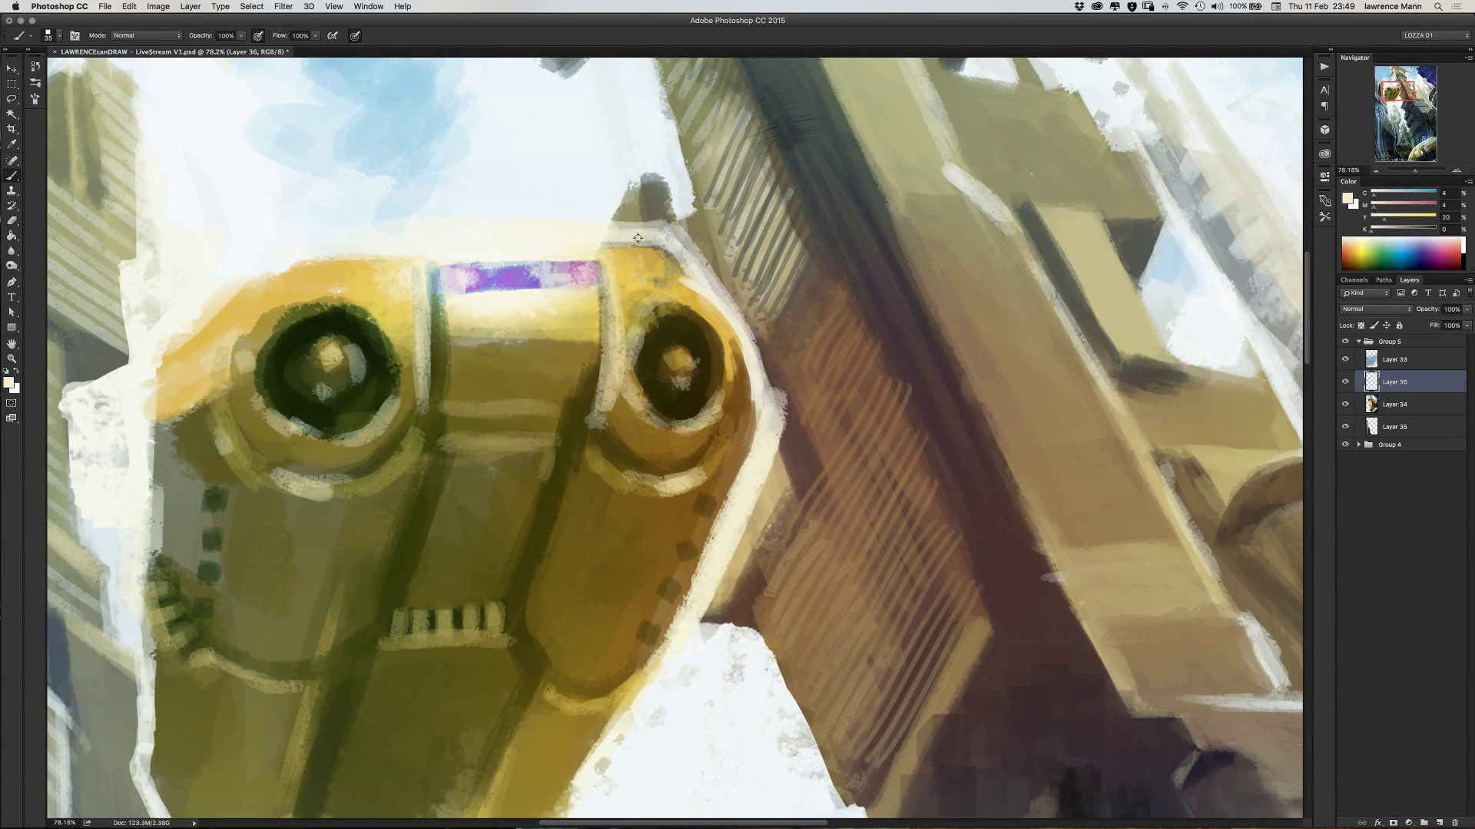
pyautogui.keyDown('alt'); pyautogui.click(587, 209); pyautogui.keyUp('alt')
pyautogui.moveTo(645, 242); pyautogui.dragTo(685, 263)
pyautogui.keyDown('alt'); pyautogui.click(697, 220); pyautogui.keyUp('alt')
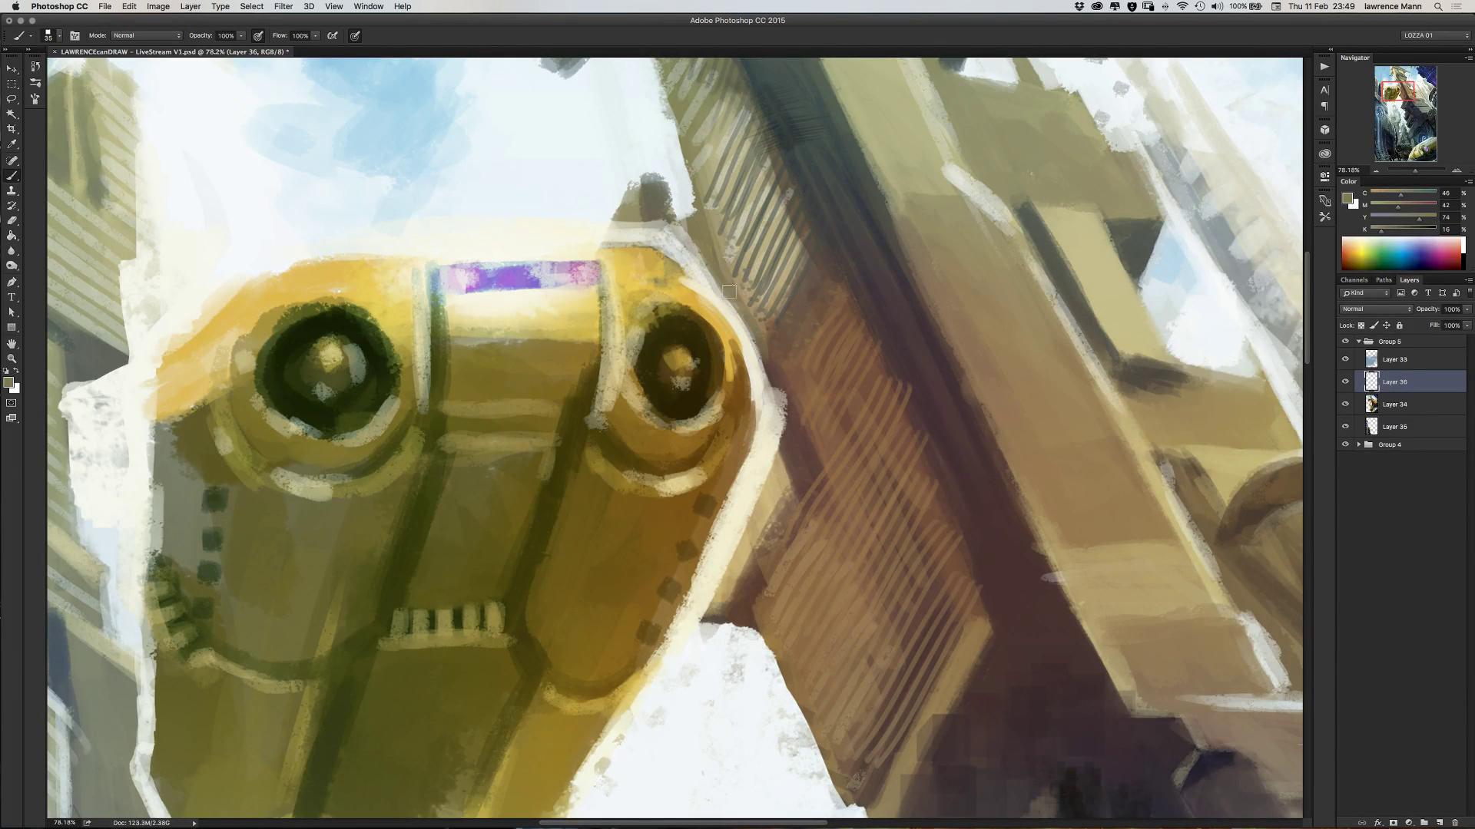
pyautogui.keyDown('alt'); pyautogui.click(762, 361); pyautogui.keyUp('alt')
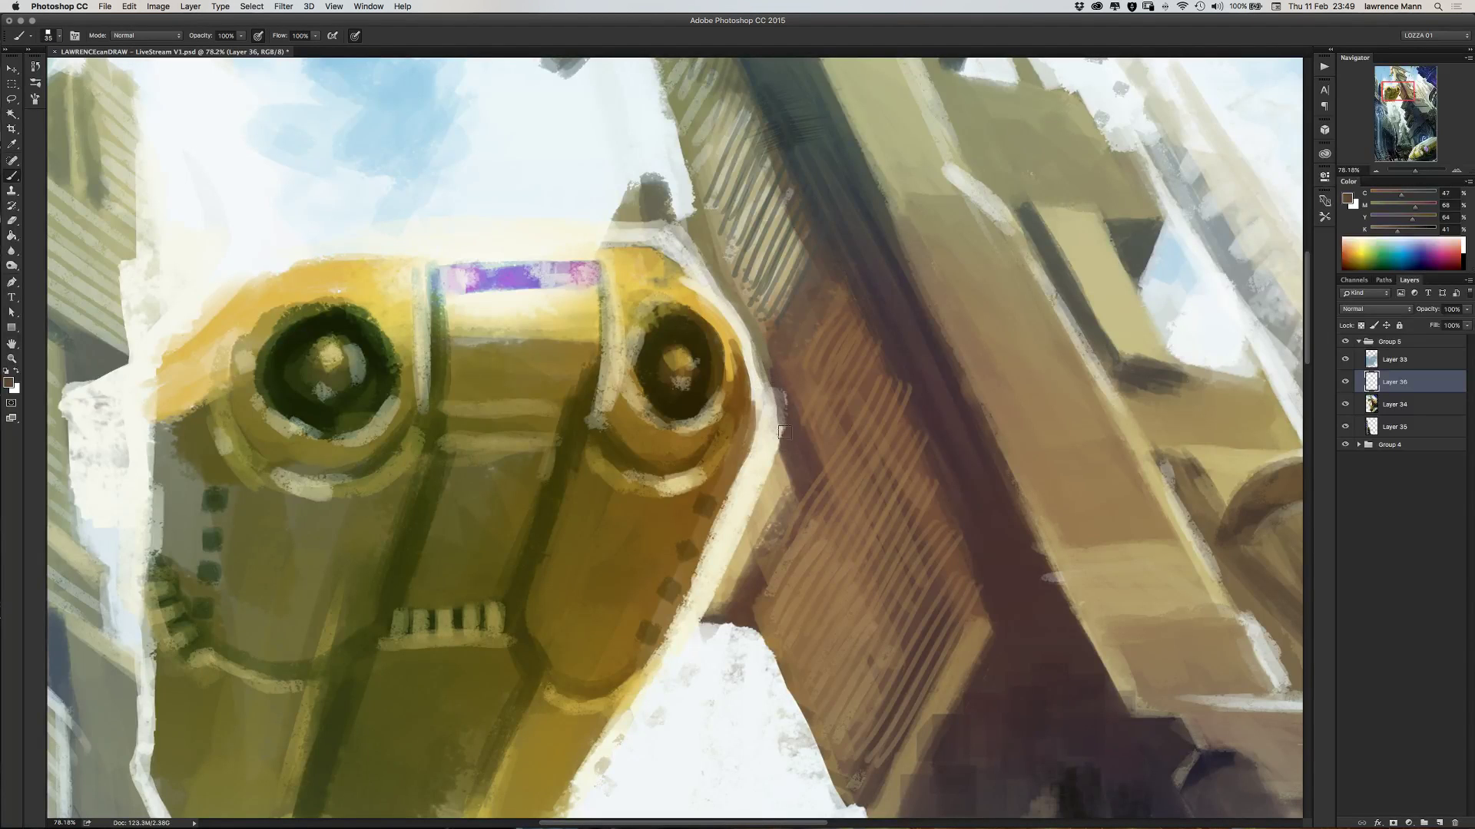
pyautogui.click(756, 340)
# - Darken the ship's right engine lens with sampled near-black, and outline the purple window and centre panel in dark olive
pyautogui.keyDown('alt'); pyautogui.click(333, 327); pyautogui.keyUp('alt')
pyautogui.moveTo(682, 330)
pyautogui.mouseDown()
pyautogui.moveTo(707, 393)
pyautogui.moveTo(696, 329)
pyautogui.moveTo(710, 341)
pyautogui.moveTo(707, 381)
pyautogui.moveTo(717, 362)
pyautogui.moveTo(690, 321)
pyautogui.moveTo(711, 399)
pyautogui.moveTo(701, 338)
pyautogui.moveTo(710, 381)
pyautogui.mouseUp()
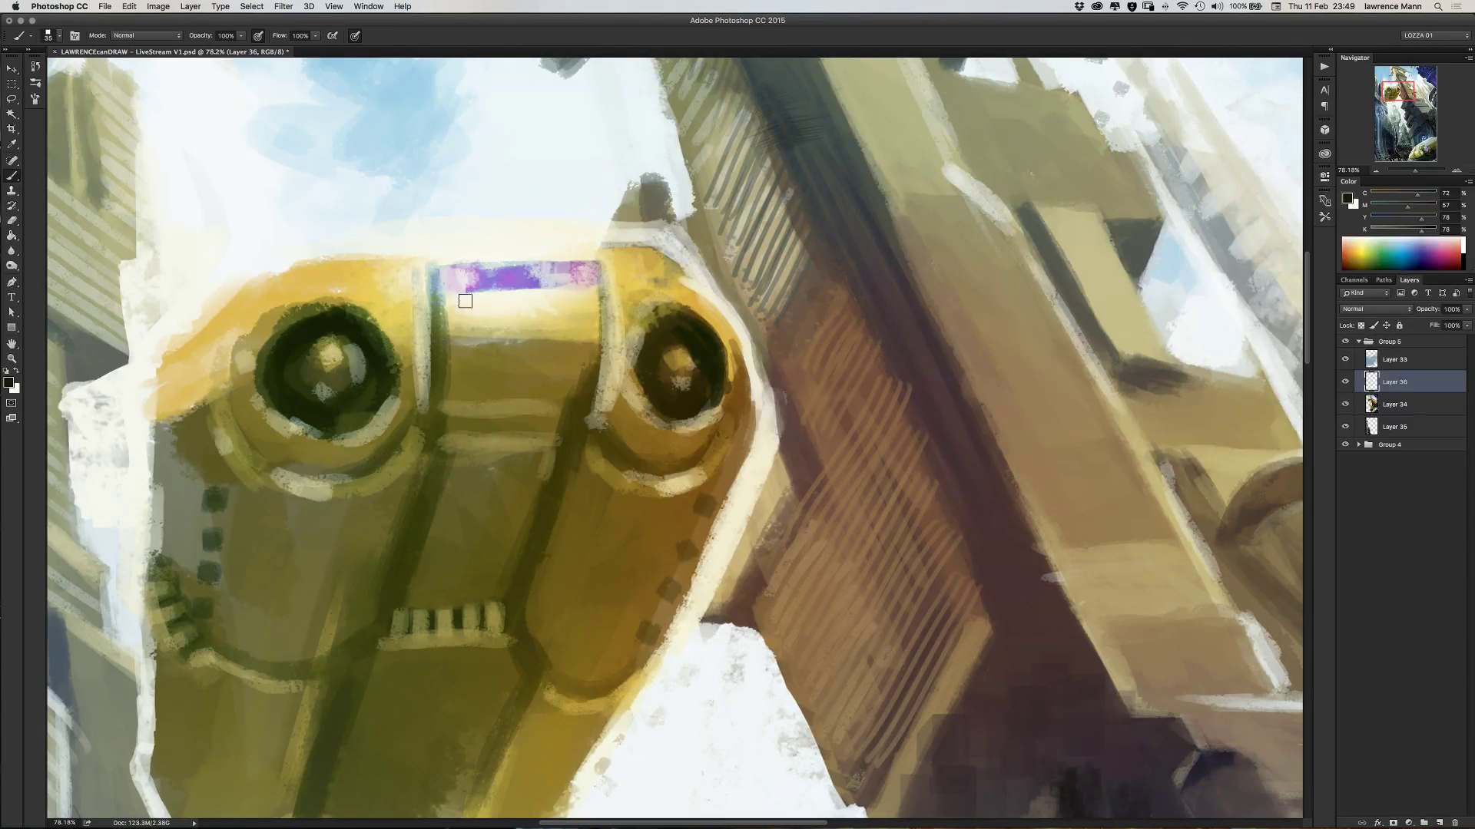
pyautogui.keyDown('alt'); pyautogui.click(433, 363); pyautogui.keyUp('alt')
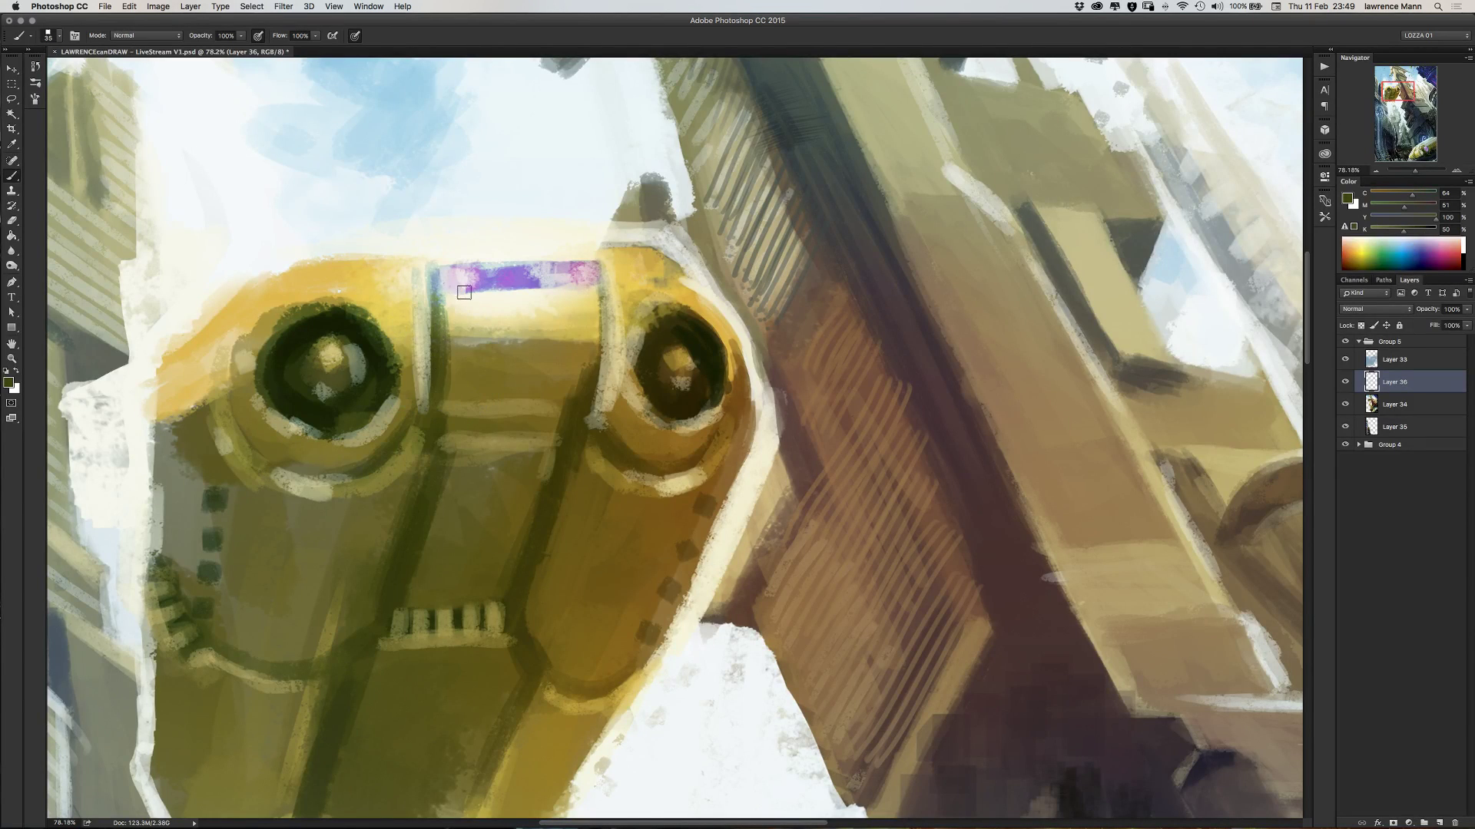
pyautogui.moveTo(464, 292)
pyautogui.mouseDown()
pyautogui.moveTo(538, 287)
pyautogui.moveTo(443, 290)
pyautogui.moveTo(591, 288)
pyautogui.moveTo(595, 275)
pyautogui.moveTo(602, 301)
pyautogui.moveTo(599, 262)
pyautogui.mouseUp()
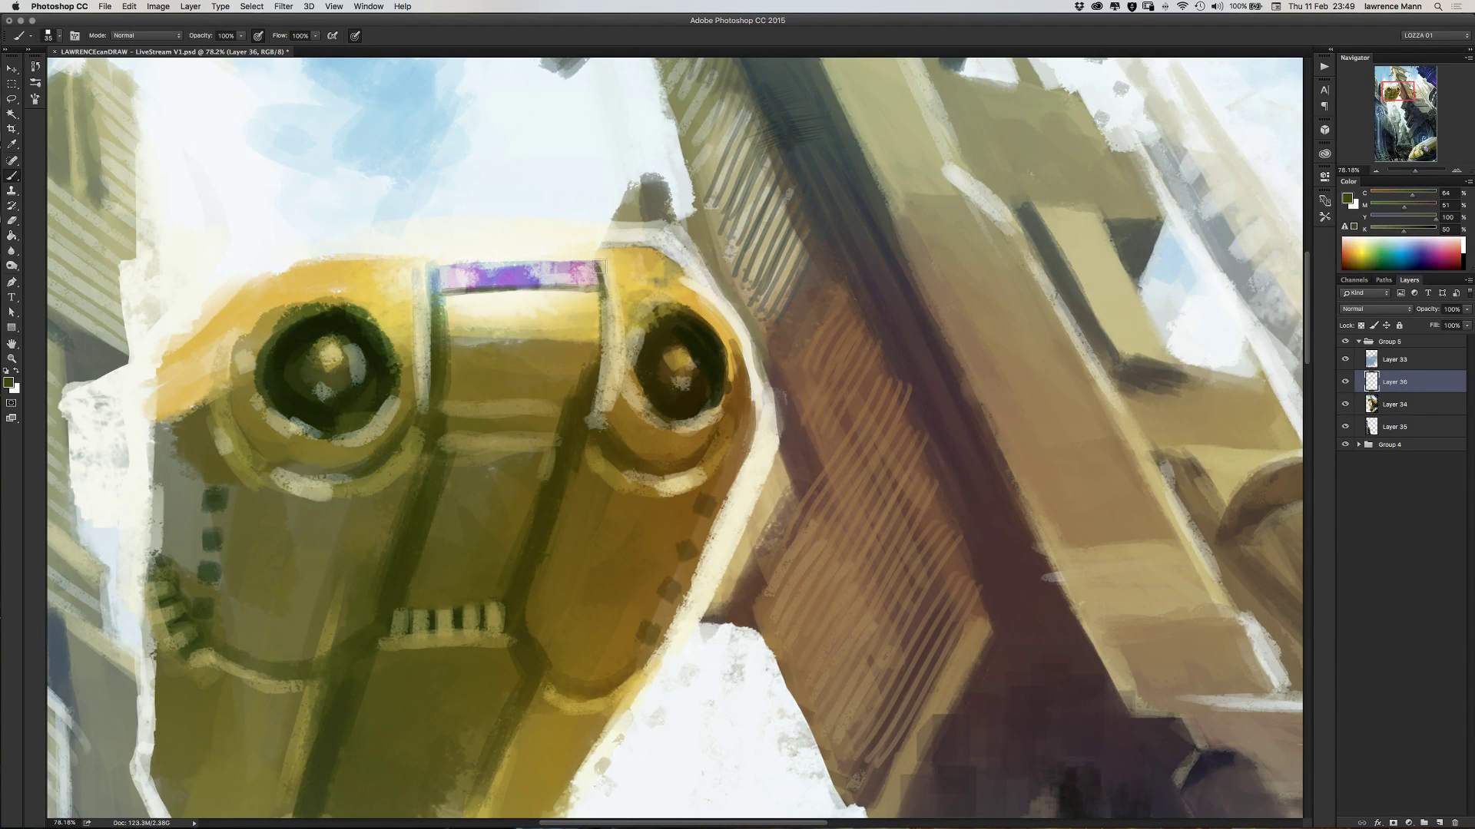
pyautogui.moveTo(431, 265)
pyautogui.mouseDown()
pyautogui.moveTo(450, 320)
pyautogui.moveTo(451, 278)
pyautogui.moveTo(430, 261)
pyautogui.moveTo(608, 264)
pyautogui.moveTo(370, 277)
pyautogui.moveTo(338, 256)
pyautogui.moveTo(291, 295)
pyautogui.moveTo(448, 348)
pyautogui.moveTo(589, 314)
pyautogui.moveTo(601, 356)
pyautogui.moveTo(601, 300)
pyautogui.moveTo(582, 430)
pyautogui.mouseUp()
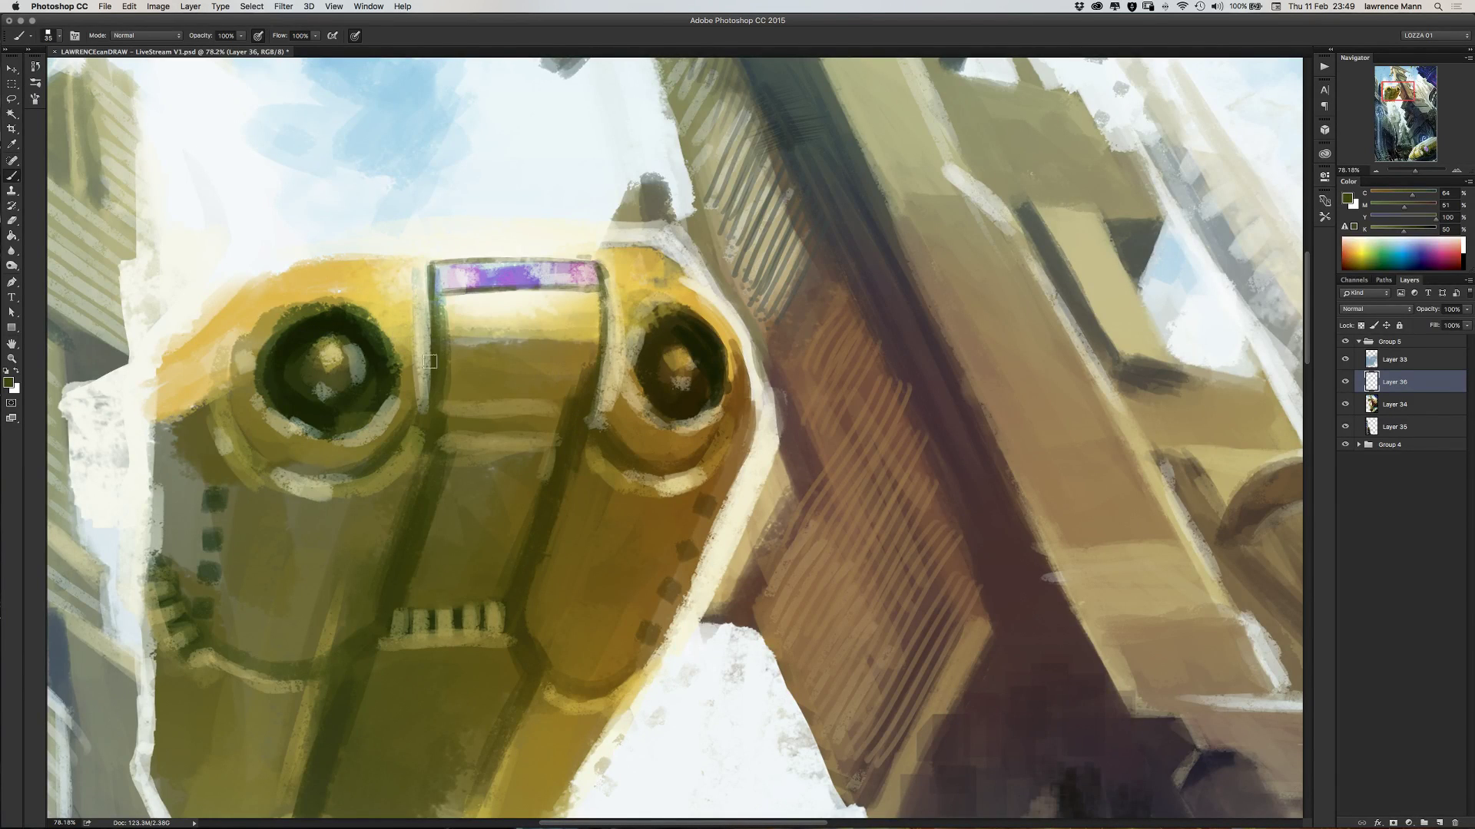
pyautogui.moveTo(430, 361)
pyautogui.mouseDown()
pyautogui.moveTo(424, 406)
pyautogui.moveTo(458, 478)
pyautogui.moveTo(388, 321)
pyautogui.moveTo(412, 379)
pyautogui.moveTo(480, 404)
pyautogui.moveTo(547, 395)
pyautogui.moveTo(444, 402)
pyautogui.moveTo(634, 392)
pyautogui.moveTo(441, 396)
pyautogui.moveTo(584, 396)
pyautogui.mouseUp()
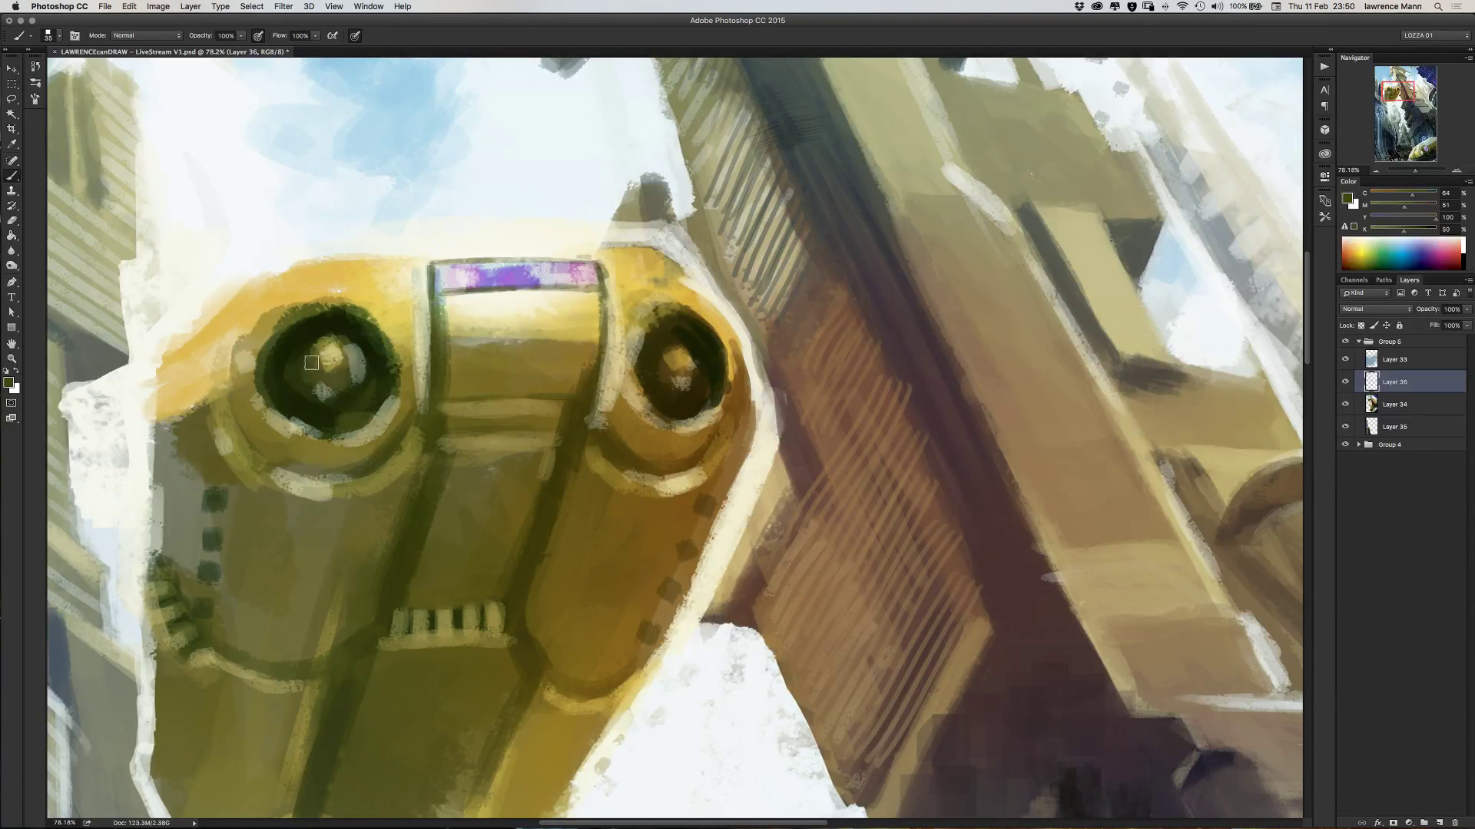
# - Paint reflections inside the ship's right engine lens with sampled grey-green and cream
pyautogui.keyDown('alt'); pyautogui.click(363, 355); pyautogui.keyUp('alt')
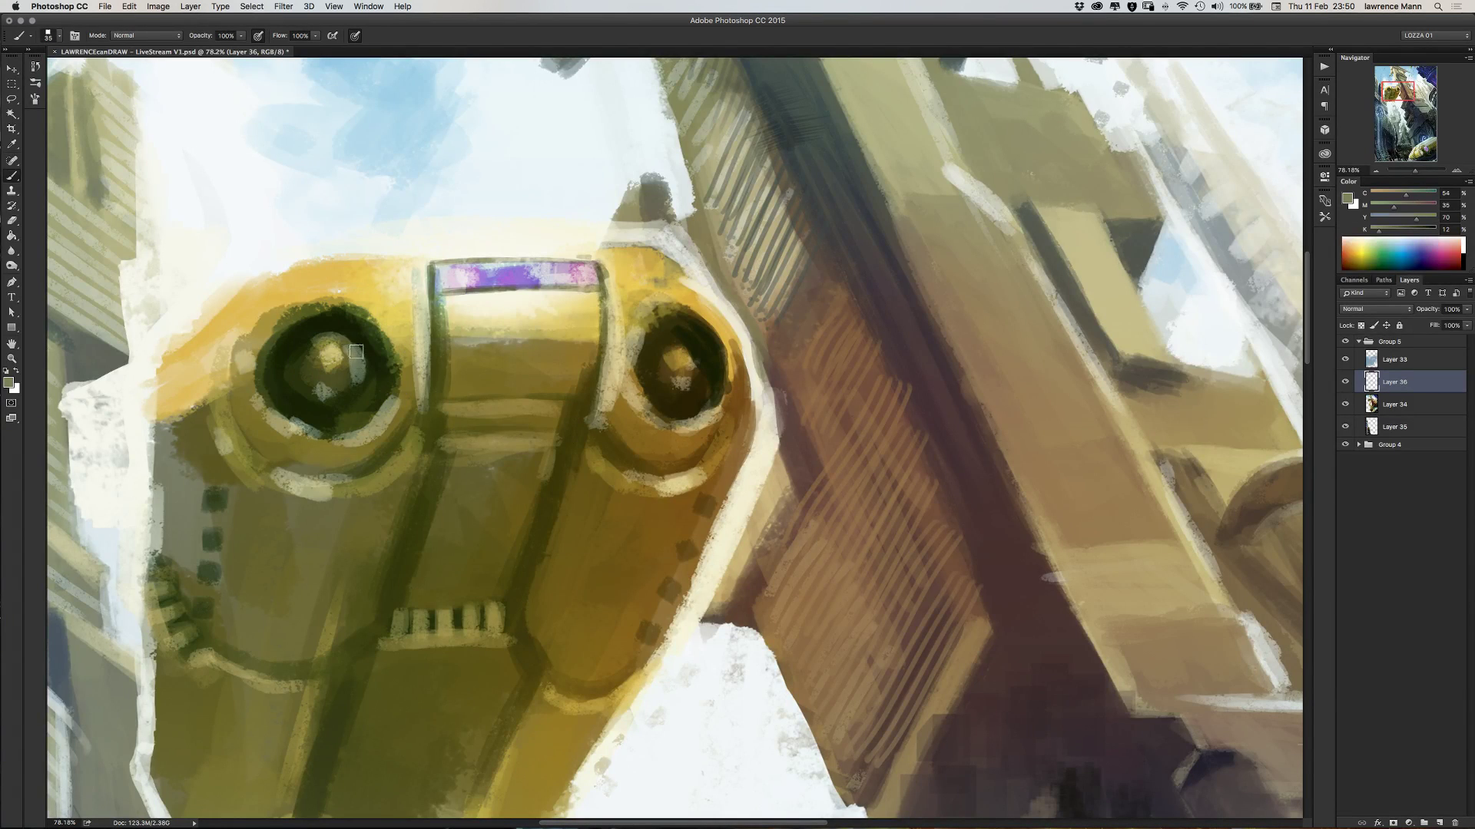
pyautogui.moveTo(680, 346); pyautogui.dragTo(696, 376)
pyautogui.keyDown('alt'); pyautogui.click(701, 283); pyautogui.keyUp('alt')
pyautogui.moveTo(676, 350); pyautogui.dragTo(691, 357)
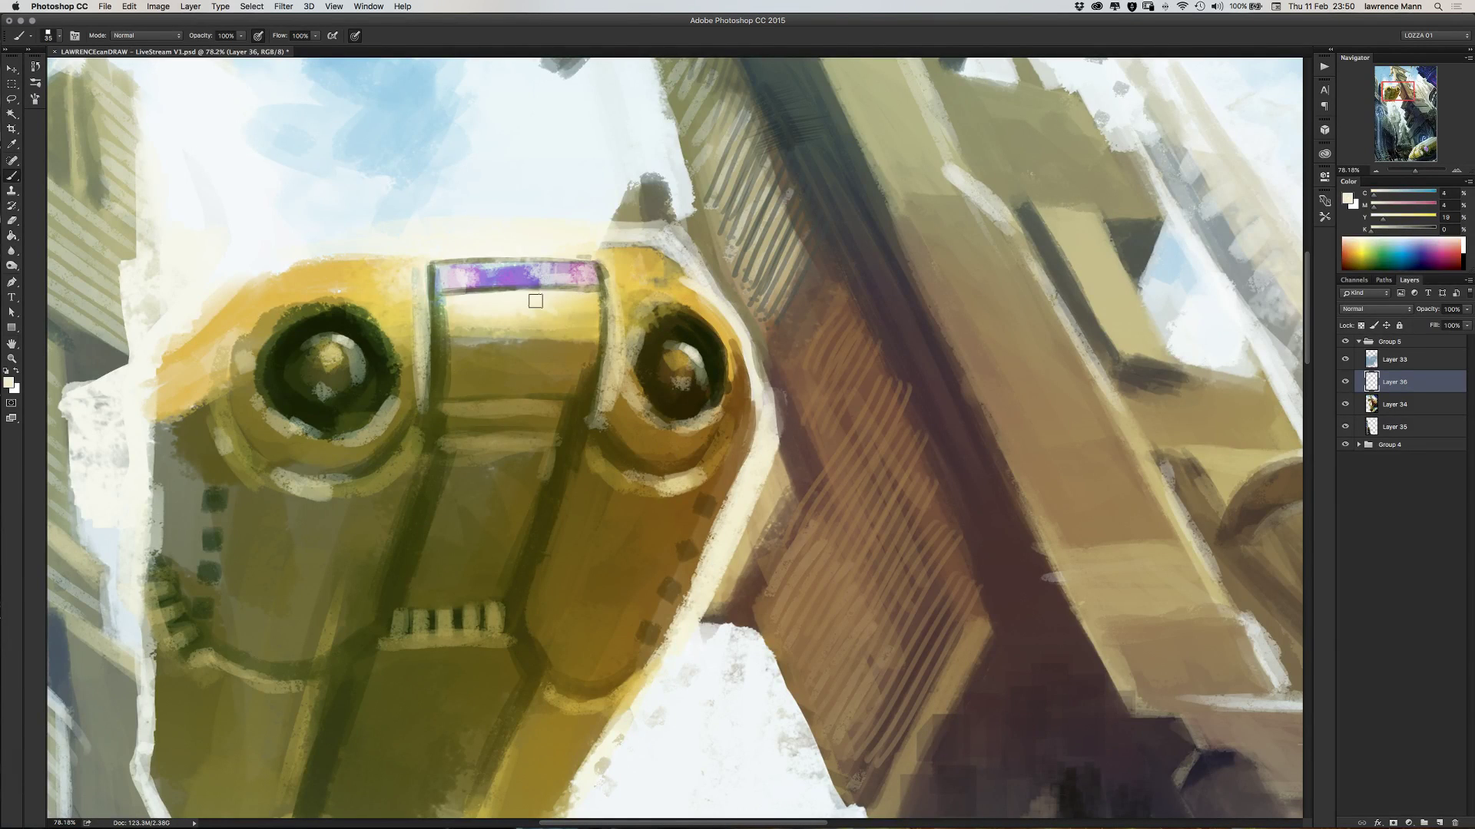
# - Add pale highlights to the ship's purple window and small near-white glints around both engine housings
pyautogui.moveTo(530, 268)
pyautogui.mouseDown()
pyautogui.moveTo(601, 266)
pyautogui.moveTo(603, 284)
pyautogui.mouseUp()
pyautogui.keyDown('alt'); pyautogui.click(590, 166); pyautogui.keyUp('alt')
pyautogui.moveTo(694, 286); pyautogui.dragTo(681, 280)
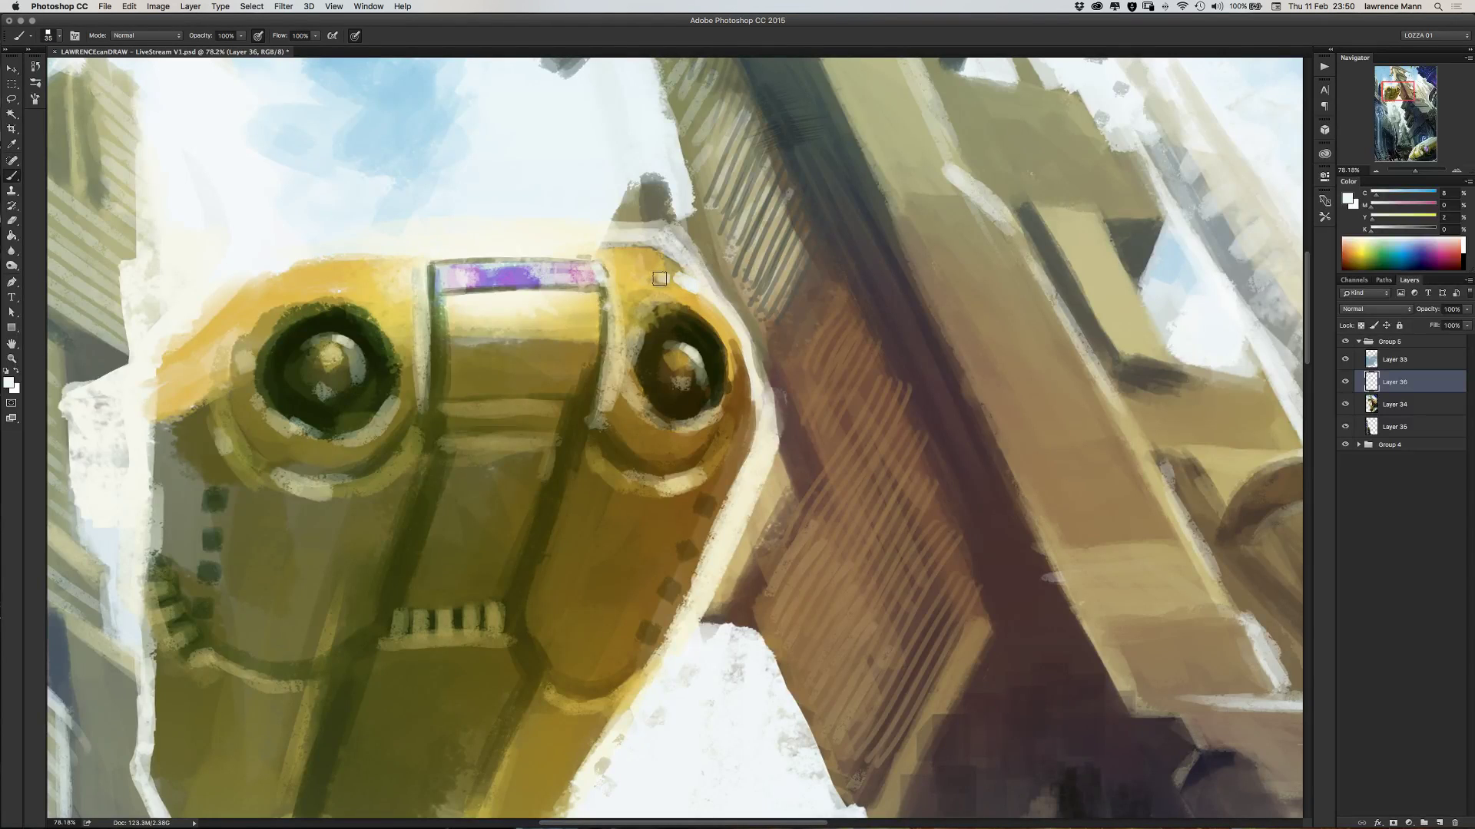
pyautogui.click(659, 278)
pyautogui.click(358, 300)
pyautogui.click(386, 319)
pyautogui.click(330, 299)
pyautogui.moveTo(592, 445); pyautogui.dragTo(604, 458)
pyautogui.moveTo(221, 429); pyautogui.dragTo(231, 447)
pyautogui.click(246, 454)
# - Paint sampled near-black accents under both engine rings and along the seams of the ship's centre panel
pyautogui.keyDown('alt'); pyautogui.click(288, 341); pyautogui.keyUp('alt')
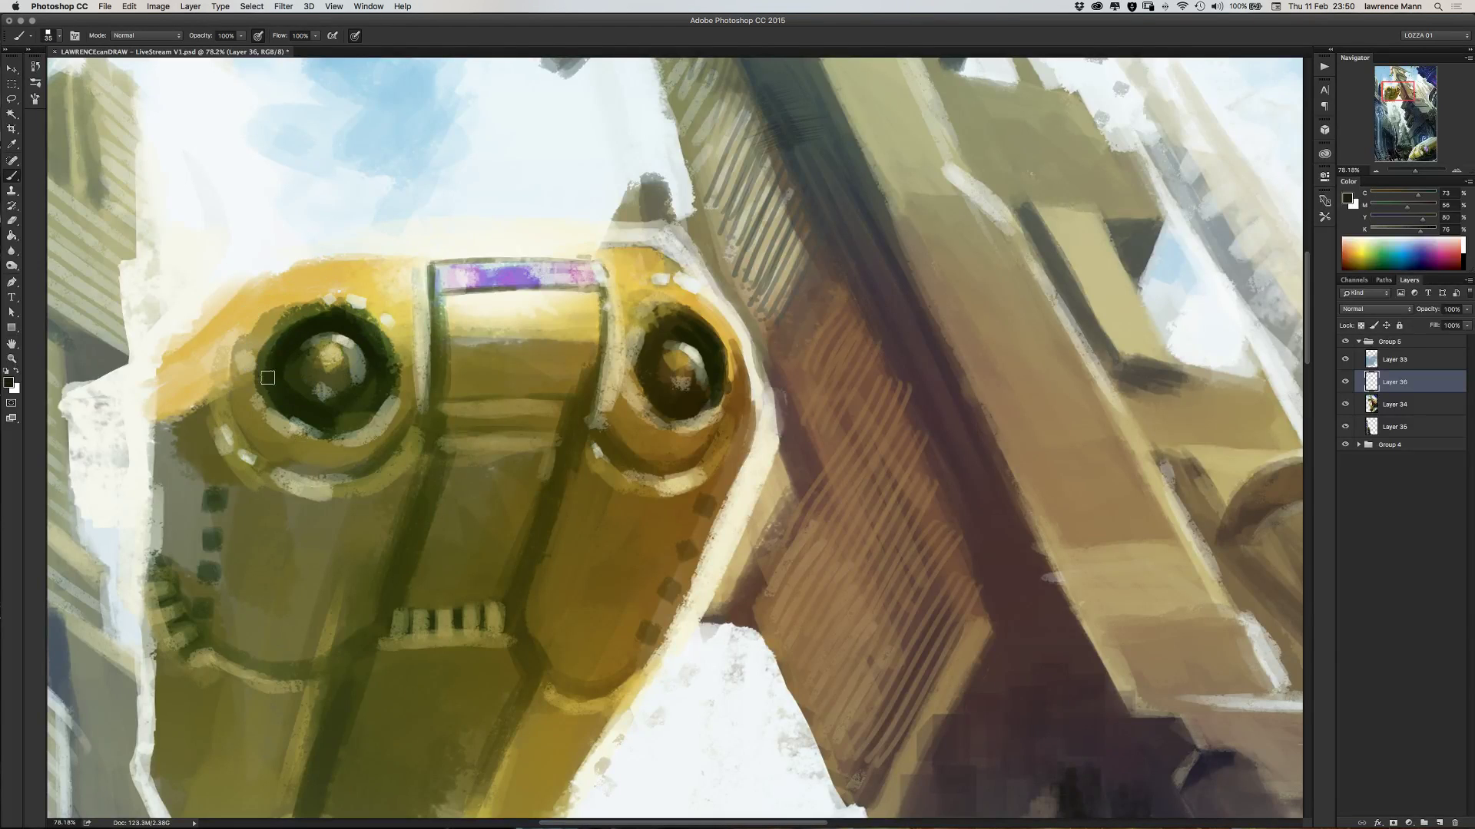
pyautogui.moveTo(270, 449); pyautogui.dragTo(286, 469)
pyautogui.moveTo(597, 437); pyautogui.dragTo(641, 463)
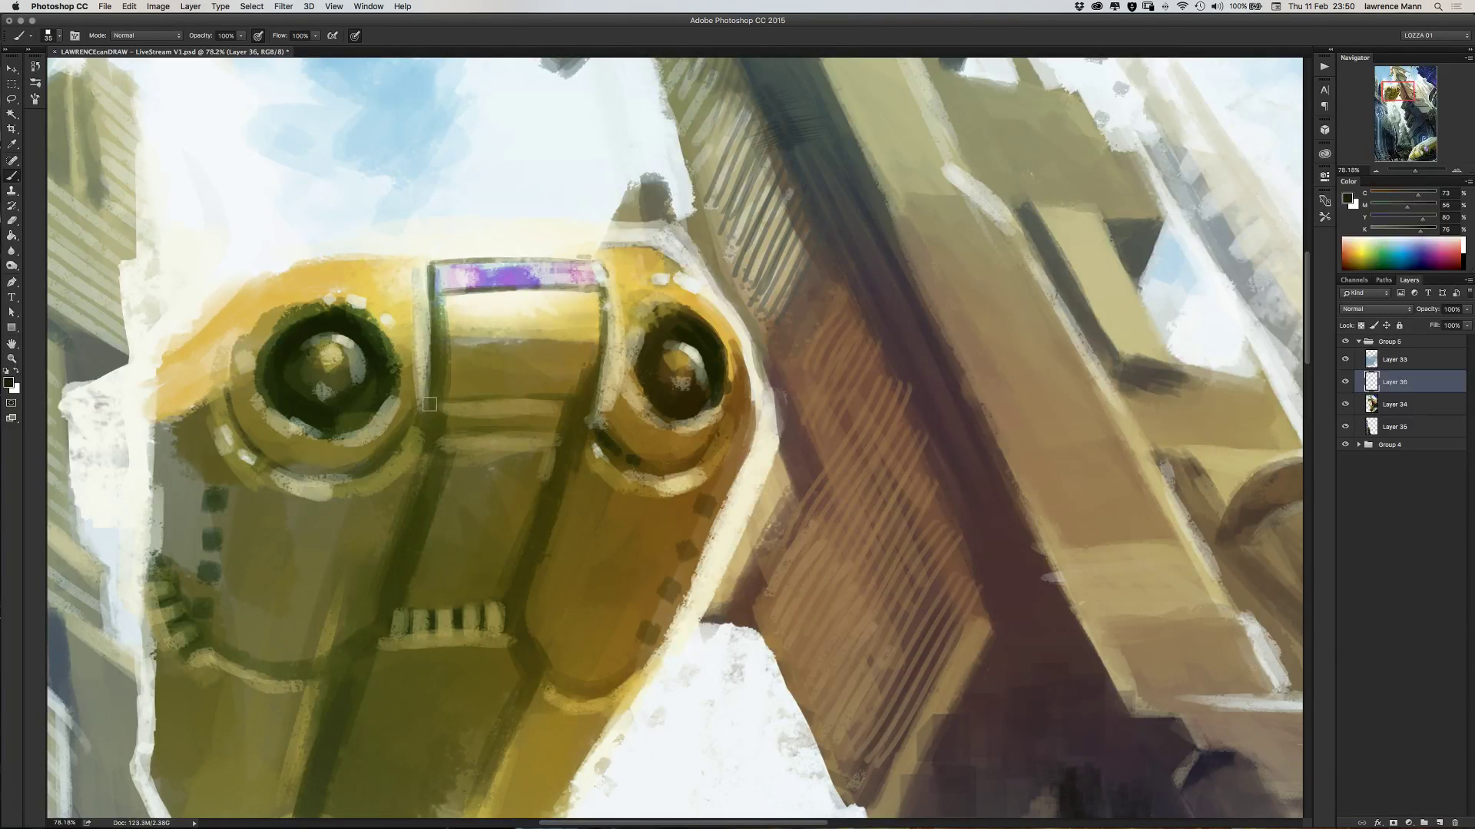
pyautogui.moveTo(431, 338)
pyautogui.mouseDown()
pyautogui.moveTo(420, 426)
pyautogui.moveTo(467, 378)
pyautogui.moveTo(428, 402)
pyautogui.moveTo(505, 401)
pyautogui.mouseUp()
pyautogui.moveTo(427, 434); pyautogui.dragTo(493, 435)
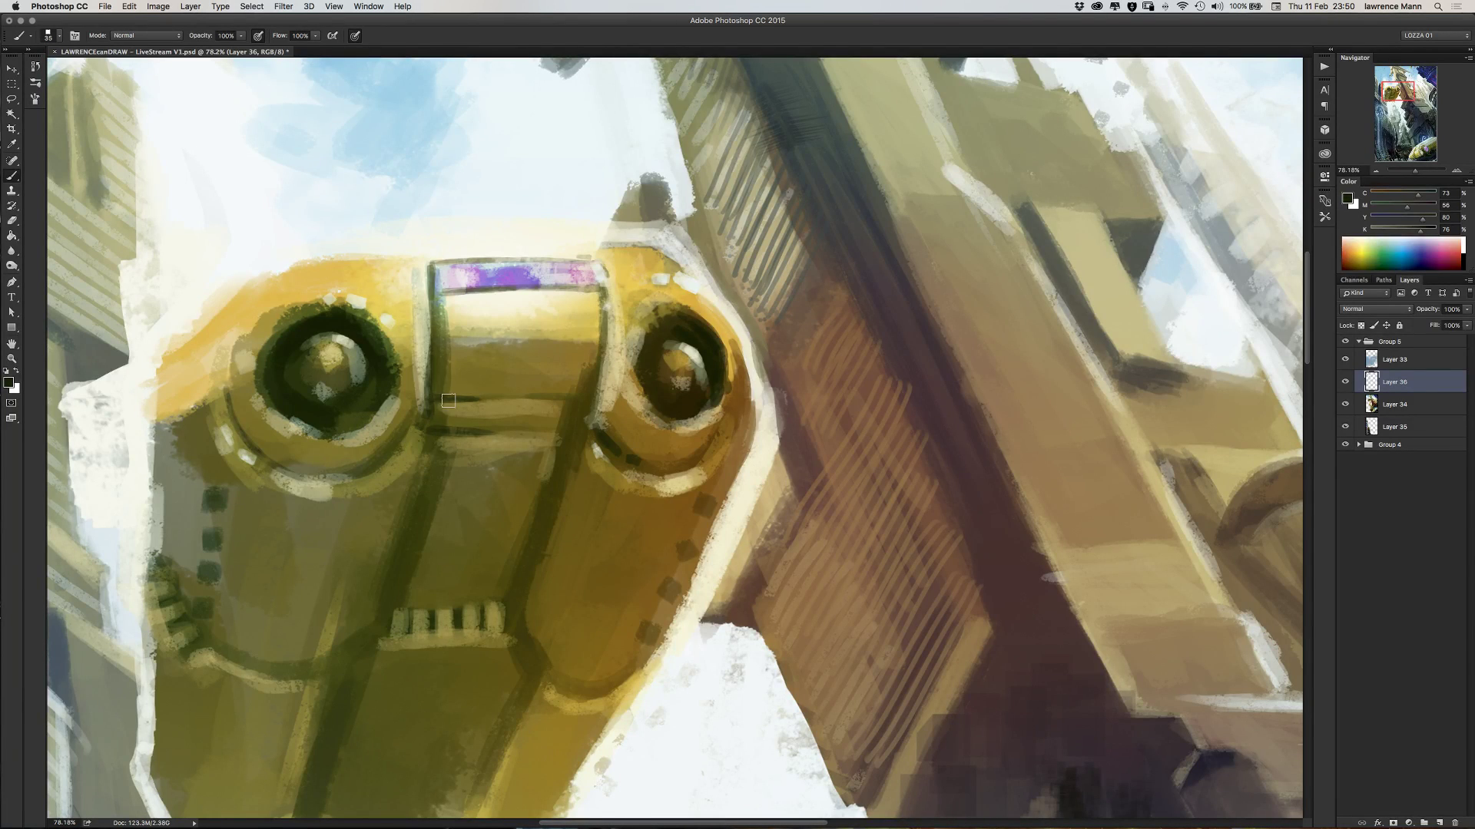
# - Refine the edges of the triangular opening in the main tower with sampled shadow grey and light olive-tan
pyautogui.scroll(-5, 460, 415)
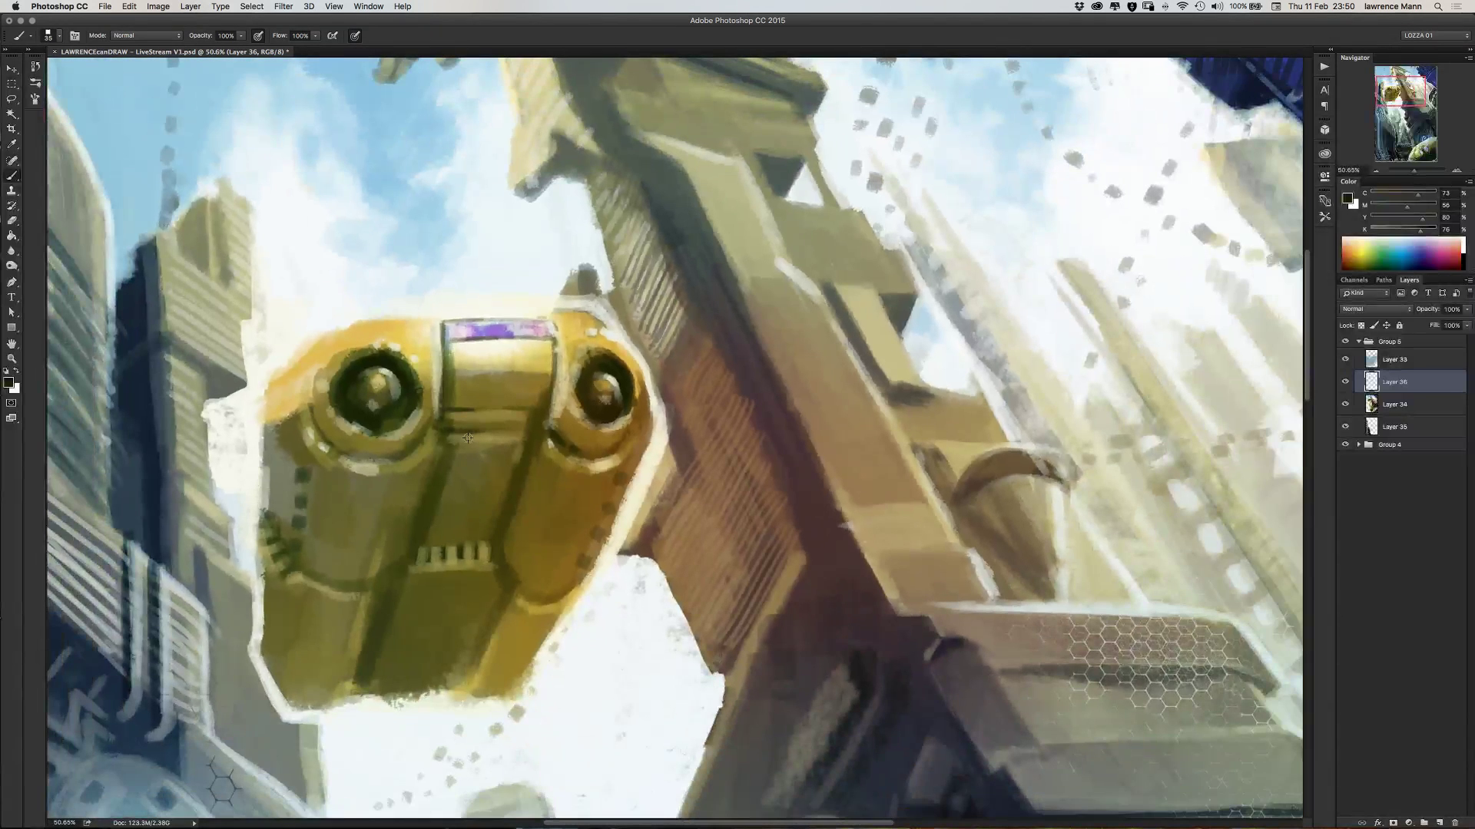
pyautogui.scroll(-1, 467, 438)
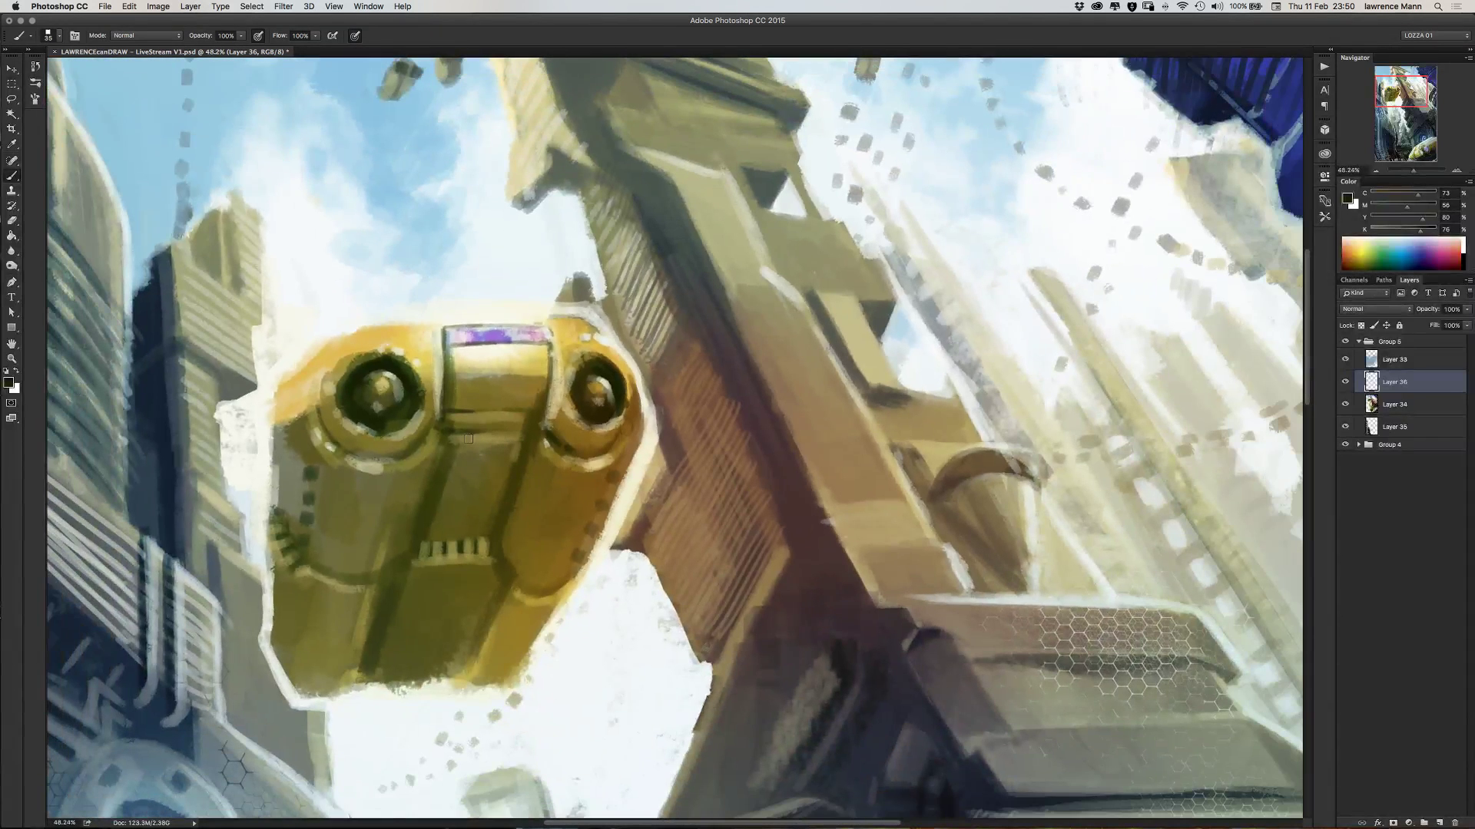
pyautogui.keyDown('alt'); pyautogui.click(772, 187); pyautogui.keyUp('alt')
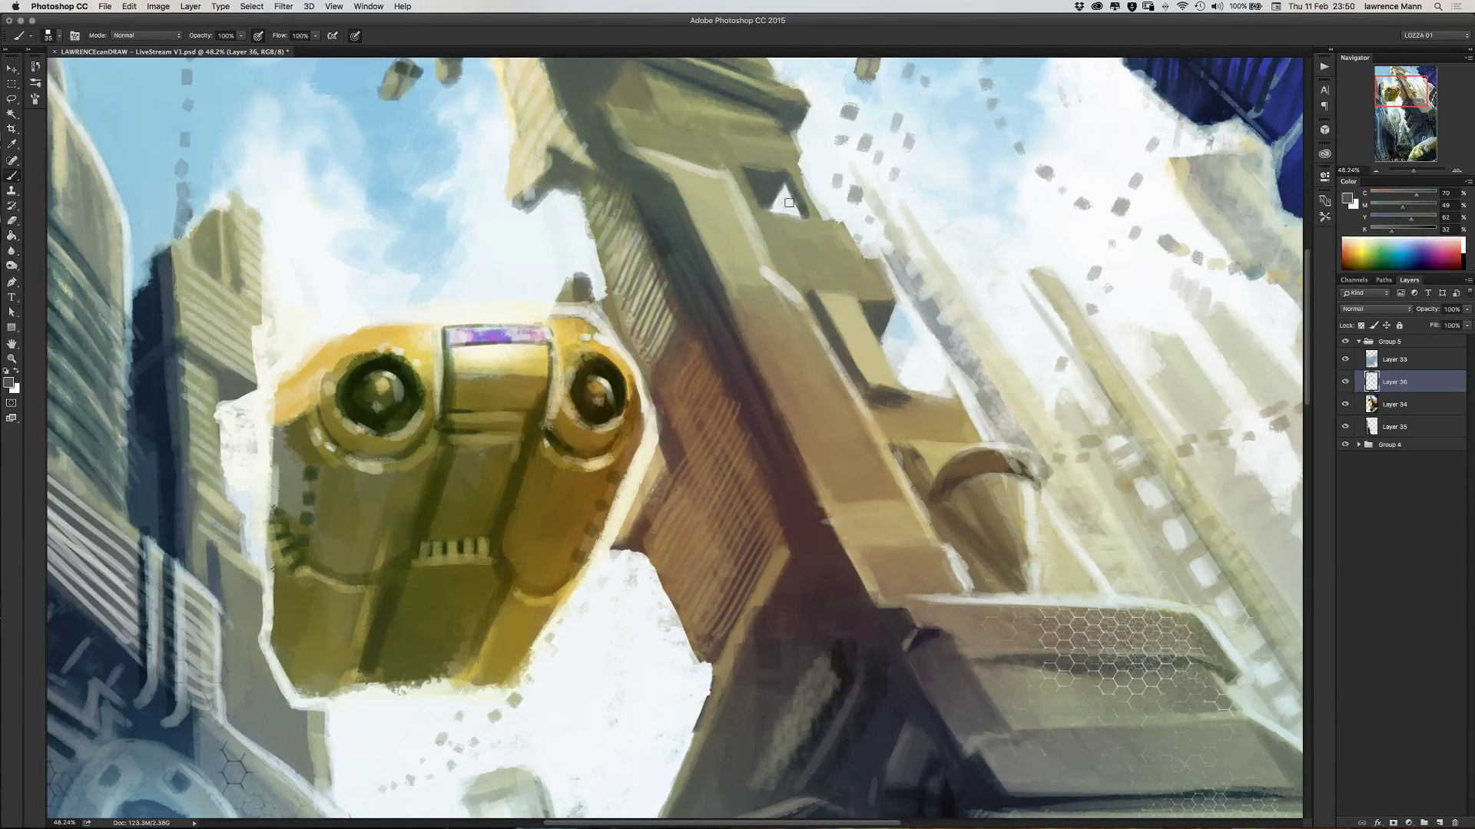
pyautogui.moveTo(799, 207)
pyautogui.mouseDown()
pyautogui.moveTo(785, 184)
pyautogui.moveTo(795, 219)
pyautogui.mouseUp()
pyautogui.keyDown('alt'); pyautogui.click(810, 225); pyautogui.keyUp('alt')
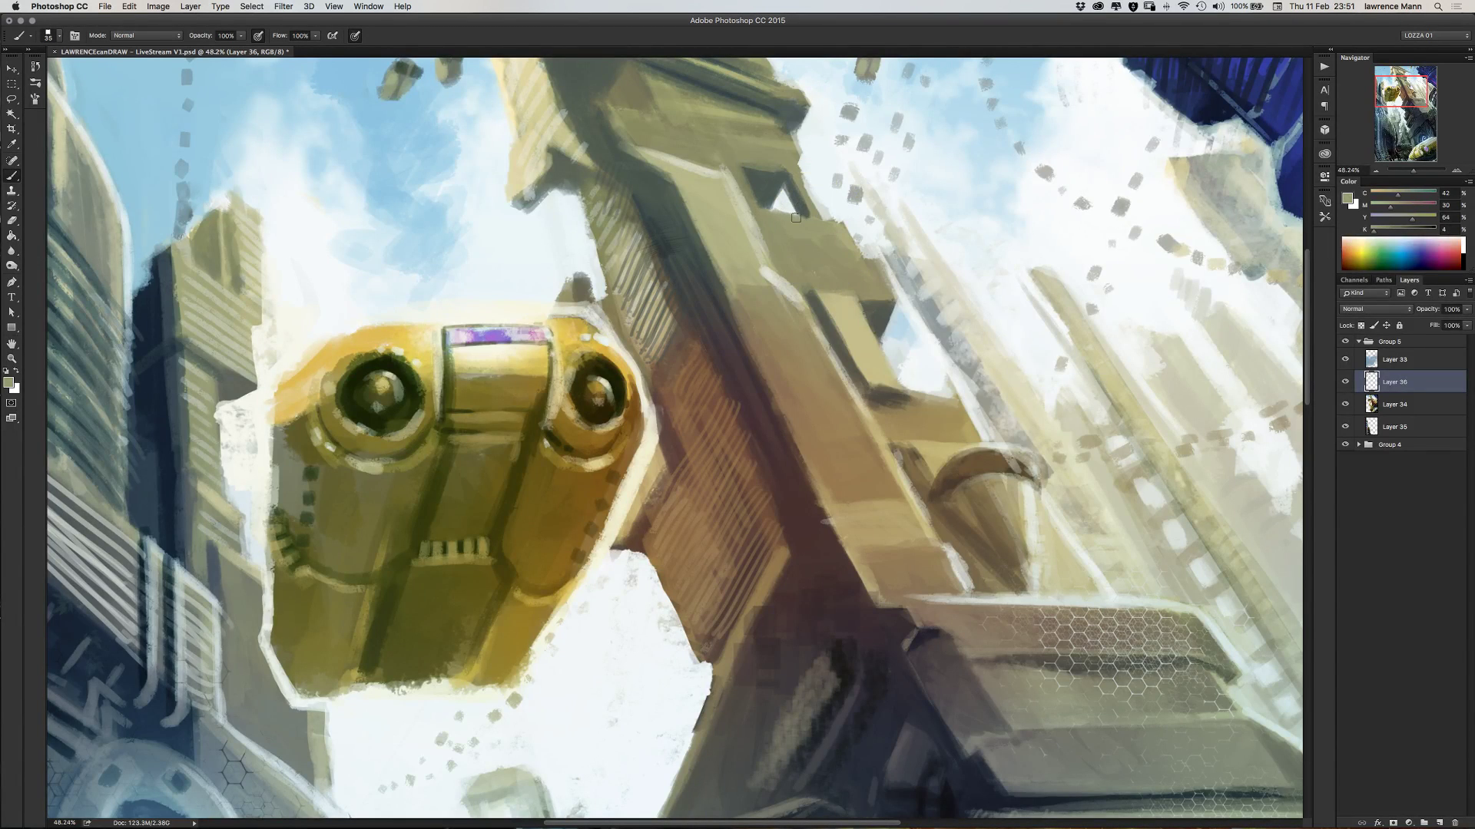
pyautogui.keyDown('alt'); pyautogui.click(780, 177); pyautogui.keyUp('alt')
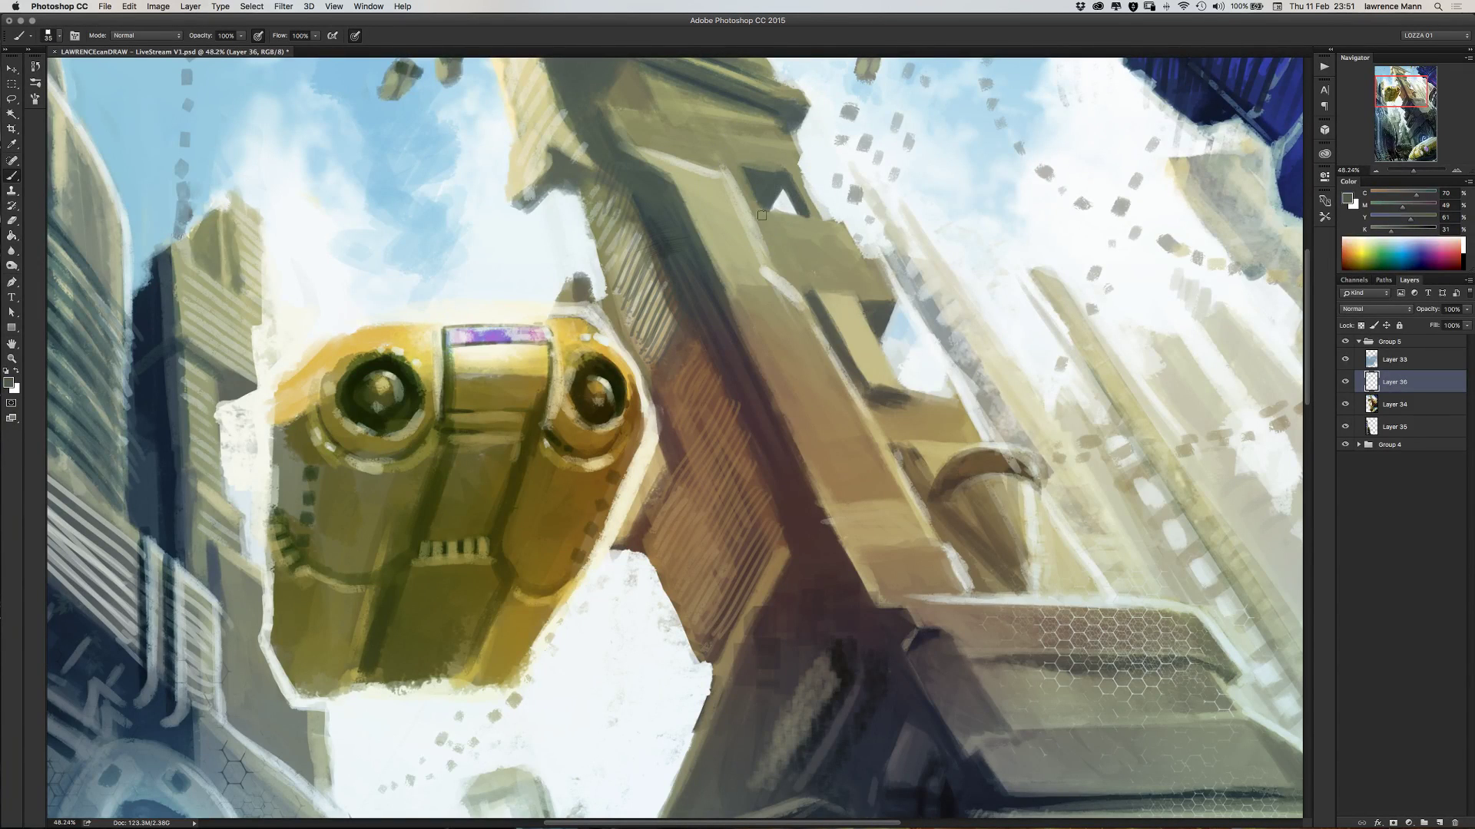
pyautogui.keyDown('alt'); pyautogui.click(779, 228); pyautogui.keyUp('alt')
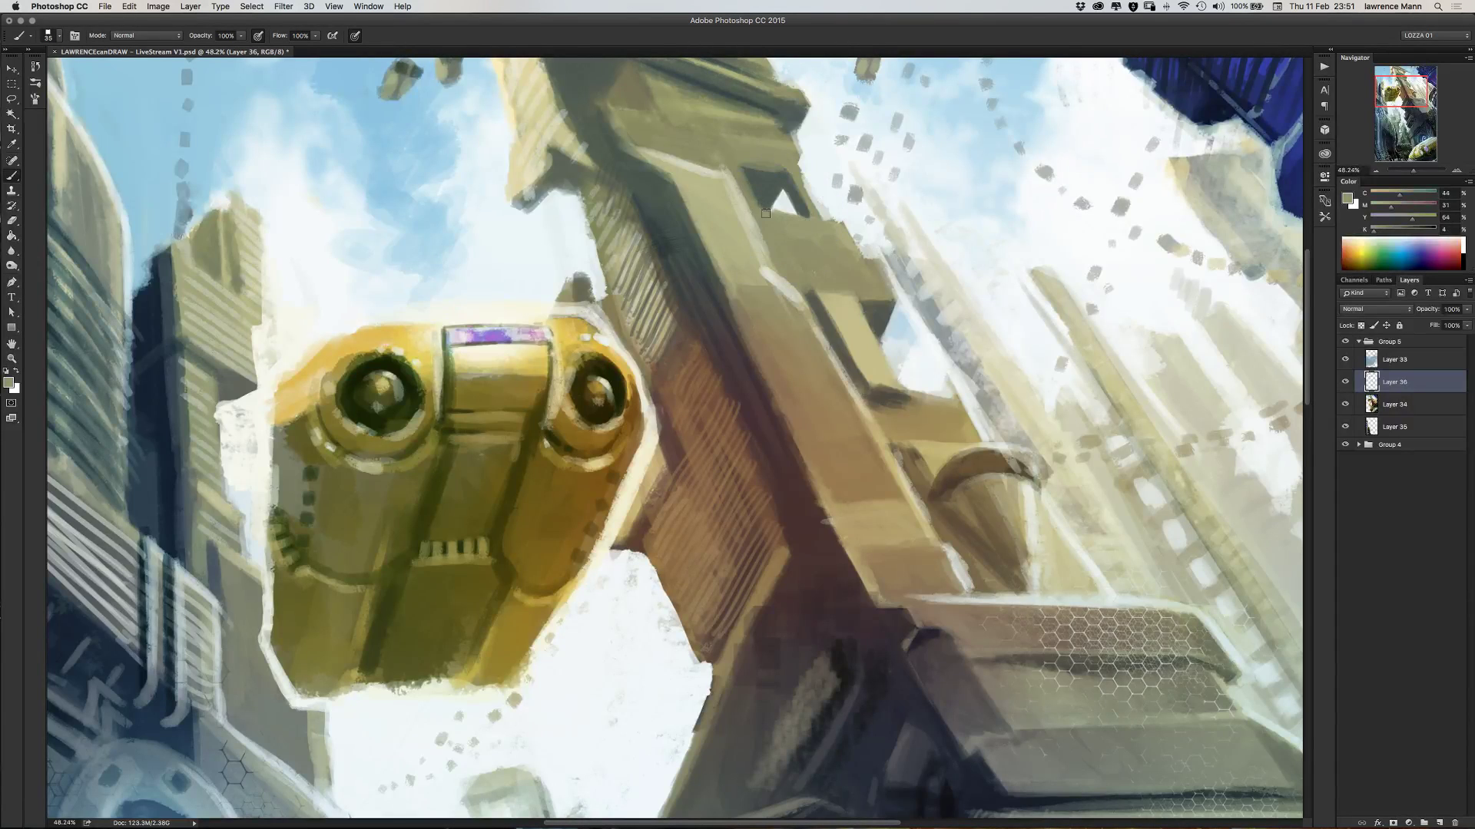
# - Touch up the tower's recess and projecting block below the triangular opening with sampled grey and tan
pyautogui.keyDown('alt'); pyautogui.click(854, 309); pyautogui.keyUp('alt')
pyautogui.keyDown('alt'); pyautogui.click(835, 335); pyautogui.keyUp('alt')
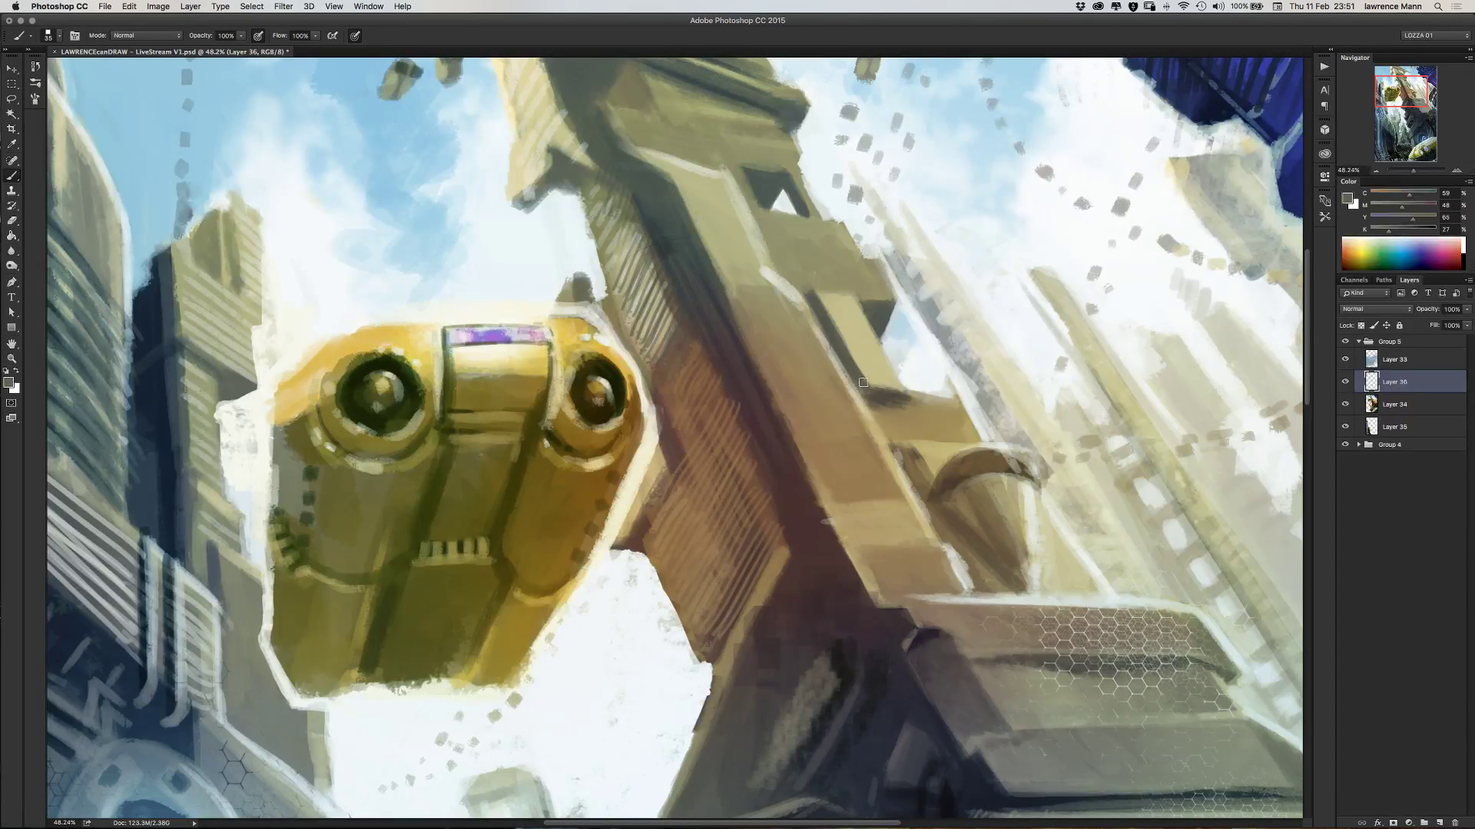
pyautogui.keyDown('alt'); pyautogui.click(930, 438); pyautogui.keyUp('alt')
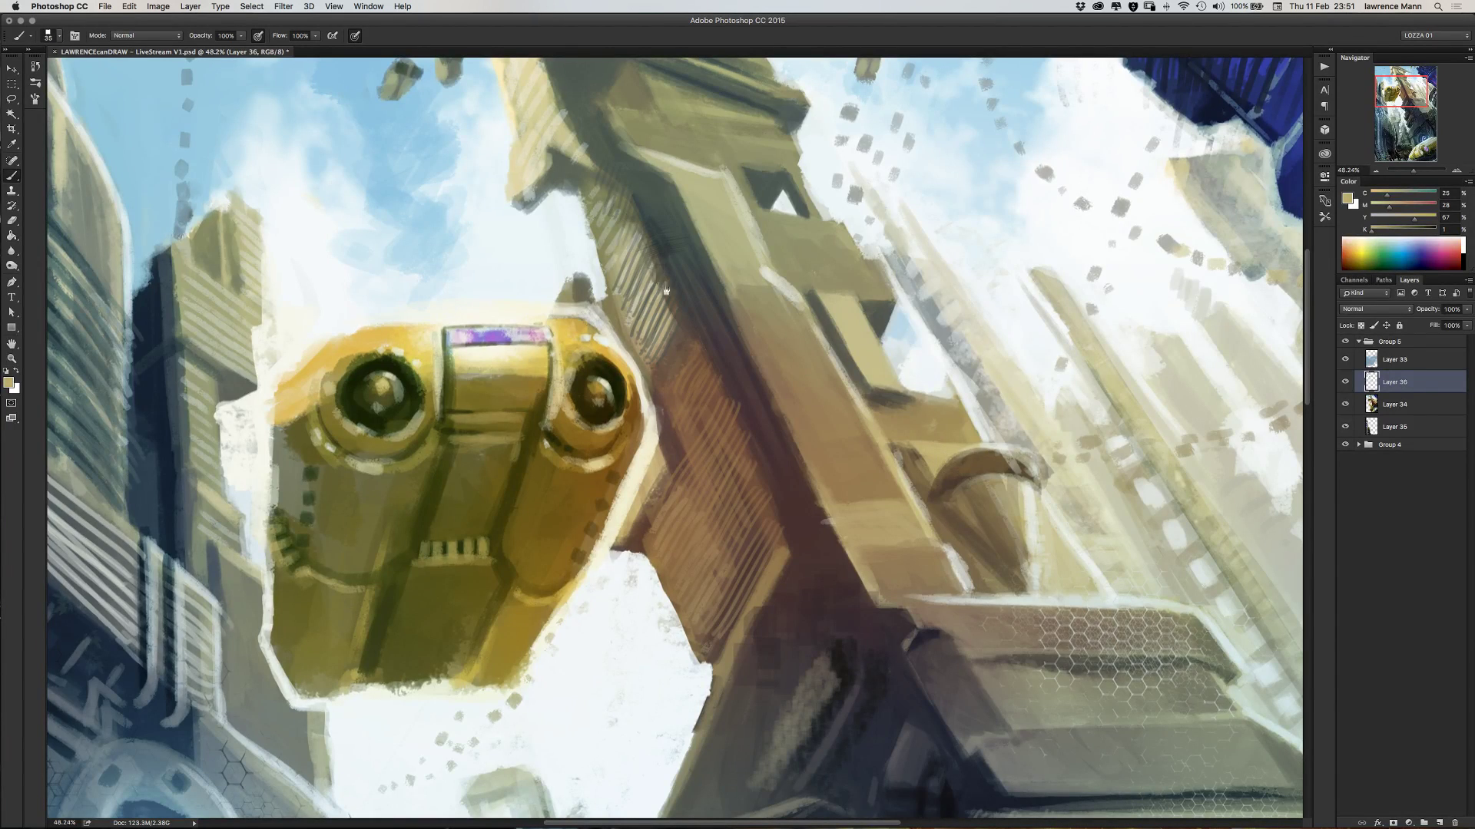
# - Clean up the sky-side edge of the tower's striped face and its lower corner with sampled cream and near-white
pyautogui.scroll(3, 659, 274)
pyautogui.keyDown('alt'); pyautogui.click(579, 276); pyautogui.keyUp('alt')
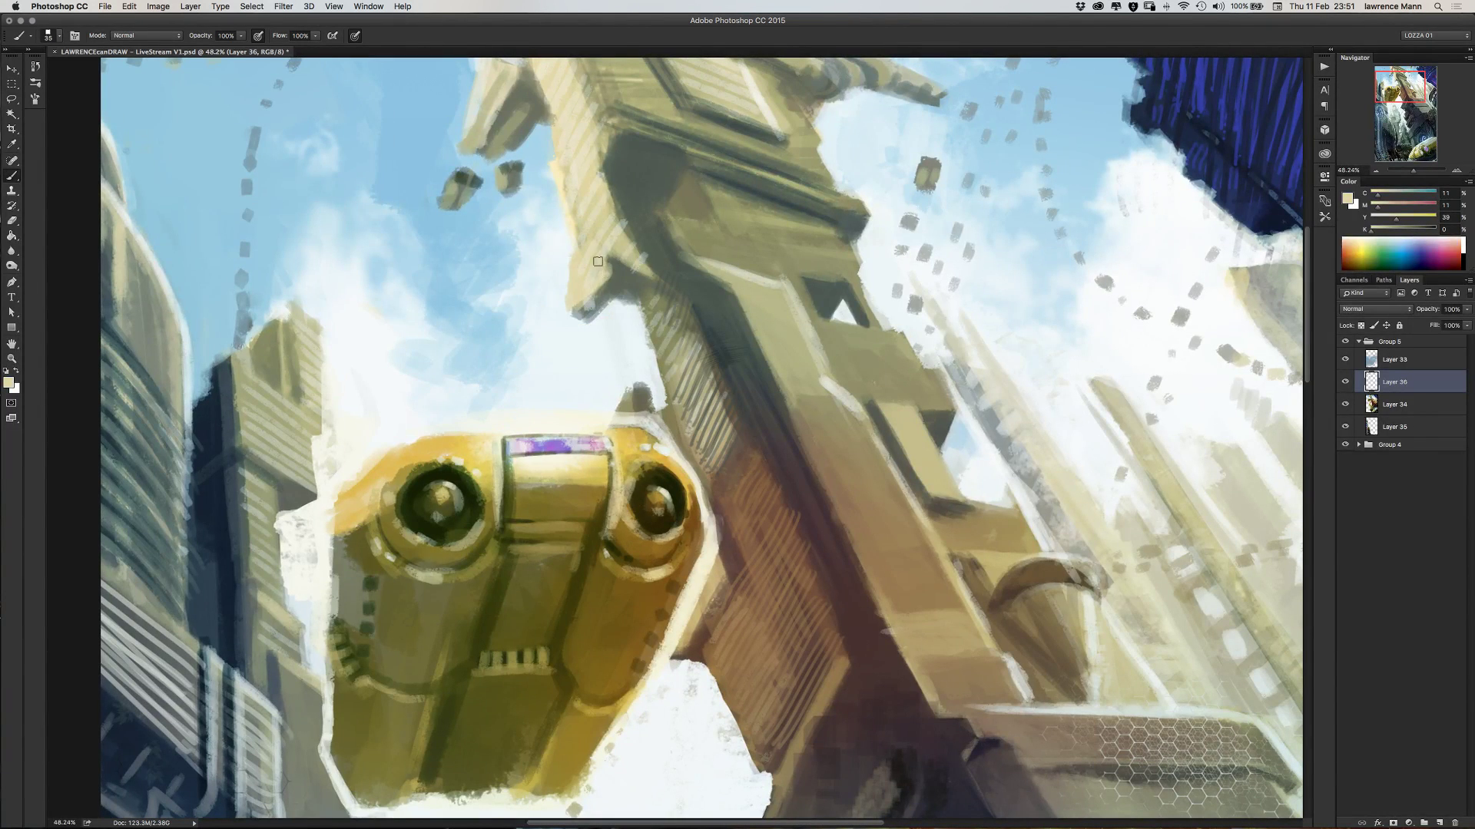
pyautogui.keyDown('alt'); pyautogui.click(565, 311); pyautogui.keyUp('alt')
pyautogui.moveTo(573, 320); pyautogui.dragTo(582, 321)
# - Trim the outer edge of the bracket under the tower's roof with sampled sky blue
pyautogui.scroll(5, 628, 541)
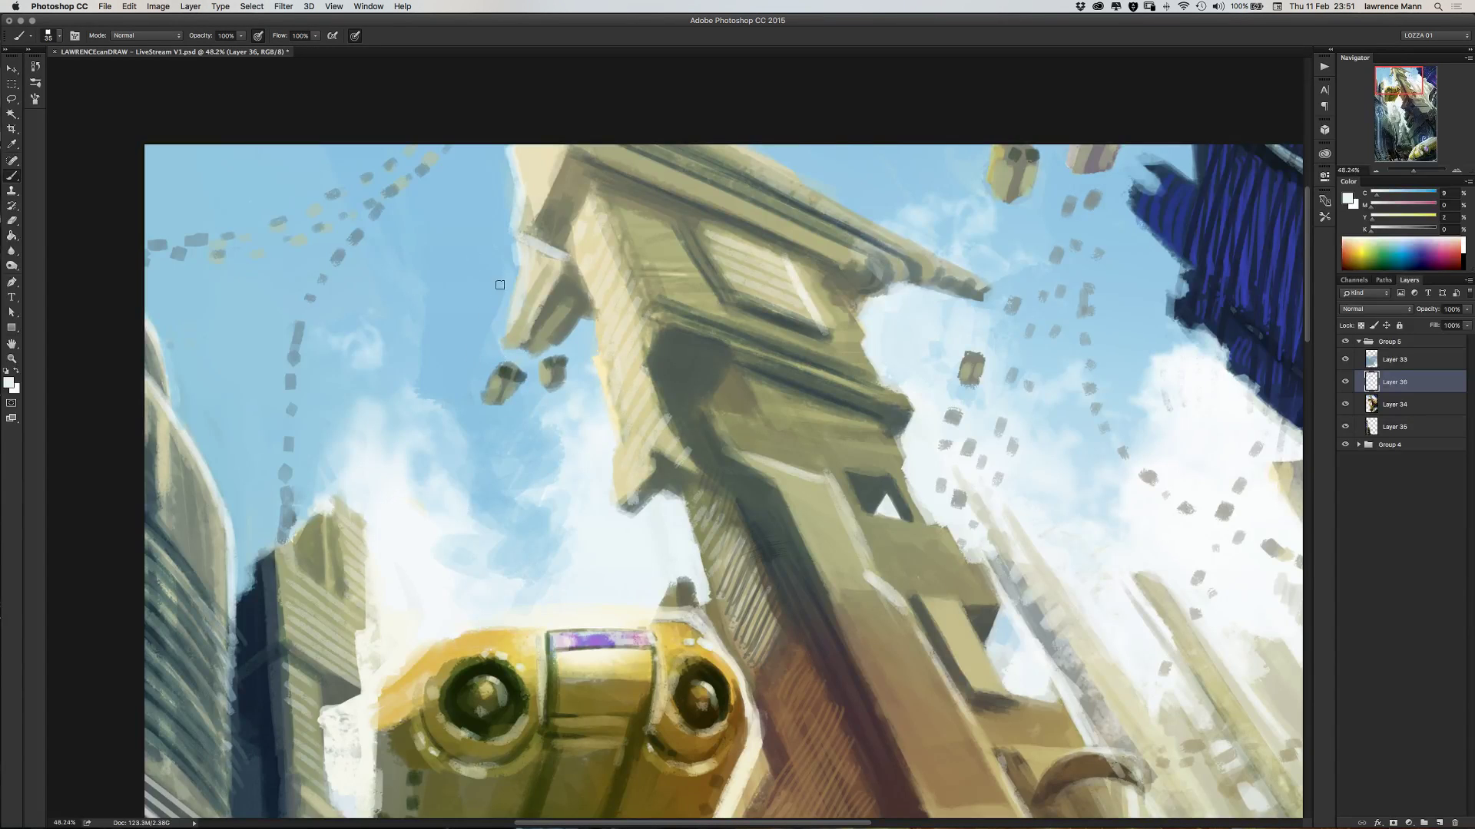
pyautogui.keyDown('alt'); pyautogui.click(492, 236); pyautogui.keyUp('alt')
pyautogui.moveTo(511, 276); pyautogui.dragTo(513, 282)
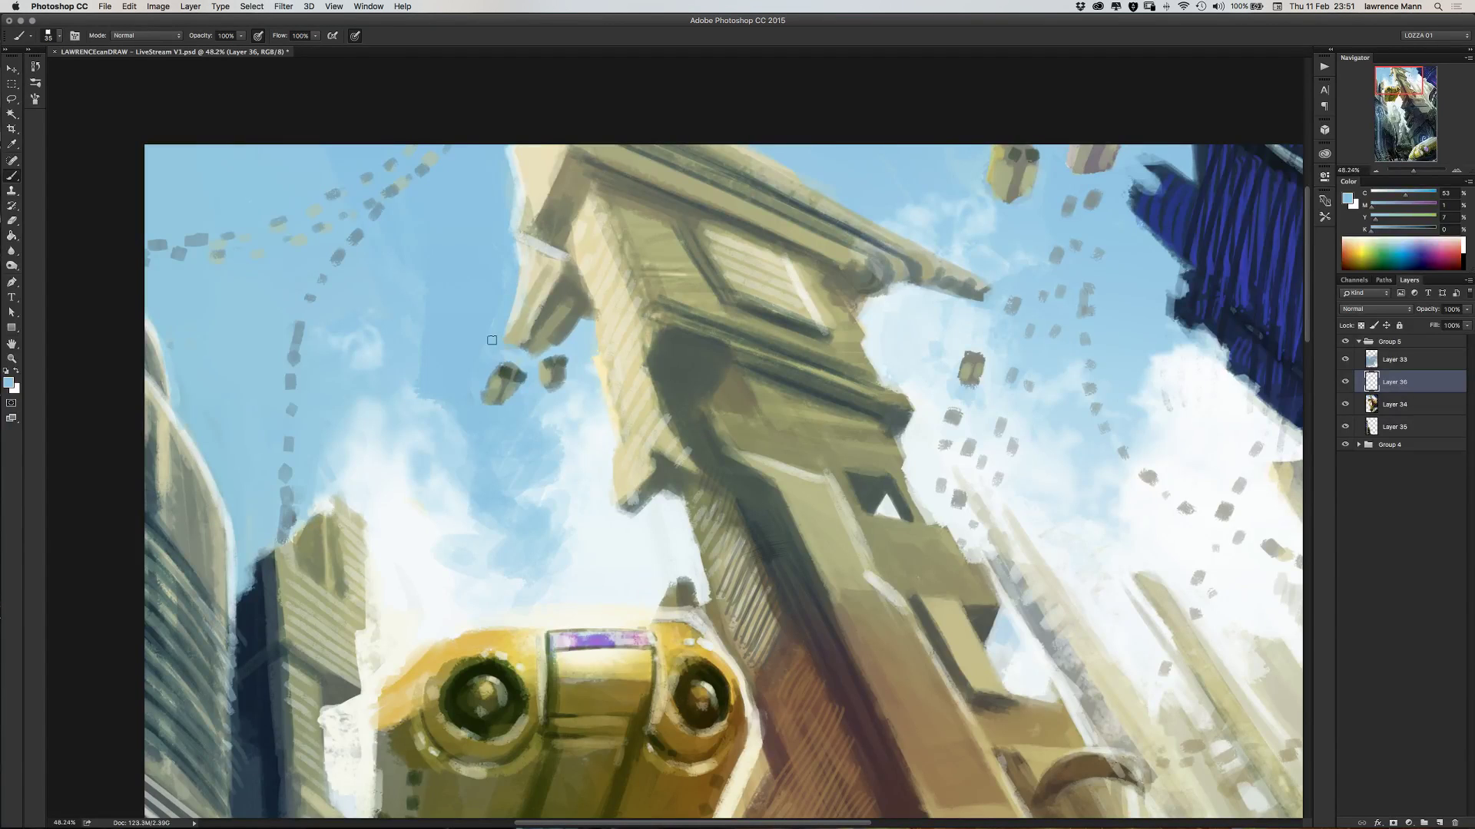
pyautogui.moveTo(520, 356); pyautogui.dragTo(527, 350)
# - Paint small dark slots on the tower's hanging bracket and along its projecting beam with sampled dark grey-green
pyautogui.keyDown('alt'); pyautogui.click(761, 536); pyautogui.keyUp('alt')
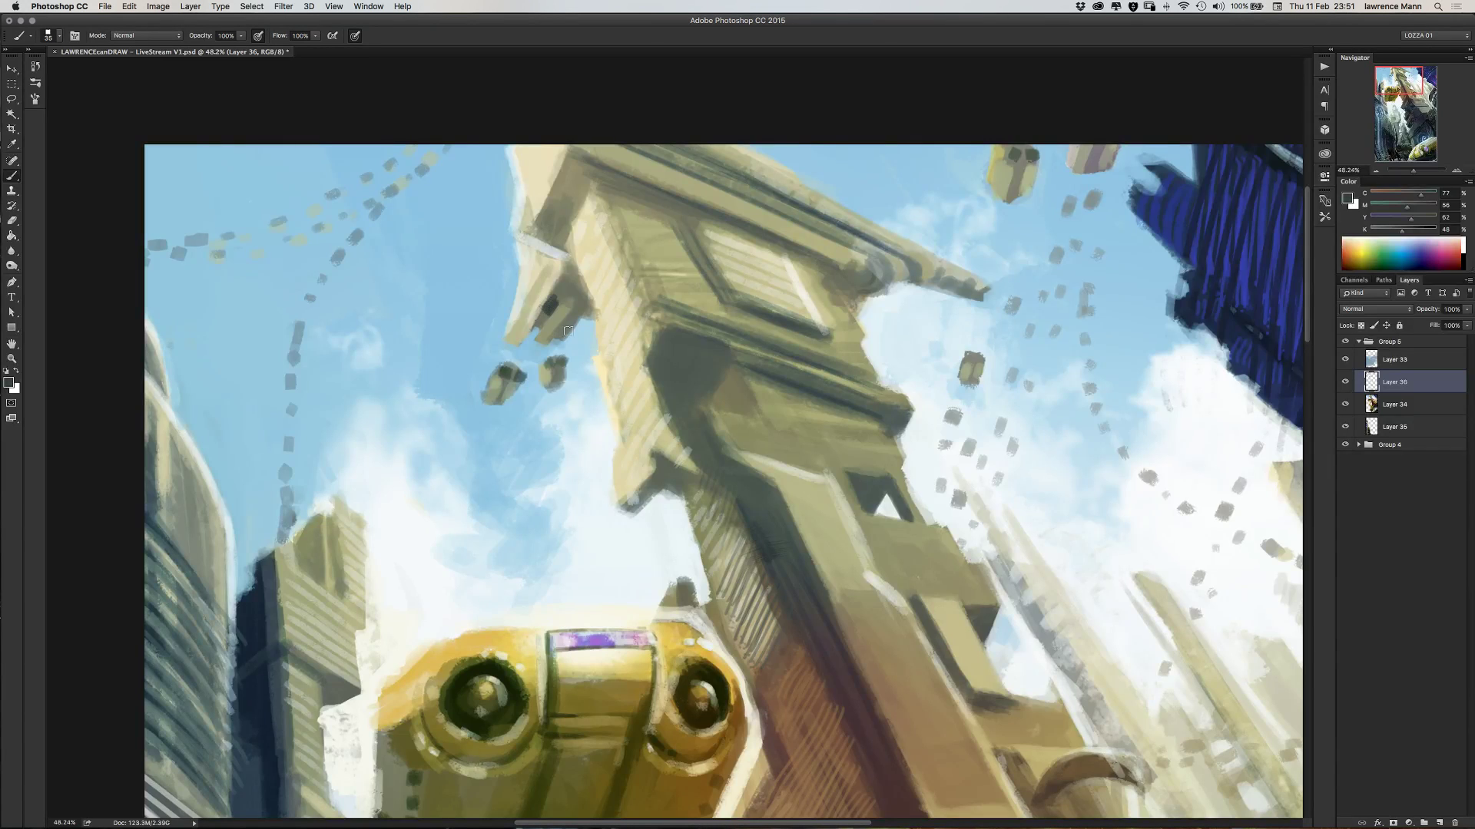
pyautogui.moveTo(575, 309)
pyautogui.mouseDown()
pyautogui.moveTo(531, 323)
pyautogui.moveTo(567, 272)
pyautogui.moveTo(586, 291)
pyautogui.moveTo(565, 265)
pyautogui.moveTo(576, 295)
pyautogui.mouseUp()
pyautogui.moveTo(868, 278)
pyautogui.mouseDown()
pyautogui.moveTo(922, 270)
pyautogui.moveTo(906, 275)
pyautogui.mouseUp()
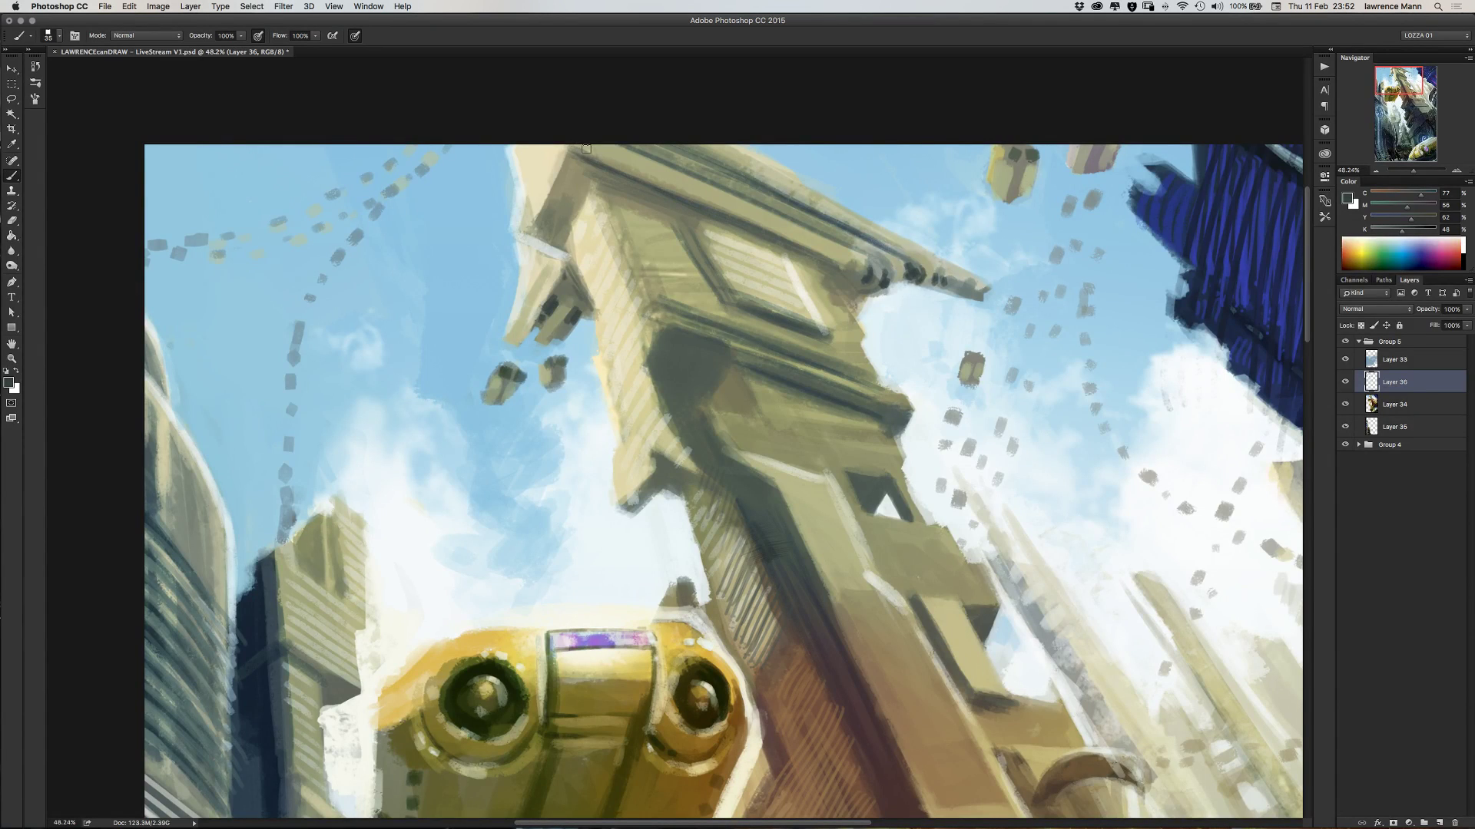
# - Draw dark grey-green lines along the tower's sloping roof edge and down its corner
pyautogui.moveTo(580, 146)
pyautogui.mouseDown()
pyautogui.moveTo(768, 229)
pyautogui.moveTo(573, 147)
pyautogui.moveTo(788, 235)
pyautogui.mouseUp()
pyautogui.moveTo(659, 175); pyautogui.dragTo(767, 226)
pyautogui.moveTo(576, 160); pyautogui.dragTo(670, 197)
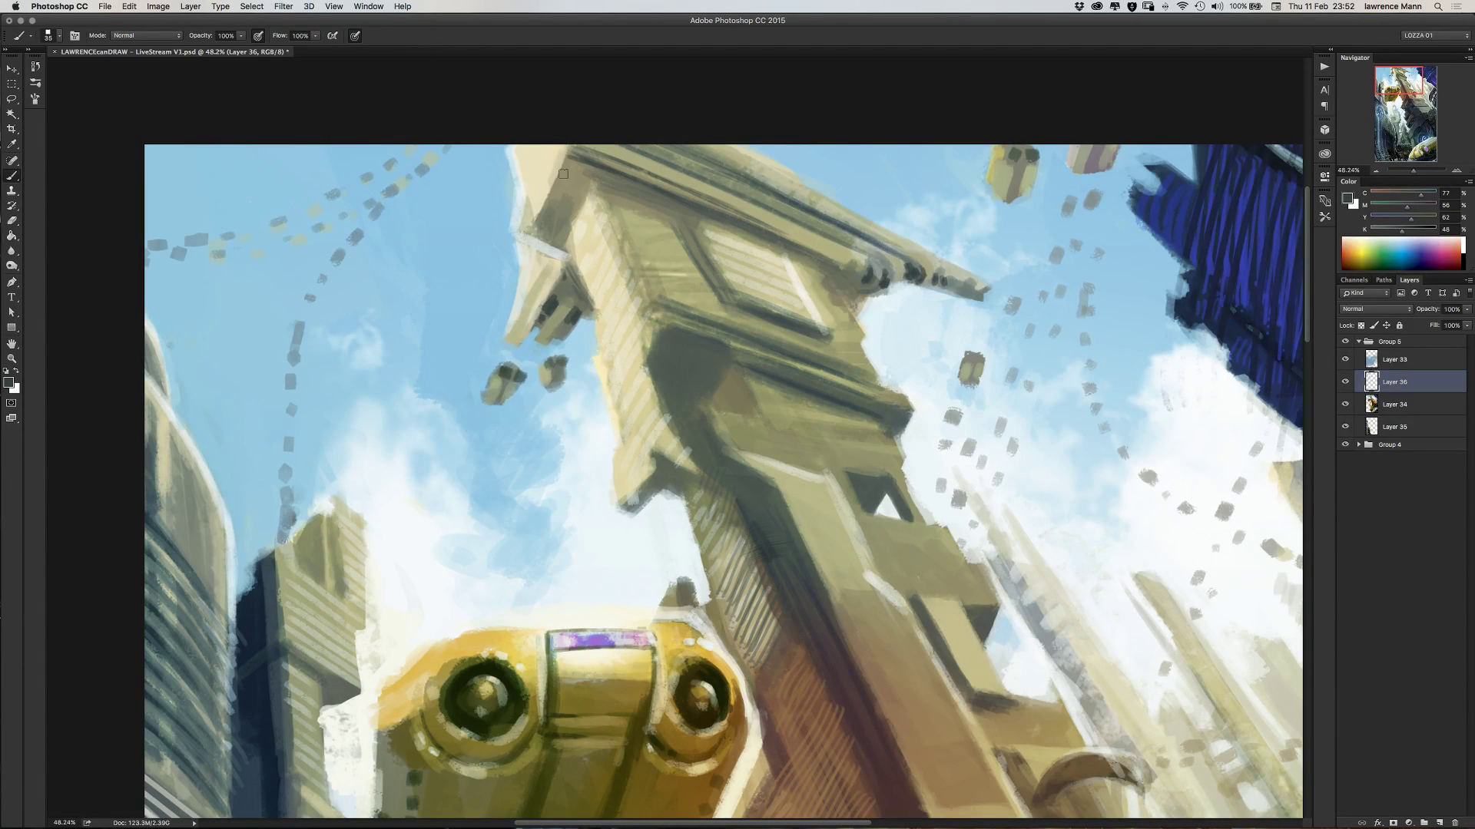
pyautogui.moveTo(563, 173)
pyautogui.mouseDown()
pyautogui.moveTo(546, 208)
pyautogui.moveTo(582, 169)
pyautogui.moveTo(555, 223)
pyautogui.moveTo(581, 173)
pyautogui.moveTo(557, 227)
pyautogui.moveTo(593, 187)
pyautogui.moveTo(569, 237)
pyautogui.mouseUp()
# - Paint light stripes between the dark grooves at the tower's roof corner with sampled cream
pyautogui.keyDown('alt'); pyautogui.click(570, 232); pyautogui.keyUp('alt')
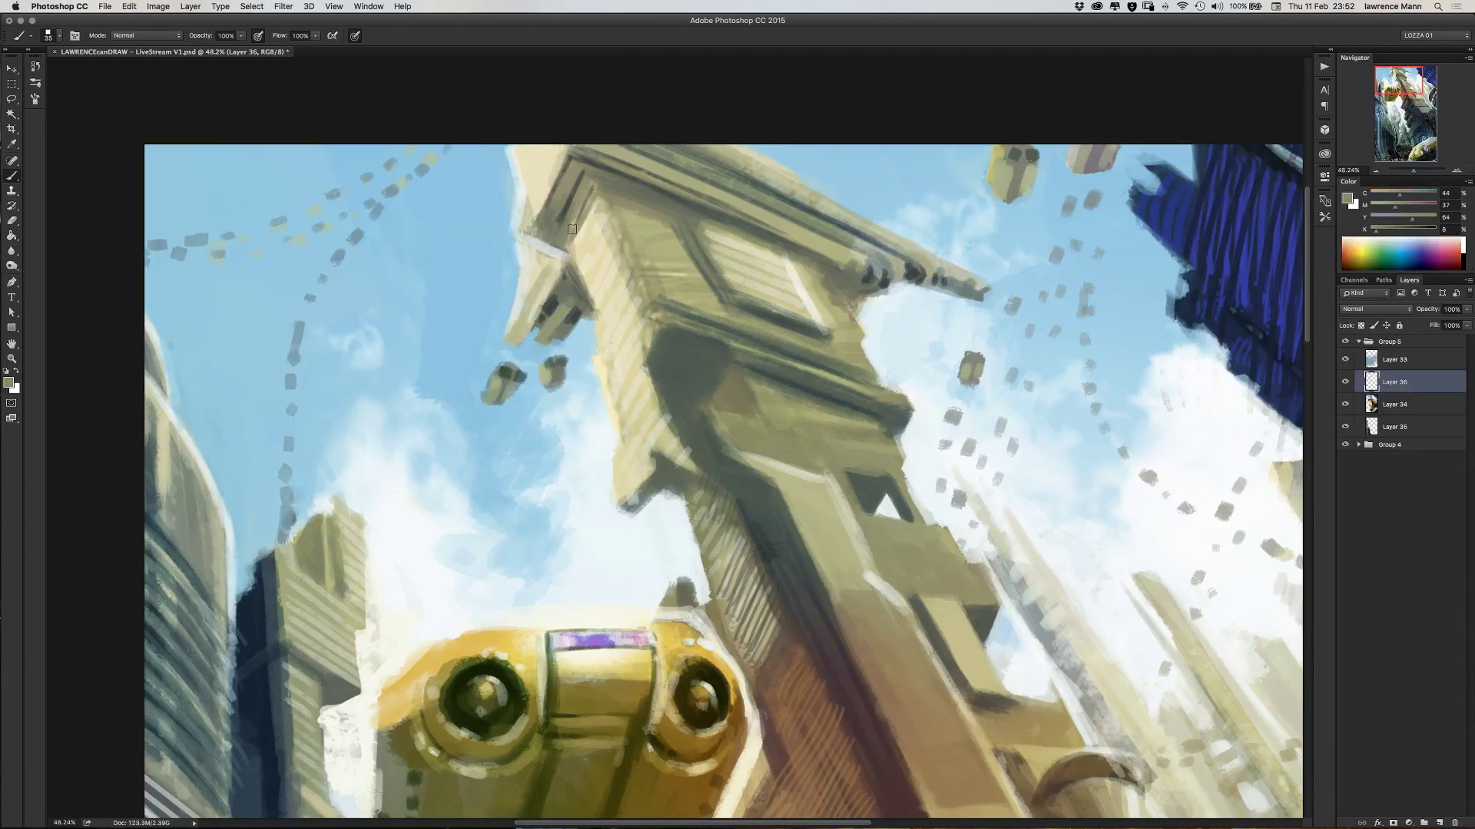
pyautogui.keyDown('alt'); pyautogui.click(583, 218); pyautogui.keyUp('alt')
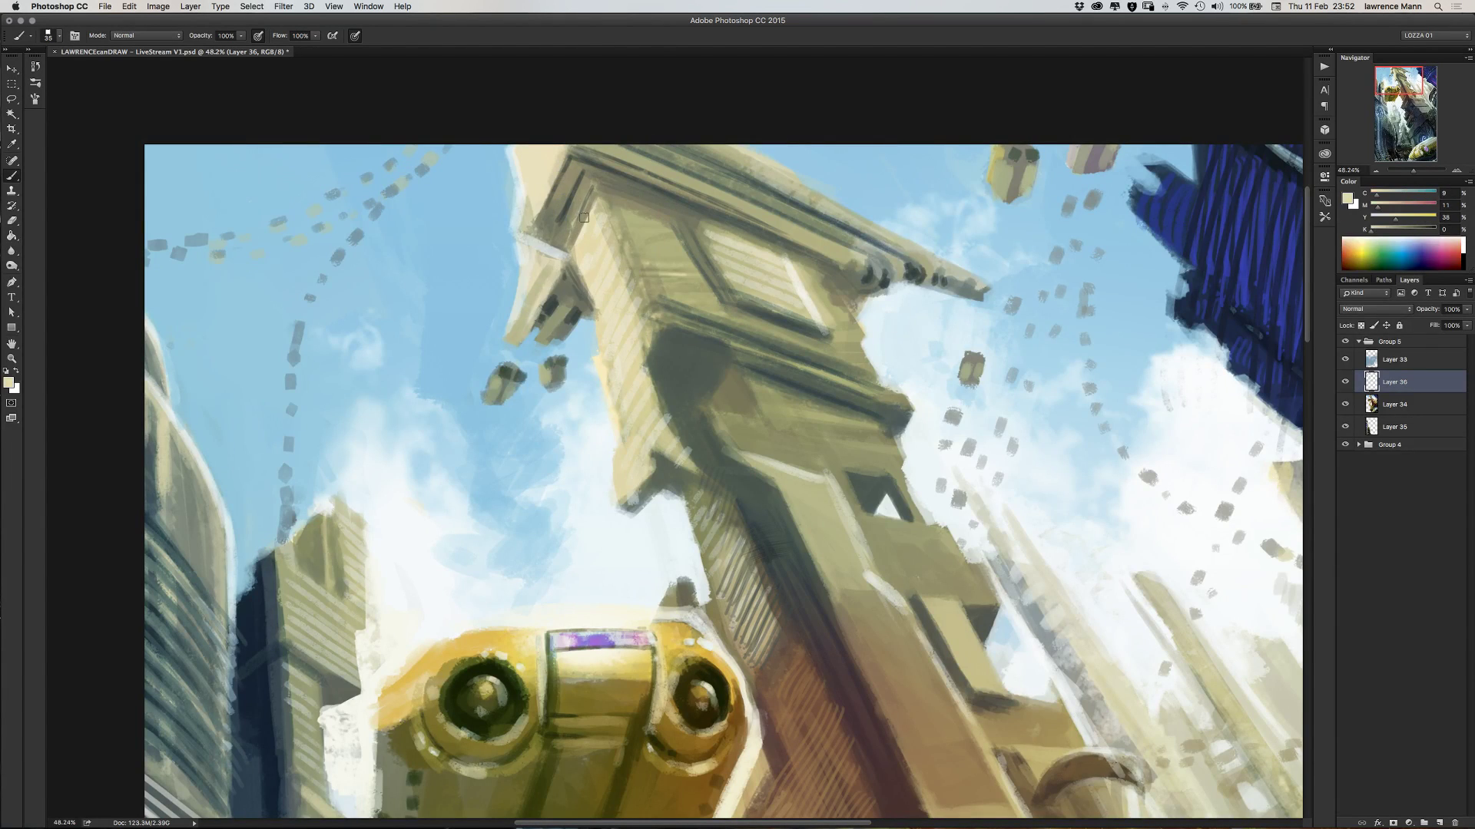
pyautogui.moveTo(591, 190)
pyautogui.mouseDown()
pyautogui.moveTo(568, 244)
pyautogui.moveTo(565, 226)
pyautogui.moveTo(548, 231)
pyautogui.mouseUp()
# - Add near-white highlights to the grooves at the tower's roof corner and around the conical turret's rim
pyautogui.keyDown('alt'); pyautogui.click(770, 313); pyautogui.keyUp('alt')
pyautogui.moveTo(594, 192); pyautogui.dragTo(572, 236)
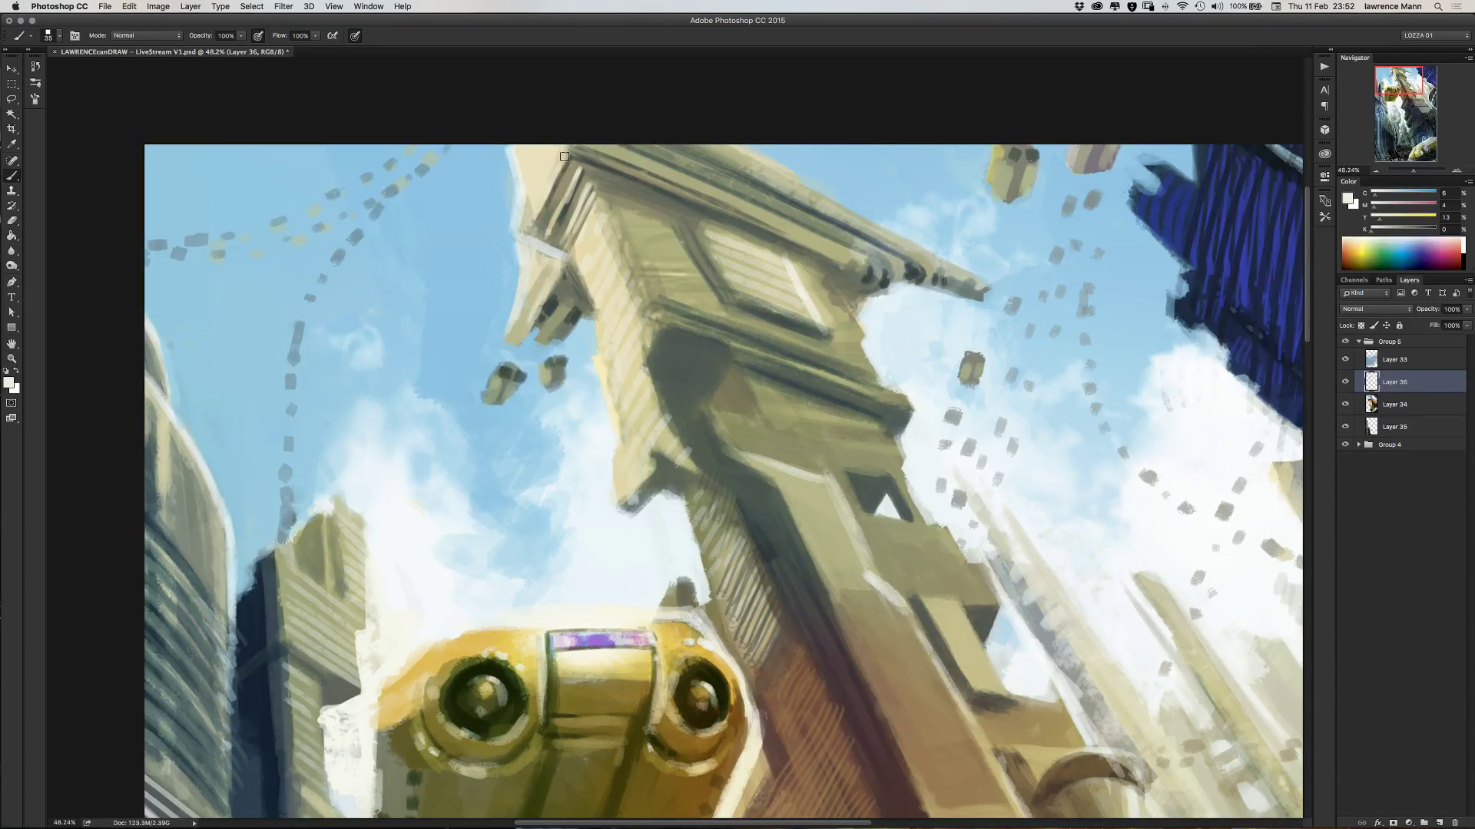
pyautogui.moveTo(565, 158); pyautogui.dragTo(546, 184)
pyautogui.moveTo(639, 410)
pyautogui.mouseDown()
pyautogui.moveTo(427, 351)
pyautogui.moveTo(377, 382)
pyautogui.moveTo(448, 252)
pyautogui.moveTo(432, 243)
pyautogui.mouseUp()
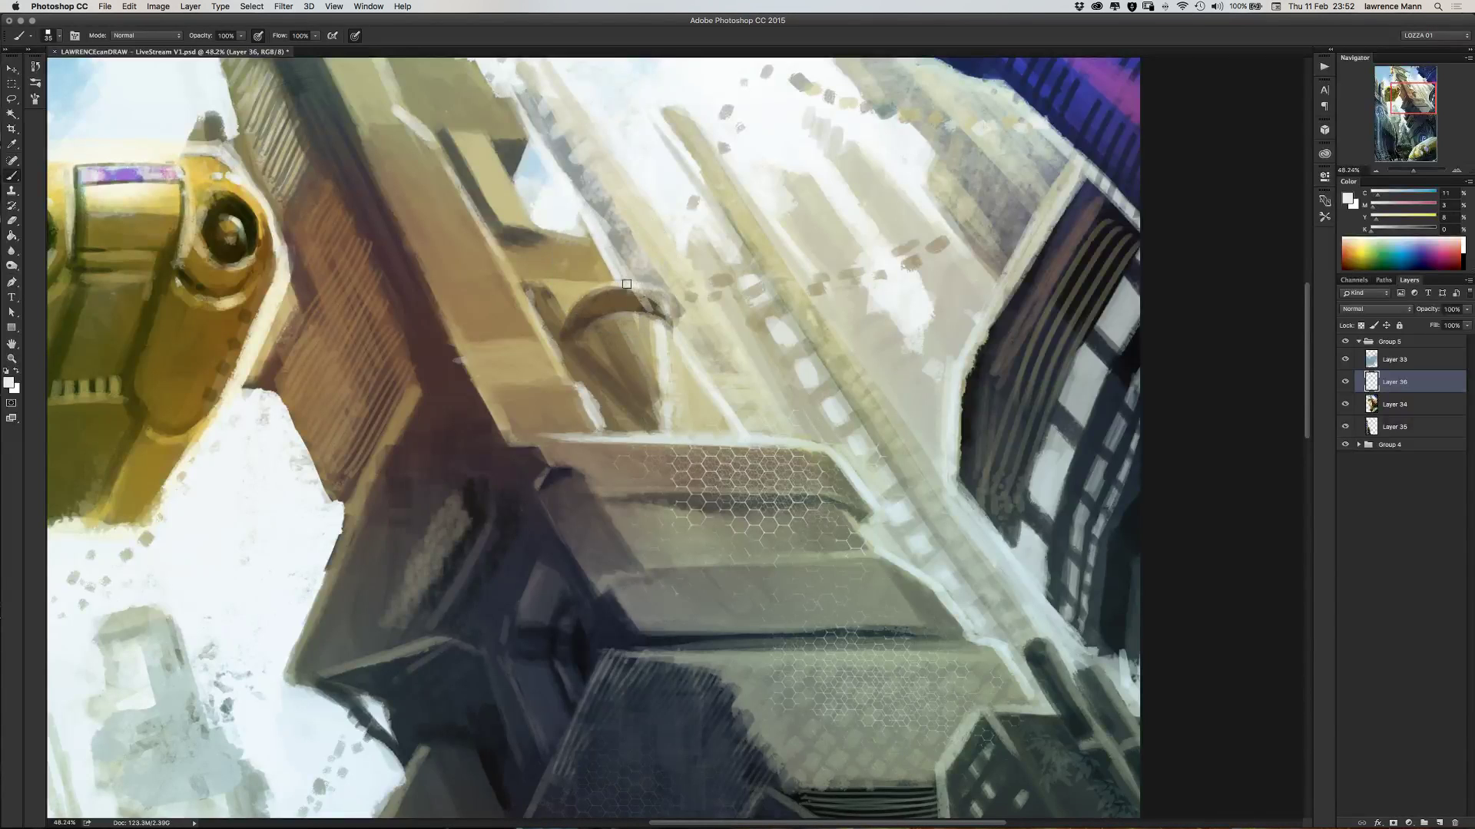
pyautogui.moveTo(627, 284)
pyautogui.mouseDown()
pyautogui.moveTo(672, 303)
pyautogui.moveTo(595, 285)
pyautogui.moveTo(670, 300)
pyautogui.moveTo(636, 282)
pyautogui.moveTo(669, 301)
pyautogui.moveTo(607, 280)
pyautogui.moveTo(625, 277)
pyautogui.moveTo(593, 296)
pyautogui.moveTo(657, 318)
pyautogui.moveTo(666, 380)
pyautogui.mouseUp()
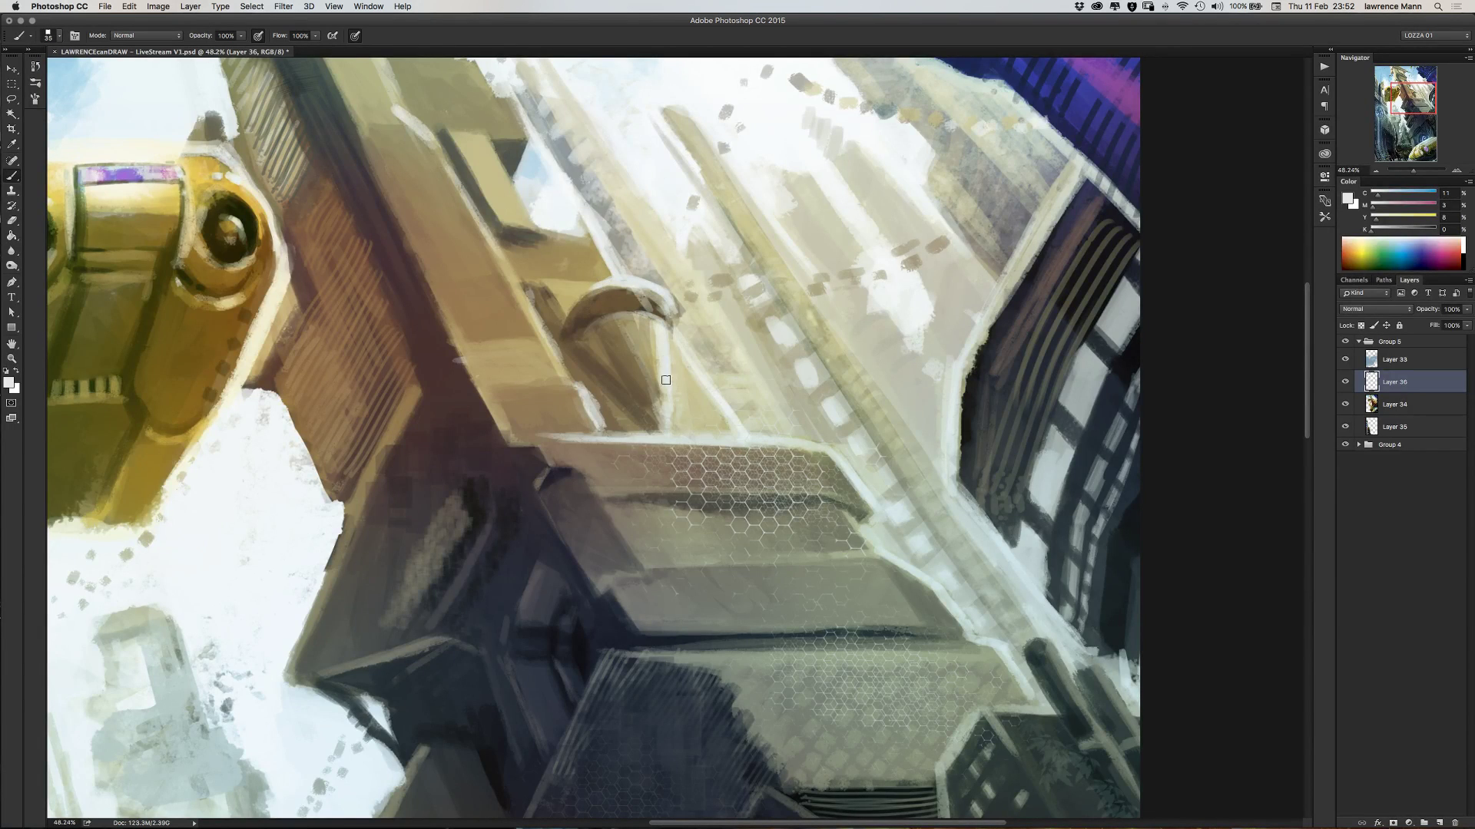
# - Darken the seam across the hexagon-patterned ledge with sampled near-black and soften it with sampled grey-brown
pyautogui.scroll(-5, 480, 287)
pyautogui.hscroll(4, 480, 288)
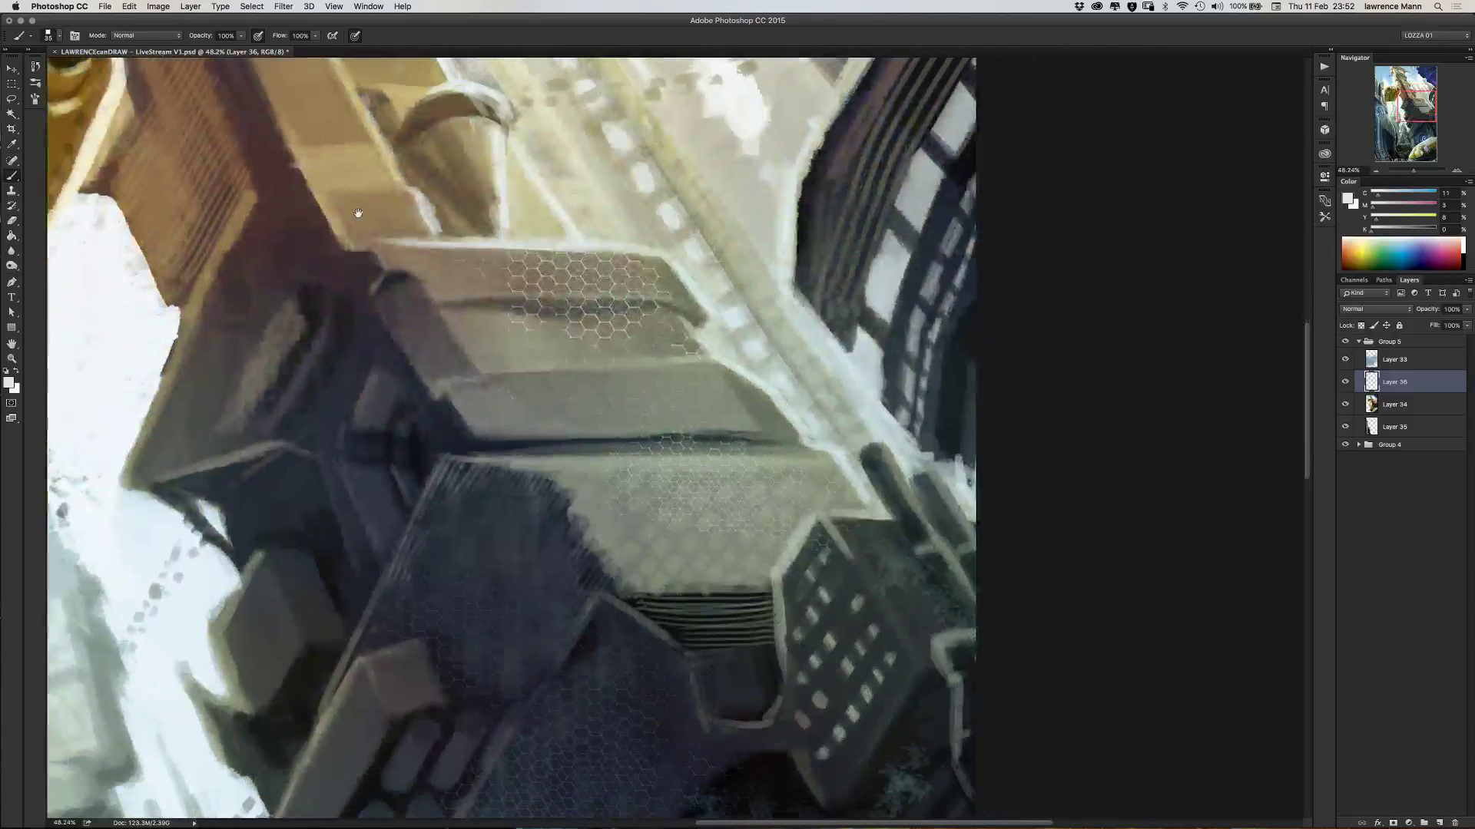
pyautogui.keyDown('alt'); pyautogui.click(512, 301); pyautogui.keyUp('alt')
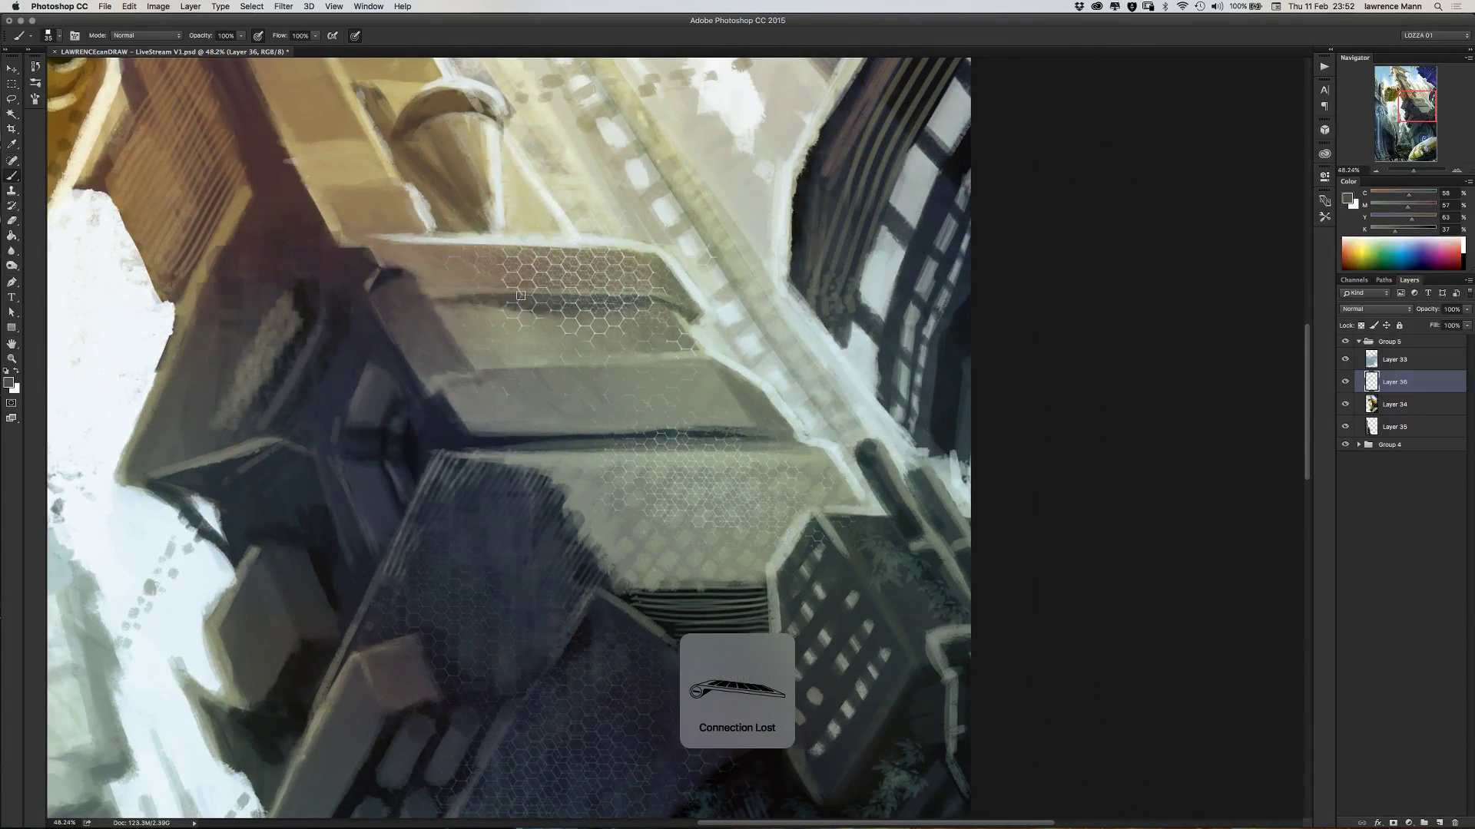
pyautogui.moveTo(520, 295); pyautogui.dragTo(653, 301)
pyautogui.keyDown('alt'); pyautogui.click(593, 312); pyautogui.keyUp('alt')
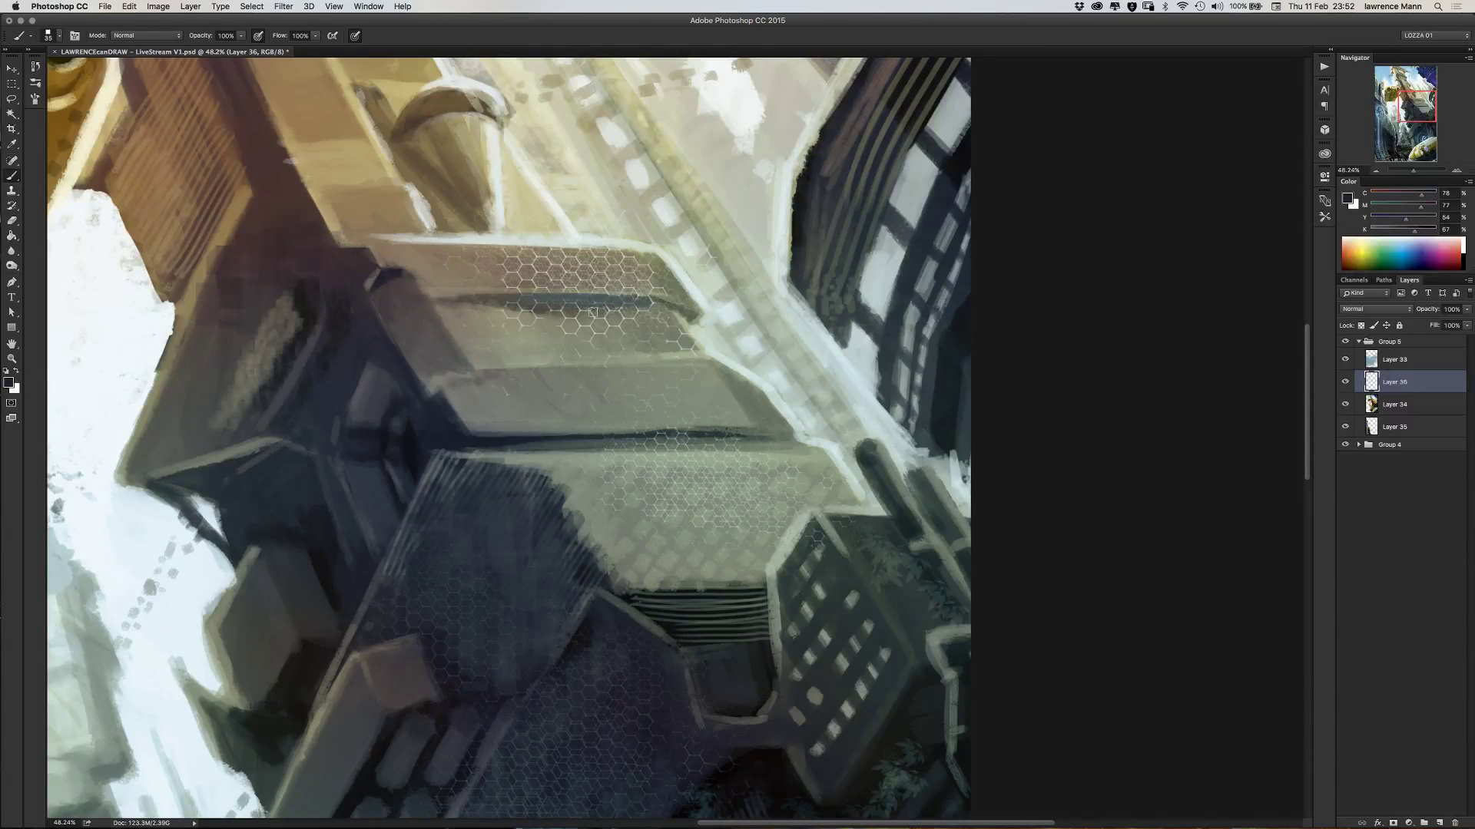
pyautogui.moveTo(497, 297)
pyautogui.mouseDown()
pyautogui.moveTo(640, 296)
pyautogui.moveTo(513, 296)
pyautogui.moveTo(648, 302)
pyautogui.moveTo(598, 304)
pyautogui.moveTo(678, 317)
pyautogui.moveTo(612, 298)
pyautogui.moveTo(674, 309)
pyautogui.mouseUp()
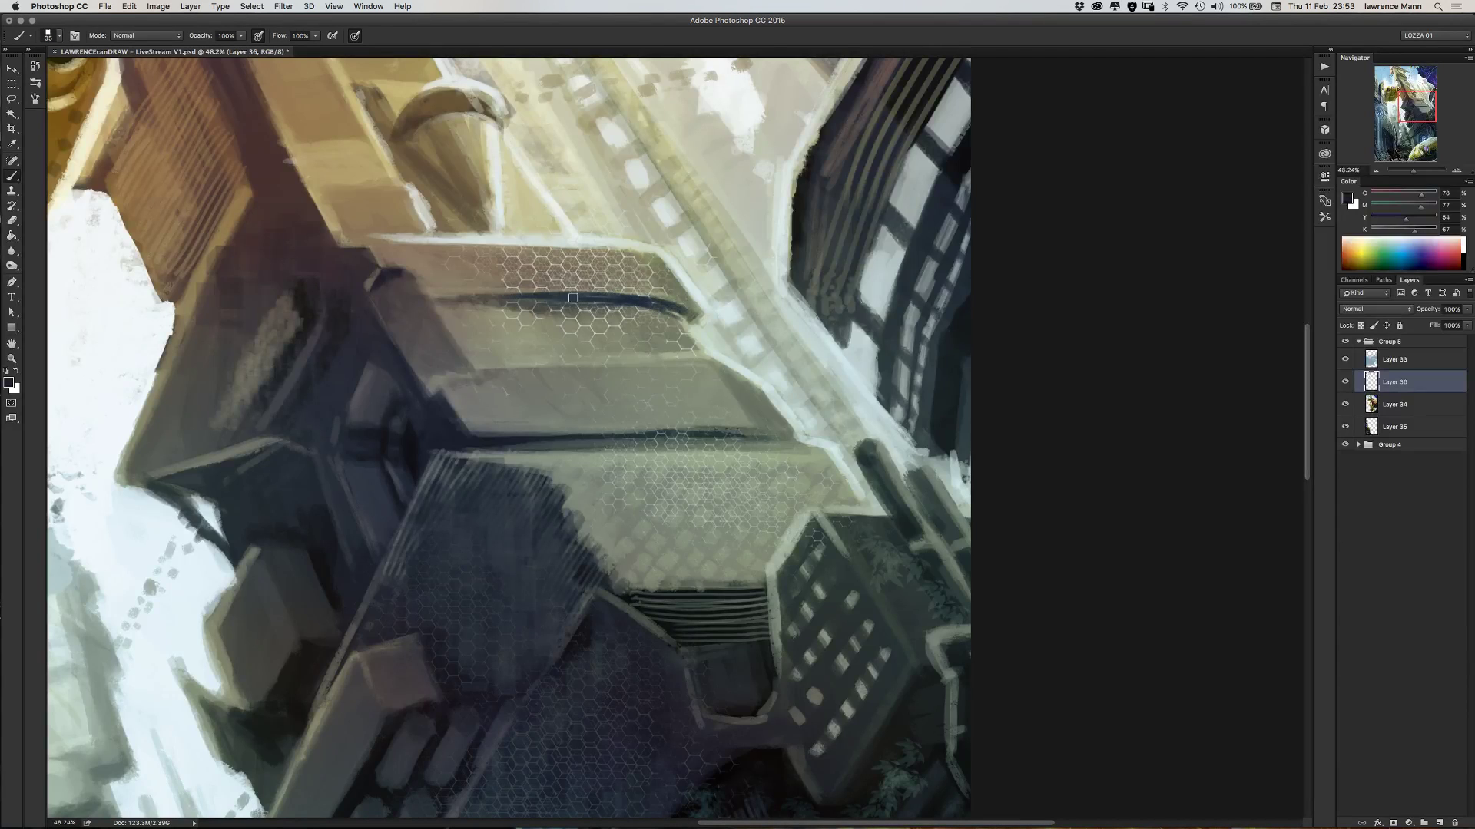
pyautogui.keyDown('alt'); pyautogui.click(498, 300); pyautogui.keyUp('alt')
pyautogui.moveTo(550, 301)
pyautogui.mouseDown()
pyautogui.moveTo(595, 297)
pyautogui.moveTo(554, 297)
pyautogui.mouseUp()
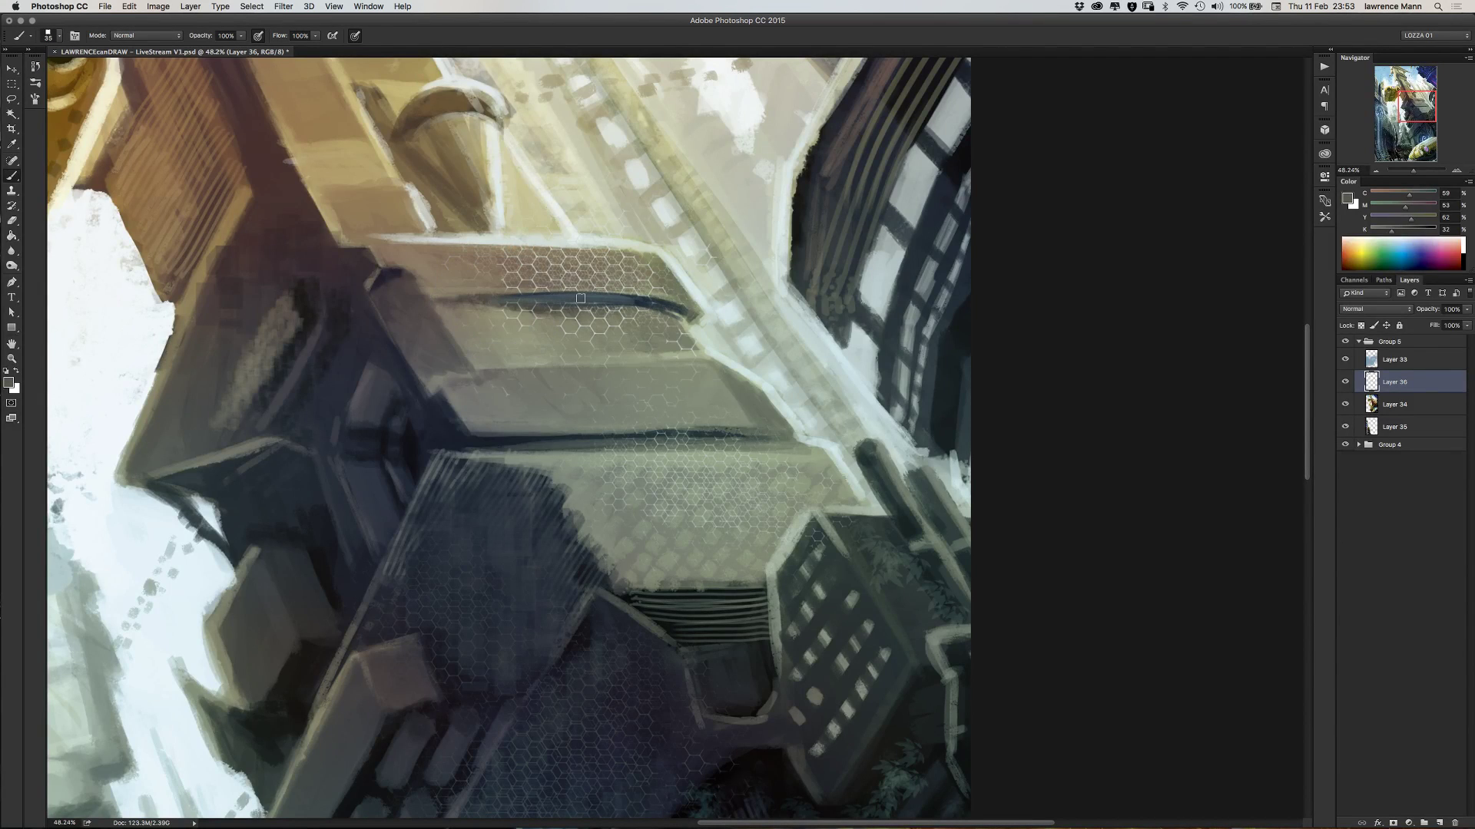
# - Try extending the ledge seam to the shaded end face and darkening that face with sampled dark grey
pyautogui.keyDown('alt'); pyautogui.click(392, 286); pyautogui.keyUp('alt')
pyautogui.moveTo(435, 305)
pyautogui.mouseDown()
pyautogui.moveTo(583, 302)
pyautogui.moveTo(431, 301)
pyautogui.moveTo(510, 295)
pyautogui.mouseUp()
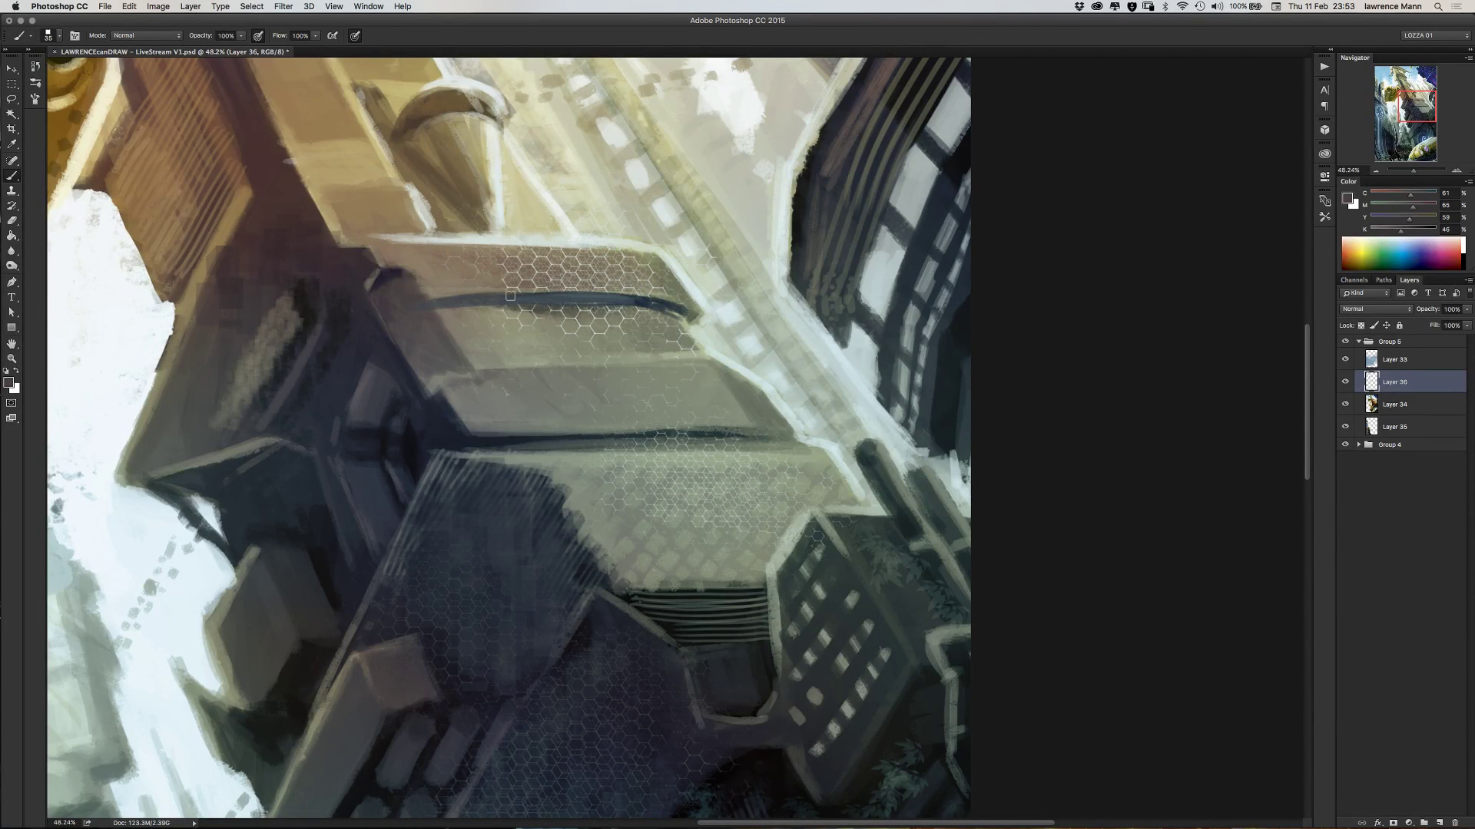
pyautogui.moveTo(384, 311); pyautogui.dragTo(444, 304)
pyautogui.keyDown('alt'); pyautogui.click(398, 296); pyautogui.keyUp('alt')
pyautogui.moveTo(411, 279); pyautogui.dragTo(445, 329)
# - Try a larger brush to shade the ledge's end face with sampled dark tones
pyautogui.rightClick(420, 303)
pyautogui.moveTo(501, 330); pyautogui.dragTo(514, 330)
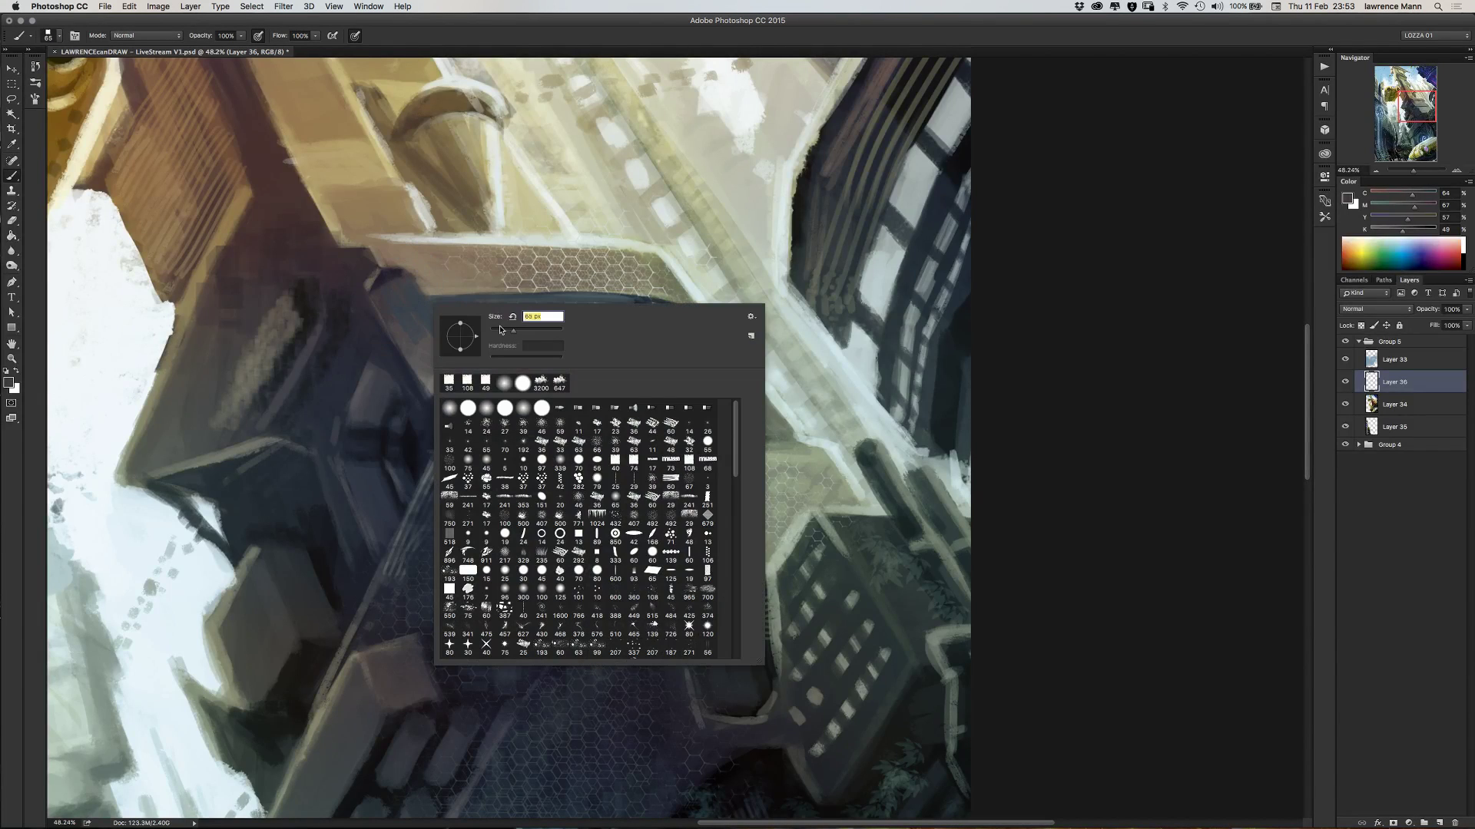
pyautogui.click(400, 296)
pyautogui.keyDown('alt'); pyautogui.click(395, 331); pyautogui.keyUp('alt')
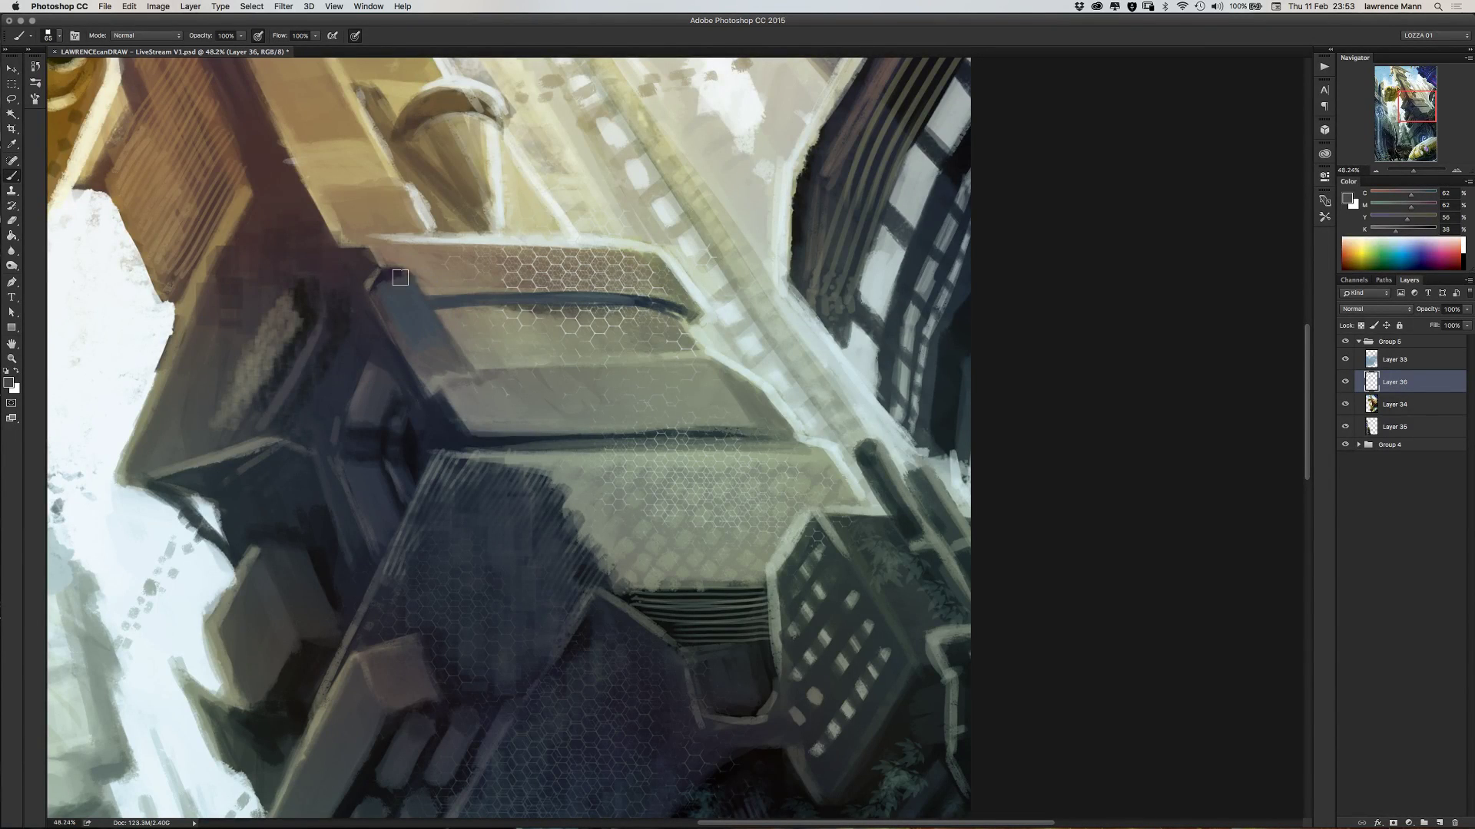
pyautogui.keyDown('alt'); pyautogui.click(372, 315); pyautogui.keyUp('alt')
pyautogui.moveTo(371, 315)
pyautogui.mouseDown()
pyautogui.moveTo(397, 333)
pyautogui.moveTo(393, 293)
pyautogui.moveTo(408, 295)
pyautogui.moveTo(424, 334)
pyautogui.moveTo(407, 321)
pyautogui.moveTo(433, 305)
pyautogui.moveTo(420, 303)
pyautogui.moveTo(485, 299)
pyautogui.moveTo(408, 301)
pyautogui.moveTo(648, 303)
pyautogui.moveTo(424, 302)
pyautogui.moveTo(595, 302)
pyautogui.moveTo(435, 301)
pyautogui.moveTo(580, 298)
pyautogui.moveTo(480, 286)
pyautogui.mouseUp()
pyautogui.keyDown('alt'); pyautogui.click(537, 308); pyautogui.keyUp('alt')
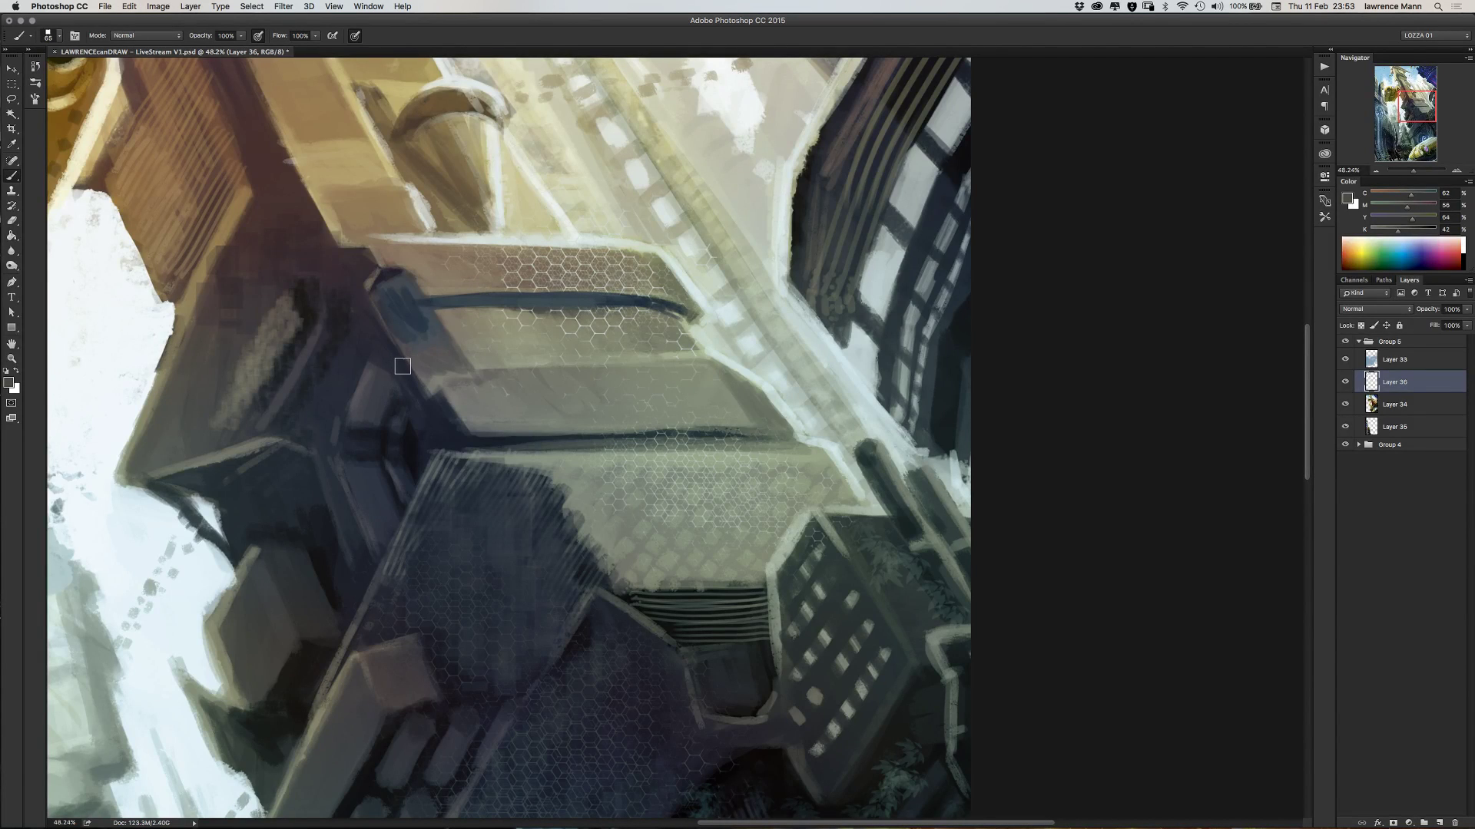
# - Hide the tint layer (Layer 33) and undo the blue-grey strokes on the ledge's end face and seam
pyautogui.press('super+alt+z')
pyautogui.press('super+alt+z')
pyautogui.press('super+alt+z')
pyautogui.press('super+alt+z')
pyautogui.press('super+alt+z')
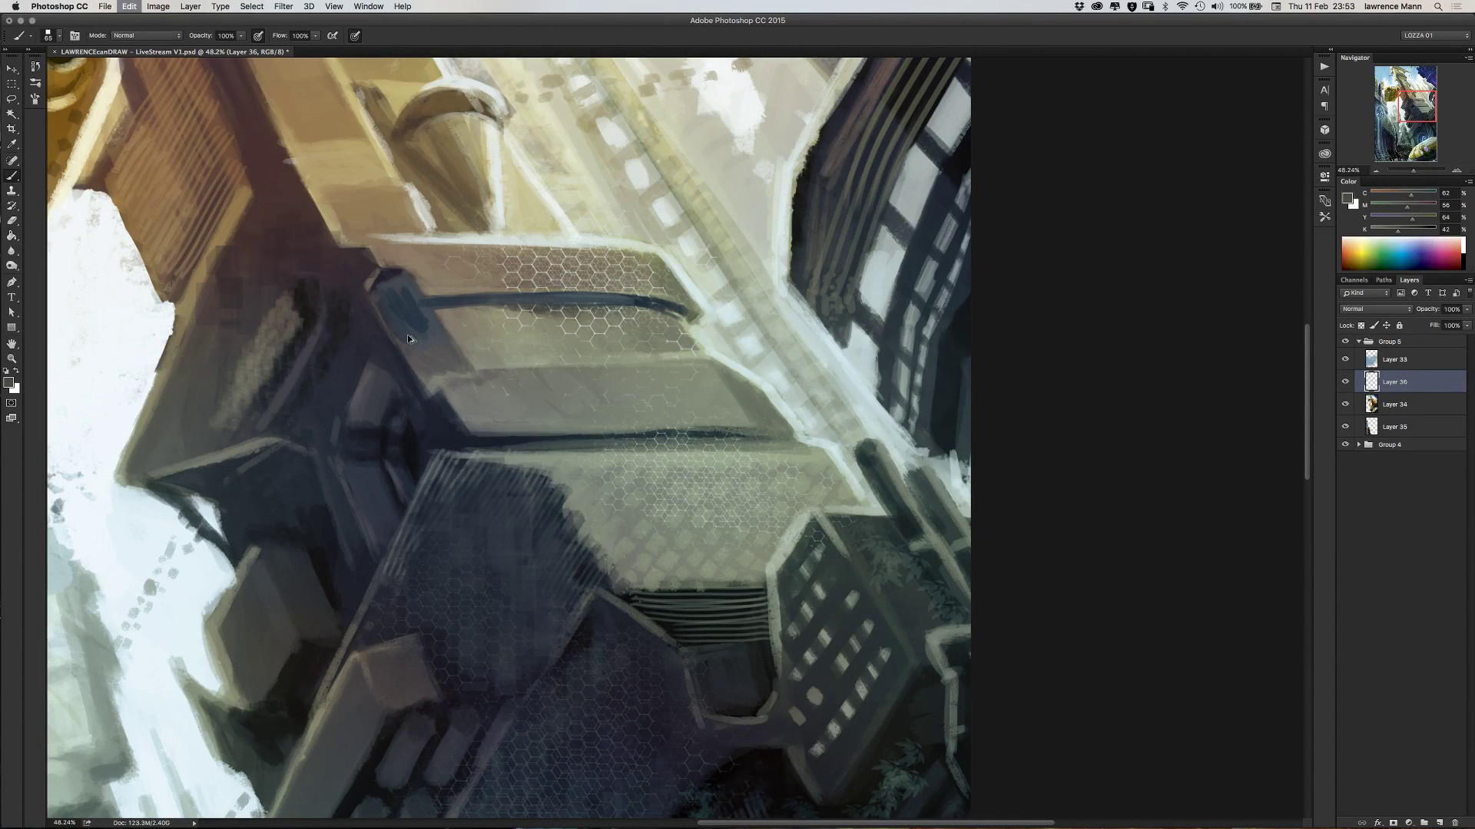
pyautogui.press('super+alt+z')
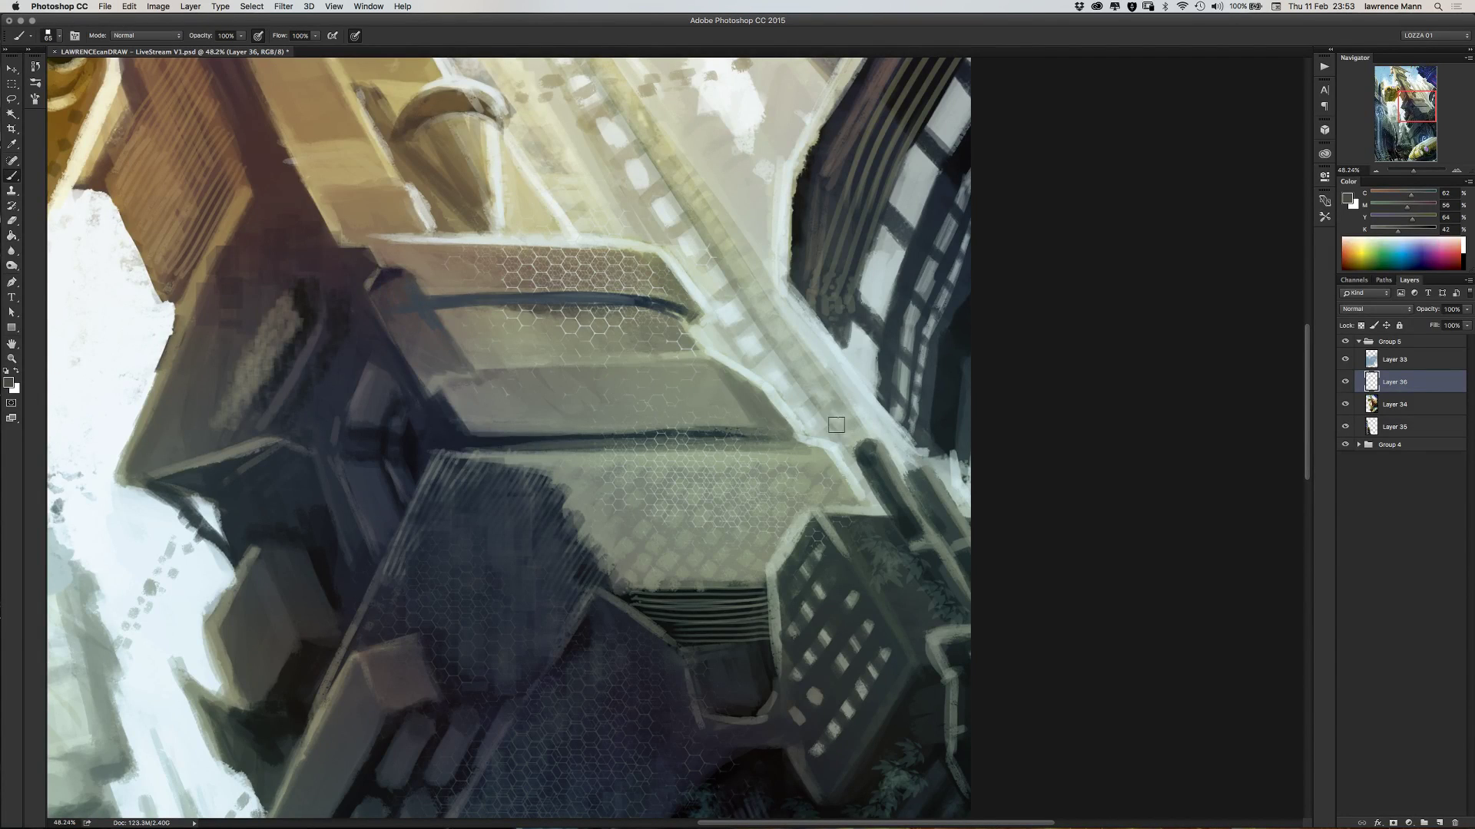
pyautogui.press('shift+super+z')
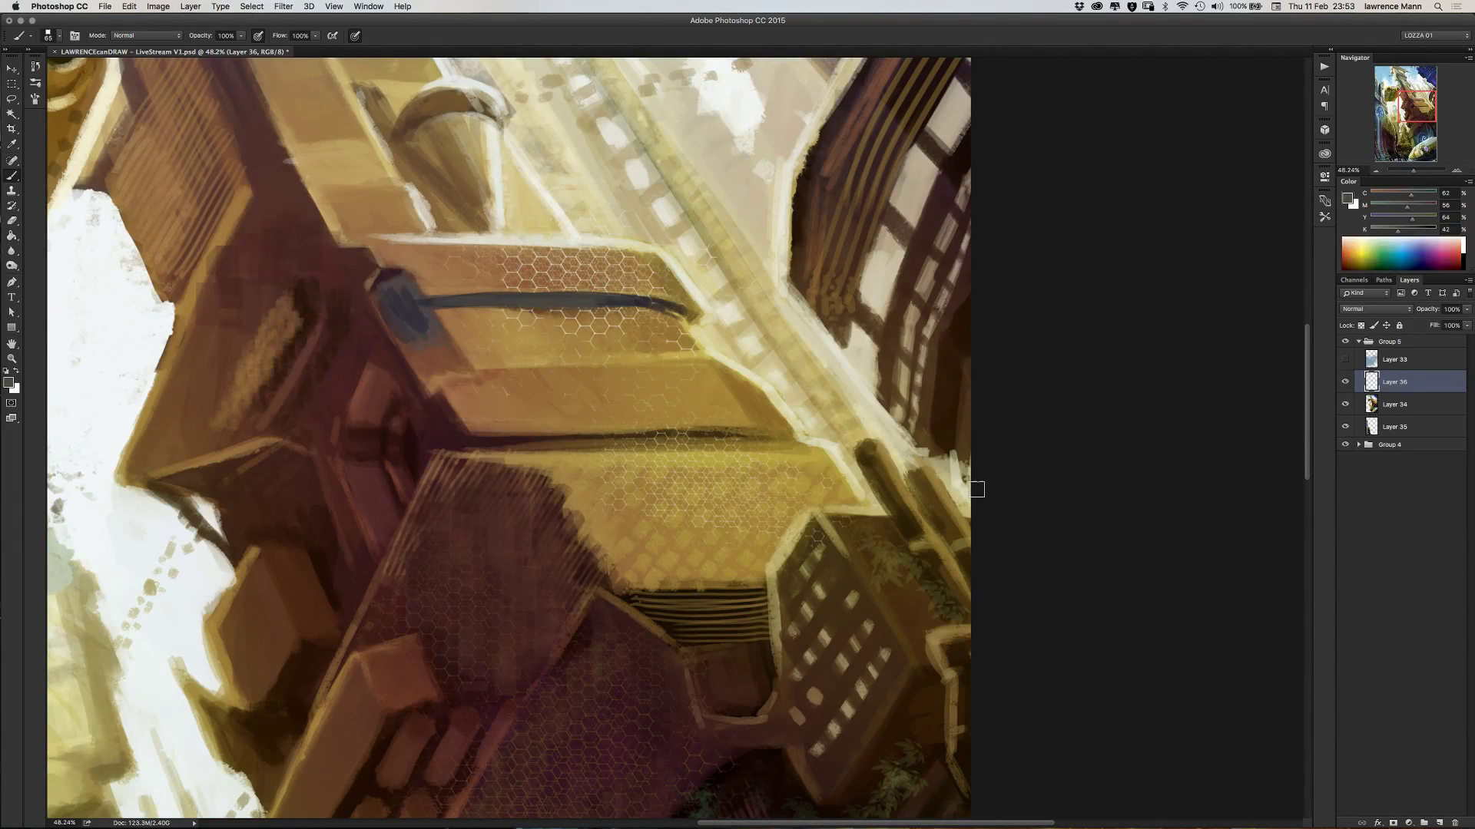
pyautogui.press('super+z')
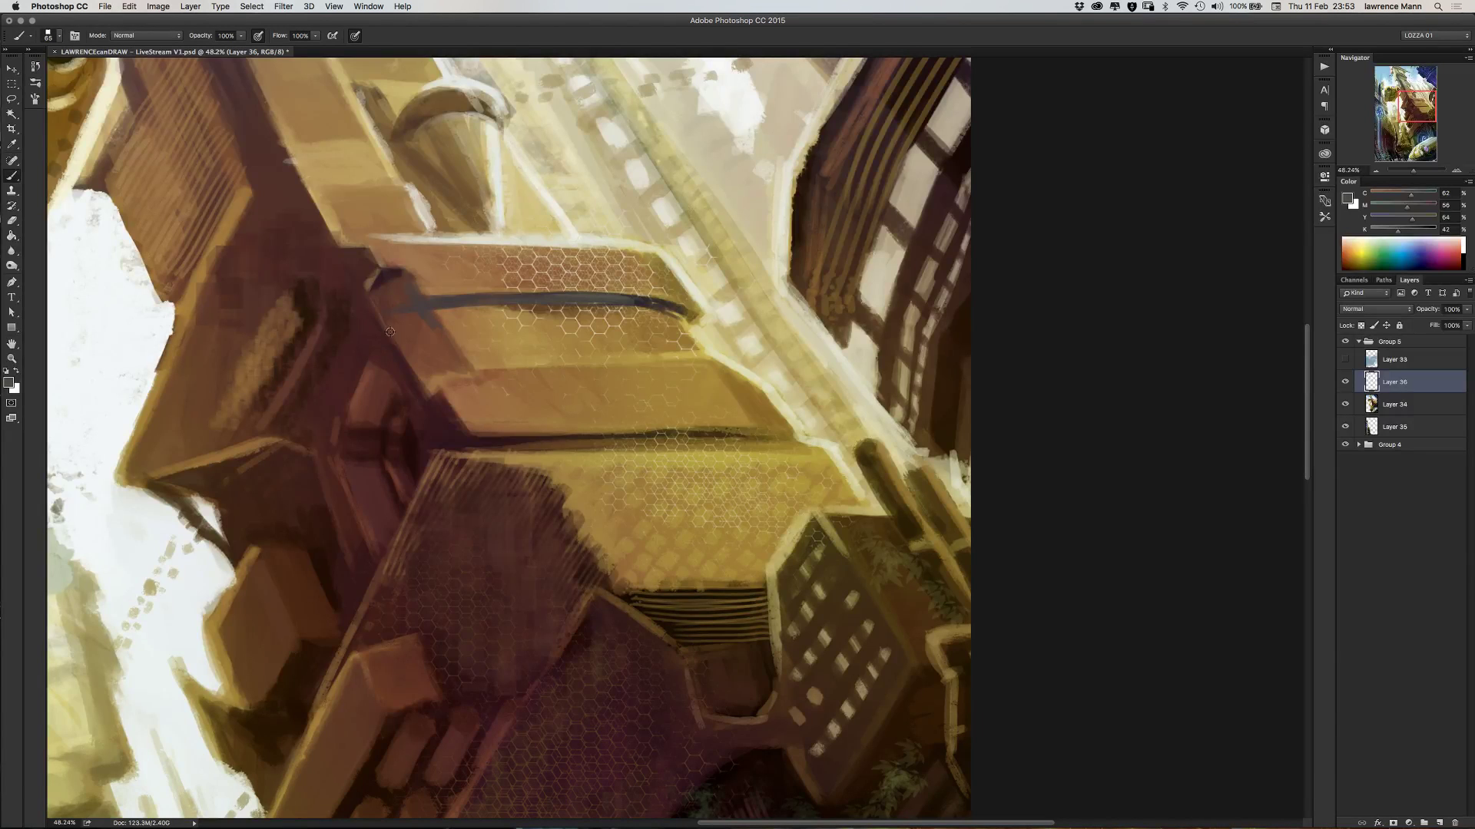
pyautogui.press('super+z')
pyautogui.press('super+alt+z')
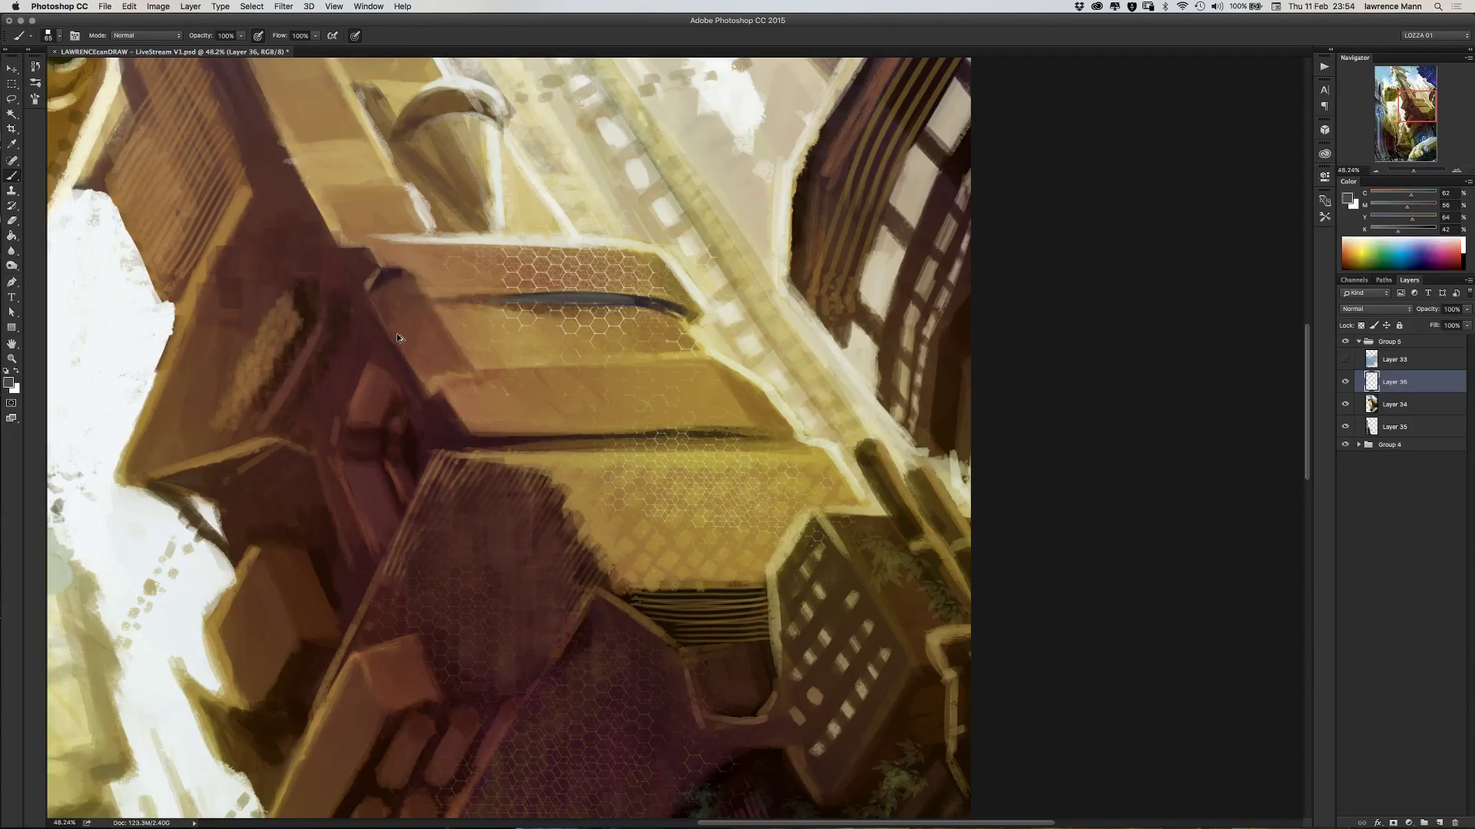
pyautogui.press('super+alt+z')
# - Paint over the blue-grey seam across the hexagon-patterned ledge with sampled reddish brown
pyautogui.keyDown('alt'); pyautogui.click(466, 301); pyautogui.keyUp('alt')
pyautogui.moveTo(483, 298); pyautogui.dragTo(627, 301)
pyautogui.moveTo(410, 303); pyautogui.dragTo(573, 304)
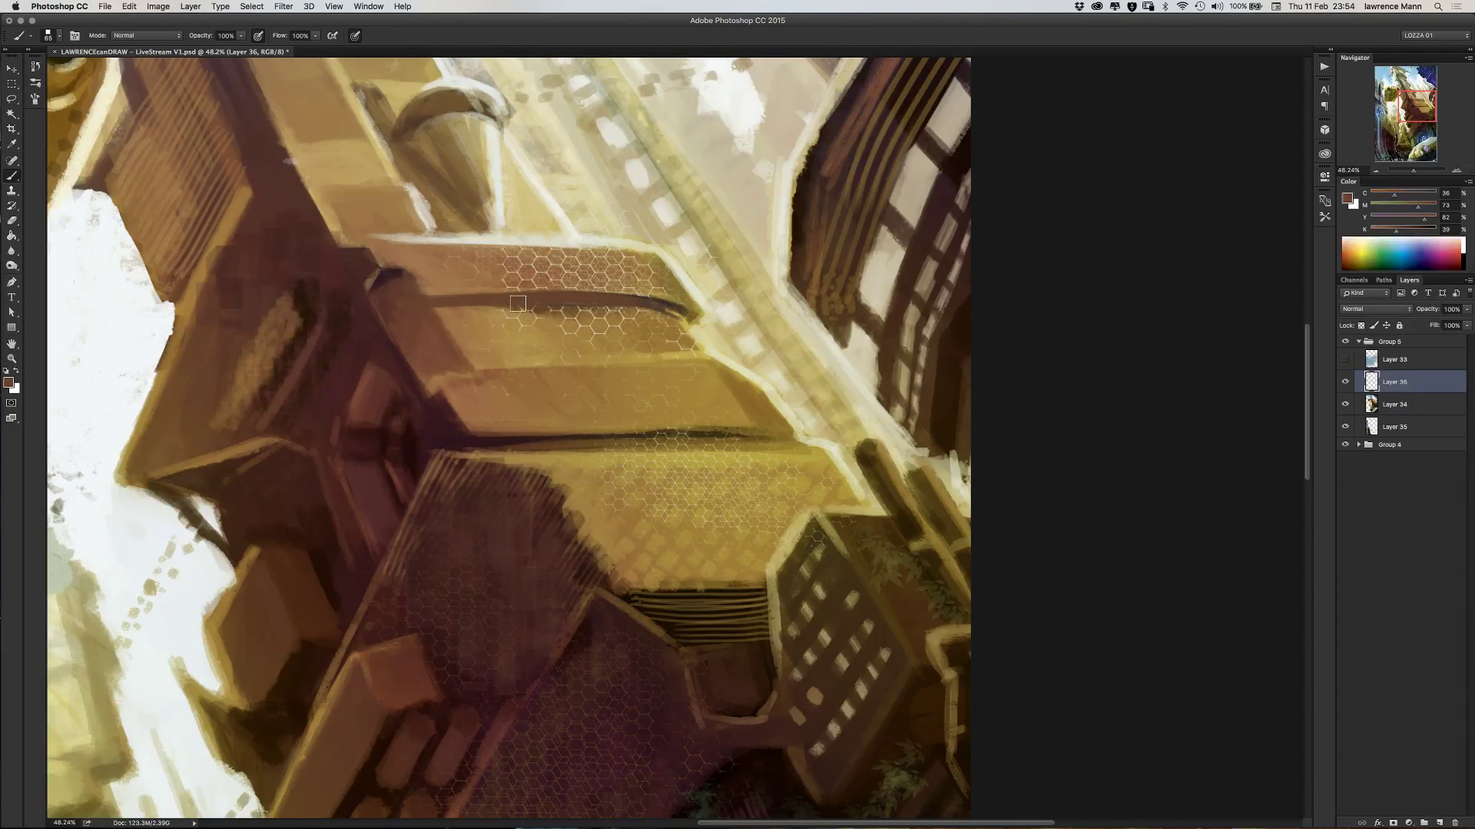
# - Darken the upper and lower ledge seams and the lower ledge's inner corner with sampled dark purple-brown
pyautogui.keyDown('alt'); pyautogui.click(384, 276); pyautogui.keyUp('alt')
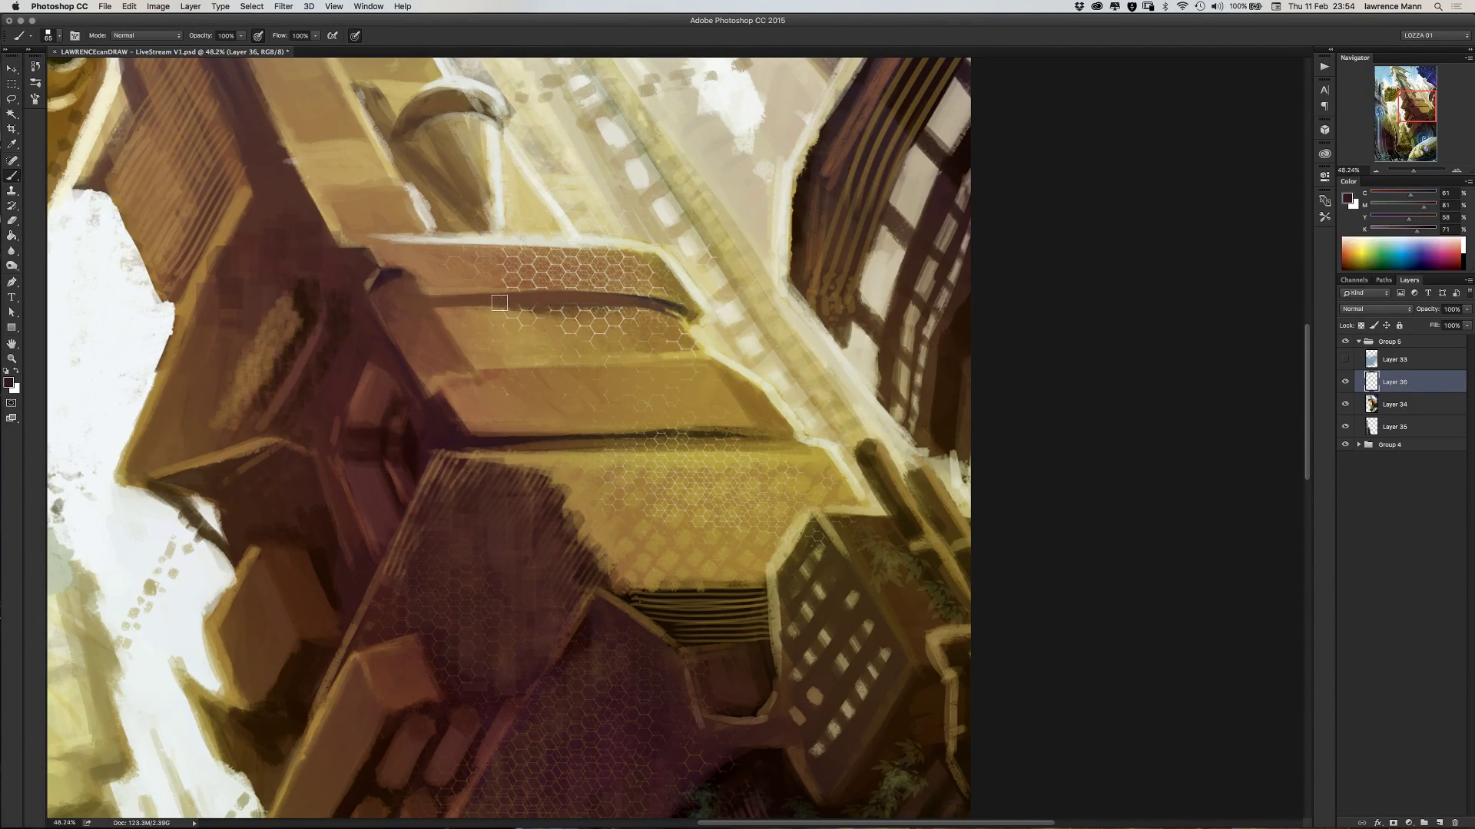
pyautogui.moveTo(500, 304); pyautogui.dragTo(670, 307)
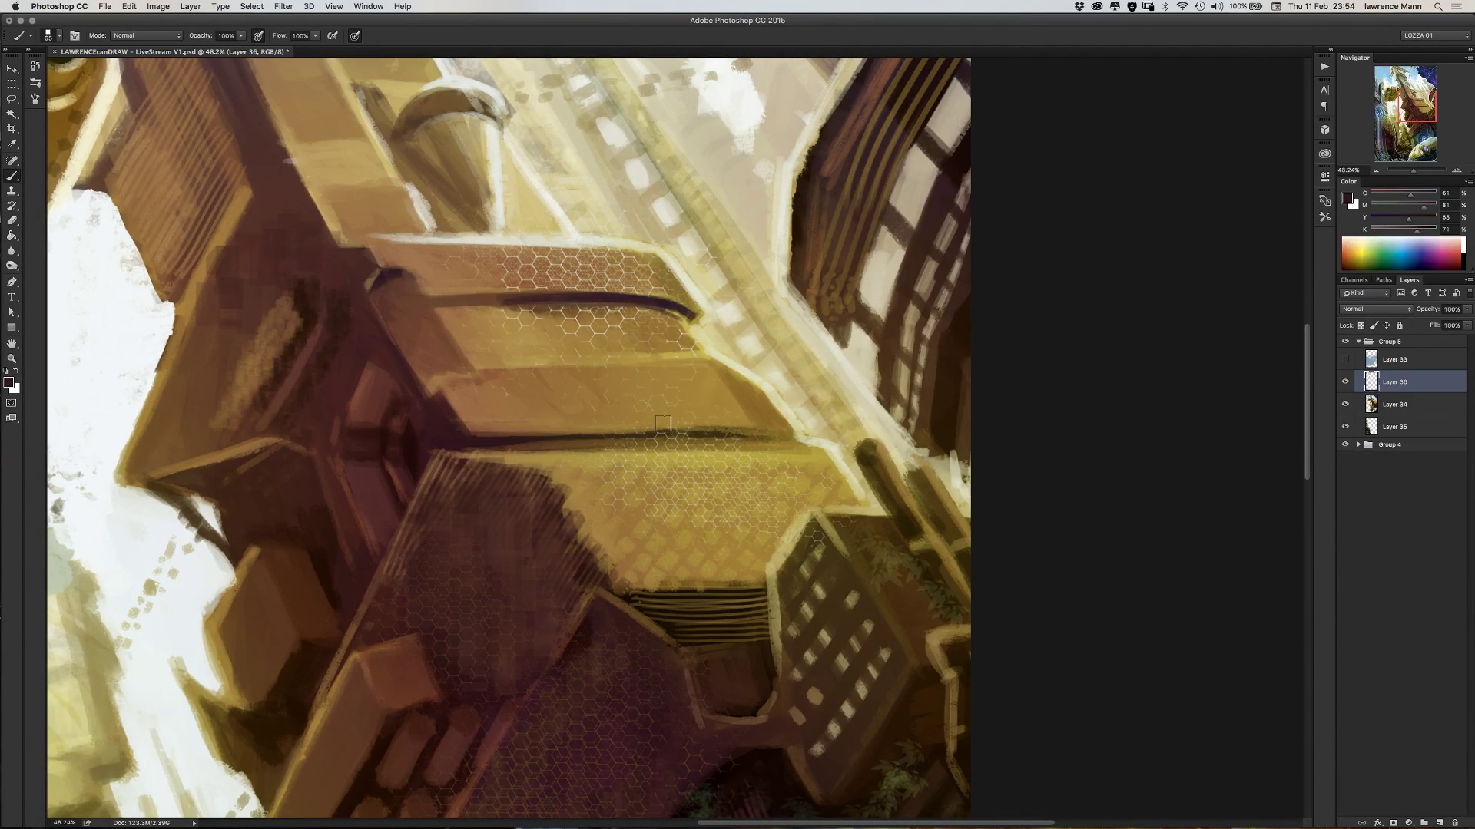
pyautogui.moveTo(521, 439)
pyautogui.mouseDown()
pyautogui.moveTo(626, 432)
pyautogui.moveTo(473, 439)
pyautogui.moveTo(632, 431)
pyautogui.moveTo(457, 440)
pyautogui.moveTo(753, 428)
pyautogui.moveTo(666, 432)
pyautogui.moveTo(734, 431)
pyautogui.mouseUp()
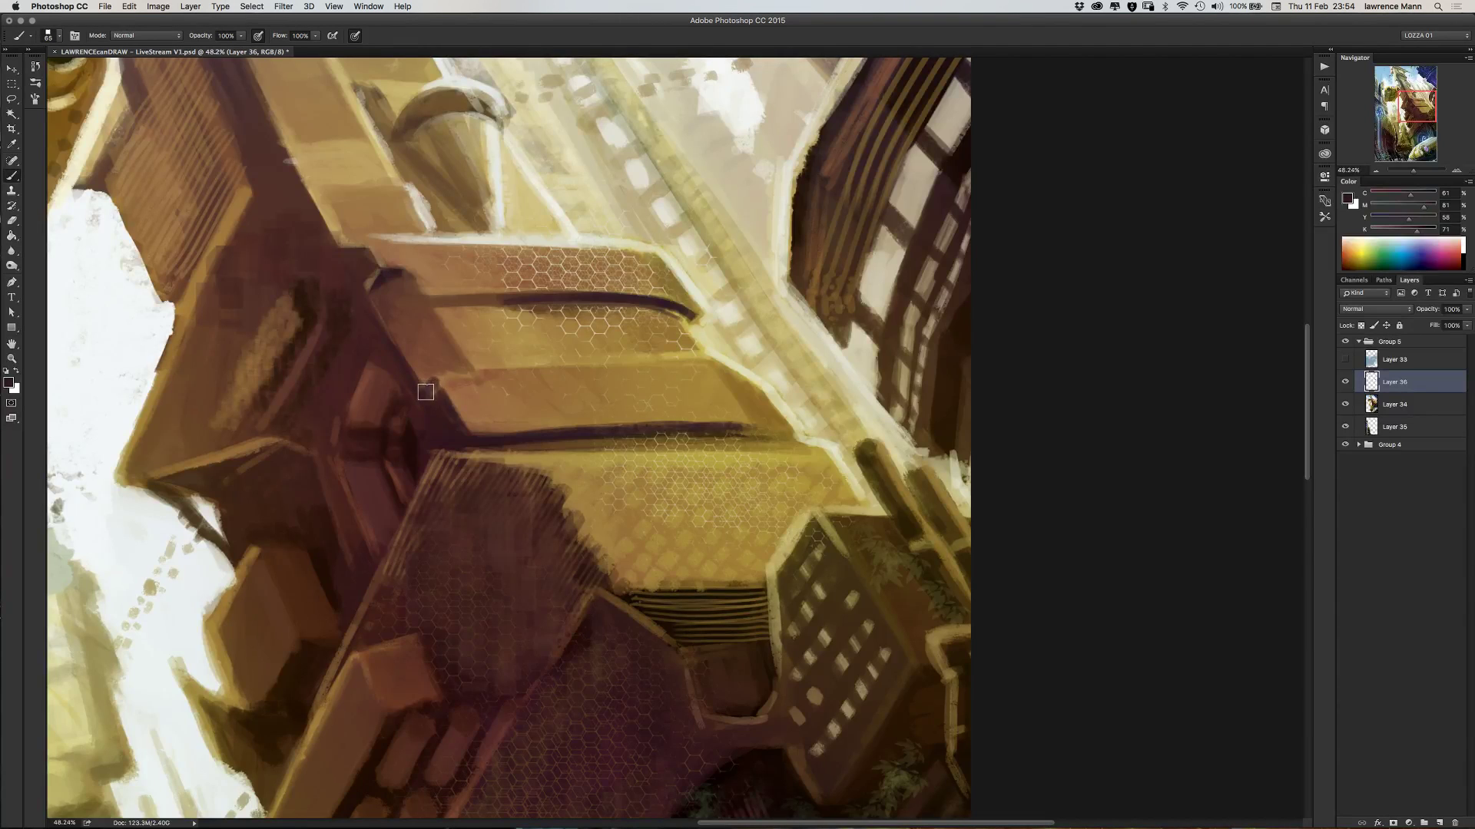
pyautogui.moveTo(435, 388)
pyautogui.mouseDown()
pyautogui.moveTo(471, 428)
pyautogui.moveTo(437, 389)
pyautogui.moveTo(454, 434)
pyautogui.moveTo(437, 390)
pyautogui.mouseUp()
# - Merge Layers 36, 34 and 35 into a single layer
pyautogui.keyDown('shift'); pyautogui.click(1395, 405); pyautogui.keyUp('shift')
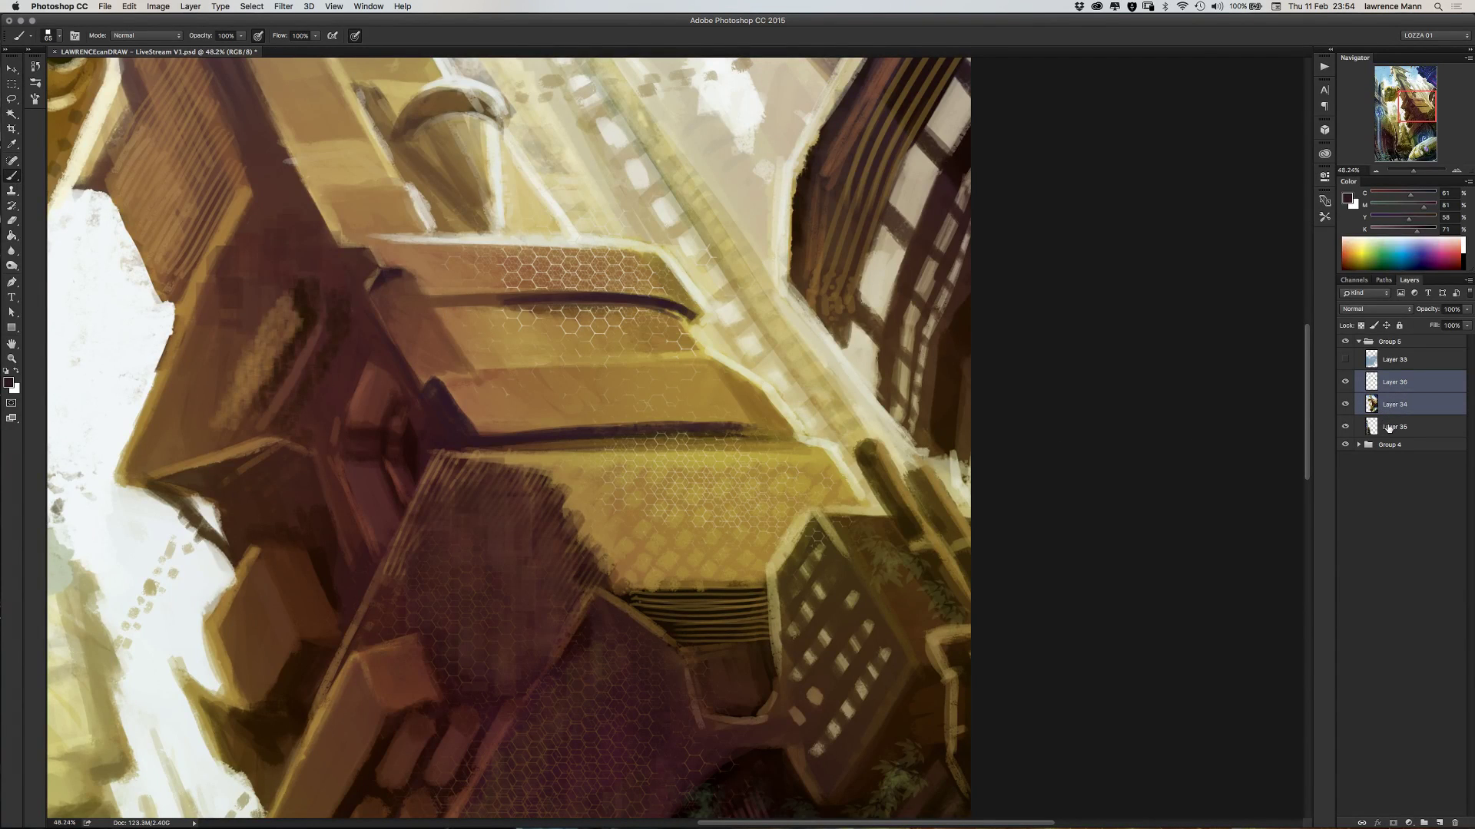
pyautogui.keyDown('shift'); pyautogui.click(1392, 429); pyautogui.keyUp('shift')
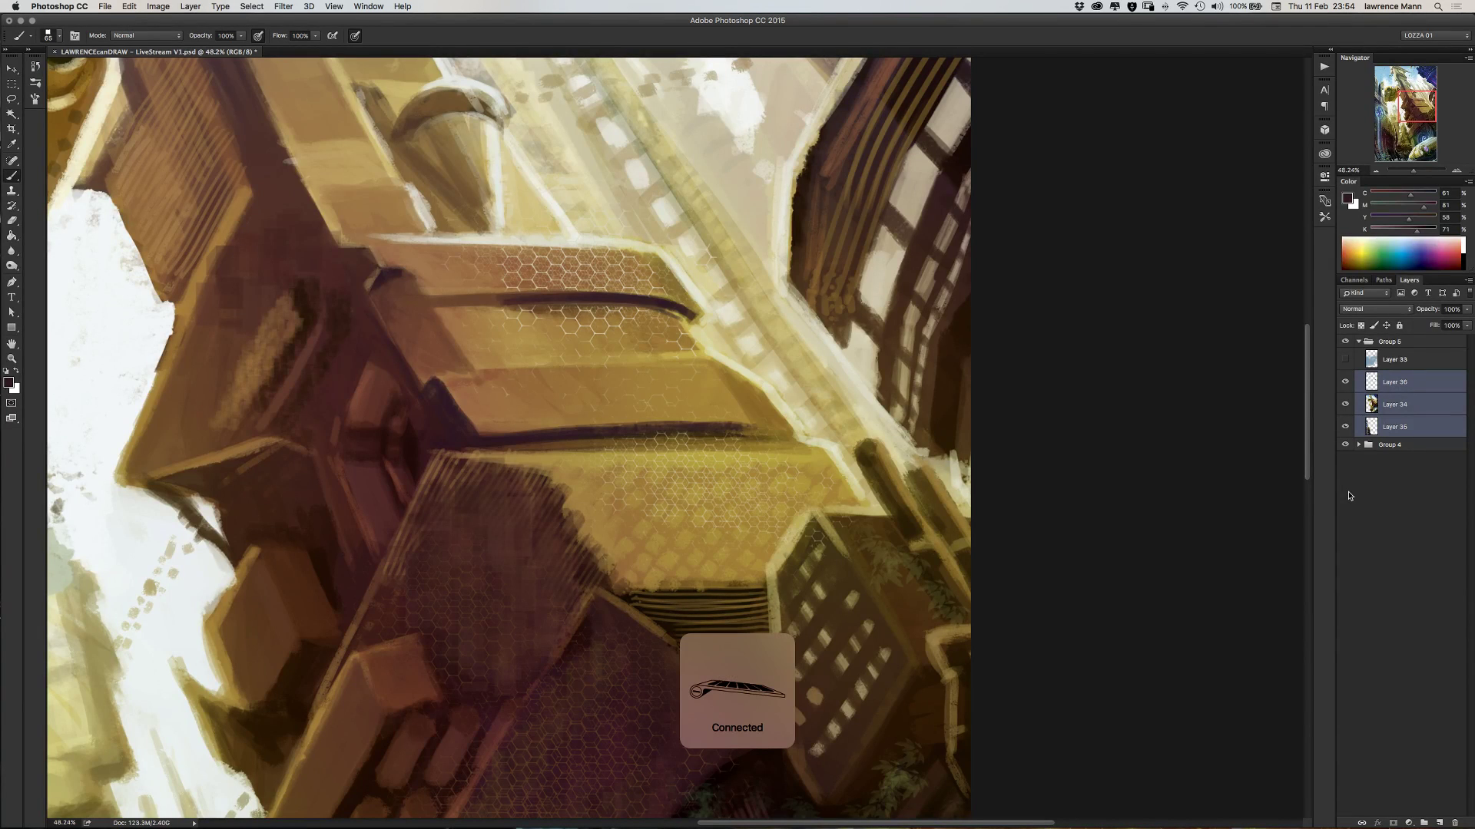
pyautogui.press('super+e')
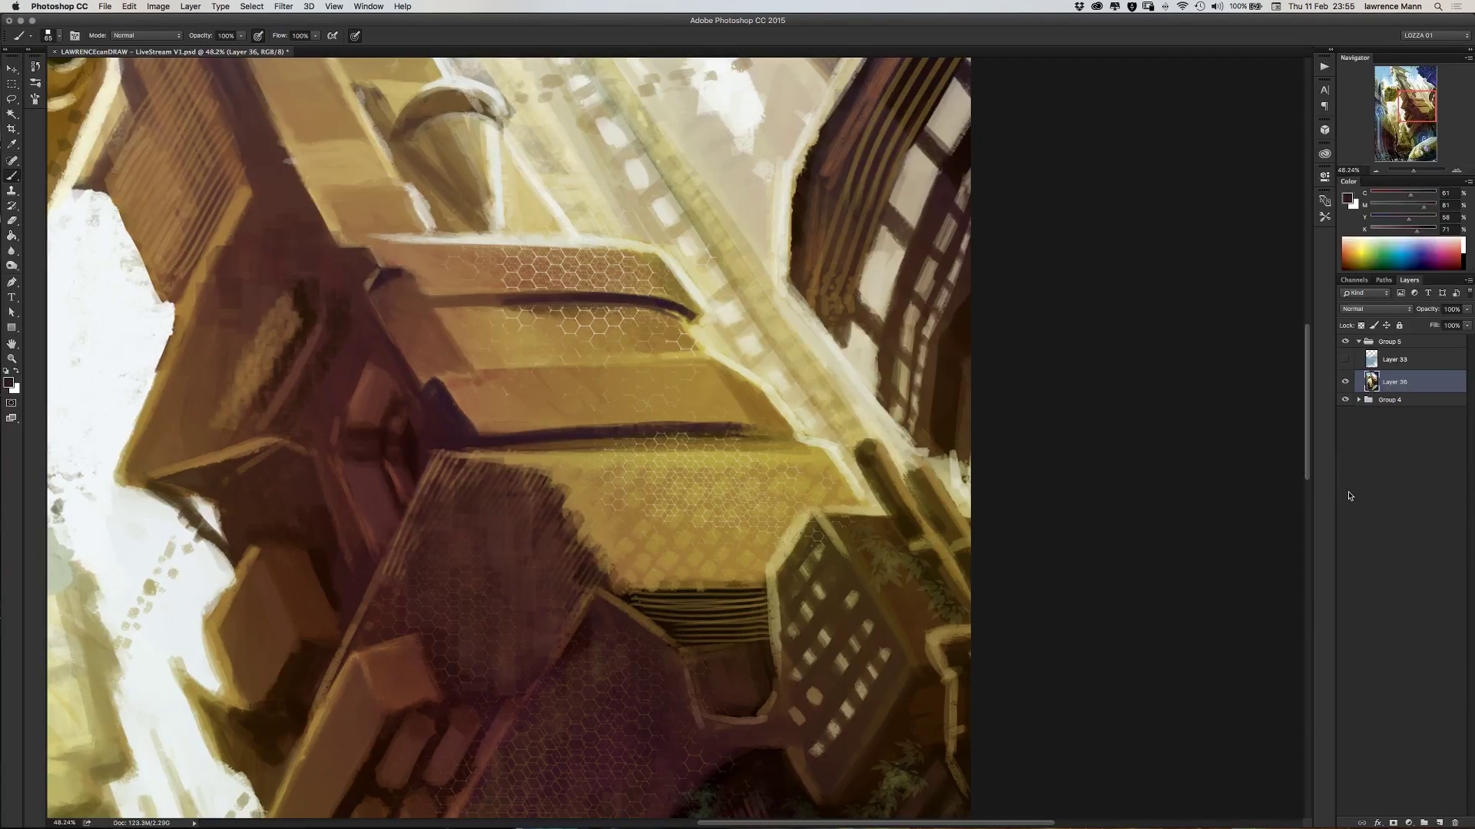
# - Switch to the Mixer Brush and set its size to 60 px
pyautogui.click(12, 175)
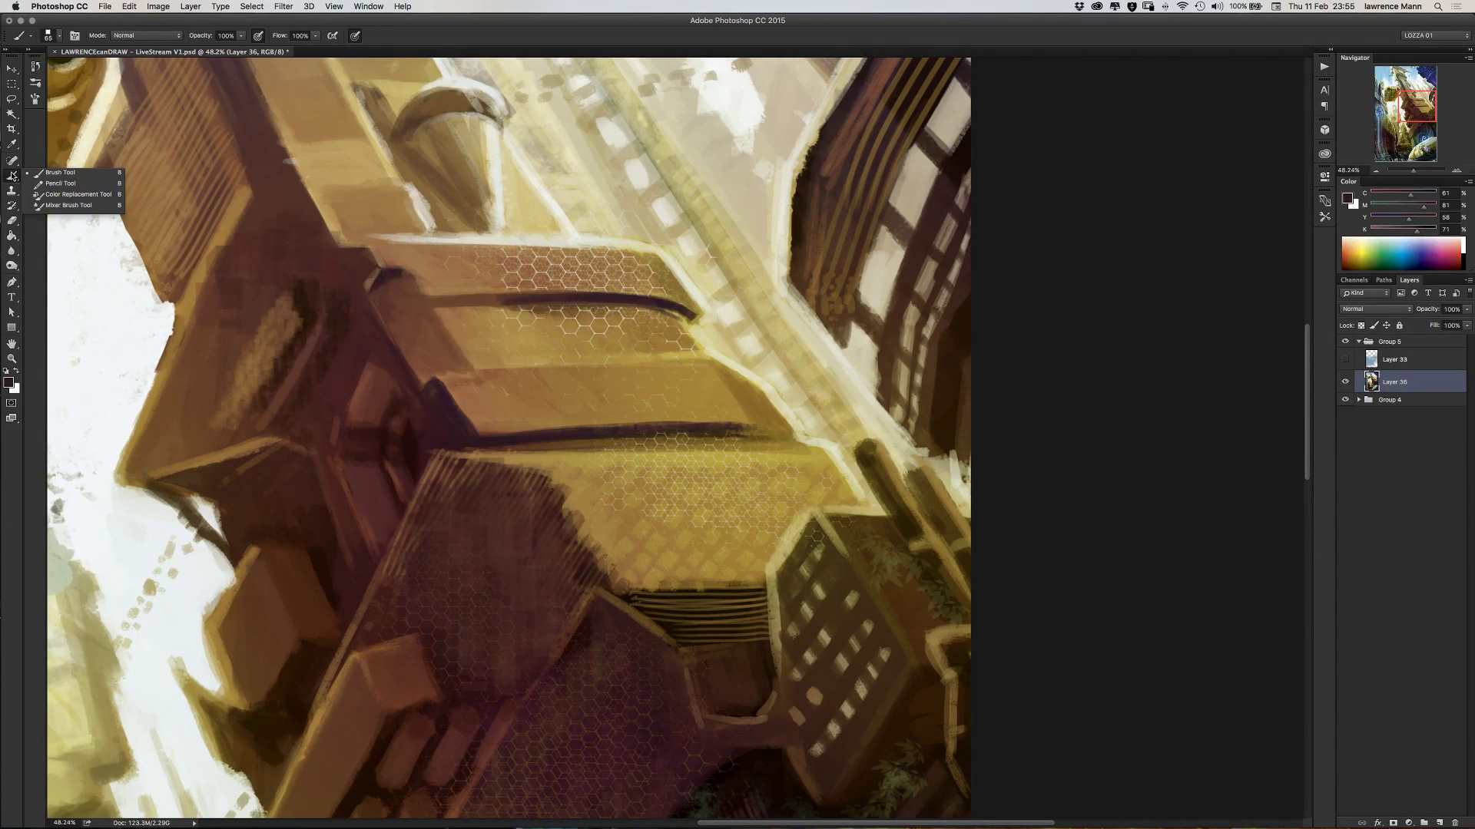
pyautogui.click(53, 206)
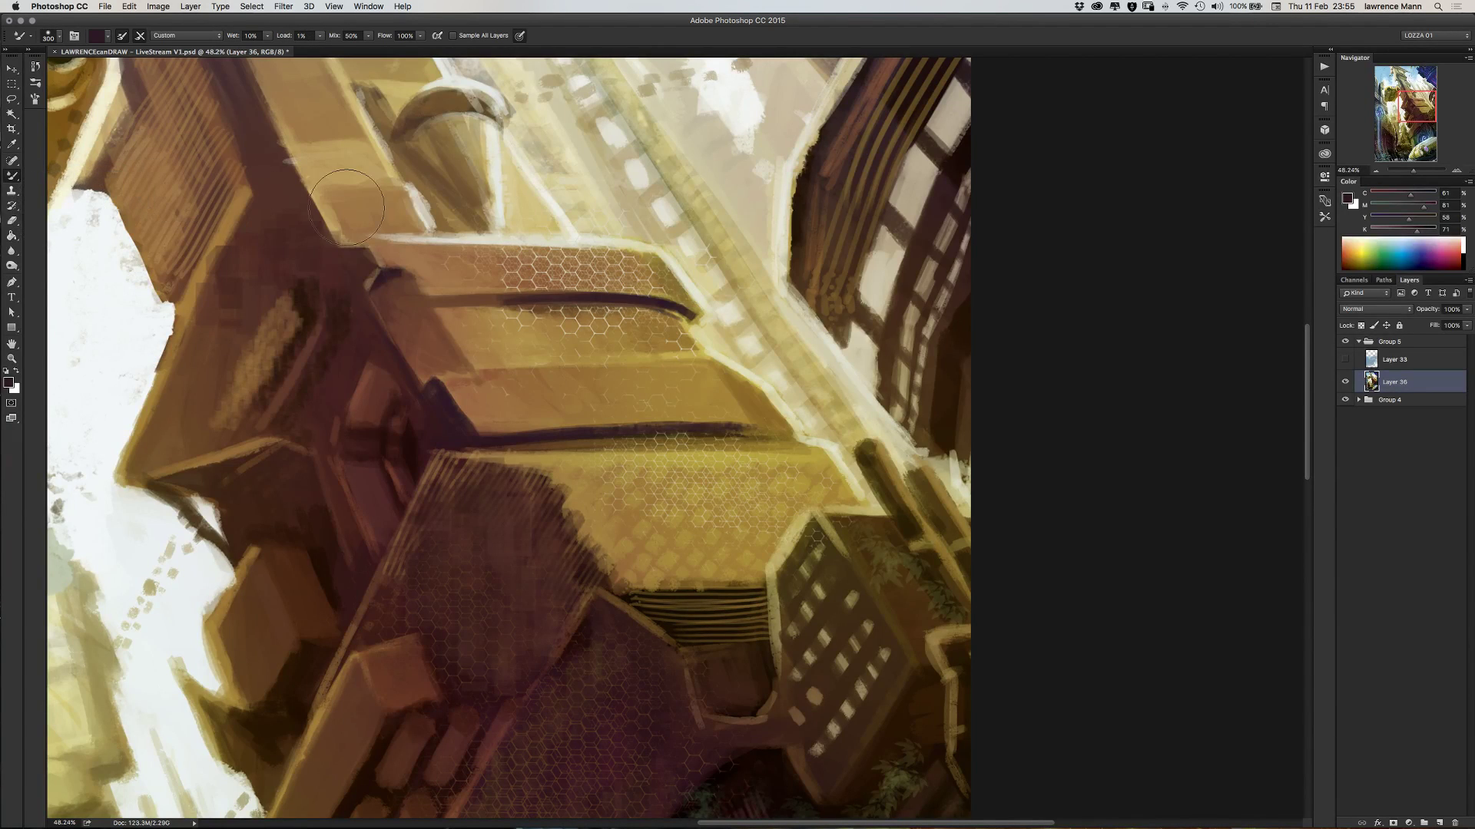
pyautogui.rightClick(435, 286)
pyautogui.click(510, 305)
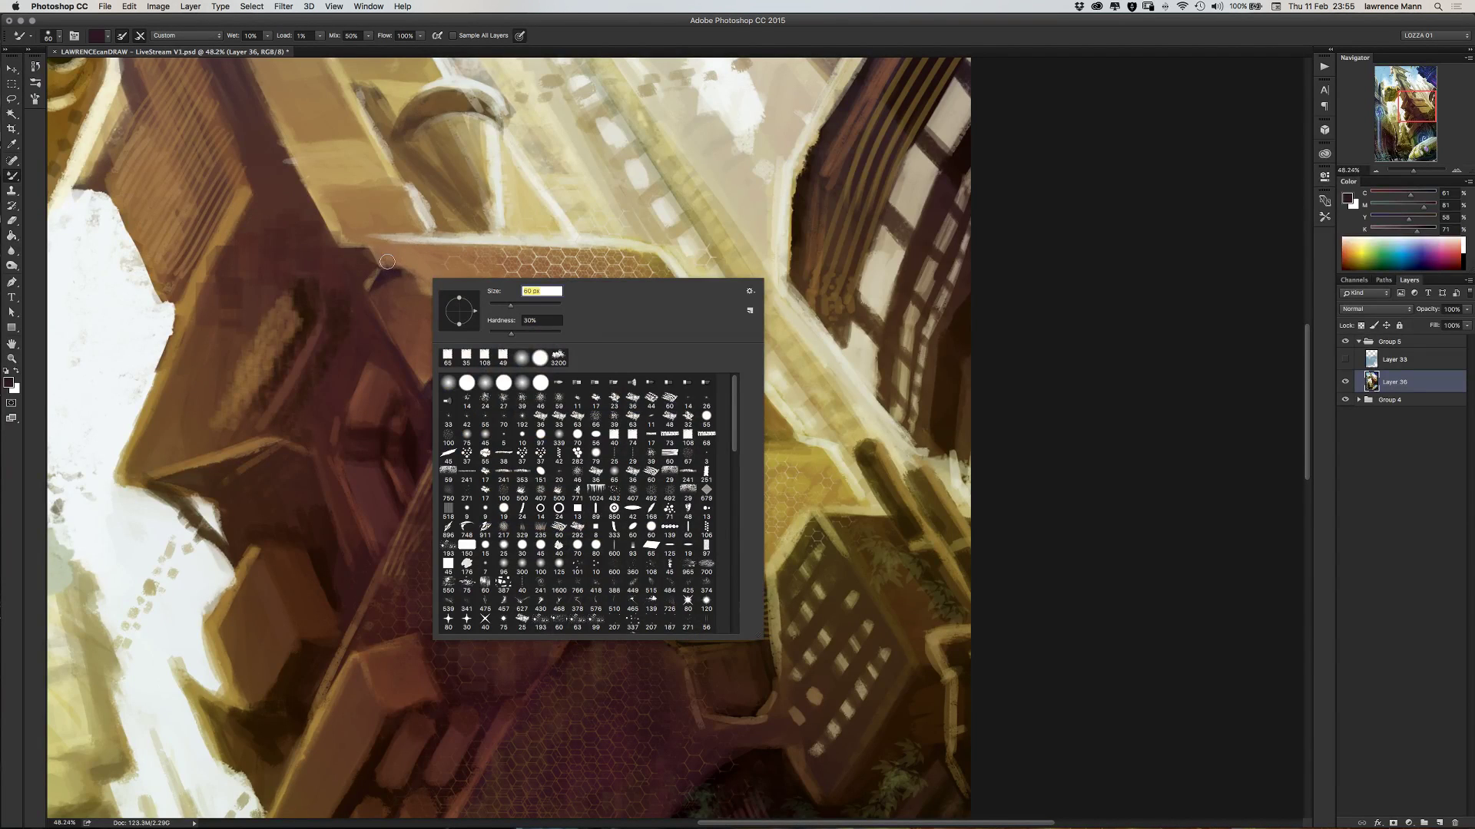
pyautogui.click(387, 262)
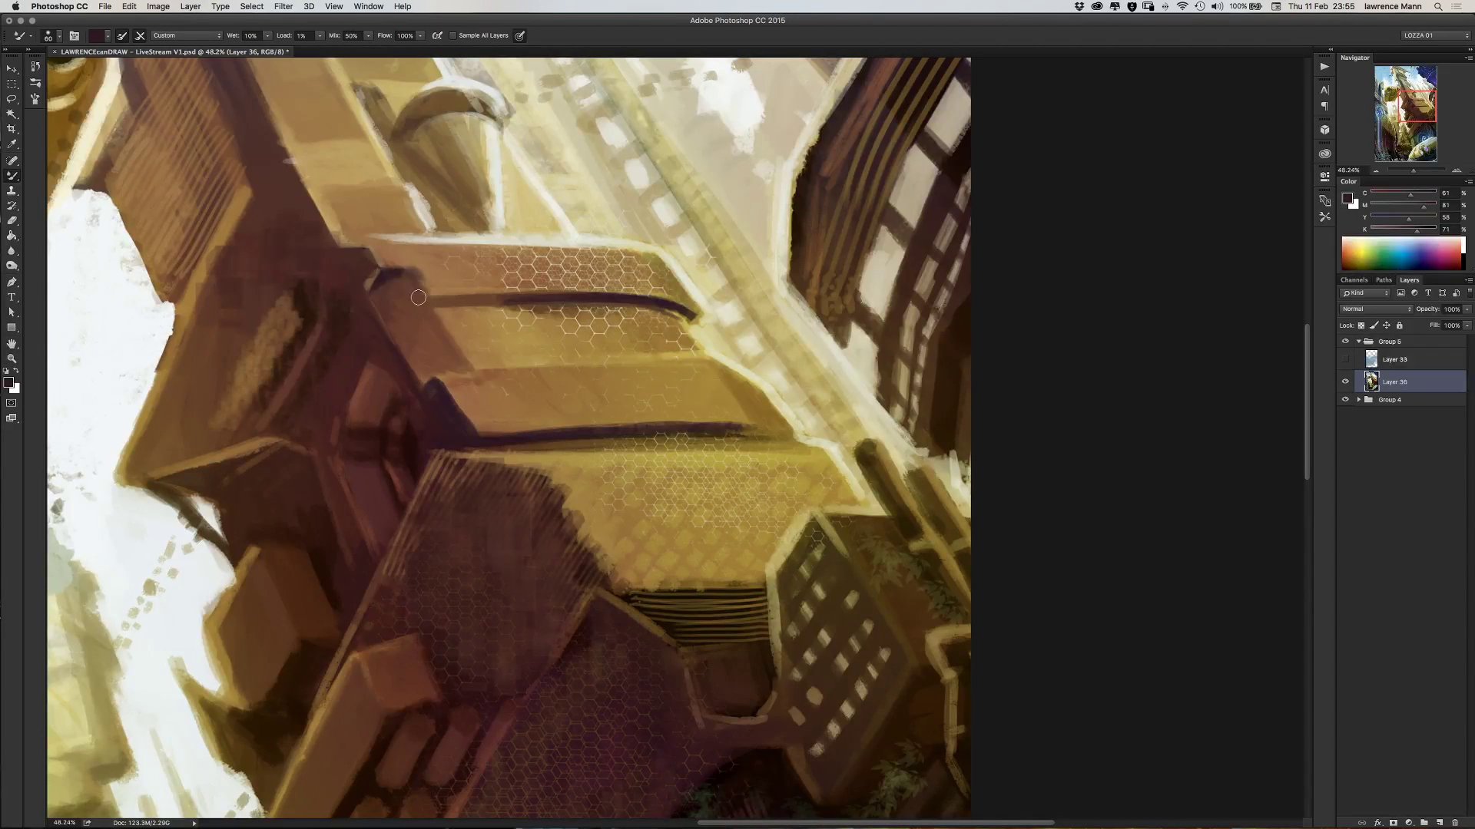
# - Try smearing the upper ledge's seam with the Mixer Brush and undo the blending strokes
pyautogui.moveTo(417, 298)
pyautogui.mouseDown()
pyautogui.moveTo(449, 278)
pyautogui.moveTo(543, 297)
pyautogui.mouseUp()
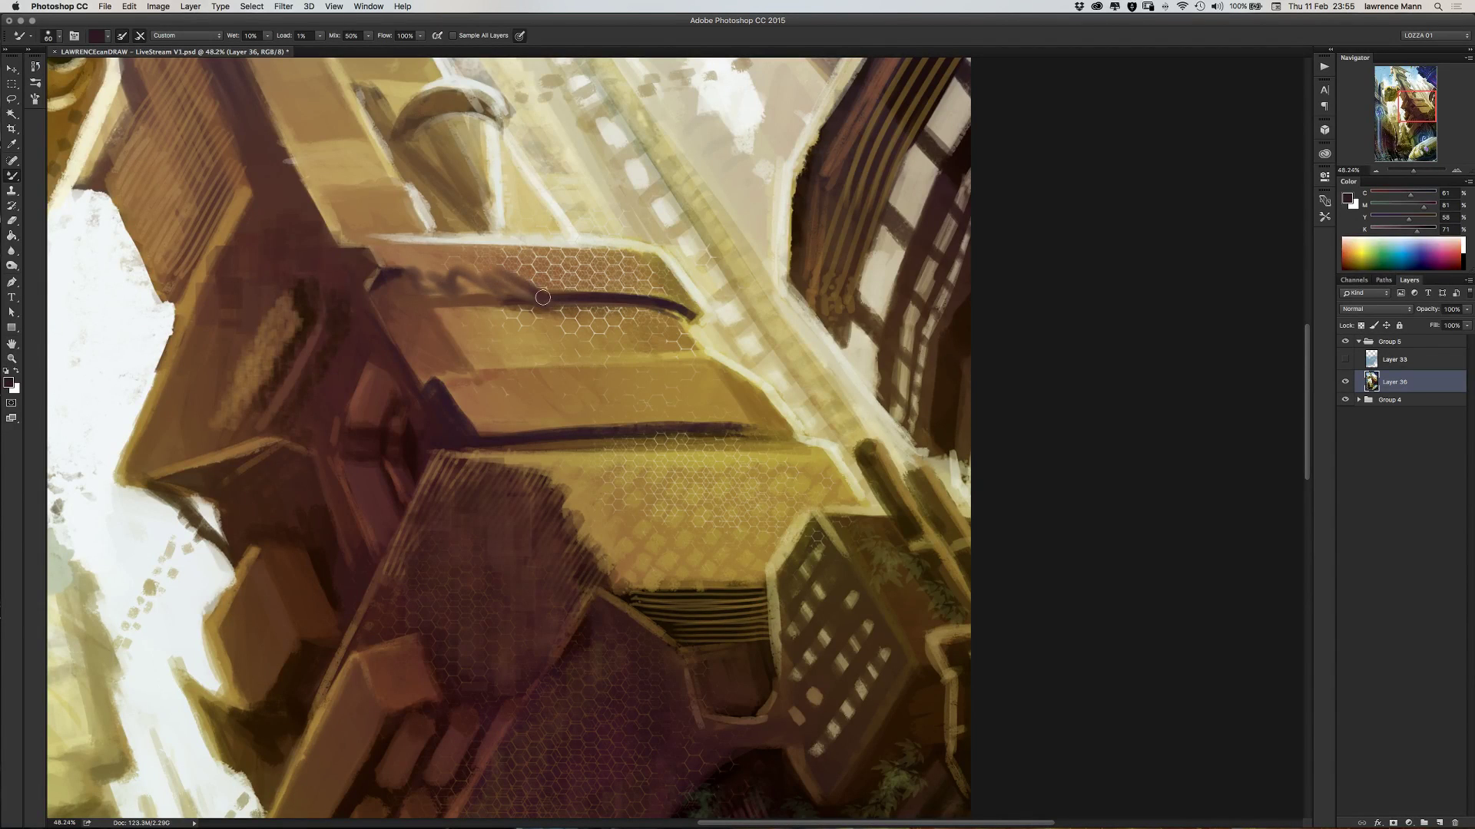
pyautogui.press('super+z')
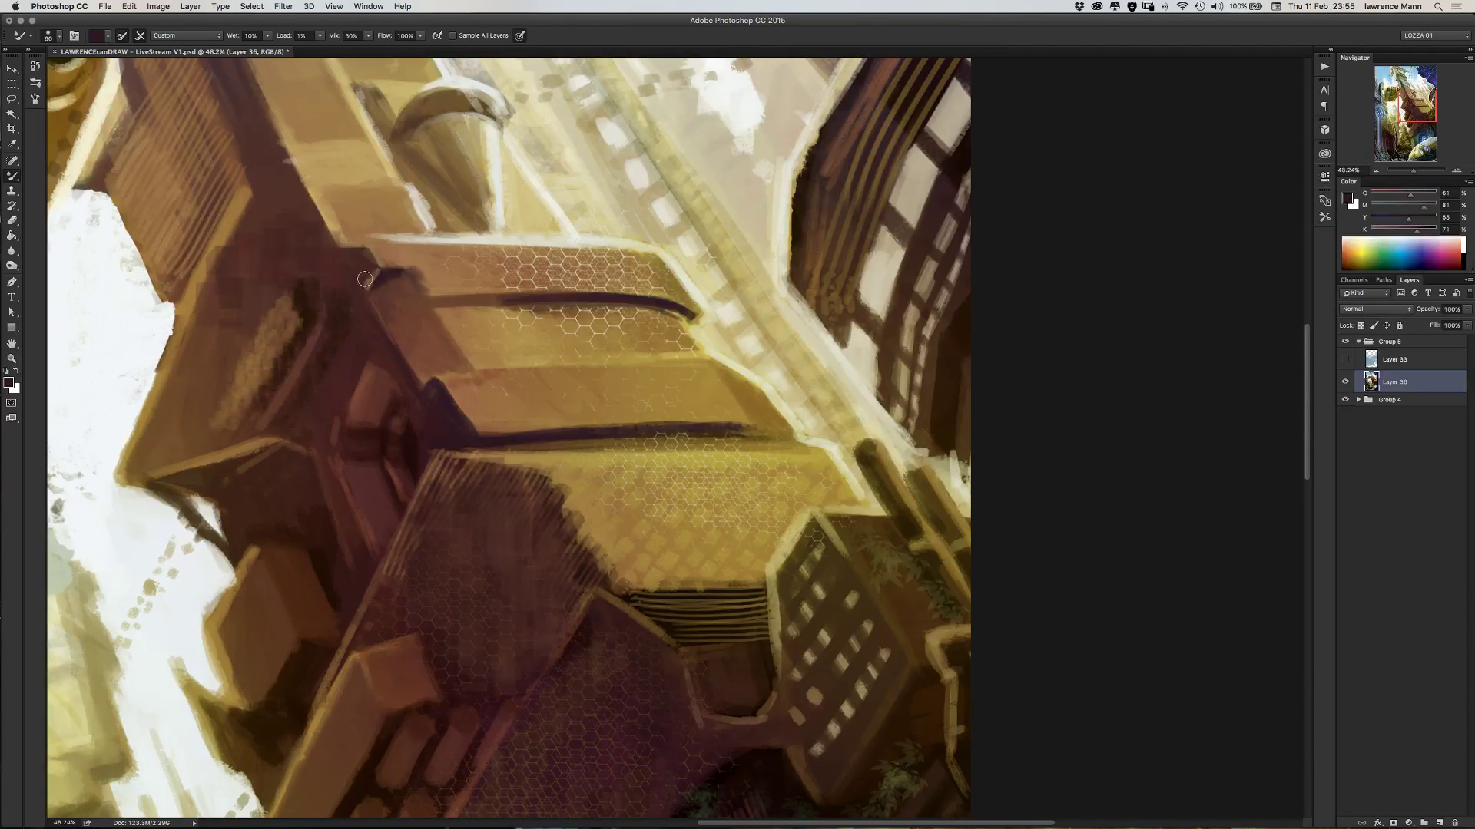
pyautogui.press('super+z')
pyautogui.press('super+z')
pyautogui.press('super+z')
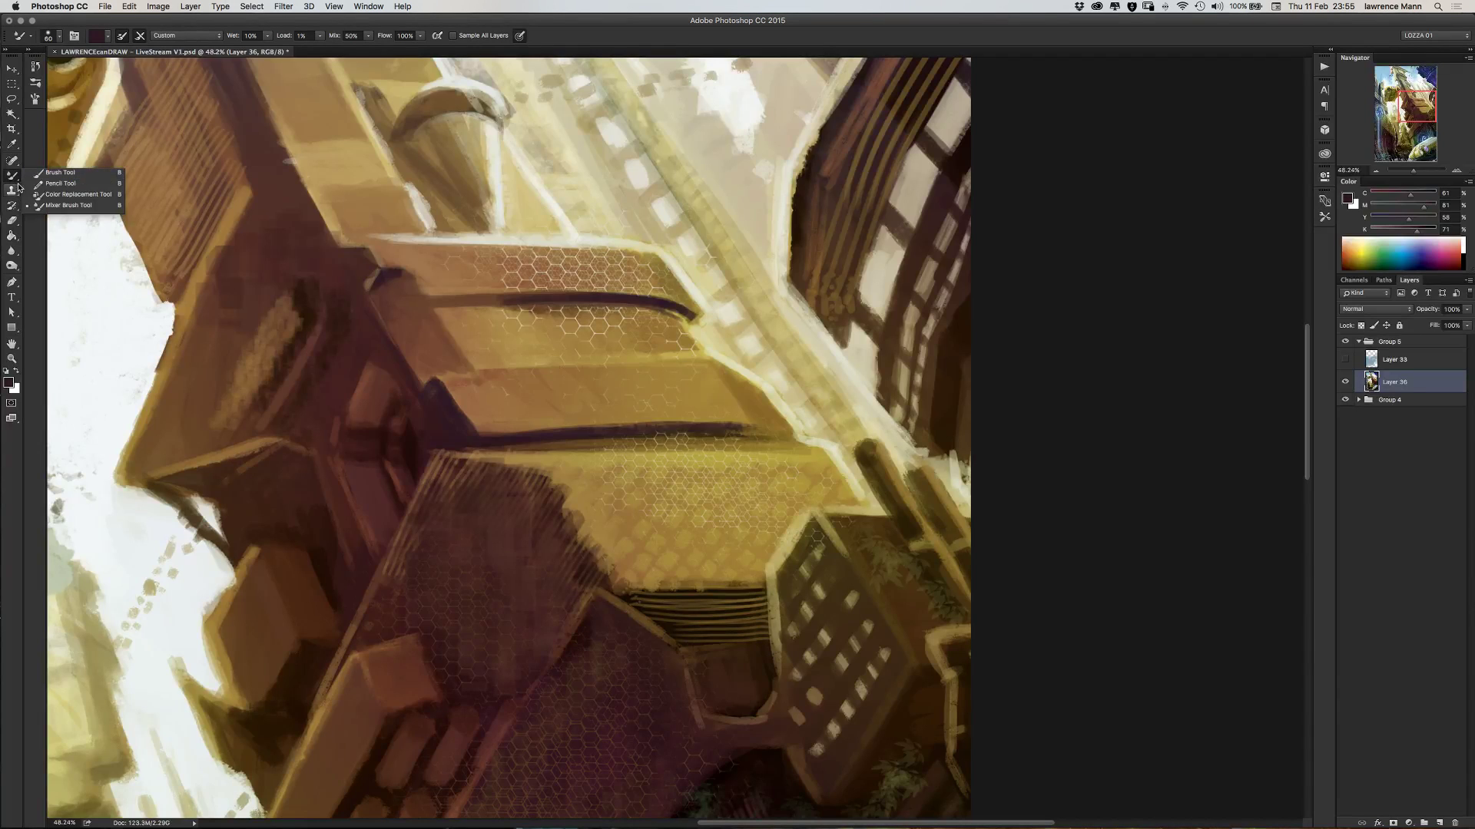
pyautogui.click(219, 39)
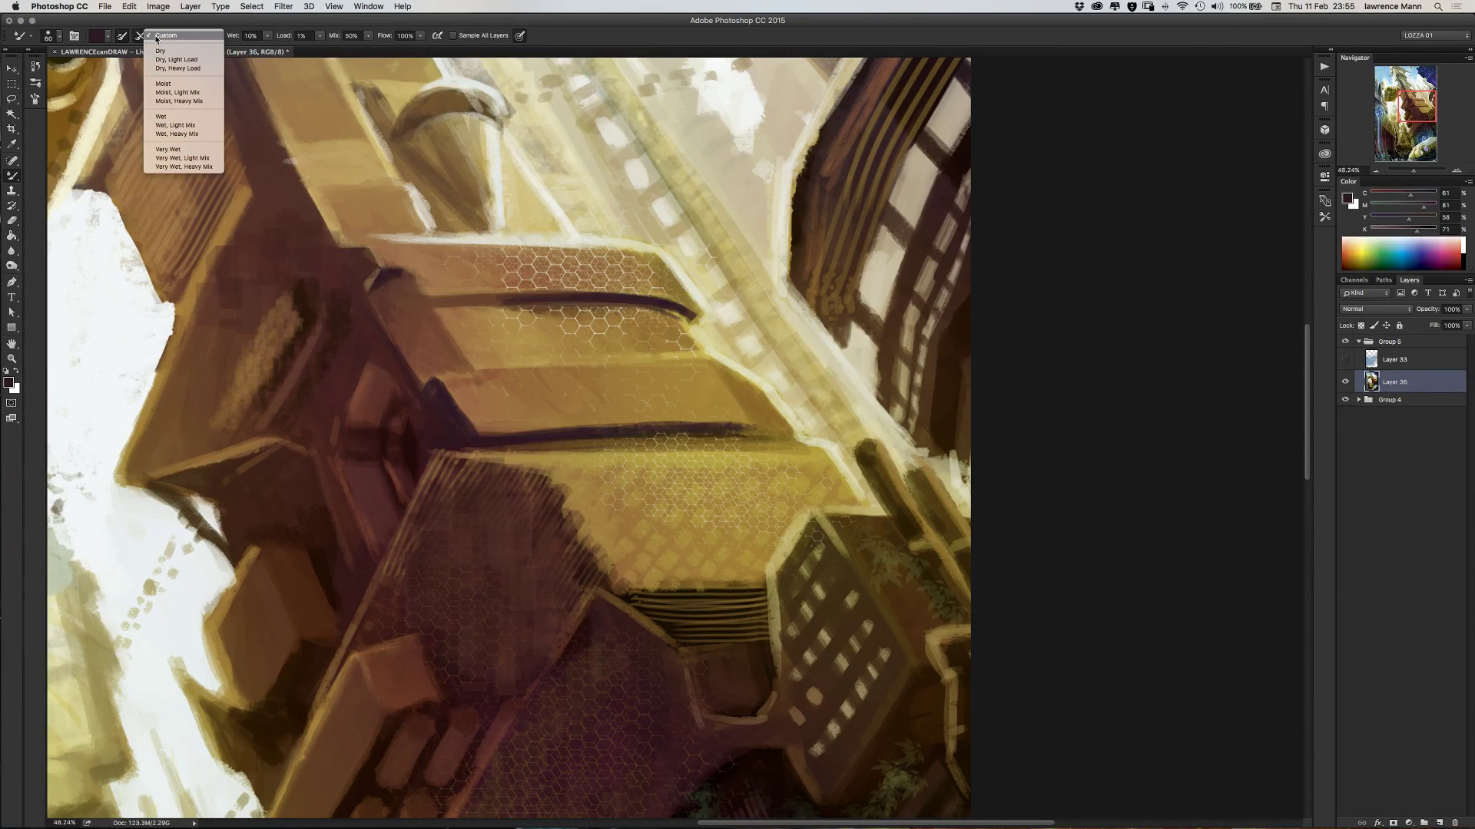
pyautogui.click(158, 35)
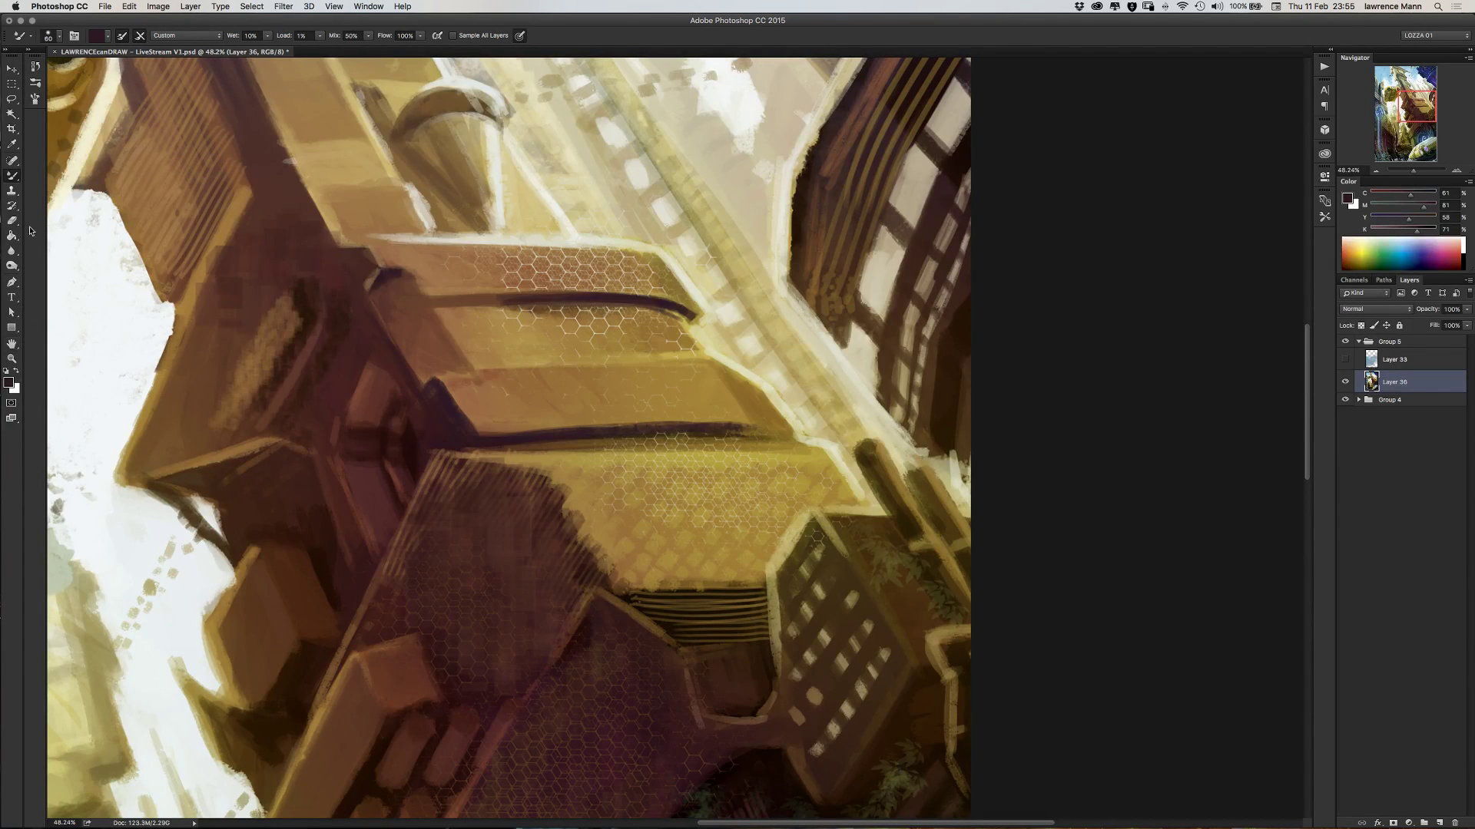
pyautogui.click(15, 207)
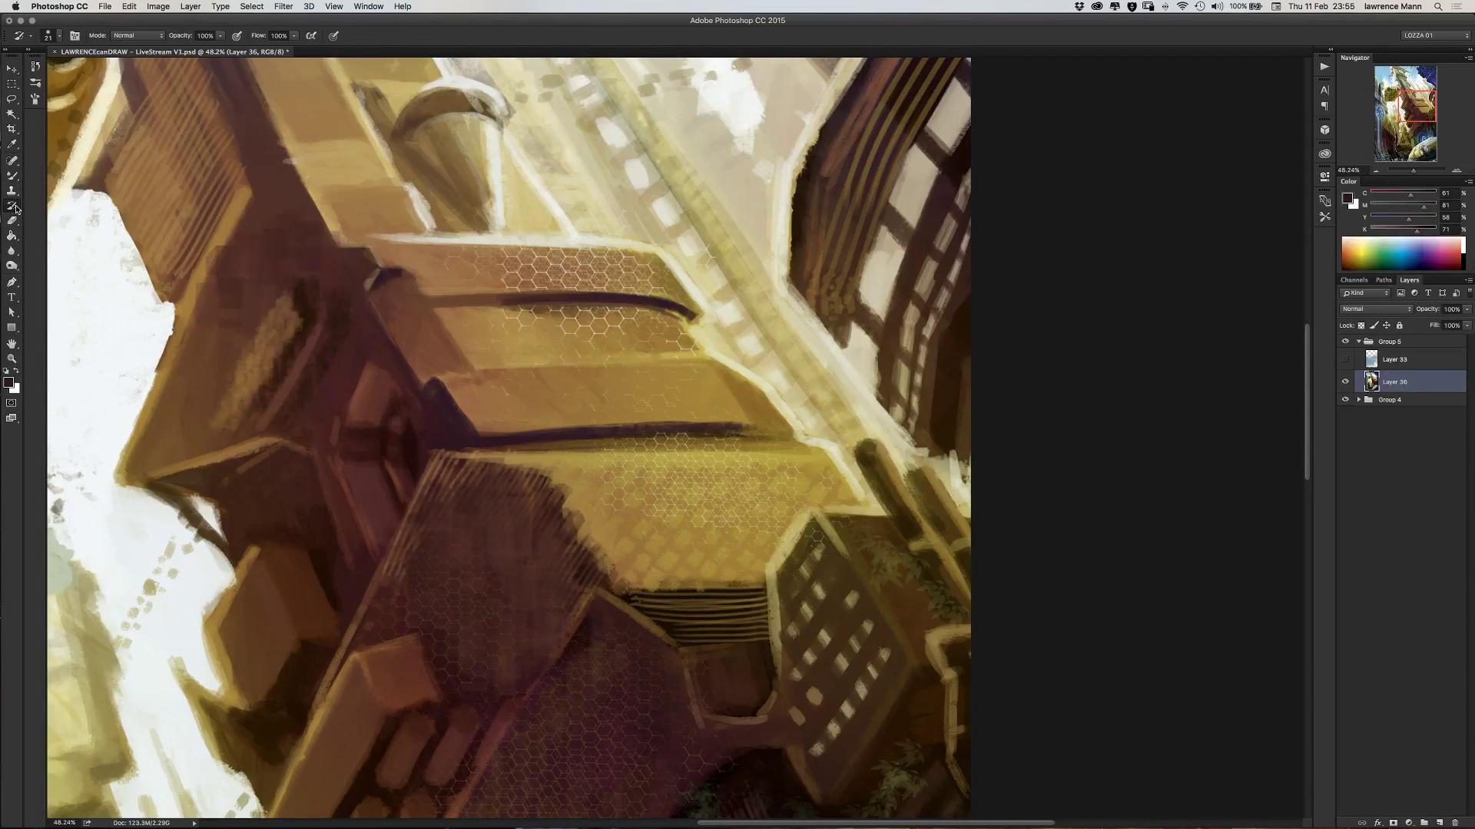
pyautogui.click(16, 208)
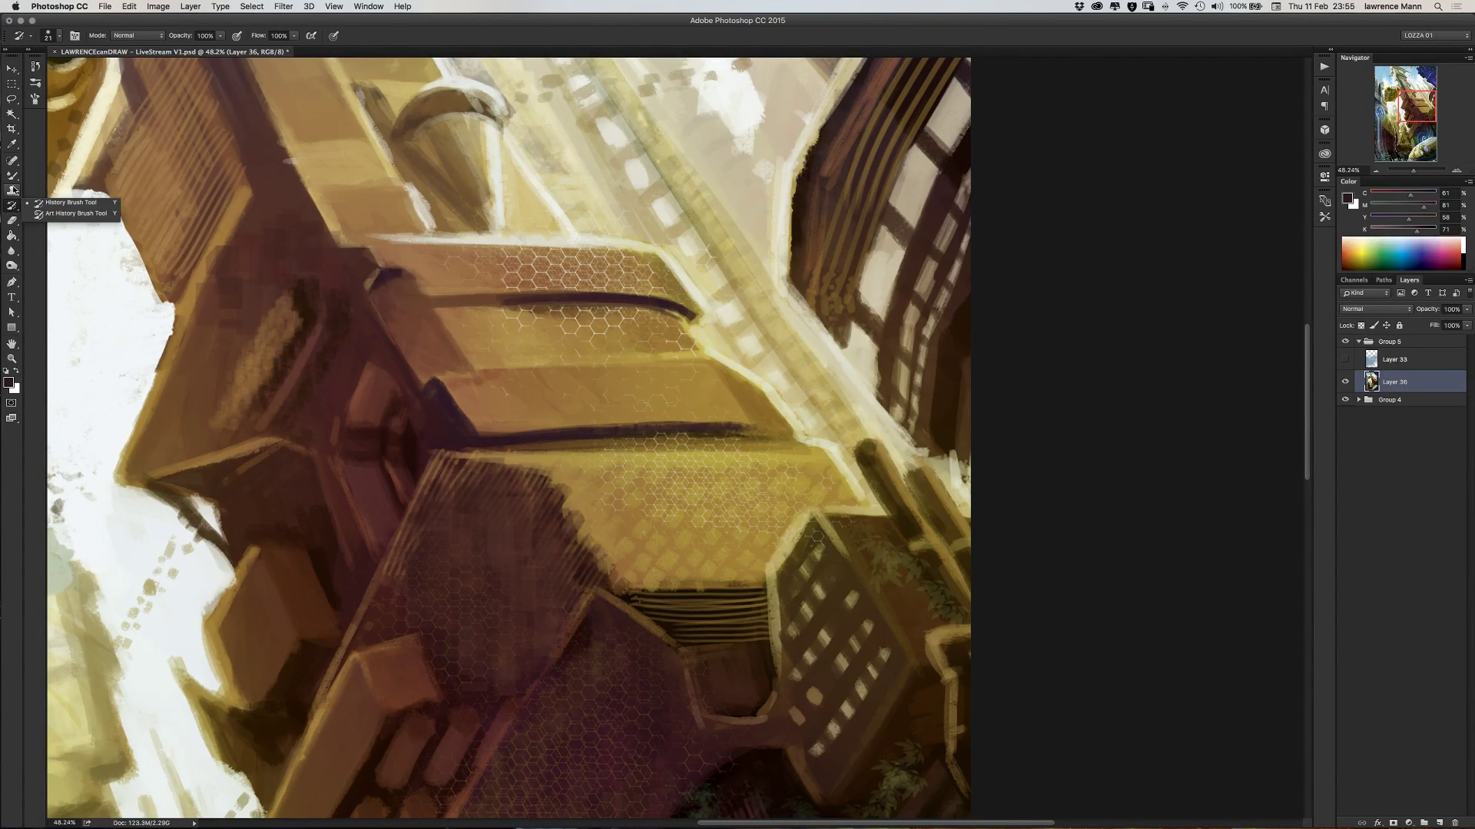
pyautogui.click(13, 177)
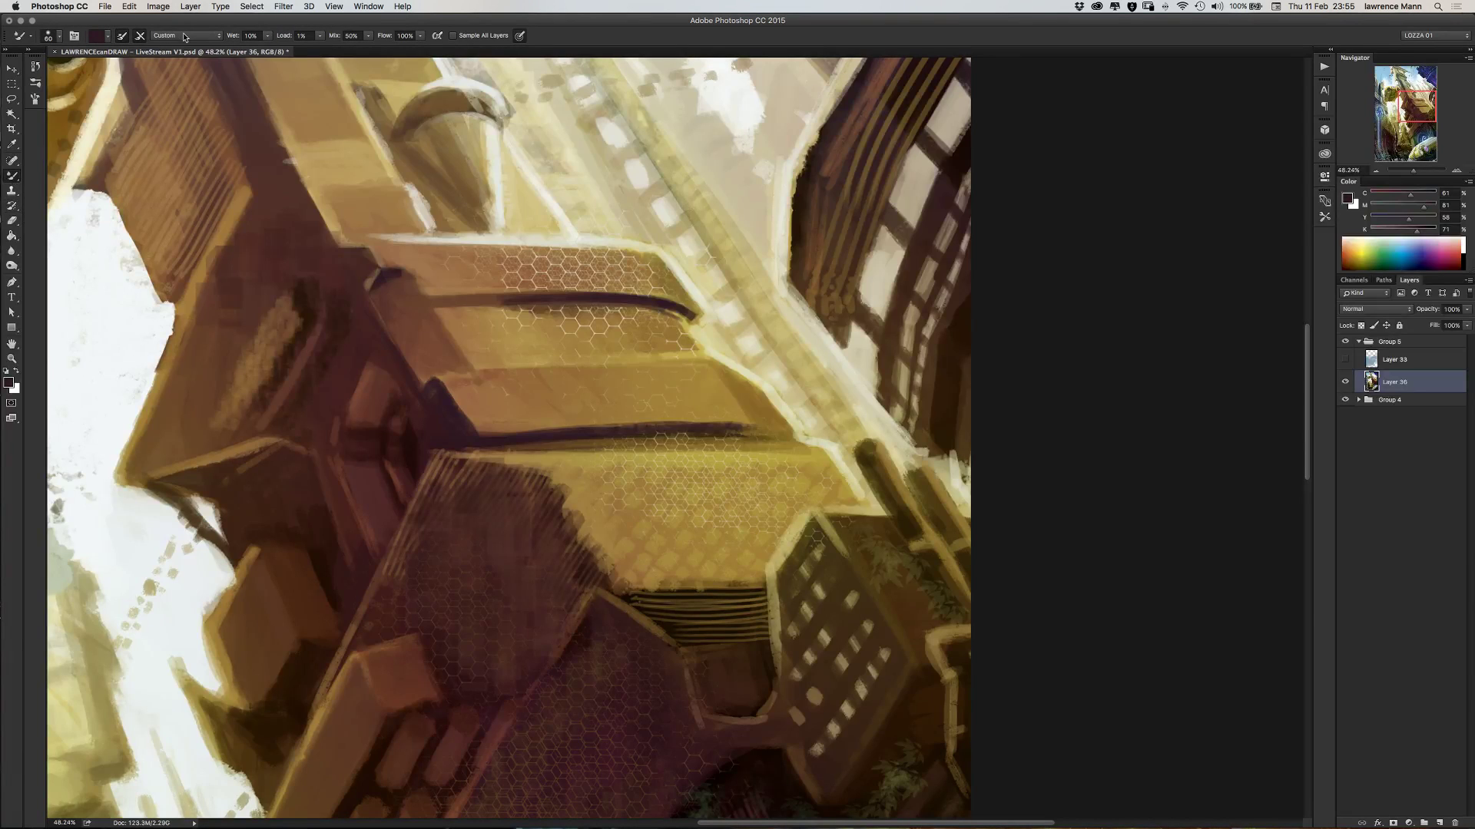
# - Turn off reloading the Mixer Brush with the foreground colour after each stroke
pyautogui.click(123, 39)
pyautogui.click(318, 36)
pyautogui.click(369, 36)
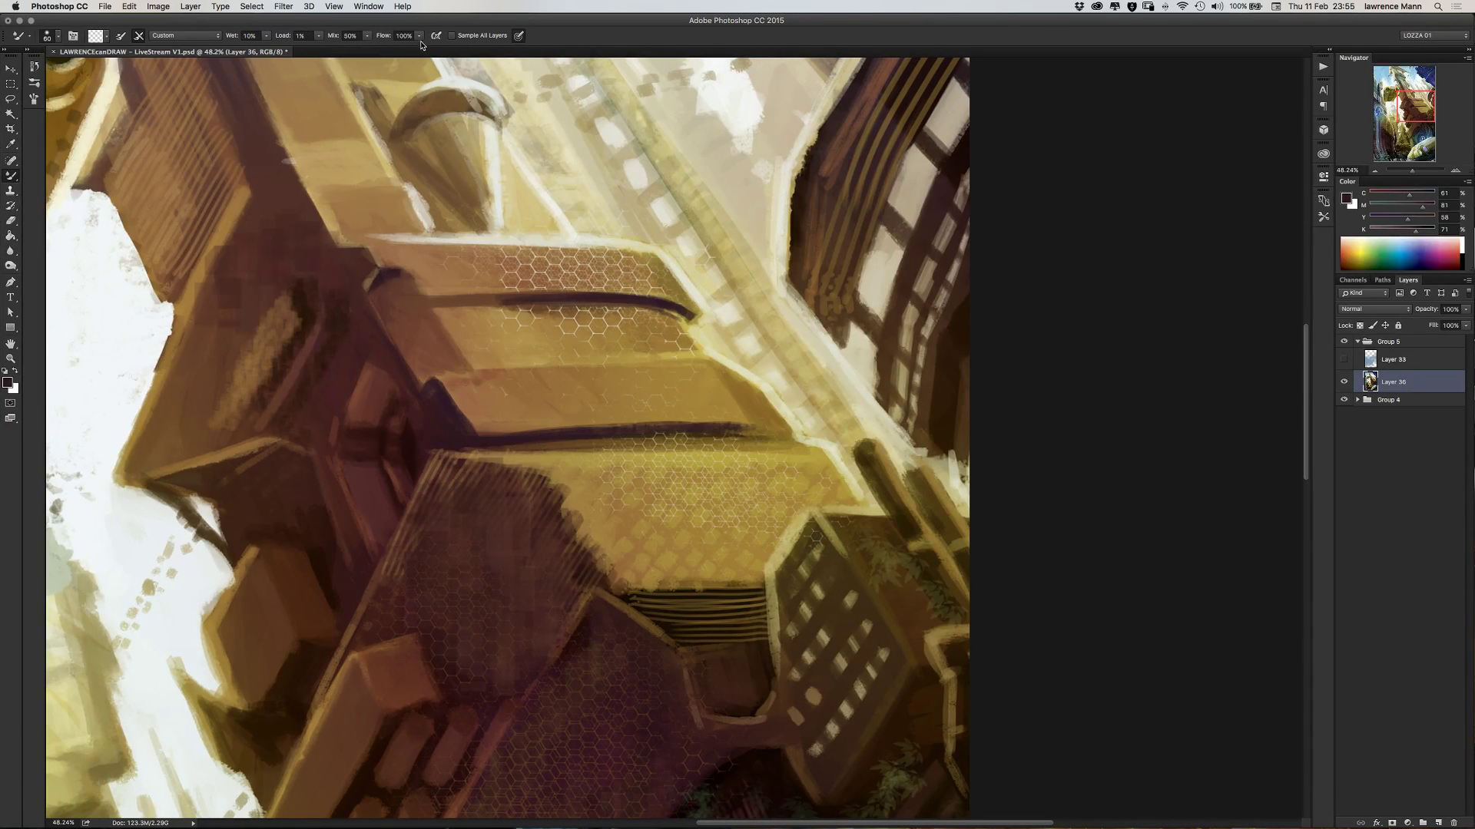
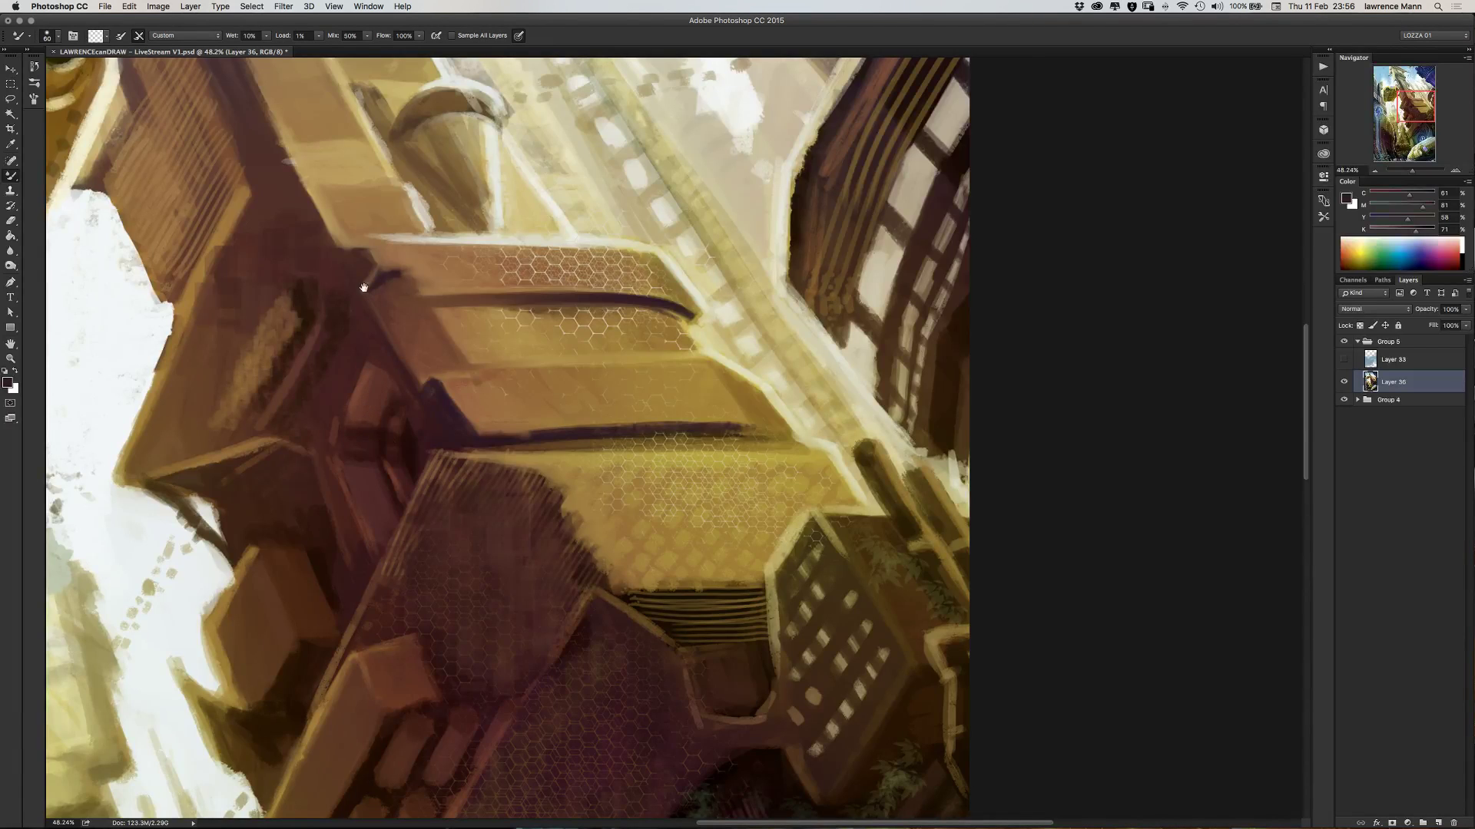
# - Blend the cap and body of the cone-shaped structure above the ledge using a square Mixer Brush tip
pyautogui.moveTo(363, 288)
pyautogui.mouseDown()
pyautogui.moveTo(427, 329)
pyautogui.moveTo(472, 398)
pyautogui.mouseUp()
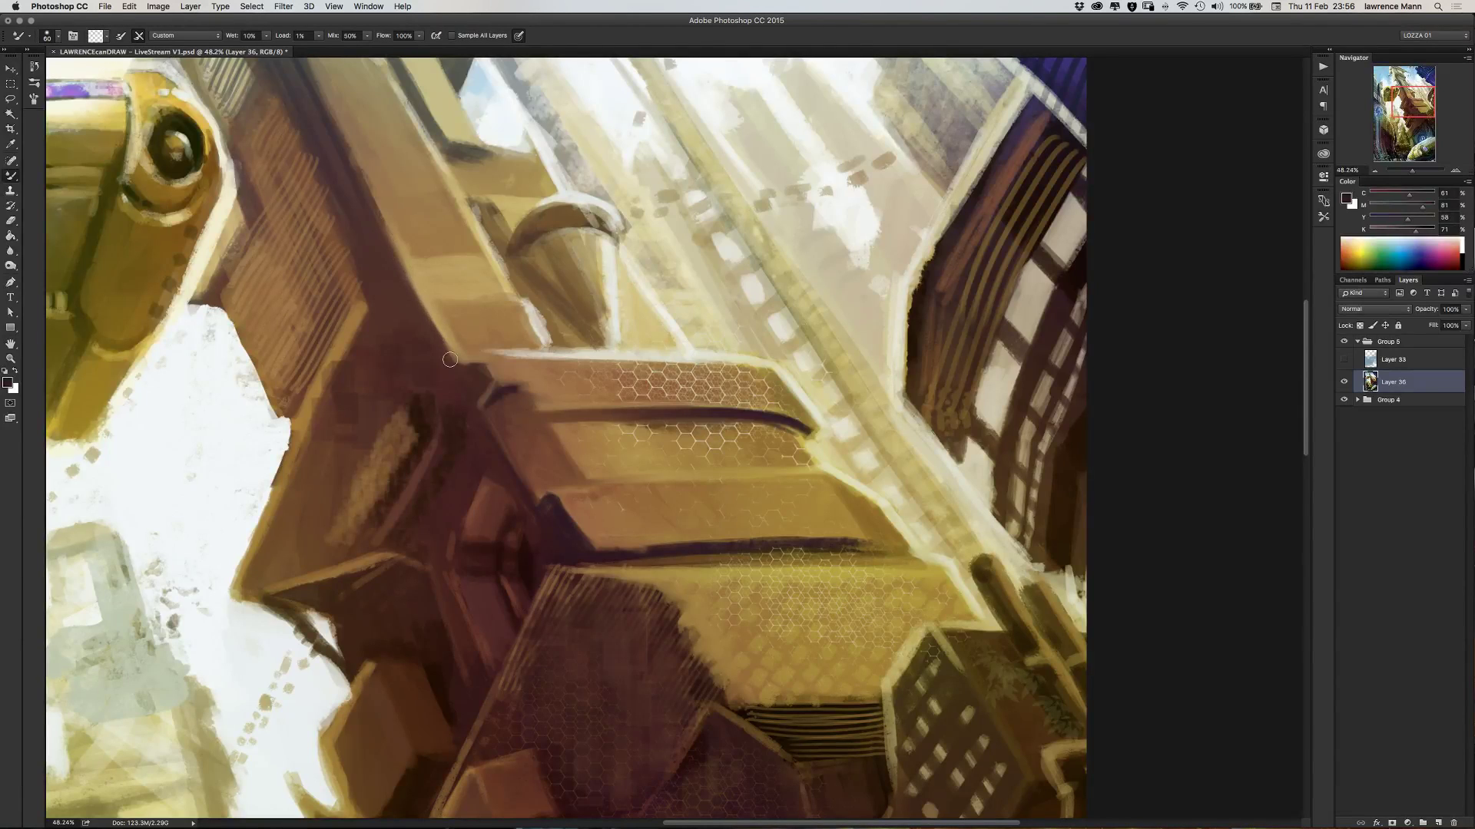
pyautogui.rightClick(418, 264)
pyautogui.moveTo(507, 290); pyautogui.dragTo(525, 290)
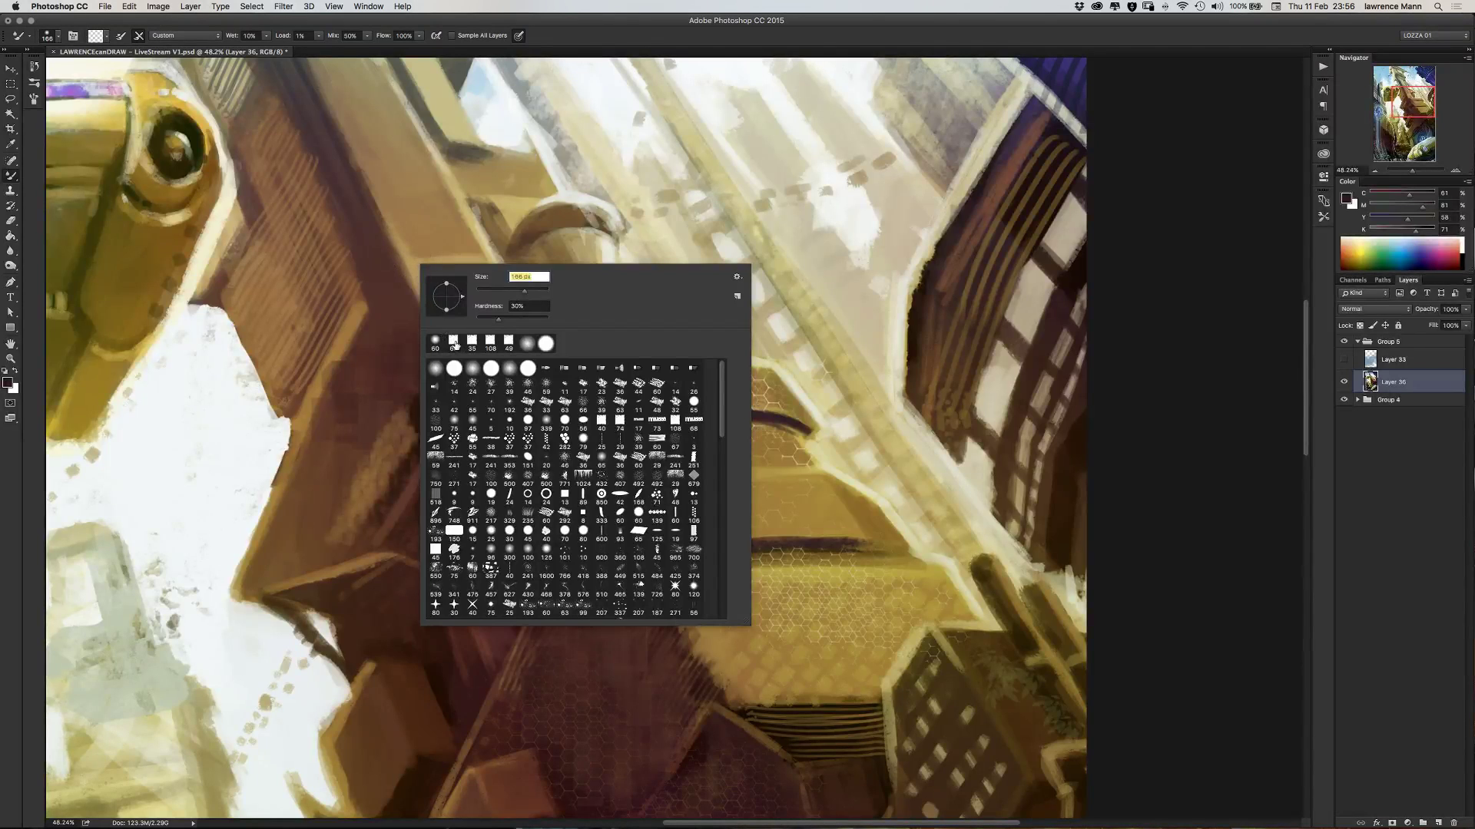
pyautogui.click(454, 344)
pyautogui.moveTo(503, 289); pyautogui.dragTo(511, 294)
pyautogui.click(358, 204)
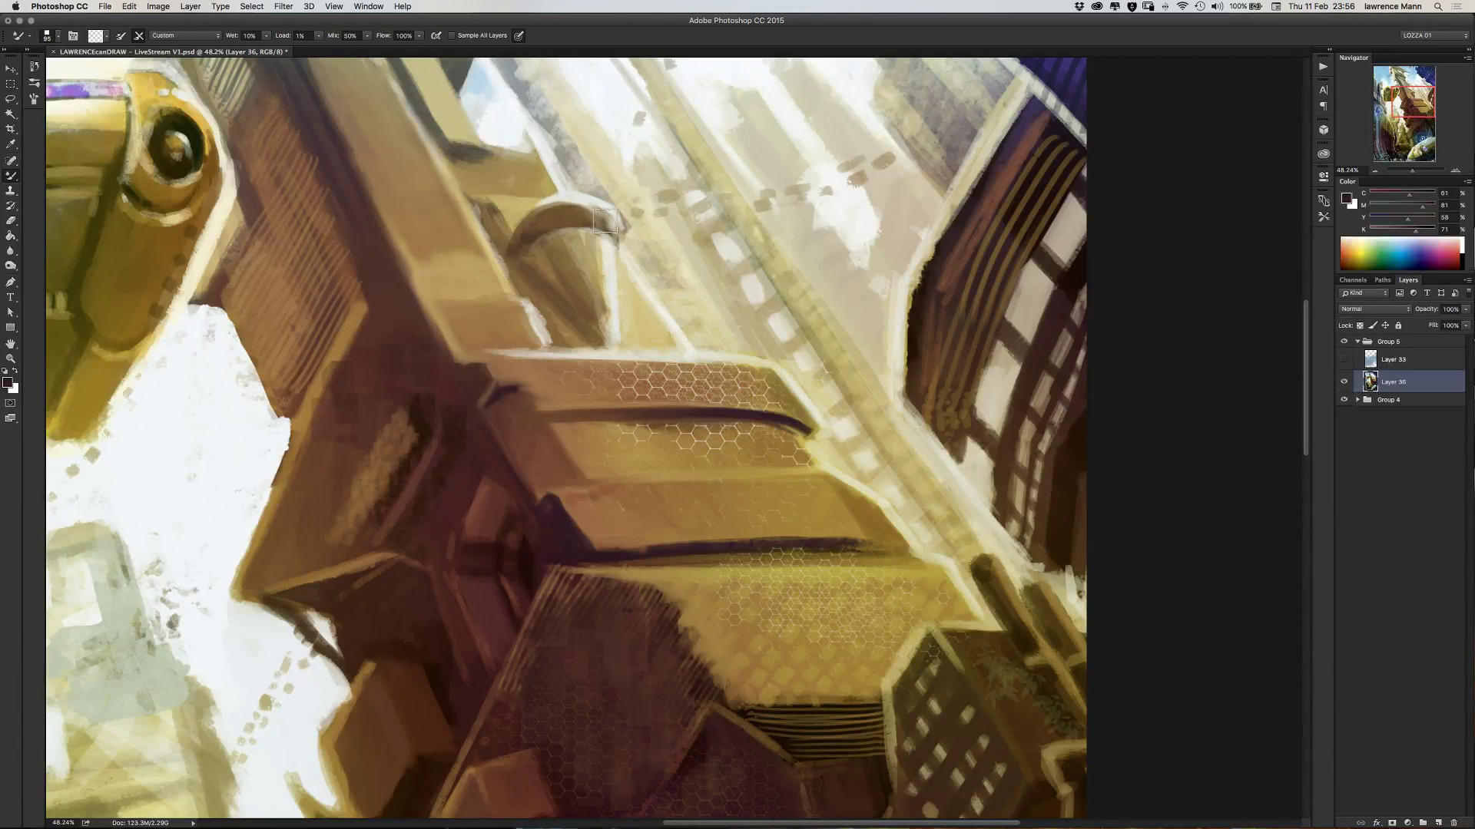
pyautogui.moveTo(568, 211)
pyautogui.mouseDown()
pyautogui.moveTo(513, 241)
pyautogui.moveTo(592, 218)
pyautogui.moveTo(559, 208)
pyautogui.moveTo(521, 237)
pyautogui.moveTo(603, 217)
pyautogui.mouseUp()
pyautogui.moveTo(557, 264); pyautogui.dragTo(598, 317)
pyautogui.moveTo(582, 239)
pyautogui.mouseDown()
pyautogui.moveTo(594, 284)
pyautogui.moveTo(601, 249)
pyautogui.moveTo(607, 320)
pyautogui.moveTo(601, 250)
pyautogui.moveTo(606, 302)
pyautogui.moveTo(554, 244)
pyautogui.moveTo(588, 316)
pyautogui.mouseUp()
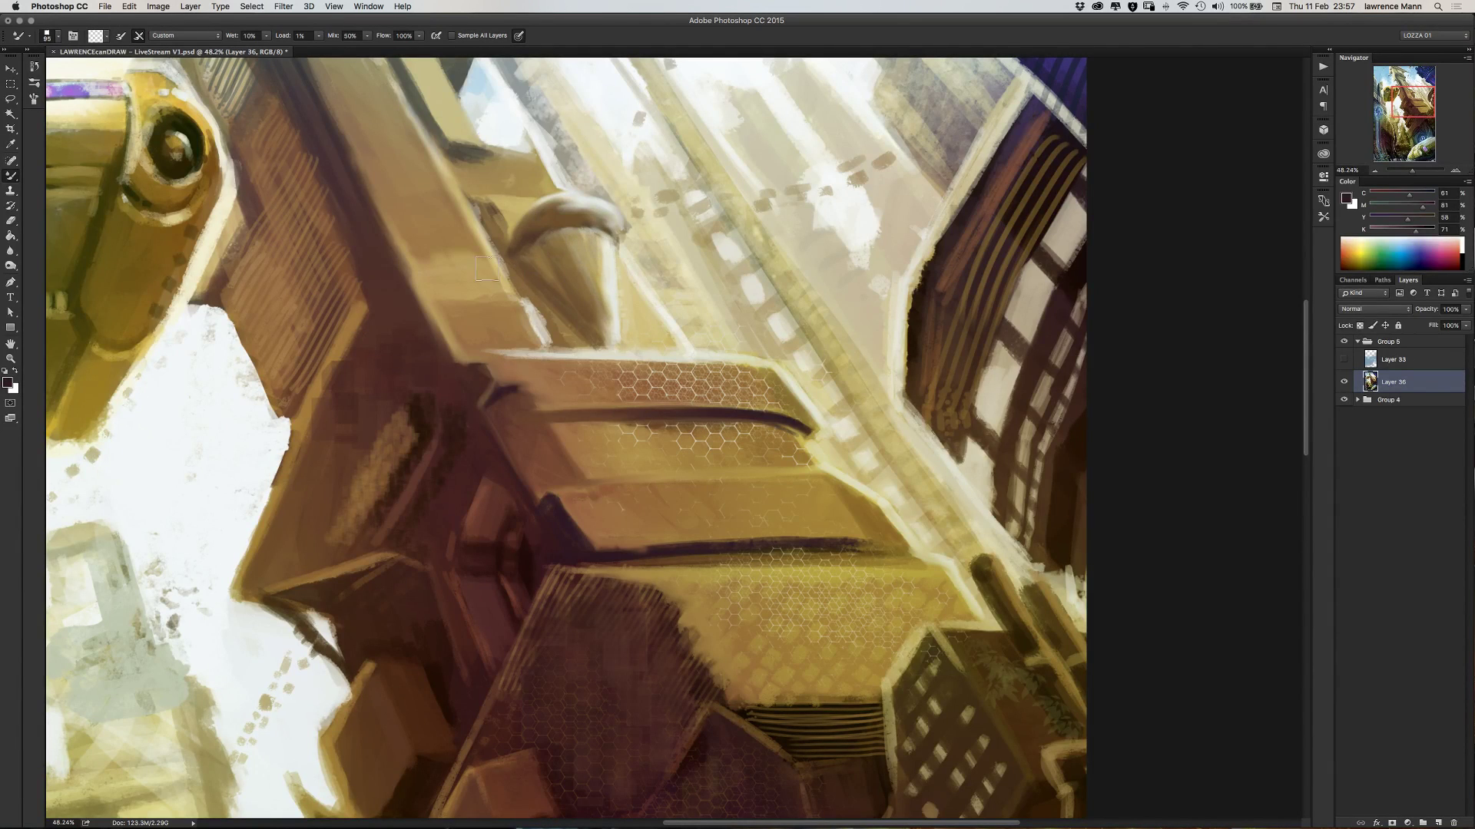
# - Smooth the cone-shaped structure's cap and body further with a soft round 134 px Mixer Brush tip
pyautogui.rightClick(474, 260)
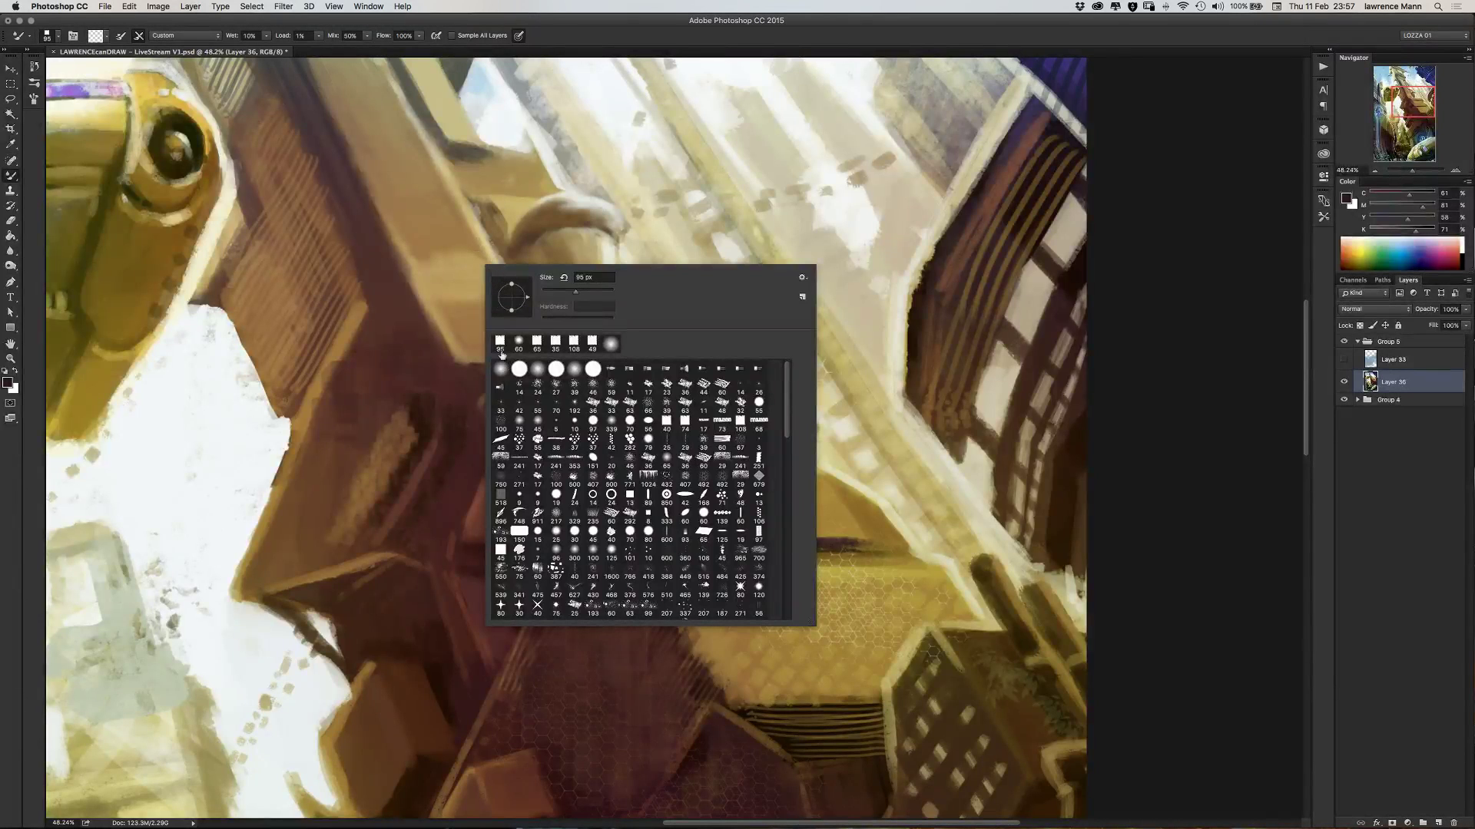
pyautogui.click(517, 345)
pyautogui.click(585, 295)
pyautogui.click(541, 222)
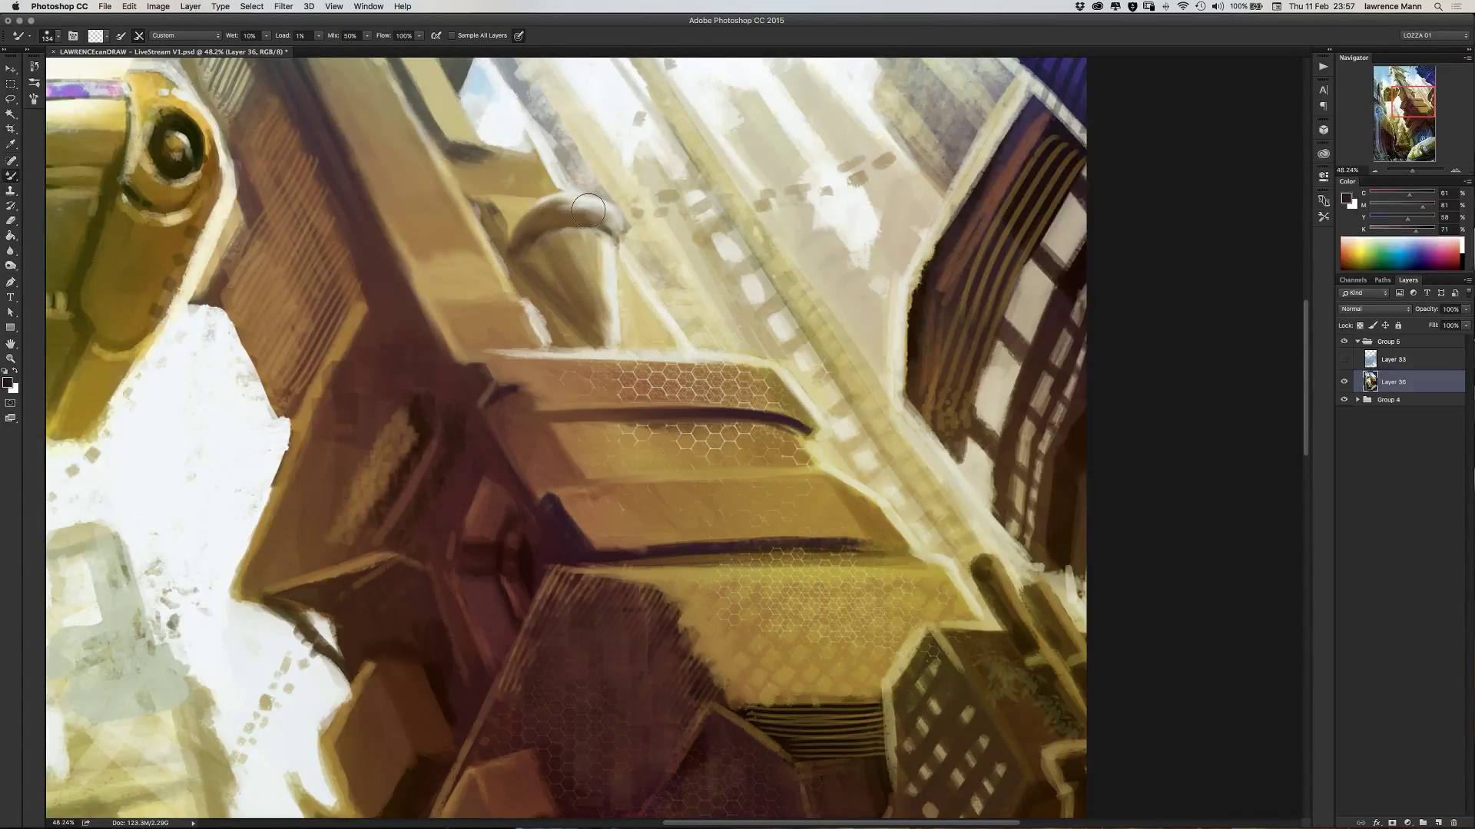
pyautogui.moveTo(537, 218)
pyautogui.mouseDown()
pyautogui.moveTo(522, 245)
pyautogui.moveTo(577, 265)
pyautogui.moveTo(600, 315)
pyautogui.moveTo(591, 288)
pyautogui.moveTo(586, 325)
pyautogui.moveTo(555, 298)
pyautogui.moveTo(598, 330)
pyautogui.mouseUp()
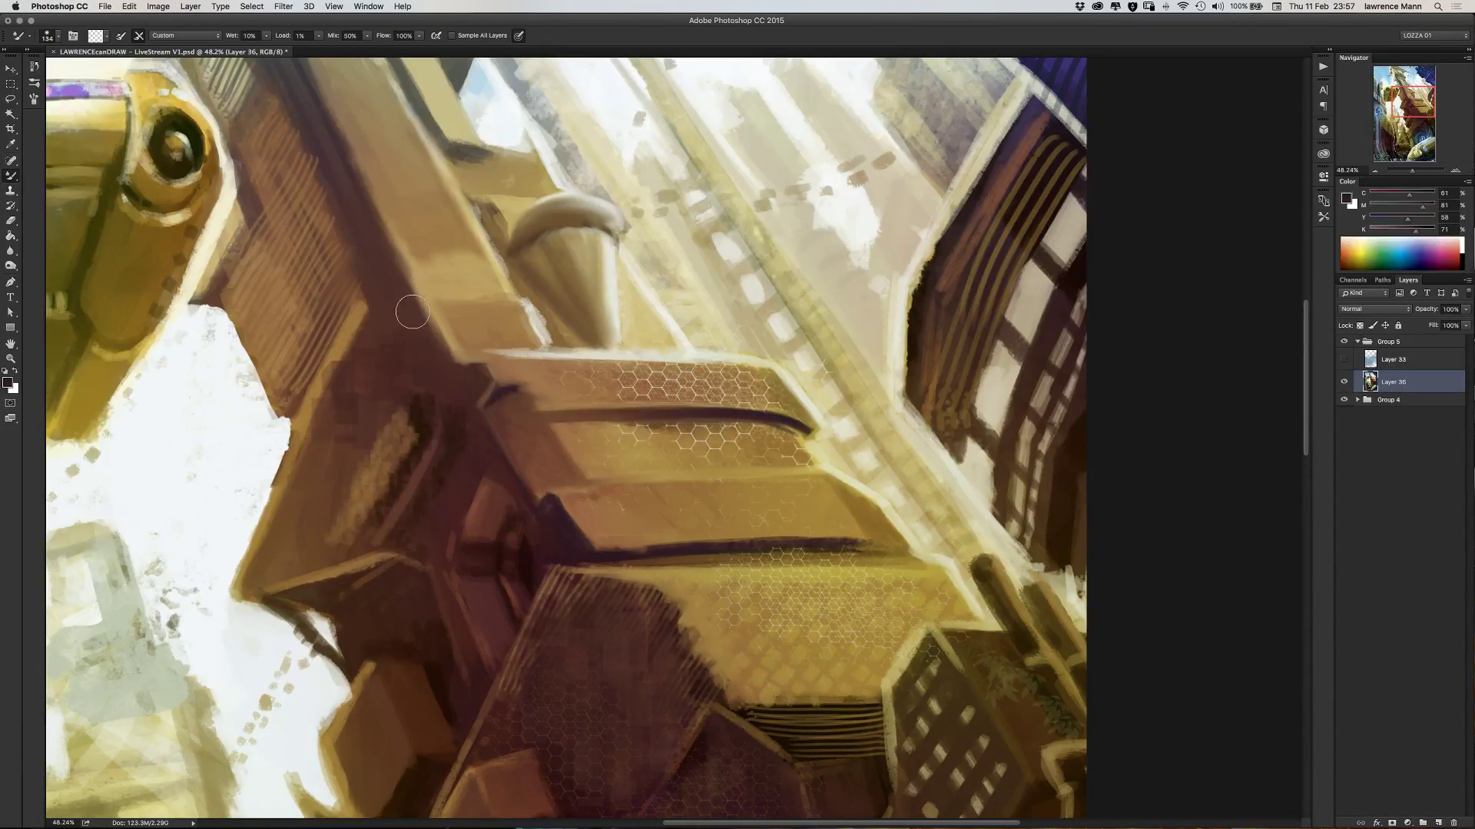
# - Examine the lower tower blocks, browse the available brush tips and review the whole painting
pyautogui.moveTo(467, 404)
pyautogui.mouseDown()
pyautogui.moveTo(503, 470)
pyautogui.moveTo(435, 384)
pyautogui.moveTo(460, 451)
pyautogui.moveTo(526, 396)
pyautogui.moveTo(607, 395)
pyautogui.mouseUp()
pyautogui.moveTo(510, 394)
pyautogui.mouseDown()
pyautogui.moveTo(505, 345)
pyautogui.moveTo(536, 371)
pyautogui.moveTo(484, 333)
pyautogui.mouseUp()
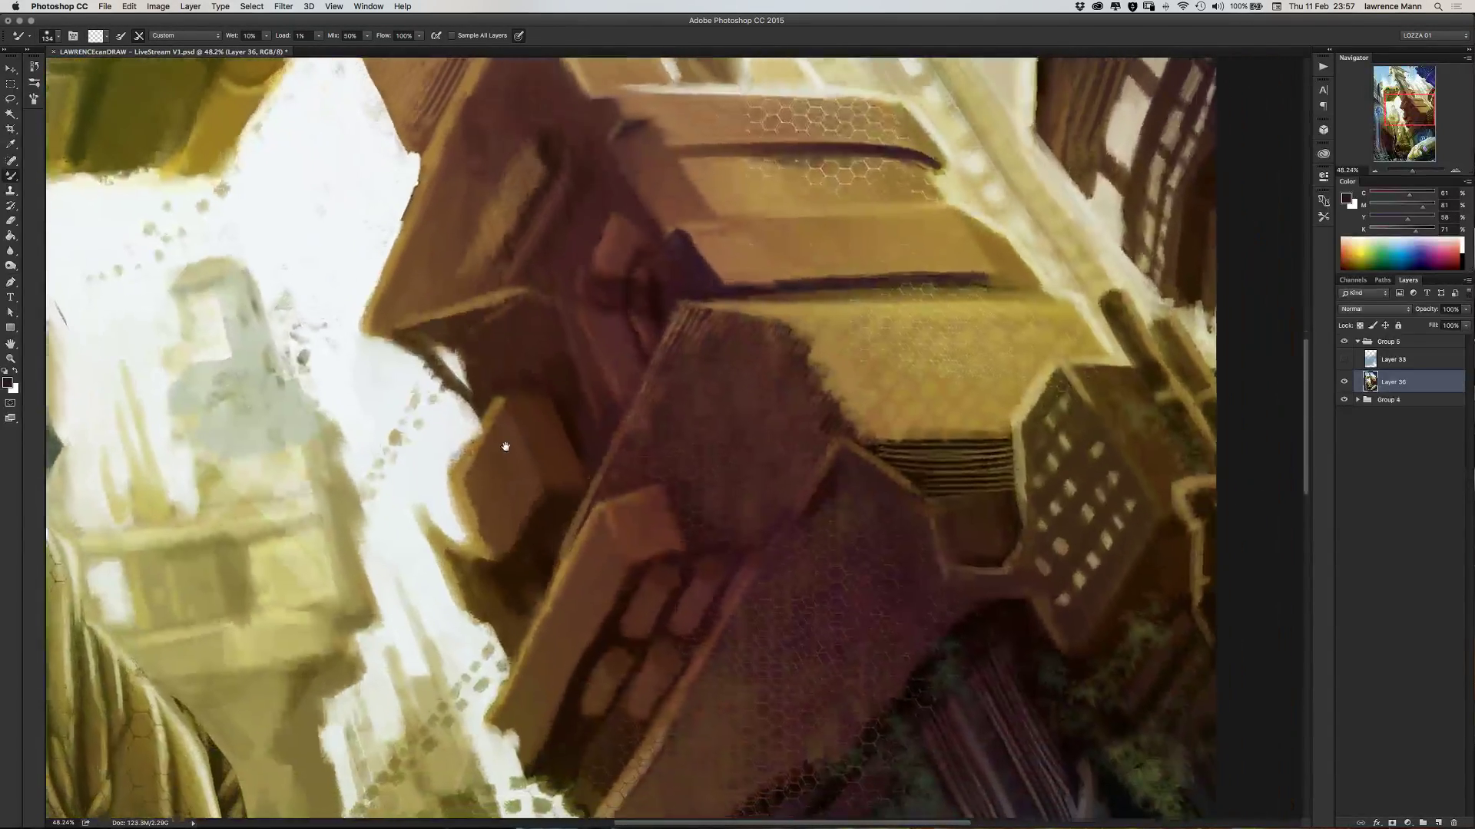
pyautogui.moveTo(505, 446); pyautogui.dragTo(476, 422)
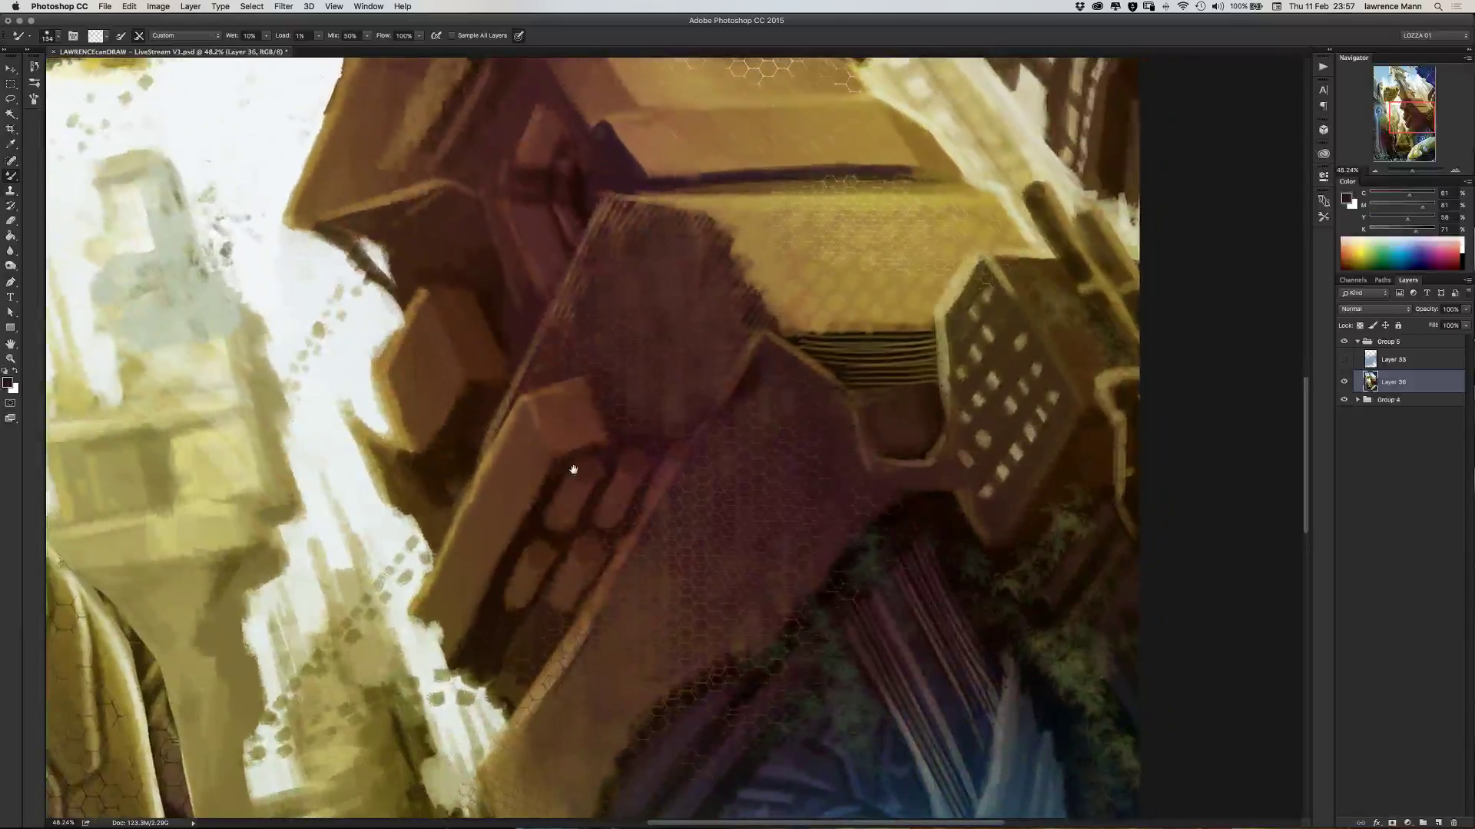
pyautogui.moveTo(573, 470)
pyautogui.mouseDown()
pyautogui.moveTo(707, 527)
pyautogui.moveTo(553, 276)
pyautogui.moveTo(625, 362)
pyautogui.mouseUp()
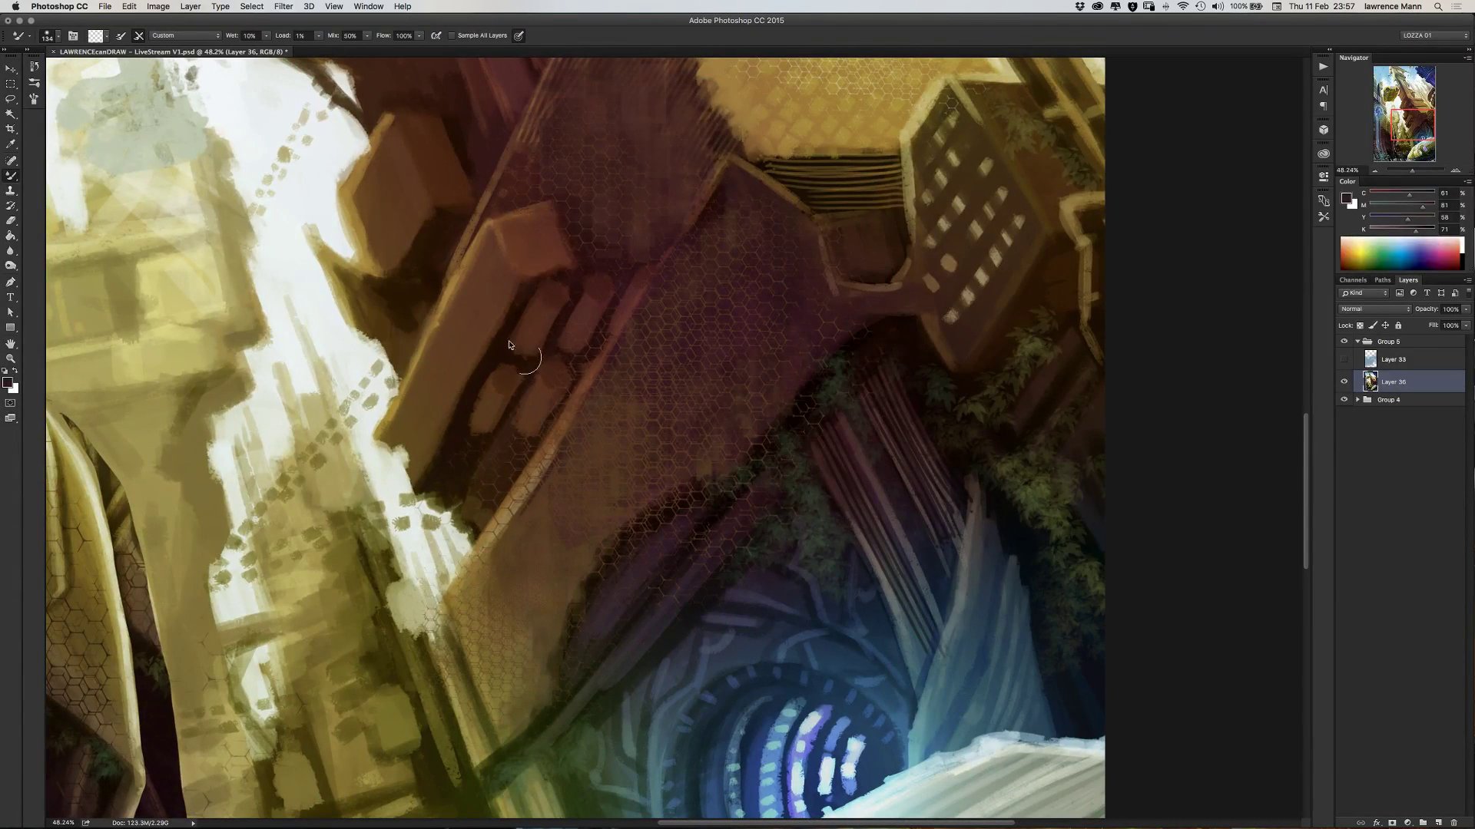
pyautogui.rightClick(525, 360)
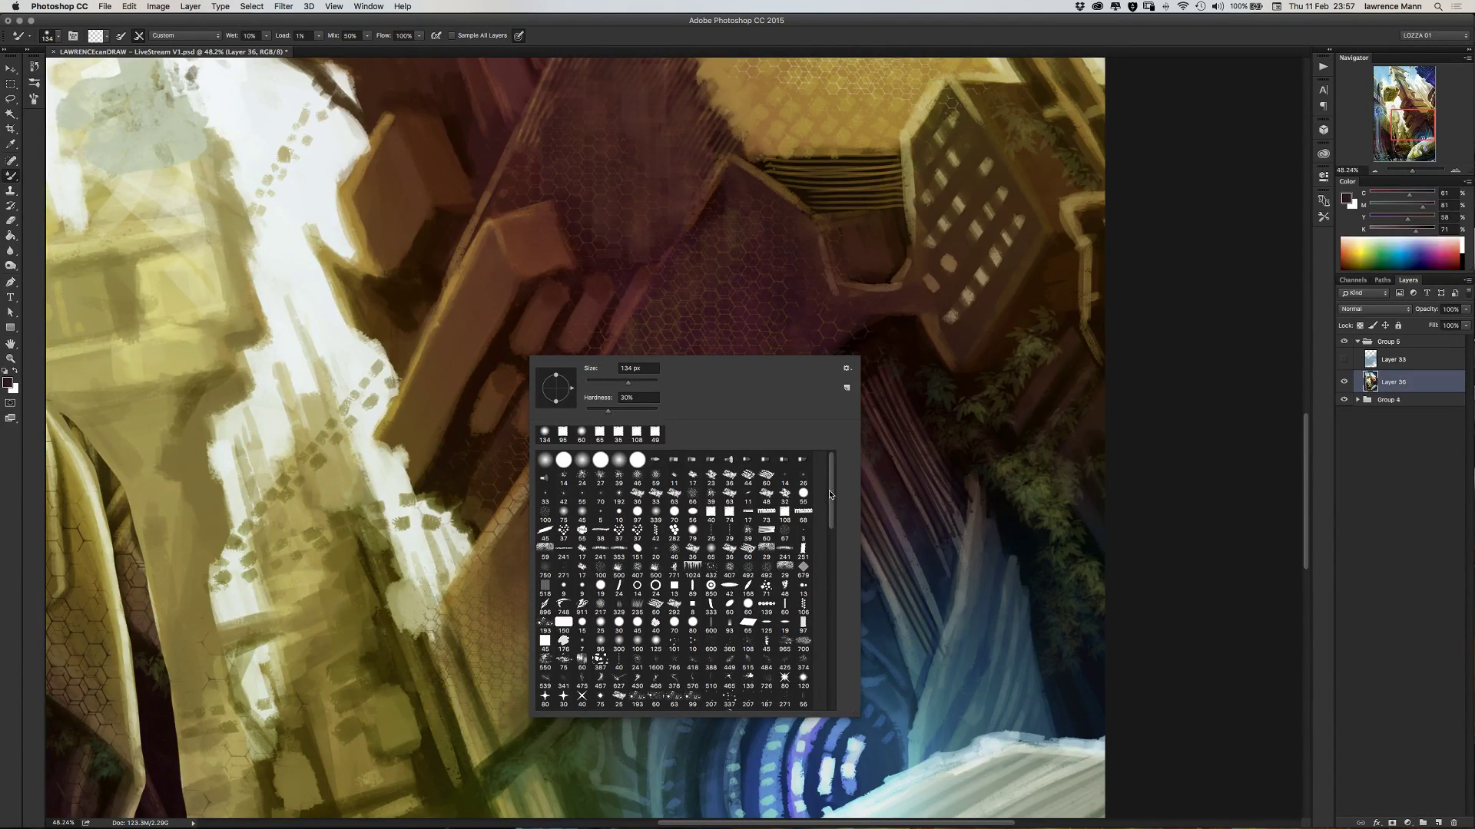
pyautogui.scroll(-15, 814, 507)
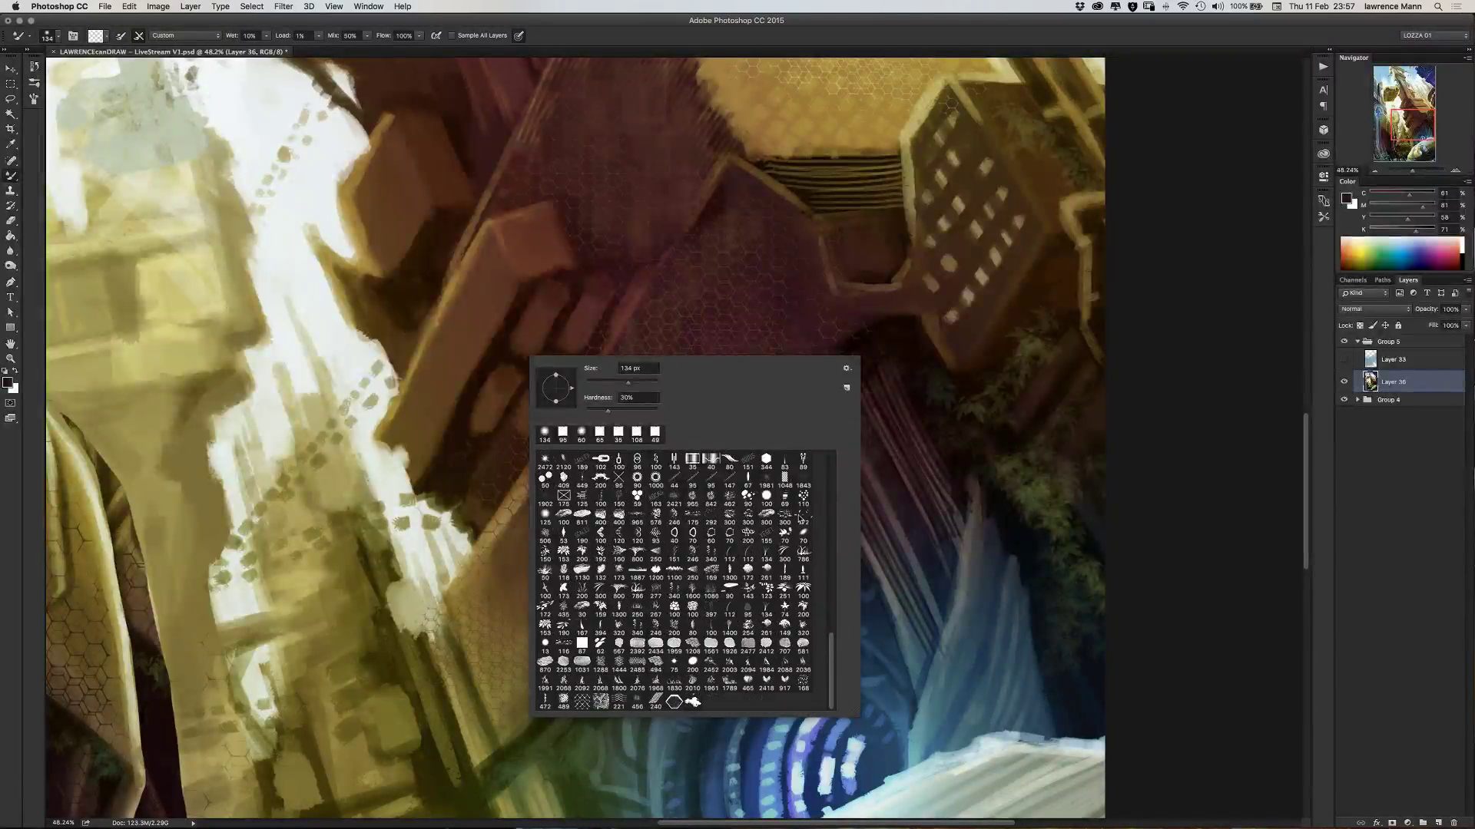
pyautogui.scroll(5, 666, 491)
pyautogui.click(538, 246)
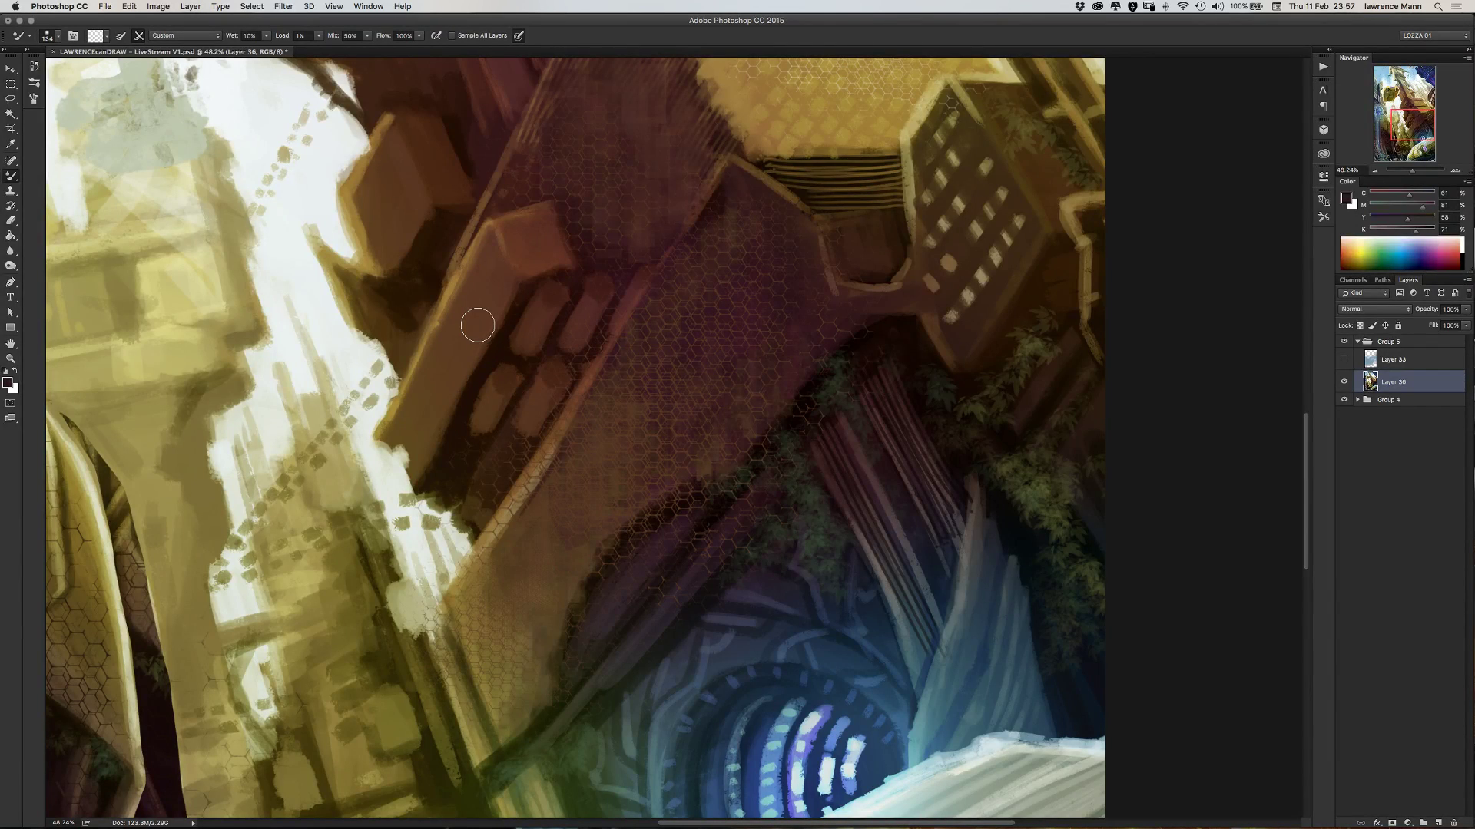
pyautogui.scroll(-10, 477, 325)
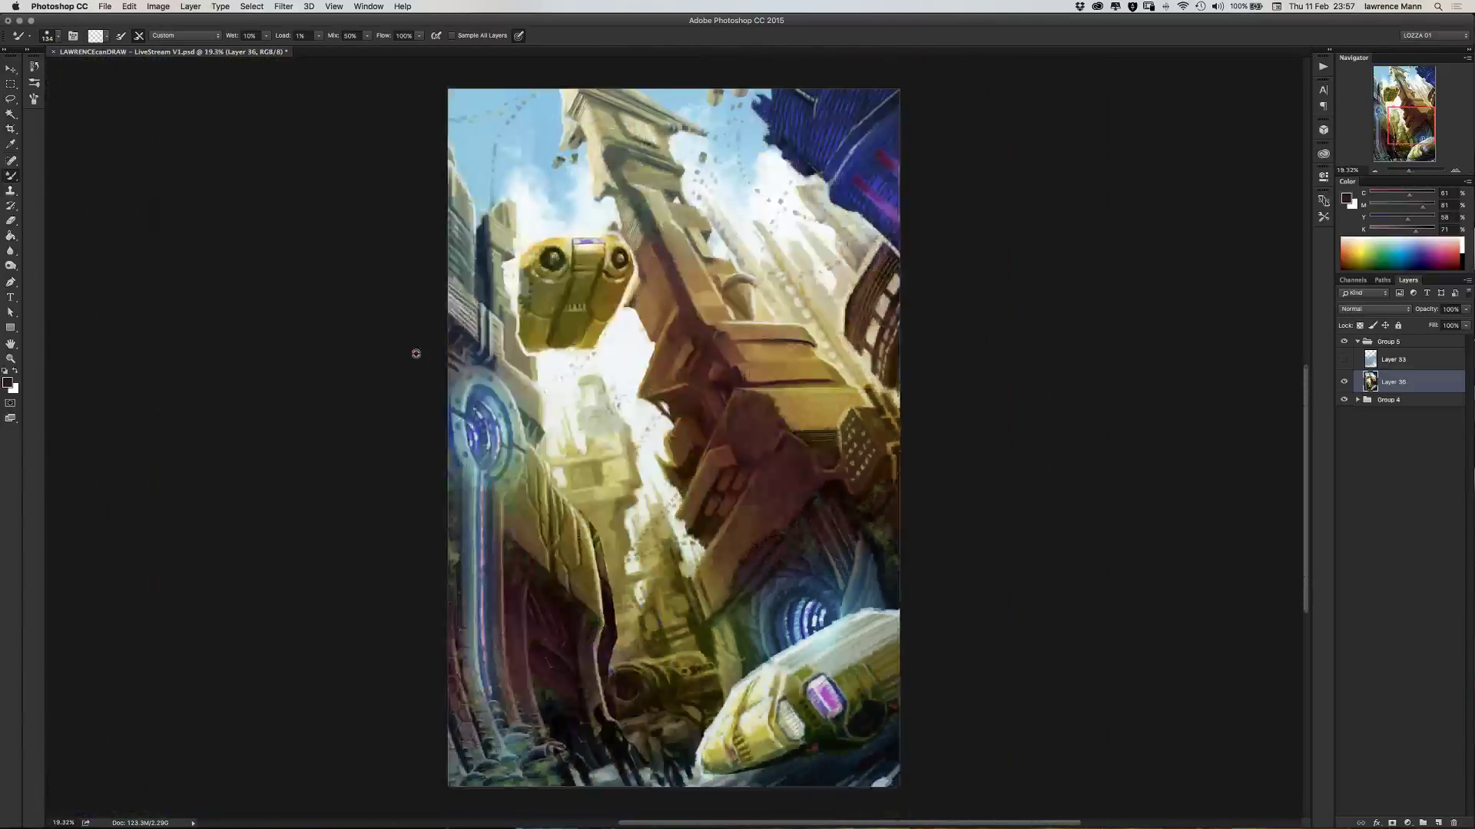
# - Examine the hovering ship, the central tower and the upper sky up close and at reduced zoom
pyautogui.scroll(3, 416, 354)
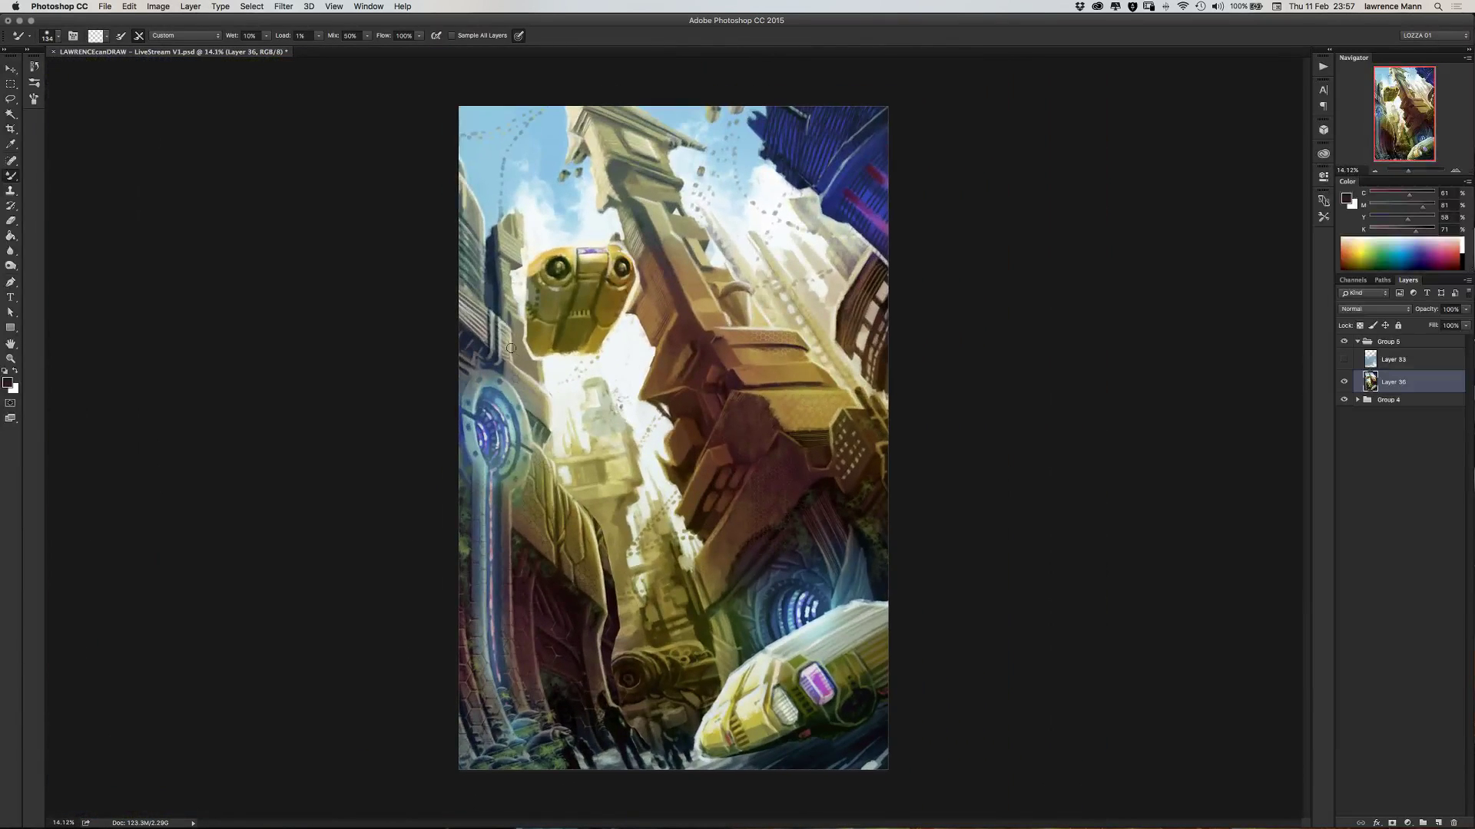
pyautogui.scroll(-2, 507, 368)
pyautogui.scroll(4, 530, 392)
pyautogui.scroll(6, 540, 412)
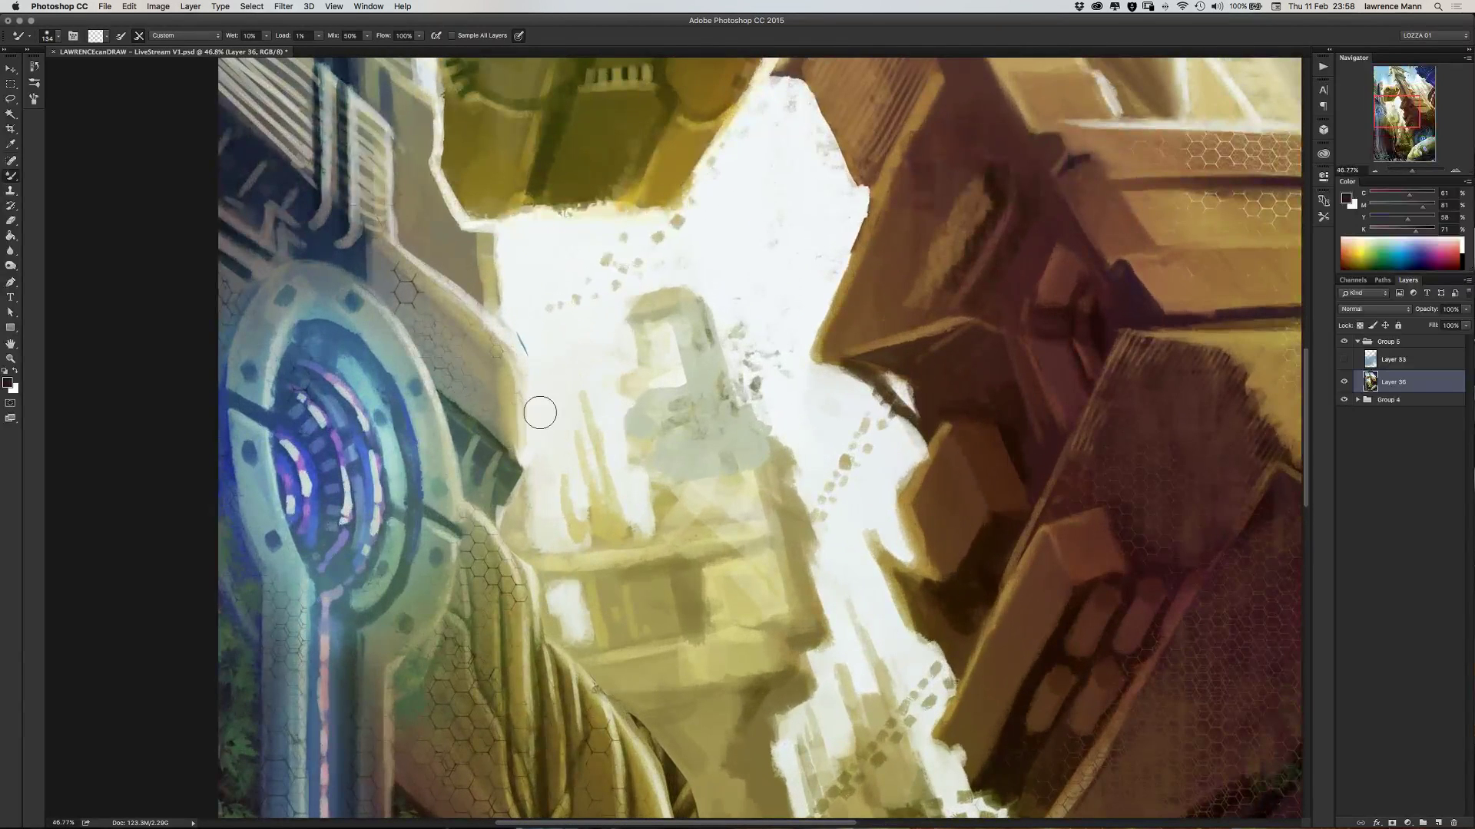
pyautogui.press('space')
pyautogui.moveTo(540, 413); pyautogui.dragTo(578, 482)
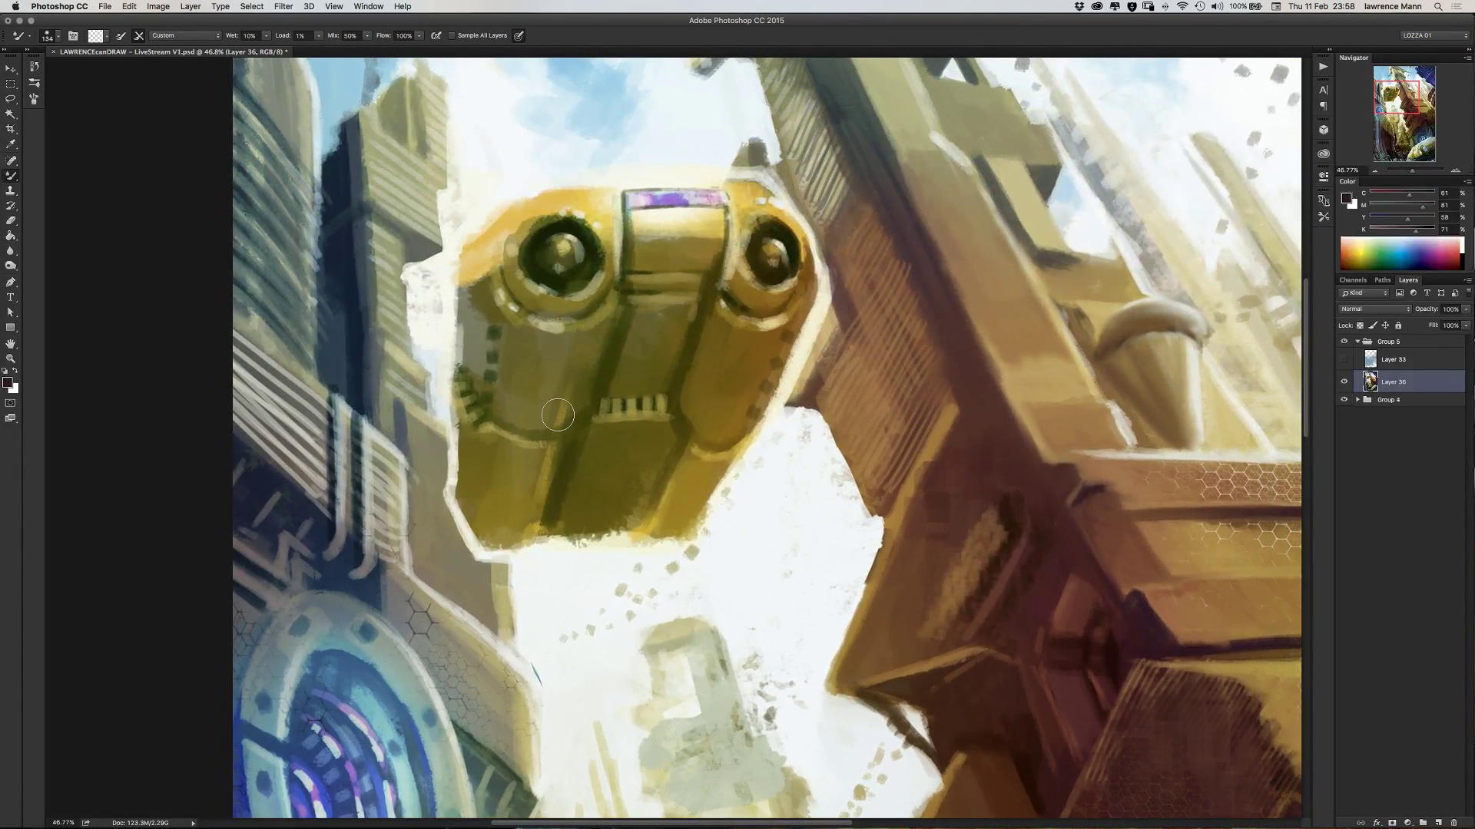
pyautogui.moveTo(654, 438); pyautogui.dragTo(634, 471)
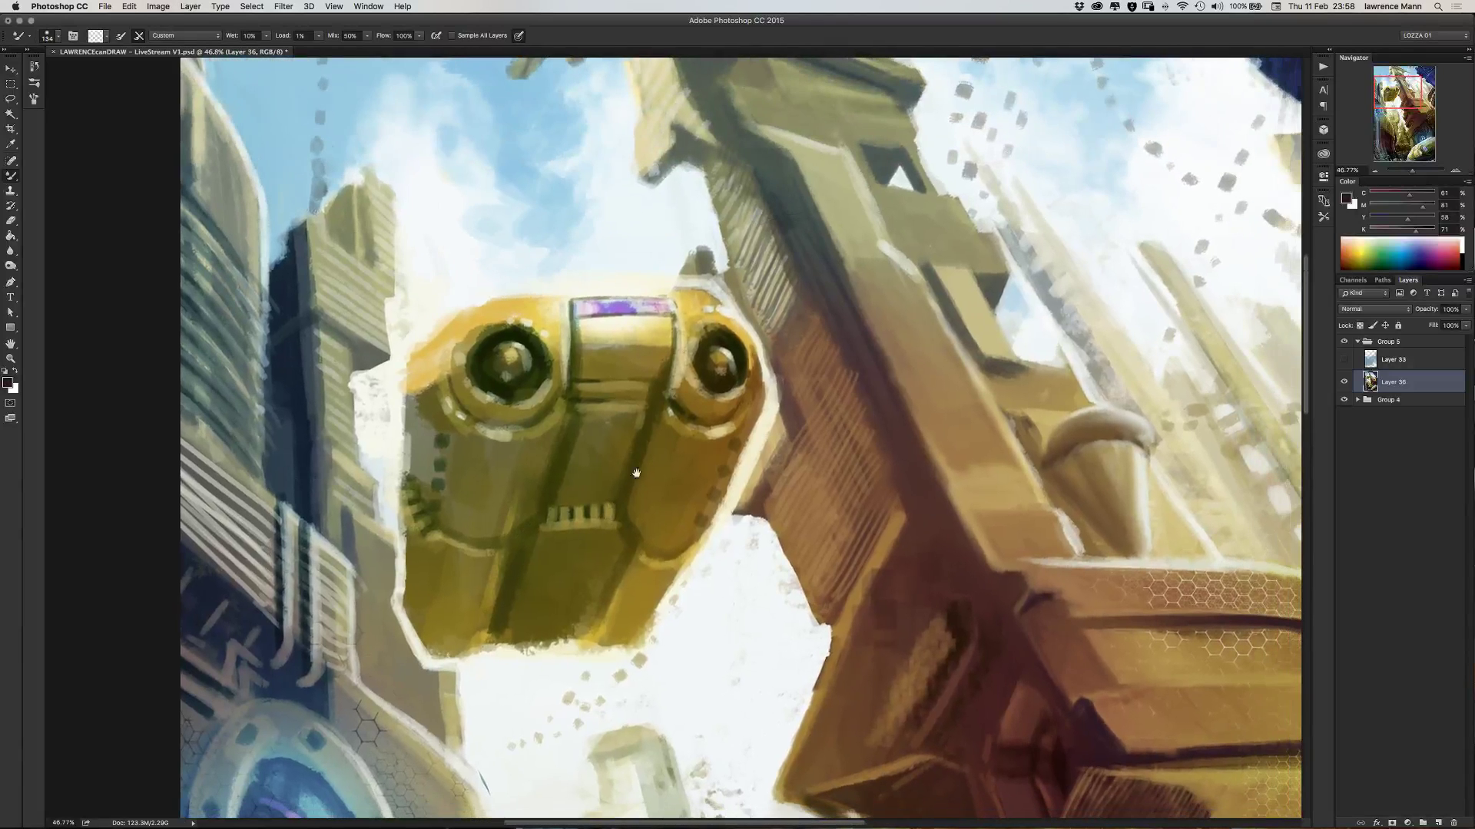
pyautogui.scroll(-3, 632, 473)
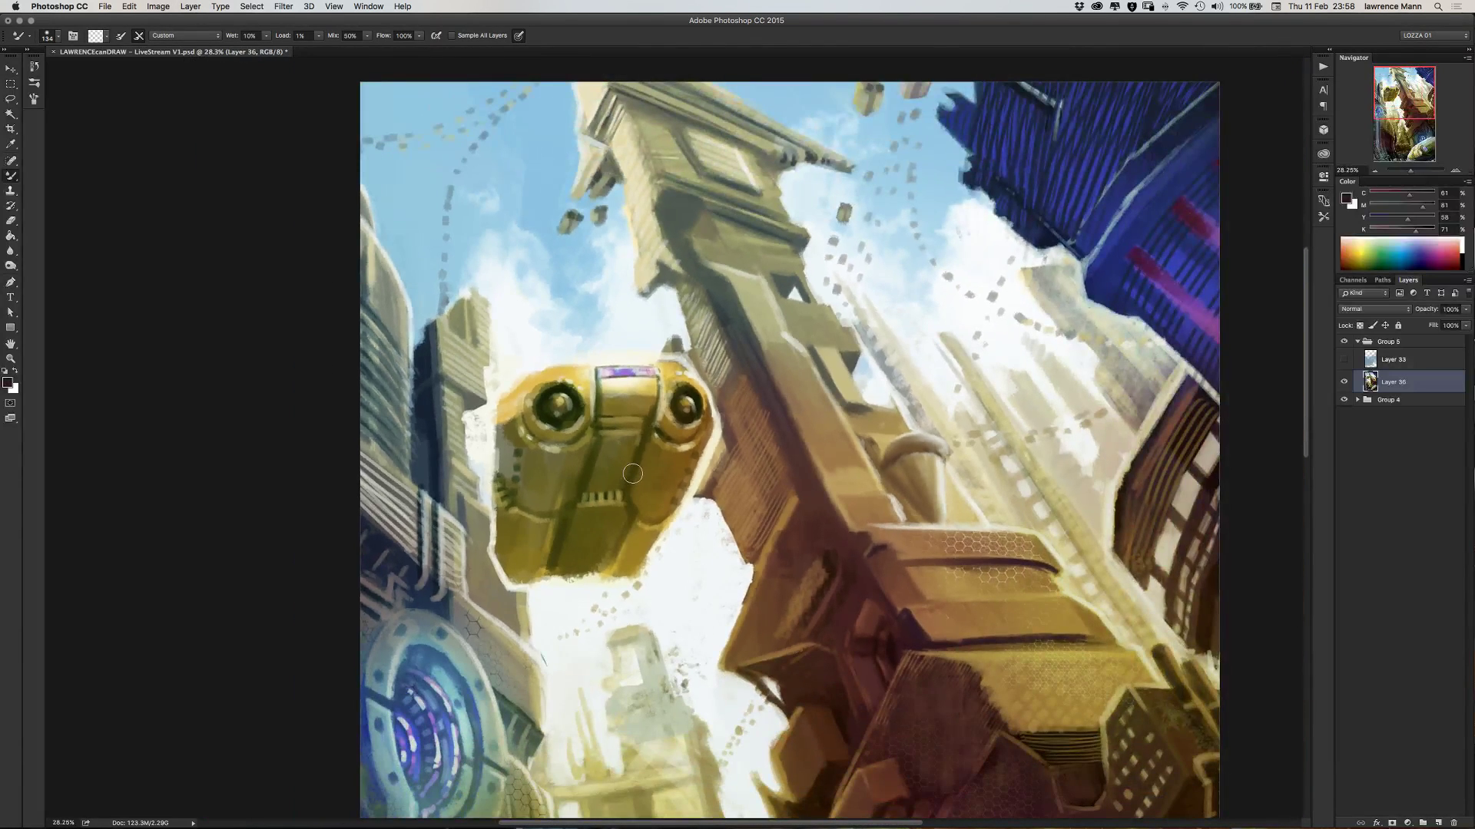
pyautogui.moveTo(608, 276); pyautogui.dragTo(567, 387)
pyautogui.scroll(-4, 567, 386)
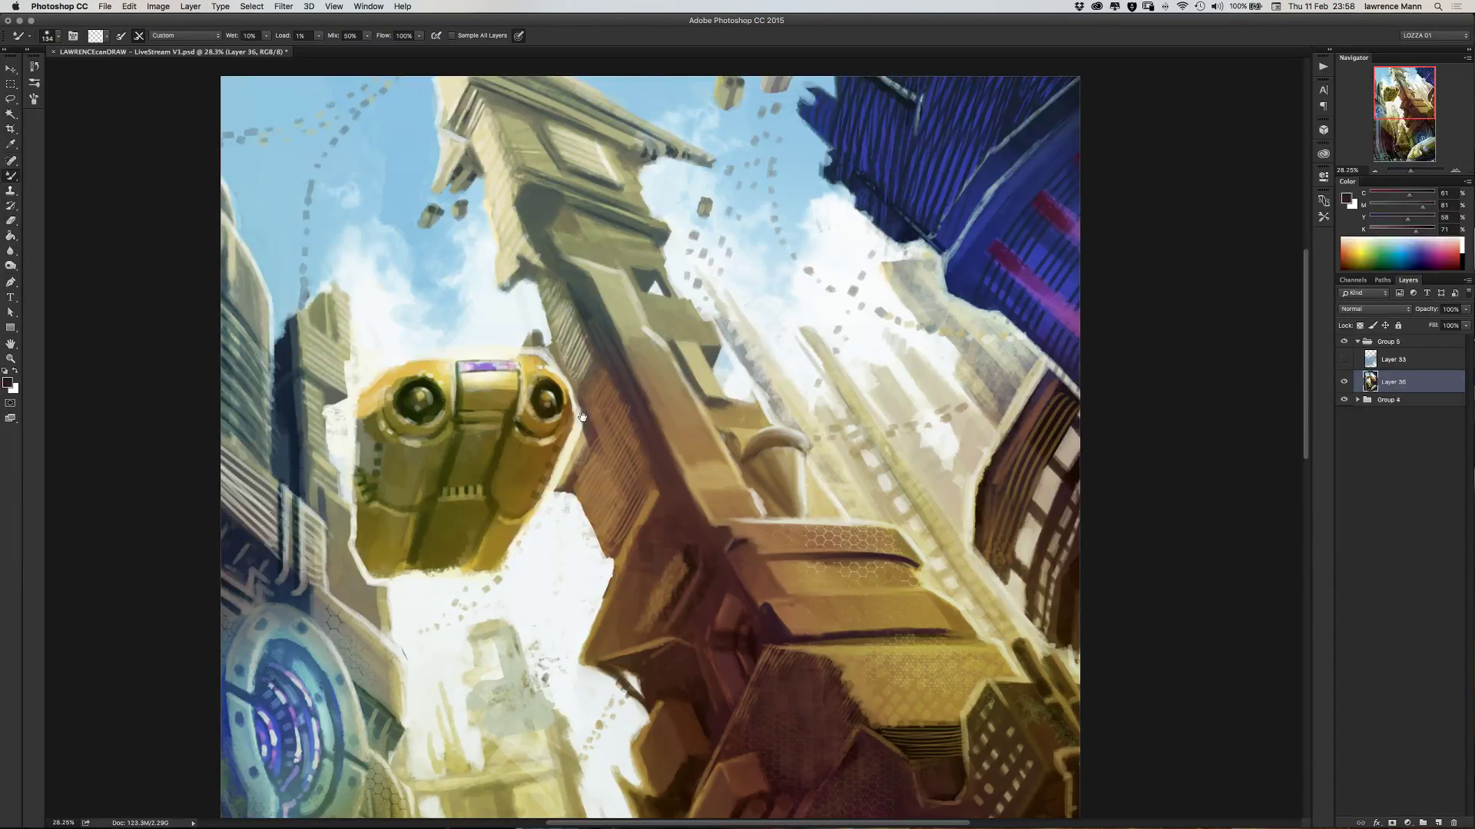
# - Paint over the opening in the central tower's side with a sampled olive tone using the Brush tool
pyautogui.click(13, 176)
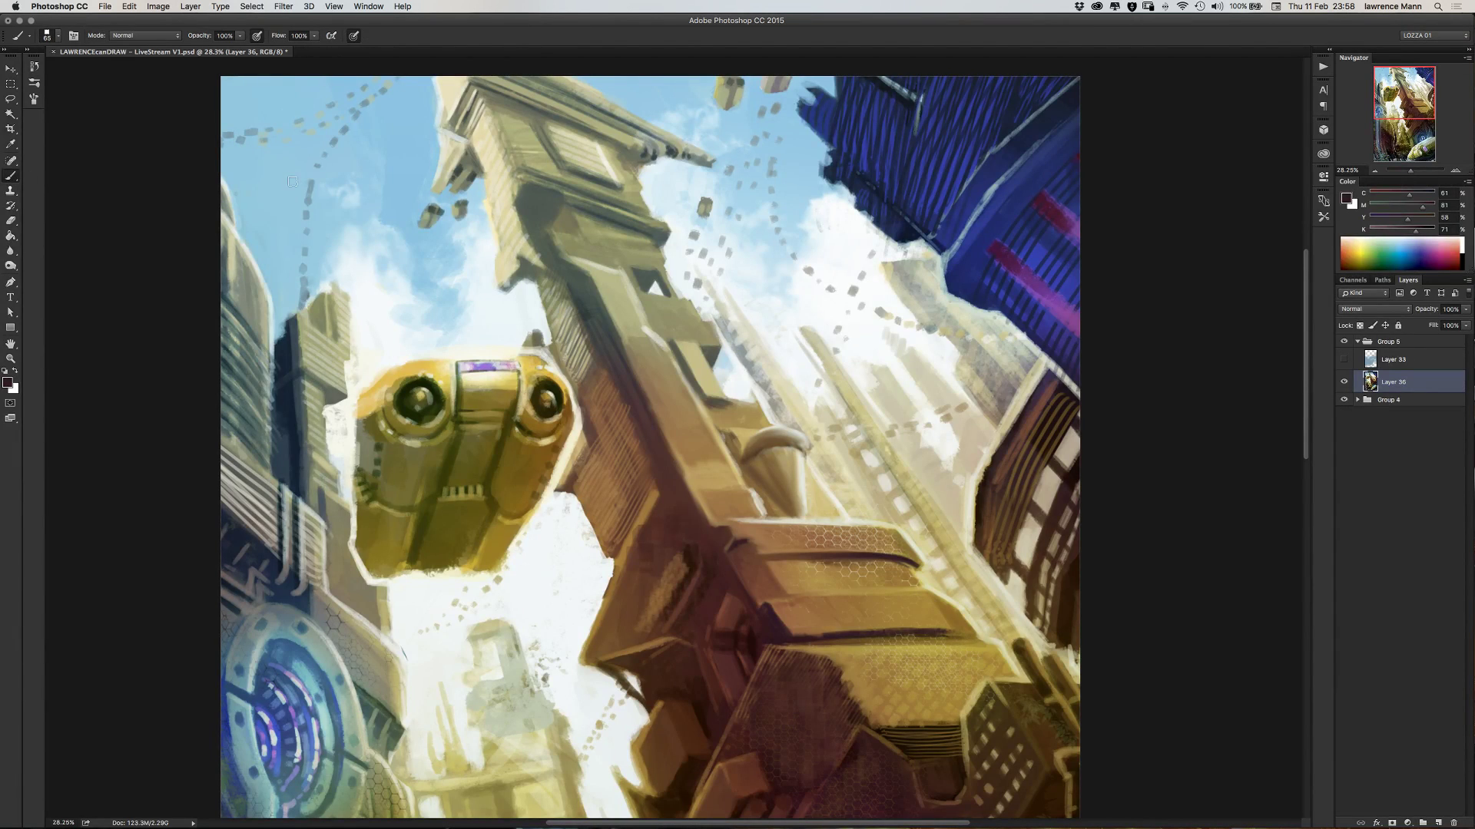
pyautogui.keyDown('alt'); pyautogui.click(672, 302); pyautogui.keyUp('alt')
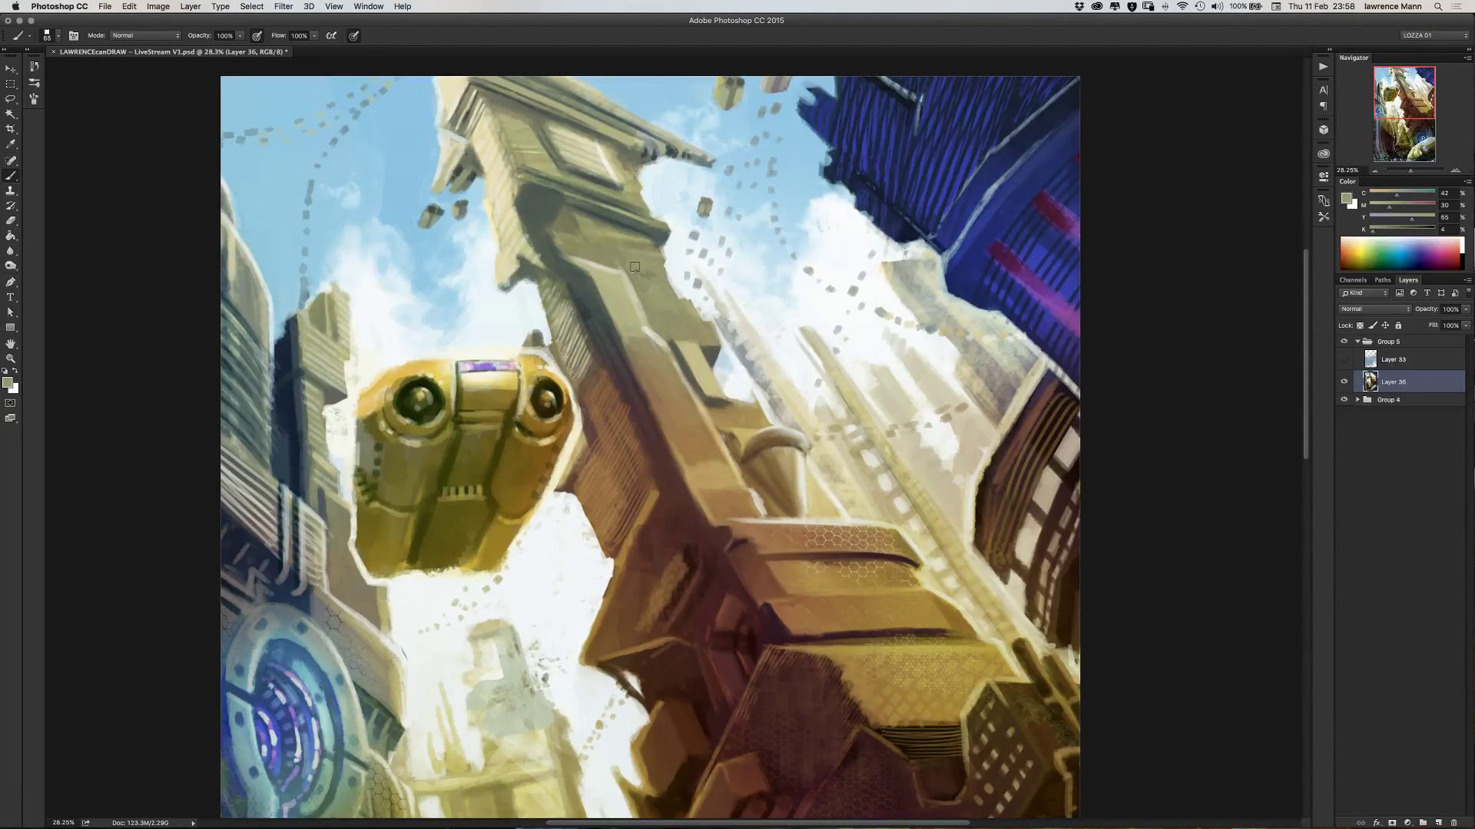
pyautogui.moveTo(634, 267)
pyautogui.mouseDown()
pyautogui.moveTo(657, 259)
pyautogui.moveTo(669, 281)
pyautogui.mouseUp()
# - Clean up the central tower's edge beneath its upper overhang with sampled cloud white
pyautogui.keyDown('alt'); pyautogui.click(488, 252); pyautogui.keyUp('alt')
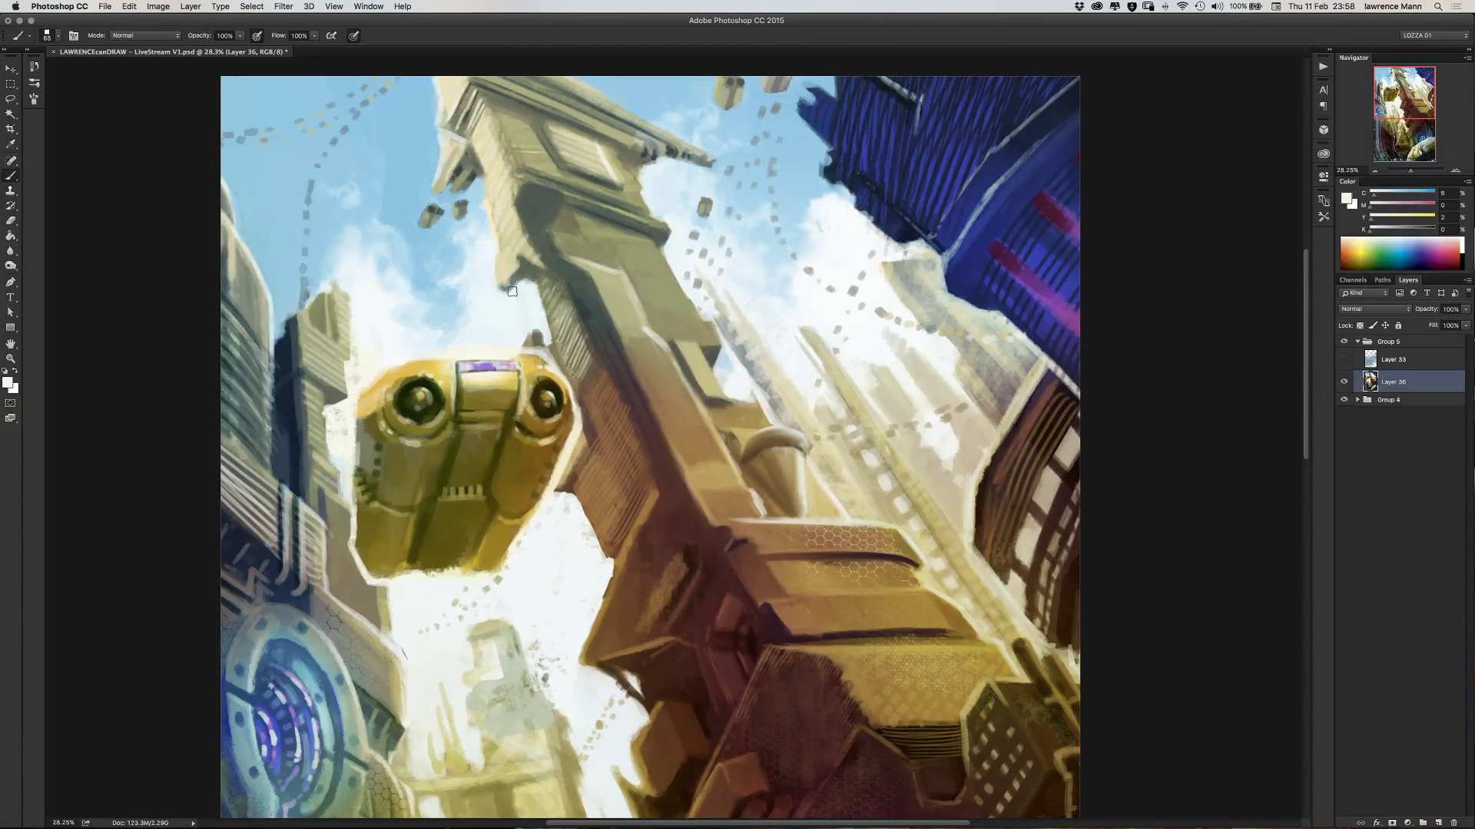
pyautogui.moveTo(512, 291); pyautogui.dragTo(497, 250)
pyautogui.moveTo(500, 290); pyautogui.dragTo(496, 252)
# - Touch up the tower's upper block with its own sampled colour and repaint the pale sky under the cornice
pyautogui.keyDown('alt'); pyautogui.click(532, 139); pyautogui.keyUp('alt')
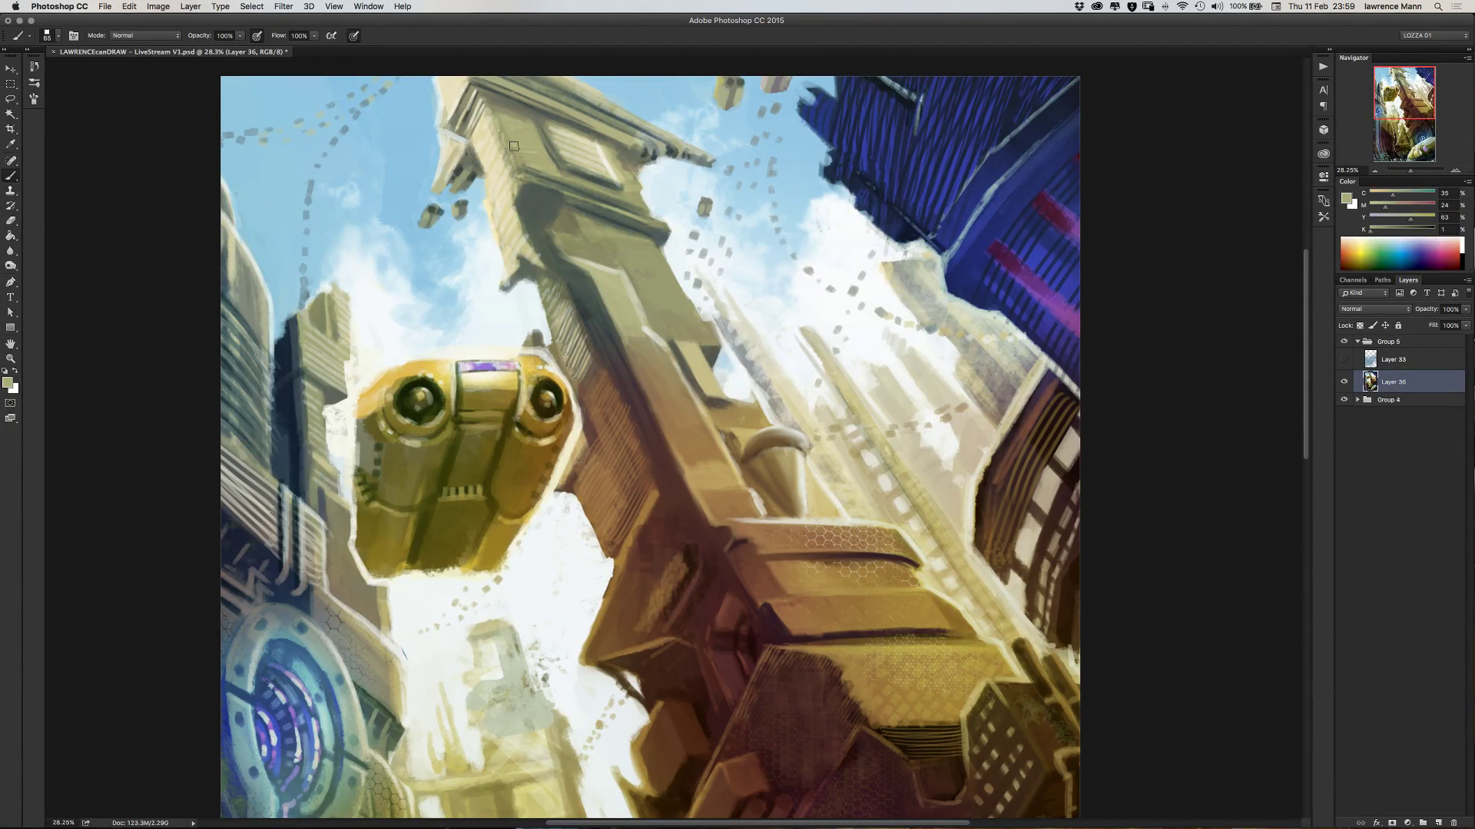
pyautogui.keyDown('alt'); pyautogui.click(653, 193); pyautogui.keyUp('alt')
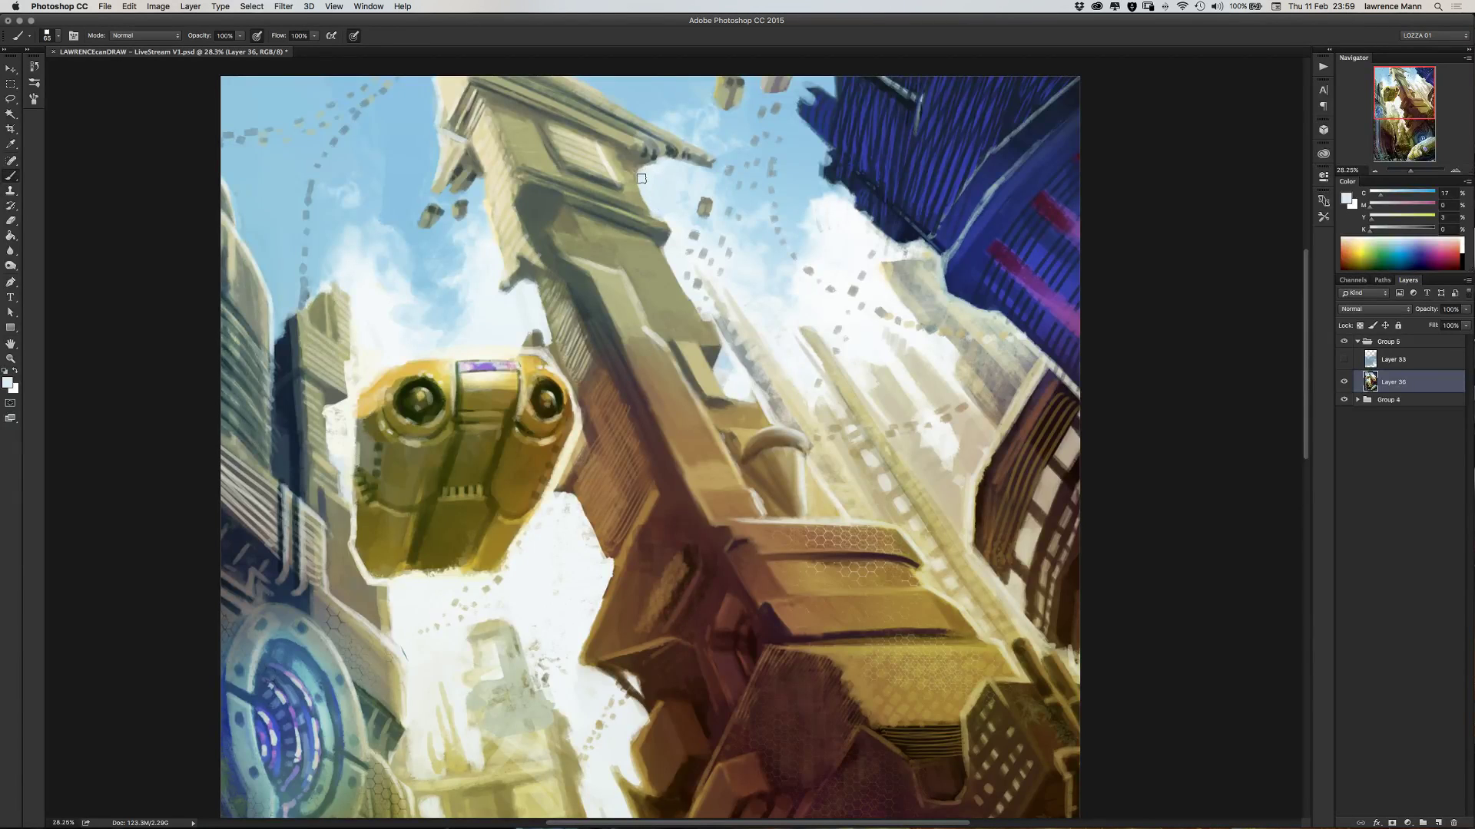
pyautogui.moveTo(642, 178); pyautogui.dragTo(652, 166)
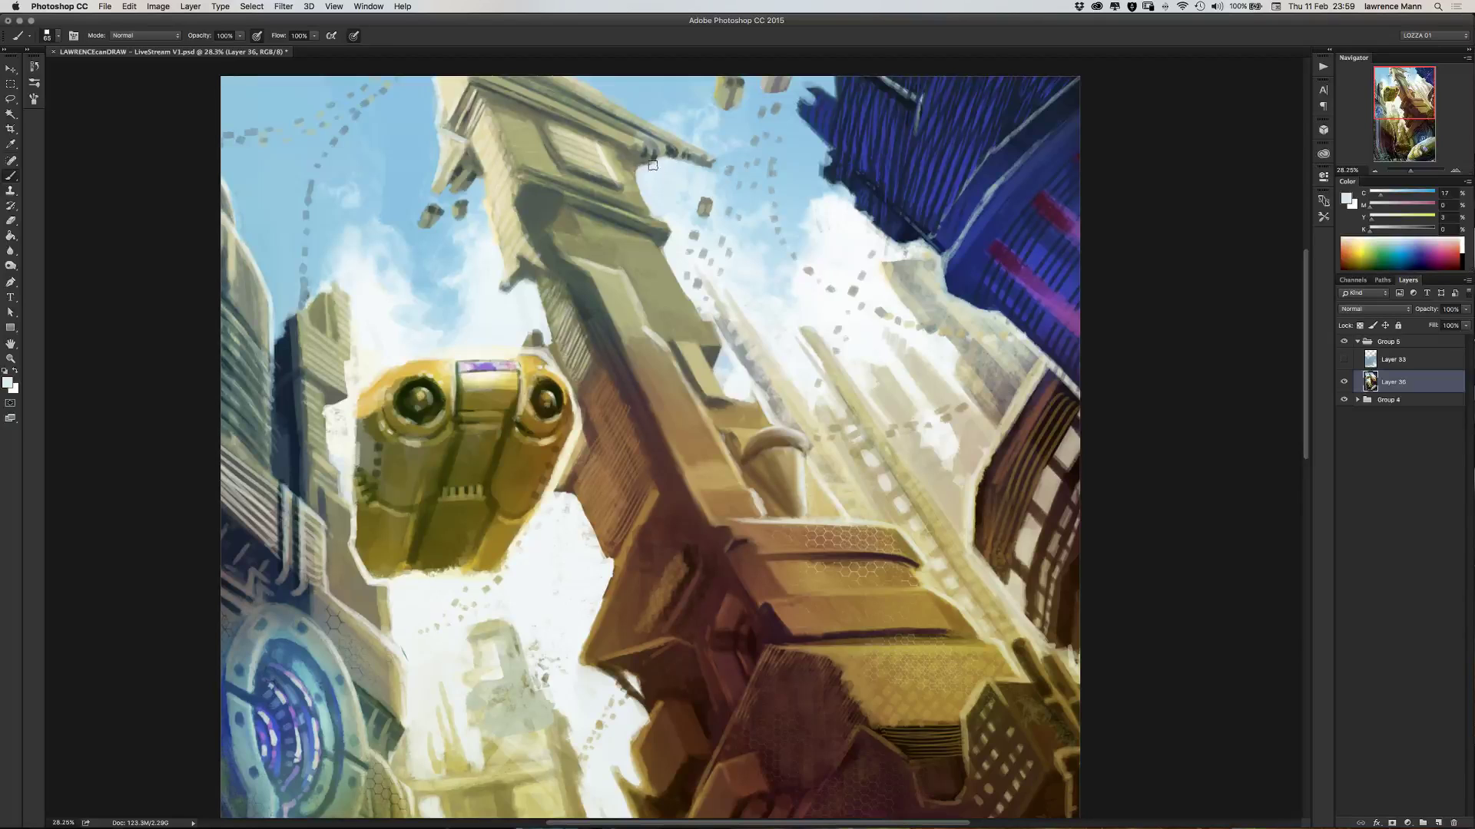
# - Sample the nearby sky blues and paint them along the ragged outer edge of the dark blue structure
pyautogui.keyDown('alt'); pyautogui.click(421, 93); pyautogui.keyUp('alt')
pyautogui.keyDown('alt'); pyautogui.click(715, 167); pyautogui.keyUp('alt')
pyautogui.keyDown('alt'); pyautogui.click(807, 141); pyautogui.keyUp('alt')
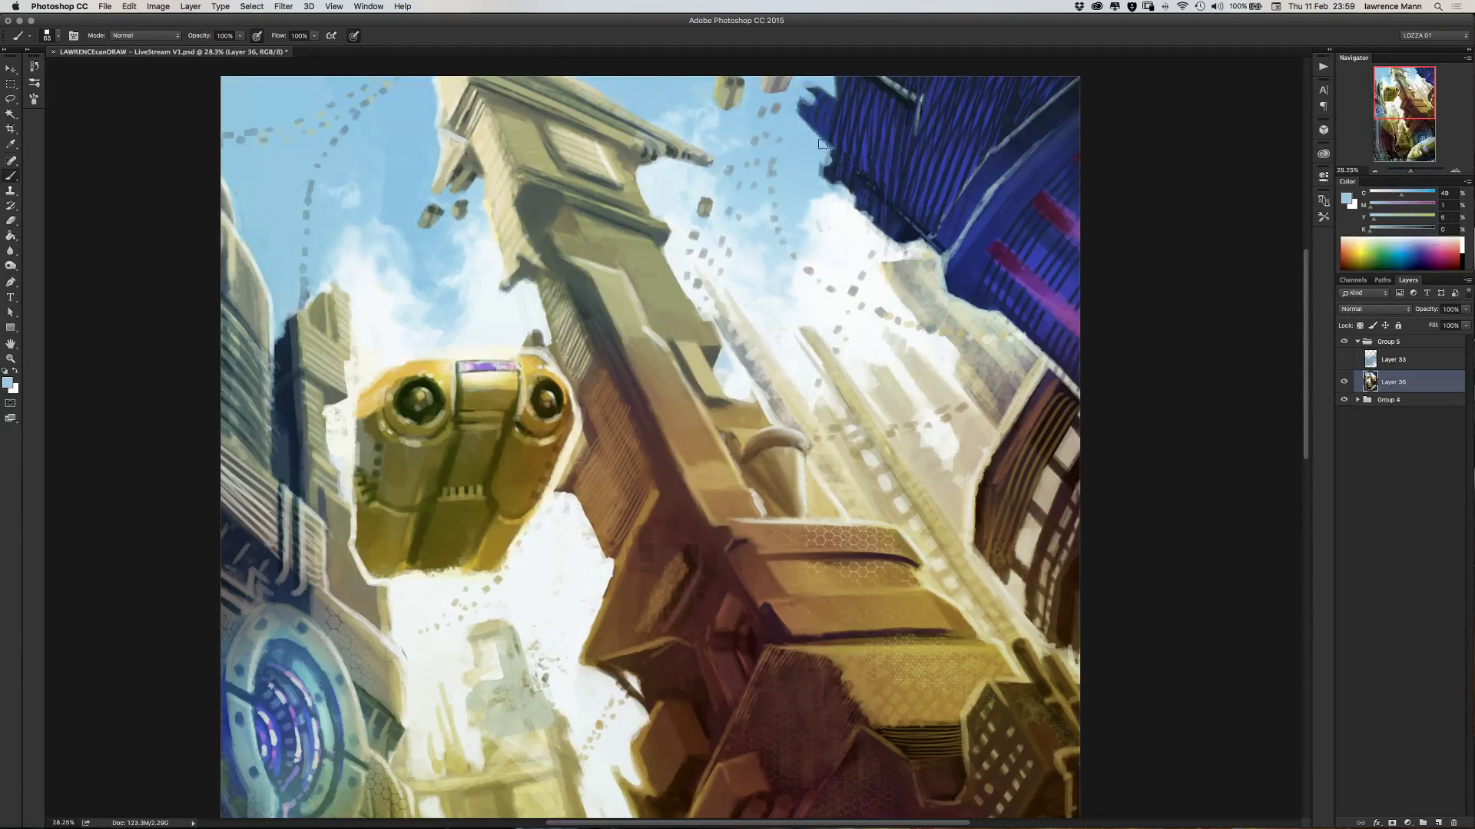
pyautogui.moveTo(821, 168)
pyautogui.mouseDown()
pyautogui.moveTo(820, 188)
pyautogui.moveTo(820, 165)
pyautogui.mouseUp()
# - Outline the dark blue structure in the painting's upper-right corner with a freehand lasso selection
pyautogui.scroll(-2, 323, 230)
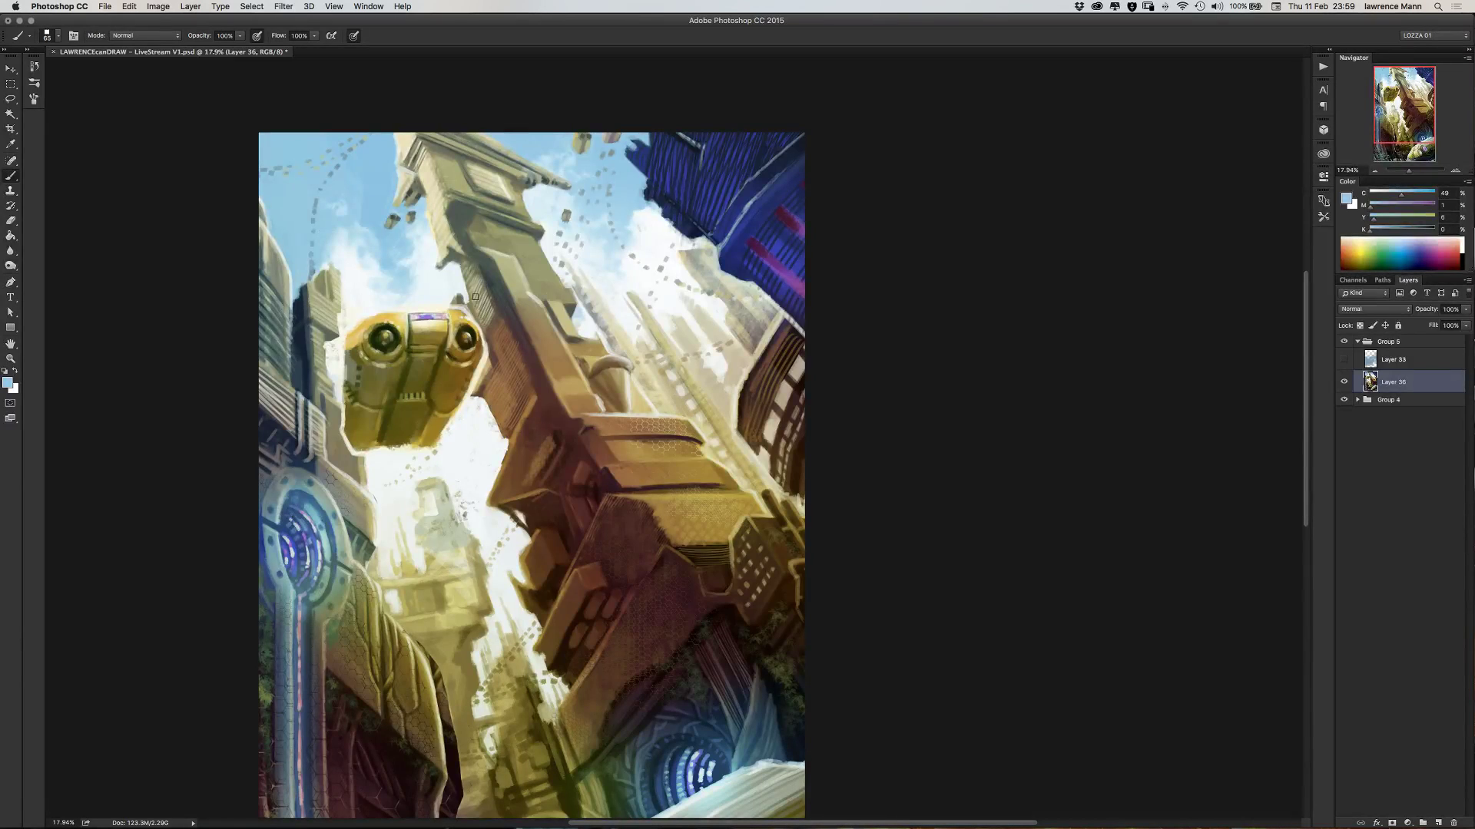
pyautogui.click(11, 99)
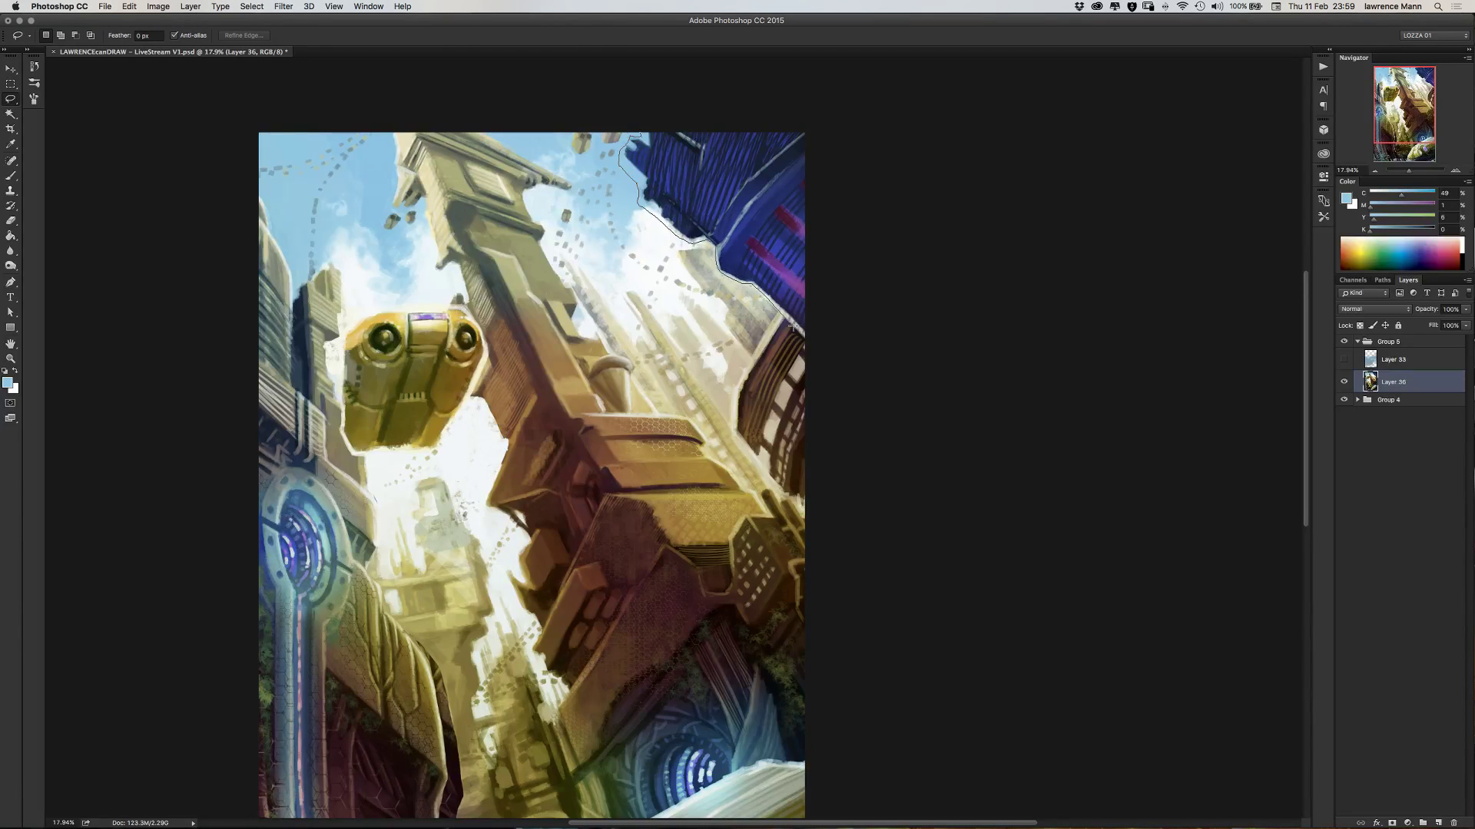
pyautogui.moveTo(792, 327); pyautogui.dragTo(826, 358)
pyautogui.moveTo(883, 265)
pyautogui.mouseDown()
pyautogui.moveTo(645, 109)
pyautogui.moveTo(619, 142)
pyautogui.mouseUp()
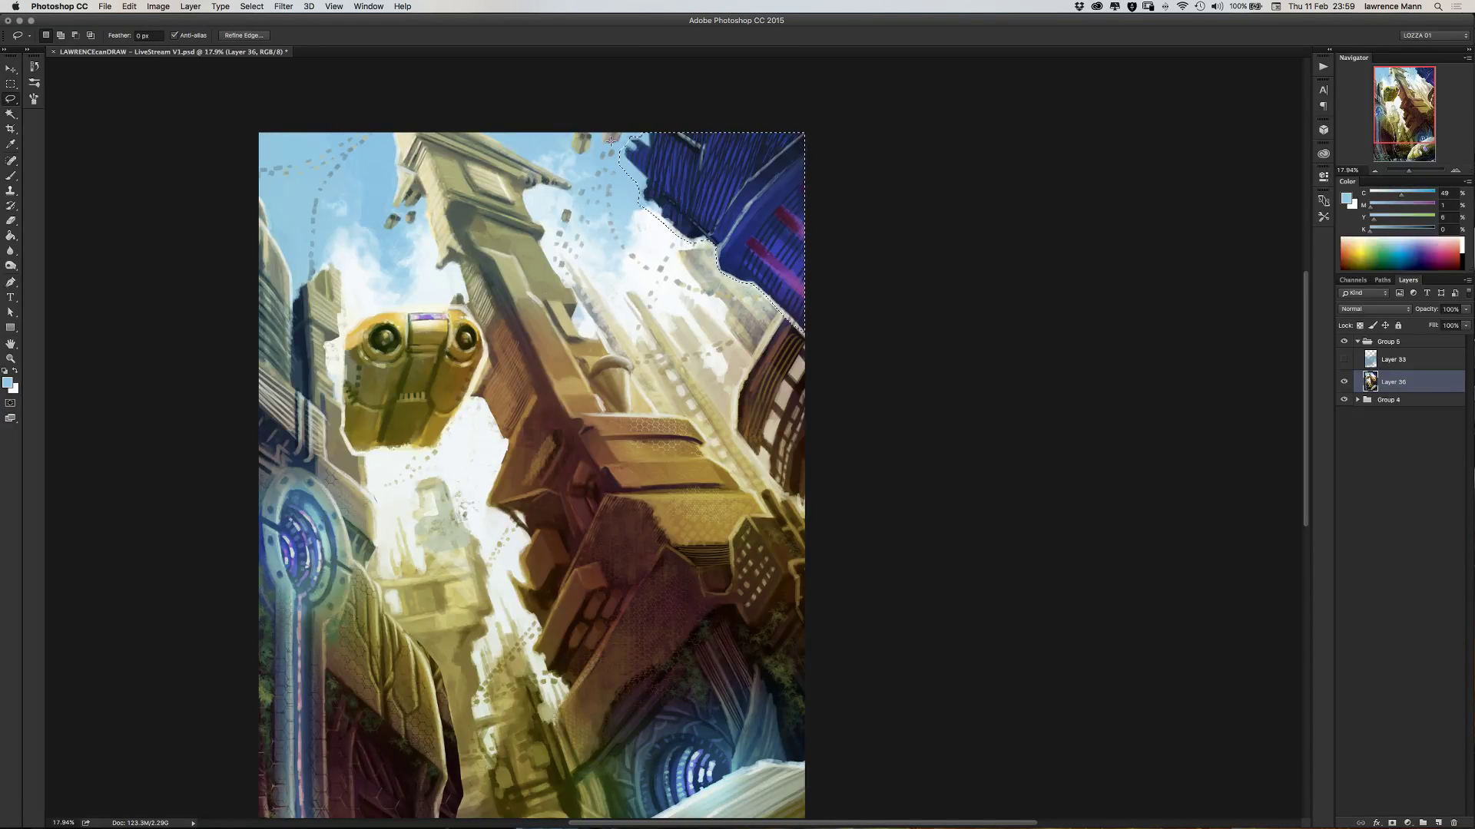
pyautogui.press('super+u')
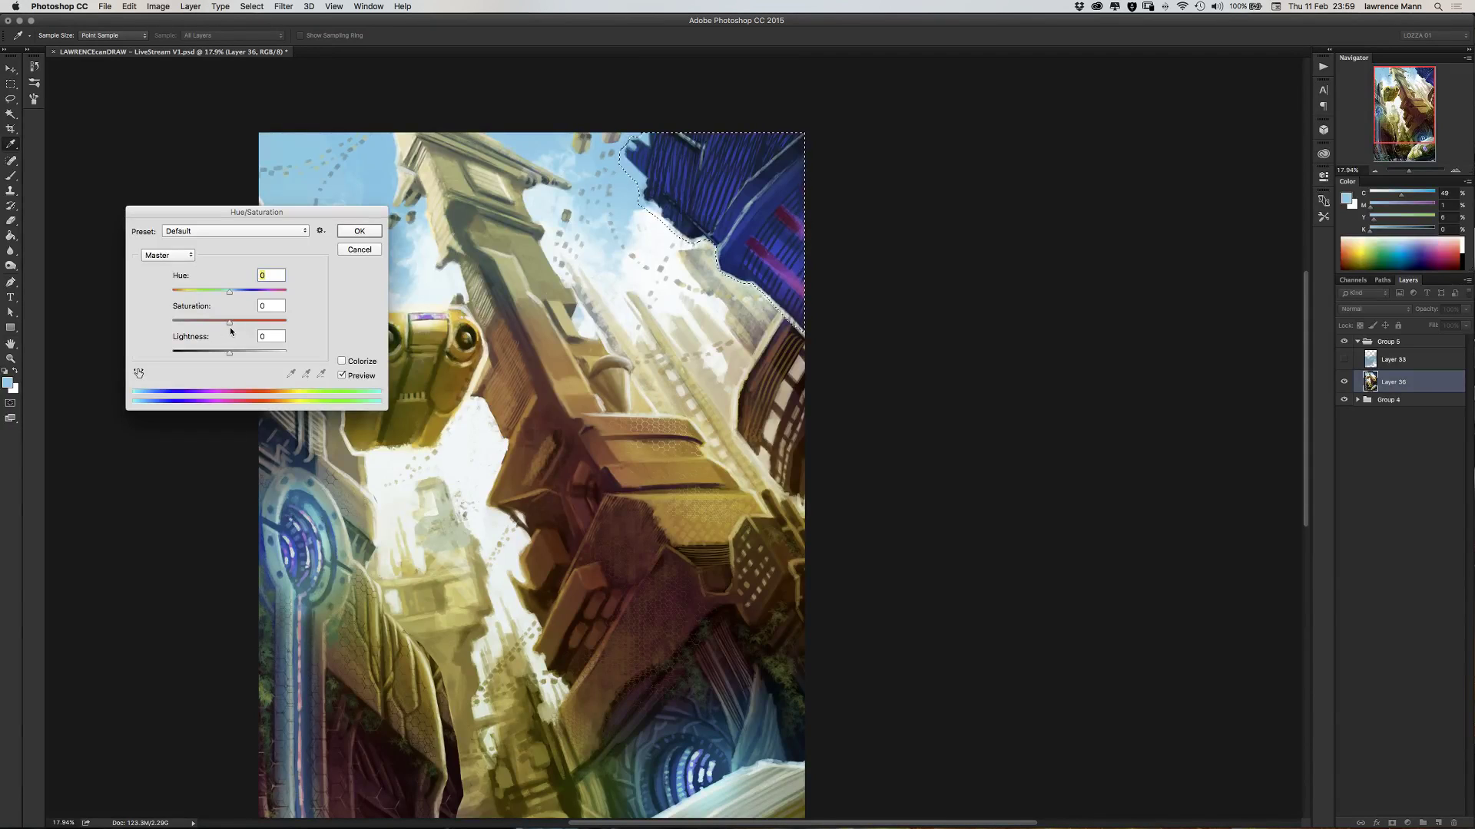
pyautogui.click(356, 232)
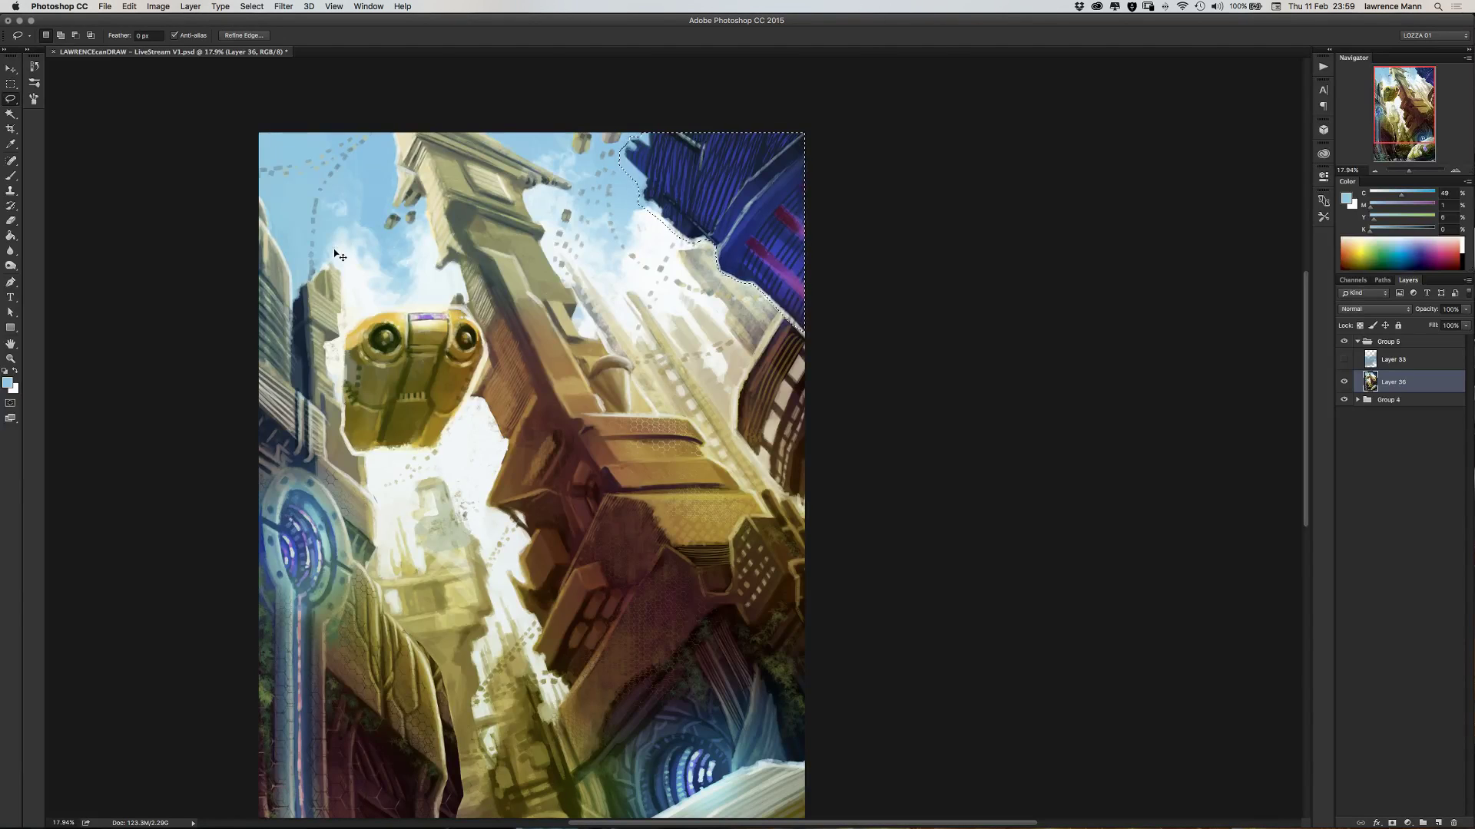
# - Cut the selected blue structure onto its own layer in the same place and hide Group 4
pyautogui.press('super+d')
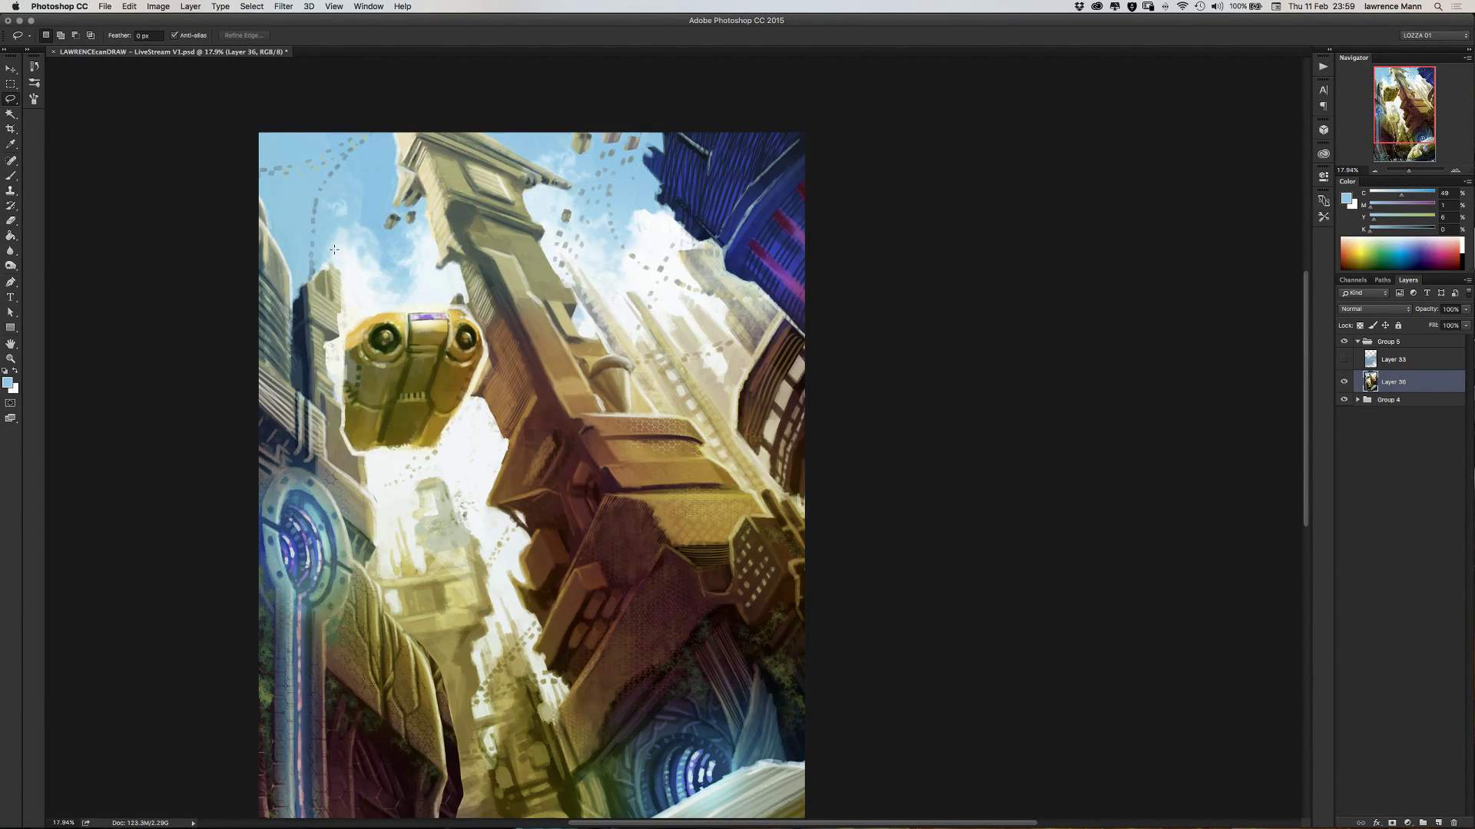
pyautogui.press('super+v')
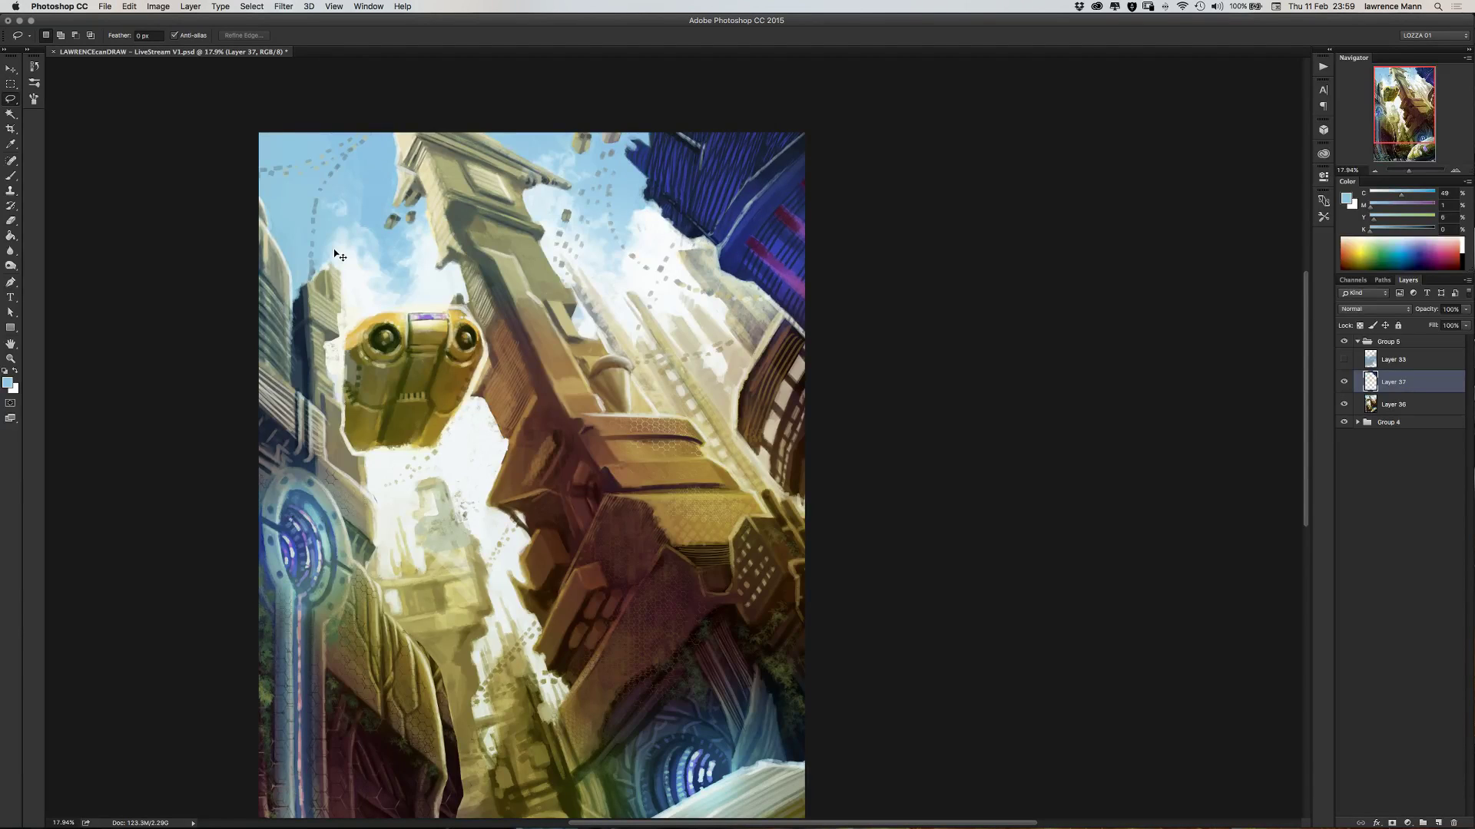
pyautogui.click(1343, 424)
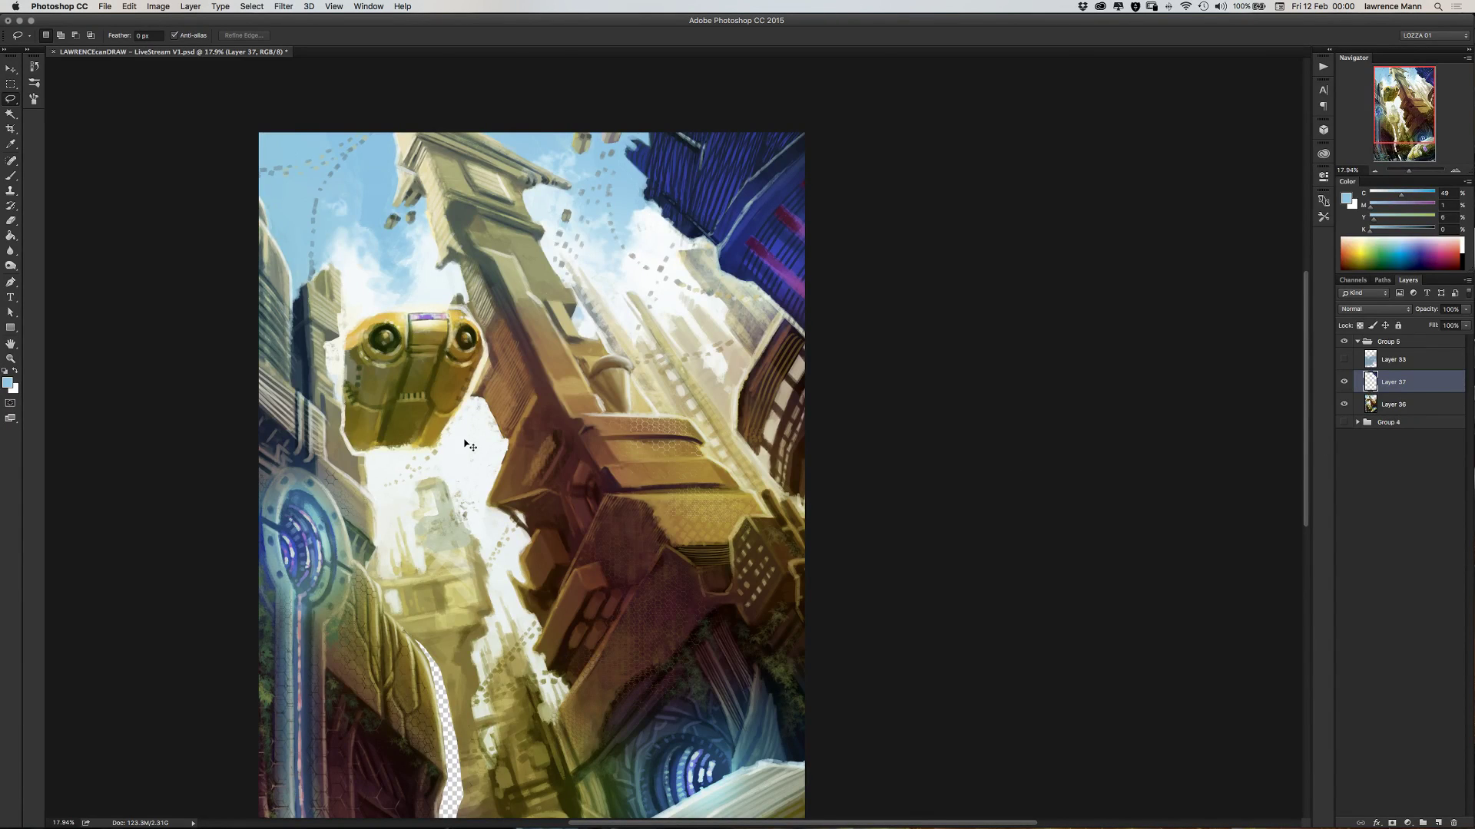
# - Darken and desaturate the separated structure with Hue/Saturation at hue -36, saturation -61 and lightness -53
pyautogui.press('super+u')
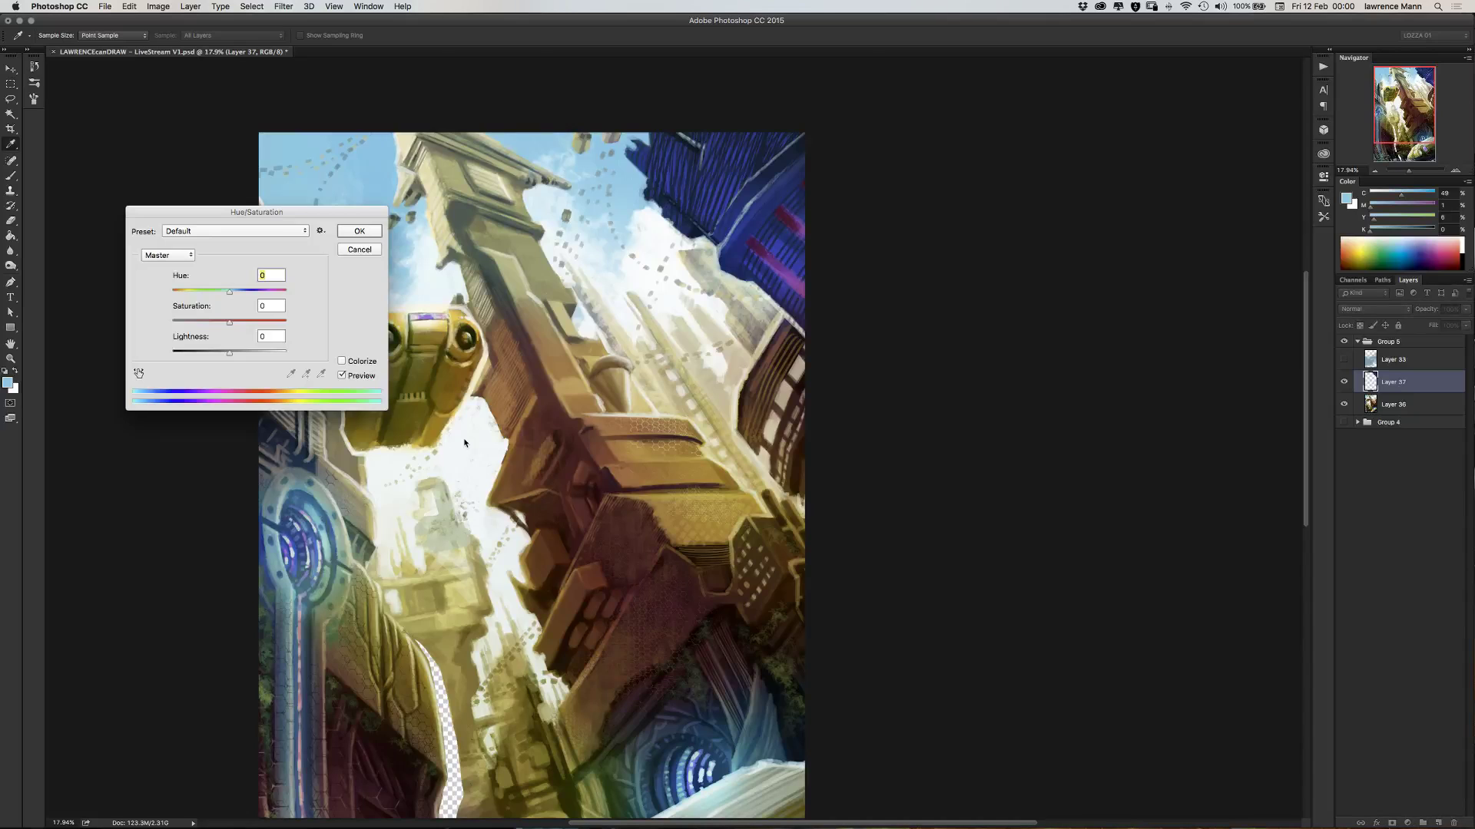
pyautogui.moveTo(229, 352); pyautogui.dragTo(257, 300)
pyautogui.click(228, 323)
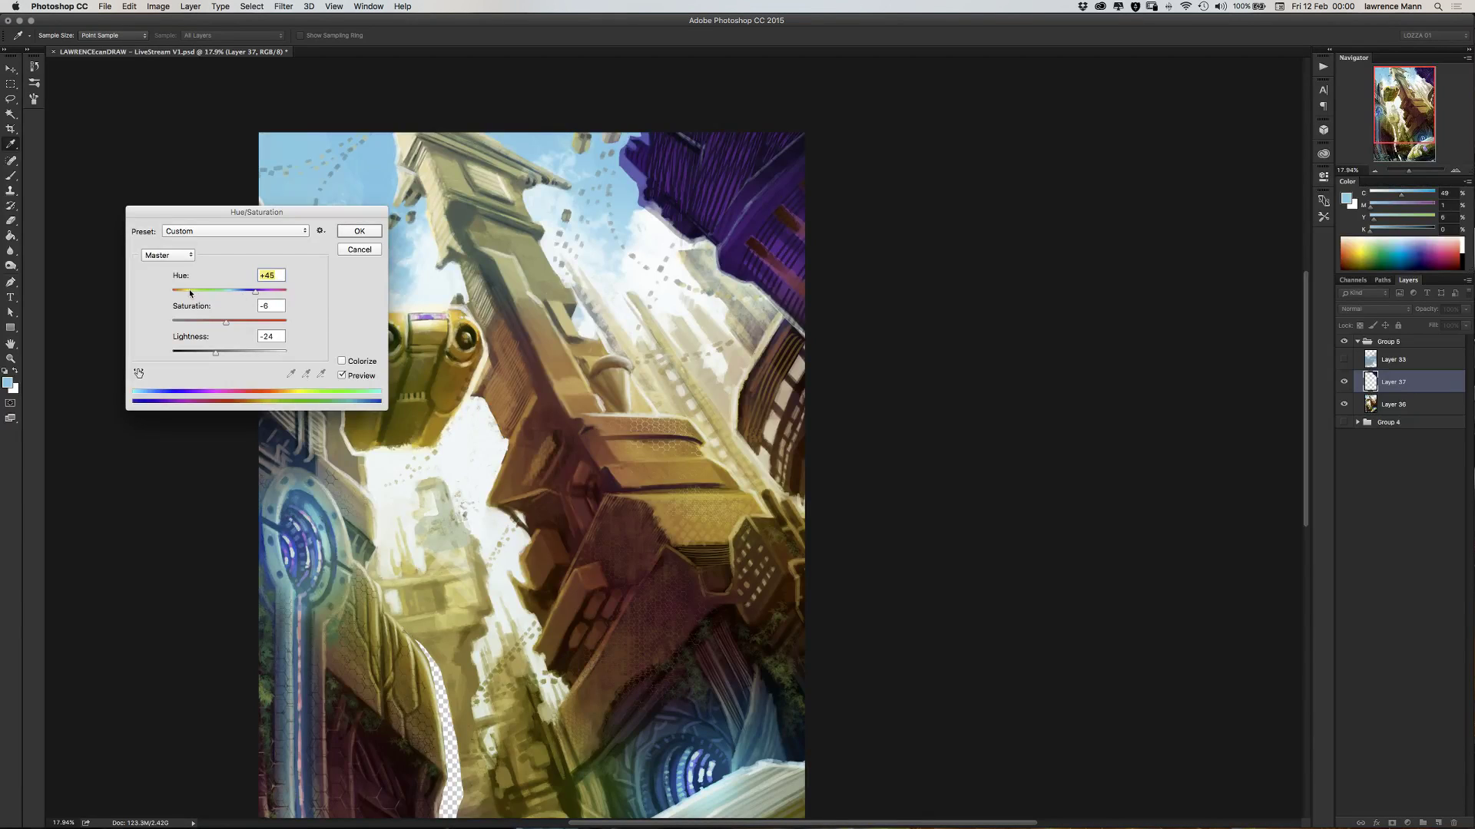
pyautogui.moveTo(191, 293); pyautogui.dragTo(193, 324)
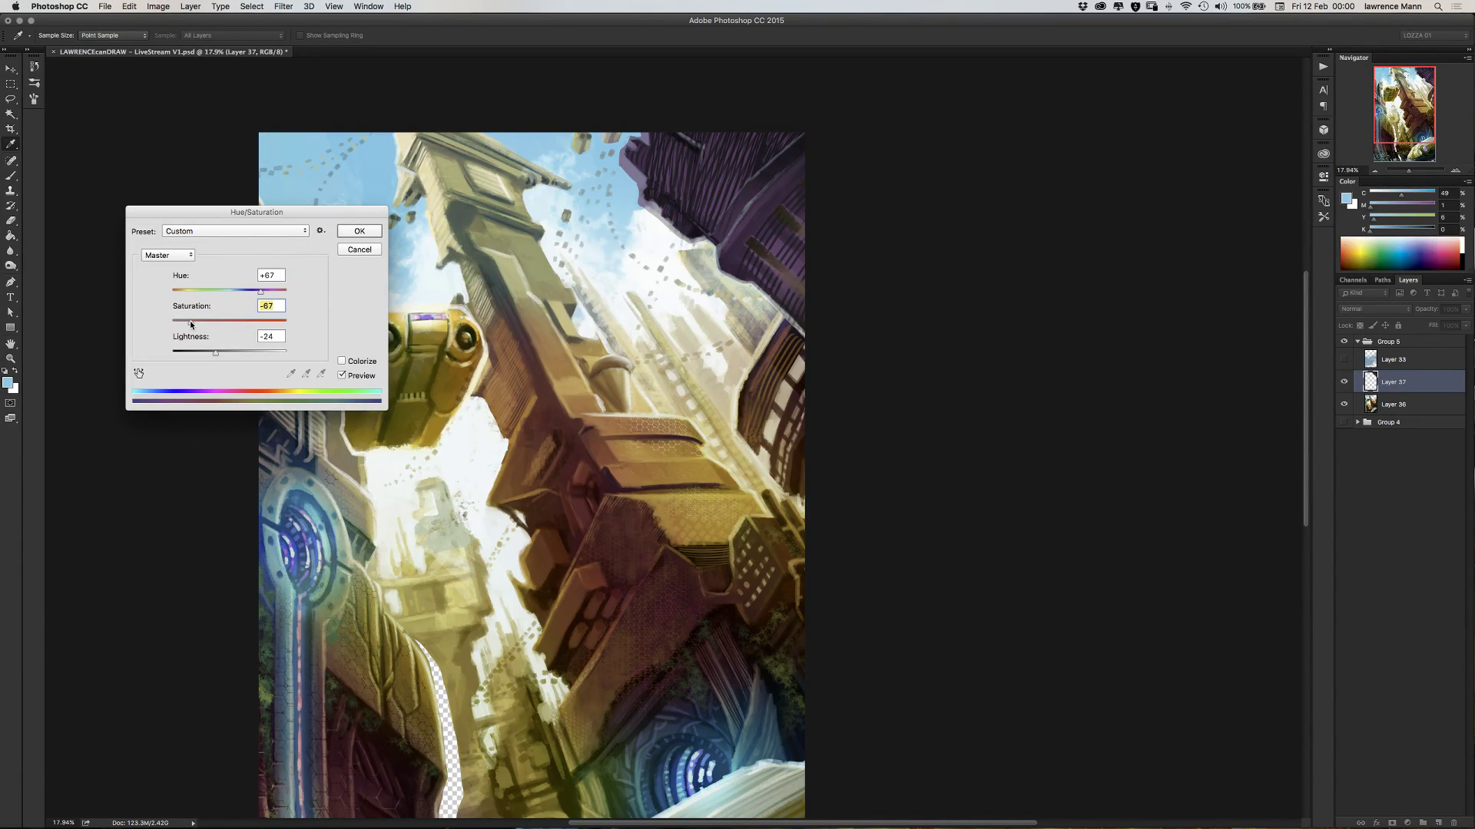
pyautogui.click(185, 294)
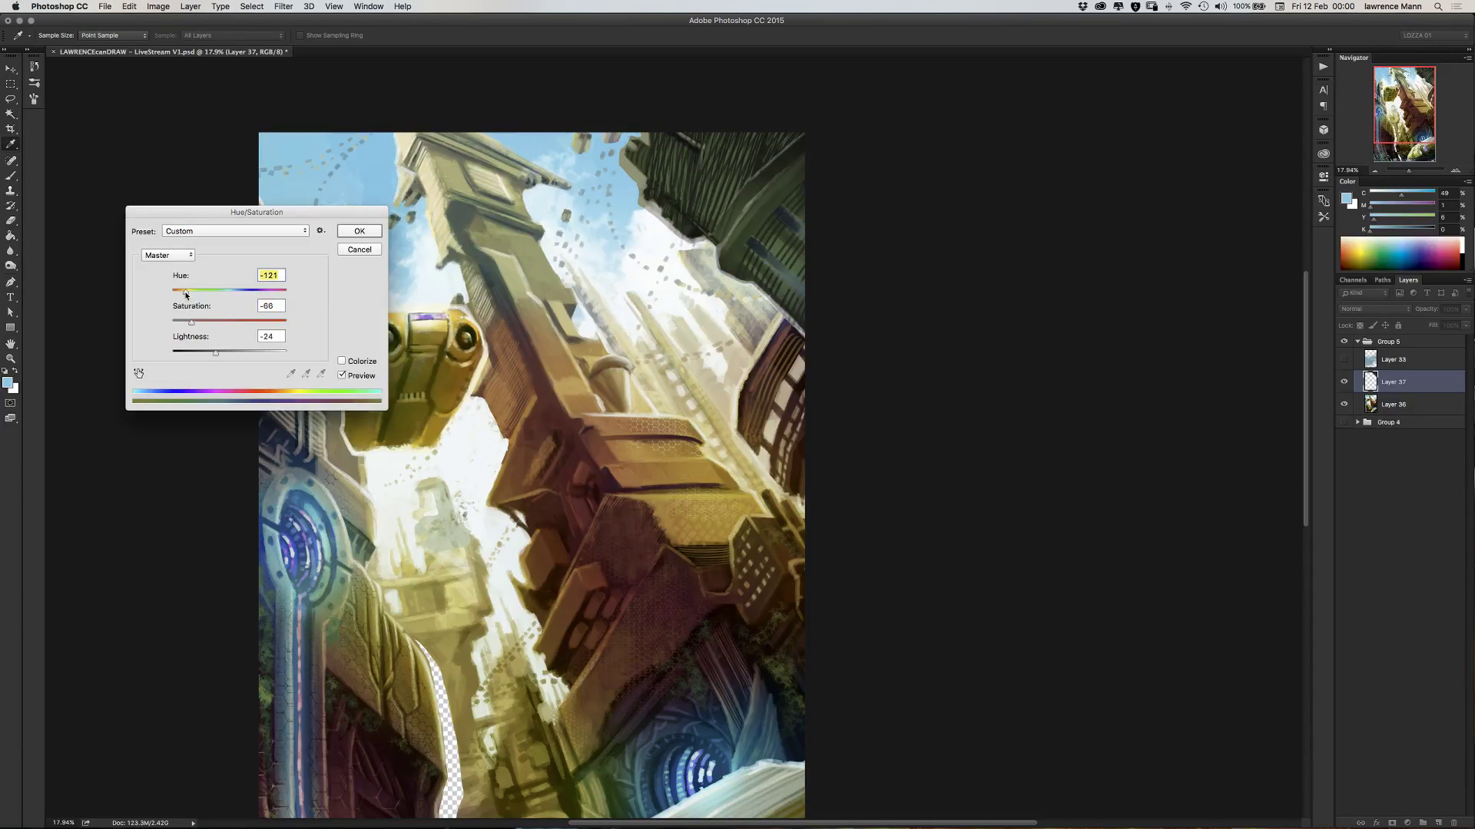
pyautogui.moveTo(185, 295); pyautogui.dragTo(208, 303)
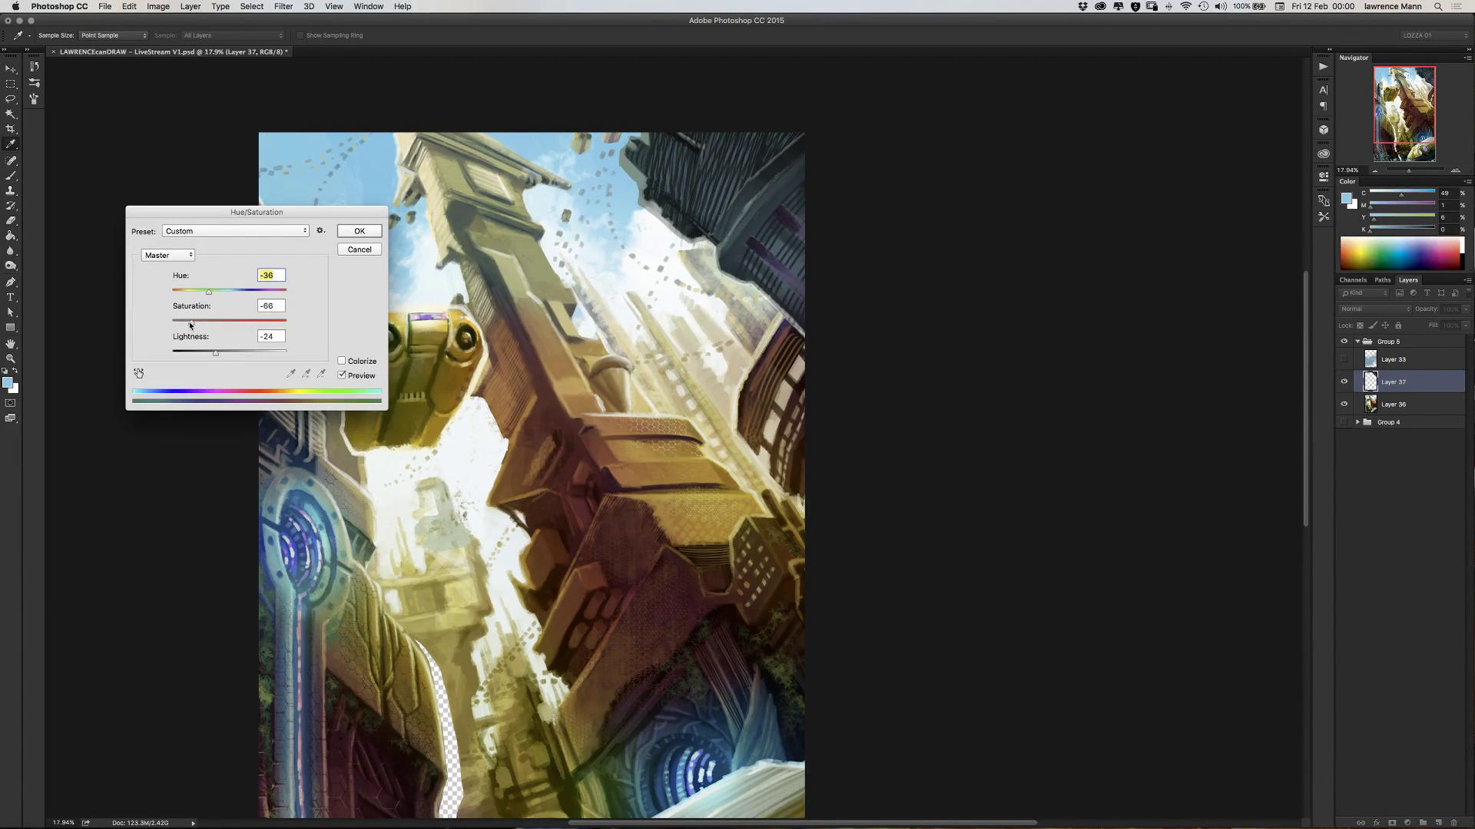
pyautogui.moveTo(189, 325); pyautogui.dragTo(188, 325)
pyautogui.moveTo(216, 353); pyautogui.dragTo(206, 352)
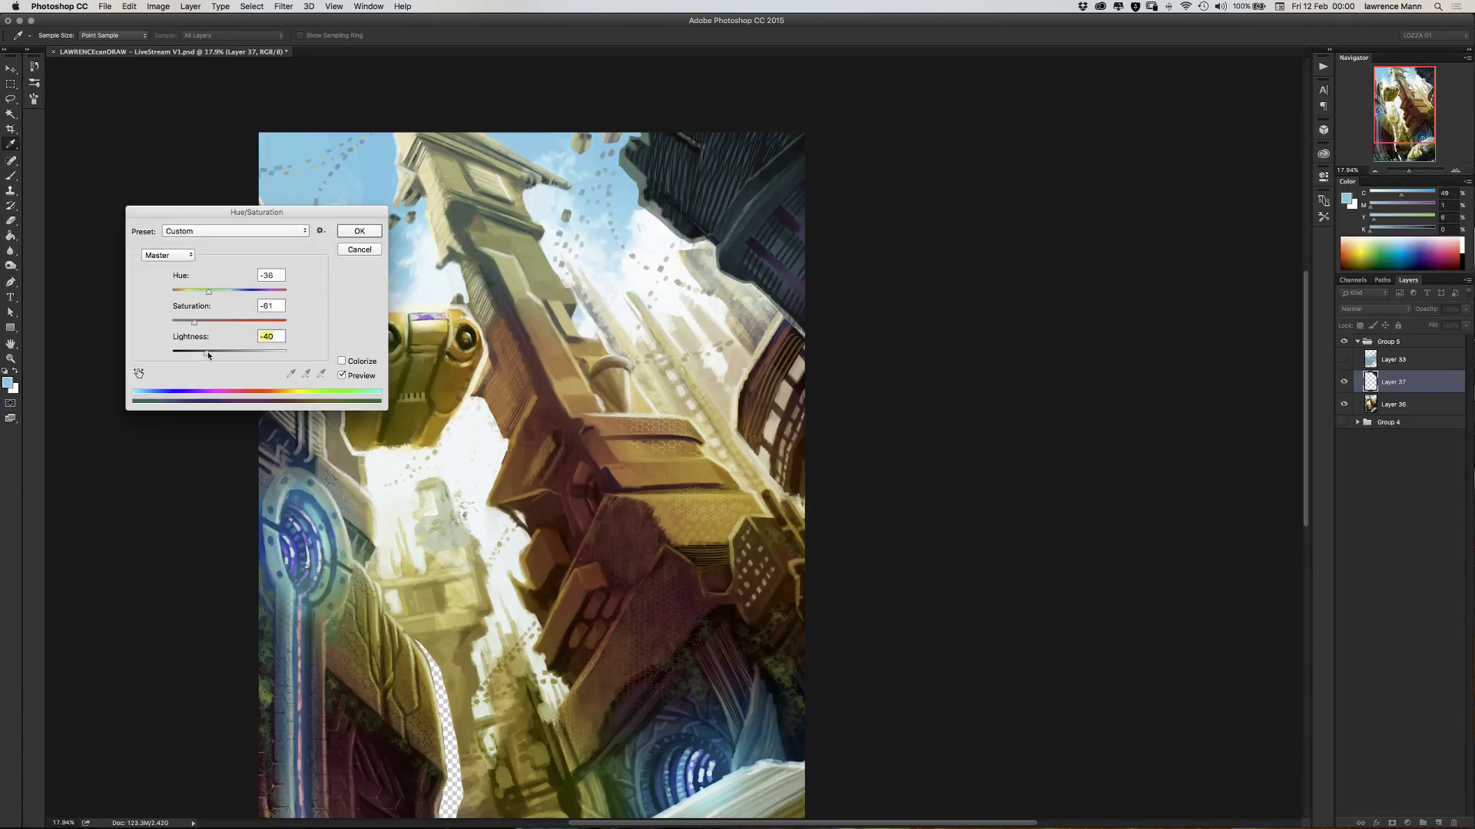
pyautogui.moveTo(206, 353); pyautogui.dragTo(199, 354)
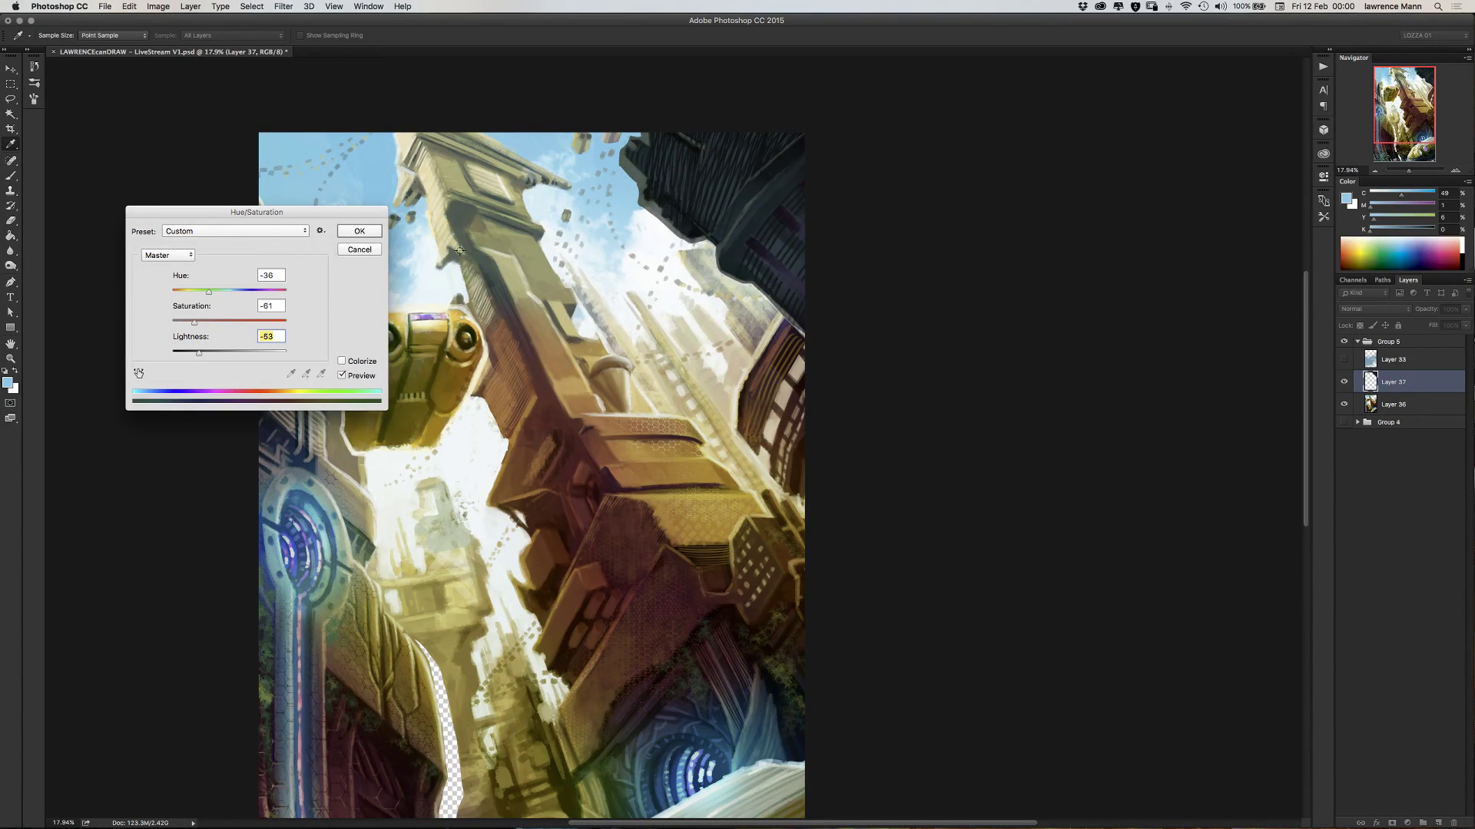
pyautogui.click(354, 232)
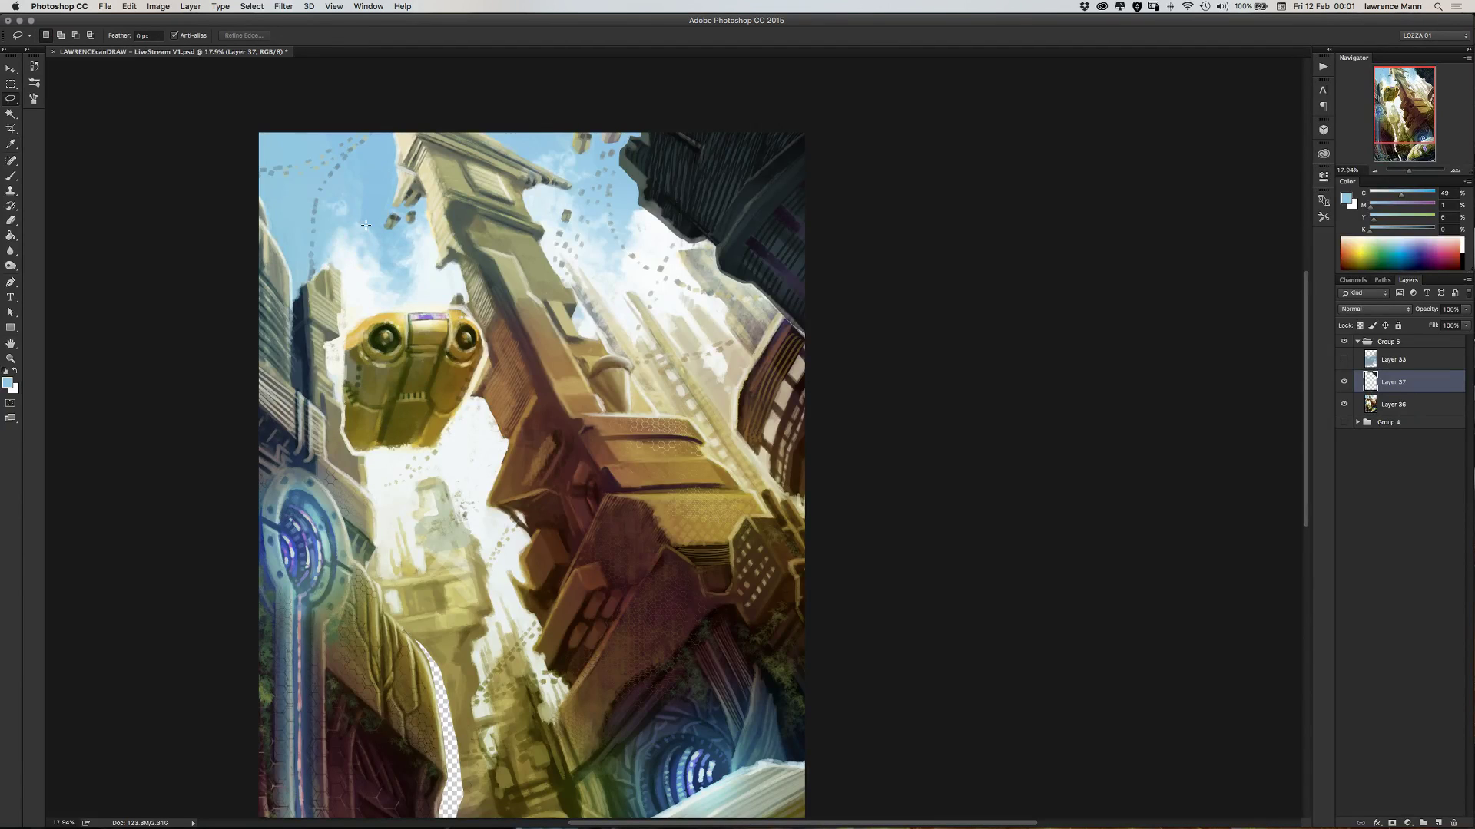
# - Shift the darkened structure upward and transform it to about 107% width and 97% height with a slight counterclockwise rotation
pyautogui.click(12, 69)
pyautogui.moveTo(695, 211)
pyautogui.mouseDown()
pyautogui.moveTo(687, 186)
pyautogui.moveTo(704, 190)
pyautogui.mouseUp()
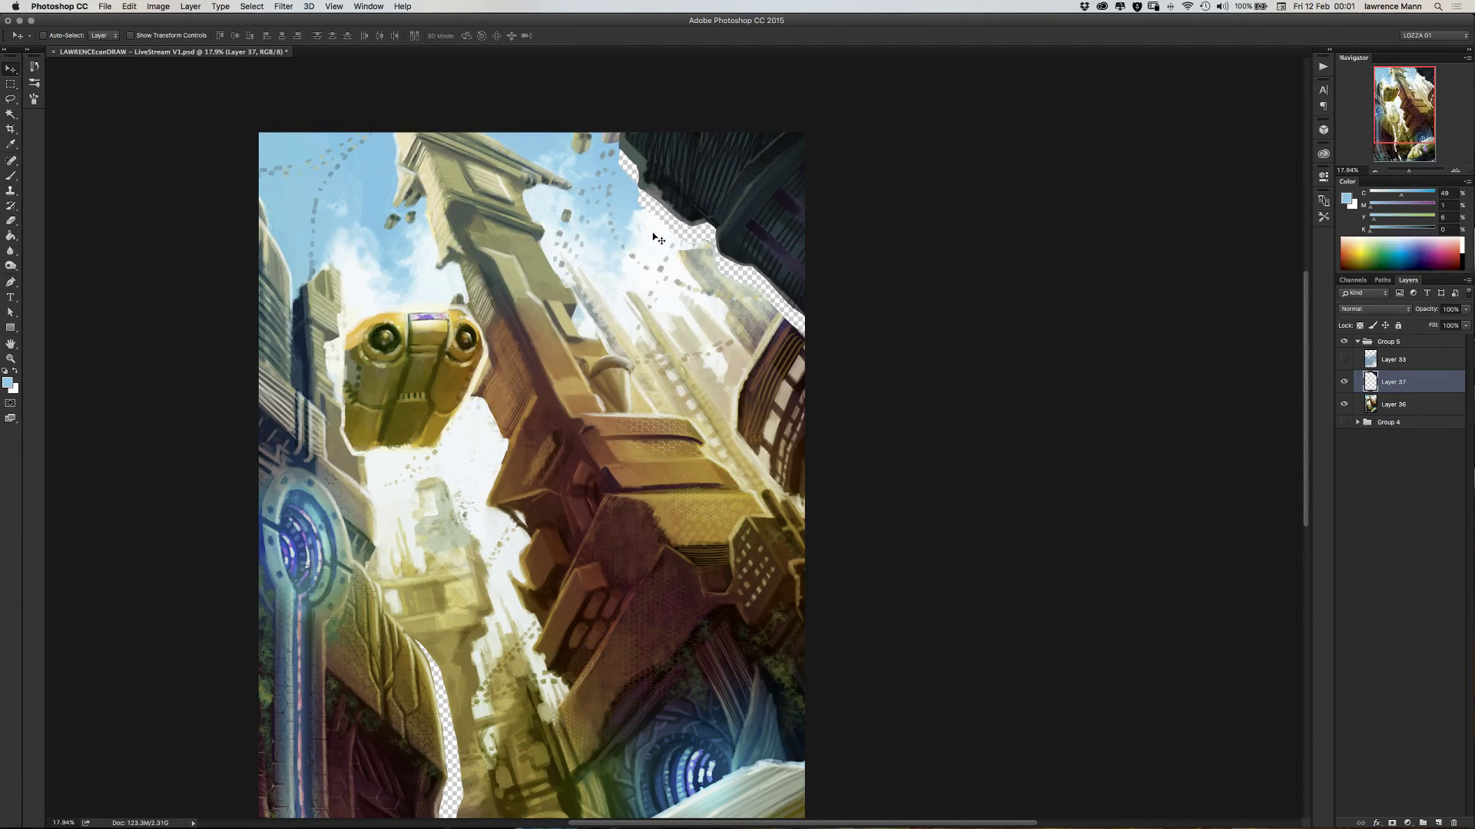
pyautogui.press('super+t')
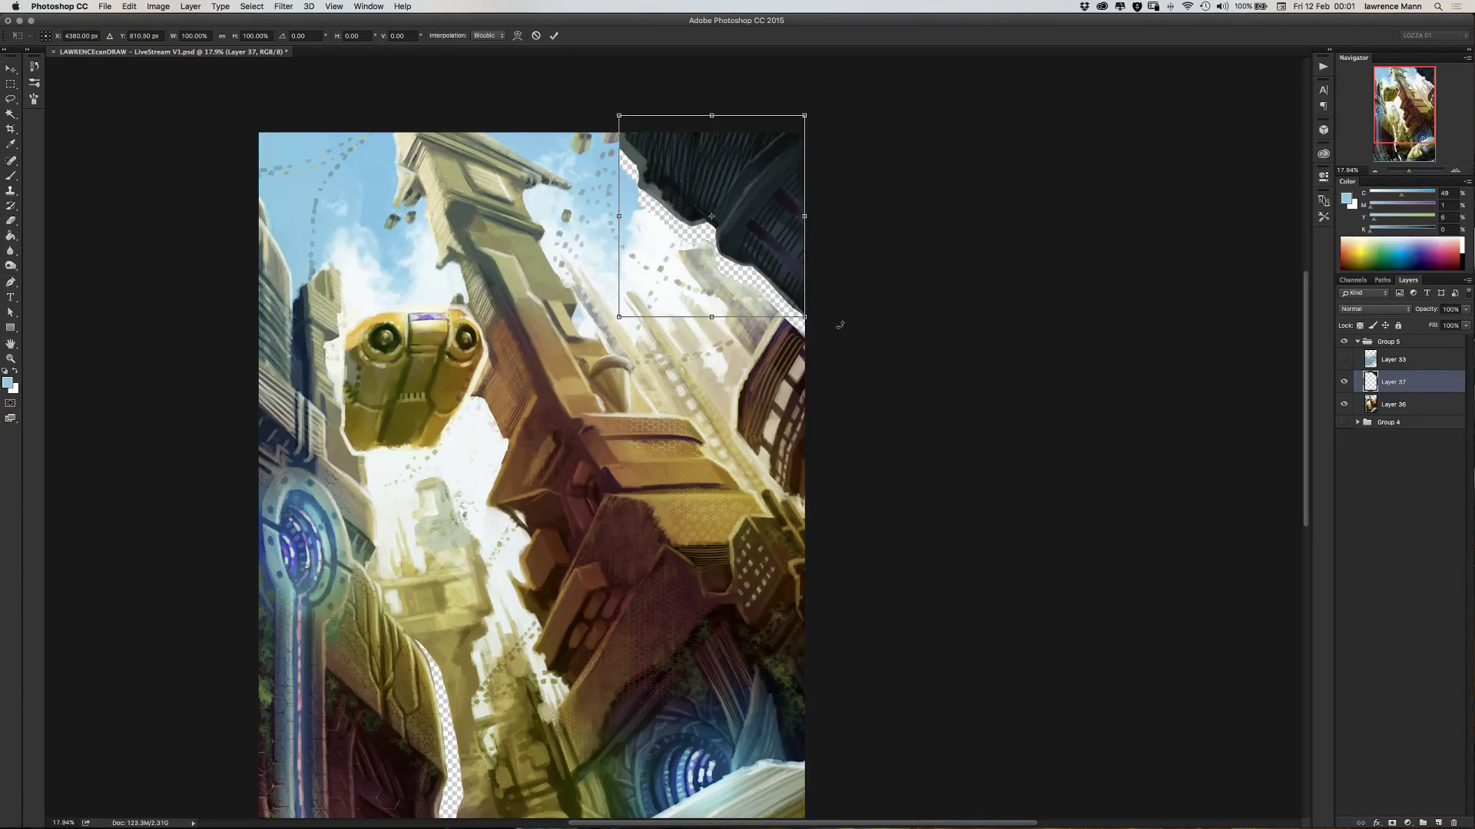
pyautogui.moveTo(804, 317); pyautogui.dragTo(816, 310)
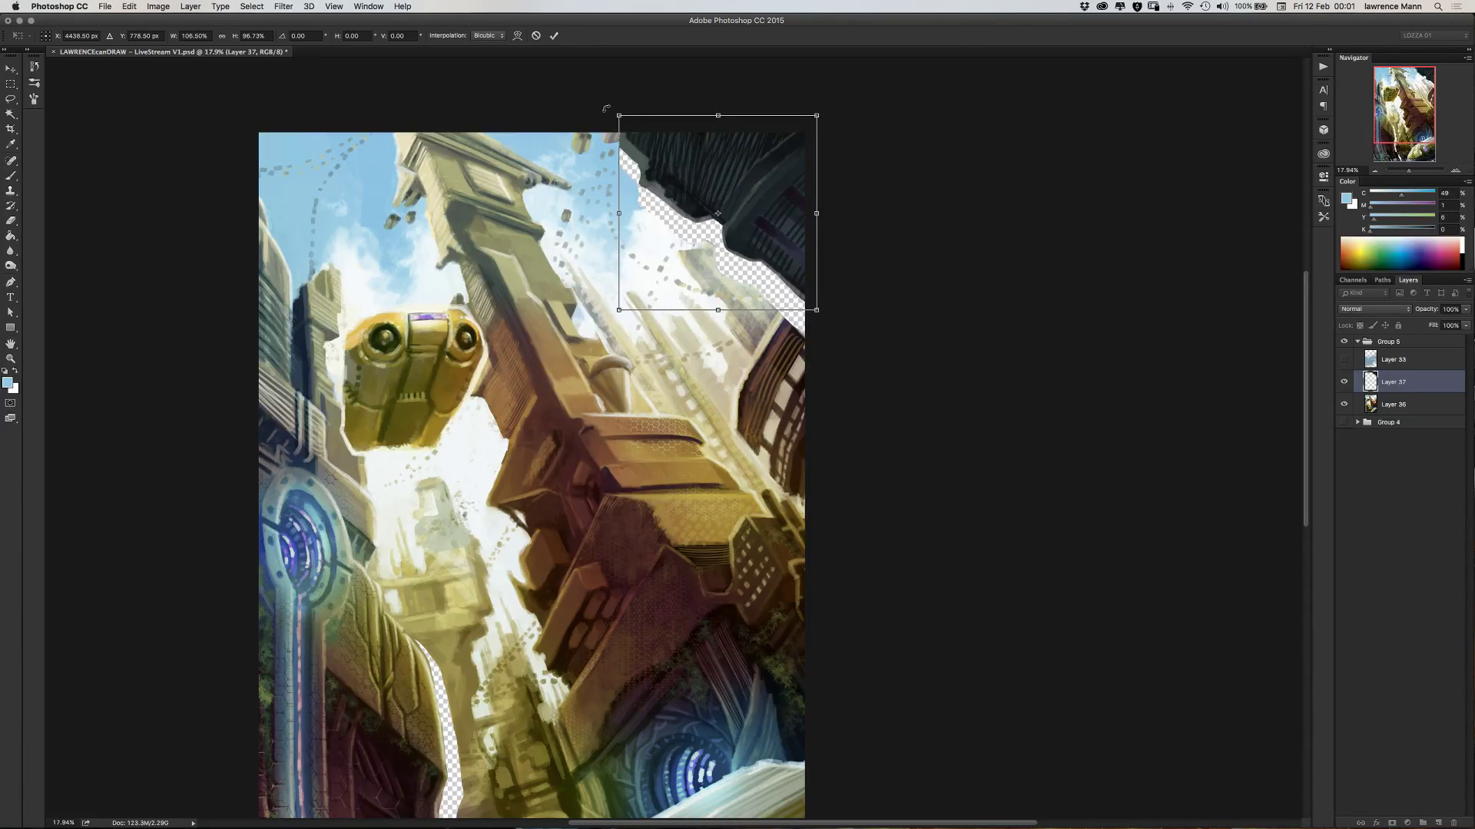
pyautogui.moveTo(607, 109); pyautogui.dragTo(601, 116)
pyautogui.press('Return')
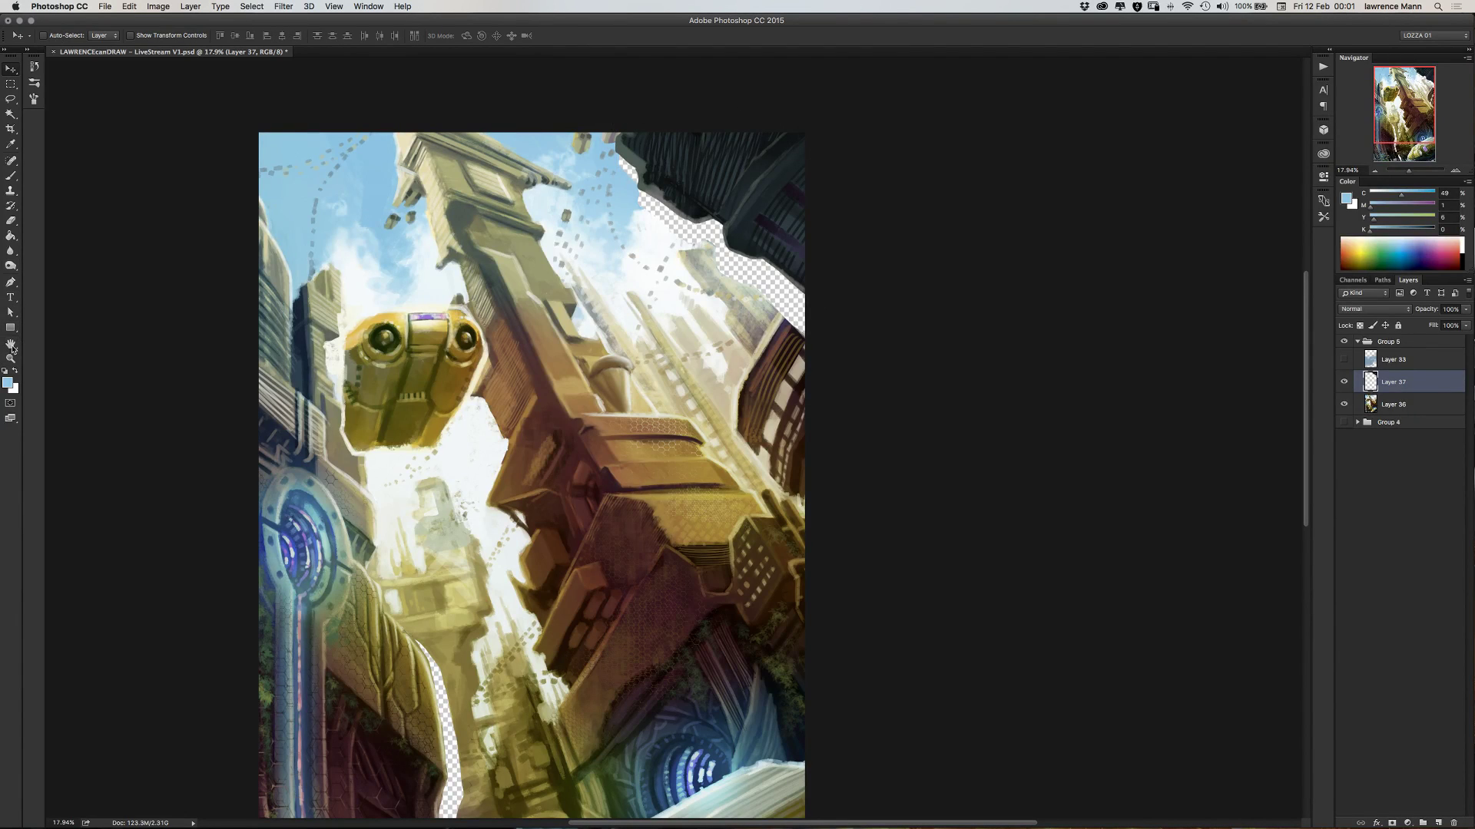
# - Sample the sky blue and brush it over the transparent gap beside the dark structure's outer tip
pyautogui.scroll(3, 660, 304)
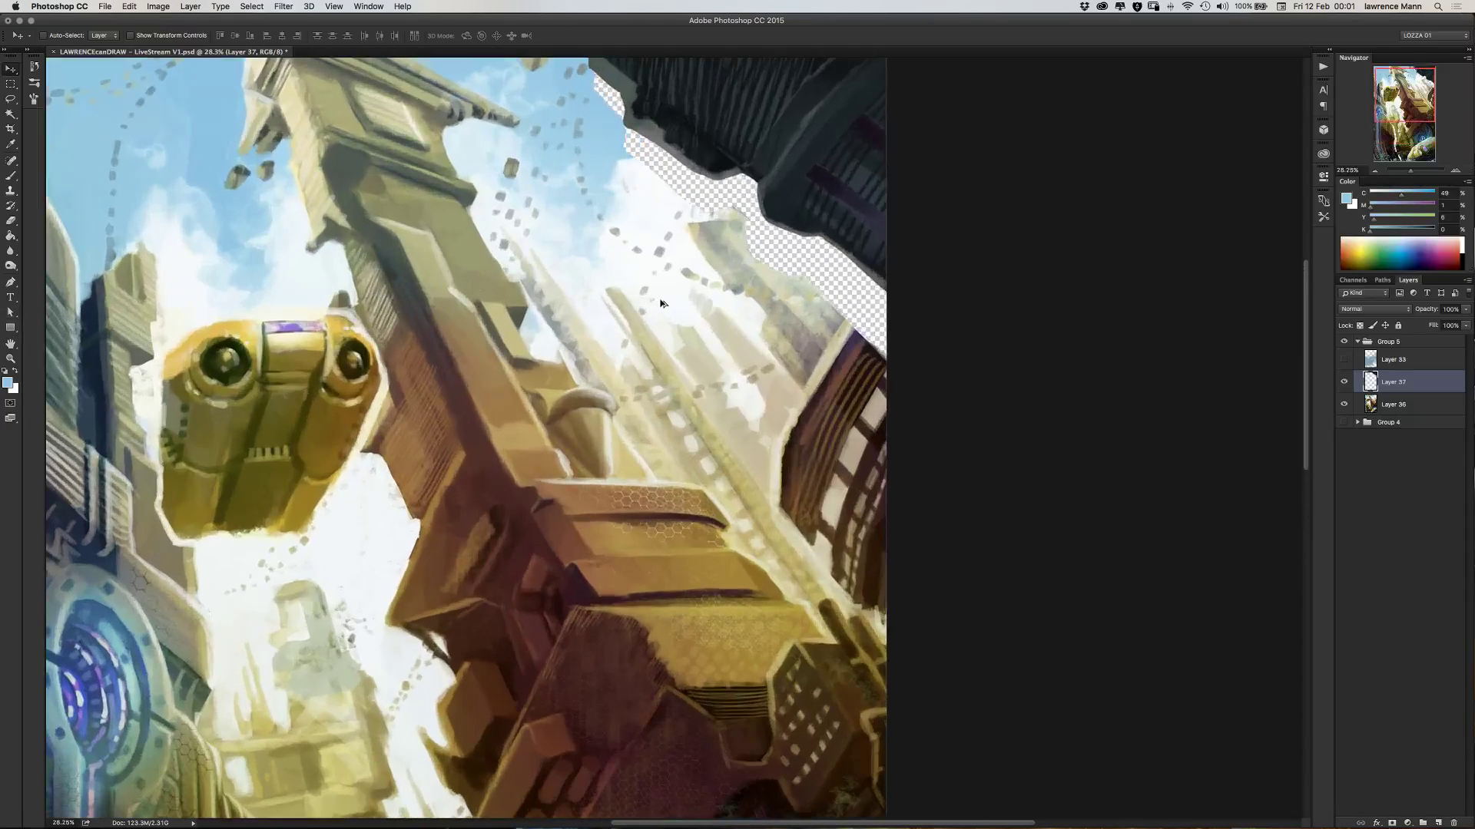
pyautogui.scroll(5, 666, 306)
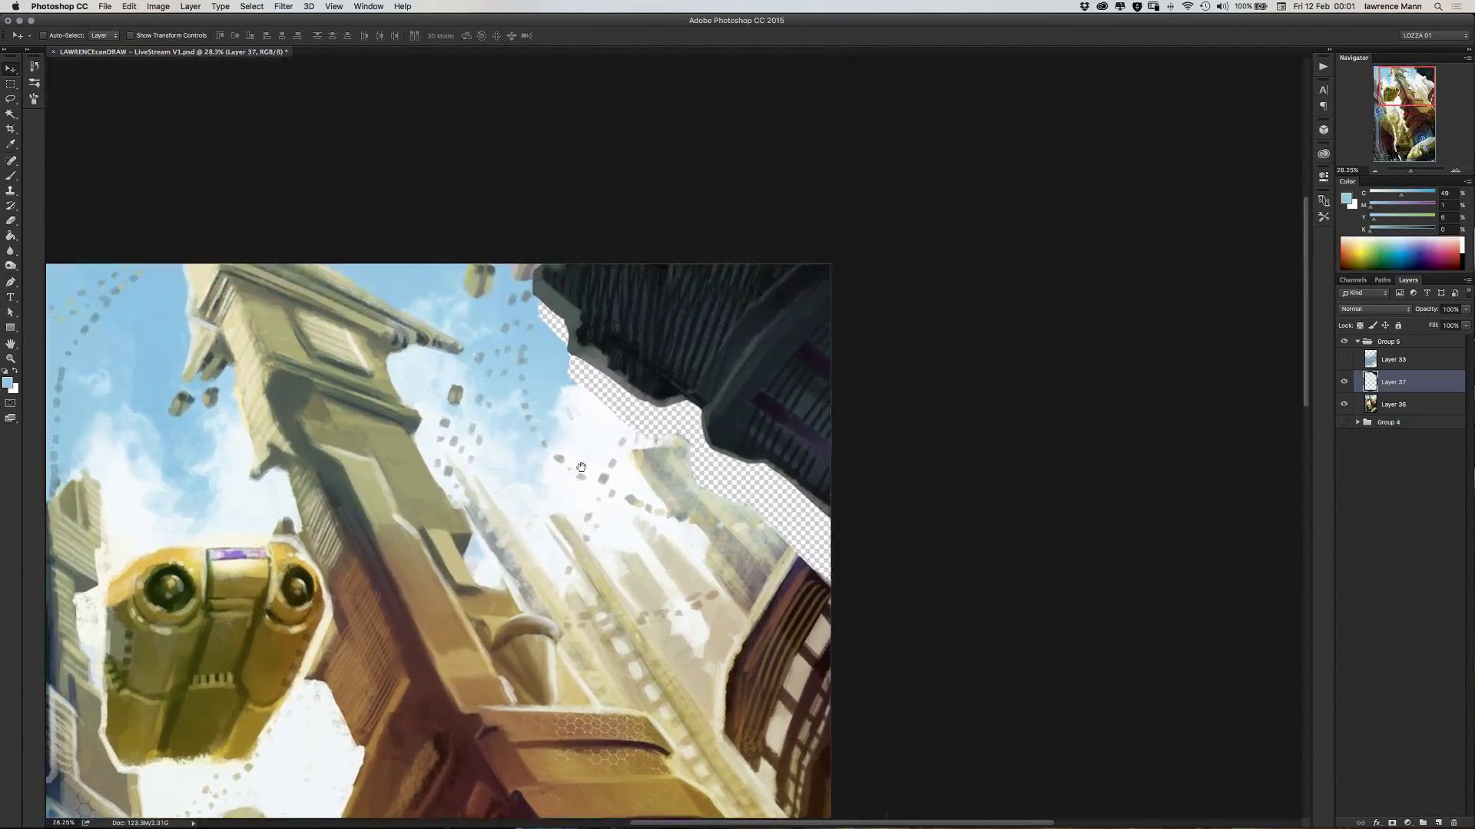
pyautogui.click(11, 176)
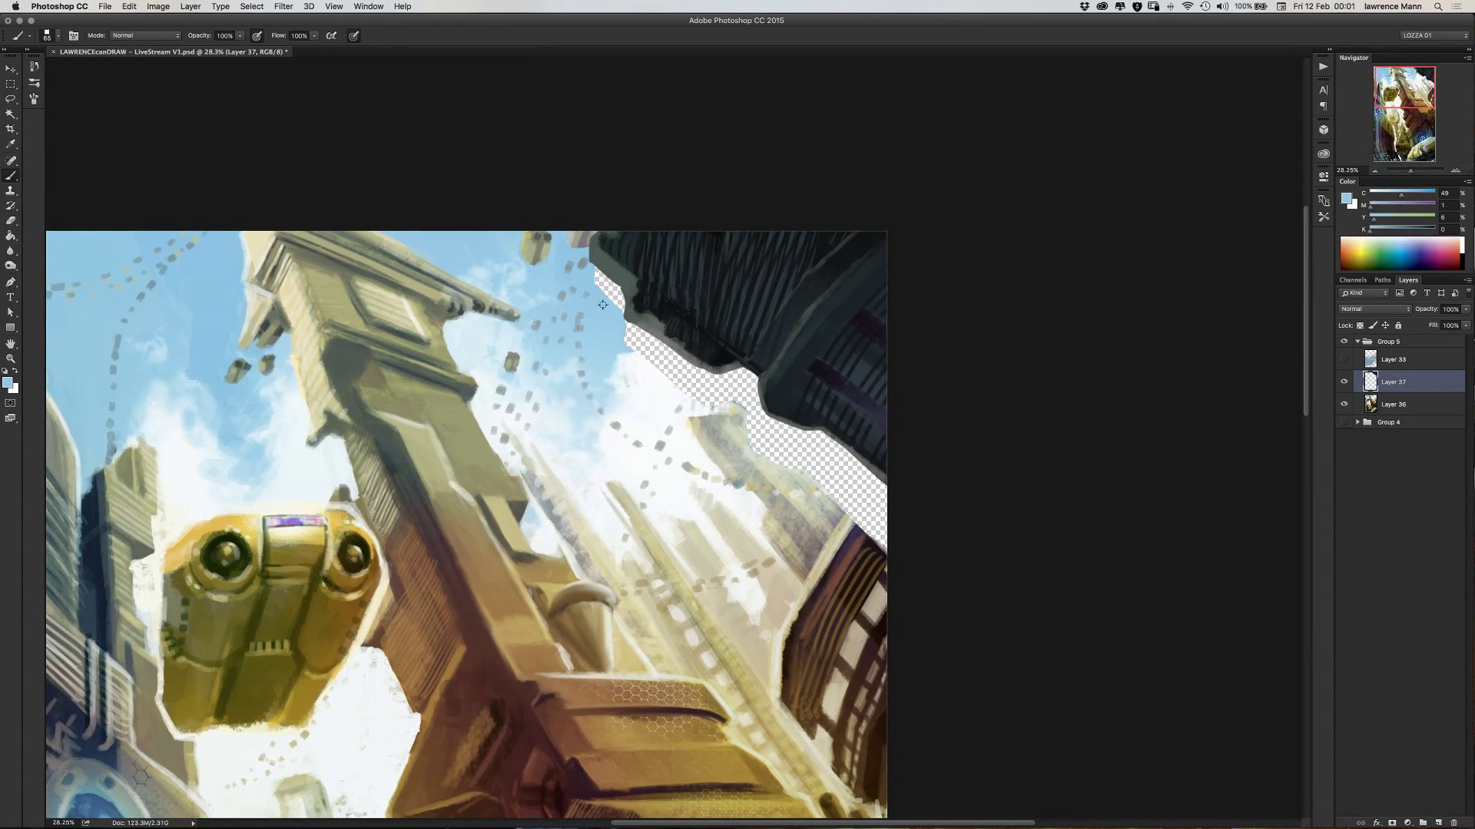
pyautogui.keyDown('alt'); pyautogui.click(603, 272); pyautogui.keyUp('alt')
pyautogui.moveTo(603, 272); pyautogui.dragTo(631, 289)
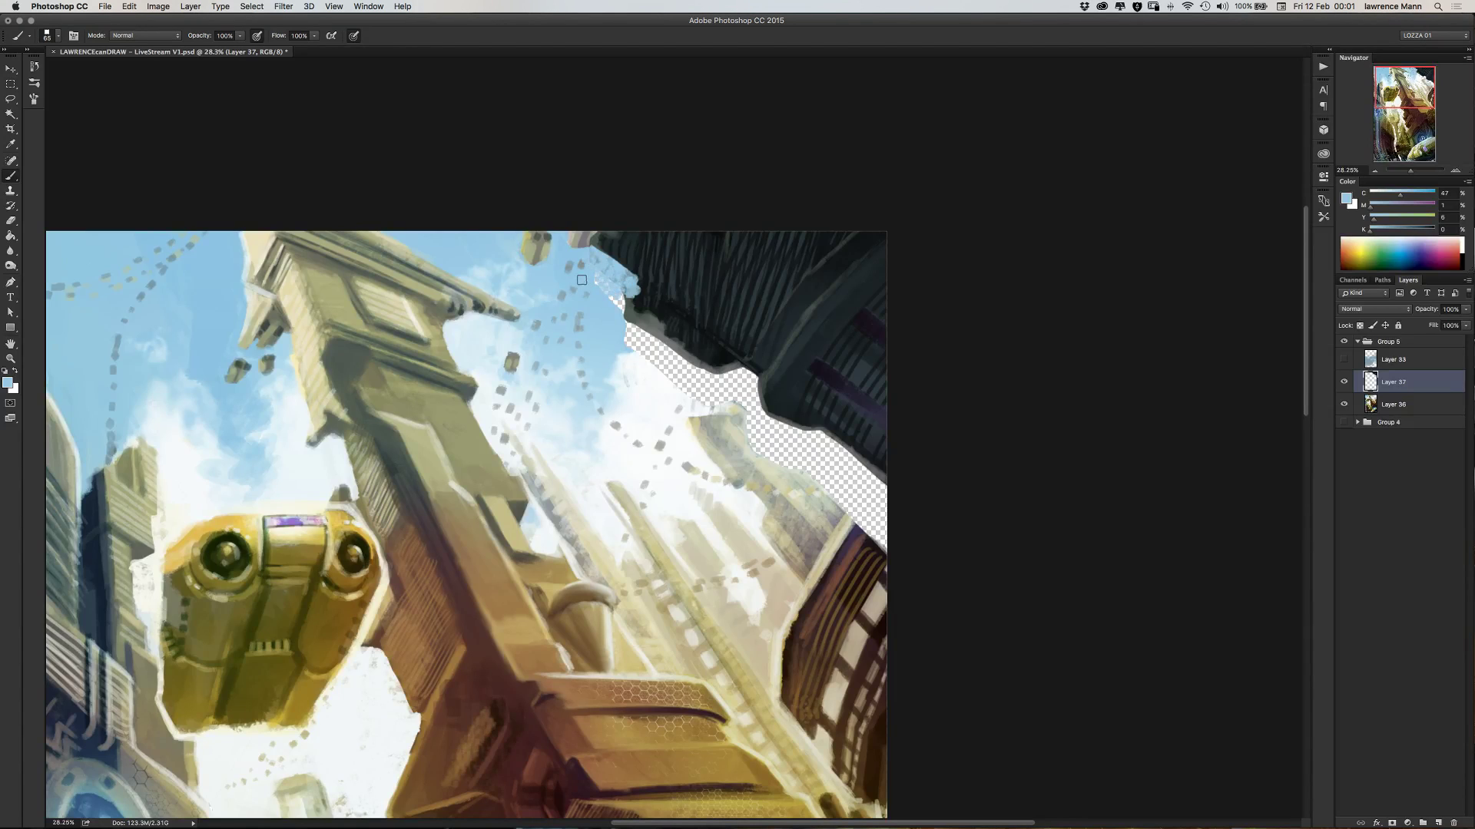
# - Switch to a 59 px round brush and fill the gap around the dark structure's outer tip with sky blue, trimming its edge
pyautogui.rightClick(600, 290)
pyautogui.click(630, 360)
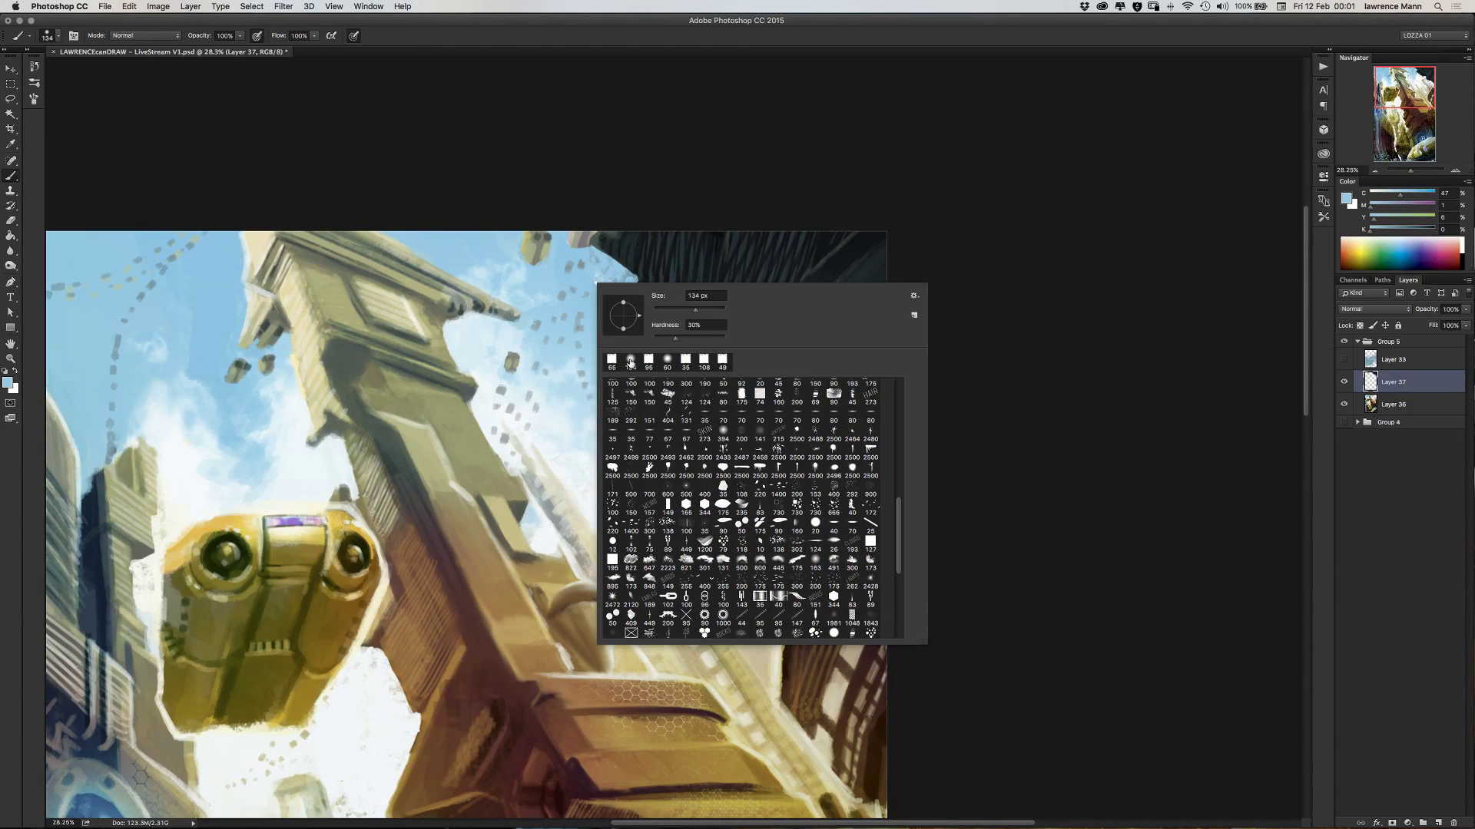
pyautogui.click(701, 336)
pyautogui.moveTo(695, 309); pyautogui.dragTo(675, 309)
pyautogui.click(634, 282)
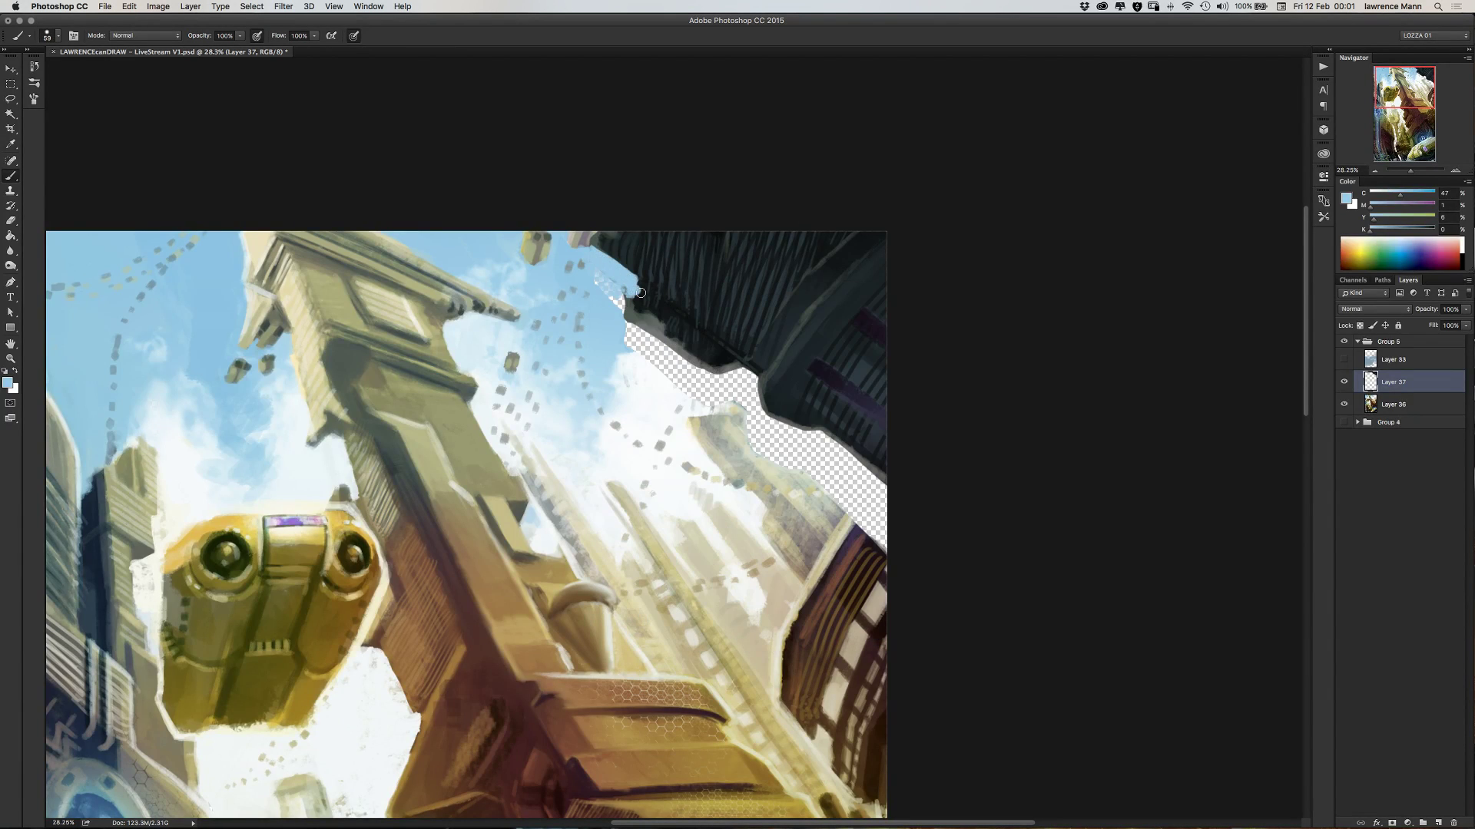
pyautogui.moveTo(587, 235); pyautogui.dragTo(589, 249)
pyautogui.moveTo(596, 217)
pyautogui.mouseDown()
pyautogui.moveTo(606, 315)
pyautogui.moveTo(600, 303)
pyautogui.moveTo(629, 288)
pyautogui.moveTo(634, 322)
pyautogui.moveTo(653, 328)
pyautogui.moveTo(649, 315)
pyautogui.moveTo(660, 334)
pyautogui.moveTo(625, 306)
pyautogui.mouseUp()
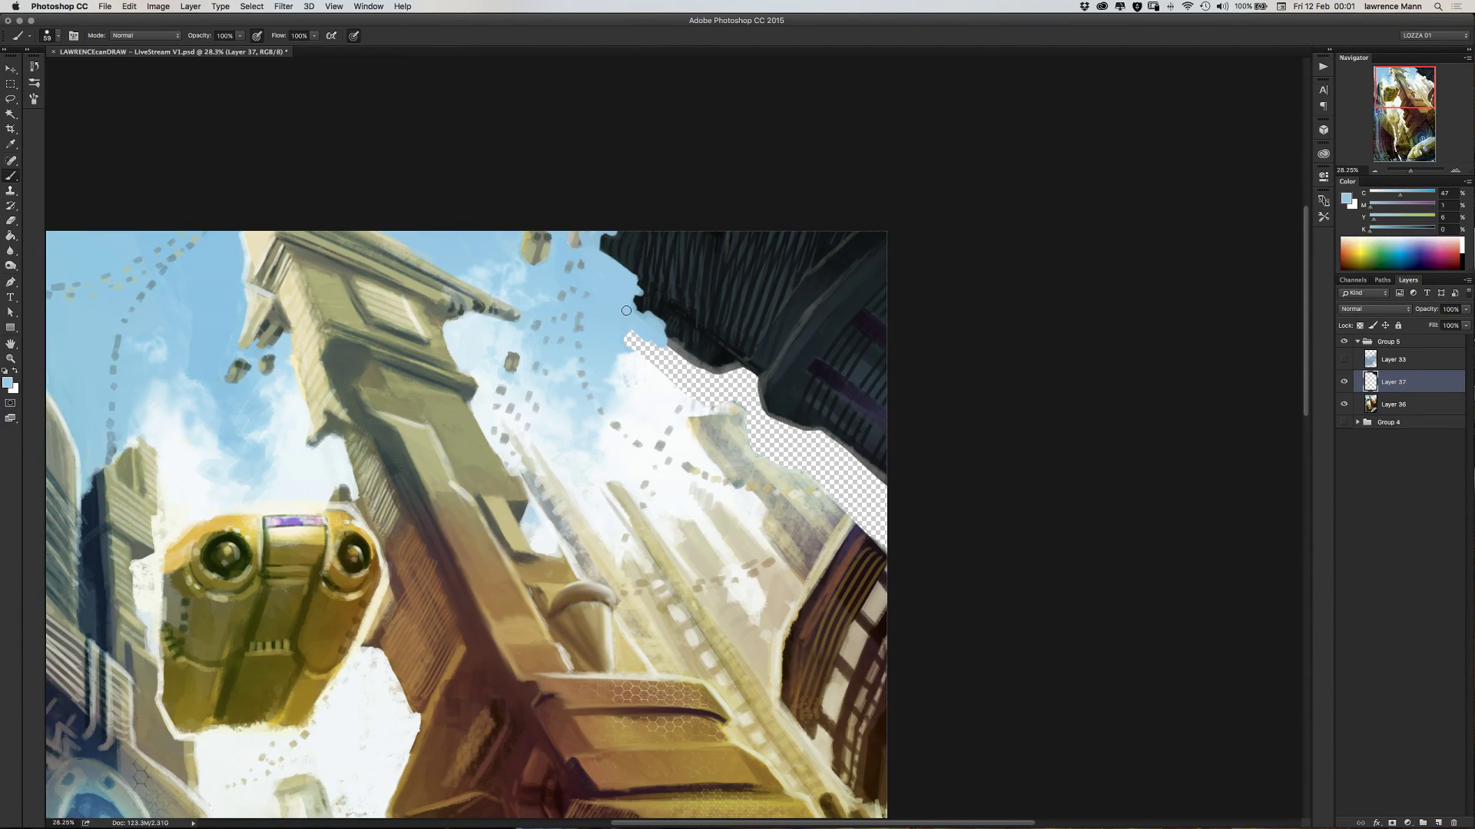
# - Resample the sky blue and paint over the transparent gap beneath the dark structure as far as the pale distant building
pyautogui.keyDown('alt'); pyautogui.click(530, 252); pyautogui.keyUp('alt')
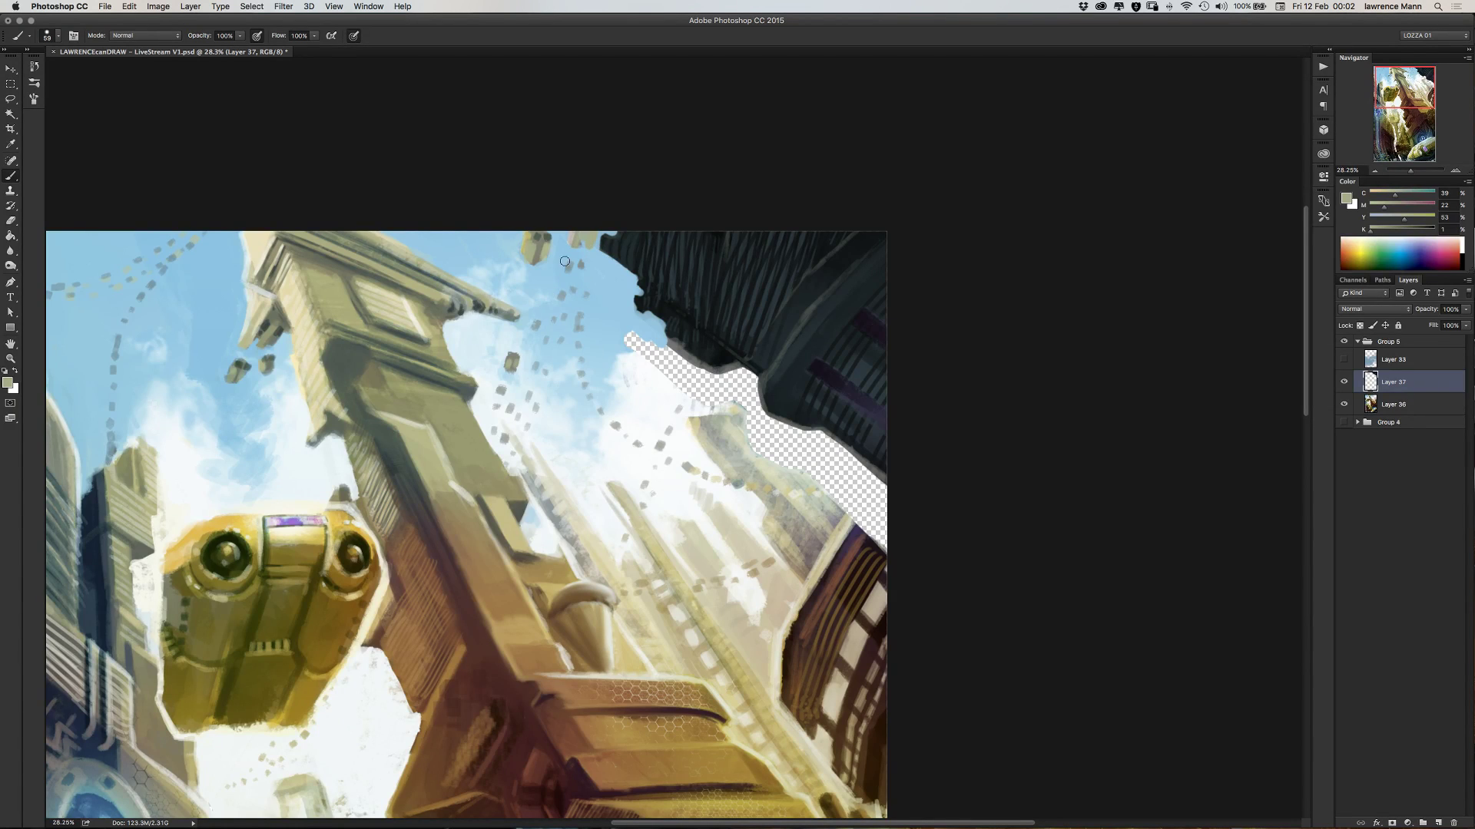
pyautogui.keyDown('alt'); pyautogui.click(540, 254); pyautogui.keyUp('alt')
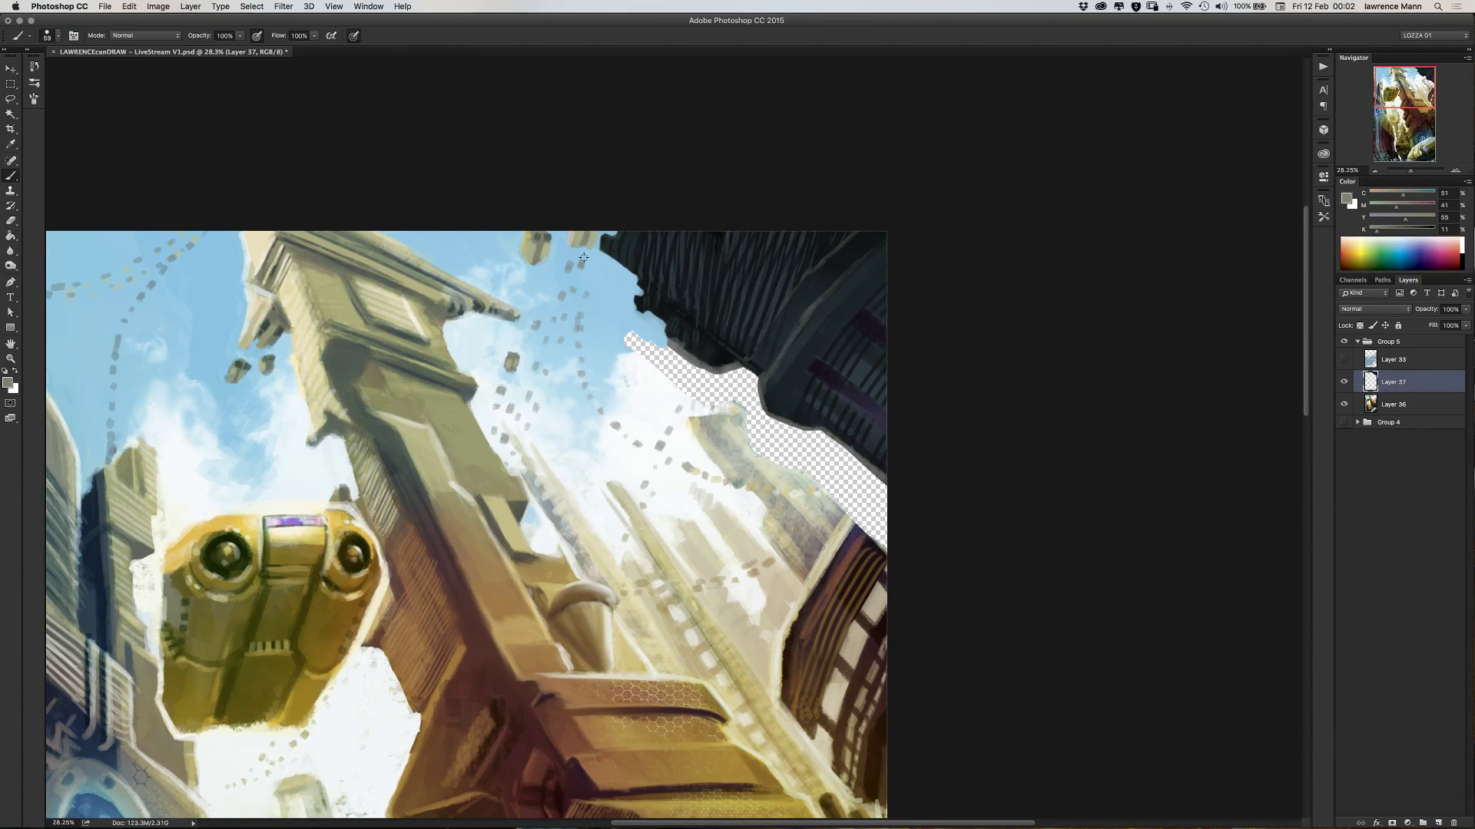
pyautogui.keyDown('alt'); pyautogui.click(581, 249); pyautogui.keyUp('alt')
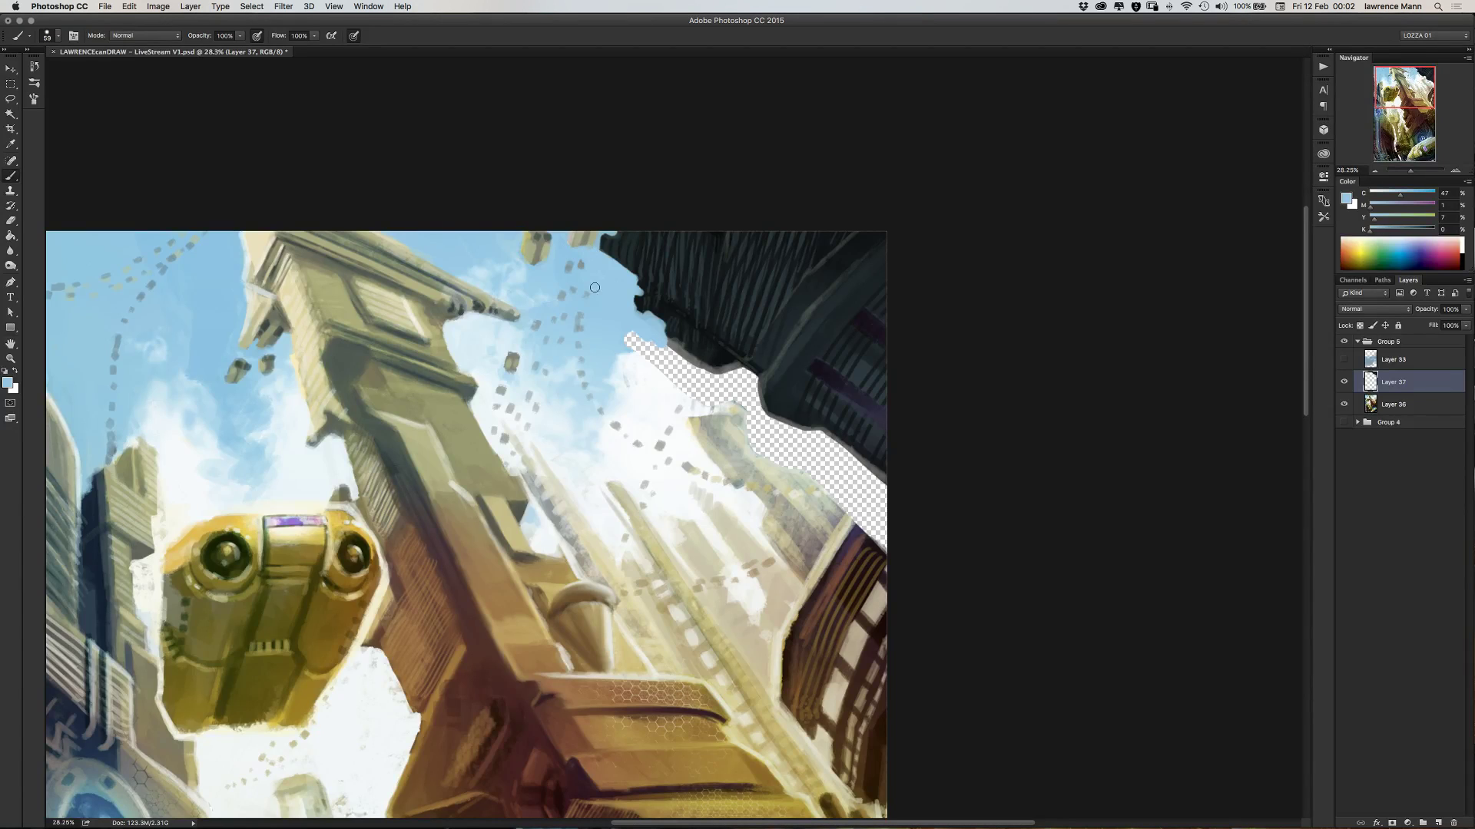
pyautogui.keyDown('alt'); pyautogui.click(612, 311); pyautogui.keyUp('alt')
pyautogui.moveTo(624, 338)
pyautogui.mouseDown()
pyautogui.moveTo(688, 386)
pyautogui.moveTo(611, 334)
pyautogui.moveTo(698, 377)
pyautogui.moveTo(676, 342)
pyautogui.mouseUp()
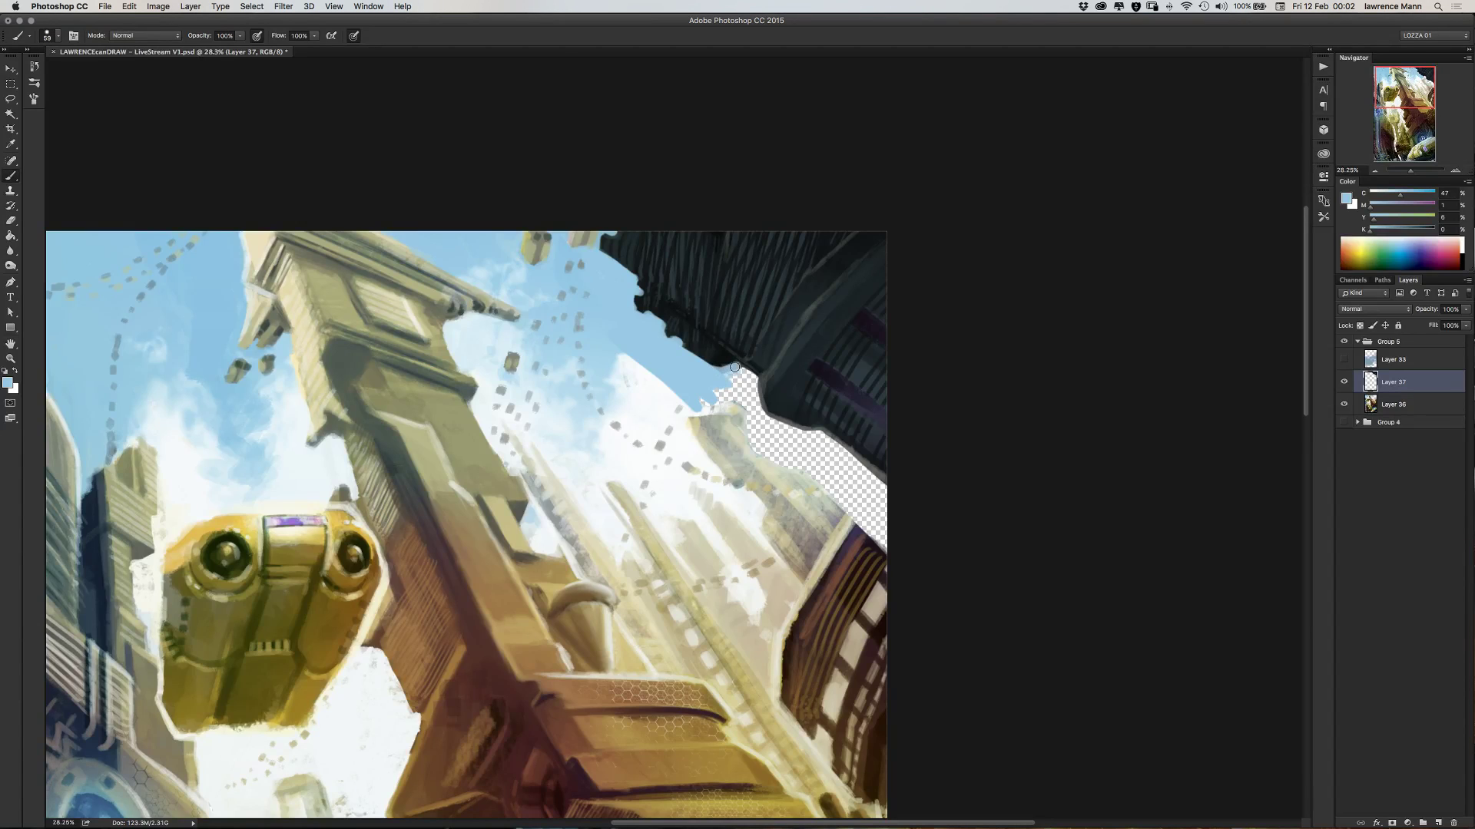
pyautogui.moveTo(756, 379)
pyautogui.mouseDown()
pyautogui.moveTo(764, 422)
pyautogui.moveTo(786, 435)
pyautogui.moveTo(743, 401)
pyautogui.moveTo(741, 373)
pyautogui.moveTo(712, 371)
pyautogui.moveTo(753, 378)
pyautogui.moveTo(692, 393)
pyautogui.moveTo(730, 398)
pyautogui.moveTo(715, 395)
pyautogui.mouseUp()
# - Sample the pale beige and extend the distant building's top up to the underside of the dark structure
pyautogui.keyDown('alt'); pyautogui.click(708, 431); pyautogui.keyUp('alt')
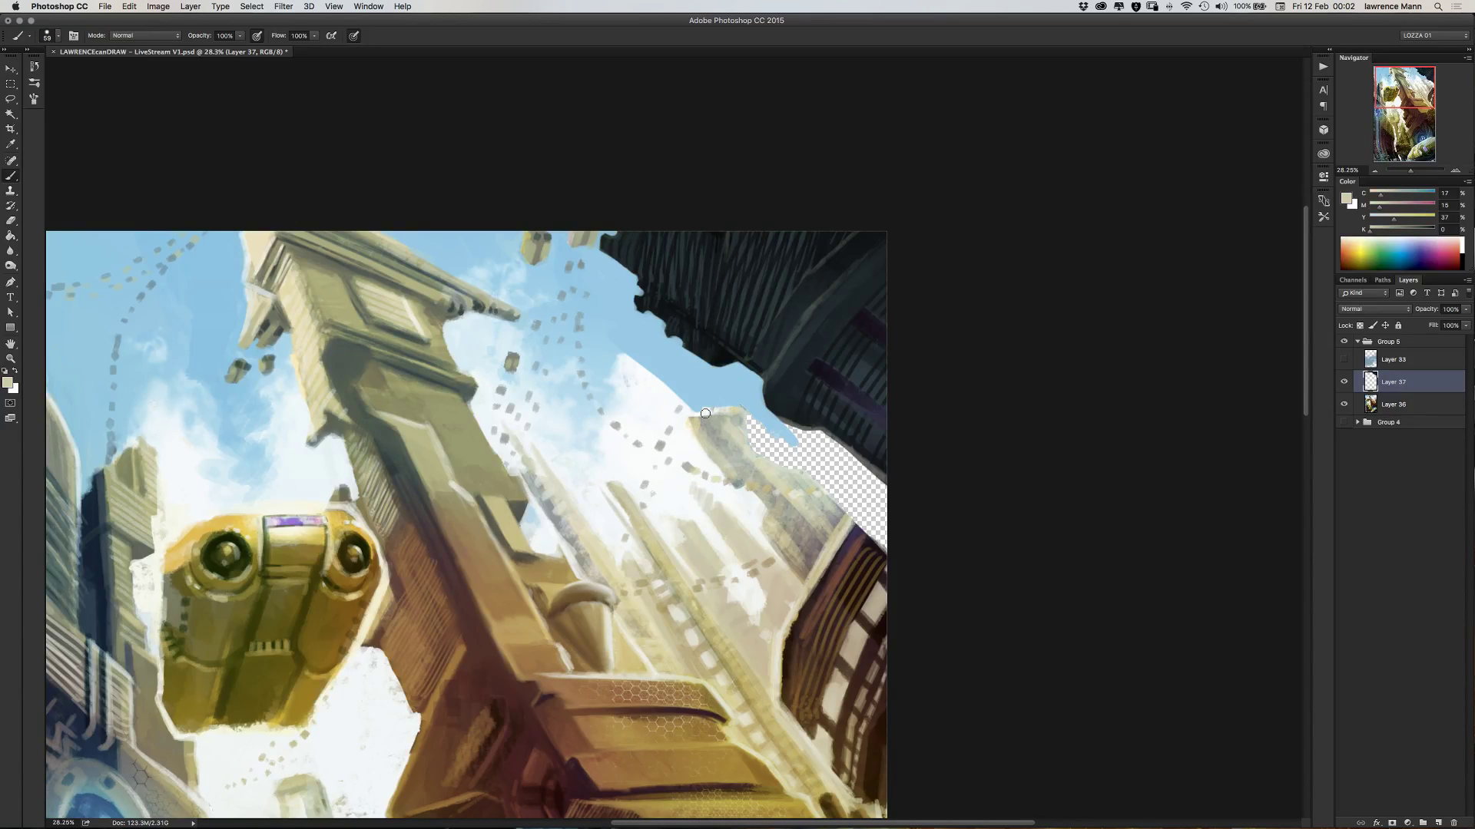
pyautogui.moveTo(705, 406)
pyautogui.mouseDown()
pyautogui.moveTo(752, 437)
pyautogui.moveTo(721, 395)
pyautogui.moveTo(709, 390)
pyautogui.moveTo(706, 410)
pyautogui.moveTo(734, 367)
pyautogui.mouseUp()
pyautogui.moveTo(741, 441)
pyautogui.mouseDown()
pyautogui.moveTo(729, 409)
pyautogui.moveTo(771, 443)
pyautogui.moveTo(755, 447)
pyautogui.moveTo(765, 458)
pyautogui.moveTo(731, 415)
pyautogui.moveTo(785, 461)
pyautogui.moveTo(795, 444)
pyautogui.moveTo(814, 461)
pyautogui.moveTo(741, 391)
pyautogui.moveTo(764, 403)
pyautogui.moveTo(741, 367)
pyautogui.moveTo(757, 383)
pyautogui.moveTo(742, 389)
pyautogui.mouseUp()
pyautogui.keyDown('alt'); pyautogui.click(779, 443); pyautogui.keyUp('alt')
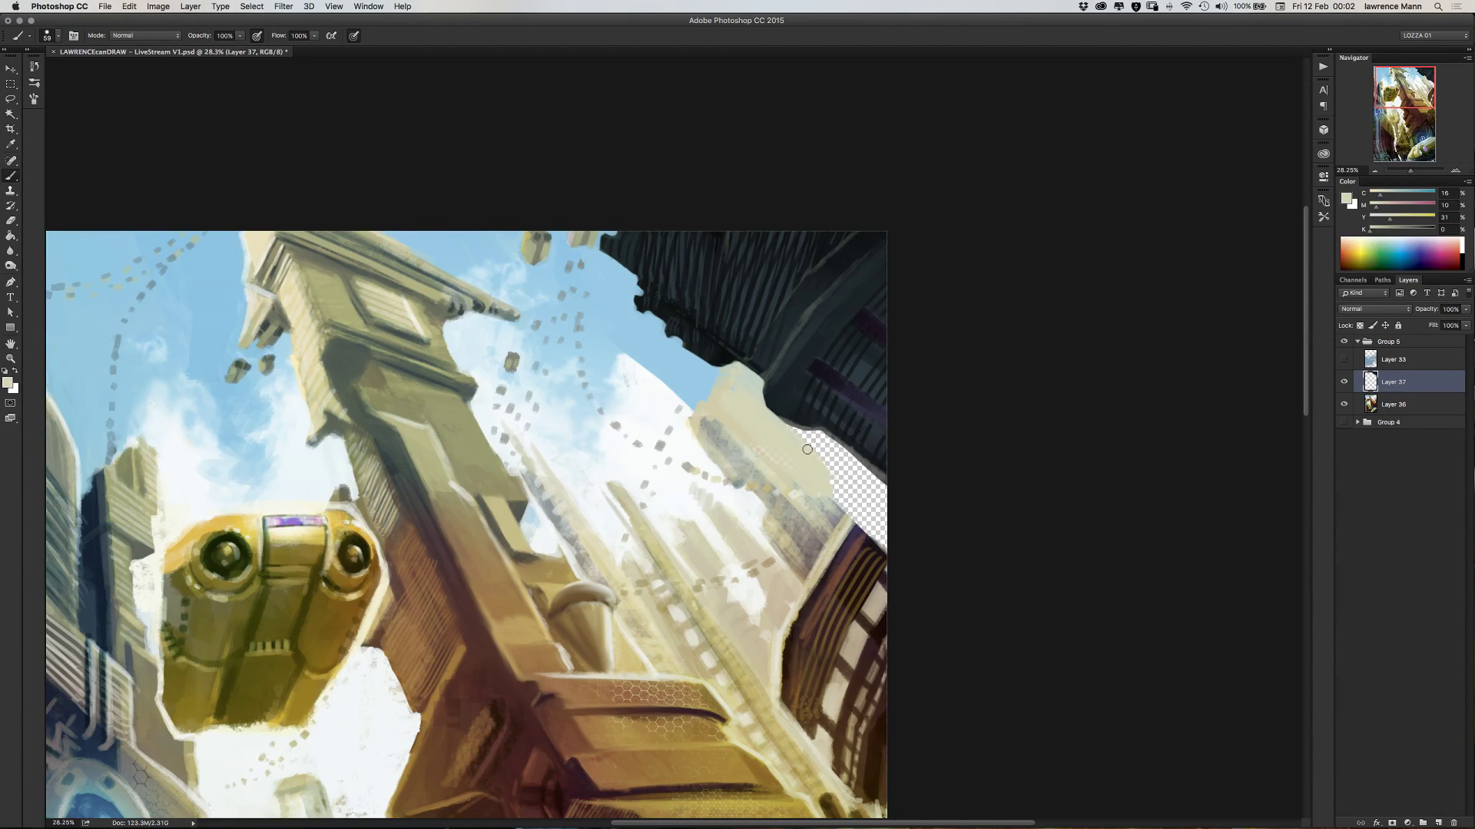
# - Extend the curved brown building's light rim and dark purple edge upward to the canvas edge using sampled colours
pyautogui.keyDown('alt'); pyautogui.click(843, 535); pyautogui.keyUp('alt')
pyautogui.moveTo(843, 534)
pyautogui.mouseDown()
pyautogui.moveTo(874, 470)
pyautogui.moveTo(839, 523)
pyautogui.moveTo(873, 473)
pyautogui.moveTo(845, 517)
pyautogui.moveTo(860, 536)
pyautogui.moveTo(884, 489)
pyautogui.moveTo(864, 517)
pyautogui.mouseUp()
pyautogui.keyDown('alt'); pyautogui.click(854, 531); pyautogui.keyUp('alt')
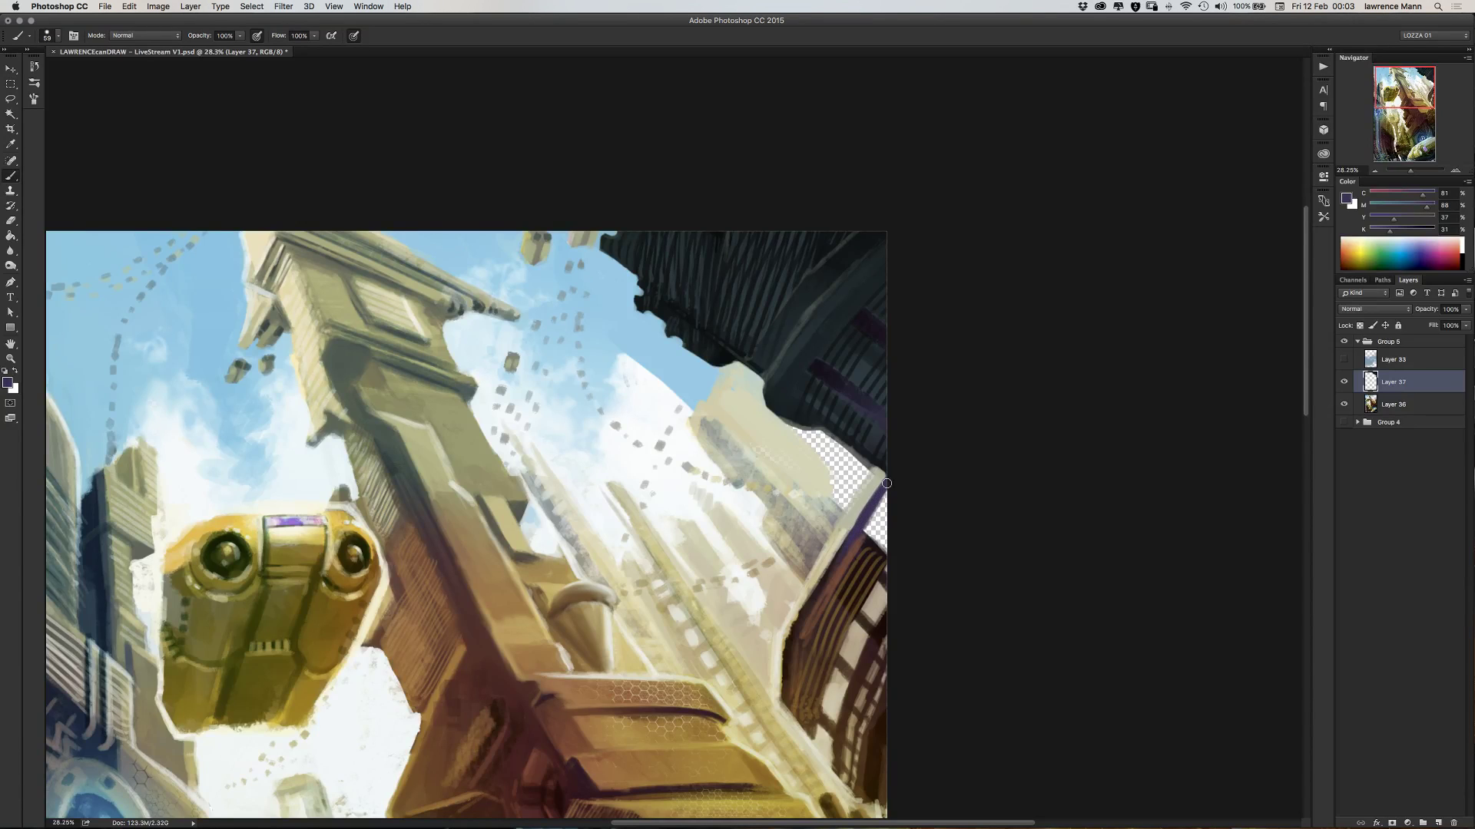
pyautogui.moveTo(841, 548); pyautogui.dragTo(880, 497)
# - Fill the curved building's extended top with sampled dark brown tones, covering the transparent area and the purple edge
pyautogui.keyDown('alt'); pyautogui.click(873, 543); pyautogui.keyUp('alt')
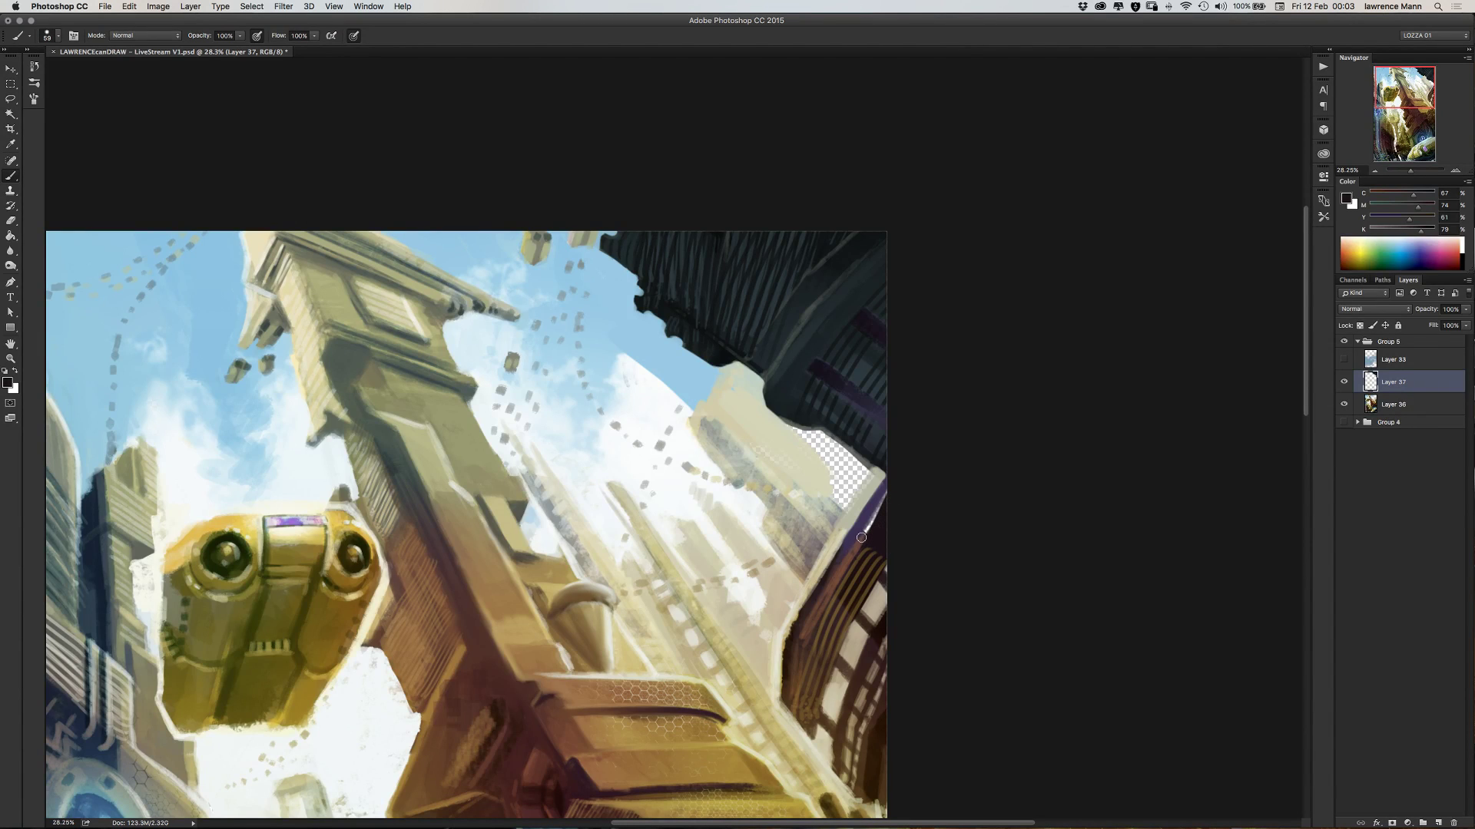
pyautogui.keyDown('alt'); pyautogui.click(857, 544); pyautogui.keyUp('alt')
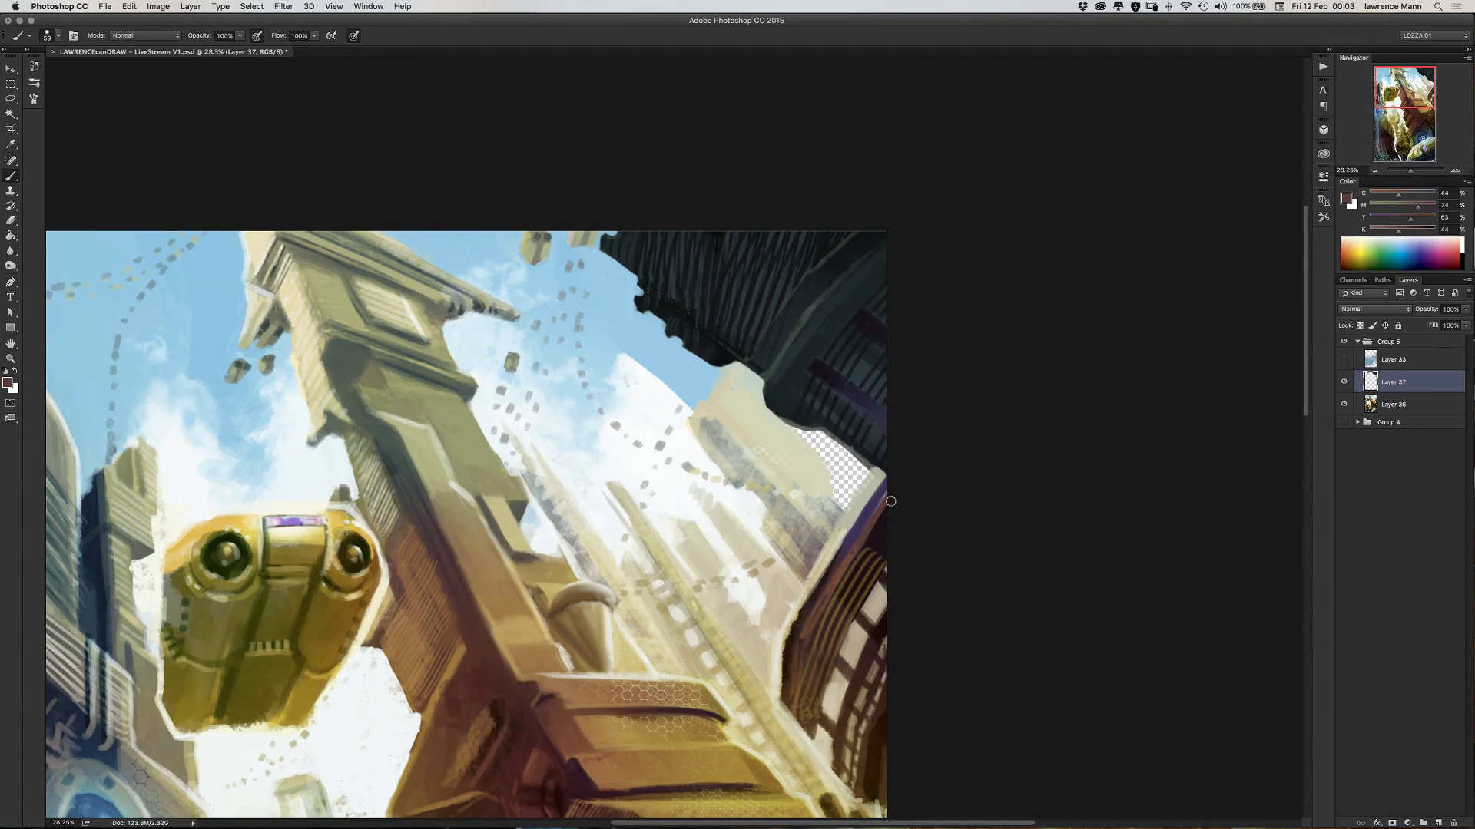
pyautogui.moveTo(891, 502); pyautogui.dragTo(858, 544)
pyautogui.keyDown('alt'); pyautogui.click(859, 524); pyautogui.keyUp('alt')
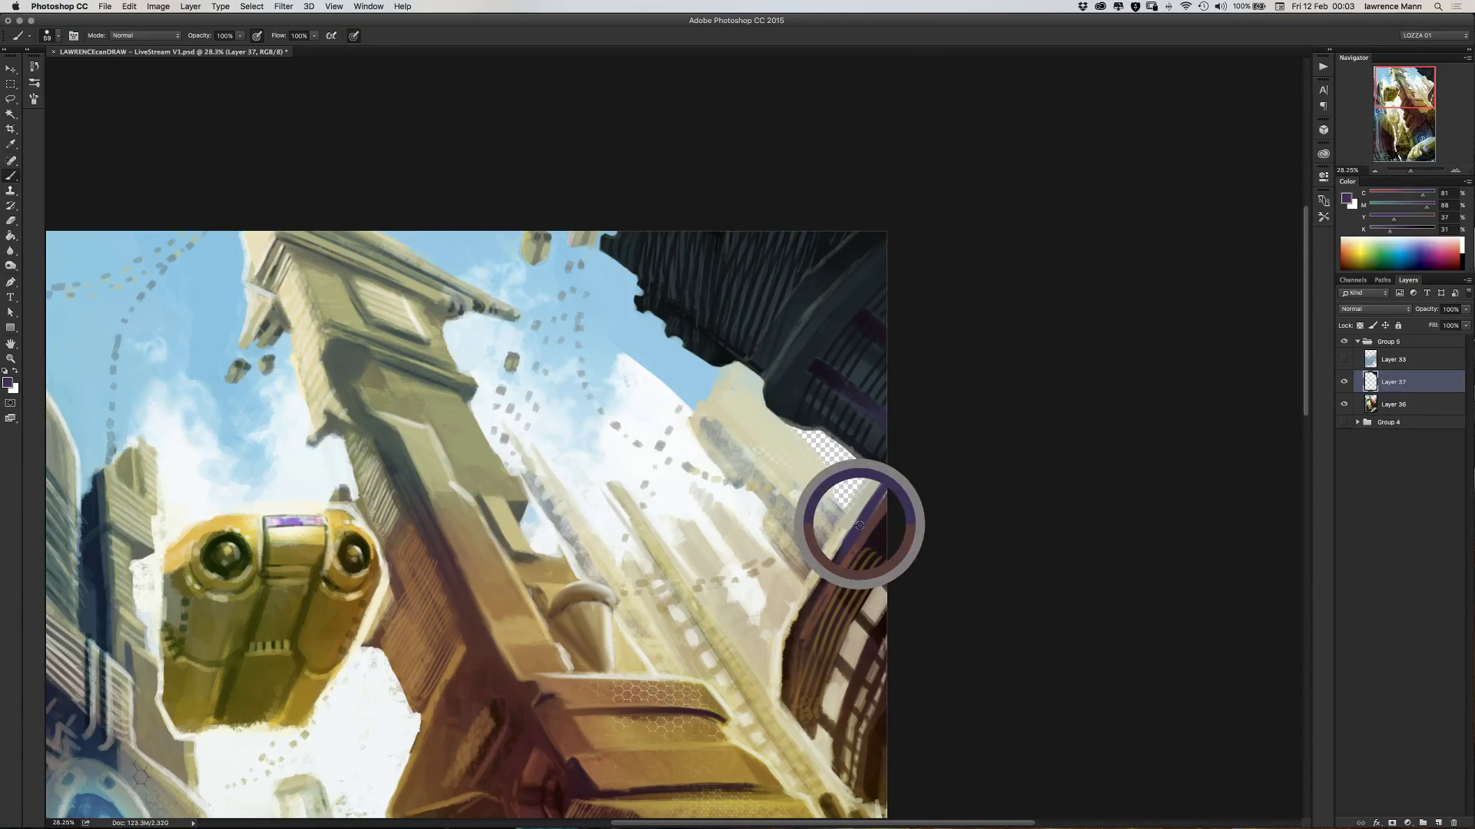
pyautogui.keyDown('alt'); pyautogui.click(826, 577); pyautogui.keyUp('alt')
pyautogui.moveTo(870, 513); pyautogui.dragTo(888, 487)
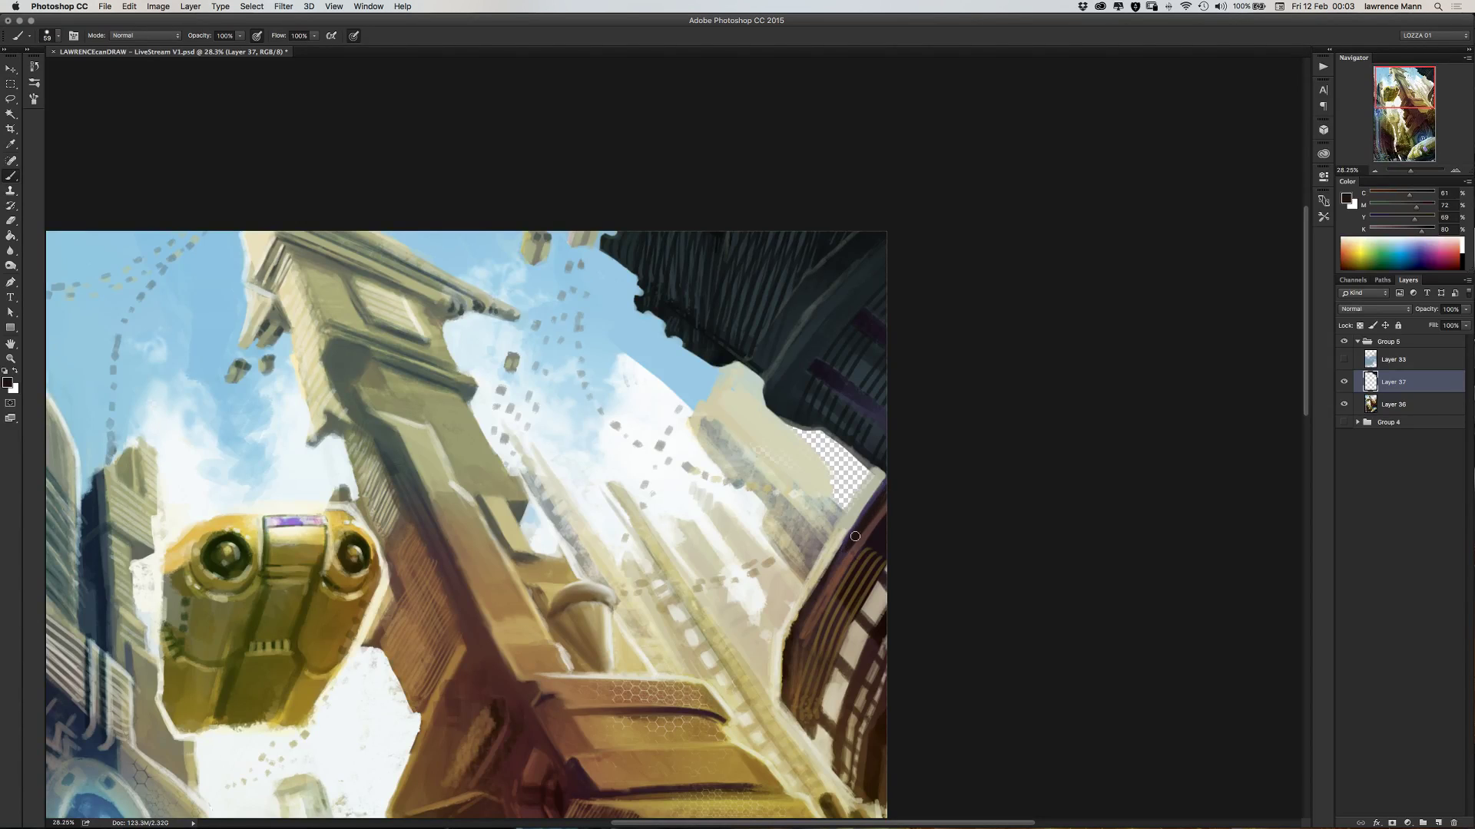
# - Touch up the curved building's upper stripes with sampled browns and repaint its outer rim in pale beige
pyautogui.keyDown('alt'); pyautogui.click(854, 561); pyautogui.keyUp('alt')
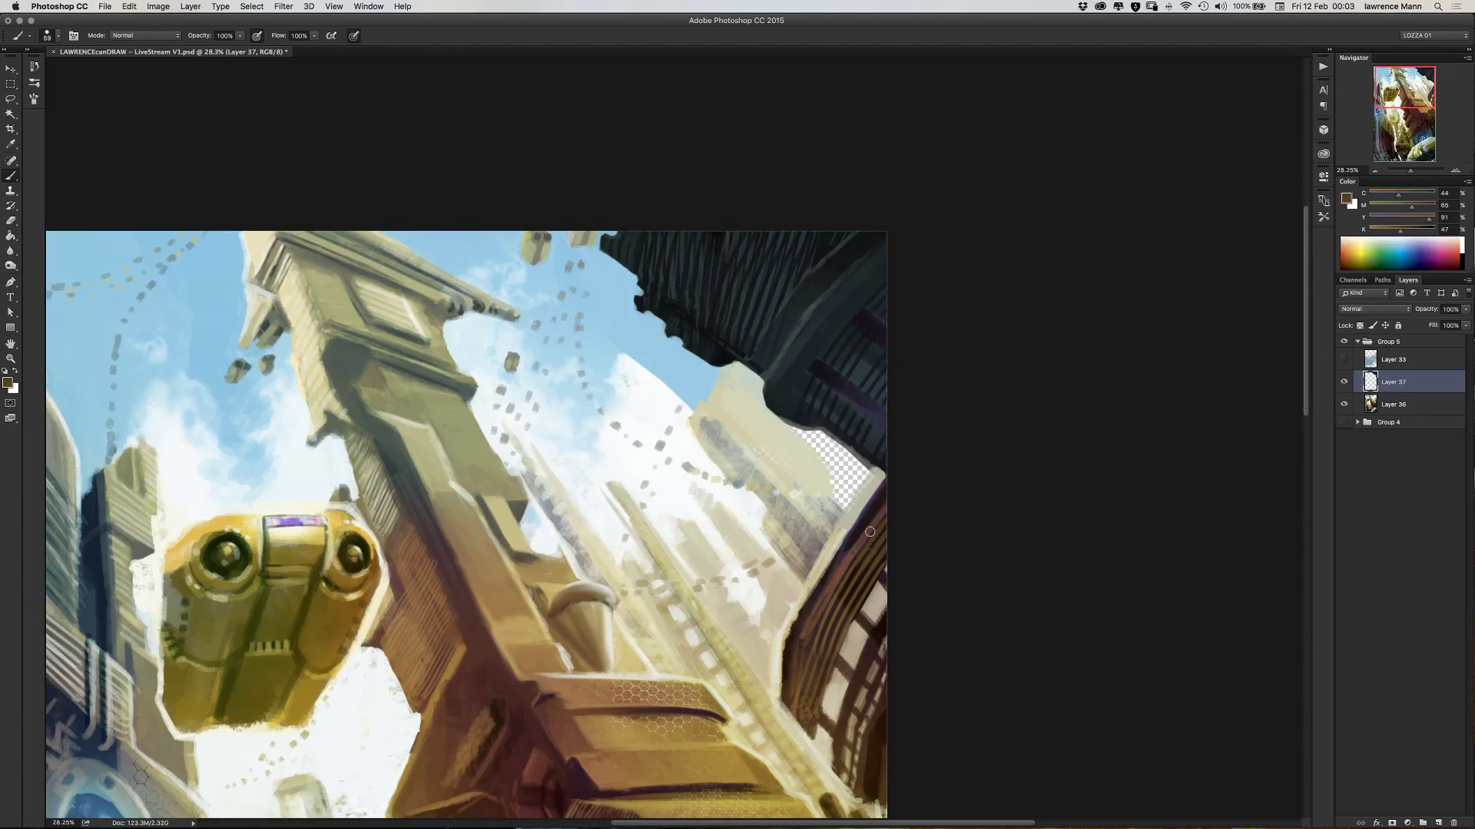
pyautogui.keyDown('alt'); pyautogui.click(839, 574); pyautogui.keyUp('alt')
pyautogui.keyDown('alt'); pyautogui.click(842, 555); pyautogui.keyUp('alt')
pyautogui.keyDown('alt'); pyautogui.click(829, 552); pyautogui.keyUp('alt')
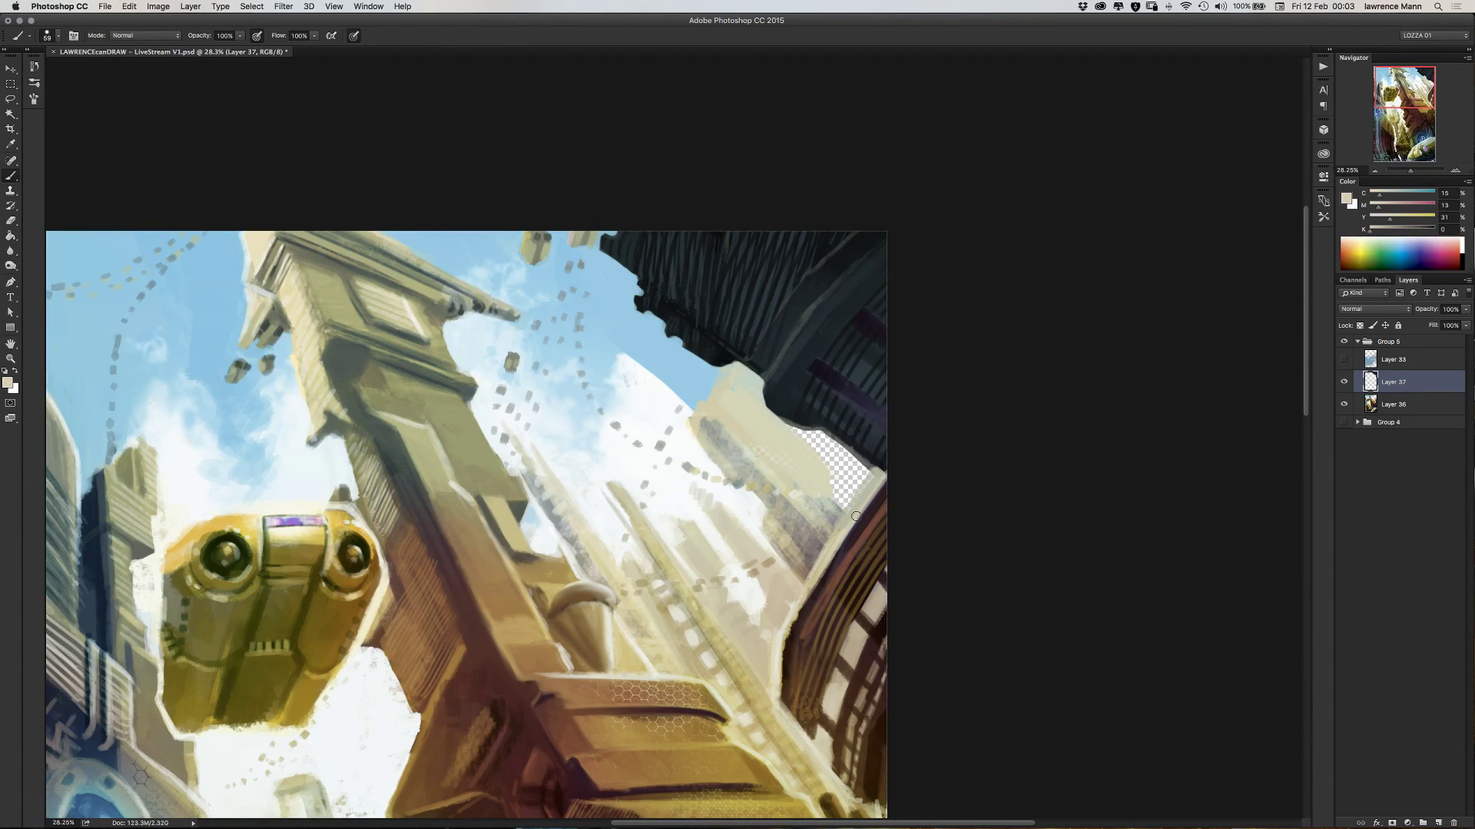
pyautogui.moveTo(855, 517); pyautogui.dragTo(888, 458)
# - Fill the remaining transparent gap between the dark structure and the curved building with muted grey-mauve, undoing one stray stroke
pyautogui.keyDown('alt'); pyautogui.click(815, 545); pyautogui.keyUp('alt')
pyautogui.moveTo(841, 509); pyautogui.dragTo(868, 475)
pyautogui.moveTo(825, 536)
pyautogui.mouseDown()
pyautogui.moveTo(873, 469)
pyautogui.moveTo(863, 481)
pyautogui.moveTo(811, 436)
pyautogui.moveTo(864, 468)
pyautogui.moveTo(845, 459)
pyautogui.moveTo(842, 479)
pyautogui.moveTo(801, 438)
pyautogui.moveTo(824, 432)
pyautogui.moveTo(795, 431)
pyautogui.moveTo(819, 433)
pyautogui.moveTo(800, 415)
pyautogui.moveTo(837, 440)
pyautogui.moveTo(799, 409)
pyautogui.moveTo(854, 456)
pyautogui.mouseUp()
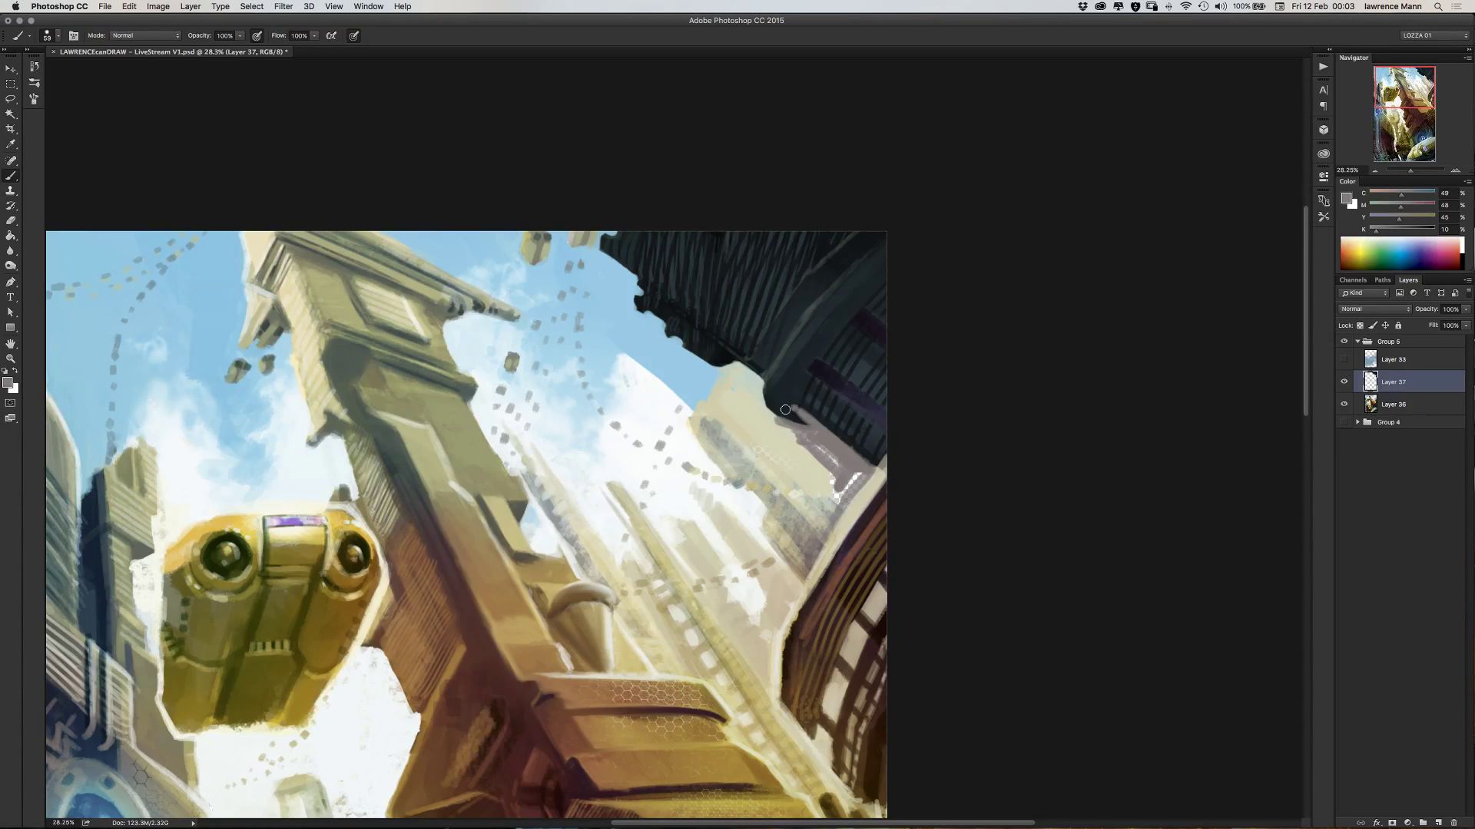
pyautogui.moveTo(785, 409)
pyautogui.mouseDown()
pyautogui.moveTo(764, 384)
pyautogui.moveTo(765, 407)
pyautogui.moveTo(801, 421)
pyautogui.mouseUp()
pyautogui.hotkey('ctrl', 'z')
pyautogui.moveTo(867, 470)
pyautogui.mouseDown()
pyautogui.moveTo(835, 506)
pyautogui.moveTo(828, 475)
pyautogui.moveTo(864, 480)
pyautogui.moveTo(837, 512)
pyautogui.moveTo(863, 475)
pyautogui.moveTo(838, 493)
pyautogui.moveTo(799, 460)
pyautogui.moveTo(801, 506)
pyautogui.moveTo(818, 469)
pyautogui.moveTo(777, 438)
pyautogui.mouseUp()
# - Set the round brush to 108 px and shade the distant building's face with sampled greys
pyautogui.keyDown('alt'); pyautogui.click(797, 527); pyautogui.keyUp('alt')
pyautogui.rightClick(743, 426)
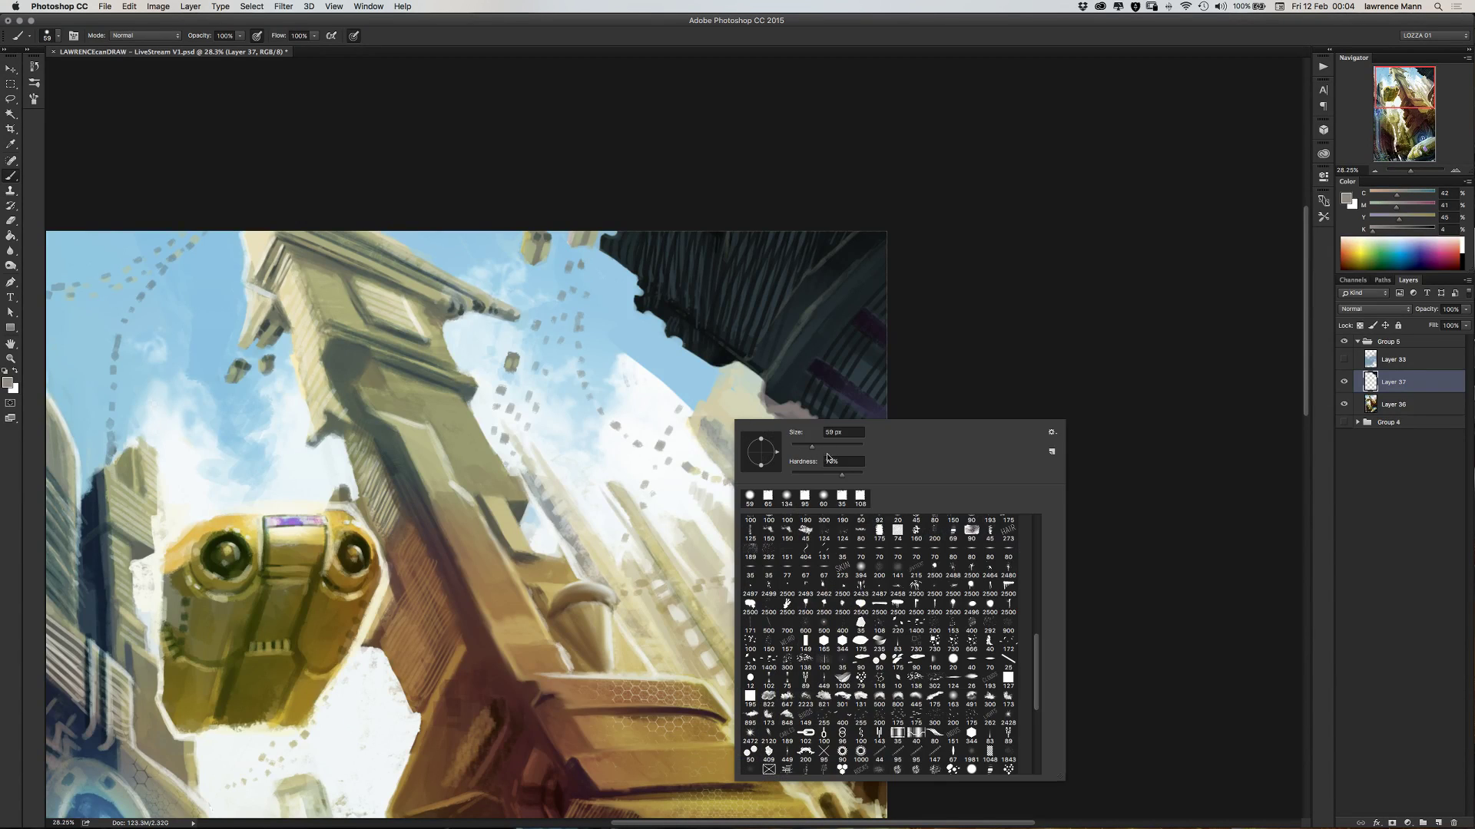
pyautogui.click(841, 432)
pyautogui.write('108')
pyautogui.press('Return')
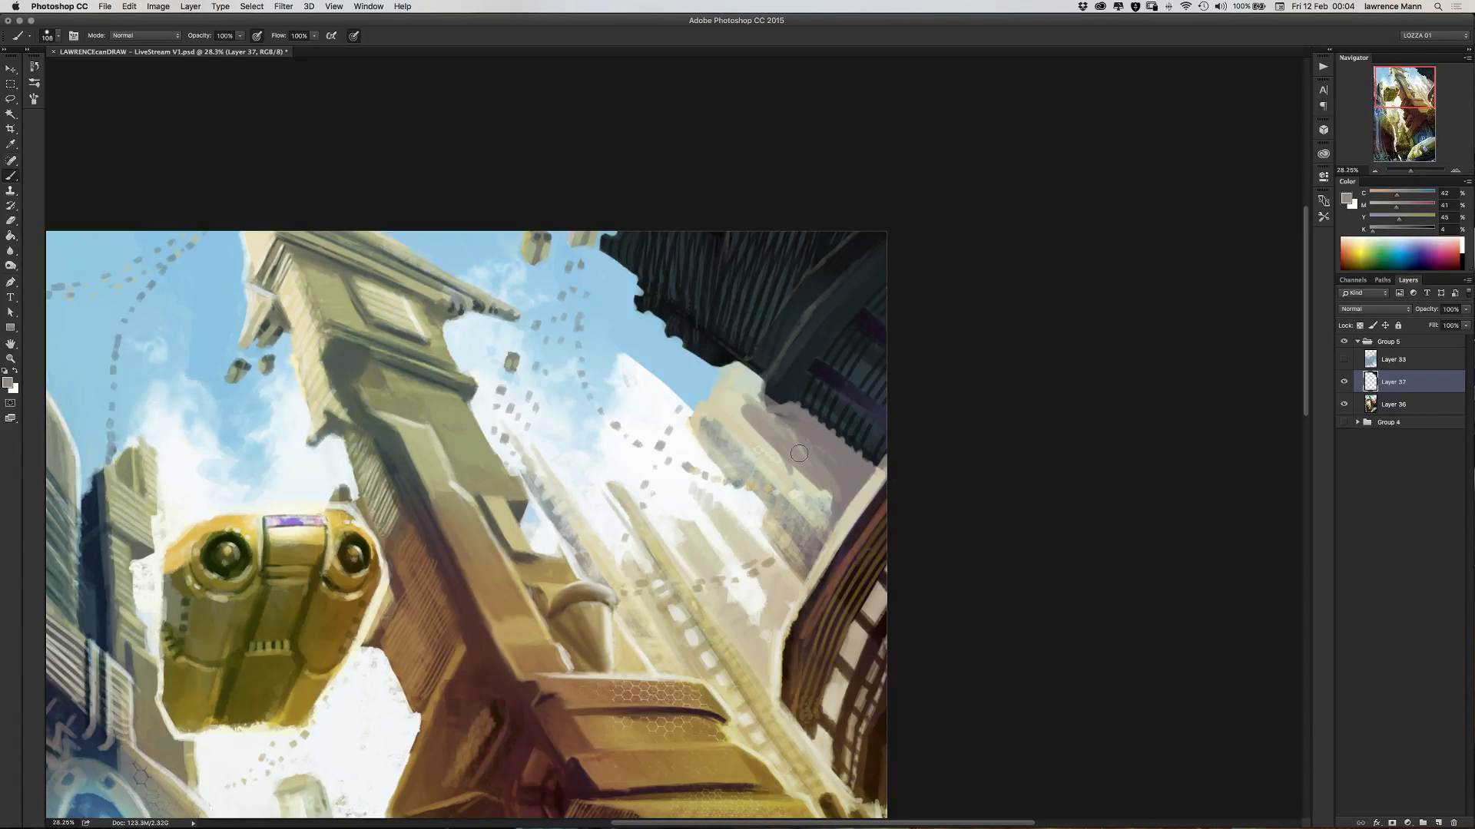
pyautogui.moveTo(799, 453)
pyautogui.mouseDown()
pyautogui.moveTo(768, 411)
pyautogui.moveTo(738, 407)
pyautogui.moveTo(822, 499)
pyautogui.moveTo(788, 492)
pyautogui.moveTo(741, 419)
pyautogui.mouseUp()
pyautogui.keyDown('alt'); pyautogui.click(730, 454); pyautogui.keyUp('alt')
pyautogui.moveTo(825, 491); pyautogui.dragTo(748, 419)
pyautogui.moveTo(814, 461)
pyautogui.mouseDown()
pyautogui.moveTo(739, 400)
pyautogui.moveTo(814, 437)
pyautogui.mouseUp()
# - Enlarge the round brush to 175 px and lay softer light grey over the distant building's face
pyautogui.rightClick(707, 408)
pyautogui.click(791, 463)
pyautogui.click(690, 430)
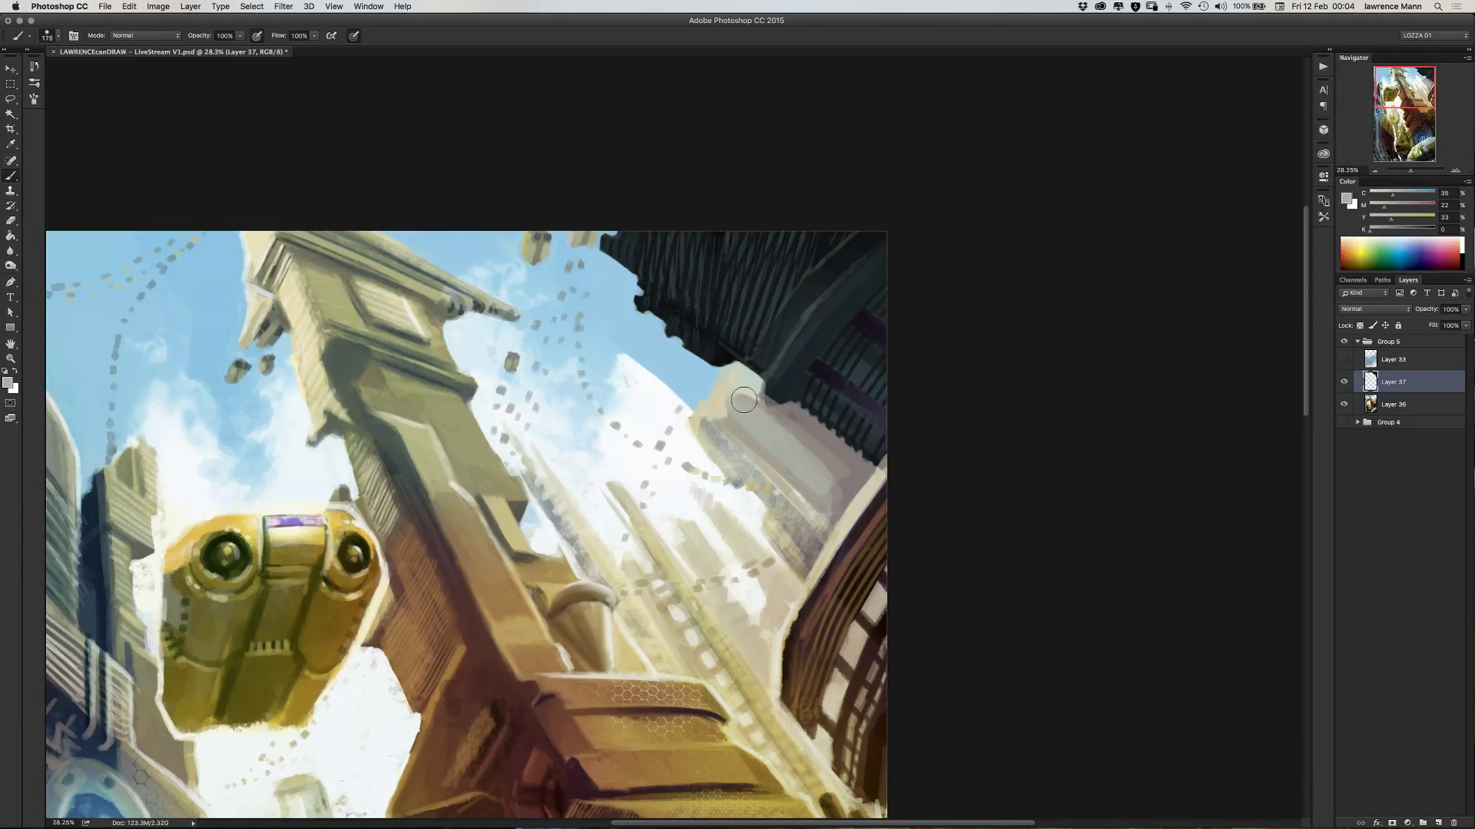
pyautogui.moveTo(743, 399)
pyautogui.mouseDown()
pyautogui.moveTo(726, 407)
pyautogui.moveTo(766, 418)
pyautogui.moveTo(760, 446)
pyautogui.moveTo(788, 476)
pyautogui.mouseUp()
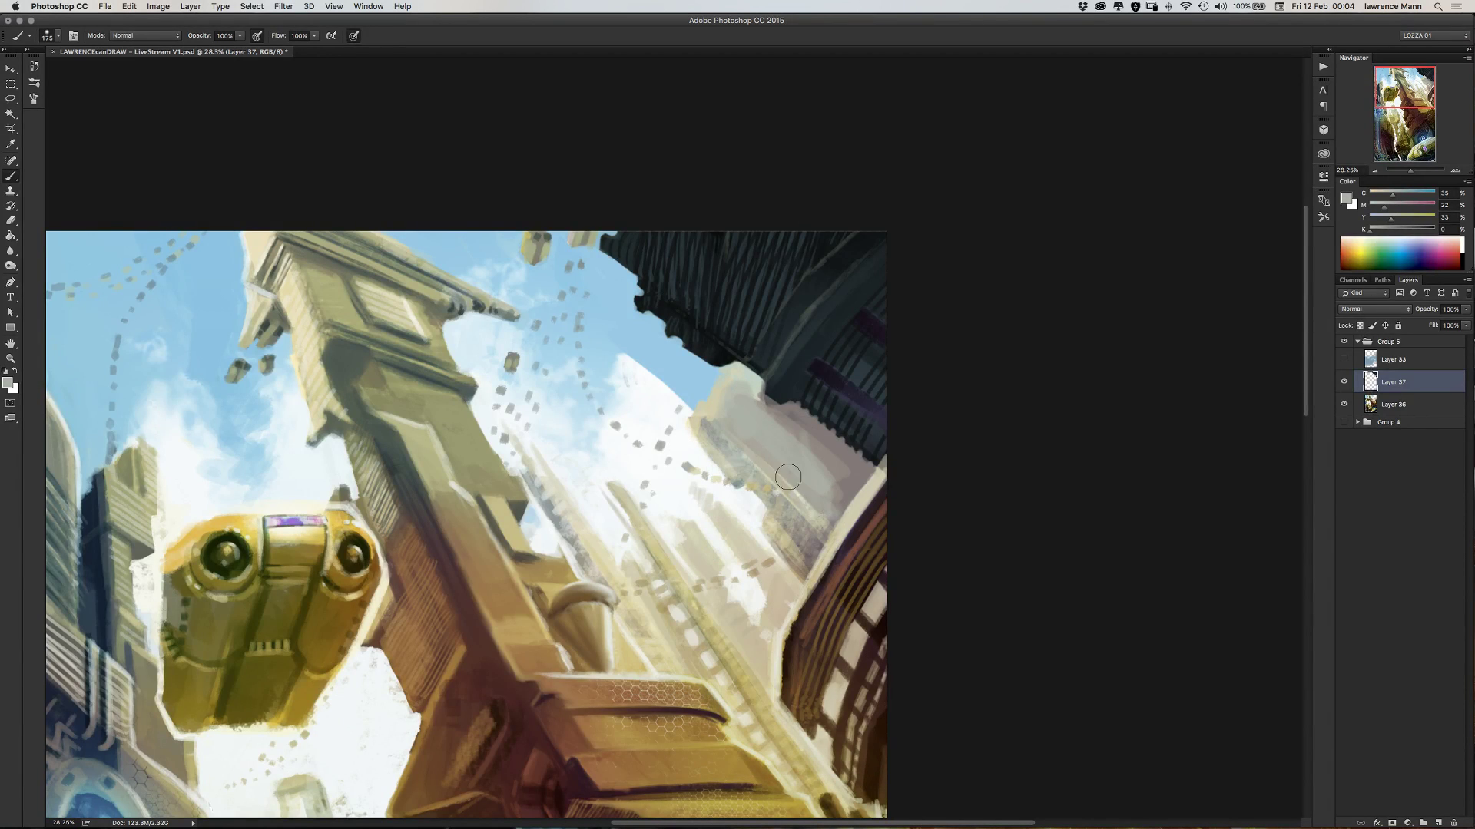
# - Switch to a square brush at 134 px and block light grey and beige strokes across the distant building's face
pyautogui.rightClick(723, 425)
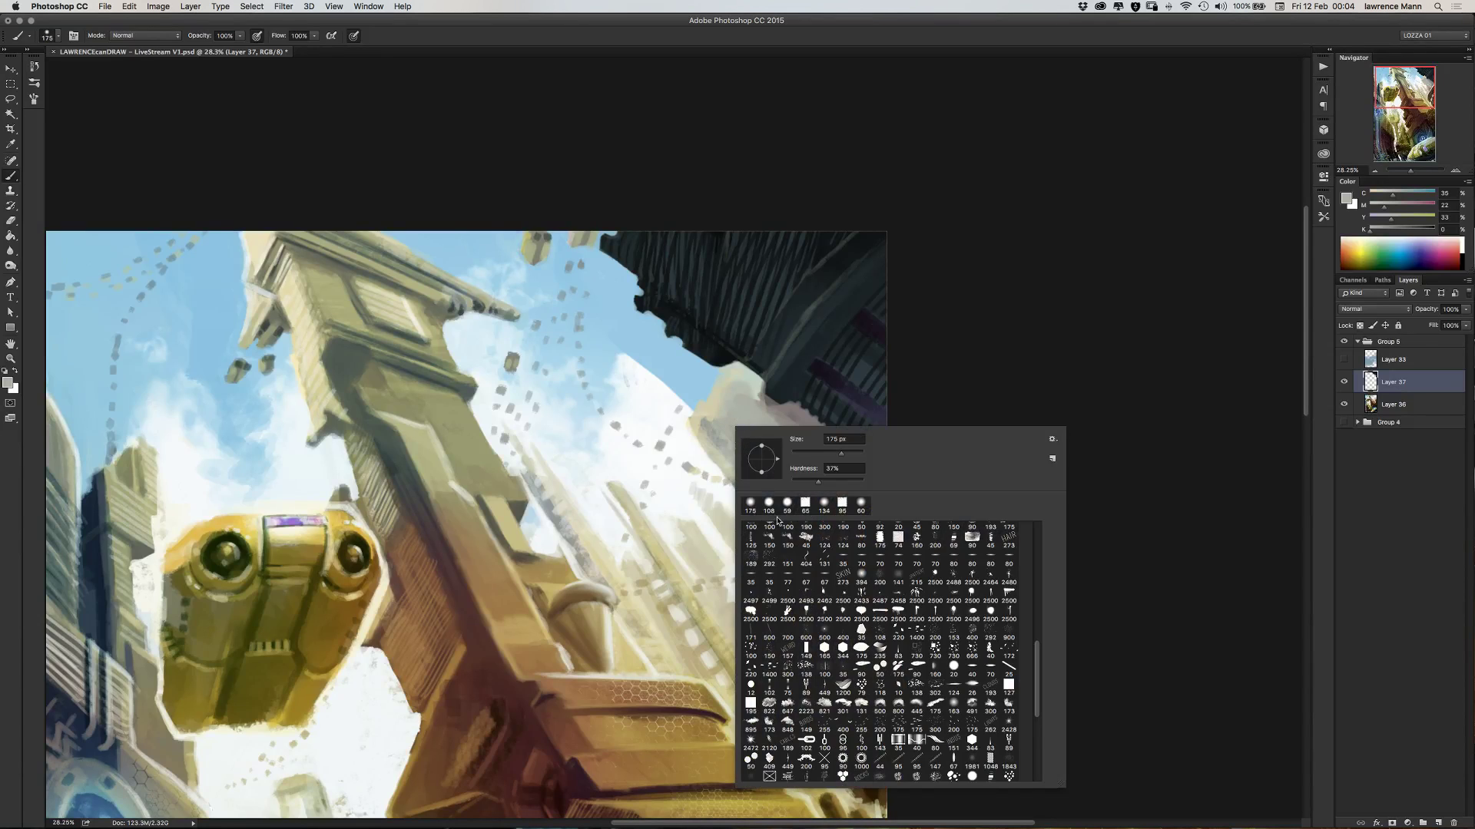
pyautogui.click(803, 505)
pyautogui.press('Return')
pyautogui.rightClick(751, 410)
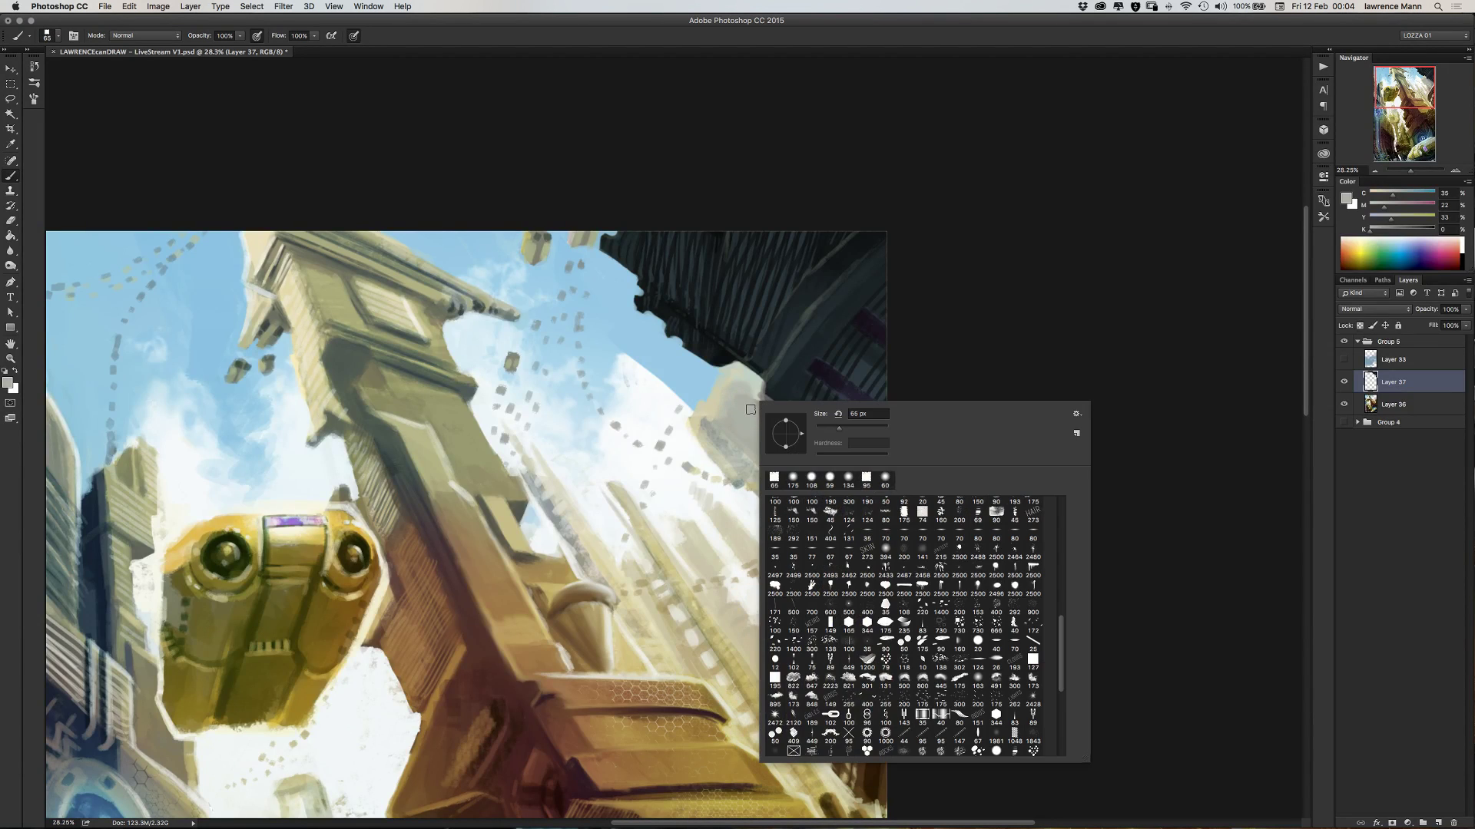
pyautogui.click(852, 431)
pyautogui.press('Return')
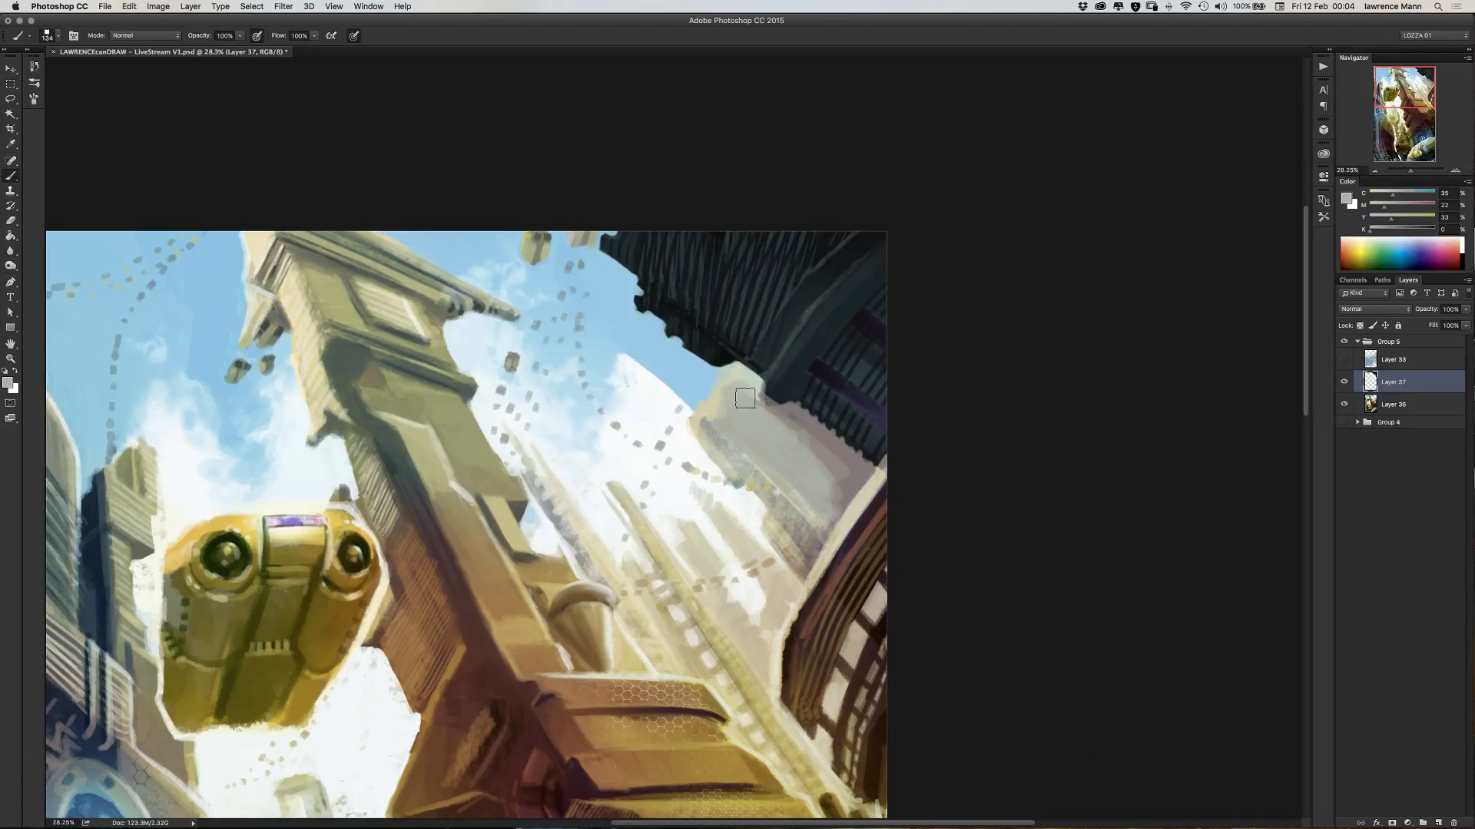
pyautogui.moveTo(814, 456)
pyautogui.mouseDown()
pyautogui.moveTo(849, 484)
pyautogui.moveTo(800, 433)
pyautogui.moveTo(852, 469)
pyautogui.mouseUp()
pyautogui.keyDown('alt'); pyautogui.click(772, 500); pyautogui.keyUp('alt')
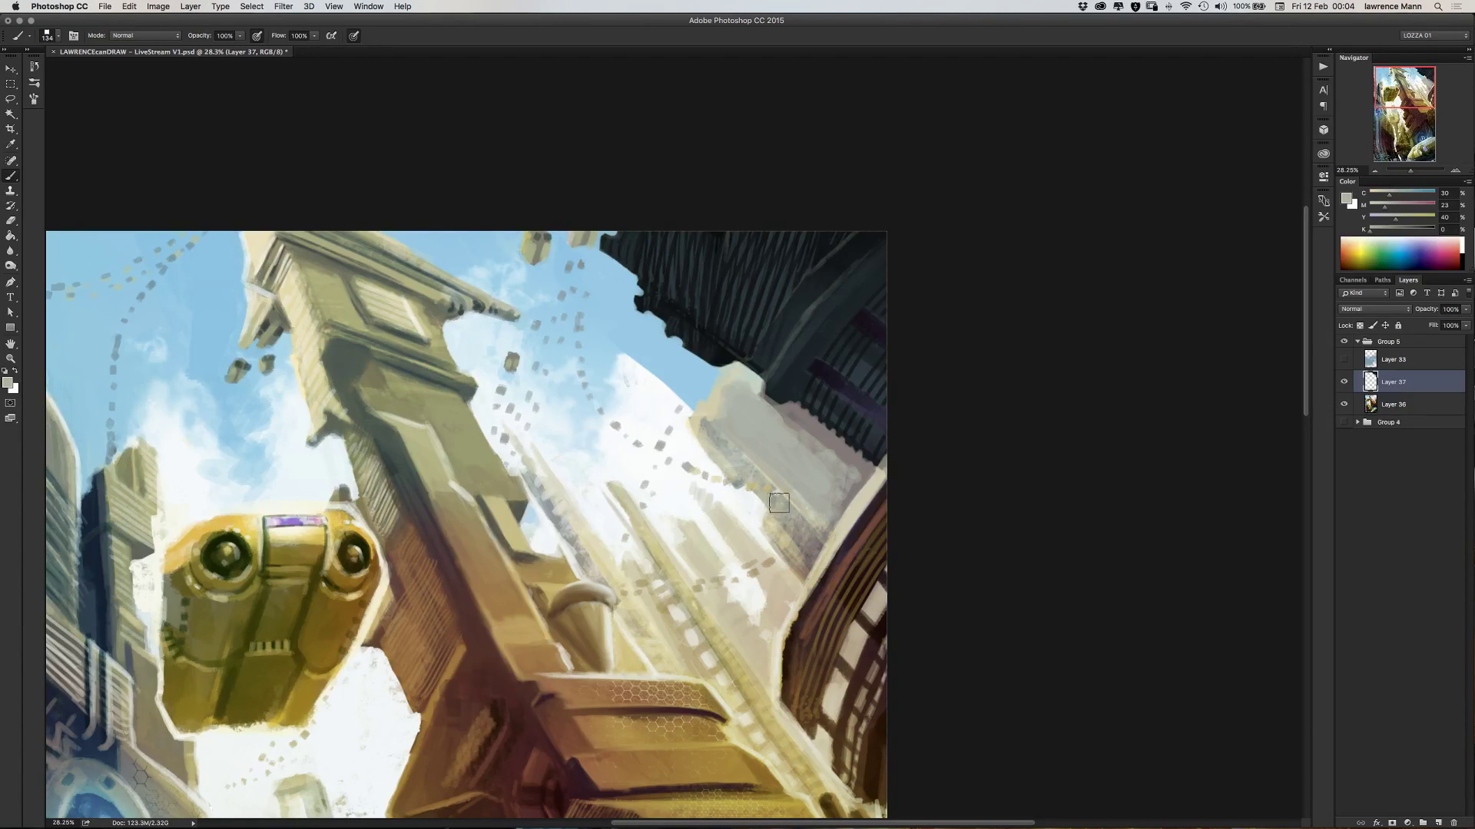
pyautogui.moveTo(779, 503)
pyautogui.mouseDown()
pyautogui.moveTo(821, 485)
pyautogui.moveTo(787, 440)
pyautogui.moveTo(842, 462)
pyautogui.moveTo(792, 423)
pyautogui.moveTo(842, 494)
pyautogui.mouseUp()
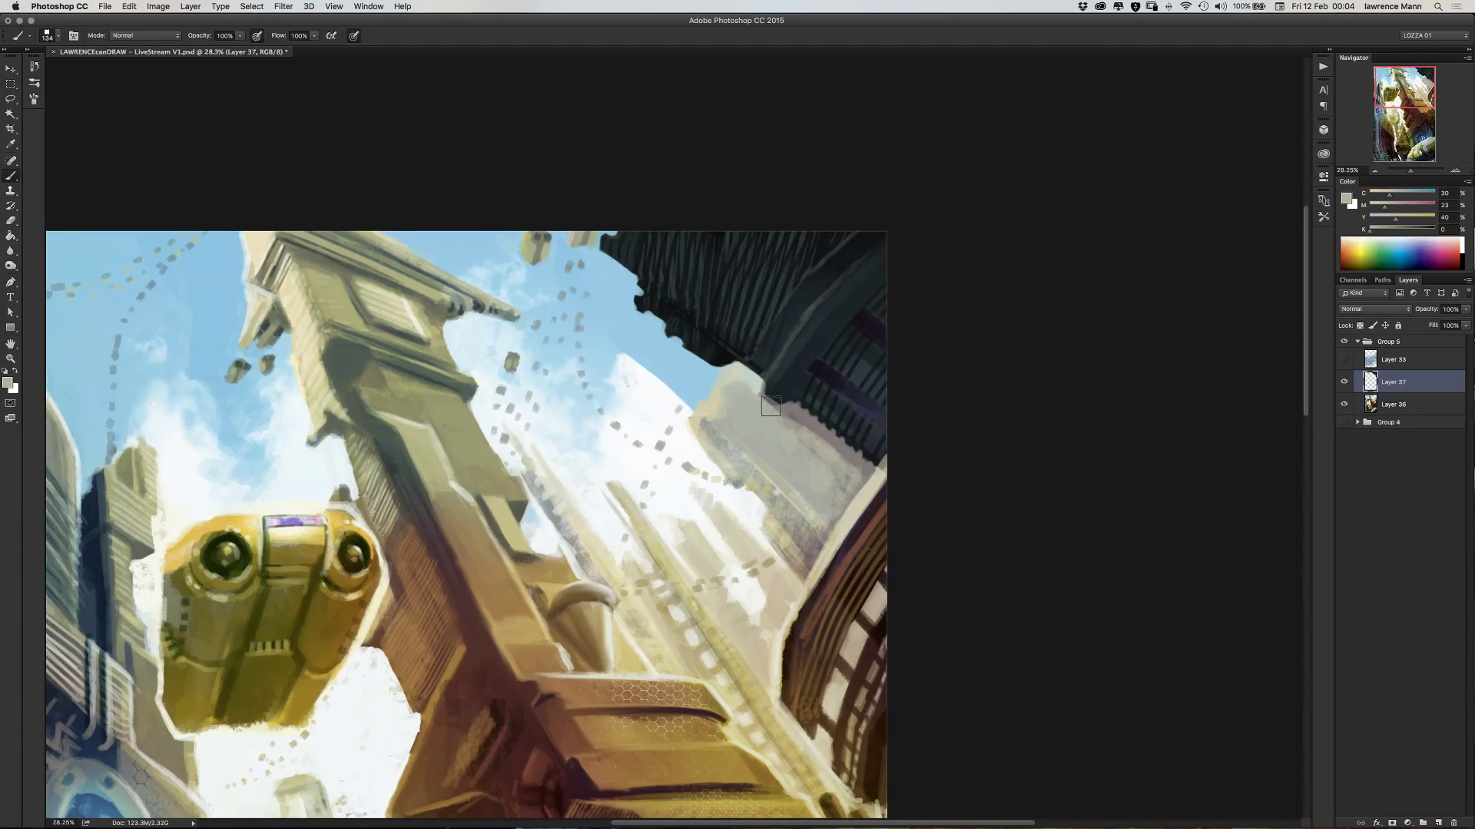
# - Blend the grey strokes on the distant building's face with the Mixer Brush
pyautogui.rightClick(14, 179)
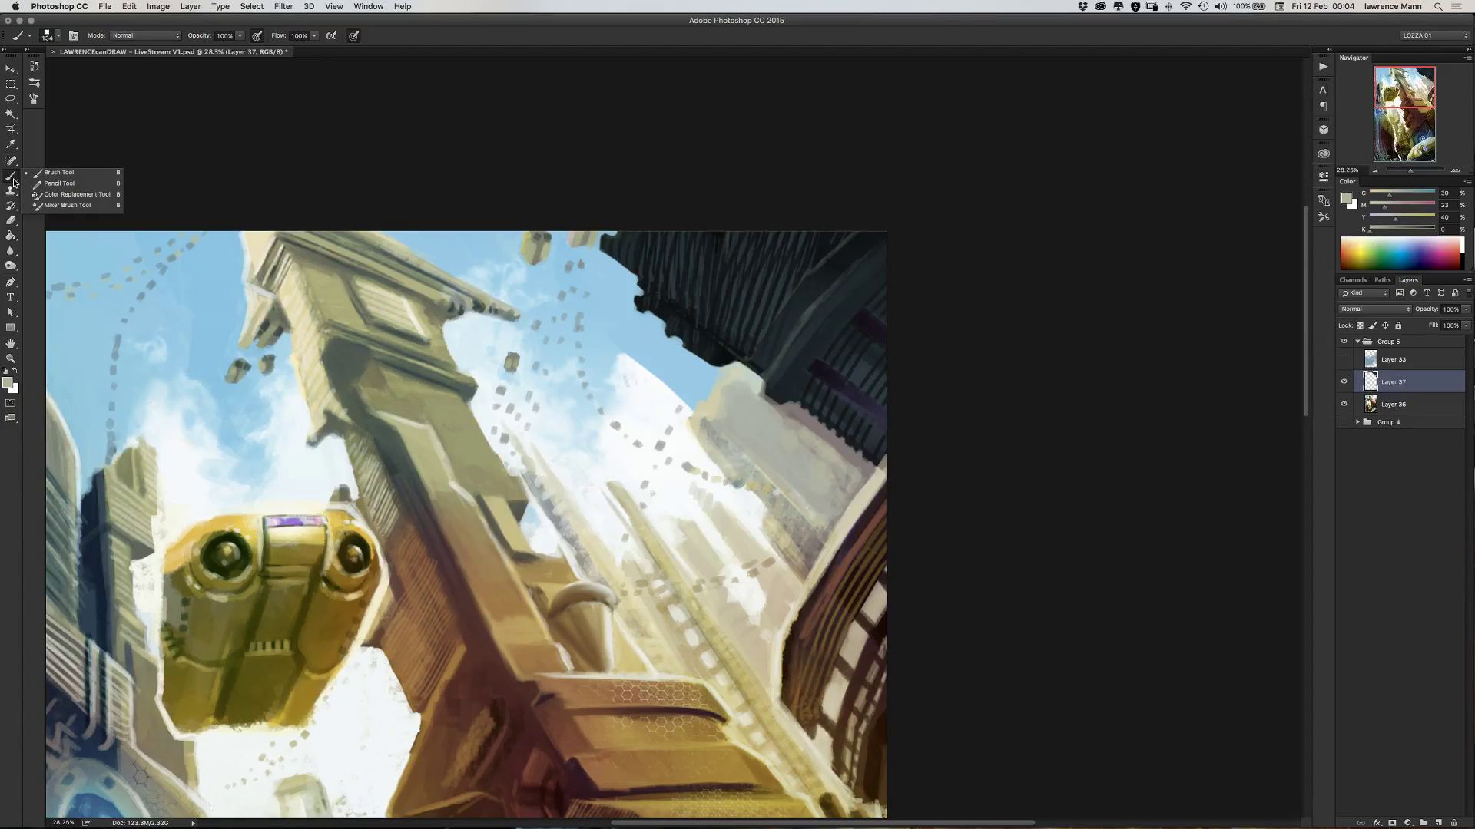
pyautogui.click(46, 206)
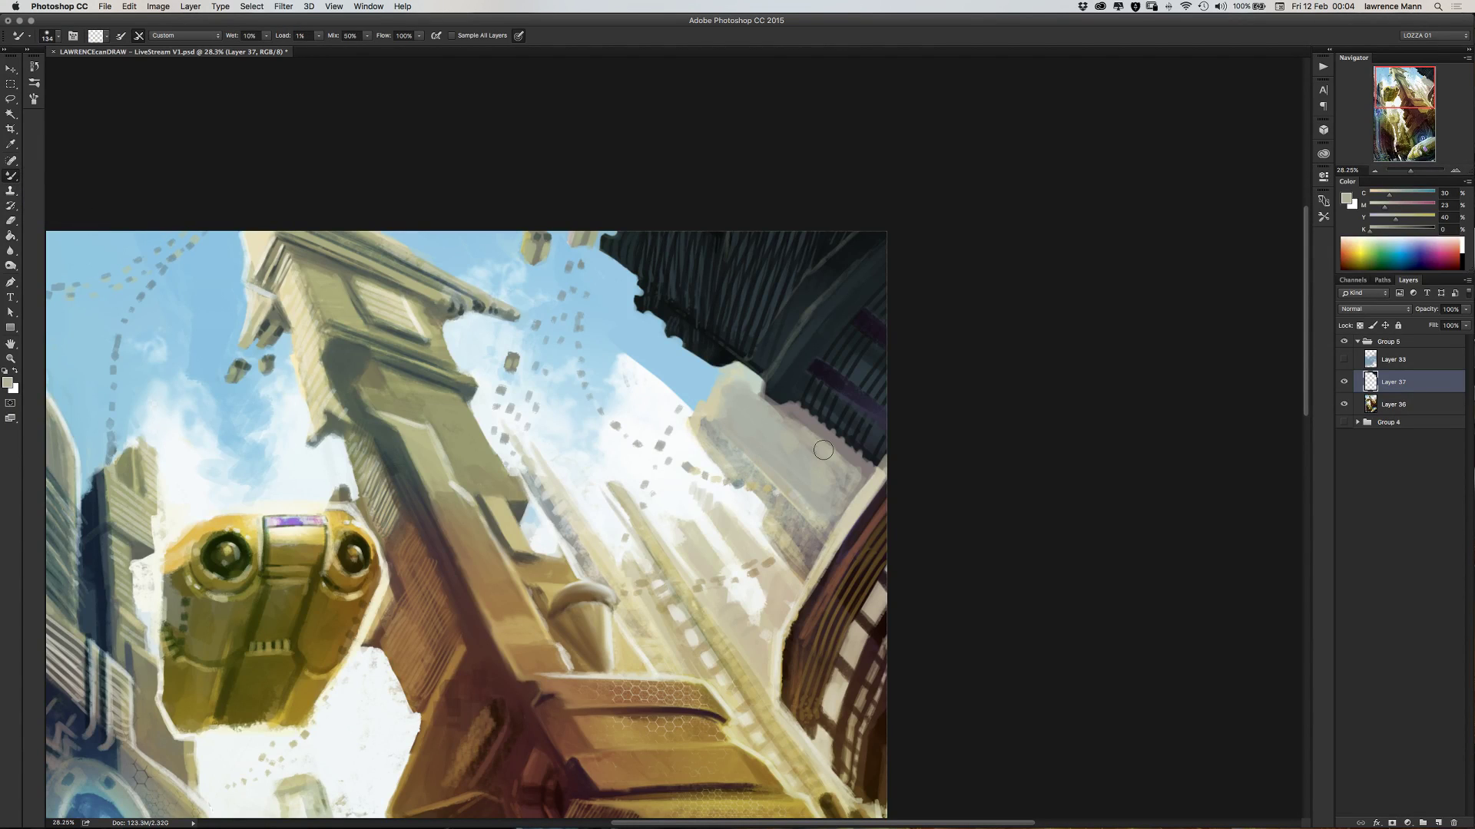
pyautogui.moveTo(837, 455)
pyautogui.mouseDown()
pyautogui.moveTo(853, 489)
pyautogui.moveTo(862, 473)
pyautogui.moveTo(816, 458)
pyautogui.moveTo(750, 402)
pyautogui.moveTo(826, 506)
pyautogui.moveTo(731, 436)
pyautogui.moveTo(721, 391)
pyautogui.moveTo(709, 420)
pyautogui.moveTo(752, 393)
pyautogui.moveTo(862, 472)
pyautogui.moveTo(834, 511)
pyautogui.moveTo(723, 427)
pyautogui.moveTo(795, 497)
pyautogui.moveTo(721, 437)
pyautogui.moveTo(782, 490)
pyautogui.moveTo(722, 449)
pyautogui.moveTo(783, 500)
pyautogui.mouseUp()
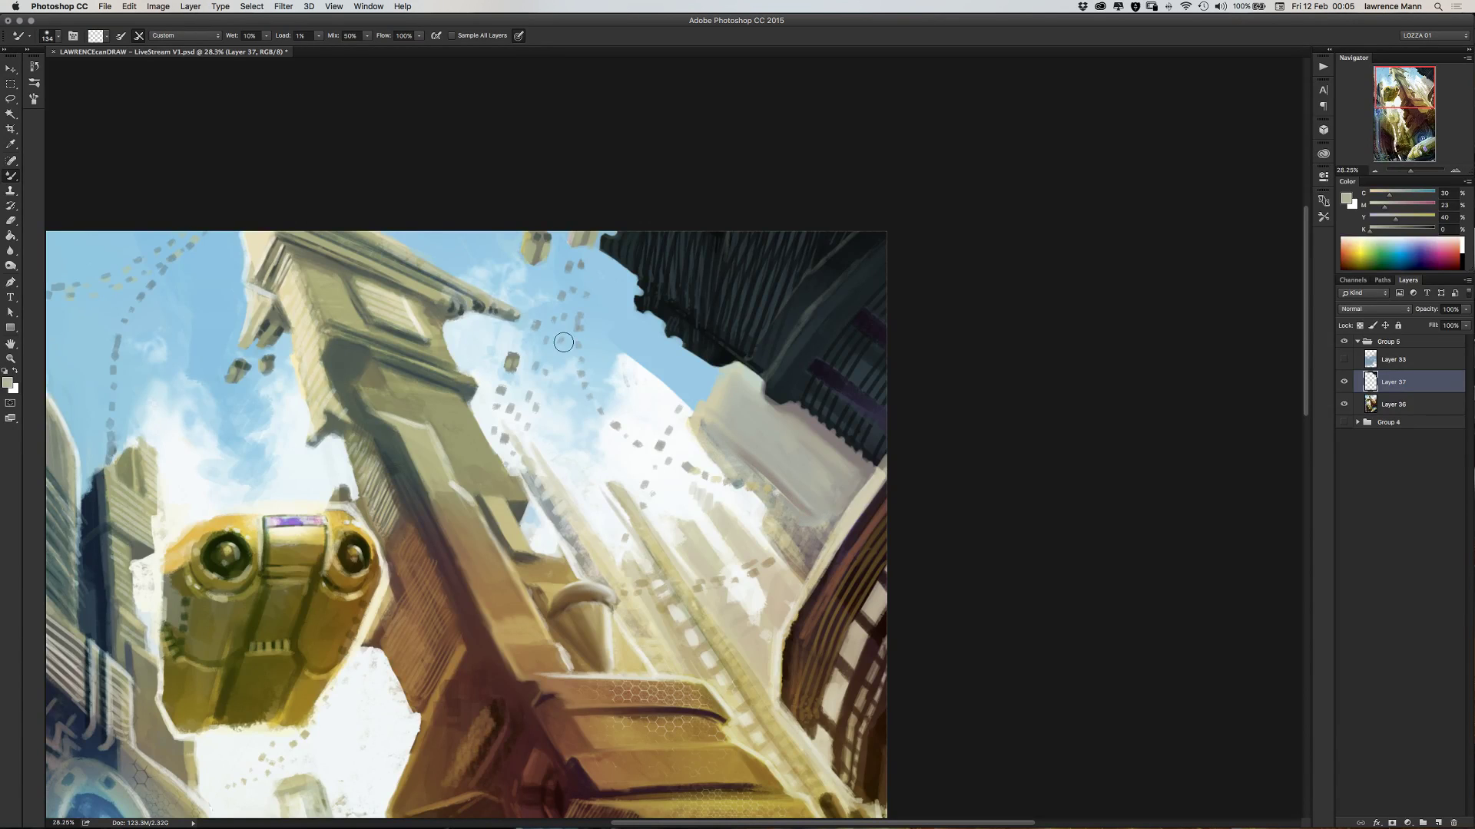
# - Return to the regular Brush and paint beige-grey down the distant building's side toward the curved brown building
pyautogui.rightClick(13, 177)
pyautogui.click(54, 174)
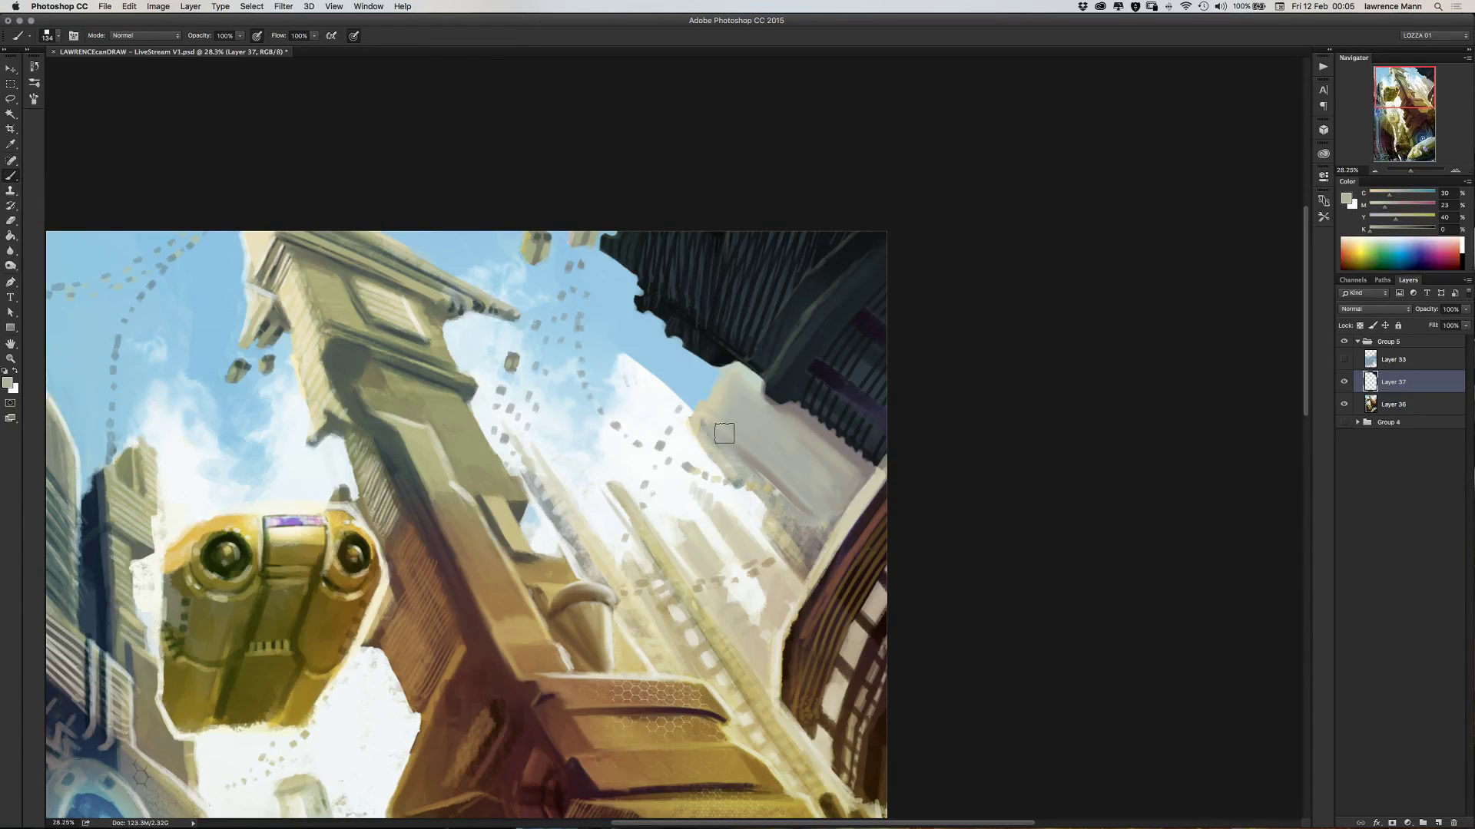
pyautogui.moveTo(725, 433)
pyautogui.mouseDown()
pyautogui.moveTo(797, 507)
pyautogui.moveTo(717, 440)
pyautogui.moveTo(809, 521)
pyautogui.moveTo(719, 434)
pyautogui.moveTo(725, 389)
pyautogui.moveTo(738, 430)
pyautogui.moveTo(834, 489)
pyautogui.moveTo(829, 512)
pyautogui.moveTo(854, 486)
pyautogui.moveTo(816, 549)
pyautogui.mouseUp()
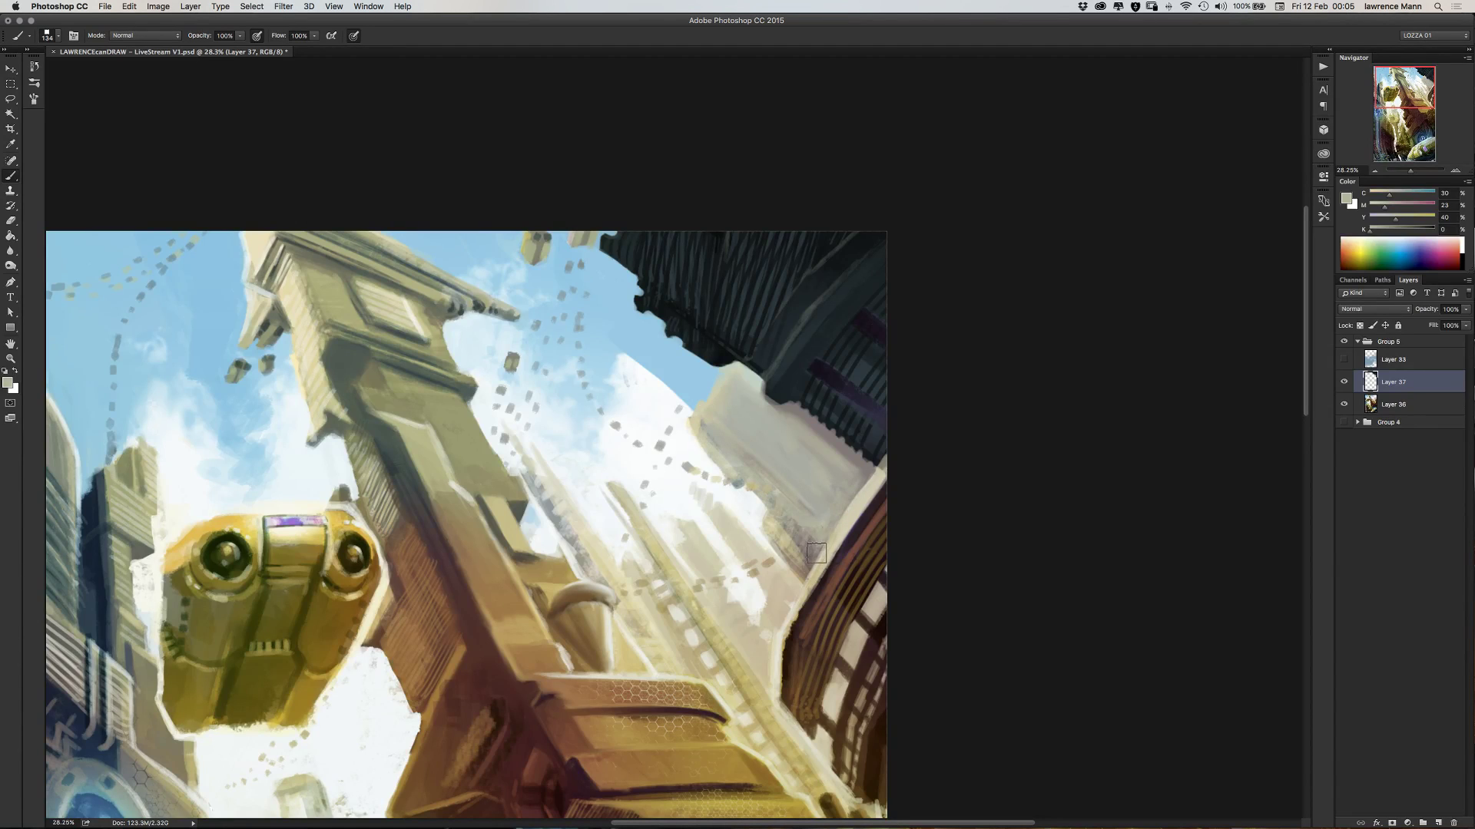
# - Sample the cloud white and paint a soft cloud between the dark corner structure and the distant building, using a round brush at 316 px
pyautogui.keyDown('alt'); pyautogui.click(651, 384); pyautogui.keyUp('alt')
pyautogui.moveTo(652, 378)
pyautogui.mouseDown()
pyautogui.moveTo(678, 413)
pyautogui.moveTo(712, 378)
pyautogui.moveTo(675, 365)
pyautogui.moveTo(653, 391)
pyautogui.moveTo(703, 374)
pyautogui.moveTo(660, 367)
pyautogui.mouseUp()
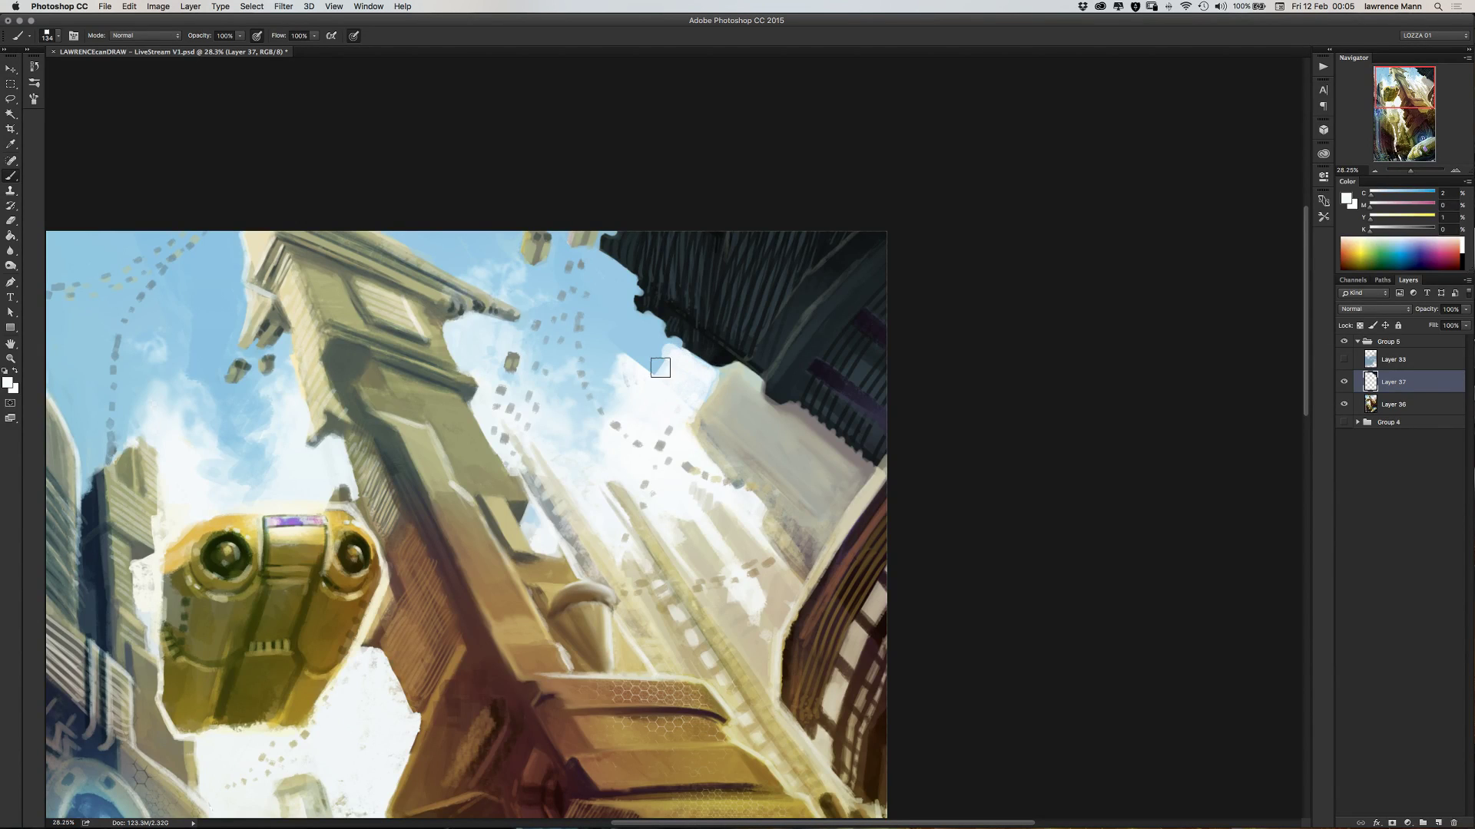
pyautogui.rightClick(641, 345)
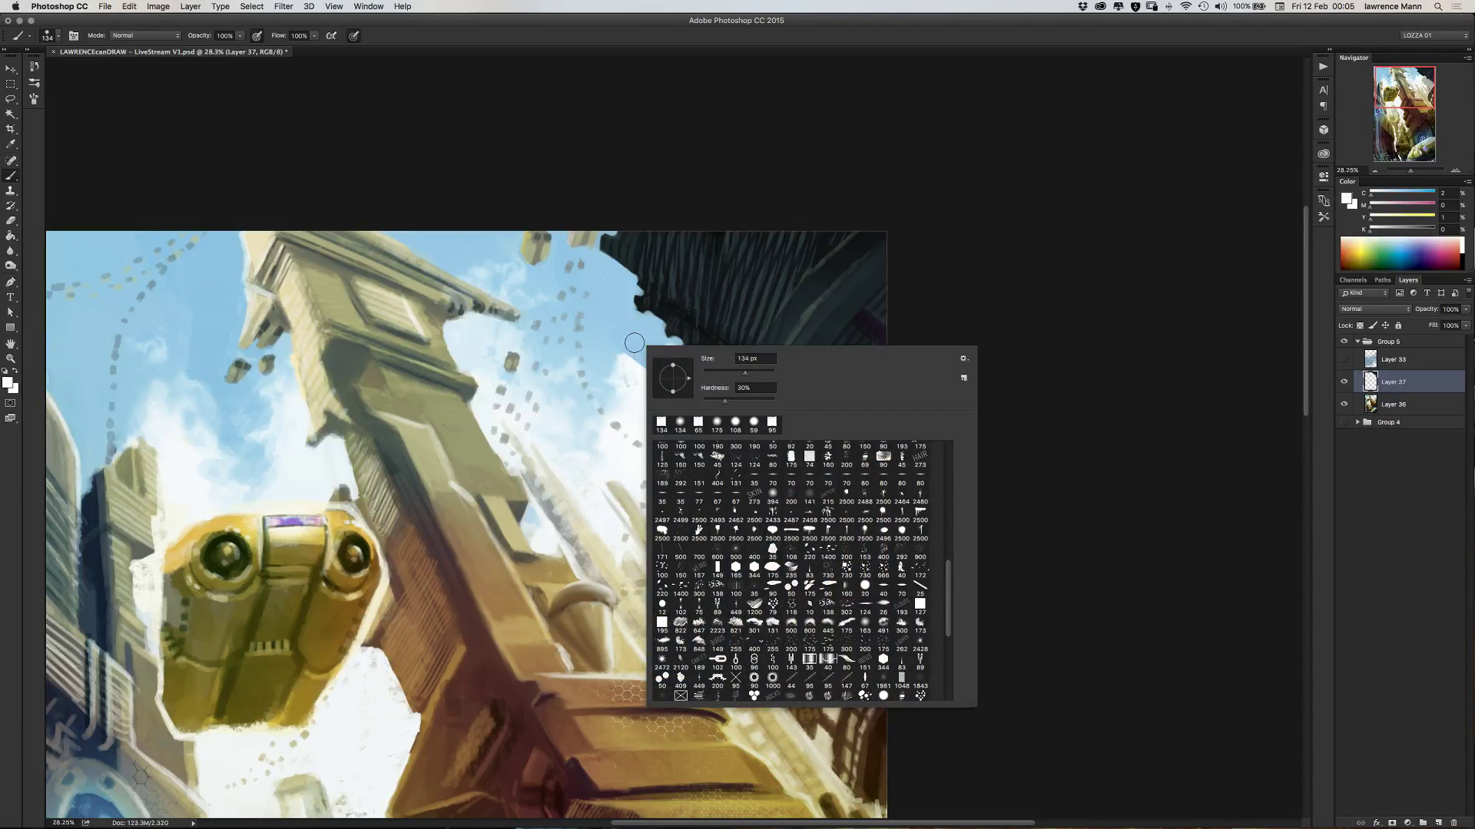
pyautogui.moveTo(745, 372); pyautogui.dragTo(761, 373)
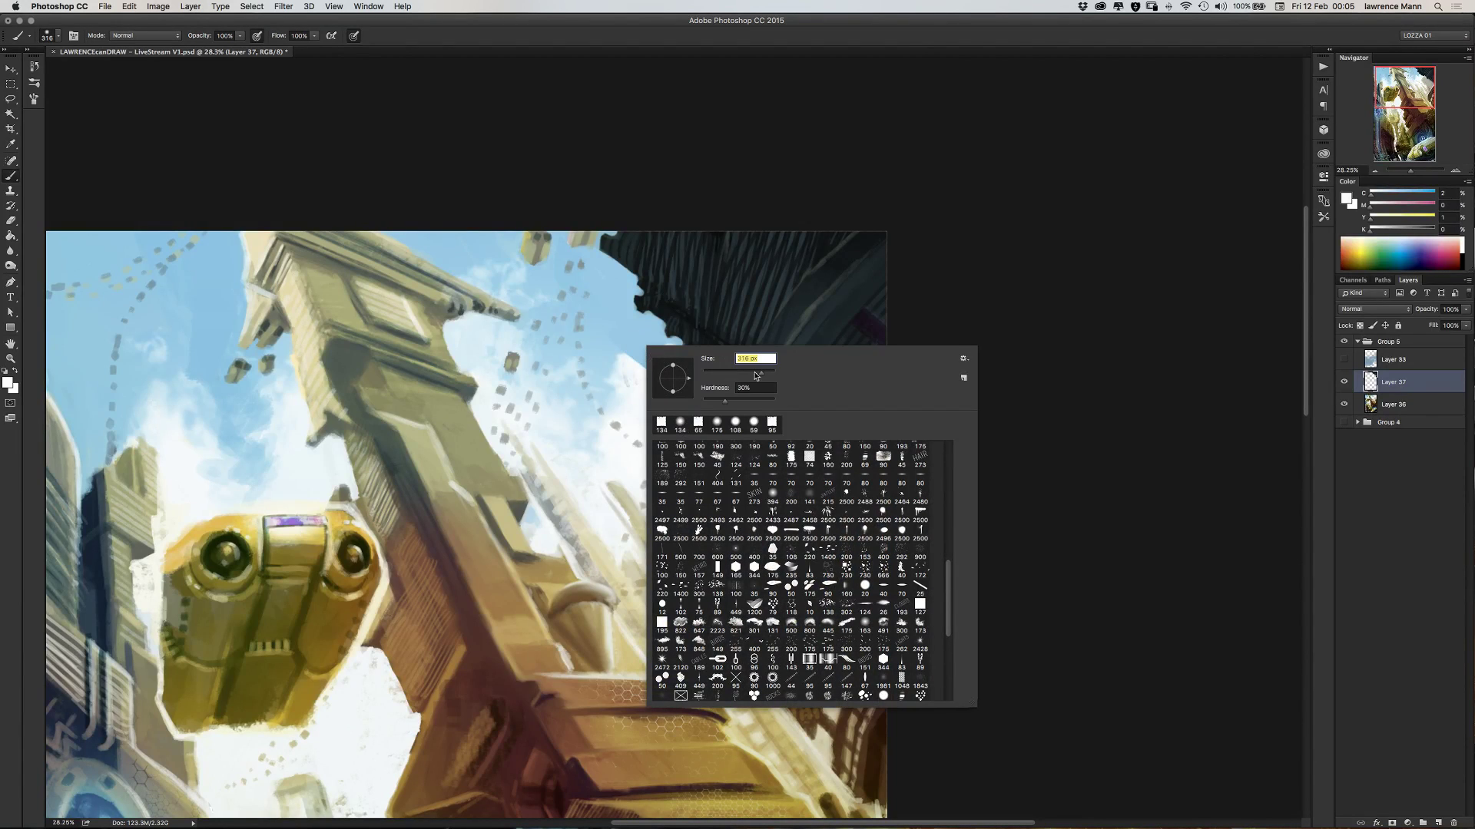
pyautogui.click(633, 361)
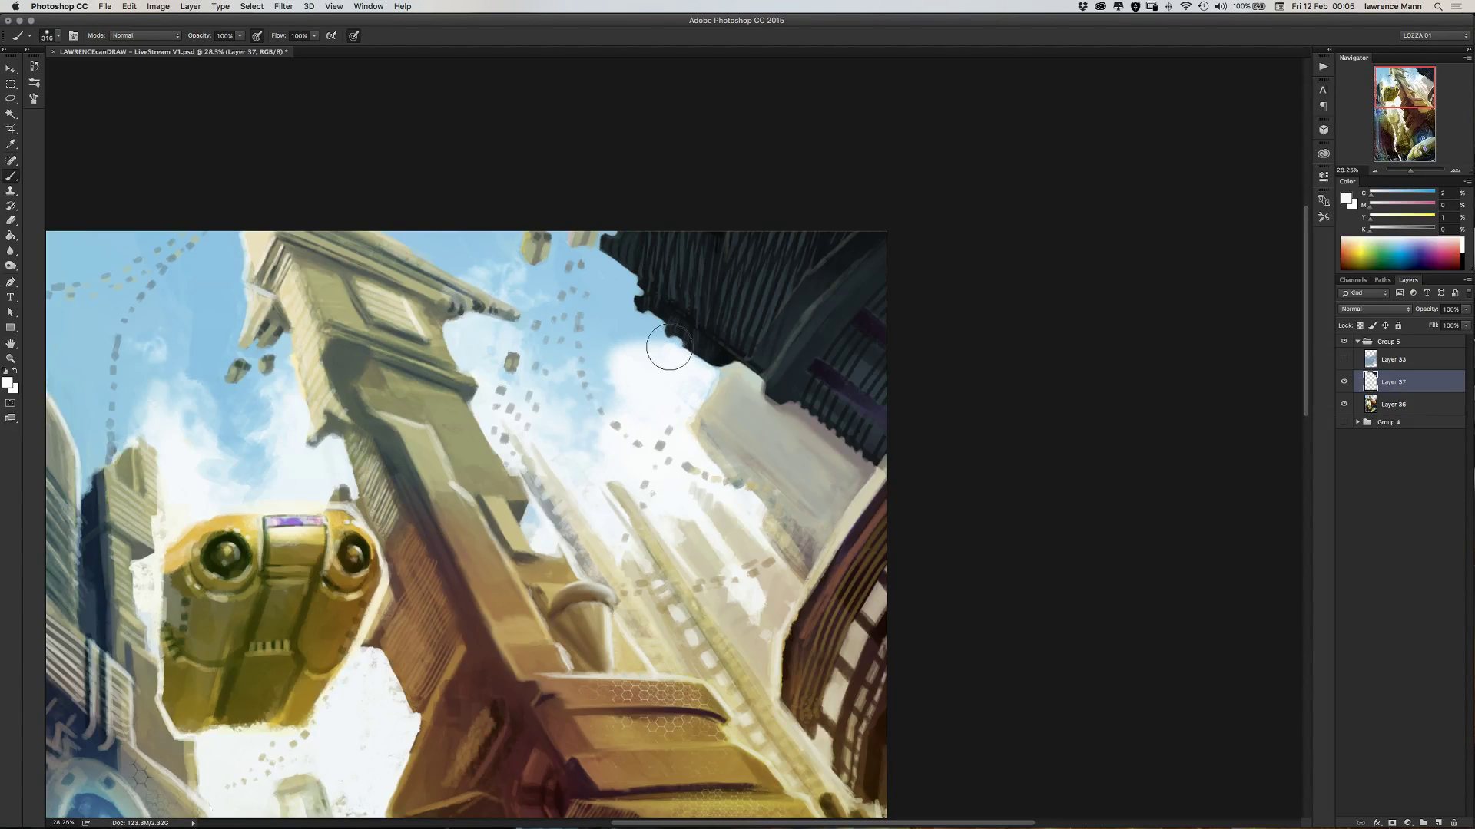
pyautogui.moveTo(669, 348)
pyautogui.mouseDown()
pyautogui.moveTo(685, 394)
pyautogui.moveTo(718, 375)
pyautogui.moveTo(698, 411)
pyautogui.moveTo(641, 391)
pyautogui.moveTo(633, 358)
pyautogui.moveTo(692, 400)
pyautogui.moveTo(705, 382)
pyautogui.moveTo(683, 441)
pyautogui.moveTo(706, 394)
pyautogui.mouseUp()
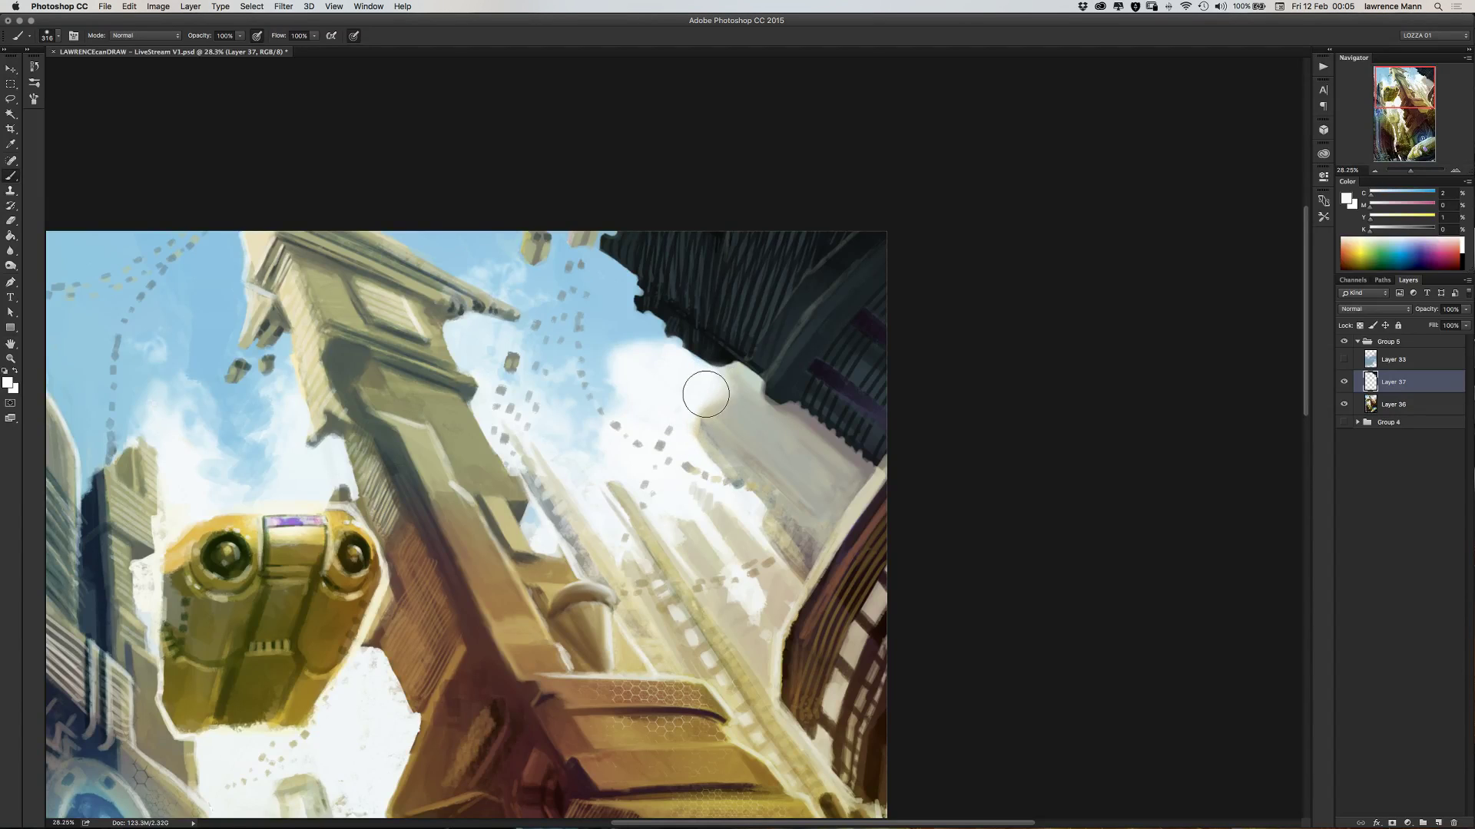
# - Reduce the round brush to 76 px and refine the white cloud along the edges of the dark structure and the distant building
pyautogui.rightClick(654, 372)
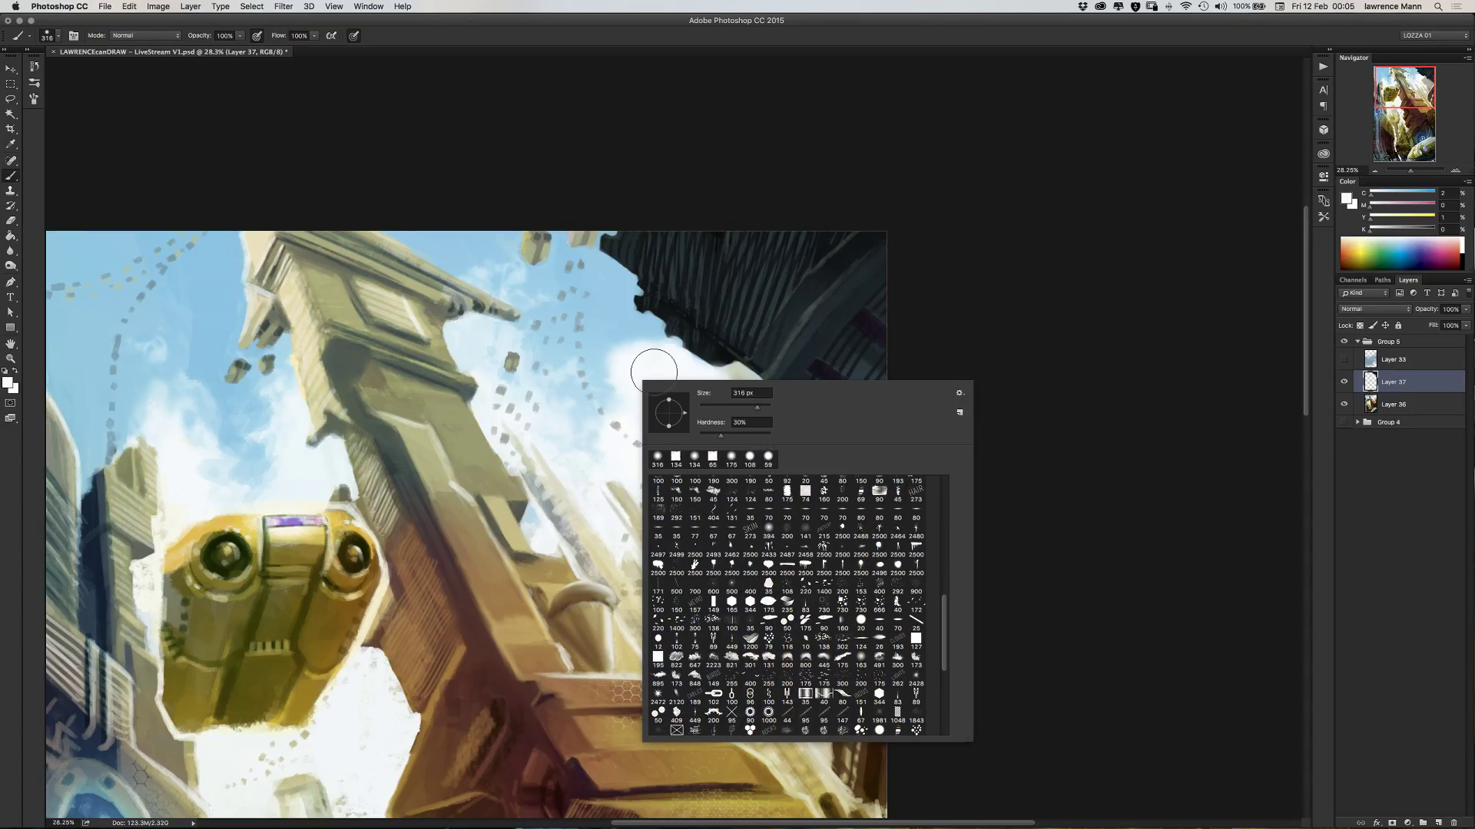
pyautogui.moveTo(756, 406); pyautogui.dragTo(725, 407)
pyautogui.click(639, 349)
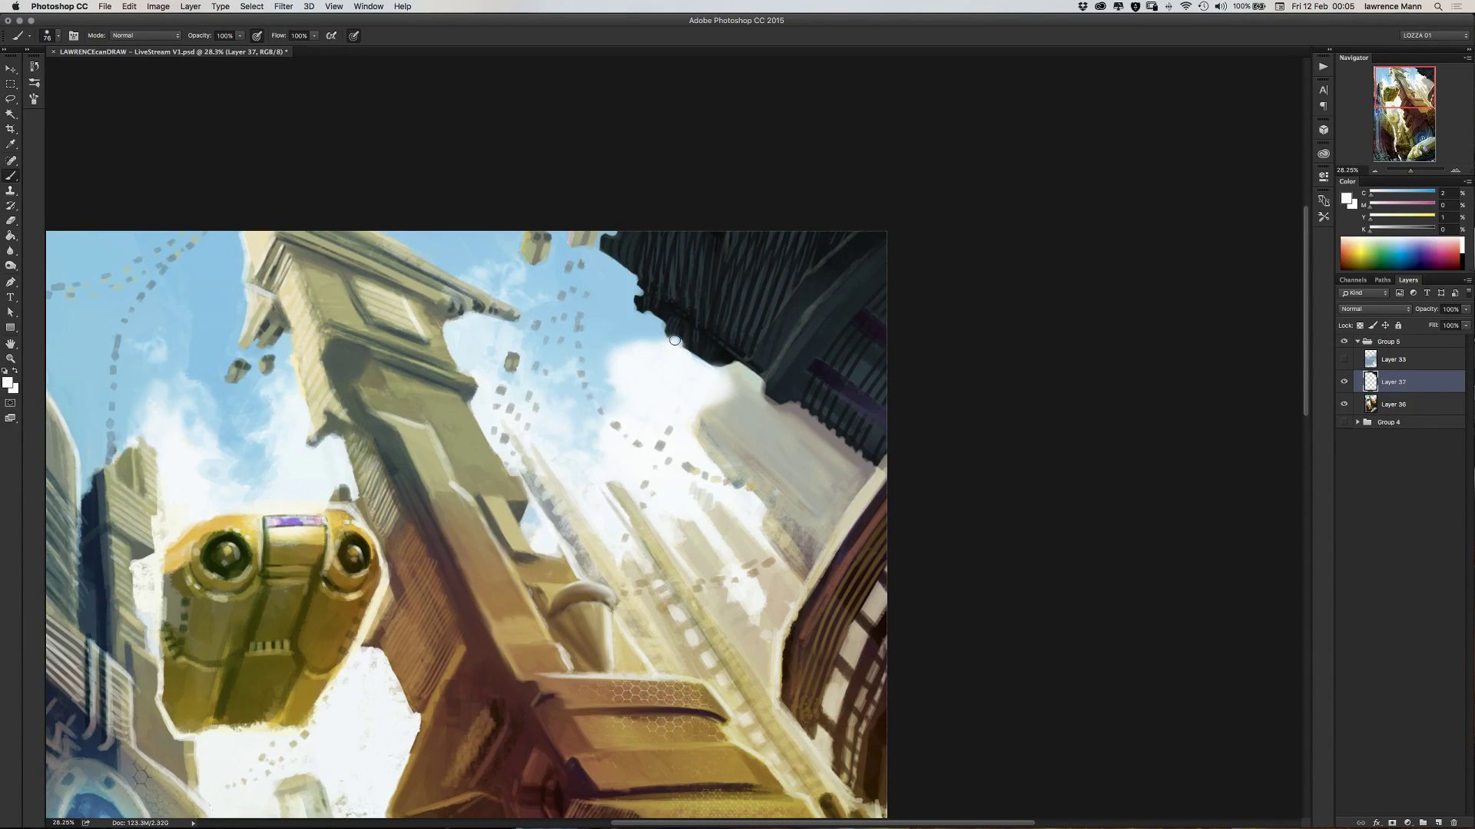
pyautogui.moveTo(704, 366)
pyautogui.mouseDown()
pyautogui.moveTo(673, 342)
pyautogui.moveTo(719, 380)
pyautogui.moveTo(730, 368)
pyautogui.moveTo(678, 416)
pyautogui.moveTo(731, 369)
pyautogui.moveTo(719, 410)
pyautogui.moveTo(694, 390)
pyautogui.moveTo(737, 390)
pyautogui.moveTo(692, 395)
pyautogui.moveTo(688, 439)
pyautogui.mouseUp()
# - Sample grey-beige tones and paint faint panel details on the distant building's face
pyautogui.keyDown('alt'); pyautogui.click(782, 534); pyautogui.keyUp('alt')
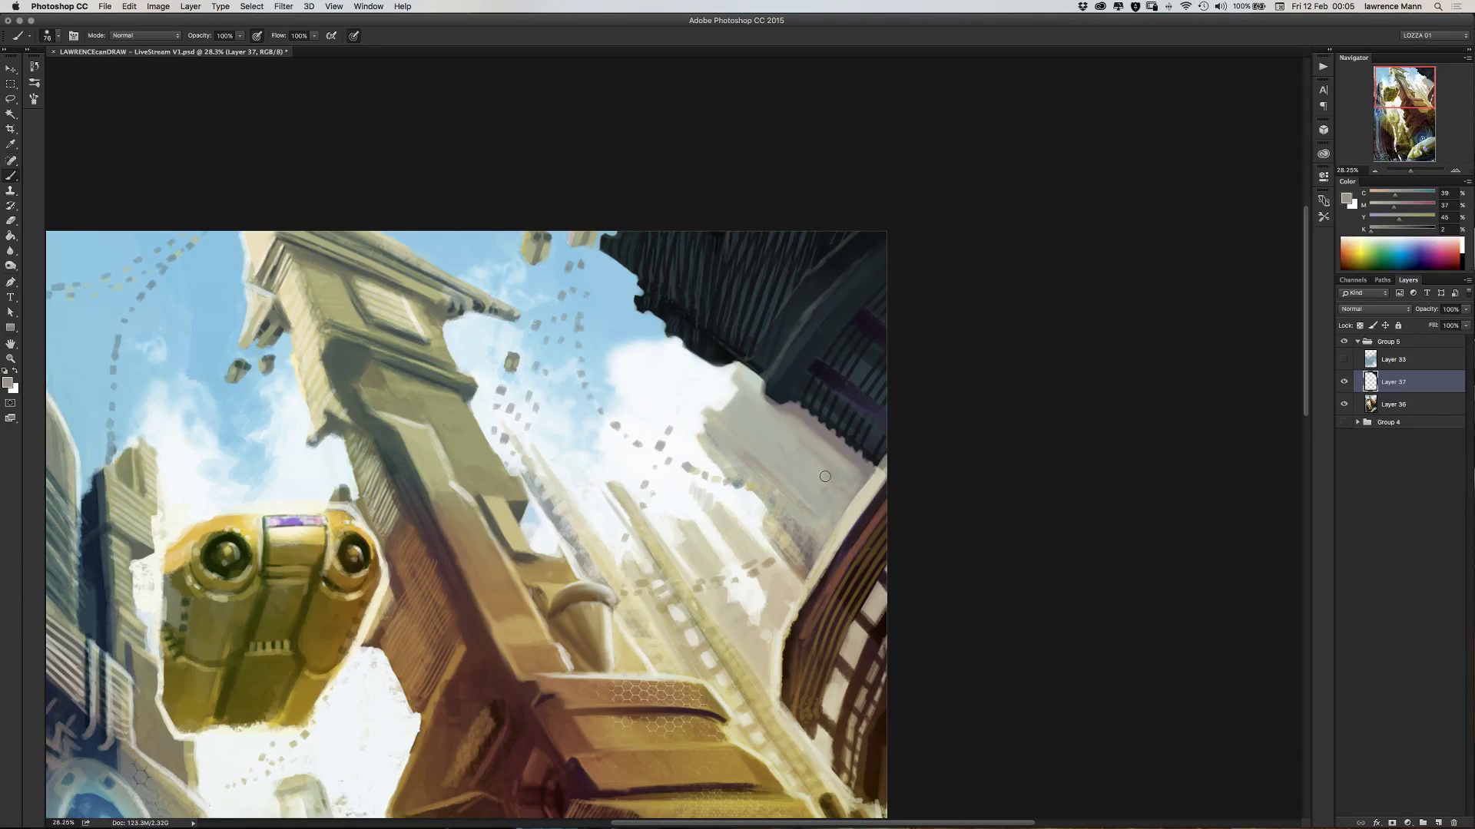
pyautogui.moveTo(825, 476)
pyautogui.mouseDown()
pyautogui.moveTo(798, 476)
pyautogui.moveTo(801, 459)
pyautogui.mouseUp()
pyautogui.keyDown('alt'); pyautogui.click(807, 544); pyautogui.keyUp('alt')
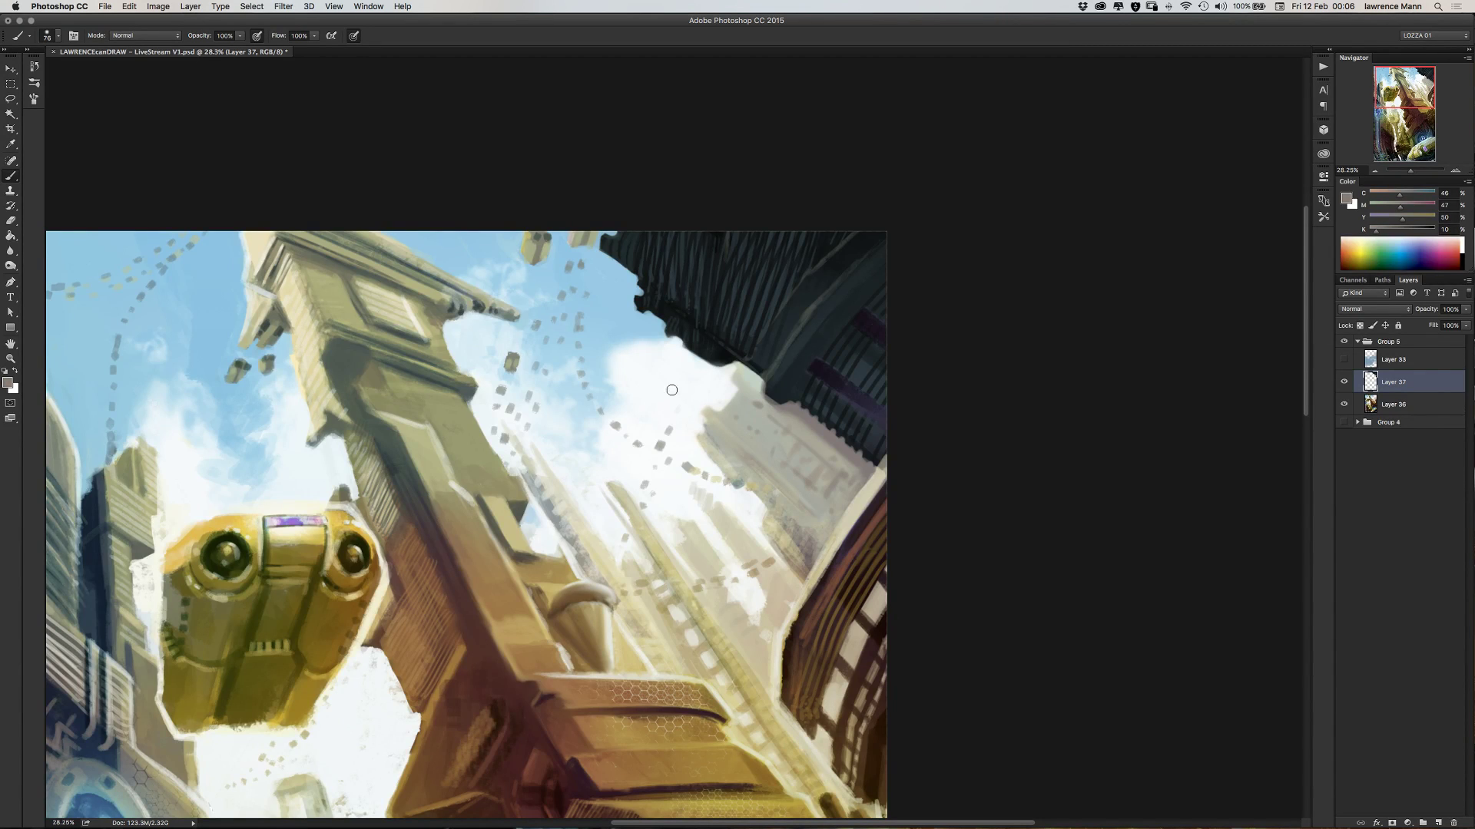
# - Switch to a square brush at 49 px and dot trails of small dark grey squares across the distant building's face
pyautogui.keyDown('alt'); pyautogui.click(738, 482); pyautogui.keyUp('alt')
pyautogui.rightClick(626, 377)
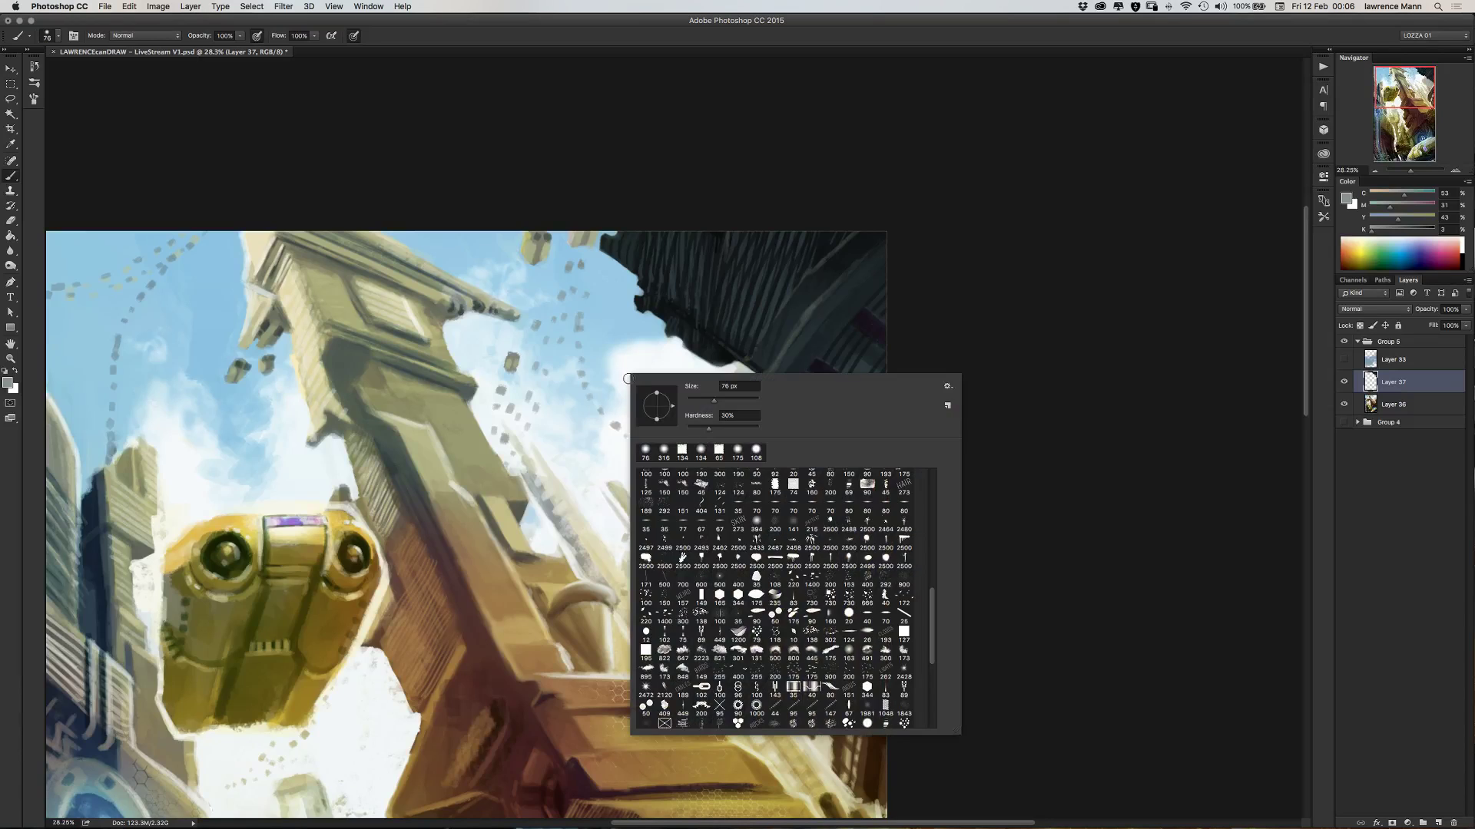
pyautogui.click(685, 454)
pyautogui.moveTo(729, 400); pyautogui.dragTo(715, 400)
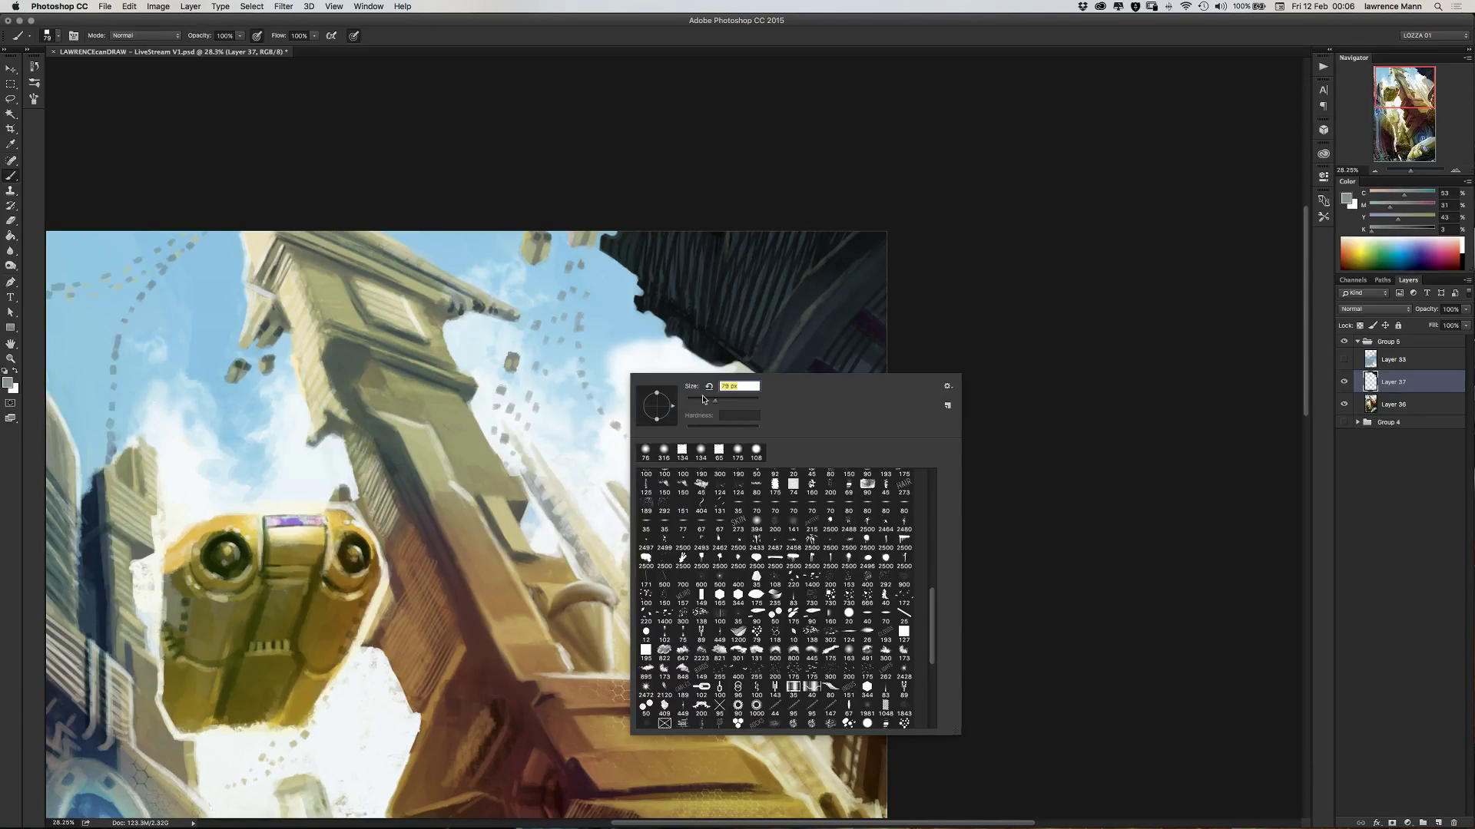
pyautogui.press('Return')
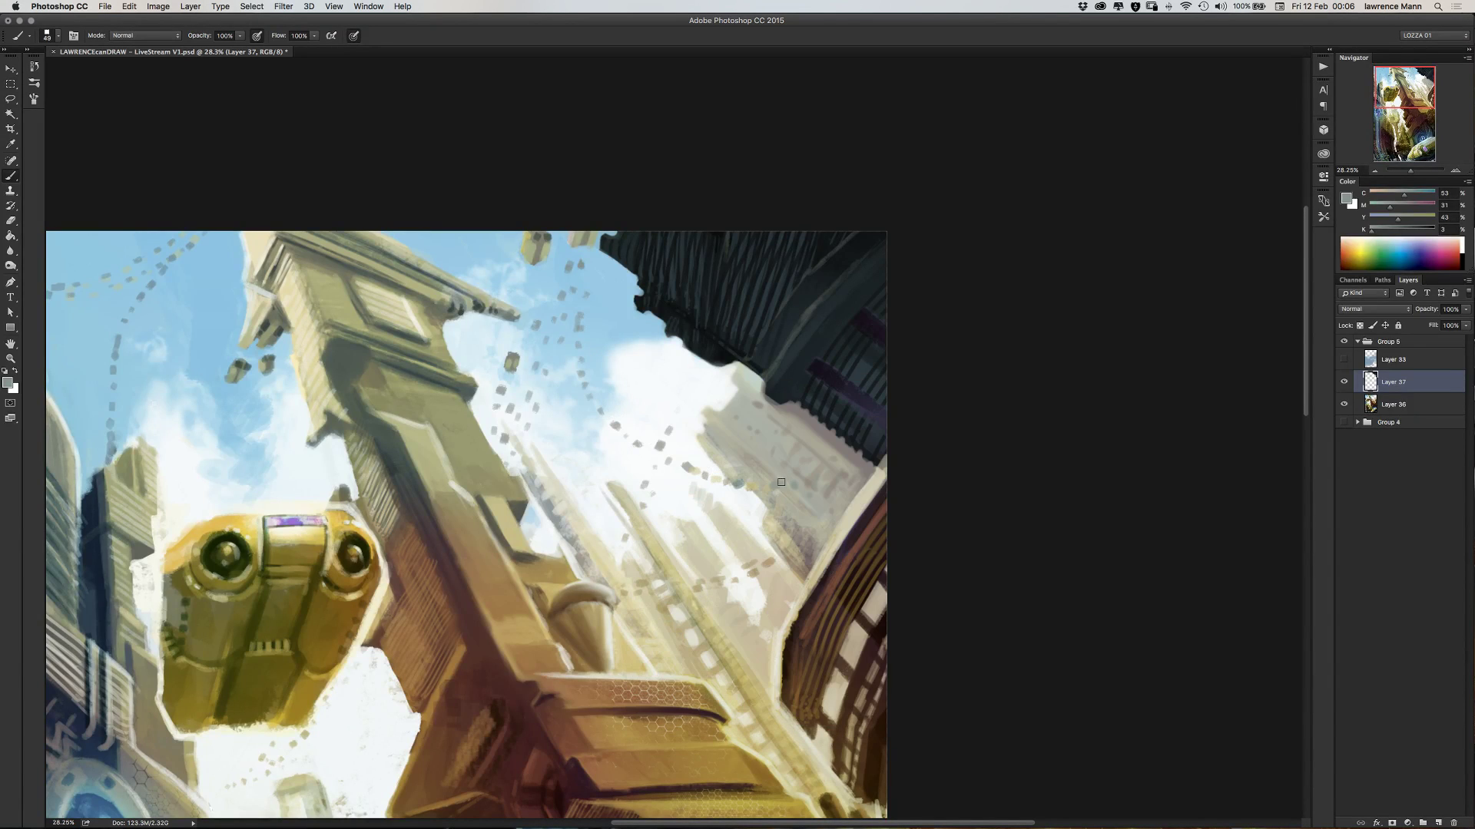
pyautogui.keyDown('alt'); pyautogui.click(514, 354); pyautogui.keyUp('alt')
pyautogui.click(1390, 230)
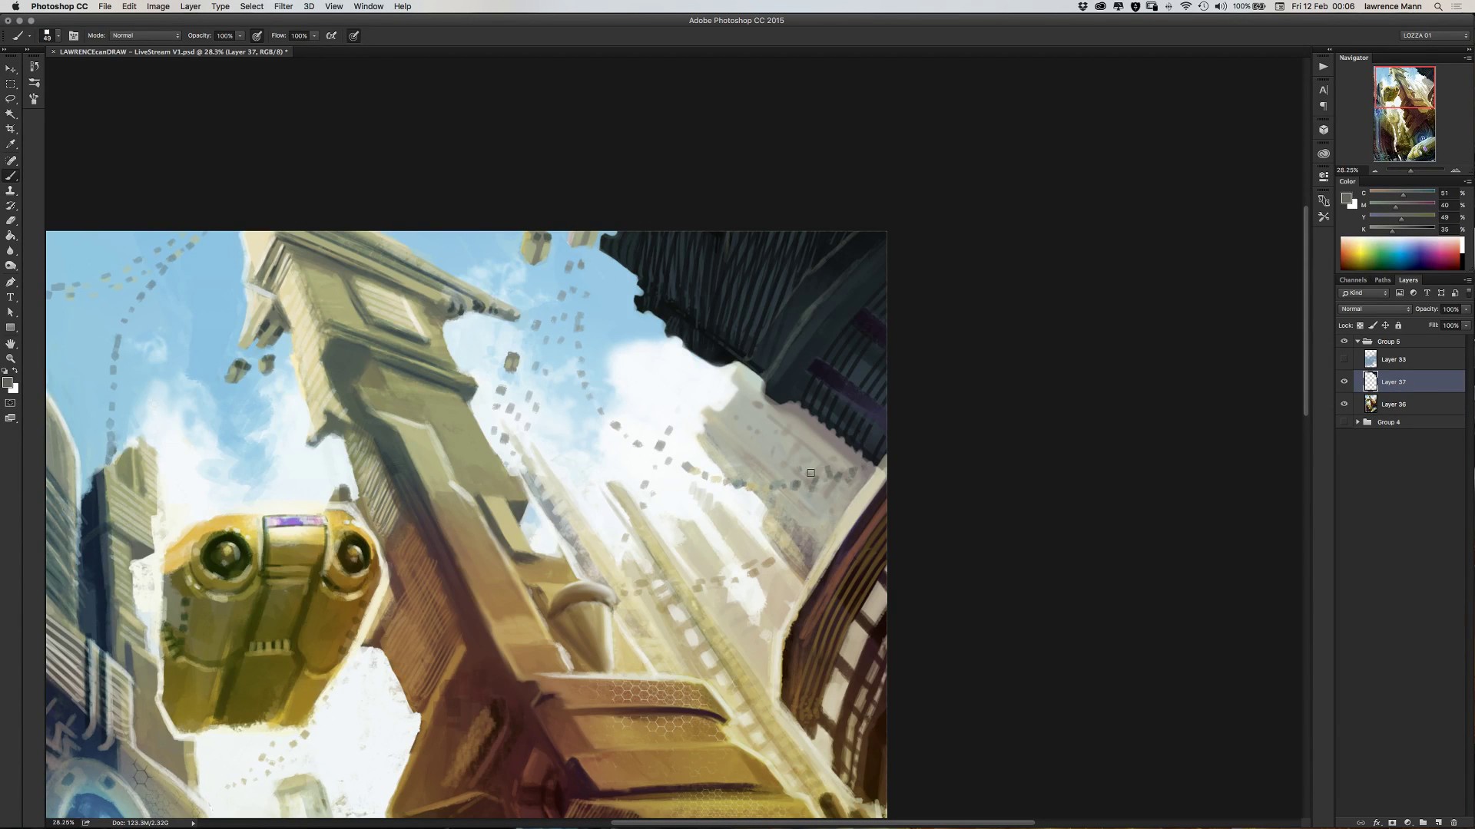
pyautogui.moveTo(822, 465); pyautogui.dragTo(838, 457)
pyautogui.moveTo(773, 460)
pyautogui.mouseDown()
pyautogui.moveTo(863, 465)
pyautogui.moveTo(805, 486)
pyautogui.mouseUp()
pyautogui.click(1403, 230)
pyautogui.moveTo(816, 507)
pyautogui.mouseDown()
pyautogui.moveTo(723, 583)
pyautogui.moveTo(800, 544)
pyautogui.moveTo(746, 567)
pyautogui.mouseUp()
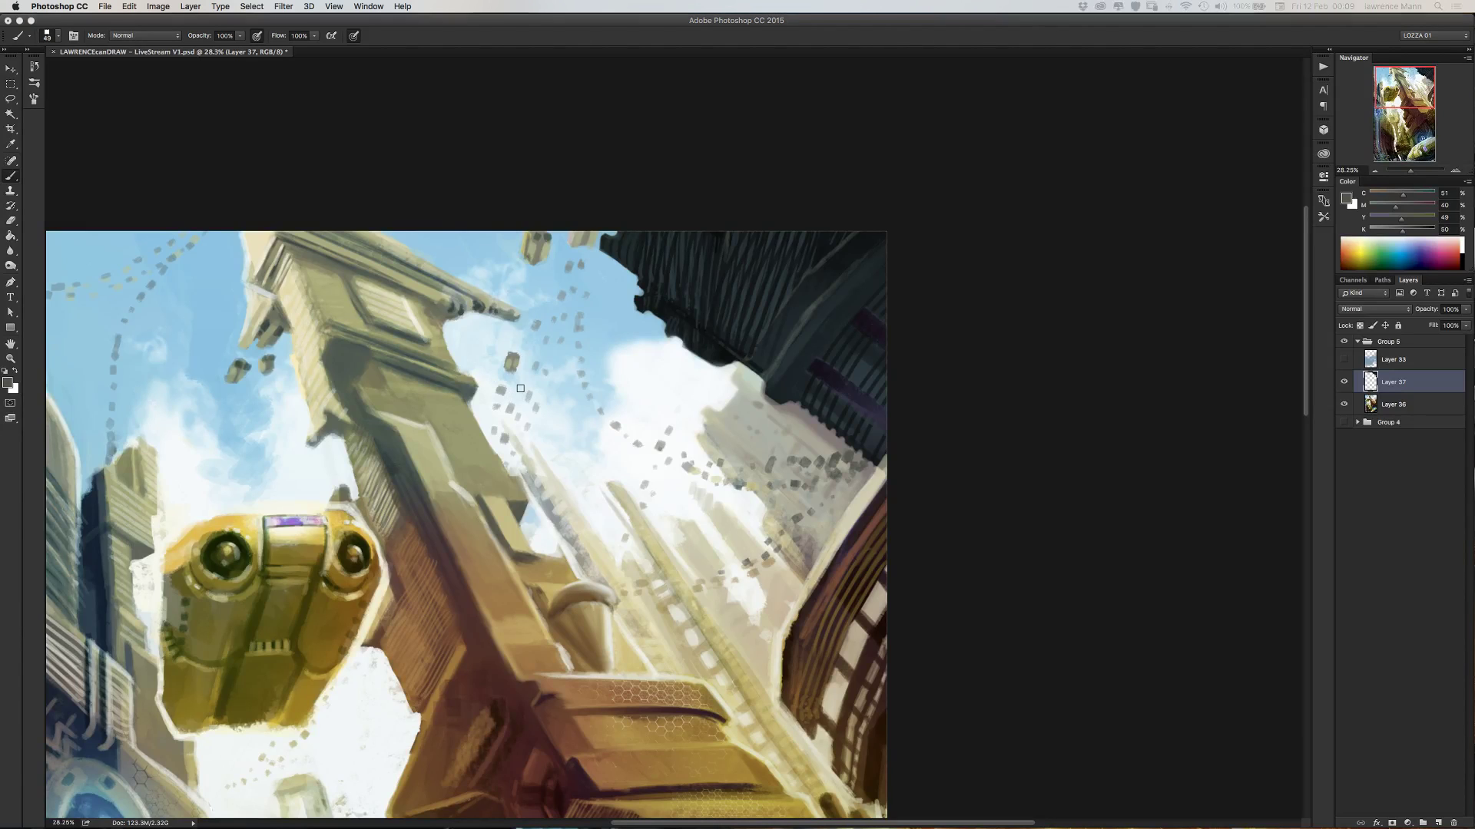
# - Hide and show Layer 37 to compare the painted corner with the original, keeping Layer 37 active for painting
pyautogui.moveTo(522, 408); pyautogui.dragTo(503, 292)
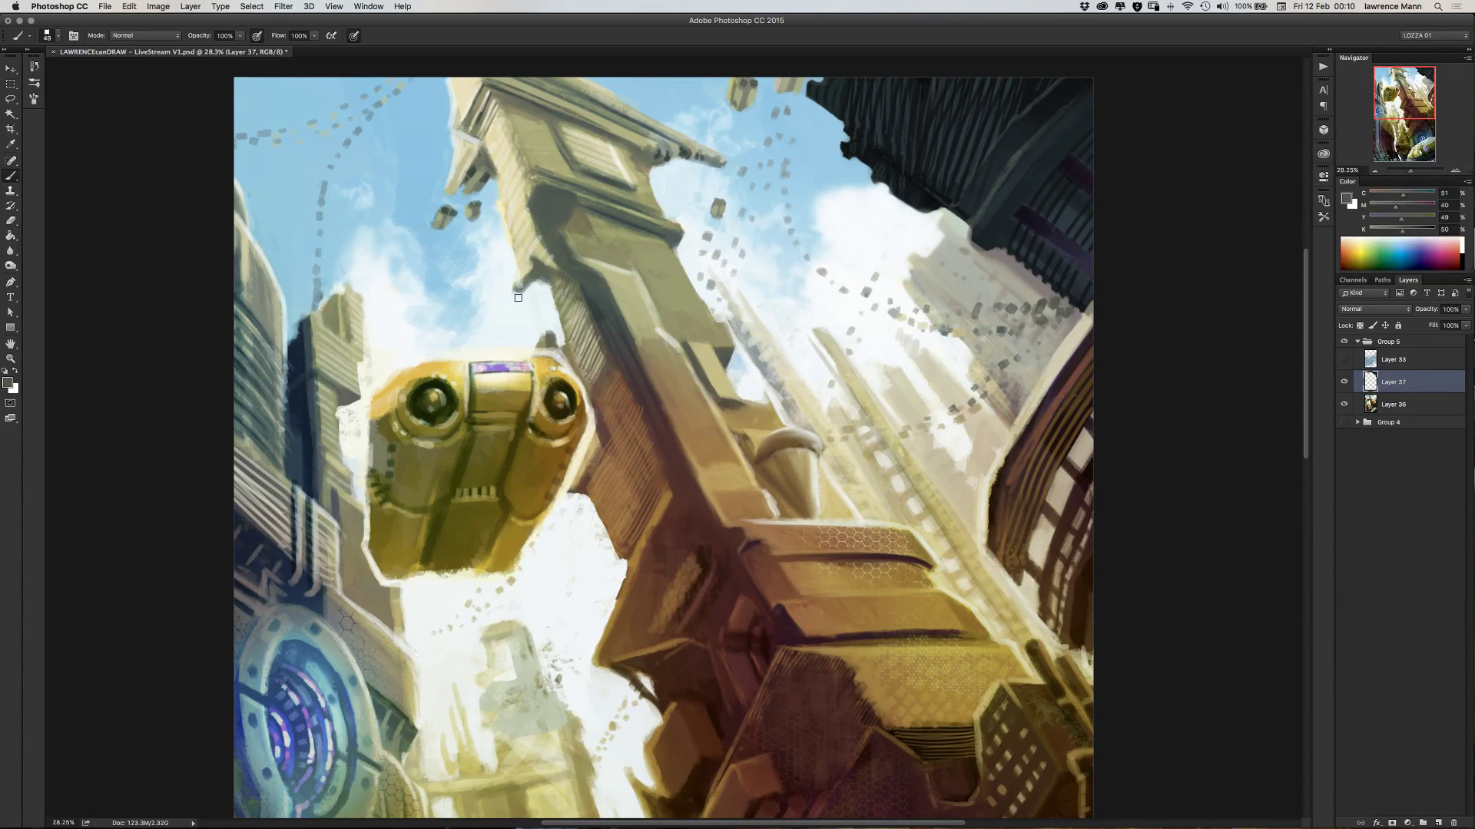
pyautogui.click(1344, 382)
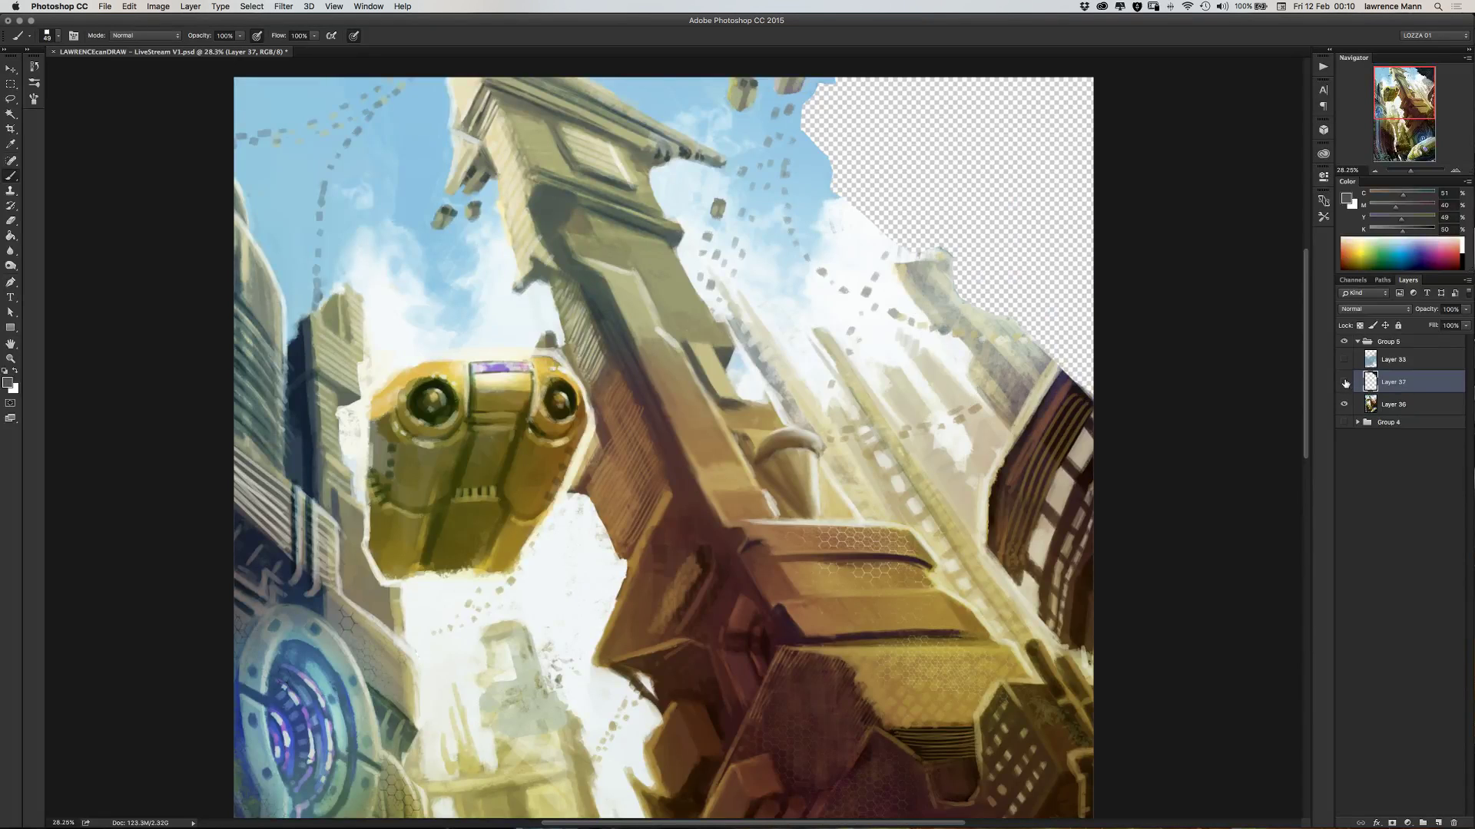
pyautogui.click(1344, 382)
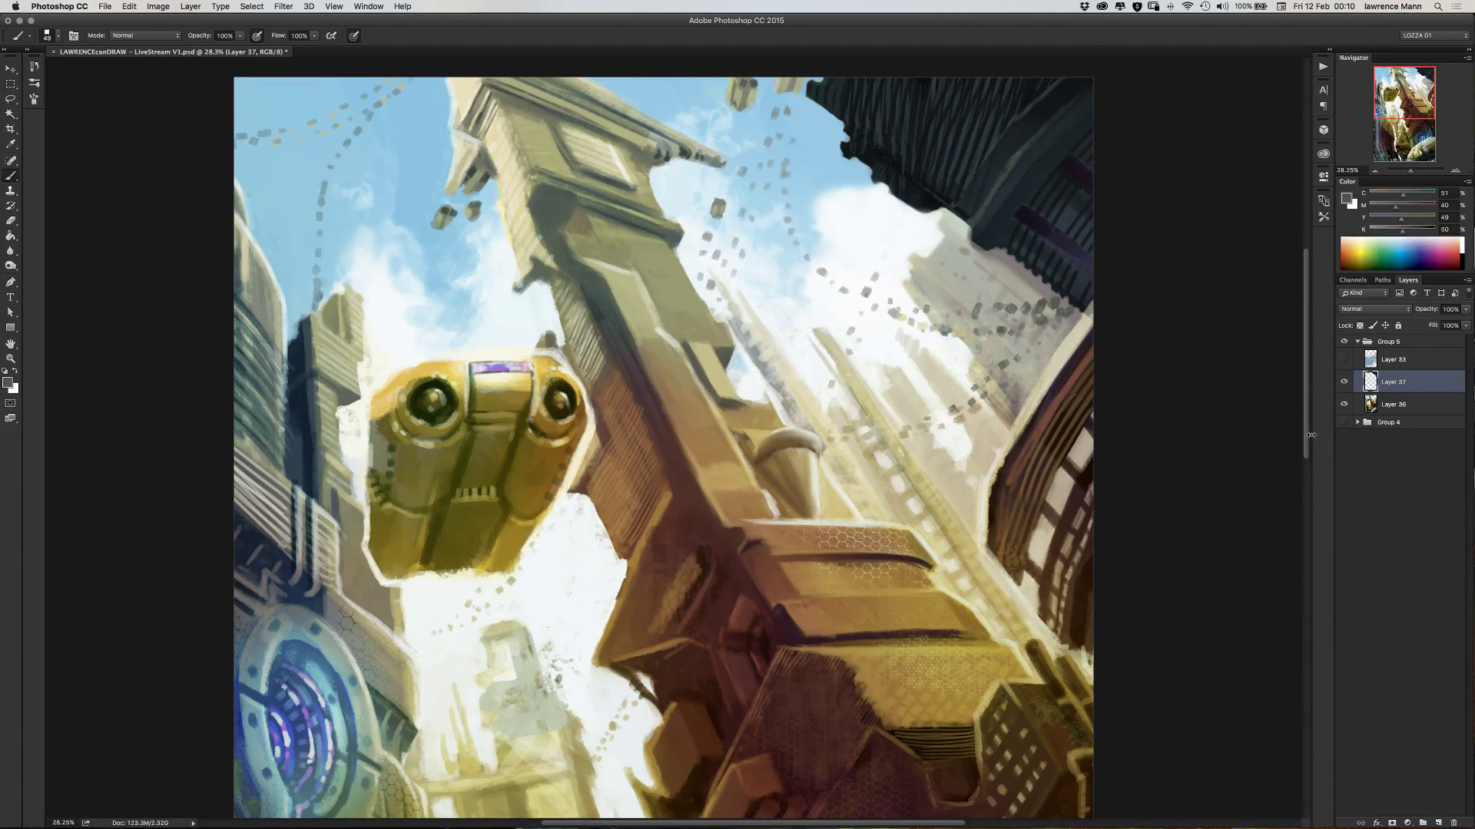
pyautogui.click(1394, 406)
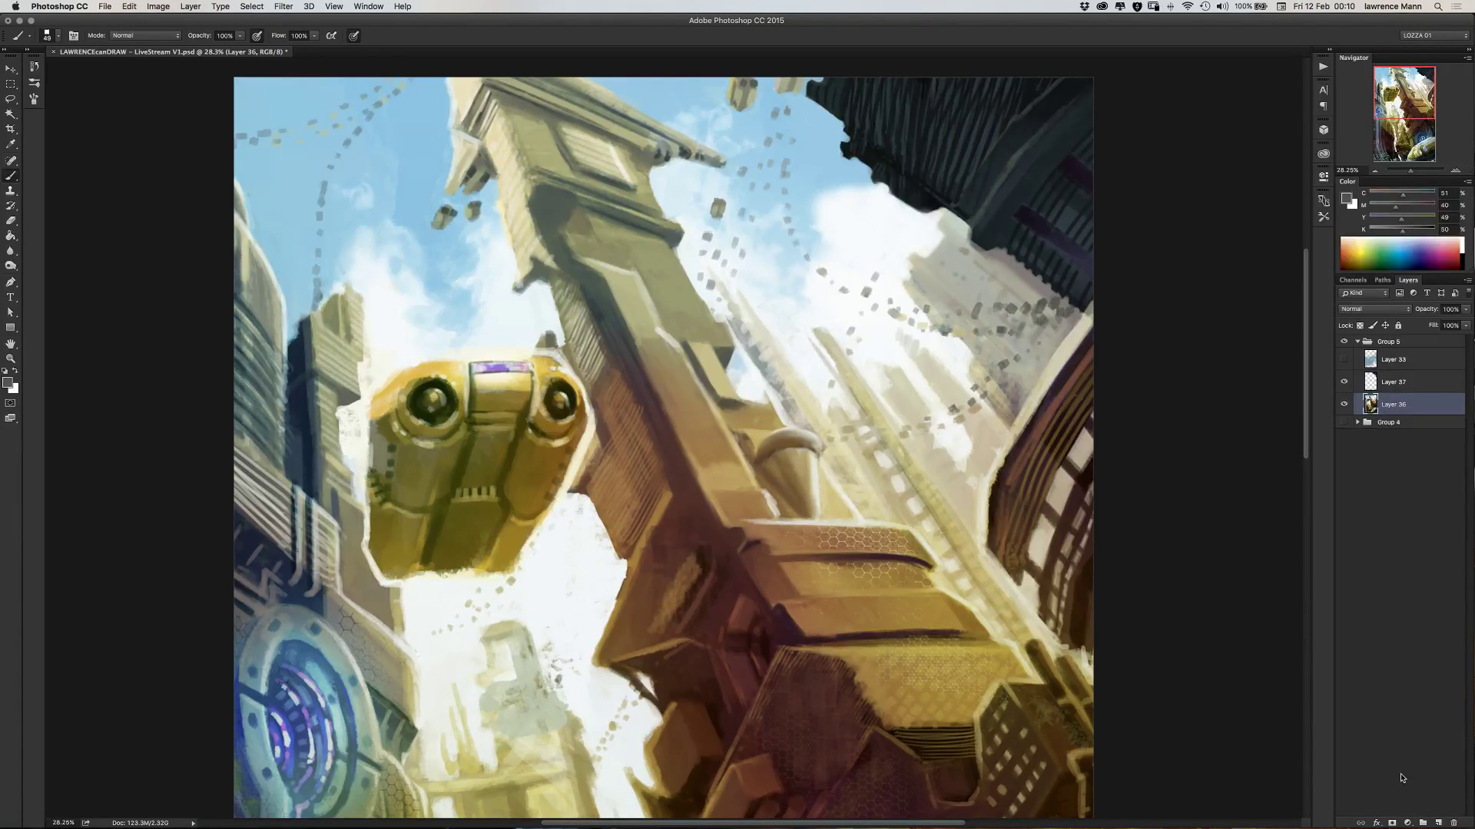
pyautogui.click(1396, 383)
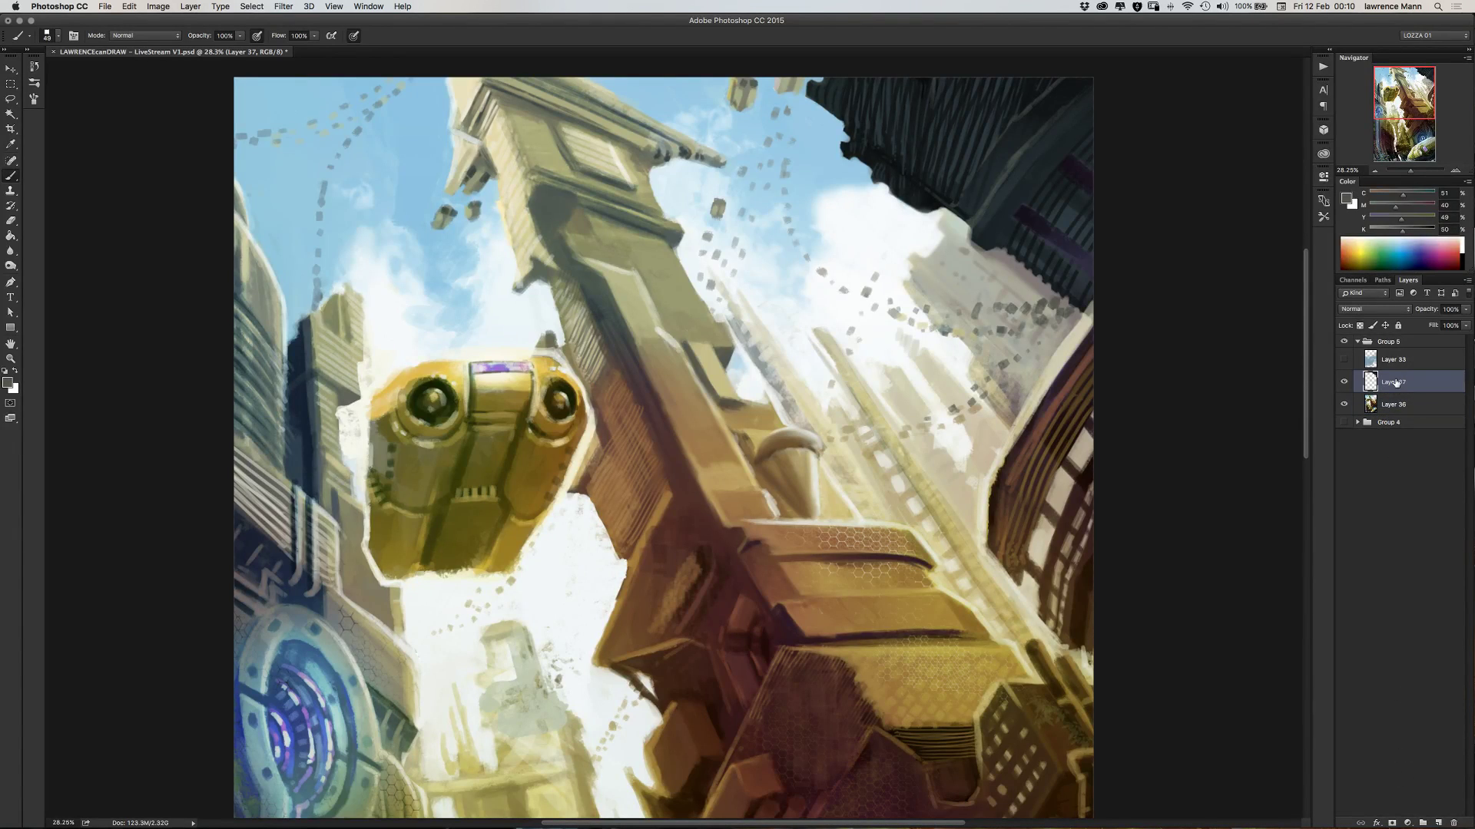
# - Sample the central tower's dark and olive tones and repaint the jutting notch and hatched edge on its left side
pyautogui.keyDown('alt'); pyautogui.click(536, 274); pyautogui.keyUp('alt')
pyautogui.moveTo(547, 297)
pyautogui.mouseDown()
pyautogui.moveTo(553, 313)
pyautogui.moveTo(543, 279)
pyautogui.mouseUp()
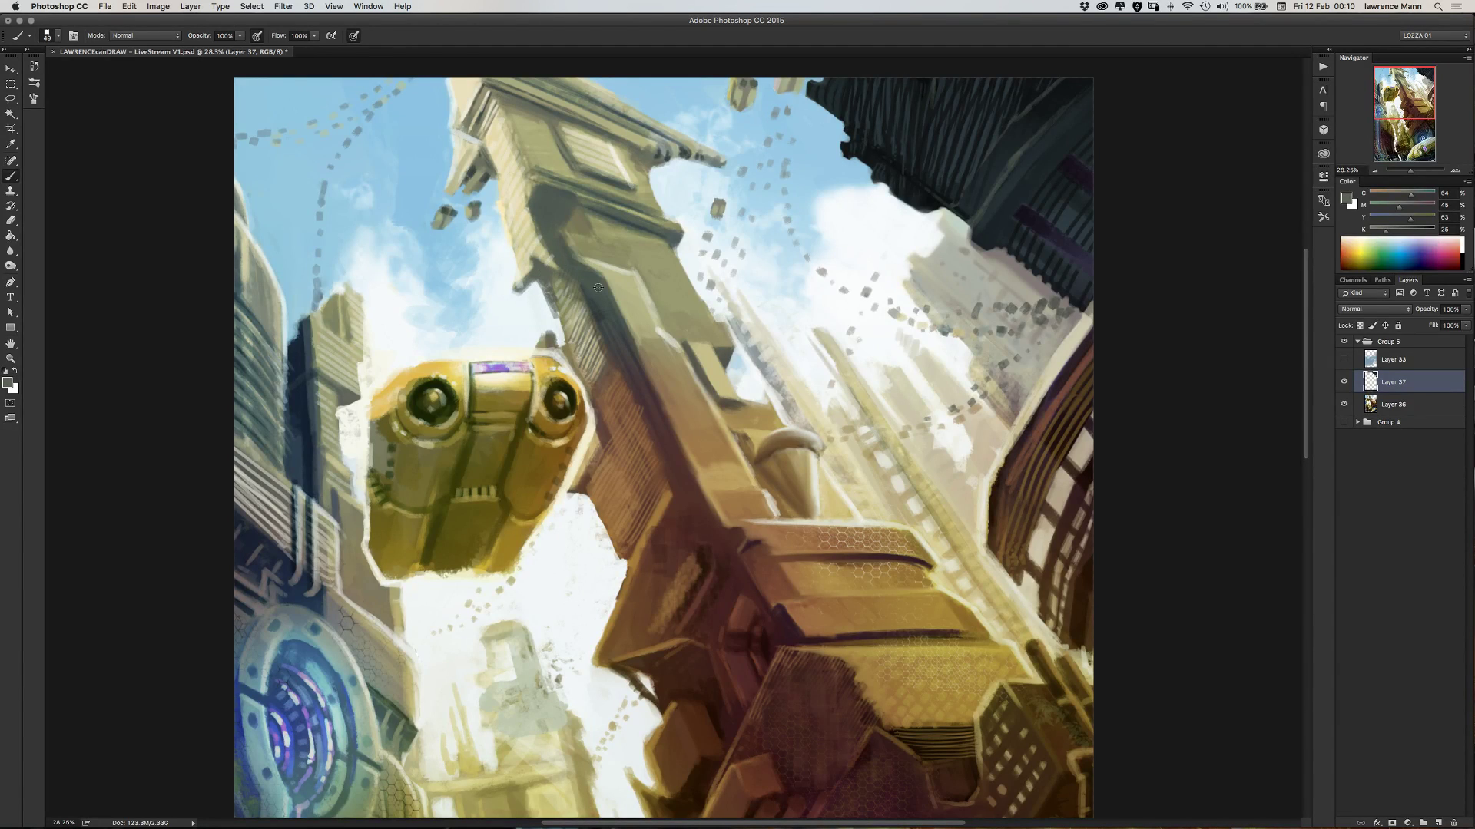
pyautogui.keyDown('alt'); pyautogui.click(580, 308); pyautogui.keyUp('alt')
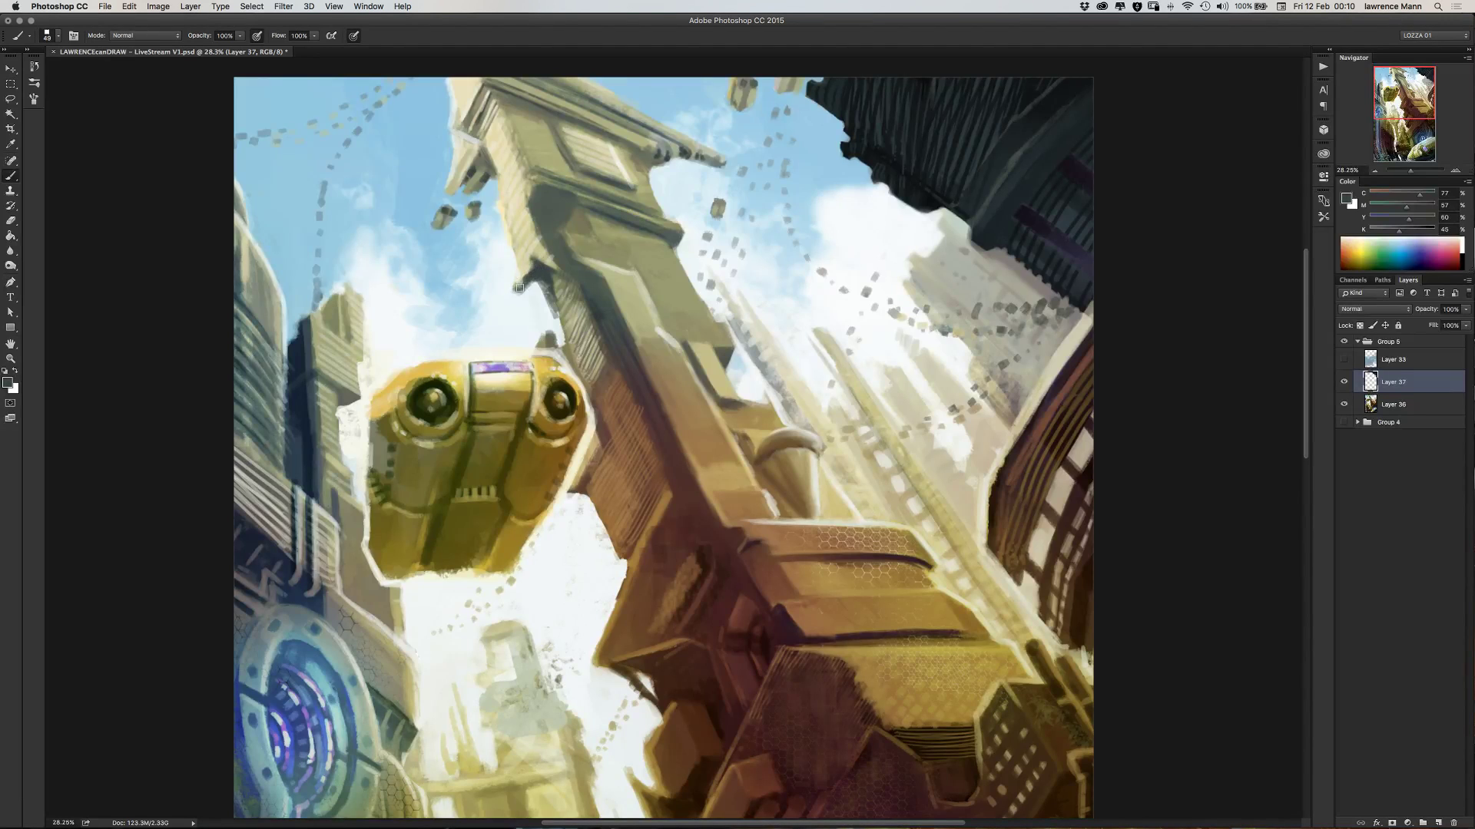
pyautogui.keyDown('alt'); pyautogui.click(550, 292); pyautogui.keyUp('alt')
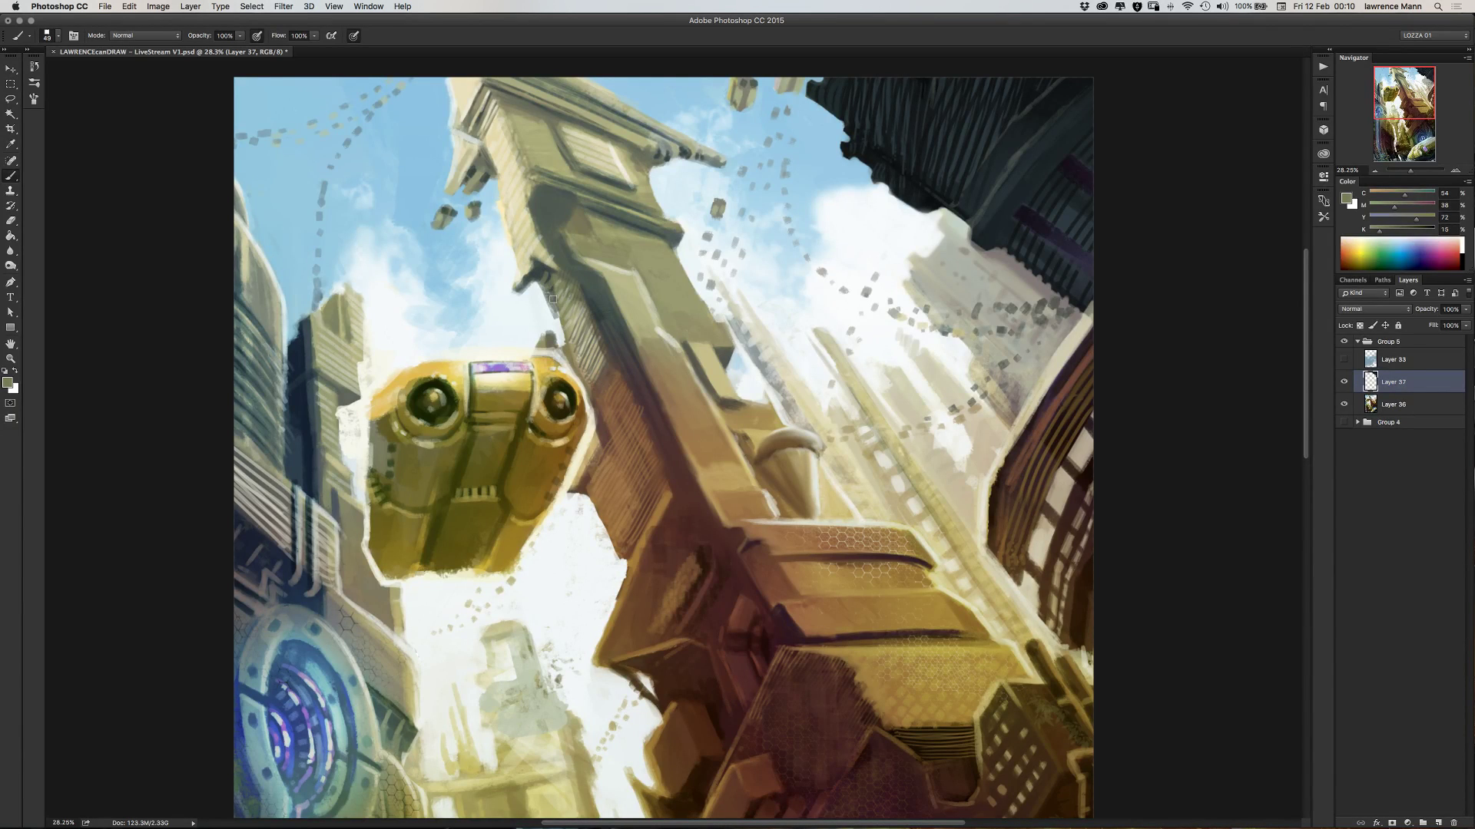
pyautogui.keyDown('alt'); pyautogui.click(549, 293); pyautogui.keyUp('alt')
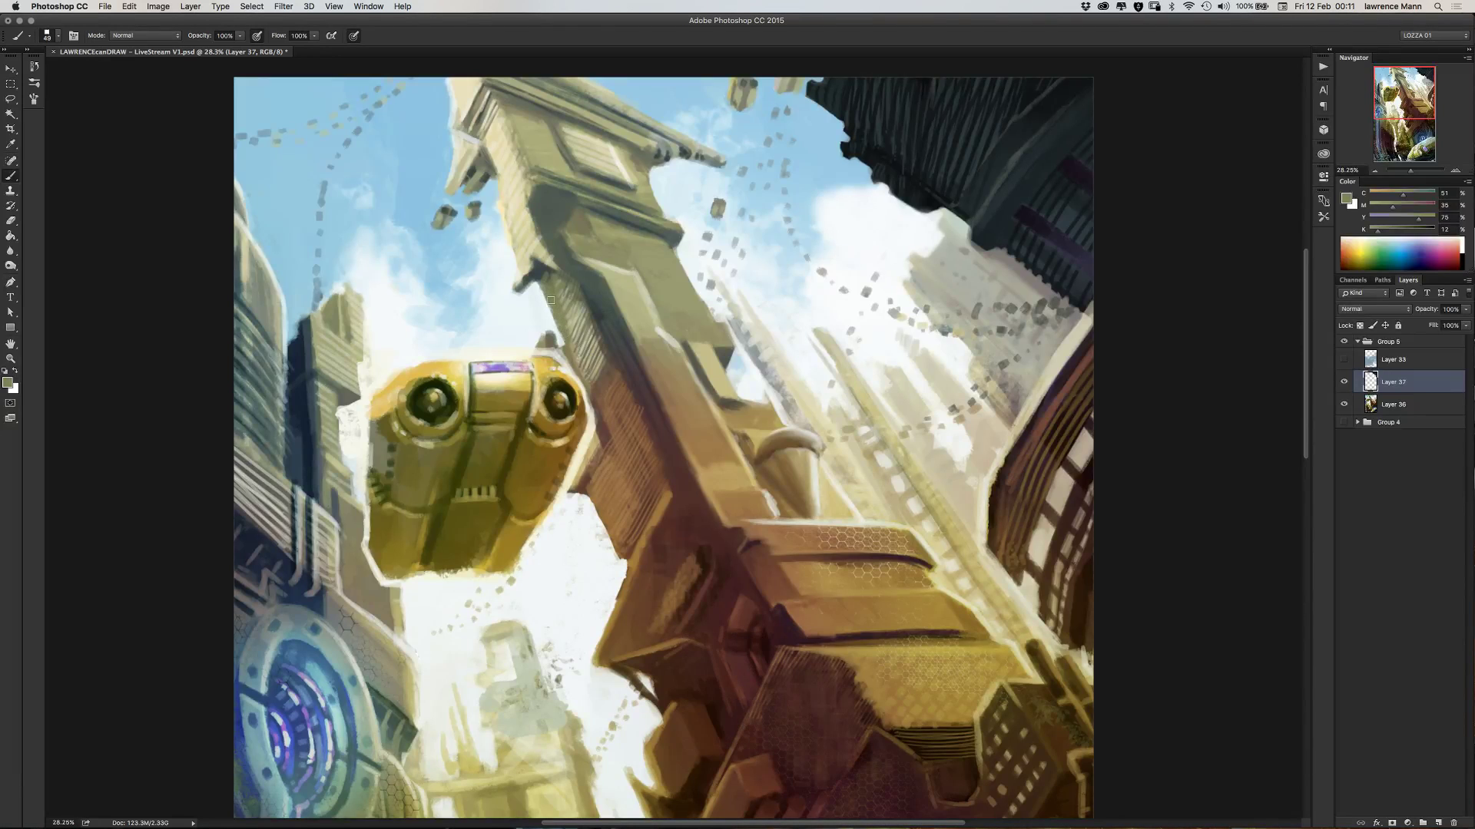
pyautogui.keyDown('alt'); pyautogui.click(569, 315); pyautogui.keyUp('alt')
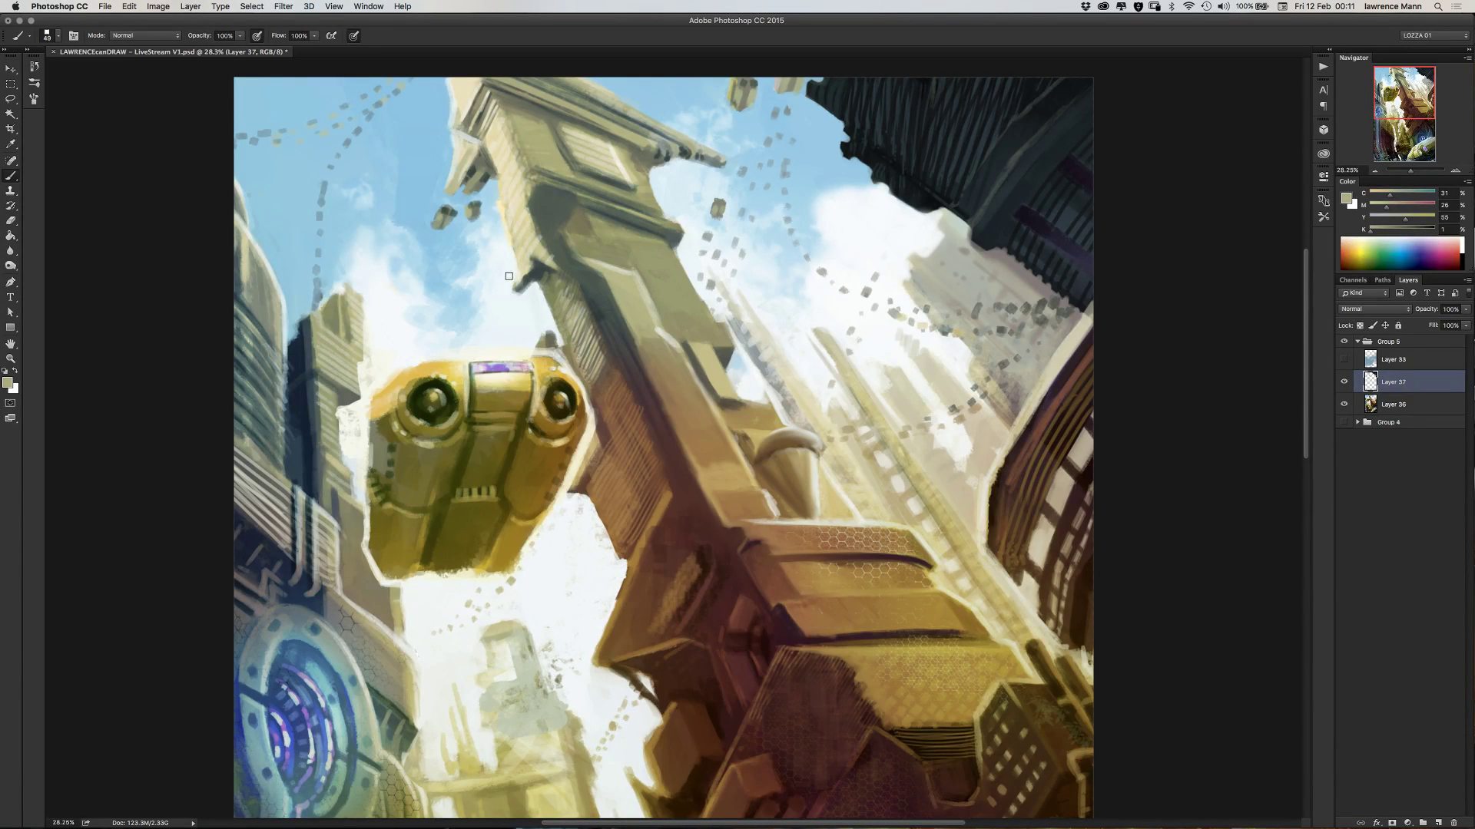
# - Sample the tower's beige-green tones and repaint around the lower edge of the light panel on its head
pyautogui.keyDown('alt'); pyautogui.click(493, 219); pyautogui.keyUp('alt')
pyautogui.keyDown('alt'); pyautogui.click(589, 178); pyautogui.keyUp('alt')
pyautogui.moveTo(617, 177)
pyautogui.mouseDown()
pyautogui.moveTo(576, 159)
pyautogui.moveTo(638, 184)
pyautogui.mouseUp()
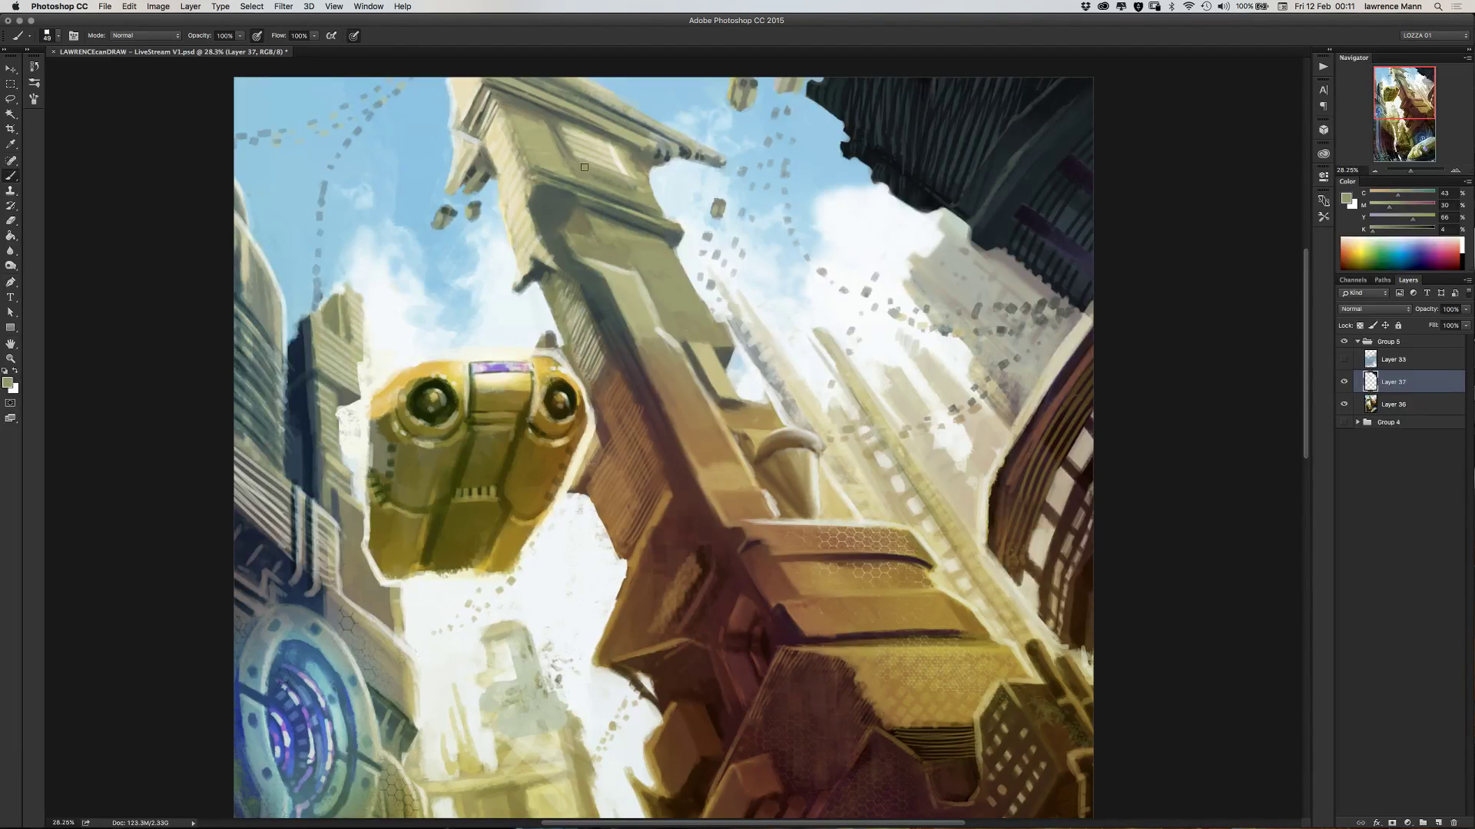
pyautogui.keyDown('alt'); pyautogui.click(627, 161); pyautogui.keyUp('alt')
pyautogui.moveTo(627, 169)
pyautogui.mouseDown()
pyautogui.moveTo(631, 187)
pyautogui.moveTo(576, 172)
pyautogui.moveTo(599, 182)
pyautogui.mouseUp()
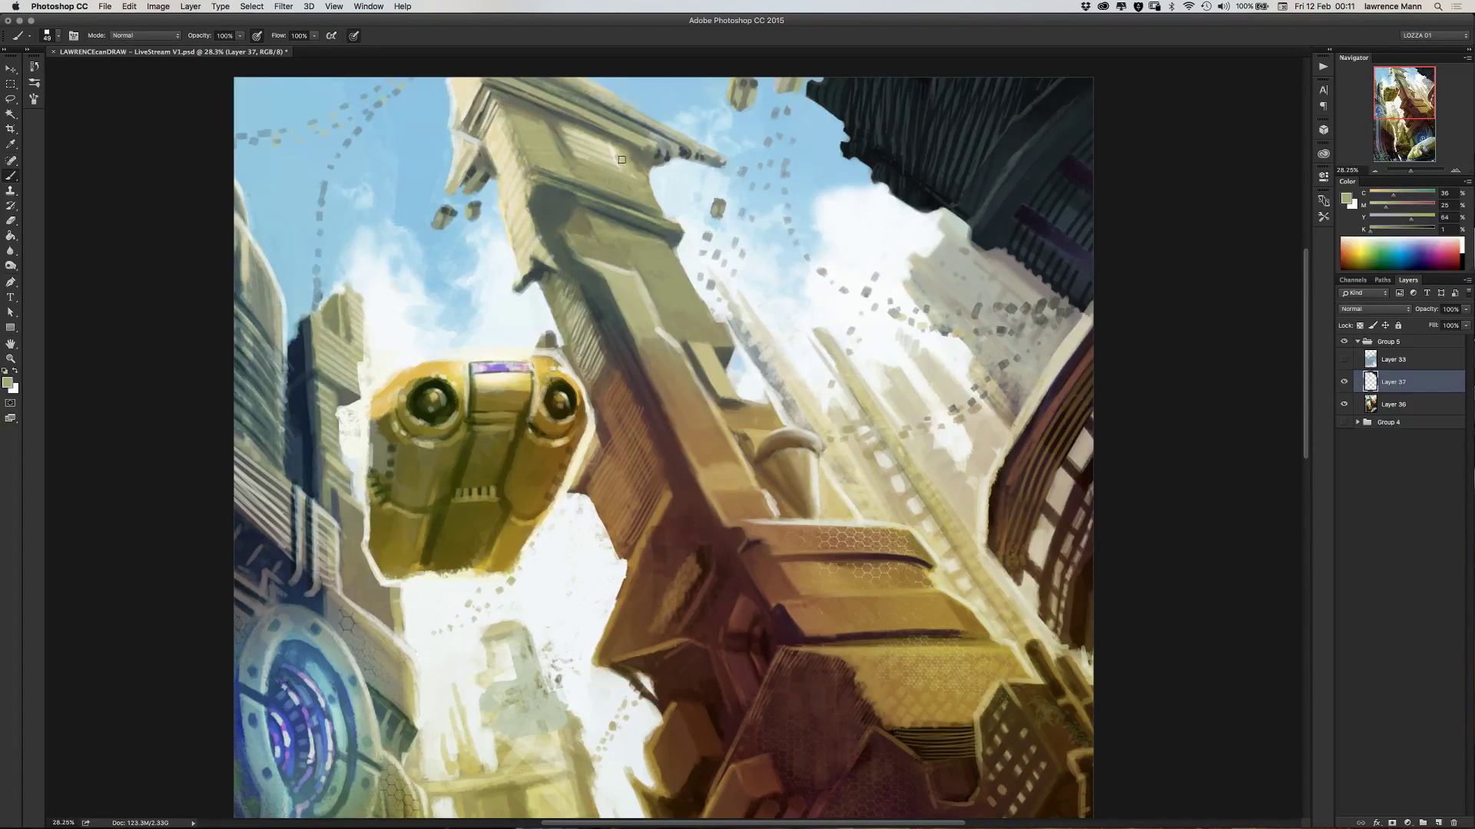
# - Sample the cloud white and trim the protruding ledges on both sides of the central tower
pyautogui.keyDown('alt'); pyautogui.click(680, 230); pyautogui.keyUp('alt')
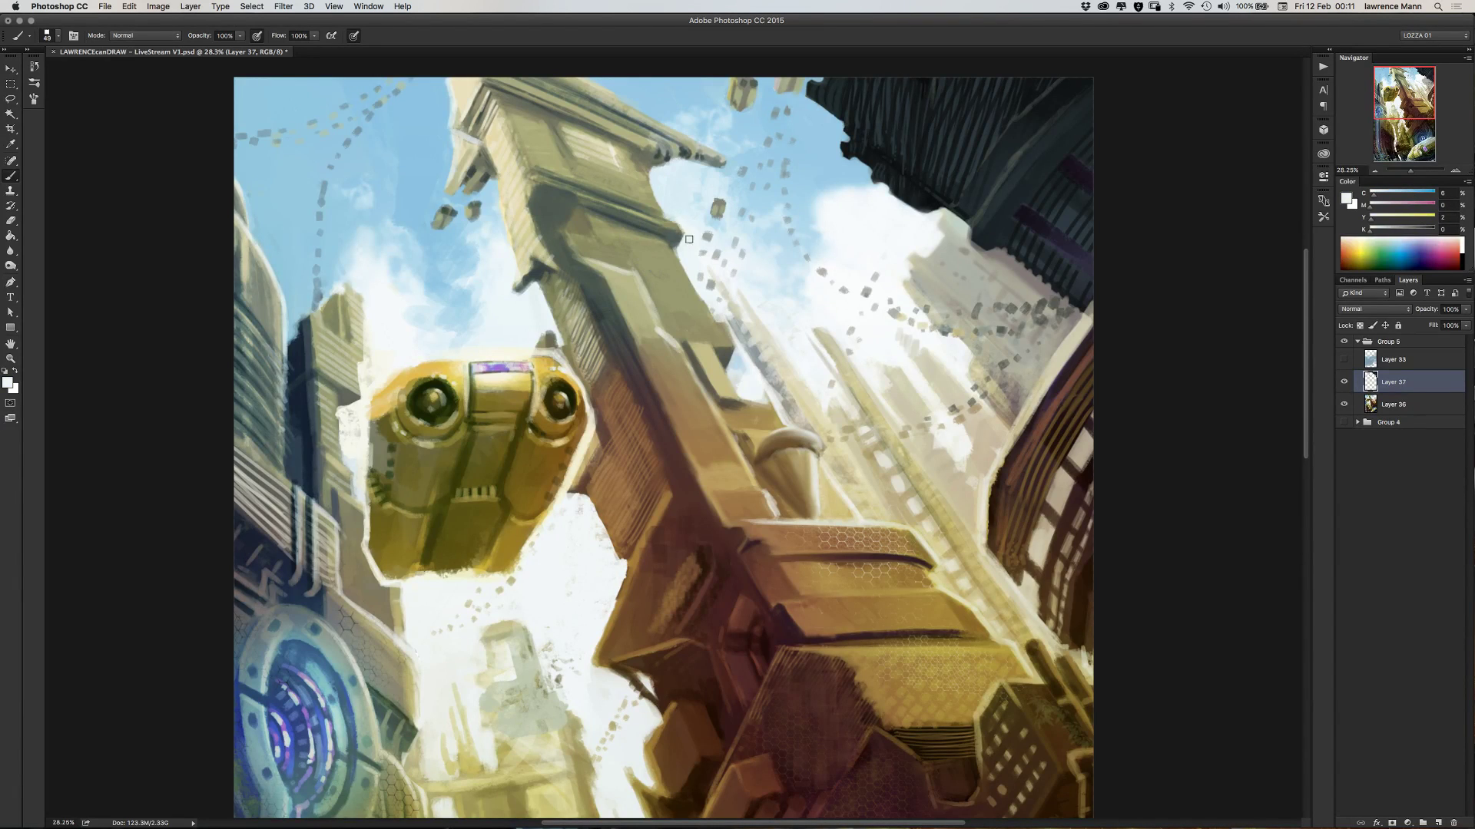
pyautogui.moveTo(683, 234)
pyautogui.mouseDown()
pyautogui.moveTo(667, 203)
pyautogui.moveTo(690, 244)
pyautogui.mouseUp()
pyautogui.moveTo(526, 272); pyautogui.dragTo(523, 282)
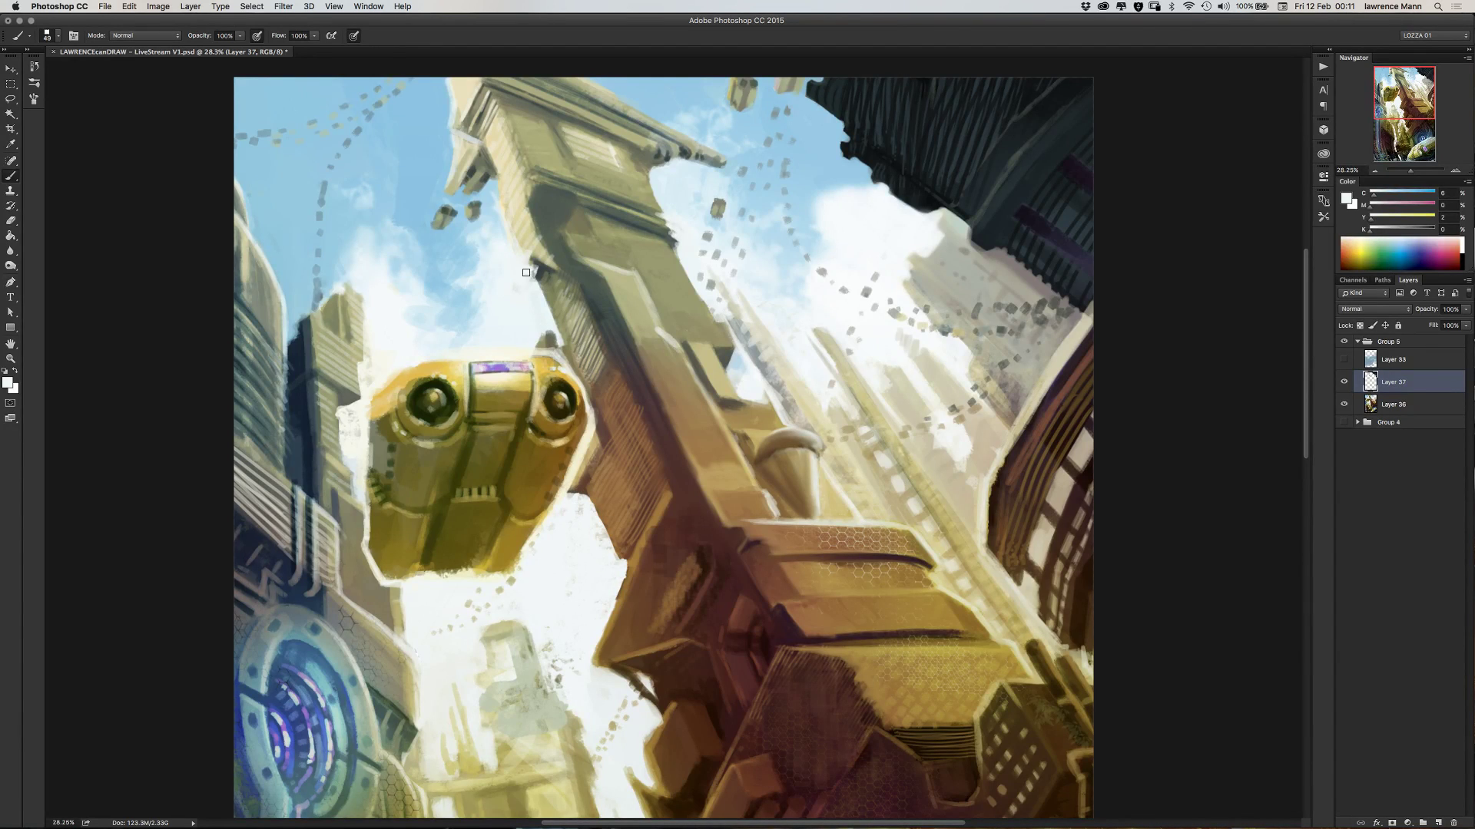
# - Sample ochre and brown tones from the background and dab them along the transparent gap beside the lower left wall
pyautogui.scroll(-3, 522, 396)
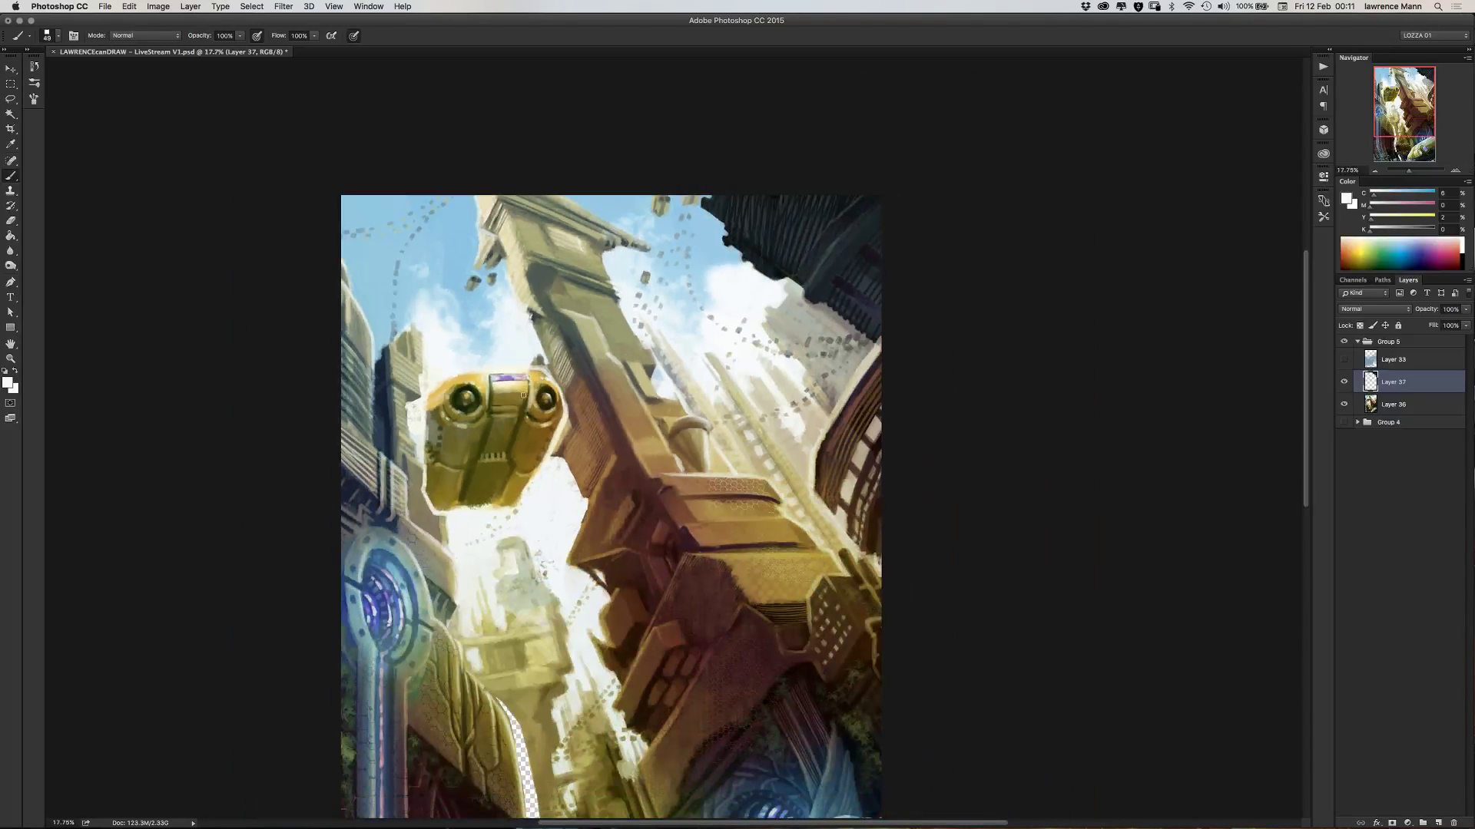
pyautogui.moveTo(520, 593); pyautogui.dragTo(646, 329)
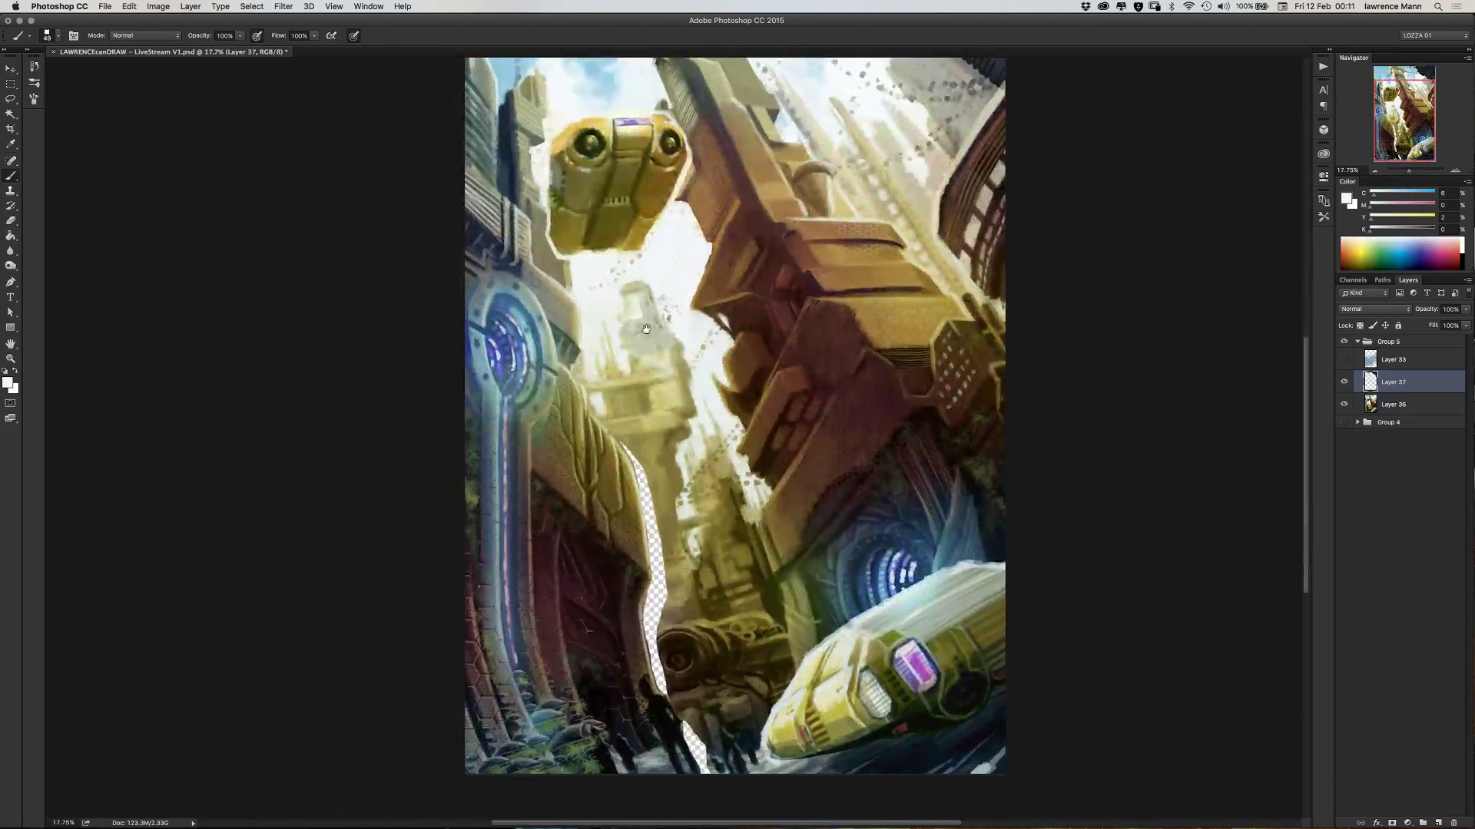
pyautogui.keyDown('alt'); pyautogui.click(656, 486); pyautogui.keyUp('alt')
pyautogui.moveTo(645, 474); pyautogui.dragTo(627, 445)
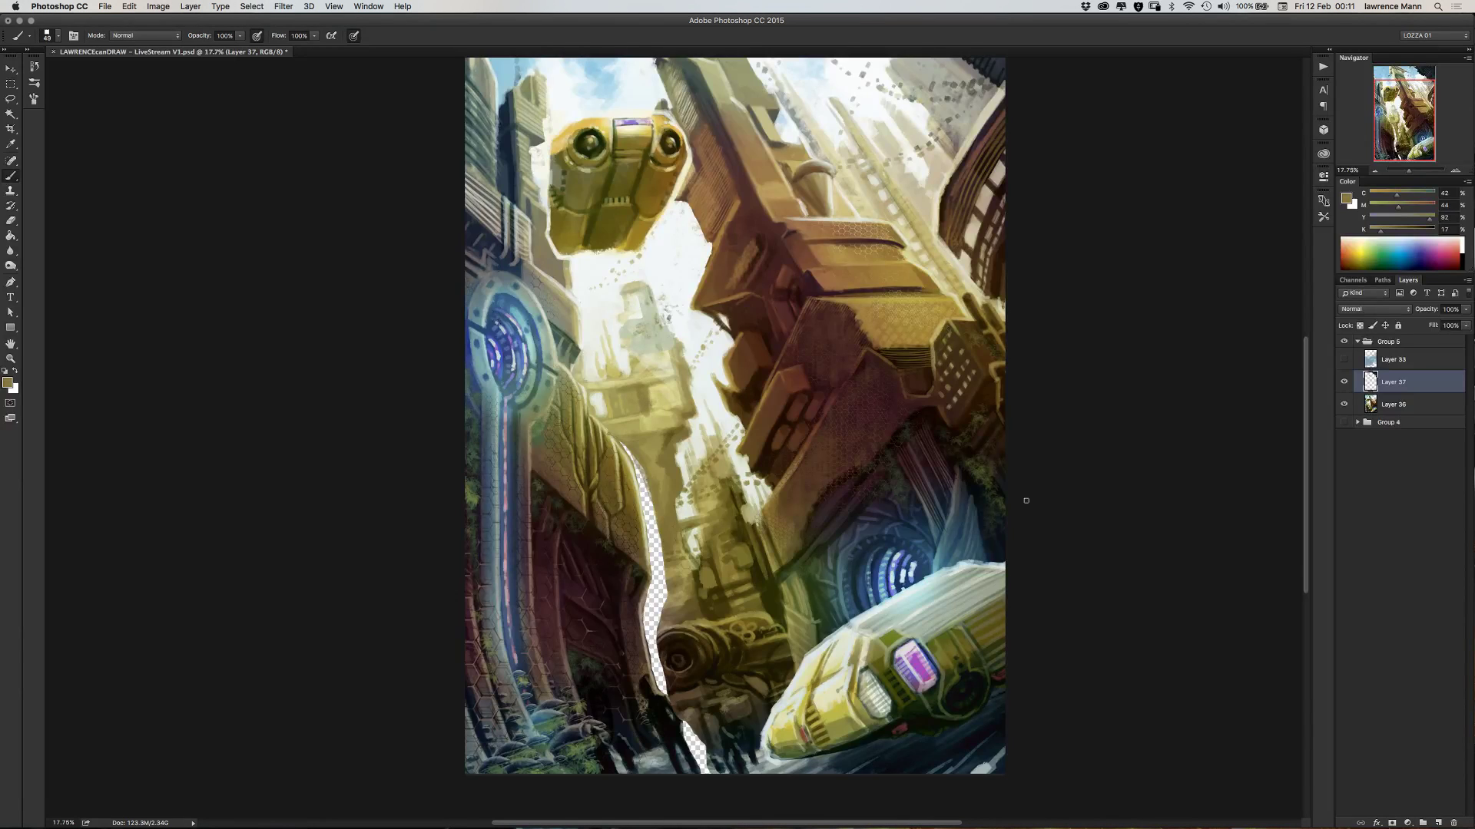
pyautogui.moveTo(645, 465)
pyautogui.mouseDown()
pyautogui.moveTo(655, 506)
pyautogui.moveTo(642, 479)
pyautogui.mouseUp()
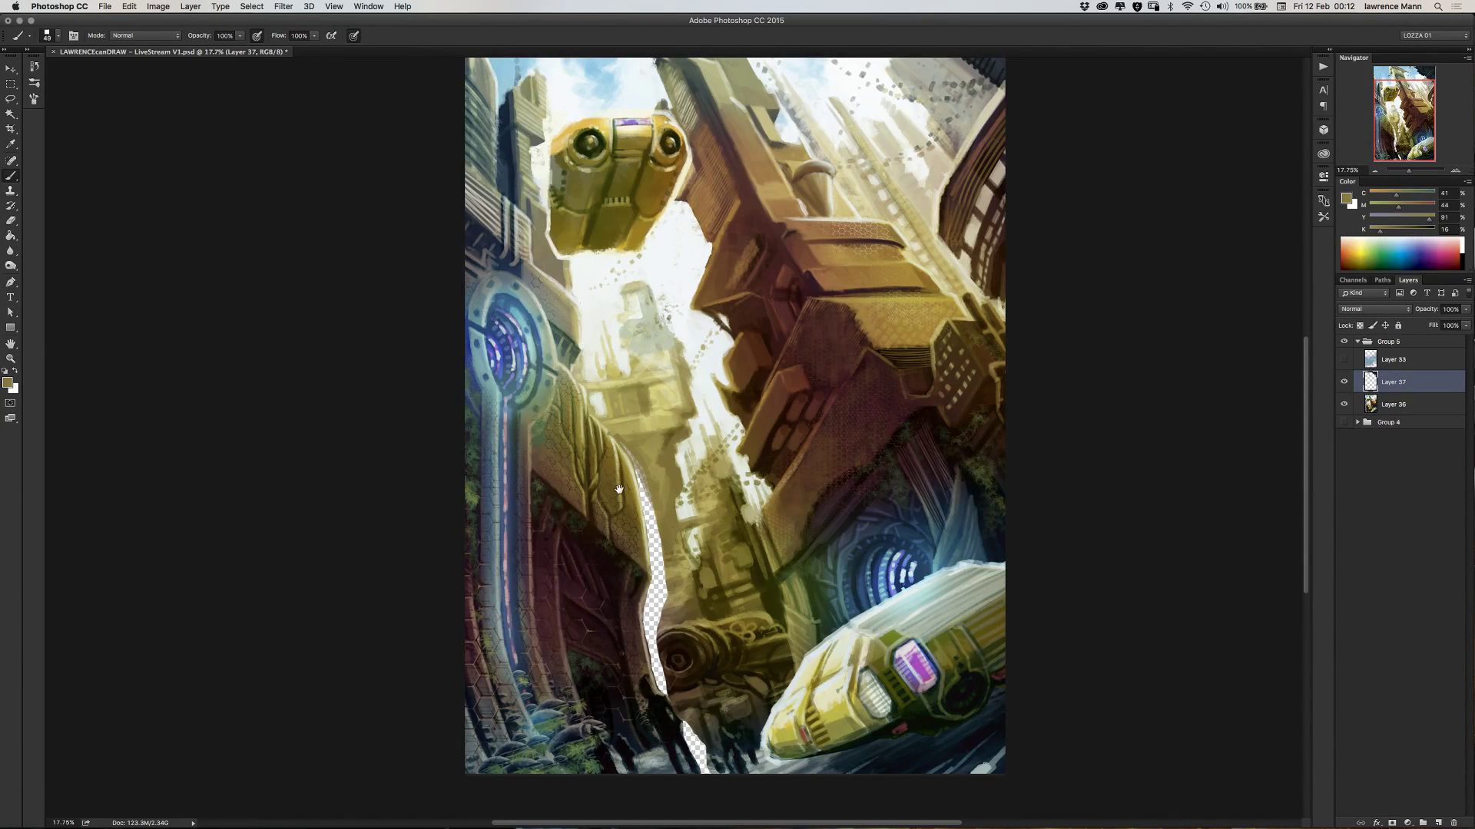
pyautogui.moveTo(619, 489); pyautogui.dragTo(638, 339)
pyautogui.keyDown('alt'); pyautogui.click(682, 469); pyautogui.keyUp('alt')
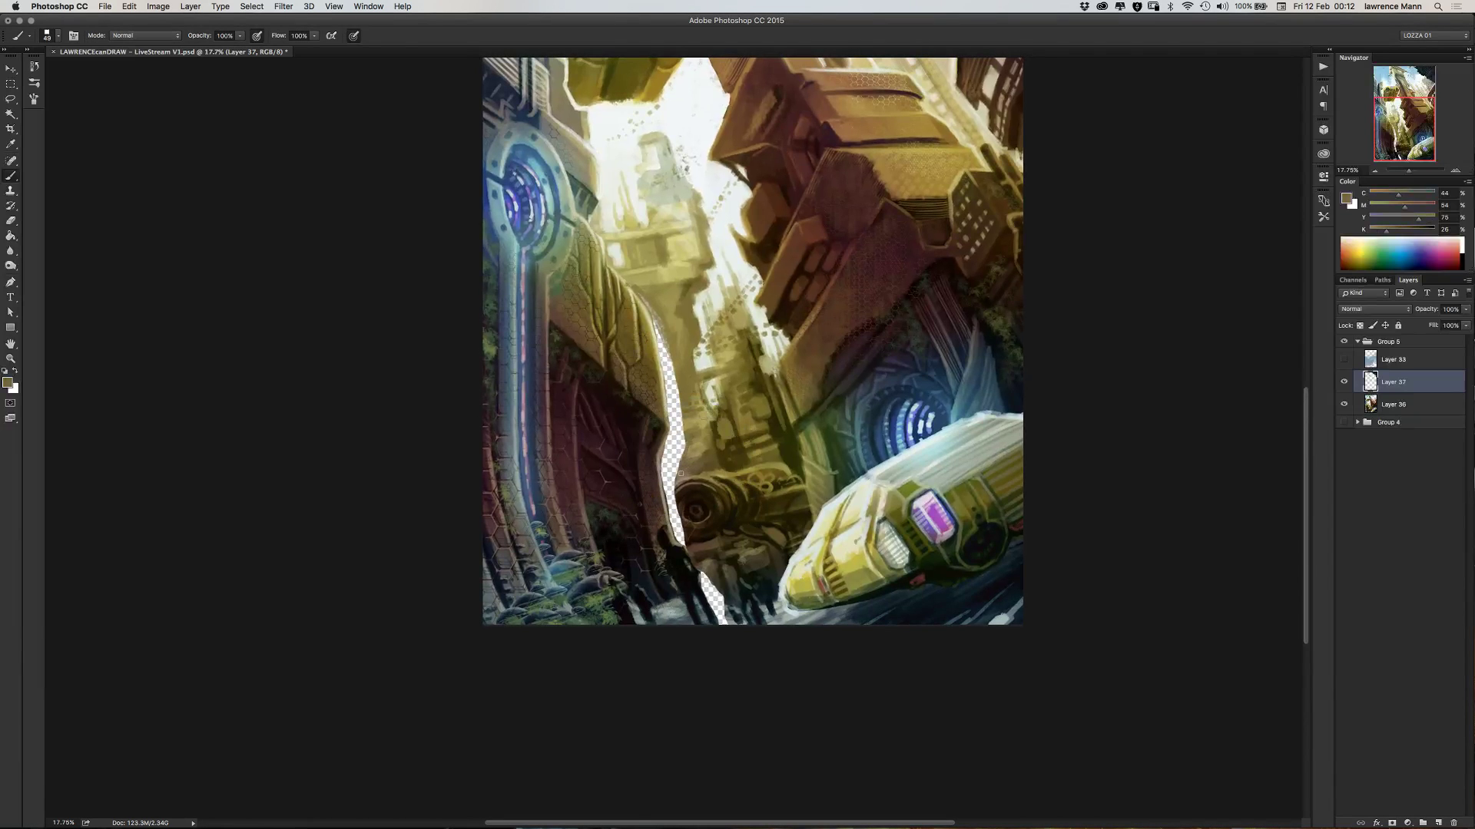
pyautogui.moveTo(679, 474)
pyautogui.mouseDown()
pyautogui.moveTo(679, 430)
pyautogui.moveTo(674, 463)
pyautogui.mouseUp()
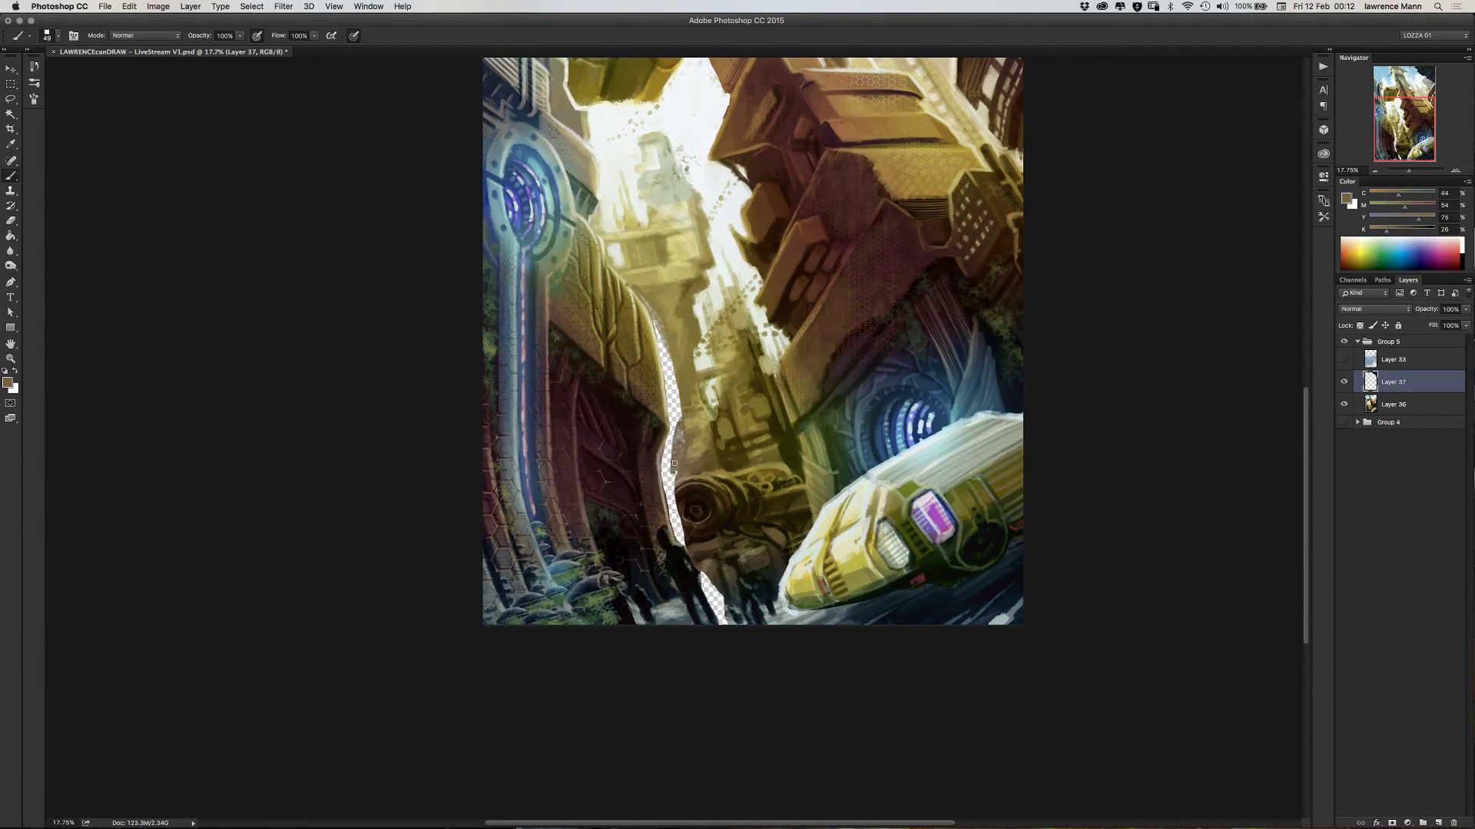
# - Switch to a round brush at 111 px and fill the upper part of the transparent gap with sampled olive-brown tones
pyautogui.rightClick(648, 377)
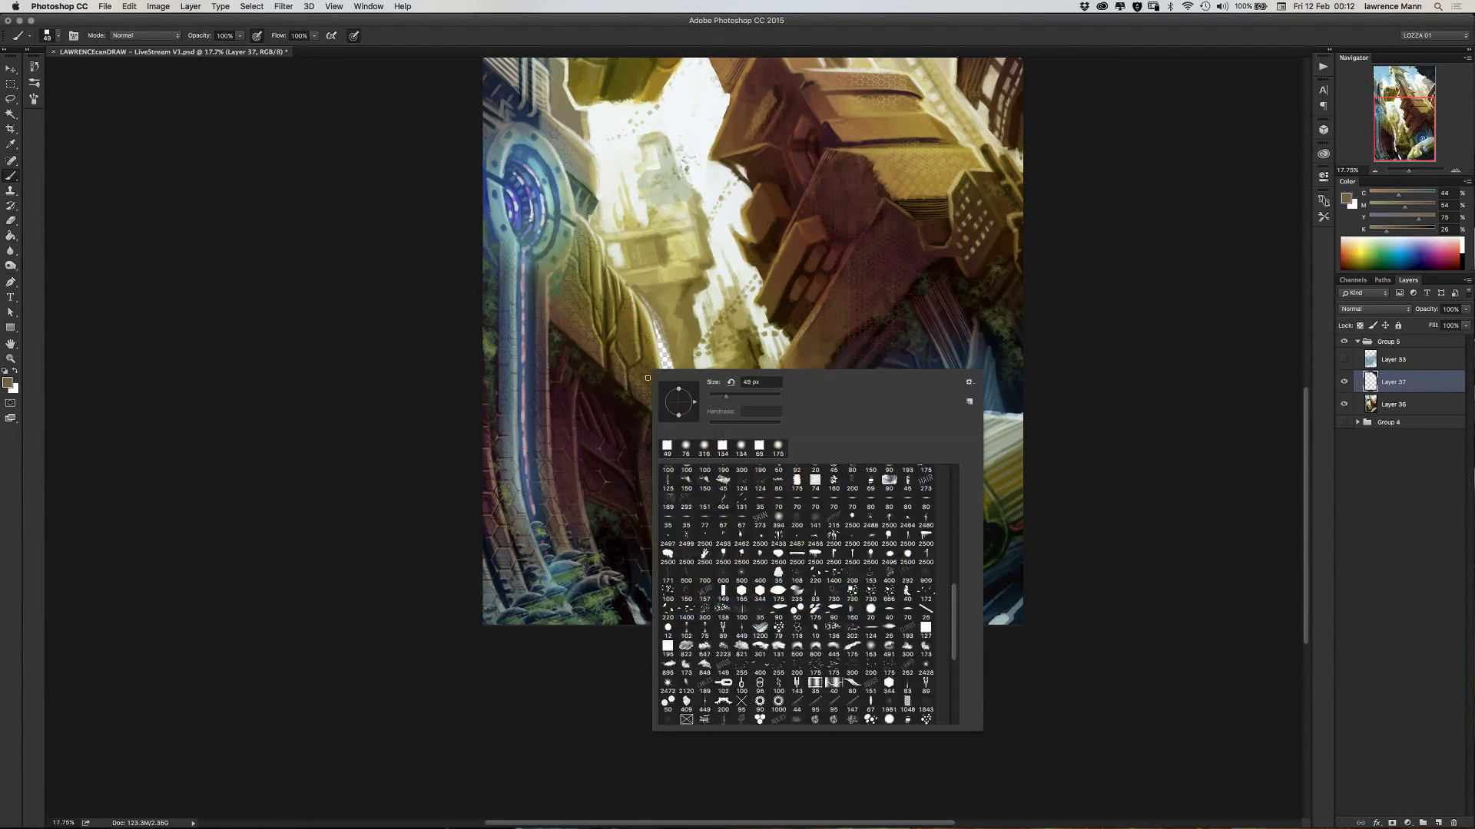
pyautogui.click(686, 447)
pyautogui.moveTo(744, 425)
pyautogui.mouseDown()
pyautogui.moveTo(720, 396)
pyautogui.moveTo(761, 422)
pyautogui.moveTo(727, 396)
pyautogui.moveTo(749, 398)
pyautogui.mouseUp()
pyautogui.click(671, 333)
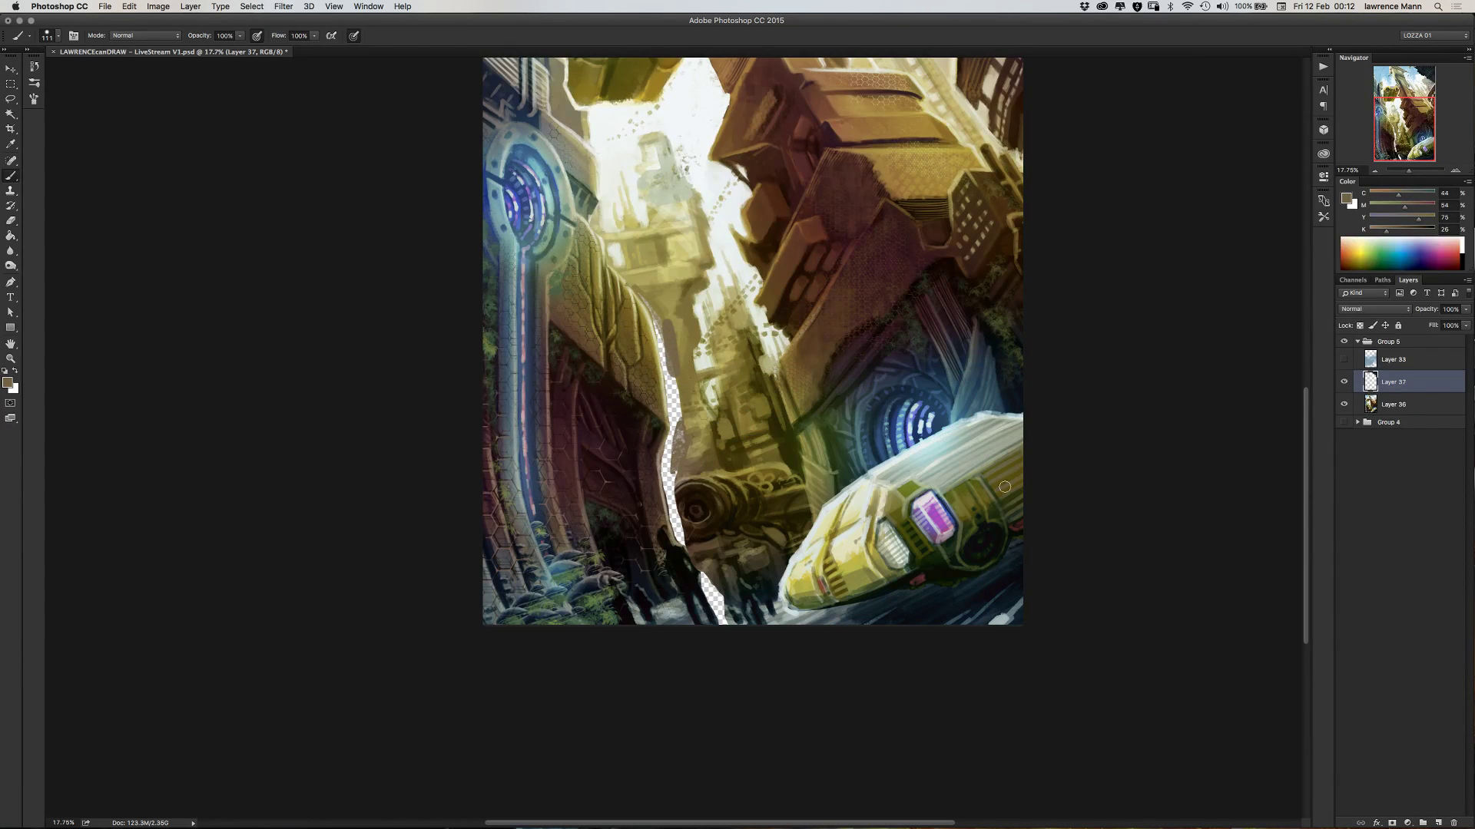
pyautogui.keyDown('alt'); pyautogui.click(674, 357); pyautogui.keyUp('alt')
pyautogui.moveTo(676, 361)
pyautogui.mouseDown()
pyautogui.moveTo(675, 325)
pyautogui.moveTo(672, 351)
pyautogui.moveTo(630, 285)
pyautogui.moveTo(667, 375)
pyautogui.moveTo(642, 297)
pyautogui.mouseUp()
pyautogui.moveTo(666, 382)
pyautogui.mouseDown()
pyautogui.moveTo(678, 450)
pyautogui.moveTo(692, 444)
pyautogui.moveTo(672, 471)
pyautogui.moveTo(694, 463)
pyautogui.moveTo(683, 443)
pyautogui.moveTo(702, 463)
pyautogui.moveTo(669, 479)
pyautogui.moveTo(670, 444)
pyautogui.mouseUp()
pyautogui.keyDown('alt'); pyautogui.click(694, 463); pyautogui.keyUp('alt')
pyautogui.keyDown('alt'); pyautogui.click(707, 463); pyautogui.keyUp('alt')
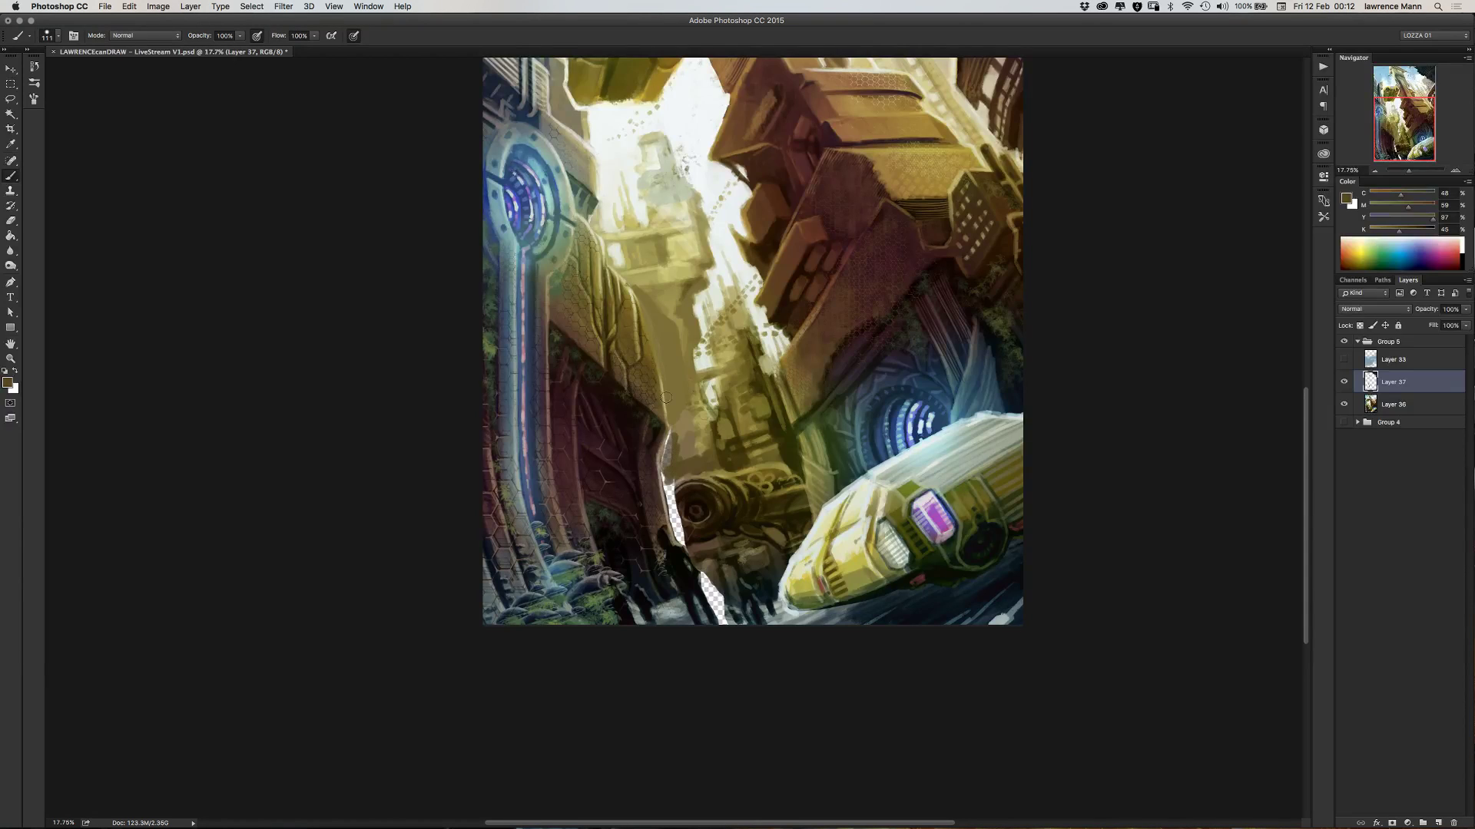
# - Add a new layer above Layer 37
pyautogui.click(1437, 822)
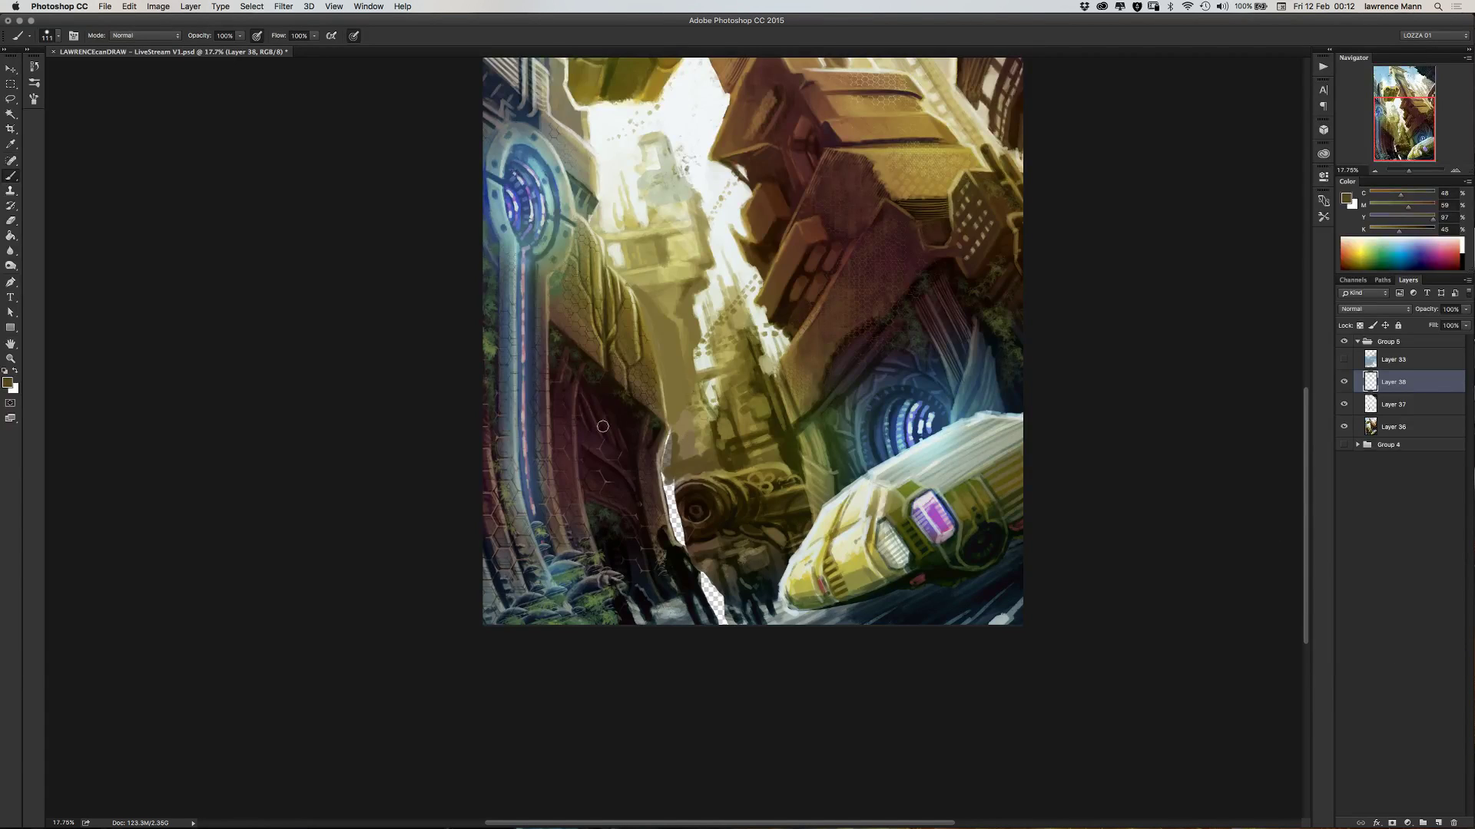
# - Roll the history back to before the recent gap-filling strokes, and add a new layer directly below Layer 36
pyautogui.click(34, 67)
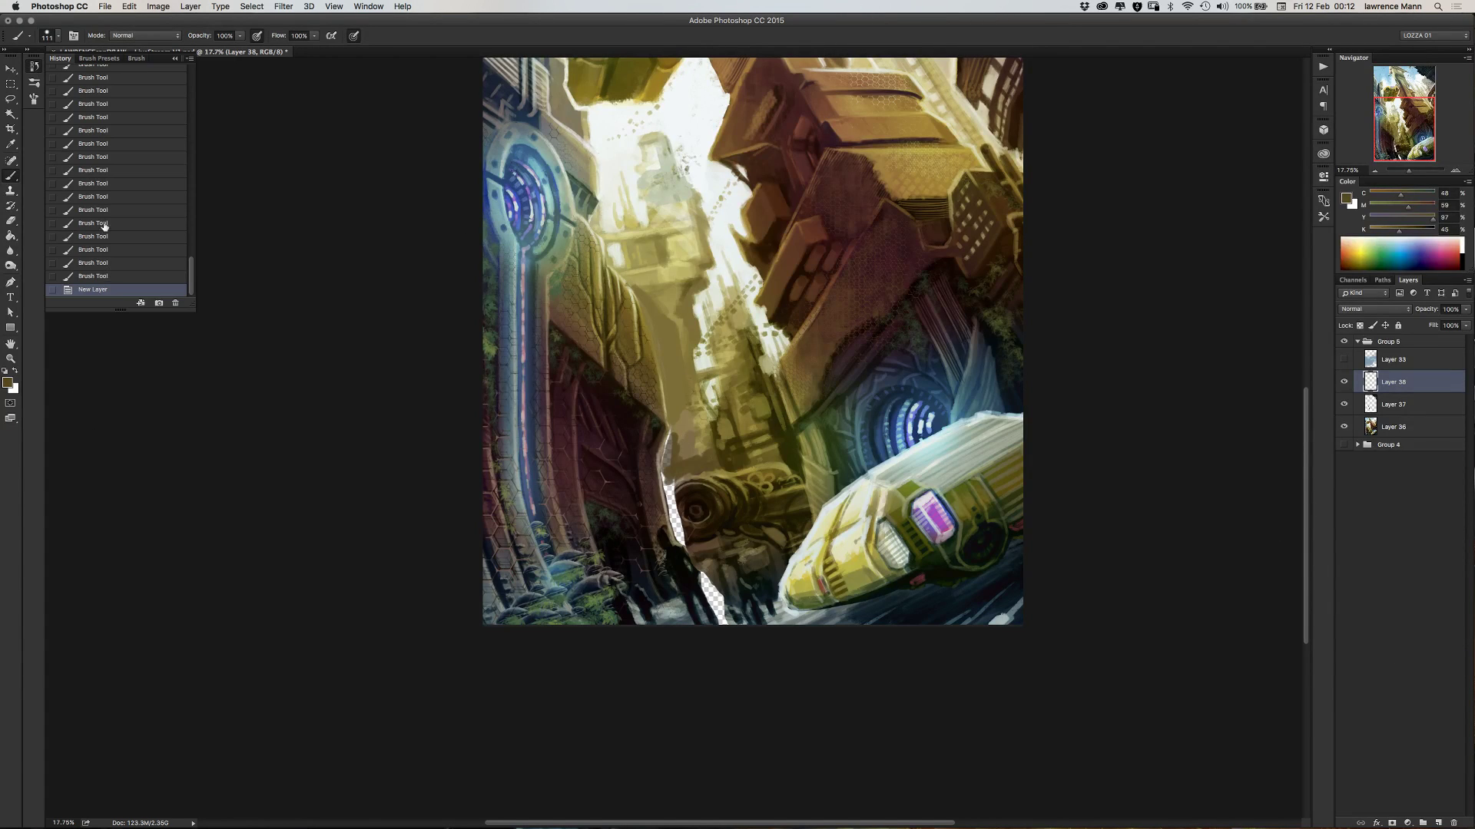
pyautogui.click(96, 197)
pyautogui.click(111, 132)
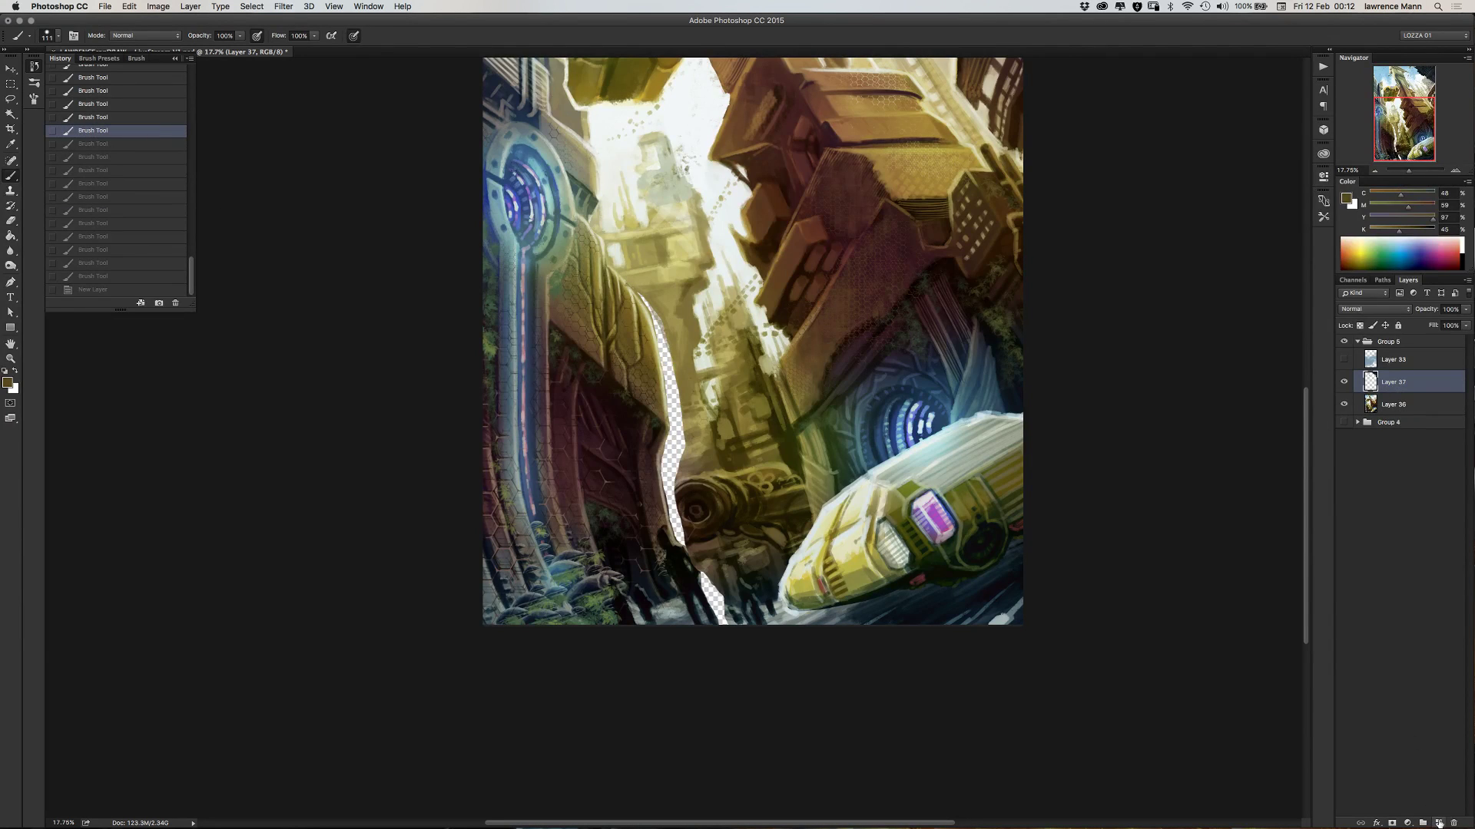
pyautogui.hotkey('ctrl', 'z')
pyautogui.moveTo(1369, 388); pyautogui.dragTo(1368, 447)
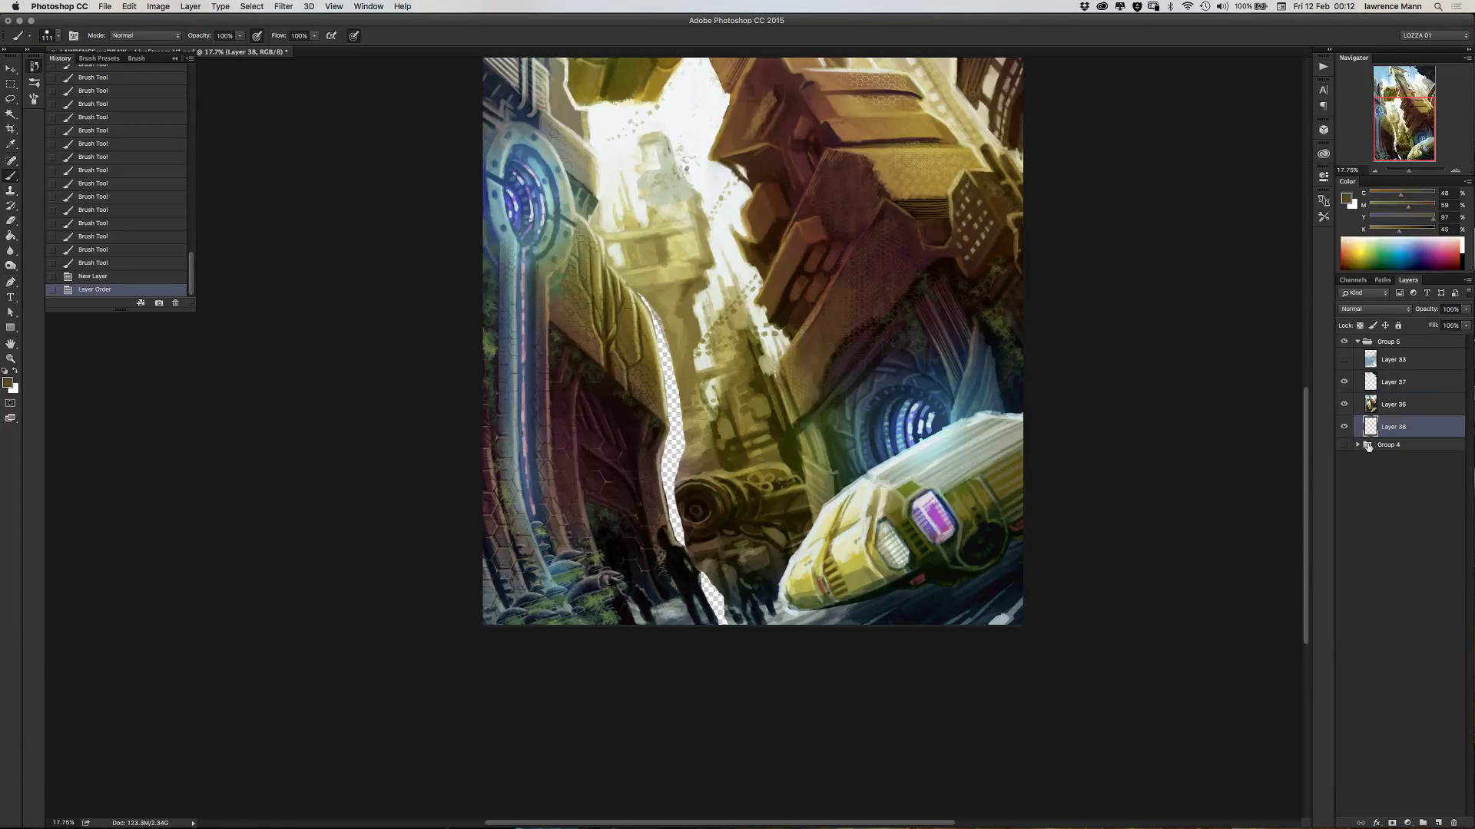
# - Paint over the transparent gap along the dark building's edge down to the street, using colours sampled from the adjoining artwork
pyautogui.keyDown('alt'); pyautogui.click(666, 334); pyautogui.keyUp('alt')
pyautogui.moveTo(665, 337)
pyautogui.mouseDown()
pyautogui.moveTo(682, 380)
pyautogui.moveTo(667, 371)
pyautogui.moveTo(676, 396)
pyautogui.moveTo(660, 381)
pyautogui.moveTo(675, 442)
pyautogui.moveTo(685, 425)
pyautogui.moveTo(666, 432)
pyautogui.moveTo(678, 420)
pyautogui.moveTo(672, 456)
pyautogui.moveTo(689, 447)
pyautogui.moveTo(668, 448)
pyautogui.moveTo(660, 470)
pyautogui.moveTo(666, 483)
pyautogui.moveTo(682, 464)
pyautogui.moveTo(661, 525)
pyautogui.moveTo(678, 494)
pyautogui.moveTo(688, 529)
pyautogui.moveTo(677, 501)
pyautogui.moveTo(666, 513)
pyautogui.moveTo(688, 532)
pyautogui.moveTo(666, 526)
pyautogui.moveTo(694, 548)
pyautogui.moveTo(674, 554)
pyautogui.moveTo(687, 552)
pyautogui.moveTo(671, 530)
pyautogui.moveTo(708, 595)
pyautogui.moveTo(695, 593)
pyautogui.moveTo(729, 614)
pyautogui.mouseUp()
pyautogui.keyDown('alt'); pyautogui.click(682, 424); pyautogui.keyUp('alt')
pyautogui.keyDown('alt'); pyautogui.click(684, 446); pyautogui.keyUp('alt')
pyautogui.keyDown('alt'); pyautogui.click(667, 473); pyautogui.keyUp('alt')
pyautogui.keyDown('alt'); pyautogui.click(670, 503); pyautogui.keyUp('alt')
pyautogui.keyDown('alt'); pyautogui.click(680, 524); pyautogui.keyUp('alt')
pyautogui.keyDown('alt'); pyautogui.click(680, 534); pyautogui.keyUp('alt')
pyautogui.keyDown('alt'); pyautogui.click(696, 547); pyautogui.keyUp('alt')
pyautogui.keyDown('alt'); pyautogui.click(697, 576); pyautogui.keyUp('alt')
pyautogui.keyDown('alt'); pyautogui.click(731, 618); pyautogui.keyUp('alt')
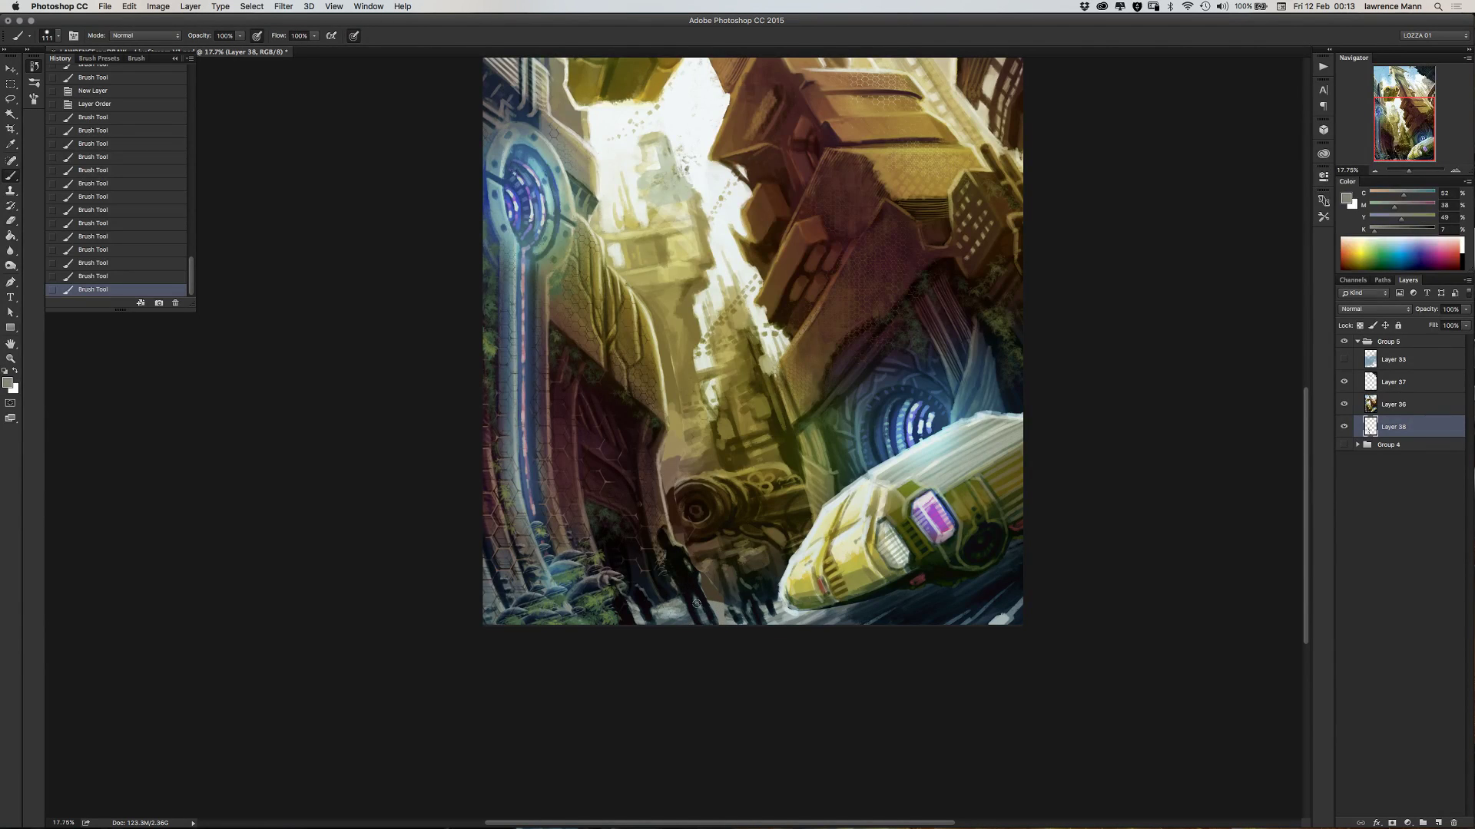
# - Touch up the filled gap beside the standing figure and the round engine with sampled dark tones
pyautogui.keyDown('alt'); pyautogui.click(719, 586); pyautogui.keyUp('alt')
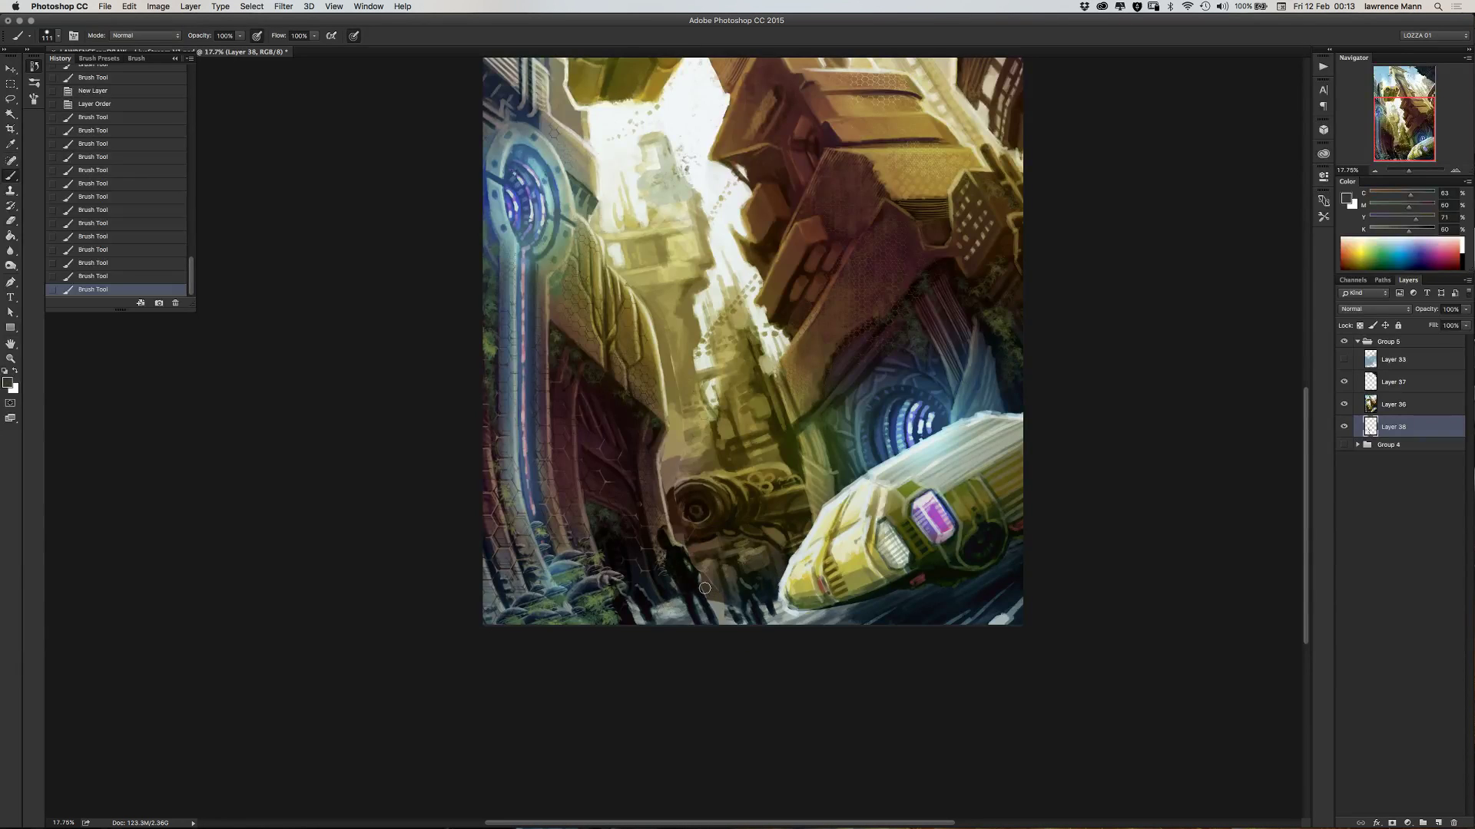
pyautogui.click(702, 588)
pyautogui.keyDown('alt'); pyautogui.click(708, 574); pyautogui.keyUp('alt')
pyautogui.click(714, 587)
pyautogui.keyDown('alt'); pyautogui.click(675, 493); pyautogui.keyUp('alt')
pyautogui.click(673, 505)
# - Reduce the brush size to 57 px and paint sampled olive tones along the upper stretch of the filled gap
pyautogui.rightClick(675, 503)
pyautogui.moveTo(754, 481); pyautogui.dragTo(755, 481)
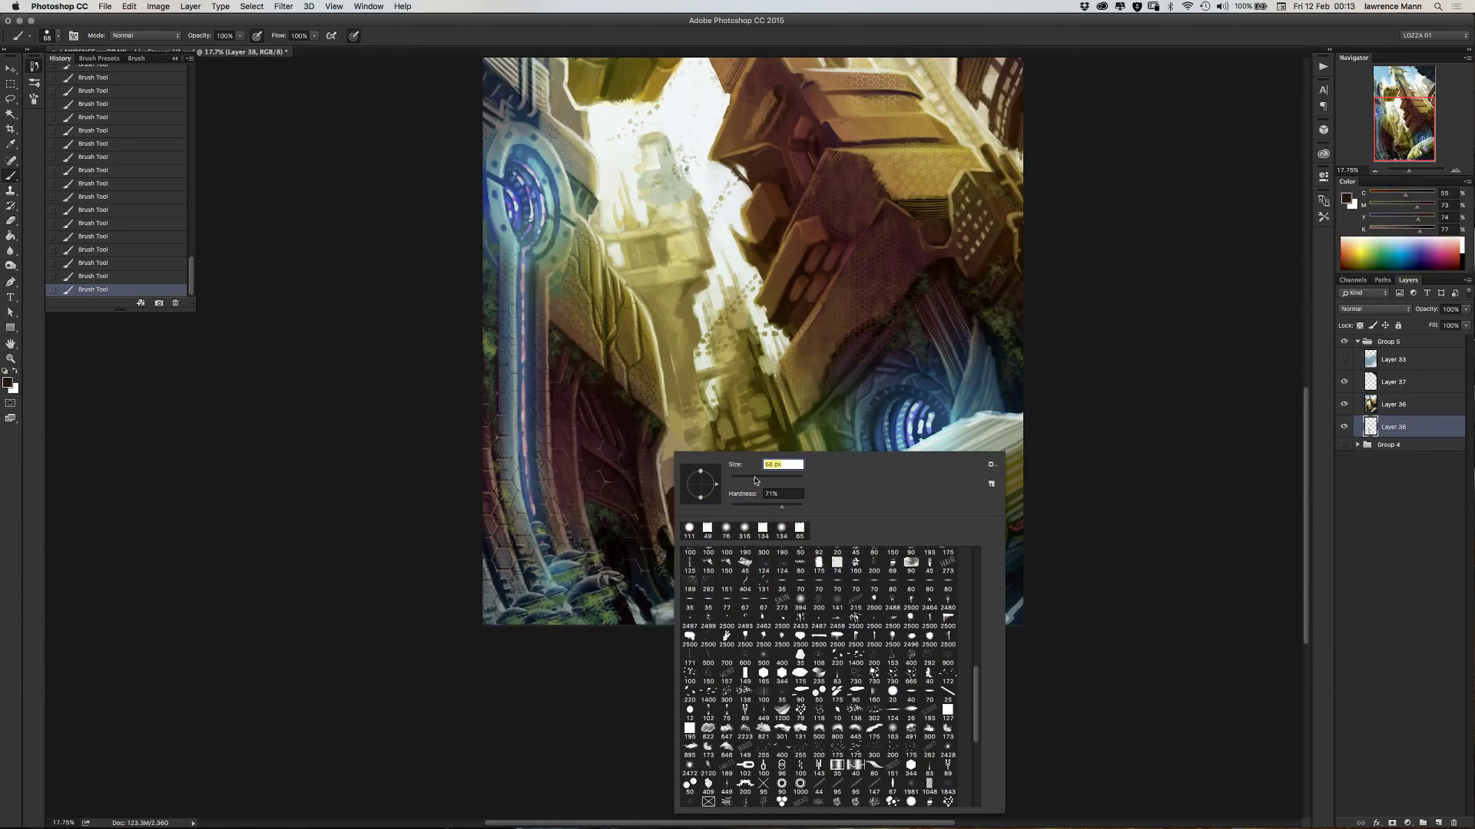
pyautogui.keyDown('alt'); pyautogui.click(688, 433); pyautogui.keyUp('alt')
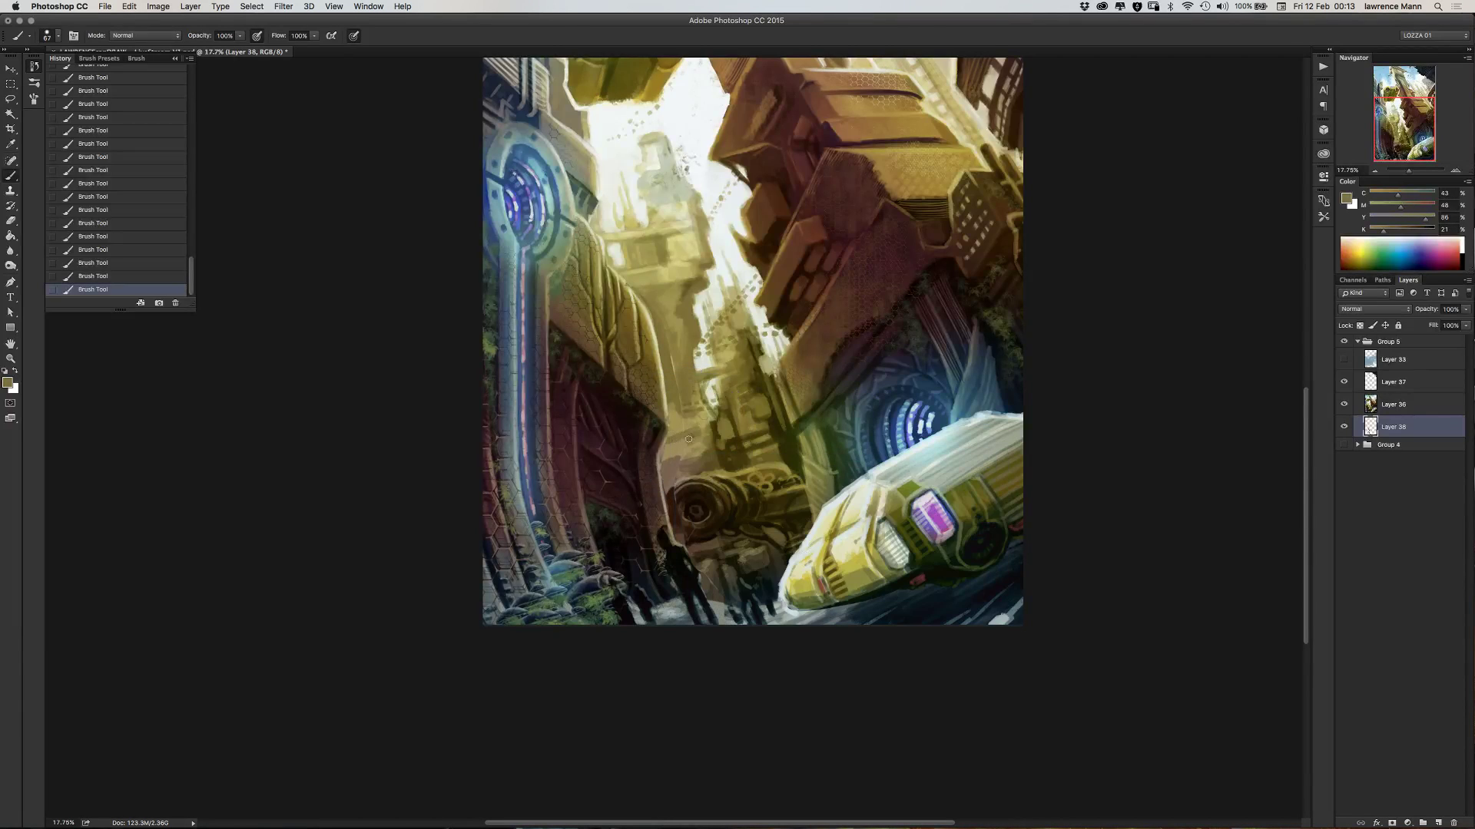
pyautogui.keyDown('alt'); pyautogui.click(682, 409); pyautogui.keyUp('alt')
pyautogui.keyDown('alt'); pyautogui.click(668, 323); pyautogui.keyUp('alt')
pyautogui.moveTo(660, 331); pyautogui.dragTo(665, 366)
# - Refine the filled area at the round engine's edge and the ground beside the figures with sampled colours
pyautogui.keyDown('alt'); pyautogui.click(678, 497); pyautogui.keyUp('alt')
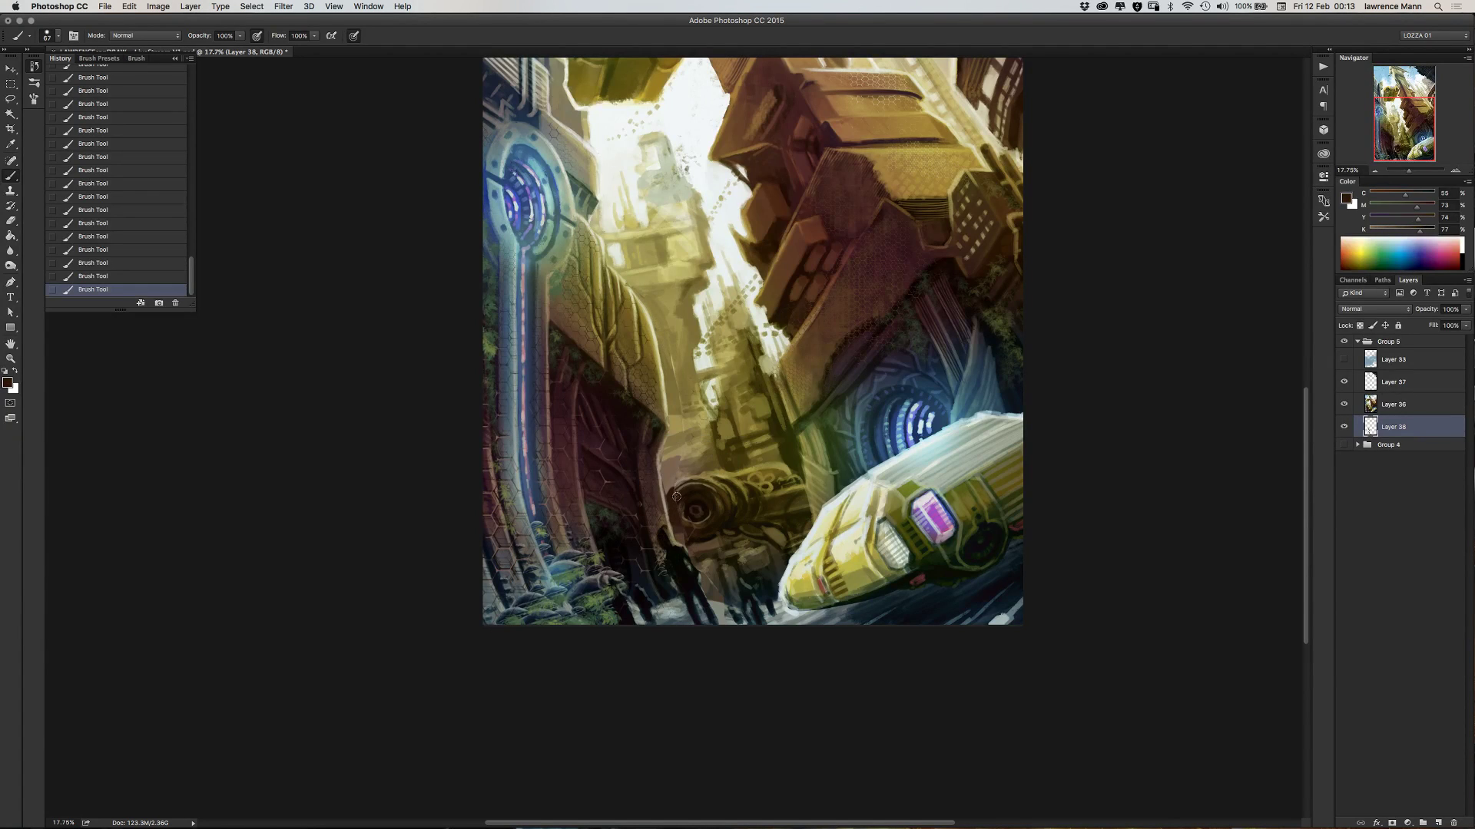
pyautogui.keyDown('alt'); pyautogui.click(676, 483); pyautogui.keyUp('alt')
pyautogui.moveTo(672, 500); pyautogui.dragTo(671, 507)
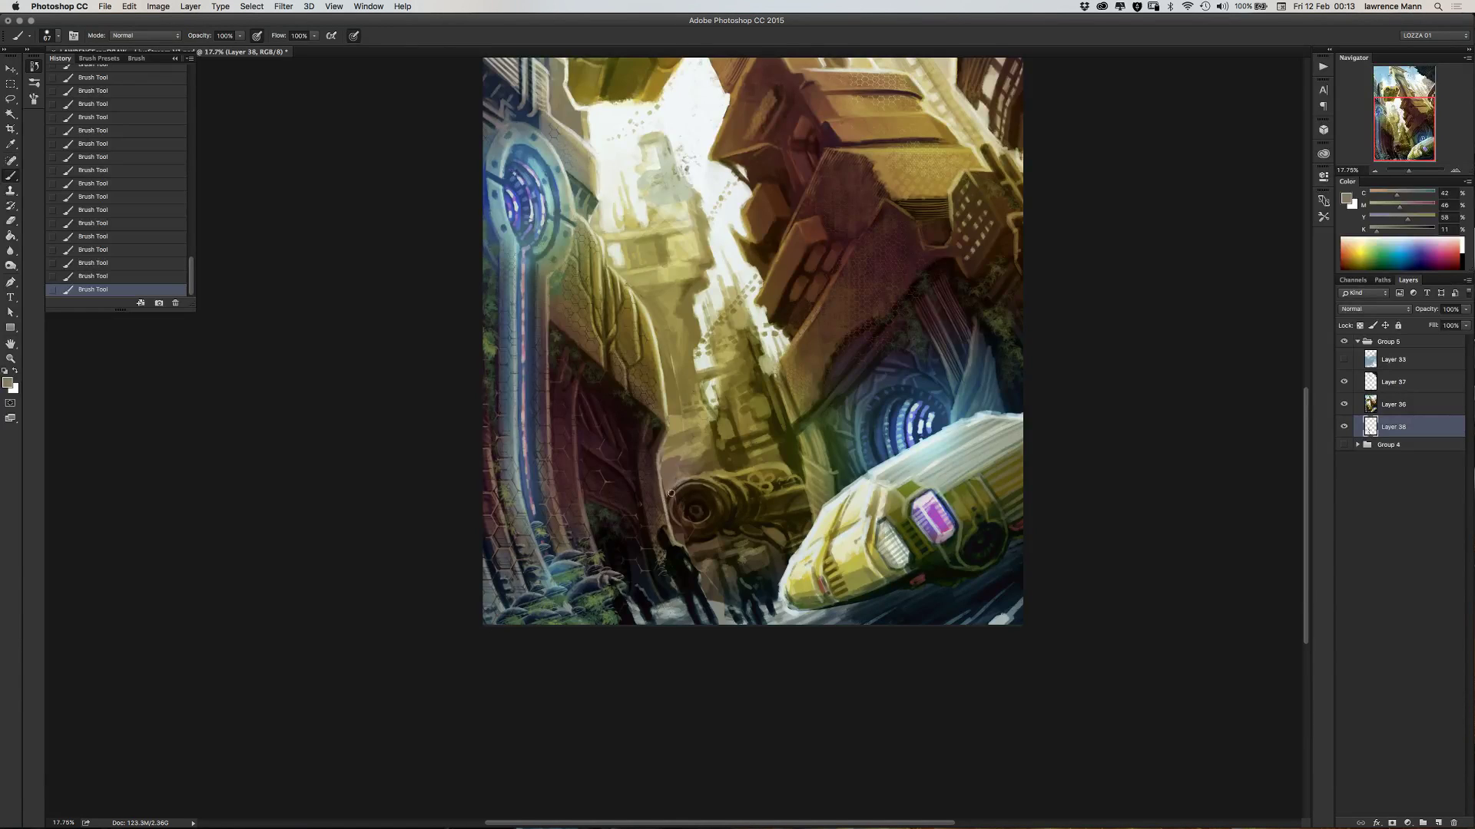
pyautogui.keyDown('alt'); pyautogui.click(676, 509); pyautogui.keyUp('alt')
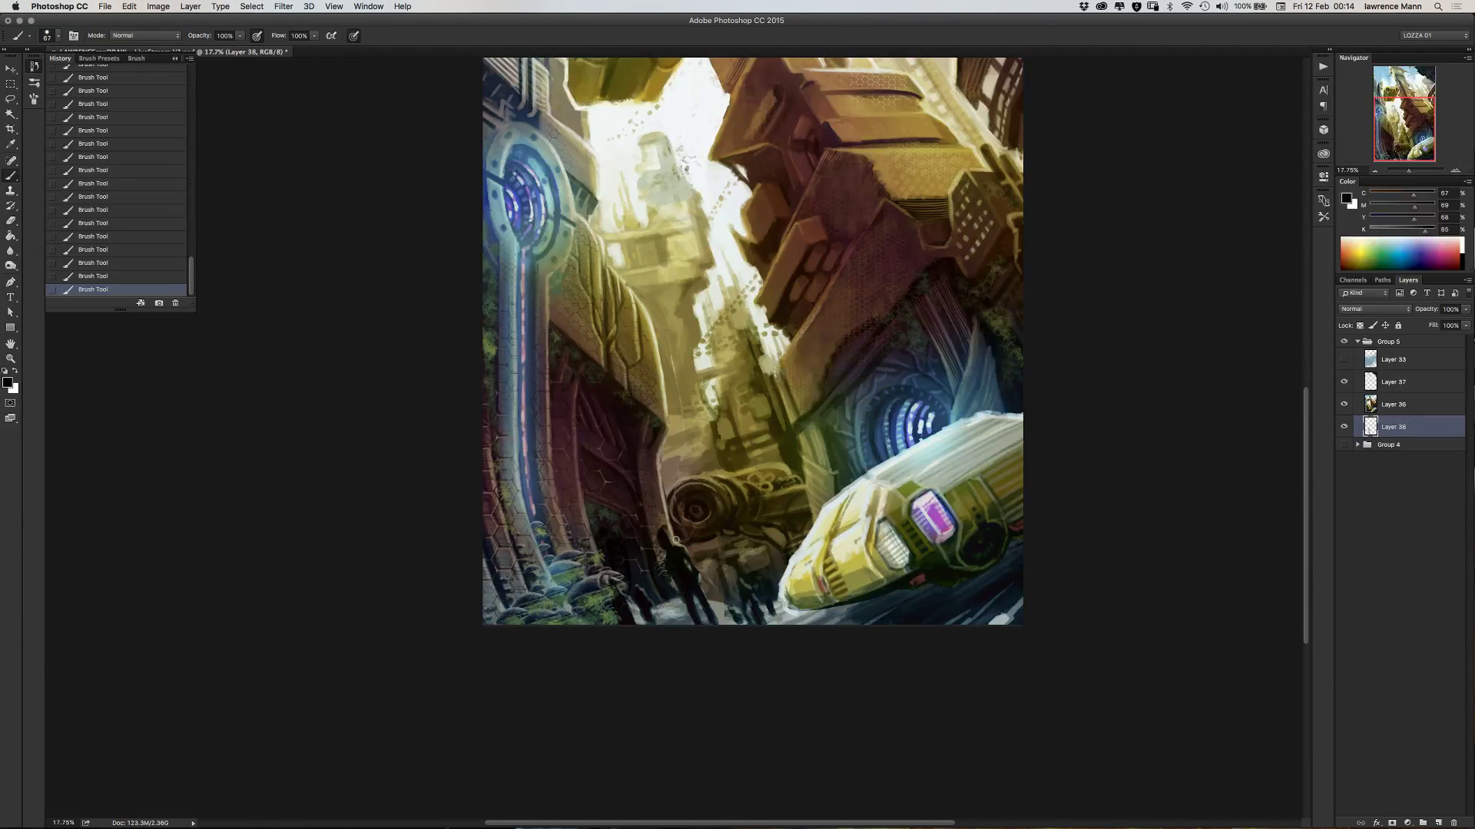
pyautogui.keyDown('alt'); pyautogui.click(721, 596); pyautogui.keyUp('alt')
pyautogui.moveTo(720, 599); pyautogui.dragTo(707, 603)
# - Merge the gap-fill layer with Layer 36 and add a brush stroke on the dark building wall
pyautogui.keyDown('shift'); pyautogui.click(1394, 406); pyautogui.keyUp('shift')
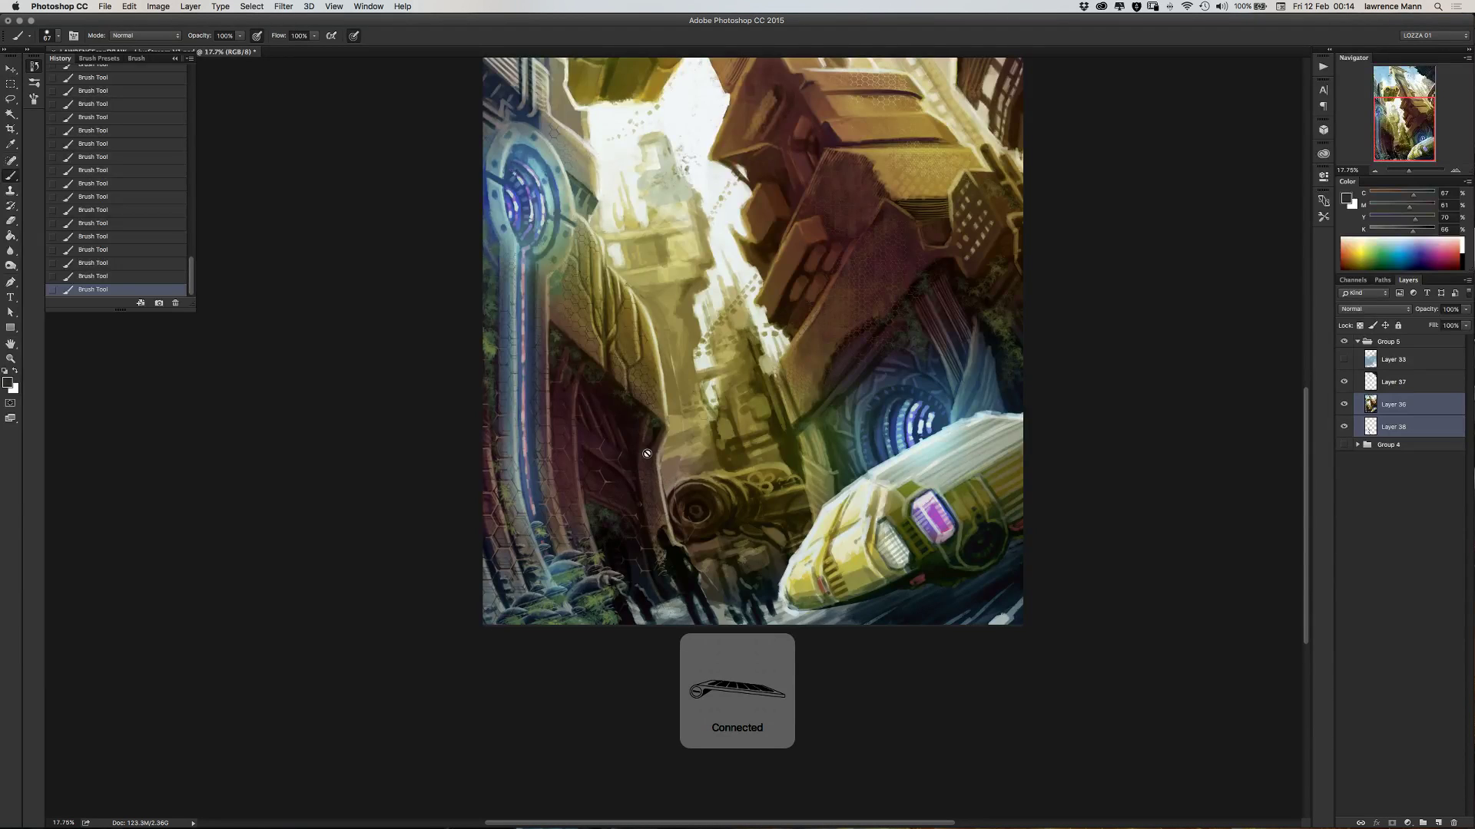
pyautogui.press('super+e')
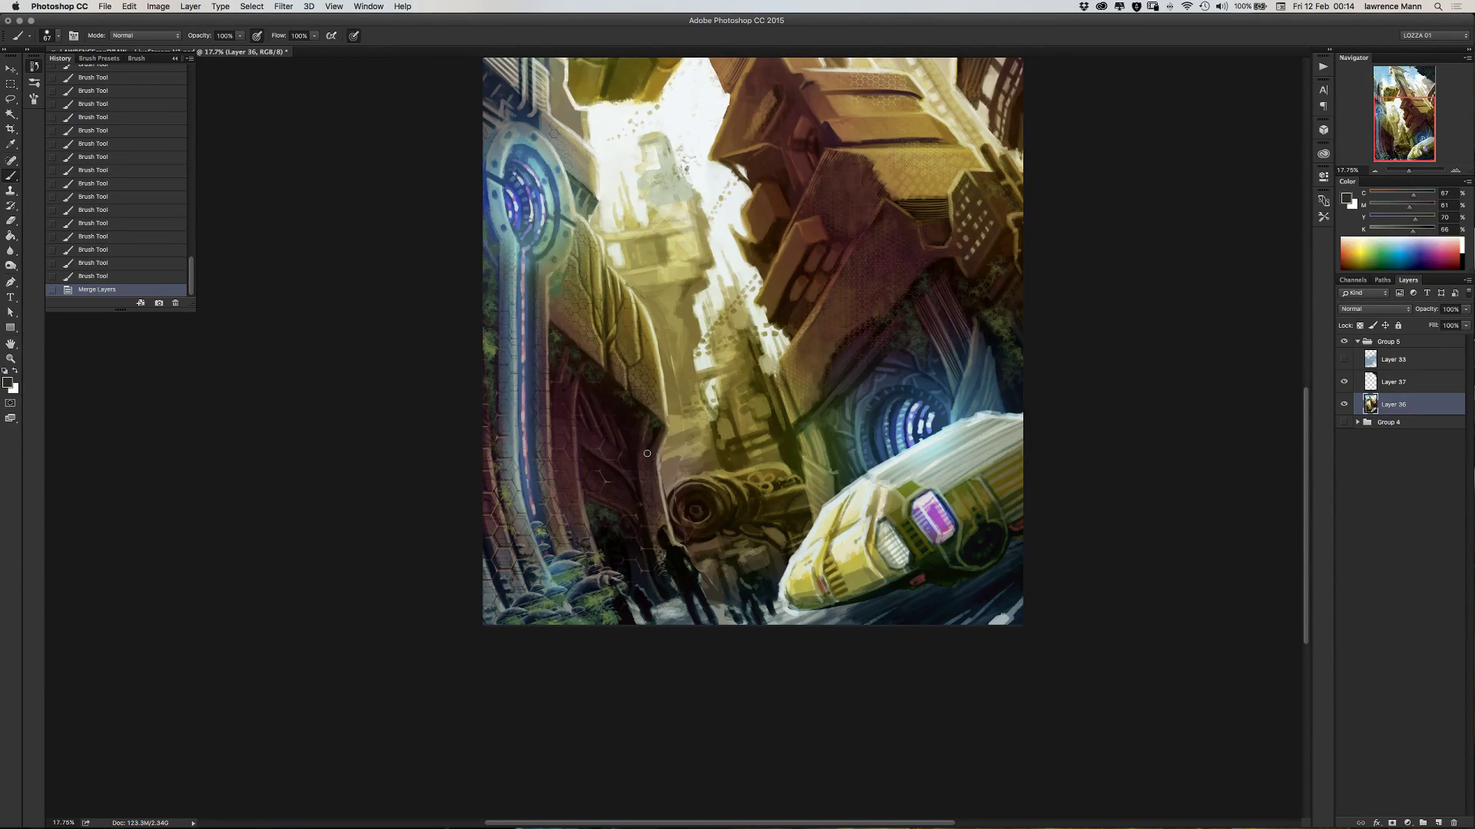
pyautogui.moveTo(625, 470); pyautogui.dragTo(630, 468)
# - Paint sampled olive haze and pale edge tones along the building's rim, from its upper curve down to the figure
pyautogui.scroll(4, 653, 452)
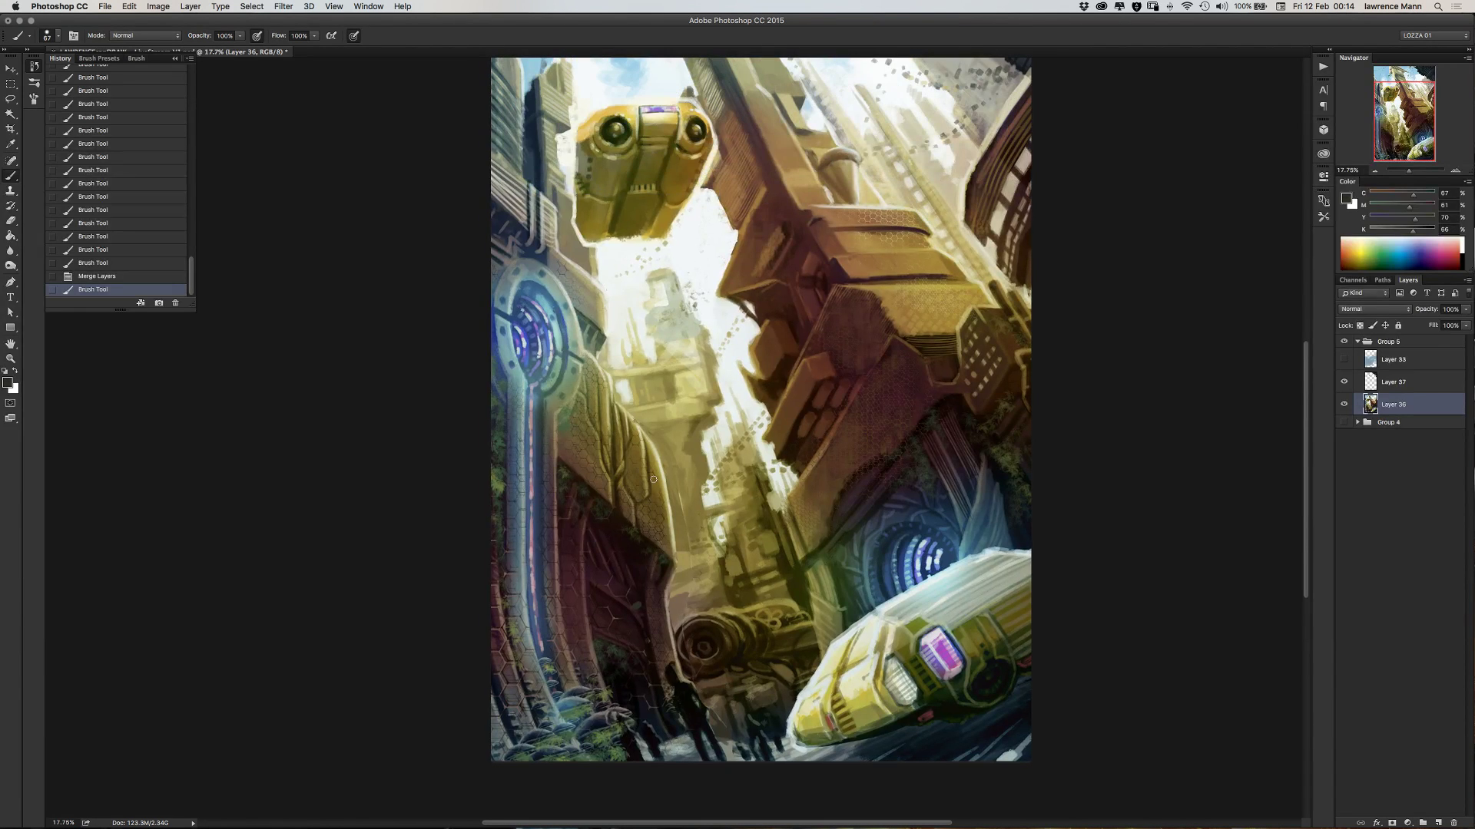
pyautogui.click(1454, 170)
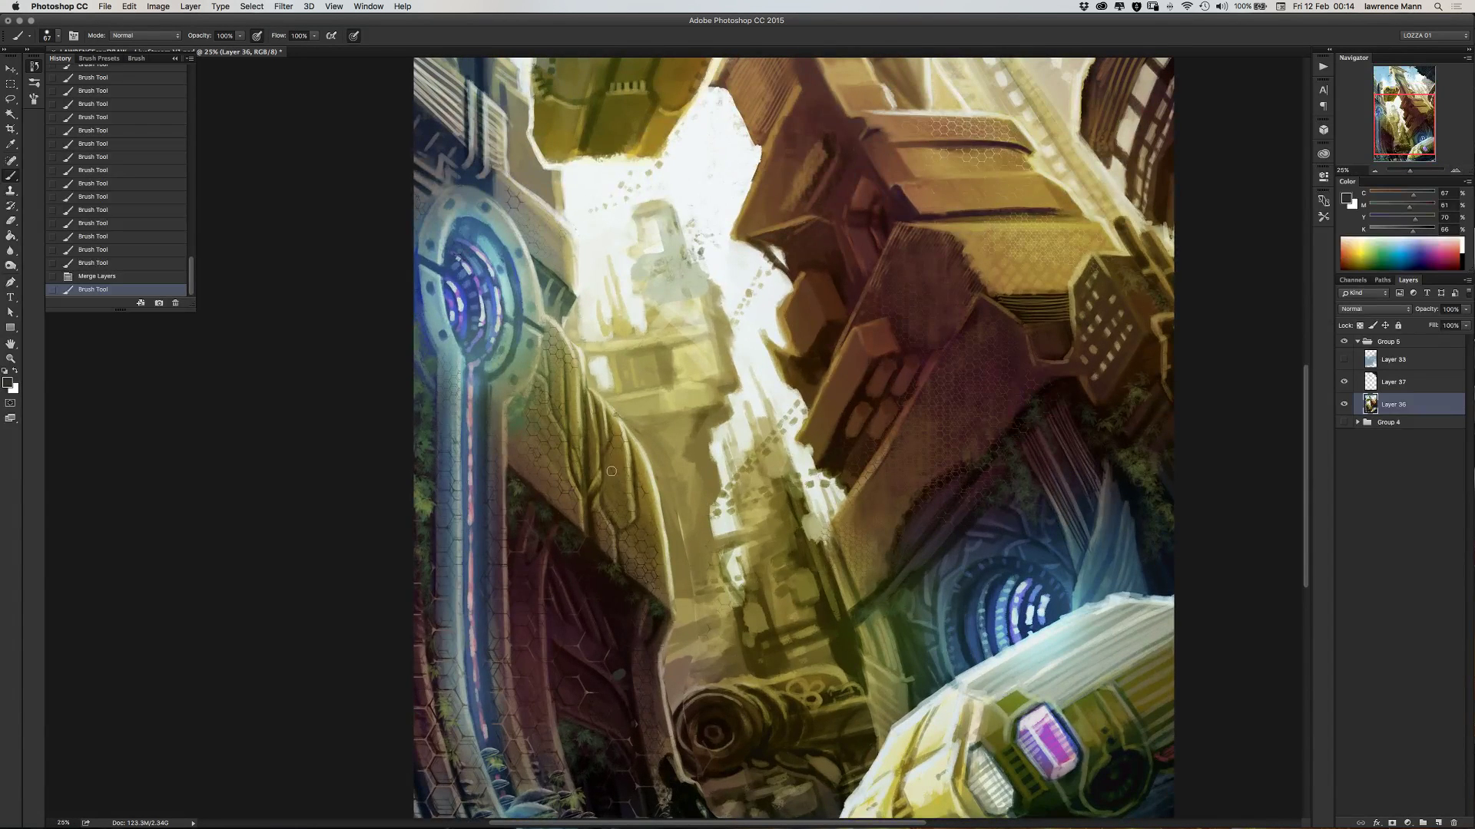
pyautogui.scroll(-9, 636, 534)
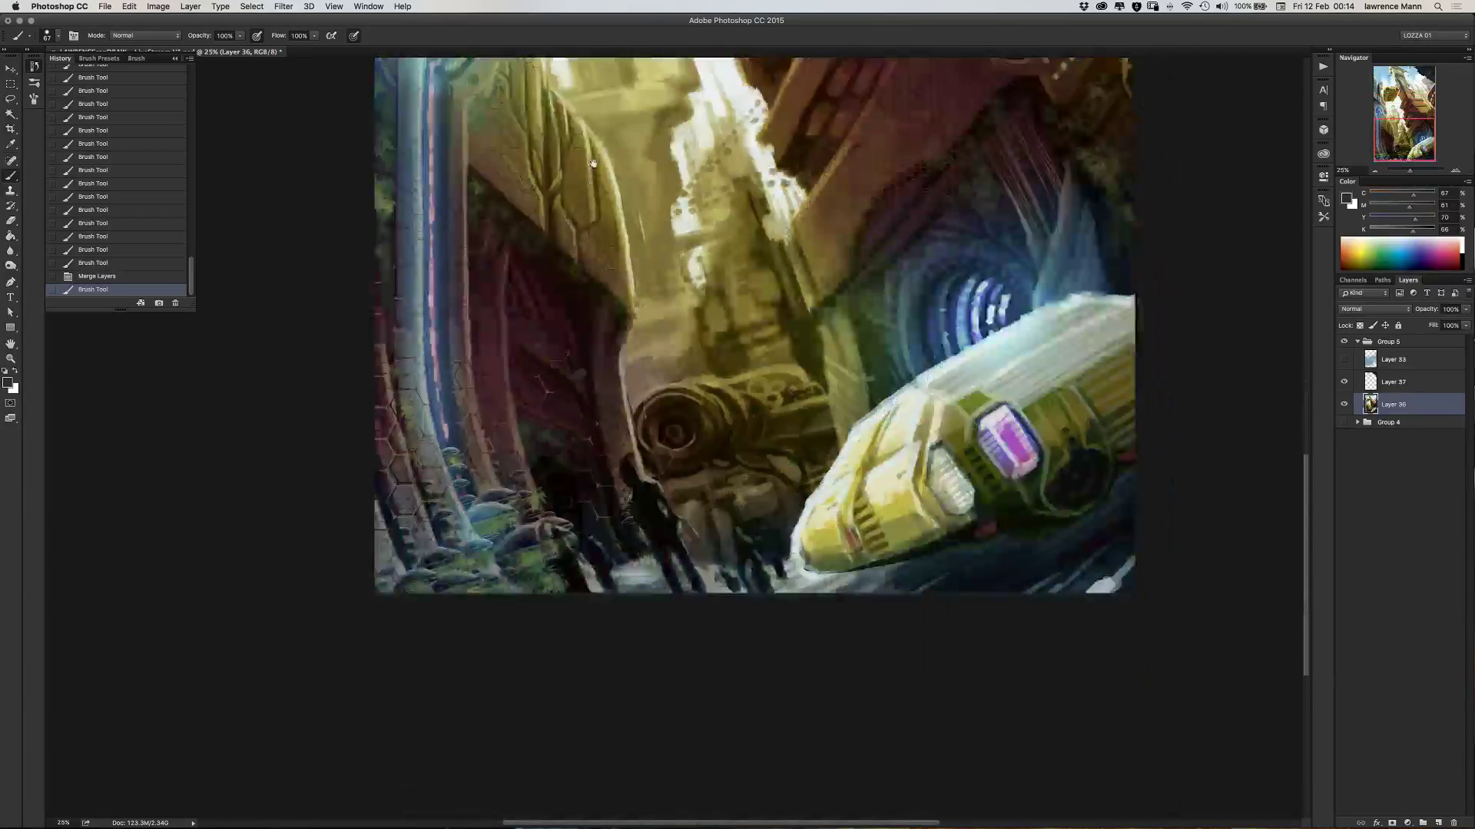
pyautogui.click(1455, 171)
pyautogui.moveTo(543, 372)
pyautogui.mouseDown()
pyautogui.moveTo(524, 496)
pyautogui.moveTo(537, 512)
pyautogui.mouseUp()
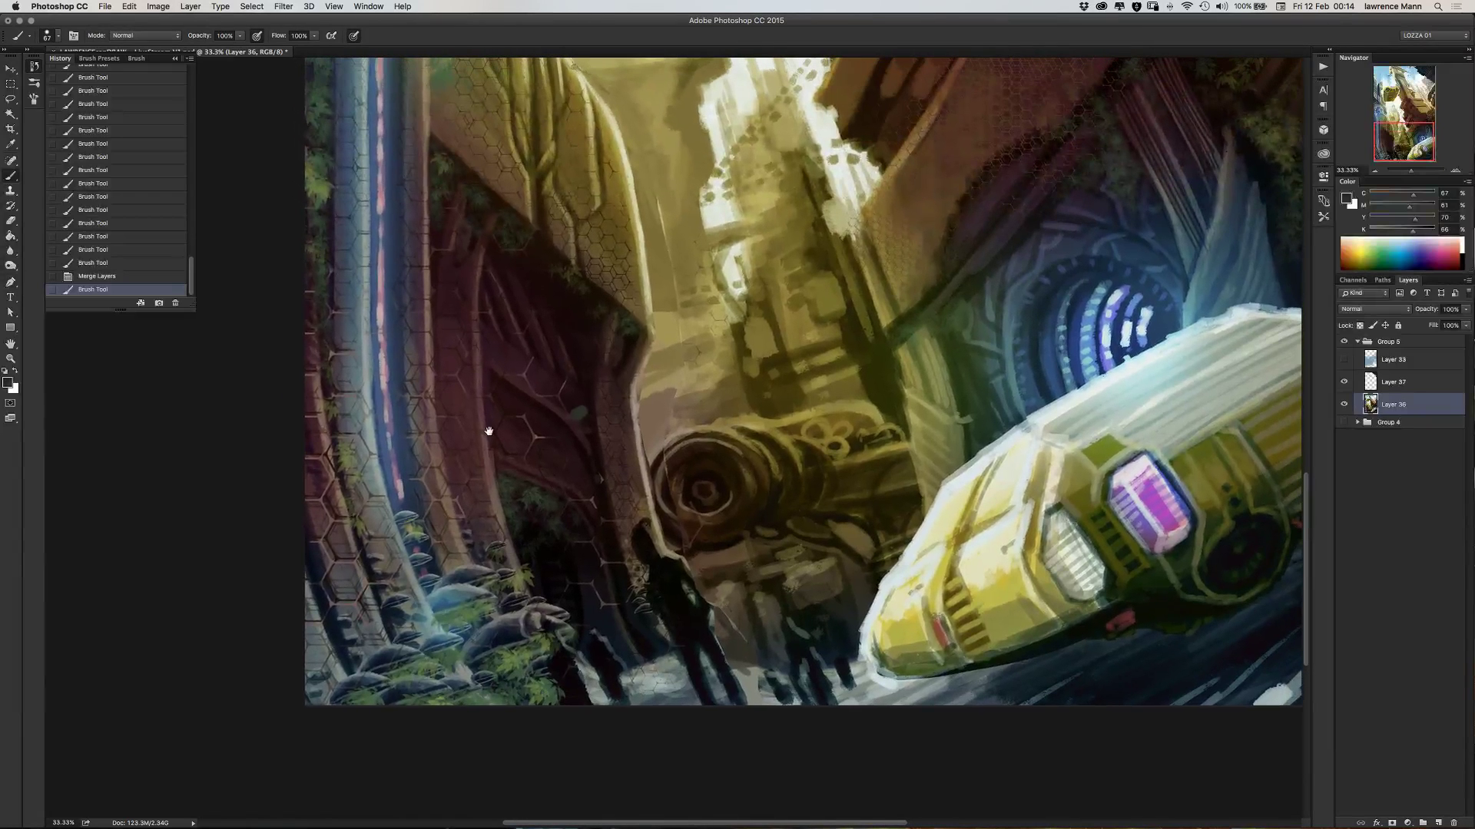
pyautogui.keyDown('alt'); pyautogui.click(676, 260); pyautogui.keyUp('alt')
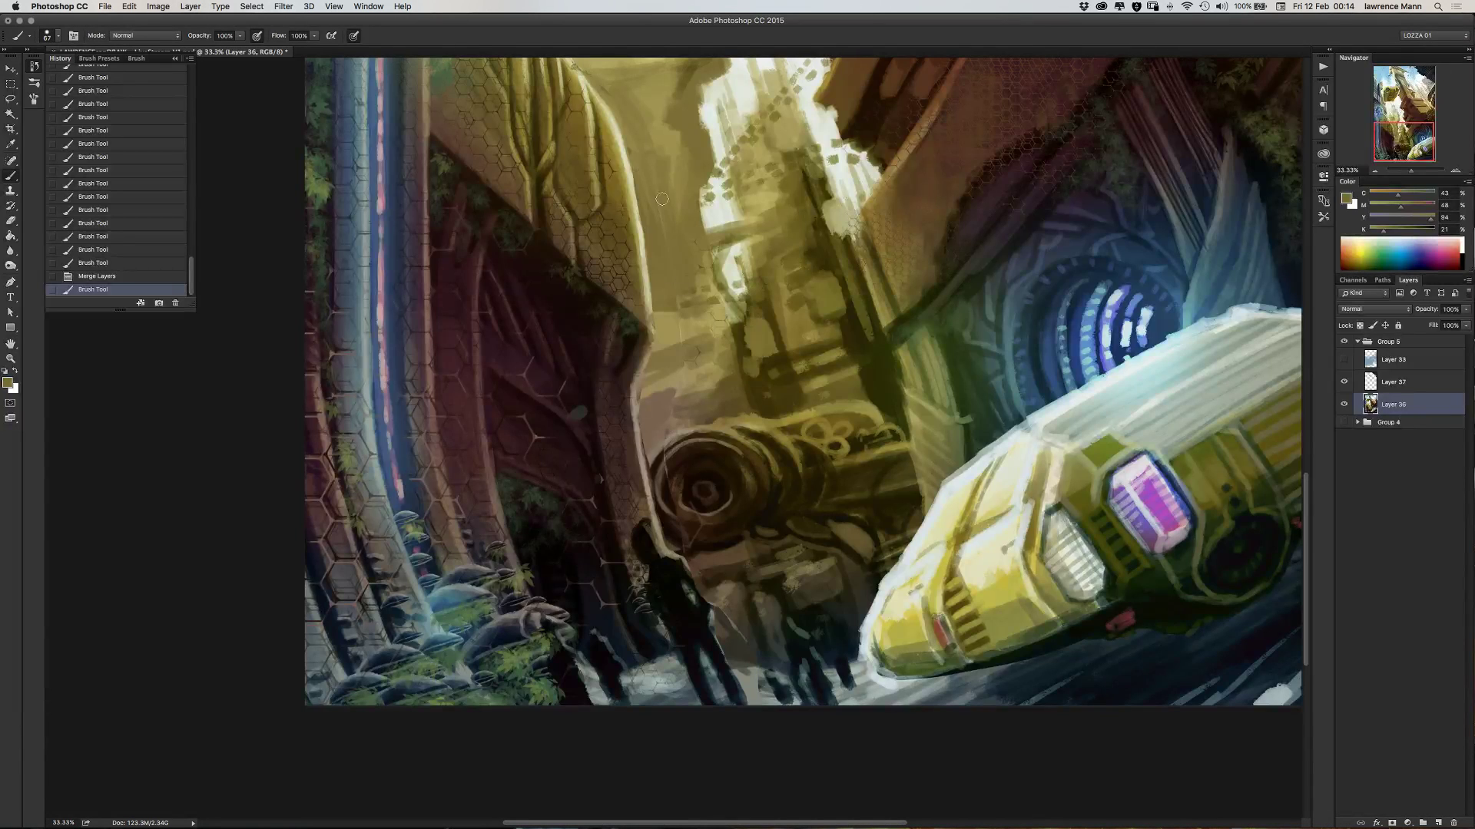
pyautogui.moveTo(664, 206)
pyautogui.mouseDown()
pyautogui.moveTo(670, 301)
pyautogui.moveTo(685, 299)
pyautogui.moveTo(666, 319)
pyautogui.moveTo(660, 347)
pyautogui.mouseUp()
pyautogui.keyDown('alt'); pyautogui.click(667, 322); pyautogui.keyUp('alt')
pyautogui.keyDown('alt'); pyautogui.click(646, 277); pyautogui.keyUp('alt')
pyautogui.moveTo(649, 291); pyautogui.dragTo(636, 395)
pyautogui.moveTo(650, 342)
pyautogui.mouseDown()
pyautogui.moveTo(642, 459)
pyautogui.moveTo(631, 421)
pyautogui.moveTo(637, 399)
pyautogui.moveTo(654, 483)
pyautogui.moveTo(640, 422)
pyautogui.moveTo(646, 462)
pyautogui.moveTo(645, 437)
pyautogui.moveTo(656, 451)
pyautogui.moveTo(679, 432)
pyautogui.moveTo(655, 472)
pyautogui.moveTo(685, 443)
pyautogui.moveTo(660, 493)
pyautogui.moveTo(669, 463)
pyautogui.moveTo(662, 506)
pyautogui.moveTo(680, 456)
pyautogui.moveTo(666, 500)
pyautogui.moveTo(675, 458)
pyautogui.moveTo(673, 508)
pyautogui.moveTo(668, 491)
pyautogui.moveTo(686, 516)
pyautogui.mouseUp()
# - Repaint the round engine's rim and the haze just above it with colours sampled from the surrounding area
pyautogui.keyDown('alt'); pyautogui.click(645, 431); pyautogui.keyUp('alt')
pyautogui.keyDown('alt'); pyautogui.click(668, 442); pyautogui.keyUp('alt')
pyautogui.keyDown('alt'); pyautogui.click(678, 461); pyautogui.keyUp('alt')
pyautogui.keyDown('alt'); pyautogui.click(675, 488); pyautogui.keyUp('alt')
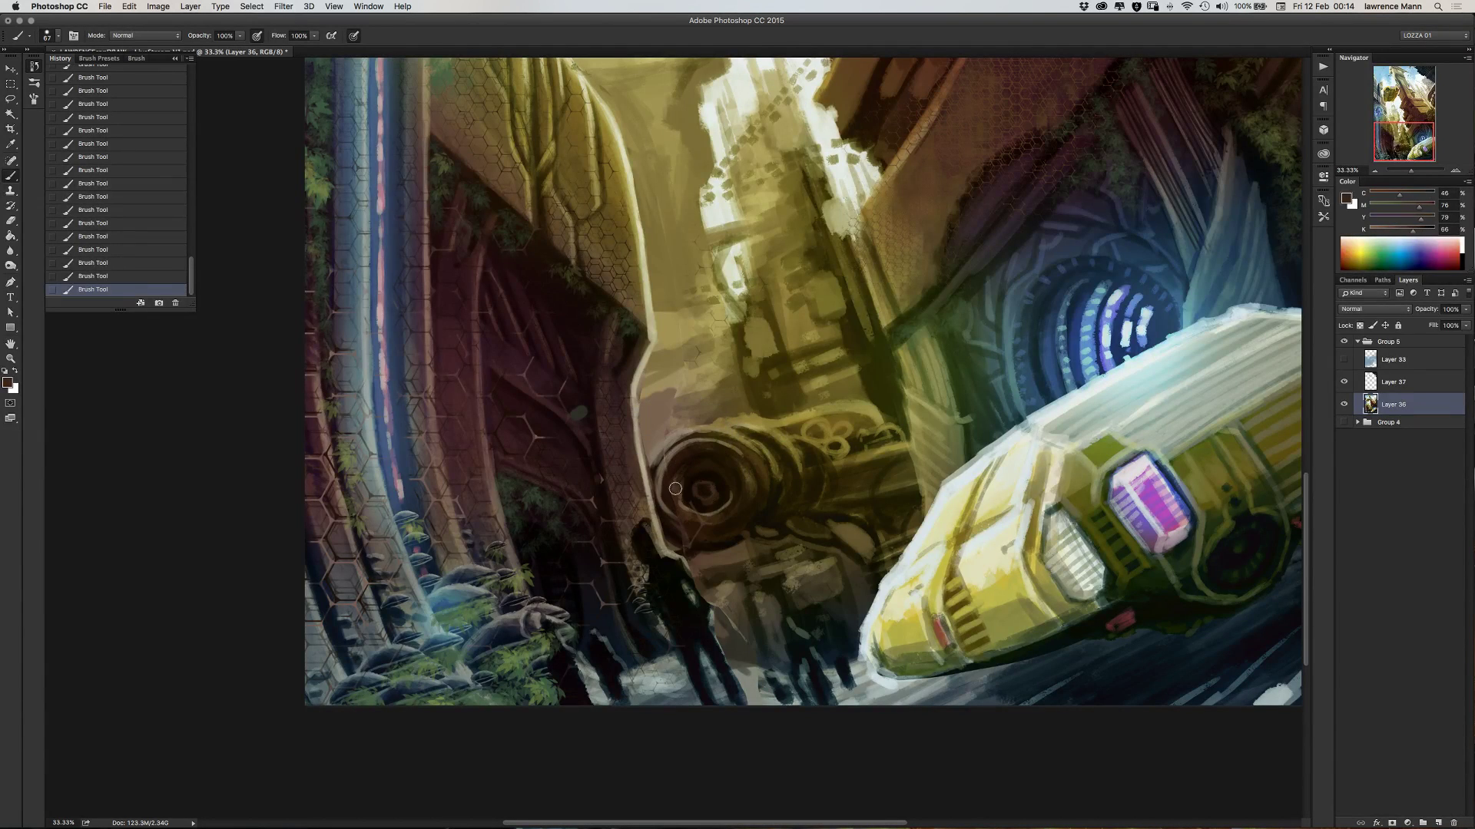
pyautogui.keyDown('alt'); pyautogui.click(682, 440); pyautogui.keyUp('alt')
pyautogui.keyDown('alt'); pyautogui.click(652, 455); pyautogui.keyUp('alt')
pyautogui.keyDown('alt'); pyautogui.click(653, 419); pyautogui.keyUp('alt')
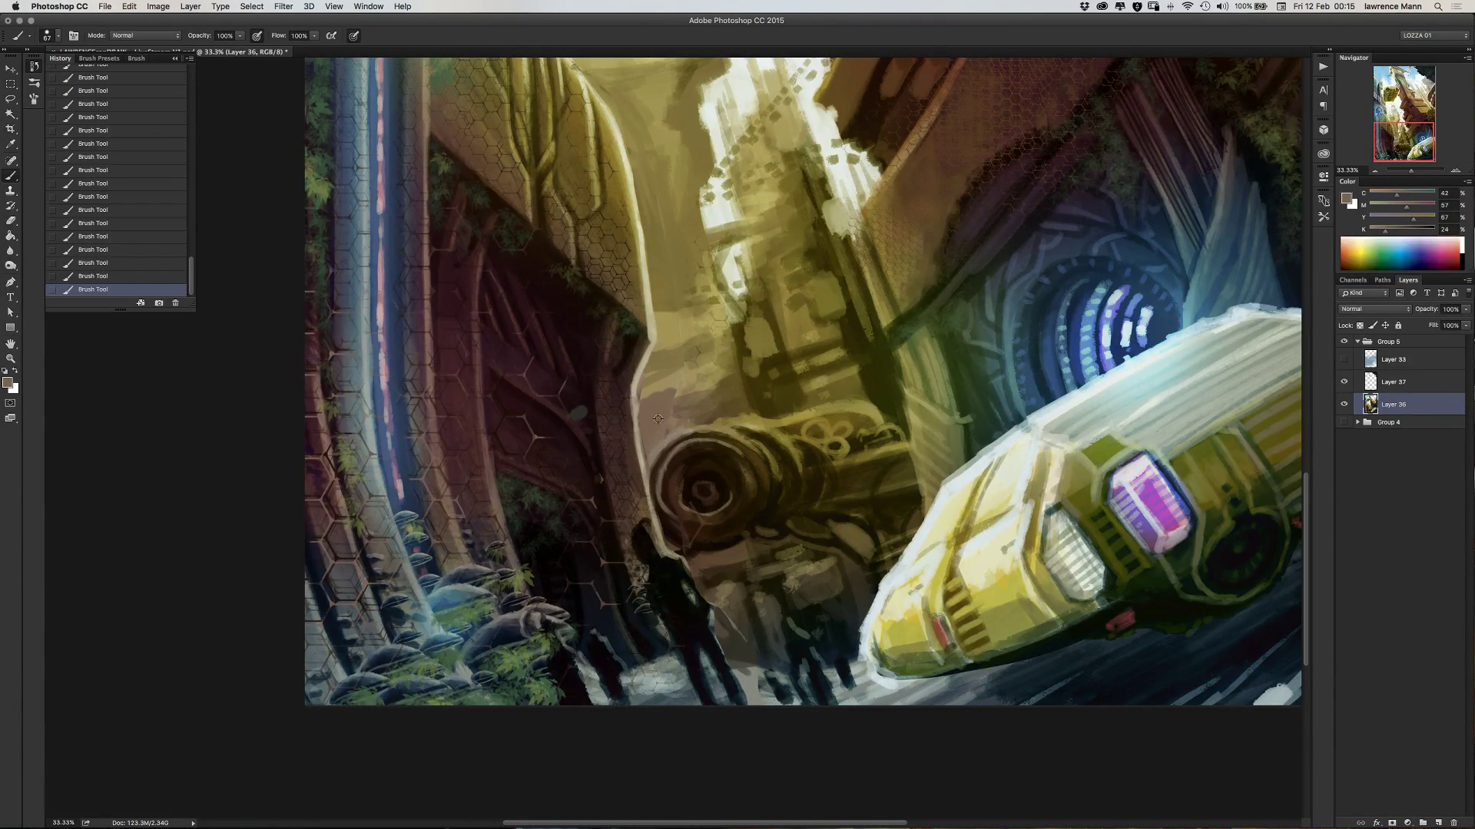
pyautogui.keyDown('alt'); pyautogui.click(674, 378); pyautogui.keyUp('alt')
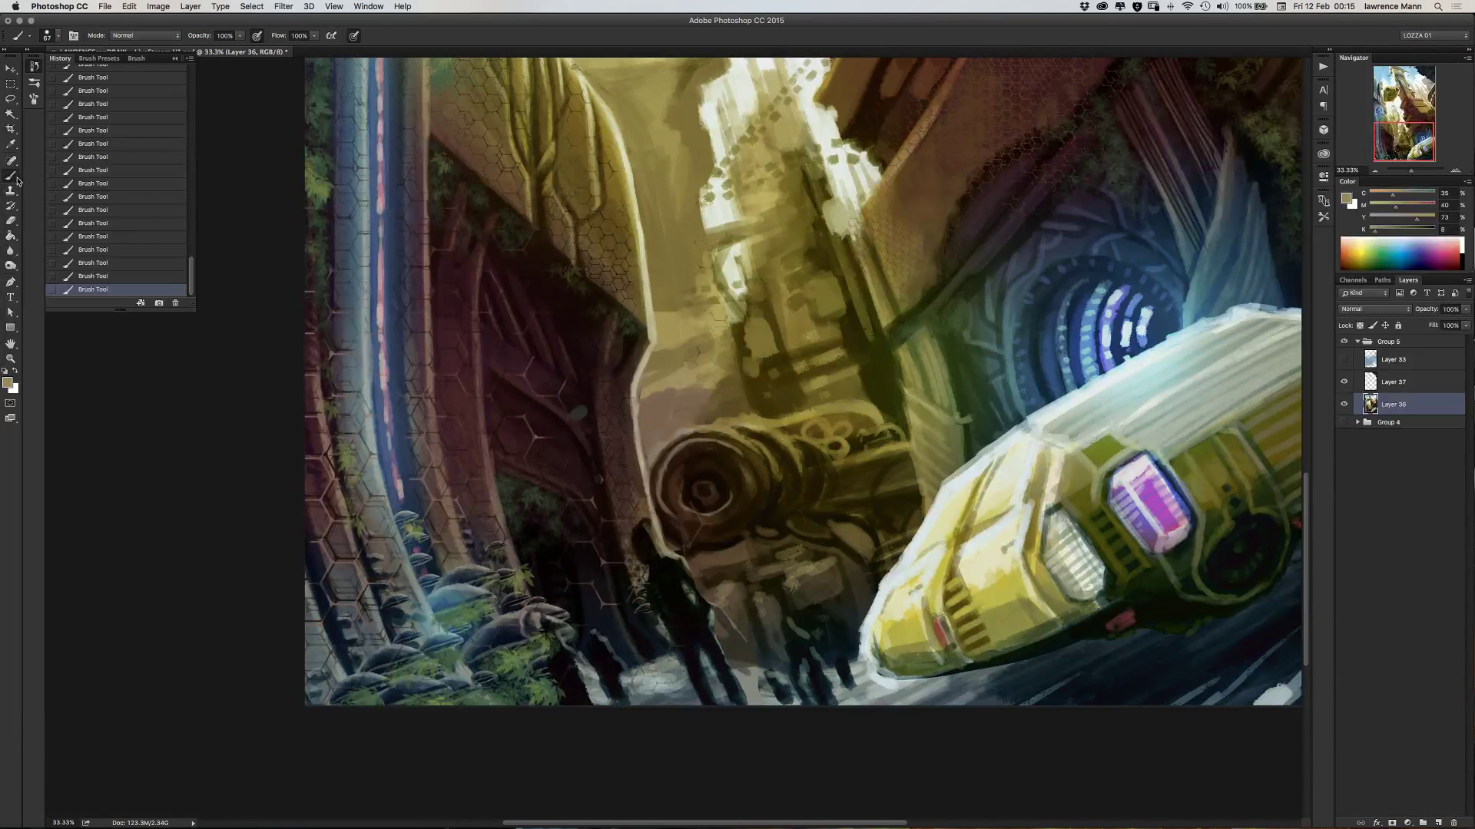
# - Blend the olive haze beside the building's pale edge with the Mixer Brush
pyautogui.moveTo(17, 181); pyautogui.dragTo(69, 208)
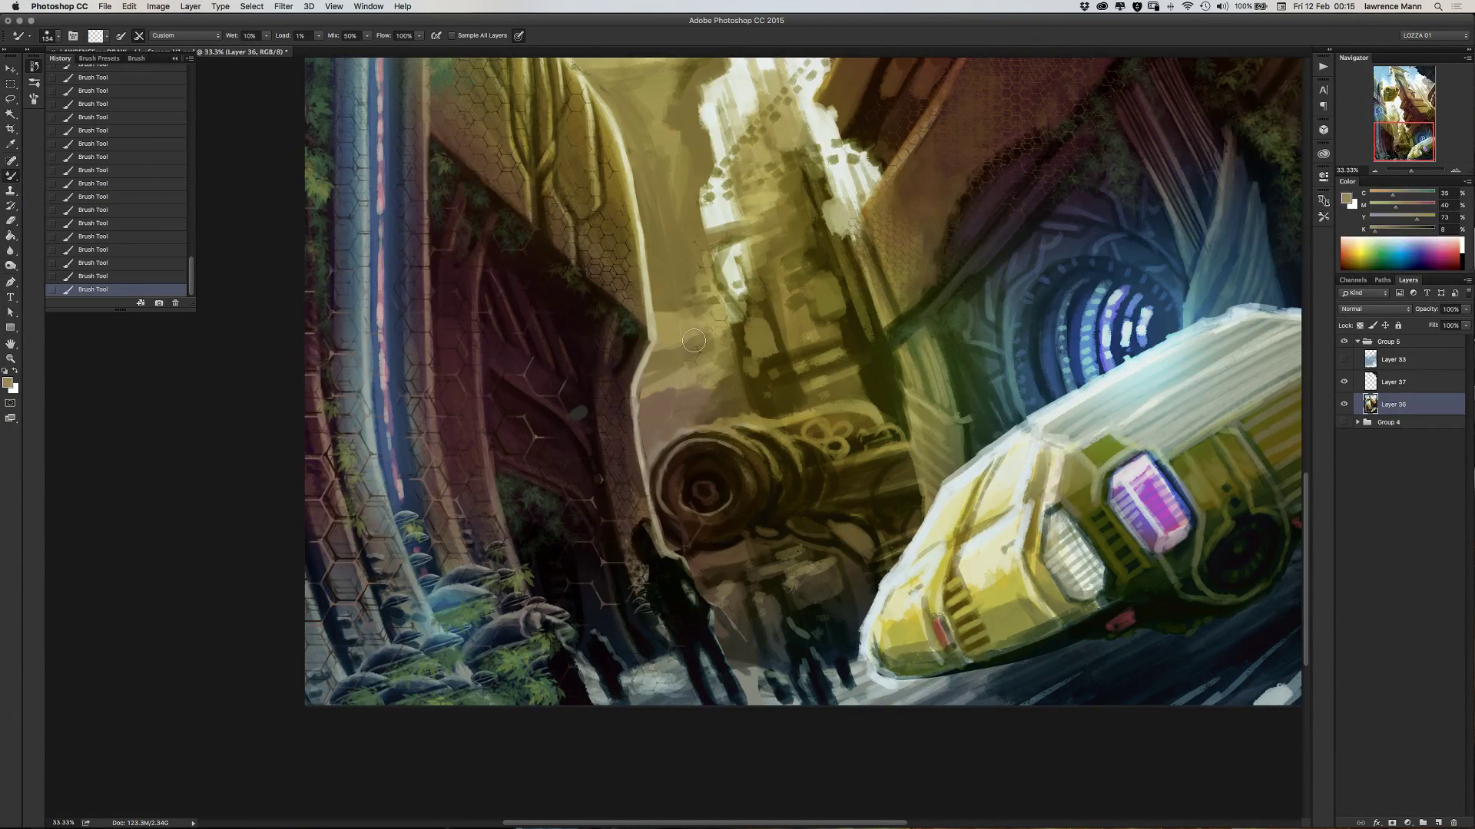
pyautogui.moveTo(694, 340)
pyautogui.mouseDown()
pyautogui.moveTo(660, 420)
pyautogui.moveTo(699, 340)
pyautogui.moveTo(677, 351)
pyautogui.moveTo(686, 290)
pyautogui.moveTo(671, 292)
pyautogui.moveTo(659, 379)
pyautogui.moveTo(713, 374)
pyautogui.moveTo(668, 328)
pyautogui.moveTo(650, 268)
pyautogui.moveTo(605, 279)
pyautogui.moveTo(672, 354)
pyautogui.mouseUp()
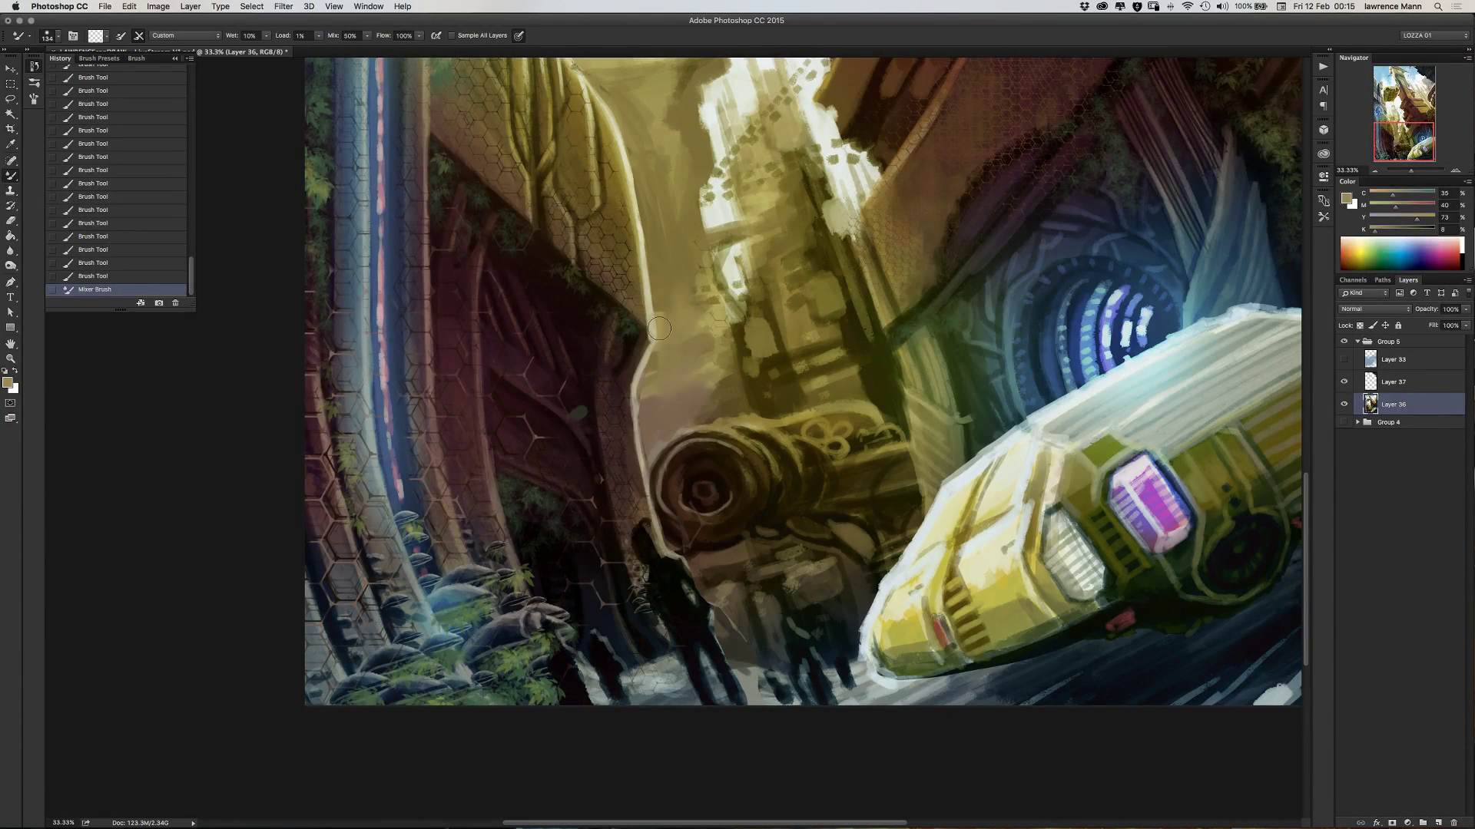
pyautogui.moveTo(662, 194)
pyautogui.mouseDown()
pyautogui.moveTo(668, 294)
pyautogui.moveTo(671, 256)
pyautogui.mouseUp()
pyautogui.moveTo(668, 148); pyautogui.dragTo(666, 184)
# - Smooth the painted transitions below the round engine, around the figures and up the hazy gap with the Mixer Brush
pyautogui.moveTo(675, 505)
pyautogui.mouseDown()
pyautogui.moveTo(699, 524)
pyautogui.moveTo(664, 510)
pyautogui.moveTo(671, 491)
pyautogui.moveTo(701, 520)
pyautogui.moveTo(678, 511)
pyautogui.moveTo(694, 452)
pyautogui.moveTo(681, 460)
pyautogui.moveTo(692, 513)
pyautogui.moveTo(672, 457)
pyautogui.moveTo(655, 498)
pyautogui.moveTo(701, 574)
pyautogui.mouseUp()
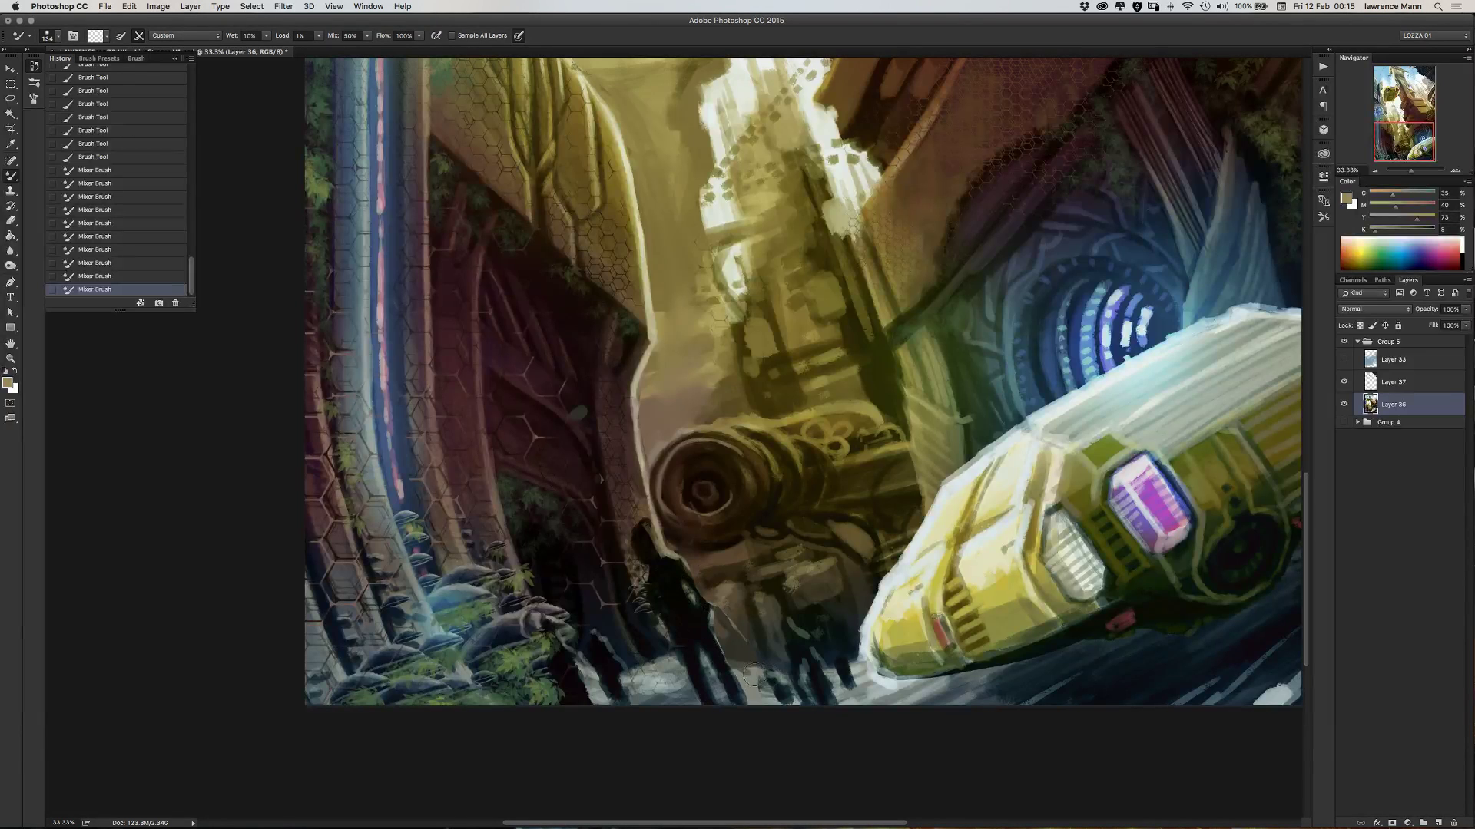
pyautogui.moveTo(762, 694)
pyautogui.mouseDown()
pyautogui.moveTo(734, 637)
pyautogui.moveTo(755, 647)
pyautogui.moveTo(714, 559)
pyautogui.mouseUp()
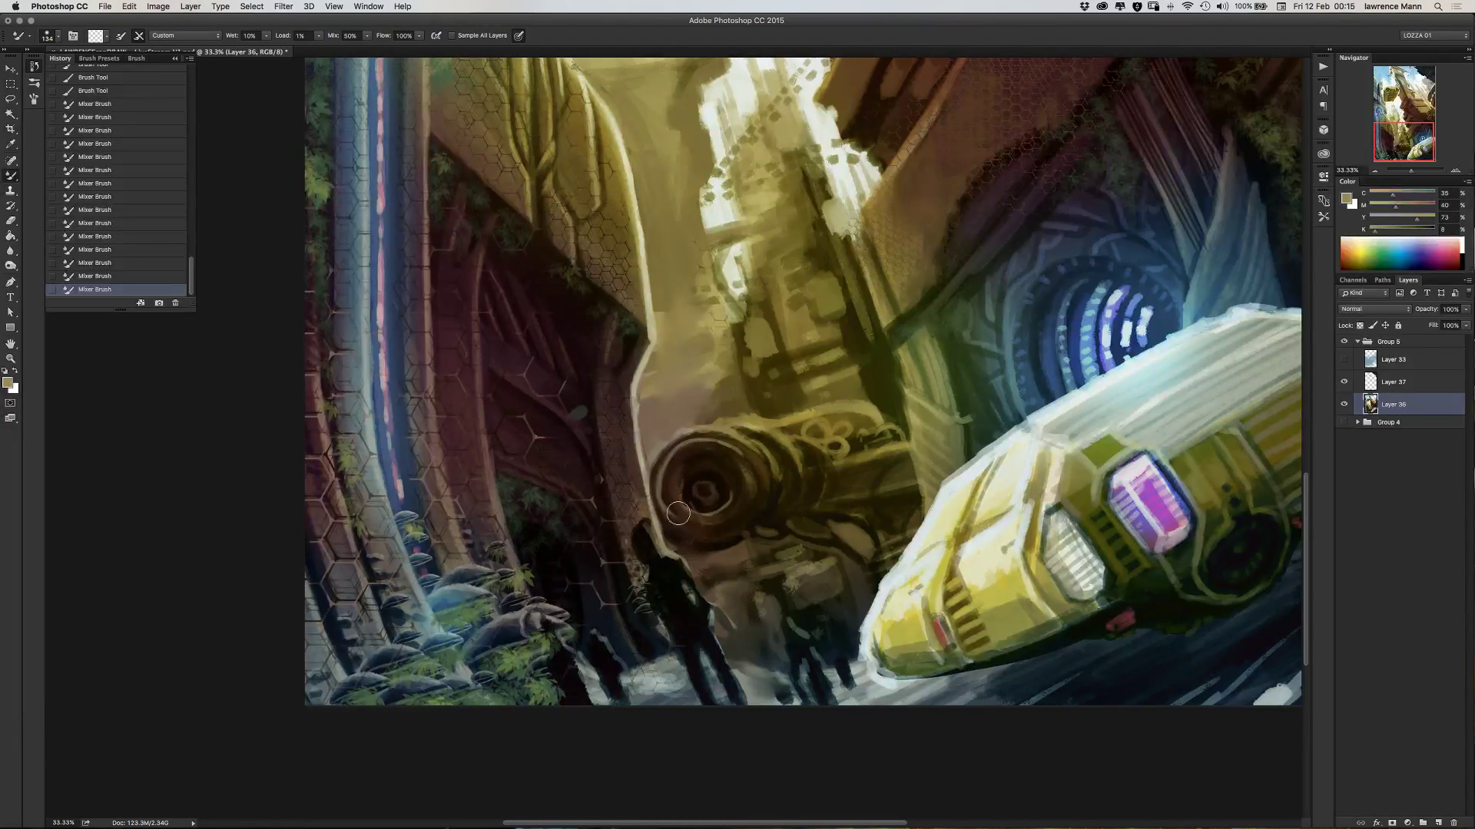
pyautogui.moveTo(628, 262); pyautogui.dragTo(620, 431)
pyautogui.moveTo(671, 480)
pyautogui.mouseDown()
pyautogui.moveTo(659, 412)
pyautogui.moveTo(611, 366)
pyautogui.moveTo(649, 460)
pyautogui.moveTo(630, 388)
pyautogui.mouseUp()
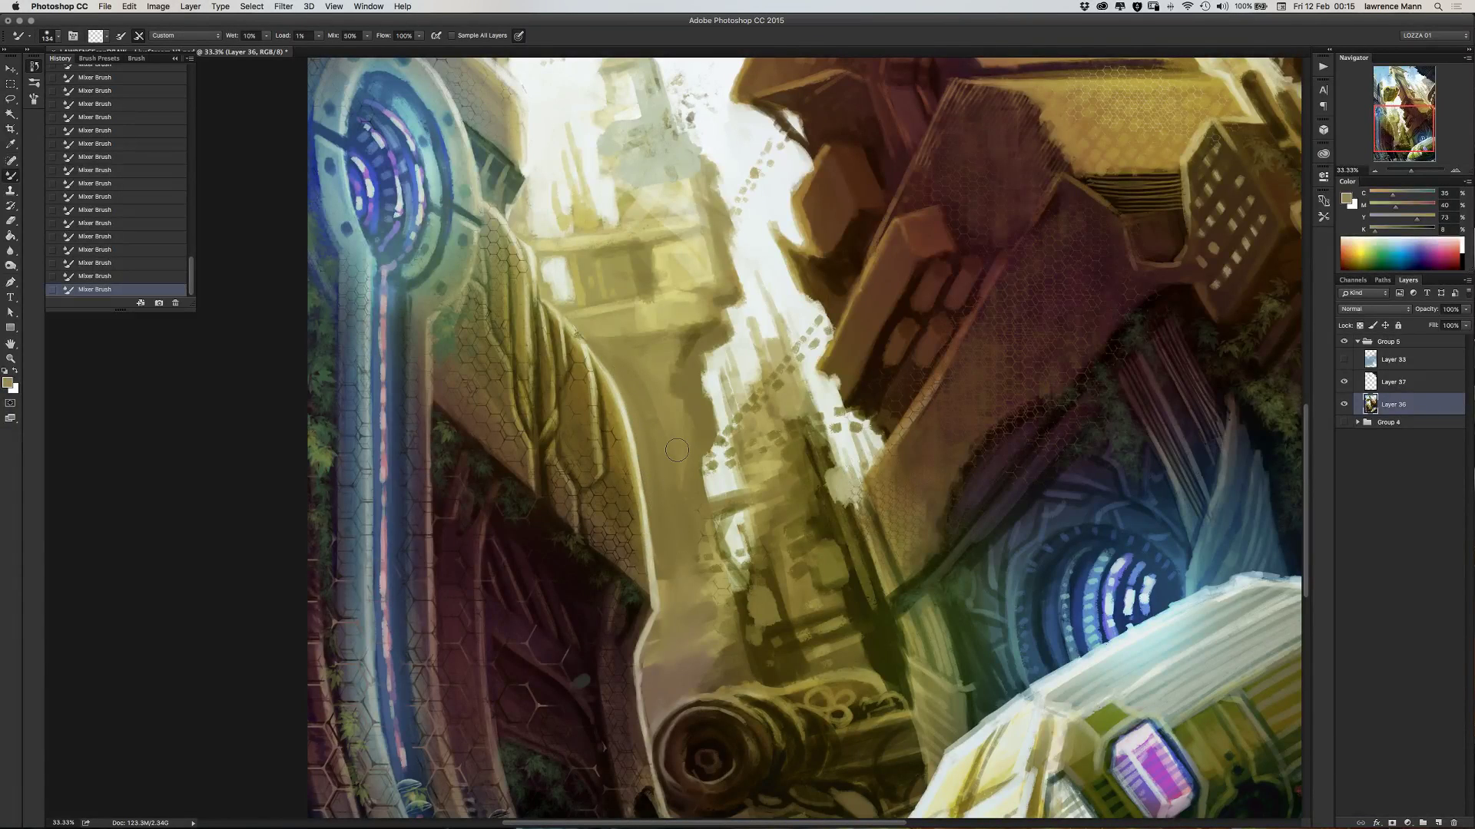
# - Switch to the Lasso tool and add an empty layer above Layer 36
pyautogui.scroll(-4, 601, 415)
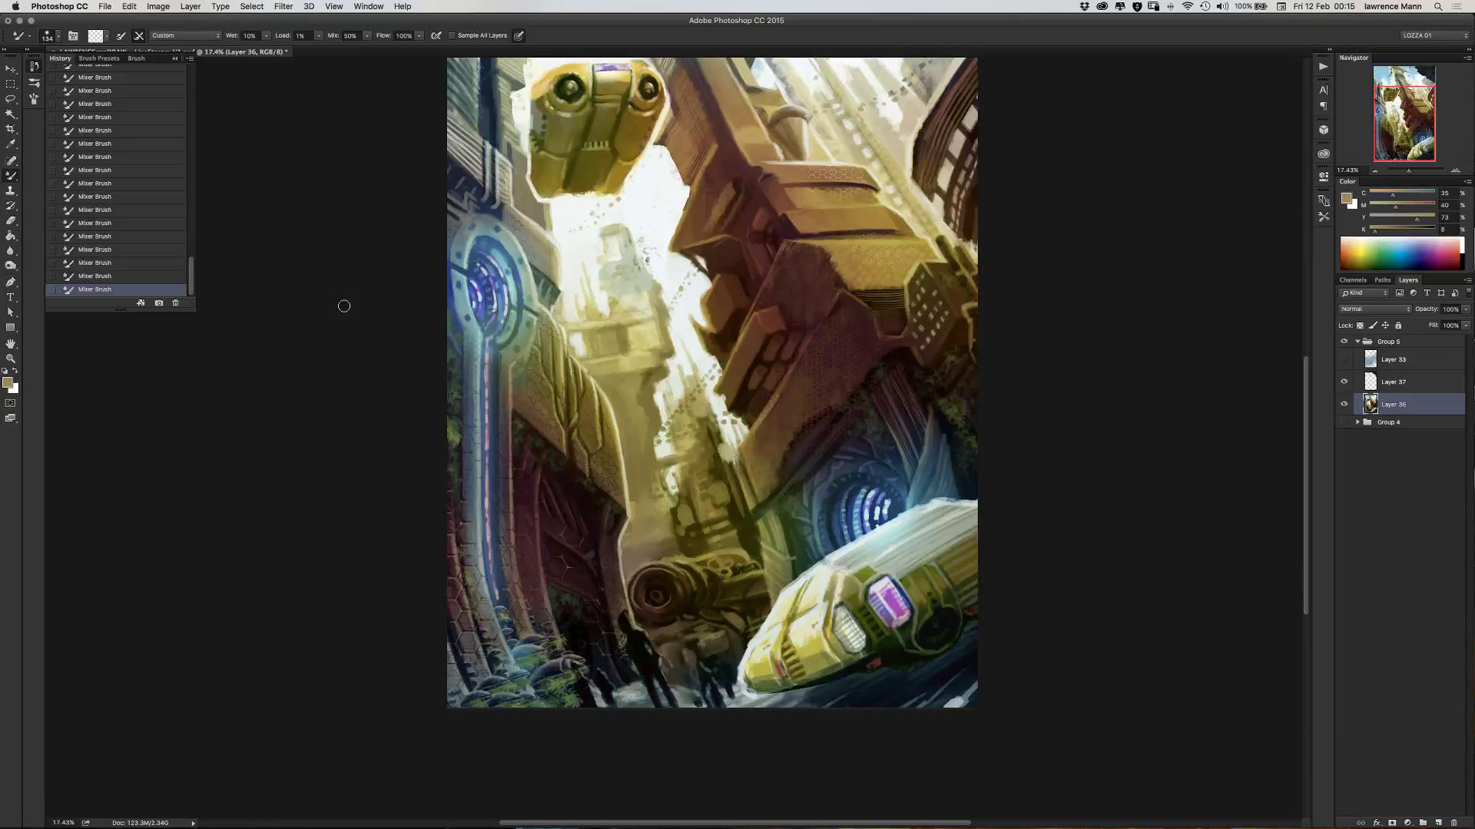
pyautogui.scroll(5, 338, 307)
pyautogui.hscroll(-3, 339, 306)
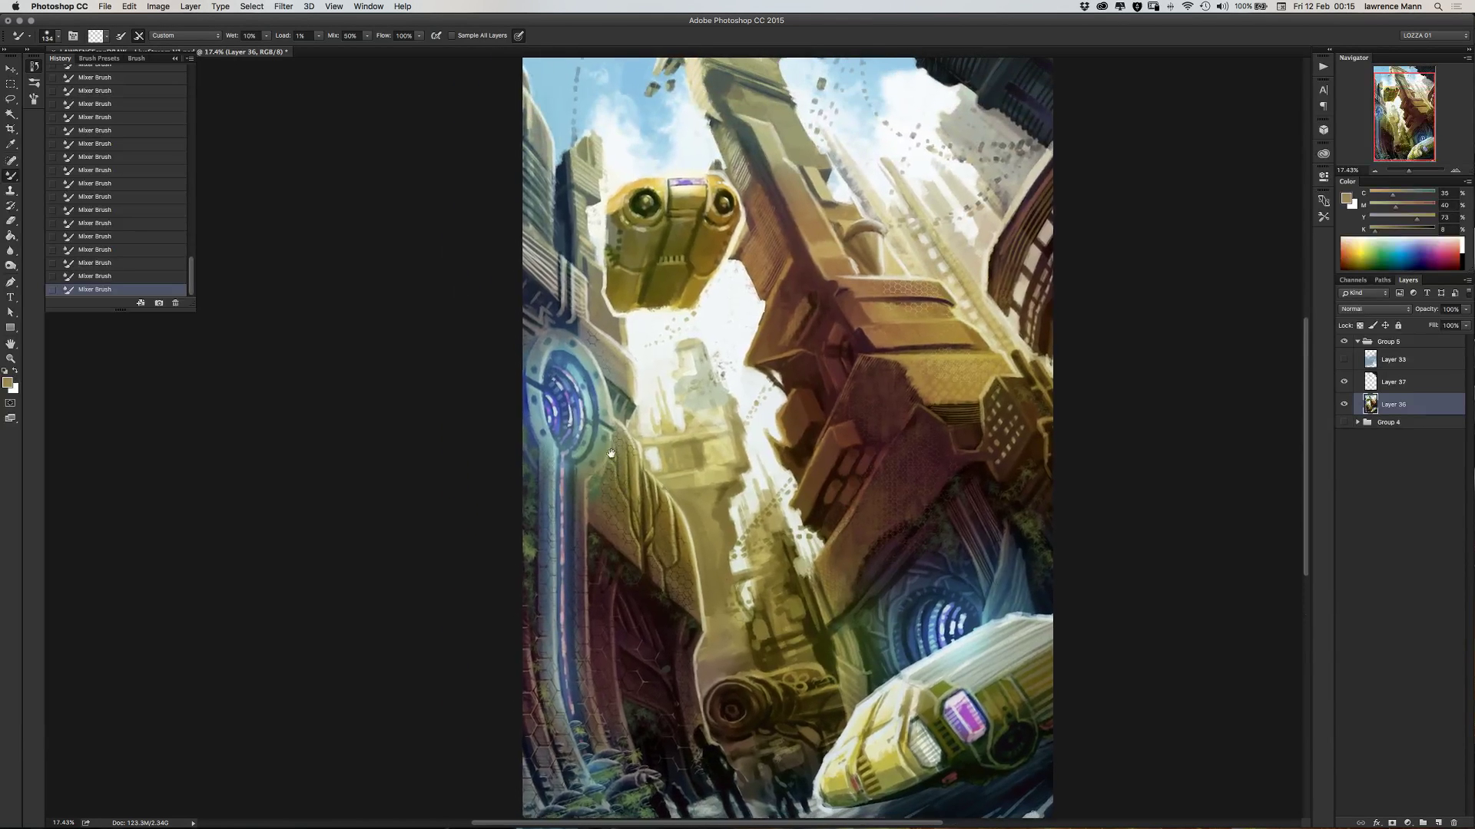
pyautogui.click(1375, 171)
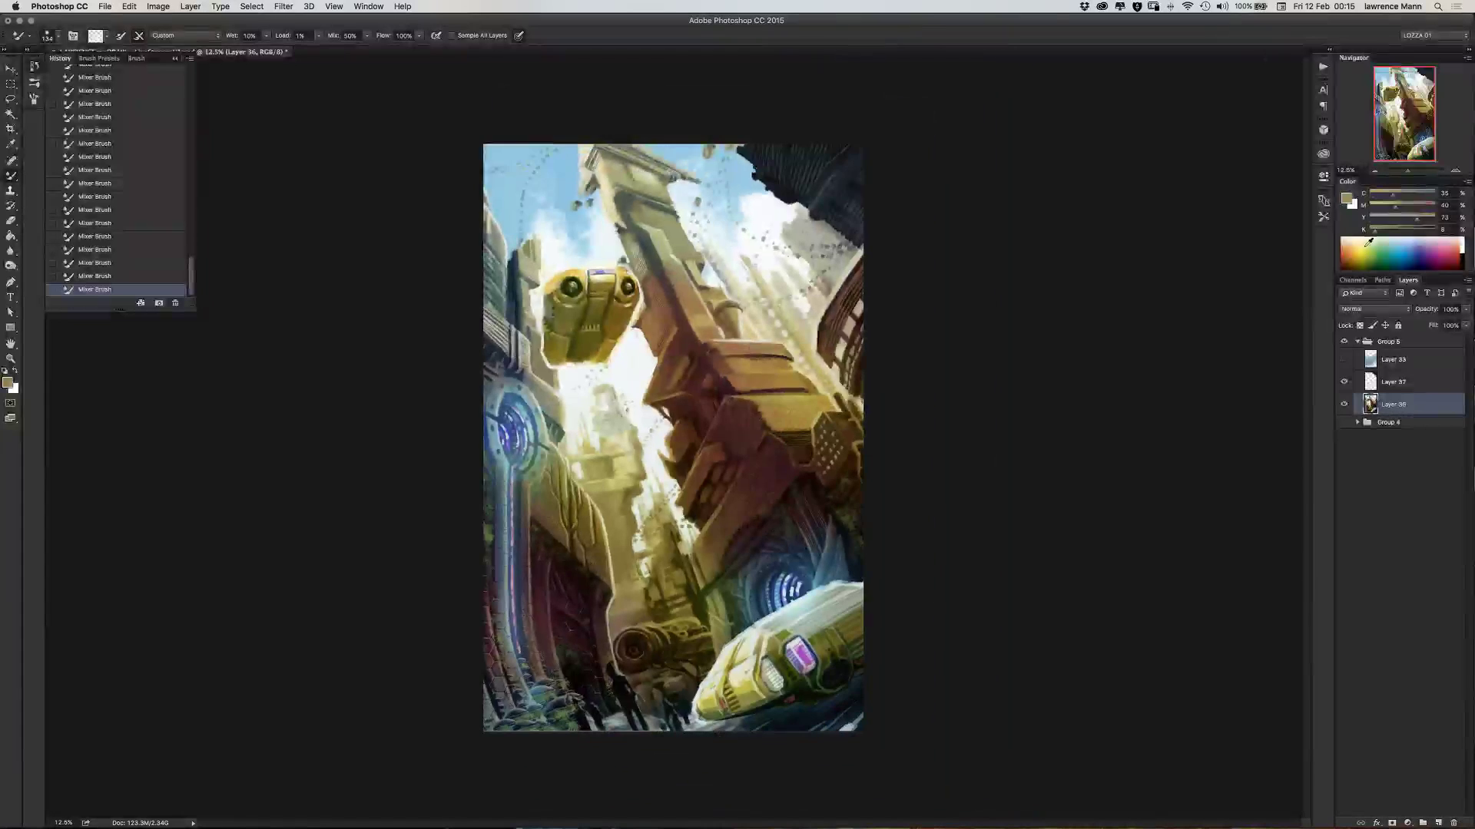
pyautogui.click(10, 100)
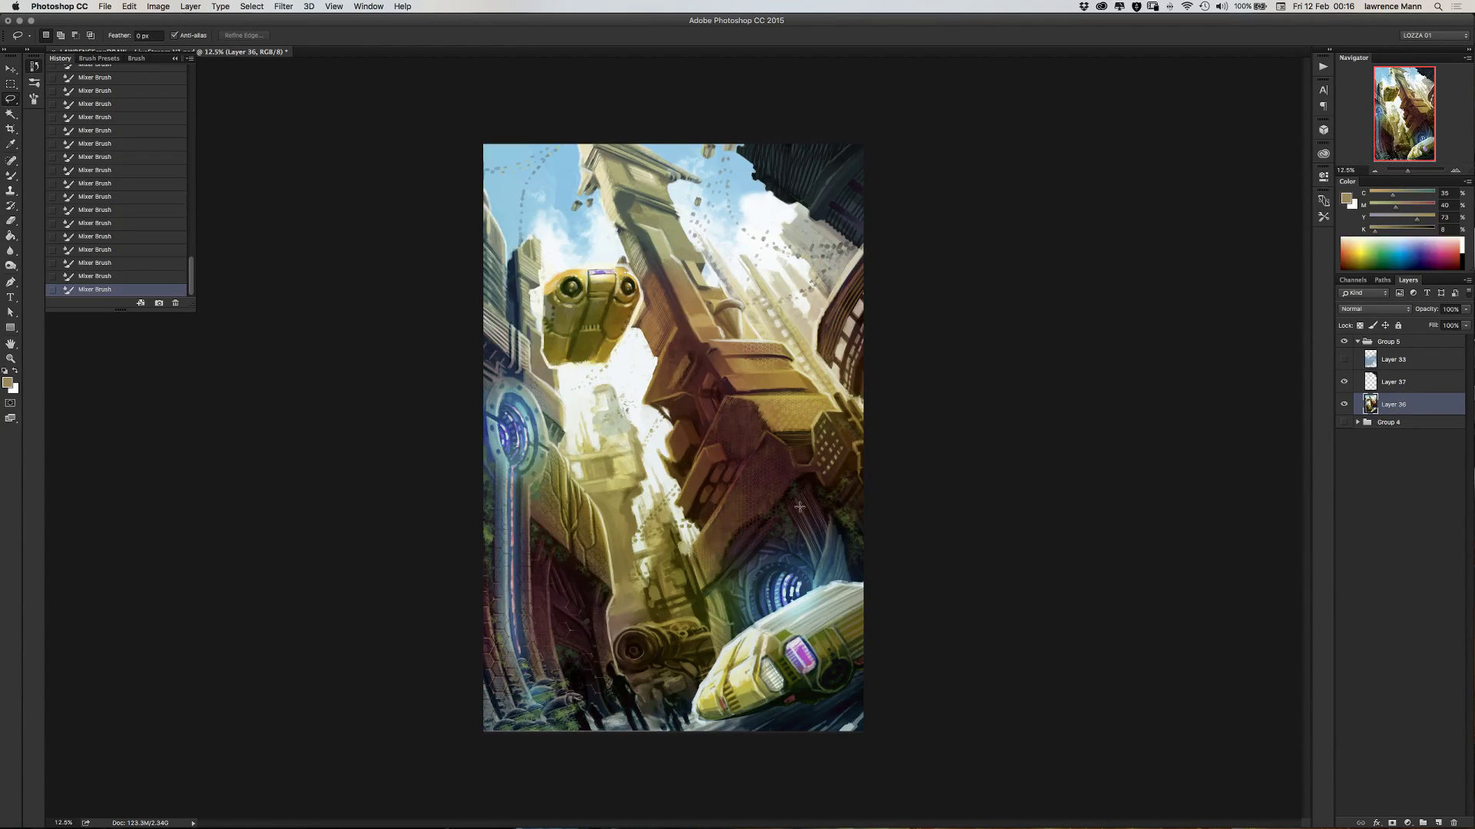
pyautogui.click(1439, 823)
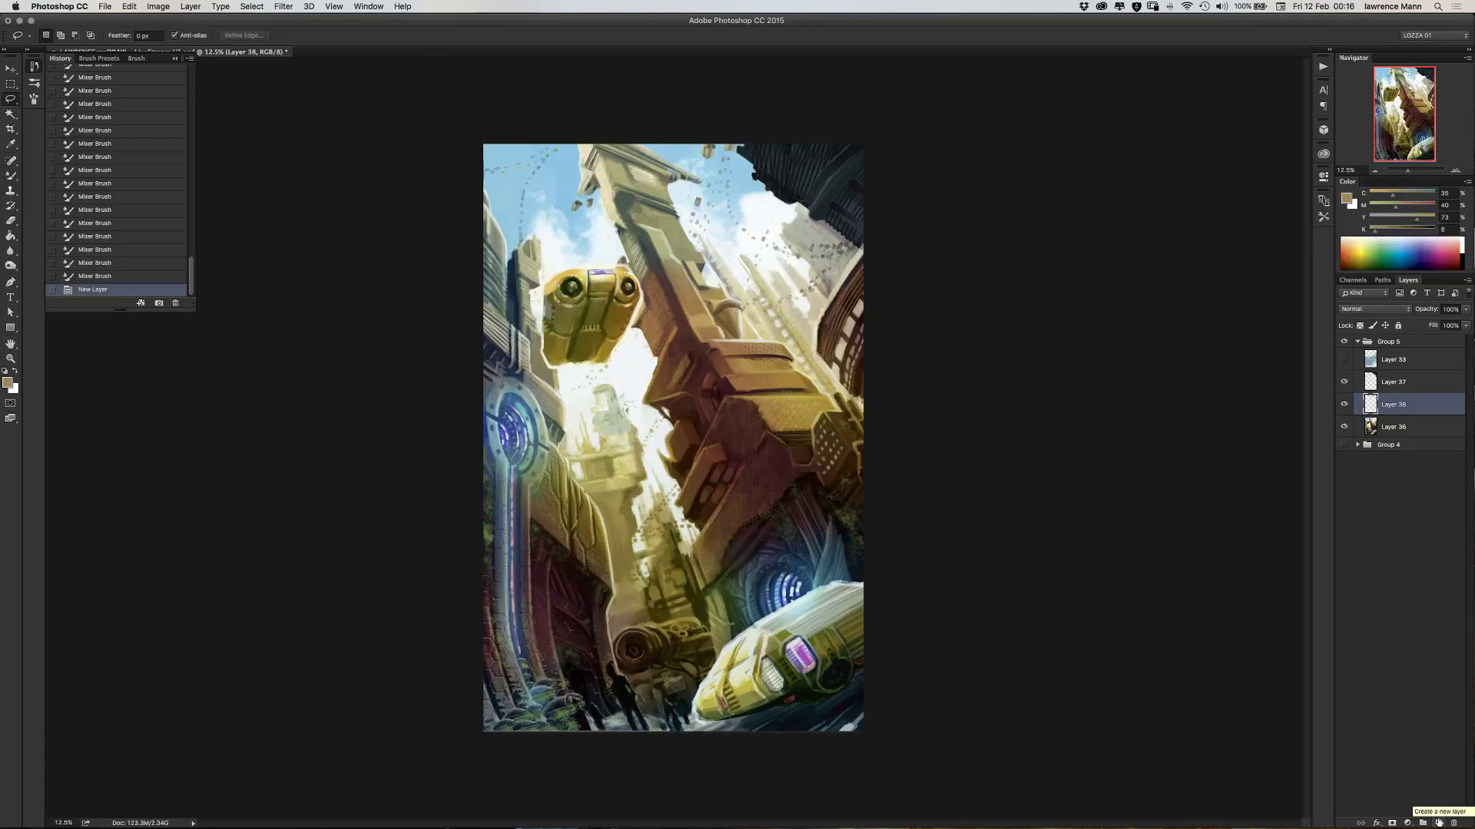
# - Show Group 4 and toggle Group 5's visibility to compare the two versions of the painting
pyautogui.click(1344, 445)
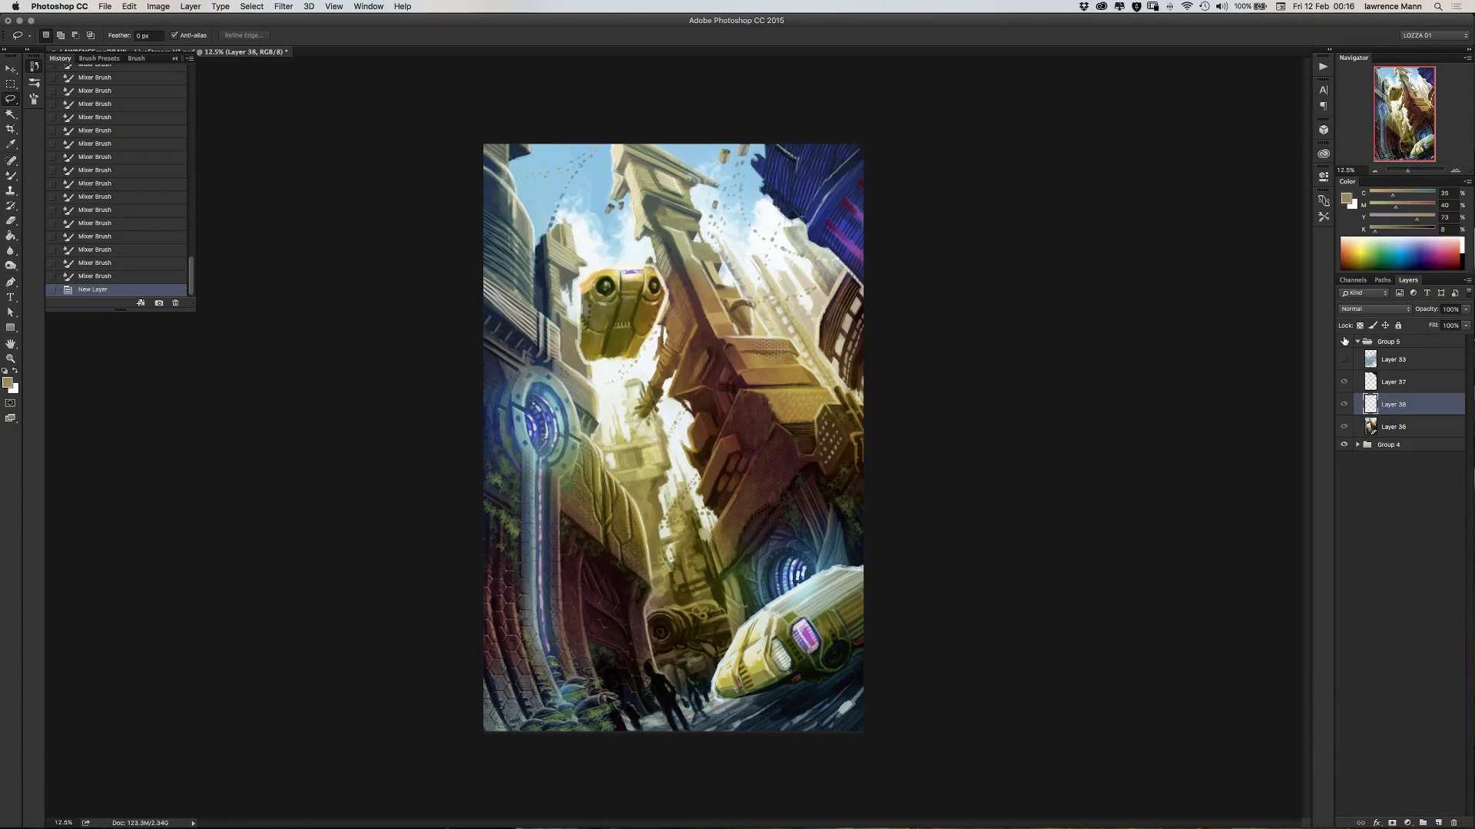
pyautogui.click(1344, 341)
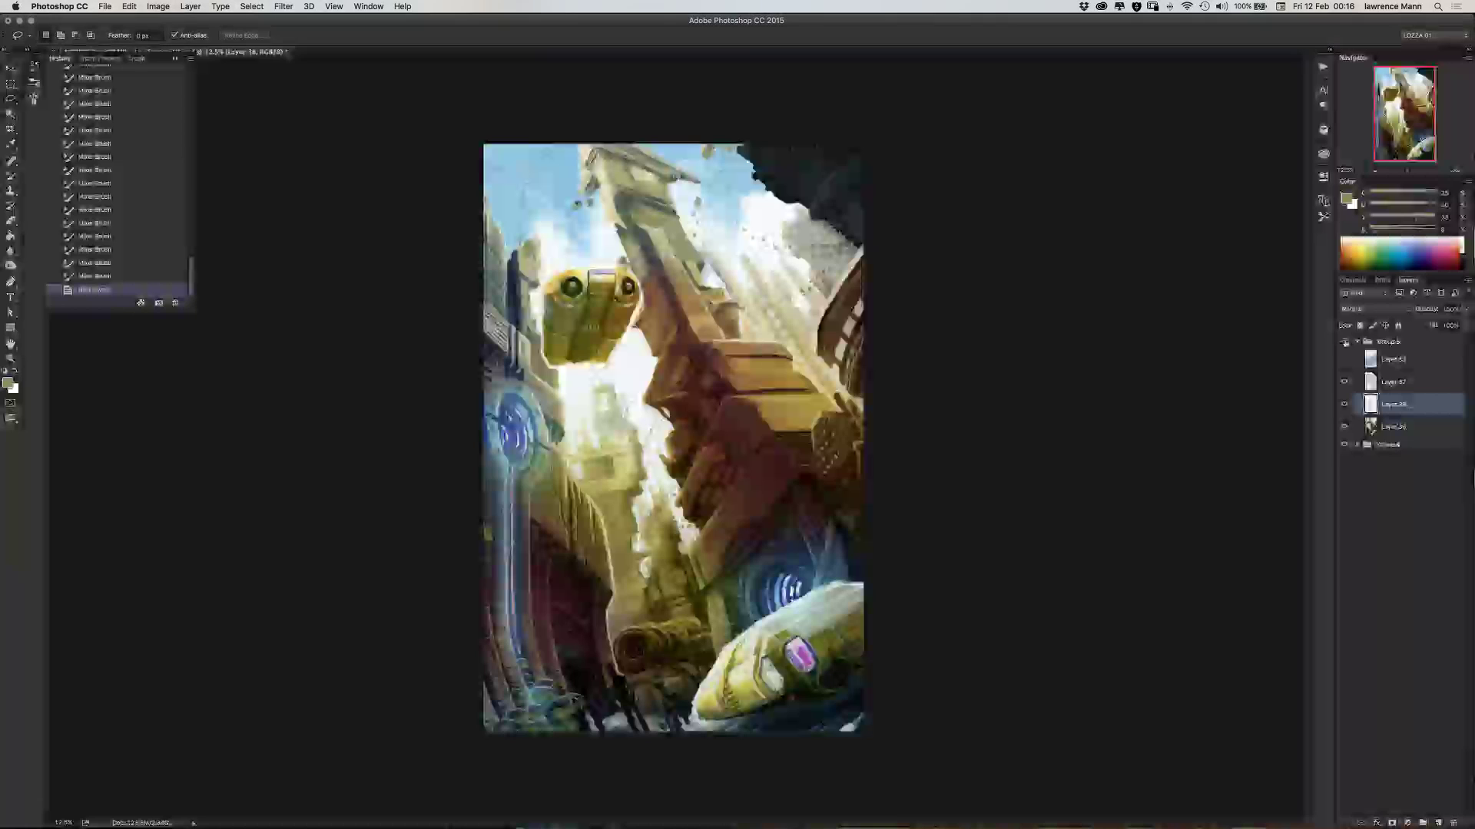
pyautogui.click(1345, 343)
pyautogui.click(1346, 342)
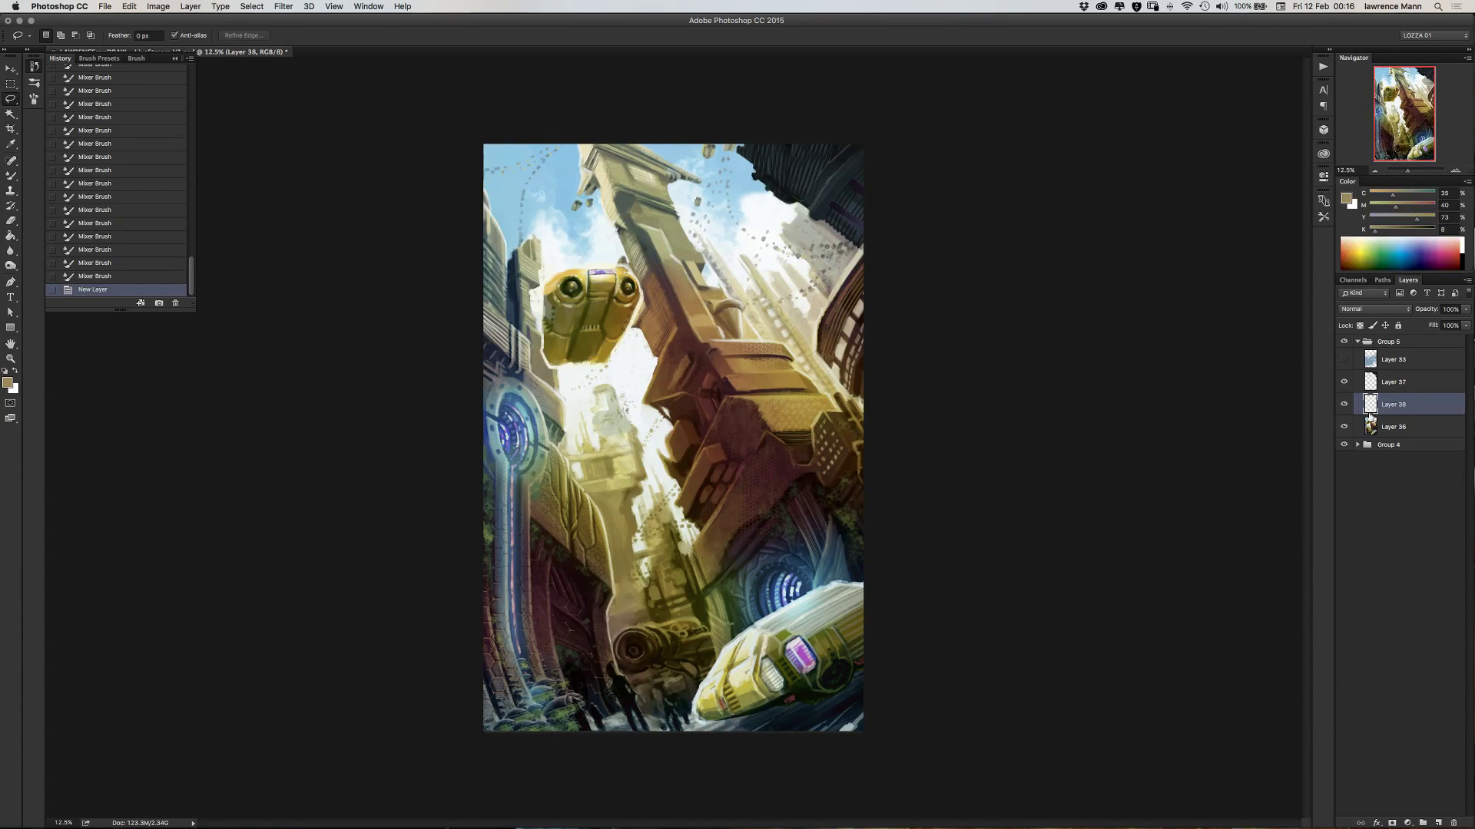
# - Discard the new empty layer and copy the tower's upper section from Layer 36 onto its own layer using a Lasso selection
pyautogui.click(107, 278)
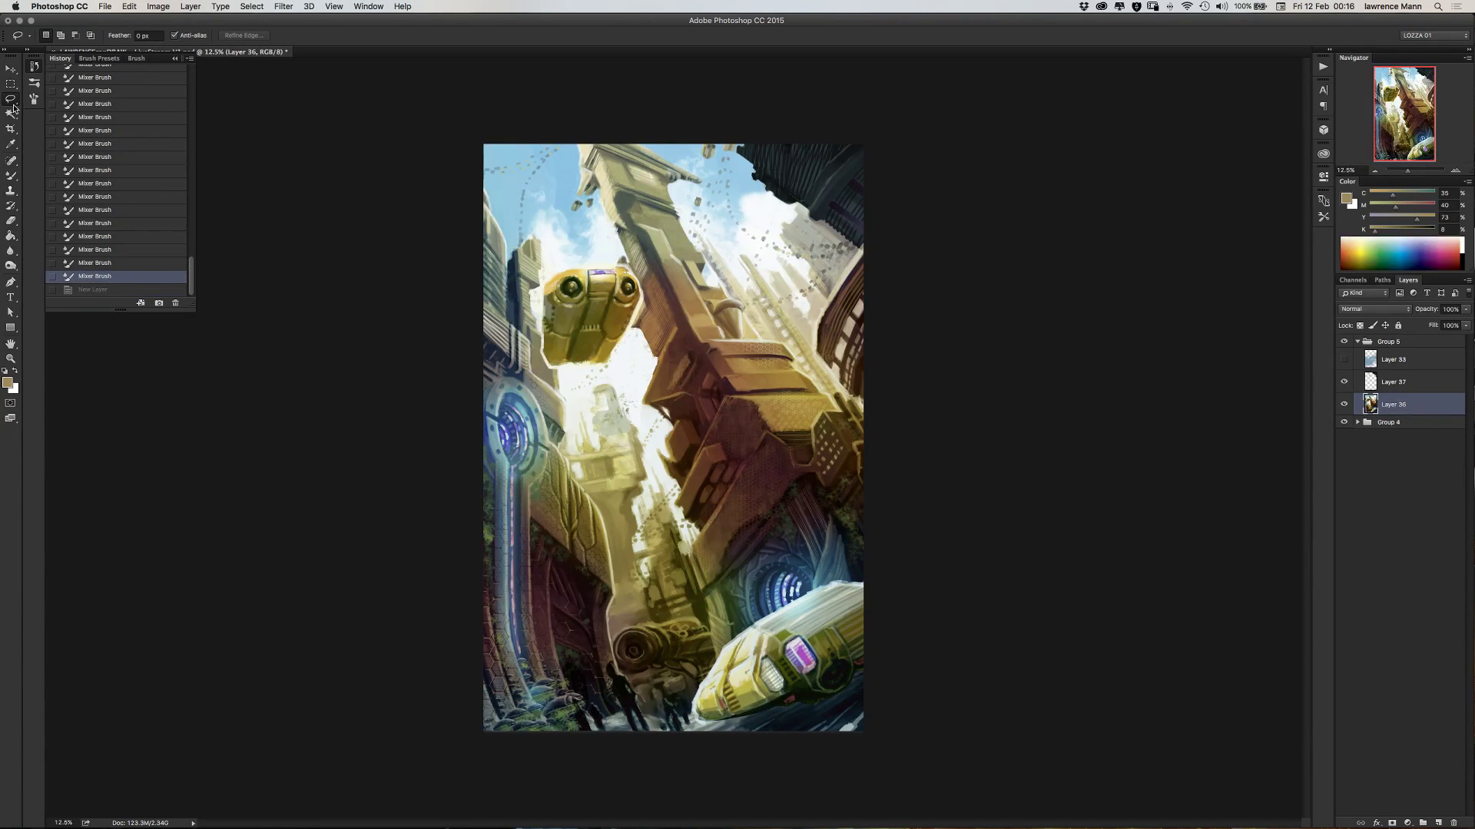
pyautogui.moveTo(633, 129); pyautogui.dragTo(585, 137)
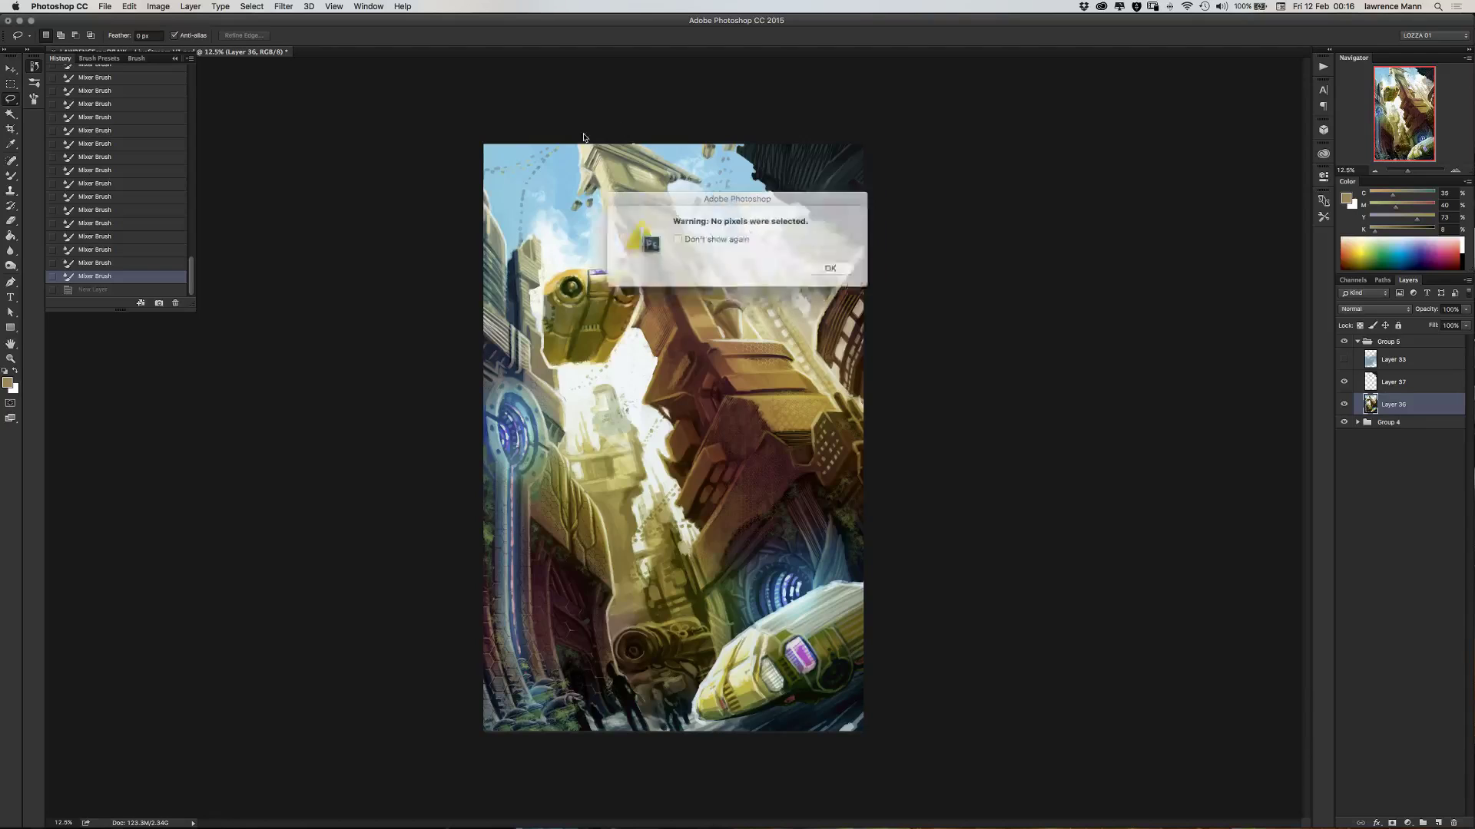
pyautogui.press('Return')
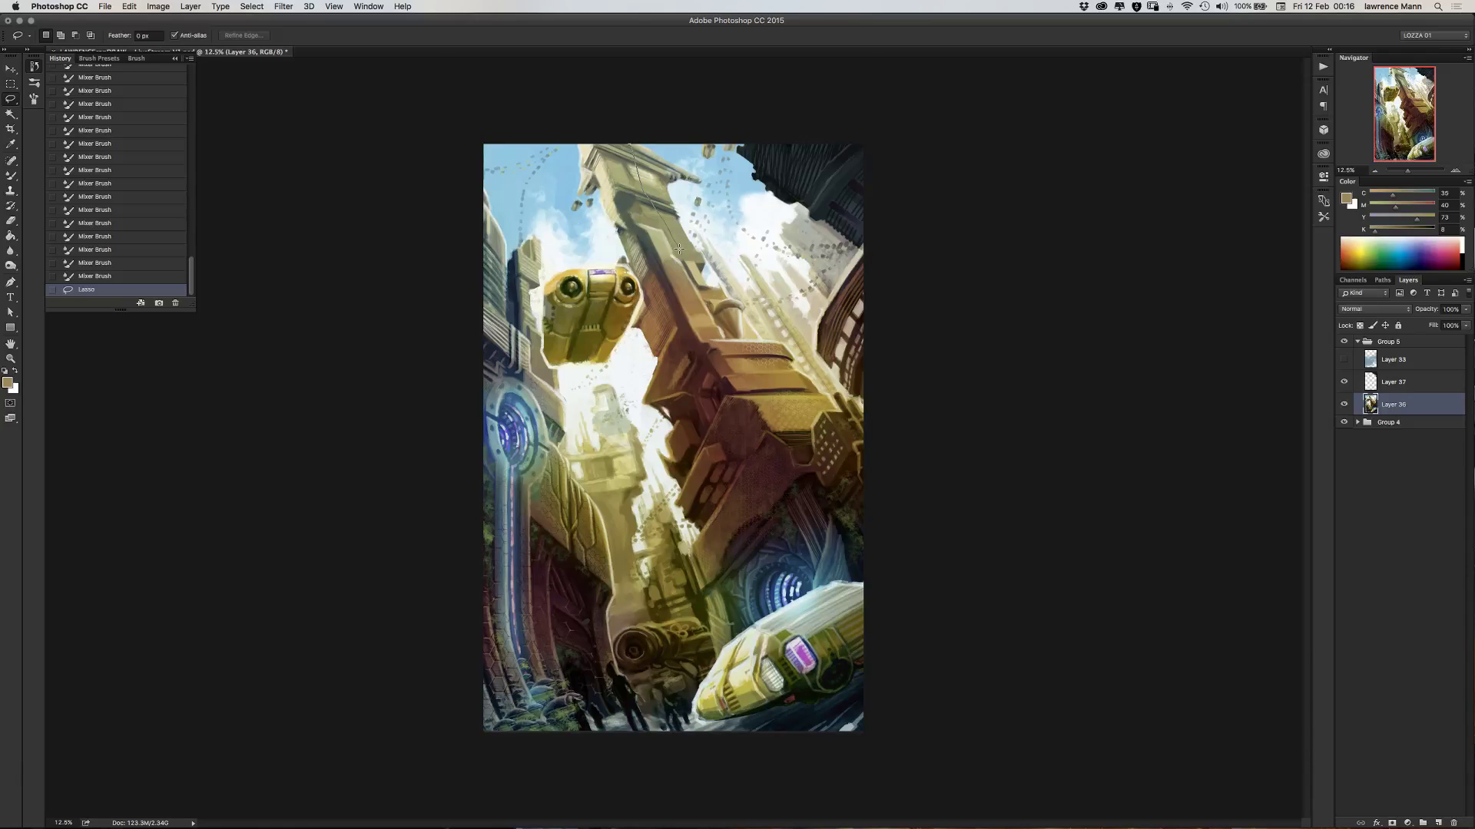
pyautogui.moveTo(705, 250)
pyautogui.mouseDown()
pyautogui.moveTo(682, 195)
pyautogui.moveTo(705, 176)
pyautogui.moveTo(631, 130)
pyautogui.mouseUp()
pyautogui.click(12, 70)
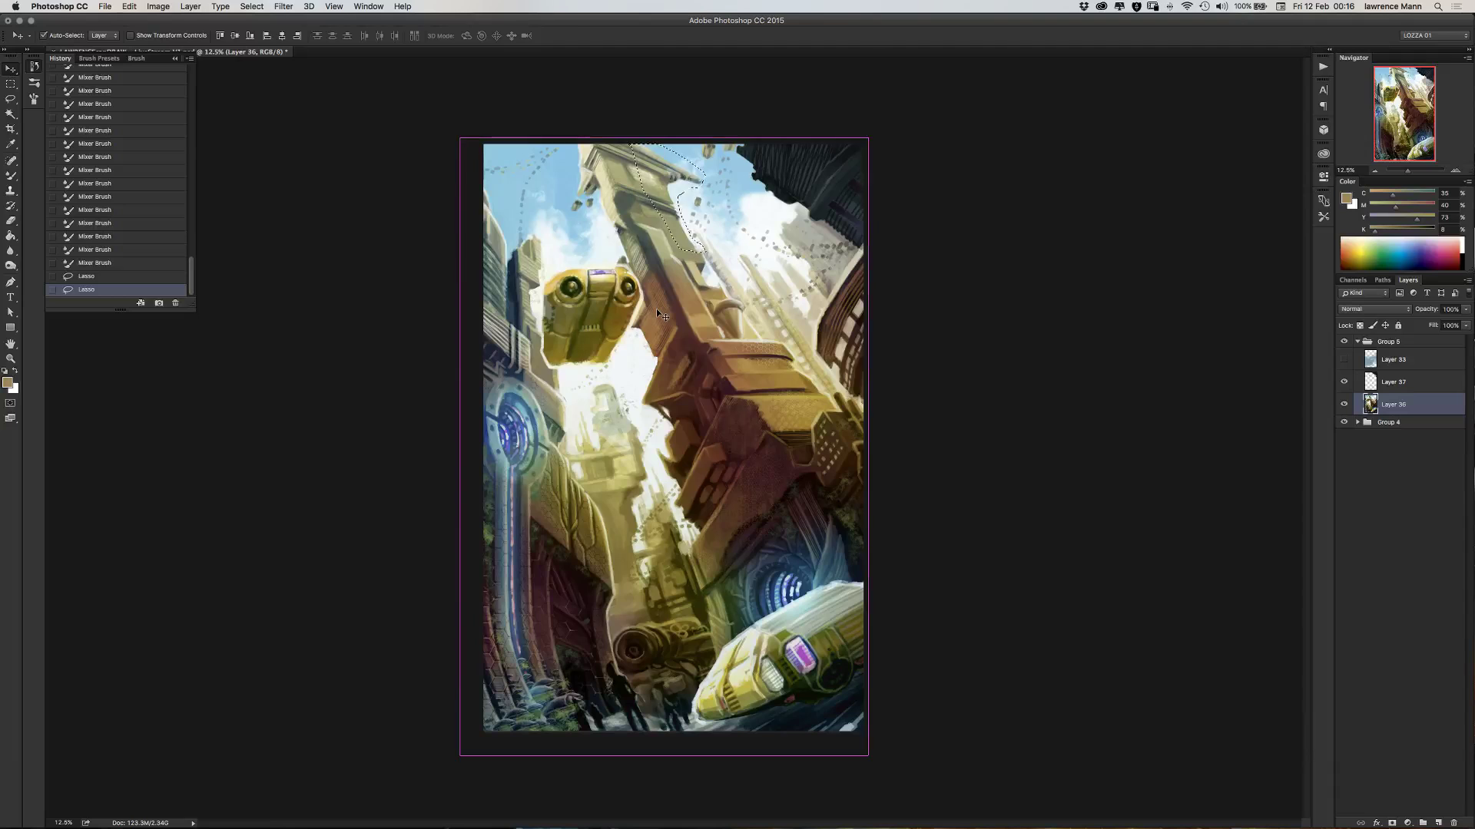
pyautogui.press('super+v')
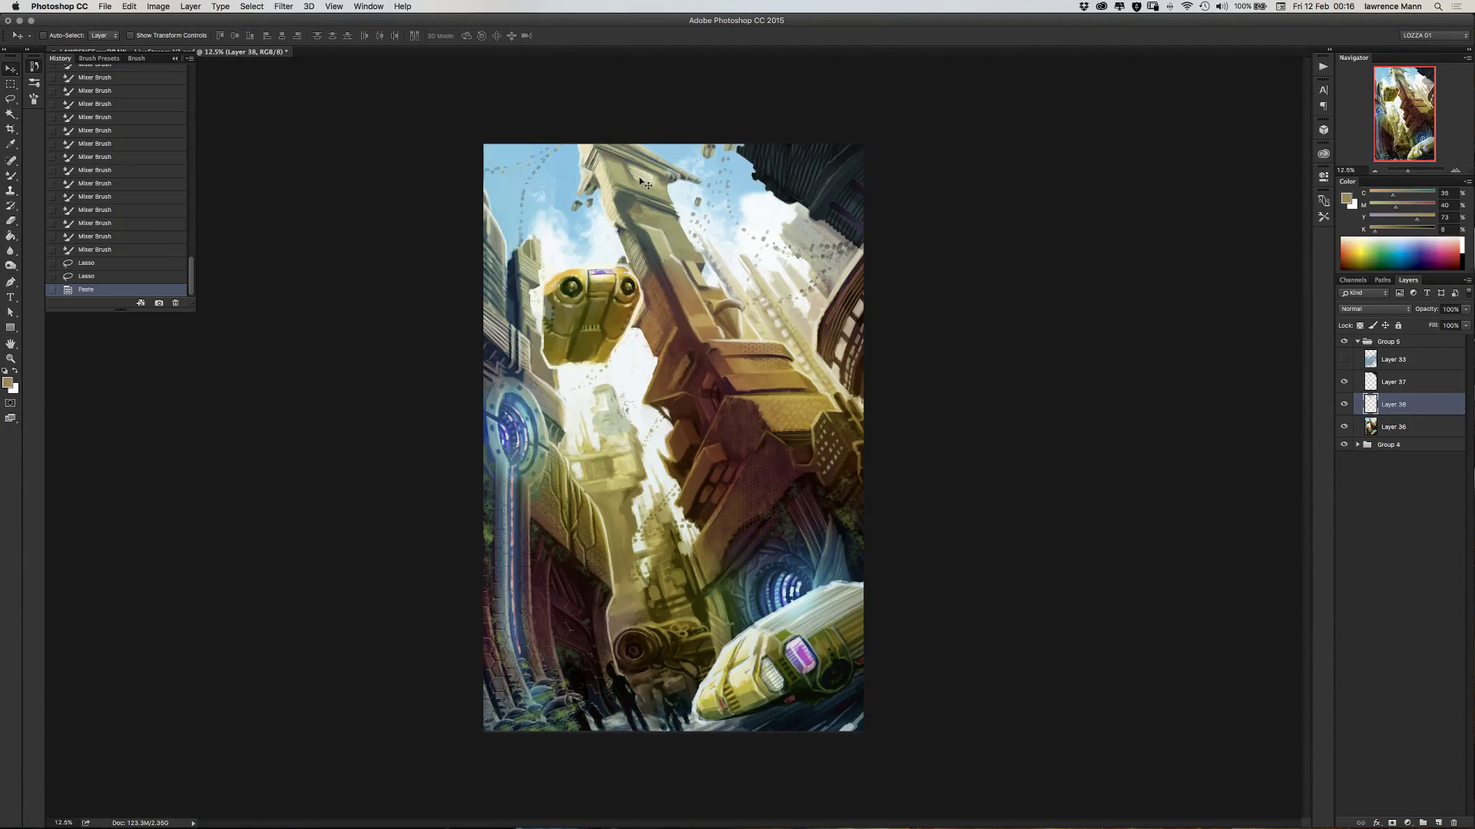
# - Try shifting the pasted tower section against the original tower, and undo the move
pyautogui.moveTo(645, 186); pyautogui.dragTo(629, 182)
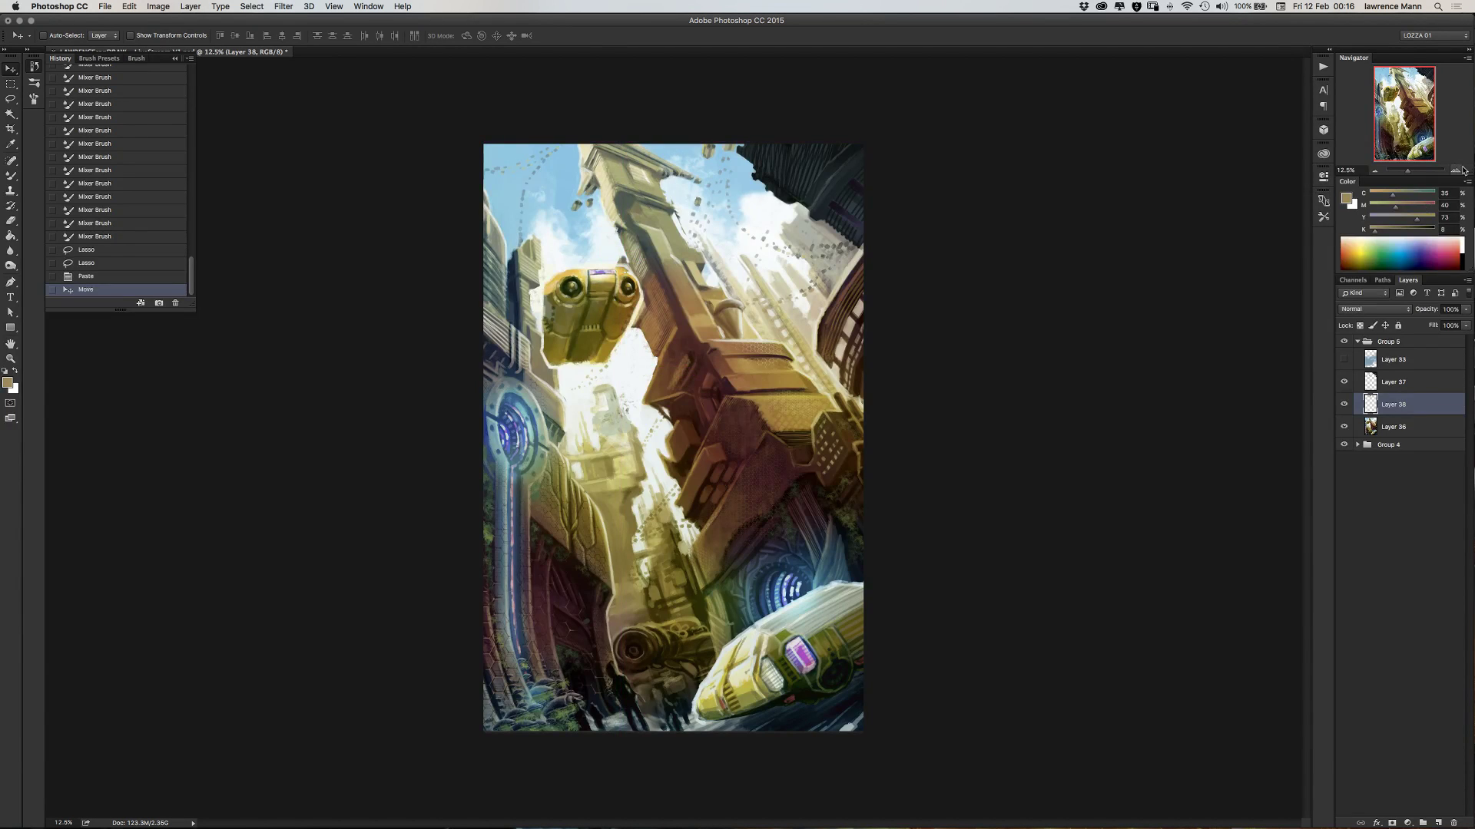
pyautogui.press('super+equal')
pyautogui.press('super+equal')
pyautogui.press('super+equal')
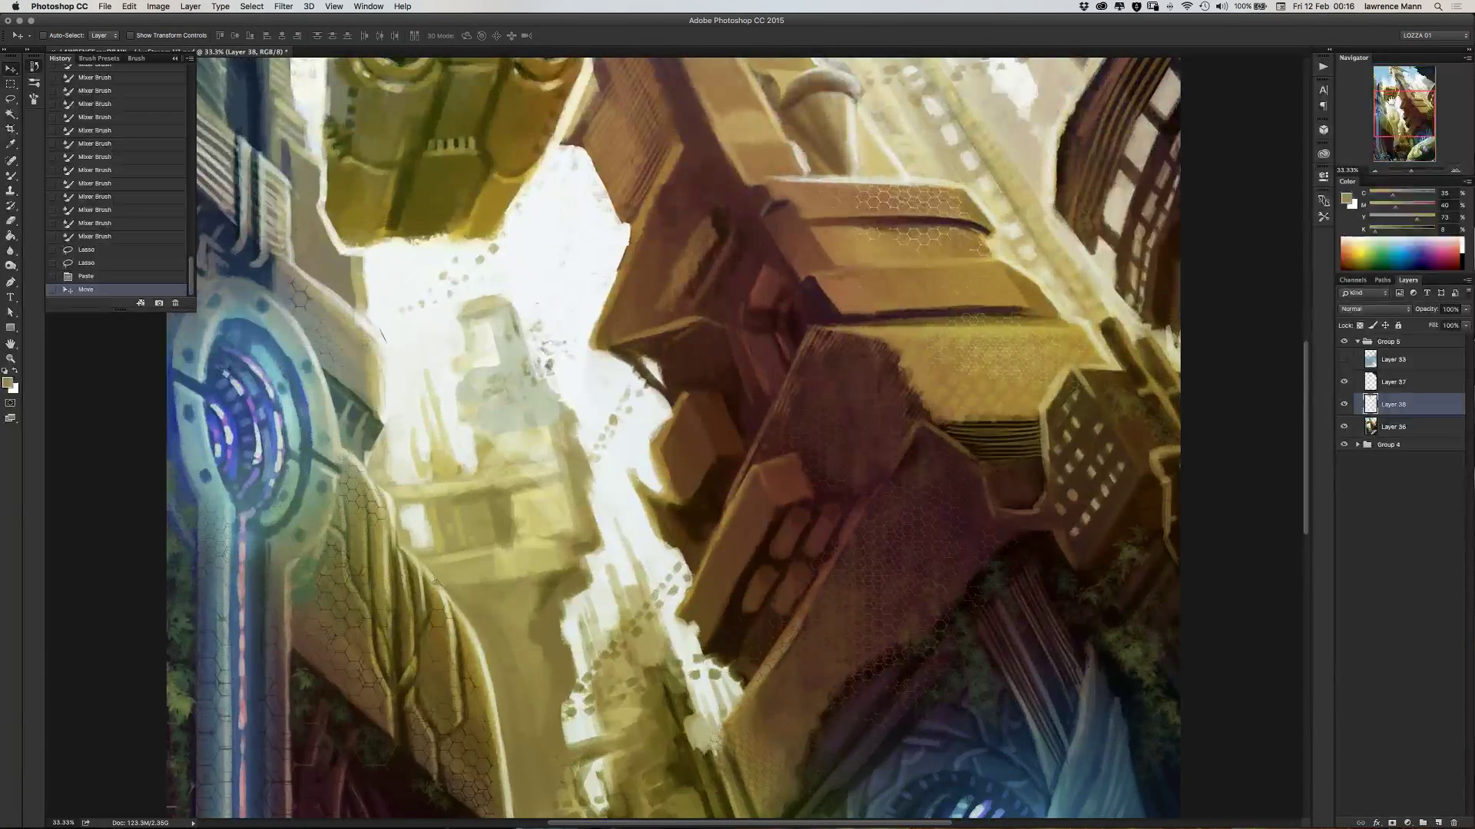
pyautogui.scroll(10, 545, 222)
pyautogui.scroll(5, 545, 222)
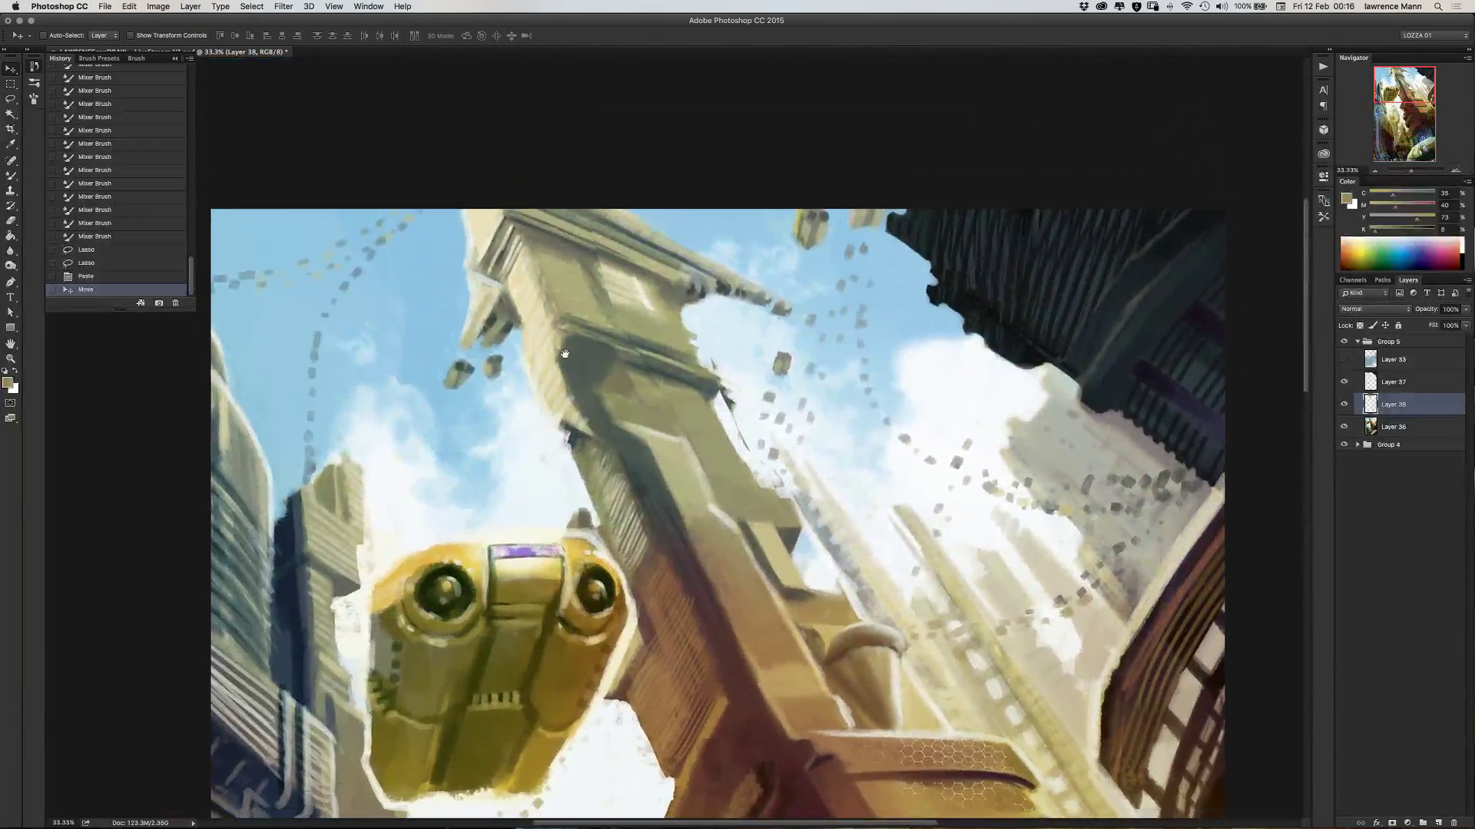
pyautogui.moveTo(593, 298); pyautogui.dragTo(606, 304)
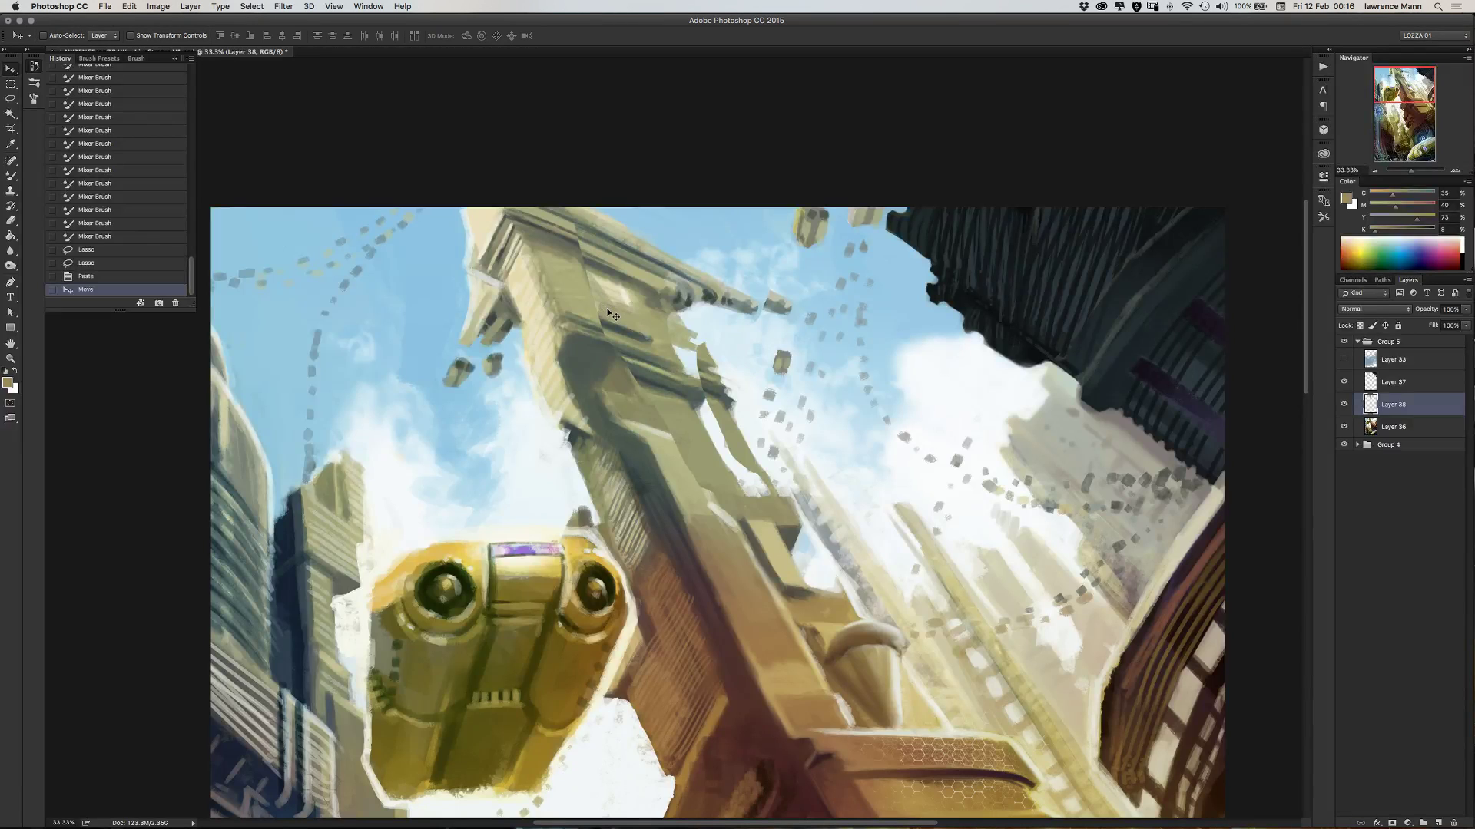
pyautogui.press('super+z')
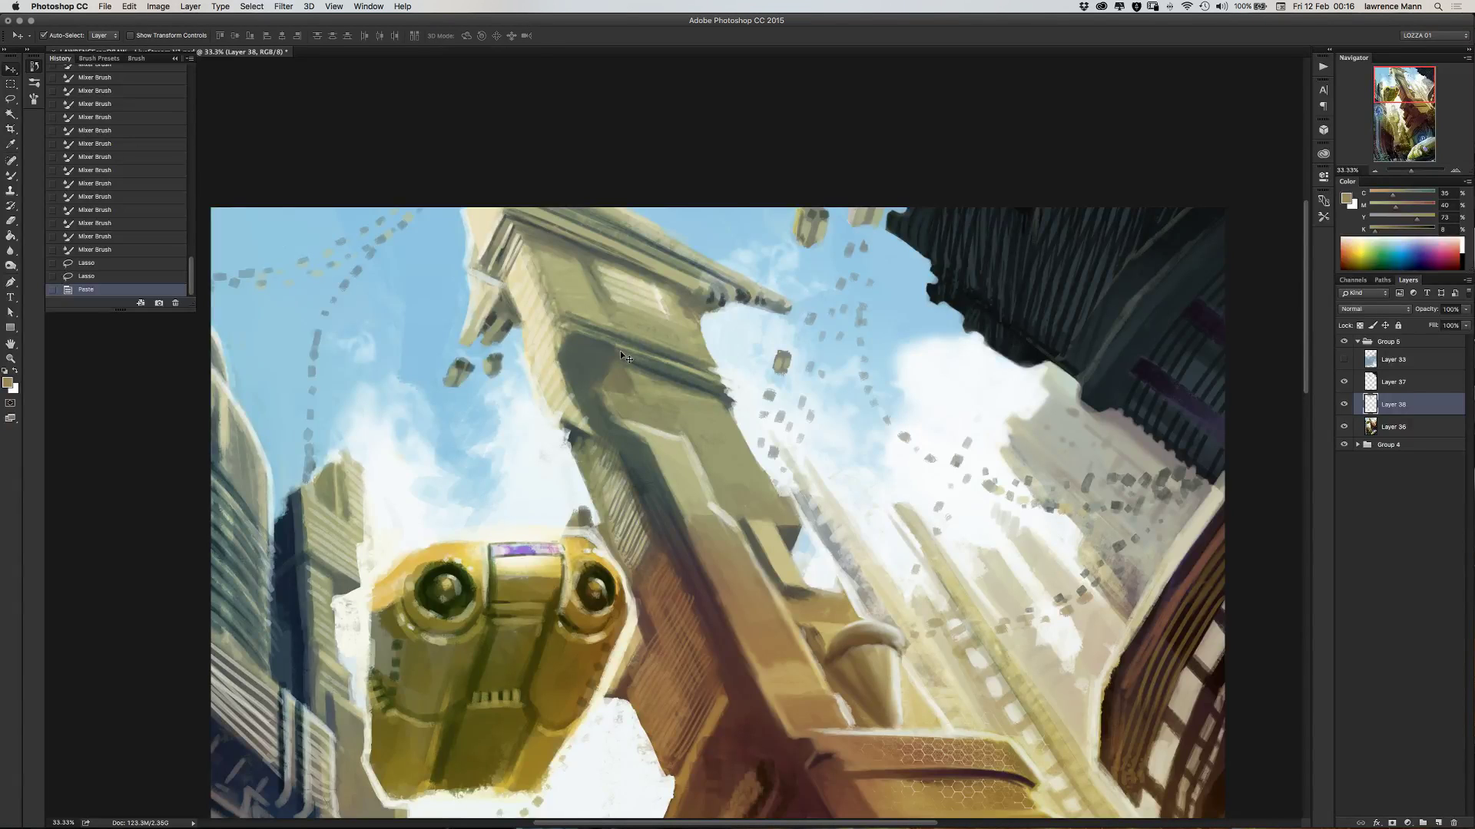
# - Skew the pasted tower section horizontally by about 5.6° with Free Transform and shift it slightly left over the original tower
pyautogui.press('super+t')
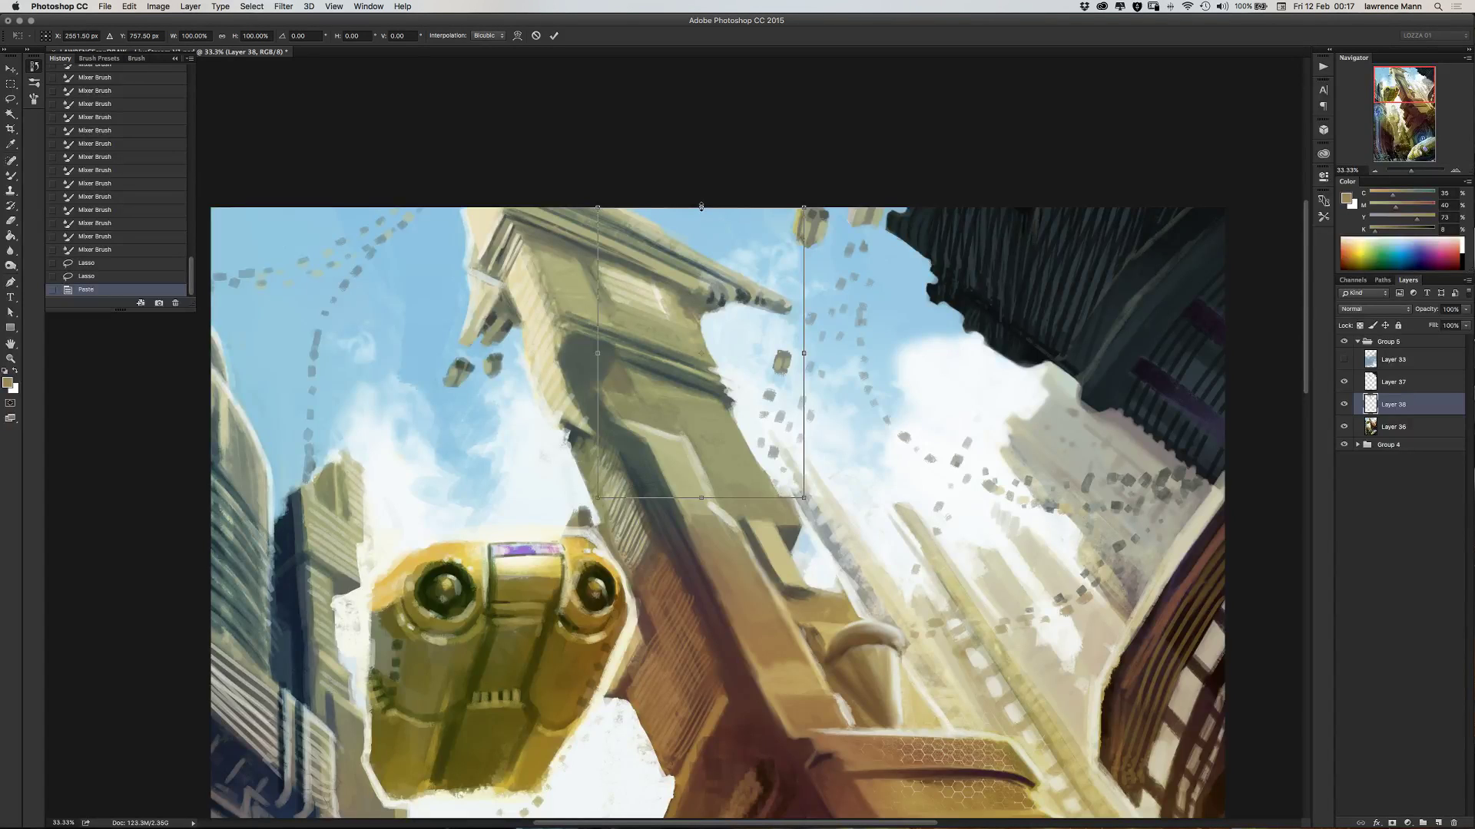
pyautogui.moveTo(701, 209); pyautogui.dragTo(672, 209)
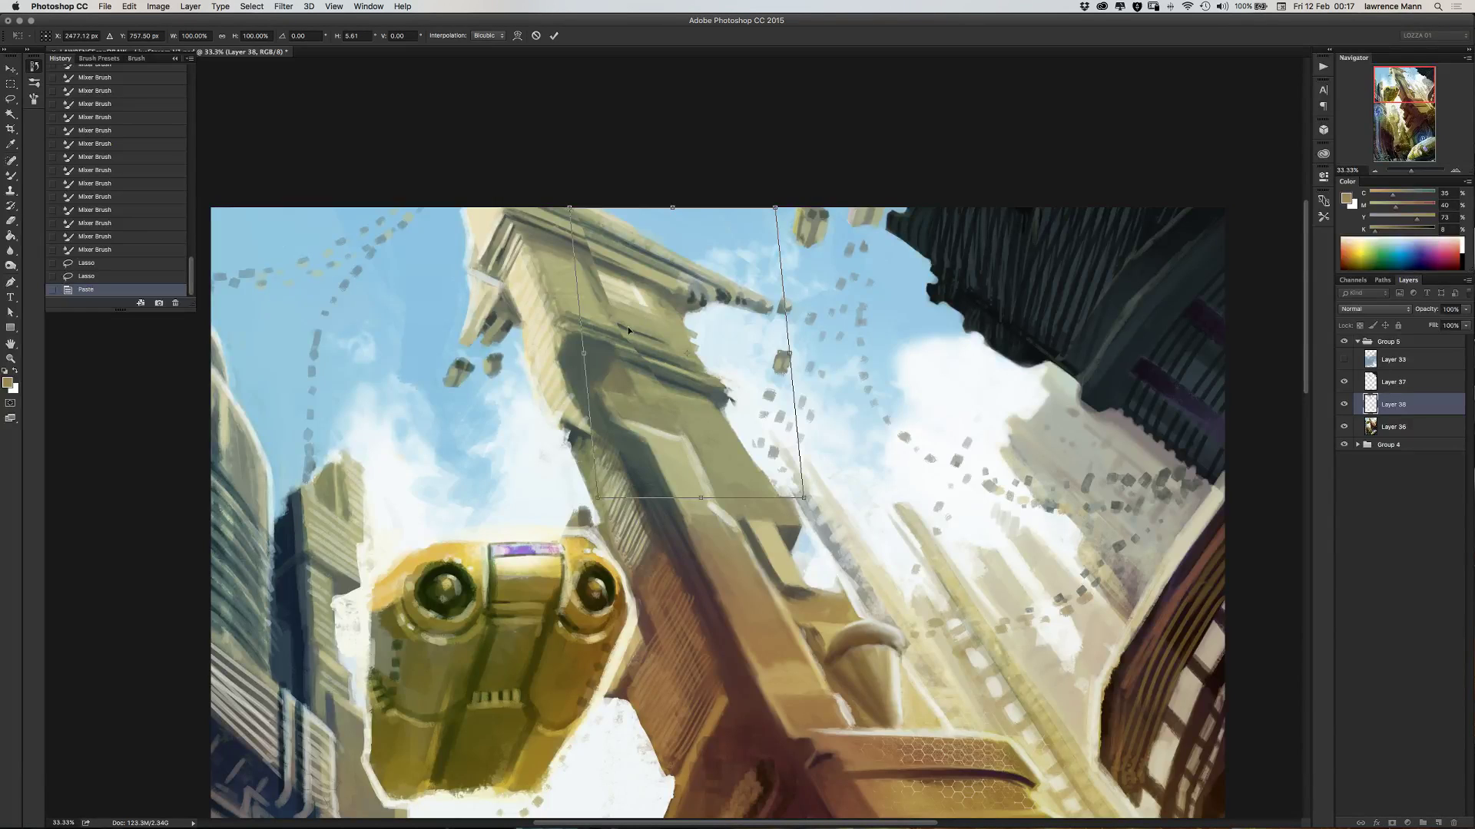
pyautogui.moveTo(640, 325); pyautogui.dragTo(630, 324)
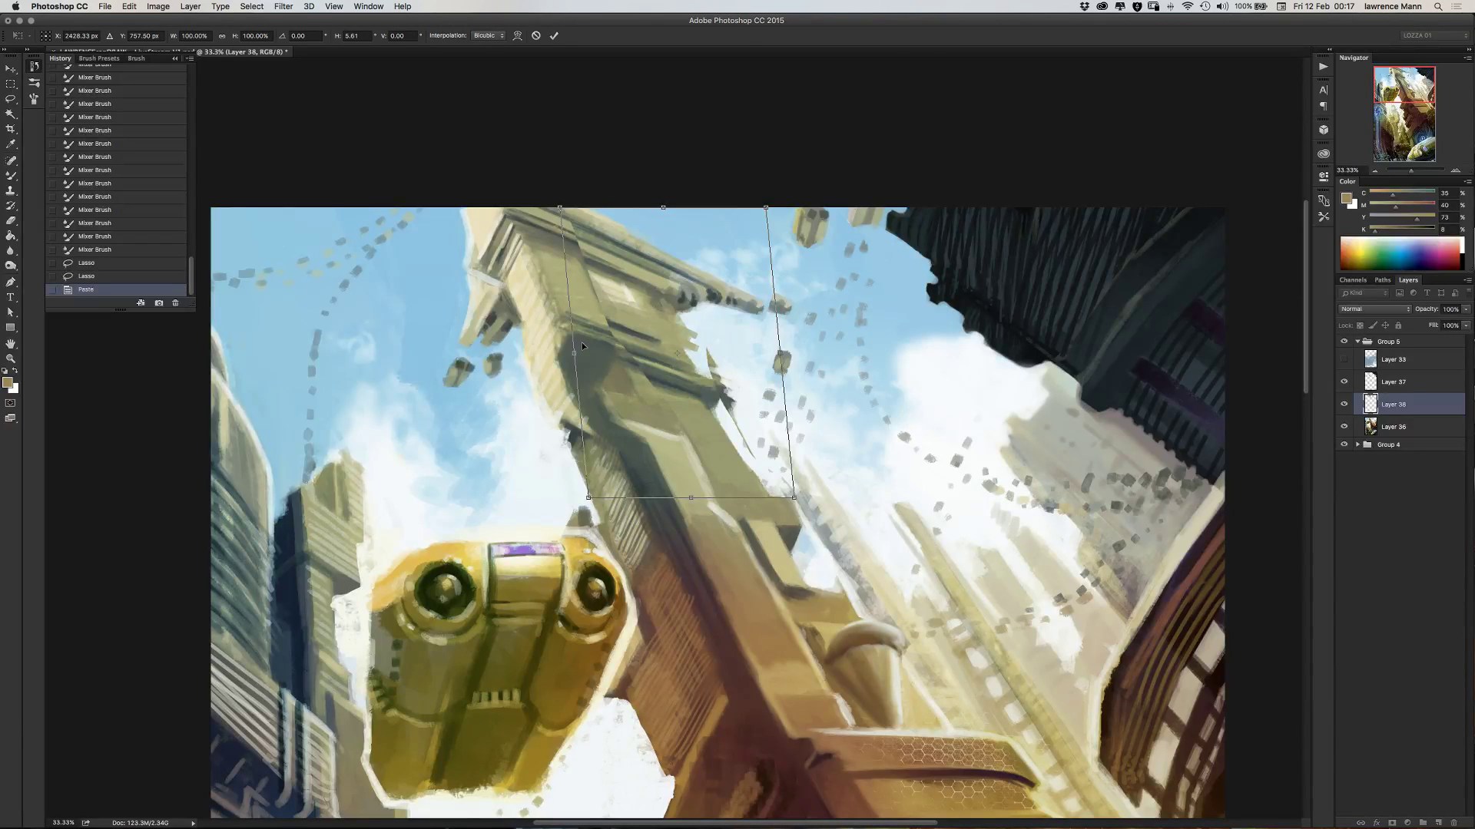
pyautogui.press('Return')
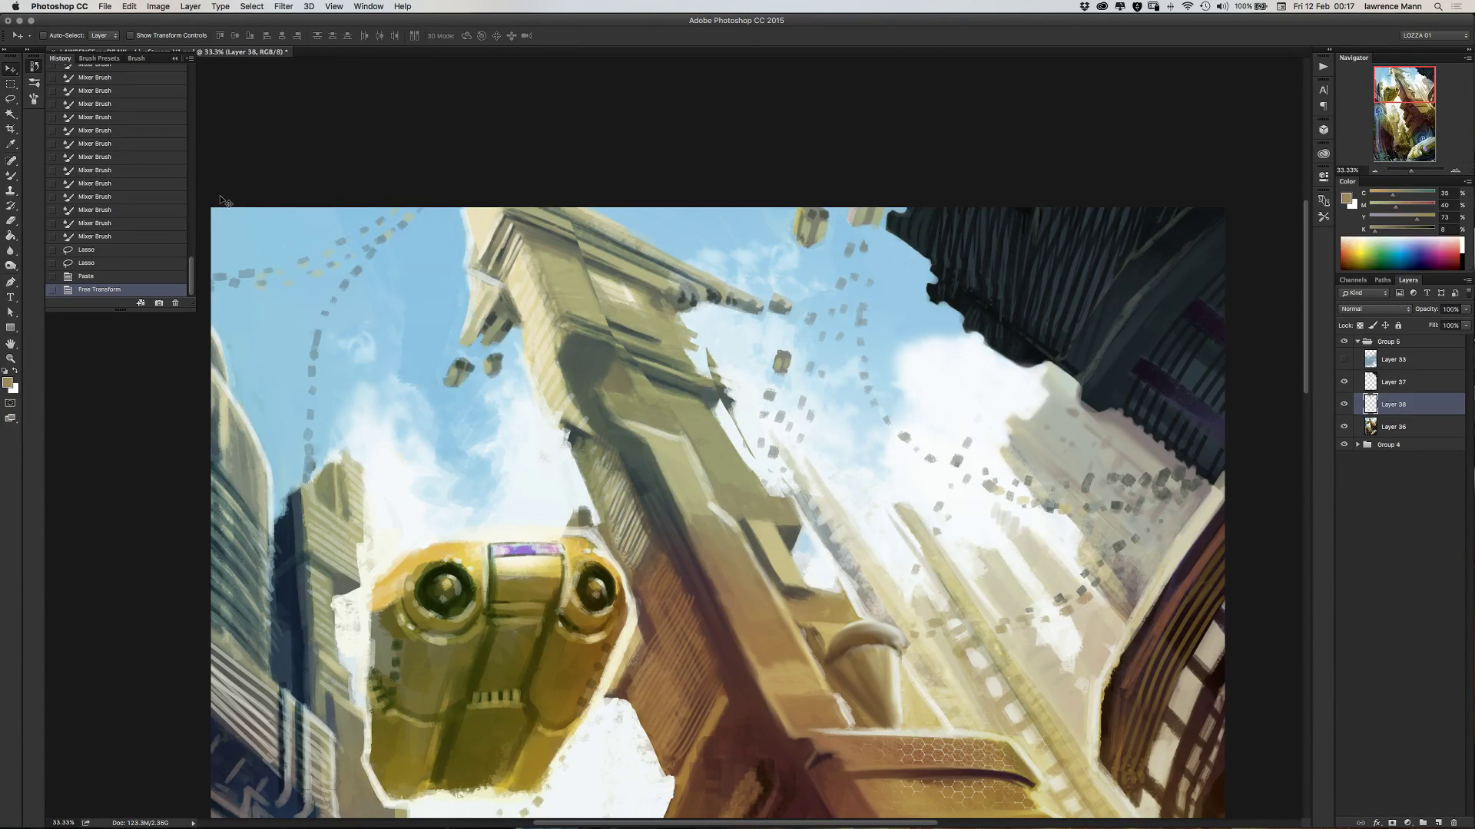
# - Paint sampled sky blue over the leftover floating block beyond the tip of the tower's cornice with the Brush
pyautogui.moveTo(10, 175); pyautogui.dragTo(46, 173)
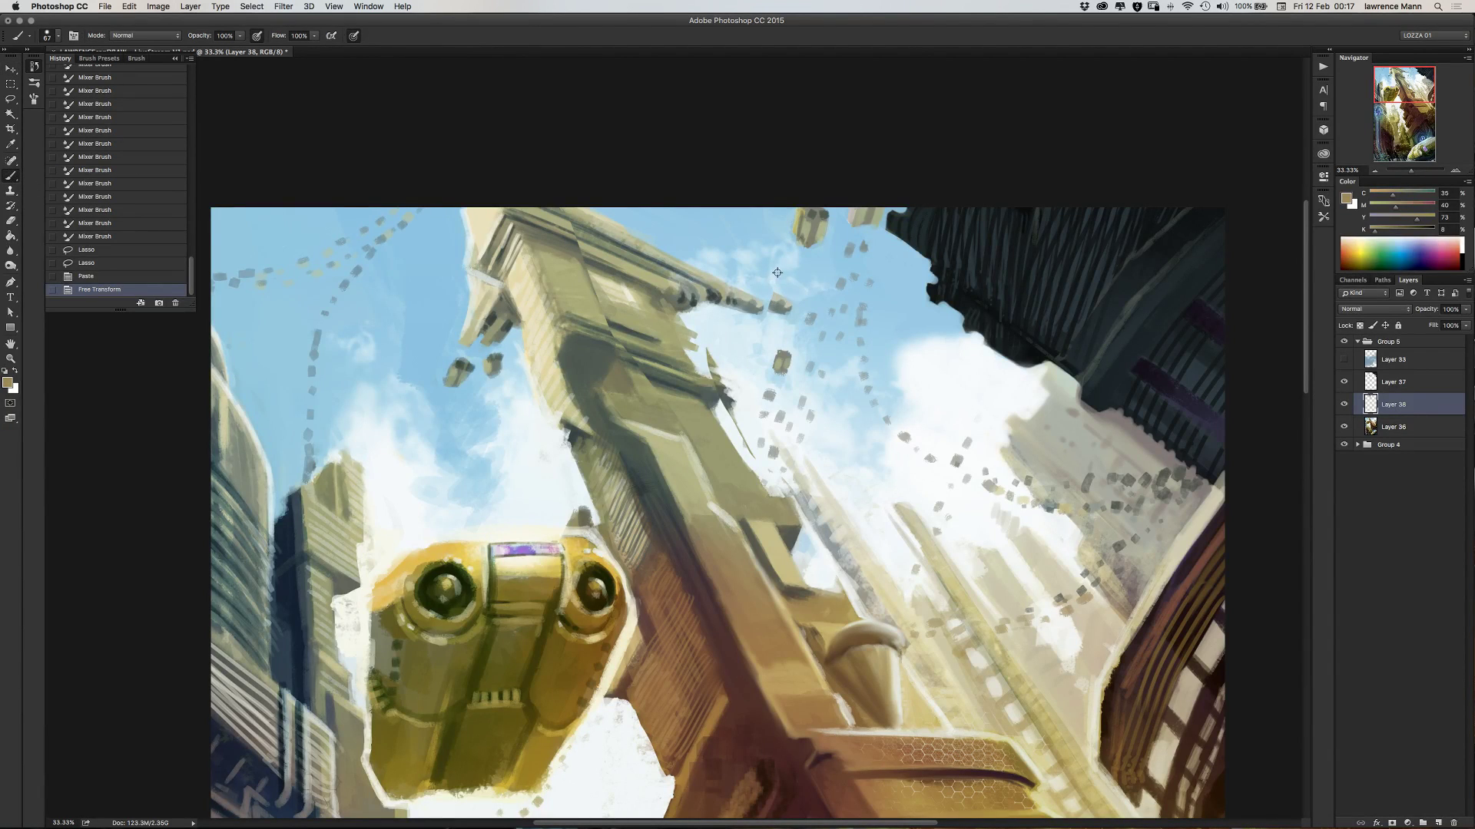
pyautogui.keyDown('alt'); pyautogui.click(778, 296); pyautogui.keyUp('alt')
pyautogui.moveTo(778, 296)
pyautogui.mouseDown()
pyautogui.moveTo(775, 314)
pyautogui.moveTo(763, 302)
pyautogui.moveTo(785, 301)
pyautogui.moveTo(772, 313)
pyautogui.moveTo(771, 297)
pyautogui.moveTo(768, 318)
pyautogui.moveTo(772, 307)
pyautogui.mouseUp()
pyautogui.click(770, 311)
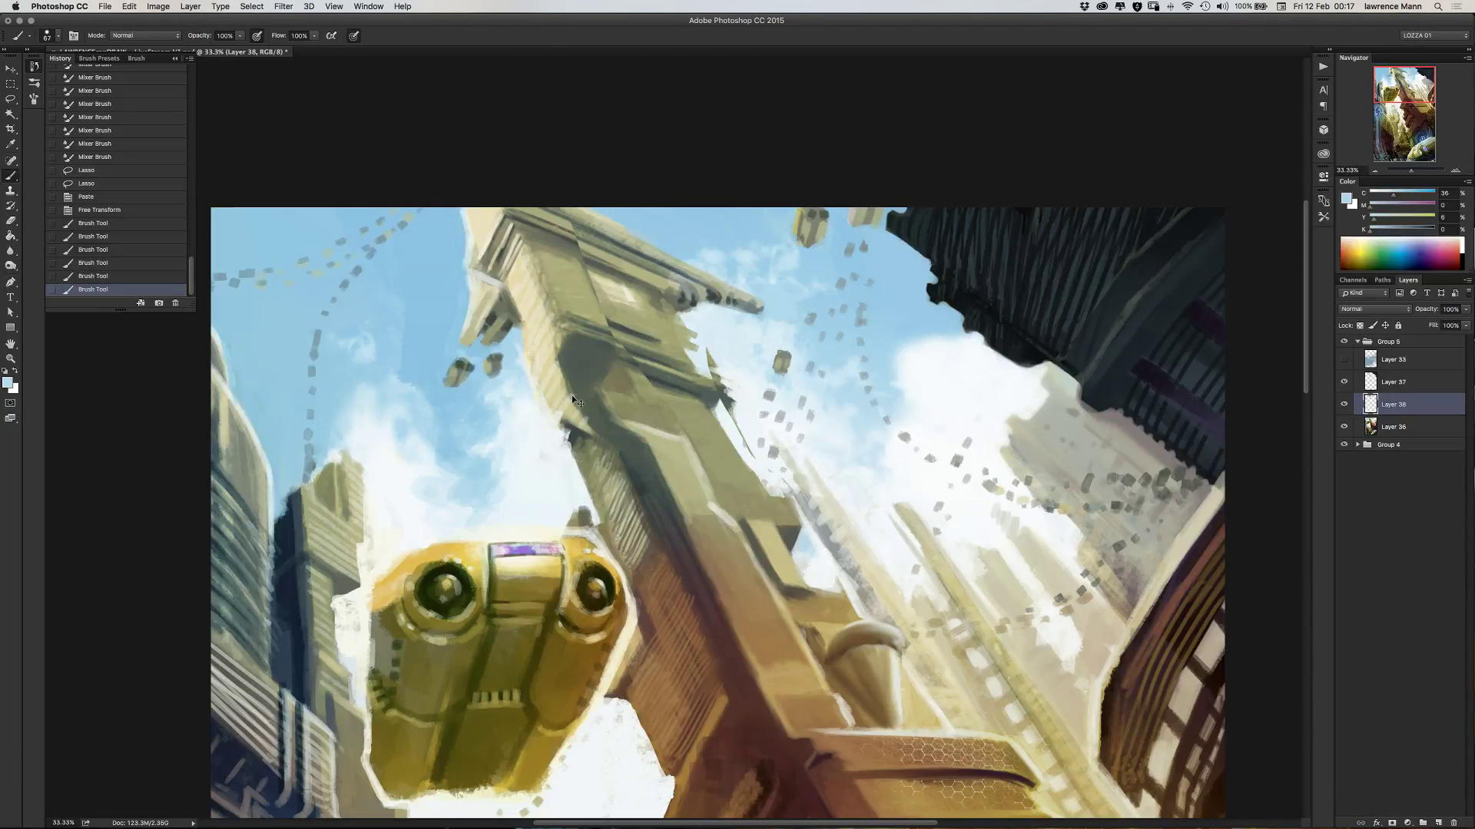
# - Turn off snapping and squash the pasted tower section to about 97.6% of its height with Free Transform
pyautogui.press('super+t')
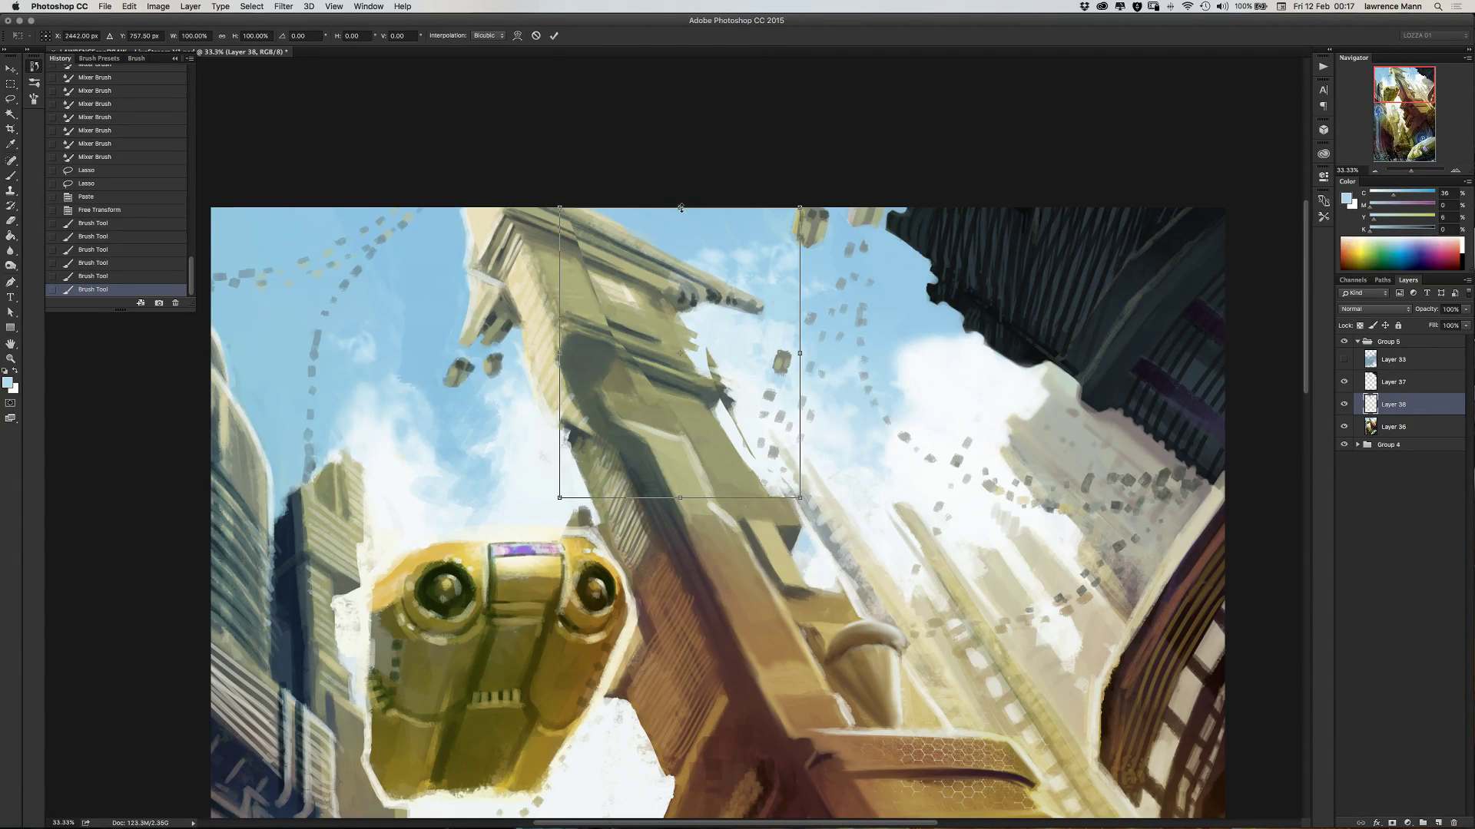
pyautogui.moveTo(680, 208); pyautogui.dragTo(678, 195)
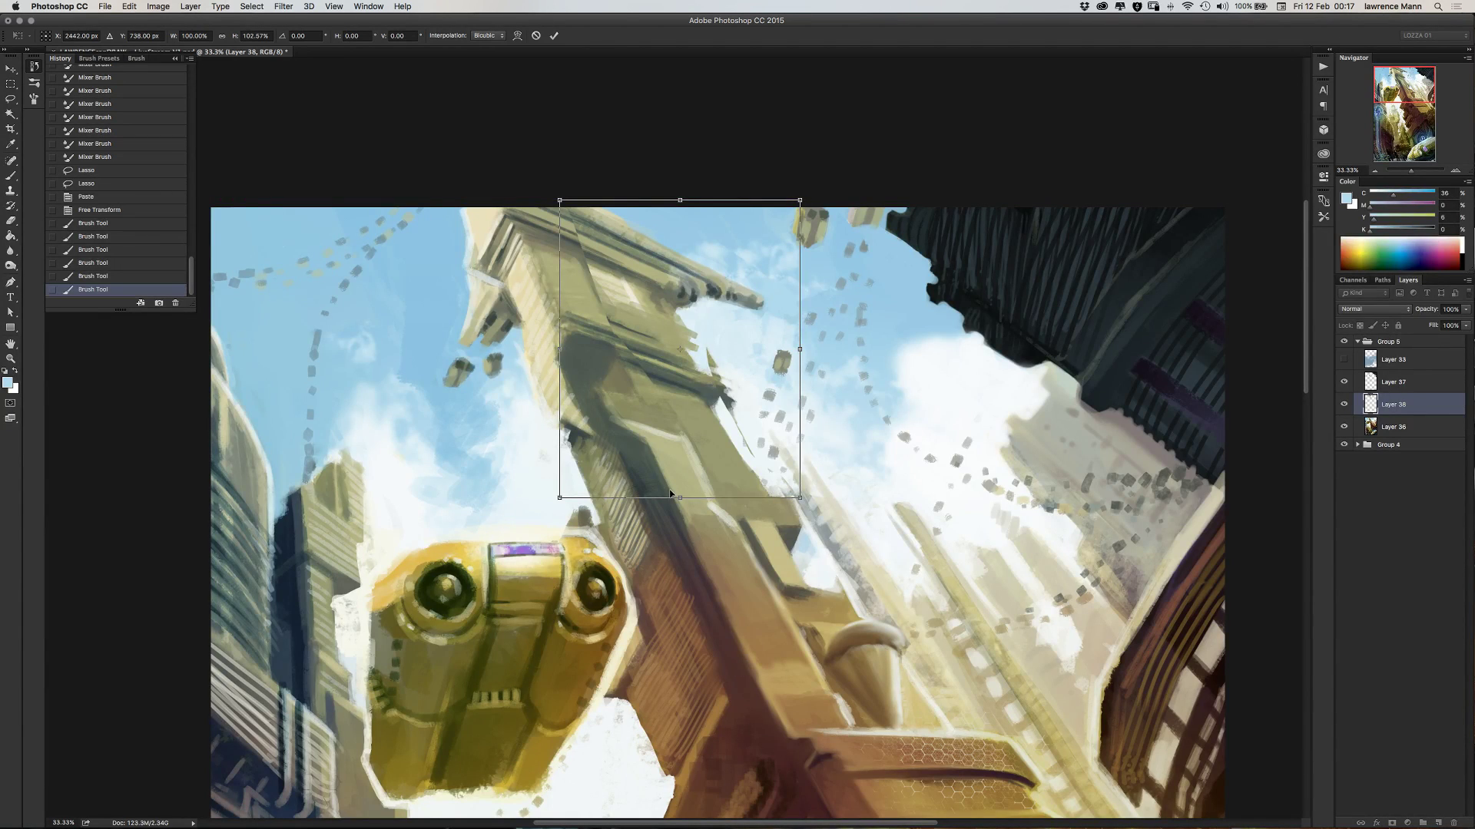
pyautogui.moveTo(680, 498); pyautogui.dragTo(677, 490)
pyautogui.moveTo(678, 197); pyautogui.dragTo(679, 205)
pyautogui.click(326, 6)
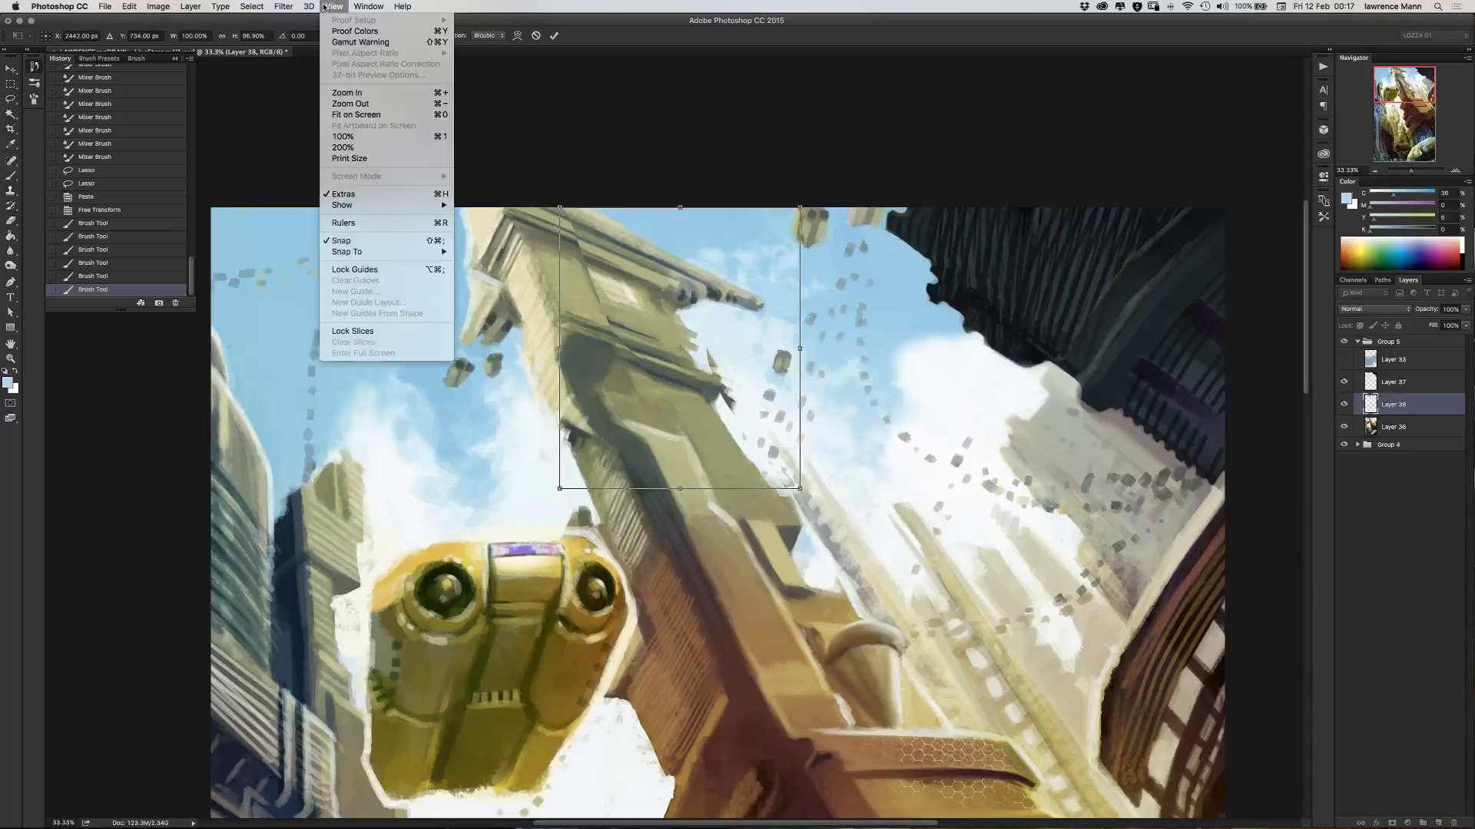
pyautogui.click(335, 237)
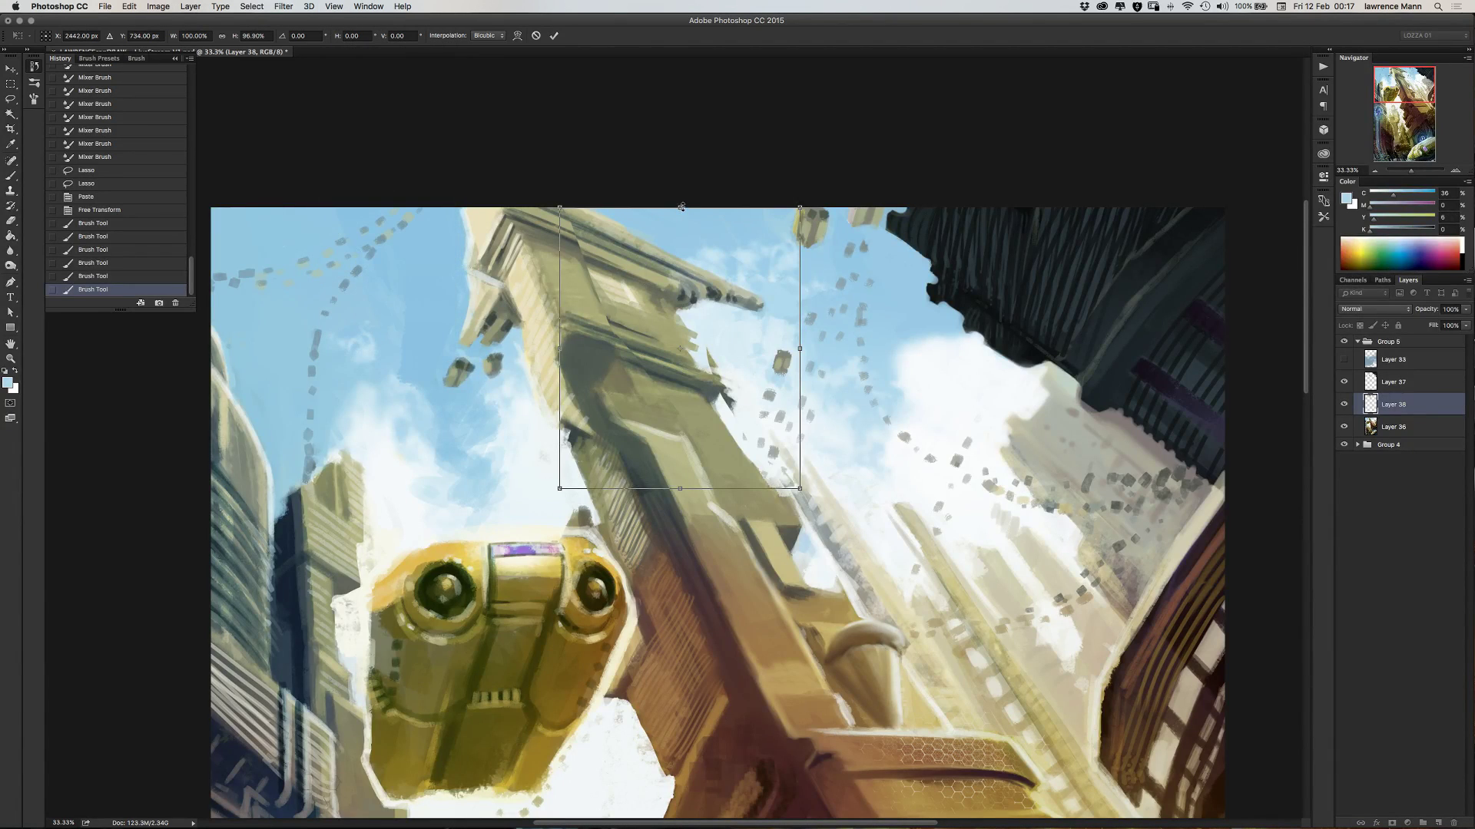
pyautogui.moveTo(680, 207); pyautogui.dragTo(680, 206)
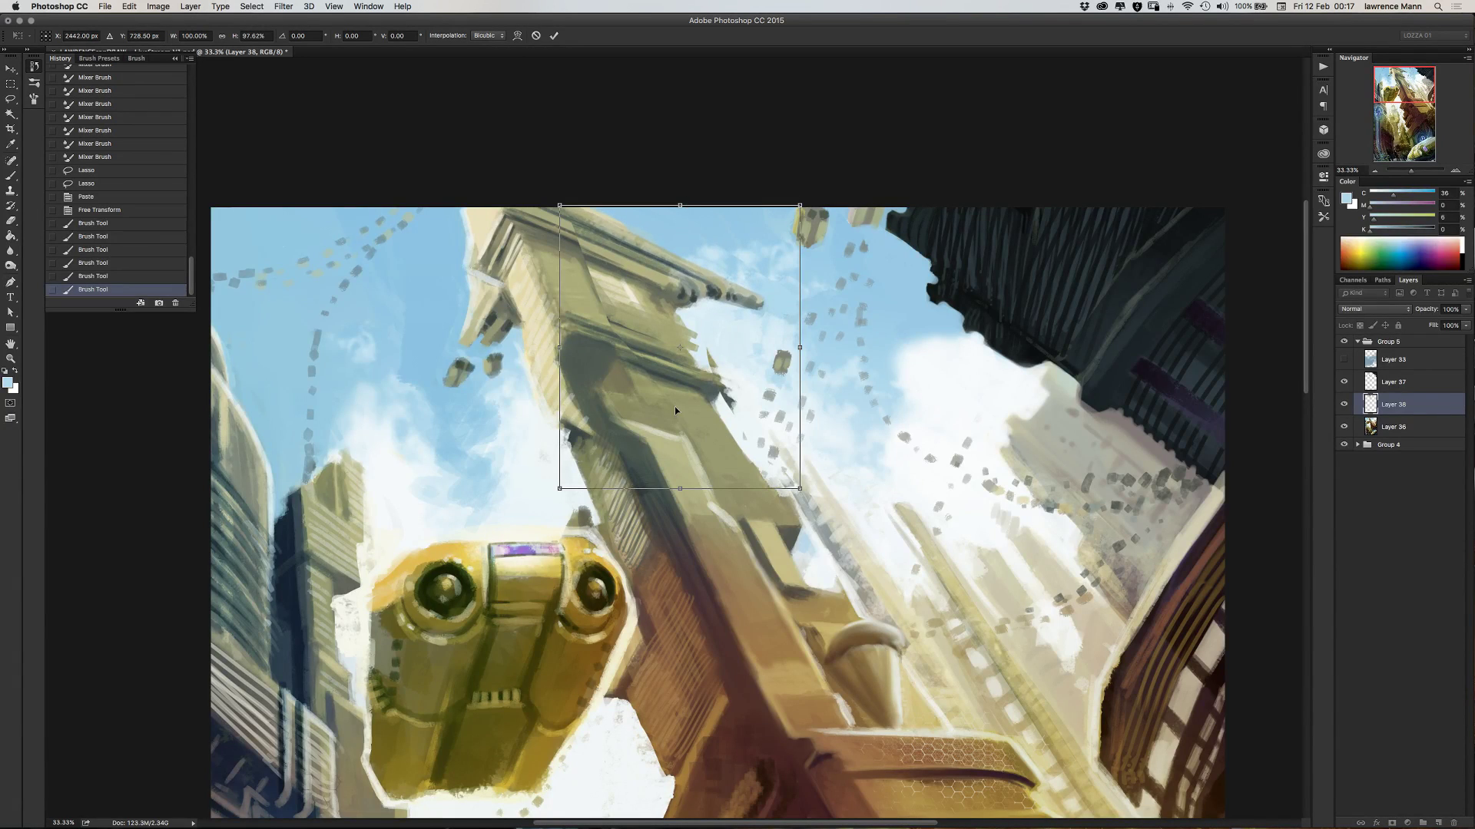
pyautogui.press('Return')
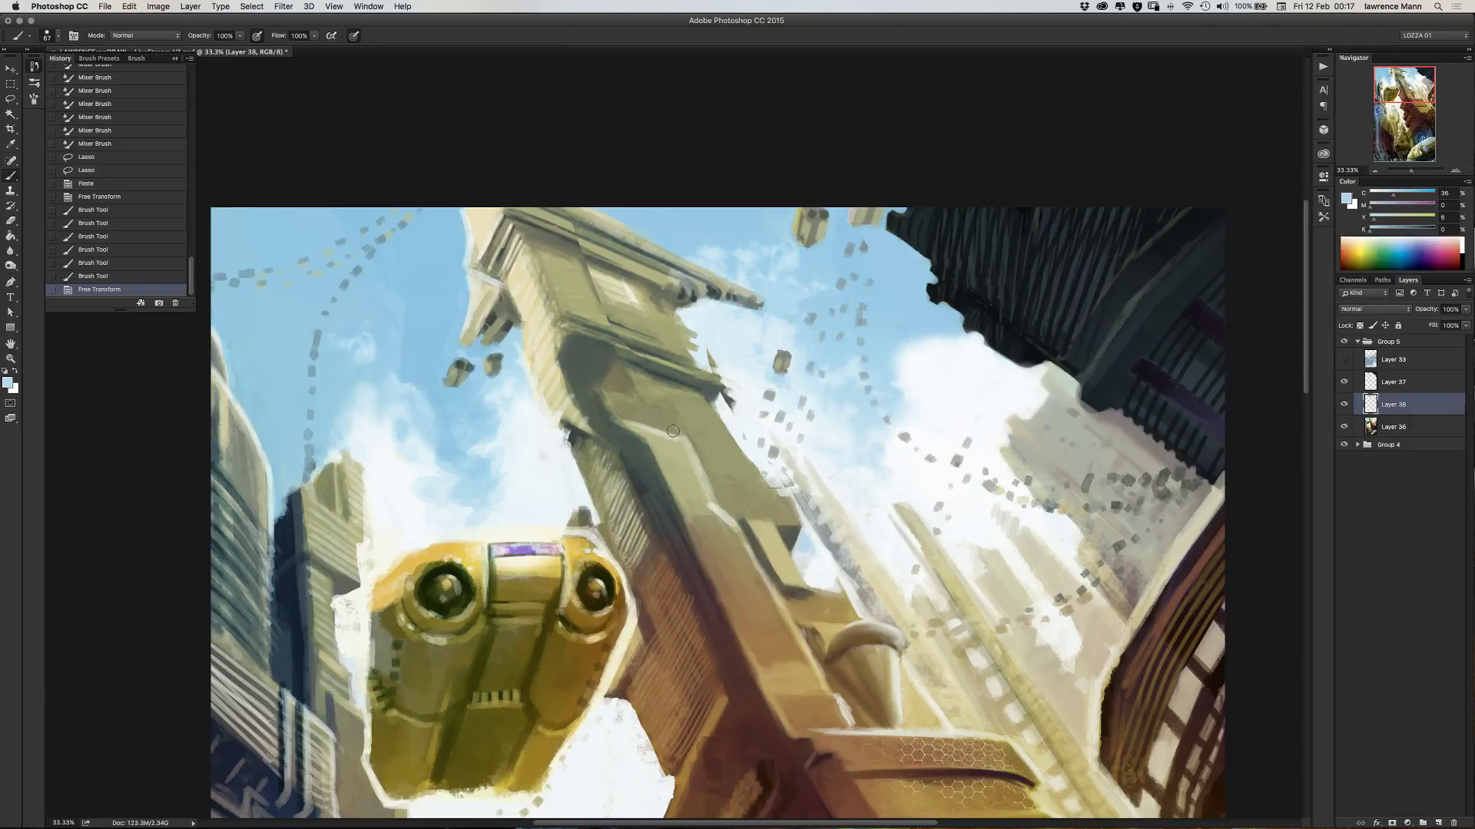
# - Clean up the ragged fragments along the tower's right edge by painting over them with sampled pale cloud colours
pyautogui.keyDown('alt'); pyautogui.click(720, 352); pyautogui.keyUp('alt')
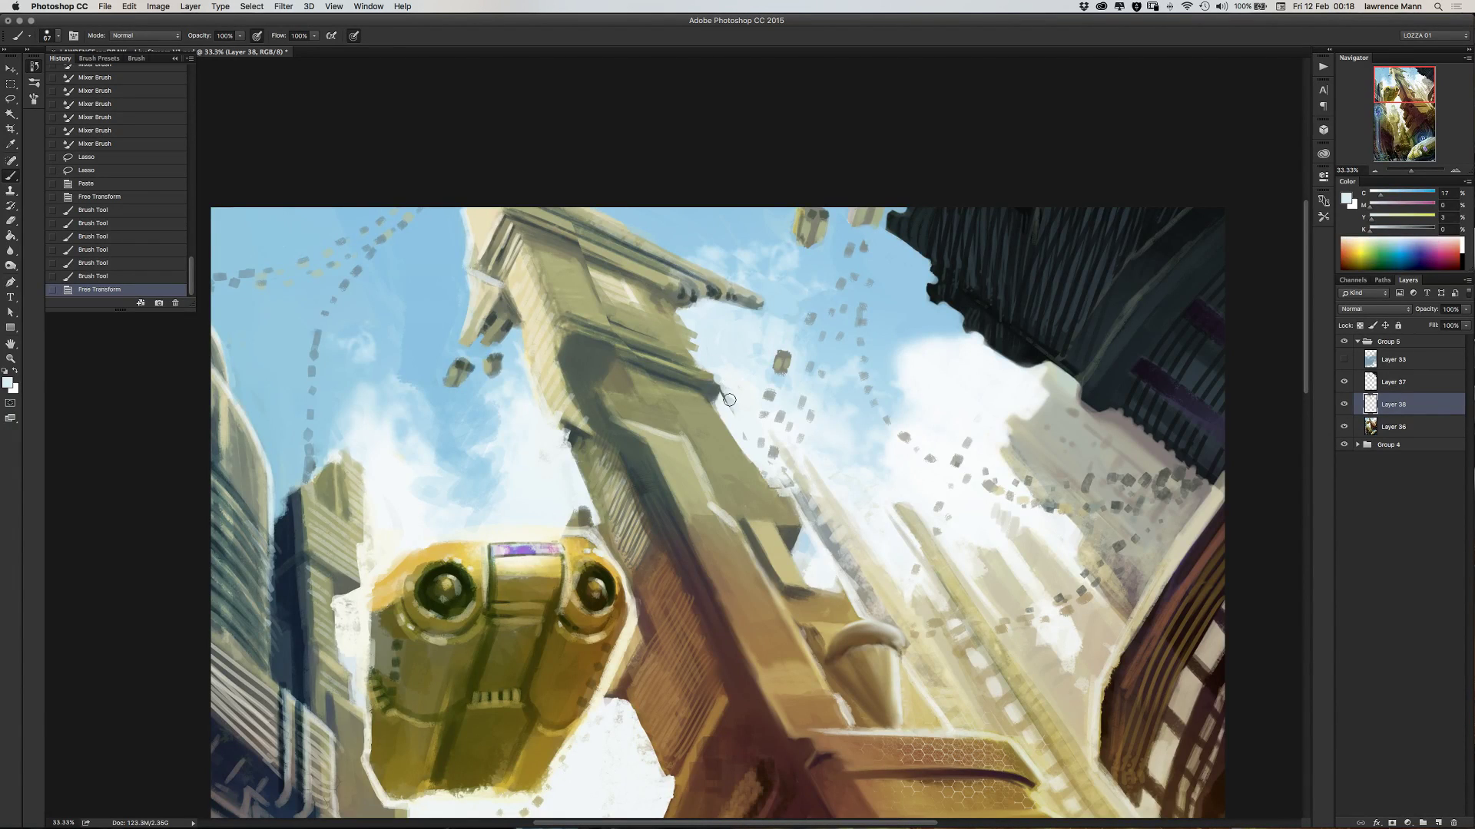
pyautogui.moveTo(728, 395); pyautogui.dragTo(726, 427)
pyautogui.moveTo(726, 430)
pyautogui.mouseDown()
pyautogui.moveTo(707, 489)
pyautogui.moveTo(722, 412)
pyautogui.moveTo(779, 487)
pyautogui.moveTo(737, 422)
pyautogui.moveTo(756, 435)
pyautogui.moveTo(742, 433)
pyautogui.moveTo(806, 522)
pyautogui.mouseUp()
pyautogui.click(744, 447)
pyautogui.click(754, 456)
pyautogui.keyDown('alt'); pyautogui.click(749, 434); pyautogui.keyUp('alt')
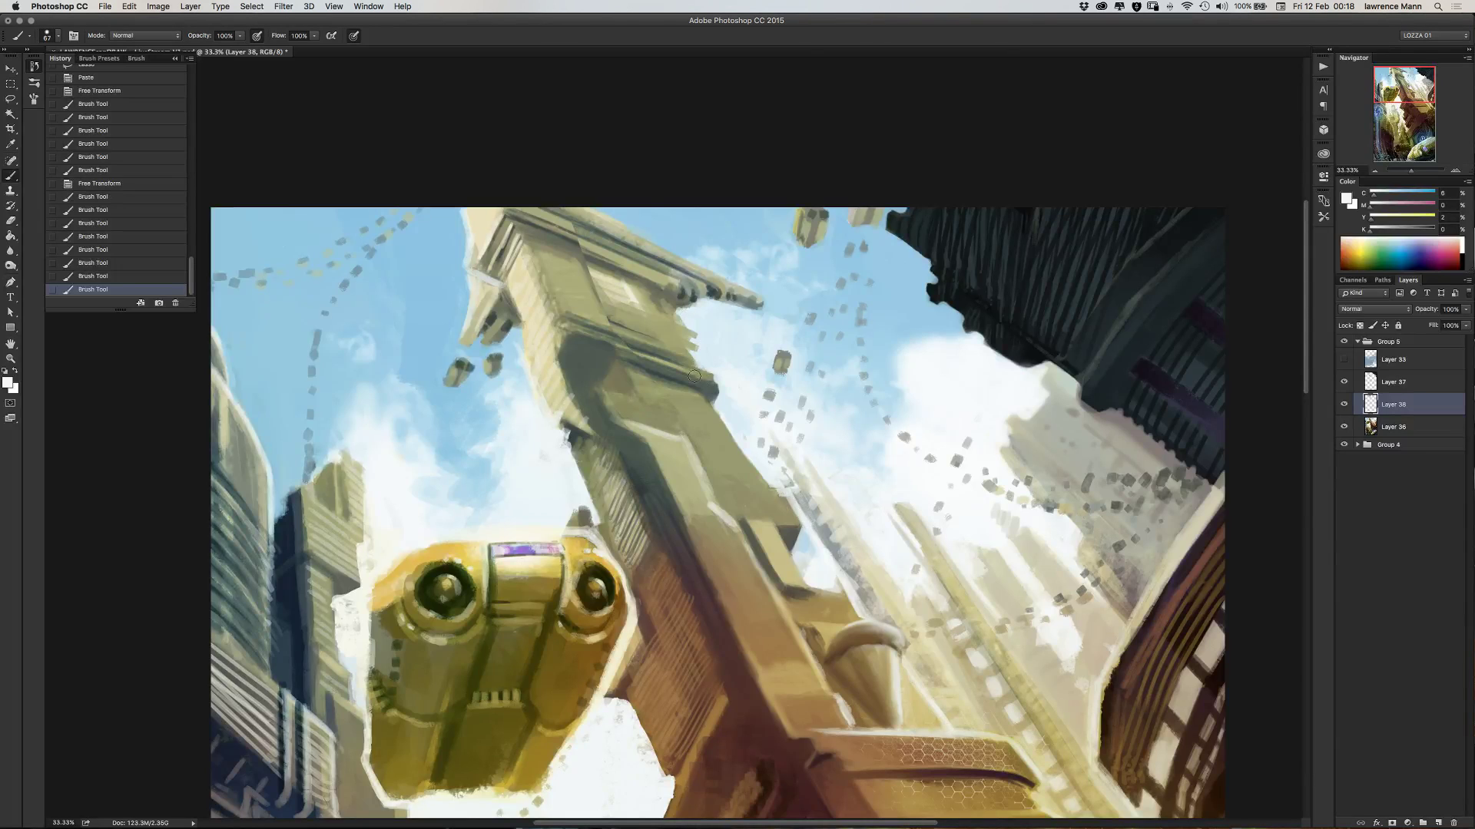
# - Paint sampled light olive along the upper band of the tower's cornice to hide the seam of the pasted section
pyautogui.keyDown('alt'); pyautogui.click(560, 222); pyautogui.keyUp('alt')
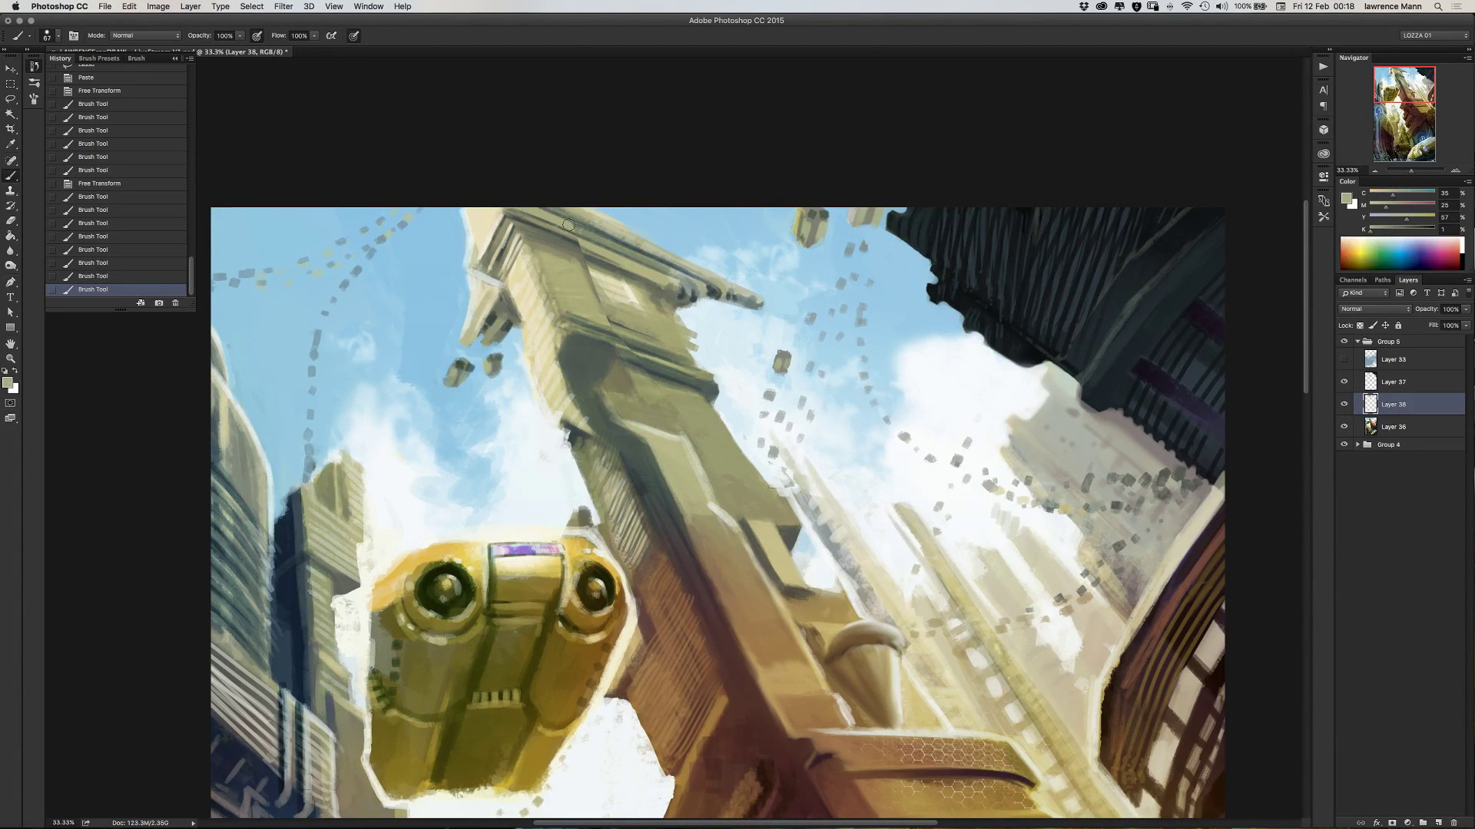
pyautogui.click(558, 221)
pyautogui.click(558, 222)
pyautogui.moveTo(558, 221); pyautogui.dragTo(614, 242)
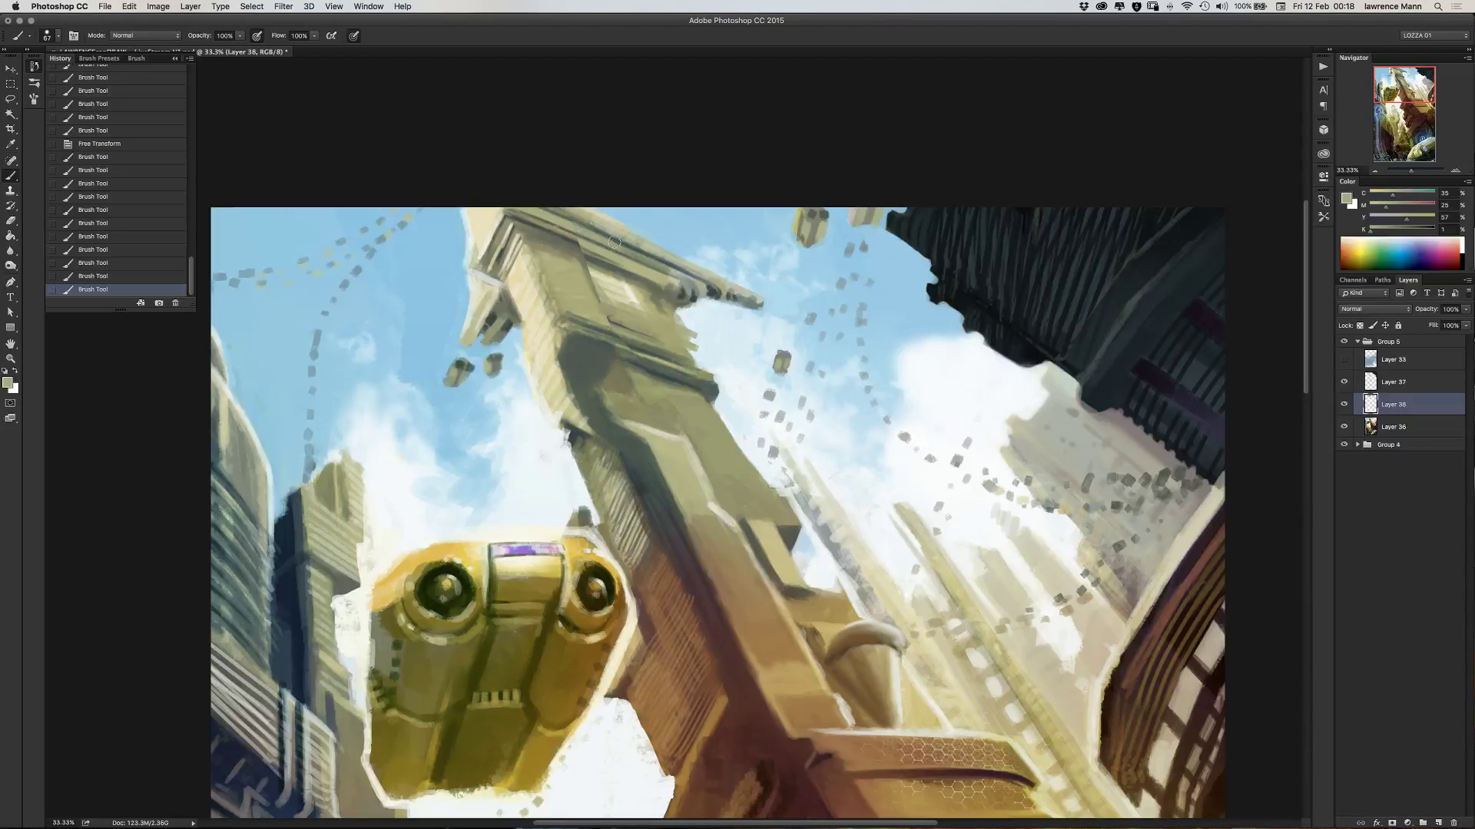
# - Reconnect the dark grooves across the tower's cornice with short strokes of sampled shadow colours
pyautogui.keyDown('alt'); pyautogui.click(543, 231); pyautogui.keyUp('alt')
pyautogui.click(565, 235)
pyautogui.click(563, 234)
pyautogui.keyDown('alt'); pyautogui.click(545, 235); pyautogui.keyUp('alt')
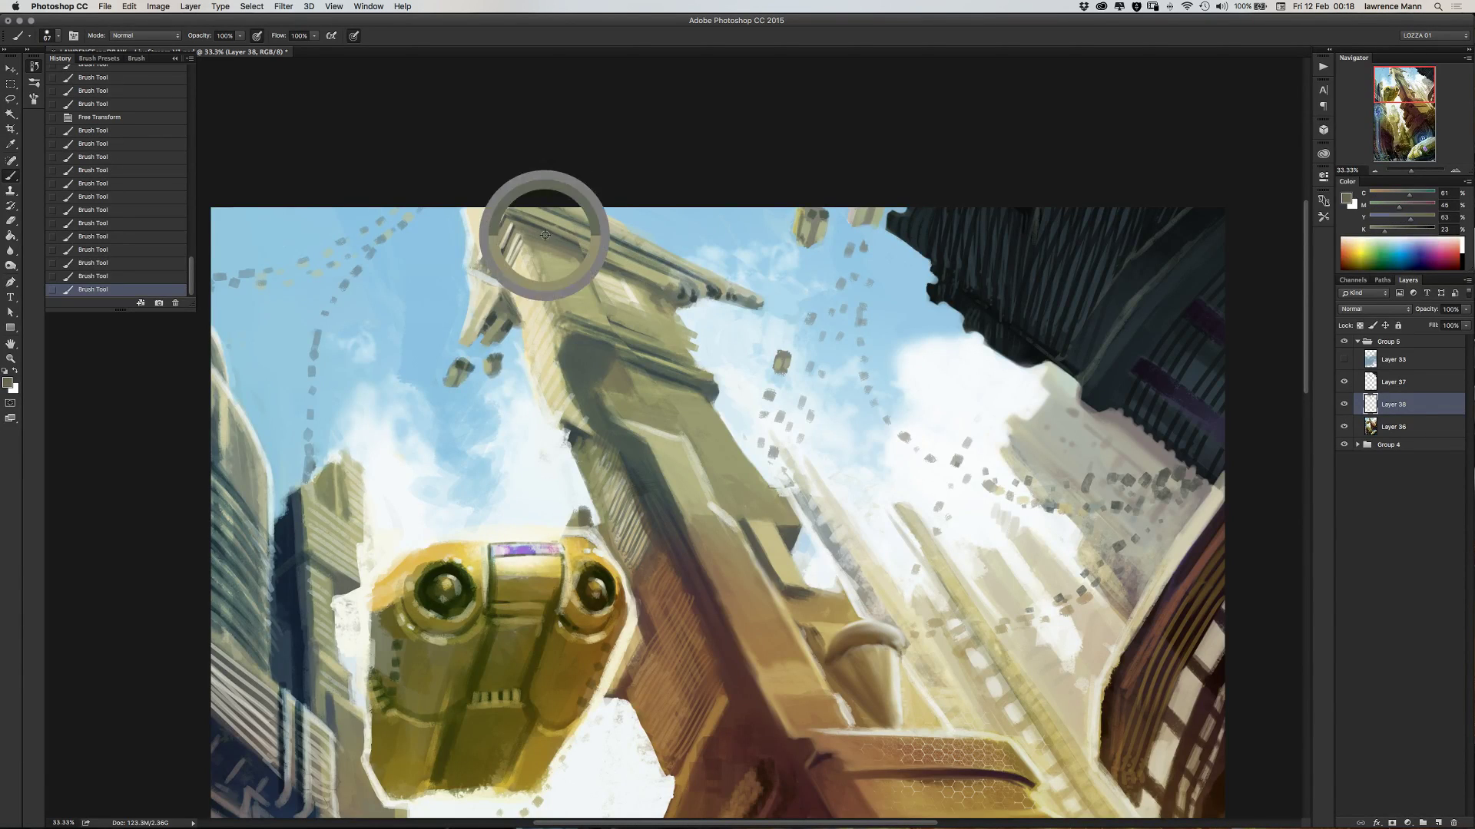
pyautogui.click(544, 235)
pyautogui.click(544, 236)
pyautogui.click(645, 276)
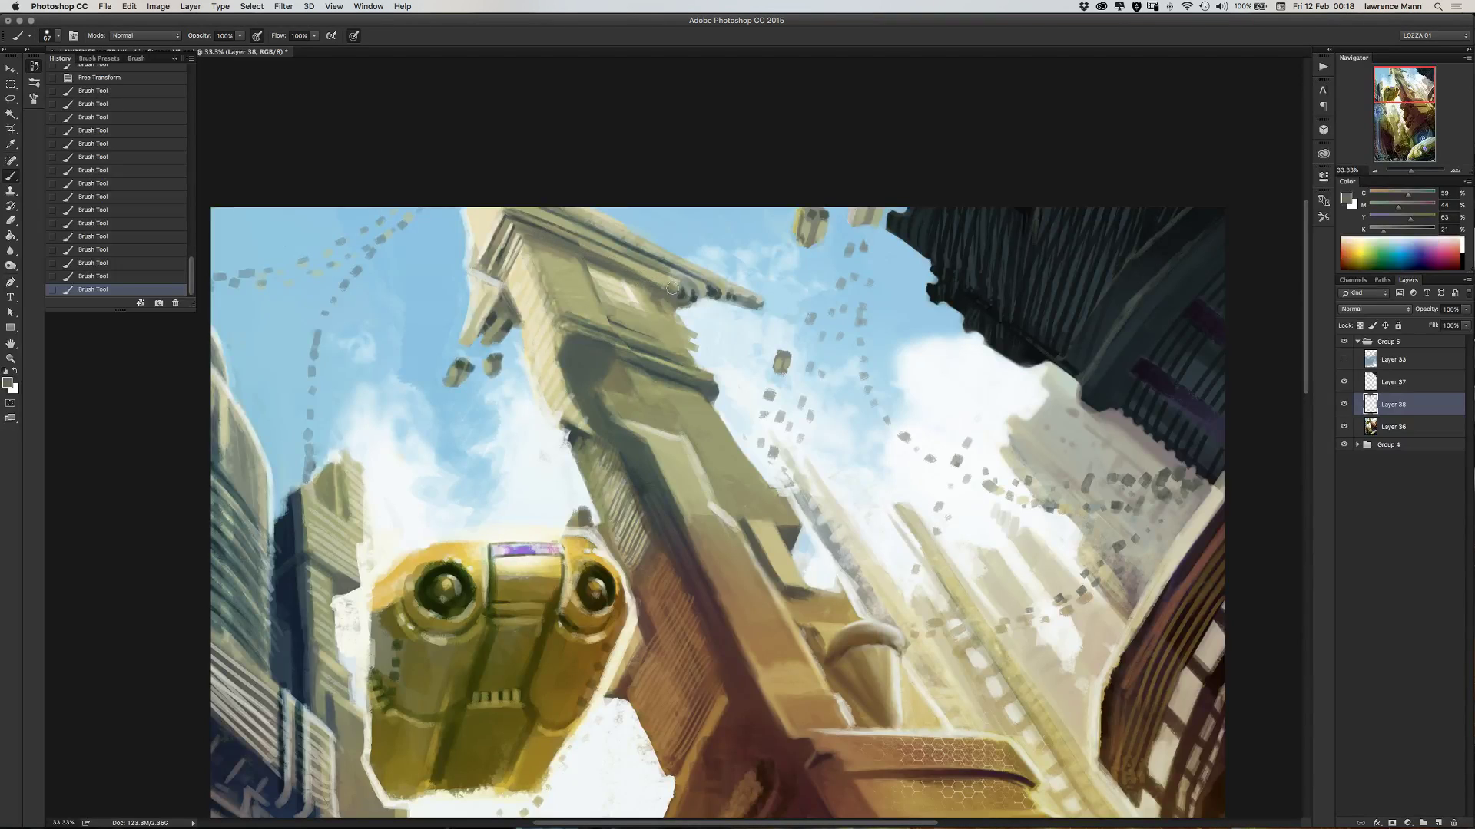
pyautogui.click(551, 238)
# - Smooth the tower face below the cream panel with a stroke of sampled light olive
pyautogui.keyDown('alt'); pyautogui.click(570, 267); pyautogui.keyUp('alt')
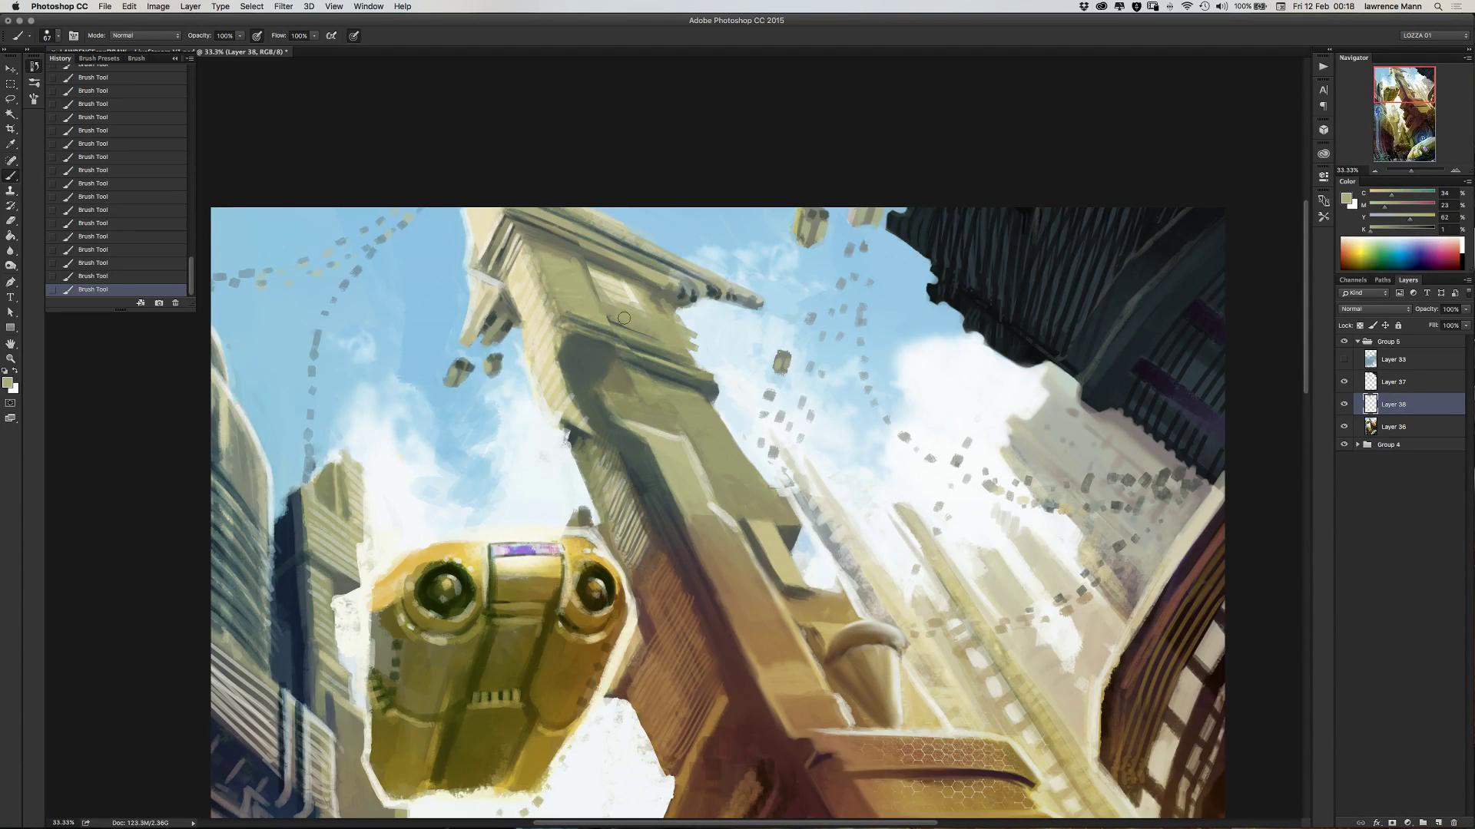
pyautogui.moveTo(607, 317)
pyautogui.mouseDown()
pyautogui.moveTo(641, 330)
pyautogui.moveTo(569, 310)
pyautogui.moveTo(657, 338)
pyautogui.mouseUp()
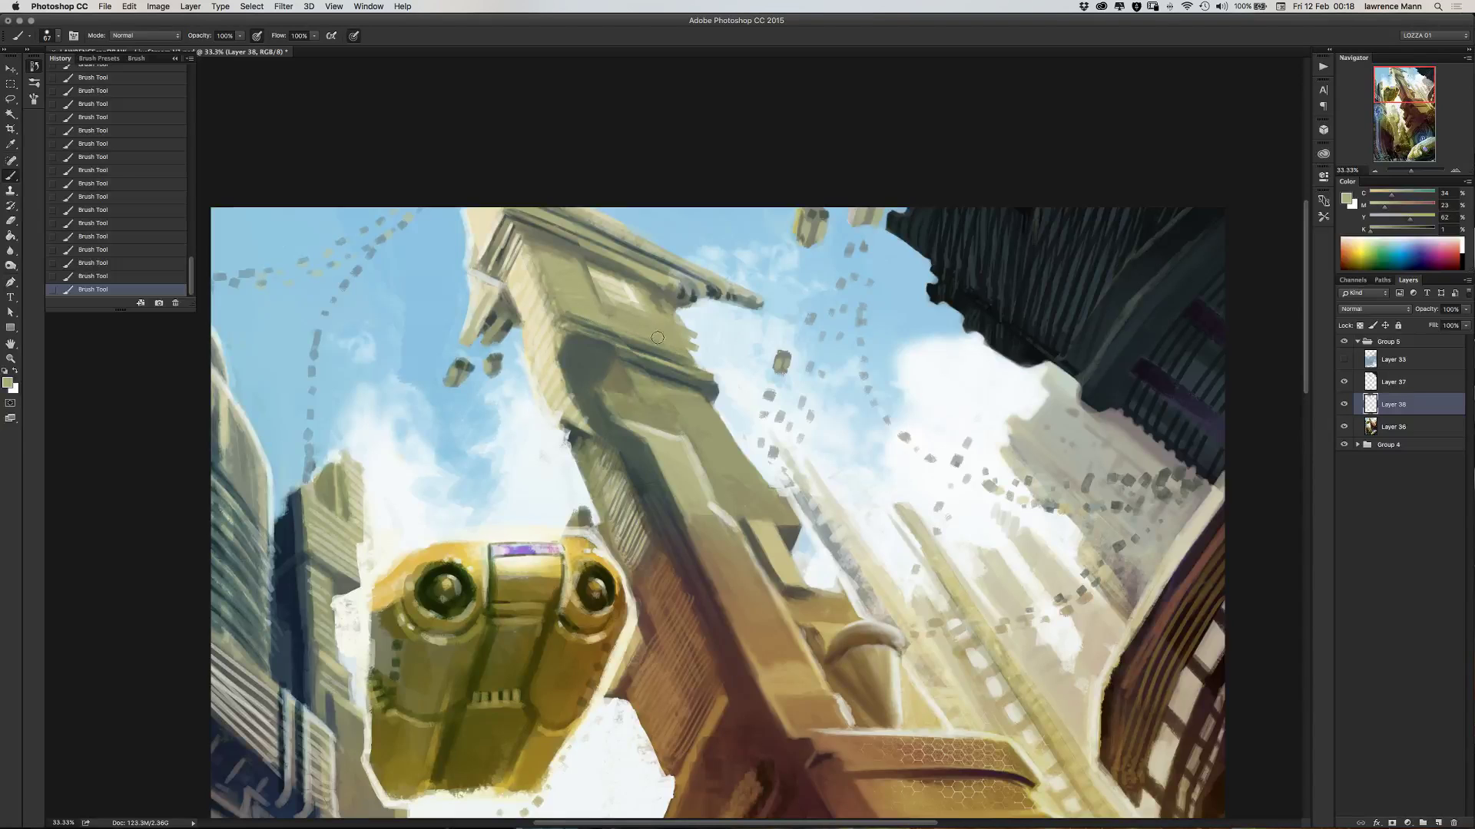
pyautogui.keyDown('alt'); pyautogui.click(586, 322); pyautogui.keyUp('alt')
# - Set the brush size to 31 px and paint a dark shadow line along the ledge below the tower's top block
pyautogui.rightClick(619, 323)
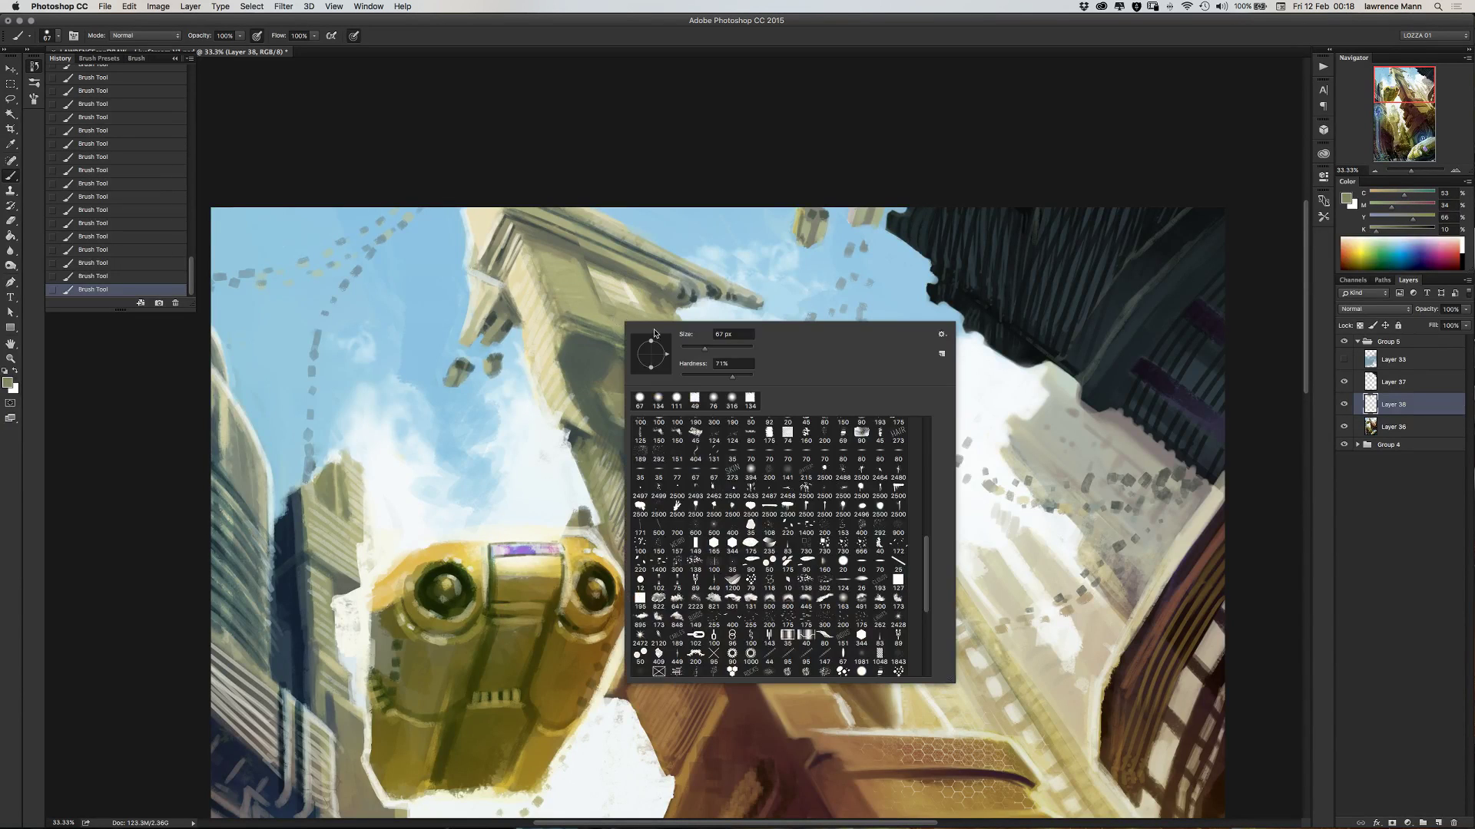
pyautogui.write('31')
pyautogui.press('Return')
pyautogui.keyDown('alt'); pyautogui.click(600, 352); pyautogui.keyUp('alt')
pyautogui.moveTo(578, 323)
pyautogui.mouseDown()
pyautogui.moveTo(674, 363)
pyautogui.moveTo(564, 327)
pyautogui.moveTo(691, 375)
pyautogui.mouseUp()
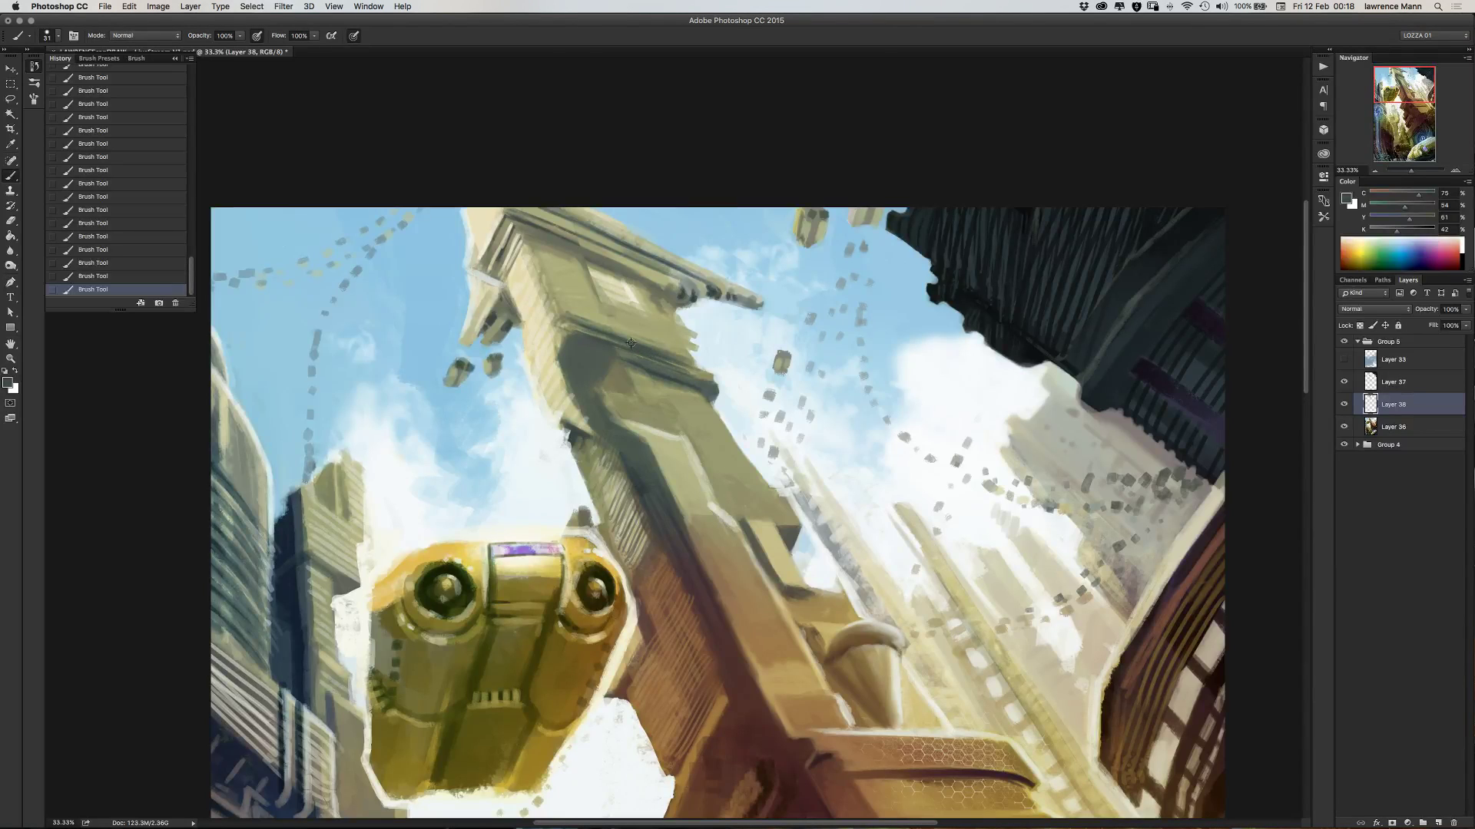
# - Paint sampled mid-olive strokes along the tower's ledge to define its edge against the dark shadow line
pyautogui.keyDown('alt'); pyautogui.click(676, 351); pyautogui.keyUp('alt')
pyautogui.moveTo(599, 336); pyautogui.dragTo(671, 360)
pyautogui.moveTo(578, 333)
pyautogui.mouseDown()
pyautogui.moveTo(678, 372)
pyautogui.moveTo(628, 351)
pyautogui.mouseUp()
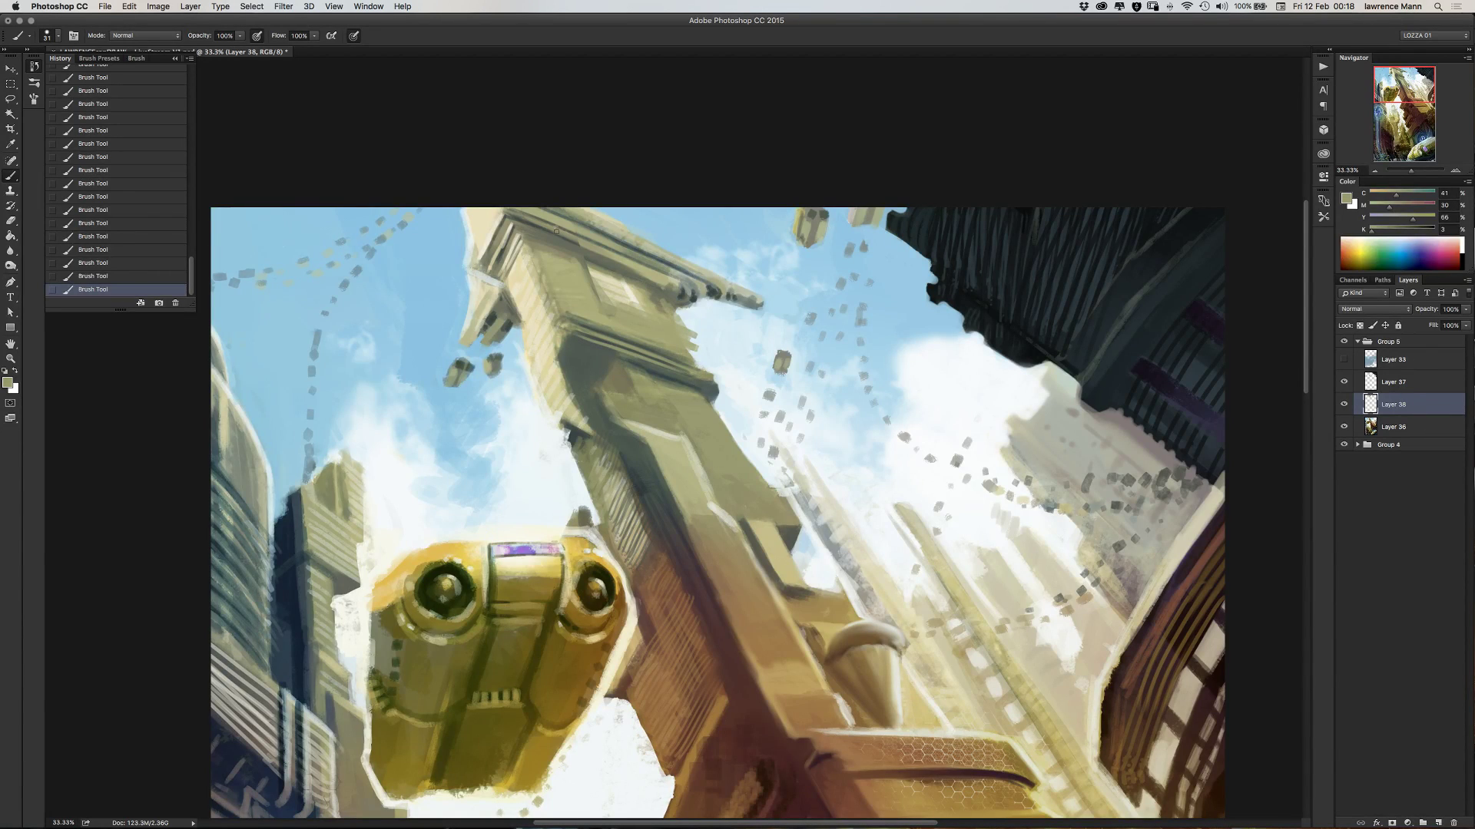
# - Refine the grooves and ledges of the tower's cornice with strokes of sampled dark shadow and light olive colours
pyautogui.keyDown('alt'); pyautogui.click(524, 227); pyautogui.keyUp('alt')
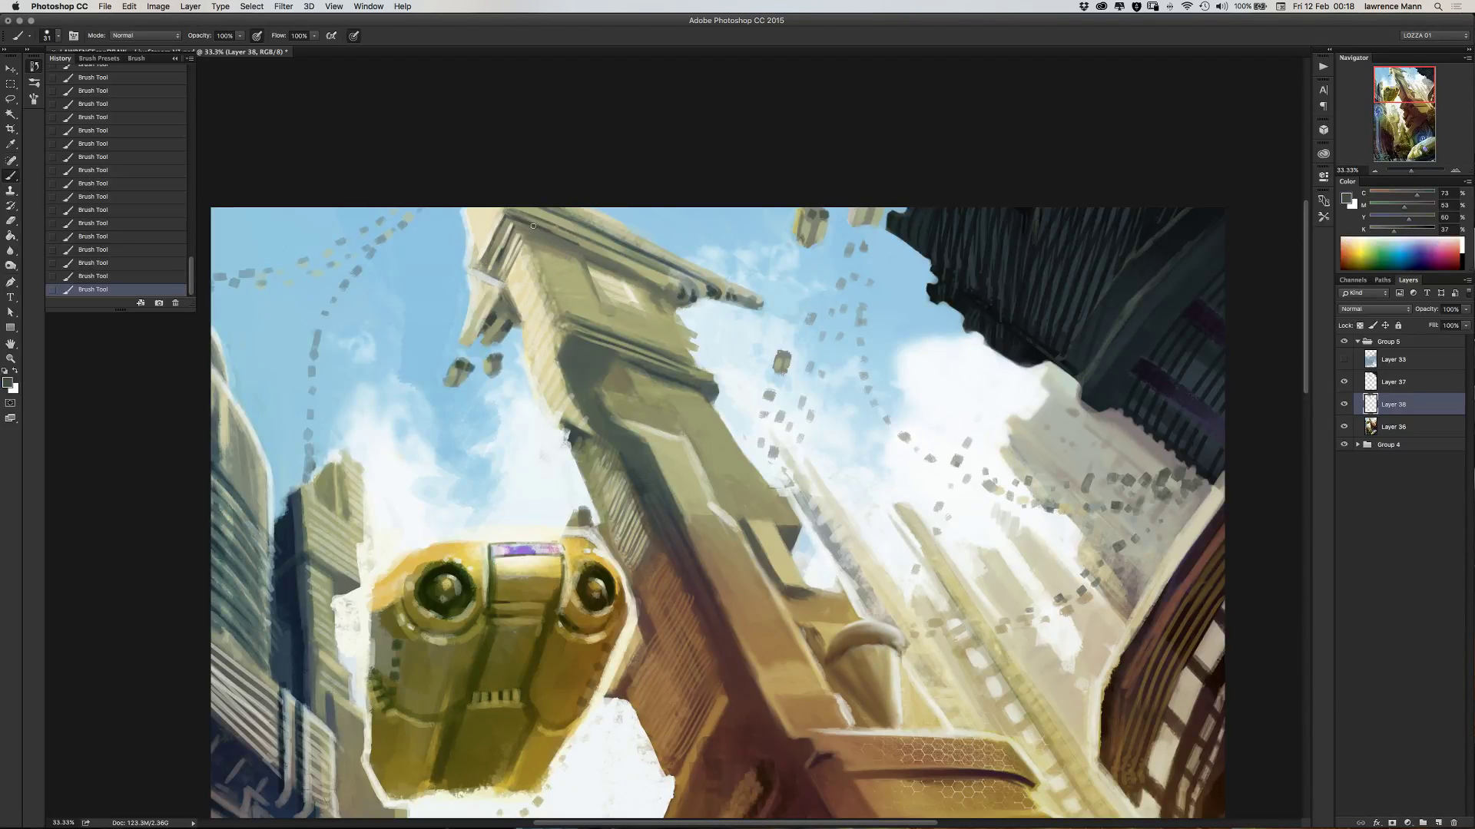
pyautogui.moveTo(630, 265); pyautogui.dragTo(662, 278)
pyautogui.keyDown('alt'); pyautogui.click(558, 222); pyautogui.keyUp('alt')
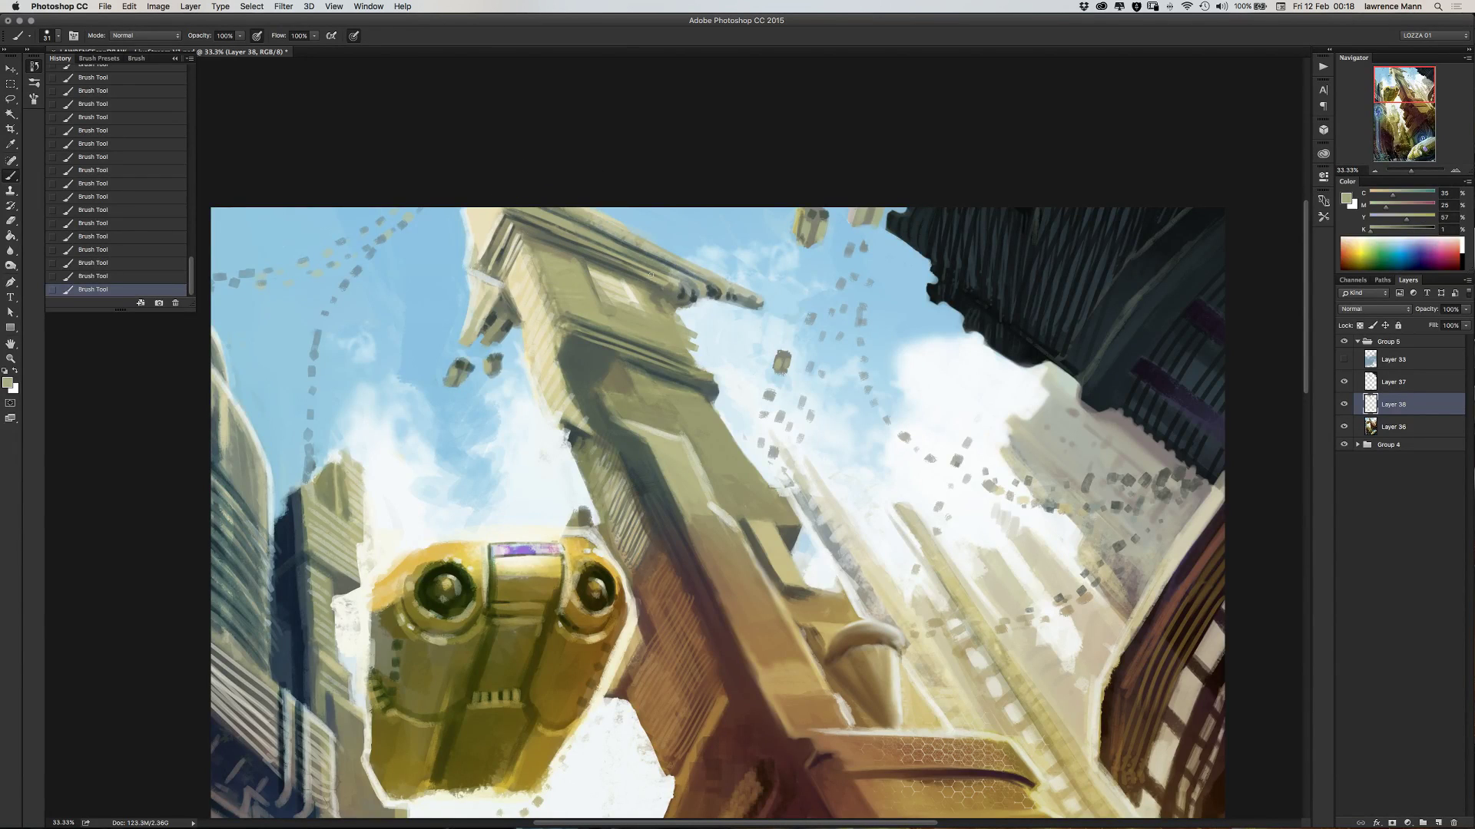
pyautogui.moveTo(526, 226); pyautogui.dragTo(592, 251)
# - Check the whole painting with Layer 38 hidden and shown, and merge it with Layer 36
pyautogui.press('super+0')
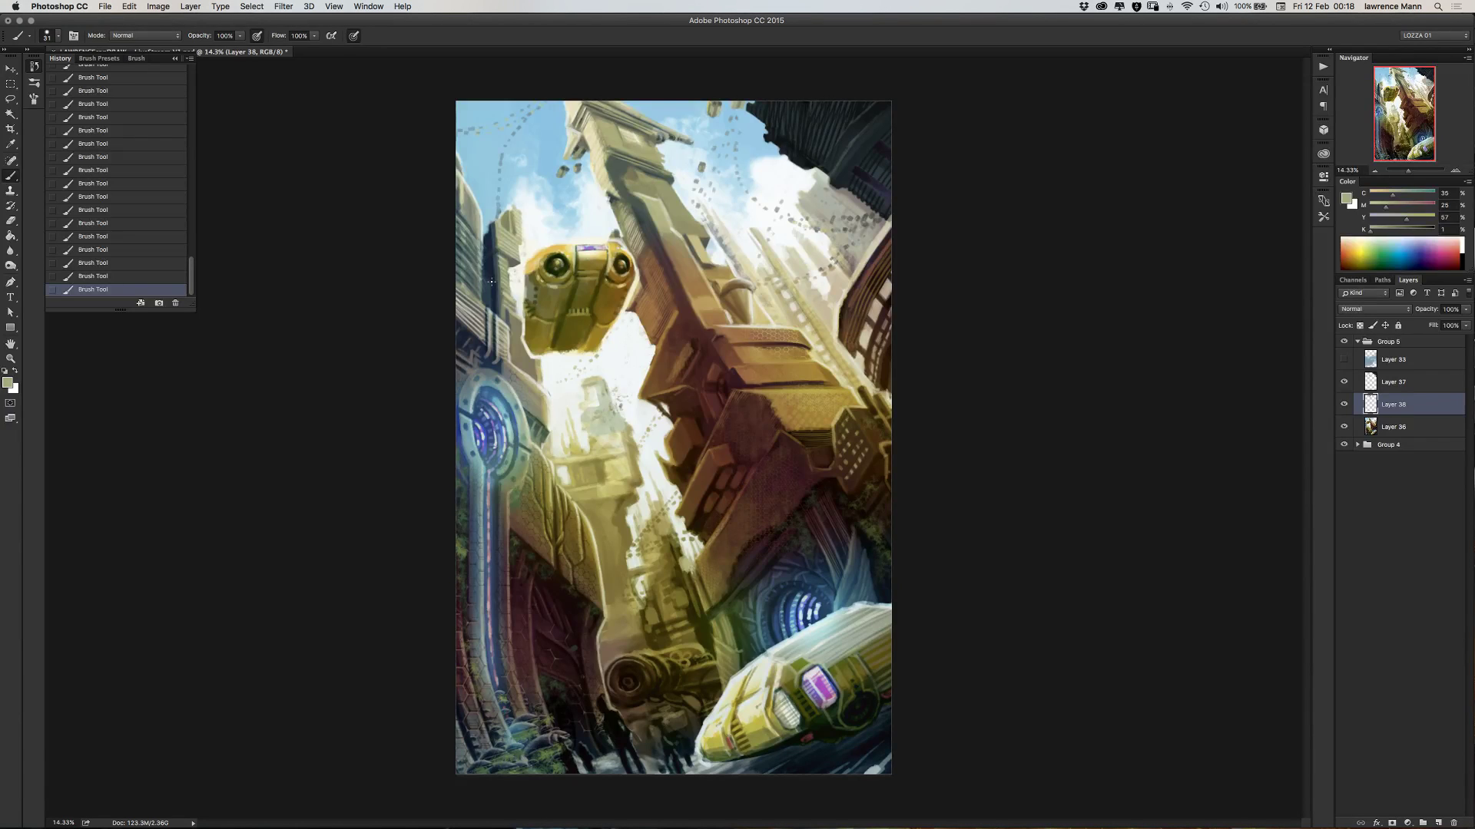
pyautogui.click(1348, 405)
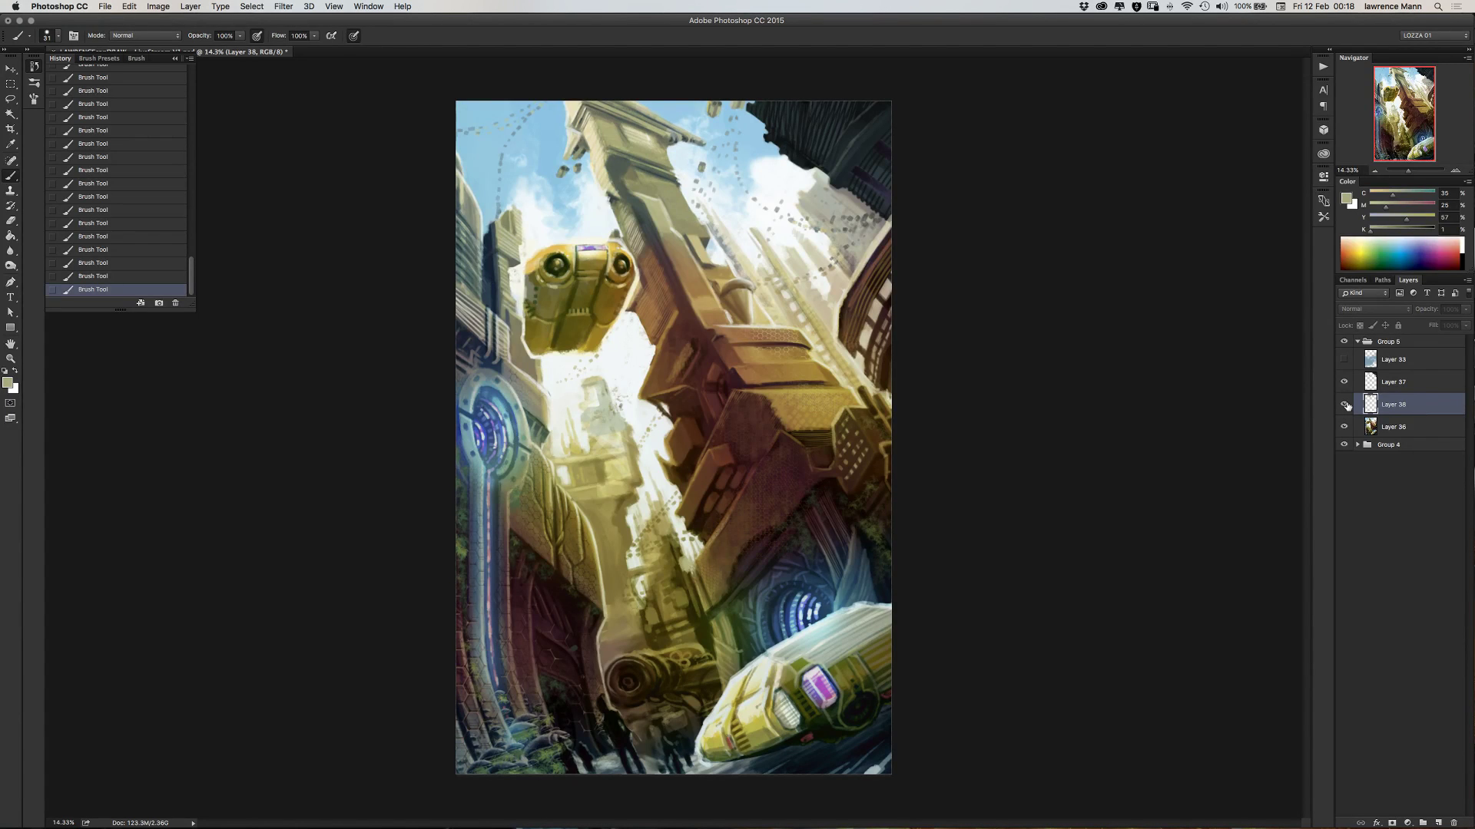
pyautogui.click(1348, 405)
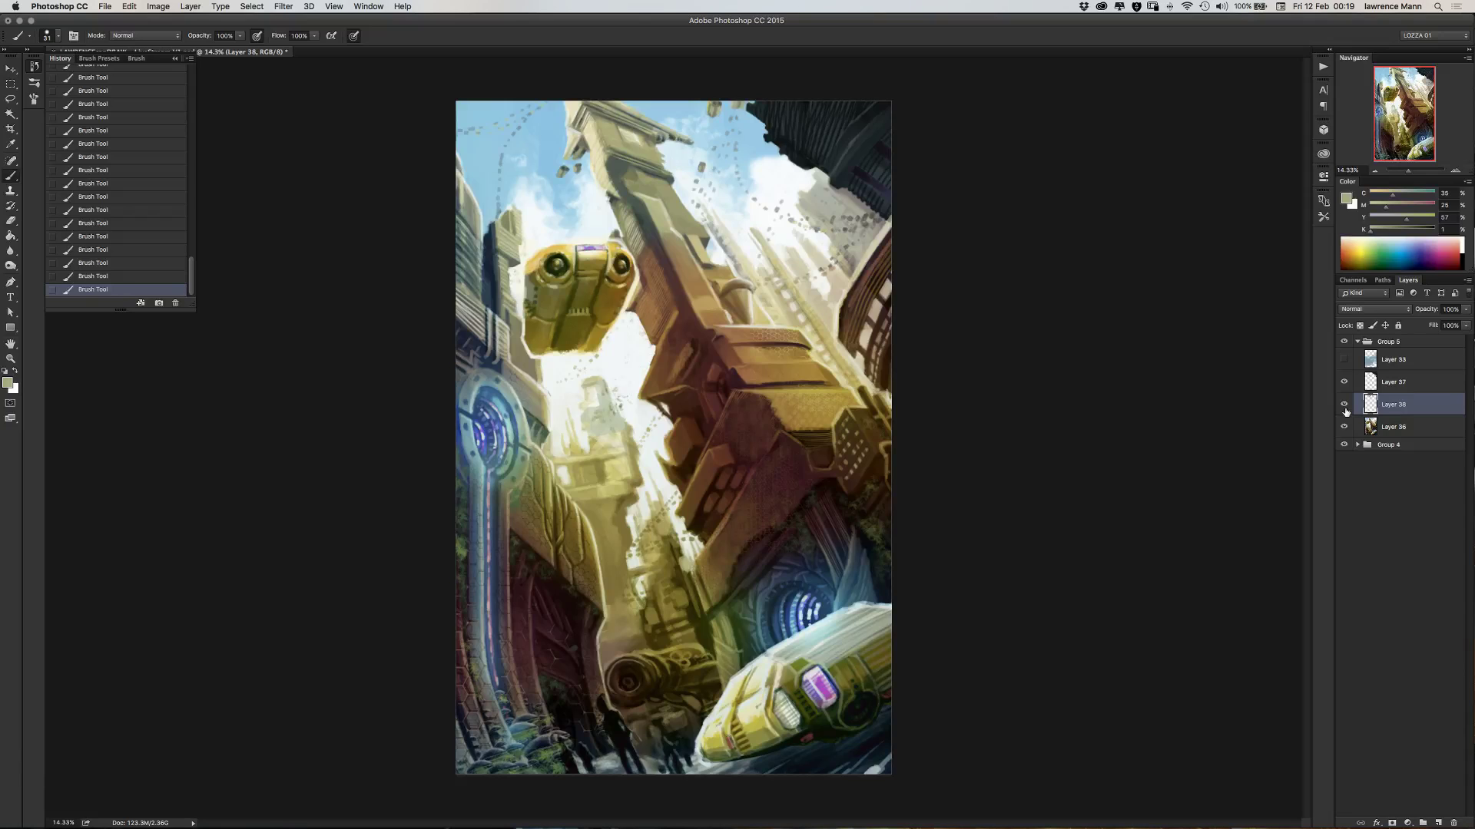
pyautogui.keyDown('shift'); pyautogui.click(1390, 422); pyautogui.keyUp('shift')
pyautogui.press('super+e')
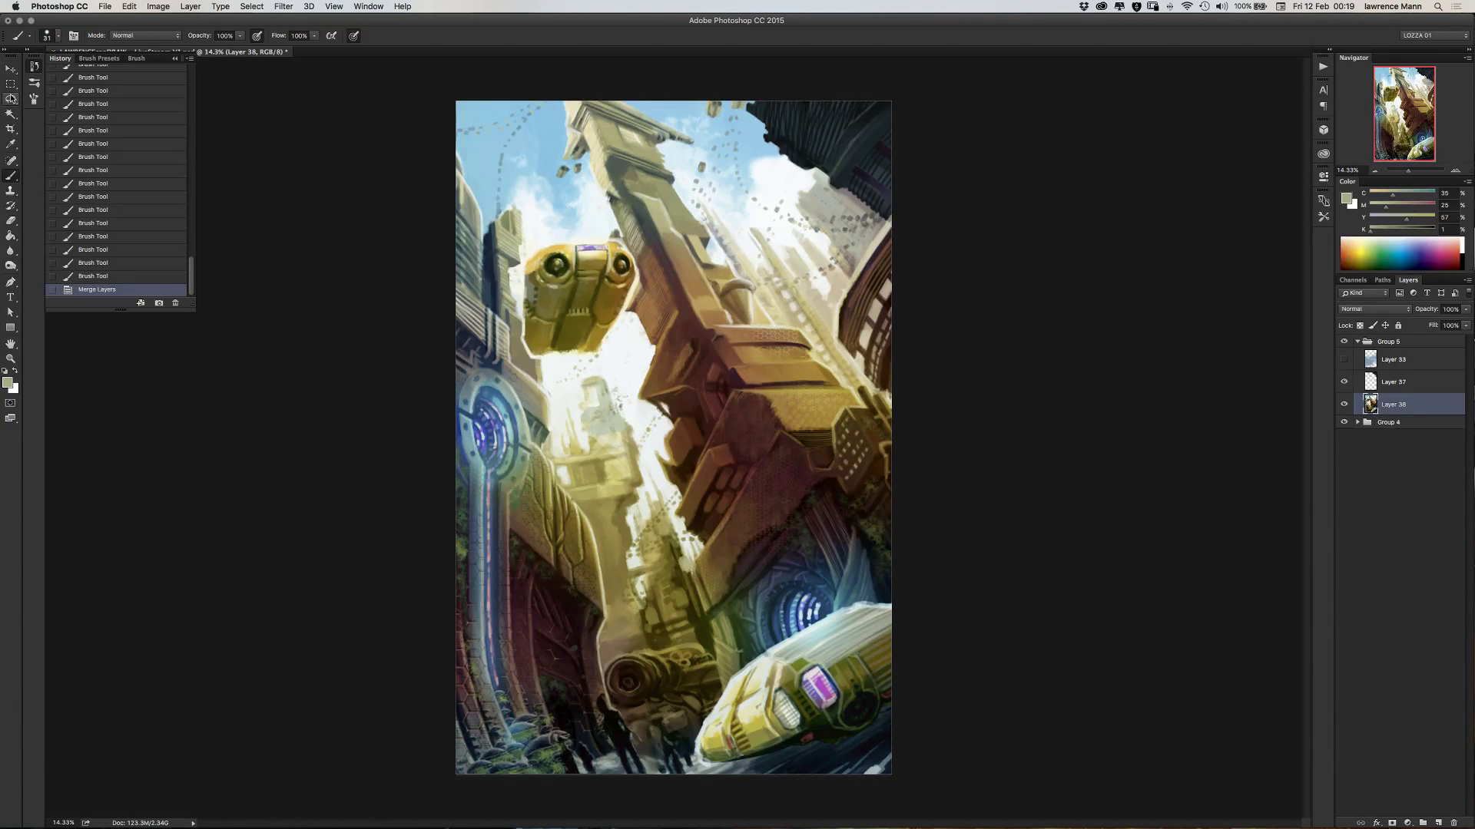
pyautogui.click(12, 98)
pyautogui.moveTo(581, 101)
pyautogui.mouseDown()
pyautogui.moveTo(631, 223)
pyautogui.moveTo(605, 240)
pyautogui.moveTo(569, 230)
pyautogui.moveTo(547, 164)
pyautogui.moveTo(567, 83)
pyautogui.mouseUp()
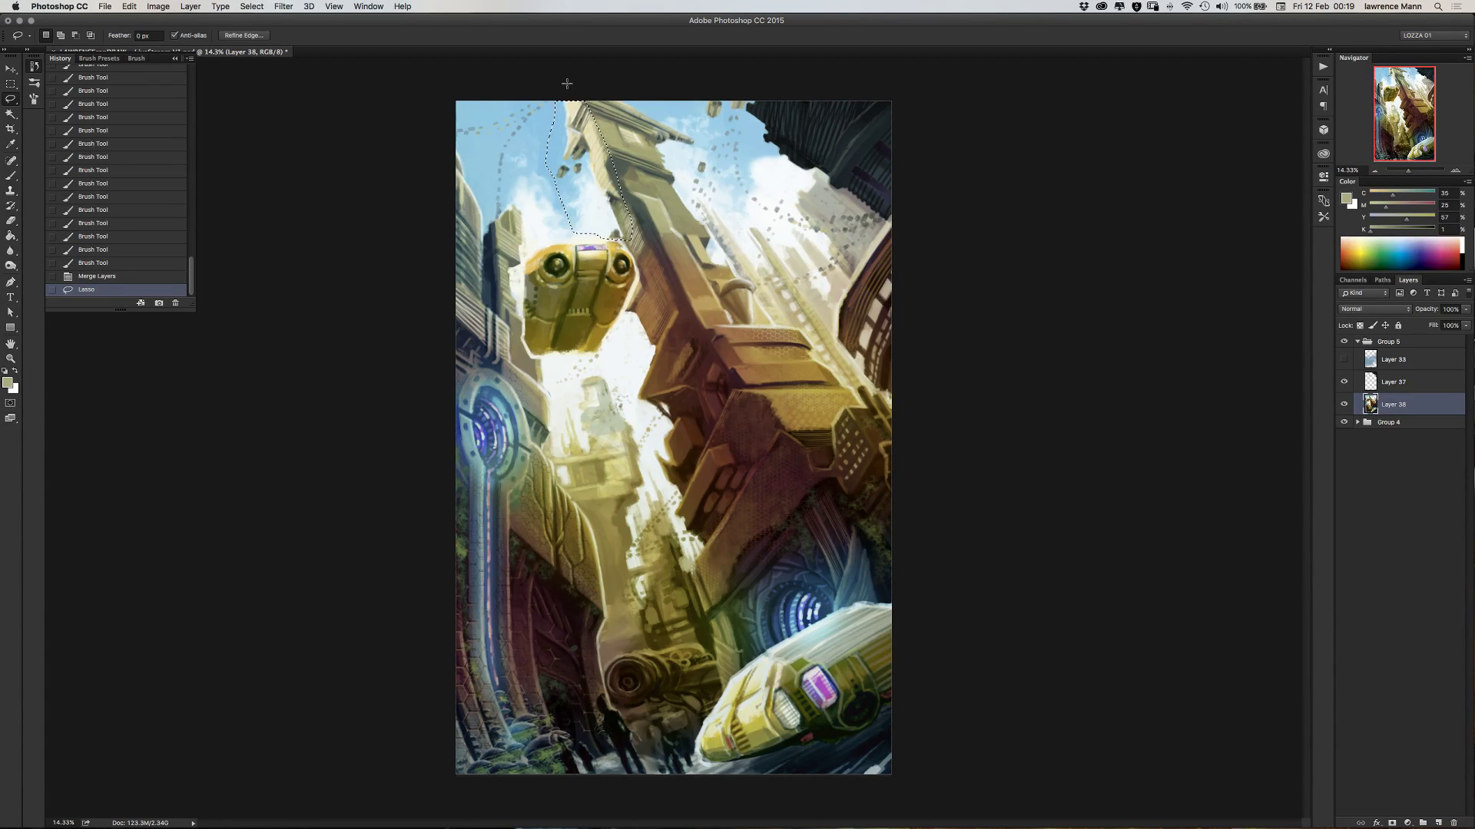
pyautogui.press('super+c')
pyautogui.press('super+v')
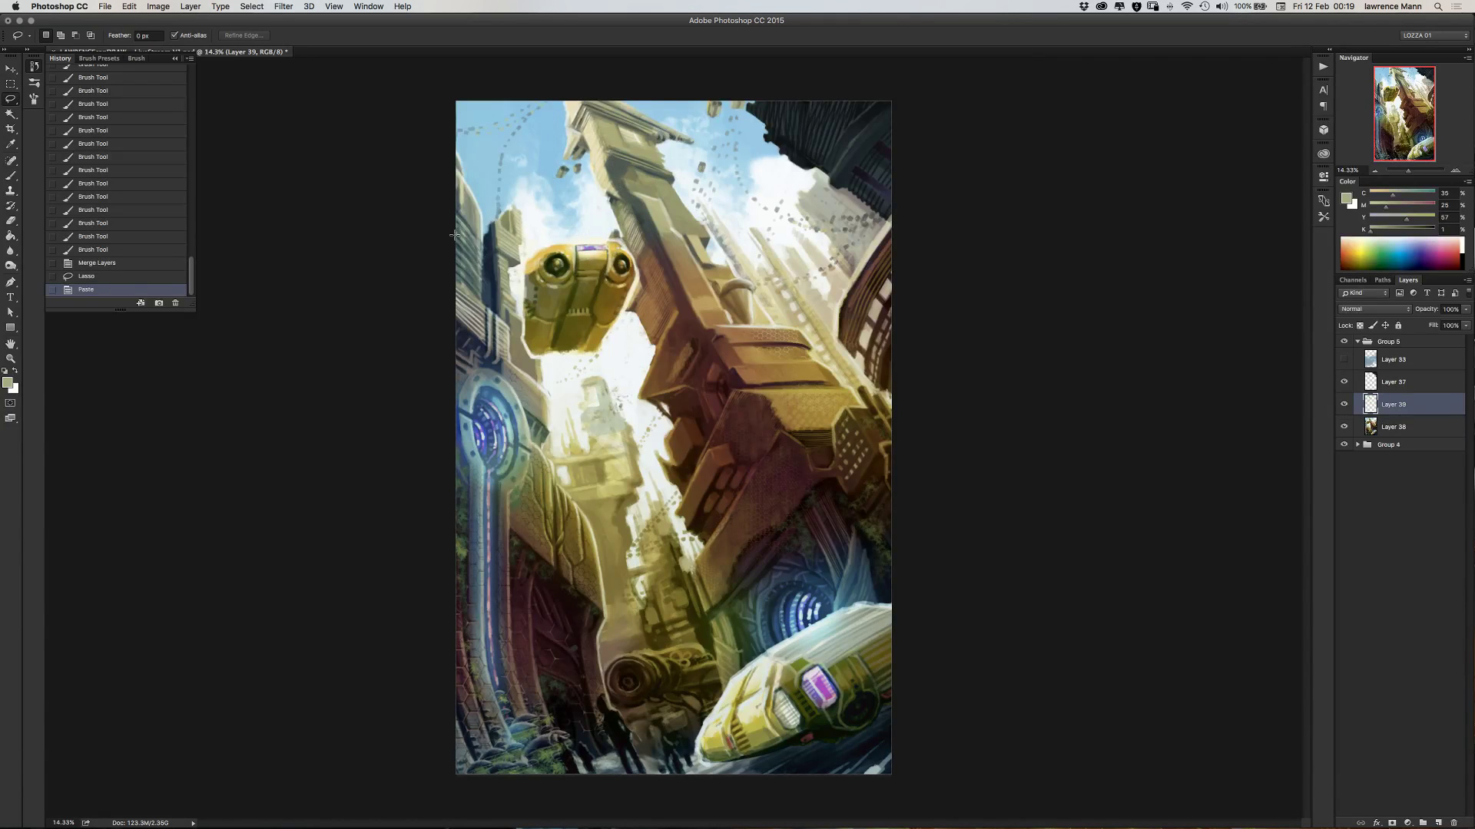
pyautogui.click(11, 68)
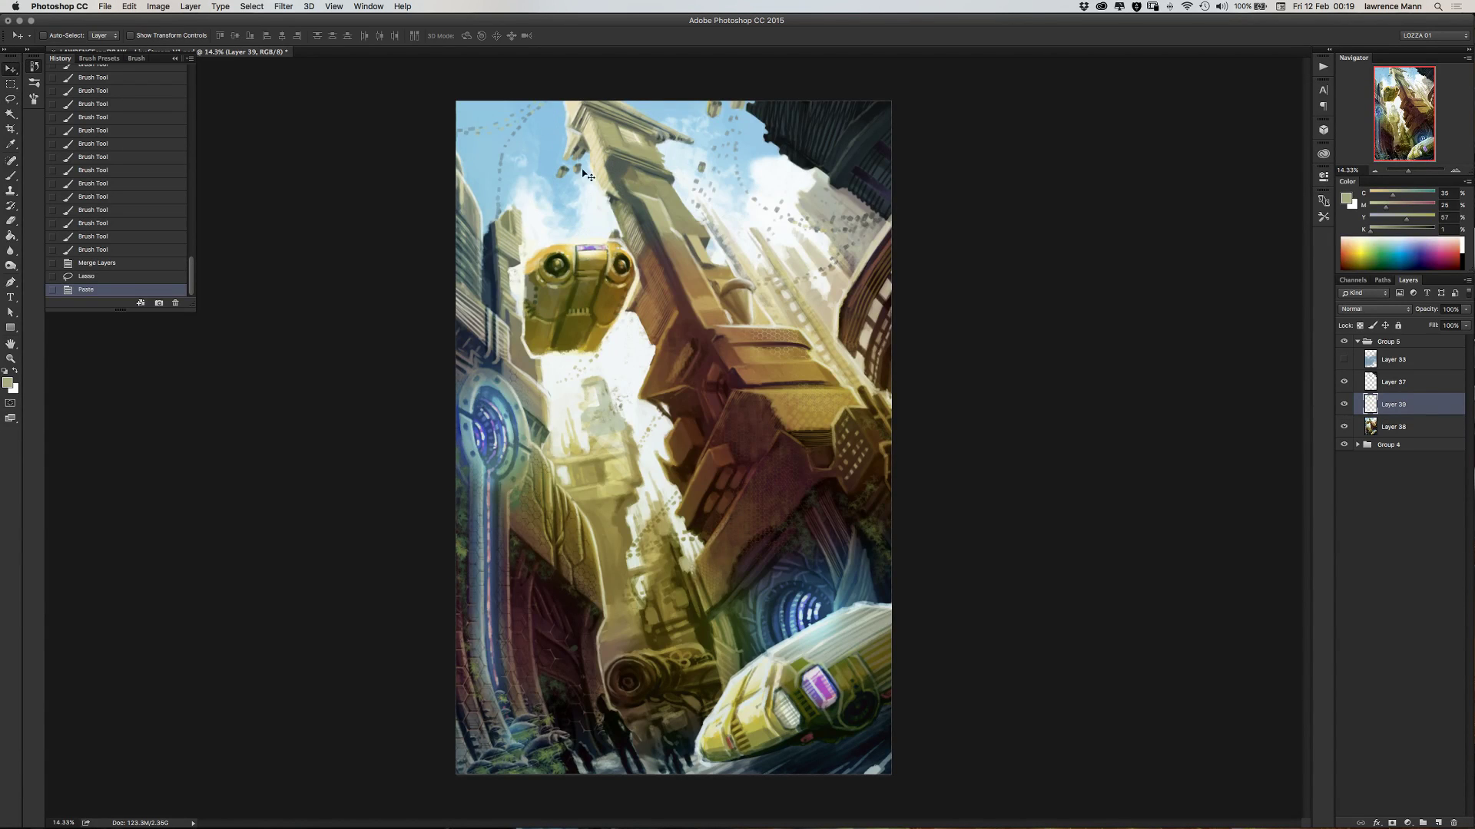
pyautogui.moveTo(573, 156); pyautogui.dragTo(567, 159)
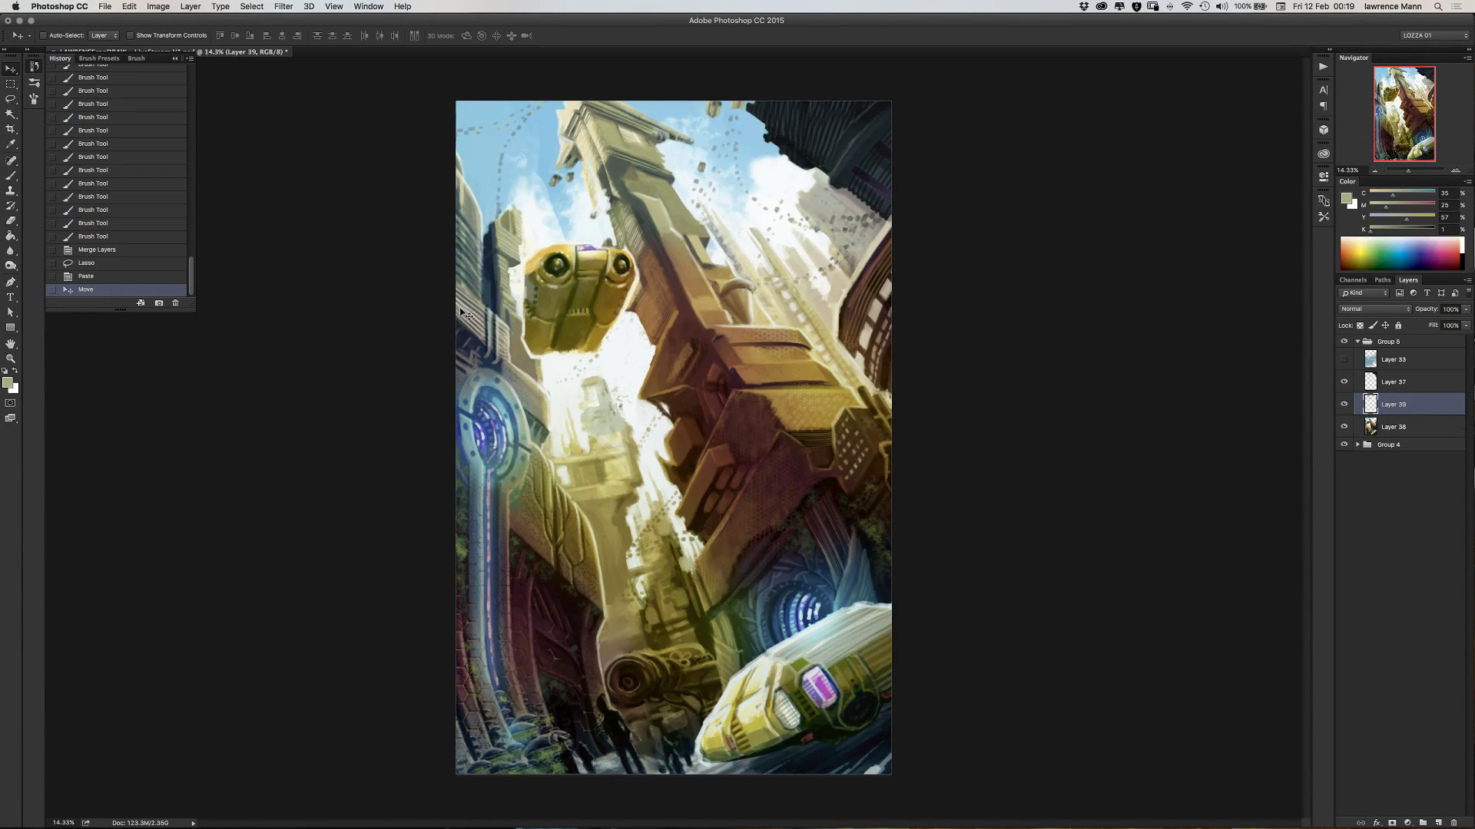
pyautogui.press('BackSpace')
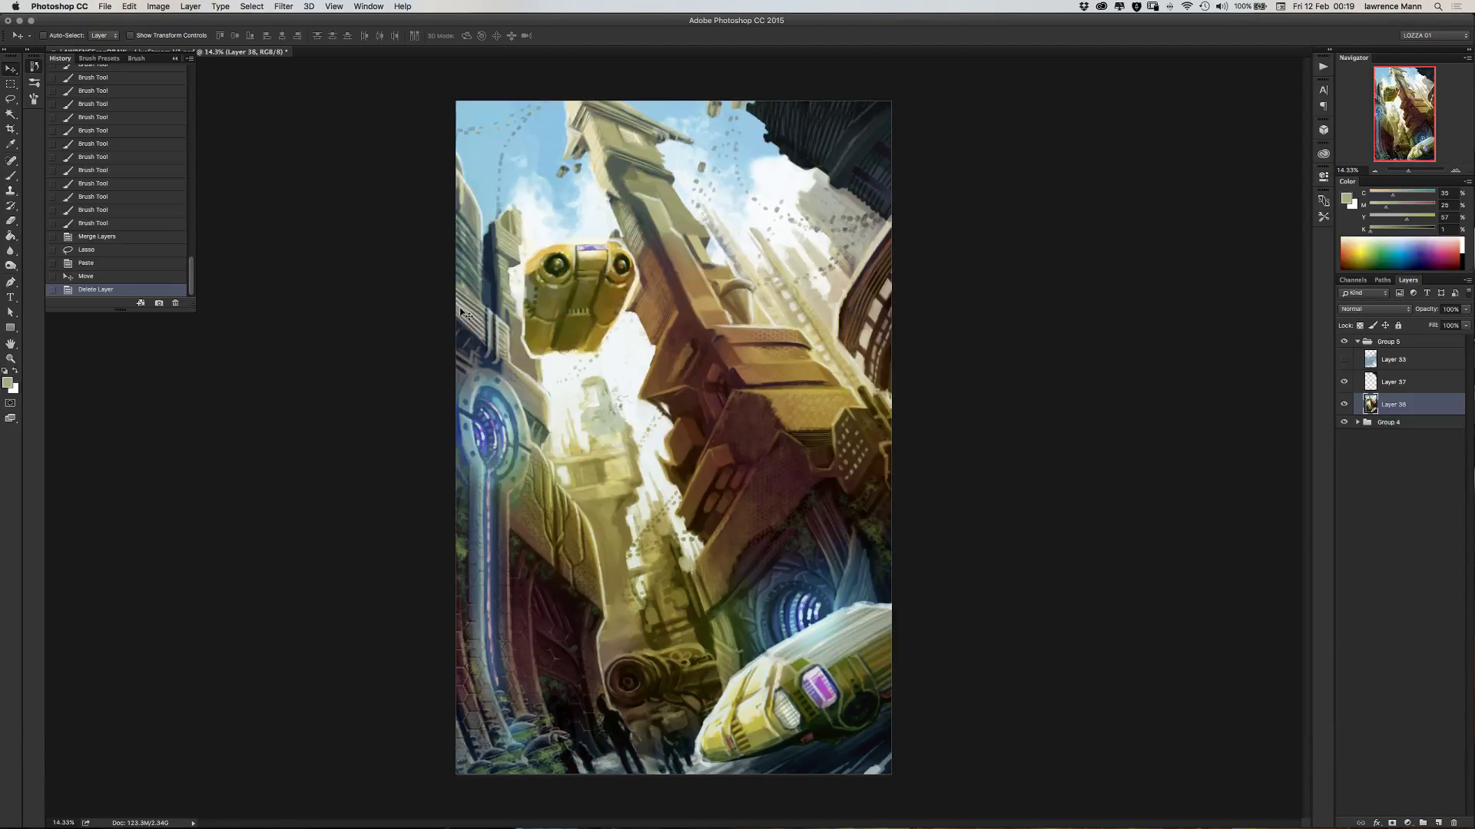
# - Merge Layer 37 with Layer 38, and copy the left side of the tower's top with adjoining sky onto a new layer
pyautogui.keyDown('shift'); pyautogui.click(1370, 382); pyautogui.keyUp('shift')
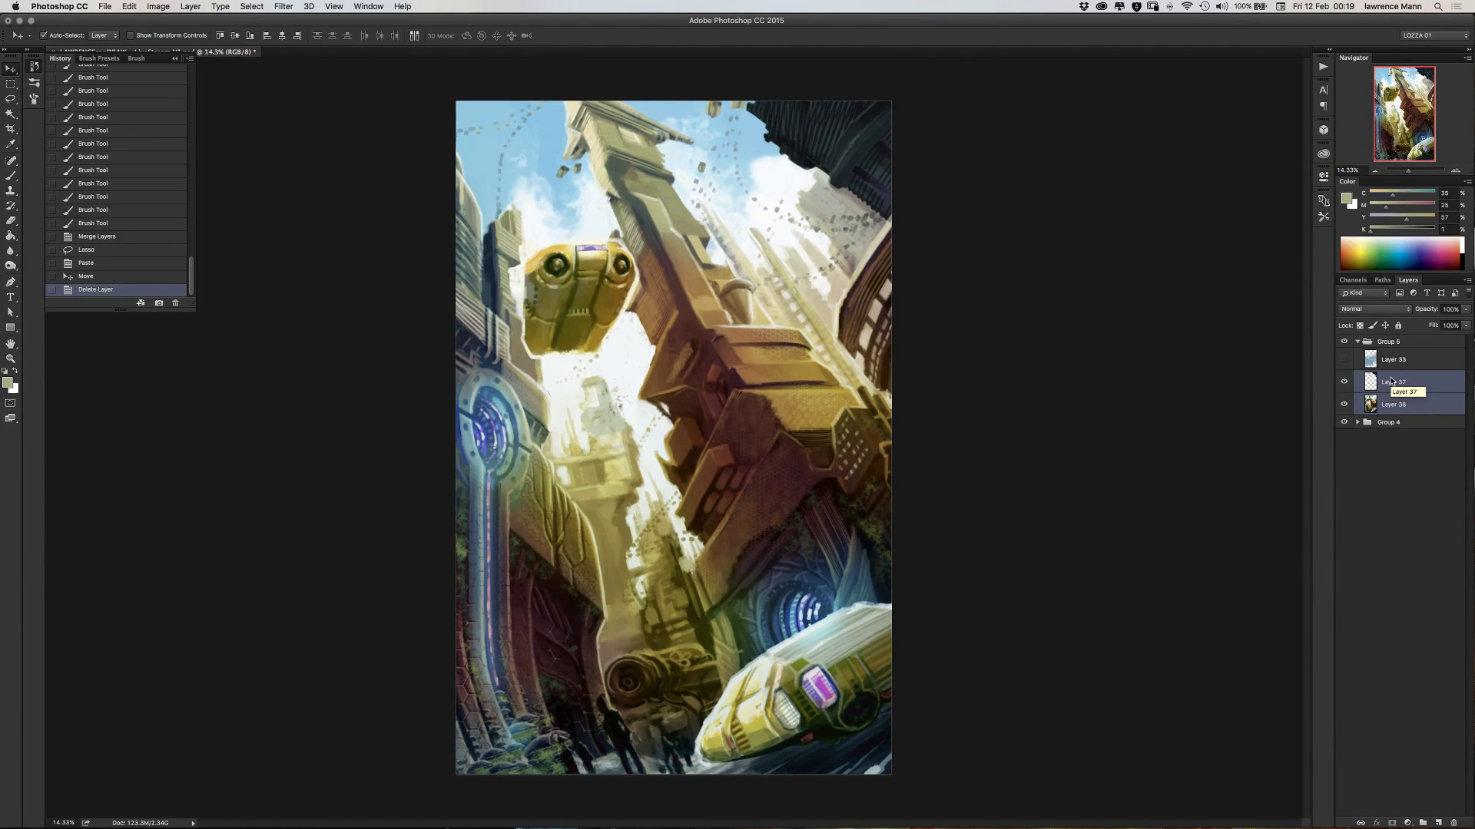
pyautogui.press('super+e')
pyautogui.click(11, 99)
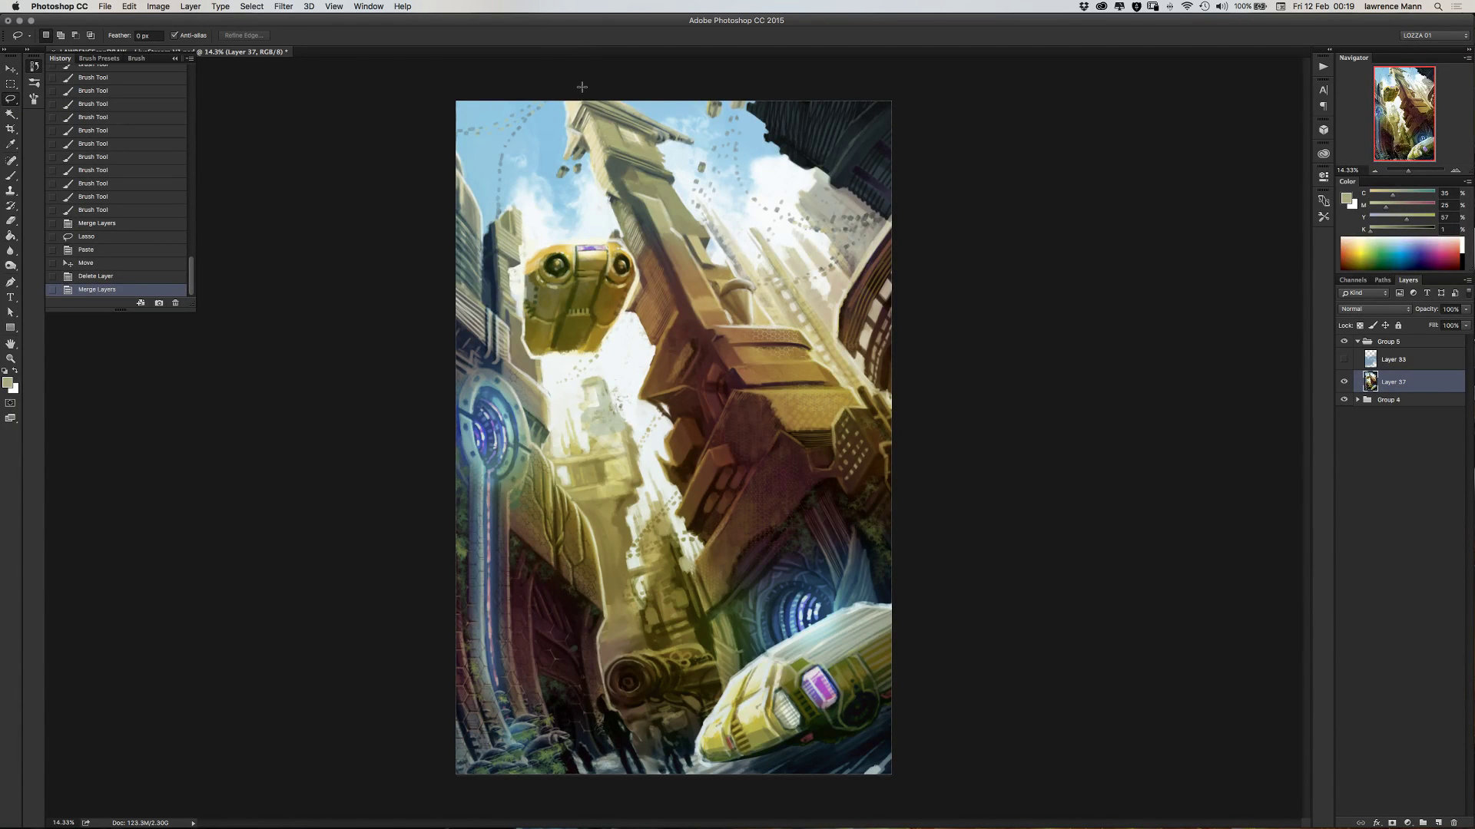
pyautogui.moveTo(581, 87)
pyautogui.mouseDown()
pyautogui.moveTo(650, 241)
pyautogui.moveTo(565, 235)
pyautogui.moveTo(539, 182)
pyautogui.moveTo(560, 80)
pyautogui.mouseUp()
pyautogui.press('super+c')
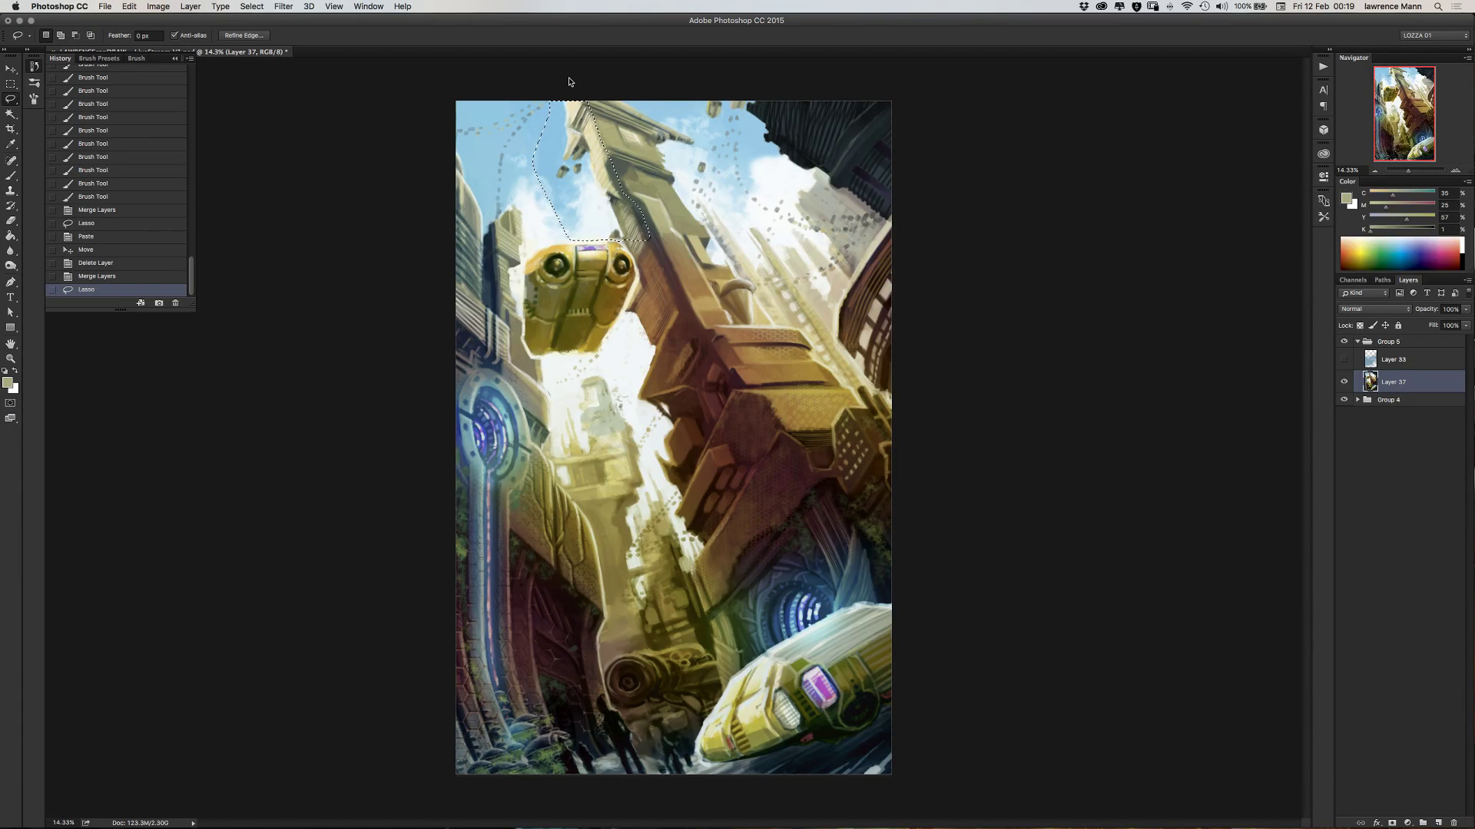
pyautogui.press('super+v')
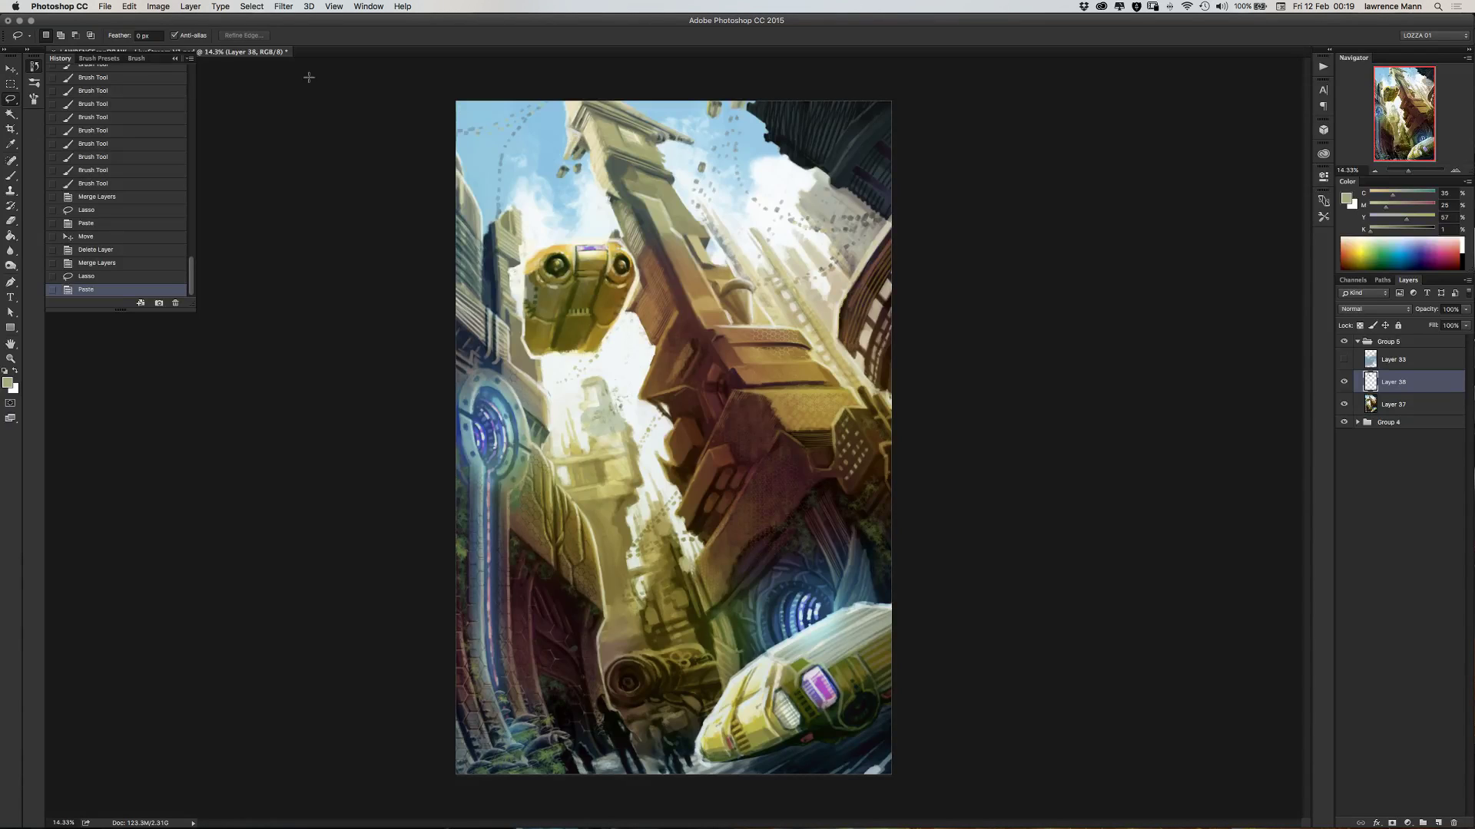
# - Shift the copied tower piece slightly down and to the left to broaden the tower's top
pyautogui.click(11, 68)
pyautogui.moveTo(574, 153); pyautogui.dragTo(564, 162)
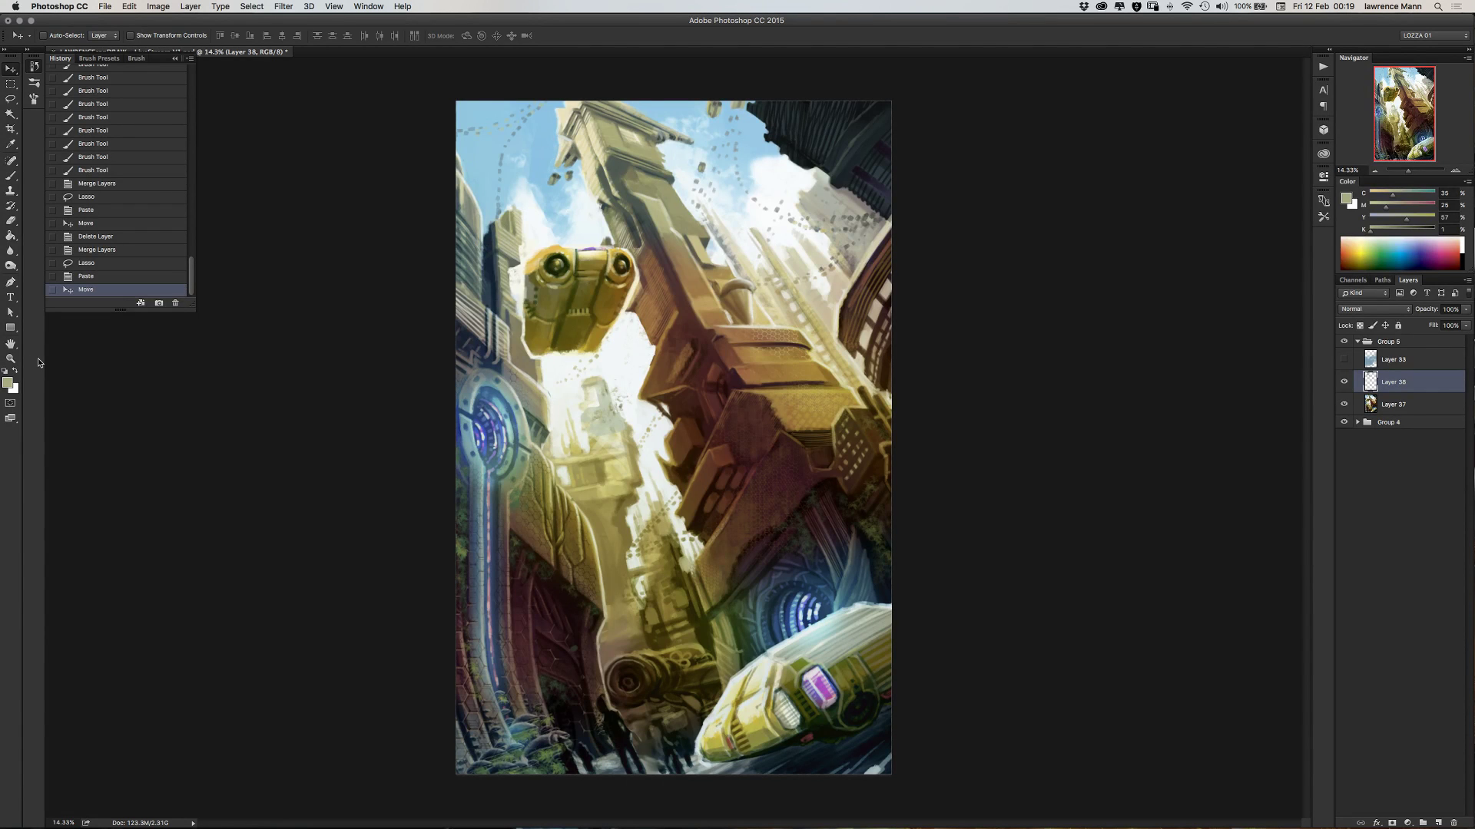
pyautogui.click(1456, 170)
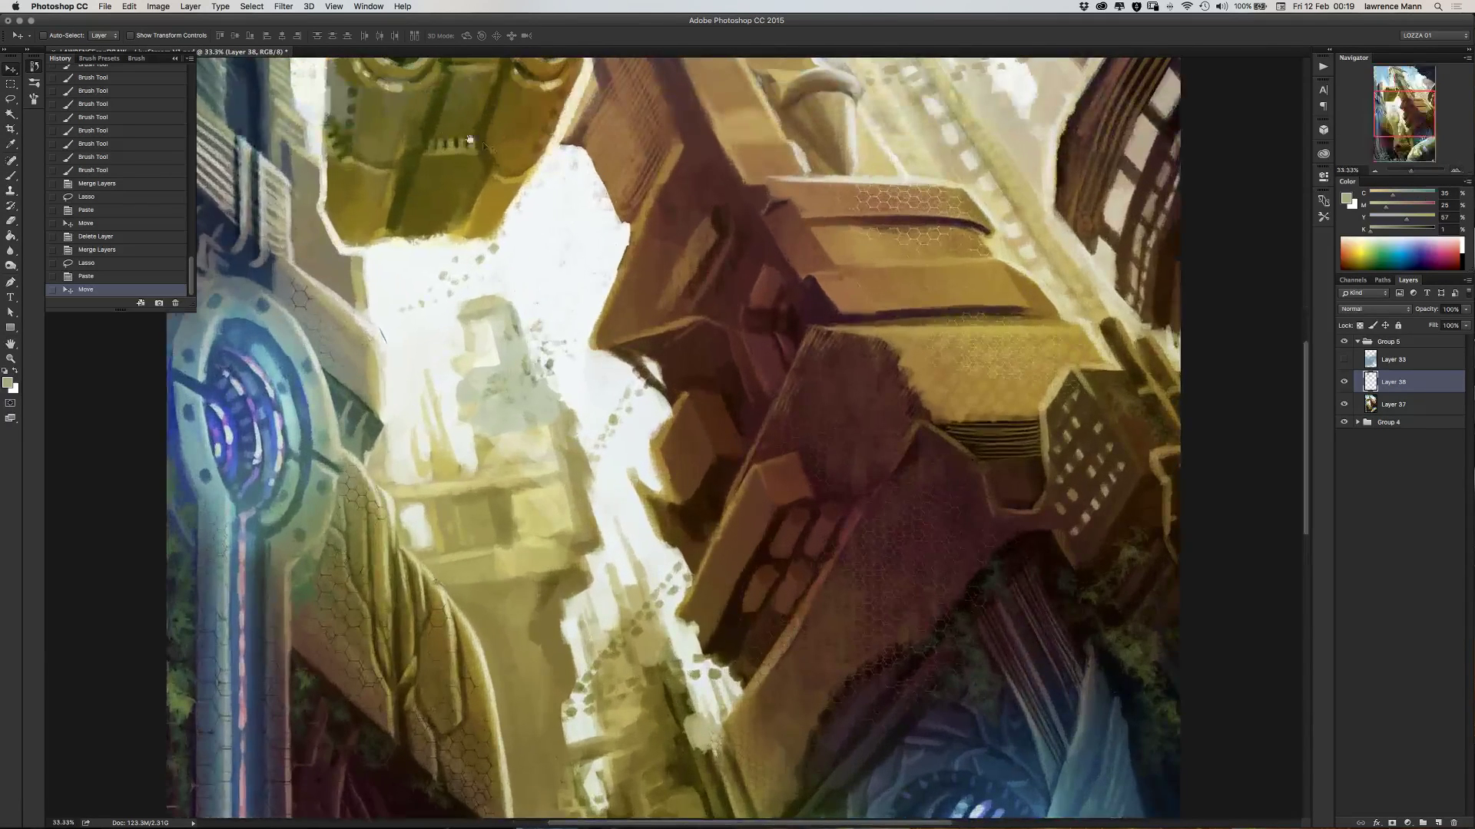
pyautogui.scroll(1, 590, 236)
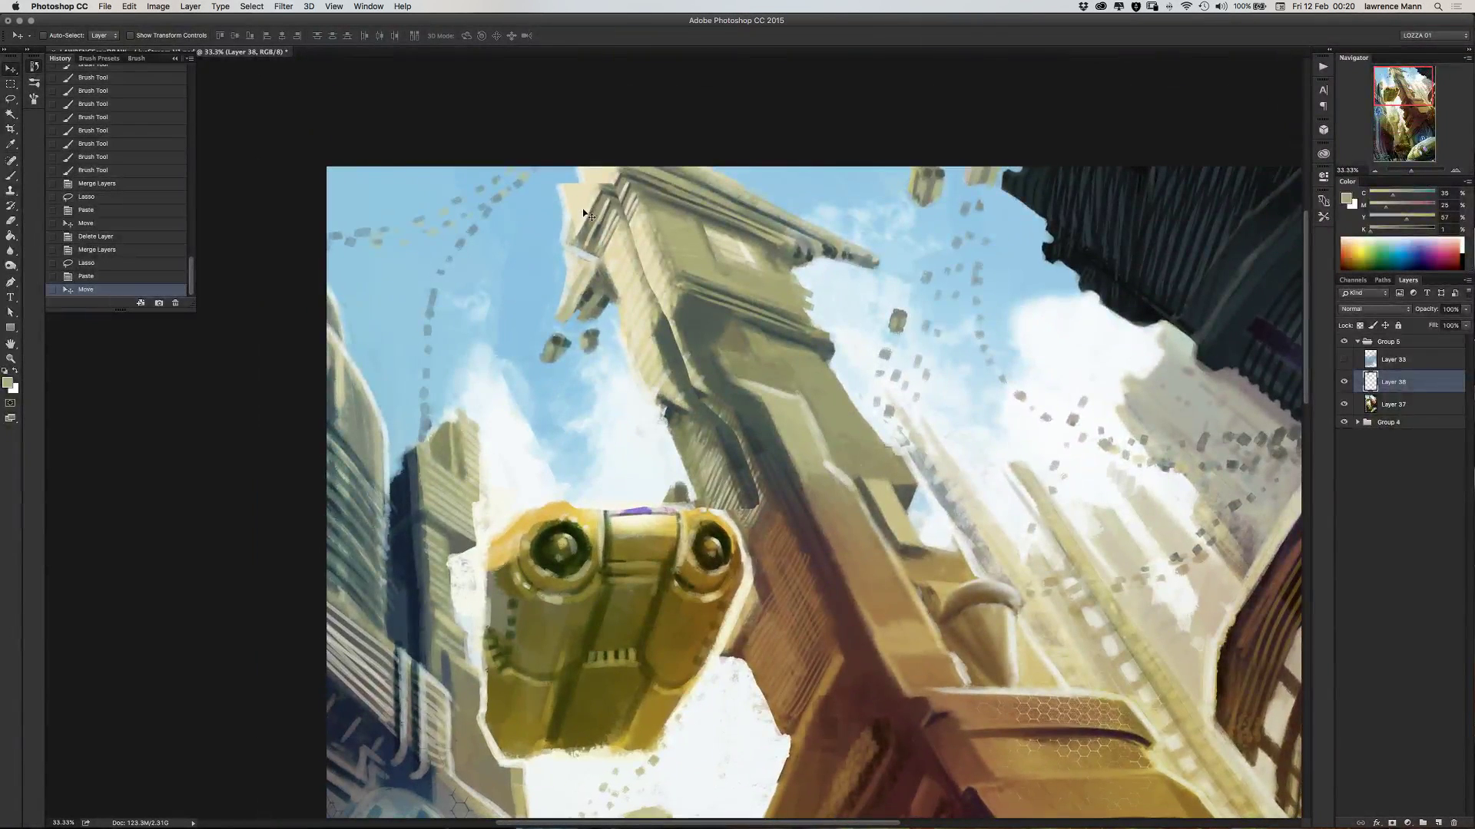
pyautogui.moveTo(581, 215); pyautogui.dragTo(583, 212)
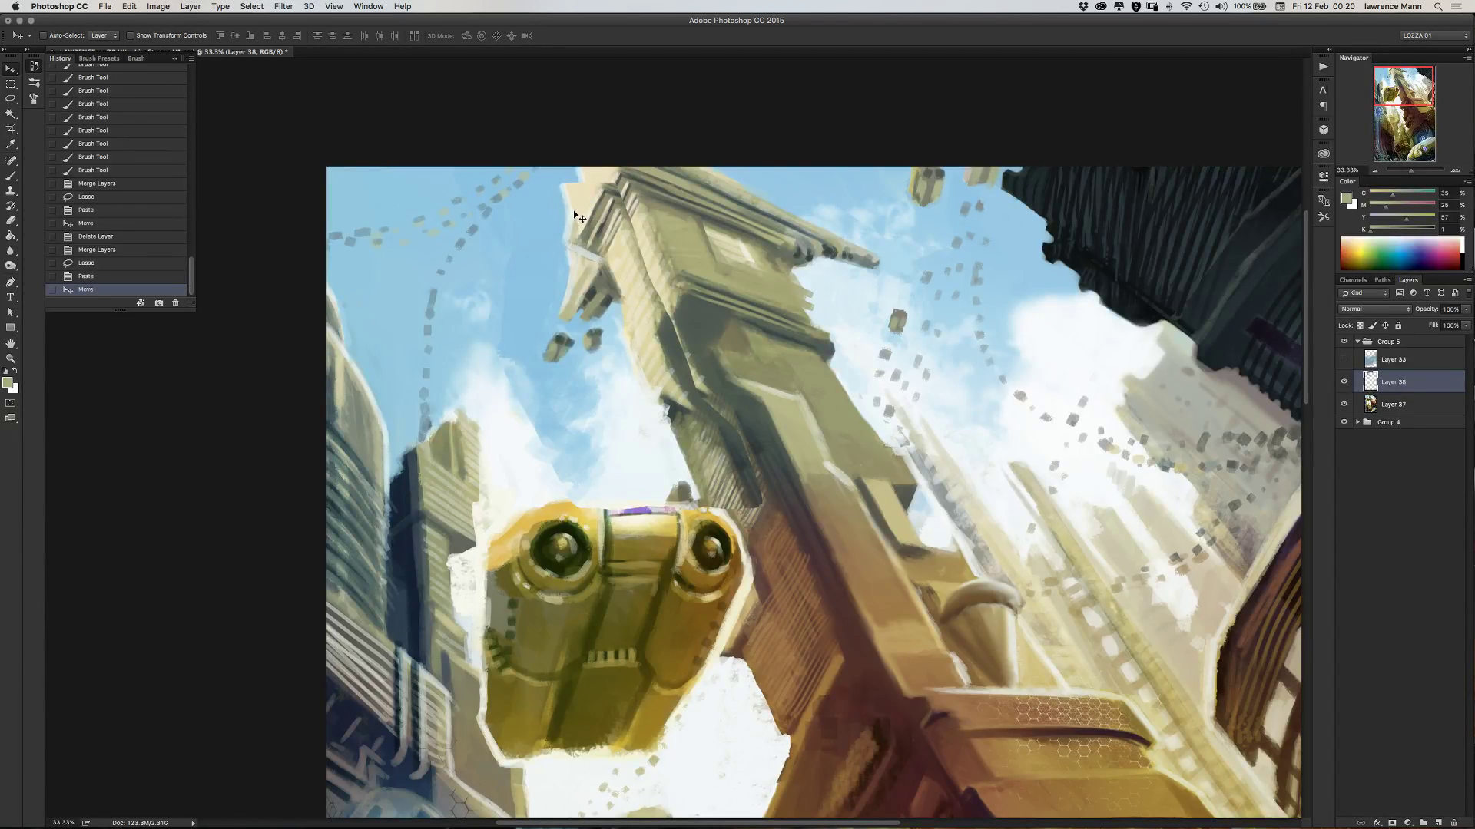
# - Blend the shifted piece's outer edge into the sky with strokes of sampled cream, pale cloud and sky-blue colours
pyautogui.click(11, 176)
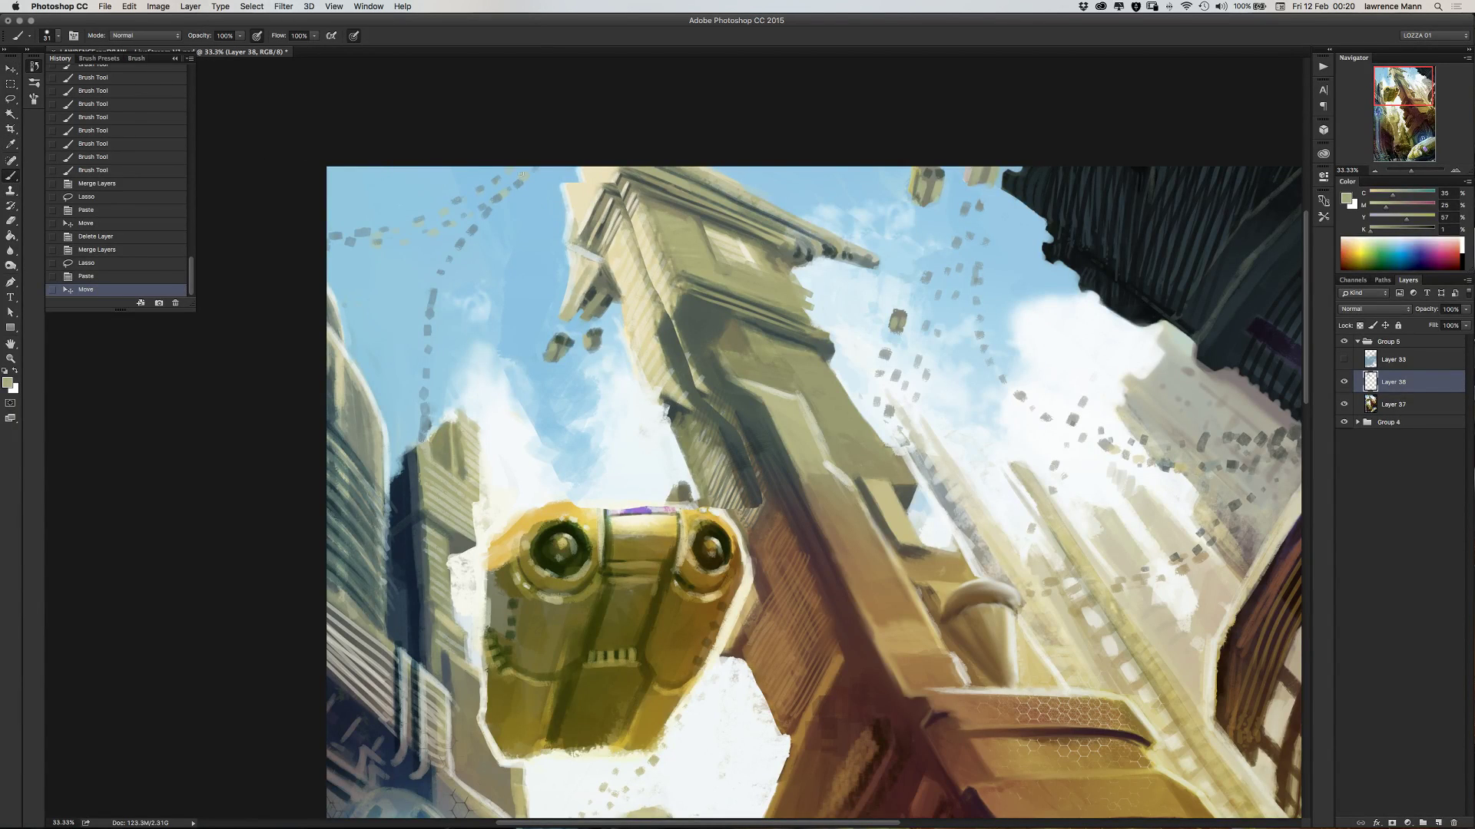
pyautogui.keyDown('alt'); pyautogui.click(581, 195); pyautogui.keyUp('alt')
pyautogui.moveTo(580, 169); pyautogui.dragTo(572, 194)
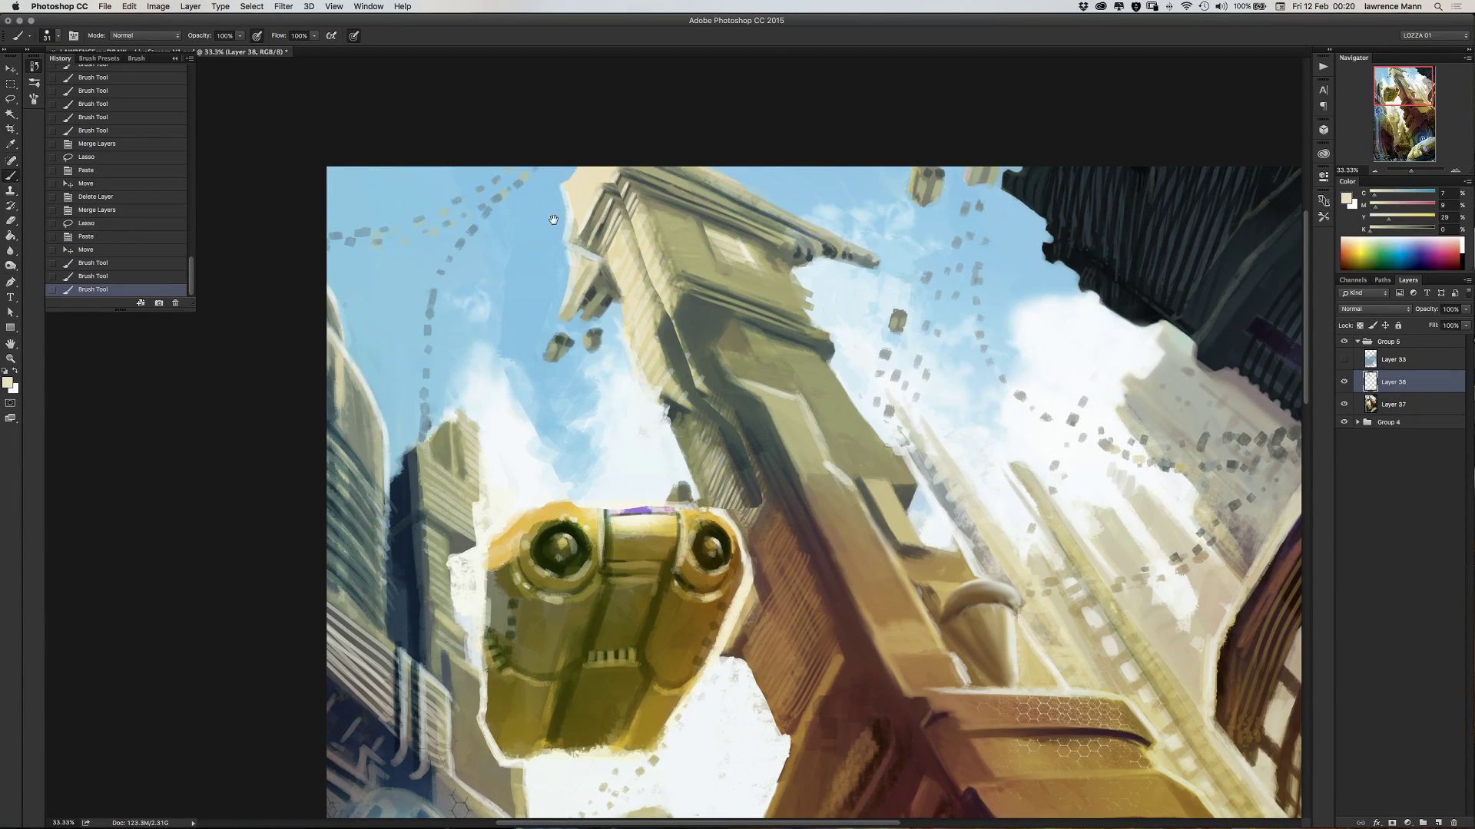
pyautogui.keyDown('alt'); pyautogui.click(494, 402); pyautogui.keyUp('alt')
pyautogui.moveTo(575, 181)
pyautogui.mouseDown()
pyautogui.moveTo(572, 198)
pyautogui.moveTo(575, 168)
pyautogui.mouseUp()
pyautogui.keyDown('alt'); pyautogui.click(554, 206); pyautogui.keyUp('alt')
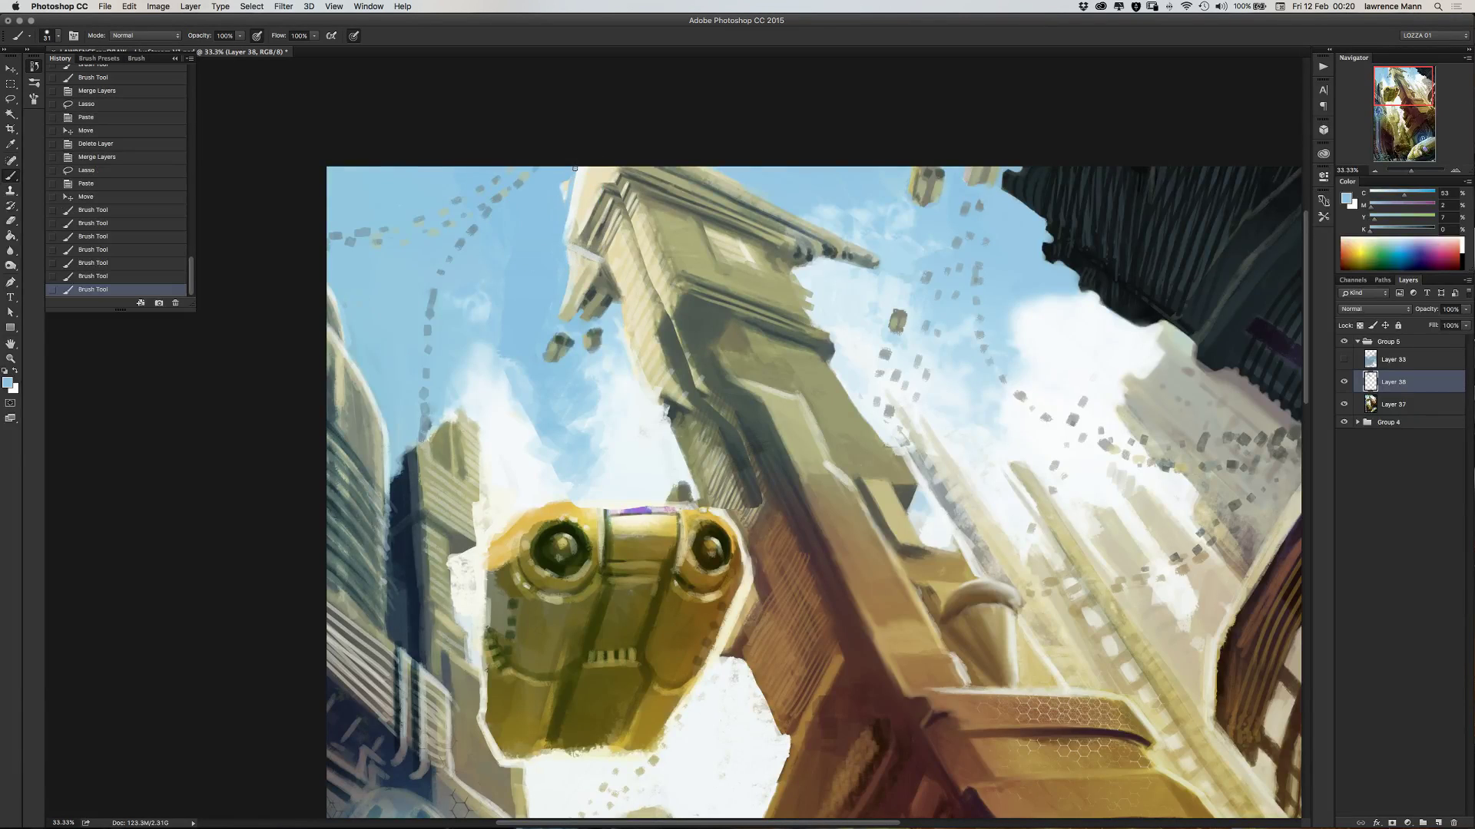
pyautogui.moveTo(554, 220); pyautogui.dragTo(567, 231)
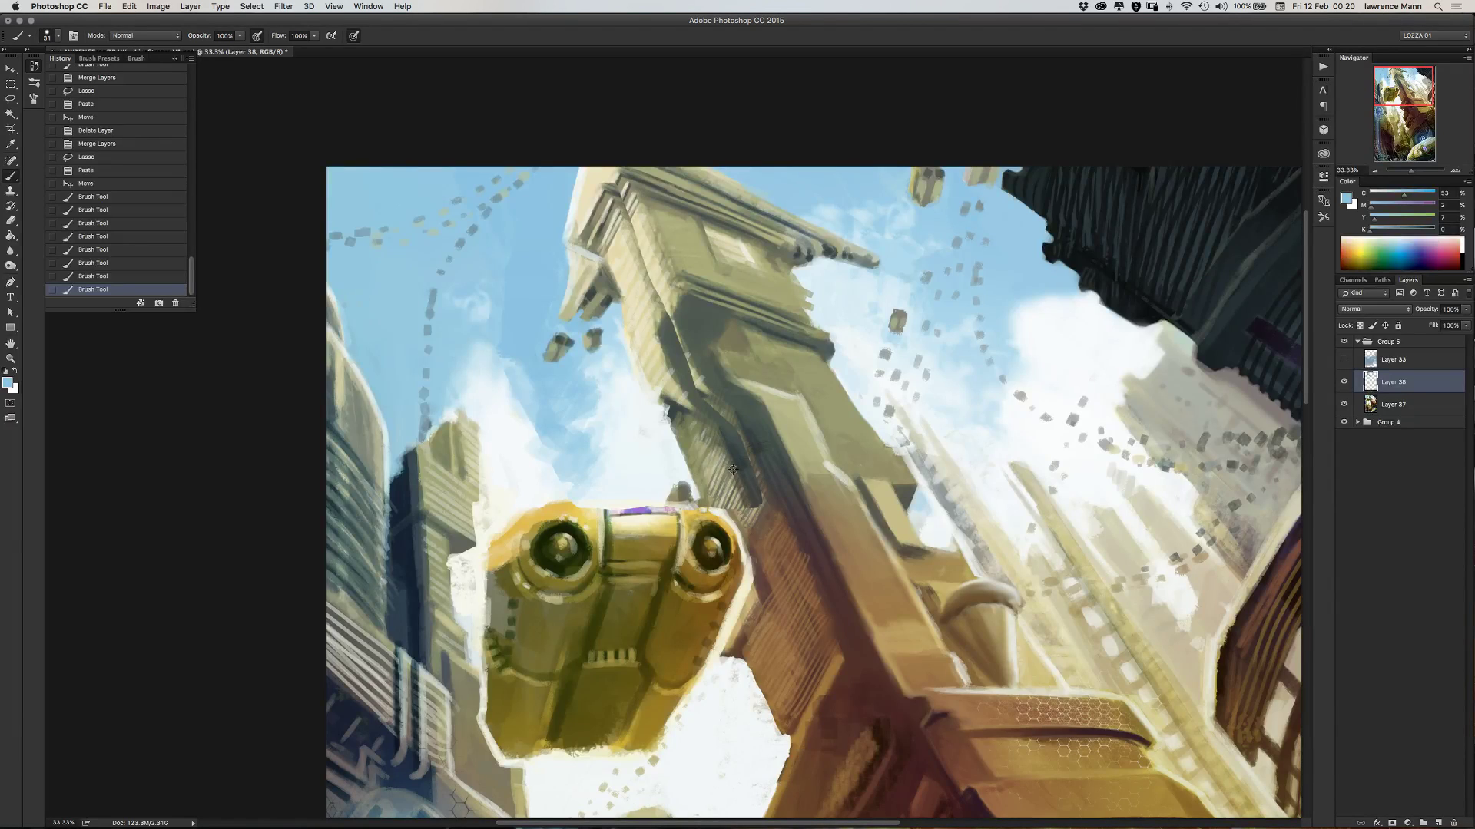
pyautogui.keyDown('alt'); pyautogui.click(724, 423); pyautogui.keyUp('alt')
pyautogui.press('l')
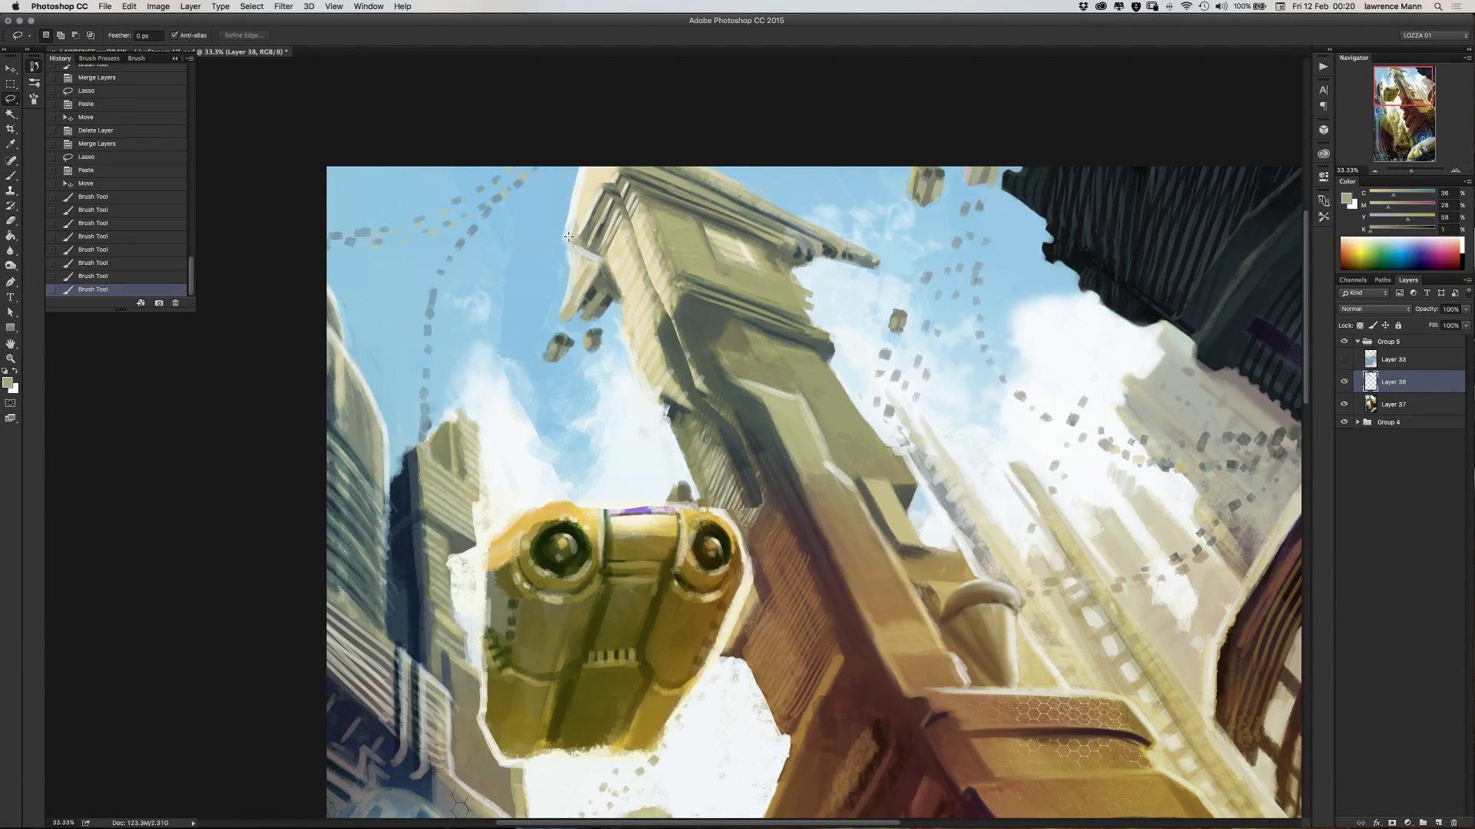
pyautogui.moveTo(568, 237)
pyautogui.mouseDown()
pyautogui.moveTo(594, 155)
pyautogui.moveTo(777, 505)
pyautogui.moveTo(762, 524)
pyautogui.moveTo(701, 496)
pyautogui.moveTo(612, 278)
pyautogui.moveTo(568, 239)
pyautogui.mouseUp()
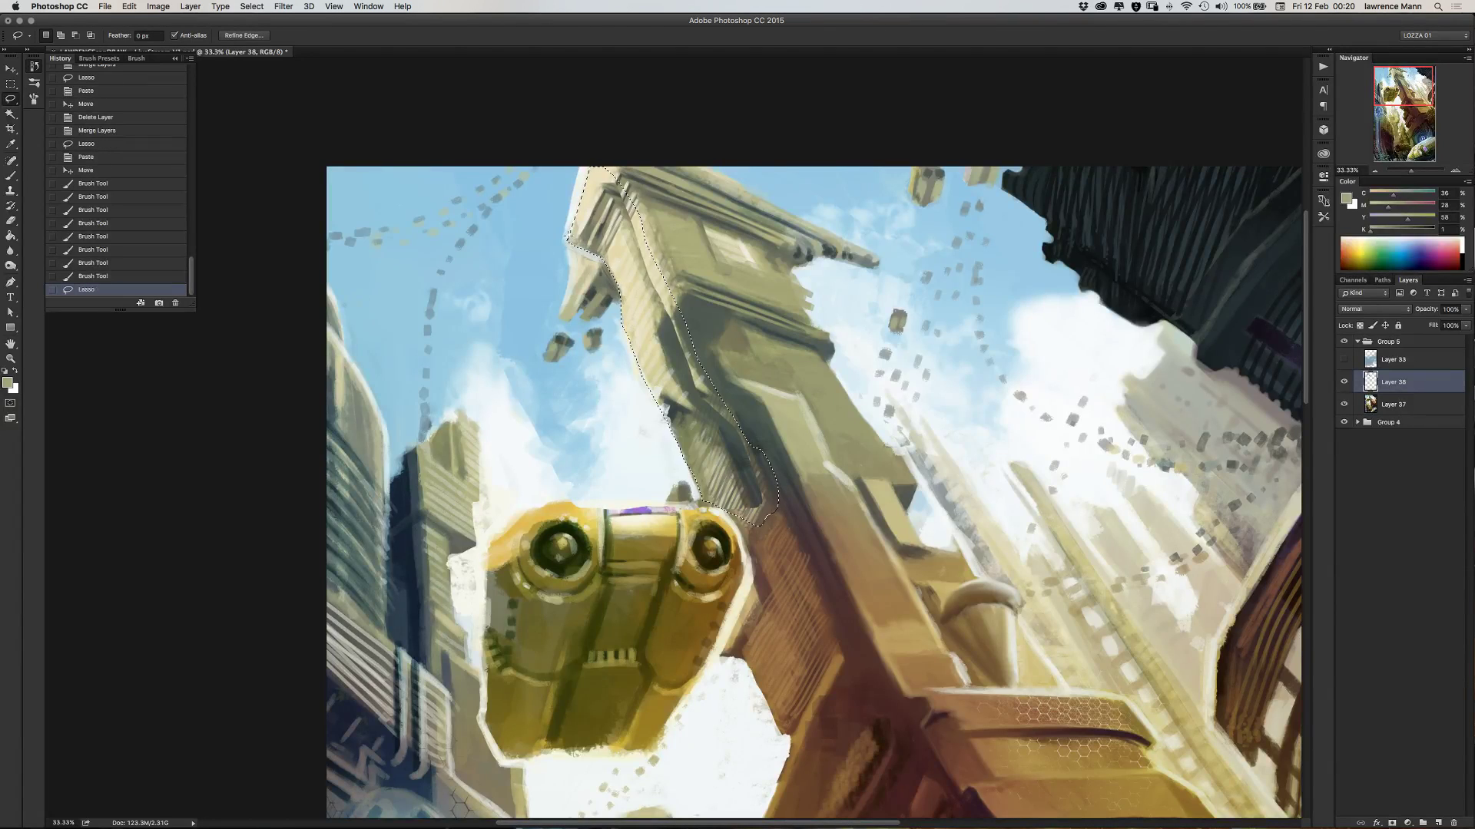
pyautogui.press('super+c')
pyautogui.press('super+t')
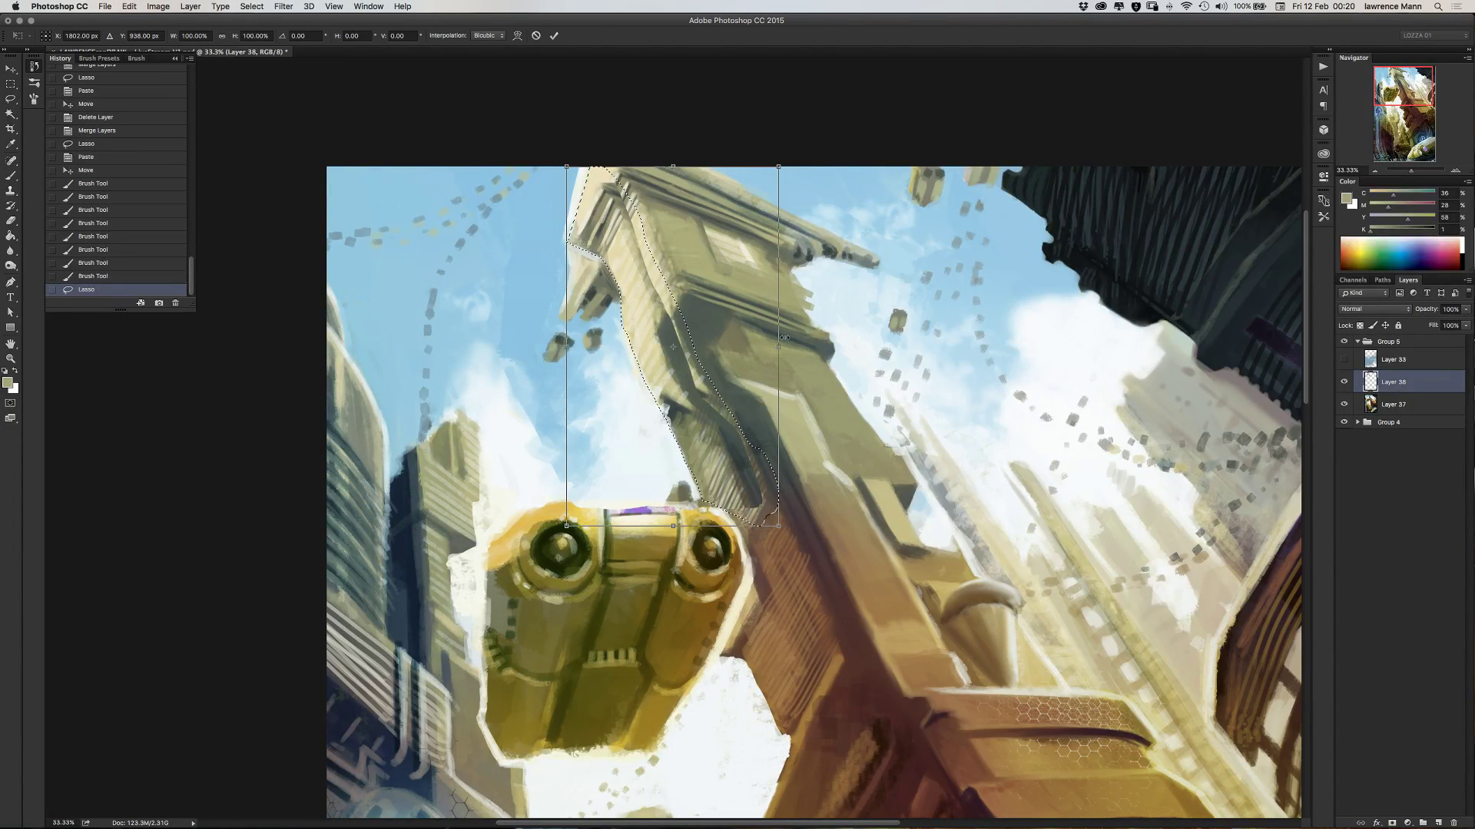
pyautogui.moveTo(782, 340); pyautogui.dragTo(781, 332)
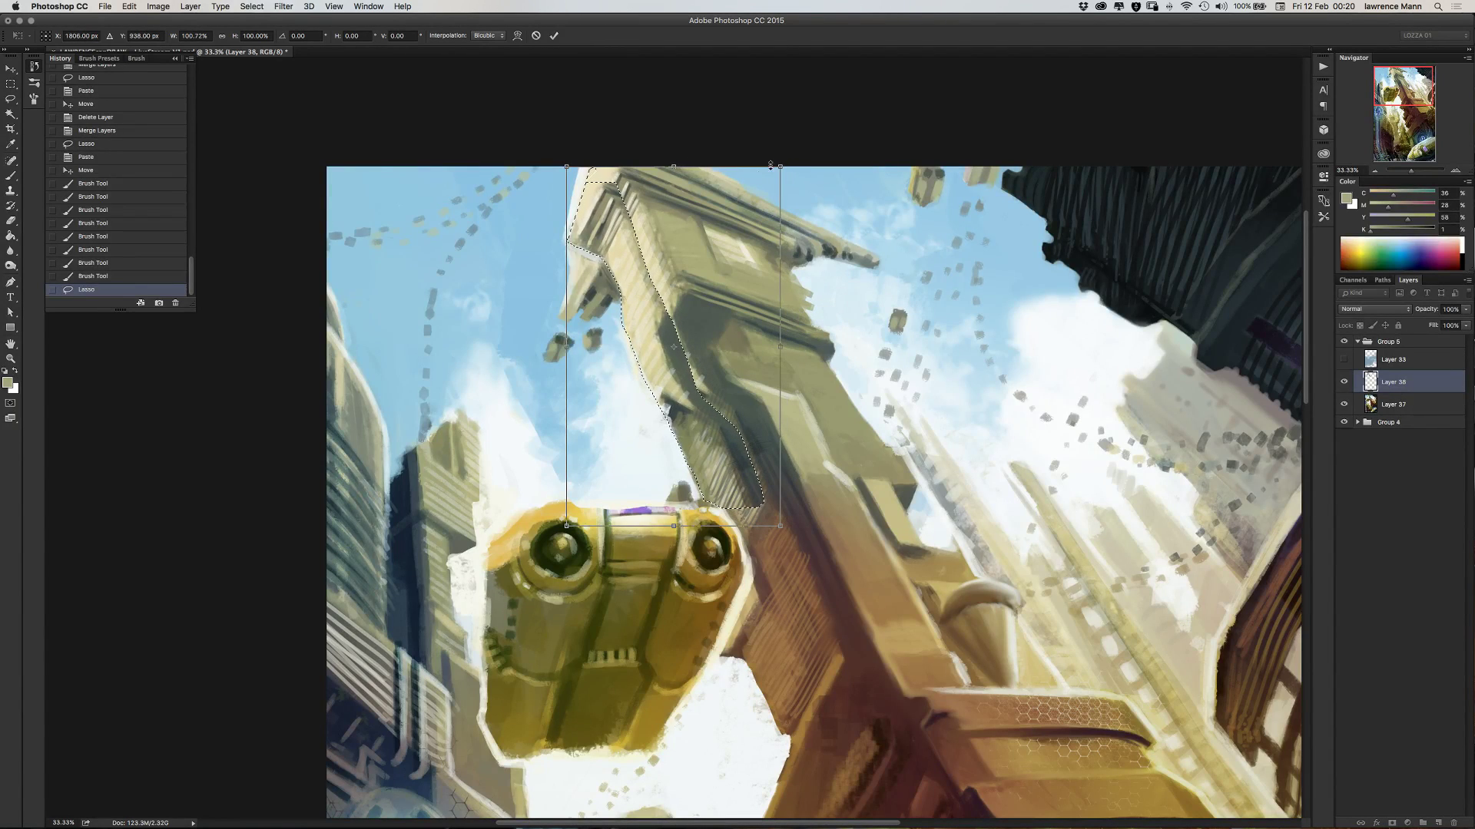
pyautogui.moveTo(782, 163)
pyautogui.mouseDown()
pyautogui.moveTo(812, 124)
pyautogui.moveTo(787, 182)
pyautogui.mouseUp()
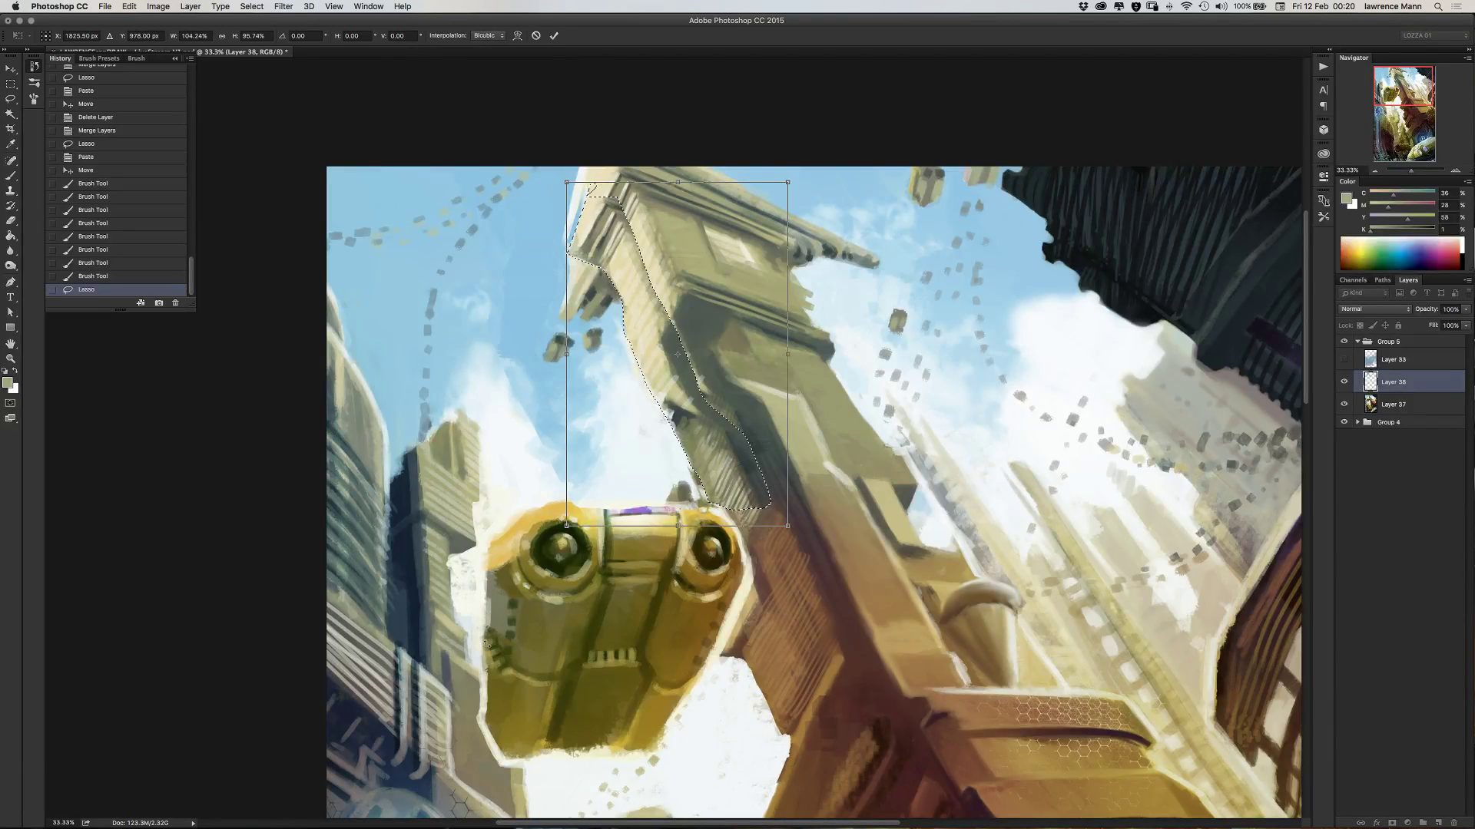
pyautogui.press('Return')
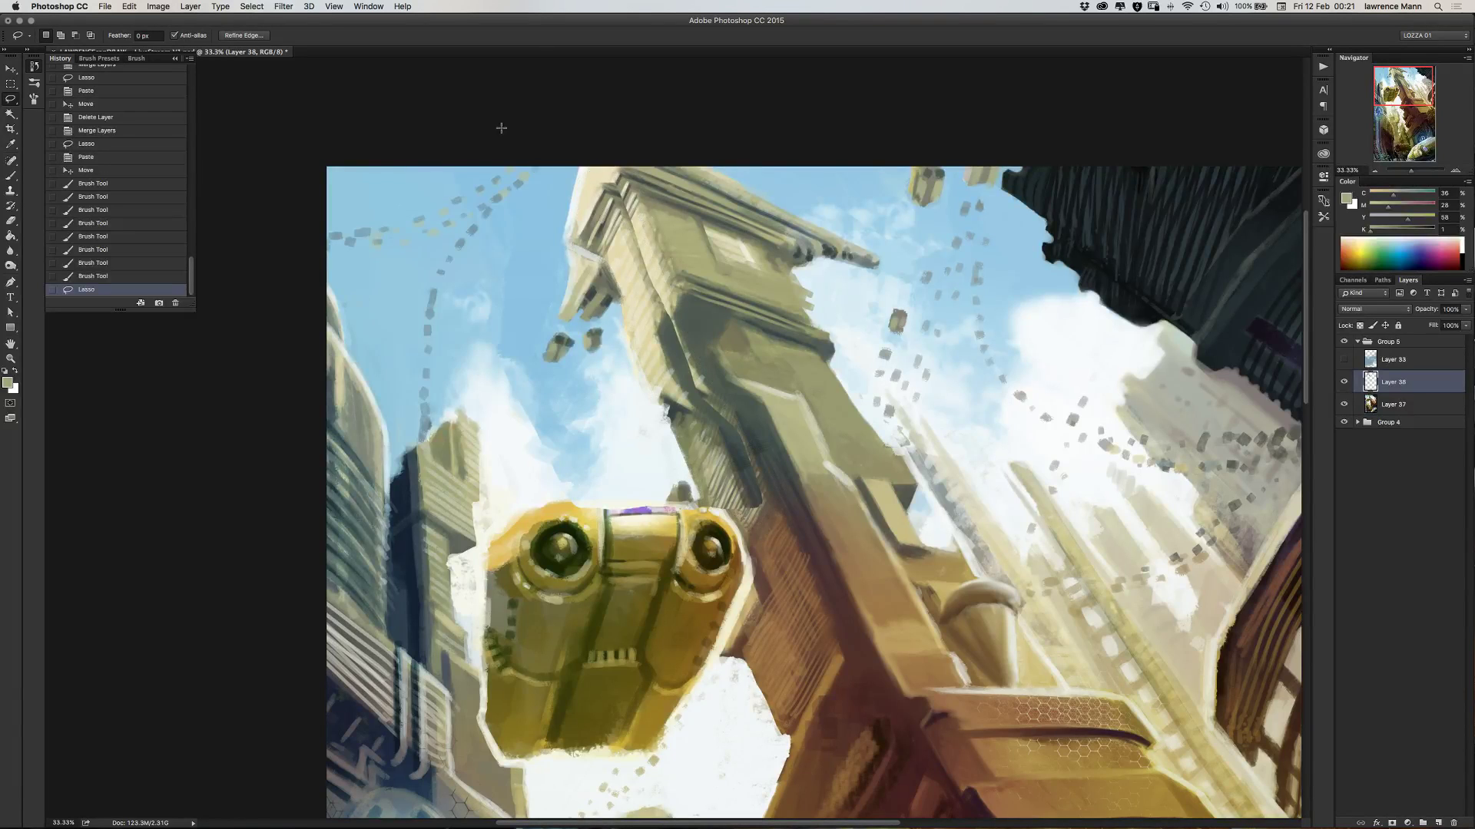
pyautogui.press('super+d')
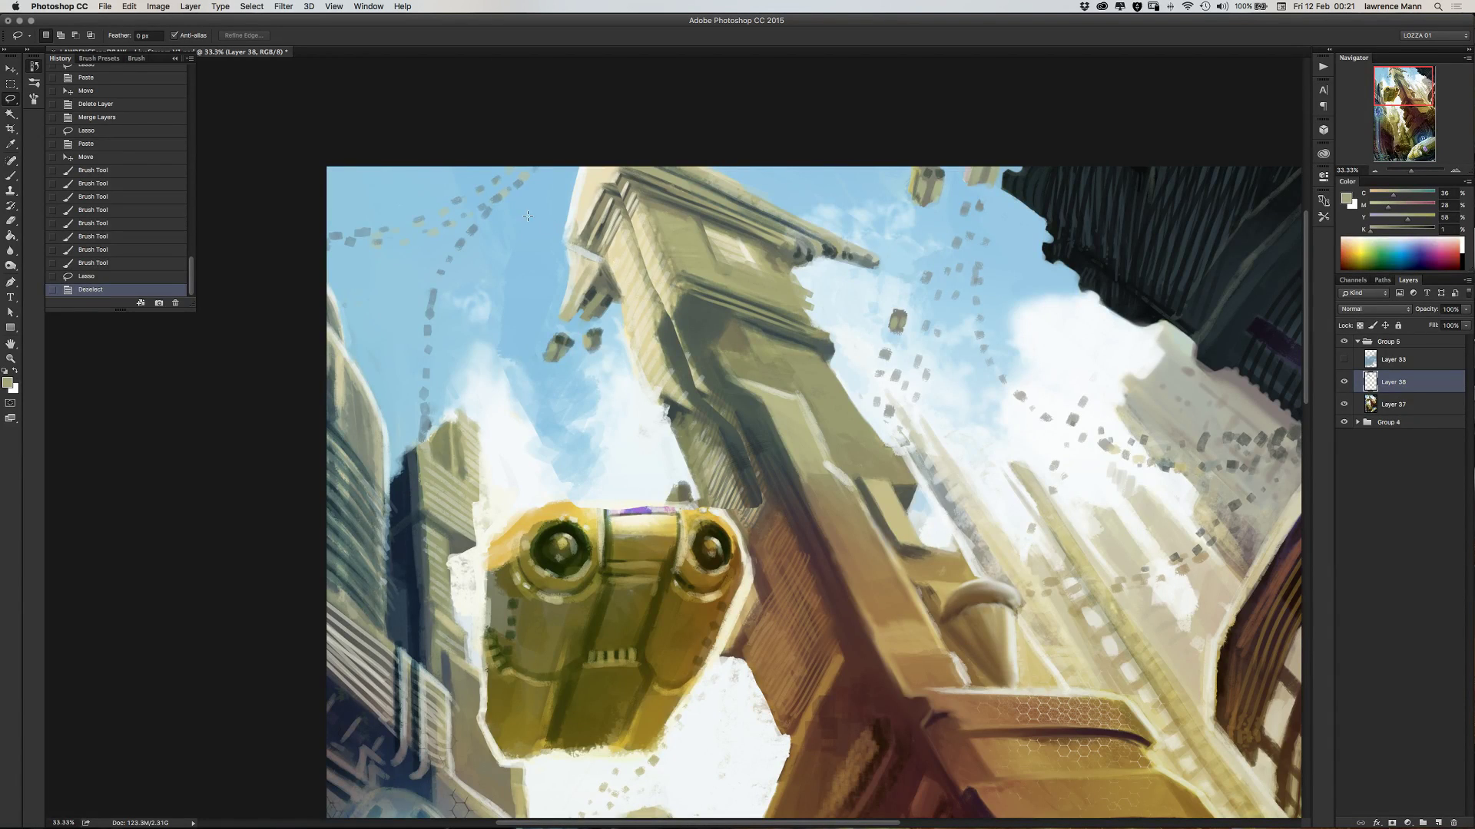
# - Smooth the upper left face of the tower's top with strokes of sampled cream and light grey
pyautogui.click(13, 175)
pyautogui.keyDown('alt'); pyautogui.click(602, 175); pyautogui.keyUp('alt')
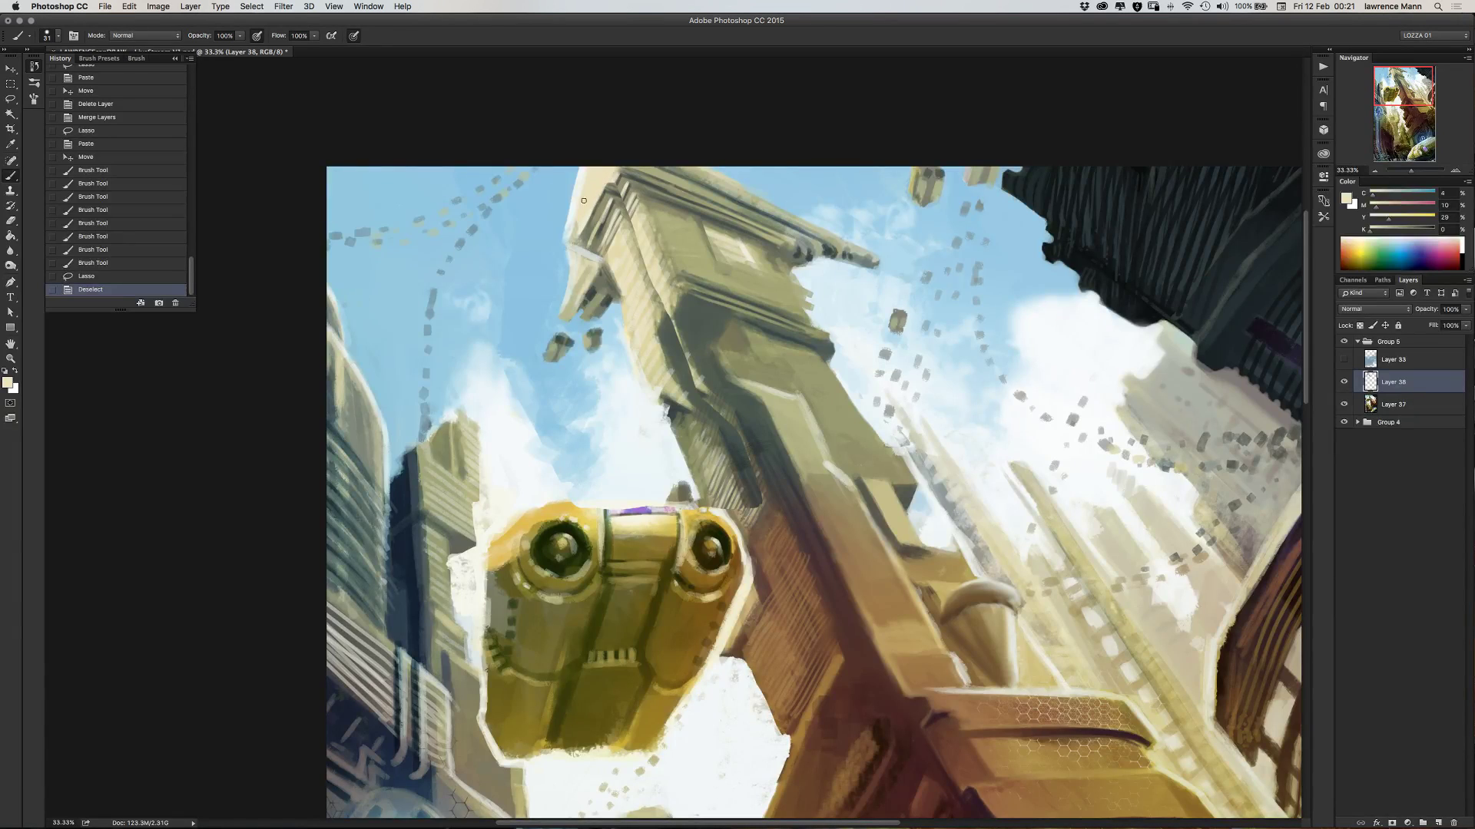
pyautogui.moveTo(584, 201)
pyautogui.mouseDown()
pyautogui.moveTo(613, 208)
pyautogui.moveTo(615, 172)
pyautogui.moveTo(593, 215)
pyautogui.mouseUp()
pyautogui.keyDown('alt'); pyautogui.click(609, 203); pyautogui.keyUp('alt')
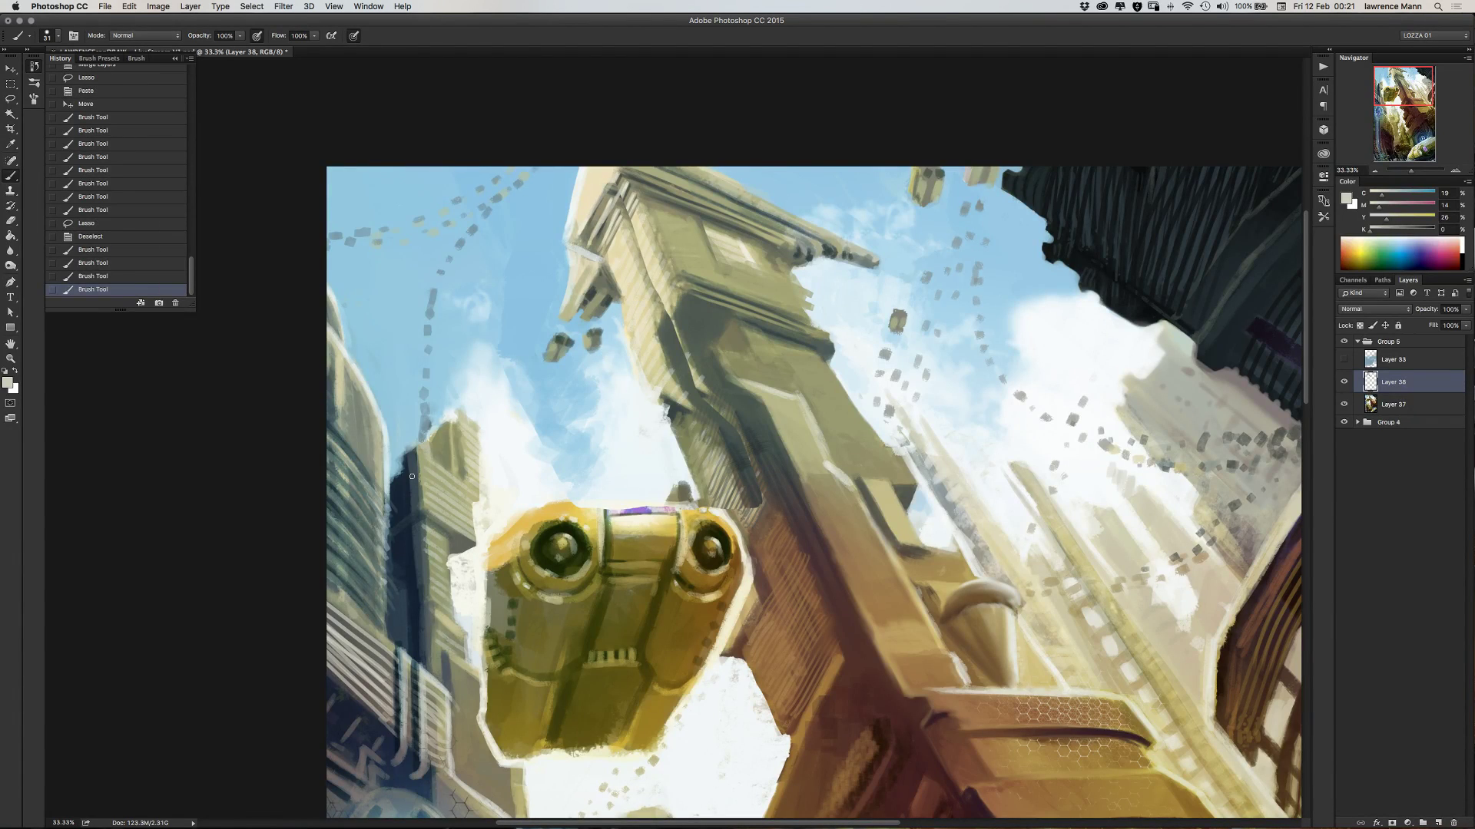
pyautogui.scroll(6, 412, 477)
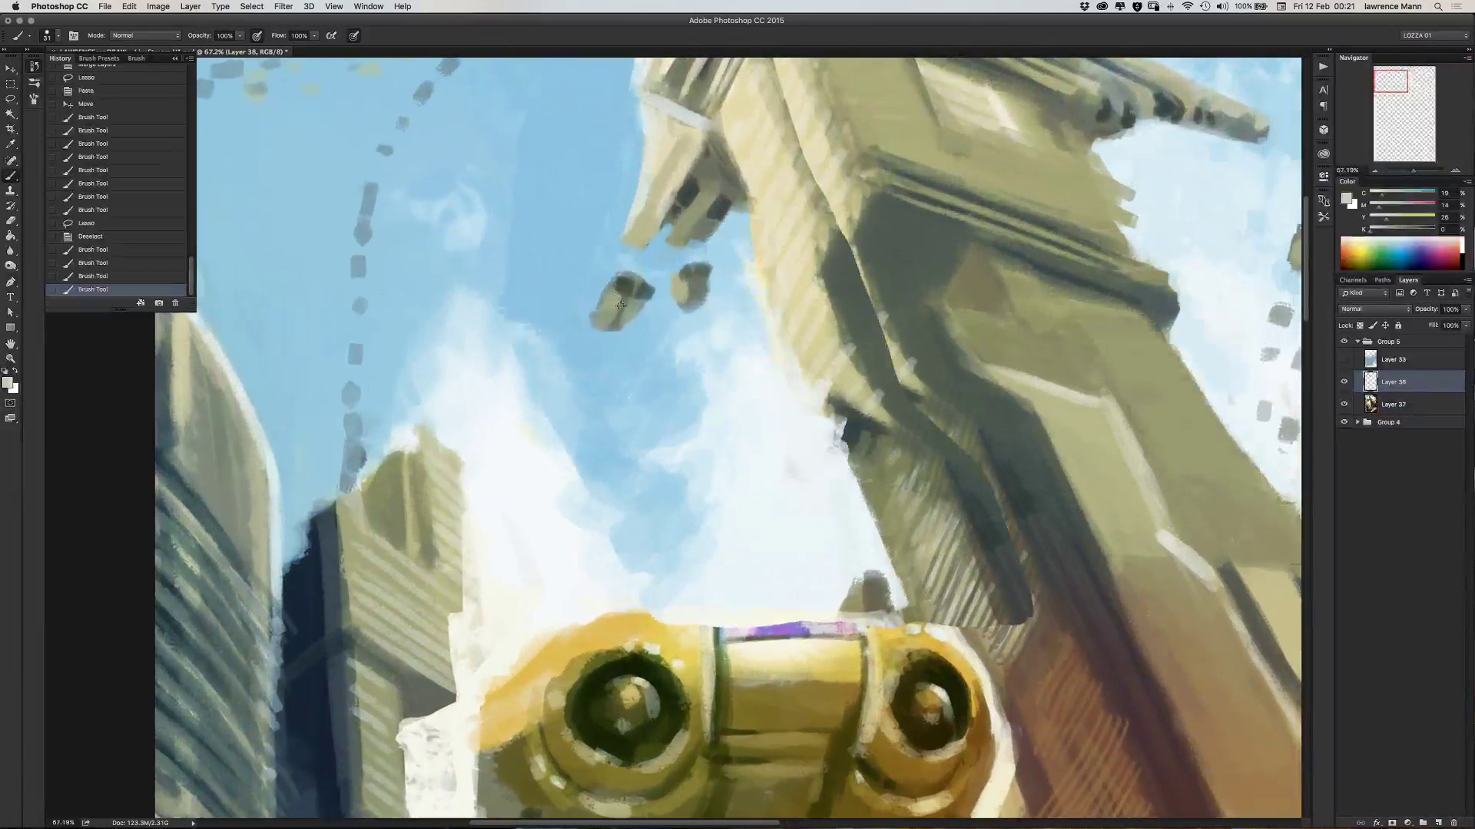
pyautogui.scroll(-2, 620, 305)
pyautogui.press(']')
pyautogui.press(']')
pyautogui.press(']')
pyautogui.press(']')
pyautogui.press(']')
pyautogui.press(']')
pyautogui.press(']')
pyautogui.press(']')
pyautogui.press(']')
pyautogui.press(']')
pyautogui.press(']')
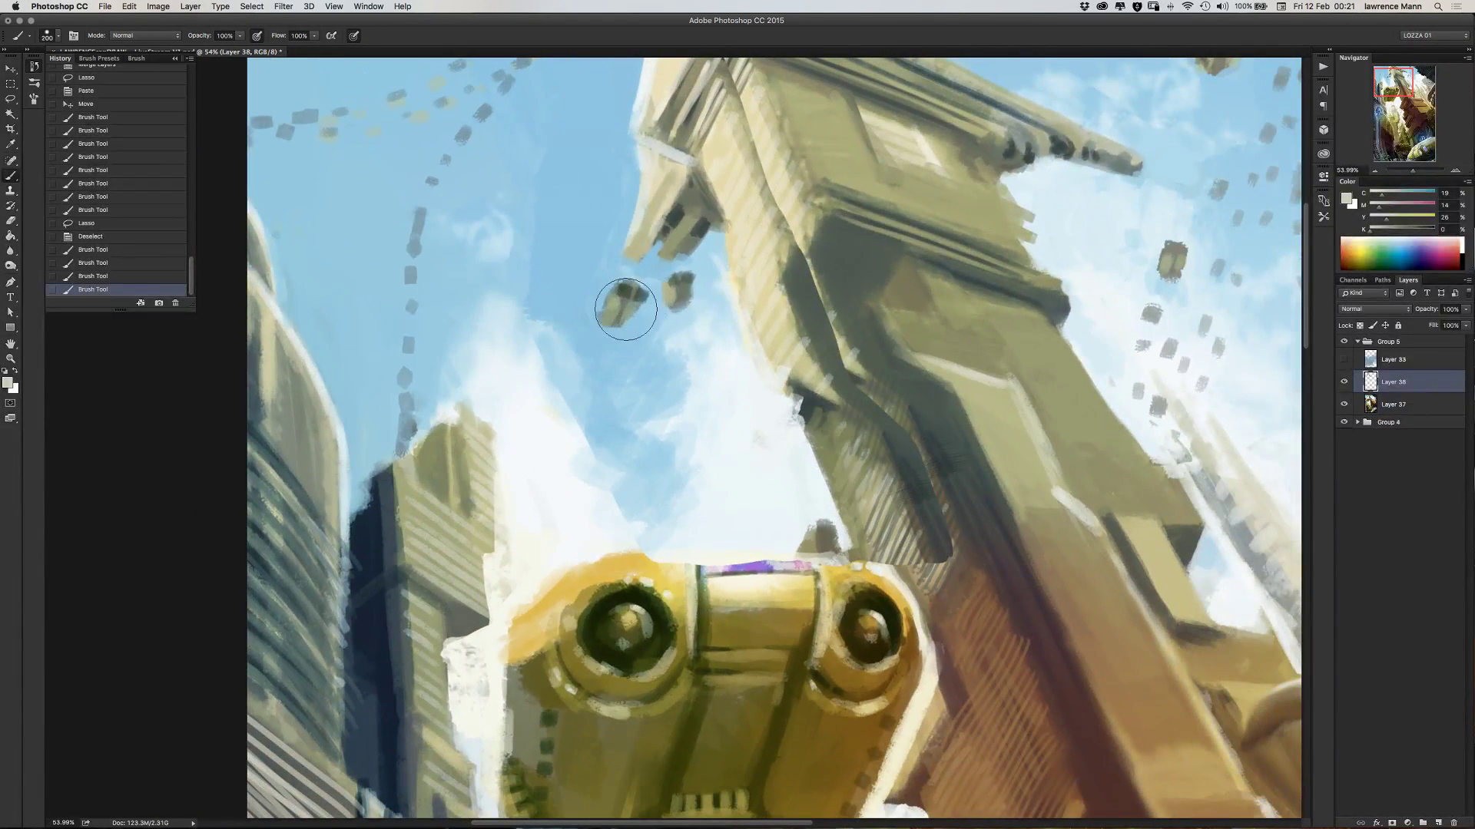
pyautogui.press('[')
pyautogui.press('[')
pyautogui.press('[')
pyautogui.moveTo(626, 309); pyautogui.dragTo(626, 310)
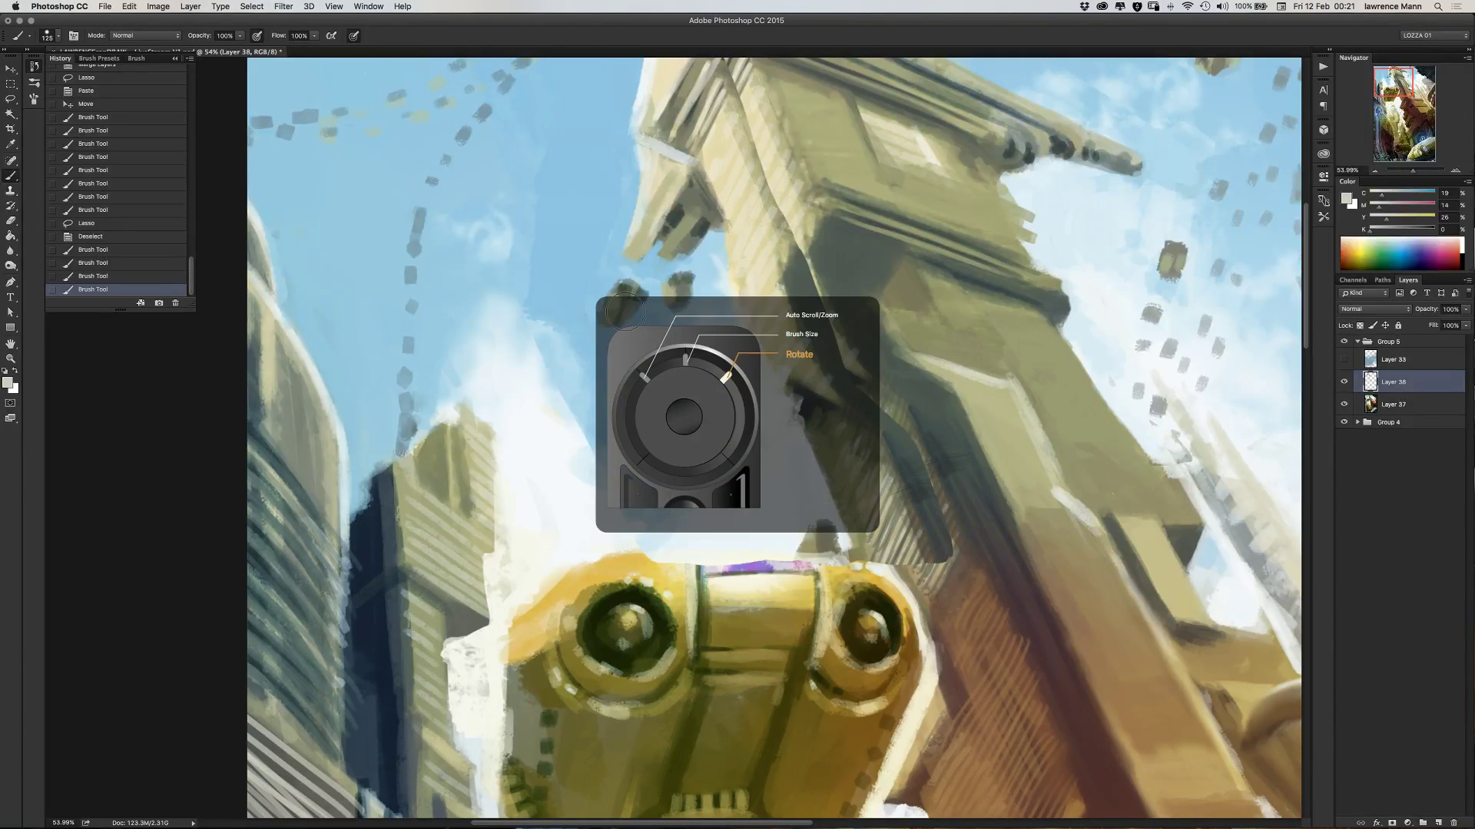
# - Rotate the canvas view clockwise so the tower's top is easier to paint, and reduce the brush size to 30 px
pyautogui.scroll(-6, 626, 313)
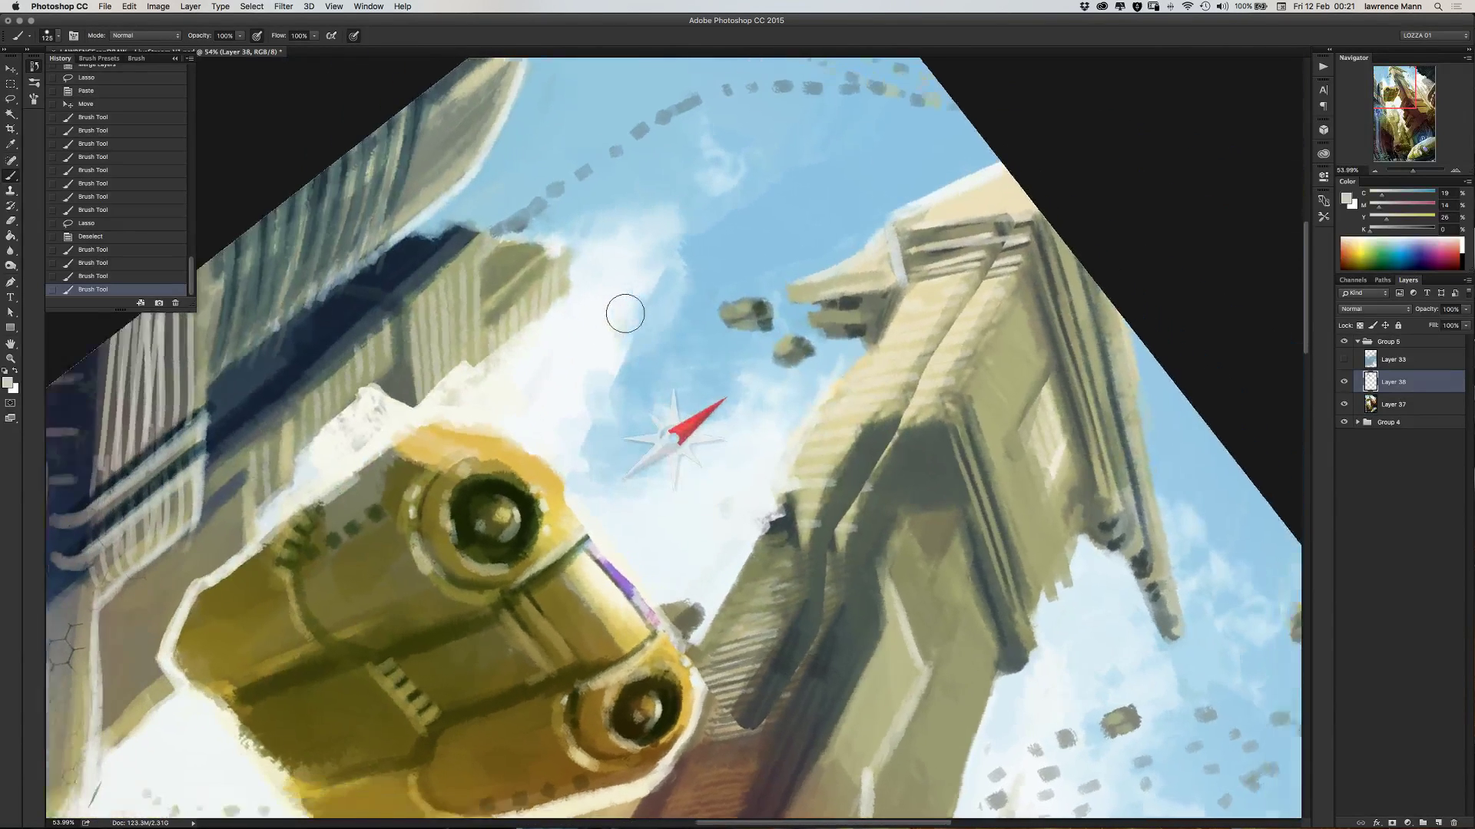
pyautogui.scroll(-4, 625, 313)
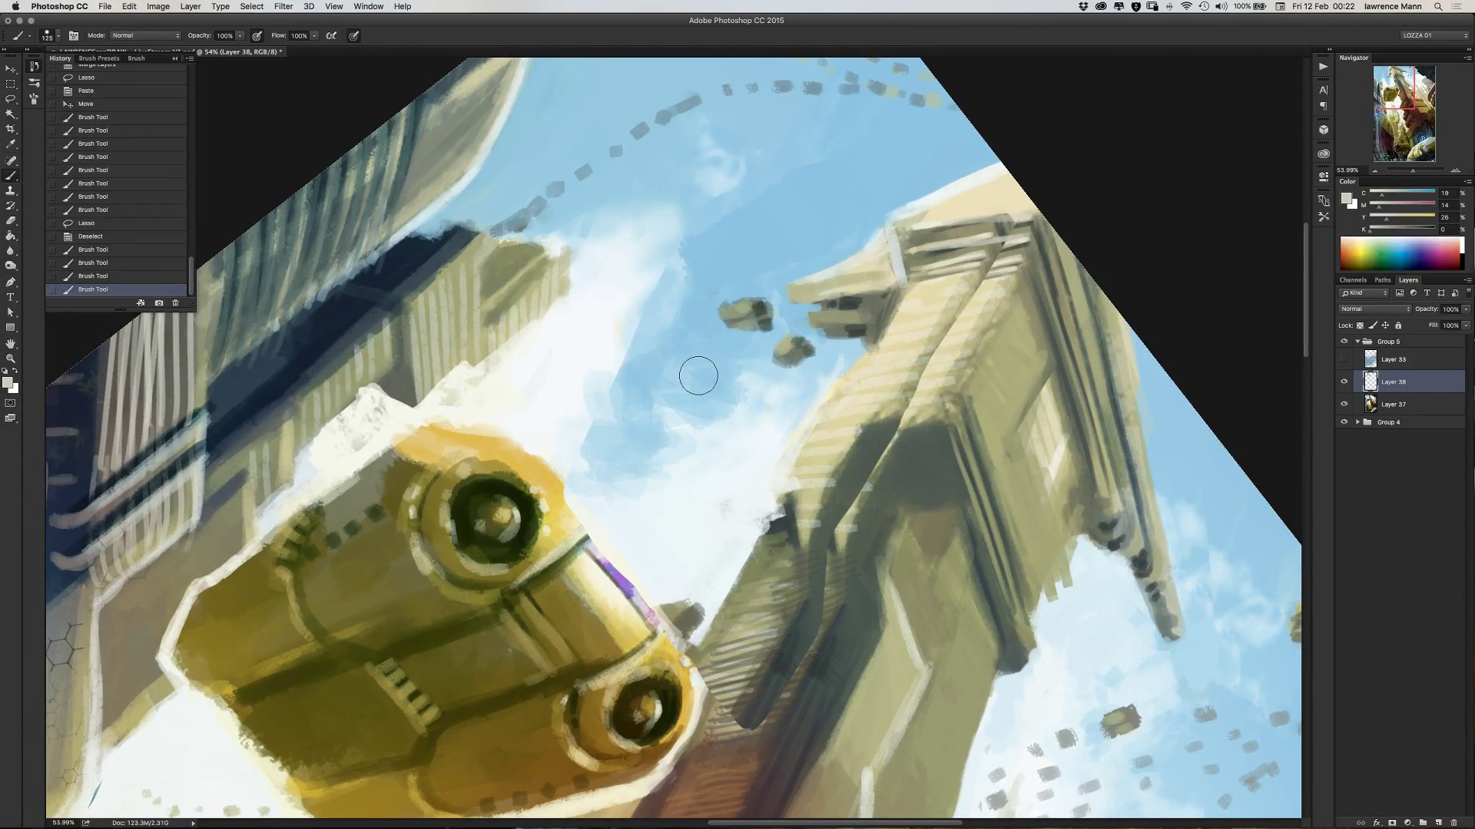
pyautogui.moveTo(711, 346)
pyautogui.mouseDown()
pyautogui.moveTo(329, 325)
pyautogui.moveTo(418, 319)
pyautogui.mouseUp()
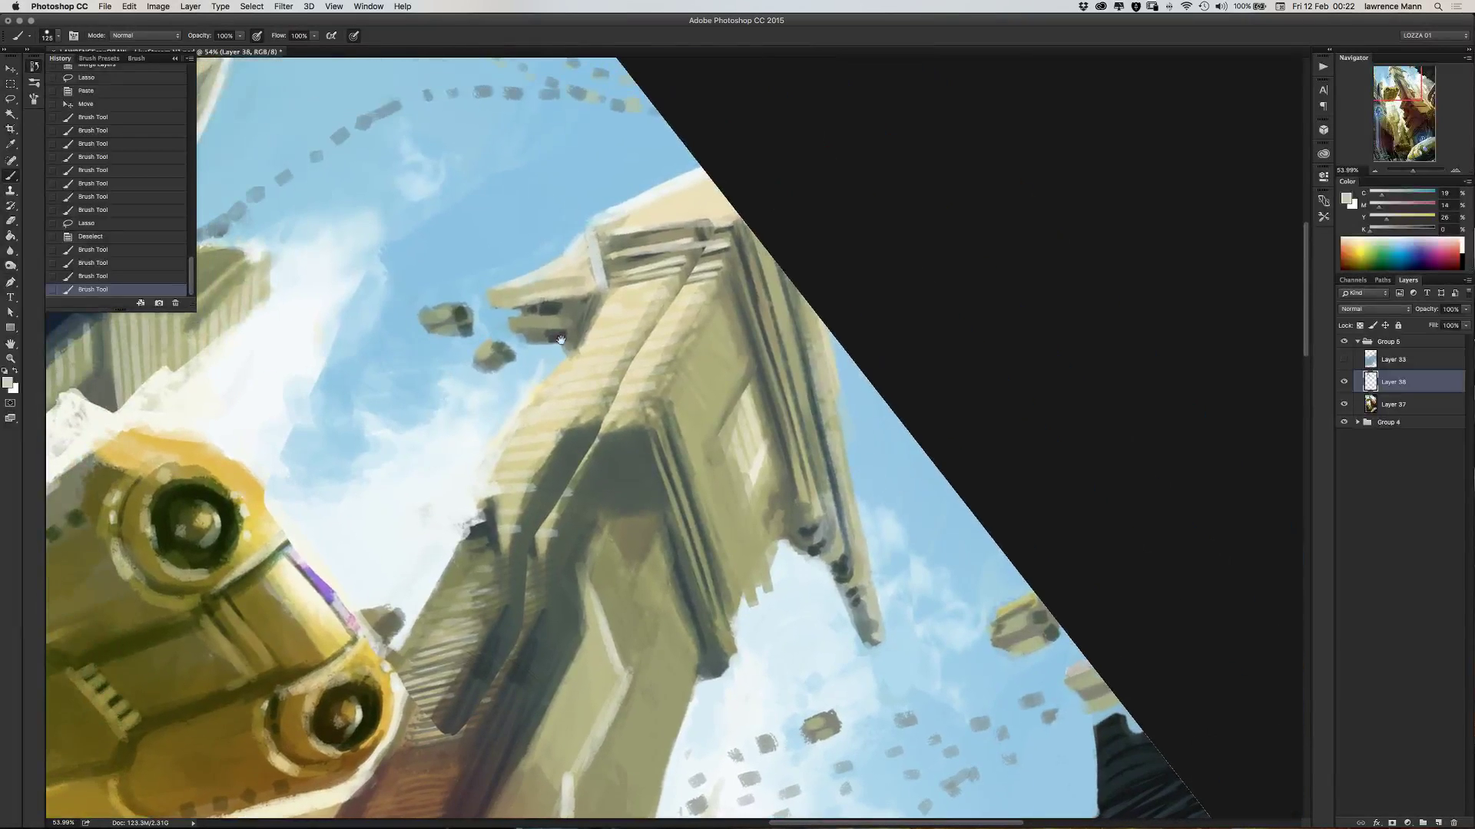
pyautogui.moveTo(561, 339)
pyautogui.mouseDown()
pyautogui.moveTo(601, 318)
pyautogui.moveTo(552, 387)
pyautogui.moveTo(533, 344)
pyautogui.moveTo(607, 339)
pyautogui.moveTo(504, 313)
pyautogui.moveTo(572, 317)
pyautogui.moveTo(509, 325)
pyautogui.mouseUp()
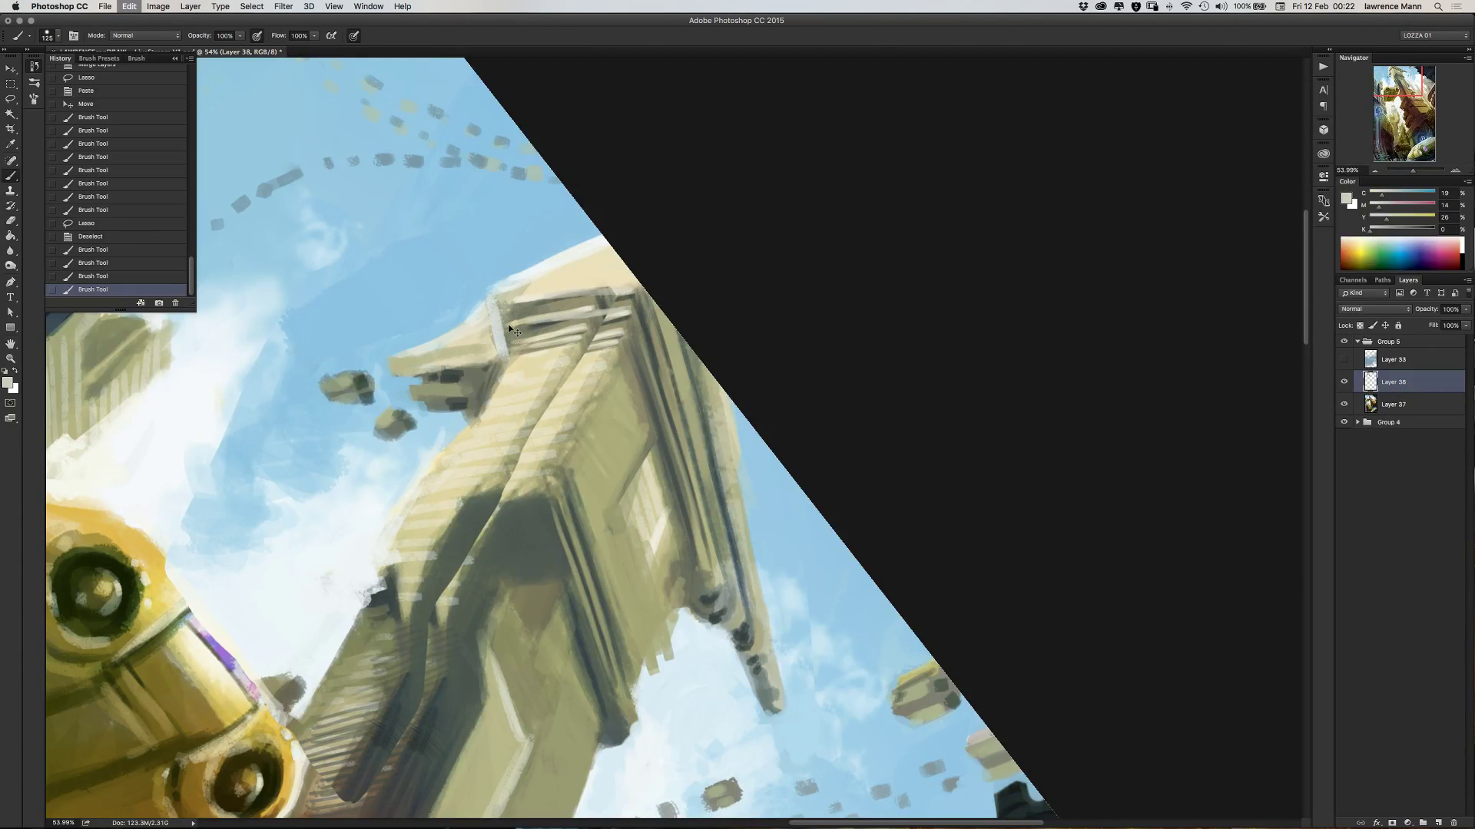
pyautogui.press('super+t')
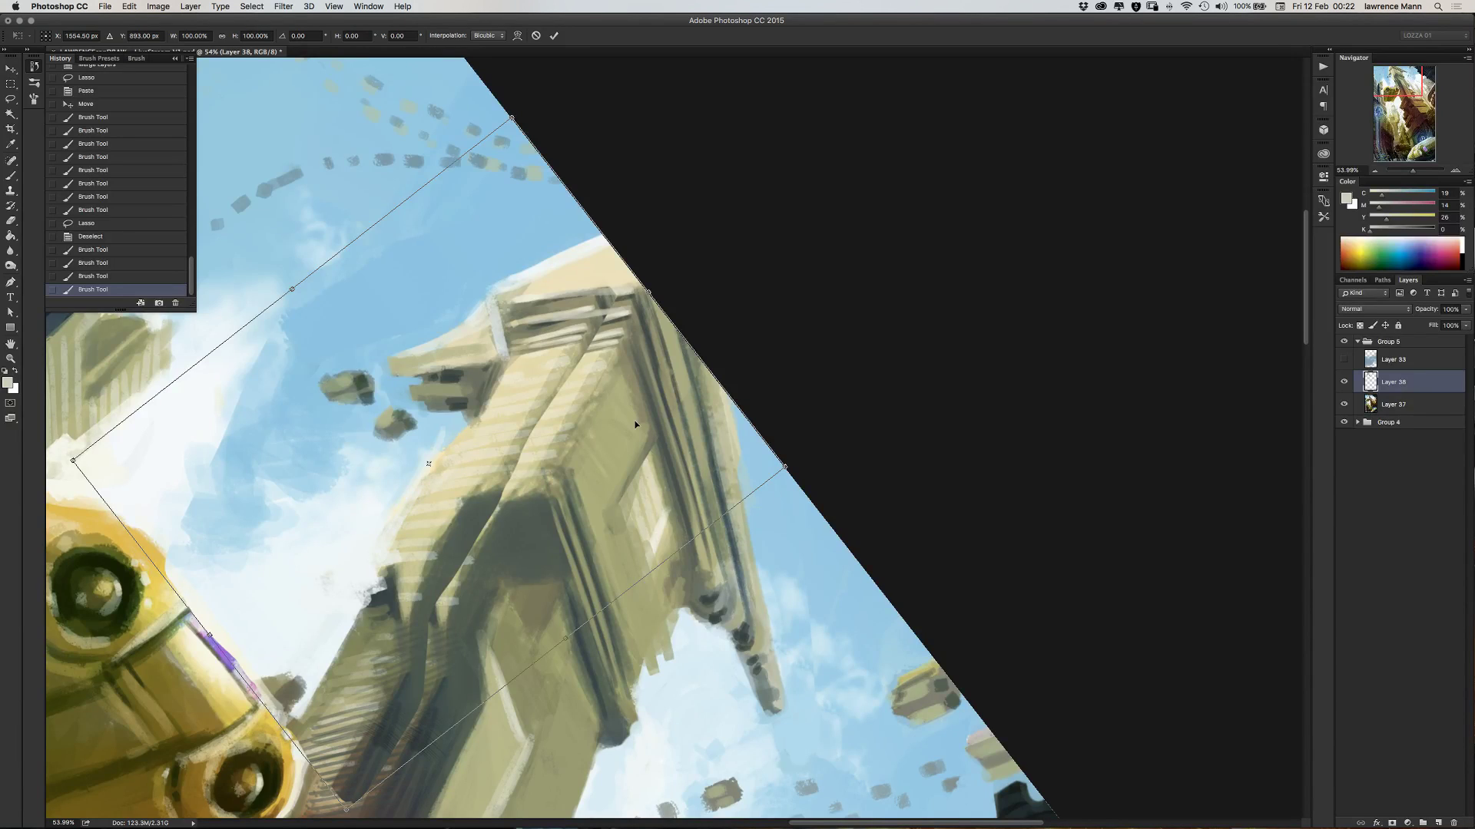
pyautogui.press('Return')
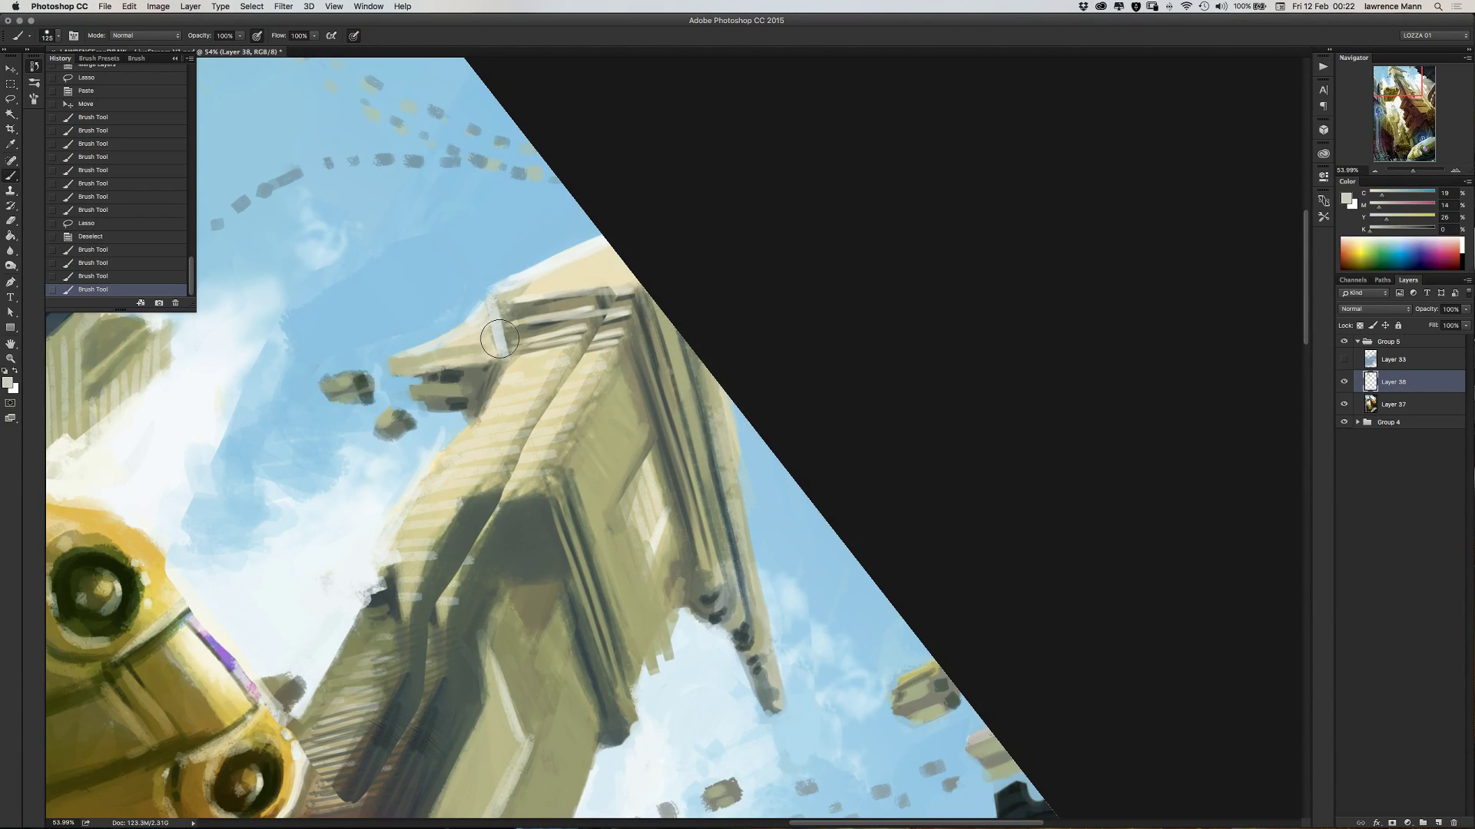
pyautogui.press('[')
pyautogui.press('[')
pyautogui.press('[')
pyautogui.press('[')
pyautogui.press('[')
pyautogui.press('[')
pyautogui.press('[')
pyautogui.press('[')
pyautogui.moveTo(642, 415); pyautogui.dragTo(410, 348)
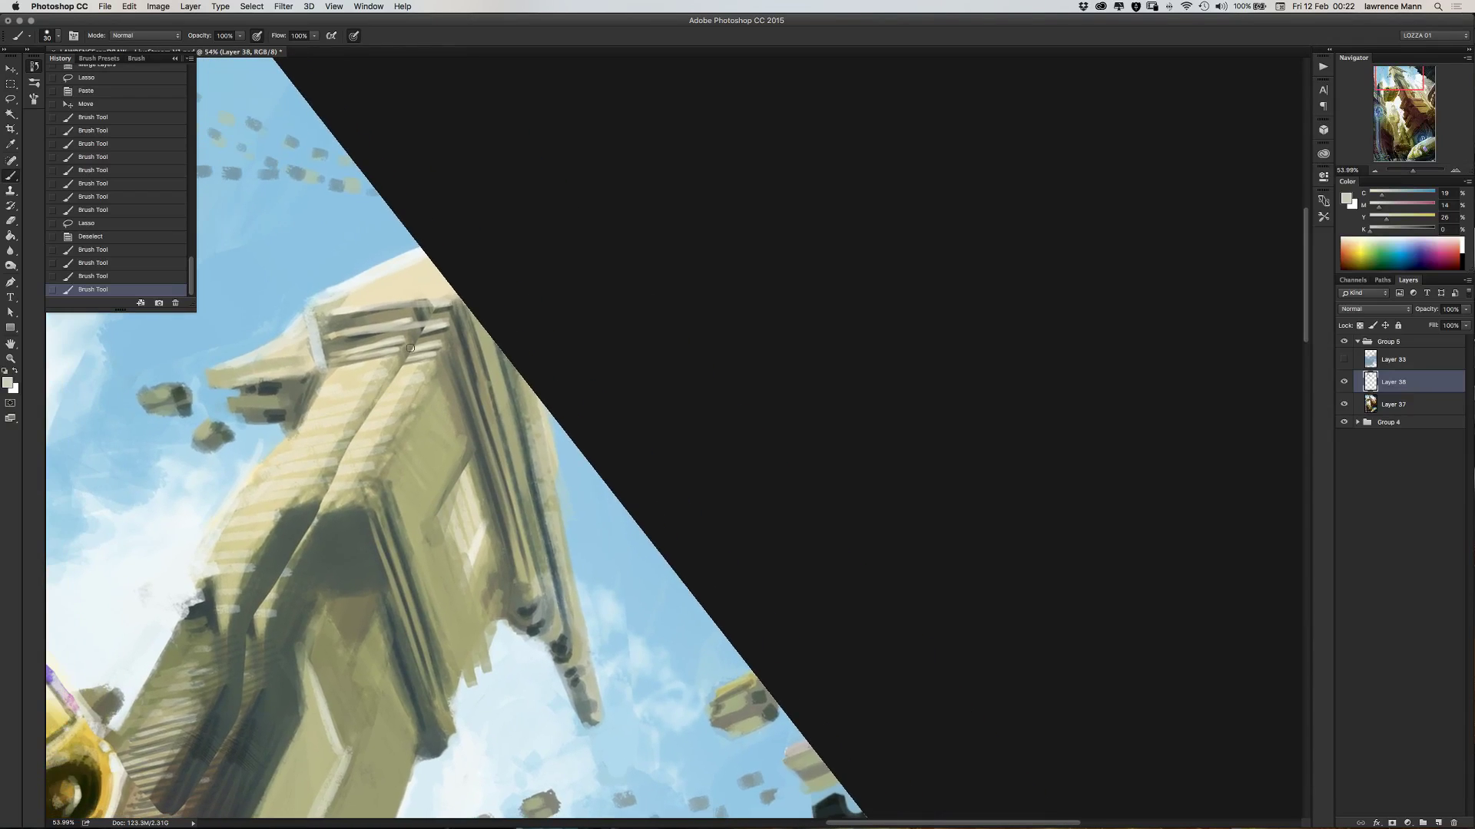
# - Paint thin off-white stripes across the recessed band beneath the cap of the tower's top
pyautogui.keyDown('alt'); pyautogui.click(377, 296); pyautogui.keyUp('alt')
pyautogui.moveTo(340, 310); pyautogui.dragTo(427, 306)
pyautogui.moveTo(424, 305); pyautogui.dragTo(461, 298)
pyautogui.moveTo(361, 310); pyautogui.dragTo(430, 305)
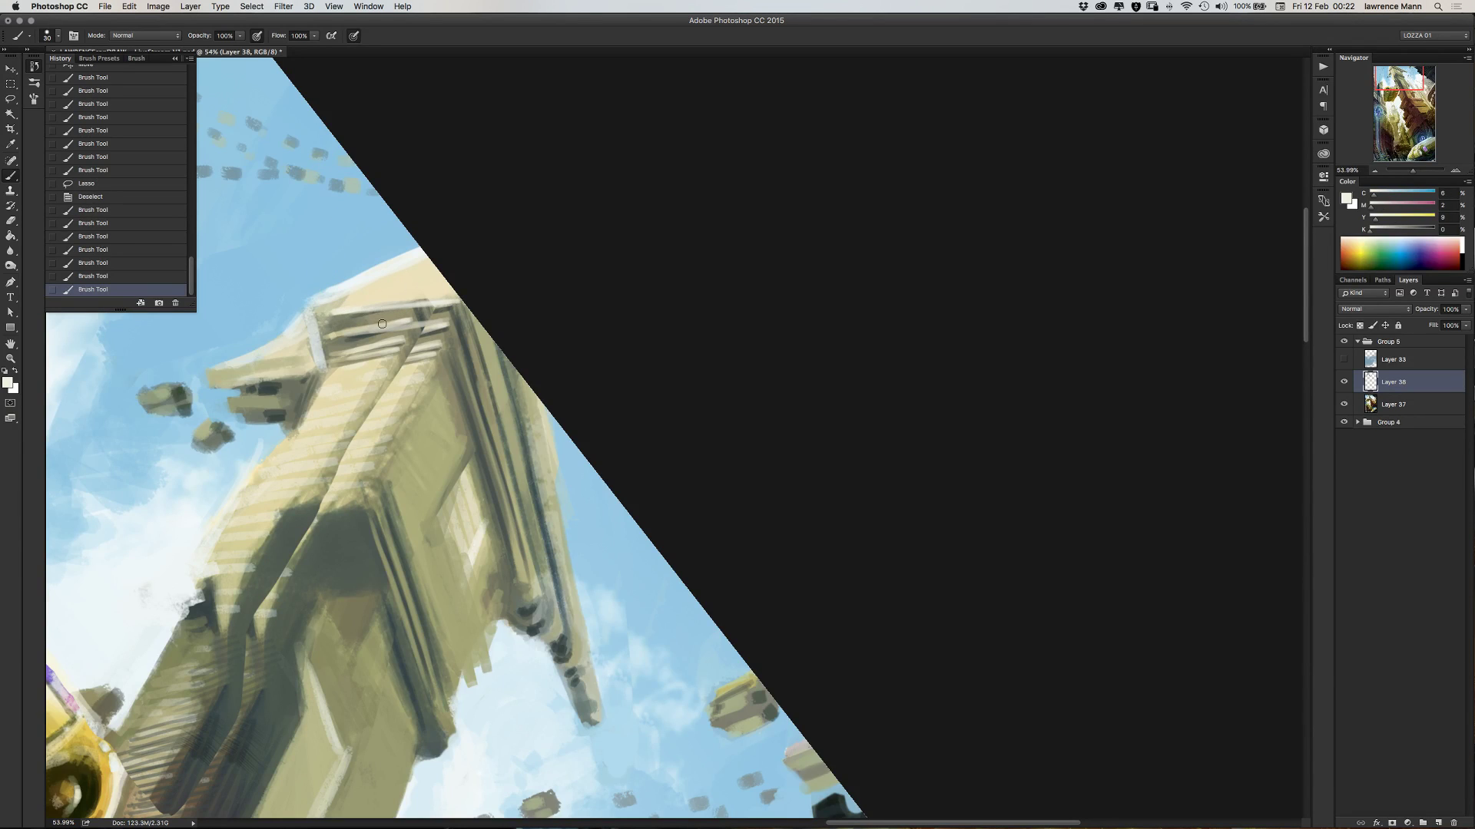
pyautogui.moveTo(353, 334); pyautogui.dragTo(431, 326)
pyautogui.moveTo(350, 332); pyautogui.dragTo(447, 317)
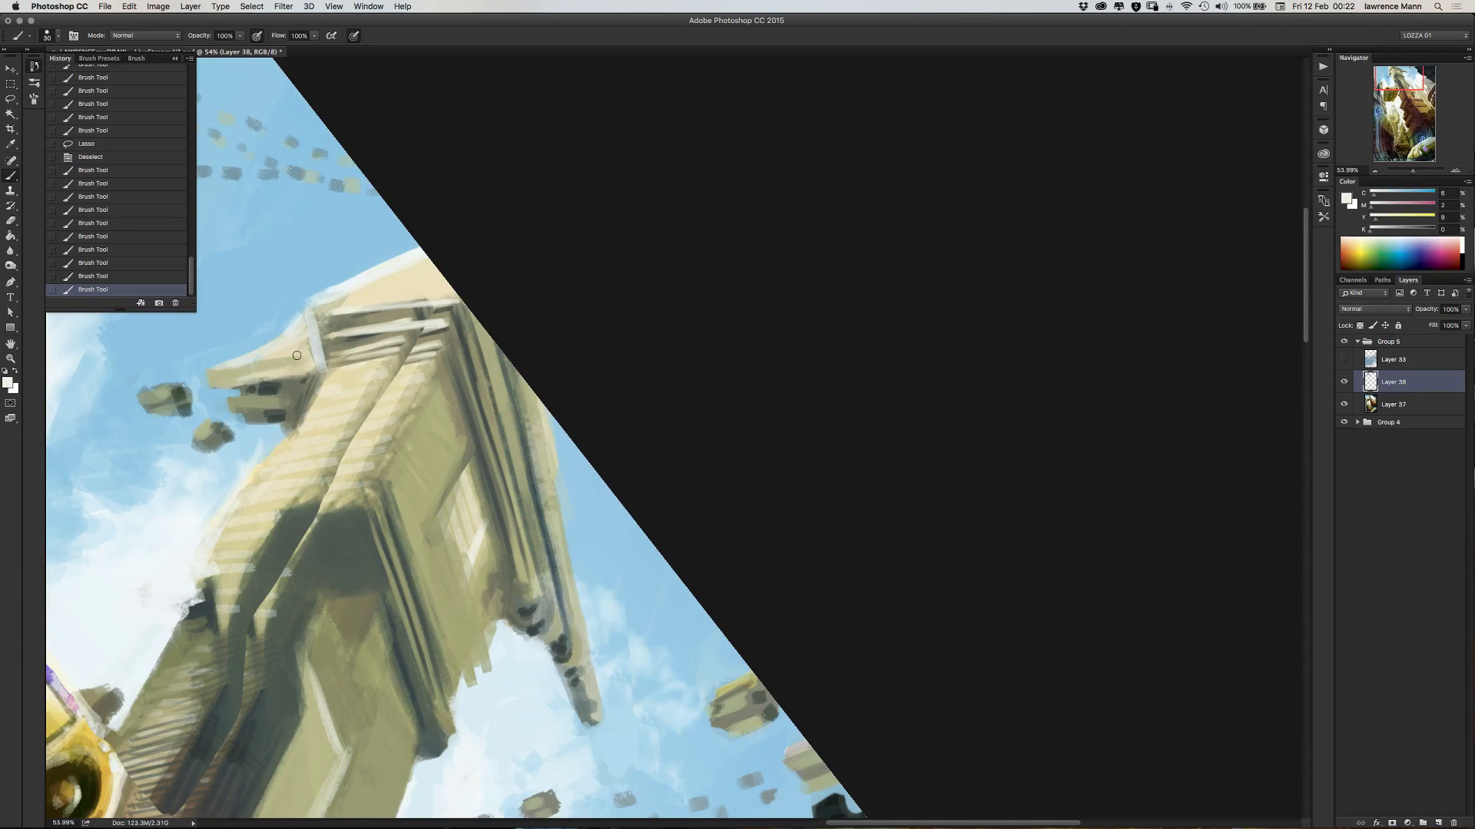
pyautogui.moveTo(338, 349)
pyautogui.mouseDown()
pyautogui.moveTo(446, 335)
pyautogui.moveTo(432, 337)
pyautogui.mouseUp()
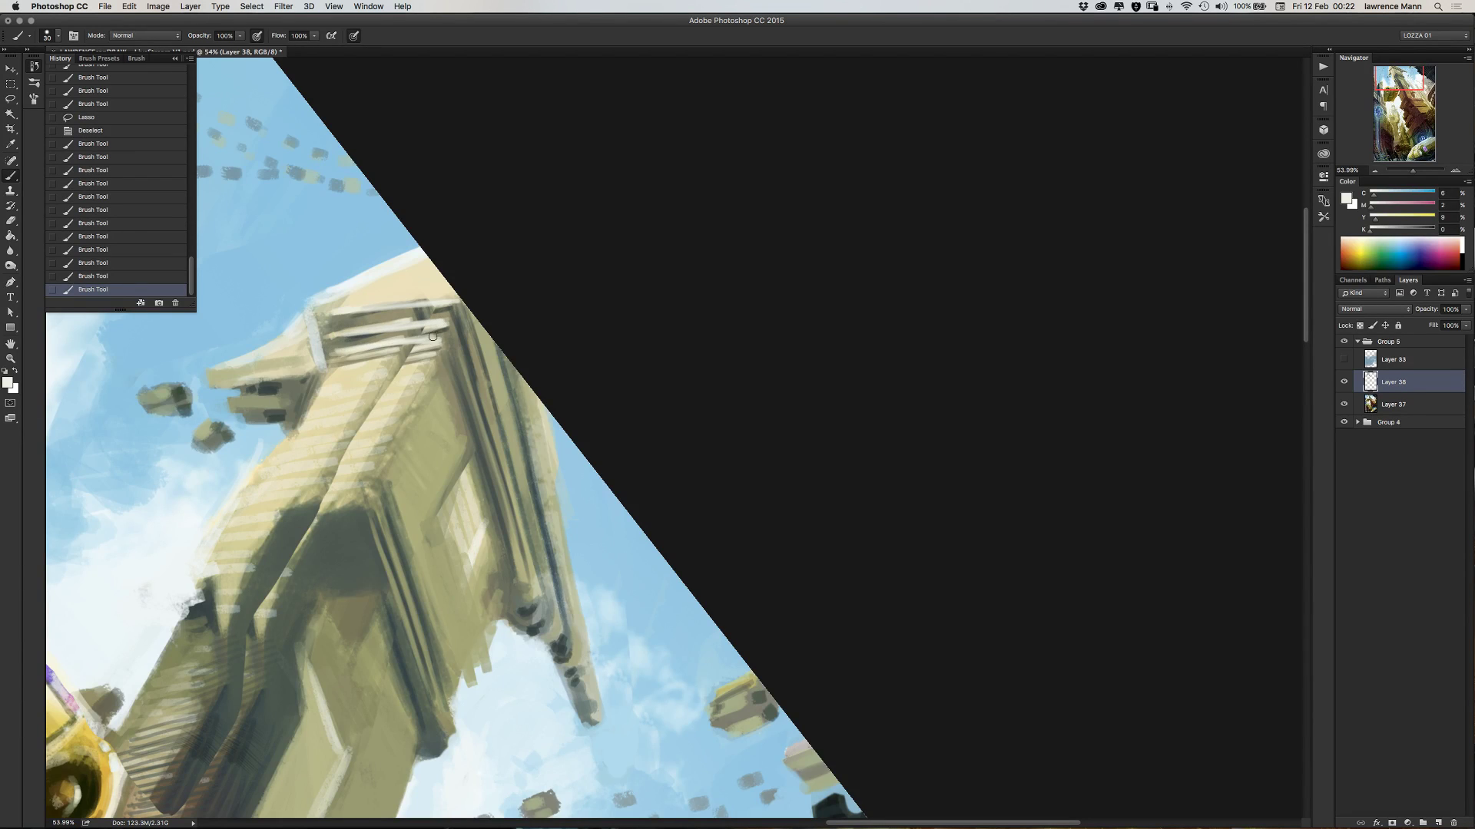
pyautogui.moveTo(338, 355)
pyautogui.mouseDown()
pyautogui.moveTo(438, 347)
pyautogui.moveTo(419, 354)
pyautogui.moveTo(373, 337)
pyautogui.moveTo(444, 326)
pyautogui.moveTo(386, 345)
pyautogui.moveTo(430, 343)
pyautogui.moveTo(407, 353)
pyautogui.moveTo(425, 359)
pyautogui.mouseUp()
# - Darken the gaps between the light stripes with sampled dark grey and tidy the cap's lower edge with sampled cream
pyautogui.keyDown('alt'); pyautogui.click(353, 340); pyautogui.keyUp('alt')
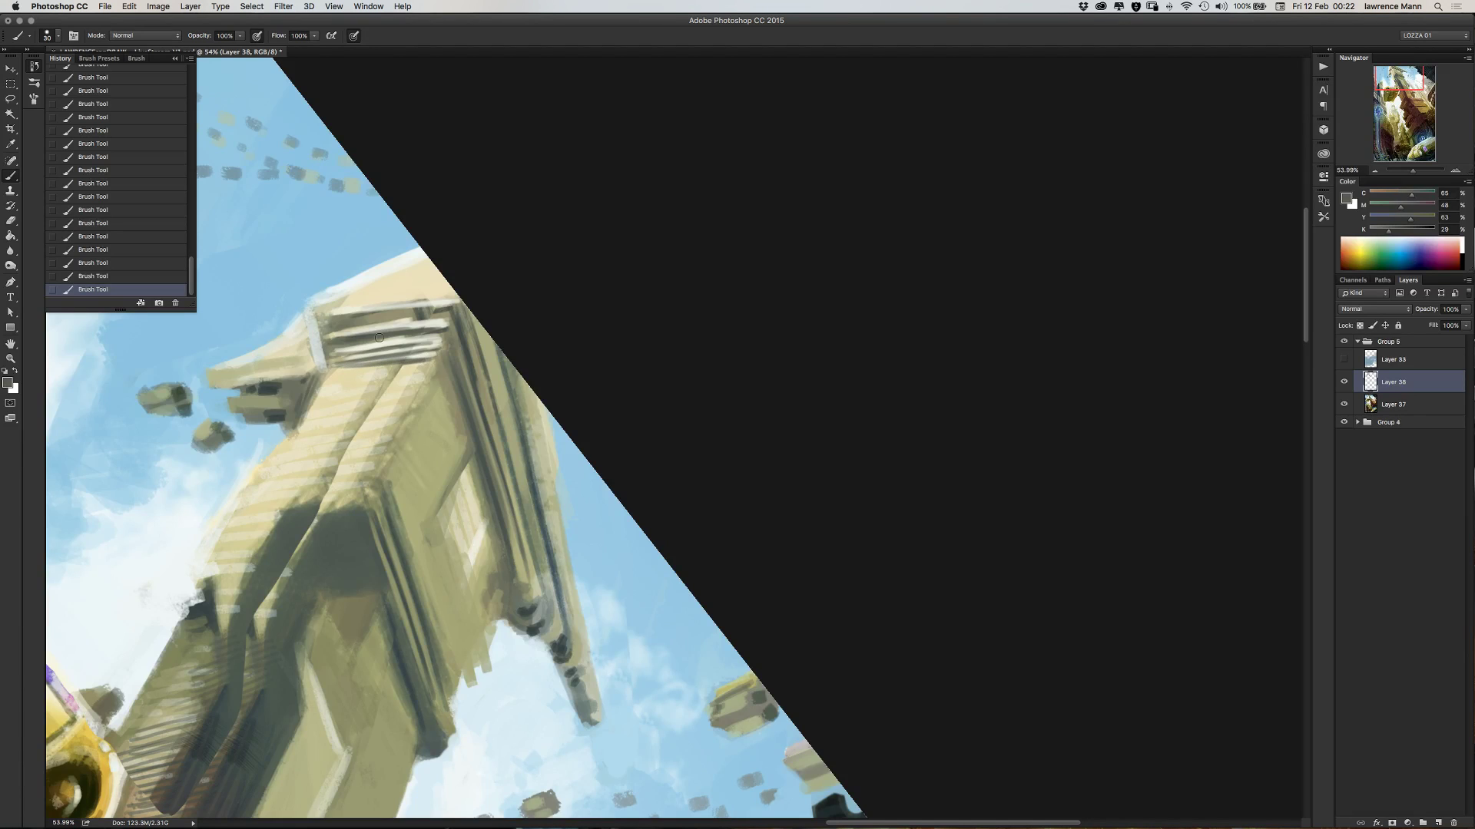
pyautogui.moveTo(337, 318)
pyautogui.mouseDown()
pyautogui.moveTo(451, 308)
pyautogui.moveTo(326, 327)
pyautogui.moveTo(449, 311)
pyautogui.mouseUp()
pyautogui.keyDown('alt'); pyautogui.click(363, 324); pyautogui.keyUp('alt')
pyautogui.moveTo(328, 347)
pyautogui.mouseDown()
pyautogui.moveTo(430, 333)
pyautogui.moveTo(342, 353)
pyautogui.moveTo(384, 374)
pyautogui.moveTo(341, 367)
pyautogui.moveTo(378, 364)
pyautogui.mouseUp()
pyautogui.keyDown('alt'); pyautogui.click(420, 291); pyautogui.keyUp('alt')
pyautogui.moveTo(427, 300); pyautogui.dragTo(394, 301)
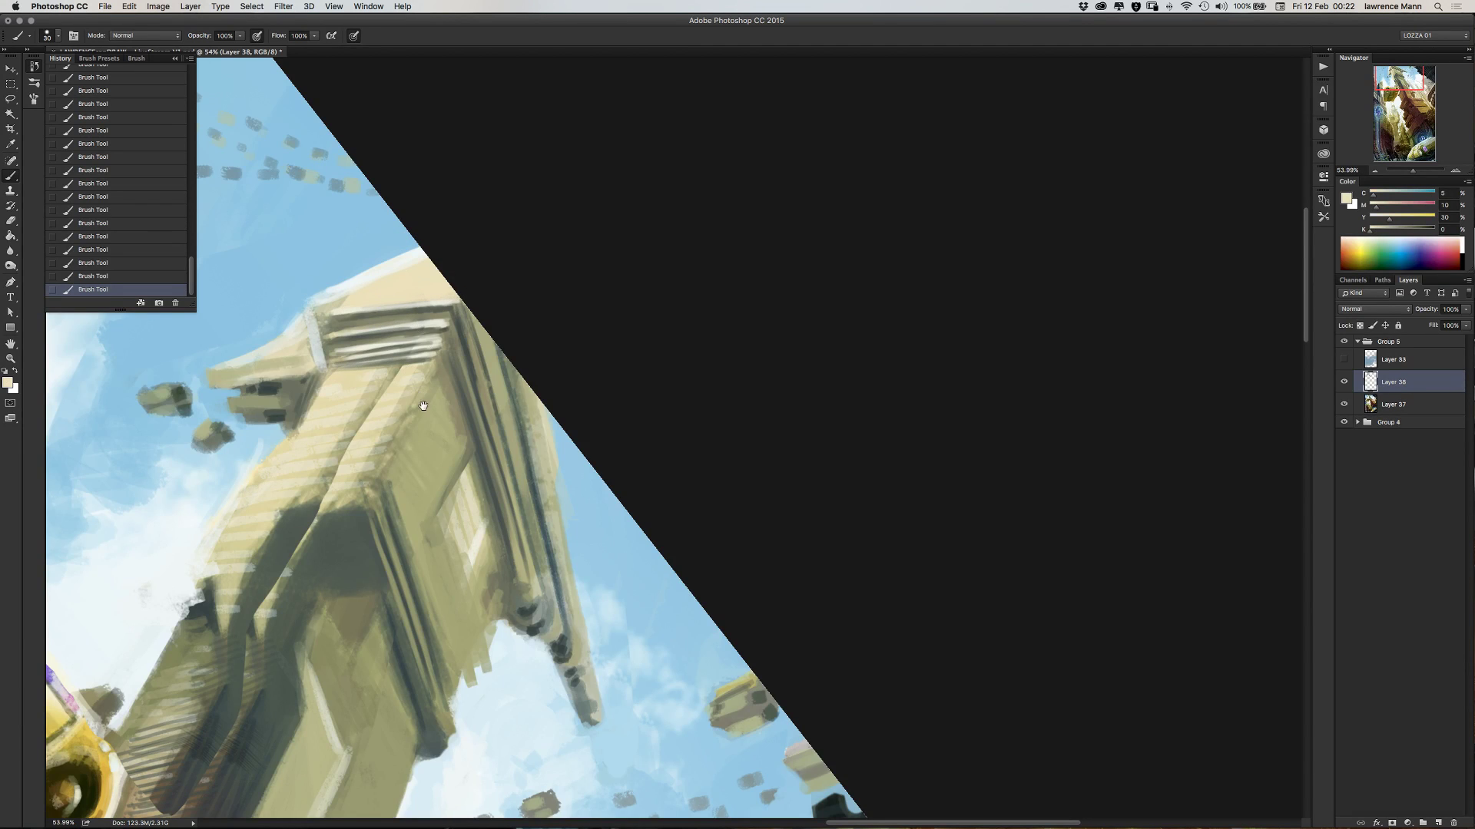
# - Refine the outer corner and edges of the tower's cap with strokes of sampled cream, pale and sky-blue colours
pyautogui.moveTo(422, 416); pyautogui.dragTo(532, 239)
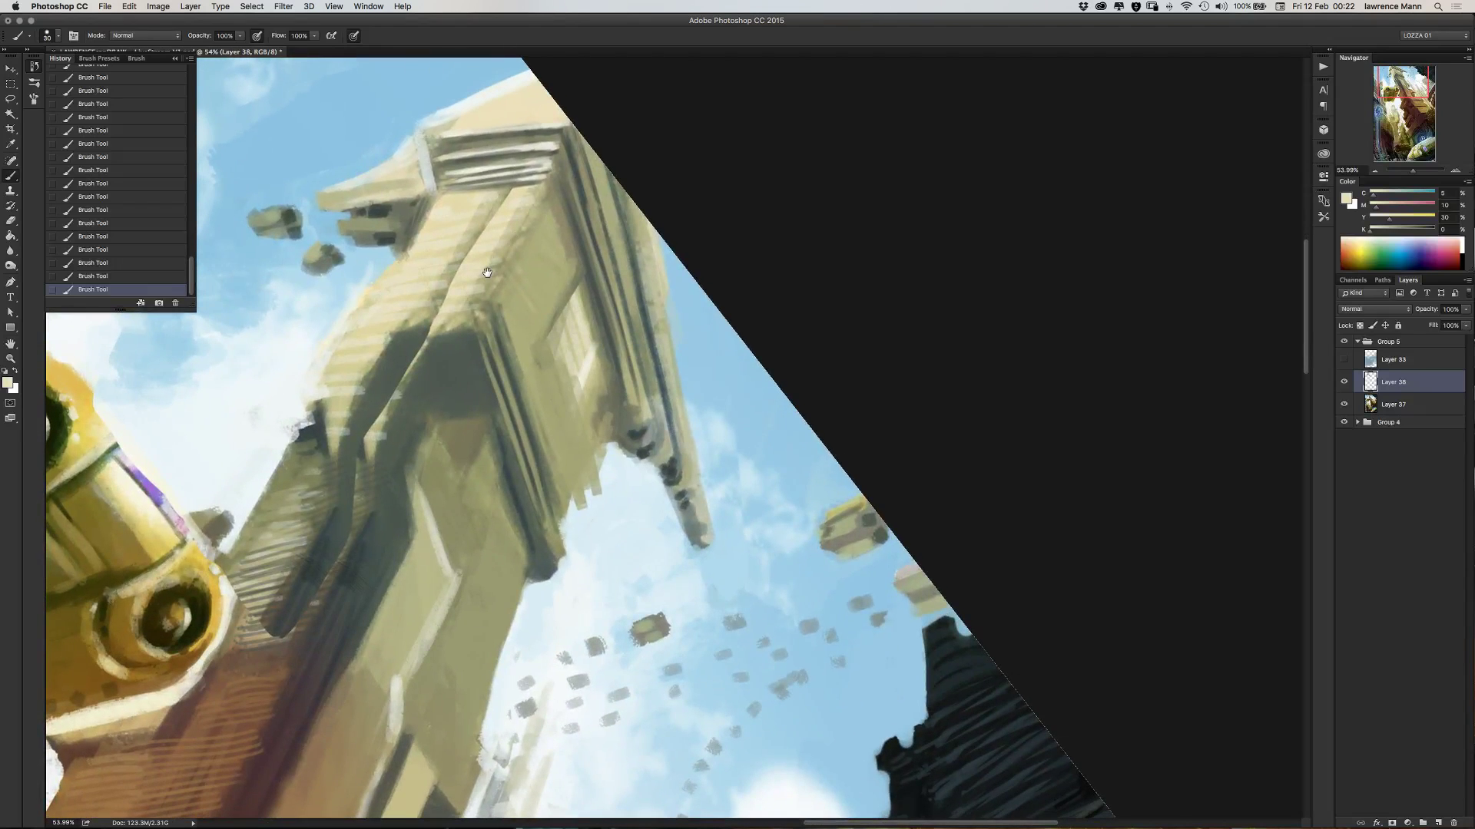
pyautogui.keyDown('alt'); pyautogui.click(460, 198); pyautogui.keyUp('alt')
pyautogui.keyDown('alt'); pyautogui.click(438, 131); pyautogui.keyUp('alt')
pyautogui.keyDown('alt'); pyautogui.click(480, 117); pyautogui.keyUp('alt')
pyautogui.keyDown('alt'); pyautogui.click(439, 97); pyautogui.keyUp('alt')
pyautogui.keyDown('alt'); pyautogui.click(491, 98); pyautogui.keyUp('alt')
pyautogui.keyDown('alt'); pyautogui.click(449, 200); pyautogui.keyUp('alt')
pyautogui.keyDown('alt'); pyautogui.click(355, 267); pyautogui.keyUp('alt')
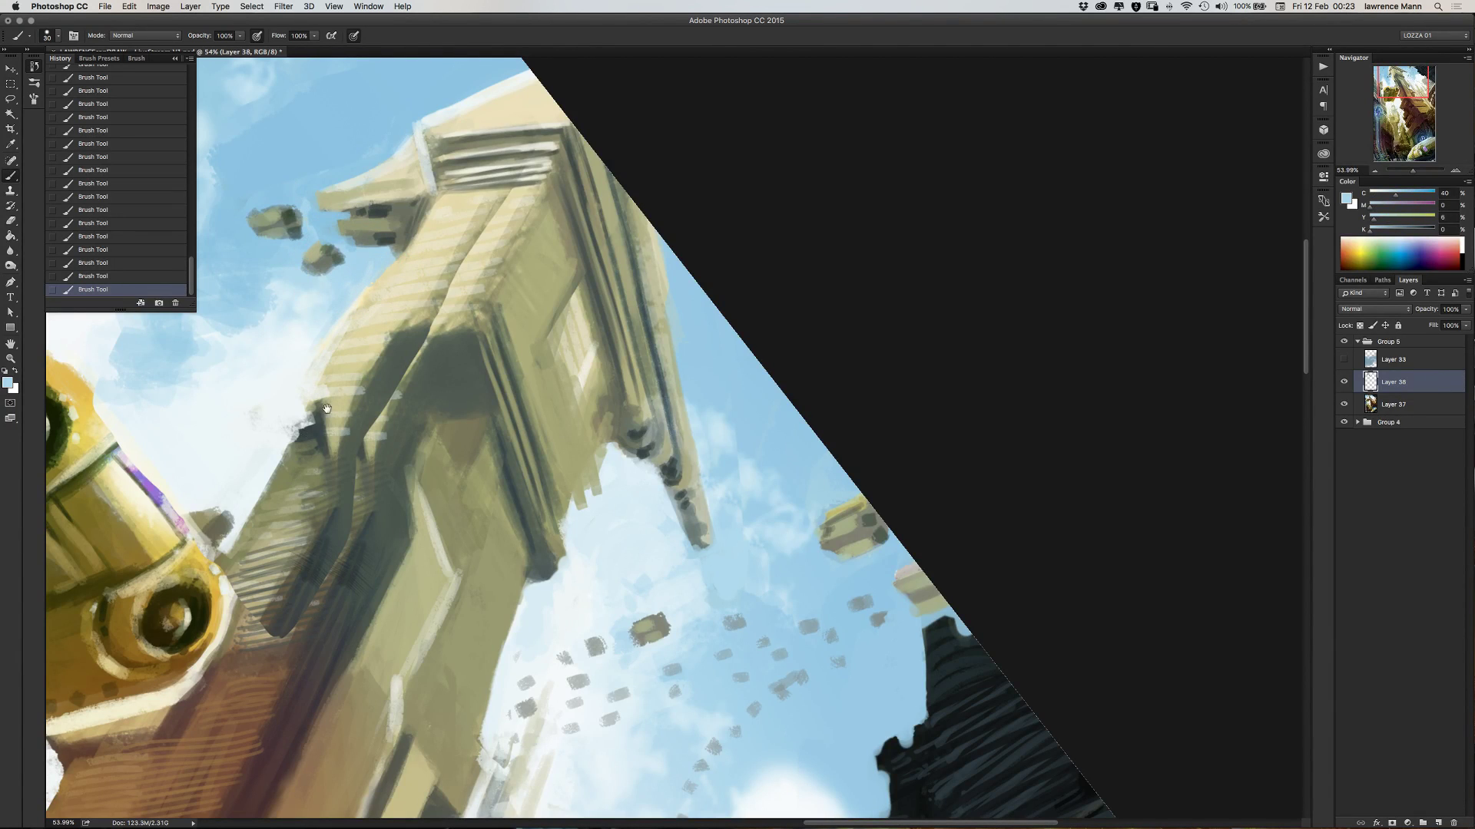
# - Highlight the diagonal ridge down the tower's face with a pale colour and trim the tower's outer edge with sampled sky blue
pyautogui.moveTo(327, 408); pyautogui.dragTo(467, 393)
pyautogui.keyDown('alt'); pyautogui.click(593, 108); pyautogui.keyUp('alt')
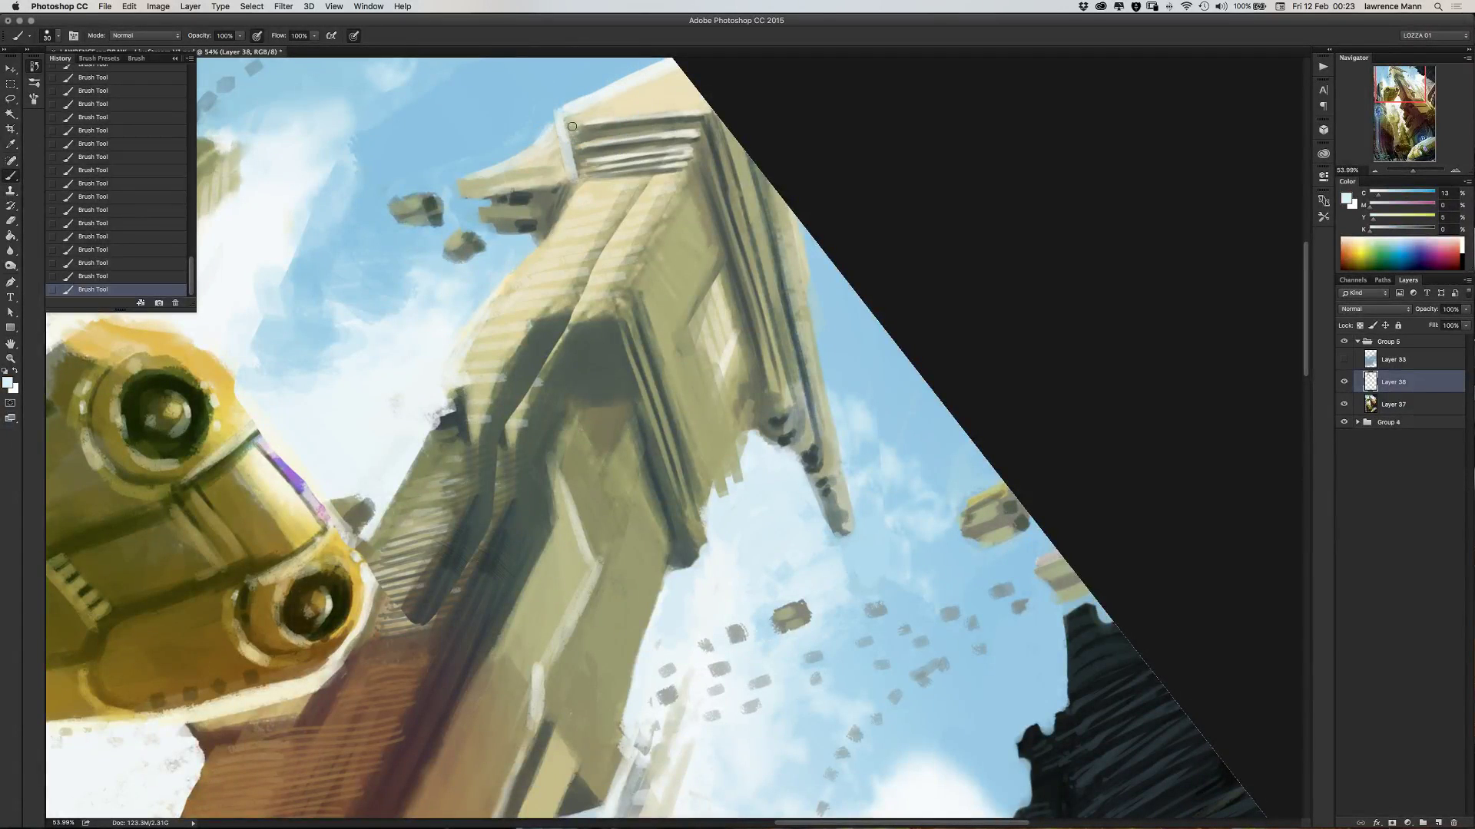
pyautogui.moveTo(555, 229); pyautogui.dragTo(539, 248)
pyautogui.moveTo(595, 271)
pyautogui.mouseDown()
pyautogui.moveTo(571, 115)
pyautogui.moveTo(591, 96)
pyautogui.moveTo(582, 252)
pyautogui.moveTo(620, 218)
pyautogui.moveTo(570, 312)
pyautogui.mouseUp()
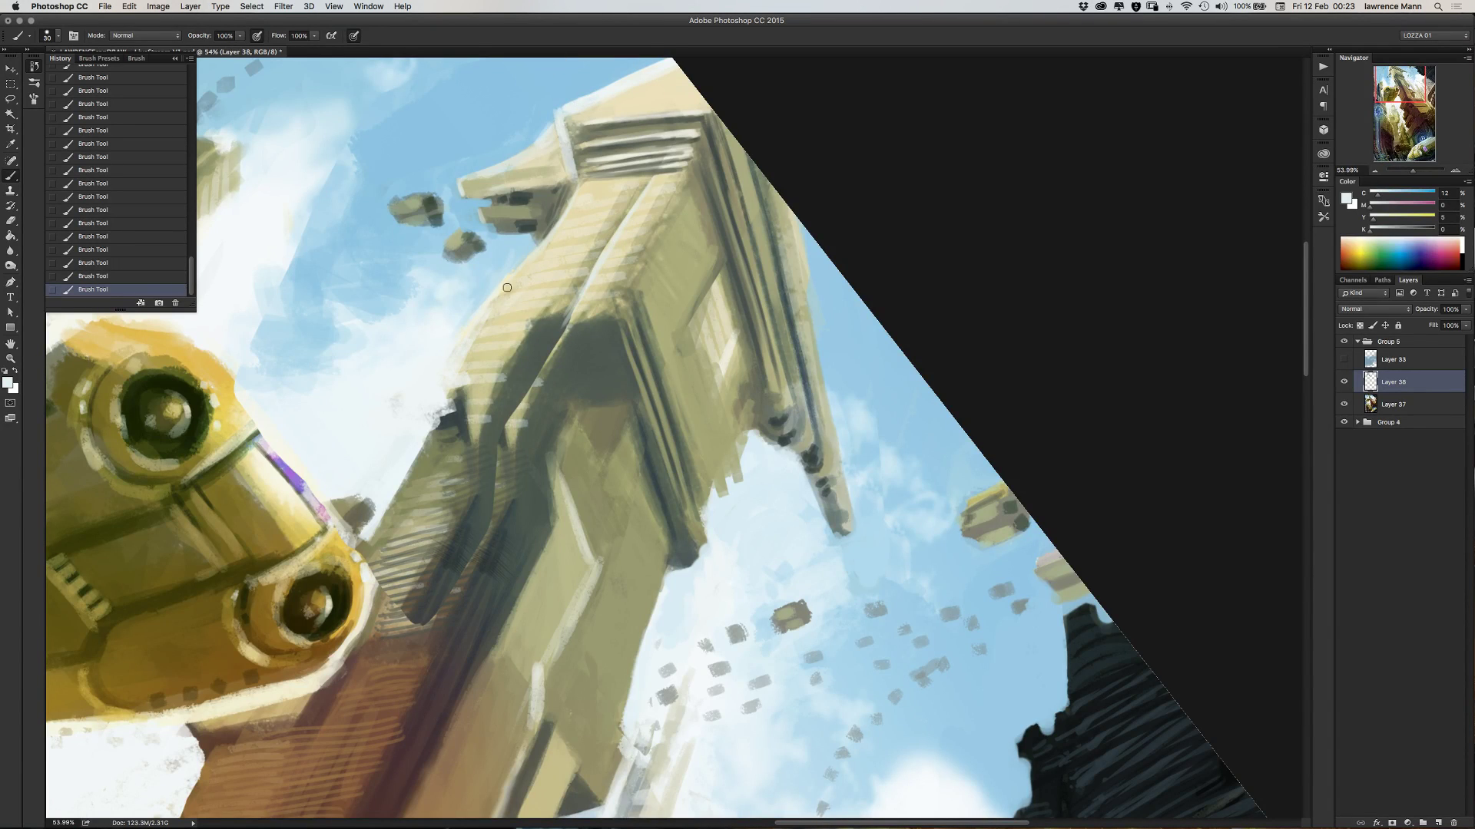
pyautogui.keyDown('alt'); pyautogui.click(499, 257); pyautogui.keyUp('alt')
pyautogui.moveTo(525, 258)
pyautogui.mouseDown()
pyautogui.moveTo(470, 325)
pyautogui.moveTo(499, 287)
pyautogui.mouseUp()
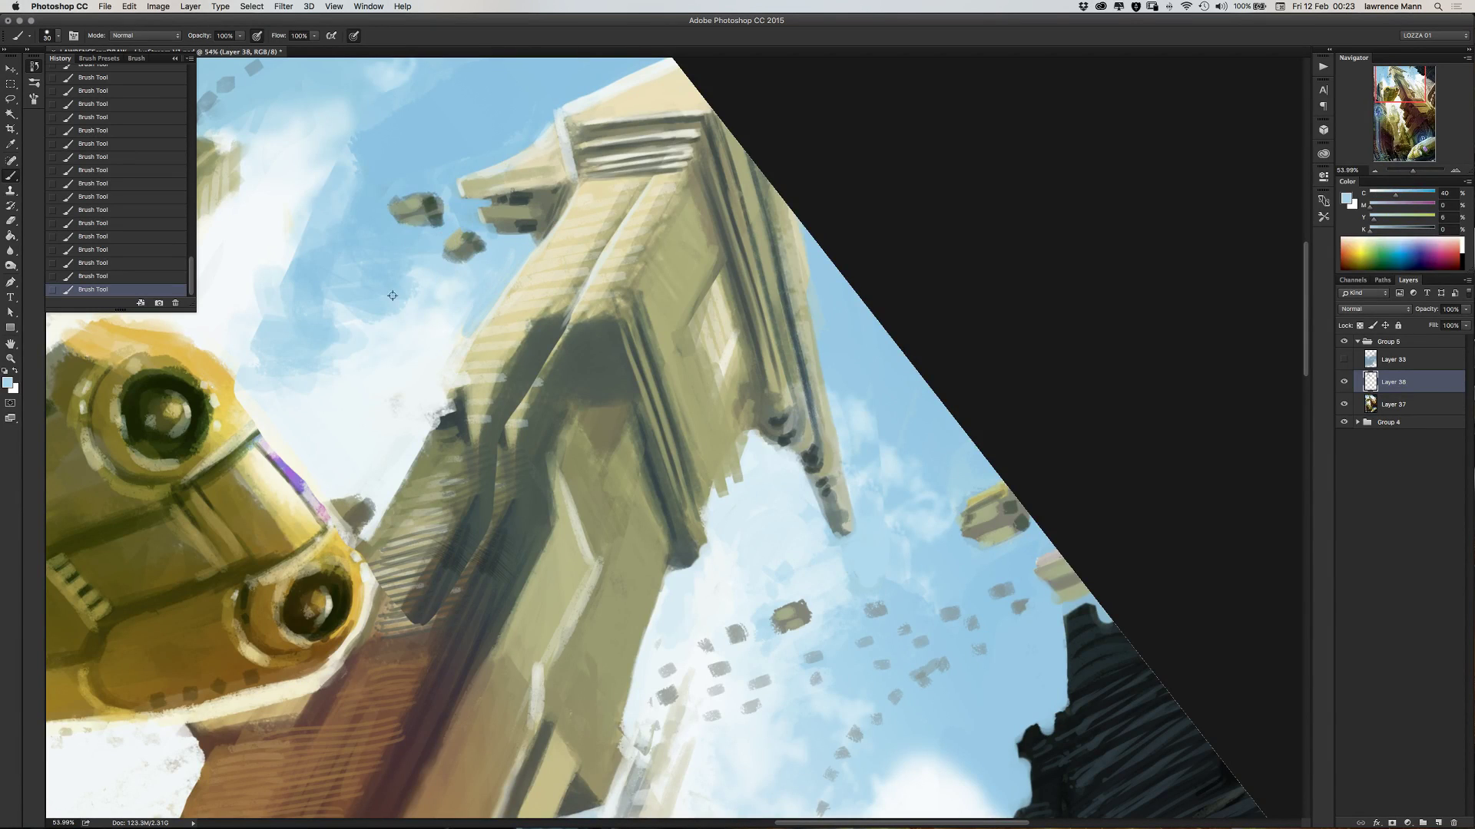
# - Set the brush size to 169 px and paint sampled pale cloud colour along the tower's outer edge
pyautogui.keyDown('alt'); pyautogui.click(379, 348); pyautogui.keyUp('alt')
pyautogui.rightClick(391, 333)
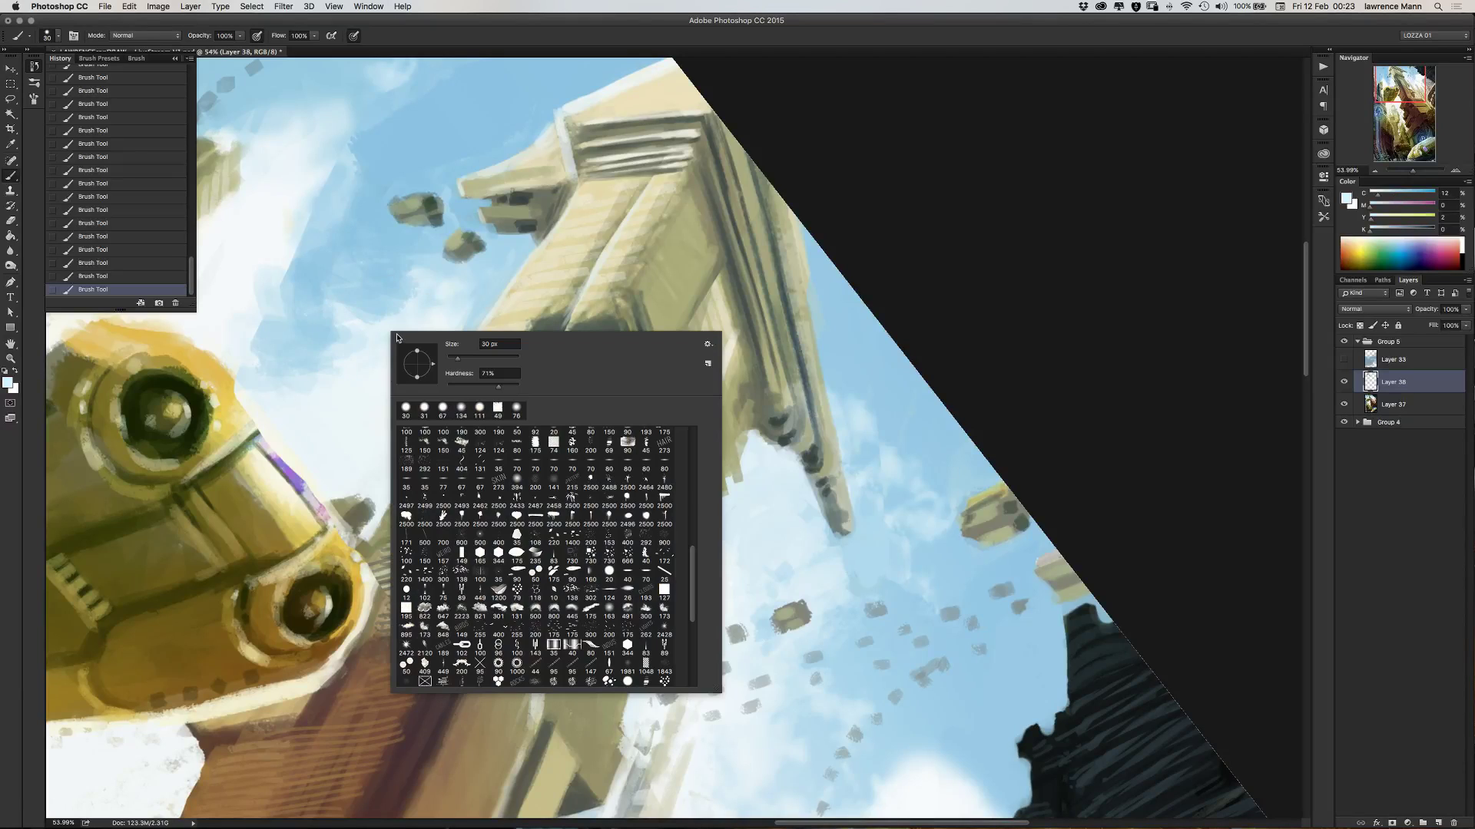
pyautogui.click(450, 387)
pyautogui.hotkey('shift', 'Tab')
pyautogui.write('169')
pyautogui.press('Return')
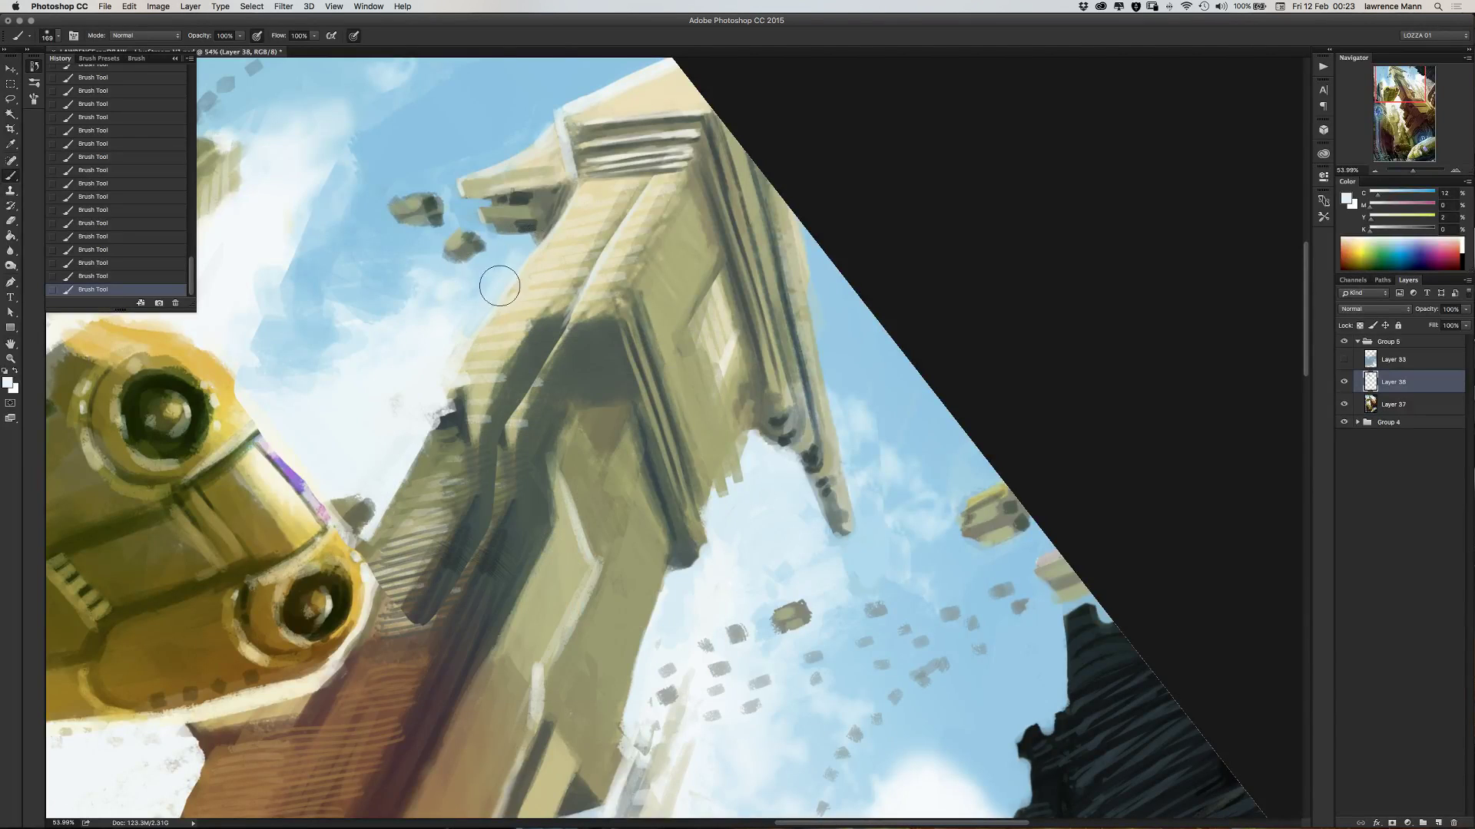
pyautogui.moveTo(499, 285)
pyautogui.mouseDown()
pyautogui.moveTo(445, 282)
pyautogui.moveTo(385, 331)
pyautogui.moveTo(433, 384)
pyautogui.mouseUp()
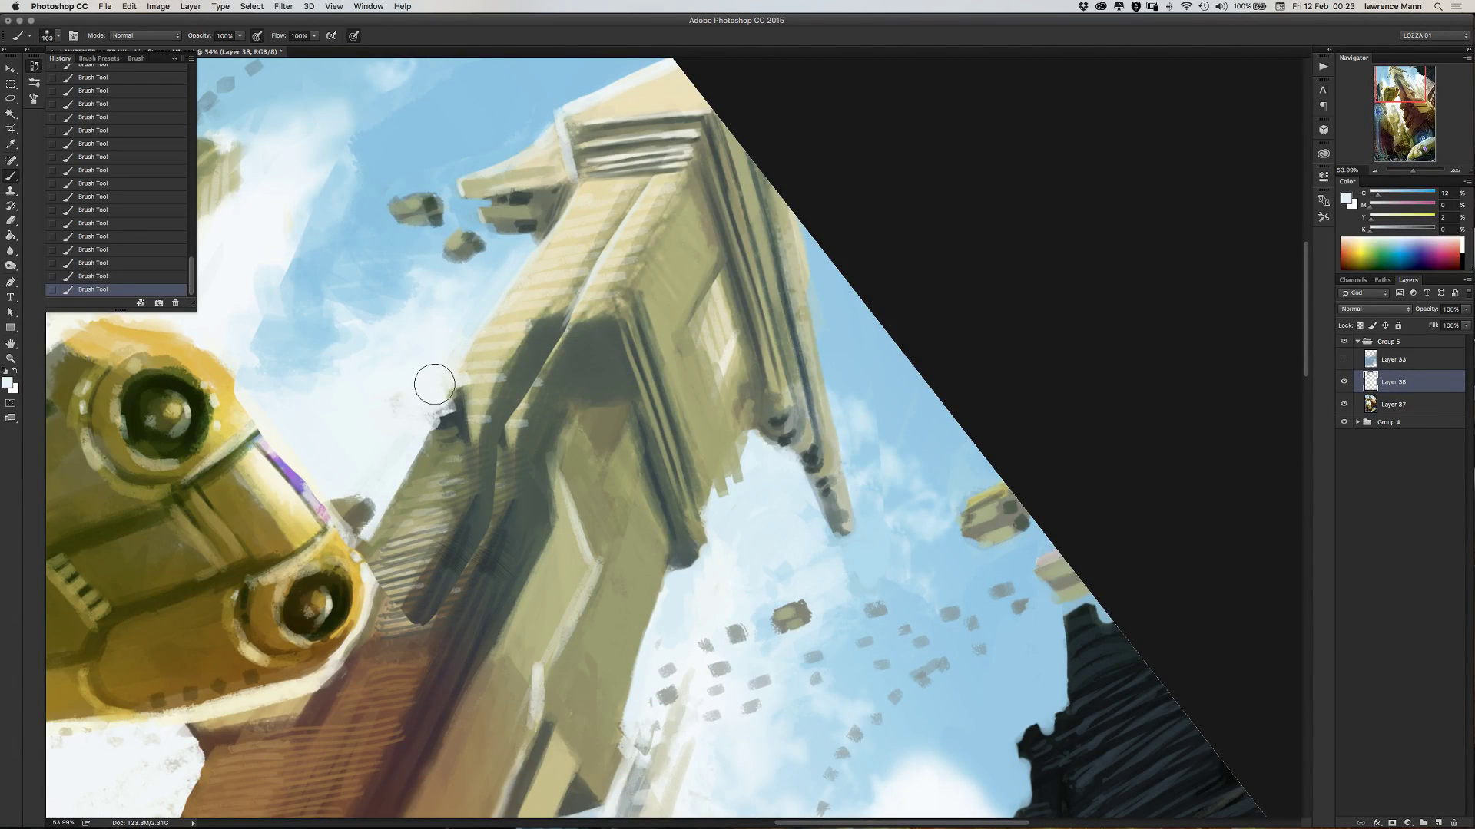
# - Reset the canvas rotation to 0° and bring the tower and flying vehicle back into view
pyautogui.press('[')
pyautogui.press('[')
pyautogui.press('[')
pyautogui.press('[')
pyautogui.scroll(-5, 426, 382)
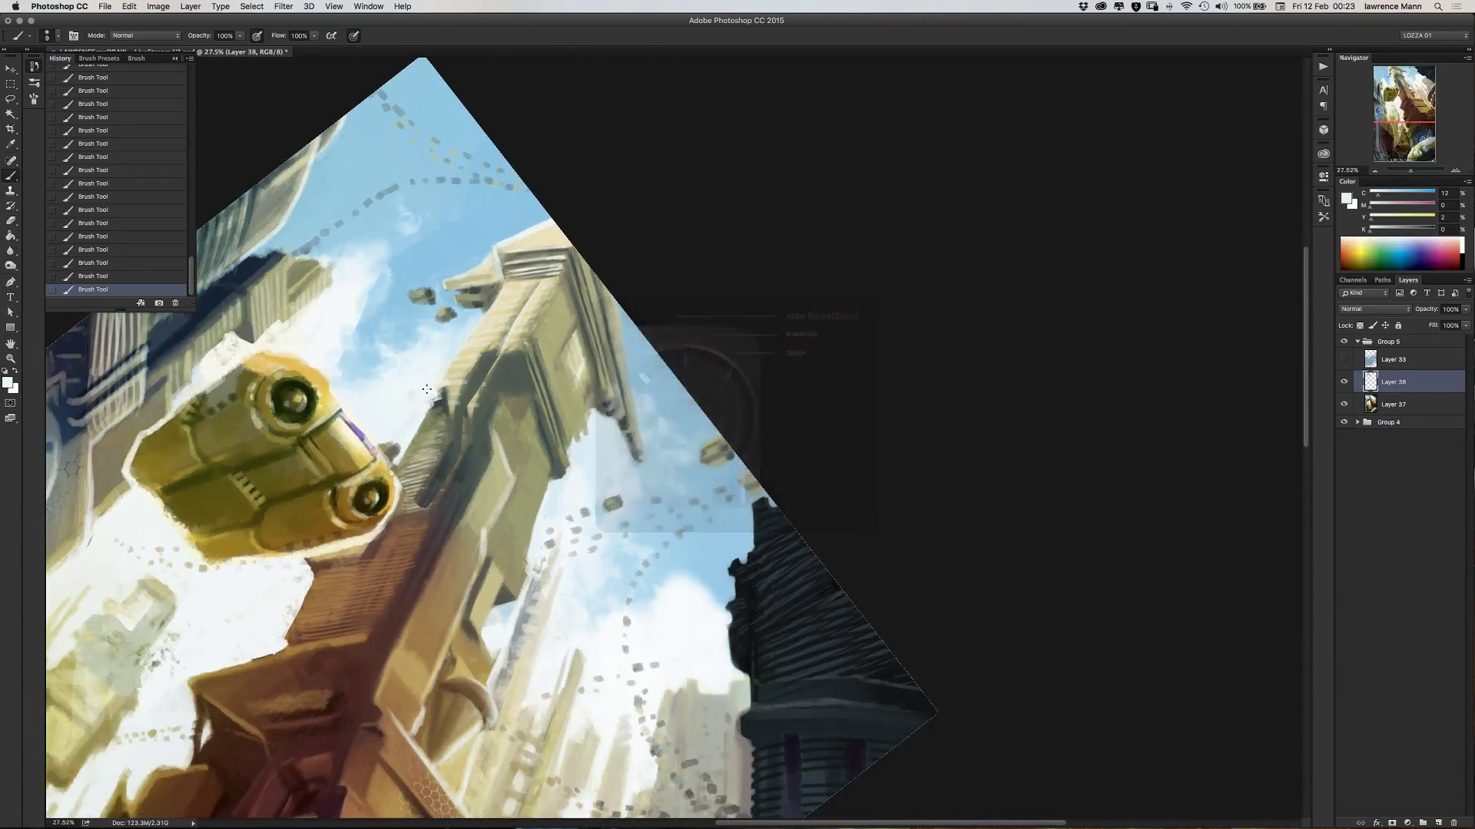
pyautogui.scroll(1, 427, 390)
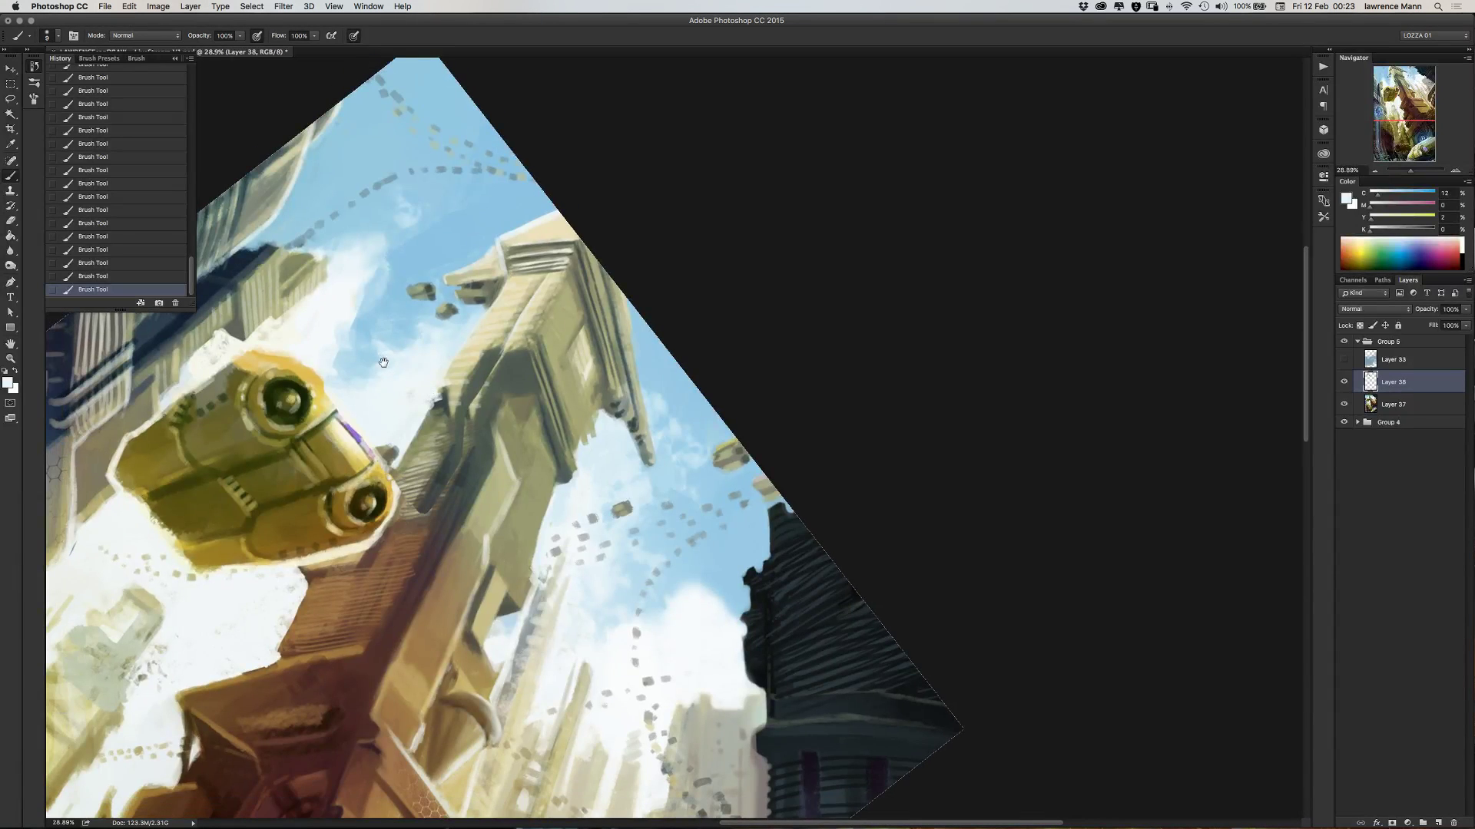
pyautogui.moveTo(383, 362); pyautogui.dragTo(575, 337)
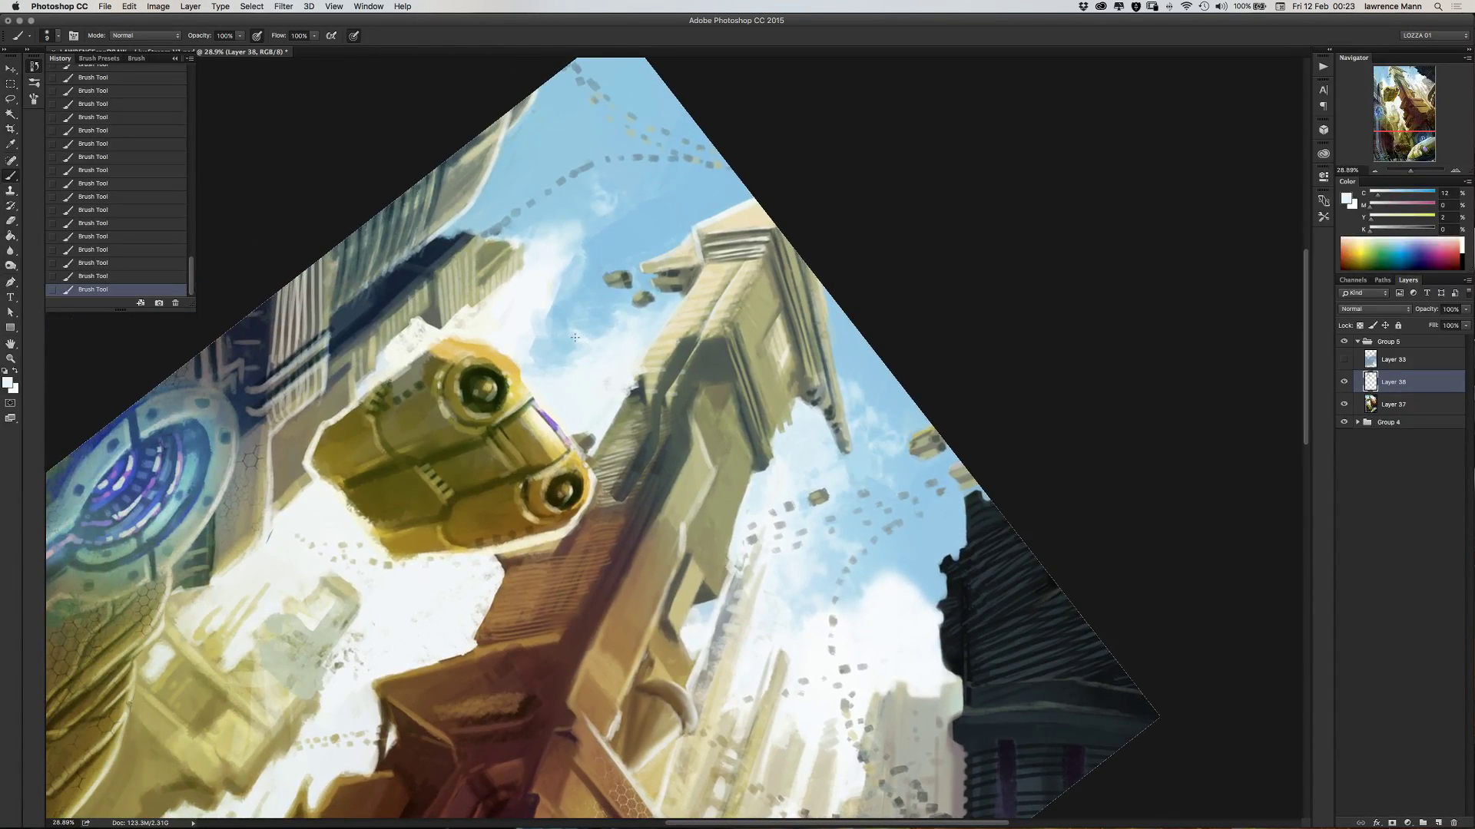
pyautogui.click(10, 345)
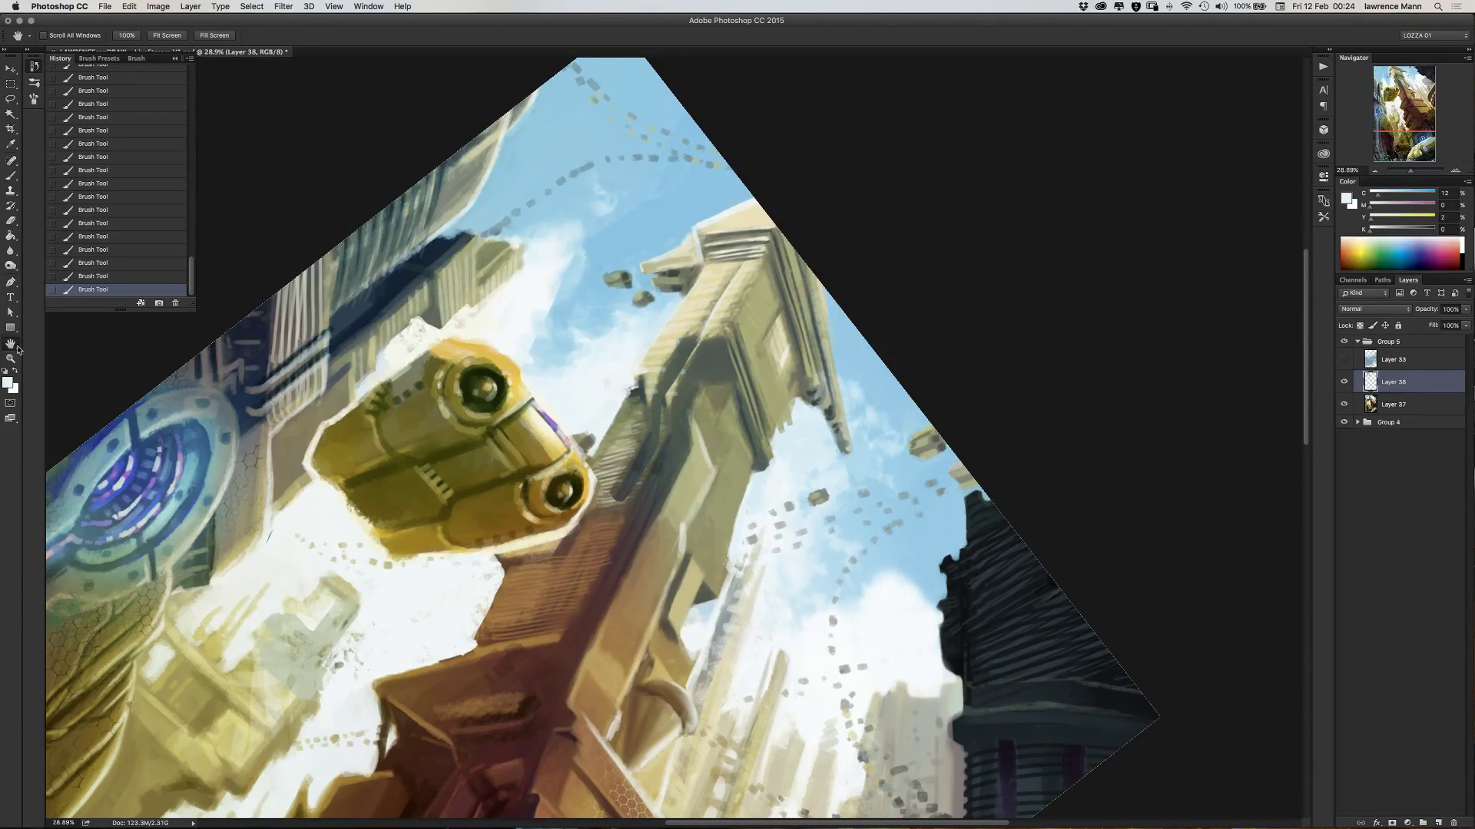
pyautogui.click(17, 349)
pyautogui.click(33, 357)
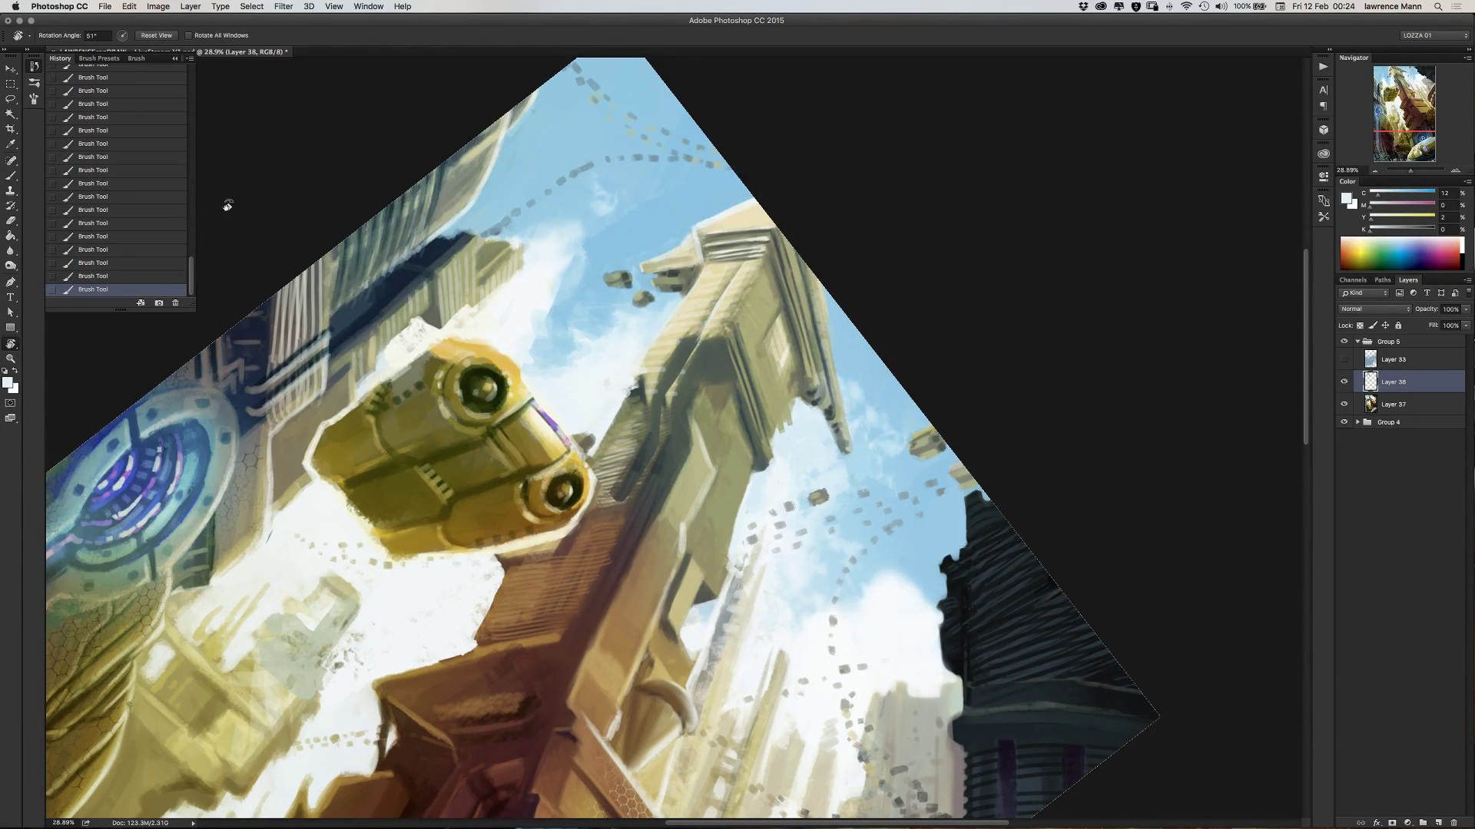
pyautogui.click(147, 36)
pyautogui.moveTo(565, 402); pyautogui.dragTo(592, 334)
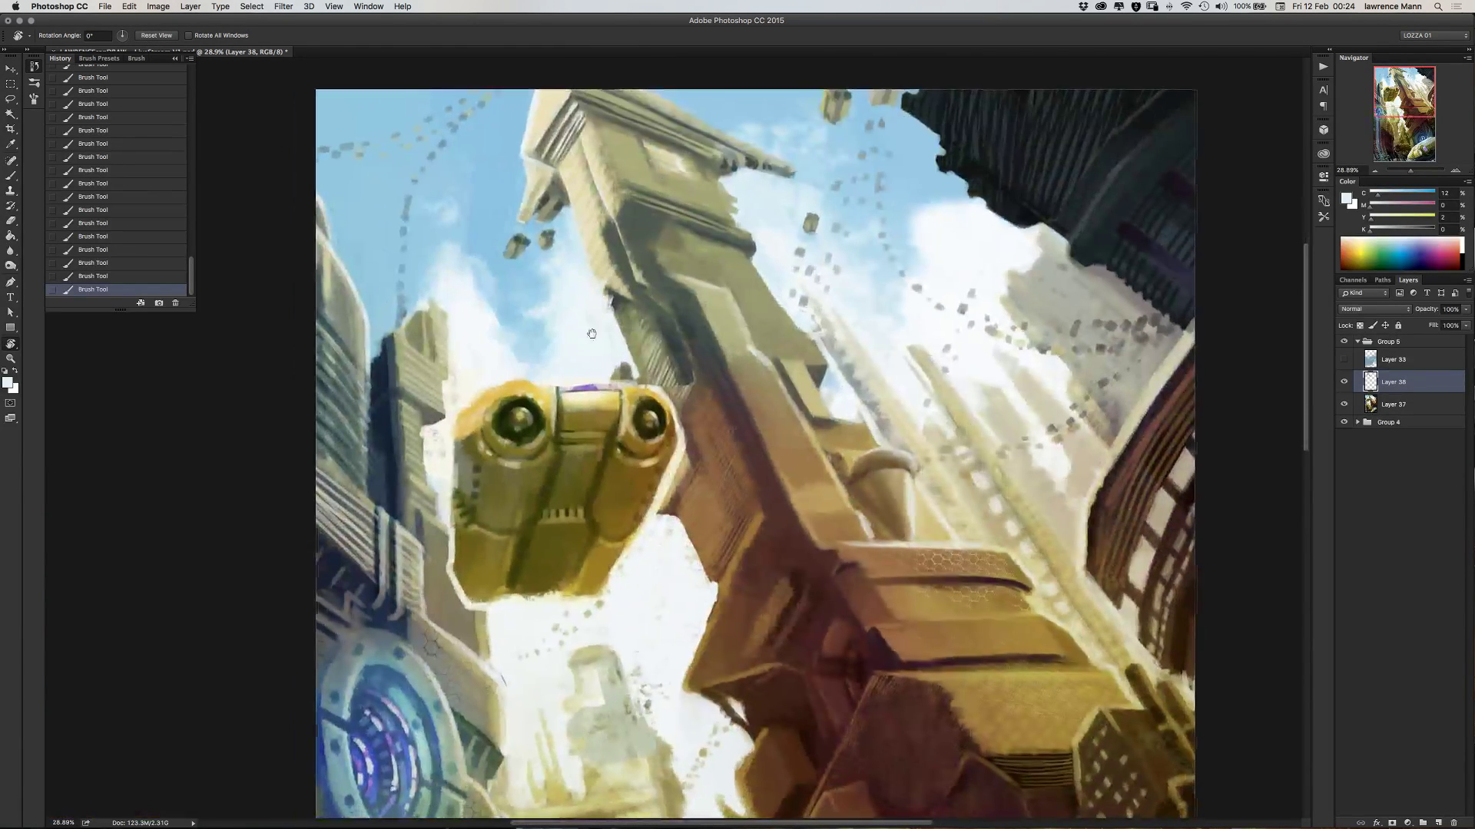
# - Compare the painting with and without Layer 38, both close up and with the whole image in view
pyautogui.click(1344, 382)
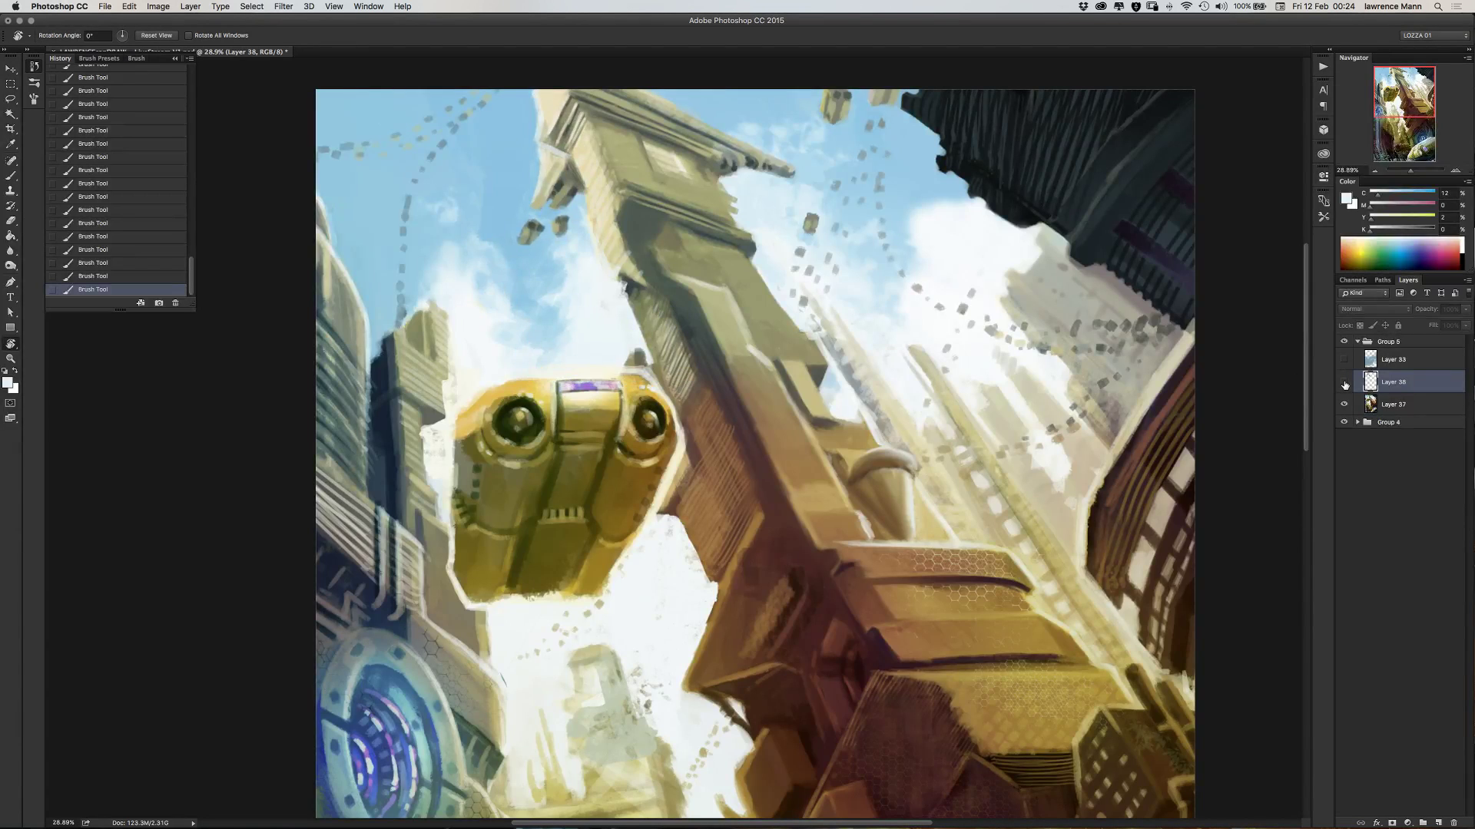
pyautogui.click(1344, 383)
pyautogui.click(1344, 382)
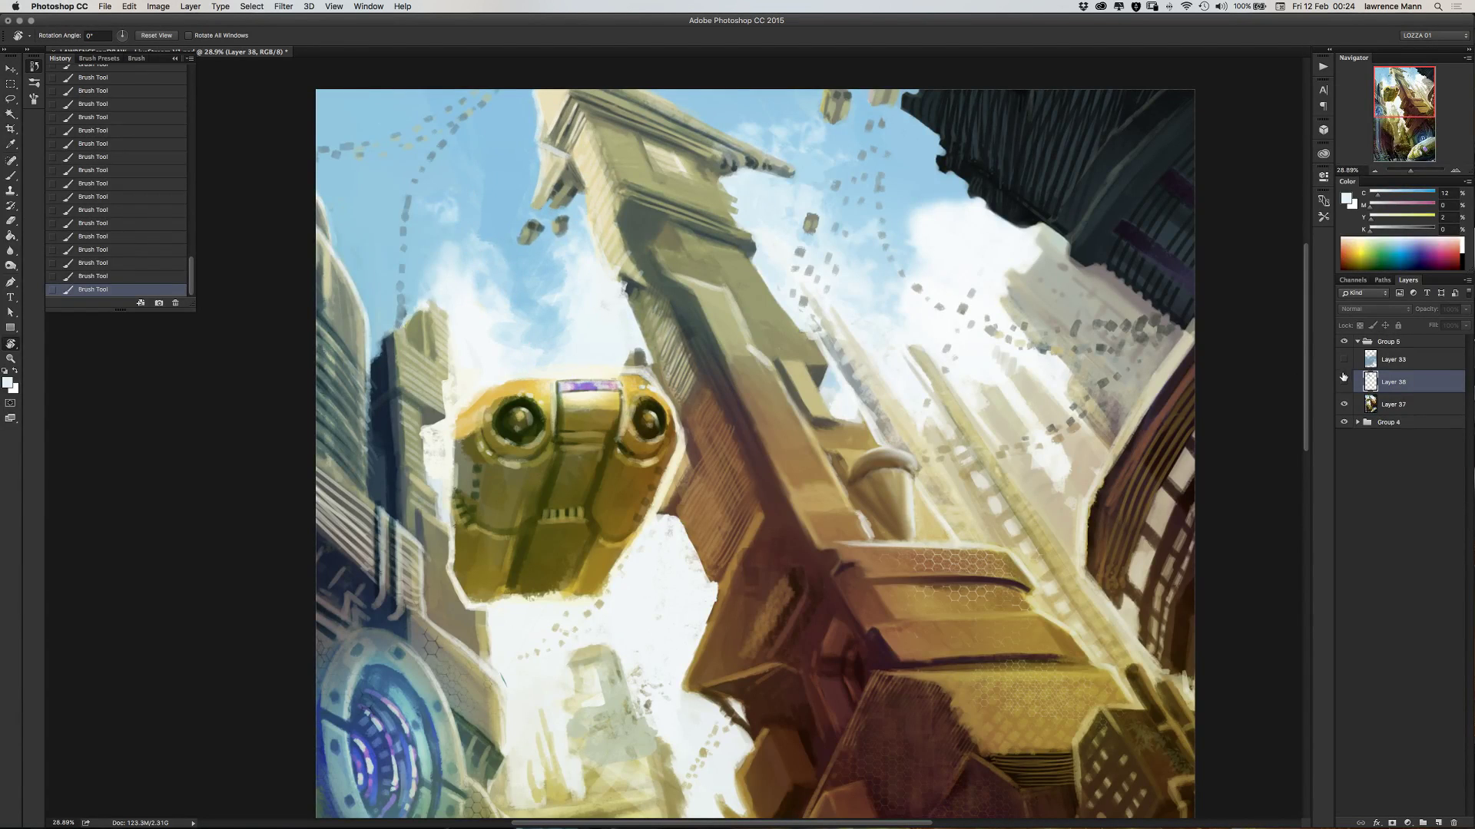
pyautogui.click(1374, 171)
pyautogui.click(1374, 170)
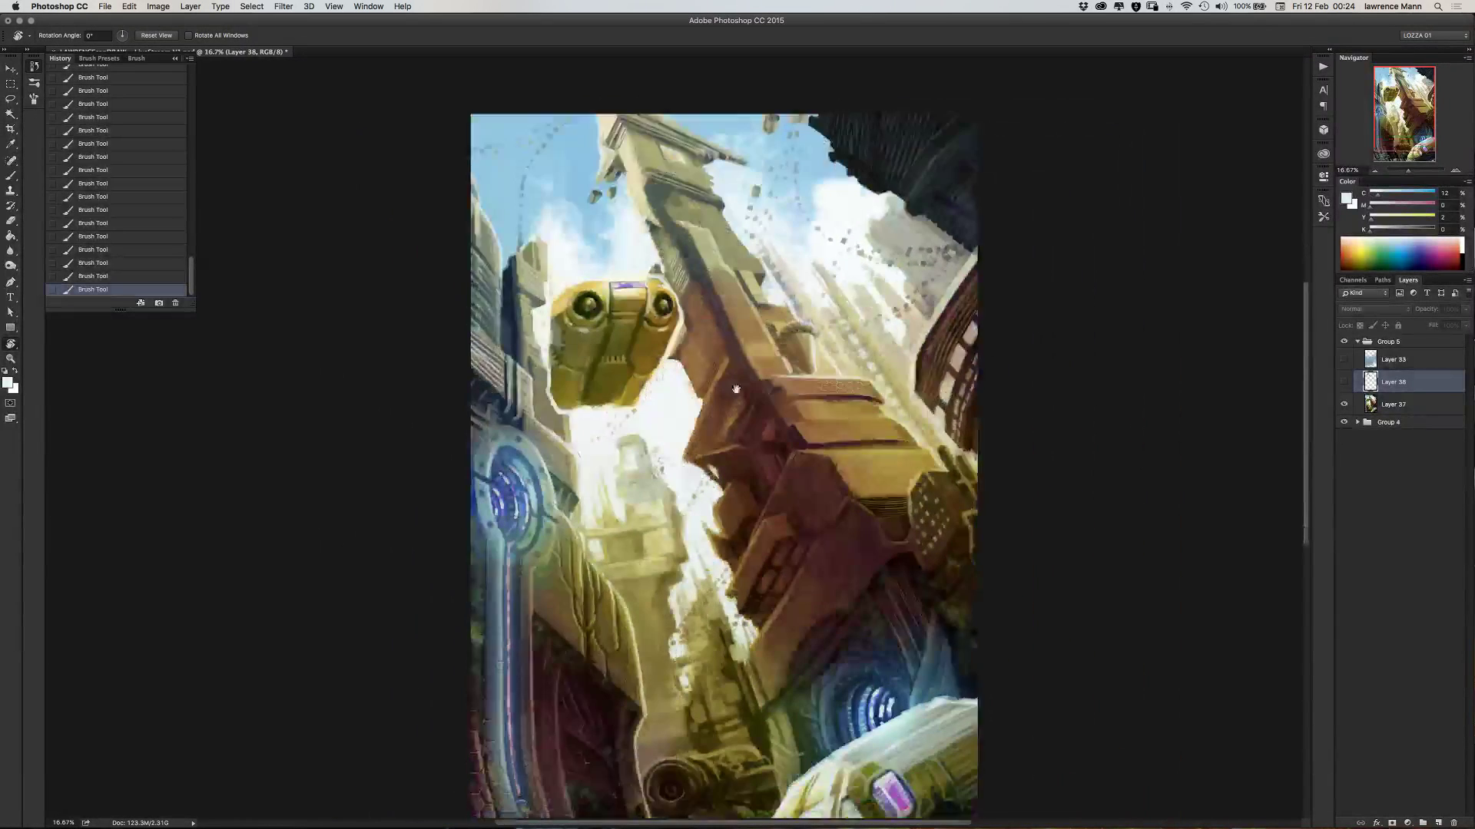
pyautogui.scroll(-2, 736, 389)
pyautogui.click(1344, 381)
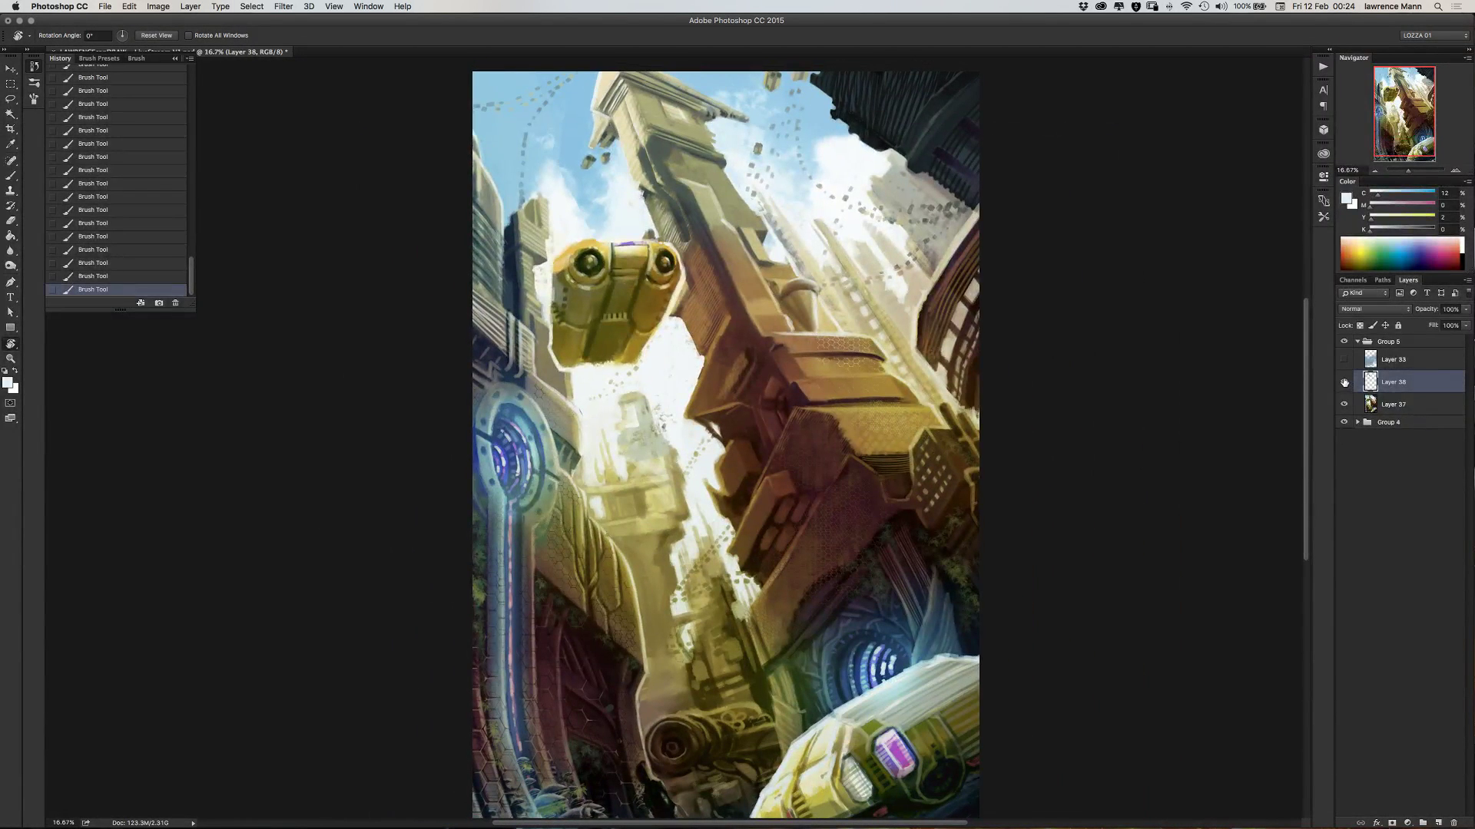
pyautogui.click(1344, 382)
pyautogui.click(1344, 381)
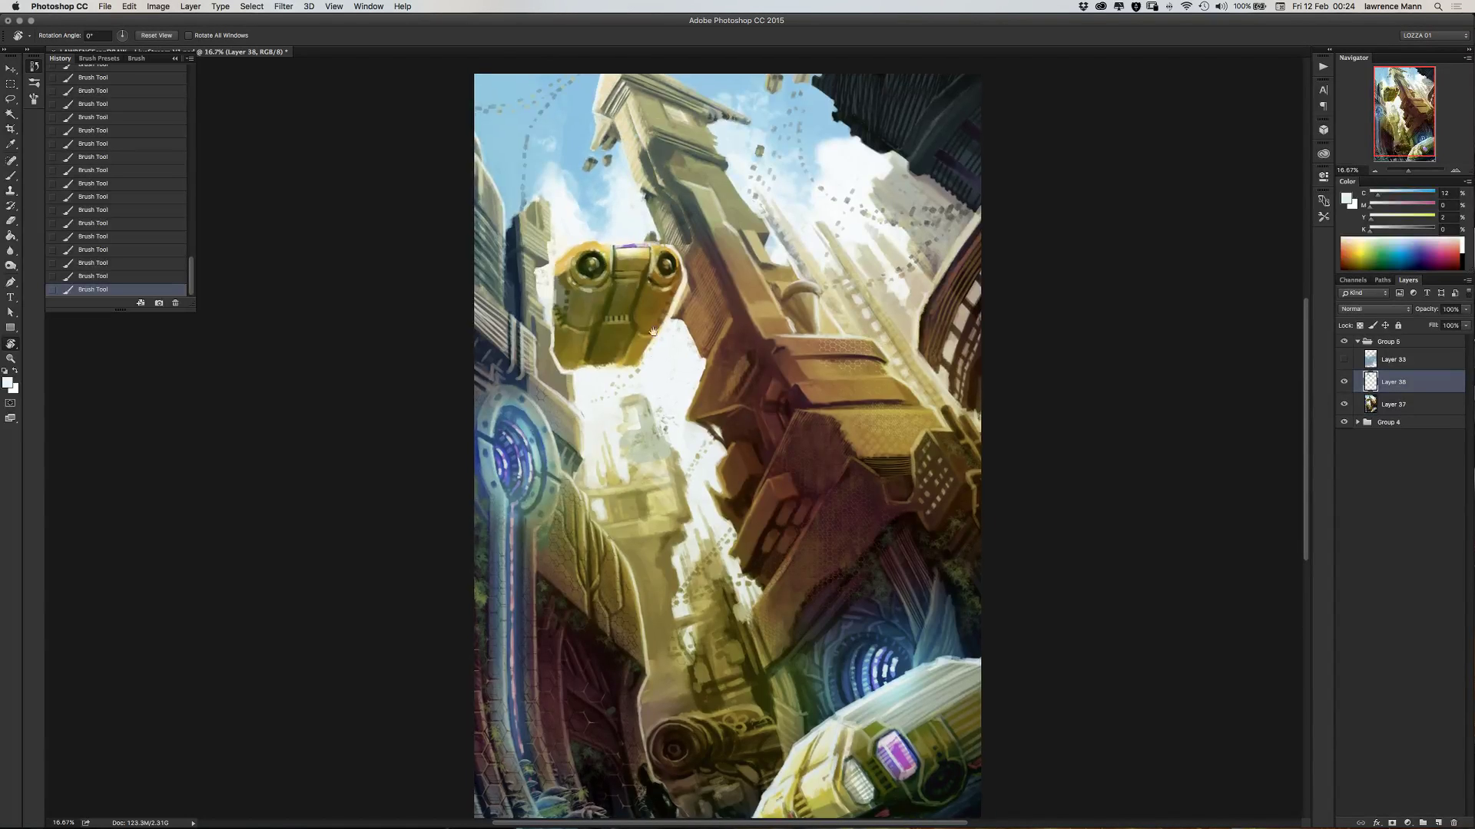
pyautogui.scroll(3, 584, 406)
pyautogui.scroll(3, 584, 406)
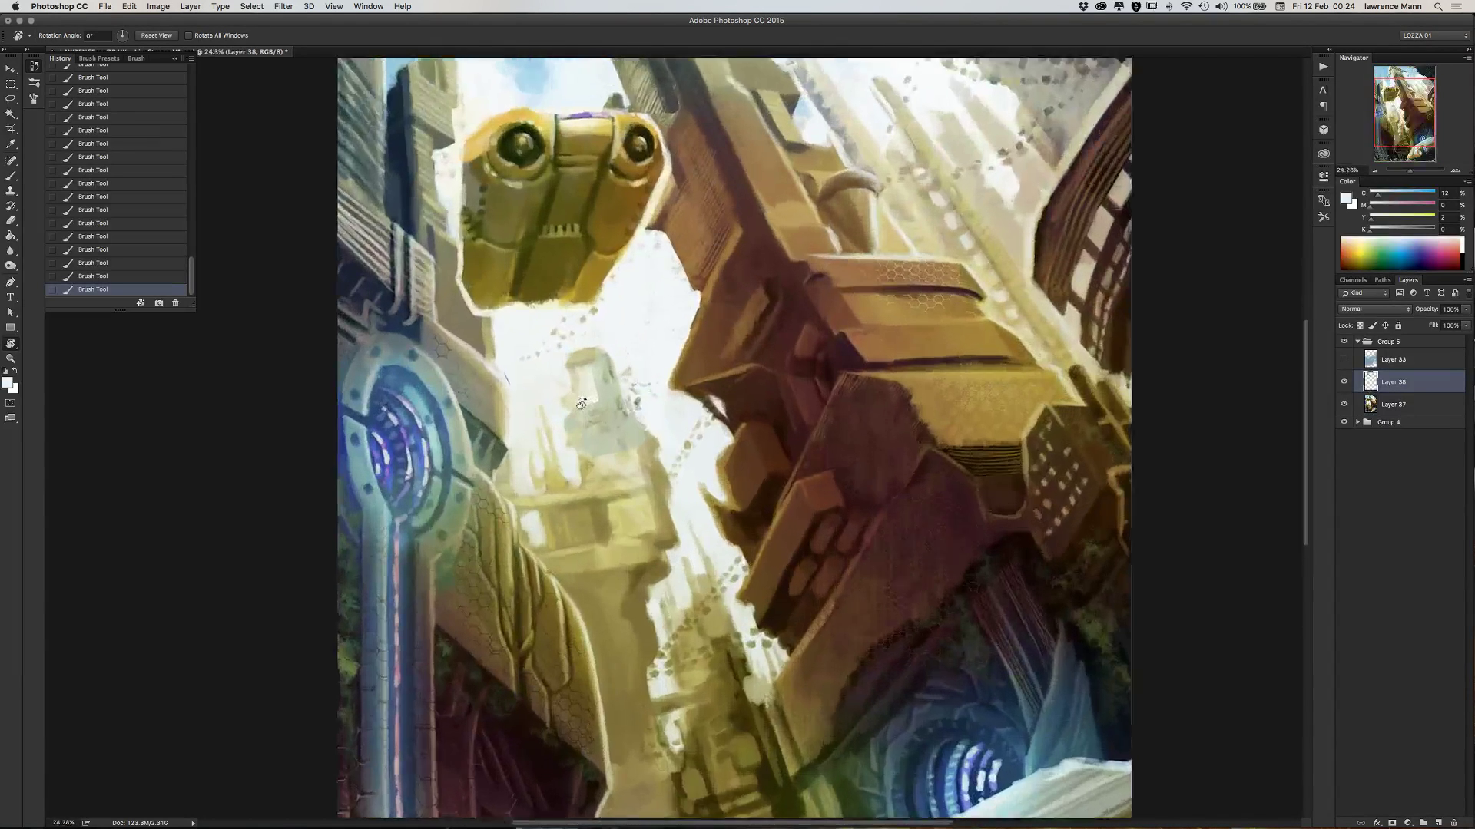
# - Set the eraser to 140 px with 62% hardness and erase Layer 38's paint above the flying vehicle's top edge
pyautogui.moveTo(591, 300); pyautogui.dragTo(573, 573)
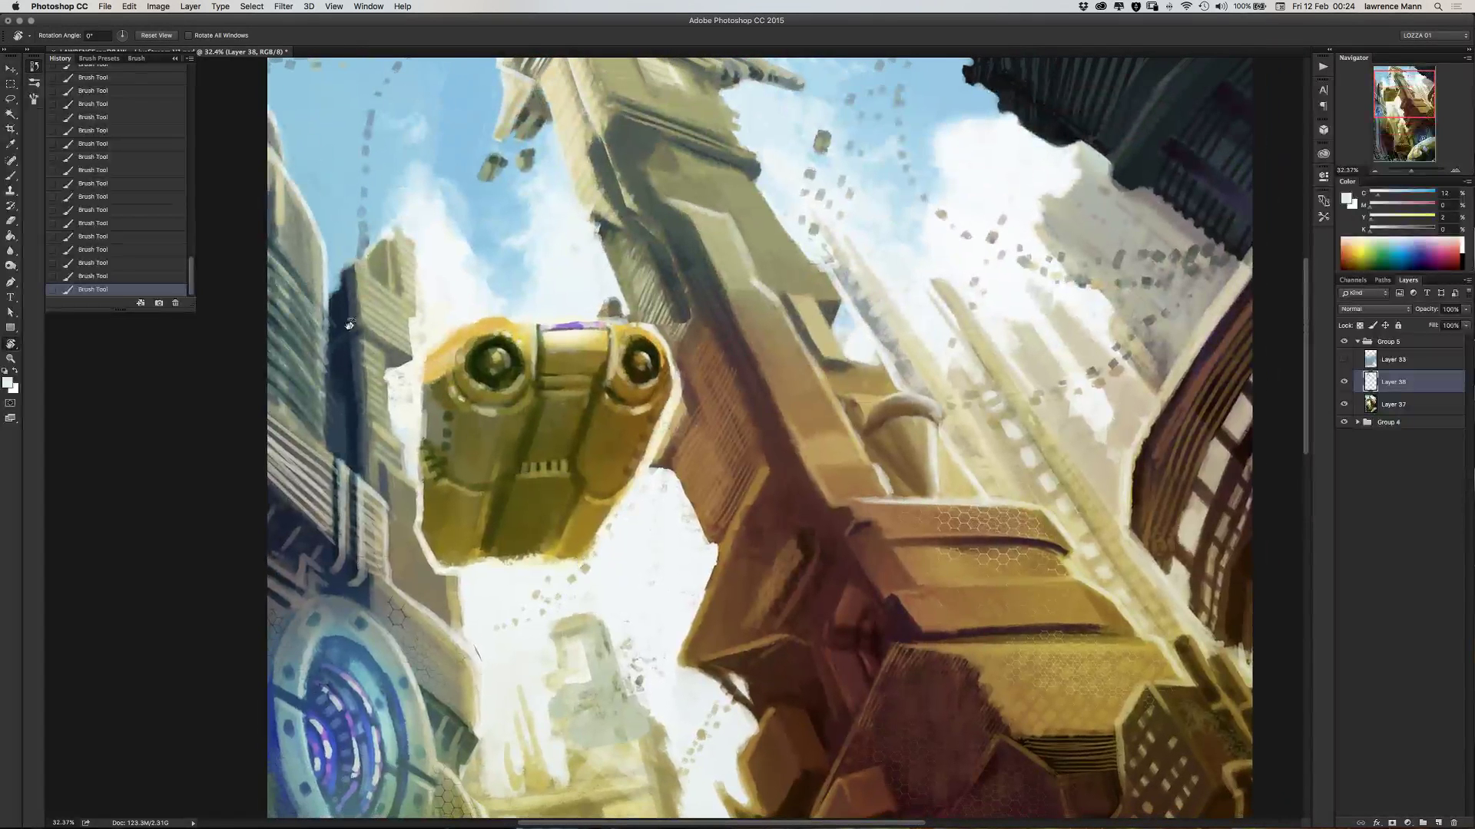
pyautogui.press('e')
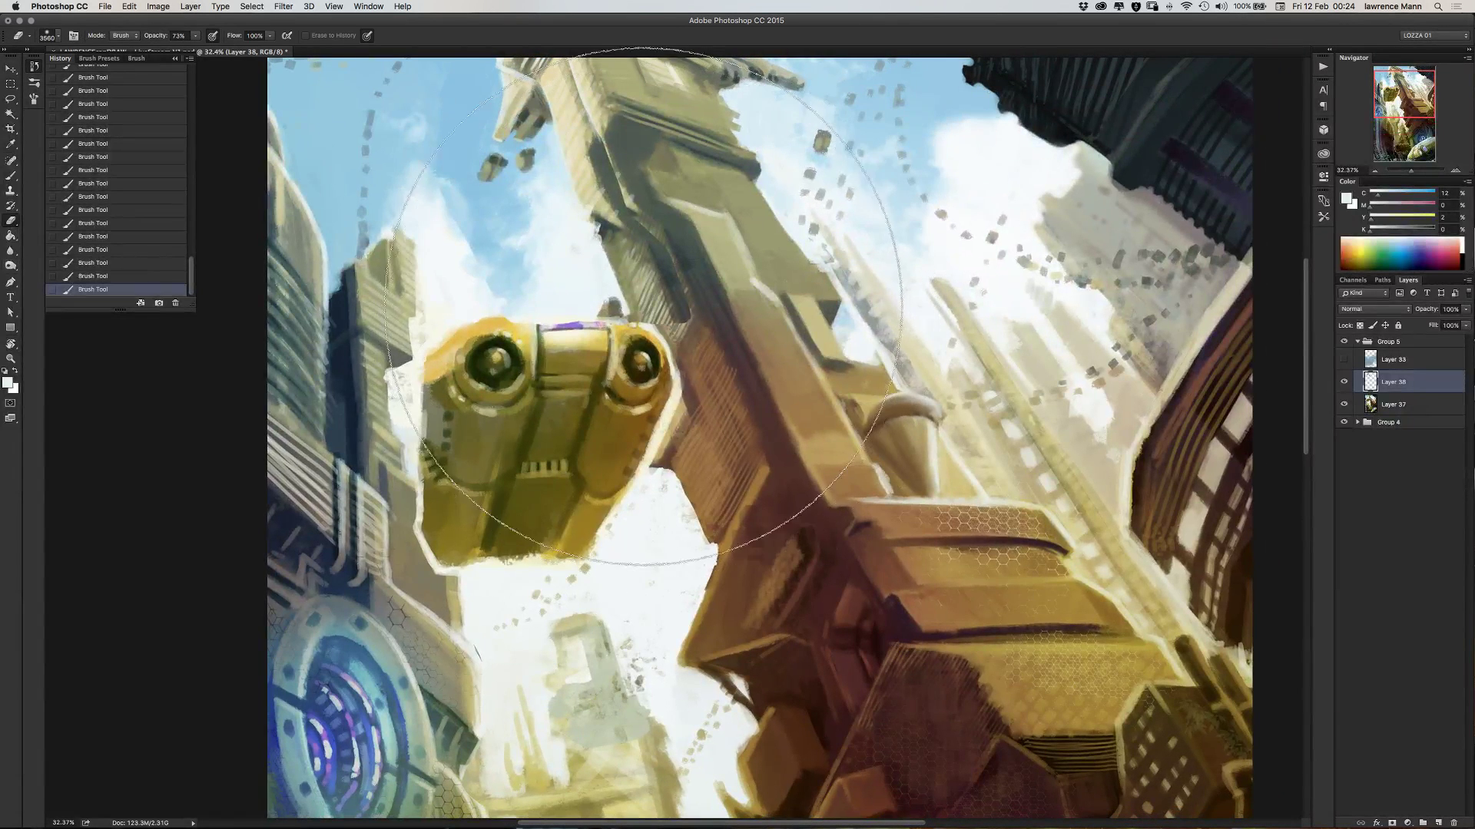
pyautogui.rightClick(628, 293)
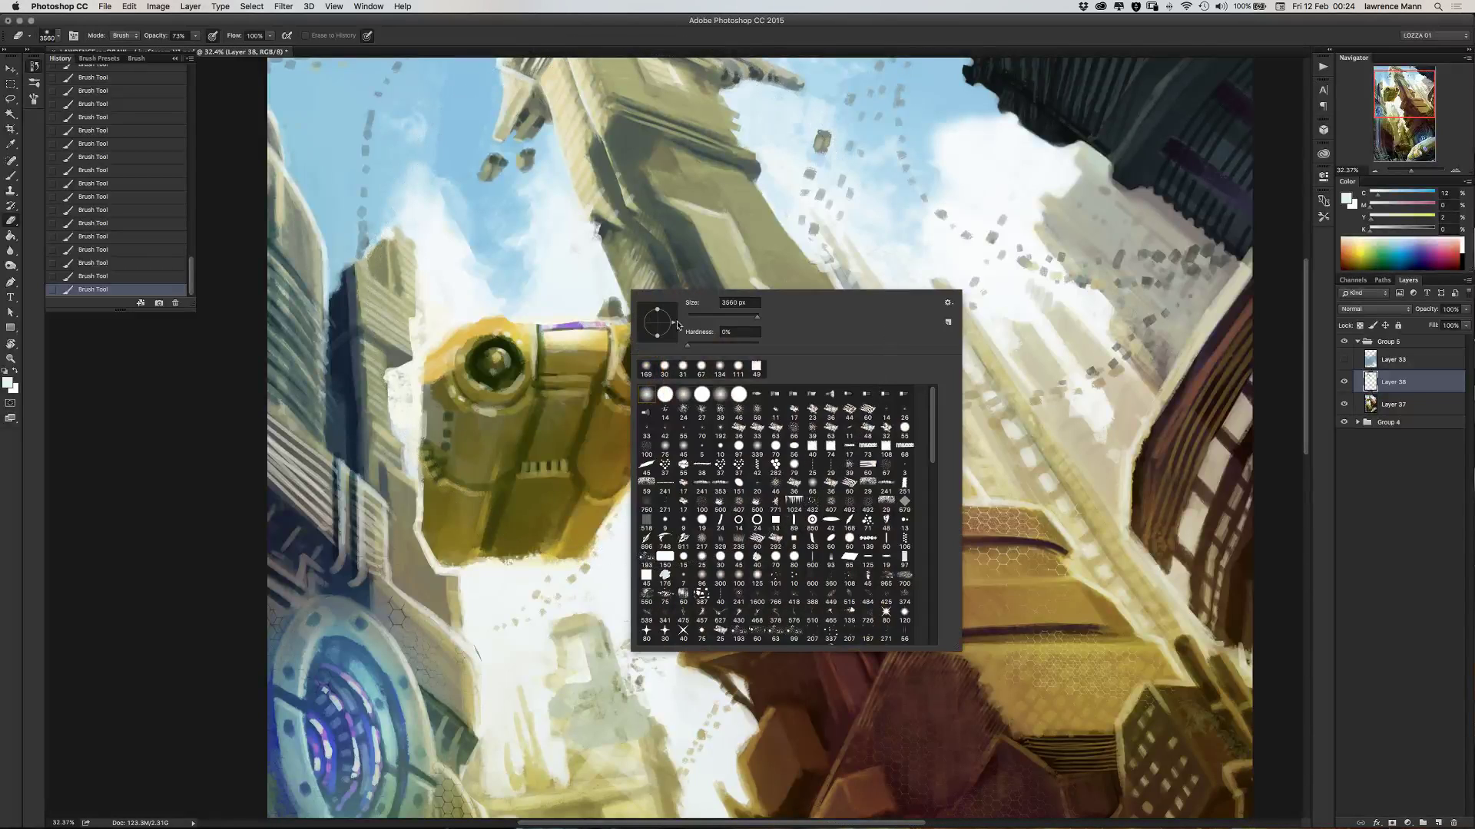
pyautogui.moveTo(689, 316); pyautogui.dragTo(705, 318)
pyautogui.click(732, 345)
pyautogui.click(537, 293)
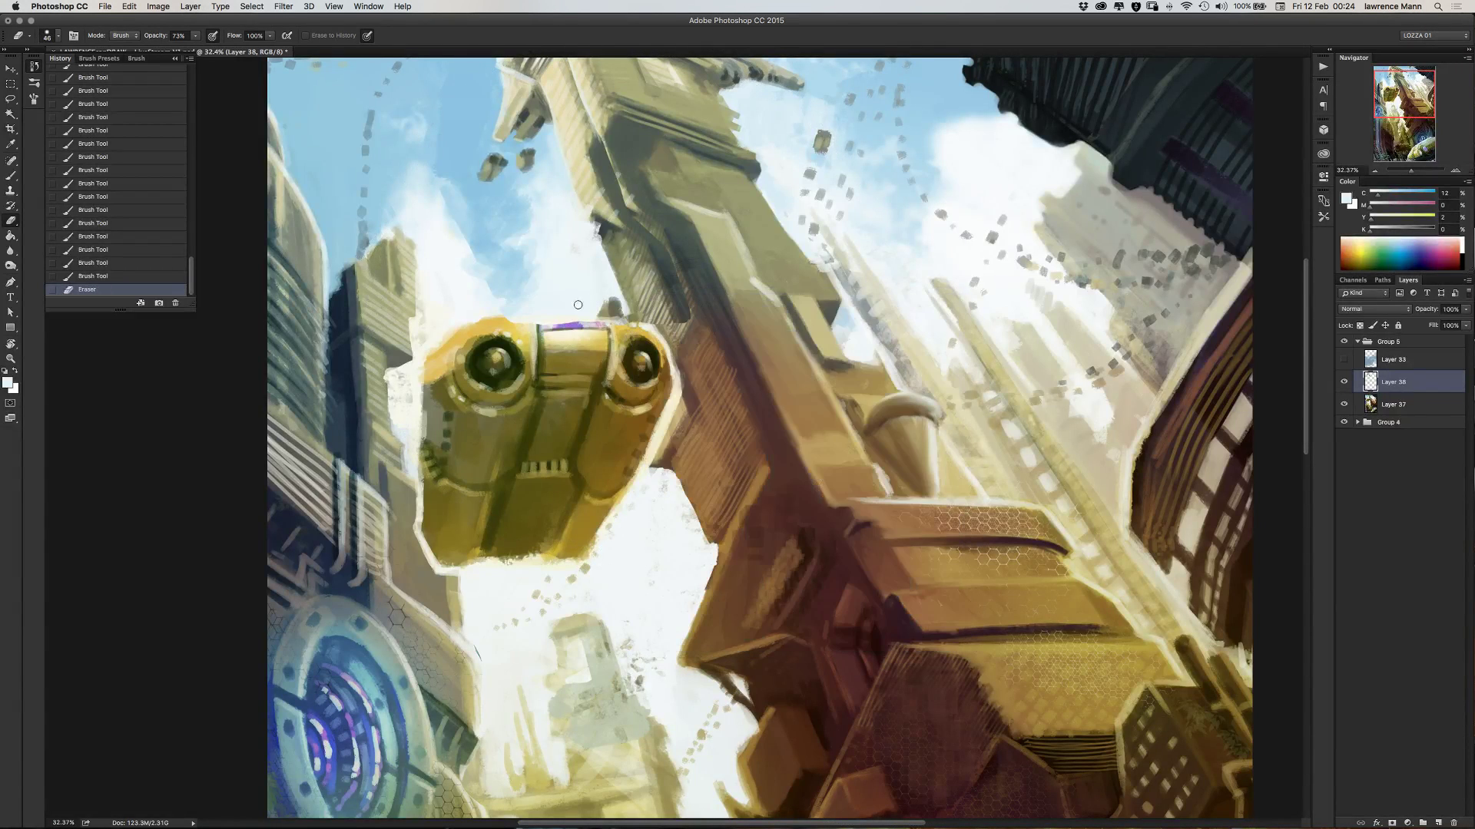
pyautogui.rightClick(599, 284)
pyautogui.moveTo(707, 314)
pyautogui.mouseDown()
pyautogui.moveTo(721, 313)
pyautogui.moveTo(584, 330)
pyautogui.moveTo(614, 315)
pyautogui.moveTo(626, 329)
pyautogui.moveTo(565, 320)
pyautogui.moveTo(574, 302)
pyautogui.moveTo(504, 321)
pyautogui.moveTo(547, 317)
pyautogui.mouseUp()
pyautogui.click(566, 290)
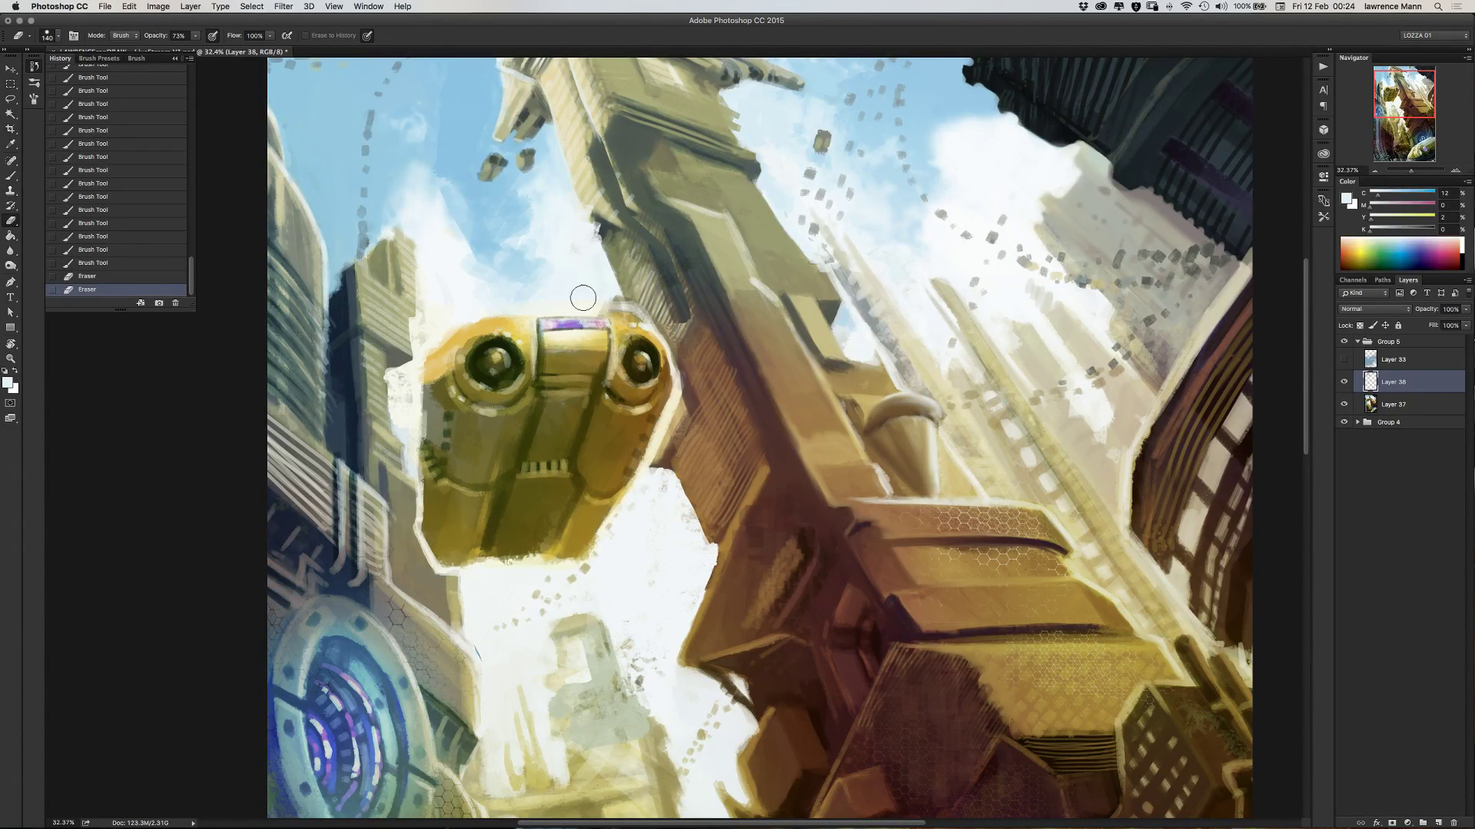
# - Adjust the eraser size, erase overpaint around the vehicle's upper rim, and check the result by toggling Layer 38's visibility
pyautogui.rightClick(605, 305)
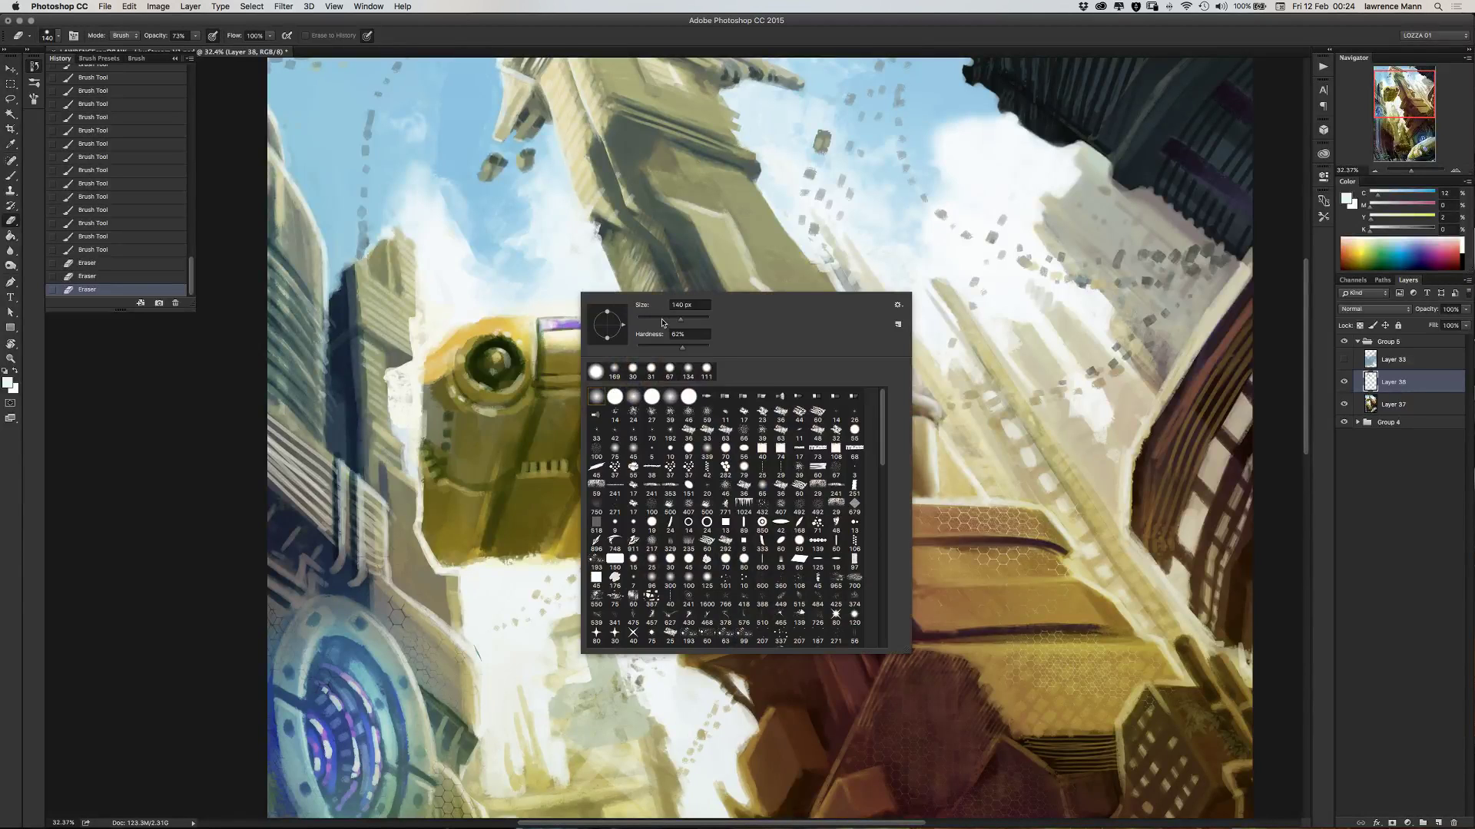
pyautogui.moveTo(651, 316); pyautogui.dragTo(658, 316)
pyautogui.press('Return')
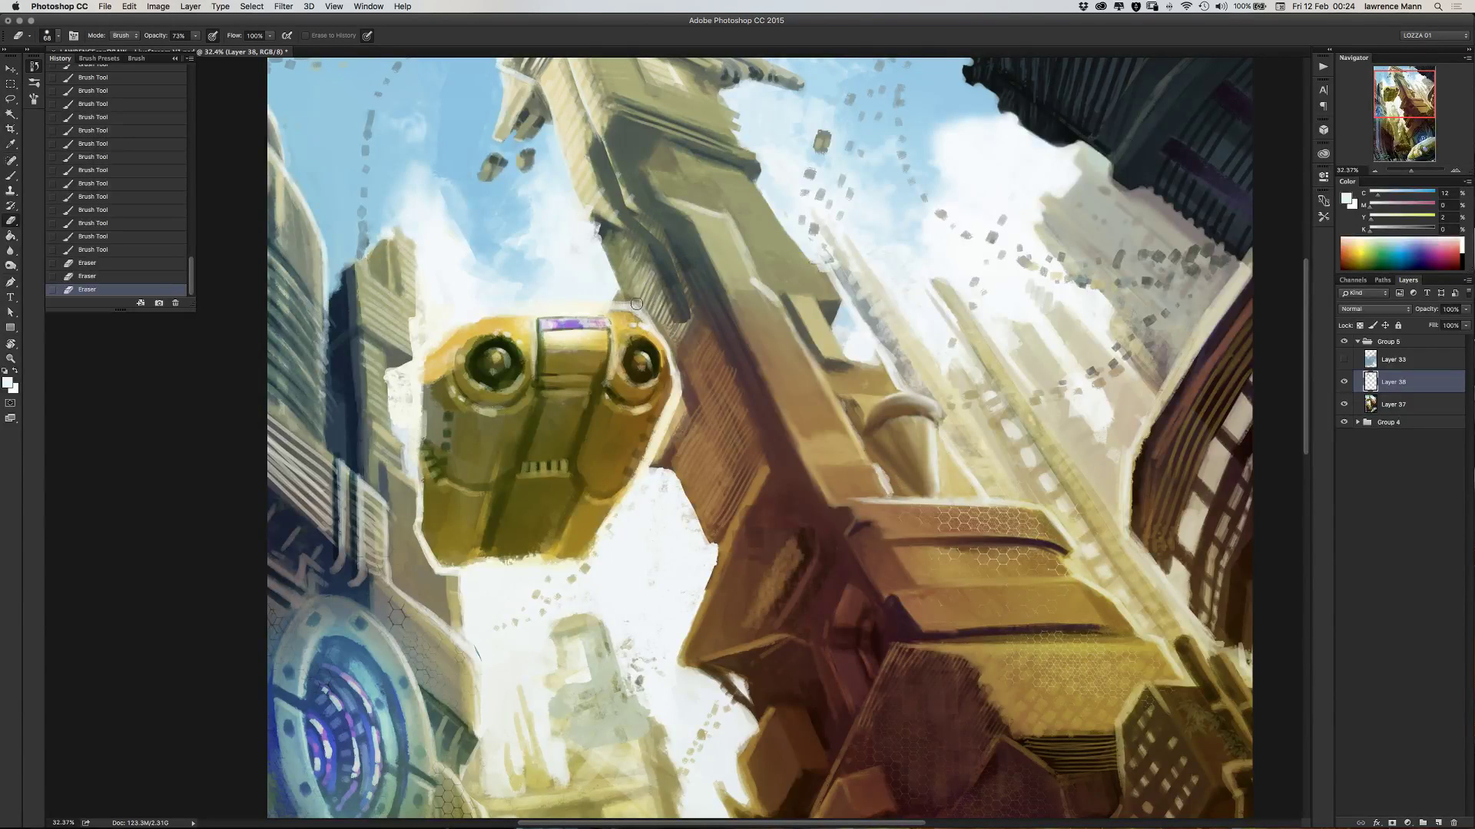
pyautogui.moveTo(655, 323); pyautogui.dragTo(558, 254)
pyautogui.click(1344, 384)
pyautogui.click(1344, 384)
# - Enlarge the eraser and remove Layer 38's overpaint along the tower's shaded side and the notch above the vehicle
pyautogui.rightClick(416, 307)
pyautogui.click(536, 341)
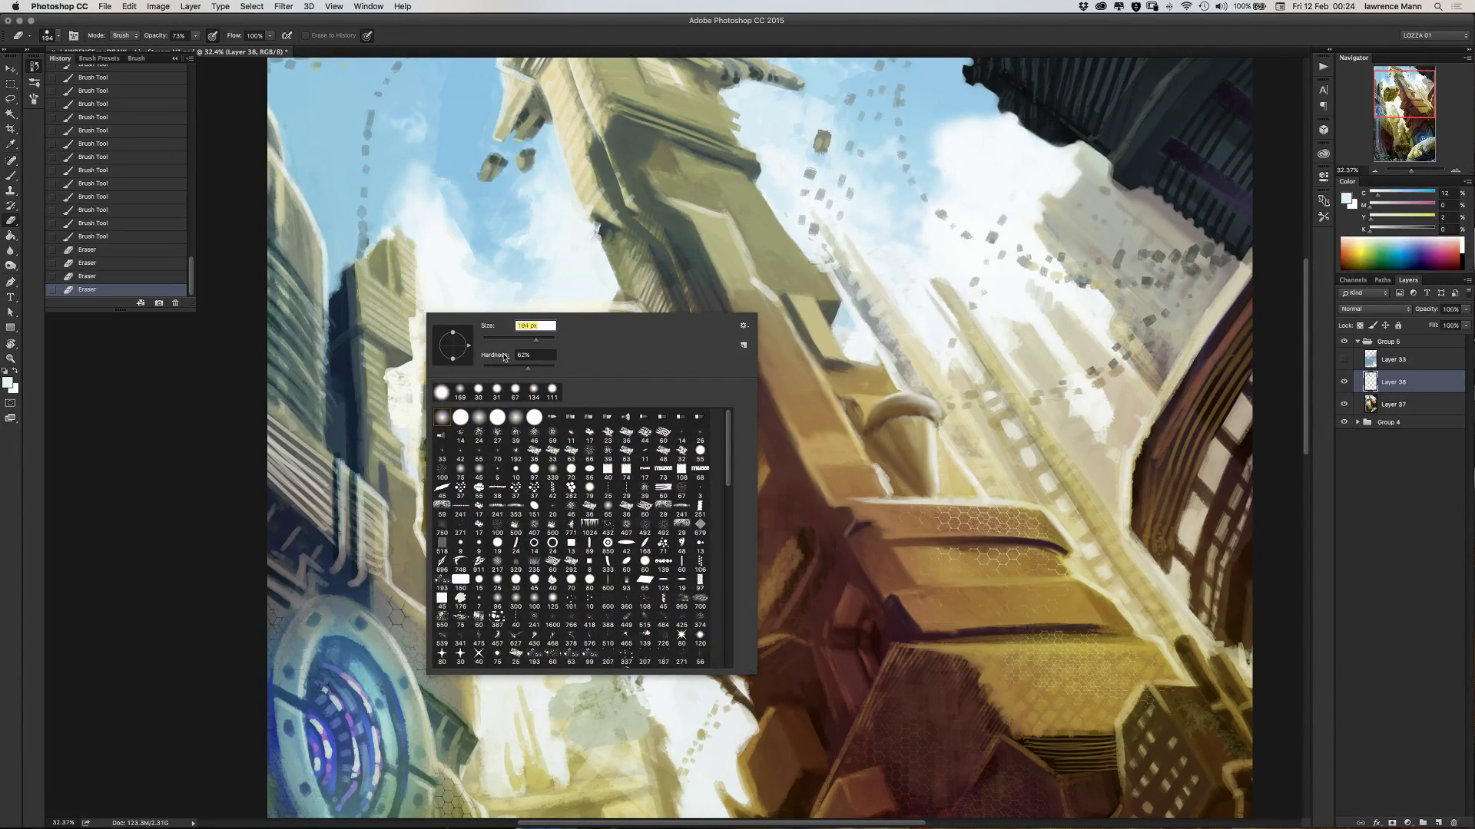
pyautogui.press('Return')
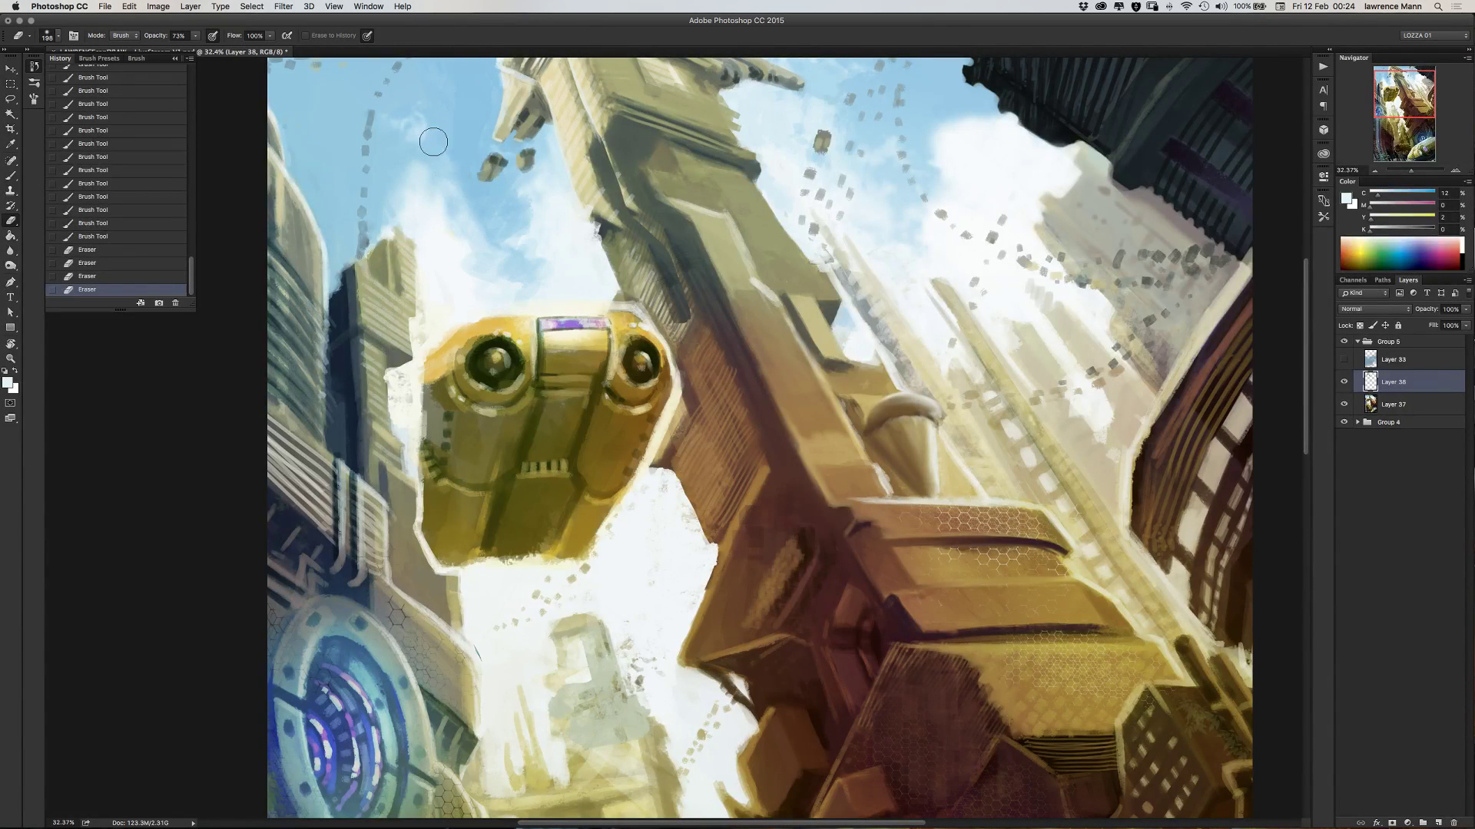
pyautogui.click(662, 410)
pyautogui.moveTo(679, 323)
pyautogui.mouseDown()
pyautogui.moveTo(667, 236)
pyautogui.moveTo(652, 229)
pyautogui.moveTo(647, 255)
pyautogui.moveTo(587, 108)
pyautogui.moveTo(593, 119)
pyautogui.mouseUp()
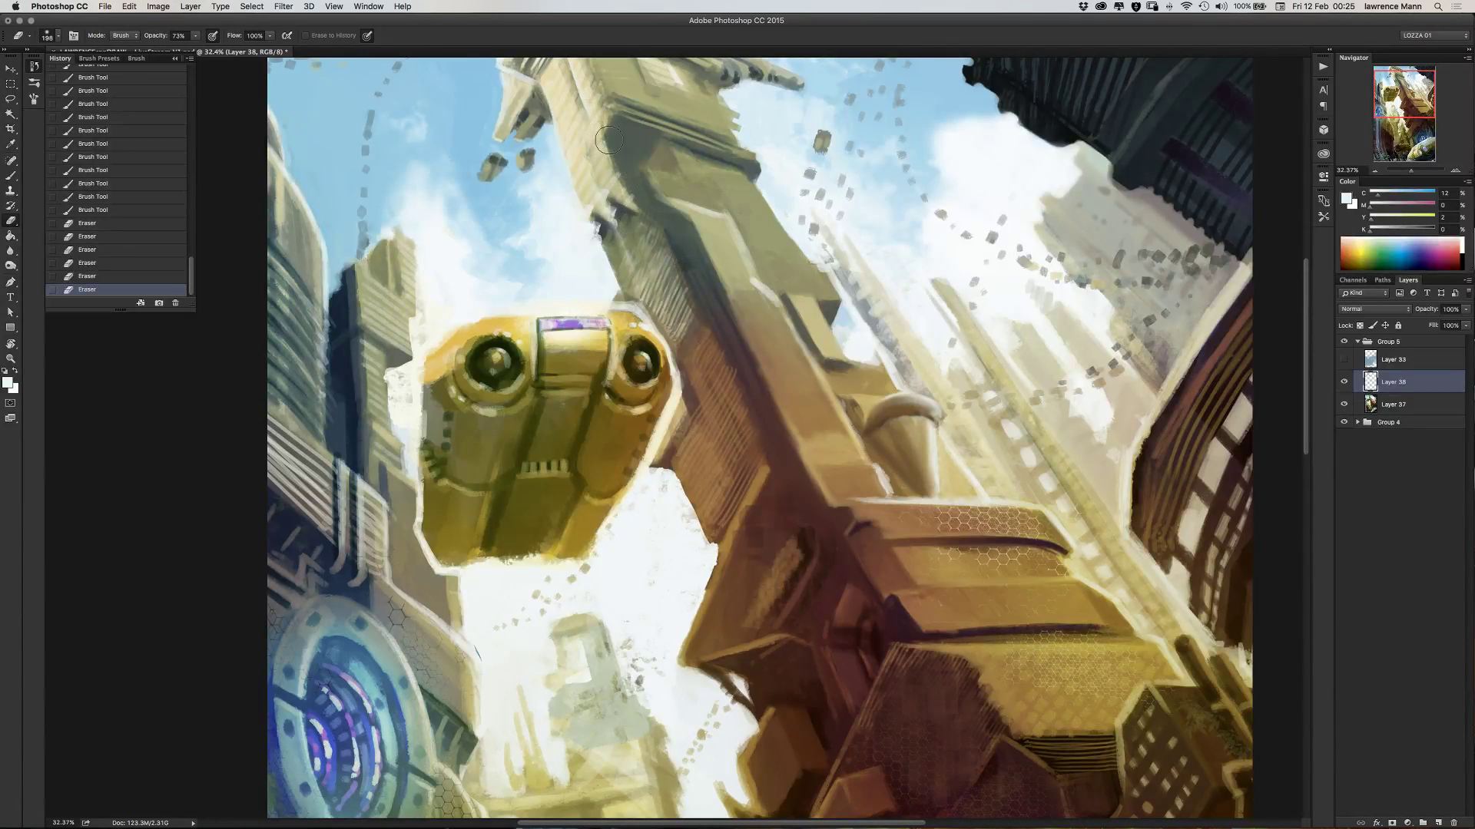
pyautogui.click(680, 208)
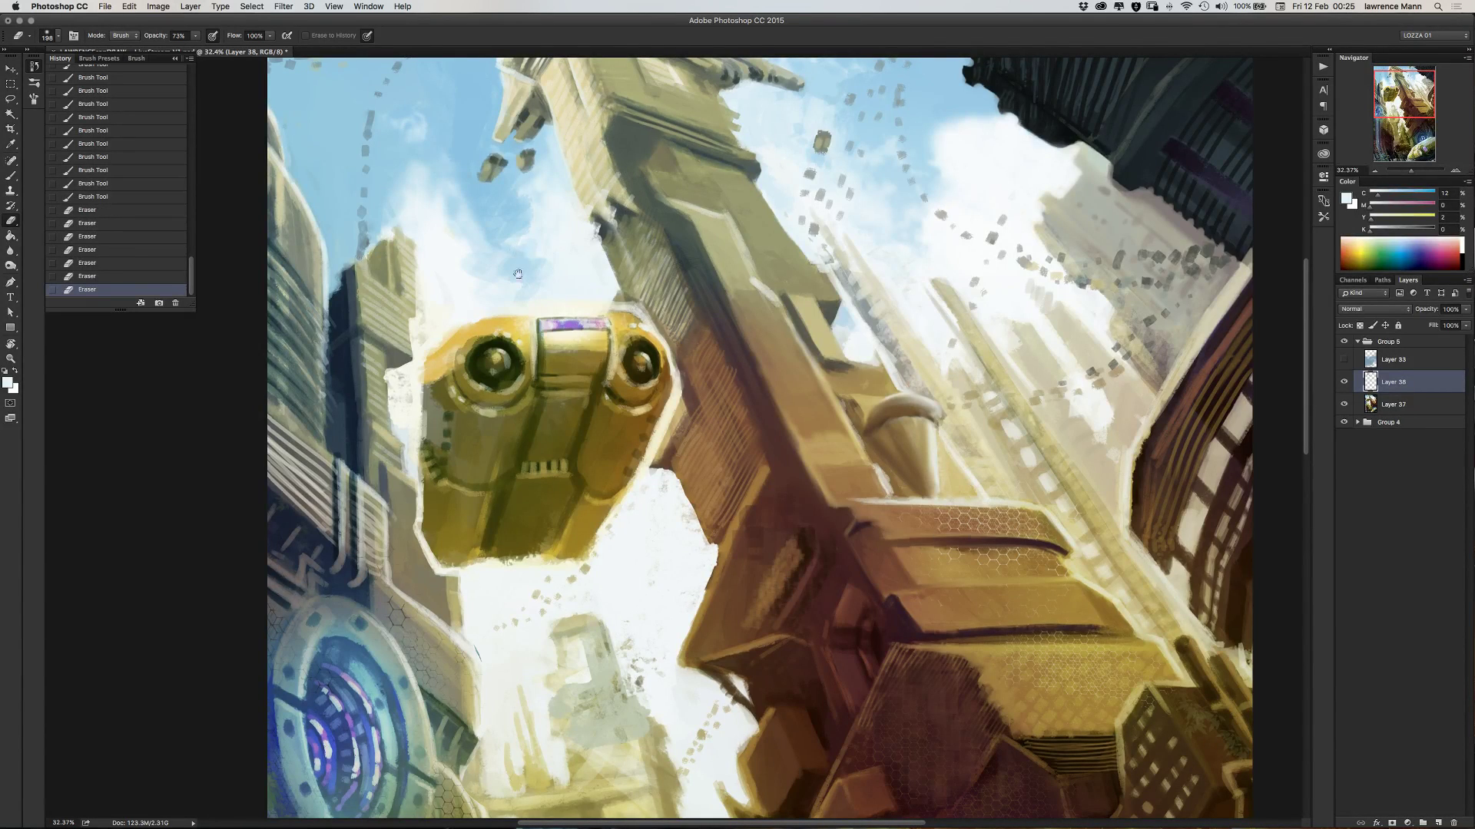
pyautogui.moveTo(517, 262); pyautogui.dragTo(564, 412)
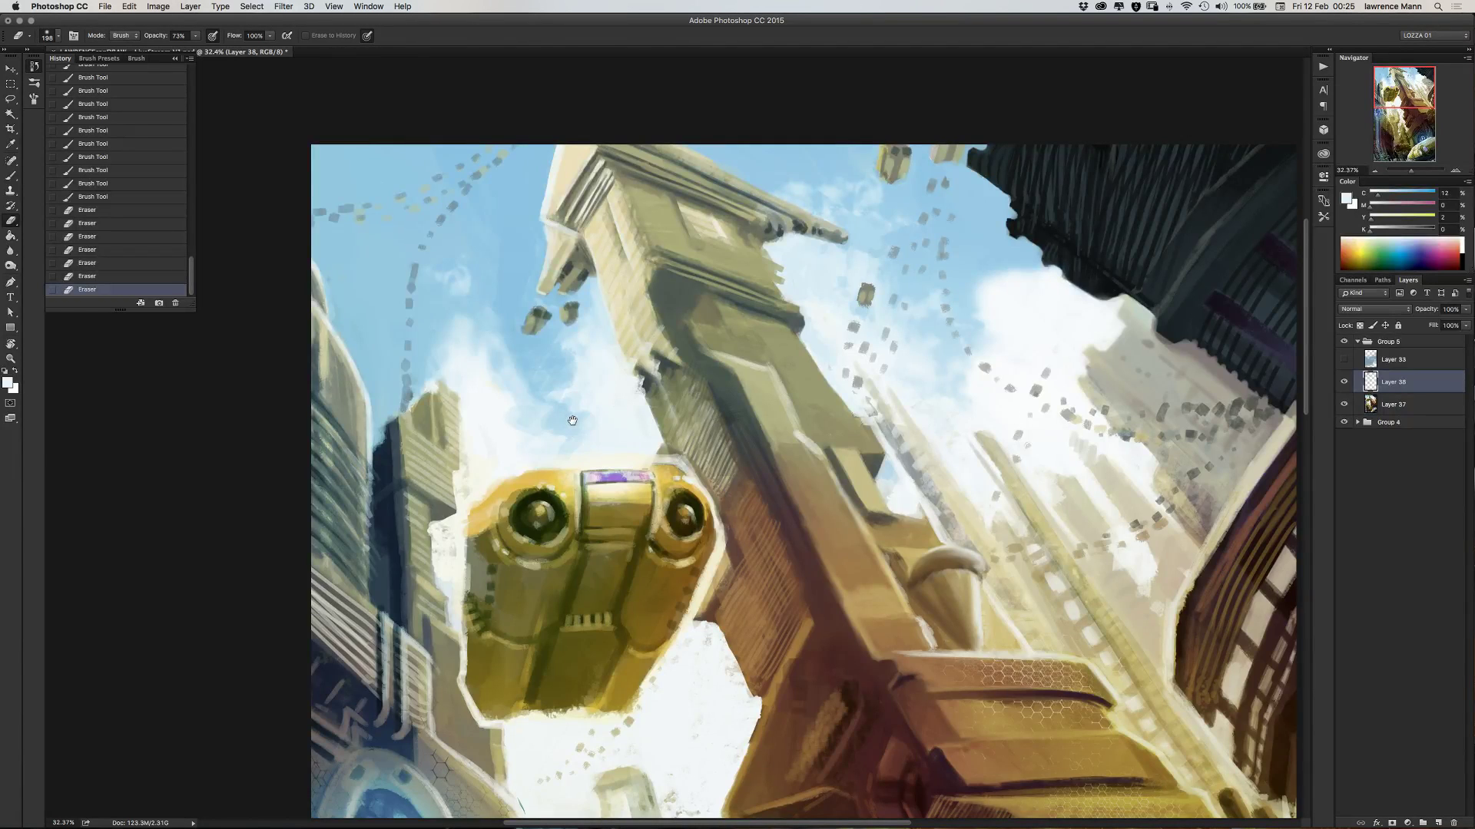
pyautogui.moveTo(573, 399); pyautogui.dragTo(594, 470)
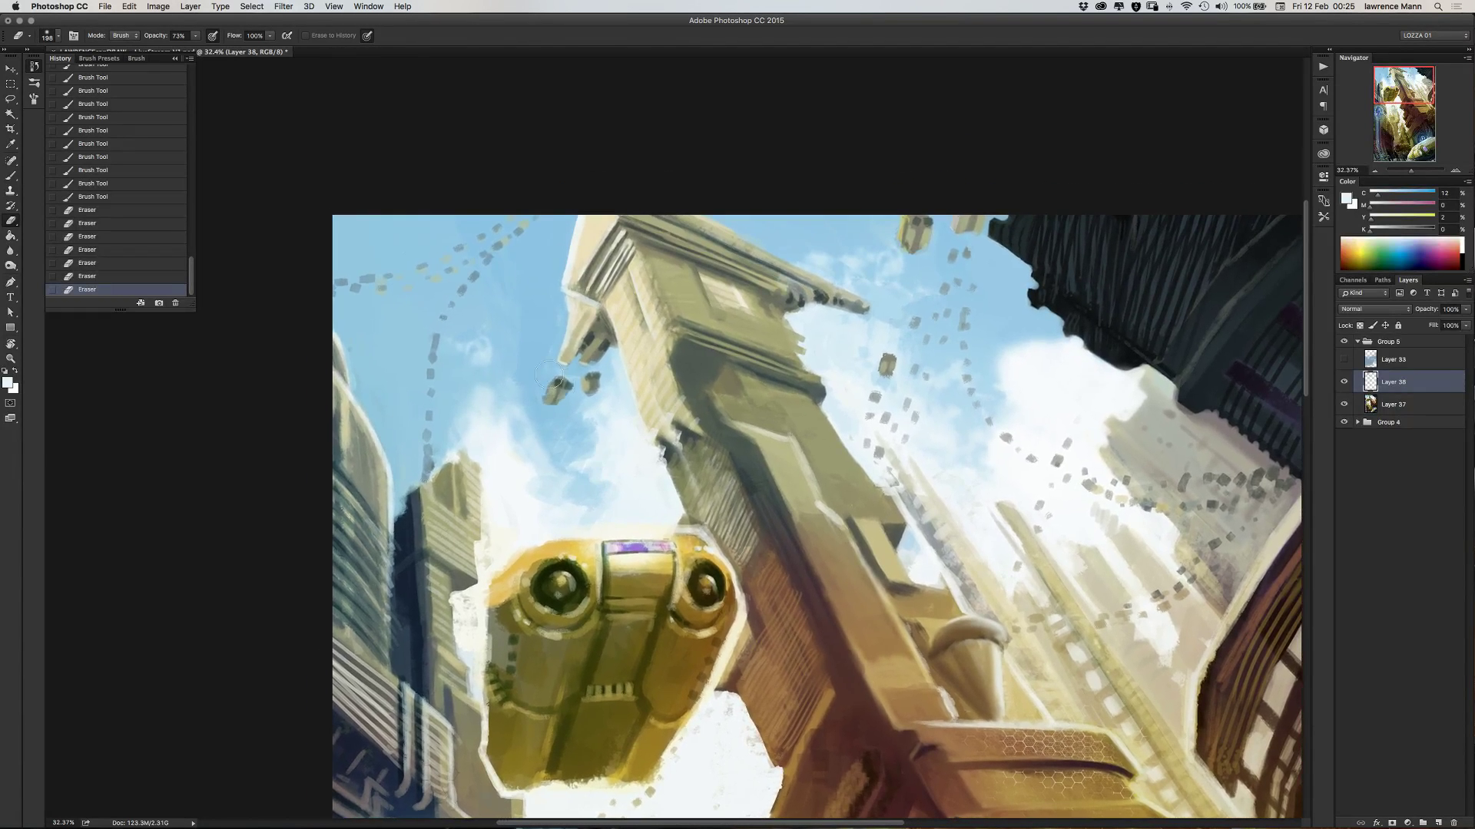
pyautogui.moveTo(697, 459)
pyautogui.mouseDown()
pyautogui.moveTo(678, 391)
pyautogui.moveTo(689, 417)
pyautogui.moveTo(658, 411)
pyautogui.mouseUp()
# - Set the brush to 39 px with 80% hardness and paint sampled dark grey-green into the notch on the tower's outer edge
pyautogui.press('b')
pyautogui.keyDown('alt'); pyautogui.click(685, 434); pyautogui.keyUp('alt')
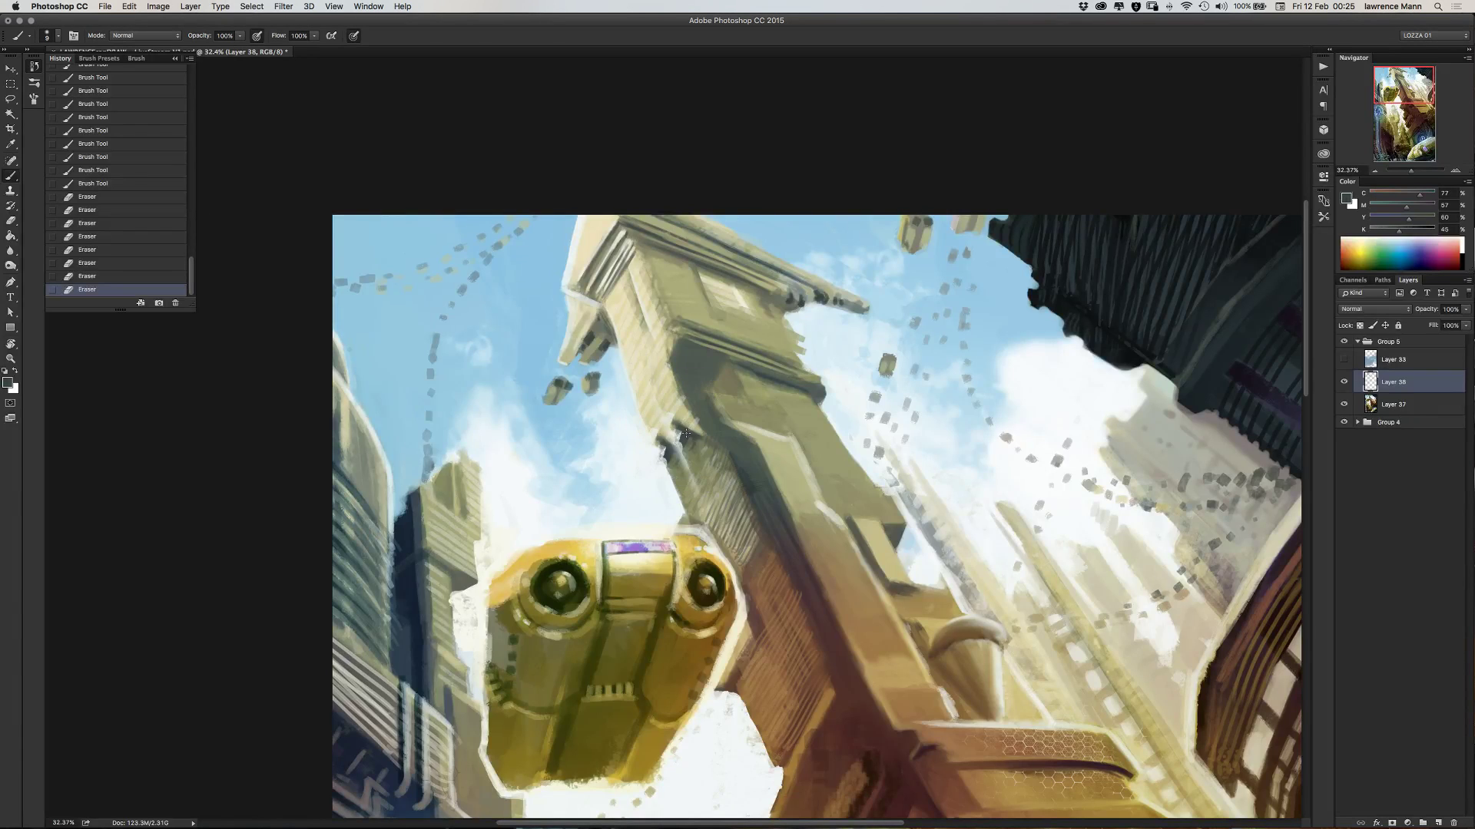
pyautogui.rightClick(685, 439)
pyautogui.click(764, 465)
pyautogui.click(806, 492)
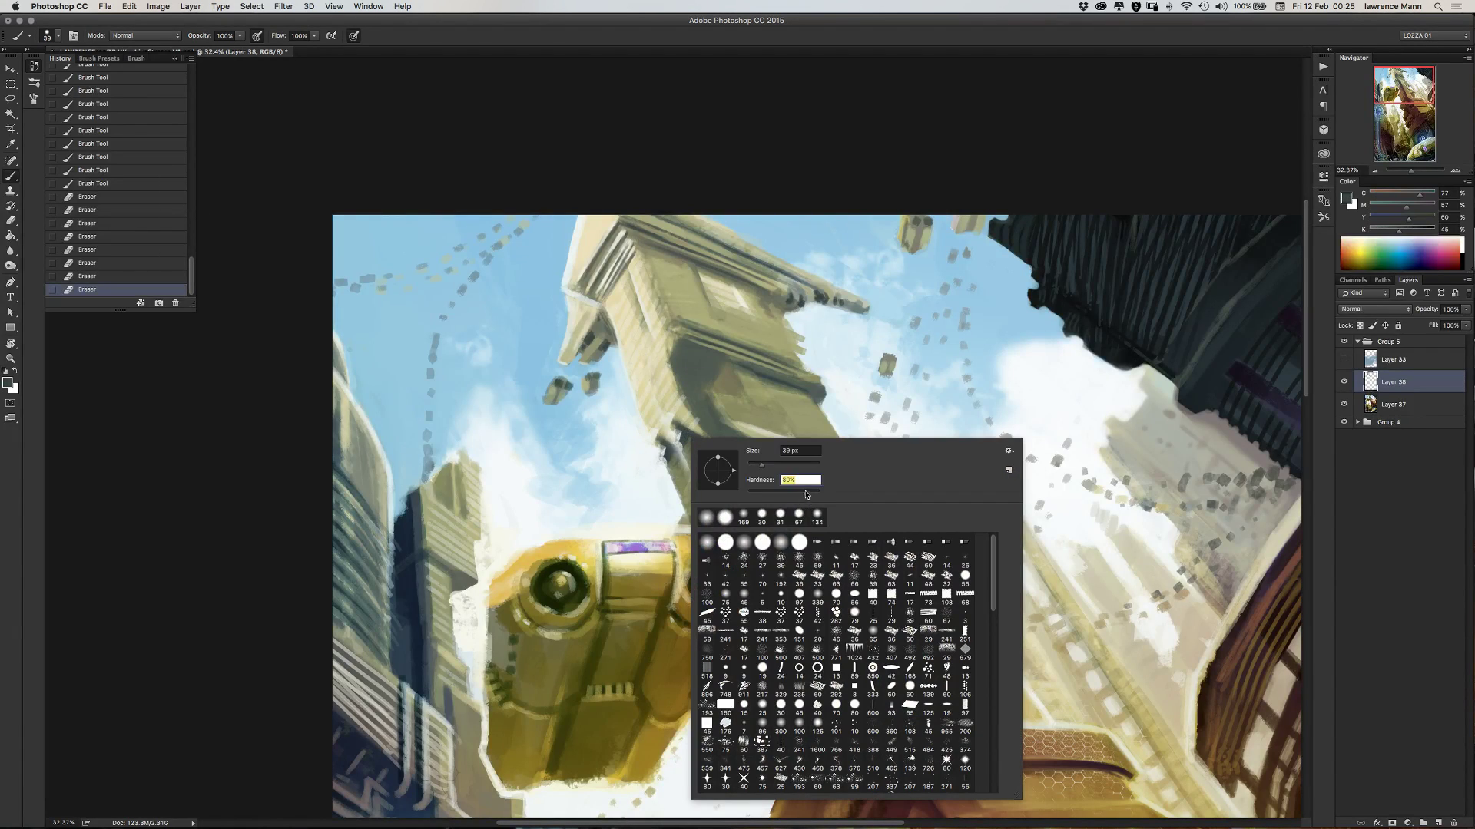
pyautogui.press('Return')
pyautogui.keyDown('alt'); pyautogui.click(672, 451); pyautogui.keyUp('alt')
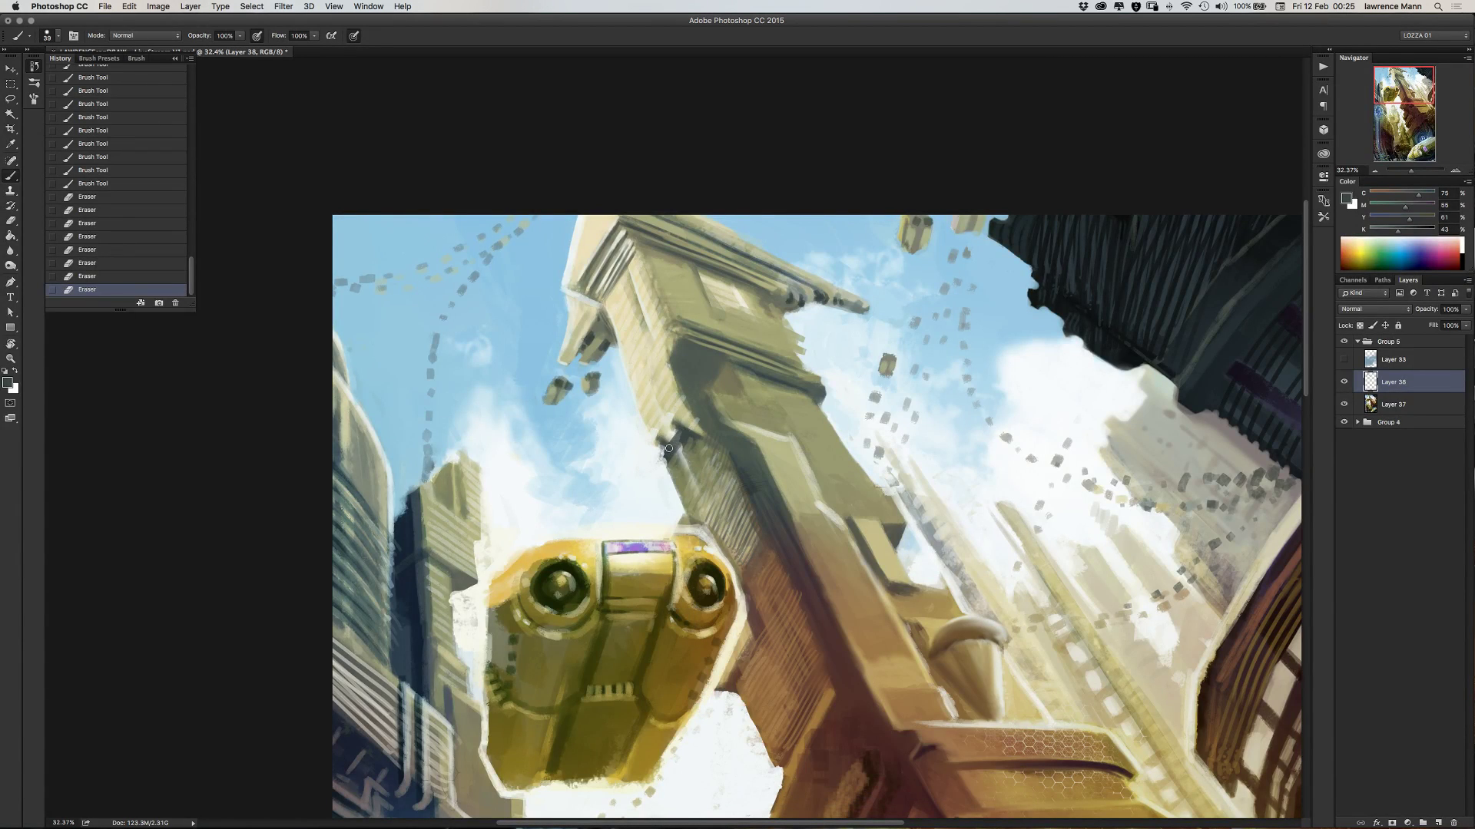
pyautogui.moveTo(670, 452)
pyautogui.mouseDown()
pyautogui.moveTo(665, 441)
pyautogui.moveTo(690, 440)
pyautogui.moveTo(675, 453)
pyautogui.mouseUp()
# - Paint sampled olive and pale yellow diagonal strokes across the tower's side panel just below the notch
pyautogui.keyDown('alt'); pyautogui.click(689, 457); pyautogui.keyUp('alt')
pyautogui.moveTo(677, 449); pyautogui.dragTo(679, 471)
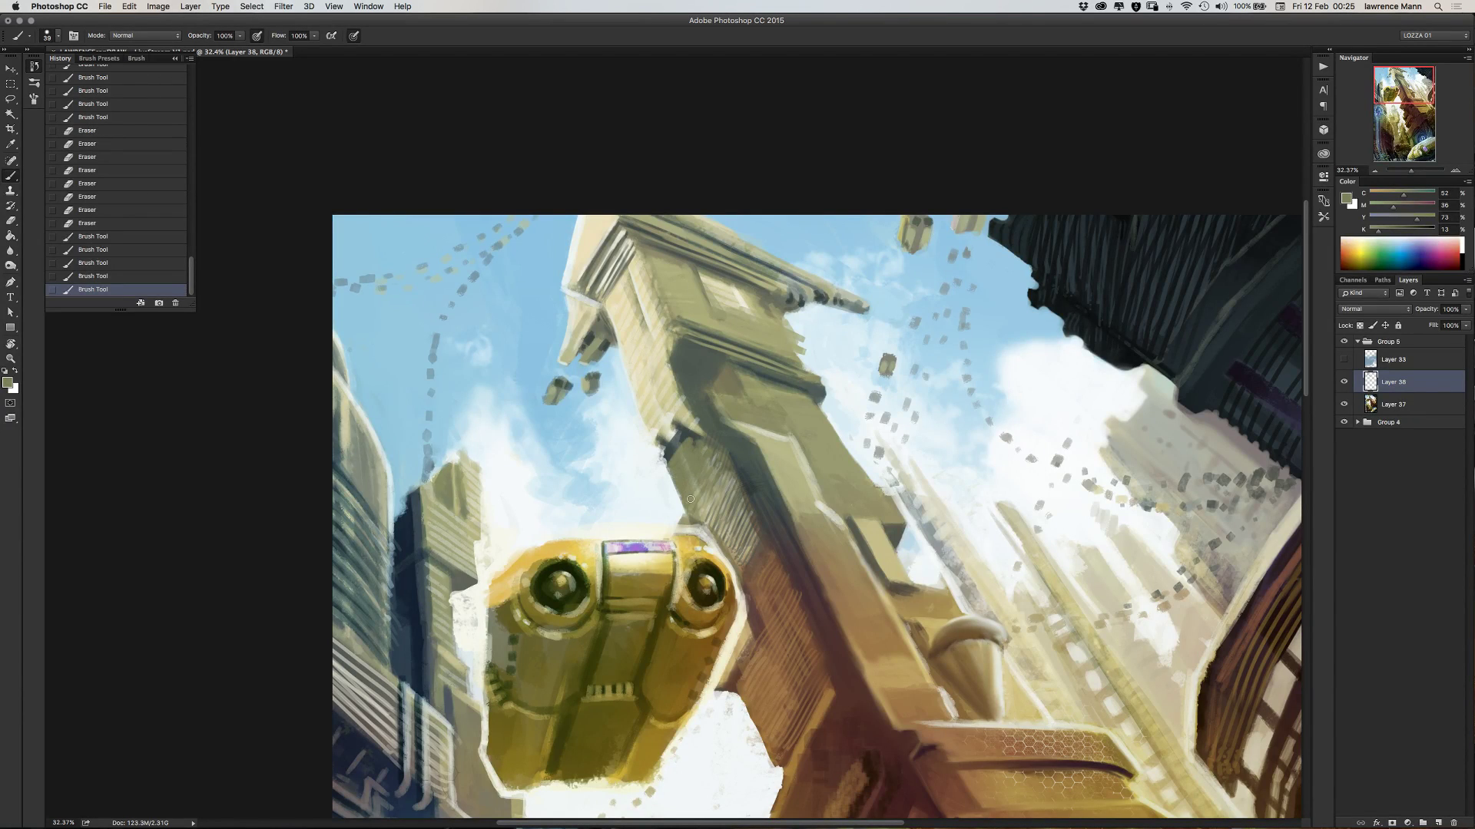
pyautogui.moveTo(689, 499); pyautogui.dragTo(694, 489)
pyautogui.keyDown('alt'); pyautogui.click(675, 422); pyautogui.keyUp('alt')
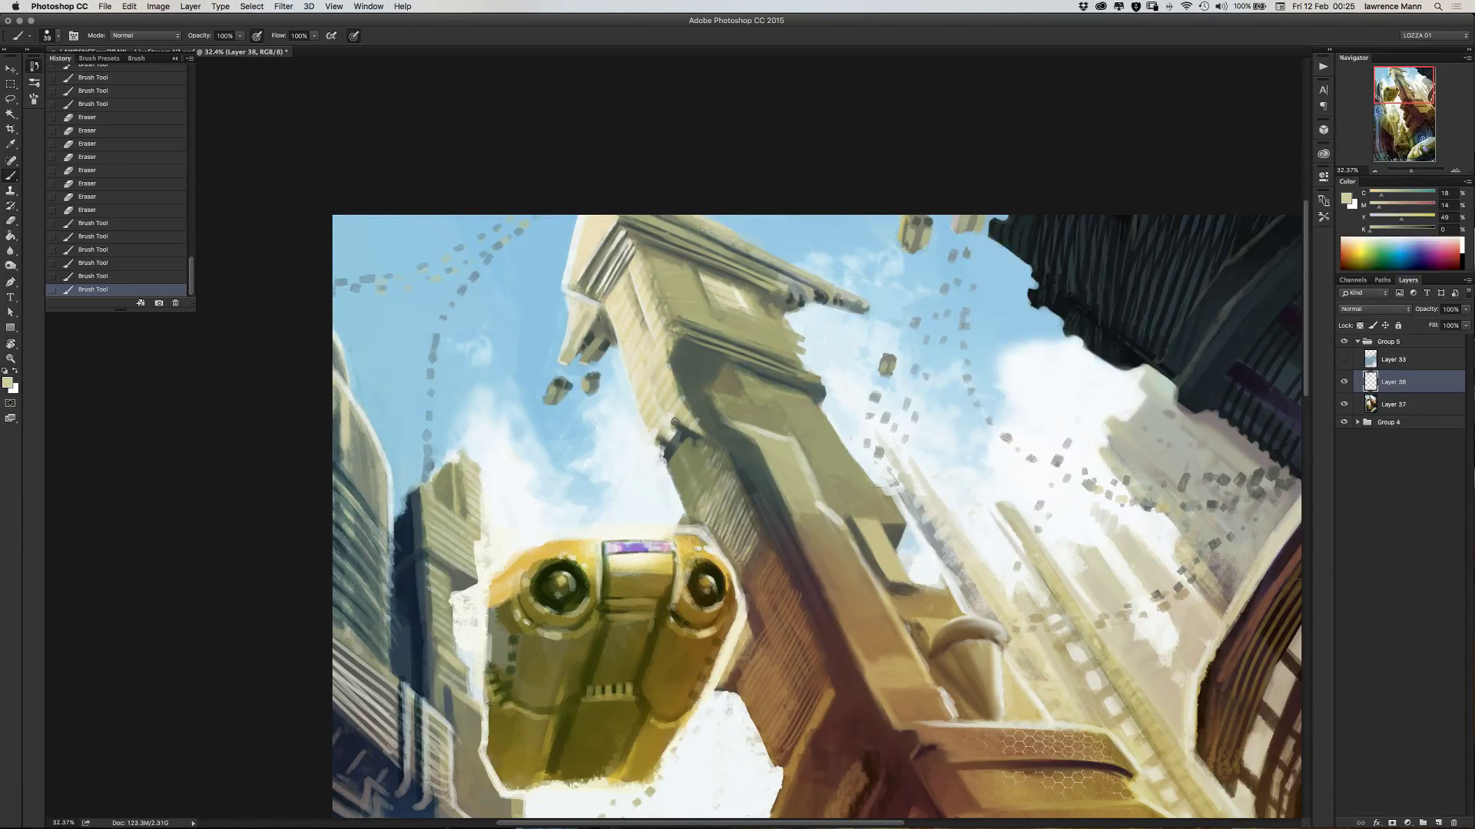
pyautogui.moveTo(717, 476)
pyautogui.mouseDown()
pyautogui.moveTo(707, 511)
pyautogui.moveTo(682, 507)
pyautogui.mouseUp()
pyautogui.moveTo(699, 479); pyautogui.dragTo(676, 505)
pyautogui.moveTo(695, 474); pyautogui.dragTo(668, 475)
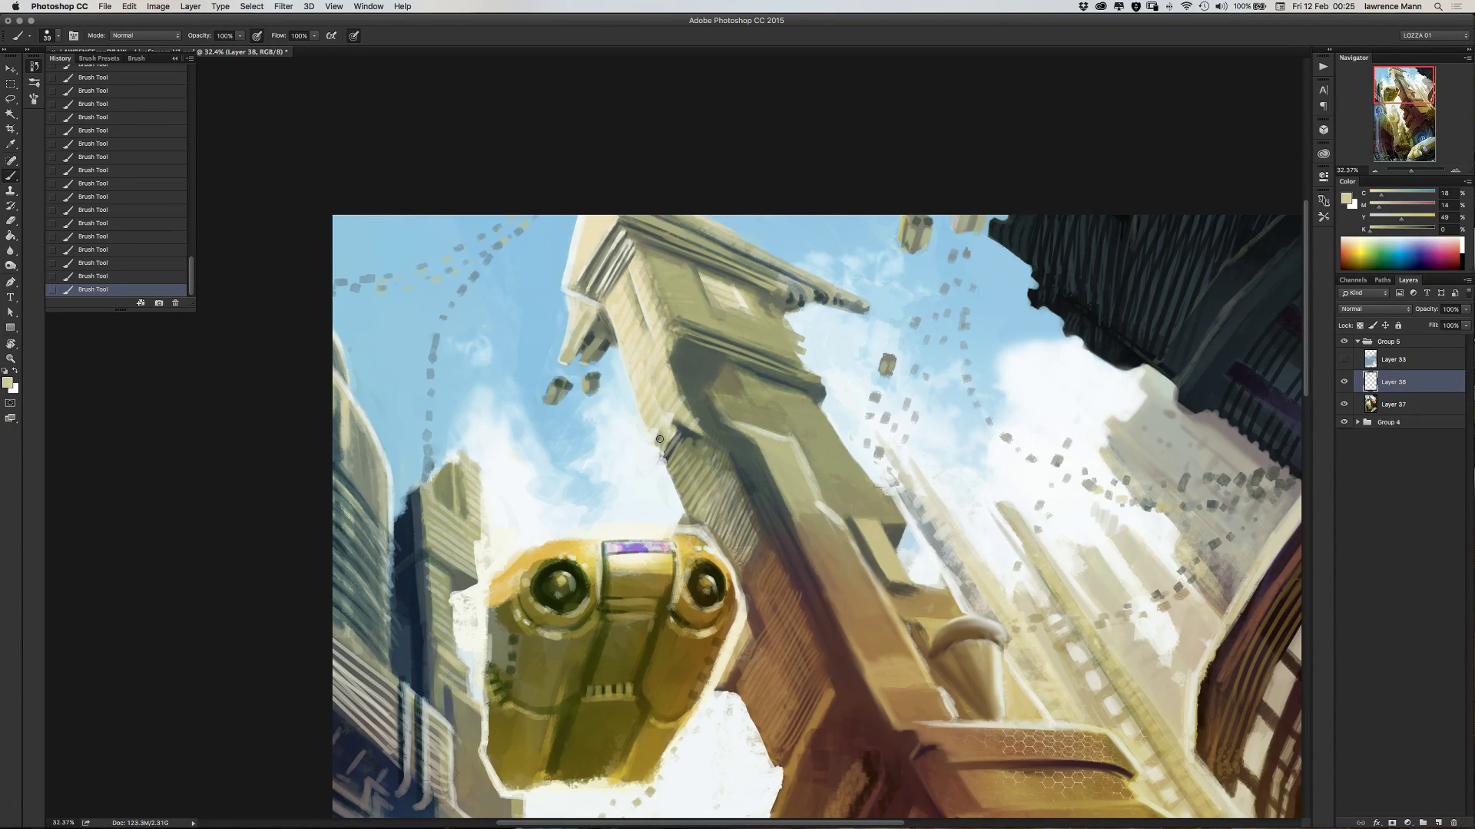
# - Choose the 40 px square brush and add pale yellow strokes to the tower's outer edge at the notch
pyautogui.rightClick(700, 431)
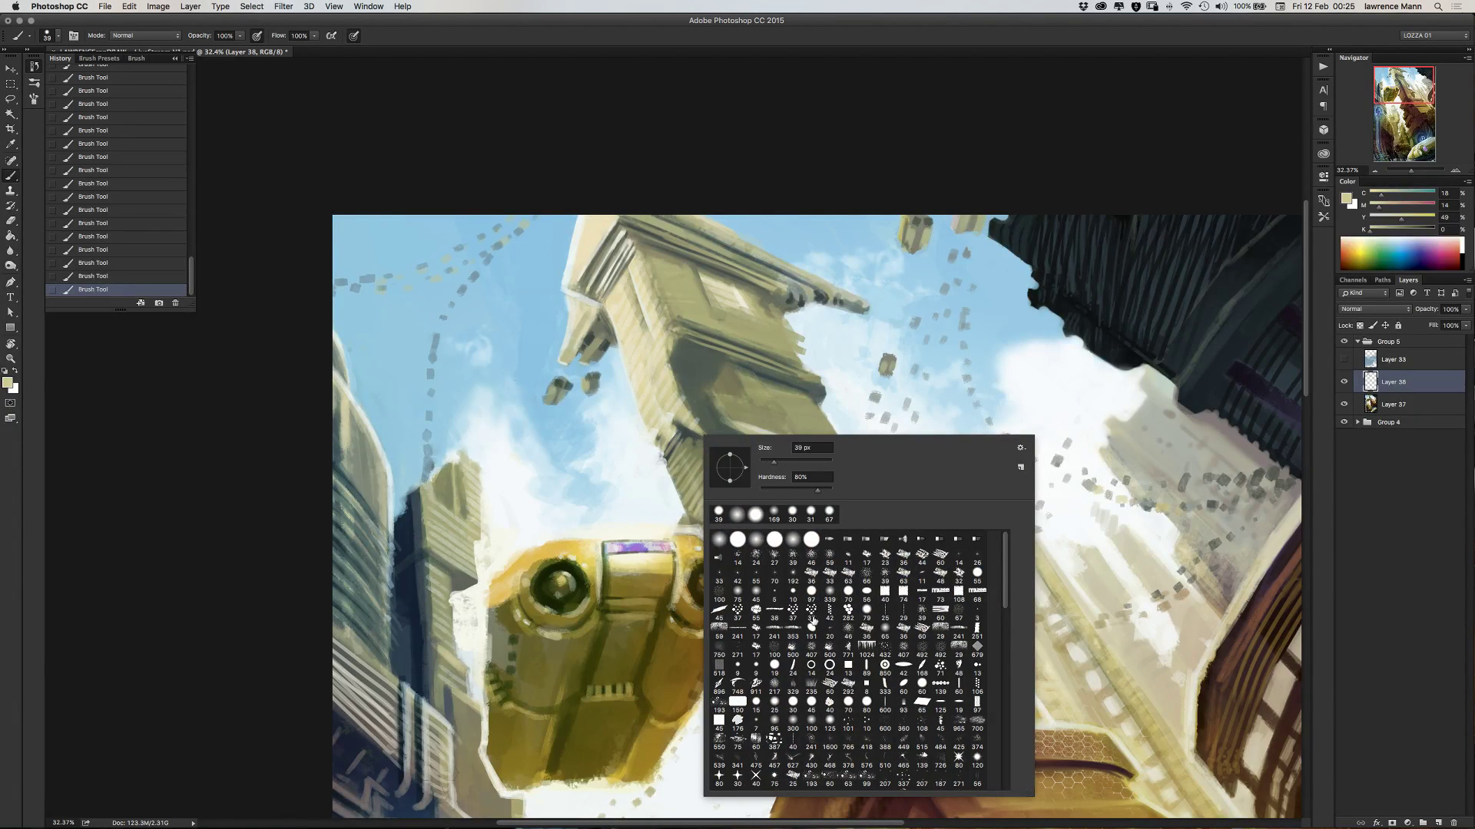
pyautogui.click(850, 668)
pyautogui.click(885, 593)
pyautogui.click(673, 471)
pyautogui.moveTo(671, 473); pyautogui.dragTo(669, 466)
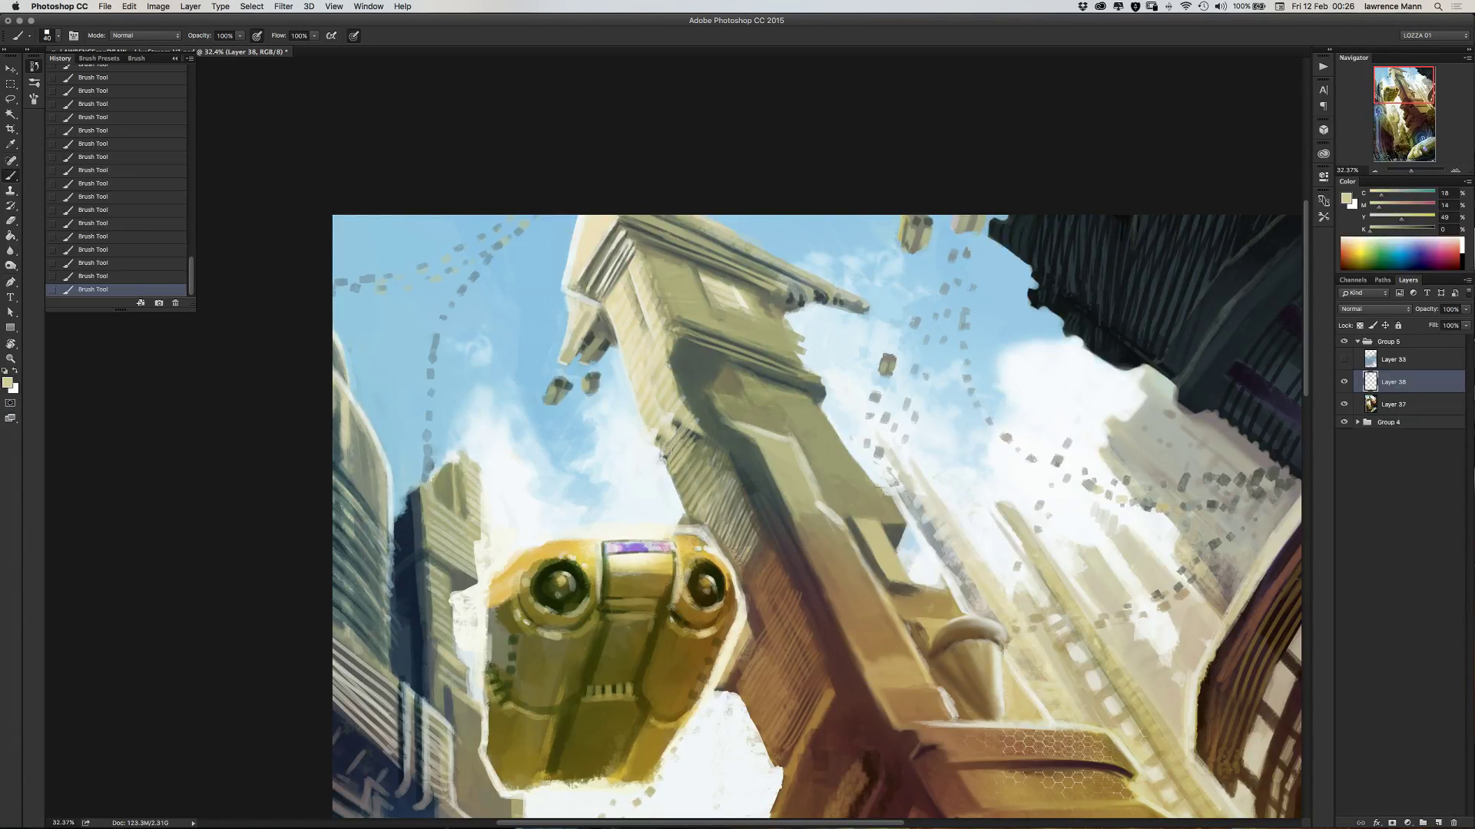
# - Set the square brush to 91 px and paint pale strokes down the hatched side panel and its inner ridge
pyautogui.rightClick(690, 429)
pyautogui.click(789, 464)
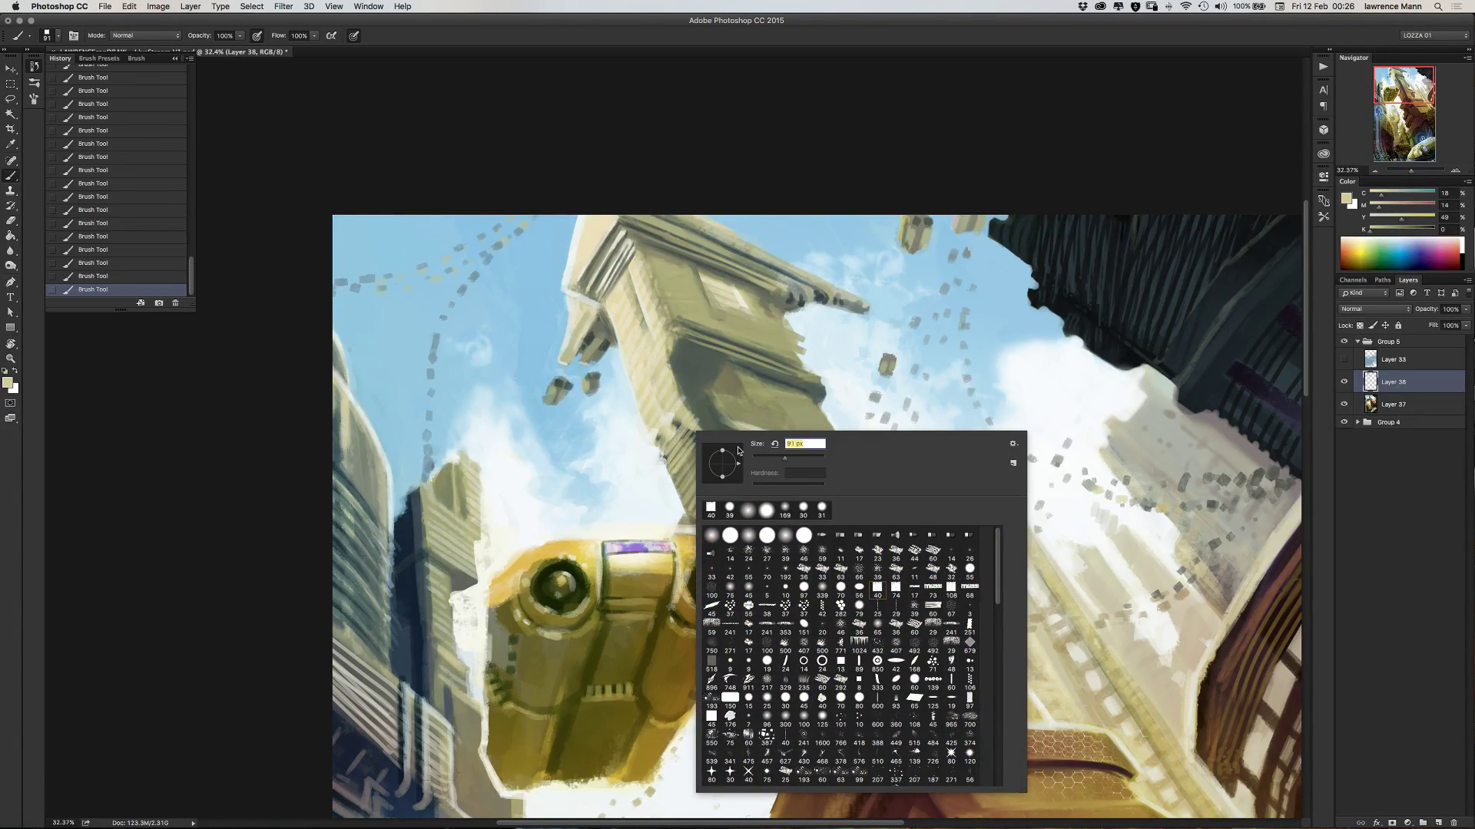
pyautogui.click(680, 432)
pyautogui.moveTo(675, 469)
pyautogui.mouseDown()
pyautogui.moveTo(709, 440)
pyautogui.moveTo(677, 484)
pyautogui.moveTo(714, 453)
pyautogui.moveTo(690, 505)
pyautogui.moveTo(731, 483)
pyautogui.moveTo(695, 526)
pyautogui.mouseUp()
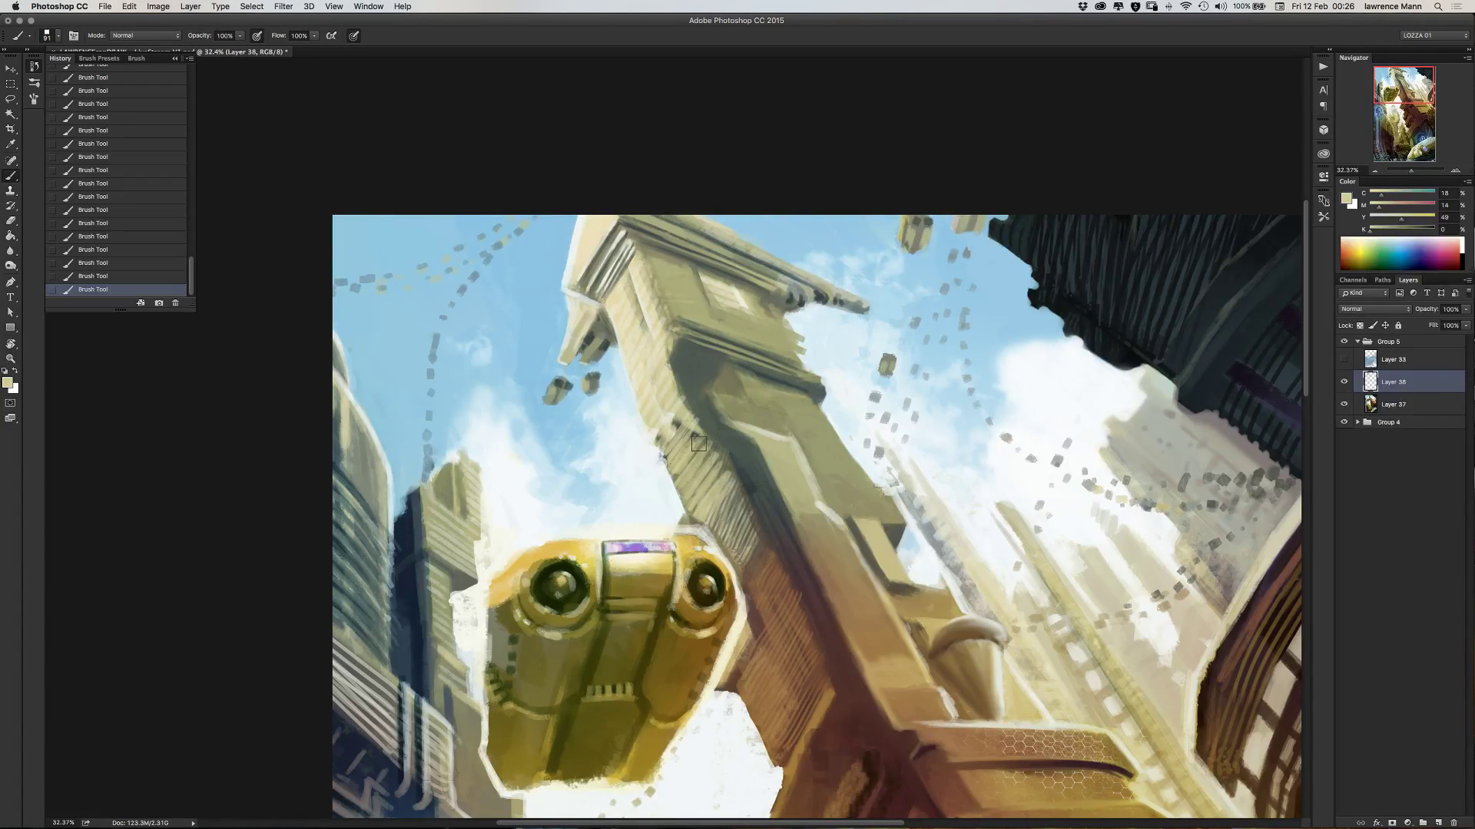
pyautogui.moveTo(715, 446); pyautogui.dragTo(763, 529)
# - Rework the shadows and corner beside the tower's inner ridge with sampled brown, dark grey and olive tones
pyautogui.keyDown('alt'); pyautogui.click(772, 555); pyautogui.keyUp('alt')
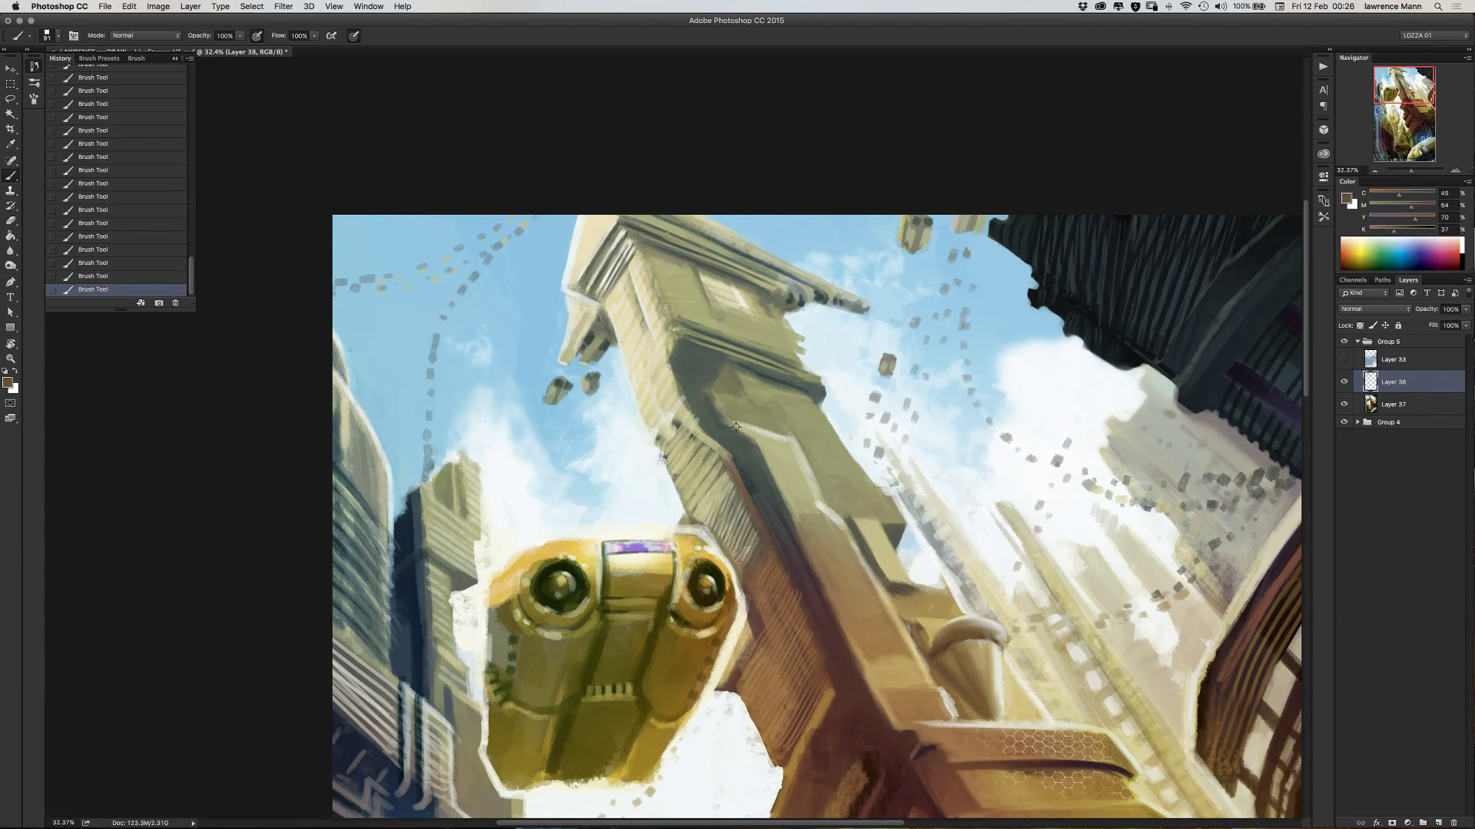
pyautogui.keyDown('alt'); pyautogui.click(764, 444); pyautogui.keyUp('alt')
pyautogui.keyDown('alt'); pyautogui.click(703, 404); pyautogui.keyUp('alt')
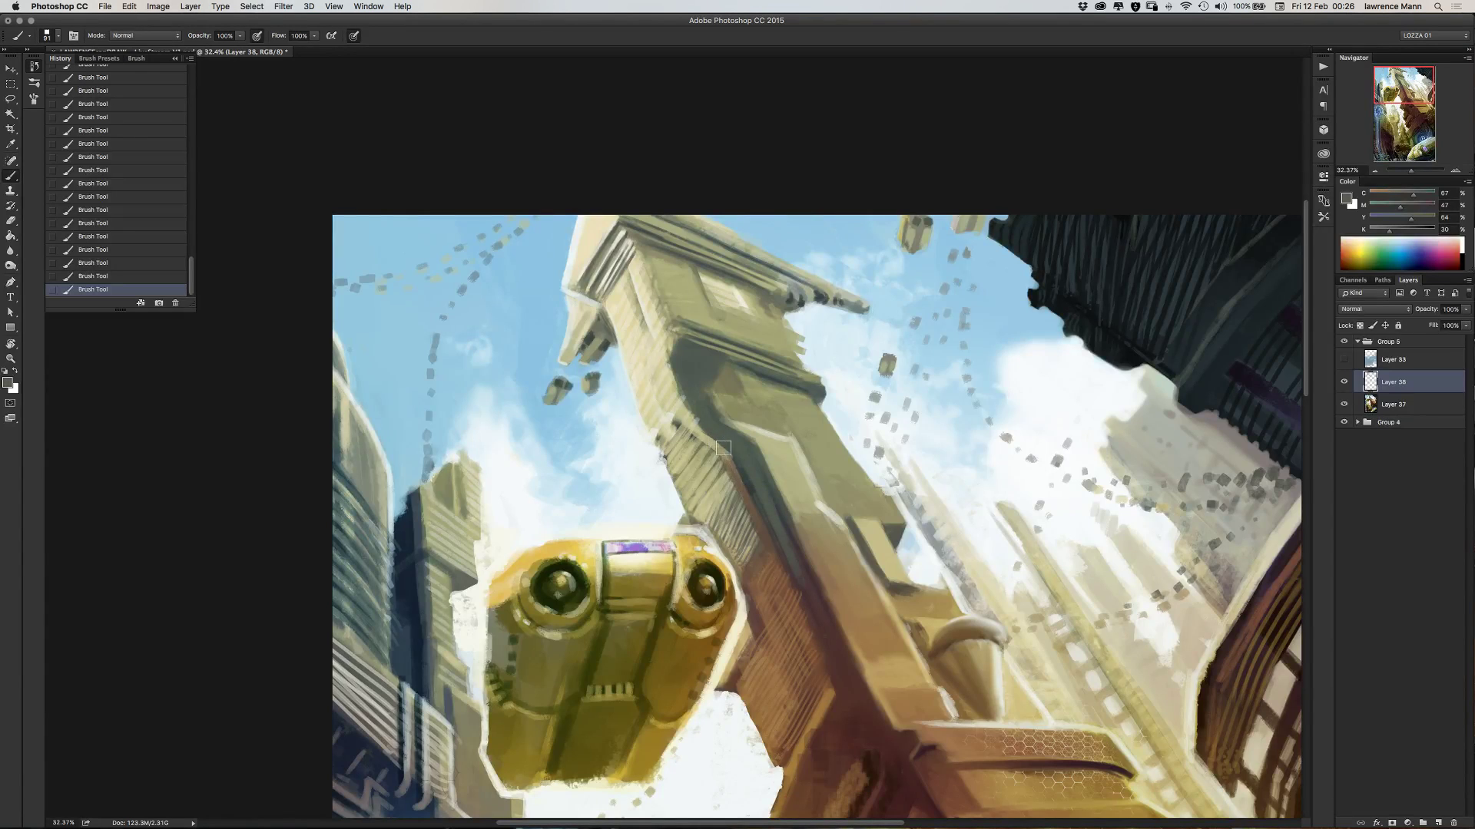
pyautogui.keyDown('alt'); pyautogui.click(676, 391); pyautogui.keyUp('alt')
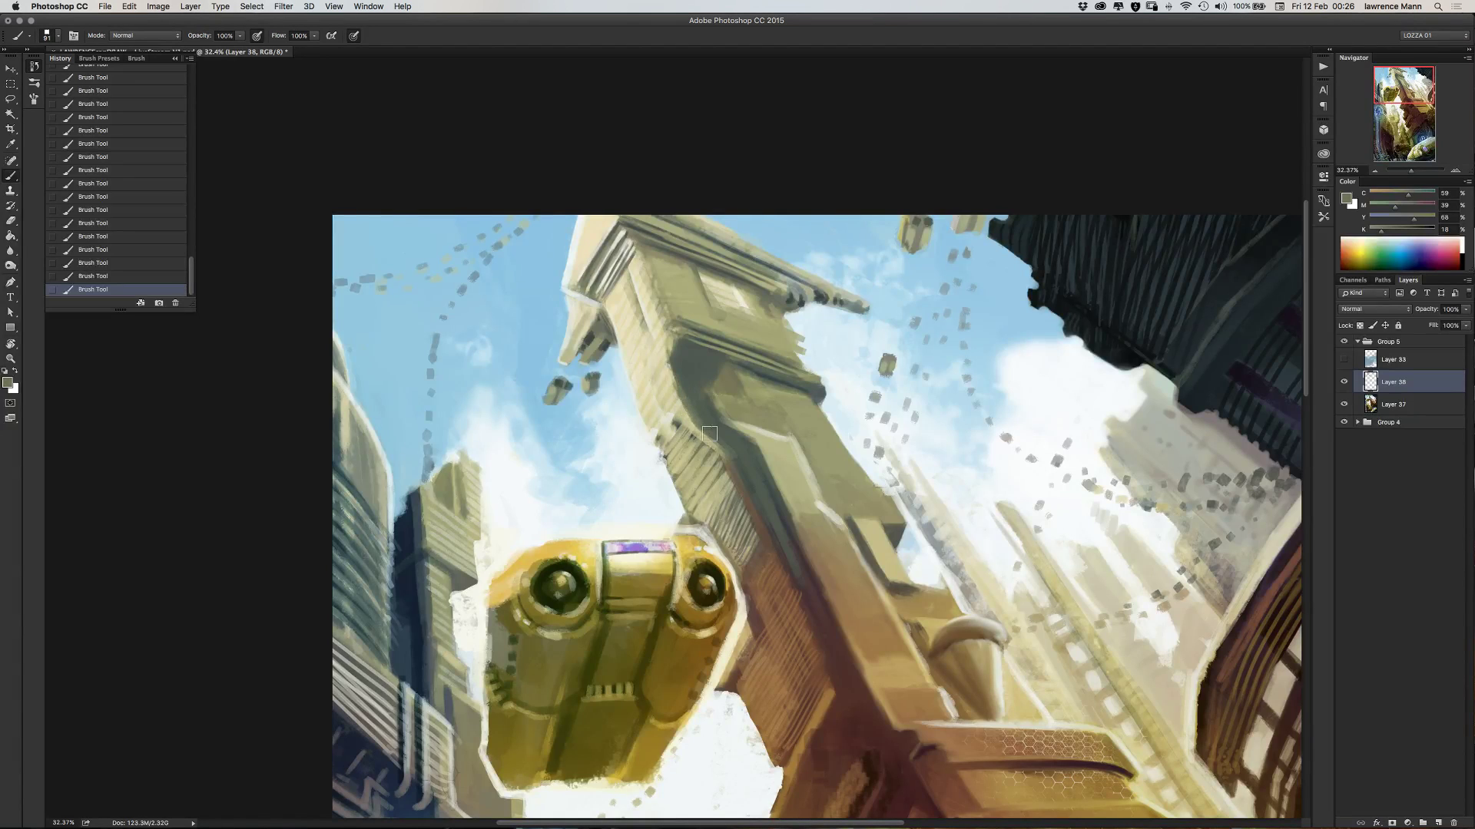
pyautogui.moveTo(710, 434)
pyautogui.mouseDown()
pyautogui.moveTo(754, 524)
pyautogui.moveTo(710, 450)
pyautogui.mouseUp()
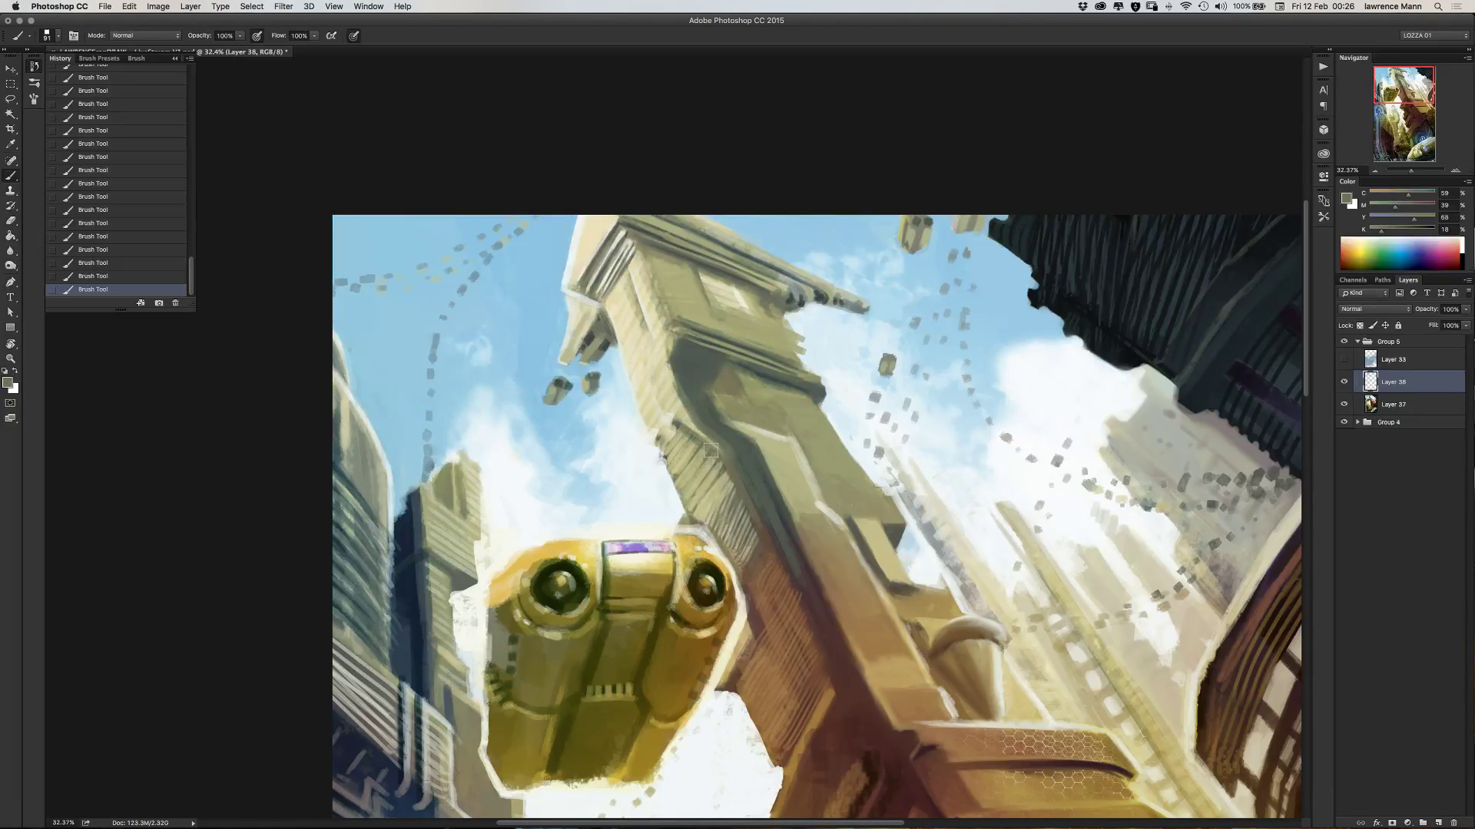
# - Paint sampled pale olive tones up the tower's narrow side face toward the cornice
pyautogui.keyDown('alt'); pyautogui.click(672, 420); pyautogui.keyUp('alt')
pyautogui.moveTo(644, 345)
pyautogui.mouseDown()
pyautogui.moveTo(676, 423)
pyautogui.moveTo(631, 288)
pyautogui.mouseUp()
pyautogui.keyDown('alt'); pyautogui.click(630, 285); pyautogui.keyUp('alt')
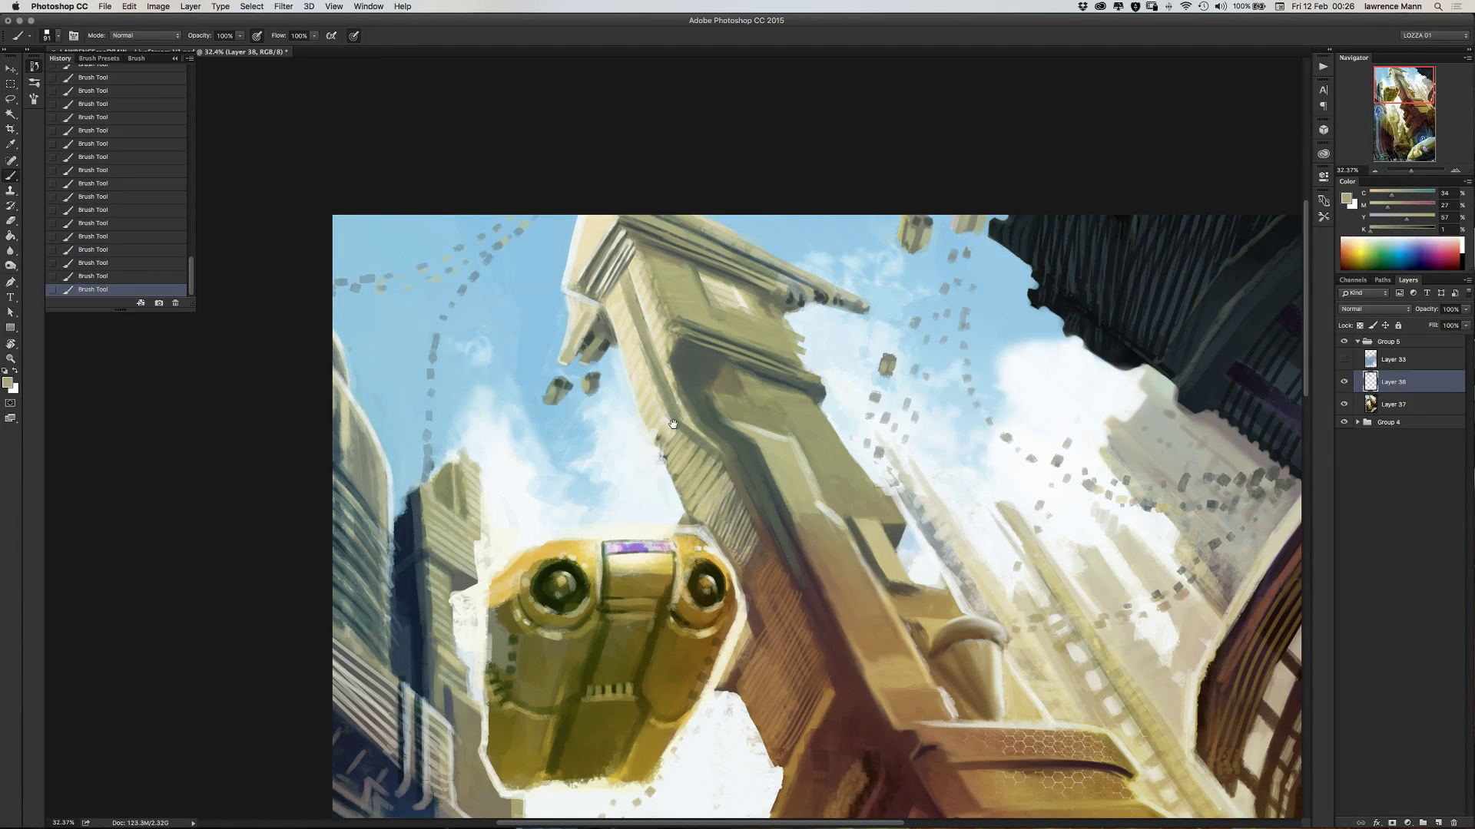
# - Sample dark grey from the tower's recess, reduce the square brush size and touch up shadow details near the tower's top
pyautogui.moveTo(673, 424)
pyautogui.mouseDown()
pyautogui.moveTo(649, 430)
pyautogui.moveTo(617, 489)
pyautogui.moveTo(601, 393)
pyautogui.mouseUp()
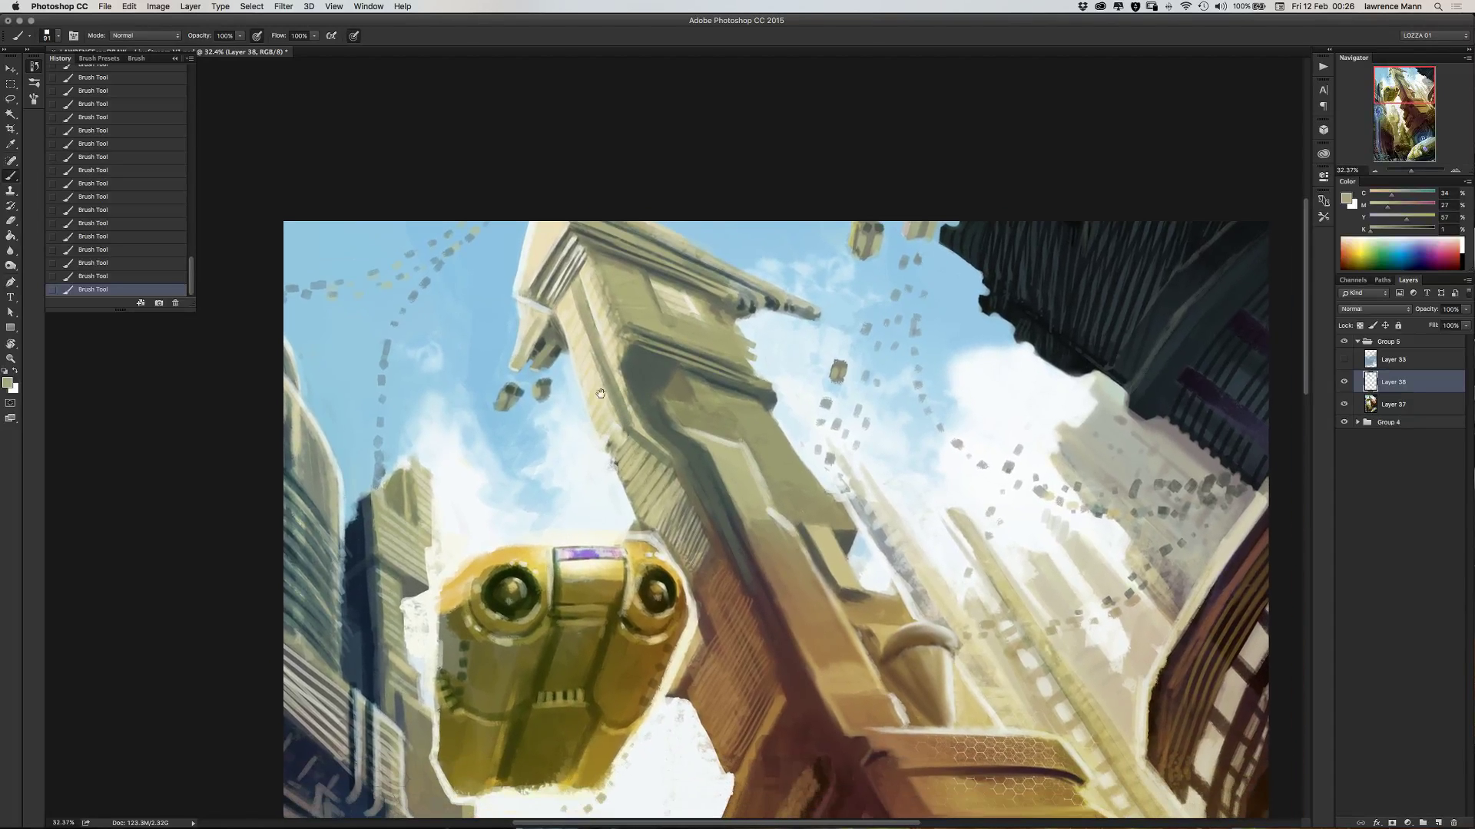
pyautogui.keyDown('alt'); pyautogui.click(649, 370); pyautogui.keyUp('alt')
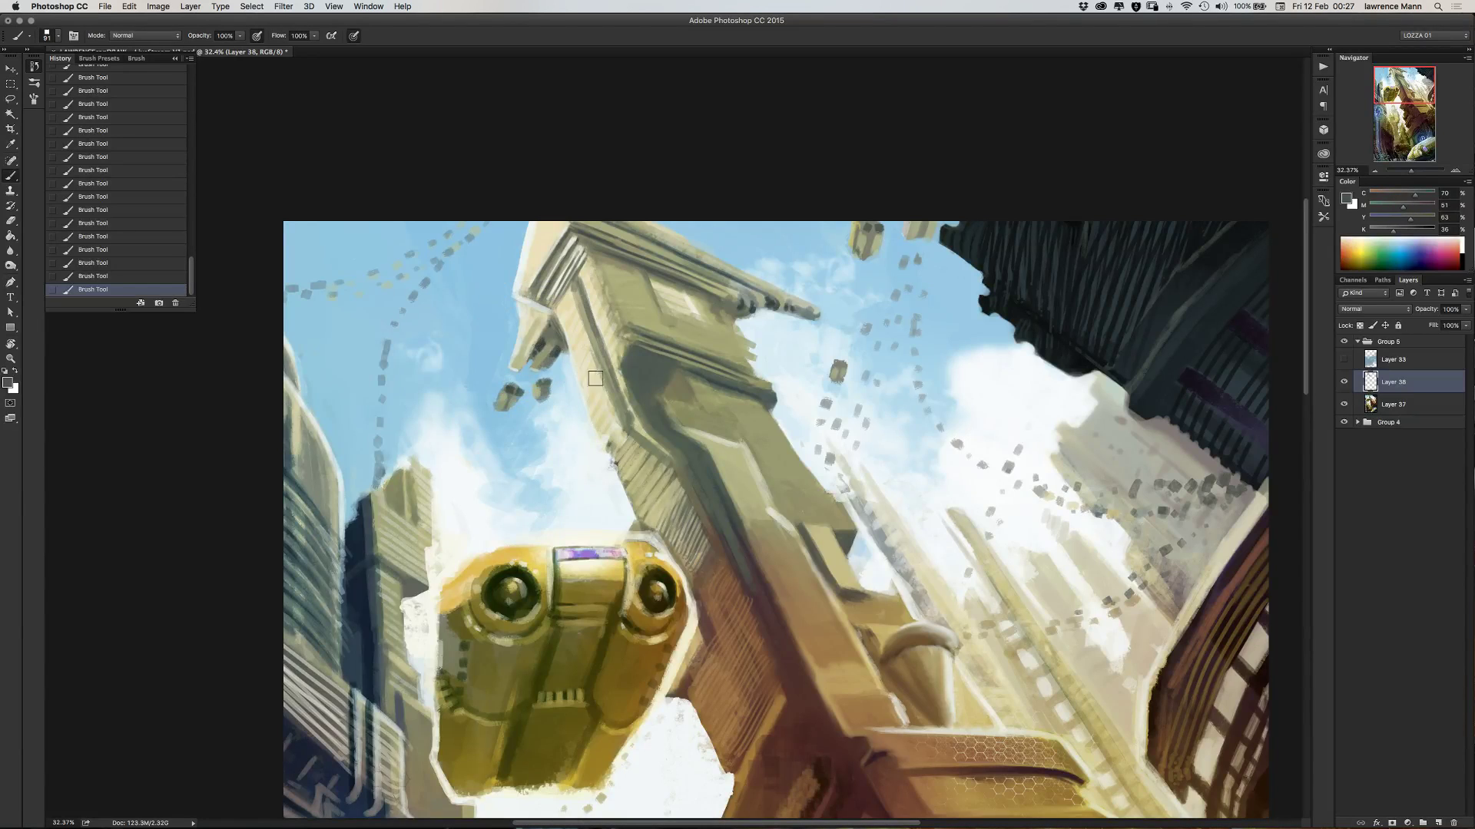
pyautogui.rightClick(603, 380)
pyautogui.moveTo(705, 415); pyautogui.dragTo(689, 414)
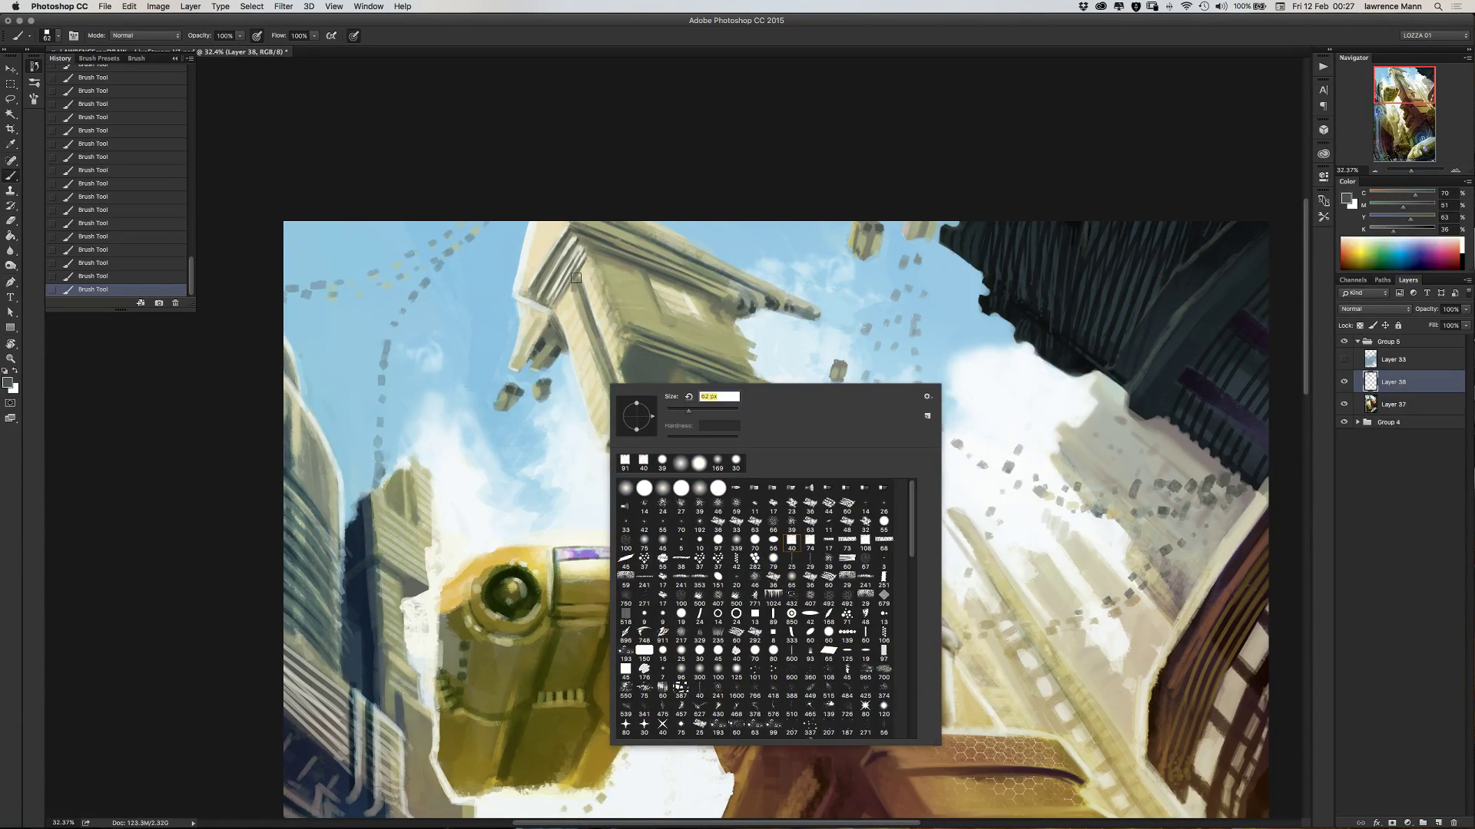
pyautogui.press('Return')
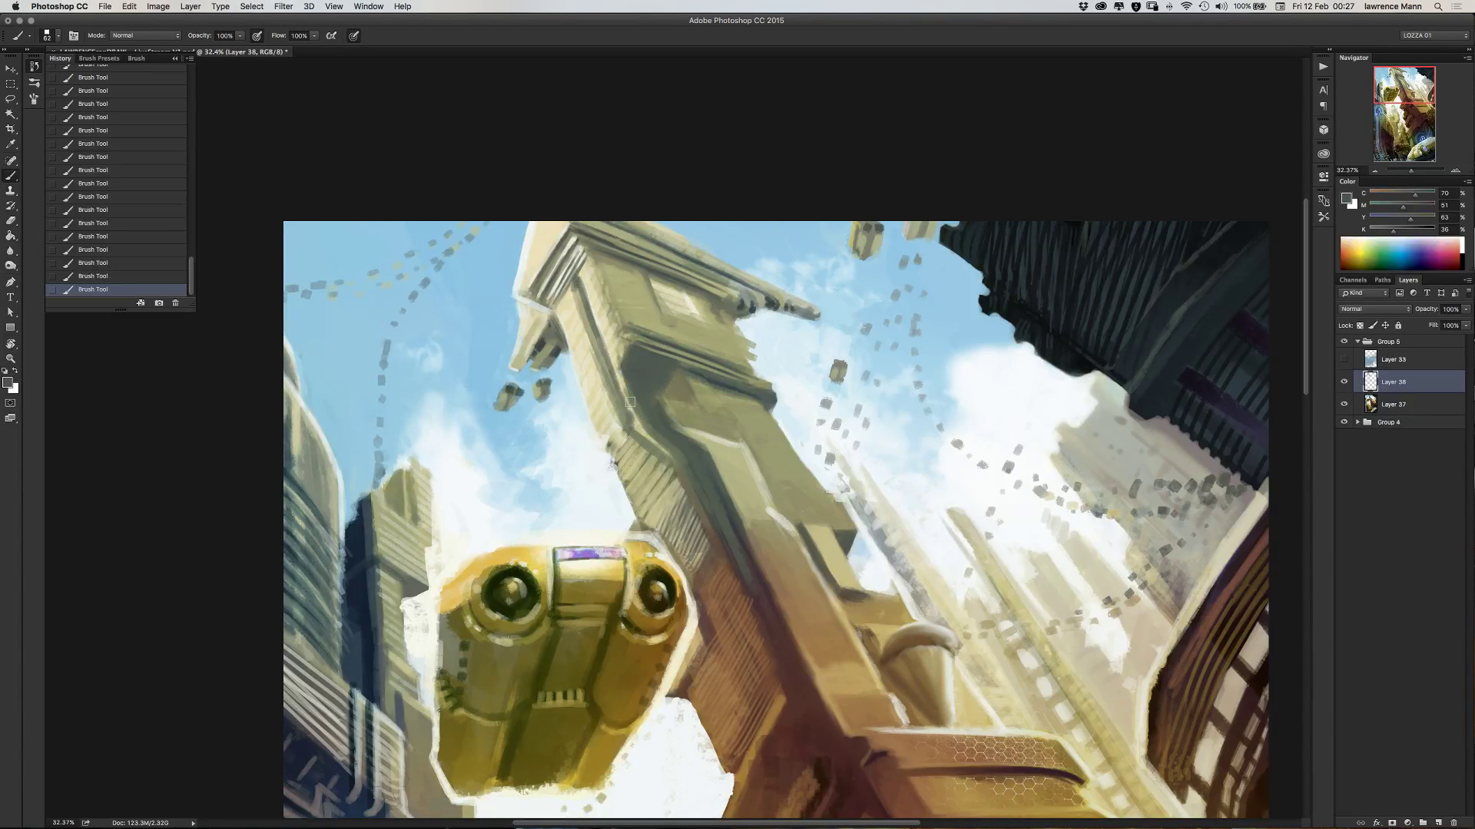
# - Refine the recess ridge with sampled green and pale tones and trim the tower's notched outer edge with sampled cloud white
pyautogui.keyDown('alt'); pyautogui.click(744, 409); pyautogui.keyUp('alt')
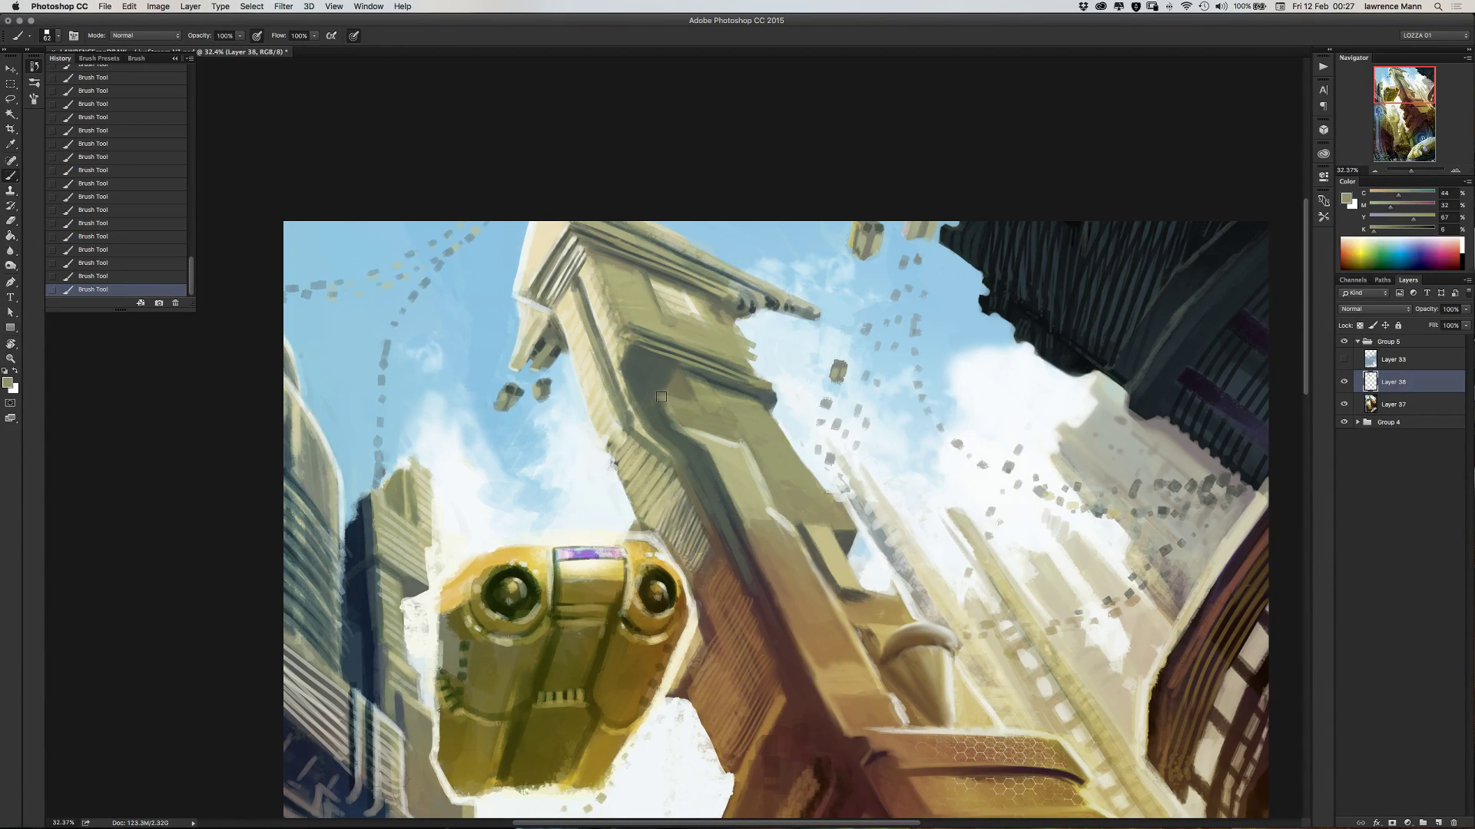
pyautogui.keyDown('alt'); pyautogui.click(699, 446); pyautogui.keyUp('alt')
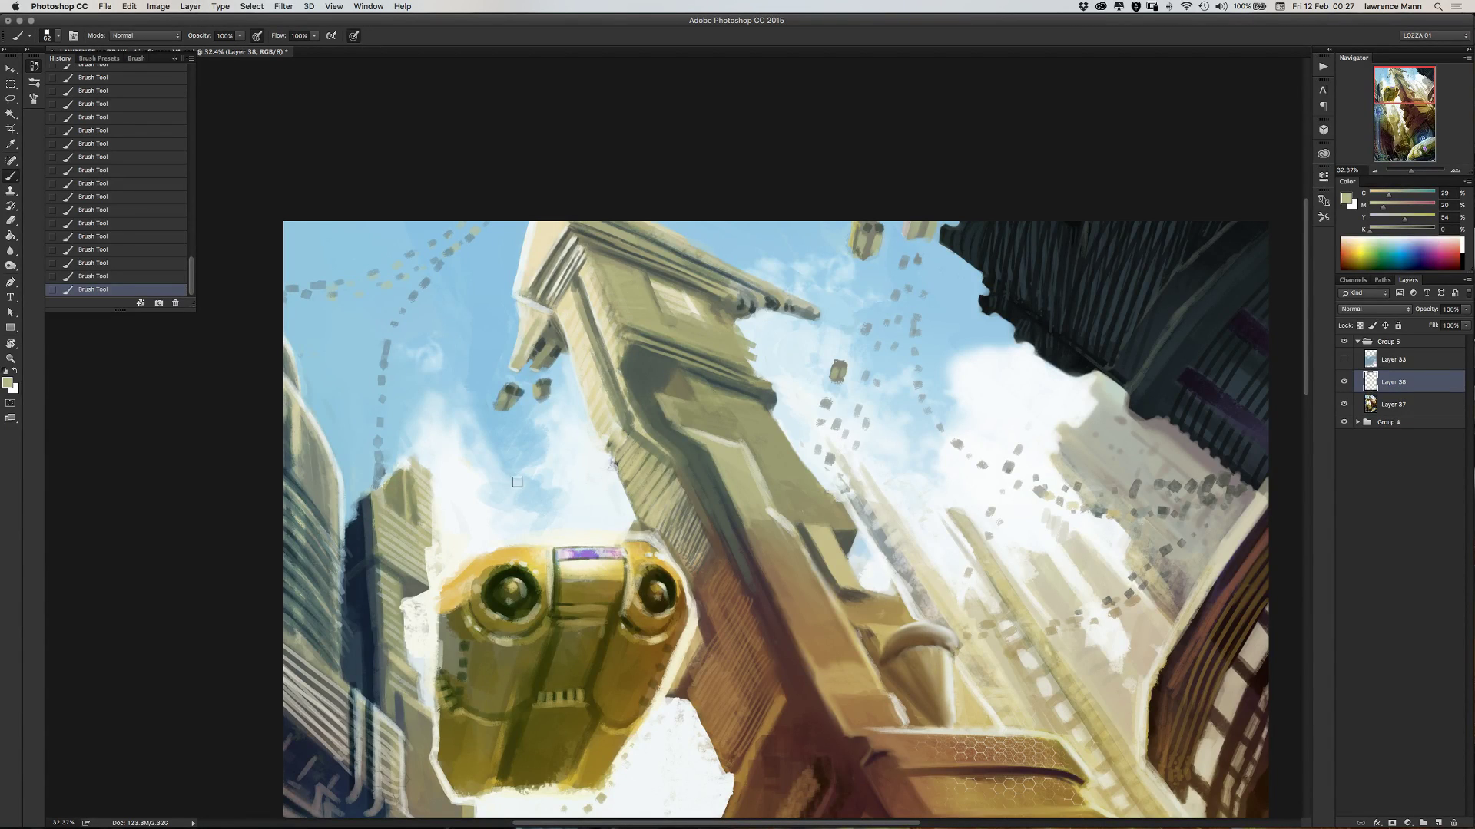
pyautogui.keyDown('alt'); pyautogui.click(598, 464); pyautogui.keyUp('alt')
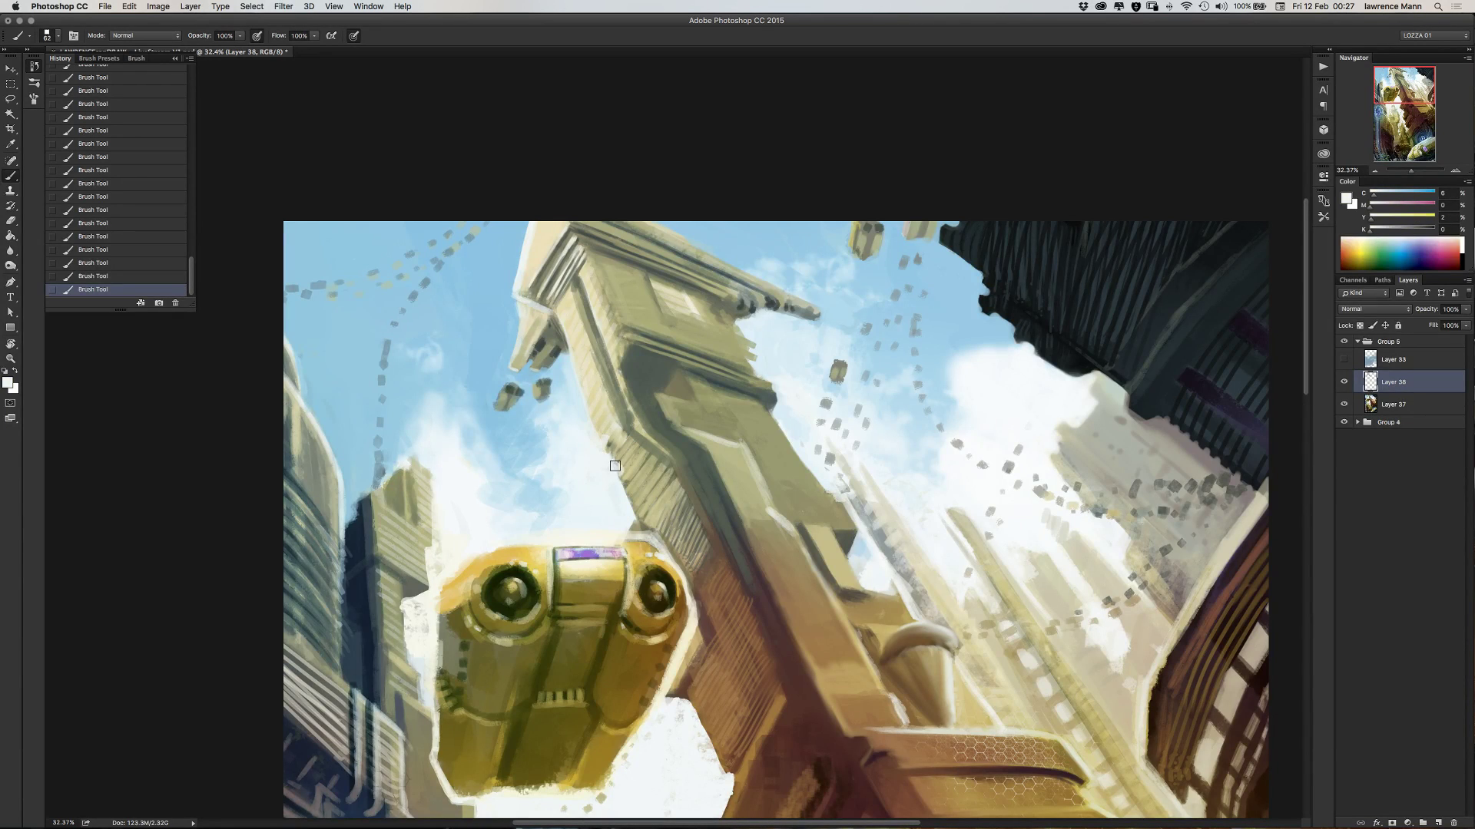
# - Trim the central tower's lower outer edge above the vehicle with cloud white and compare it with the earlier state
pyautogui.moveTo(615, 467); pyautogui.dragTo(642, 529)
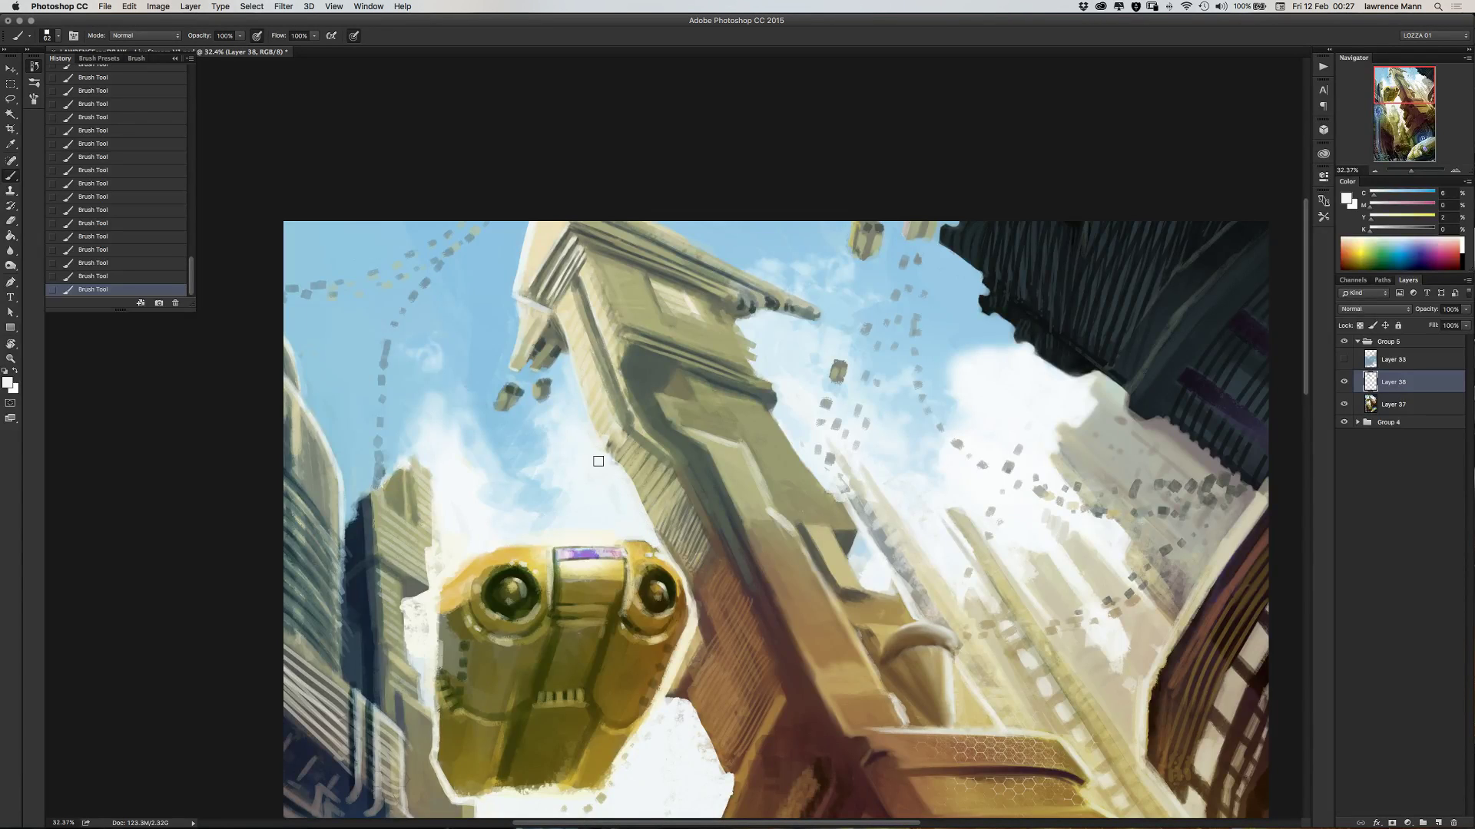
pyautogui.moveTo(655, 543); pyautogui.dragTo(622, 478)
pyautogui.press('super+alt+z')
pyautogui.press('super+alt+z')
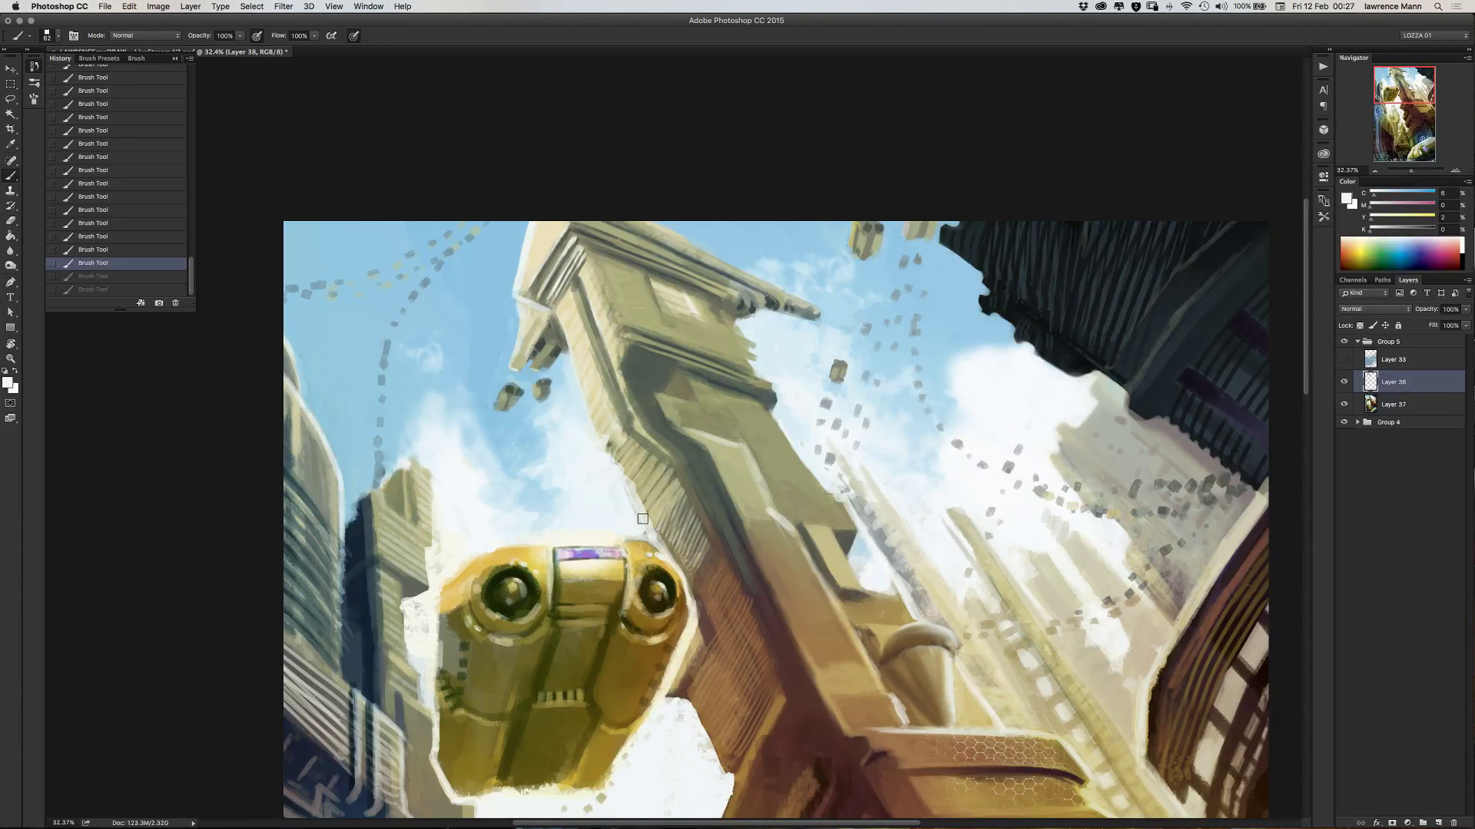
pyautogui.press('super+shift+z')
pyautogui.press('super+shift+z')
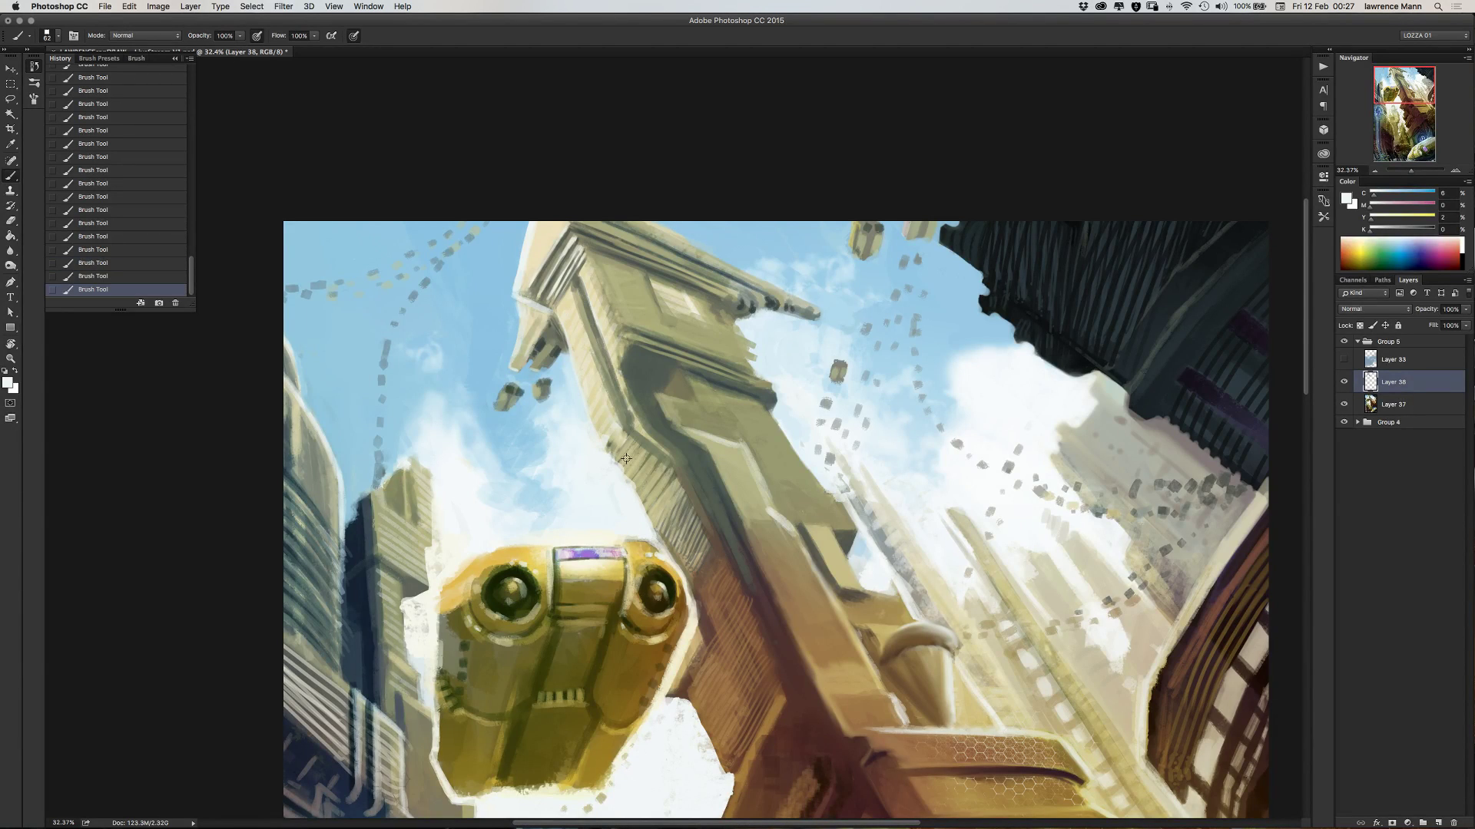
# - Sample pale and dark olive tones from the tower's notched edge and paint the ridged face beside it
pyautogui.keyDown('alt'); pyautogui.click(614, 465); pyautogui.keyUp('alt')
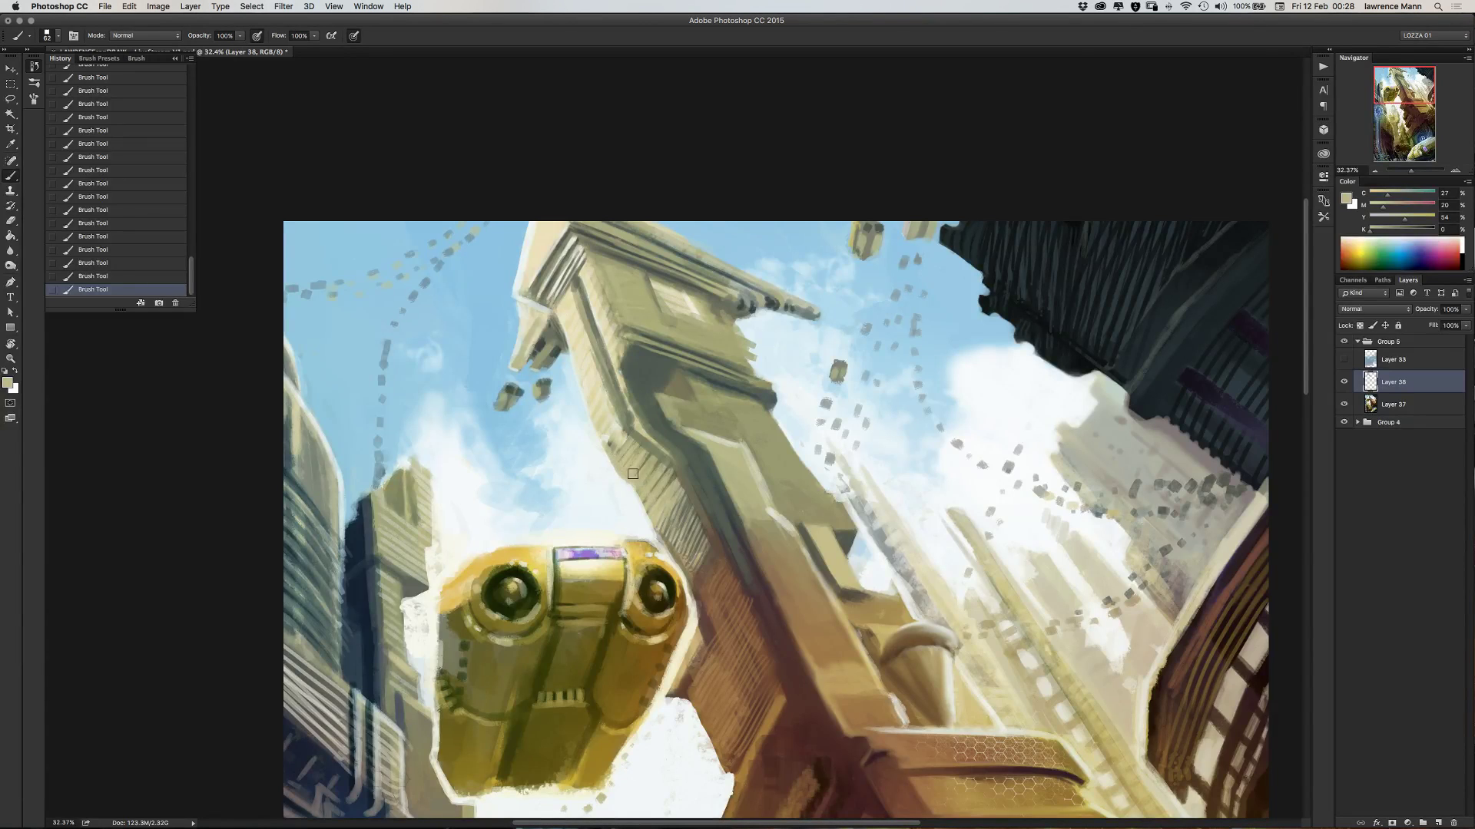
pyautogui.keyDown('alt'); pyautogui.click(619, 459); pyautogui.keyUp('alt')
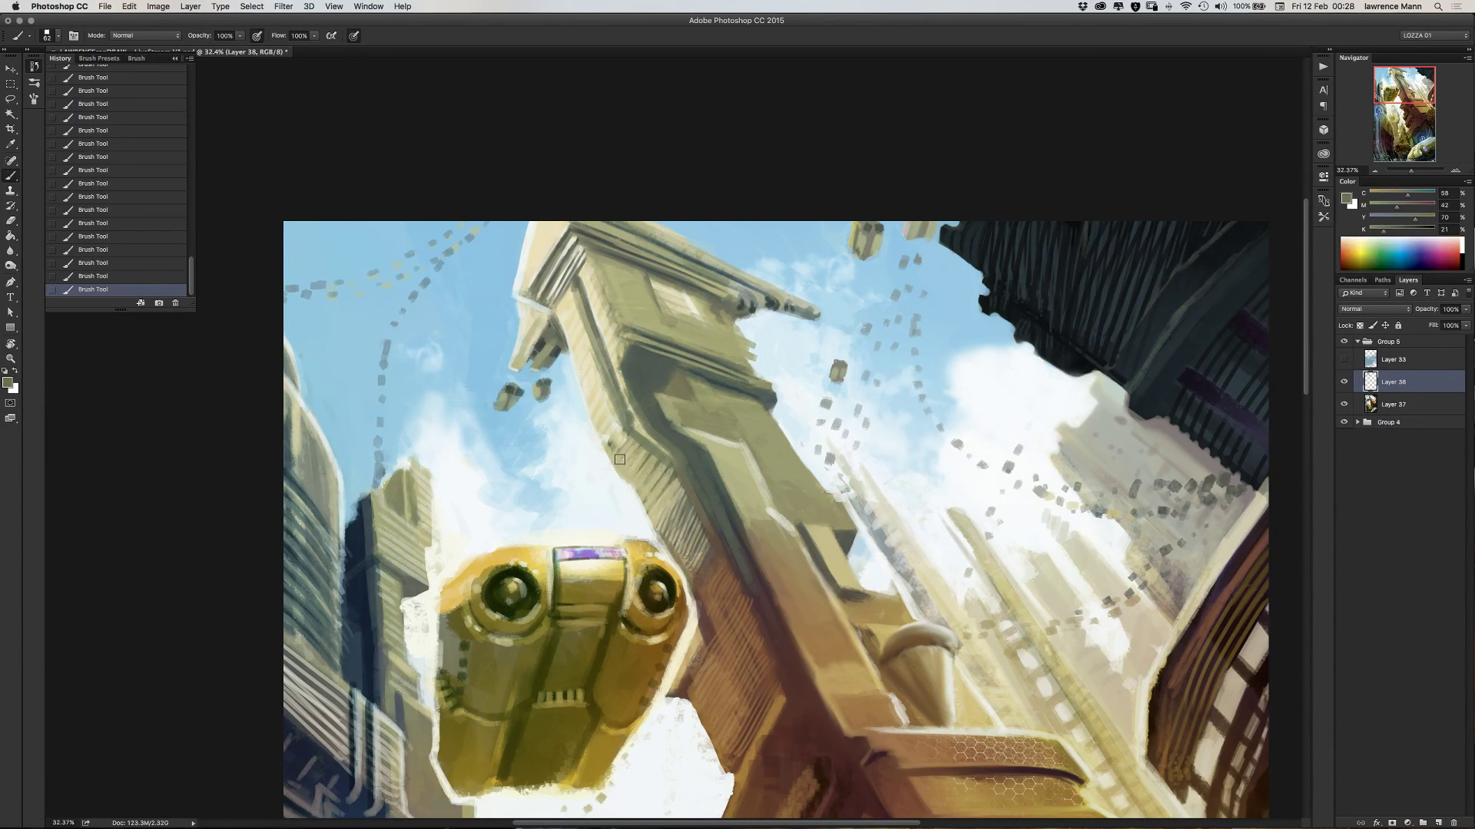
pyautogui.moveTo(634, 439); pyautogui.dragTo(649, 464)
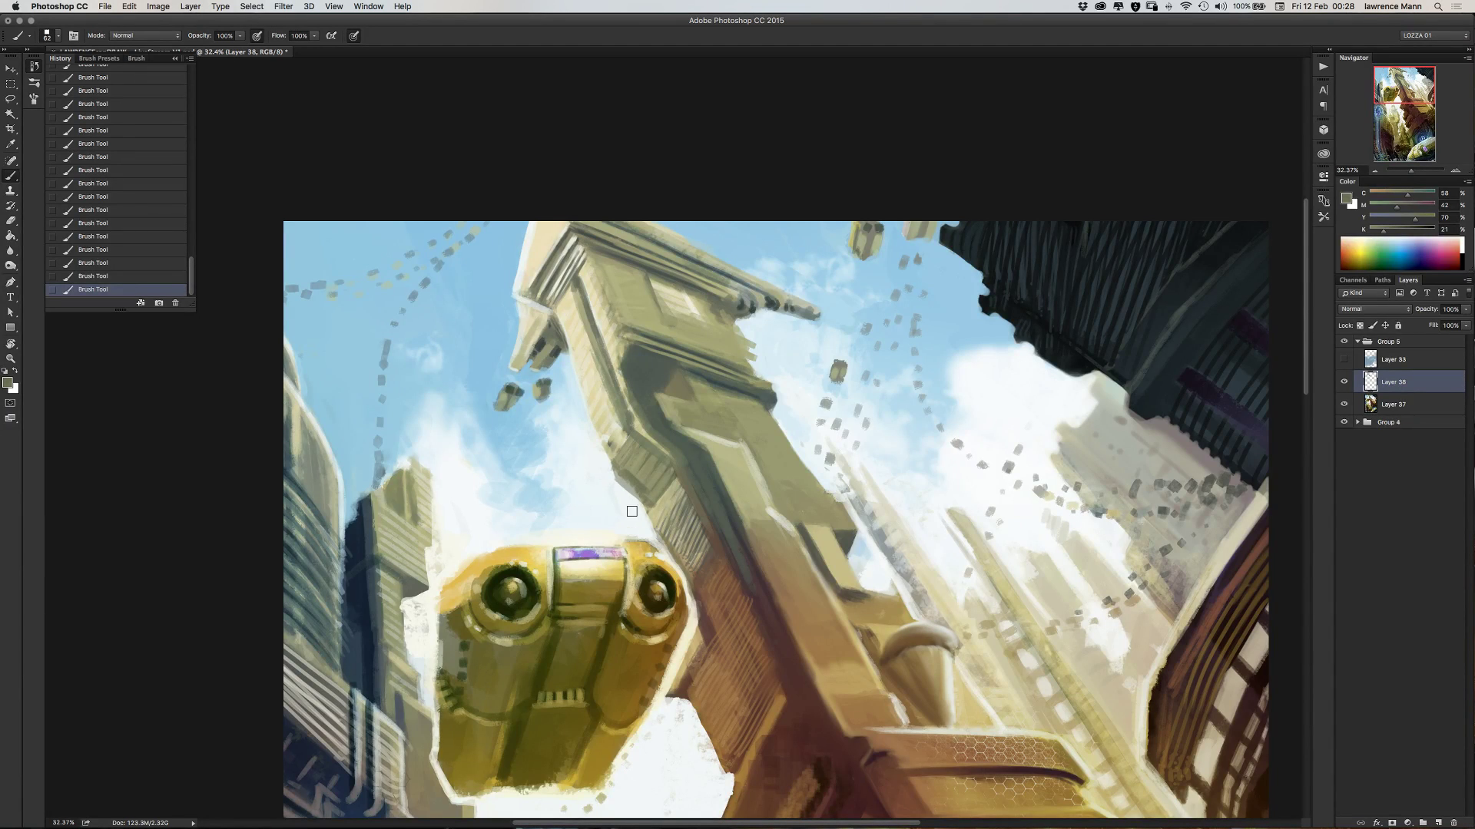
# - Clean up the tower's stepped outer edge above the vehicle with sampled cloud white, olive and pale cream tones
pyautogui.keyDown('alt'); pyautogui.click(569, 461); pyautogui.keyUp('alt')
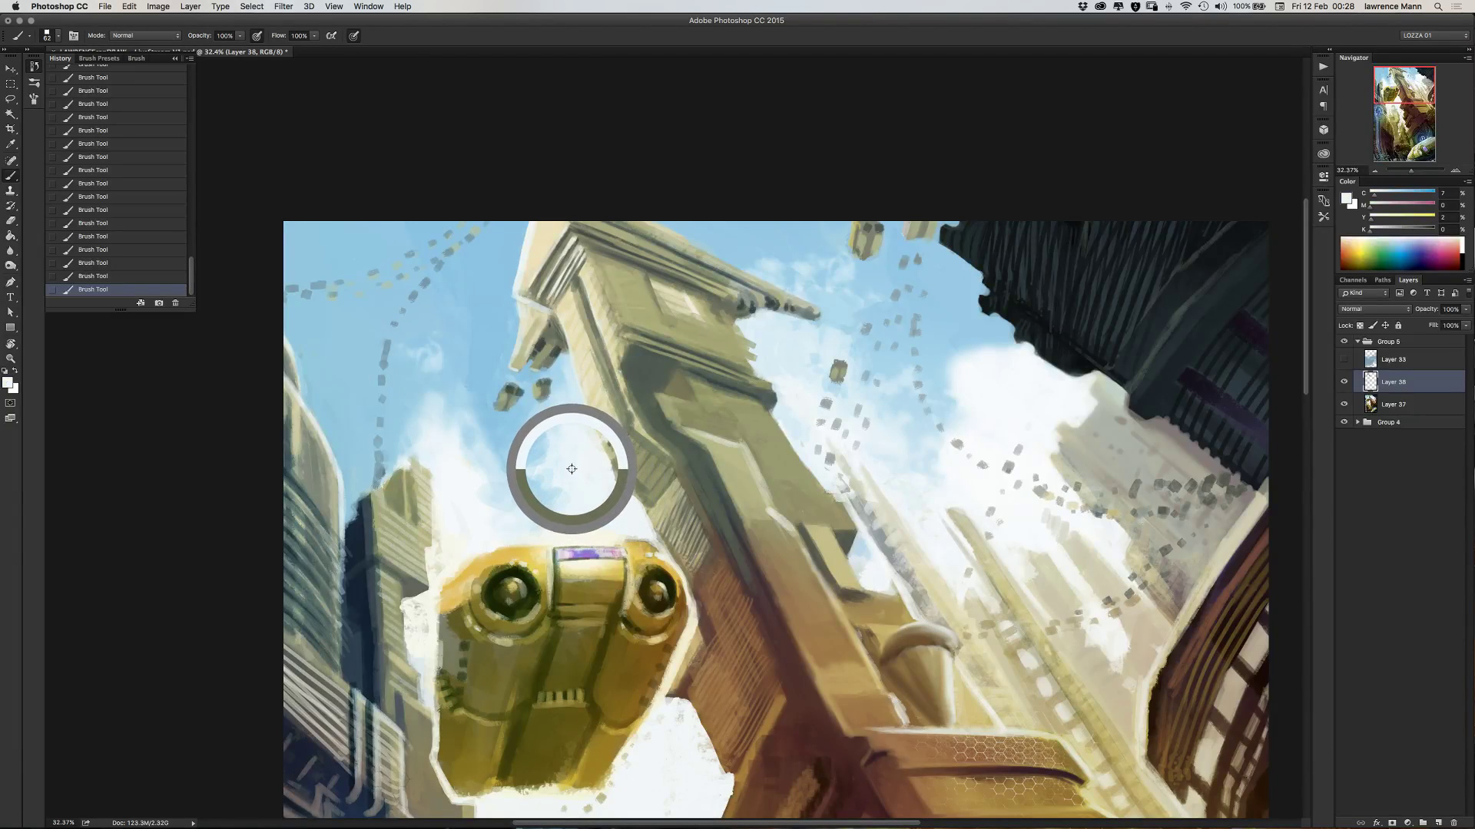
pyautogui.keyDown('alt'); pyautogui.click(636, 481); pyautogui.keyUp('alt')
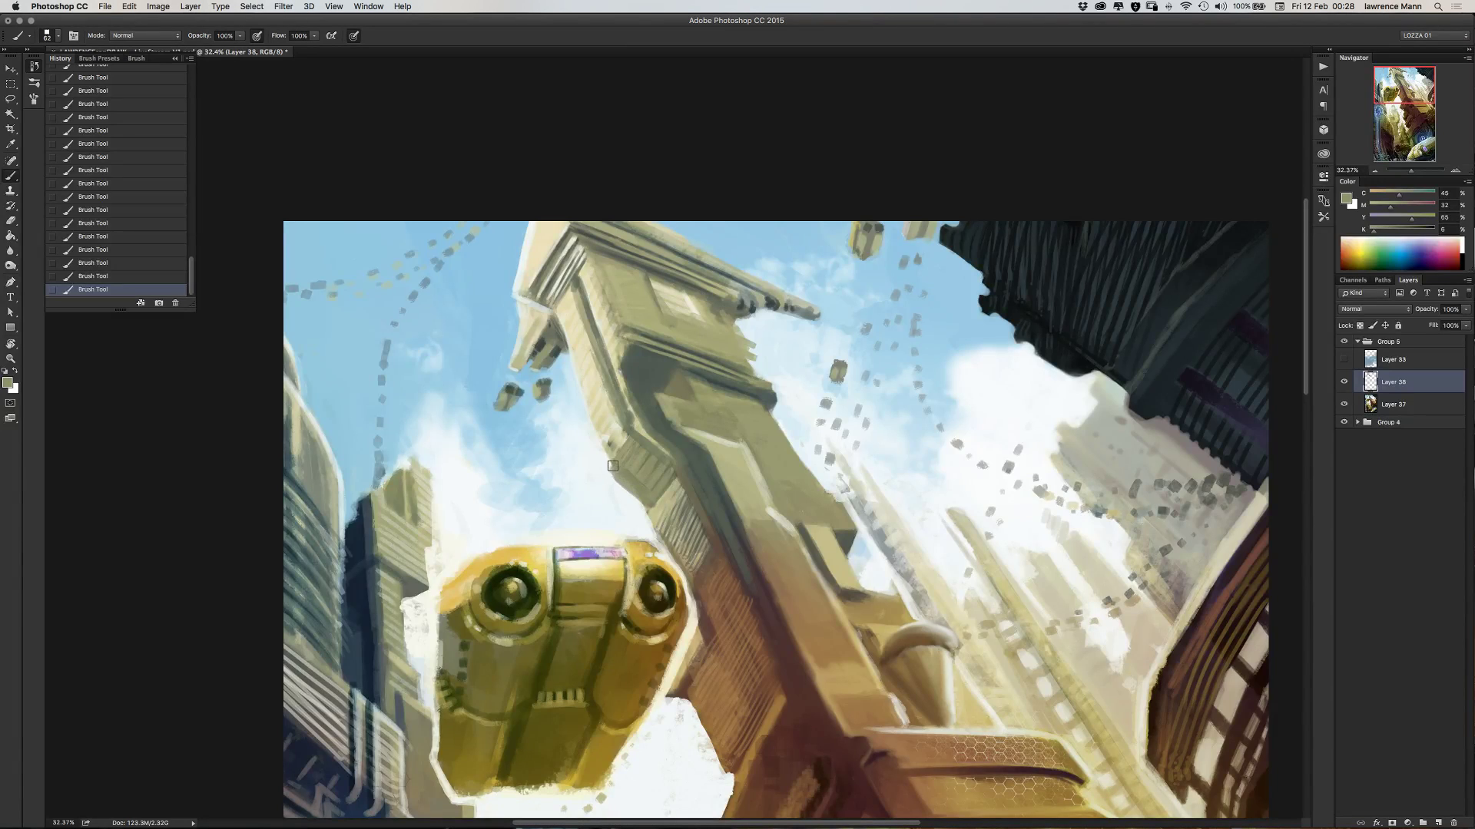
pyautogui.moveTo(613, 474)
pyautogui.mouseDown()
pyautogui.moveTo(645, 452)
pyautogui.moveTo(667, 474)
pyautogui.moveTo(647, 524)
pyautogui.moveTo(623, 493)
pyautogui.moveTo(655, 530)
pyautogui.mouseUp()
pyautogui.keyDown('alt'); pyautogui.click(641, 514); pyautogui.keyUp('alt')
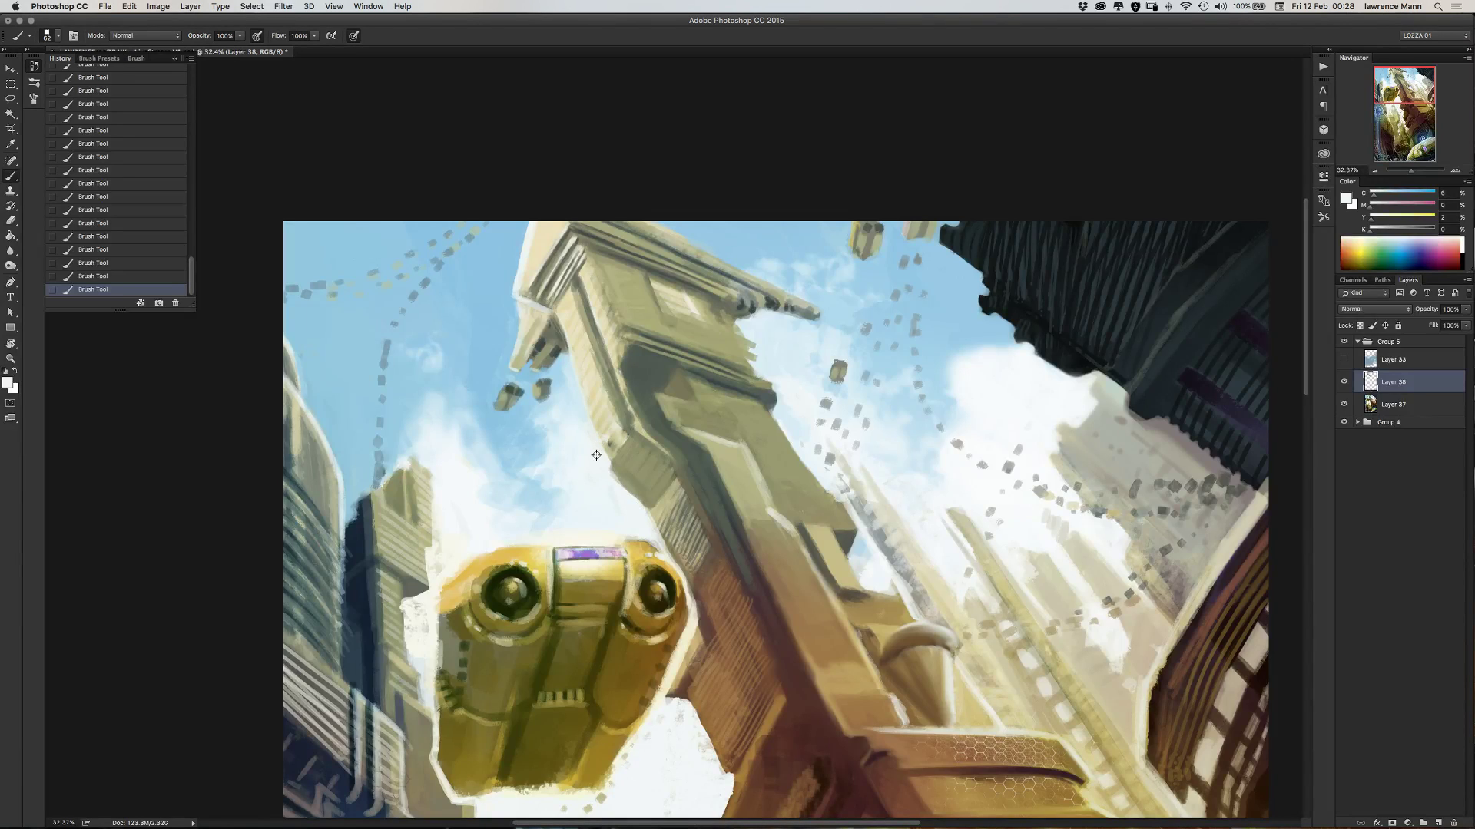
pyautogui.keyDown('alt'); pyautogui.click(598, 417); pyautogui.keyUp('alt')
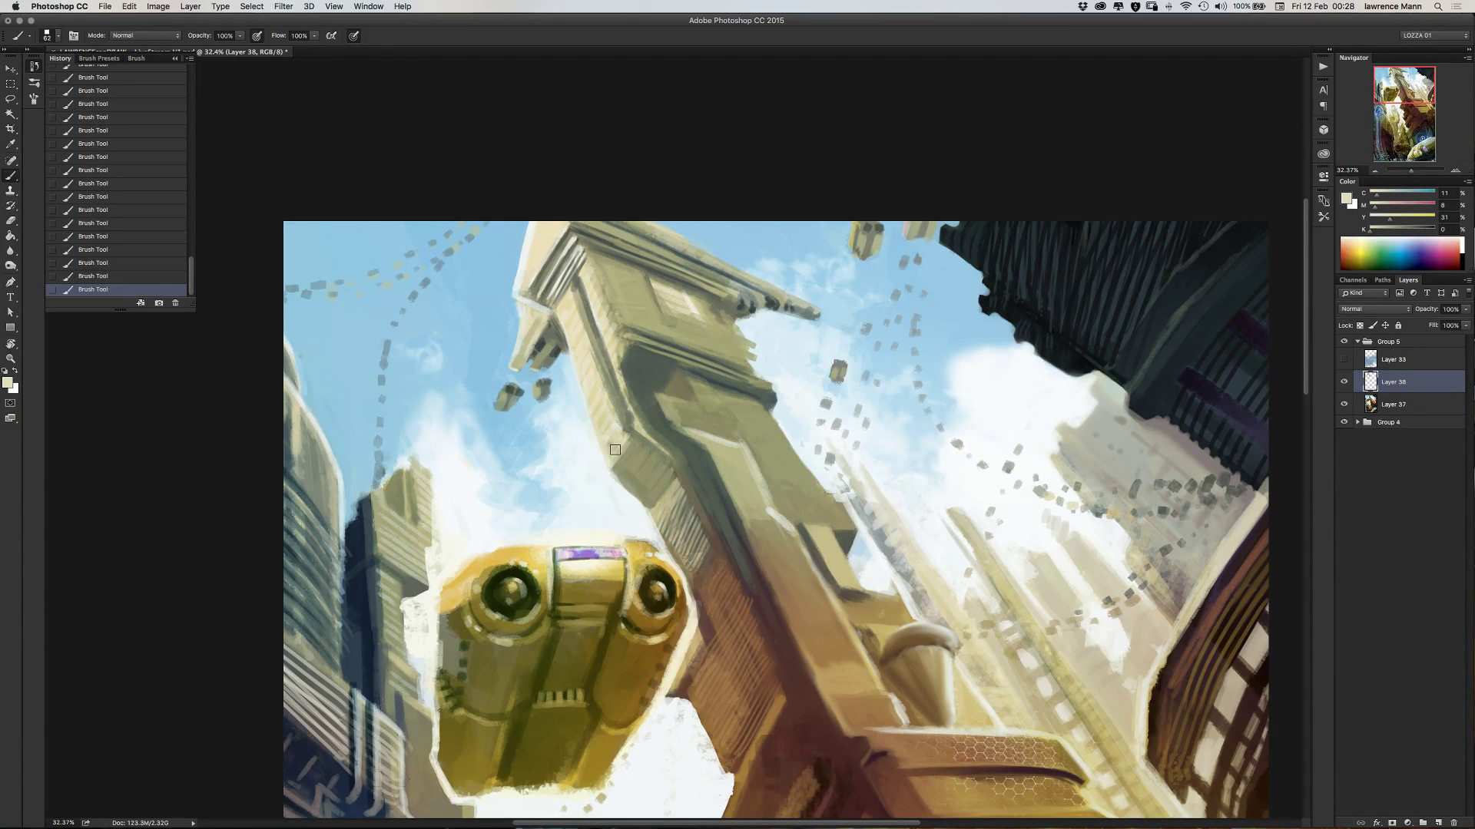
pyautogui.keyDown('alt'); pyautogui.click(599, 470); pyautogui.keyUp('alt')
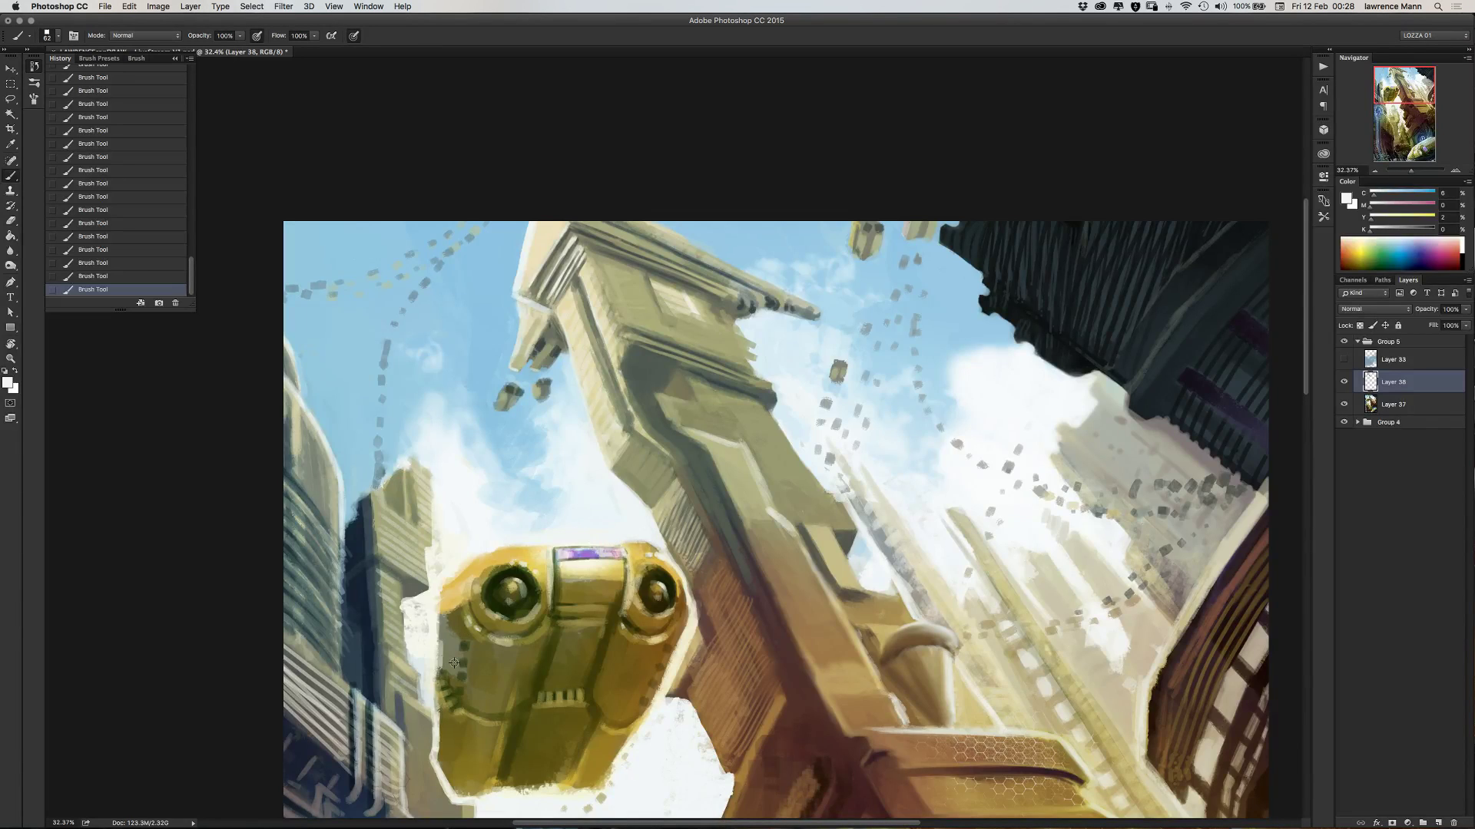
# - Touch up the edge of the distant building beside the hovering vehicle with white
pyautogui.moveTo(454, 662)
pyautogui.mouseDown()
pyautogui.moveTo(516, 418)
pyautogui.moveTo(602, 503)
pyautogui.moveTo(592, 530)
pyautogui.moveTo(601, 432)
pyautogui.moveTo(719, 343)
pyautogui.mouseUp()
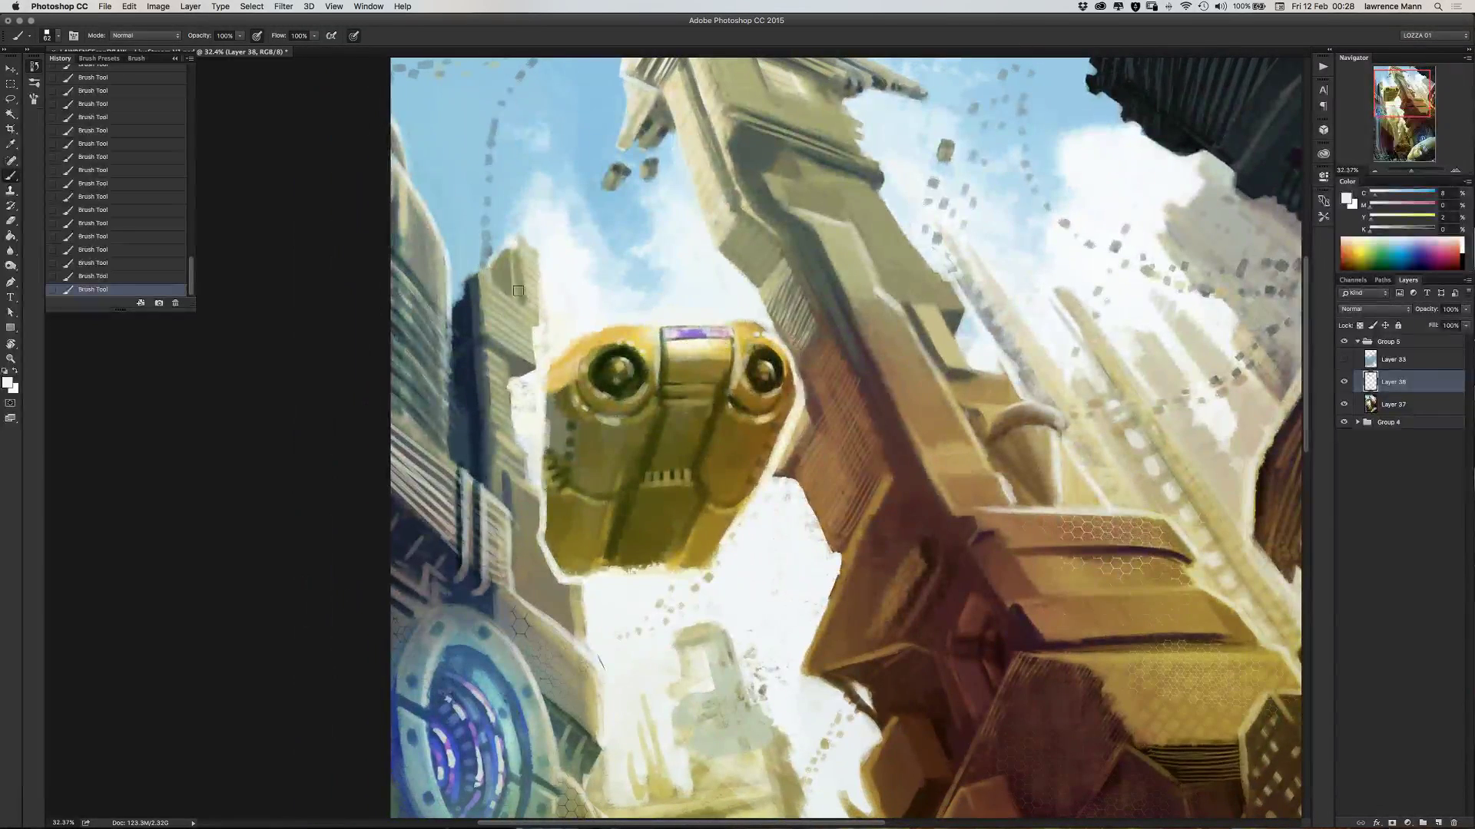
pyautogui.moveTo(518, 290)
pyautogui.mouseDown()
pyautogui.moveTo(564, 306)
pyautogui.moveTo(549, 266)
pyautogui.moveTo(546, 346)
pyautogui.mouseUp()
pyautogui.scroll(-2, 492, 402)
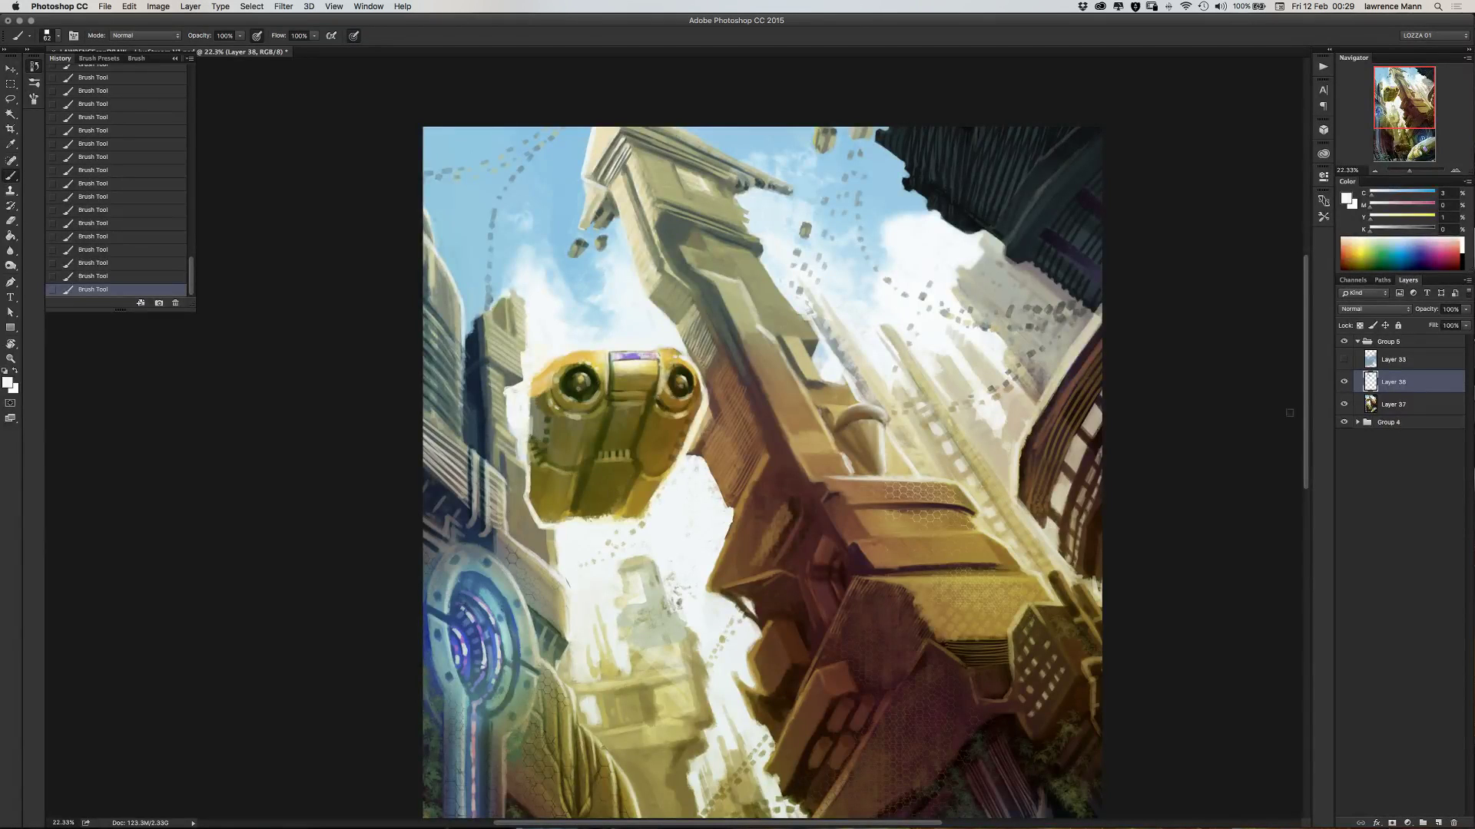
# - Compare the whole painting with and without the top layer group's edits
pyautogui.click(1344, 343)
pyautogui.click(1344, 341)
pyautogui.scroll(-3, 631, 543)
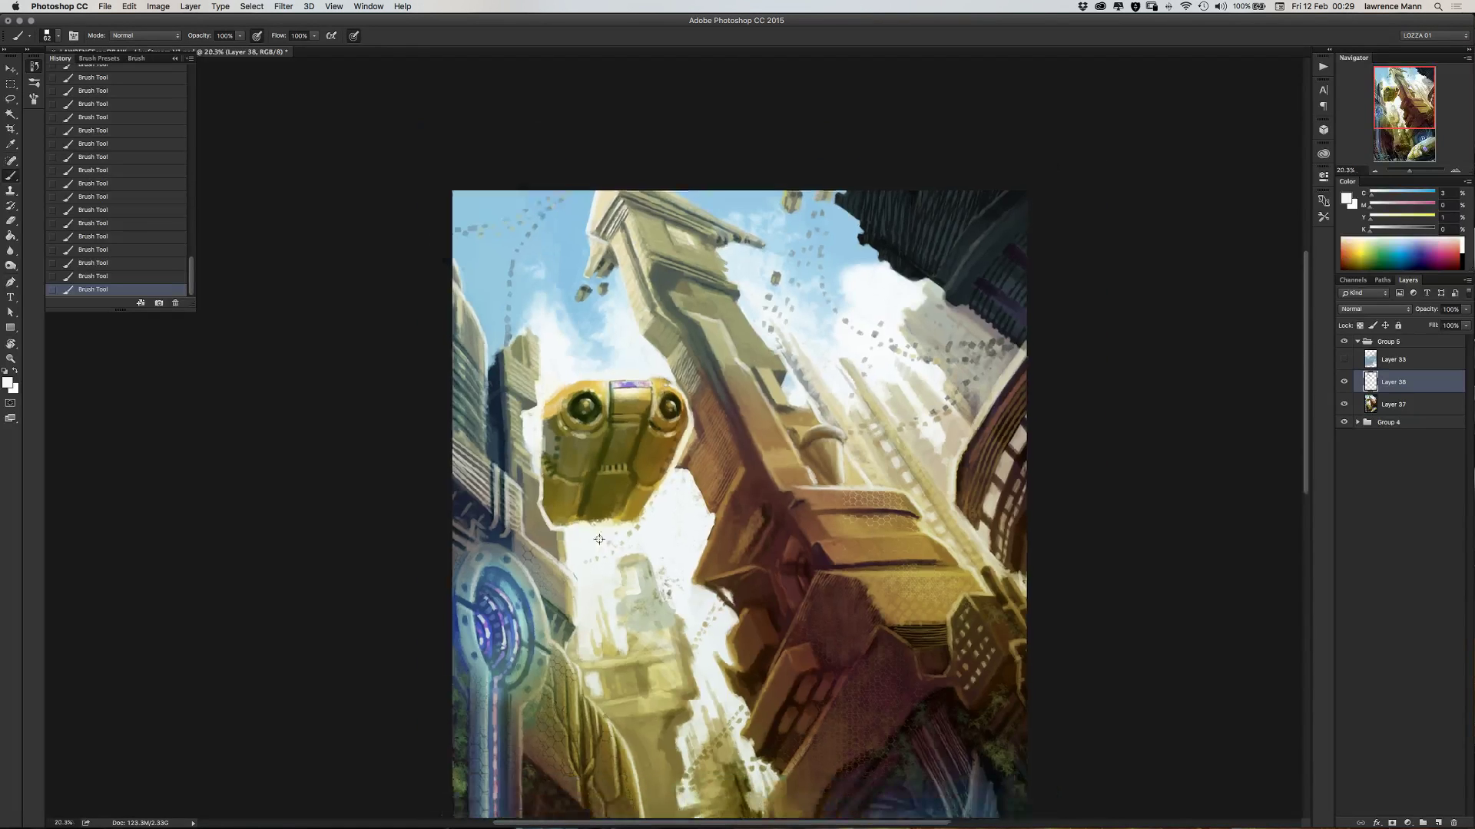
pyautogui.scroll(-3, 690, 358)
pyautogui.hscroll(-2, 690, 358)
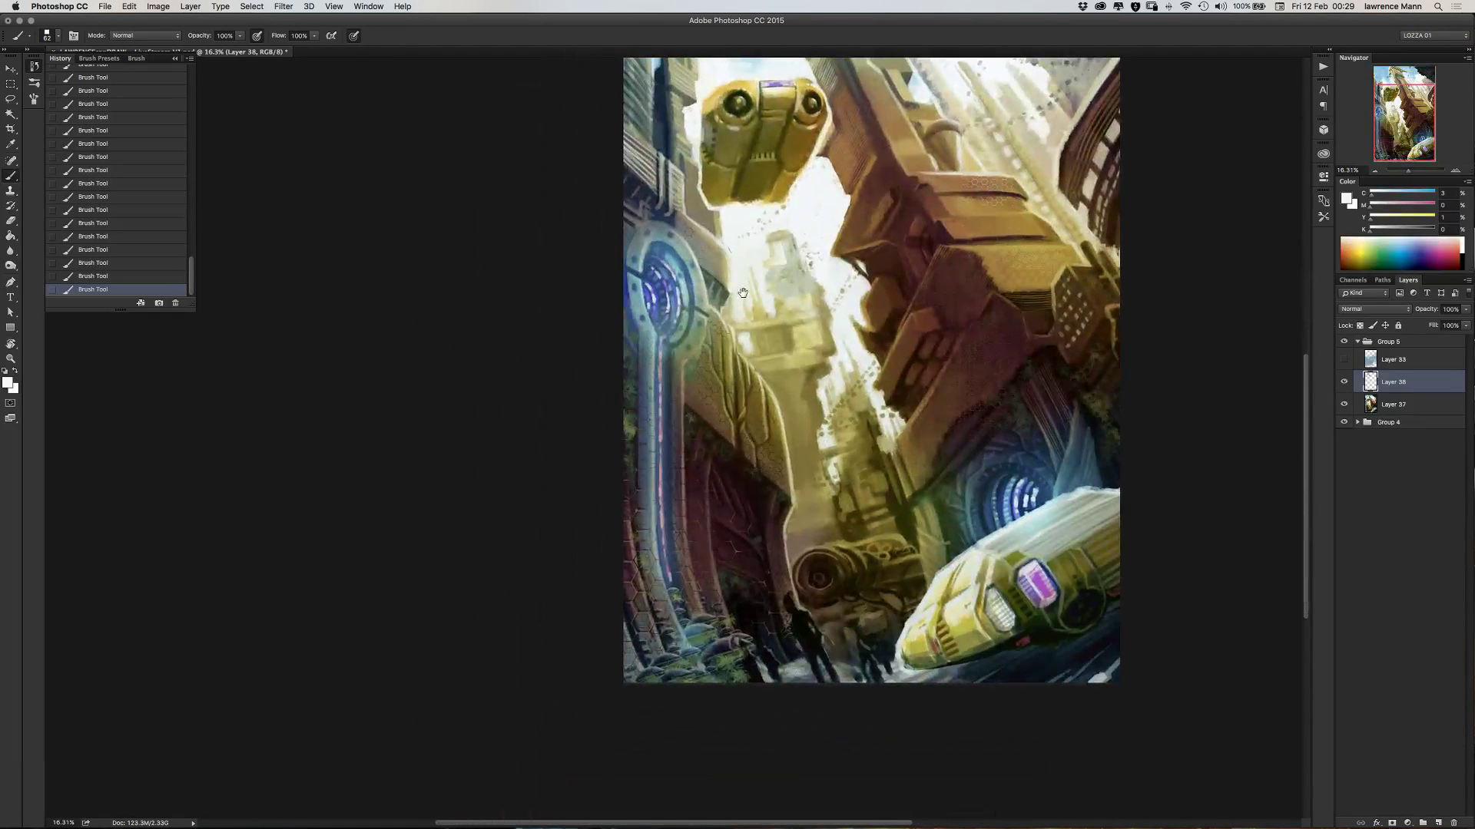
pyautogui.click(1344, 342)
pyautogui.click(1344, 341)
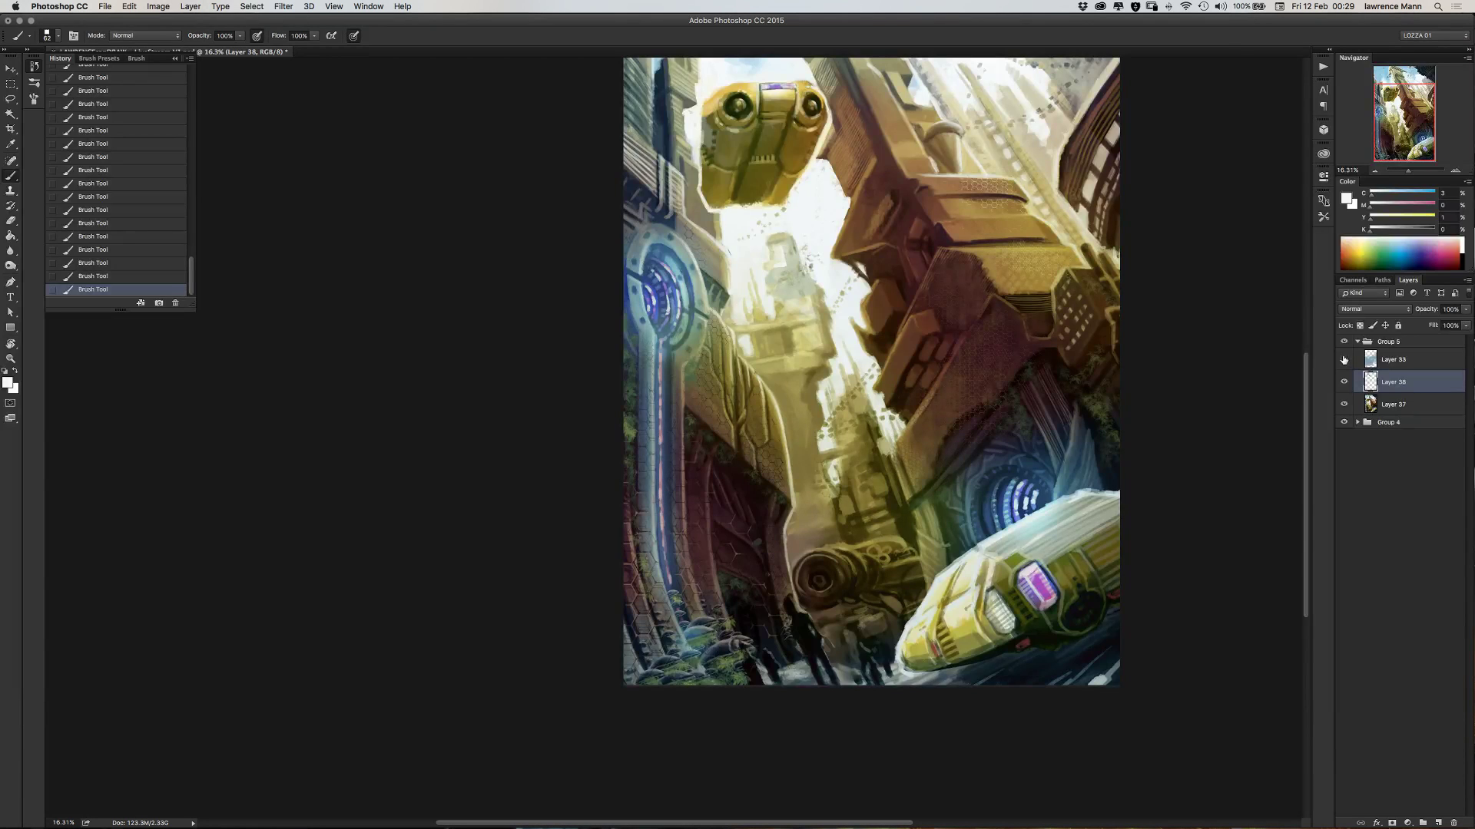
# - Add a new layer above Layer 38 and enlarge the square brush to 169 px
pyautogui.click(1437, 822)
pyautogui.moveTo(734, 432)
pyautogui.mouseDown()
pyautogui.moveTo(543, 445)
pyautogui.moveTo(513, 460)
pyautogui.mouseUp()
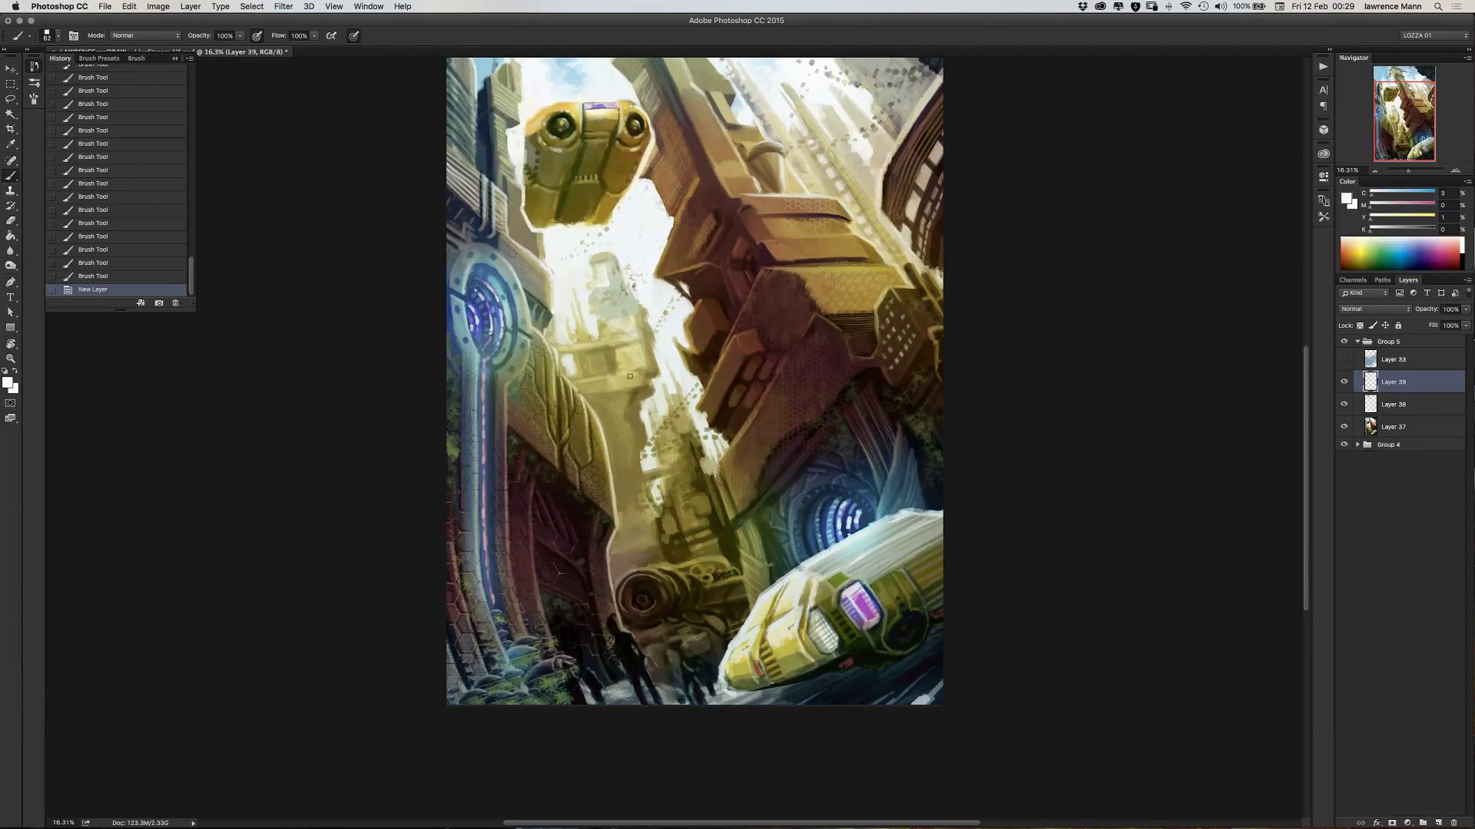
pyautogui.rightClick(591, 361)
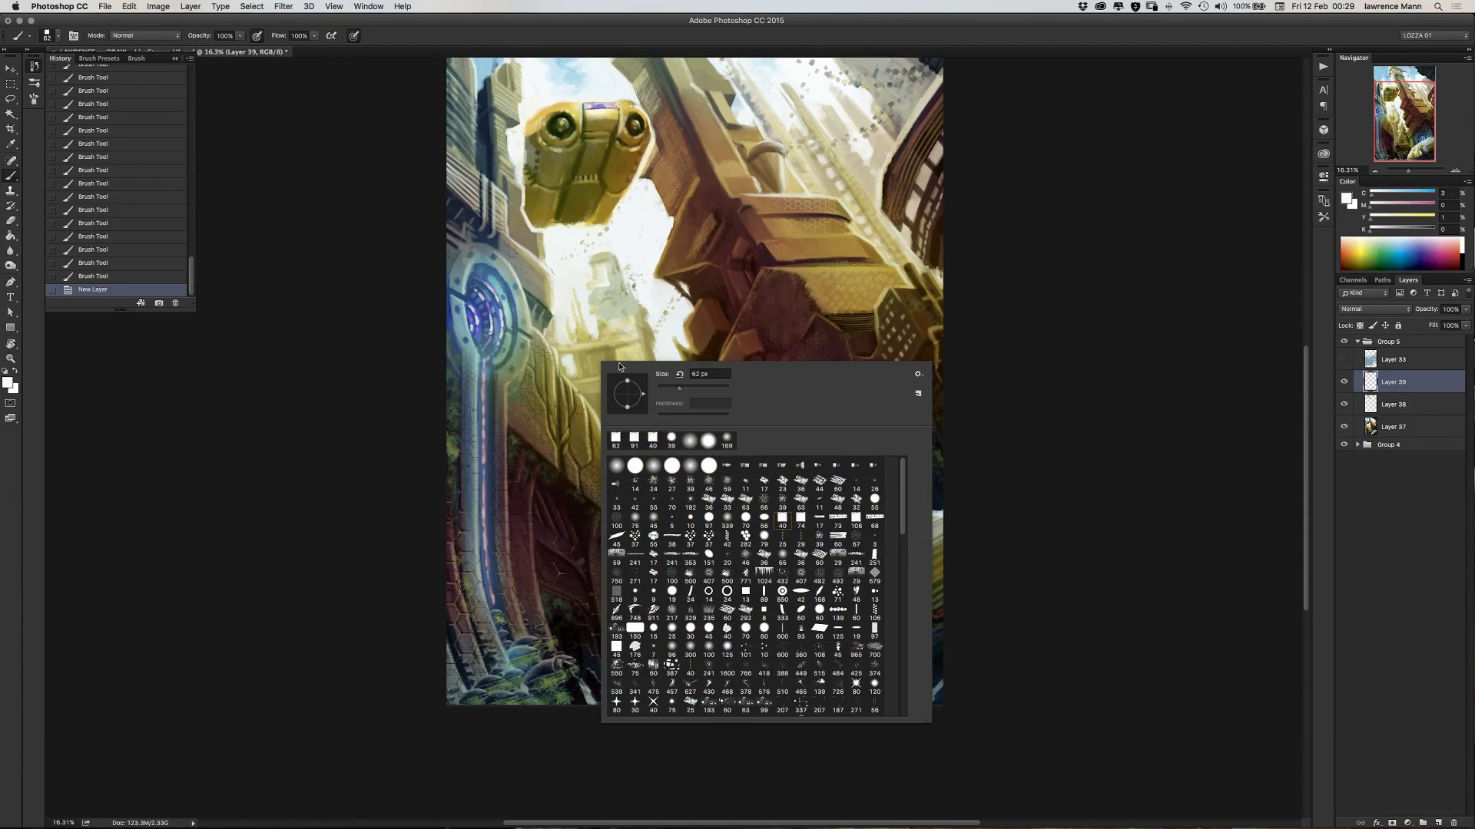
pyautogui.click(707, 389)
pyautogui.press('Return')
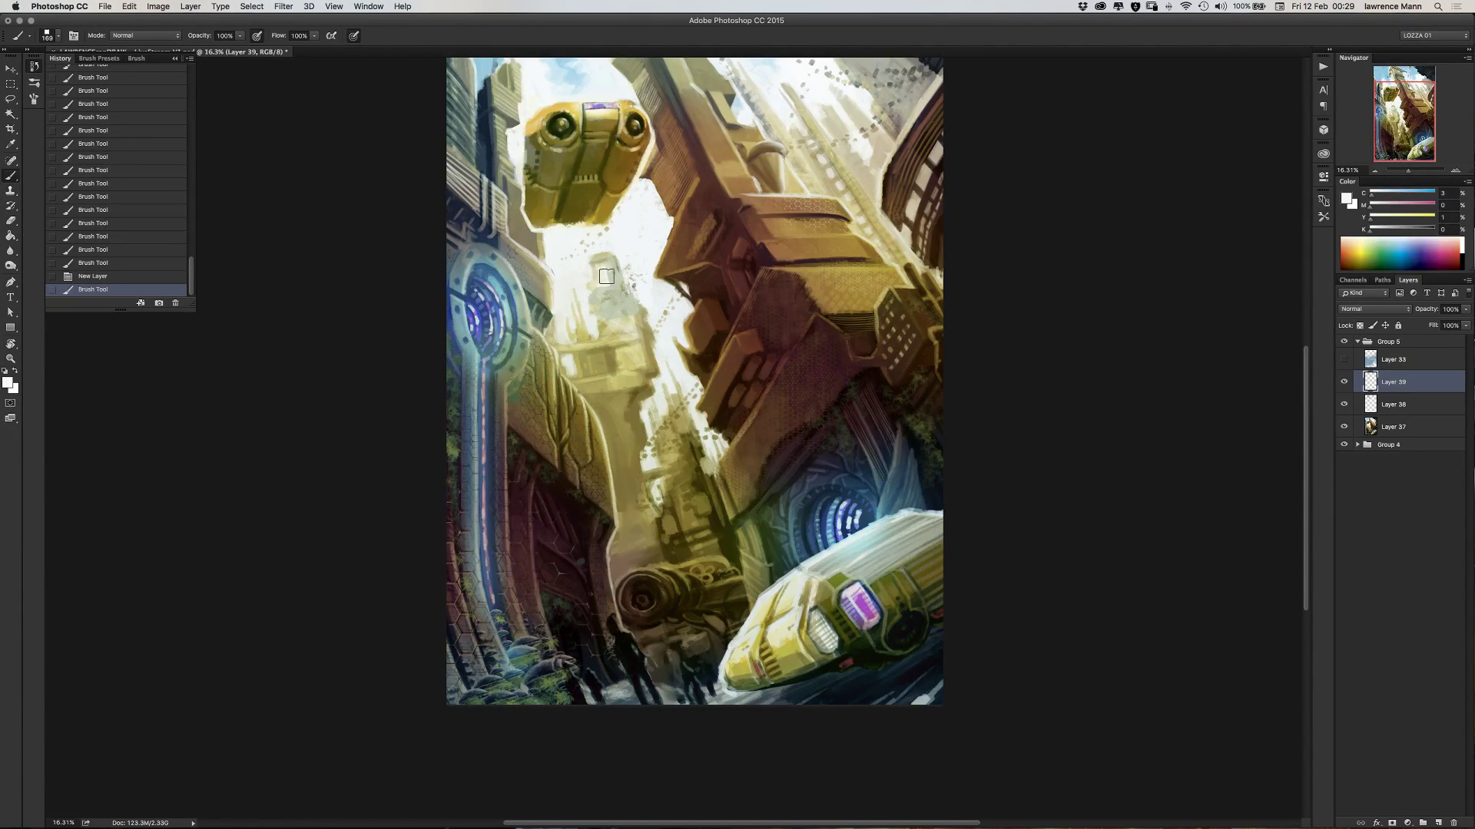
# - Paint white haze over the distant buildings in the gap between the towers, down to the large cannon
pyautogui.click(620, 257)
pyautogui.moveTo(629, 252)
pyautogui.mouseDown()
pyautogui.moveTo(607, 277)
pyautogui.moveTo(620, 270)
pyautogui.moveTo(598, 256)
pyautogui.moveTo(627, 274)
pyautogui.moveTo(650, 339)
pyautogui.moveTo(612, 337)
pyautogui.moveTo(586, 314)
pyautogui.moveTo(614, 339)
pyautogui.moveTo(570, 286)
pyautogui.moveTo(569, 342)
pyautogui.moveTo(553, 332)
pyautogui.moveTo(572, 349)
pyautogui.moveTo(549, 337)
pyautogui.moveTo(609, 403)
pyautogui.moveTo(568, 369)
pyautogui.moveTo(619, 429)
pyautogui.moveTo(576, 377)
pyautogui.moveTo(607, 420)
pyautogui.moveTo(606, 404)
pyautogui.moveTo(623, 506)
pyautogui.moveTo(608, 425)
pyautogui.moveTo(618, 489)
pyautogui.moveTo(614, 448)
pyautogui.moveTo(625, 484)
pyautogui.moveTo(629, 458)
pyautogui.moveTo(588, 361)
pyautogui.moveTo(609, 380)
pyautogui.moveTo(626, 368)
pyautogui.moveTo(582, 319)
pyautogui.moveTo(658, 335)
pyautogui.moveTo(706, 433)
pyautogui.mouseUp()
pyautogui.moveTo(713, 438)
pyautogui.mouseDown()
pyautogui.moveTo(698, 470)
pyautogui.moveTo(713, 500)
pyautogui.moveTo(718, 447)
pyautogui.moveTo(716, 483)
pyautogui.moveTo(696, 453)
pyautogui.moveTo(674, 450)
pyautogui.moveTo(674, 474)
pyautogui.moveTo(627, 422)
pyautogui.moveTo(677, 503)
pyautogui.moveTo(653, 487)
pyautogui.moveTo(675, 490)
pyautogui.moveTo(635, 462)
pyautogui.moveTo(672, 527)
pyautogui.moveTo(673, 511)
pyautogui.moveTo(691, 515)
pyautogui.moveTo(683, 502)
pyautogui.moveTo(702, 502)
pyautogui.moveTo(684, 509)
pyautogui.moveTo(696, 530)
pyautogui.moveTo(714, 517)
pyautogui.moveTo(685, 530)
pyautogui.moveTo(688, 516)
pyautogui.moveTo(703, 519)
pyautogui.moveTo(680, 532)
pyautogui.moveTo(705, 538)
pyautogui.moveTo(680, 547)
pyautogui.moveTo(671, 533)
pyautogui.moveTo(677, 557)
pyautogui.moveTo(727, 546)
pyautogui.moveTo(730, 530)
pyautogui.moveTo(736, 565)
pyautogui.moveTo(668, 542)
pyautogui.moveTo(718, 554)
pyautogui.moveTo(641, 564)
pyautogui.moveTo(626, 549)
pyautogui.moveTo(633, 485)
pyautogui.moveTo(686, 528)
pyautogui.moveTo(622, 541)
pyautogui.moveTo(622, 501)
pyautogui.moveTo(616, 595)
pyautogui.mouseUp()
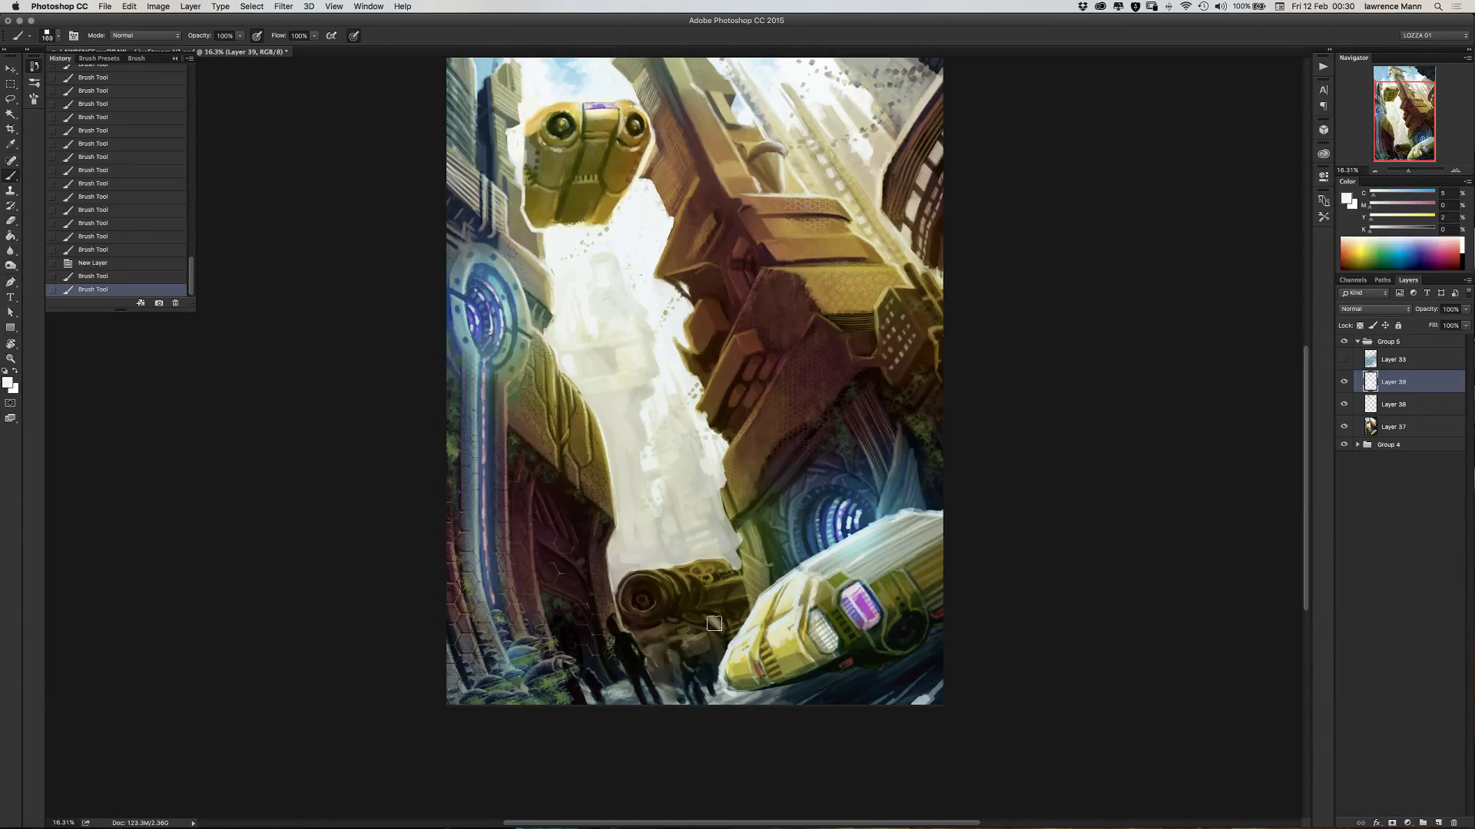
# - Paint white haze below the cannon and behind the silhouetted figures on the ground
pyautogui.moveTo(721, 625); pyautogui.dragTo(669, 621)
pyautogui.moveTo(628, 625); pyautogui.dragTo(630, 627)
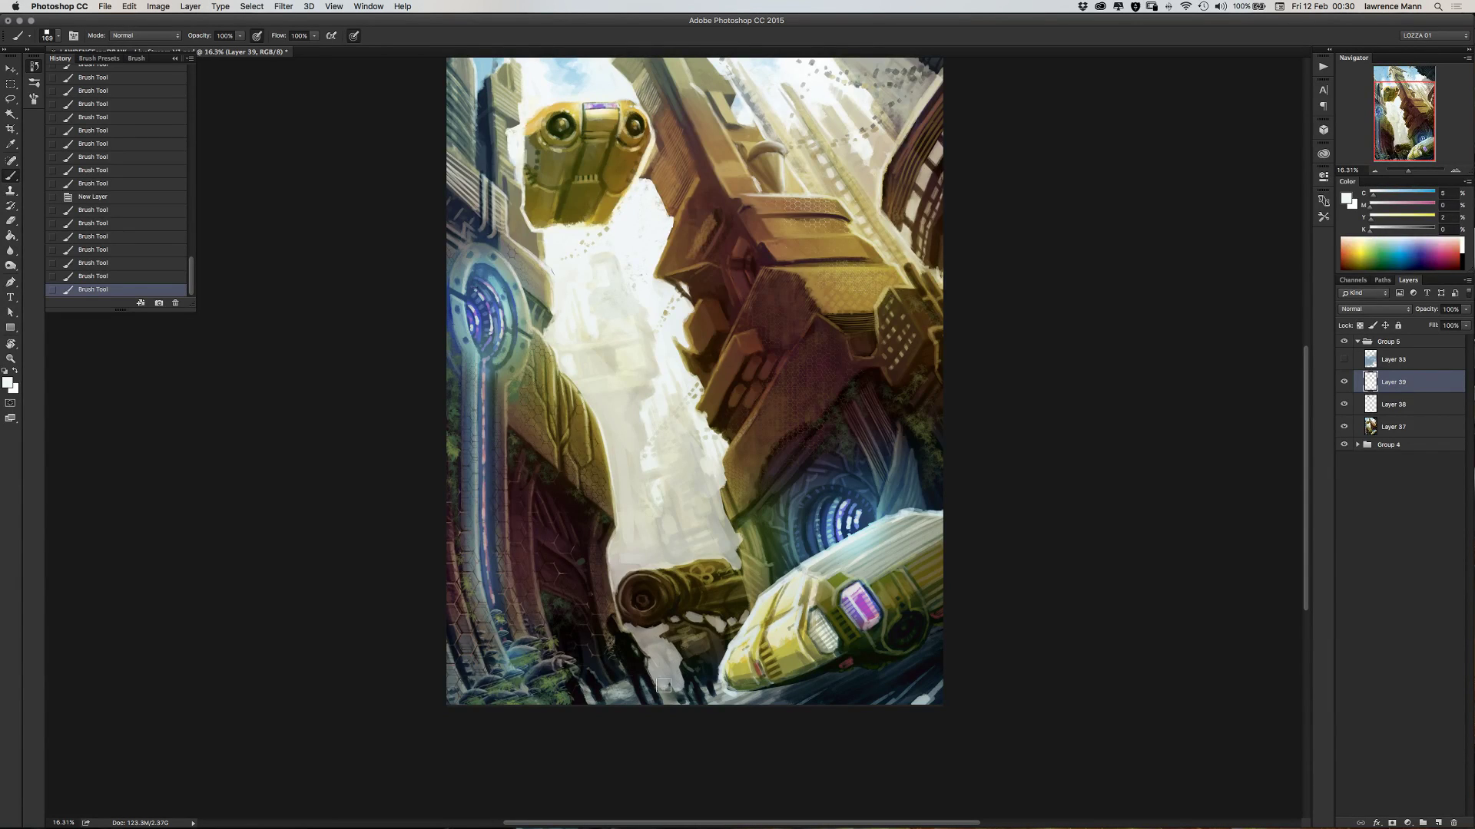
pyautogui.moveTo(674, 625)
pyautogui.mouseDown()
pyautogui.moveTo(704, 672)
pyautogui.moveTo(675, 679)
pyautogui.moveTo(708, 673)
pyautogui.moveTo(721, 642)
pyautogui.moveTo(715, 656)
pyautogui.moveTo(719, 642)
pyautogui.moveTo(661, 629)
pyautogui.moveTo(719, 647)
pyautogui.mouseUp()
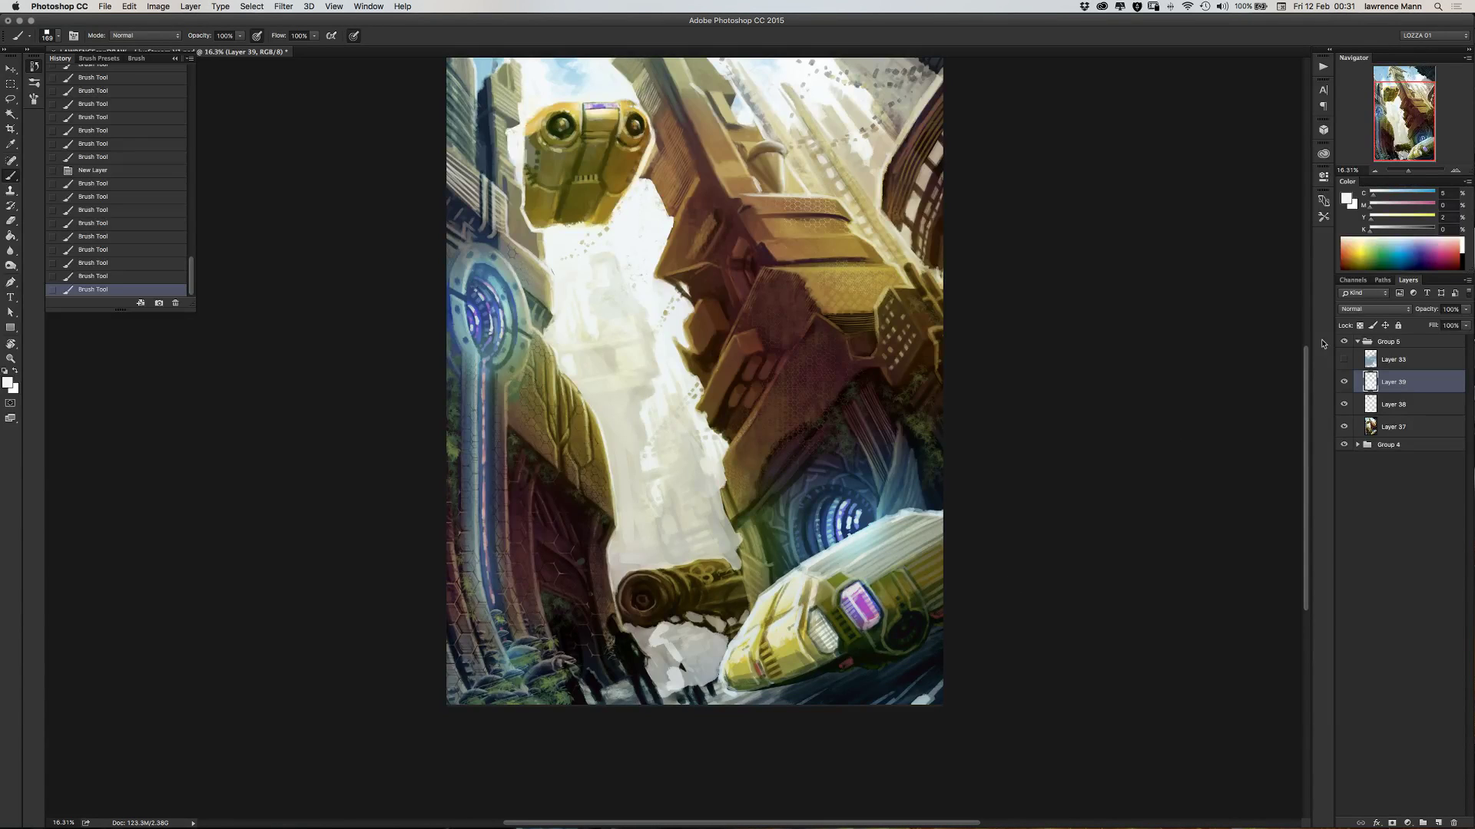
# - Lower the haze layer's opacity to 28% while judging the whole painting, and reset the colours to default black and white
pyautogui.click(1465, 309)
pyautogui.moveTo(1433, 325); pyautogui.dragTo(1436, 324)
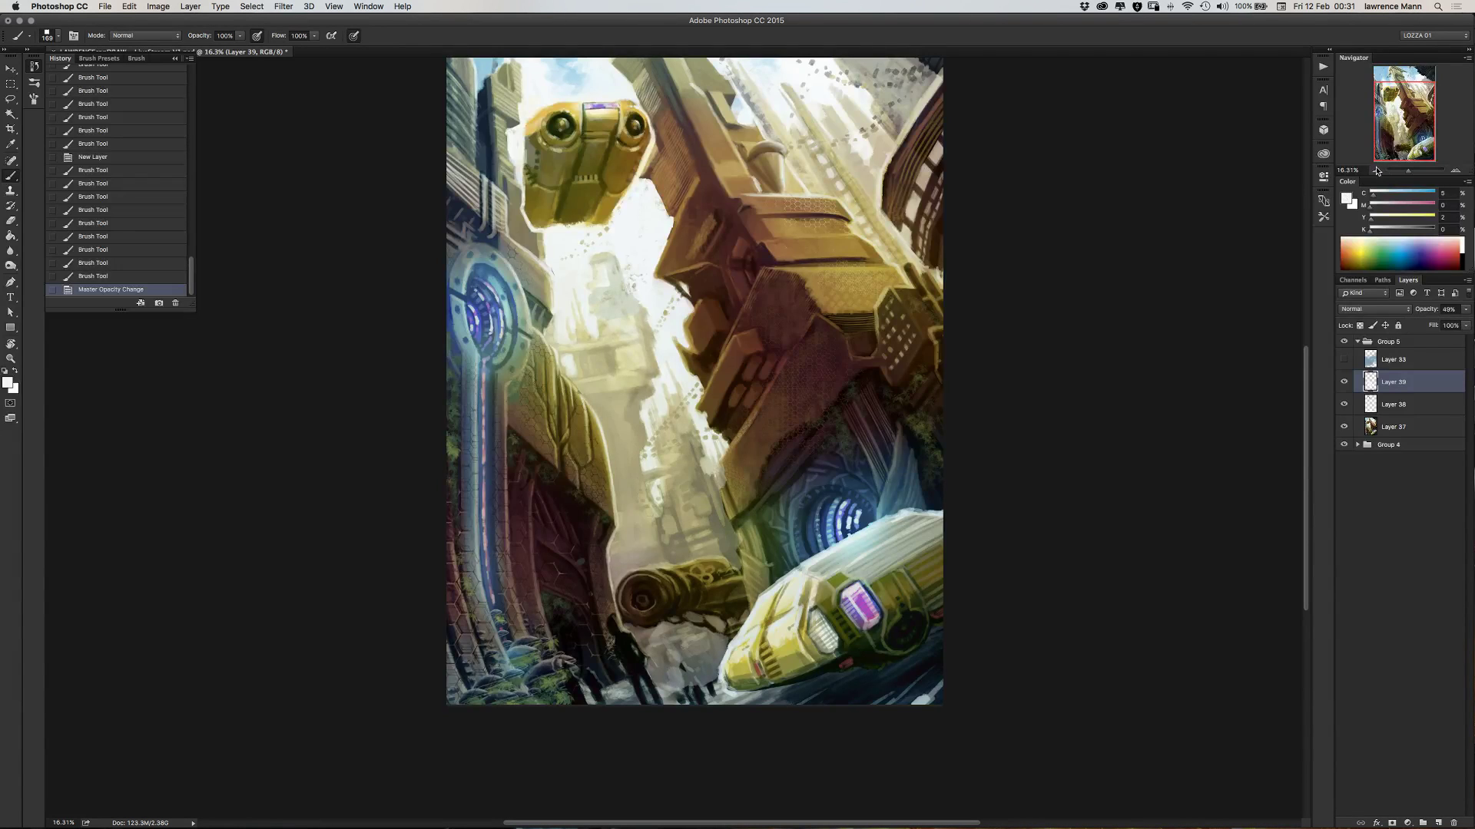
pyautogui.press('super+minus')
pyautogui.press('d')
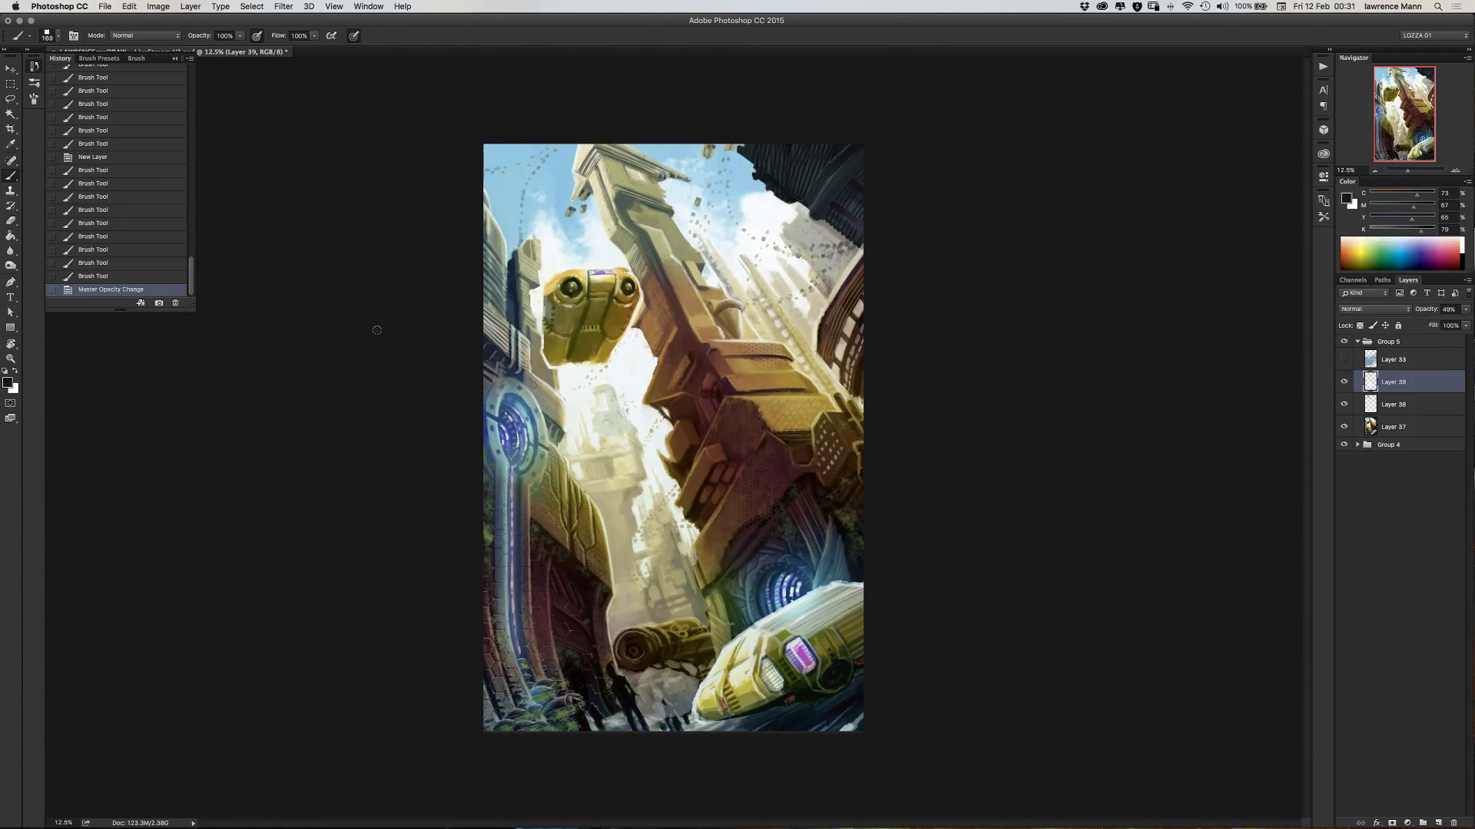
pyautogui.click(1466, 309)
pyautogui.moveTo(1426, 322); pyautogui.dragTo(1408, 321)
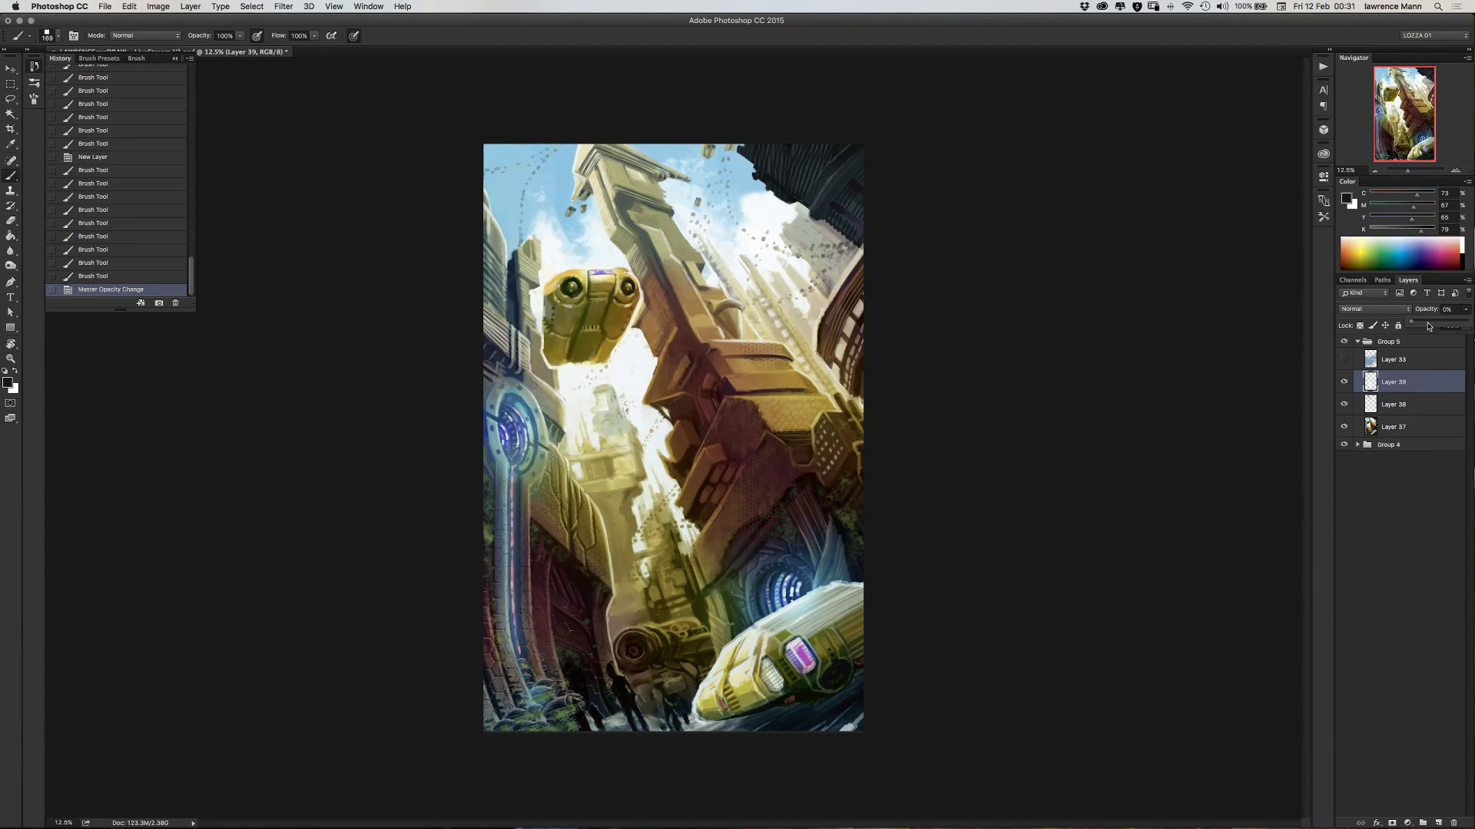
pyautogui.moveTo(1427, 321)
pyautogui.mouseDown()
pyautogui.moveTo(1464, 323)
pyautogui.moveTo(1444, 322)
pyautogui.mouseUp()
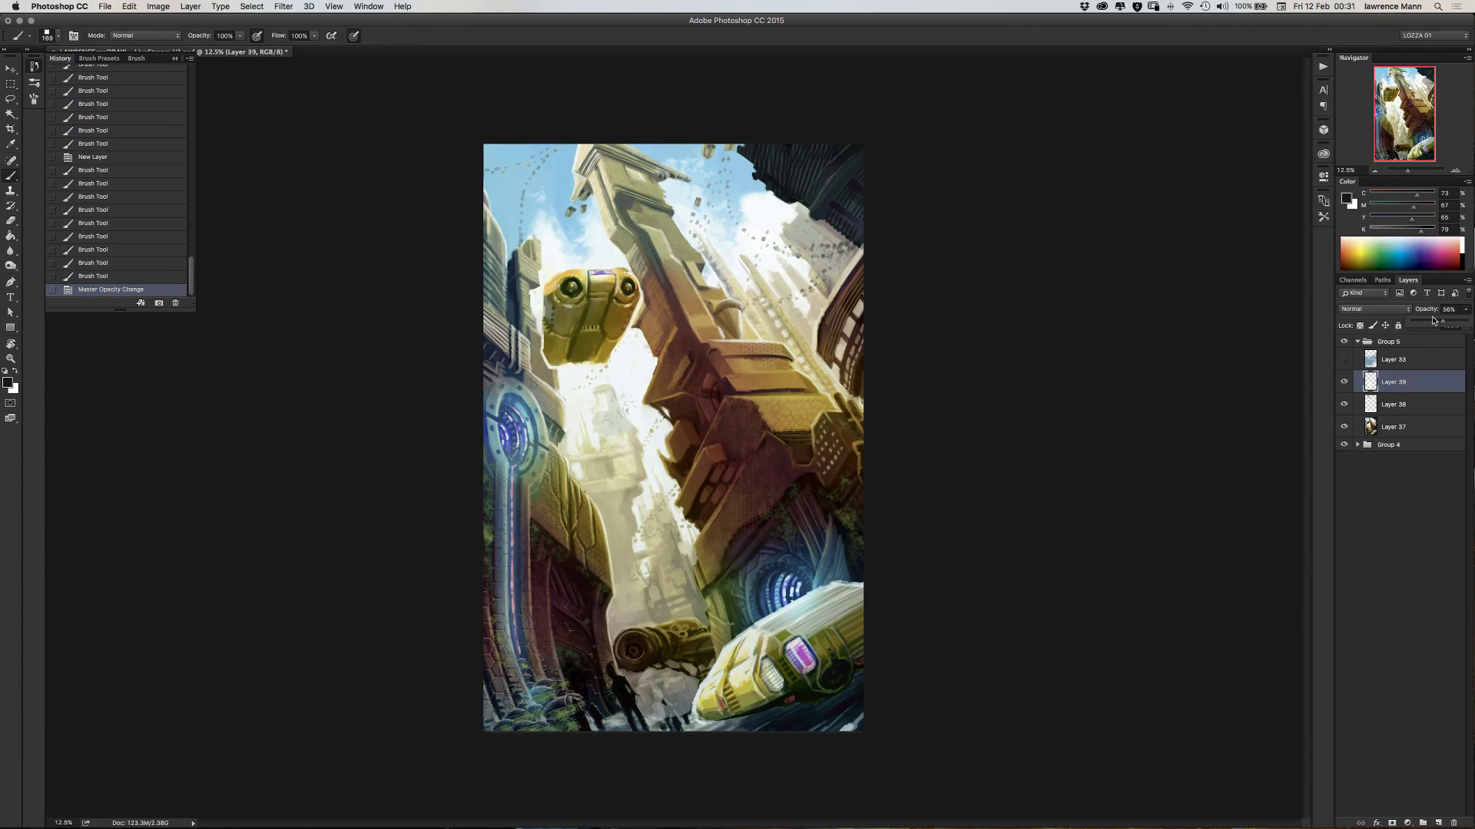
pyautogui.moveTo(1433, 323); pyautogui.dragTo(1431, 323)
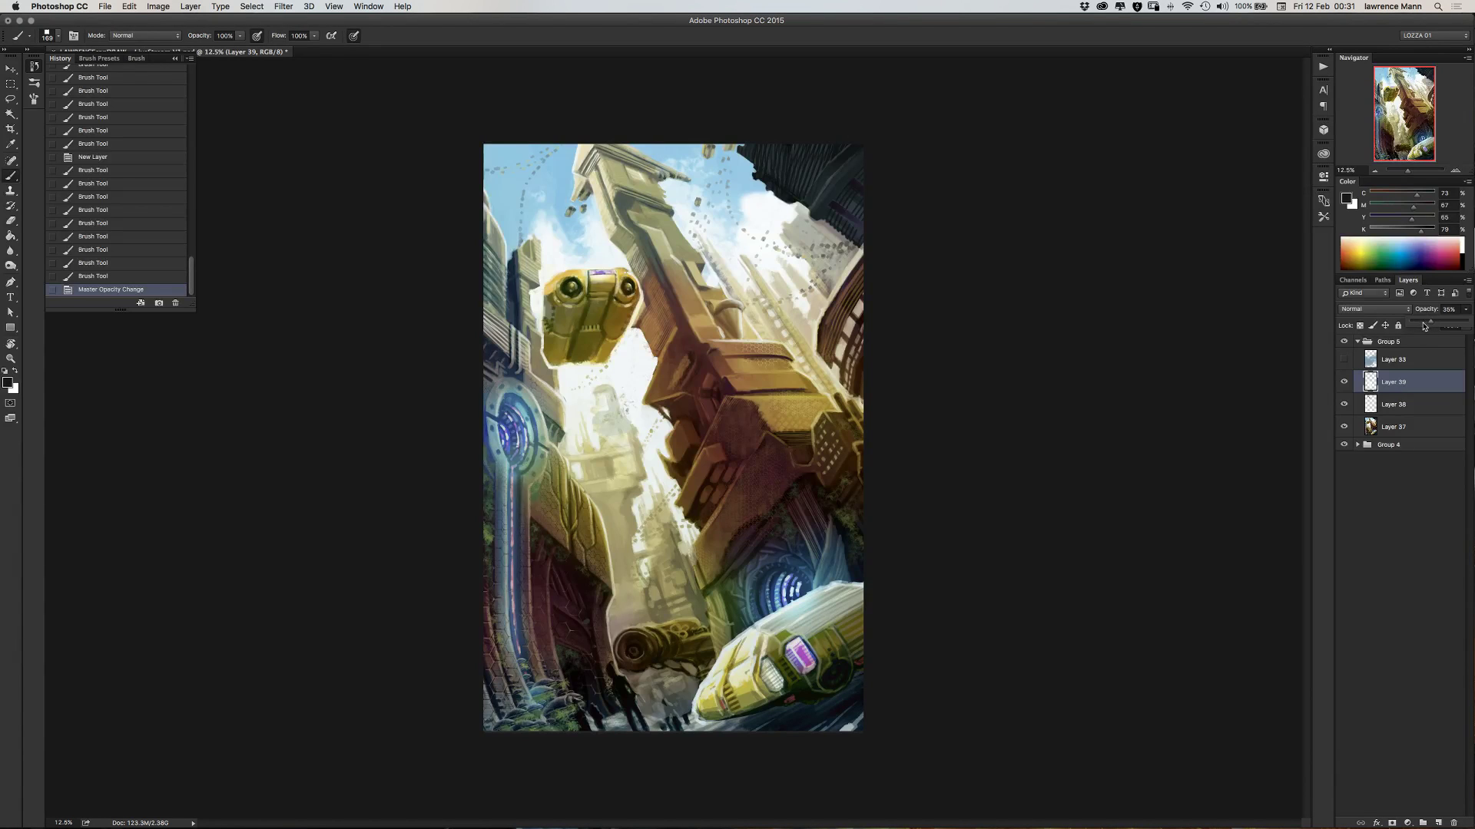
pyautogui.moveTo(1423, 326)
pyautogui.mouseDown()
pyautogui.moveTo(1401, 323)
pyautogui.moveTo(1431, 324)
pyautogui.mouseUp()
pyautogui.moveTo(1438, 321); pyautogui.dragTo(1424, 324)
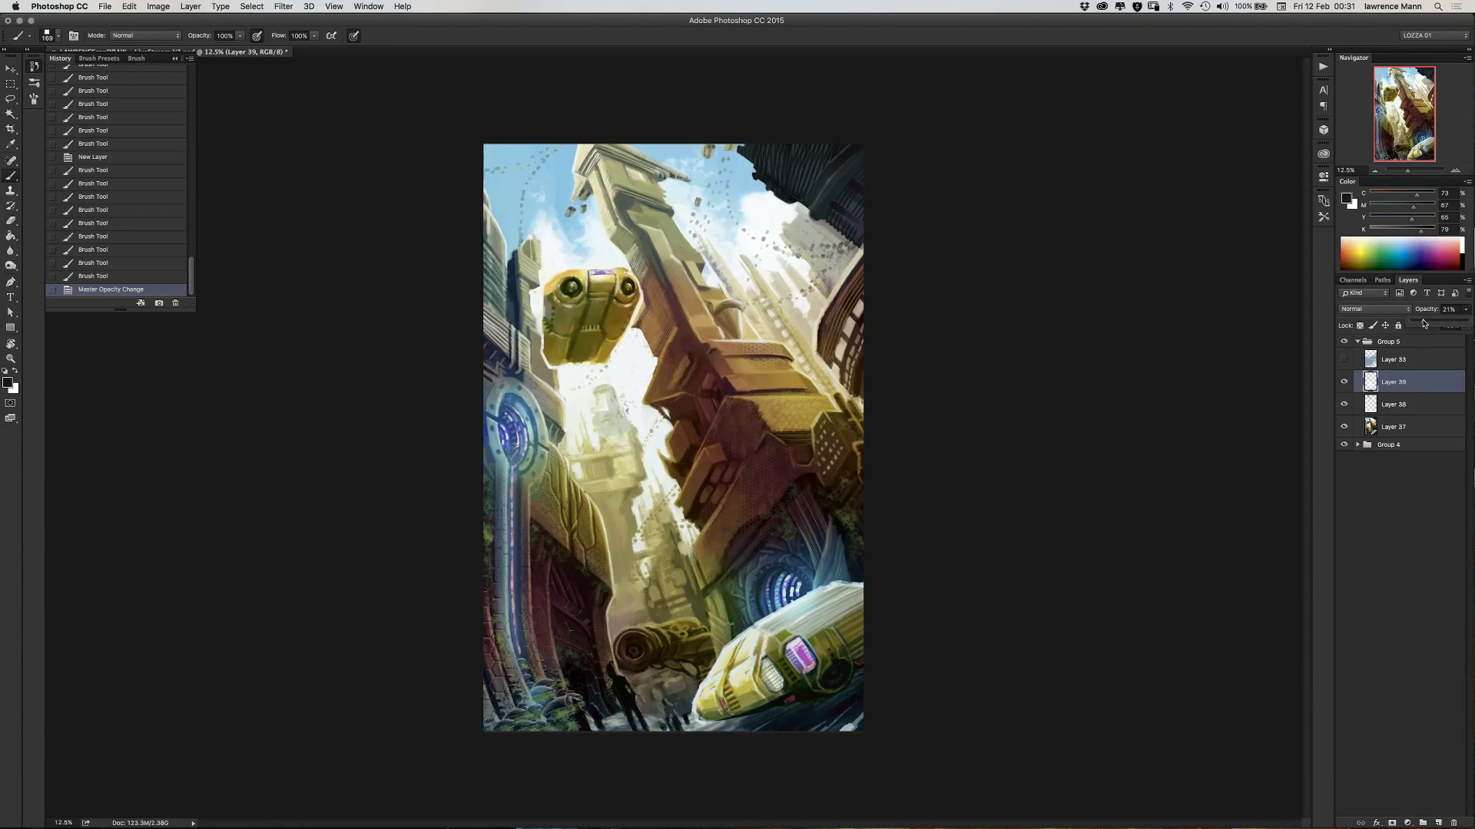
pyautogui.moveTo(1417, 324); pyautogui.dragTo(1425, 323)
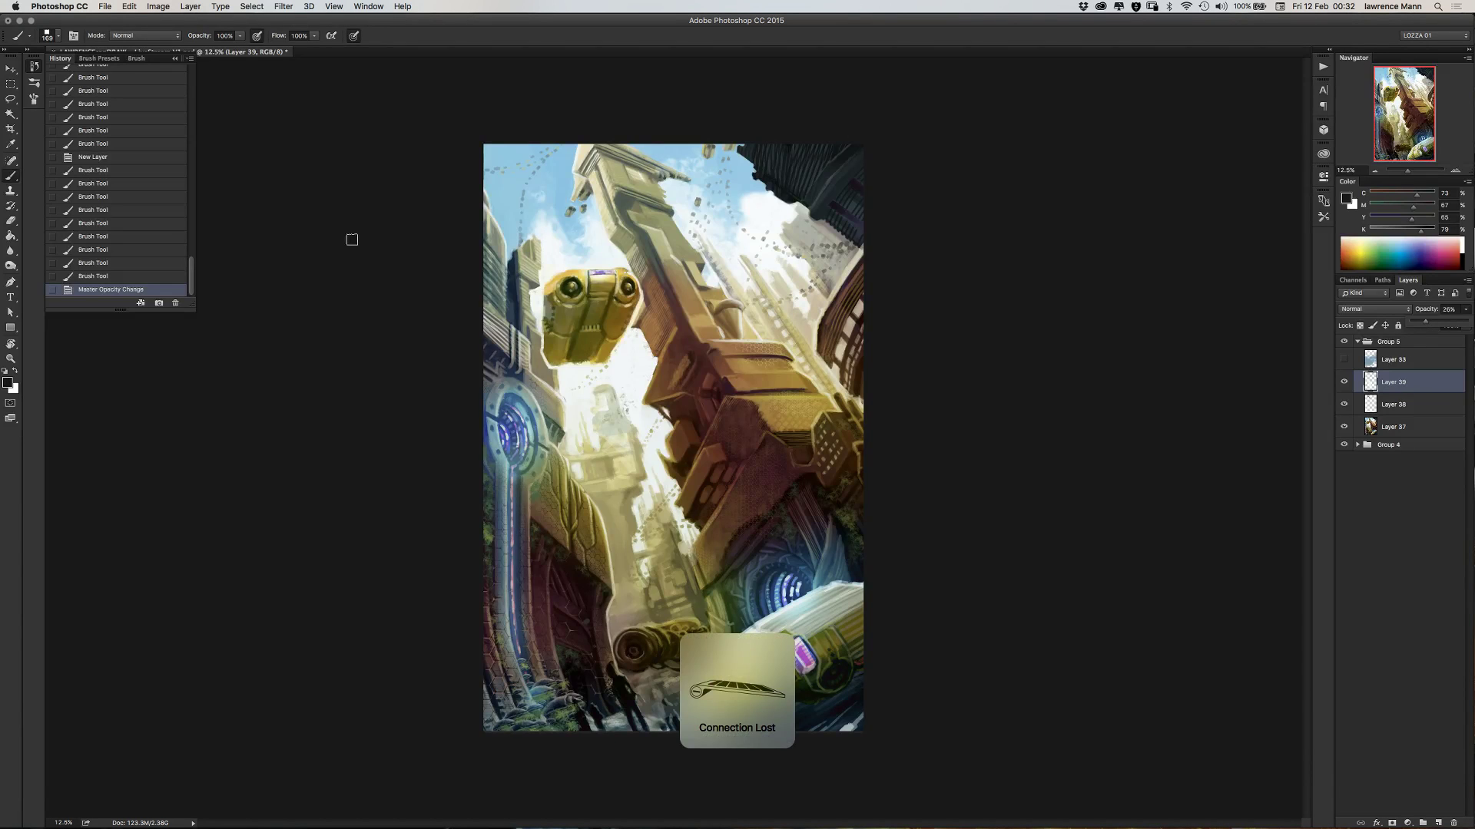
# - Set a soft eraser to about 2120 px and fade the haze around the ground figures, cannon and shadowed wall
pyautogui.press('e')
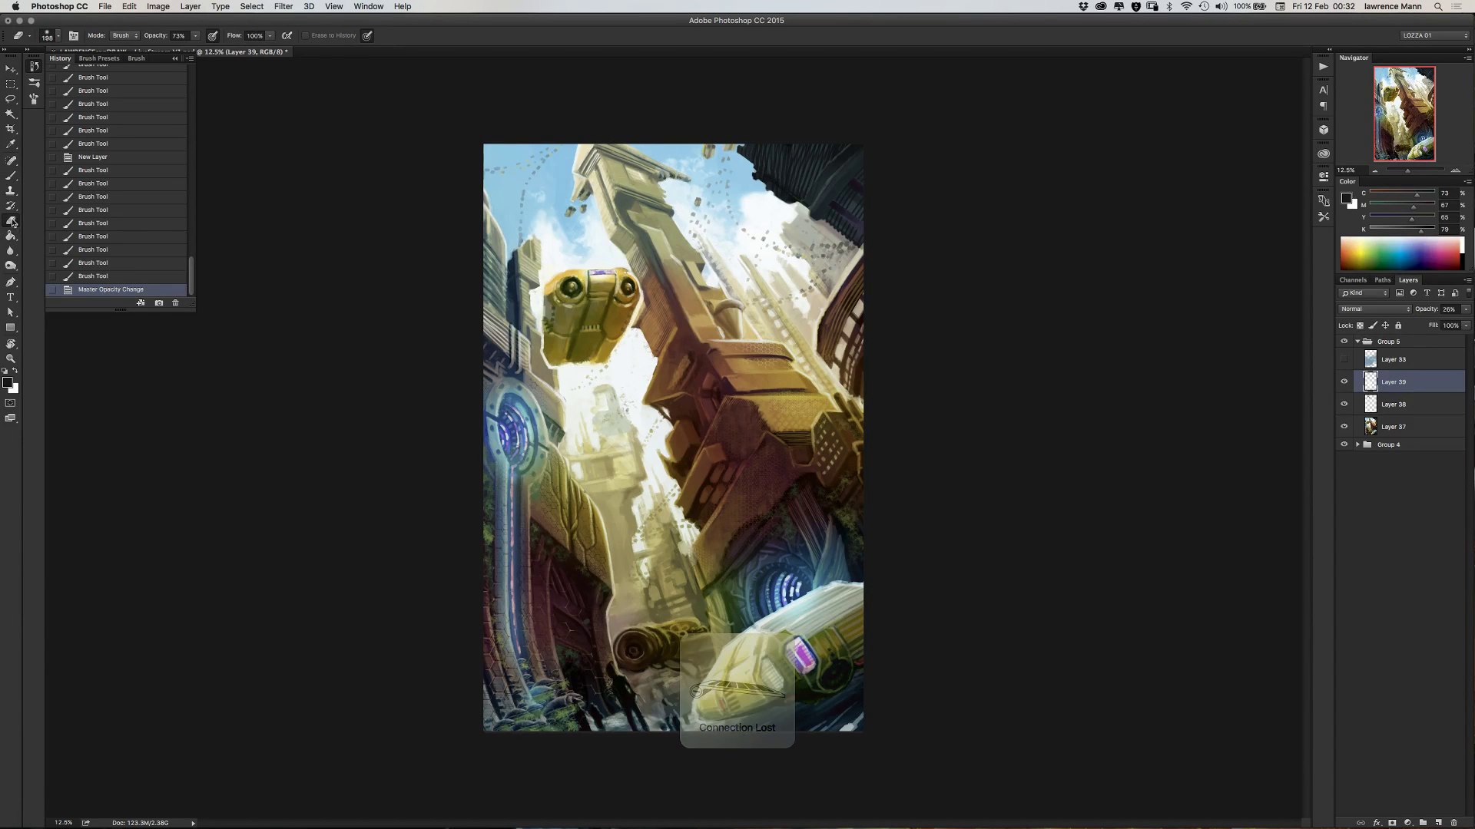
pyautogui.rightClick(546, 374)
pyautogui.moveTo(674, 405); pyautogui.dragTo(679, 407)
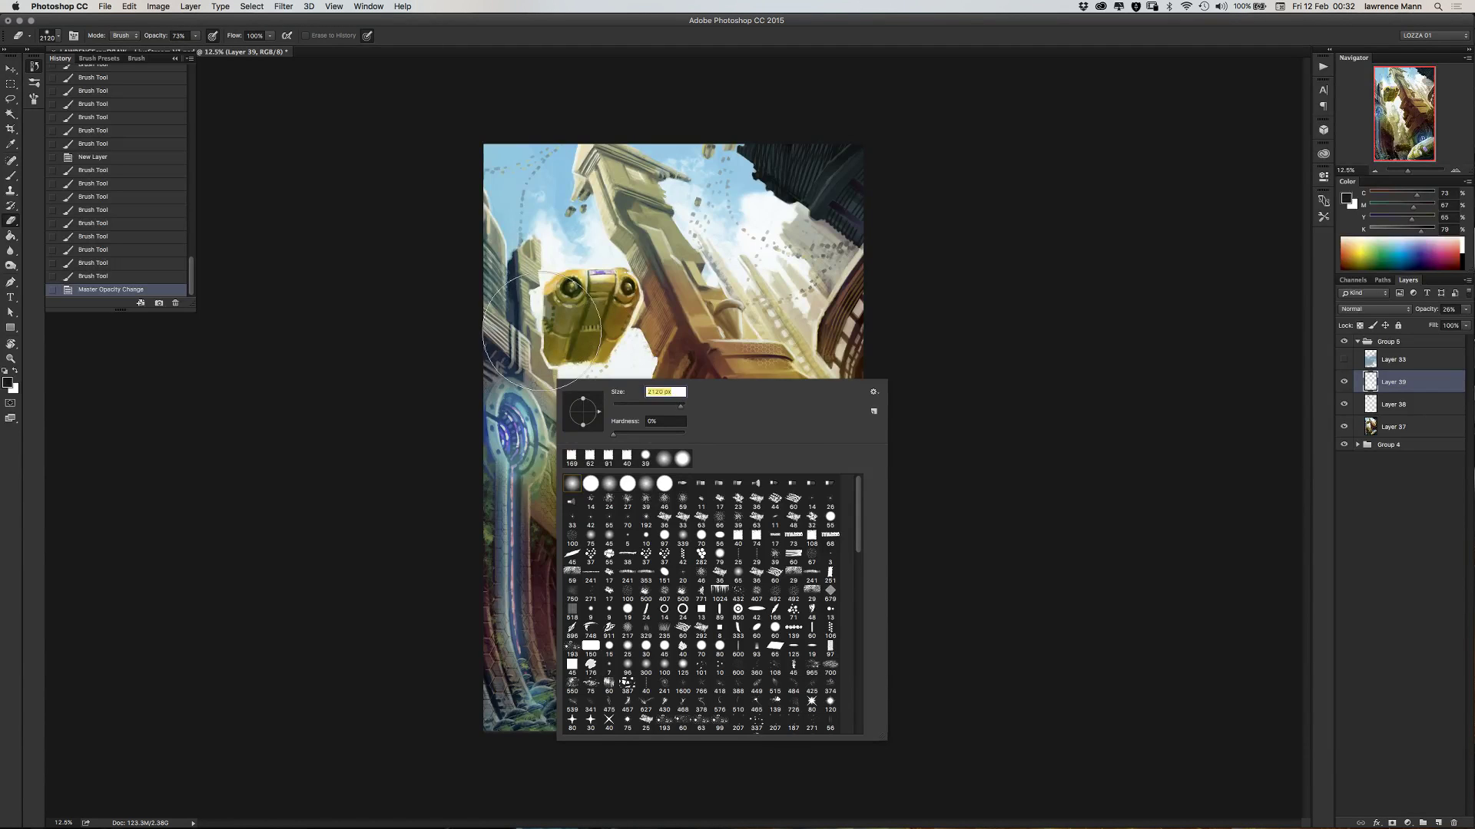
pyautogui.click(388, 292)
pyautogui.moveTo(662, 696); pyautogui.dragTo(676, 726)
pyautogui.moveTo(618, 603)
pyautogui.mouseDown()
pyautogui.moveTo(688, 624)
pyautogui.moveTo(669, 601)
pyautogui.moveTo(589, 590)
pyautogui.mouseUp()
pyautogui.click(588, 588)
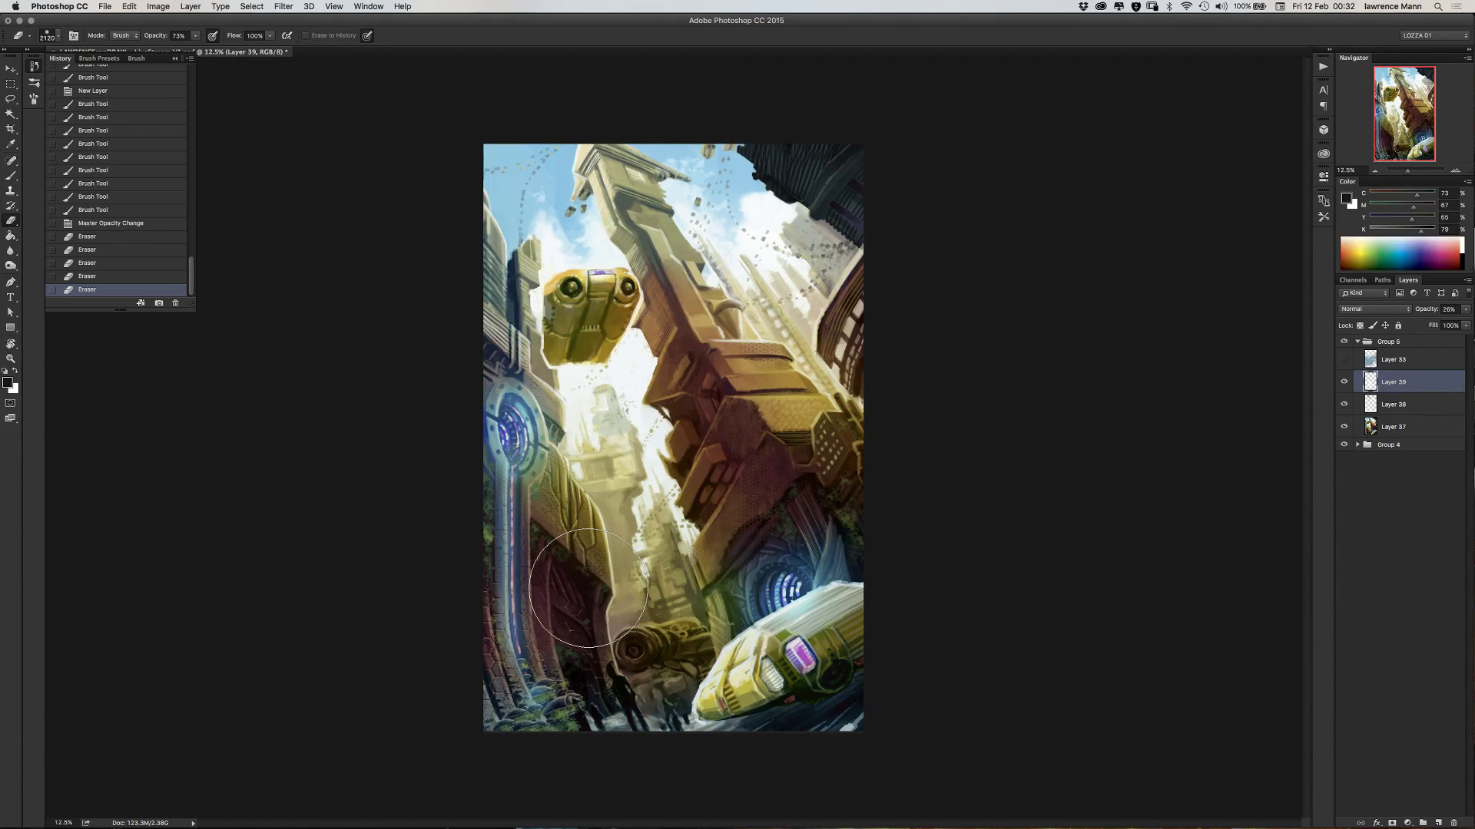
# - Compare the painting with and without the haze layer and inspect the gap between the towers
pyautogui.click(1344, 382)
pyautogui.click(1344, 381)
pyautogui.click(1344, 382)
pyautogui.click(1344, 381)
pyautogui.click(1344, 379)
pyautogui.click(1346, 379)
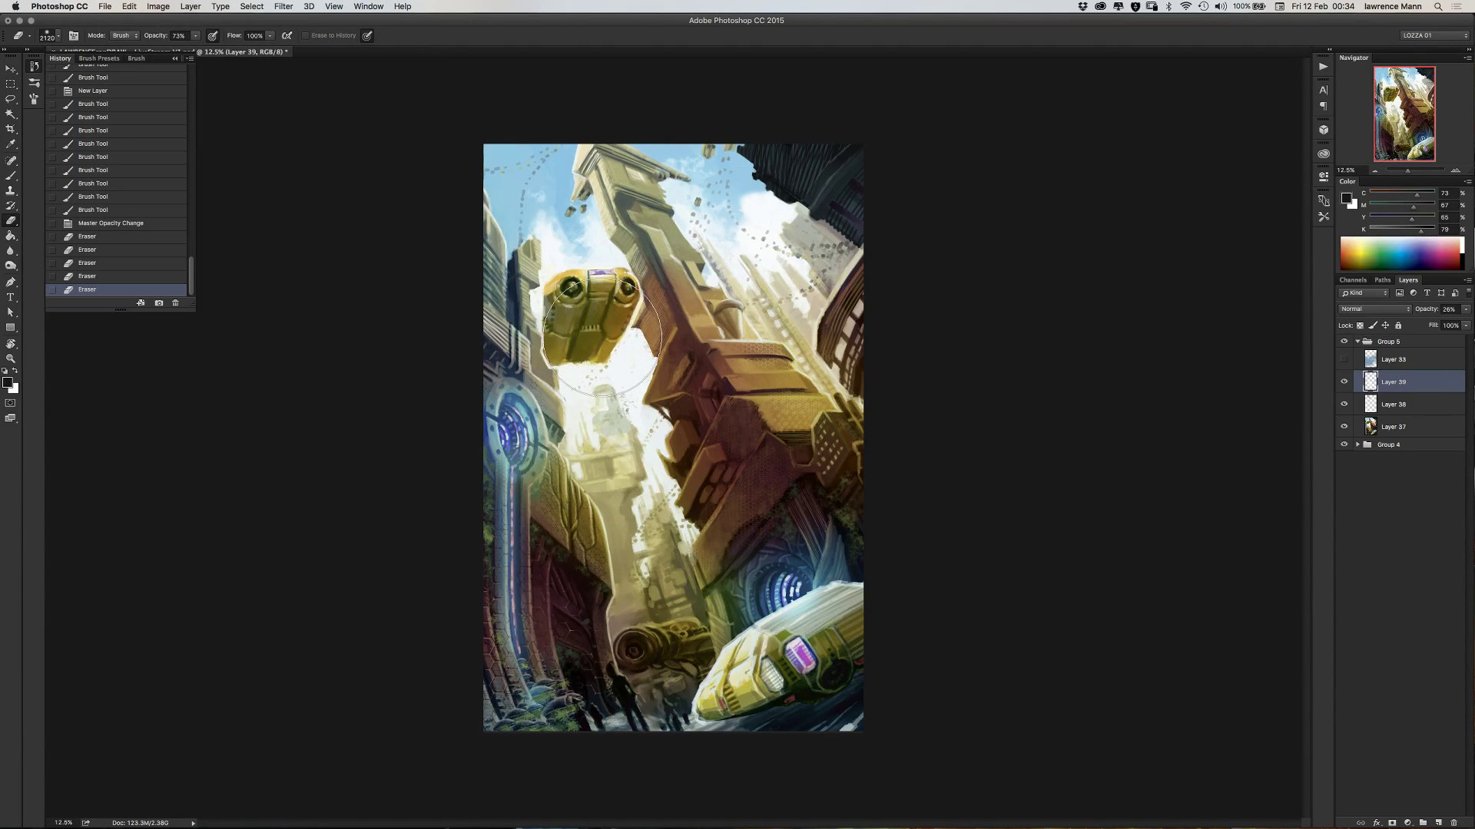
pyautogui.scroll(-2, 601, 338)
pyautogui.scroll(5, 603, 339)
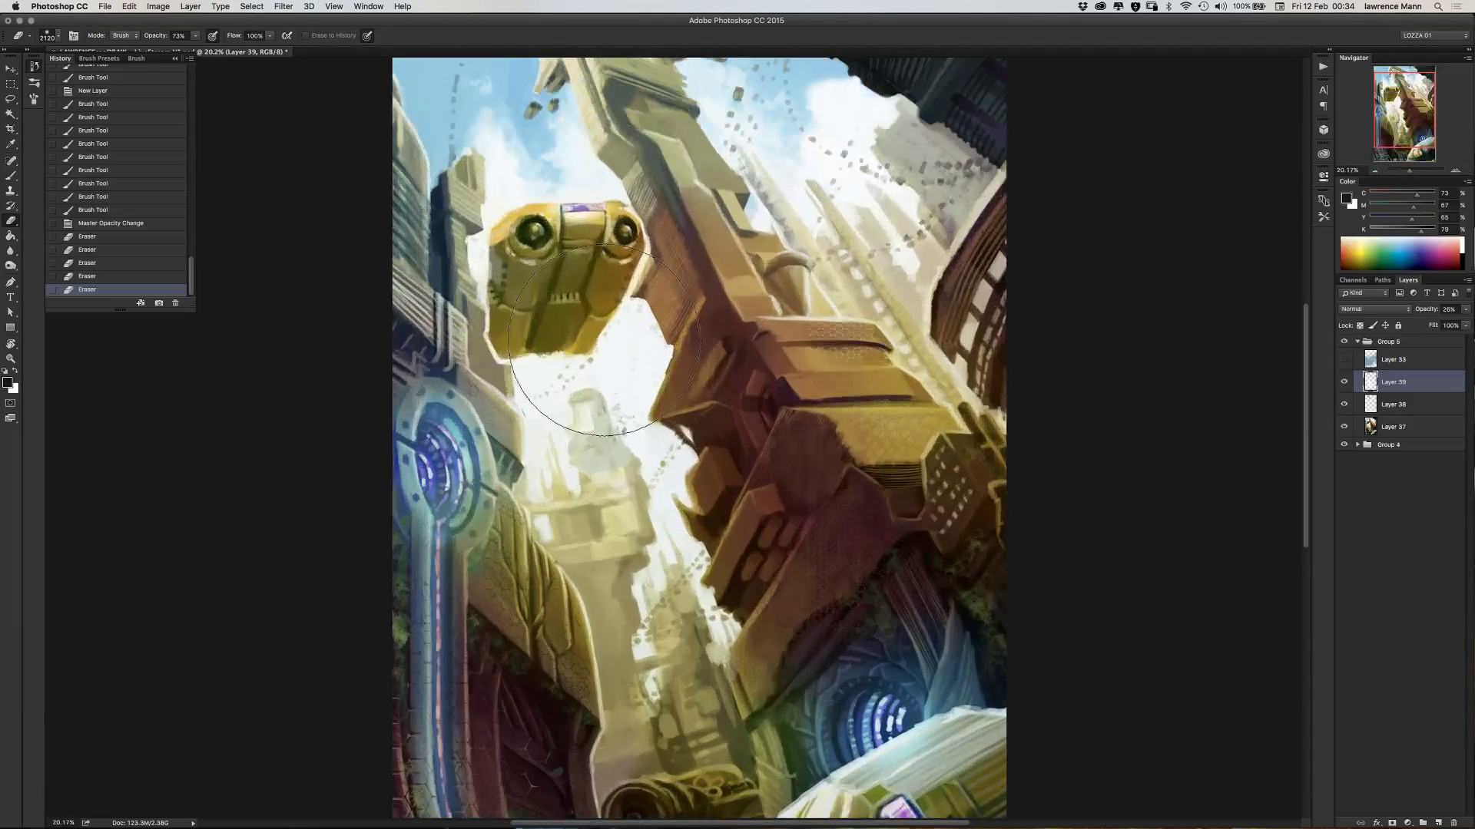
pyautogui.scroll(-2, 603, 339)
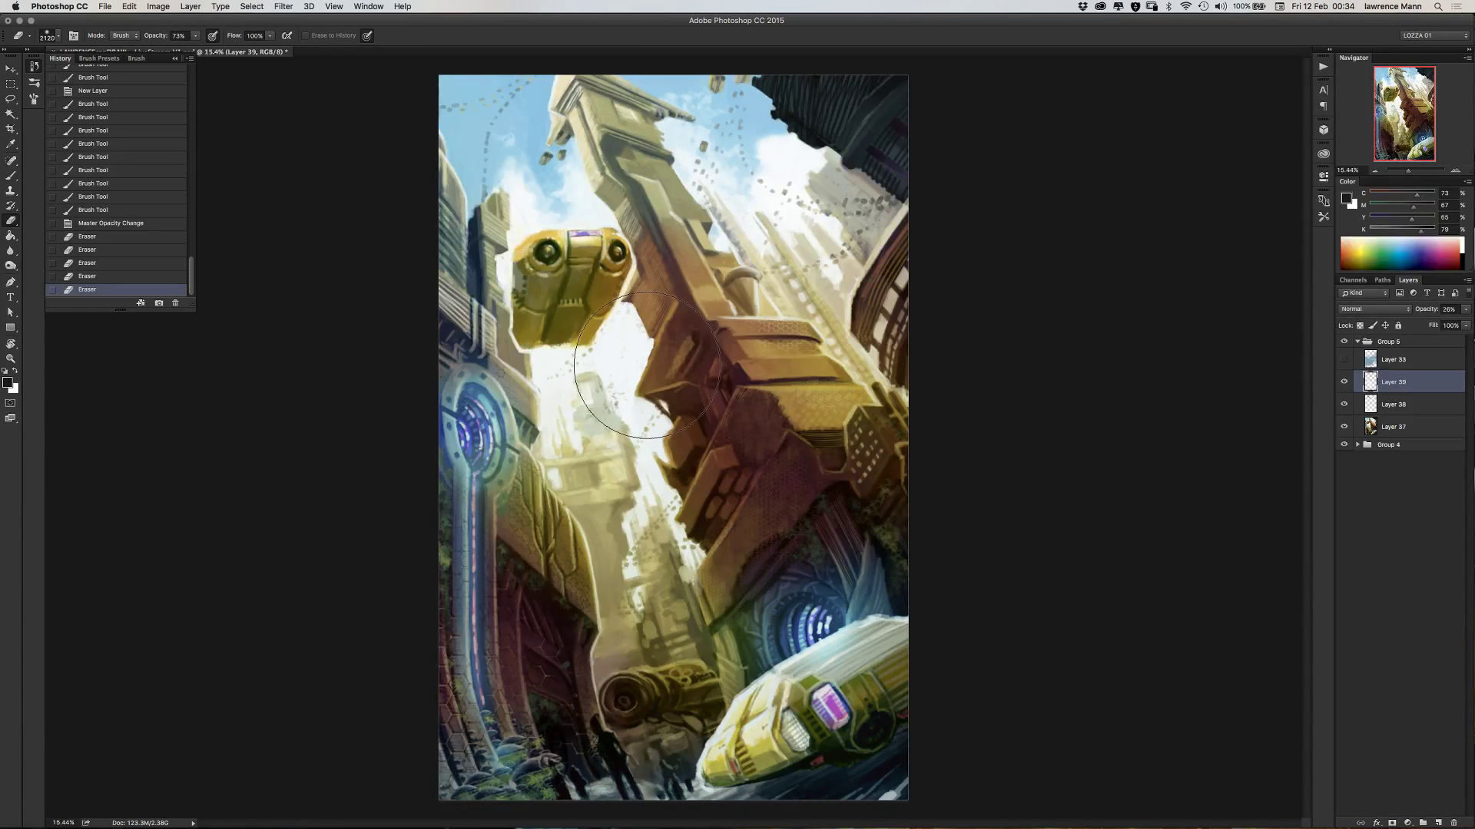
# - Examine the lower half of the painting, from the hazy gap between the towers down to the cannon, ground figures and vehicle
pyautogui.scroll(2, 648, 365)
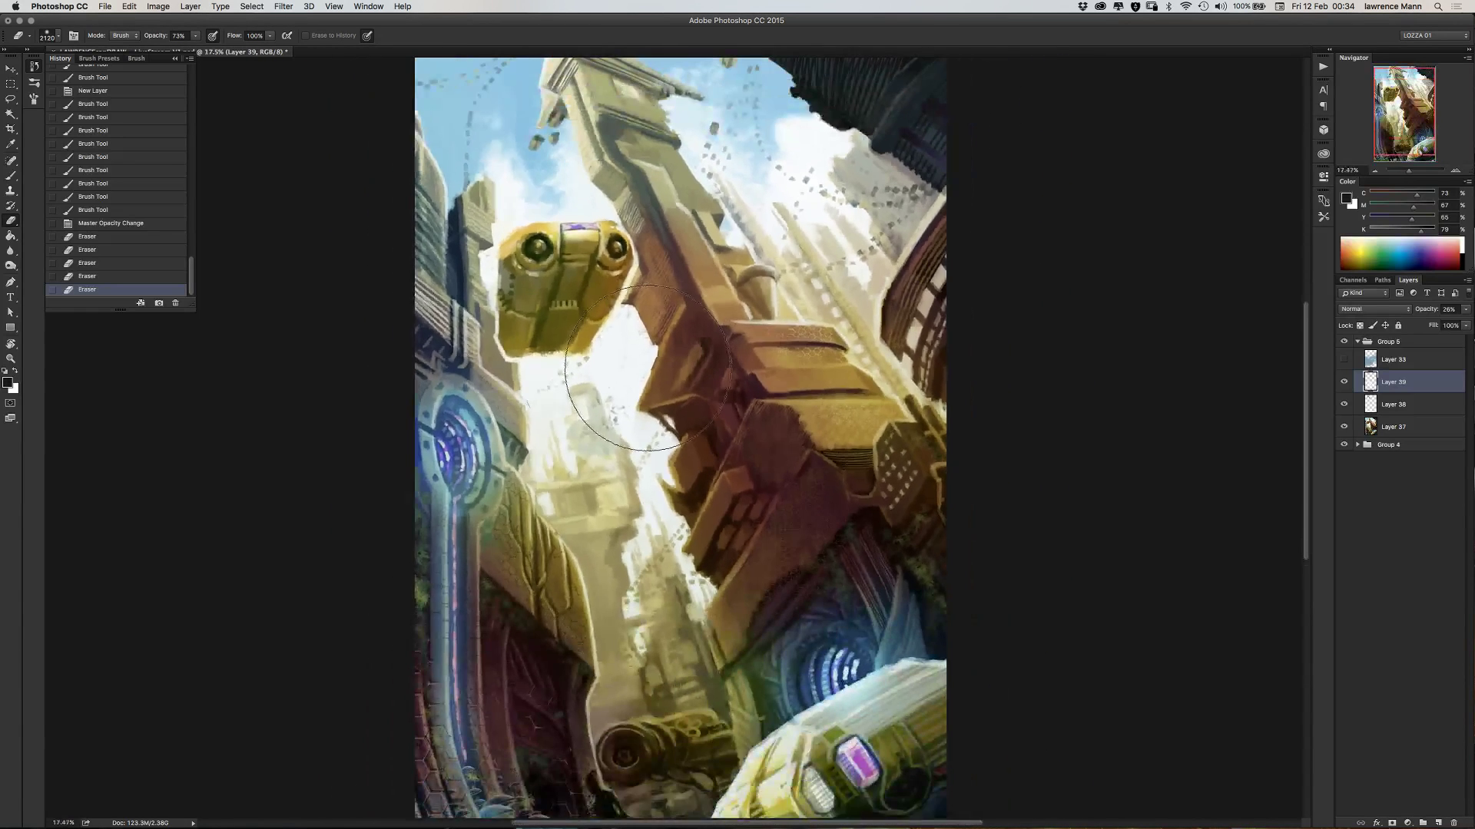
pyautogui.moveTo(648, 368); pyautogui.dragTo(684, 298)
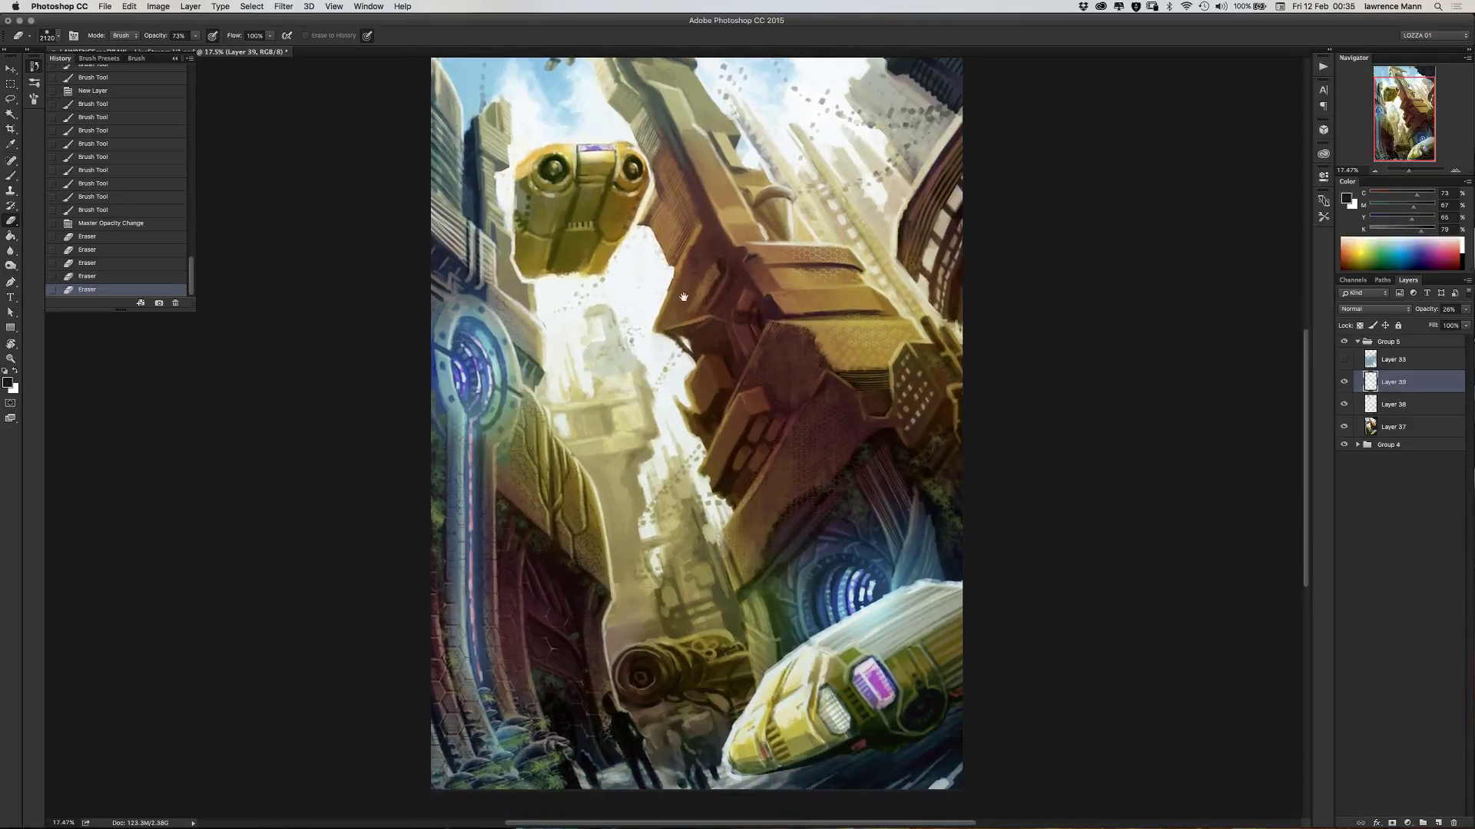
pyautogui.scroll(-5, 684, 297)
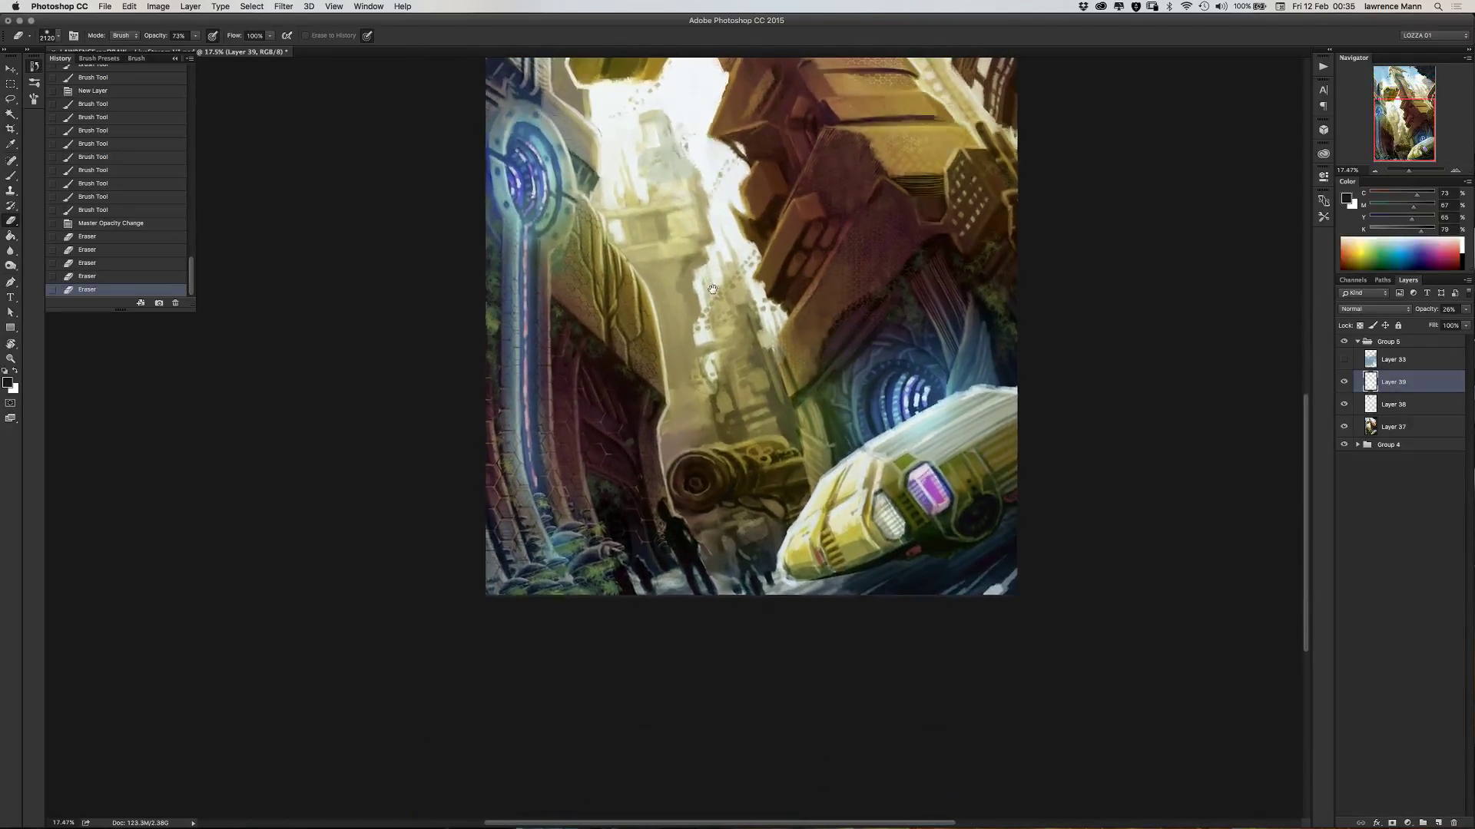
pyautogui.scroll(-1, 712, 289)
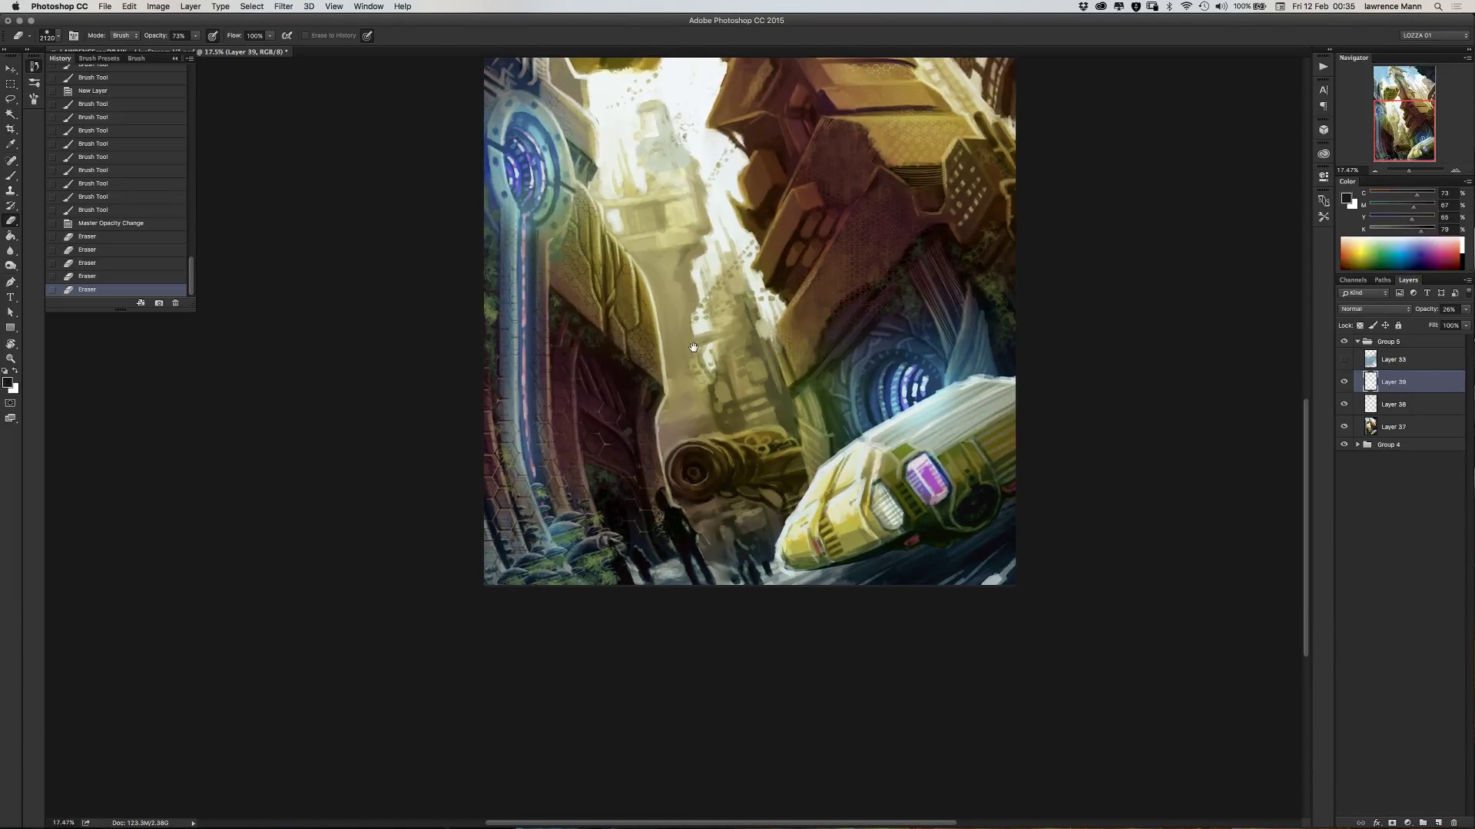
pyautogui.moveTo(693, 348); pyautogui.dragTo(697, 326)
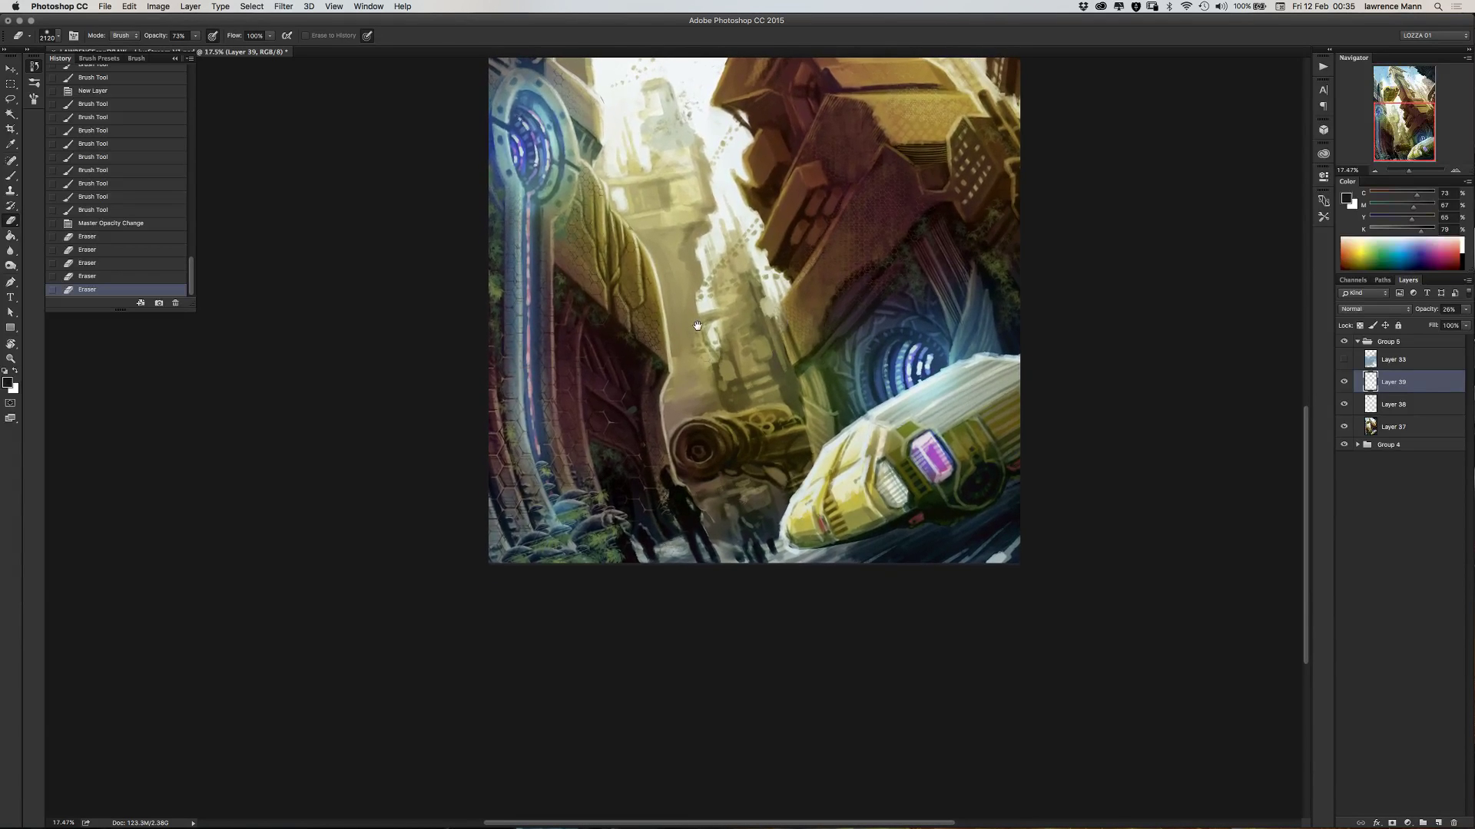
pyautogui.scroll(1, 698, 326)
pyautogui.scroll(-2, 653, 321)
pyautogui.hscroll(2, 653, 321)
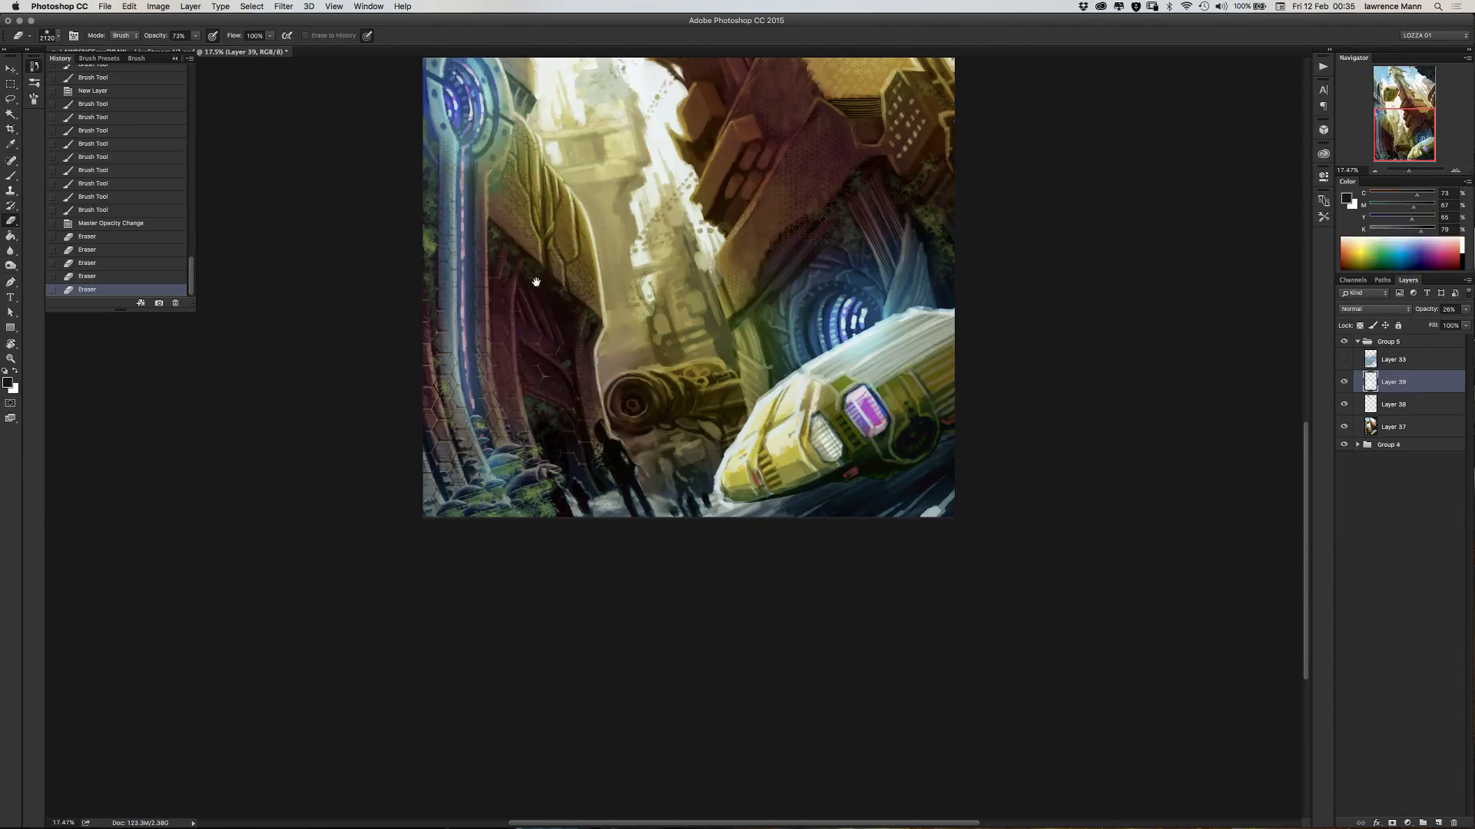
pyautogui.scroll(3, 530, 280)
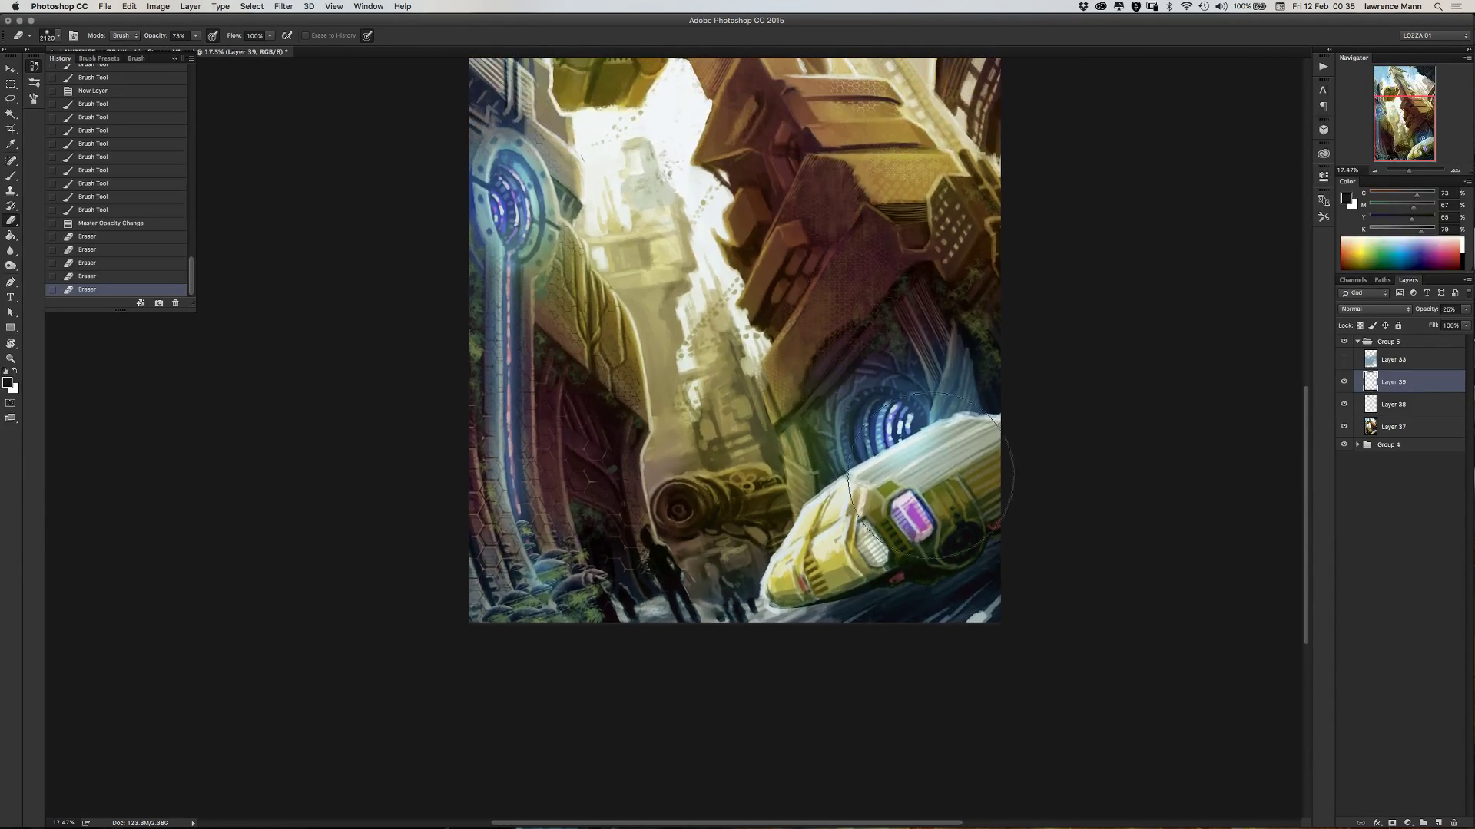
# - Merge Layer 37, Layer 38 and Layer 39 into one layer and add a new empty layer above it
pyautogui.keyDown('shift'); pyautogui.click(1391, 430); pyautogui.keyUp('shift')
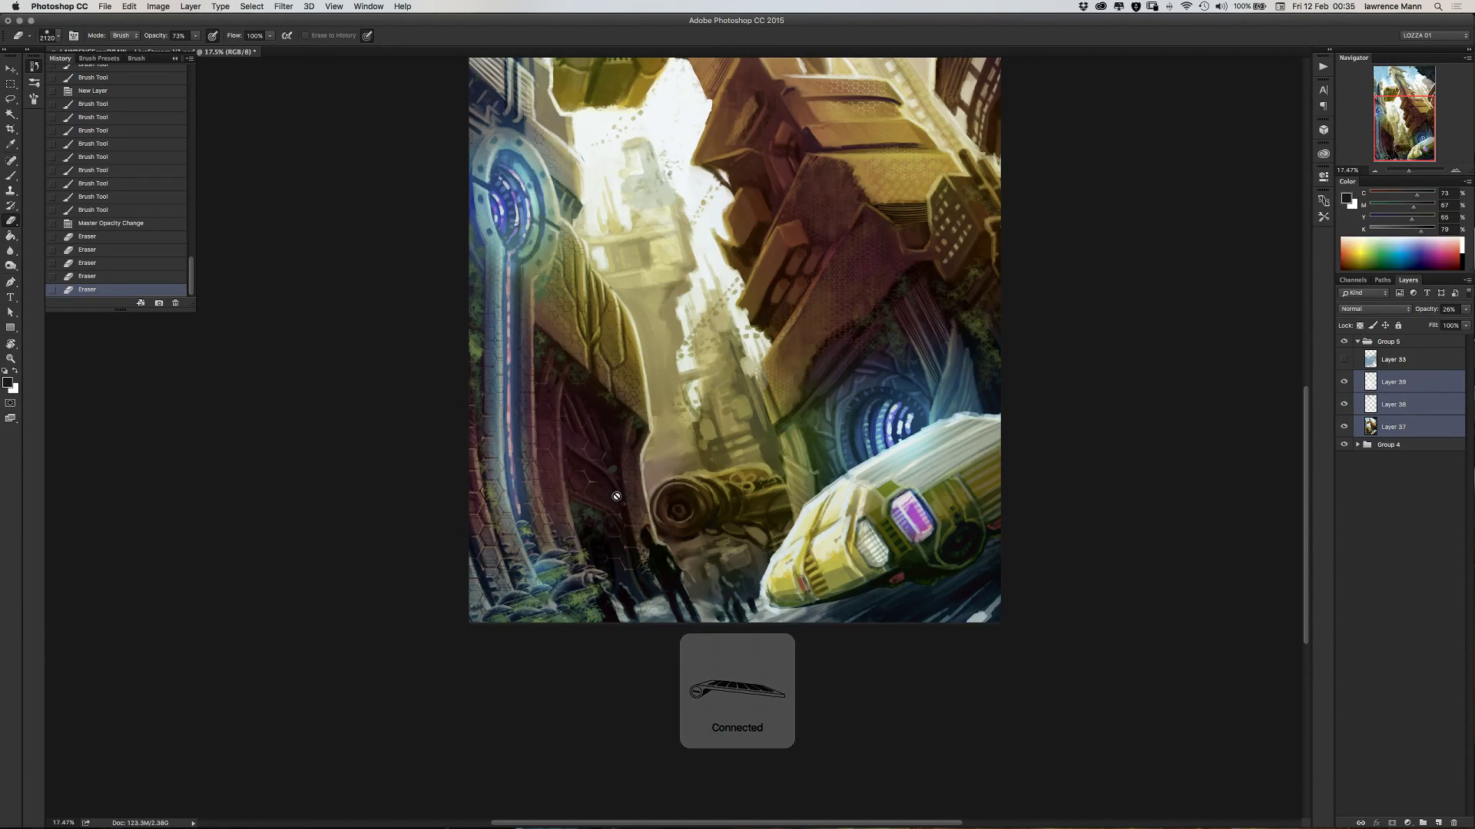
pyautogui.press('super+e')
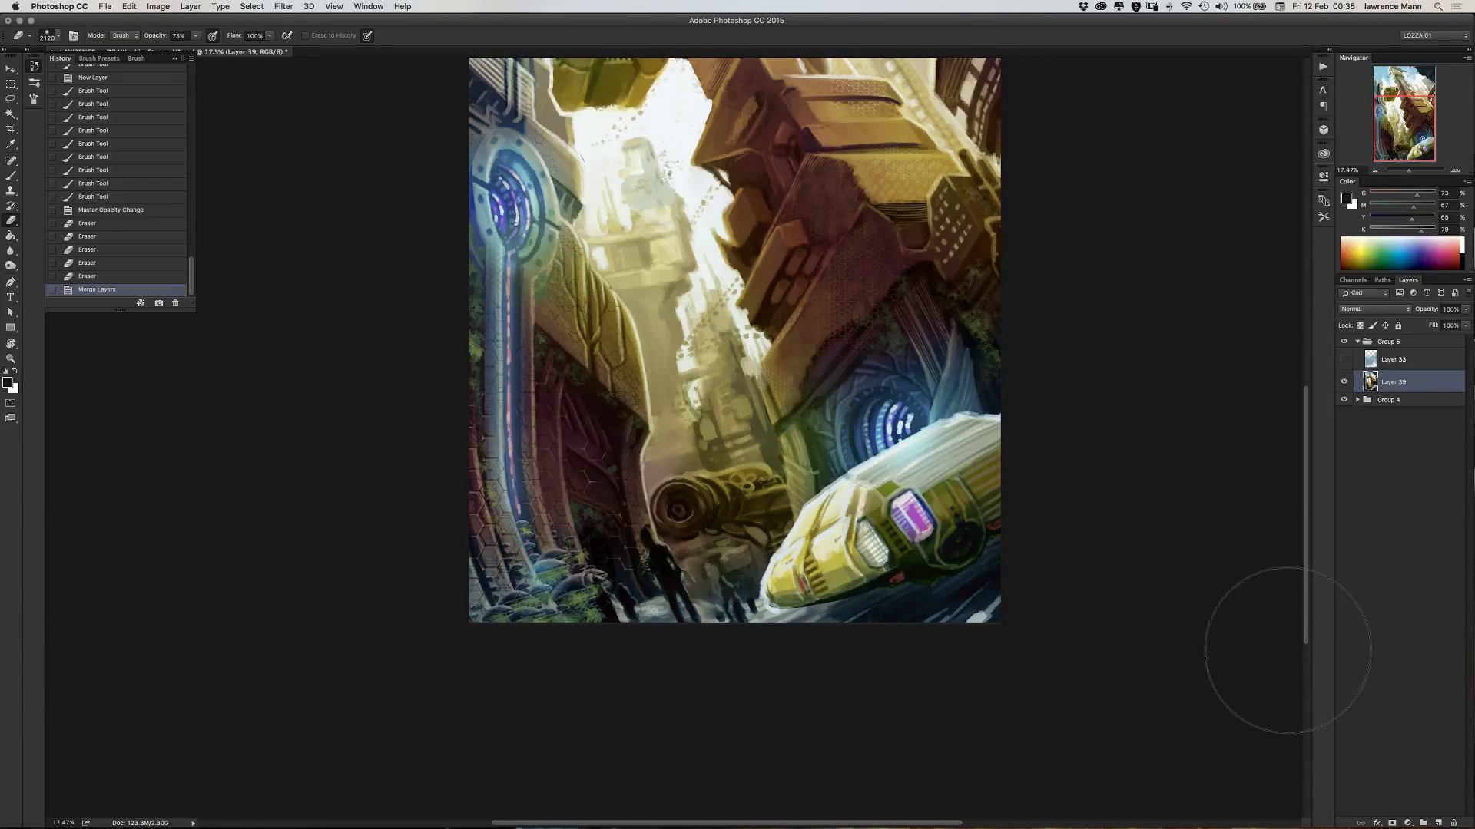
pyautogui.click(1437, 822)
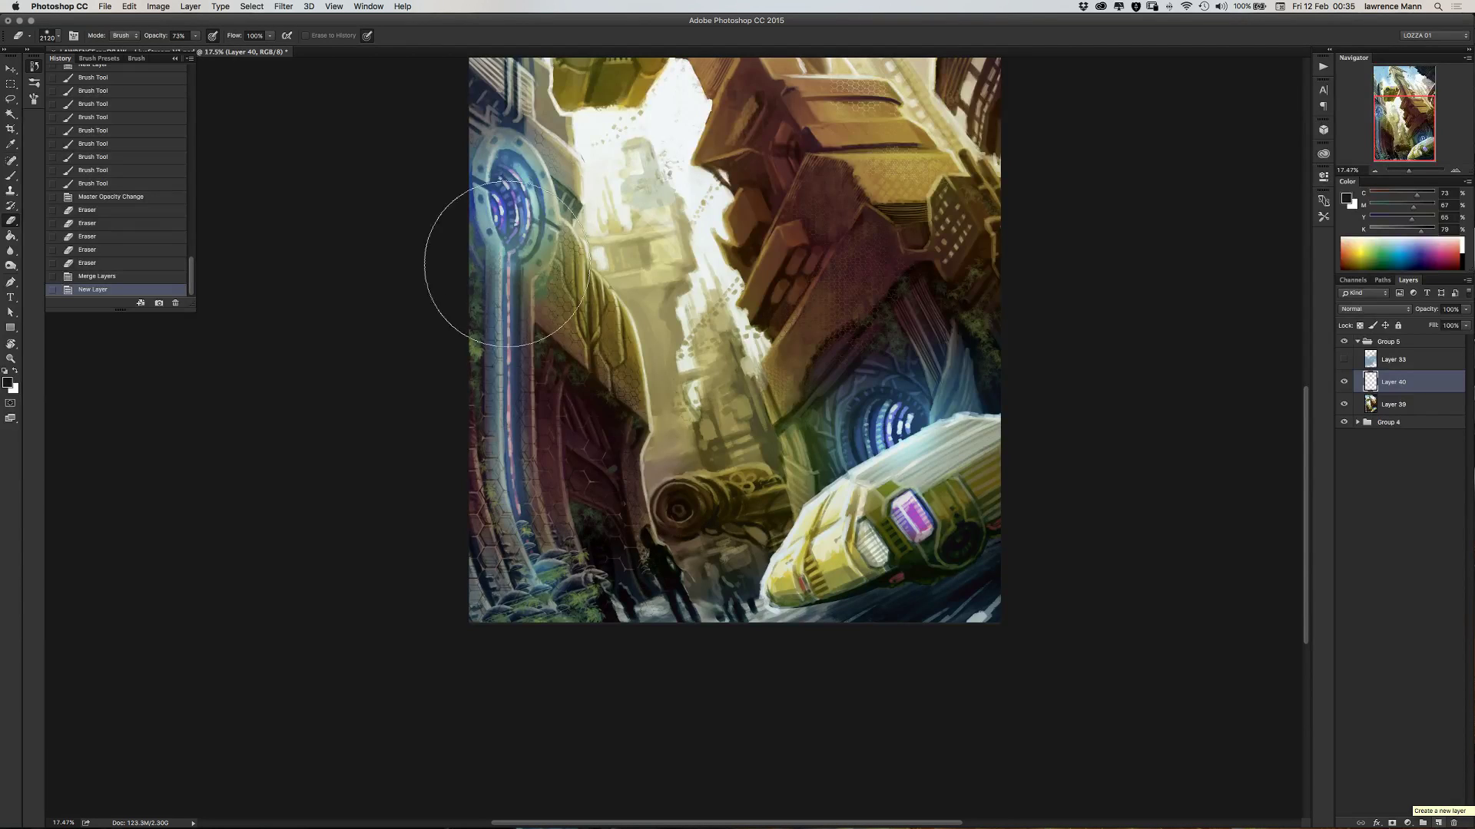
# - With a 169 px brush, paint sampled sky white and pale yellow over the distant tower's top and the adjoining gap
pyautogui.click(13, 176)
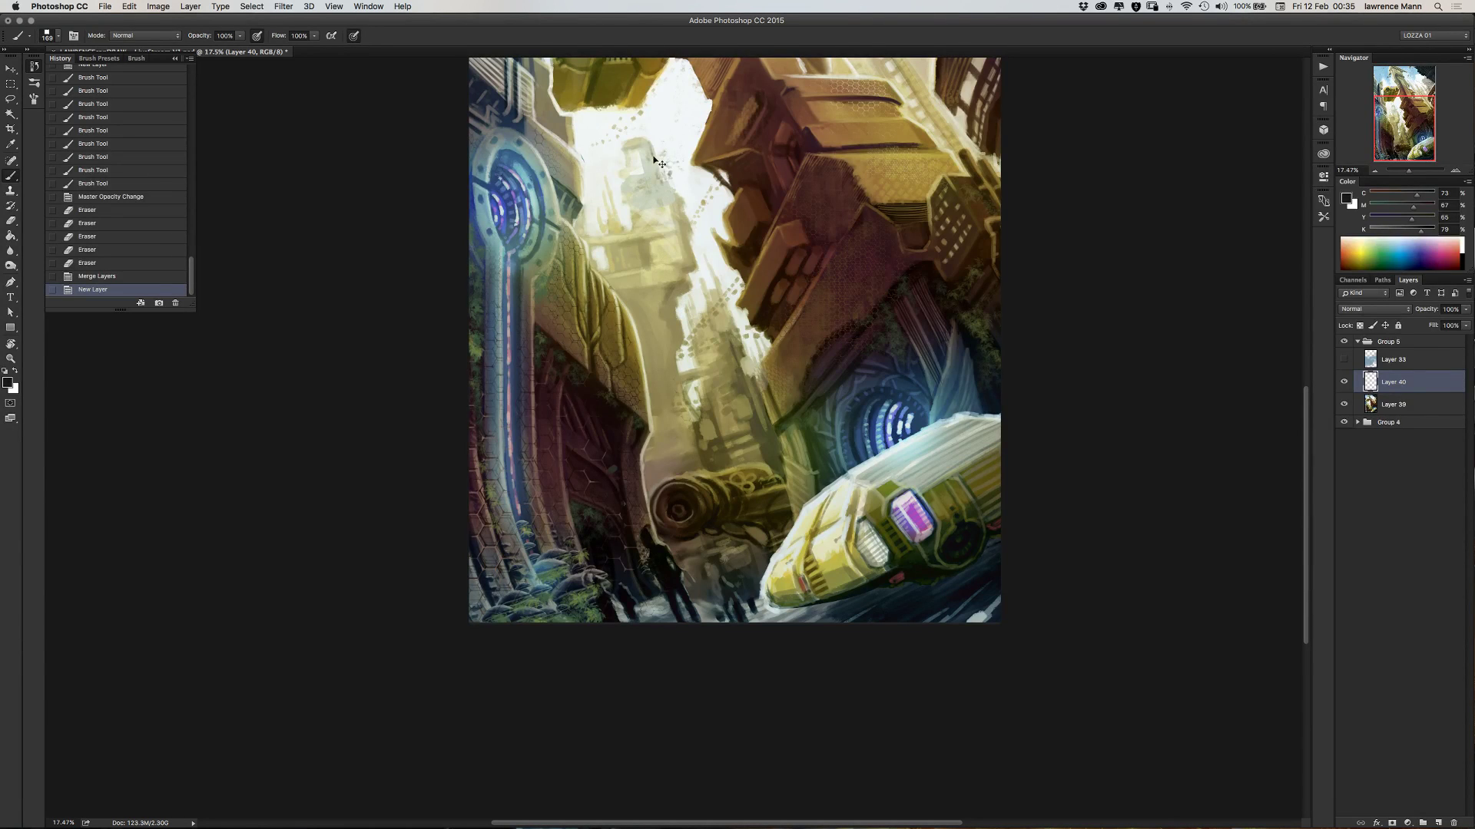
pyautogui.keyDown('alt'); pyautogui.click(690, 181); pyautogui.keyUp('alt')
pyautogui.moveTo(658, 155)
pyautogui.mouseDown()
pyautogui.moveTo(673, 194)
pyautogui.moveTo(652, 136)
pyautogui.moveTo(646, 168)
pyautogui.moveTo(652, 141)
pyautogui.moveTo(688, 240)
pyautogui.moveTo(684, 225)
pyautogui.moveTo(696, 277)
pyautogui.moveTo(674, 220)
pyautogui.moveTo(687, 300)
pyautogui.moveTo(682, 211)
pyautogui.moveTo(650, 136)
pyautogui.moveTo(681, 264)
pyautogui.moveTo(671, 150)
pyautogui.moveTo(676, 221)
pyautogui.moveTo(662, 151)
pyautogui.moveTo(674, 214)
pyautogui.moveTo(646, 151)
pyautogui.moveTo(676, 243)
pyautogui.moveTo(654, 154)
pyautogui.moveTo(661, 181)
pyautogui.moveTo(602, 159)
pyautogui.mouseUp()
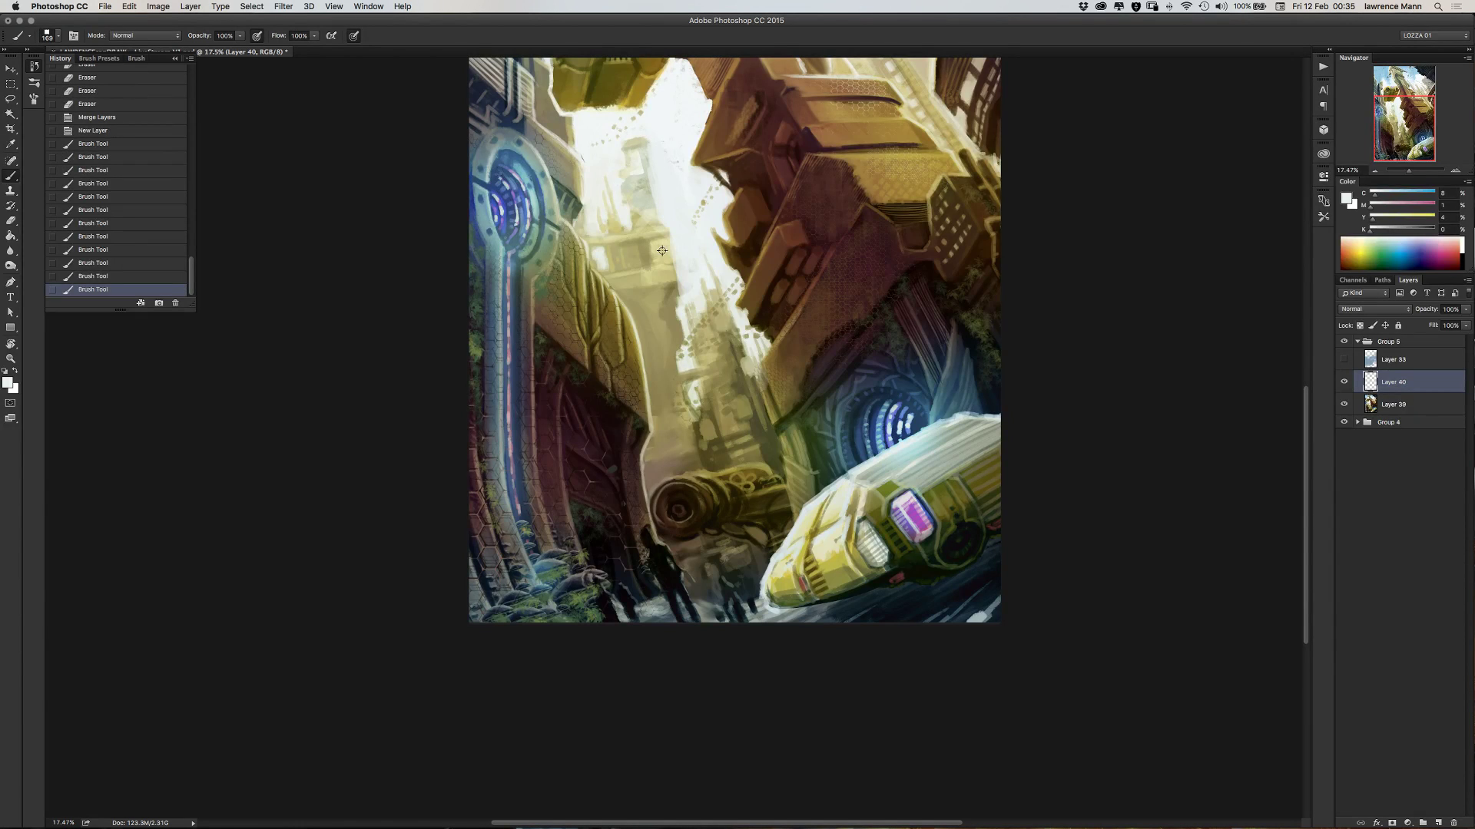
pyautogui.keyDown('alt'); pyautogui.click(652, 221); pyautogui.keyUp('alt')
pyautogui.moveTo(653, 223)
pyautogui.mouseDown()
pyautogui.moveTo(630, 211)
pyautogui.moveTo(634, 228)
pyautogui.moveTo(626, 185)
pyautogui.moveTo(652, 203)
pyautogui.moveTo(656, 248)
pyautogui.moveTo(655, 204)
pyautogui.moveTo(657, 218)
pyautogui.mouseUp()
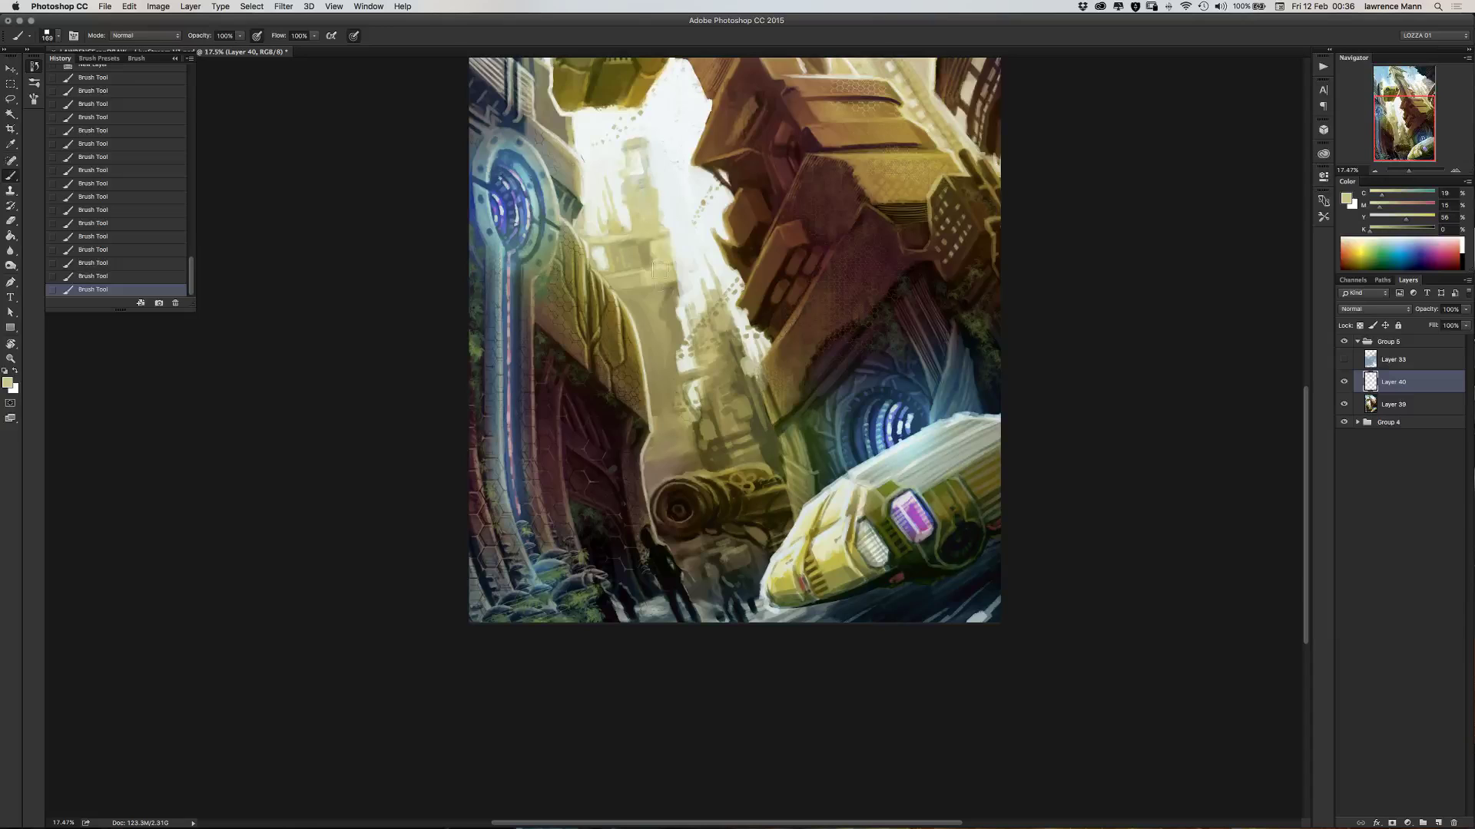
# - Repaint the distant tower's left side with sampled tones and cut back its silhouette with near-white sky colour
pyautogui.keyDown('alt'); pyautogui.click(626, 222); pyautogui.keyUp('alt')
pyautogui.moveTo(626, 223)
pyautogui.mouseDown()
pyautogui.moveTo(648, 259)
pyautogui.moveTo(609, 212)
pyautogui.moveTo(627, 300)
pyautogui.mouseUp()
pyautogui.keyDown('alt'); pyautogui.click(596, 177); pyautogui.keyUp('alt')
pyautogui.moveTo(614, 203)
pyautogui.mouseDown()
pyautogui.moveTo(620, 267)
pyautogui.moveTo(619, 195)
pyautogui.moveTo(635, 266)
pyautogui.moveTo(611, 213)
pyautogui.moveTo(601, 237)
pyautogui.moveTo(615, 245)
pyautogui.moveTo(588, 233)
pyautogui.moveTo(601, 225)
pyautogui.moveTo(613, 246)
pyautogui.moveTo(632, 186)
pyautogui.moveTo(635, 218)
pyautogui.moveTo(628, 186)
pyautogui.moveTo(635, 217)
pyautogui.moveTo(626, 166)
pyautogui.moveTo(625, 198)
pyautogui.mouseUp()
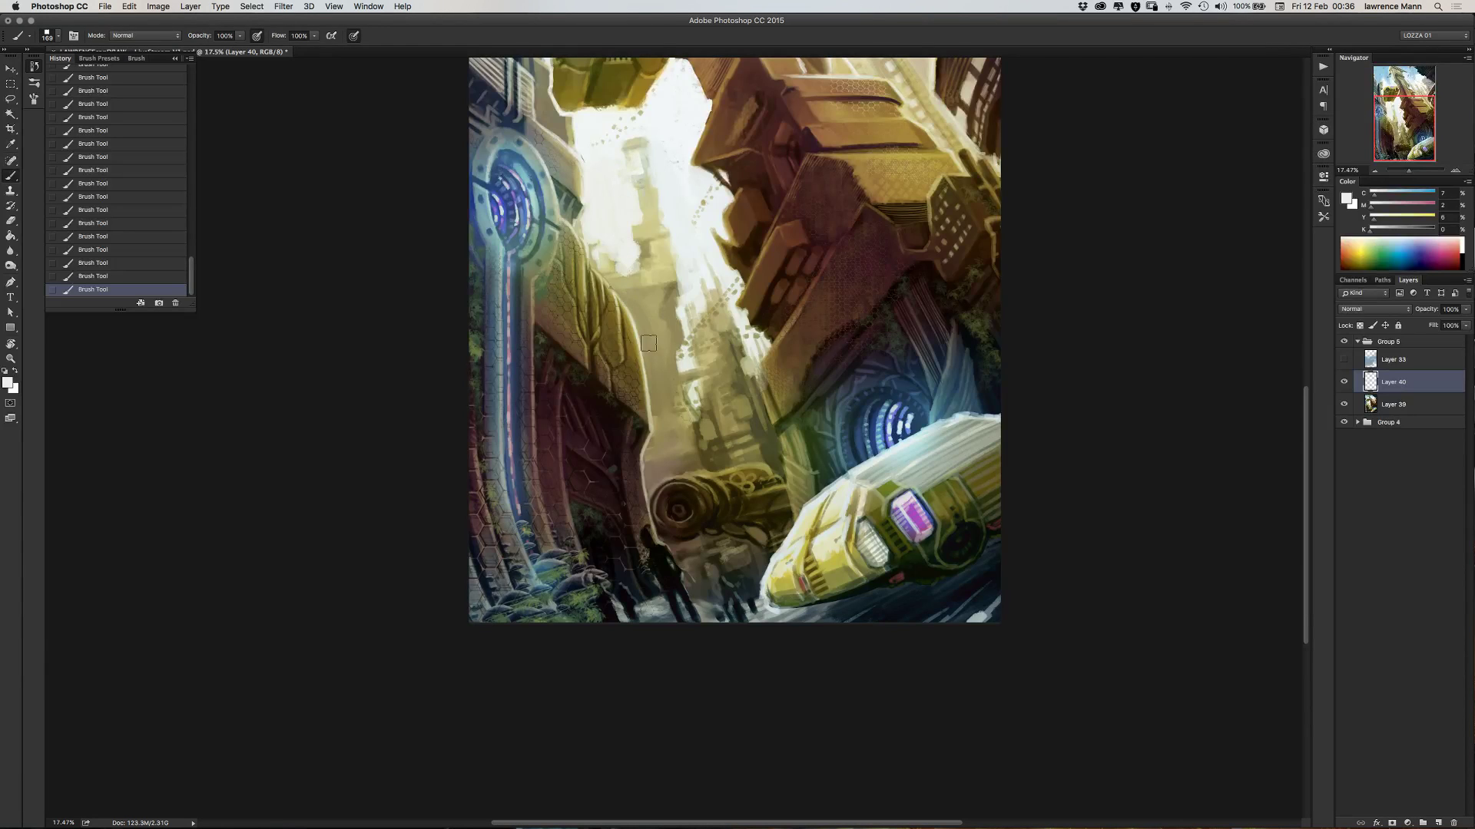
# - Block in pale olive shapes across the distant tower's midsection and its right edge using sampled colours
pyautogui.keyDown('alt'); pyautogui.click(655, 280); pyautogui.keyUp('alt')
pyautogui.moveTo(646, 289)
pyautogui.mouseDown()
pyautogui.moveTo(635, 314)
pyautogui.moveTo(631, 300)
pyautogui.moveTo(655, 364)
pyautogui.moveTo(661, 350)
pyautogui.moveTo(652, 340)
pyautogui.moveTo(657, 376)
pyautogui.moveTo(690, 369)
pyautogui.mouseUp()
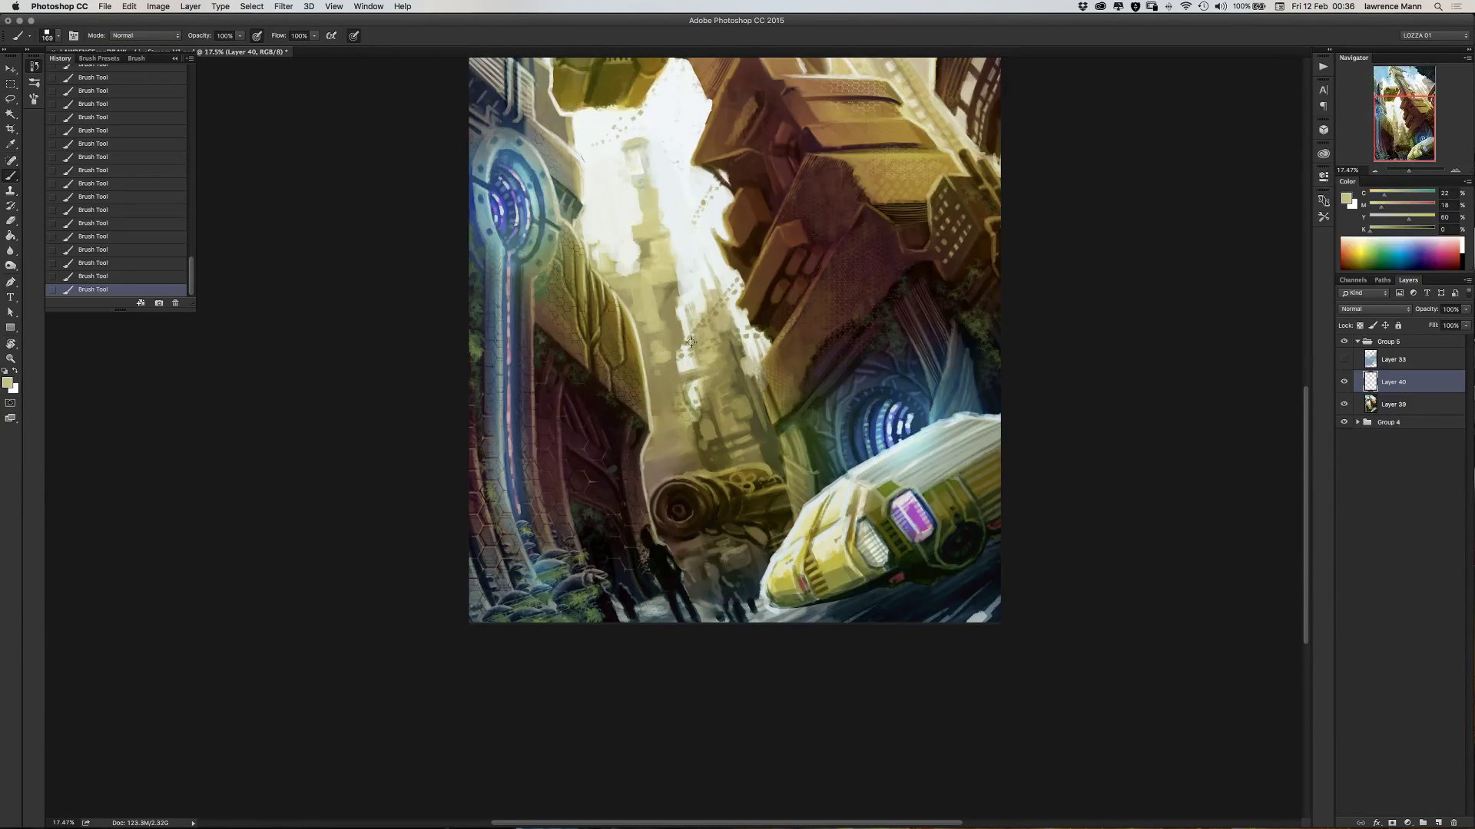
pyautogui.keyDown('alt'); pyautogui.click(695, 300); pyautogui.keyUp('alt')
pyautogui.moveTo(695, 307)
pyautogui.mouseDown()
pyautogui.moveTo(700, 340)
pyautogui.moveTo(687, 298)
pyautogui.moveTo(690, 317)
pyautogui.moveTo(691, 304)
pyautogui.moveTo(722, 327)
pyautogui.moveTo(731, 307)
pyautogui.mouseUp()
# - Sample lighter tones from the distant tower and sky, and paint a bright round opening in the tower's middle
pyautogui.keyDown('alt'); pyautogui.click(657, 258); pyautogui.keyUp('alt')
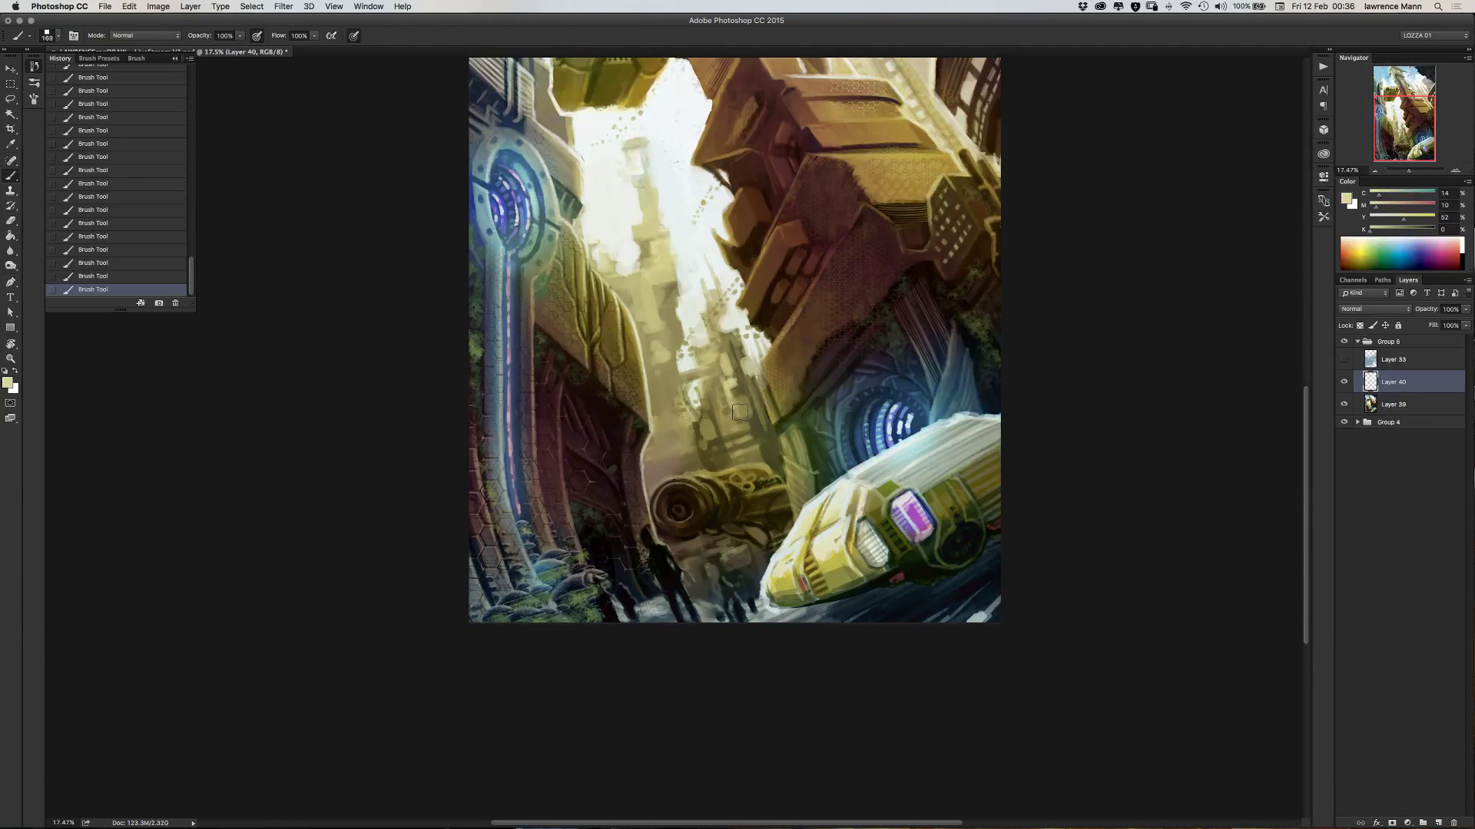
pyautogui.keyDown('alt'); pyautogui.click(640, 231); pyautogui.keyUp('alt')
pyautogui.keyDown('alt'); pyautogui.click(630, 285); pyautogui.keyUp('alt')
pyautogui.moveTo(642, 294); pyautogui.dragTo(645, 301)
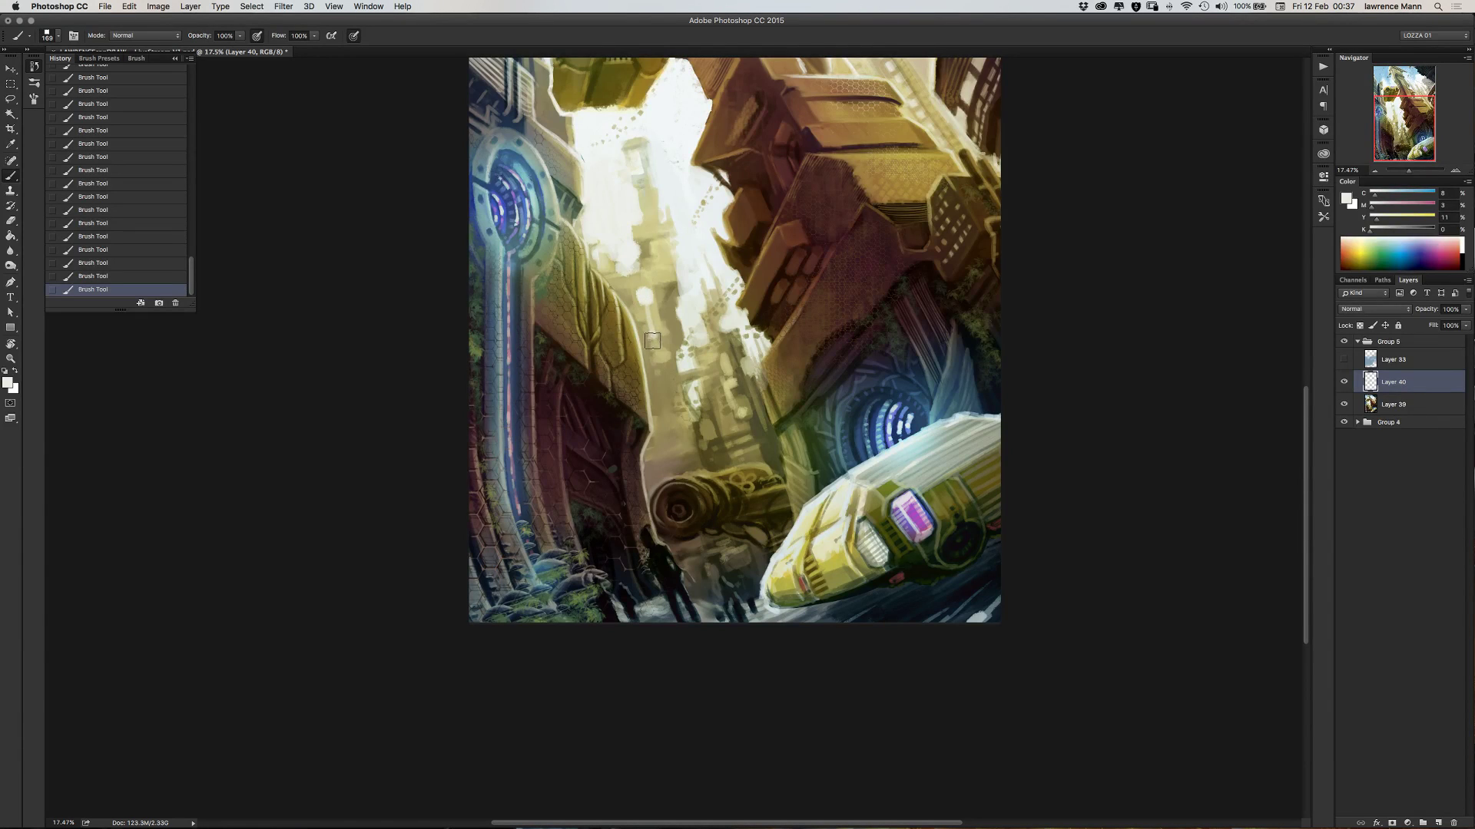
# - Paint olive ledge shapes on the distant tower's left side and begin reshaping its top with sampled olive and sky tones
pyautogui.keyDown('alt'); pyautogui.click(643, 246); pyautogui.keyUp('alt')
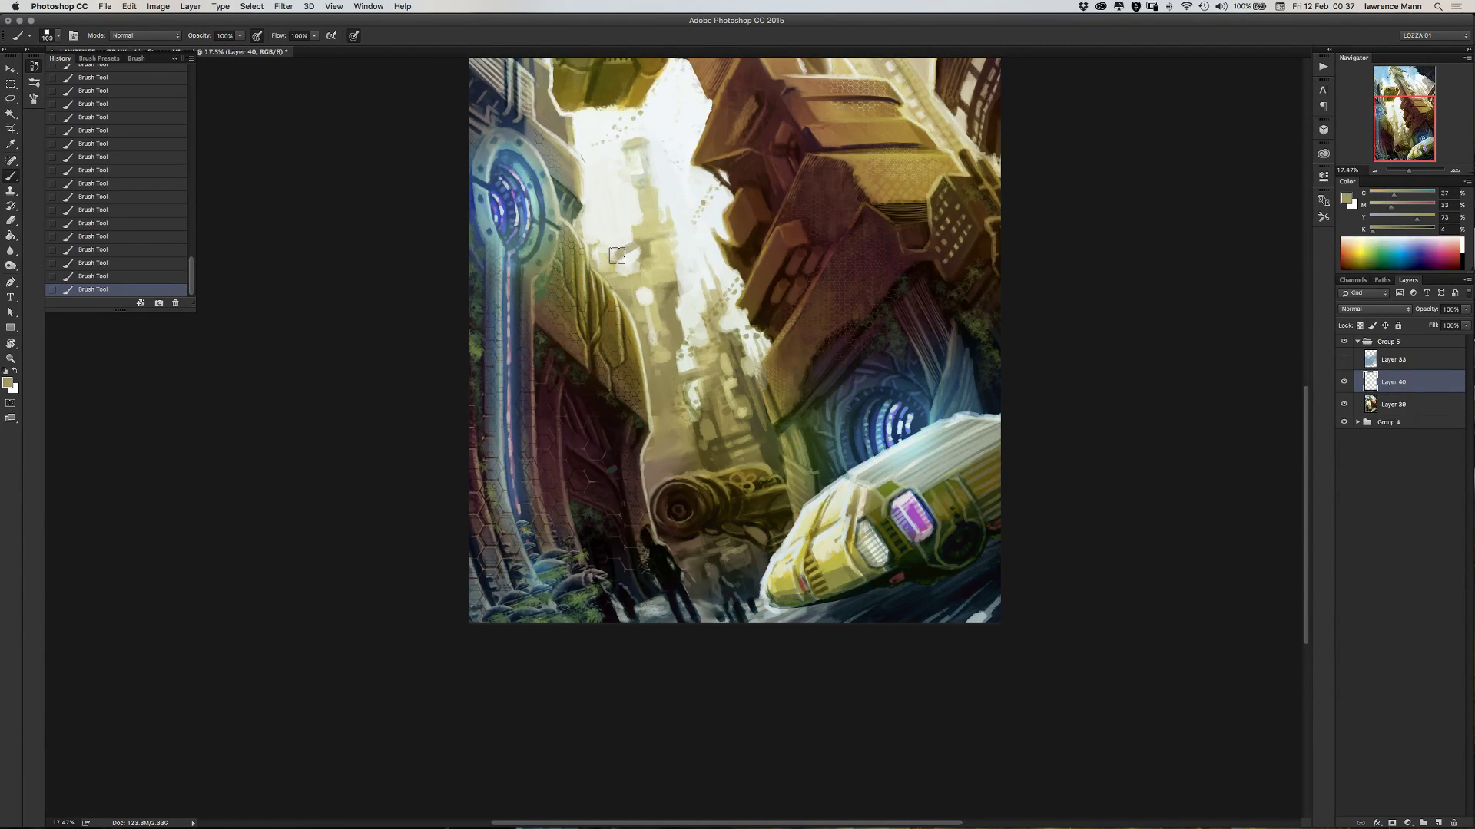
pyautogui.moveTo(613, 258); pyautogui.dragTo(610, 291)
pyautogui.keyDown('alt'); pyautogui.click(641, 251); pyautogui.keyUp('alt')
pyautogui.moveTo(617, 261)
pyautogui.mouseDown()
pyautogui.moveTo(668, 239)
pyautogui.moveTo(615, 242)
pyautogui.moveTo(643, 154)
pyautogui.moveTo(613, 147)
pyautogui.moveTo(630, 148)
pyautogui.mouseUp()
pyautogui.keyDown('alt'); pyautogui.click(613, 146); pyautogui.keyUp('alt')
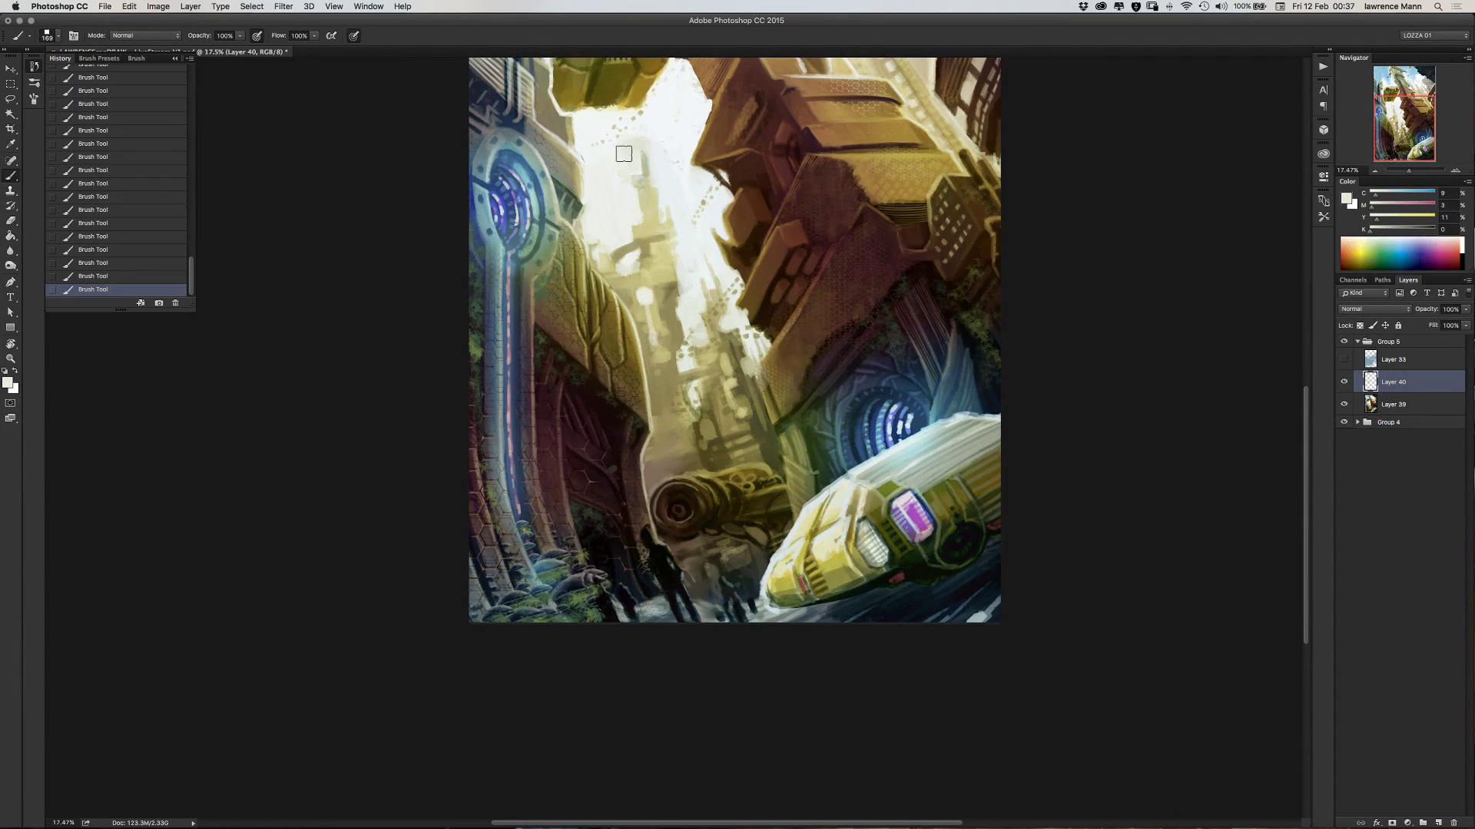
# - Shape the distant tower's top into a narrow stepped spire, alternating sampled olive tones and near-white sky
pyautogui.keyDown('alt'); pyautogui.click(641, 184); pyautogui.keyUp('alt')
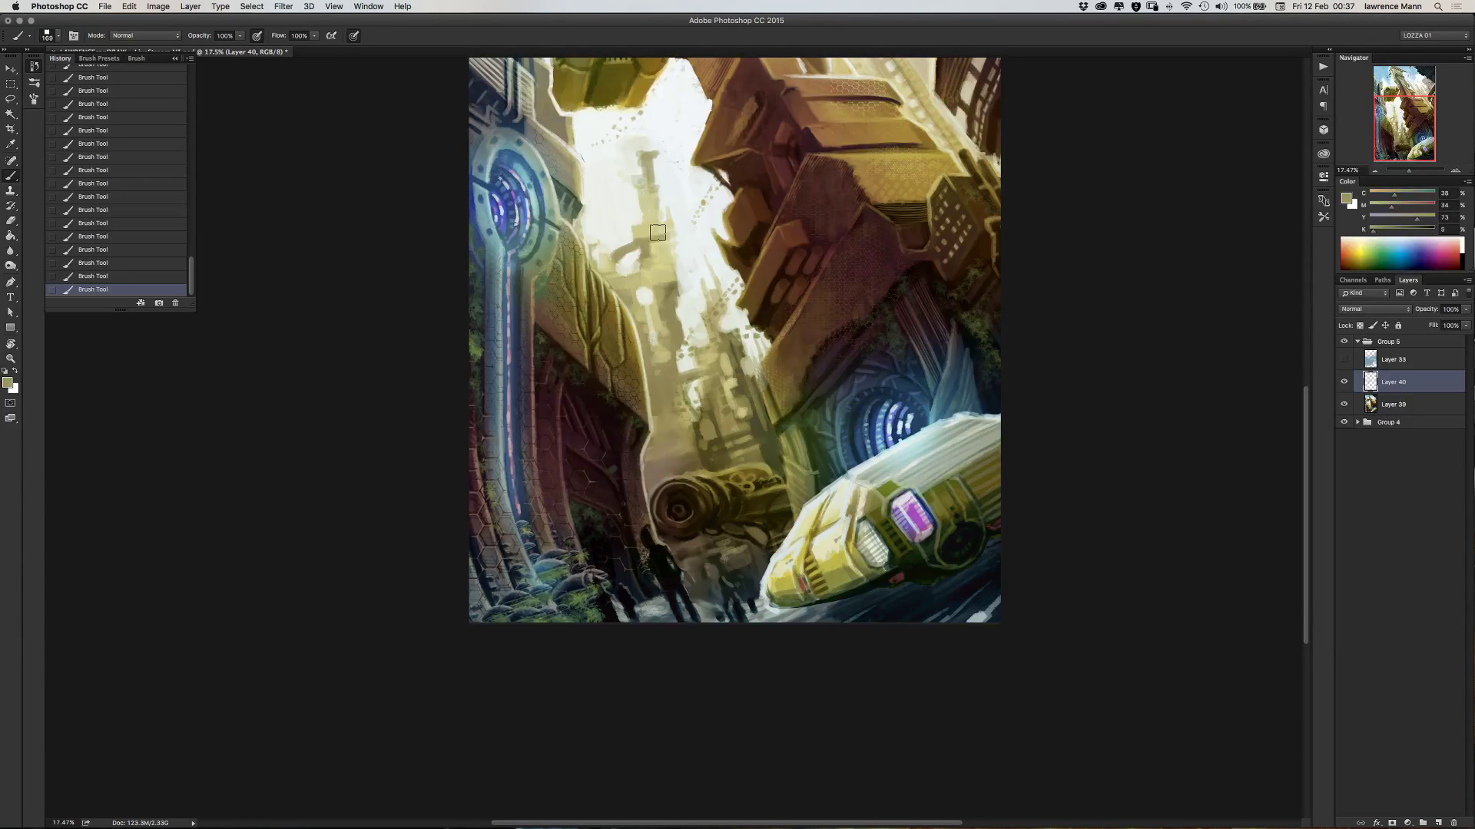
pyautogui.keyDown('alt'); pyautogui.click(648, 193); pyautogui.keyUp('alt')
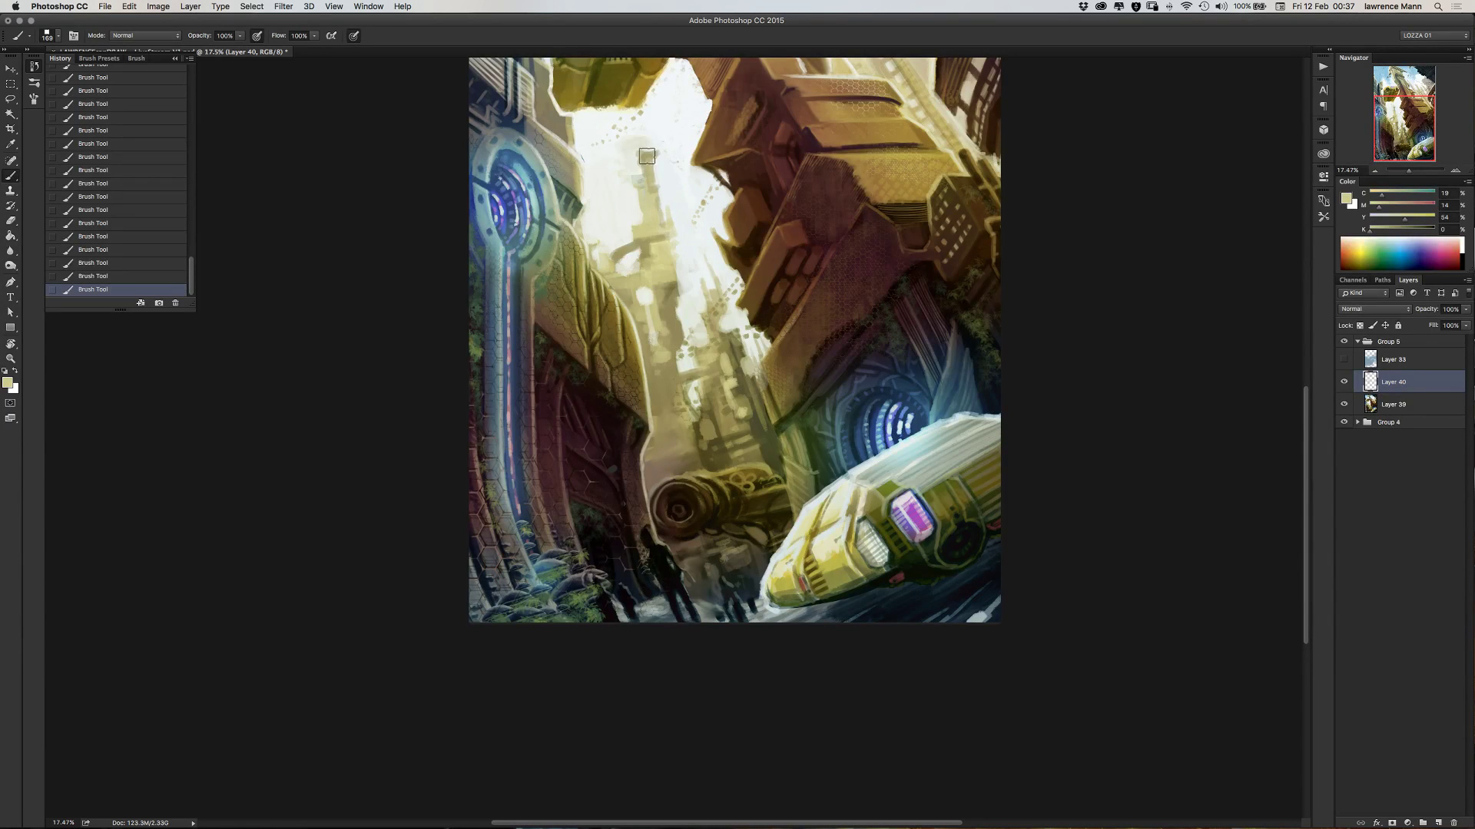
pyautogui.keyDown('alt'); pyautogui.click(665, 162); pyautogui.keyUp('alt')
pyautogui.moveTo(622, 158)
pyautogui.mouseDown()
pyautogui.moveTo(622, 226)
pyautogui.moveTo(636, 201)
pyautogui.mouseUp()
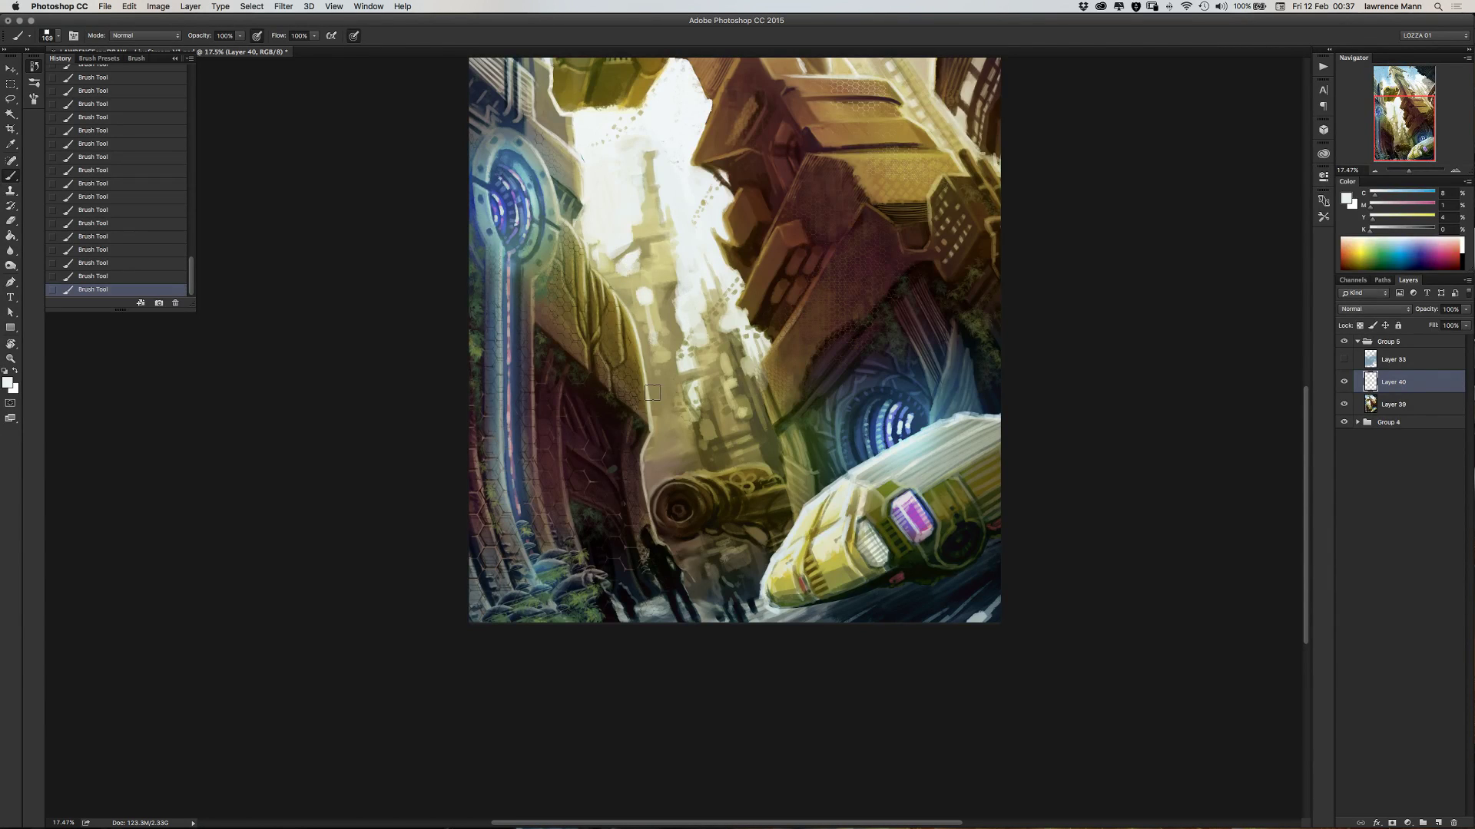
# - Reduce the brush size and sharpen the left edge of the distant spire with sampled sky white
pyautogui.scroll(2, 573, 398)
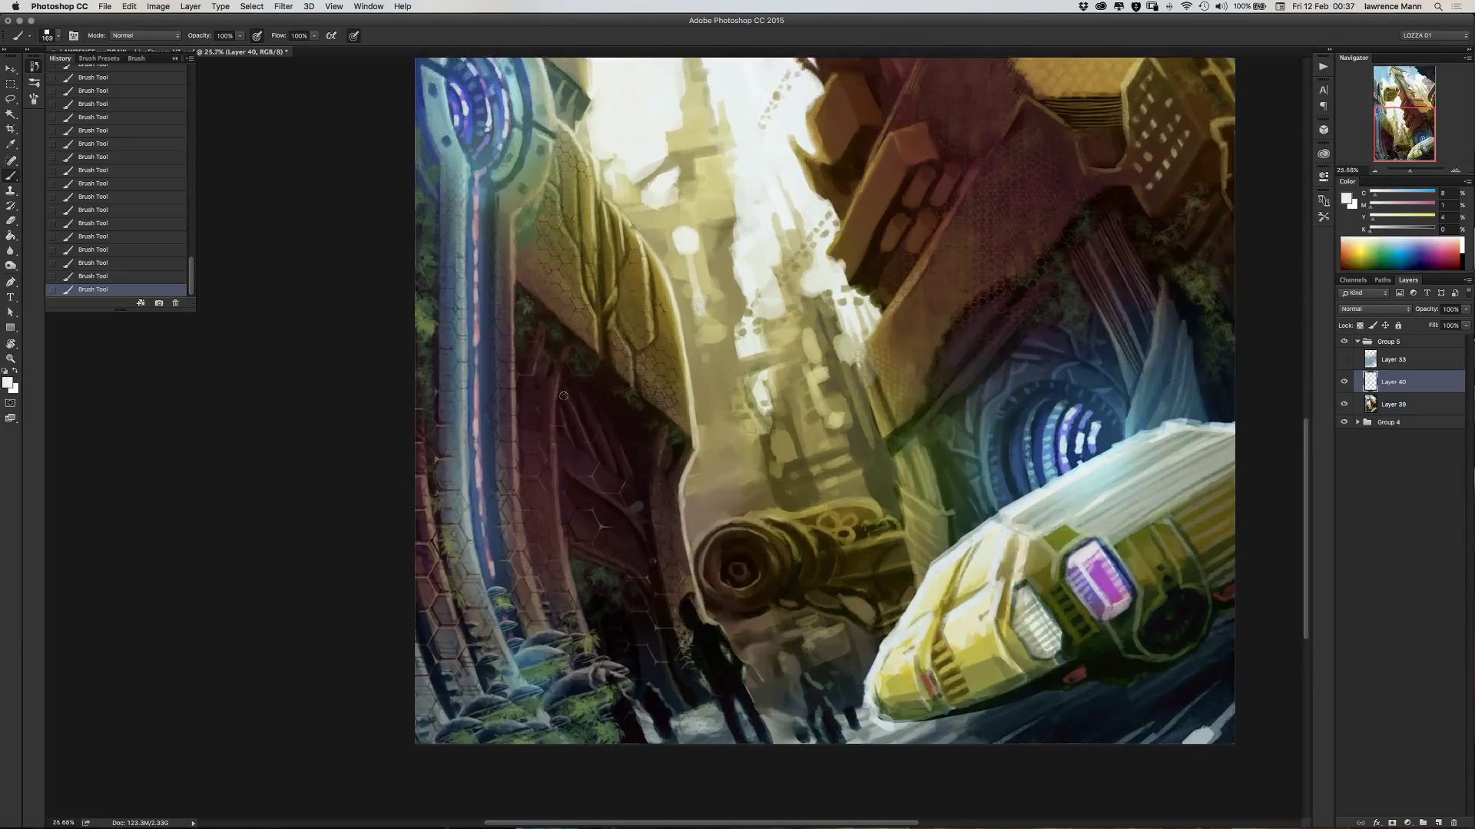
pyautogui.scroll(1, 563, 396)
pyautogui.keyDown('alt'); pyautogui.click(650, 276); pyautogui.keyUp('alt')
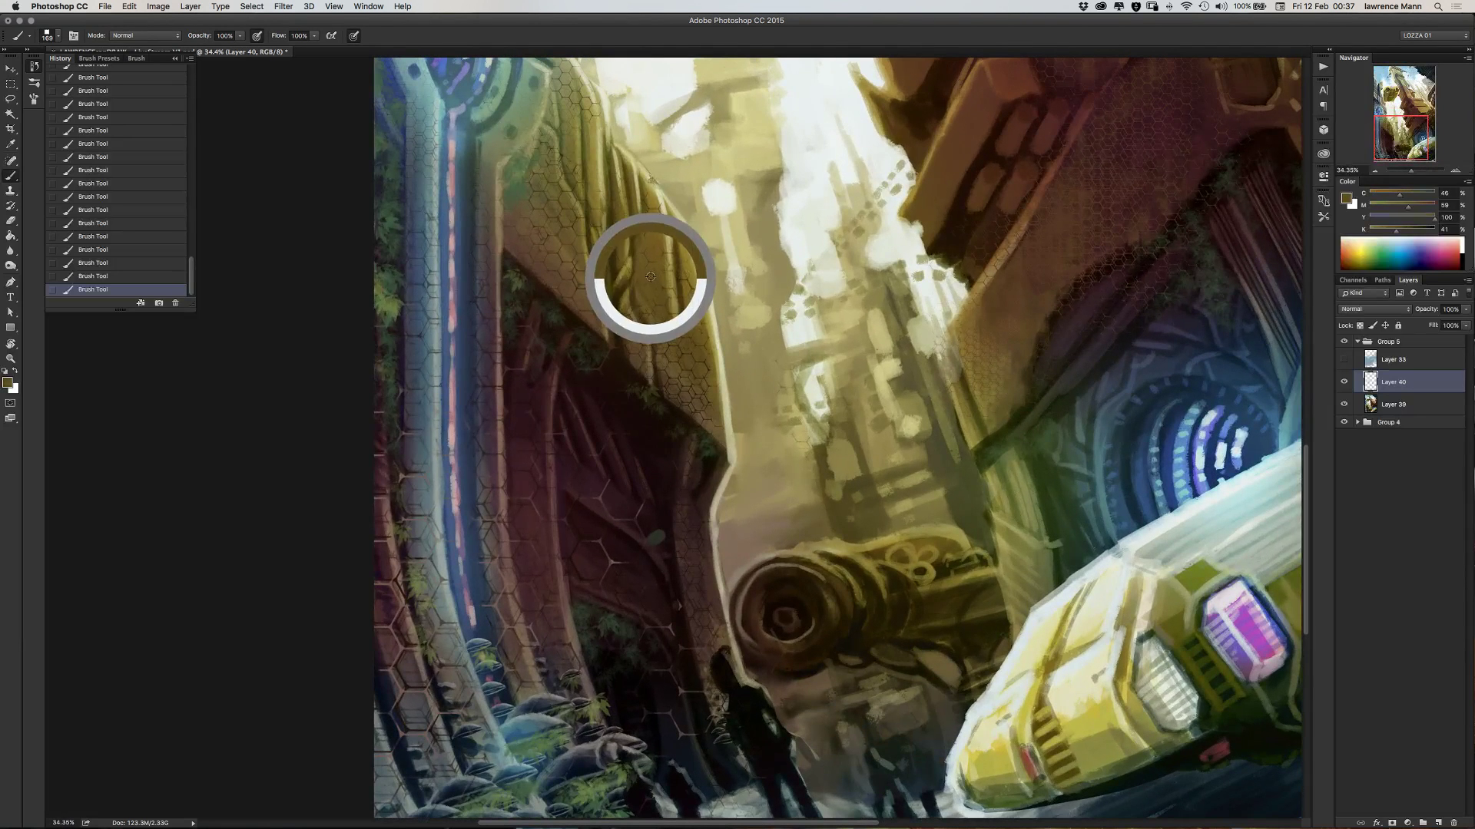
pyautogui.scroll(5, 649, 277)
pyautogui.hscroll(3, 649, 277)
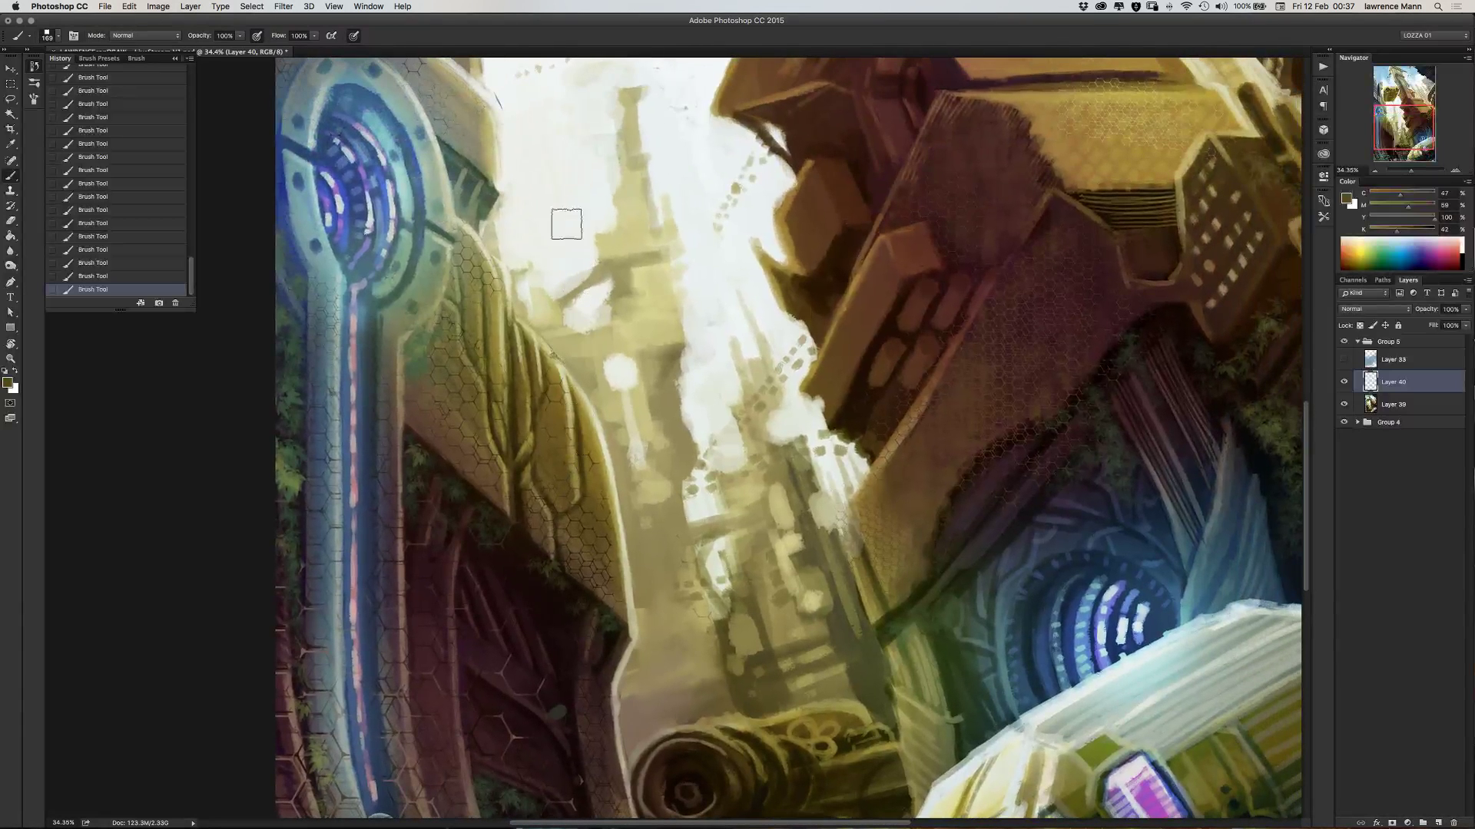
pyautogui.rightClick(563, 223)
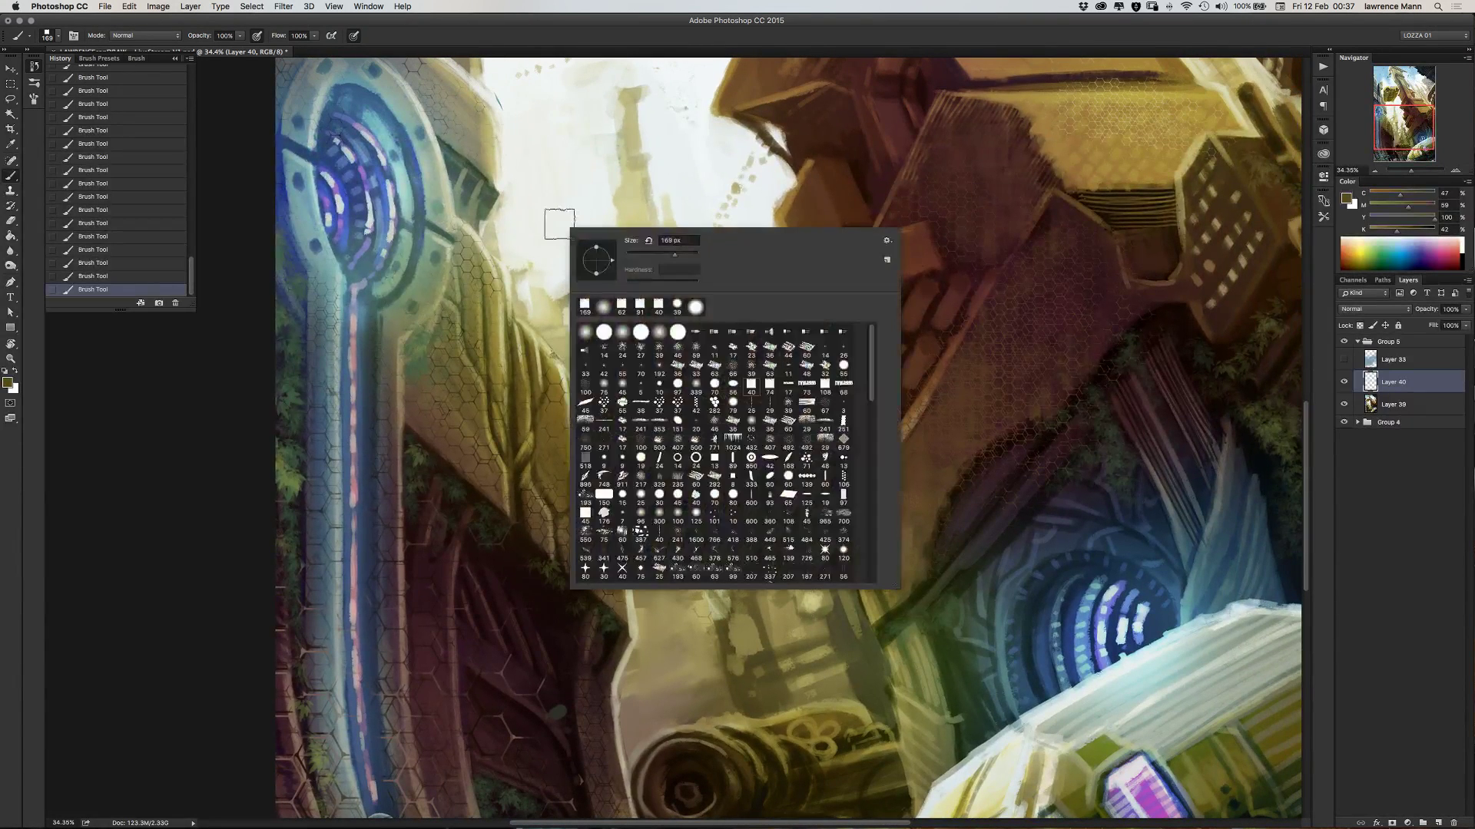
pyautogui.click(654, 255)
pyautogui.keyDown('alt'); pyautogui.click(592, 165); pyautogui.keyUp('alt')
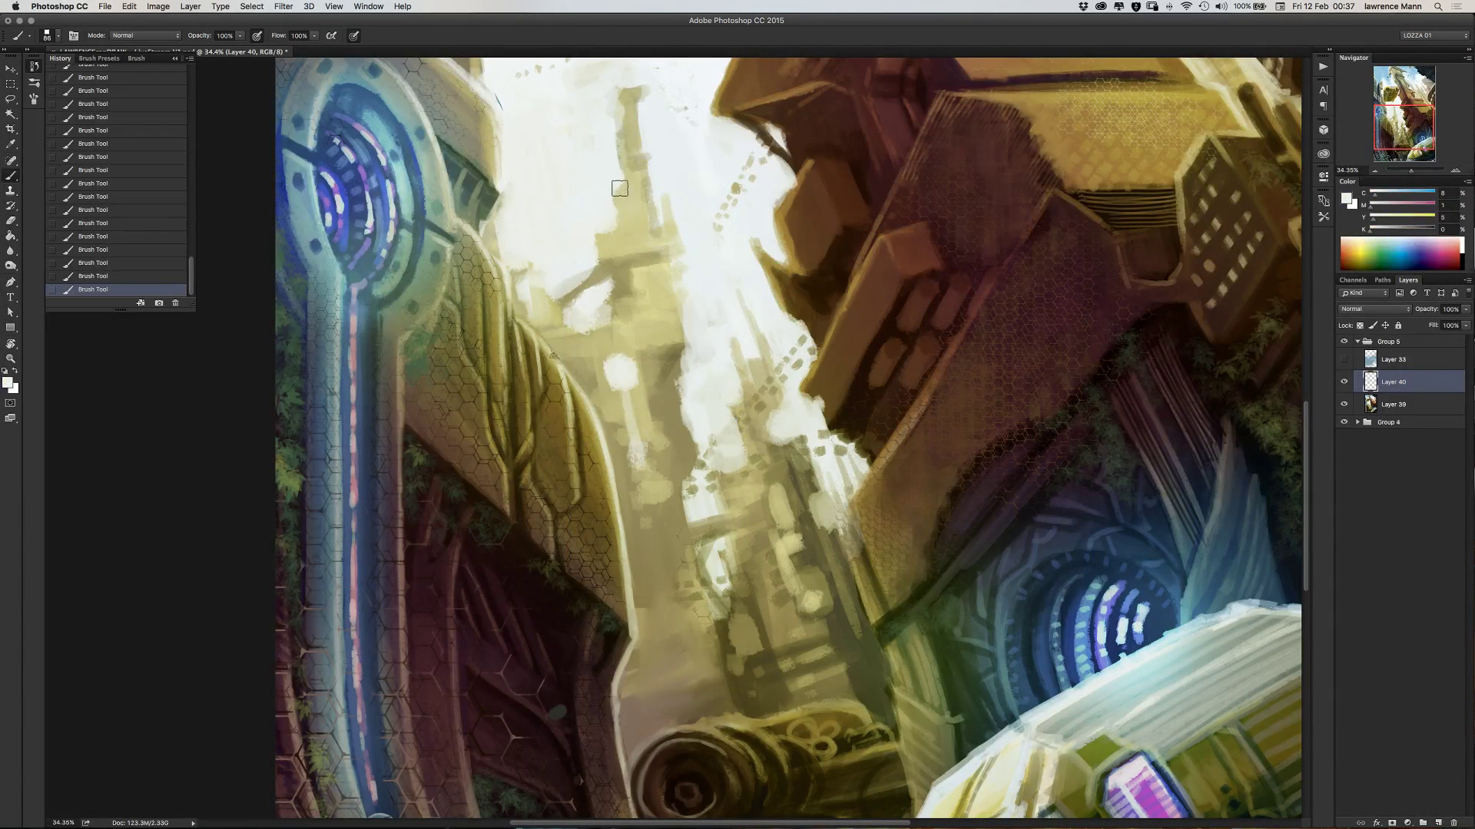
pyautogui.moveTo(616, 223); pyautogui.dragTo(592, 219)
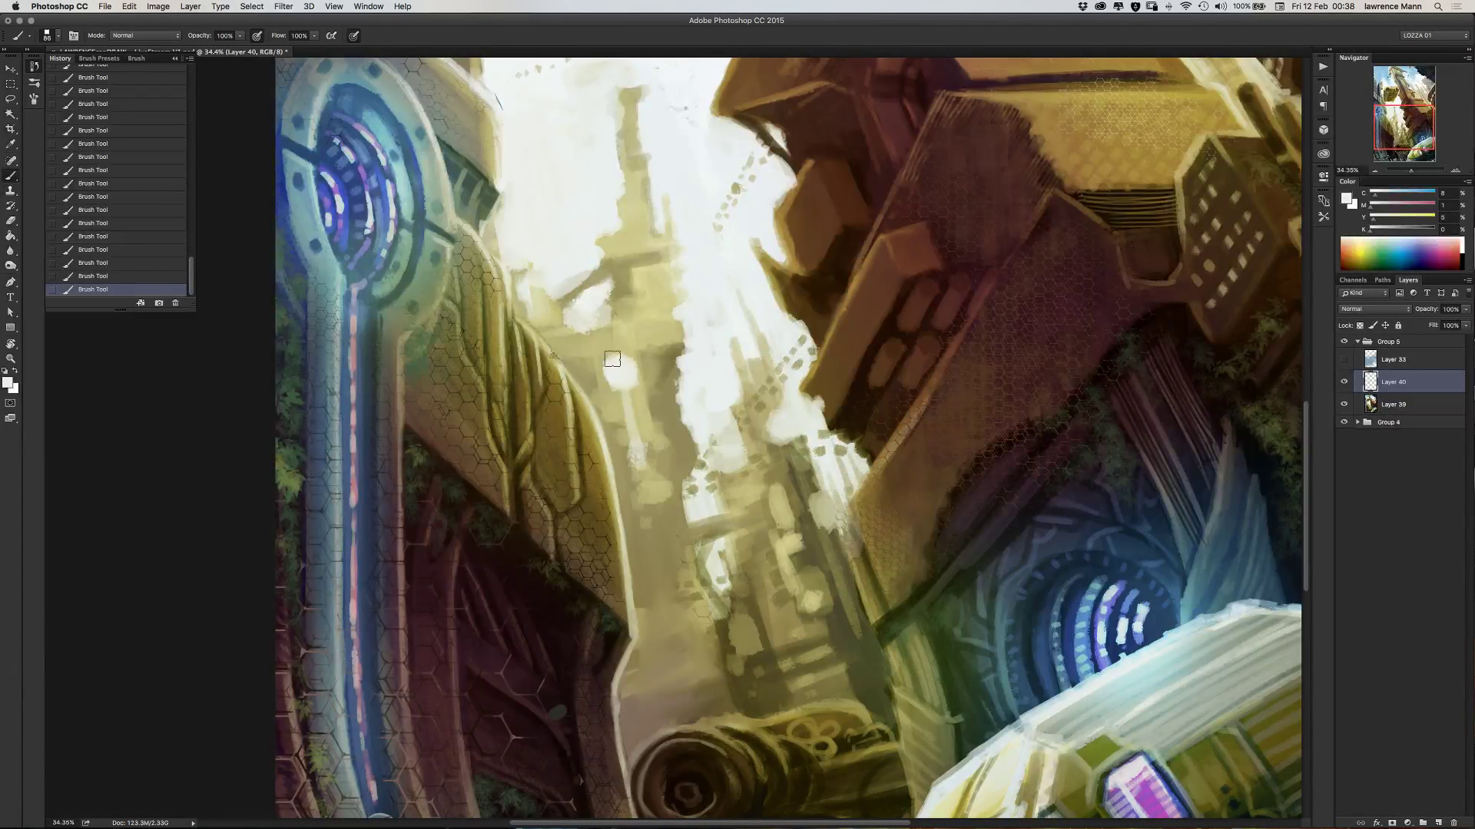
# - Paint white openings into the distant tower: two circles joined by a bar, a gap below the ledge and light along its right edge
pyautogui.moveTo(611, 375)
pyautogui.mouseDown()
pyautogui.moveTo(628, 361)
pyautogui.moveTo(618, 380)
pyautogui.moveTo(616, 355)
pyautogui.moveTo(642, 461)
pyautogui.mouseUp()
pyautogui.moveTo(677, 375)
pyautogui.mouseDown()
pyautogui.moveTo(677, 492)
pyautogui.moveTo(698, 468)
pyautogui.moveTo(695, 449)
pyautogui.mouseUp()
pyautogui.moveTo(588, 290)
pyautogui.mouseDown()
pyautogui.moveTo(574, 322)
pyautogui.moveTo(591, 322)
pyautogui.mouseUp()
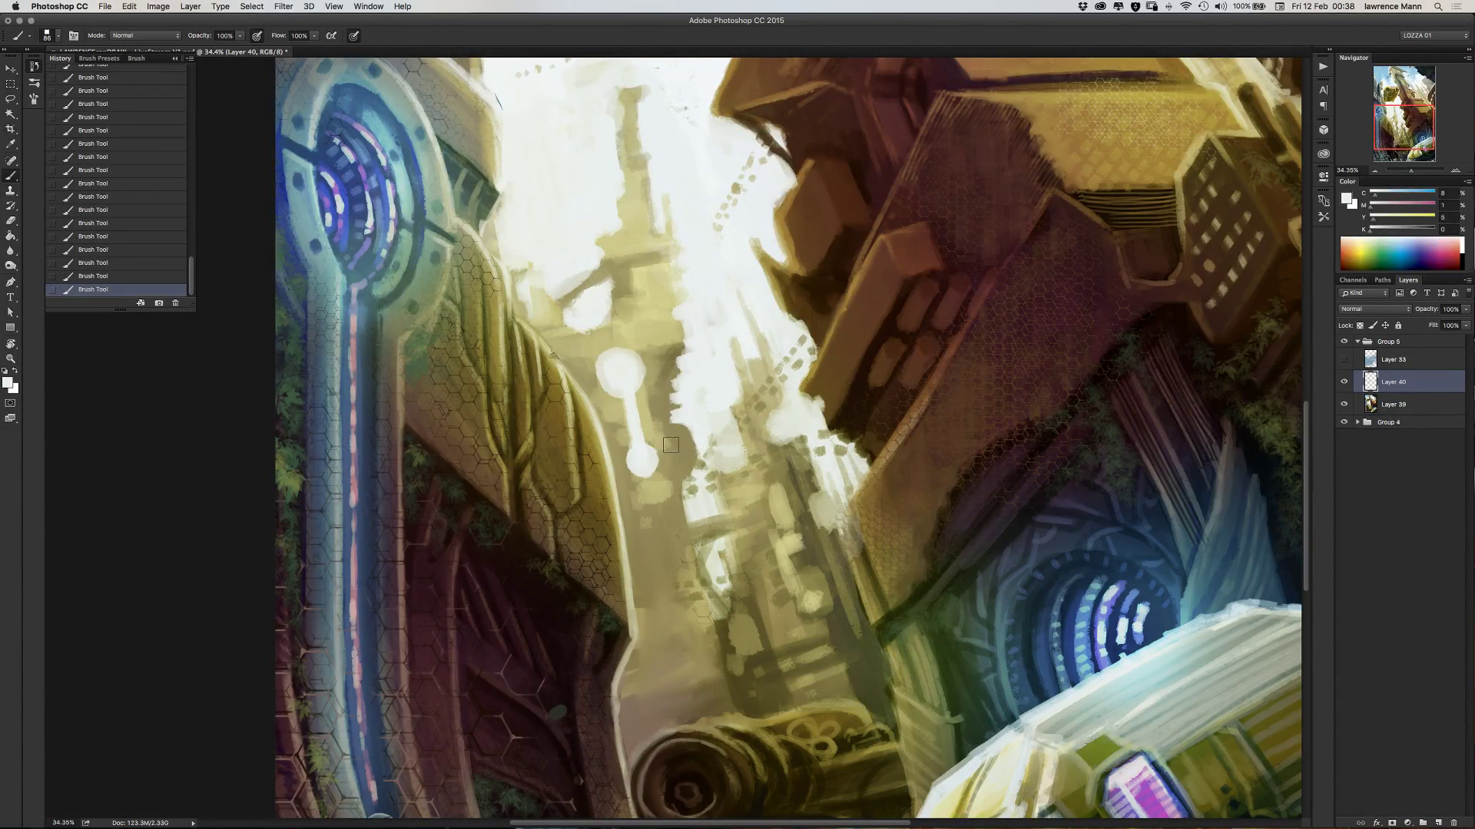
# - Paint dark olive prongs projecting from the distant tower's right edge and small dark marks on its left side
pyautogui.keyDown('alt'); pyautogui.click(671, 362); pyautogui.keyUp('alt')
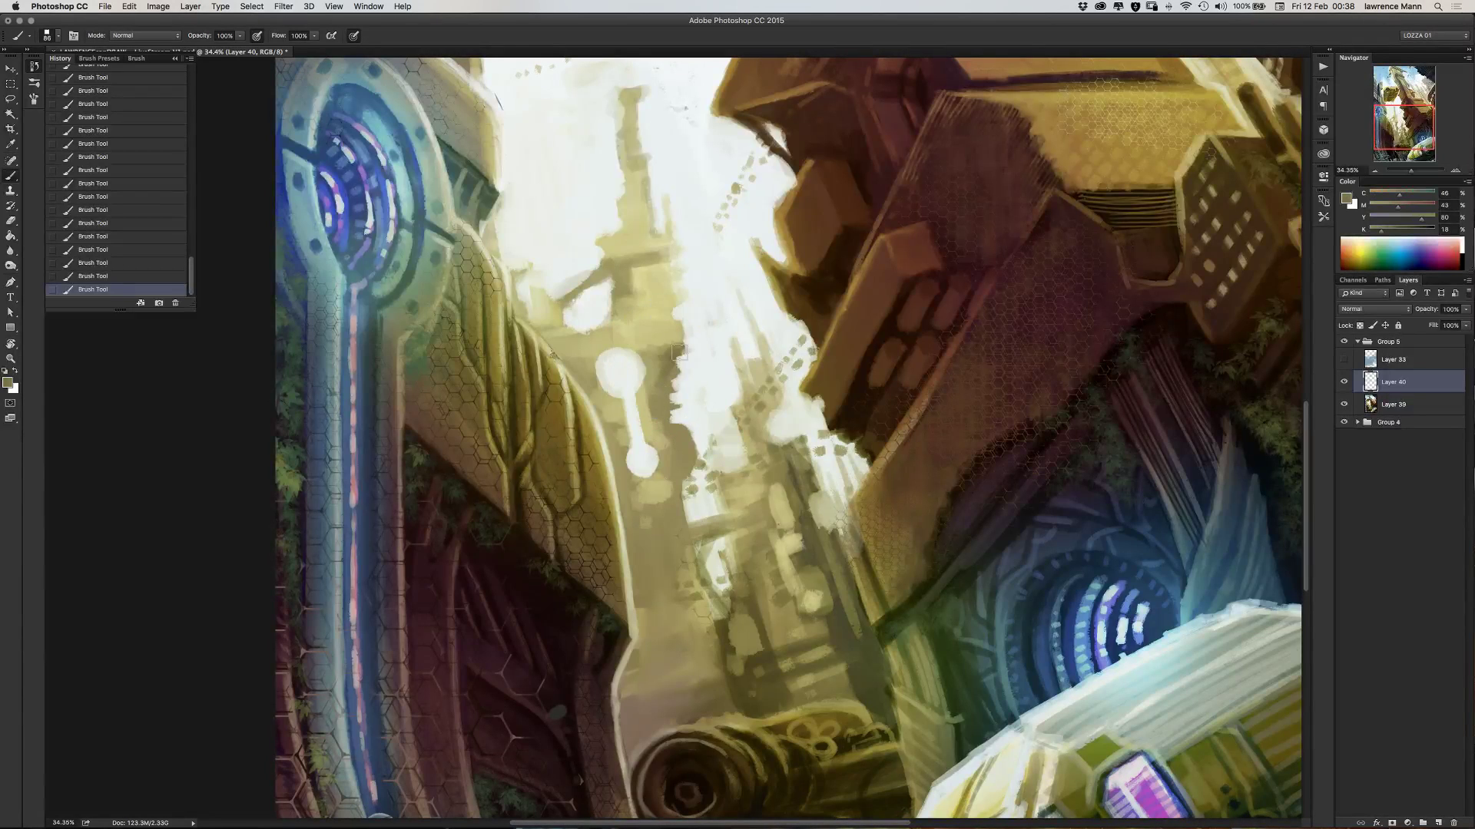
pyautogui.moveTo(664, 363)
pyautogui.mouseDown()
pyautogui.moveTo(661, 398)
pyautogui.moveTo(667, 375)
pyautogui.moveTo(691, 374)
pyautogui.moveTo(670, 366)
pyautogui.moveTo(691, 407)
pyautogui.moveTo(668, 392)
pyautogui.moveTo(683, 399)
pyautogui.moveTo(670, 415)
pyautogui.mouseUp()
pyautogui.keyDown('alt'); pyautogui.click(811, 539); pyautogui.keyUp('alt')
pyautogui.moveTo(666, 362)
pyautogui.mouseDown()
pyautogui.moveTo(656, 392)
pyautogui.moveTo(666, 357)
pyautogui.moveTo(697, 342)
pyautogui.moveTo(665, 361)
pyautogui.moveTo(687, 372)
pyautogui.moveTo(667, 388)
pyautogui.moveTo(685, 404)
pyautogui.moveTo(661, 411)
pyautogui.mouseUp()
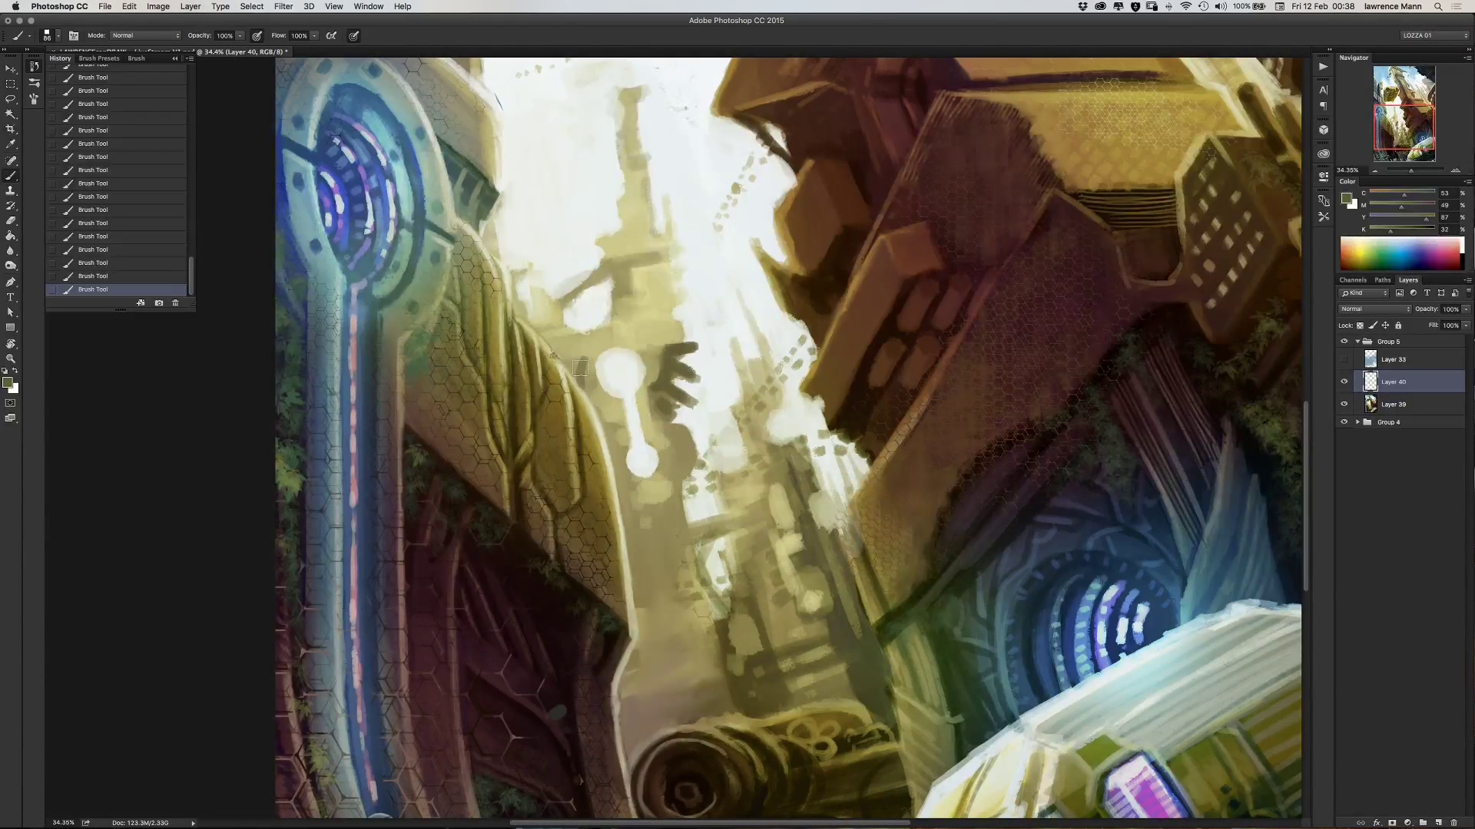
pyautogui.moveTo(567, 362); pyautogui.dragTo(573, 377)
# - Paint a row of dark olive teeth along the right side of the lower background tower, alternating sampled dark and mid olive tones
pyautogui.moveTo(785, 479); pyautogui.dragTo(791, 530)
pyautogui.keyDown('alt'); pyautogui.click(857, 605); pyautogui.keyUp('alt')
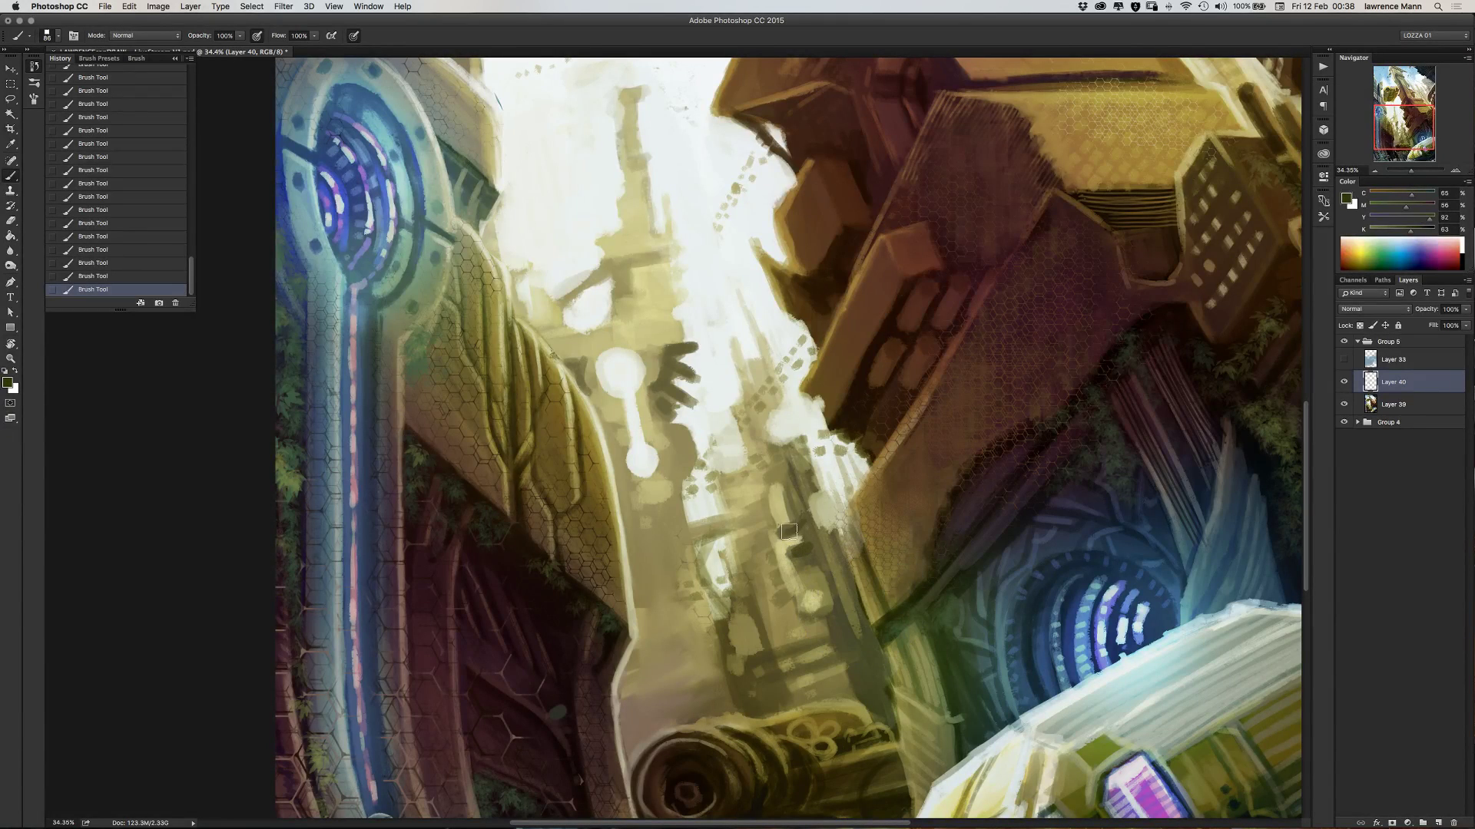
pyautogui.moveTo(797, 483); pyautogui.dragTo(831, 580)
pyautogui.keyDown('alt'); pyautogui.click(763, 541); pyautogui.keyUp('alt')
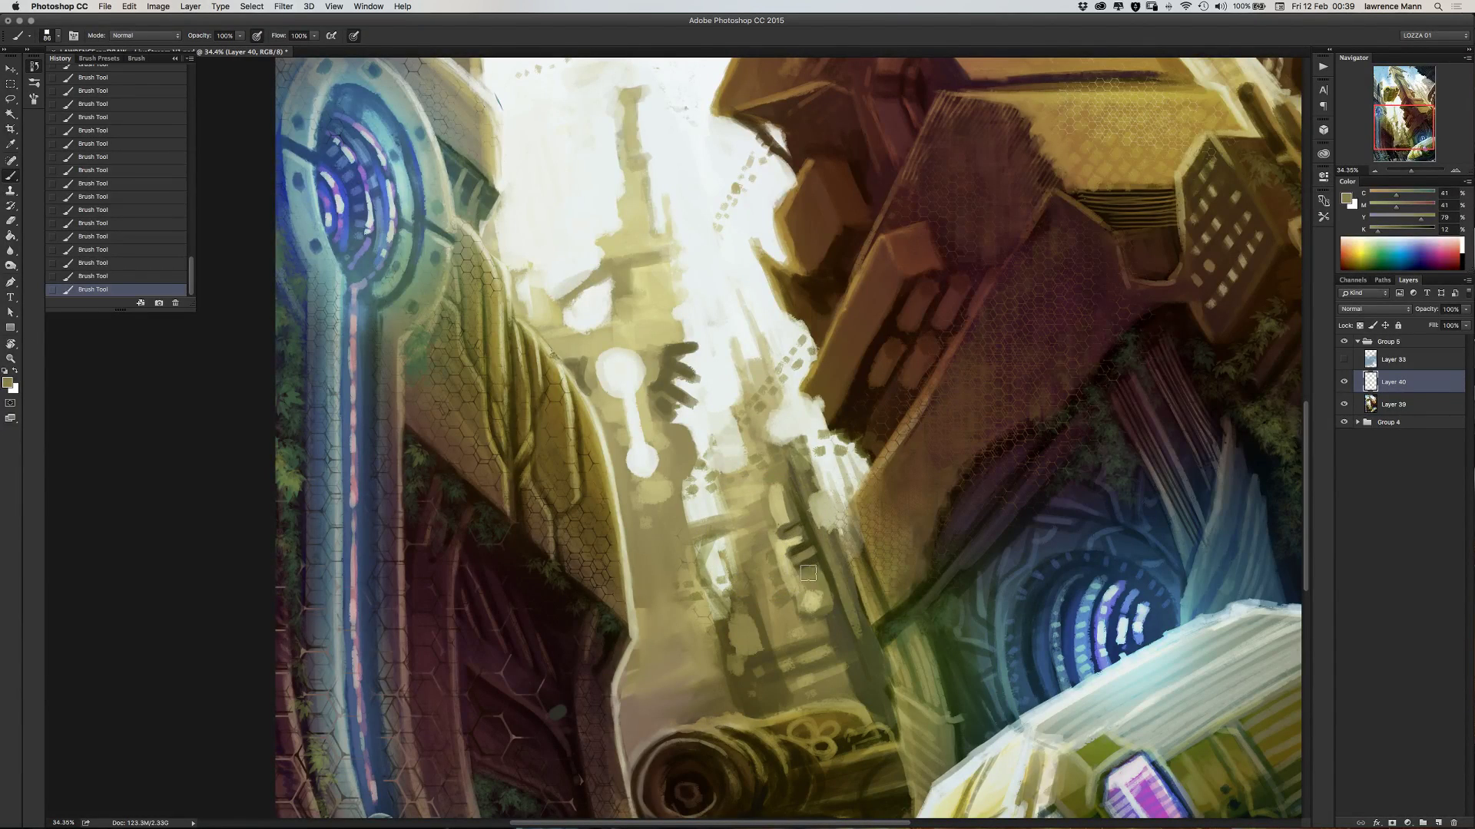
pyautogui.keyDown('alt'); pyautogui.click(802, 519); pyautogui.keyUp('alt')
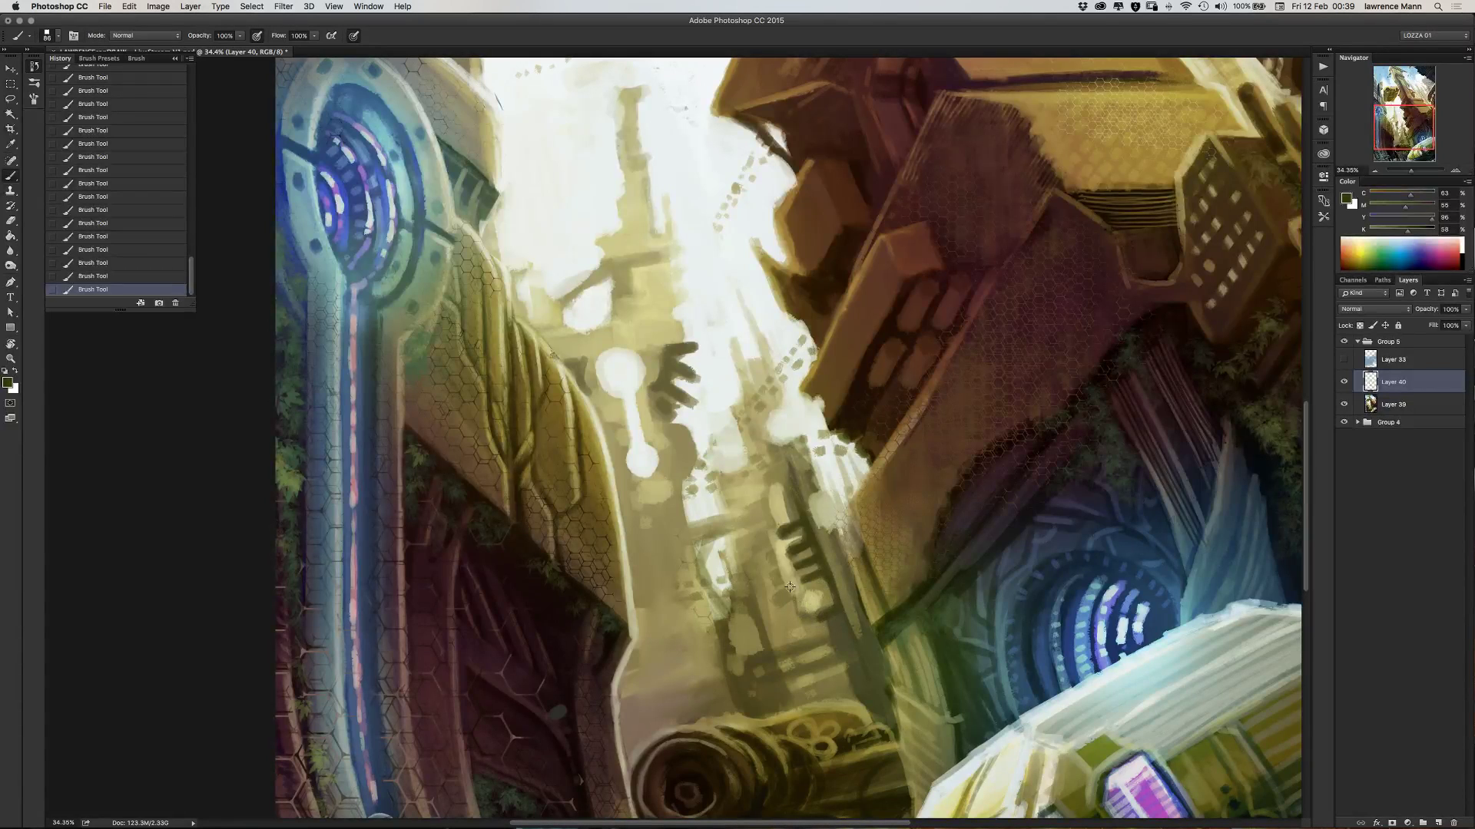
# - Paint rows of small pale tan window slots and bars down the front of the lower background tower
pyautogui.keyDown('alt'); pyautogui.click(780, 508); pyautogui.keyUp('alt')
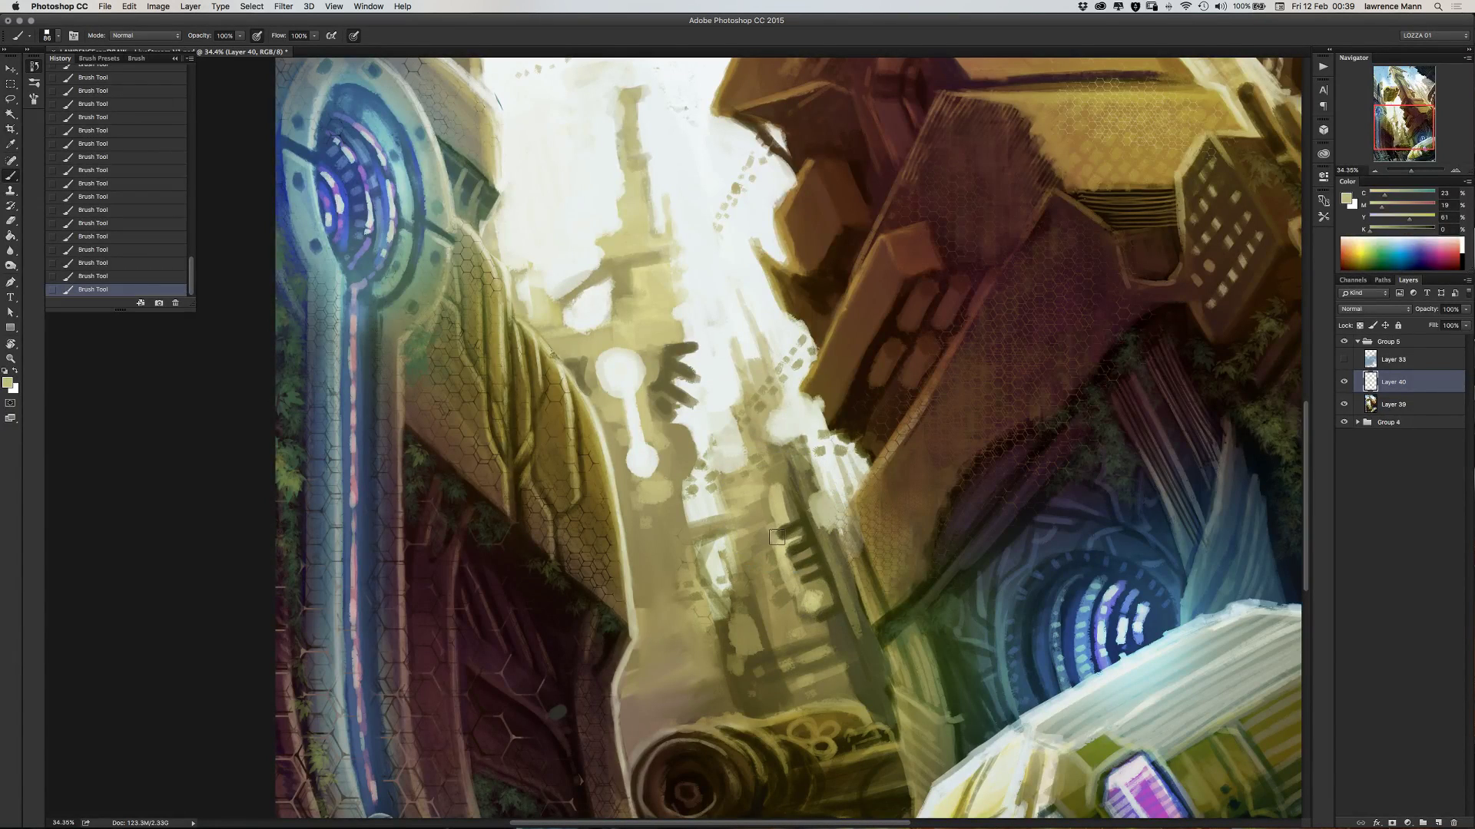
pyautogui.moveTo(778, 547)
pyautogui.mouseDown()
pyautogui.moveTo(799, 553)
pyautogui.moveTo(799, 576)
pyautogui.moveTo(768, 535)
pyautogui.mouseUp()
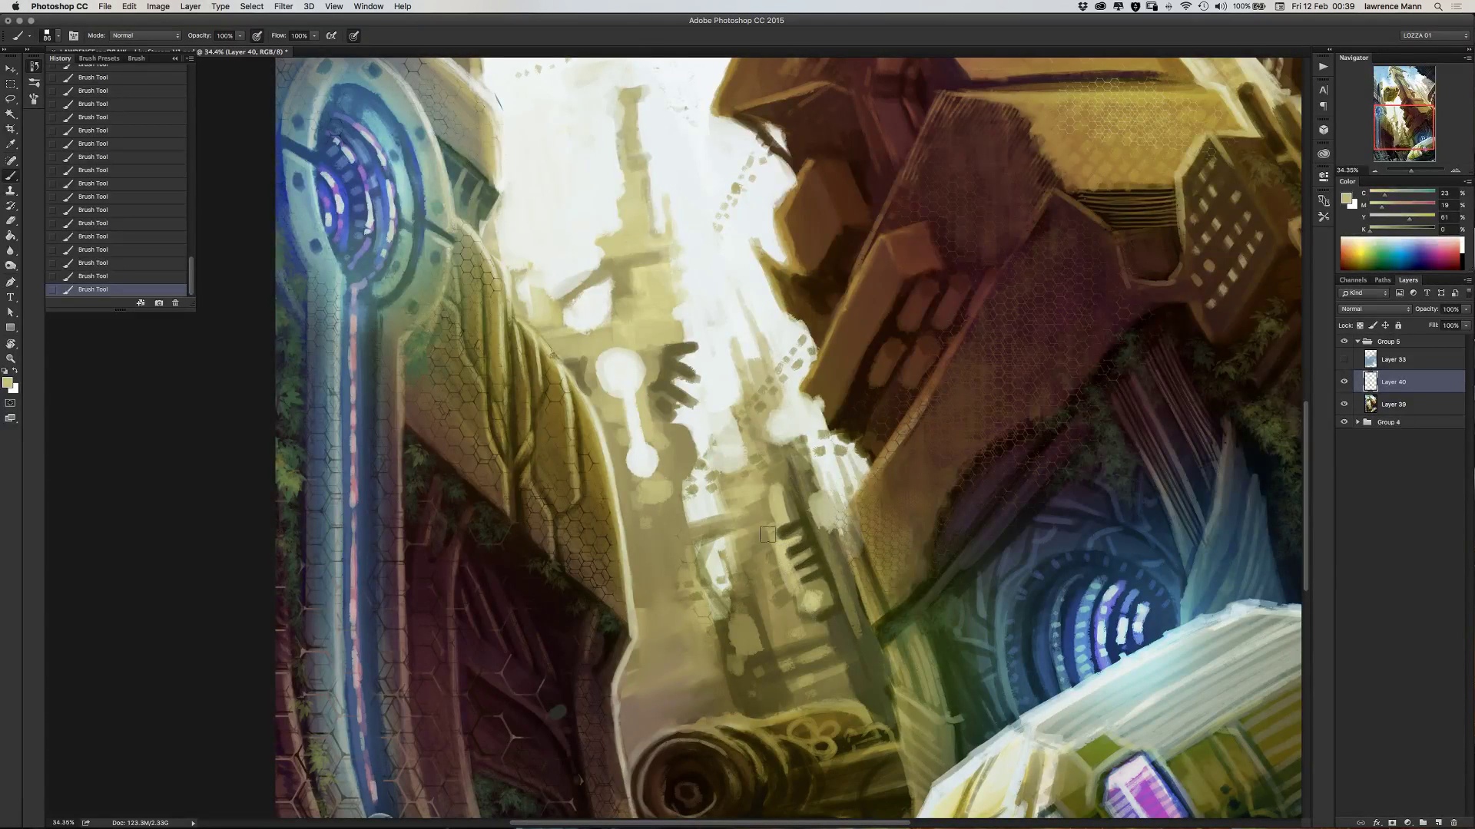
pyautogui.click(813, 598)
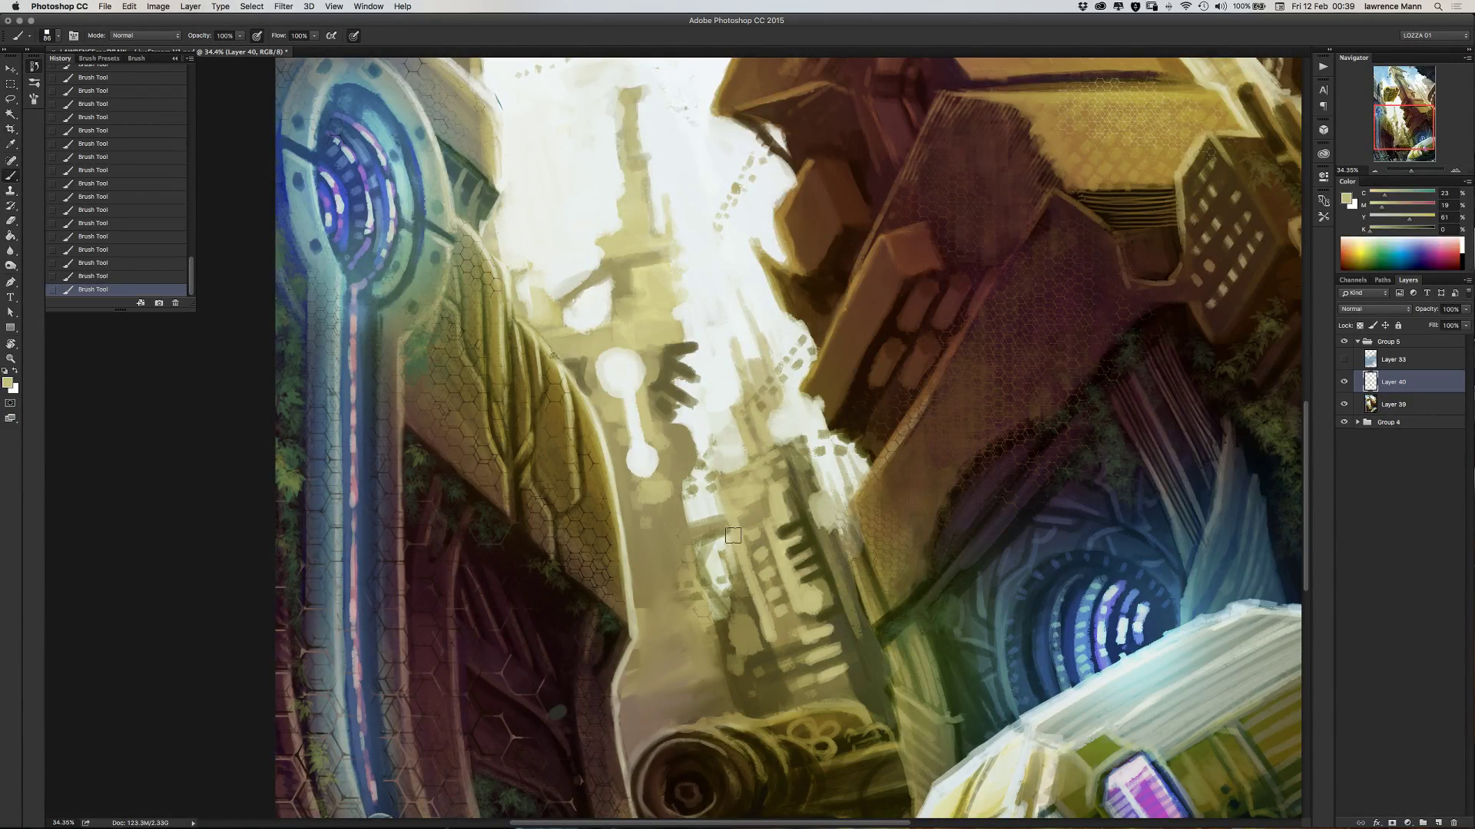
# - Refine the distant spire's left ledge and the gap beneath it, alternating sampled olive tones and near-white sky
pyautogui.keyDown('alt'); pyautogui.click(696, 422); pyautogui.keyUp('alt')
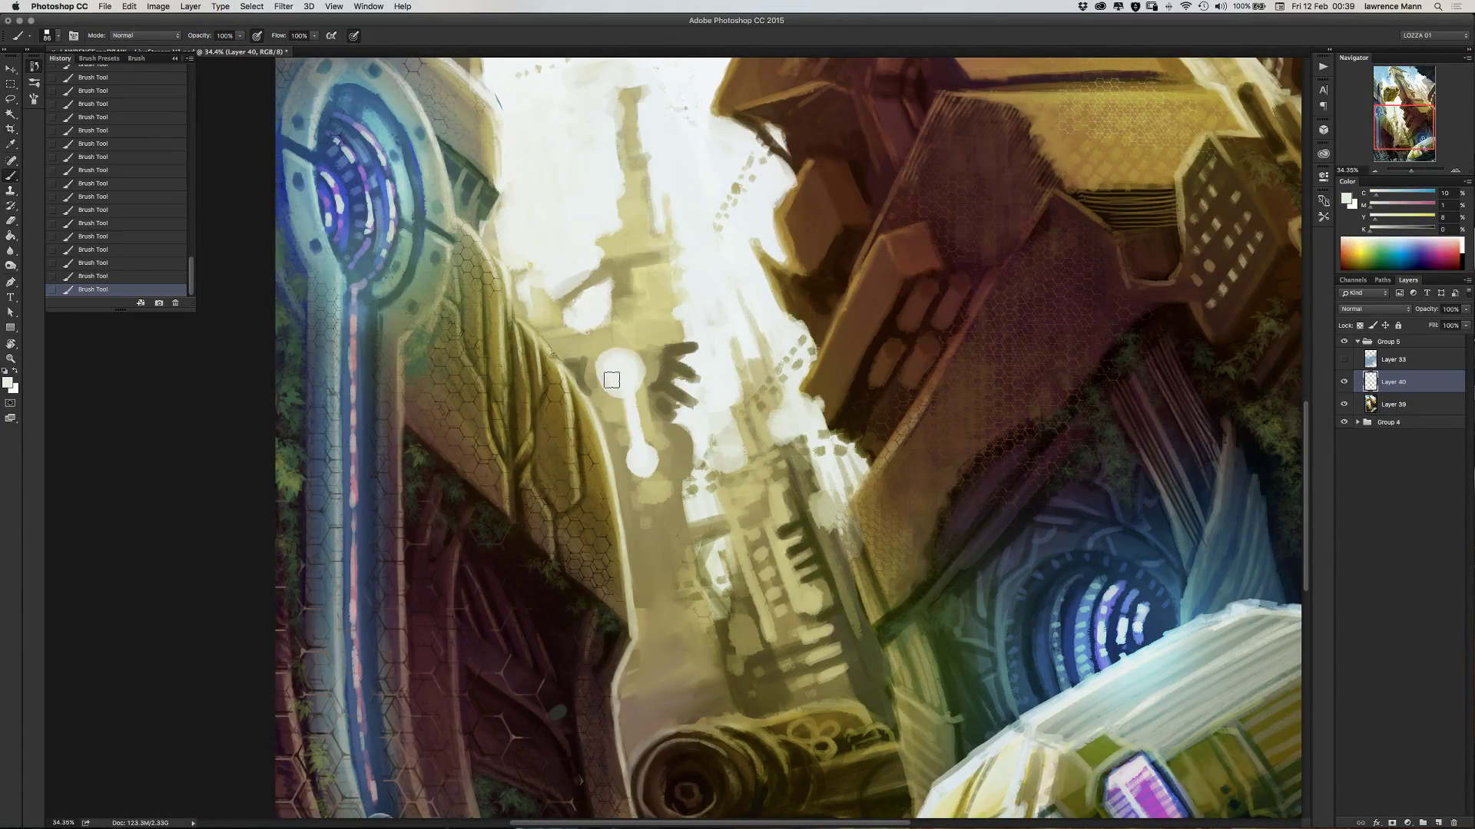
pyautogui.moveTo(576, 272)
pyautogui.mouseDown()
pyautogui.moveTo(615, 303)
pyautogui.moveTo(595, 337)
pyautogui.moveTo(569, 329)
pyautogui.mouseUp()
pyautogui.keyDown('alt'); pyautogui.click(602, 270); pyautogui.keyUp('alt')
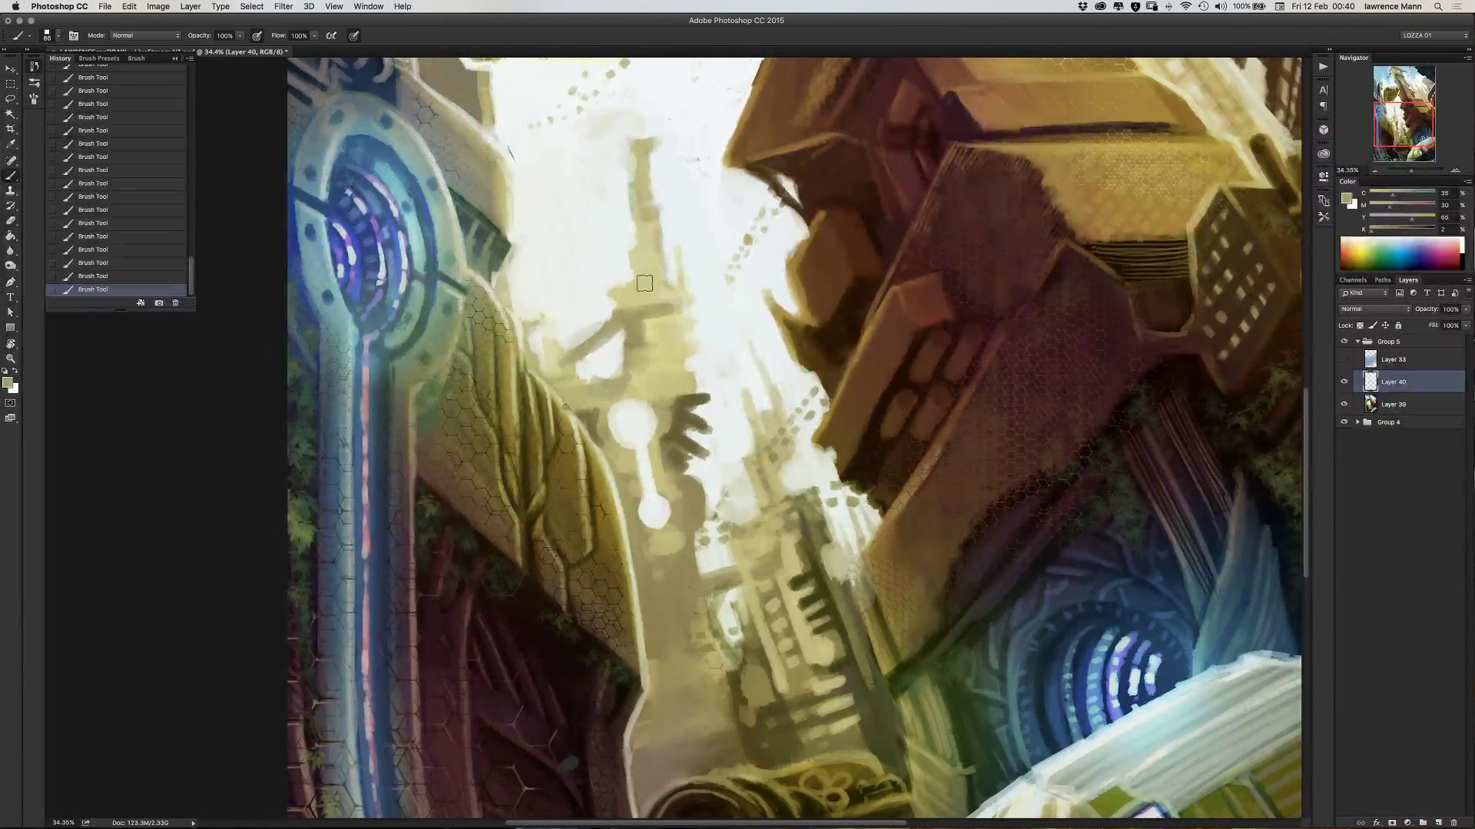
pyautogui.keyDown('alt'); pyautogui.click(647, 282); pyautogui.keyUp('alt')
pyautogui.keyDown('alt'); pyautogui.click(651, 305); pyautogui.keyUp('alt')
pyautogui.keyDown('alt'); pyautogui.click(547, 349); pyautogui.keyUp('alt')
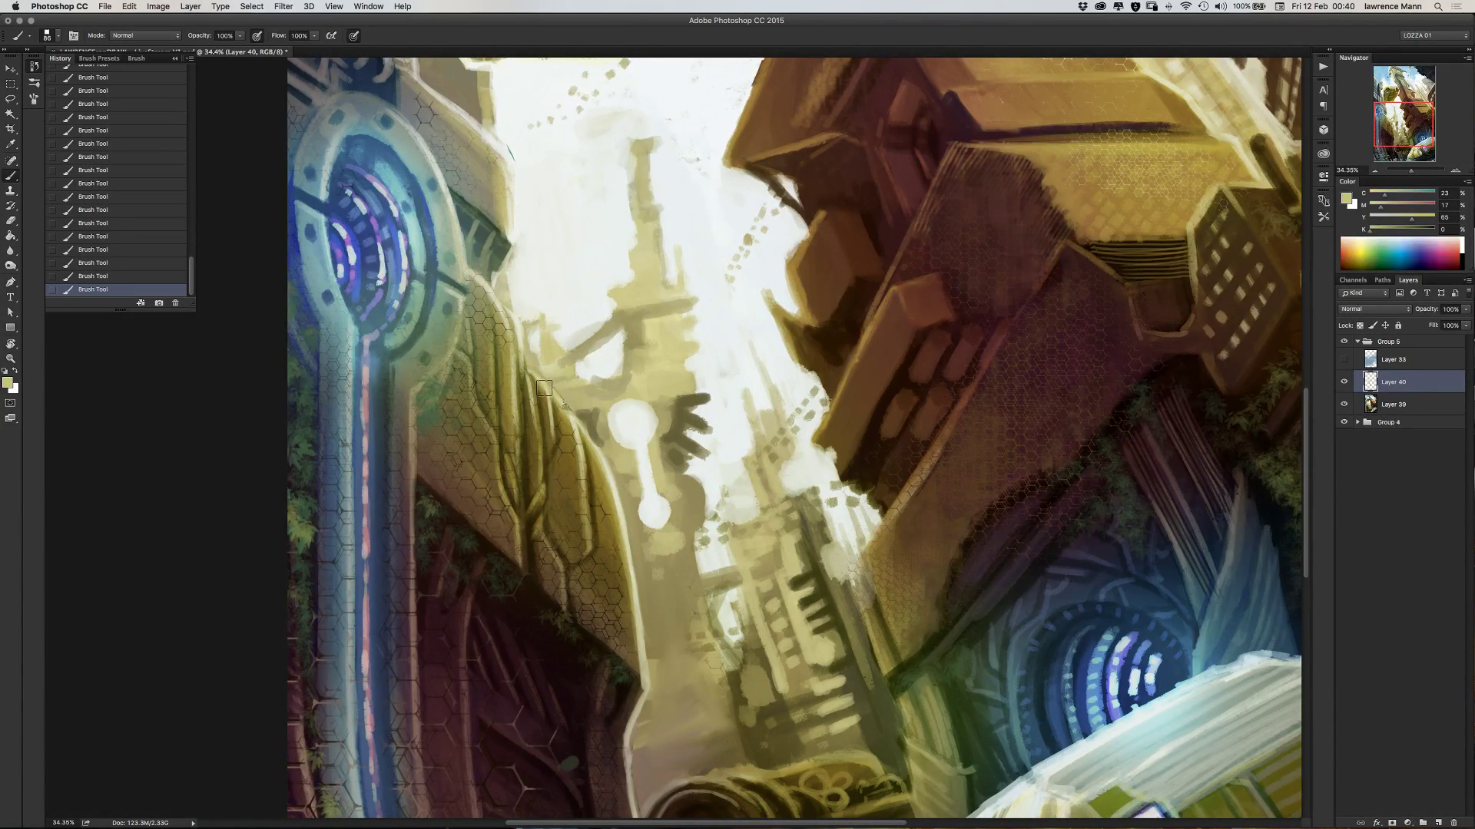
pyautogui.keyDown('alt'); pyautogui.click(586, 303); pyautogui.keyUp('alt')
pyautogui.moveTo(615, 368)
pyautogui.mouseDown()
pyautogui.moveTo(595, 375)
pyautogui.moveTo(602, 361)
pyautogui.moveTo(619, 371)
pyautogui.mouseUp()
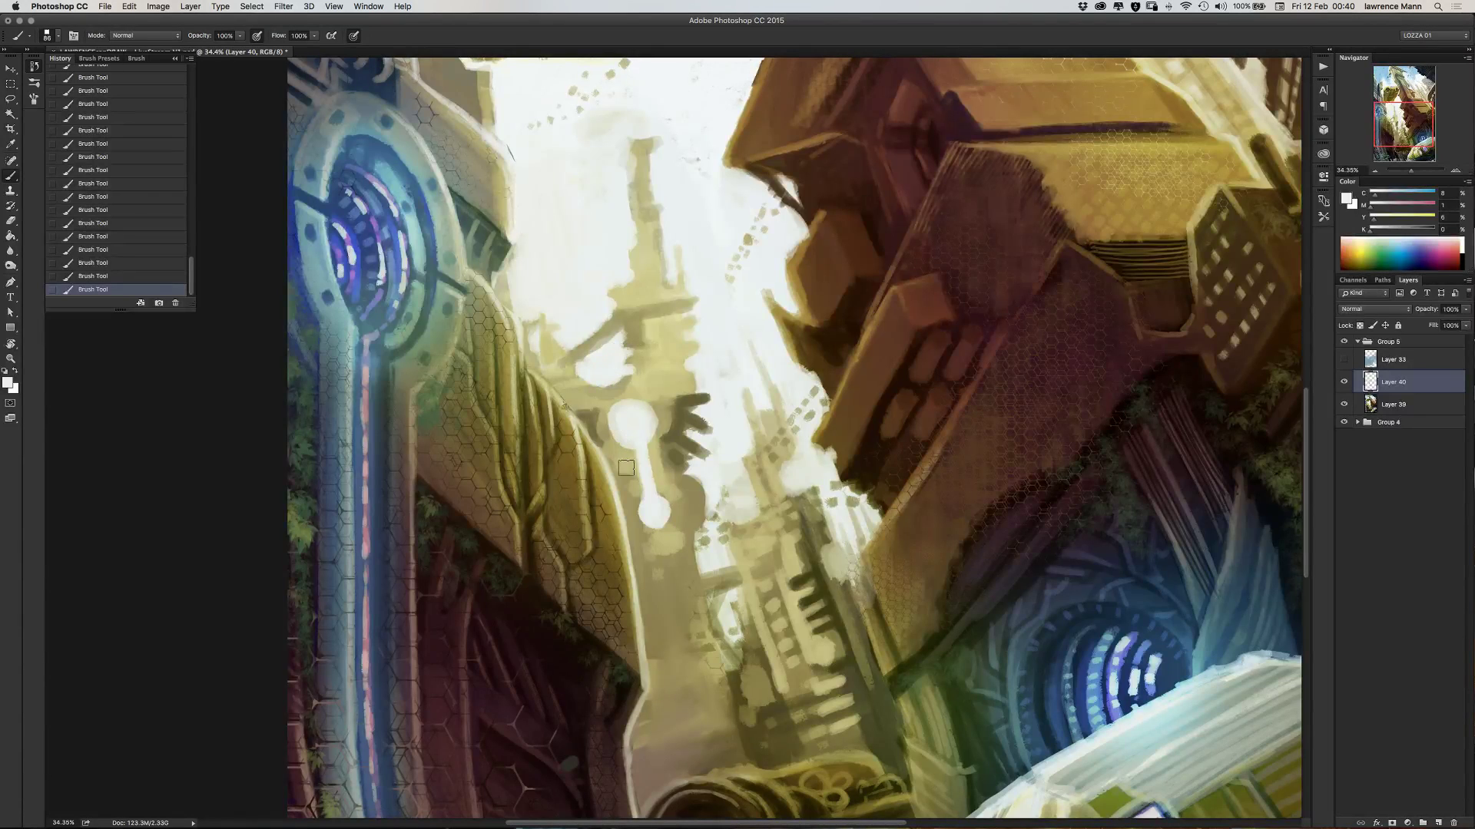
# - Add near-white light to the lower background tower: a round lamp with a bar above it and small openings along its left side
pyautogui.moveTo(660, 475); pyautogui.dragTo(665, 348)
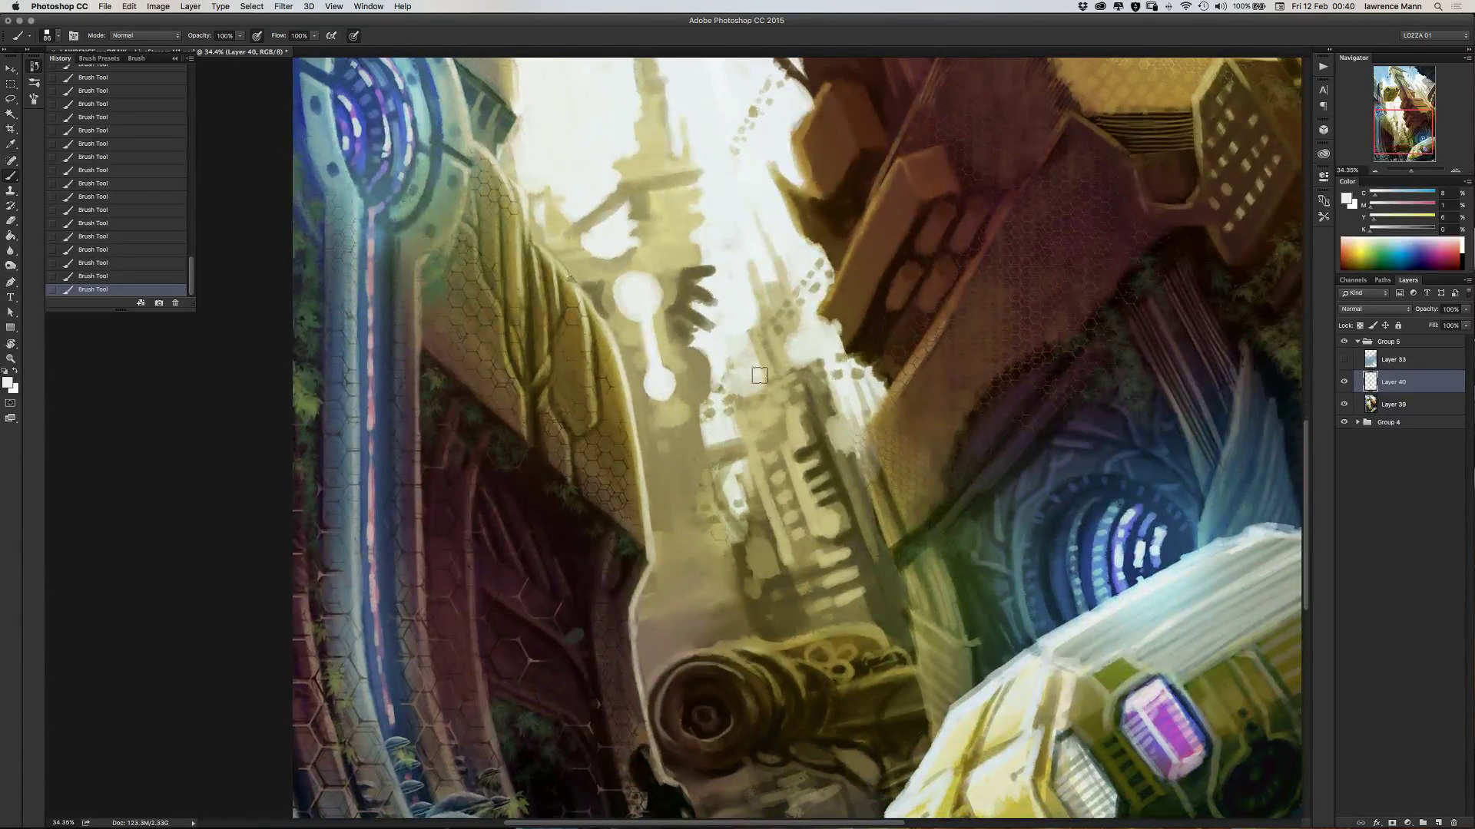
pyautogui.moveTo(742, 390)
pyautogui.mouseDown()
pyautogui.moveTo(753, 353)
pyautogui.moveTo(759, 382)
pyautogui.moveTo(764, 366)
pyautogui.moveTo(746, 361)
pyautogui.moveTo(744, 322)
pyautogui.mouseUp()
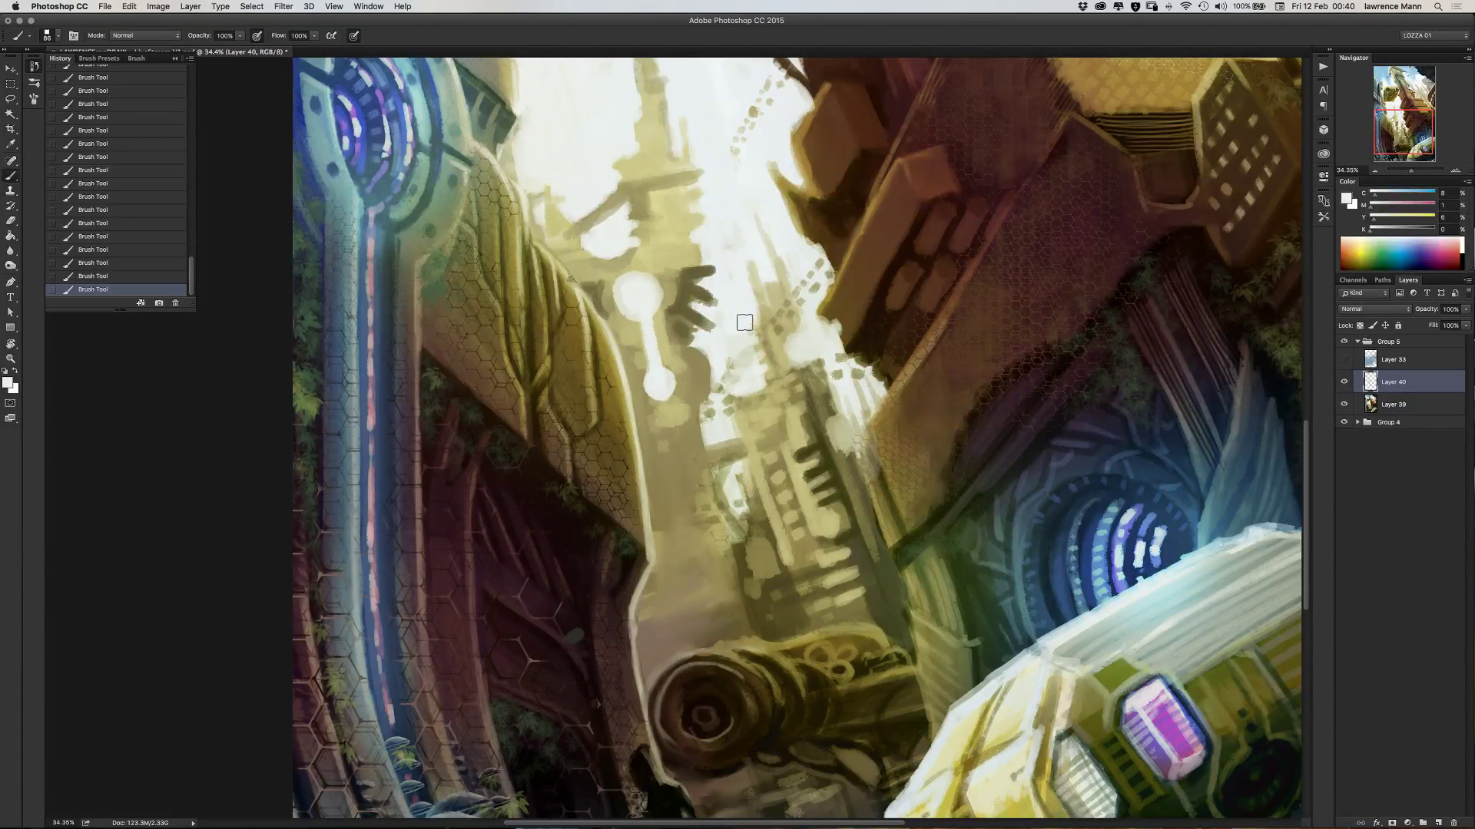
pyautogui.click(825, 524)
pyautogui.moveTo(802, 485); pyautogui.dragTo(787, 449)
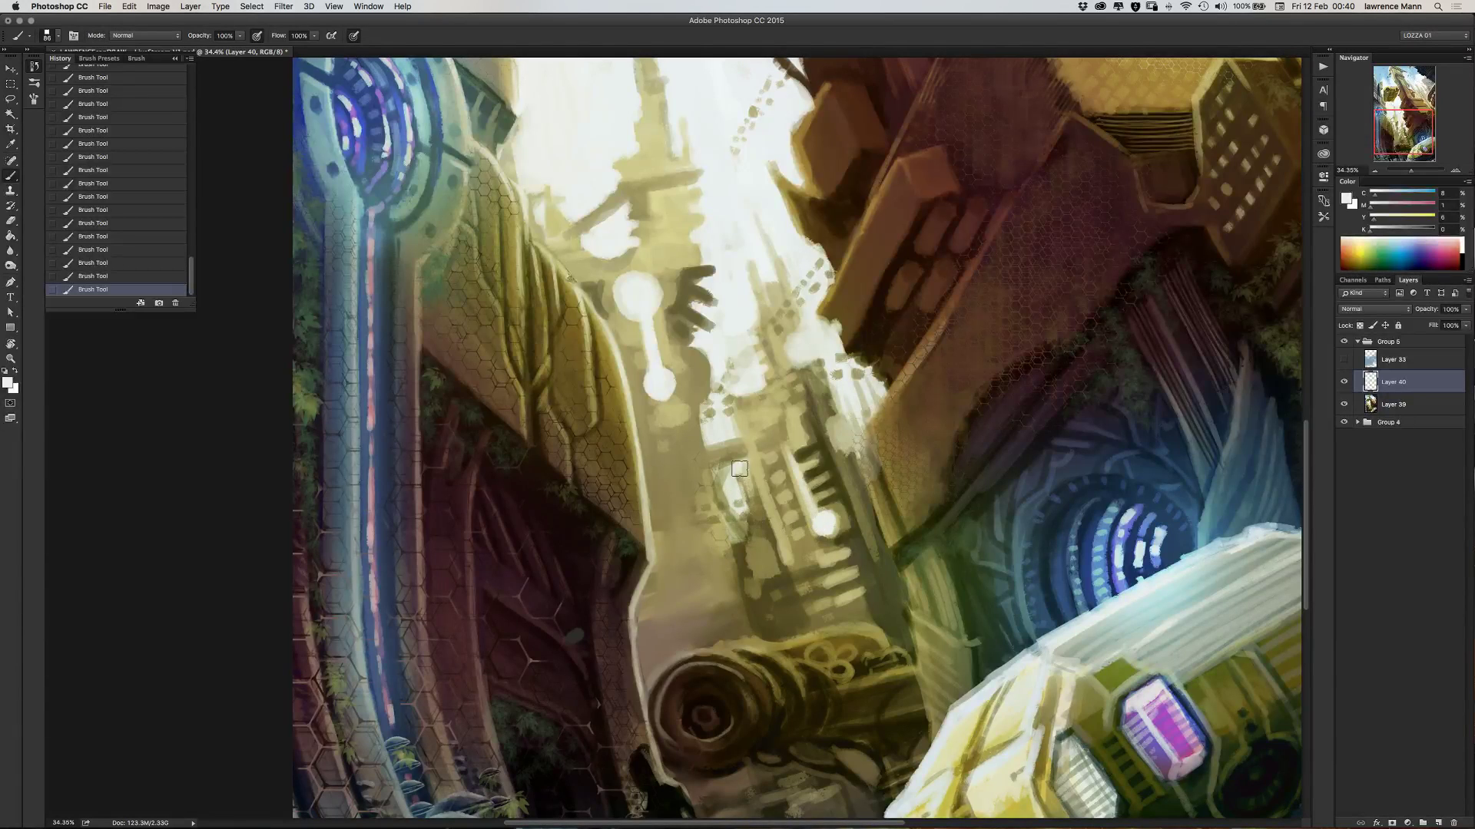
pyautogui.moveTo(737, 486)
pyautogui.mouseDown()
pyautogui.moveTo(749, 503)
pyautogui.moveTo(735, 511)
pyautogui.moveTo(749, 513)
pyautogui.moveTo(733, 490)
pyautogui.mouseUp()
pyautogui.moveTo(692, 440); pyautogui.dragTo(733, 434)
pyautogui.click(682, 454)
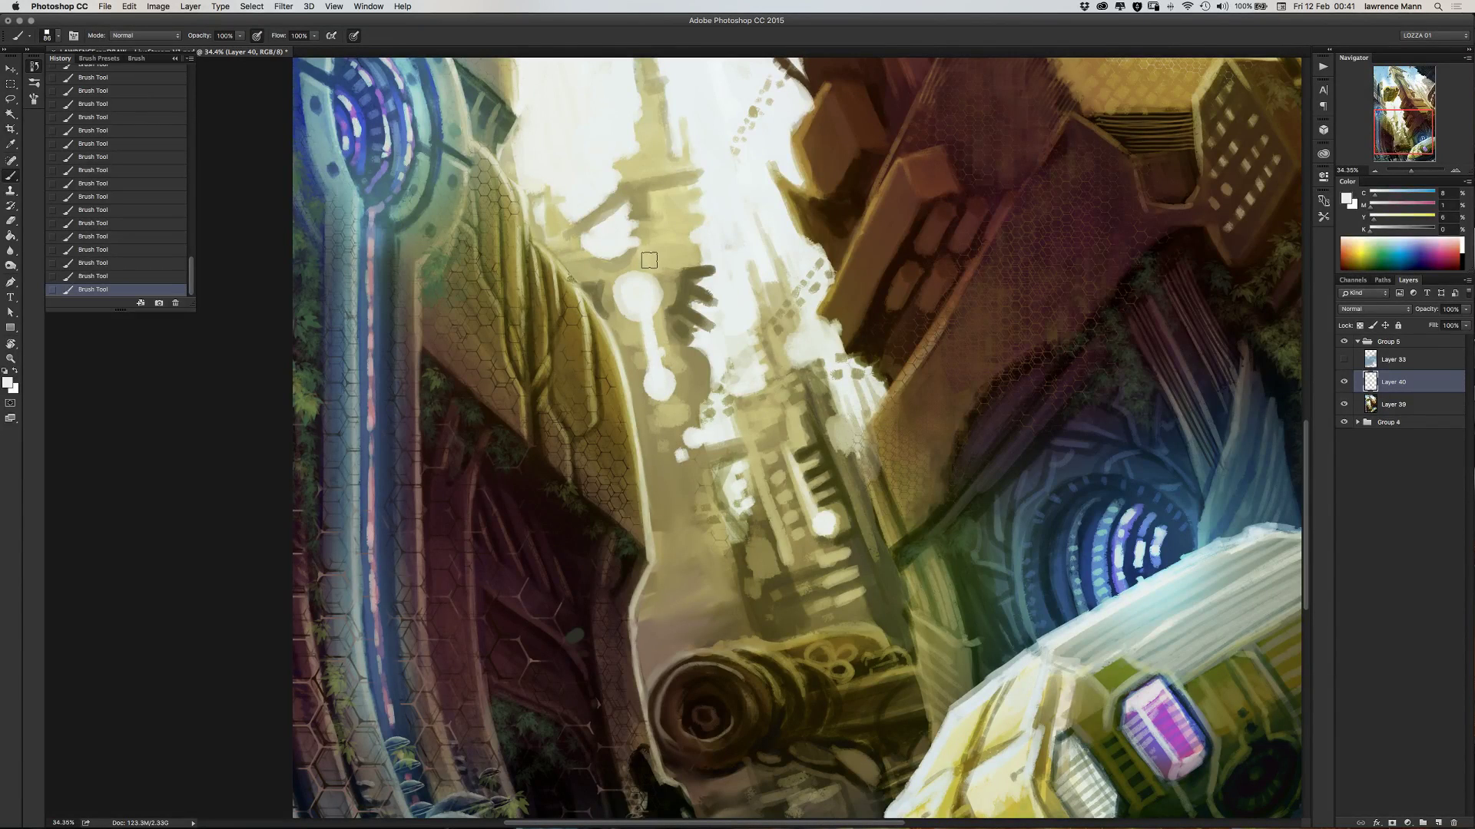
# - Try an olive strut across the distant tower's white circle-and-bar opening, stepping back through the strokes
pyautogui.keyDown('alt'); pyautogui.click(588, 224); pyautogui.keyUp('alt')
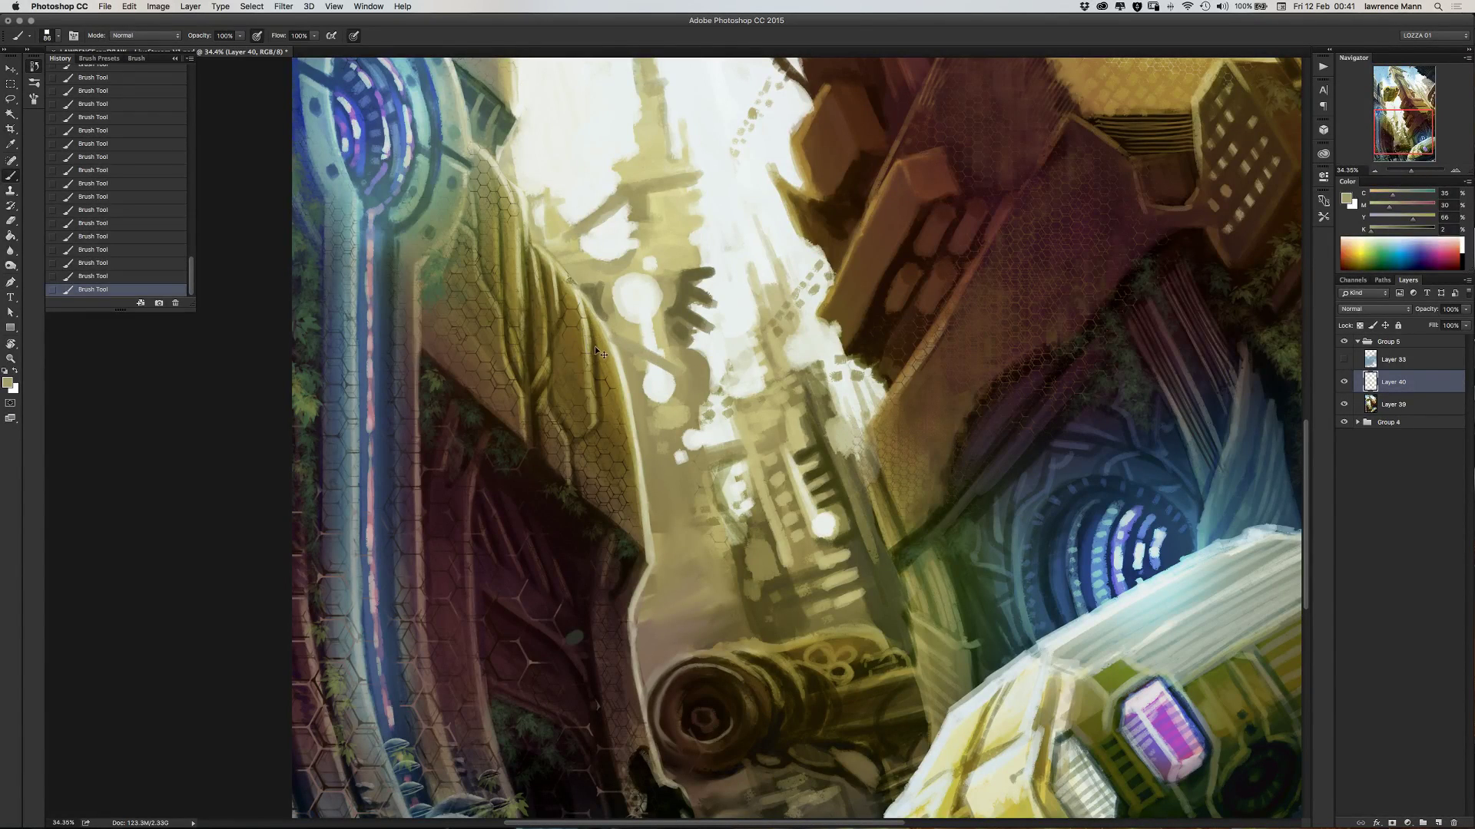
pyautogui.press('super+alt+z')
pyautogui.press('super+alt+z')
pyautogui.press('super+alt+z')
pyautogui.press('super+alt+z')
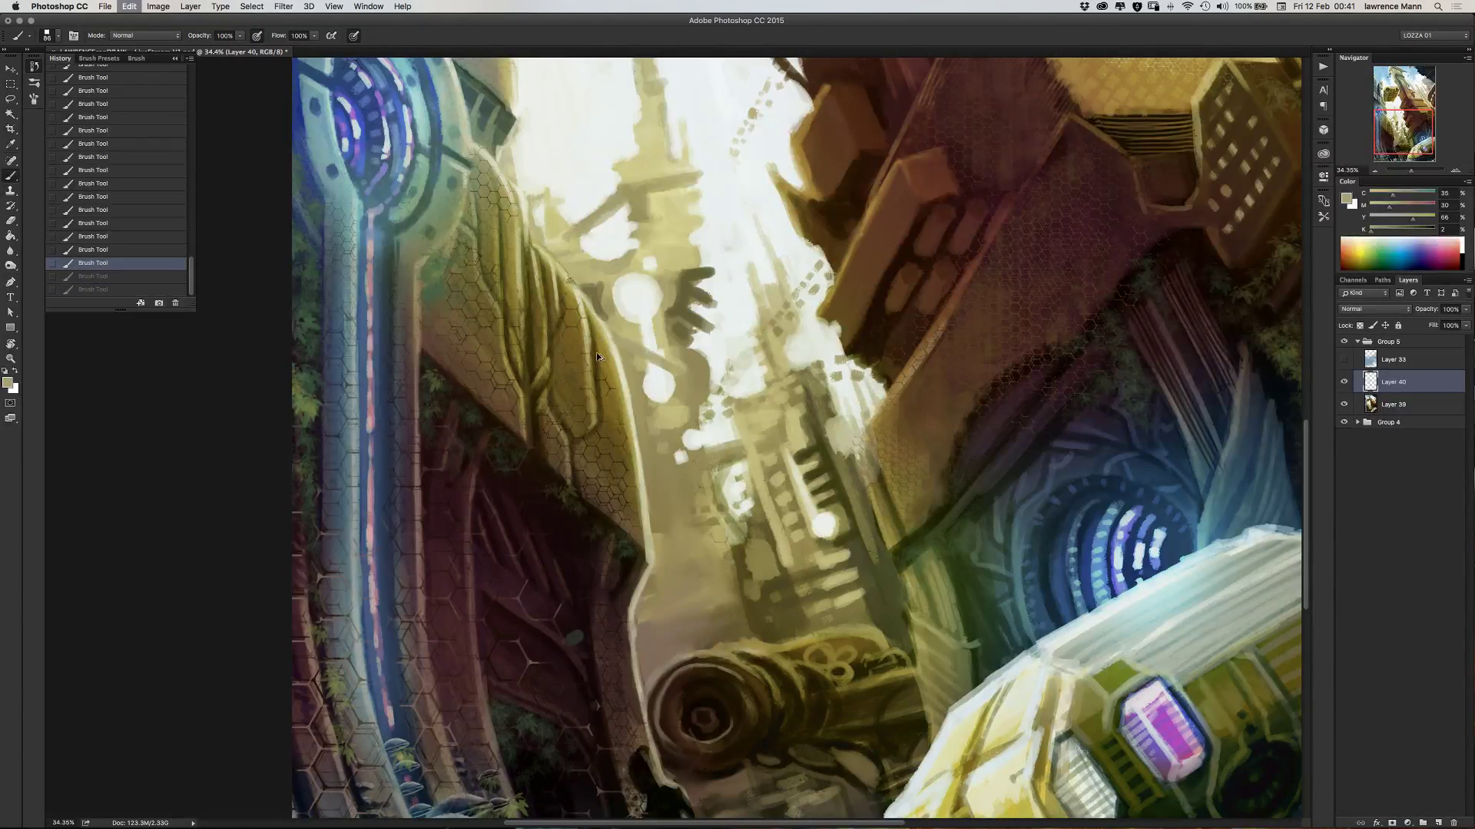
# - Paint a dark olive mark below the distant tower's ledge and deepen the dark teeth on the lower background tower
pyautogui.keyDown('alt'); pyautogui.click(685, 279); pyautogui.keyUp('alt')
pyautogui.press('super+shift+z')
pyautogui.press('super+shift+z')
pyautogui.press('super+shift+z')
pyautogui.press('super+shift+z')
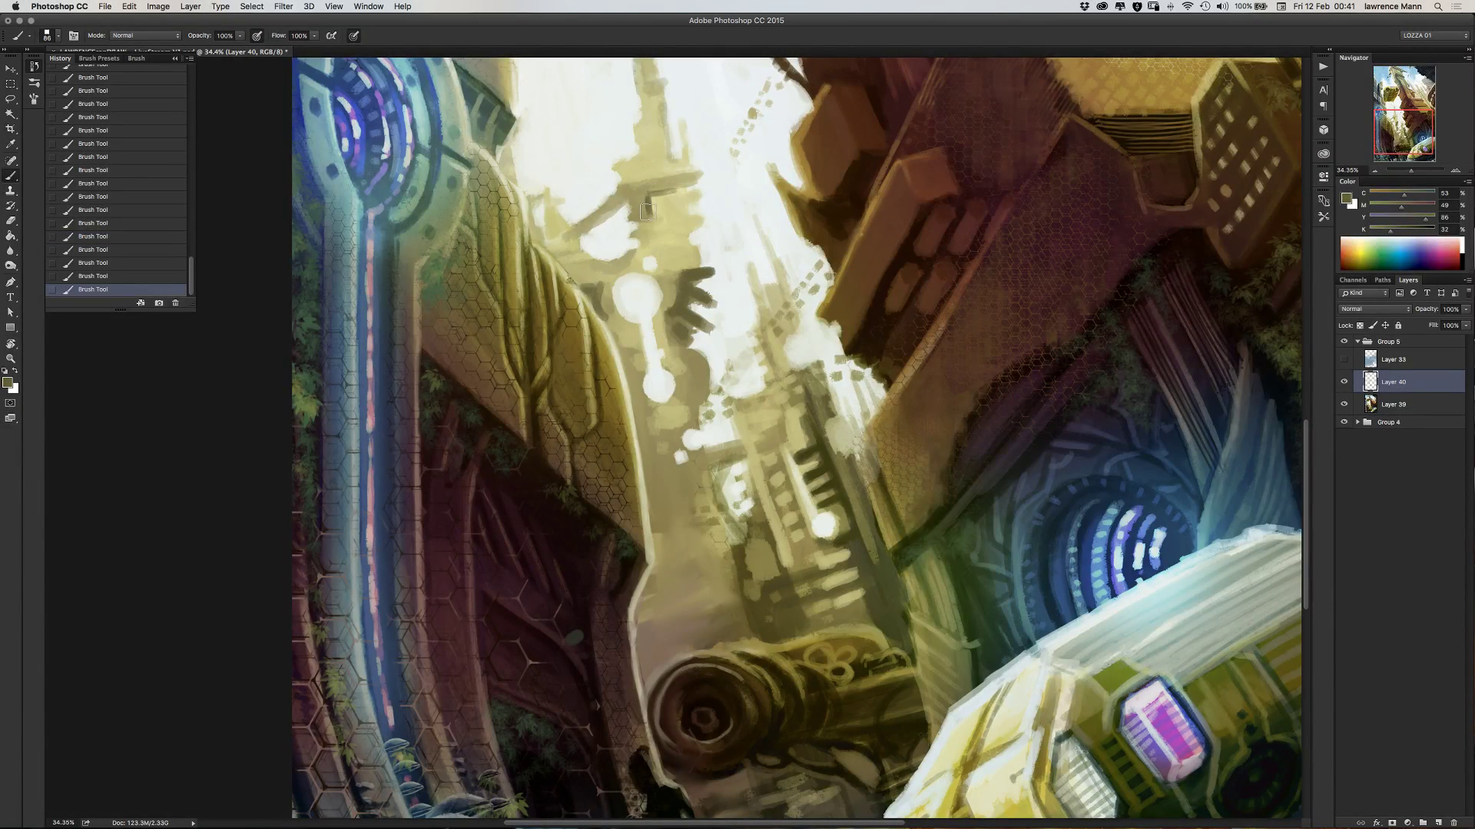
pyautogui.keyDown('alt'); pyautogui.click(826, 464); pyautogui.keyUp('alt')
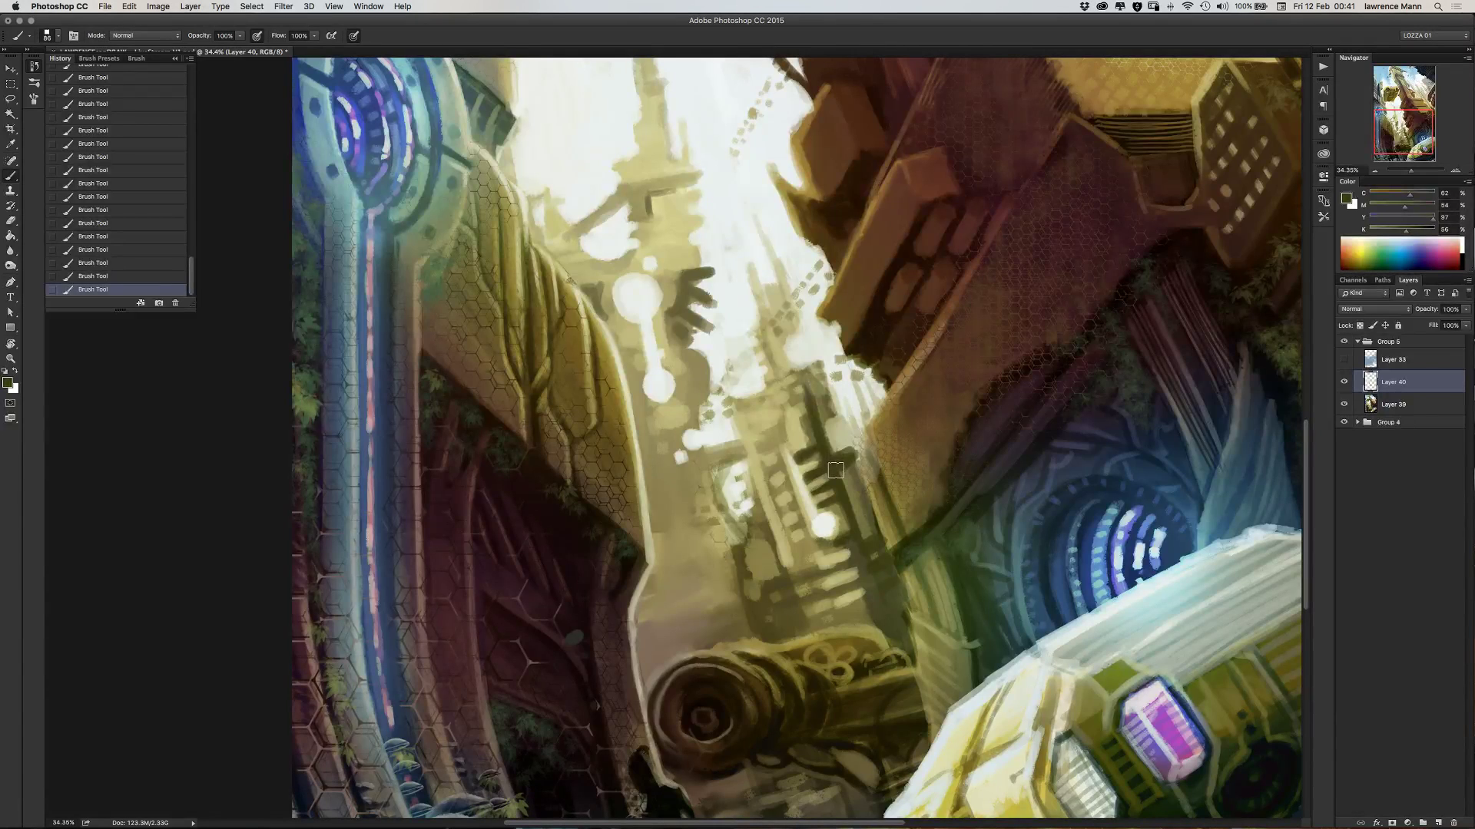
# - Shape a bracket-like recess below the distant tower's ledge with sampled olive and pale yellow
pyautogui.keyDown('alt'); pyautogui.click(648, 201); pyautogui.keyUp('alt')
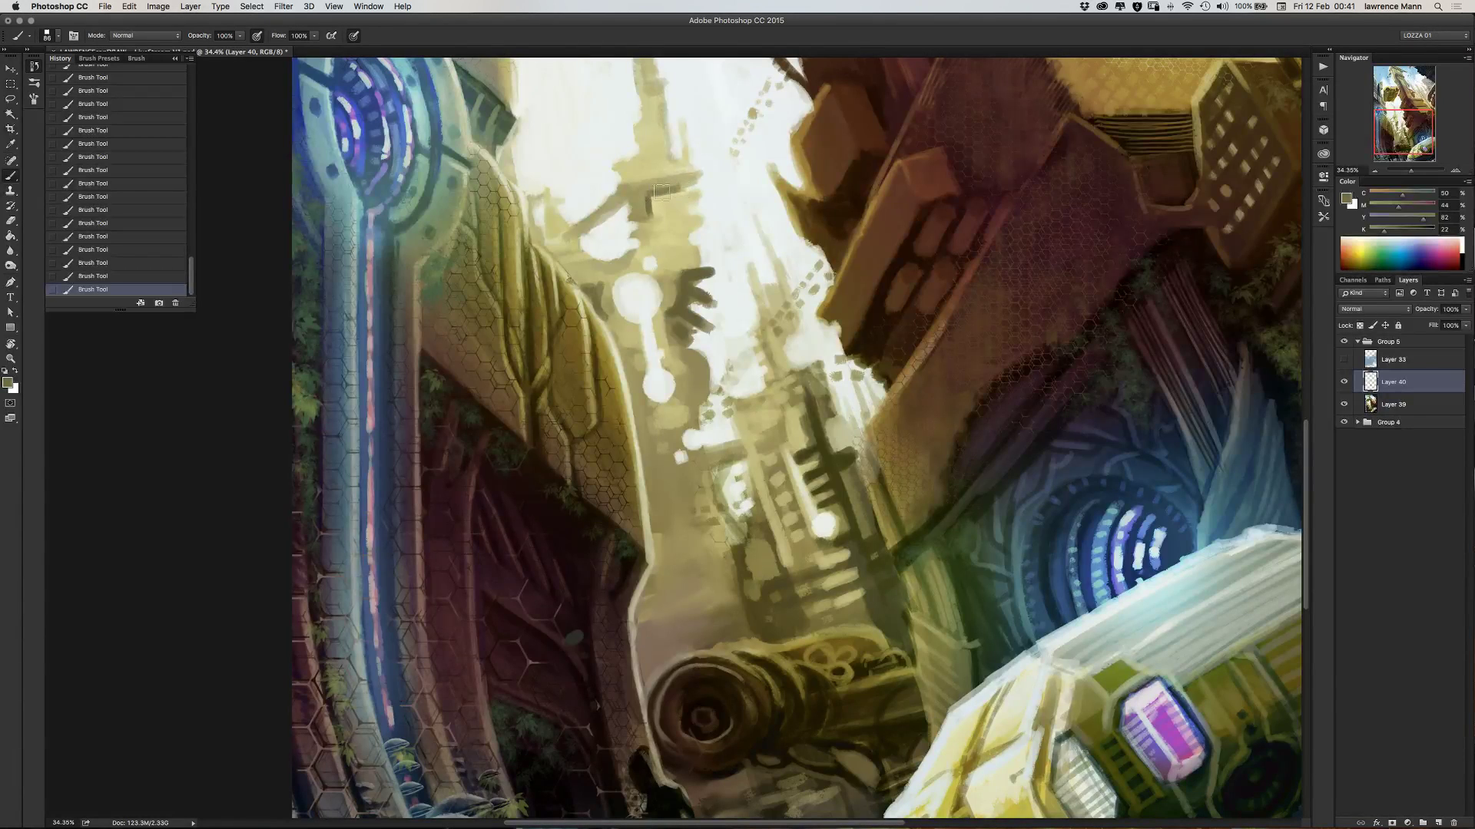
pyautogui.moveTo(649, 202)
pyautogui.mouseDown()
pyautogui.moveTo(694, 186)
pyautogui.moveTo(652, 194)
pyautogui.mouseUp()
pyautogui.keyDown('alt'); pyautogui.click(674, 208); pyautogui.keyUp('alt')
pyautogui.moveTo(675, 208); pyautogui.dragTo(673, 212)
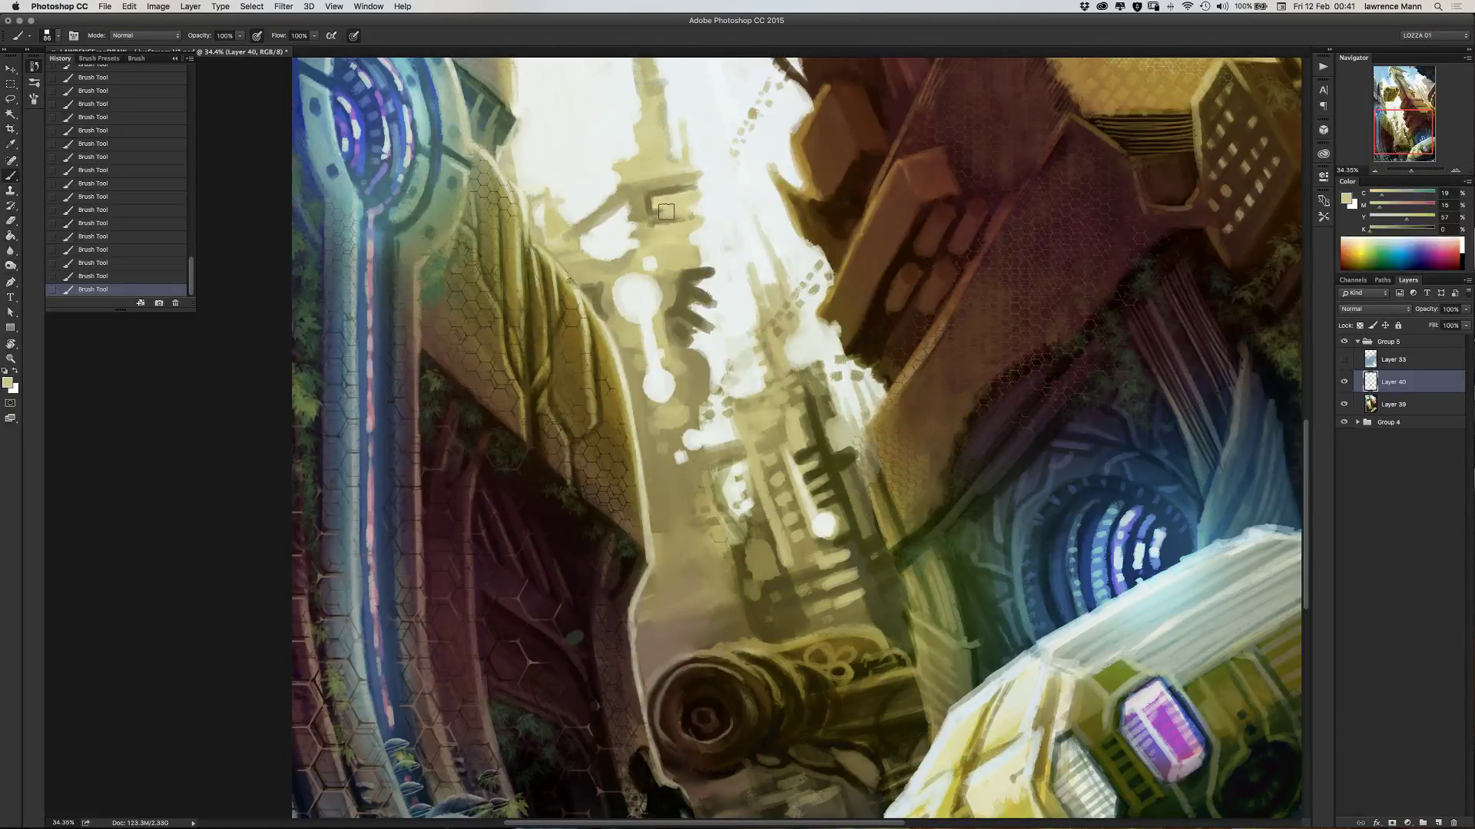
# - Darken the base of the lower background tower with sampled olive tones, picking up a light tan for its details
pyautogui.keyDown('alt'); pyautogui.click(796, 415); pyautogui.keyUp('alt')
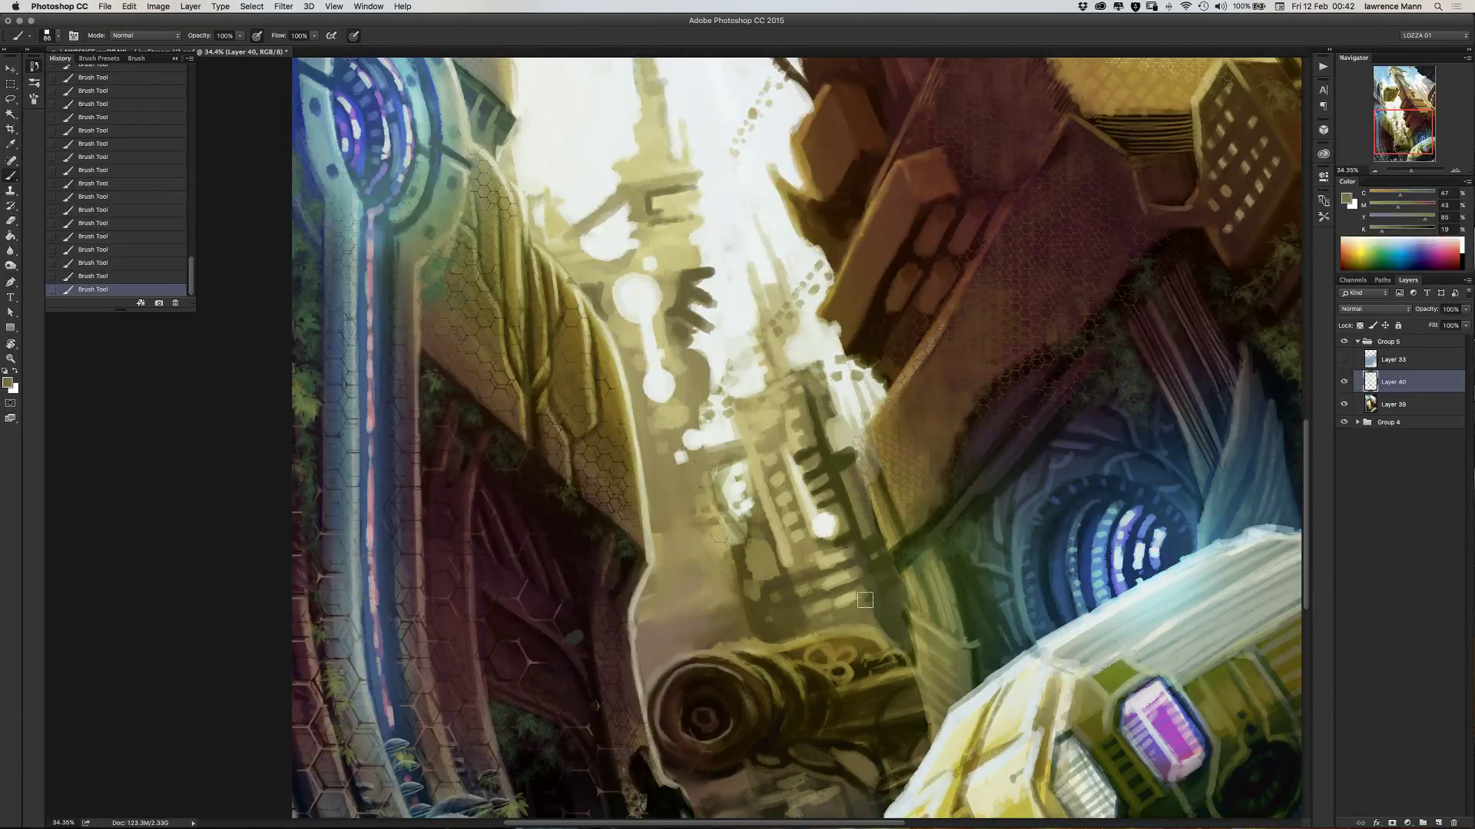
pyautogui.keyDown('alt'); pyautogui.click(858, 549); pyautogui.keyUp('alt')
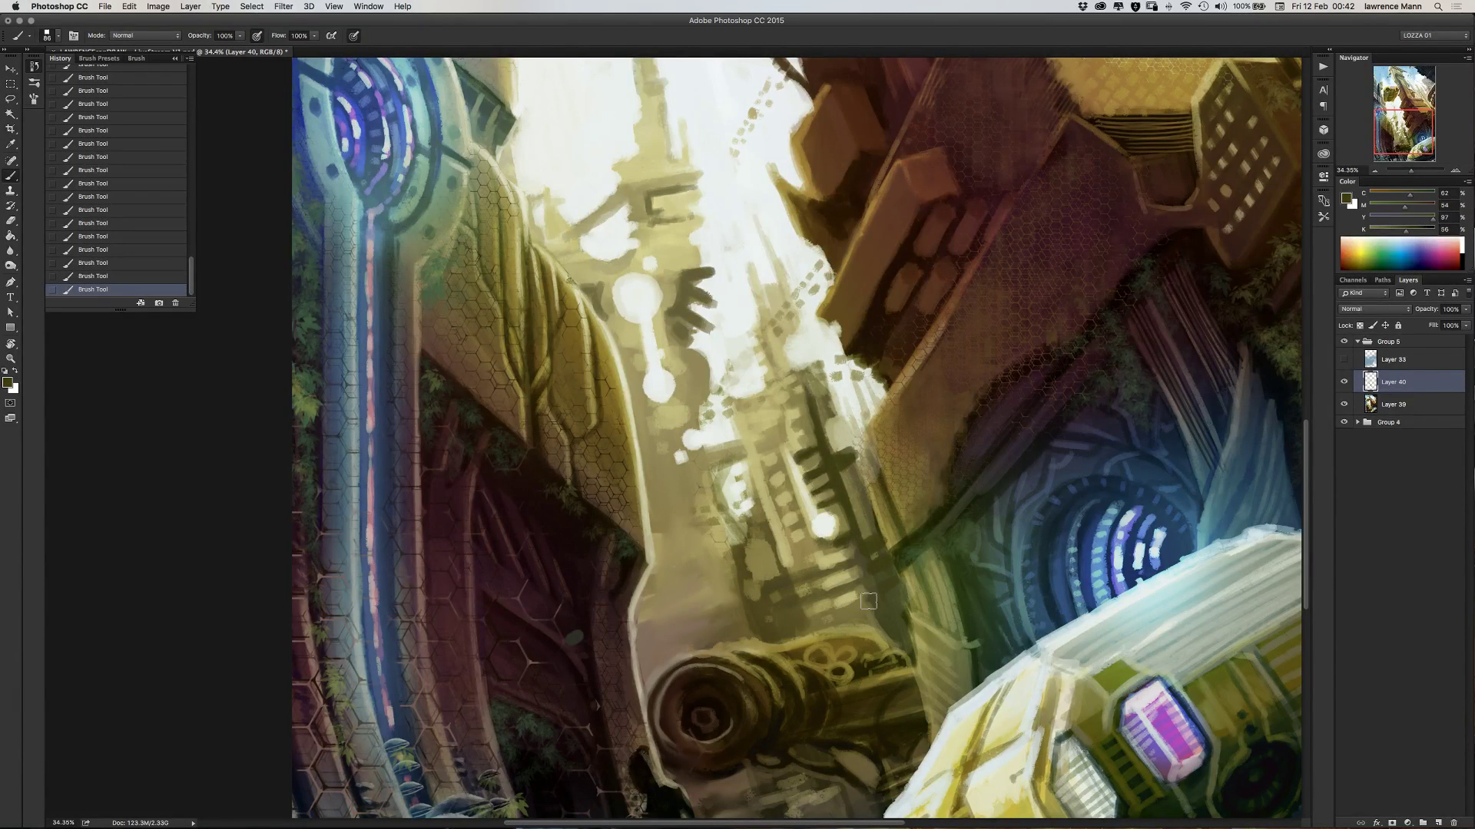
pyautogui.keyDown('alt'); pyautogui.click(788, 504); pyautogui.keyUp('alt')
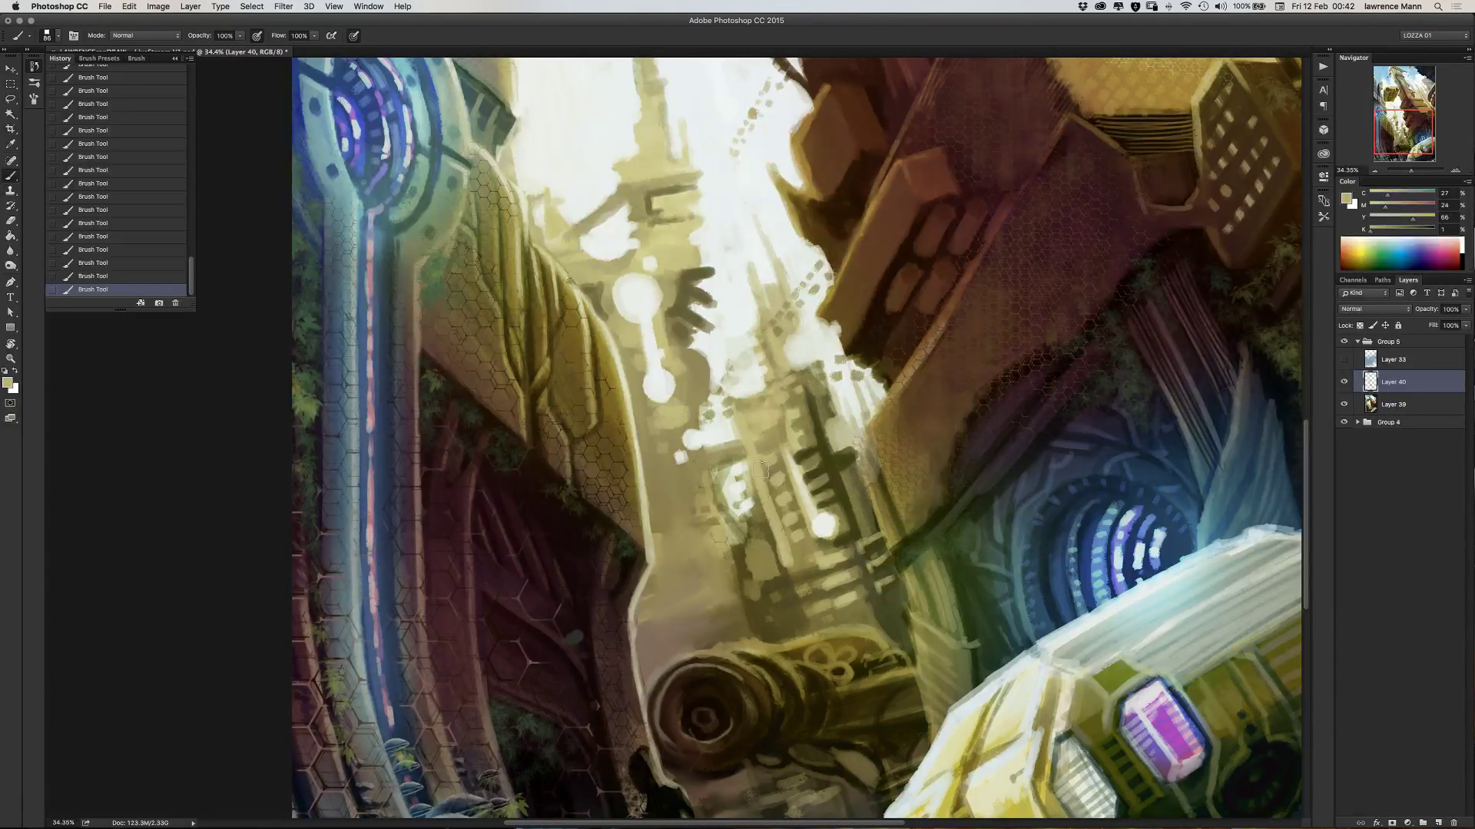
# - Sample the sky white and reduce the brush size for fine details on the background towers
pyautogui.keyDown('alt'); pyautogui.click(732, 472); pyautogui.keyUp('alt')
pyautogui.rightClick(728, 459)
pyautogui.moveTo(815, 488); pyautogui.dragTo(805, 488)
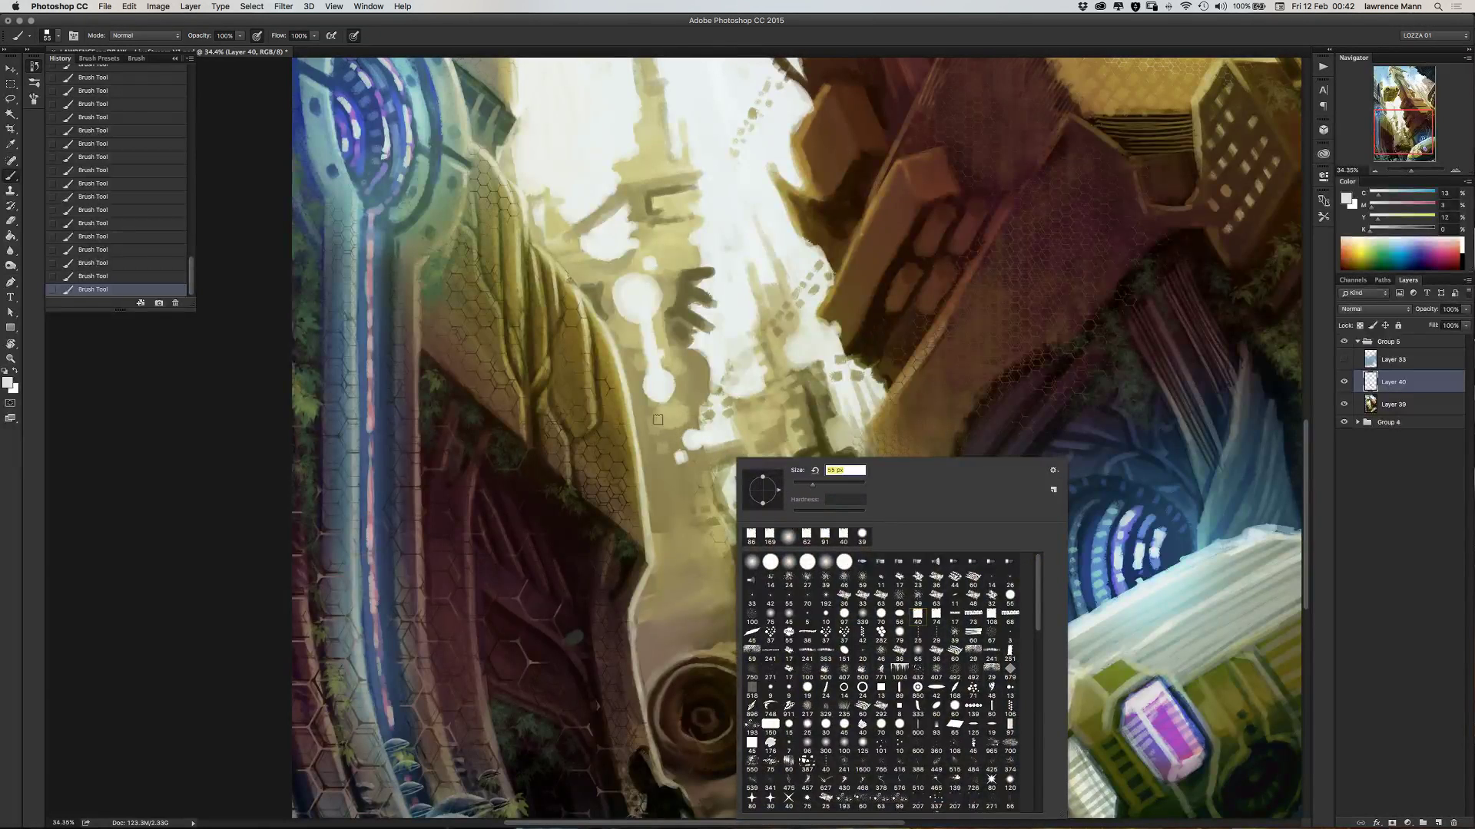
pyautogui.press('Return')
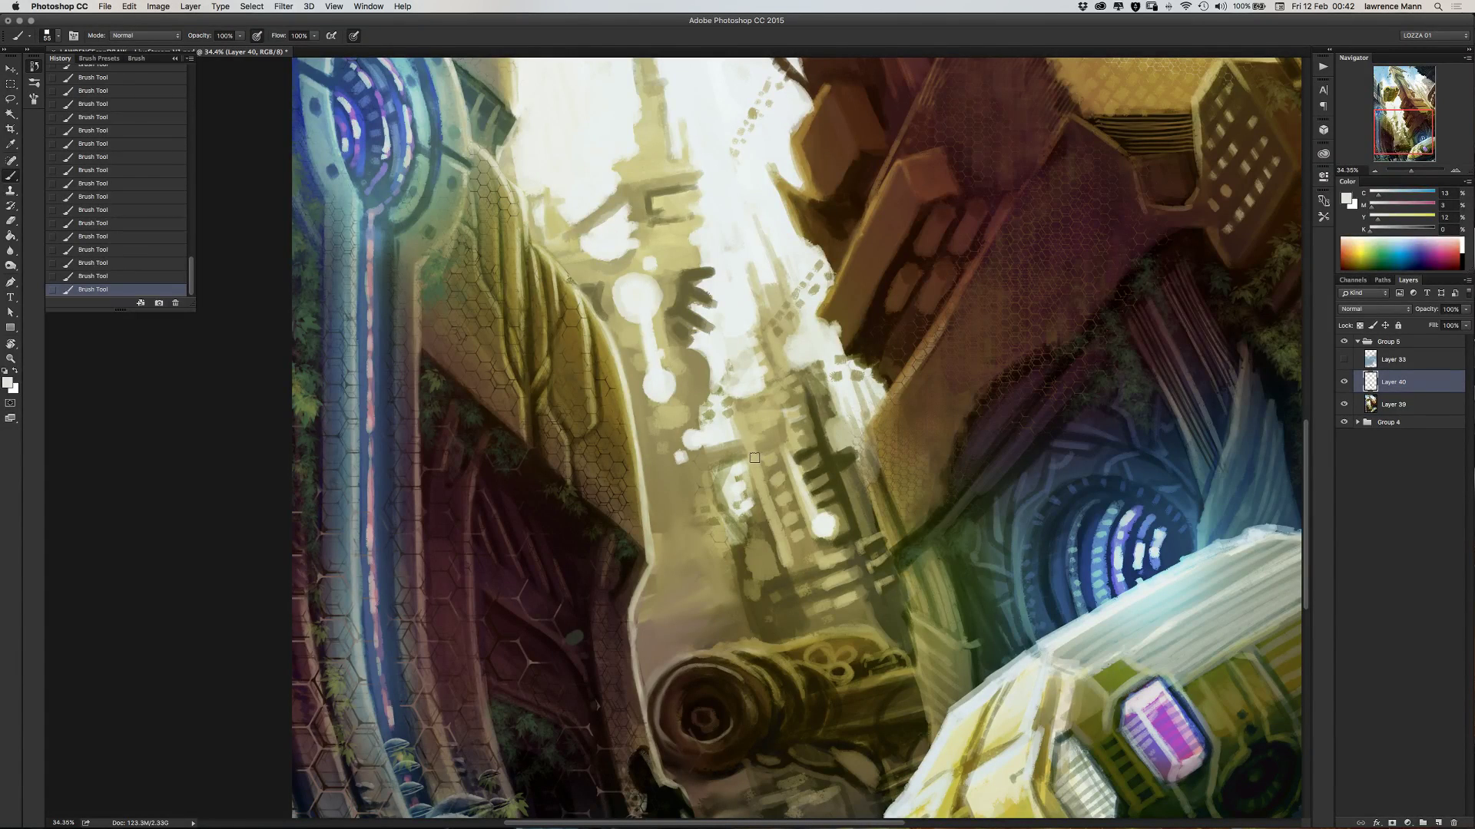
# - Step back through the latest brush strokes and restore them to compare the background towers with and without them
pyautogui.press('alt+super+z')
pyautogui.press('alt+super+z')
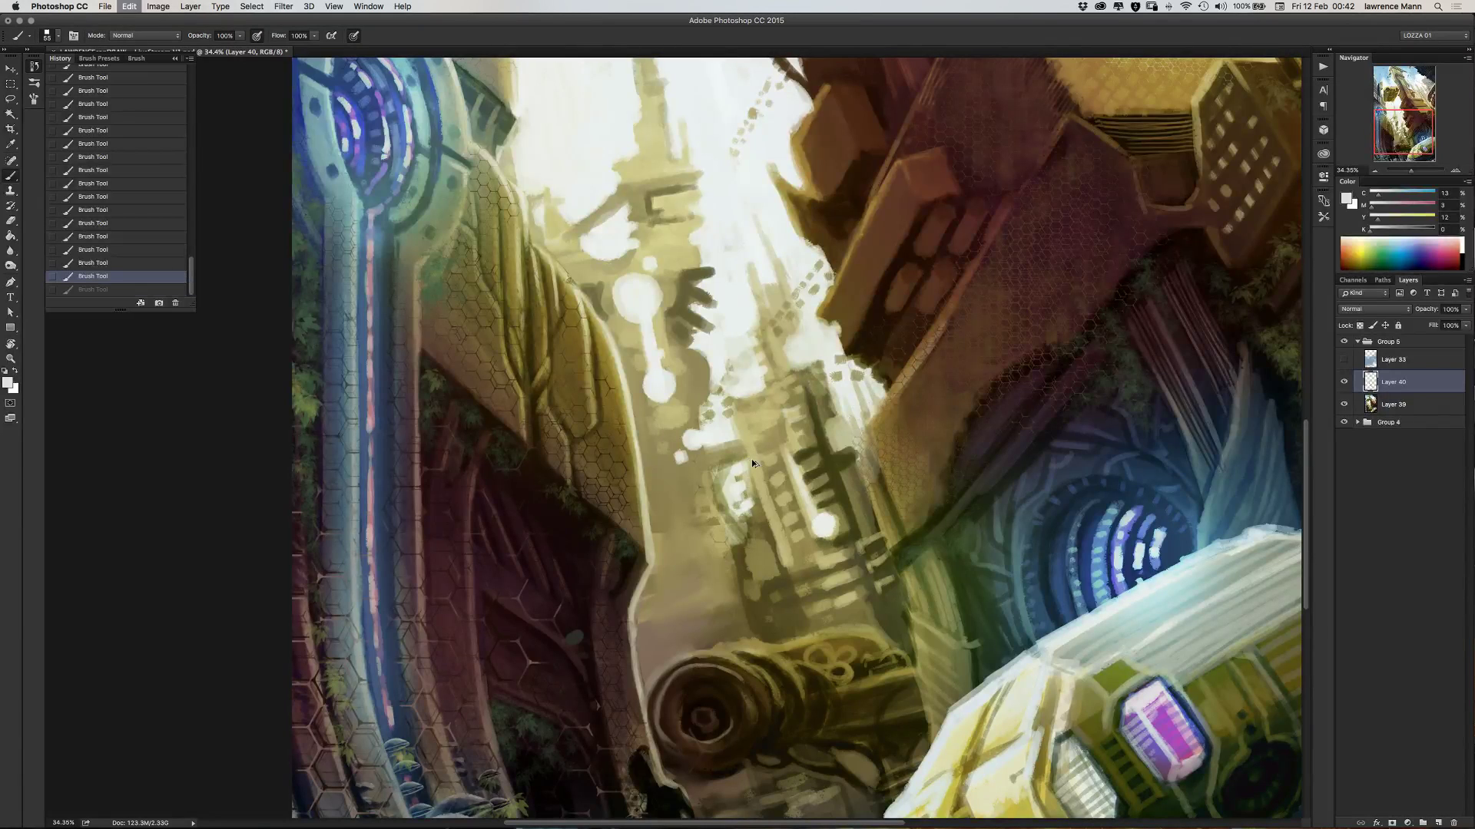
pyautogui.press('alt+super+z')
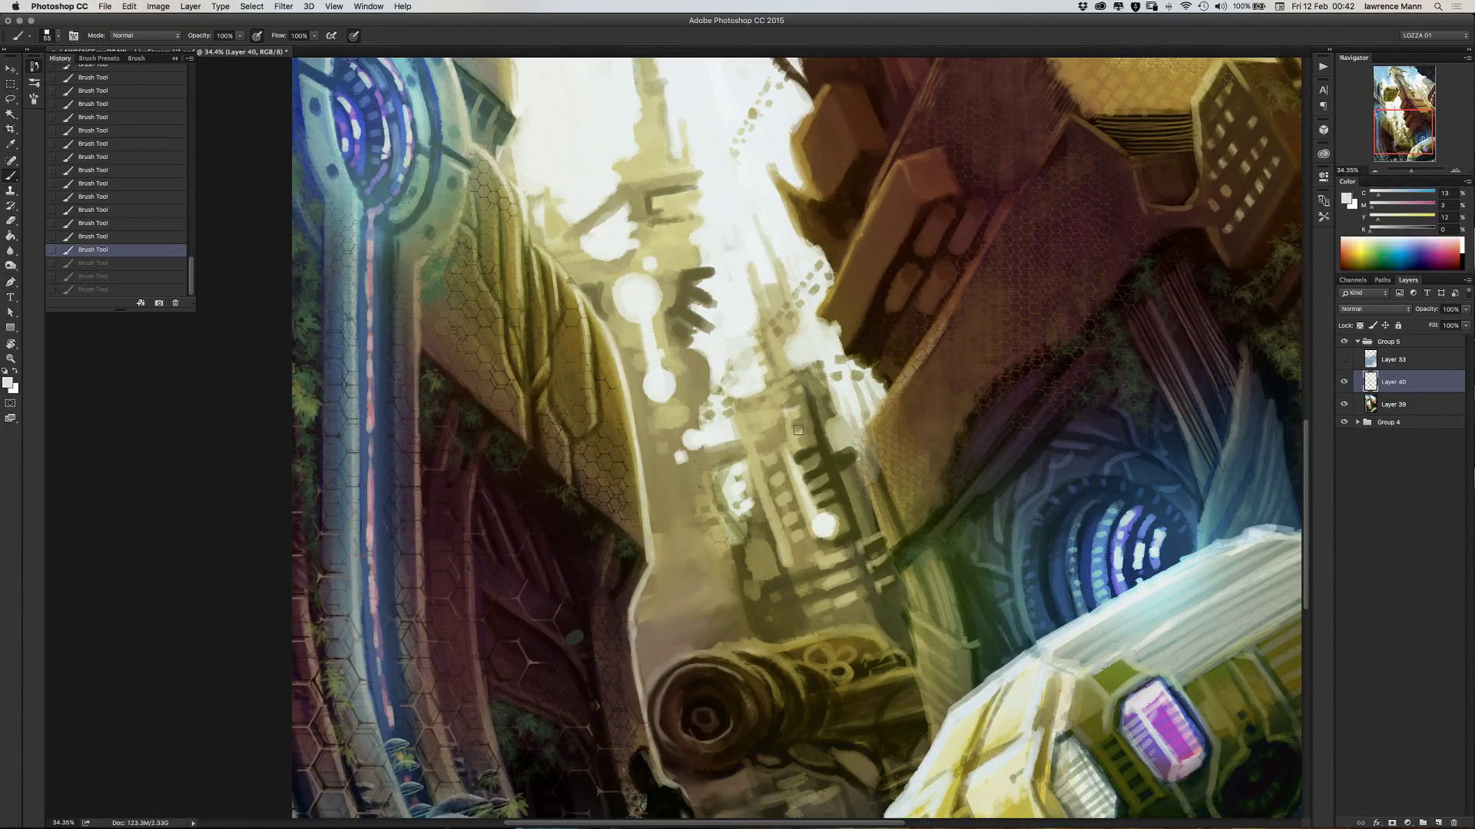
pyautogui.press('shift+super+z')
pyautogui.press('shift+super+z')
pyautogui.press('shift+super+z')
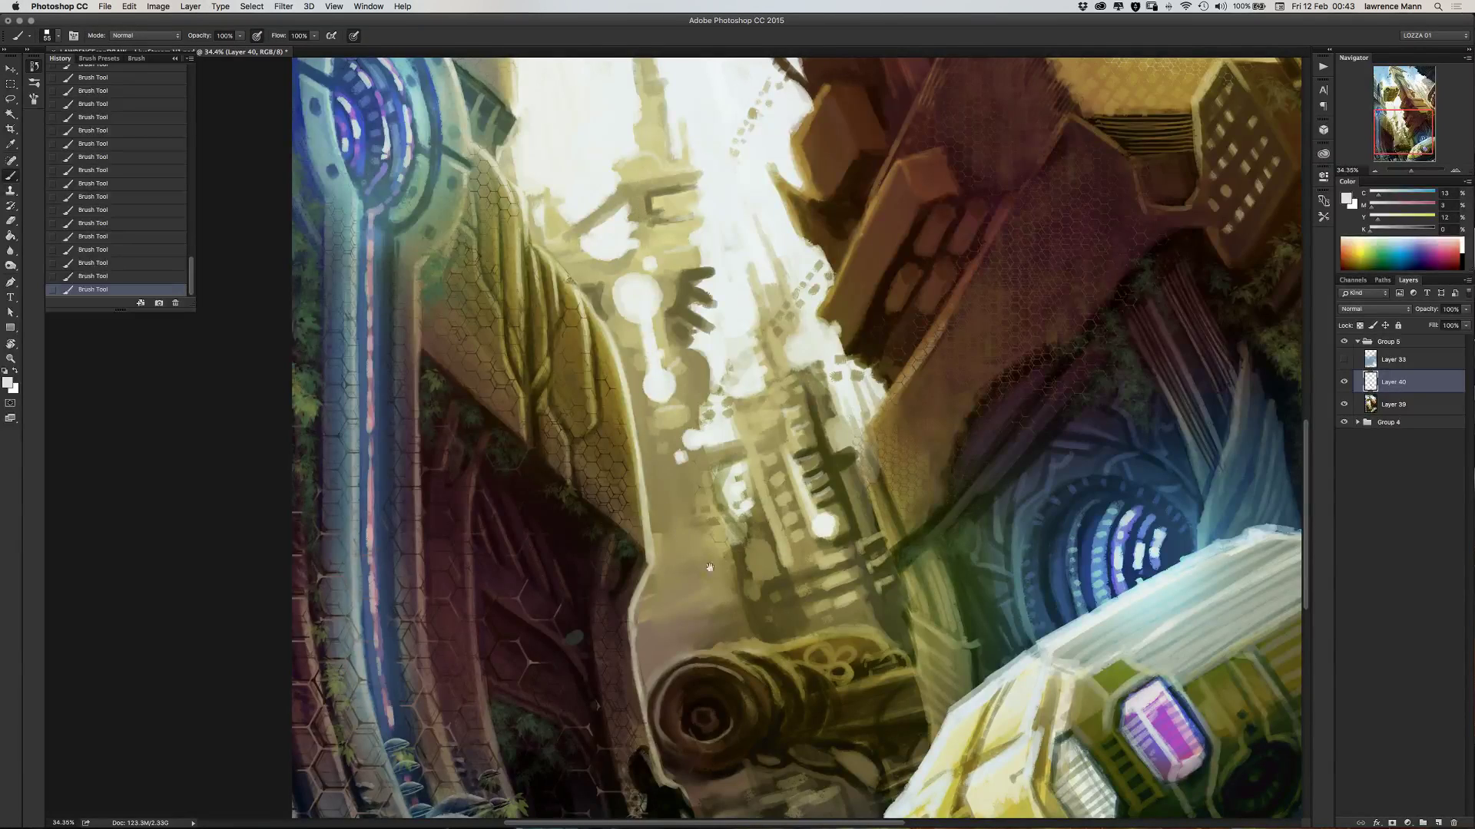
# - Add small white dashes around the distant tower's upper circular opening, sample dark olive and turn on the CMYK proof preview
pyautogui.moveTo(709, 566); pyautogui.dragTo(678, 506)
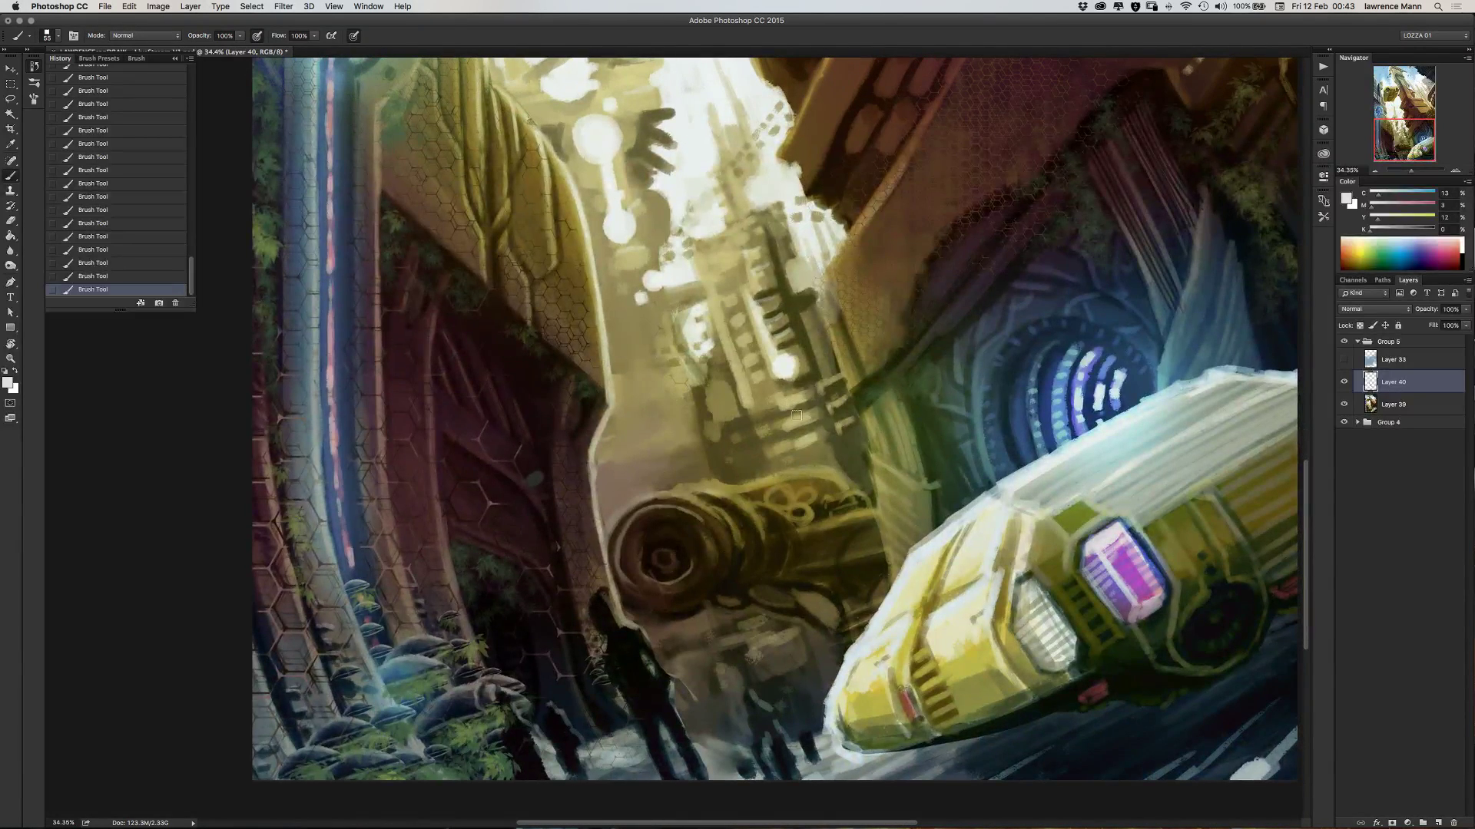
pyautogui.moveTo(797, 416)
pyautogui.mouseDown()
pyautogui.moveTo(814, 407)
pyautogui.moveTo(775, 420)
pyautogui.mouseUp()
pyautogui.moveTo(628, 304); pyautogui.dragTo(642, 387)
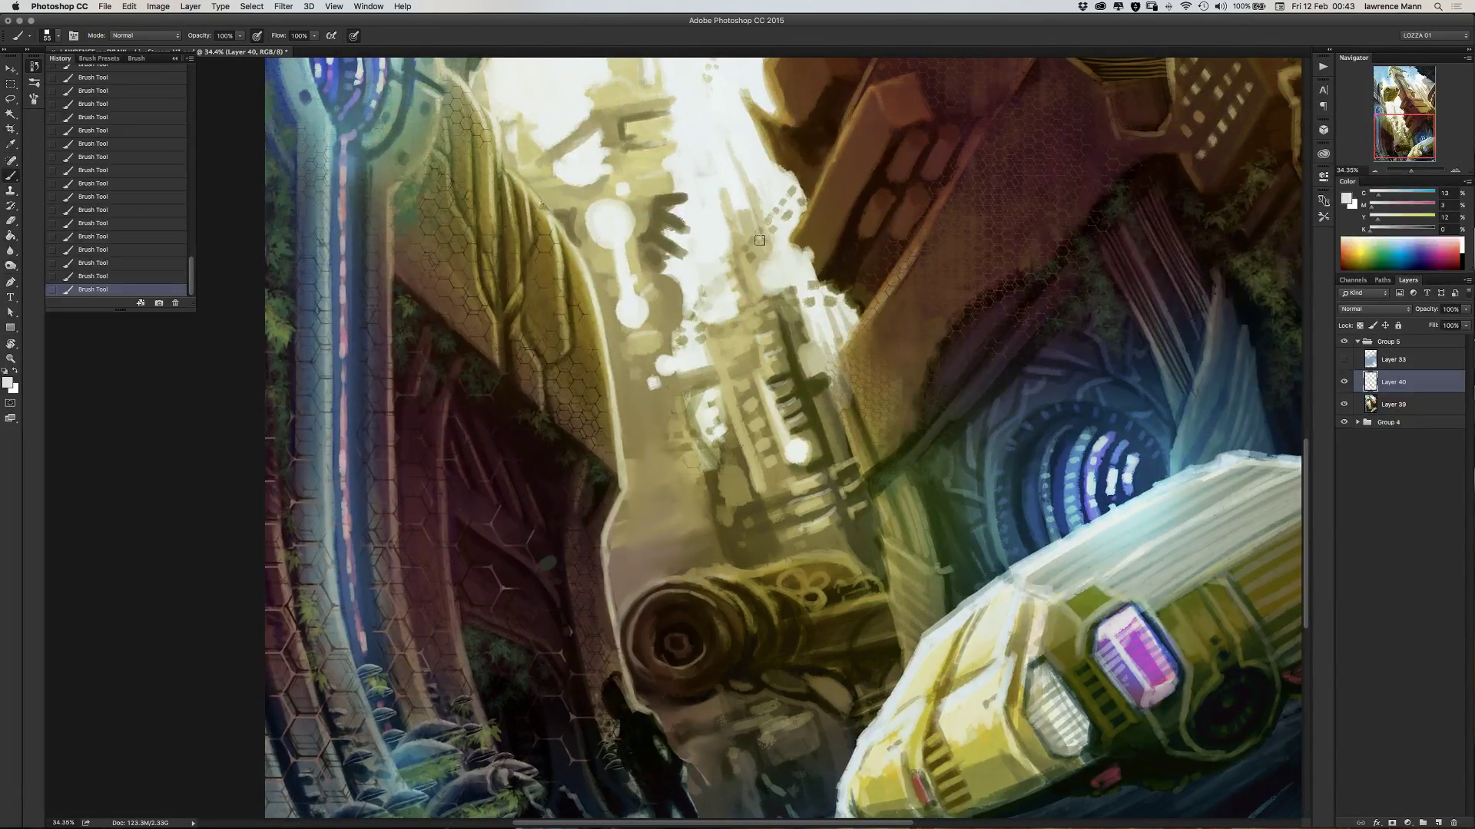
pyautogui.keyDown('alt'); pyautogui.click(760, 160); pyautogui.keyUp('alt')
pyautogui.moveTo(603, 245)
pyautogui.mouseDown()
pyautogui.moveTo(580, 231)
pyautogui.moveTo(582, 201)
pyautogui.moveTo(617, 197)
pyautogui.mouseUp()
pyautogui.click(607, 285)
pyautogui.click(599, 274)
pyautogui.keyDown('alt'); pyautogui.click(799, 380); pyautogui.keyUp('alt')
pyautogui.press('super+y')
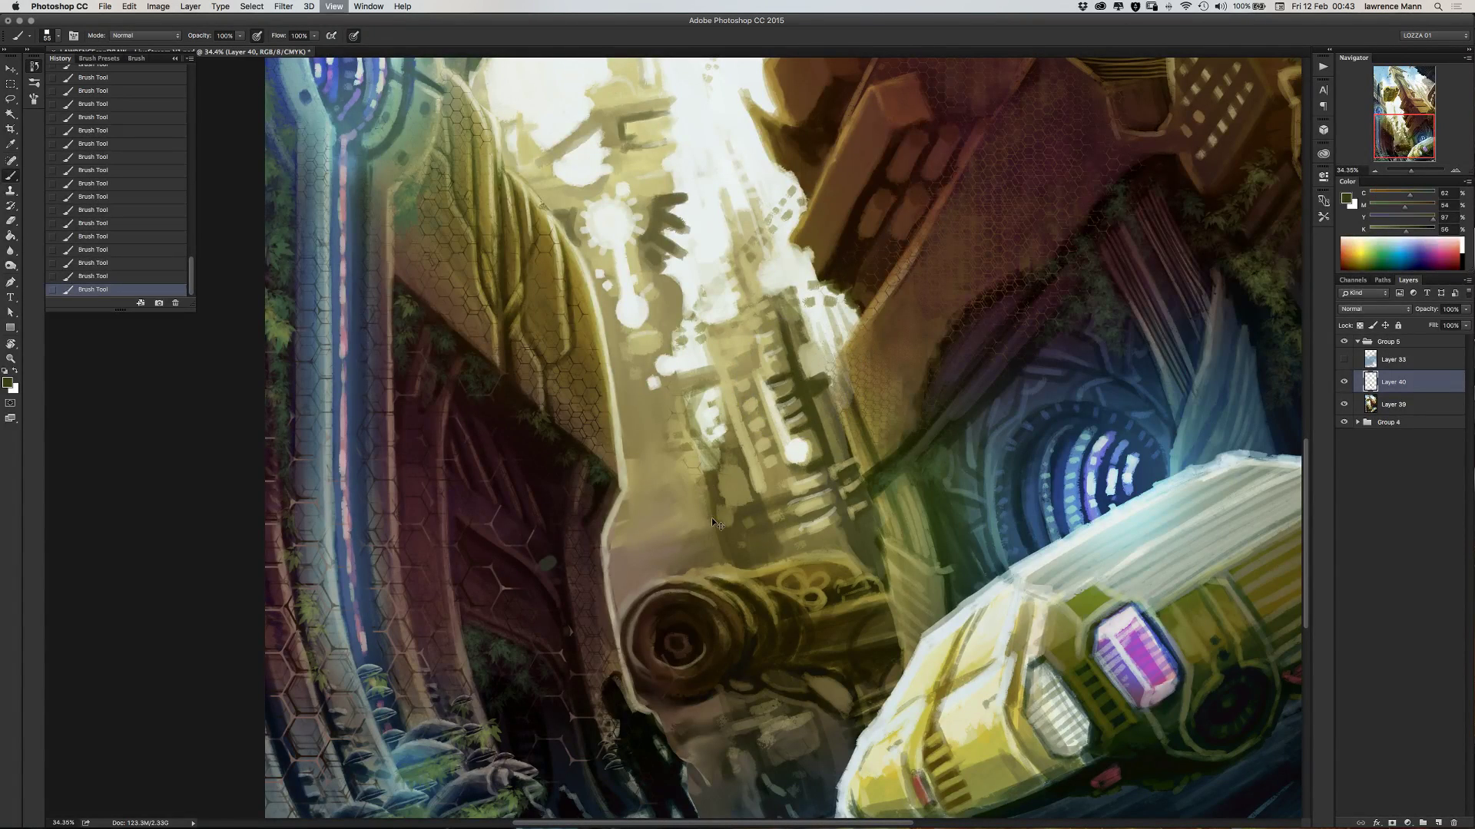
# - Try a ring of small dark olive dots on the hazy wall above the cylindrical engine
pyautogui.moveTo(711, 518); pyautogui.dragTo(617, 372)
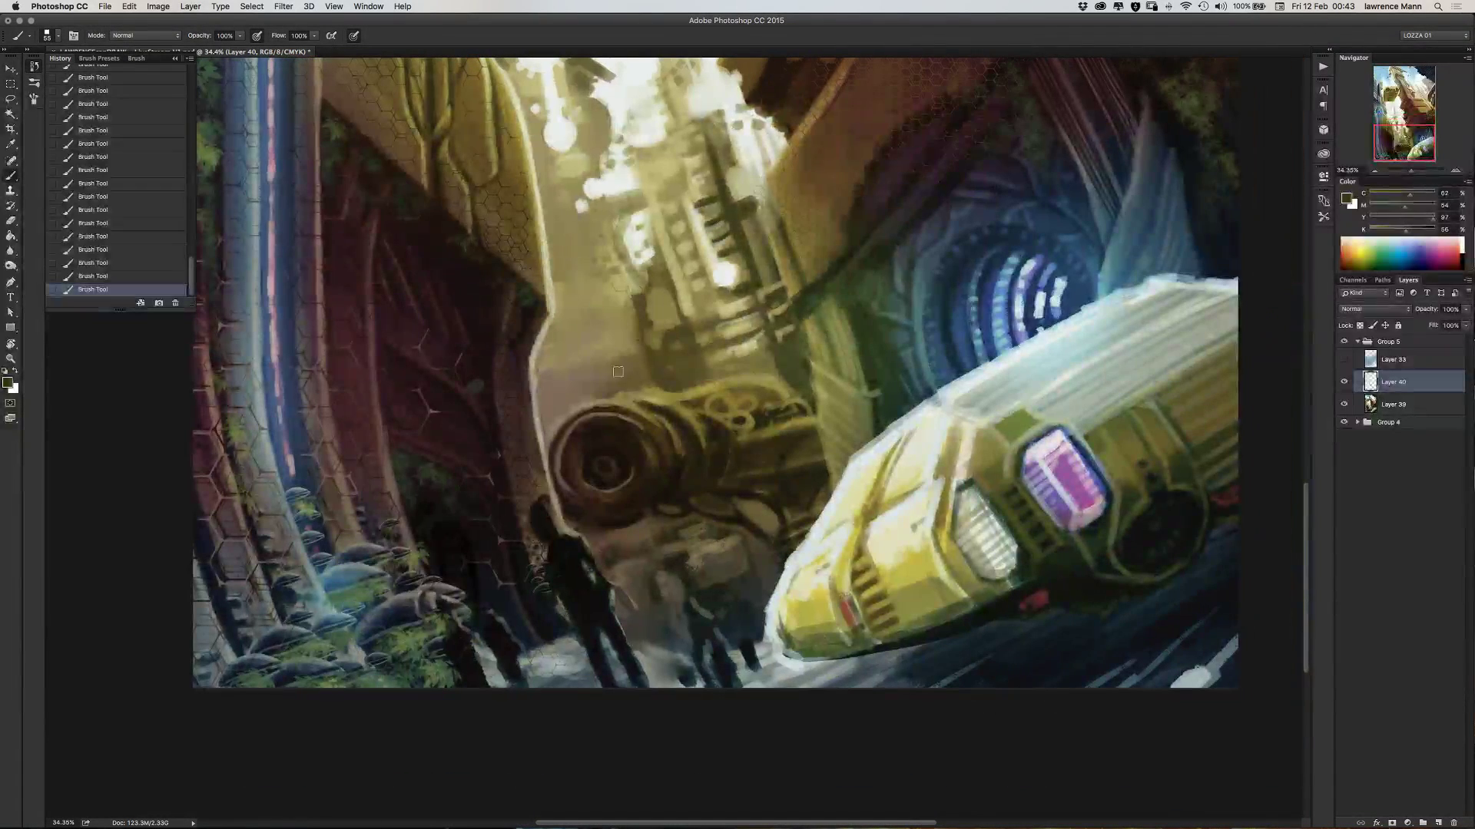
pyautogui.click(632, 334)
pyautogui.click(618, 328)
pyautogui.click(602, 335)
pyautogui.click(586, 342)
pyautogui.click(579, 353)
pyautogui.click(582, 362)
pyautogui.click(594, 373)
pyautogui.click(608, 379)
pyautogui.click(623, 375)
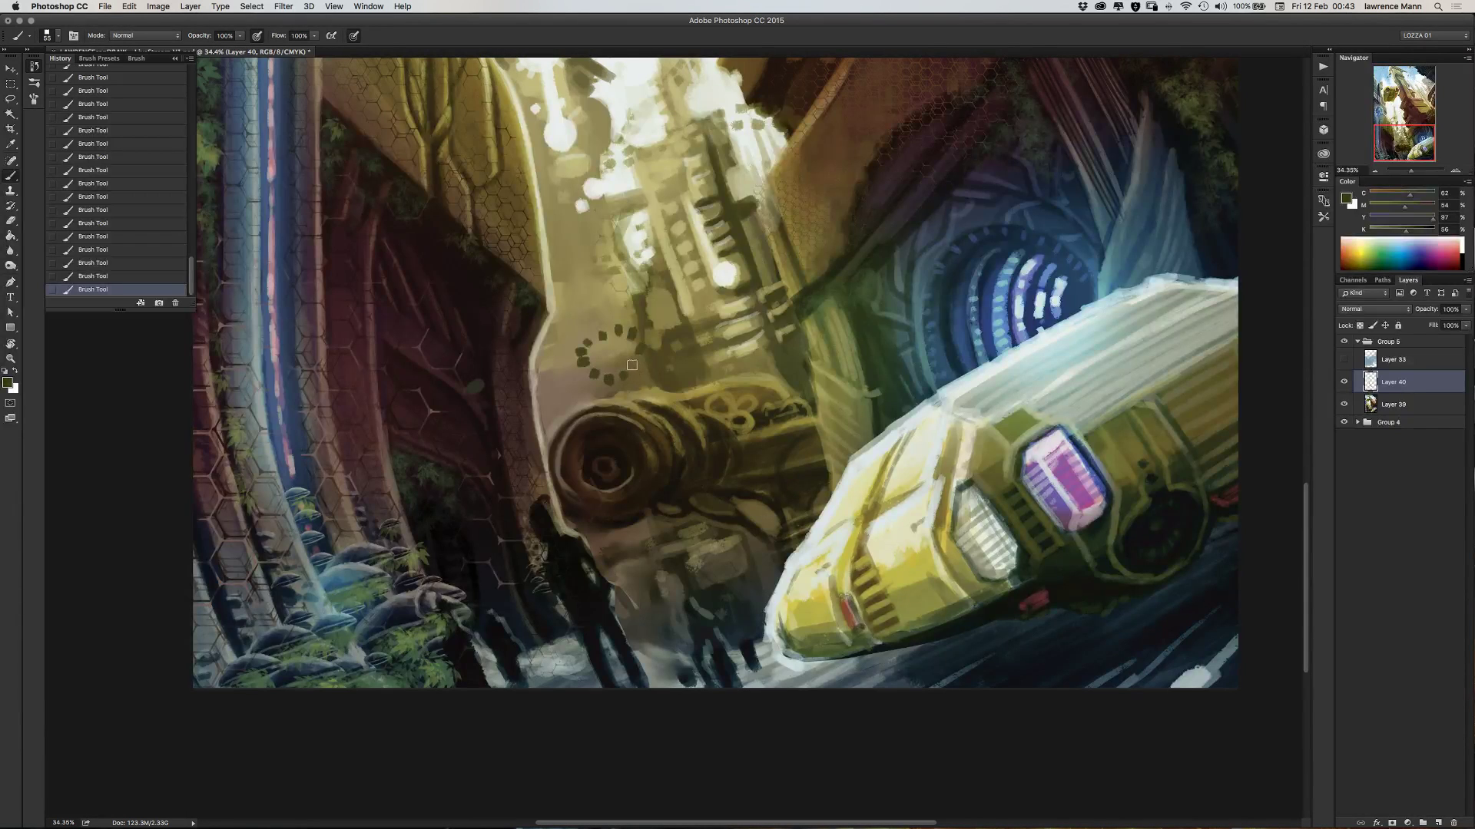
pyautogui.click(634, 368)
pyautogui.click(641, 356)
# - Undo the ring of dark olive dots above the cylindrical engine
pyautogui.press('super+alt+z')
pyautogui.press('super+alt+z')
pyautogui.press('super+alt+z')
pyautogui.press('super+alt+z')
pyautogui.press('super+alt+z')
pyautogui.press('super+alt+z')
pyautogui.press('super+alt+z')
pyautogui.press('super+alt+z')
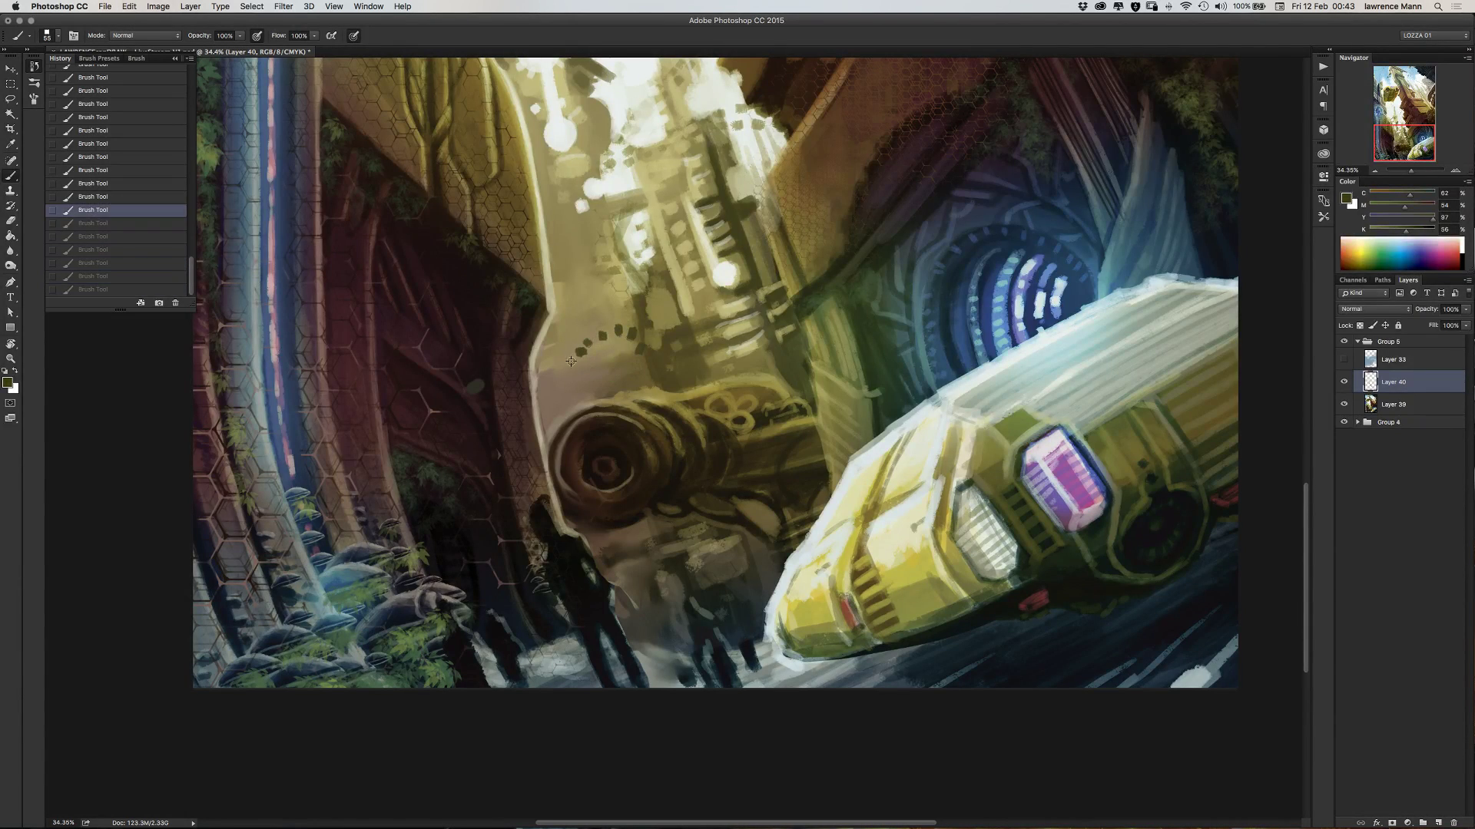
pyautogui.press('super+alt+z')
pyautogui.press('super+alt+z')
pyautogui.press('super+alt+z')
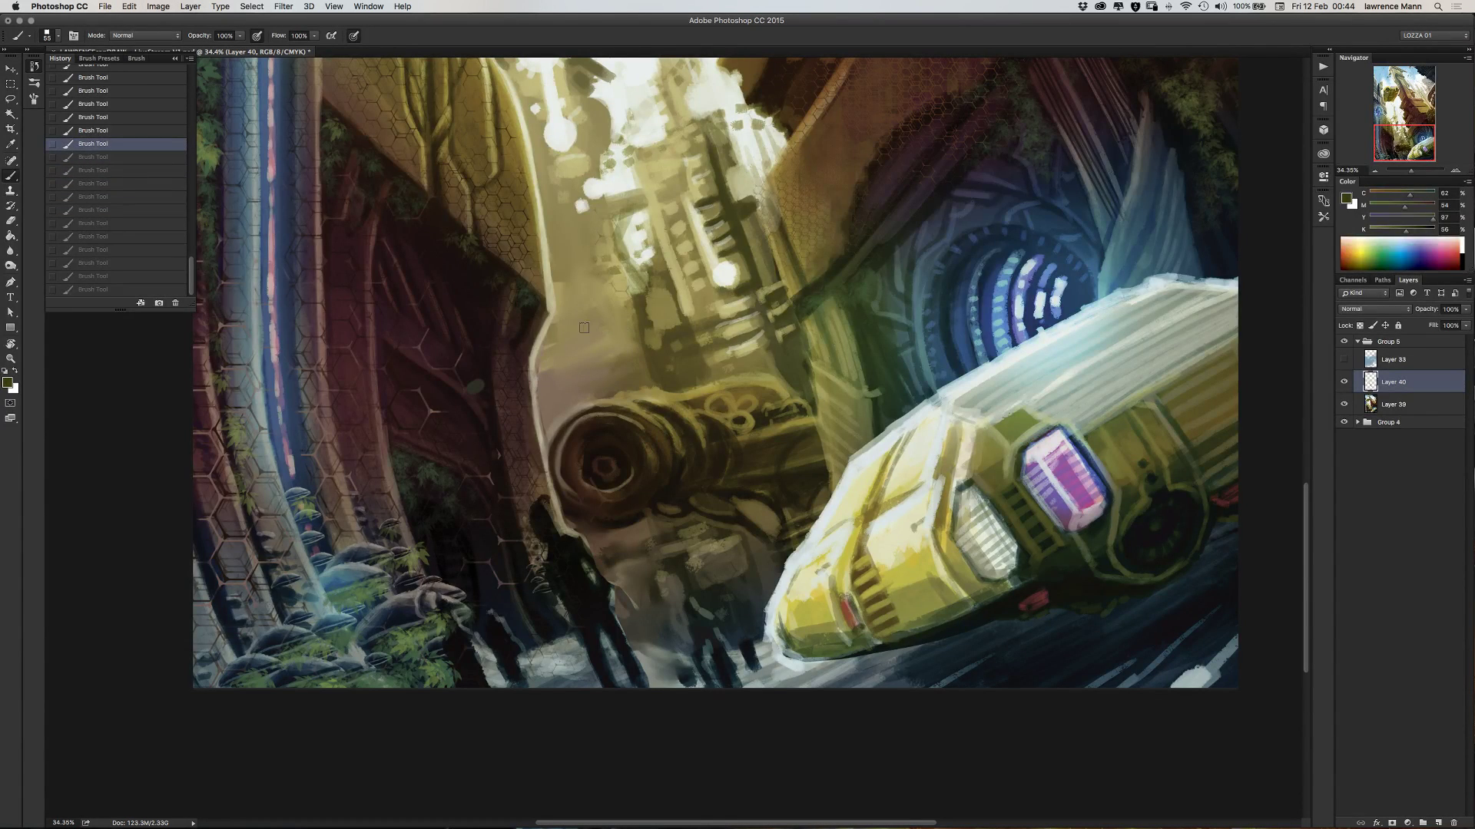
pyautogui.press('super+shift+z')
pyautogui.press('super+shift+z')
pyautogui.press('super+shift+z')
pyautogui.press('super+shift+z')
pyautogui.press('super+shift+z')
pyautogui.press('super+shift+z')
pyautogui.press('super+shift+z')
pyautogui.press('super+shift+z')
pyautogui.press('super+shift+z')
pyautogui.press('super+shift+z')
pyautogui.press('super+shift+z')
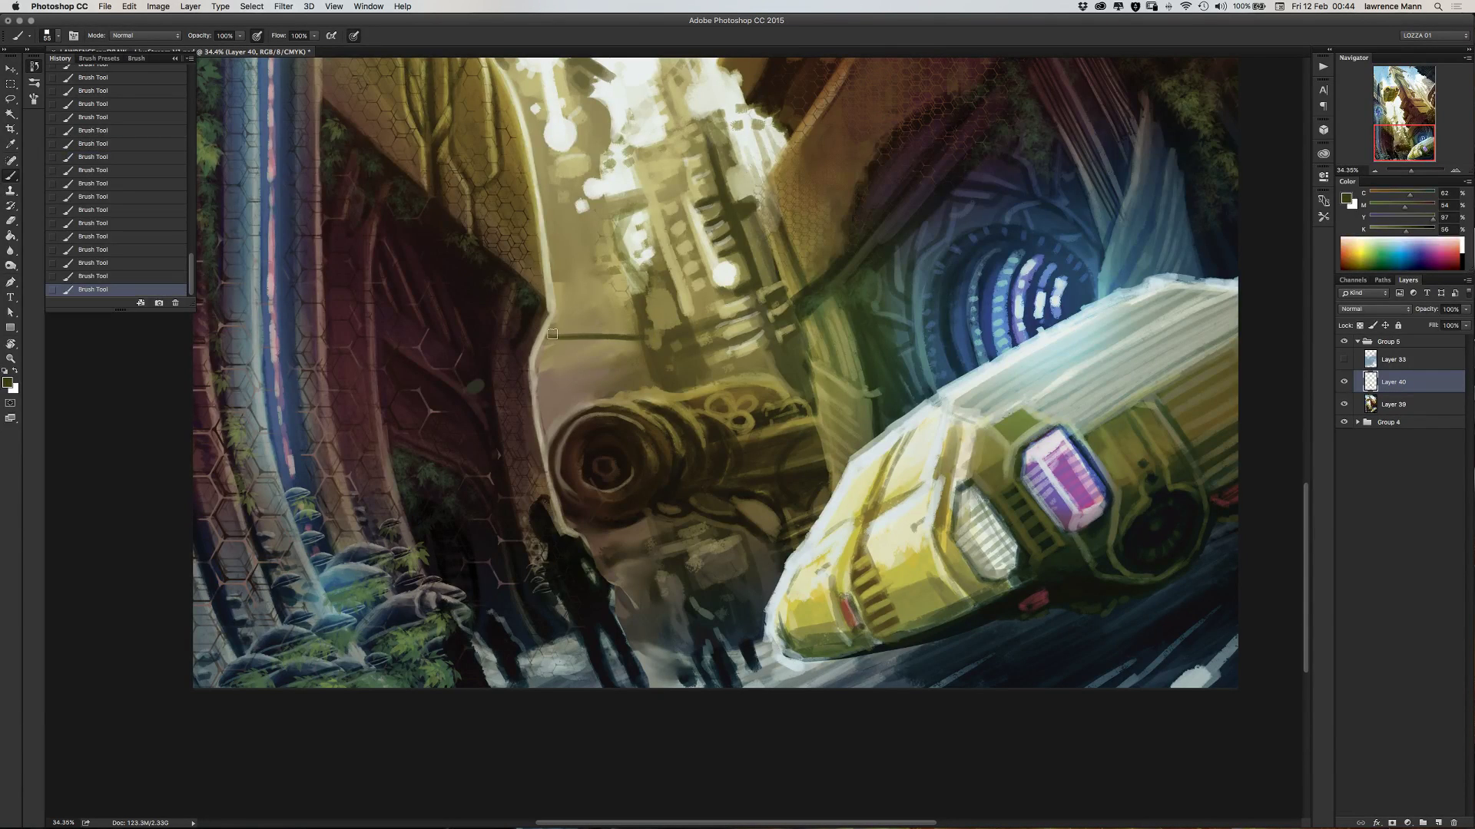
# - Paint dark olive horizontal lines with a row of small dashes across the hazy wall above the cylindrical engine
pyautogui.moveTo(552, 322)
pyautogui.mouseDown()
pyautogui.moveTo(634, 319)
pyautogui.moveTo(551, 320)
pyautogui.moveTo(617, 318)
pyautogui.moveTo(556, 310)
pyautogui.moveTo(570, 333)
pyautogui.moveTo(558, 337)
pyautogui.moveTo(584, 331)
pyautogui.moveTo(549, 337)
pyautogui.moveTo(620, 331)
pyautogui.mouseUp()
pyautogui.moveTo(559, 311)
pyautogui.mouseDown()
pyautogui.moveTo(638, 311)
pyautogui.moveTo(556, 309)
pyautogui.moveTo(636, 314)
pyautogui.moveTo(614, 308)
pyautogui.mouseUp()
pyautogui.keyDown('alt'); pyautogui.click(629, 303); pyautogui.keyUp('alt')
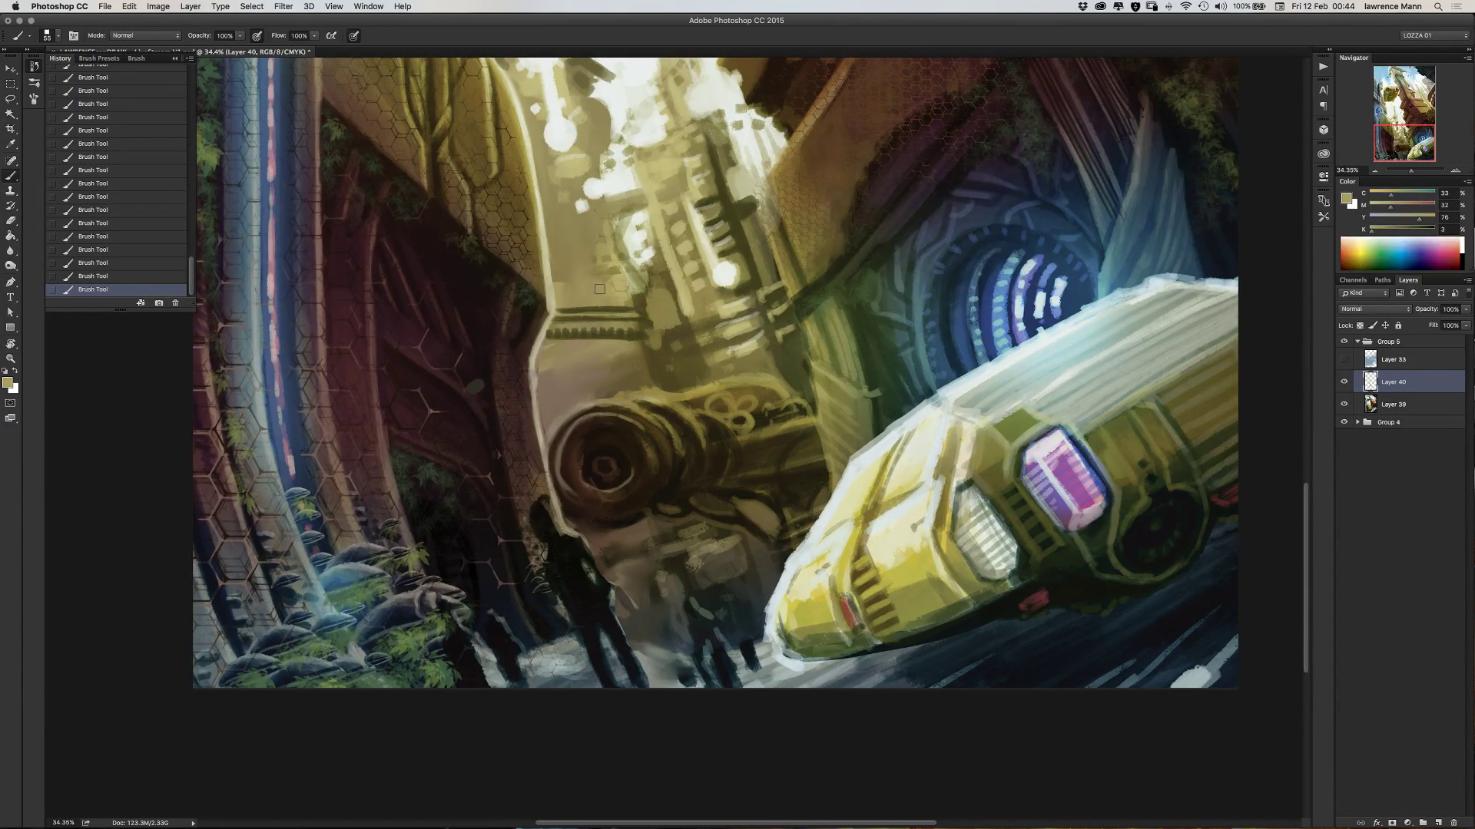
# - Sample lighter olive and pale tones and paint highlights along the edges of the dark band on the hazy wall
pyautogui.keyDown('alt'); pyautogui.click(664, 243); pyautogui.keyUp('alt')
pyautogui.moveTo(625, 314); pyautogui.dragTo(595, 304)
pyautogui.keyDown('alt'); pyautogui.click(575, 158); pyautogui.keyUp('alt')
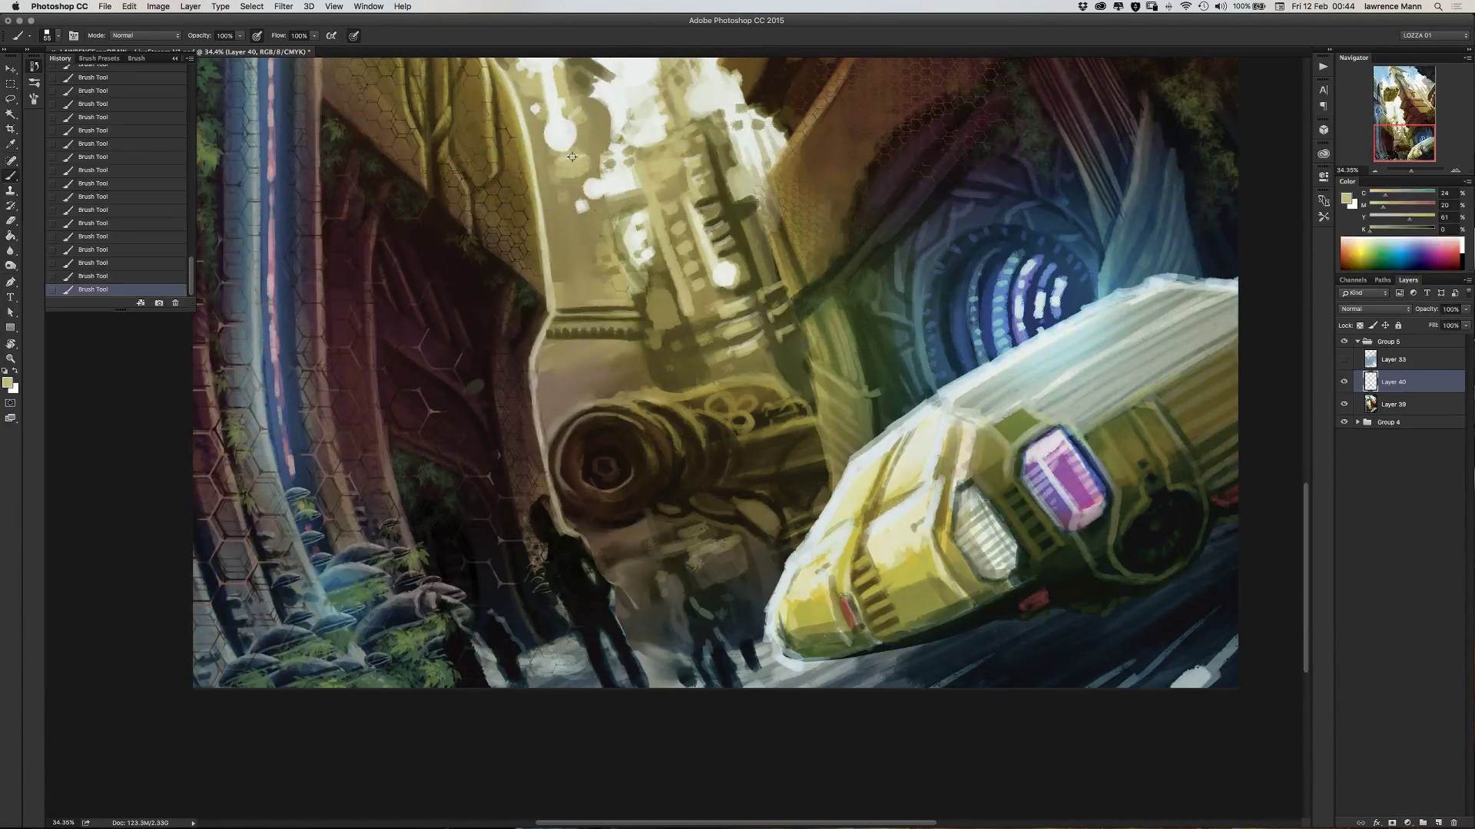
pyautogui.keyDown('alt'); pyautogui.click(561, 160); pyautogui.keyUp('alt')
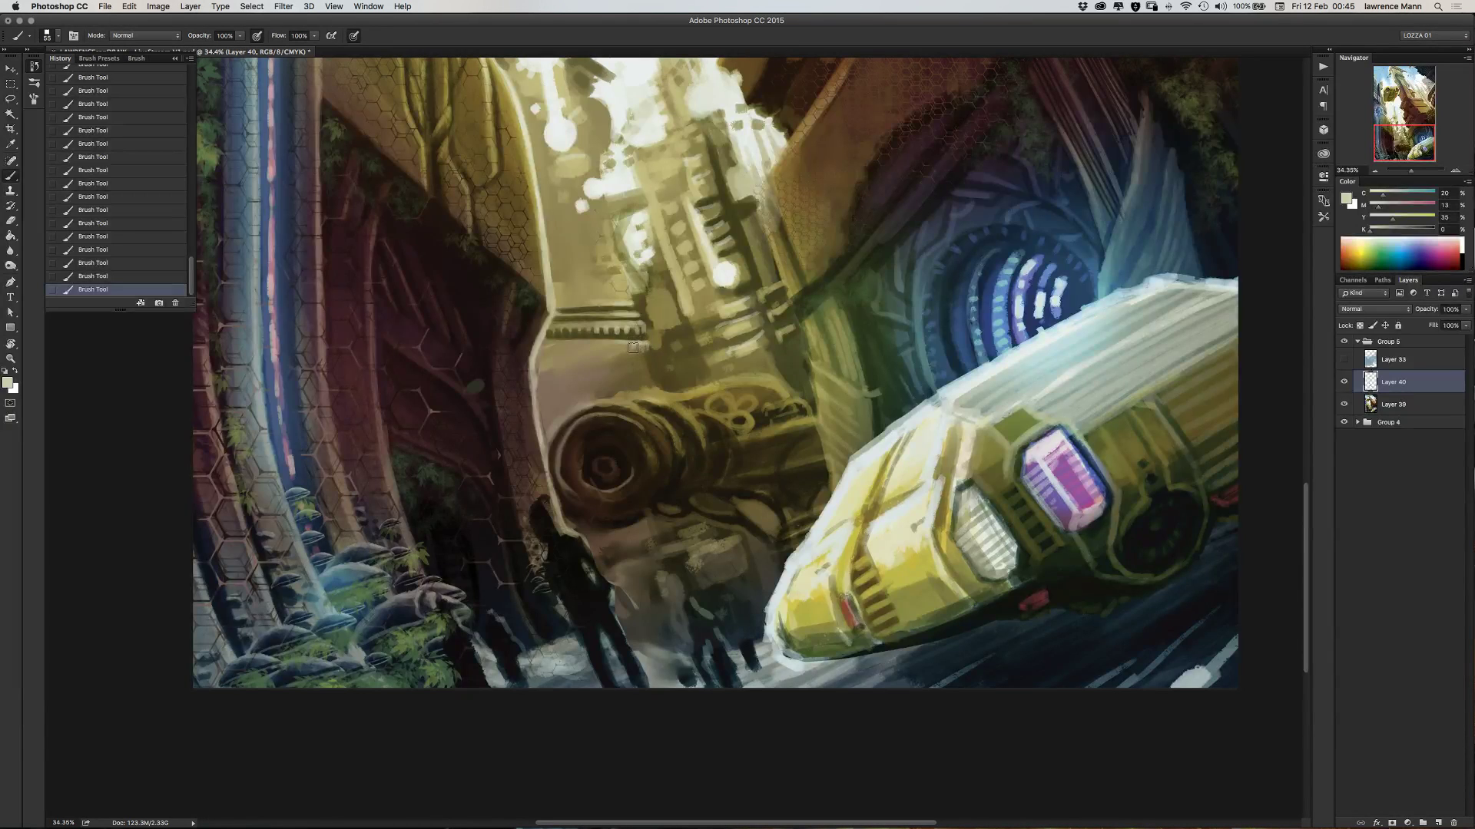
pyautogui.moveTo(639, 341); pyautogui.dragTo(573, 342)
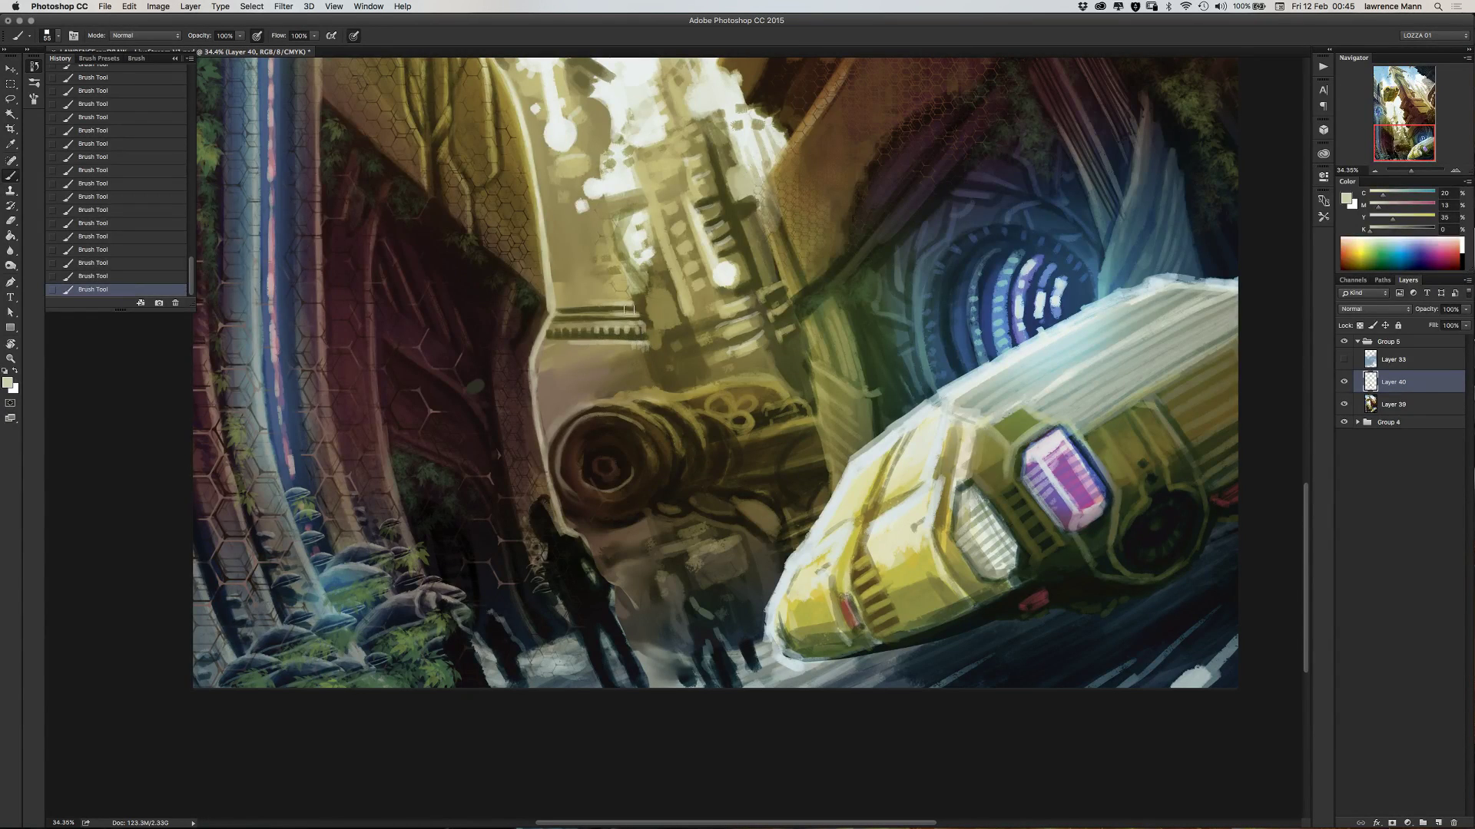
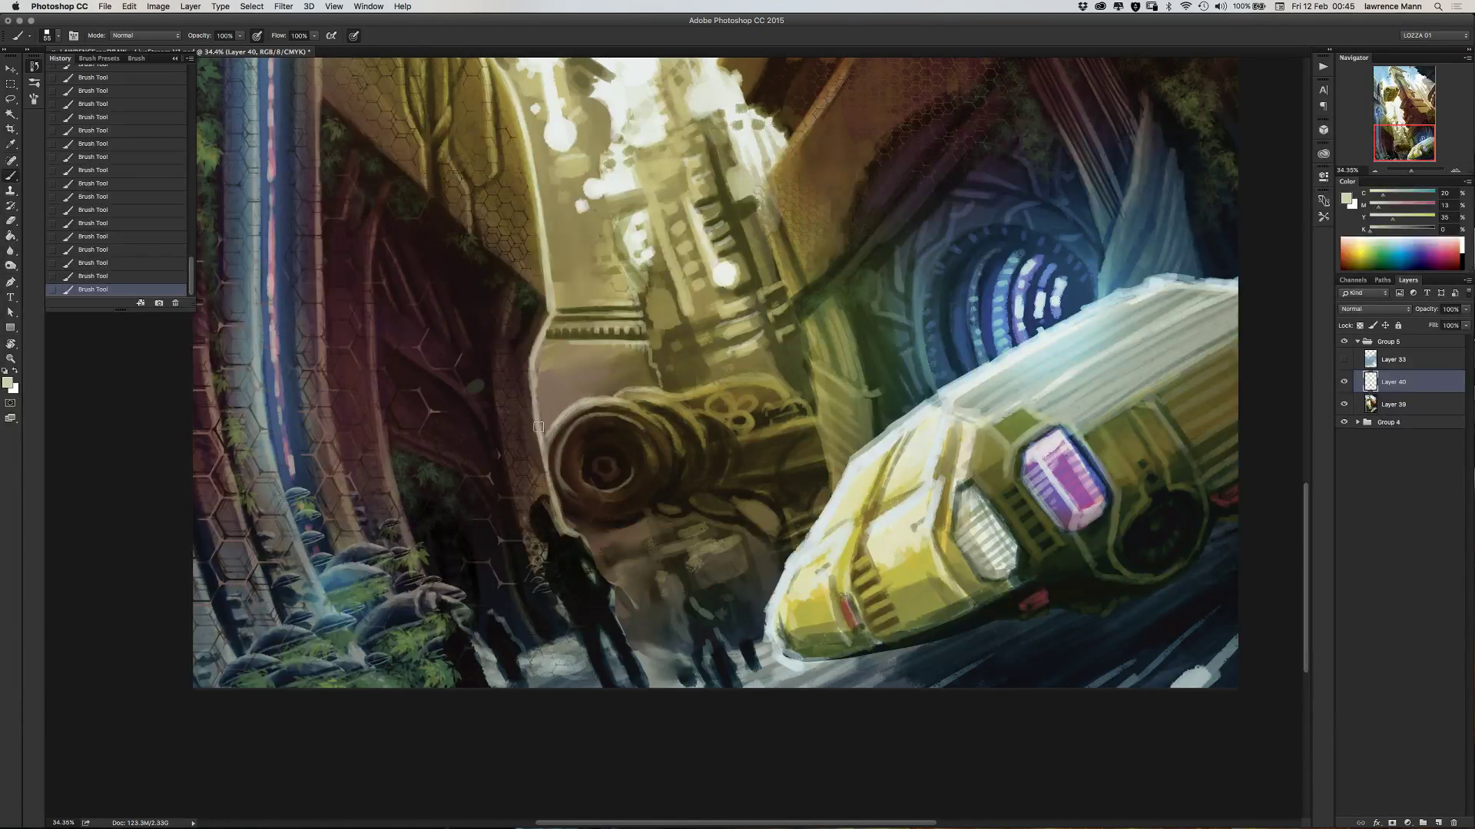
# - Extend the cylindrical engine's upper housing to the left building's edge with sampled olive, dark brown and pale rim strokes
pyautogui.keyDown('alt'); pyautogui.click(647, 391); pyautogui.keyUp('alt')
pyautogui.moveTo(548, 399); pyautogui.dragTo(561, 399)
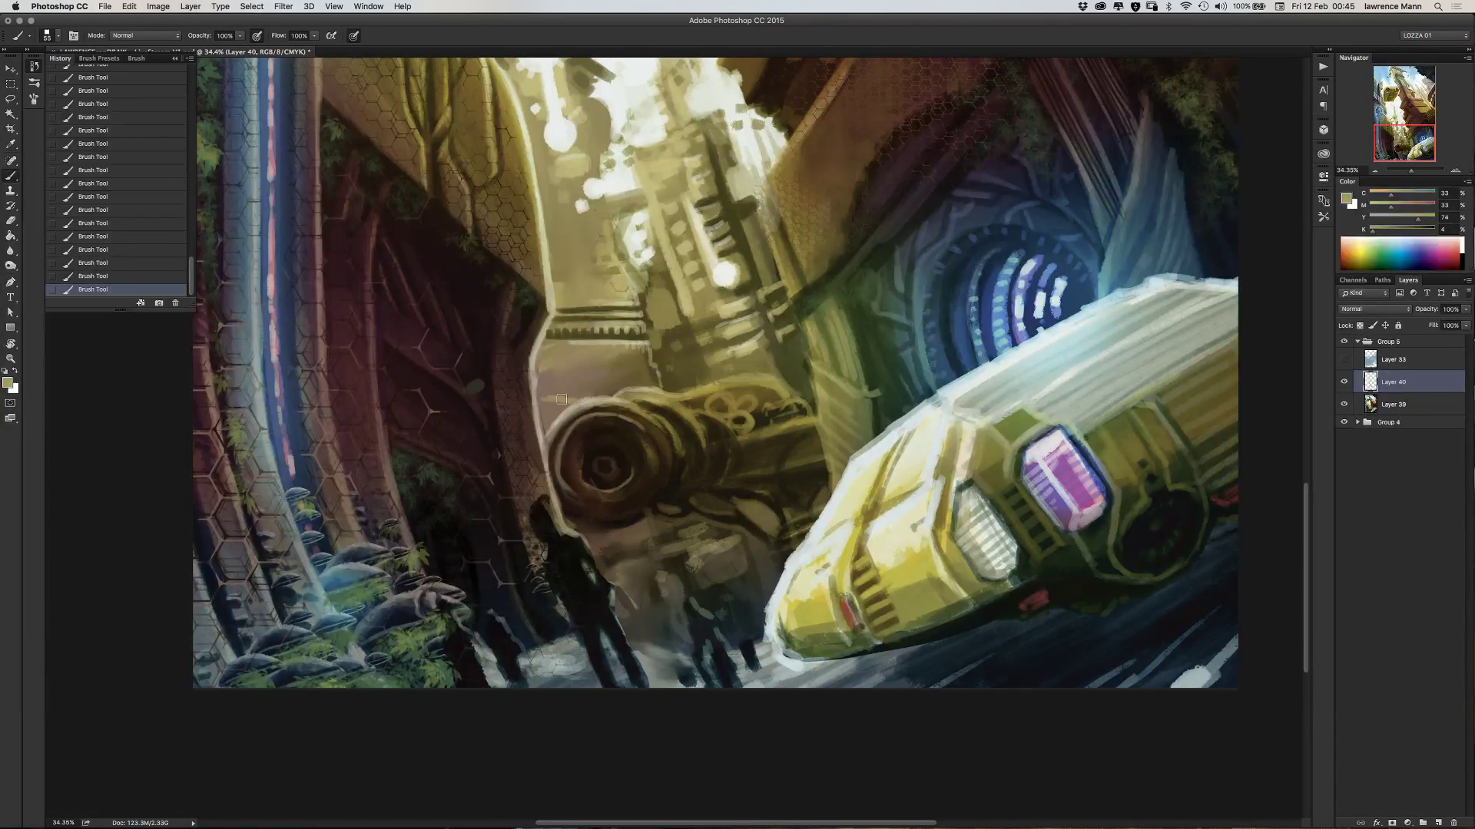
pyautogui.keyDown('alt'); pyautogui.click(580, 403); pyautogui.keyUp('alt')
pyautogui.moveTo(580, 401); pyautogui.dragTo(550, 398)
pyautogui.keyDown('alt'); pyautogui.click(625, 398); pyautogui.keyUp('alt')
pyautogui.keyDown('alt'); pyautogui.click(644, 405); pyautogui.keyUp('alt')
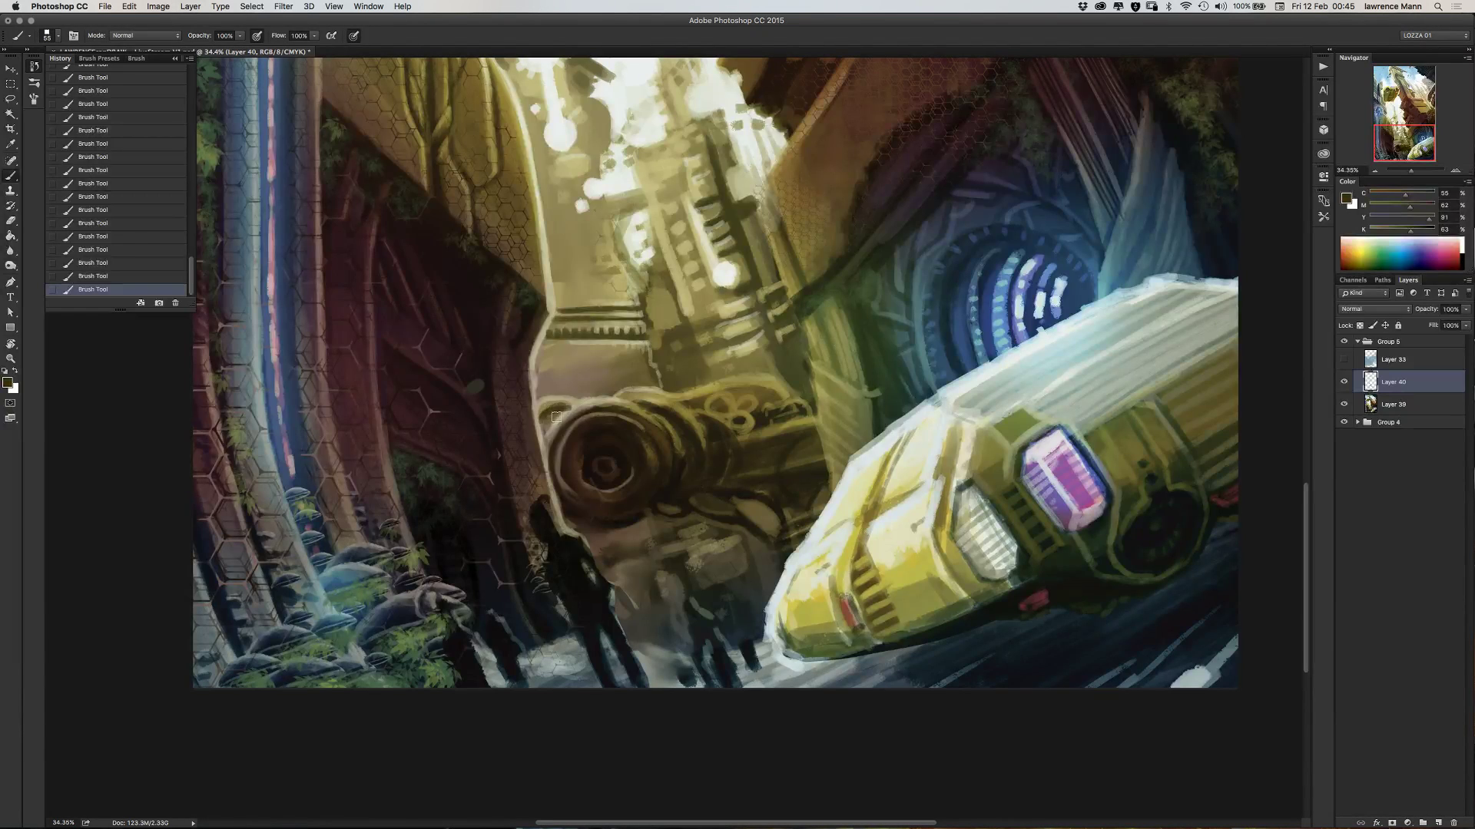
pyautogui.keyDown('alt'); pyautogui.click(561, 406); pyautogui.keyUp('alt')
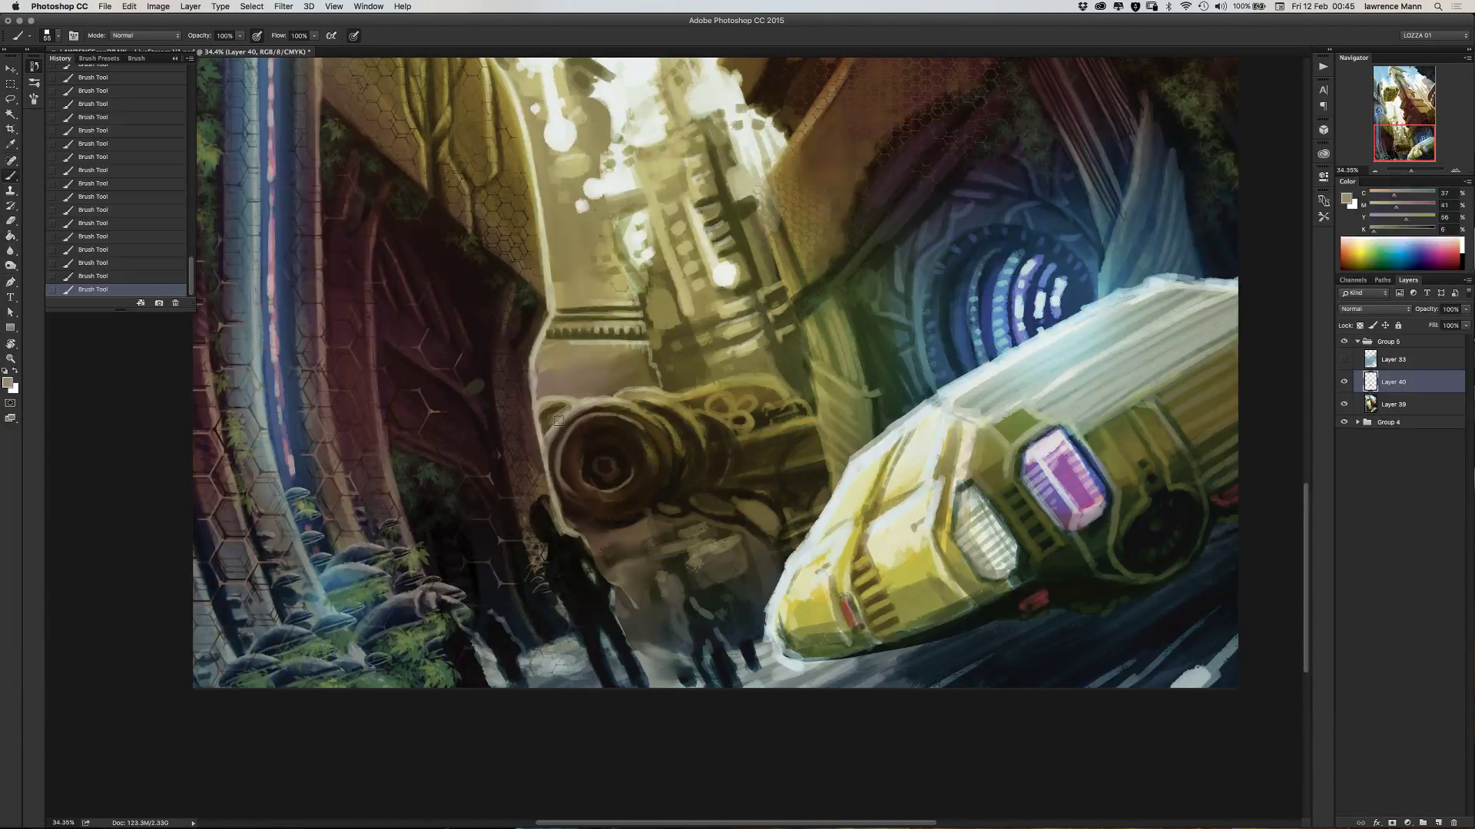
pyautogui.keyDown('alt'); pyautogui.click(572, 413); pyautogui.keyUp('alt')
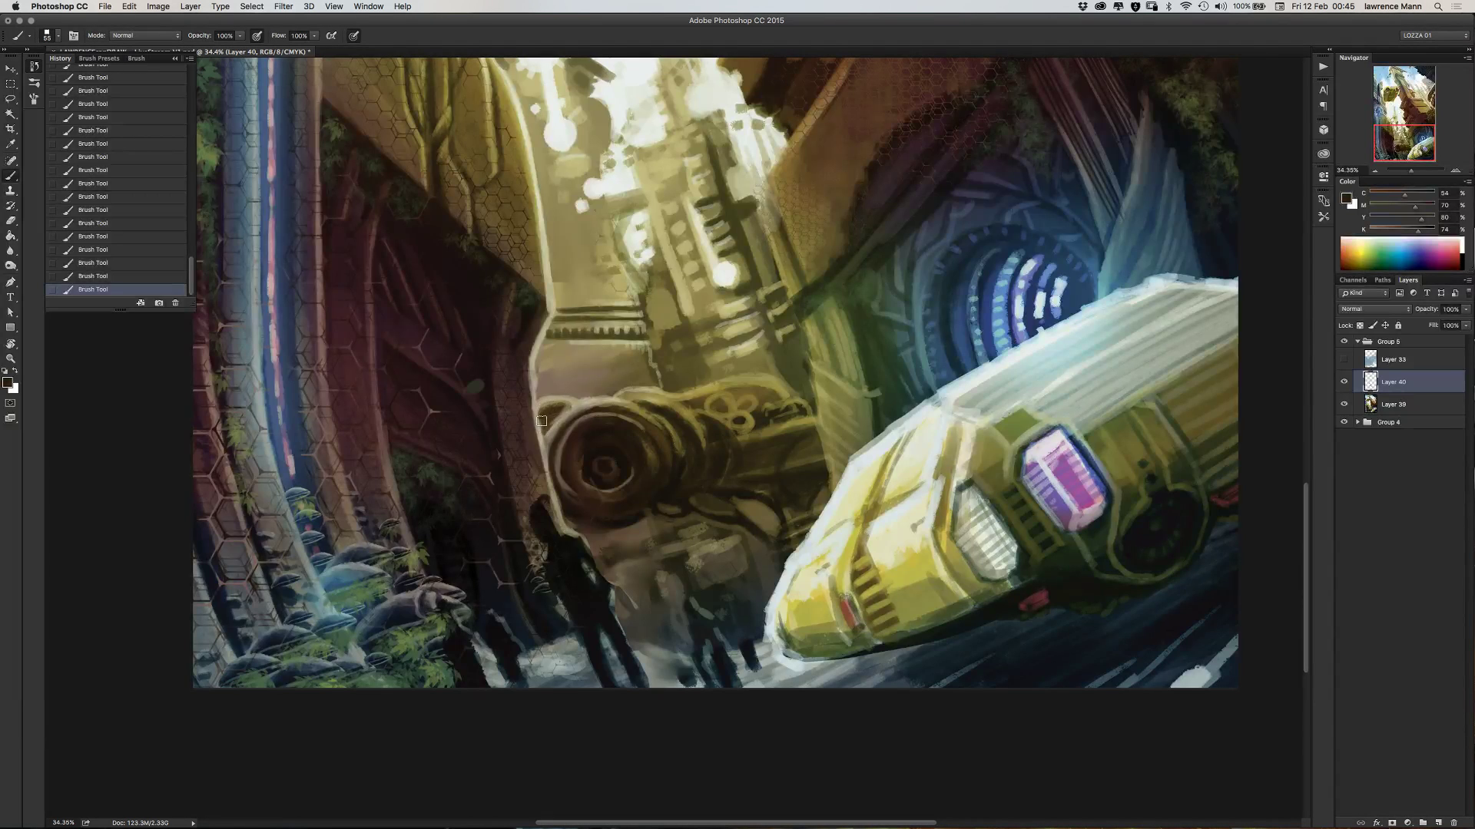
pyautogui.keyDown('alt'); pyautogui.click(589, 402); pyautogui.keyUp('alt')
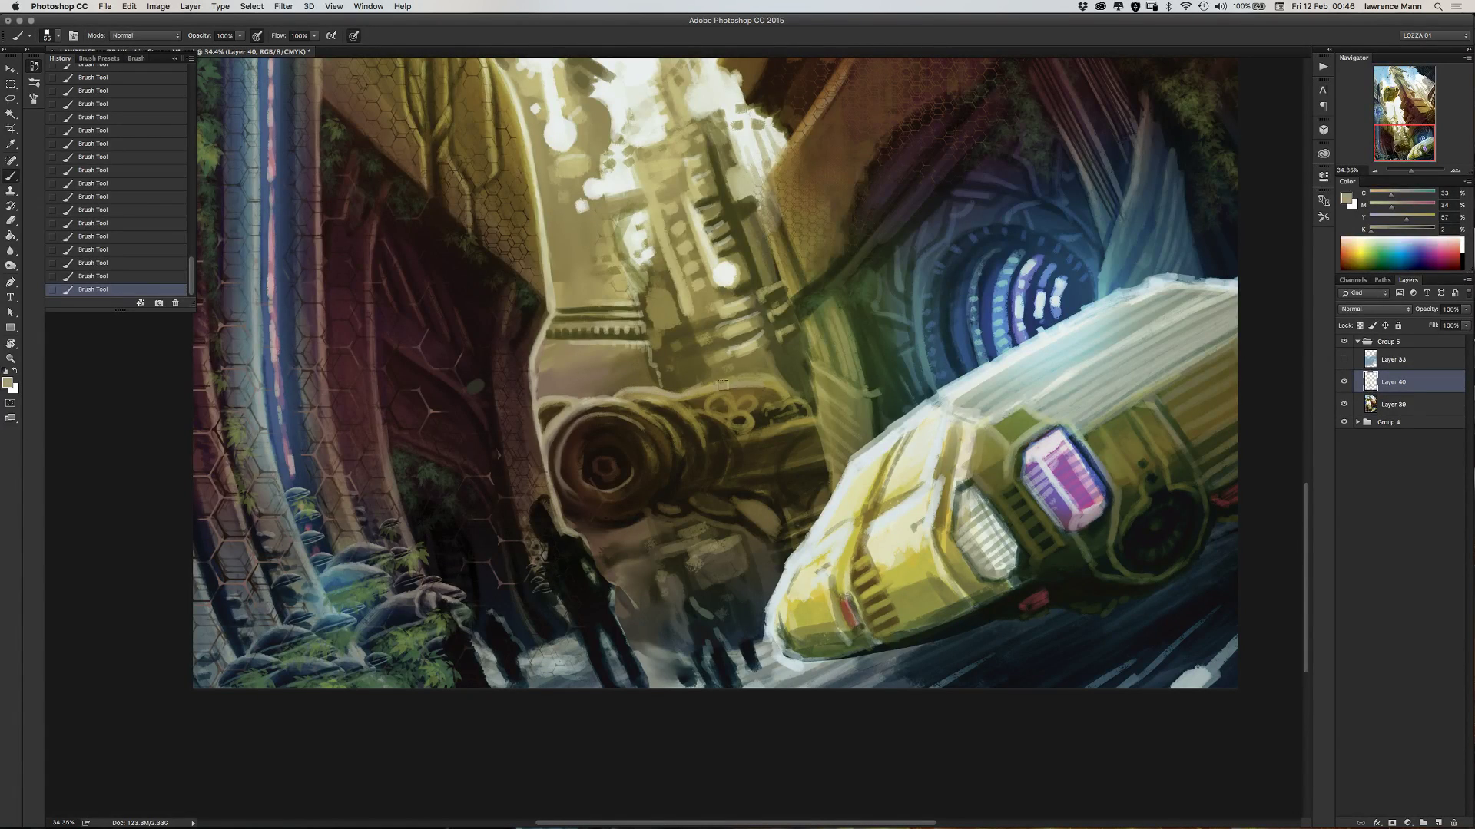
# - Sample white and paint a bright rim light along the whole top contour of the cylindrical engine
pyautogui.keyDown('alt'); pyautogui.click(724, 277); pyautogui.keyUp('alt')
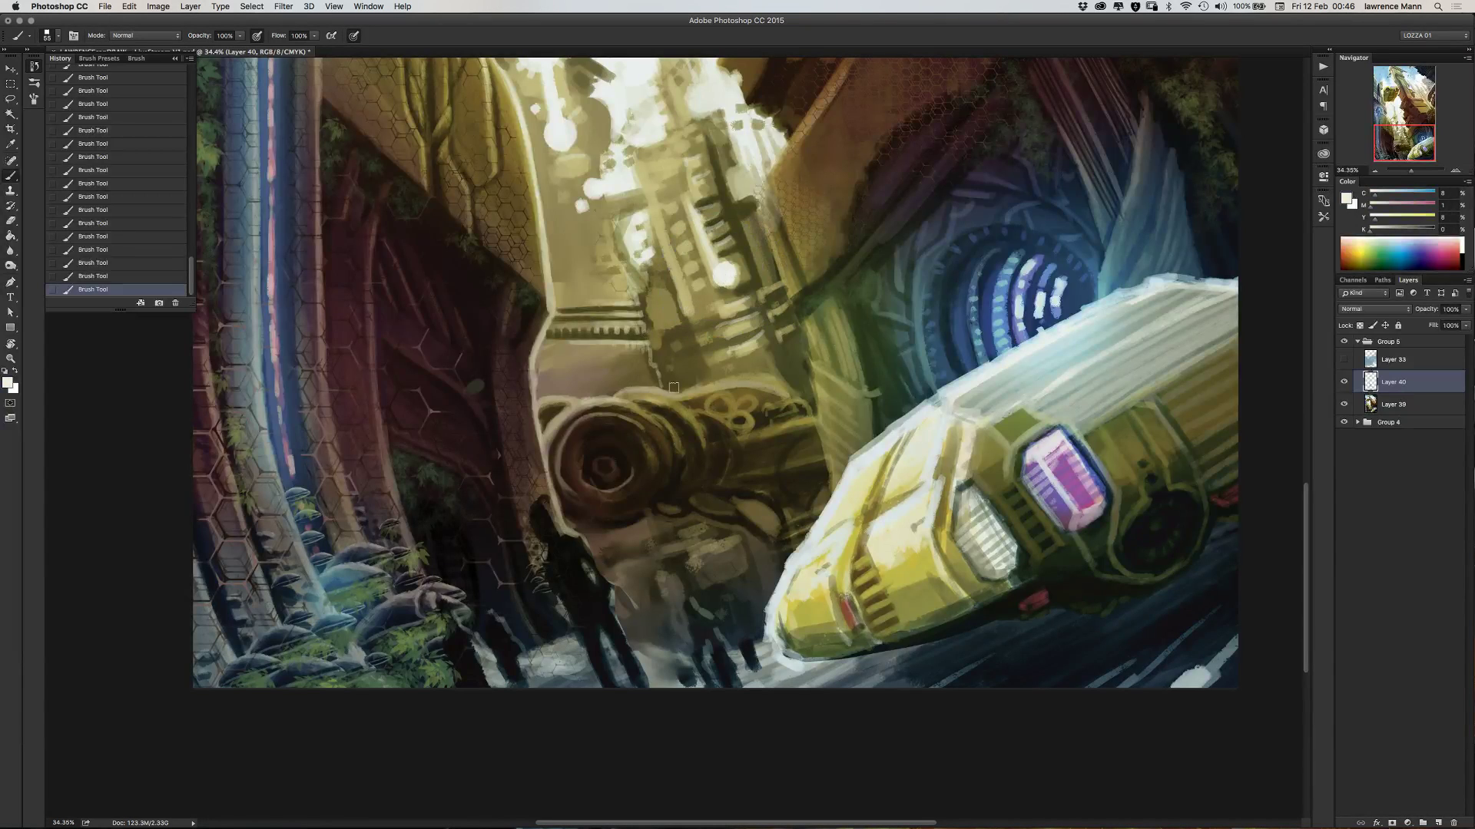
pyautogui.moveTo(675, 390)
pyautogui.mouseDown()
pyautogui.moveTo(783, 394)
pyautogui.moveTo(744, 381)
pyautogui.moveTo(816, 404)
pyautogui.mouseUp()
pyautogui.moveTo(643, 398)
pyautogui.mouseDown()
pyautogui.moveTo(680, 393)
pyautogui.moveTo(541, 407)
pyautogui.moveTo(571, 401)
pyautogui.mouseUp()
pyautogui.keyDown('alt'); pyautogui.click(570, 396); pyautogui.keyUp('alt')
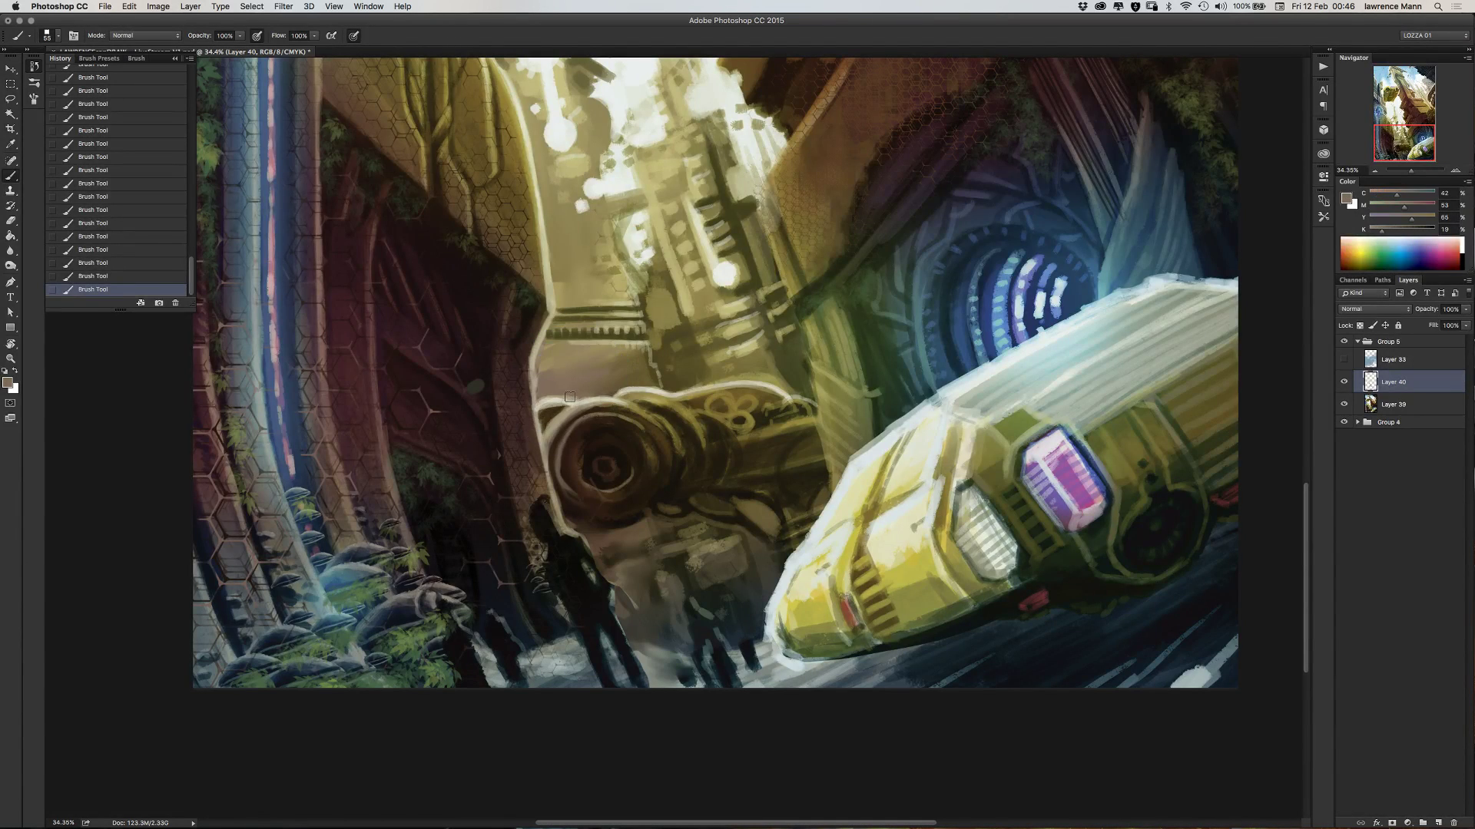
# - Rework the area just above the engine's white rim with olive tones sampled from the central tower's base
pyautogui.keyDown('alt'); pyautogui.click(691, 381); pyautogui.keyUp('alt')
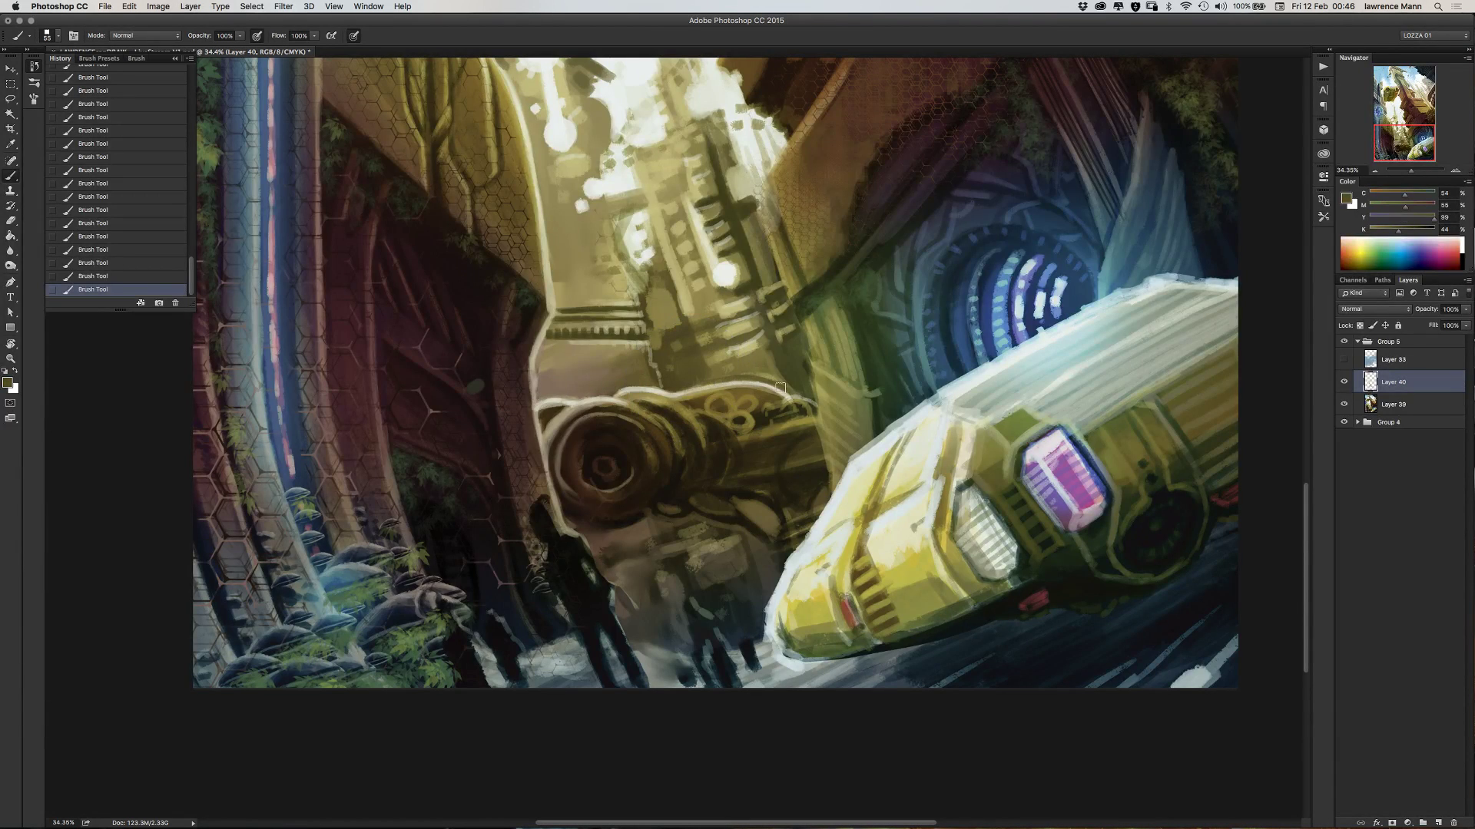
pyautogui.keyDown('alt'); pyautogui.click(740, 366); pyautogui.keyUp('alt')
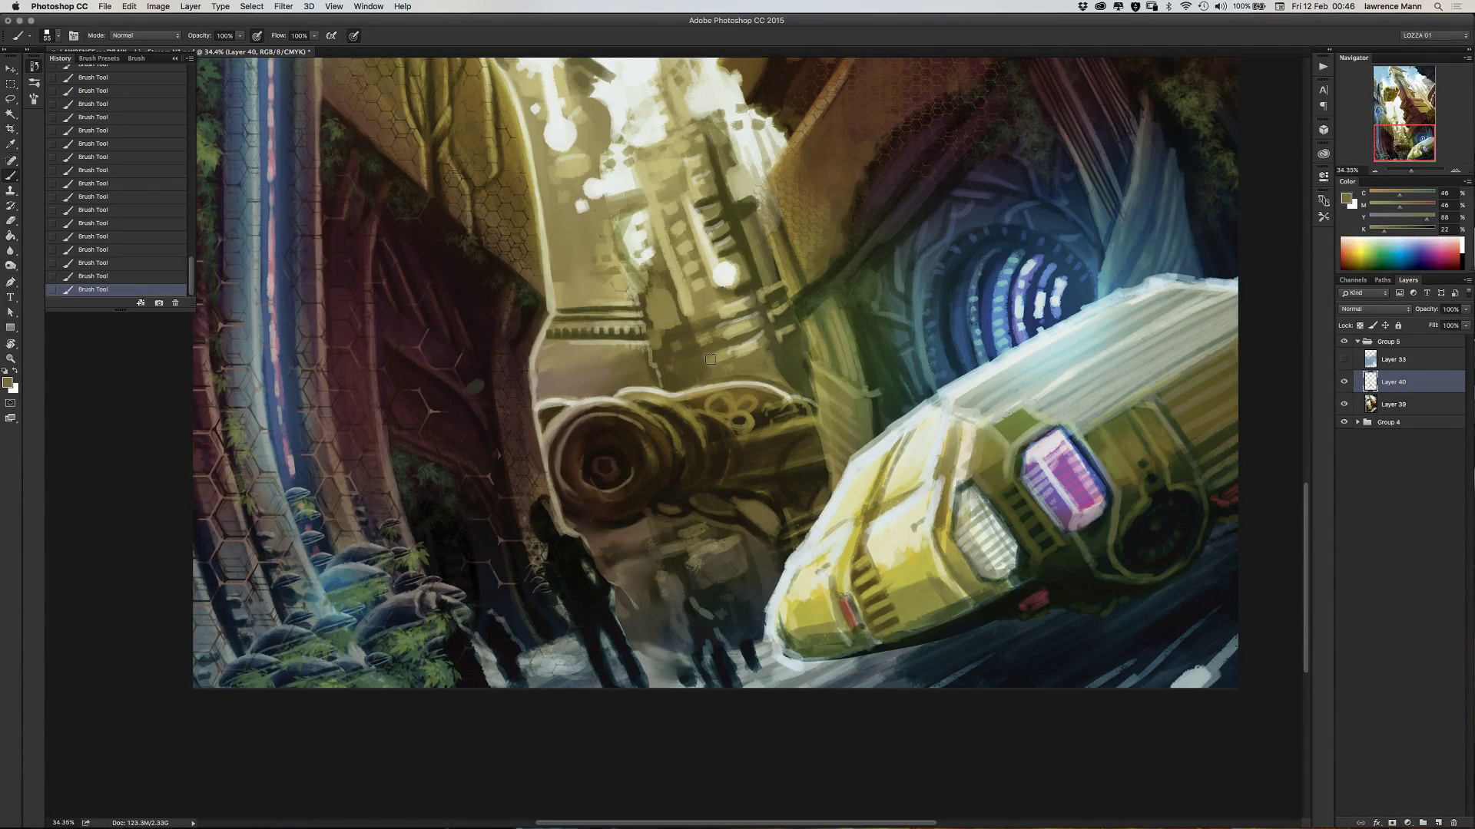
pyautogui.keyDown('alt'); pyautogui.click(778, 358); pyautogui.keyUp('alt')
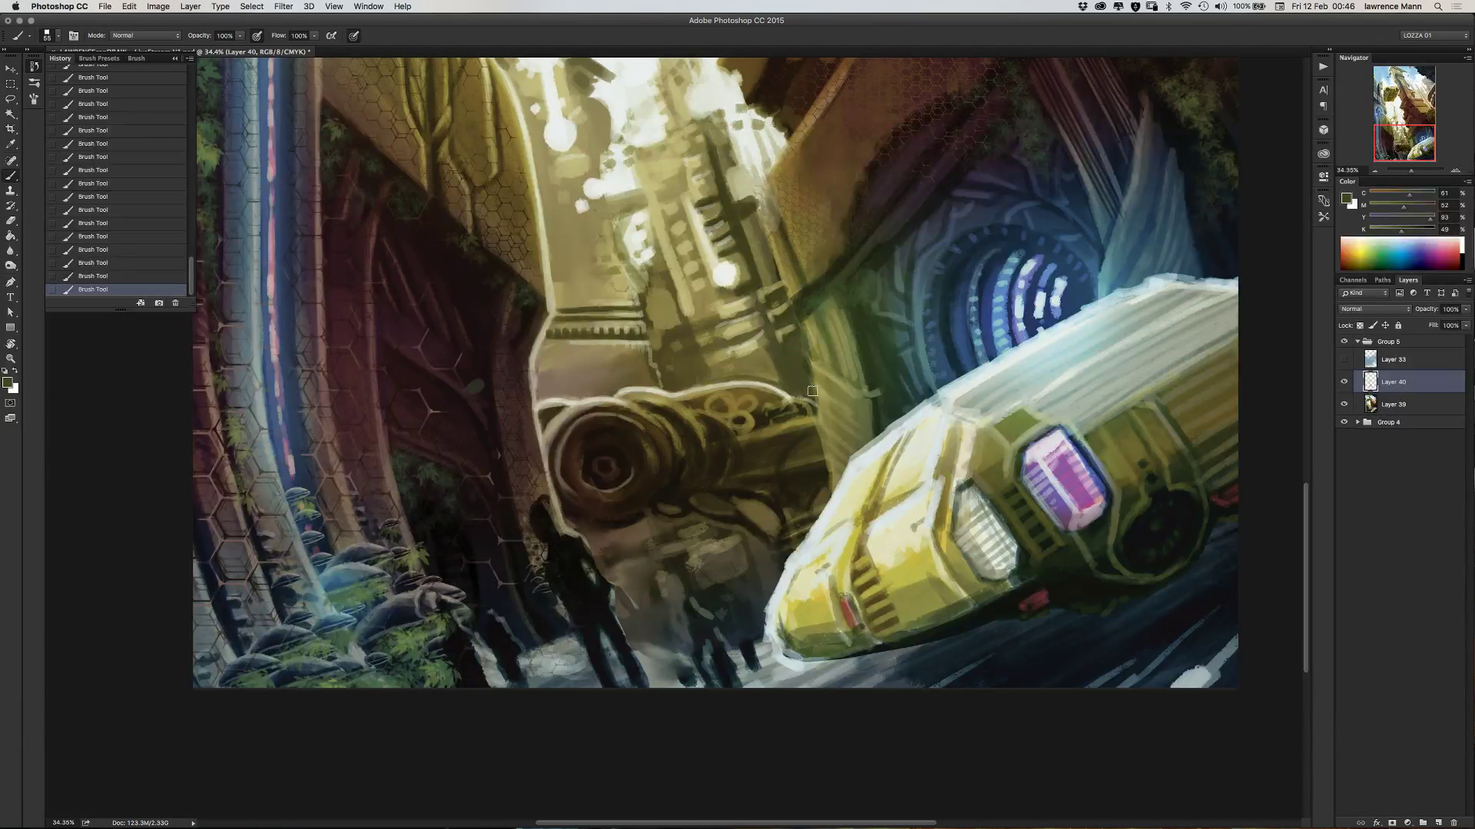
pyautogui.keyDown('alt'); pyautogui.click(643, 357); pyautogui.keyUp('alt')
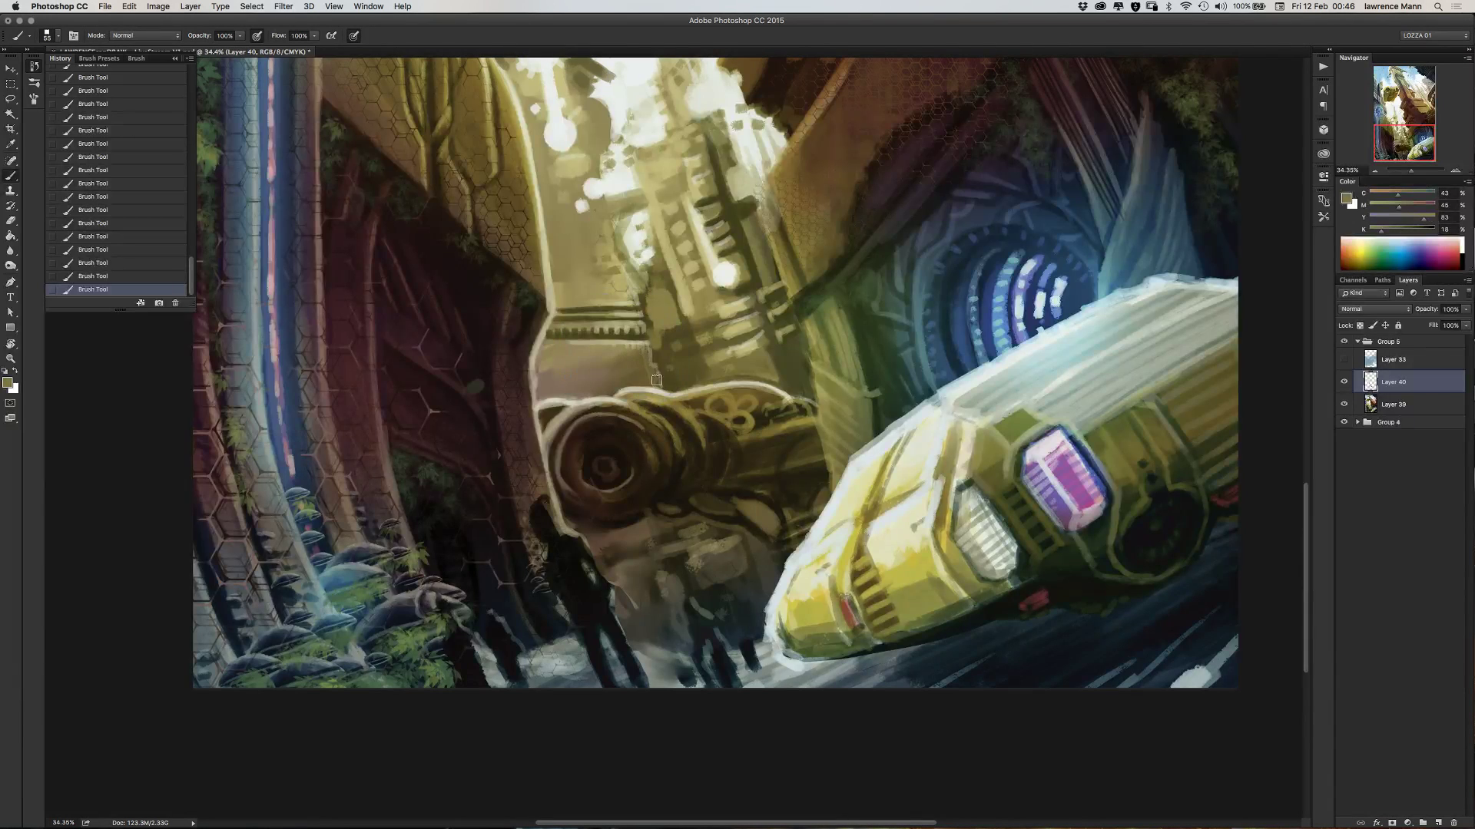
# - Add small dark and light olive slats to the lower part of the central tower, sampling colours from the surrounding structure
pyautogui.keyDown('alt'); pyautogui.click(676, 347); pyautogui.keyUp('alt')
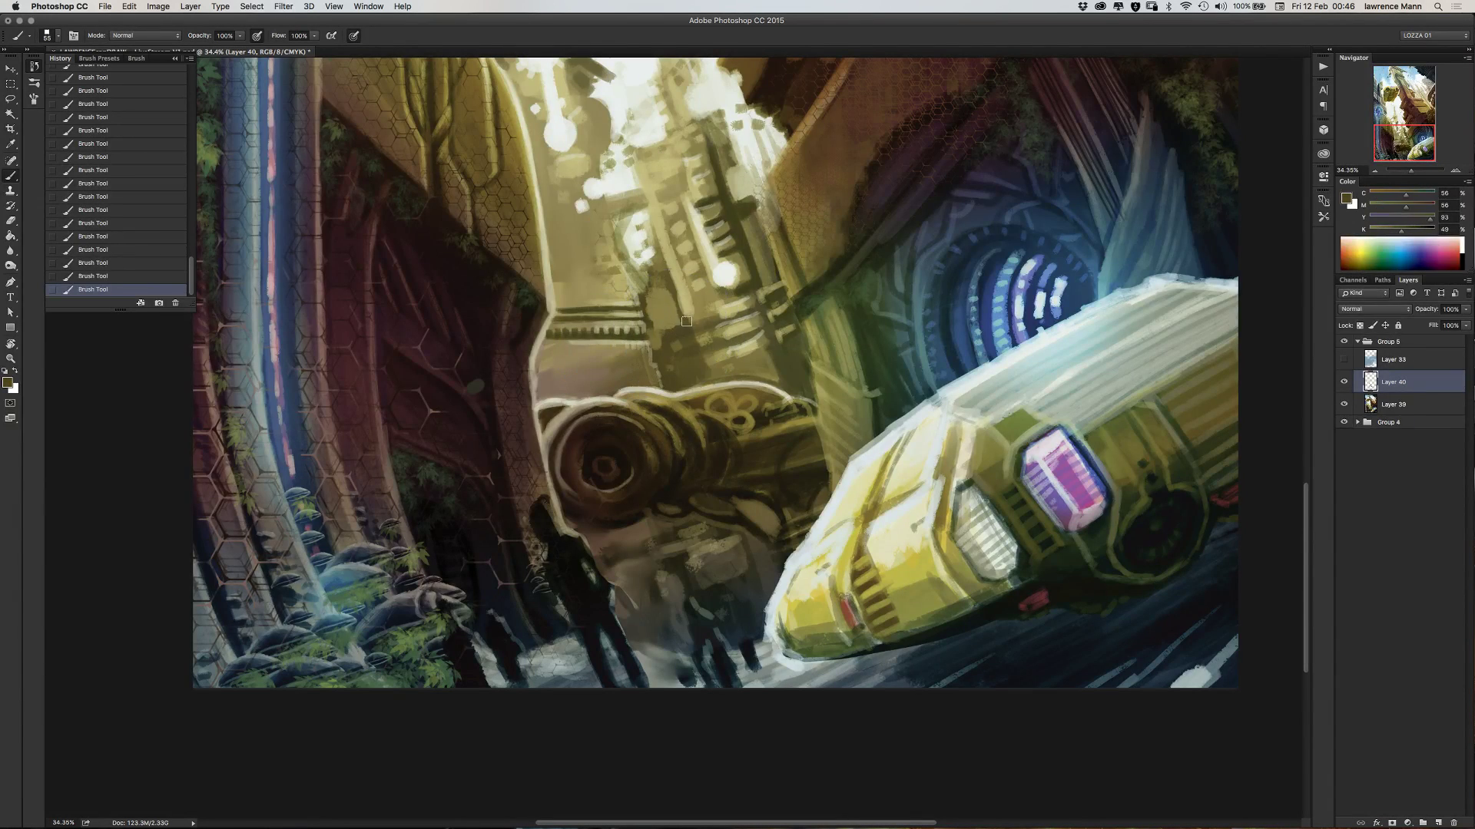
pyautogui.moveTo(700, 367)
pyautogui.mouseDown()
pyautogui.moveTo(694, 328)
pyautogui.moveTo(685, 338)
pyautogui.moveTo(713, 377)
pyautogui.mouseUp()
pyautogui.keyDown('alt'); pyautogui.click(723, 355); pyautogui.keyUp('alt')
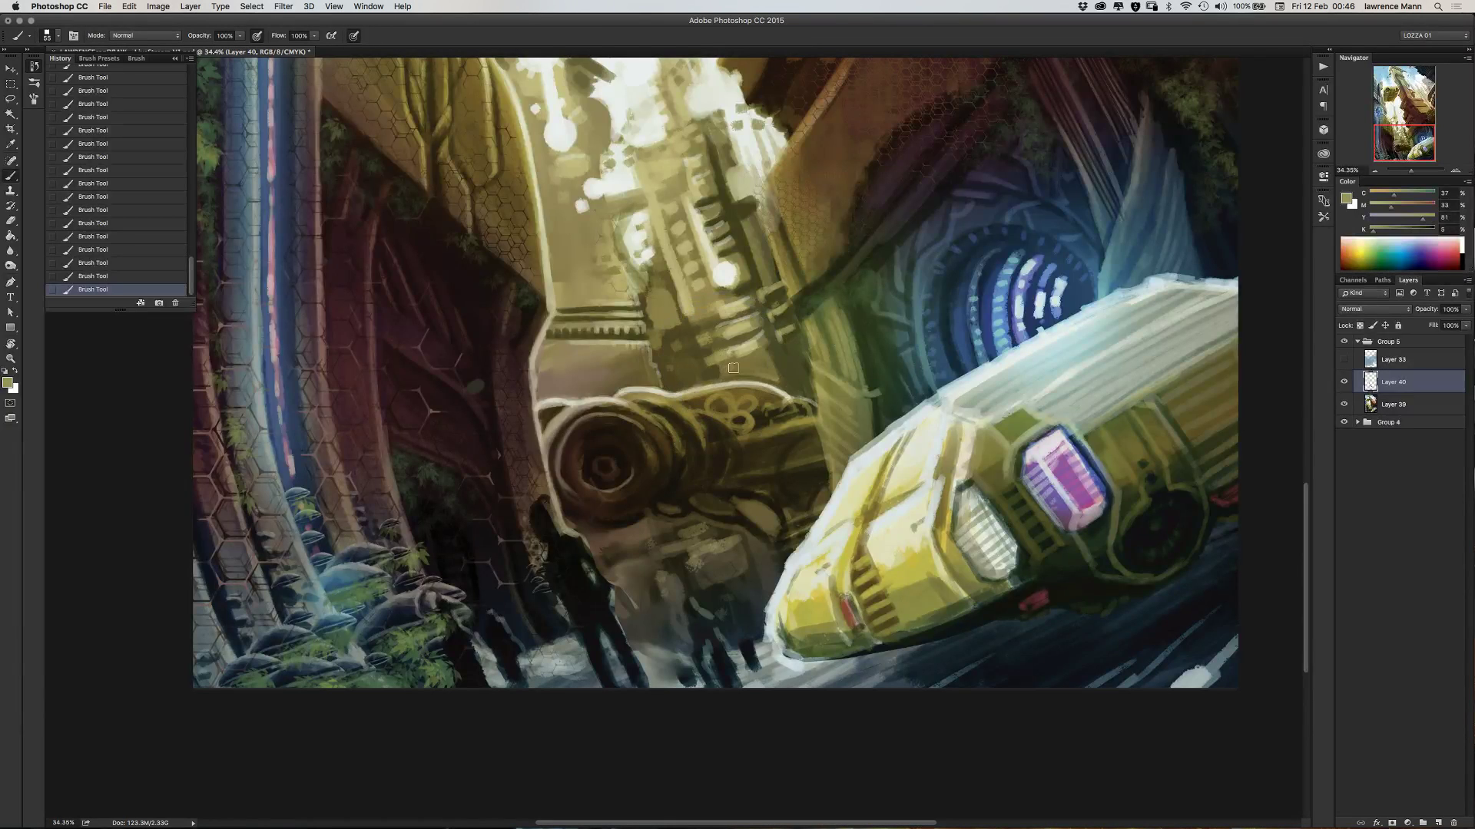
pyautogui.keyDown('alt'); pyautogui.click(746, 345); pyautogui.keyUp('alt')
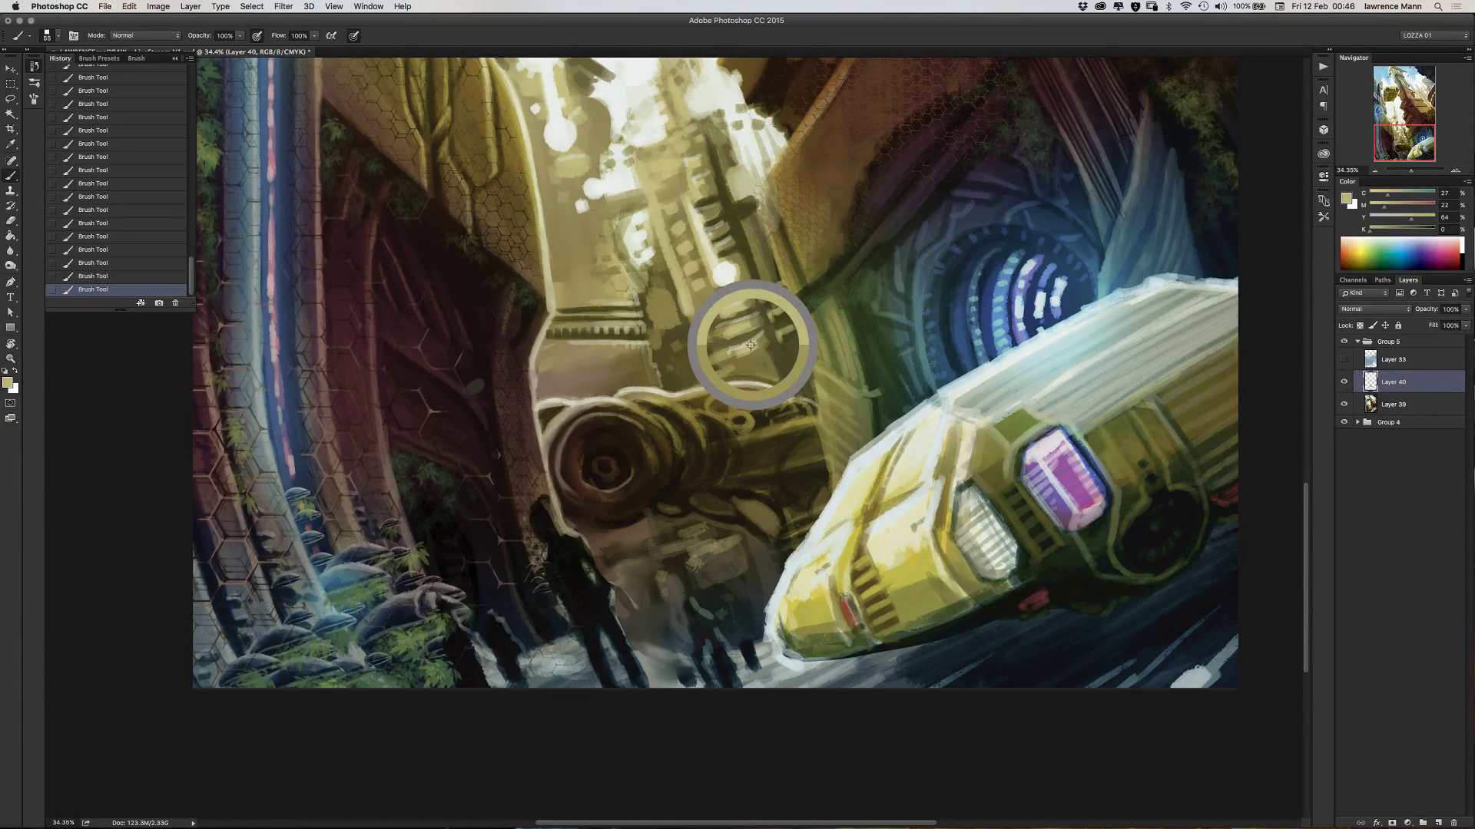
pyautogui.keyDown('alt'); pyautogui.click(761, 347); pyautogui.keyUp('alt')
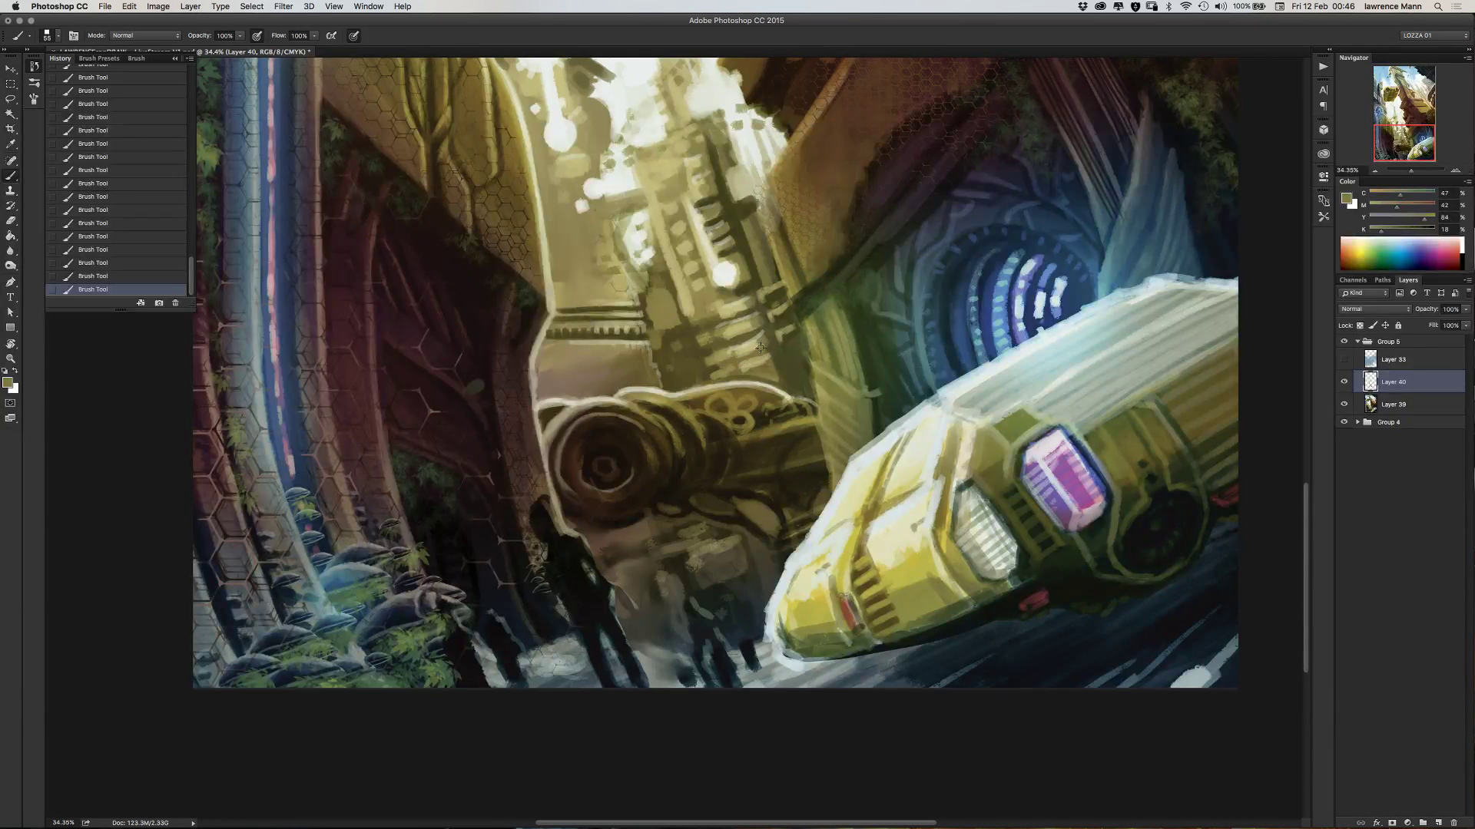
pyautogui.keyDown('alt'); pyautogui.click(767, 355); pyautogui.keyUp('alt')
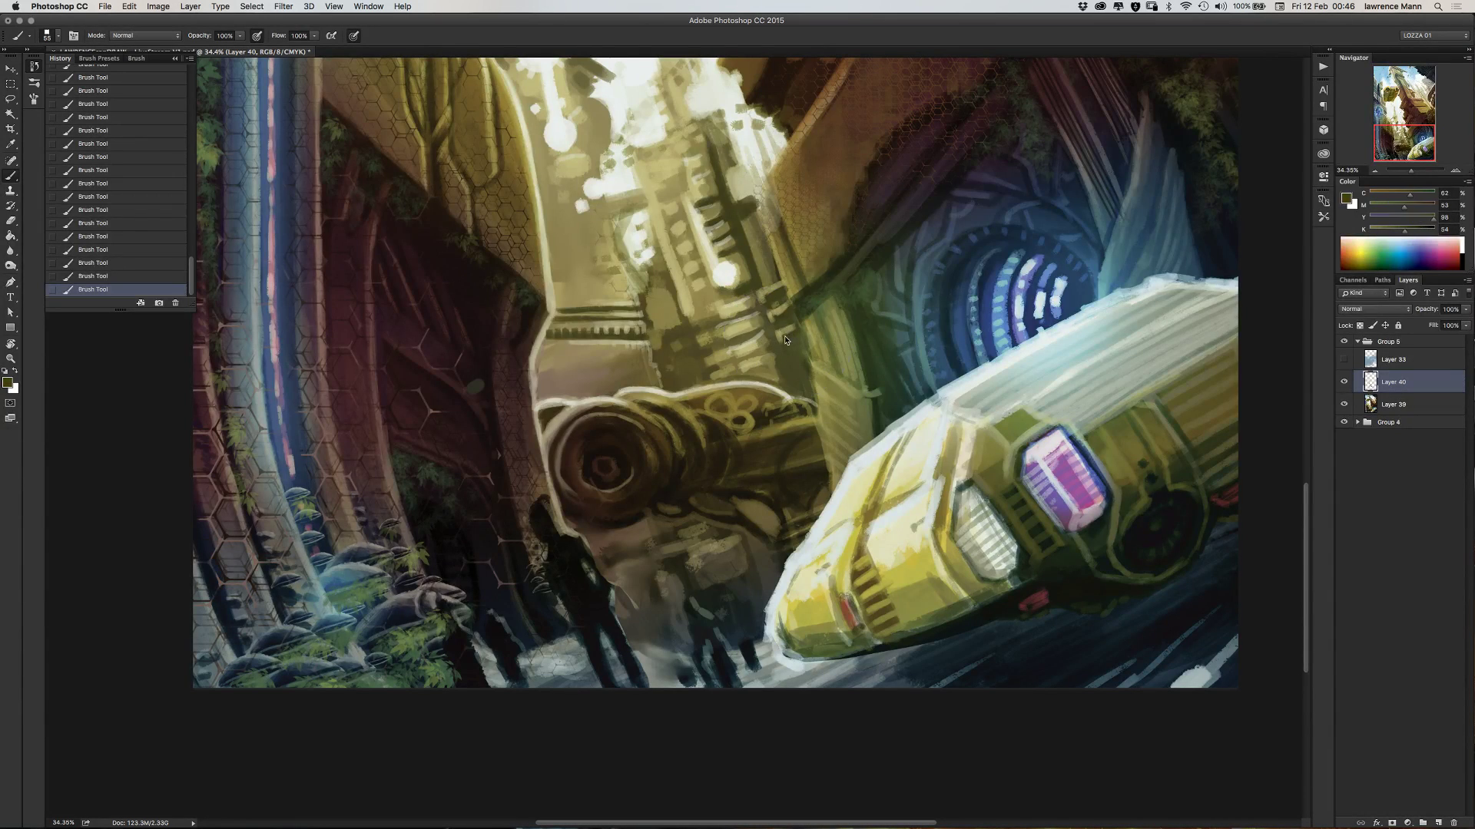
pyautogui.keyDown('alt'); pyautogui.click(777, 338); pyautogui.keyUp('alt')
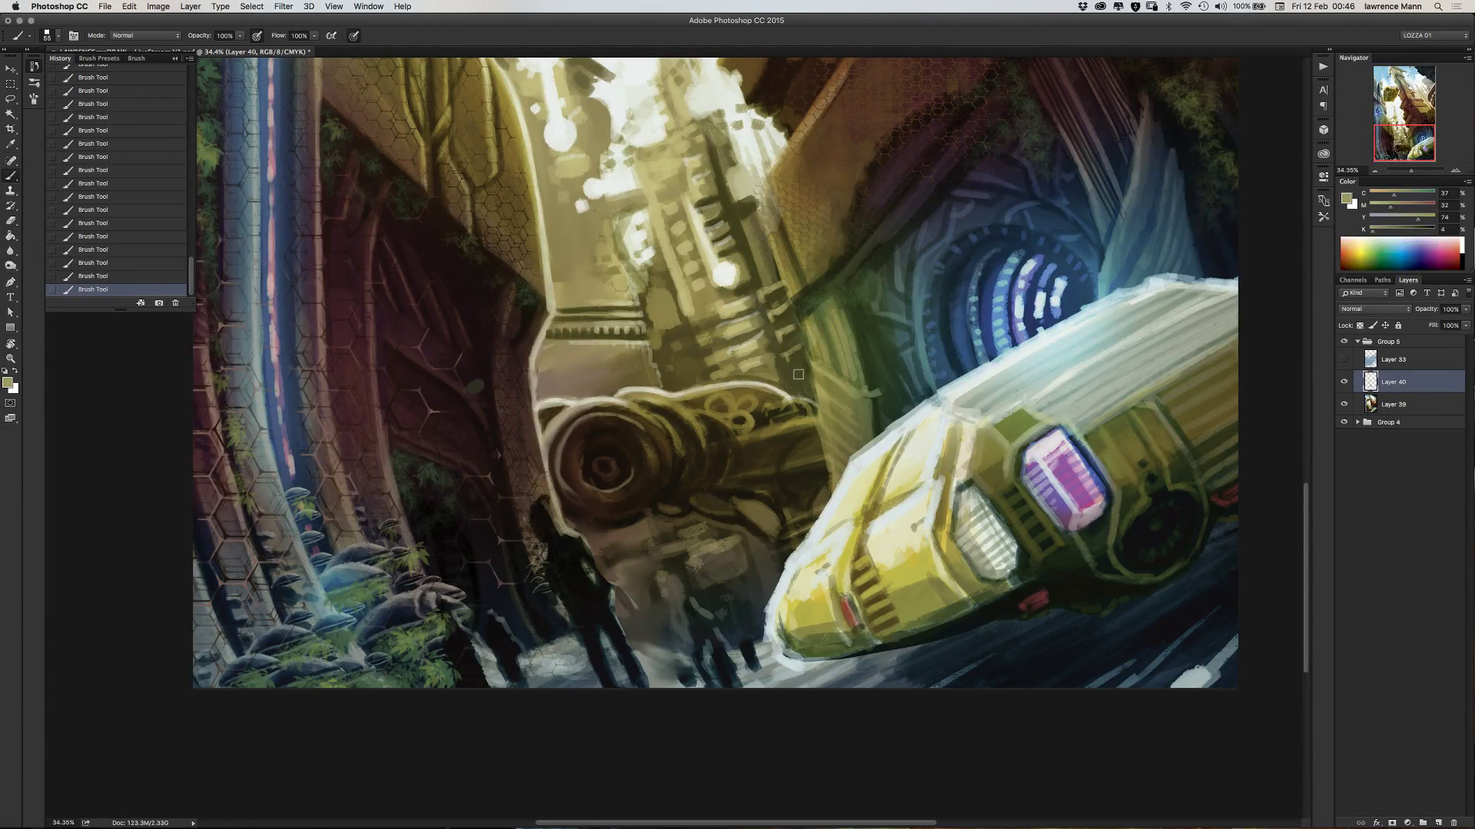
# - Extend the central tower's white light spot diagonally downward and refine the structure around it with sampled olives
pyautogui.keyDown('alt'); pyautogui.click(730, 278); pyautogui.keyUp('alt')
pyautogui.moveTo(724, 278); pyautogui.dragTo(705, 315)
pyautogui.keyDown('alt'); pyautogui.click(704, 298); pyautogui.keyUp('alt')
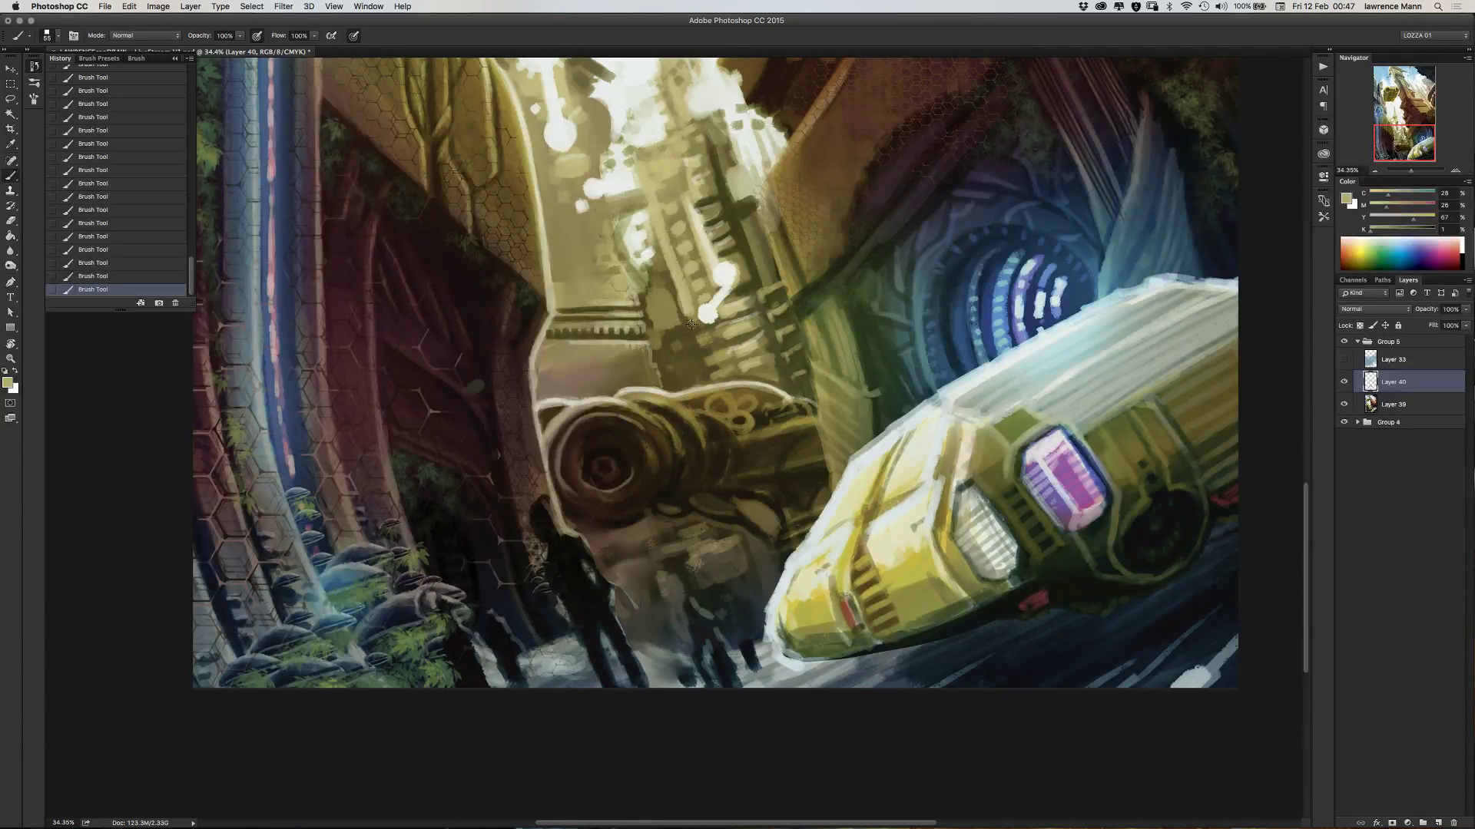
pyautogui.keyDown('alt'); pyautogui.click(744, 285); pyautogui.keyUp('alt')
pyautogui.keyDown('alt'); pyautogui.click(747, 286); pyautogui.keyUp('alt')
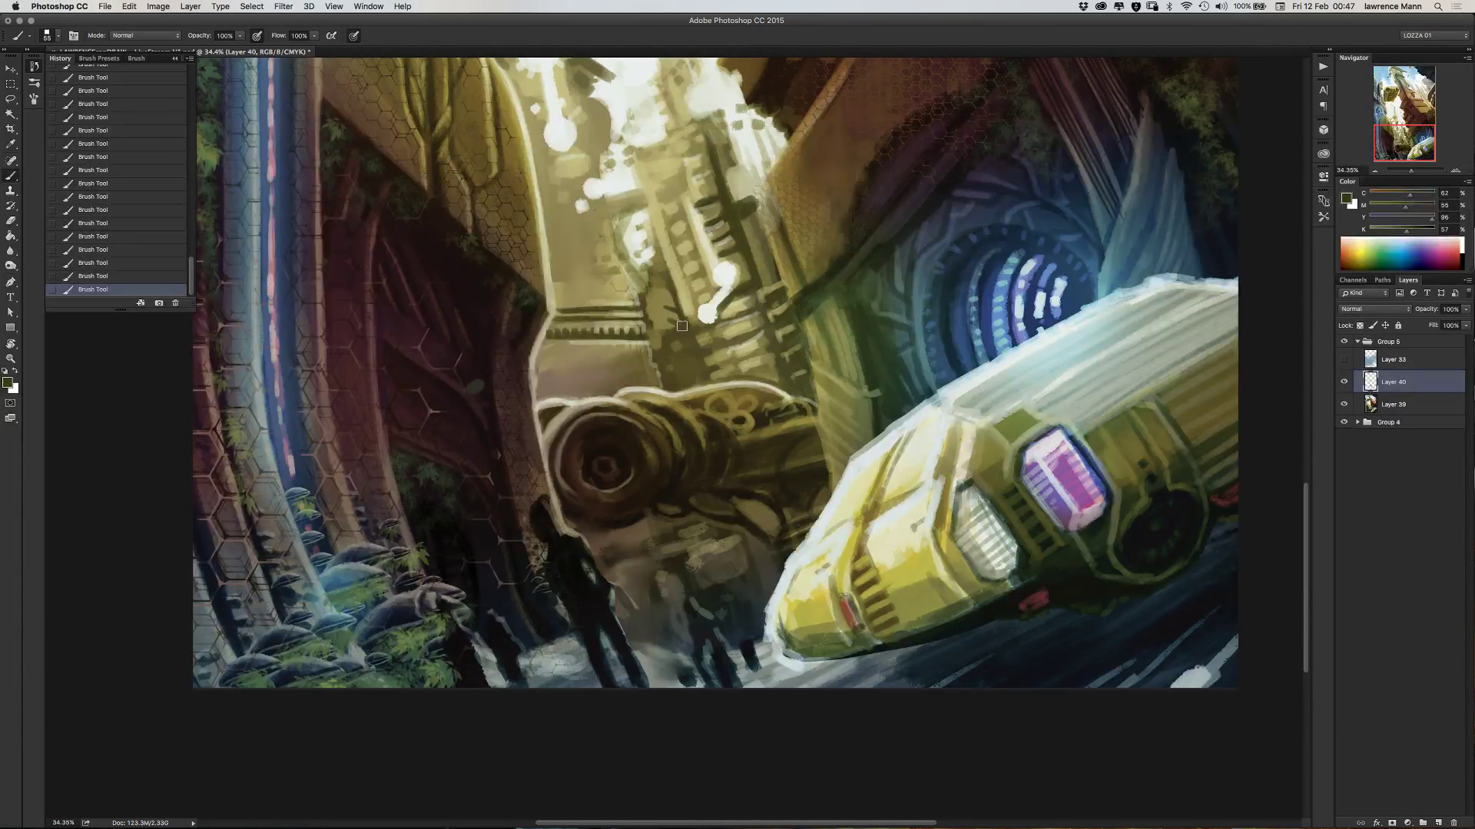
# - Sample off-white and mid olive and refine the white patches and hazy wall beside the central tower
pyautogui.keyDown('alt'); pyautogui.click(644, 265); pyautogui.keyUp('alt')
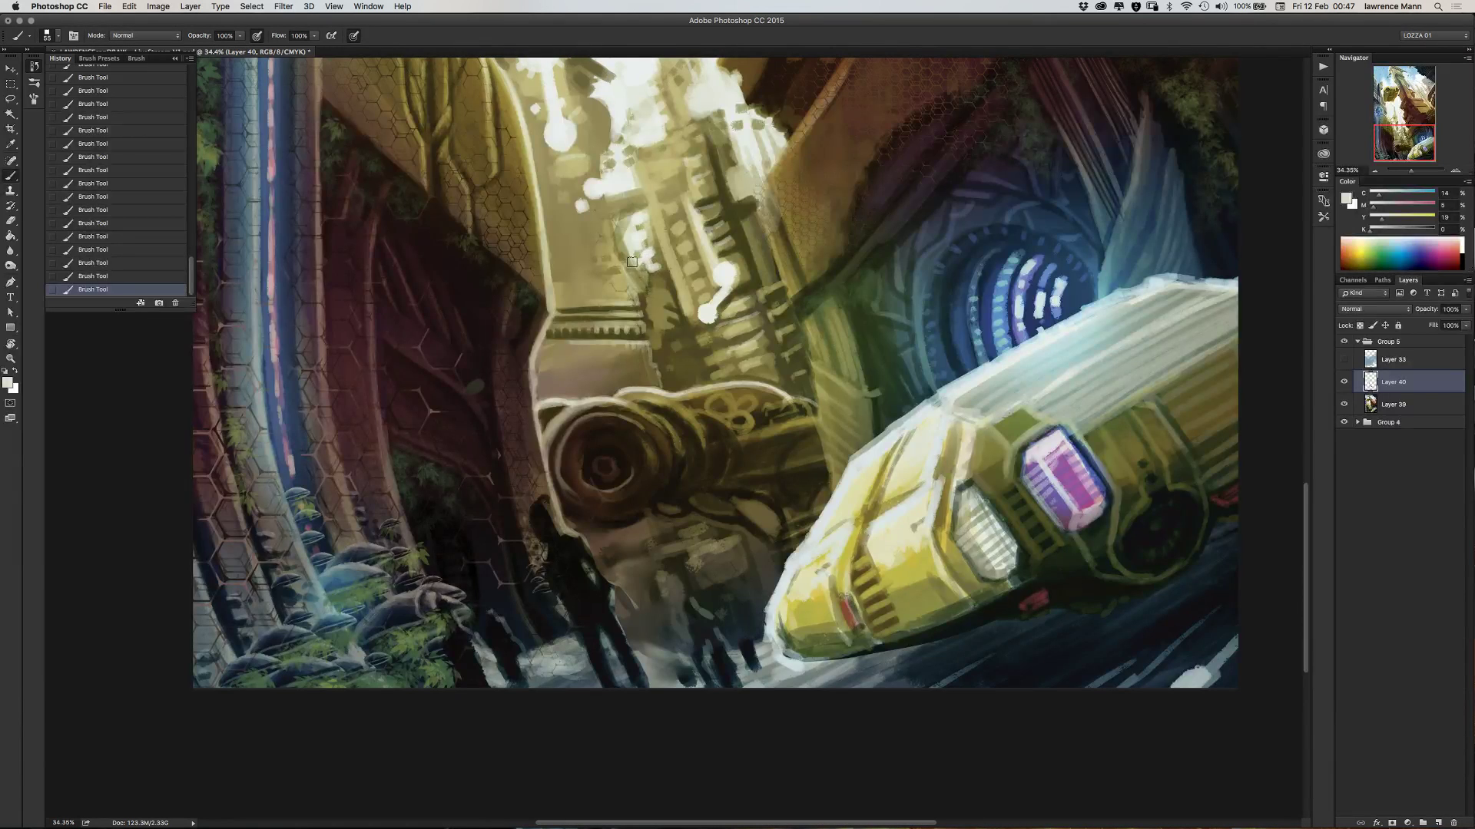
pyautogui.keyDown('alt'); pyautogui.click(625, 211); pyautogui.keyUp('alt')
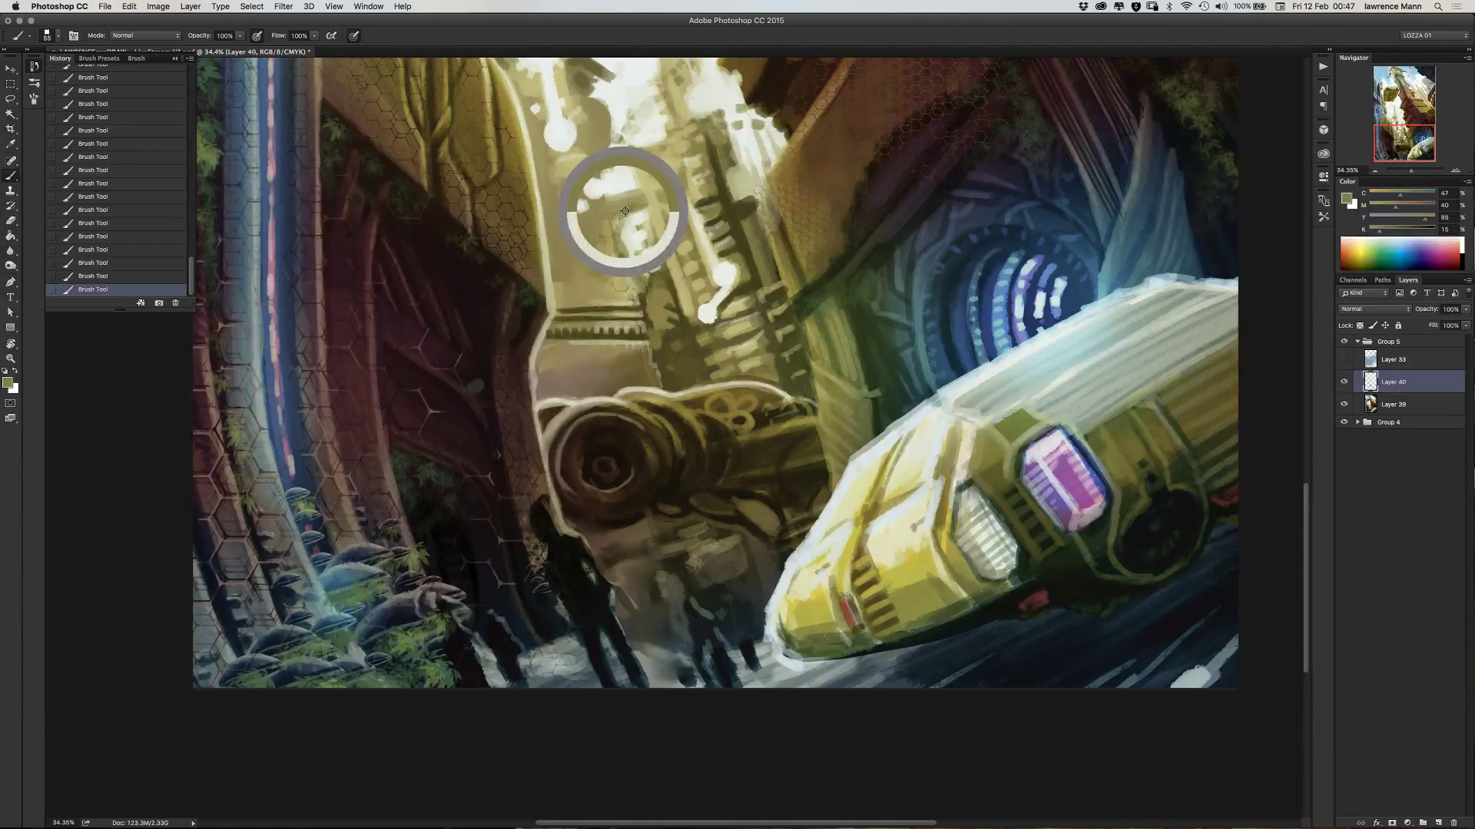
pyautogui.moveTo(625, 212)
pyautogui.mouseDown()
pyautogui.moveTo(624, 257)
pyautogui.moveTo(627, 215)
pyautogui.moveTo(610, 222)
pyautogui.moveTo(598, 178)
pyautogui.moveTo(619, 221)
pyautogui.moveTo(604, 194)
pyautogui.moveTo(574, 204)
pyautogui.mouseUp()
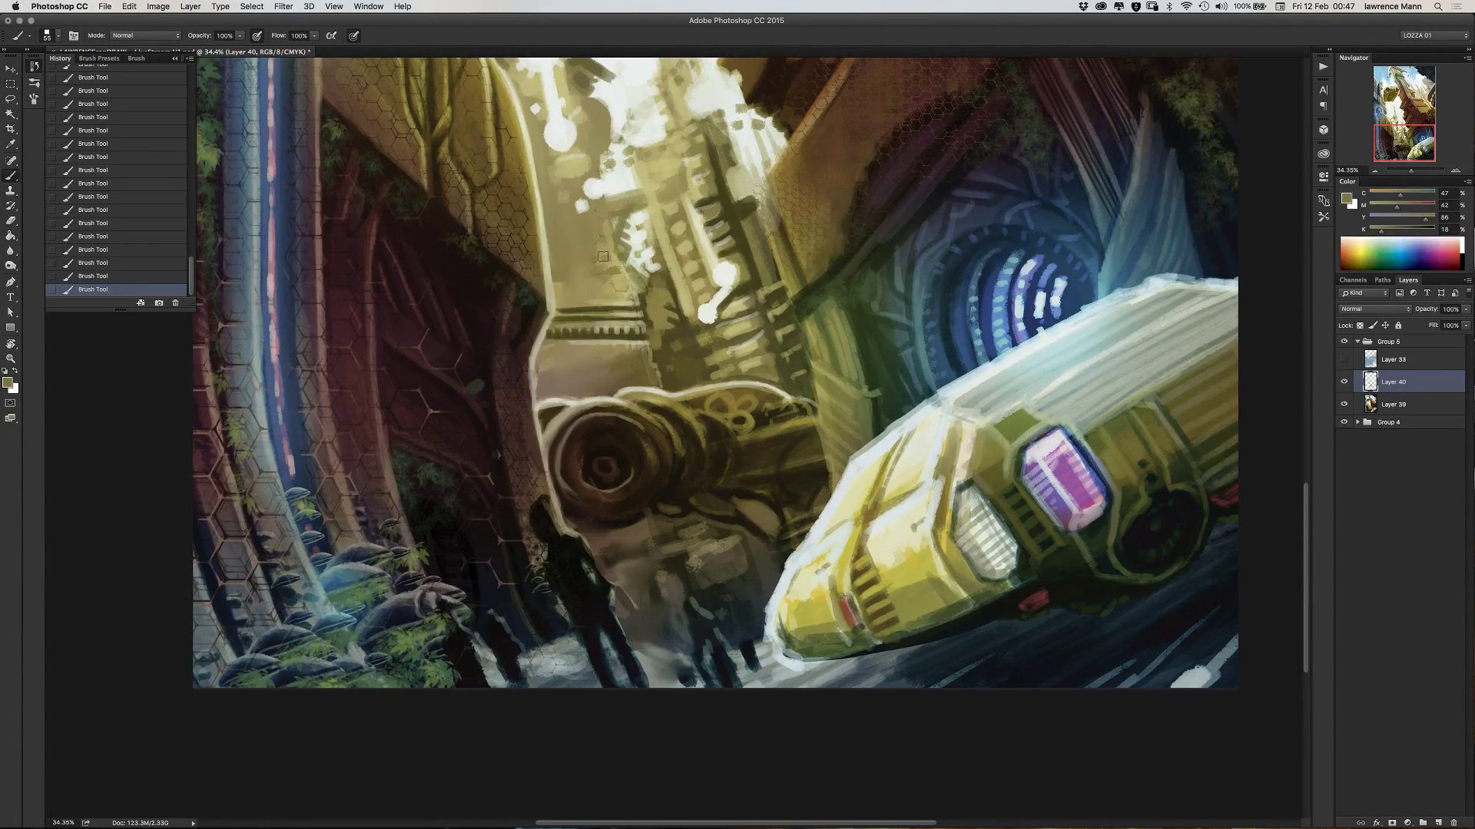
# - Paint white light down the gap between the central tower and the overhanging brown building, refining its rounded lower end
pyautogui.keyDown('alt'); pyautogui.click(739, 144); pyautogui.keyUp('alt')
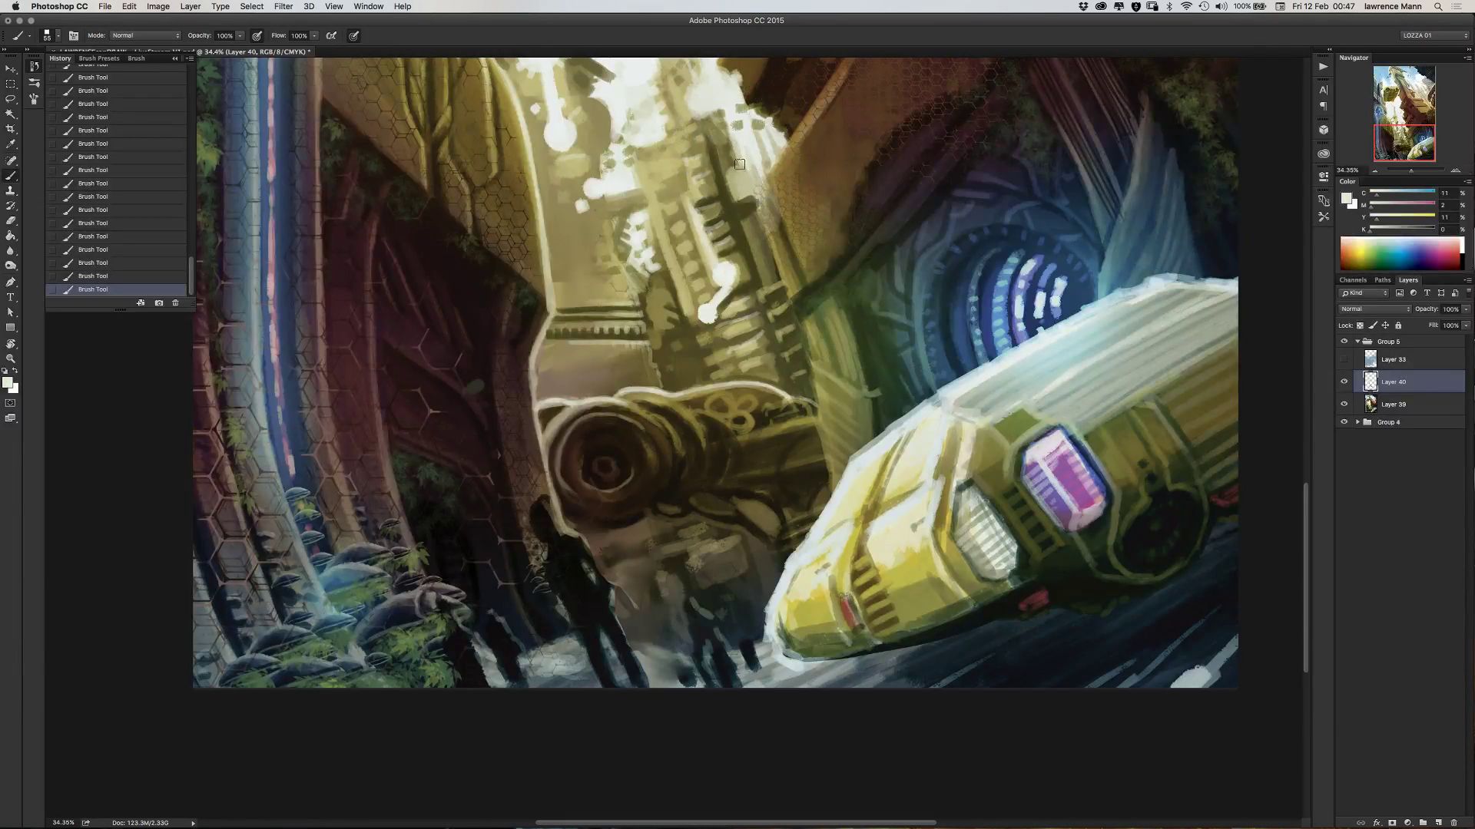
pyautogui.moveTo(740, 146)
pyautogui.mouseDown()
pyautogui.moveTo(763, 219)
pyautogui.moveTo(744, 152)
pyautogui.moveTo(761, 211)
pyautogui.moveTo(741, 167)
pyautogui.moveTo(731, 188)
pyautogui.moveTo(738, 156)
pyautogui.moveTo(748, 190)
pyautogui.moveTo(733, 154)
pyautogui.moveTo(753, 180)
pyautogui.moveTo(729, 232)
pyautogui.moveTo(752, 205)
pyautogui.moveTo(718, 138)
pyautogui.moveTo(734, 152)
pyautogui.moveTo(733, 135)
pyautogui.moveTo(716, 221)
pyautogui.moveTo(721, 200)
pyautogui.moveTo(749, 232)
pyautogui.mouseUp()
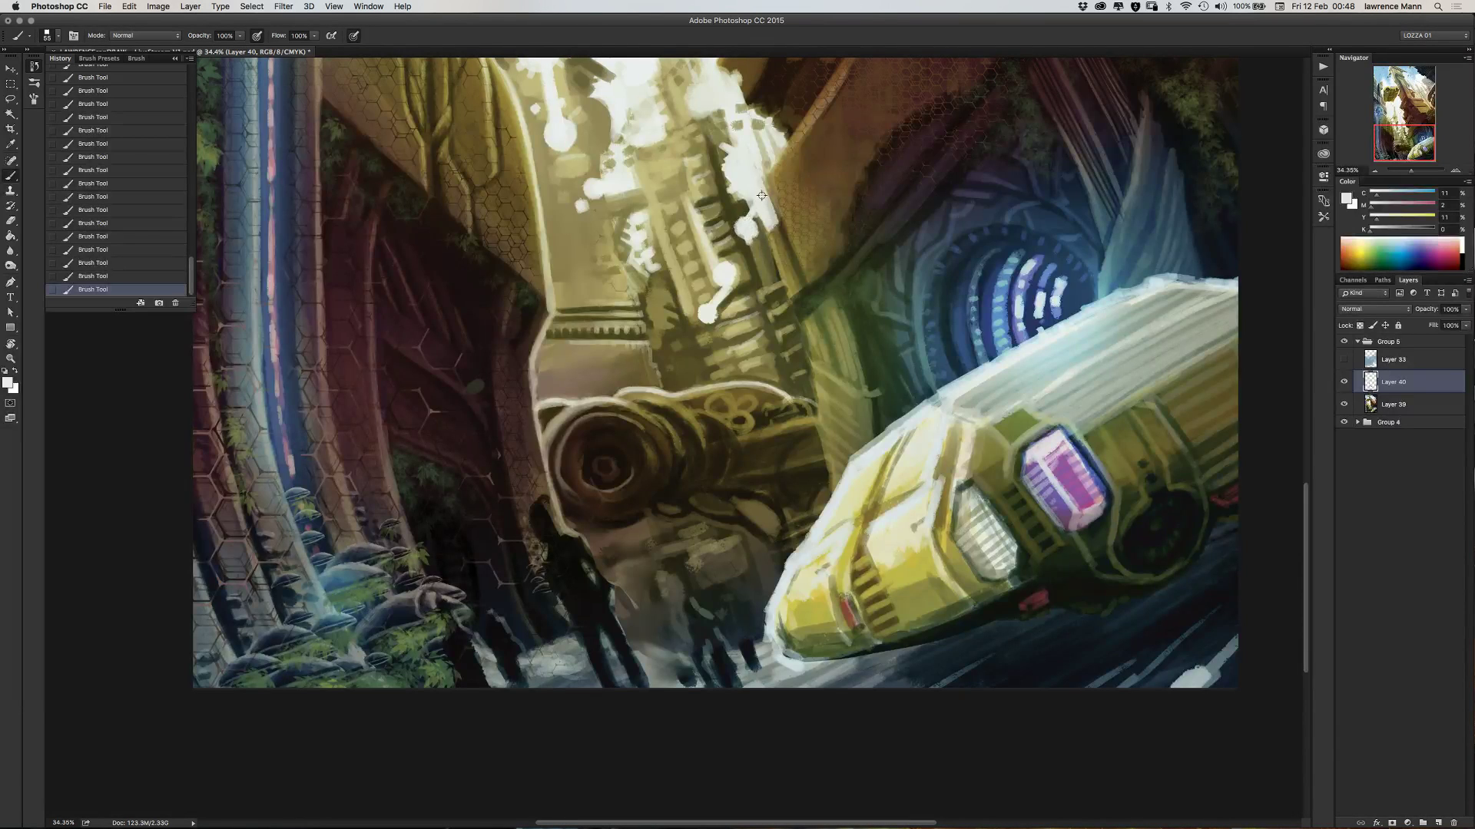
pyautogui.click(749, 229)
pyautogui.keyDown('alt'); pyautogui.click(749, 235); pyautogui.keyUp('alt')
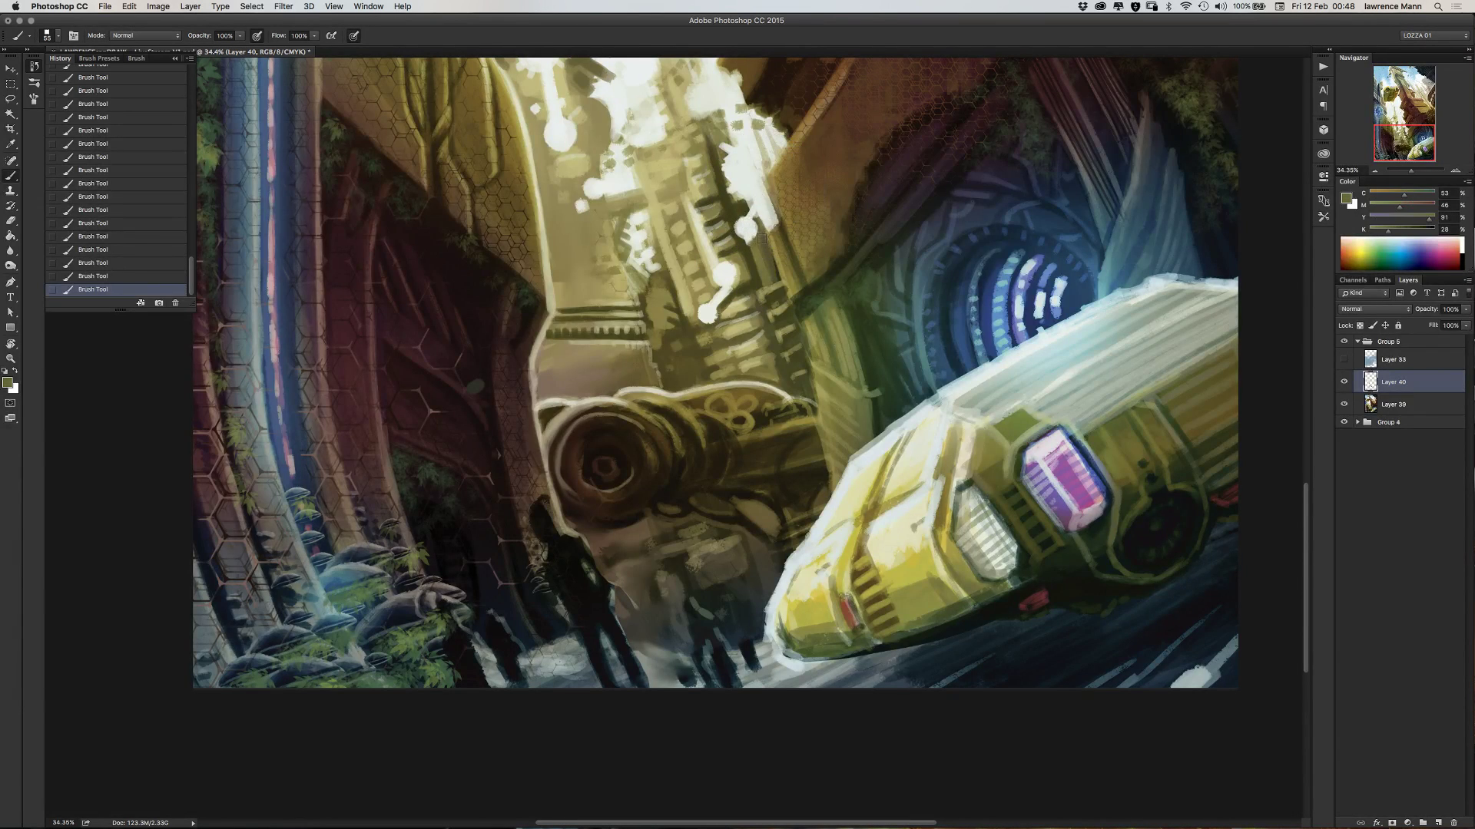
pyautogui.keyDown('alt'); pyautogui.click(752, 221); pyautogui.keyUp('alt')
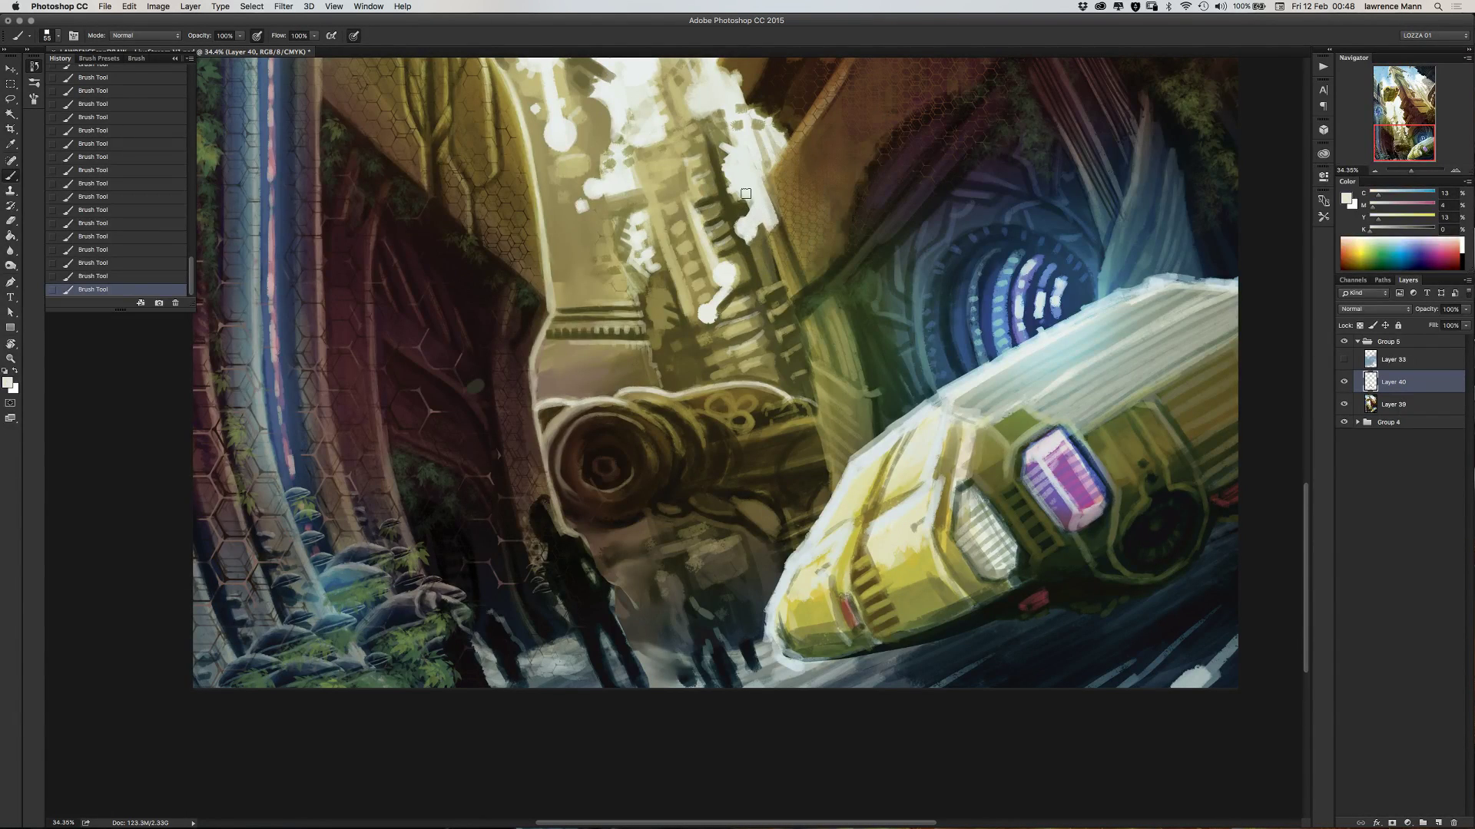
pyautogui.moveTo(746, 194); pyautogui.dragTo(737, 184)
# - Sample light and dark olive around the central tower's upper edge beside the white gap to detail its structure
pyautogui.moveTo(568, 293); pyautogui.dragTo(586, 488)
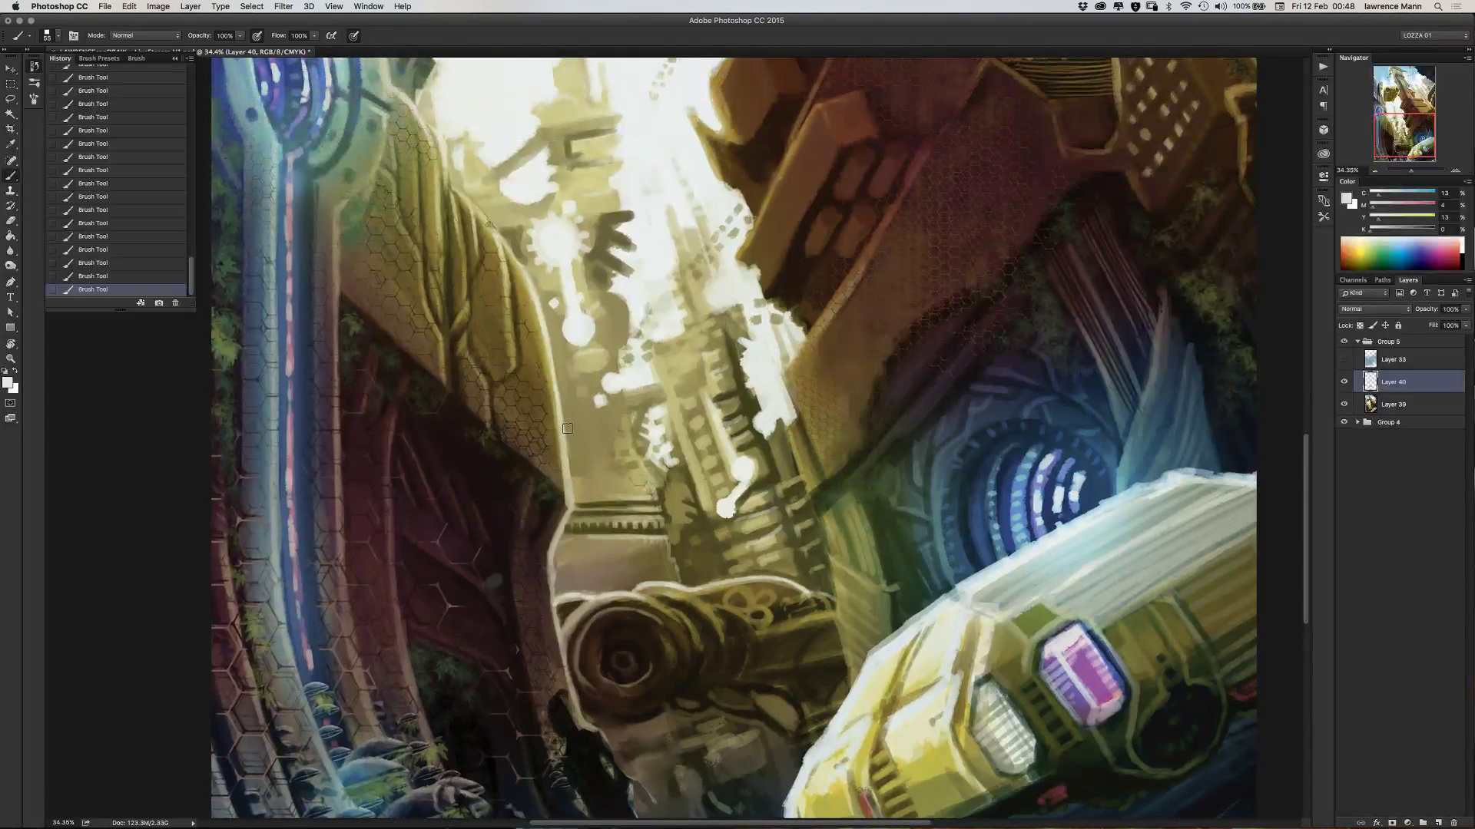
pyautogui.scroll(-3, 569, 425)
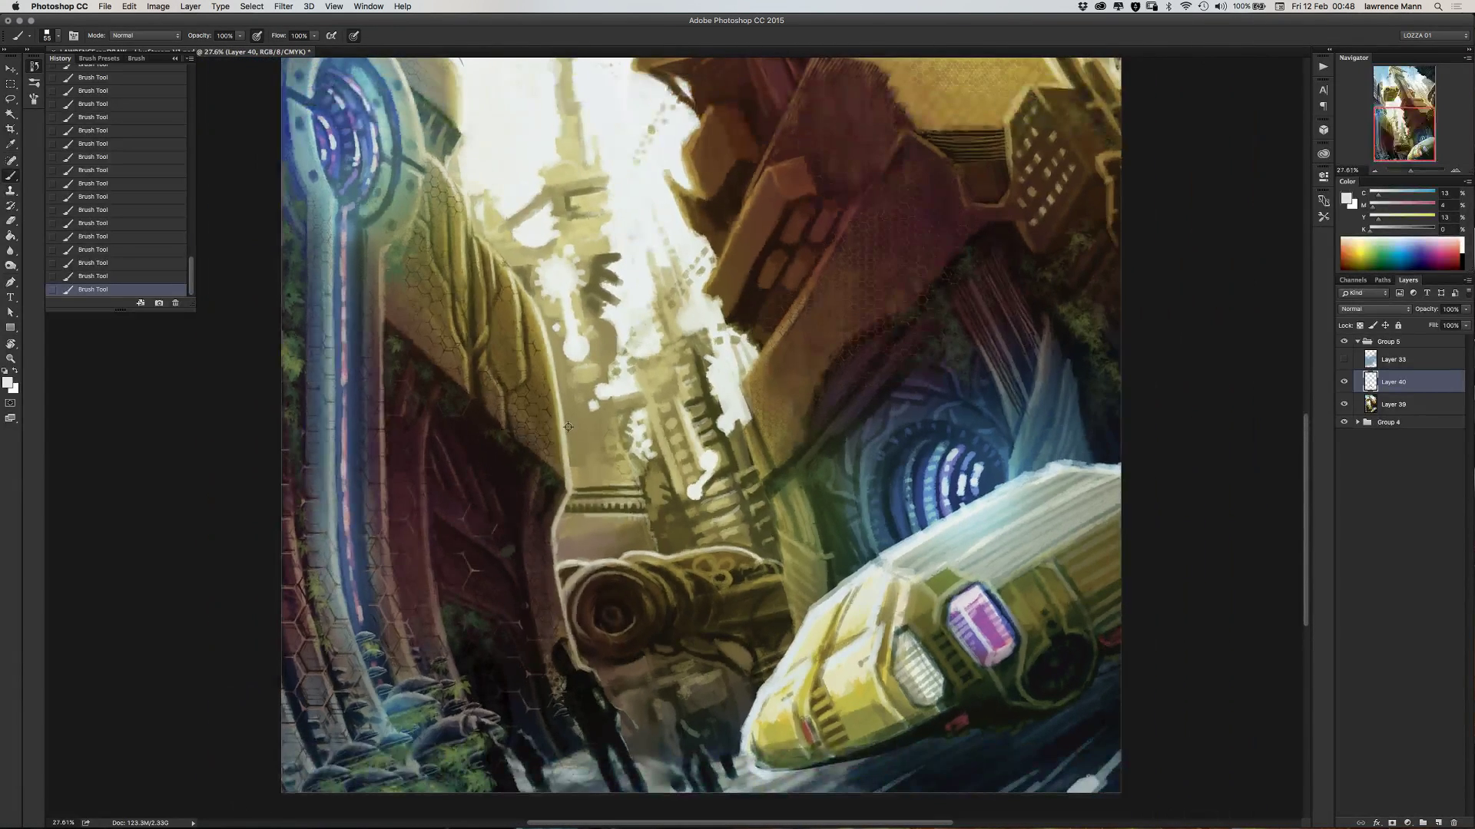
pyautogui.scroll(2, 568, 427)
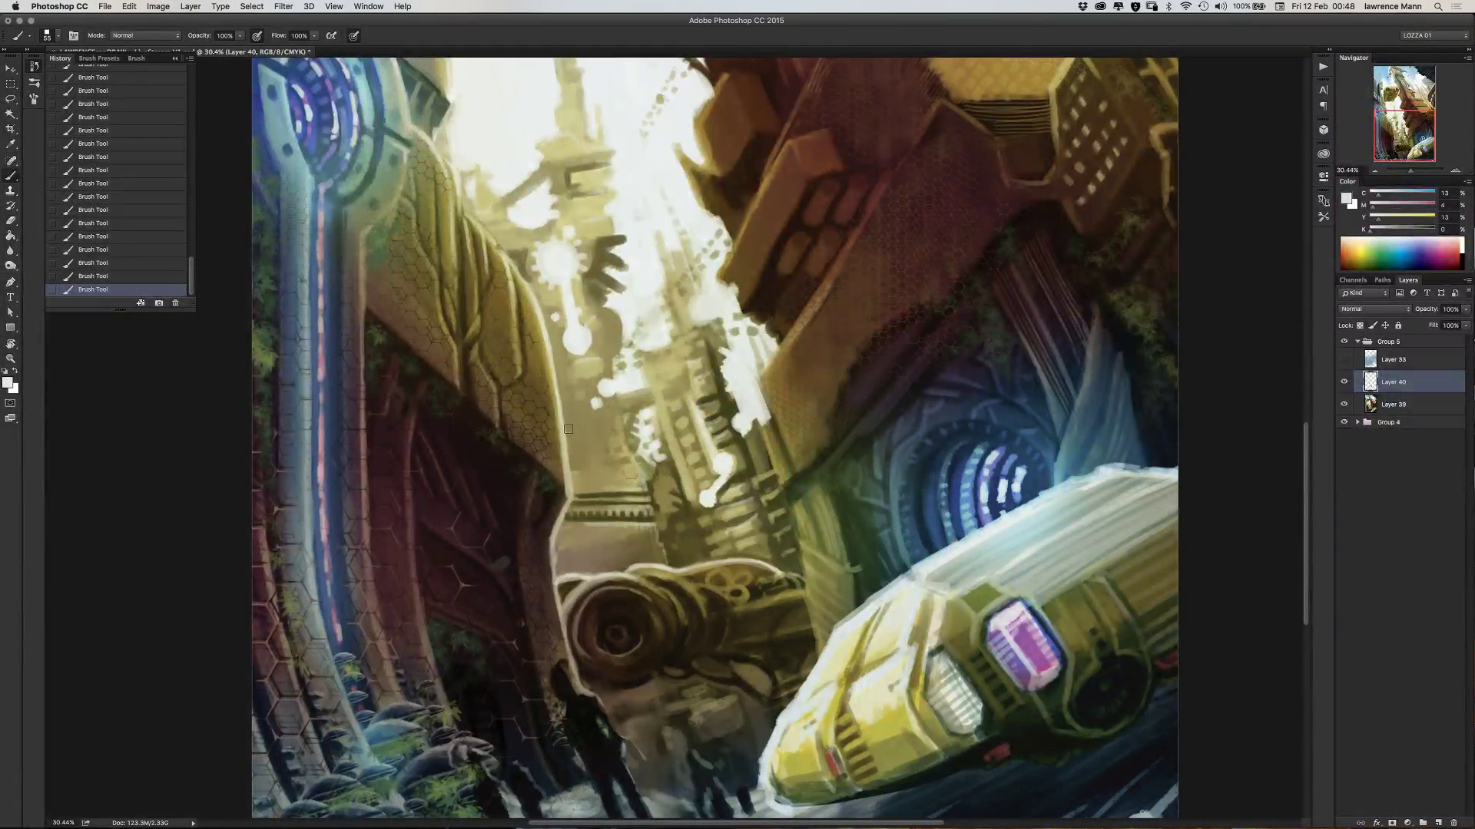
pyautogui.hscroll(3, 584, 384)
pyautogui.scroll(2, 584, 384)
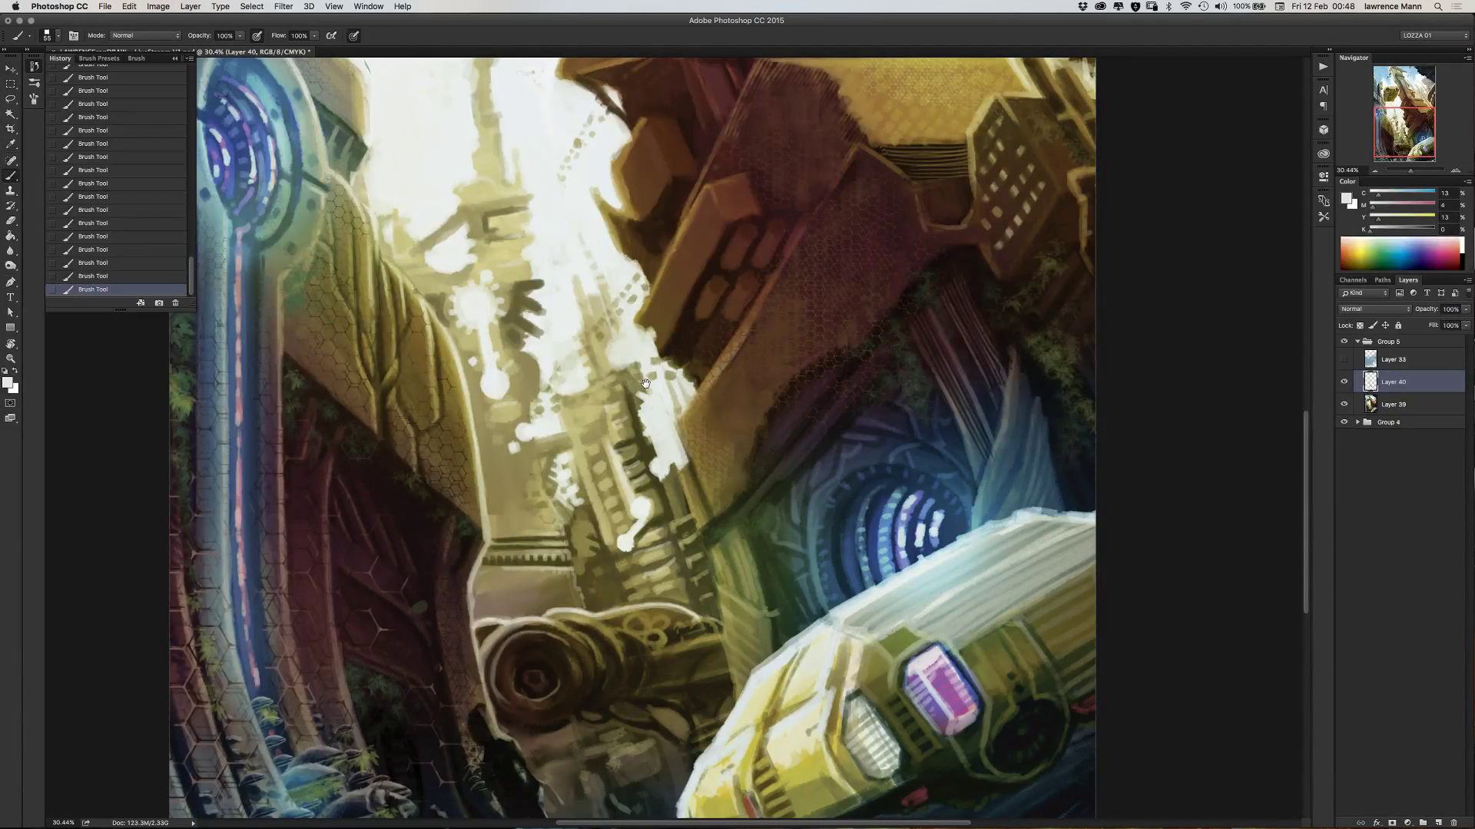
pyautogui.moveTo(645, 383)
pyautogui.mouseDown()
pyautogui.moveTo(587, 291)
pyautogui.moveTo(626, 358)
pyautogui.moveTo(669, 335)
pyautogui.mouseUp()
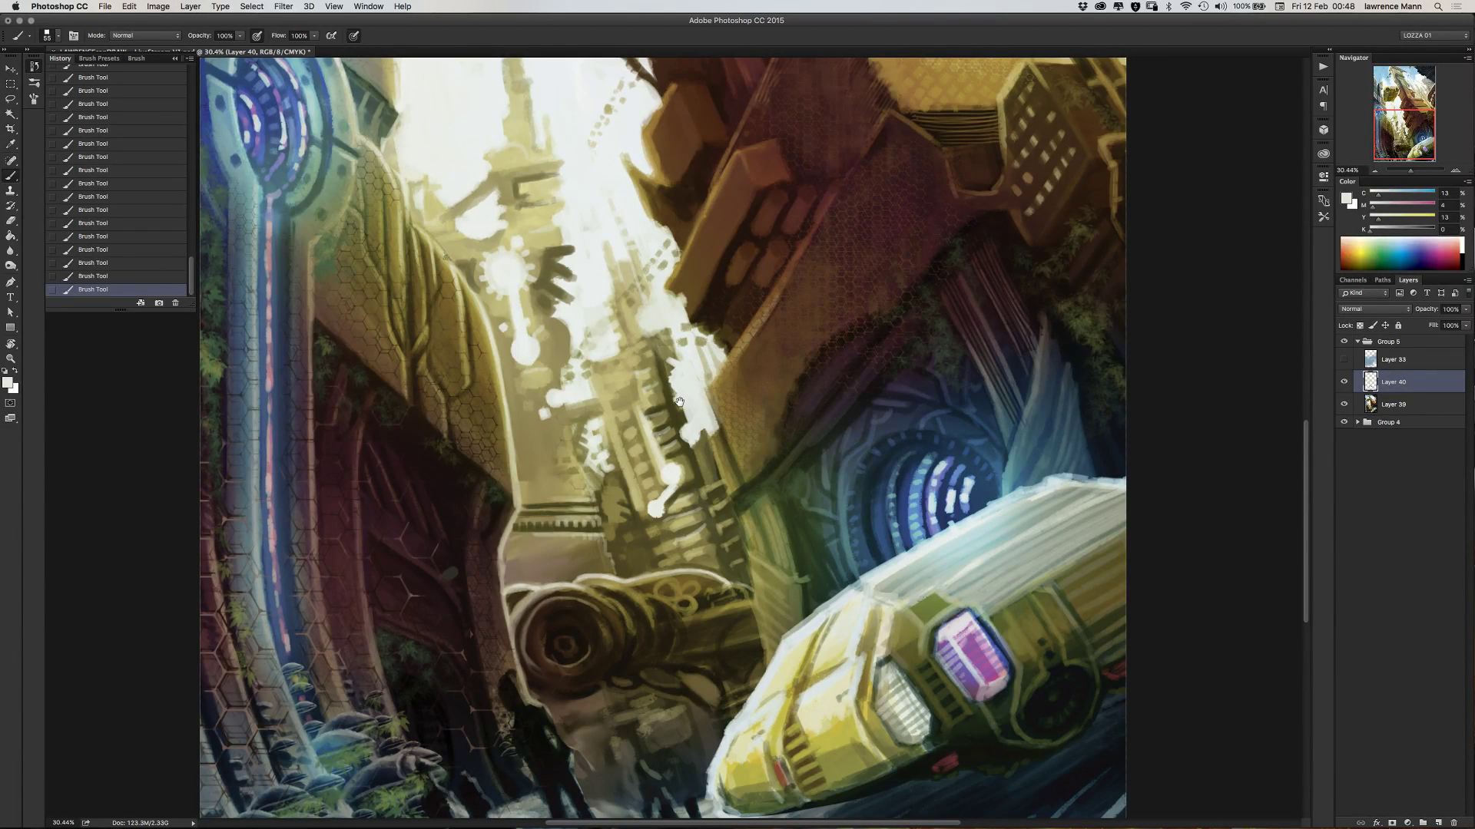
pyautogui.keyDown('alt'); pyautogui.click(671, 348); pyautogui.keyUp('alt')
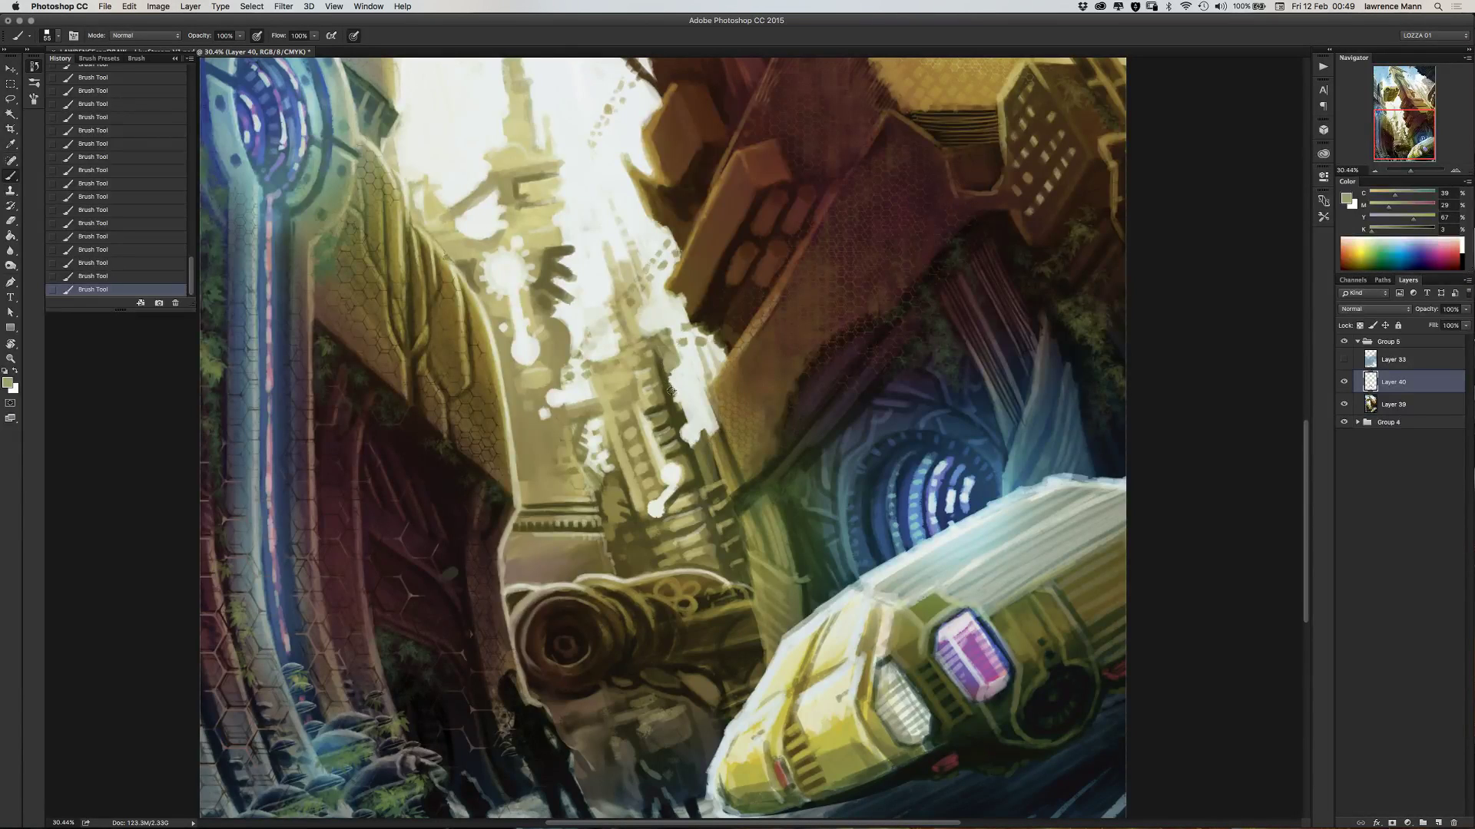
pyautogui.keyDown('alt'); pyautogui.click(671, 367); pyautogui.keyUp('alt')
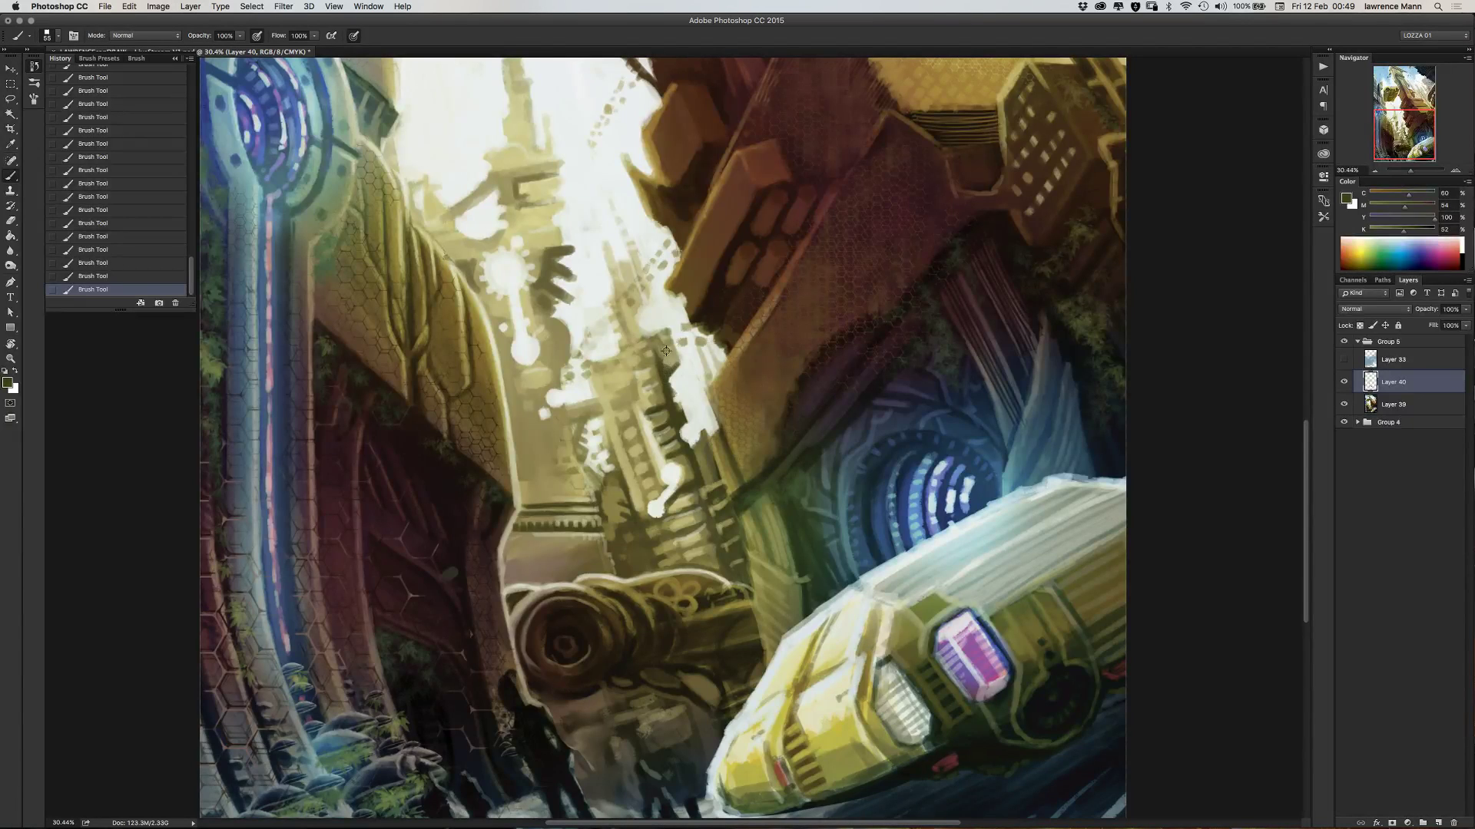
# - Paint edge details and windows on the distant tower in the bright gap between the buildings, using sampled olive, dark and pale tones
pyautogui.keyDown('alt'); pyautogui.click(665, 348); pyautogui.keyUp('alt')
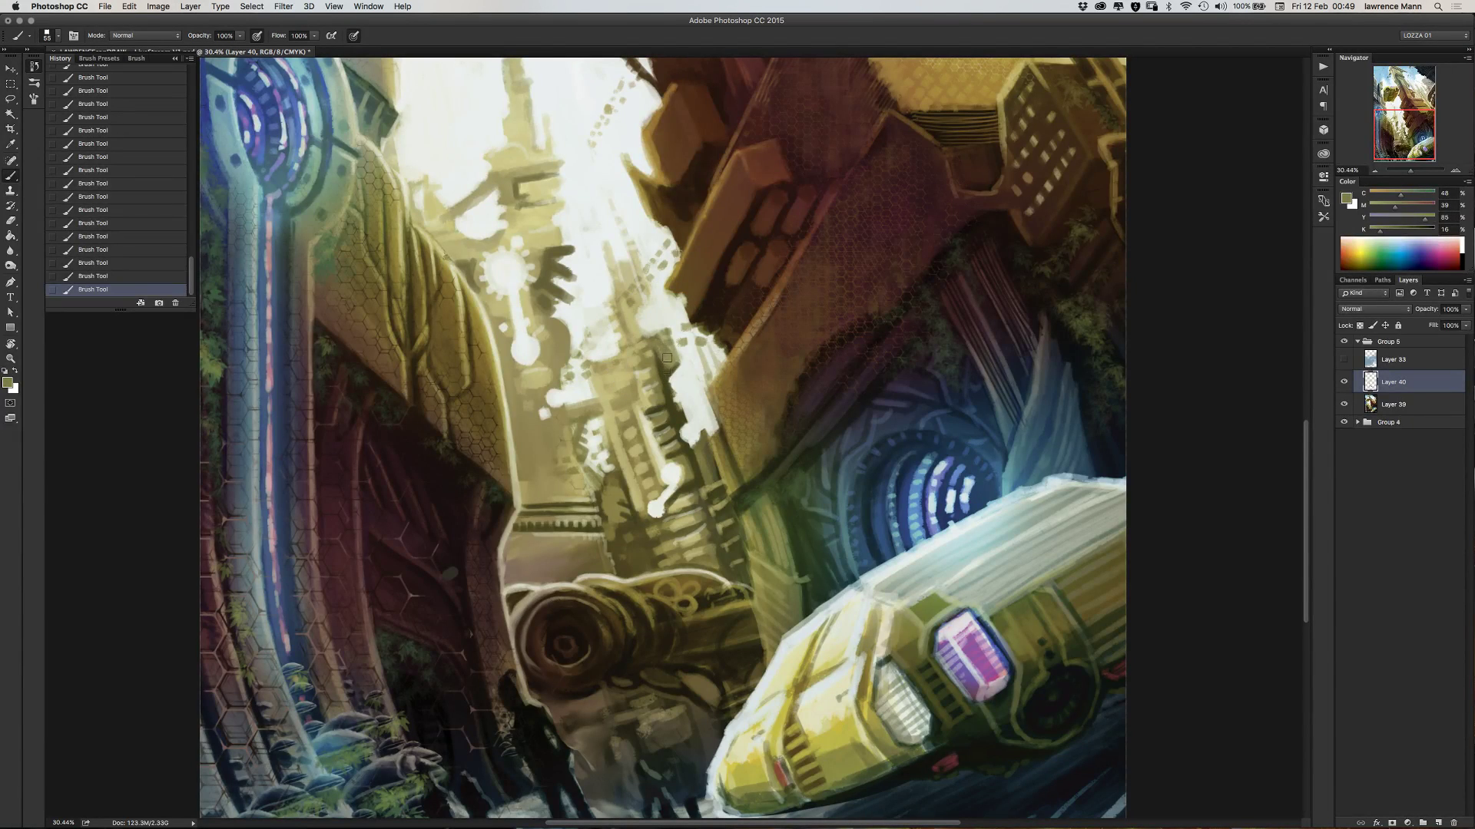
pyautogui.keyDown('alt'); pyautogui.click(680, 415); pyautogui.keyUp('alt')
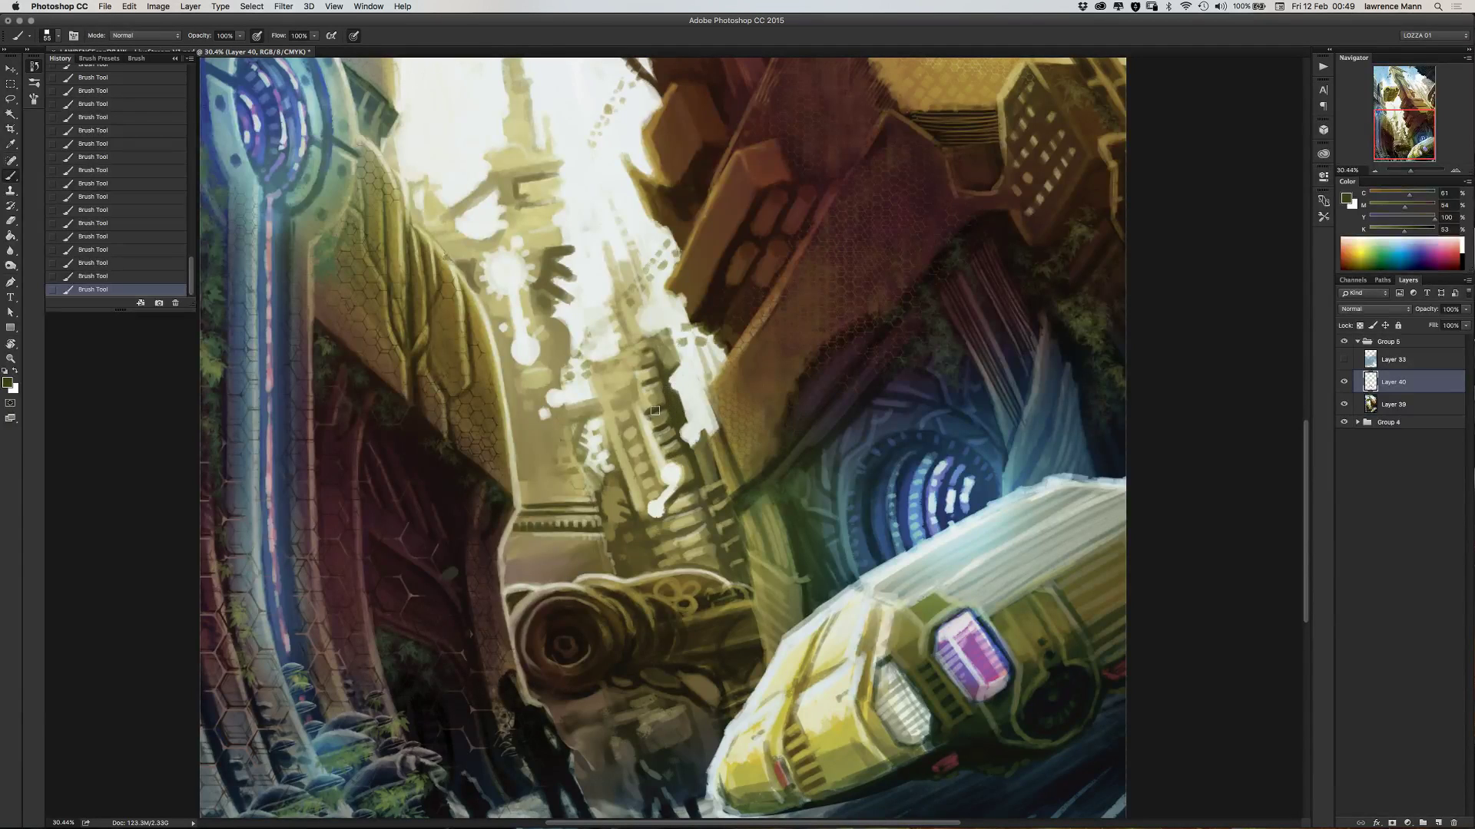
pyautogui.keyDown('alt'); pyautogui.click(676, 349); pyautogui.keyUp('alt')
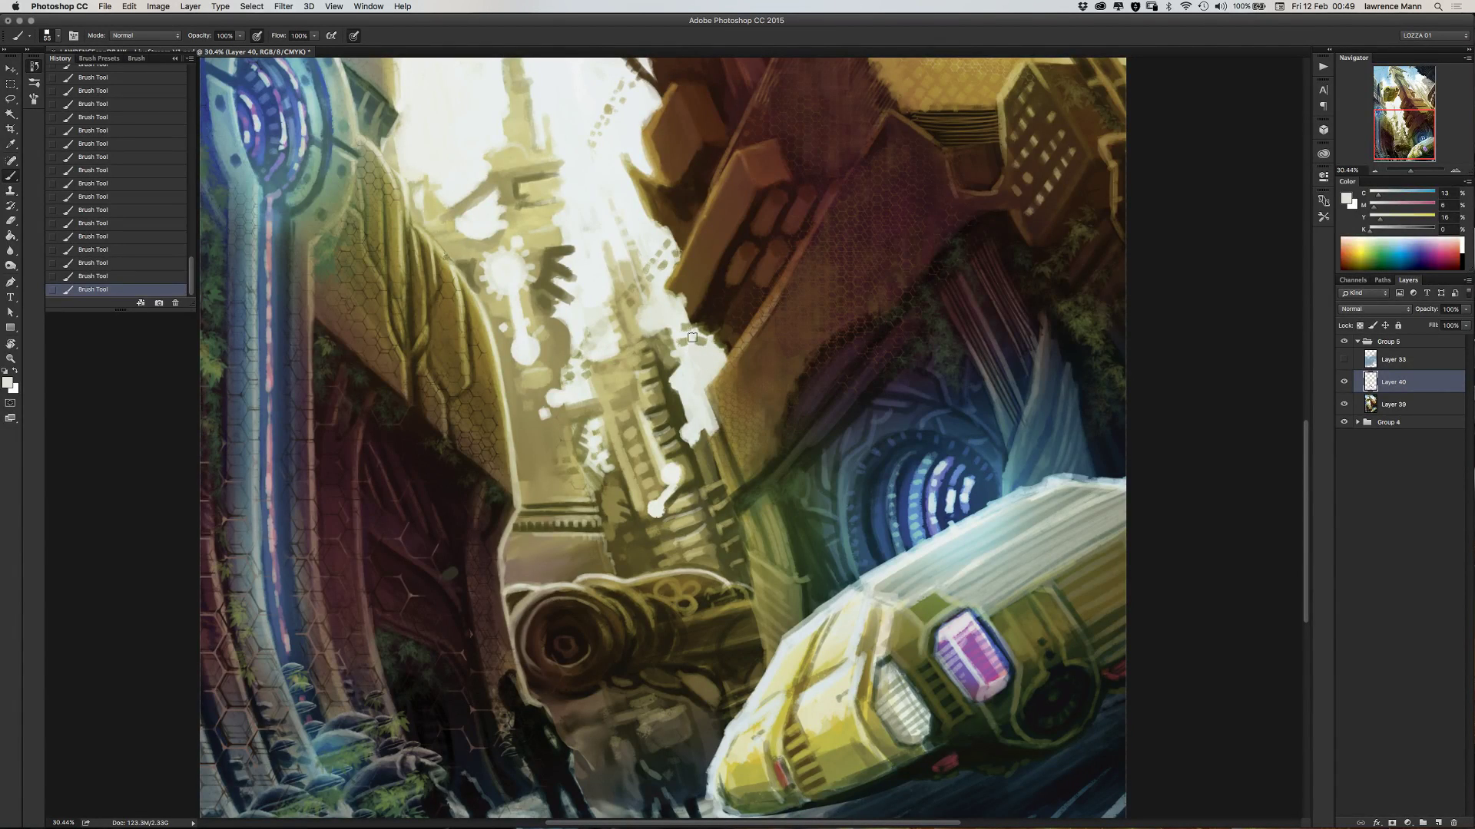
pyautogui.keyDown('alt'); pyautogui.click(700, 453); pyautogui.keyUp('alt')
pyautogui.keyDown('alt'); pyautogui.click(634, 323); pyautogui.keyUp('alt')
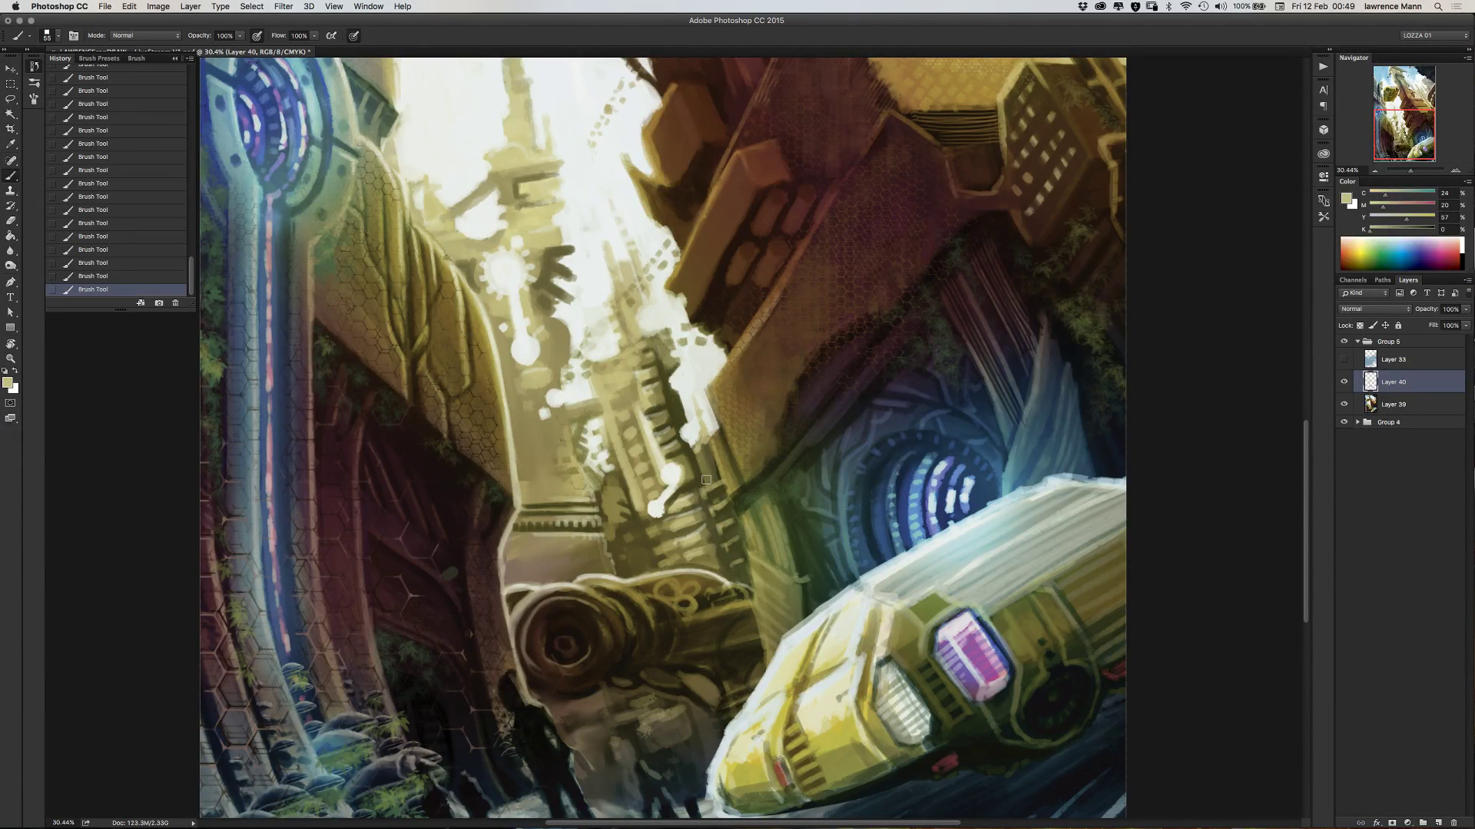
pyautogui.moveTo(701, 441)
pyautogui.mouseDown()
pyautogui.moveTo(710, 470)
pyautogui.moveTo(701, 444)
pyautogui.mouseUp()
pyautogui.moveTo(697, 449); pyautogui.dragTo(705, 476)
# - Refine the ribs and panels of the central background tower with sampled mid-olive and dark olive tones
pyautogui.keyDown('alt'); pyautogui.click(626, 445); pyautogui.keyUp('alt')
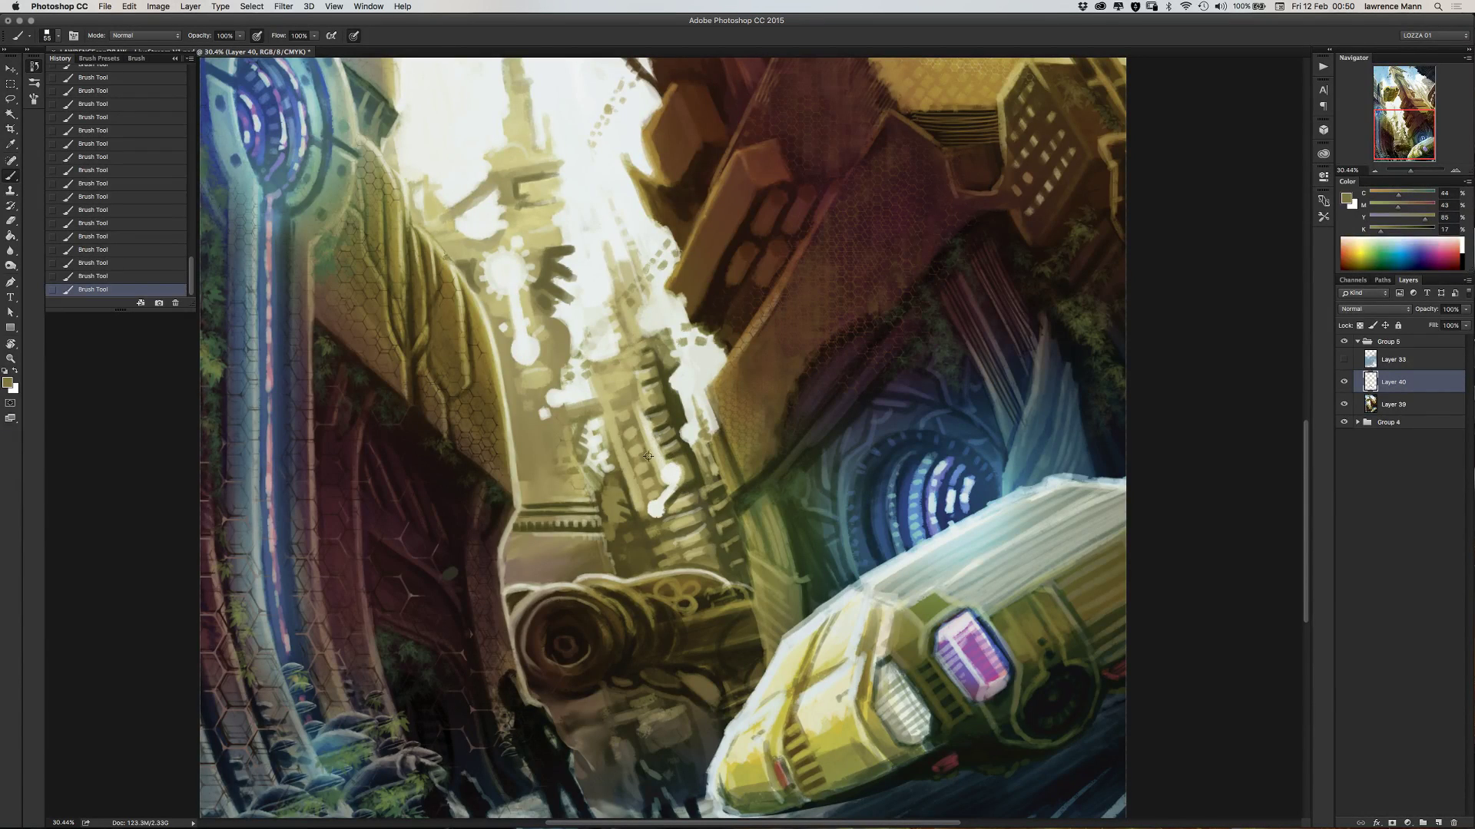
pyautogui.keyDown('alt'); pyautogui.click(642, 427); pyautogui.keyUp('alt')
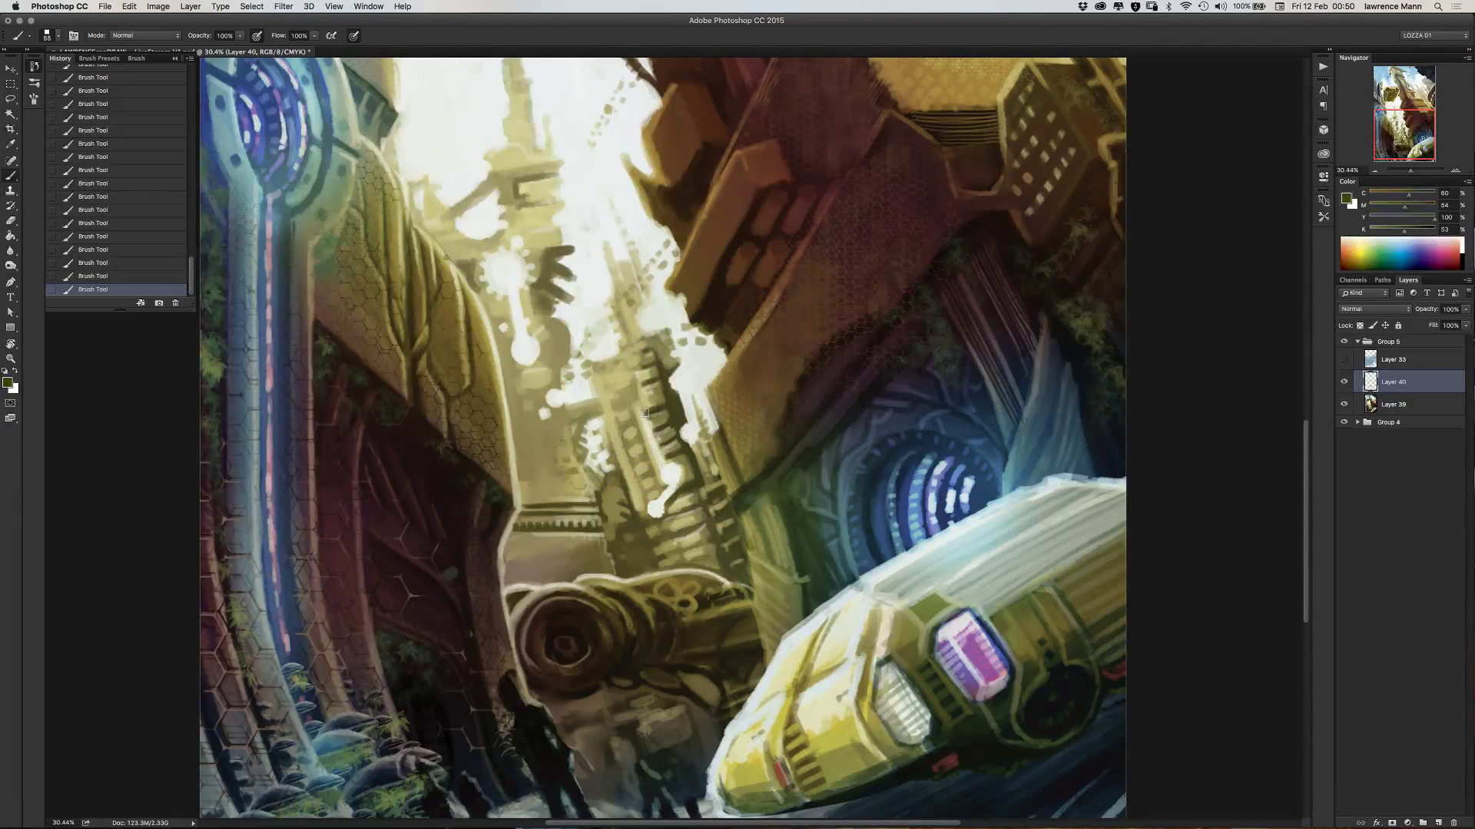
pyautogui.keyDown('alt'); pyautogui.click(652, 400); pyautogui.keyUp('alt')
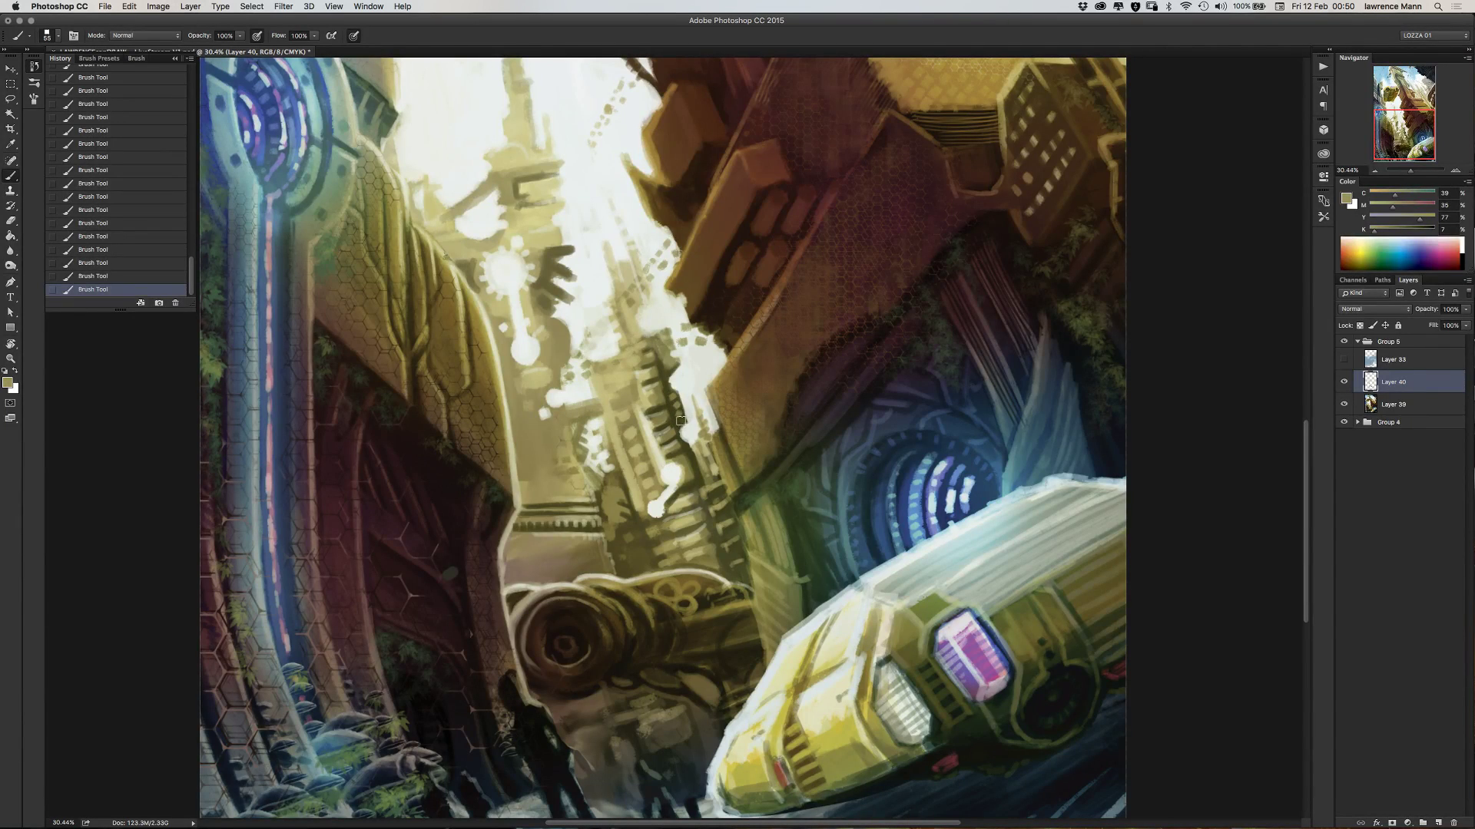
pyautogui.keyDown('alt'); pyautogui.moveTo(634, 489); pyautogui.dragTo(649, 342); pyautogui.keyUp('alt')
# - Darken the arch edge above the blue portal with near-black and touch up the hazy distant buildings with sampled olive
pyautogui.keyDown('alt'); pyautogui.click(832, 398); pyautogui.keyUp('alt')
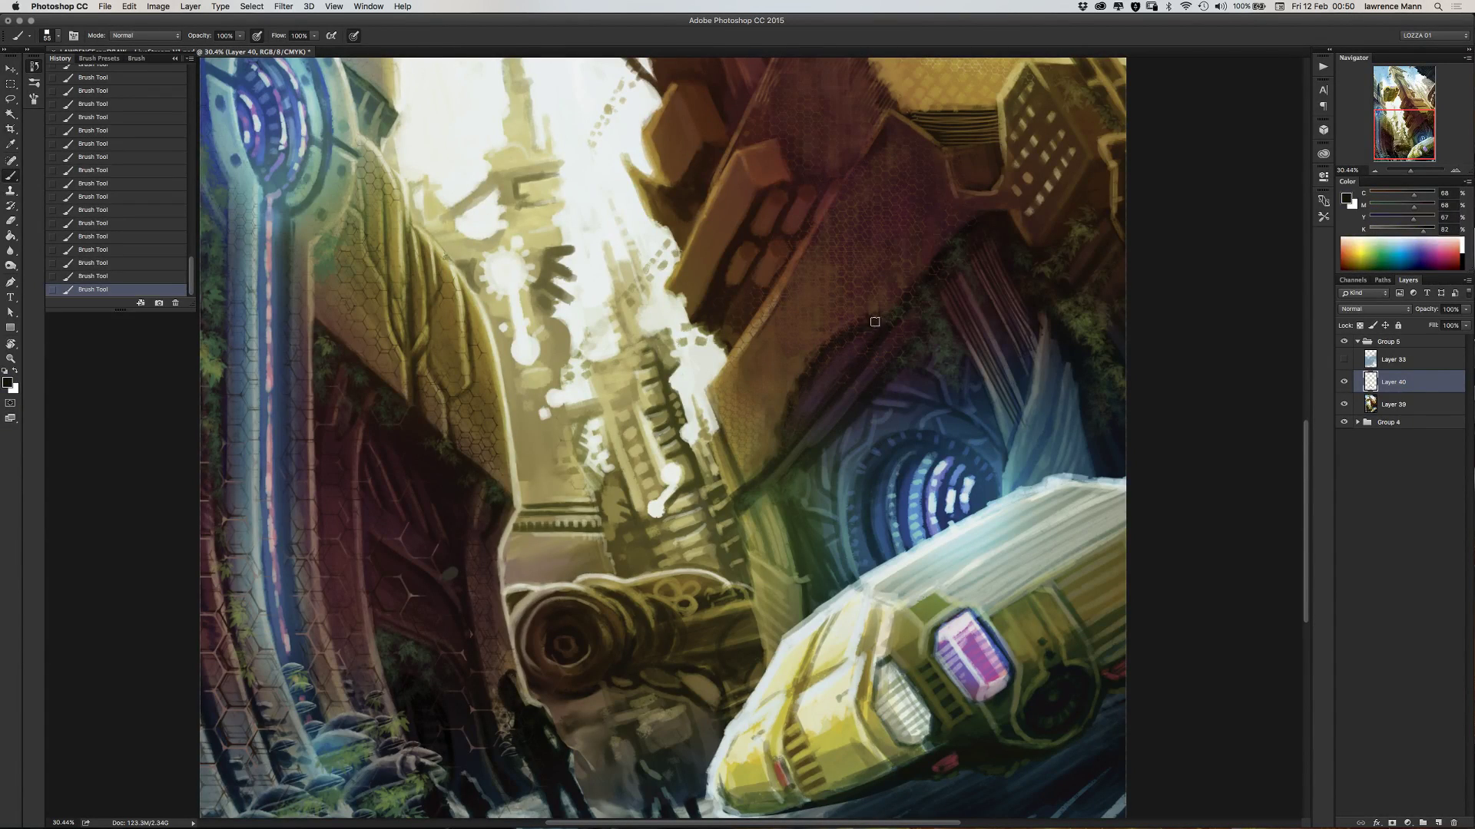
pyautogui.moveTo(874, 321)
pyautogui.mouseDown()
pyautogui.moveTo(809, 374)
pyautogui.moveTo(827, 350)
pyautogui.moveTo(793, 420)
pyautogui.moveTo(818, 359)
pyautogui.moveTo(784, 433)
pyautogui.mouseUp()
pyautogui.keyDown('alt'); pyautogui.click(538, 299); pyautogui.keyUp('alt')
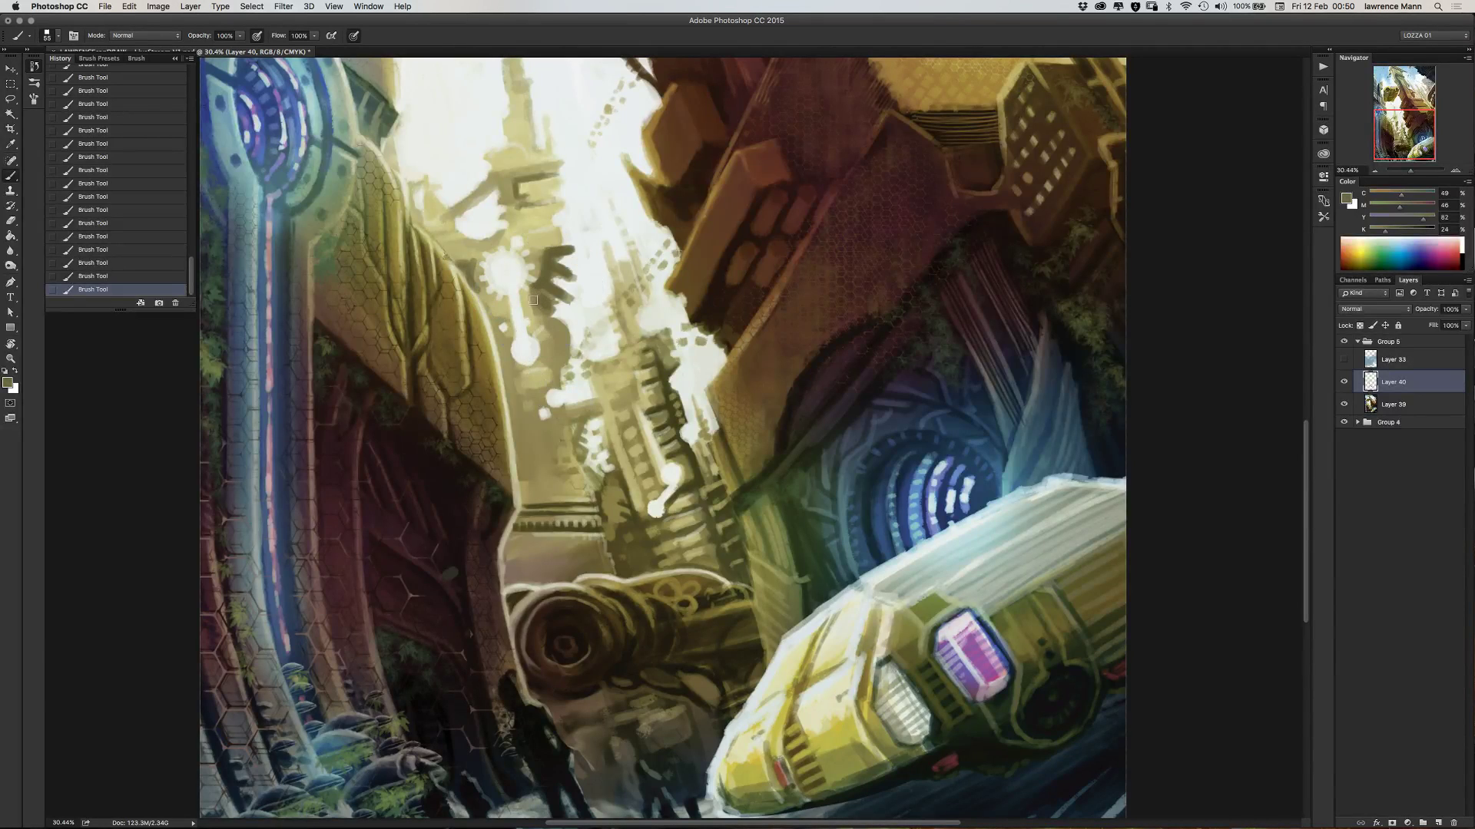
pyautogui.click(530, 340)
# - Add pale highlights to the pipework on the round-engined machine and deepen its shadows with a sampled near-black
pyautogui.moveTo(559, 470); pyautogui.dragTo(623, 298)
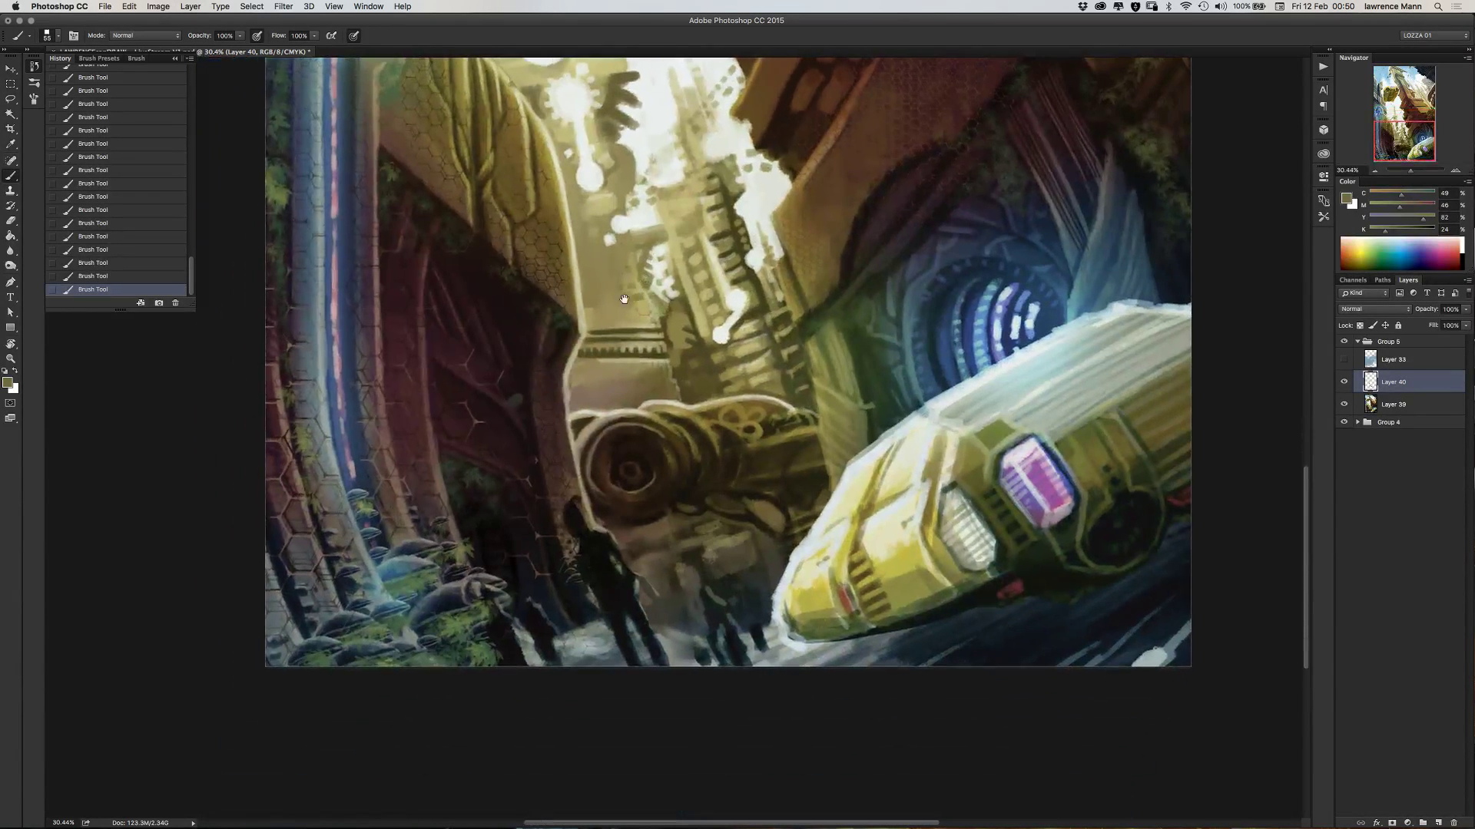
pyautogui.keyDown('alt'); pyautogui.click(745, 396); pyautogui.keyUp('alt')
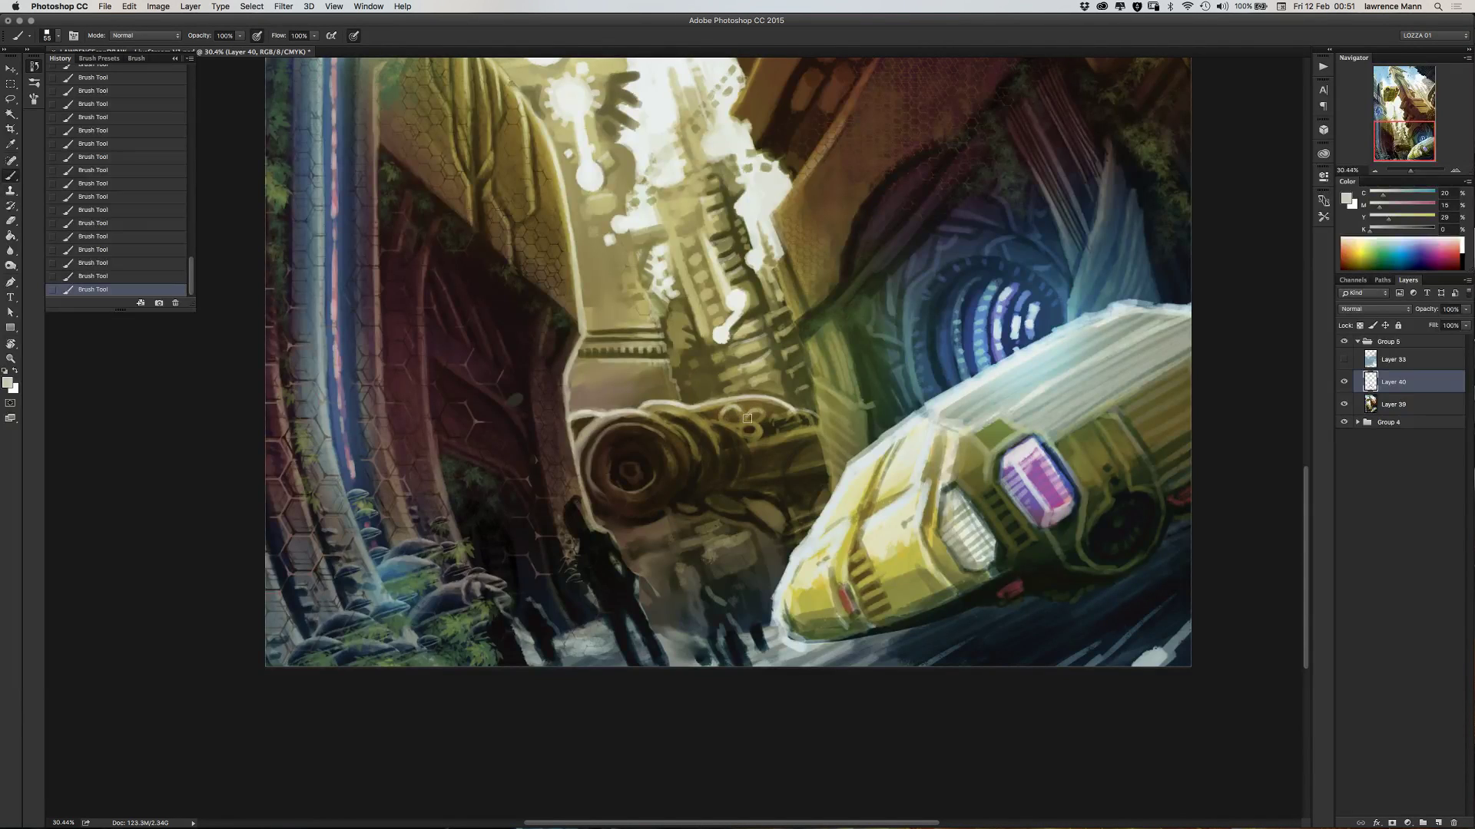
pyautogui.moveTo(744, 420); pyautogui.dragTo(743, 427)
pyautogui.scroll(-3, 603, 461)
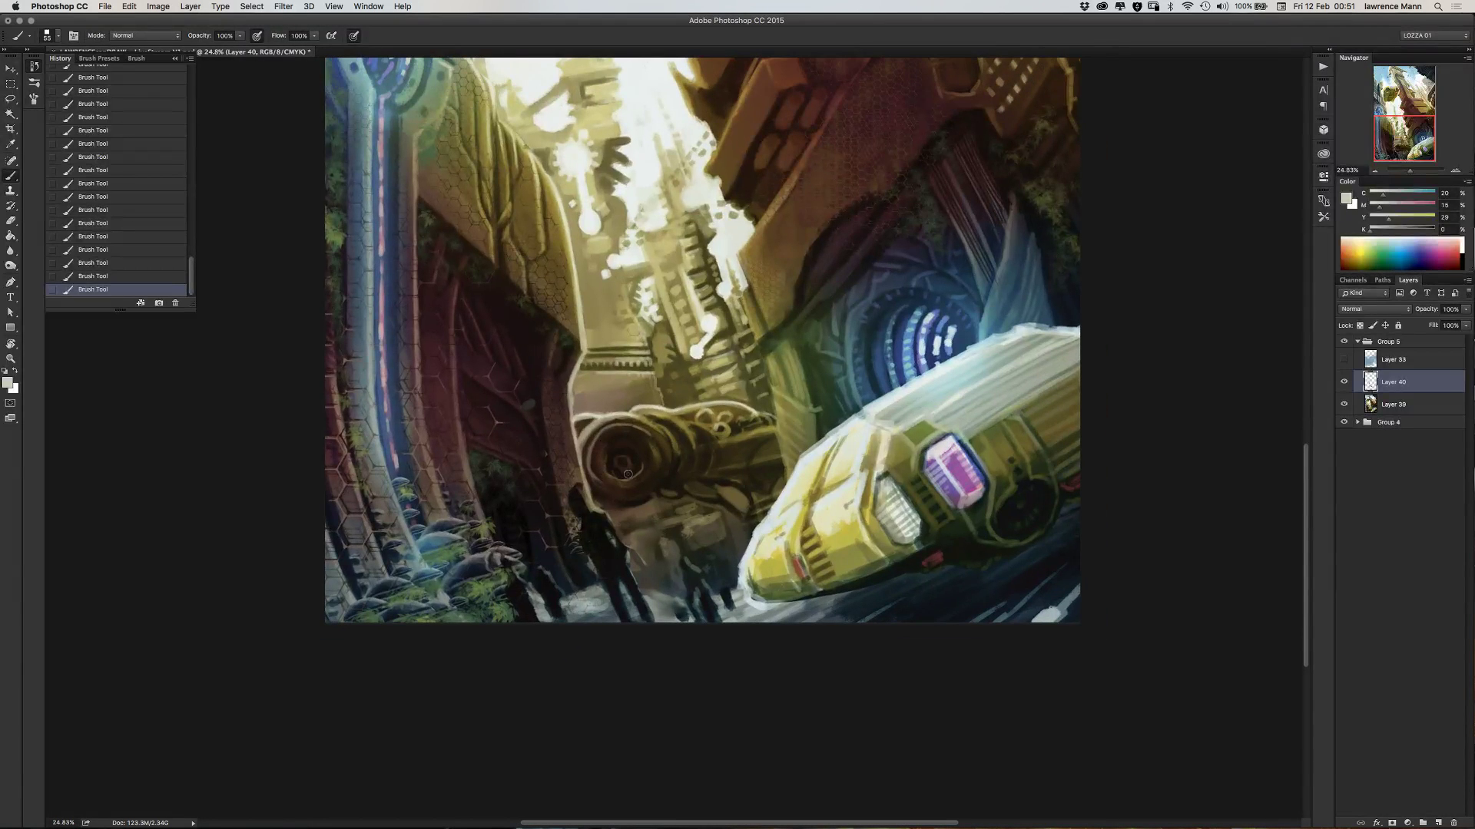
pyautogui.keyDown('alt'); pyautogui.click(628, 473); pyautogui.keyUp('alt')
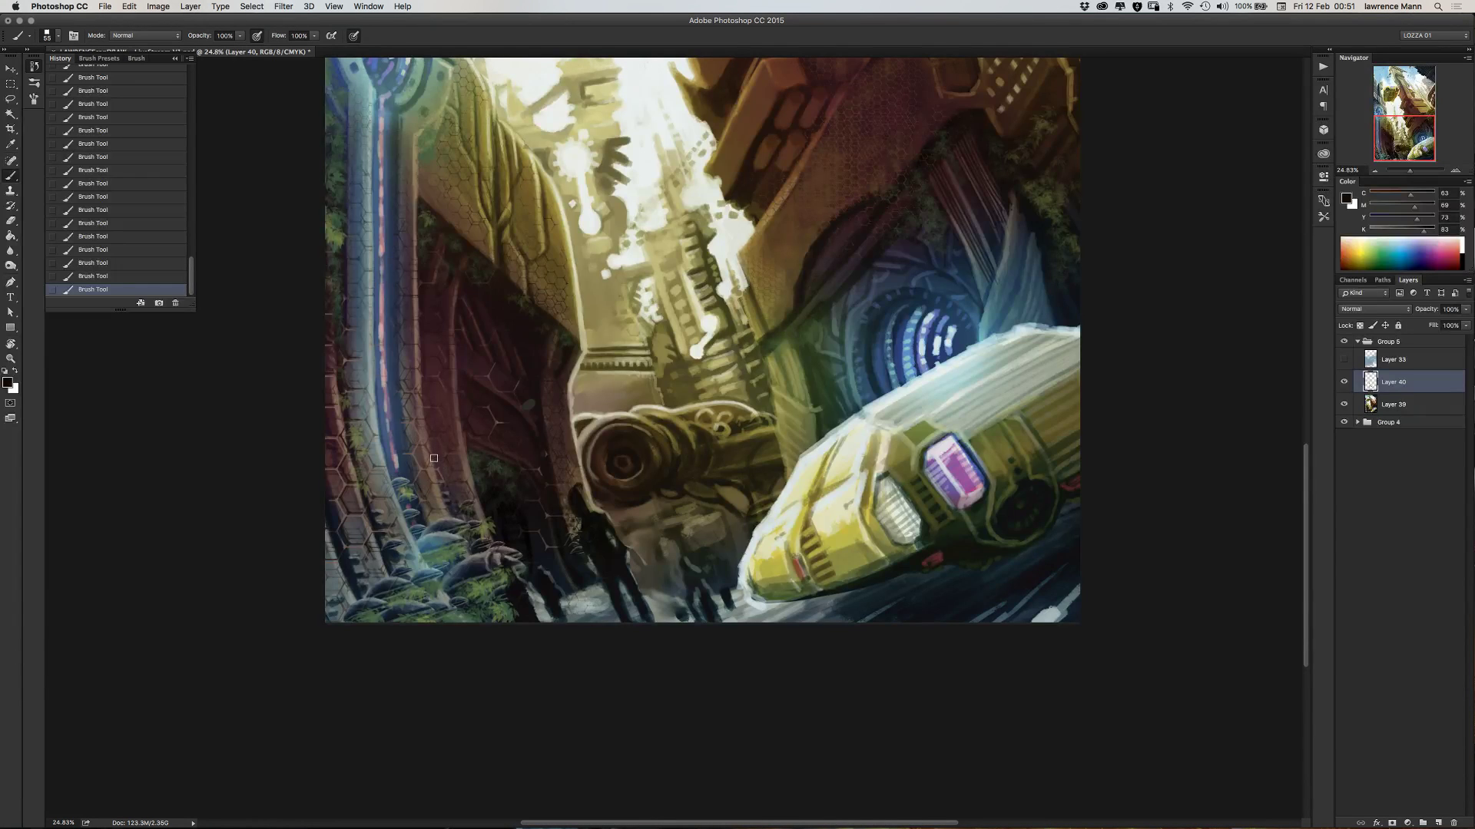
pyautogui.scroll(-5, 430, 460)
pyautogui.scroll(1, 434, 467)
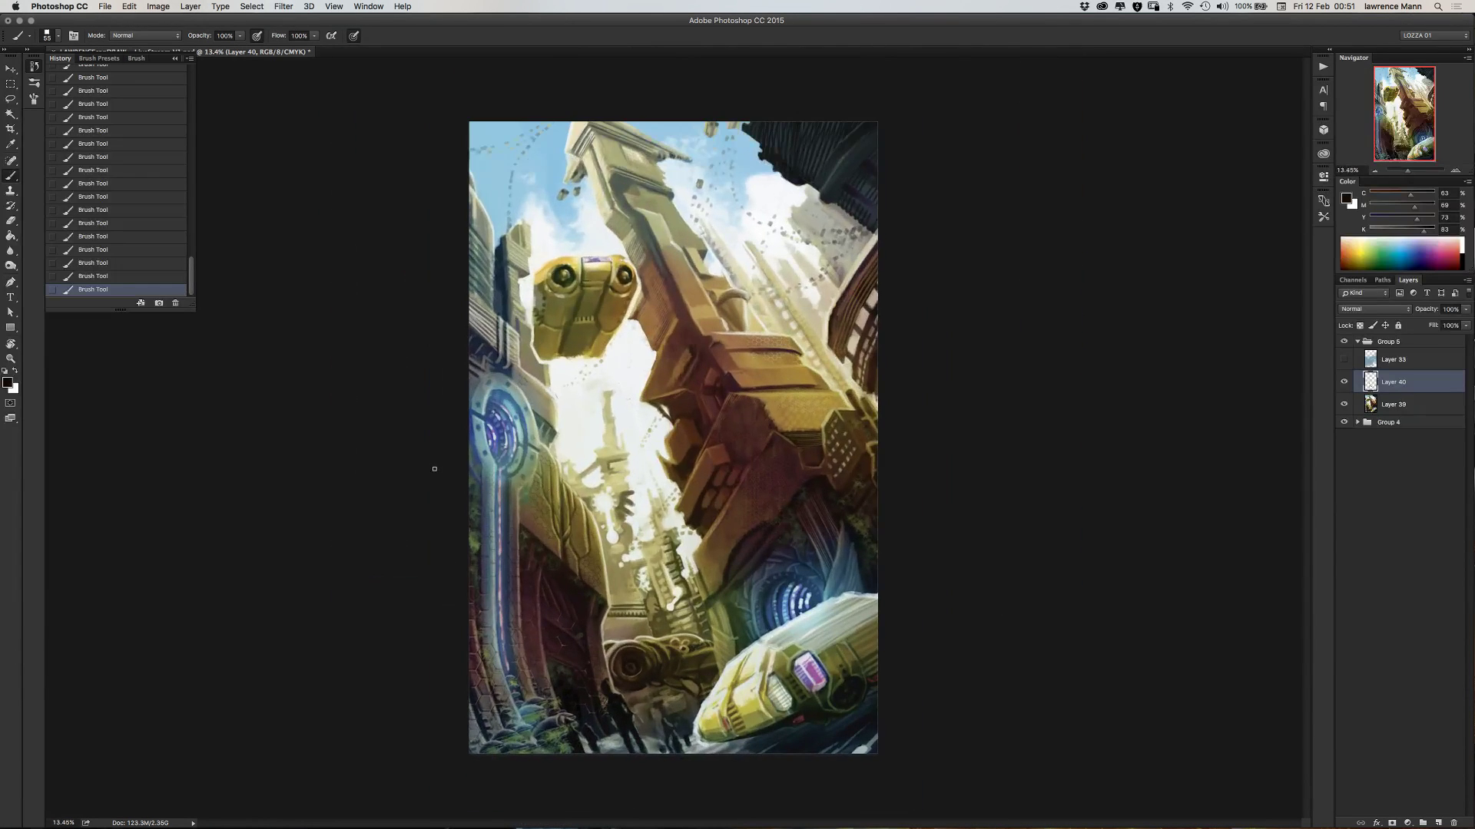
# - Touch up the distant spires below the flying vehicle with sampled olive and near-white tones
pyautogui.keyDown('alt'); pyautogui.click(616, 498); pyautogui.keyUp('alt')
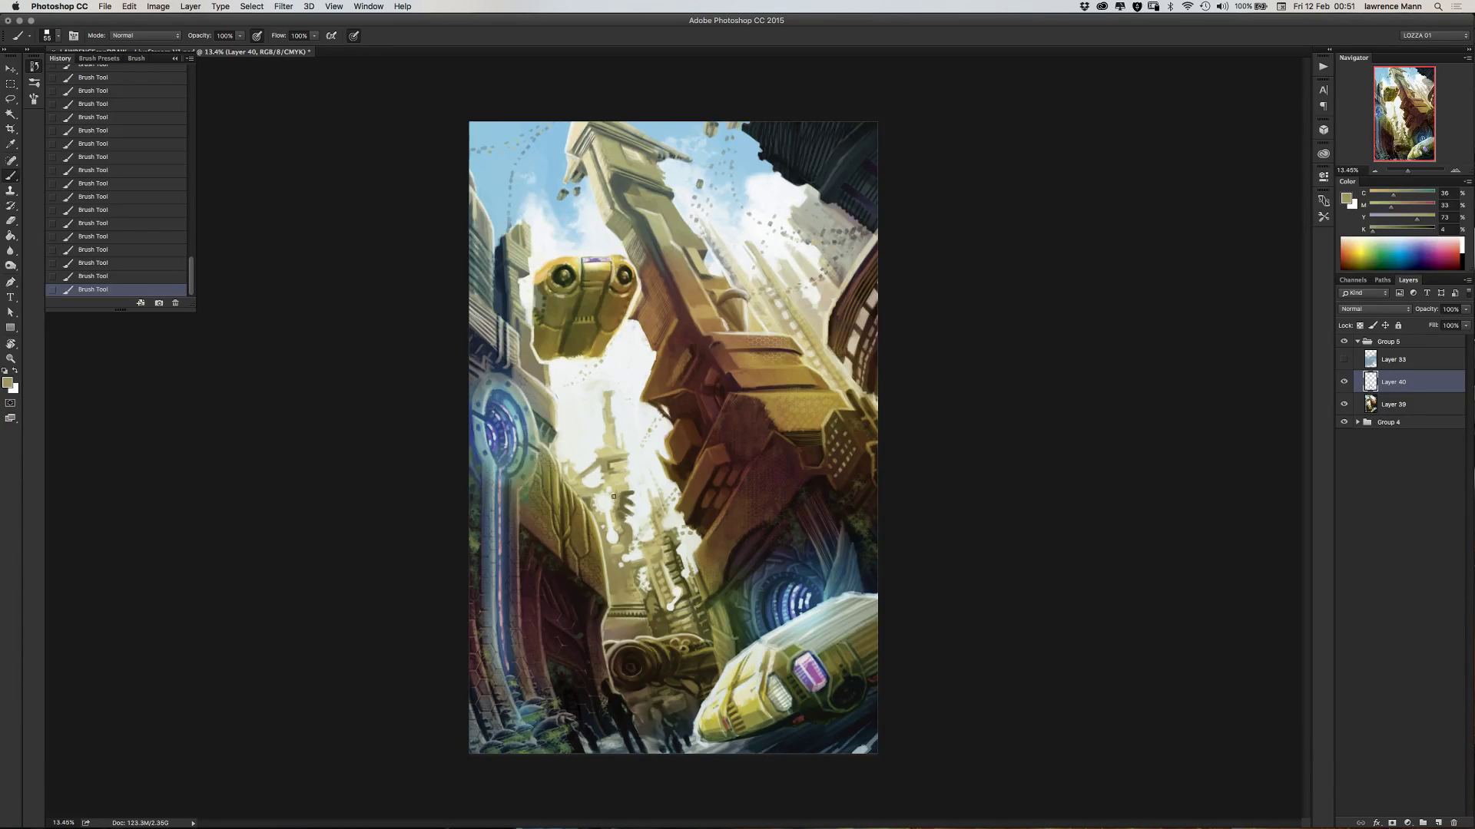
pyautogui.keyDown('alt'); pyautogui.click(626, 539); pyautogui.keyUp('alt')
pyautogui.keyDown('alt'); pyautogui.click(633, 524); pyautogui.keyUp('alt')
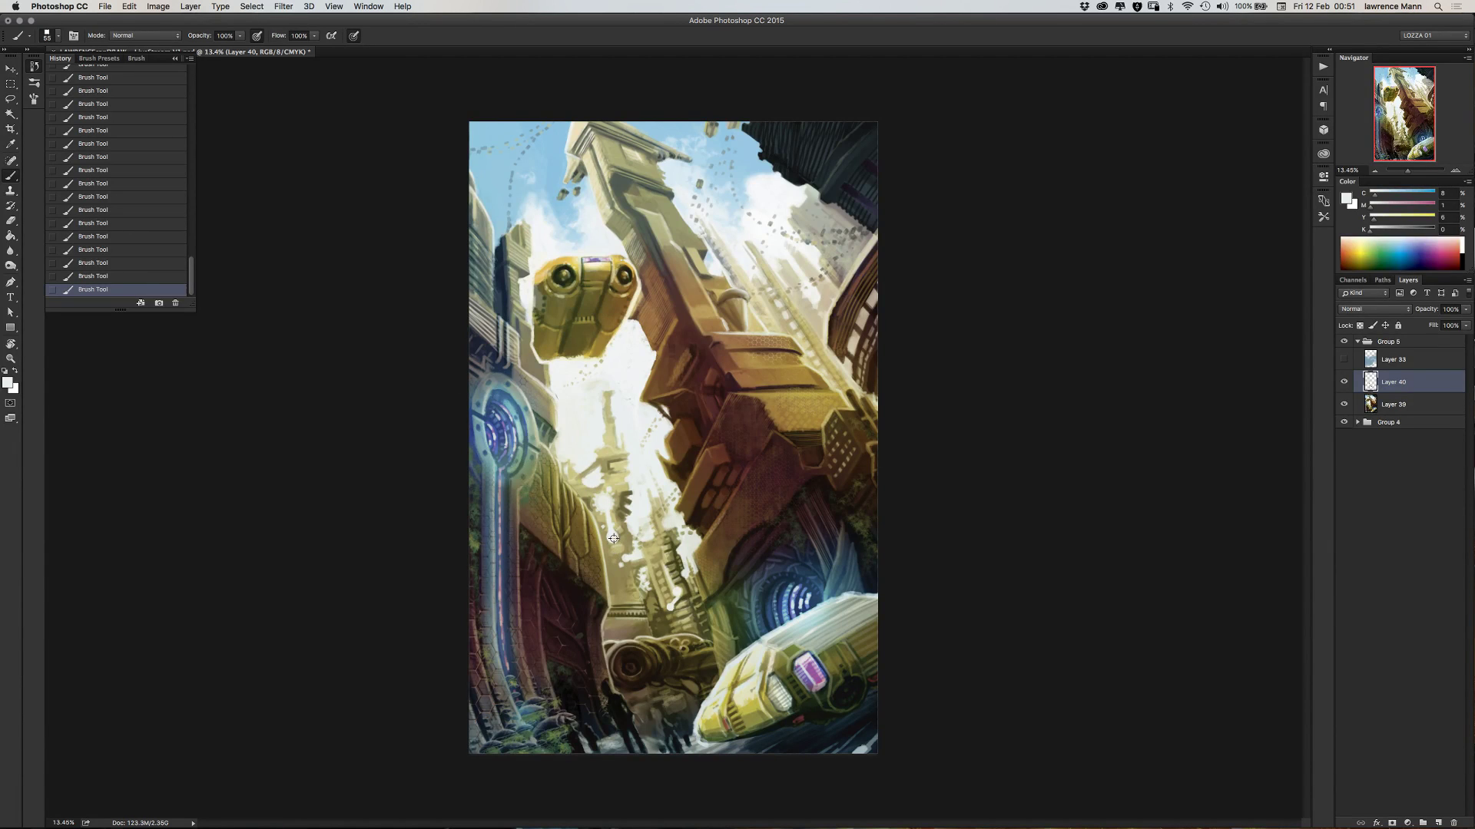
# - Draw thin near-white vertical light lines down the shaded building face above the round-engined machine
pyautogui.scroll(2, 605, 569)
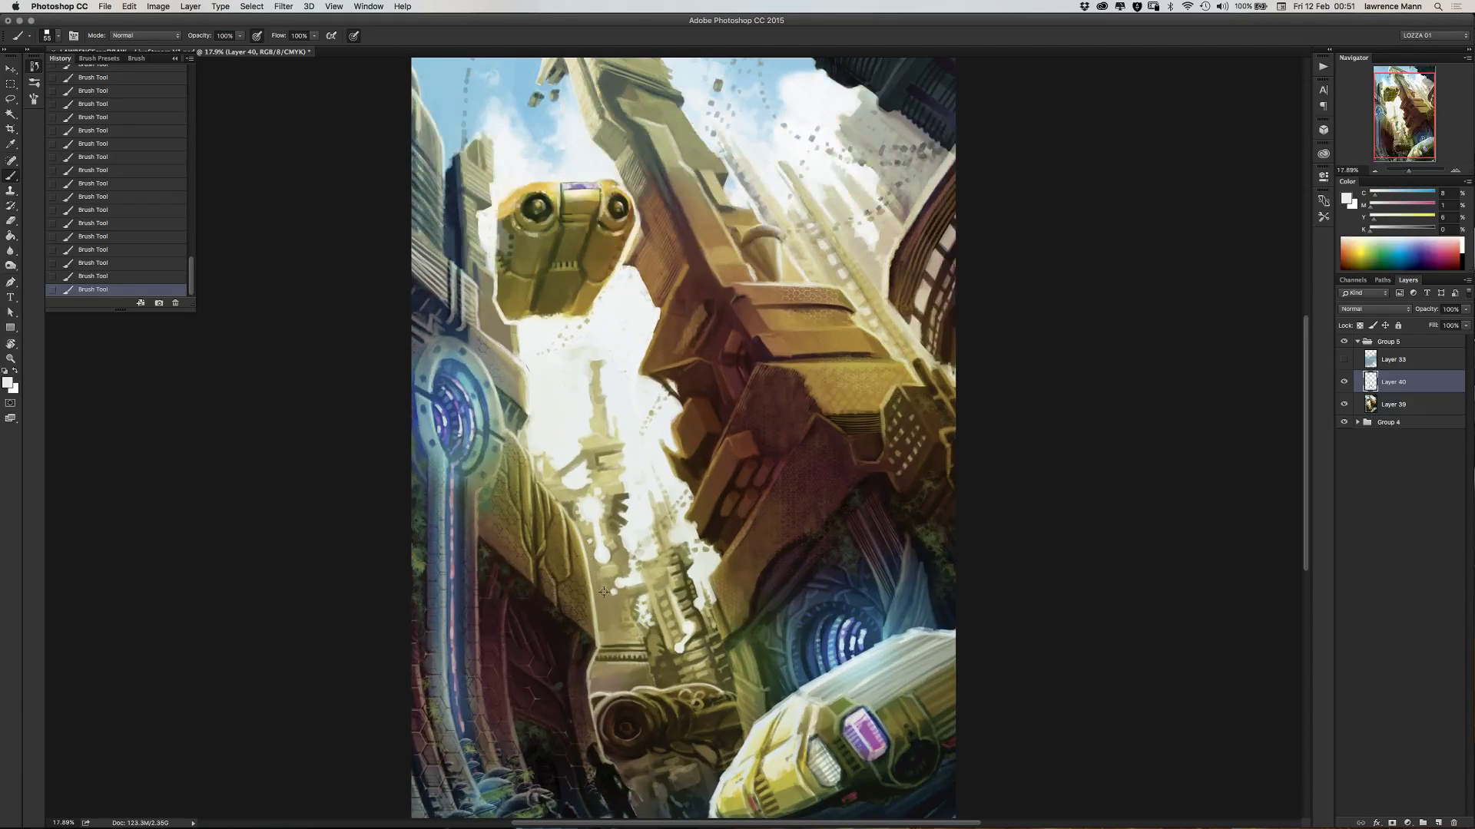
pyautogui.moveTo(600, 561); pyautogui.dragTo(607, 622)
pyautogui.moveTo(612, 587); pyautogui.dragTo(623, 634)
pyautogui.moveTo(607, 576); pyautogui.dragTo(613, 629)
pyautogui.moveTo(634, 673); pyautogui.dragTo(633, 686)
pyautogui.moveTo(619, 660); pyautogui.dragTo(623, 688)
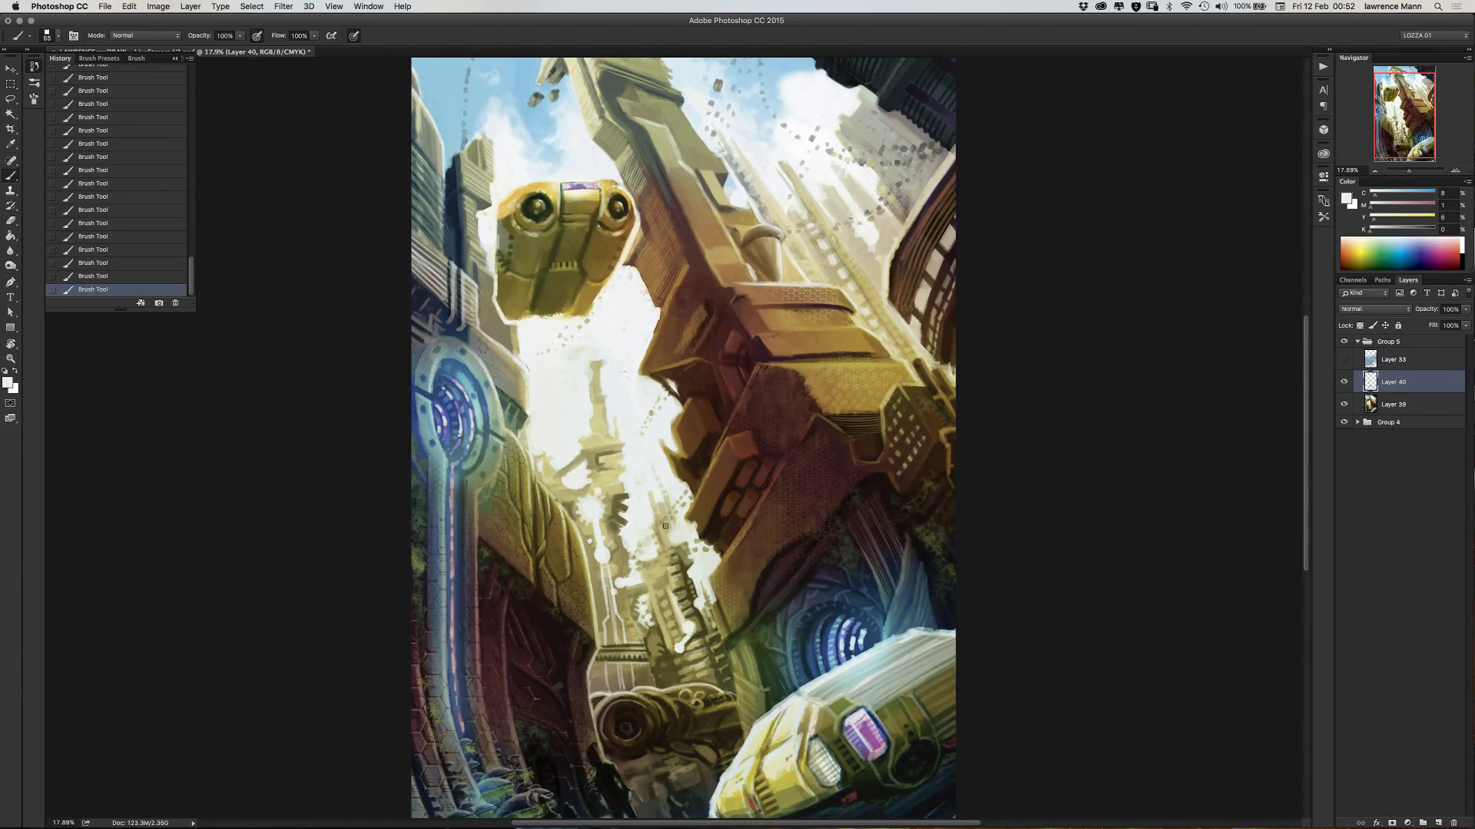
# - Review the whole composition at a reduced view
pyautogui.keyDown('alt'); pyautogui.click(717, 521); pyautogui.keyUp('alt')
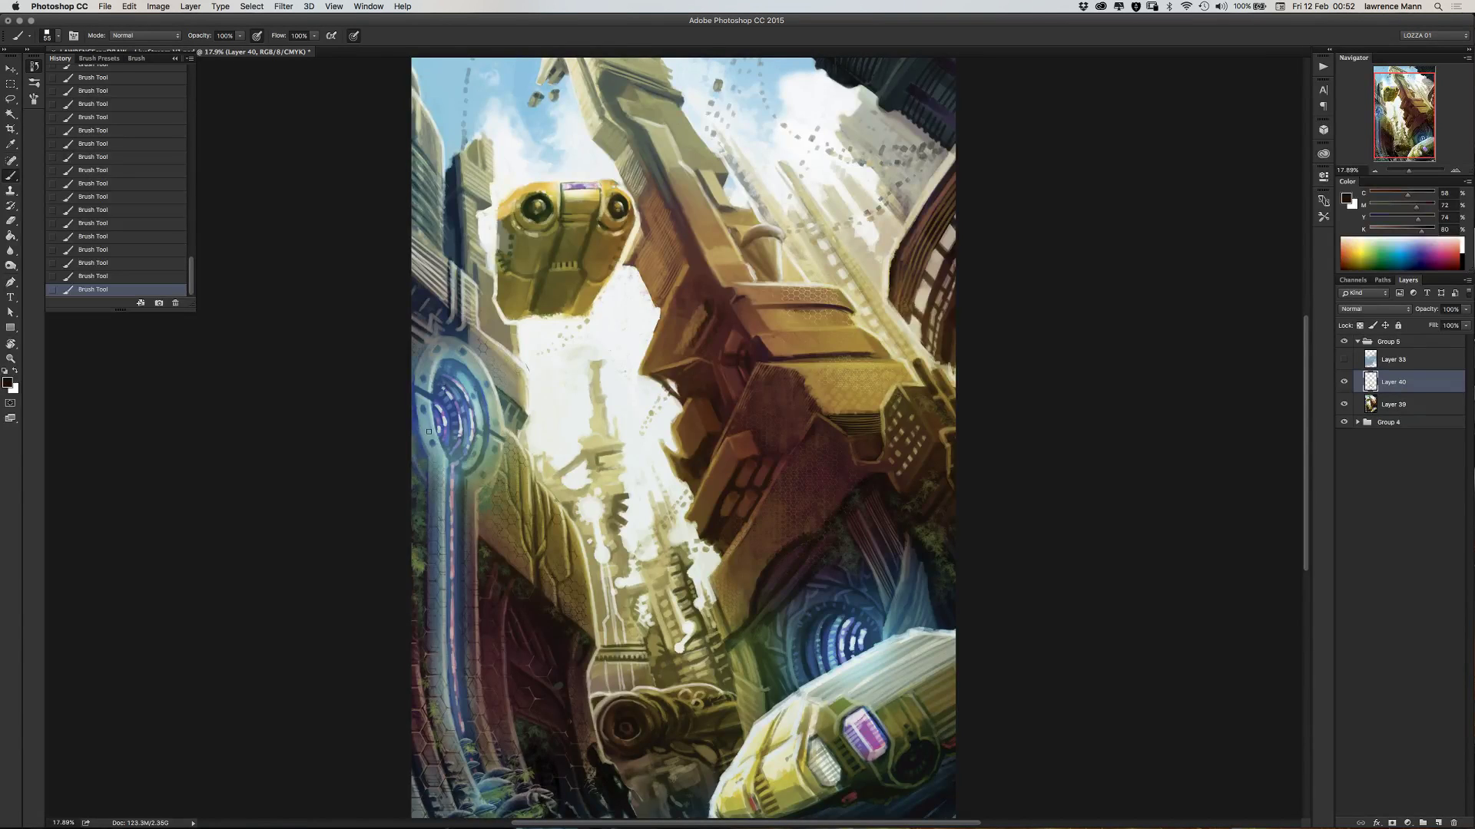
pyautogui.scroll(-5, 429, 432)
pyautogui.scroll(1, 468, 461)
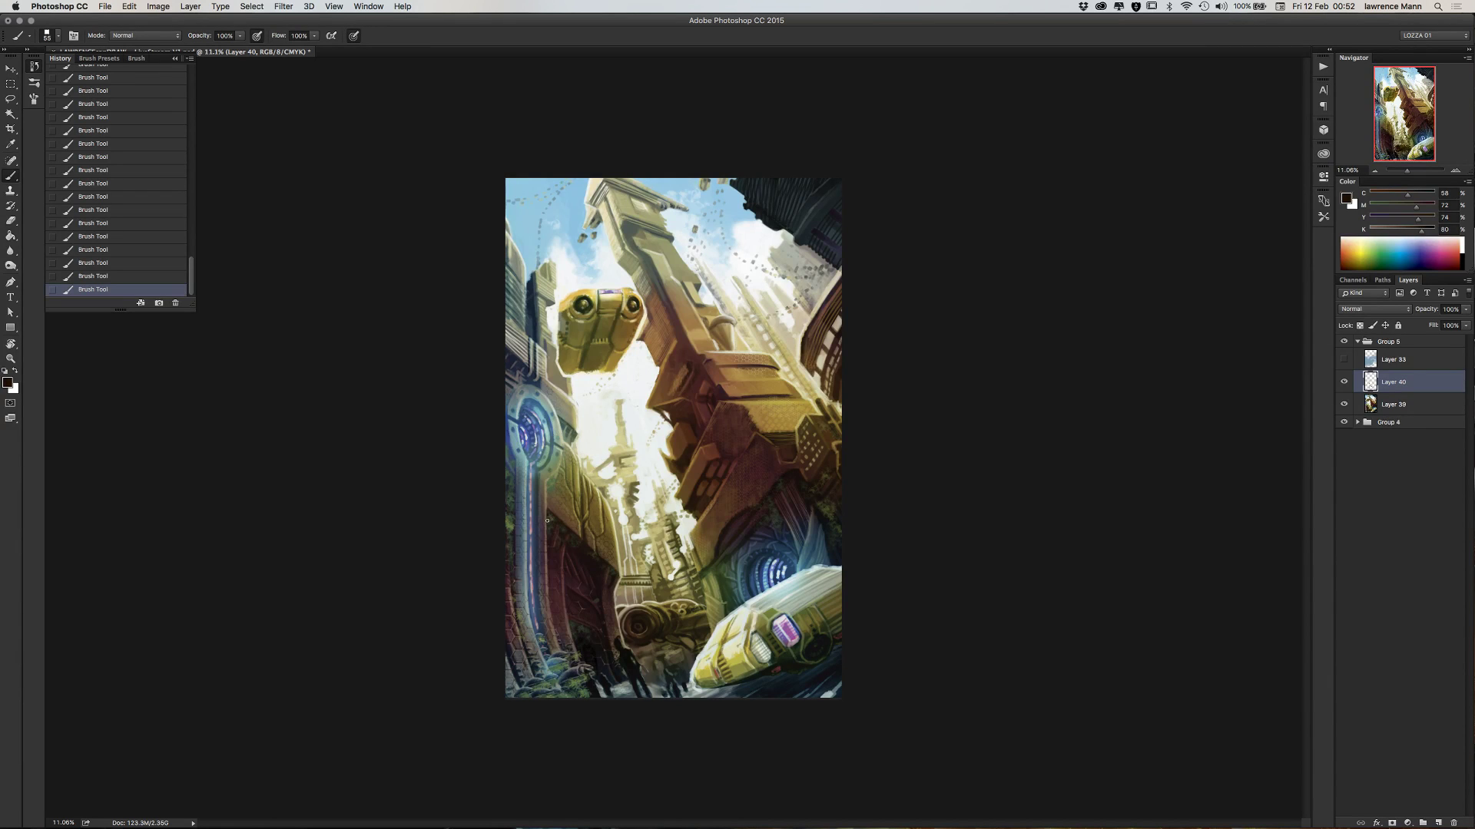
pyautogui.scroll(-1, 547, 520)
pyautogui.scroll(3, 549, 526)
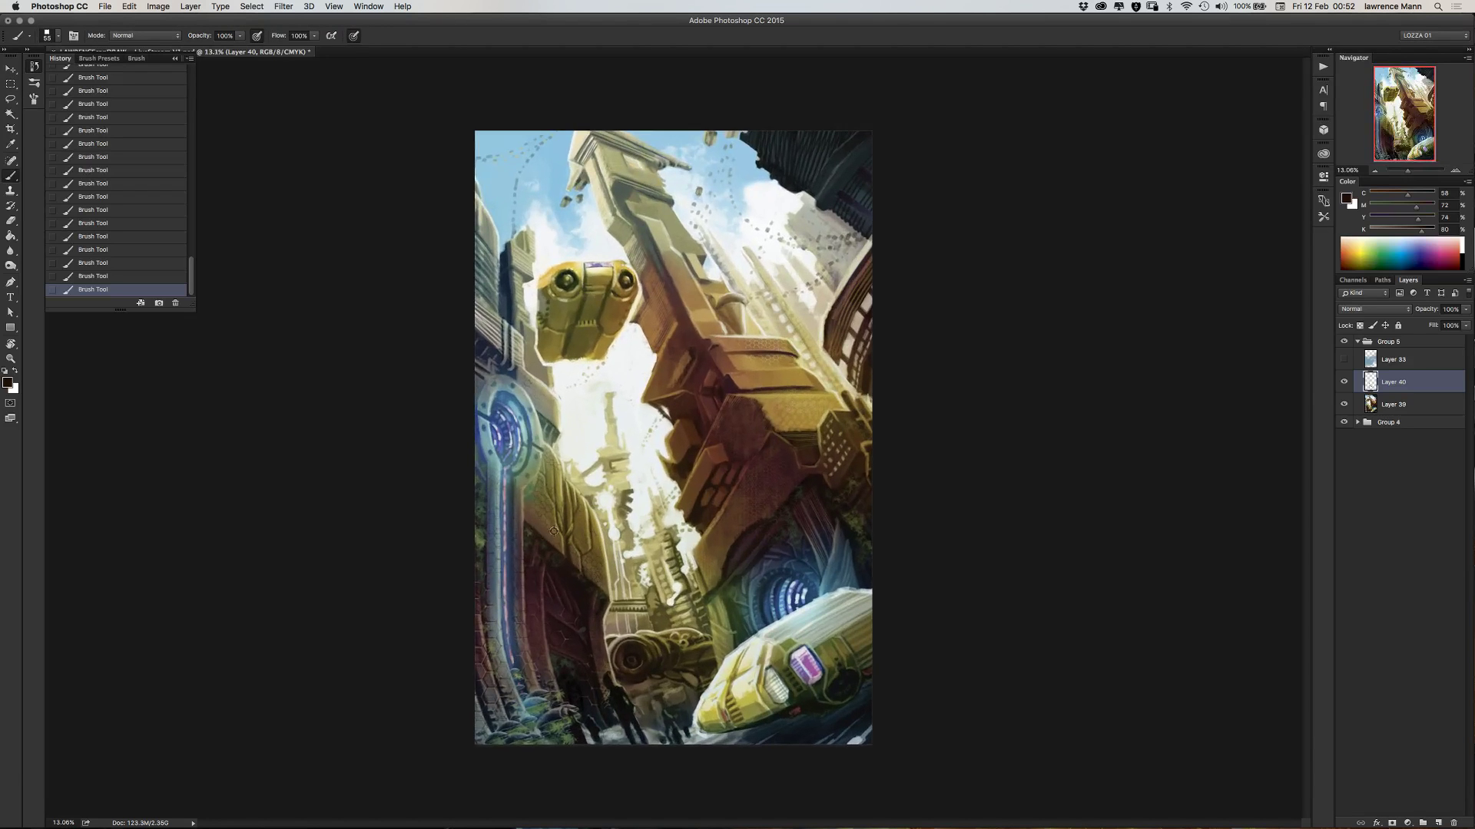
# - Clean up the lower edge of the flying vehicle with sampled near-white sky colour and a smaller square brush
pyautogui.scroll(5, 556, 533)
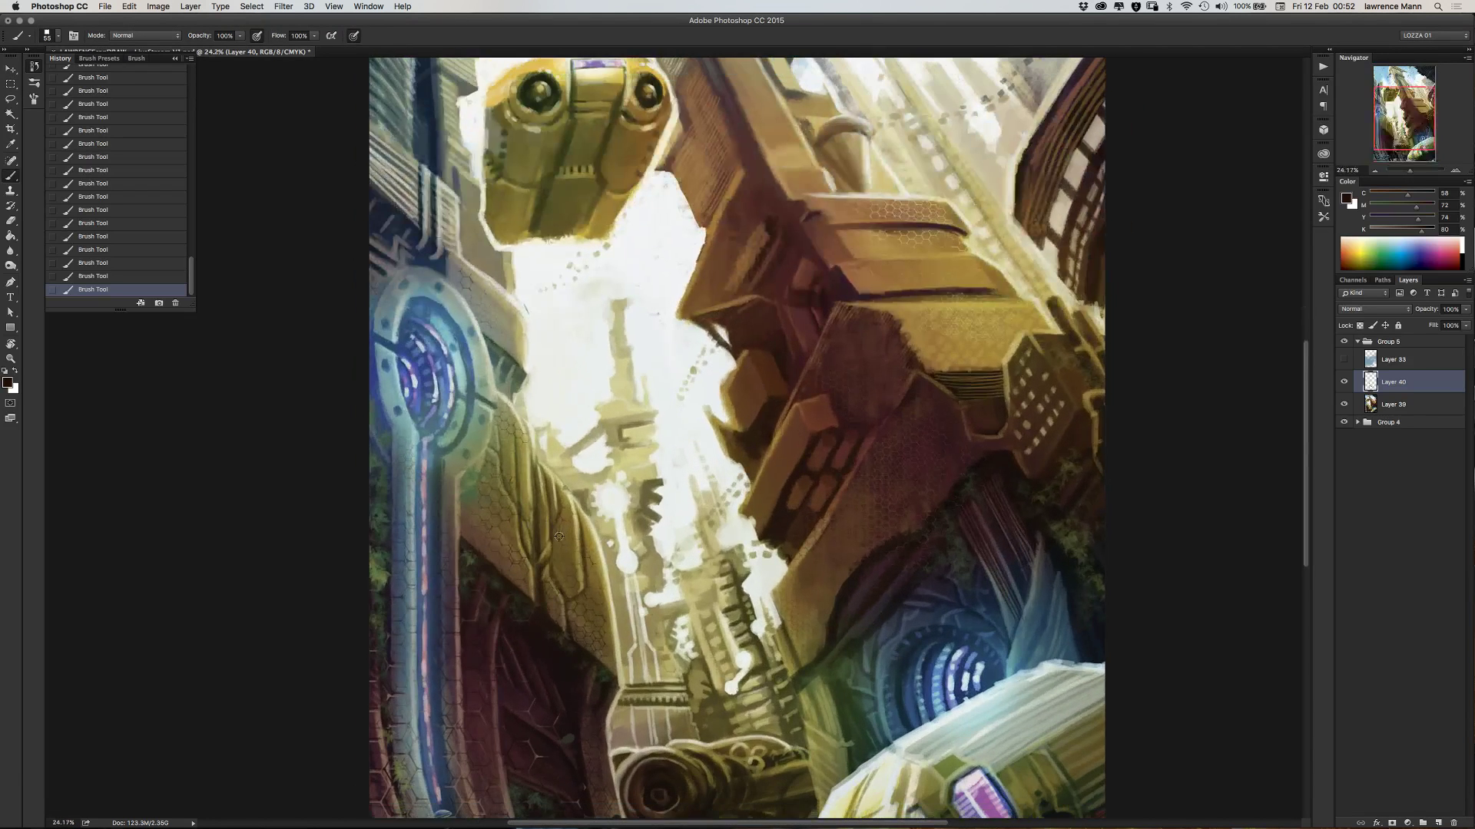
pyautogui.scroll(3, 556, 529)
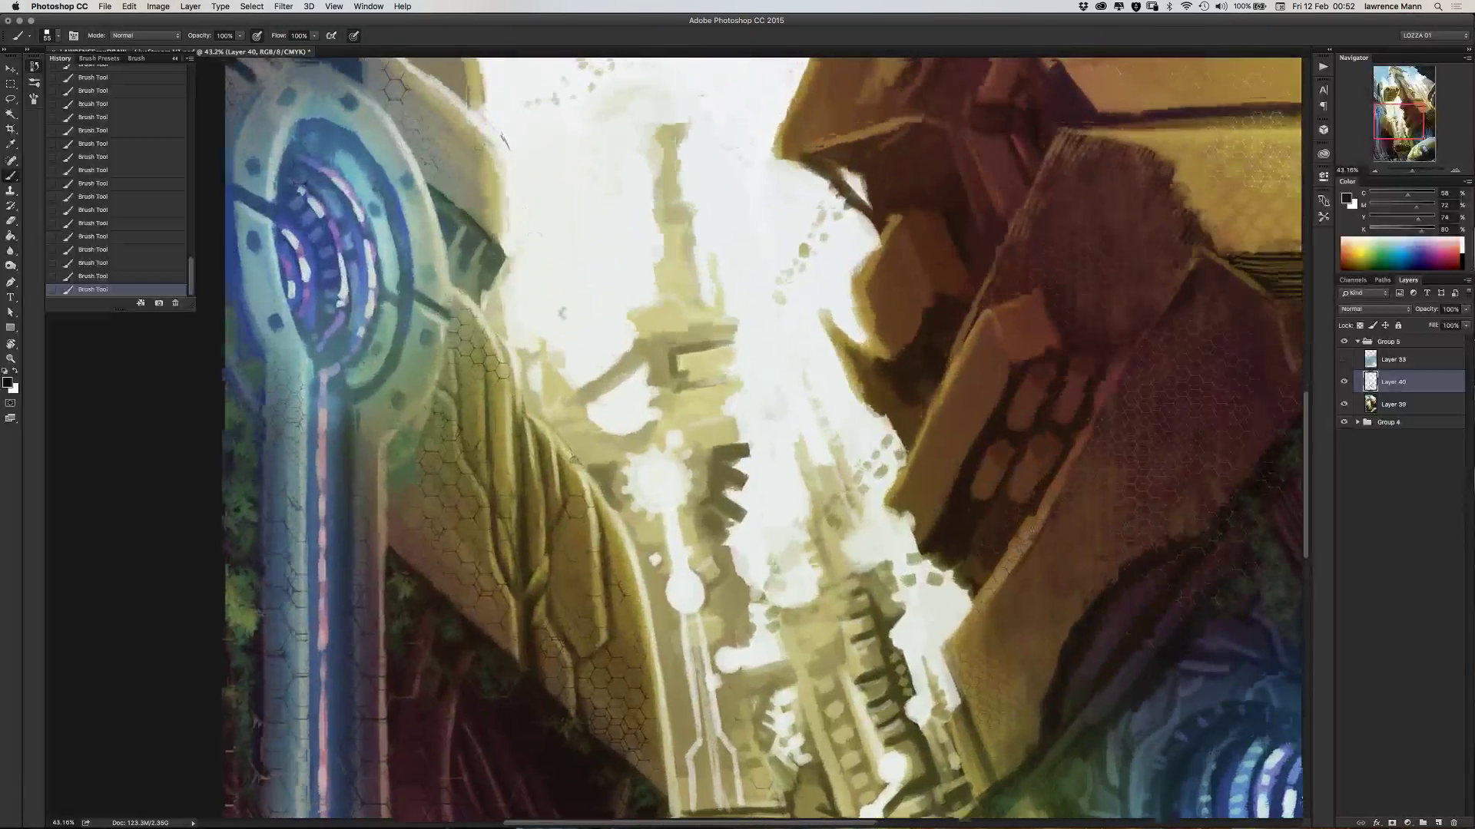
pyautogui.scroll(2, 613, 475)
pyautogui.keyDown('alt'); pyautogui.click(607, 411); pyautogui.keyUp('alt')
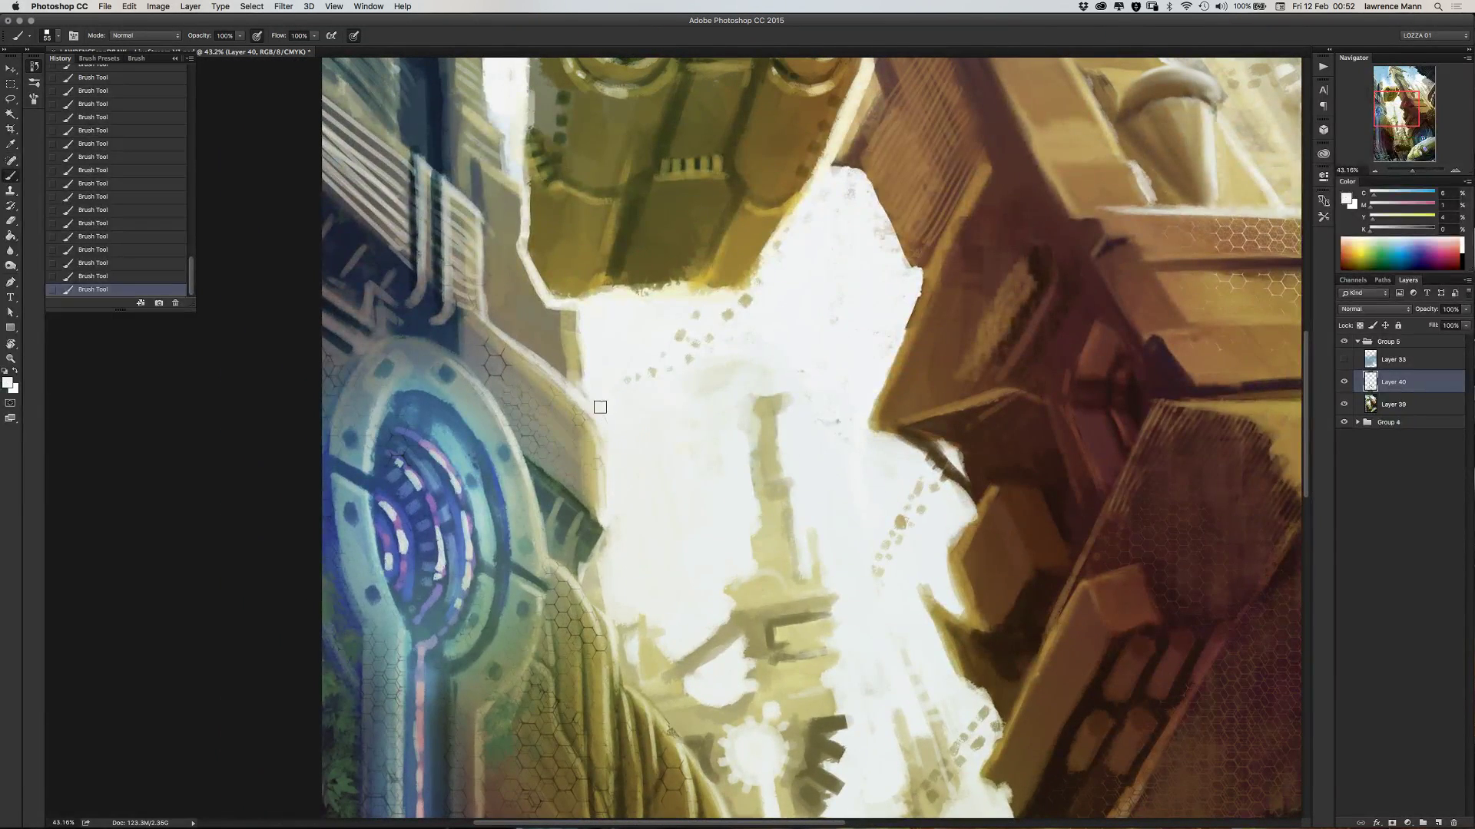
pyautogui.scroll(3, 583, 322)
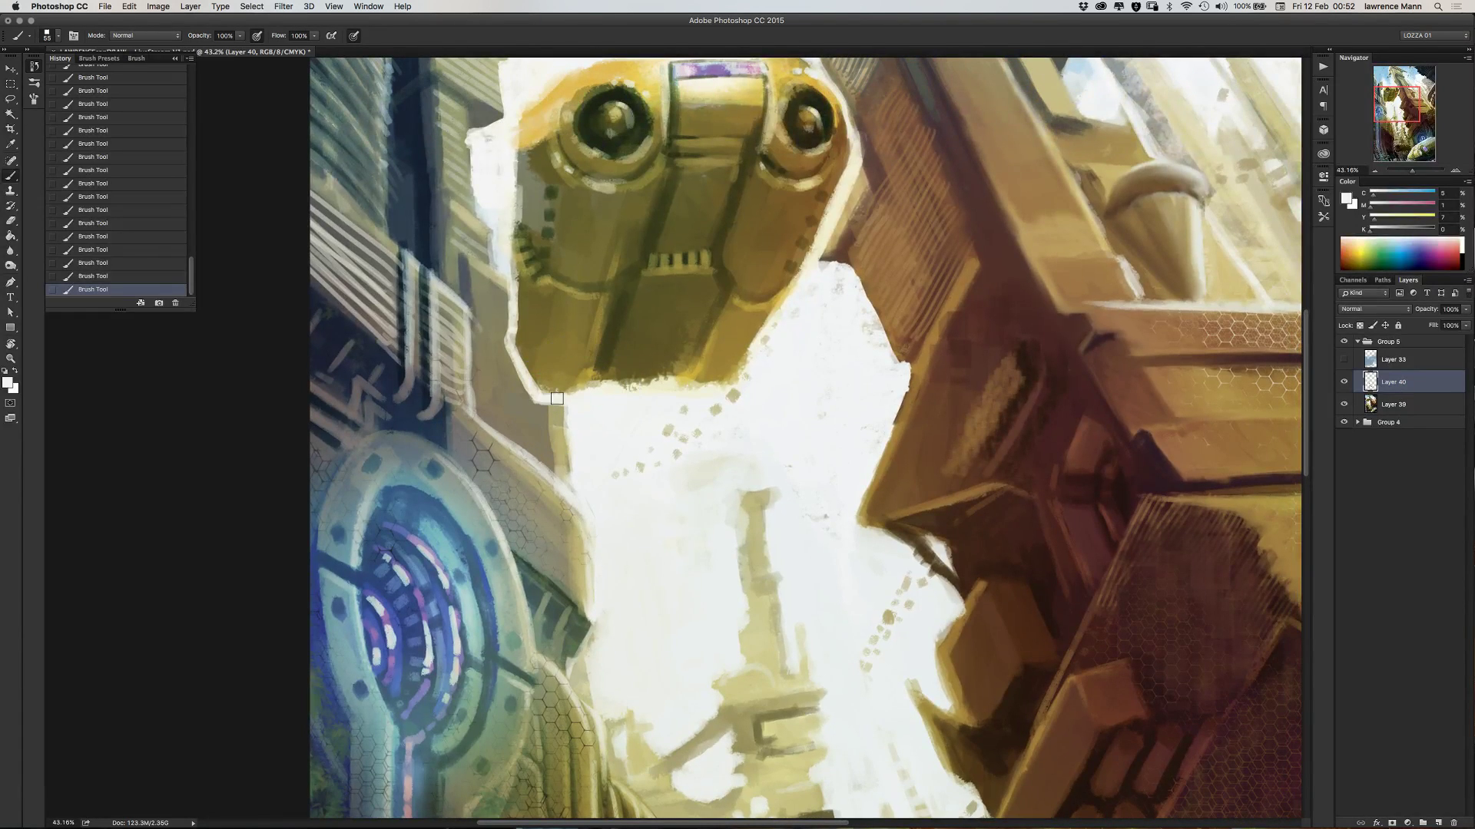
pyautogui.rightClick(597, 396)
pyautogui.moveTo(670, 417); pyautogui.dragTo(662, 417)
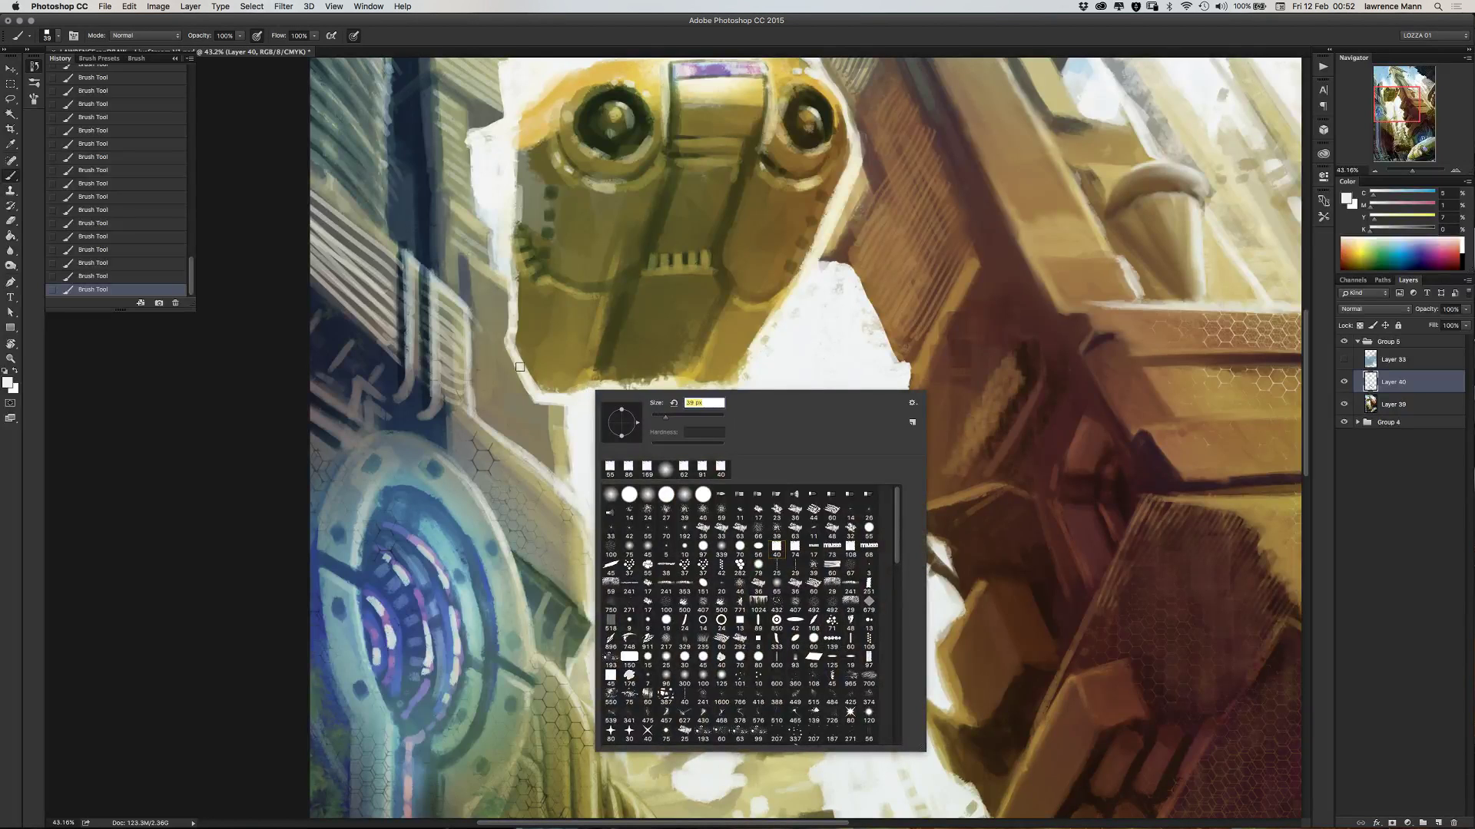
pyautogui.click(529, 380)
pyautogui.moveTo(550, 393)
pyautogui.mouseDown()
pyautogui.moveTo(672, 392)
pyautogui.moveTo(644, 381)
pyautogui.moveTo(697, 394)
pyautogui.moveTo(743, 363)
pyautogui.moveTo(722, 395)
pyautogui.moveTo(747, 367)
pyautogui.mouseUp()
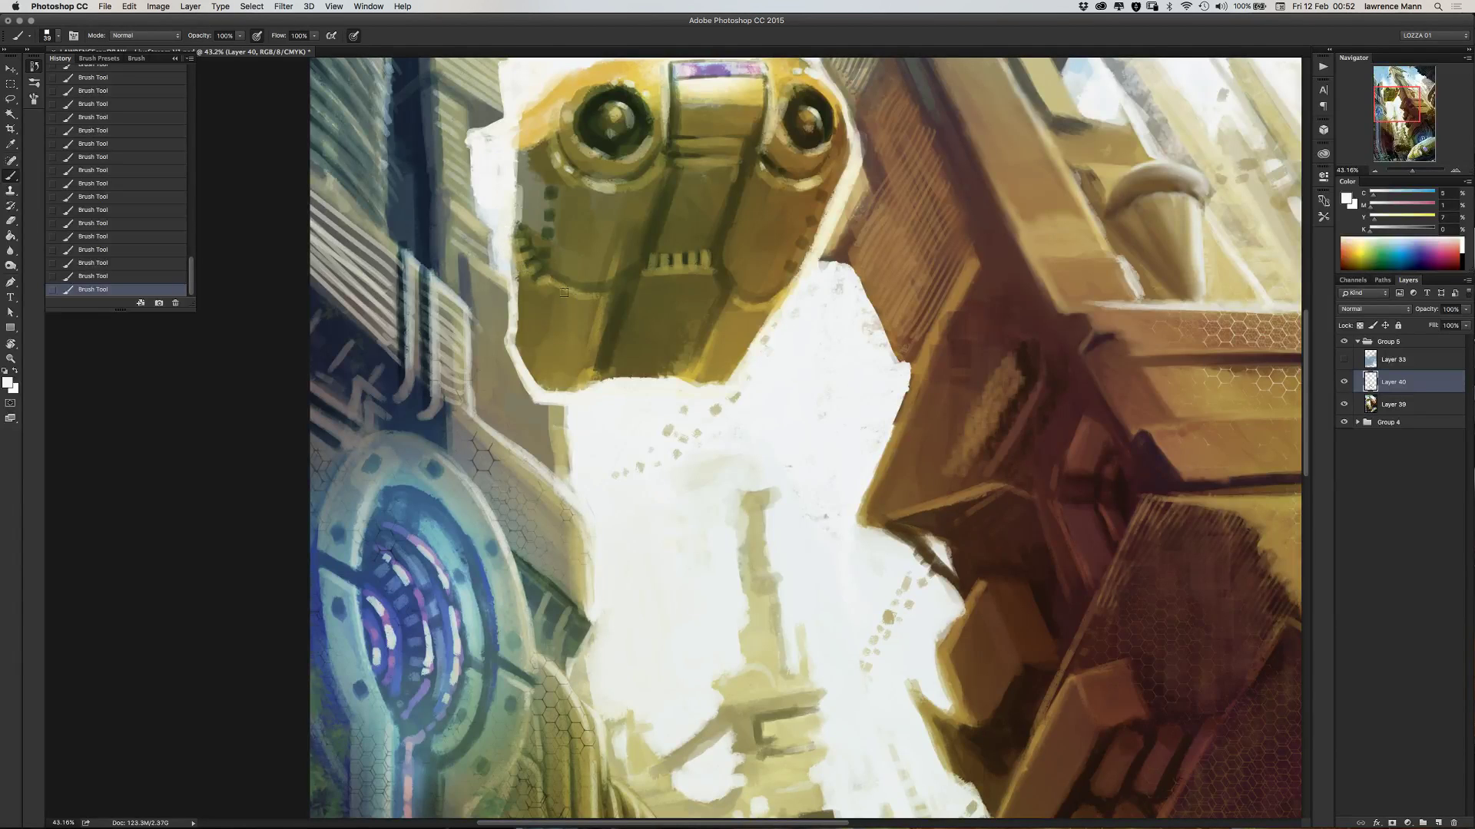
# - Reduce the brush size to 19 px and refine the near-white rim along the flying vehicle's side
pyautogui.rightClick(572, 295)
pyautogui.click(635, 316)
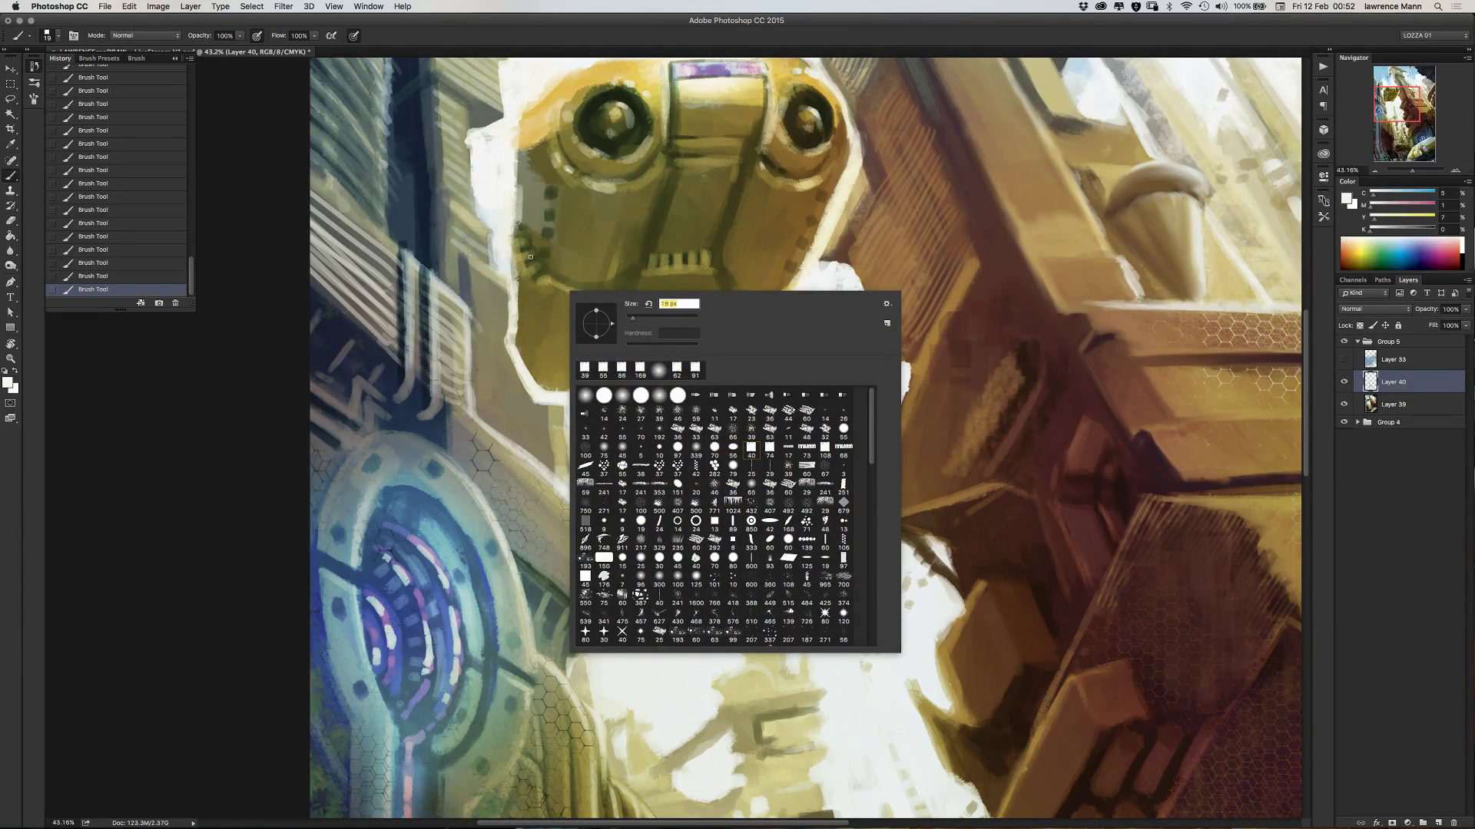
pyautogui.press('Return')
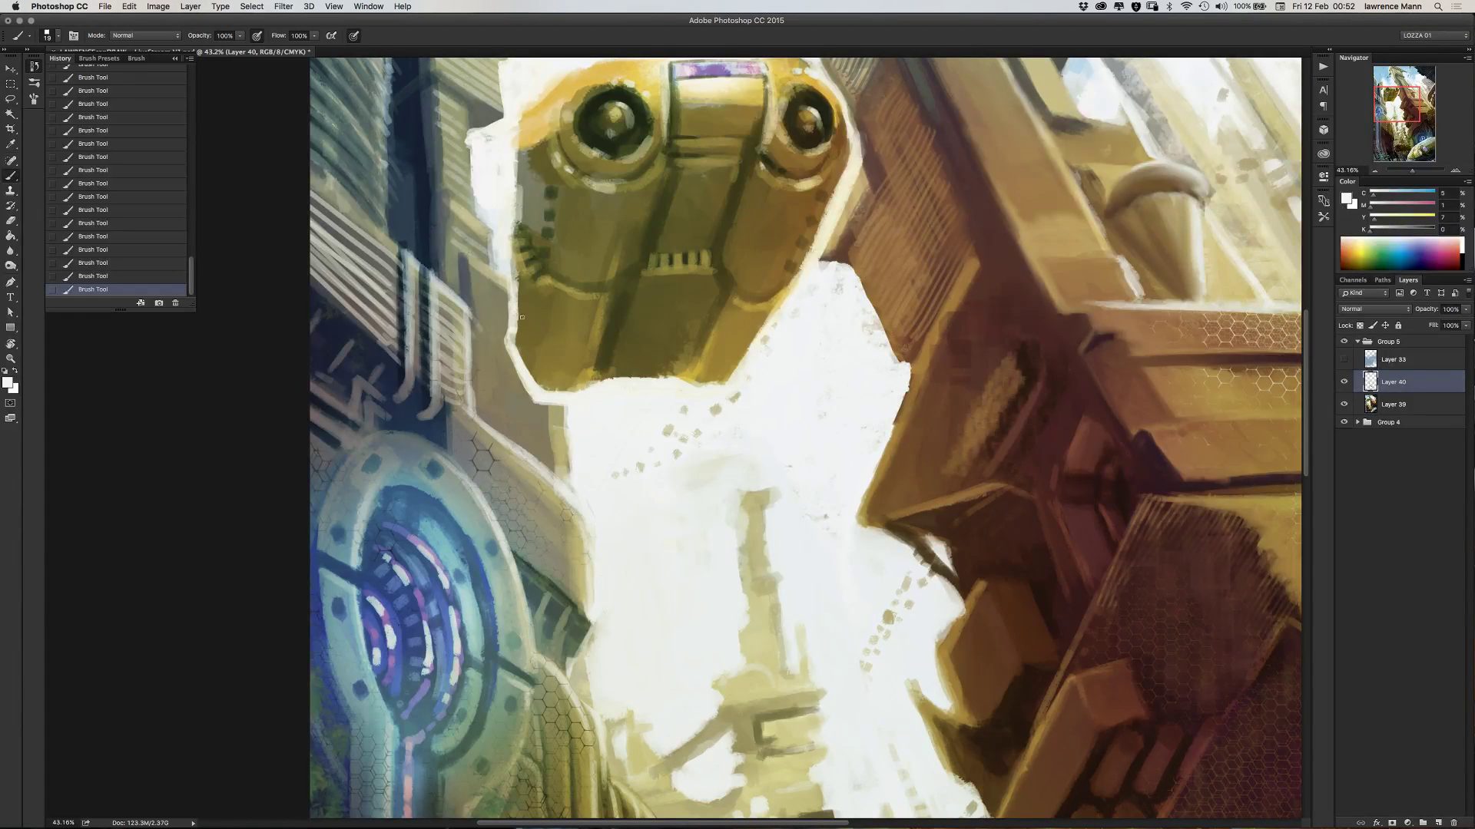
pyautogui.moveTo(510, 257); pyautogui.dragTo(526, 353)
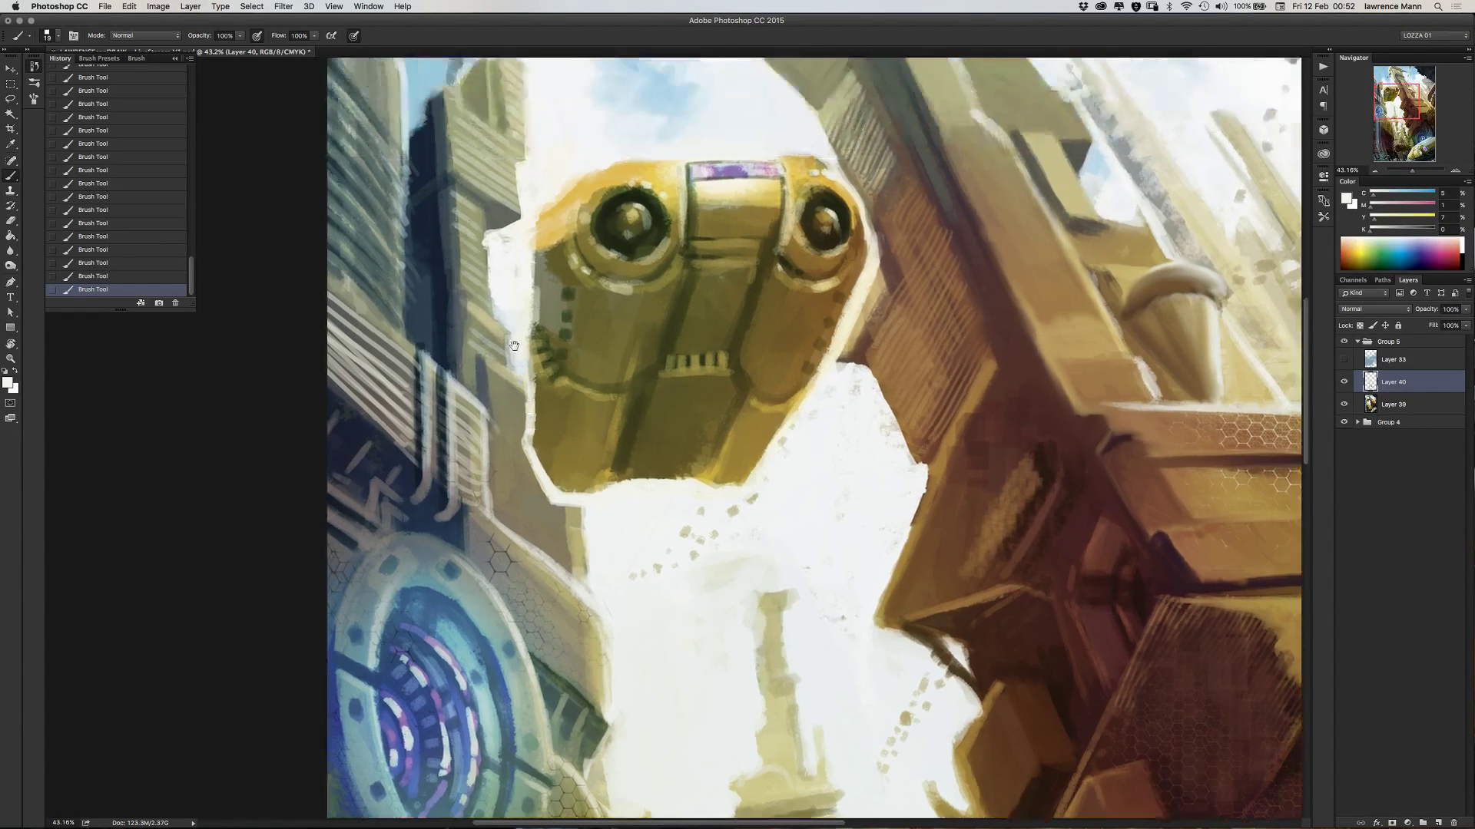
# - Compare the full painting with and without Group 5 by toggling the group's visibility
pyautogui.press('super+0')
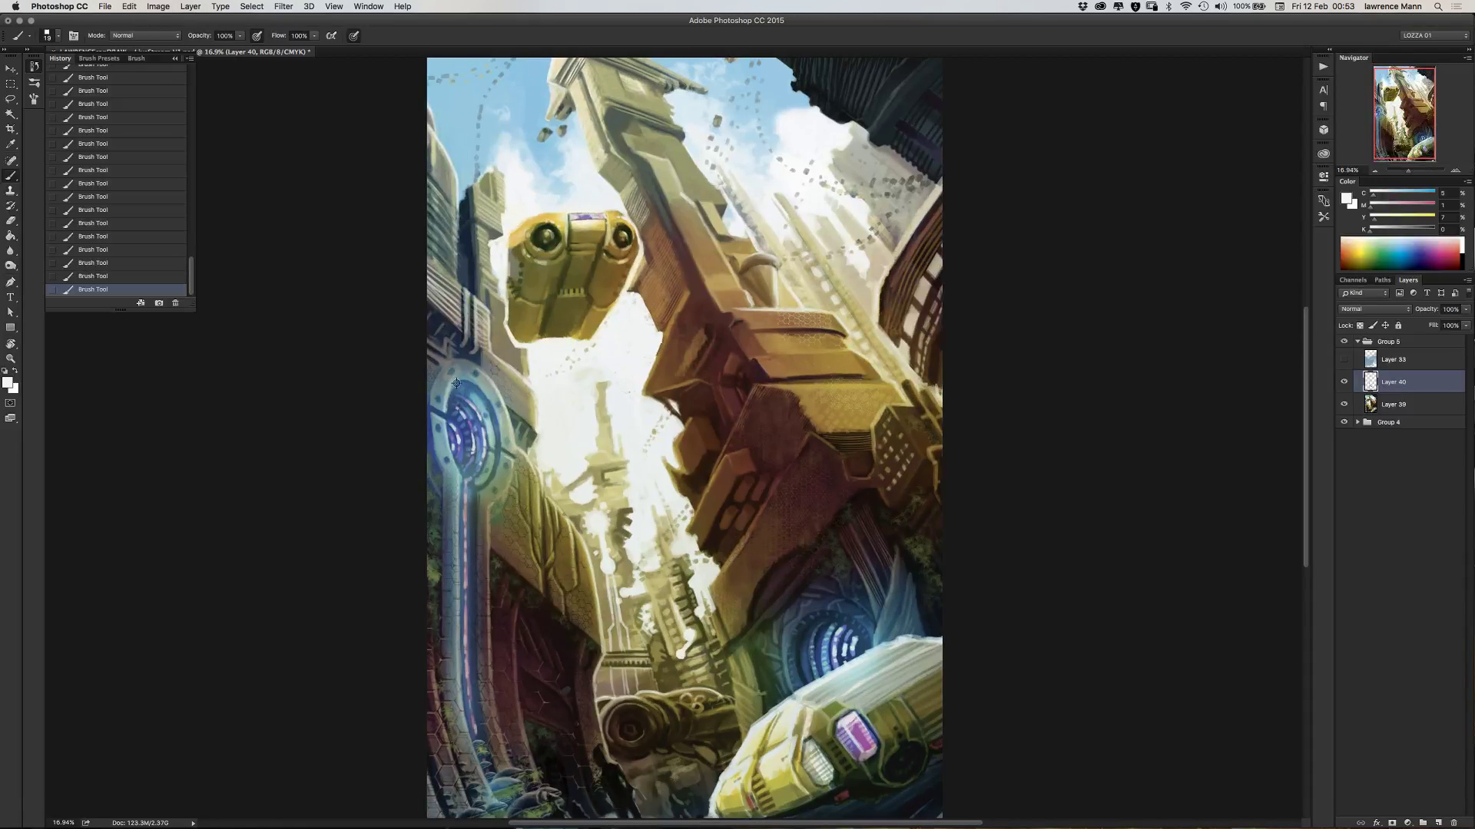
pyautogui.scroll(1, 458, 382)
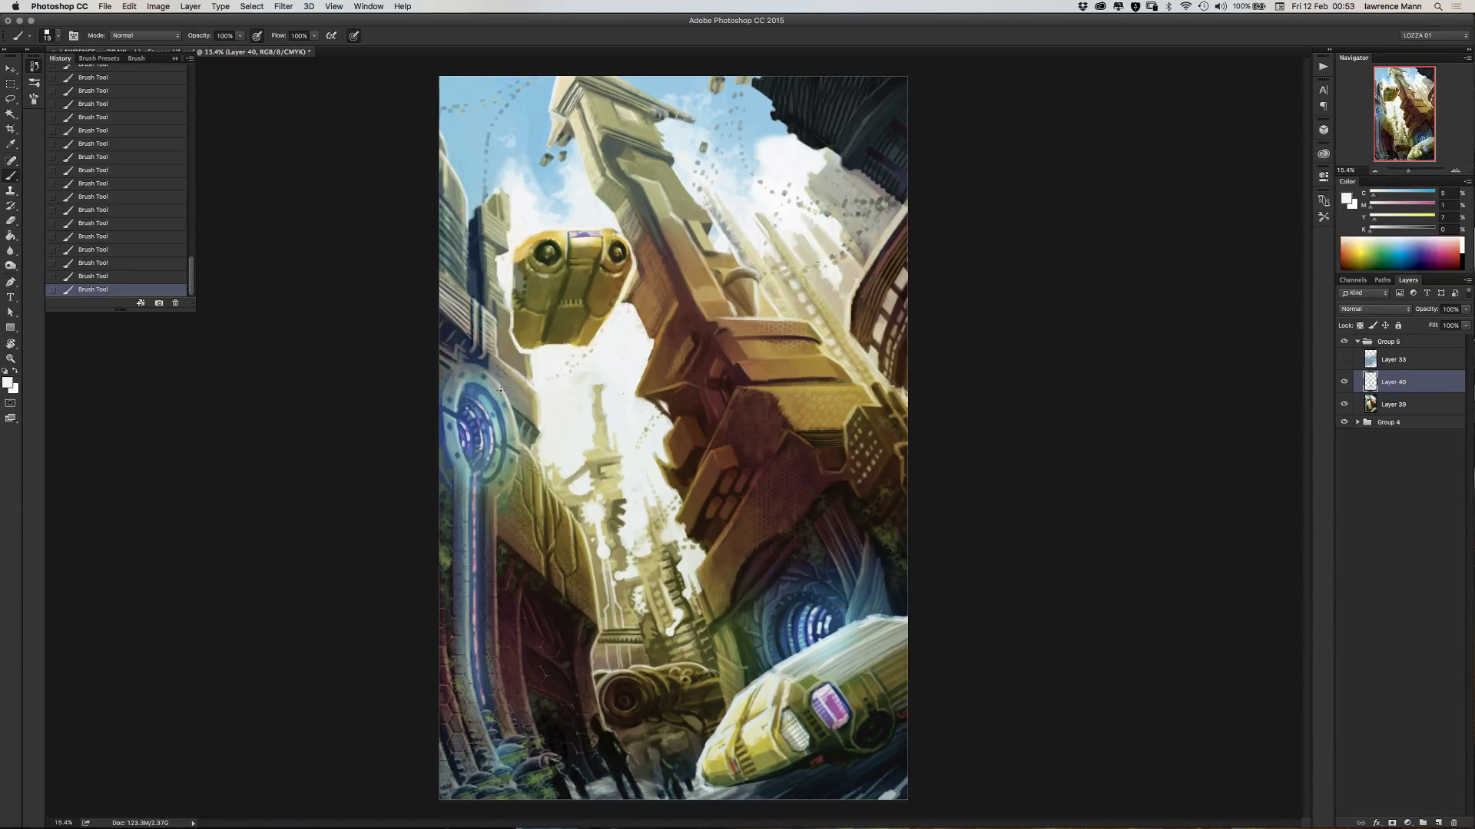
pyautogui.click(1343, 343)
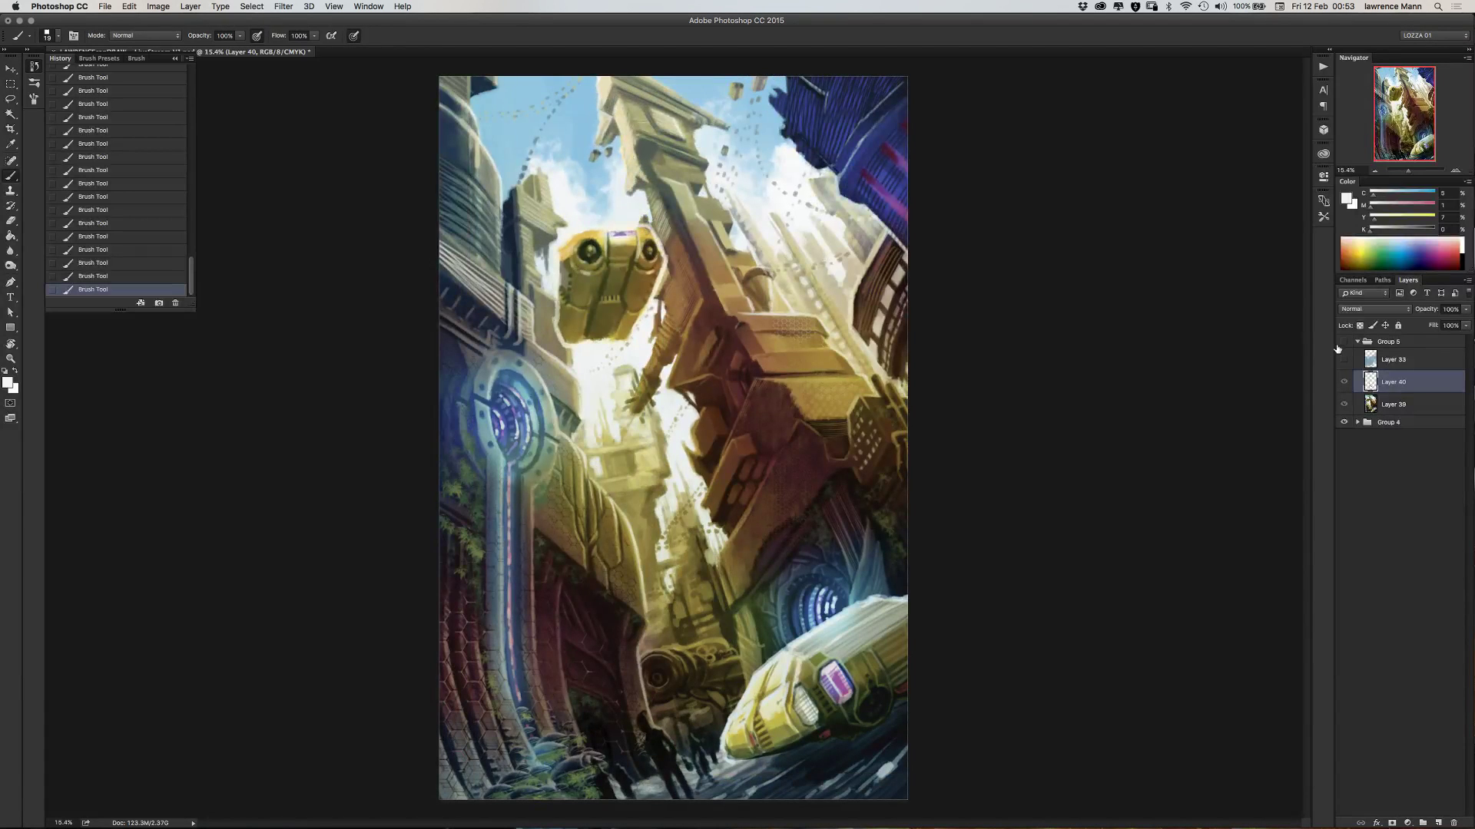
pyautogui.click(1343, 342)
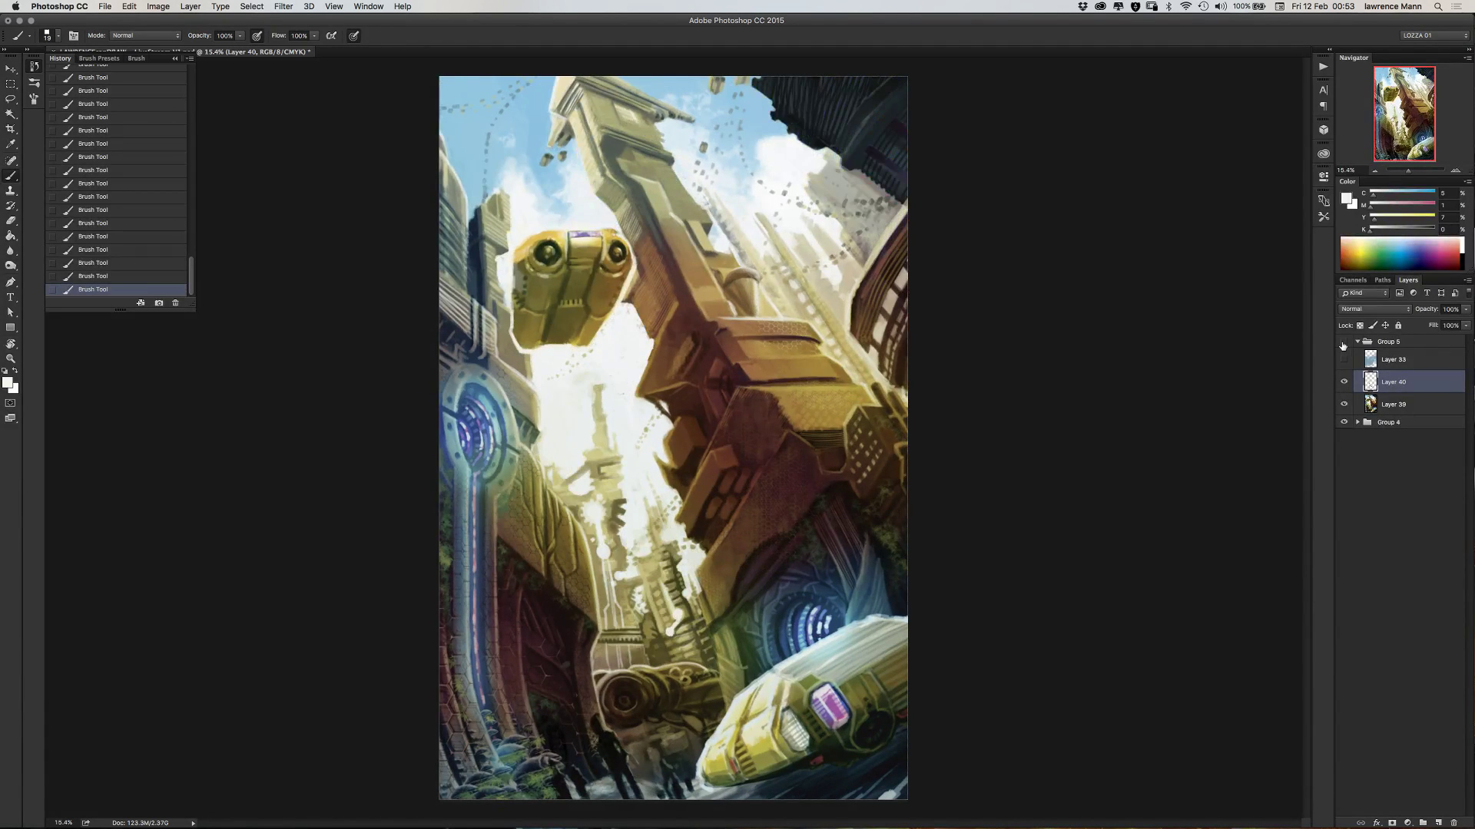
pyautogui.click(1342, 343)
pyautogui.click(1343, 343)
pyautogui.click(1342, 345)
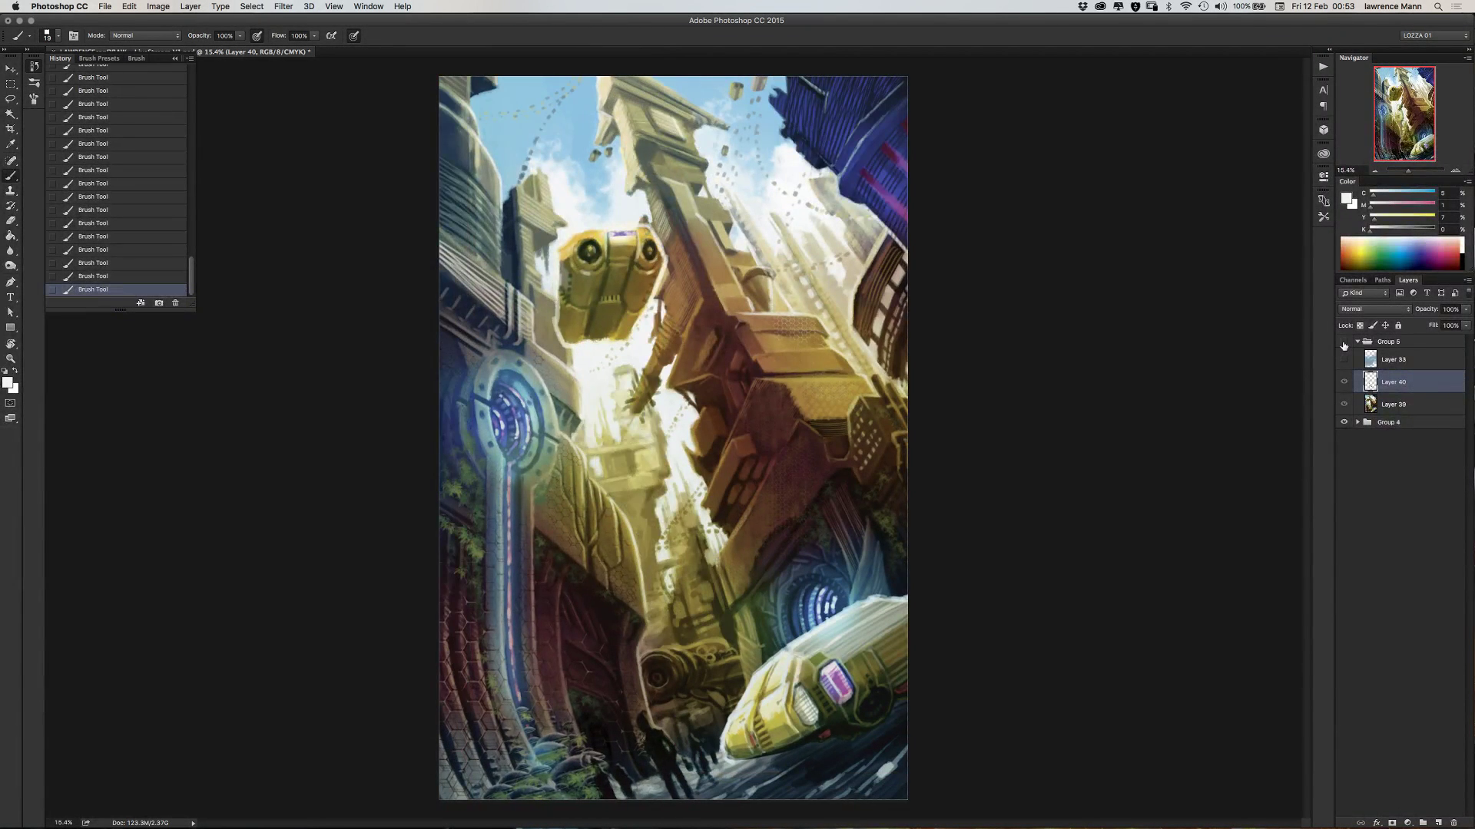
# - Examine how the reworked composition differs from the earlier version by repeatedly hiding and showing Group 5
pyautogui.click(1342, 345)
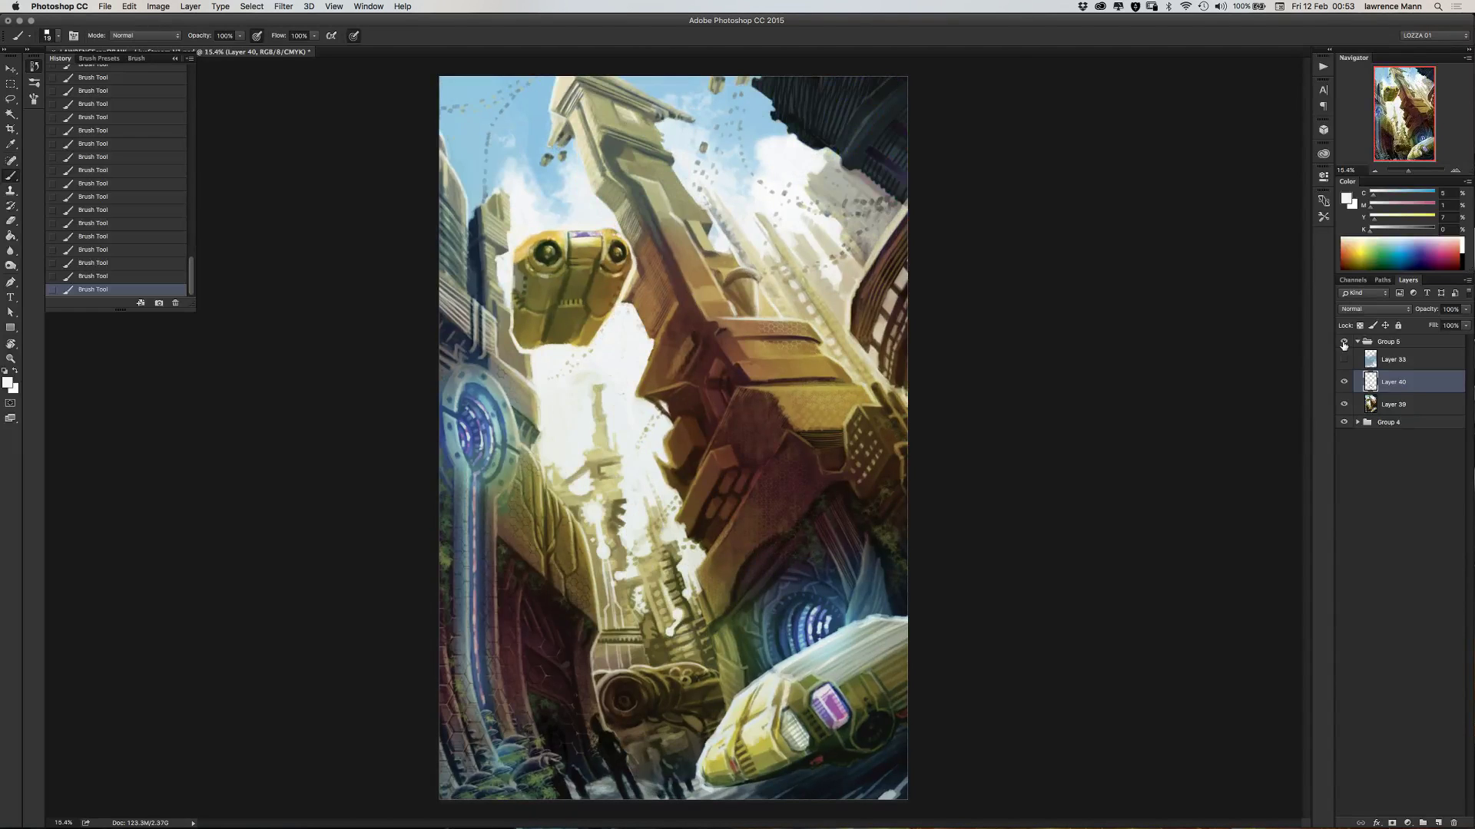
pyautogui.click(1344, 345)
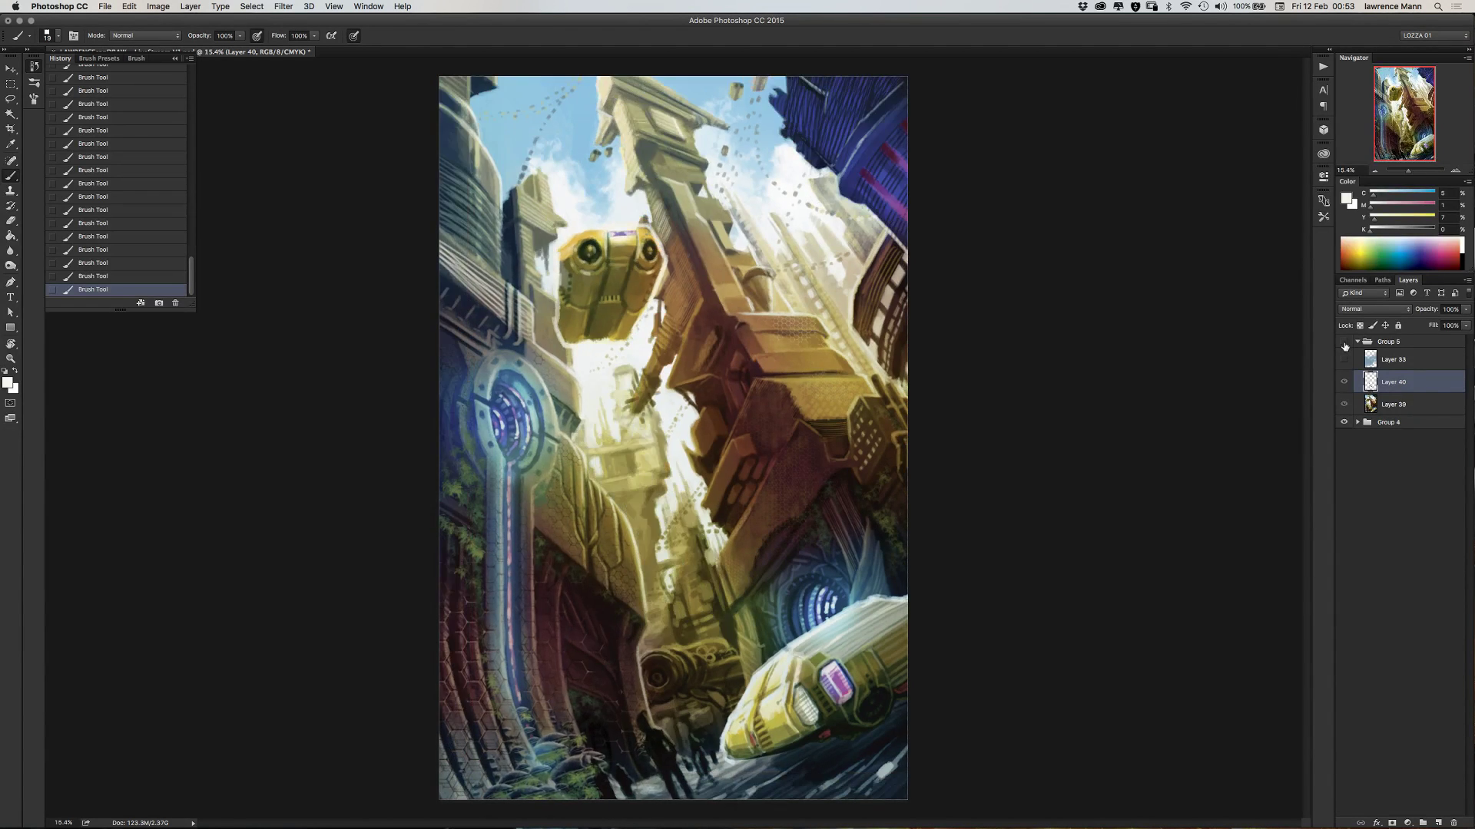
pyautogui.click(1344, 345)
pyautogui.click(1344, 344)
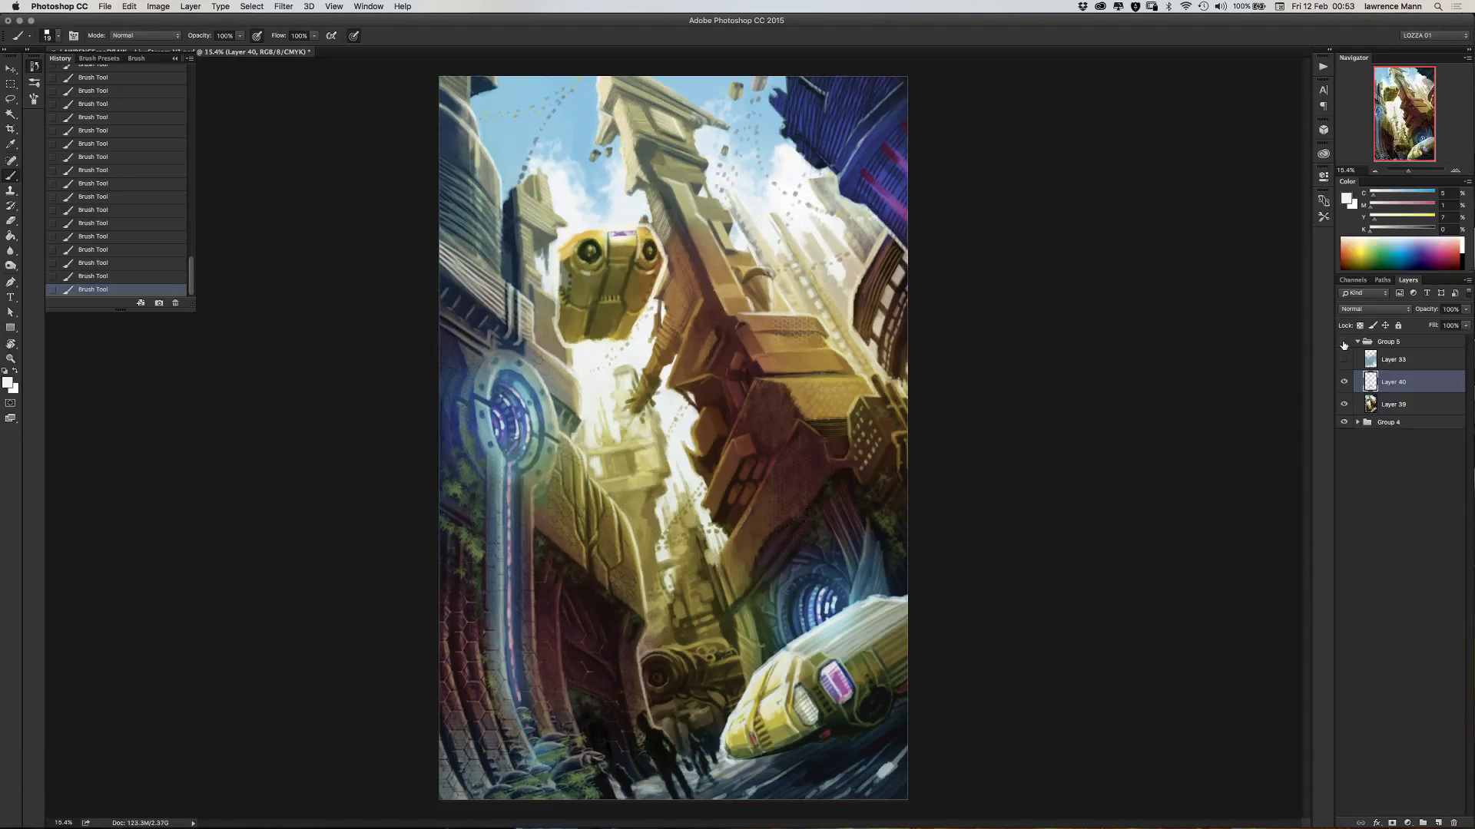
pyautogui.click(1344, 345)
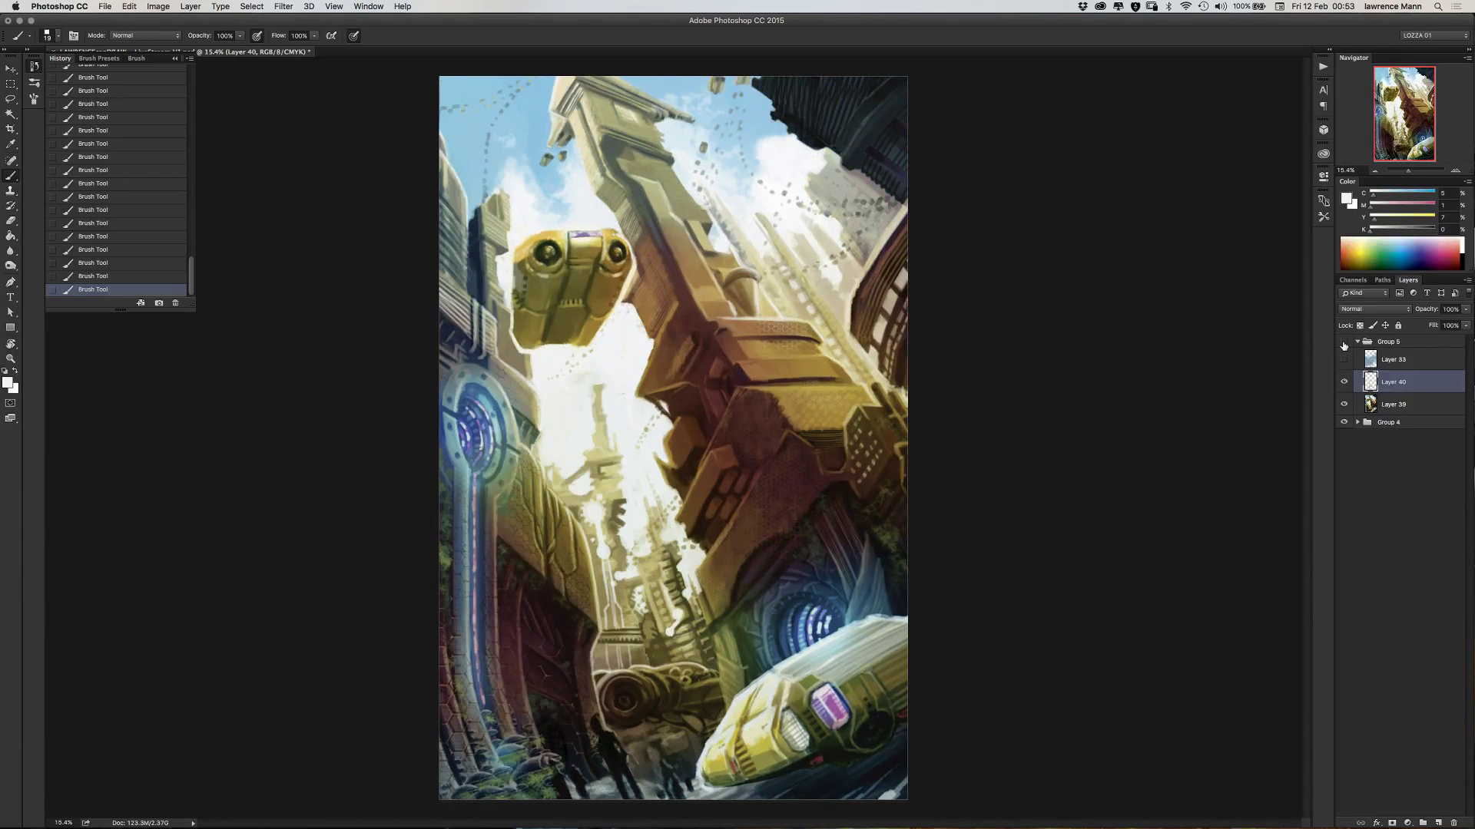
pyautogui.click(1344, 344)
pyautogui.click(1344, 344)
pyautogui.click(1344, 345)
pyautogui.click(1344, 345)
pyautogui.click(1345, 345)
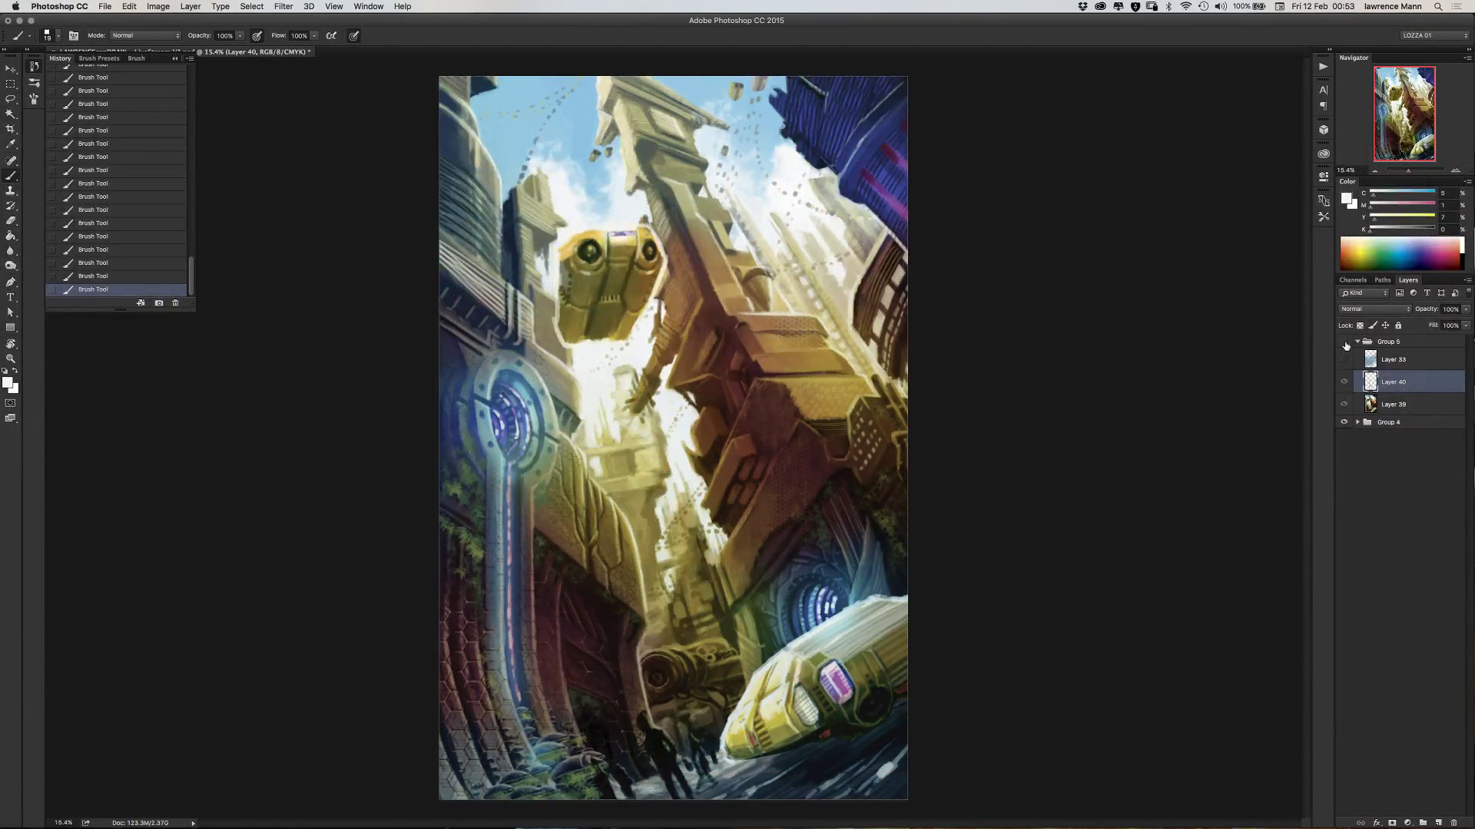
pyautogui.click(1345, 345)
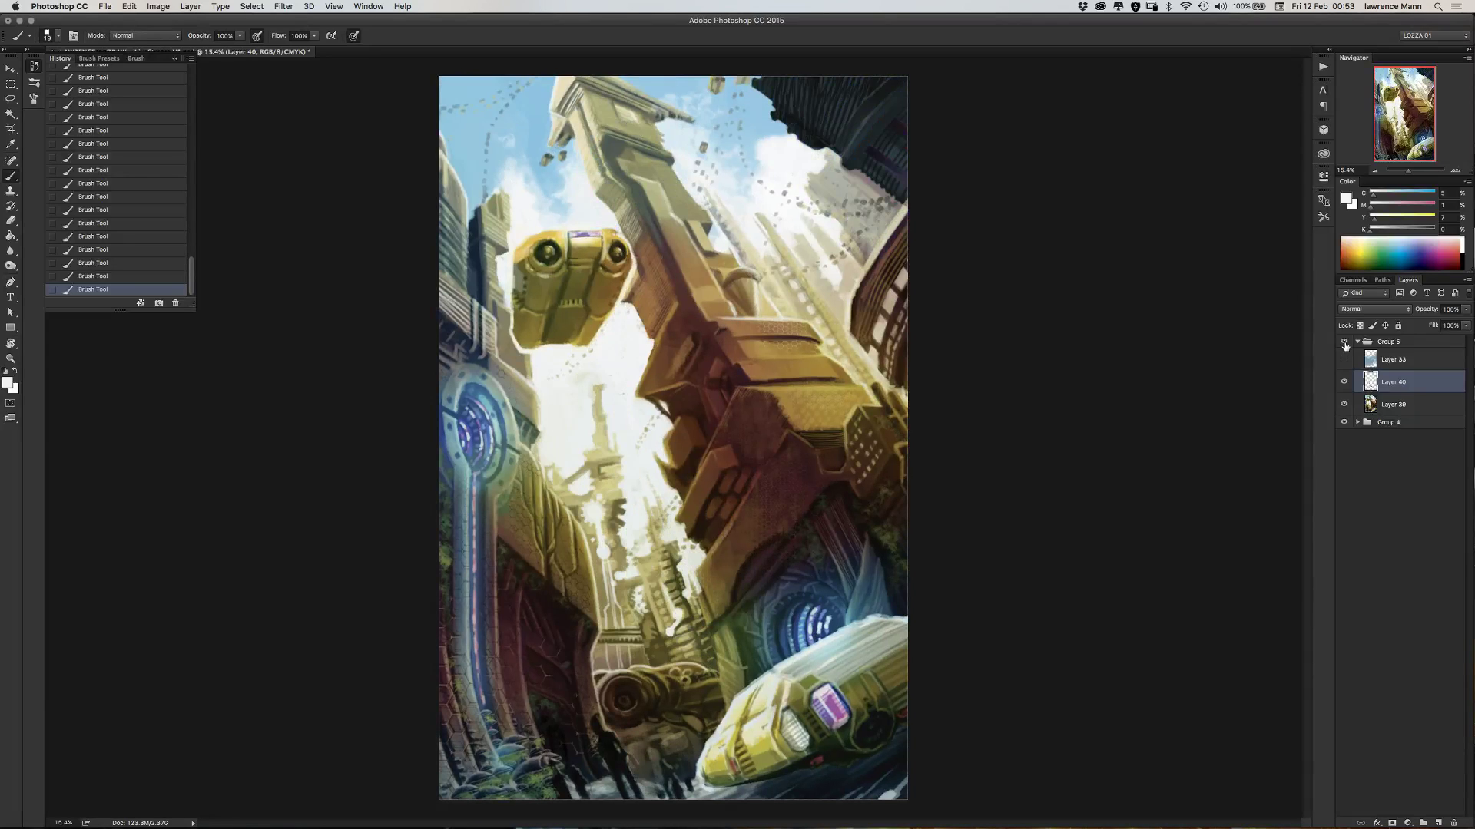
pyautogui.click(1345, 346)
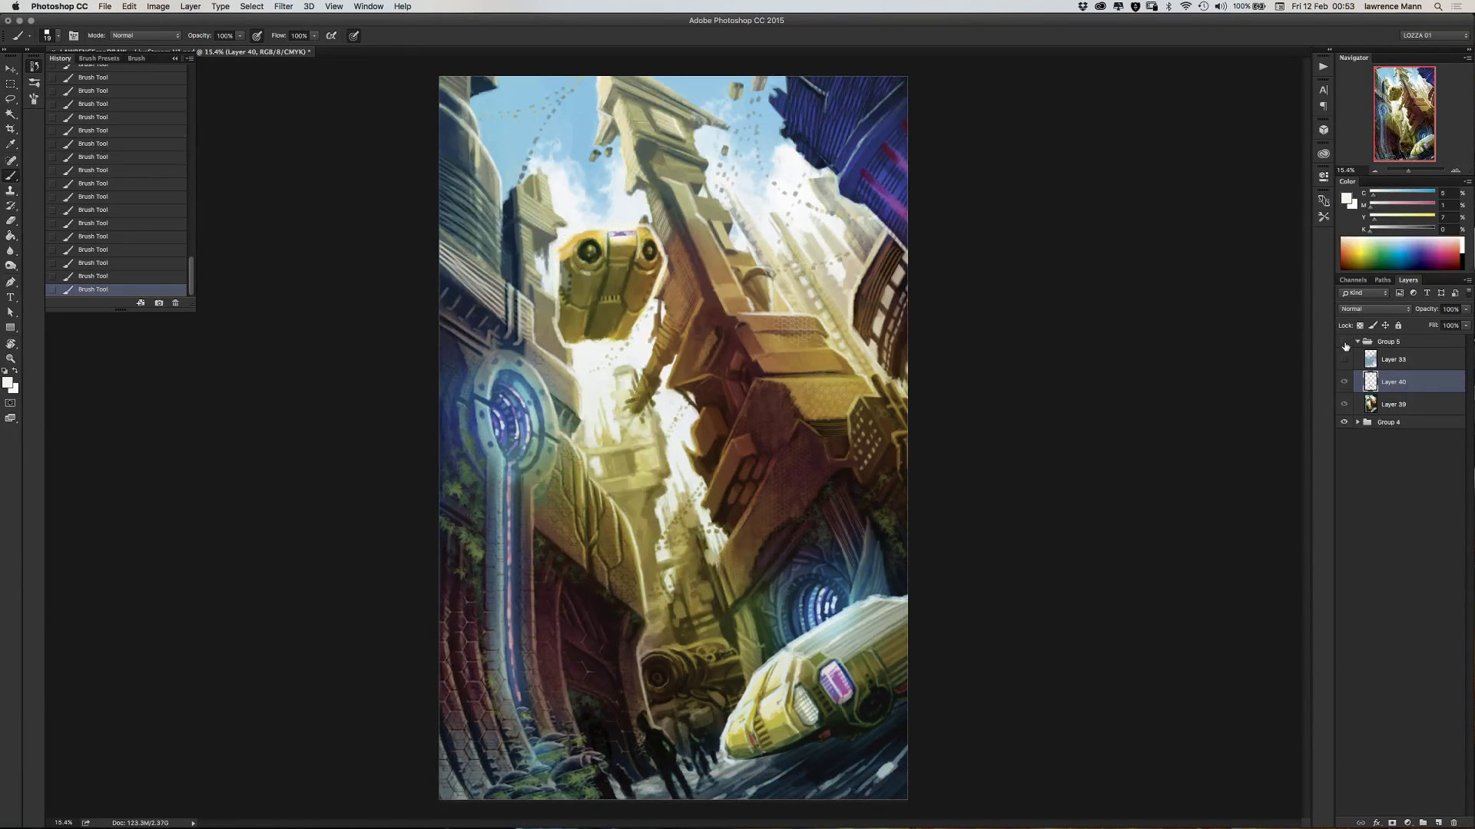
# - Make Layer 33 in Group 5 visible and compare the group against the earlier painting once more
pyautogui.click(1345, 345)
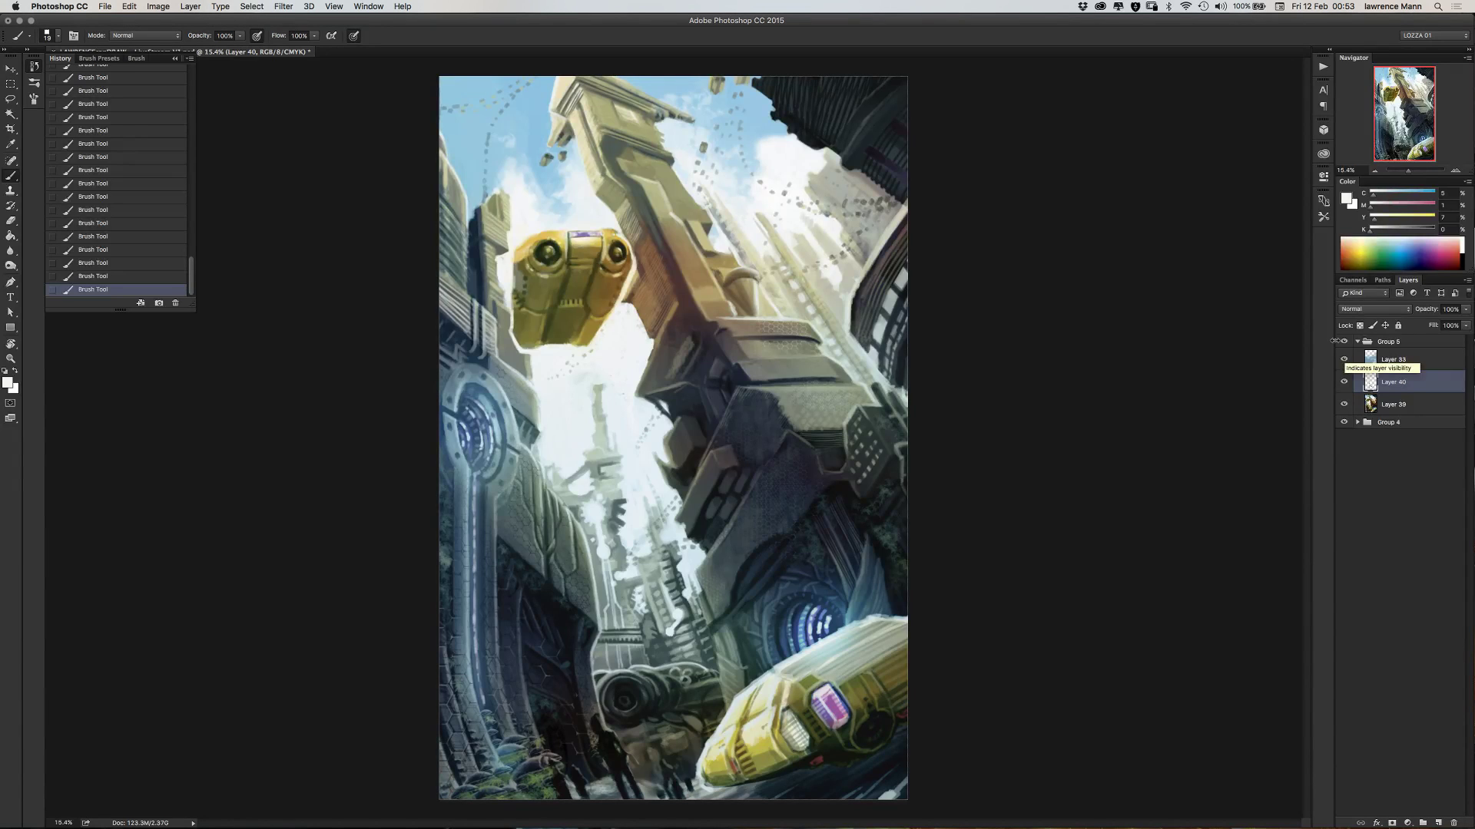
pyautogui.click(1344, 346)
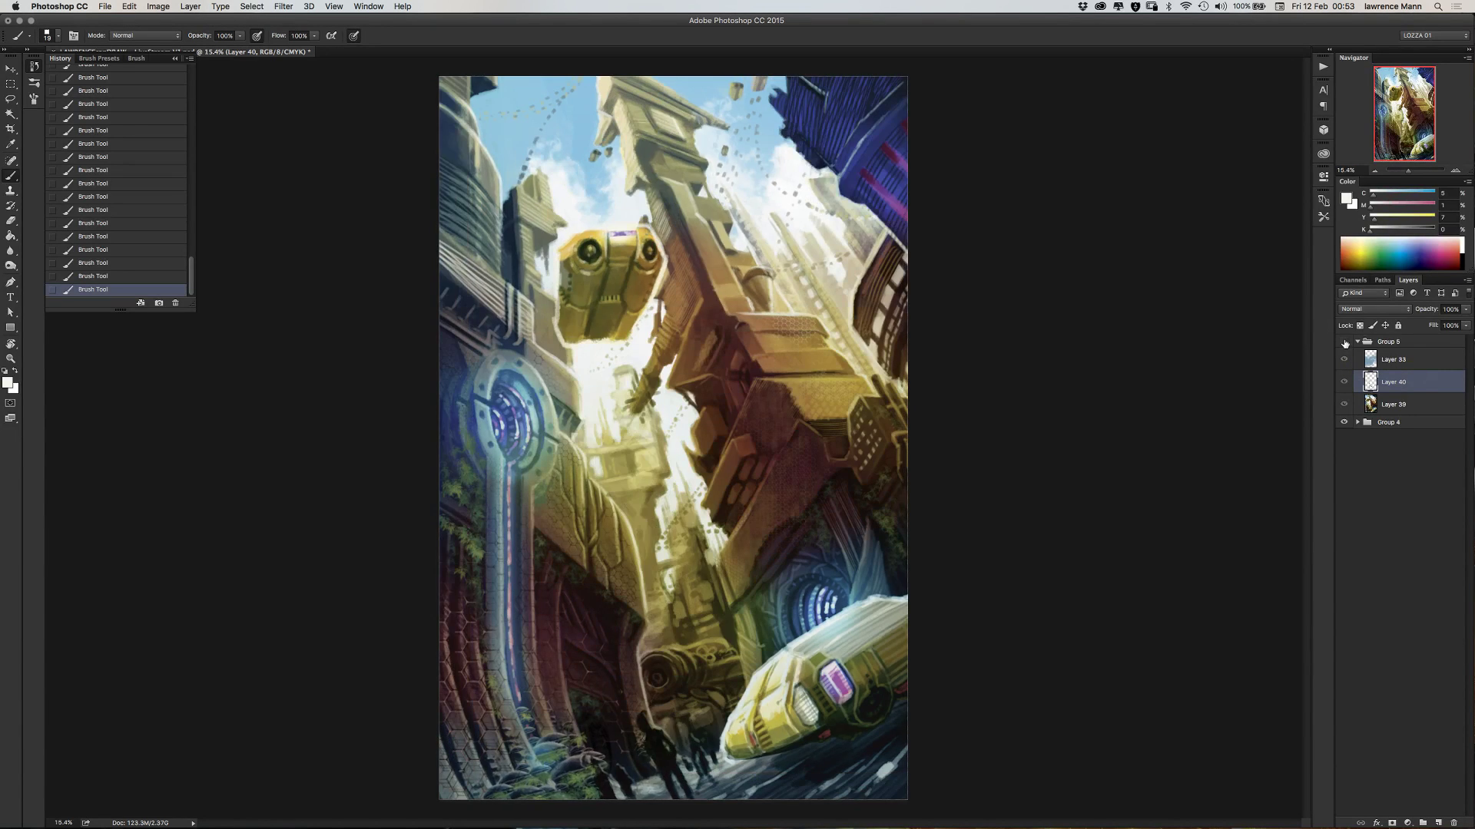
pyautogui.click(1345, 344)
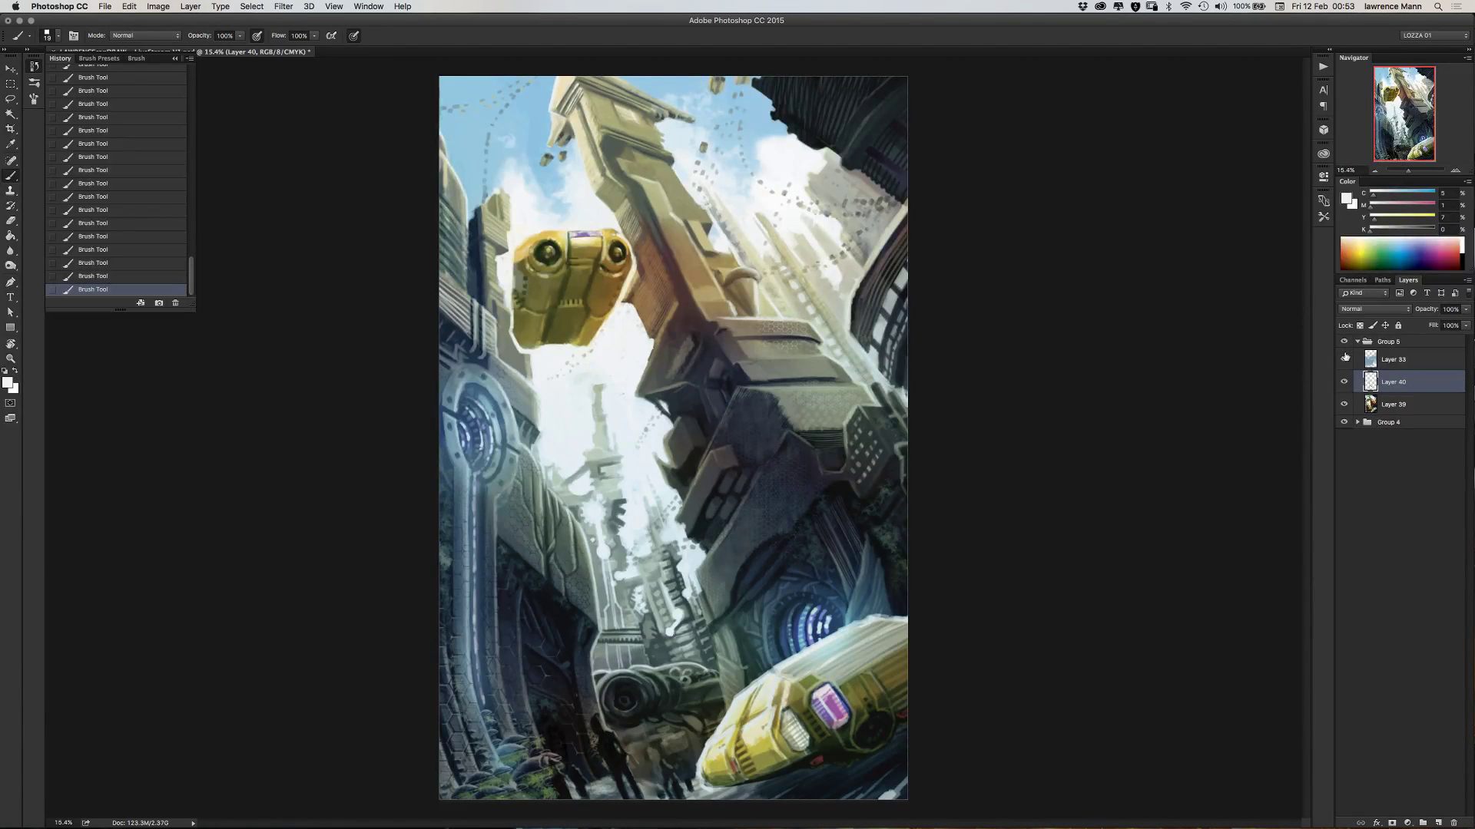
# - Create a new layer above Layer 33 and choose the 647 px cloud-shaped brush
pyautogui.click(1391, 357)
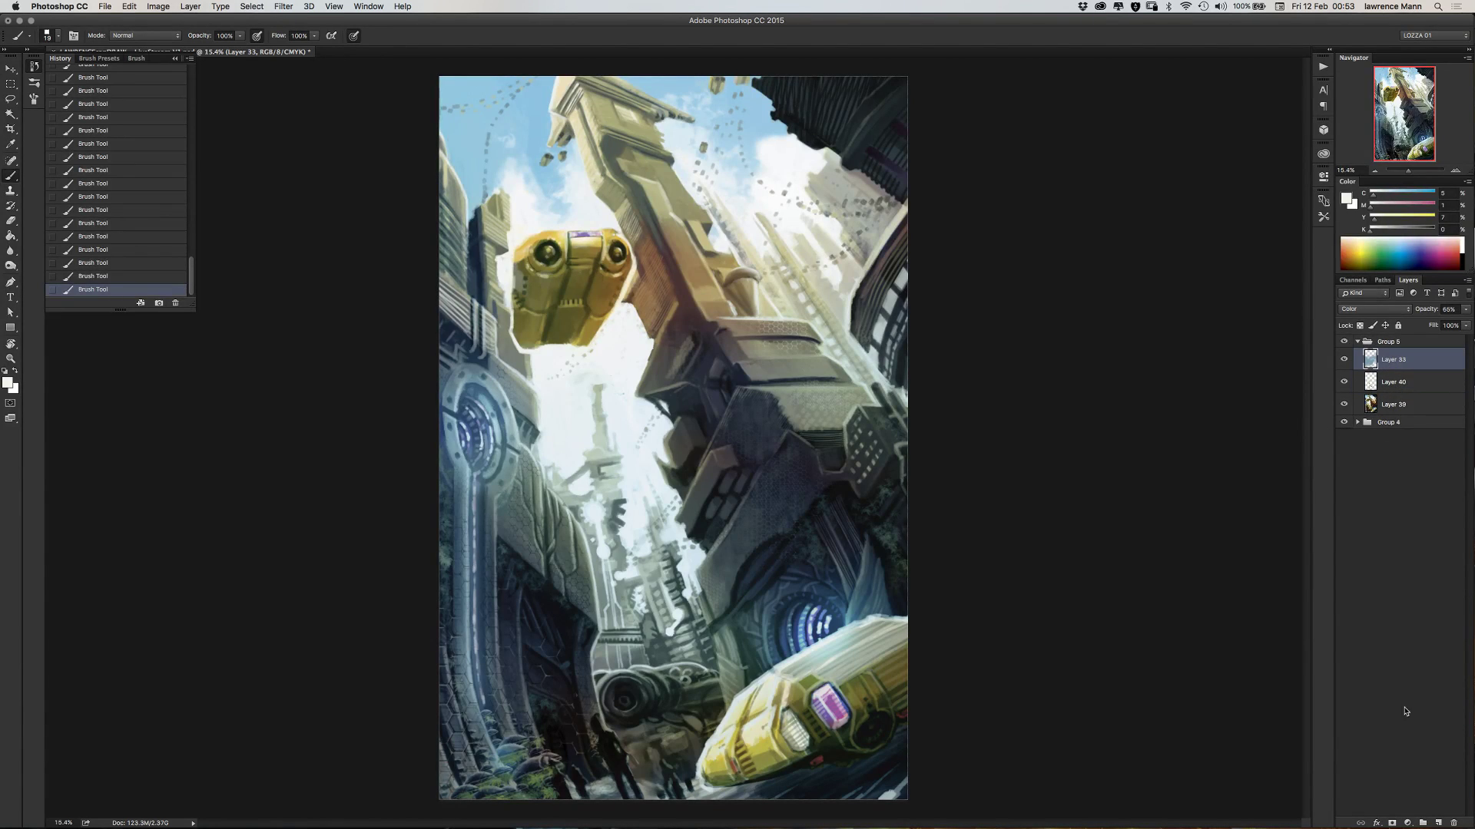
pyautogui.click(1438, 824)
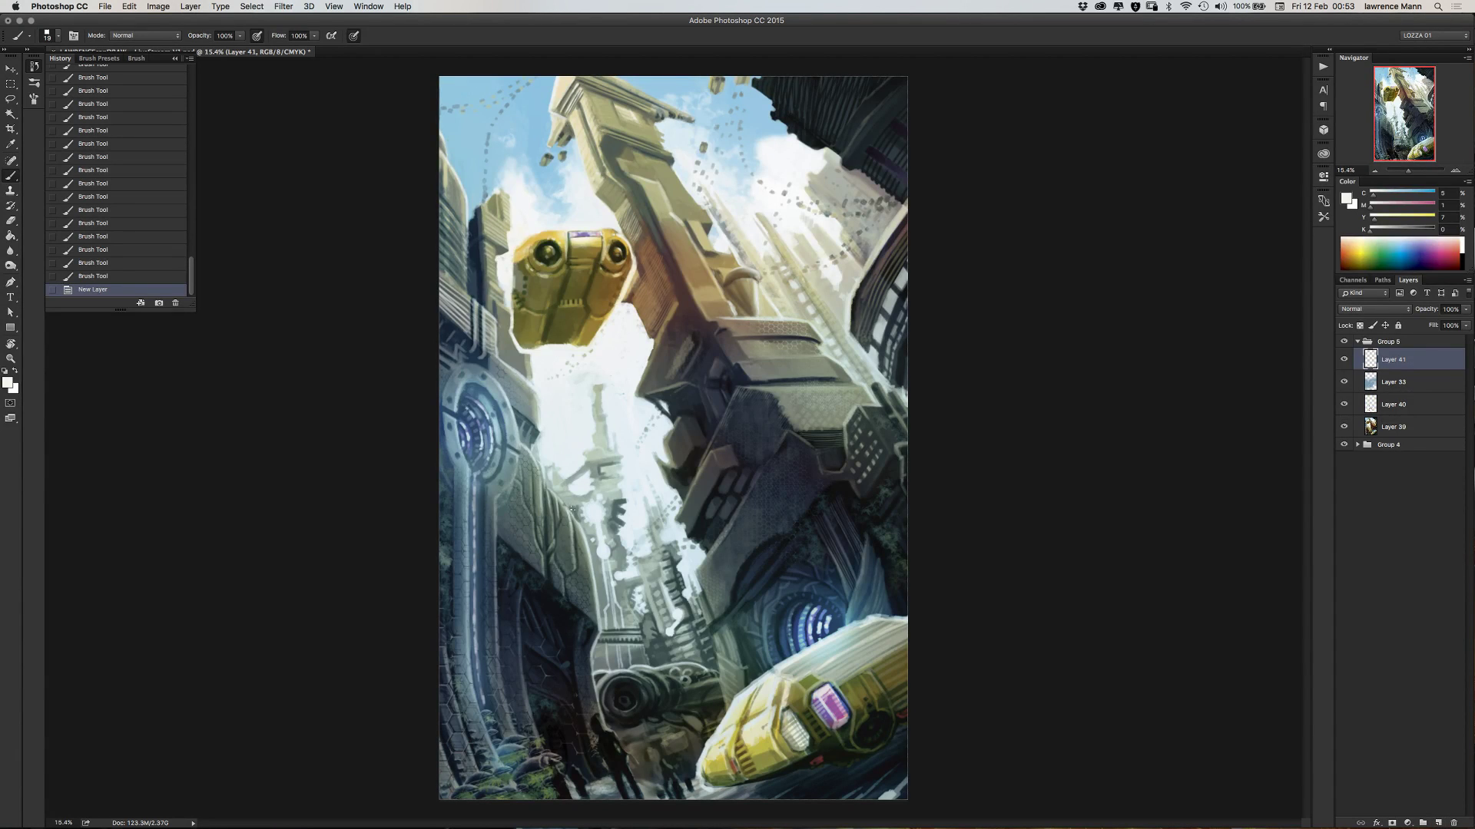
pyautogui.rightClick(556, 442)
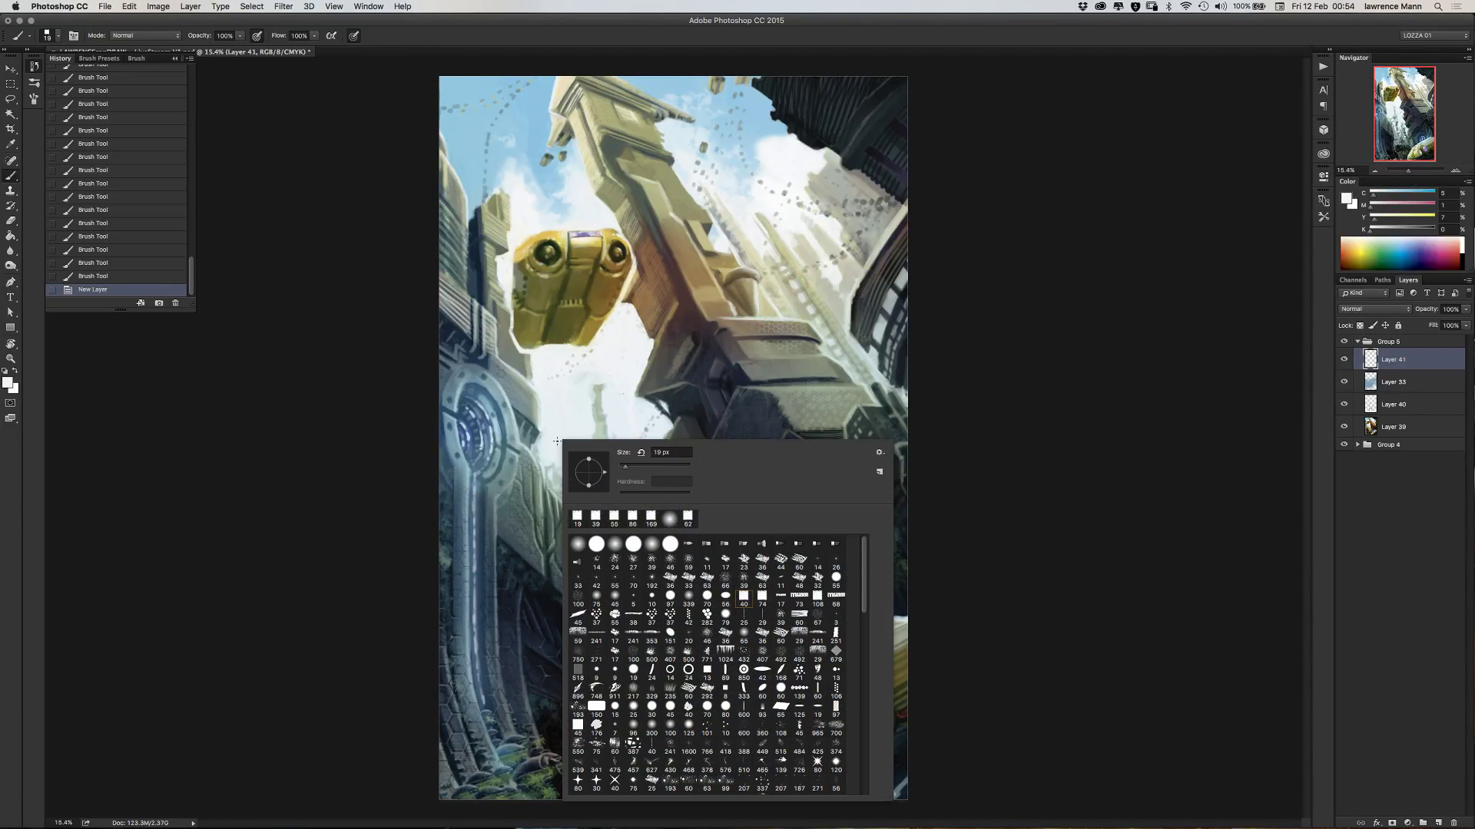
pyautogui.scroll(-15, 798, 576)
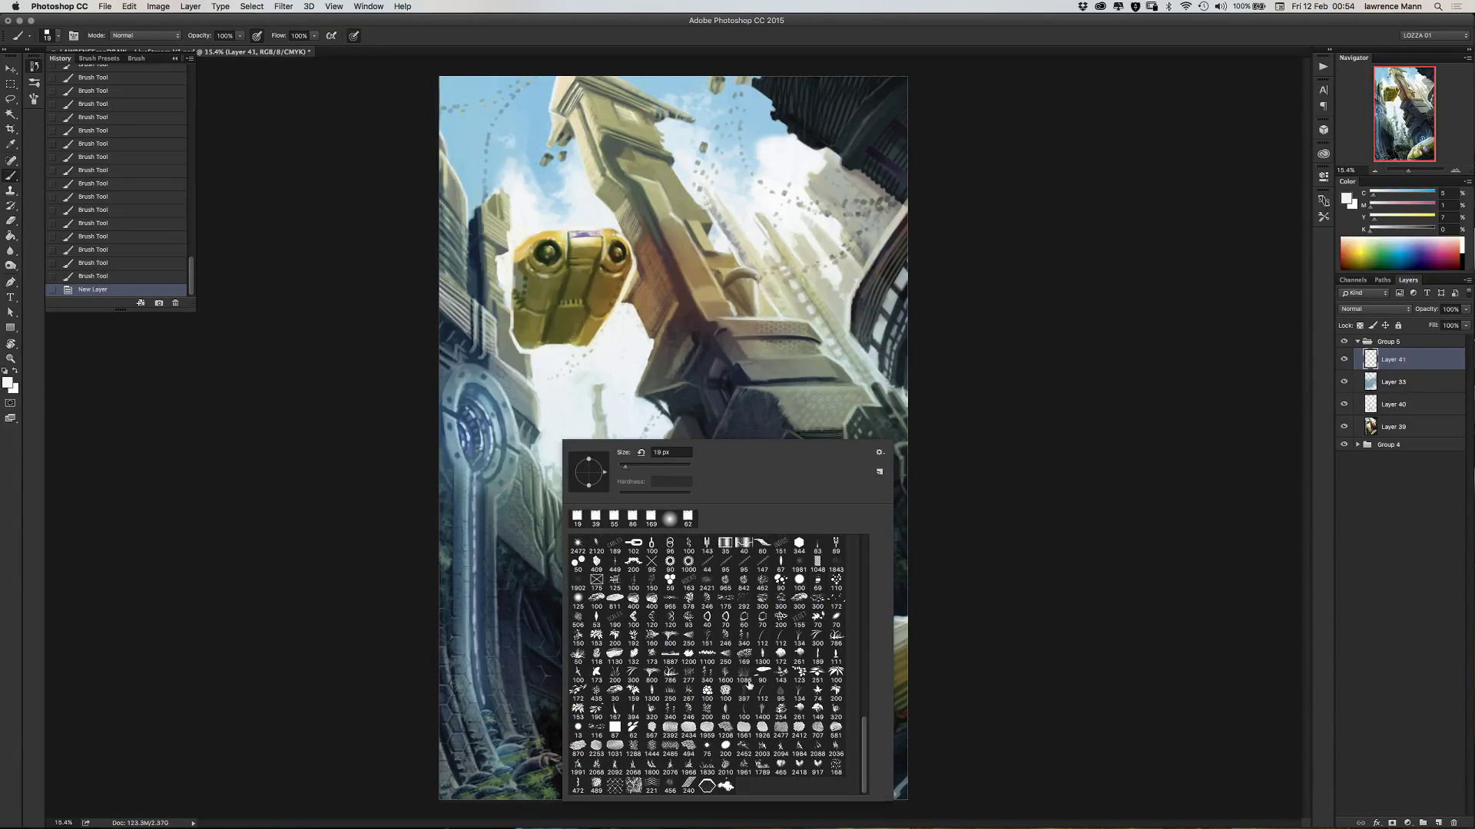
pyautogui.moveTo(865, 743); pyautogui.dragTo(852, 690)
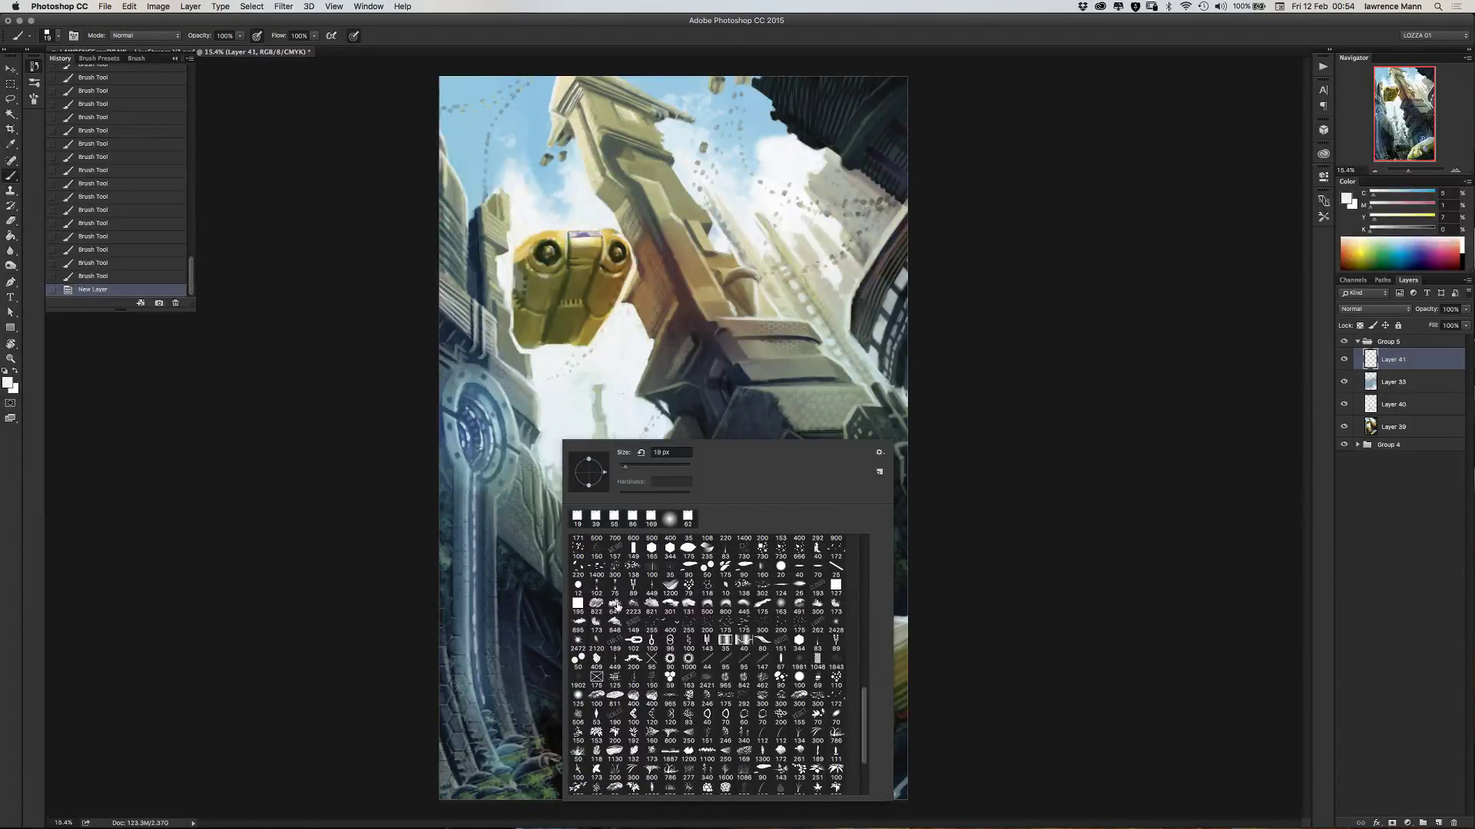
pyautogui.click(615, 606)
pyautogui.click(349, 422)
# - Test the cloud brush on the pale gap between the buildings and enlarge it to about 2480 px
pyautogui.moveTo(548, 422)
pyautogui.mouseDown()
pyautogui.moveTo(574, 384)
pyautogui.moveTo(574, 416)
pyautogui.mouseUp()
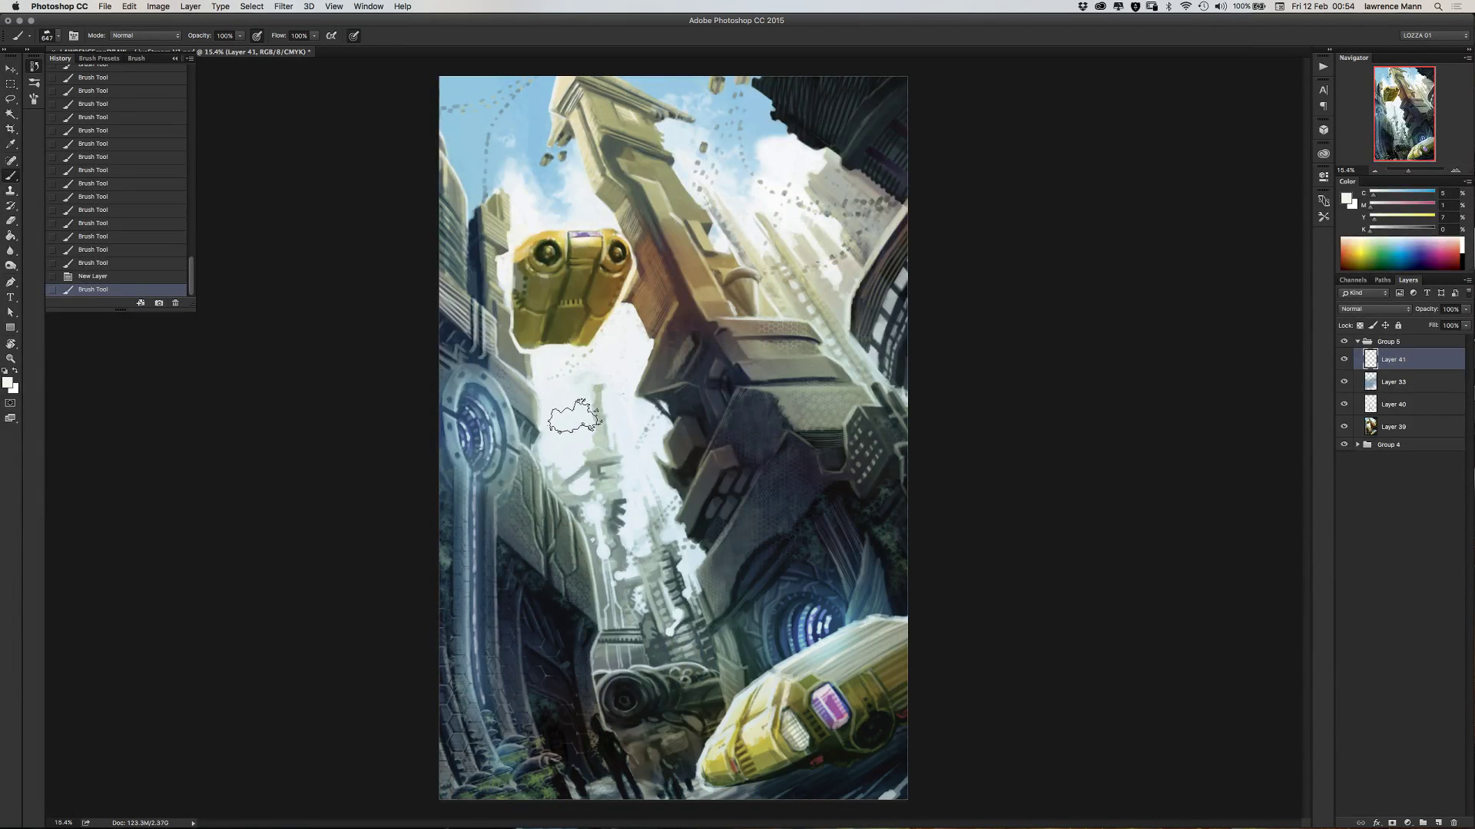
pyautogui.rightClick(591, 427)
pyautogui.click(705, 445)
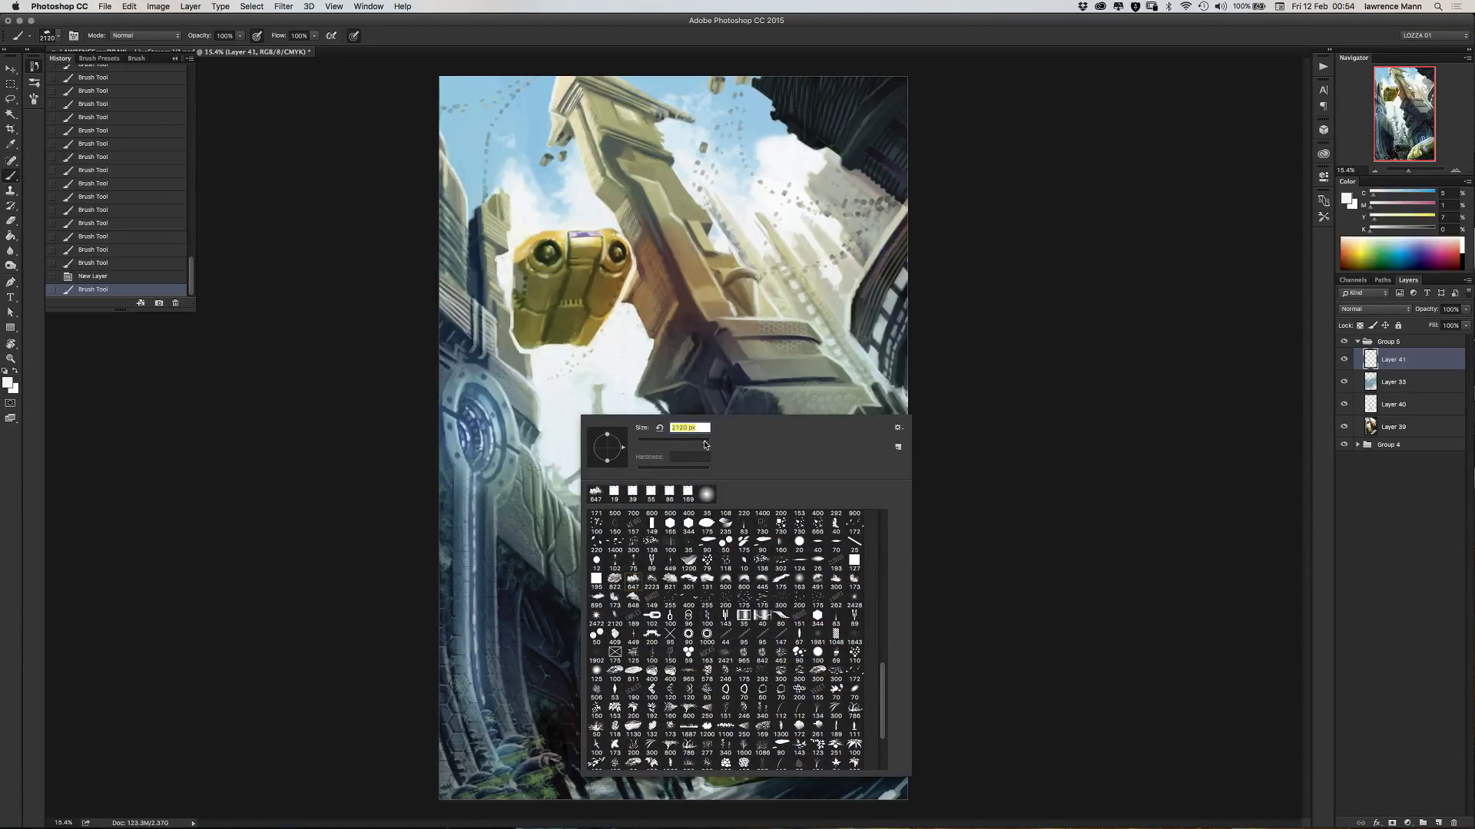
pyautogui.moveTo(707, 444); pyautogui.dragTo(714, 443)
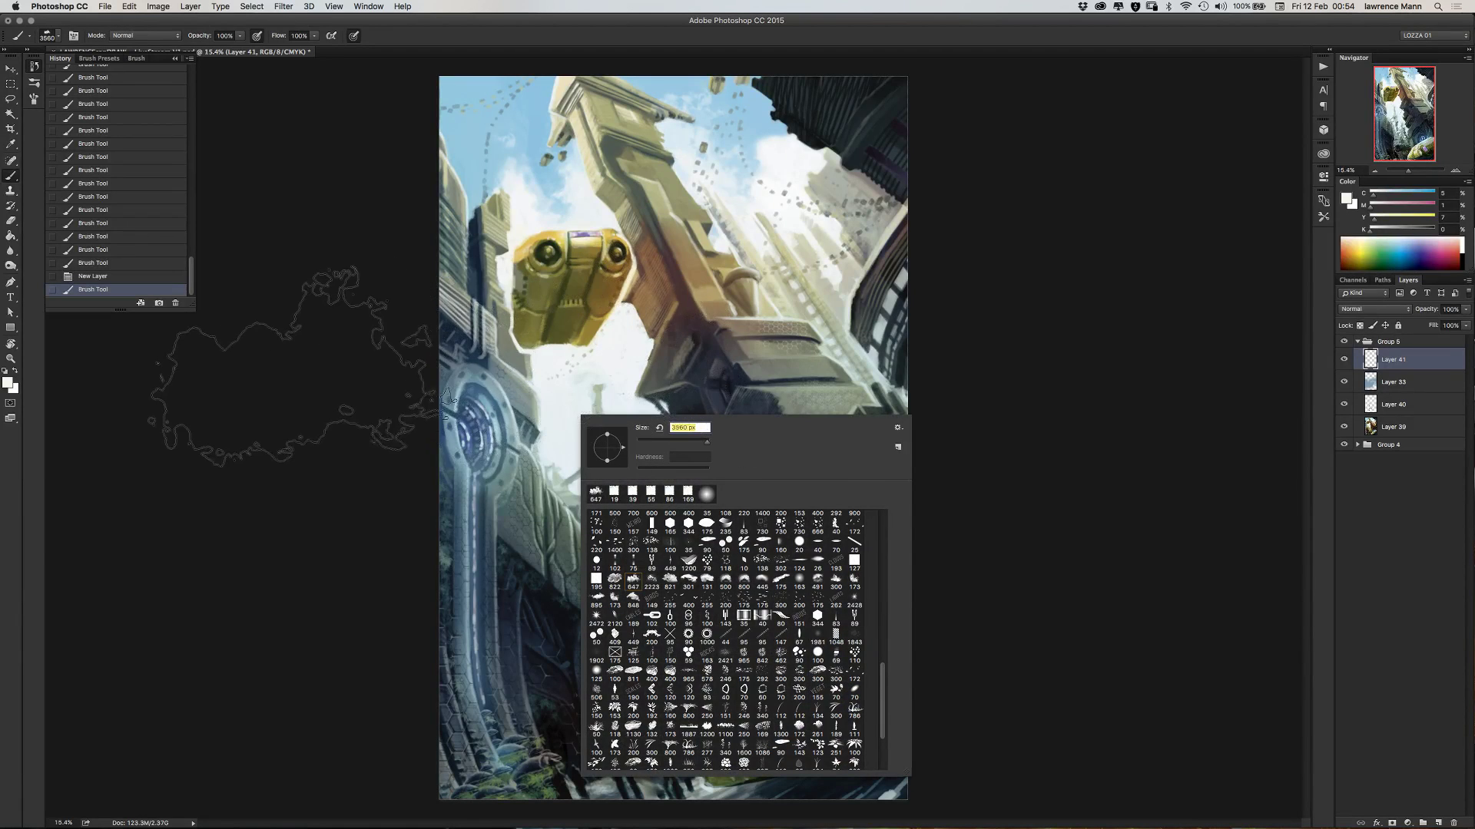
pyautogui.click(315, 399)
pyautogui.rightClick(597, 430)
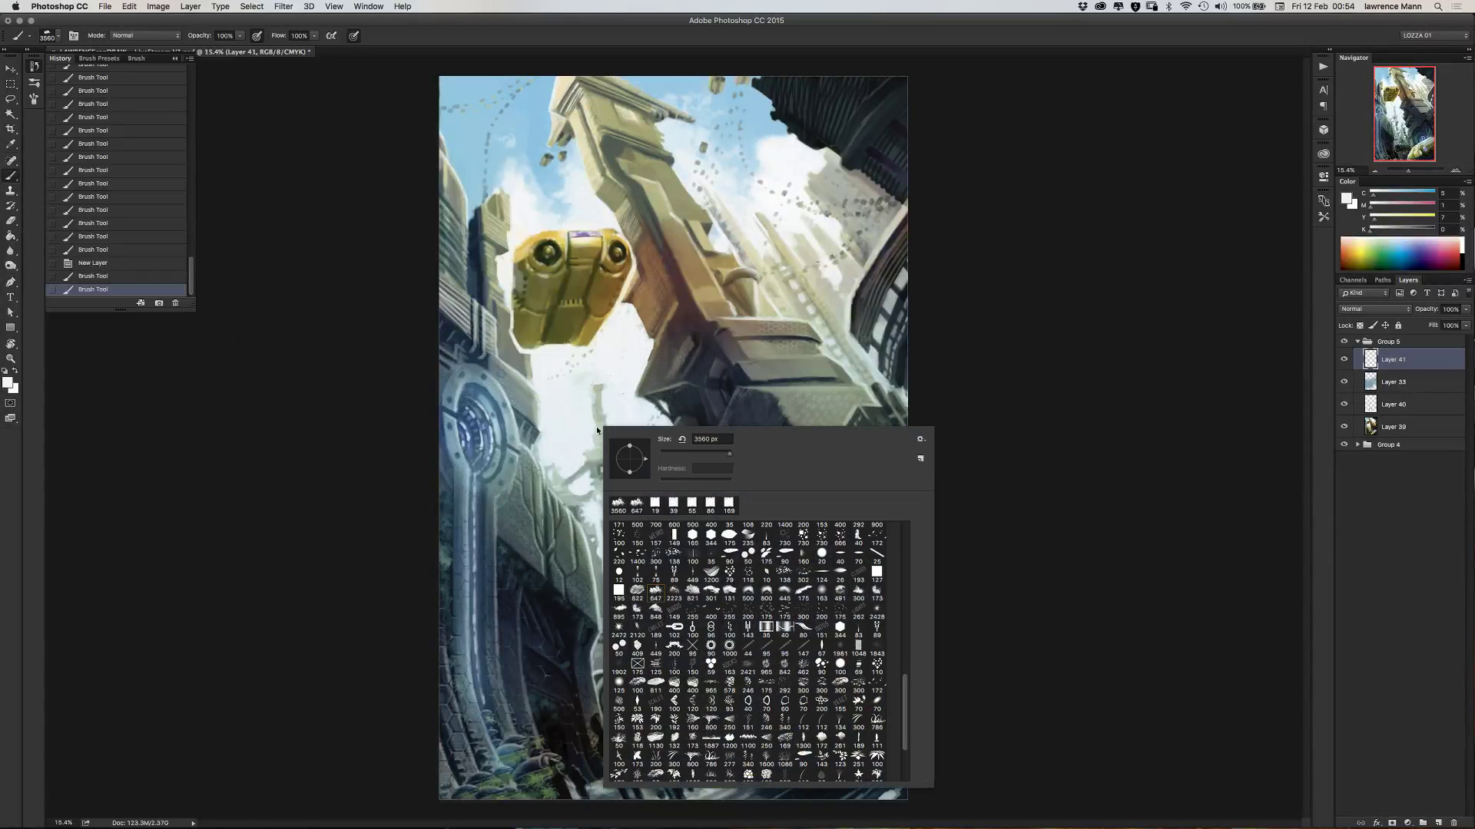
pyautogui.click(726, 456)
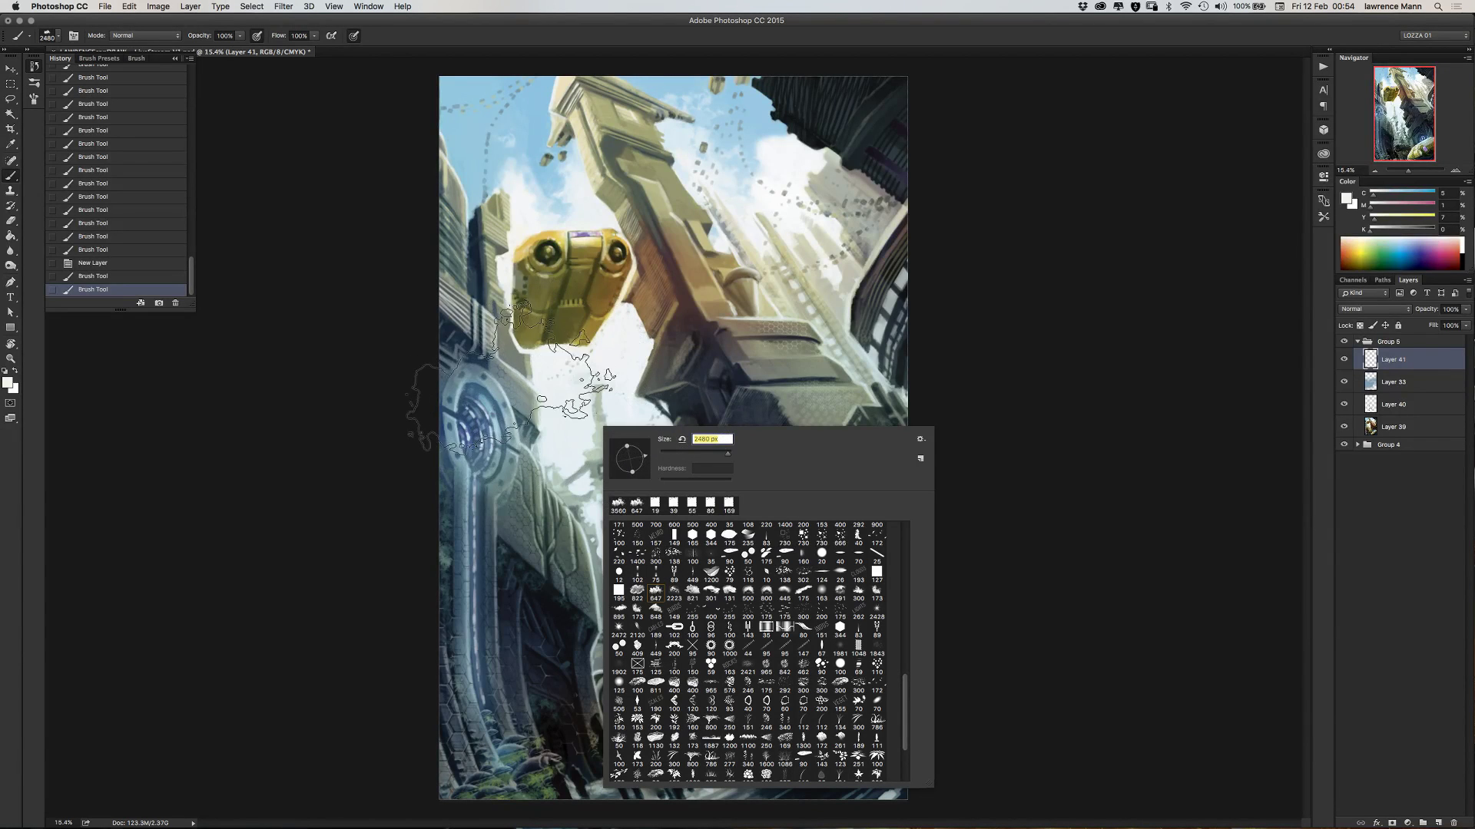
pyautogui.press('Return')
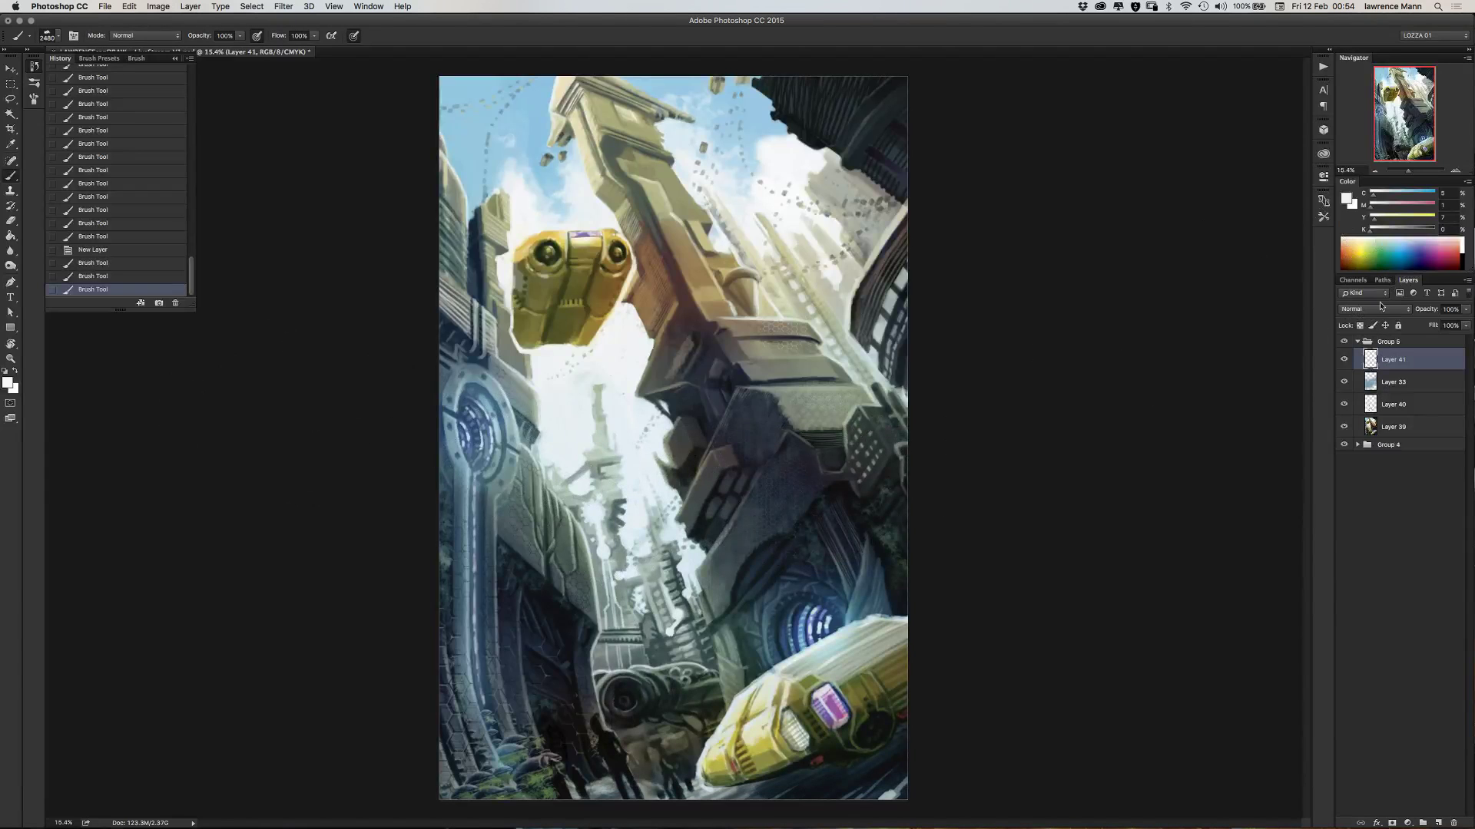
# - Try brown, grey-green and blue-grey smoke clouds over the street and the lower parts of the buildings
pyautogui.click(1366, 257)
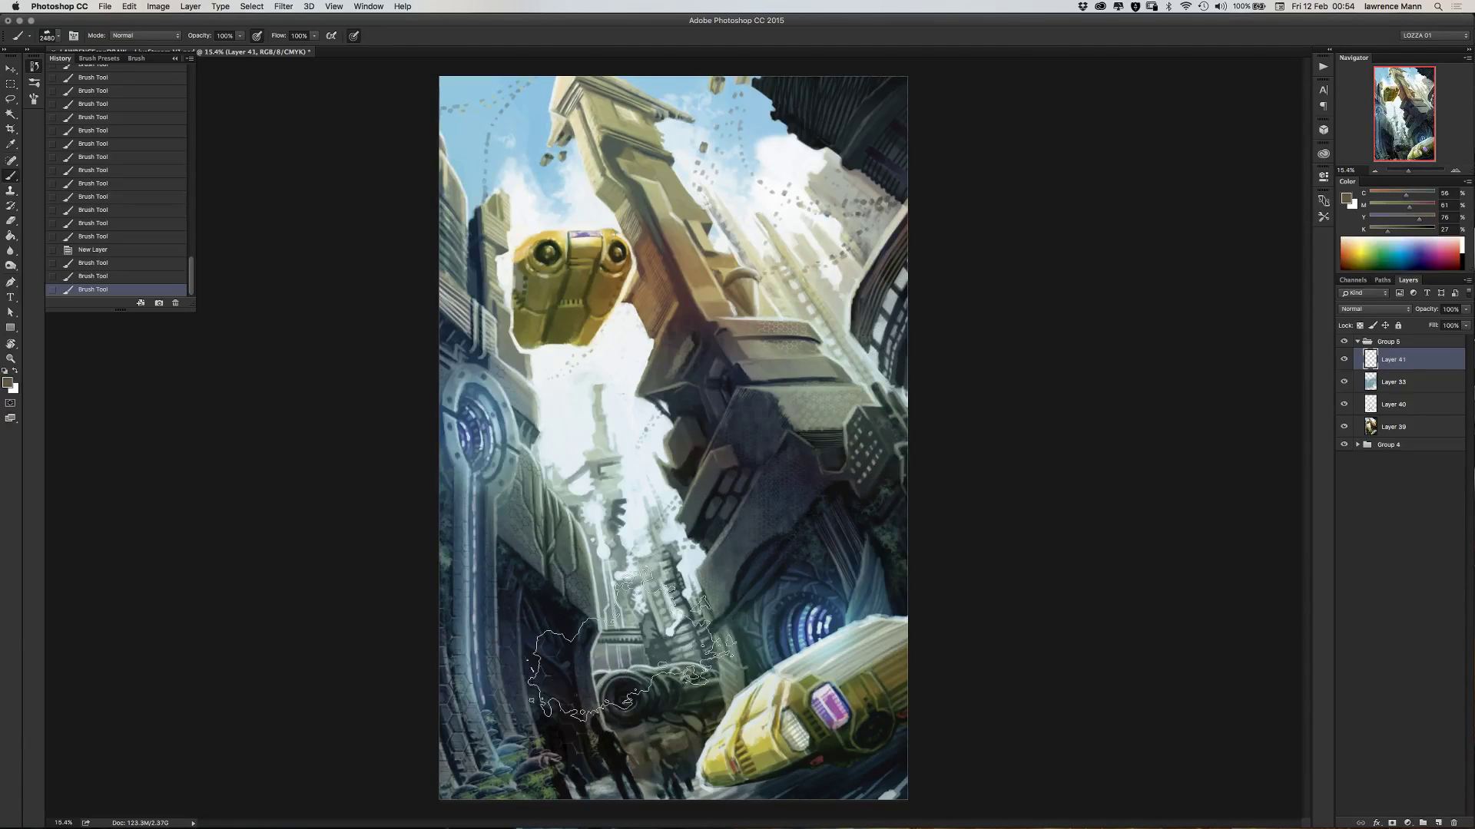
pyautogui.moveTo(645, 662); pyautogui.dragTo(656, 676)
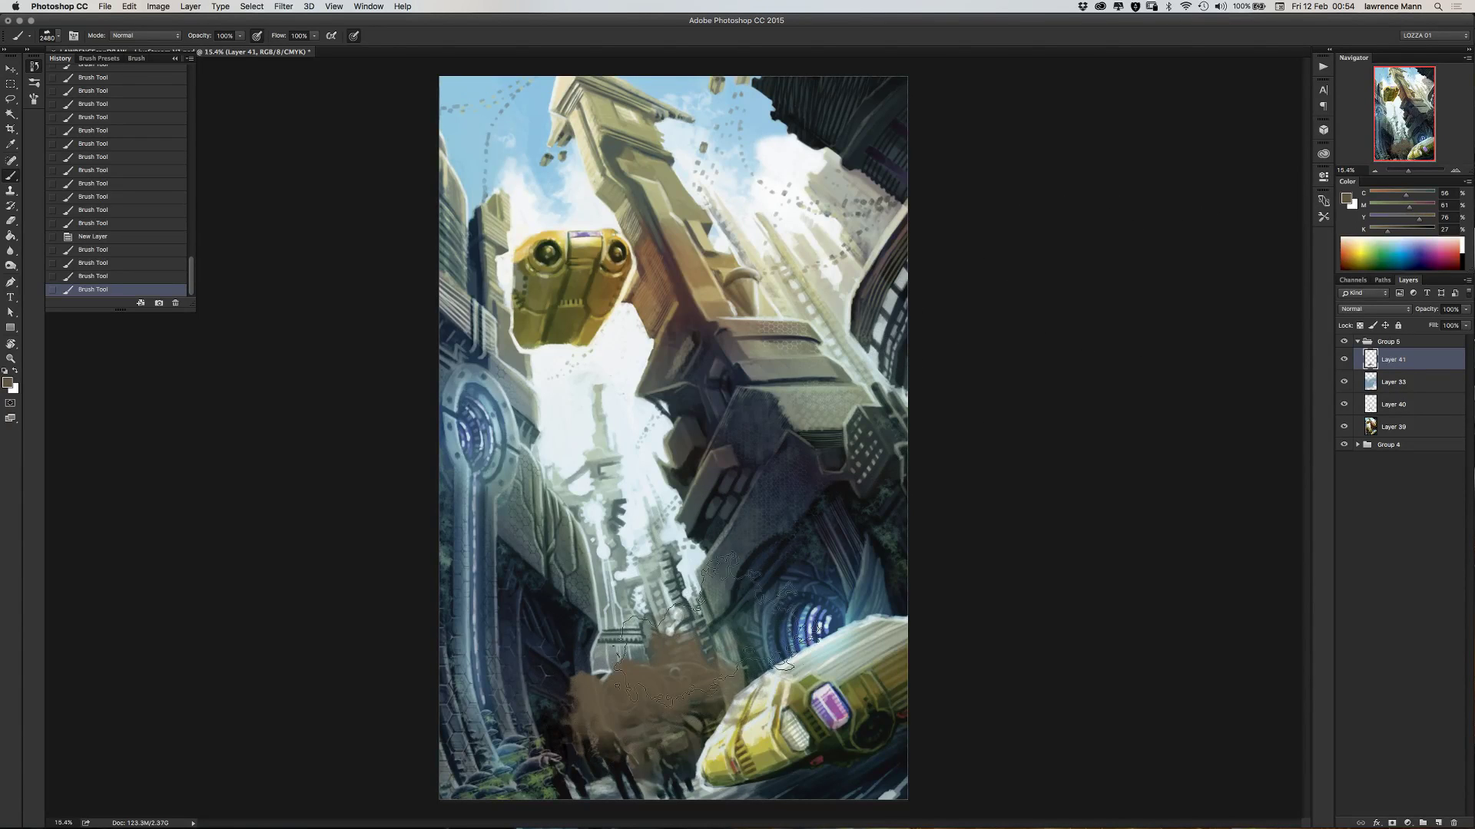
pyautogui.click(1415, 196)
pyautogui.moveTo(737, 561); pyautogui.dragTo(676, 595)
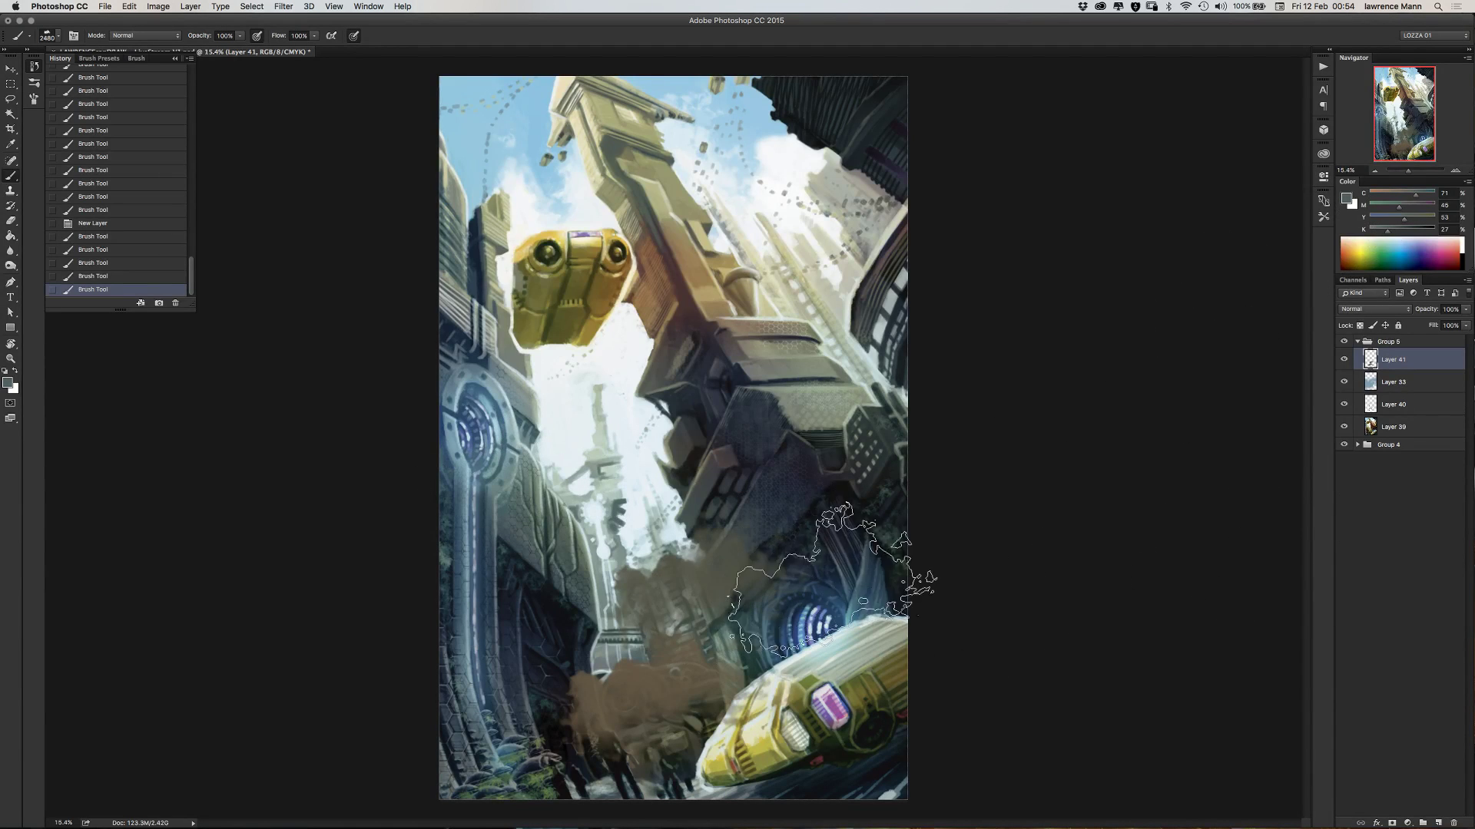
pyautogui.moveTo(830, 580)
pyautogui.mouseDown()
pyautogui.moveTo(722, 434)
pyautogui.moveTo(668, 453)
pyautogui.moveTo(584, 430)
pyautogui.mouseUp()
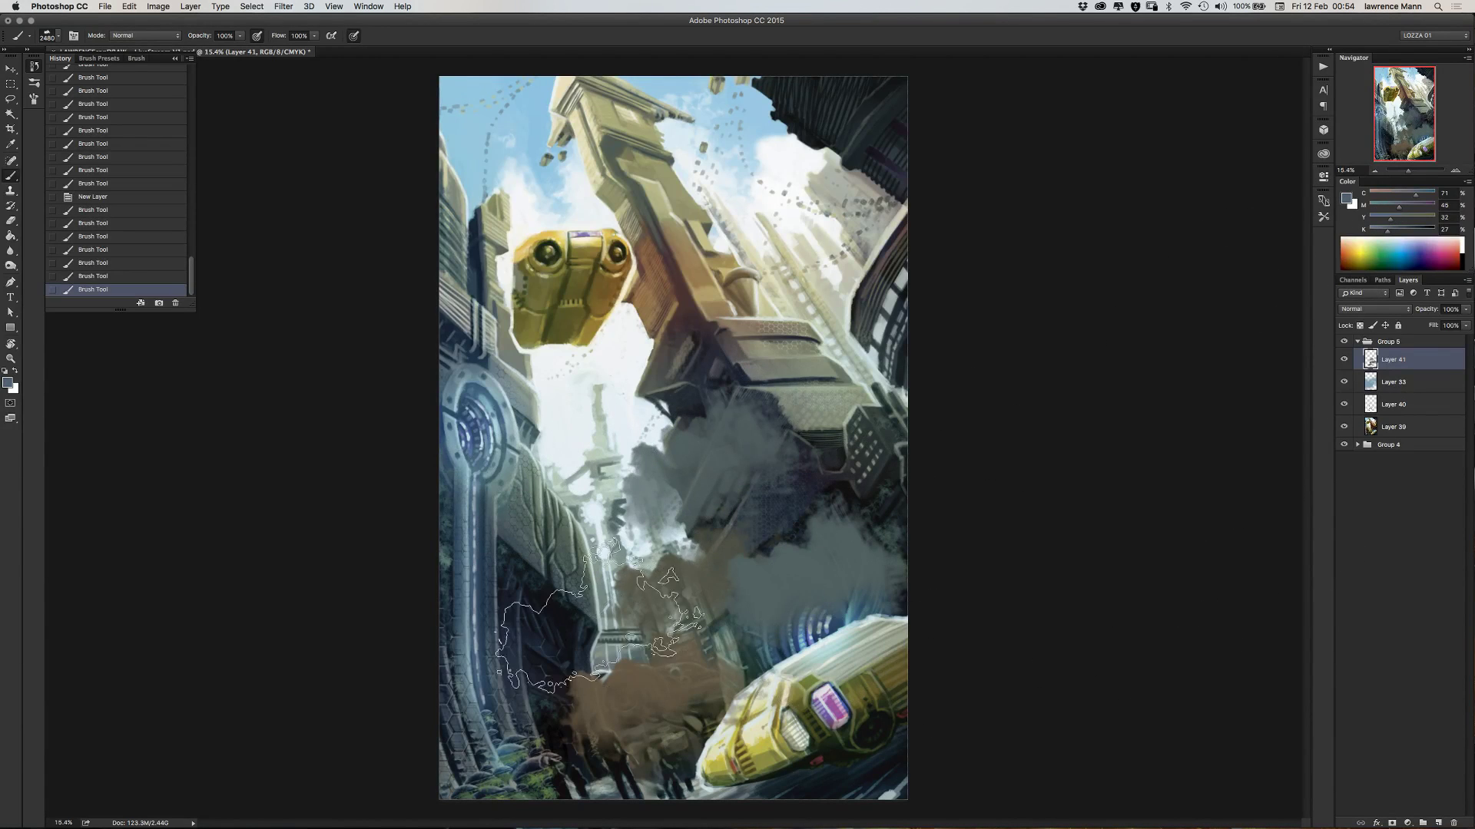
pyautogui.moveTo(553, 622); pyautogui.dragTo(500, 638)
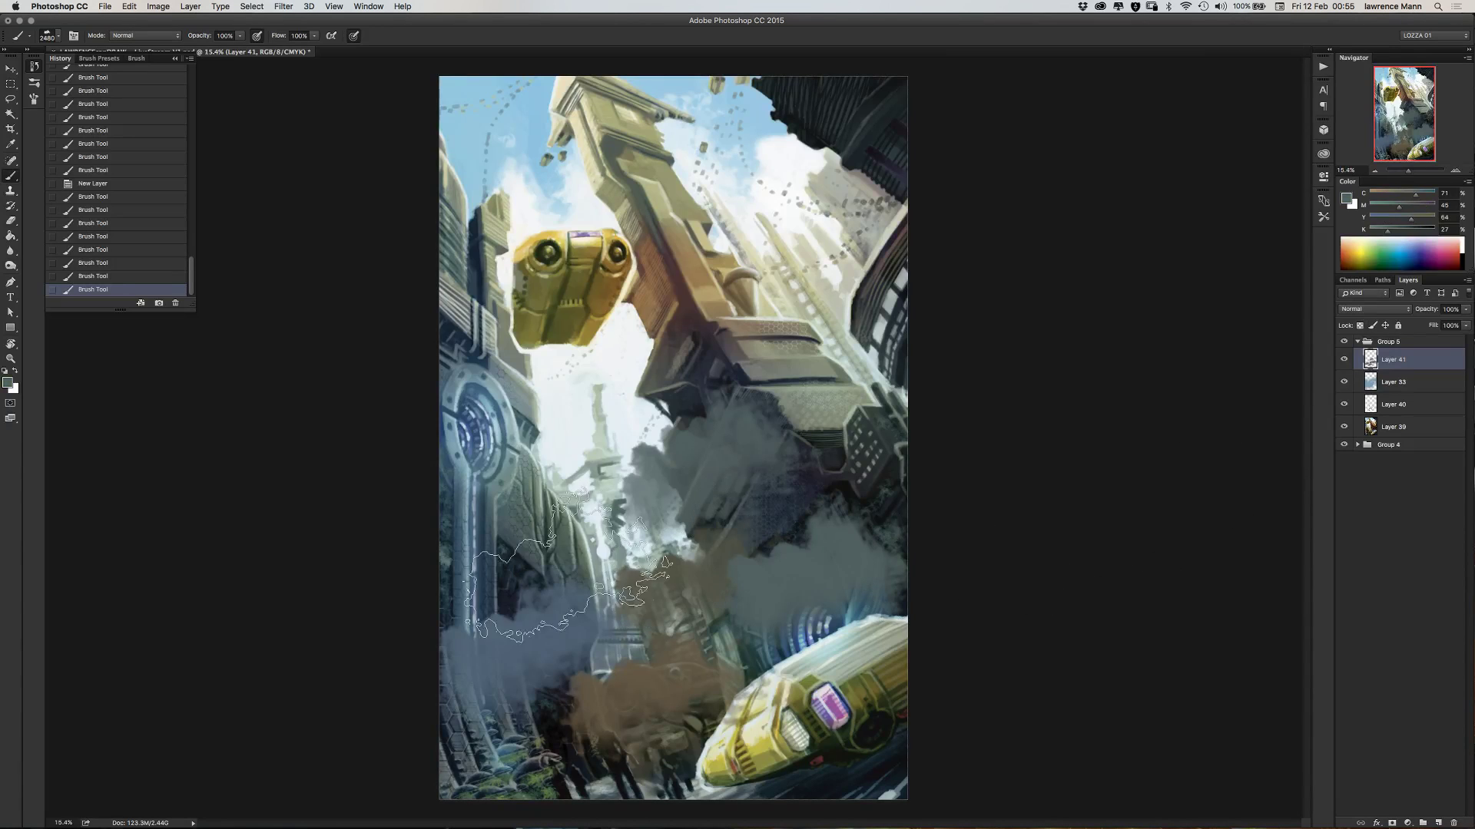
pyautogui.moveTo(572, 619); pyautogui.dragTo(530, 553)
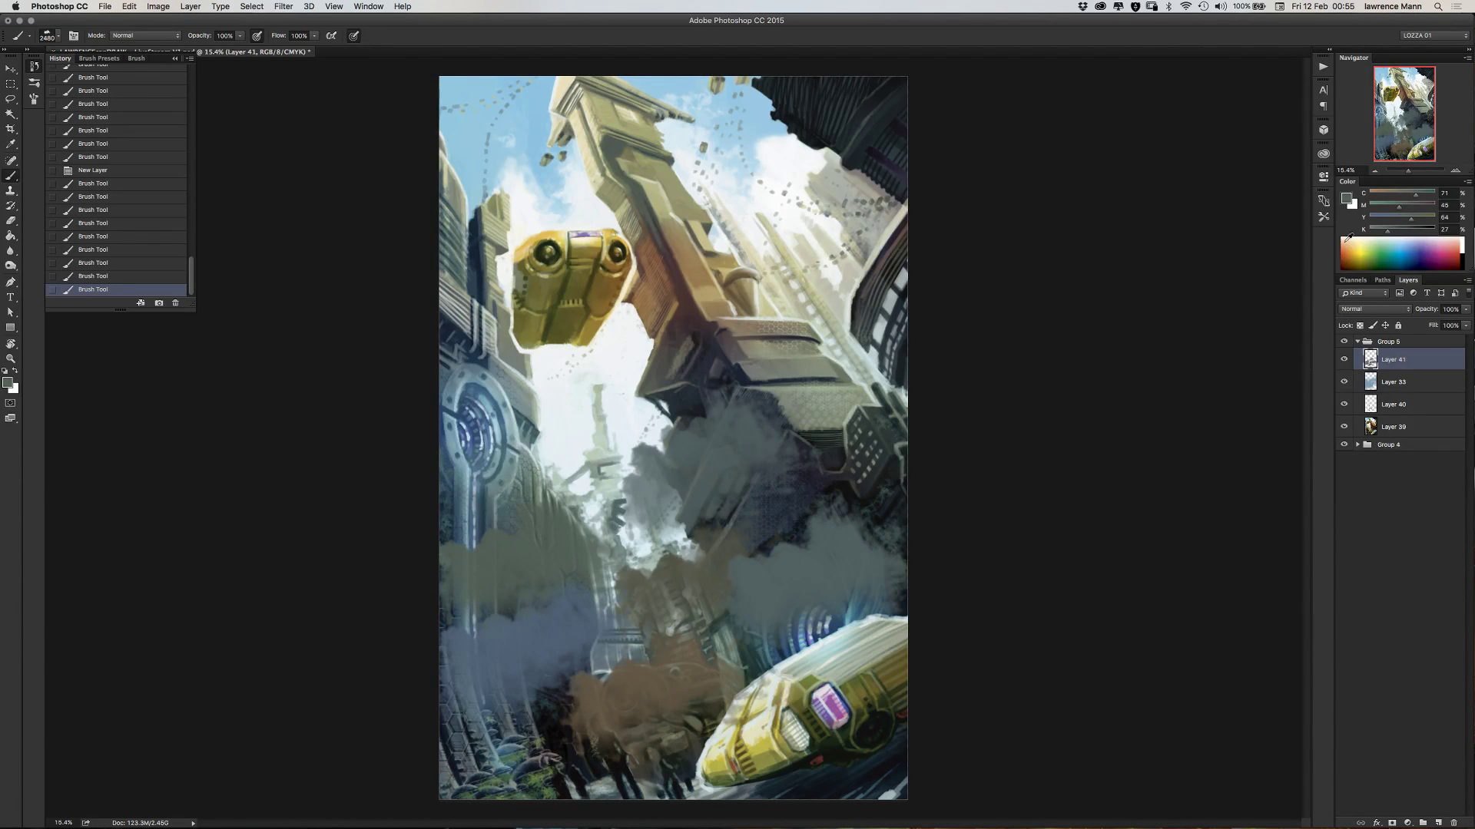
# - Try olive-green smoke over the right-hand building and the front vehicle, shifting the colour to C 54, M 45, Y 88, K 27
pyautogui.click(1426, 219)
pyautogui.moveTo(807, 561); pyautogui.dragTo(762, 524)
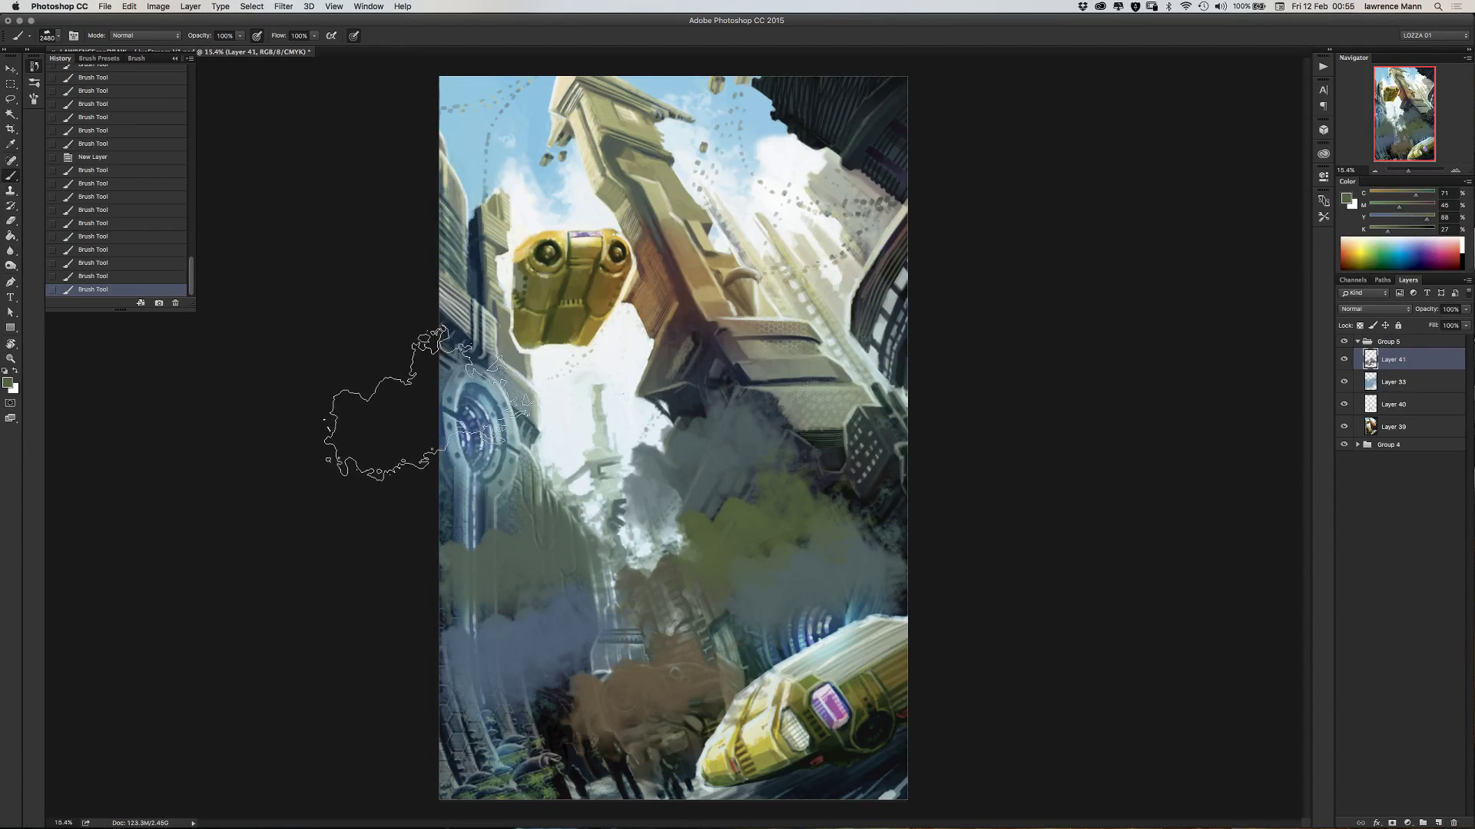
pyautogui.click(1406, 196)
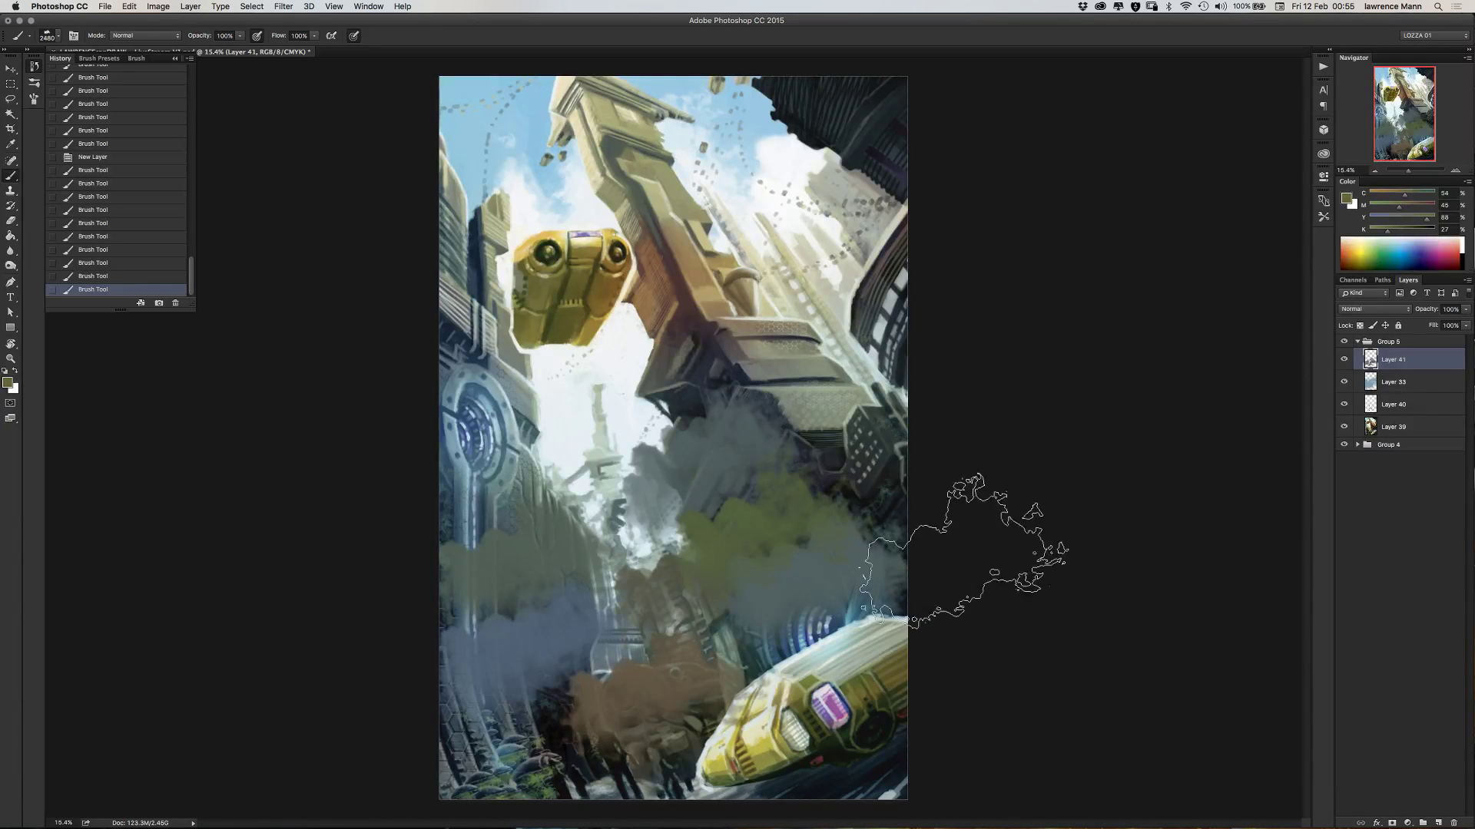
pyautogui.moveTo(868, 653); pyautogui.dragTo(760, 675)
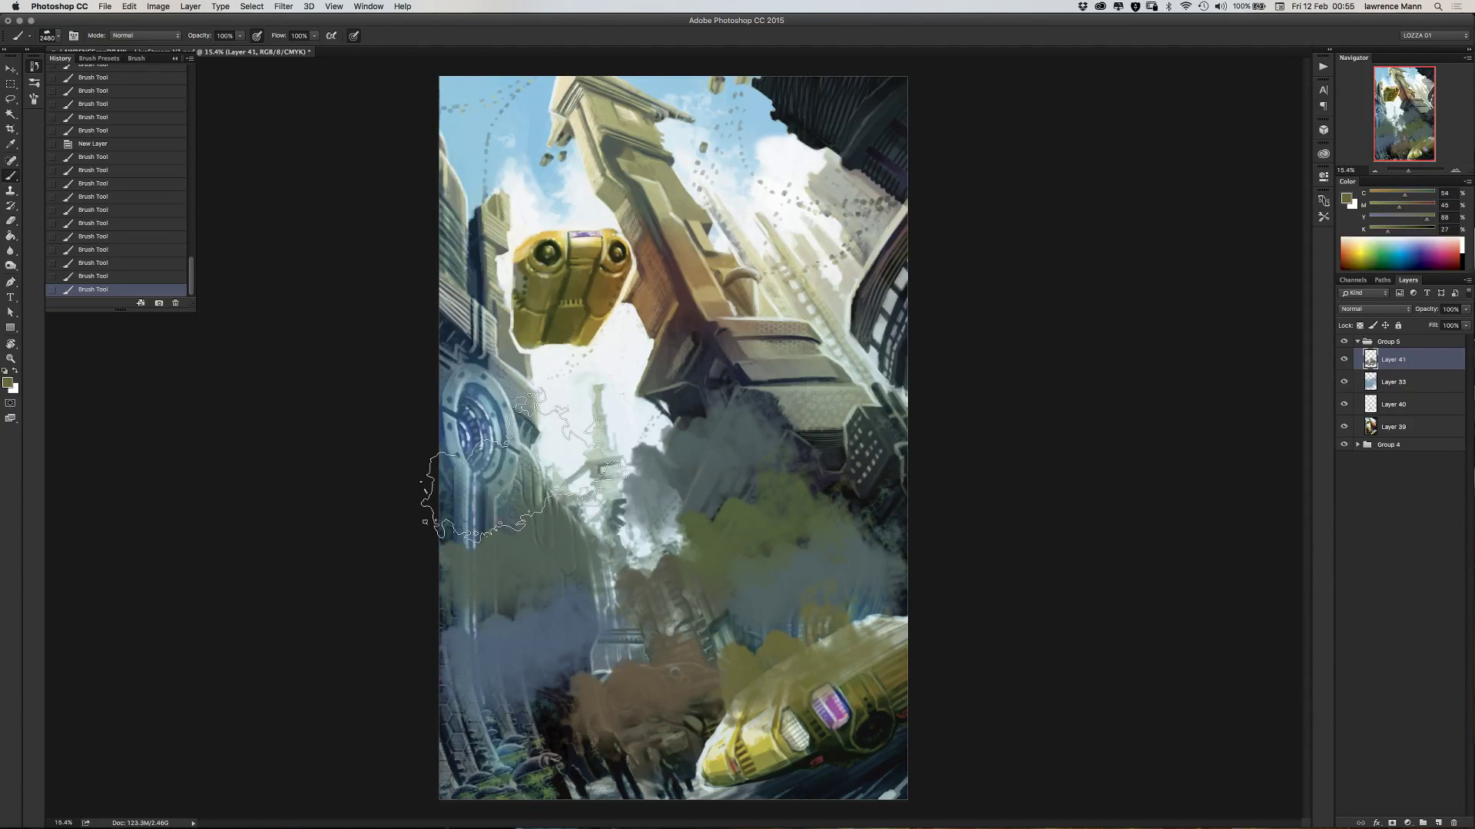
# - Undo all the coloured smoke strokes on the new layer, back to before the first brown cloud
pyautogui.press('super+alt+z')
pyautogui.press('super+alt+z')
pyautogui.press('super+alt+z')
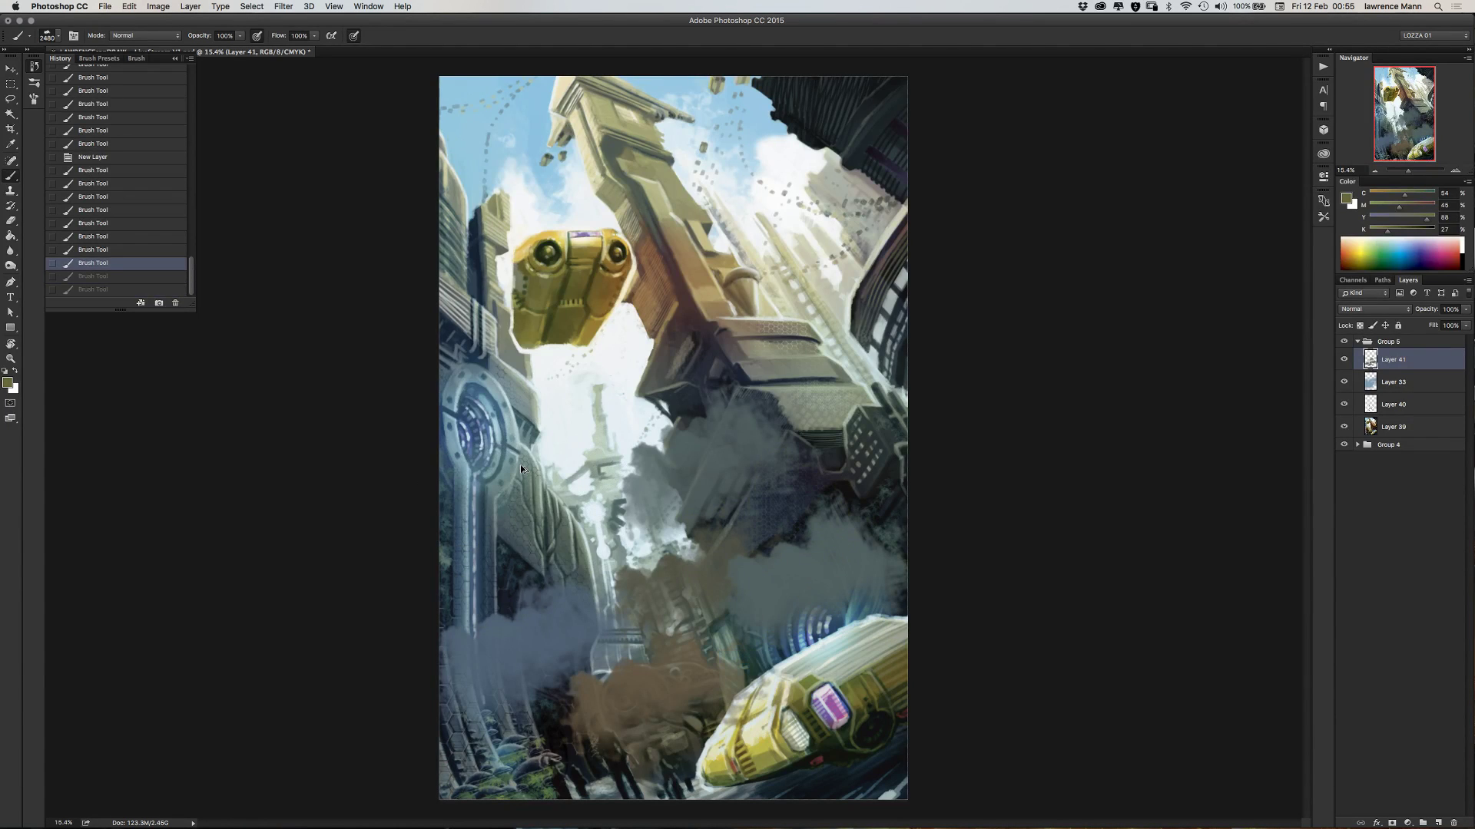
pyautogui.press('super+alt+z')
pyautogui.press('super+alt+z')
pyautogui.press('super+alt+z')
pyautogui.press('super+alt+z')
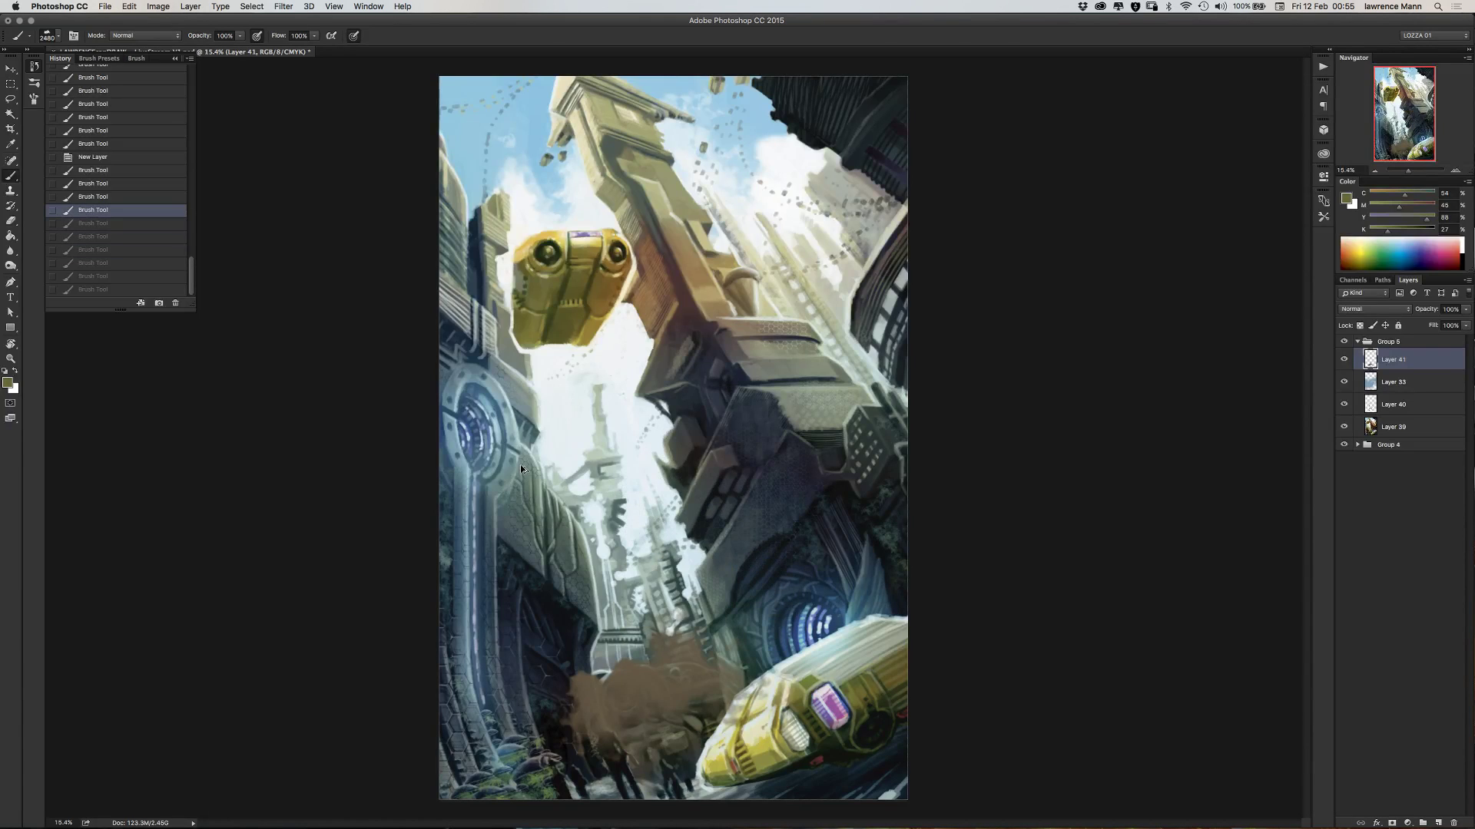
pyautogui.press('super+alt+z')
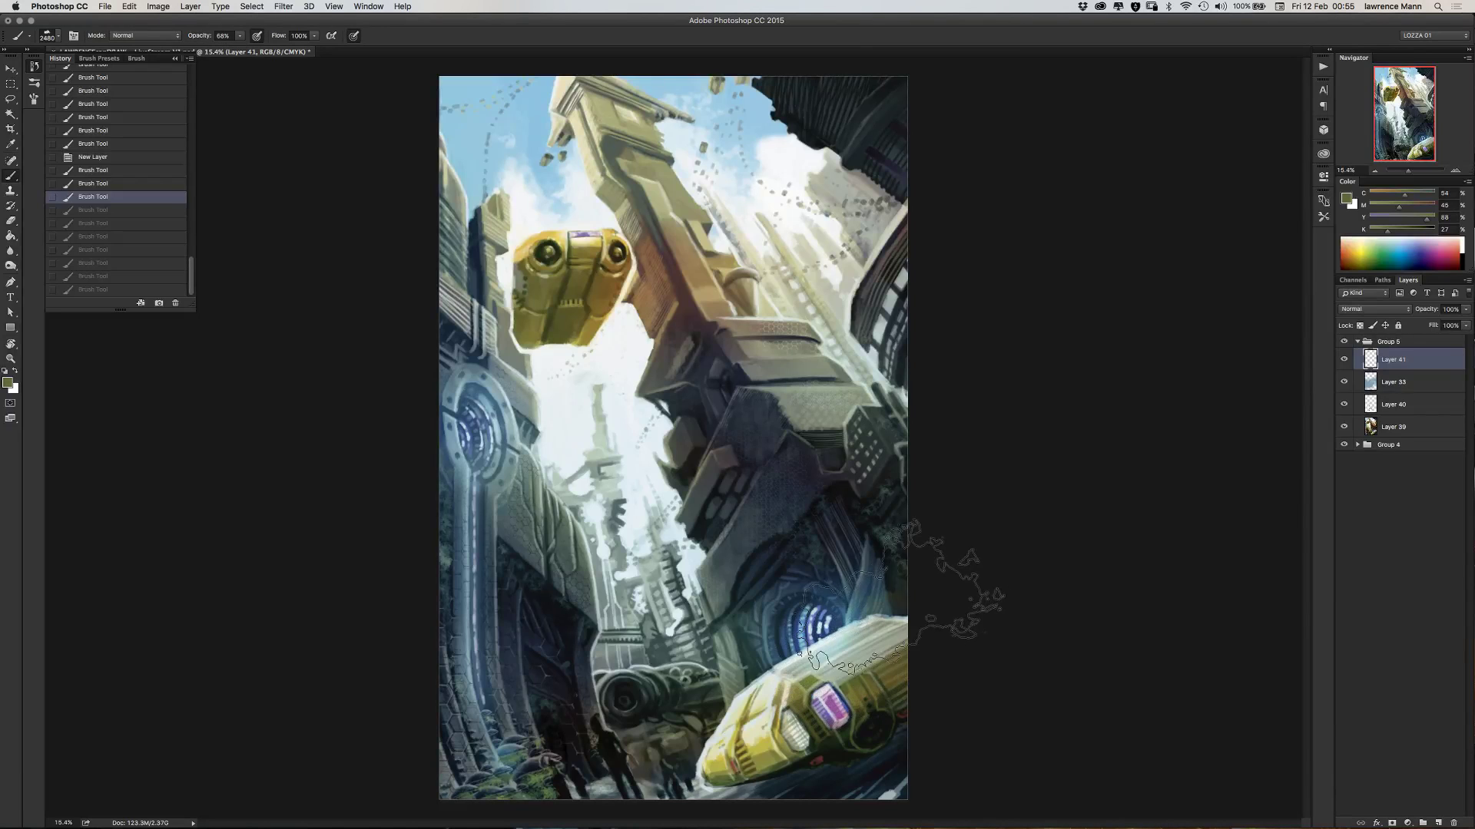
# - Paint olive-green smoke clouds over the lower right-hand building, the street and the base of the left-hand buildings
pyautogui.moveTo(898, 591)
pyautogui.mouseDown()
pyautogui.moveTo(876, 553)
pyautogui.moveTo(914, 584)
pyautogui.moveTo(806, 607)
pyautogui.moveTo(660, 599)
pyautogui.moveTo(653, 564)
pyautogui.moveTo(676, 584)
pyautogui.moveTo(645, 614)
pyautogui.mouseUp()
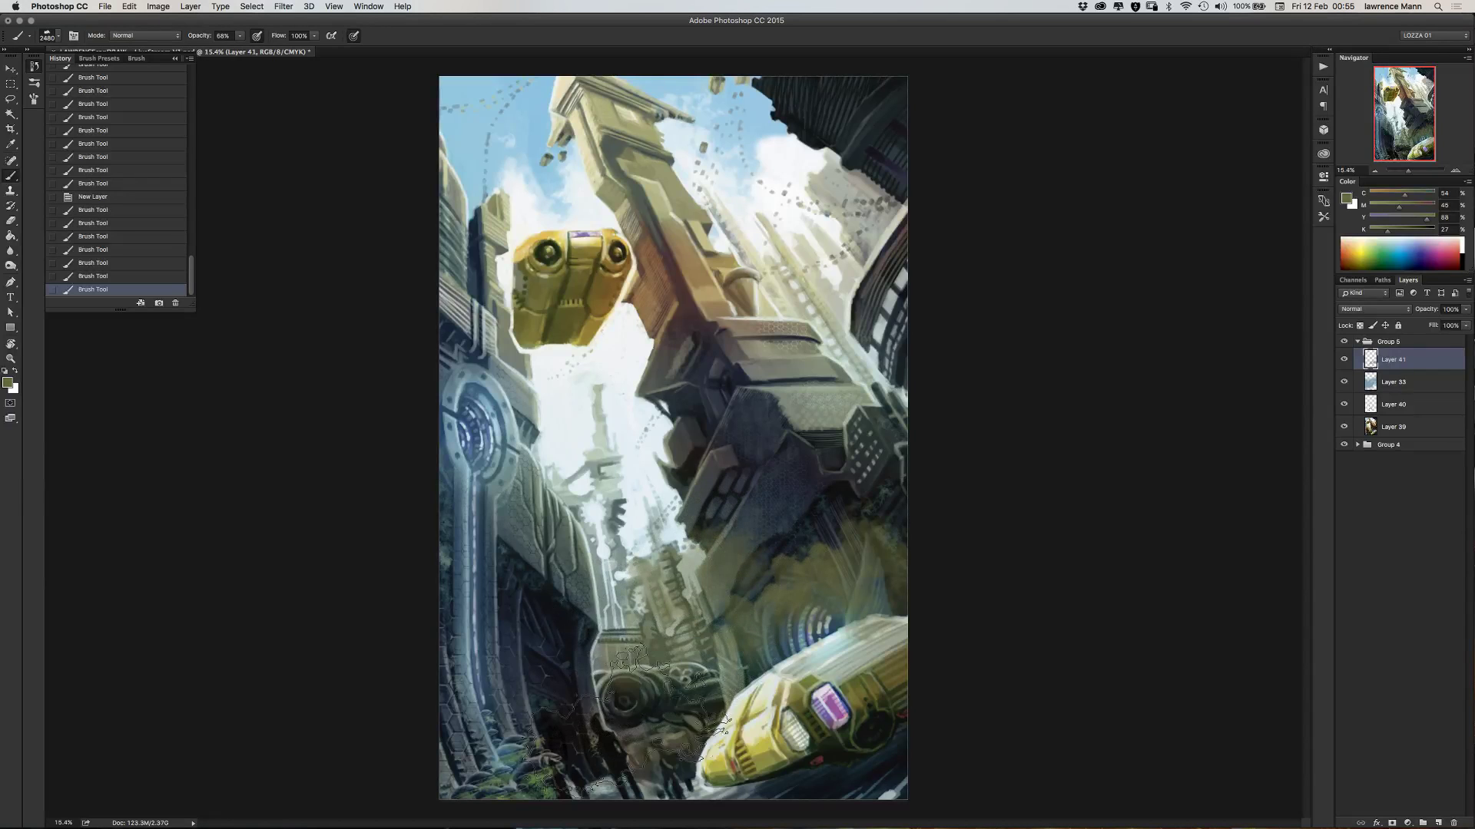
pyautogui.moveTo(630, 715)
pyautogui.mouseDown()
pyautogui.moveTo(537, 776)
pyautogui.moveTo(530, 637)
pyautogui.moveTo(523, 706)
pyautogui.moveTo(476, 729)
pyautogui.moveTo(499, 637)
pyautogui.moveTo(569, 568)
pyautogui.moveTo(584, 645)
pyautogui.moveTo(553, 675)
pyautogui.moveTo(630, 606)
pyautogui.mouseUp()
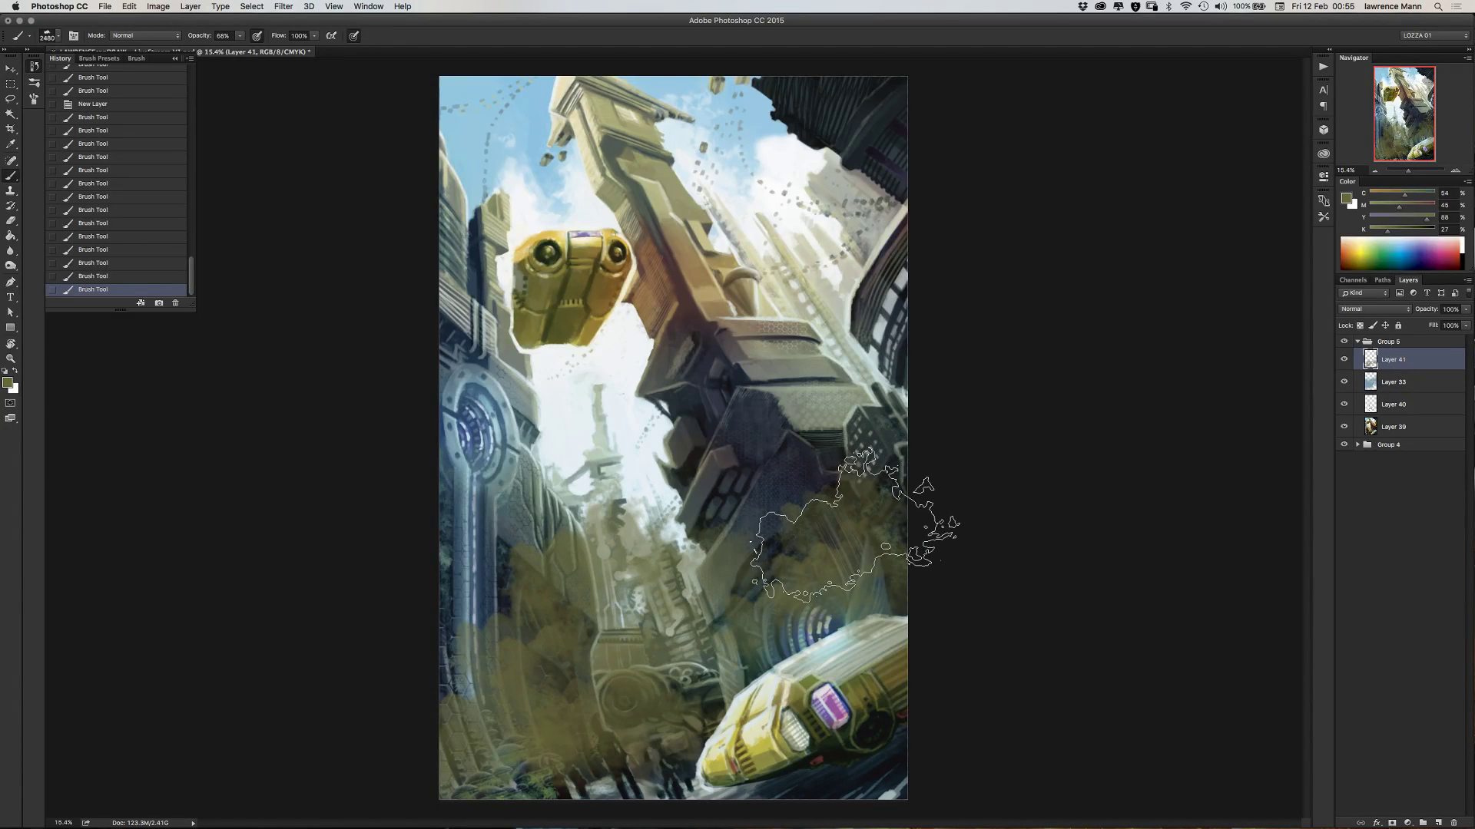
# - Create a blank white 1429 x 1707 px RGB document at 400 pixels/inch and stamp the olive cloud brush on it
pyautogui.press('super+n')
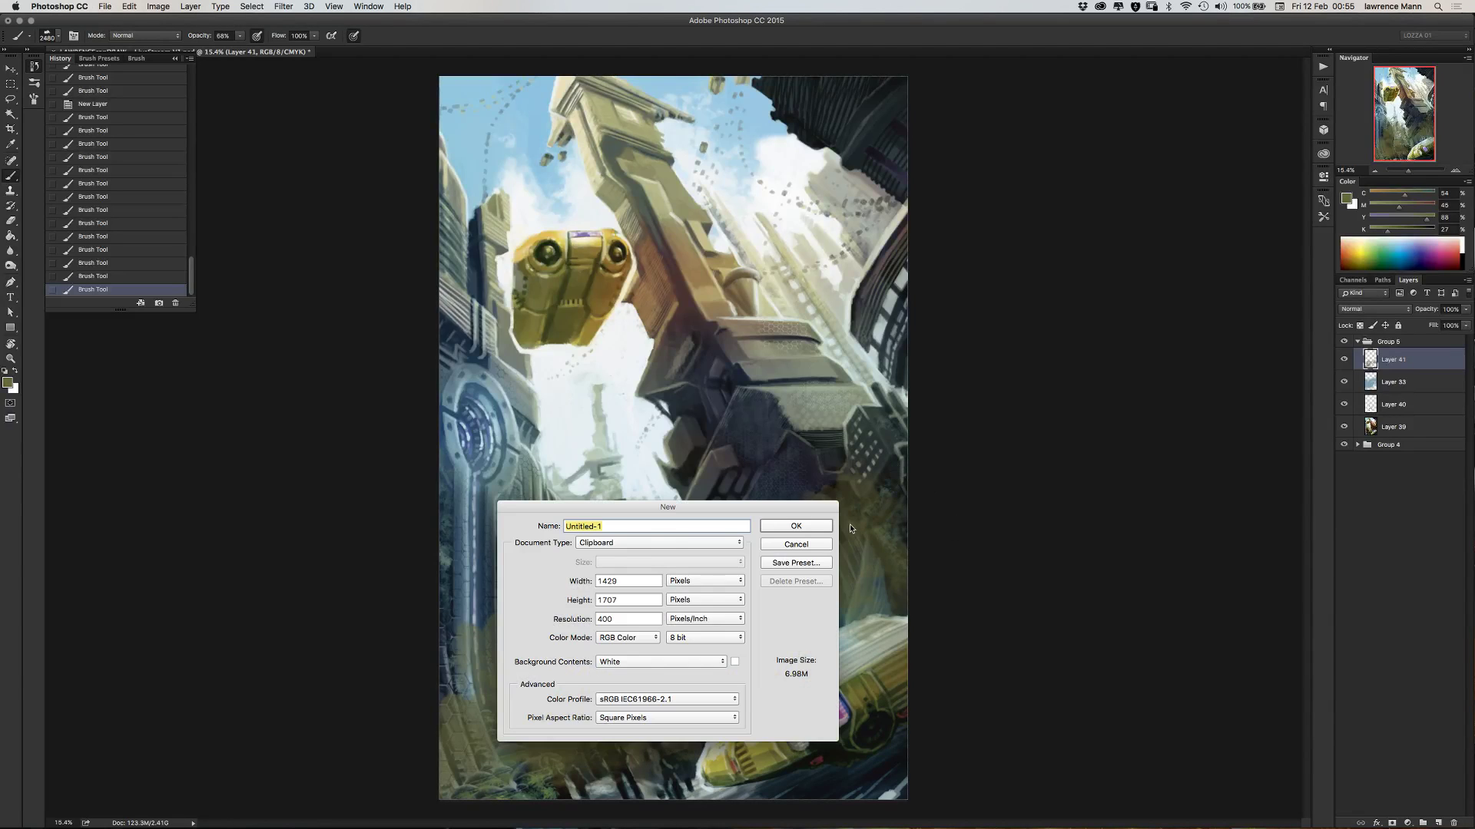
pyautogui.press('Return')
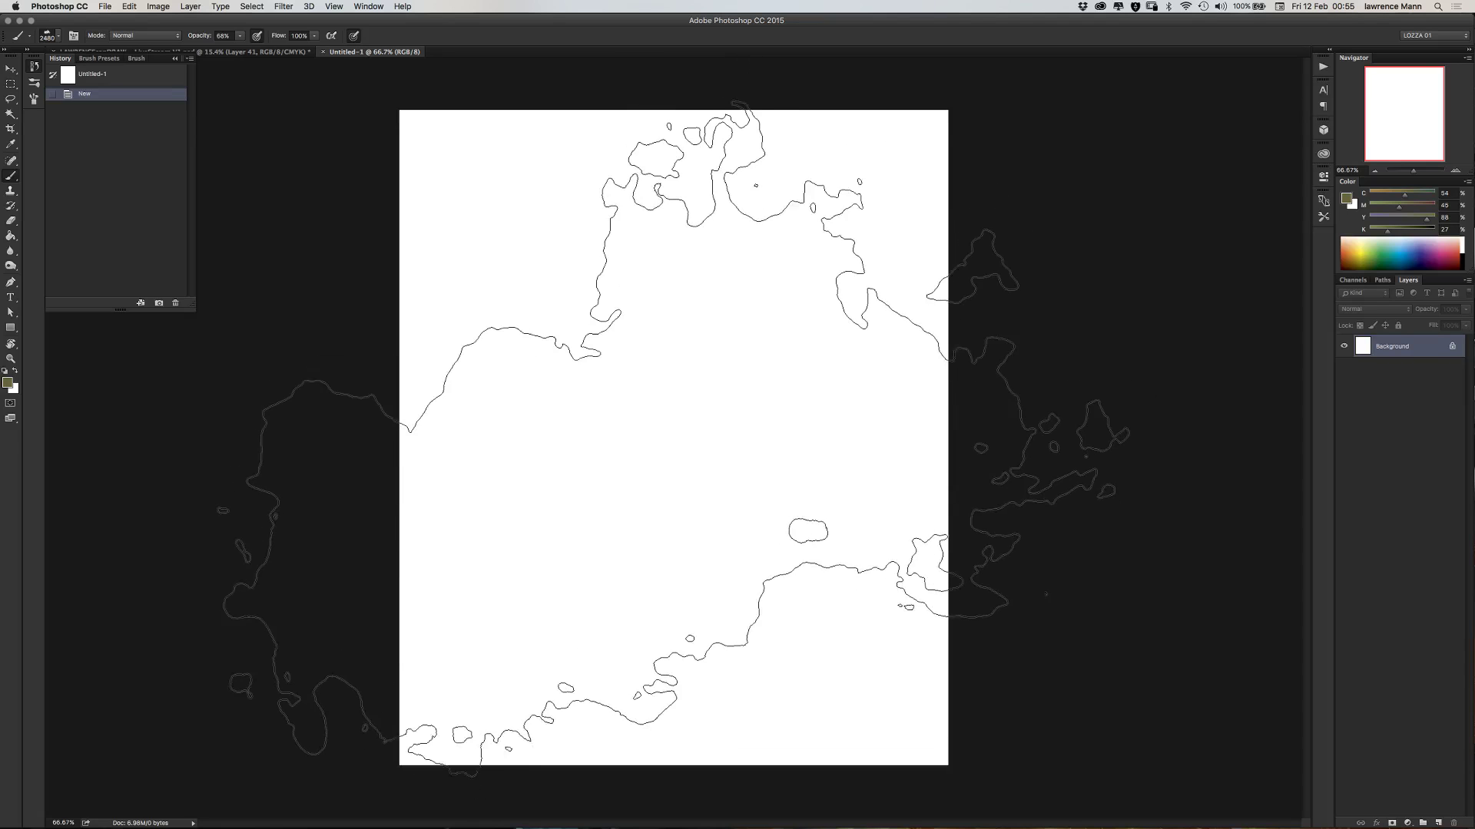
pyautogui.moveTo(647, 361); pyautogui.dragTo(651, 415)
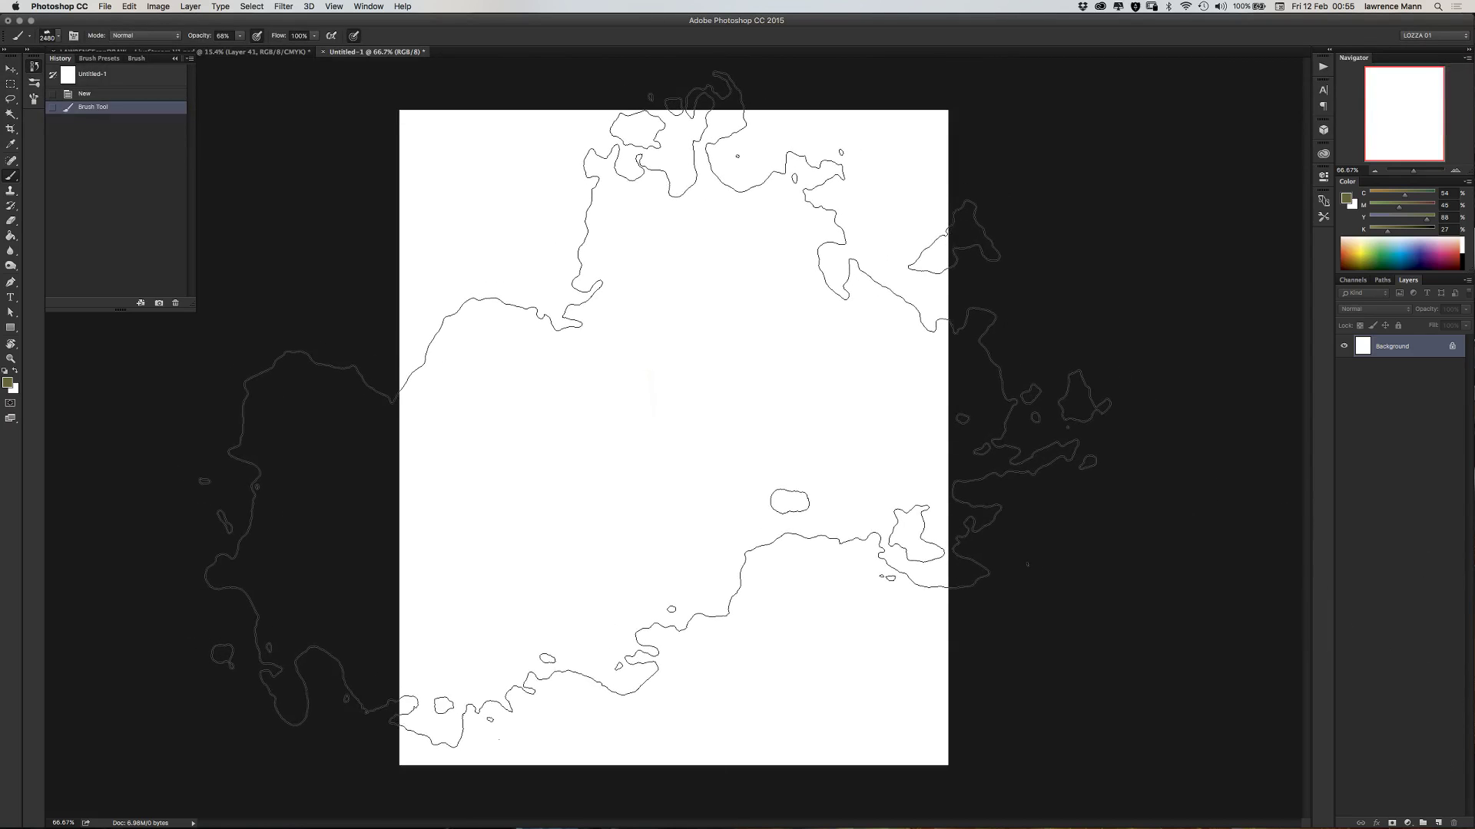
pyautogui.click(715, 473)
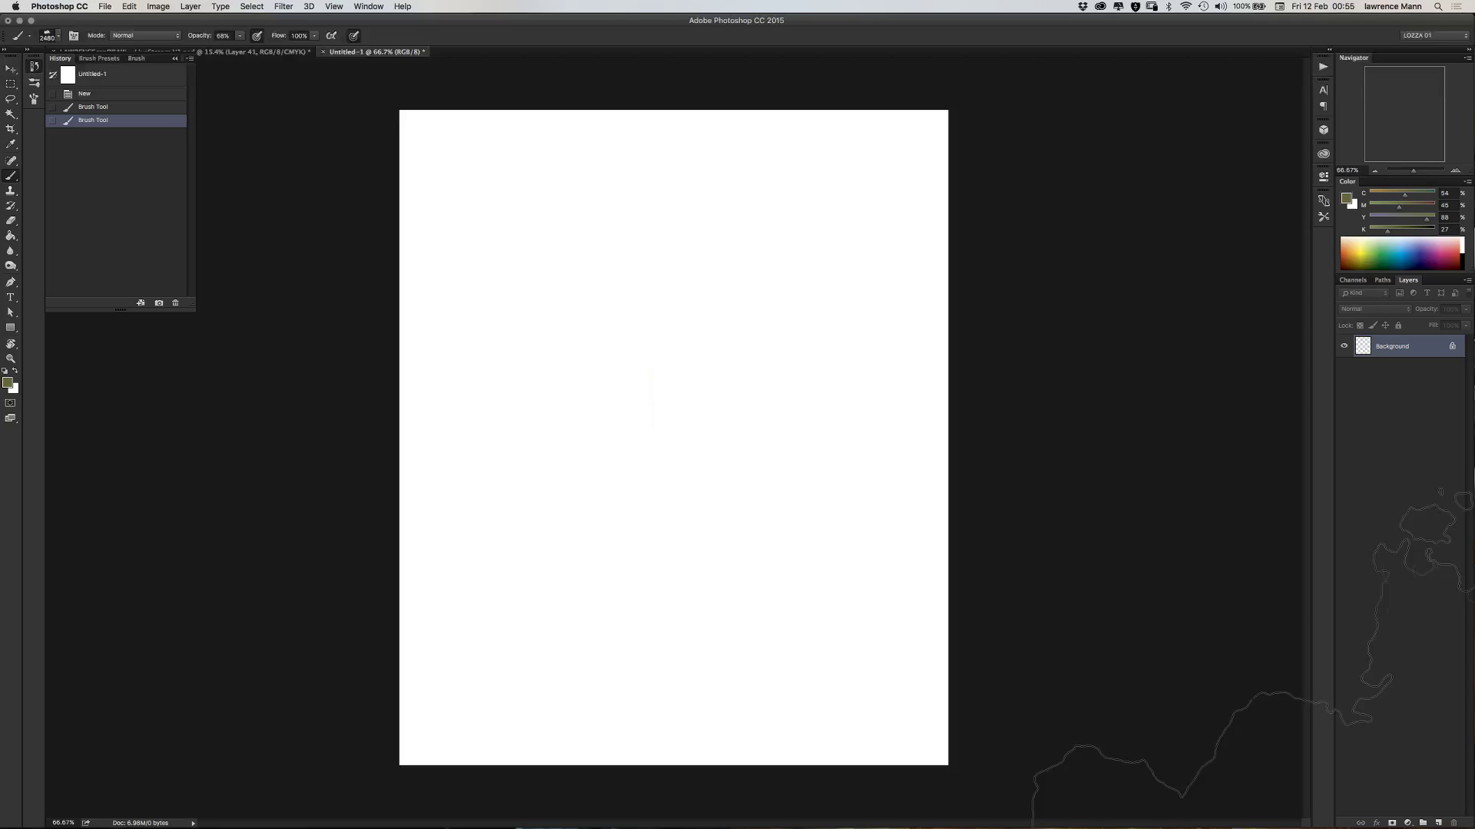
pyautogui.click(675, 438)
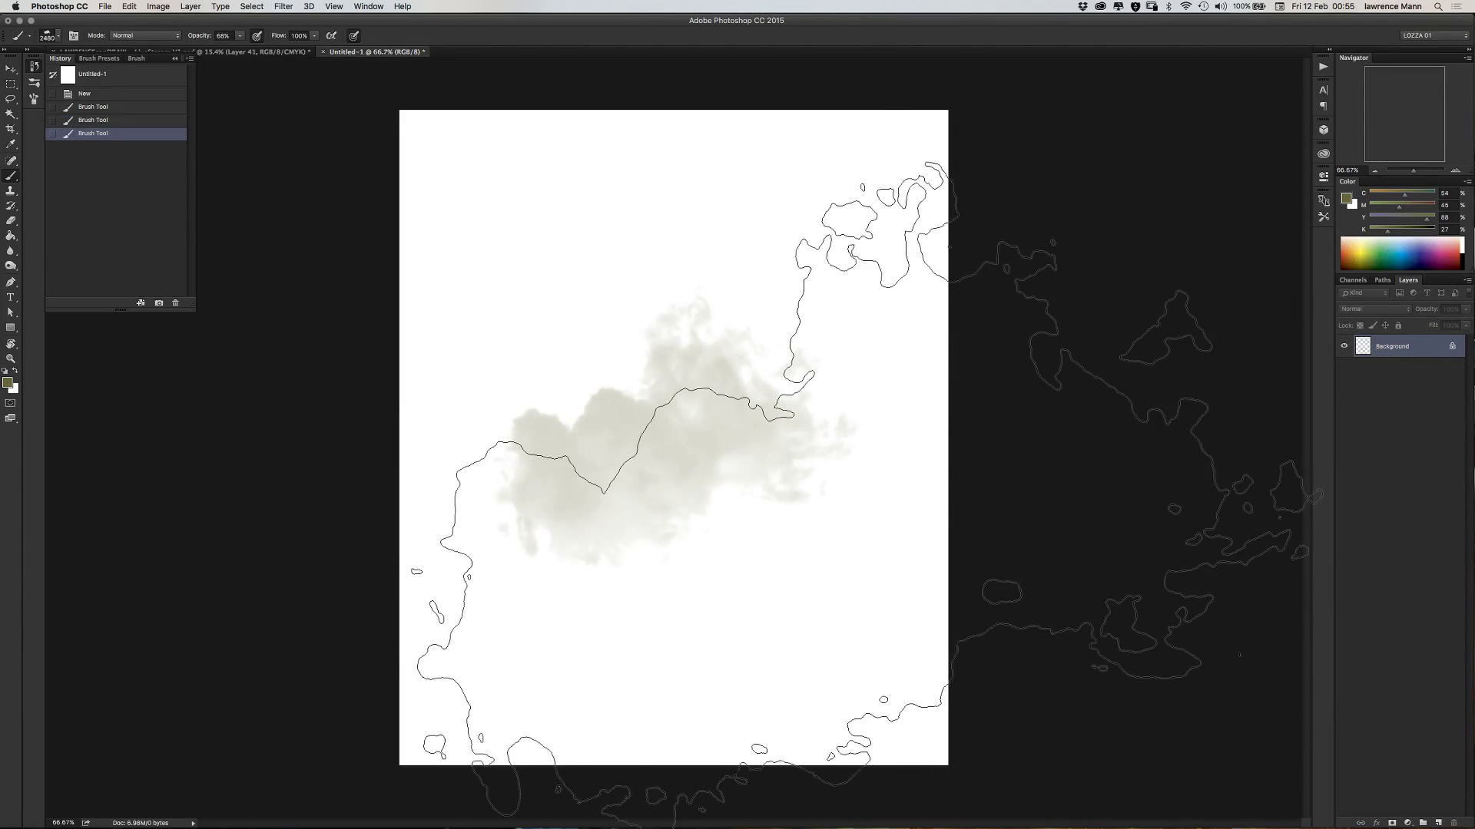
pyautogui.moveTo(561, 414)
pyautogui.mouseDown()
pyautogui.moveTo(511, 426)
pyautogui.moveTo(537, 484)
pyautogui.mouseUp()
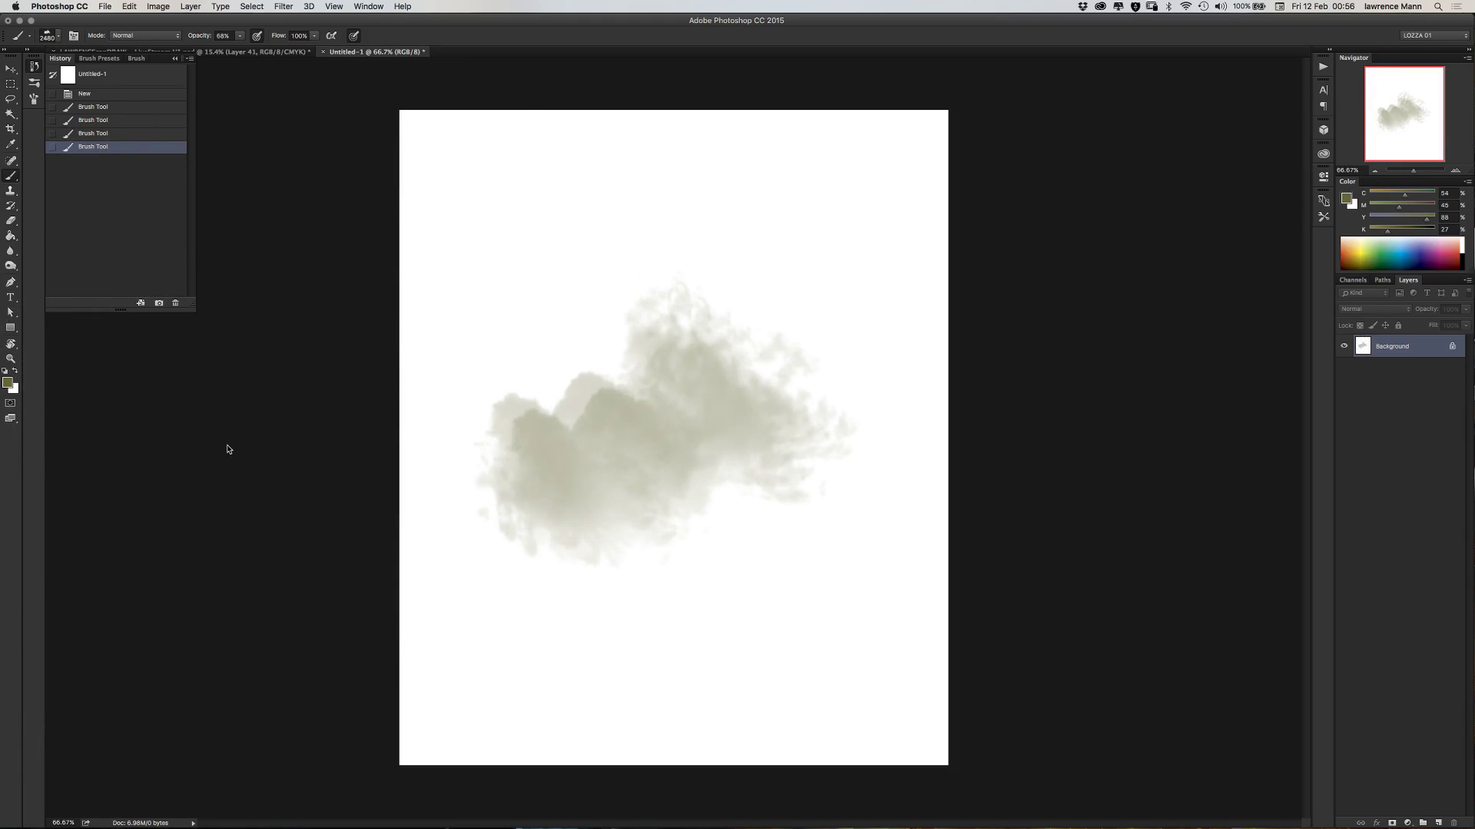
# - Step the test document back to the single faint cloud stamp and examine its shape at up to 200% zoom
pyautogui.click(159, 120)
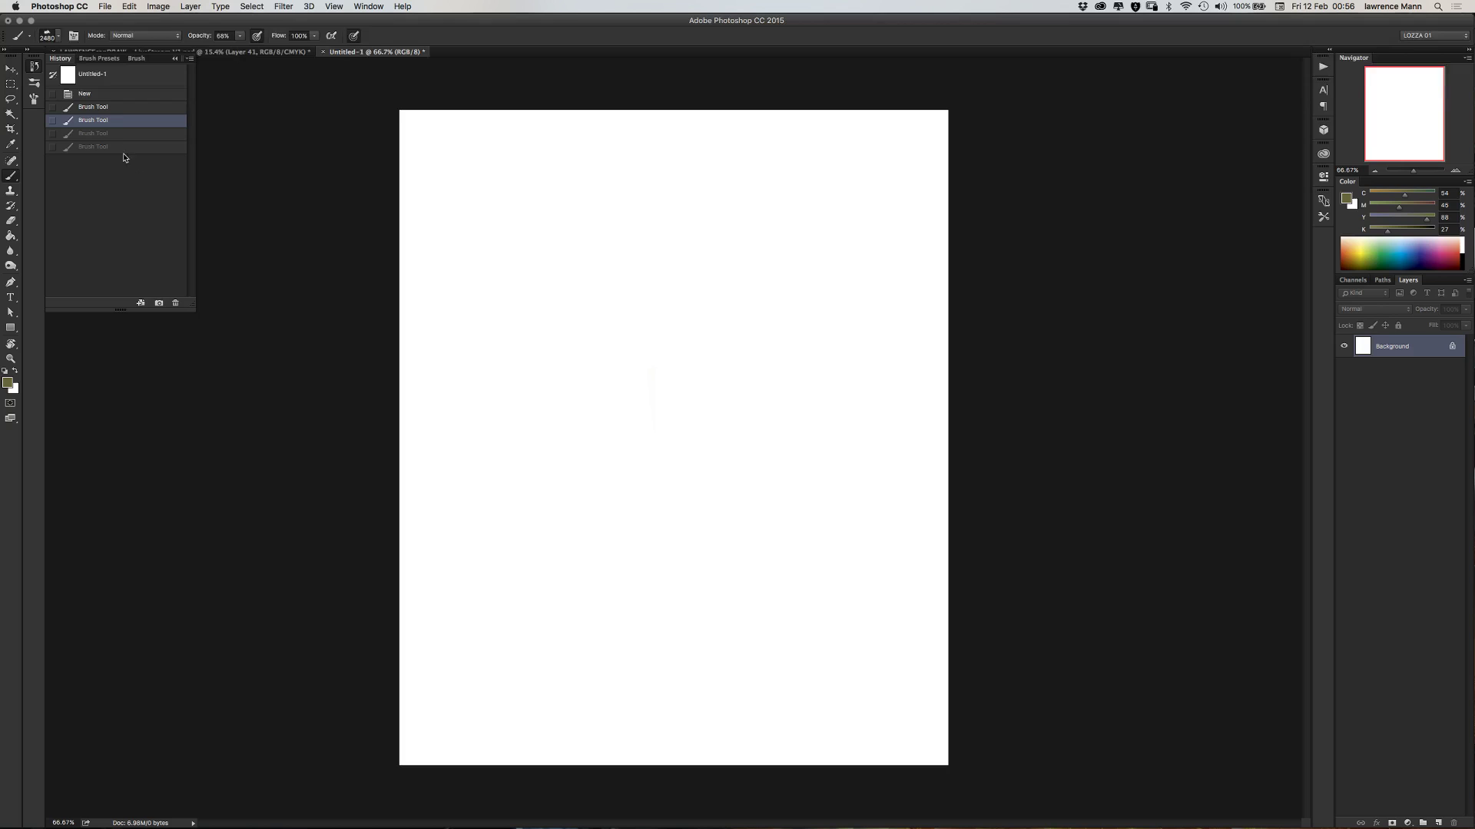
pyautogui.click(114, 134)
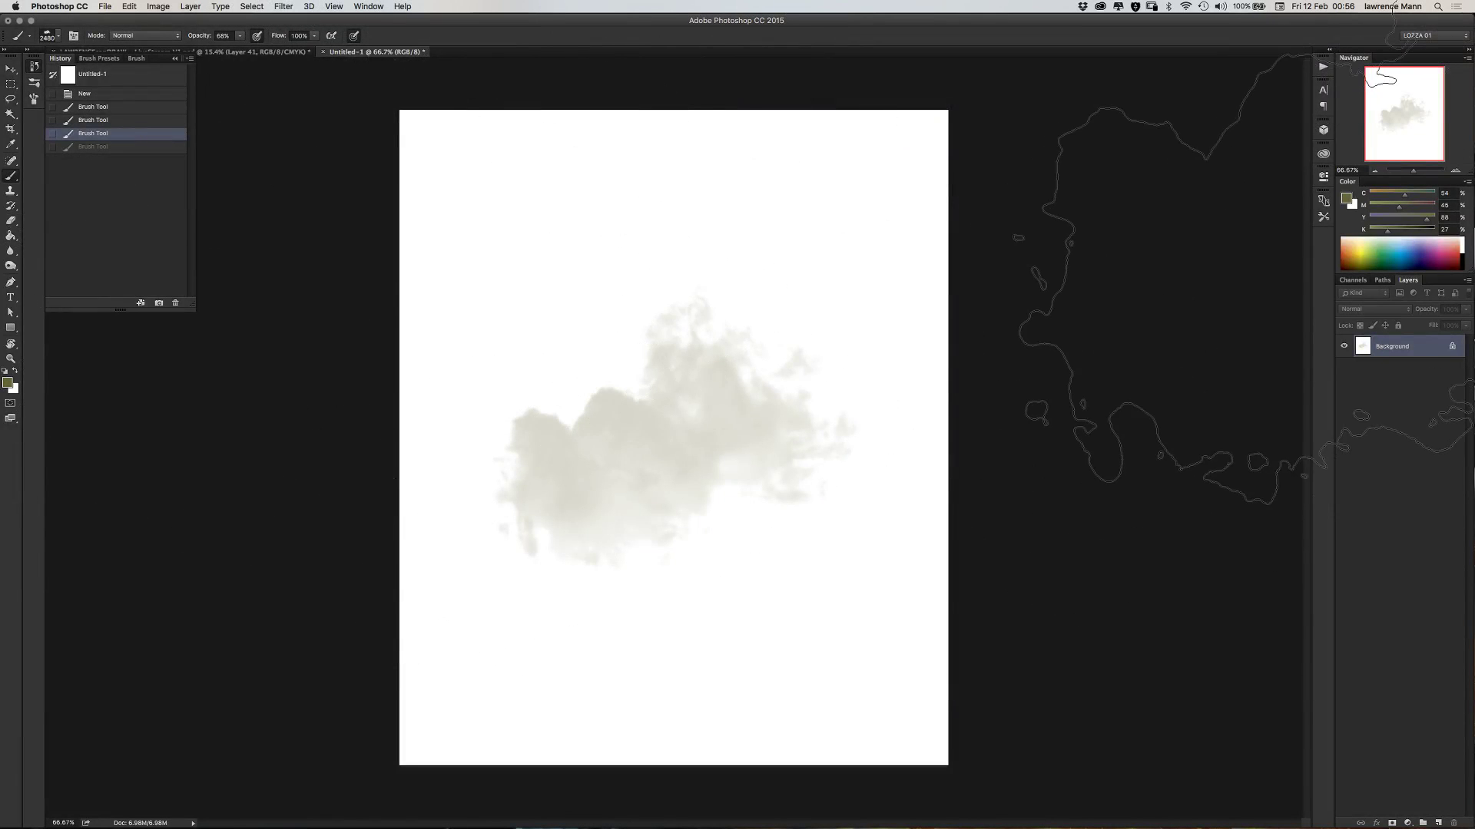
pyautogui.click(1454, 171)
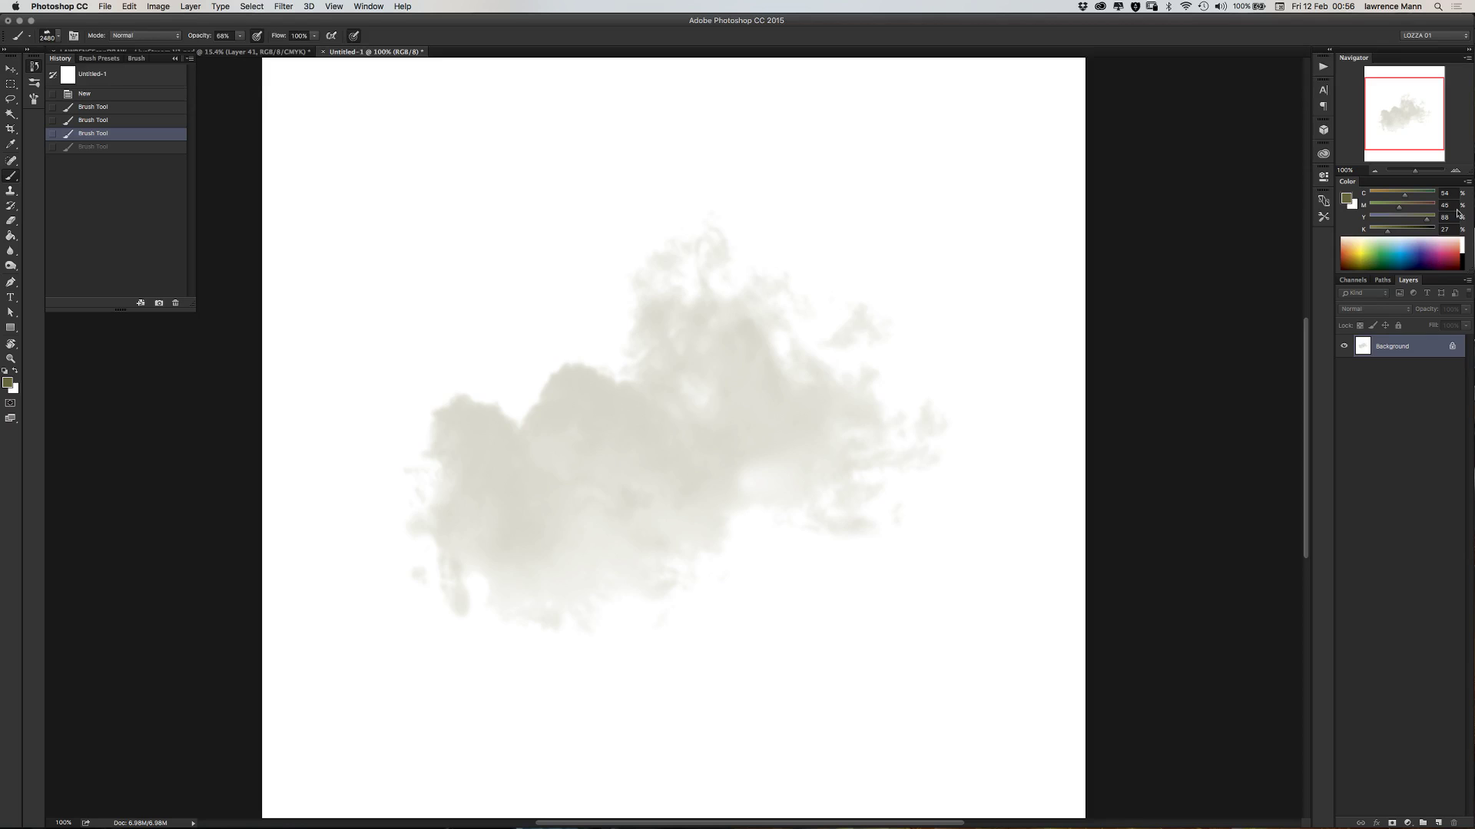
pyautogui.click(1455, 169)
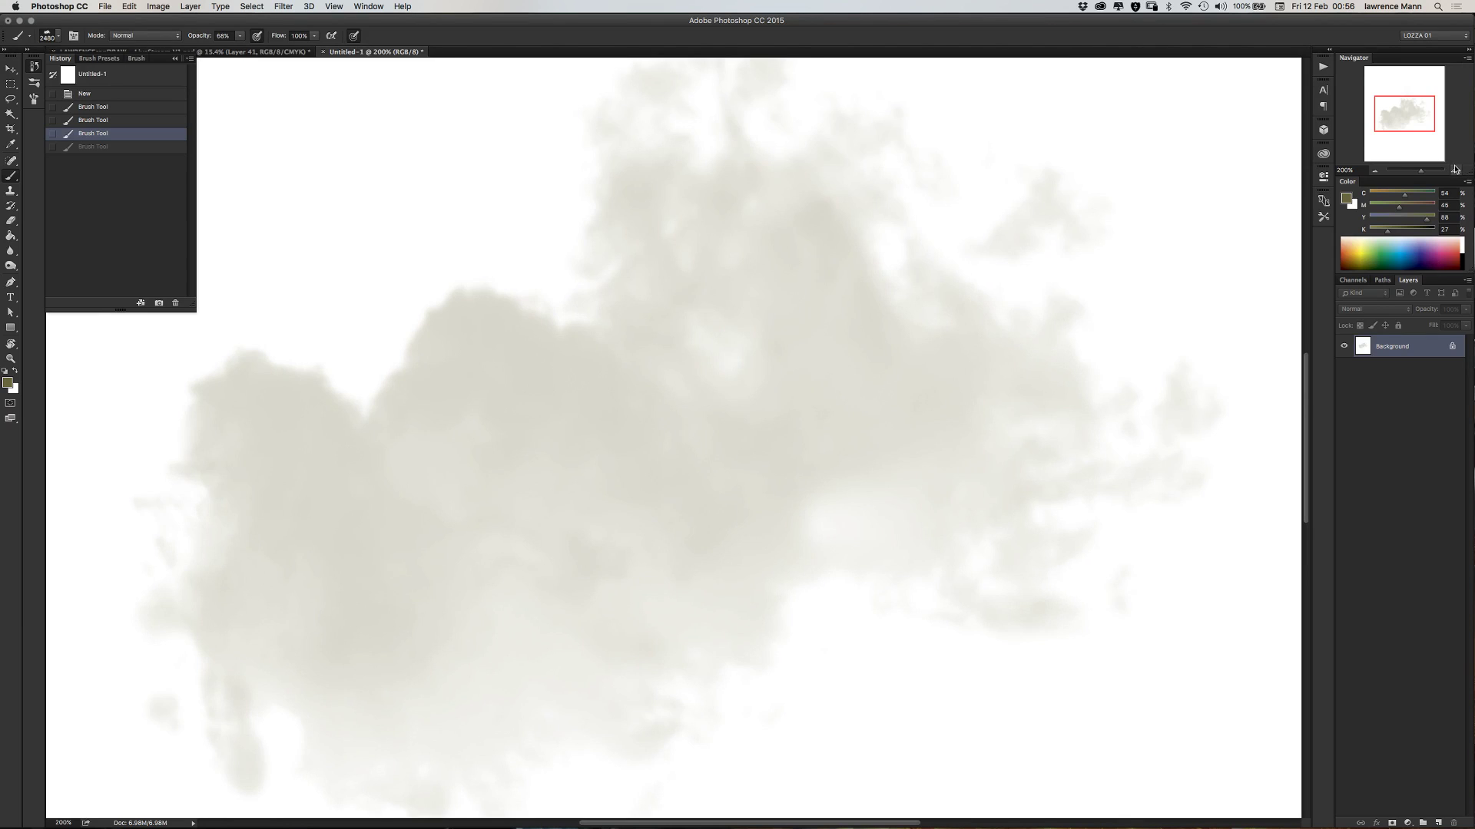
pyautogui.click(1375, 171)
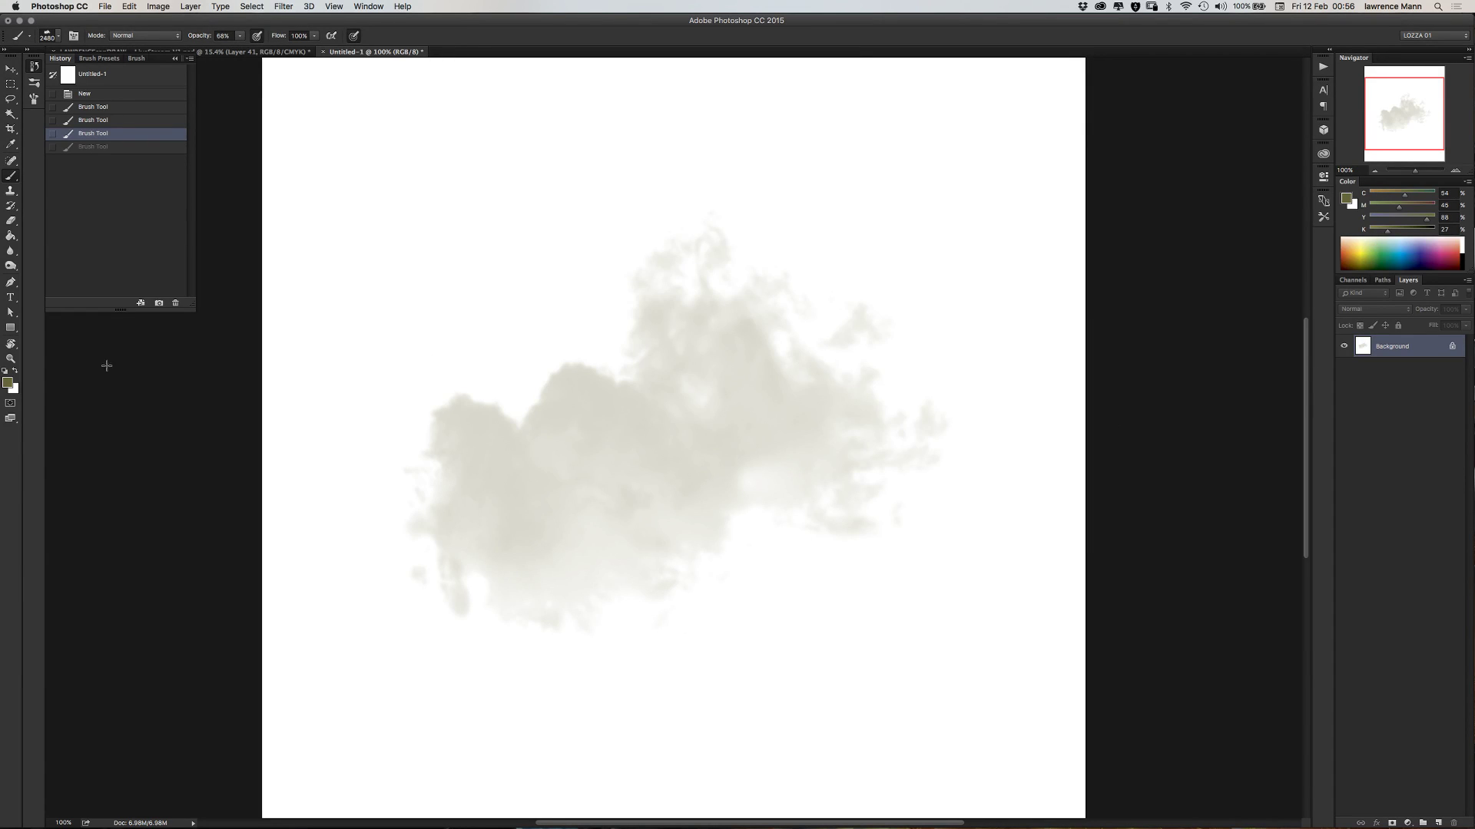
# - Stamp one cloud in black with C, M, Y and K at 100 on the cleared test canvas, and close the document without saving
pyautogui.click(16, 372)
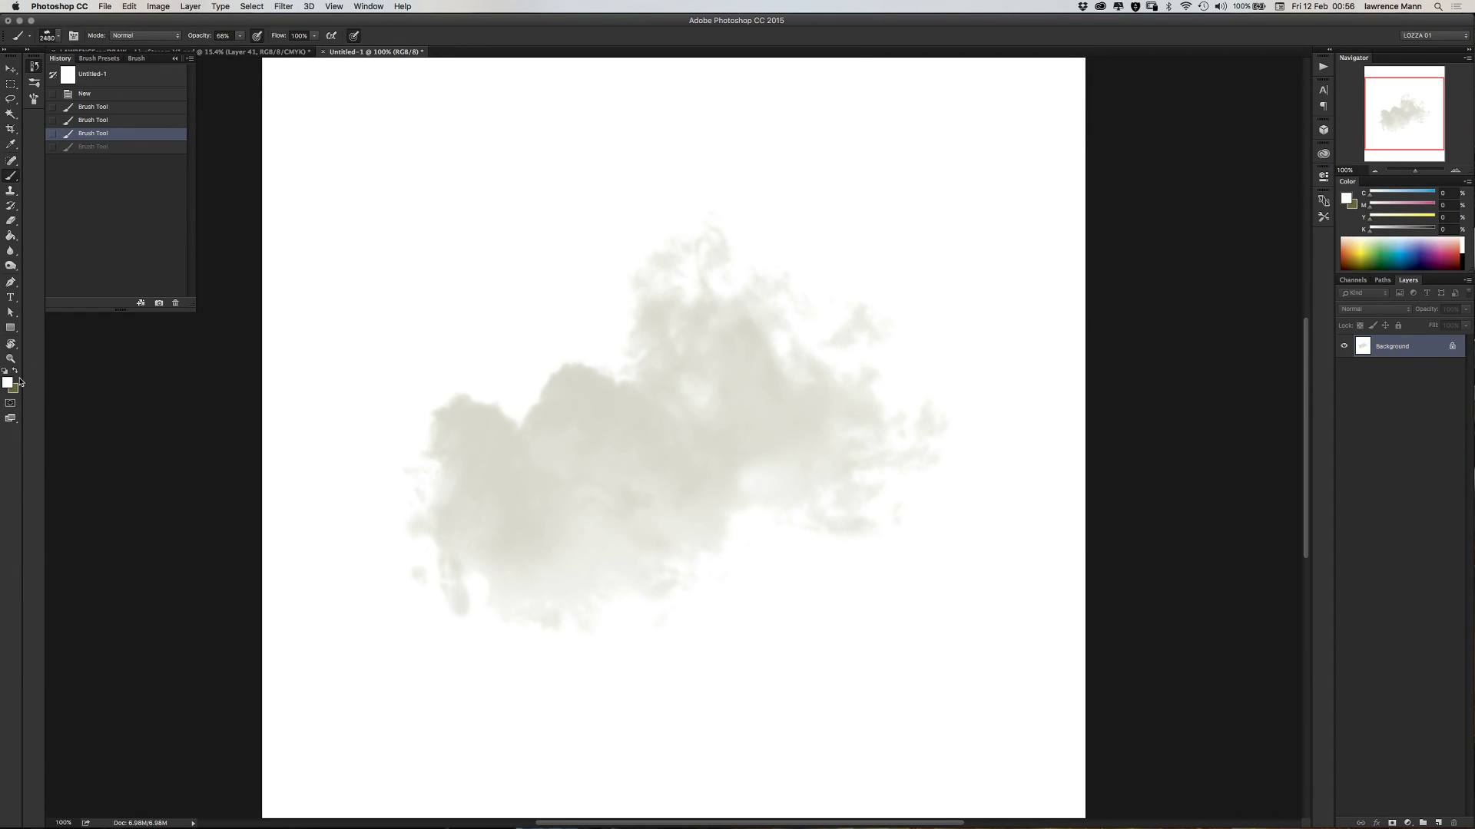
pyautogui.click(102, 94)
pyautogui.click(1435, 230)
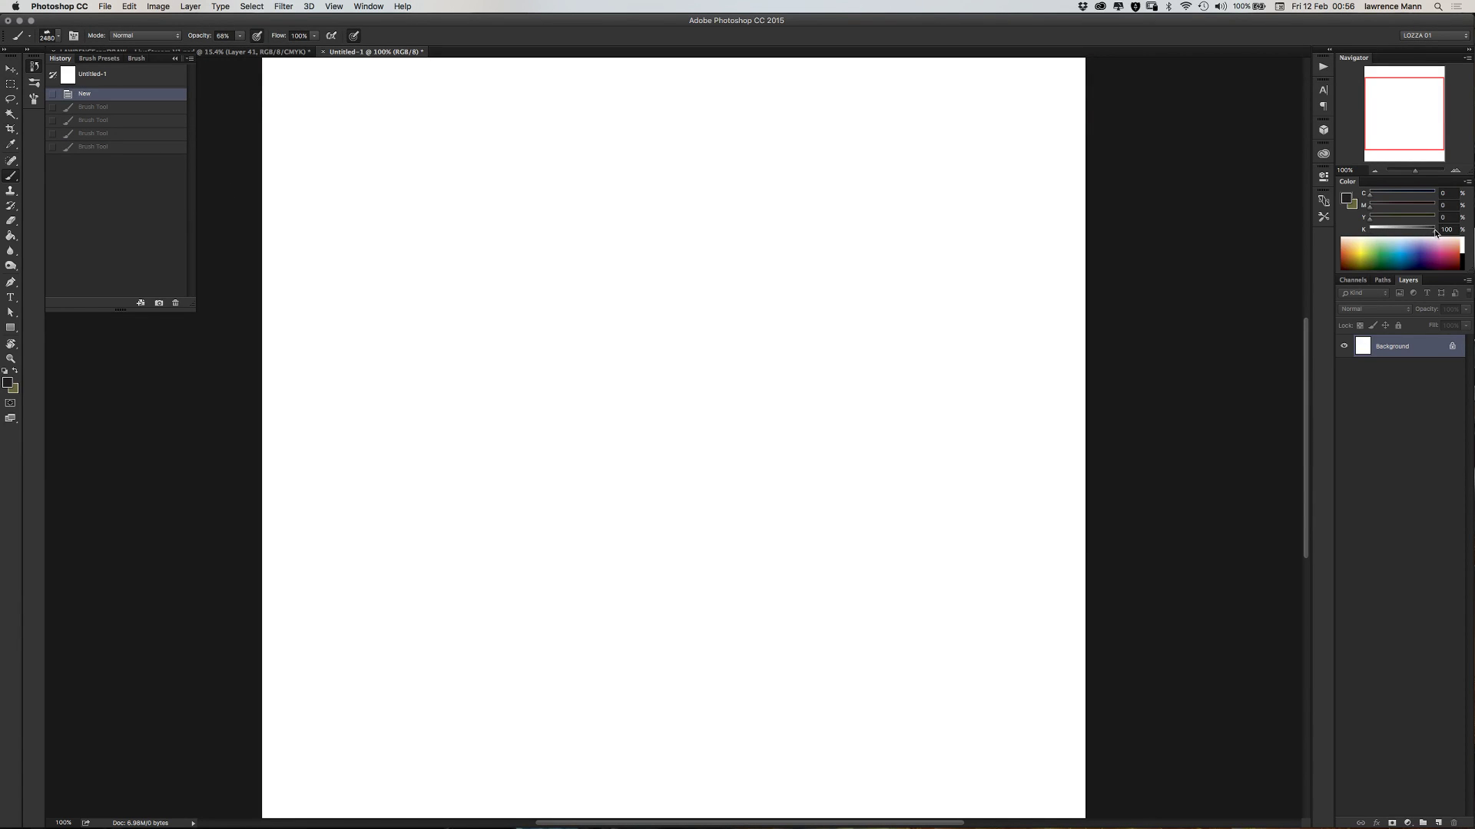
pyautogui.click(1435, 221)
pyautogui.click(1435, 206)
pyautogui.click(1436, 194)
pyautogui.click(804, 371)
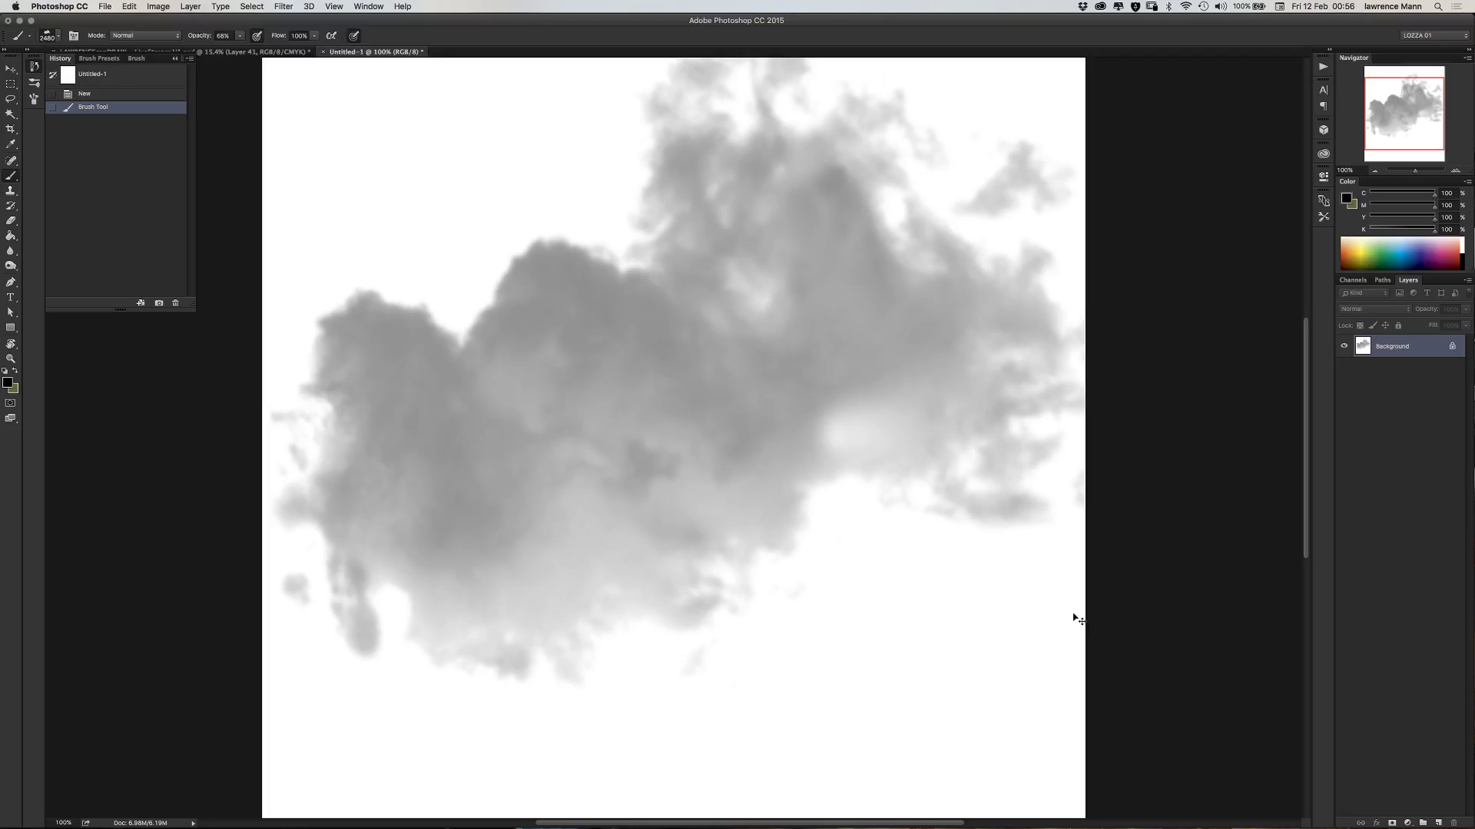
pyautogui.press('super+w')
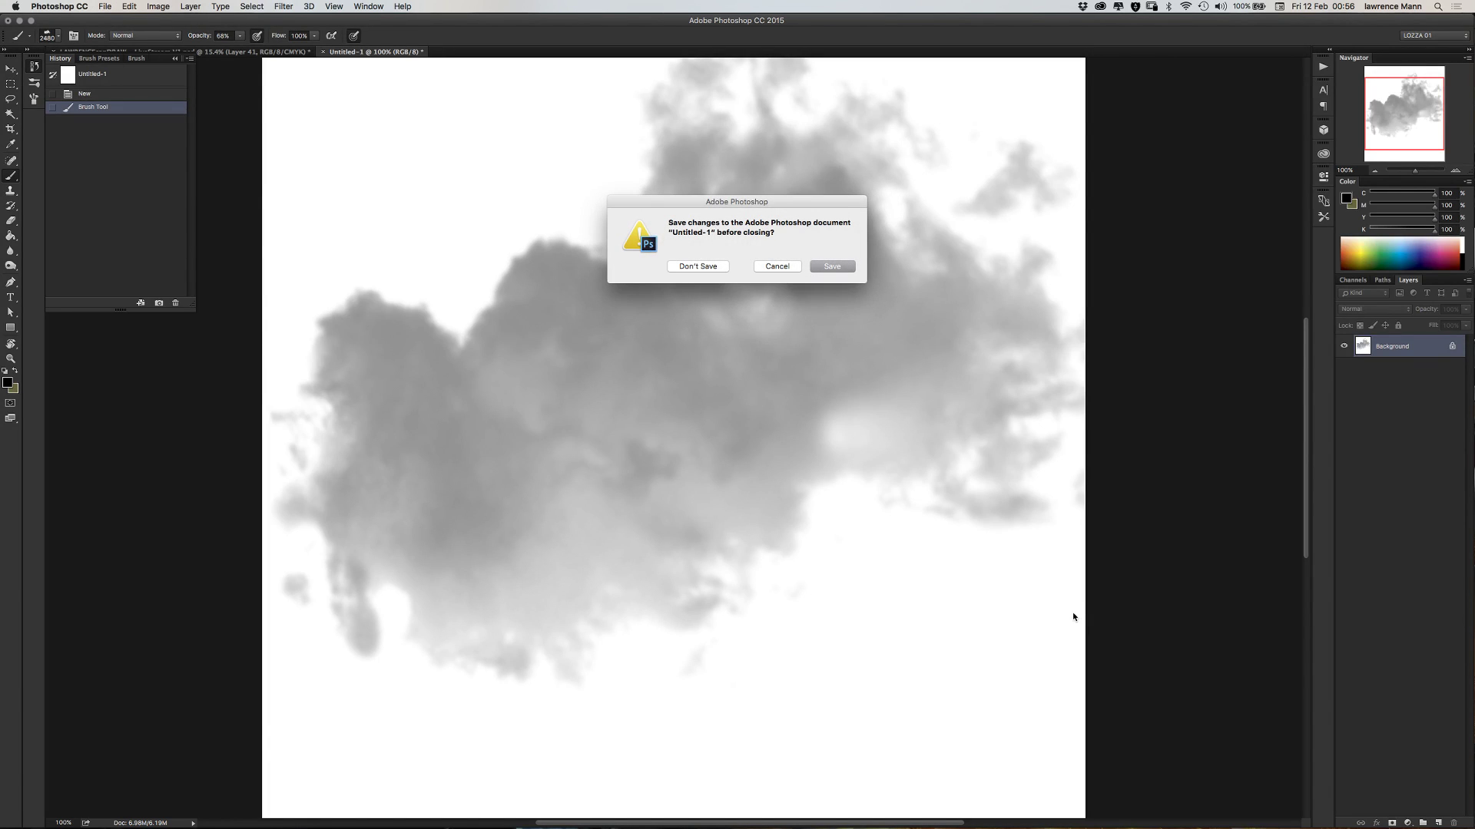
pyautogui.click(698, 267)
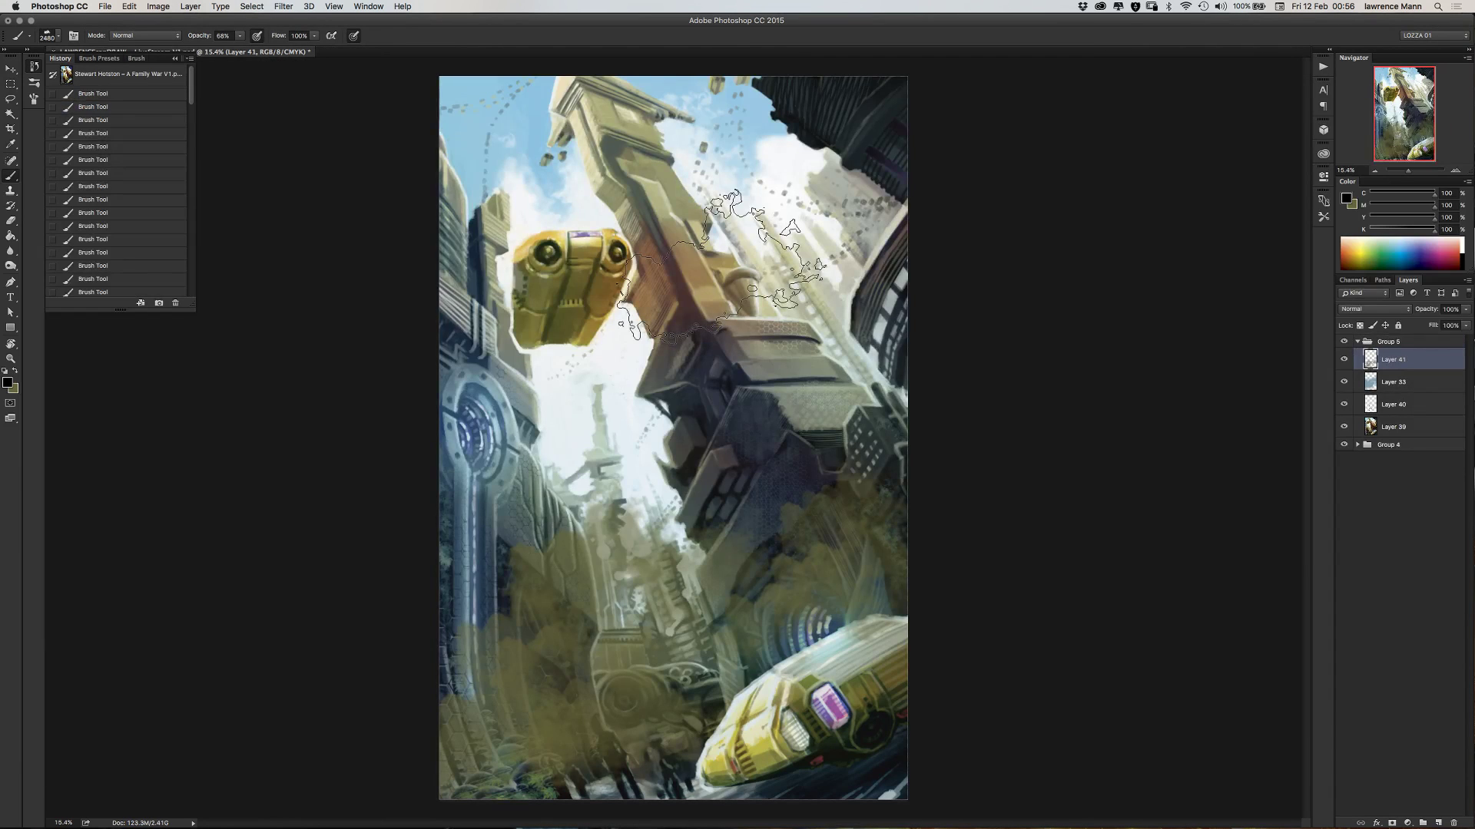
# - Restore the olive foreground colour and paint more smoke over the lower left-hand building and the street
pyautogui.click(16, 371)
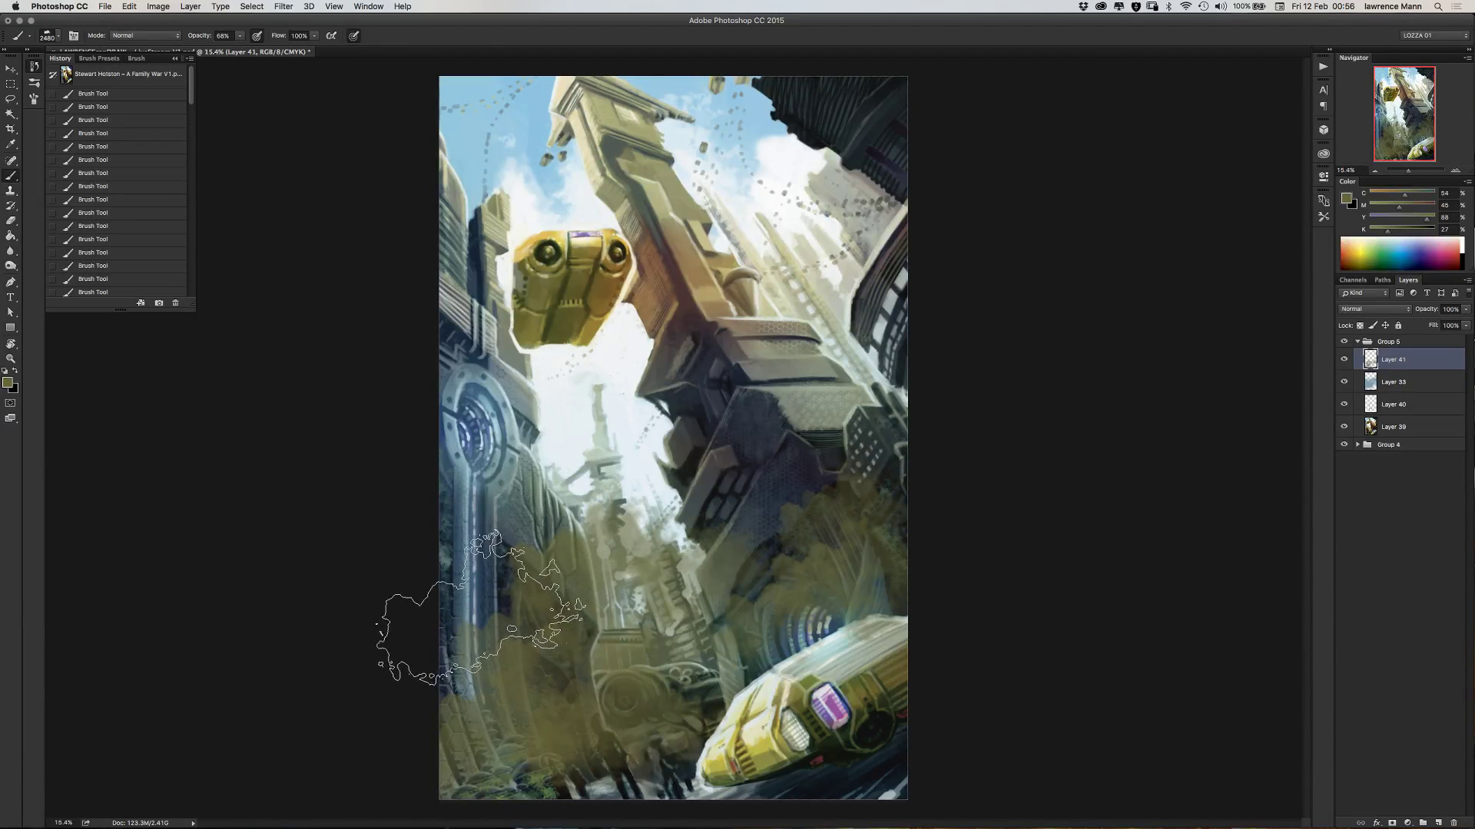
pyautogui.moveTo(480, 606); pyautogui.dragTo(430, 645)
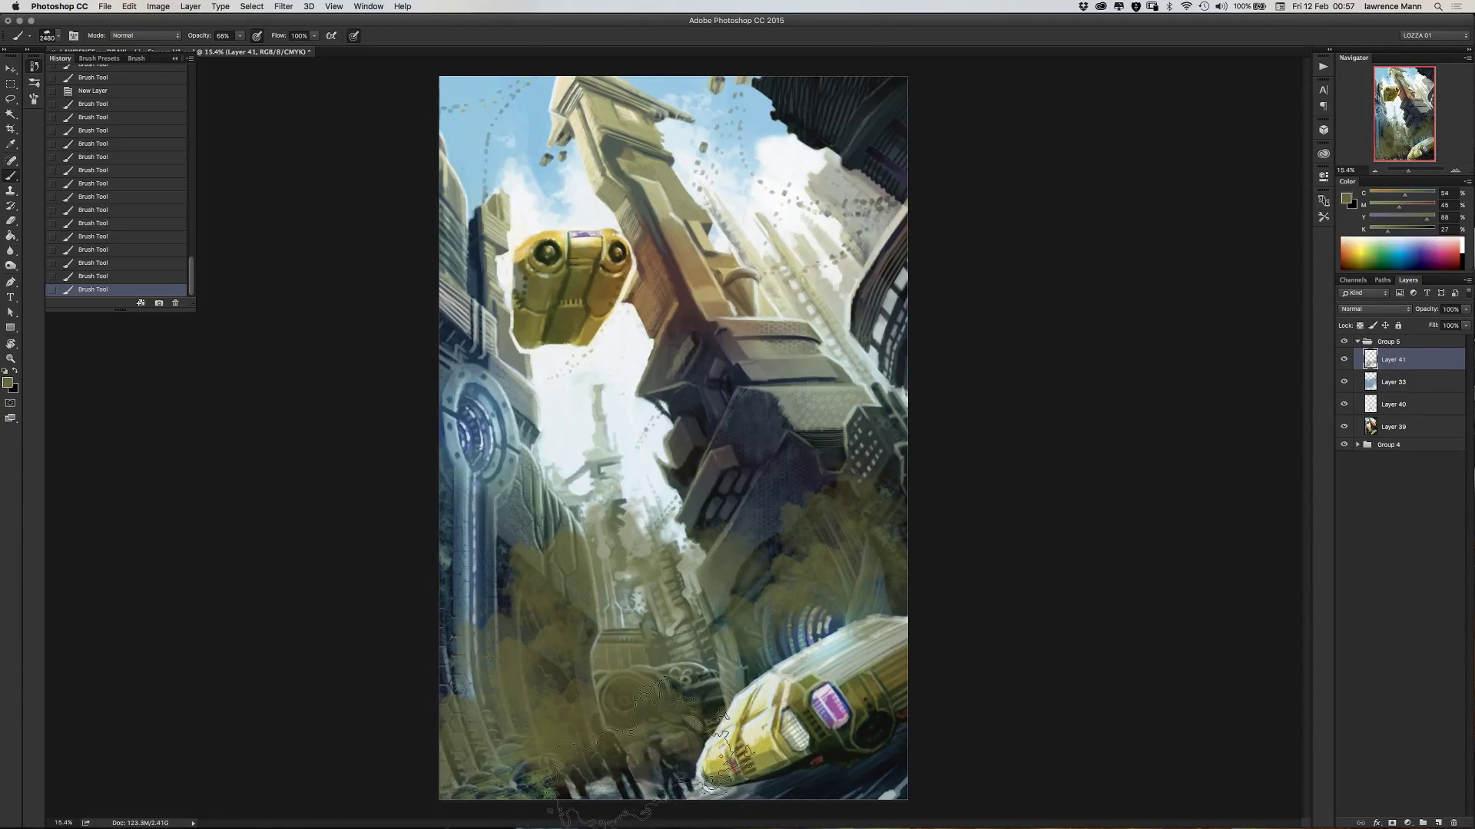
pyautogui.moveTo(652, 765)
pyautogui.mouseDown()
pyautogui.moveTo(547, 774)
pyautogui.moveTo(550, 787)
pyautogui.moveTo(645, 614)
pyautogui.mouseUp()
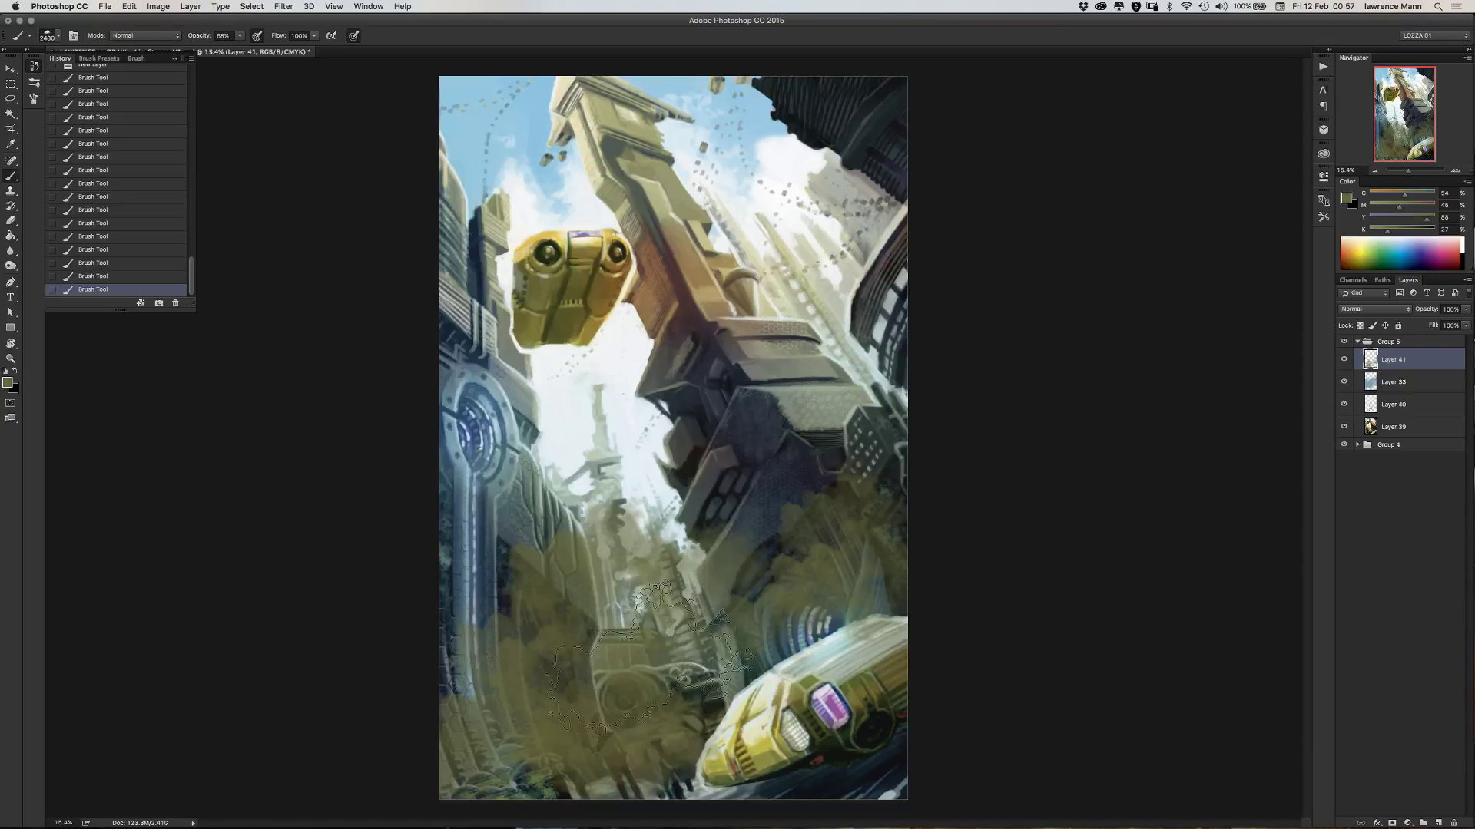
# - Warm the brush colour to brown by lowering cyan and setting yellow to 70, and paint smoke over the street's centre
pyautogui.click(1386, 194)
pyautogui.click(1416, 219)
pyautogui.moveTo(614, 725)
pyautogui.mouseDown()
pyautogui.moveTo(672, 660)
pyautogui.moveTo(655, 755)
pyautogui.moveTo(607, 808)
pyautogui.moveTo(634, 784)
pyautogui.mouseUp()
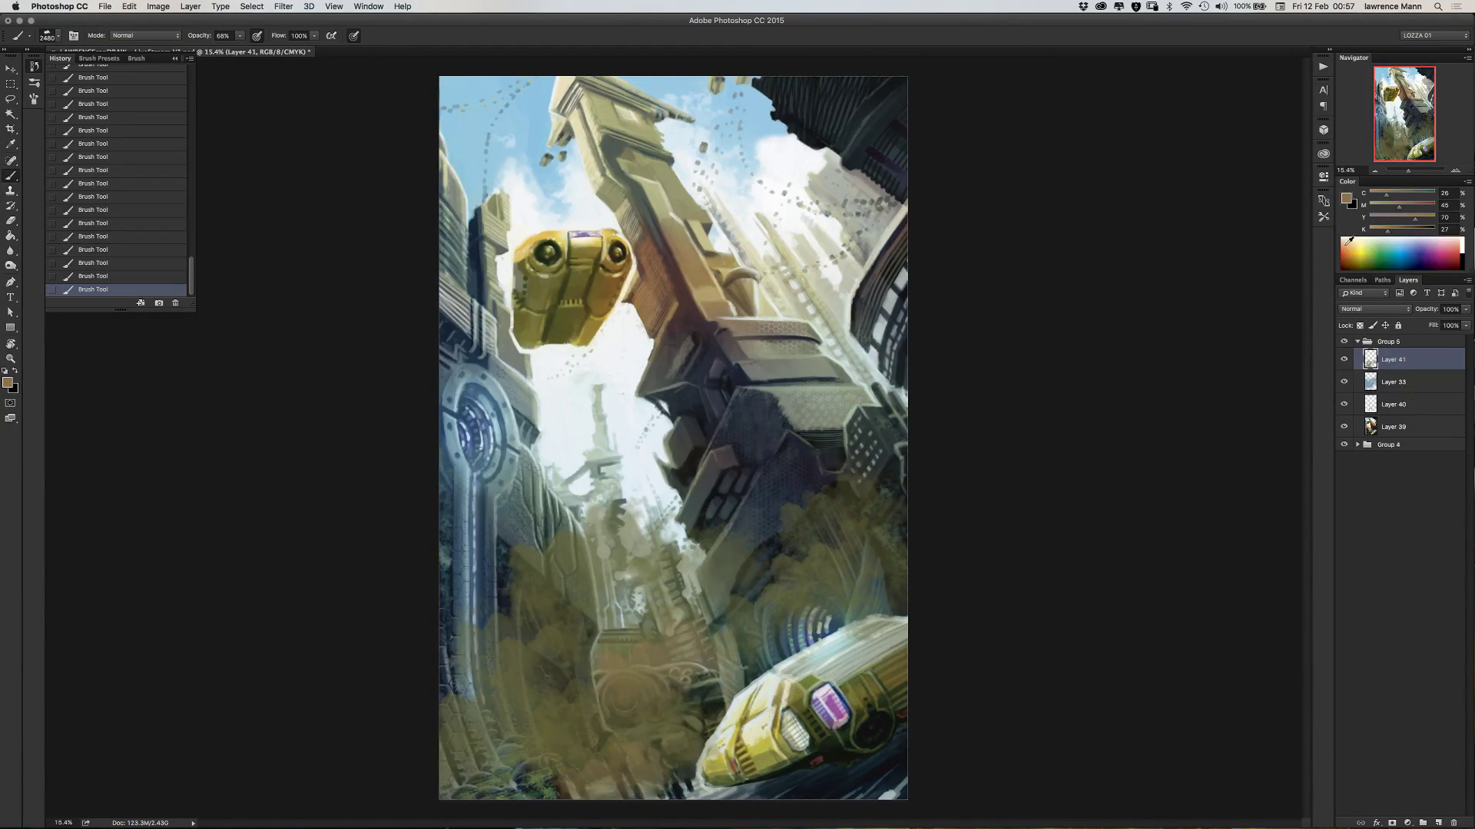
# - Paint pale blue-green smoke in C 42, M 0, Y 29, K 0 over the street and around the front vehicle
pyautogui.click(1399, 248)
pyautogui.click(1406, 194)
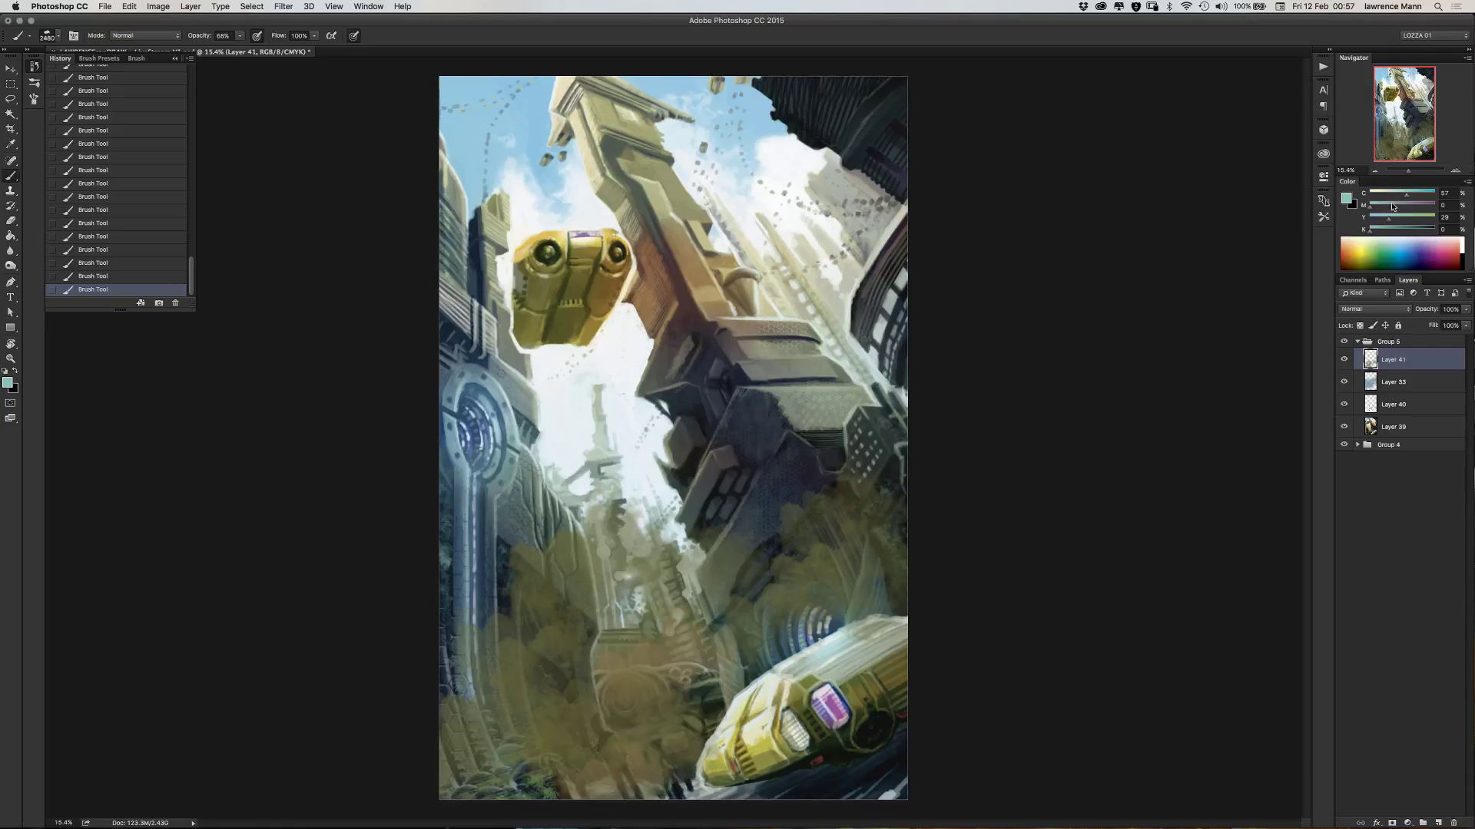
pyautogui.click(1394, 193)
pyautogui.moveTo(737, 645)
pyautogui.mouseDown()
pyautogui.moveTo(799, 546)
pyautogui.moveTo(791, 641)
pyautogui.moveTo(775, 615)
pyautogui.moveTo(761, 638)
pyautogui.moveTo(802, 613)
pyautogui.moveTo(692, 760)
pyautogui.moveTo(553, 806)
pyautogui.moveTo(553, 729)
pyautogui.moveTo(596, 698)
pyautogui.moveTo(638, 729)
pyautogui.moveTo(599, 775)
pyautogui.moveTo(538, 768)
pyautogui.moveTo(419, 645)
pyautogui.moveTo(435, 672)
pyautogui.moveTo(480, 637)
pyautogui.moveTo(492, 722)
pyautogui.moveTo(430, 715)
pyautogui.moveTo(461, 768)
pyautogui.moveTo(688, 741)
pyautogui.moveTo(931, 682)
pyautogui.moveTo(830, 691)
pyautogui.moveTo(768, 776)
pyautogui.moveTo(710, 776)
pyautogui.mouseUp()
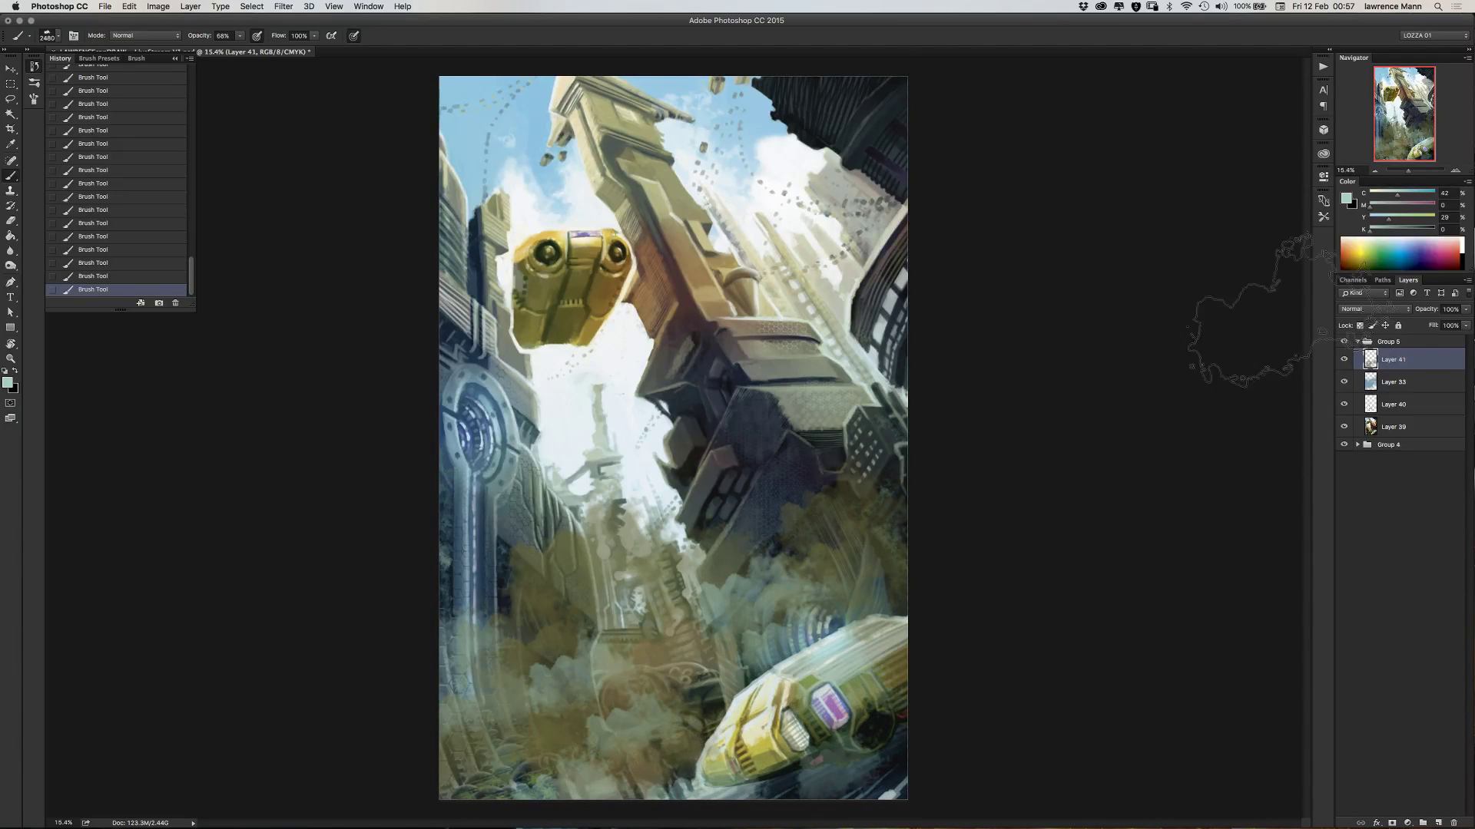
# - Paint a light orange haze in C 0, M 45, Y 70, K 0 over the front vehicle
pyautogui.click(1353, 244)
pyautogui.click(1355, 244)
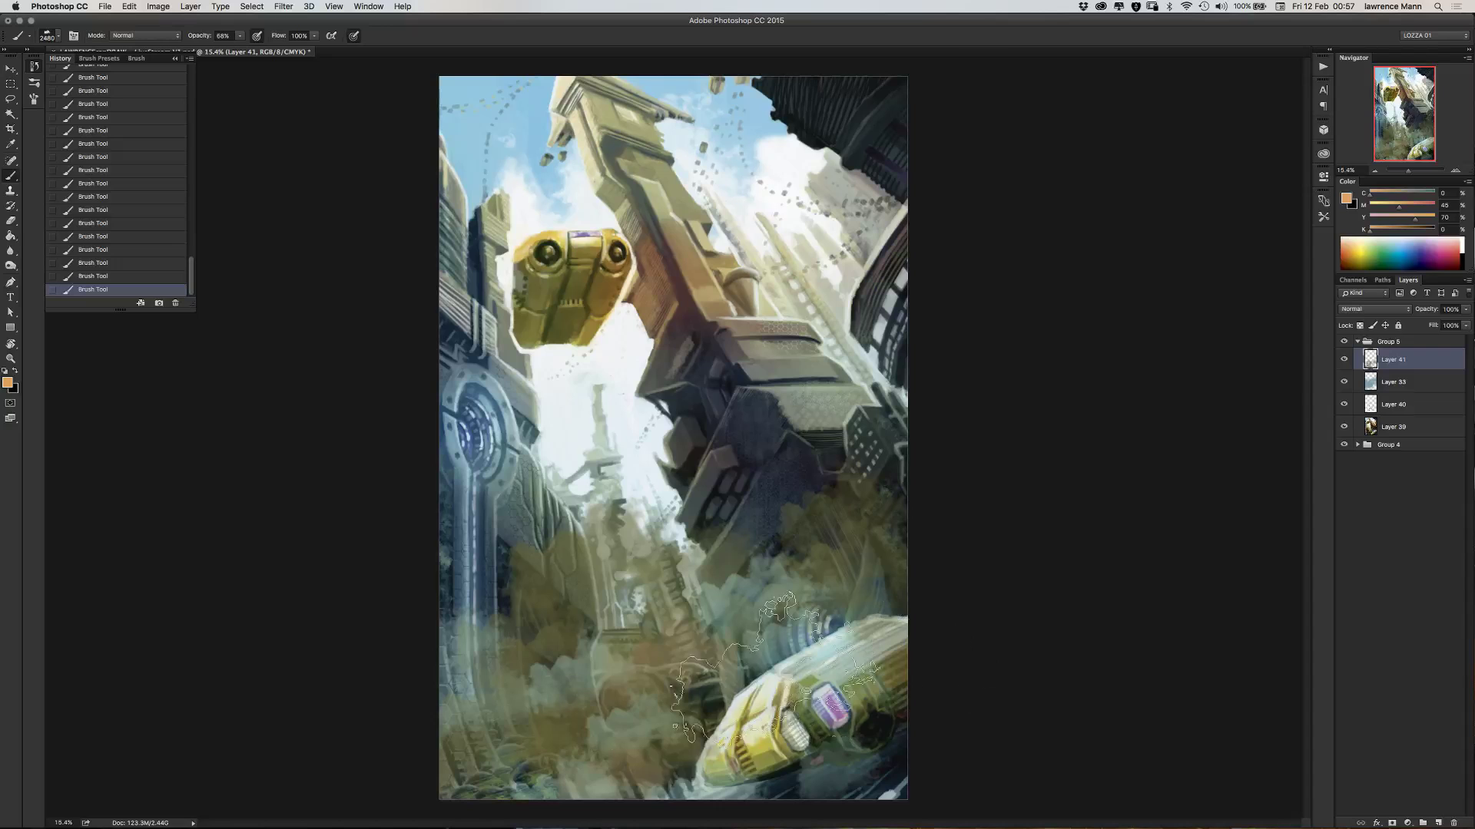
pyautogui.moveTo(760, 691)
pyautogui.mouseDown()
pyautogui.moveTo(683, 726)
pyautogui.moveTo(791, 699)
pyautogui.moveTo(753, 788)
pyautogui.moveTo(764, 820)
pyautogui.moveTo(788, 798)
pyautogui.moveTo(692, 768)
pyautogui.mouseUp()
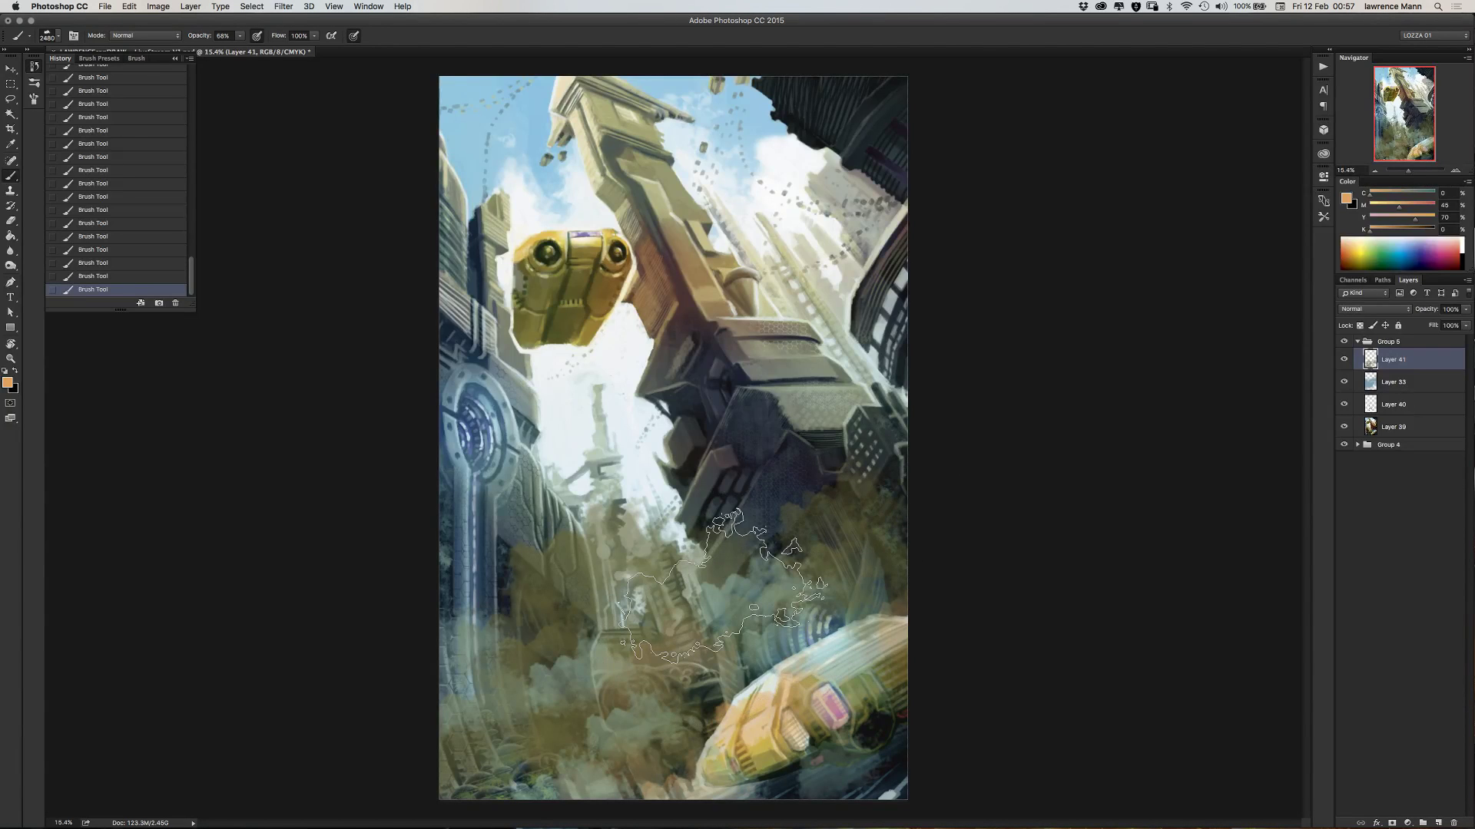
# - Try the Multiply, Color Burn, Linear Burn and Darker Color blending modes on the smoke layer
pyautogui.click(1356, 310)
pyautogui.click(1346, 341)
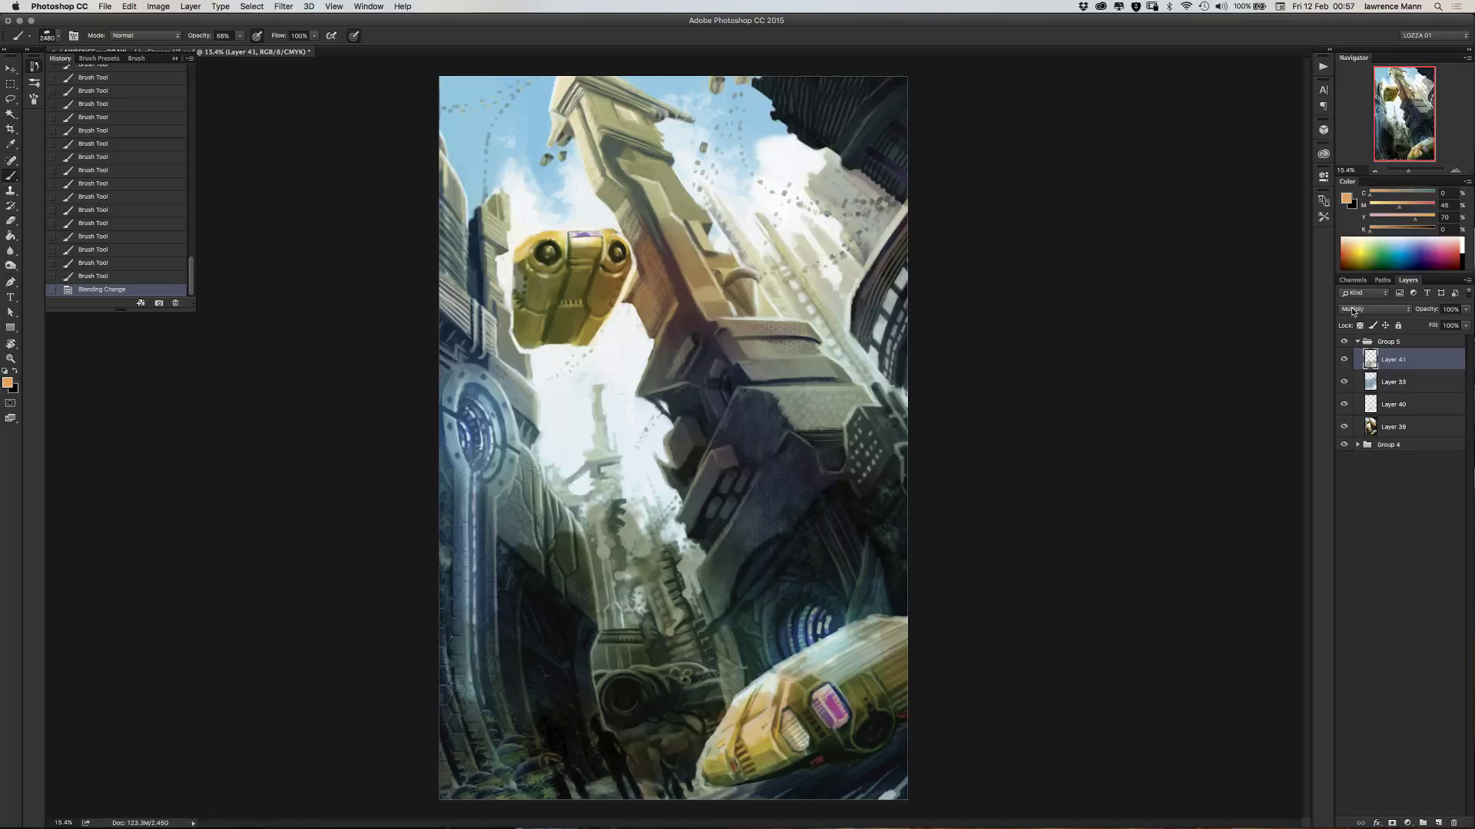
pyautogui.click(1349, 310)
pyautogui.click(1348, 317)
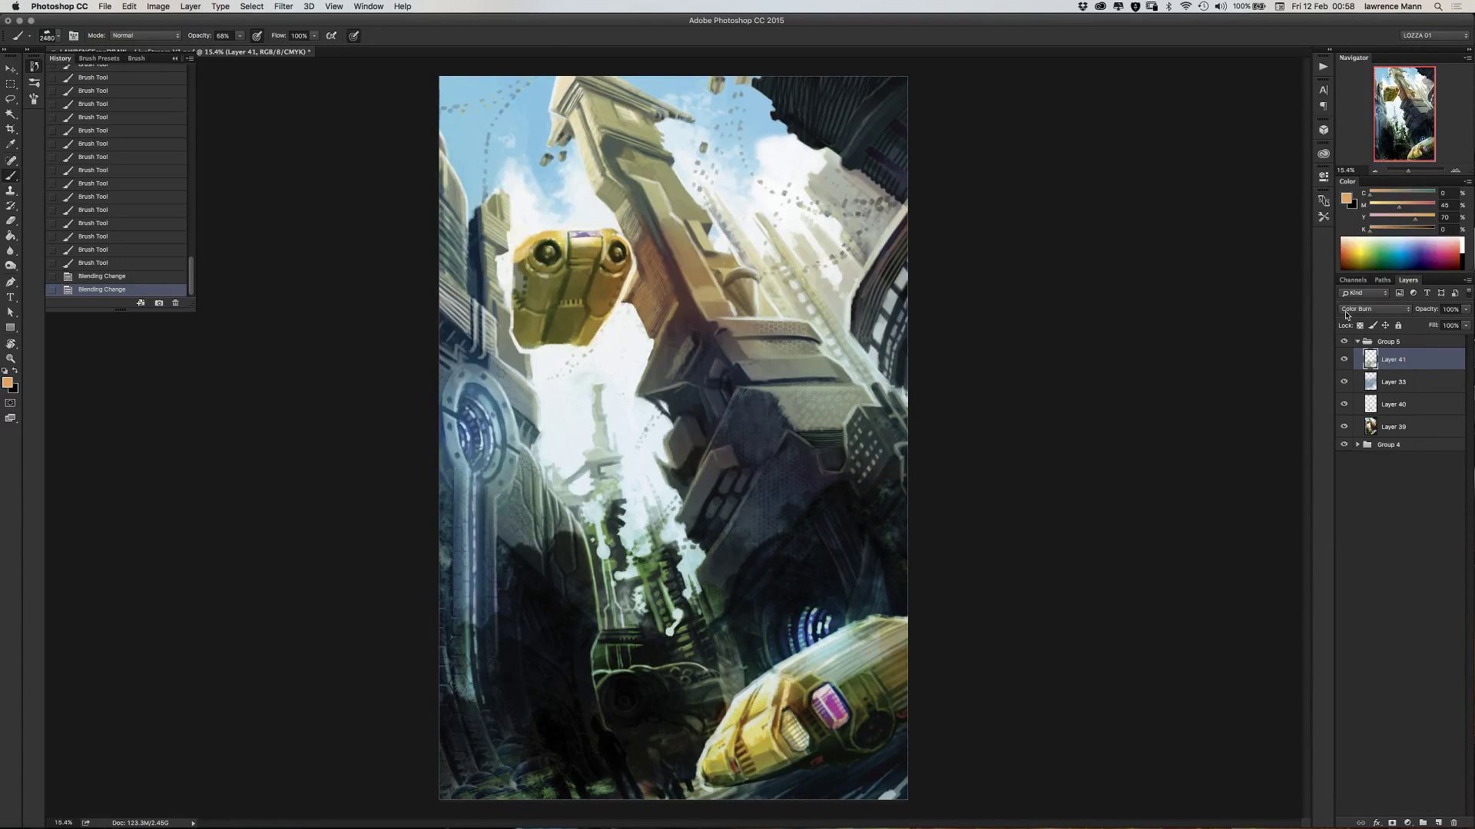
pyautogui.click(1347, 310)
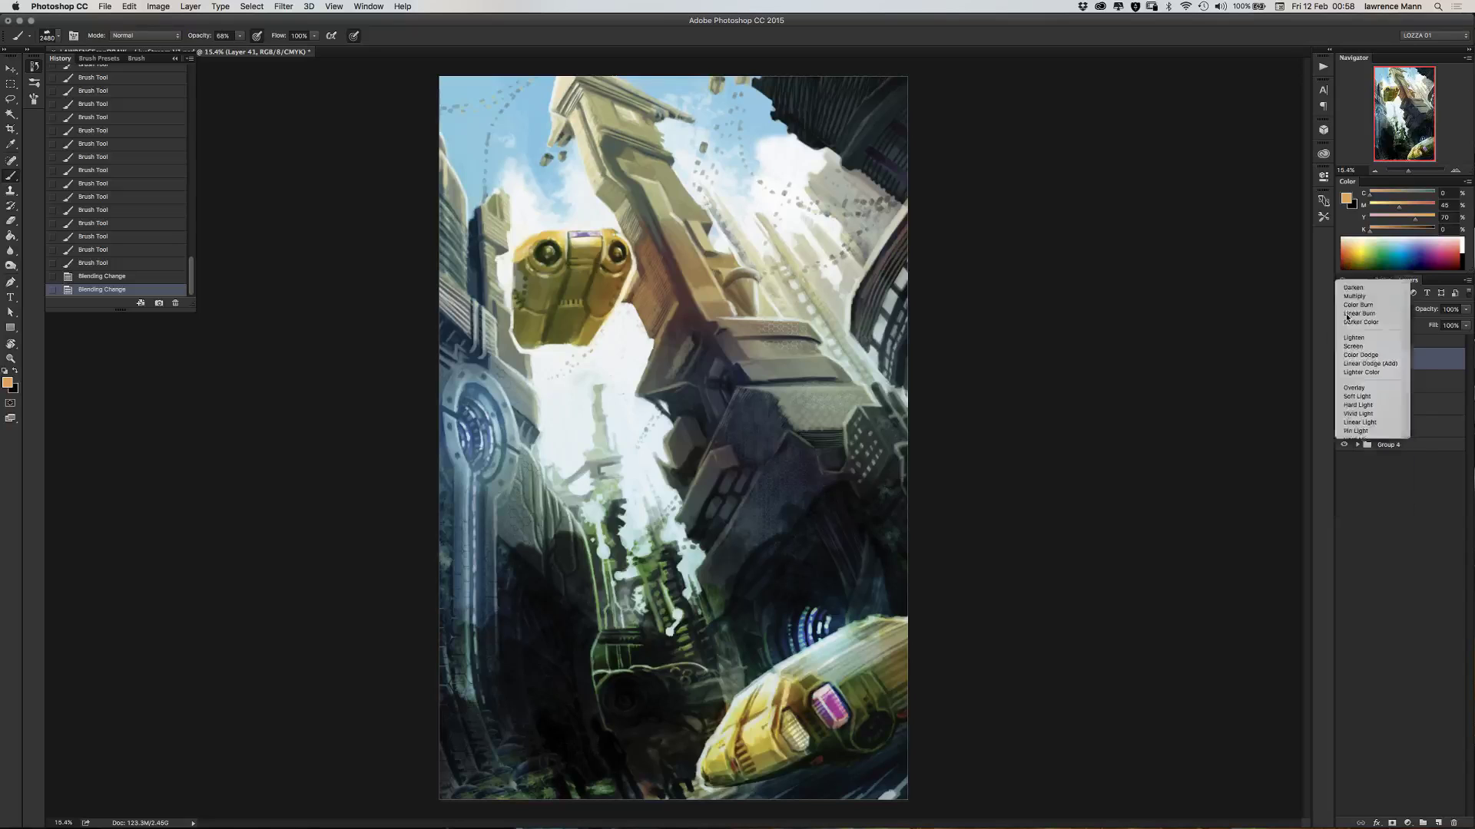
pyautogui.click(1348, 323)
pyautogui.click(1345, 316)
pyautogui.click(1348, 318)
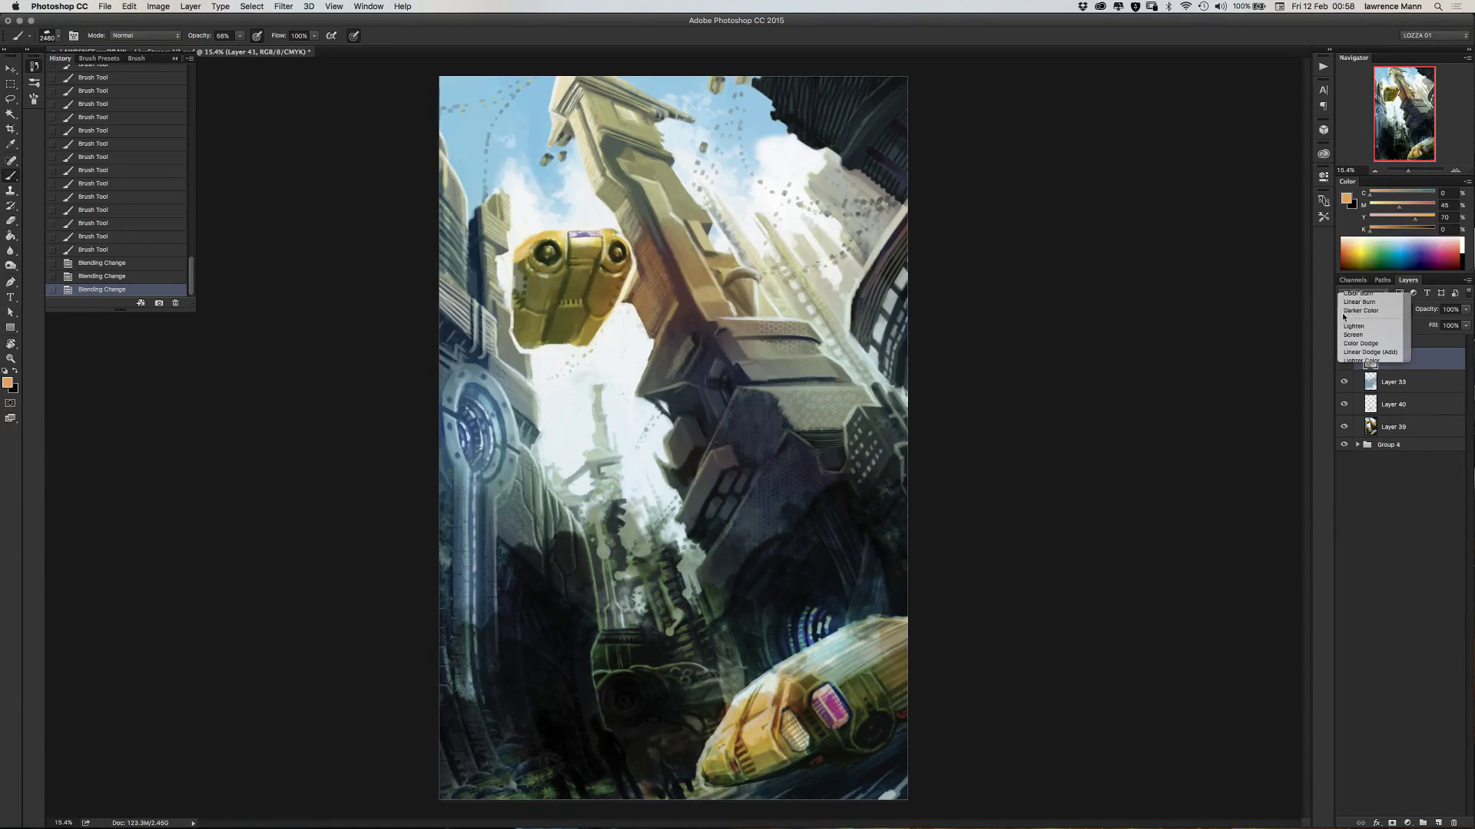
pyautogui.click(1344, 314)
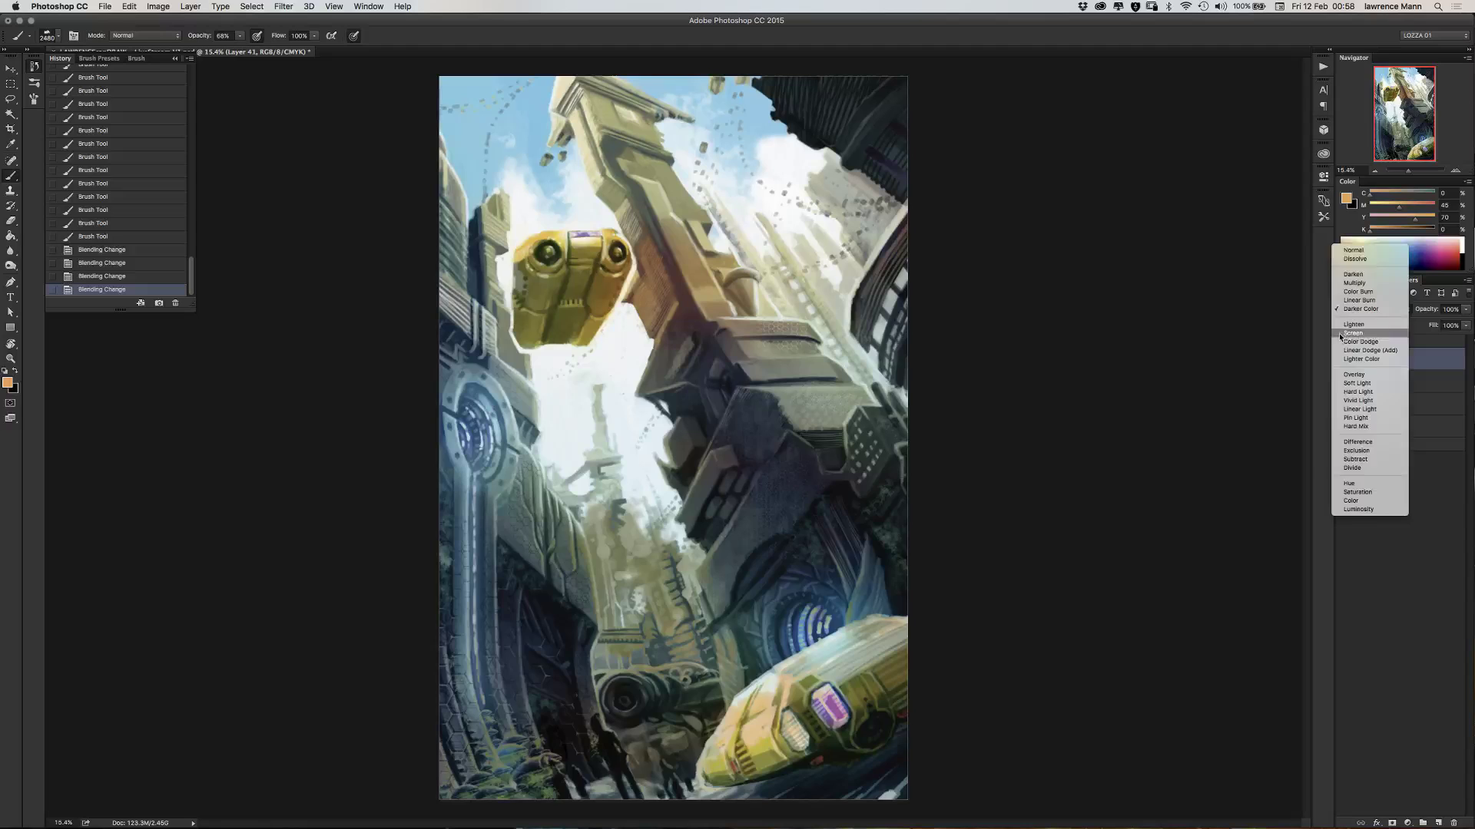
# - Try the Screen, Lighten and Color Dodge blending modes on the smoke layer
pyautogui.click(1351, 333)
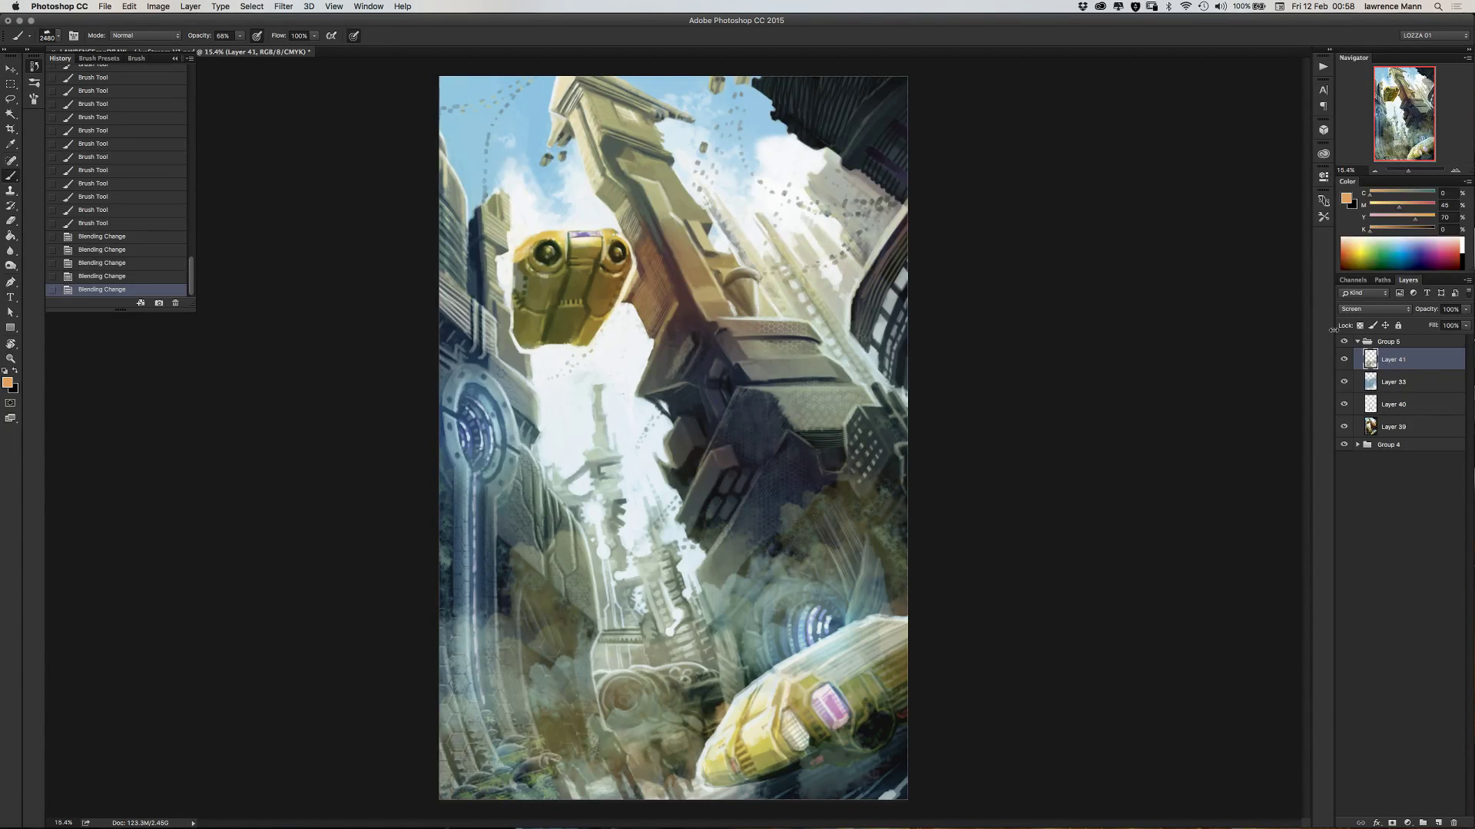
pyautogui.click(1348, 309)
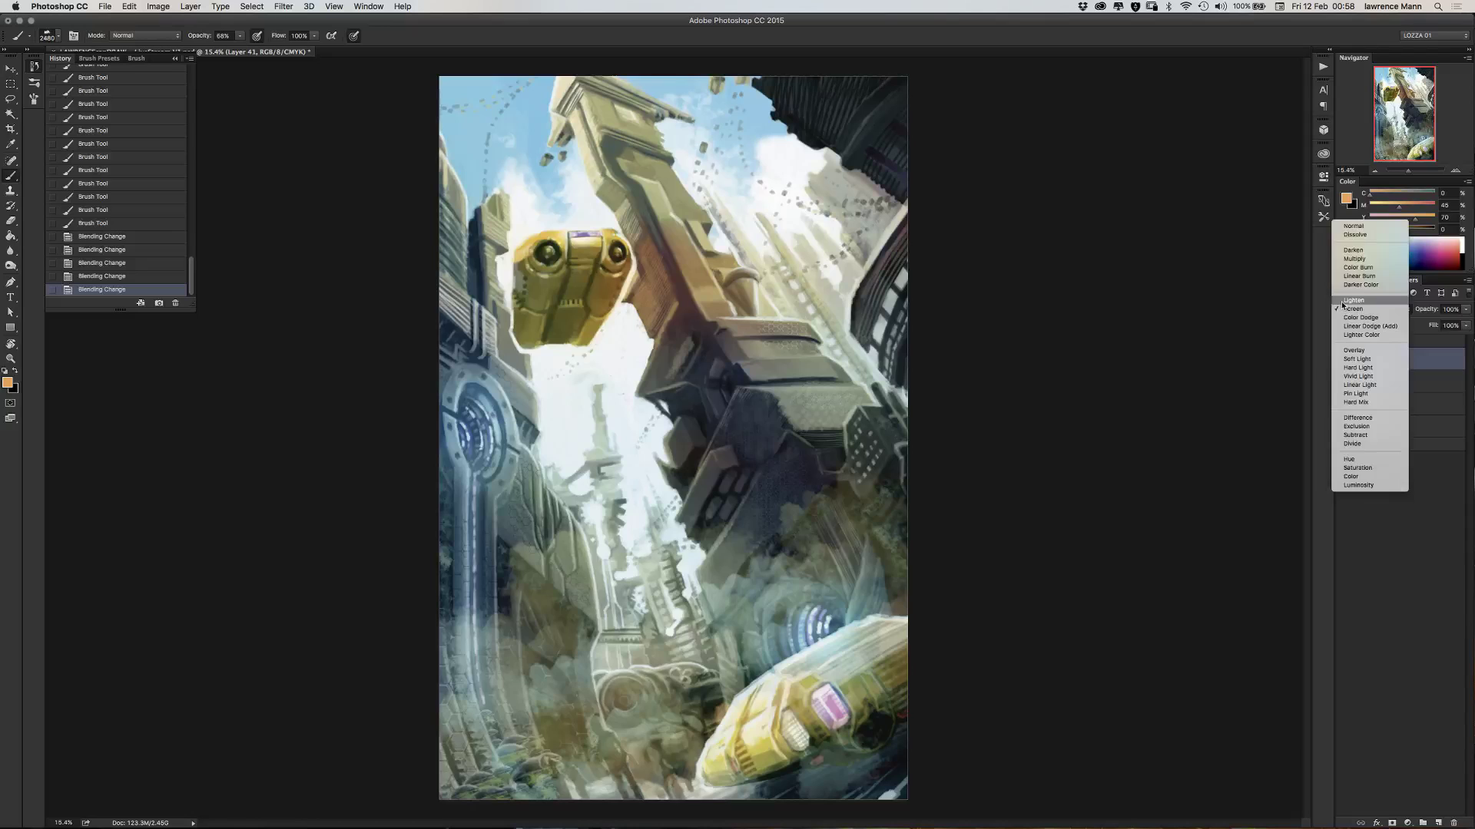
pyautogui.click(1346, 300)
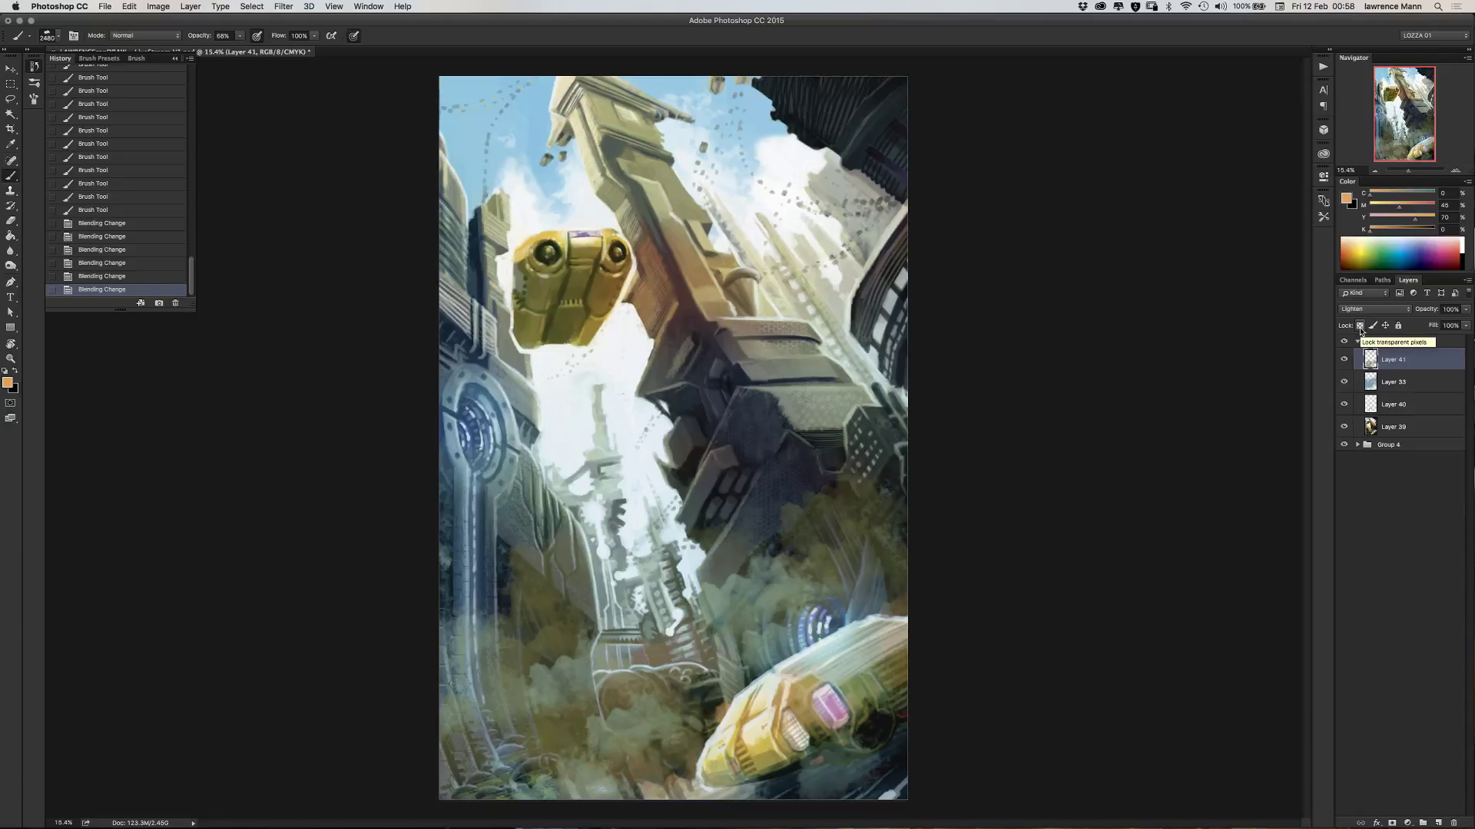
pyautogui.click(1348, 309)
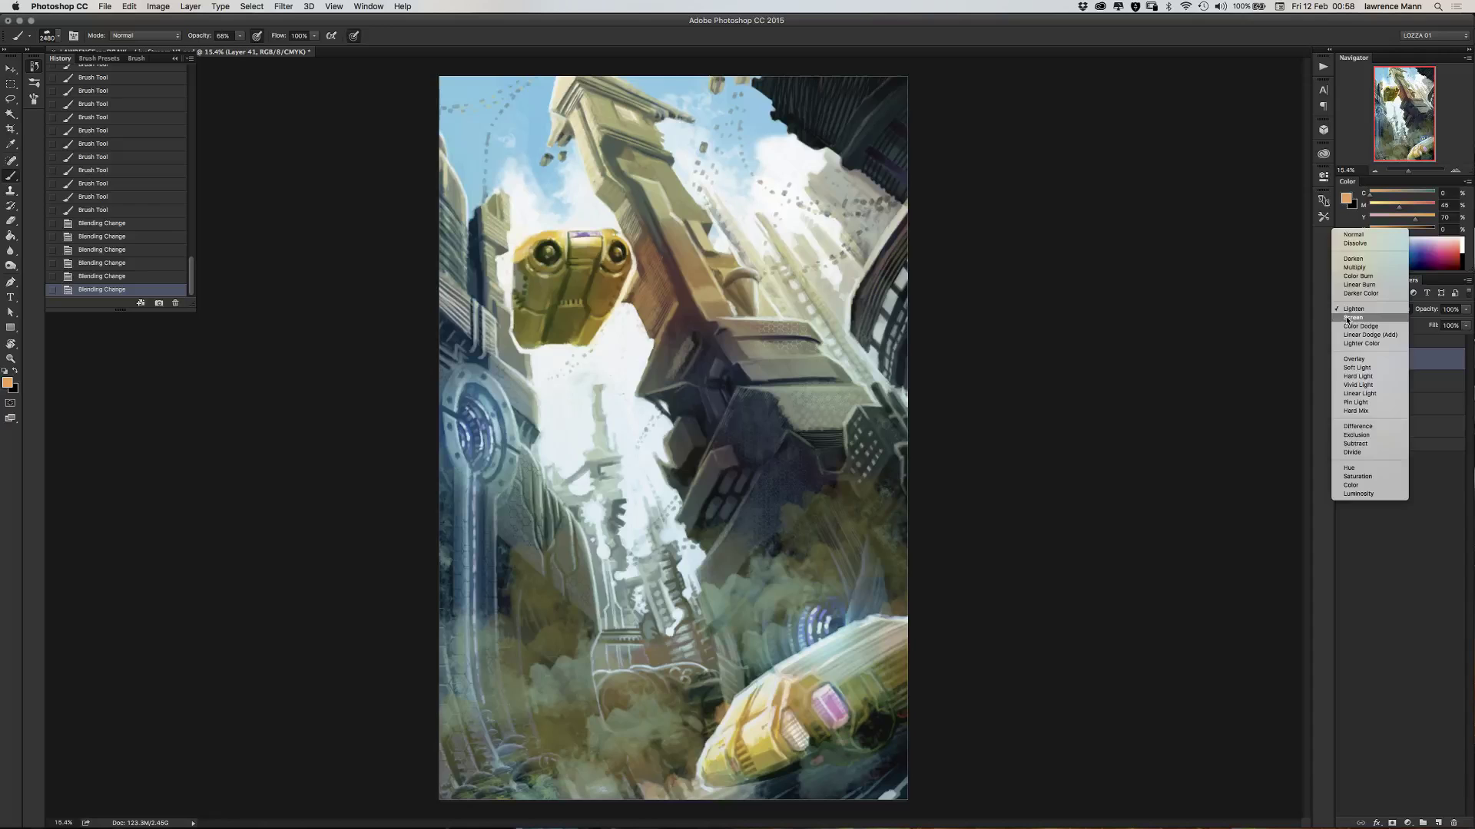
pyautogui.click(1353, 318)
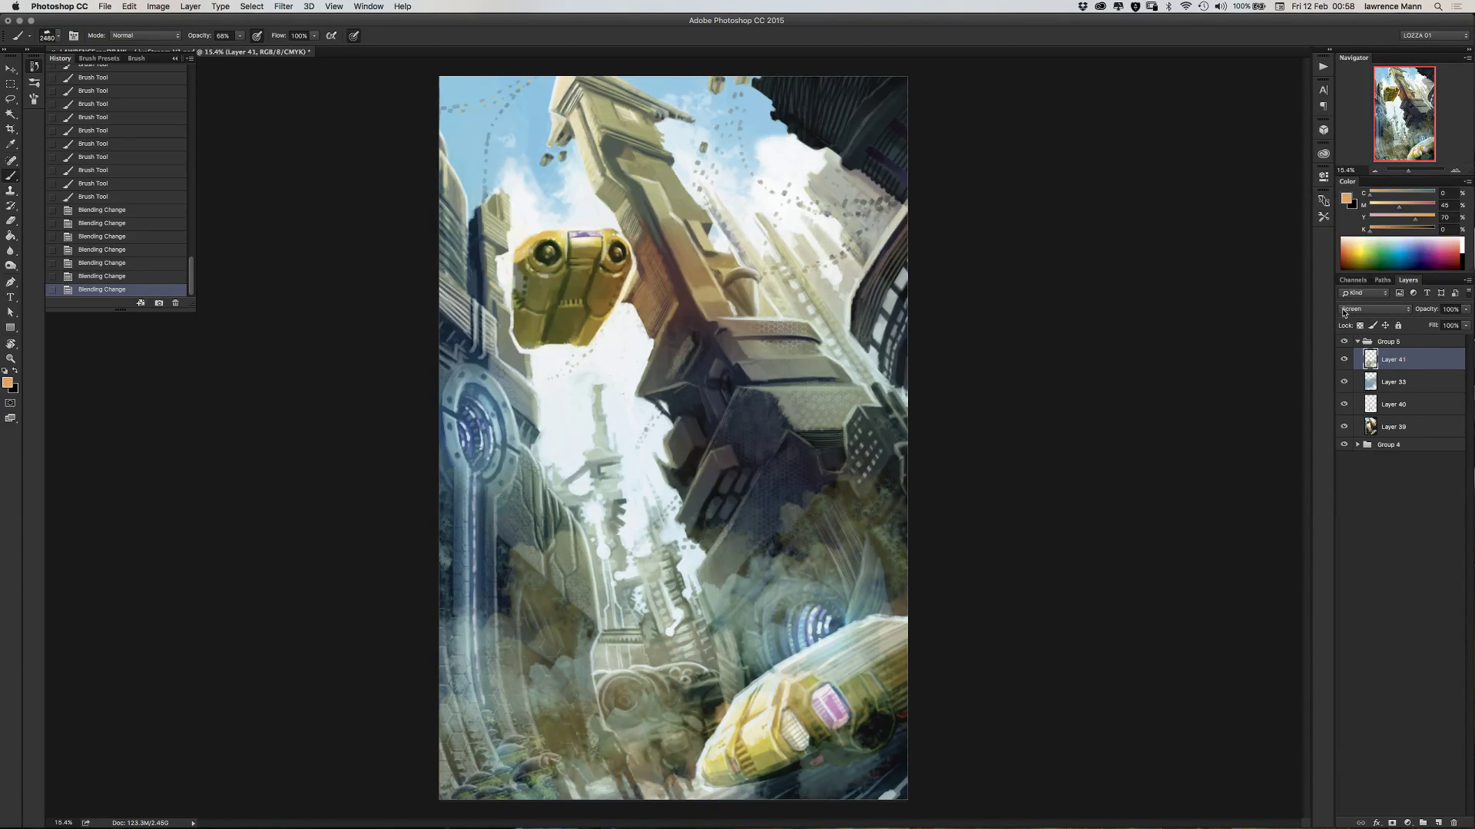
pyautogui.click(1342, 310)
pyautogui.click(1344, 318)
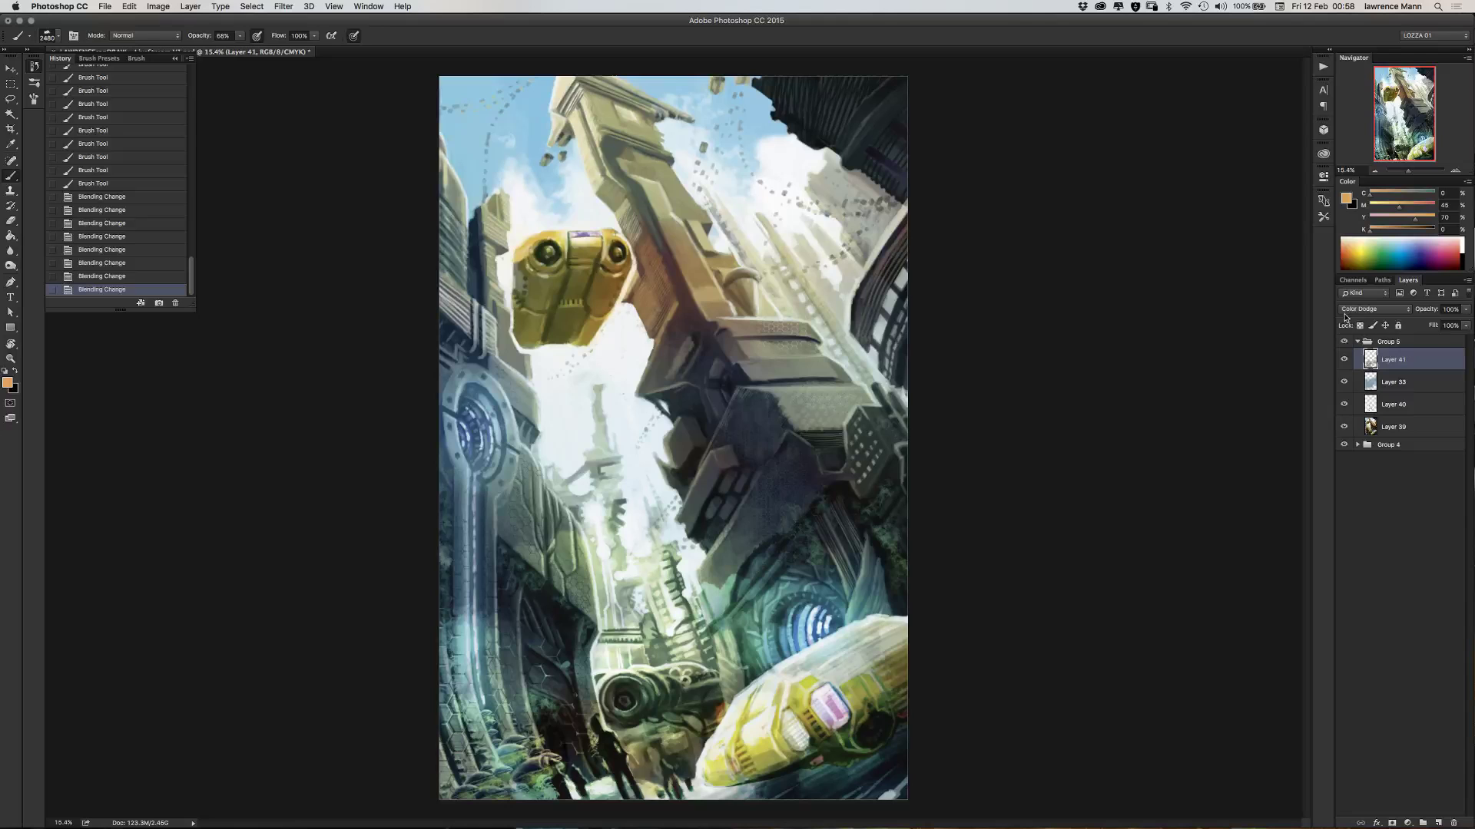
# - Try the Overlay, Soft Light and Hard Light blending modes on the smoke layer
pyautogui.click(1345, 310)
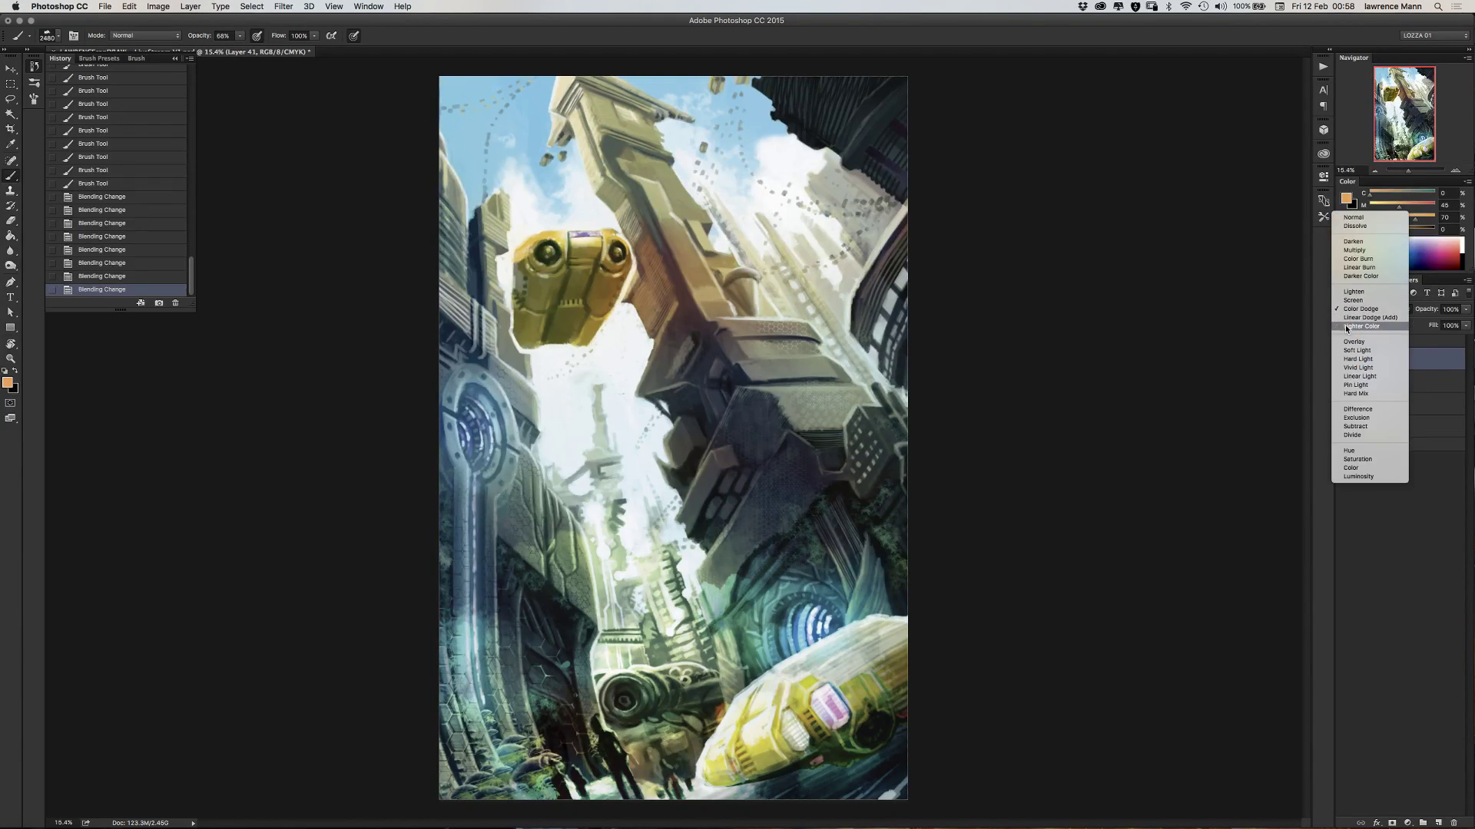
pyautogui.click(1346, 342)
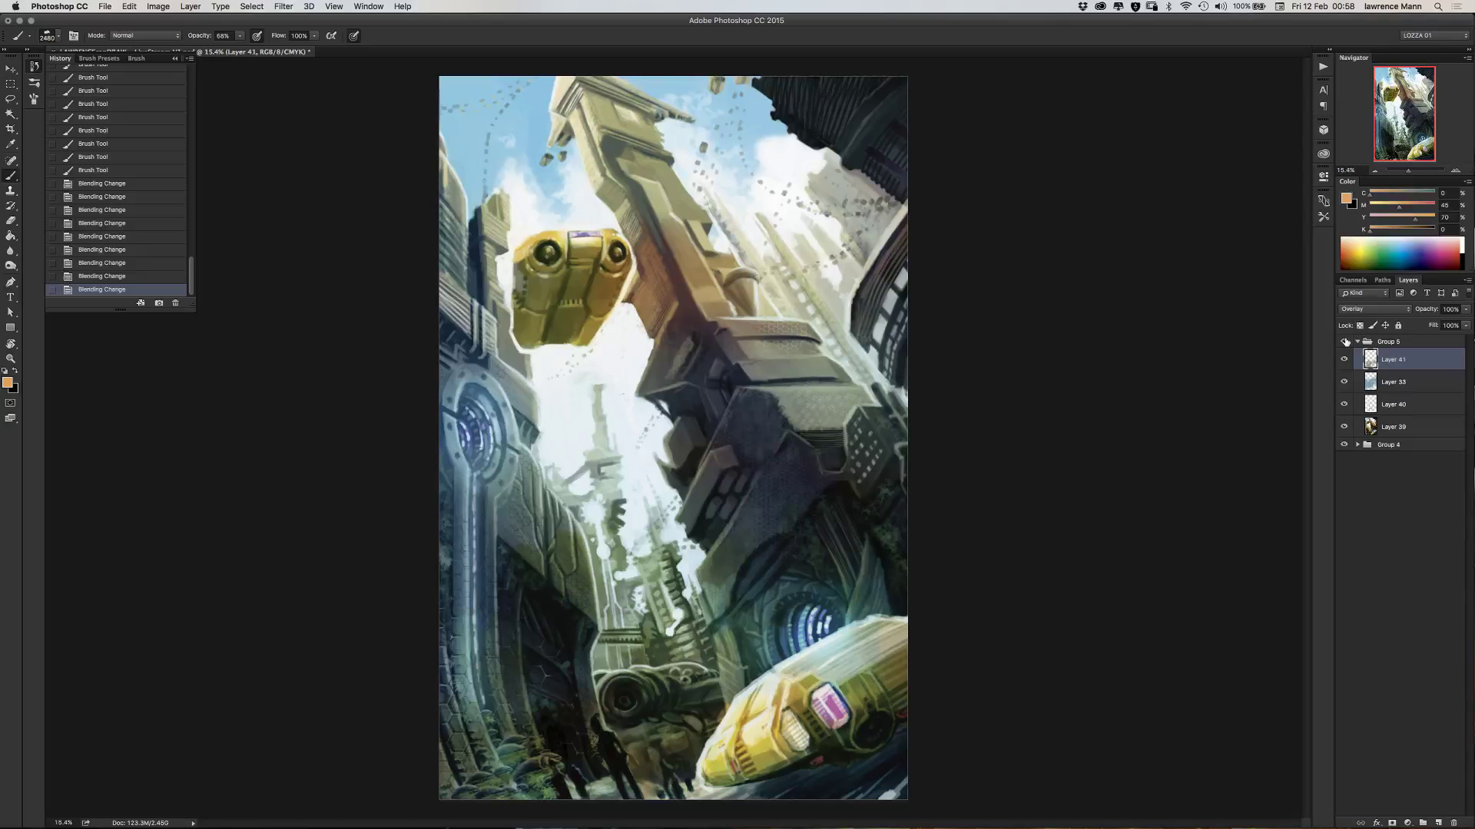
pyautogui.click(1350, 311)
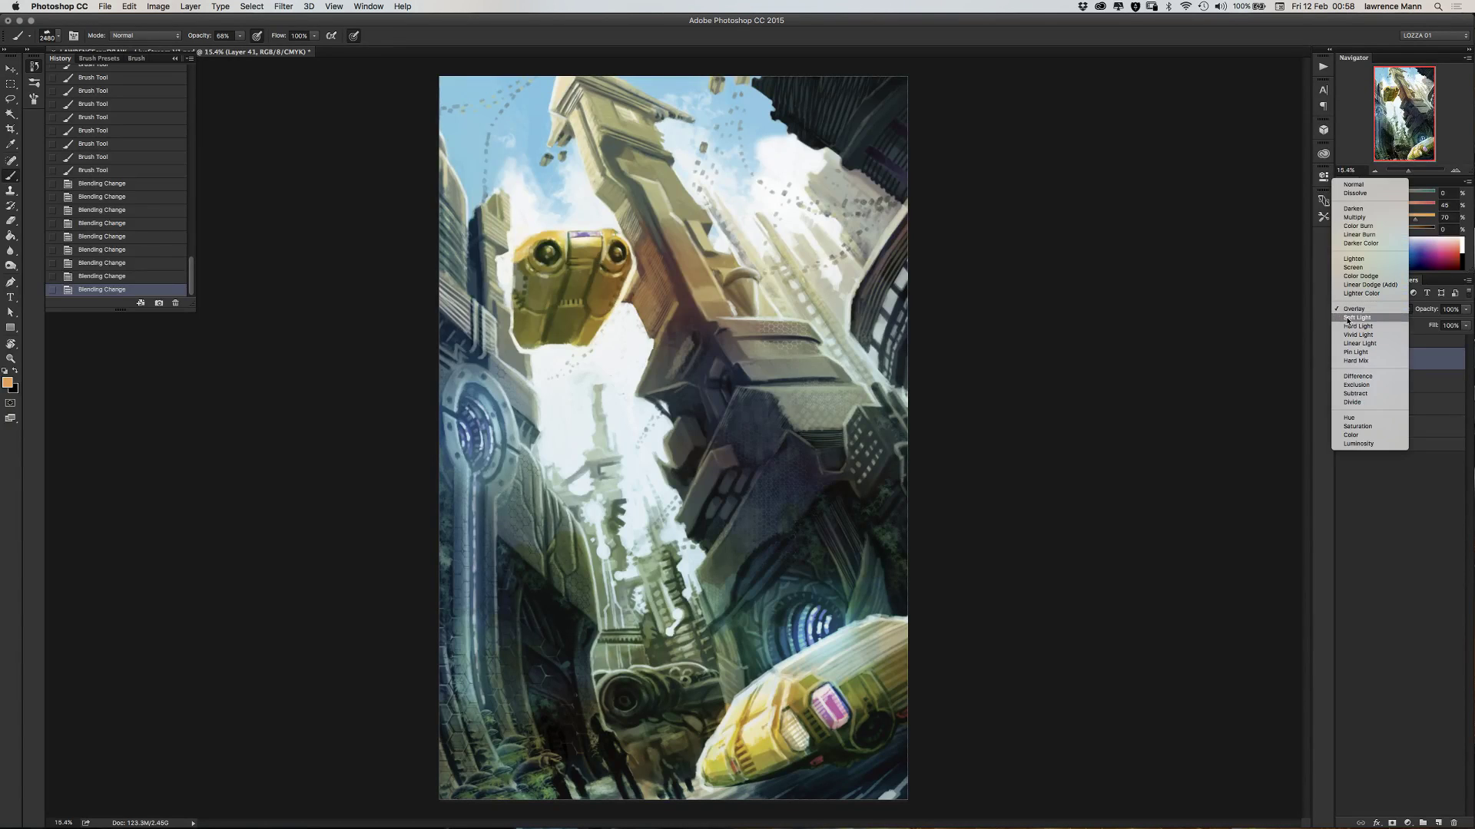
pyautogui.click(1348, 320)
pyautogui.click(1348, 311)
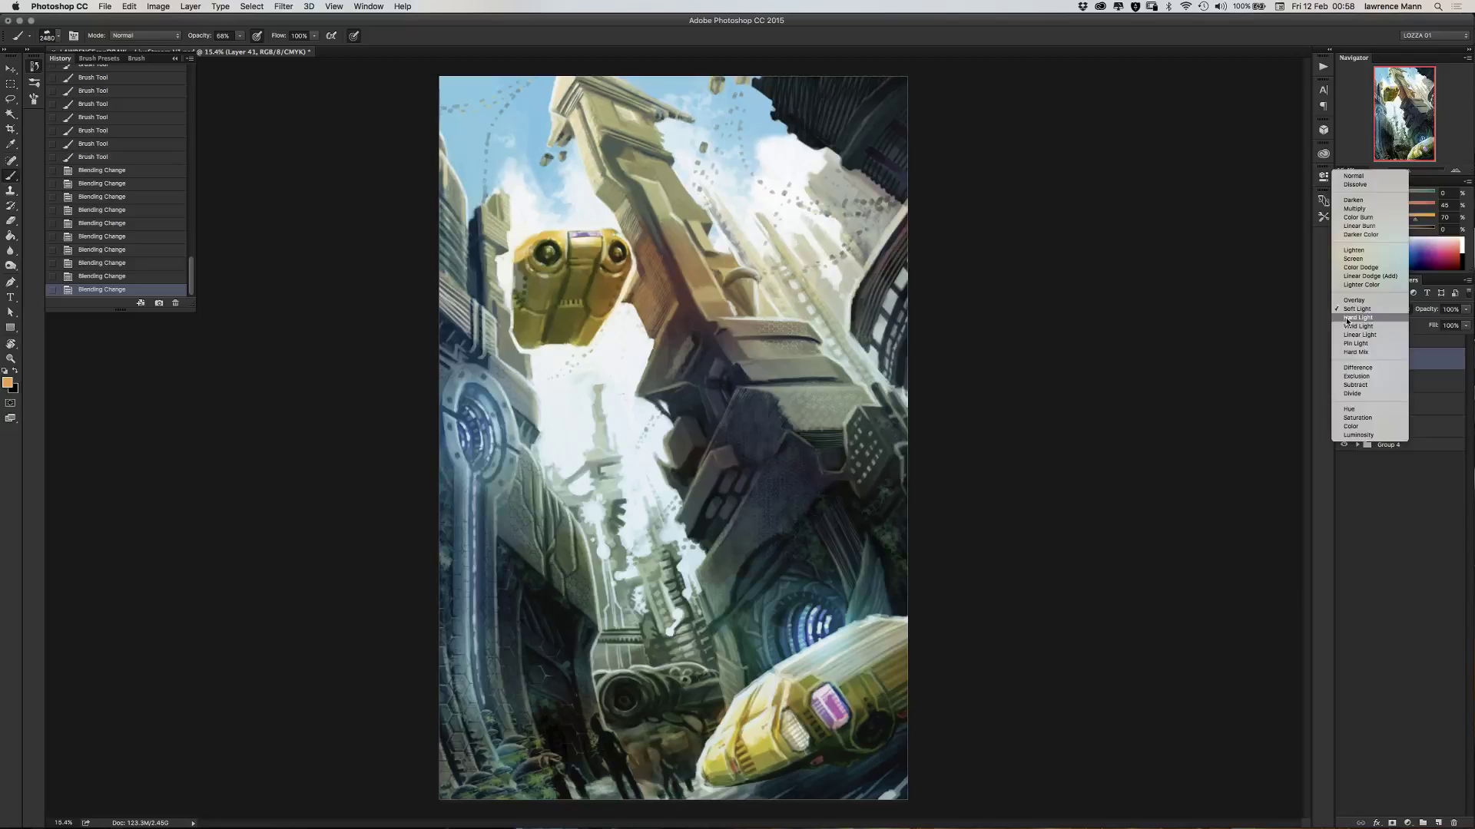
pyautogui.click(1348, 318)
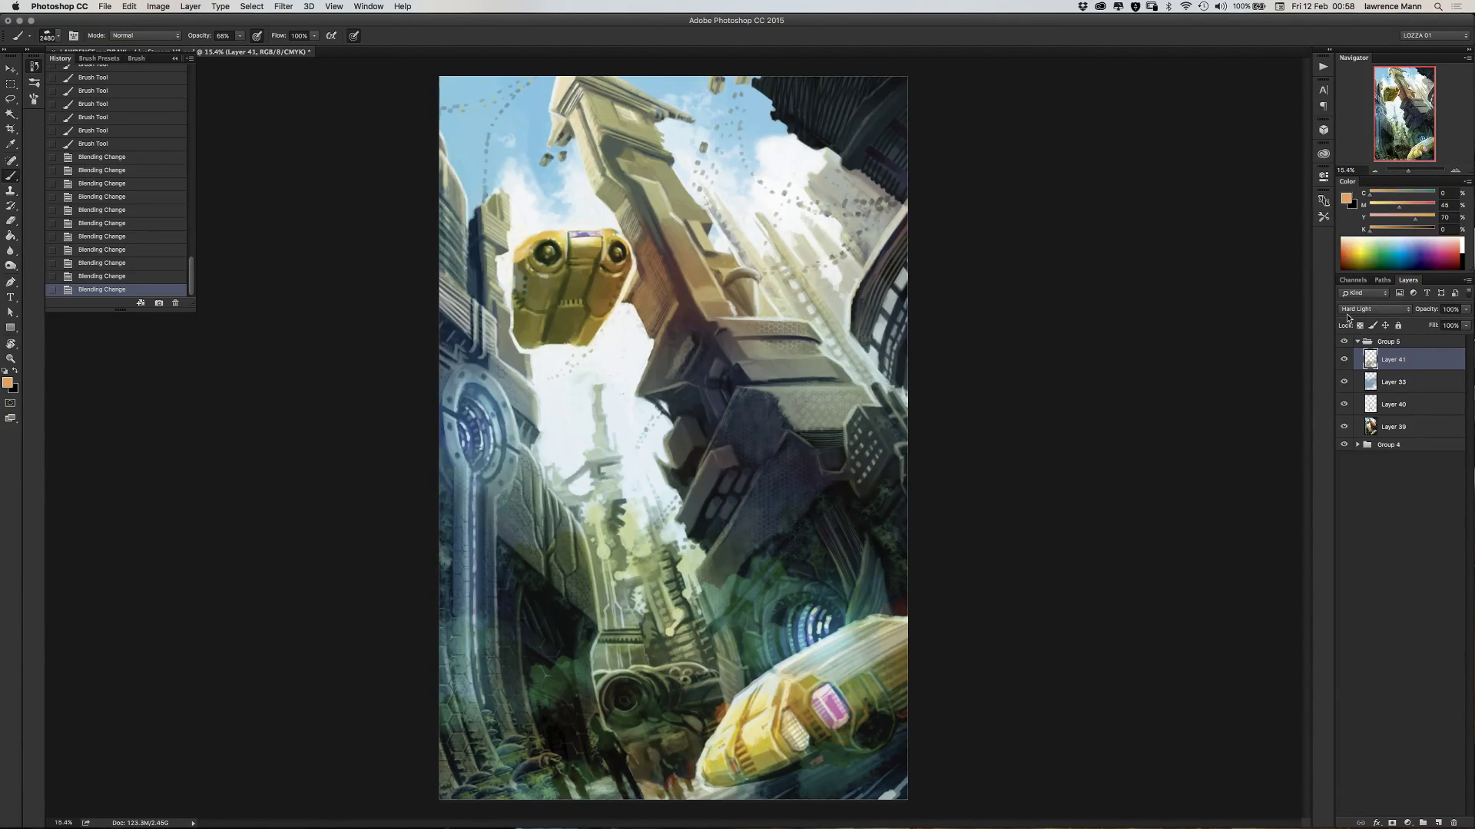
# - Try the Vivid Light, Linear Light, Pin Light and Hard Mix blending modes on the smoke layer
pyautogui.click(1348, 315)
pyautogui.click(1349, 323)
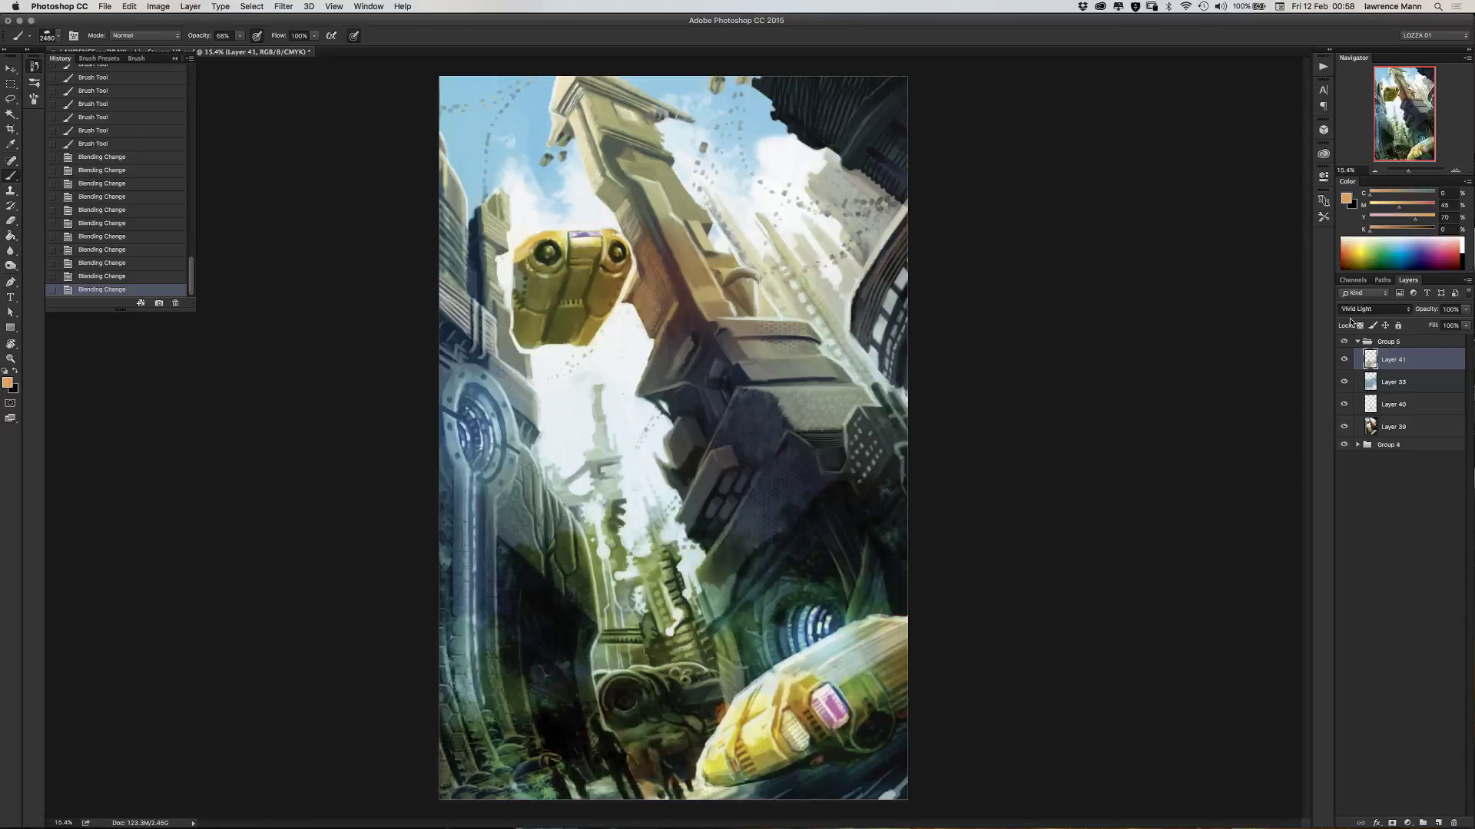
pyautogui.click(1351, 311)
pyautogui.click(1350, 317)
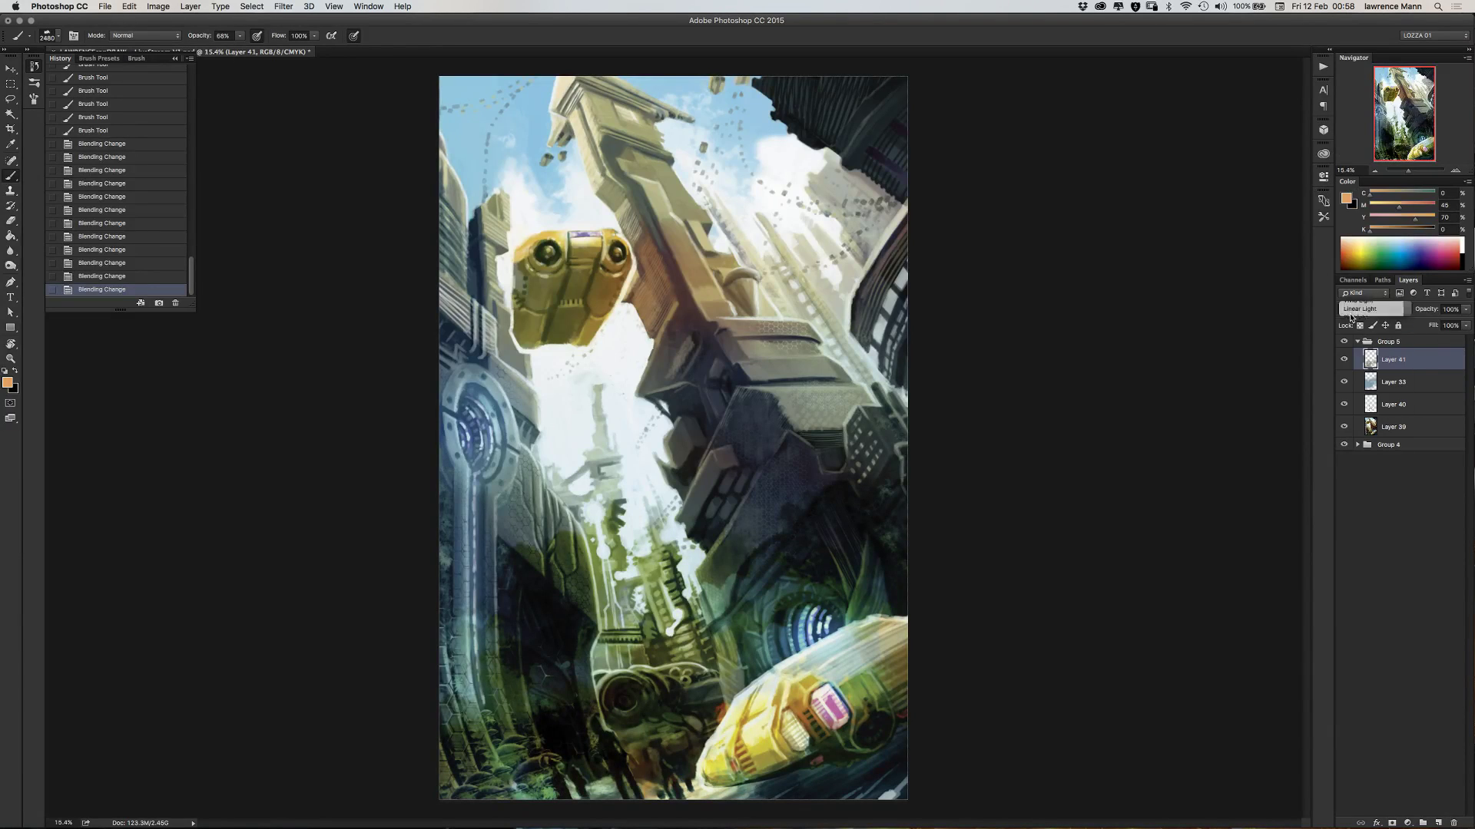
pyautogui.click(1350, 314)
pyautogui.click(1349, 317)
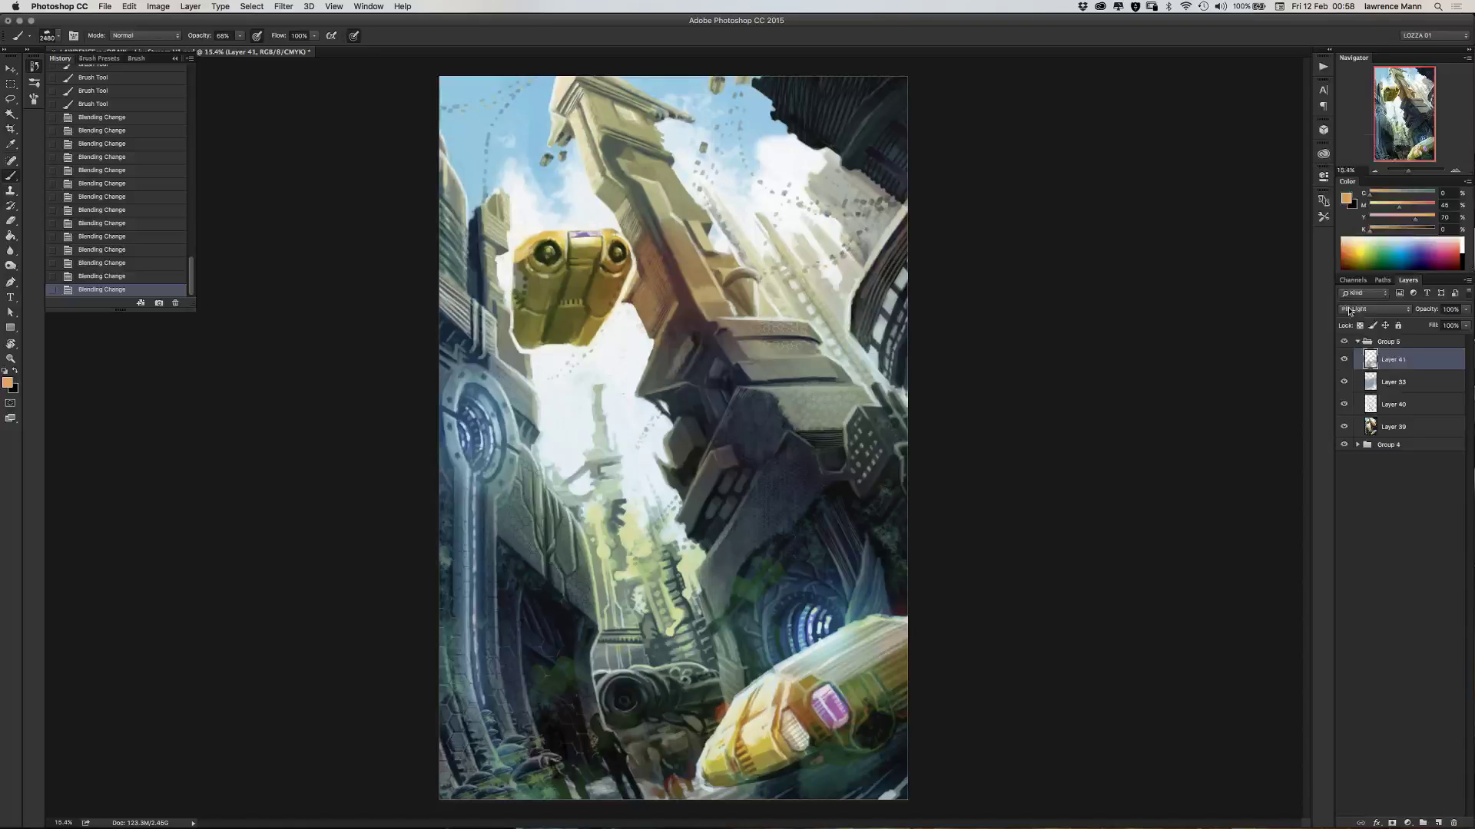
pyautogui.click(1347, 317)
pyautogui.click(1348, 317)
# - Try the Difference, Exclusion, Subtract and Divide blending modes on the smoke layer
pyautogui.click(1349, 317)
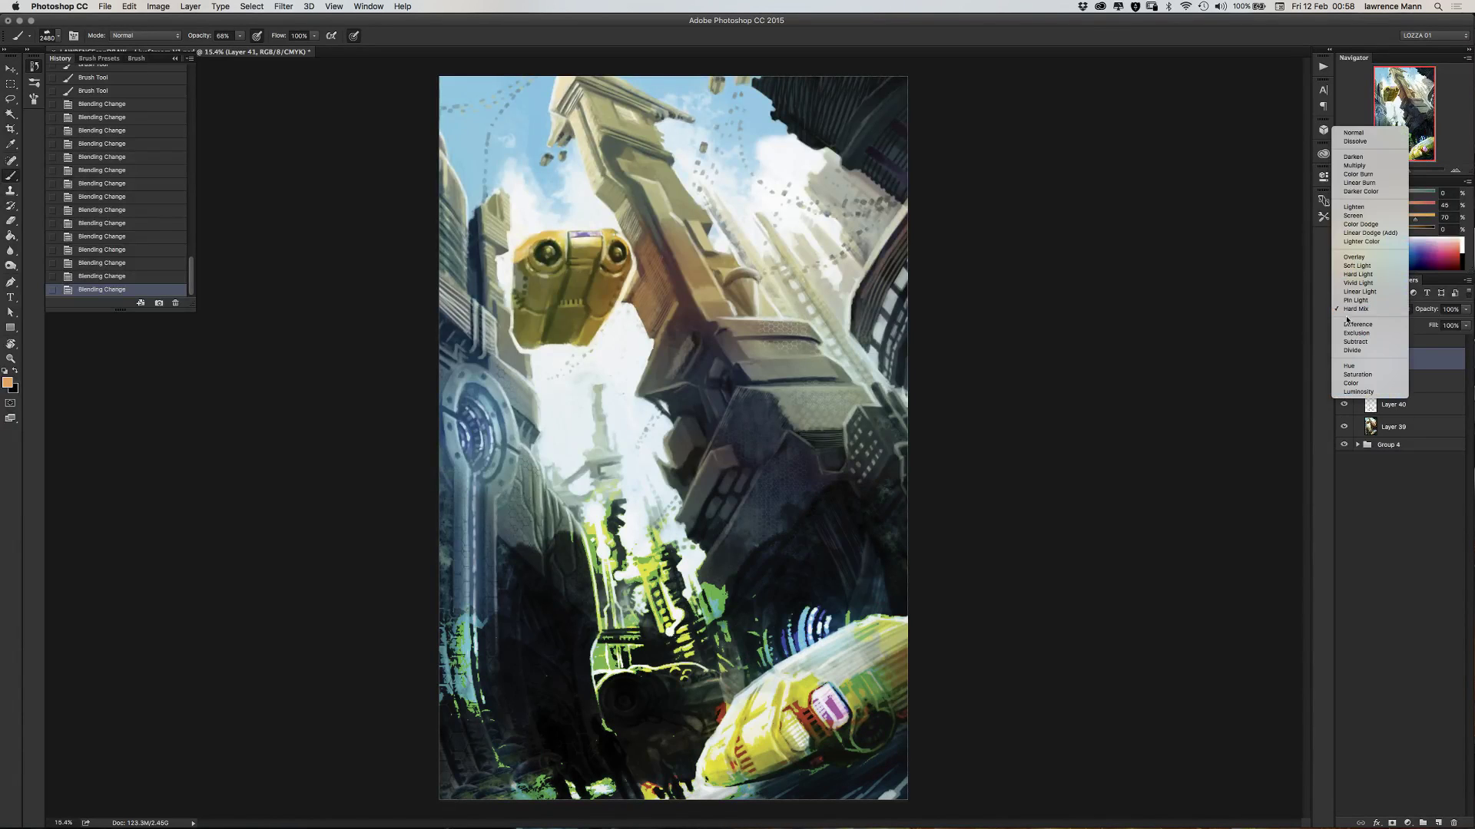
pyautogui.click(1349, 325)
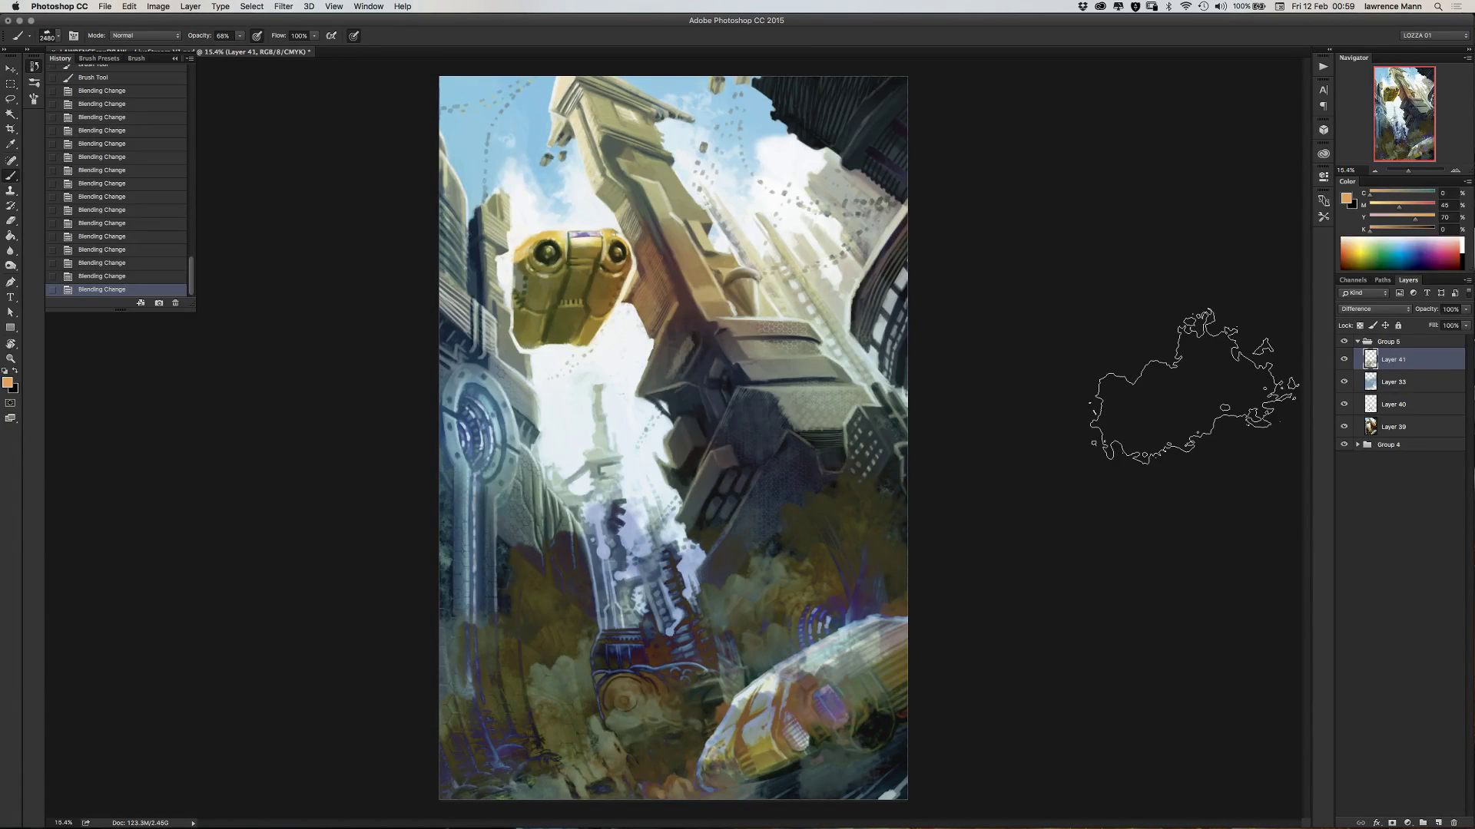
pyautogui.click(1348, 310)
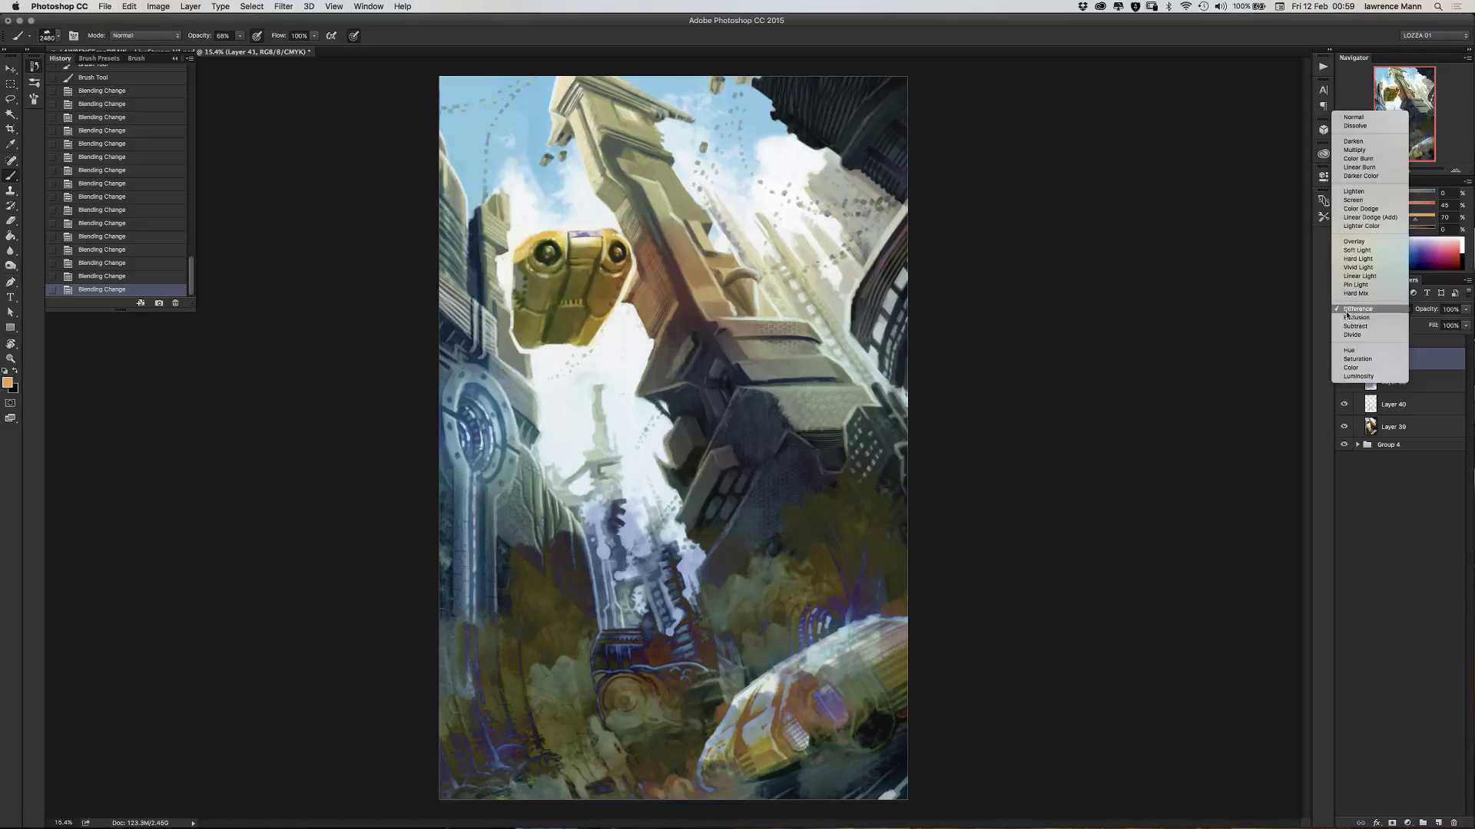
pyautogui.click(1348, 316)
pyautogui.click(1350, 310)
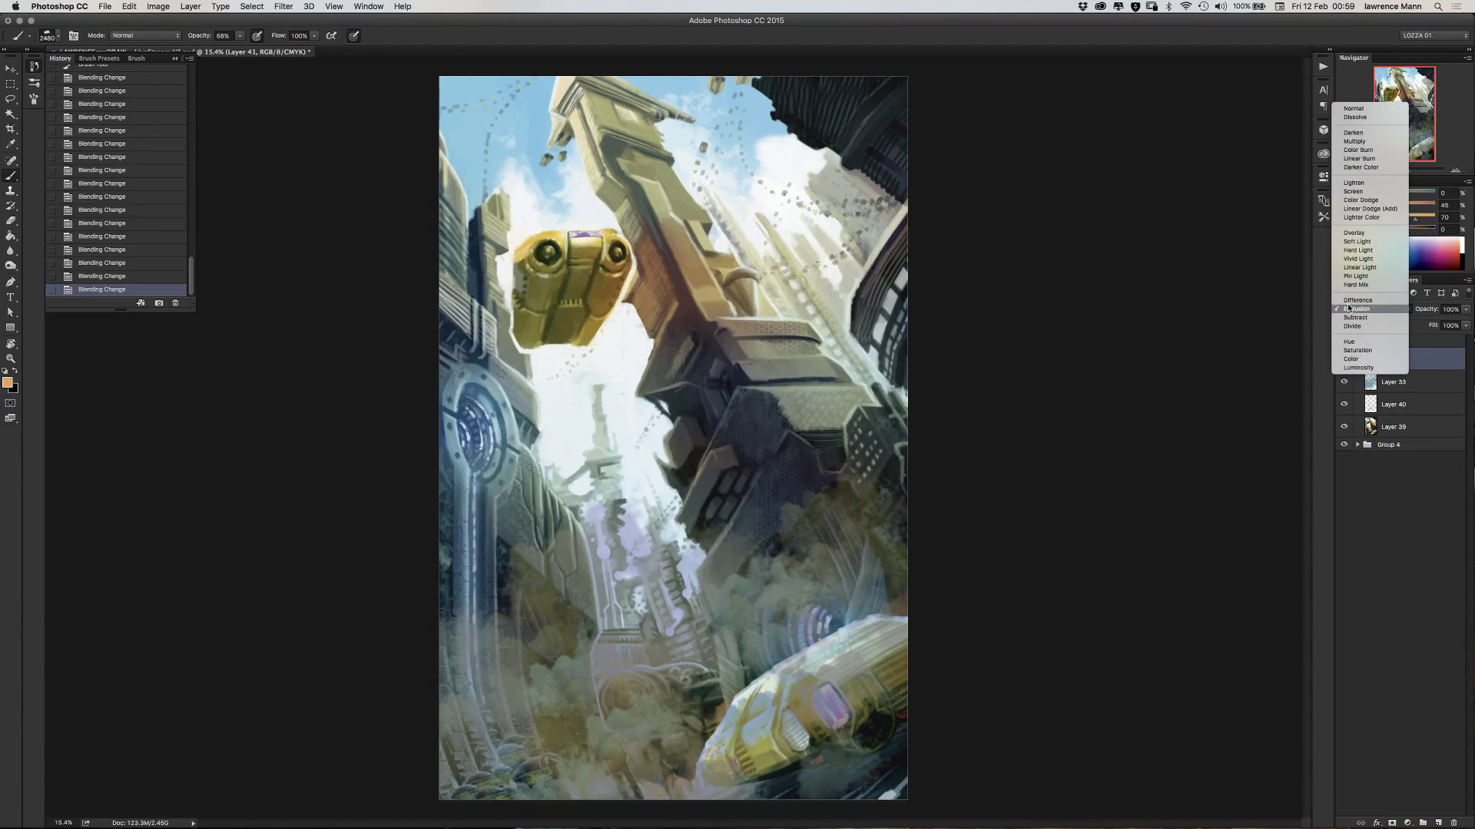
pyautogui.click(1347, 309)
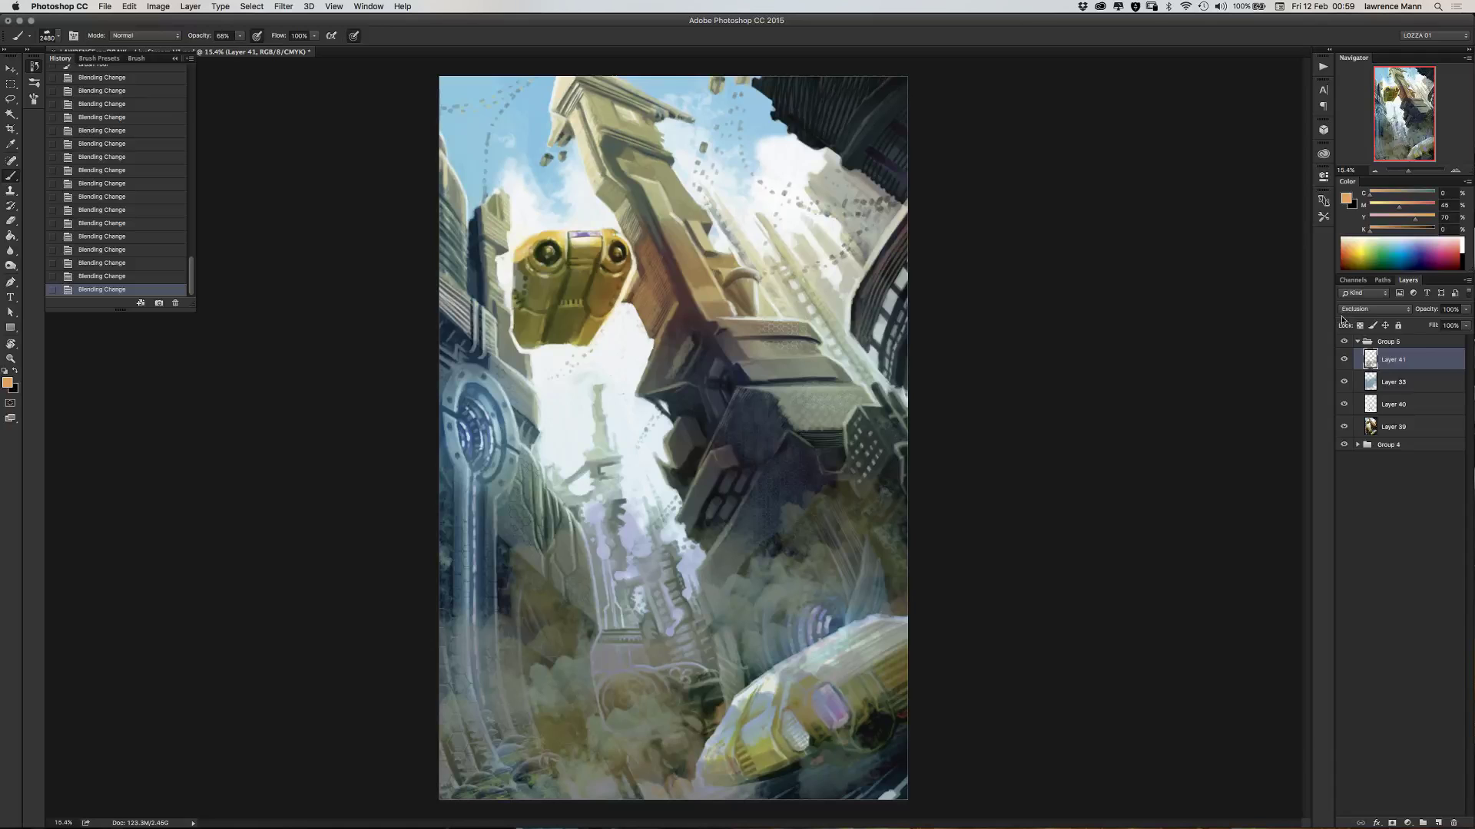
pyautogui.click(1345, 311)
pyautogui.click(1346, 317)
pyautogui.click(1345, 311)
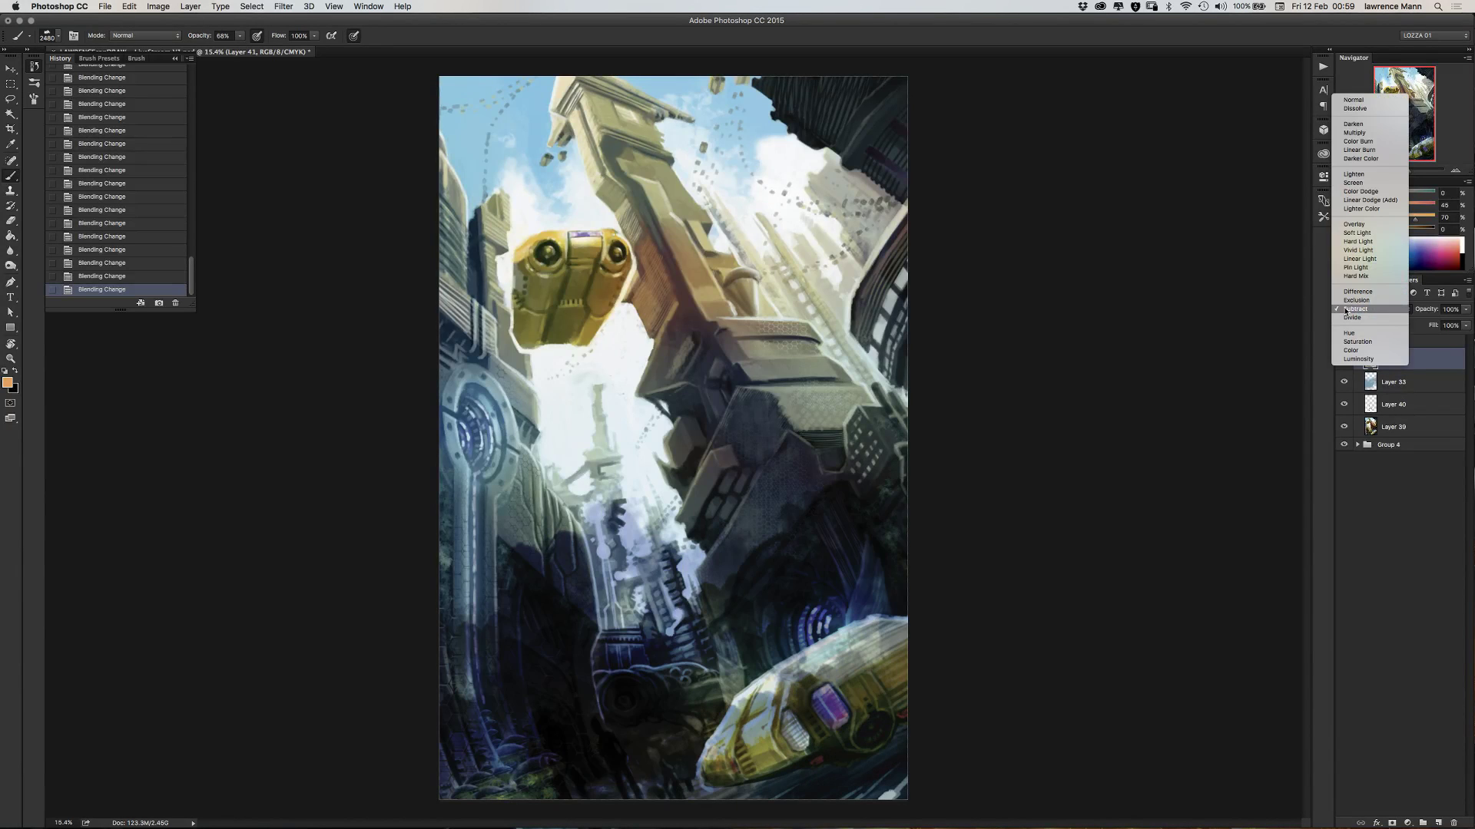
pyautogui.click(1345, 316)
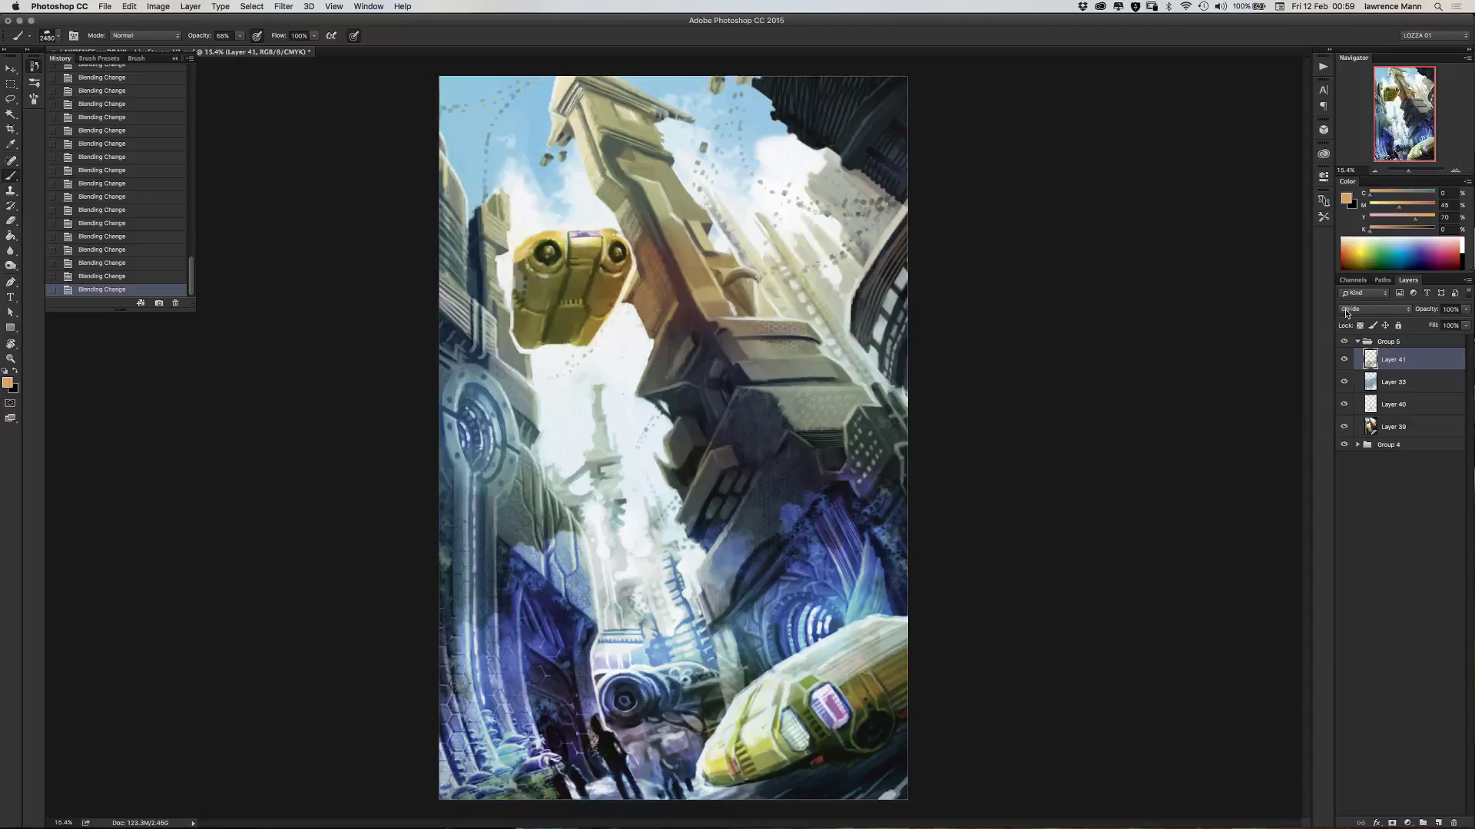
# - Try the Hue, Saturation, Color and Luminosity blending modes on the smoke layer
pyautogui.click(1347, 311)
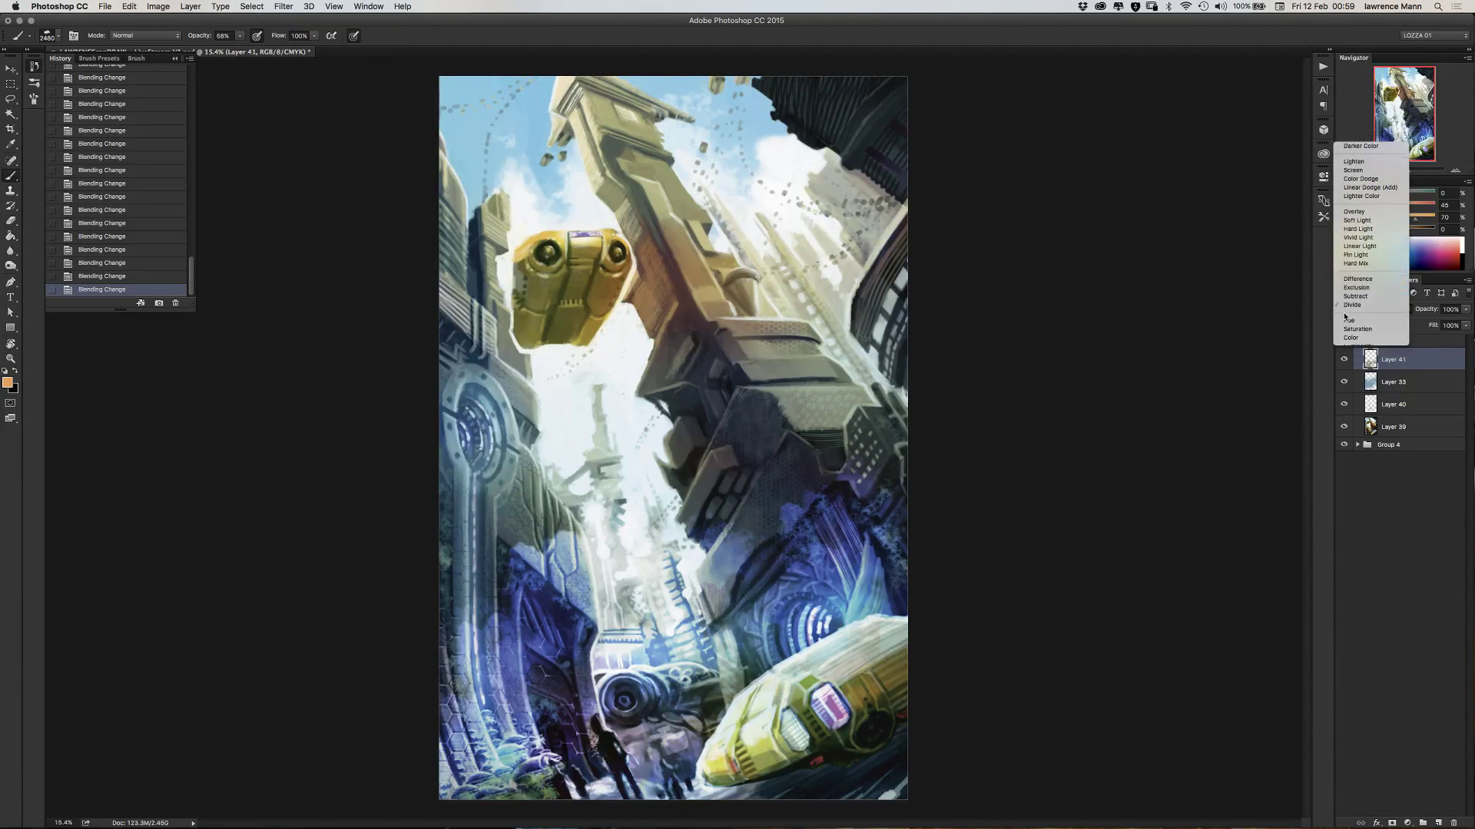
pyautogui.click(1345, 317)
pyautogui.click(1346, 310)
pyautogui.click(1350, 316)
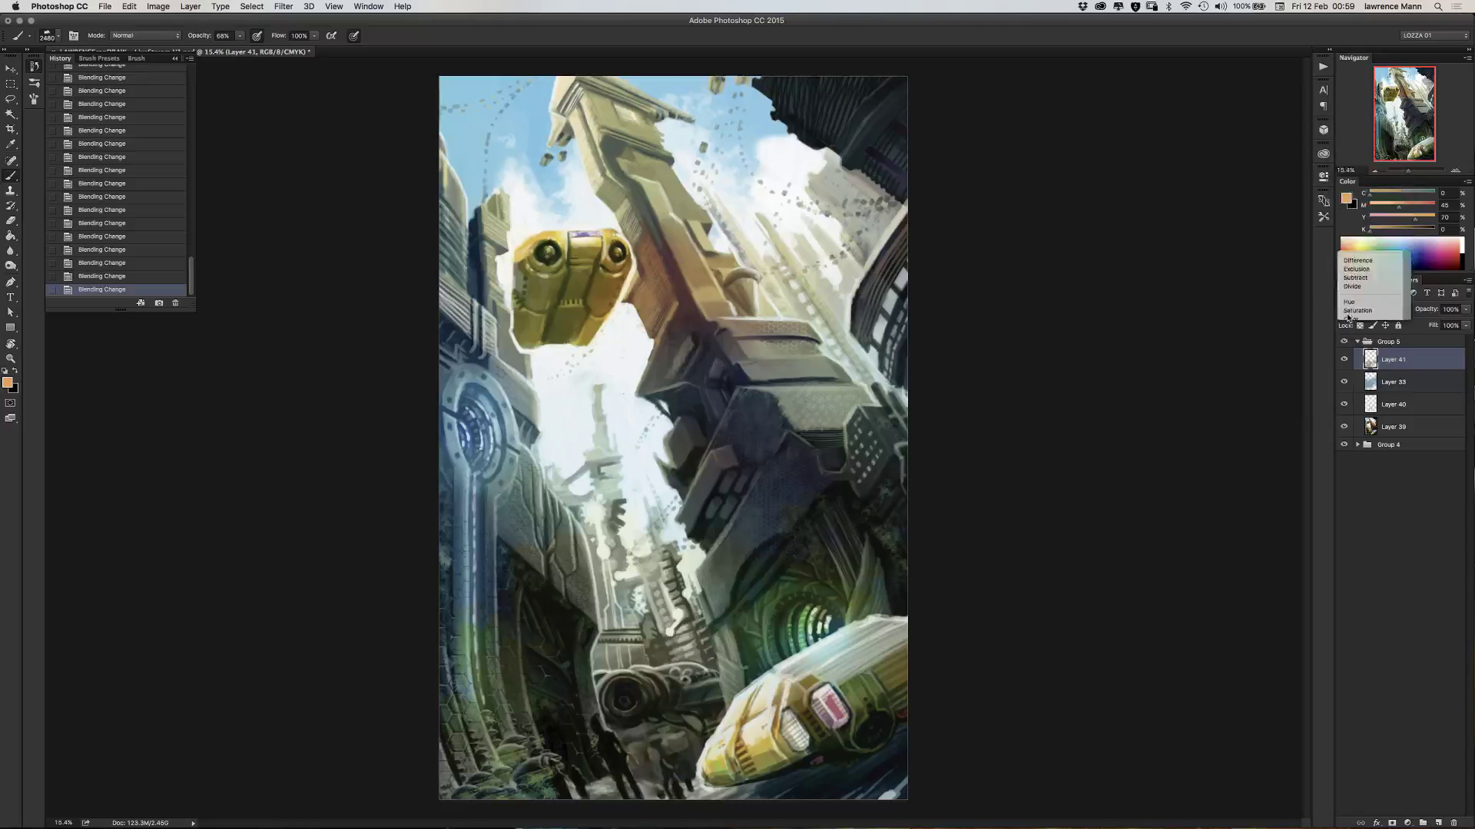
pyautogui.click(1351, 311)
pyautogui.click(1353, 319)
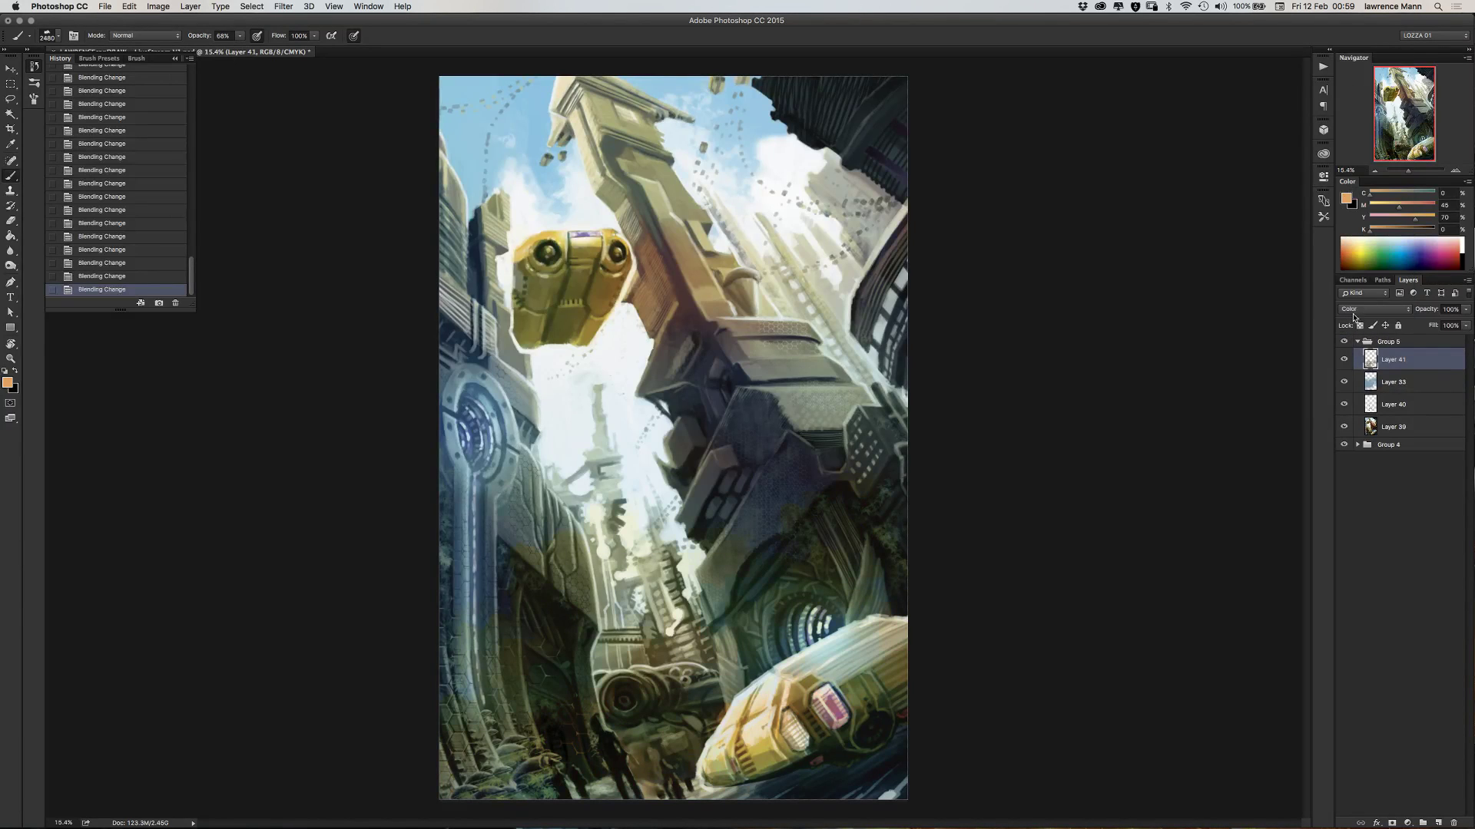
pyautogui.click(1353, 311)
pyautogui.click(1353, 315)
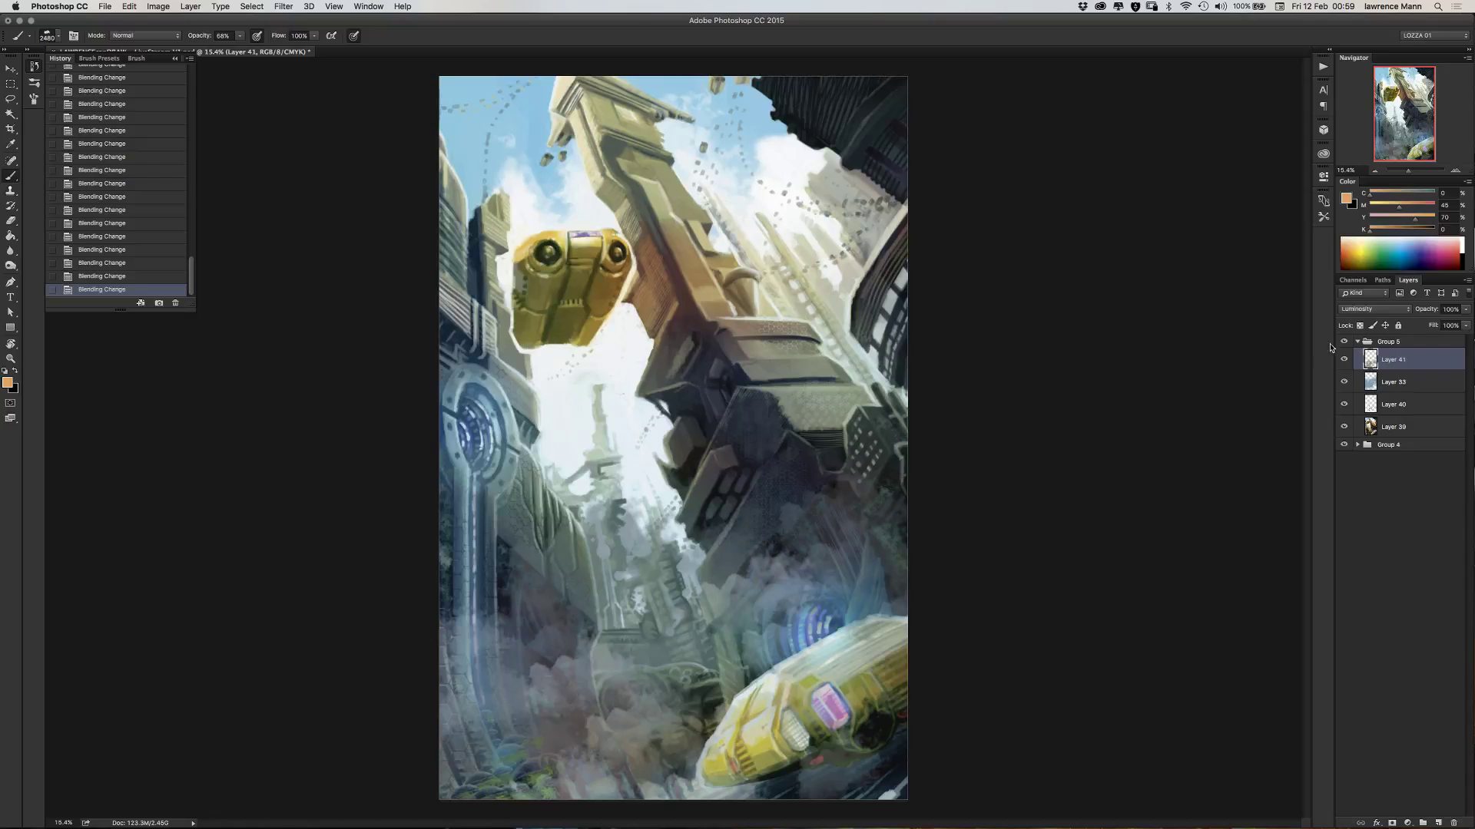
# - Return the smoke layer to Difference and compare it again with Exclusion, Subtract and Divide
pyautogui.click(1350, 310)
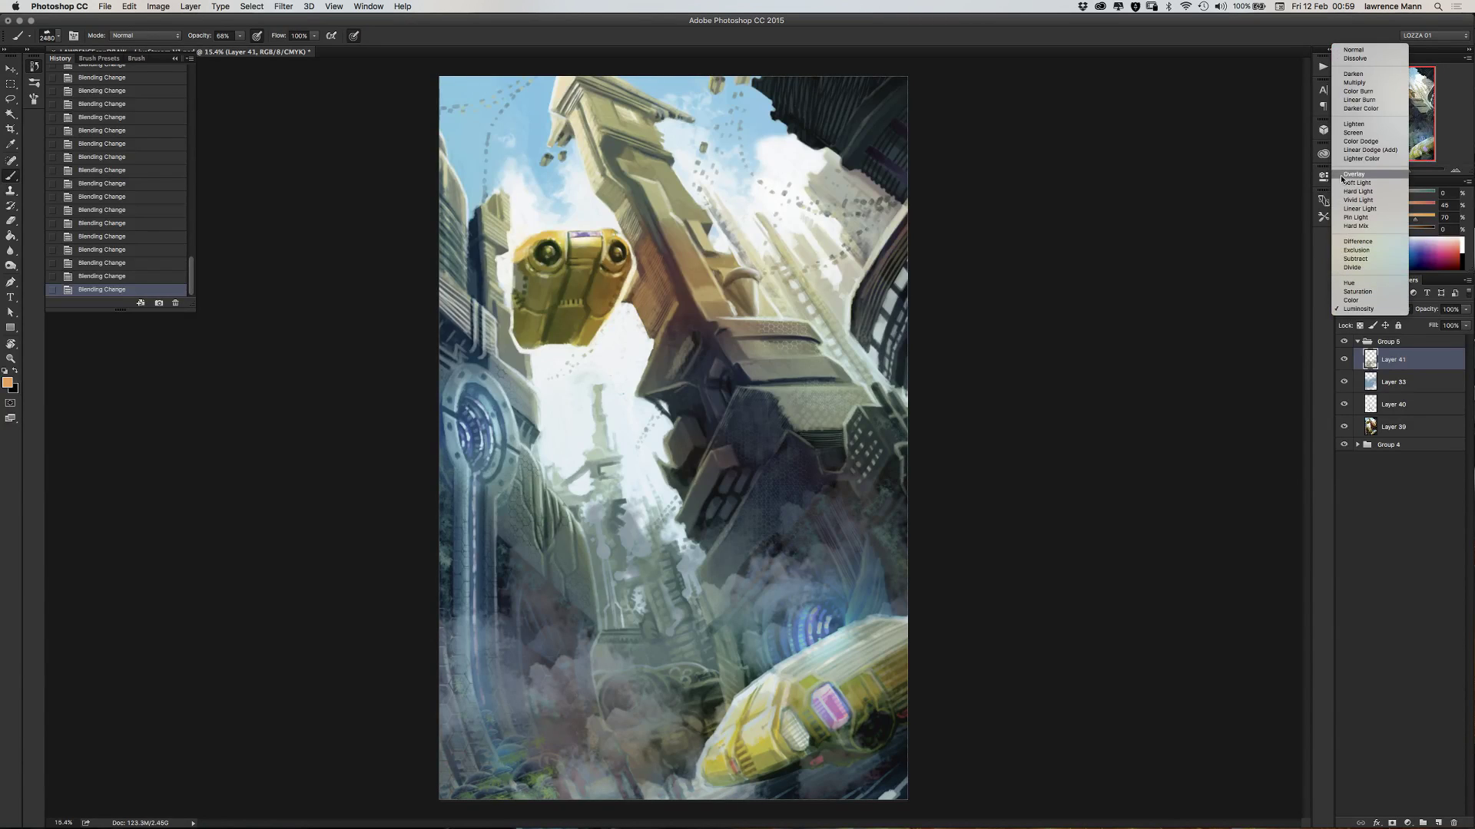
pyautogui.click(1338, 242)
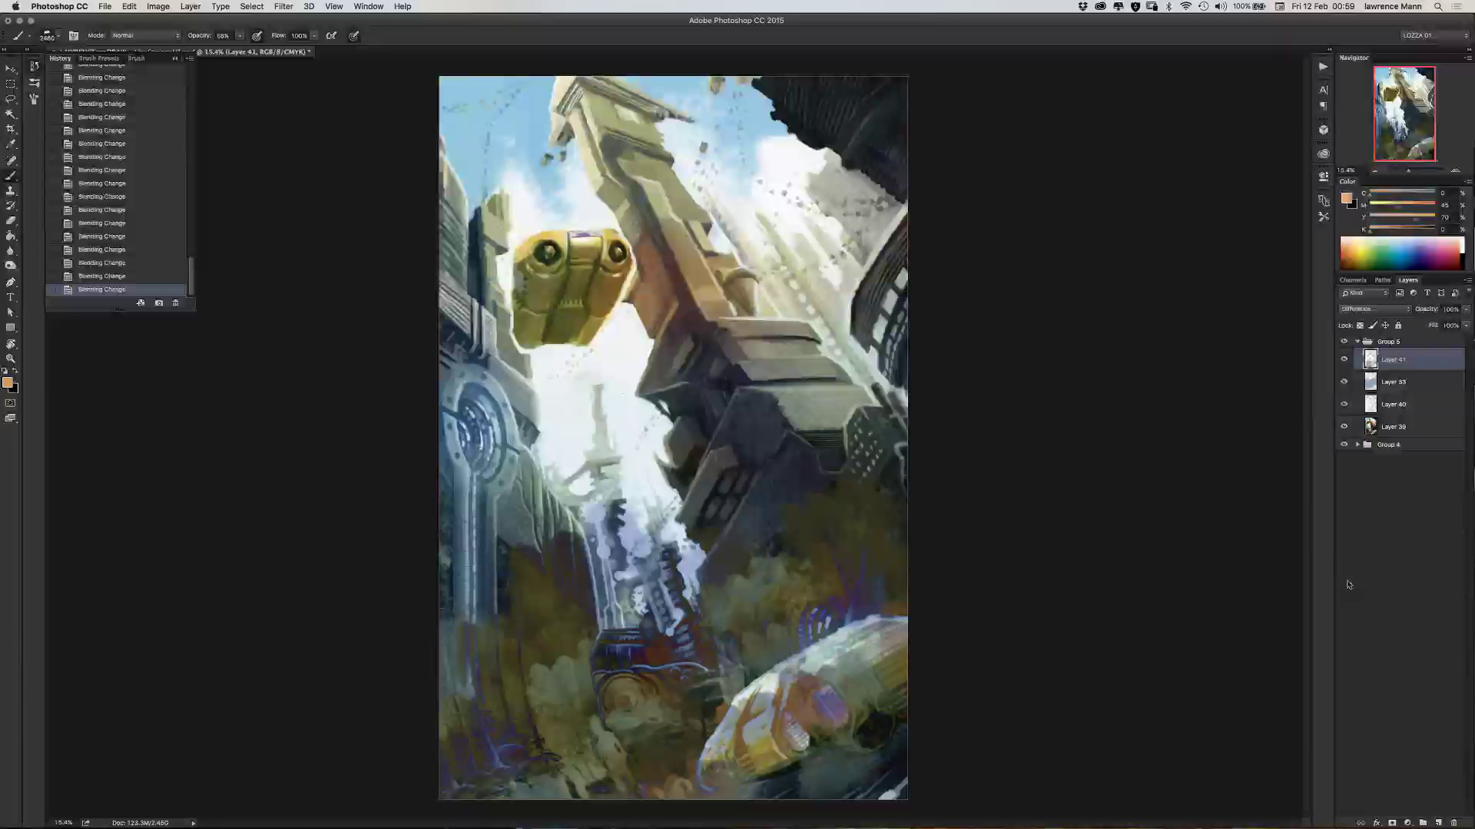
pyautogui.click(1354, 309)
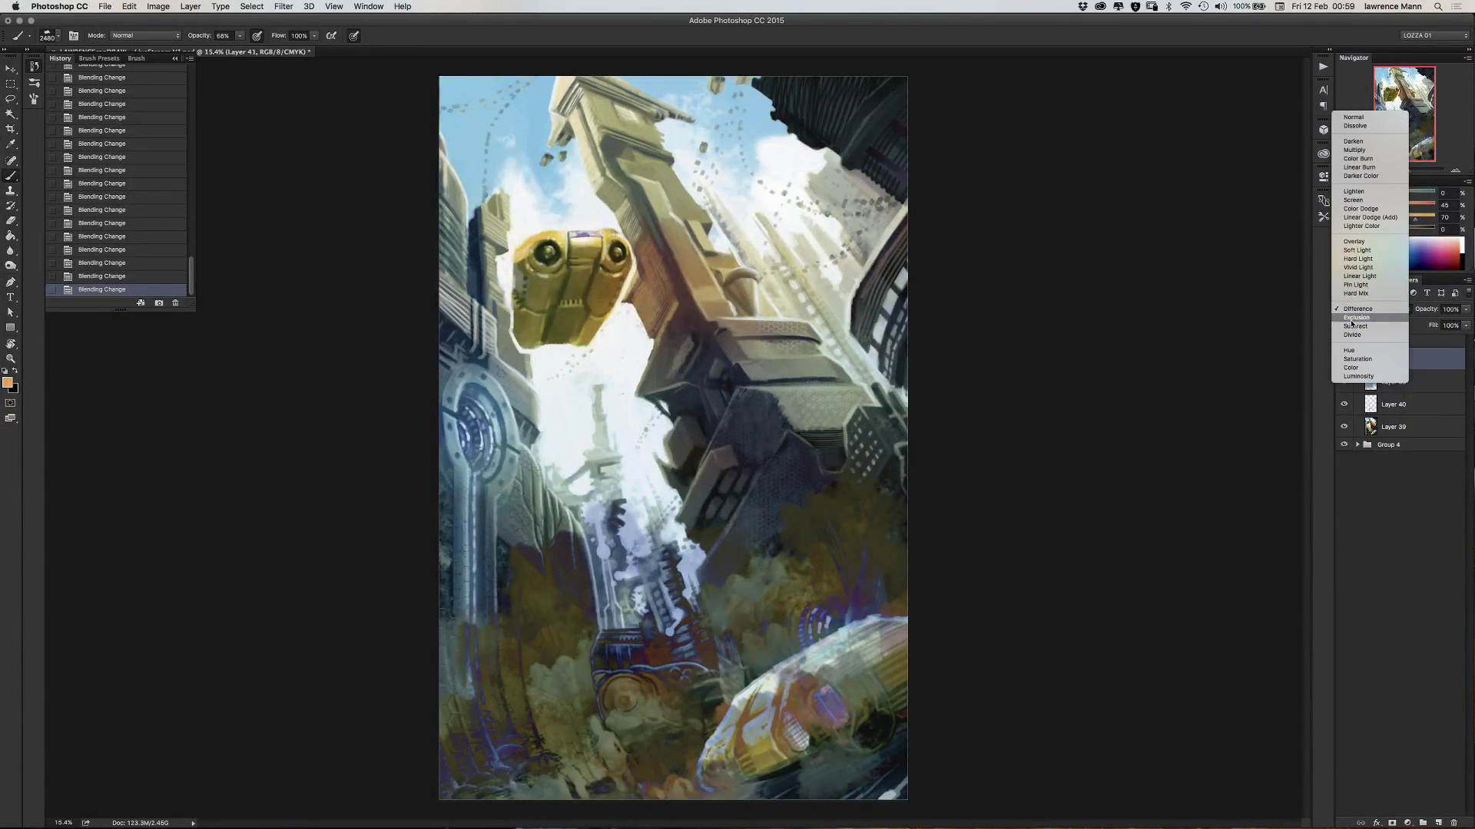
pyautogui.click(1356, 318)
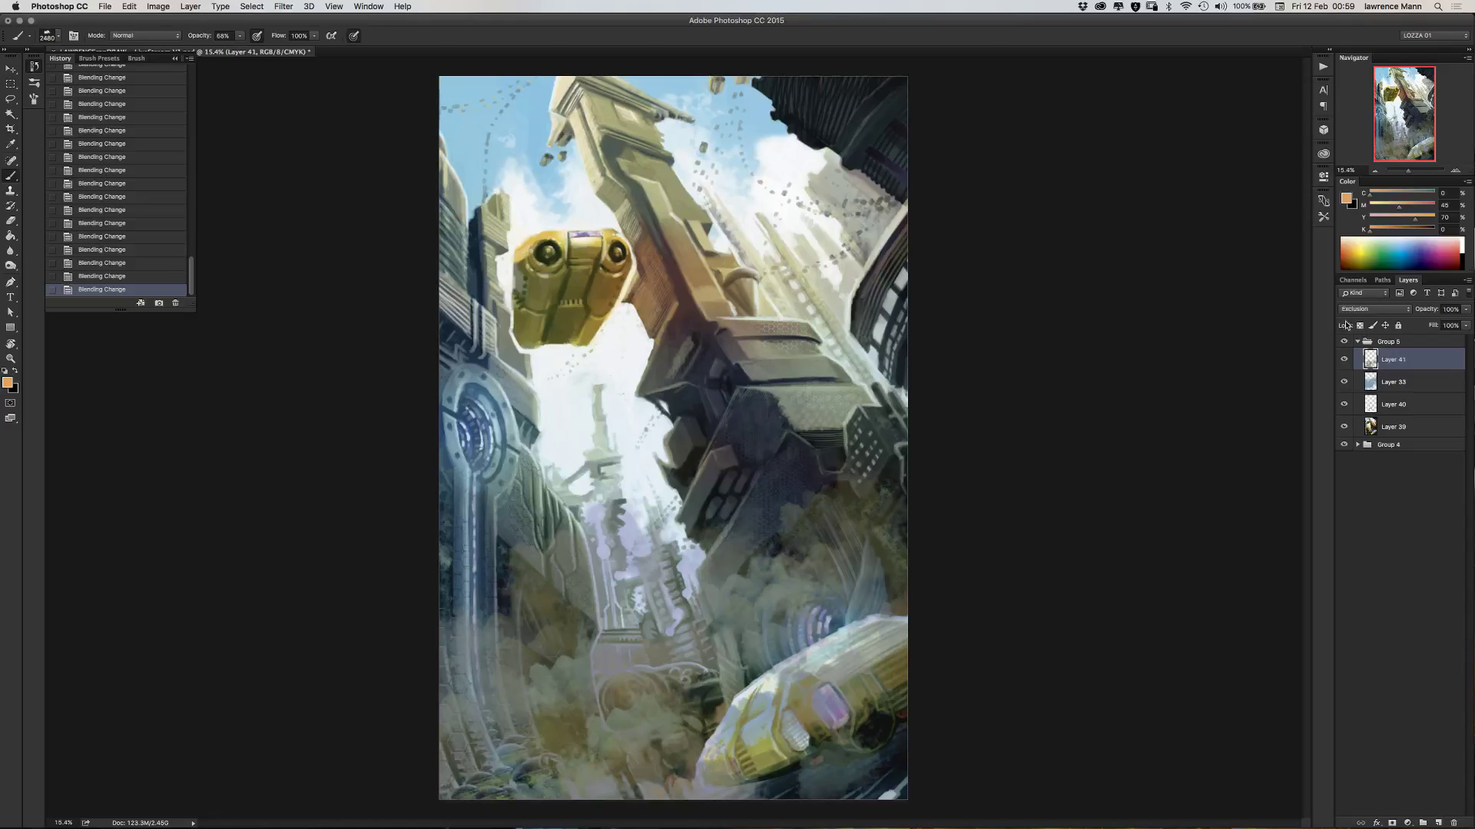
pyautogui.click(1344, 311)
pyautogui.click(1348, 317)
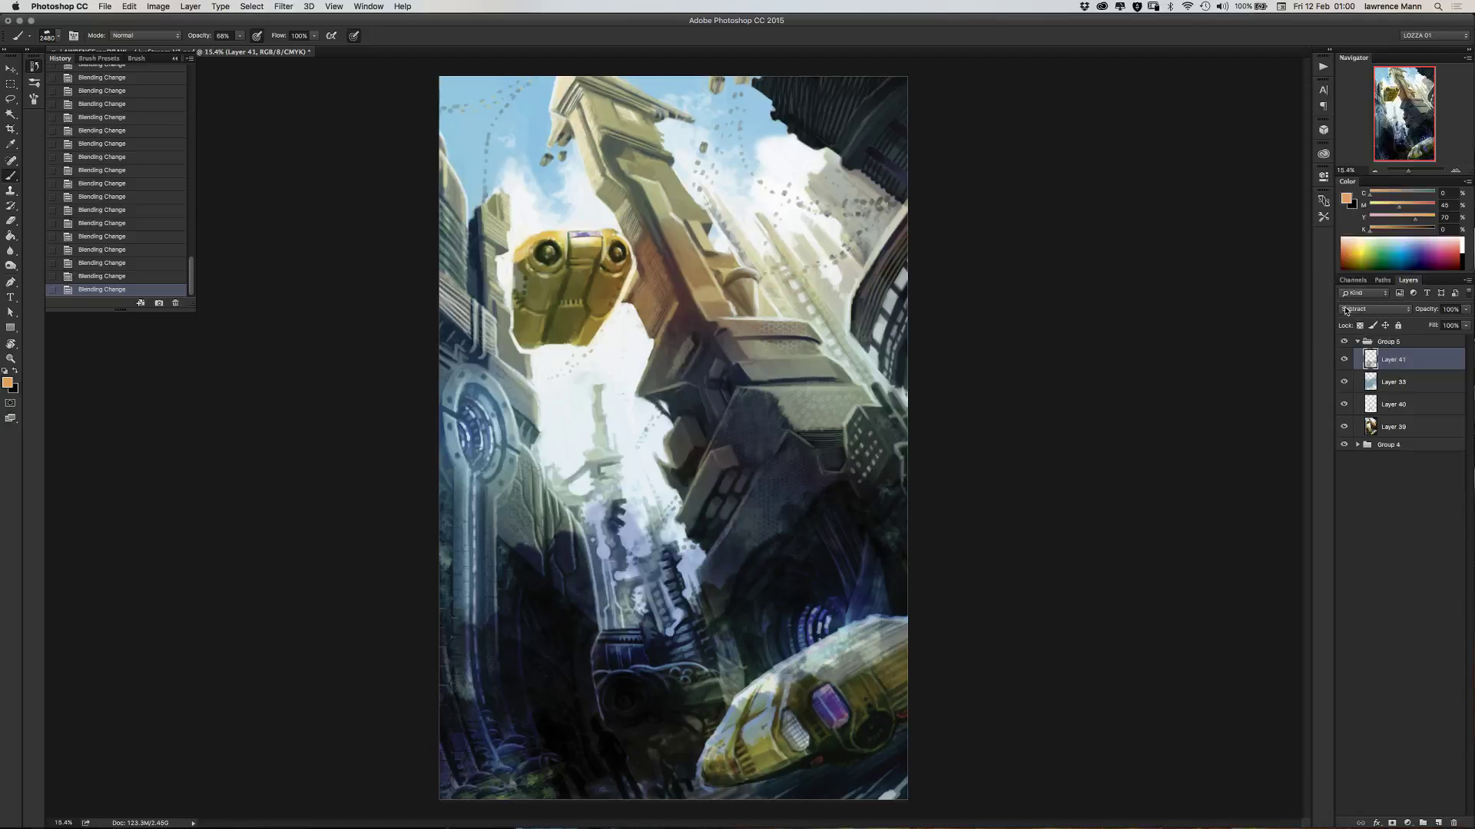
pyautogui.click(1344, 311)
pyautogui.click(1349, 320)
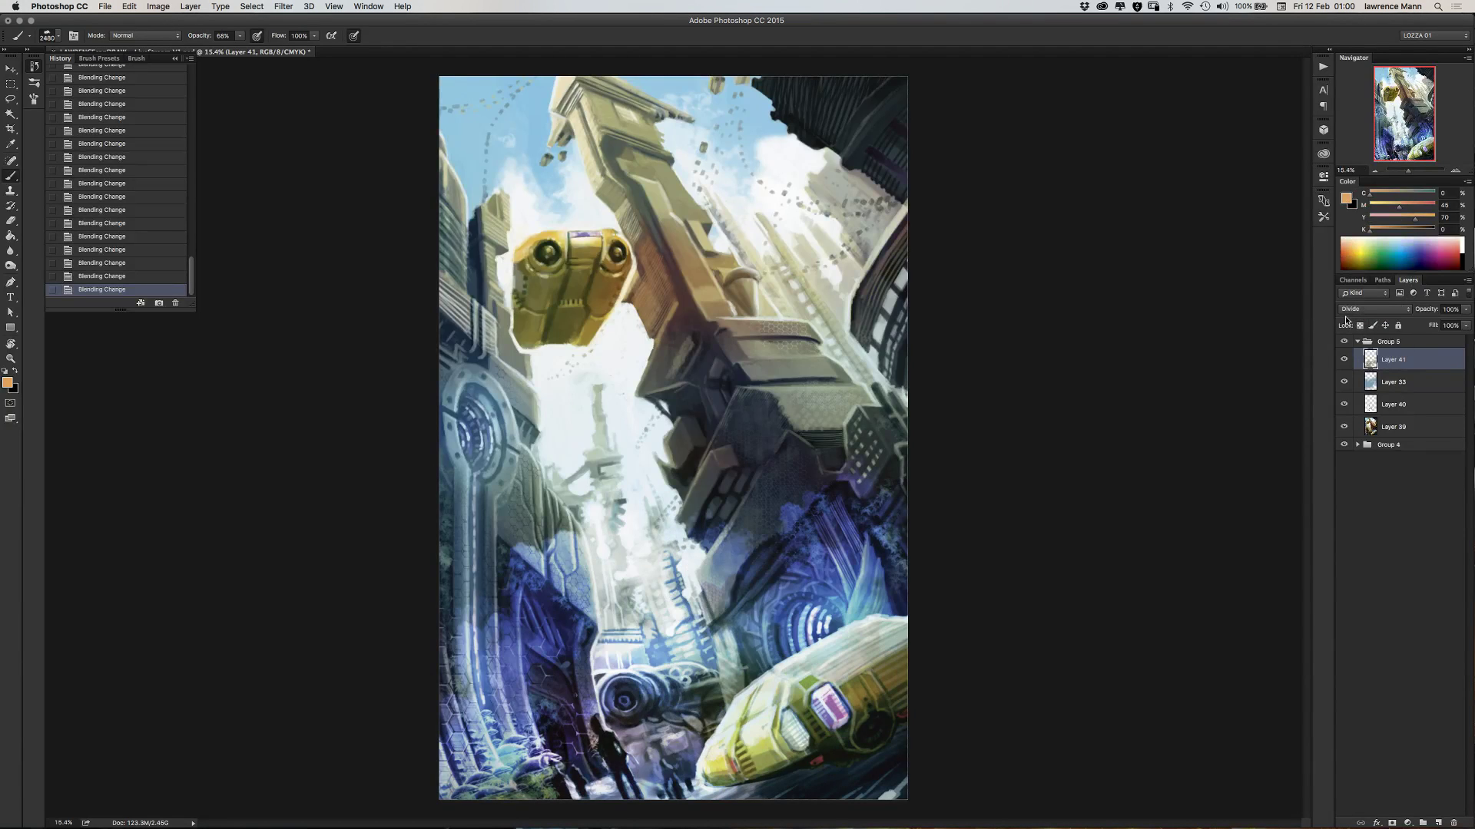
# - Cycle the smoke layer through the Hue, Saturation and Color blending modes and settle on Luminosity
pyautogui.click(1347, 311)
pyautogui.click(1352, 329)
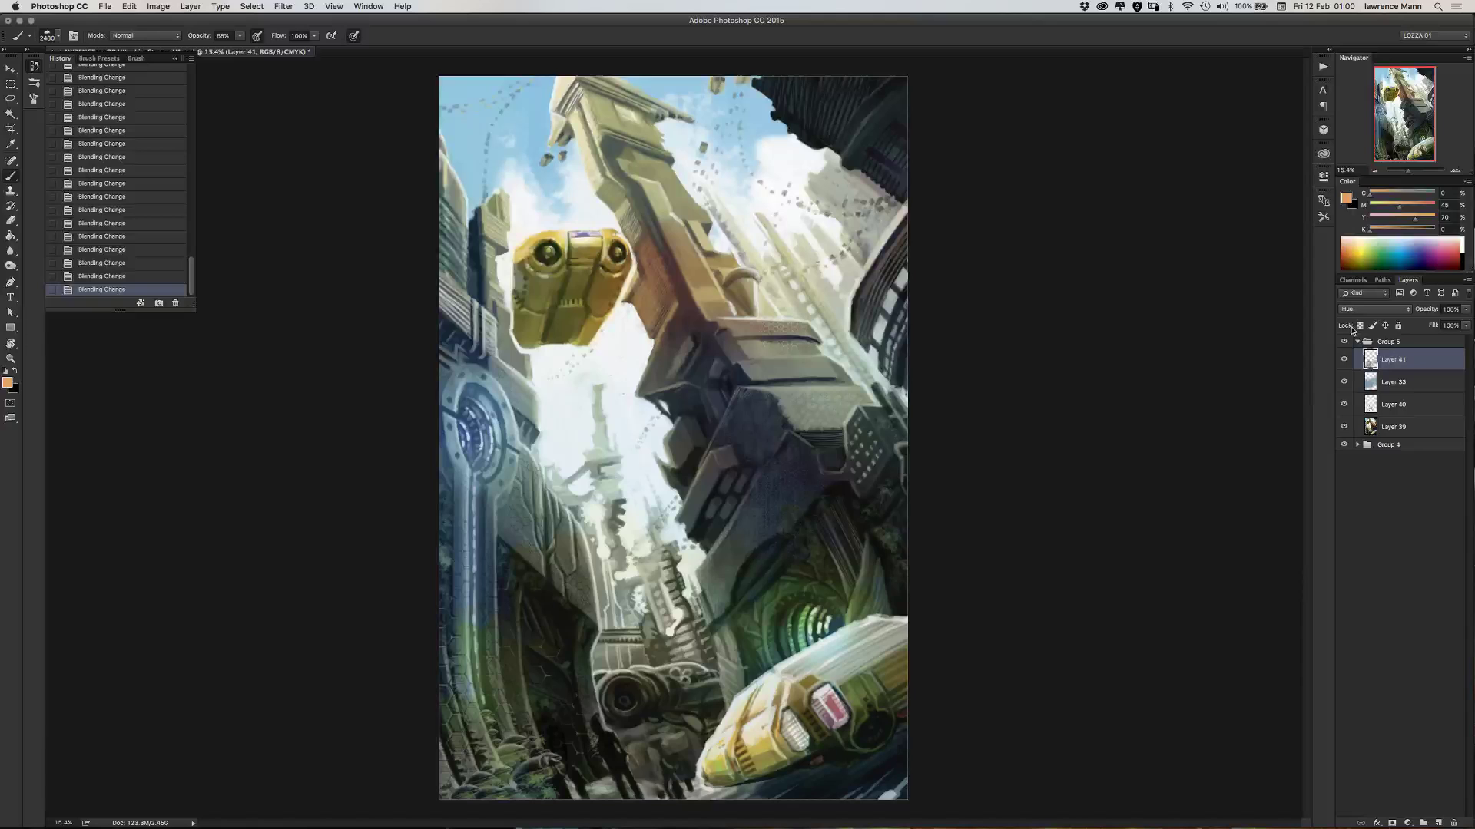
pyautogui.click(1350, 312)
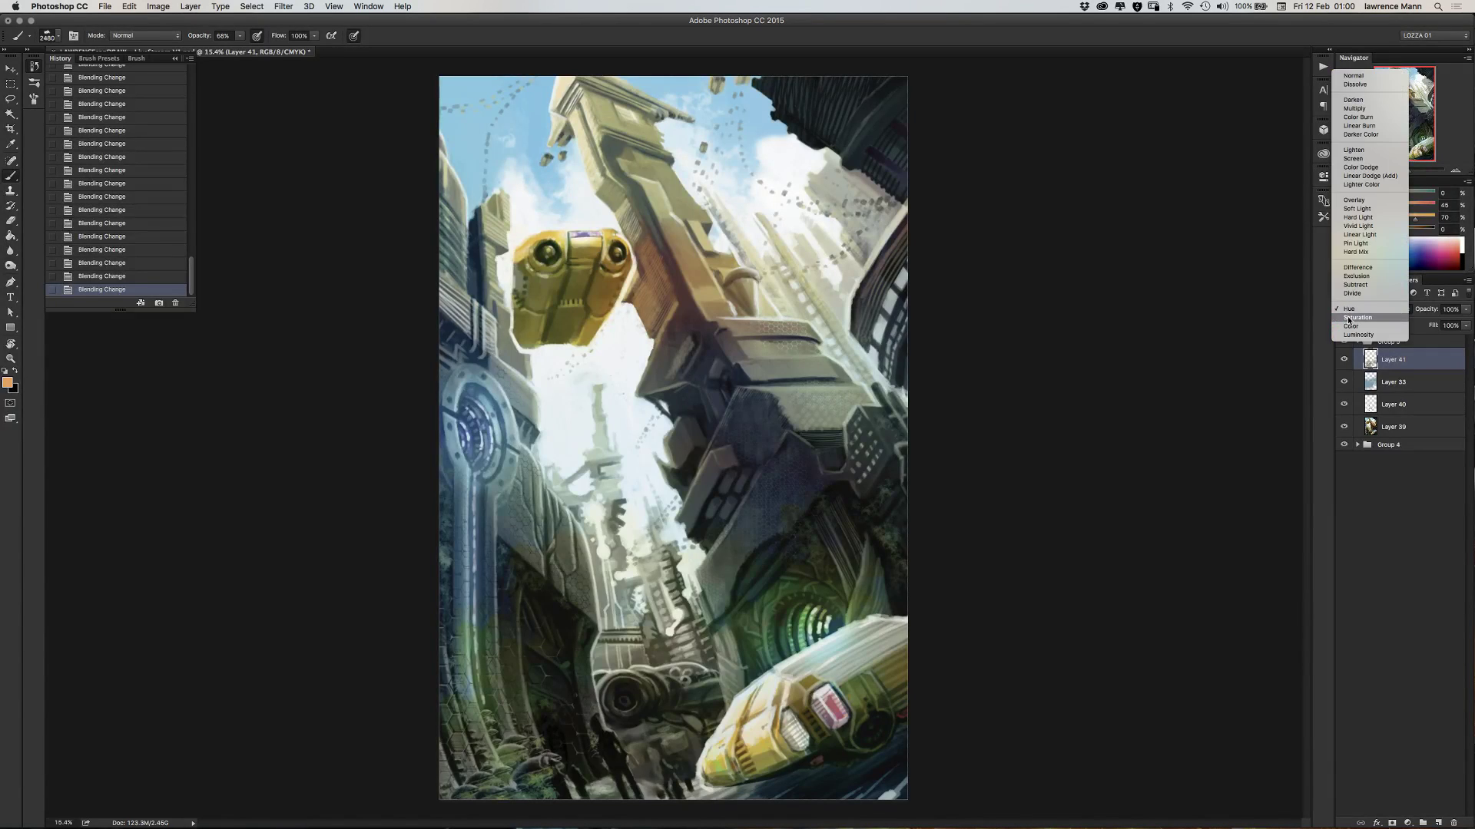
pyautogui.click(1348, 322)
pyautogui.click(1347, 312)
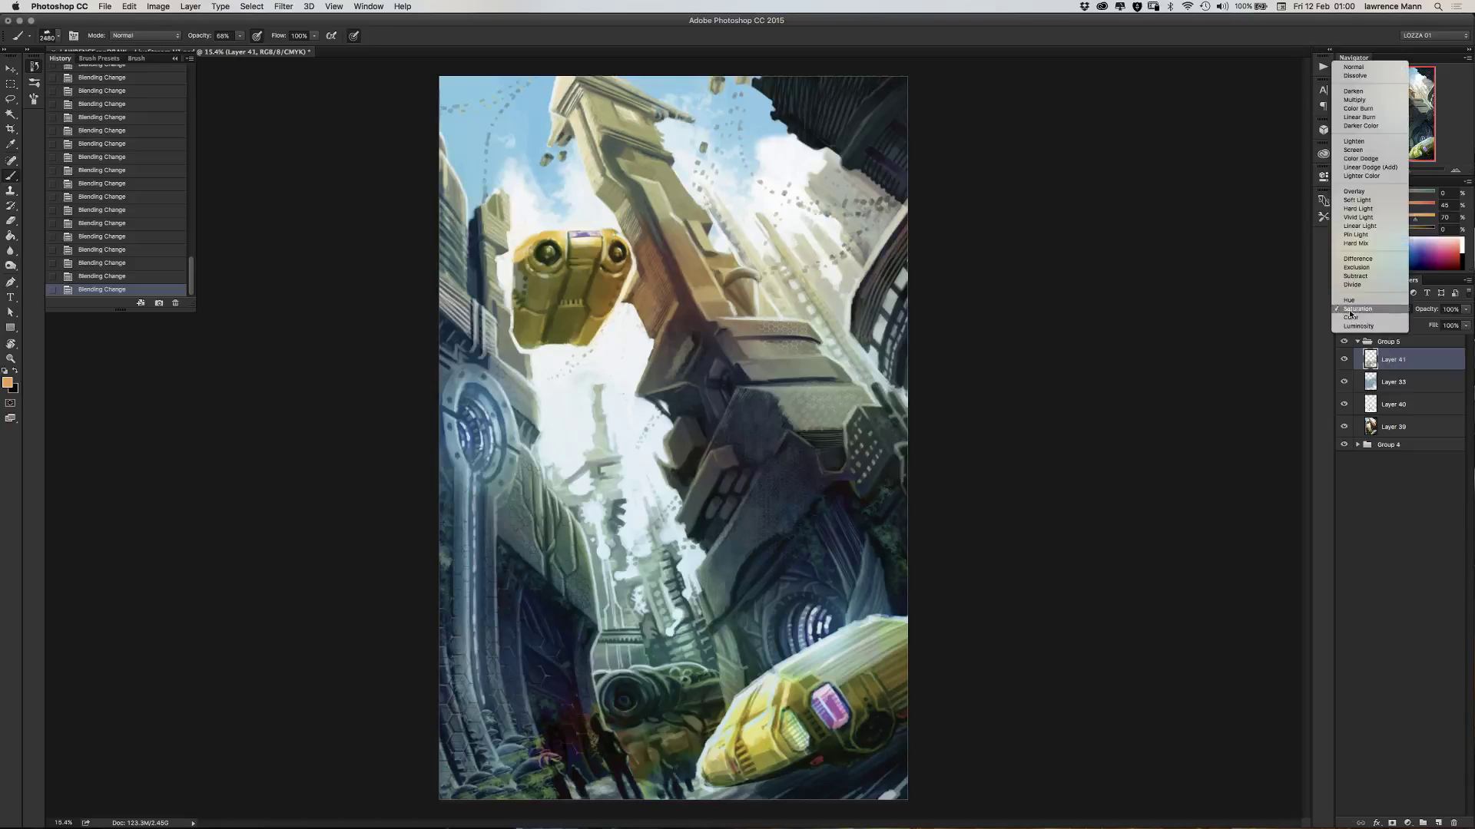
pyautogui.click(1350, 320)
pyautogui.click(1350, 312)
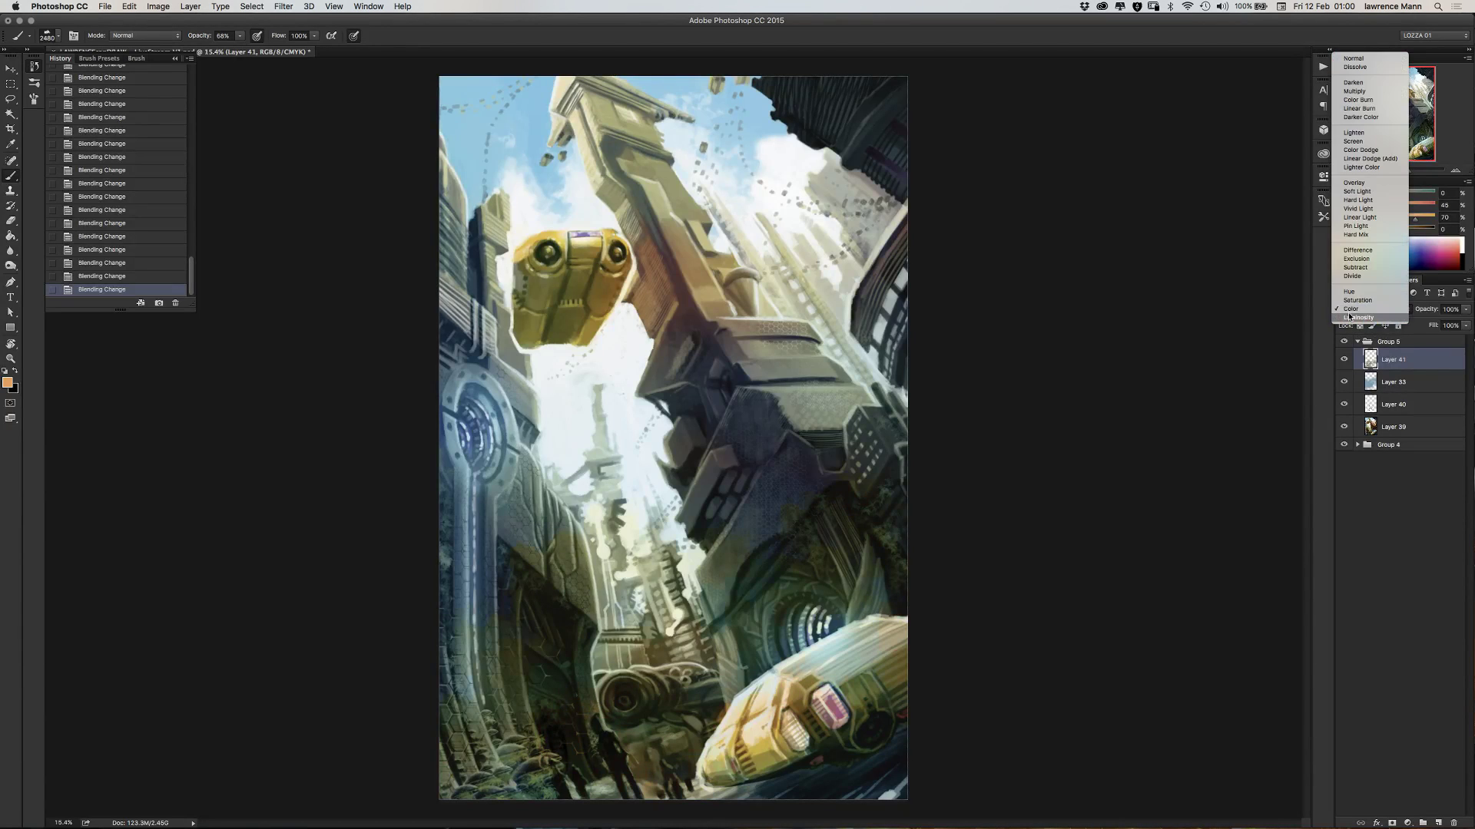
pyautogui.click(1346, 323)
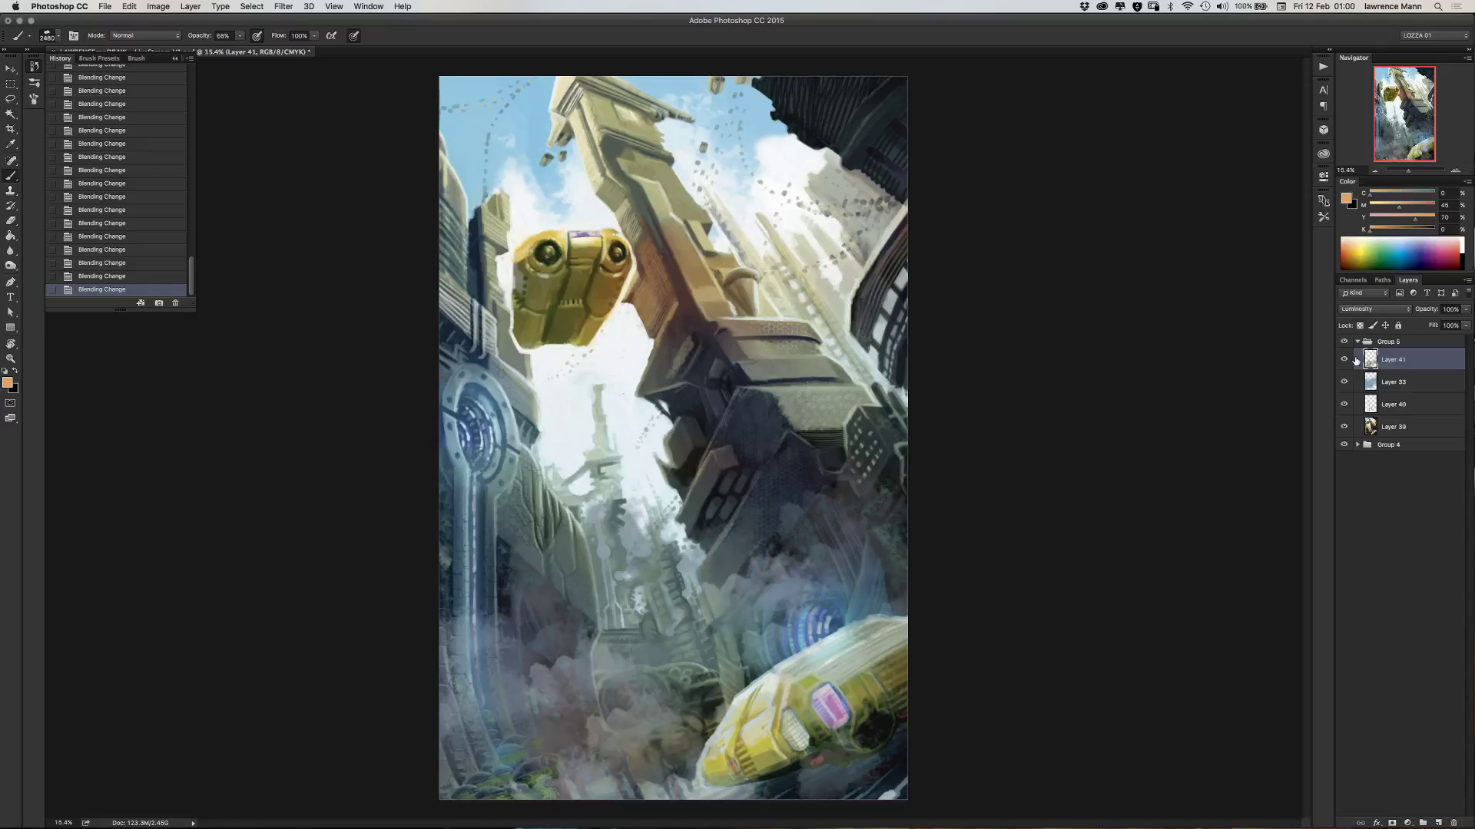
# - Try a lower opacity of about 43% on the Luminosity smoke layer and return it to 100%
pyautogui.click(1465, 308)
pyautogui.click(1436, 322)
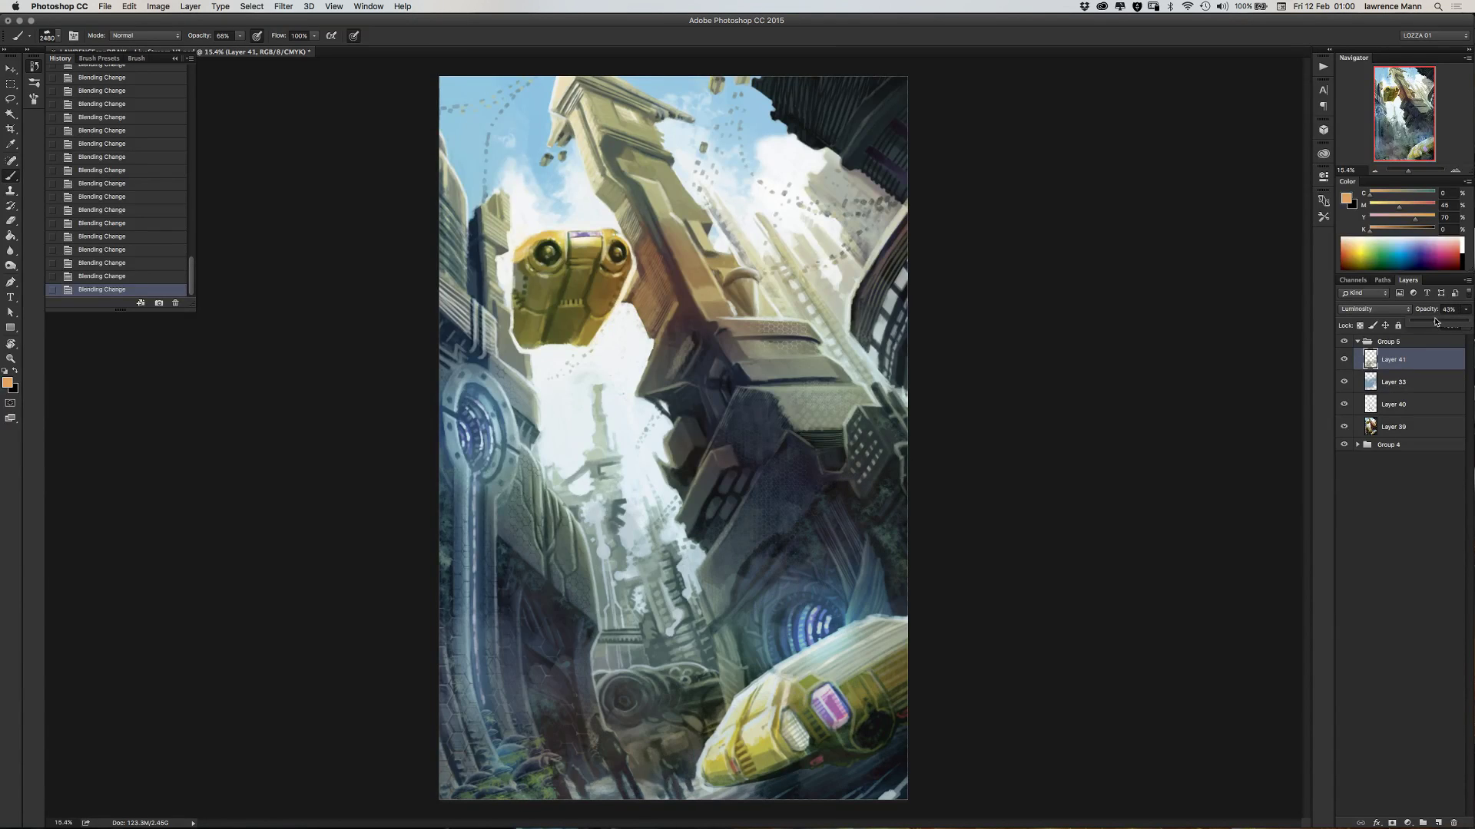
pyautogui.moveTo(1435, 321); pyautogui.dragTo(1472, 317)
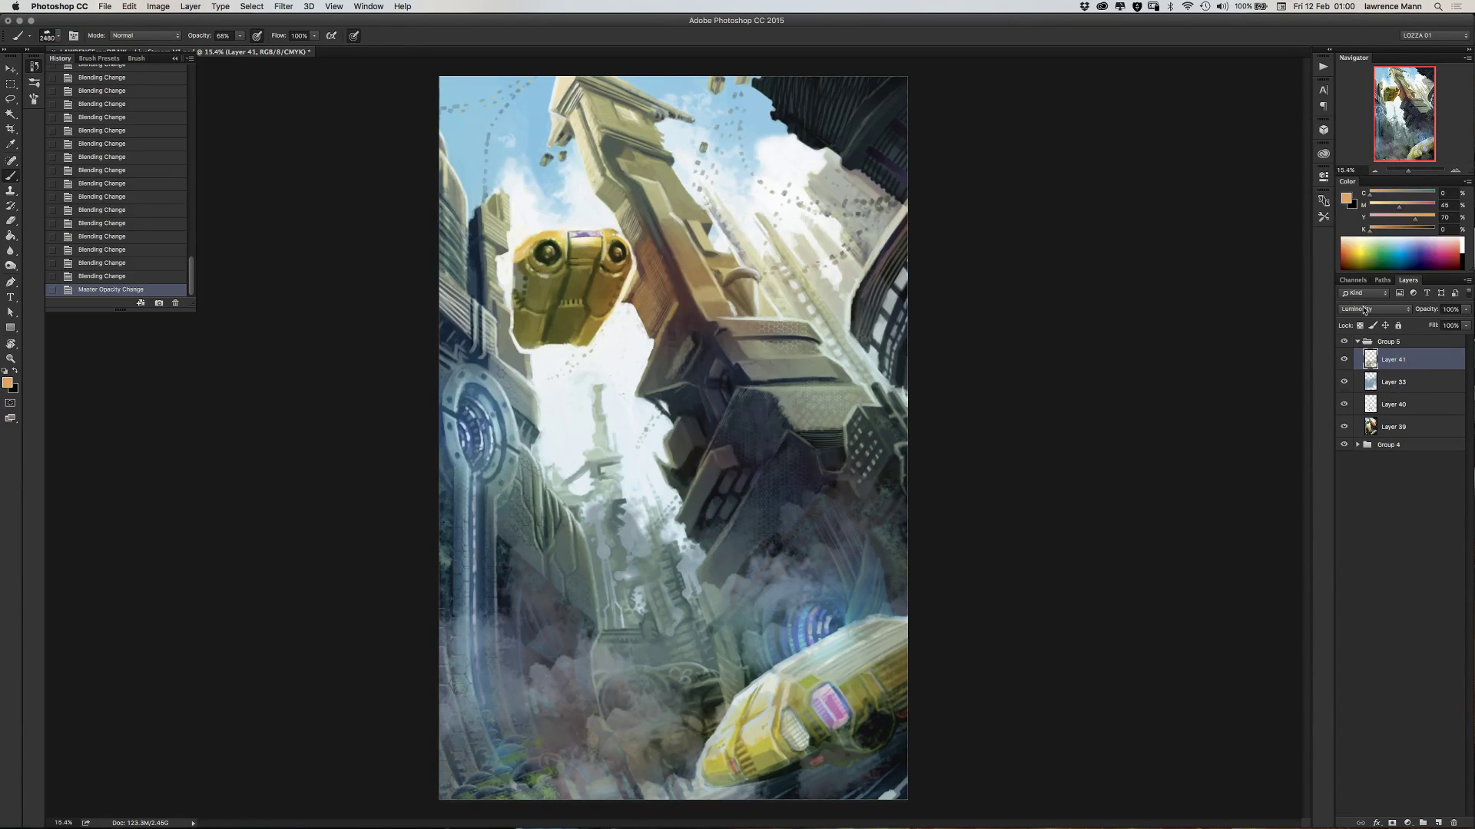
# - Compare the painting with and without the smoke by repeatedly hiding and showing Layer 41
pyautogui.click(1345, 359)
pyautogui.click(1345, 359)
pyautogui.click(1344, 360)
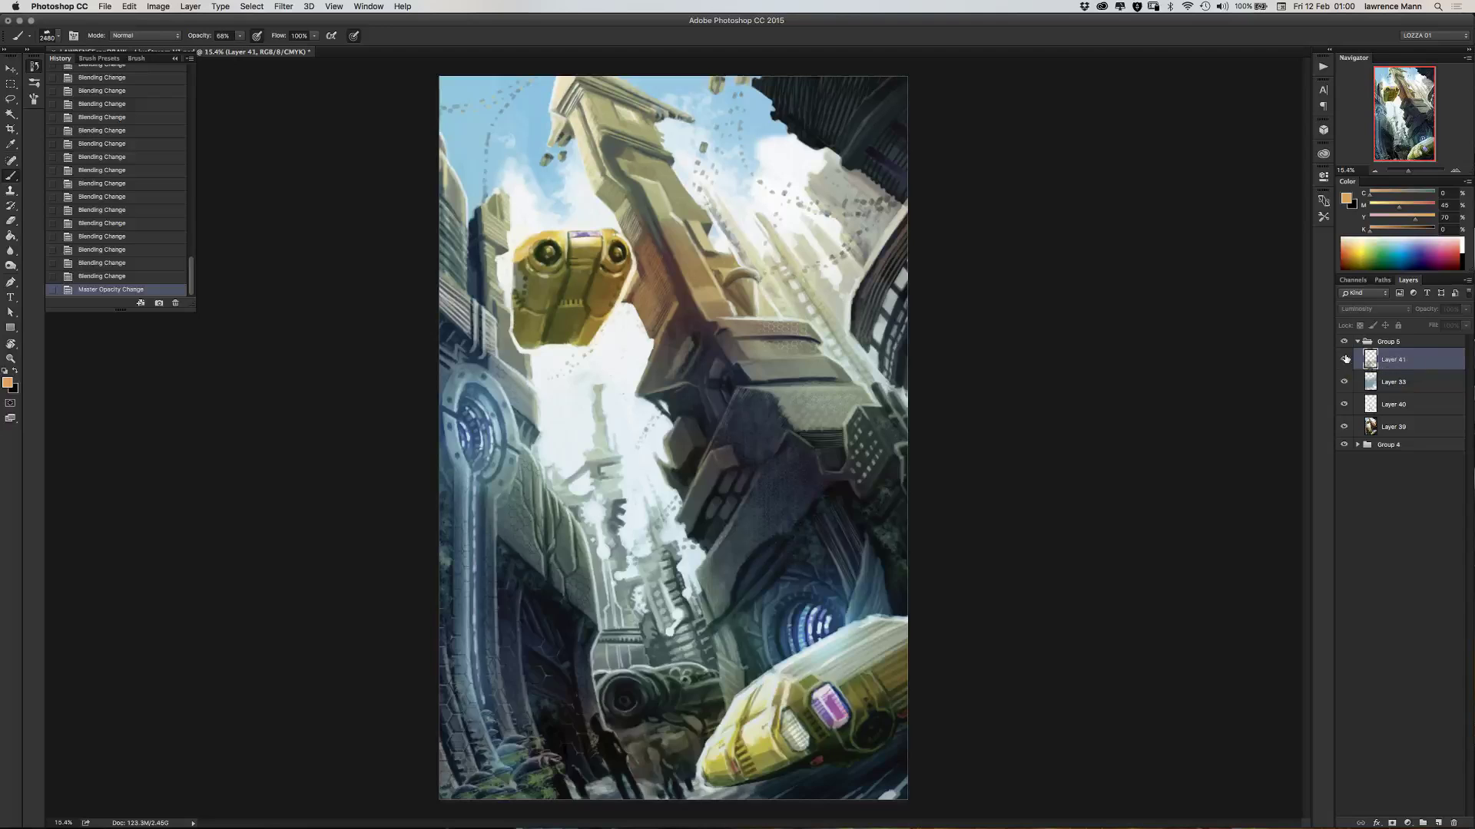
pyautogui.click(1345, 360)
pyautogui.click(1345, 359)
pyautogui.click(1345, 360)
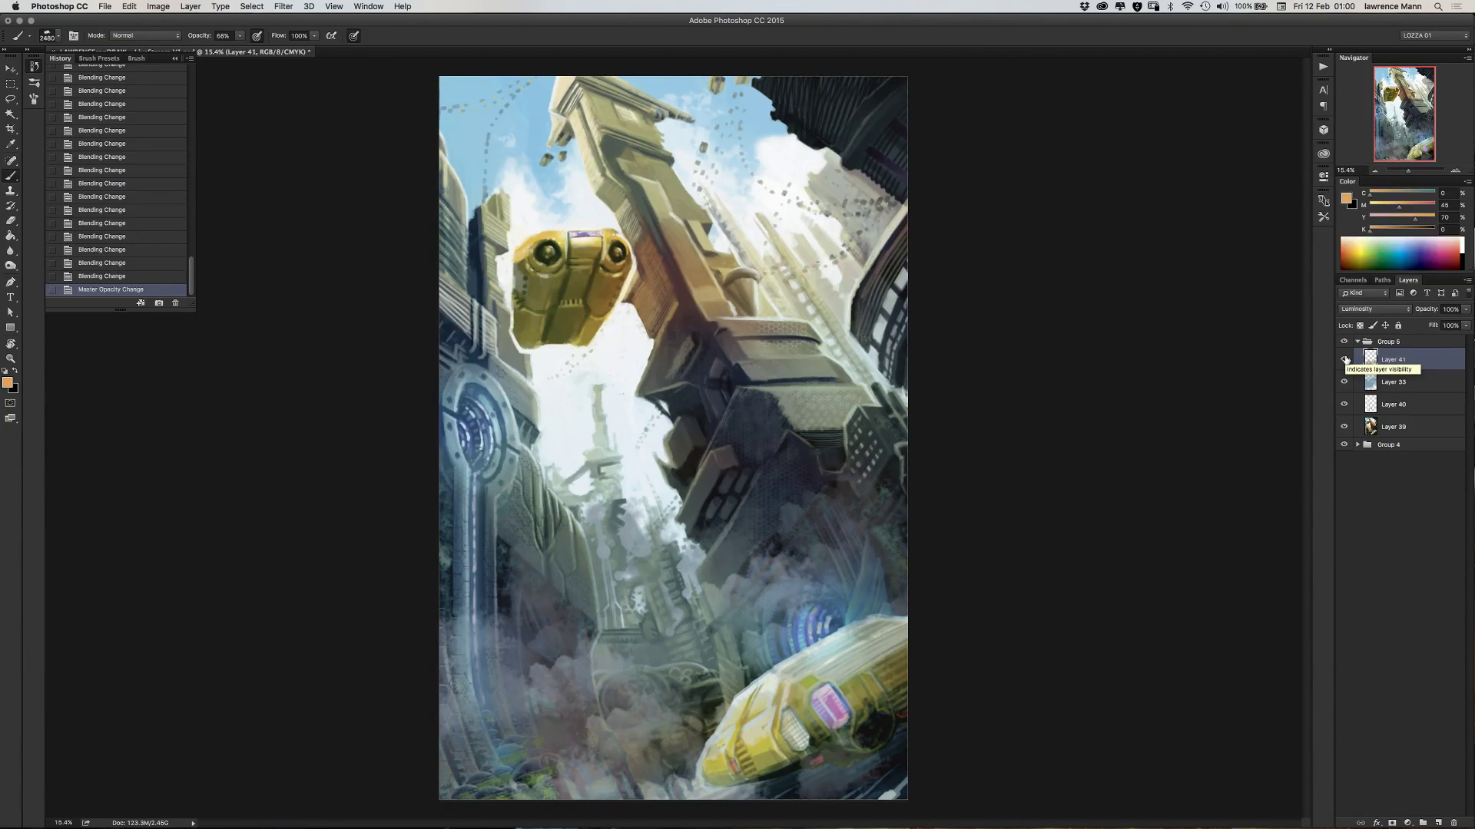
pyautogui.click(1344, 360)
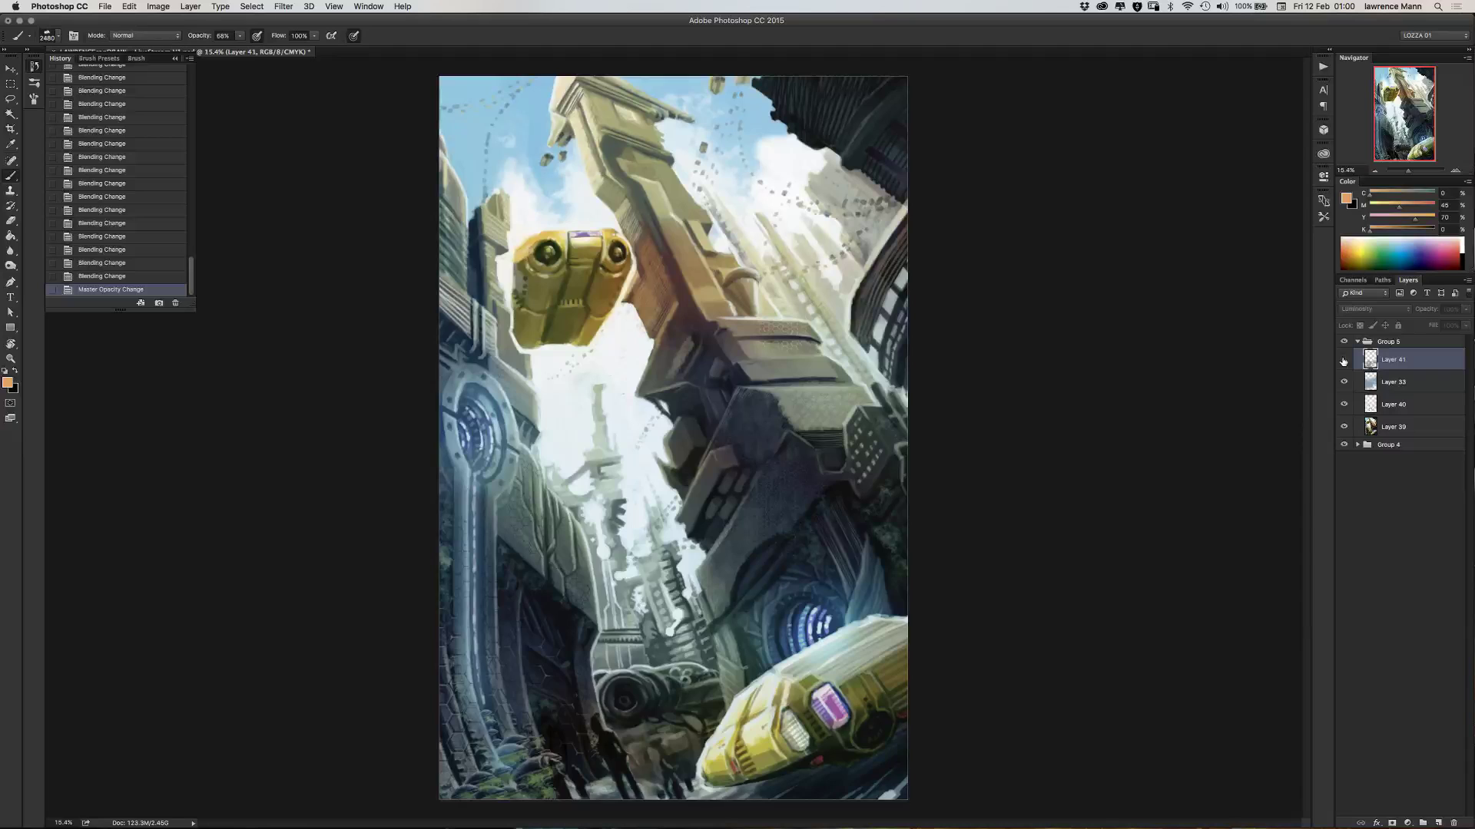
pyautogui.click(1344, 360)
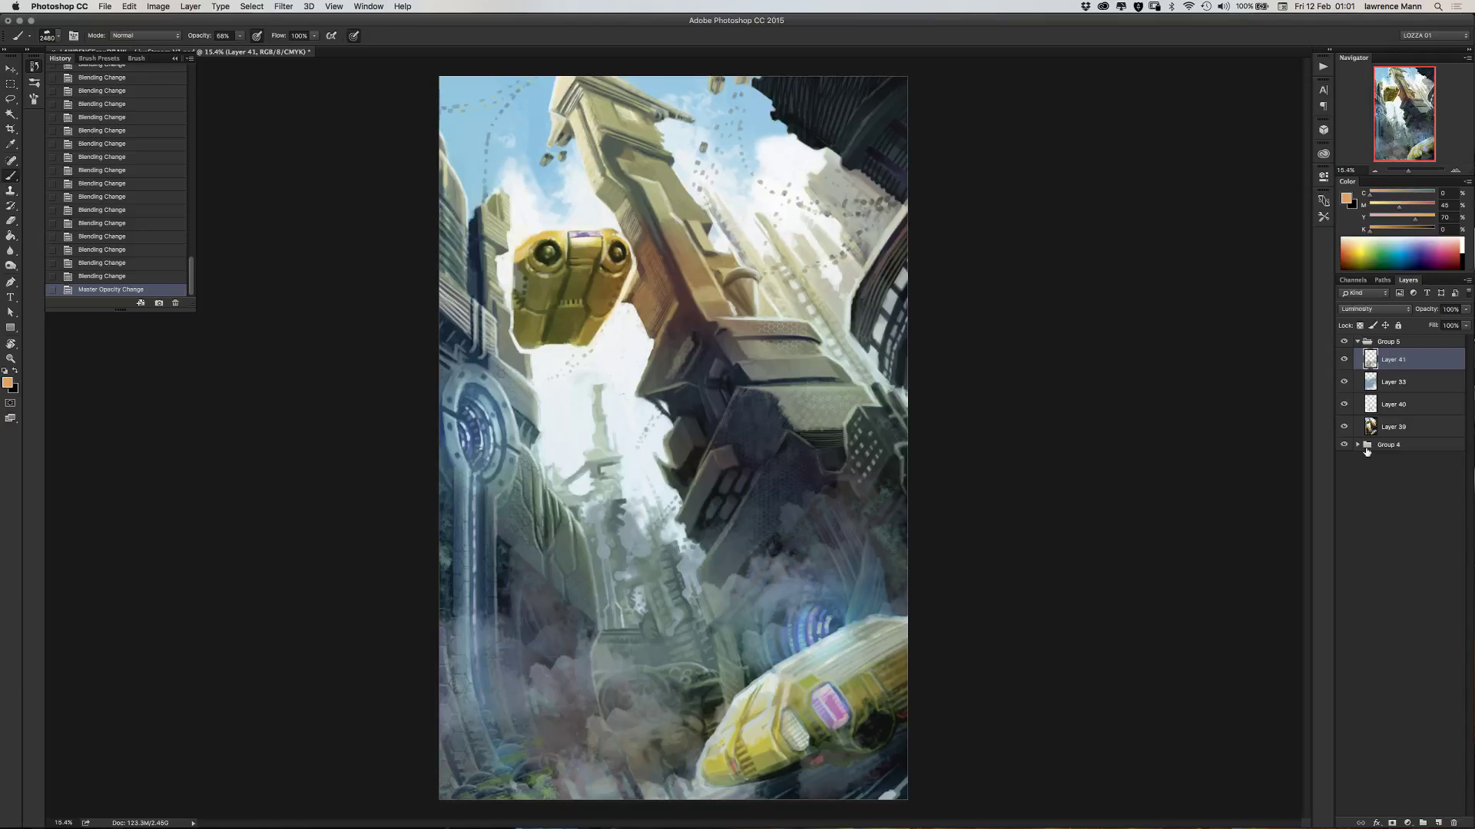
pyautogui.click(1344, 359)
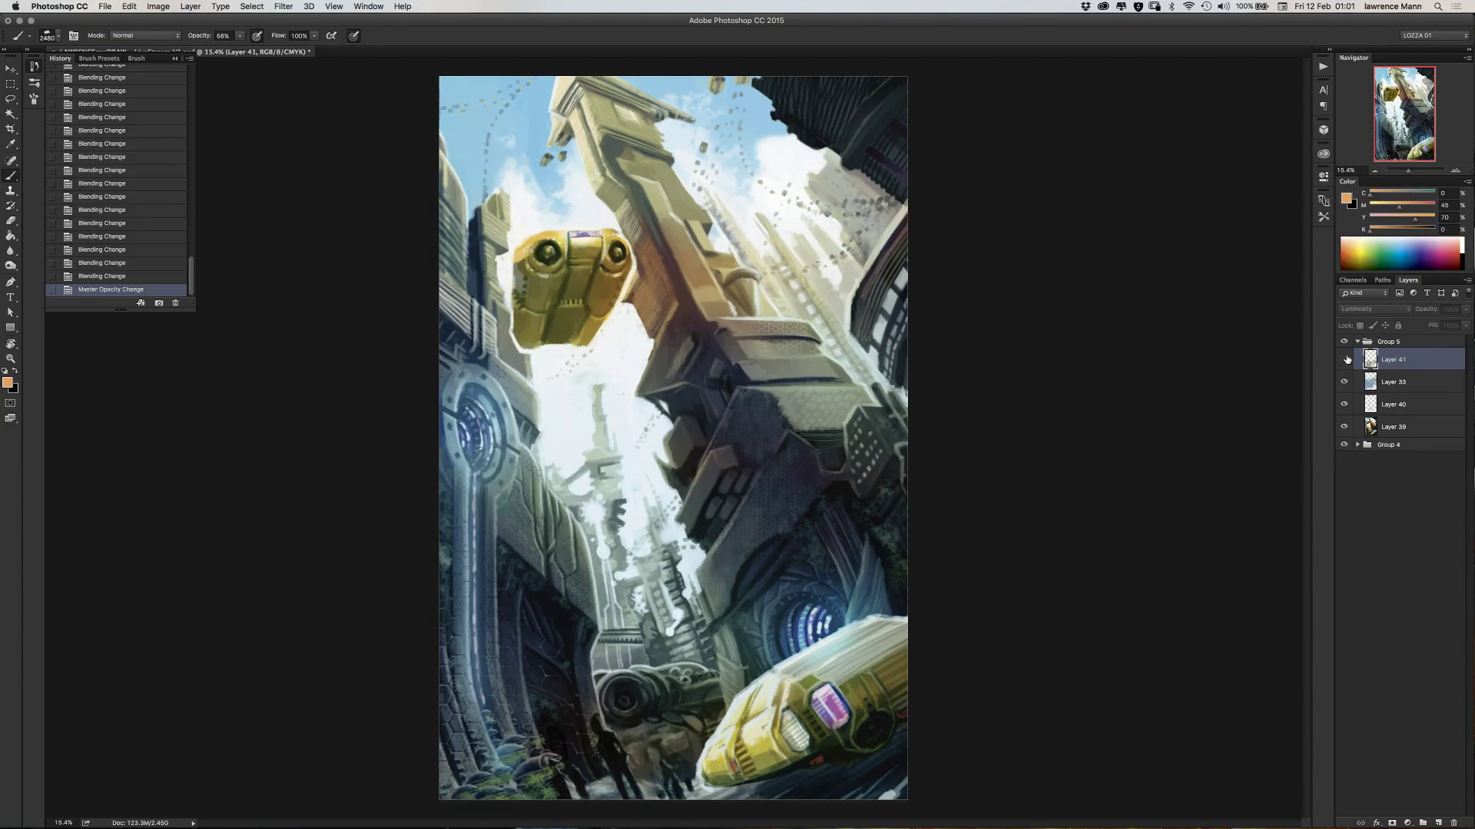
pyautogui.click(1345, 358)
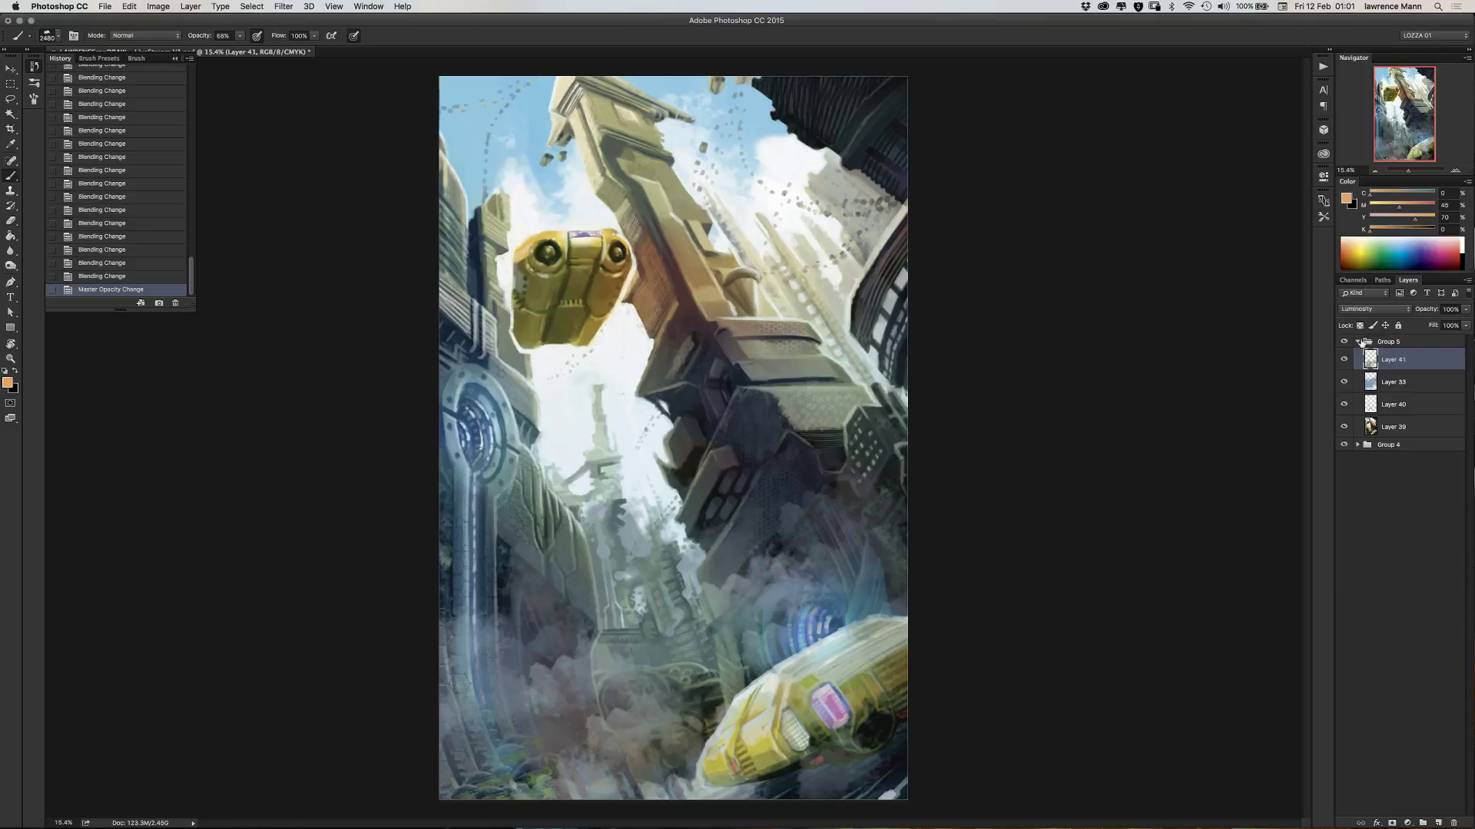
# - Lower the smoke layer's opacity to 57% and duplicate the layer
pyautogui.click(1463, 313)
pyautogui.moveTo(1460, 321); pyautogui.dragTo(1445, 323)
pyautogui.moveTo(1399, 366); pyautogui.dragTo(1438, 822)
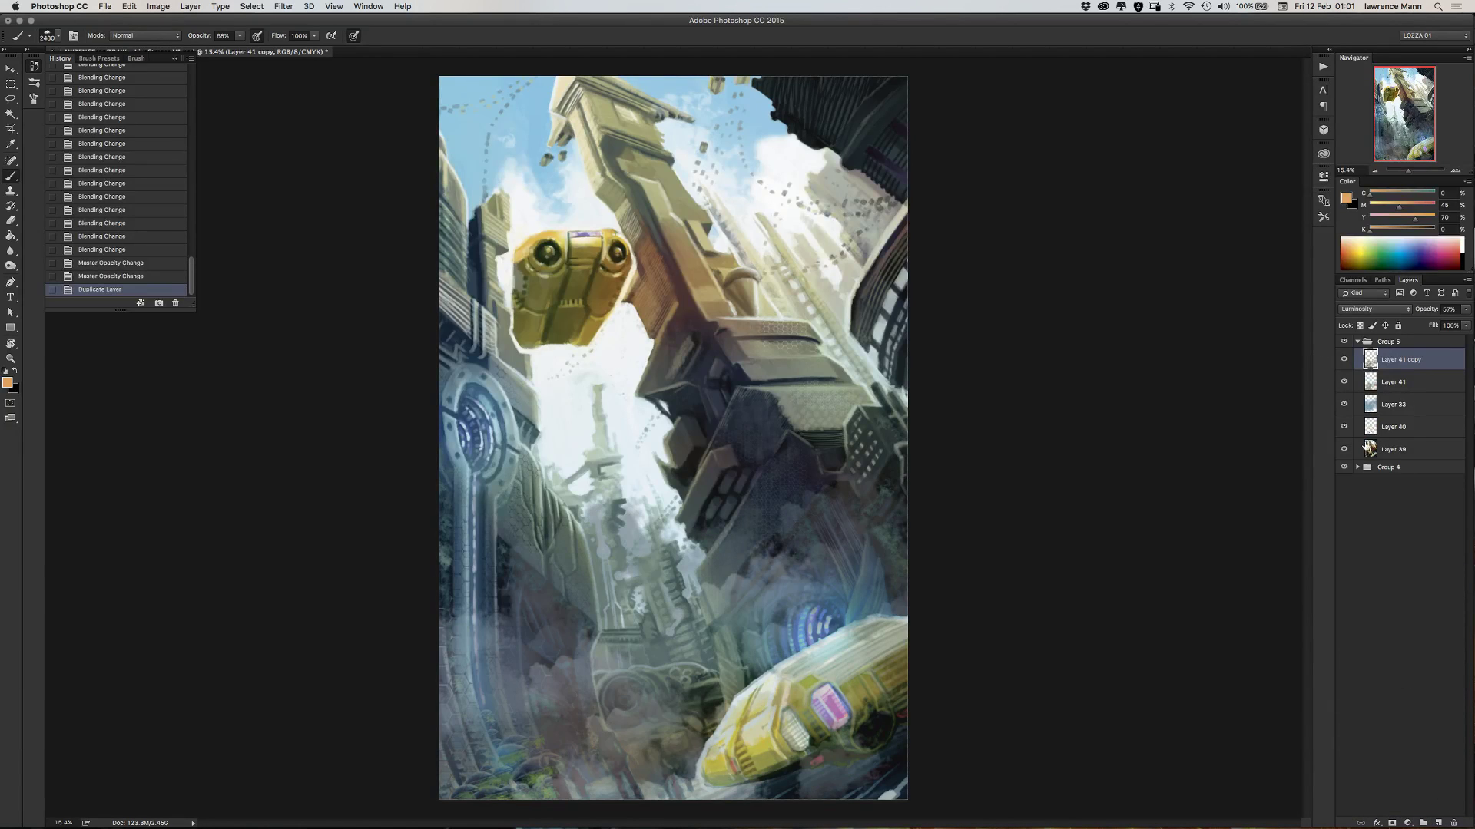
# - Try the Multiply, Color Dodge, Overlay, Soft Light and Hard Light blending modes on the duplicated smoke layer
pyautogui.click(1358, 308)
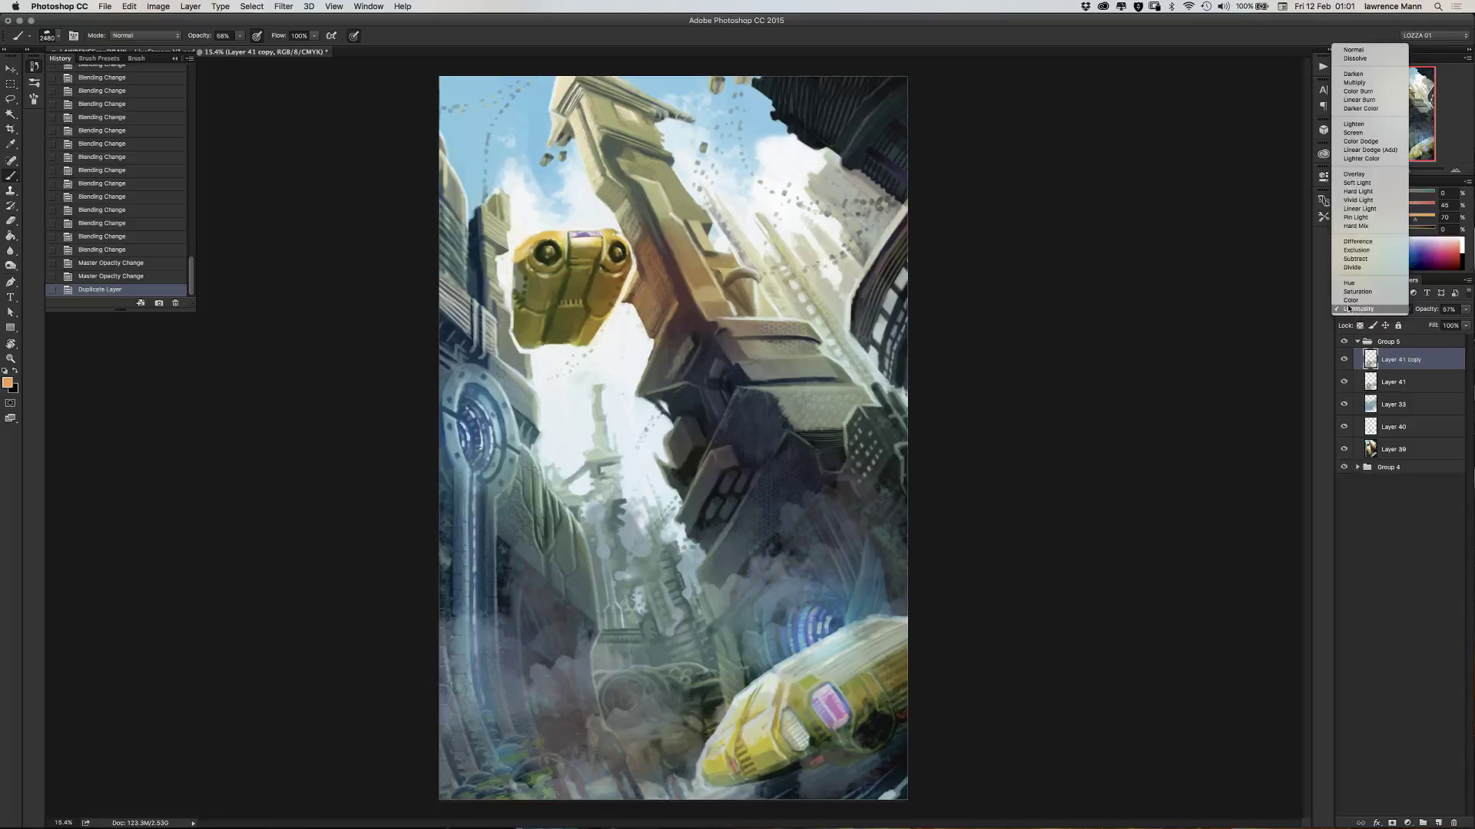
pyautogui.click(1367, 83)
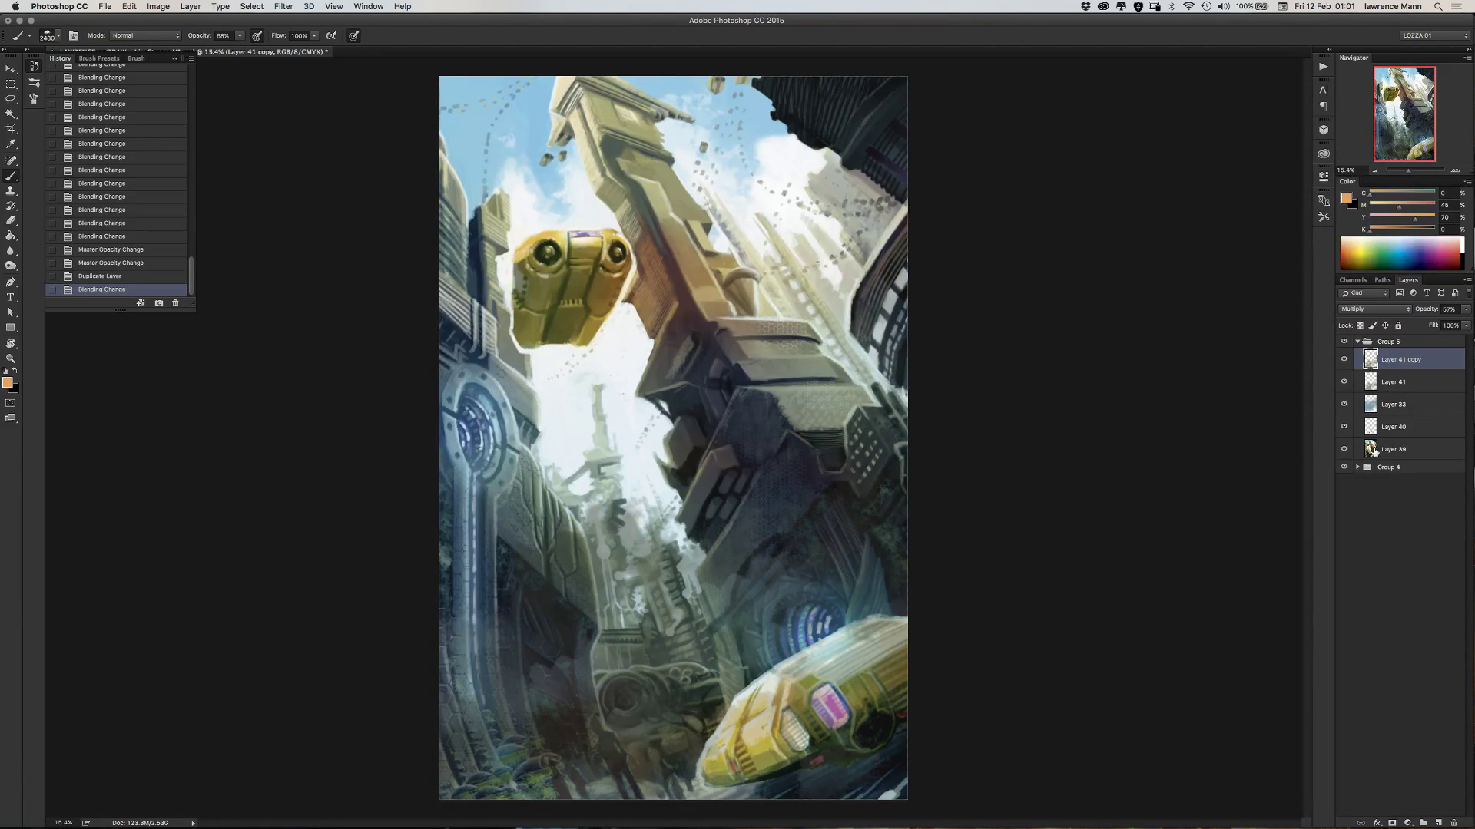
pyautogui.click(1375, 309)
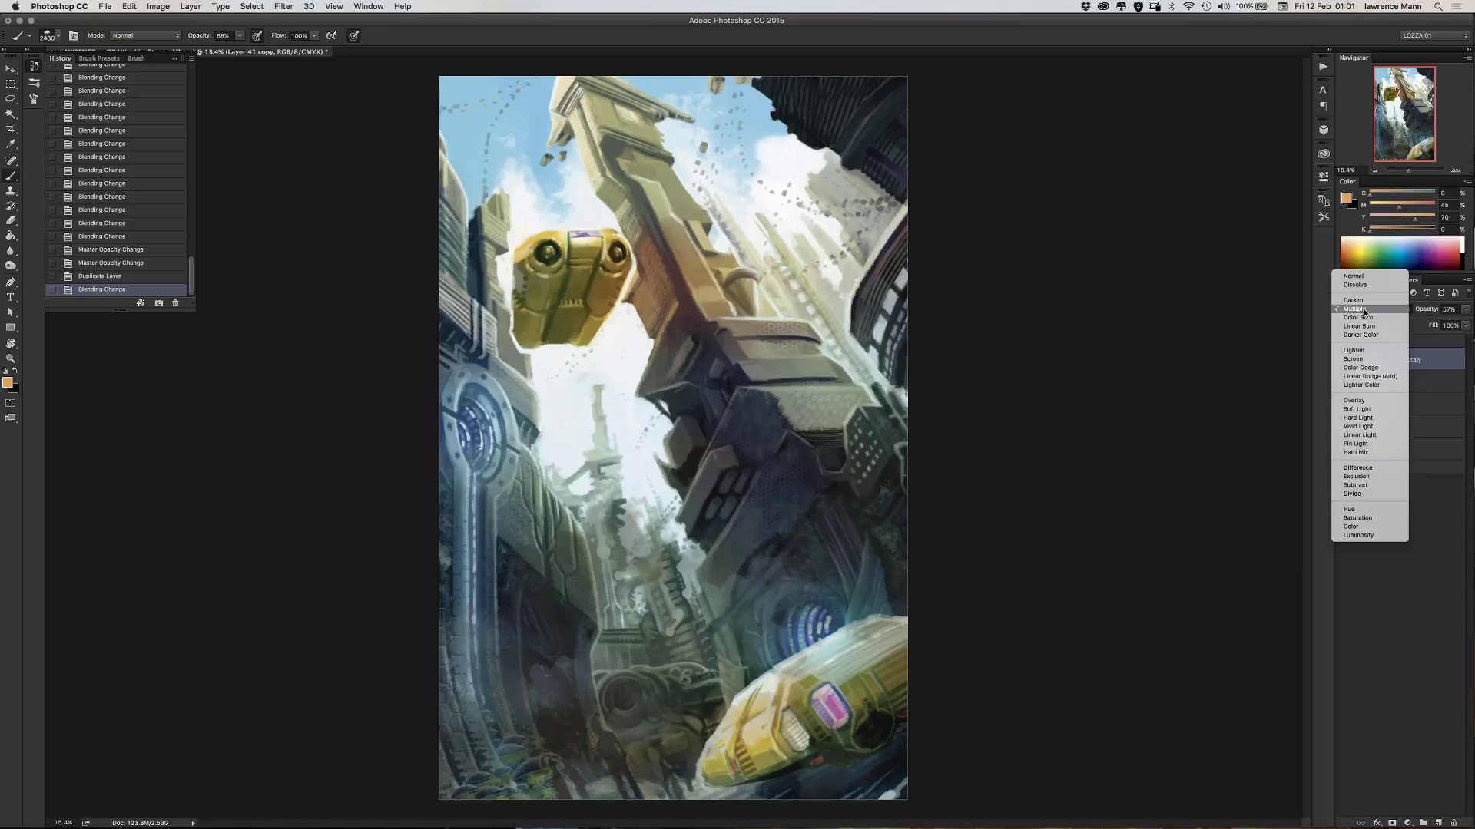
pyautogui.click(1339, 393)
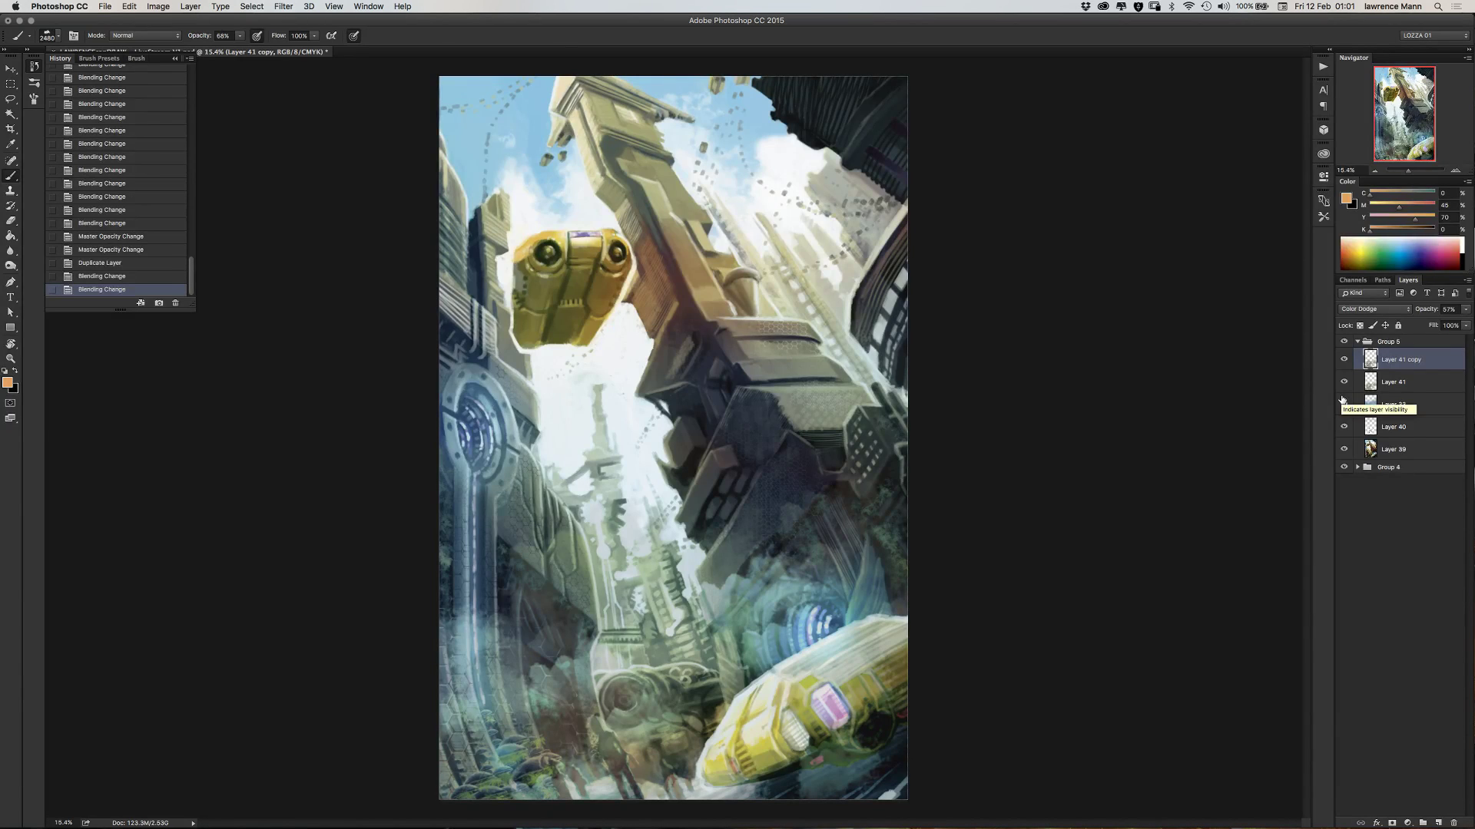
pyautogui.click(1359, 309)
pyautogui.click(1341, 347)
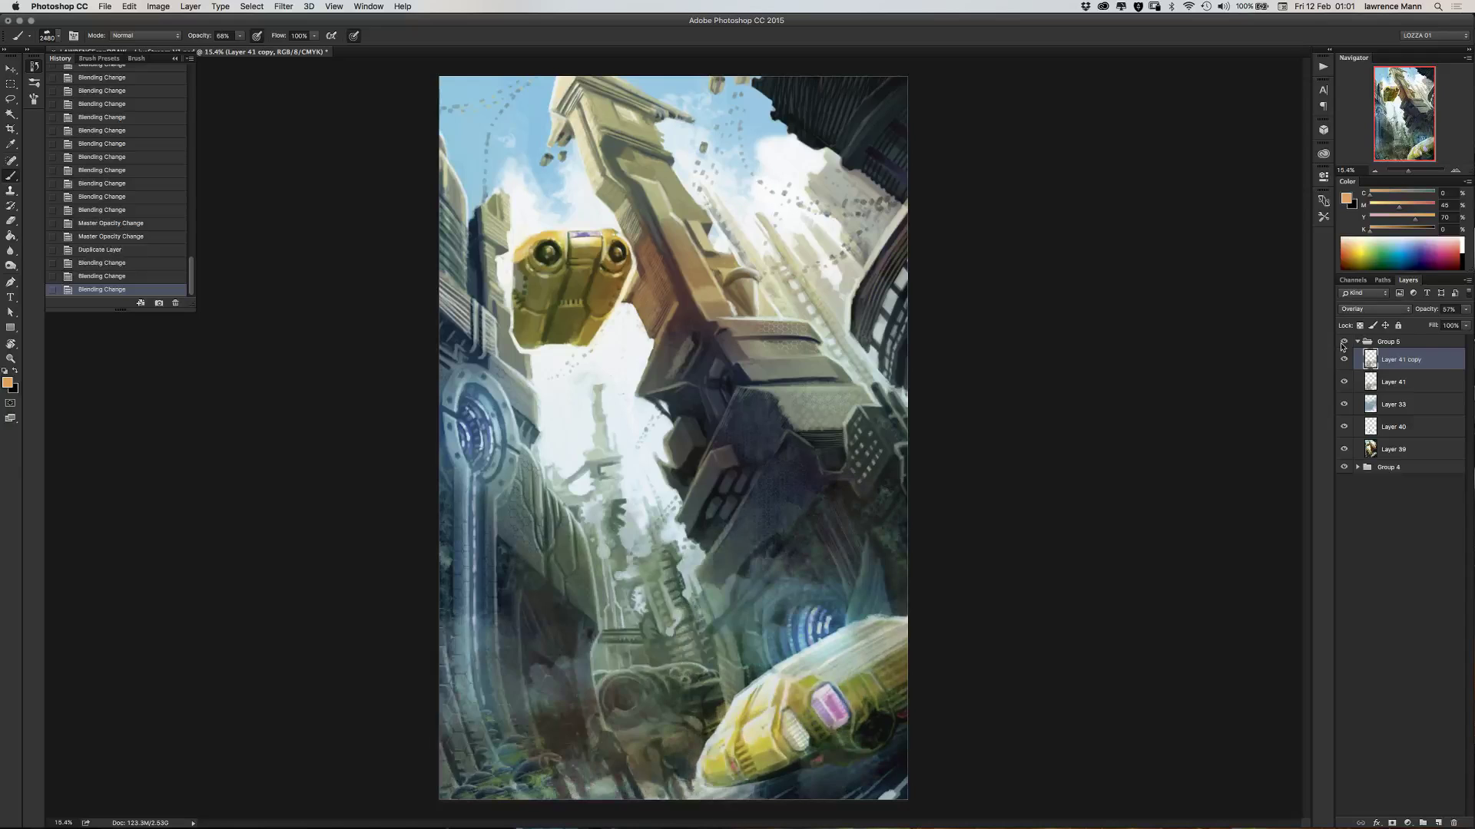
pyautogui.click(1344, 309)
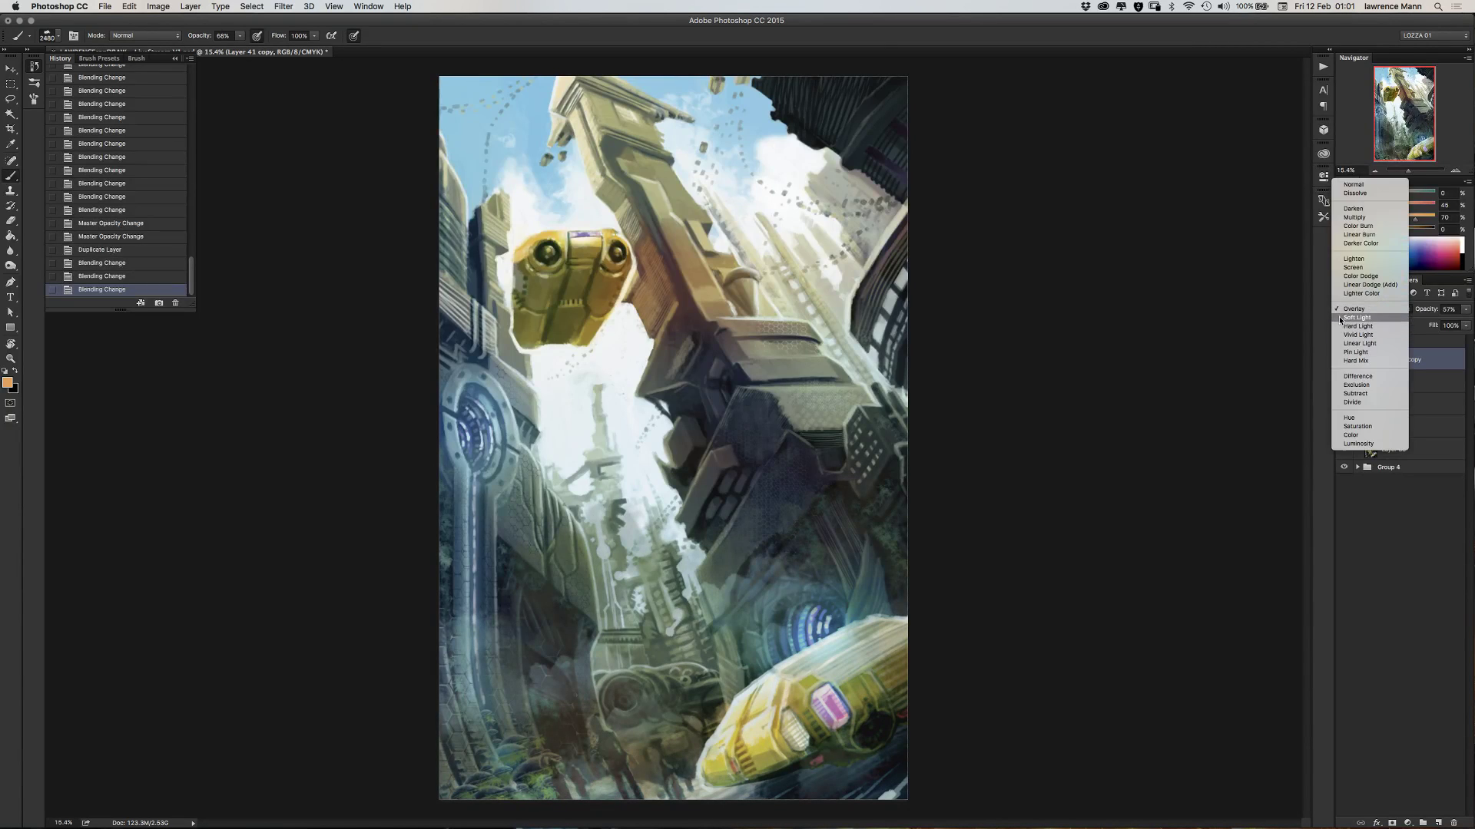
pyautogui.click(1355, 318)
pyautogui.click(1344, 311)
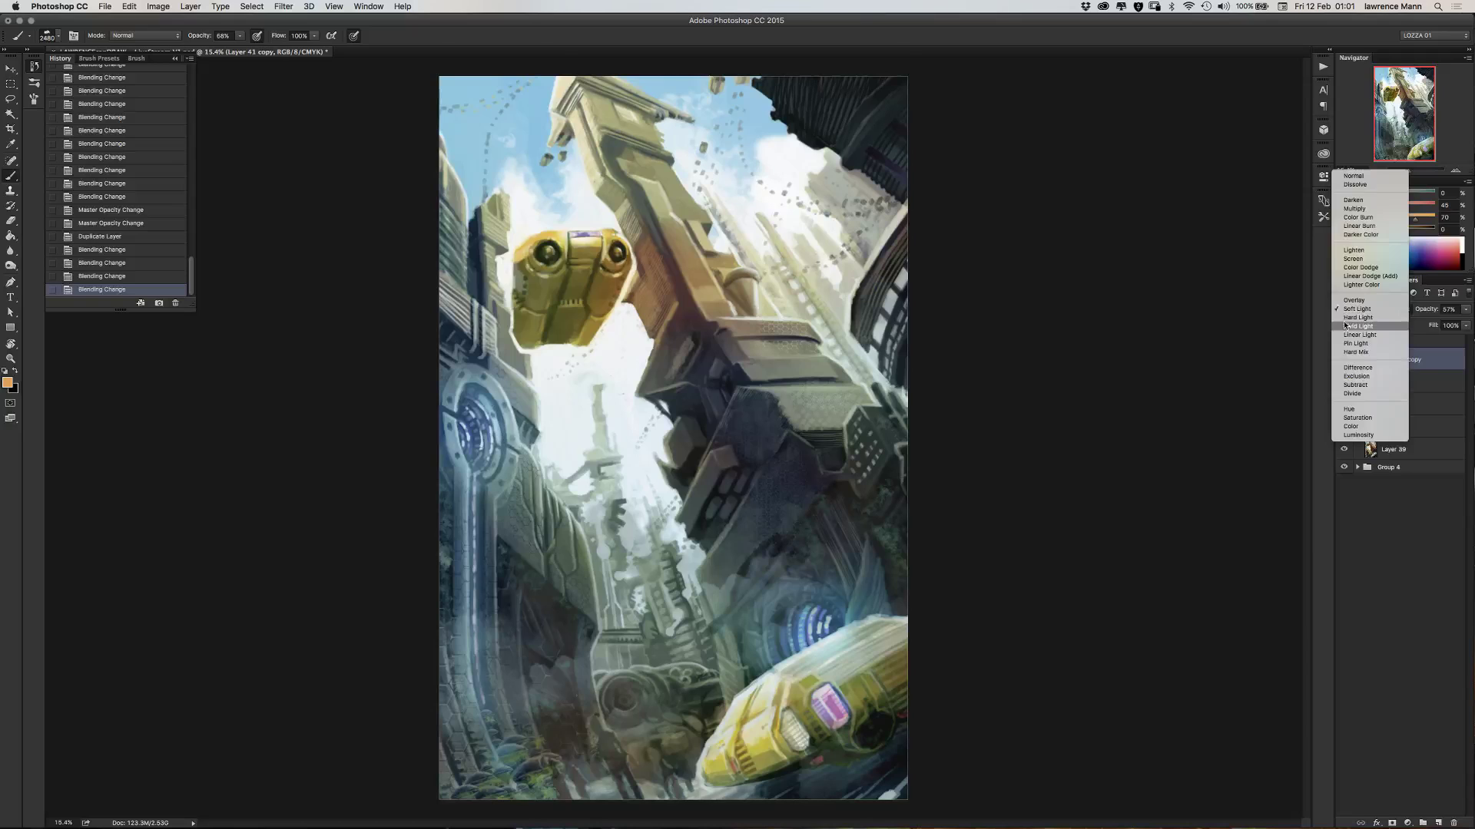
pyautogui.click(1345, 317)
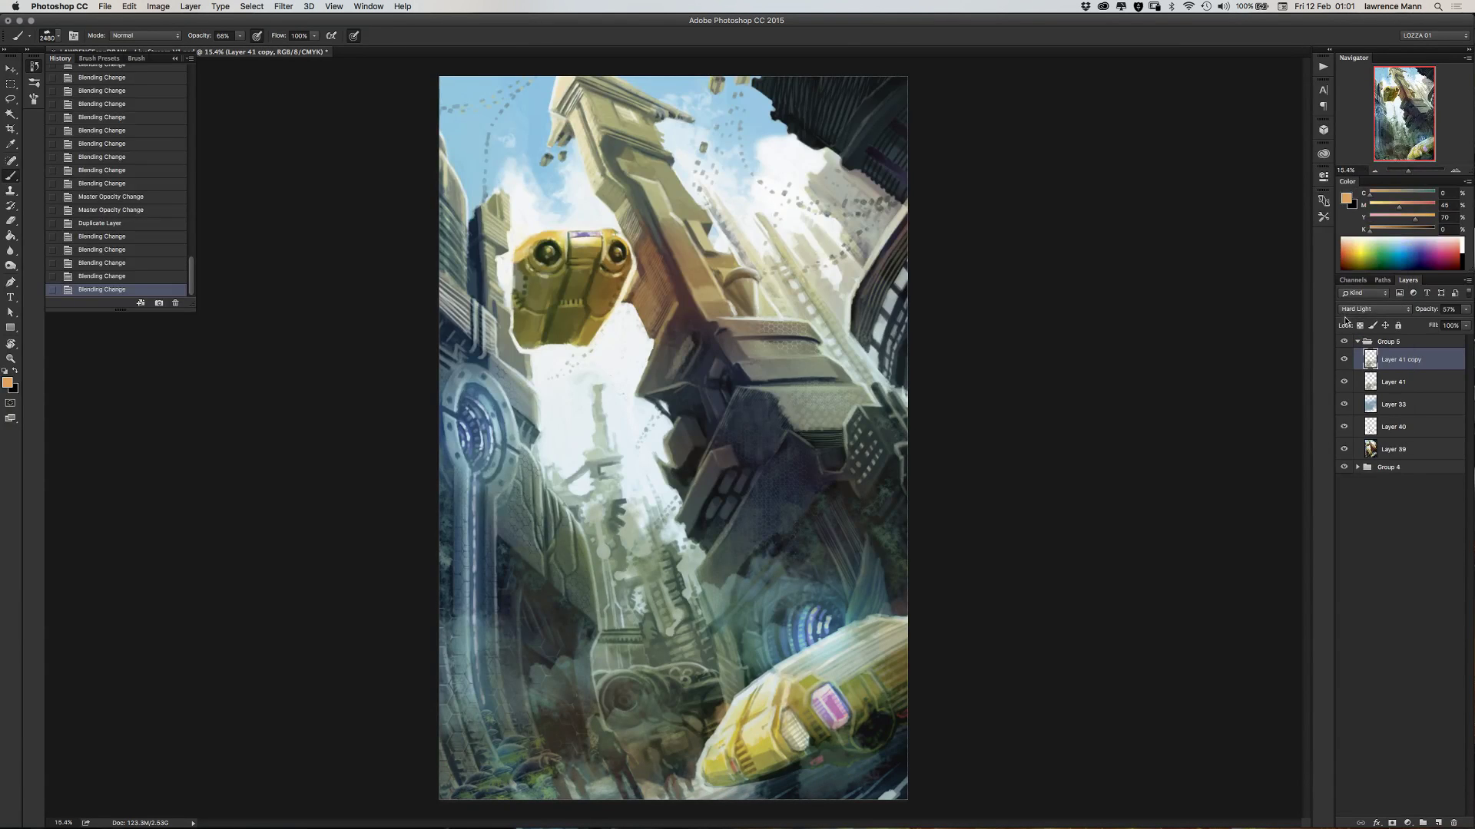
# - Try the Difference, Exclusion, Subtract and Divide blending modes on the duplicated smoke layer
pyautogui.click(1344, 308)
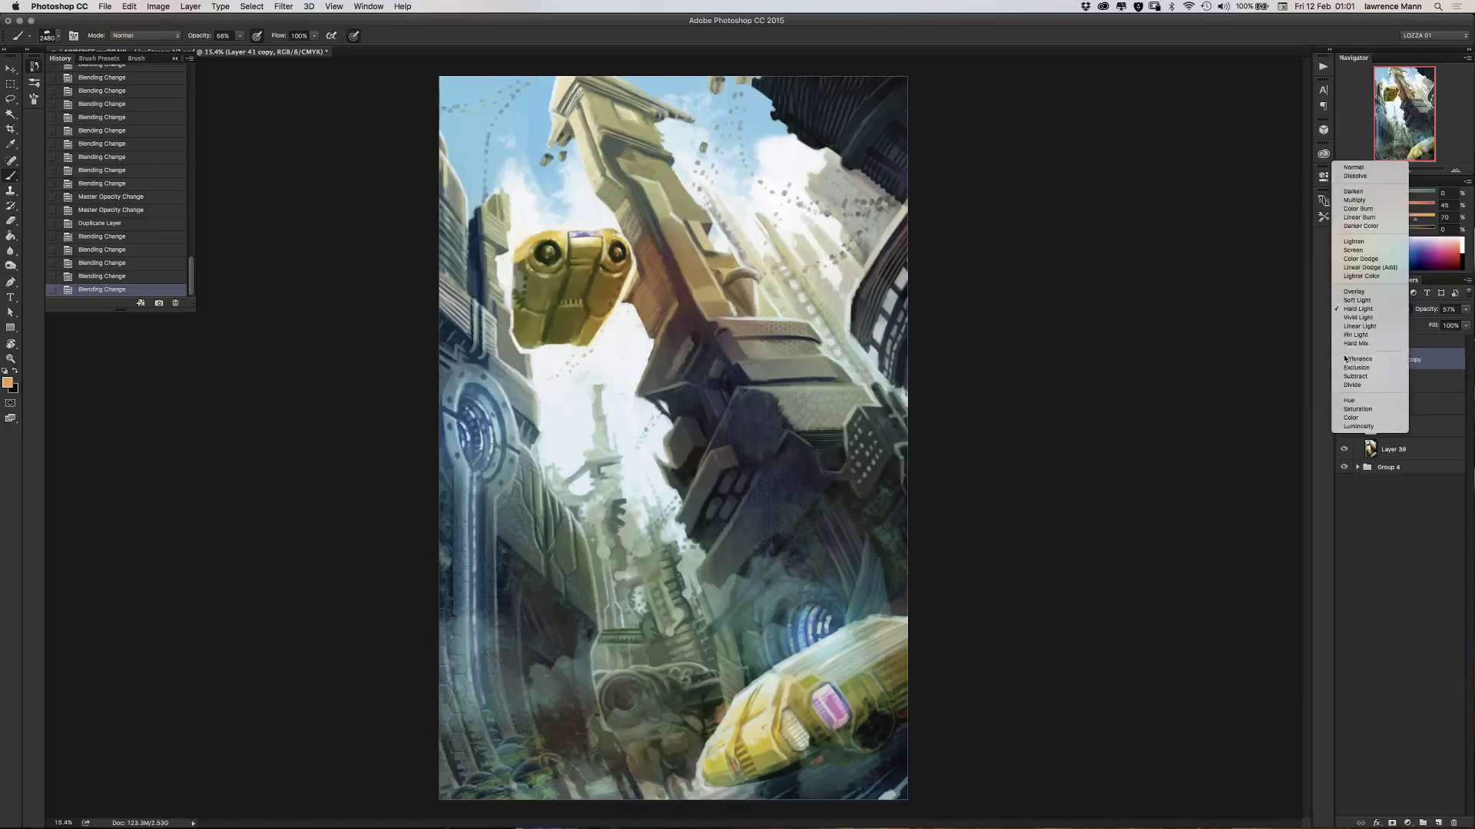
pyautogui.click(1346, 366)
pyautogui.click(1346, 310)
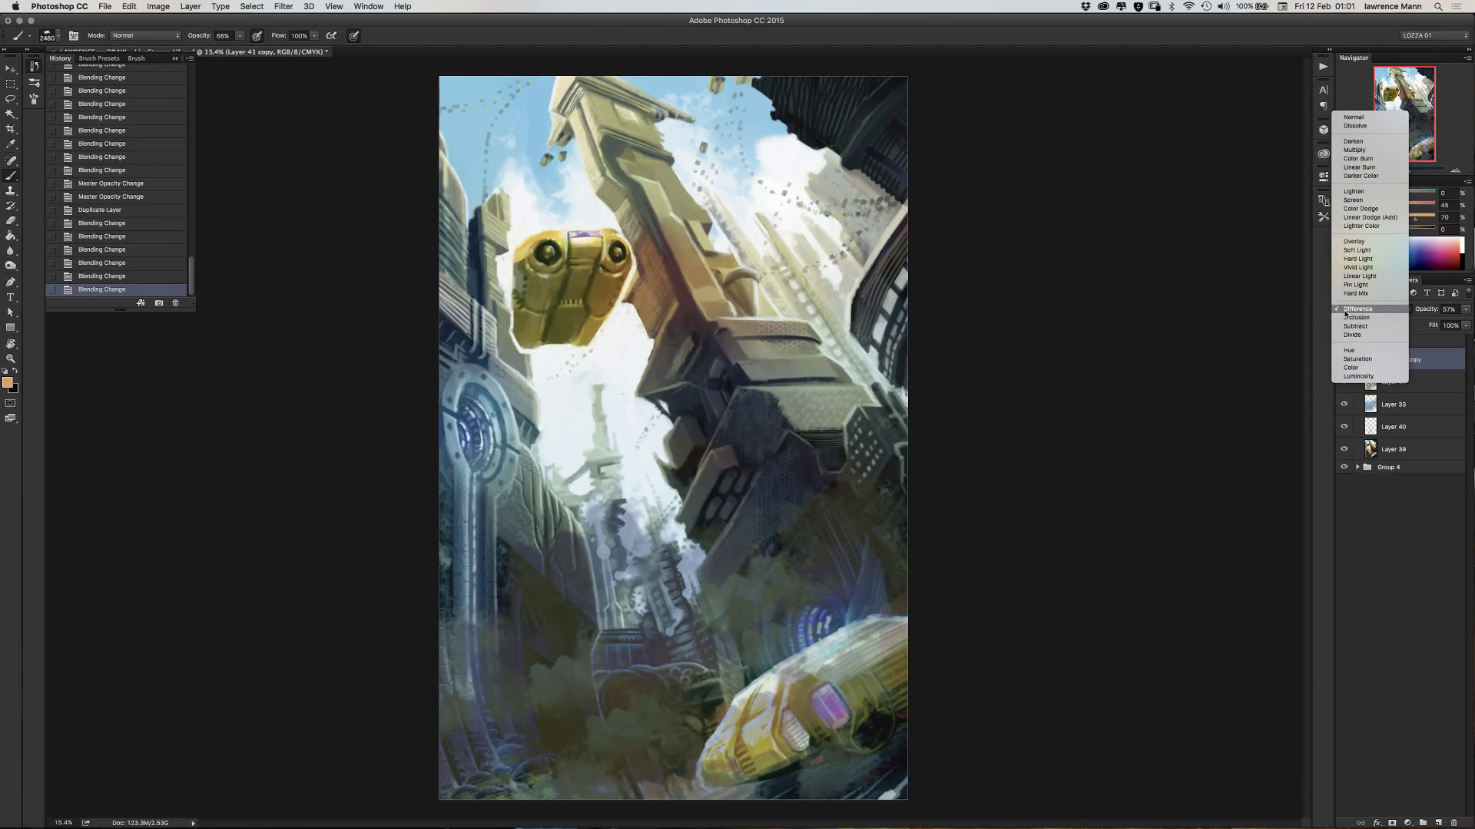
pyautogui.click(1347, 315)
pyautogui.click(1346, 311)
pyautogui.click(1346, 313)
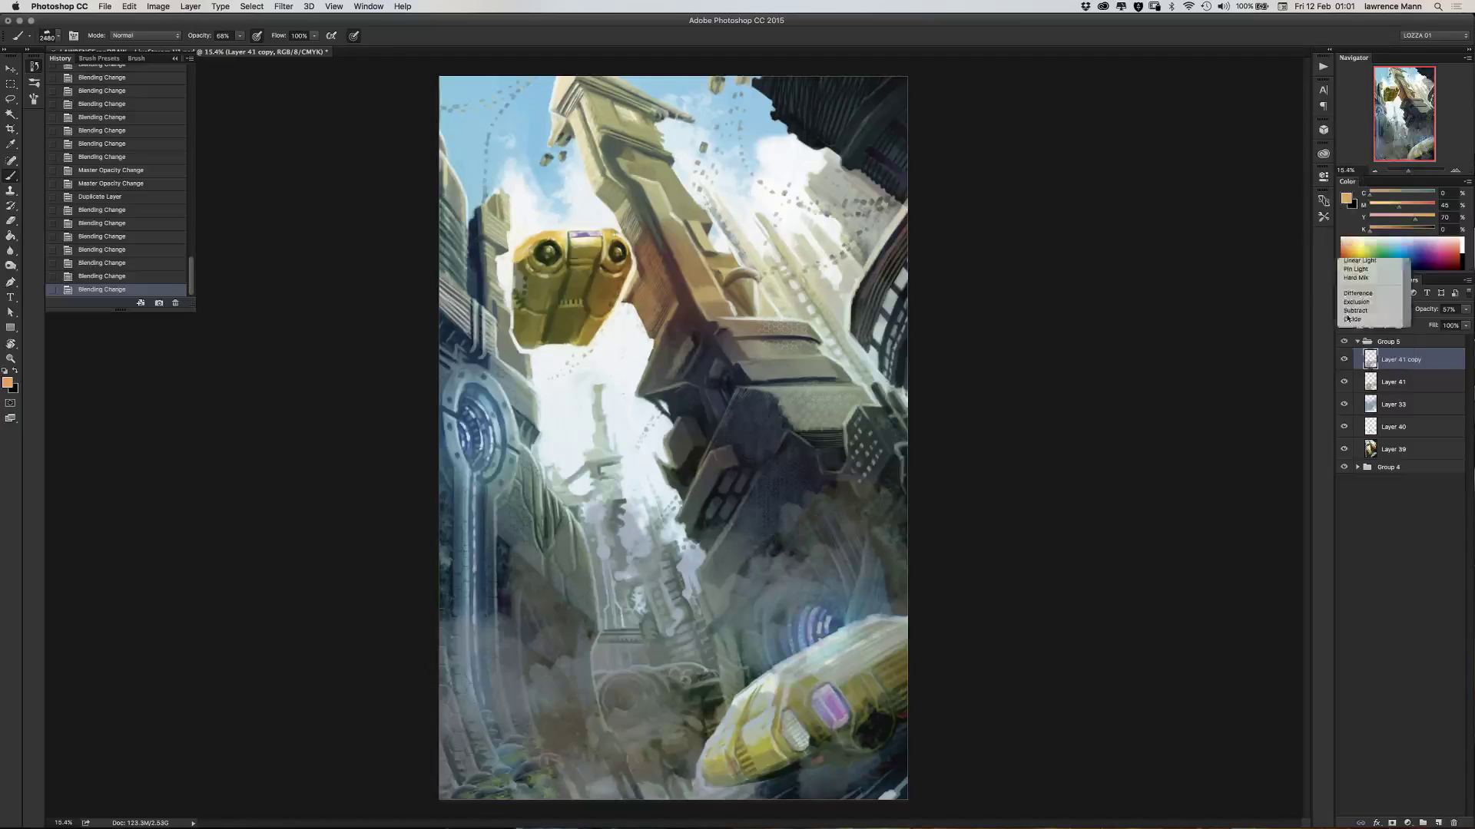
pyautogui.click(1347, 310)
pyautogui.click(1347, 318)
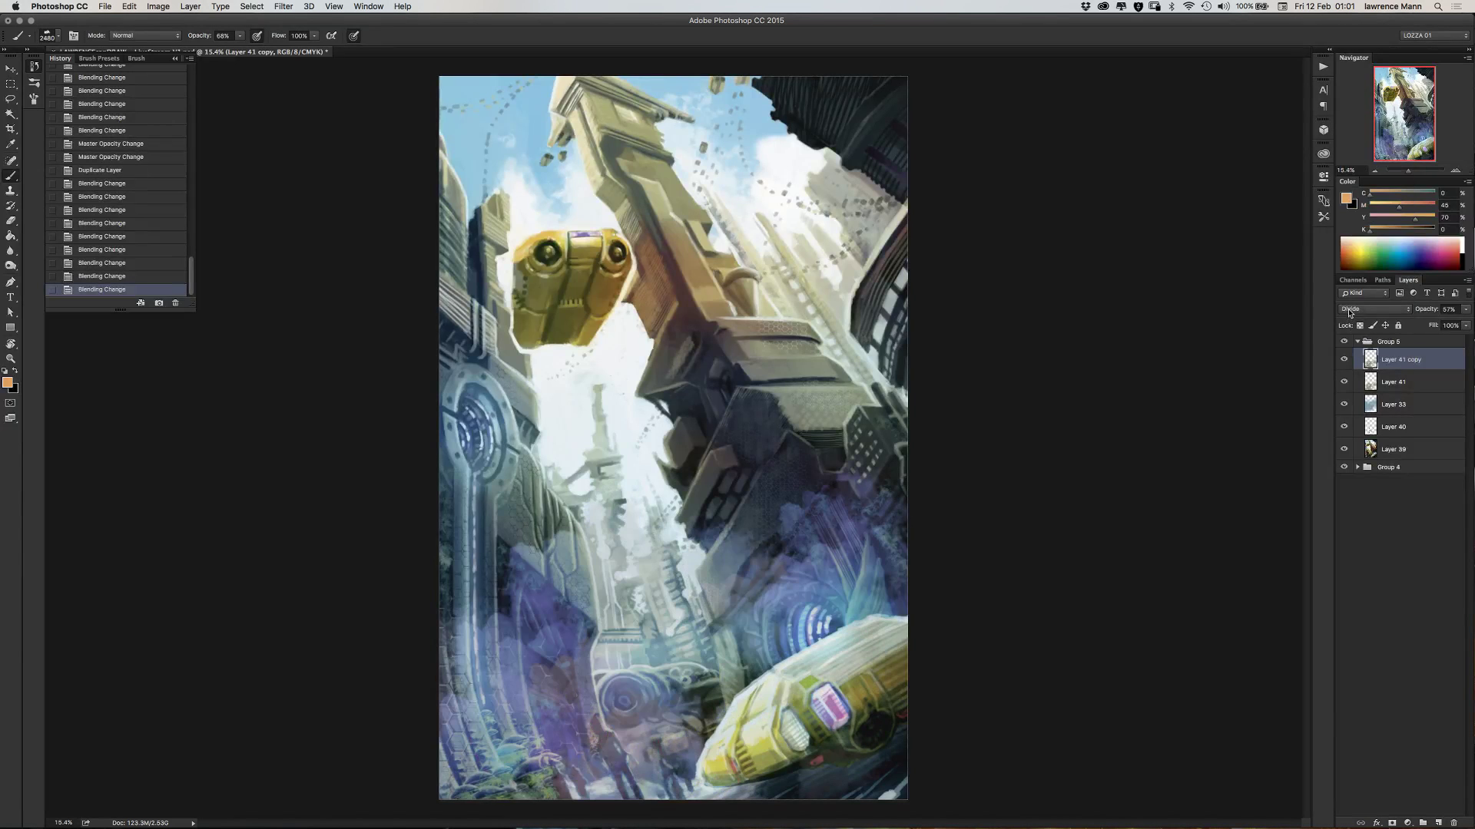
# - Test Color Burn on the duplicated smoke layer, raise its opacity to 100% and set its blending mode to Multiply
pyautogui.click(1347, 310)
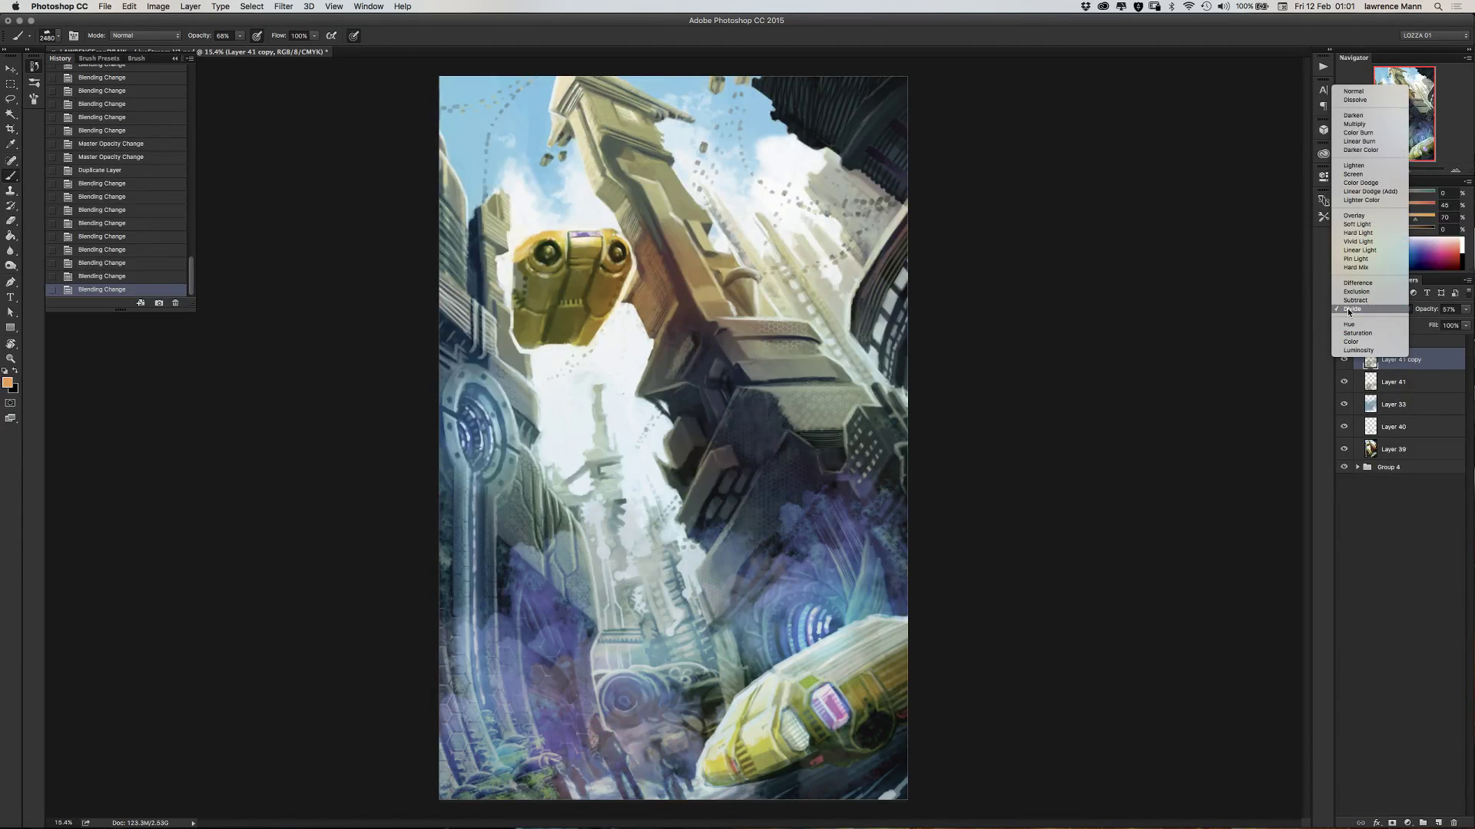
pyautogui.click(1348, 132)
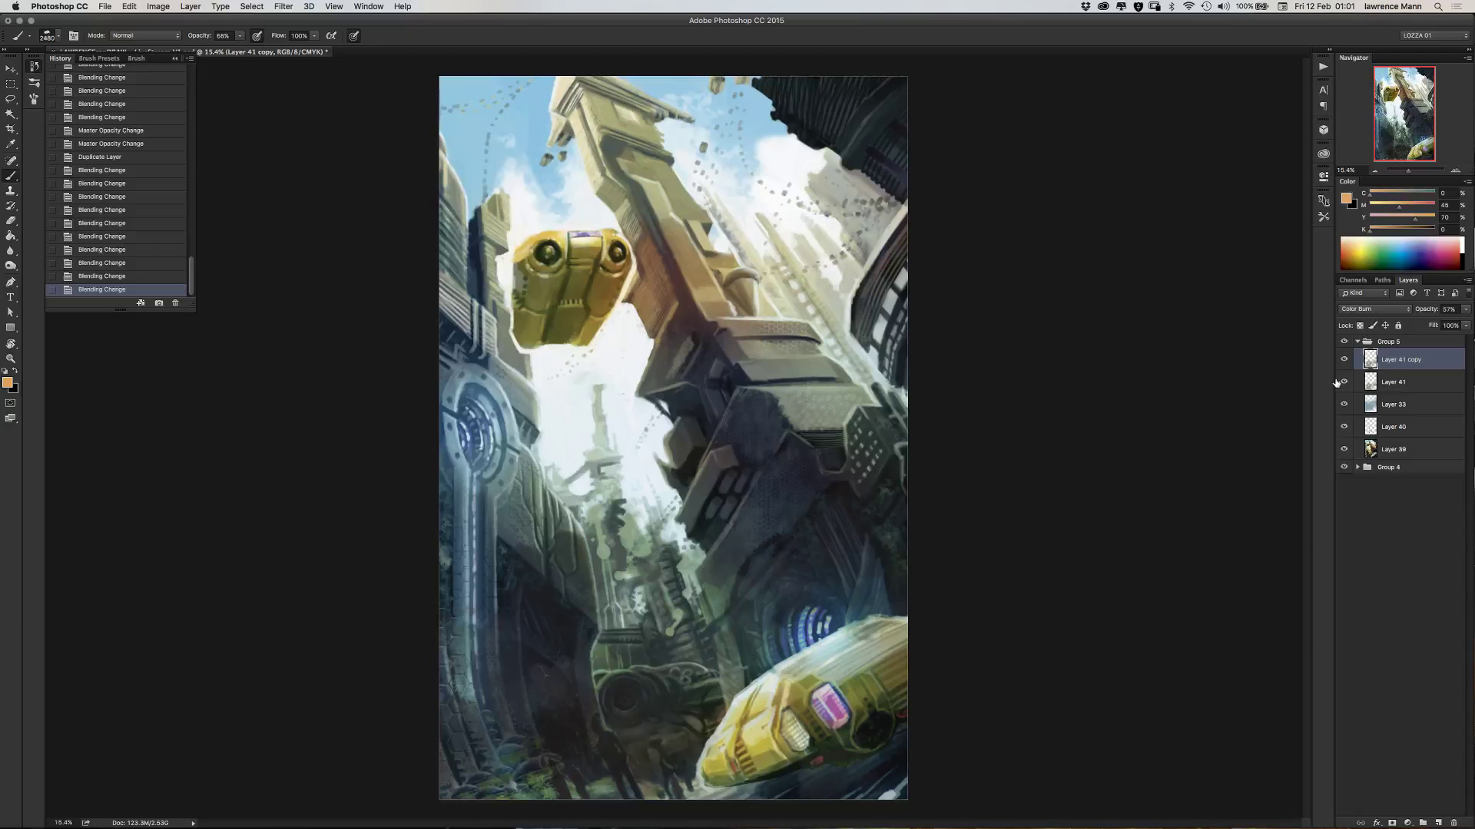
pyautogui.click(1349, 310)
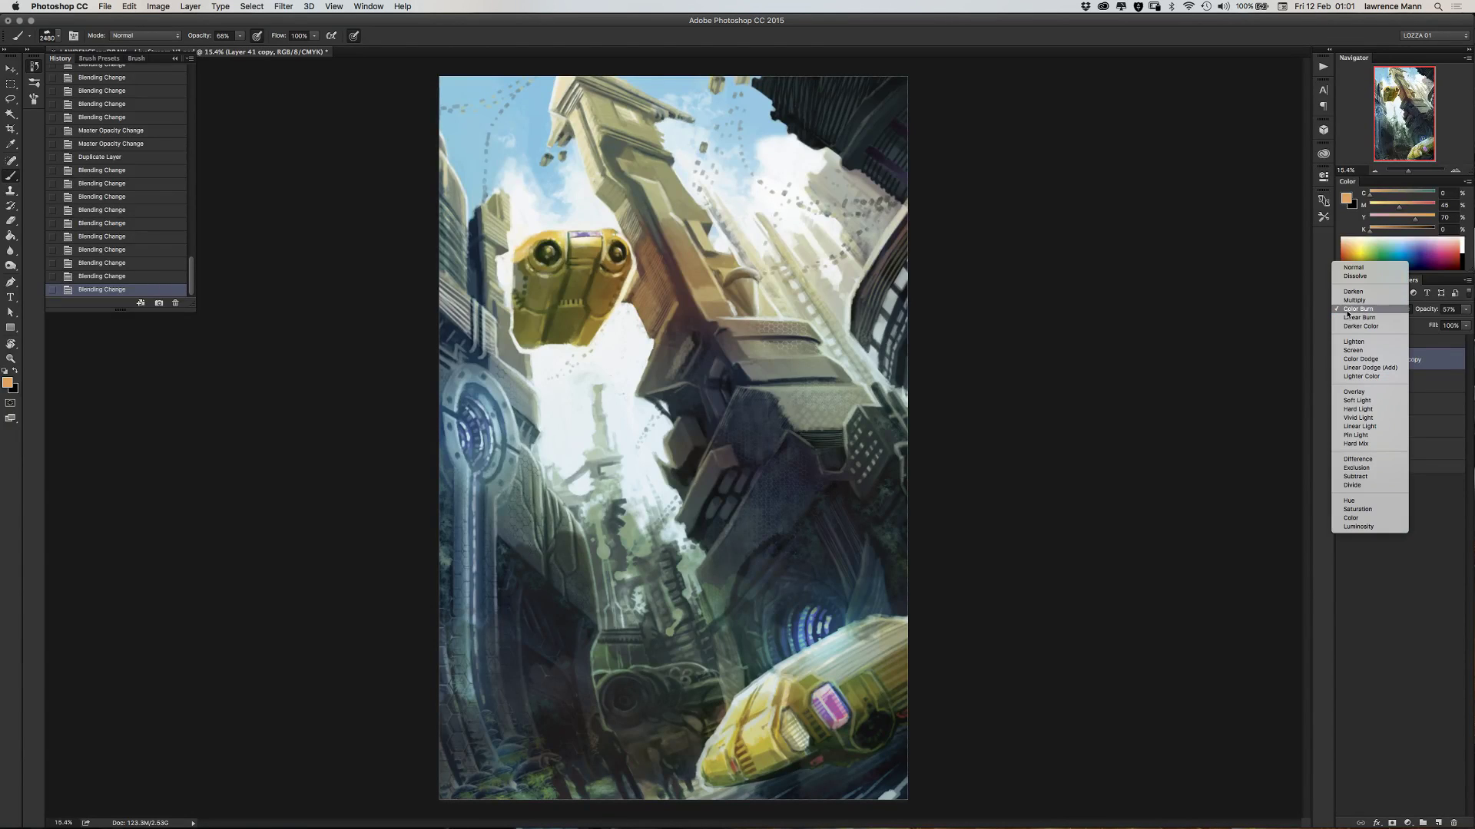
pyautogui.click(1357, 308)
pyautogui.moveTo(1465, 309)
pyautogui.mouseDown()
pyautogui.moveTo(1461, 325)
pyautogui.moveTo(1469, 315)
pyautogui.mouseUp()
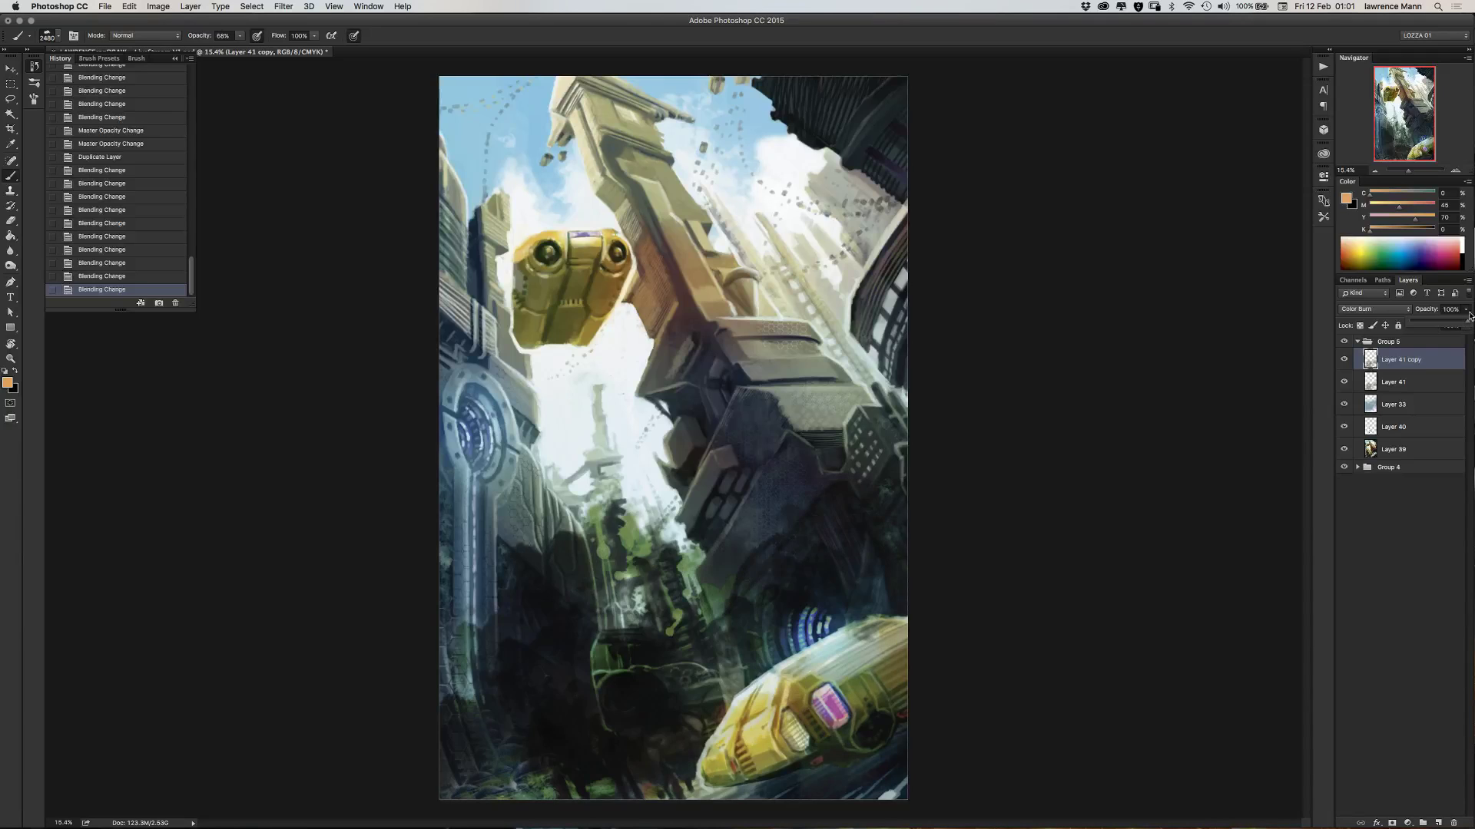
pyautogui.click(1349, 310)
pyautogui.click(1354, 300)
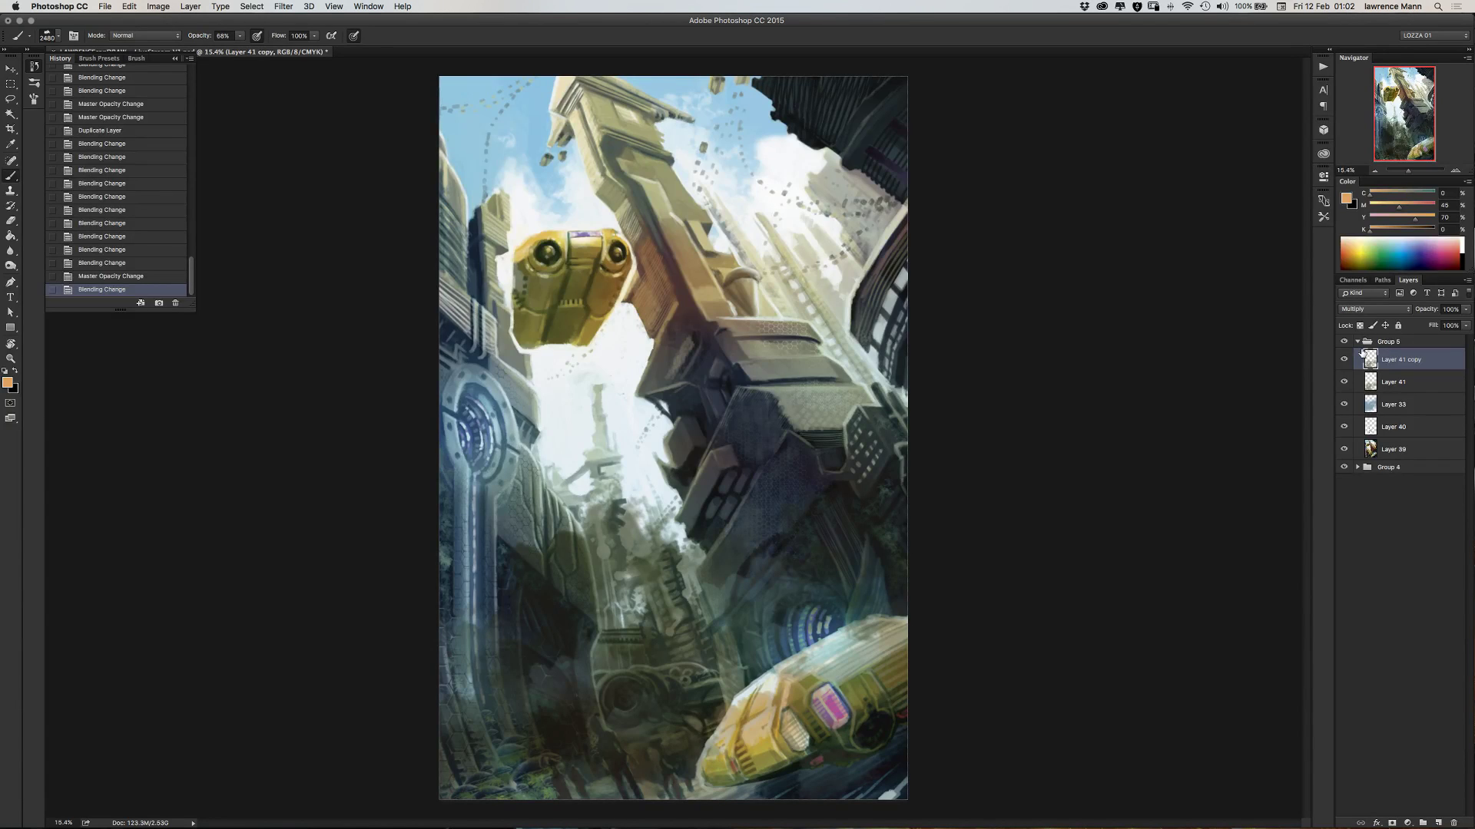
# - Transform the duplicated smoke to about 124% width and 134% height, rotate it -0.86°, and position it over the lower city
pyautogui.press('super+t')
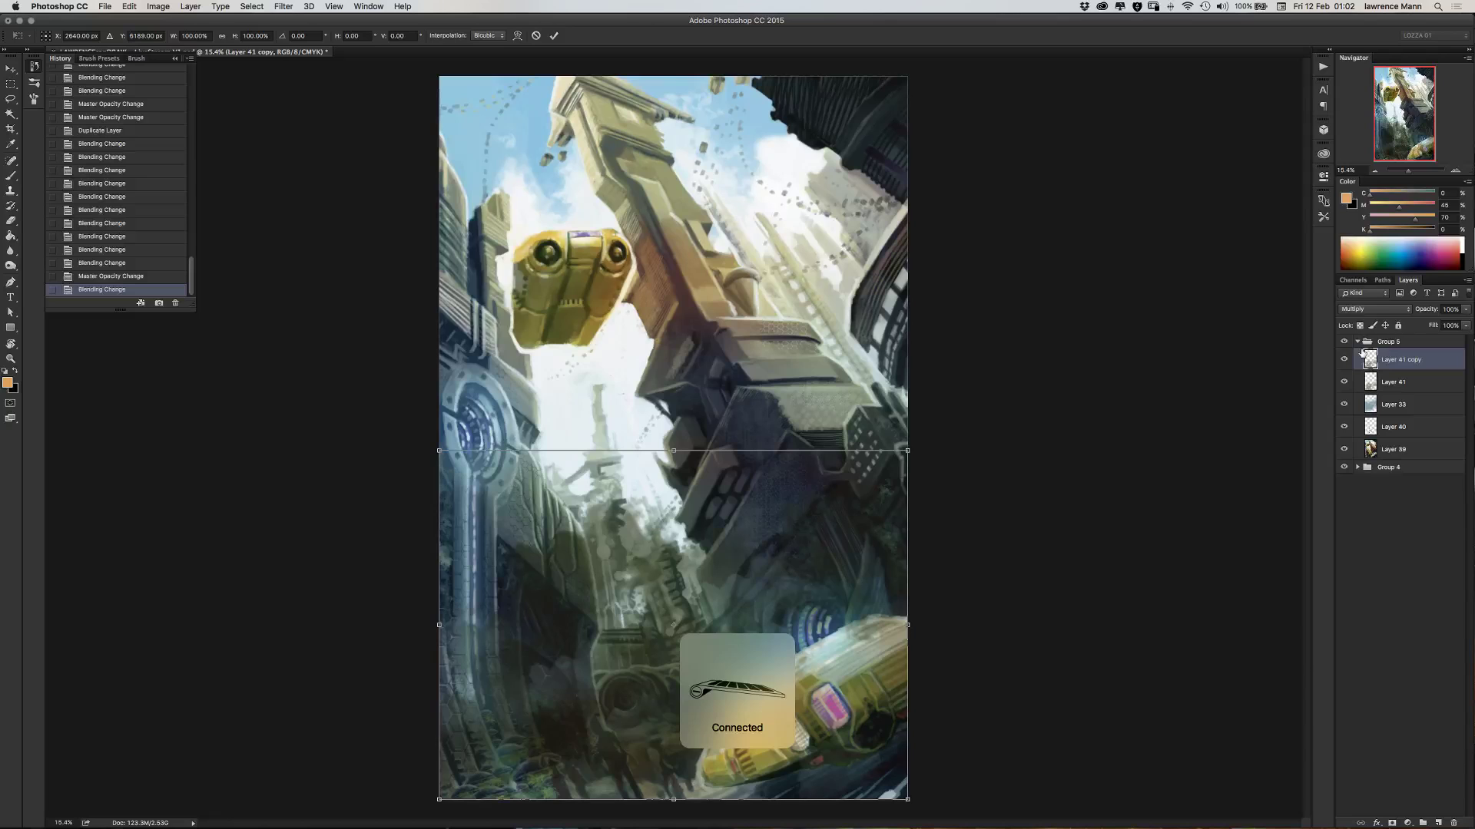
pyautogui.moveTo(438, 450); pyautogui.dragTo(411, 437)
pyautogui.moveTo(473, 506); pyautogui.dragTo(480, 514)
pyautogui.moveTo(421, 444); pyautogui.dragTo(330, 380)
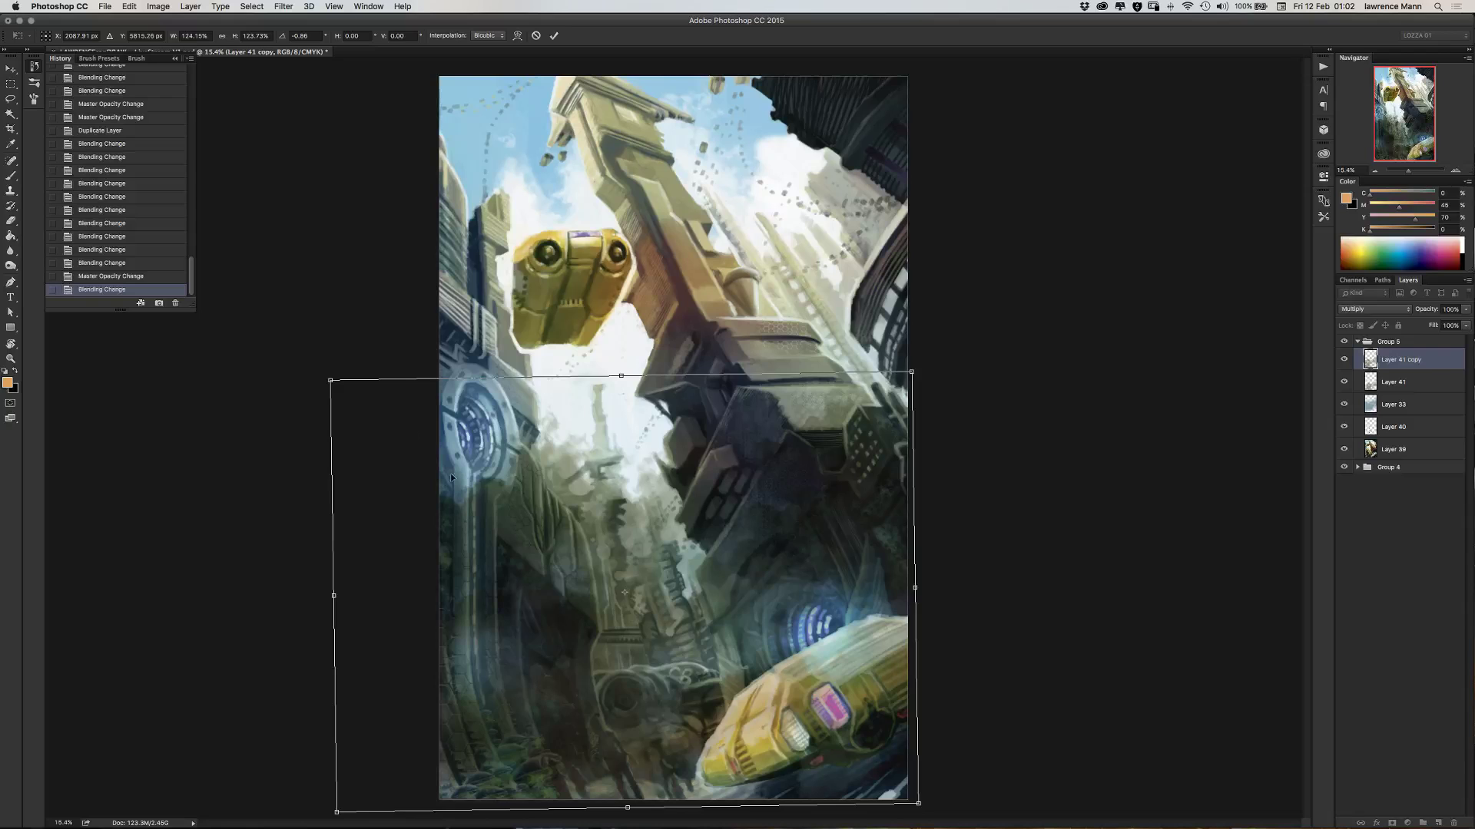
pyautogui.moveTo(482, 515); pyautogui.dragTo(513, 550)
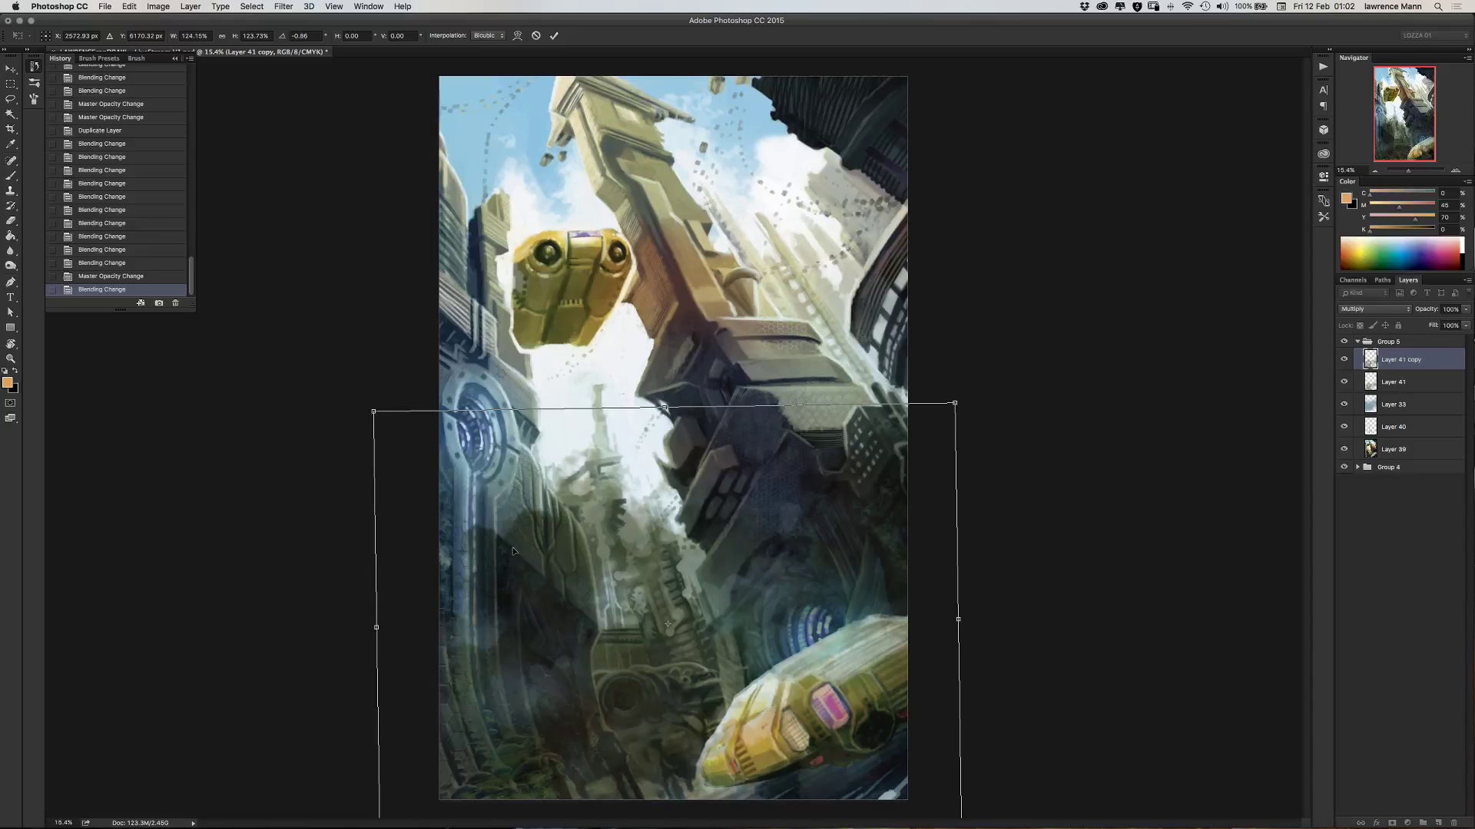
pyautogui.press('Return')
pyautogui.press('b')
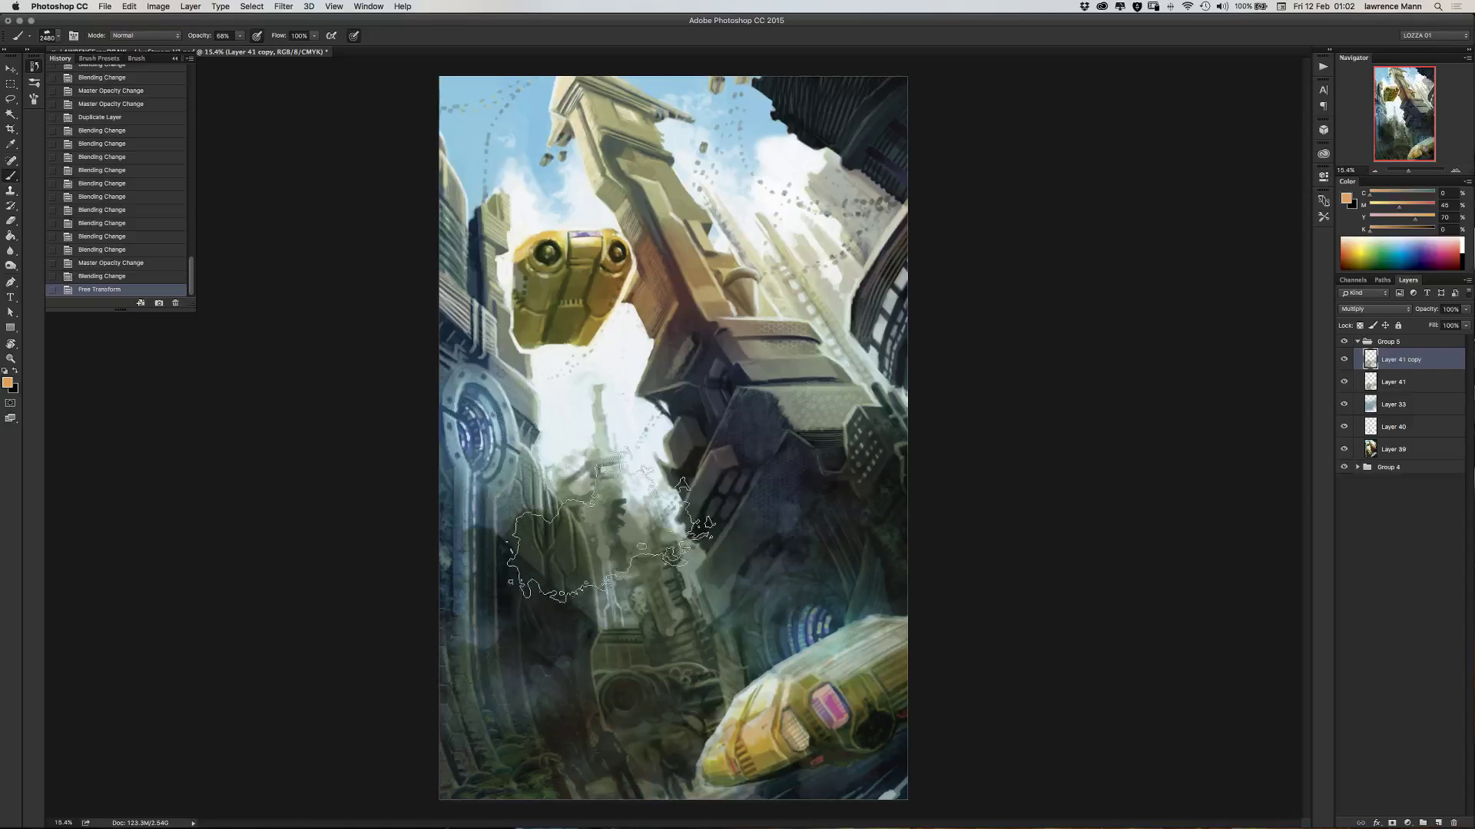
# - Check the painting without the duplicated smoke, move that duplicate below Layer 41, and delete it
pyautogui.click(1344, 359)
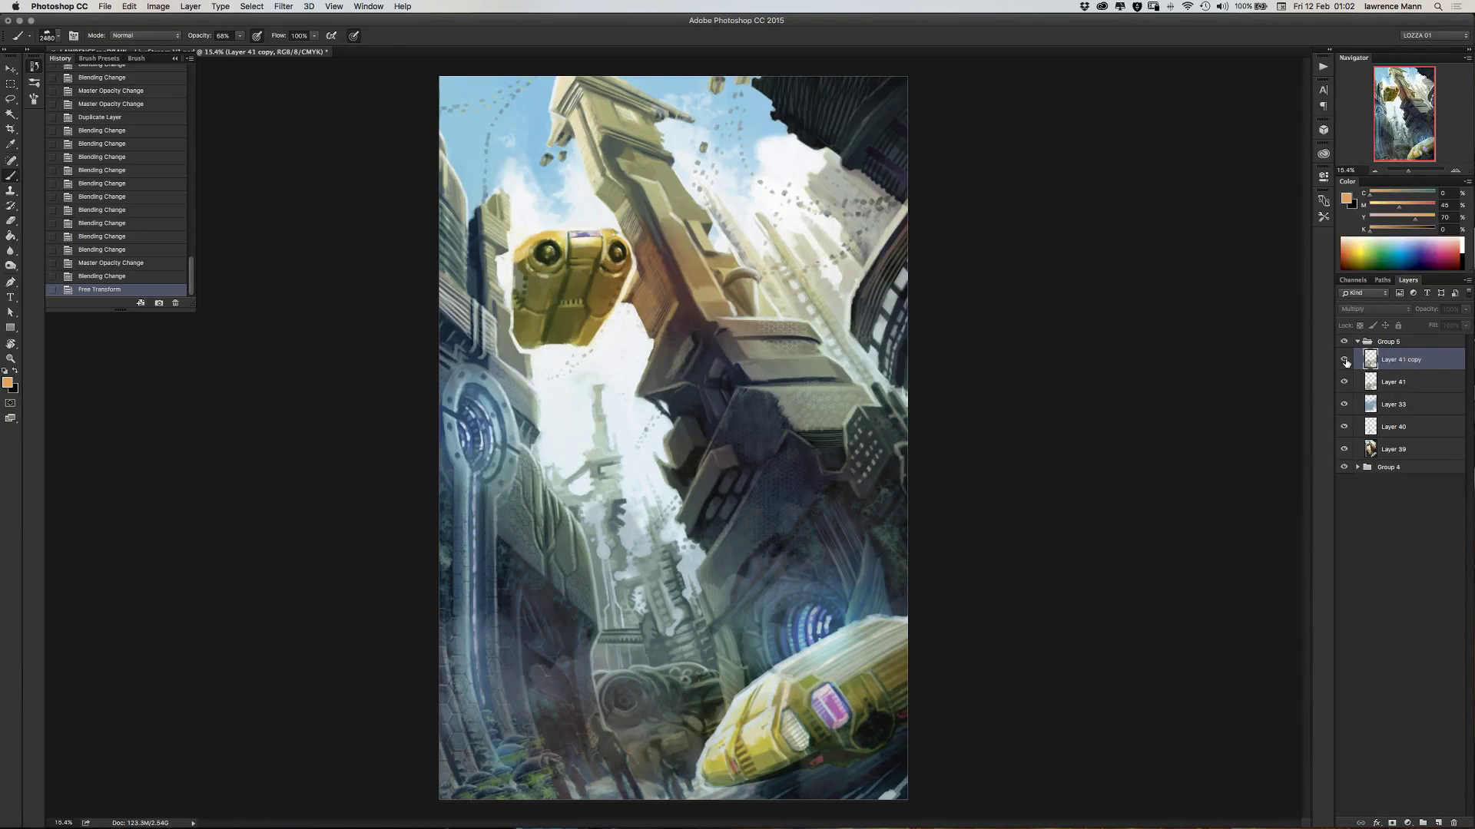
pyautogui.click(1344, 359)
pyautogui.moveTo(1387, 361); pyautogui.dragTo(1381, 392)
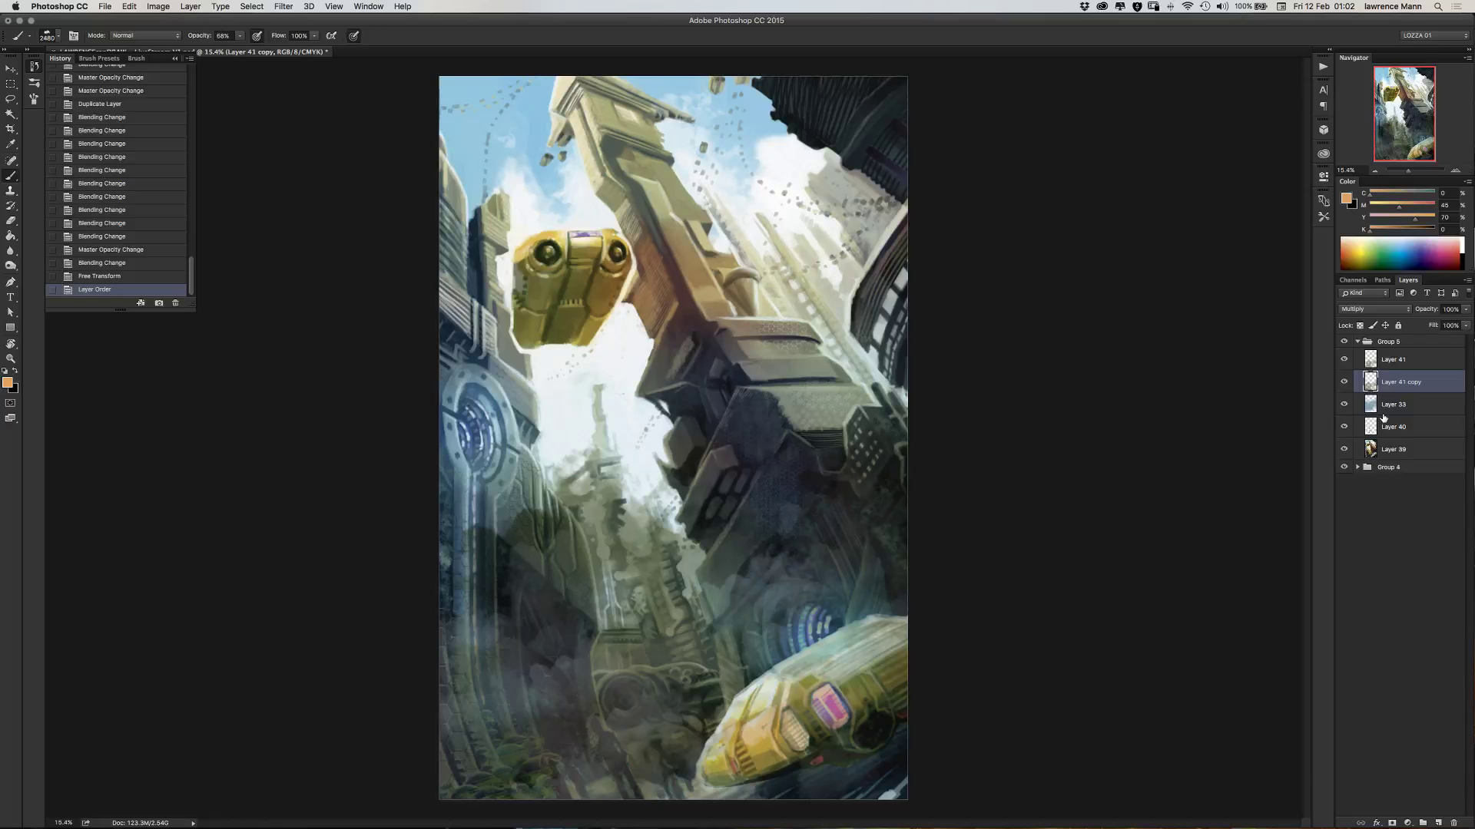
pyautogui.moveTo(1371, 384); pyautogui.dragTo(1452, 823)
# - Compare the painting with and without Layer 41's smoke, and set that layer's opacity to 64%
pyautogui.click(1344, 359)
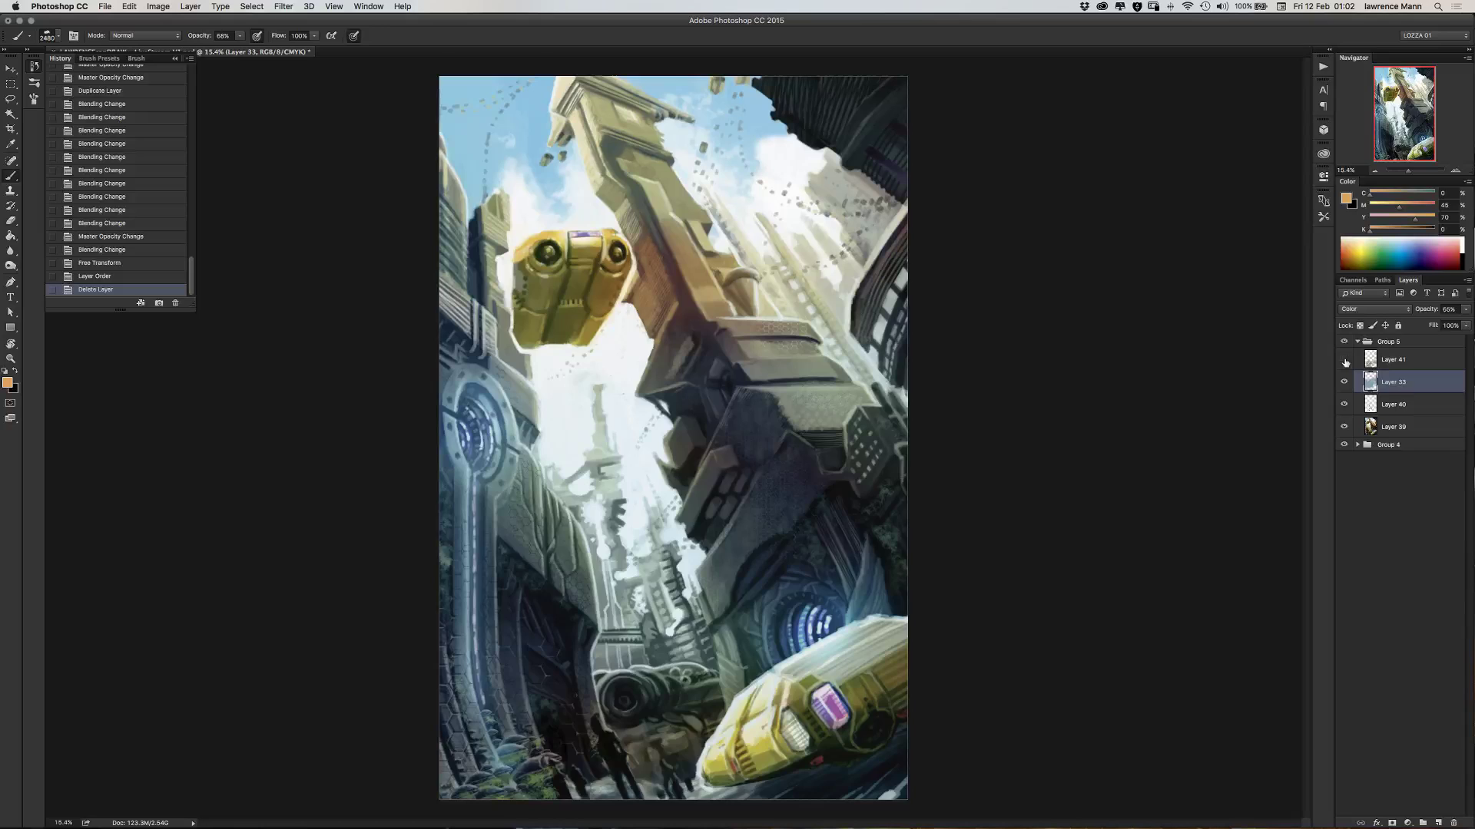
pyautogui.click(1344, 359)
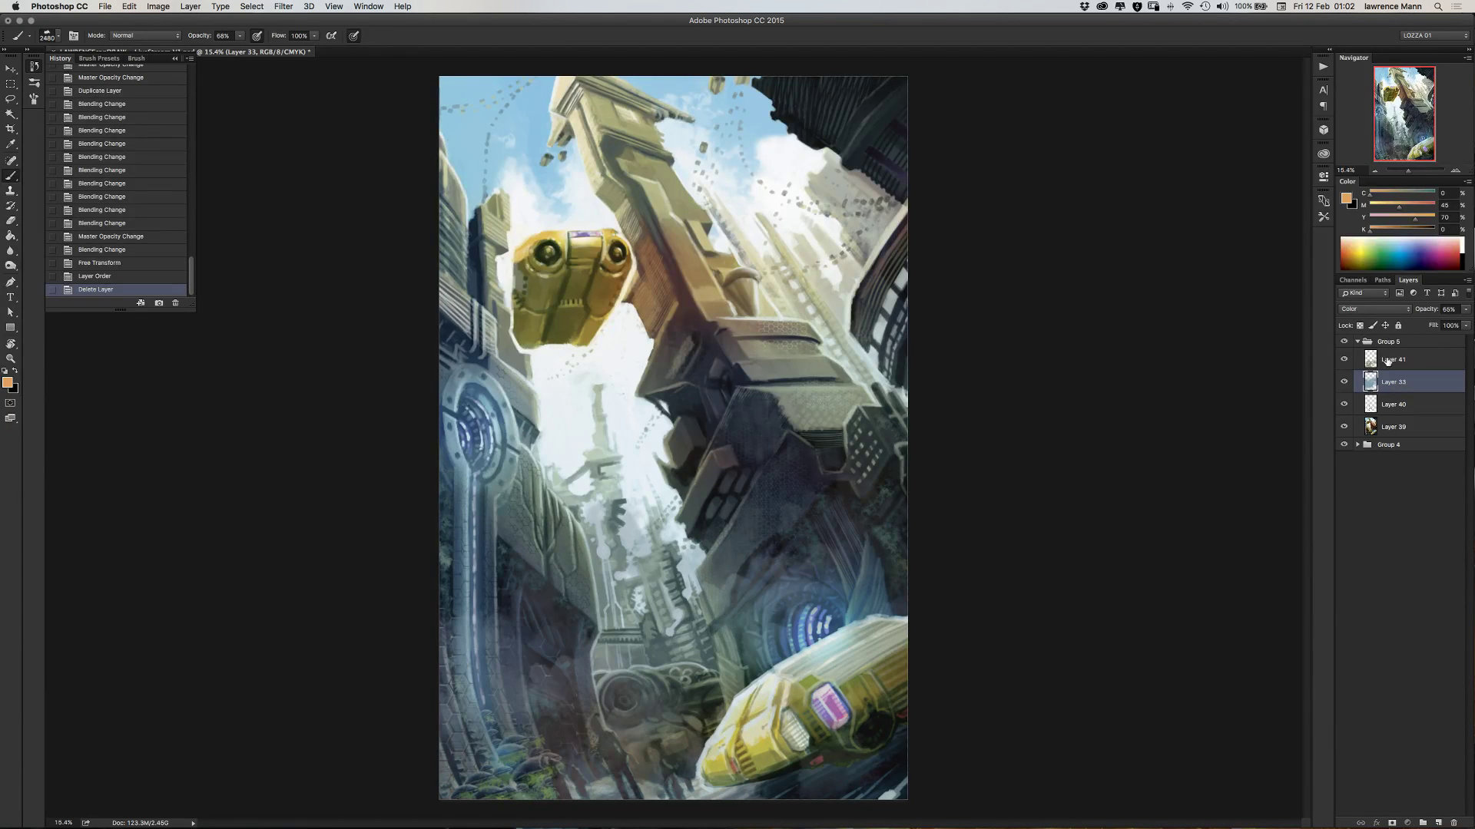
pyautogui.click(1387, 361)
pyautogui.click(1465, 309)
pyautogui.moveTo(1442, 324)
pyautogui.mouseDown()
pyautogui.moveTo(1464, 320)
pyautogui.moveTo(1448, 322)
pyautogui.mouseUp()
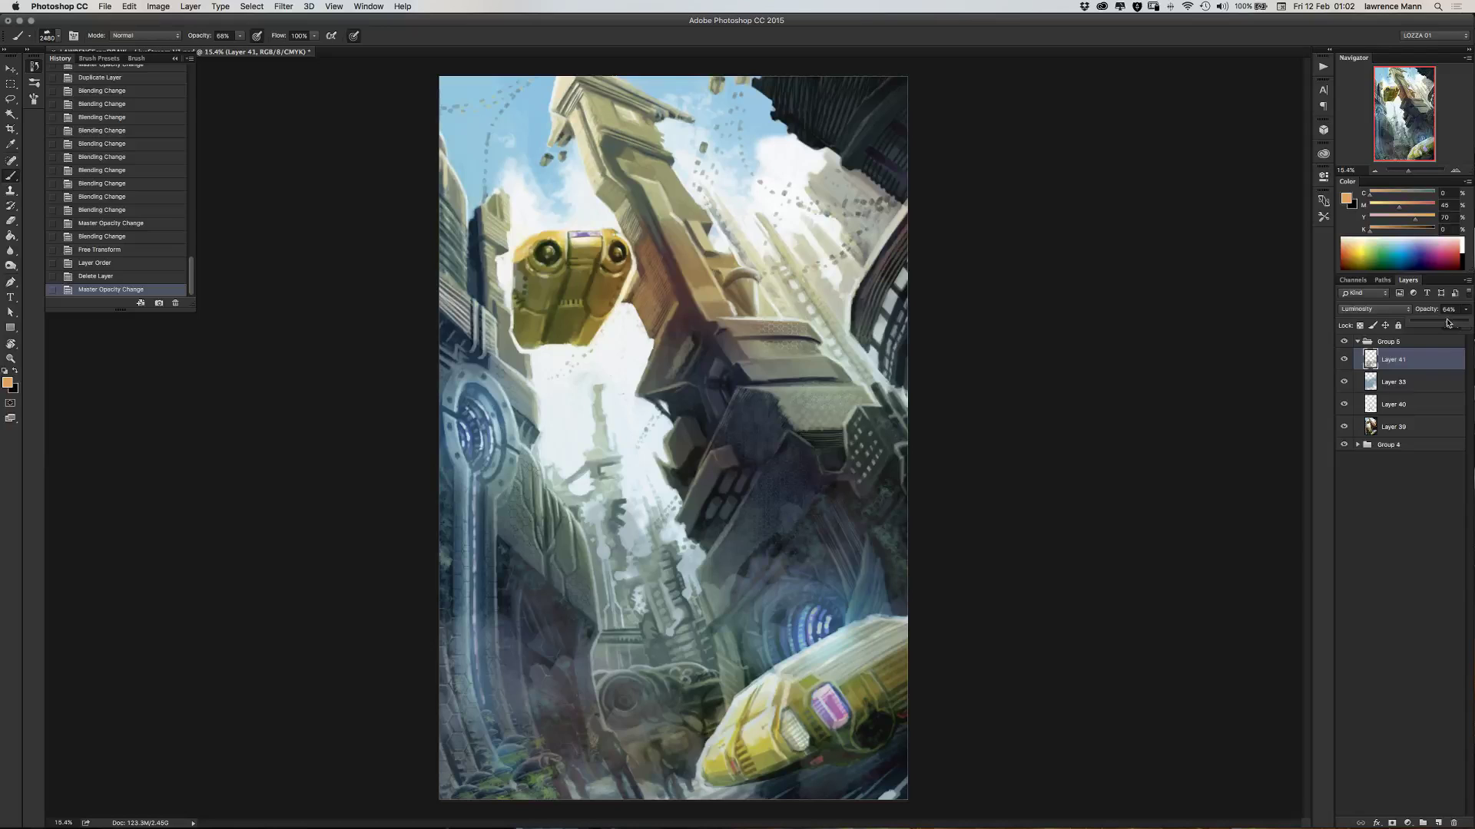
# - Apply Levels to Layer 41 with input black 36, midtone 0.97 and input white 232, slightly raising the output black level
pyautogui.press('super+l')
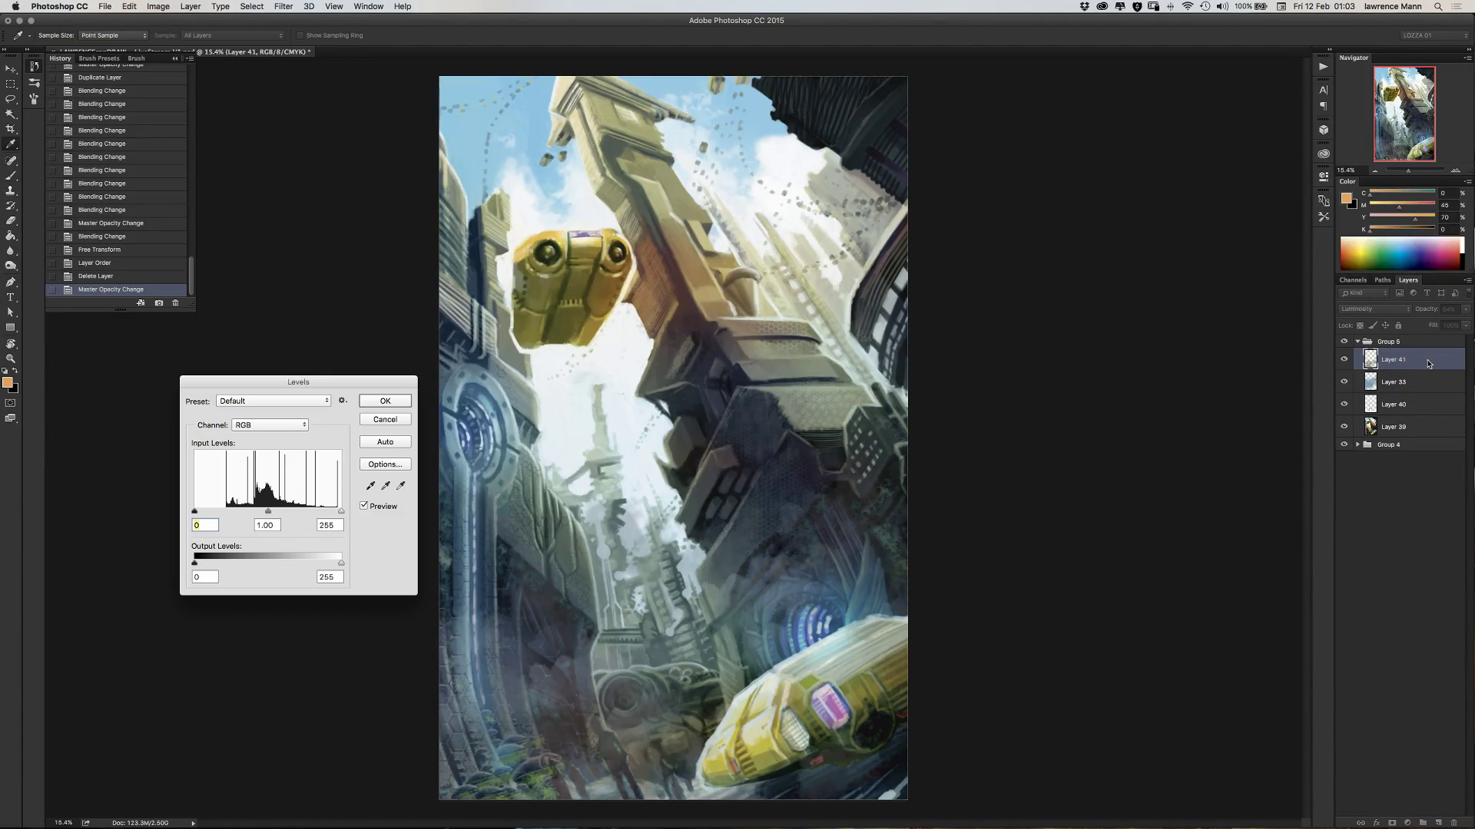
pyautogui.write('36')
pyautogui.moveTo(333, 513); pyautogui.dragTo(229, 512)
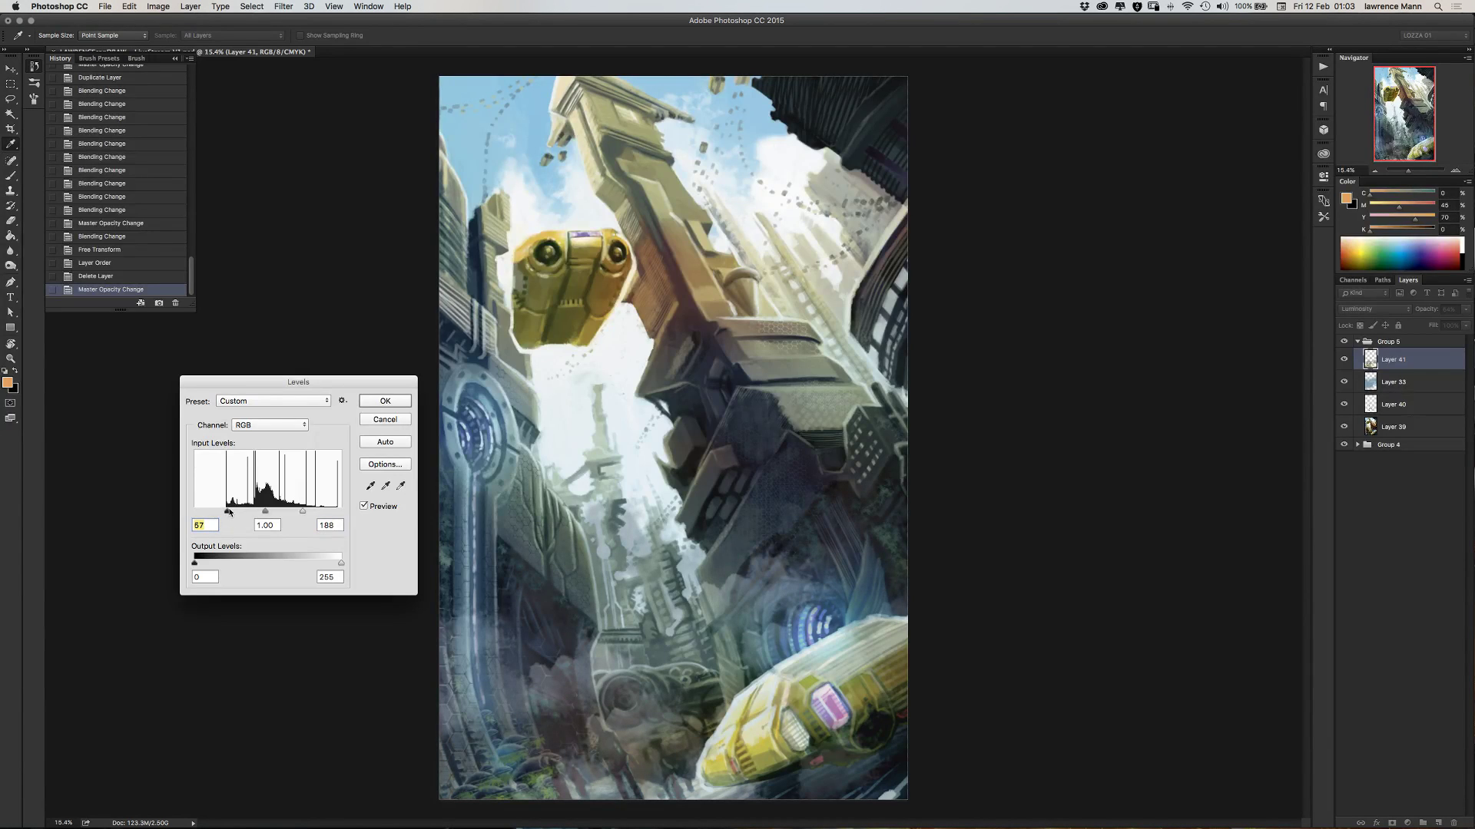
pyautogui.moveTo(265, 511)
pyautogui.mouseDown()
pyautogui.moveTo(279, 514)
pyautogui.moveTo(250, 516)
pyautogui.moveTo(280, 523)
pyautogui.mouseUp()
pyautogui.press('Tab')
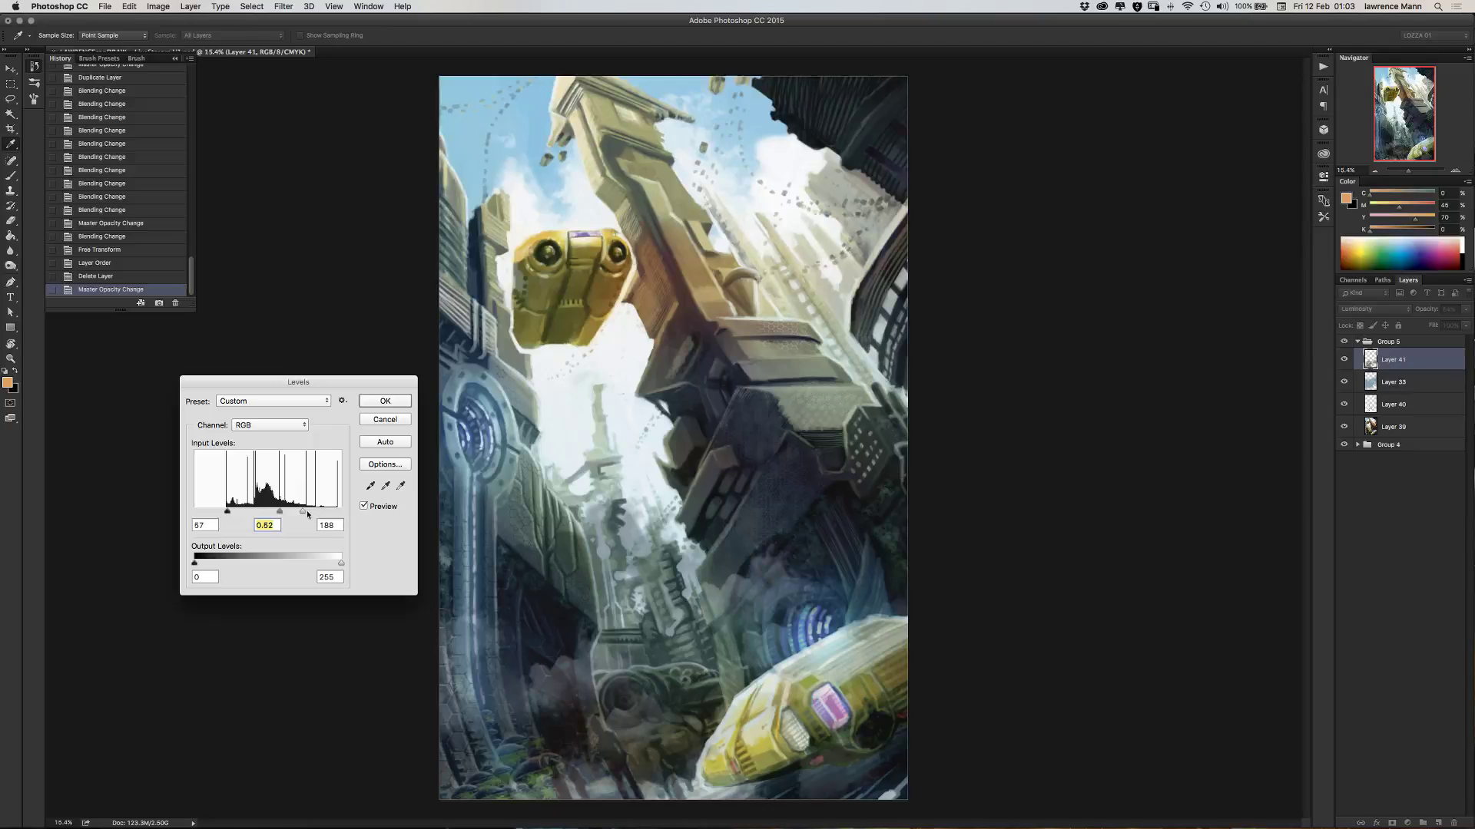
pyautogui.write('215')
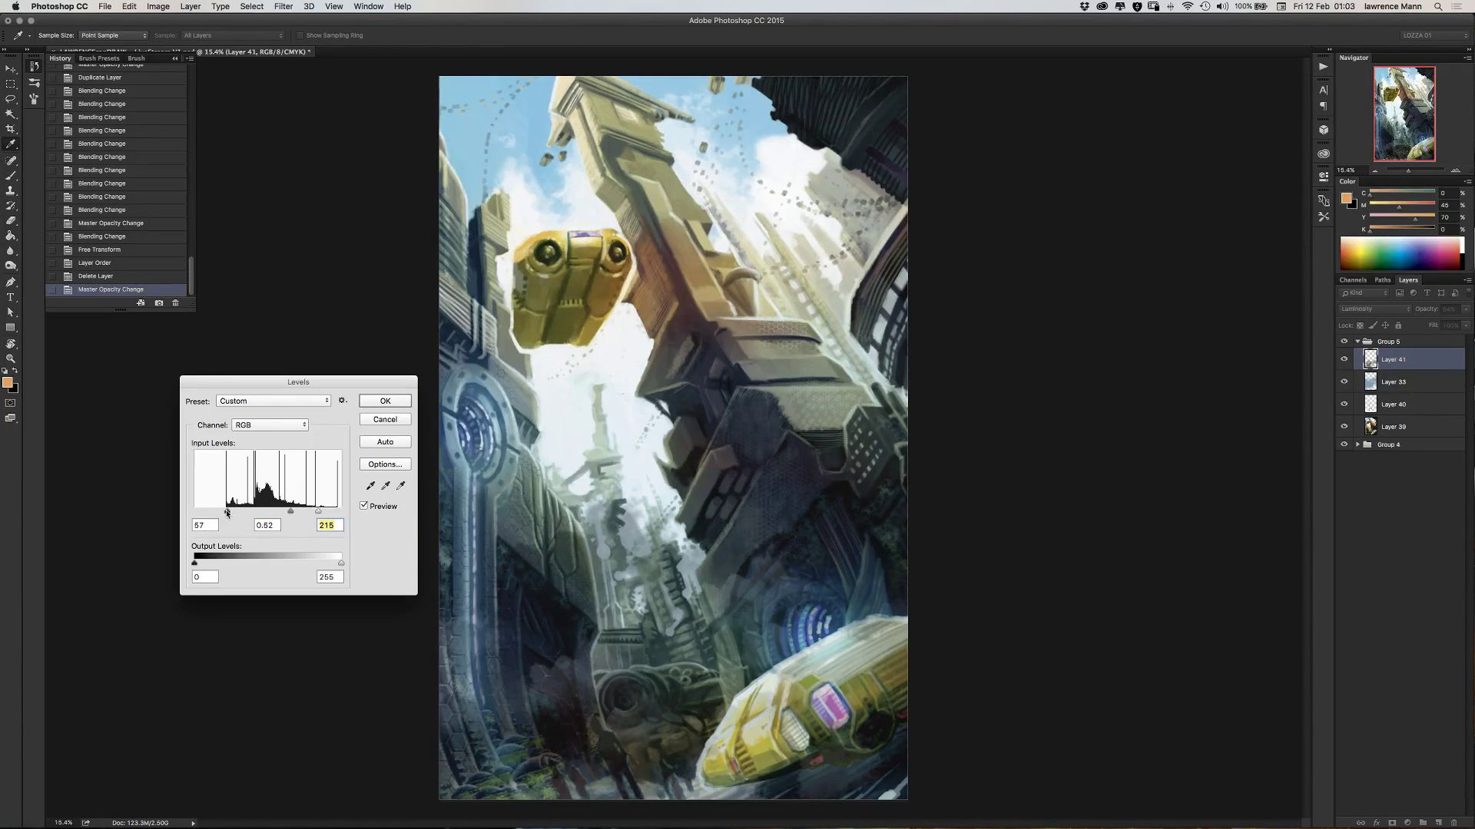
pyautogui.moveTo(227, 512); pyautogui.dragTo(329, 512)
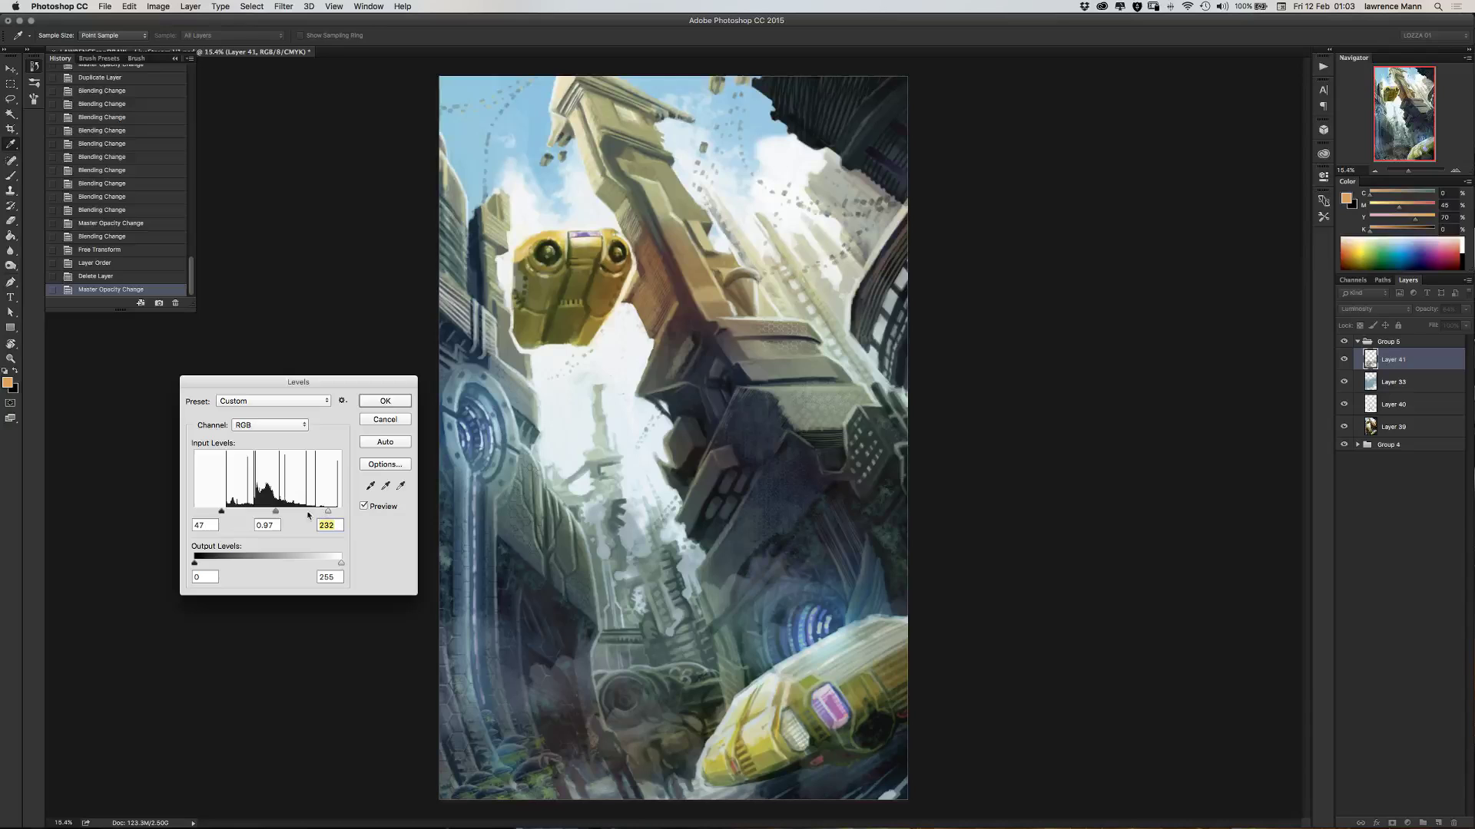
pyautogui.moveTo(229, 516); pyautogui.dragTo(225, 512)
pyautogui.moveTo(198, 566); pyautogui.dragTo(223, 566)
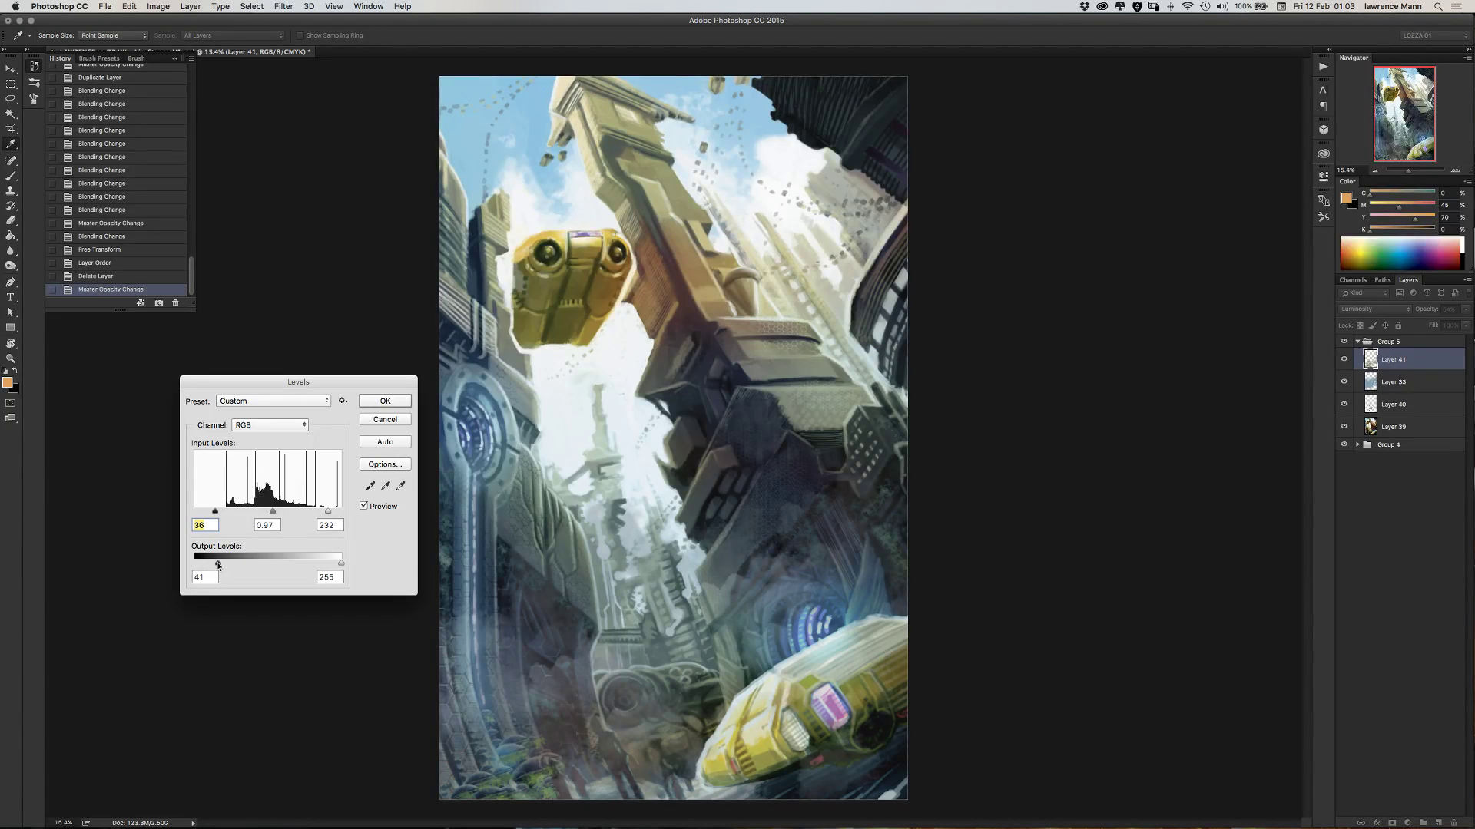
pyautogui.moveTo(219, 566); pyautogui.dragTo(212, 564)
pyautogui.press('Return')
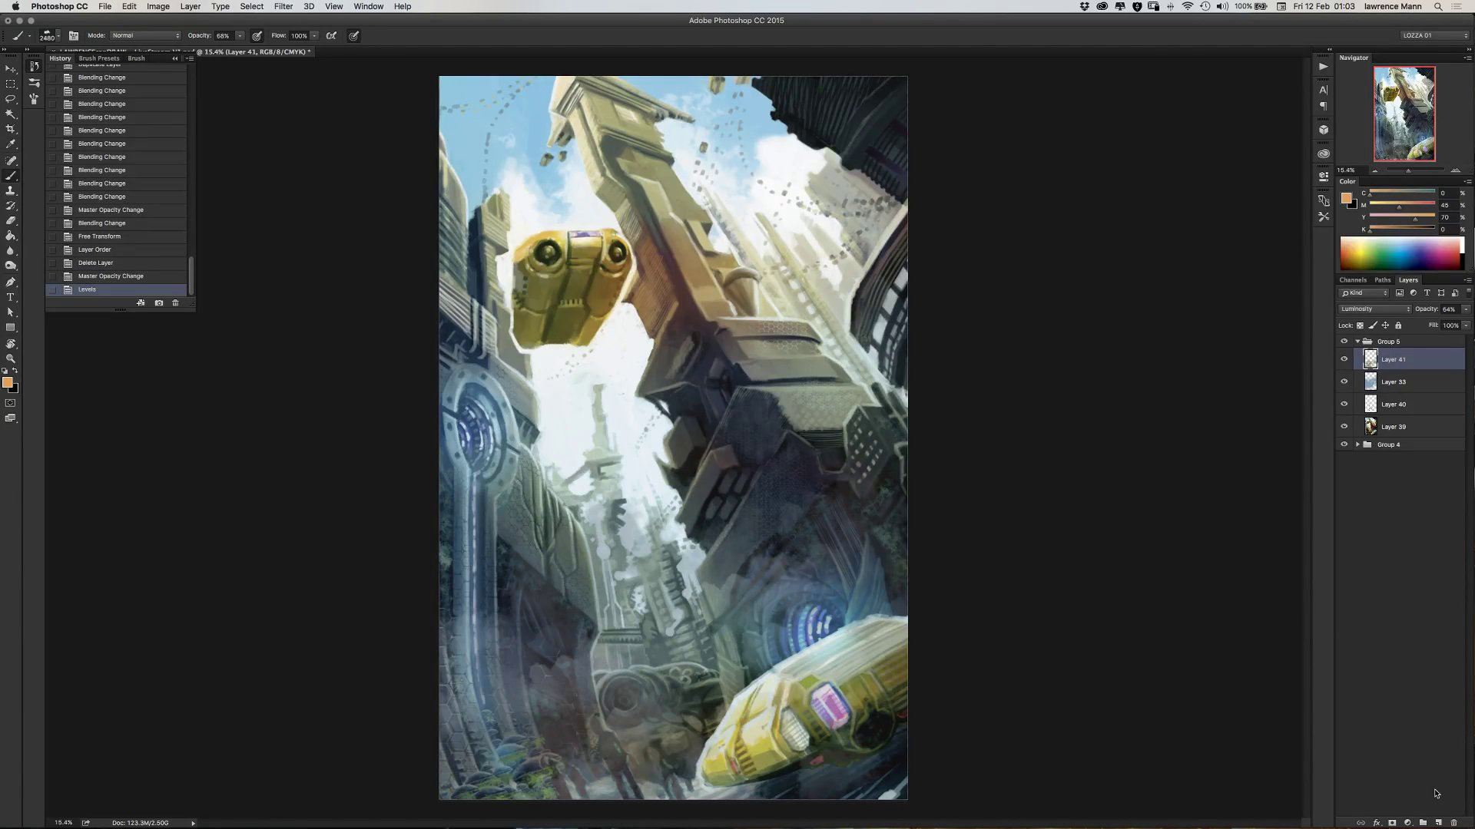
# - Add a new layer above Layer 41 and brush orange smoke over the lower city and along the right-hand building
pyautogui.click(1438, 824)
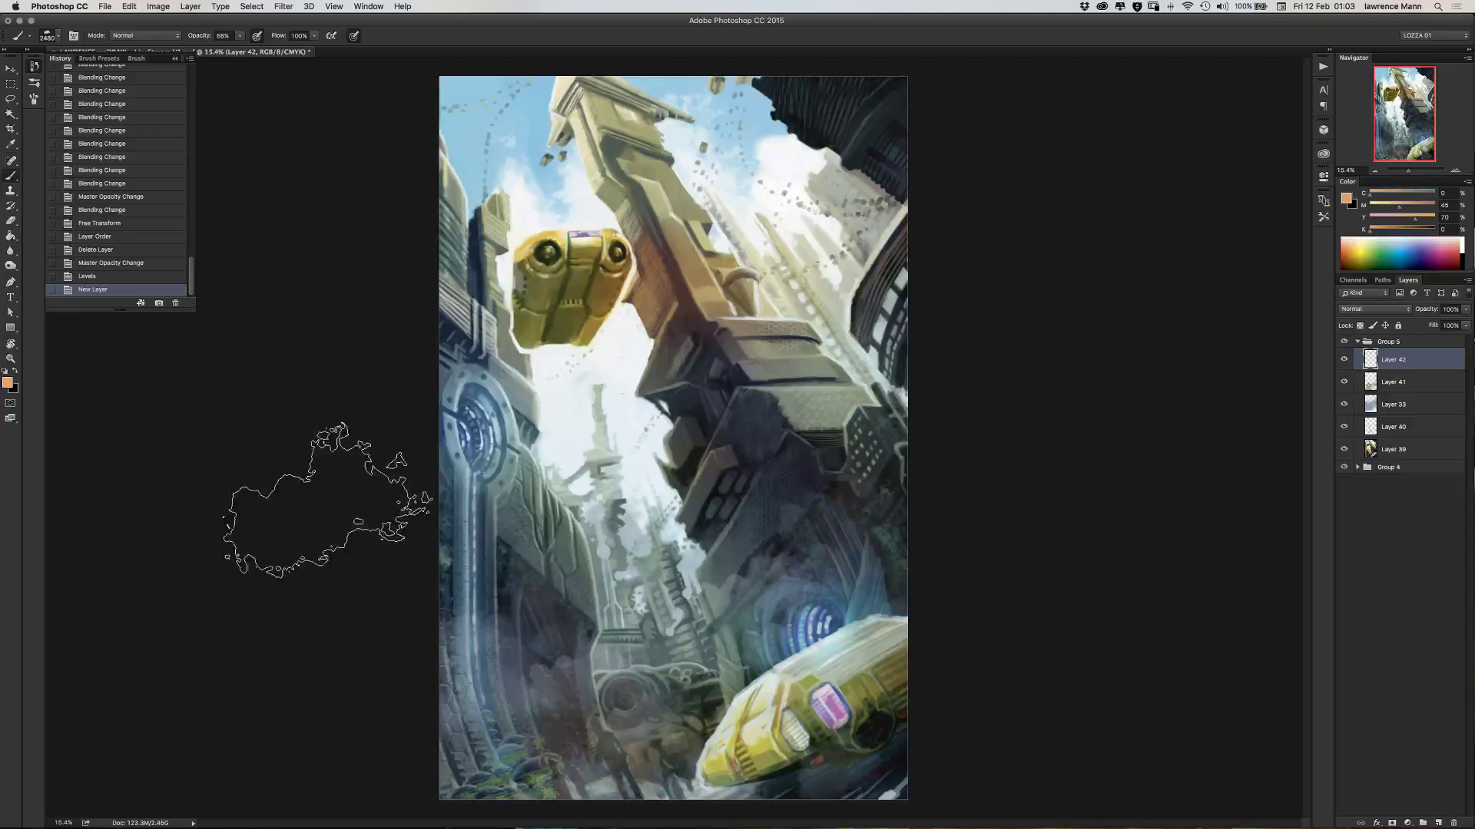
pyautogui.moveTo(399, 676)
pyautogui.mouseDown()
pyautogui.moveTo(388, 691)
pyautogui.moveTo(419, 730)
pyautogui.mouseUp()
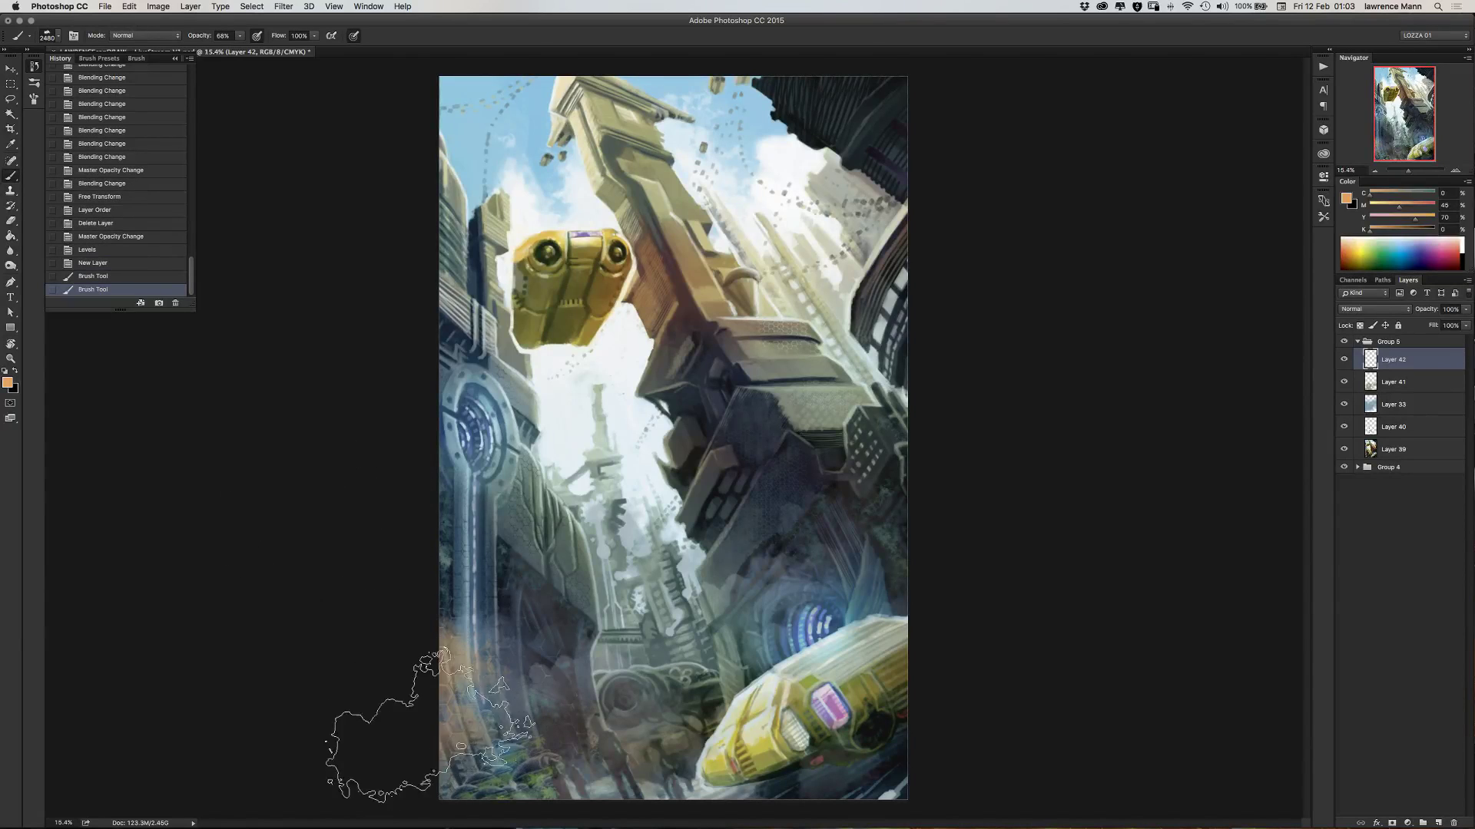
pyautogui.moveTo(496, 768)
pyautogui.mouseDown()
pyautogui.moveTo(450, 682)
pyautogui.moveTo(515, 745)
pyautogui.moveTo(595, 788)
pyautogui.moveTo(568, 713)
pyautogui.moveTo(507, 757)
pyautogui.moveTo(430, 670)
pyautogui.moveTo(395, 607)
pyautogui.mouseUp()
pyautogui.moveTo(921, 553)
pyautogui.mouseDown()
pyautogui.moveTo(960, 576)
pyautogui.moveTo(857, 760)
pyautogui.moveTo(883, 749)
pyautogui.moveTo(837, 676)
pyautogui.moveTo(952, 583)
pyautogui.moveTo(972, 607)
pyautogui.moveTo(911, 424)
pyautogui.moveTo(887, 430)
pyautogui.mouseUp()
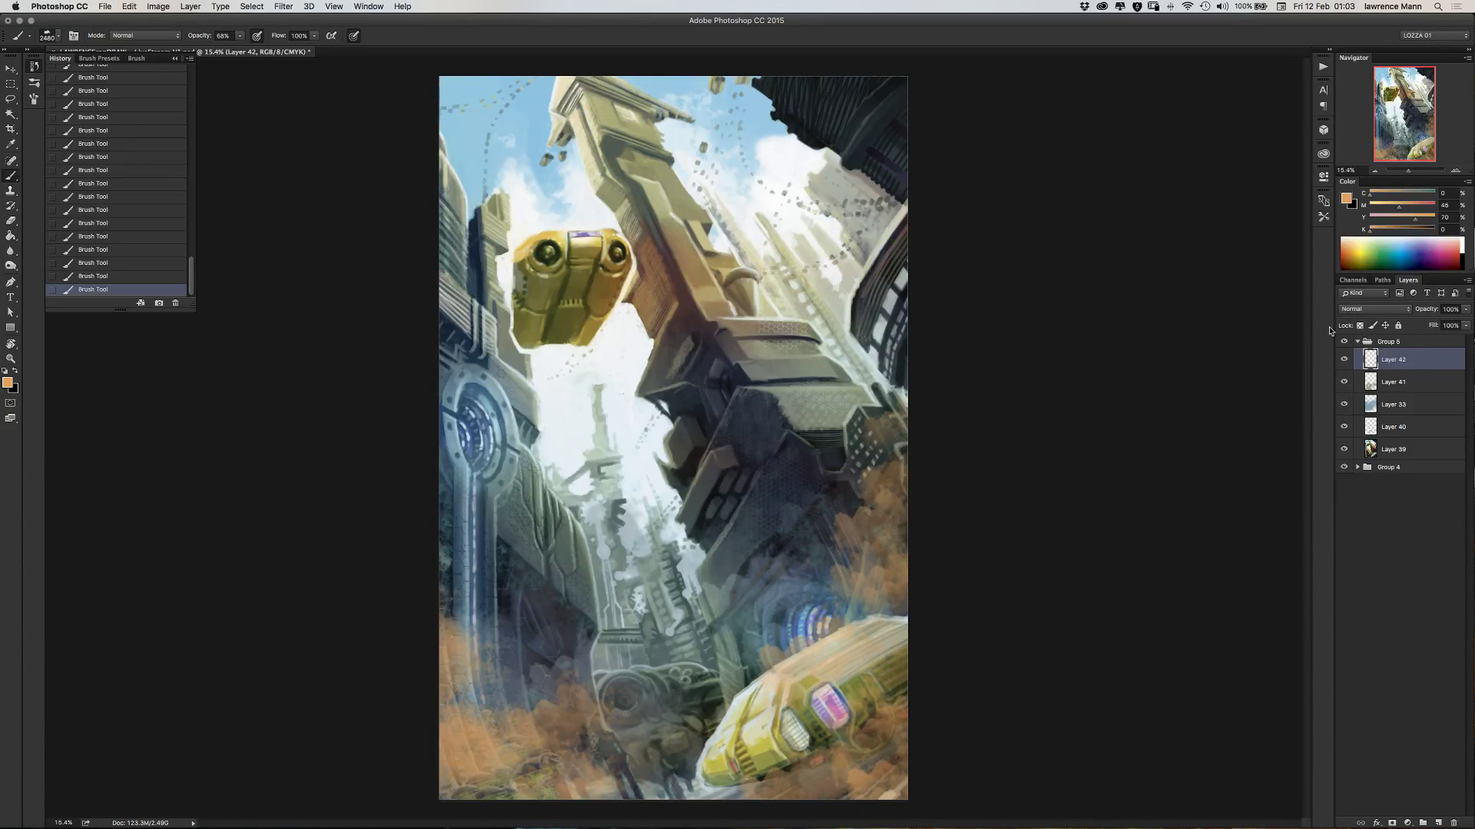
# - Try the Luminosity blending mode on the orange smoke layer and test its opacity
pyautogui.click(1356, 311)
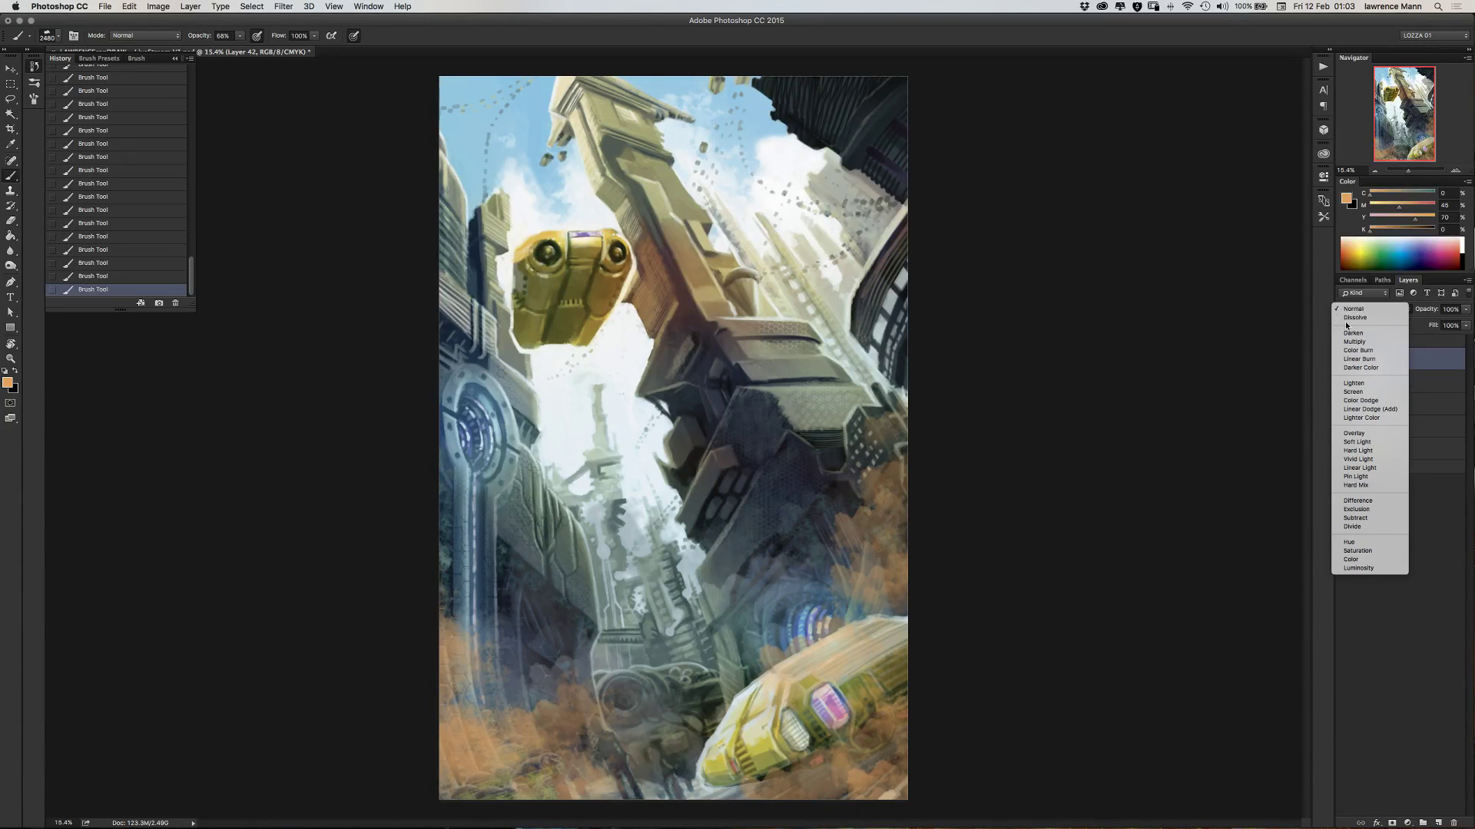
pyautogui.click(1371, 569)
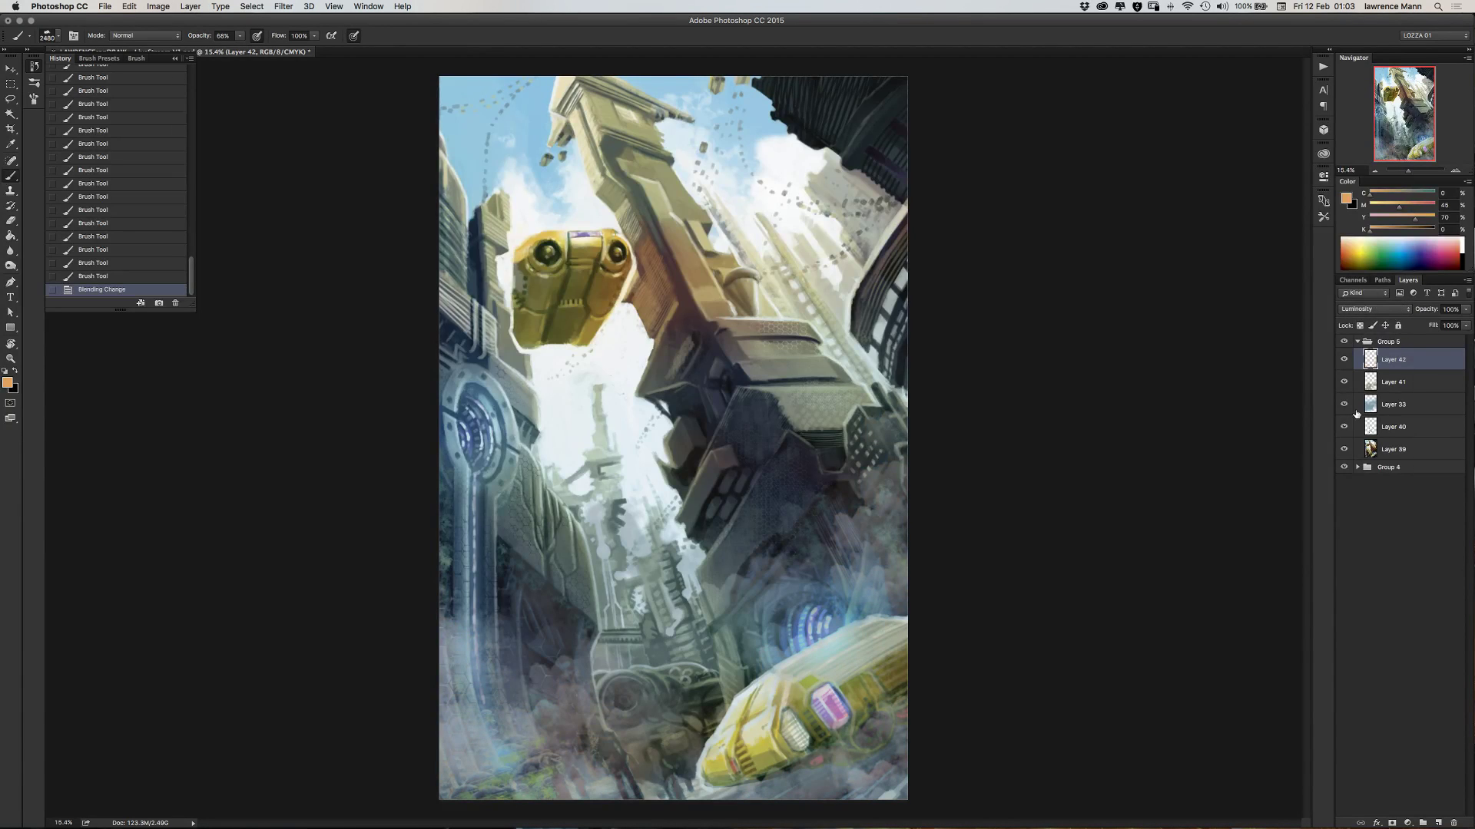
pyautogui.click(1465, 308)
pyautogui.moveTo(1466, 320)
pyautogui.mouseDown()
pyautogui.moveTo(1446, 320)
pyautogui.moveTo(1459, 319)
pyautogui.mouseUp()
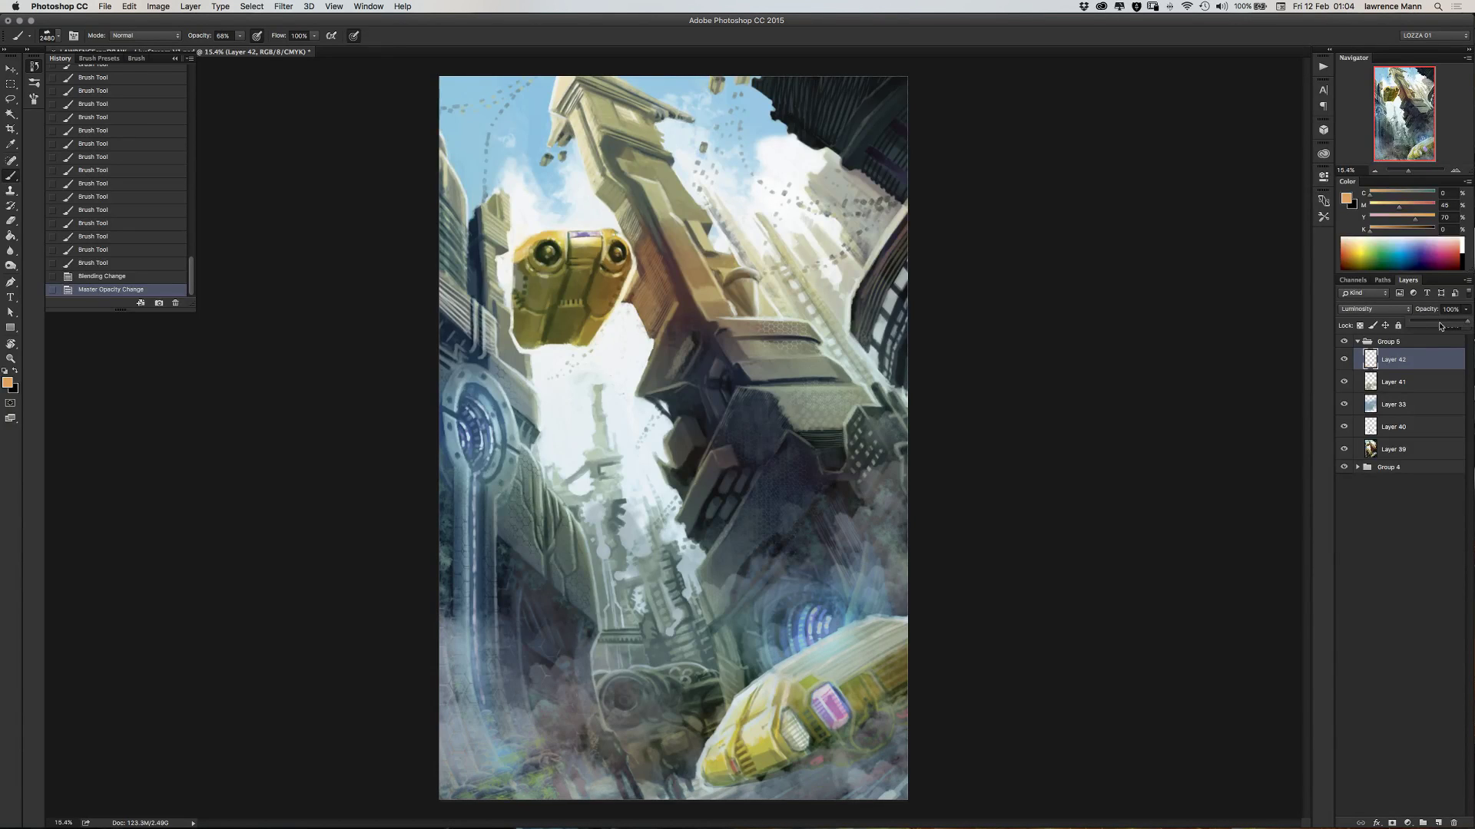
# - Set the orange smoke layer's blending mode to Screen and its opacity to 50%
pyautogui.click(1356, 309)
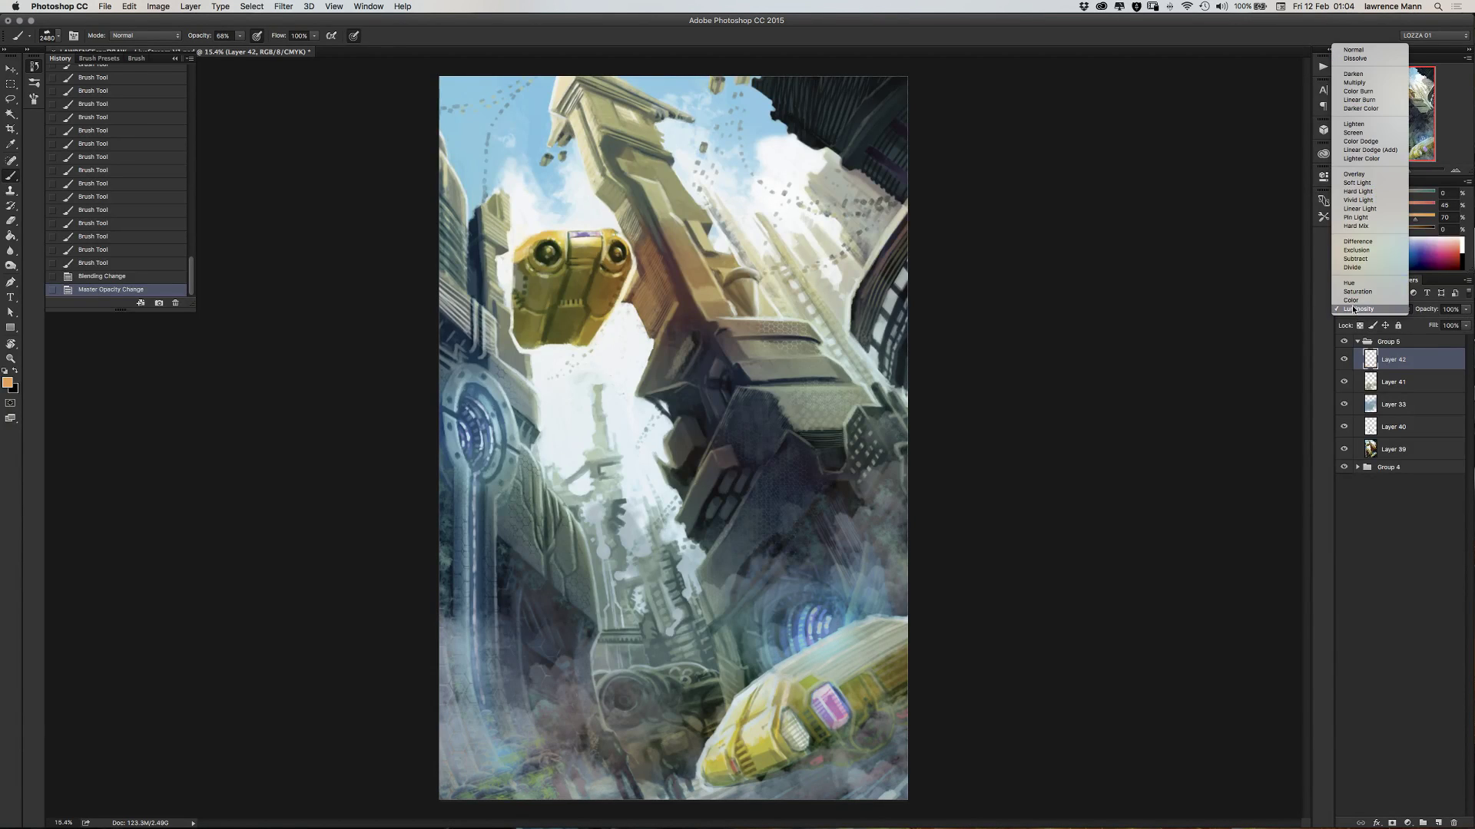
pyautogui.click(1346, 134)
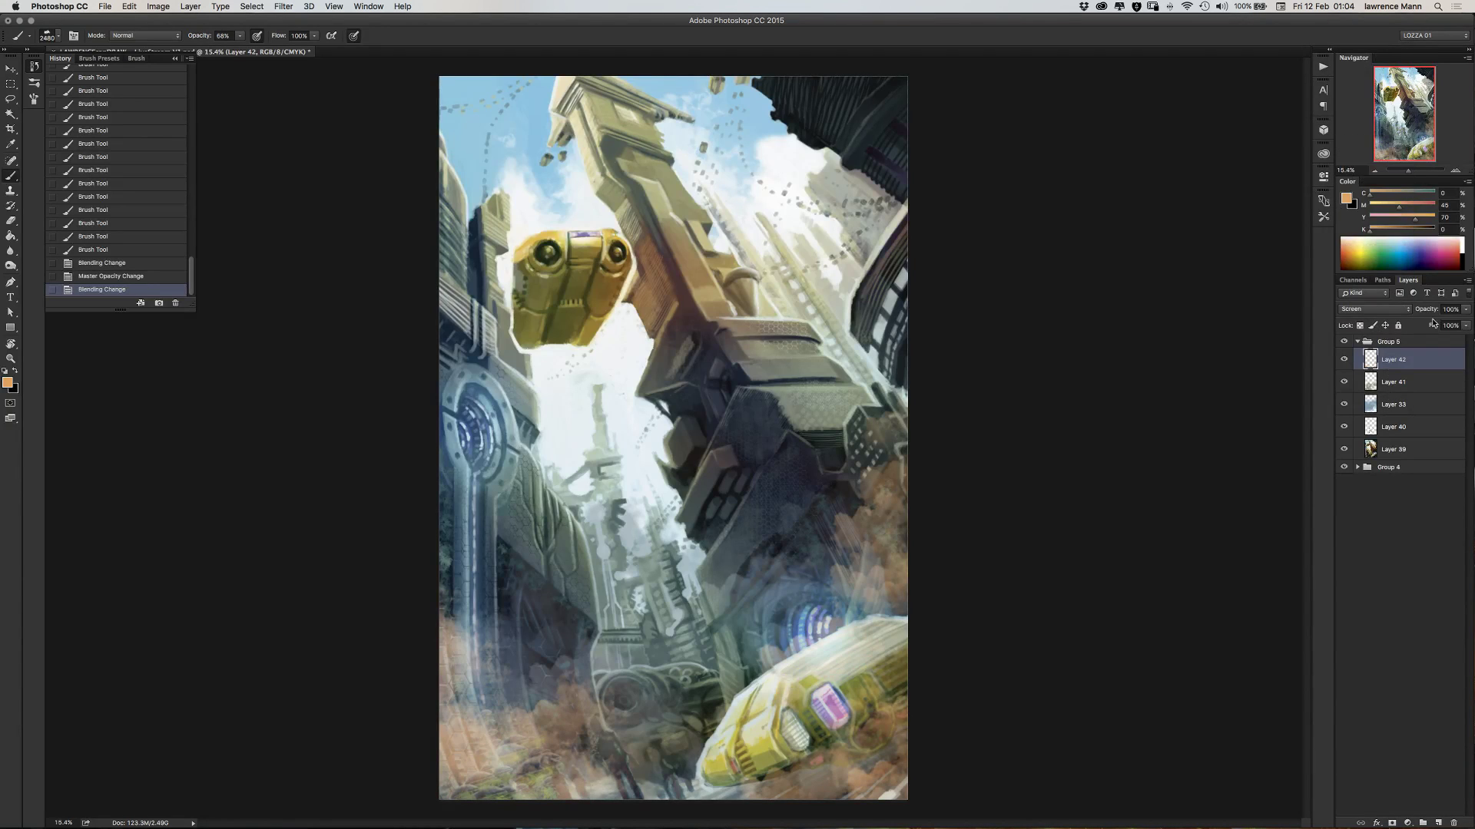
pyautogui.click(1465, 309)
pyautogui.moveTo(1466, 320); pyautogui.dragTo(1437, 323)
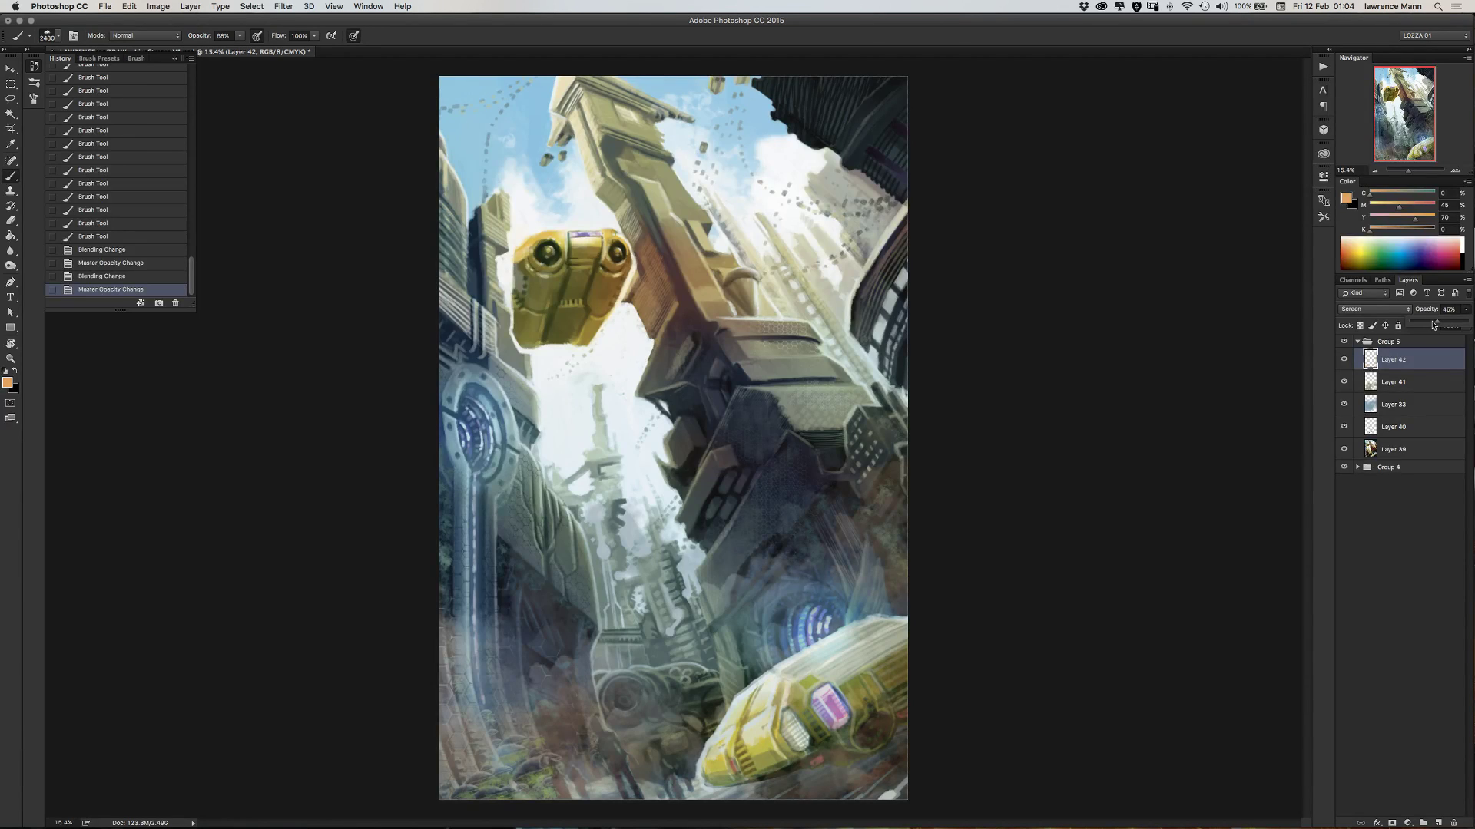
pyautogui.moveTo(1433, 325)
pyautogui.mouseDown()
pyautogui.moveTo(1461, 321)
pyautogui.moveTo(1439, 320)
pyautogui.mouseUp()
# - Compare the painting with and without Layer 41, and set that layer's opacity to 40%
pyautogui.click(1344, 382)
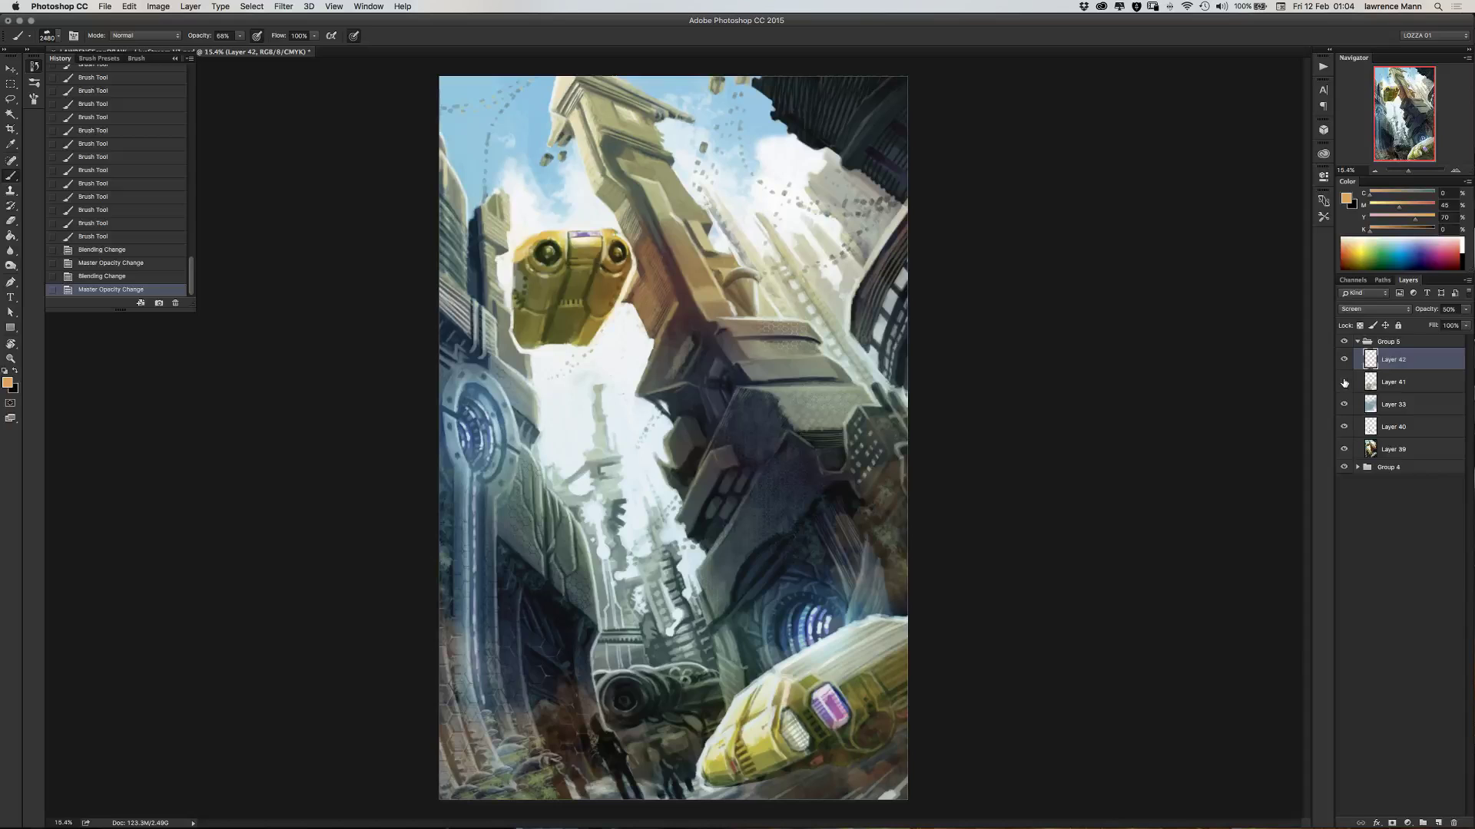
pyautogui.click(1344, 382)
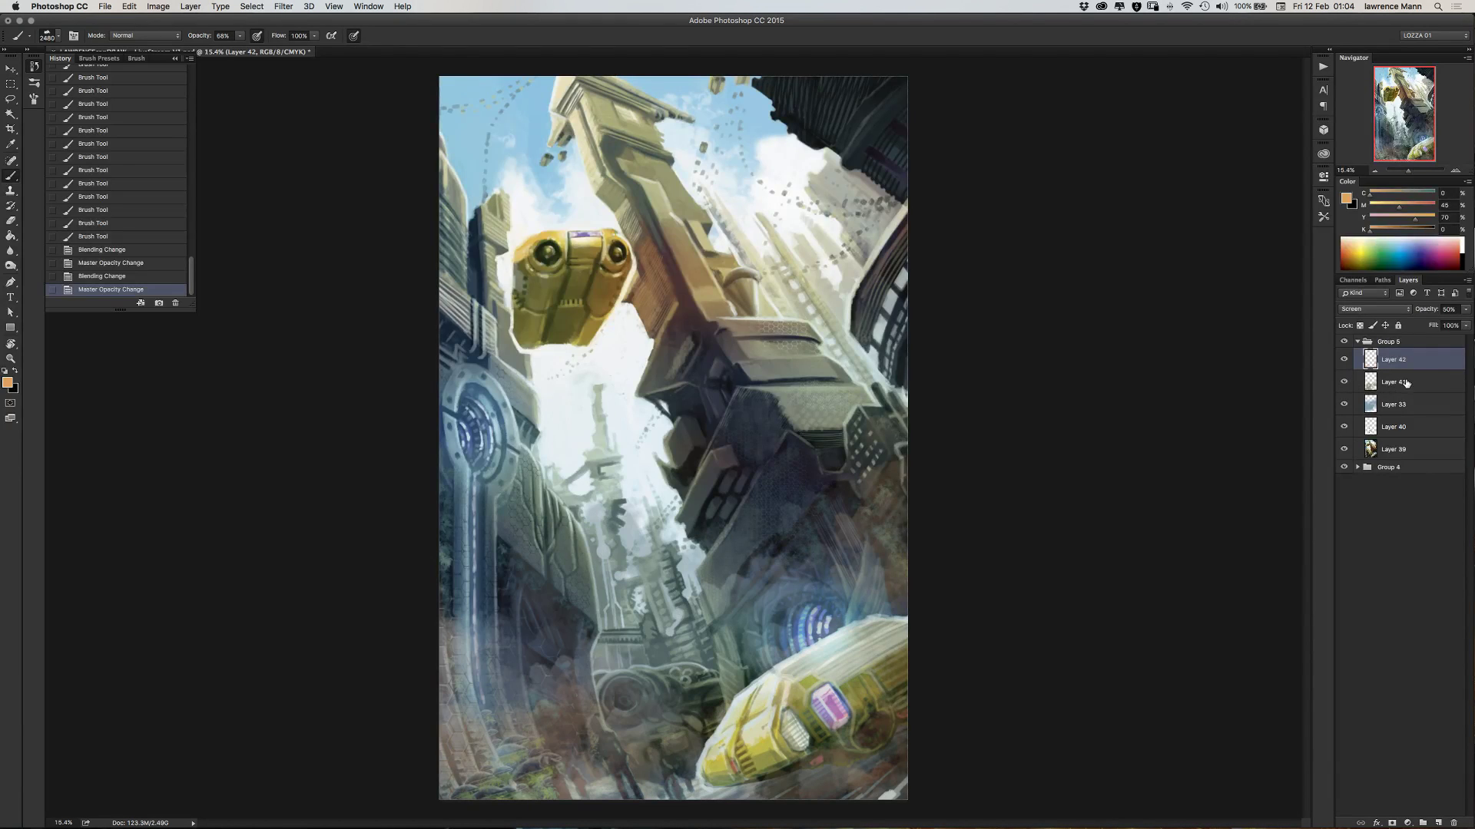
pyautogui.click(1406, 382)
pyautogui.click(1465, 309)
pyautogui.moveTo(1447, 321); pyautogui.dragTo(1434, 321)
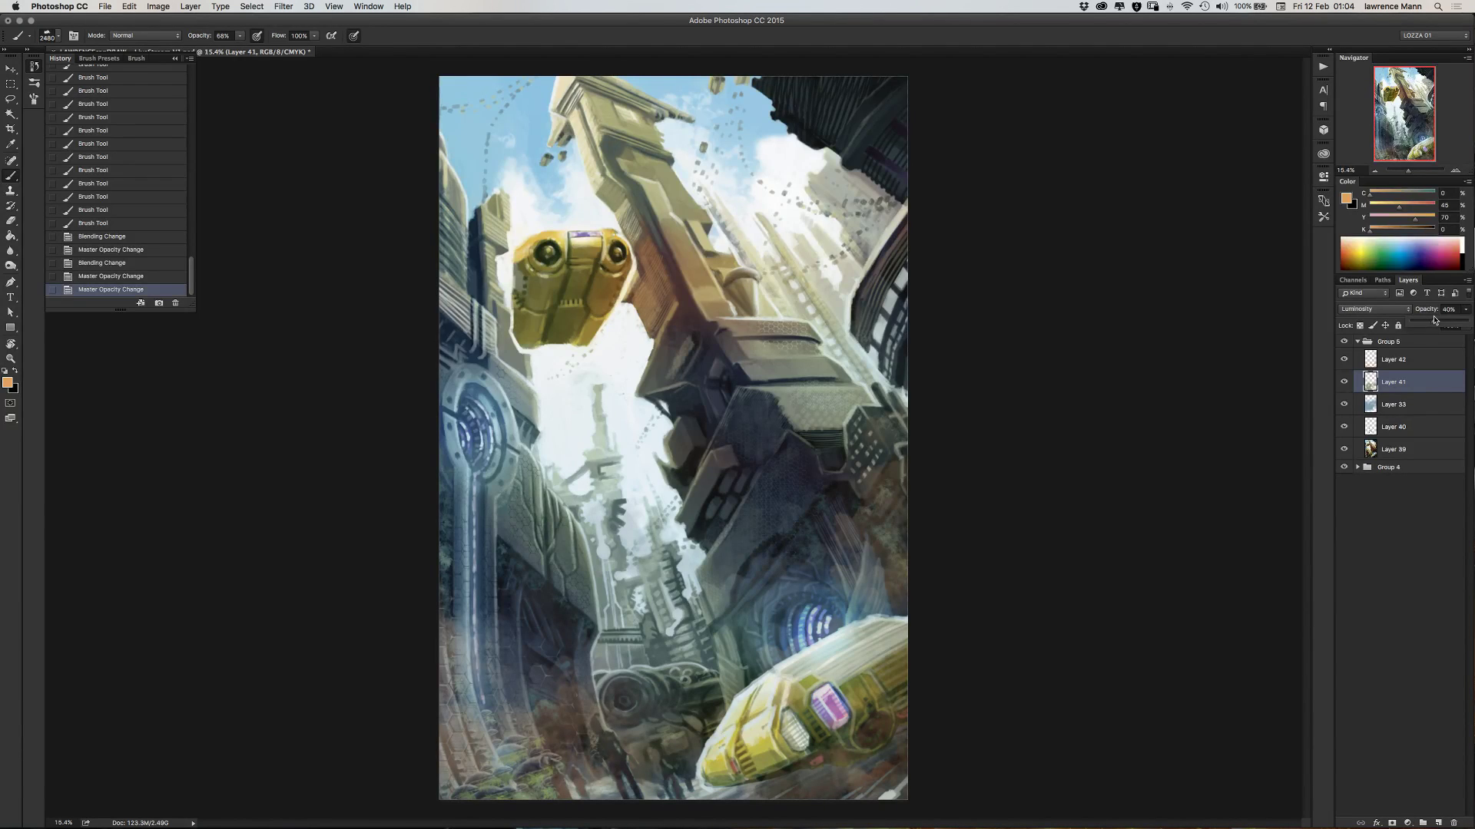
# - Group the two smoke layers, Layer 42 and Layer 41, and hide the new group
pyautogui.click(1399, 367)
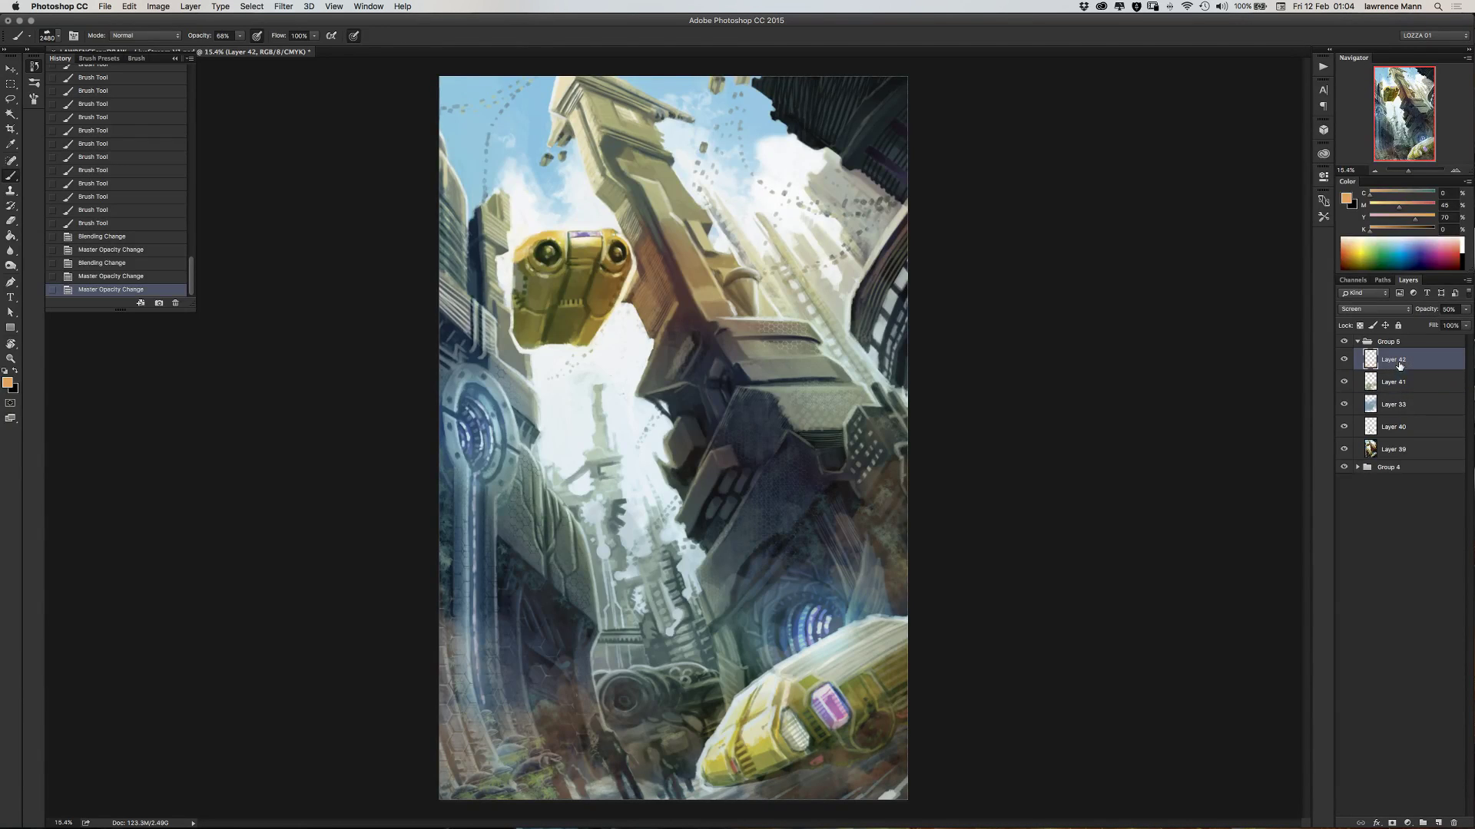
pyautogui.keyDown('shift'); pyautogui.click(1393, 383); pyautogui.keyUp('shift')
pyautogui.moveTo(1407, 376); pyautogui.dragTo(1423, 820)
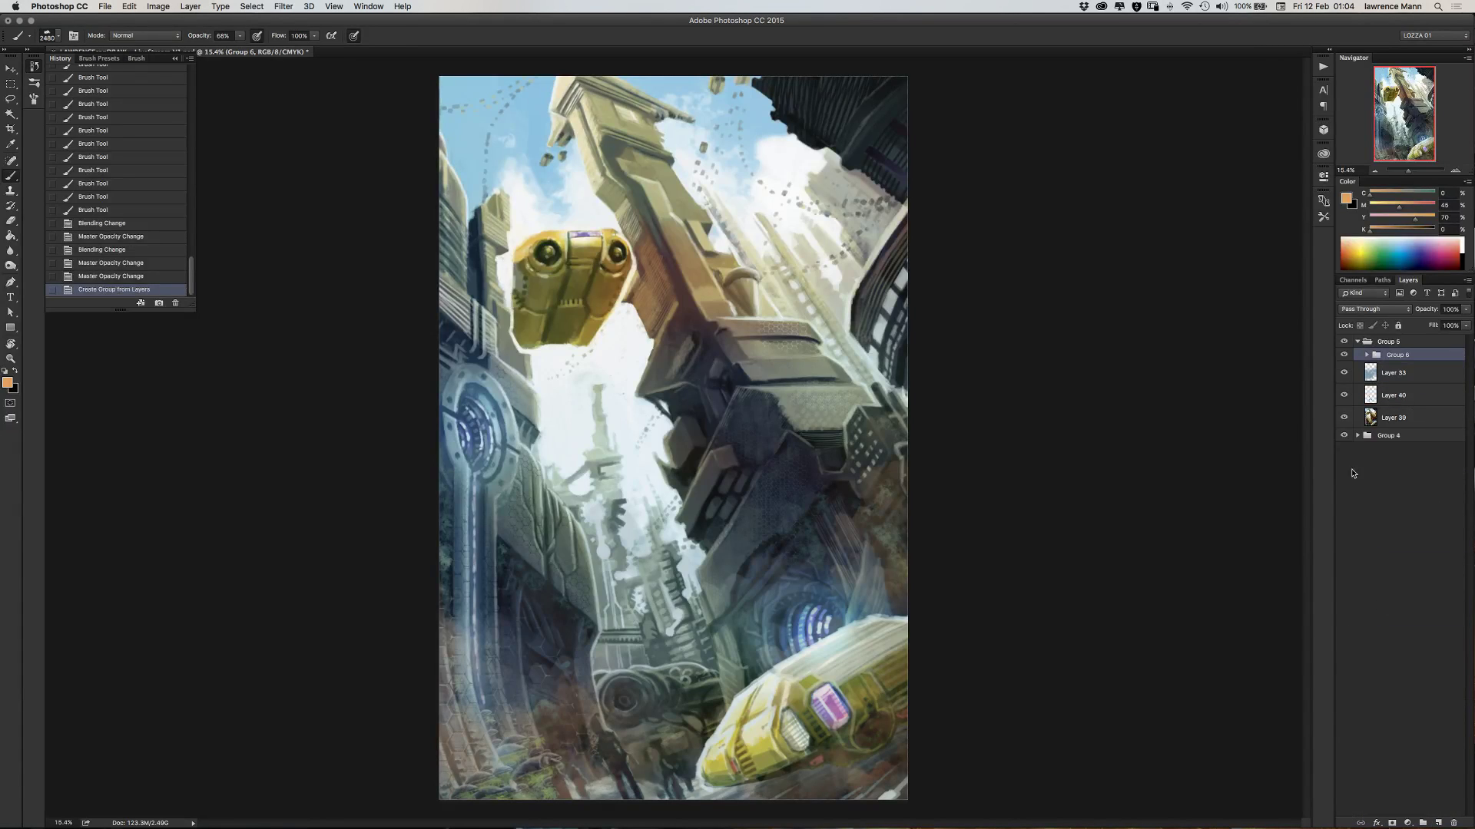
pyautogui.click(1343, 355)
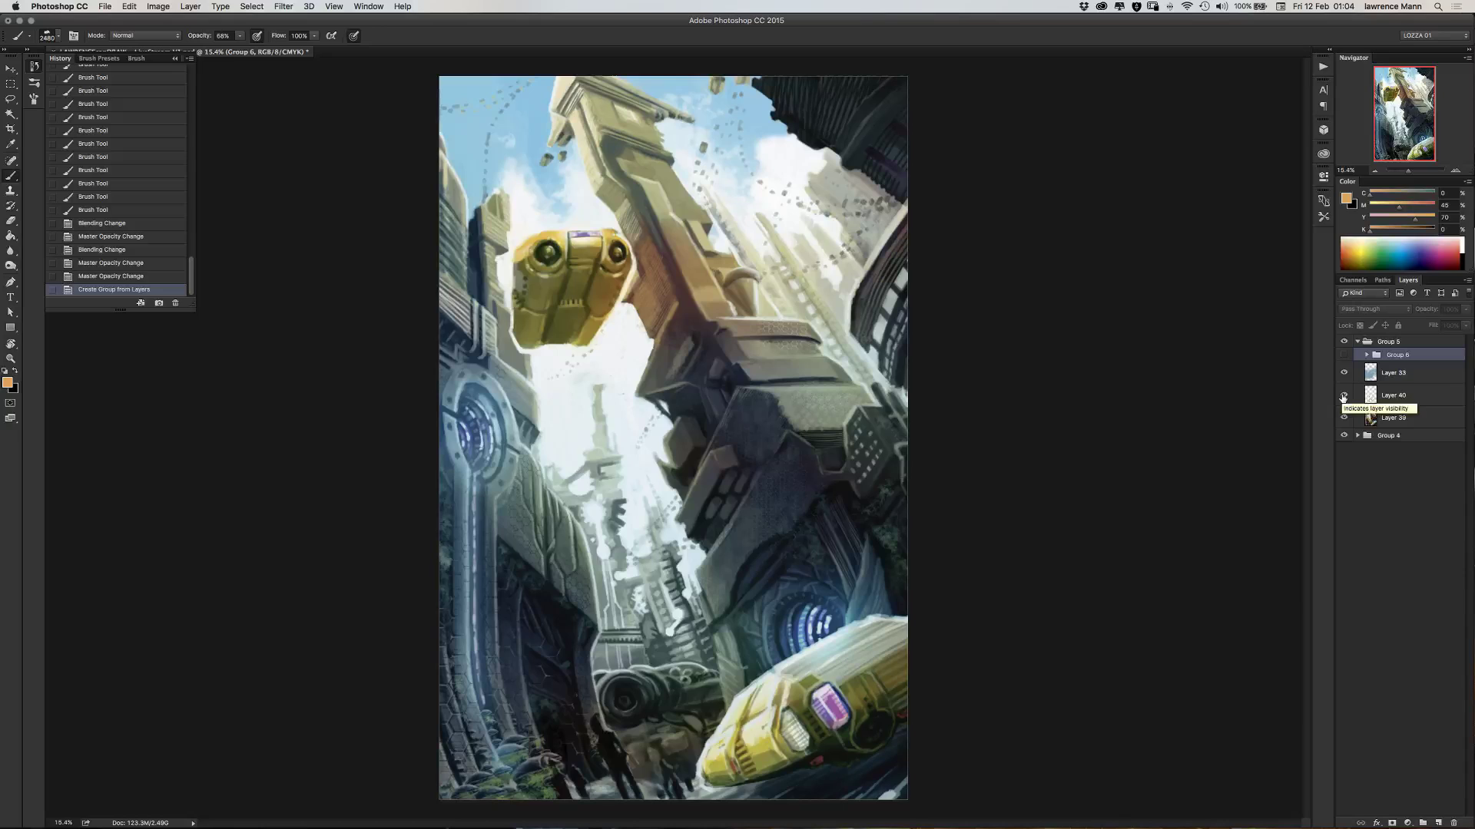
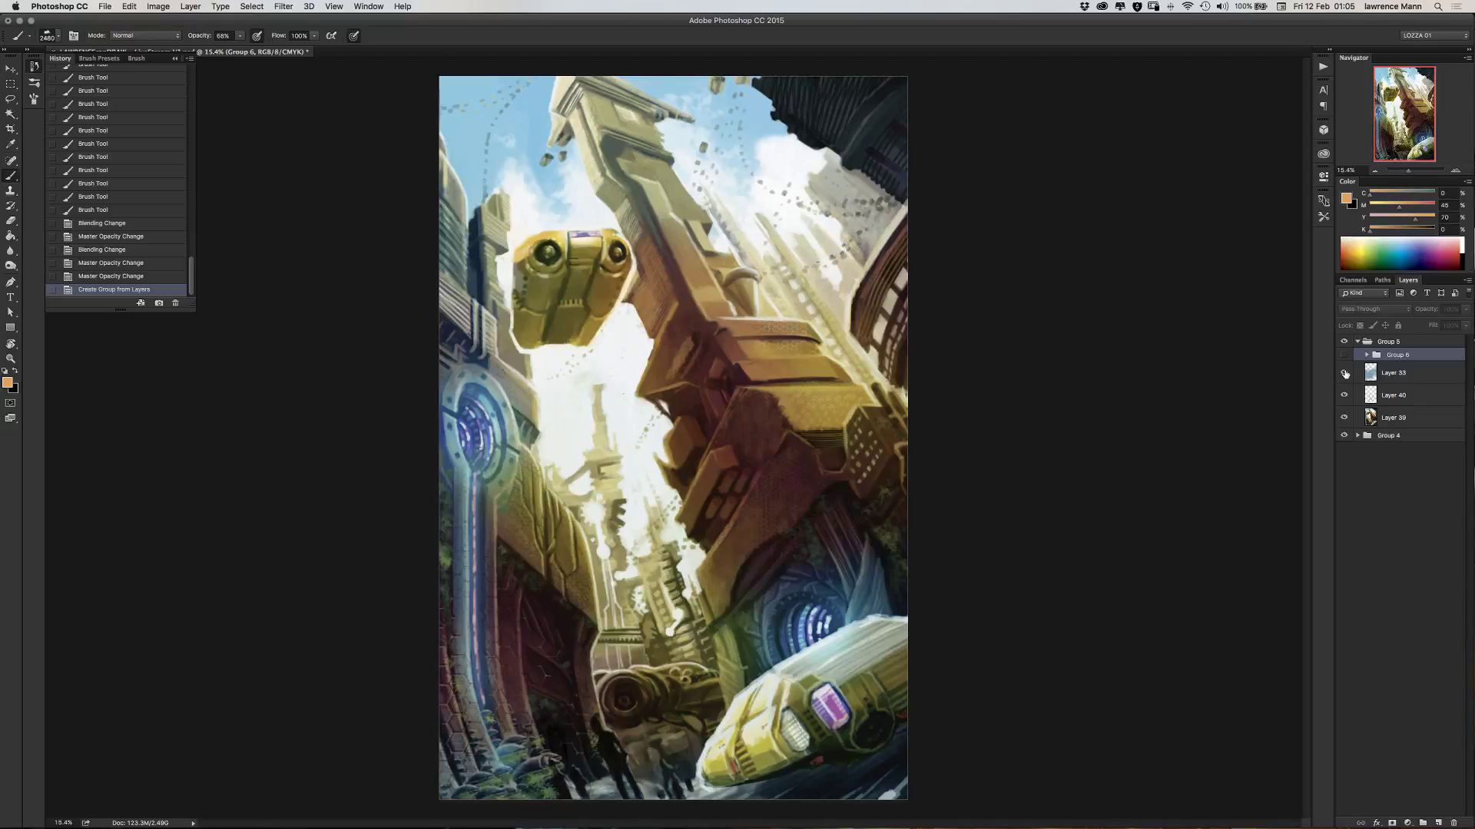
# - Show Layer 33 and use Hue/Saturation to shift its hue towards violet-blue and raise its saturation
pyautogui.click(1344, 374)
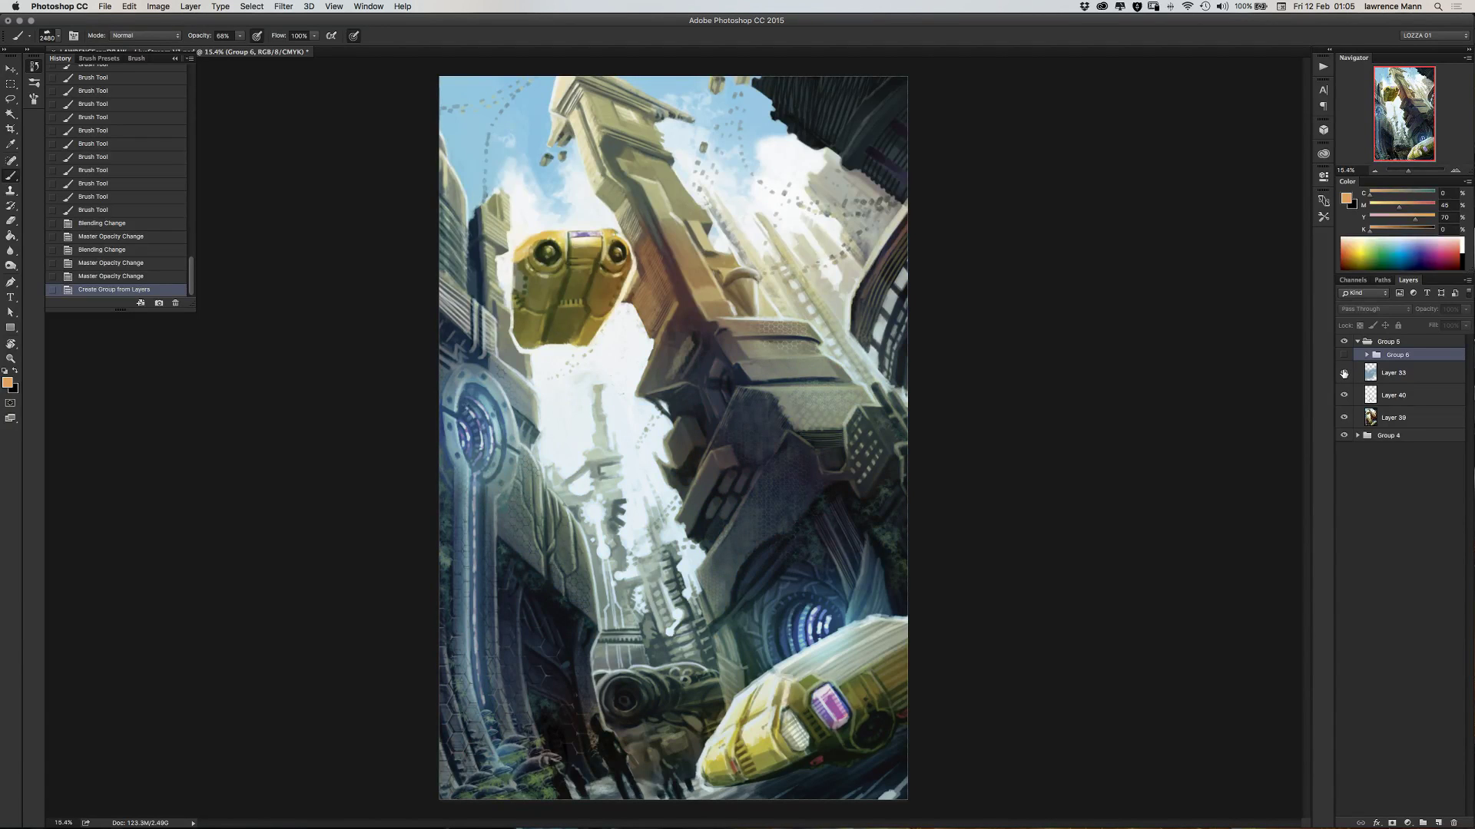
pyautogui.click(1390, 376)
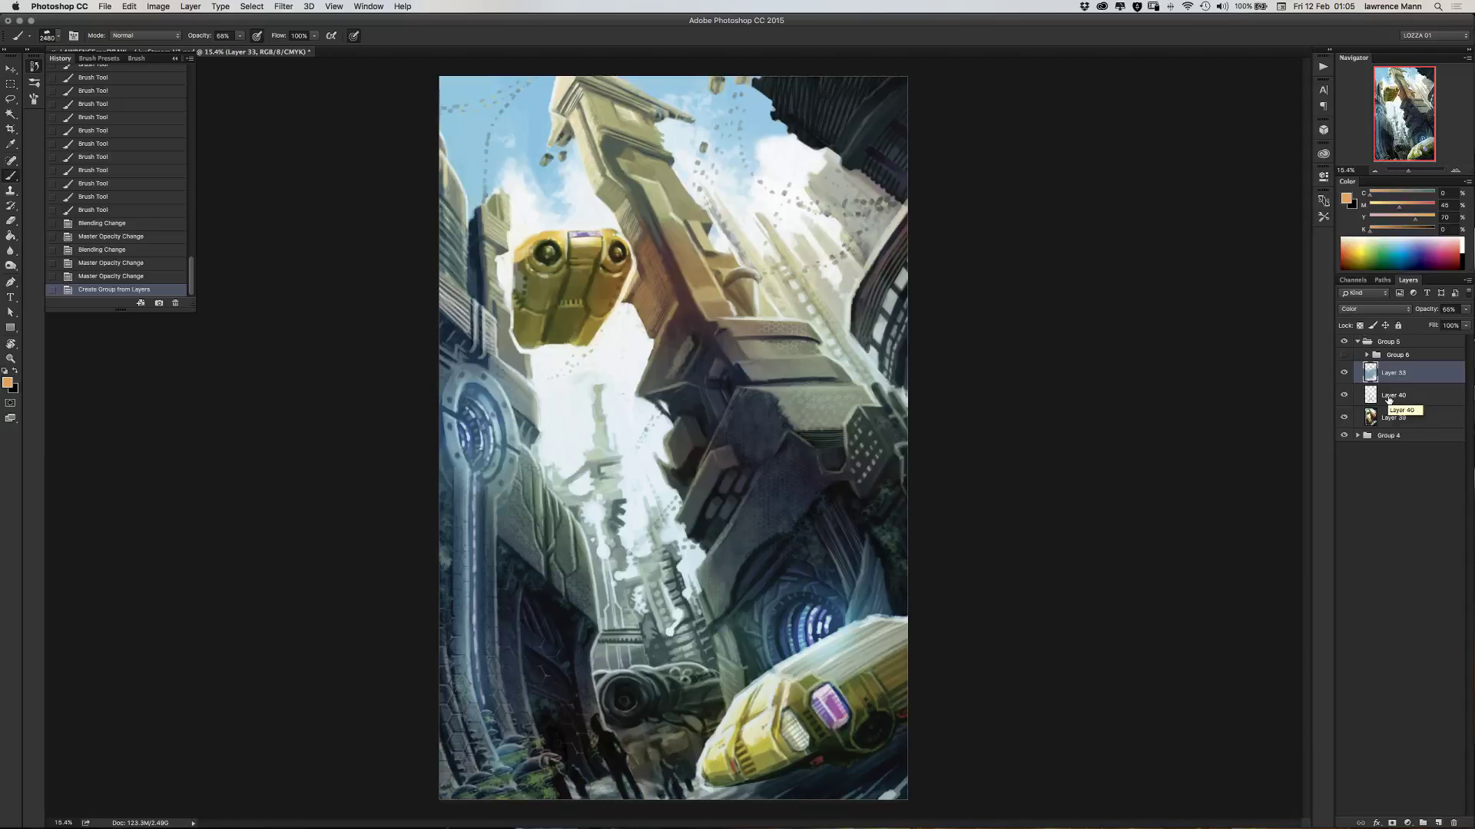
pyautogui.press('super+u')
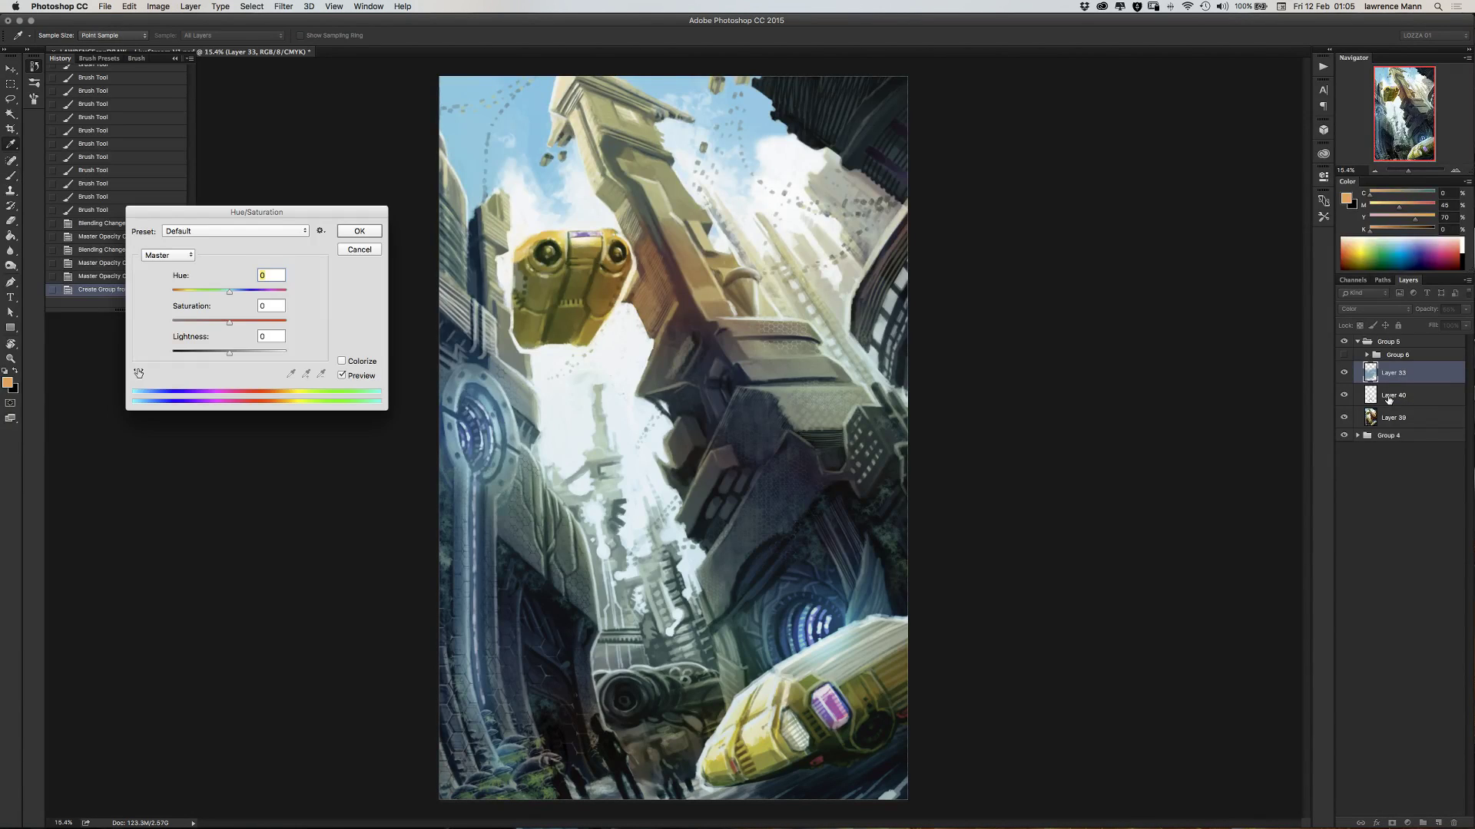
pyautogui.moveTo(229, 291); pyautogui.dragTo(237, 295)
pyautogui.moveTo(230, 323); pyautogui.dragTo(240, 322)
pyautogui.click(357, 231)
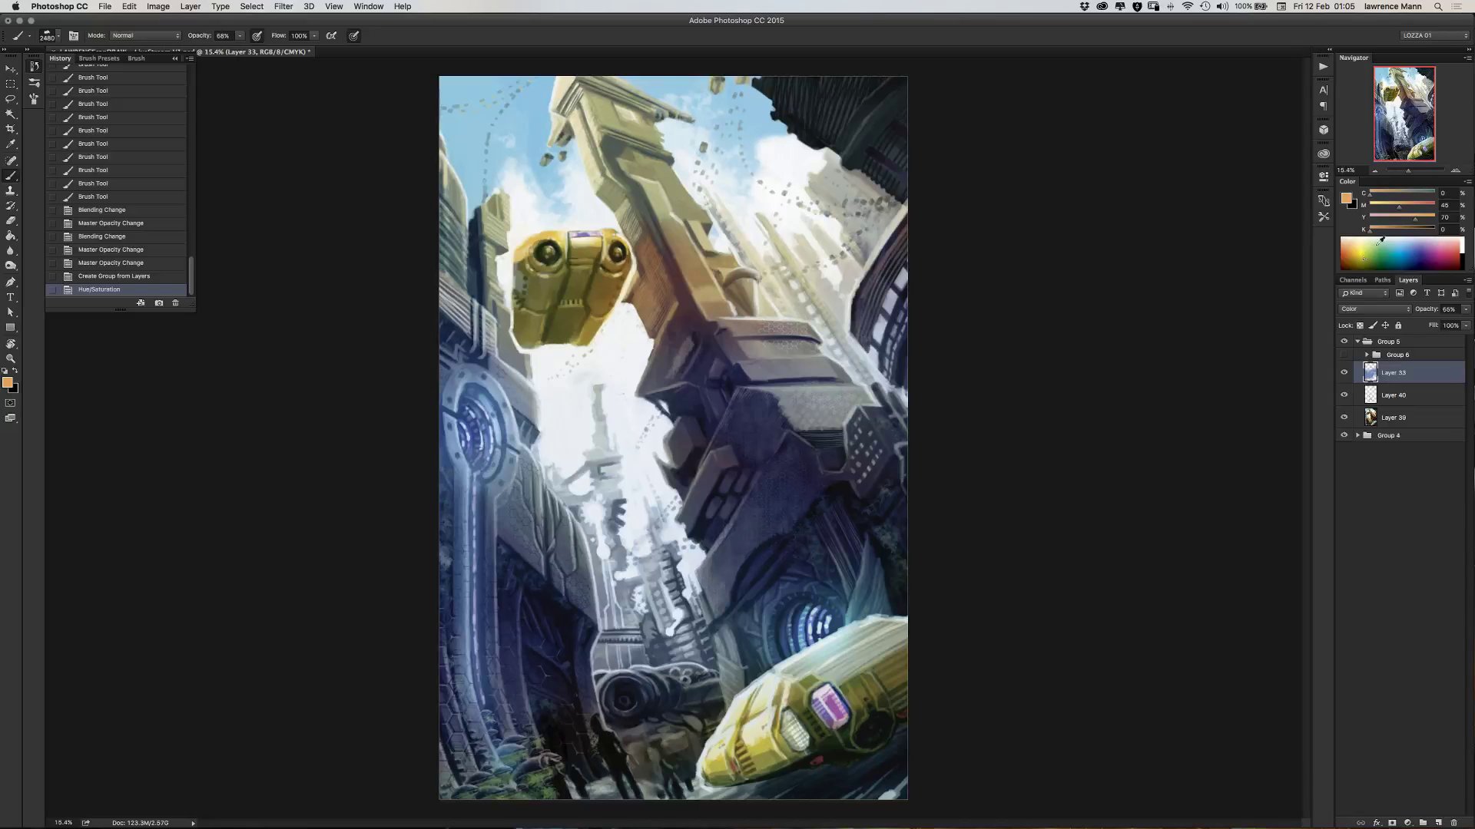
# - Pick a light blue, resize the smoke brush, and paint over the large central tower on Layer 33
pyautogui.click(1403, 242)
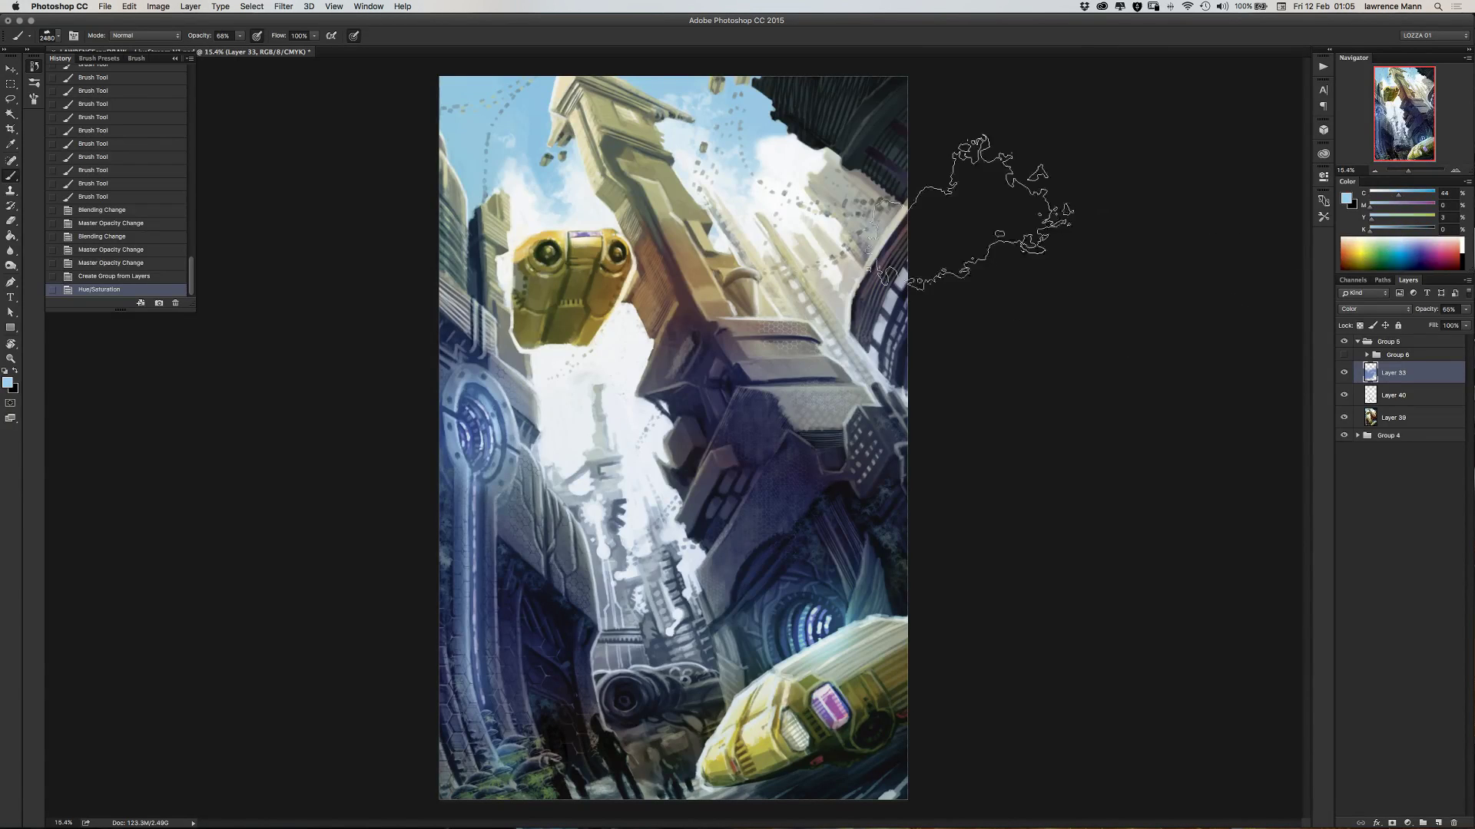
pyautogui.rightClick(644, 384)
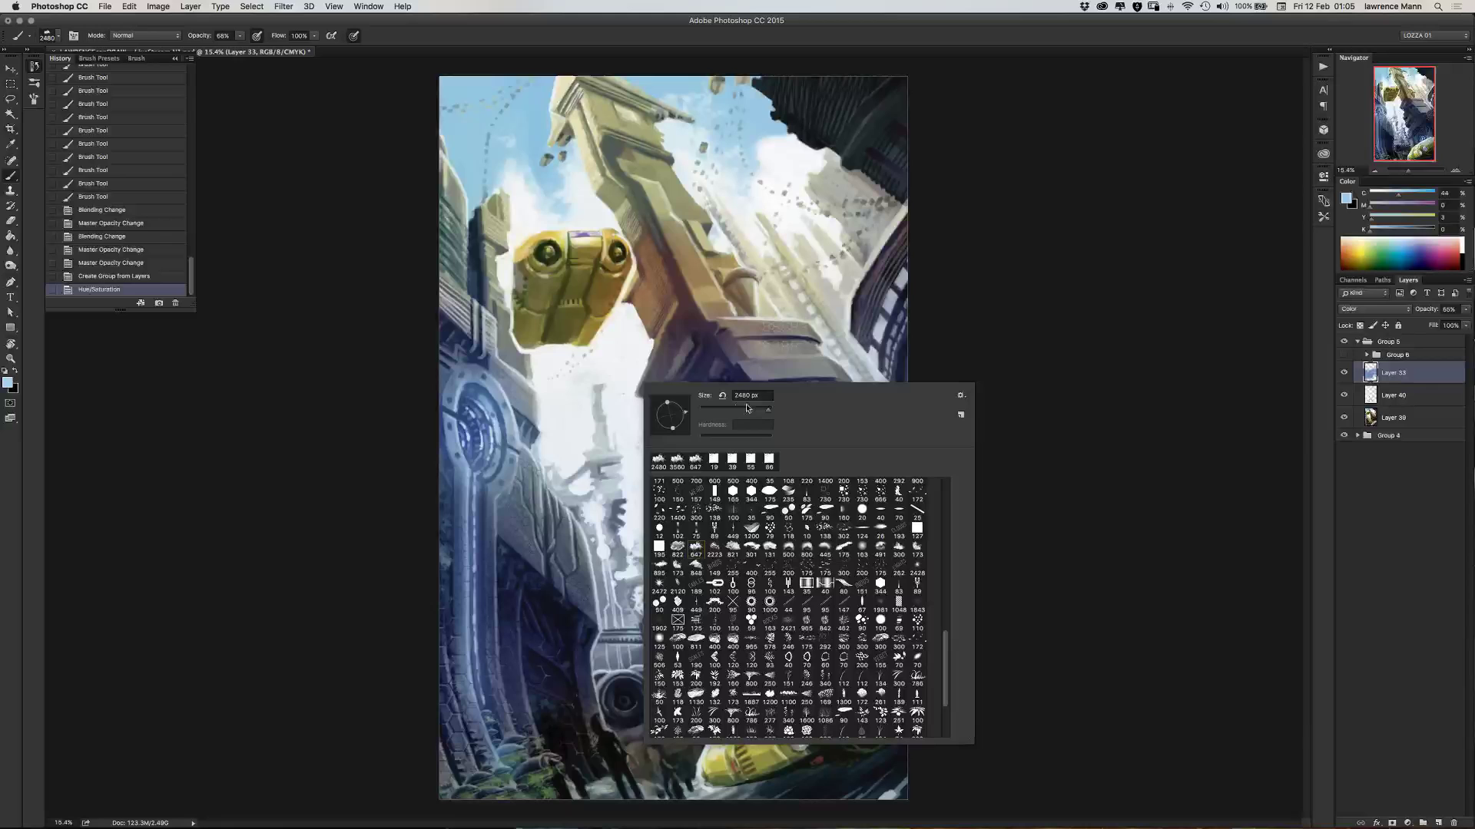
pyautogui.moveTo(762, 409); pyautogui.dragTo(767, 409)
pyautogui.press('Return')
pyautogui.moveTo(662, 283)
pyautogui.mouseDown()
pyautogui.moveTo(691, 323)
pyautogui.moveTo(736, 291)
pyautogui.moveTo(681, 292)
pyautogui.moveTo(705, 209)
pyautogui.mouseUp()
pyautogui.moveTo(708, 292)
pyautogui.mouseDown()
pyautogui.moveTo(716, 328)
pyautogui.moveTo(695, 284)
pyautogui.mouseUp()
pyautogui.moveTo(614, 346); pyautogui.dragTo(637, 368)
pyautogui.moveTo(760, 299); pyautogui.dragTo(784, 323)
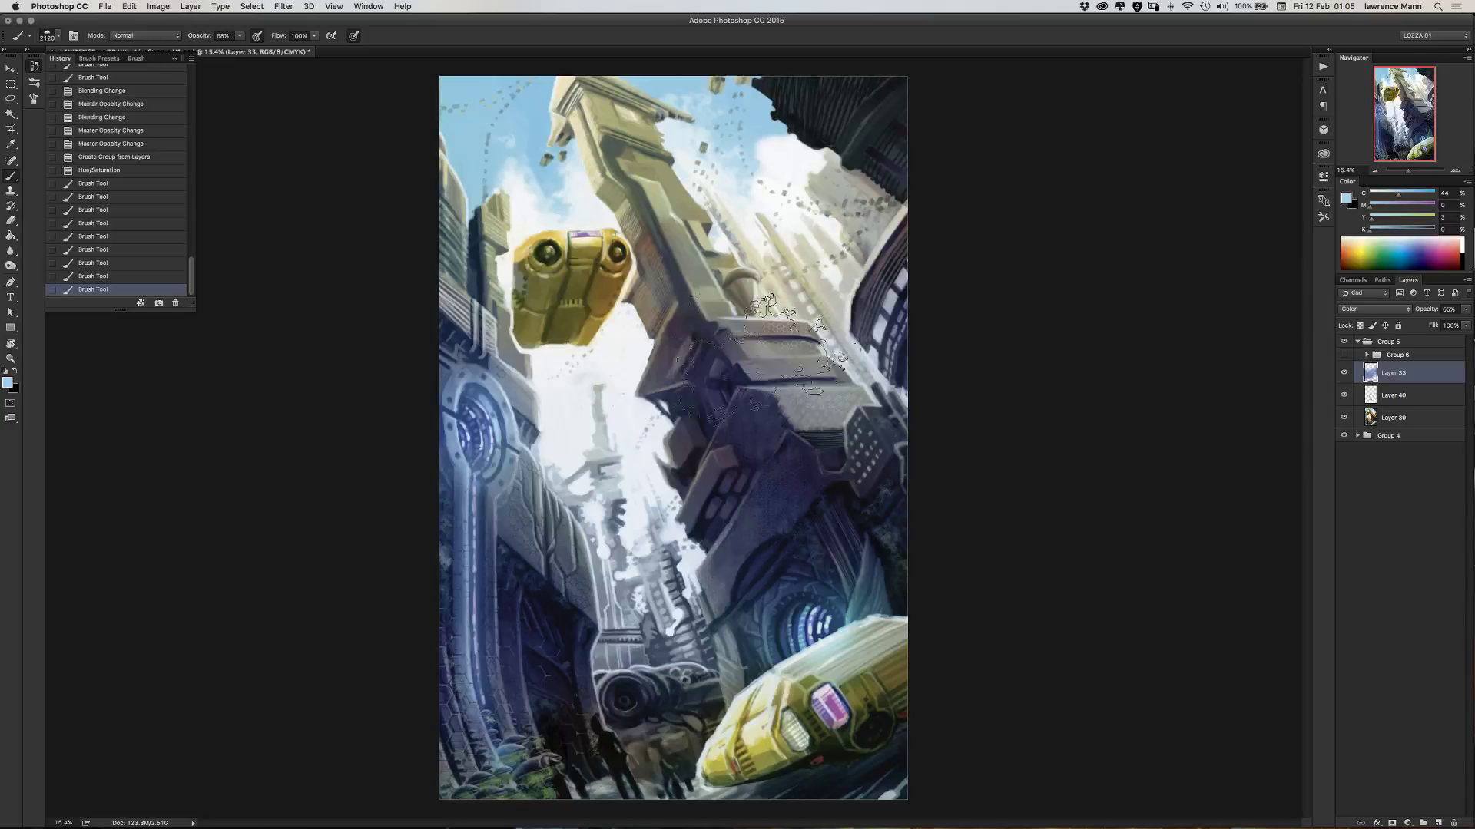
# - Paint light-blue strokes over the left-hand buildings and the hovering yellow ship on Layer 33
pyautogui.moveTo(584, 353); pyautogui.dragTo(523, 361)
pyautogui.moveTo(499, 284); pyautogui.dragTo(514, 307)
pyautogui.moveTo(507, 361); pyautogui.dragTo(568, 384)
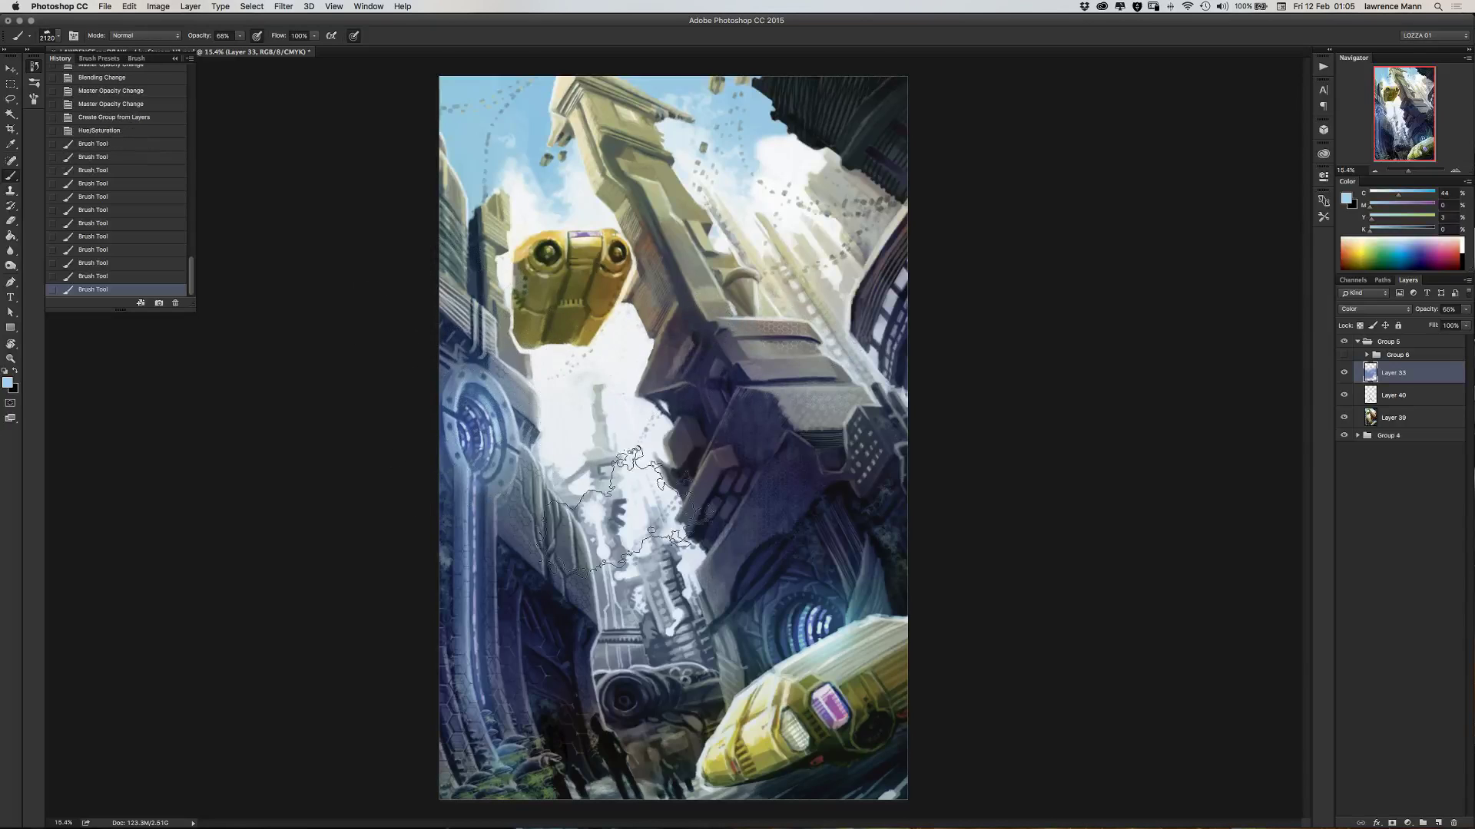
# - Roll the history back to the Hue/Saturation change, discarding the light-blue strokes and a newly added layer
pyautogui.click(1438, 823)
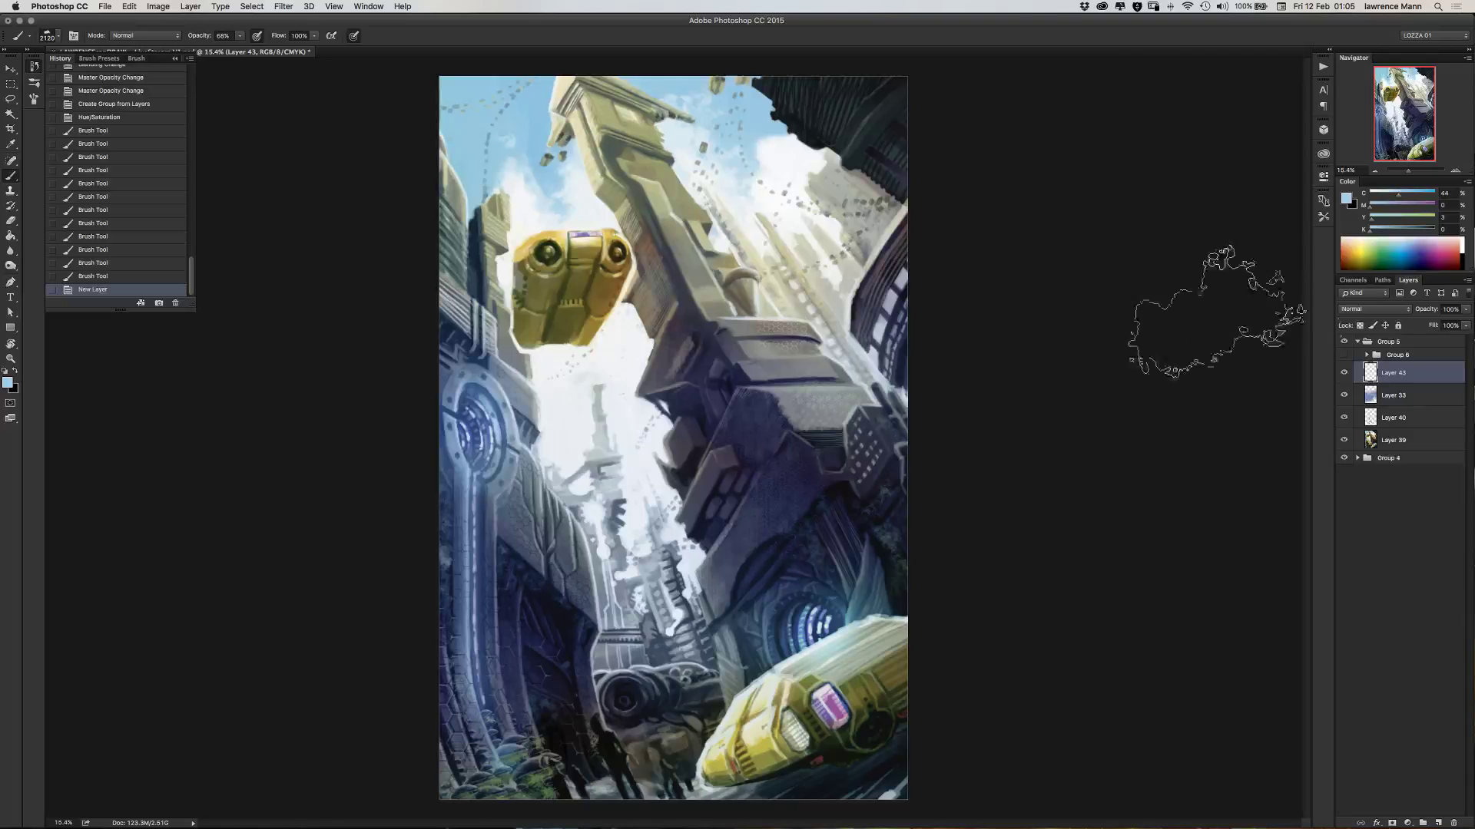
pyautogui.click(1344, 373)
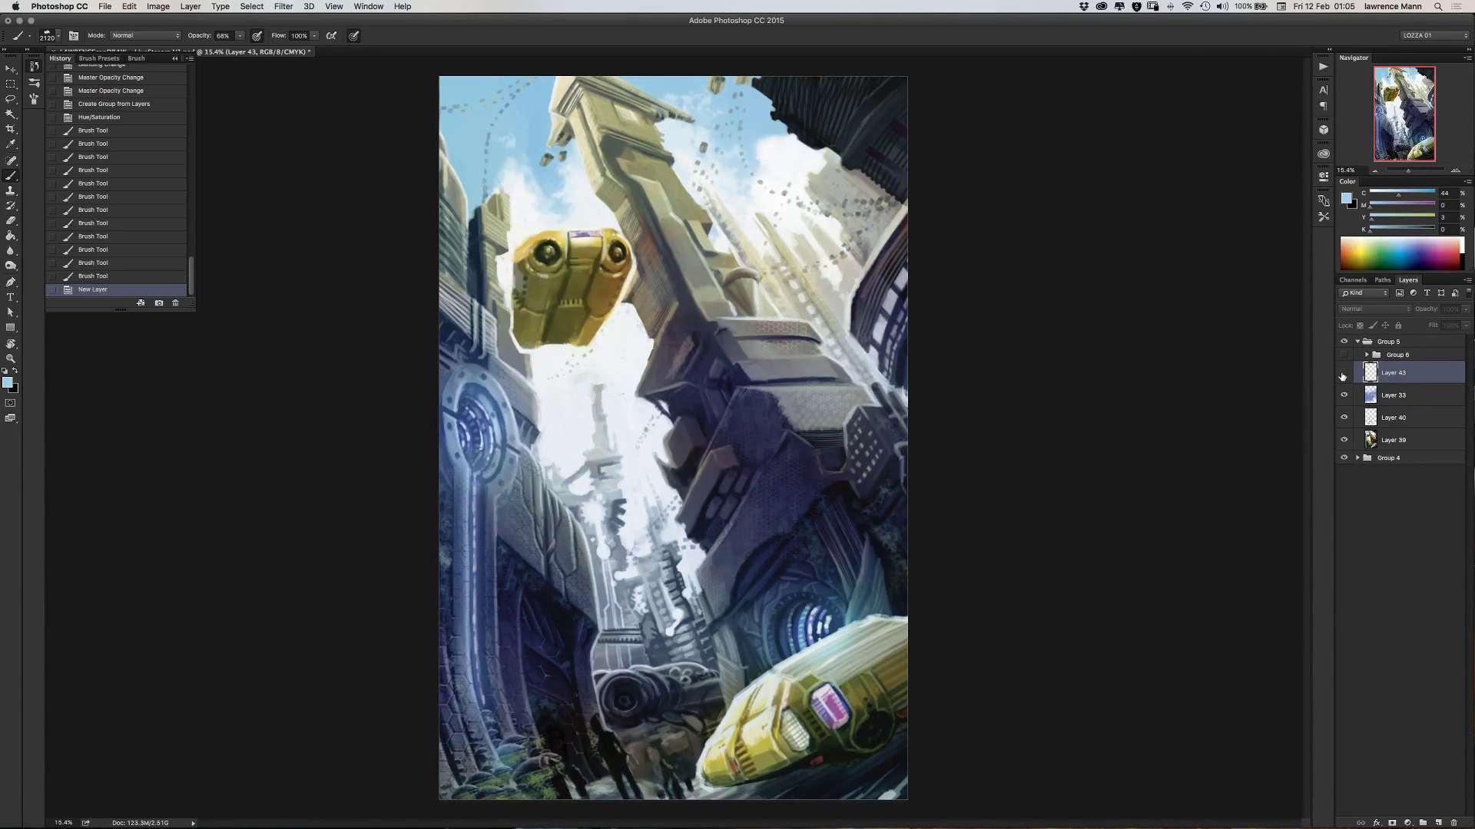
pyautogui.click(1344, 374)
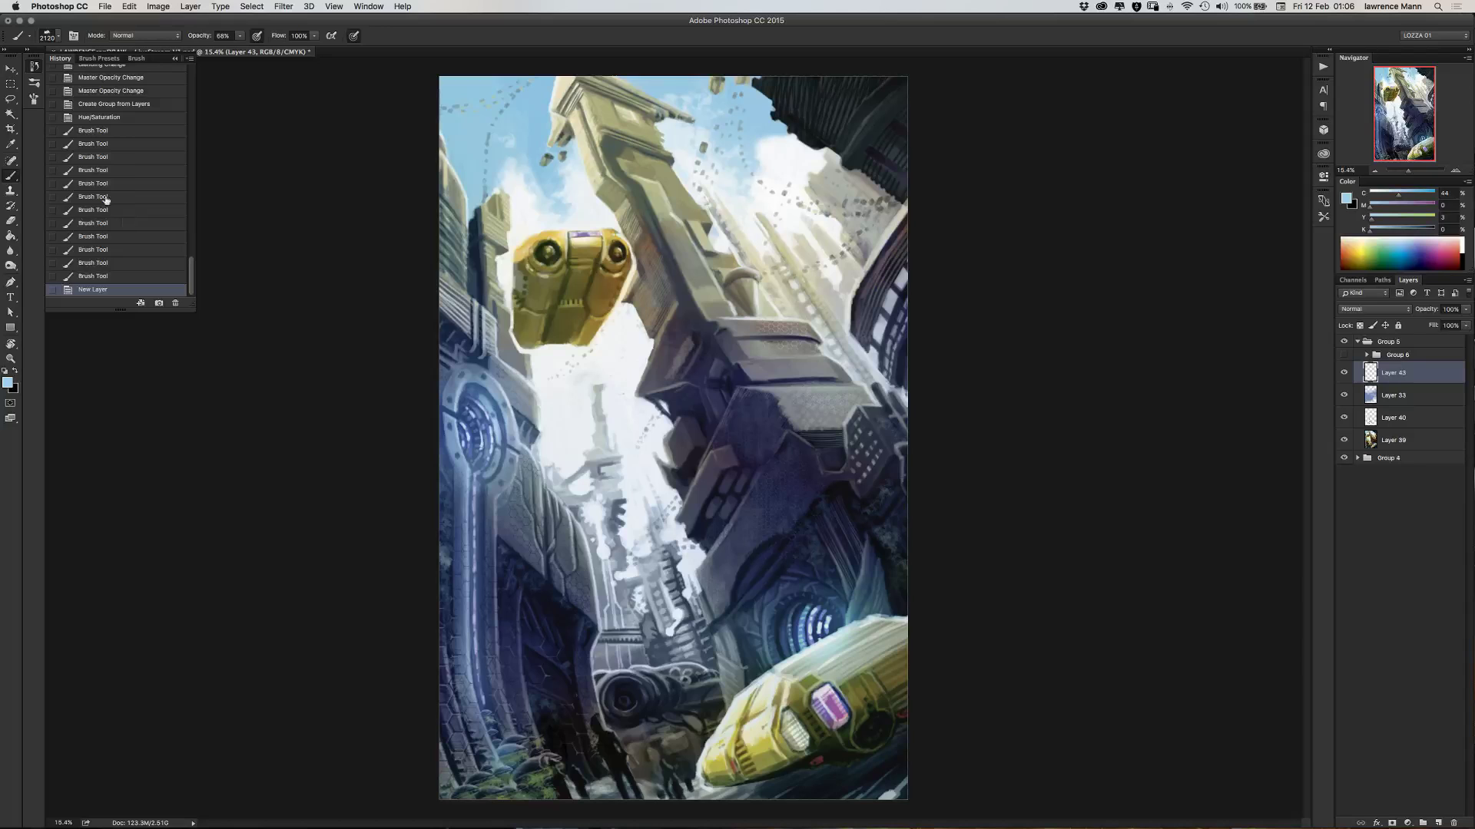
pyautogui.click(97, 117)
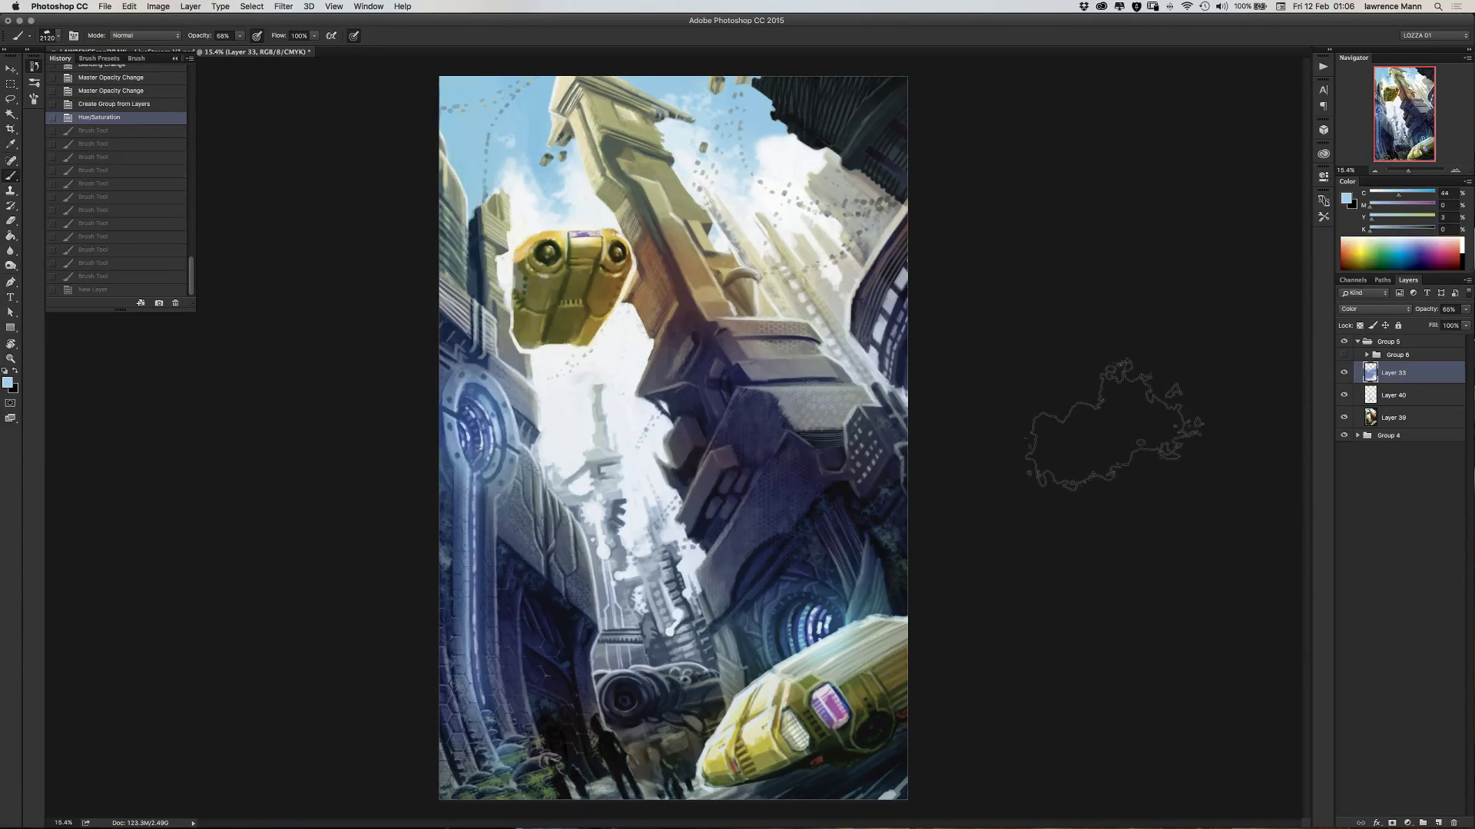
# - Dab light blue with the smoke brush down the middle of the large central tower on Layer 33
pyautogui.click(699, 262)
pyautogui.click(710, 280)
pyautogui.click(722, 296)
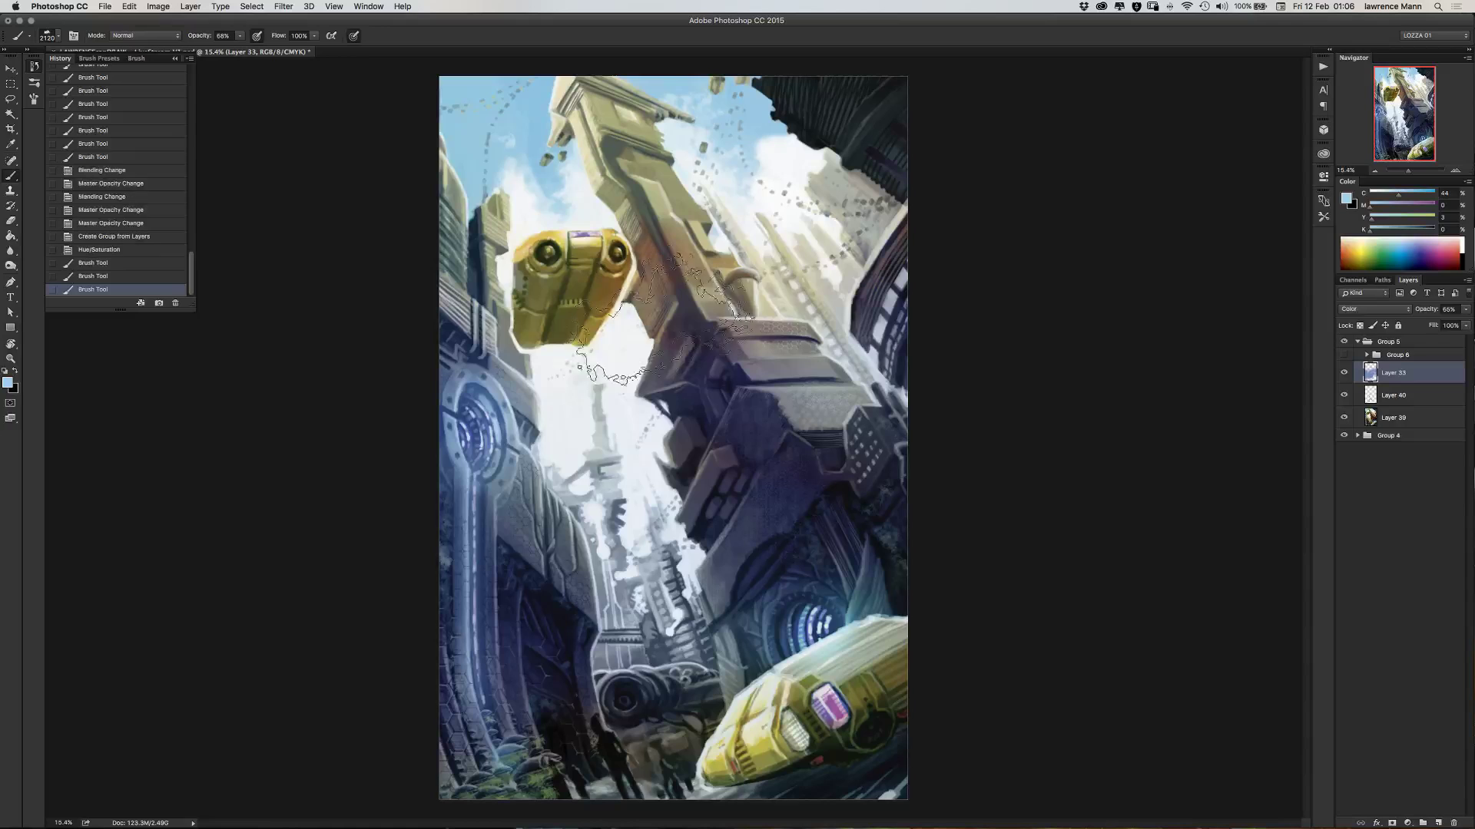
pyautogui.click(737, 313)
pyautogui.click(749, 315)
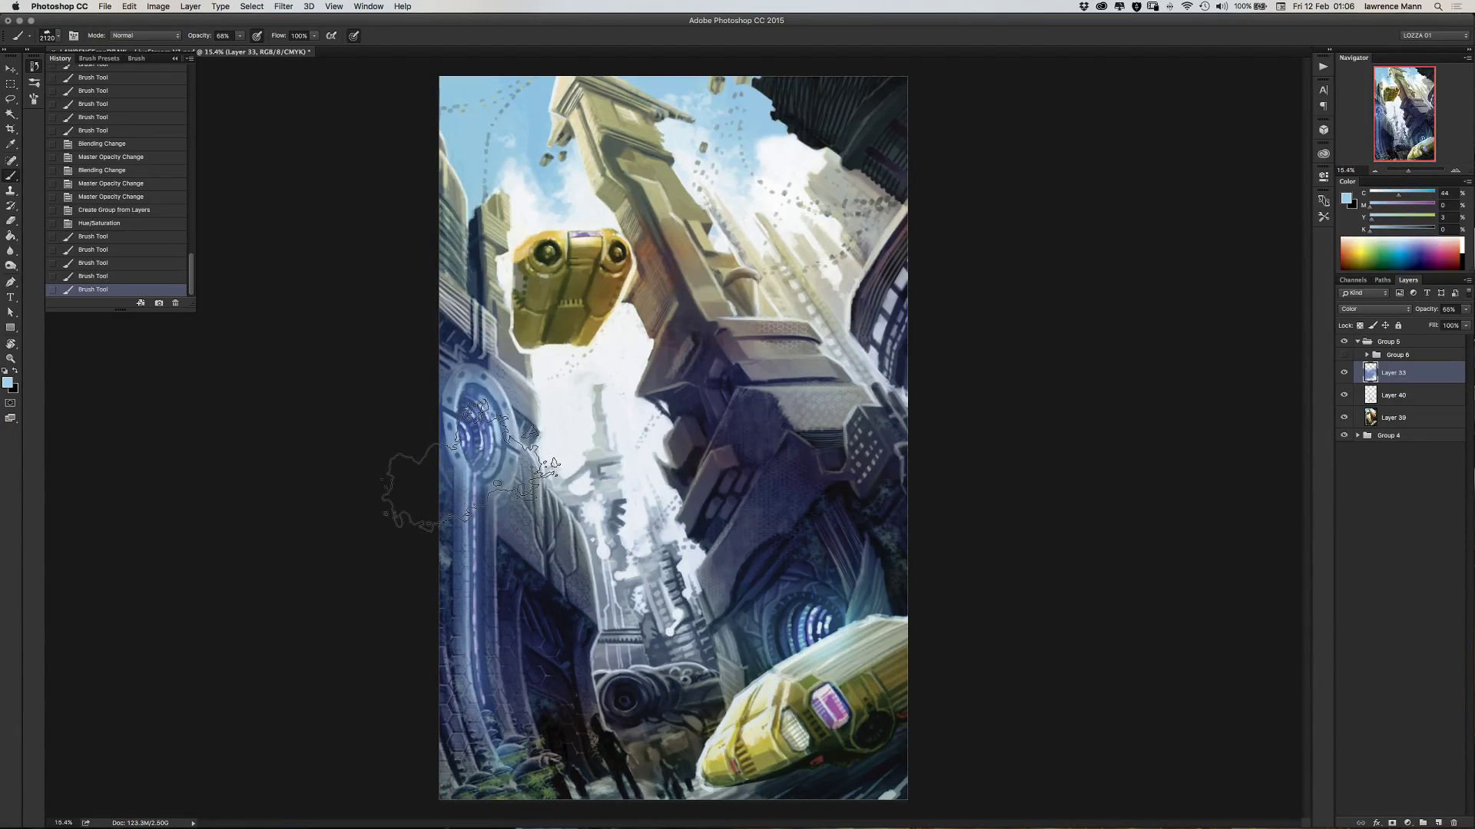
# - Dab light blue over the left-hand building around its round light and towards the hovering yellow ship
pyautogui.click(454, 446)
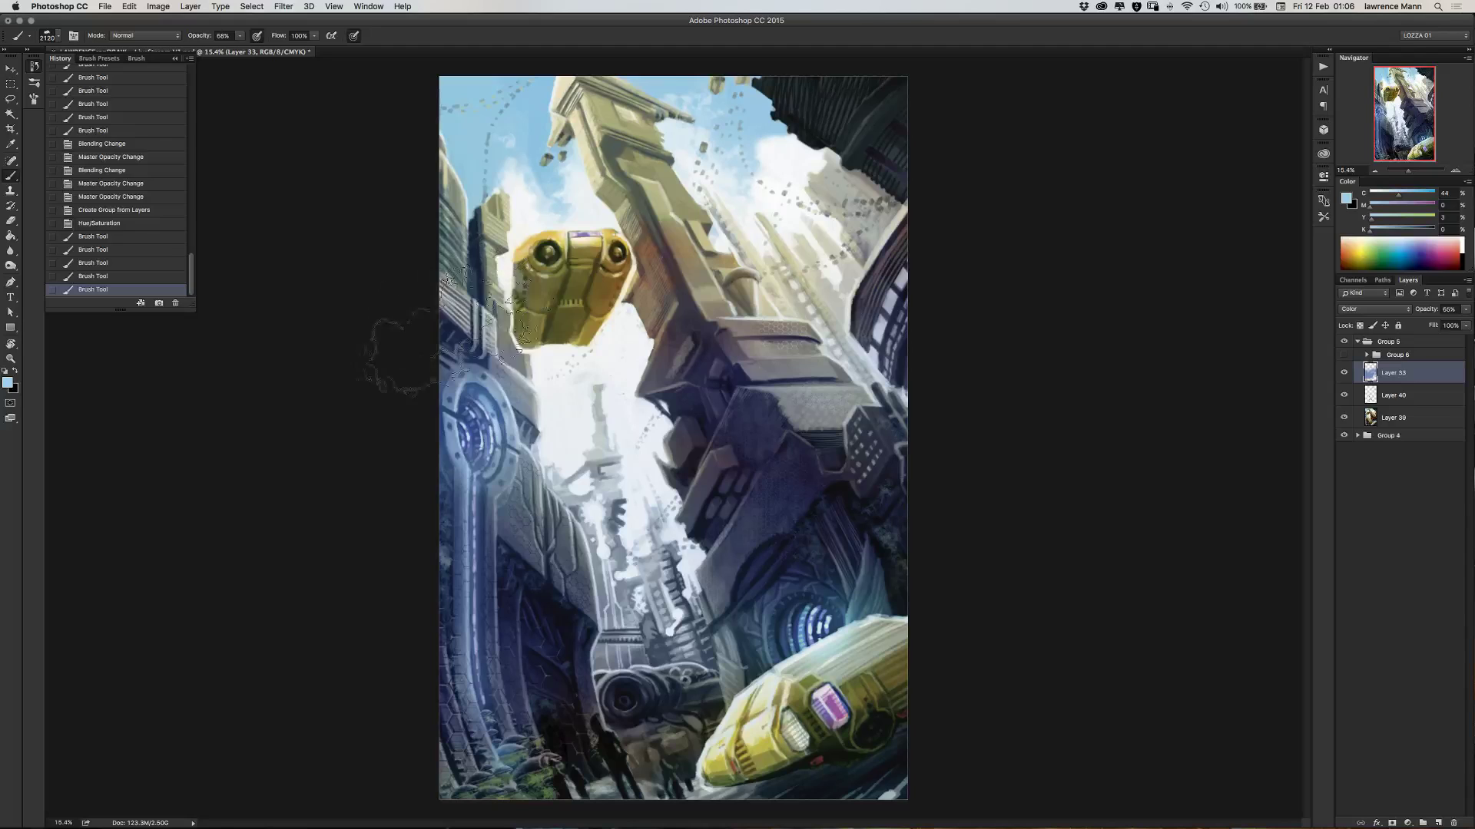
pyautogui.click(461, 368)
pyautogui.click(486, 373)
pyautogui.click(430, 399)
pyautogui.click(395, 330)
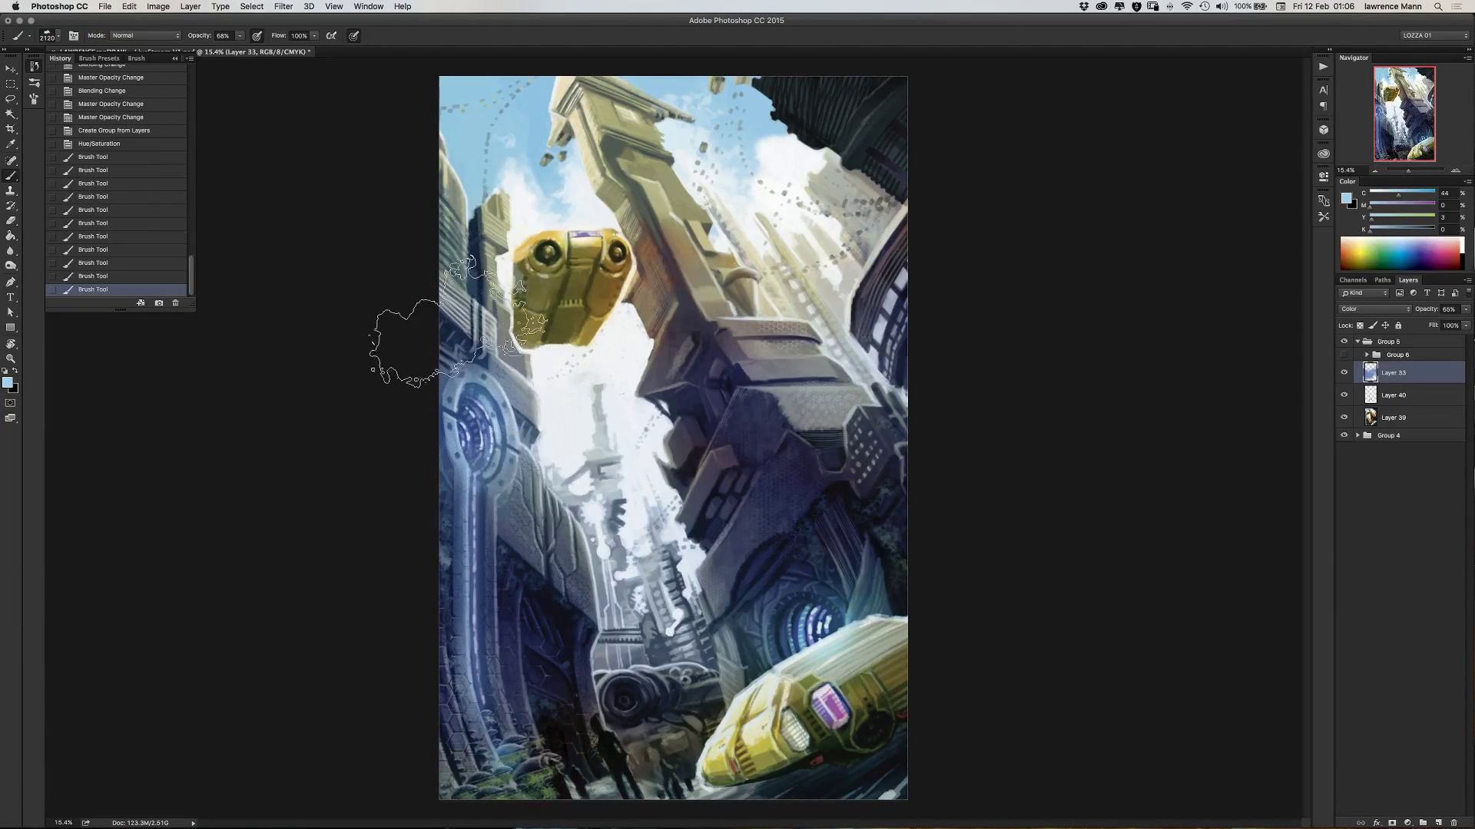
pyautogui.click(537, 307)
# - Add more light-blue smoke-brush dabs where the central tower's upper arm meets its wide body
pyautogui.click(672, 273)
pyautogui.click(676, 273)
pyautogui.click(692, 281)
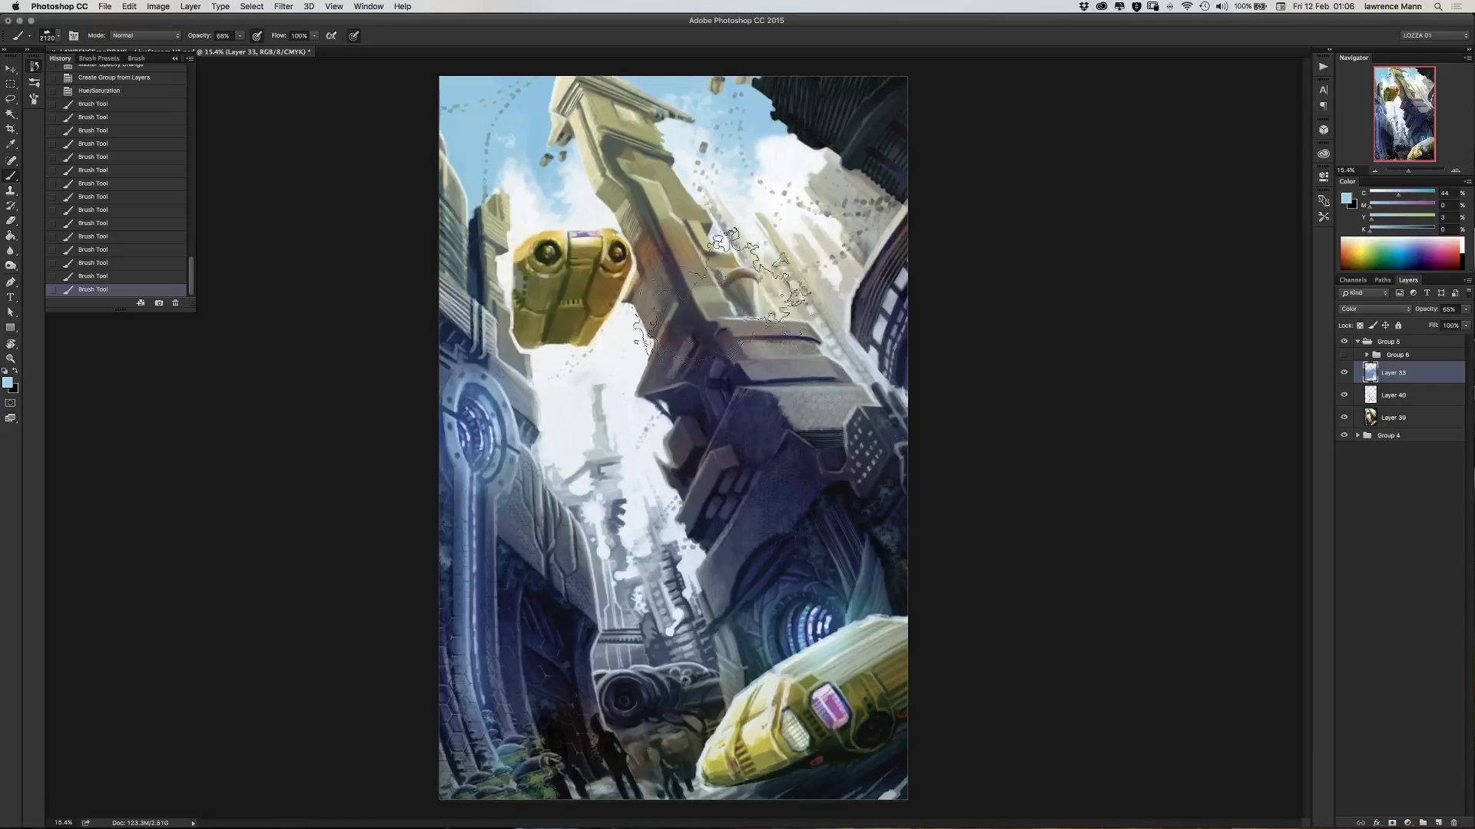
pyautogui.click(687, 269)
pyautogui.click(680, 291)
pyautogui.click(684, 323)
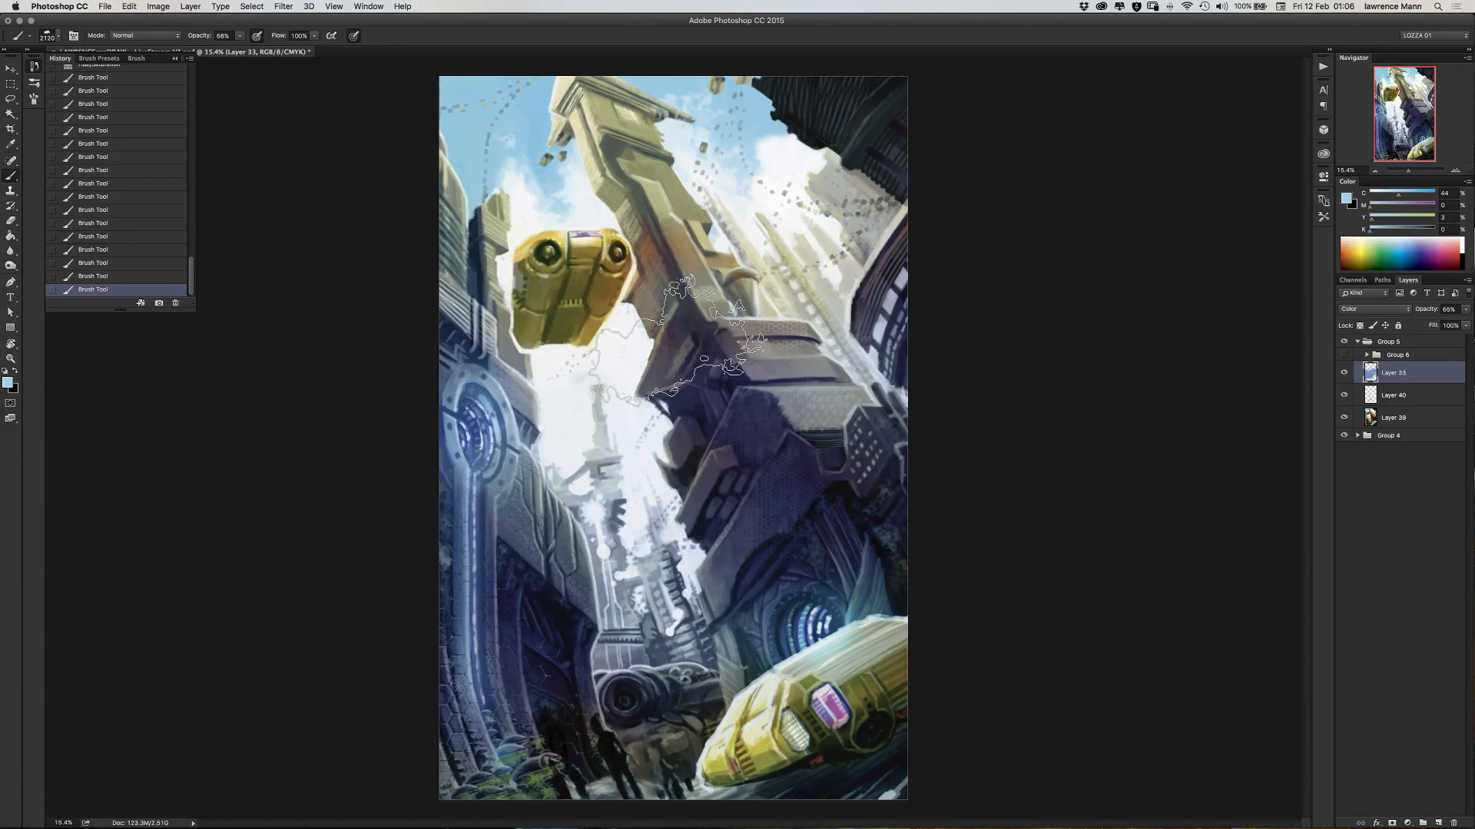
pyautogui.click(674, 280)
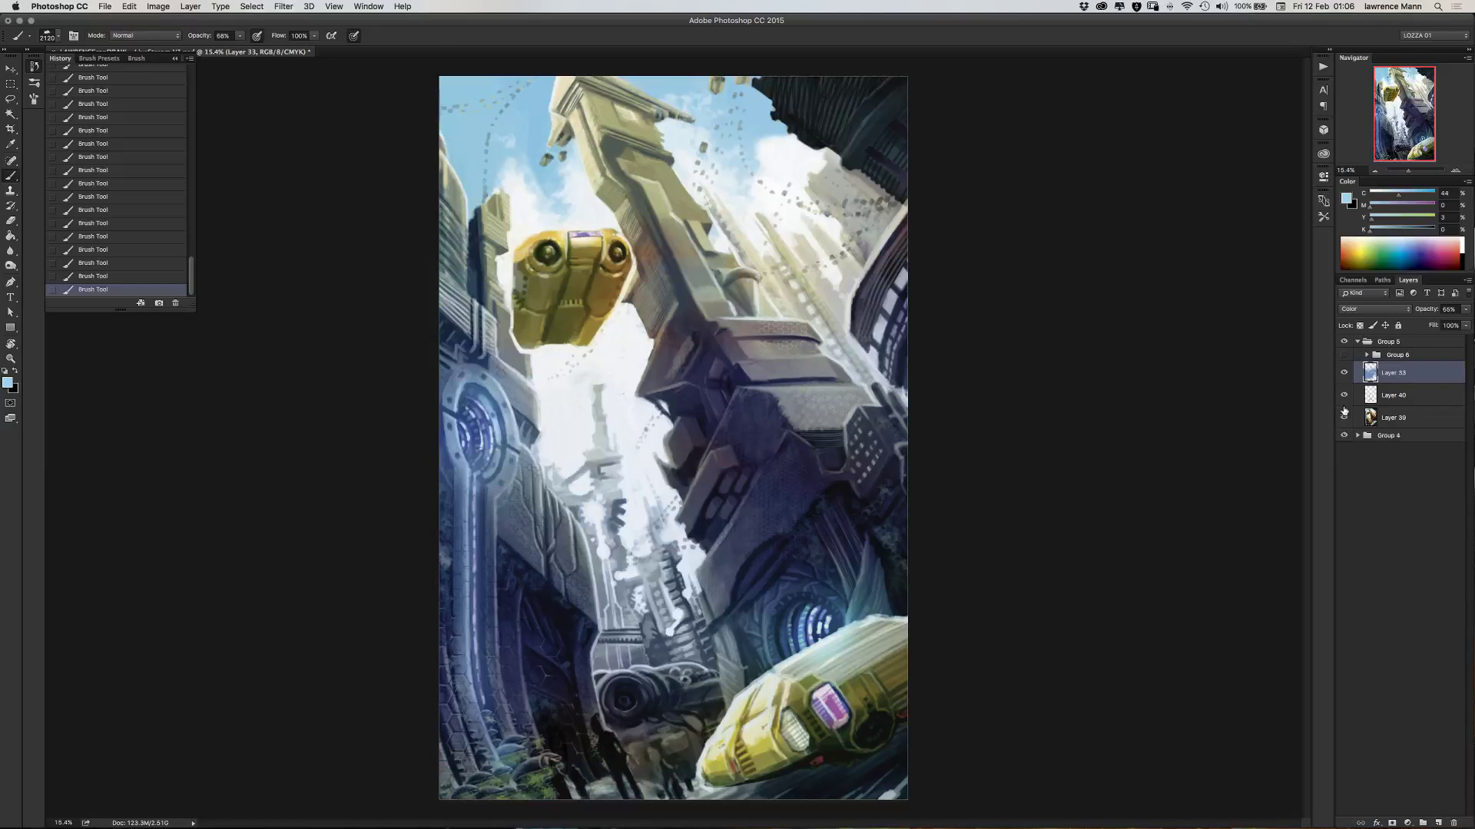
# - Compare the painting with and without the blue tint of Layer 33
pyautogui.click(1344, 374)
pyautogui.click(1345, 374)
pyautogui.click(1345, 374)
pyautogui.click(1347, 376)
# - Shrink the Eraser and erase the Layer 33 tint over the round light on the left-hand building
pyautogui.click(11, 222)
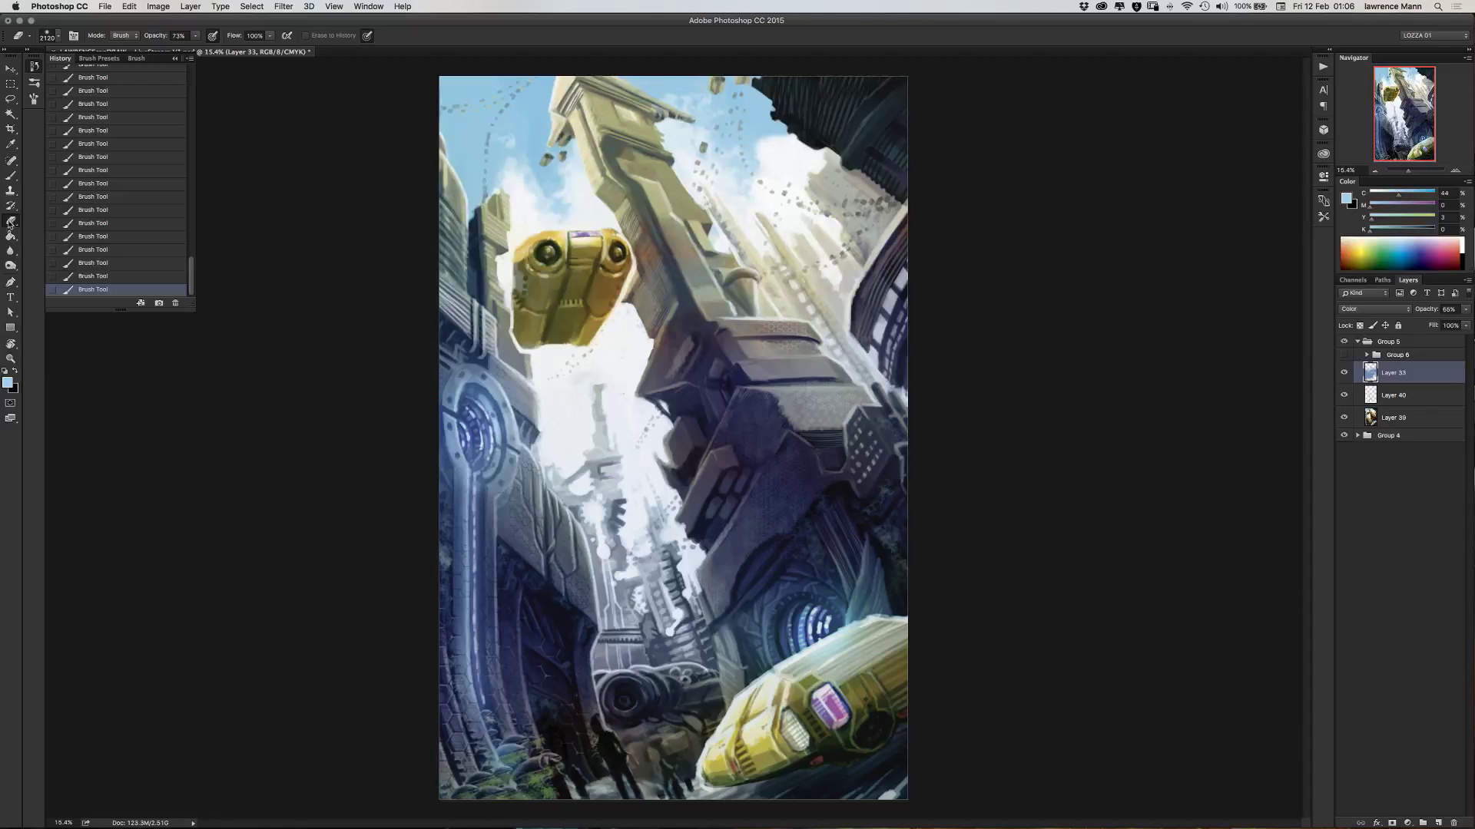
pyautogui.rightClick(509, 428)
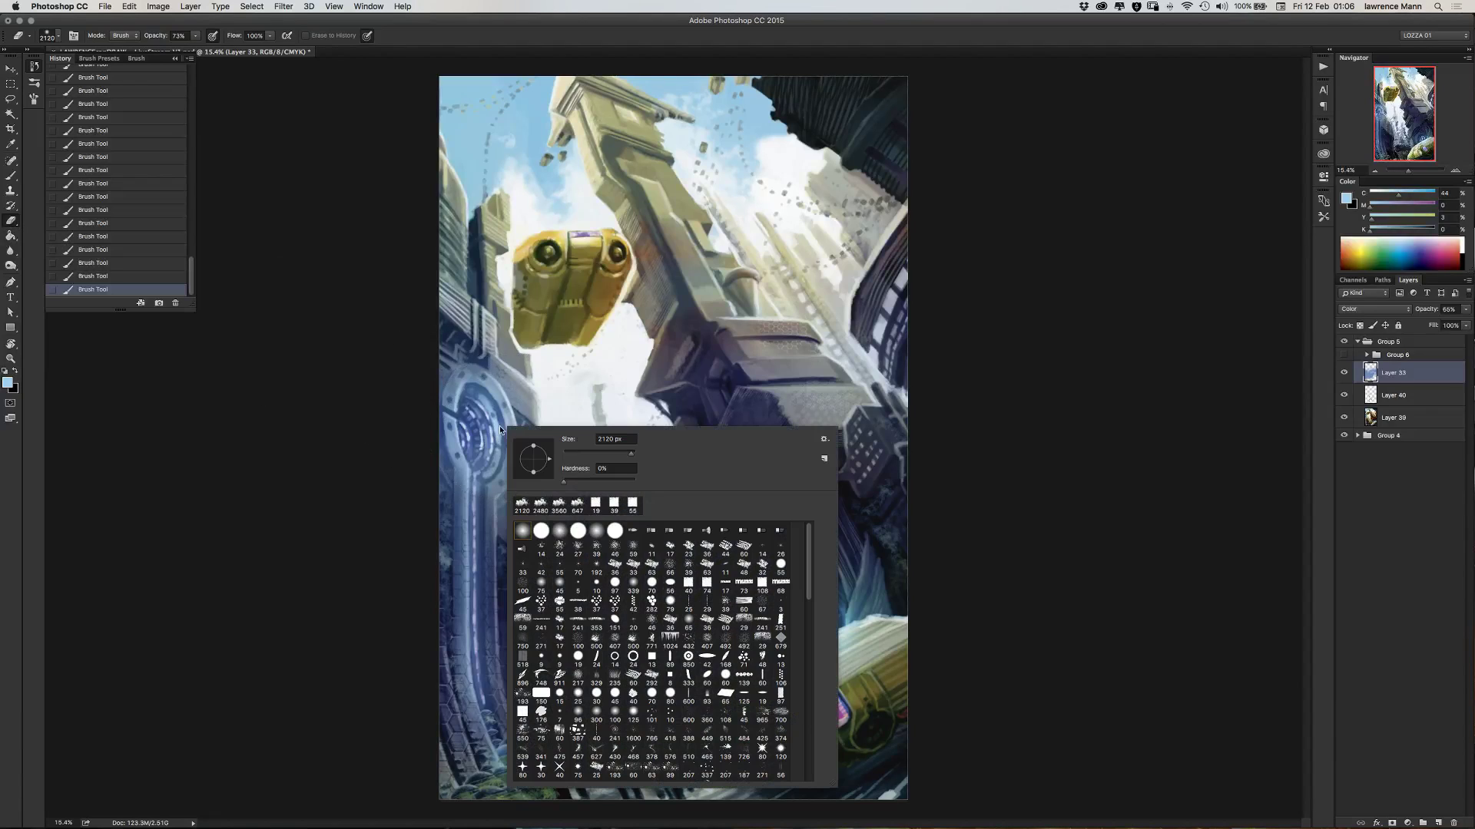
pyautogui.click(618, 454)
pyautogui.click(476, 418)
pyautogui.moveTo(468, 430); pyautogui.dragTo(476, 444)
# - Toggle Layer 33's visibility repeatedly to check the erased area against the untinted painting
pyautogui.click(1344, 373)
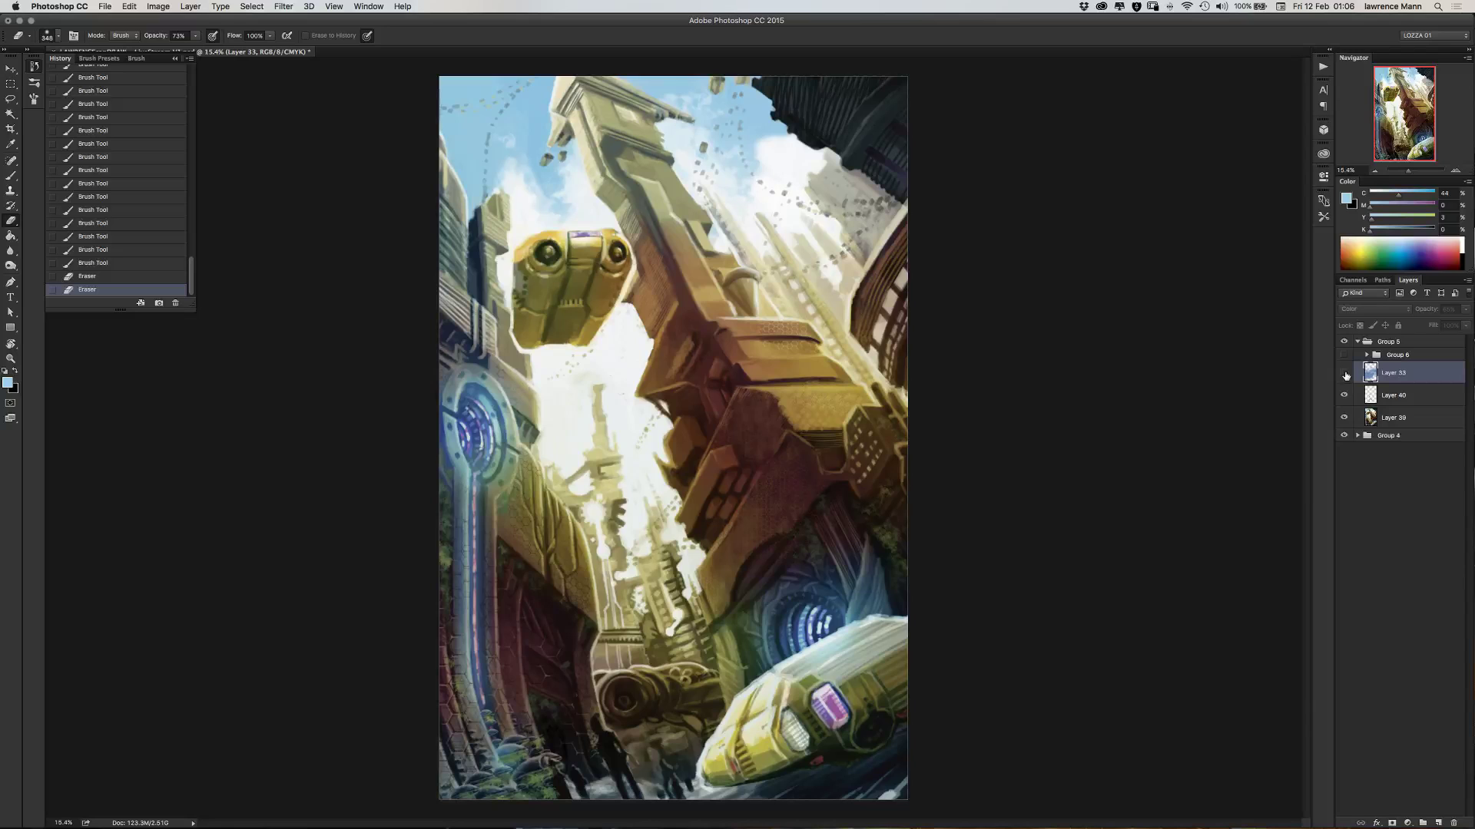
pyautogui.click(1344, 373)
pyautogui.click(1344, 373)
pyautogui.click(1344, 373)
pyautogui.click(1344, 373)
pyautogui.click(1344, 373)
pyautogui.click(1344, 374)
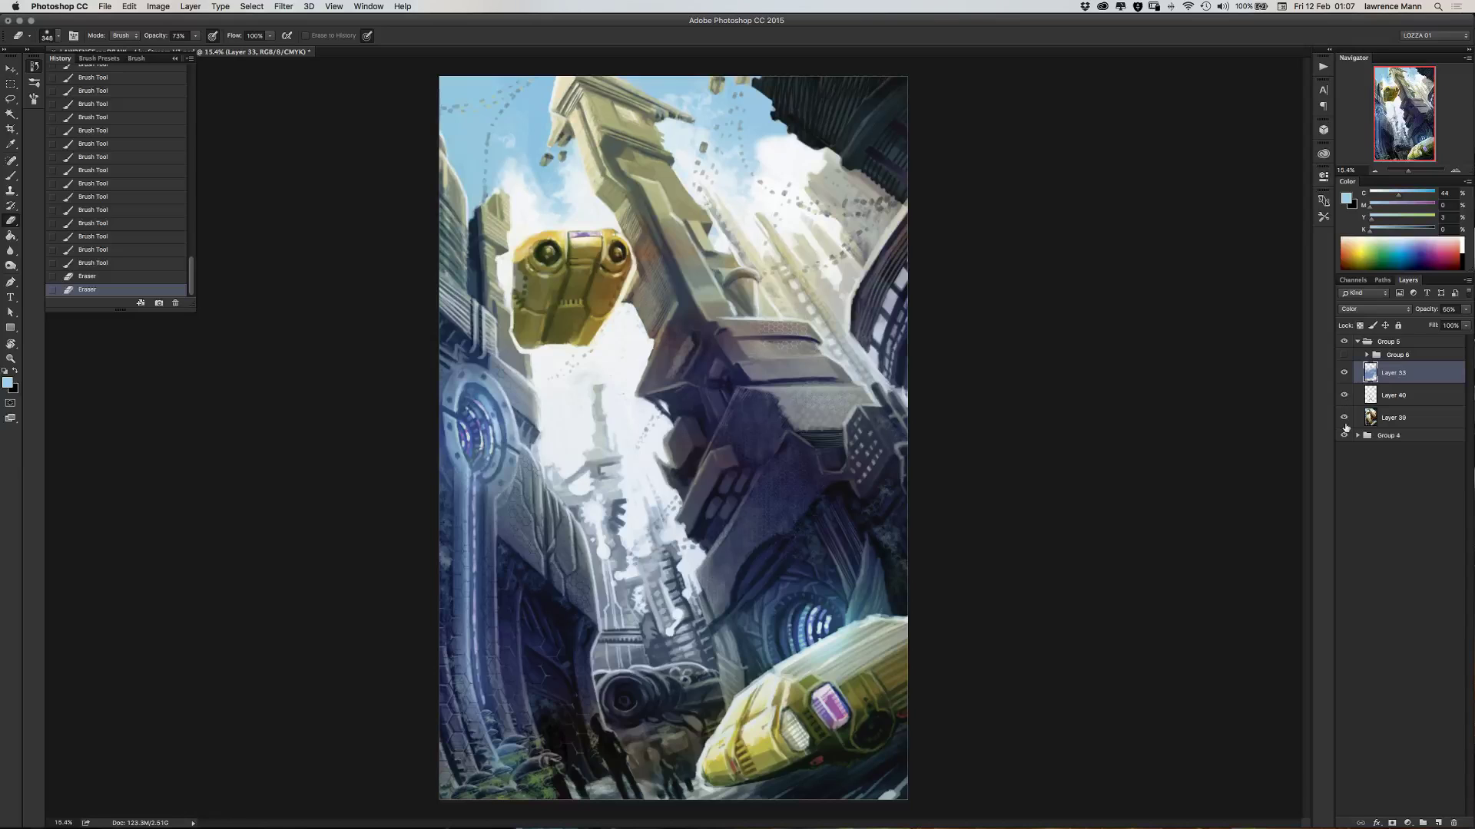
# - Add a new layer above Layer 33 and set the foreground colour to red with M 100 and Y 78
pyautogui.click(1437, 823)
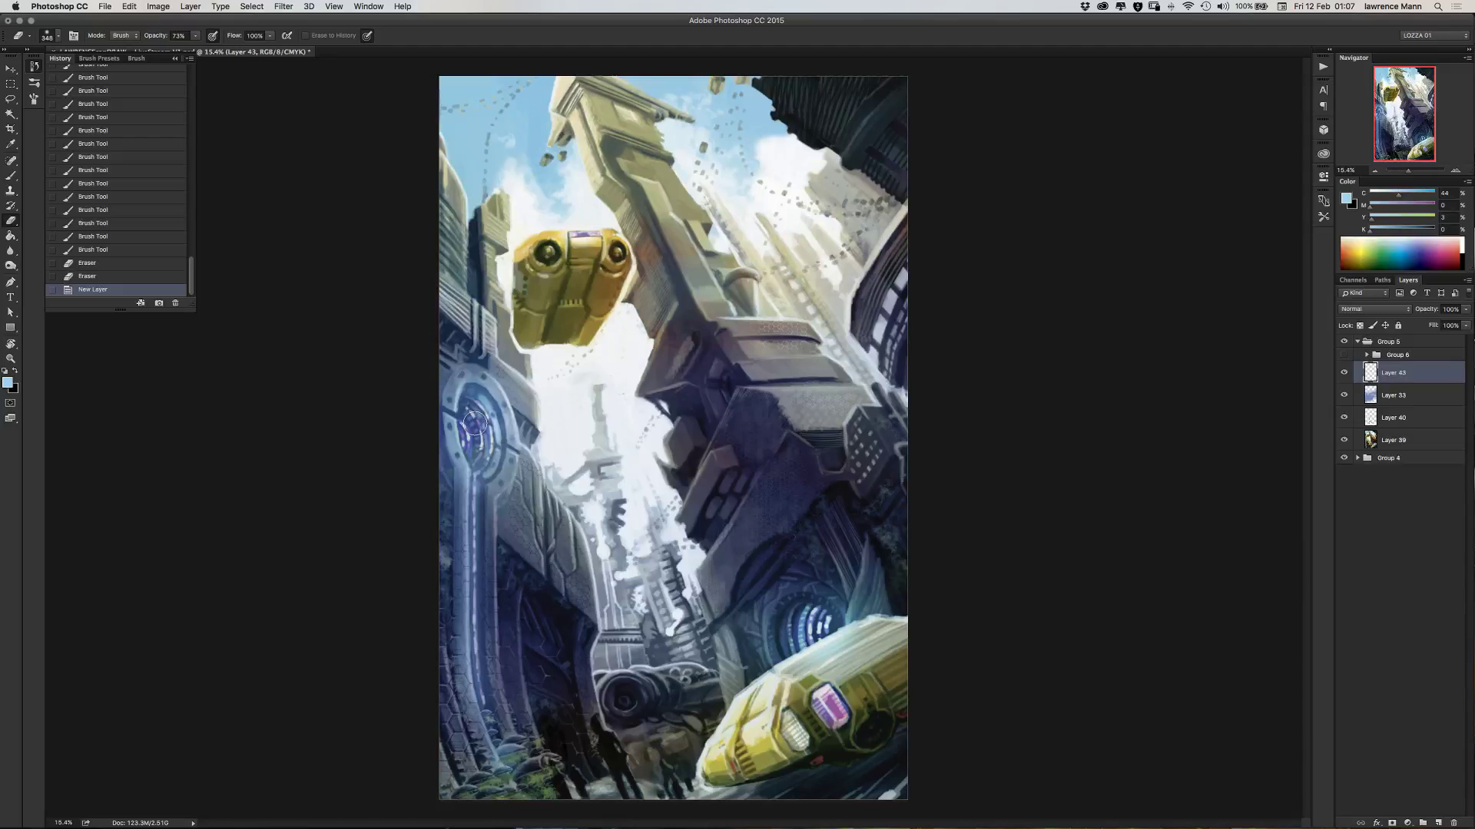
pyautogui.click(1420, 204)
pyautogui.moveTo(1386, 197)
pyautogui.mouseDown()
pyautogui.moveTo(1360, 191)
pyautogui.moveTo(1434, 207)
pyautogui.mouseUp()
pyautogui.click(1420, 218)
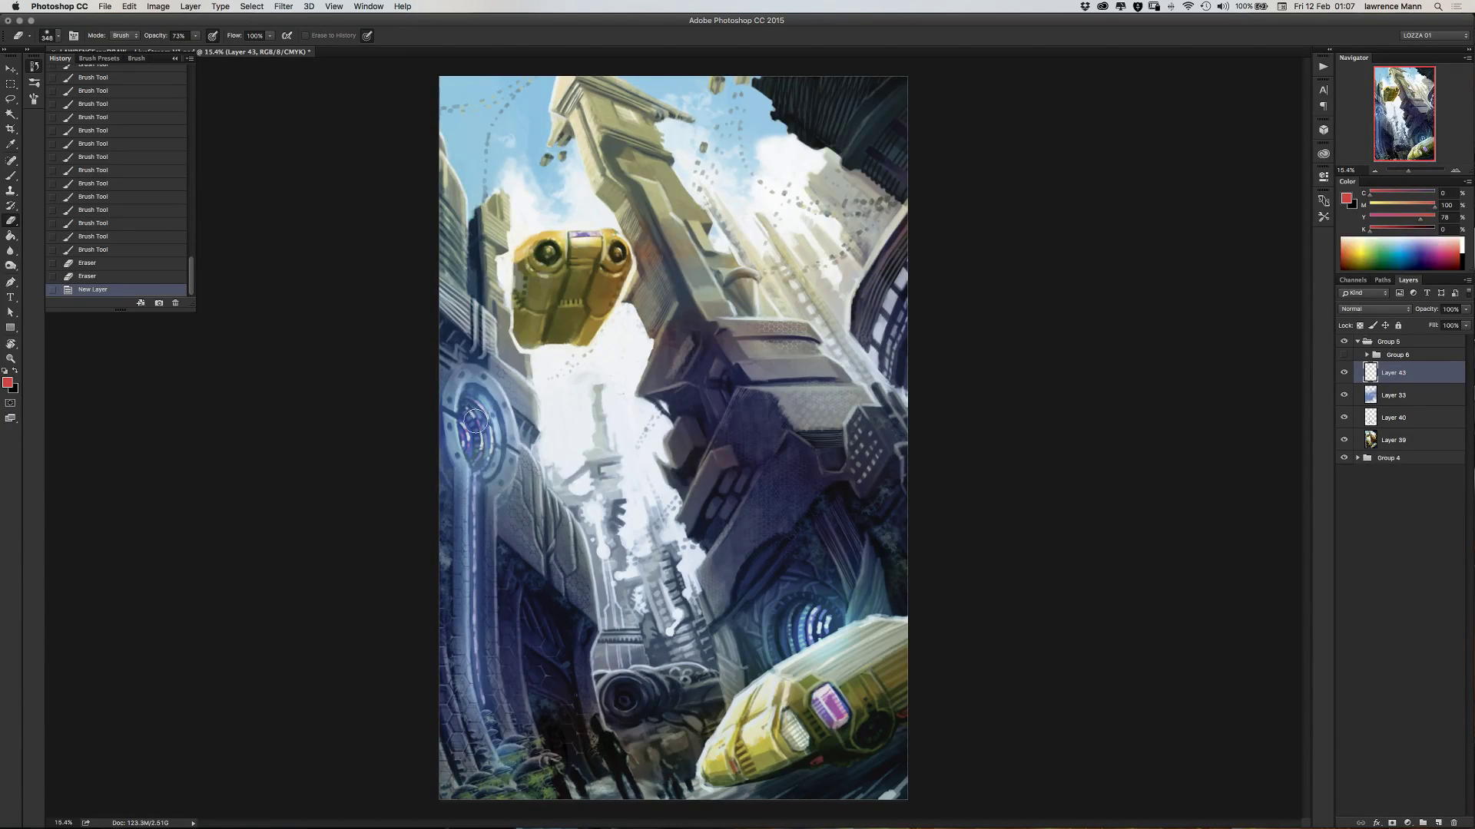
# - Switch to a soft round brush at 1400 px and paint red over the left and lower-right round lights
pyautogui.moveTo(476, 415); pyautogui.dragTo(470, 429)
pyautogui.click(11, 178)
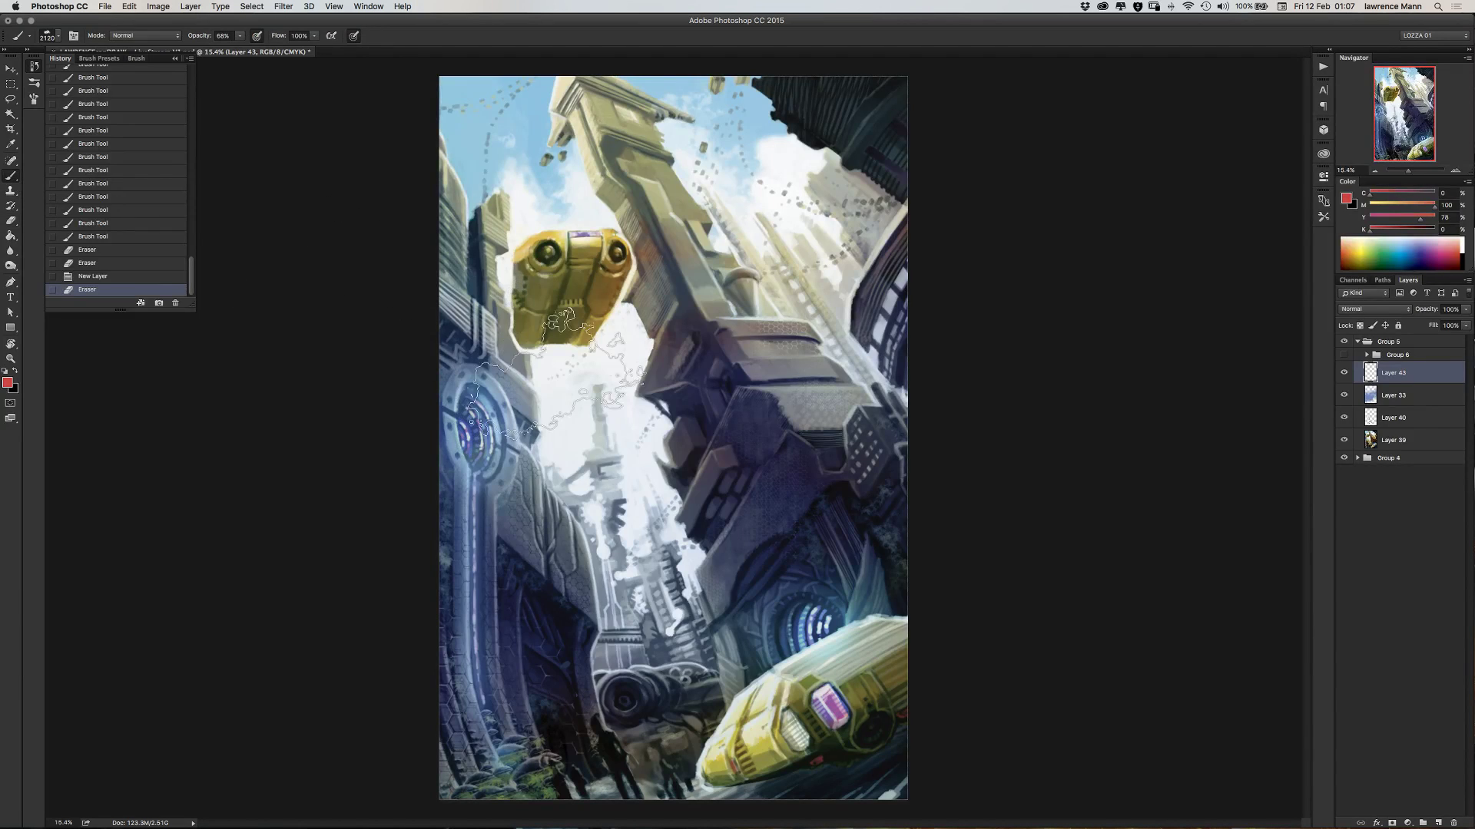
pyautogui.rightClick(544, 407)
pyautogui.click(558, 487)
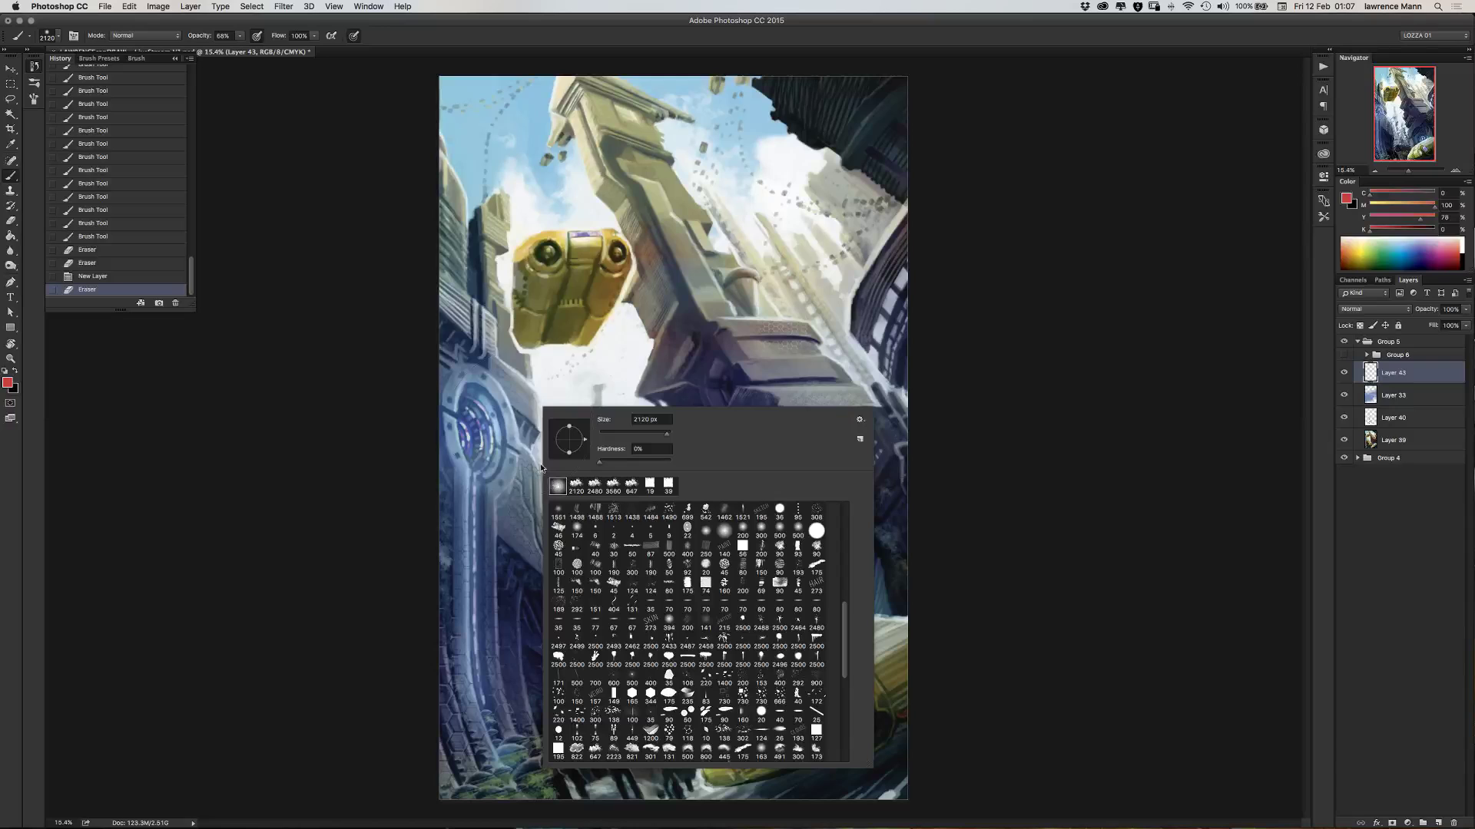
pyautogui.moveTo(665, 435)
pyautogui.mouseDown()
pyautogui.moveTo(644, 431)
pyautogui.moveTo(676, 436)
pyautogui.mouseUp()
pyautogui.click(460, 419)
pyautogui.moveTo(461, 430)
pyautogui.mouseDown()
pyautogui.moveTo(471, 398)
pyautogui.moveTo(472, 445)
pyautogui.mouseUp()
pyautogui.moveTo(758, 625); pyautogui.dragTo(813, 630)
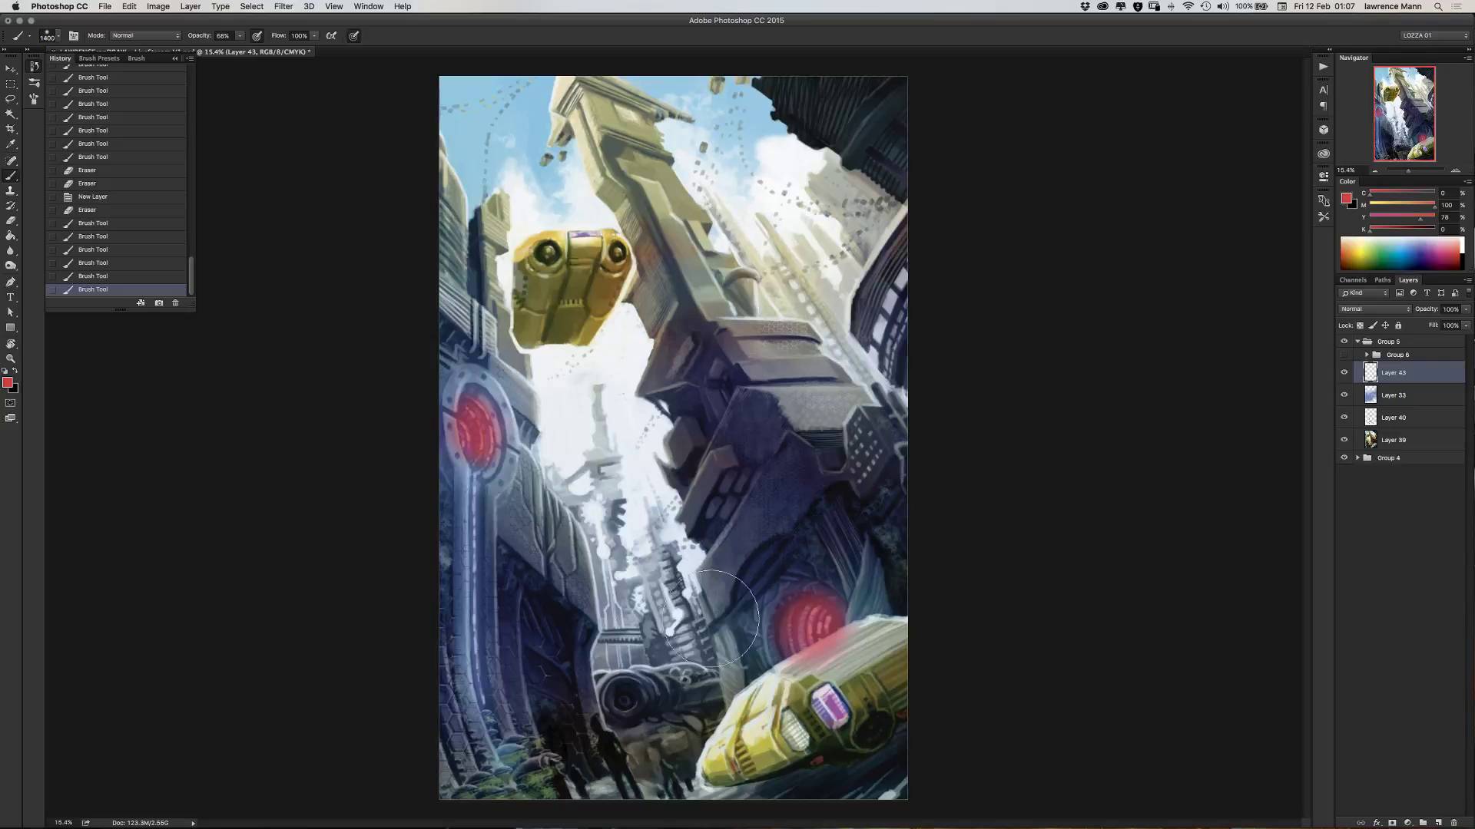
# - Set the brush size to 444 px and paint red down the light strip below the left round light
pyautogui.rightClick(484, 453)
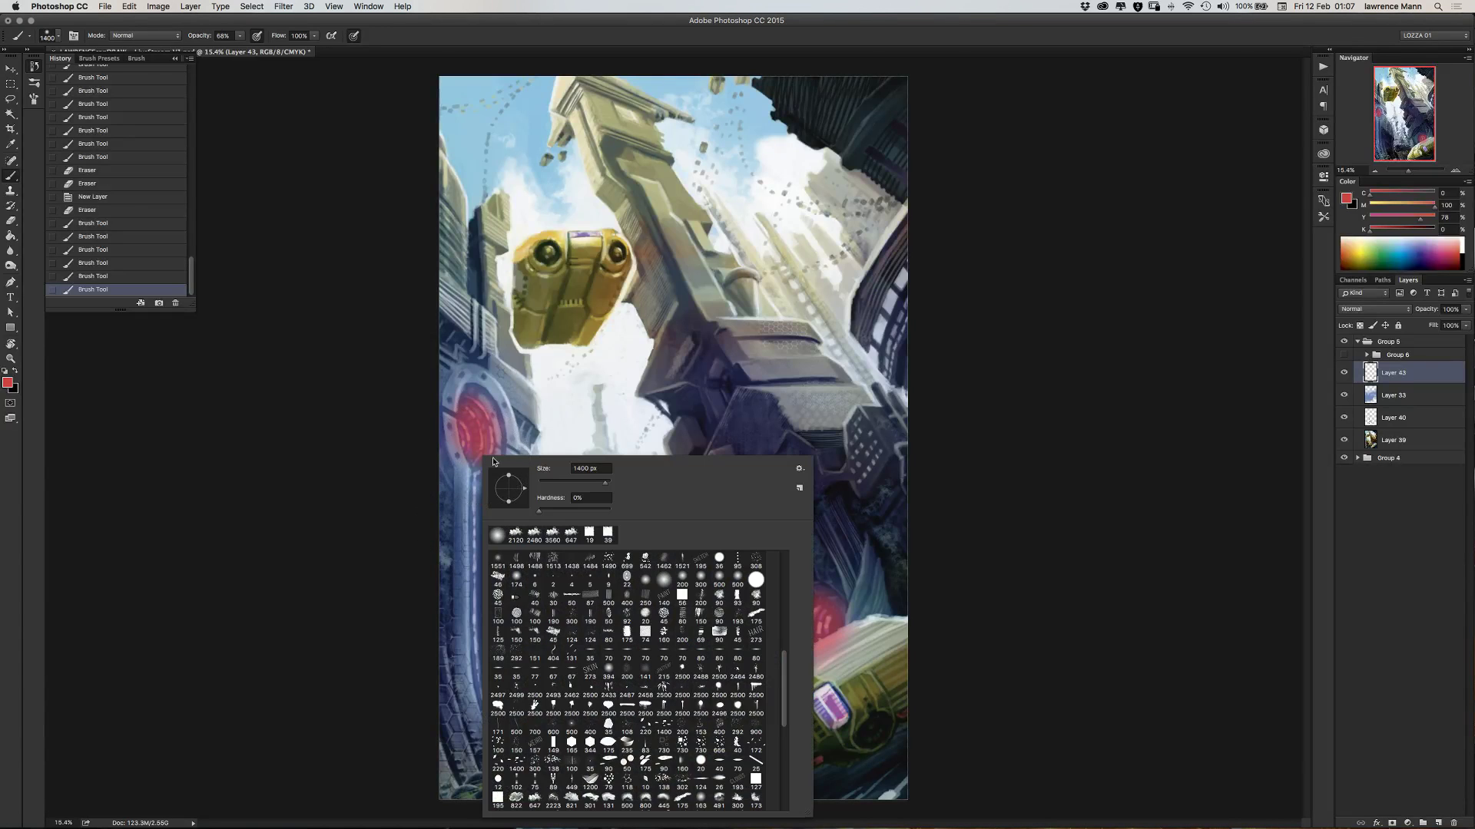
pyautogui.write('364')
pyautogui.write('444')
pyautogui.press('Return')
pyautogui.moveTo(476, 453); pyautogui.dragTo(481, 560)
pyautogui.click(479, 564)
pyautogui.moveTo(482, 709)
pyautogui.mouseDown()
pyautogui.moveTo(478, 562)
pyautogui.moveTo(488, 730)
pyautogui.mouseUp()
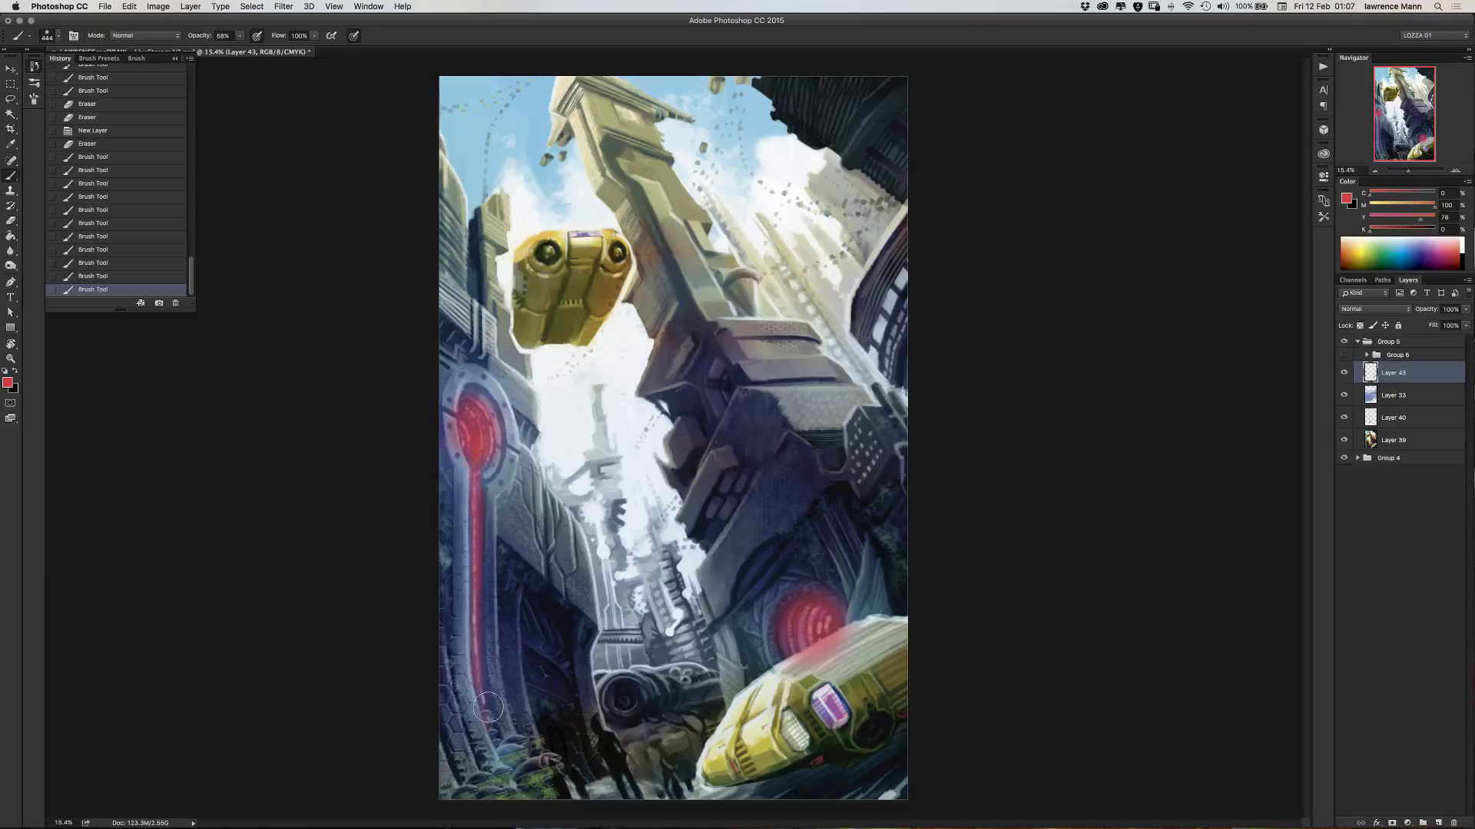
pyautogui.moveTo(481, 647); pyautogui.dragTo(510, 749)
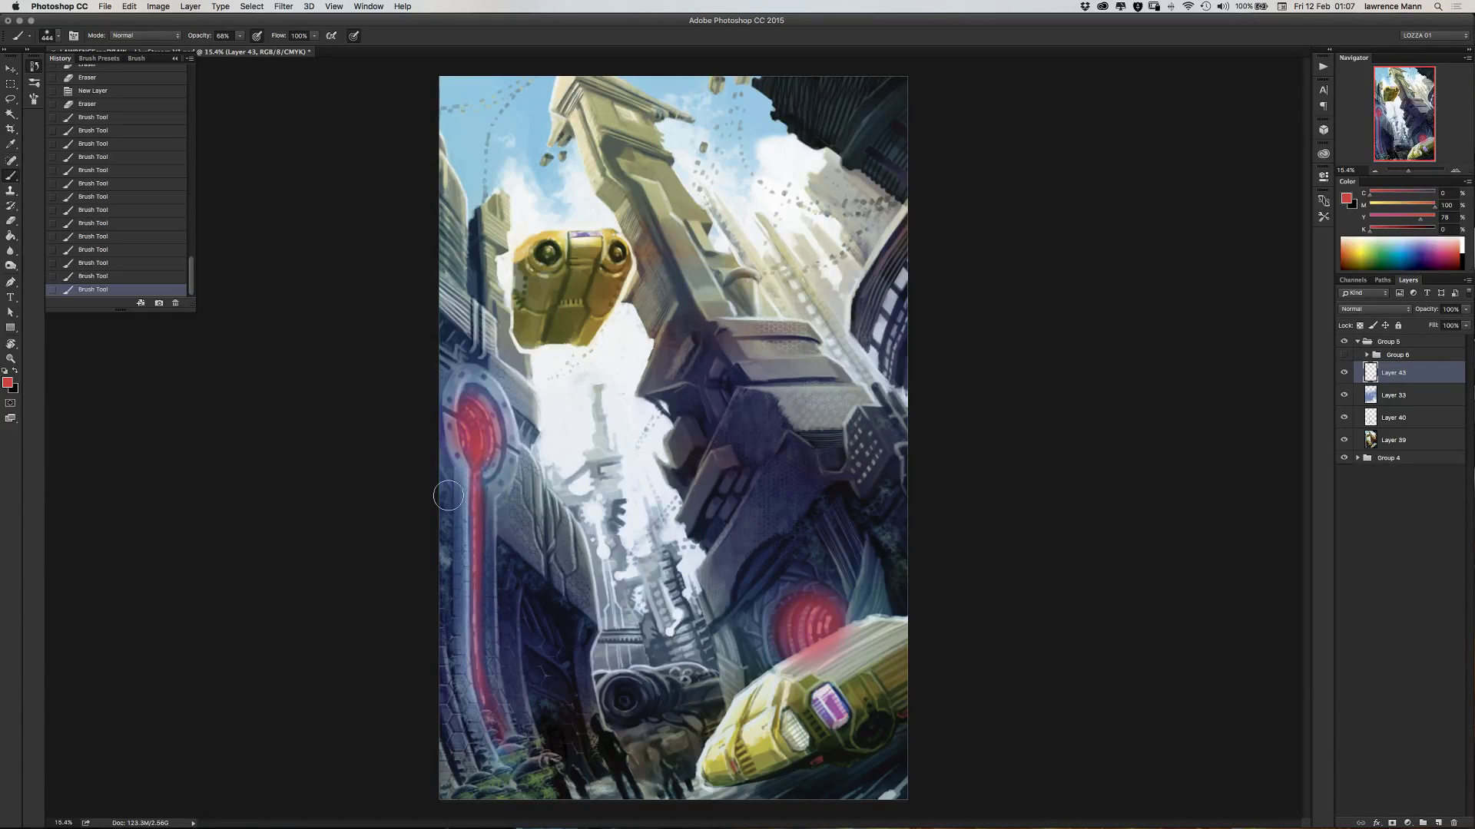
# - Enlarge the soft brush to 2120 px and build up a wider red glow around the left round light
pyautogui.moveTo(484, 434)
pyautogui.mouseDown()
pyautogui.moveTo(468, 387)
pyautogui.moveTo(485, 438)
pyautogui.mouseUp()
pyautogui.rightClick(489, 438)
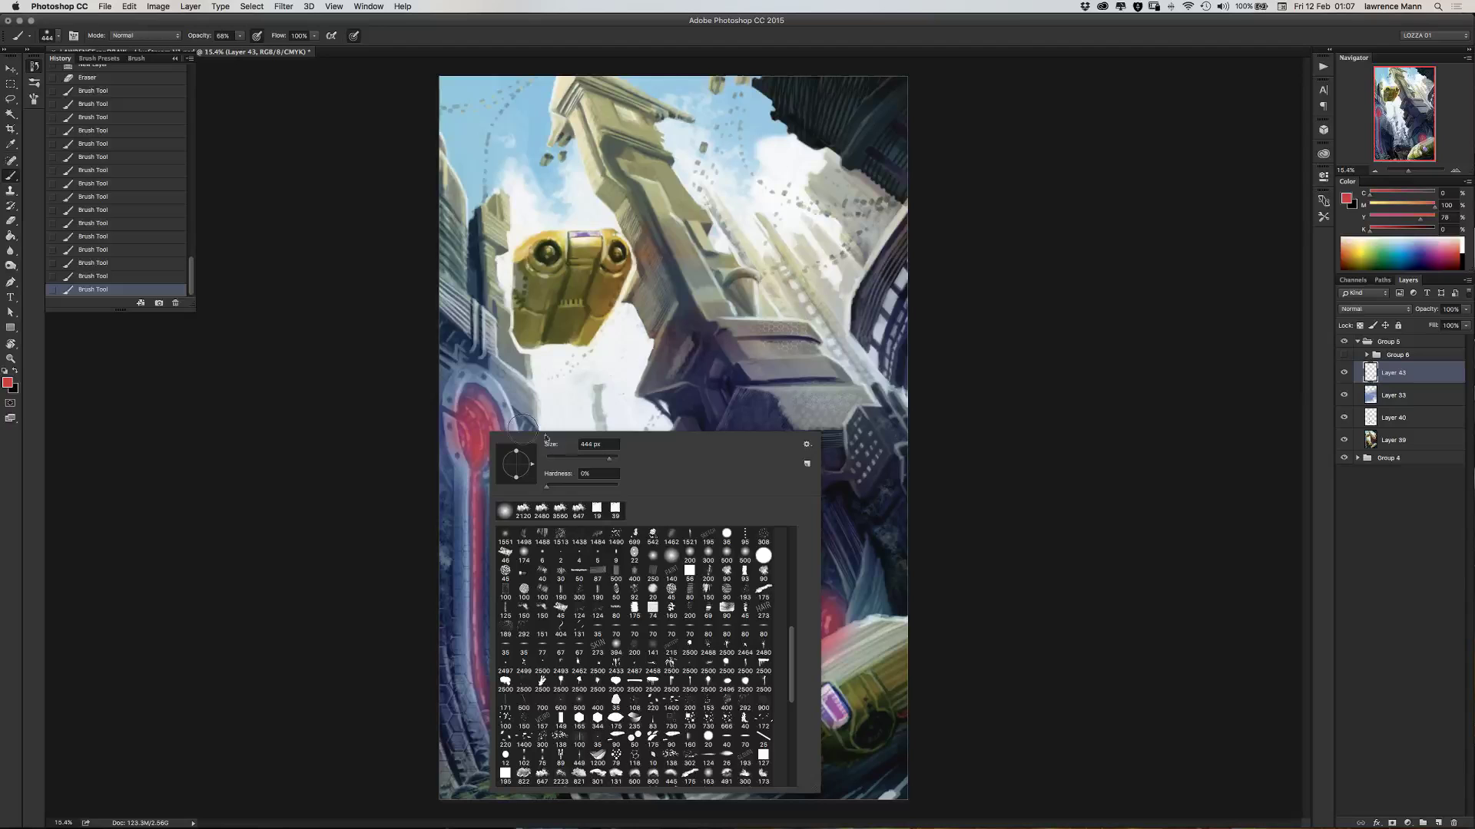
pyautogui.moveTo(573, 459); pyautogui.dragTo(614, 458)
pyautogui.click(480, 418)
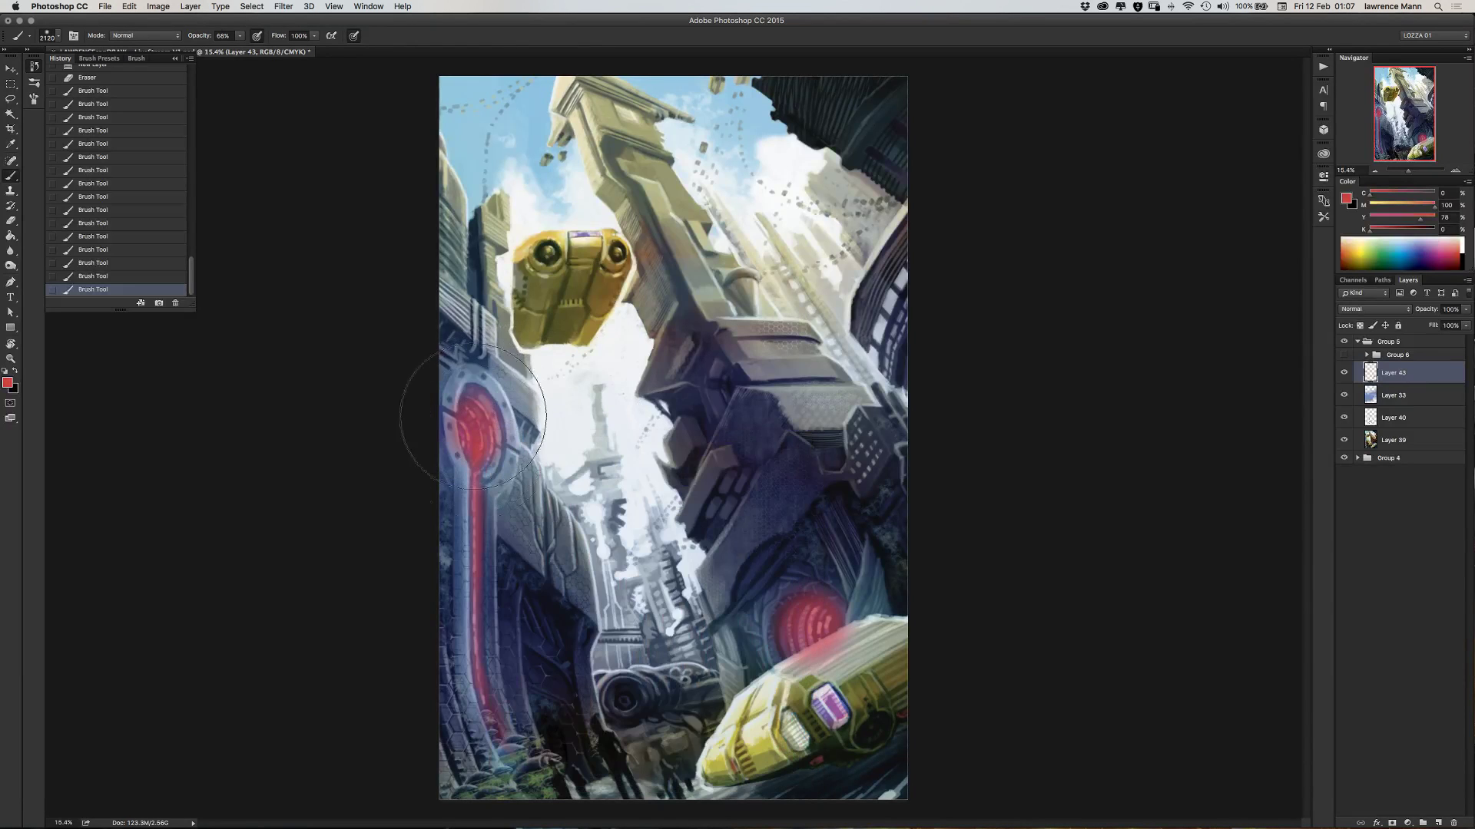
pyautogui.moveTo(491, 407)
pyautogui.mouseDown()
pyautogui.moveTo(538, 384)
pyautogui.moveTo(580, 323)
pyautogui.mouseUp()
# - Set the brush to 444 px and paint red over the top window of the hovering yellow ship
pyautogui.rightClick(589, 322)
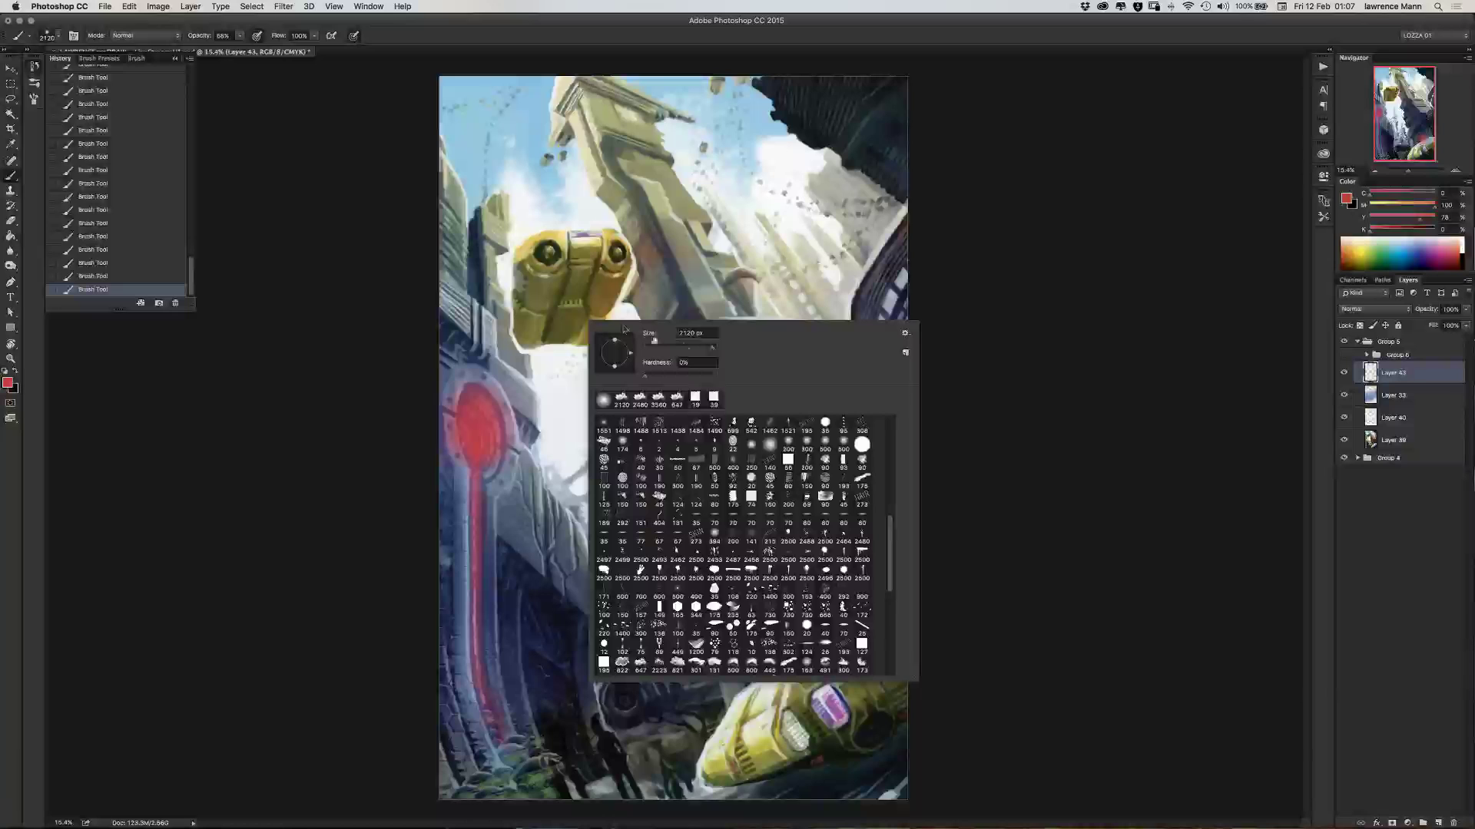
pyautogui.write('444')
pyautogui.press('Return')
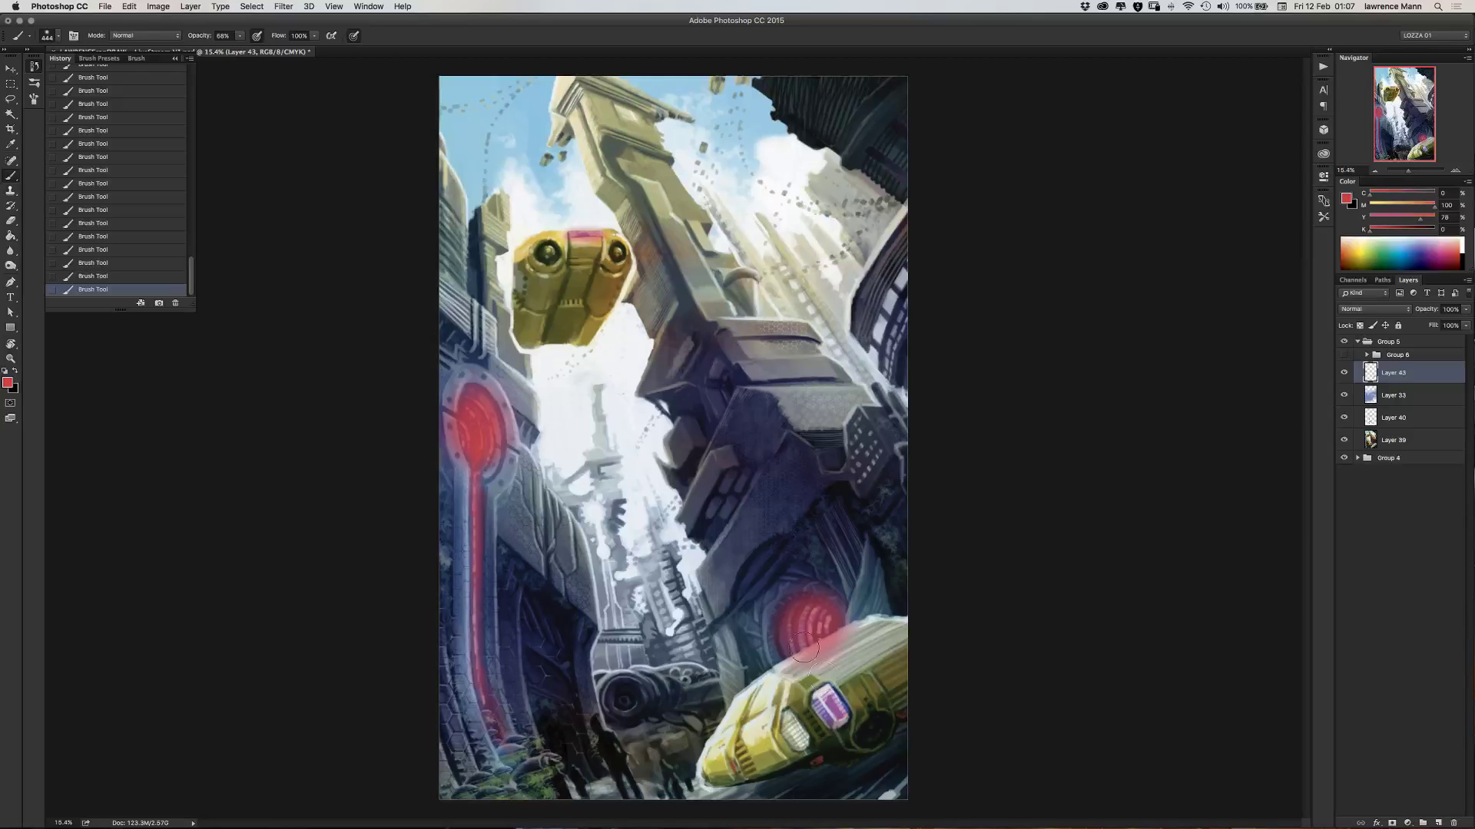
# - Enlarge the brush to 2480 px and paint a red glow over the windows of the lower yellow ship
pyautogui.rightClick(702, 507)
pyautogui.press('.')
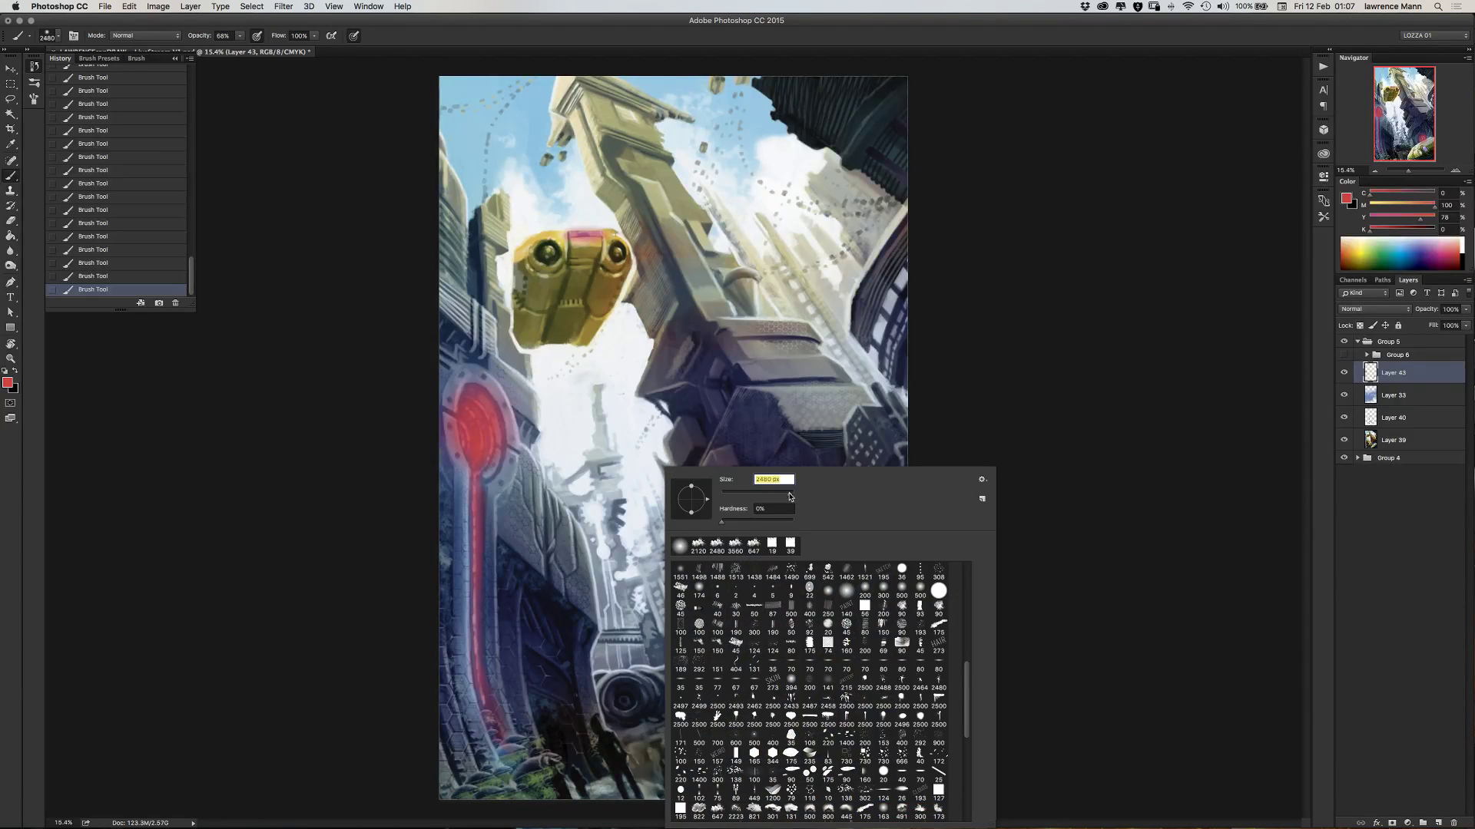
pyautogui.press('Return')
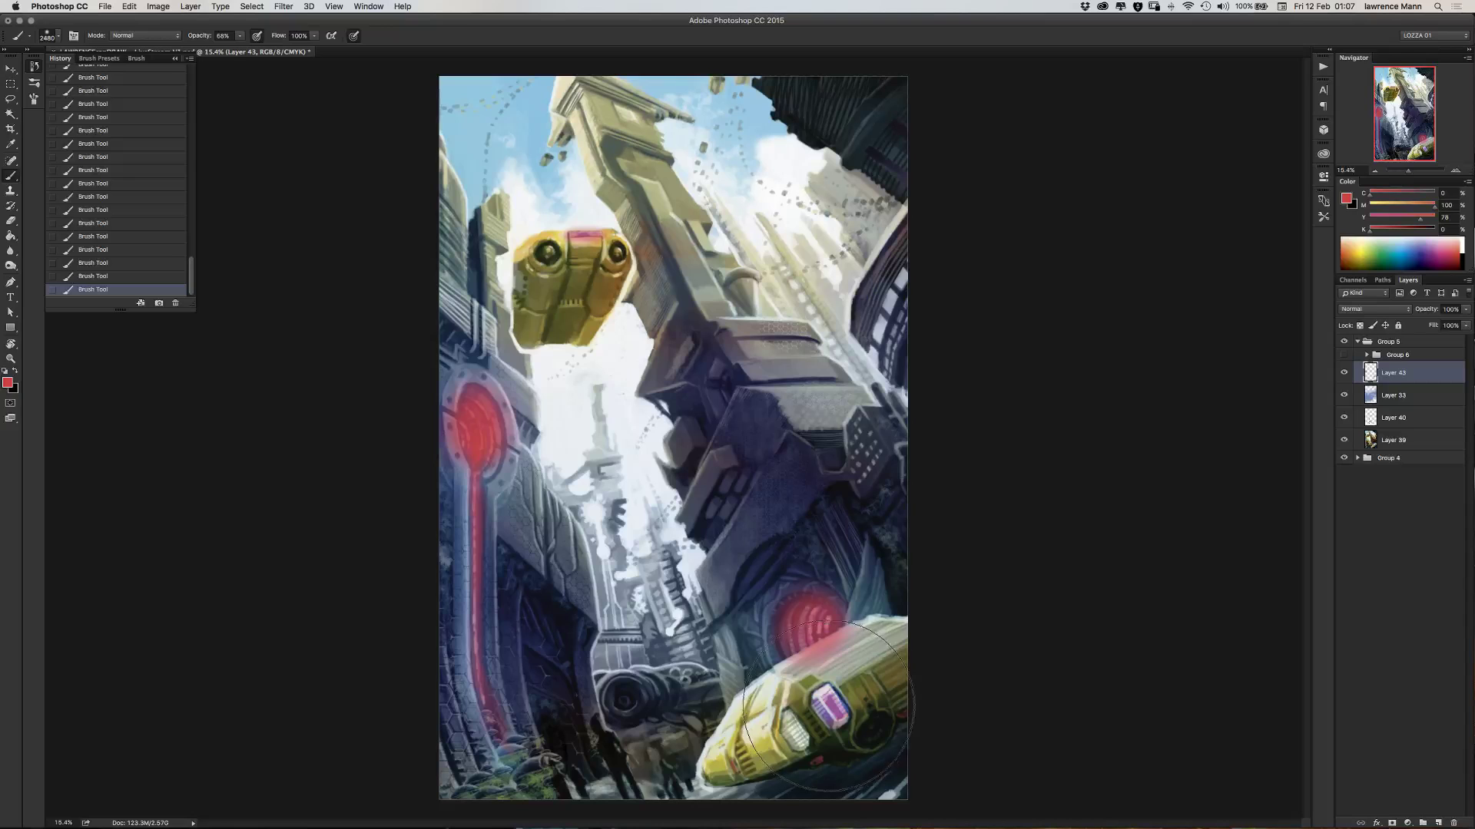
pyautogui.moveTo(828, 700); pyautogui.dragTo(816, 755)
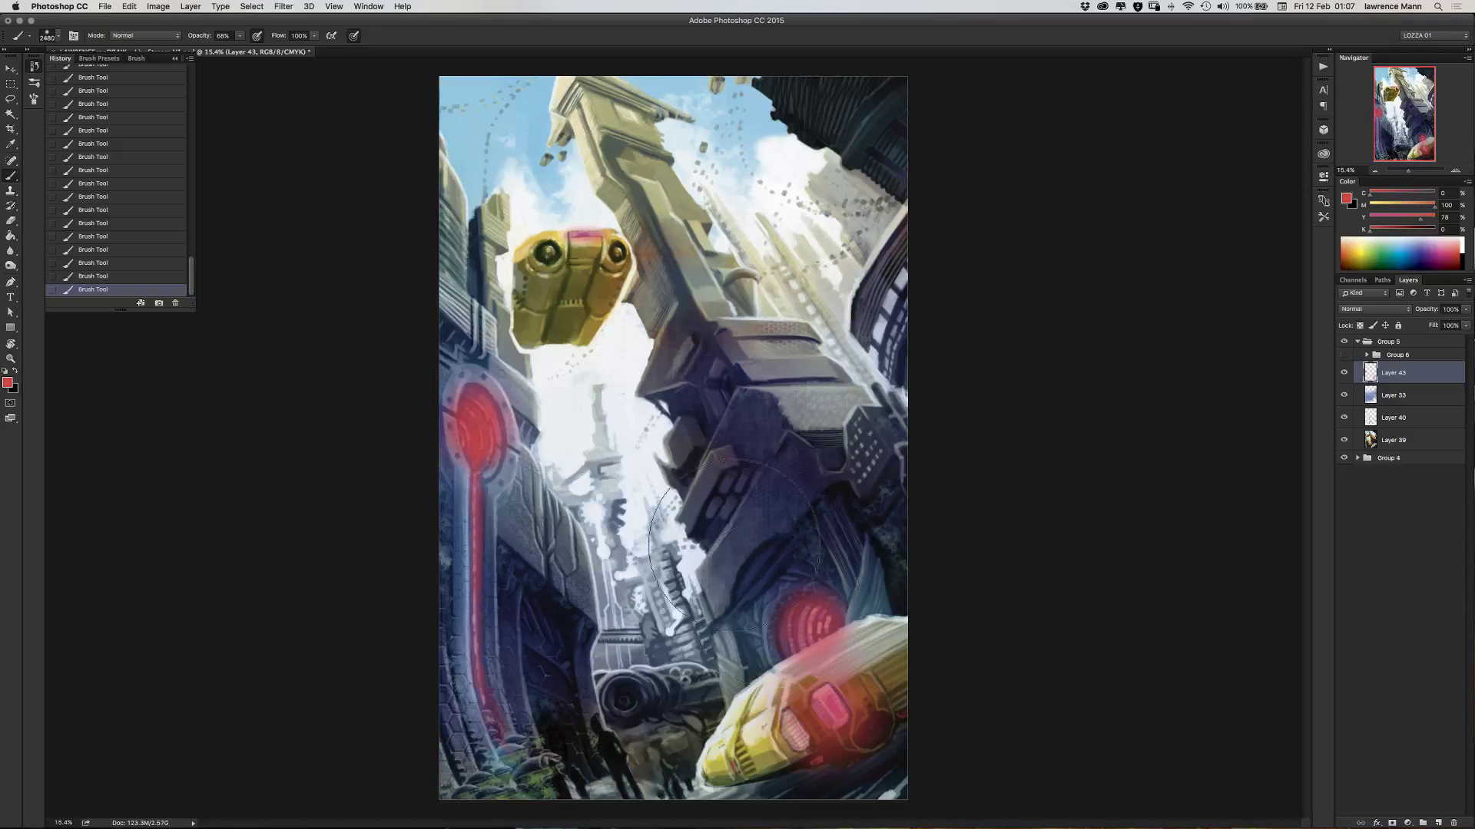
# - Reduce the brush size to 428 px and change Layer 43's blend mode to Color Burn
pyautogui.rightClick(697, 470)
pyautogui.click(811, 499)
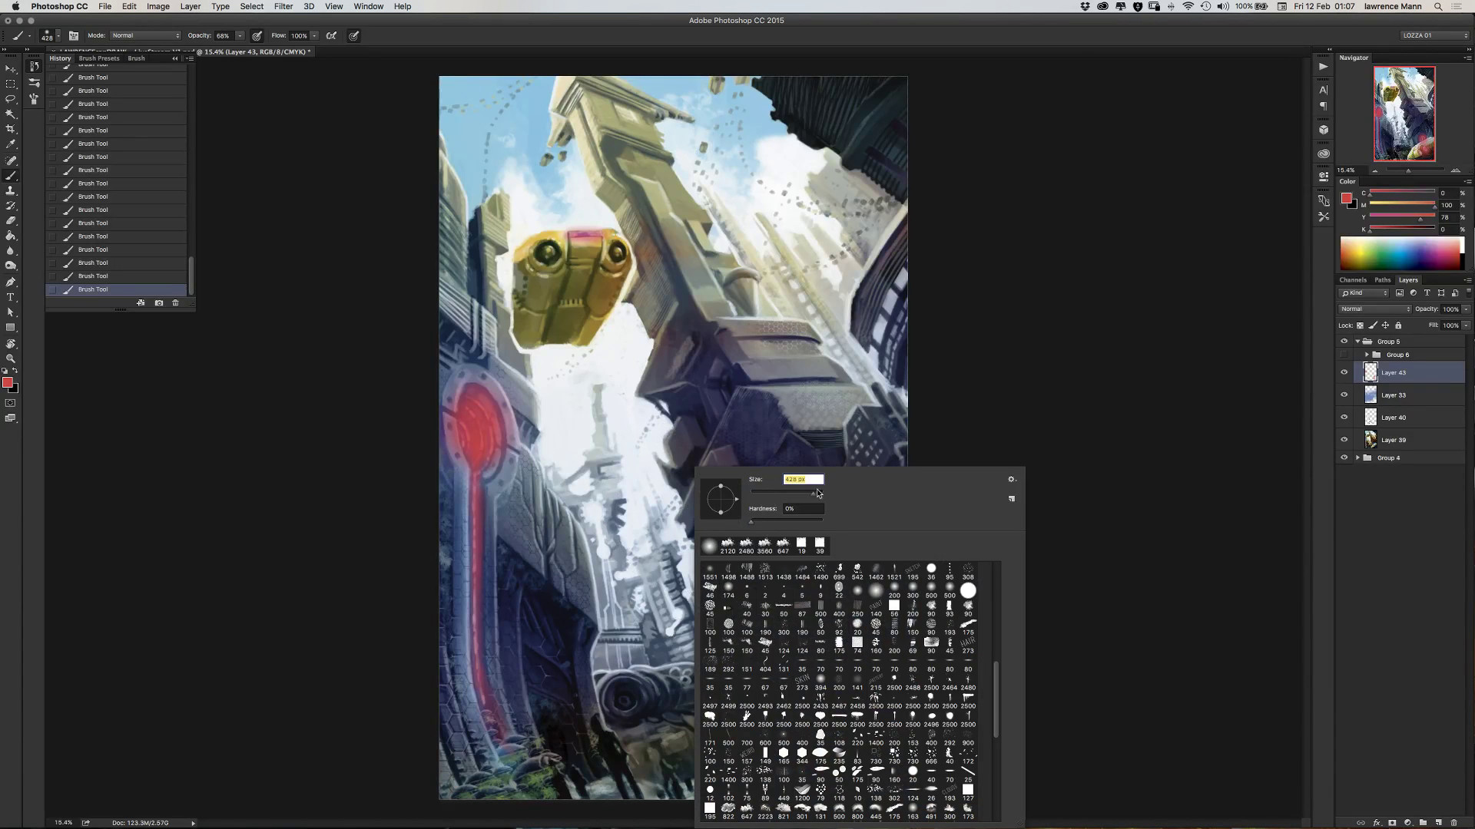
pyautogui.click(953, 418)
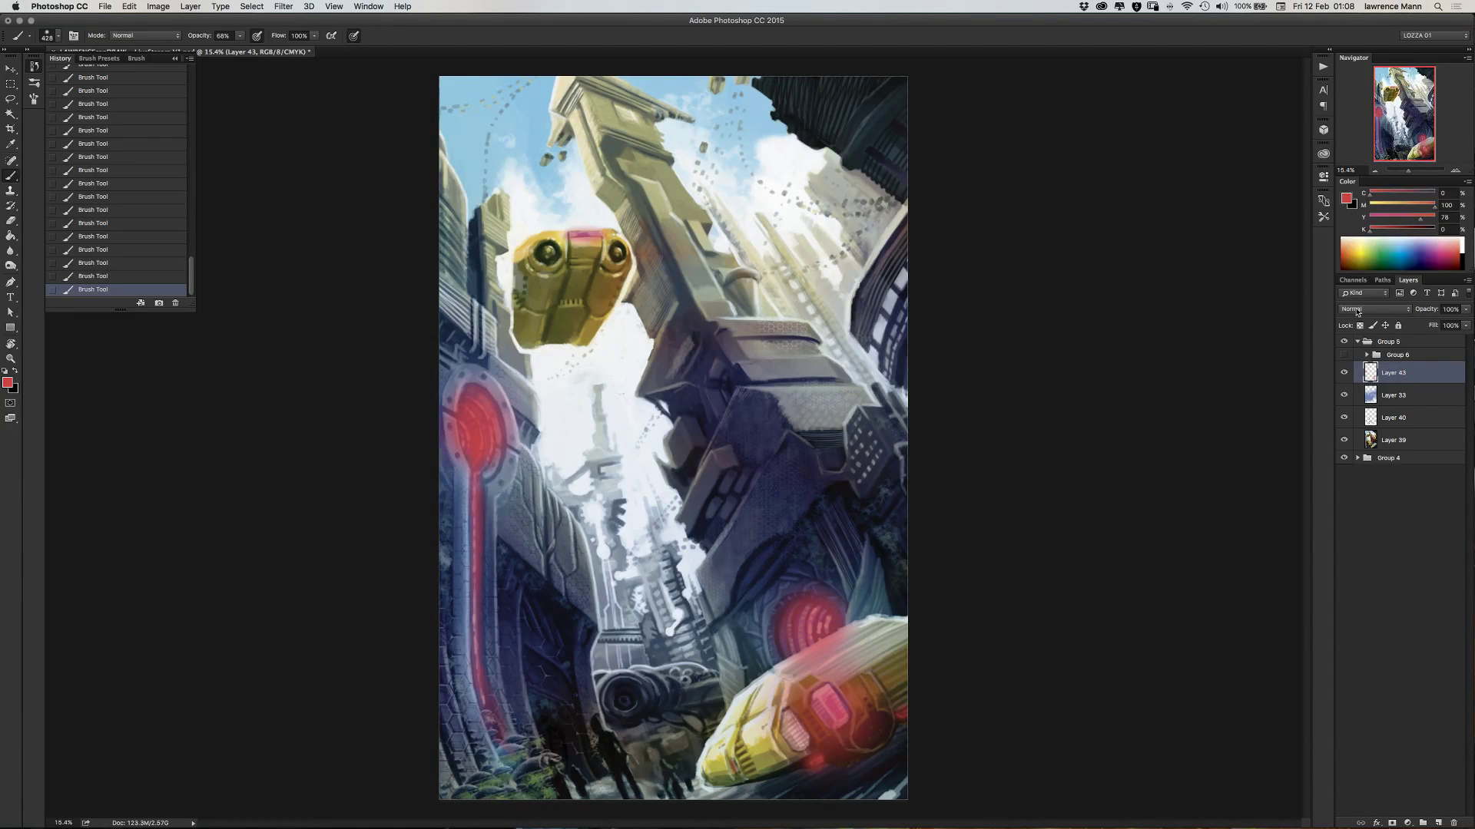
pyautogui.click(1367, 310)
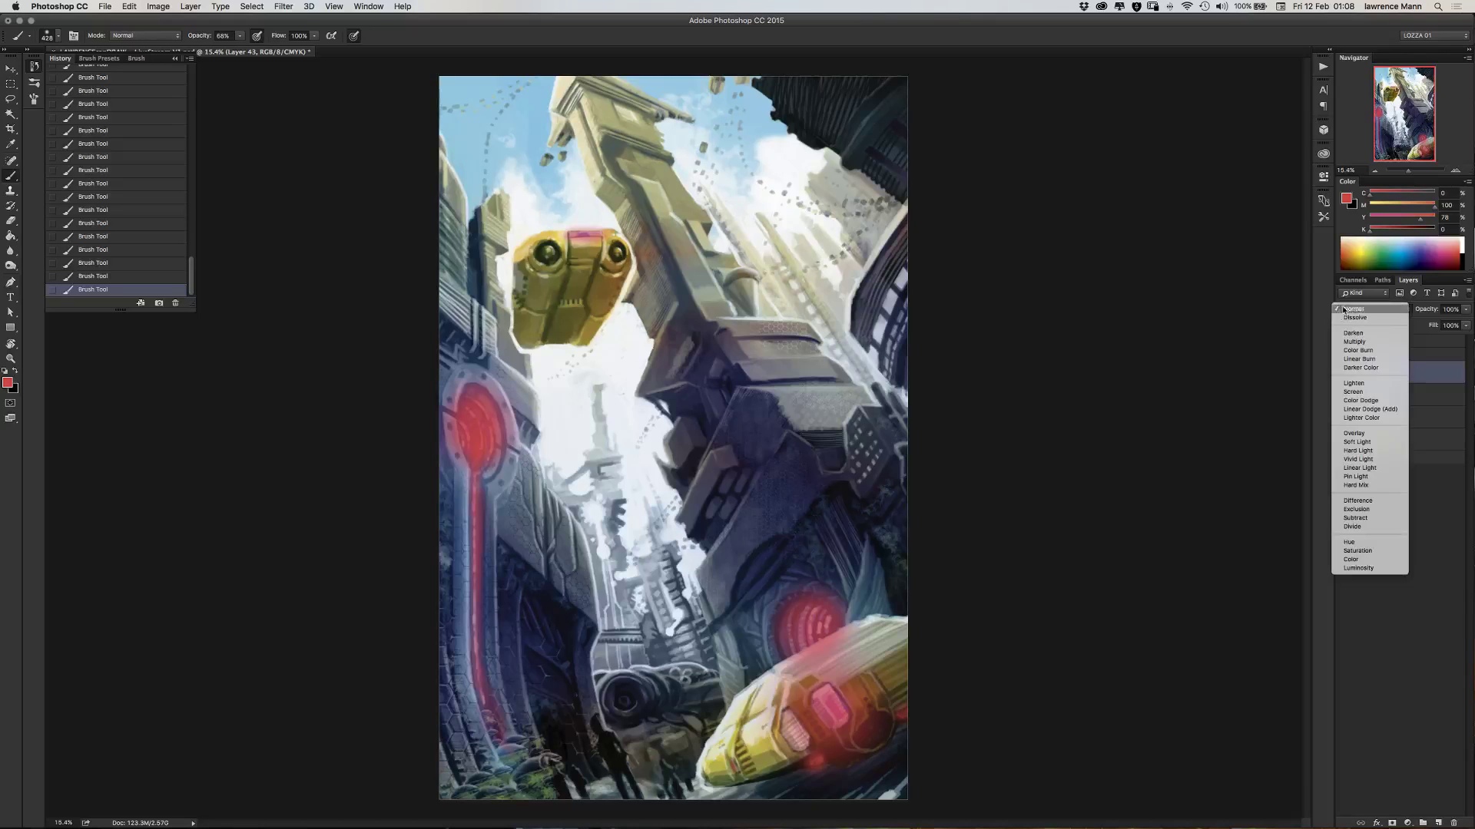
pyautogui.click(1349, 351)
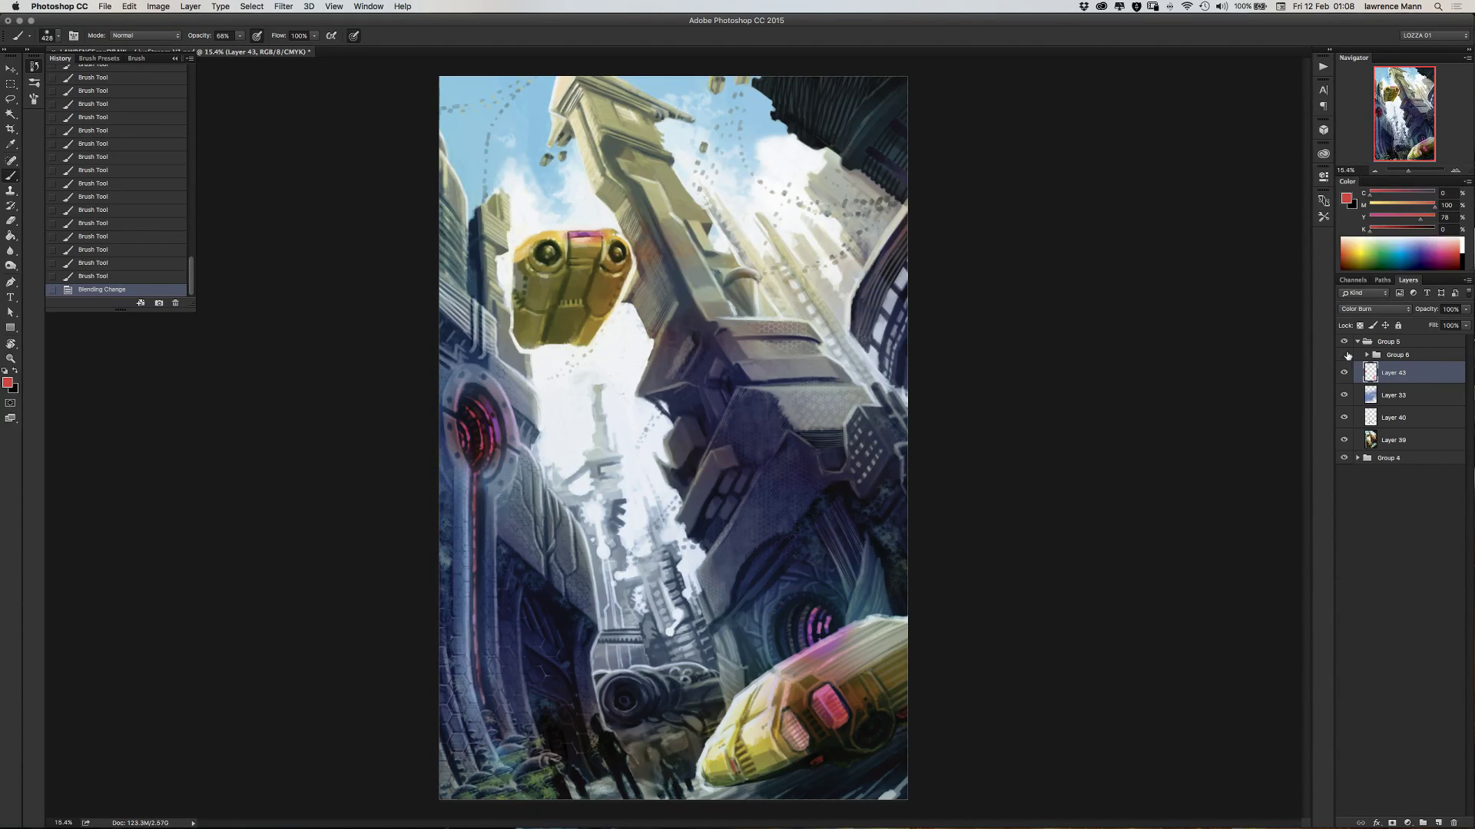
# - Change Layer 43's blend mode to Linear Dodge (Add), trying Color Dodge on the way
pyautogui.click(1358, 310)
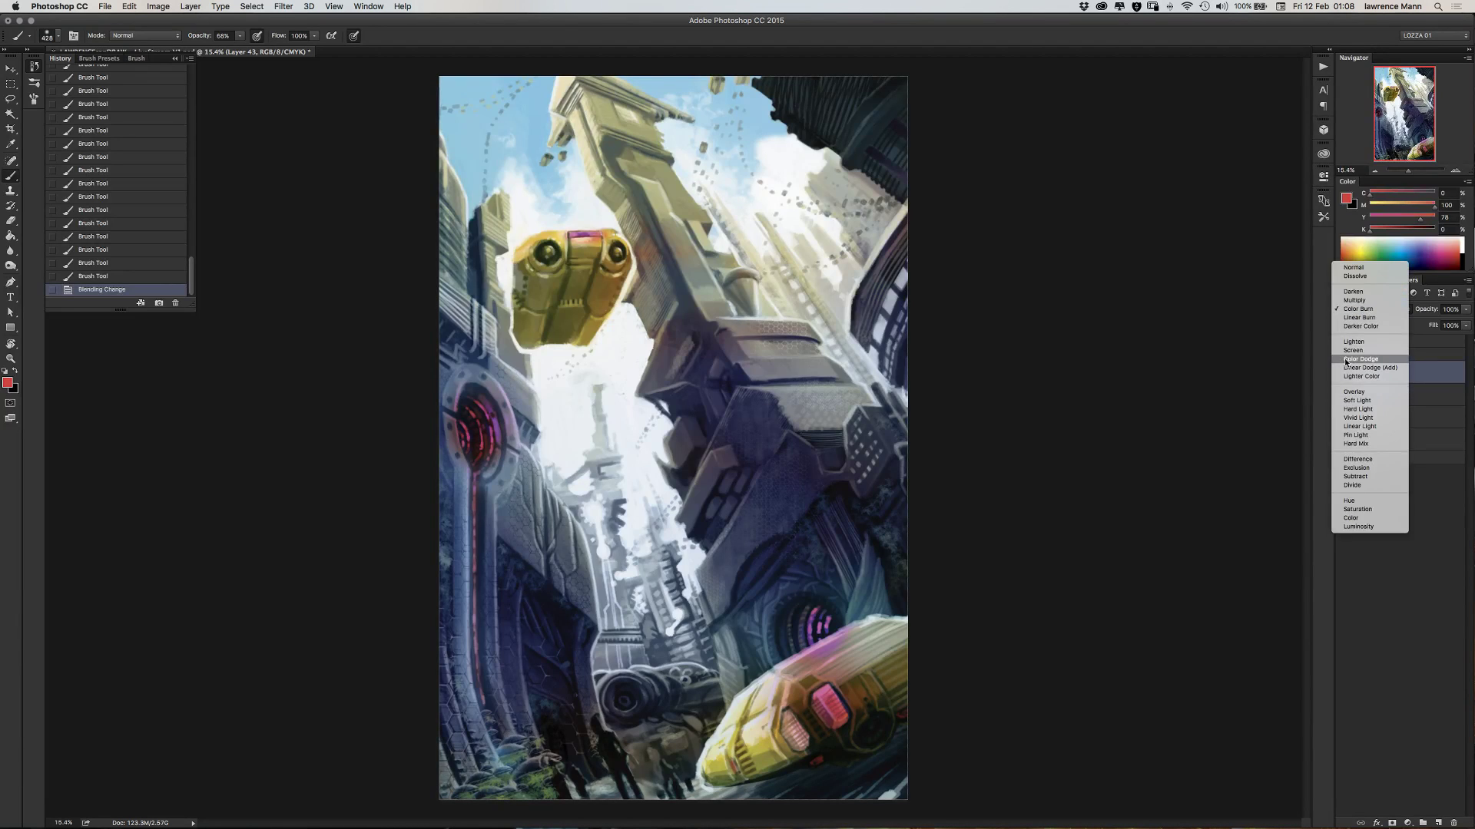
pyautogui.click(1345, 360)
pyautogui.click(1349, 310)
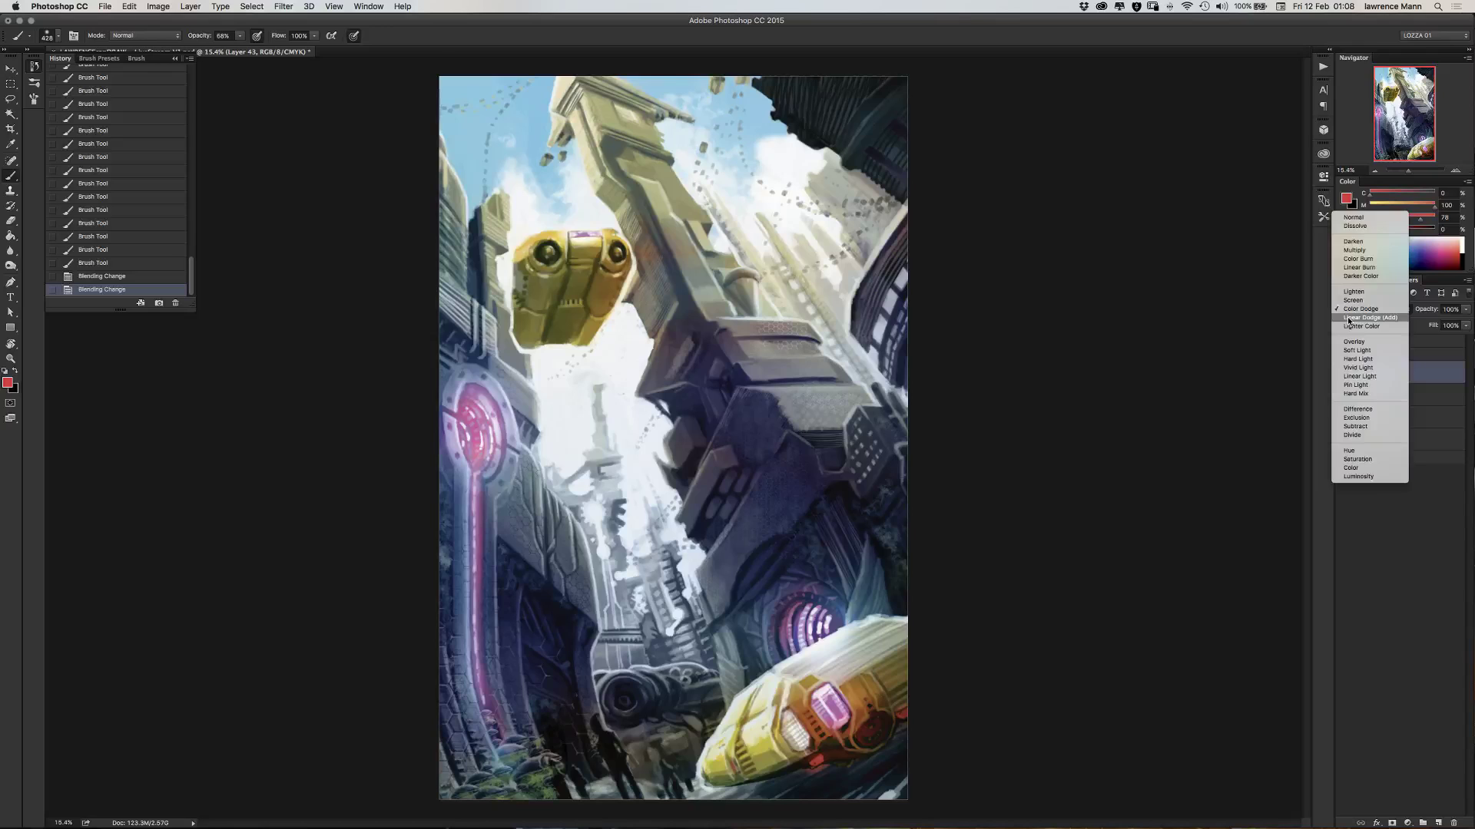
pyautogui.click(1349, 319)
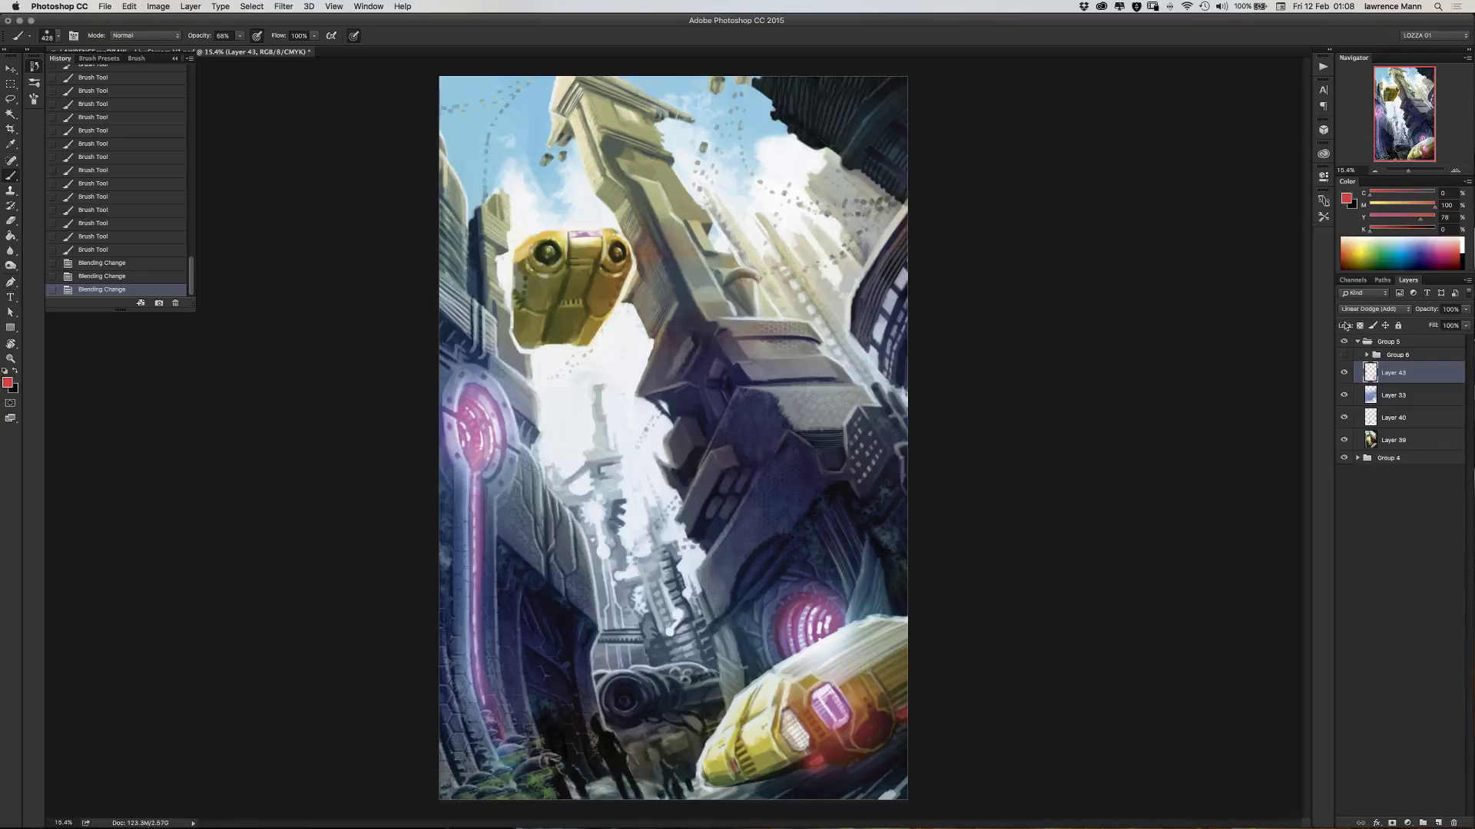
# - Try Layer 43 above the nested group with that group shown, and restore the original order and visibility
pyautogui.click(1344, 355)
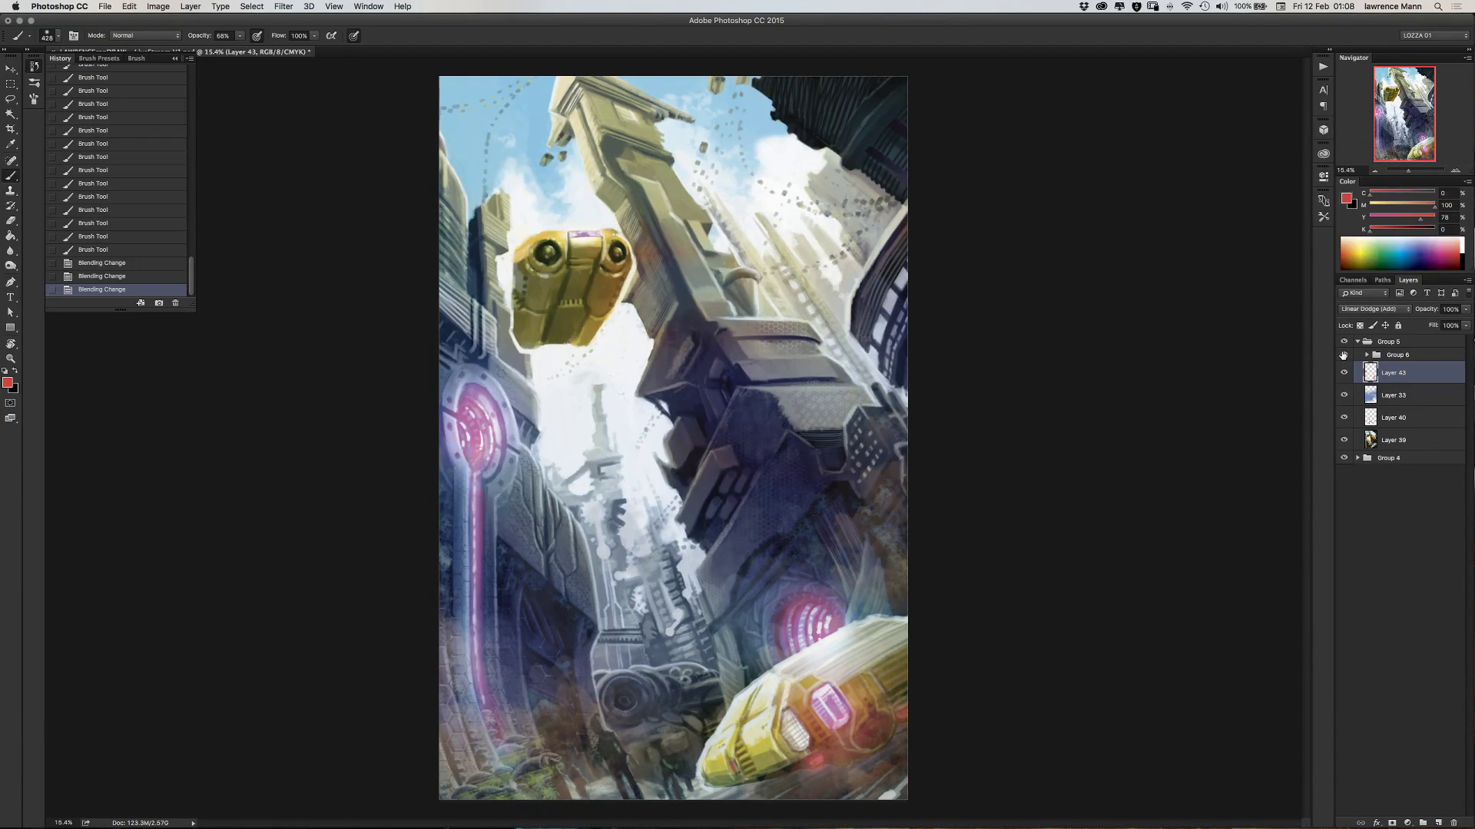
pyautogui.moveTo(1379, 355); pyautogui.dragTo(1380, 351)
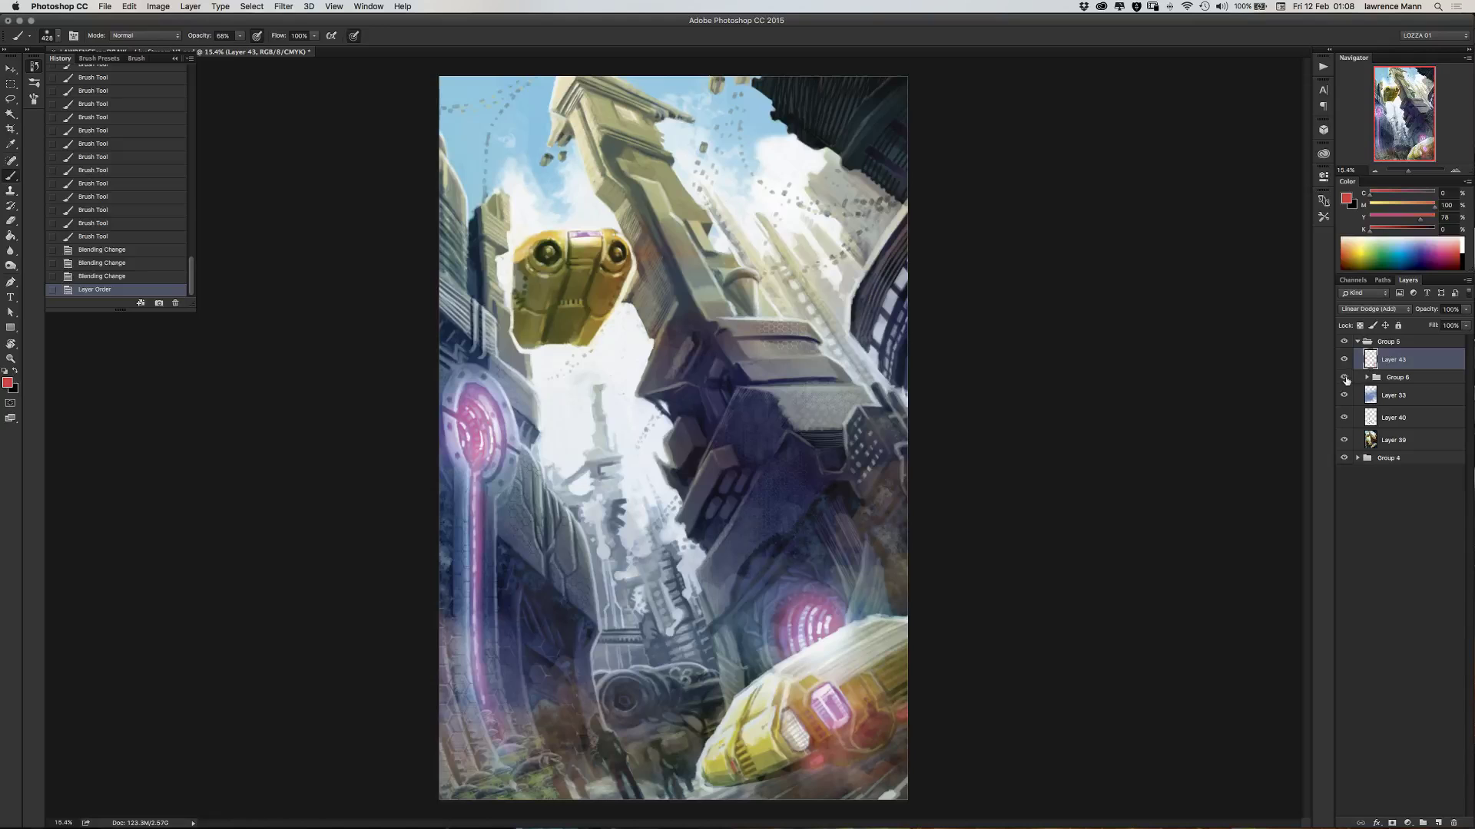
pyautogui.moveTo(1390, 363); pyautogui.dragTo(1379, 386)
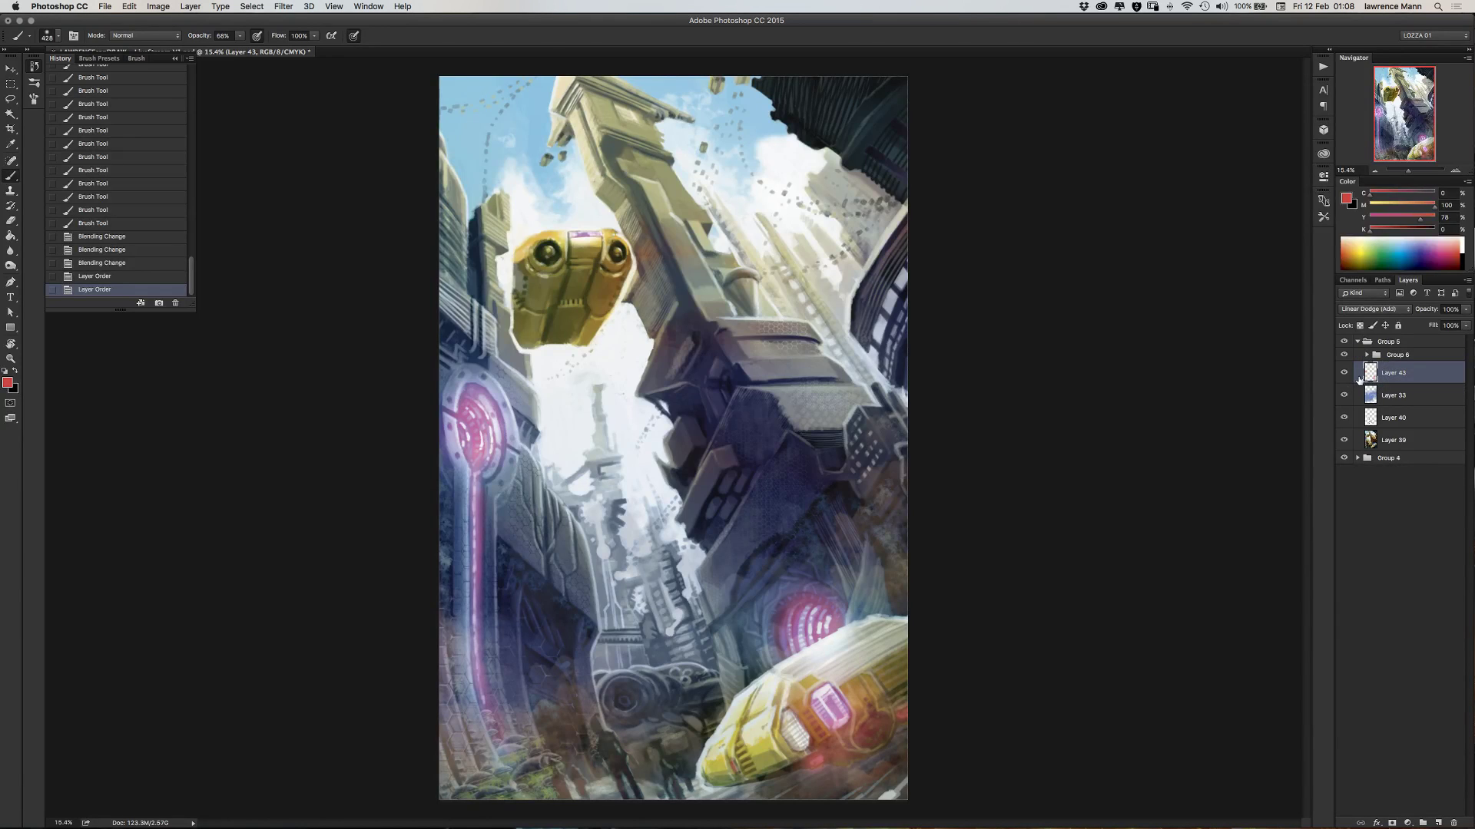
pyautogui.click(1344, 357)
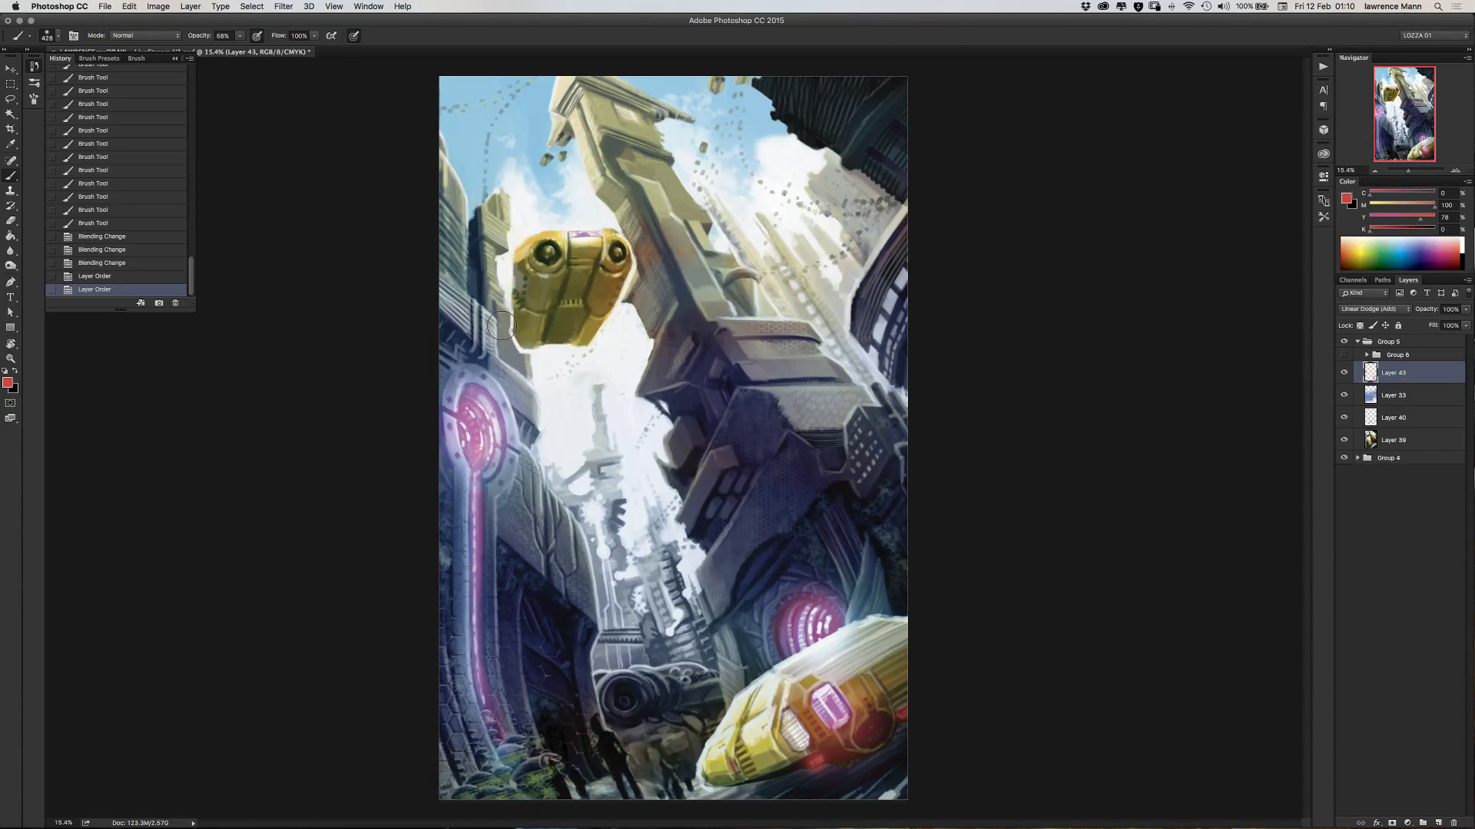
# - Switch the canvas to full-screen mode and recentre the painting
pyautogui.moveTo(499, 326)
pyautogui.mouseDown()
pyautogui.moveTo(569, 359)
pyautogui.moveTo(576, 408)
pyautogui.moveTo(539, 422)
pyautogui.moveTo(527, 411)
pyautogui.moveTo(557, 432)
pyautogui.mouseUp()
pyautogui.press('f')
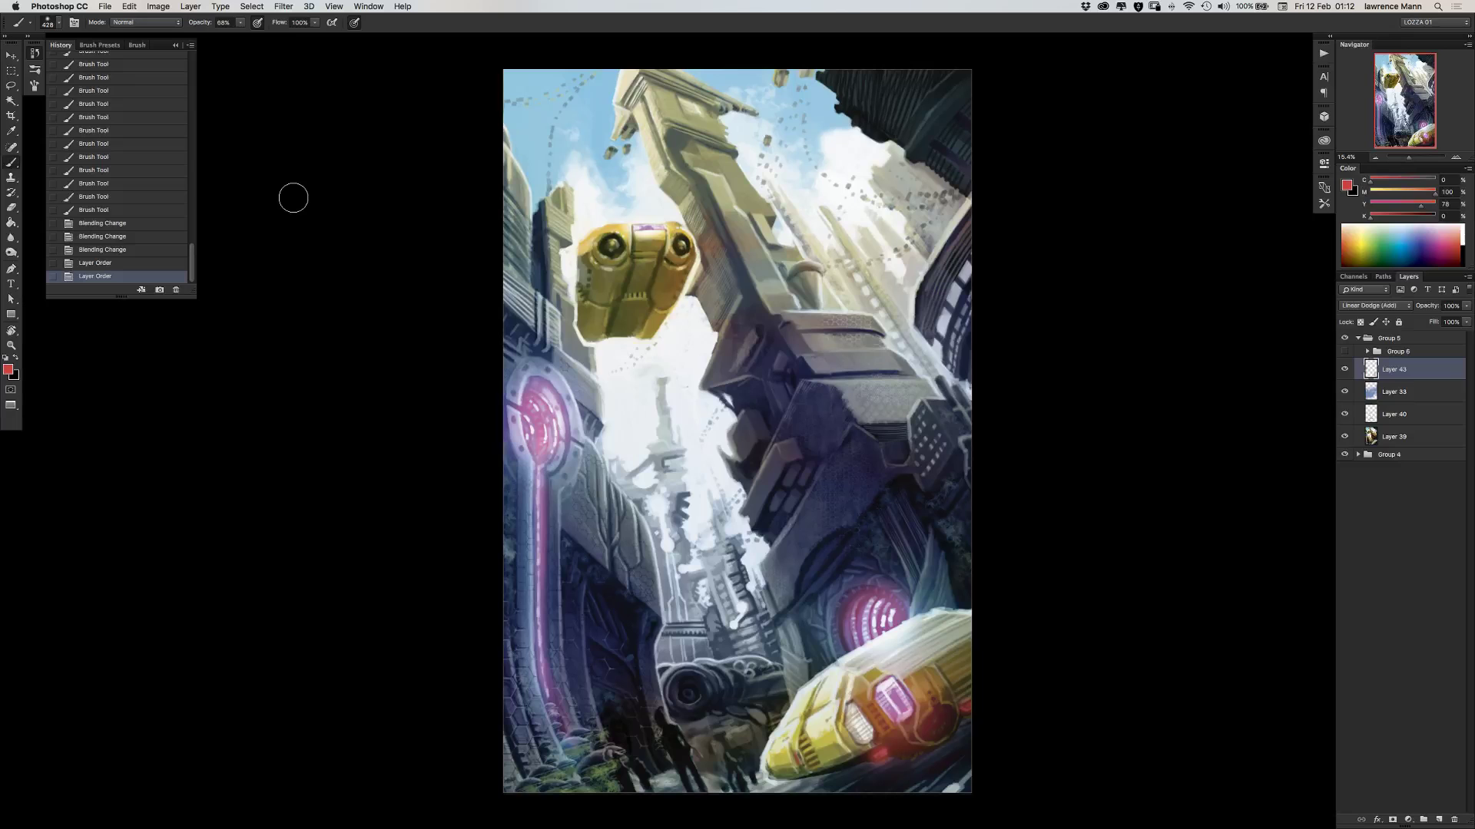
pyautogui.moveTo(619, 374)
pyautogui.mouseDown()
pyautogui.moveTo(589, 379)
pyautogui.moveTo(561, 350)
pyautogui.mouseUp()
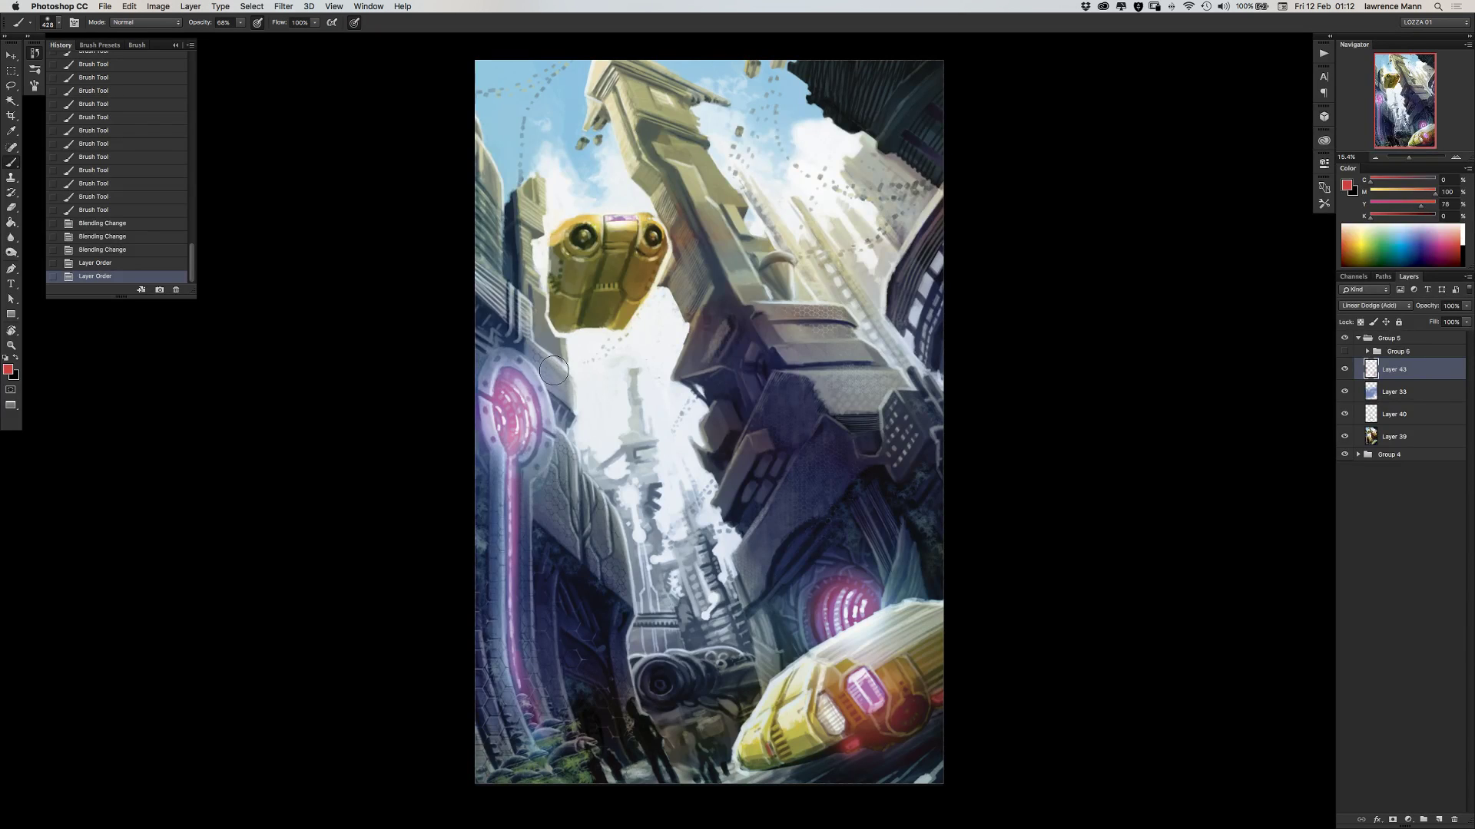
pyautogui.moveTo(559, 378); pyautogui.dragTo(551, 382)
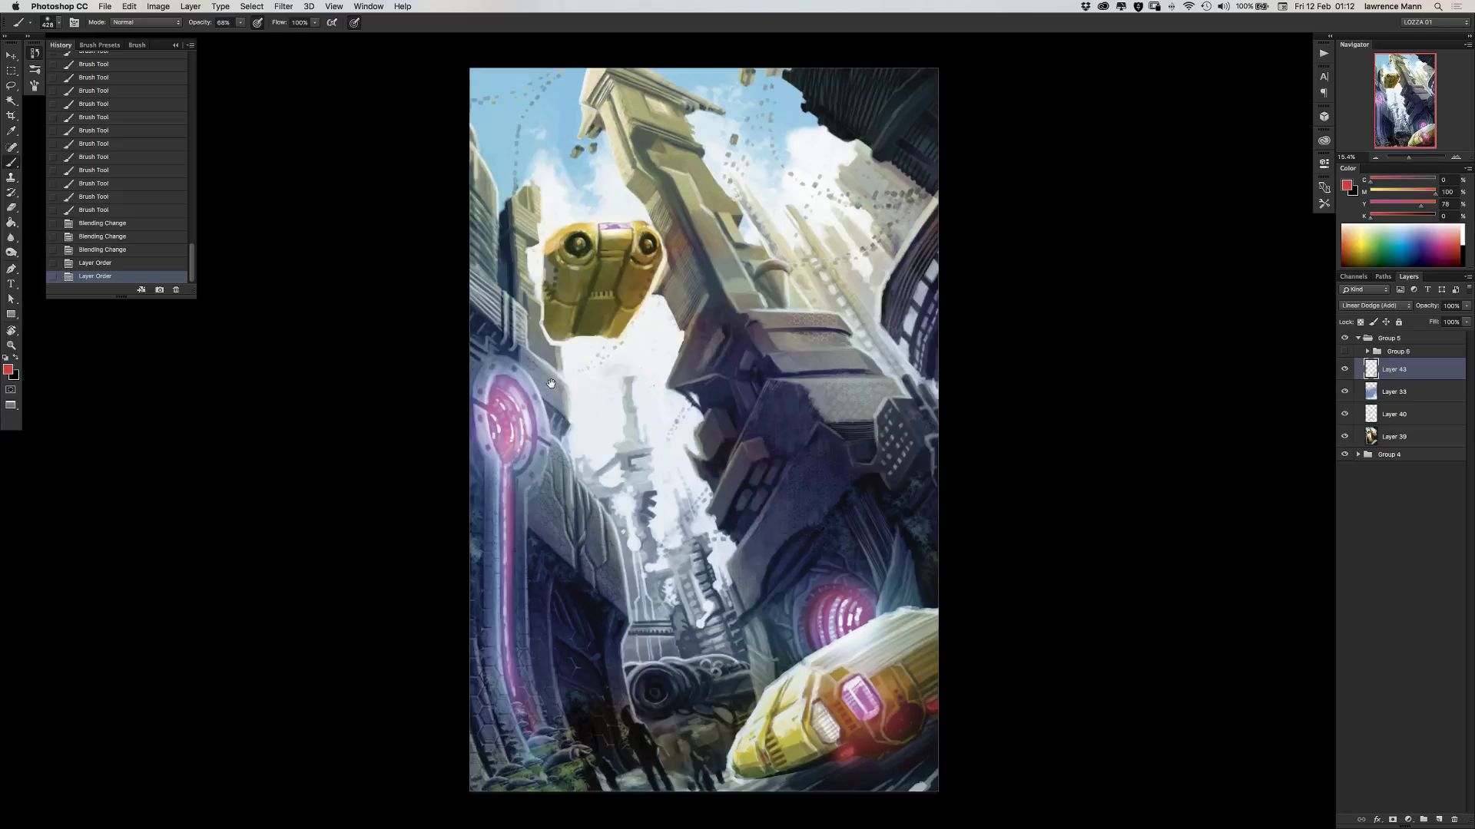
pyautogui.moveTo(551, 382); pyautogui.dragTo(547, 377)
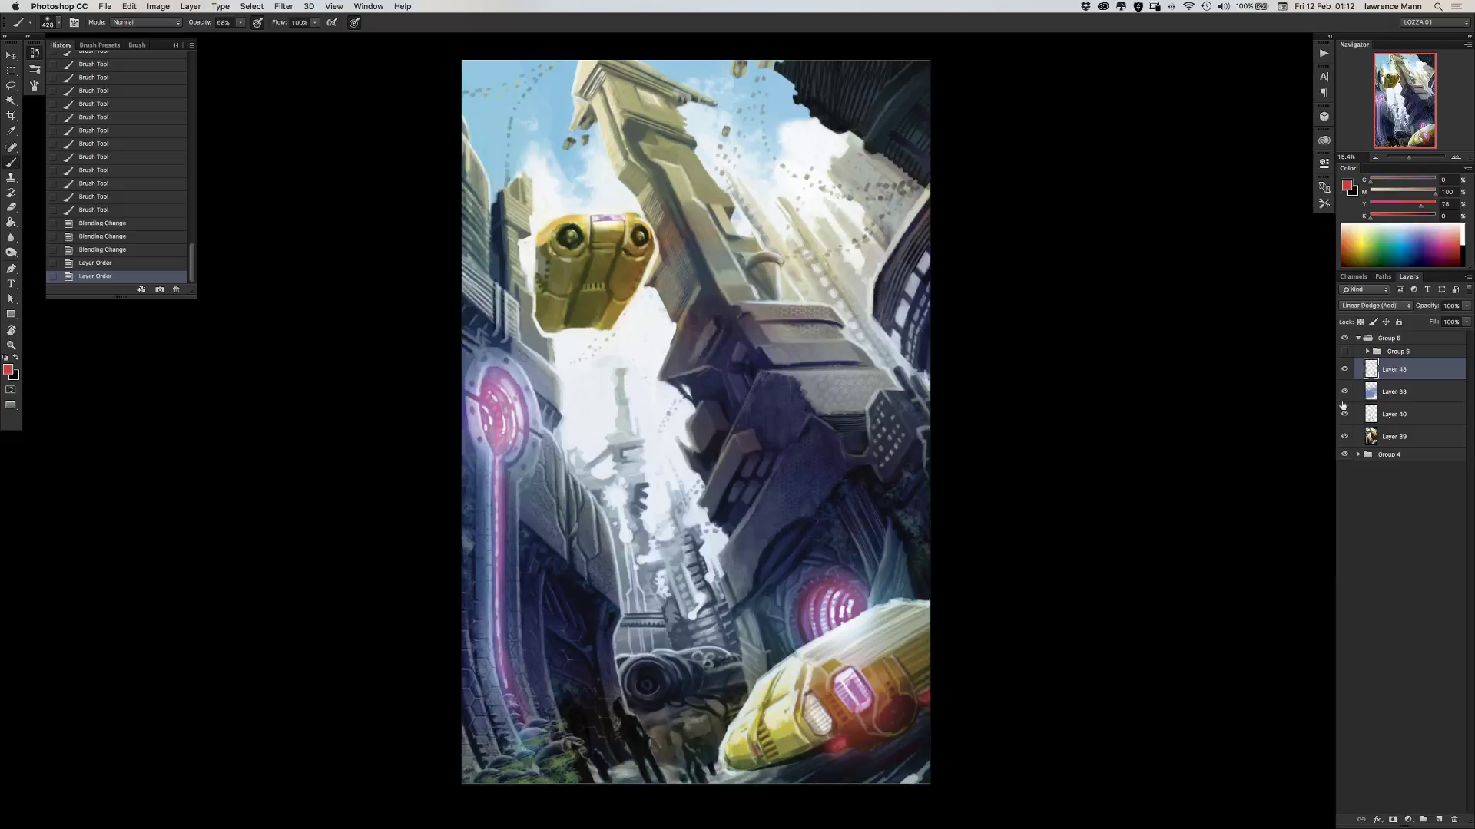
# - Add a new layer above Layer 43 and collapse the History panel
pyautogui.click(1438, 820)
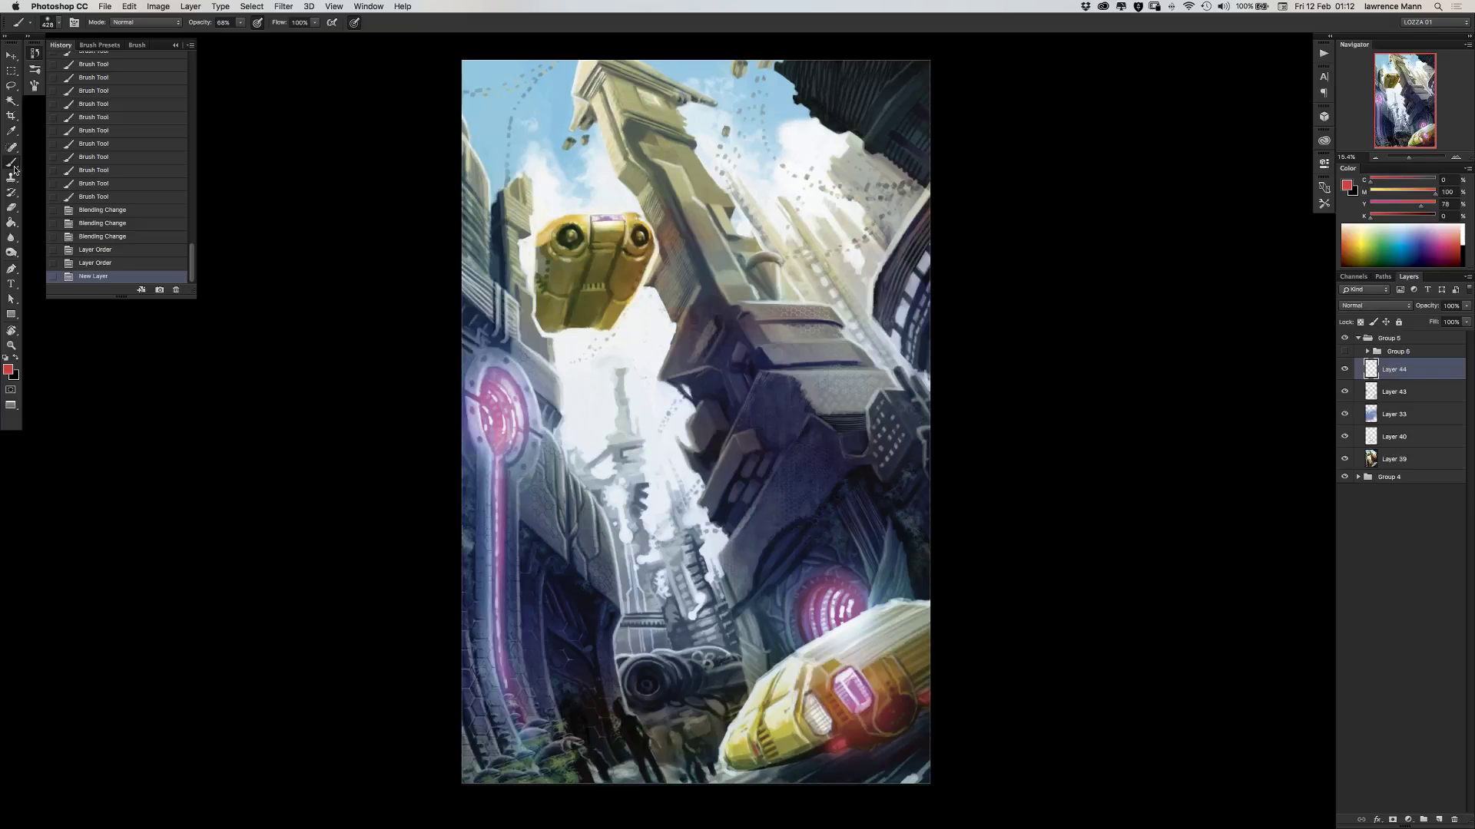
pyautogui.click(35, 53)
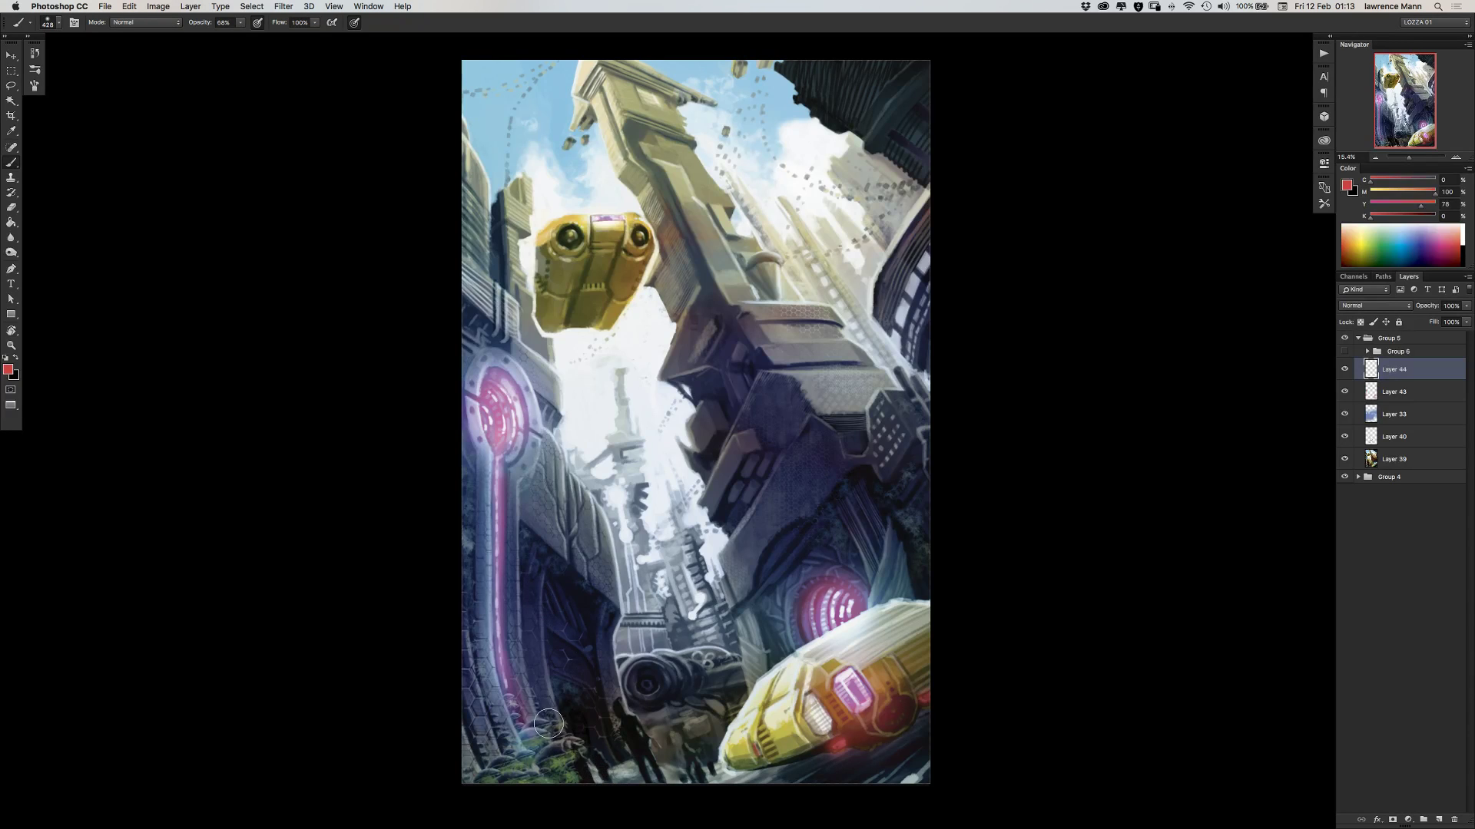
pyautogui.scroll(5, 549, 728)
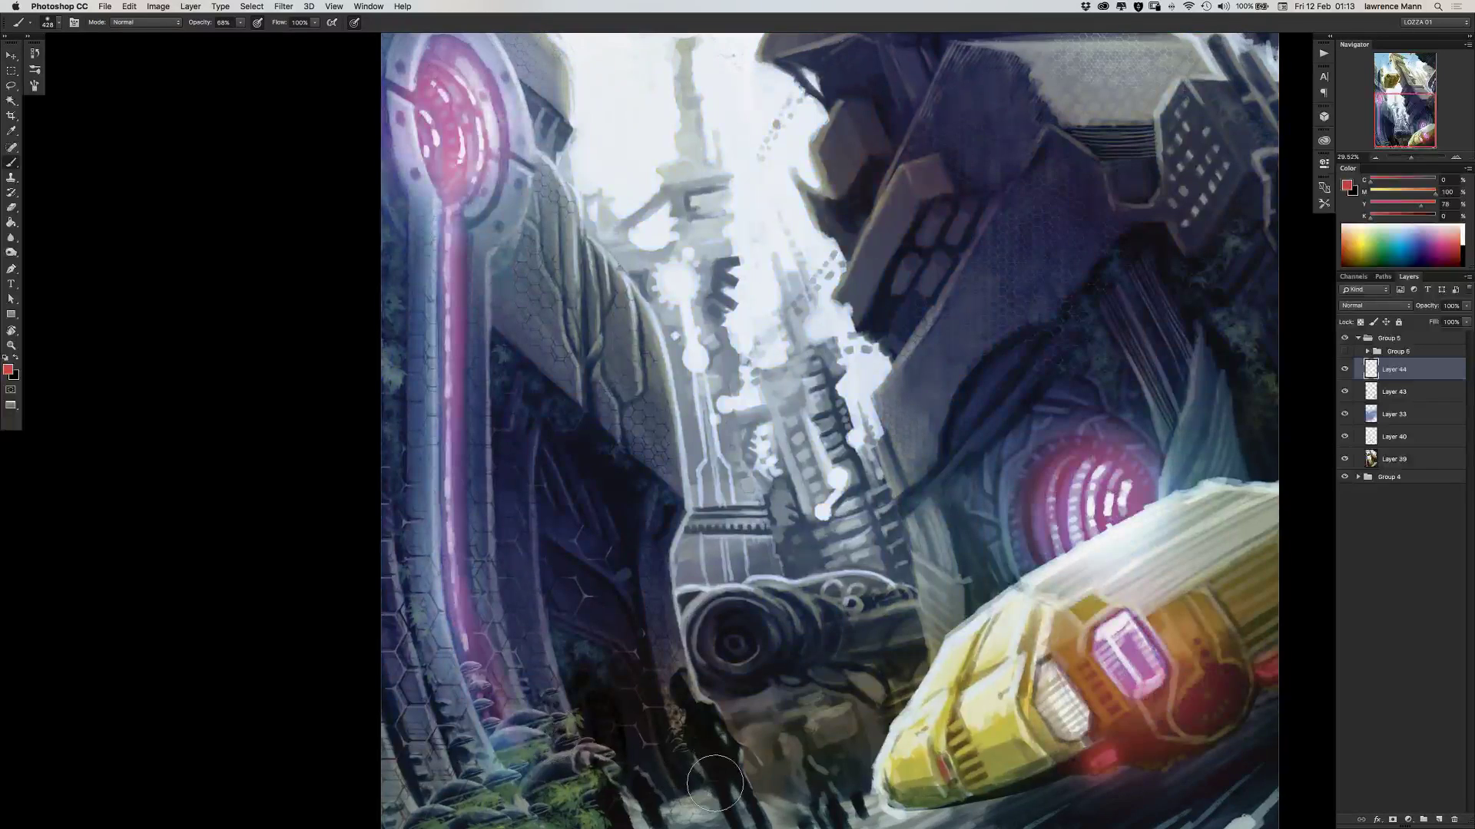
pyautogui.scroll(-10, 637, 575)
pyautogui.hscroll(6, 636, 575)
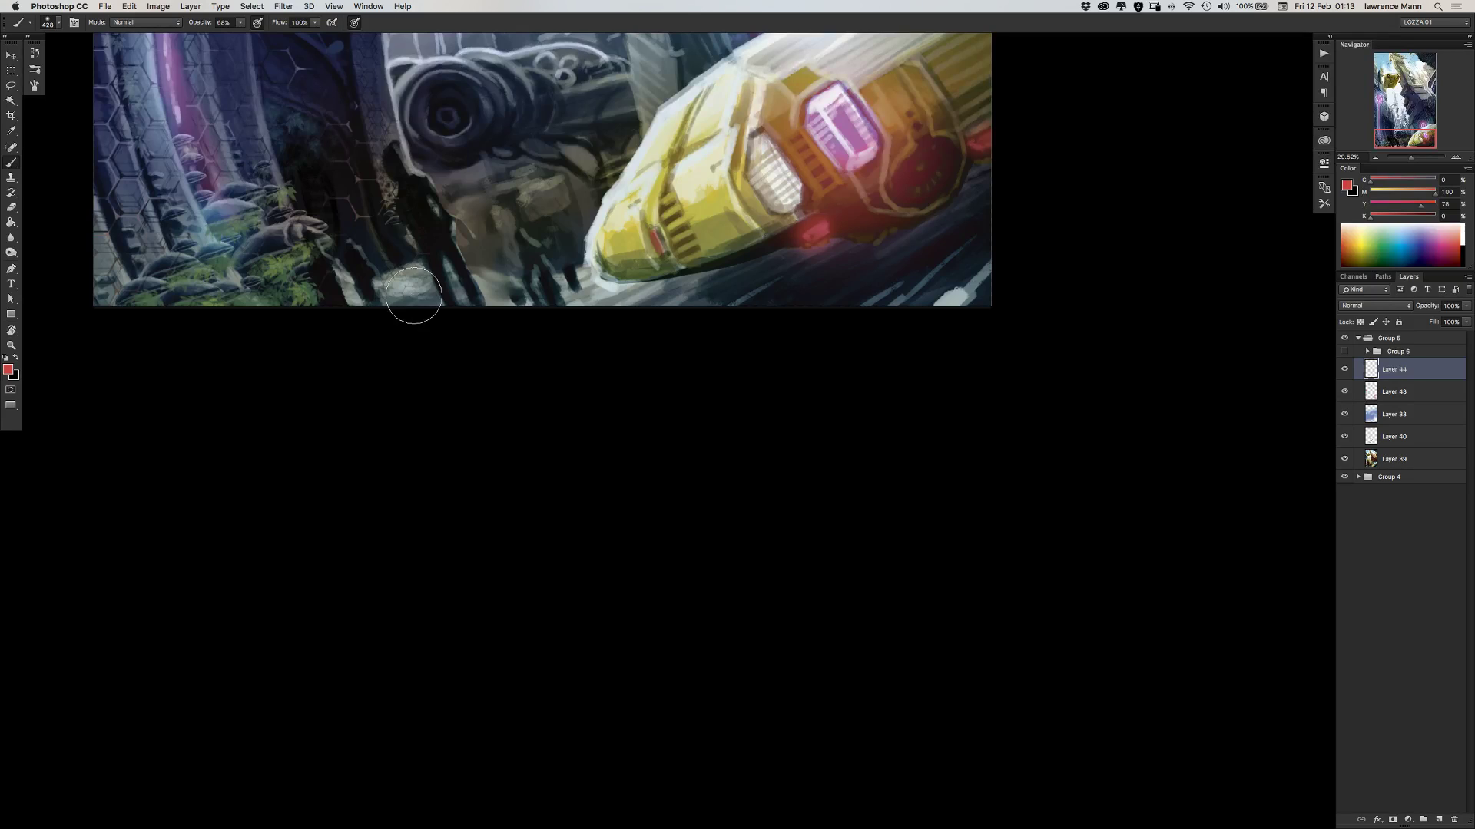
# - Reduce the soft brush to 159 px and try painting a sampled blue-grey over the small distant figures beside the lower ship's nose
pyautogui.keyDown('alt'); pyautogui.click(413, 295); pyautogui.keyUp('alt')
pyautogui.rightClick(533, 305)
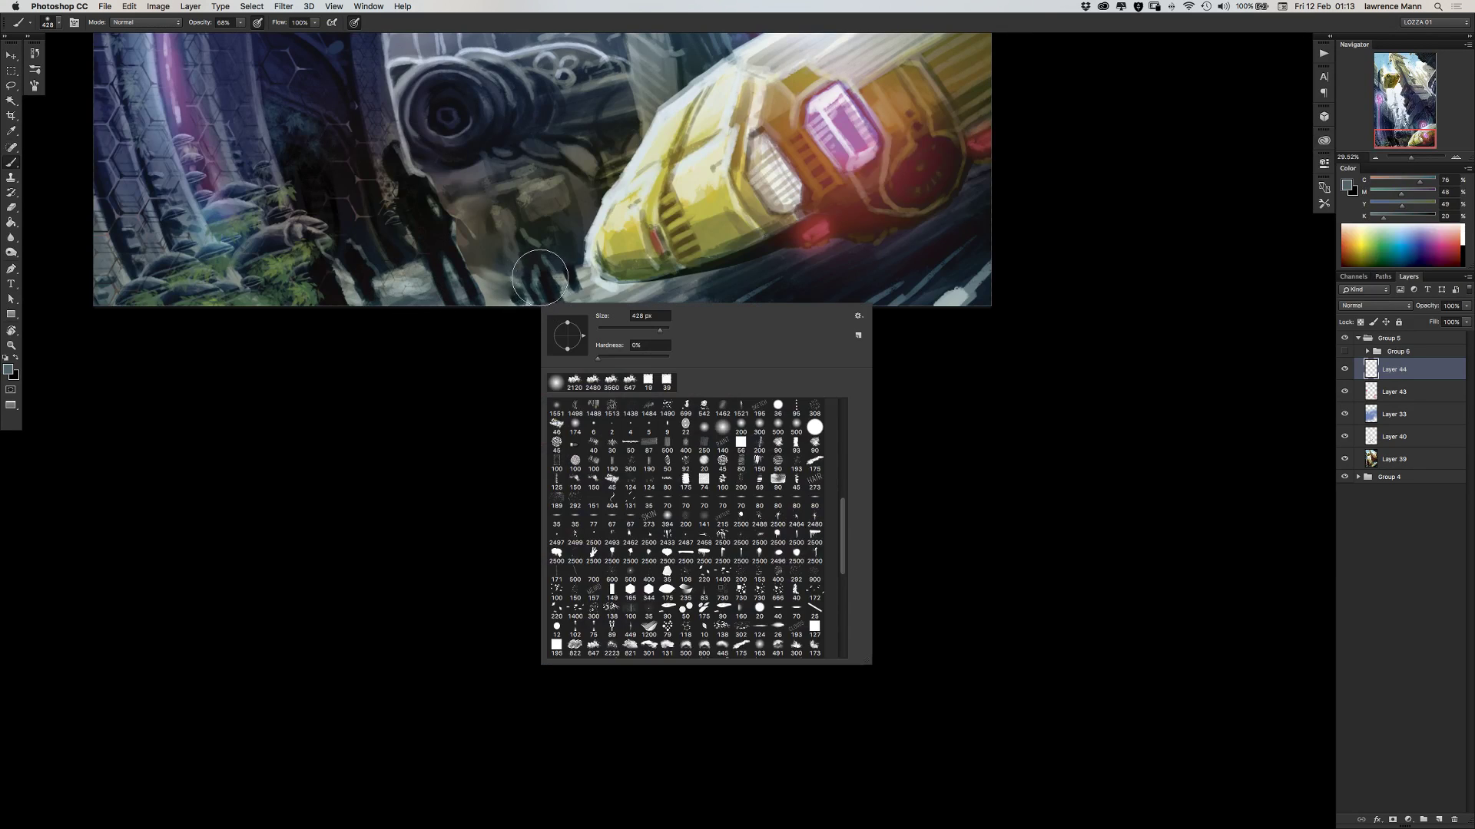
pyautogui.rightClick(489, 252)
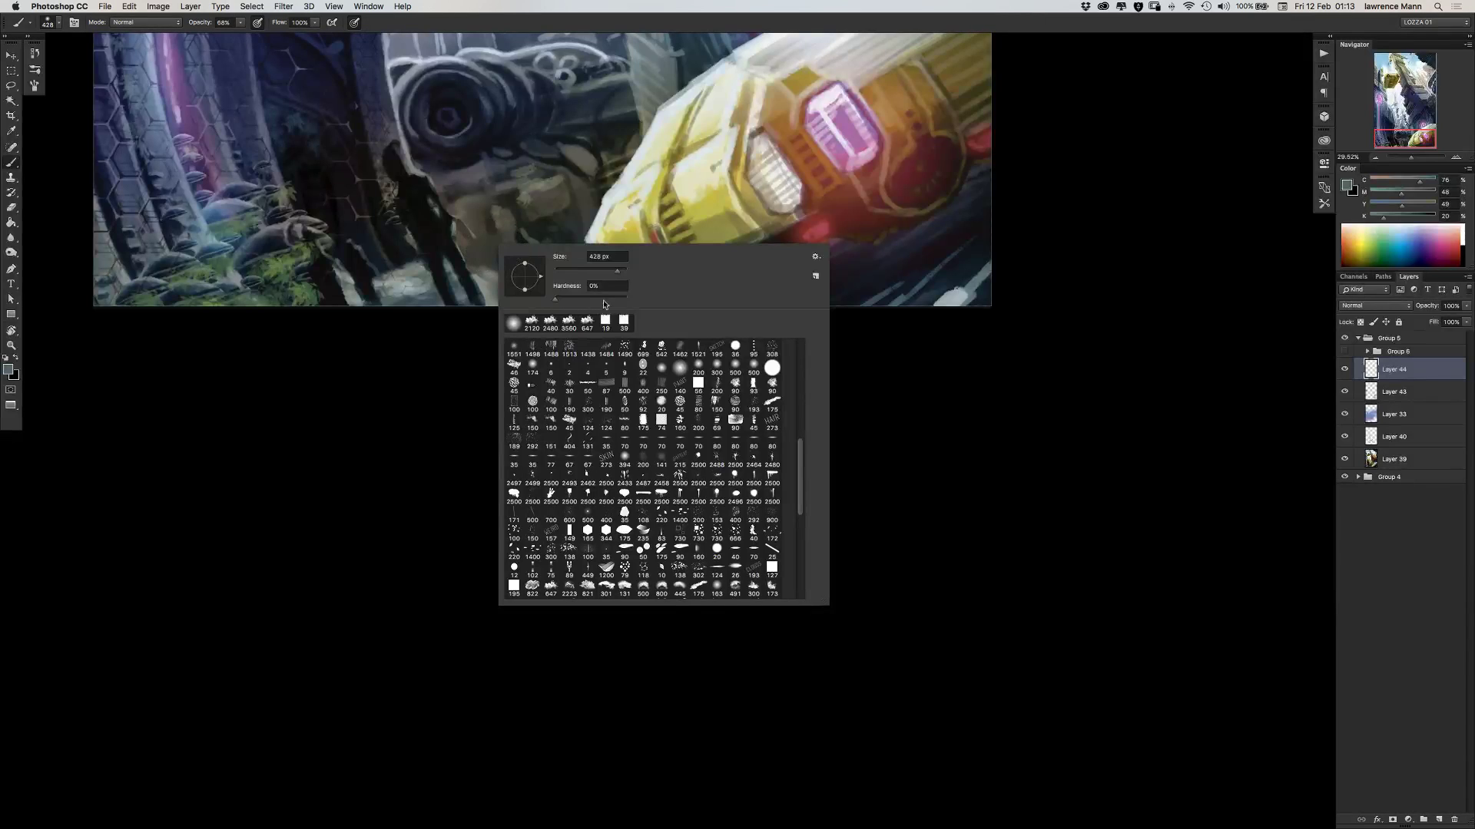
pyautogui.moveTo(604, 301); pyautogui.dragTo(437, 281)
pyautogui.moveTo(600, 272); pyautogui.dragTo(601, 270)
pyautogui.keyDown('alt'); pyautogui.click(419, 288); pyautogui.keyUp('alt')
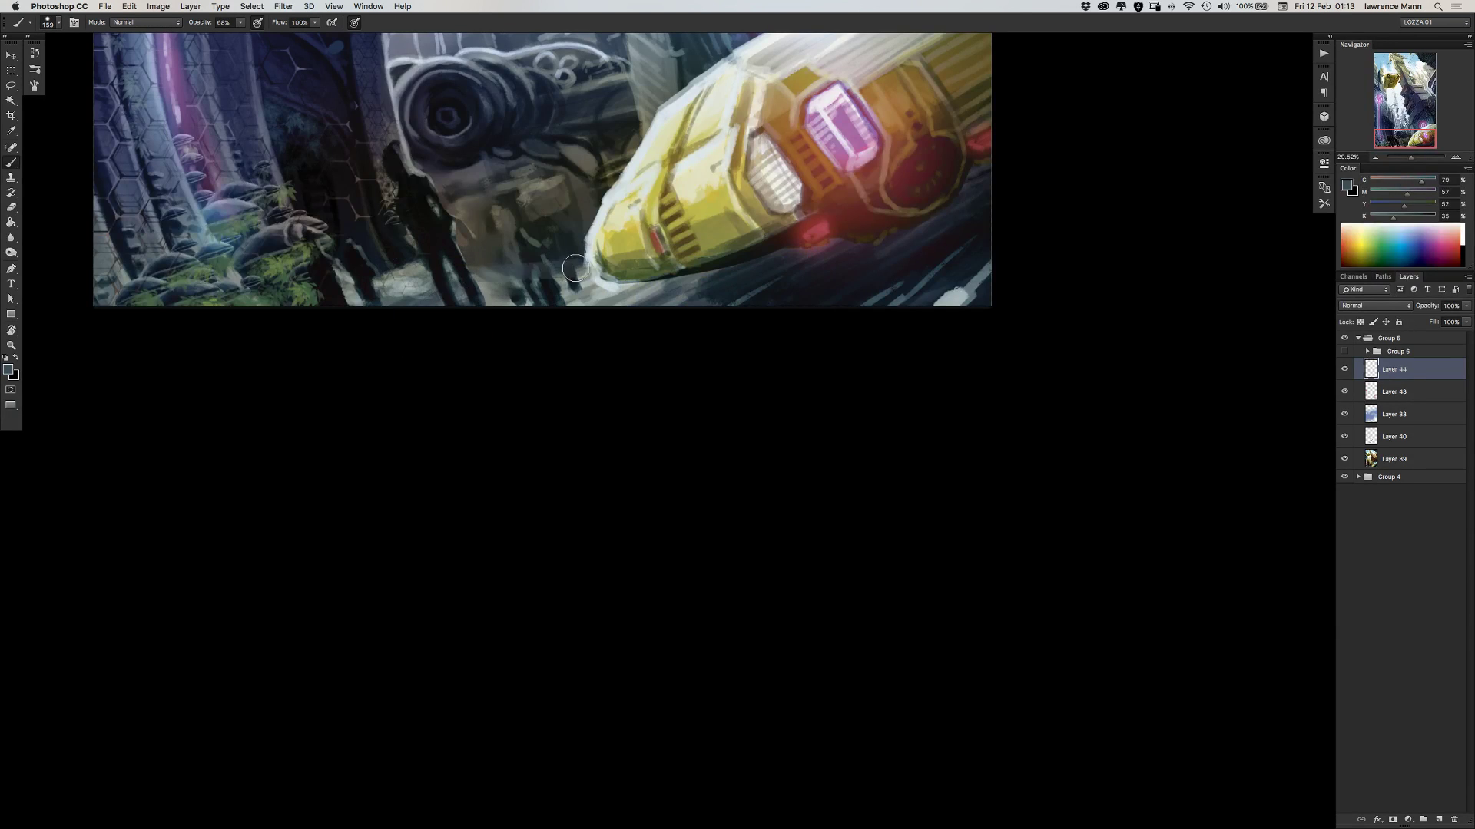
pyautogui.moveTo(542, 272); pyautogui.dragTo(497, 280)
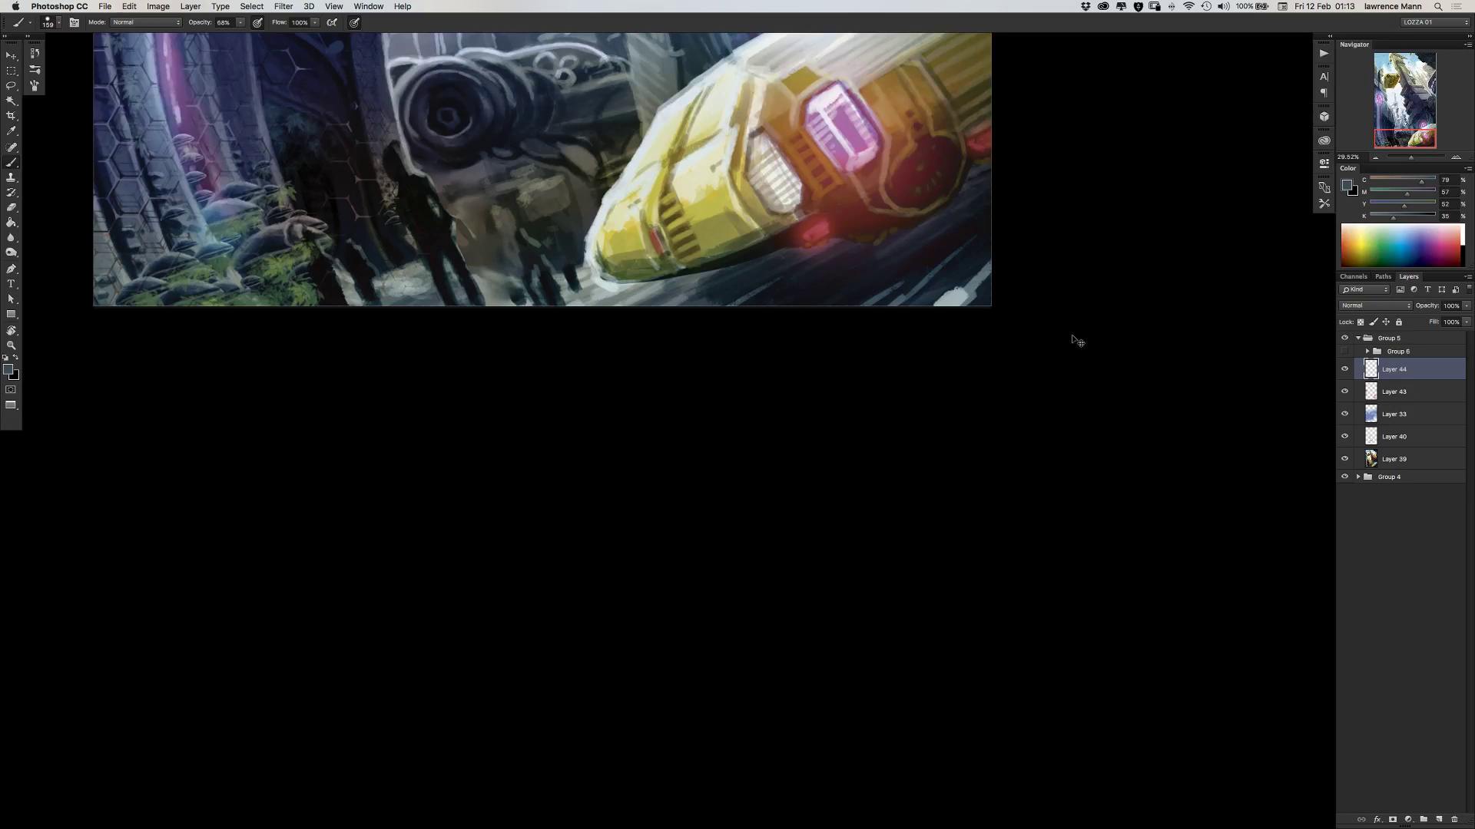
# - Hide Layers 43 and 33 and, on another new layer, paint sampled greys across the ground between the silhouetted figures and the yellow ship's nose
pyautogui.click(1438, 820)
pyautogui.click(1344, 415)
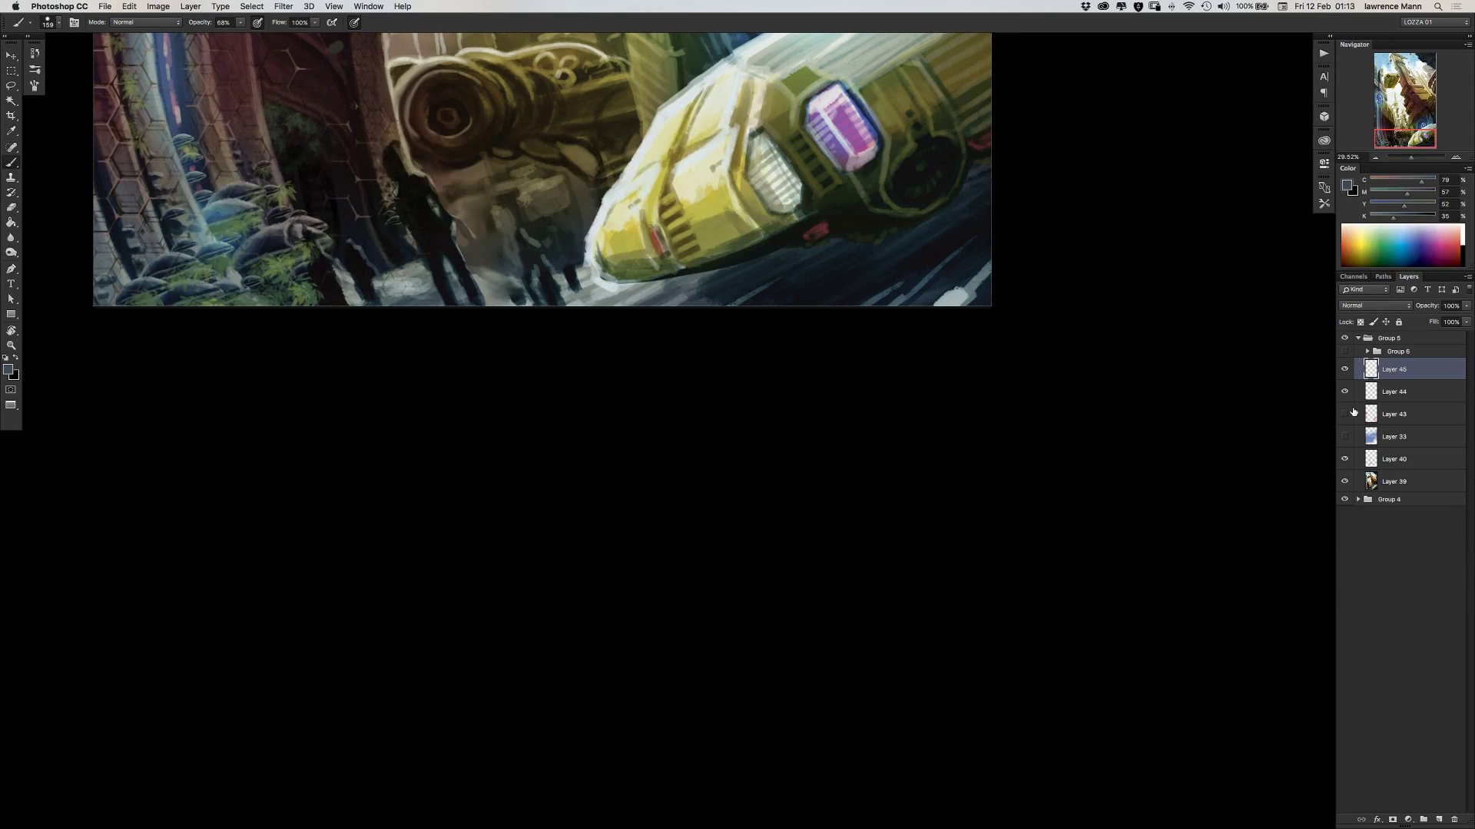
pyautogui.keyDown('alt'); pyautogui.click(484, 286); pyautogui.keyUp('alt')
pyautogui.moveTo(483, 286)
pyautogui.mouseDown()
pyautogui.moveTo(559, 259)
pyautogui.moveTo(472, 268)
pyautogui.moveTo(557, 281)
pyautogui.moveTo(502, 292)
pyautogui.moveTo(563, 294)
pyautogui.moveTo(523, 306)
pyautogui.moveTo(581, 284)
pyautogui.moveTo(497, 282)
pyautogui.moveTo(566, 254)
pyautogui.moveTo(481, 274)
pyautogui.moveTo(539, 270)
pyautogui.moveTo(601, 303)
pyautogui.moveTo(643, 302)
pyautogui.moveTo(605, 289)
pyautogui.moveTo(494, 309)
pyautogui.moveTo(555, 286)
pyautogui.moveTo(499, 290)
pyautogui.moveTo(580, 246)
pyautogui.moveTo(402, 303)
pyautogui.moveTo(535, 275)
pyautogui.moveTo(562, 253)
pyautogui.moveTo(463, 280)
pyautogui.moveTo(593, 223)
pyautogui.moveTo(492, 264)
pyautogui.moveTo(508, 263)
pyautogui.moveTo(570, 243)
pyautogui.moveTo(495, 254)
pyautogui.moveTo(543, 246)
pyautogui.moveTo(554, 253)
pyautogui.moveTo(534, 265)
pyautogui.moveTo(556, 270)
pyautogui.moveTo(521, 278)
pyautogui.moveTo(534, 299)
pyautogui.moveTo(571, 301)
pyautogui.moveTo(542, 305)
pyautogui.moveTo(566, 295)
pyautogui.moveTo(550, 278)
pyautogui.moveTo(598, 248)
pyautogui.moveTo(421, 300)
pyautogui.moveTo(539, 282)
pyautogui.moveTo(403, 288)
pyautogui.moveTo(549, 249)
pyautogui.moveTo(403, 293)
pyautogui.moveTo(567, 248)
pyautogui.moveTo(395, 289)
pyautogui.moveTo(525, 253)
pyautogui.moveTo(414, 285)
pyautogui.moveTo(482, 270)
pyautogui.moveTo(518, 297)
pyautogui.moveTo(558, 258)
pyautogui.moveTo(445, 277)
pyautogui.moveTo(519, 256)
pyautogui.moveTo(549, 280)
pyautogui.moveTo(588, 280)
pyautogui.moveTo(560, 242)
pyautogui.moveTo(643, 288)
pyautogui.mouseUp()
pyautogui.keyDown('alt'); pyautogui.click(642, 302); pyautogui.keyUp('alt')
pyautogui.keyDown('alt'); pyautogui.click(643, 286); pyautogui.keyUp('alt')
pyautogui.moveTo(618, 226)
pyautogui.mouseDown()
pyautogui.moveTo(410, 290)
pyautogui.moveTo(610, 216)
pyautogui.moveTo(390, 290)
pyautogui.moveTo(627, 205)
pyautogui.moveTo(405, 282)
pyautogui.moveTo(611, 216)
pyautogui.moveTo(425, 273)
pyautogui.moveTo(578, 228)
pyautogui.moveTo(472, 257)
pyautogui.moveTo(649, 187)
pyautogui.moveTo(413, 276)
pyautogui.moveTo(606, 206)
pyautogui.moveTo(444, 265)
pyautogui.moveTo(640, 213)
pyautogui.moveTo(505, 251)
pyautogui.moveTo(615, 208)
pyautogui.moveTo(488, 253)
pyautogui.moveTo(547, 231)
pyautogui.moveTo(514, 255)
pyautogui.moveTo(588, 240)
pyautogui.moveTo(537, 273)
pyautogui.moveTo(626, 255)
pyautogui.moveTo(574, 278)
pyautogui.moveTo(474, 299)
pyautogui.moveTo(577, 245)
pyautogui.moveTo(457, 275)
pyautogui.moveTo(621, 217)
pyautogui.moveTo(460, 279)
pyautogui.moveTo(584, 256)
pyautogui.moveTo(499, 295)
pyautogui.moveTo(537, 290)
pyautogui.moveTo(642, 255)
pyautogui.moveTo(575, 301)
pyautogui.moveTo(746, 250)
pyautogui.moveTo(581, 301)
pyautogui.moveTo(639, 299)
pyautogui.moveTo(580, 256)
pyautogui.mouseUp()
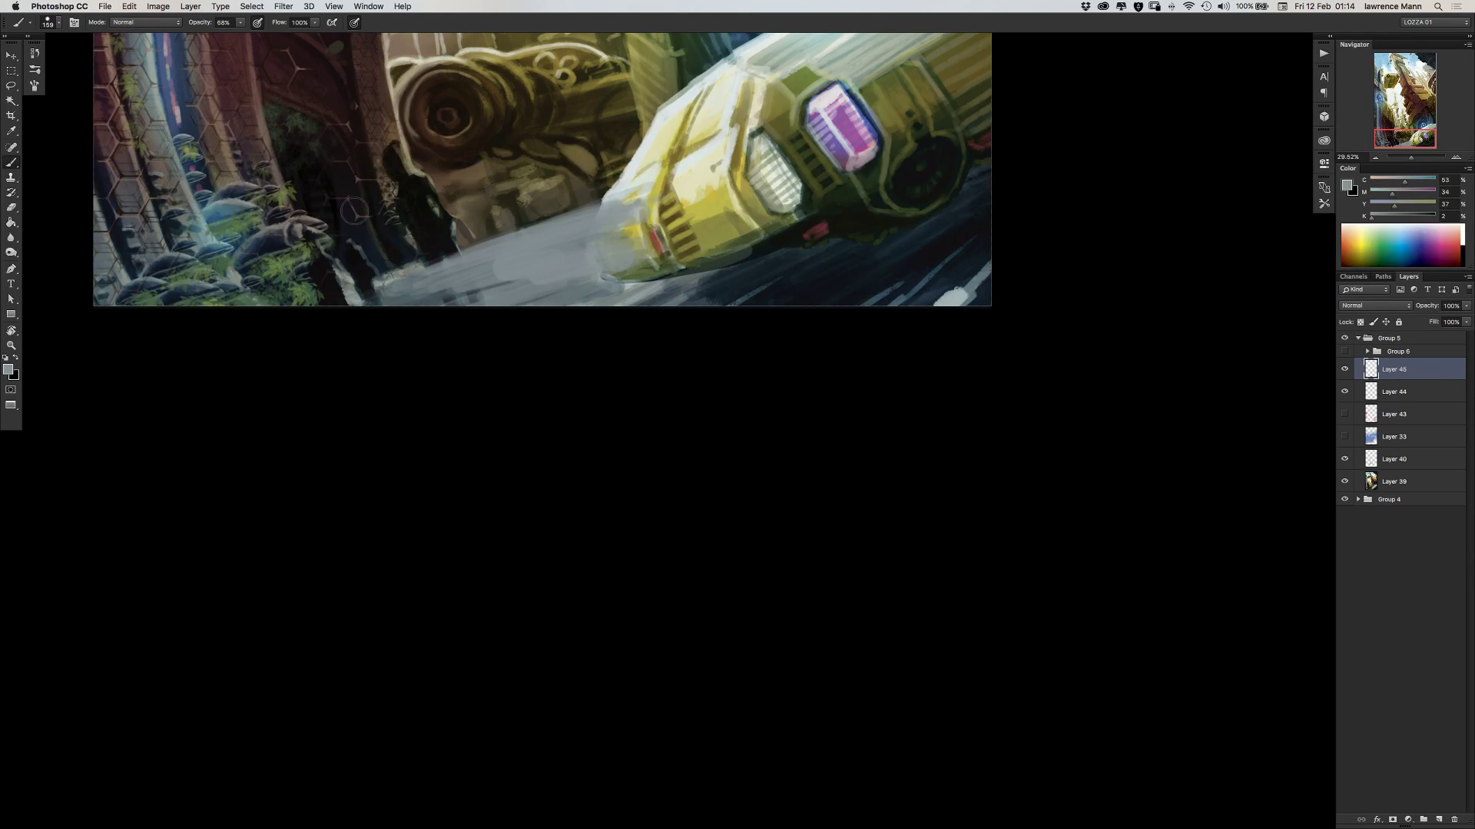
# - Set the eraser to 68 px and erase the grey paint covering the yellow ship's nose and the tall standing figure
pyautogui.click(11, 207)
pyautogui.rightClick(643, 245)
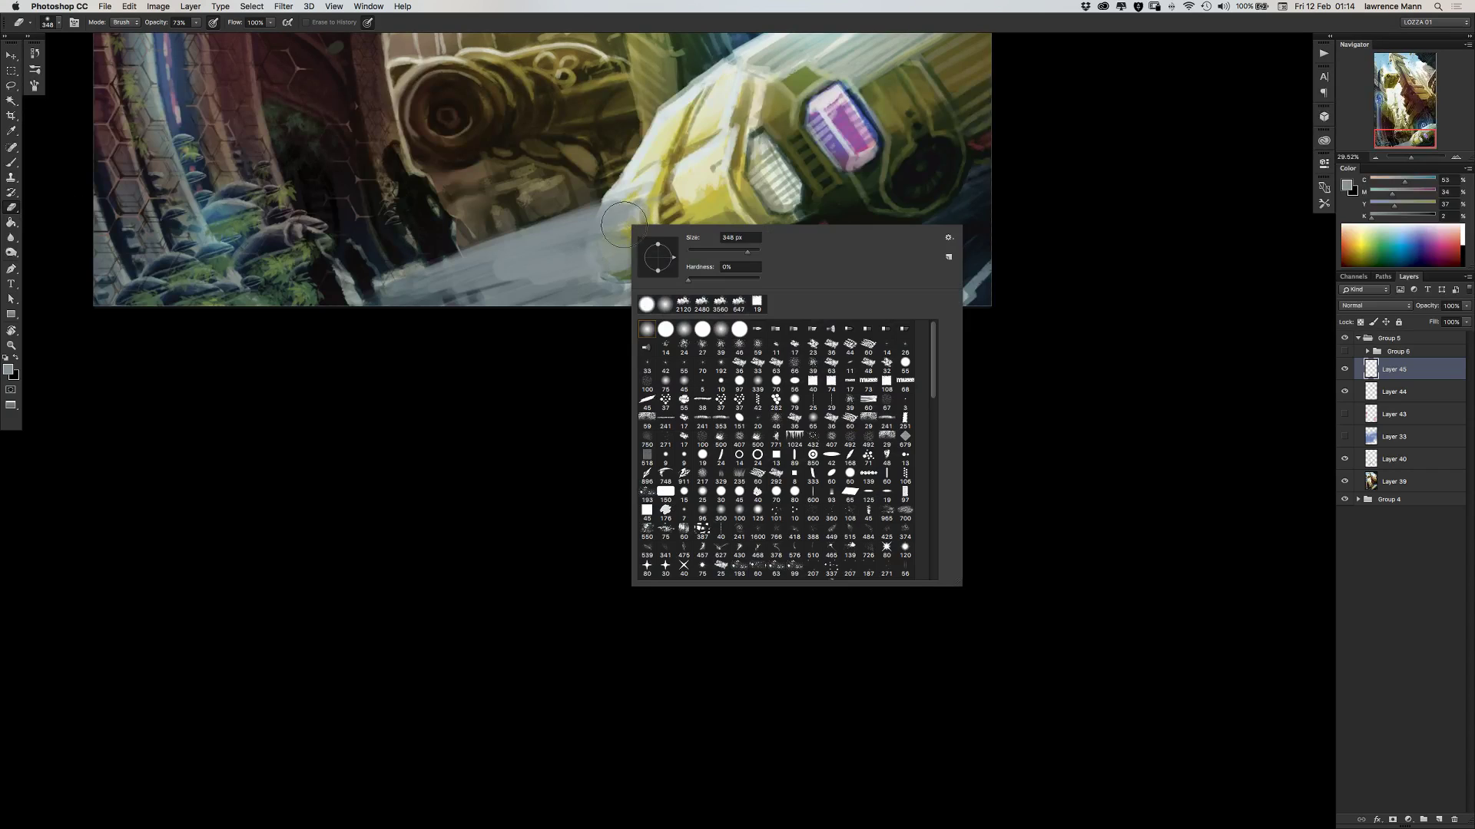
pyautogui.click(729, 271)
pyautogui.hotkey('shift', 'Tab')
pyautogui.write('68')
pyautogui.press('Return')
pyautogui.moveTo(595, 241)
pyautogui.mouseDown()
pyautogui.moveTo(607, 276)
pyautogui.moveTo(654, 281)
pyautogui.moveTo(617, 230)
pyautogui.moveTo(598, 258)
pyautogui.mouseUp()
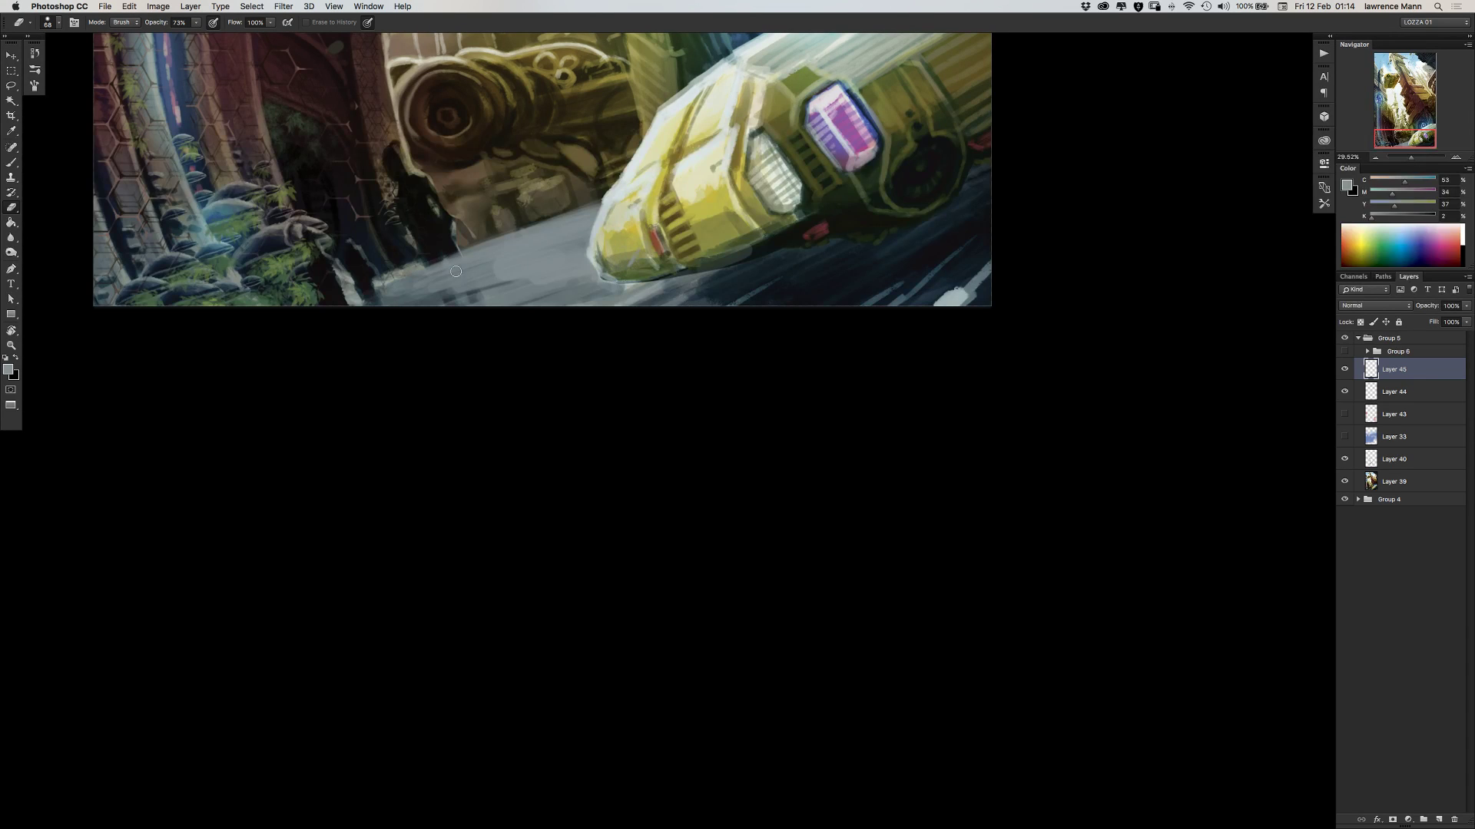
pyautogui.moveTo(454, 254)
pyautogui.mouseDown()
pyautogui.moveTo(480, 300)
pyautogui.moveTo(450, 245)
pyautogui.moveTo(441, 292)
pyautogui.moveTo(435, 250)
pyautogui.moveTo(443, 285)
pyautogui.mouseUp()
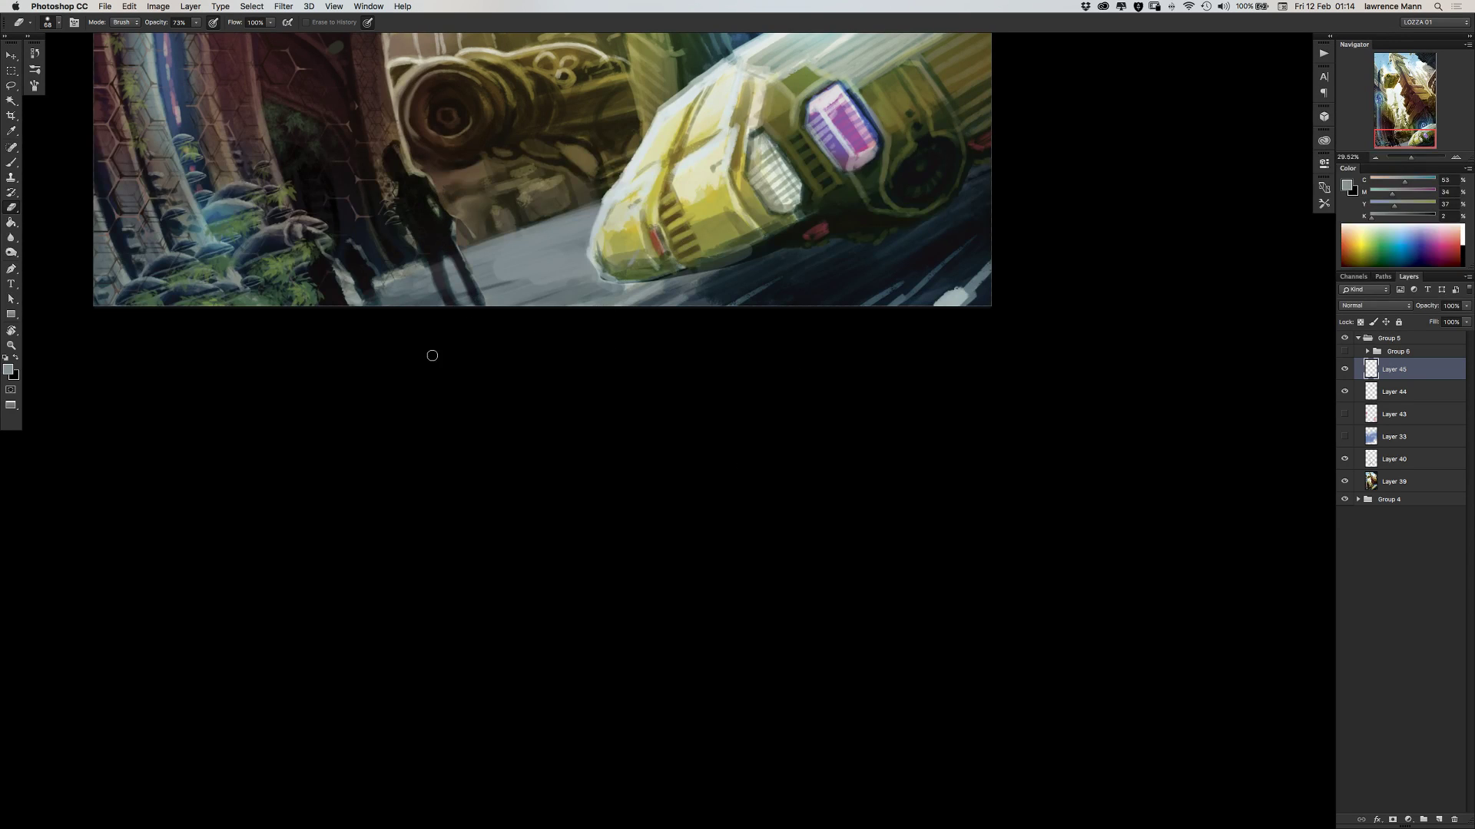
# - Move Layer 45 directly below Layer 33 and turn Layers 33 and 43 visible again
pyautogui.scroll(-3, 493, 400)
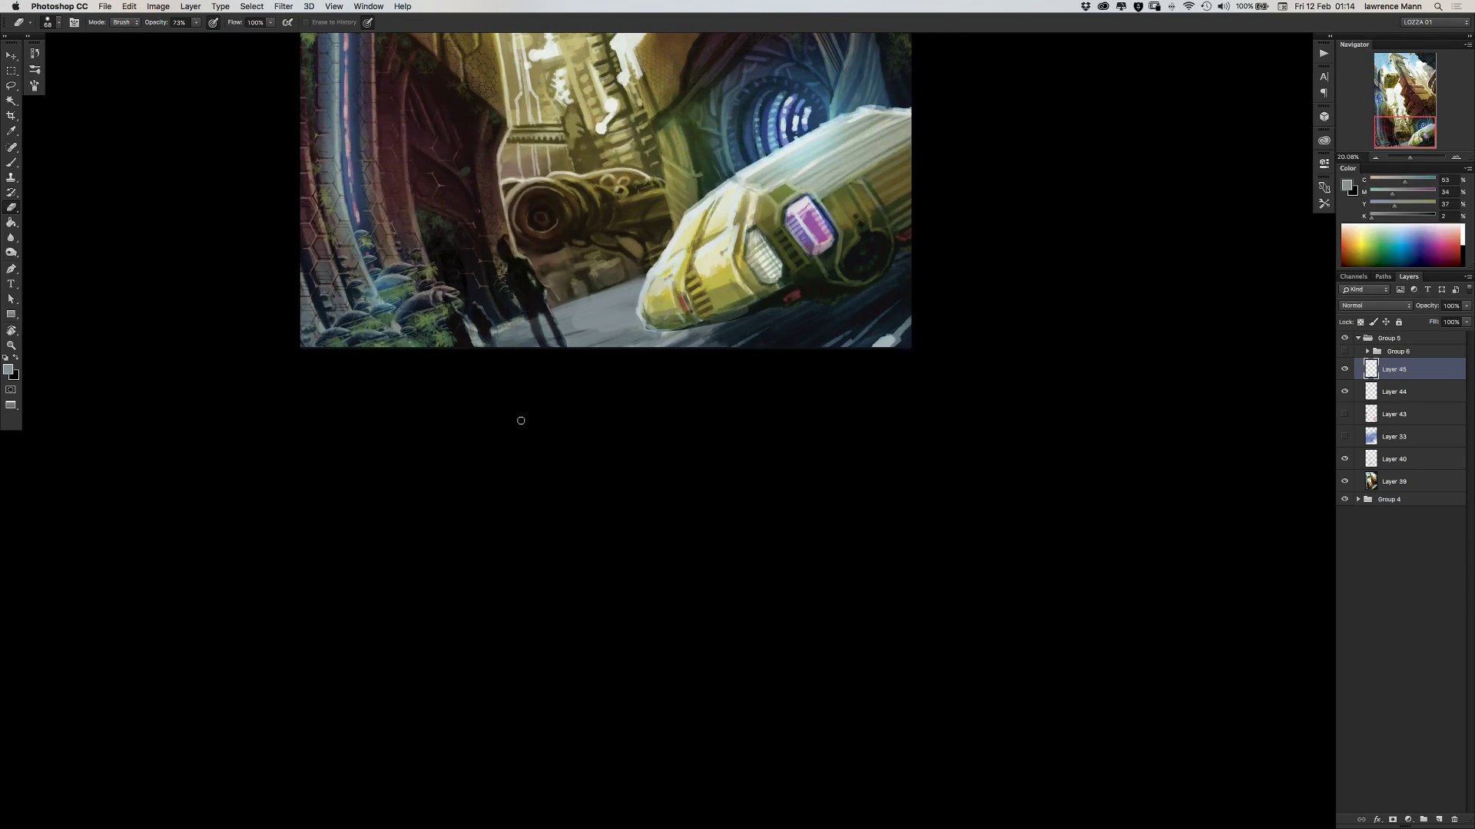
pyautogui.scroll(-1, 590, 451)
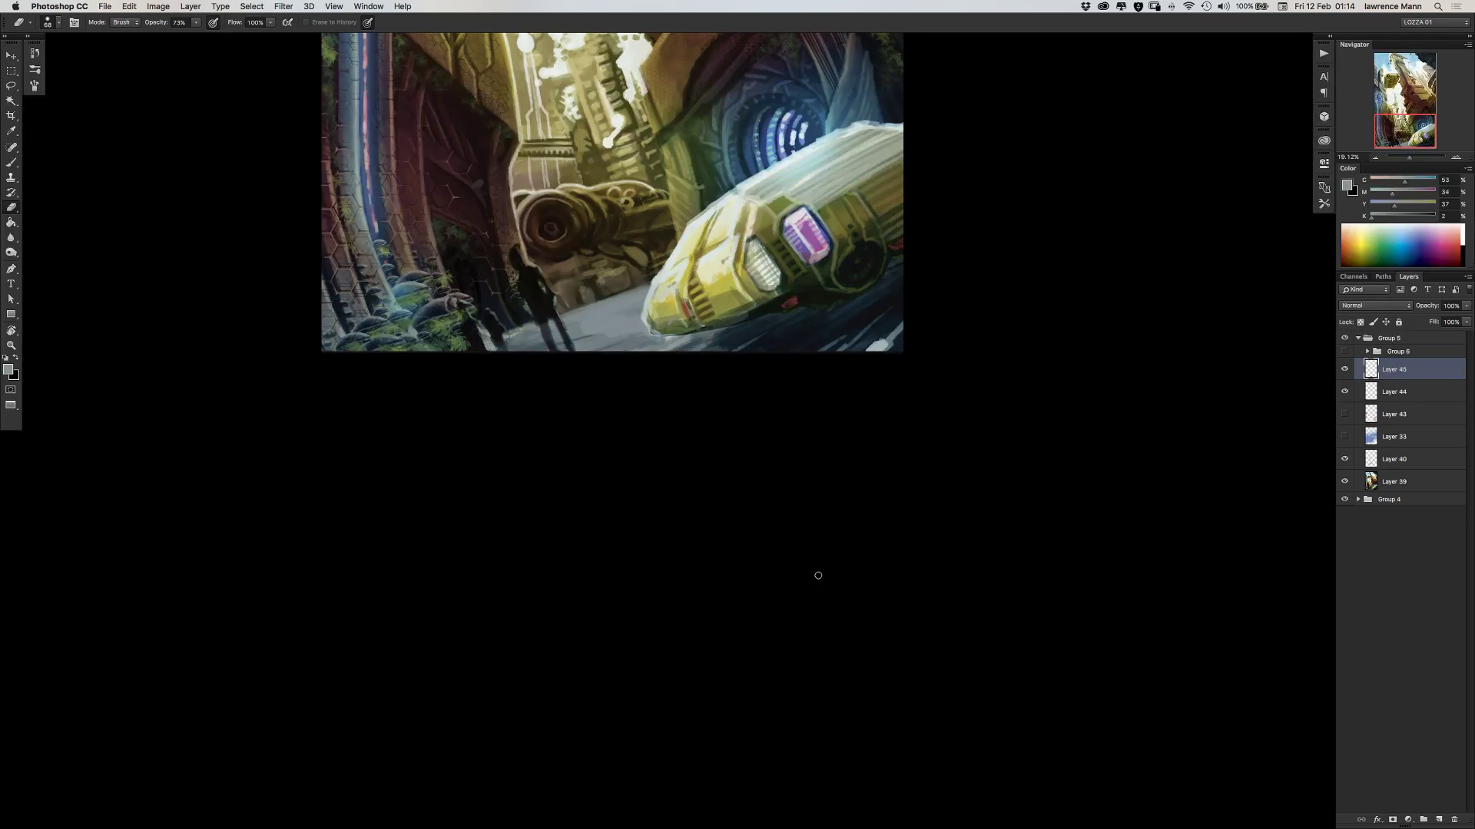
pyautogui.moveTo(1387, 381); pyautogui.dragTo(1367, 444)
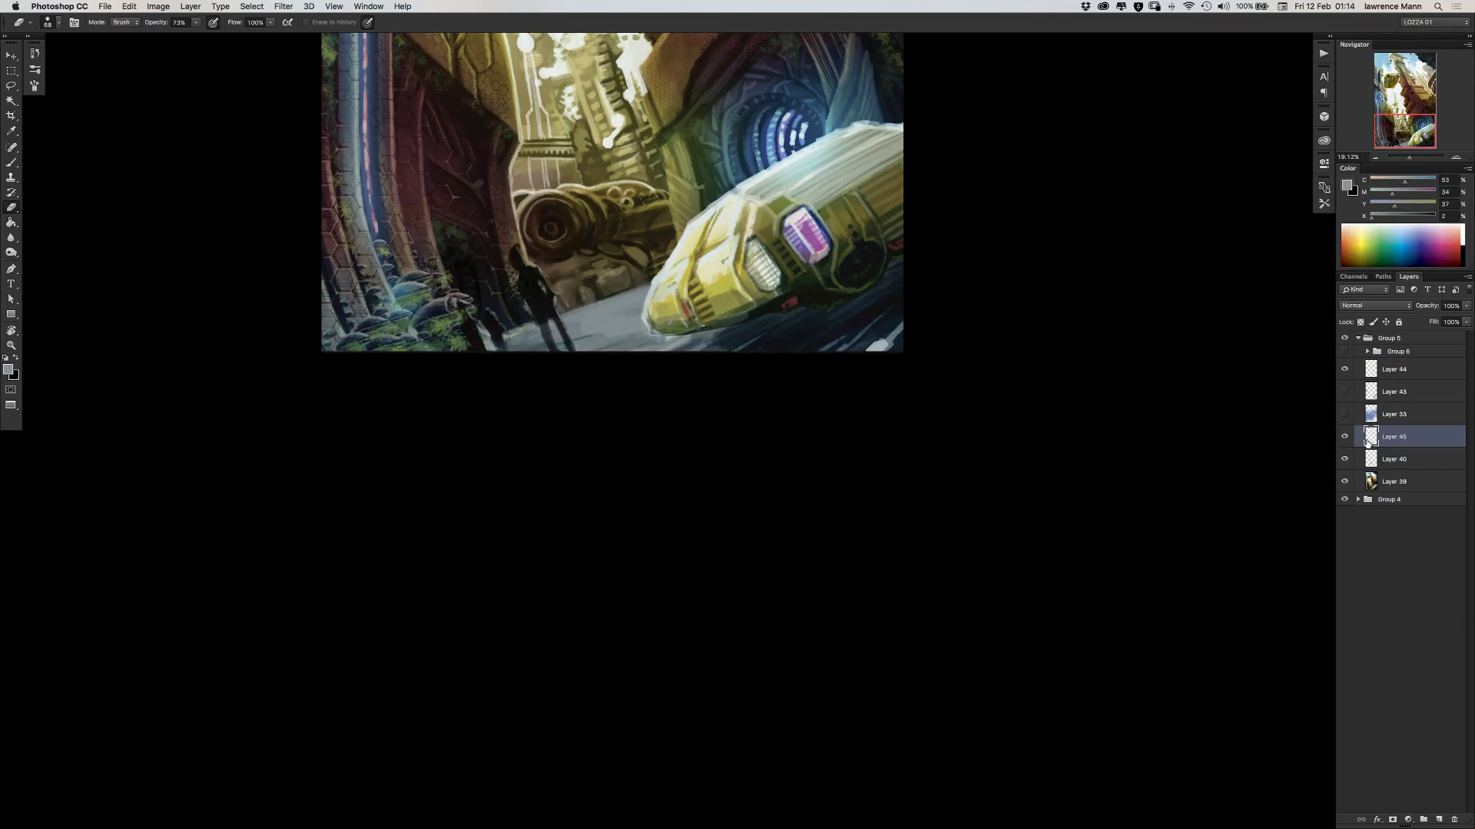
pyautogui.click(1345, 414)
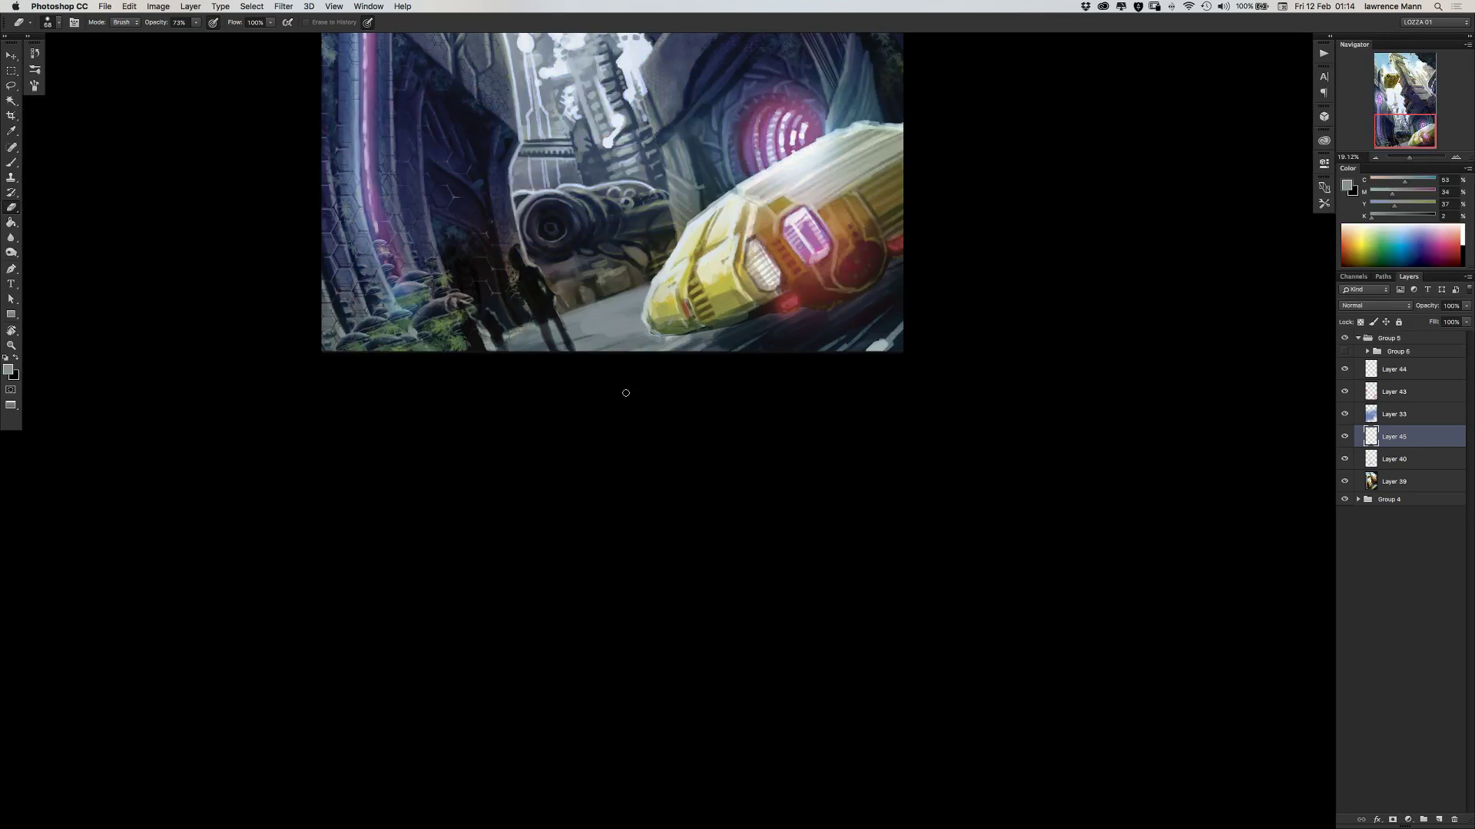
pyautogui.moveTo(539, 269); pyautogui.dragTo(570, 362)
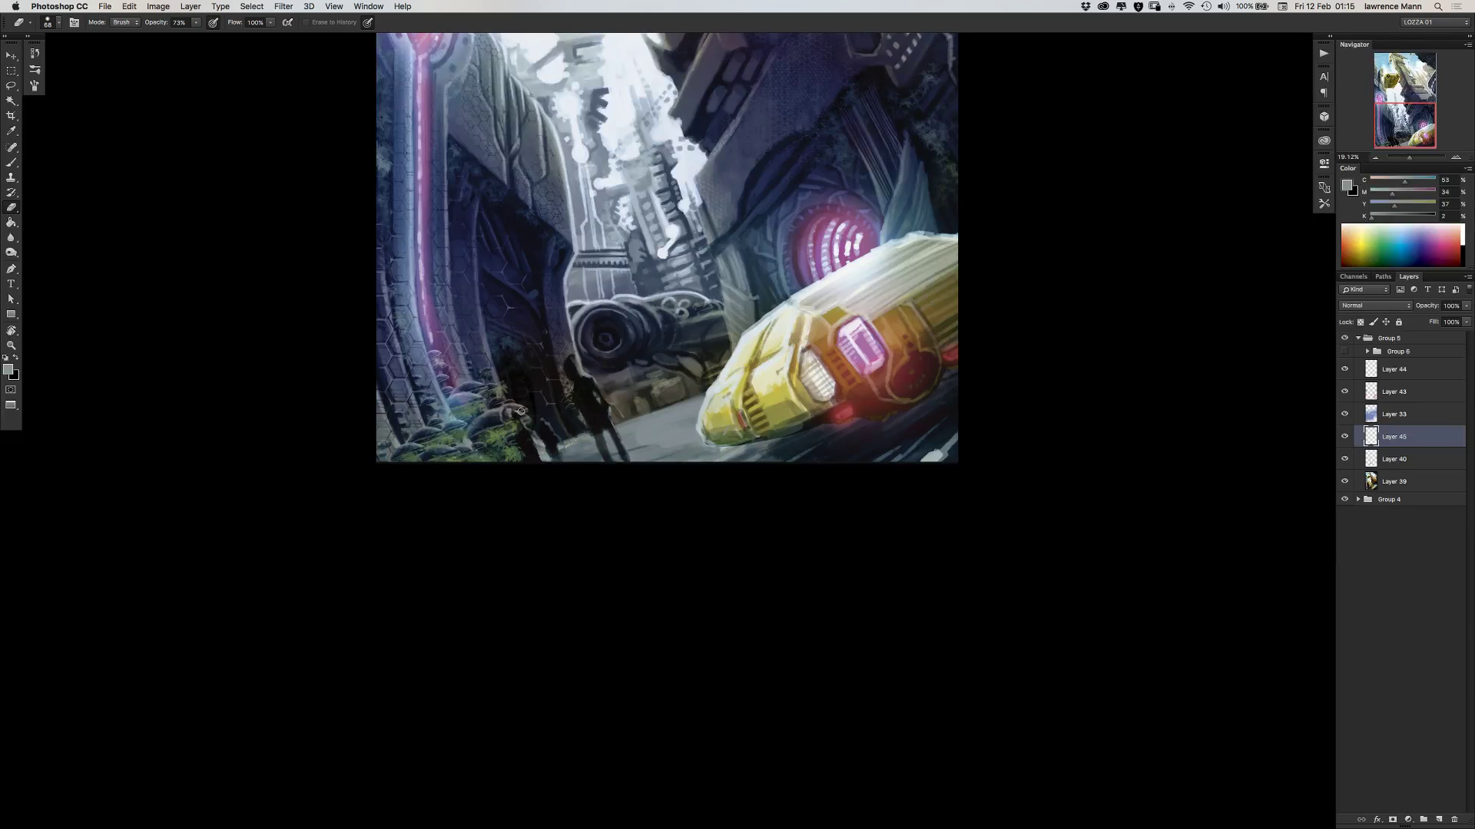
# - Hide Layers 33 and 43 and paint a sampled pale highlight along the right-hand building's inner edge with a 78 px brush at 80% hardness
pyautogui.click(1345, 414)
pyautogui.click(11, 162)
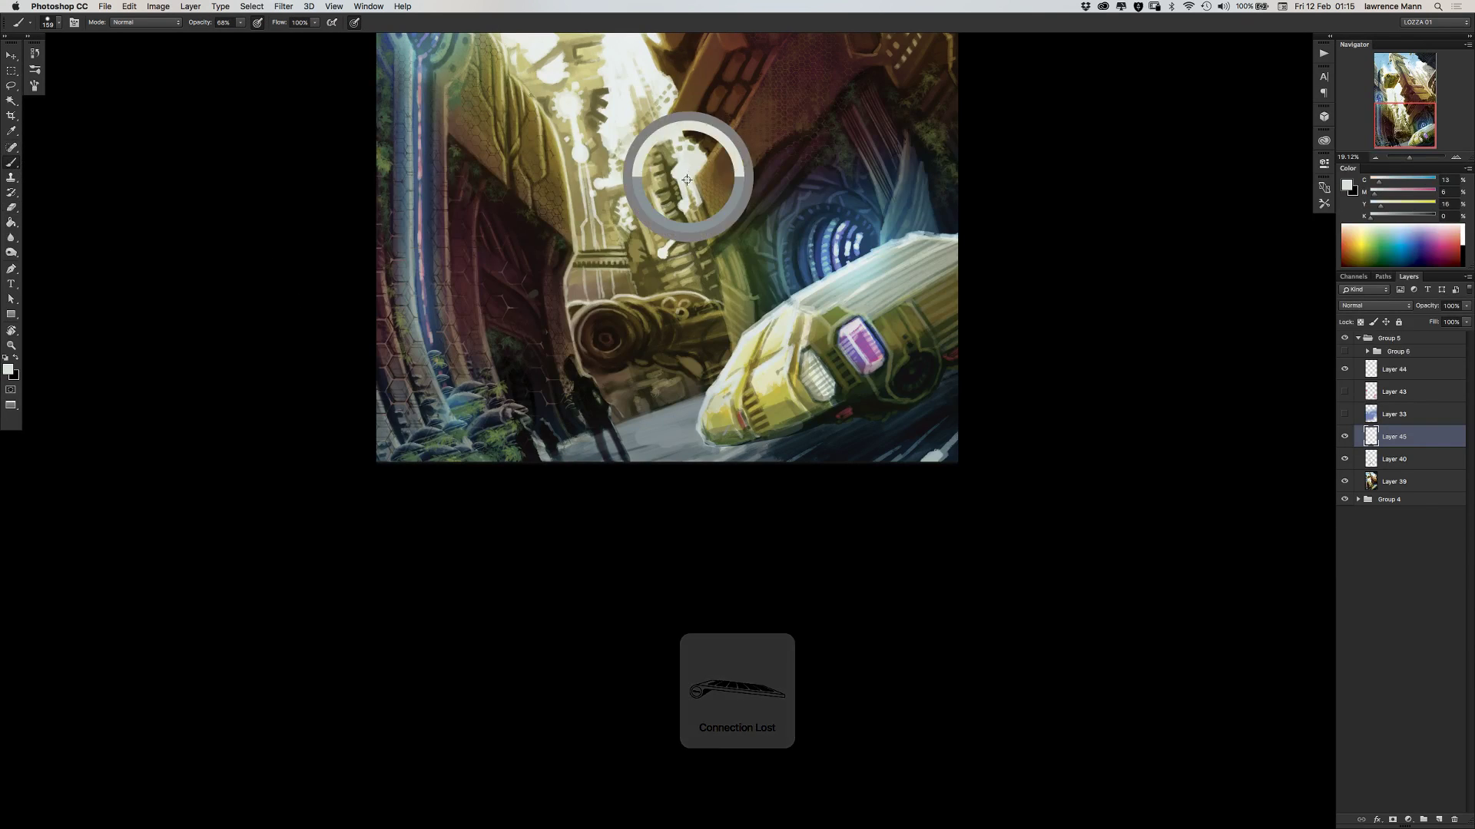
pyautogui.rightClick(707, 304)
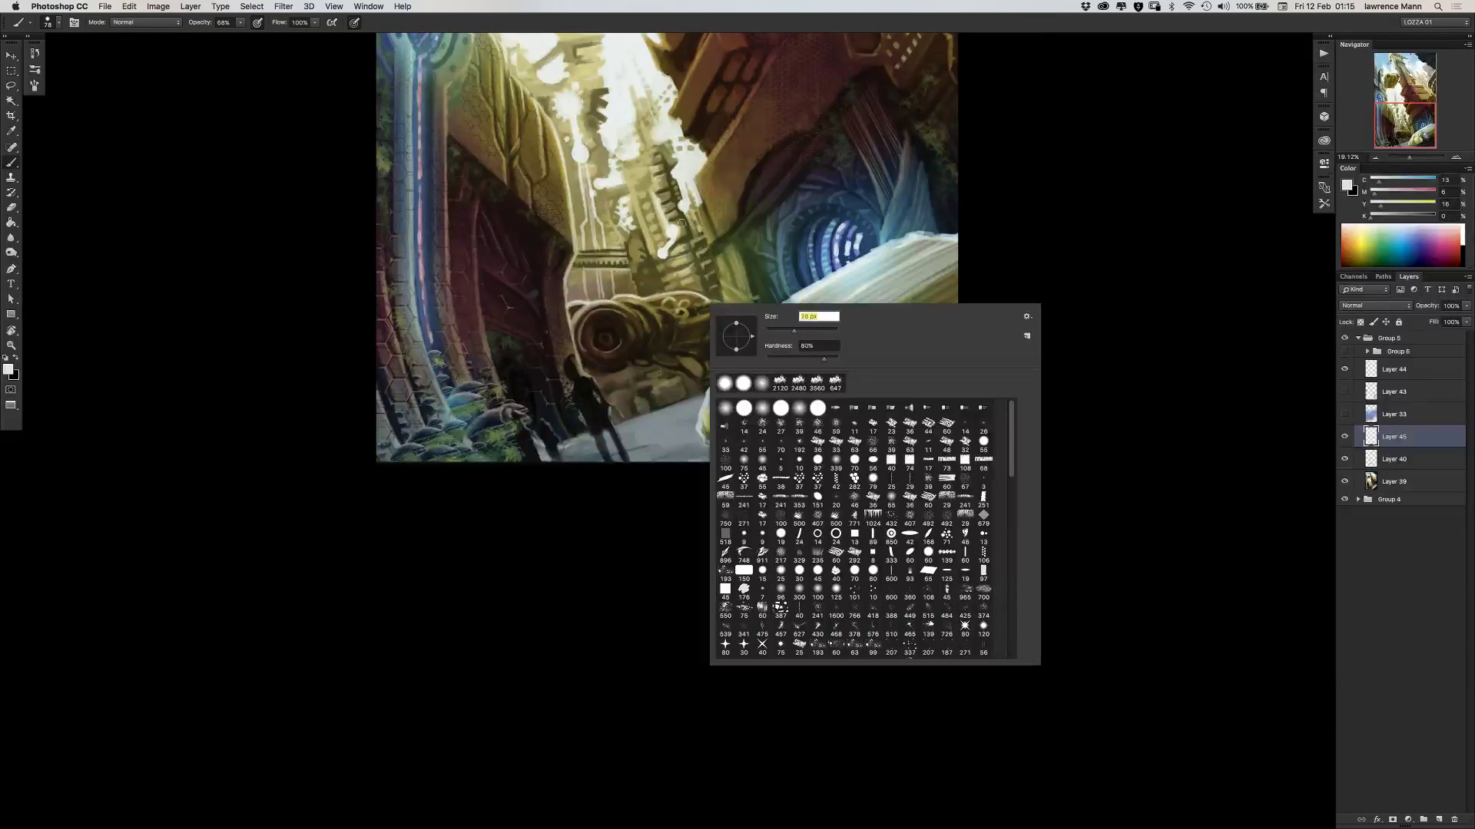
pyautogui.click(692, 198)
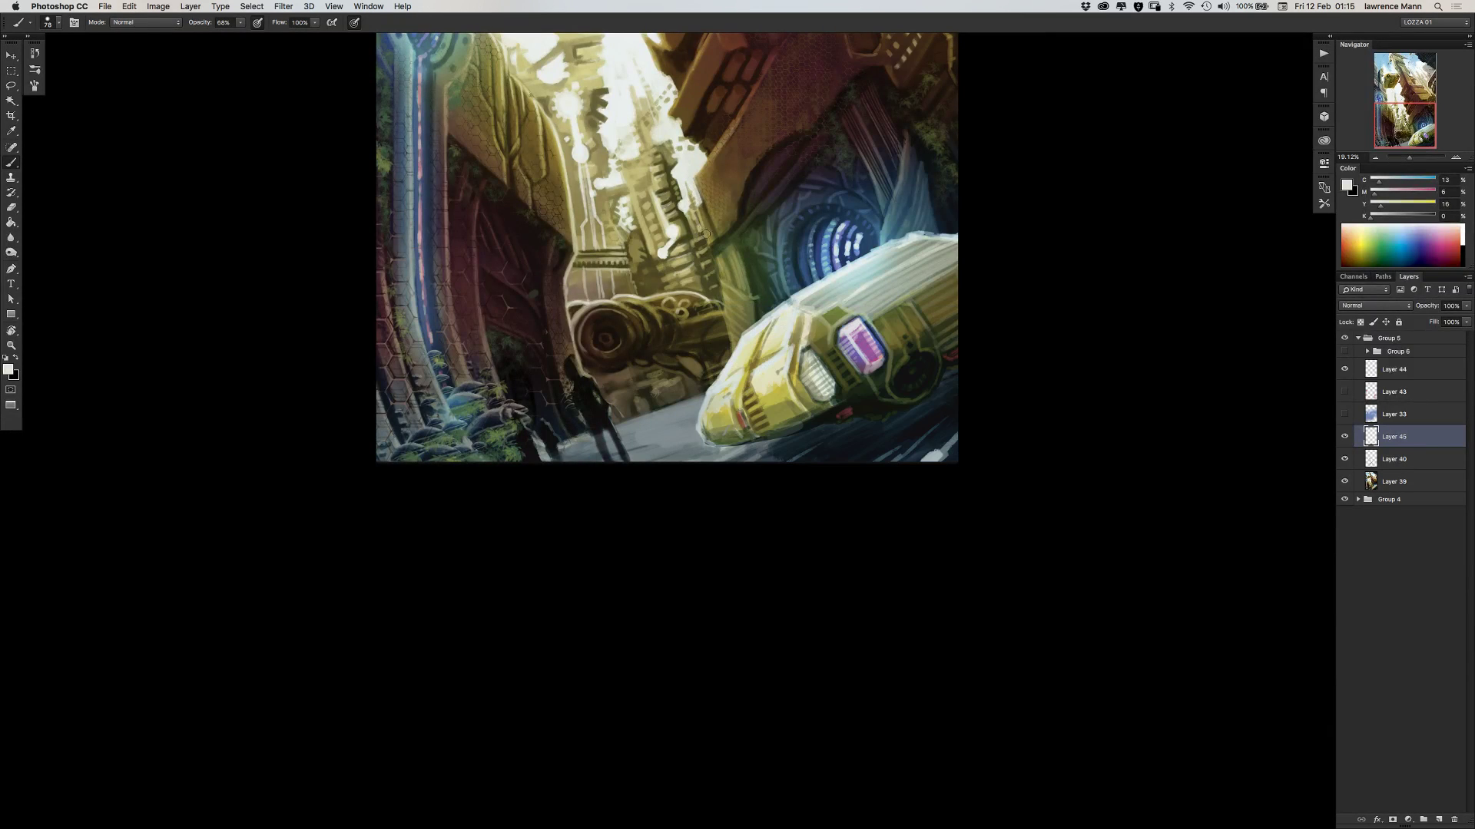
pyautogui.moveTo(705, 233); pyautogui.dragTo(701, 226)
# - Paint pale highlights with a 51 px brush on the rims, upper details and lower fins of the large round engine in the background
pyautogui.rightClick(692, 267)
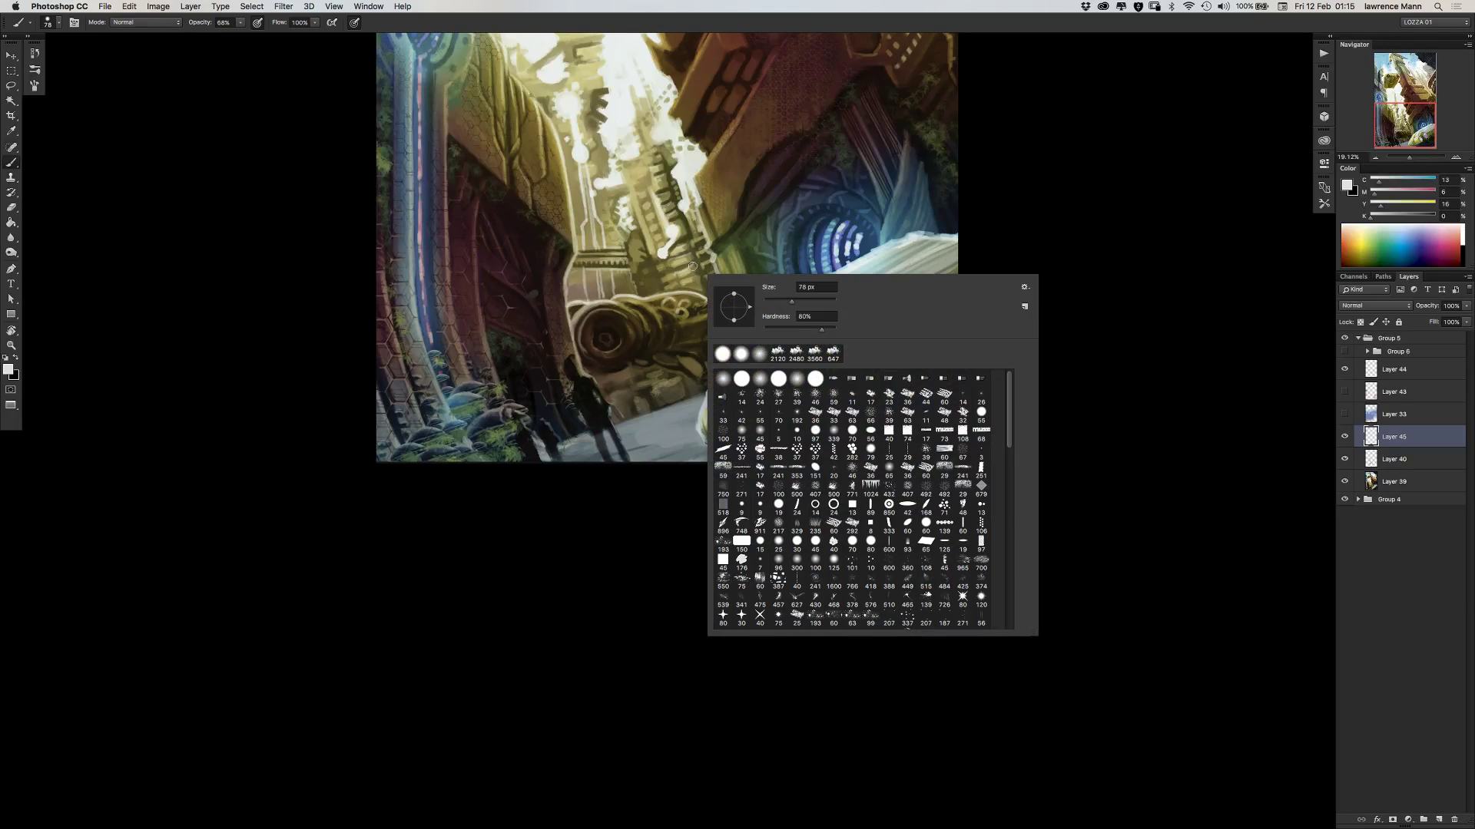
pyautogui.moveTo(781, 302); pyautogui.dragTo(777, 302)
pyautogui.click(713, 260)
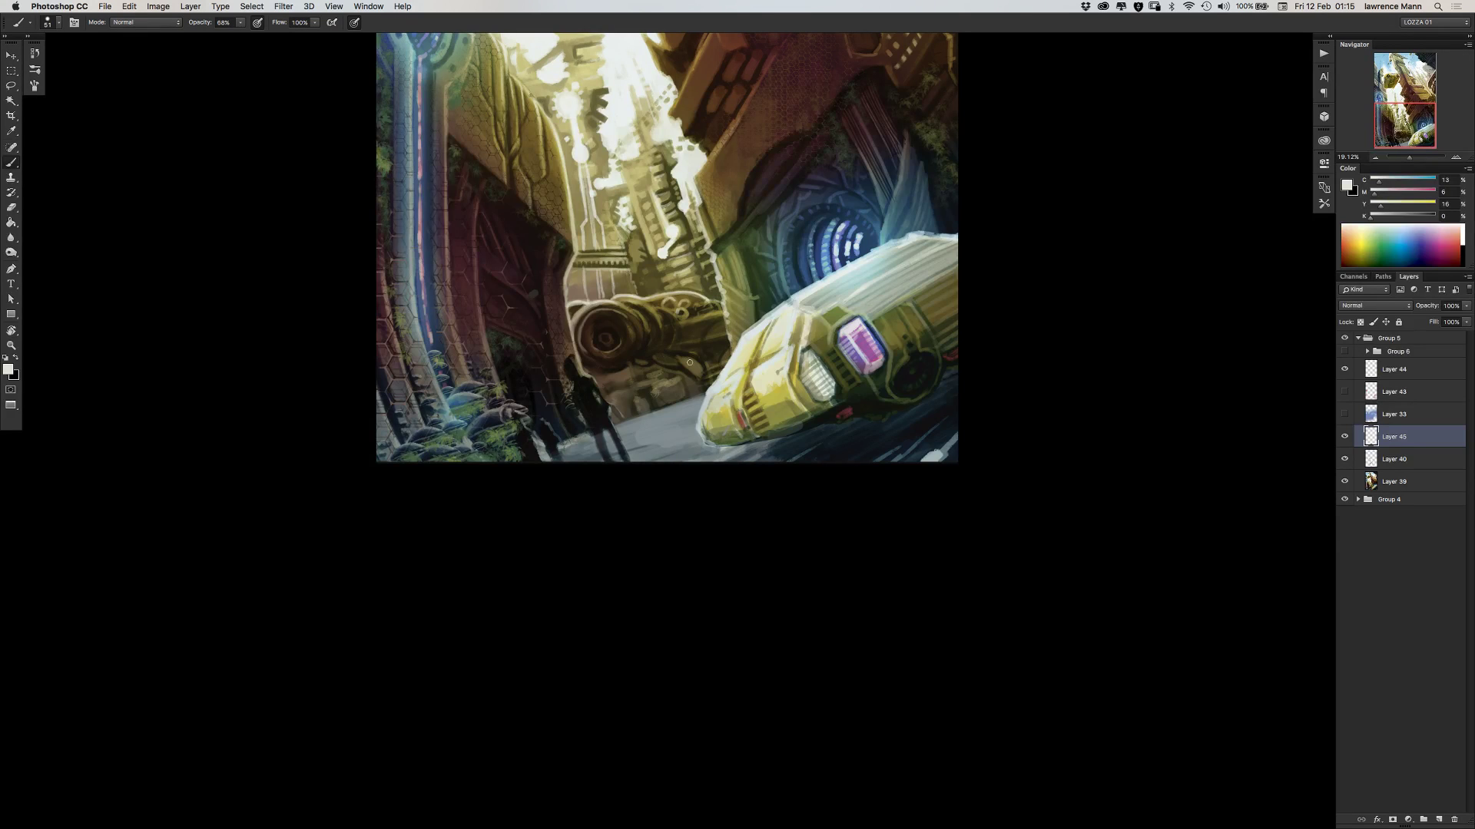
pyautogui.scroll(6, 661, 359)
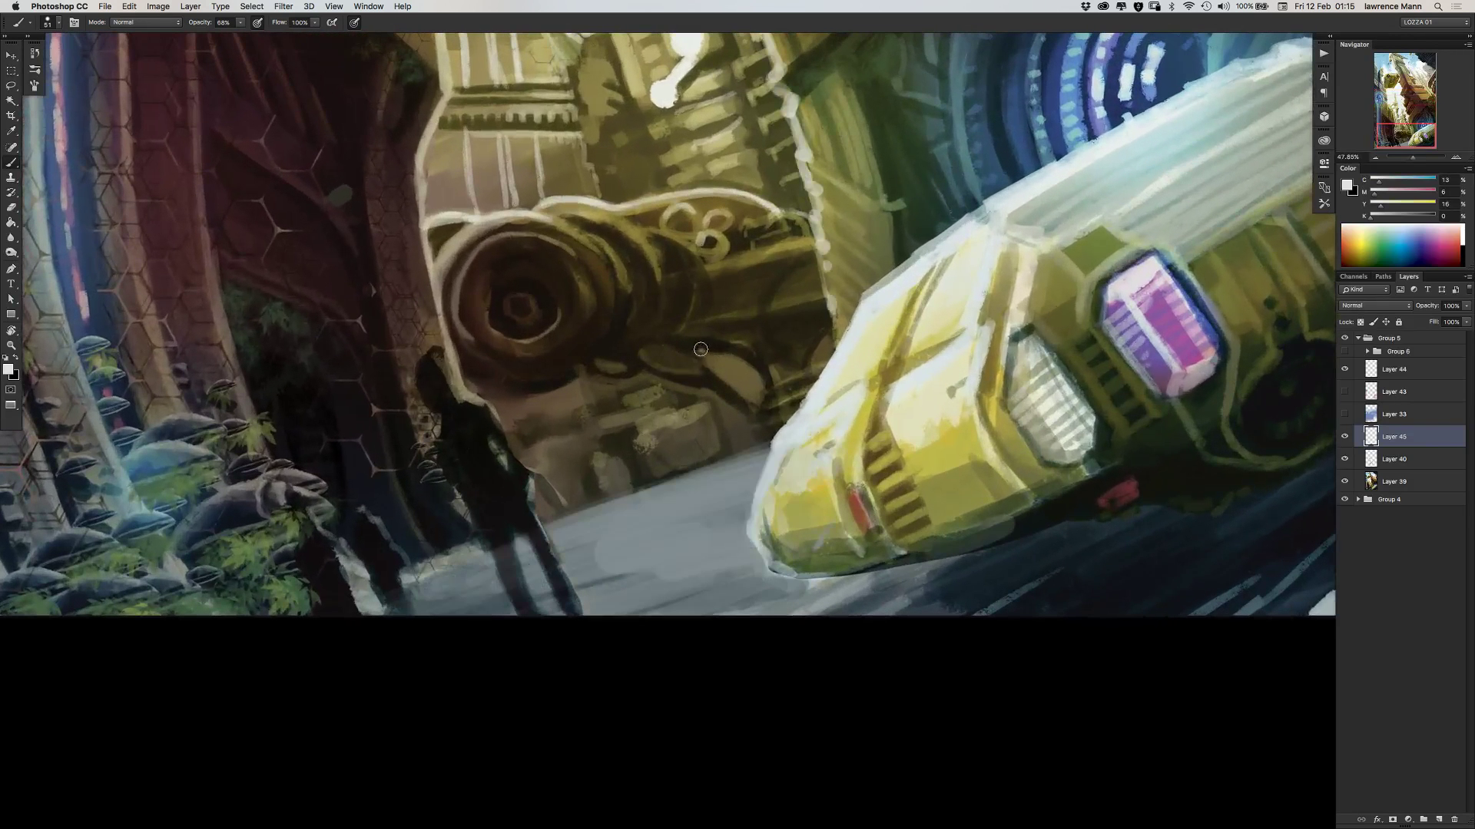
pyautogui.moveTo(698, 351)
pyautogui.mouseDown()
pyautogui.moveTo(736, 353)
pyautogui.moveTo(772, 388)
pyautogui.moveTo(761, 375)
pyautogui.moveTo(716, 382)
pyautogui.moveTo(696, 352)
pyautogui.moveTo(751, 404)
pyautogui.mouseUp()
pyautogui.moveTo(646, 350)
pyautogui.mouseDown()
pyautogui.moveTo(692, 365)
pyautogui.moveTo(640, 350)
pyautogui.moveTo(675, 368)
pyautogui.moveTo(622, 370)
pyautogui.mouseUp()
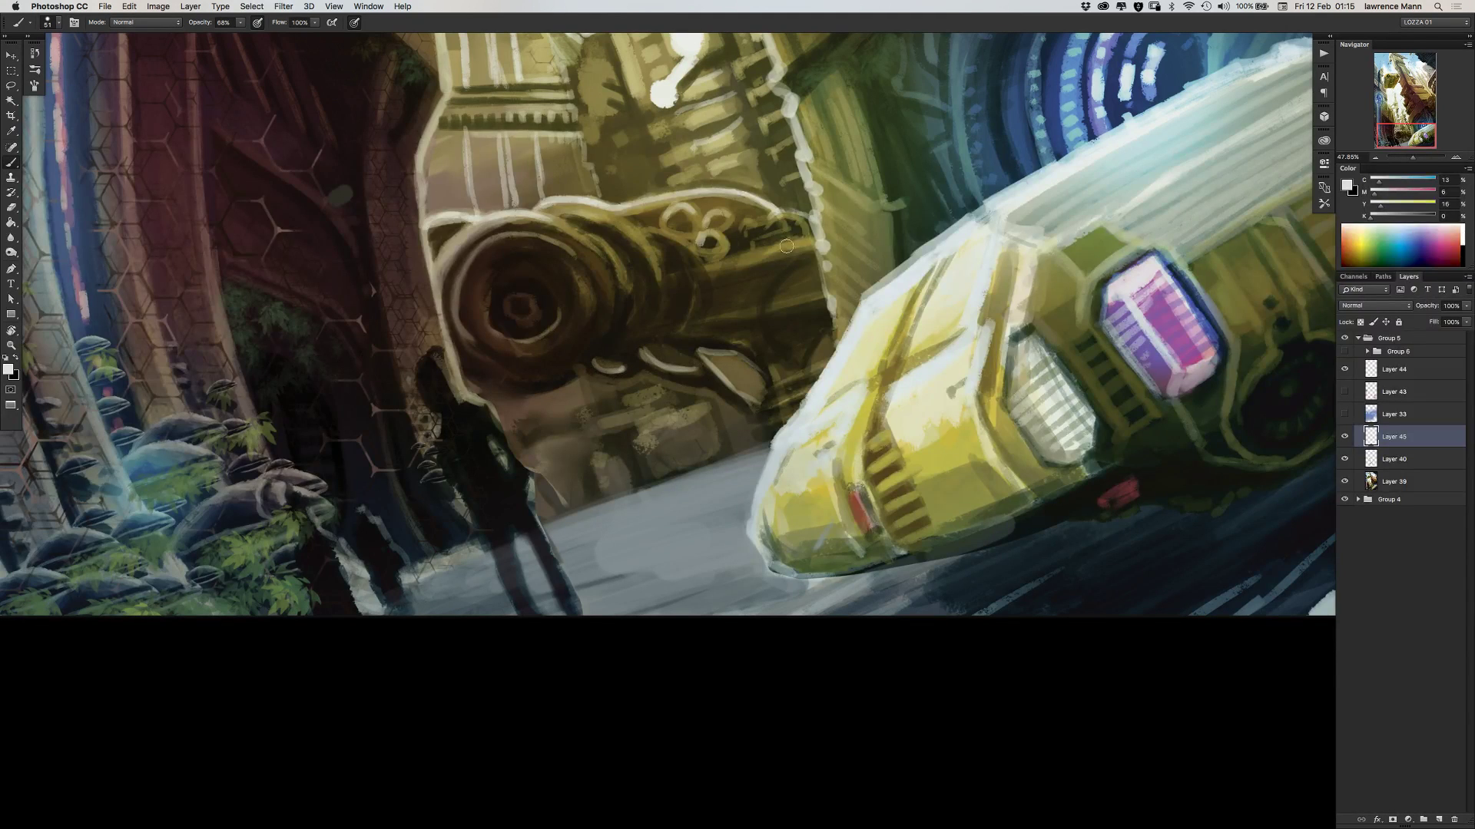
pyautogui.moveTo(776, 210); pyautogui.dragTo(812, 226)
pyautogui.moveTo(587, 206)
pyautogui.mouseDown()
pyautogui.moveTo(646, 253)
pyautogui.moveTo(572, 201)
pyautogui.moveTo(637, 236)
pyautogui.moveTo(586, 247)
pyautogui.moveTo(522, 212)
pyautogui.moveTo(614, 262)
pyautogui.moveTo(594, 237)
pyautogui.moveTo(530, 214)
pyautogui.moveTo(613, 256)
pyautogui.moveTo(524, 212)
pyautogui.moveTo(591, 230)
pyautogui.moveTo(513, 213)
pyautogui.moveTo(456, 241)
pyautogui.moveTo(503, 211)
pyautogui.moveTo(444, 247)
pyautogui.moveTo(550, 204)
pyautogui.moveTo(495, 209)
pyautogui.mouseUp()
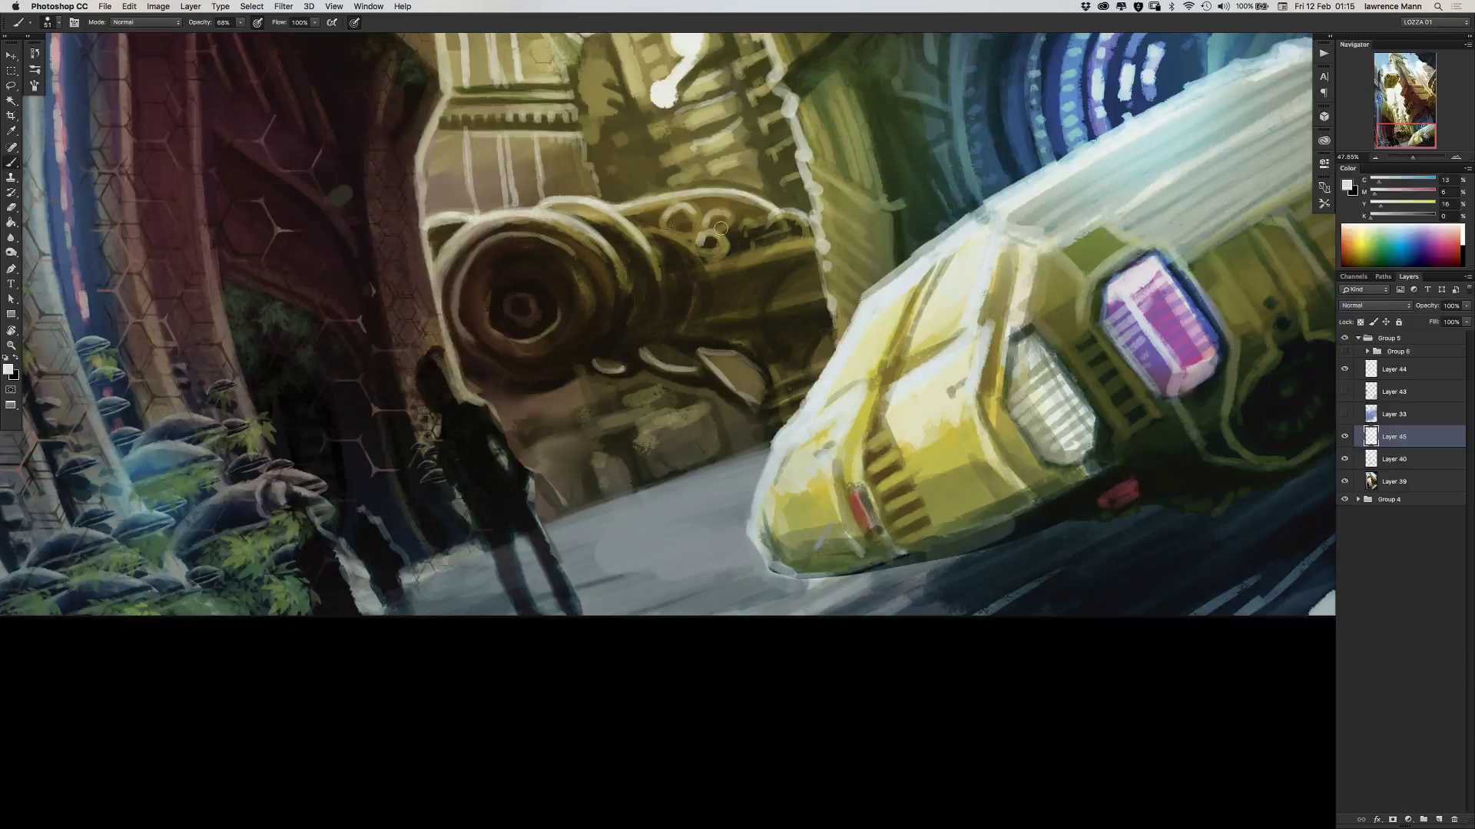
pyautogui.moveTo(774, 214)
pyautogui.mouseDown()
pyautogui.moveTo(745, 217)
pyautogui.moveTo(759, 226)
pyautogui.mouseUp()
pyautogui.scroll(1, 550, 371)
pyautogui.scroll(1, 550, 371)
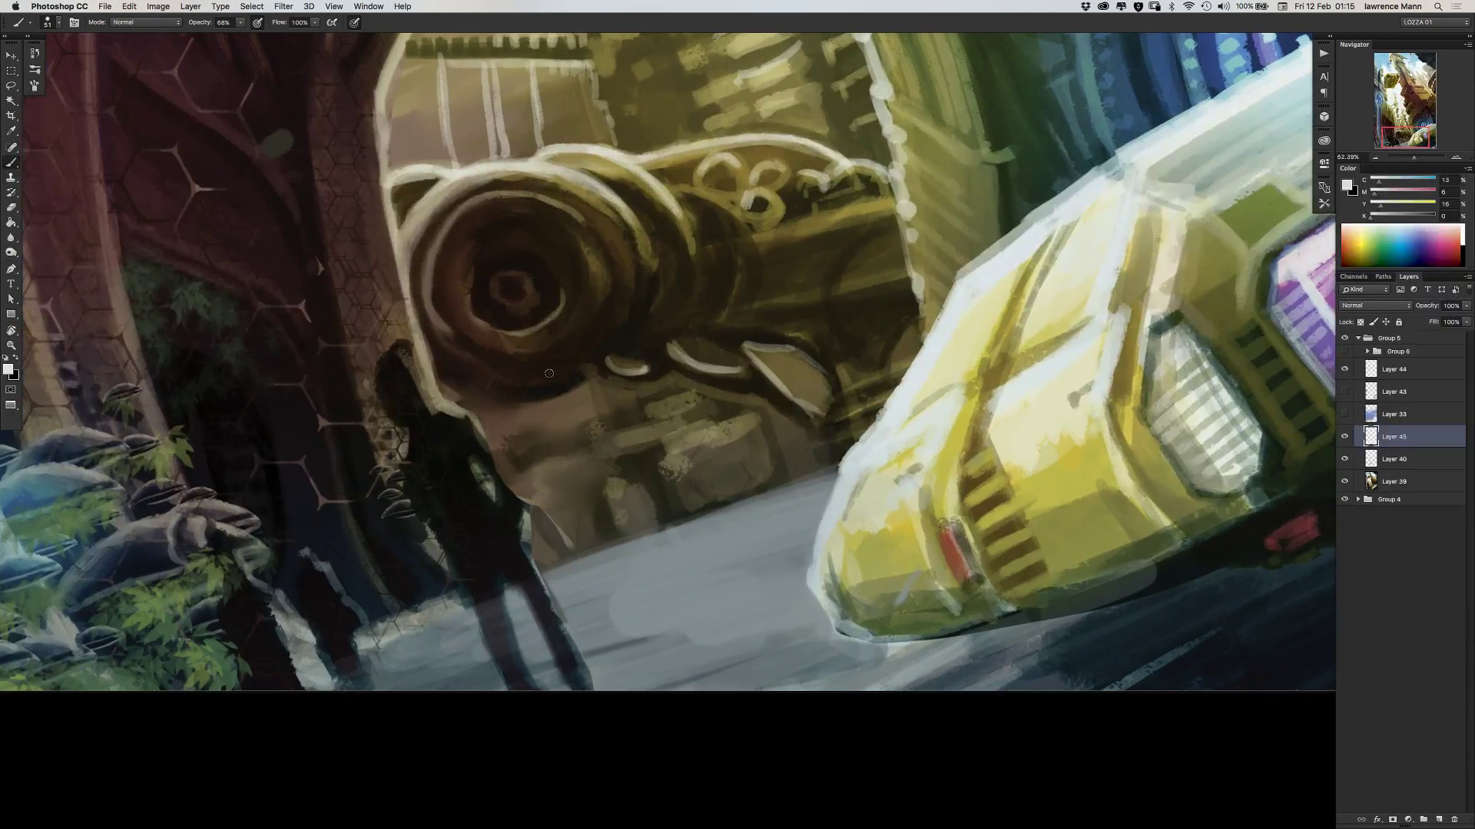
pyautogui.scroll(-4, 549, 373)
pyautogui.scroll(-1, 551, 377)
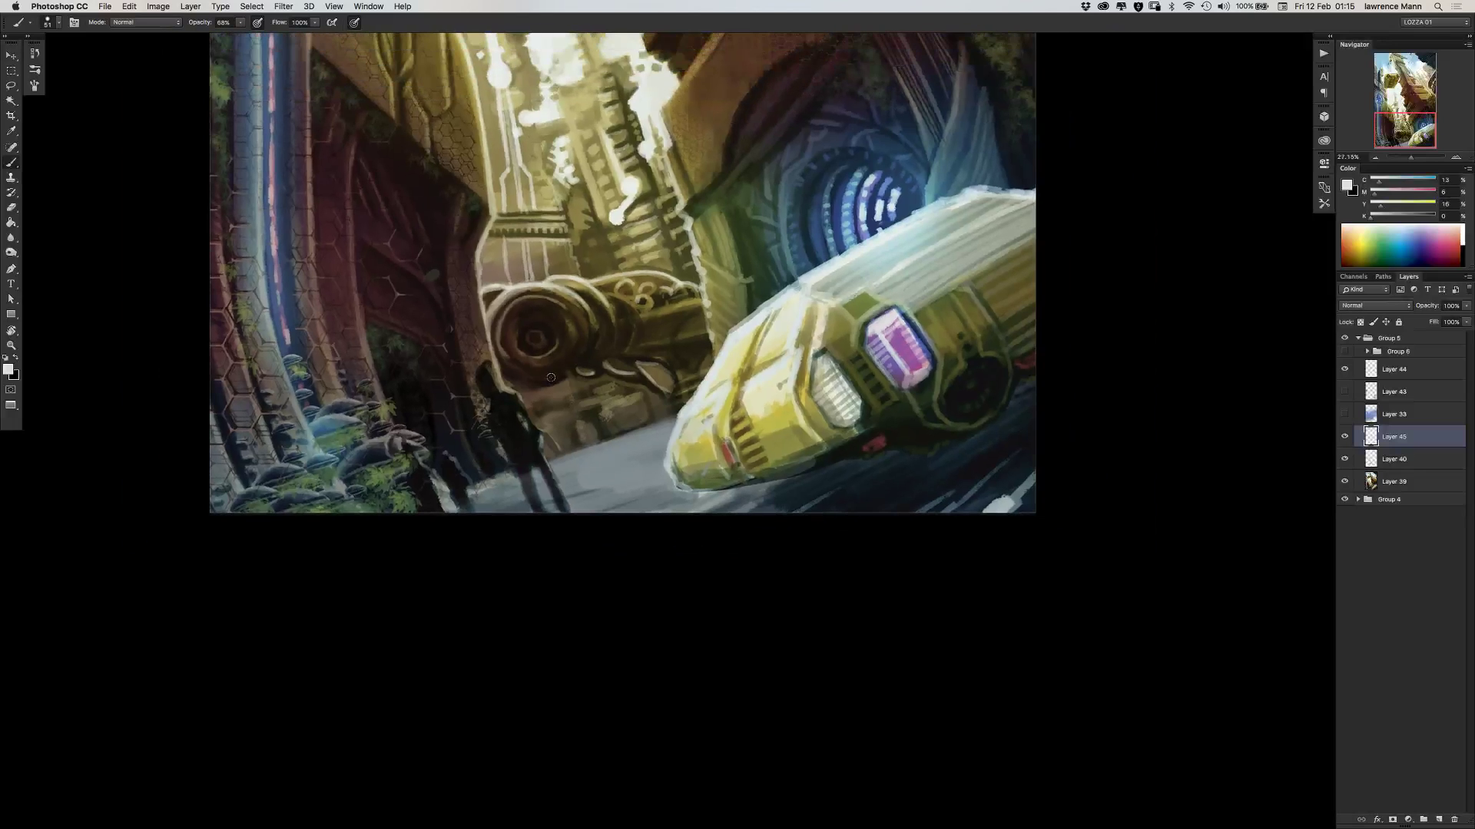
pyautogui.moveTo(620, 350); pyautogui.dragTo(704, 441)
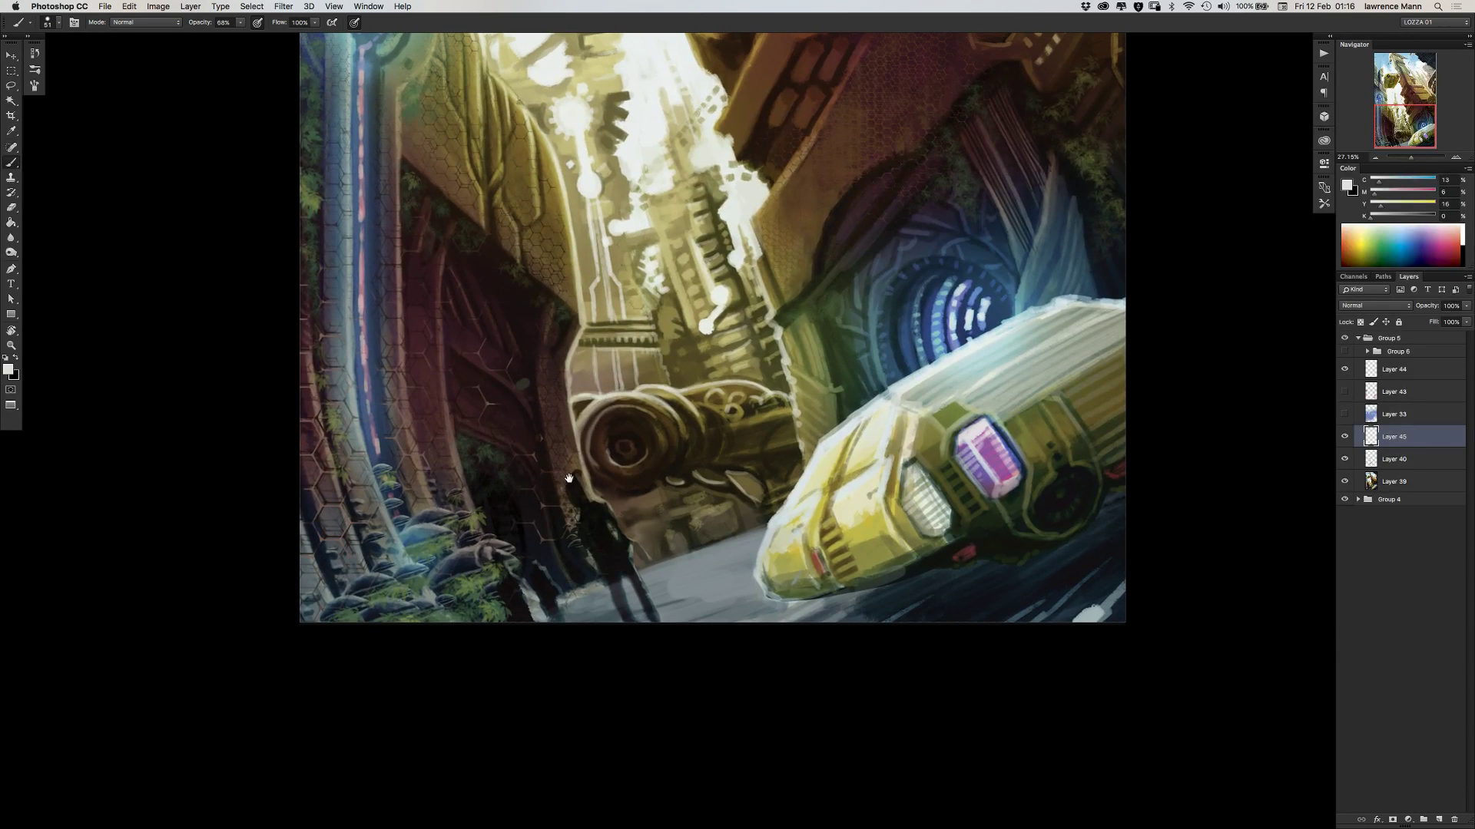
# - Paint pale highlight strokes along the ground's far edge between the tall standing figure and the yellow ship's nose
pyautogui.scroll(5, 639, 538)
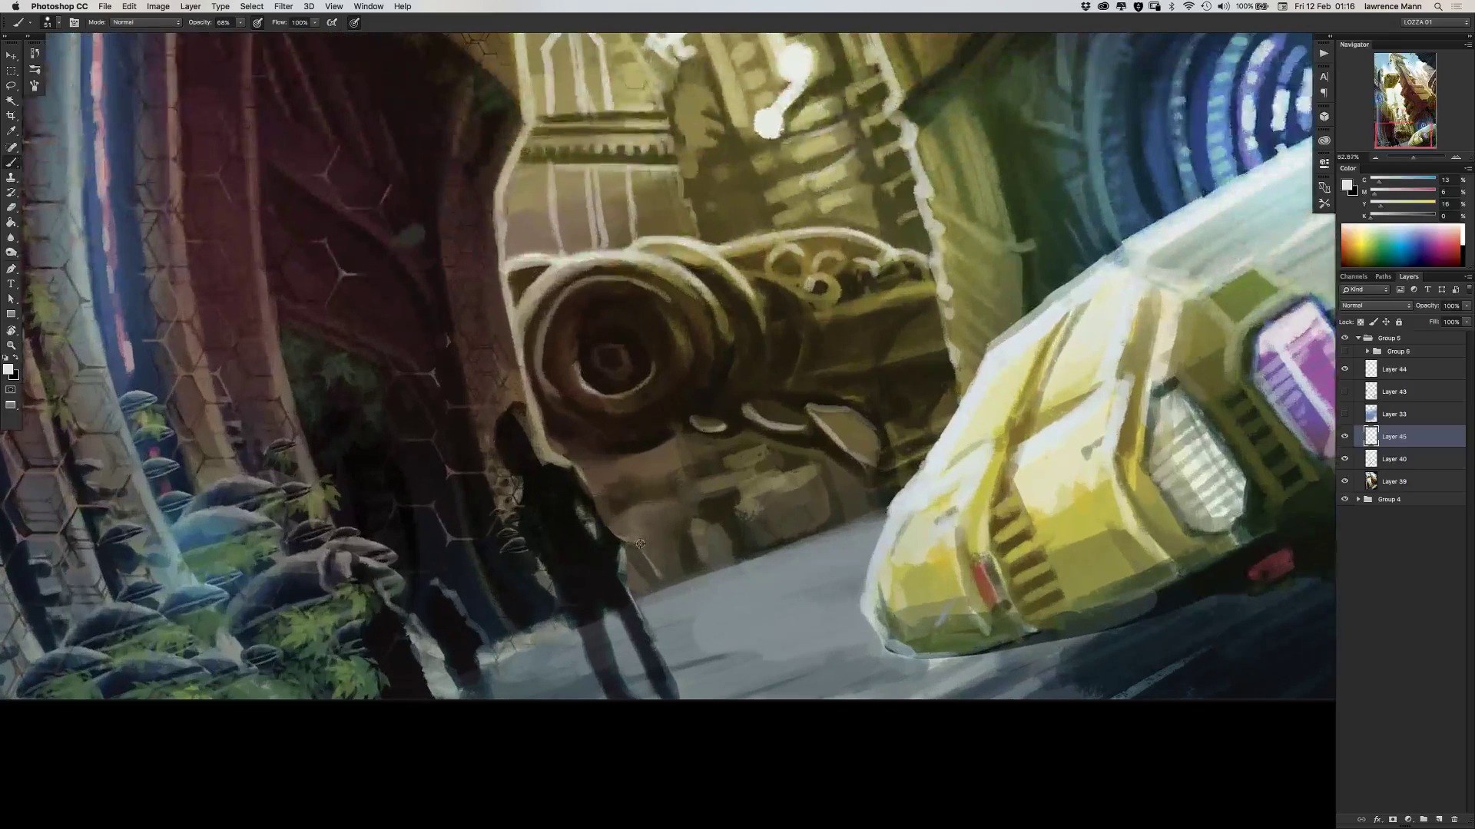
pyautogui.moveTo(674, 602); pyautogui.dragTo(966, 474)
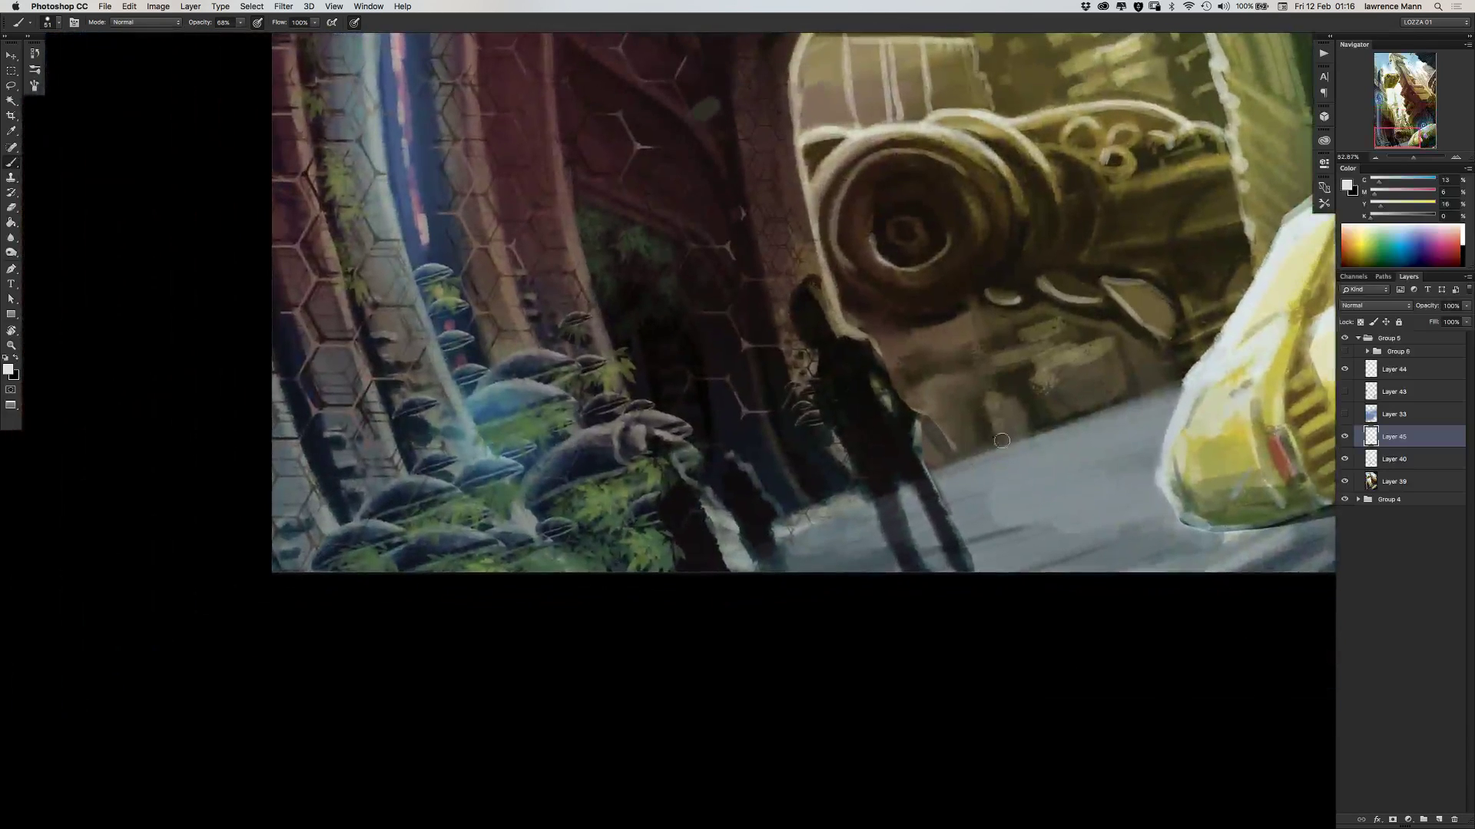
pyautogui.moveTo(1175, 383); pyautogui.dragTo(922, 471)
pyautogui.moveTo(1157, 399)
pyautogui.mouseDown()
pyautogui.moveTo(937, 489)
pyautogui.moveTo(1149, 424)
pyautogui.moveTo(1040, 469)
pyautogui.moveTo(1060, 460)
pyautogui.moveTo(1022, 470)
pyautogui.moveTo(1159, 422)
pyautogui.moveTo(991, 479)
pyautogui.moveTo(1064, 450)
pyautogui.moveTo(1018, 456)
pyautogui.moveTo(1019, 440)
pyautogui.moveTo(945, 460)
pyautogui.mouseUp()
pyautogui.moveTo(1118, 405)
pyautogui.mouseDown()
pyautogui.moveTo(1162, 388)
pyautogui.moveTo(1070, 422)
pyautogui.moveTo(1120, 441)
pyautogui.moveTo(1176, 418)
pyautogui.mouseUp()
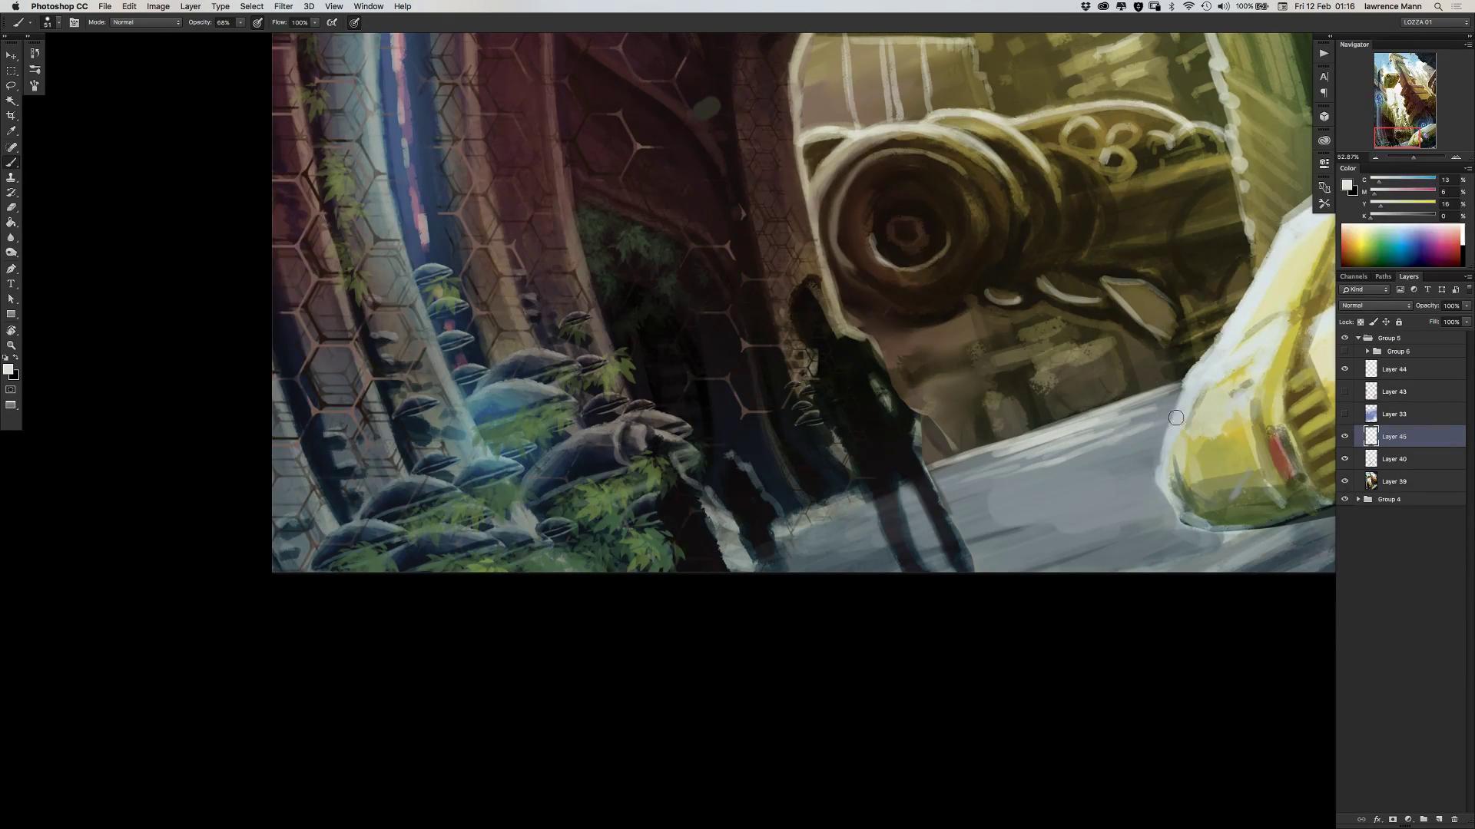
# - Turn Layers 43 and 33 visible again and review the whole painting
pyautogui.click(1346, 394)
pyautogui.hscroll(5, 668, 438)
pyautogui.scroll(3, 668, 438)
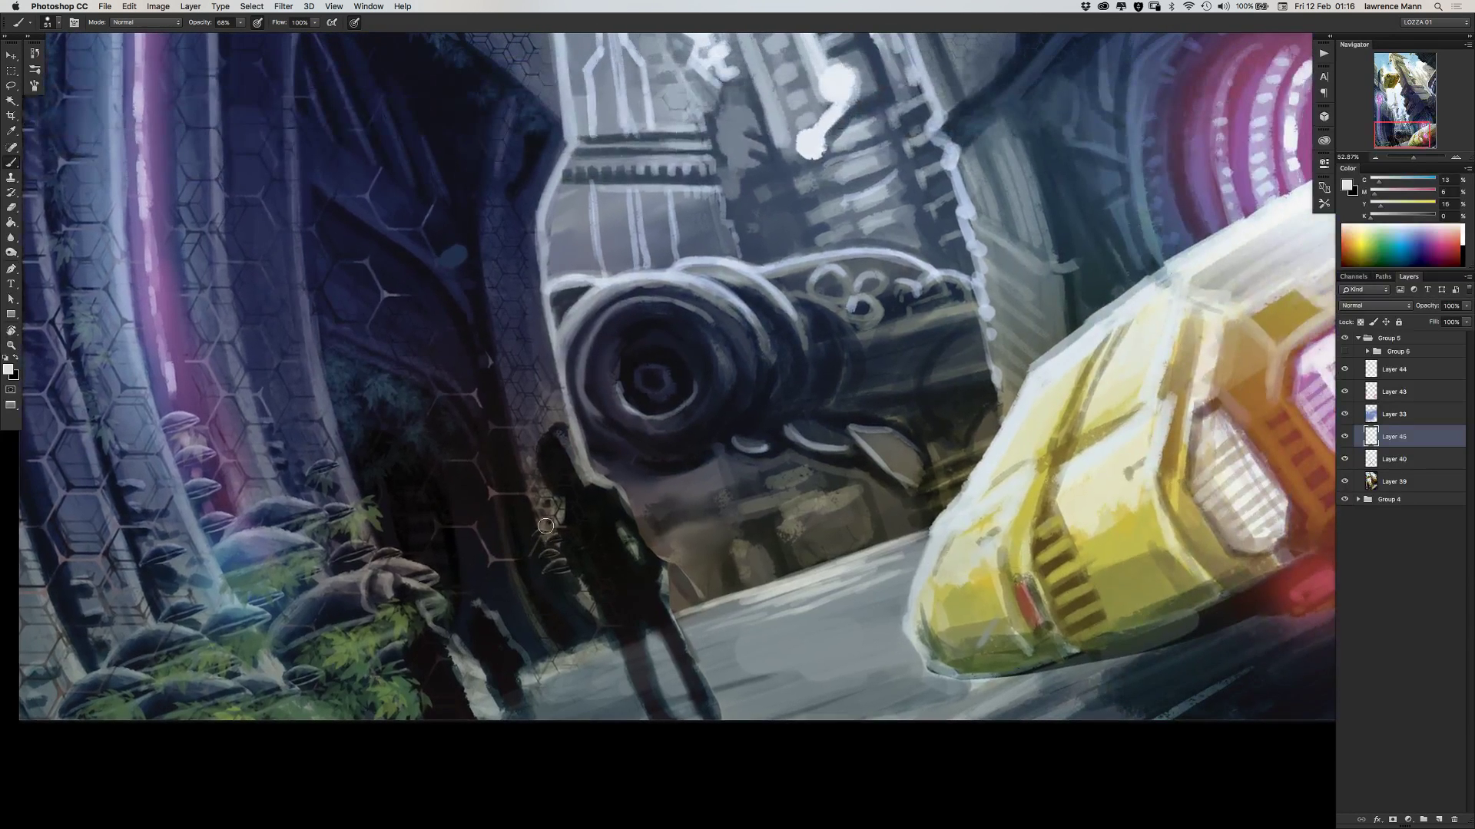
pyautogui.scroll(-5, 545, 527)
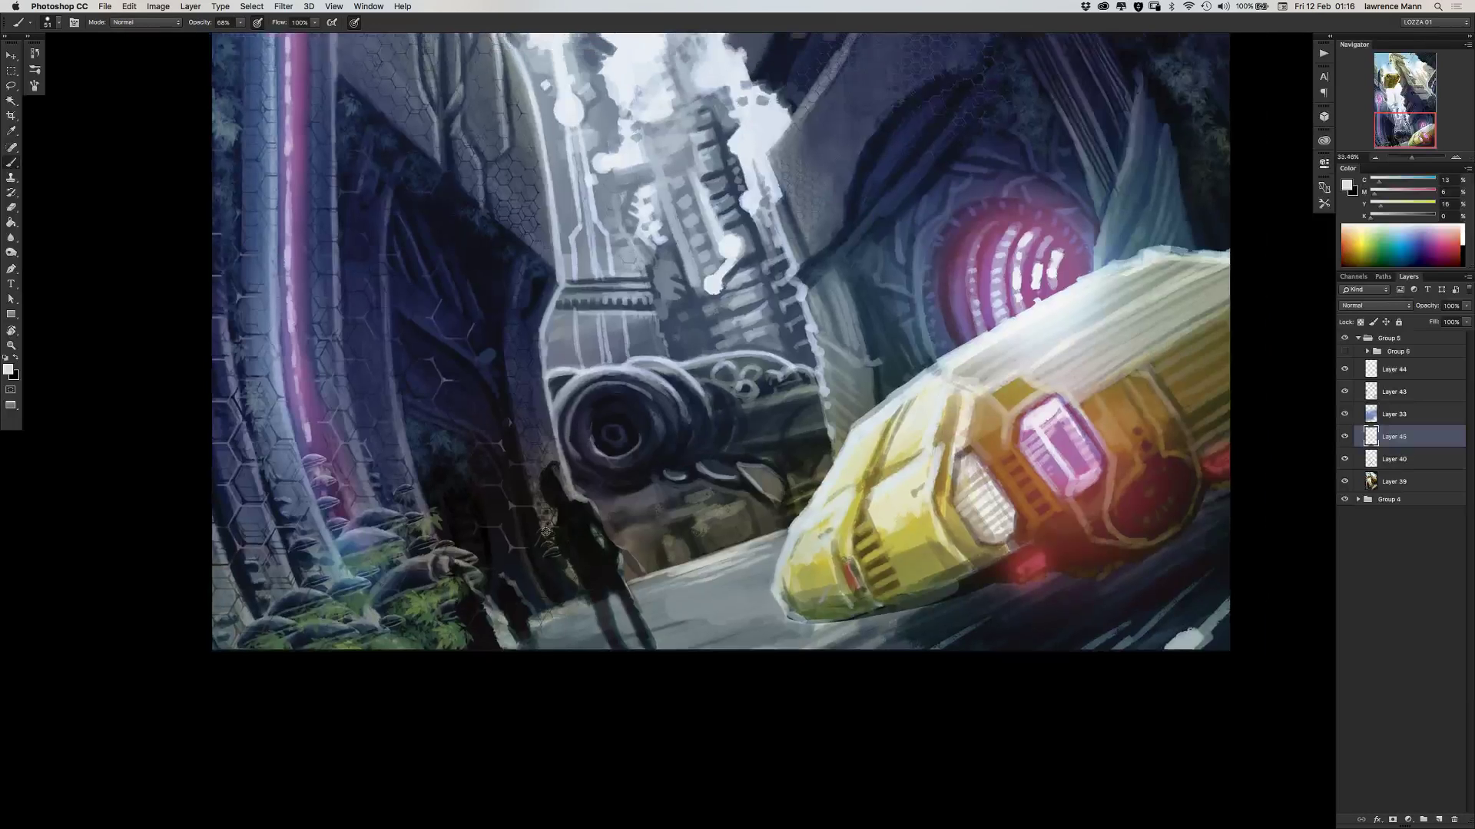
pyautogui.scroll(-3, 545, 530)
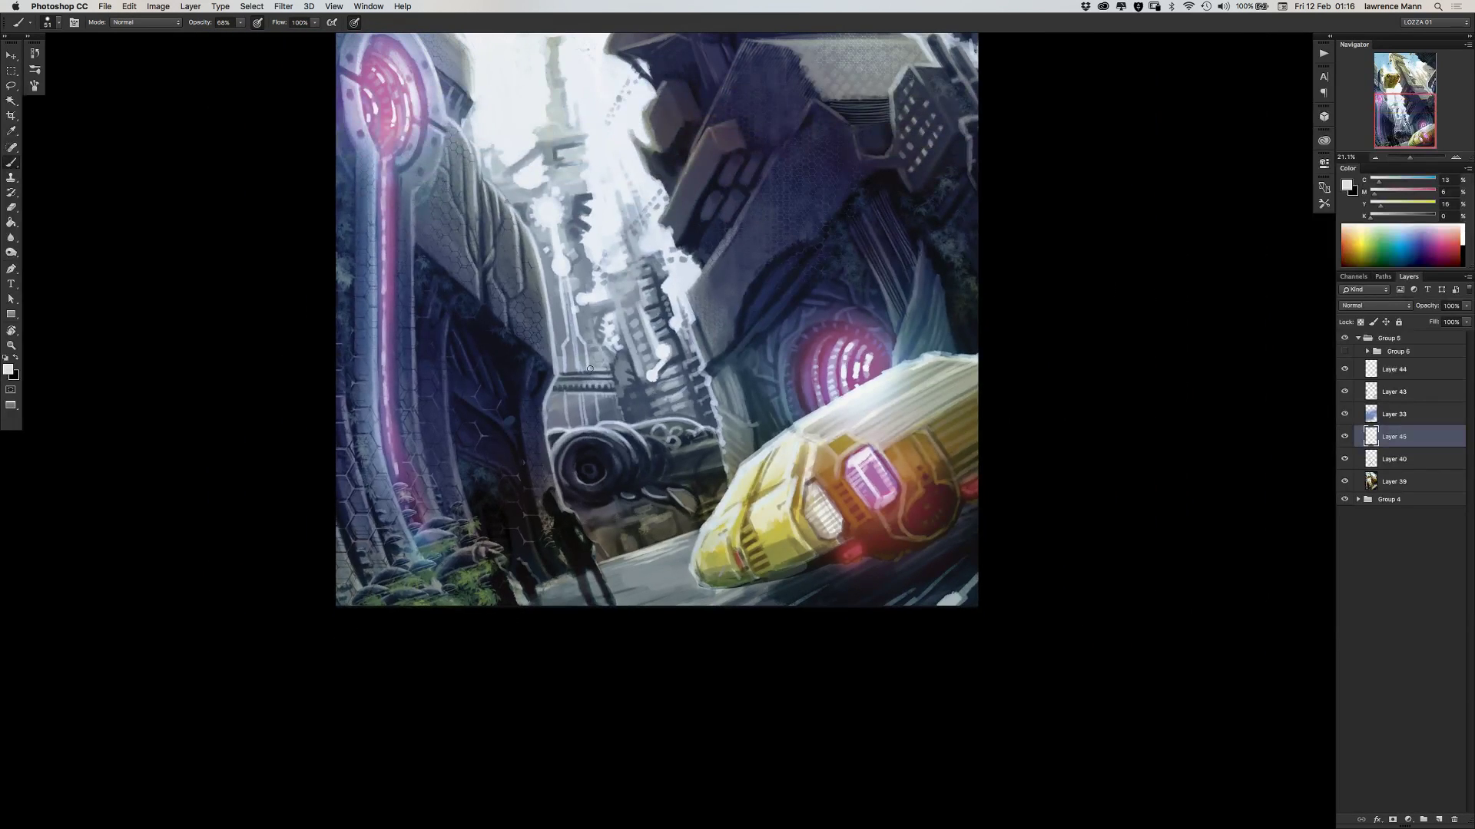
pyautogui.scroll(5, 644, 434)
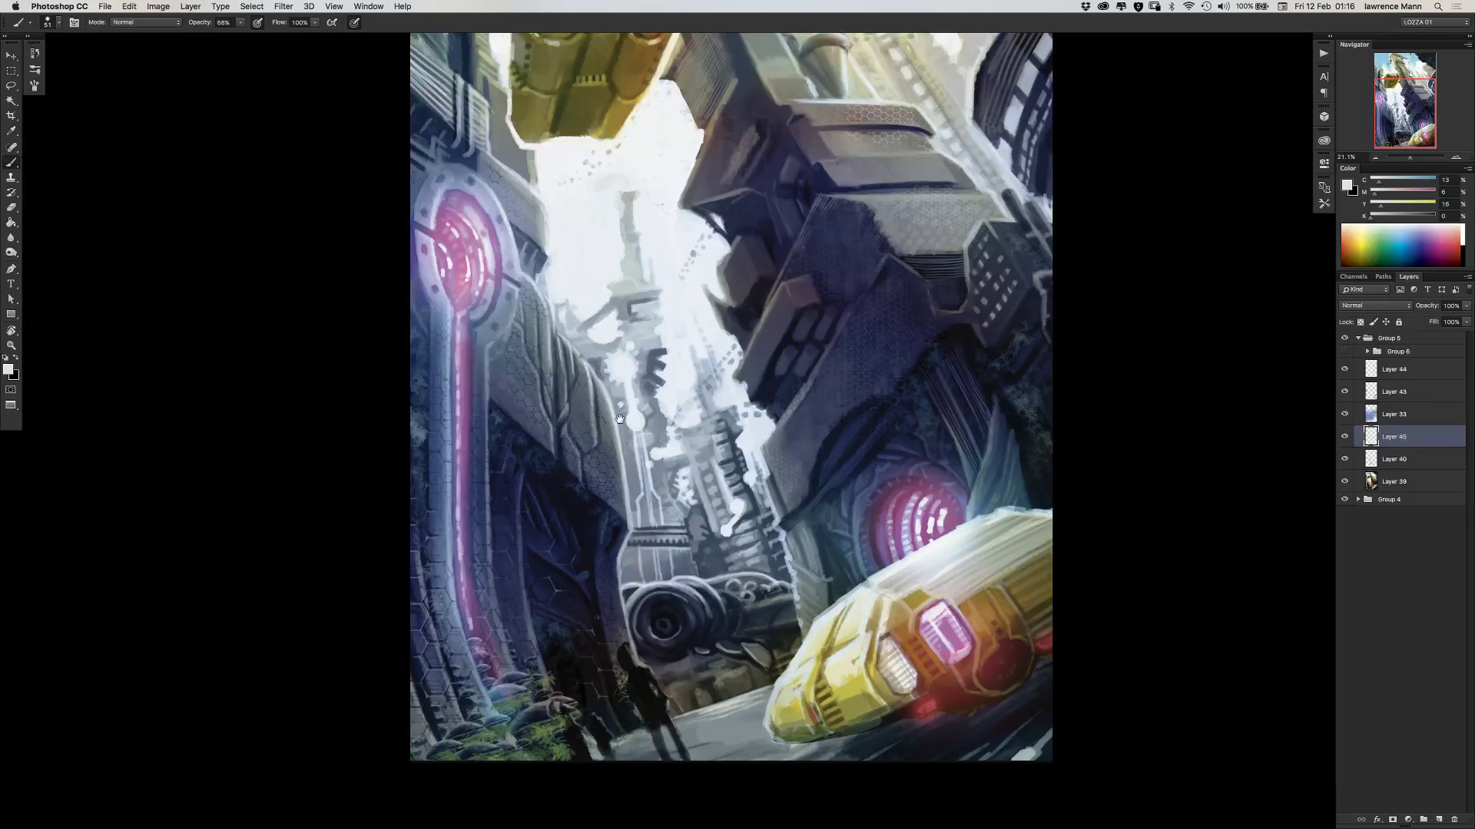
pyautogui.scroll(2, 619, 419)
pyautogui.hscroll(-2, 619, 418)
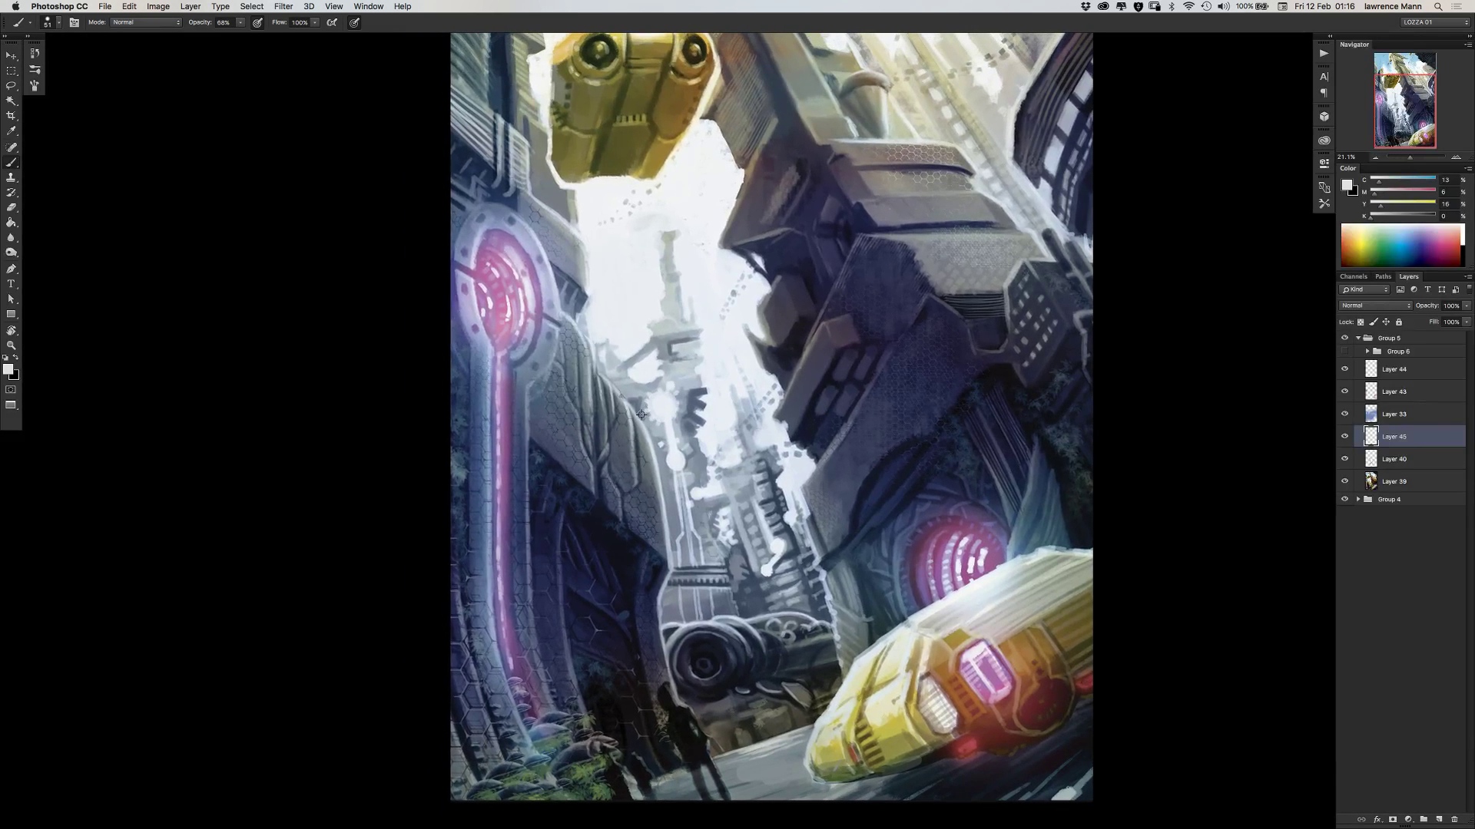
pyautogui.keyDown('alt'); pyautogui.scroll(-3, 641, 415); pyautogui.keyUp('alt')
pyautogui.scroll(3, 647, 432)
pyautogui.hscroll(-1, 647, 431)
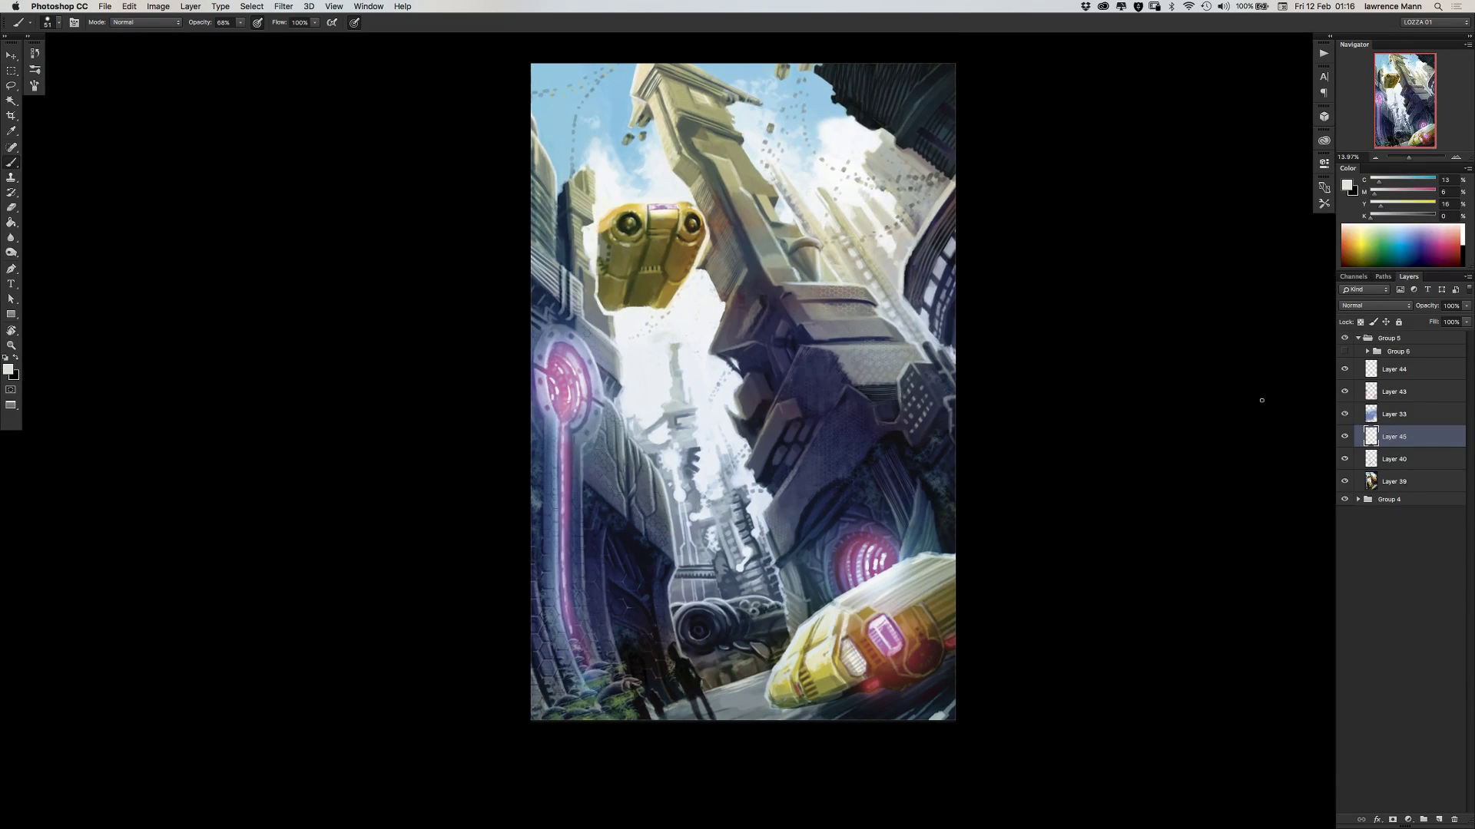
# - Compare the painting with and without the nested group, then with and without Layer 40
pyautogui.click(1344, 352)
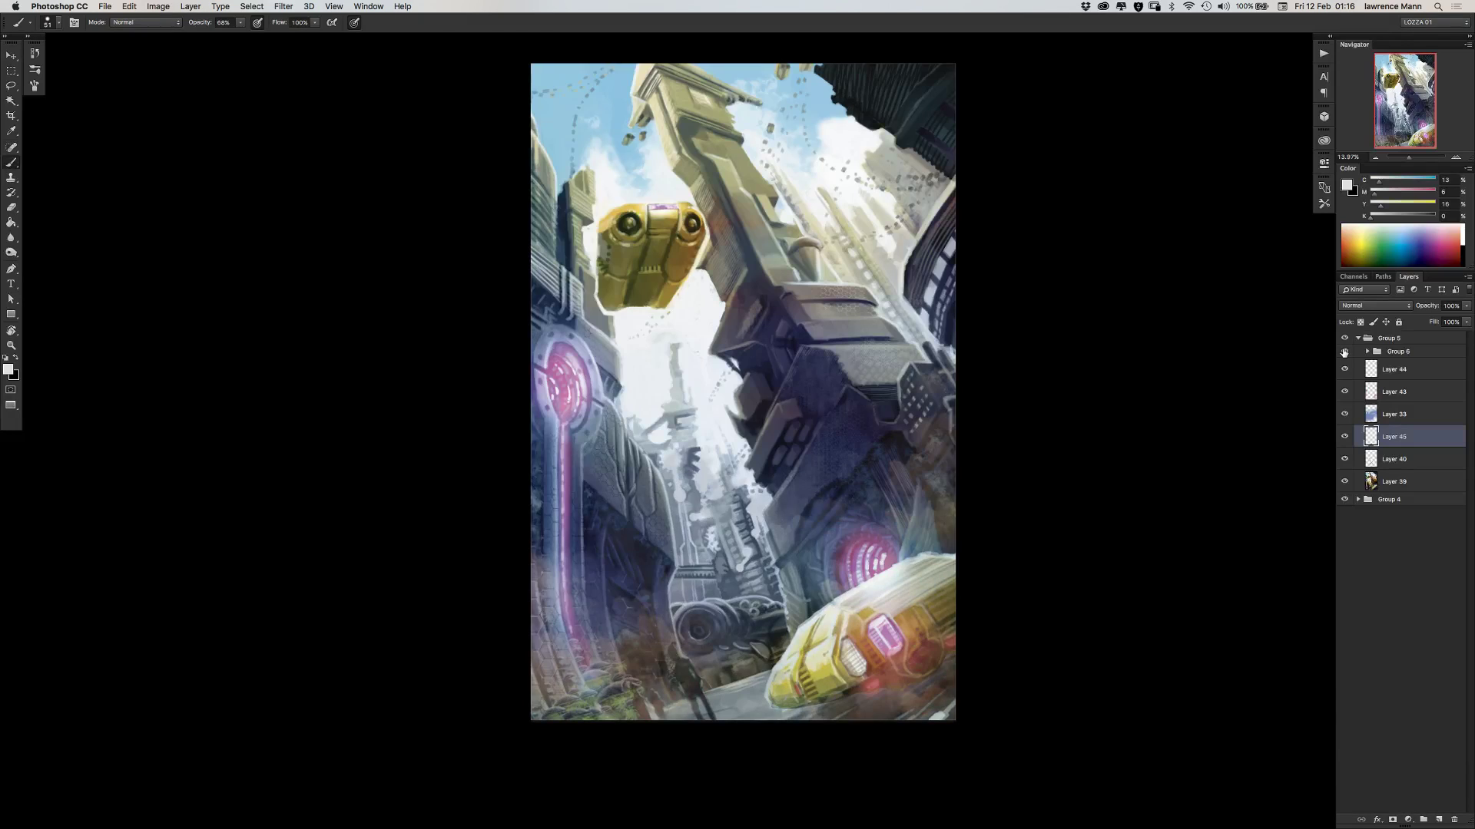
pyautogui.click(1344, 351)
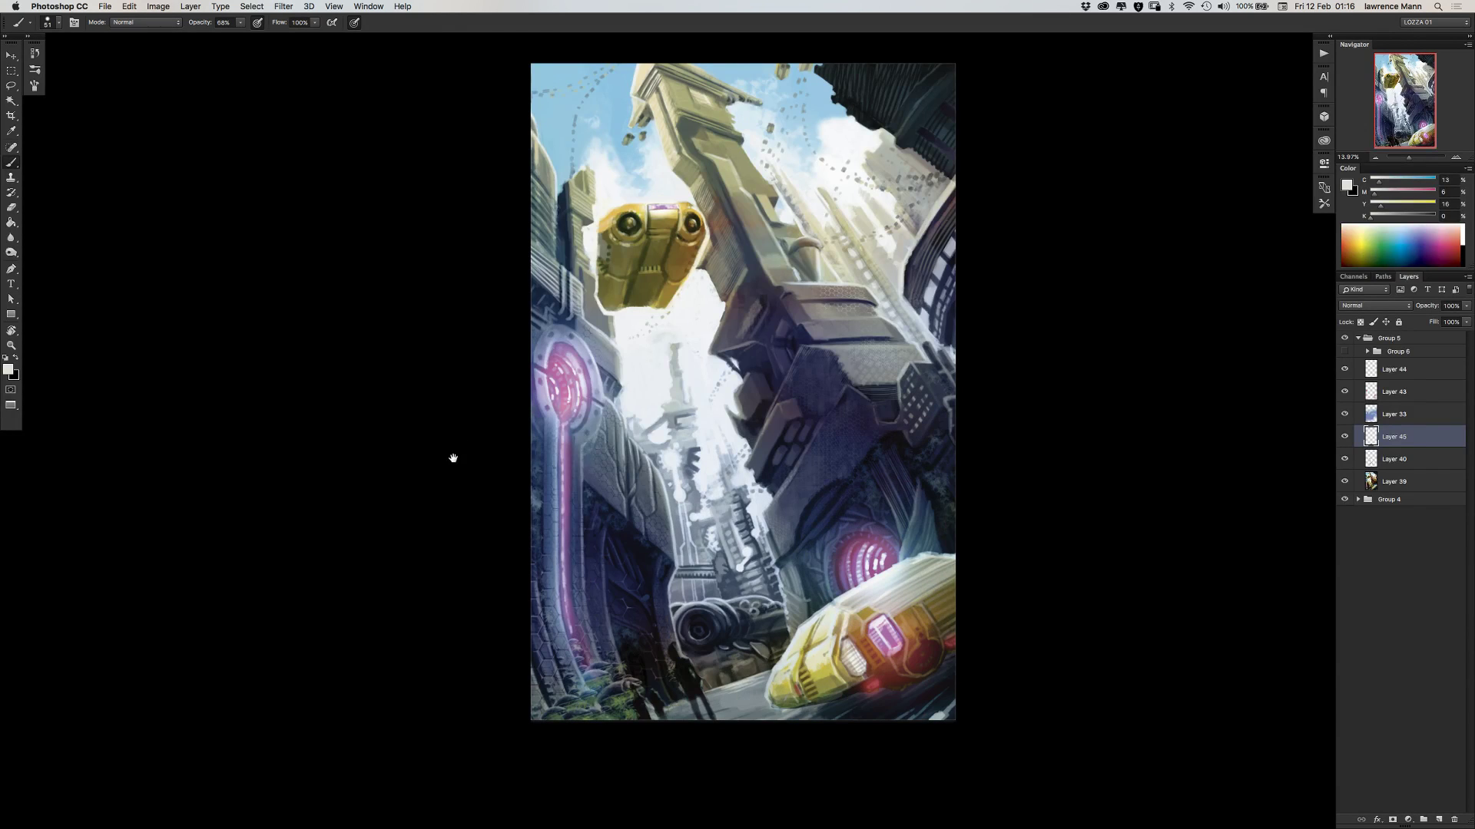
pyautogui.moveTo(454, 457); pyautogui.dragTo(458, 465)
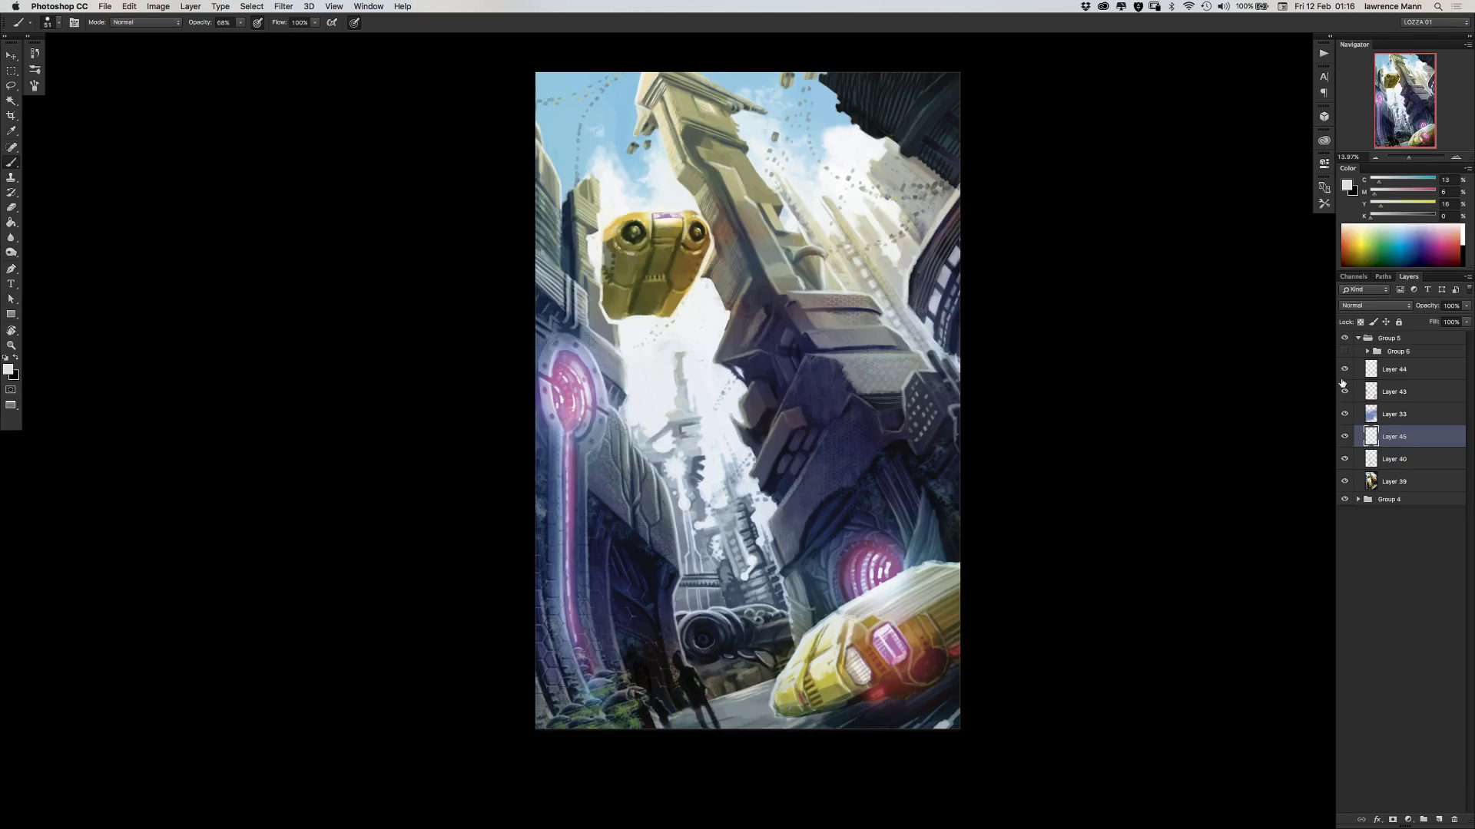
pyautogui.click(1346, 459)
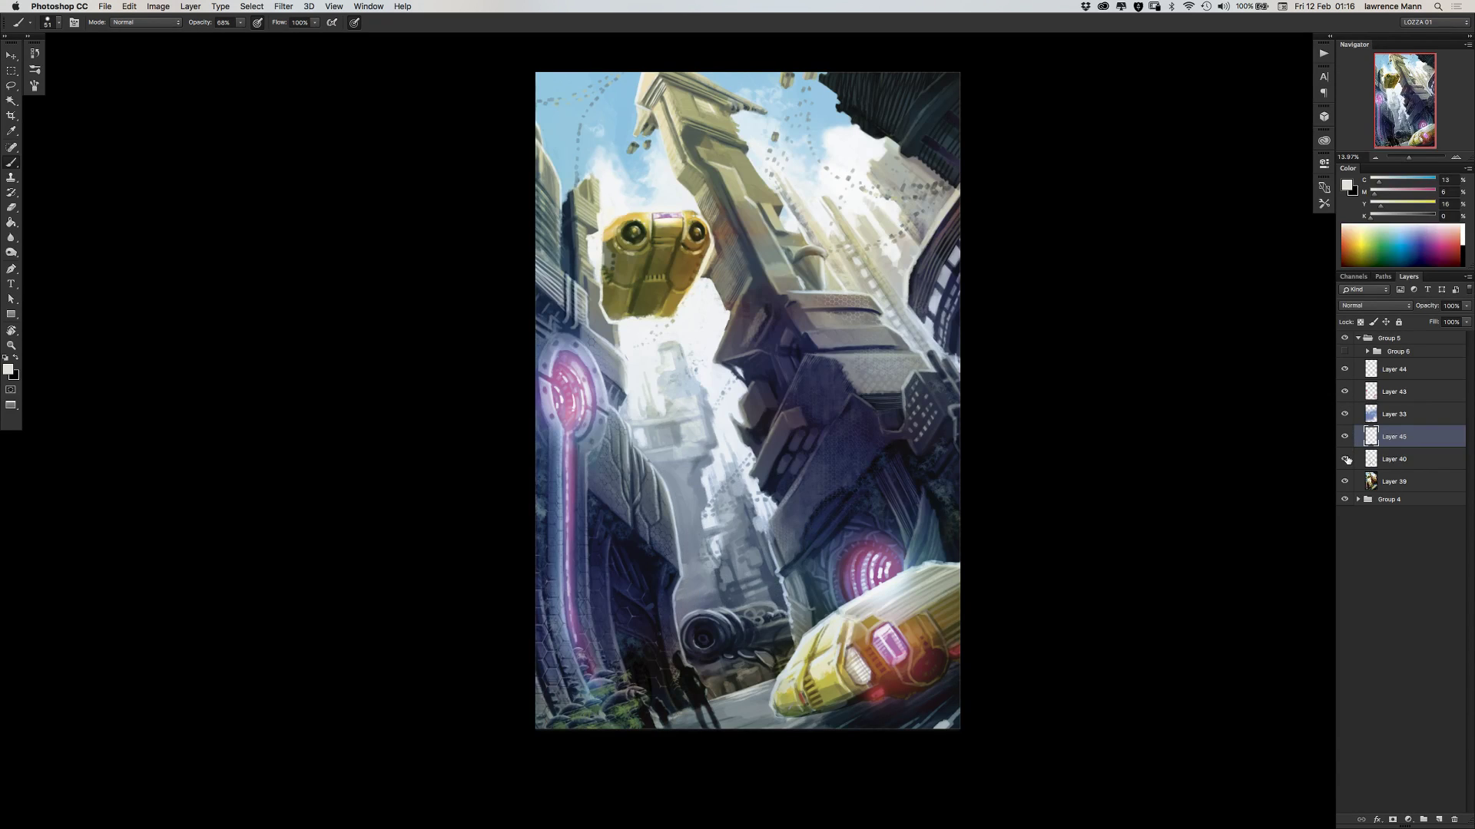
pyautogui.click(1346, 460)
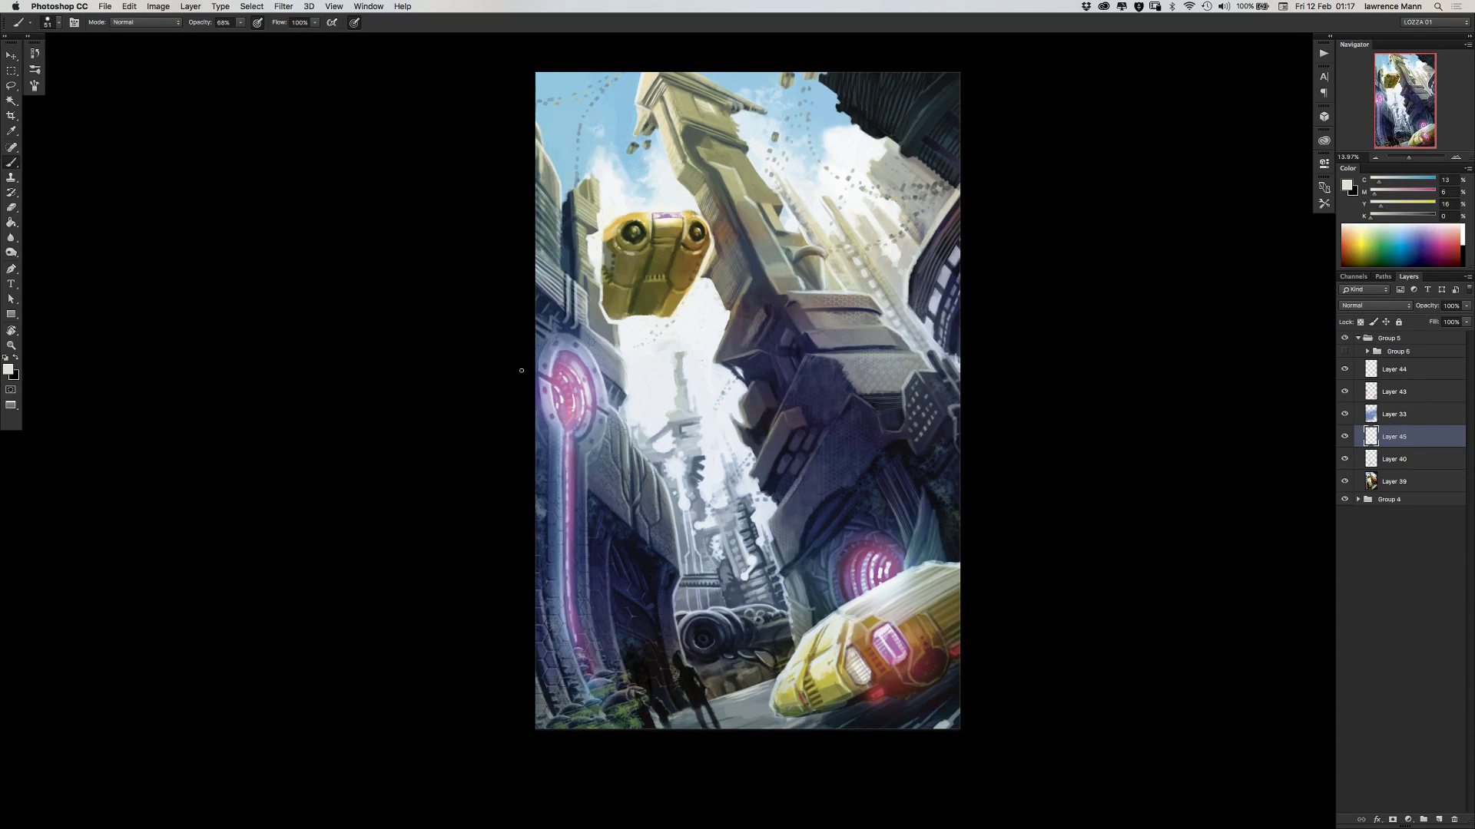
pyautogui.scroll(-5, 711, 491)
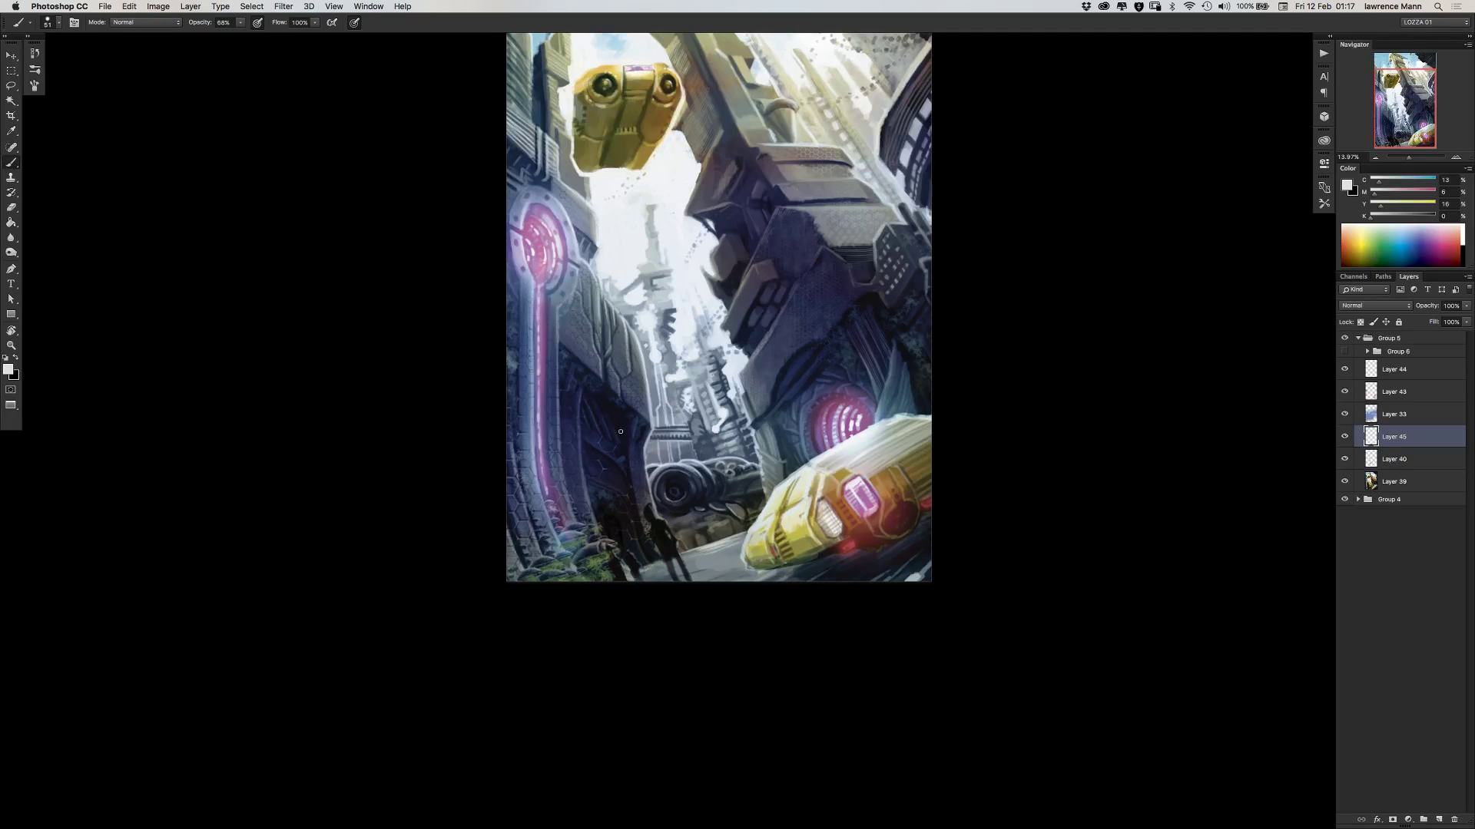
pyautogui.scroll(-3, 621, 431)
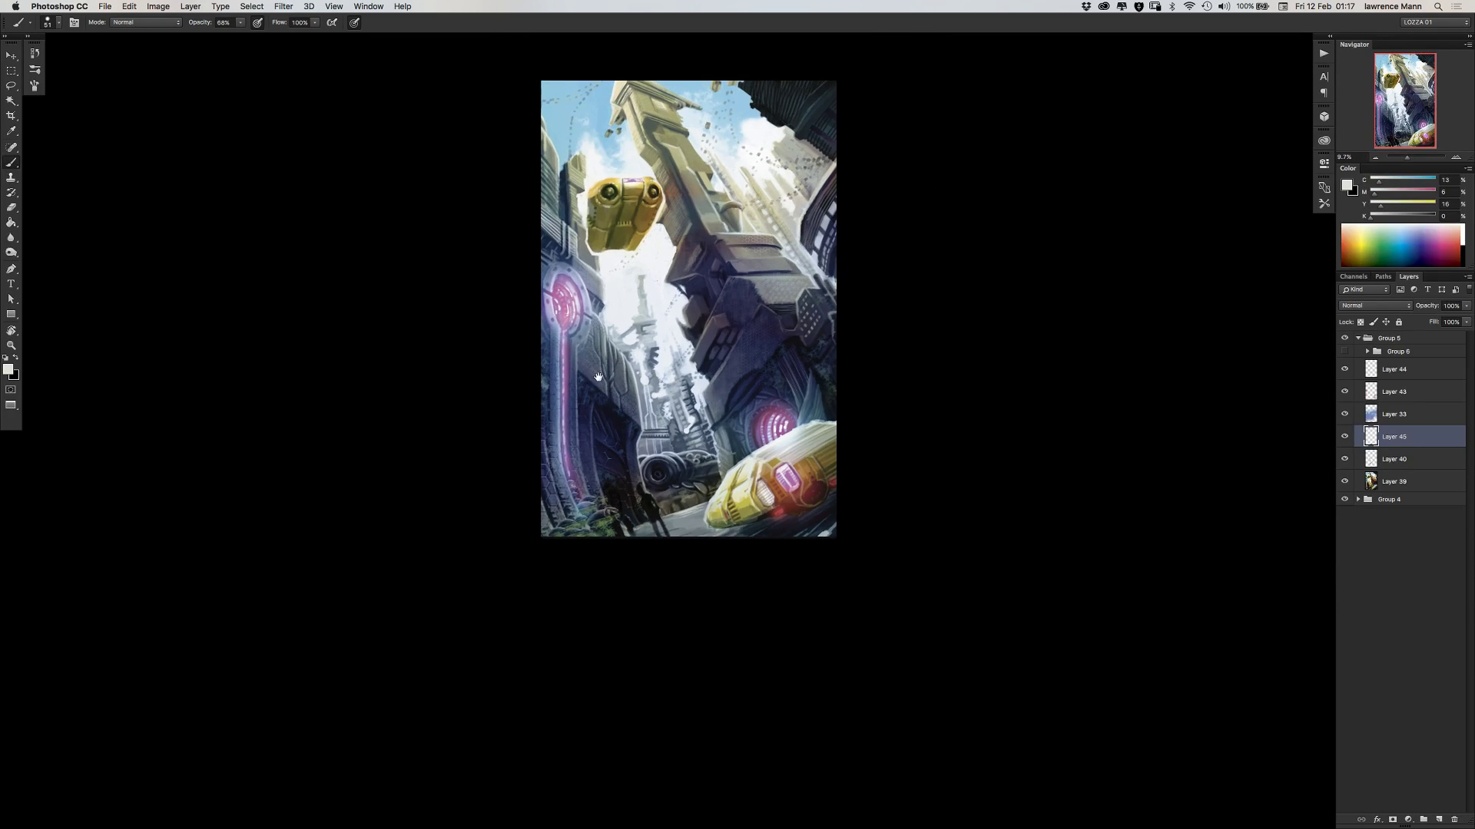
pyautogui.moveTo(598, 377); pyautogui.dragTo(621, 455)
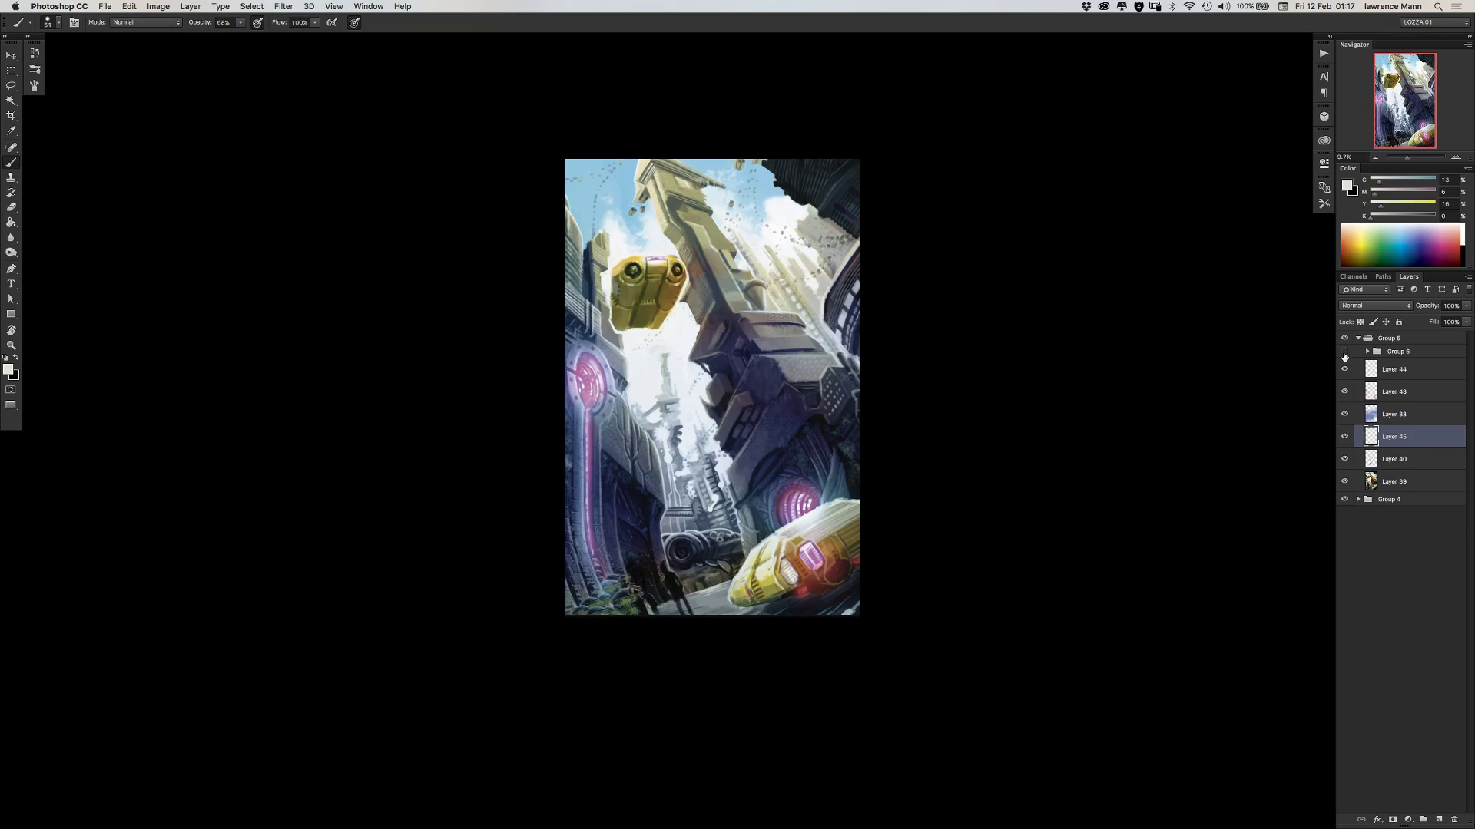
# - Toggle the visibility of Group 5 to compare the reworked cool colours with the original warm version
pyautogui.click(1343, 338)
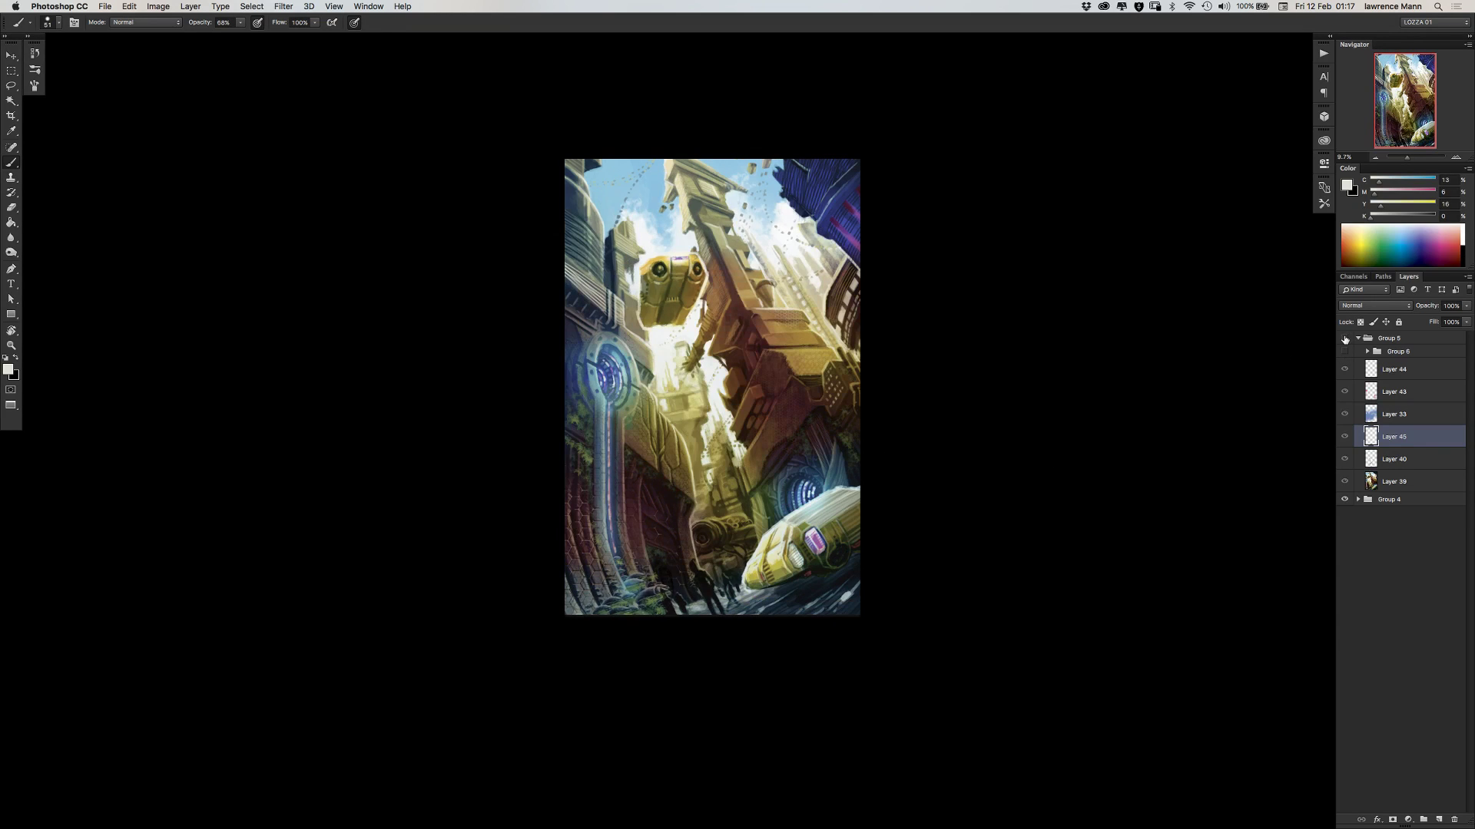
pyautogui.click(1344, 339)
pyautogui.click(1344, 340)
pyautogui.click(1344, 342)
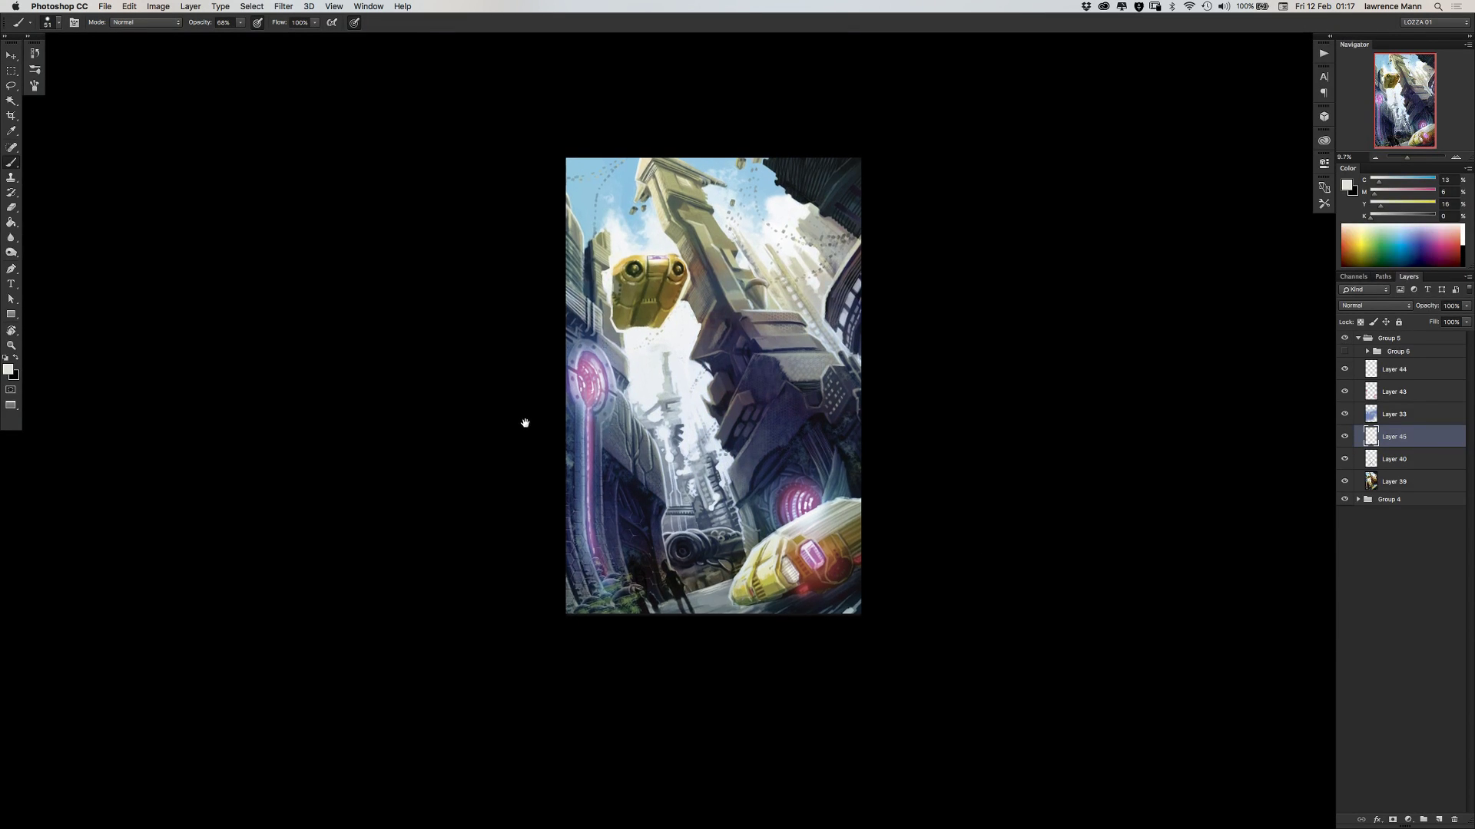
pyautogui.scroll(2, 537, 465)
pyautogui.scroll(-3, 534, 459)
pyautogui.scroll(3, 534, 459)
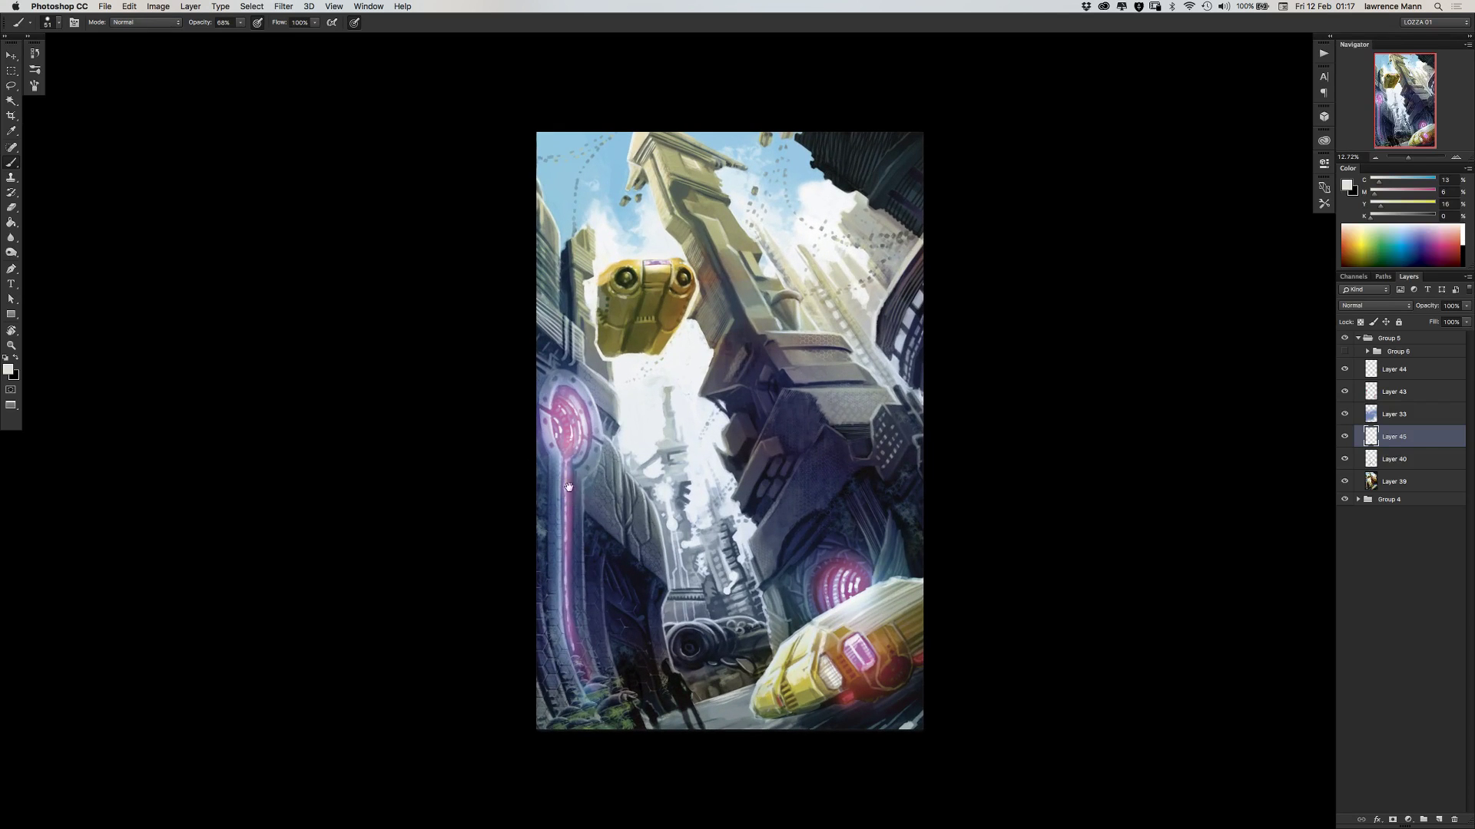
pyautogui.scroll(-3, 550, 475)
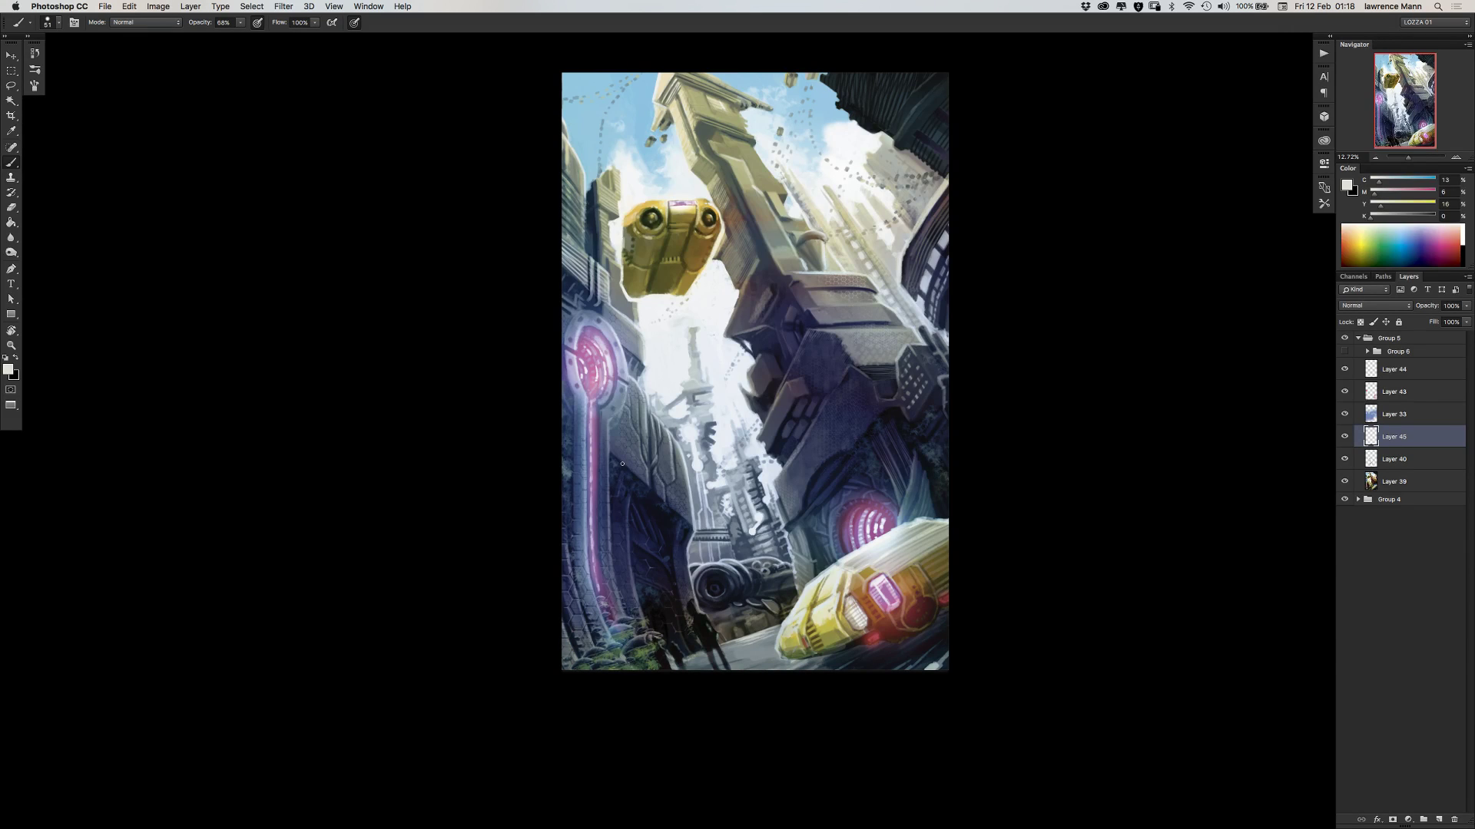
# - Create a new layer directly above Layer 44 and choose the square 40 px brush tip
pyautogui.click(1401, 371)
pyautogui.click(1438, 821)
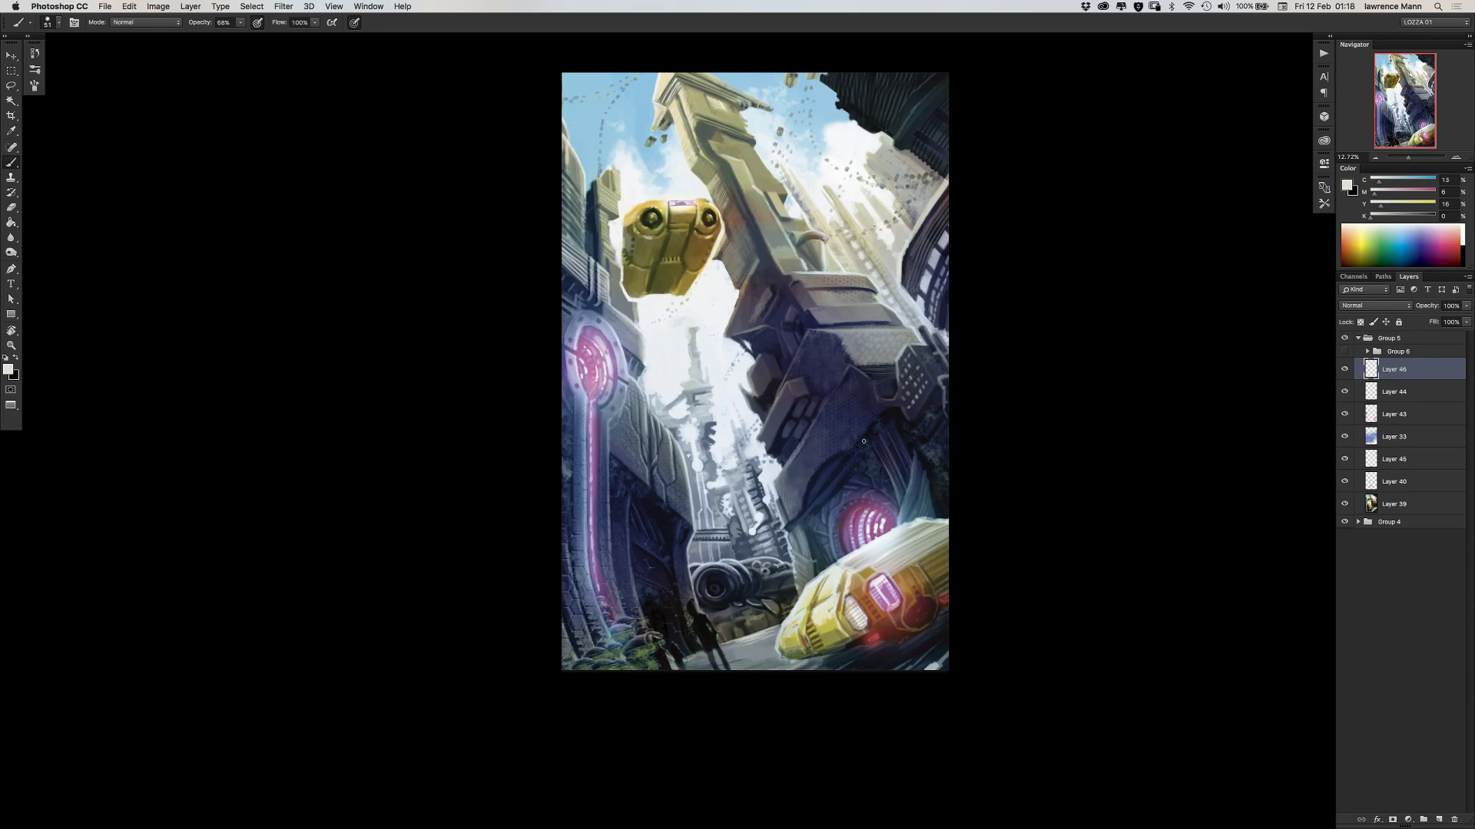
pyautogui.click(13, 165)
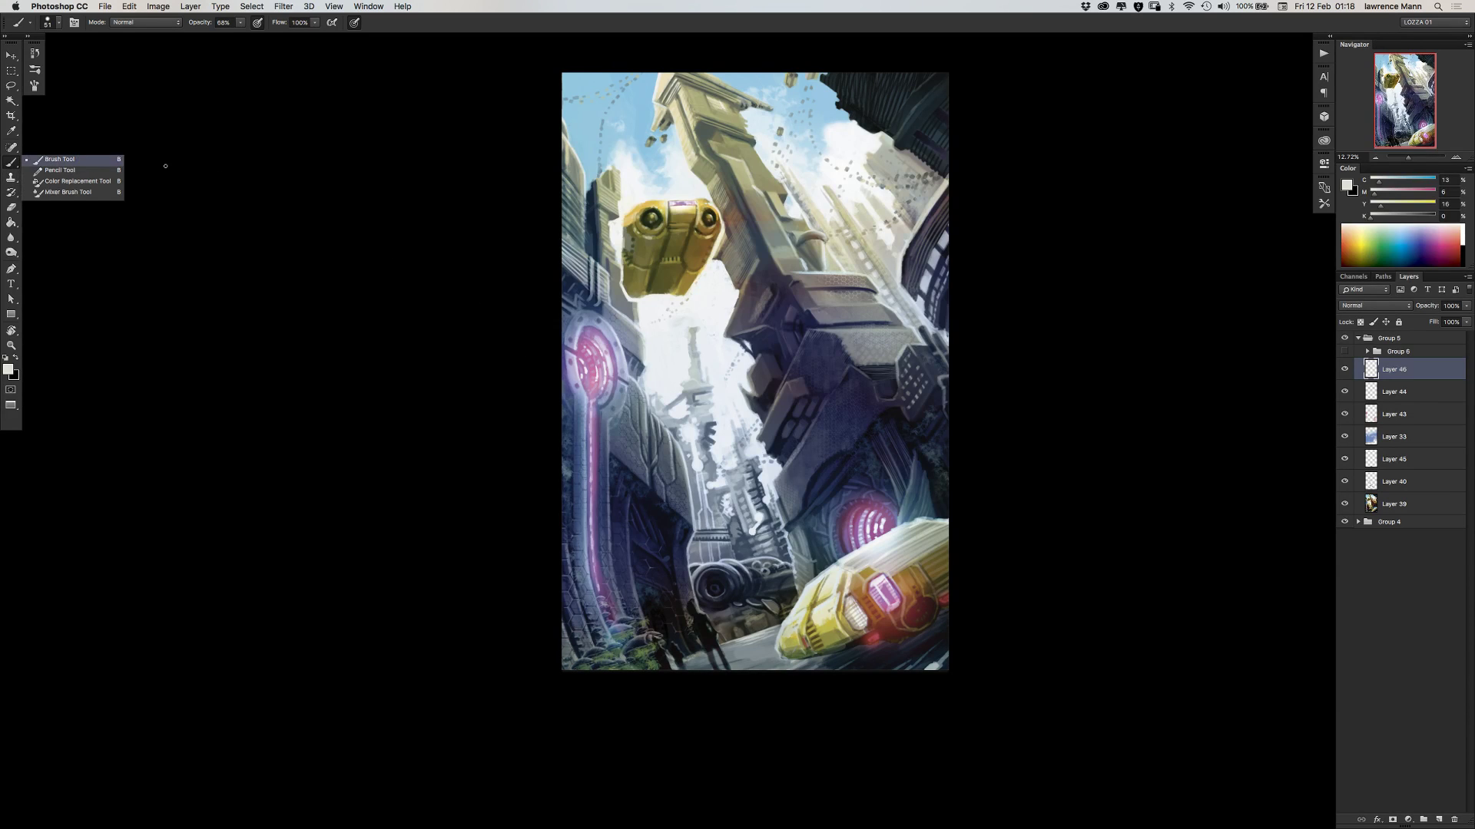
pyautogui.rightClick(647, 318)
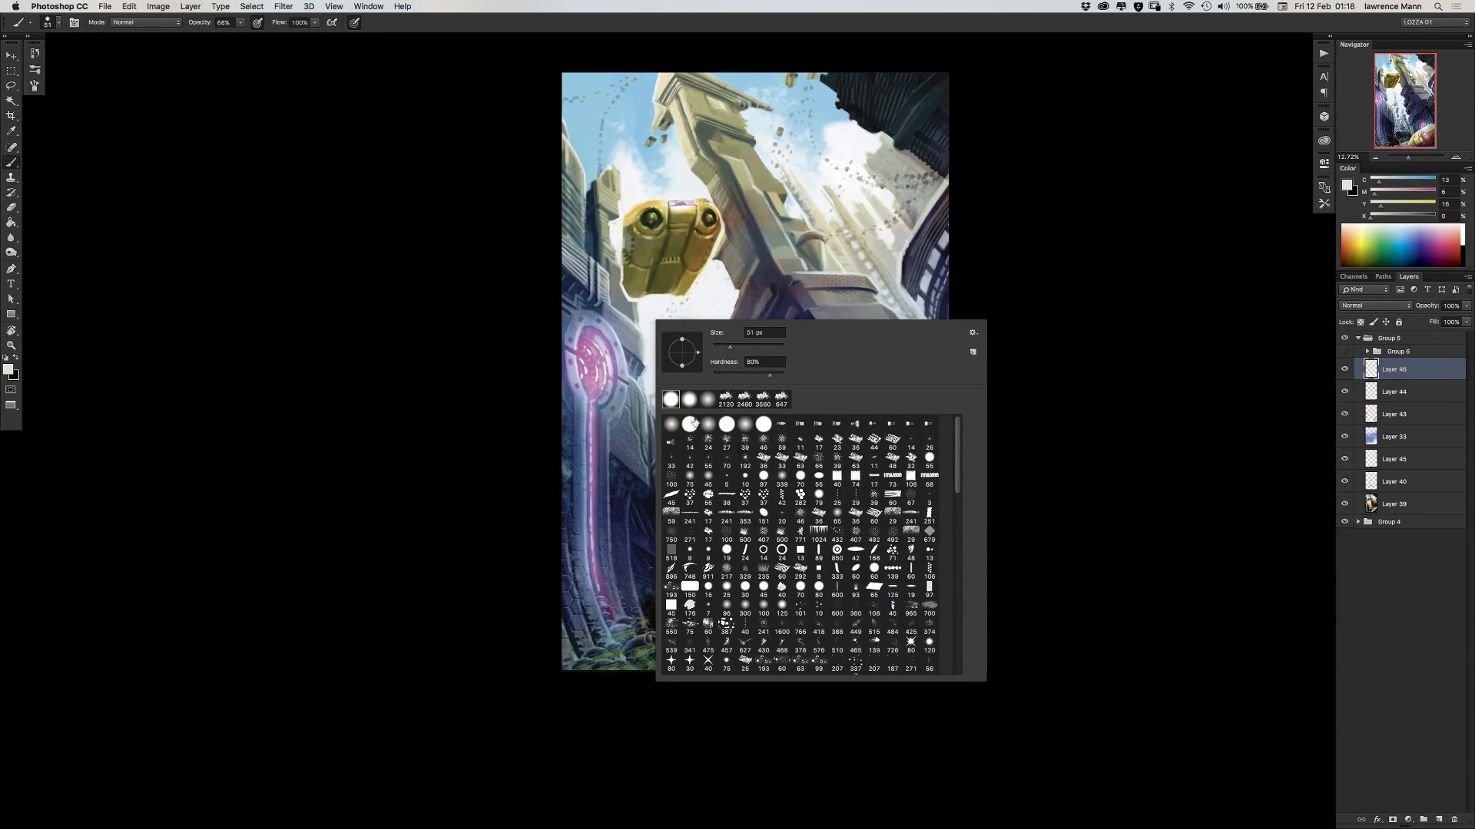
pyautogui.click(837, 479)
pyautogui.press('Return')
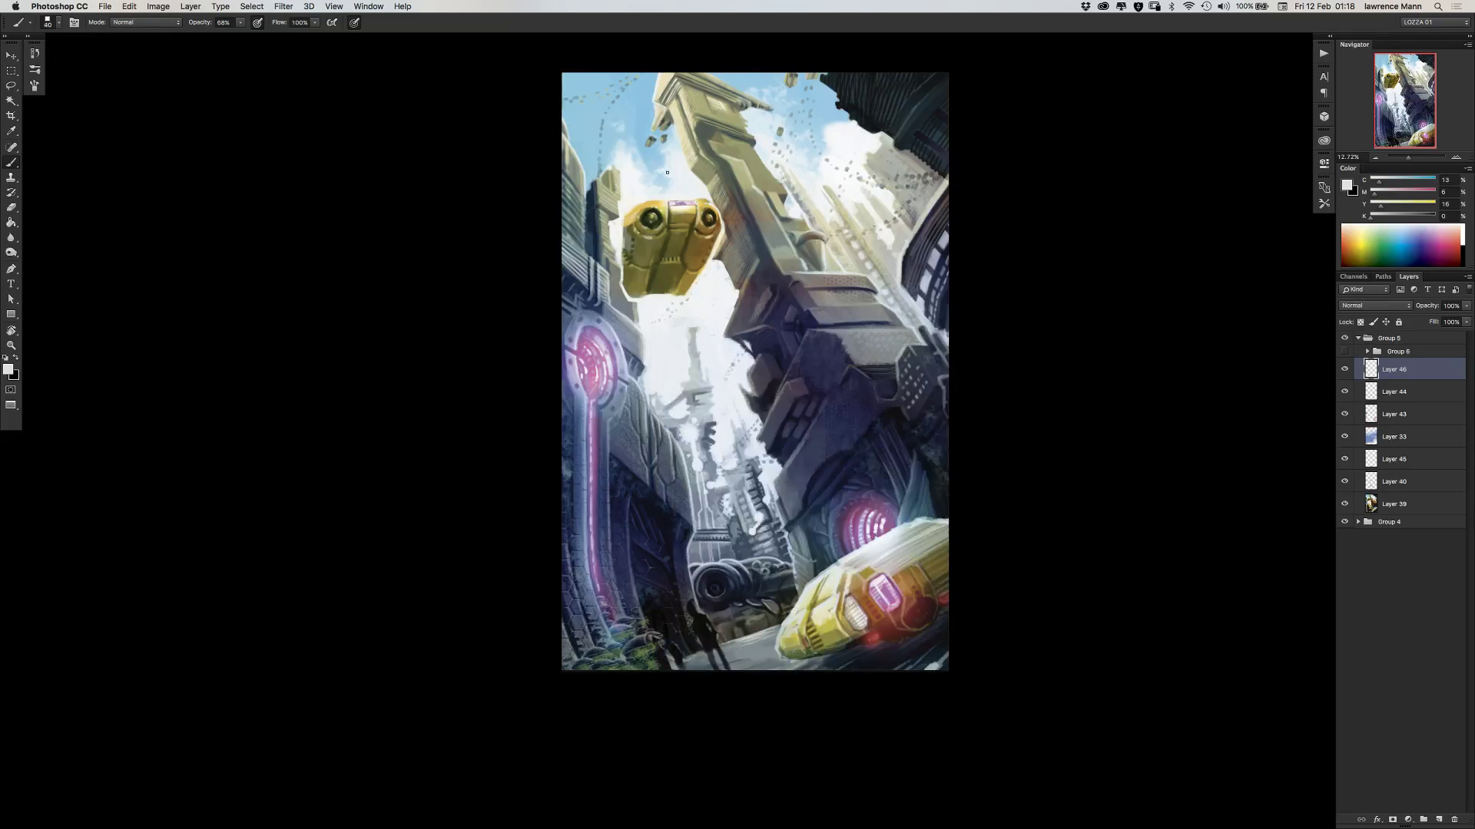
# - Adjust the brush tip and sample the pale sky colour beside the upper part of the tower
pyautogui.rightClick(664, 169)
pyautogui.click(762, 197)
pyautogui.press('Return')
pyautogui.keyDown('alt'); pyautogui.click(763, 150); pyautogui.keyUp('alt')
pyautogui.scroll(-2, 706, 227)
pyautogui.scroll(5, 707, 226)
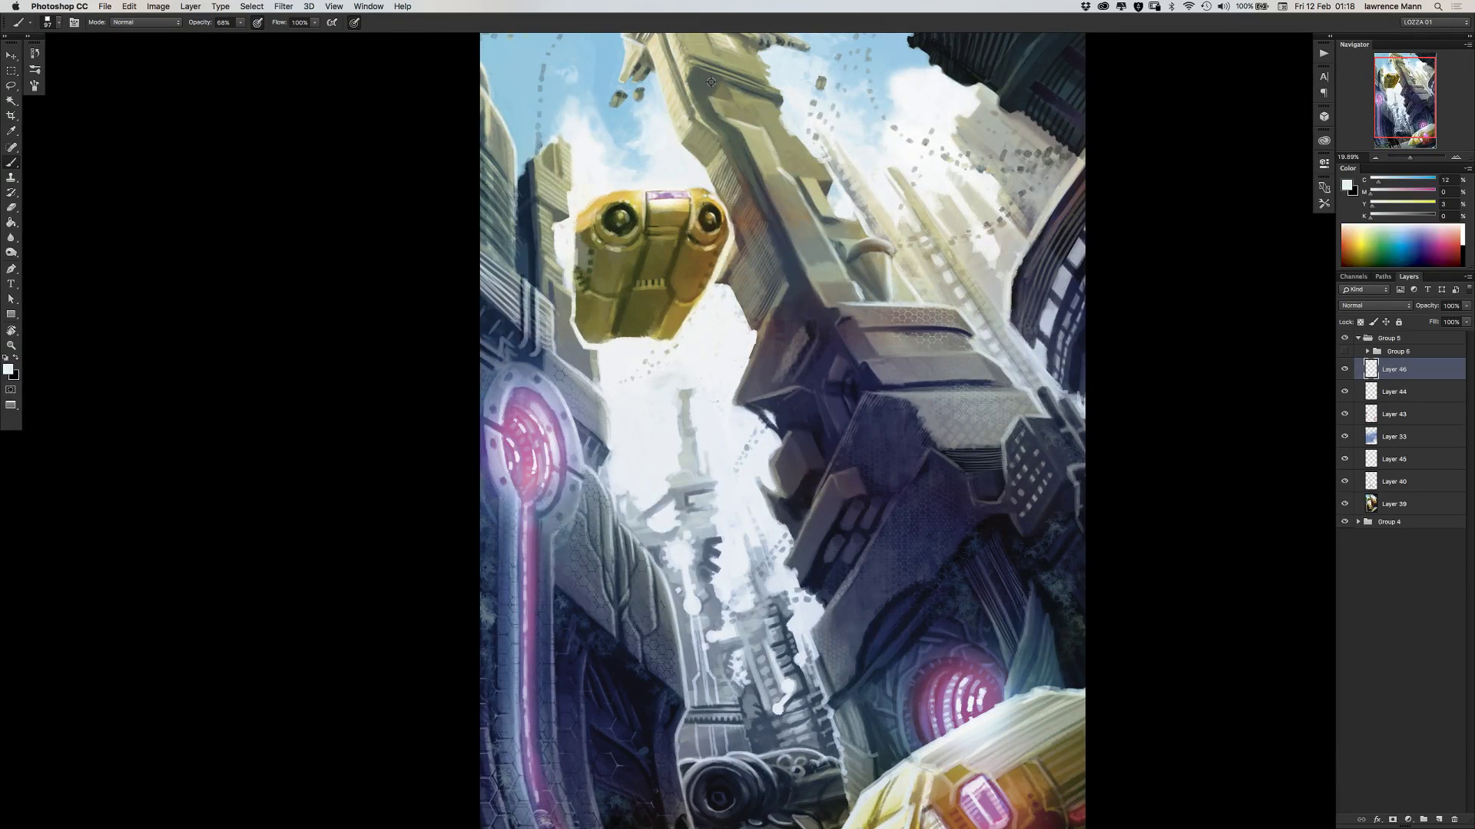
# - Reduce the brush size slightly and sample the tower and sky colours along the tower's upper edge for touch-ups
pyautogui.keyDown('alt'); pyautogui.click(768, 124); pyautogui.keyUp('alt')
pyautogui.rightClick(768, 125)
pyautogui.moveTo(850, 156); pyautogui.dragTo(839, 155)
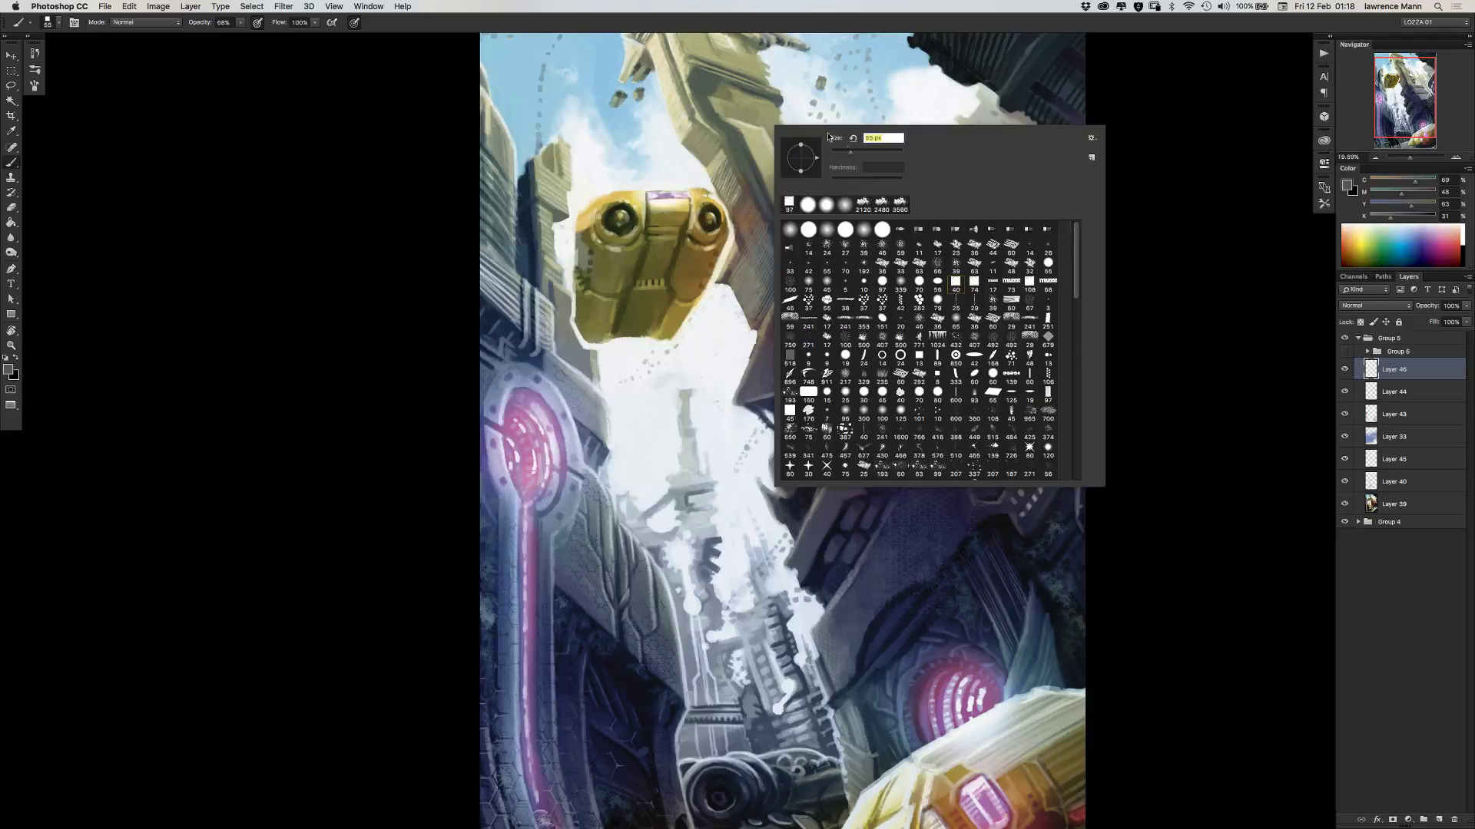
pyautogui.click(779, 115)
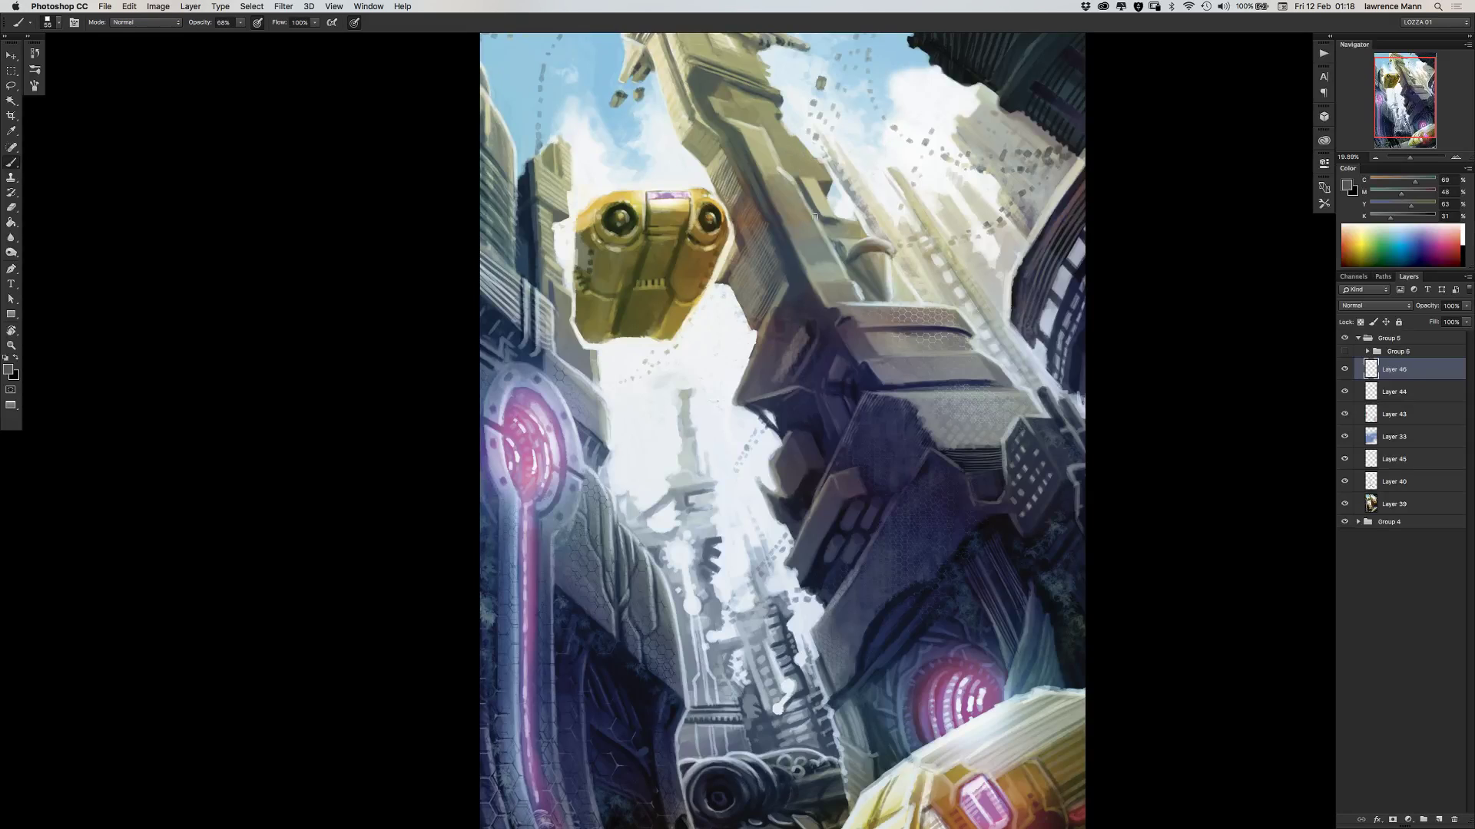
pyautogui.keyDown('alt'); pyautogui.click(793, 142); pyautogui.keyUp('alt')
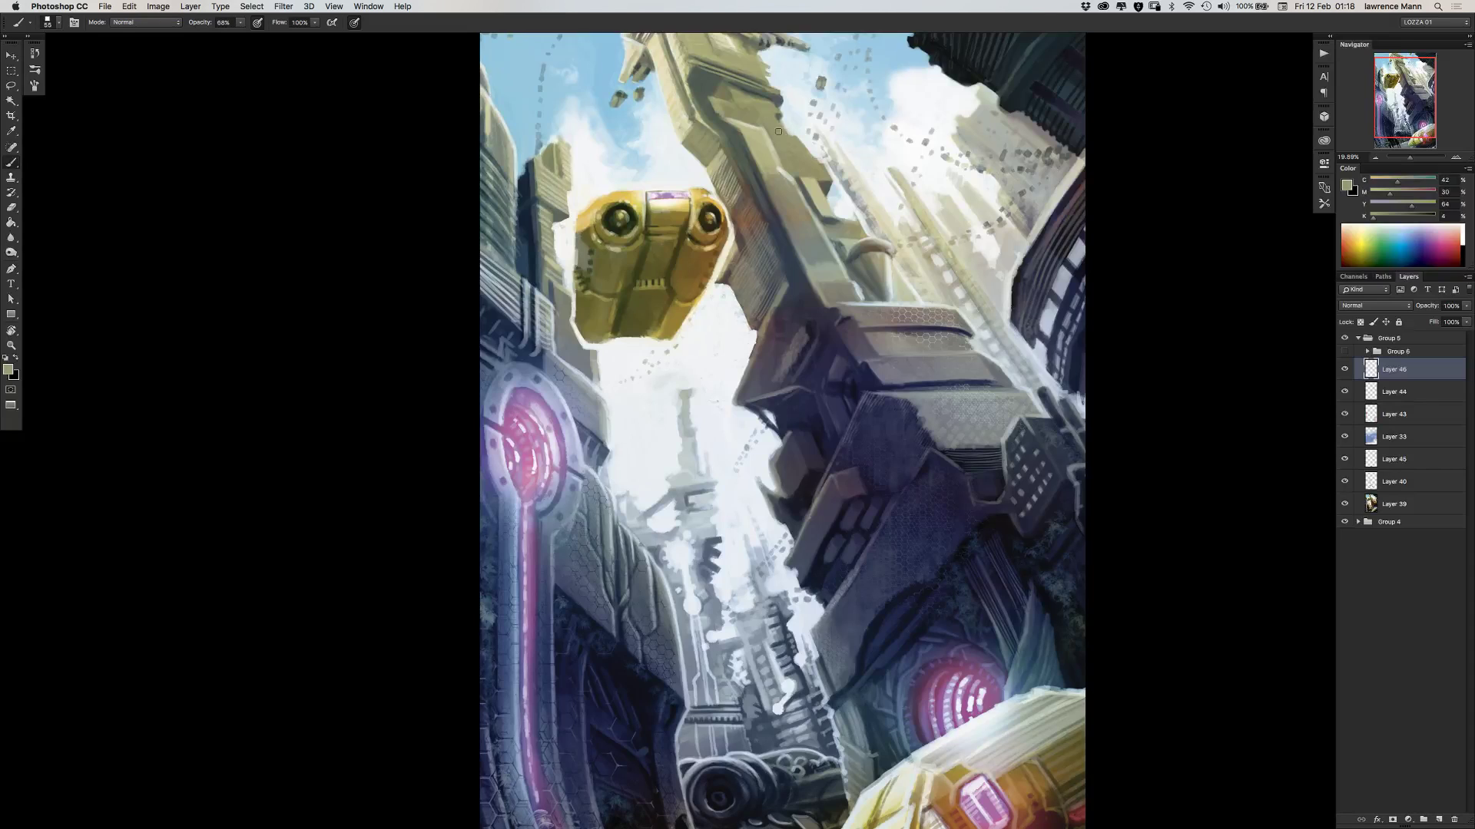
pyautogui.keyDown('alt'); pyautogui.click(789, 122); pyautogui.keyUp('alt')
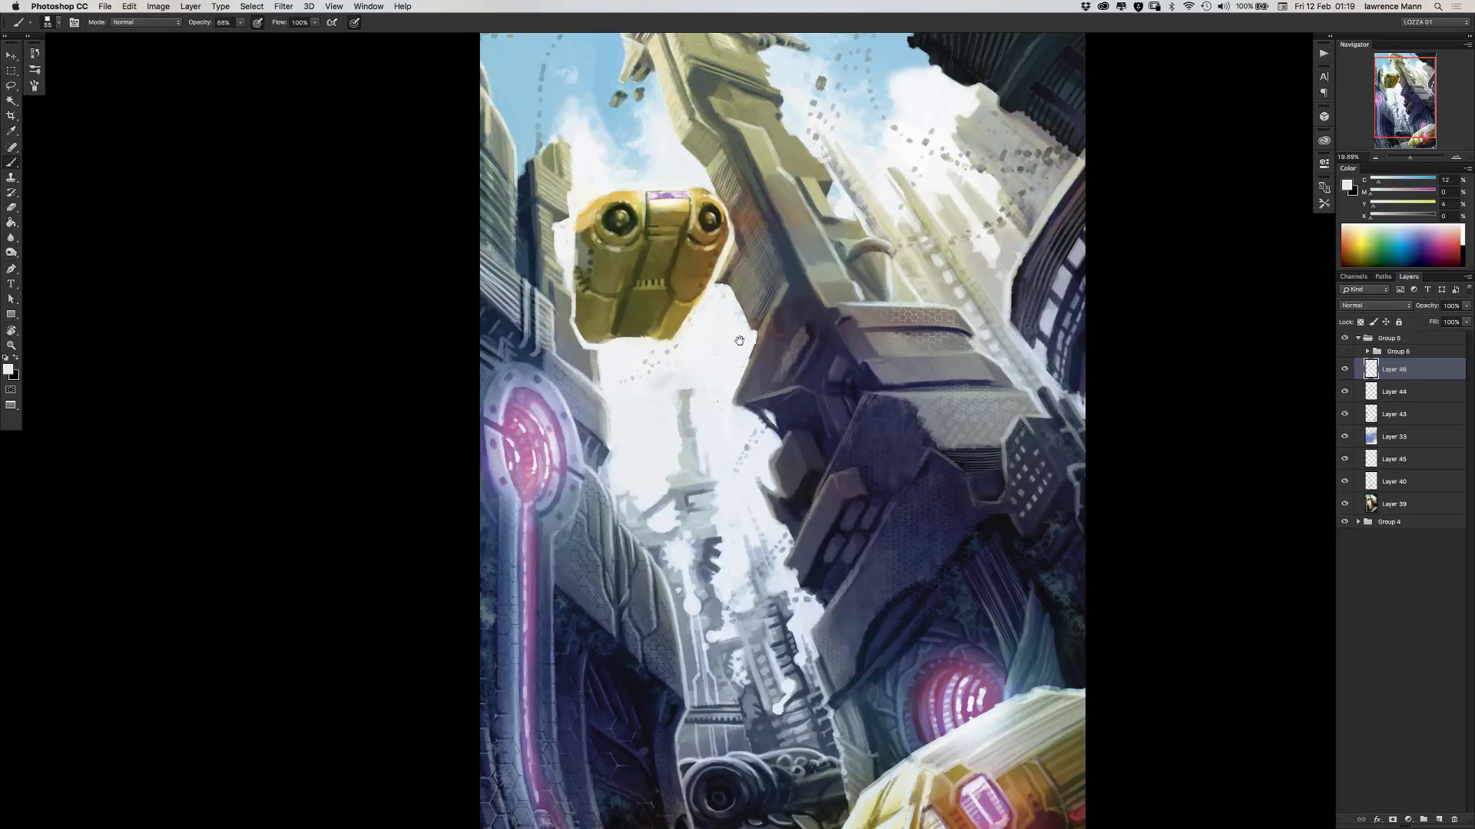
# - Sample the near-white haze between the buildings and review the whole painting at a reduced size
pyautogui.keyDown('alt'); pyautogui.click(699, 452); pyautogui.keyUp('alt')
pyautogui.scroll(-5, 714, 284)
pyautogui.scroll(3, 715, 275)
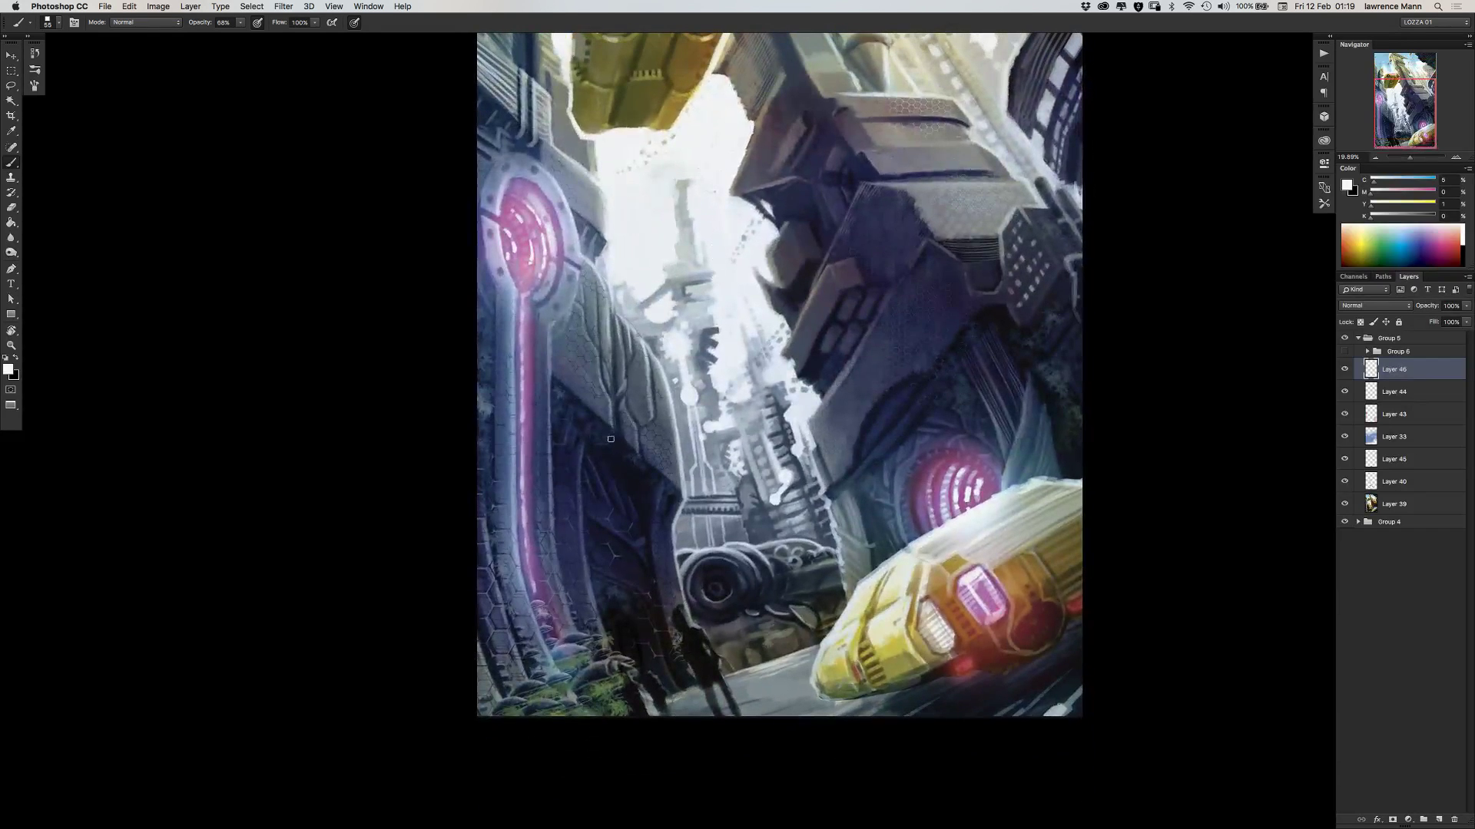
pyautogui.scroll(2, 621, 453)
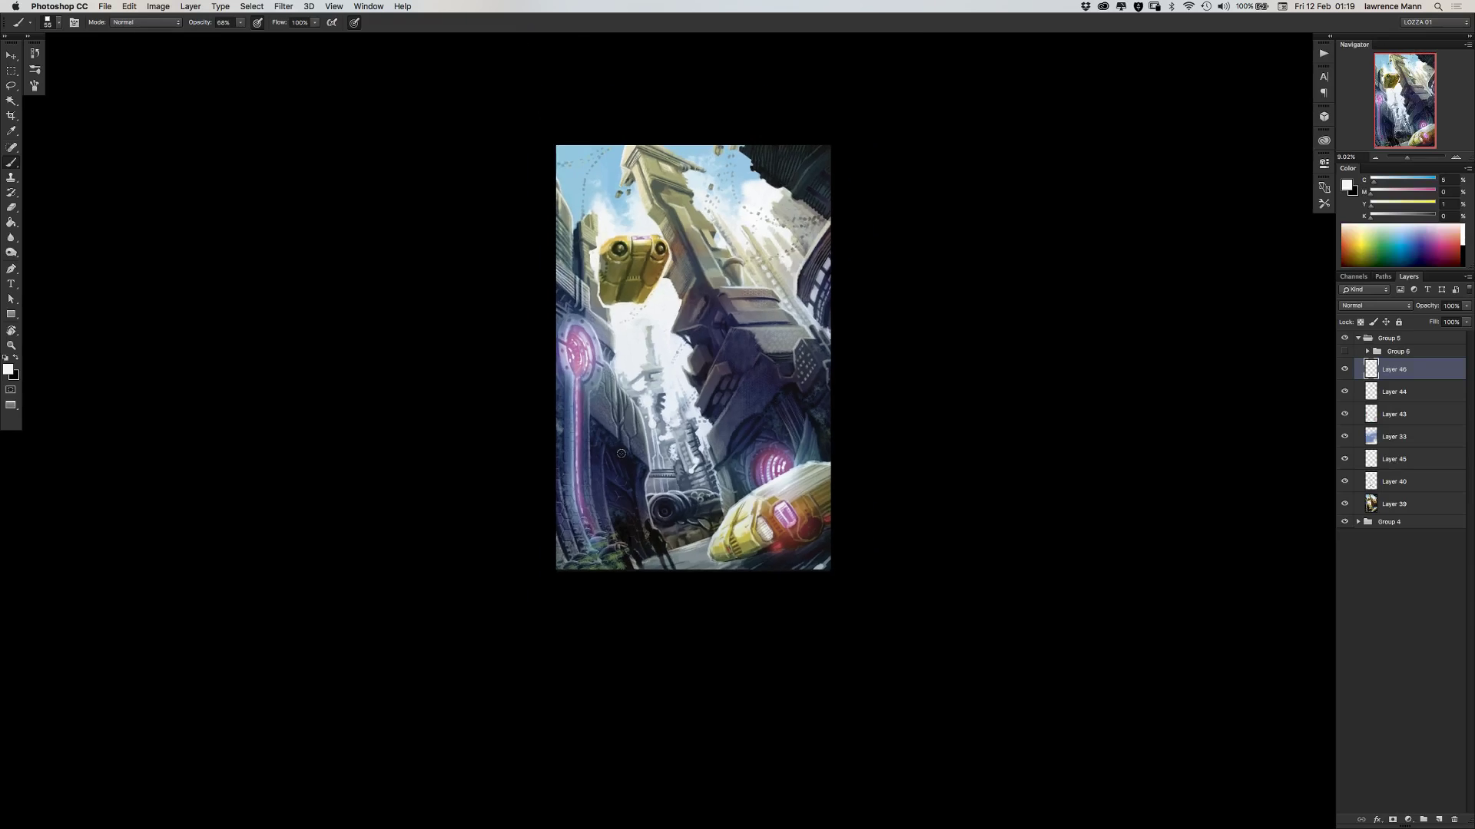
pyautogui.moveTo(626, 419); pyautogui.dragTo(669, 459)
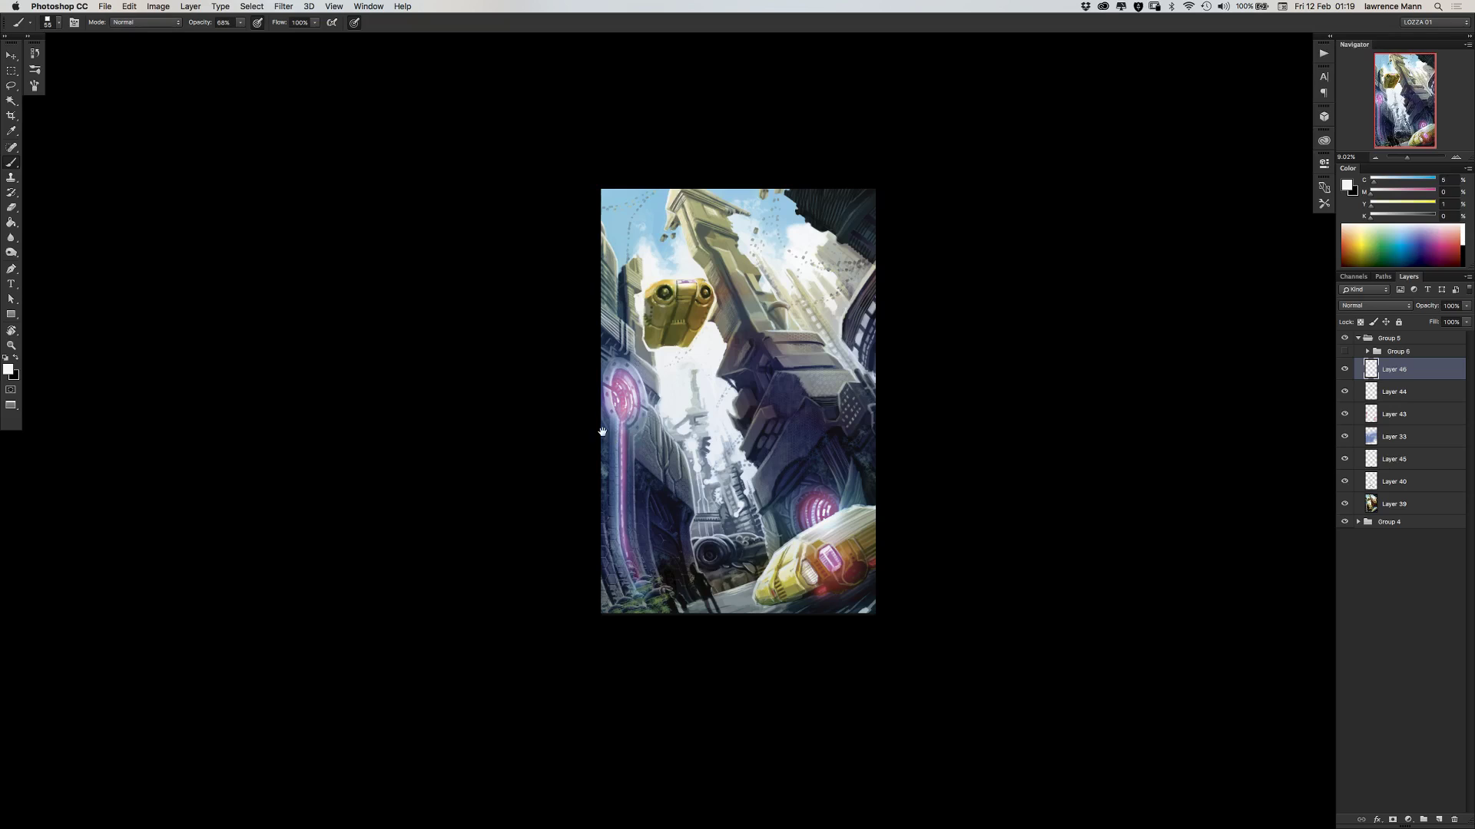
pyautogui.moveTo(576, 410); pyautogui.dragTo(604, 431)
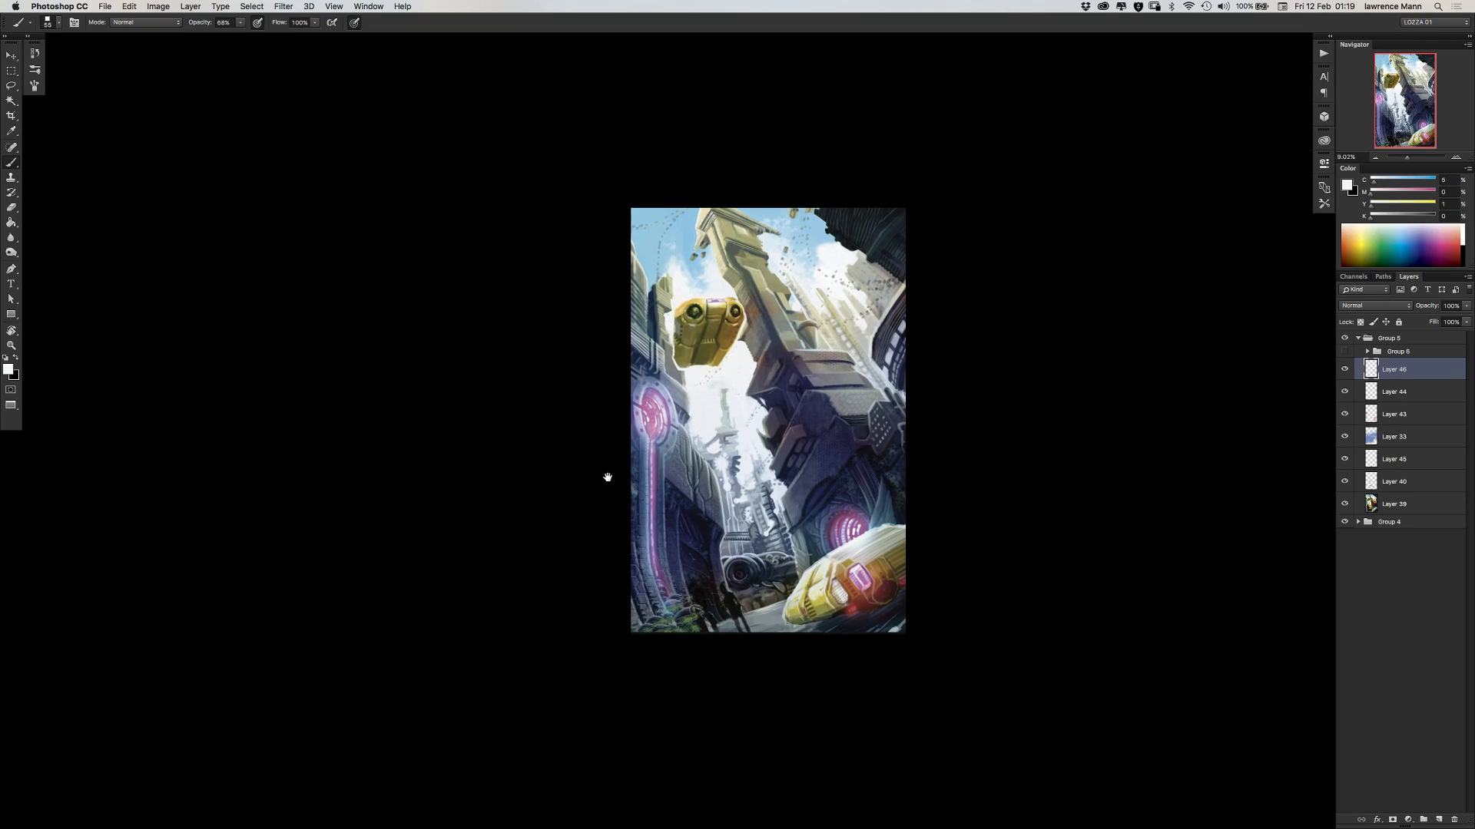